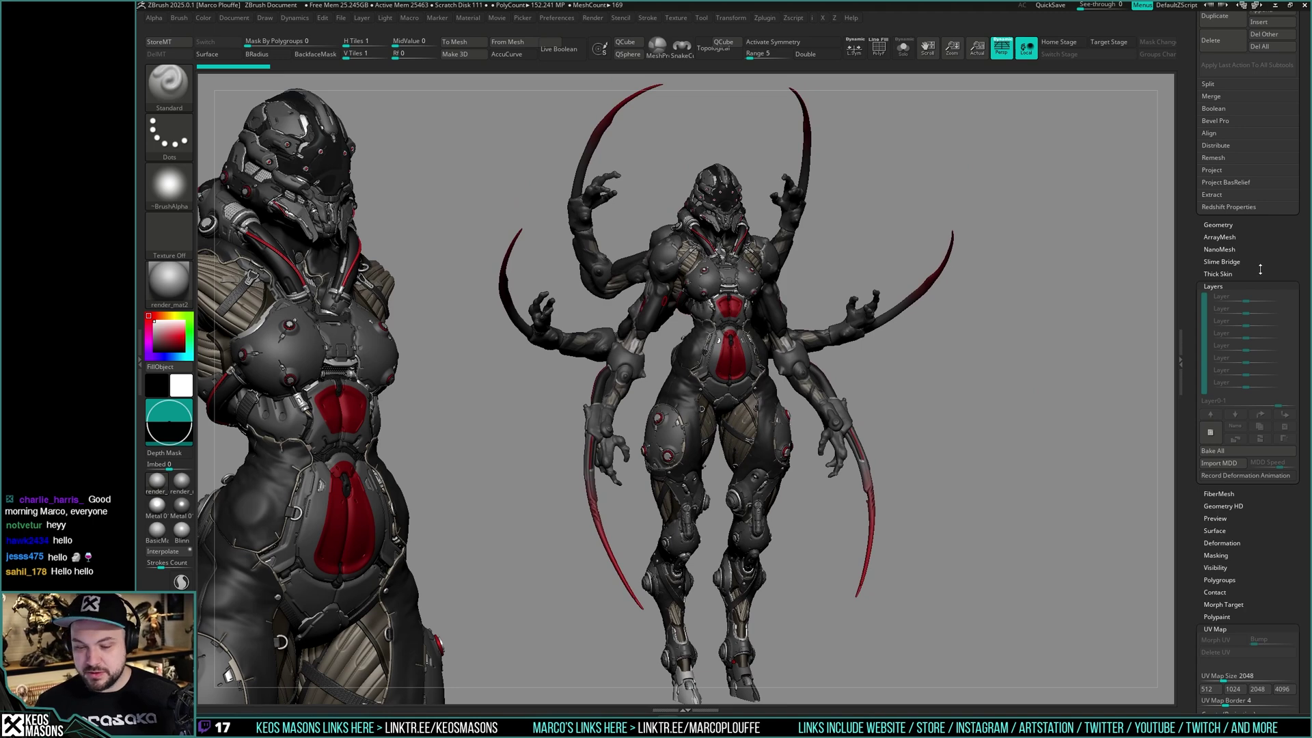
# Hide the otherarms, arms, head and torso subtool folders so that only the lower body stays visible
pyautogui.moveTo(1039, 312)
pyautogui.mouseDown()
pyautogui.moveTo(1053, 318)
pyautogui.moveTo(1027, 315)
pyautogui.moveTo(1032, 346)
pyautogui.mouseUp()
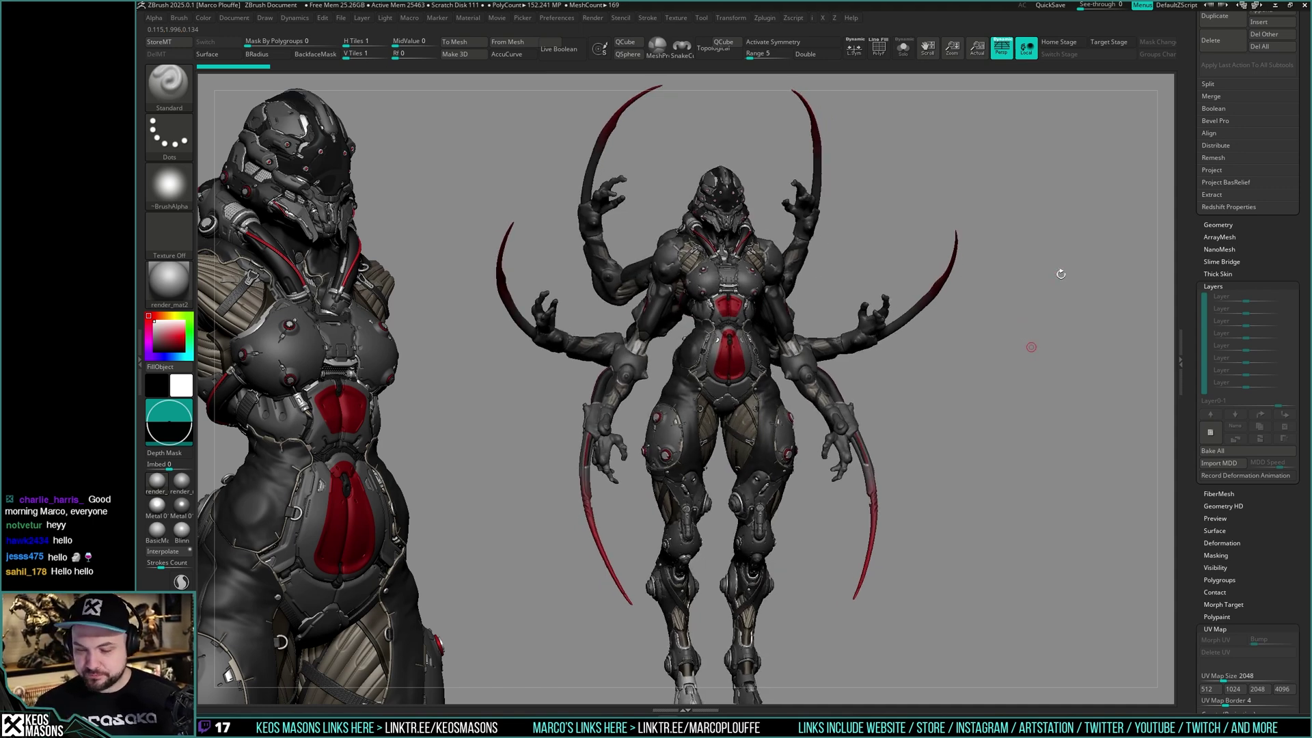
pyautogui.moveTo(1061, 274); pyautogui.dragTo(1086, 306)
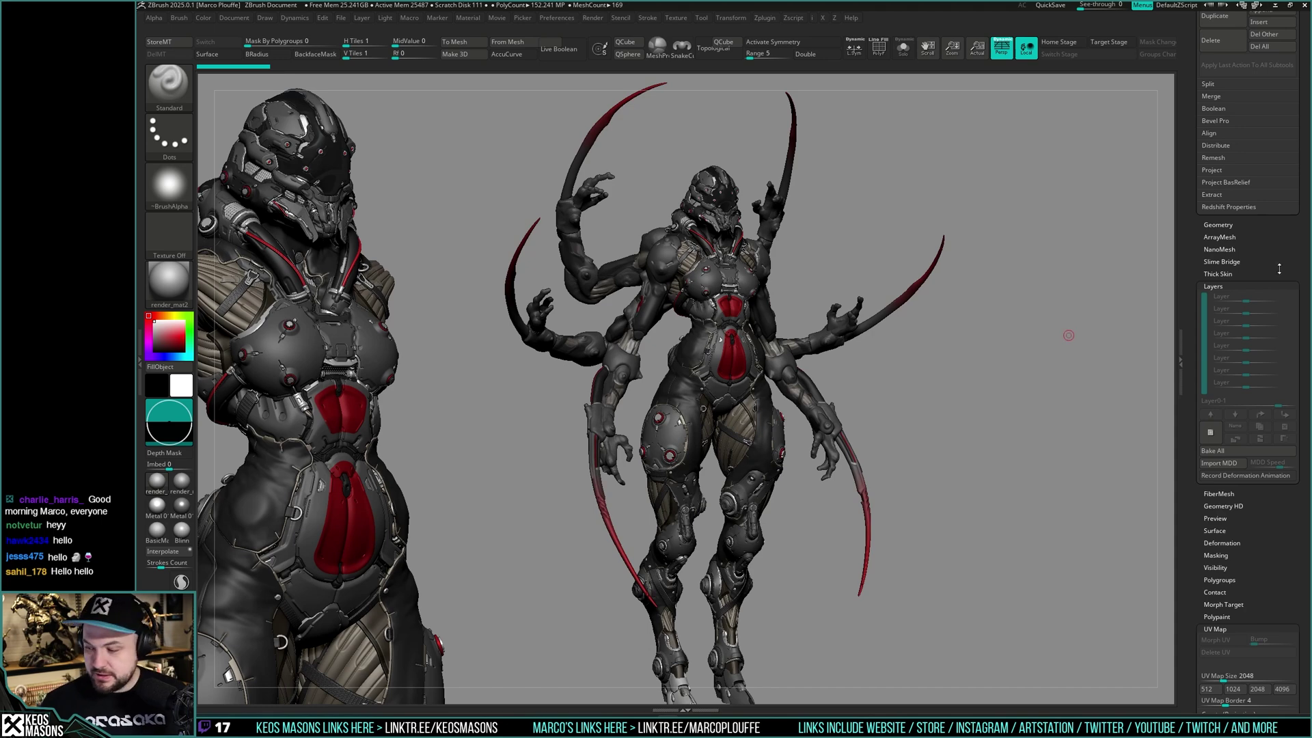
pyautogui.scroll(10, 1280, 269)
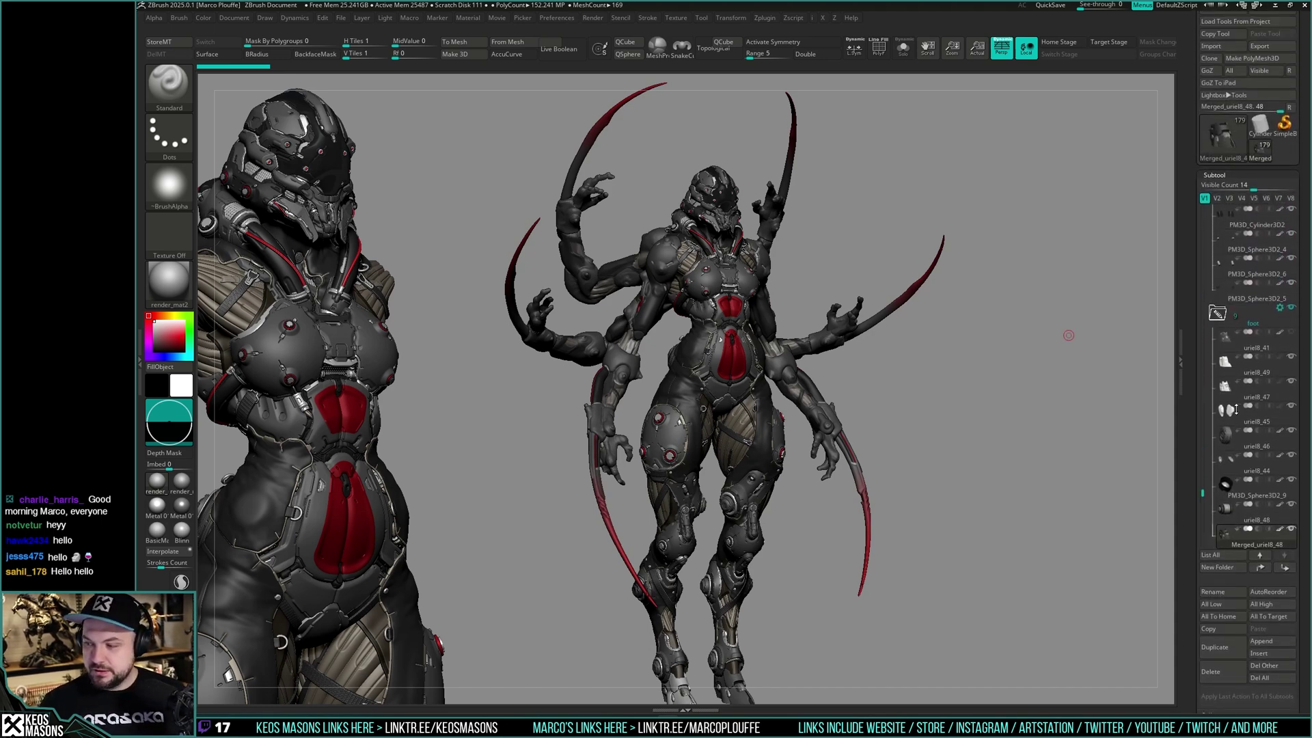
pyautogui.scroll(-5, 1236, 409)
pyautogui.scroll(10, 1217, 286)
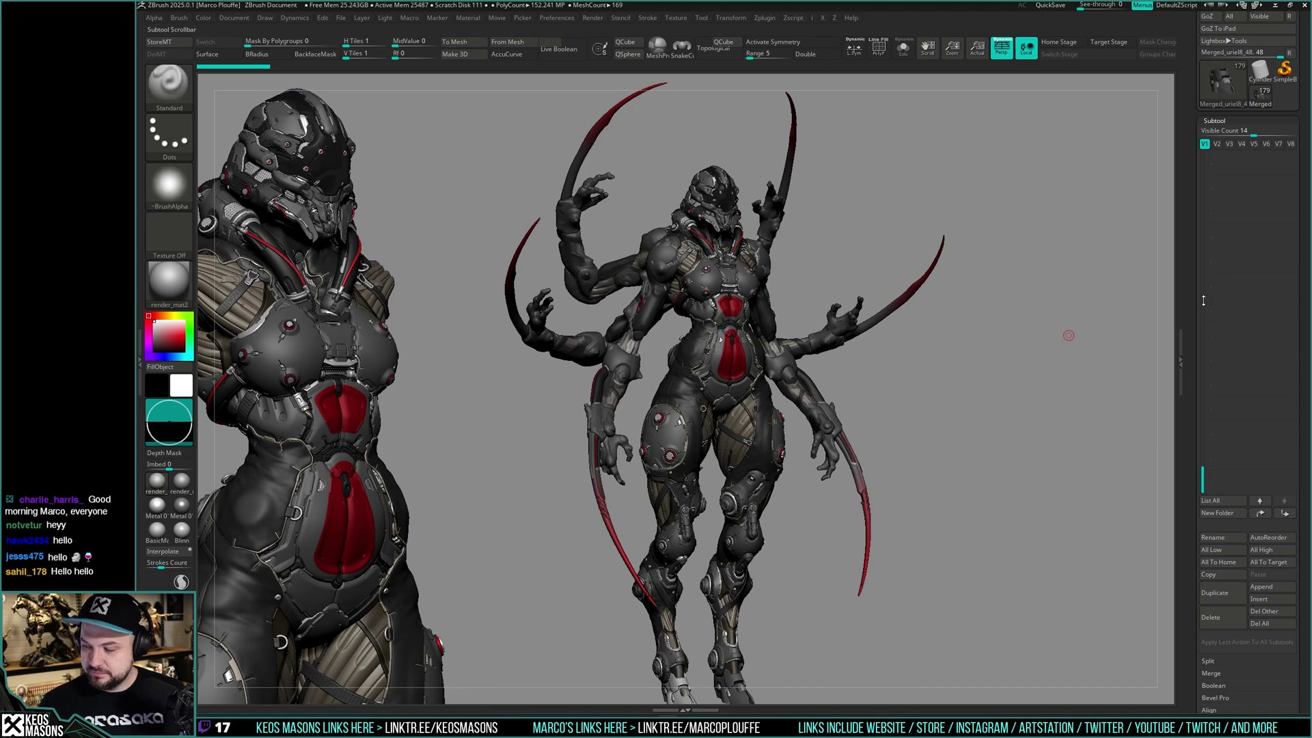
pyautogui.click(1290, 229)
pyautogui.click(1291, 204)
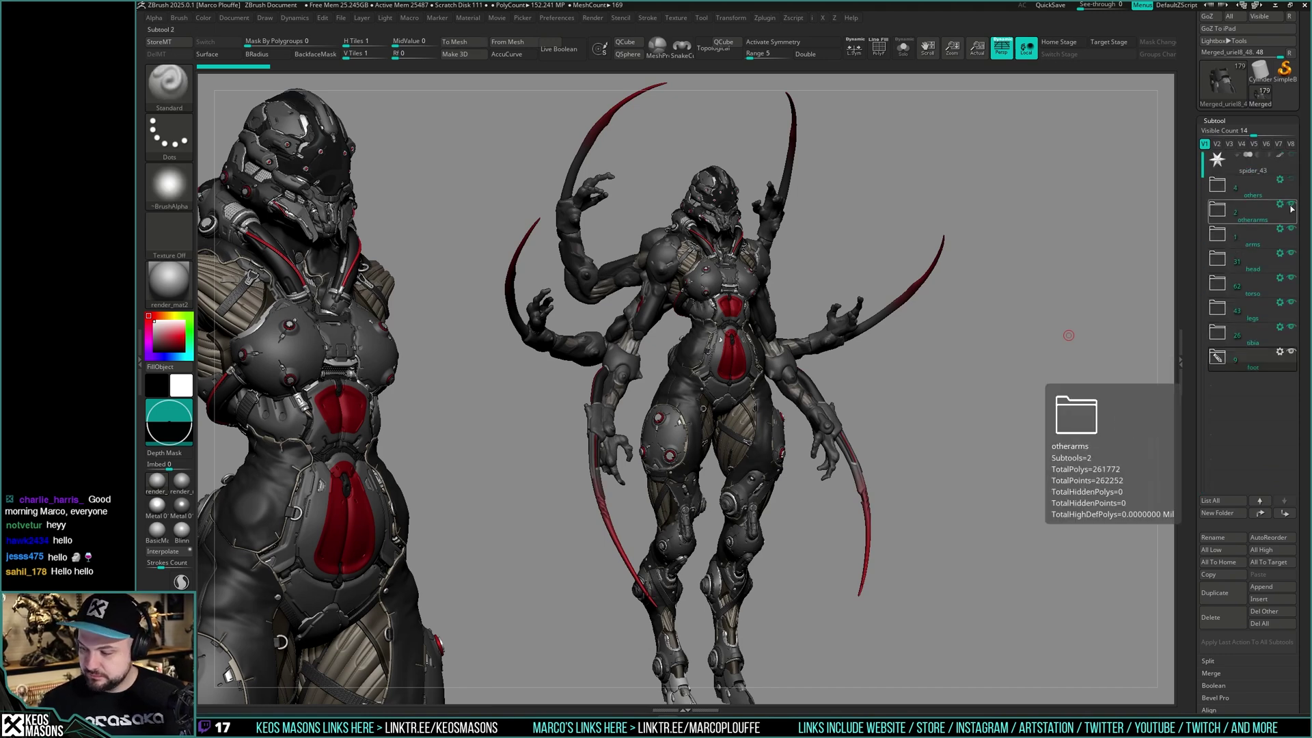
pyautogui.keyDown('alt'); pyautogui.moveTo(749, 528); pyautogui.dragTo(770, 445, button='right'); pyautogui.keyUp('alt')
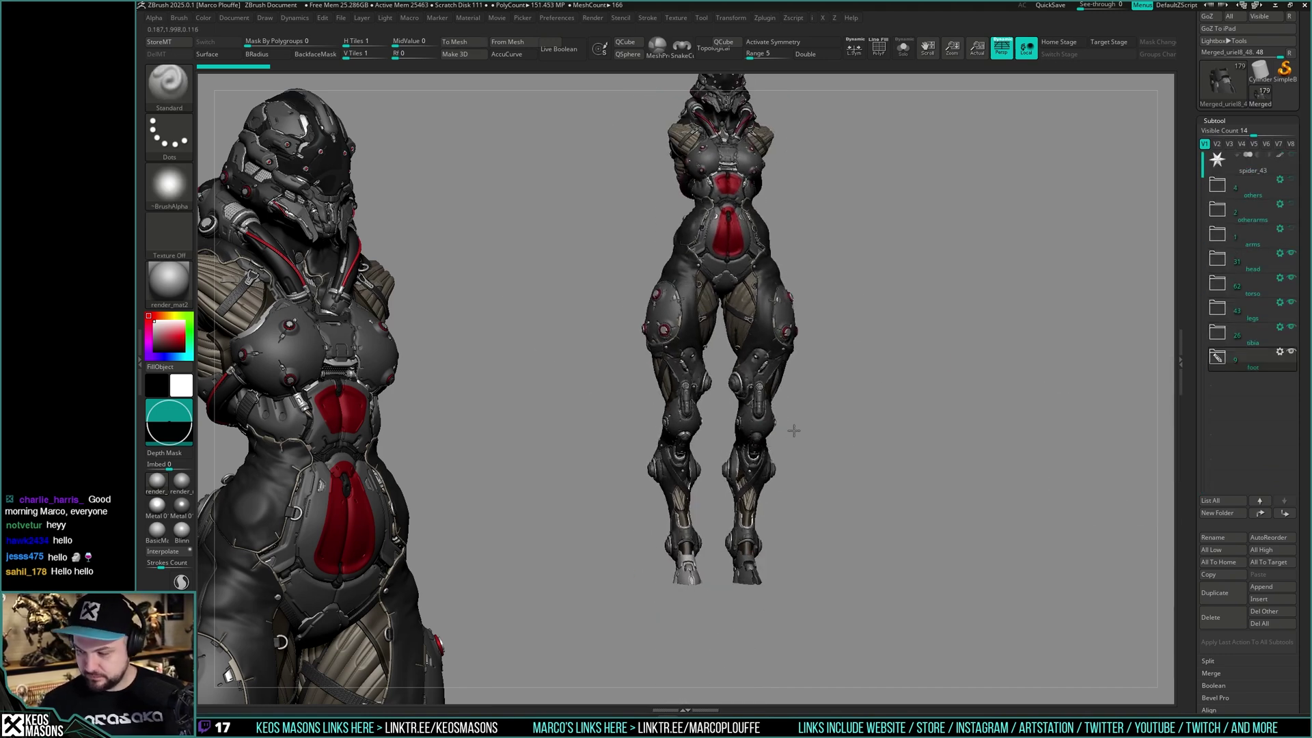
pyautogui.click(1291, 254)
pyautogui.click(1291, 278)
# Examine the lower legs and hoof-shaped feet from the front and both sides
pyautogui.keyDown('alt'); pyautogui.moveTo(820, 561); pyautogui.dragTo(807, 389, button='right'); pyautogui.keyUp('alt')
pyautogui.moveTo(806, 390)
pyautogui.keyDown('ctrl'); pyautogui.mouseDown(button='right')
pyautogui.moveTo(811, 553)
pyautogui.moveTo(862, 519)
pyautogui.moveTo(950, 325)
pyautogui.moveTo(982, 358)
pyautogui.moveTo(960, 347)
pyautogui.moveTo(979, 341)
pyautogui.moveTo(958, 347)
pyautogui.moveTo(973, 361)
pyautogui.moveTo(958, 367)
pyautogui.moveTo(953, 305)
pyautogui.moveTo(956, 382)
pyautogui.moveTo(958, 284)
pyautogui.moveTo(965, 357)
pyautogui.mouseUp(button='right'); pyautogui.keyUp('ctrl')
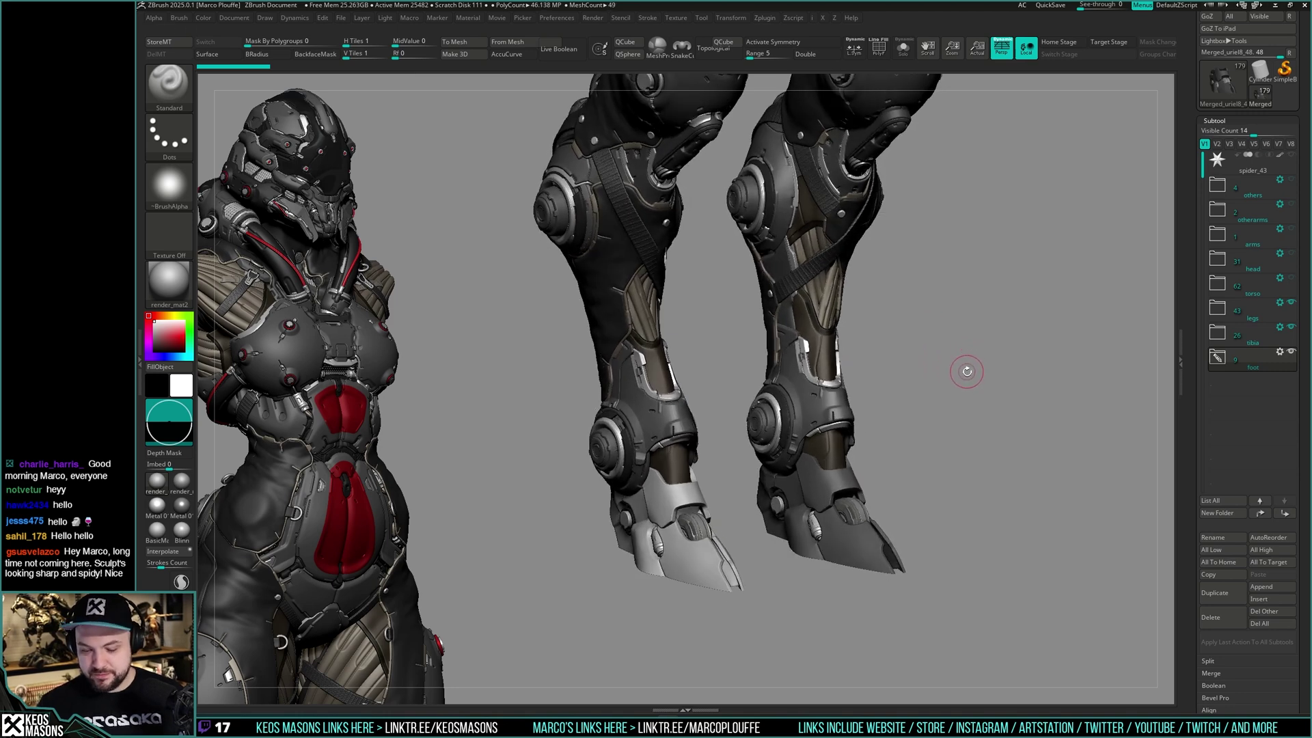
pyautogui.moveTo(972, 337); pyautogui.dragTo(970, 372, button='right')
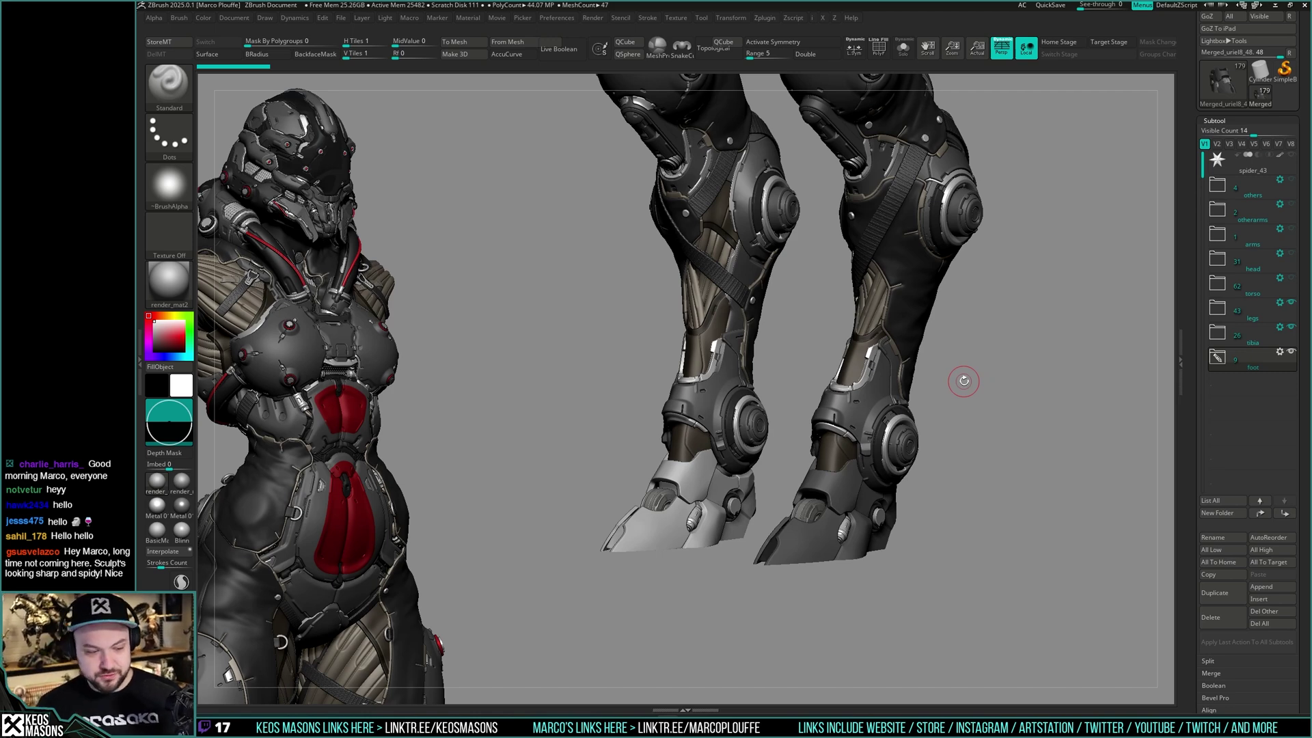
pyautogui.moveTo(1030, 321)
pyautogui.mouseDown(button='right')
pyautogui.moveTo(1019, 296)
pyautogui.moveTo(987, 317)
pyautogui.moveTo(995, 400)
pyautogui.moveTo(999, 264)
pyautogui.moveTo(996, 381)
pyautogui.moveTo(1002, 319)
pyautogui.moveTo(1060, 322)
pyautogui.moveTo(991, 368)
pyautogui.moveTo(1010, 299)
pyautogui.moveTo(1018, 321)
pyautogui.moveTo(997, 324)
pyautogui.moveTo(1013, 328)
pyautogui.mouseUp(button='right')
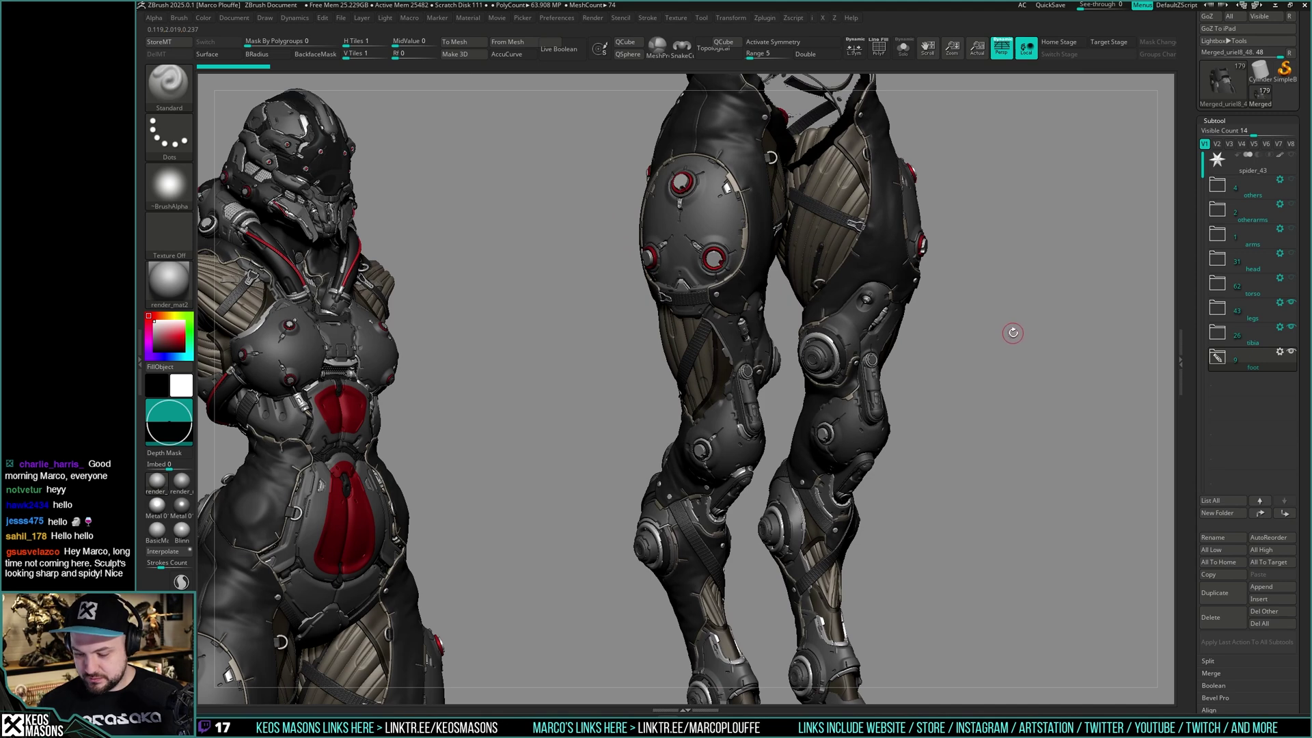
pyautogui.keyDown('alt'); pyautogui.moveTo(989, 449); pyautogui.dragTo(978, 395, button='right'); pyautogui.keyUp('alt')
pyautogui.keyDown('alt'); pyautogui.moveTo(892, 459); pyautogui.dragTo(784, 456, button='right'); pyautogui.keyUp('alt')
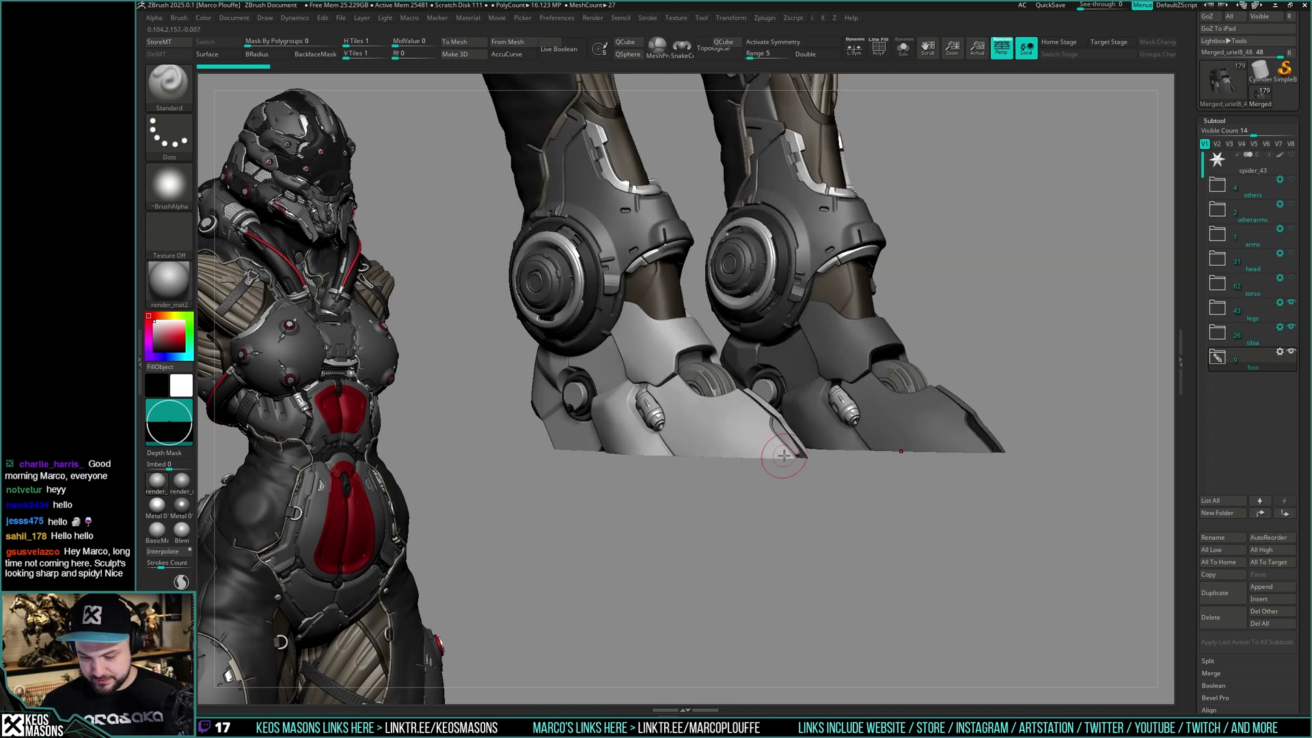
pyautogui.keyDown('alt'); pyautogui.moveTo(986, 291); pyautogui.dragTo(861, 410, button='right'); pyautogui.keyUp('alt')
# Select the inner foot form inside the hoof armor and view it in isolation
pyautogui.keyDown('alt'); pyautogui.click(715, 397); pyautogui.keyUp('alt')
pyautogui.keyDown('alt'); pyautogui.moveTo(711, 438); pyautogui.dragTo(827, 435, button='right'); pyautogui.keyUp('alt')
pyautogui.keyDown('alt'); pyautogui.click(708, 413); pyautogui.keyUp('alt')
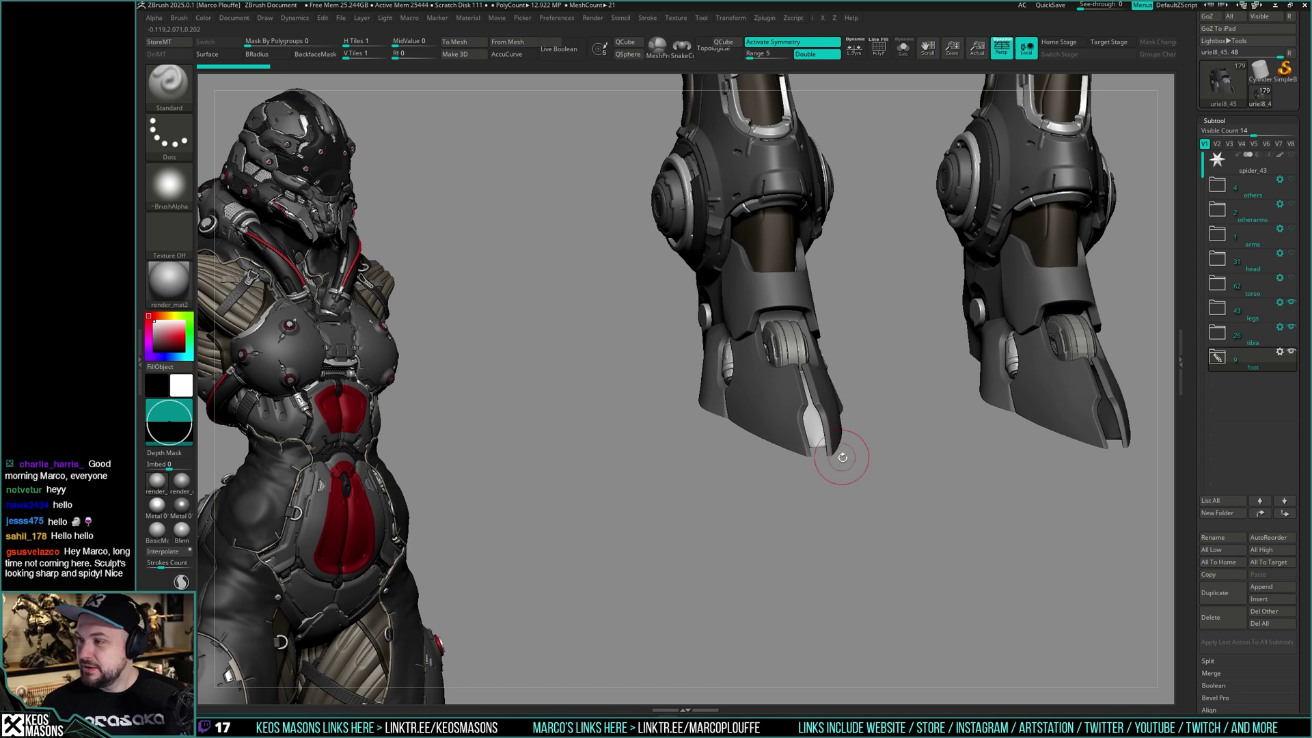
pyautogui.hotkey('alt', 's')
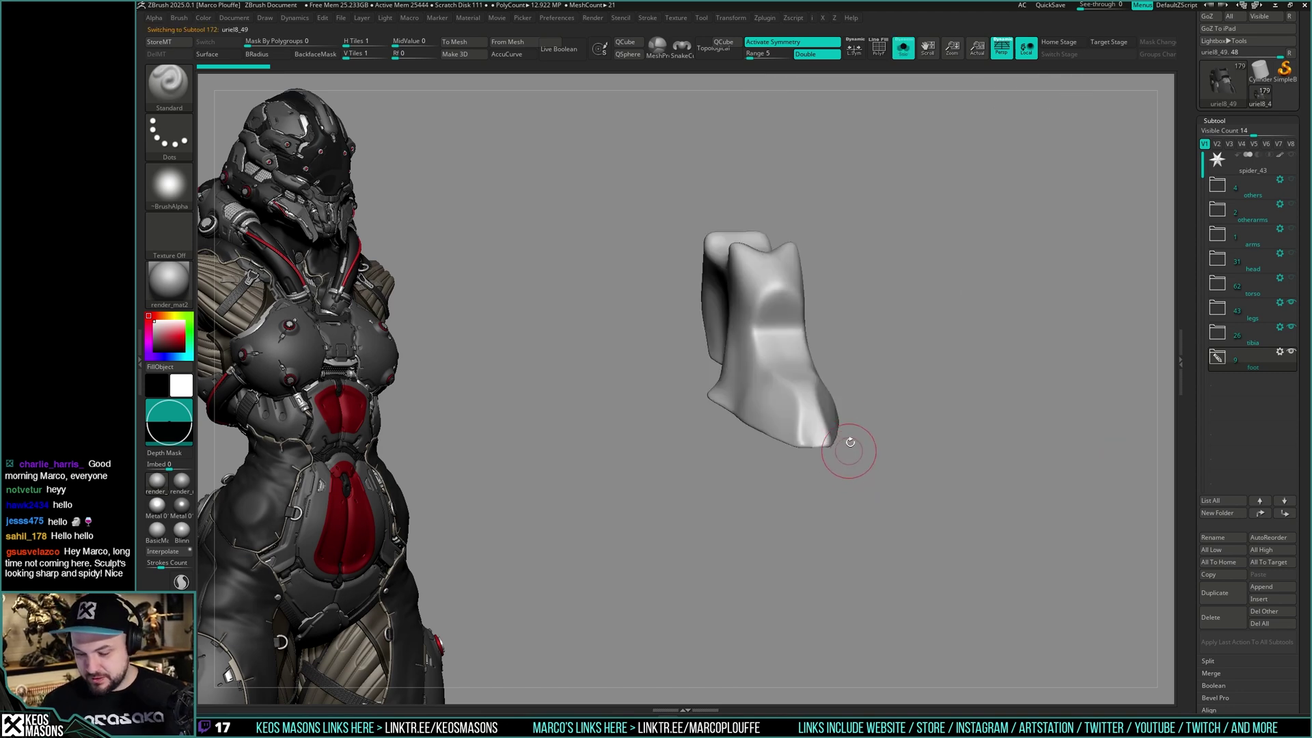
pyautogui.hotkey('alt', 's')
# Inspect the foot's polygon wireframe and the fit of the armor around the inner form from both sides
pyautogui.moveTo(849, 449); pyautogui.dragTo(864, 404, button='right')
pyautogui.hotkey('shift', 'f')
pyautogui.moveTo(997, 337)
pyautogui.mouseDown(button='right')
pyautogui.moveTo(994, 359)
pyautogui.moveTo(999, 326)
pyautogui.moveTo(1002, 349)
pyautogui.mouseUp(button='right')
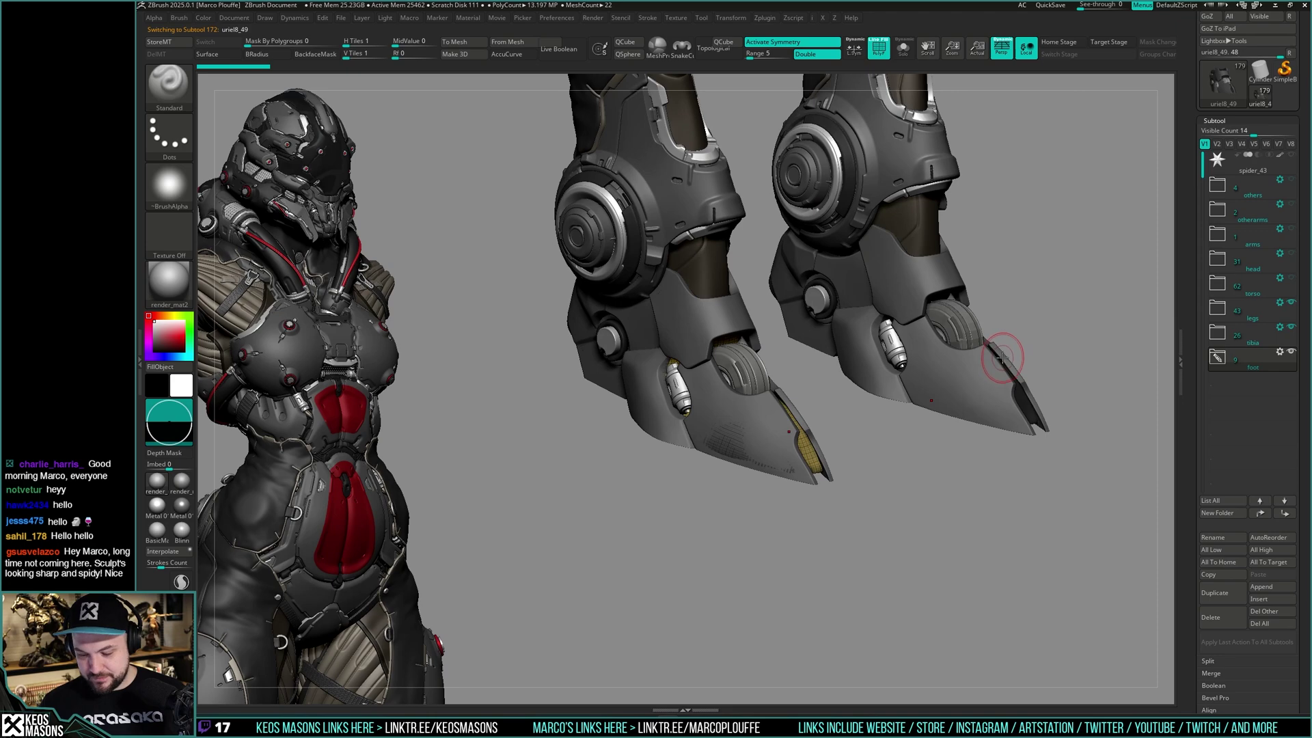
pyautogui.hotkey('alt', 's')
pyautogui.hotkey('shift', 'f')
pyautogui.hotkey('alt', 's')
pyautogui.moveTo(991, 379); pyautogui.dragTo(866, 396, button='right')
pyautogui.hotkey('shift', 't')
pyautogui.hotkey('shift', 't')
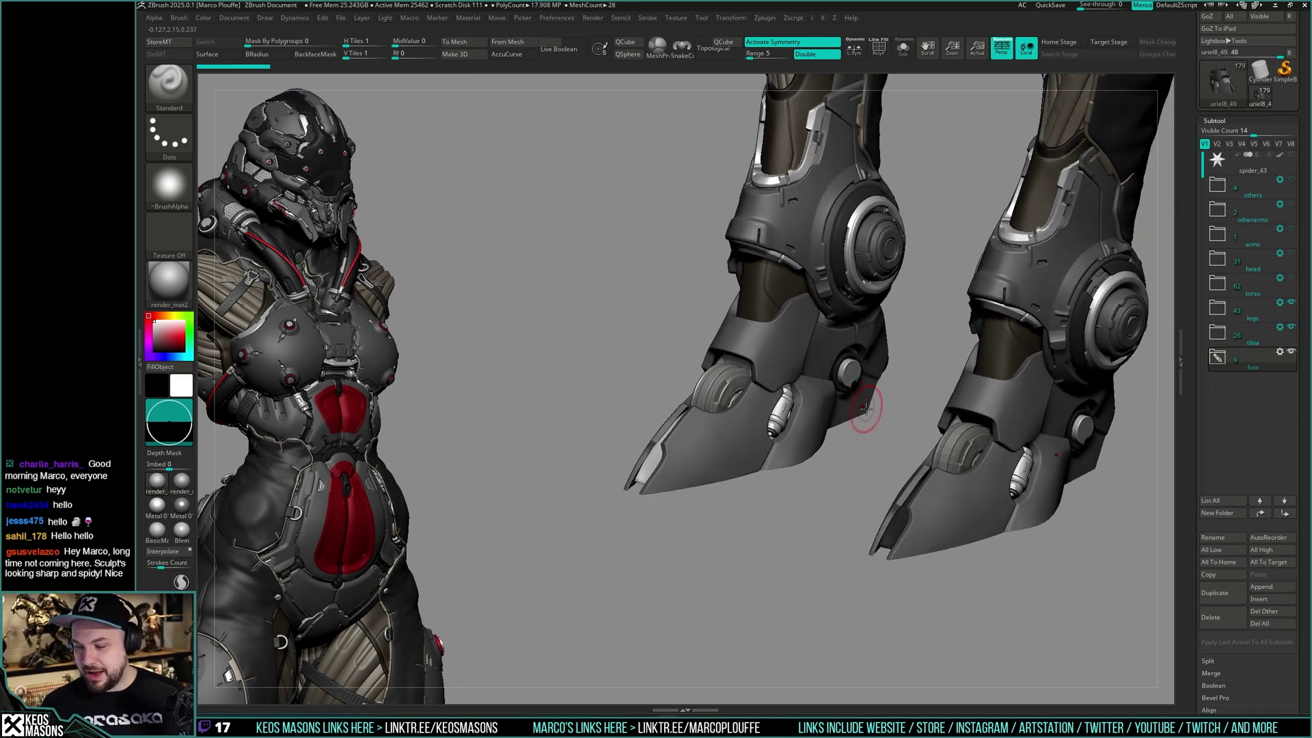
# Duplicate the inner foot subtool uriel8_49 and make the copy the active subtool
pyautogui.keyDown('alt'); pyautogui.click(865, 413); pyautogui.keyUp('alt')
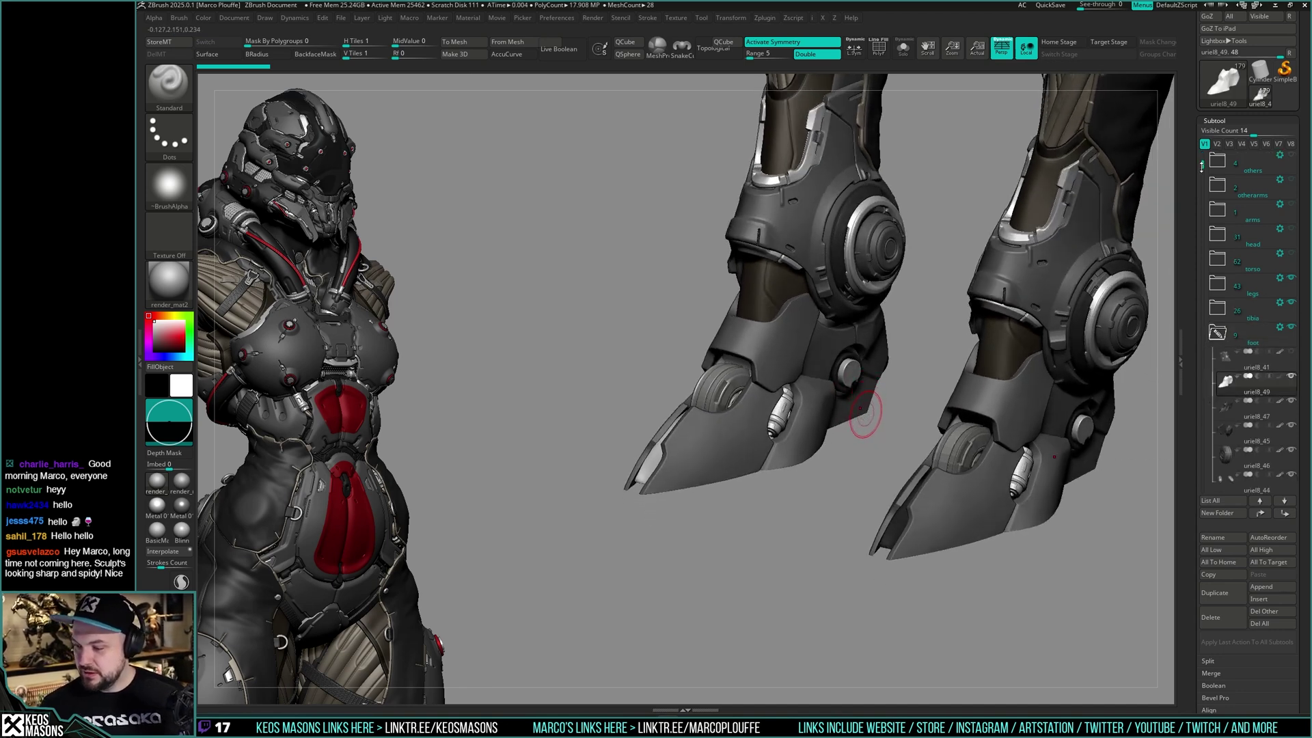
pyautogui.click(1217, 595)
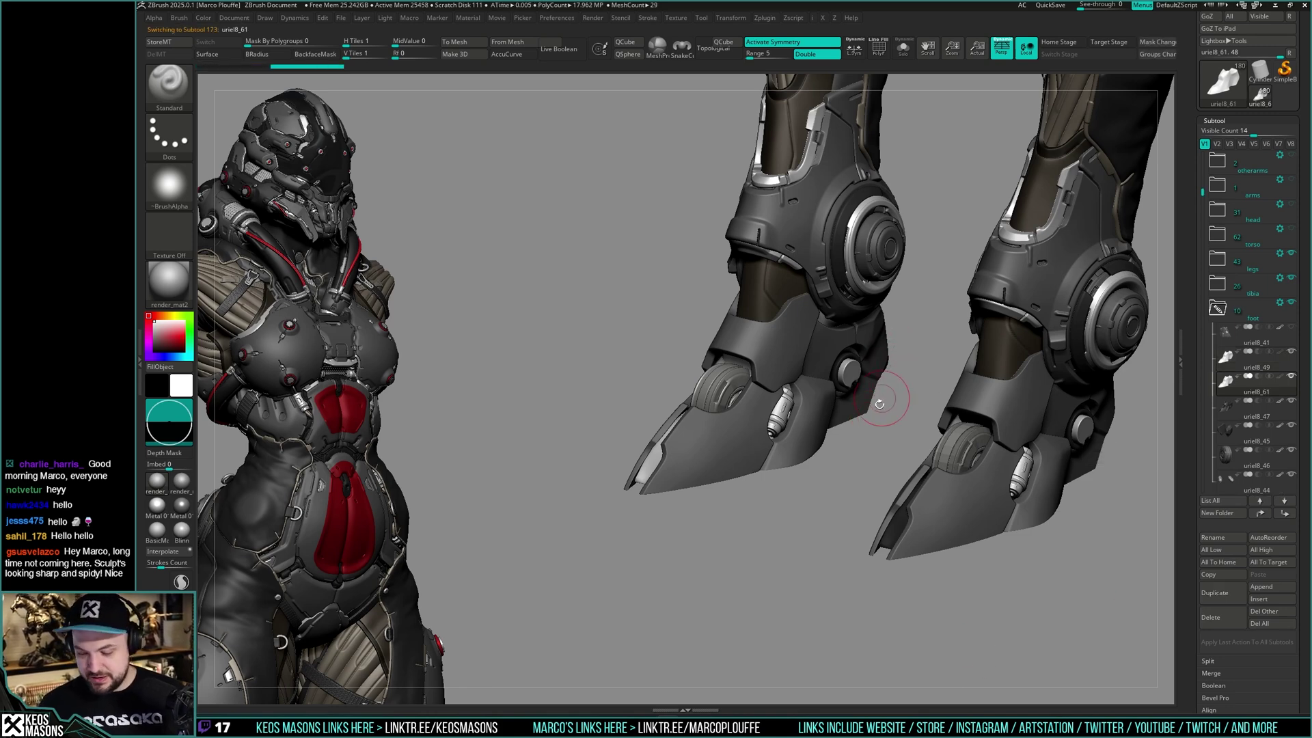
pyautogui.keyDown('alt'); pyautogui.moveTo(871, 415); pyautogui.dragTo(884, 380); pyautogui.keyUp('alt')
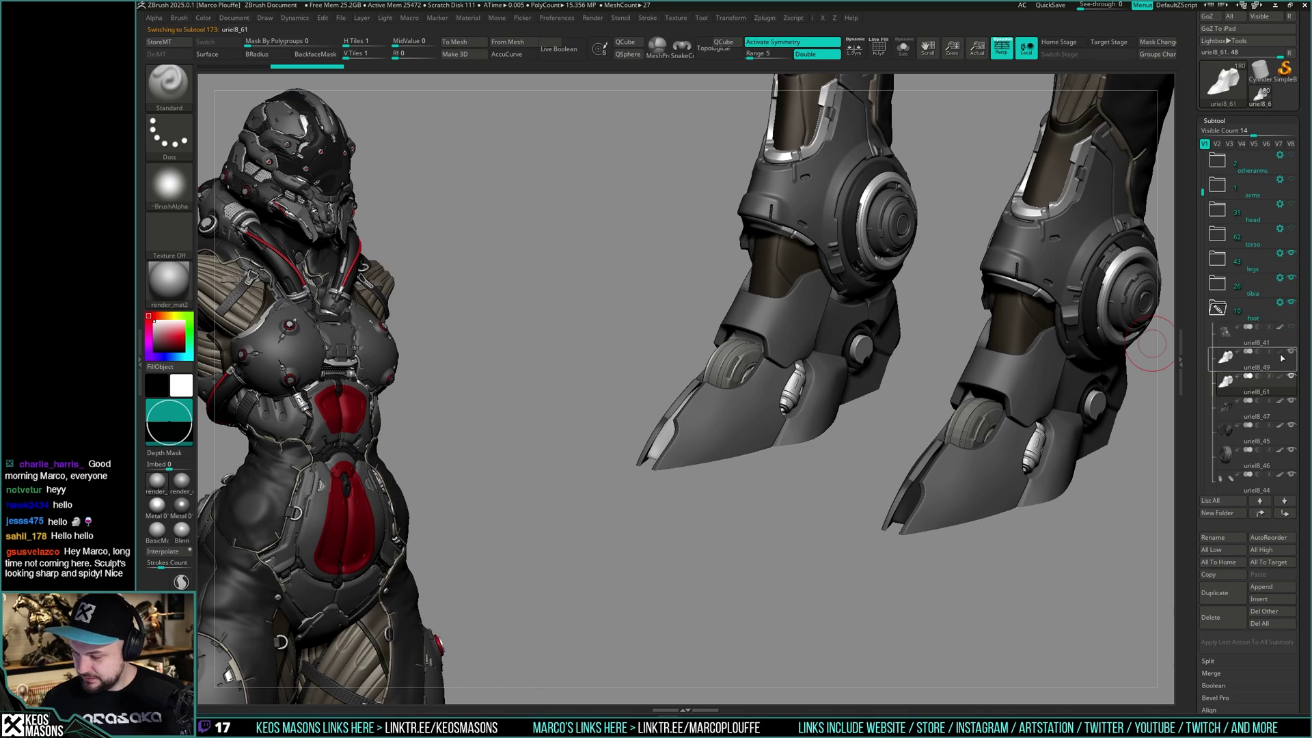
pyautogui.moveTo(1268, 352)
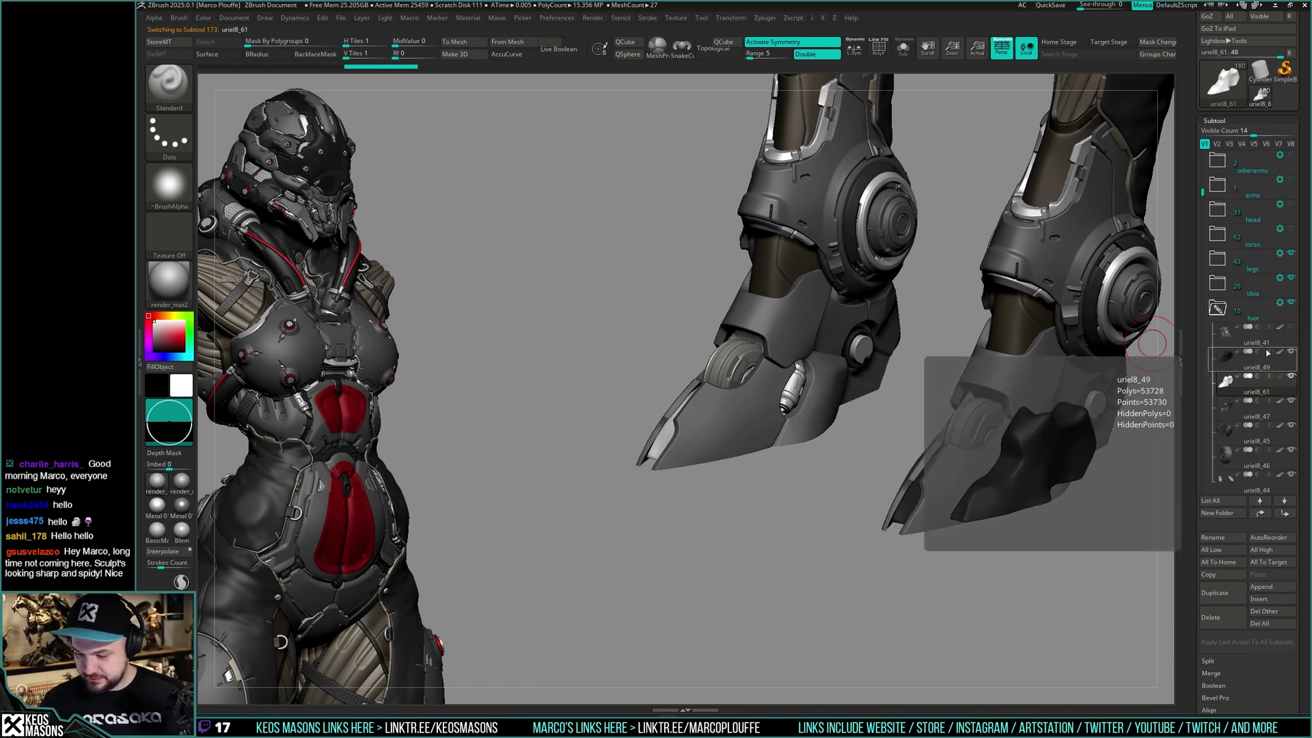
# Sample the light grey of the ankle's metal ring and give the duplicated foot form the Metal 01 material
pyautogui.moveTo(859, 453); pyautogui.dragTo(878, 332)
pyautogui.press('s')
pyautogui.press('s')
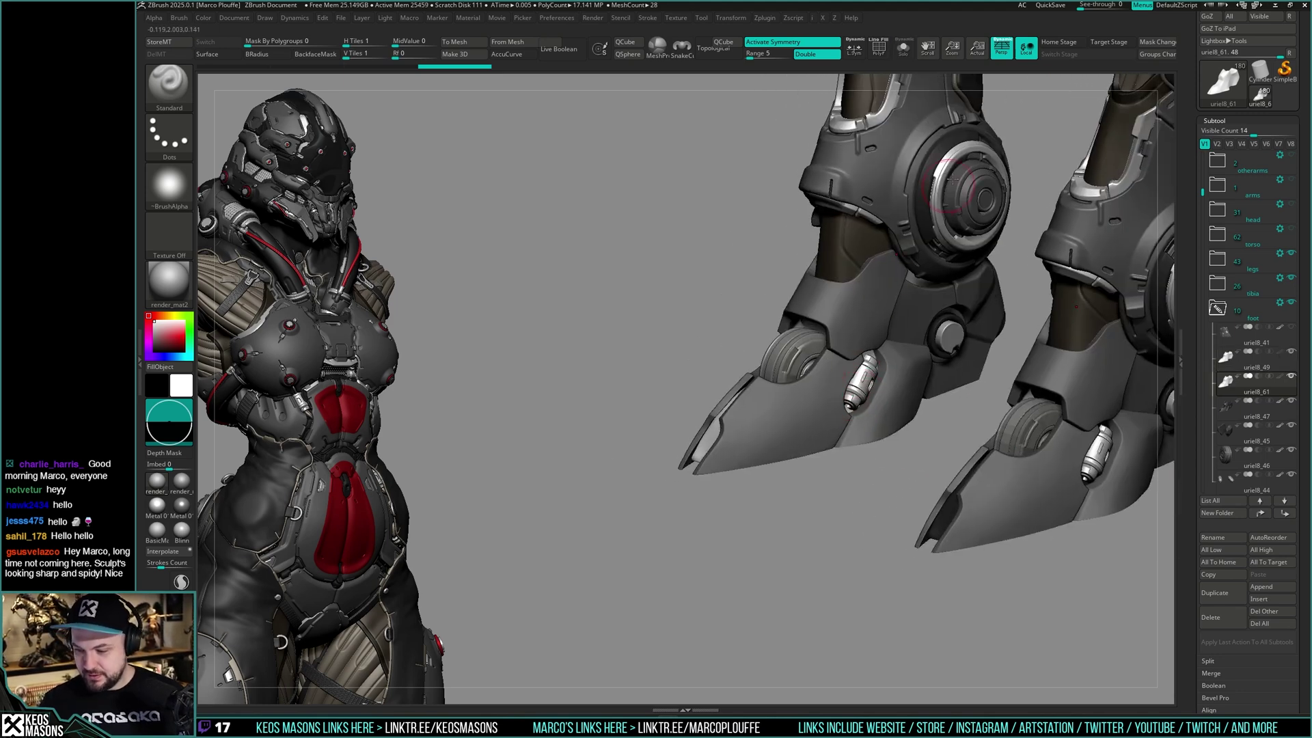
pyautogui.press('c')
pyautogui.moveTo(1025, 176); pyautogui.dragTo(1097, 179)
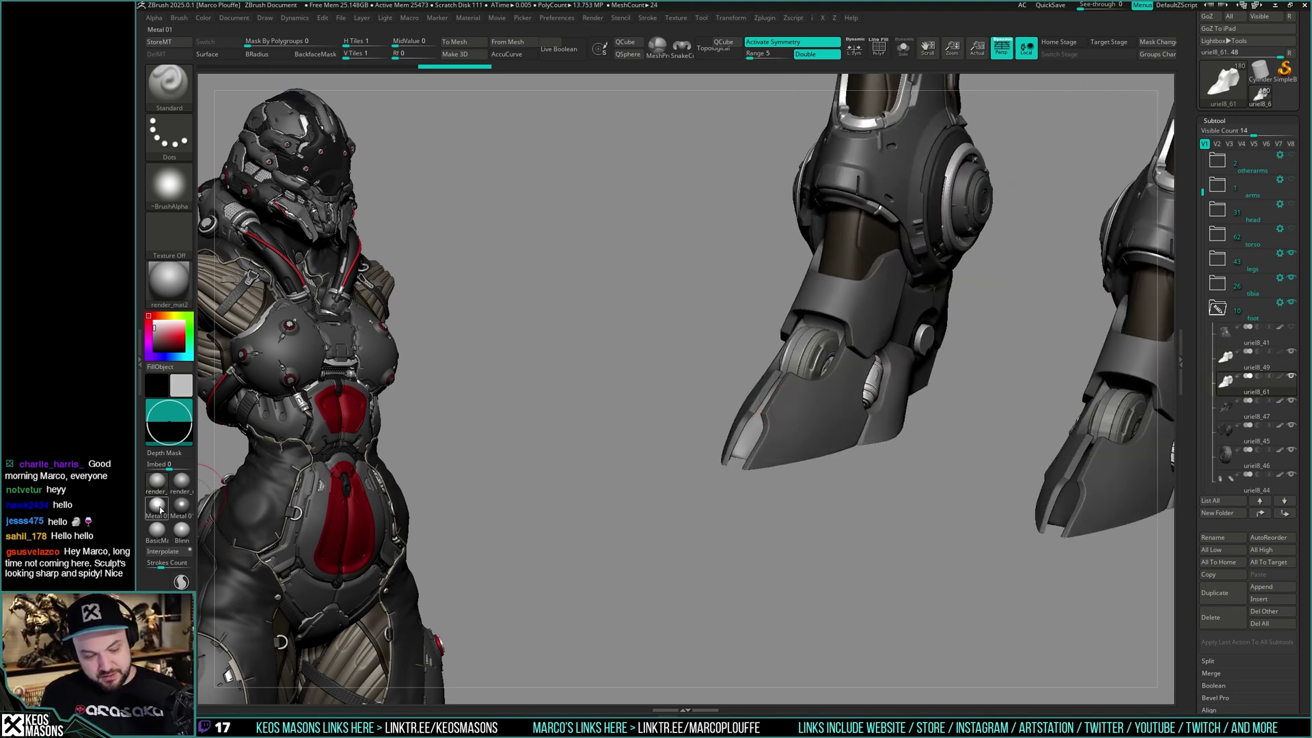
pyautogui.click(158, 507)
pyautogui.moveTo(738, 375); pyautogui.dragTo(886, 388)
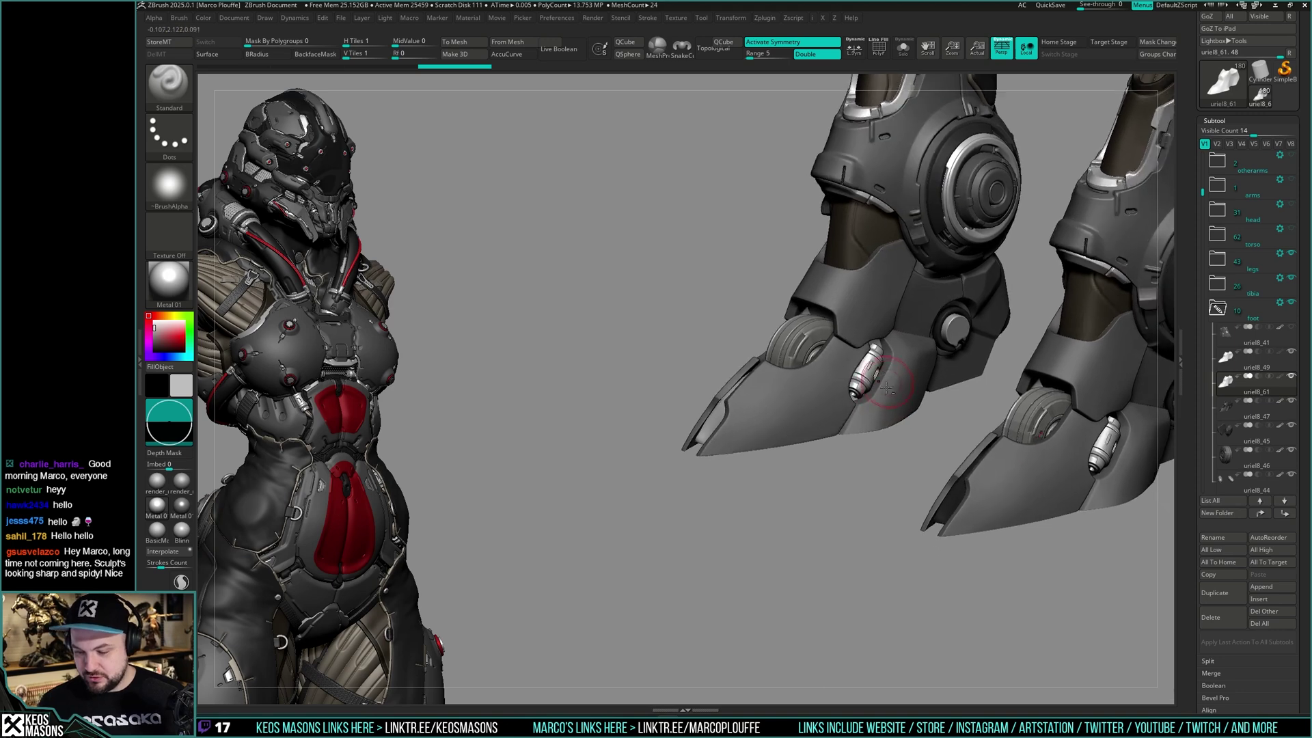
# Choose the ClayBuildup brush and subdivide the duplicated foot form once
pyautogui.moveTo(884, 355)
pyautogui.keyDown('alt'); pyautogui.mouseDown(button='right')
pyautogui.moveTo(864, 415)
pyautogui.moveTo(829, 340)
pyautogui.moveTo(929, 345)
pyautogui.moveTo(897, 381)
pyautogui.mouseUp(button='right'); pyautogui.keyUp('alt')
pyautogui.press('t')
pyautogui.press('space')
pyautogui.click(849, 368)
pyautogui.hotkey('alt', 's')
pyautogui.hotkey('shift', 'f')
pyautogui.hotkey('shift', 'f')
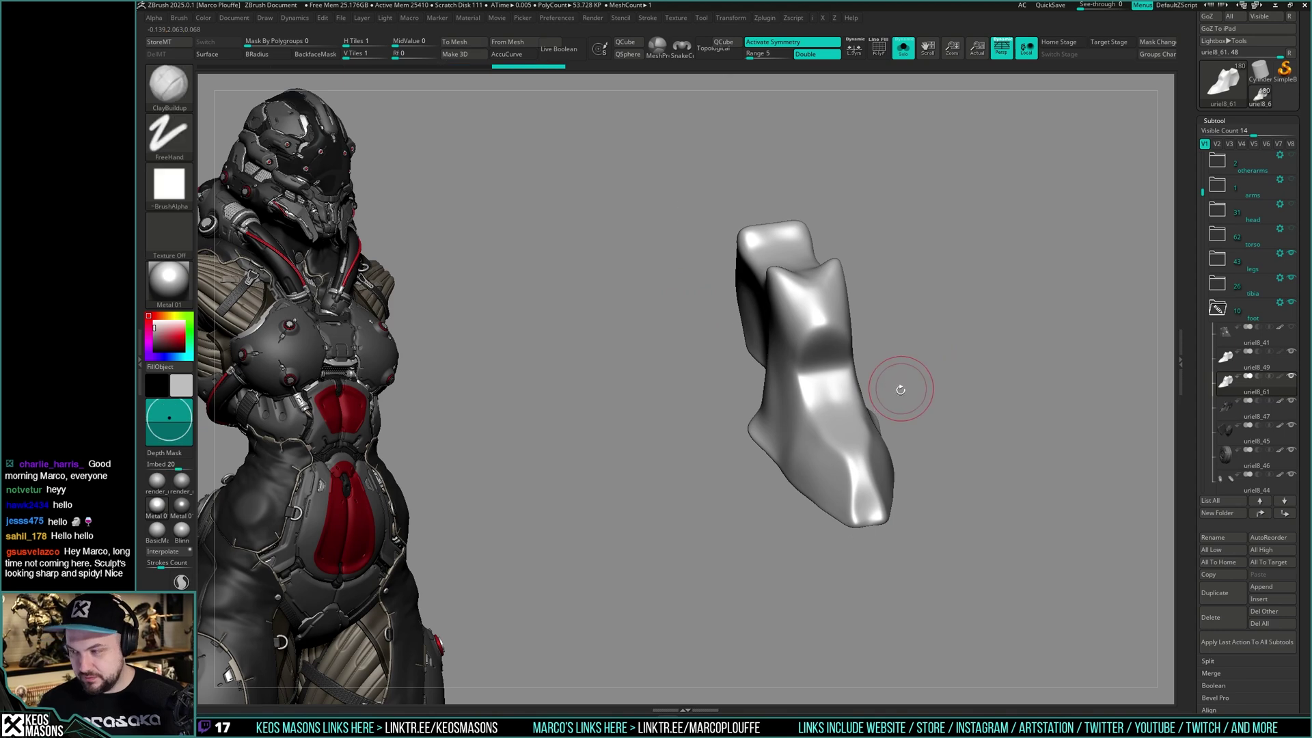
pyautogui.hotkey('ctrl', 'shift', 's')
pyautogui.press('t')
# Try building up a clay band above the toe joint and down toward the side canister
pyautogui.moveTo(828, 376); pyautogui.dragTo(833, 356, button='right')
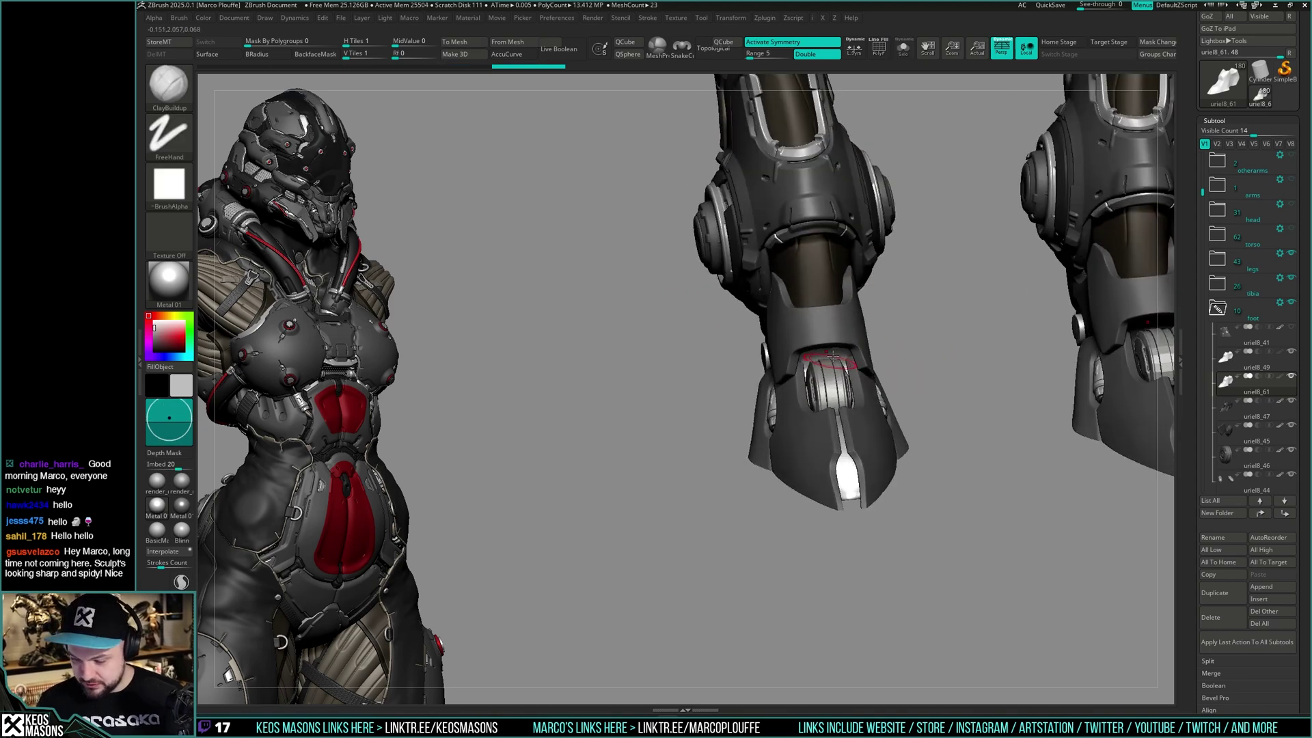
pyautogui.hotkey('ctrl', 'shift', 's')
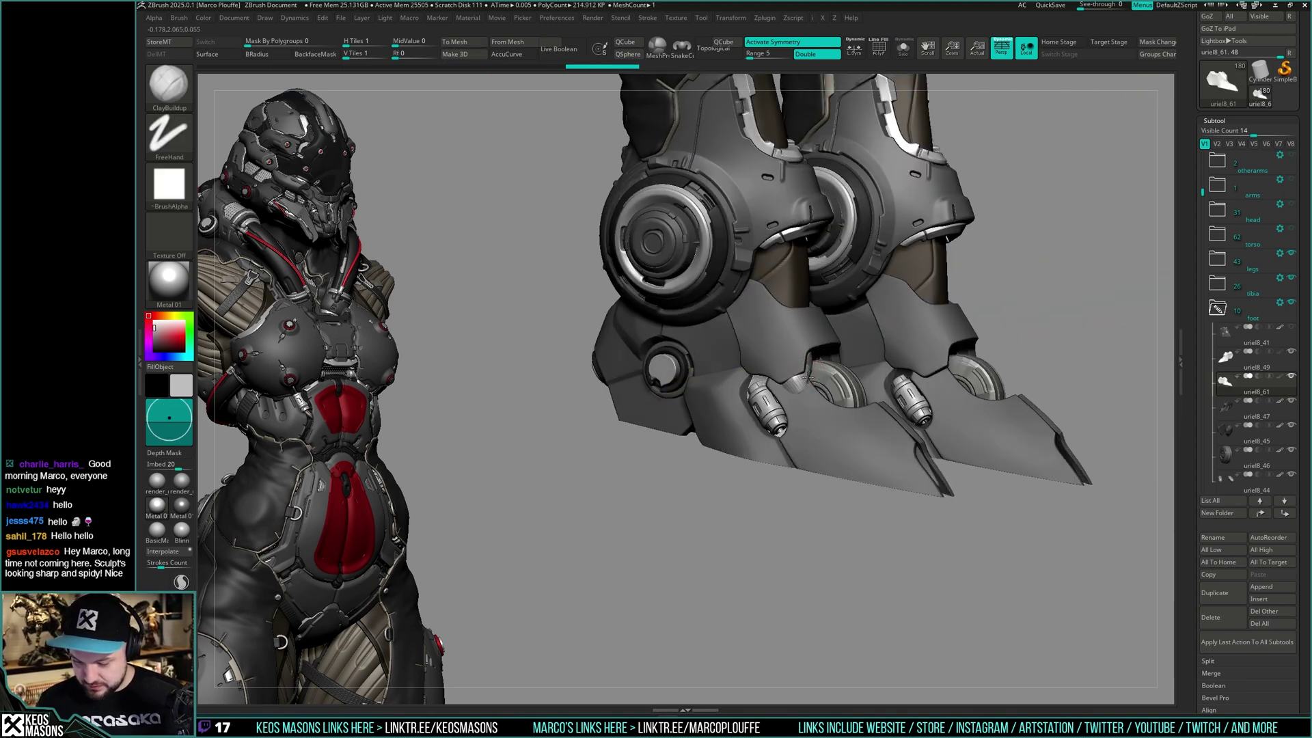
pyautogui.moveTo(827, 385); pyautogui.dragTo(818, 397, button='right')
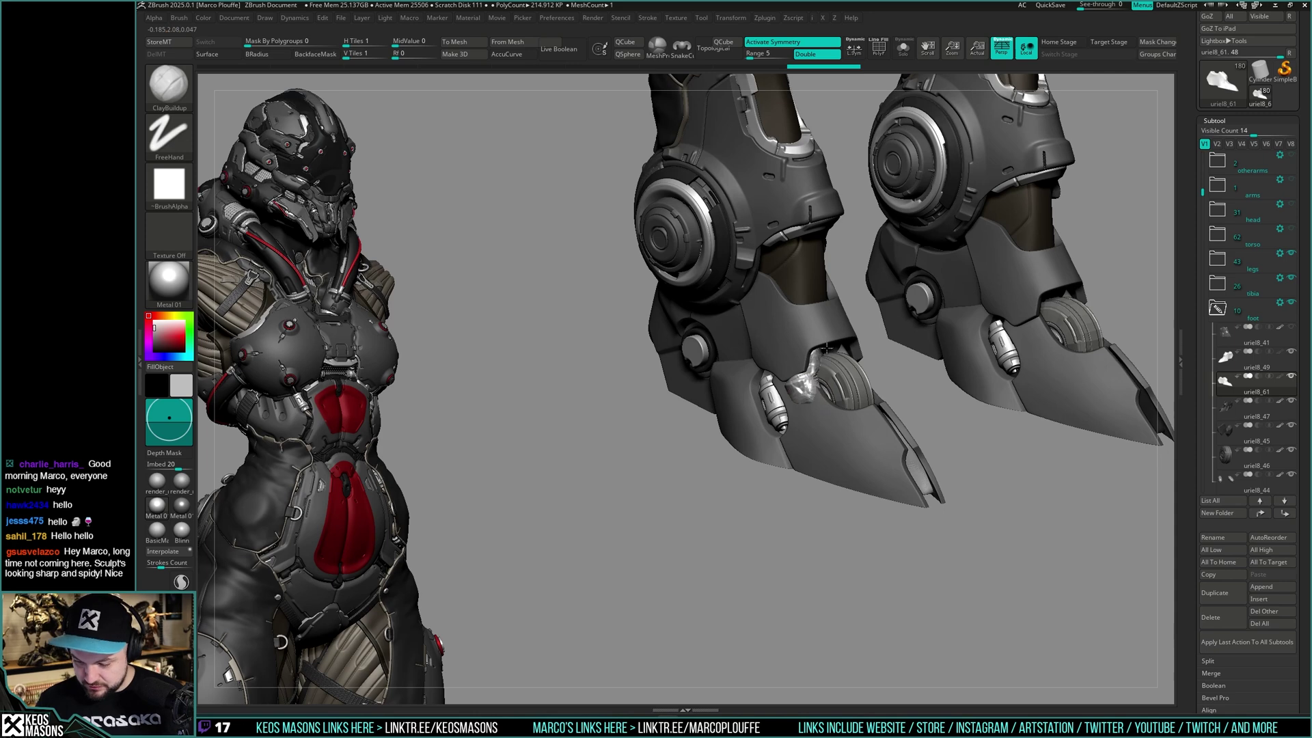
pyautogui.moveTo(826, 349)
pyautogui.mouseDown(button='right')
pyautogui.moveTo(801, 384)
pyautogui.moveTo(879, 375)
pyautogui.moveTo(836, 382)
pyautogui.moveTo(829, 410)
pyautogui.mouseUp(button='right')
# Turn on local symmetry for the foot form and undo the one-sided clay strokes
pyautogui.hotkey('alt', 's')
pyautogui.click(854, 48)
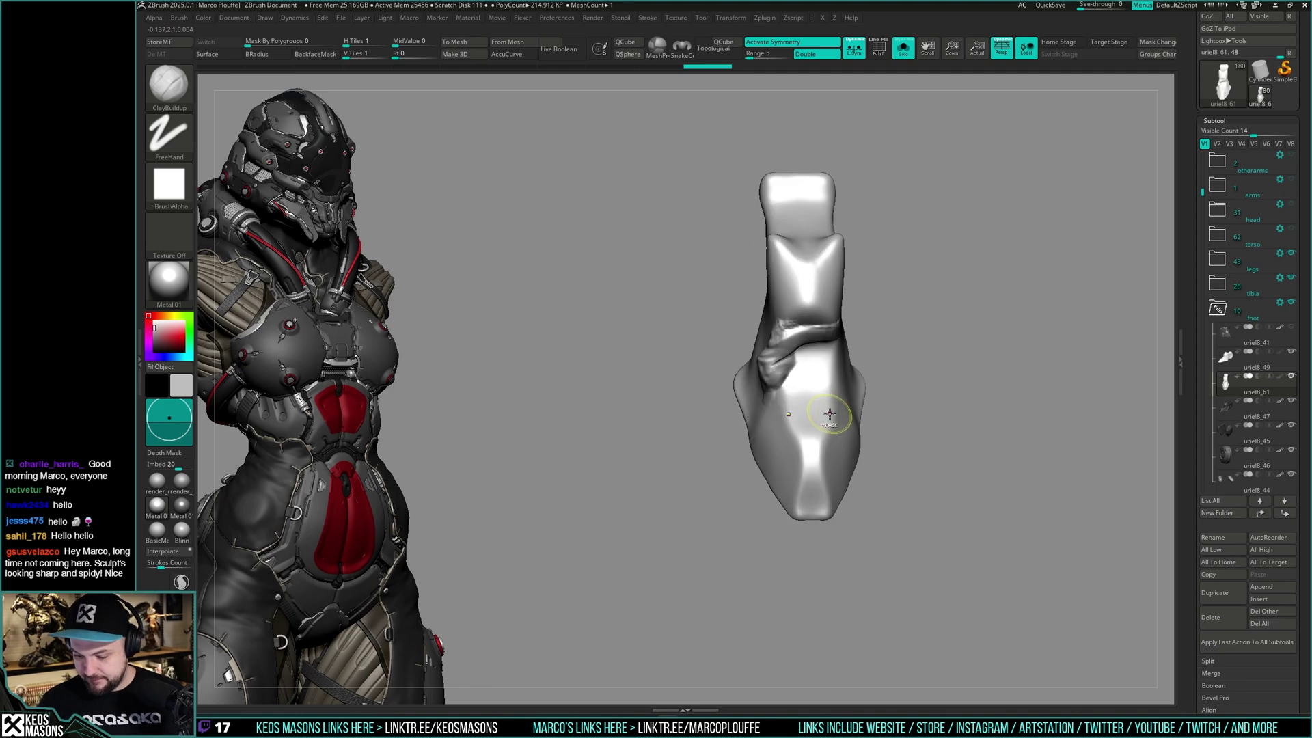
pyautogui.hotkey('ctrl', 'z')
pyautogui.hotkey('ctrl', 'z')
pyautogui.hotkey('ctrl', 'z')
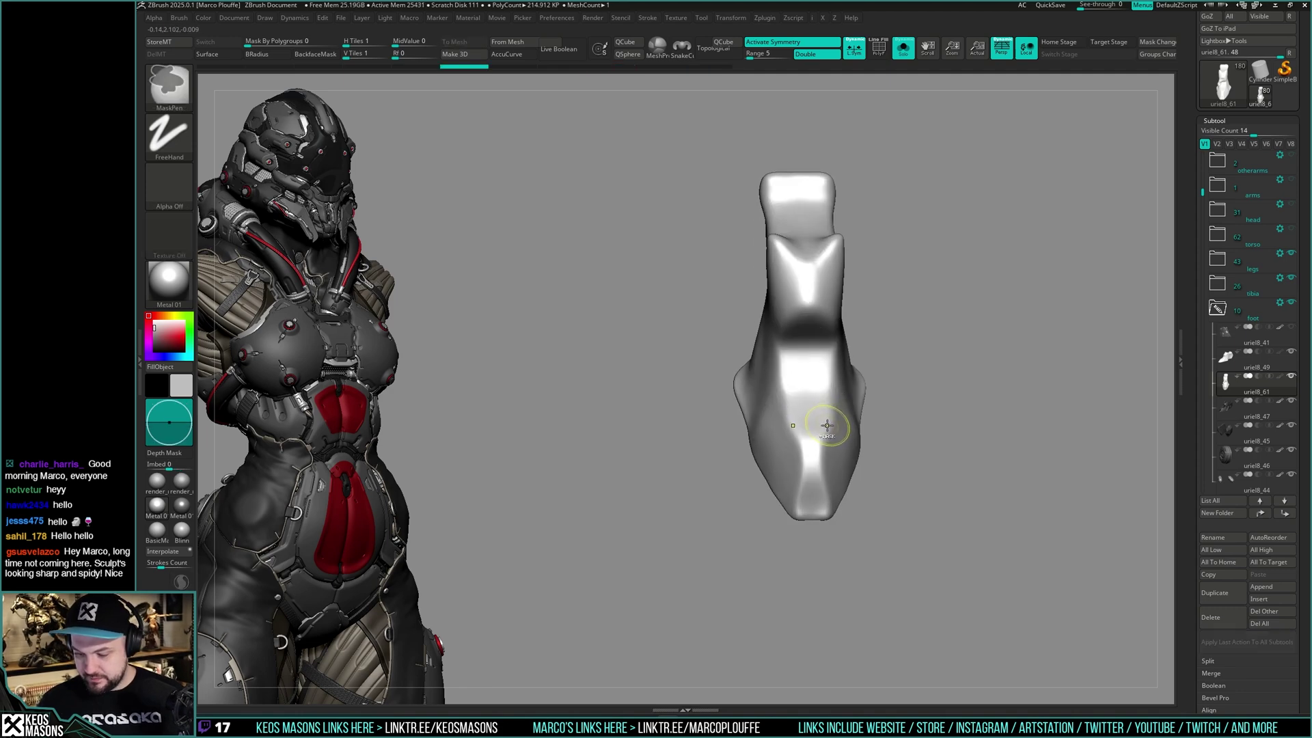
pyautogui.hotkey('ctrl', 'z')
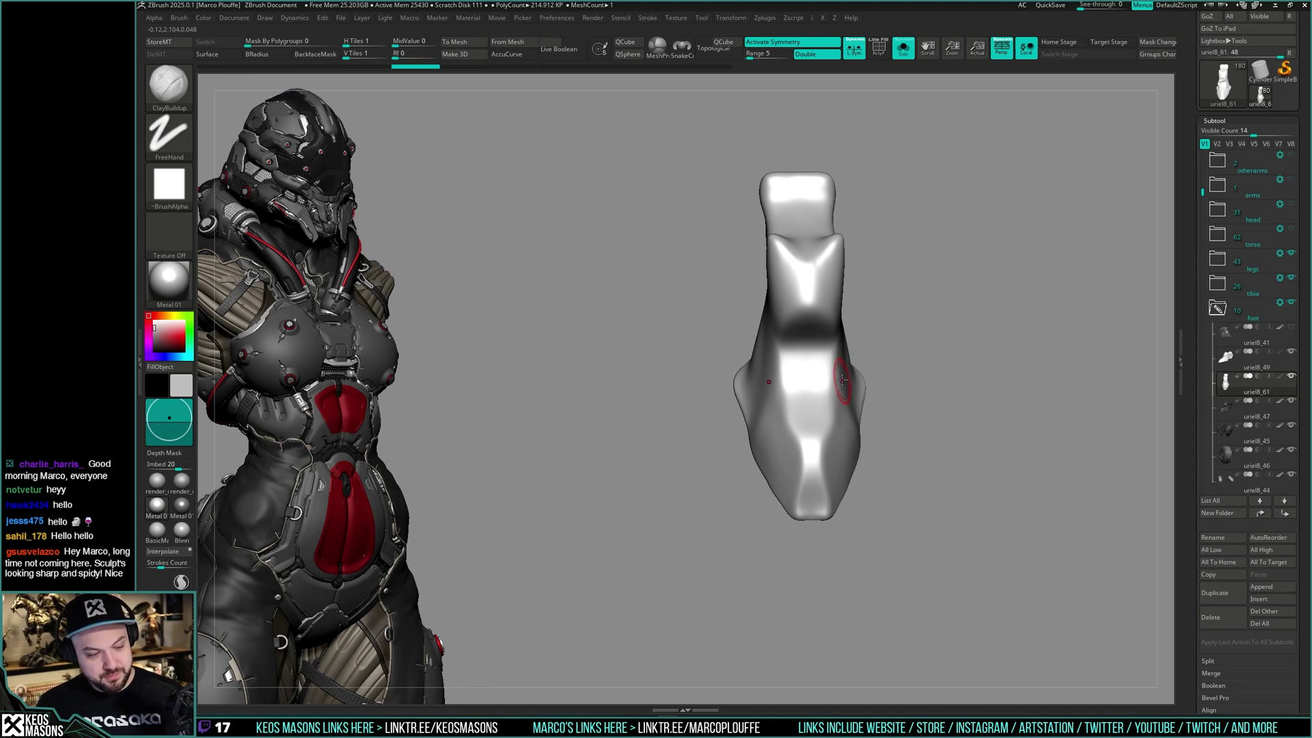
# Build up a symmetrical clay band over the toe joint toward the side canisters and smooth it
pyautogui.moveTo(842, 380); pyautogui.dragTo(807, 335, button='right')
pyautogui.press('s')
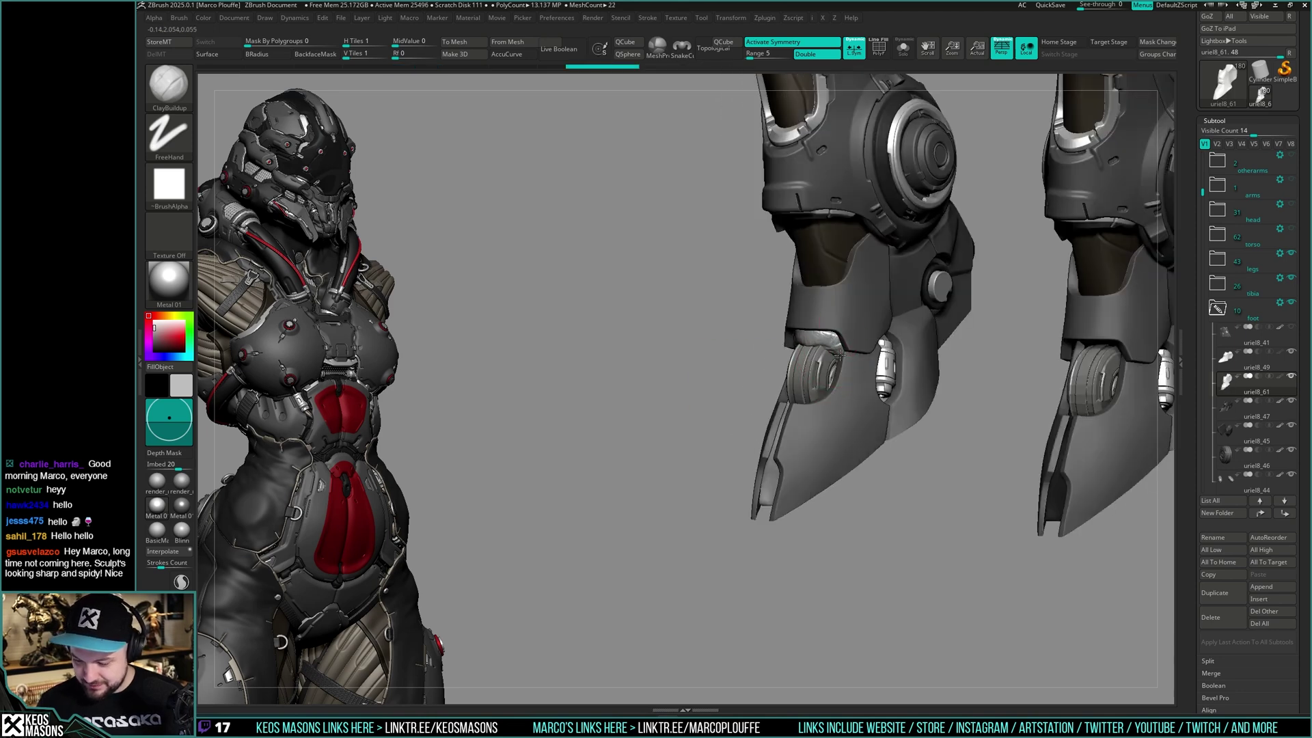
pyautogui.hotkey('shift', 's')
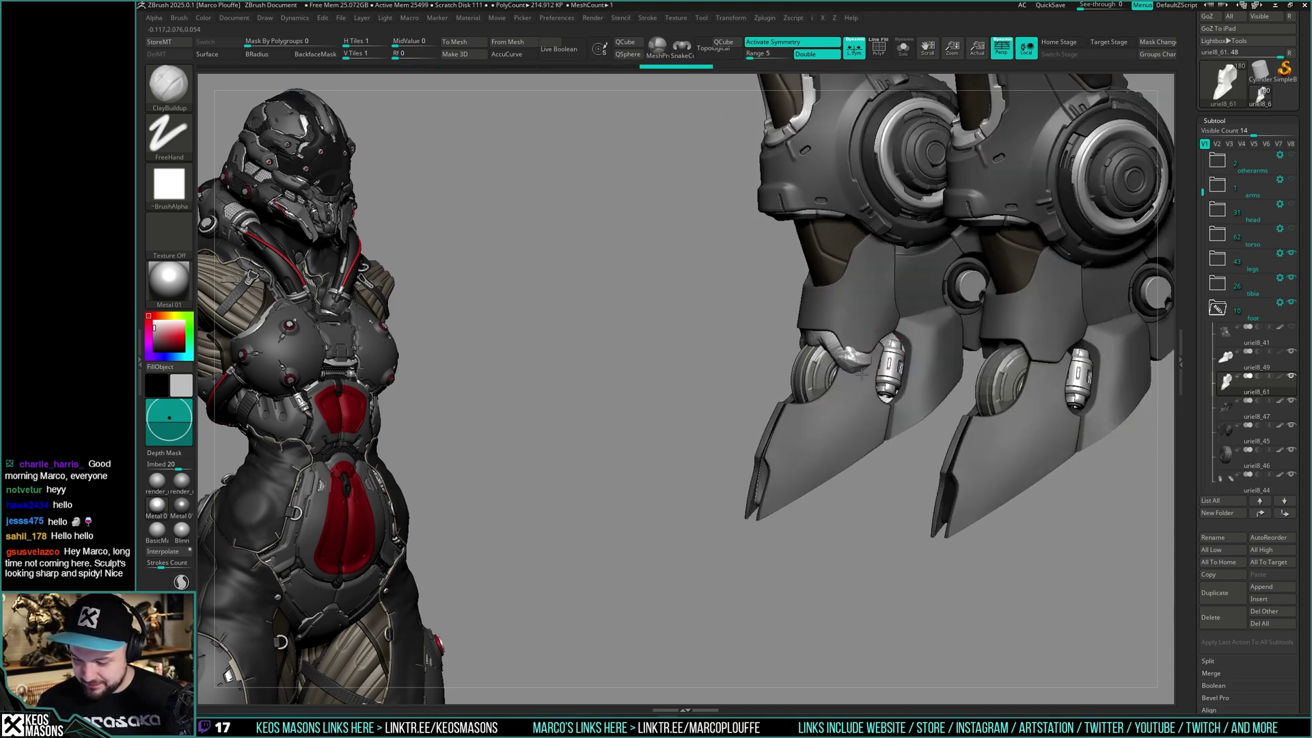
pyautogui.moveTo(861, 379)
pyautogui.keyDown('shift'); pyautogui.mouseDown()
pyautogui.moveTo(838, 352)
pyautogui.moveTo(855, 369)
pyautogui.mouseUp(); pyautogui.keyUp('shift')
pyautogui.moveTo(820, 355)
pyautogui.mouseDown(button='right')
pyautogui.moveTo(849, 351)
pyautogui.moveTo(791, 361)
pyautogui.mouseUp(button='right')
pyautogui.press('shift')
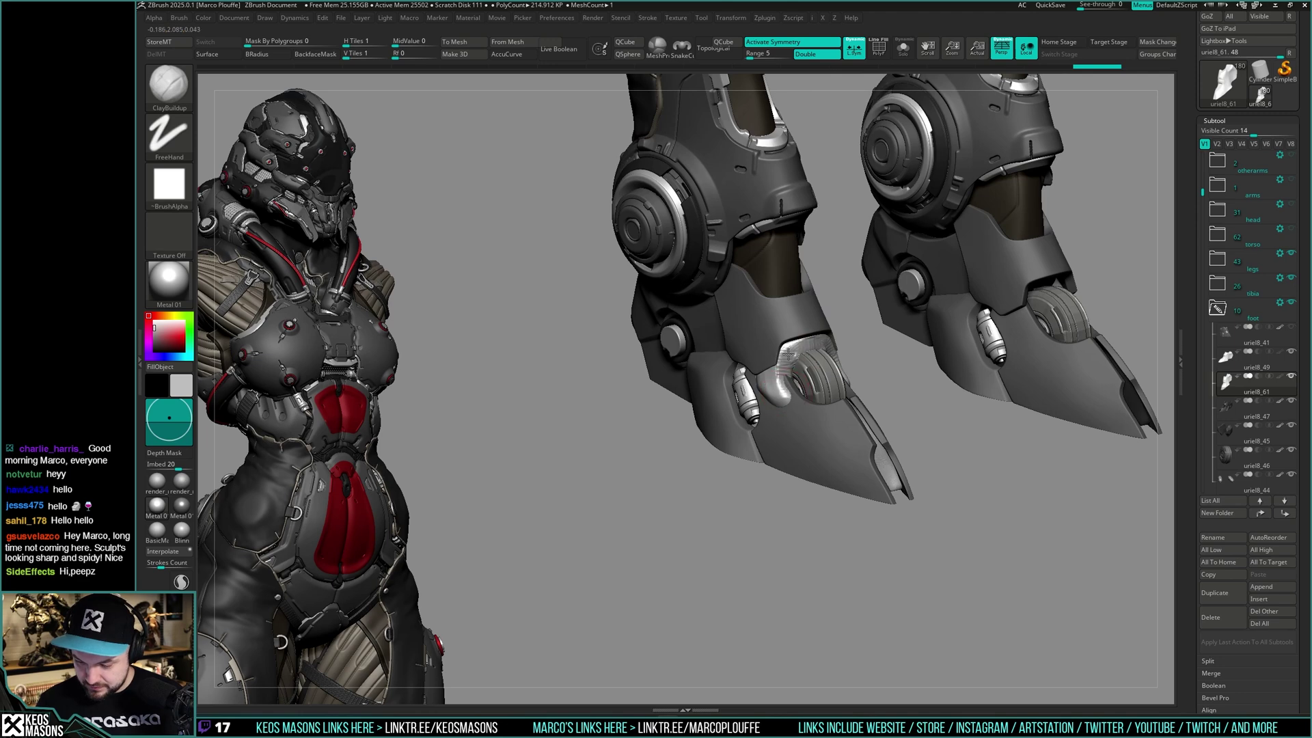
# Thicken the clay band along both sides of the toe joint into a curved collar
pyautogui.moveTo(788, 354); pyautogui.dragTo(783, 389)
pyautogui.moveTo(786, 386); pyautogui.dragTo(738, 382, button='right')
pyautogui.moveTo(813, 345)
pyautogui.mouseDown()
pyautogui.moveTo(782, 362)
pyautogui.moveTo(779, 386)
pyautogui.mouseUp()
pyautogui.moveTo(759, 386); pyautogui.dragTo(796, 393, button='right')
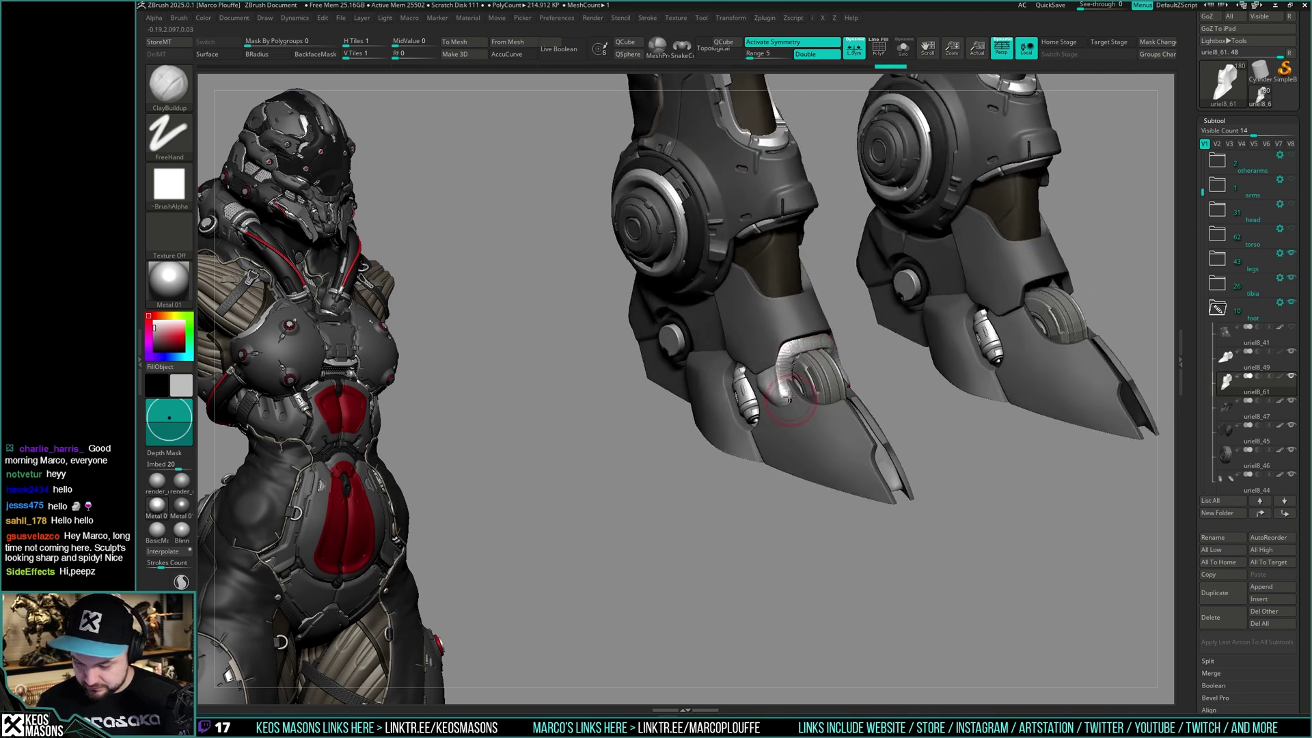
# Refine and smooth the lower ends of the toe-joint collar, checking the foot form in isolation
pyautogui.moveTo(790, 398); pyautogui.dragTo(786, 402)
pyautogui.moveTo(807, 374); pyautogui.dragTo(748, 378, button='right')
pyautogui.press('shift')
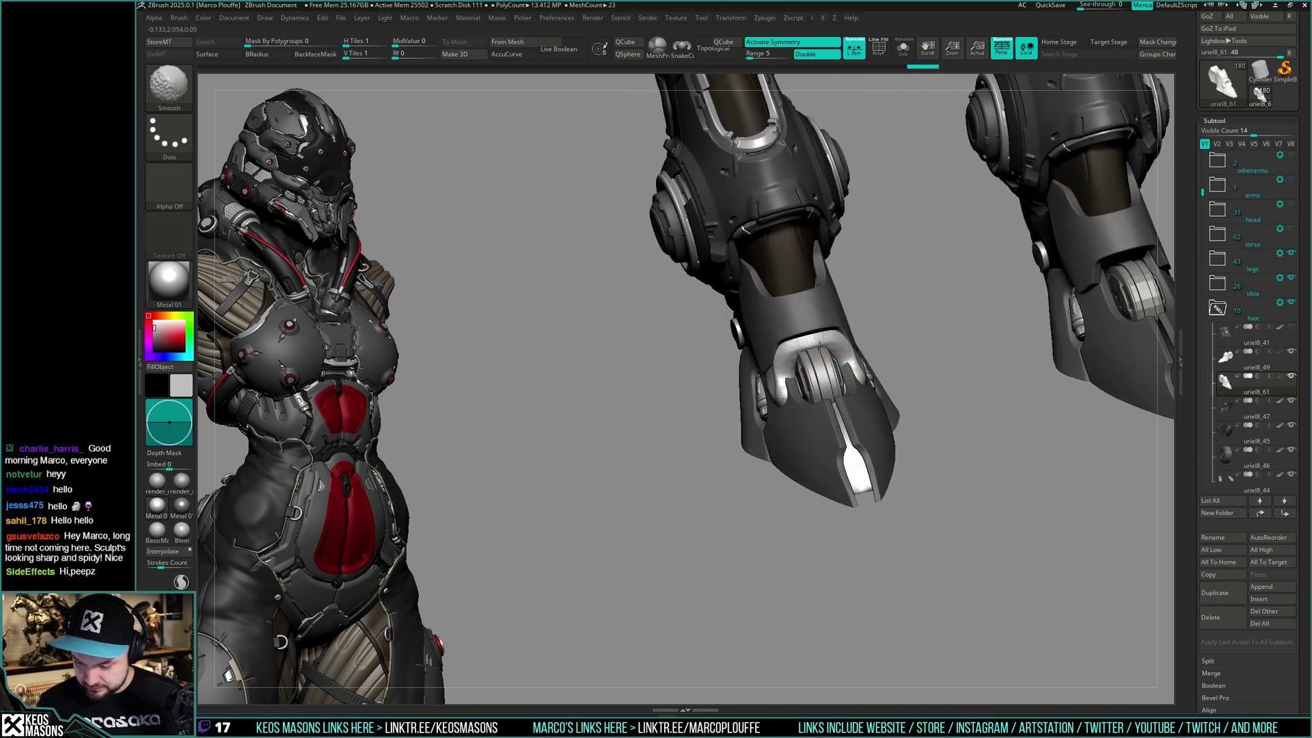
pyautogui.hotkey('alt', 's')
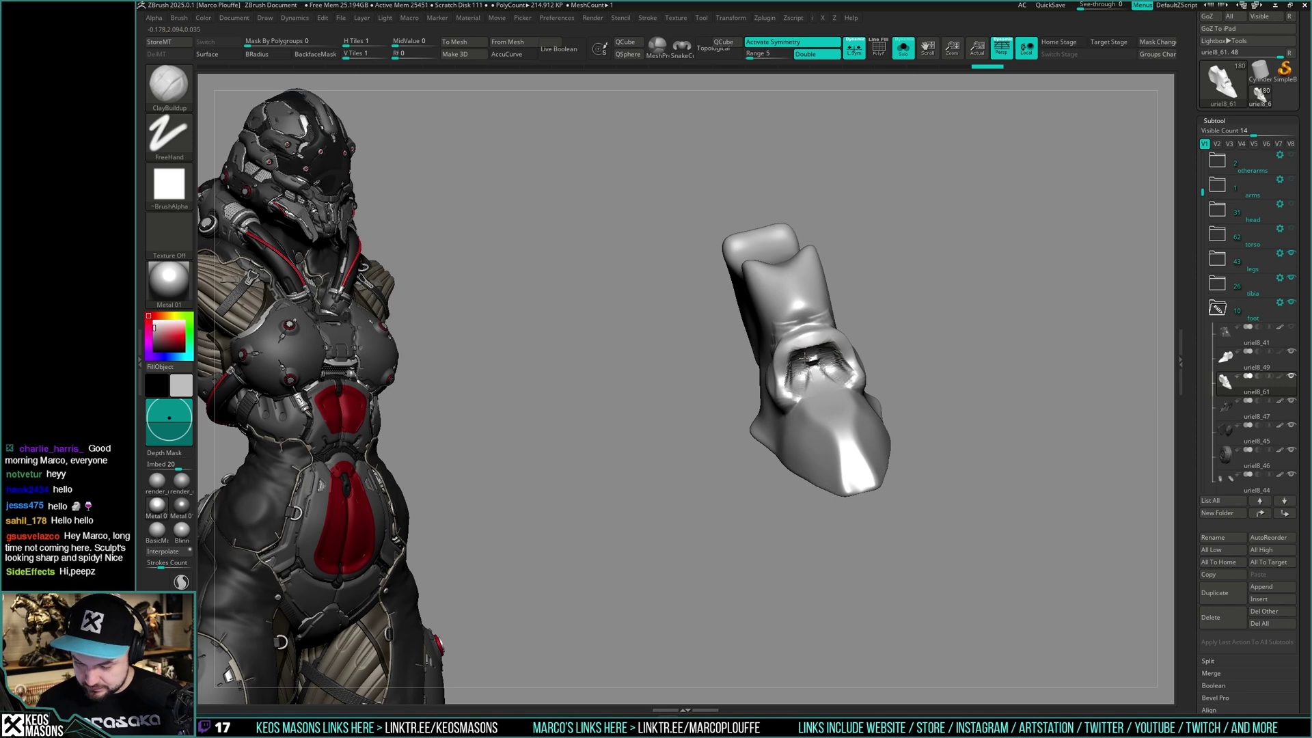
pyautogui.hotkey('alt', 's')
pyautogui.moveTo(797, 382); pyautogui.dragTo(845, 376, button='right')
pyautogui.press('shift')
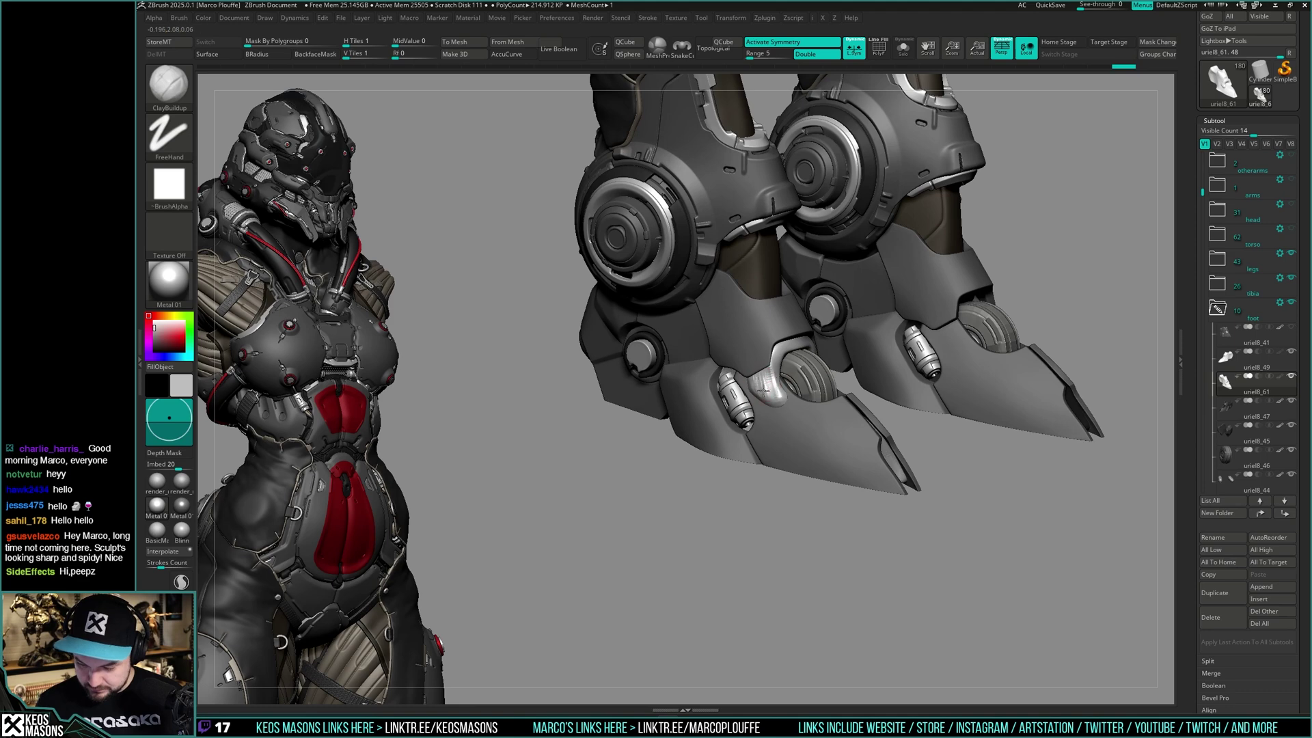
# Define the edges of the toe-joint collar with the Orb_Cracks brush and return to ClayBuildup
pyautogui.moveTo(774, 400)
pyautogui.mouseDown(button='right')
pyautogui.moveTo(829, 404)
pyautogui.moveTo(831, 431)
pyautogui.moveTo(796, 408)
pyautogui.moveTo(805, 396)
pyautogui.mouseUp(button='right')
pyautogui.press('space')
pyautogui.click(850, 369)
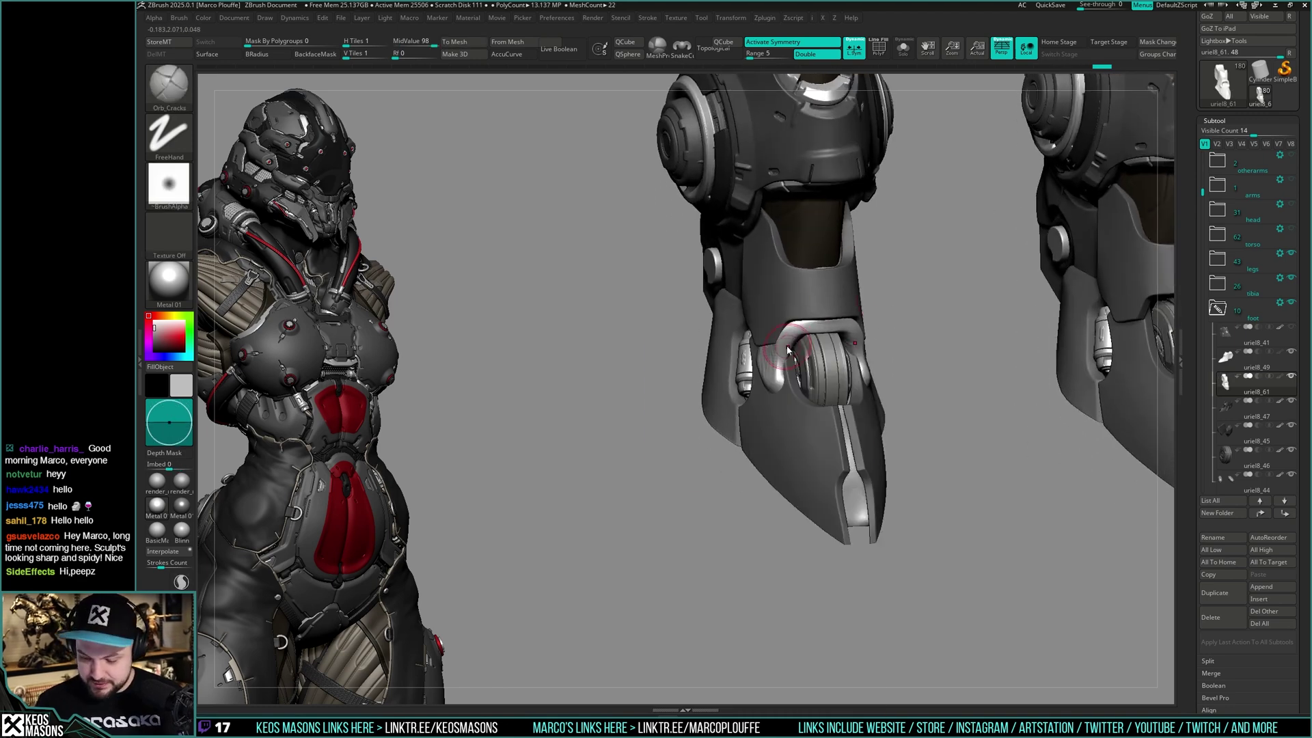
pyautogui.moveTo(808, 363)
pyautogui.mouseDown(button='right')
pyautogui.moveTo(831, 349)
pyautogui.moveTo(793, 360)
pyautogui.moveTo(824, 375)
pyautogui.moveTo(792, 365)
pyautogui.moveTo(842, 395)
pyautogui.mouseUp(button='right')
pyautogui.press('ctrl')
pyautogui.press('space')
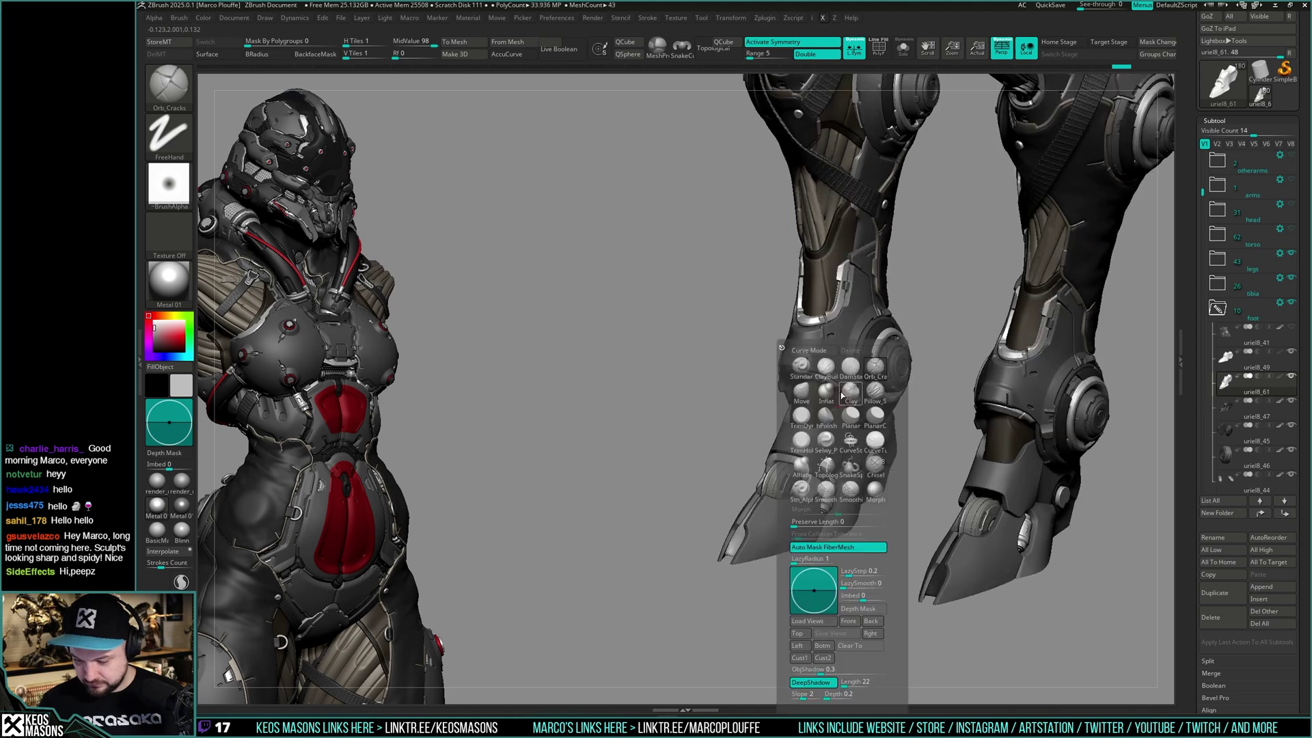
pyautogui.click(825, 367)
pyautogui.moveTo(914, 302)
pyautogui.mouseDown(button='right')
pyautogui.moveTo(899, 360)
pyautogui.moveTo(843, 348)
pyautogui.moveTo(1108, 290)
pyautogui.mouseUp(button='right')
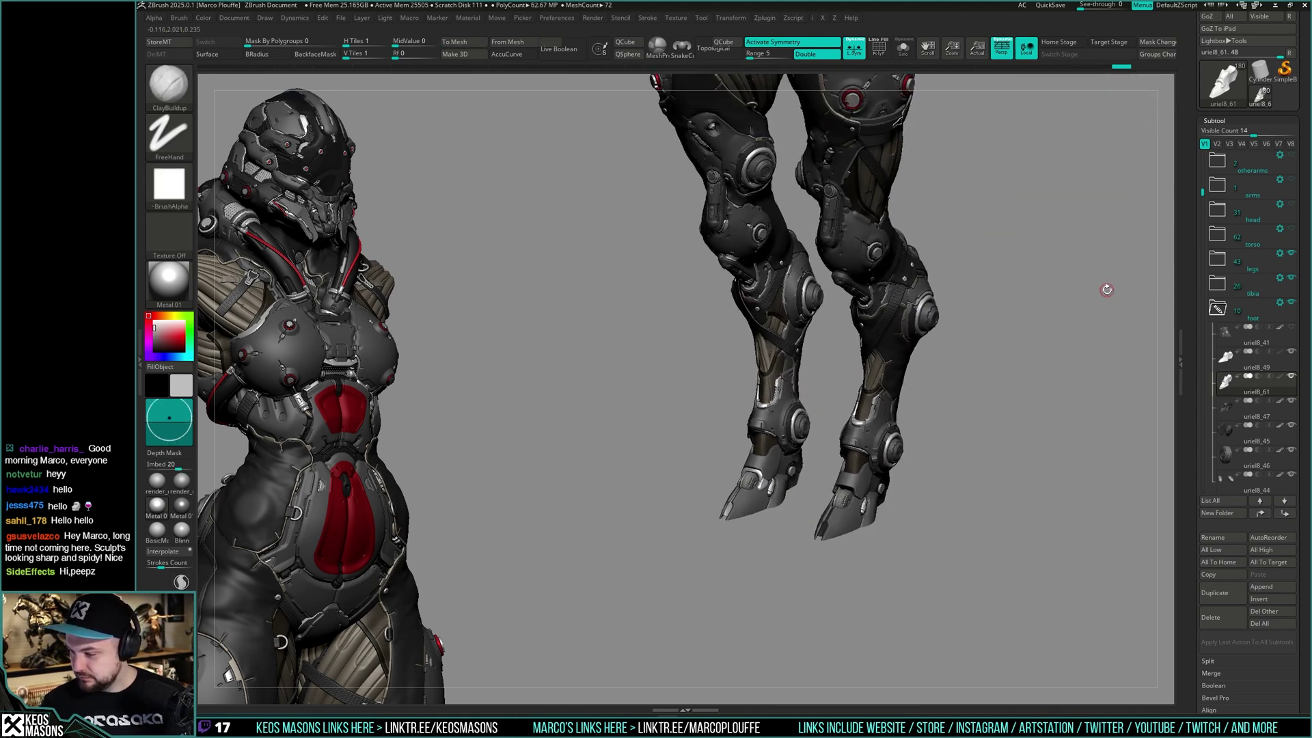
# Toggle the legs folder's visibility and examine the small bolts subtool in isolation and in place on the legs
pyautogui.click(1291, 257)
pyautogui.click(1291, 258)
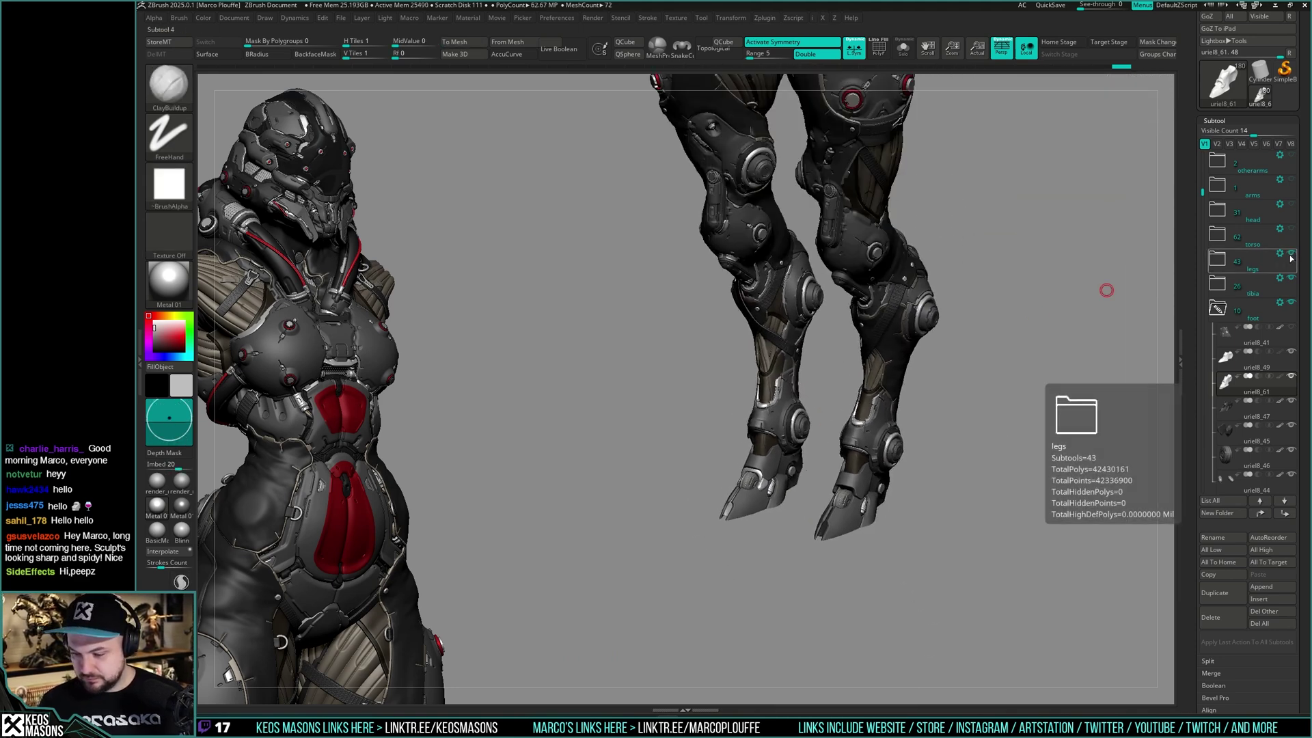
pyautogui.click(1290, 257)
pyautogui.moveTo(1106, 290); pyautogui.dragTo(886, 331, button='right')
pyautogui.keyDown('alt'); pyautogui.click(855, 251); pyautogui.keyUp('alt')
pyautogui.hotkey('alt', 's')
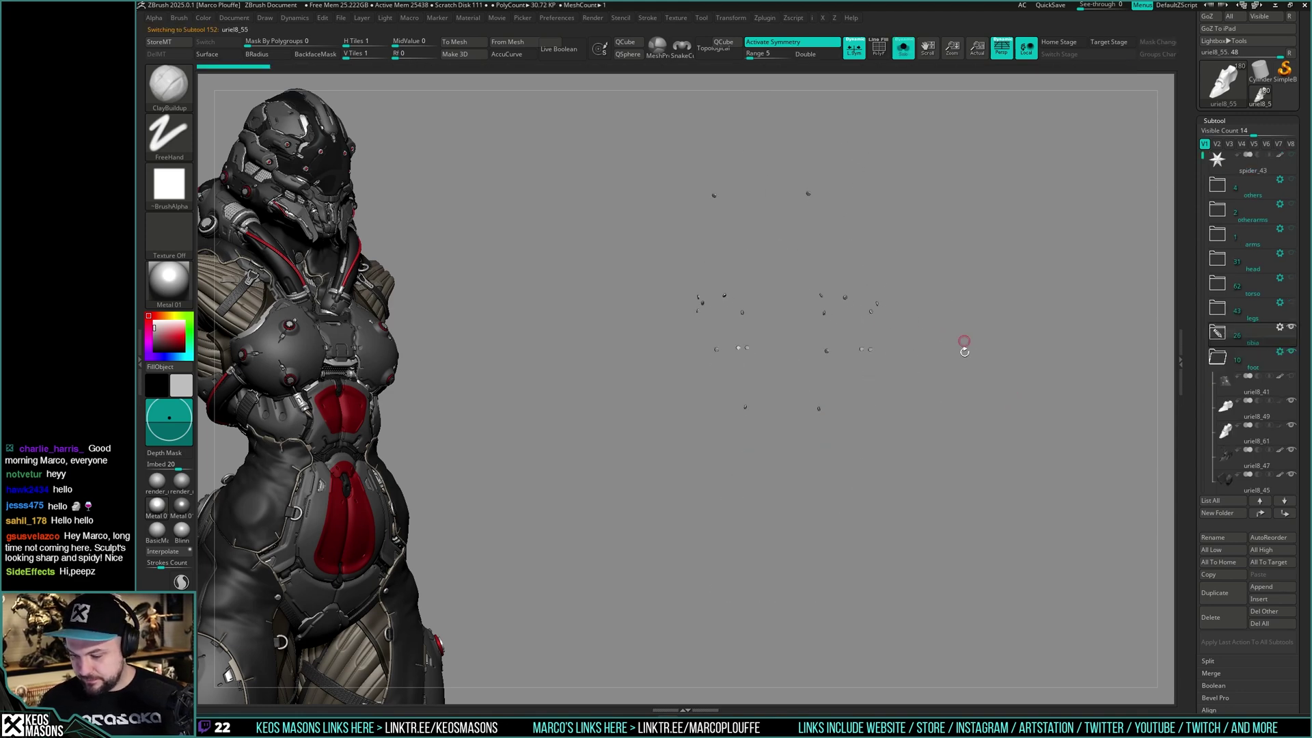
pyautogui.hotkey('alt', 's')
pyautogui.moveTo(976, 364)
pyautogui.mouseDown(button='right')
pyautogui.moveTo(946, 346)
pyautogui.moveTo(984, 334)
pyautogui.moveTo(984, 348)
pyautogui.moveTo(1016, 352)
pyautogui.moveTo(1000, 345)
pyautogui.moveTo(970, 372)
pyautogui.moveTo(1043, 357)
pyautogui.moveTo(957, 374)
pyautogui.mouseUp(button='right')
pyautogui.hotkey('alt', 's')
pyautogui.hotkey('alt', 's')
pyautogui.hotkey('alt', 's')
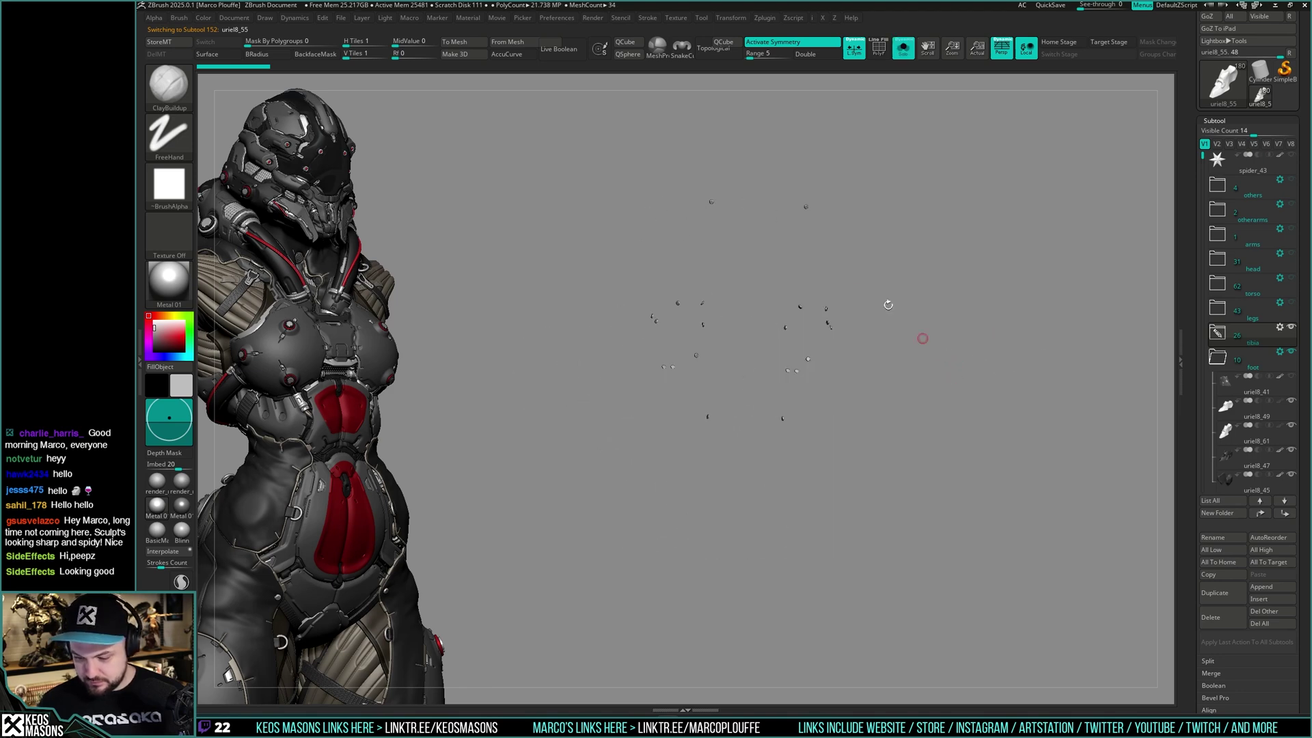
# Hide the upper bolts of the isolated bolts subtool and split them off into a separate subtool
pyautogui.moveTo(756, 168)
pyautogui.keyDown('ctrl'); pyautogui.keyDown('shift'); pyautogui.mouseDown()
pyautogui.moveTo(826, 223)
pyautogui.moveTo(886, 349)
pyautogui.mouseUp(); pyautogui.keyUp('shift'); pyautogui.keyUp('ctrl')
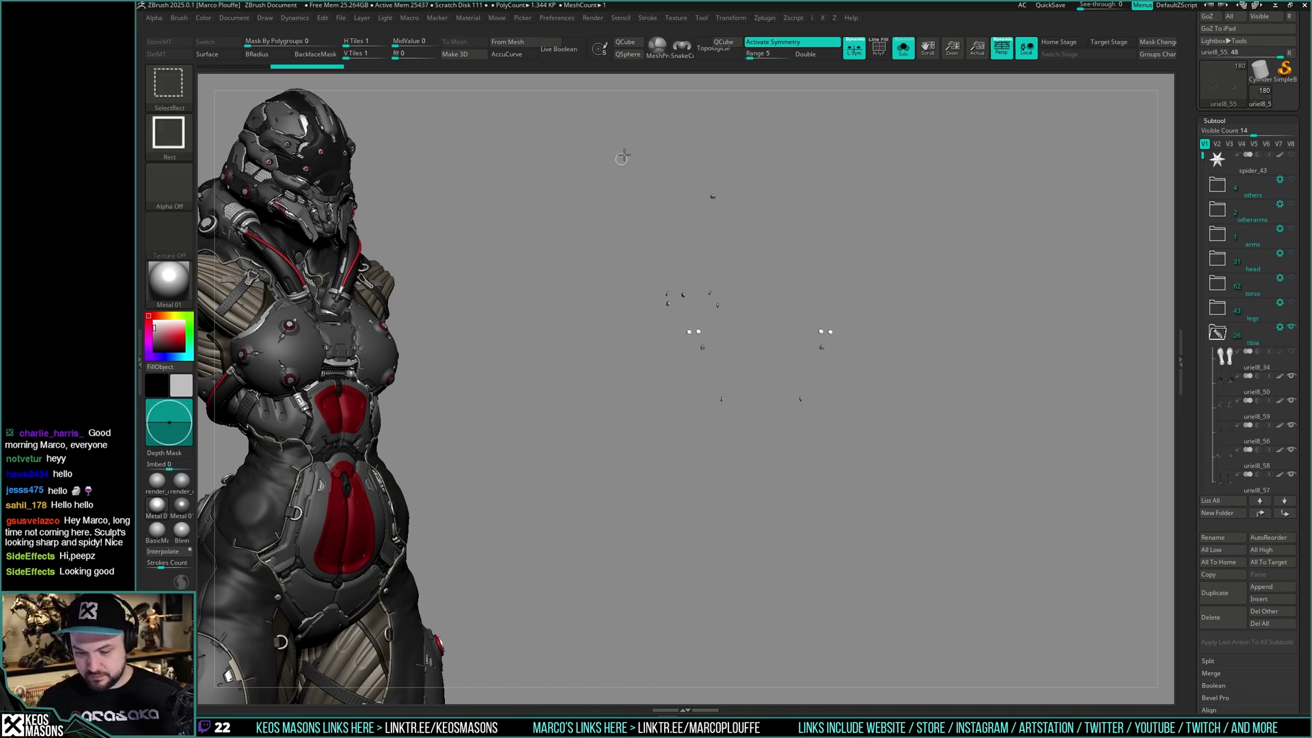
pyautogui.keyDown('ctrl'); pyautogui.keyDown('alt'); pyautogui.keyDown('shift'); pyautogui.moveTo(621, 155); pyautogui.dragTo(797, 316); pyautogui.keyUp('shift'); pyautogui.keyUp('alt'); pyautogui.keyUp('ctrl')
pyautogui.keyDown('ctrl'); pyautogui.keyDown('shift'); pyautogui.moveTo(938, 389); pyautogui.dragTo(885, 409); pyautogui.keyUp('shift'); pyautogui.keyUp('ctrl')
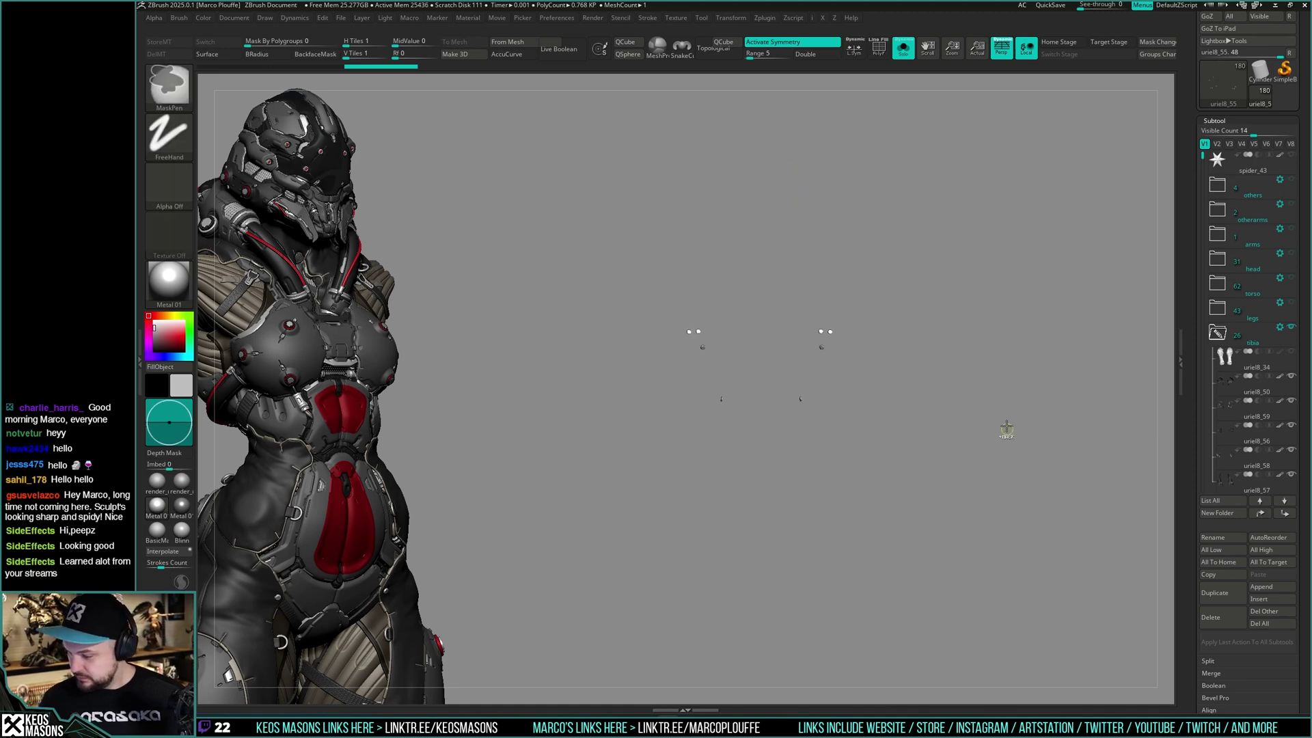
pyautogui.hotkey('ctrl', 'space')
pyautogui.click(1006, 403)
pyautogui.moveTo(1234, 338)
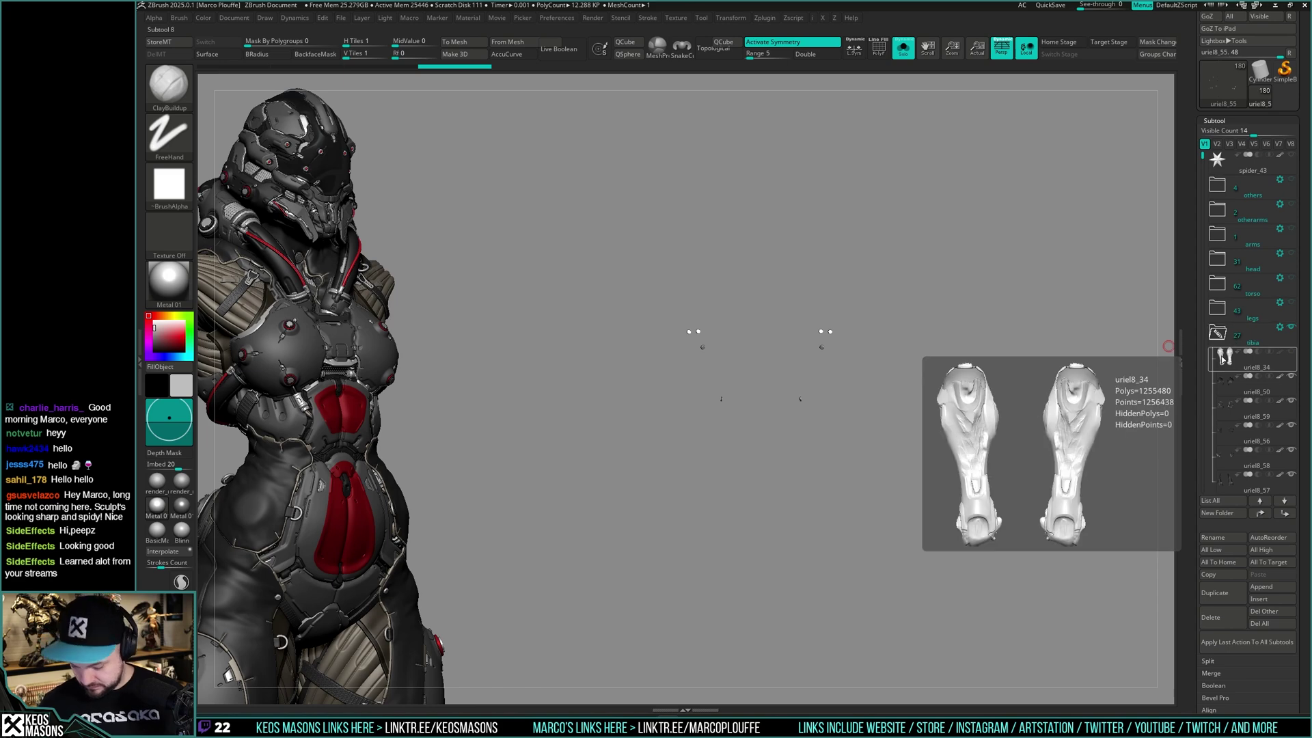
# Move the split-off upper bolts subtool into the legs folder
pyautogui.press('Up')
pyautogui.click(1224, 359)
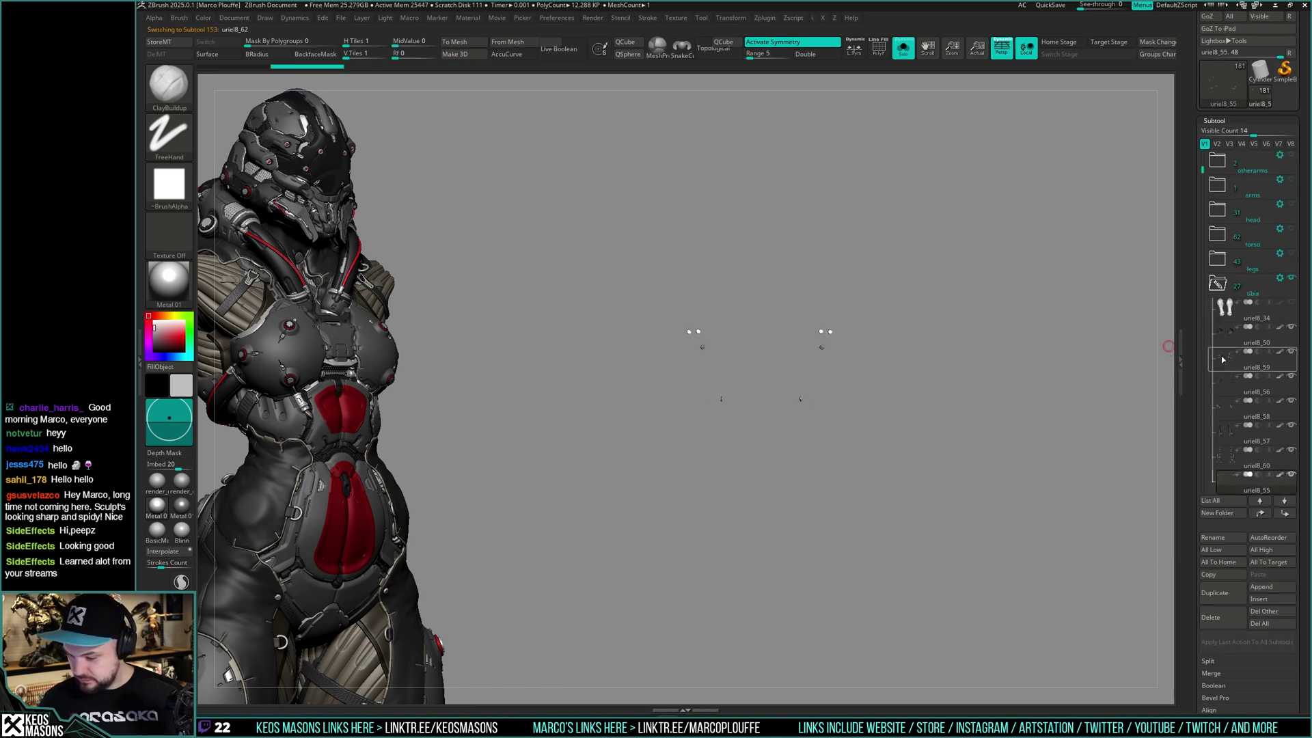
pyautogui.click(1229, 243)
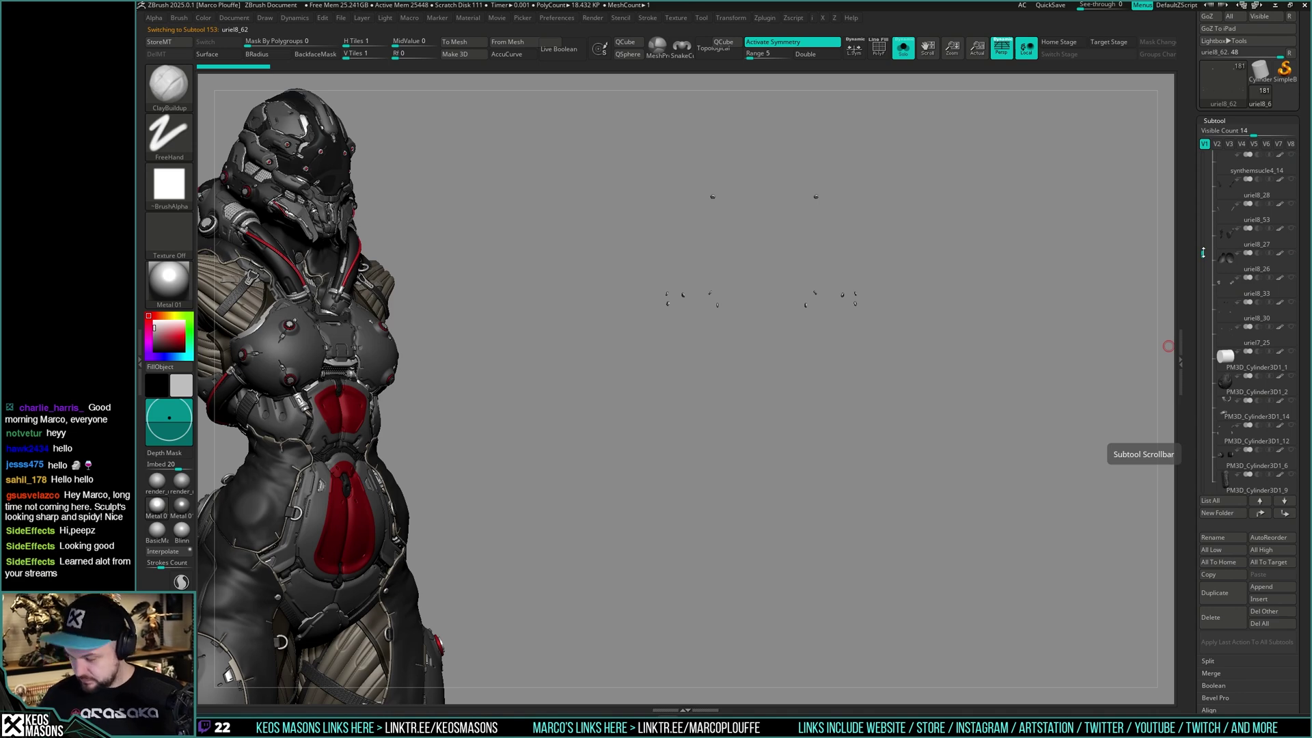
pyautogui.scroll(-3, 1203, 253)
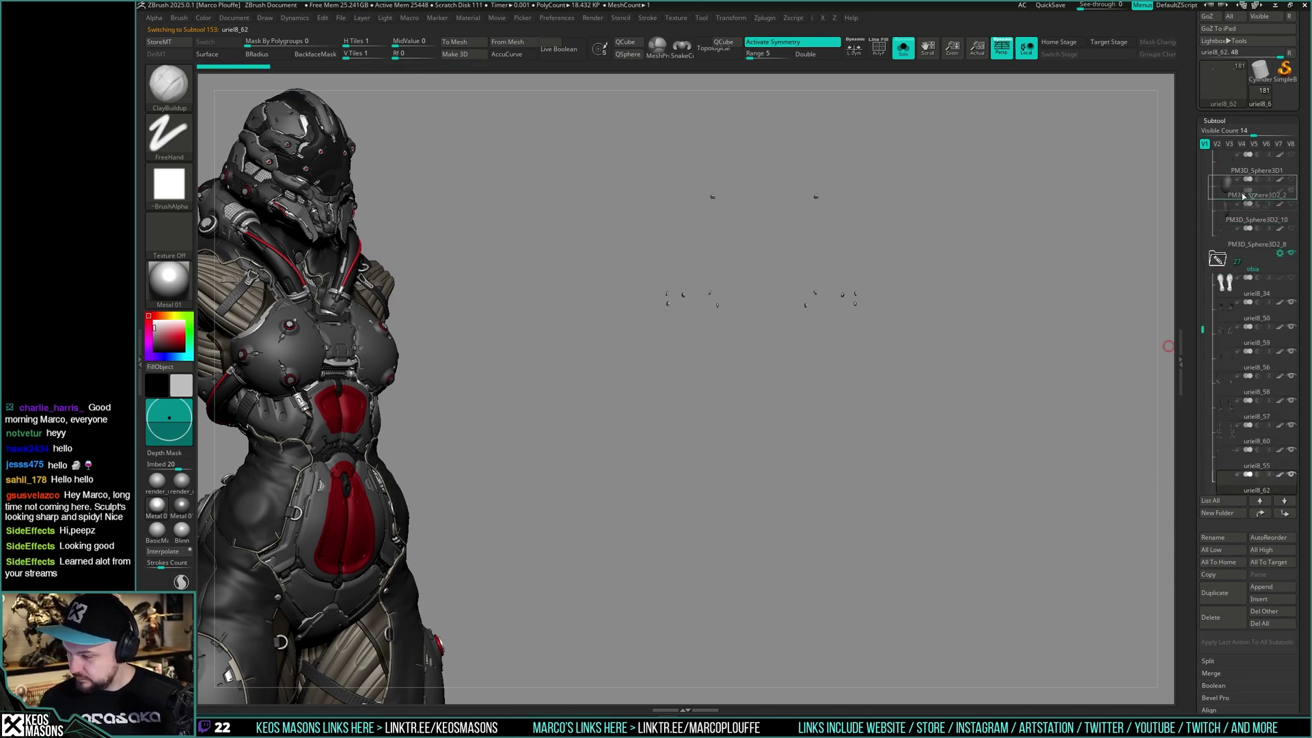
pyautogui.scroll(3, 1242, 196)
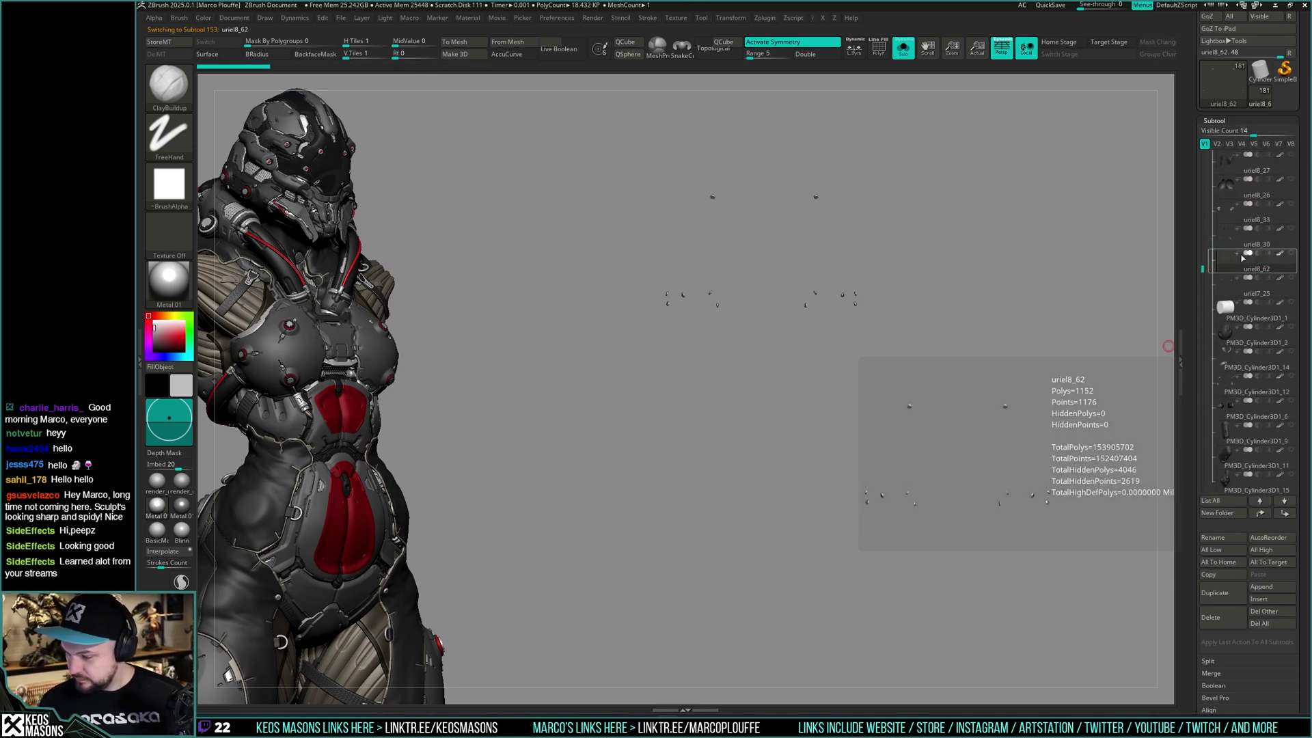
pyautogui.moveTo(1204, 268); pyautogui.dragTo(1203, 163)
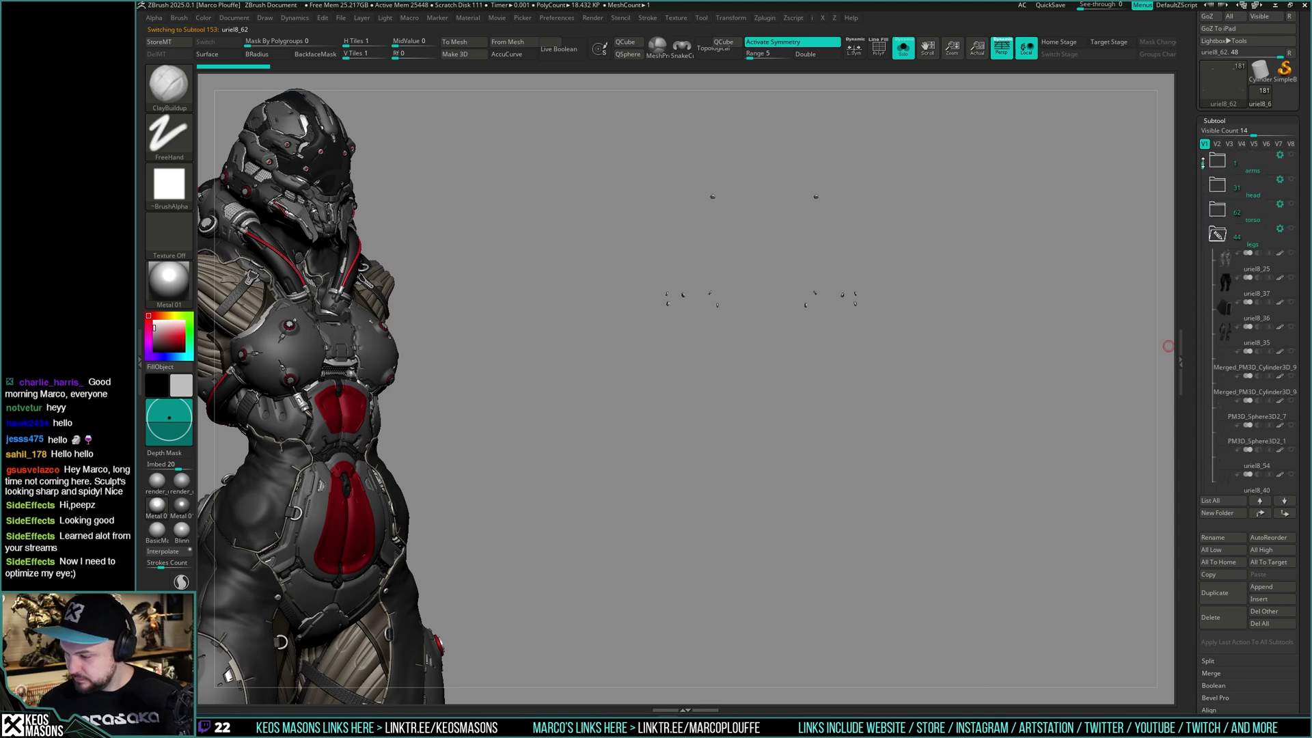
pyautogui.click(1218, 262)
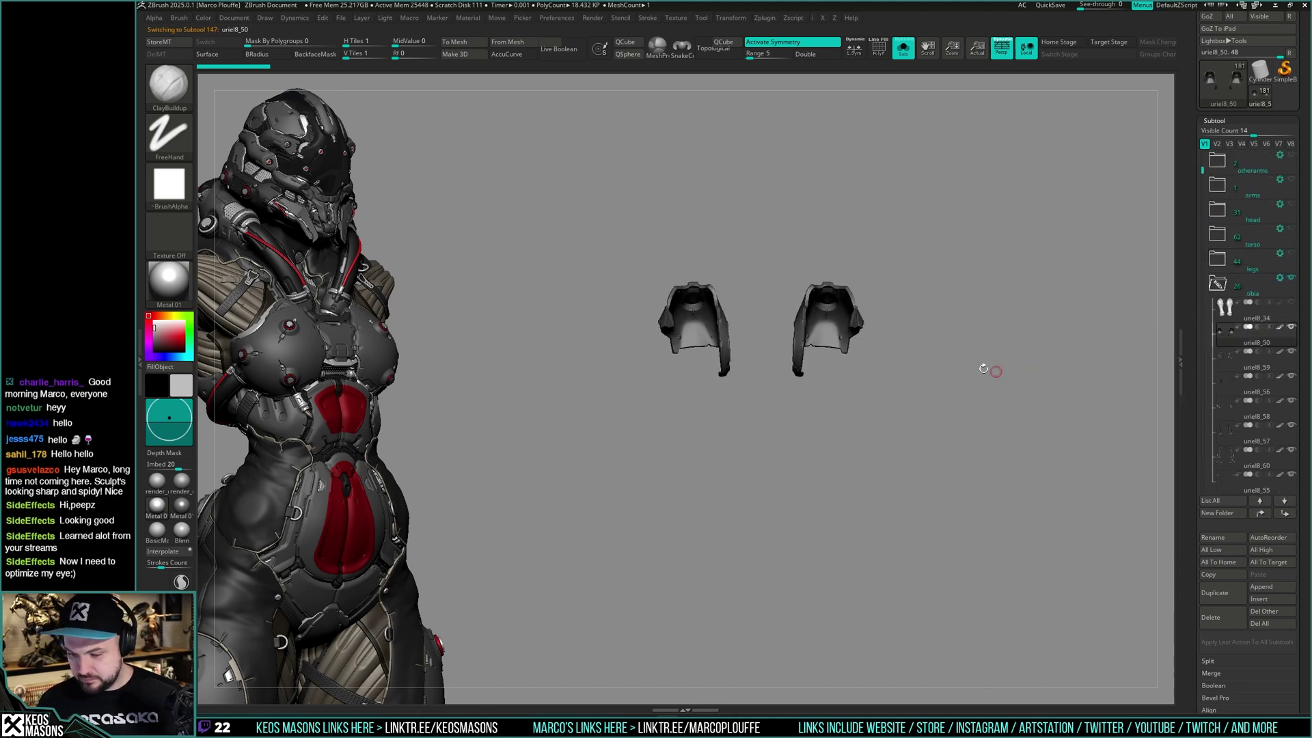
# Show the legs folder, isolate the long capsule-shaped leg piece and copy it to the other leg with Mirror And Weld
pyautogui.moveTo(952, 395); pyautogui.dragTo(875, 414)
pyautogui.click(1291, 254)
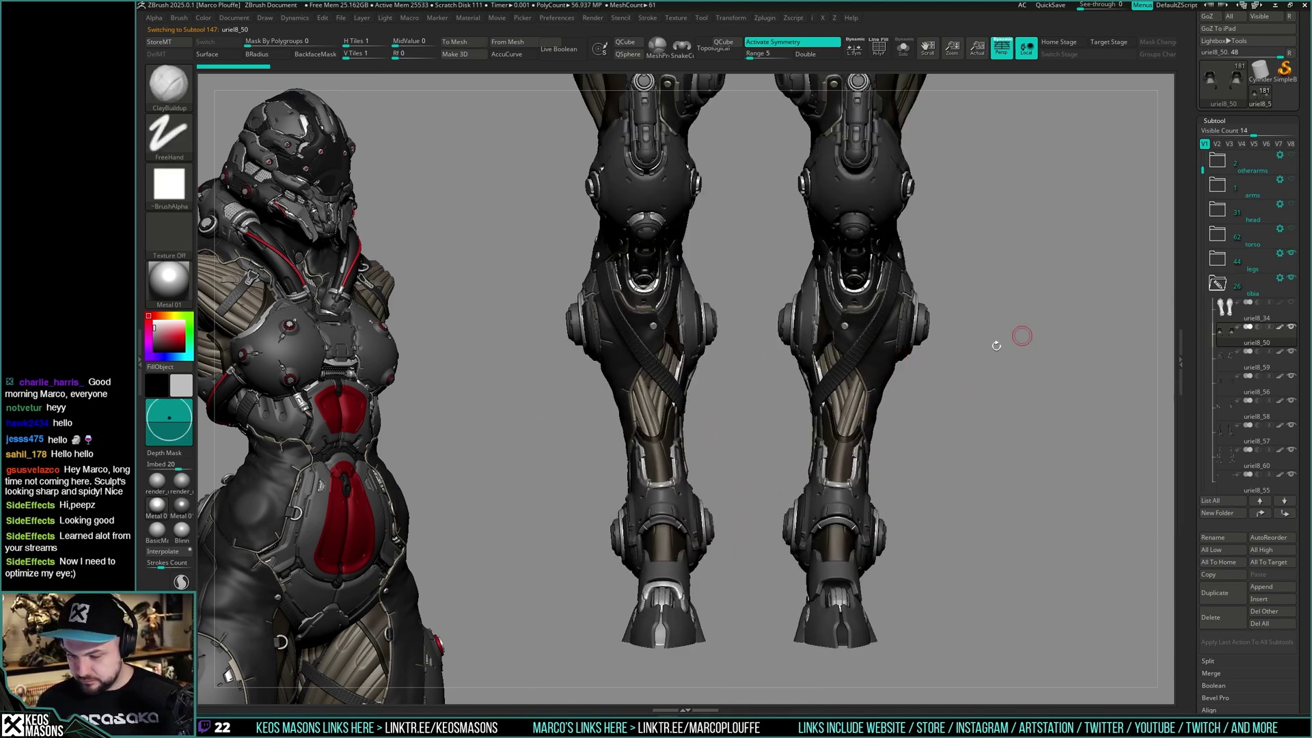
pyautogui.moveTo(1019, 340)
pyautogui.mouseDown()
pyautogui.moveTo(996, 270)
pyautogui.moveTo(964, 308)
pyautogui.moveTo(979, 349)
pyautogui.moveTo(1004, 346)
pyautogui.moveTo(957, 348)
pyautogui.mouseUp()
pyautogui.moveTo(957, 349)
pyautogui.keyDown('ctrl'); pyautogui.mouseDown(button='right')
pyautogui.moveTo(892, 398)
pyautogui.moveTo(745, 400)
pyautogui.moveTo(694, 342)
pyautogui.moveTo(850, 337)
pyautogui.moveTo(839, 318)
pyautogui.mouseUp(button='right'); pyautogui.keyUp('ctrl')
pyautogui.press('s')
pyautogui.keyDown('alt'); pyautogui.moveTo(1063, 360); pyautogui.dragTo(940, 383, button='right'); pyautogui.keyUp('alt')
pyautogui.press('space')
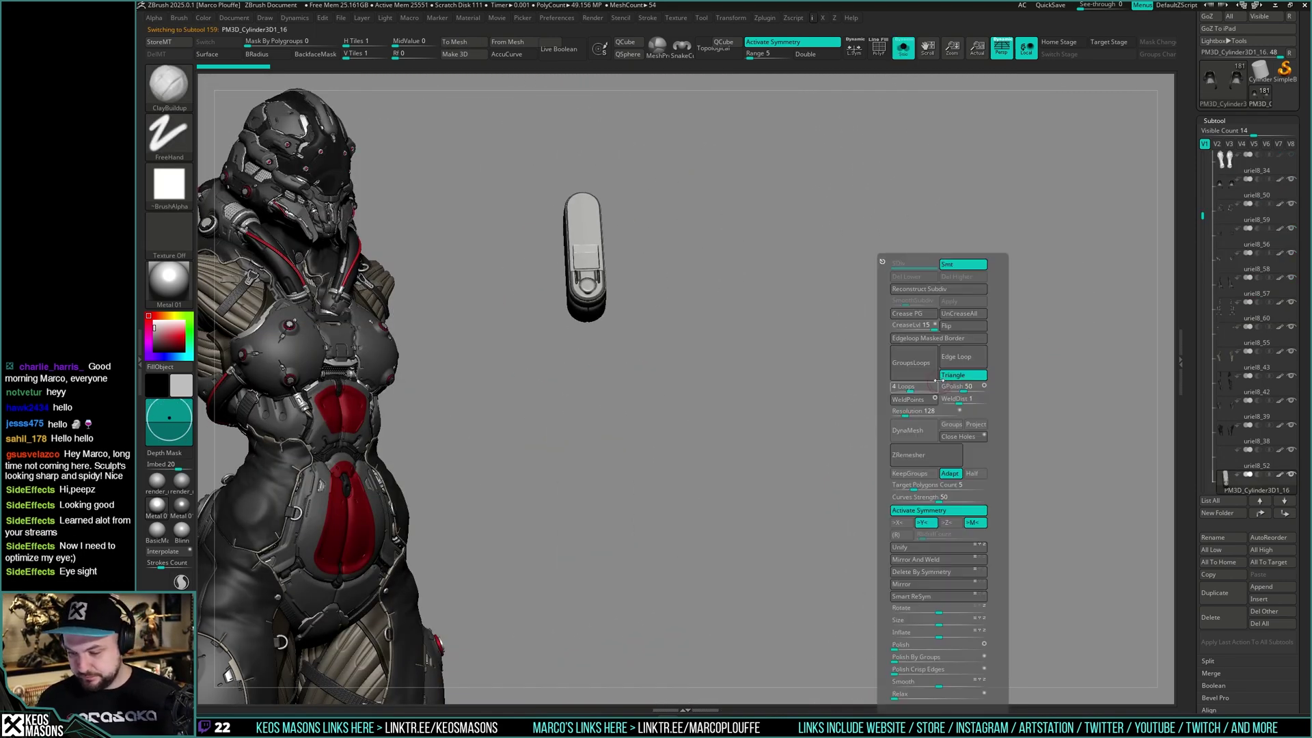
pyautogui.press('space')
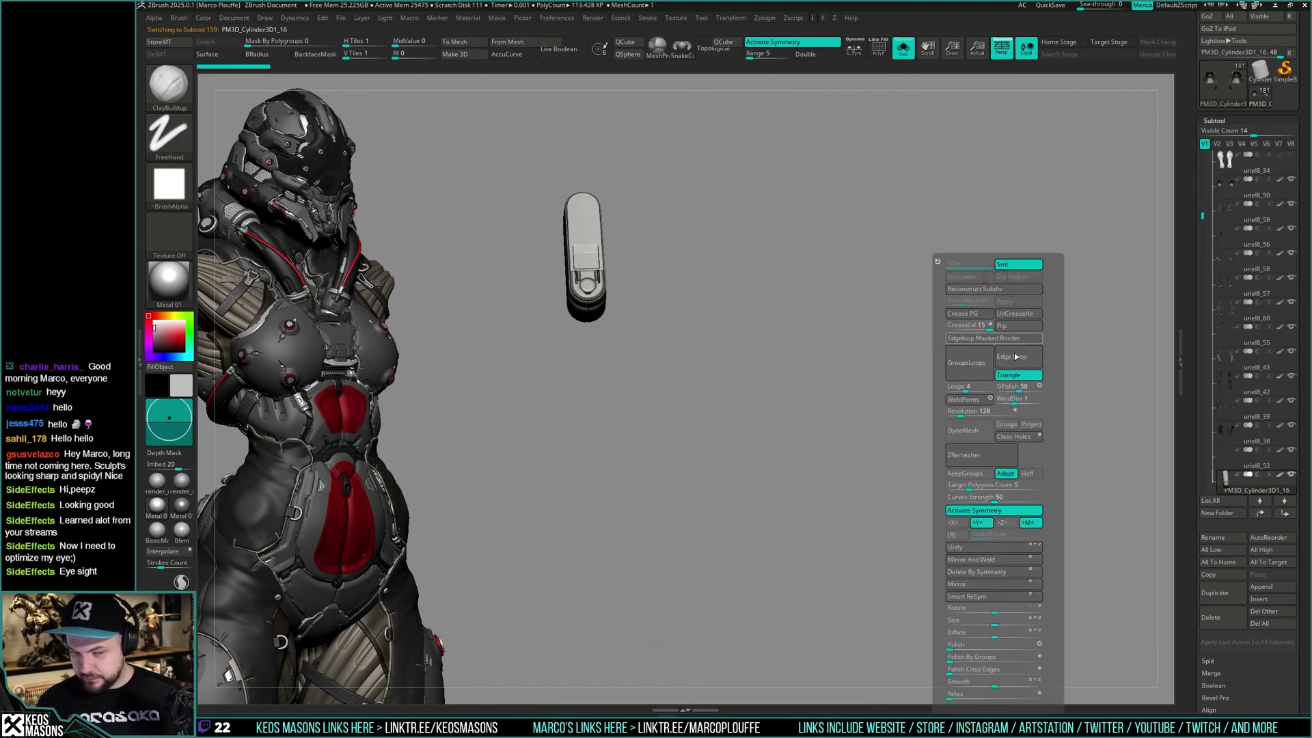
pyautogui.click(984, 558)
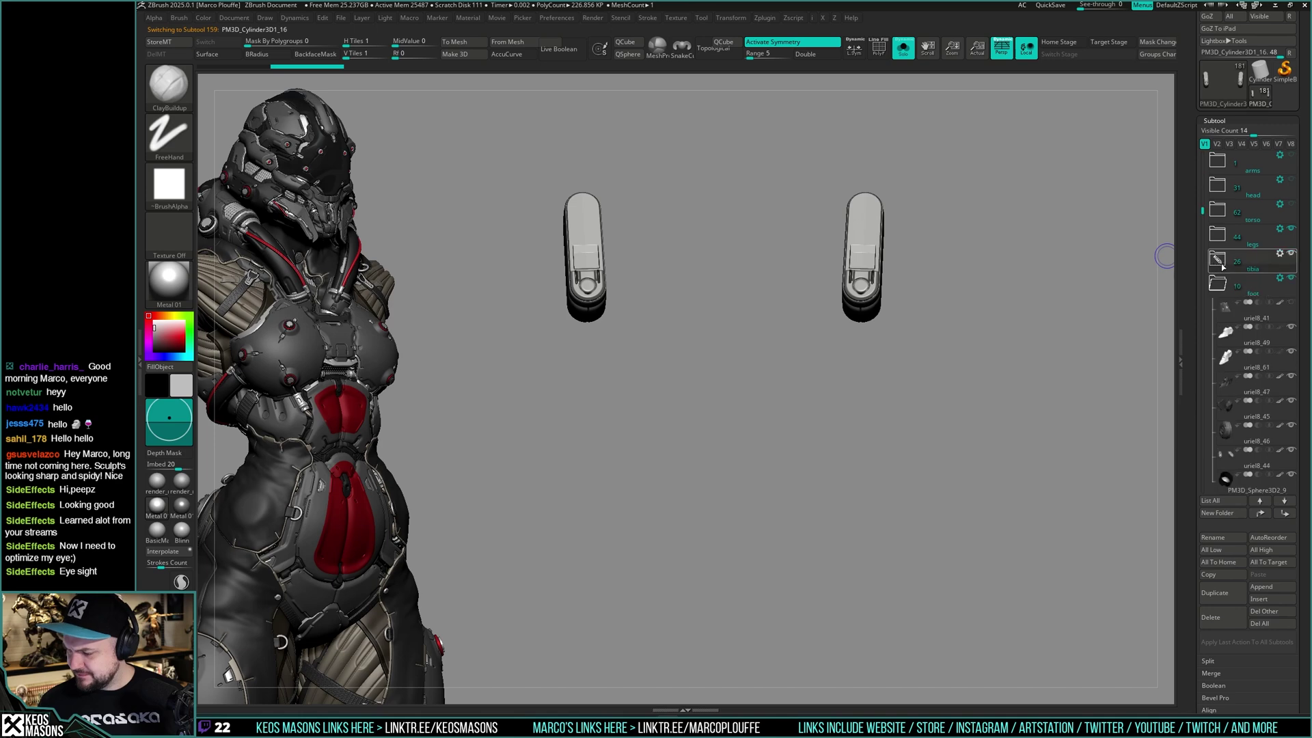
# Reselect the foot detail form, check it on both legs and hide the legs folder
pyautogui.hotkey('alt', 's')
pyautogui.keyDown('ctrl'); pyautogui.moveTo(957, 438); pyautogui.dragTo(909, 369, button='right'); pyautogui.keyUp('ctrl')
pyautogui.moveTo(786, 369); pyautogui.dragTo(798, 438, button='right')
pyautogui.keyDown('alt'); pyautogui.click(771, 431); pyautogui.keyUp('alt')
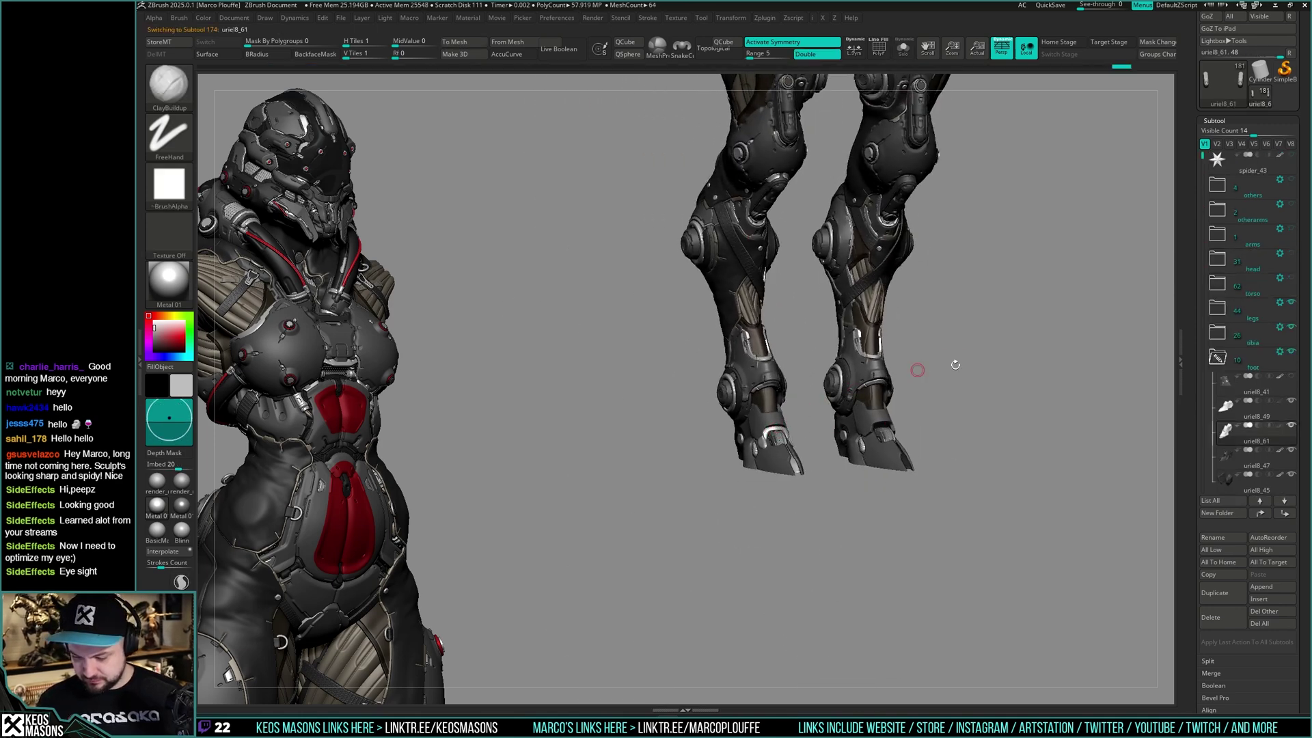
pyautogui.hotkey('alt', 's')
pyautogui.keyDown('ctrl'); pyautogui.moveTo(957, 363); pyautogui.dragTo(1005, 359, button='right'); pyautogui.keyUp('ctrl')
pyautogui.hotkey('alt', 's')
pyautogui.moveTo(1005, 358)
pyautogui.mouseDown(button='right')
pyautogui.moveTo(984, 371)
pyautogui.moveTo(993, 346)
pyautogui.mouseUp(button='right')
pyautogui.keyDown('alt'); pyautogui.moveTo(993, 347); pyautogui.dragTo(997, 430, button='right'); pyautogui.keyUp('alt')
pyautogui.click(1290, 306)
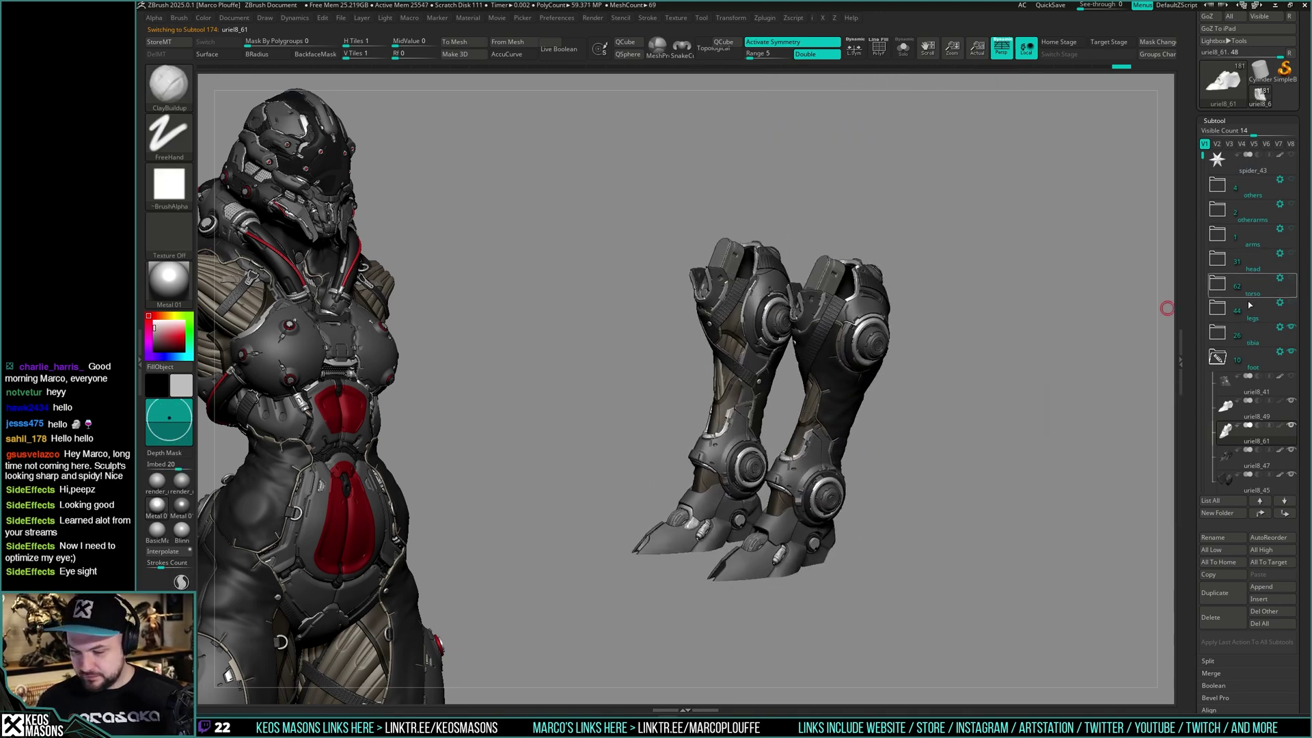
# Smooth the upper front of the foot form below the ankle opening, working on it in isolation
pyautogui.moveTo(697, 325); pyautogui.dragTo(857, 392, button='right')
pyautogui.hotkey('shift', 's')
pyautogui.hotkey('shift', 's')
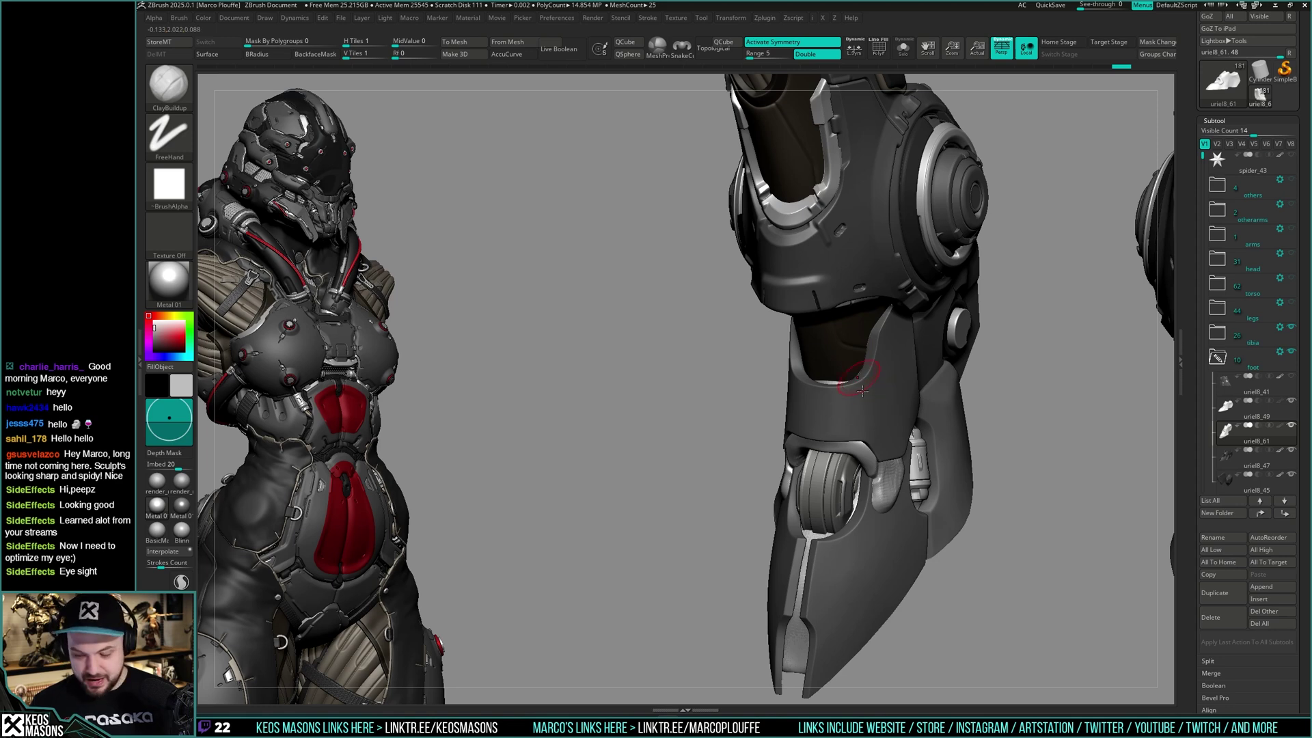
pyautogui.moveTo(862, 391); pyautogui.dragTo(862, 479, button='right')
pyautogui.rightClick(862, 517)
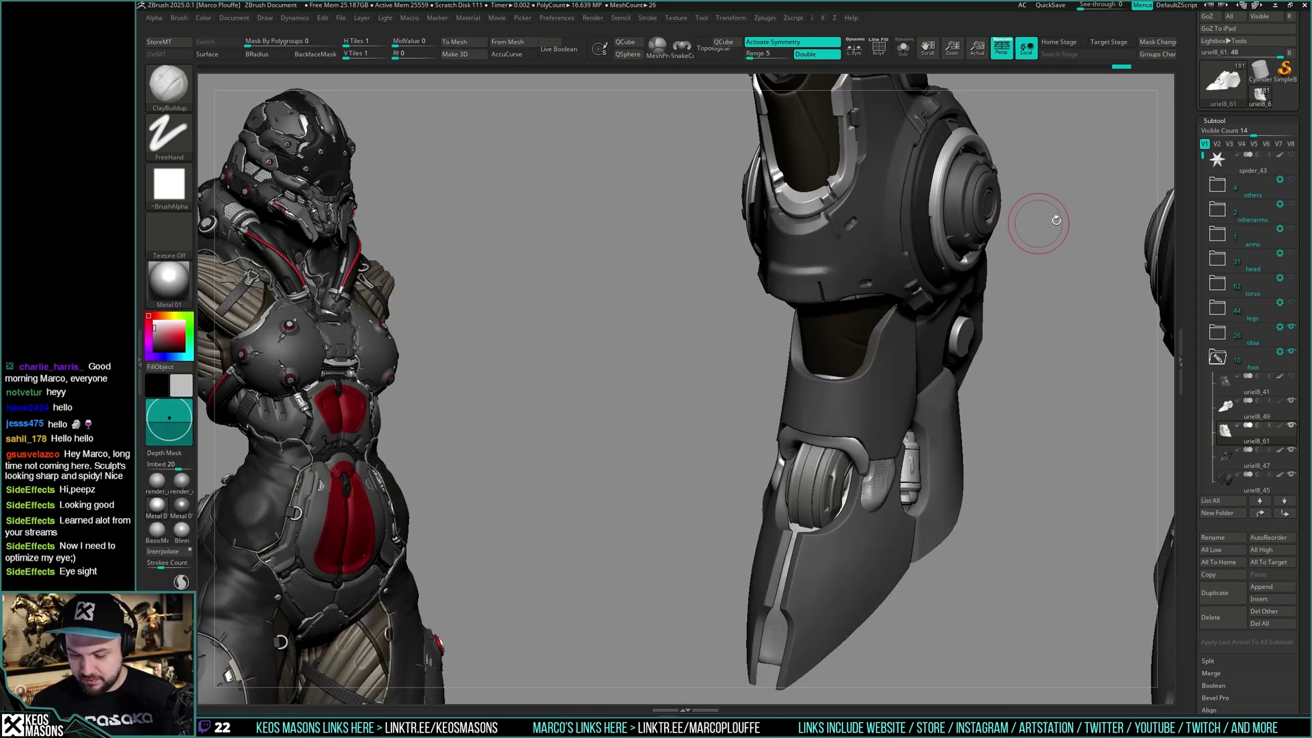
pyautogui.rightClick(812, 435)
pyautogui.moveTo(847, 366)
pyautogui.mouseDown(button='right')
pyautogui.moveTo(891, 373)
pyautogui.moveTo(855, 367)
pyautogui.mouseUp(button='right')
pyautogui.hotkey('alt', 's')
pyautogui.keyDown('shift'); pyautogui.moveTo(876, 371); pyautogui.dragTo(860, 378); pyautogui.keyUp('shift')
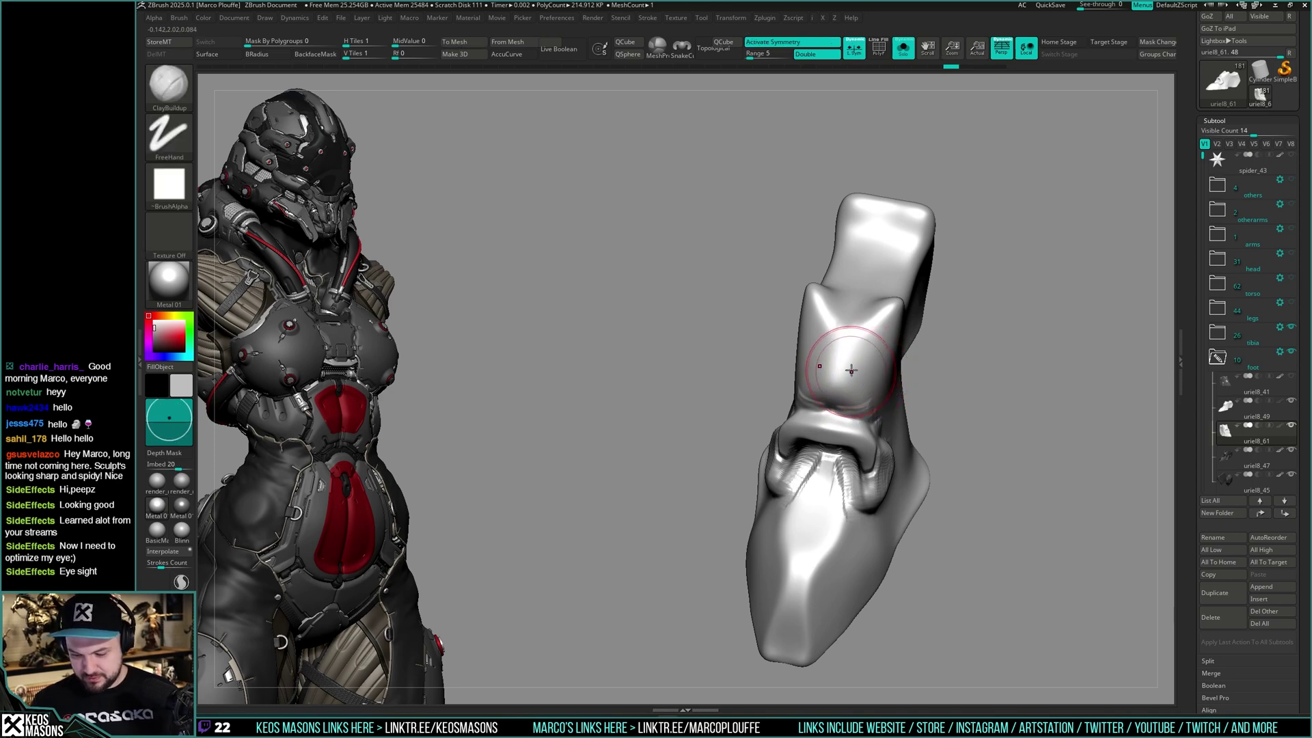
# Build up a symmetrical raised clay rim around the front ankle opening, extending up along both sides
pyautogui.hotkey('alt', 's')
pyautogui.moveTo(913, 366); pyautogui.dragTo(866, 379, button='right')
pyautogui.rightClick(865, 379)
pyautogui.keyDown('shift'); pyautogui.moveTo(912, 278); pyautogui.dragTo(877, 327, button='right'); pyautogui.keyUp('shift')
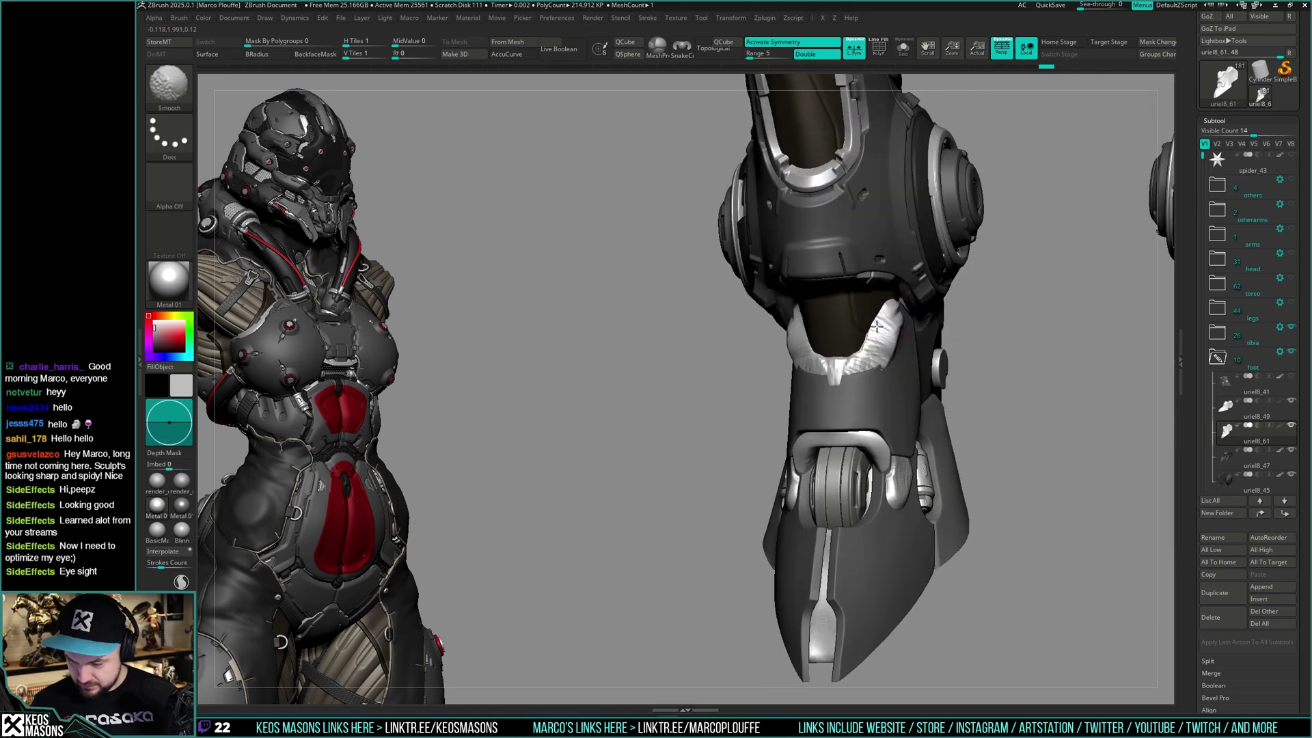
pyautogui.moveTo(881, 376); pyautogui.dragTo(904, 308, button='right')
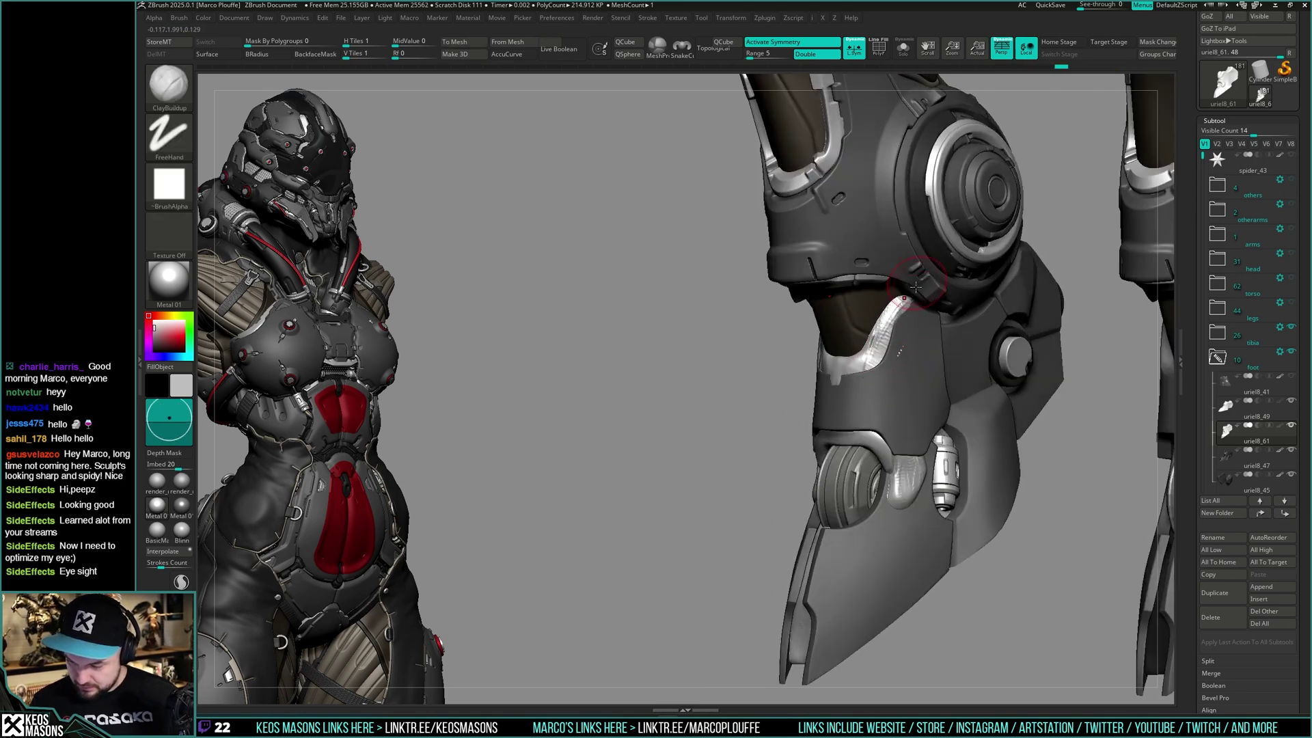
# Smooth the side points of the ankle rim and refine its front edge
pyautogui.moveTo(916, 287); pyautogui.dragTo(899, 318, button='right')
pyautogui.keyDown('shift'); pyautogui.moveTo(891, 357); pyautogui.dragTo(900, 328); pyautogui.keyUp('shift')
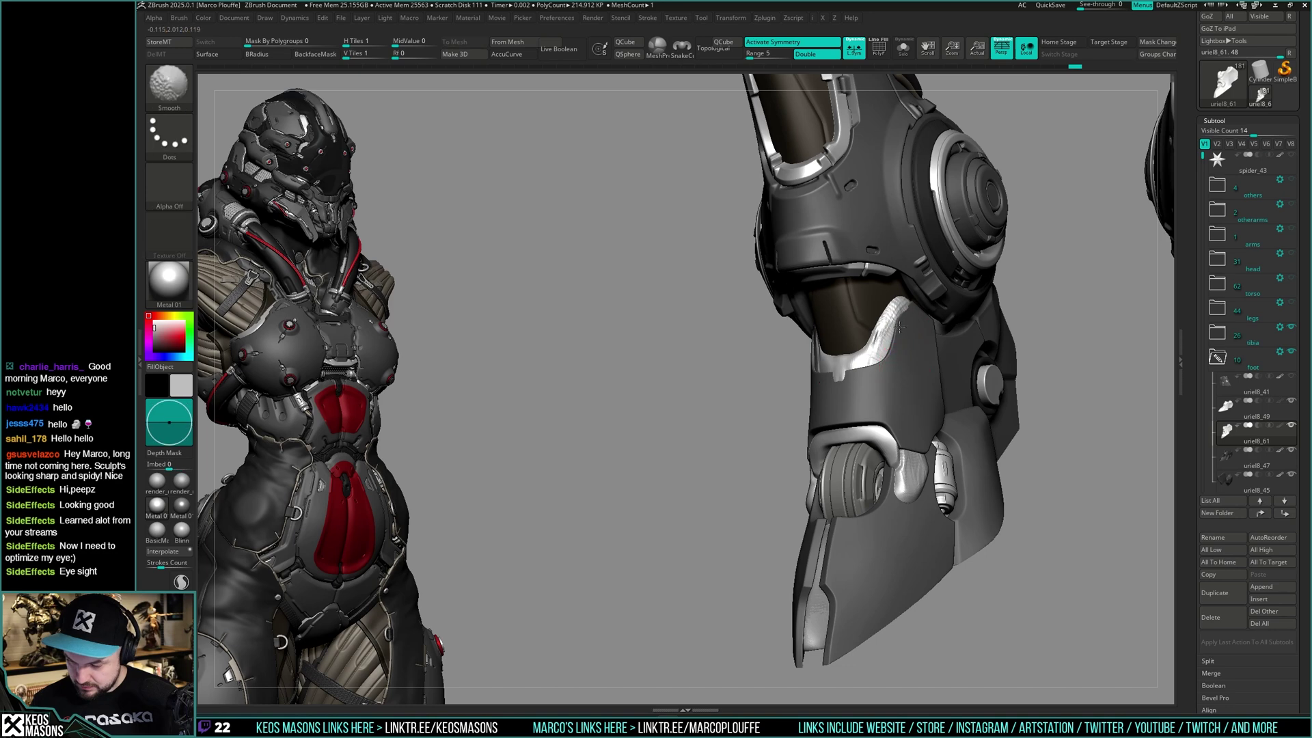
pyautogui.moveTo(827, 394); pyautogui.dragTo(849, 361, button='right')
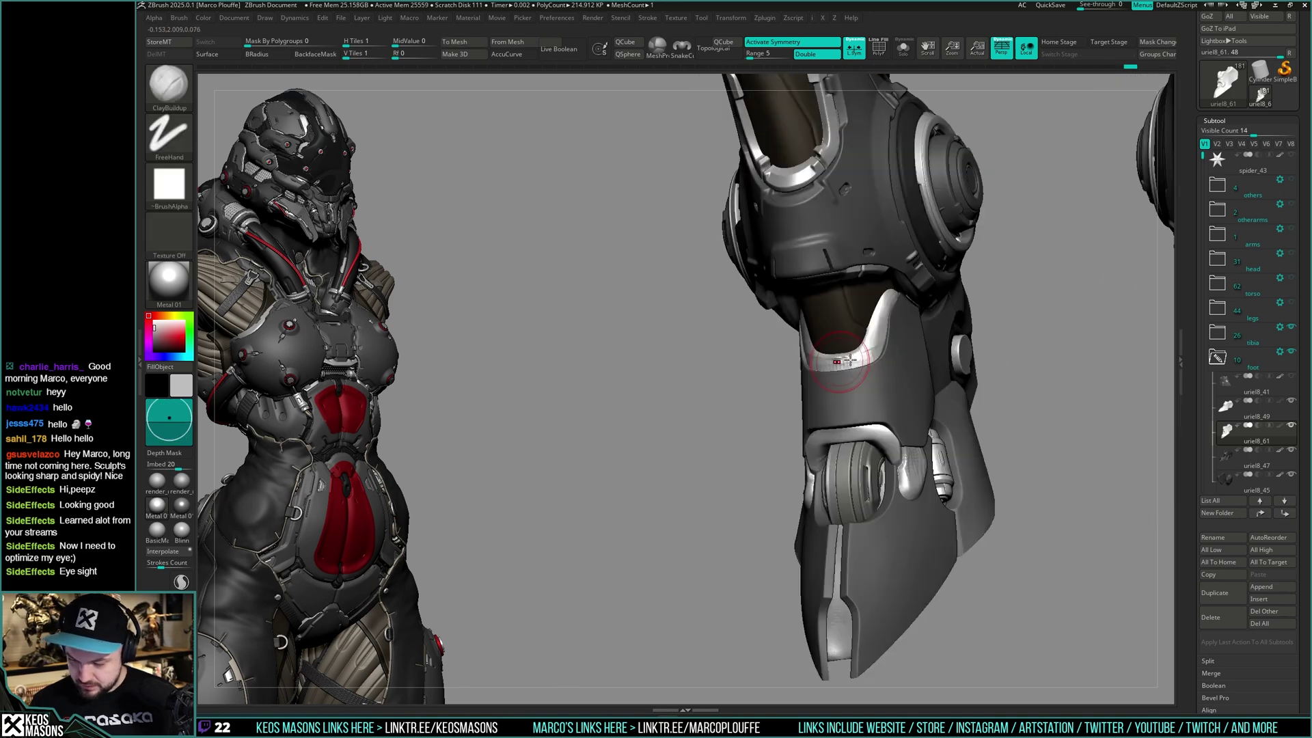
pyautogui.moveTo(896, 281)
pyautogui.mouseDown(button='right')
pyautogui.moveTo(921, 289)
pyautogui.moveTo(892, 404)
pyautogui.moveTo(940, 390)
pyautogui.moveTo(914, 387)
pyautogui.moveTo(877, 333)
pyautogui.moveTo(914, 381)
pyautogui.moveTo(862, 364)
pyautogui.moveTo(887, 334)
pyautogui.moveTo(892, 358)
pyautogui.moveTo(888, 378)
pyautogui.moveTo(867, 290)
pyautogui.mouseUp(button='right')
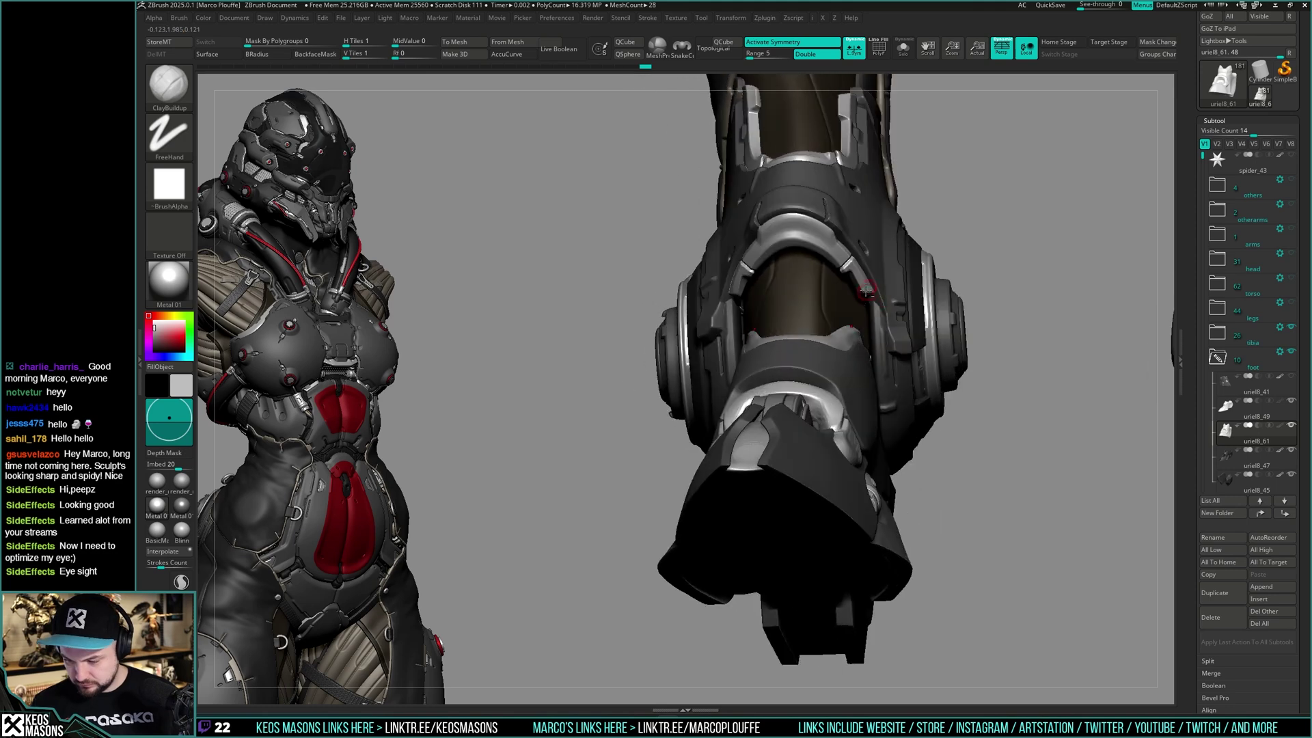
# Examine the ankle rim from several angles, on the whole foot and with the foot form isolated
pyautogui.moveTo(944, 309); pyautogui.dragTo(946, 372, button='right')
pyautogui.hotkey('ctrl', 'shift', 's')
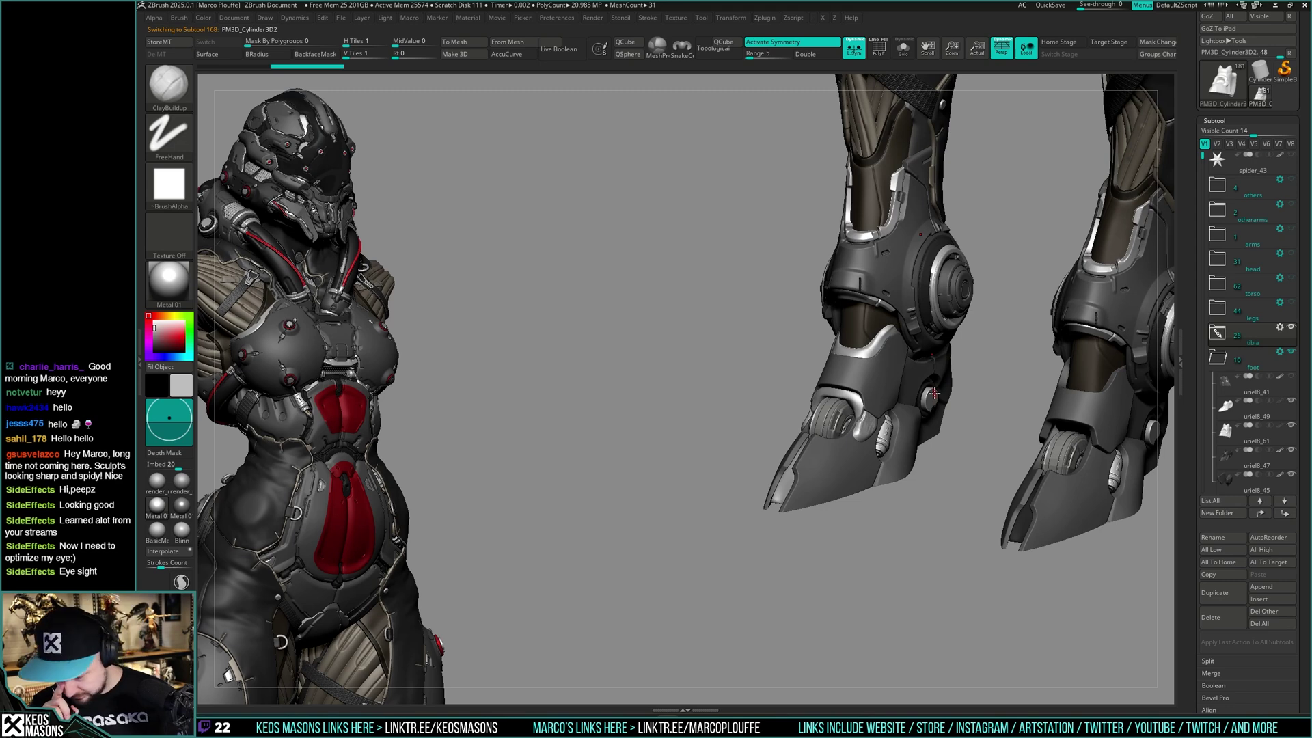
pyautogui.keyDown('ctrl'); pyautogui.moveTo(934, 393); pyautogui.dragTo(892, 373, button='right'); pyautogui.keyUp('ctrl')
pyautogui.moveTo(892, 373)
pyautogui.keyDown('ctrl'); pyautogui.mouseDown(button='right')
pyautogui.moveTo(907, 408)
pyautogui.moveTo(883, 384)
pyautogui.mouseUp(button='right'); pyautogui.keyUp('ctrl')
pyautogui.rightClick(924, 370)
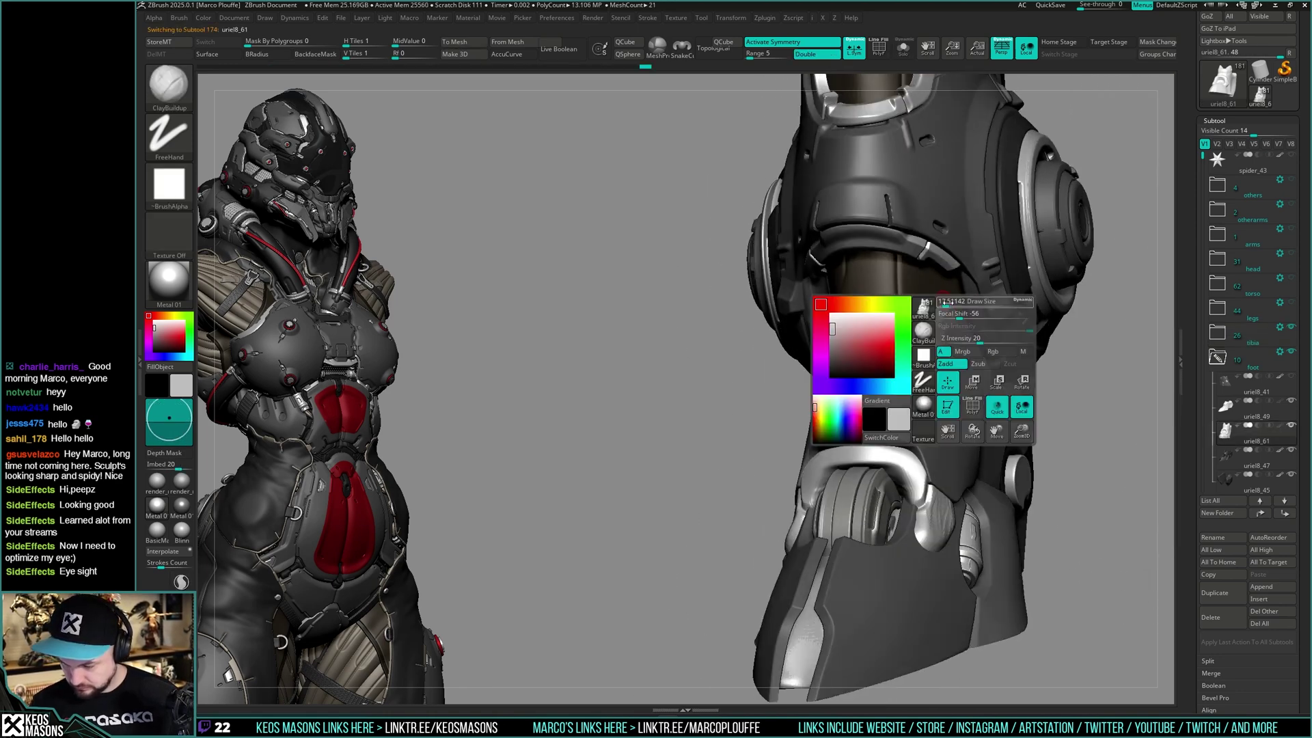
pyautogui.hotkey('alt', 's')
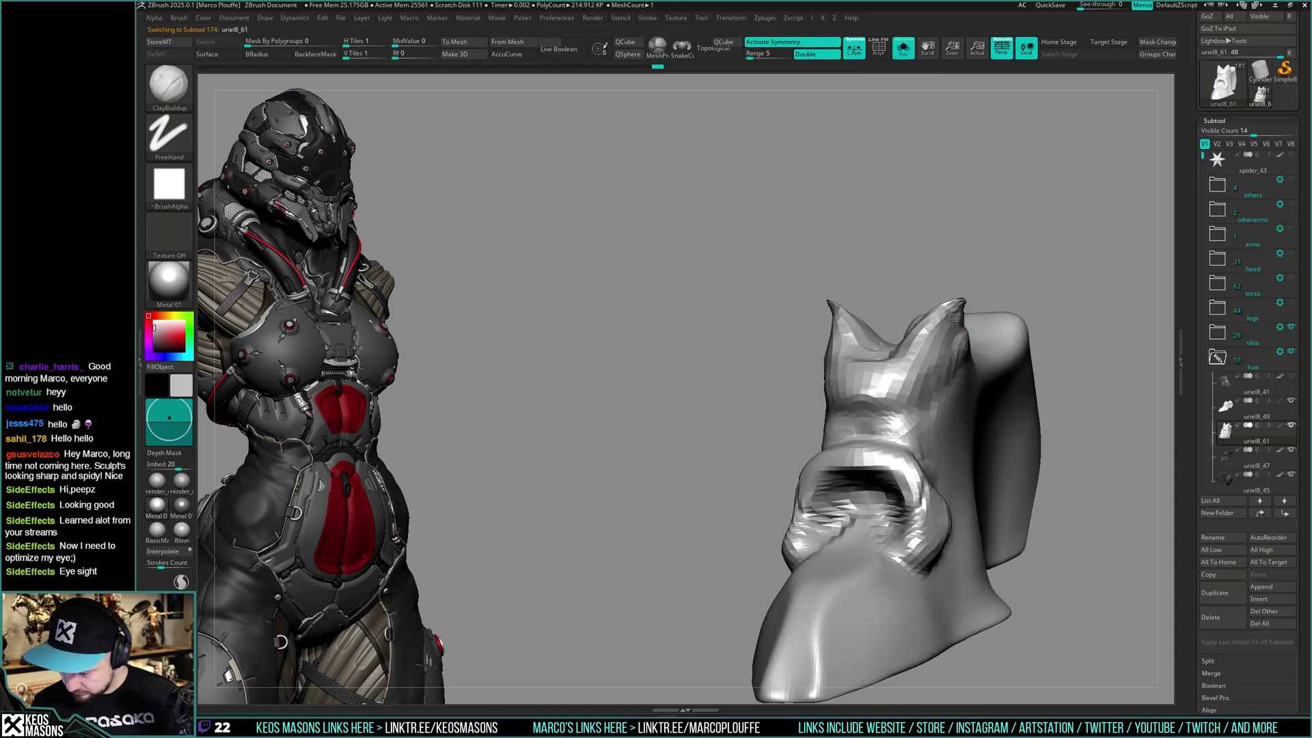
pyautogui.moveTo(985, 277); pyautogui.dragTo(931, 347, button='right')
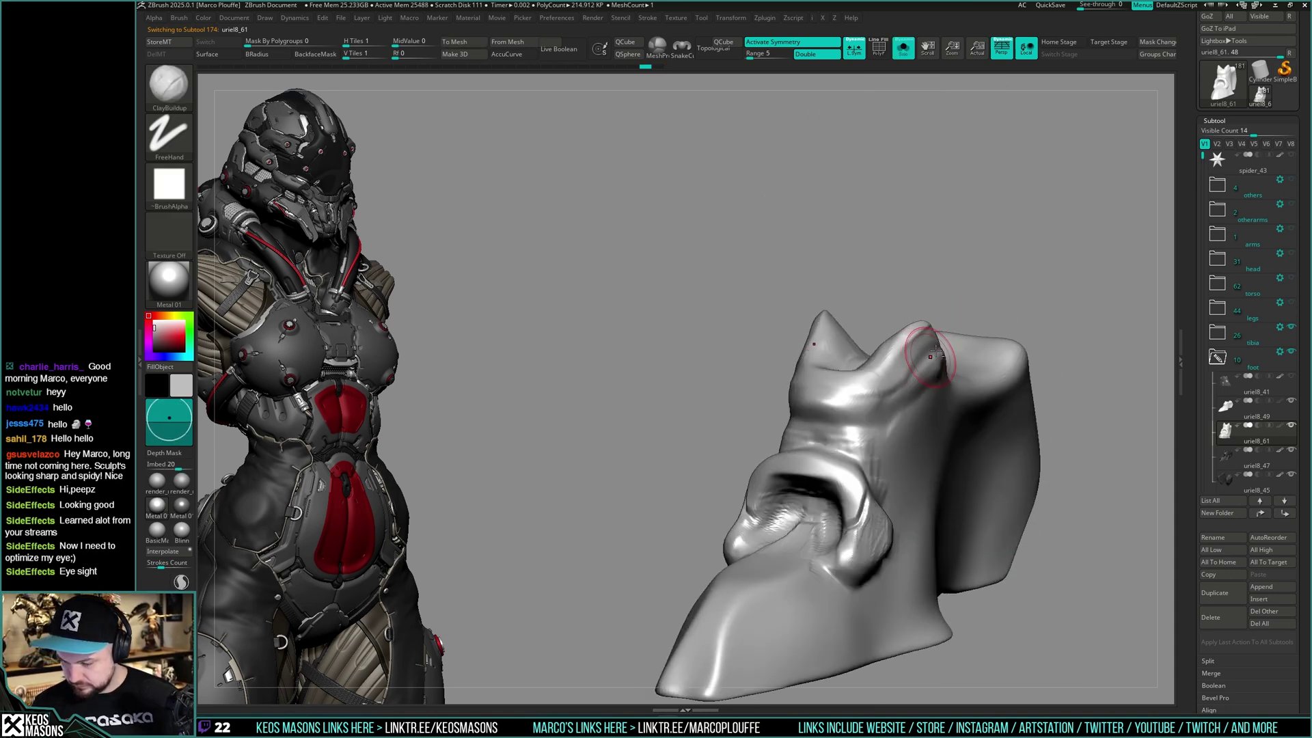
pyautogui.hotkey('alt', 's')
pyautogui.rightClick(951, 345)
# Reshape the pointed side tips of the ankle rim with the Move brush and sharpen its edge with DamStandard
pyautogui.press('b')
pyautogui.press('m')
pyautogui.press('v')
pyautogui.moveTo(932, 268); pyautogui.dragTo(938, 268, button='right')
pyautogui.moveTo(943, 332)
pyautogui.mouseDown(button='right')
pyautogui.moveTo(940, 290)
pyautogui.moveTo(942, 346)
pyautogui.moveTo(954, 354)
pyautogui.moveTo(962, 337)
pyautogui.mouseUp(button='right')
pyautogui.press('space')
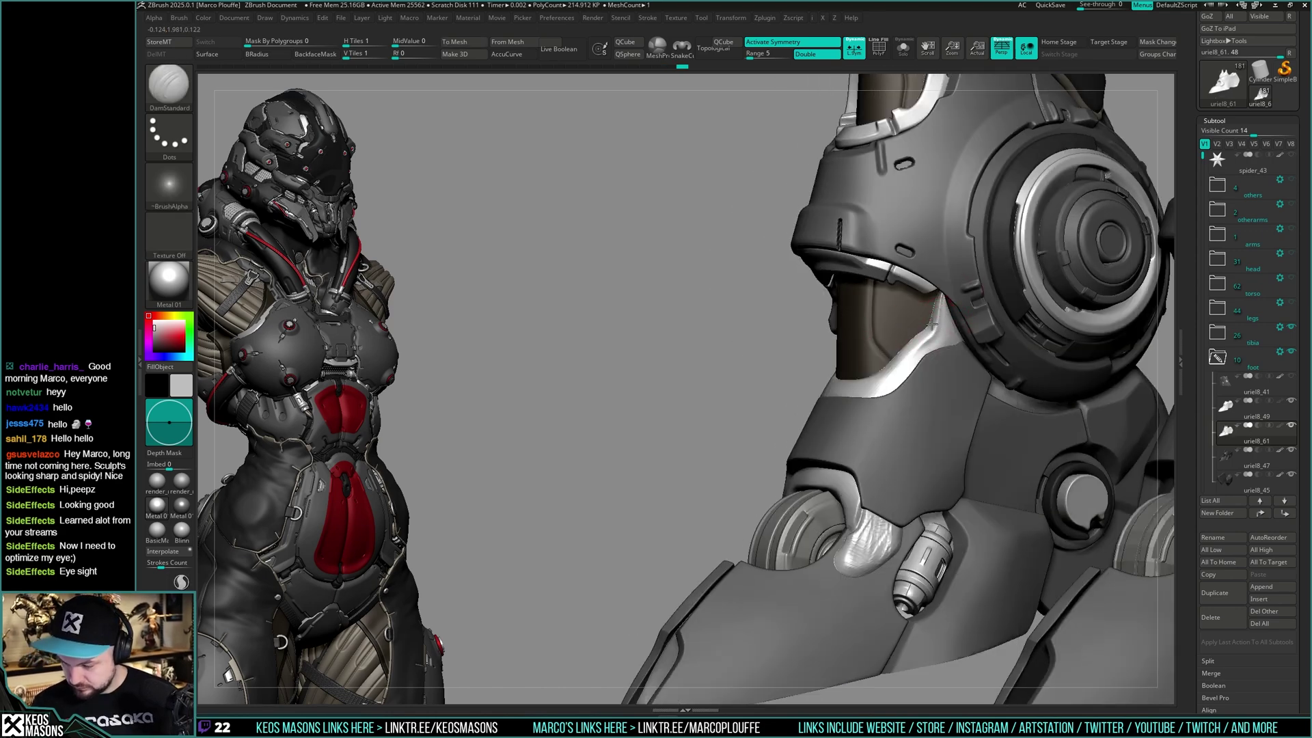
pyautogui.moveTo(934, 277)
pyautogui.mouseDown(button='right')
pyautogui.moveTo(933, 367)
pyautogui.moveTo(950, 386)
pyautogui.mouseUp(button='right')
pyautogui.press('ctrl')
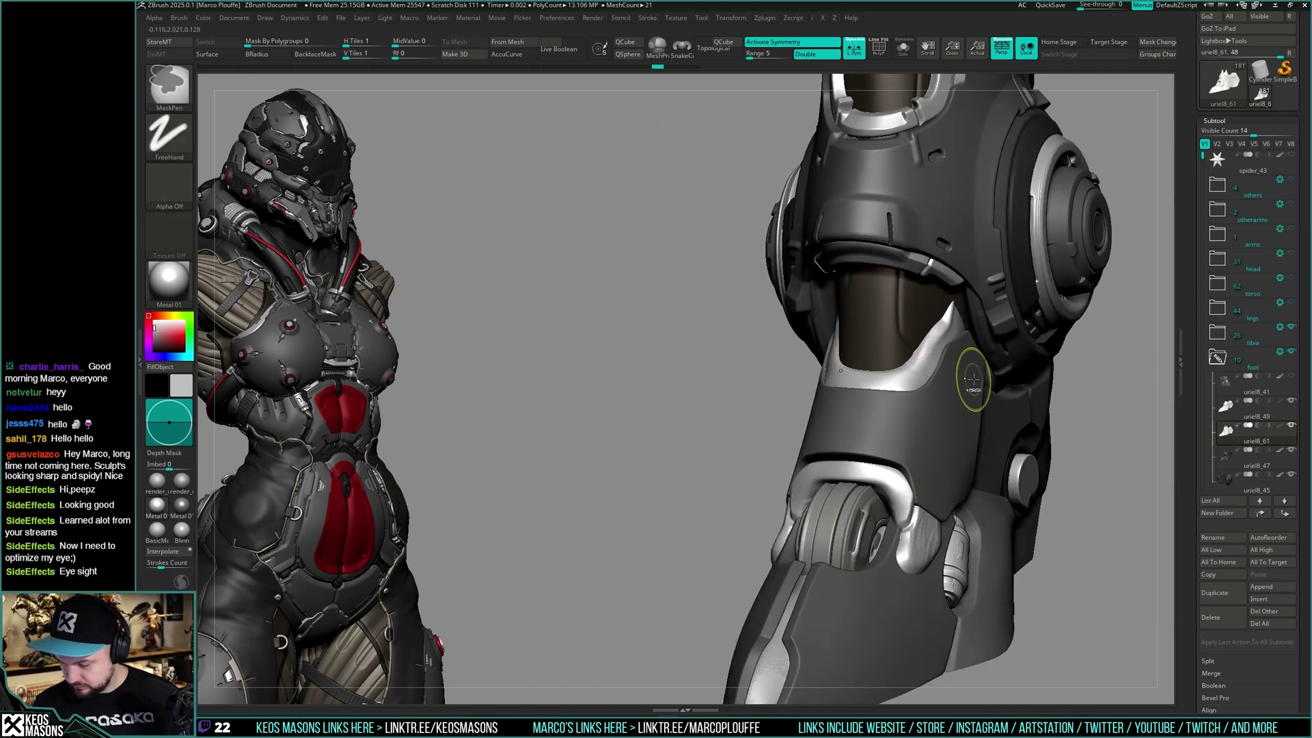
# Crease the side edge of the ankle rim up to its pointed tip with the Orb_Cracks brush
pyautogui.moveTo(967, 375)
pyautogui.mouseDown(button='right')
pyautogui.moveTo(953, 347)
pyautogui.moveTo(974, 315)
pyautogui.moveTo(949, 298)
pyautogui.moveTo(944, 311)
pyautogui.moveTo(979, 290)
pyautogui.moveTo(981, 355)
pyautogui.mouseUp(button='right')
pyautogui.press('space')
pyautogui.click(930, 388)
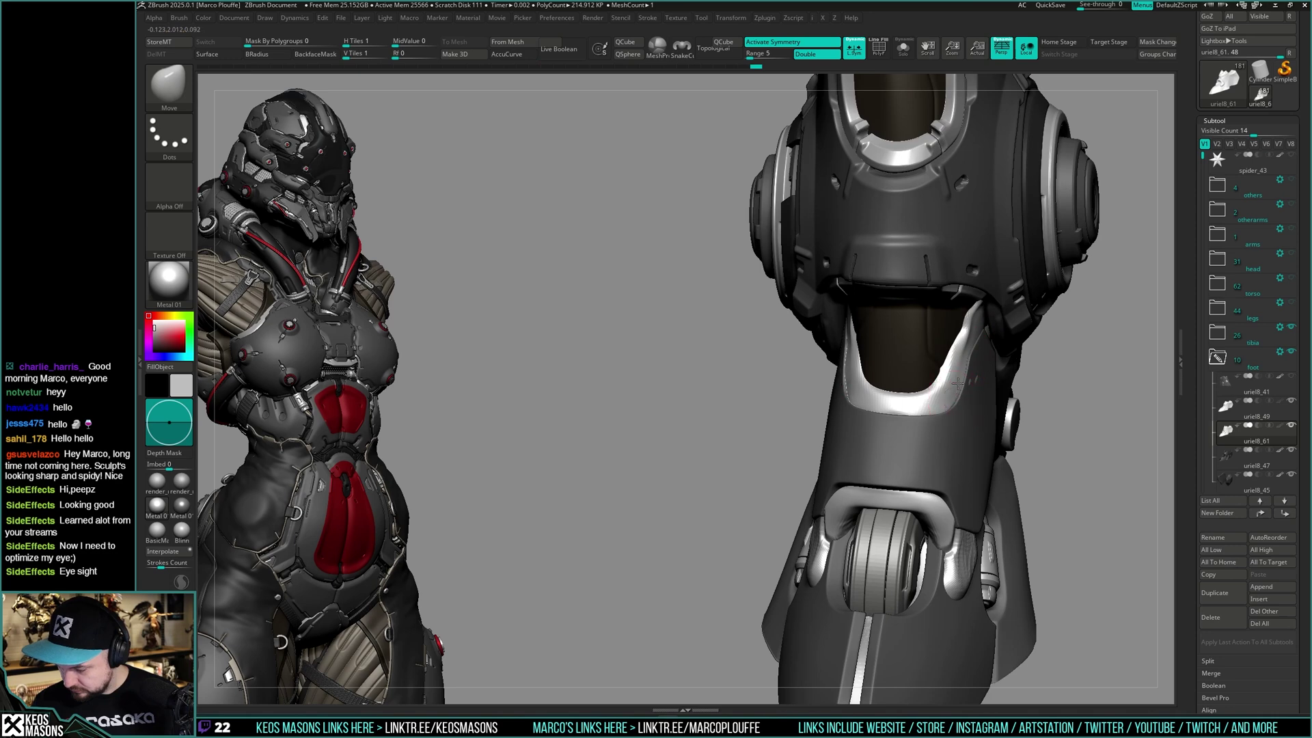
pyautogui.moveTo(958, 384)
pyautogui.keyDown('shift'); pyautogui.mouseDown(button='right')
pyautogui.moveTo(988, 359)
pyautogui.moveTo(950, 379)
pyautogui.mouseUp(button='right'); pyautogui.keyUp('shift')
pyautogui.press('b')
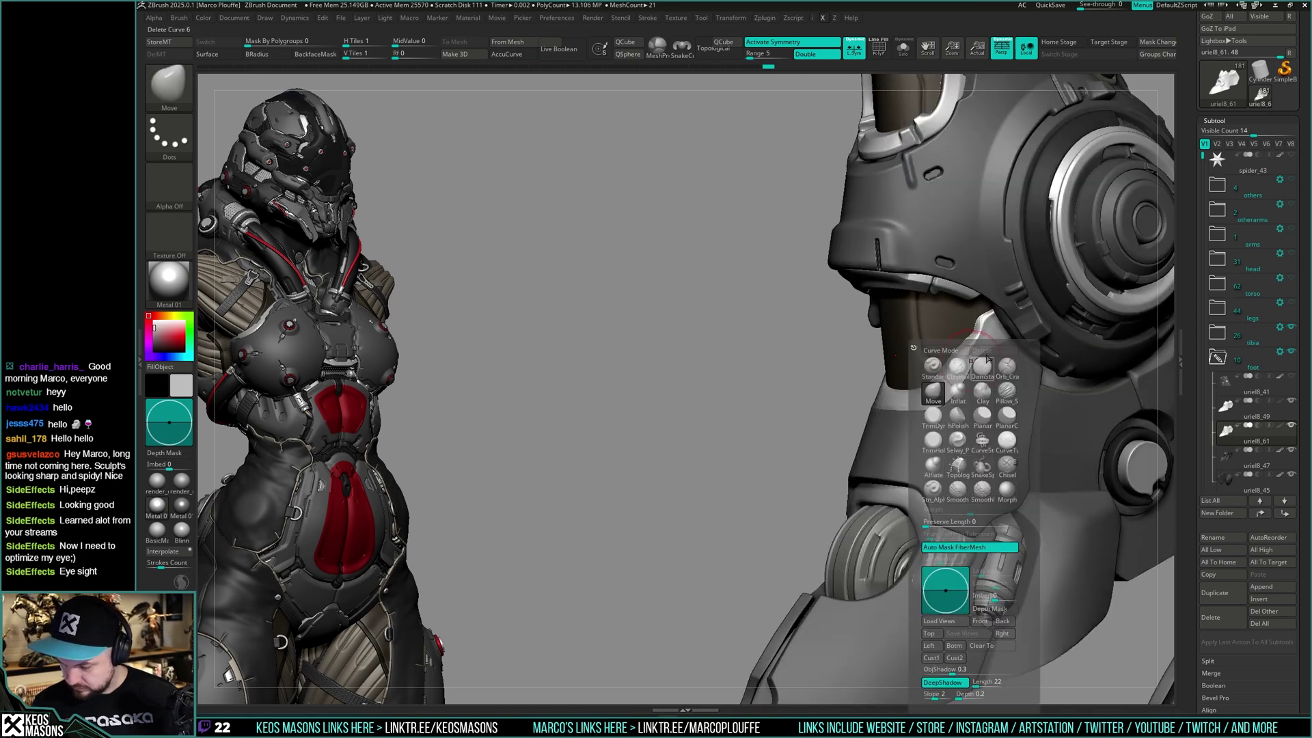
pyautogui.click(1001, 368)
pyautogui.press('space')
pyautogui.moveTo(896, 386)
pyautogui.mouseDown()
pyautogui.moveTo(946, 369)
pyautogui.moveTo(981, 331)
pyautogui.mouseUp()
pyautogui.moveTo(980, 341)
pyautogui.mouseDown(button='right')
pyautogui.moveTo(1066, 348)
pyautogui.moveTo(963, 375)
pyautogui.moveTo(923, 342)
pyautogui.moveTo(954, 385)
pyautogui.moveTo(908, 366)
pyautogui.moveTo(958, 364)
pyautogui.moveTo(974, 300)
pyautogui.mouseUp(button='right')
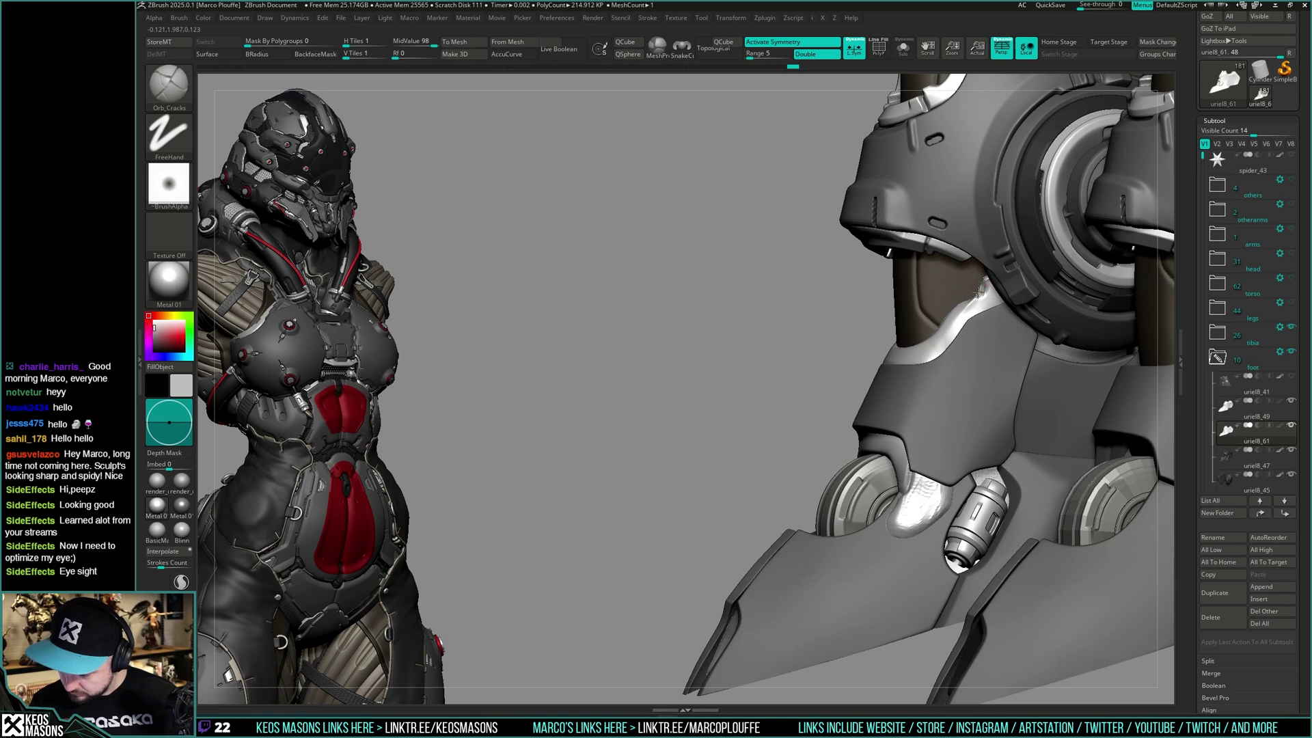
# Define the upper side tip of the ankle rim with a short Orb_Cracks stroke and smooth it
pyautogui.moveTo(978, 262); pyautogui.dragTo(955, 305, button='right')
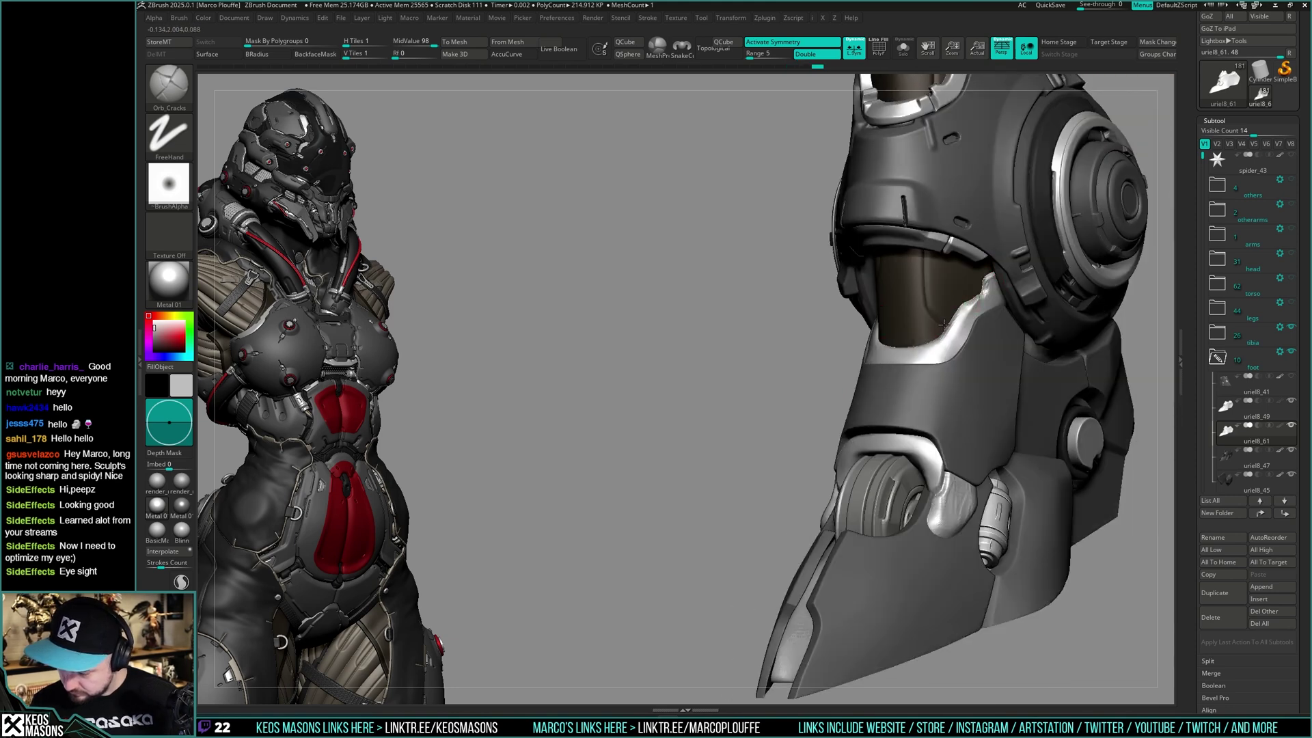
pyautogui.moveTo(985, 260); pyautogui.dragTo(988, 272)
pyautogui.moveTo(978, 277); pyautogui.dragTo(1004, 283, button='right')
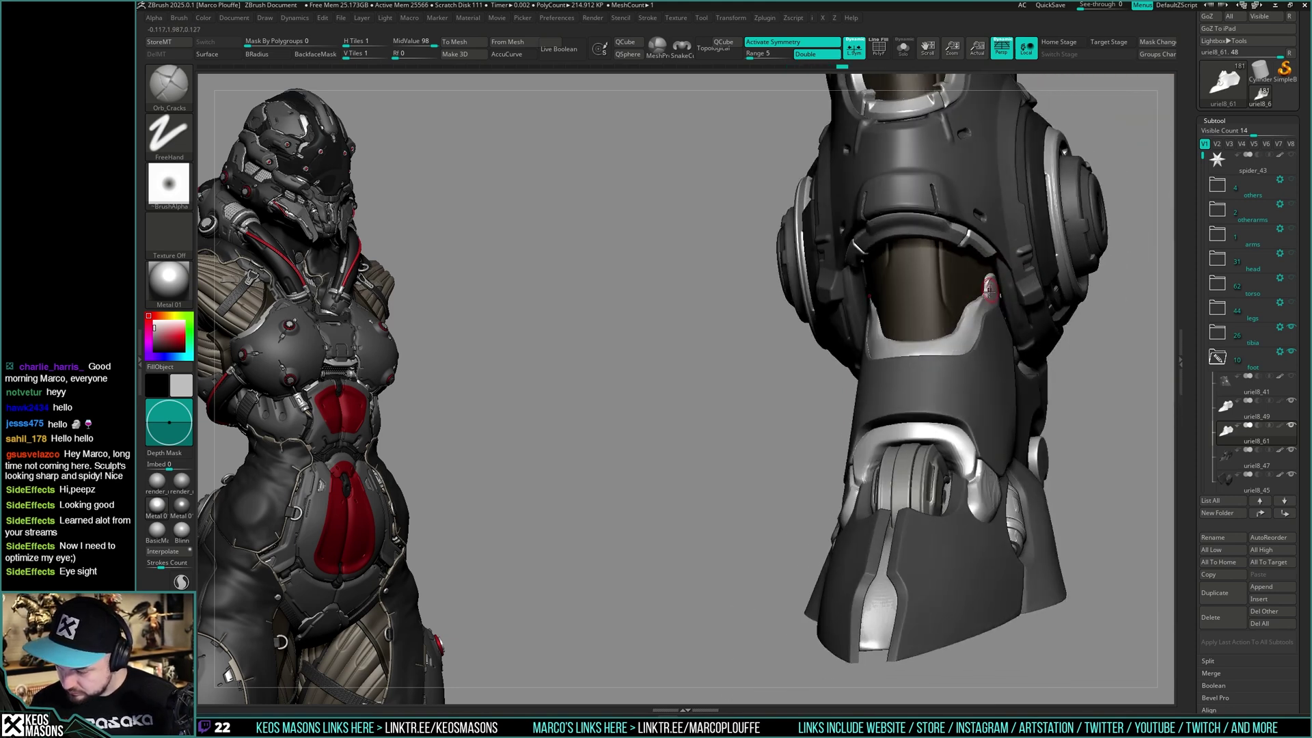
pyautogui.keyDown('shift'); pyautogui.moveTo(987, 284); pyautogui.dragTo(982, 294); pyautogui.keyUp('shift')
pyautogui.moveTo(1002, 289)
pyautogui.mouseDown(button='right')
pyautogui.moveTo(979, 296)
pyautogui.moveTo(991, 321)
pyautogui.moveTo(946, 395)
pyautogui.moveTo(921, 364)
pyautogui.moveTo(930, 289)
pyautogui.moveTo(965, 309)
pyautogui.mouseUp(button='right')
# Build up the upper edge of the metal arch over the toe joint with ClayBuildup and smooth it
pyautogui.press('b')
pyautogui.press('c')
pyautogui.press('b')
pyautogui.keyDown('shift'); pyautogui.moveTo(882, 345); pyautogui.dragTo(922, 352); pyautogui.keyUp('shift')
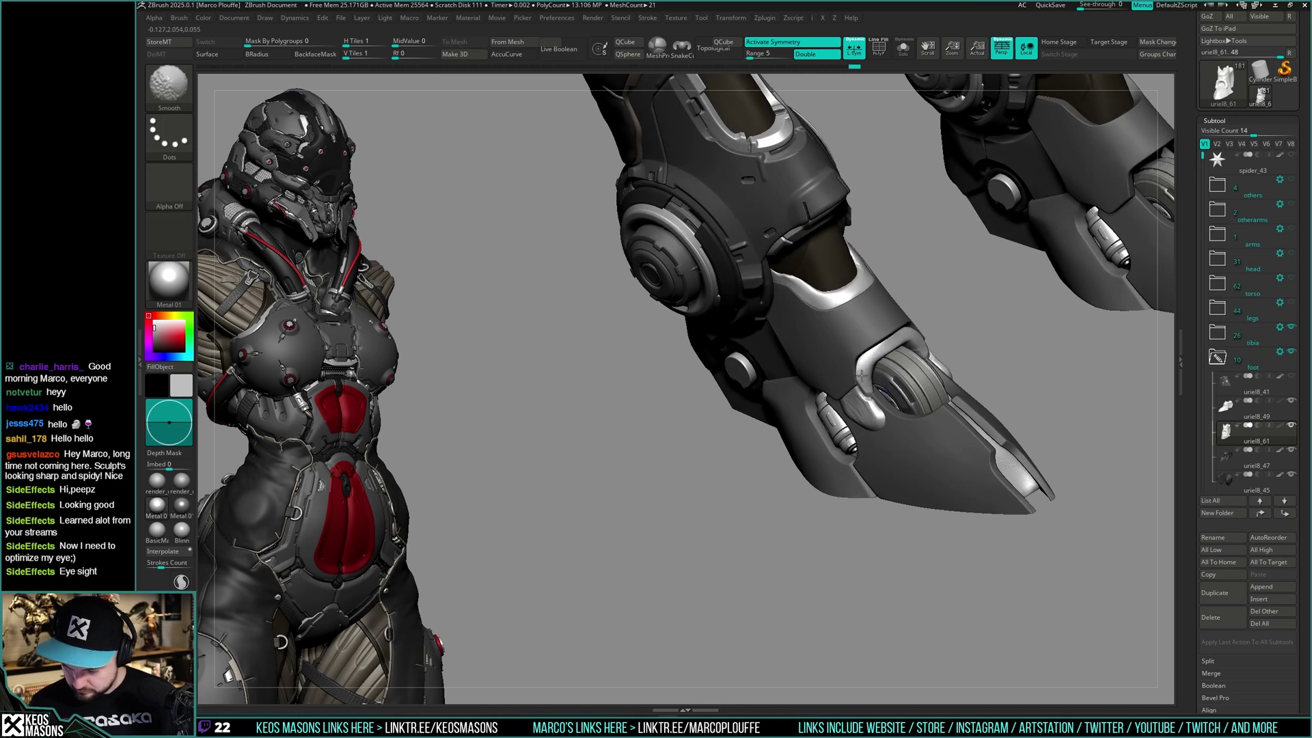
pyautogui.moveTo(979, 287); pyautogui.dragTo(932, 302, button='right')
pyautogui.moveTo(858, 343); pyautogui.dragTo(882, 352, button='right')
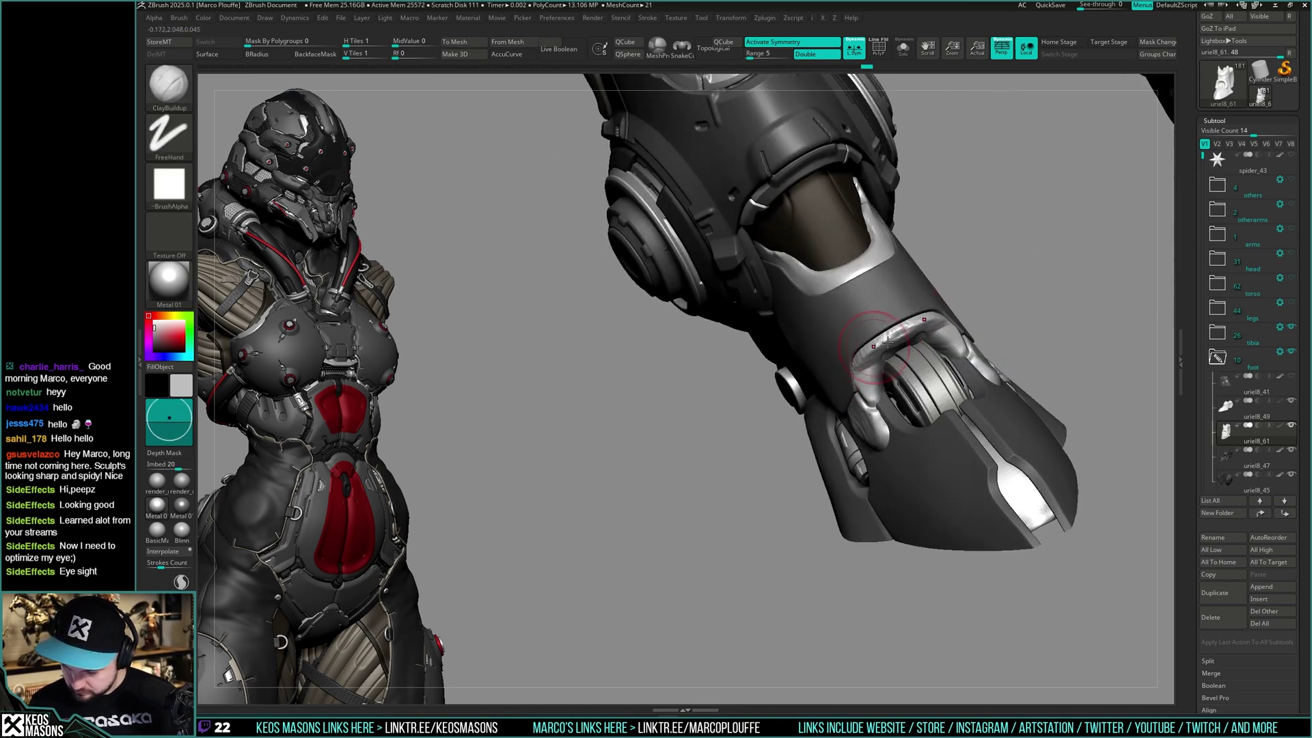
pyautogui.press('shift')
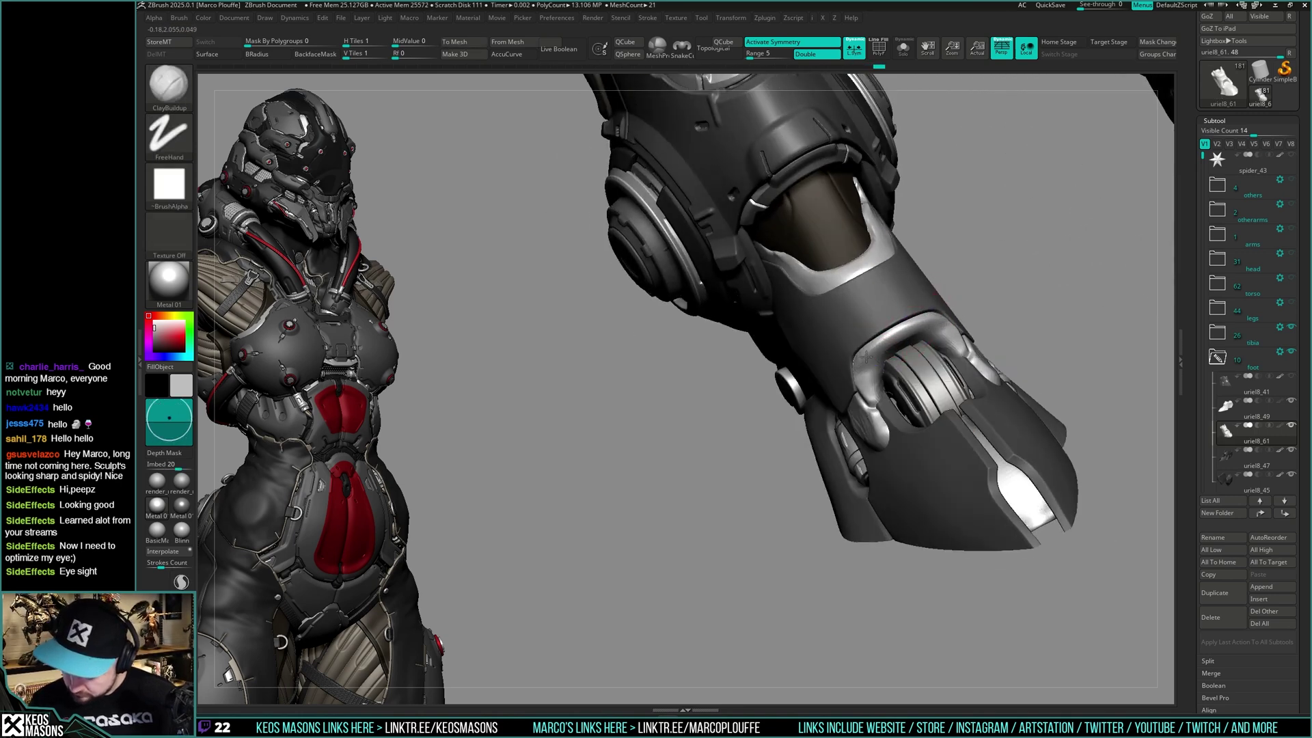
# Carve into the face of the toe joint's metal arch with ClayBuildup and smooth the cut
pyautogui.keyDown('alt'); pyautogui.moveTo(934, 326); pyautogui.dragTo(871, 363); pyautogui.keyUp('alt')
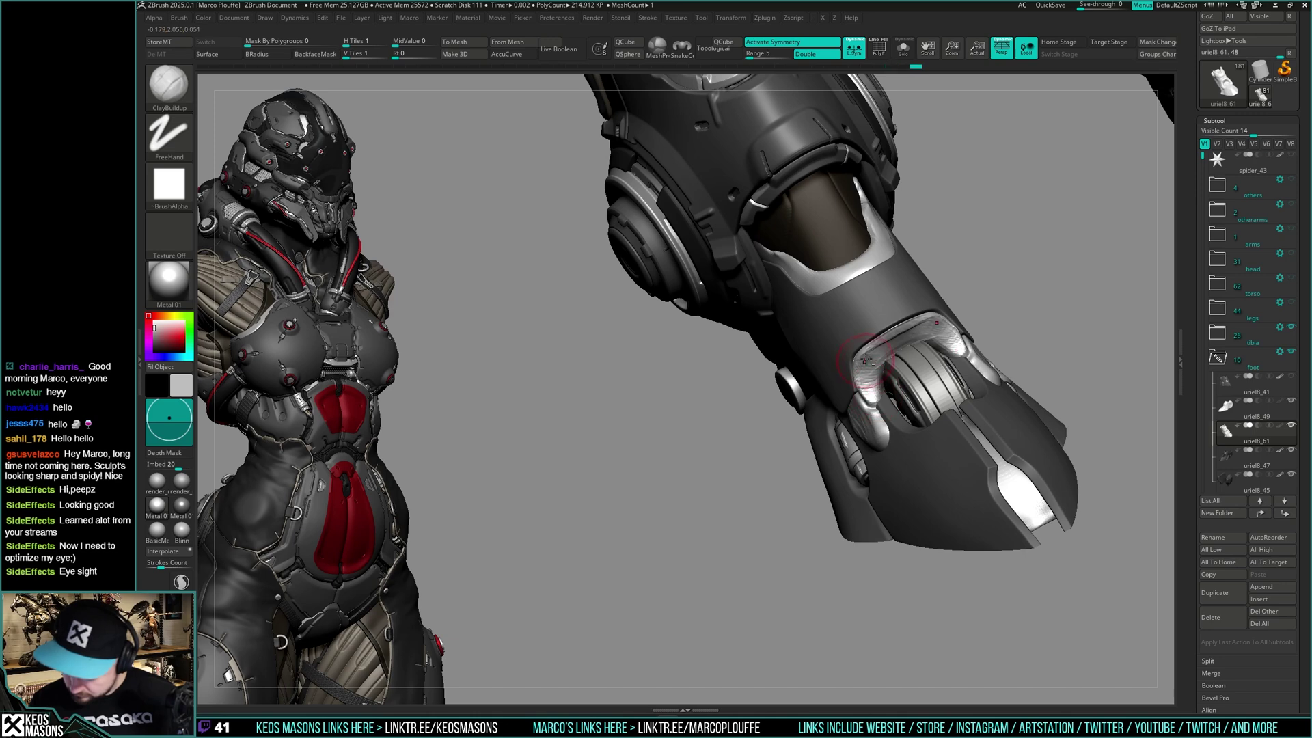
pyautogui.moveTo(914, 333)
pyautogui.mouseDown(button='right')
pyautogui.moveTo(938, 322)
pyautogui.moveTo(941, 300)
pyautogui.mouseUp(button='right')
pyautogui.press('shift')
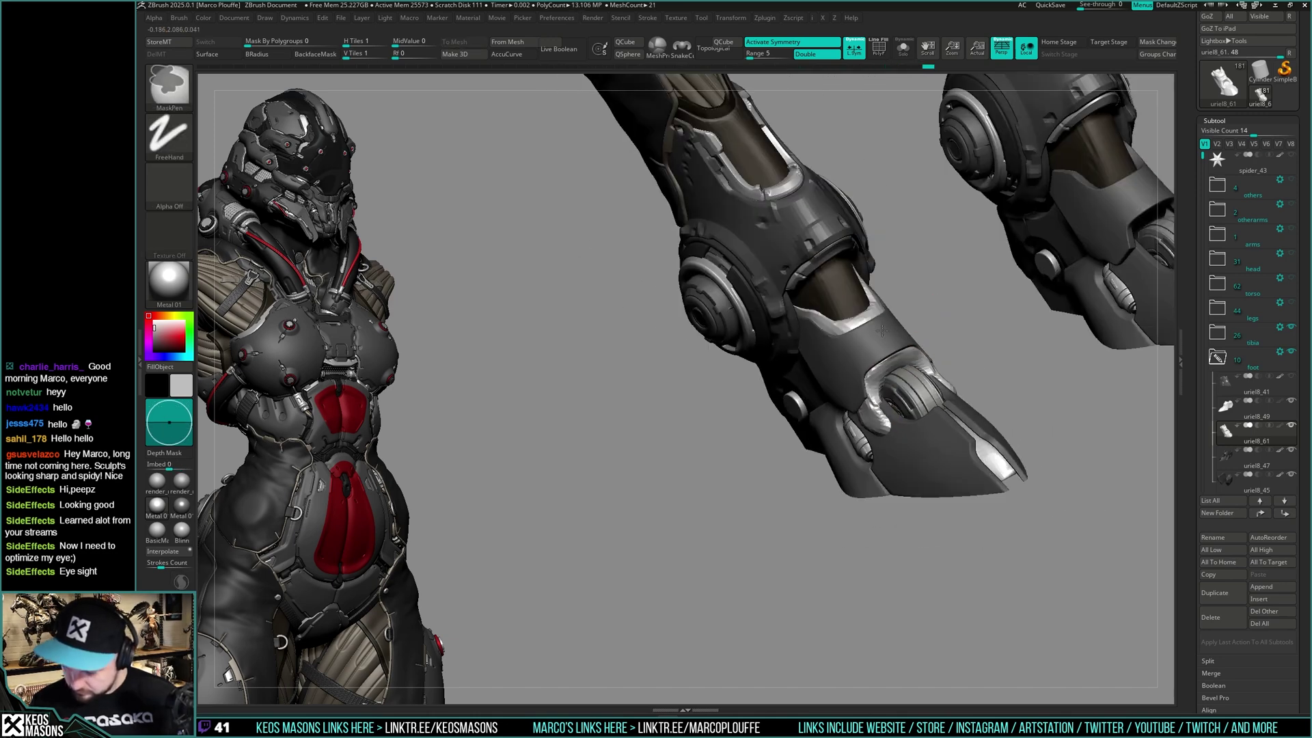
# Examine the outer side of the foot, with all parts shown and with the inner foot form isolated
pyautogui.moveTo(1053, 431)
pyautogui.mouseDown(button='right')
pyautogui.moveTo(960, 404)
pyautogui.moveTo(963, 417)
pyautogui.moveTo(910, 392)
pyautogui.moveTo(912, 375)
pyautogui.moveTo(900, 416)
pyautogui.moveTo(881, 420)
pyautogui.mouseUp(button='right')
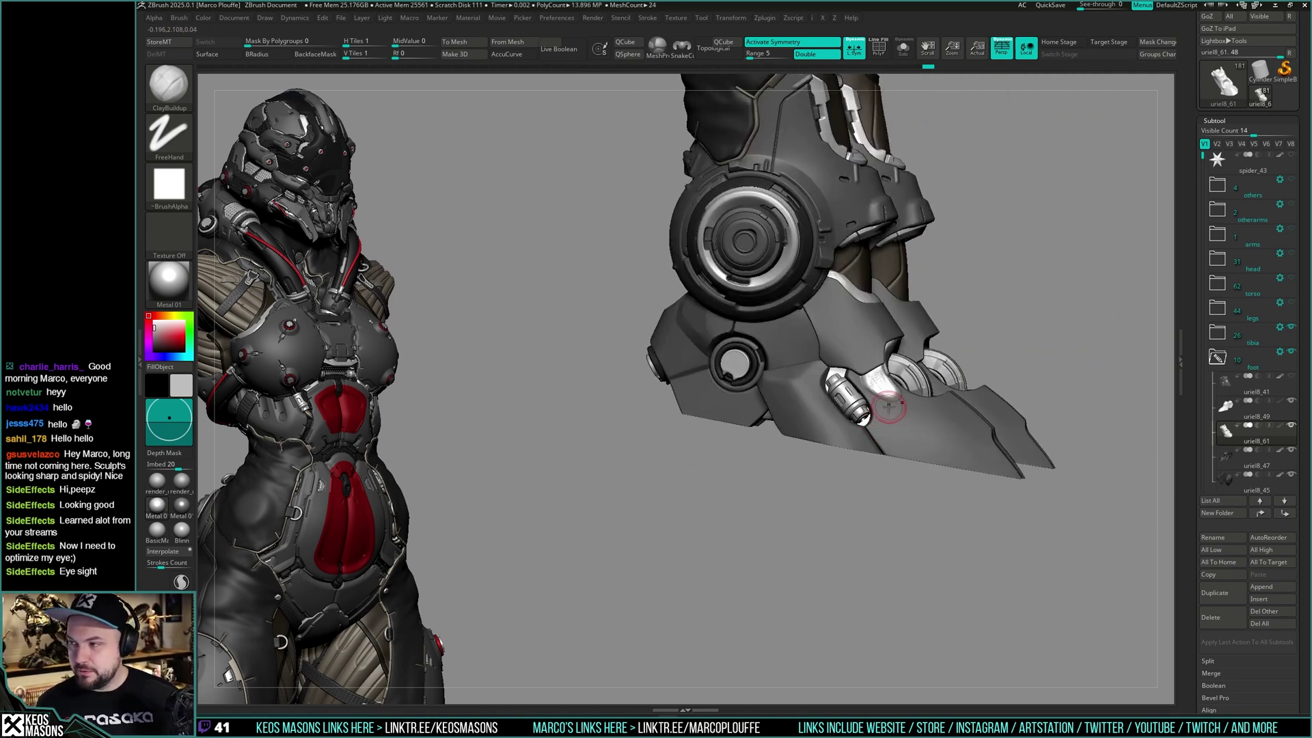
pyautogui.moveTo(889, 407); pyautogui.dragTo(899, 349, button='right')
pyautogui.keyDown('ctrl'); pyautogui.moveTo(795, 367); pyautogui.dragTo(829, 359, button='right'); pyautogui.keyUp('ctrl')
pyautogui.moveTo(829, 358); pyautogui.dragTo(871, 344, button='right')
pyautogui.hotkey('alt', 's')
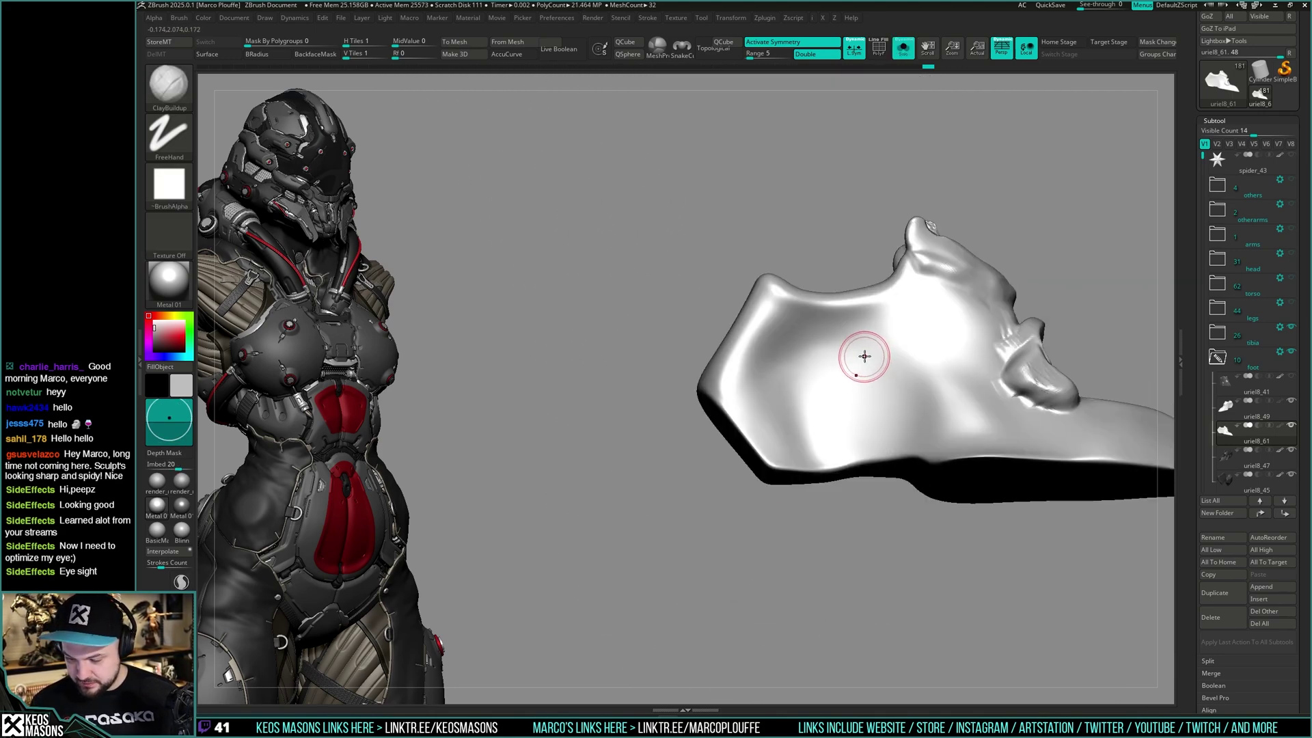
pyautogui.hotkey('shift', 'alt', 's')
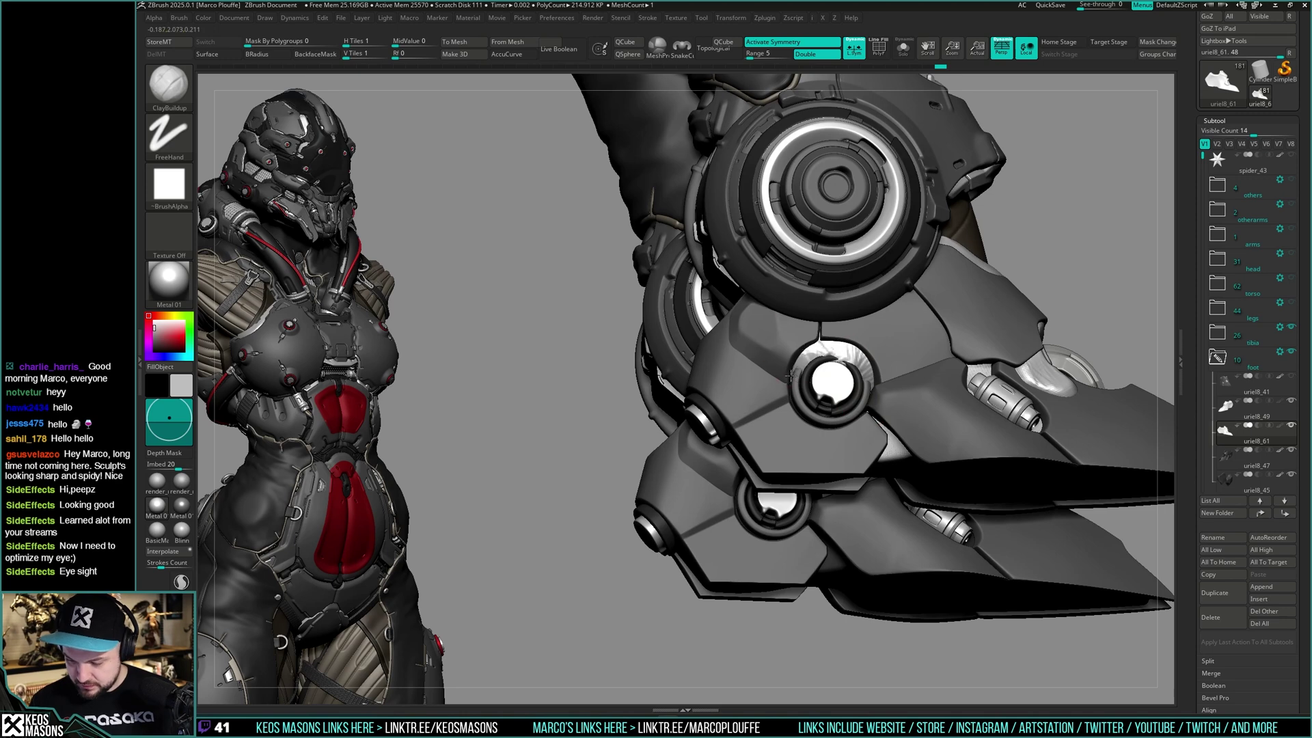
# Try to sculpt a raised, creased metal border around the round socket on the foot's side
pyautogui.moveTo(790, 376); pyautogui.dragTo(775, 418, button='right')
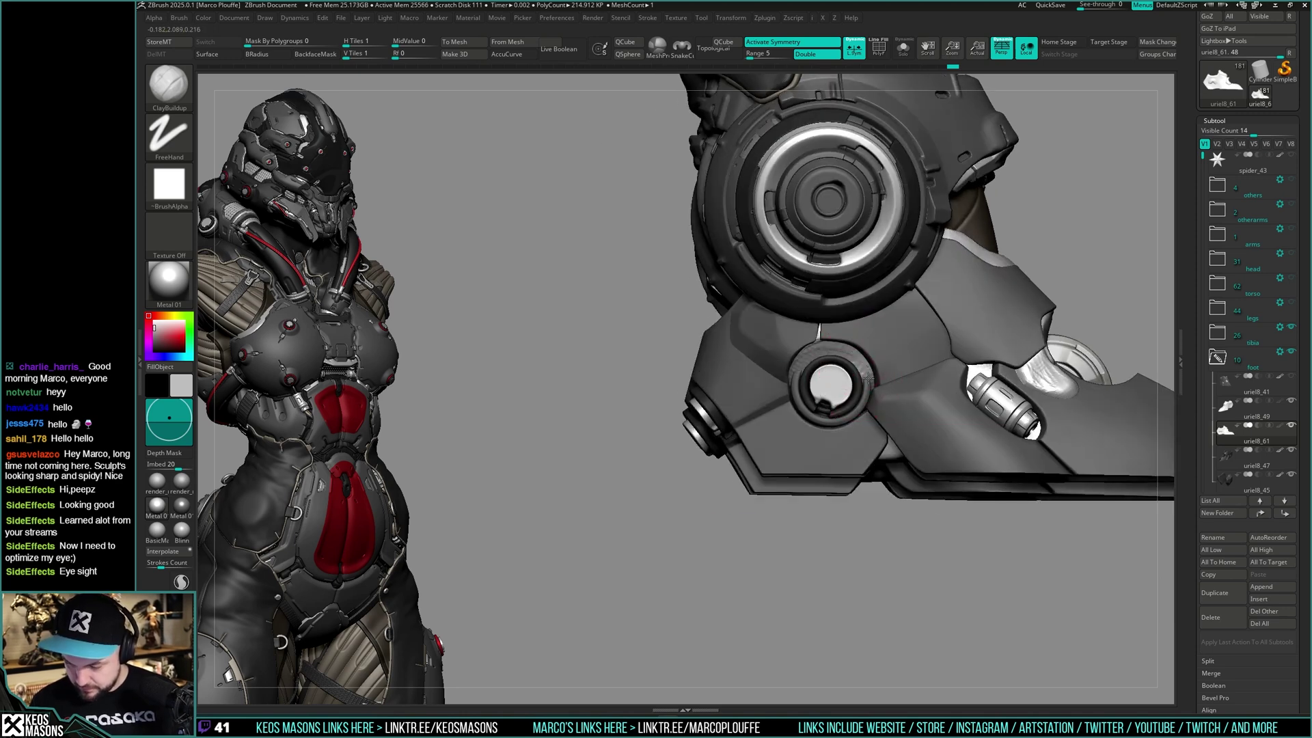
pyautogui.moveTo(858, 378); pyautogui.dragTo(835, 427, button='right')
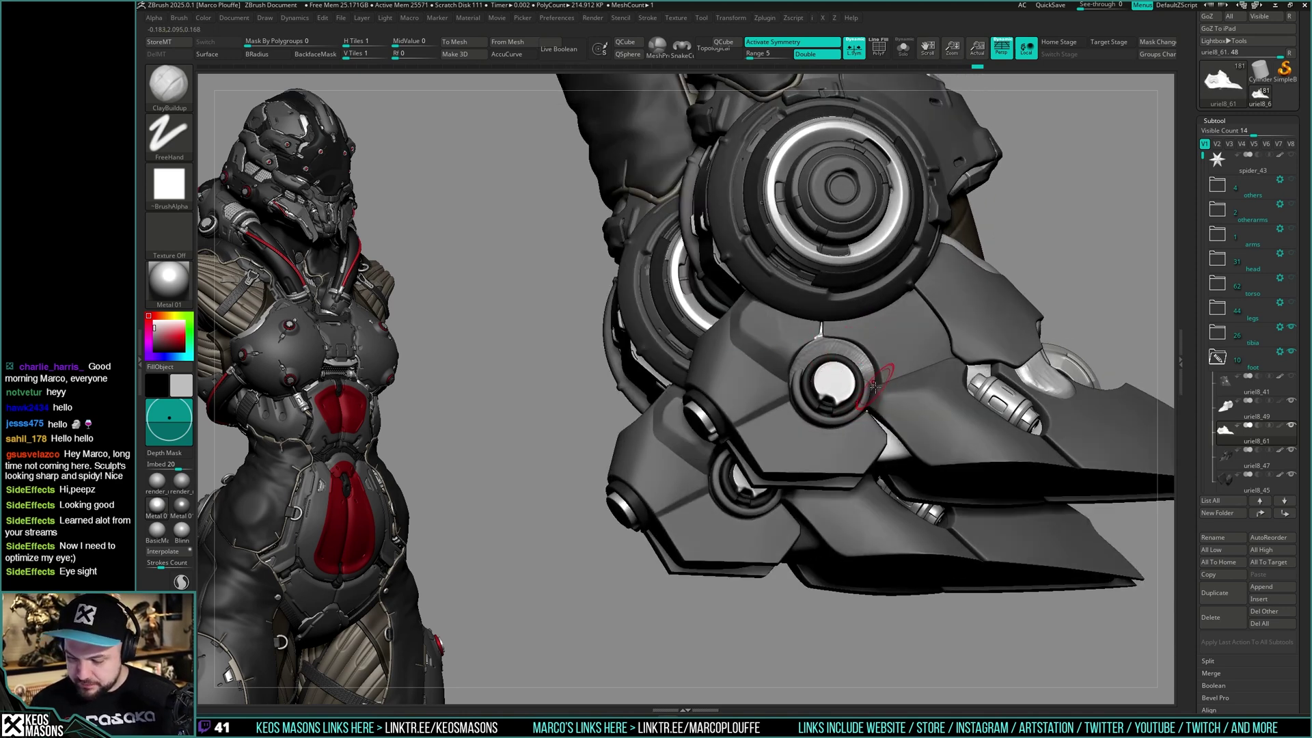
pyautogui.moveTo(793, 384)
pyautogui.mouseDown(button='right')
pyautogui.moveTo(850, 320)
pyautogui.moveTo(820, 348)
pyautogui.moveTo(846, 332)
pyautogui.mouseUp(button='right')
pyautogui.press('shift')
pyautogui.moveTo(797, 372); pyautogui.dragTo(806, 358)
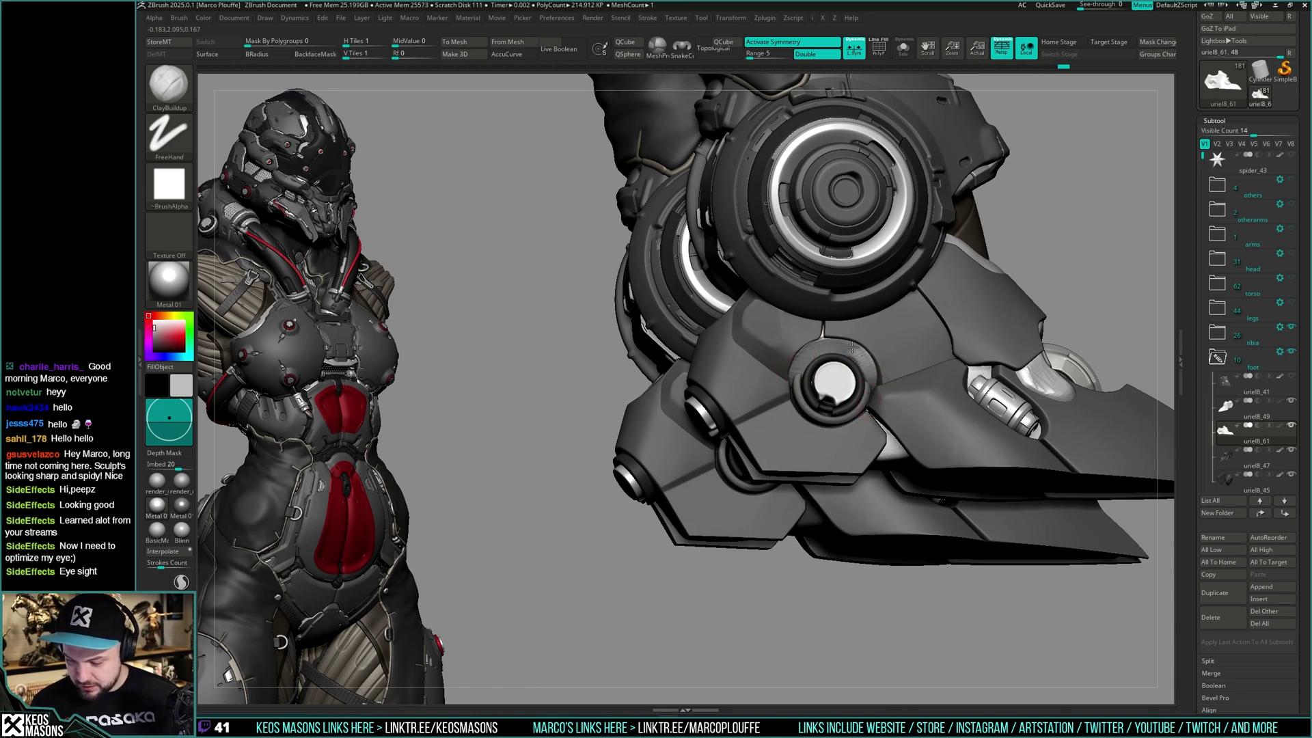
pyautogui.moveTo(853, 347)
pyautogui.mouseDown(button='right')
pyautogui.moveTo(831, 366)
pyautogui.moveTo(878, 354)
pyautogui.mouseUp(button='right')
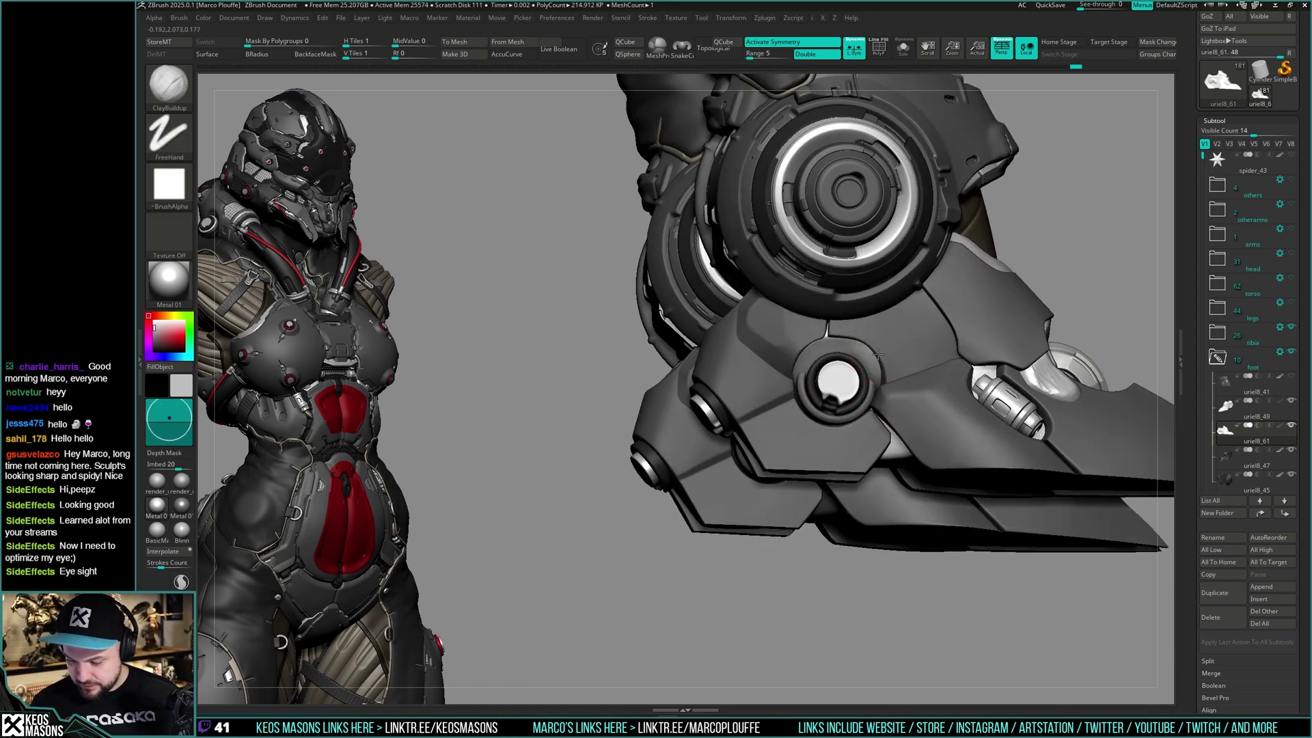
pyautogui.moveTo(888, 402)
pyautogui.mouseDown(button='right')
pyautogui.moveTo(860, 349)
pyautogui.moveTo(875, 387)
pyautogui.moveTo(837, 397)
pyautogui.moveTo(829, 381)
pyautogui.moveTo(885, 382)
pyautogui.mouseUp(button='right')
pyautogui.press('x')
pyautogui.click(920, 366)
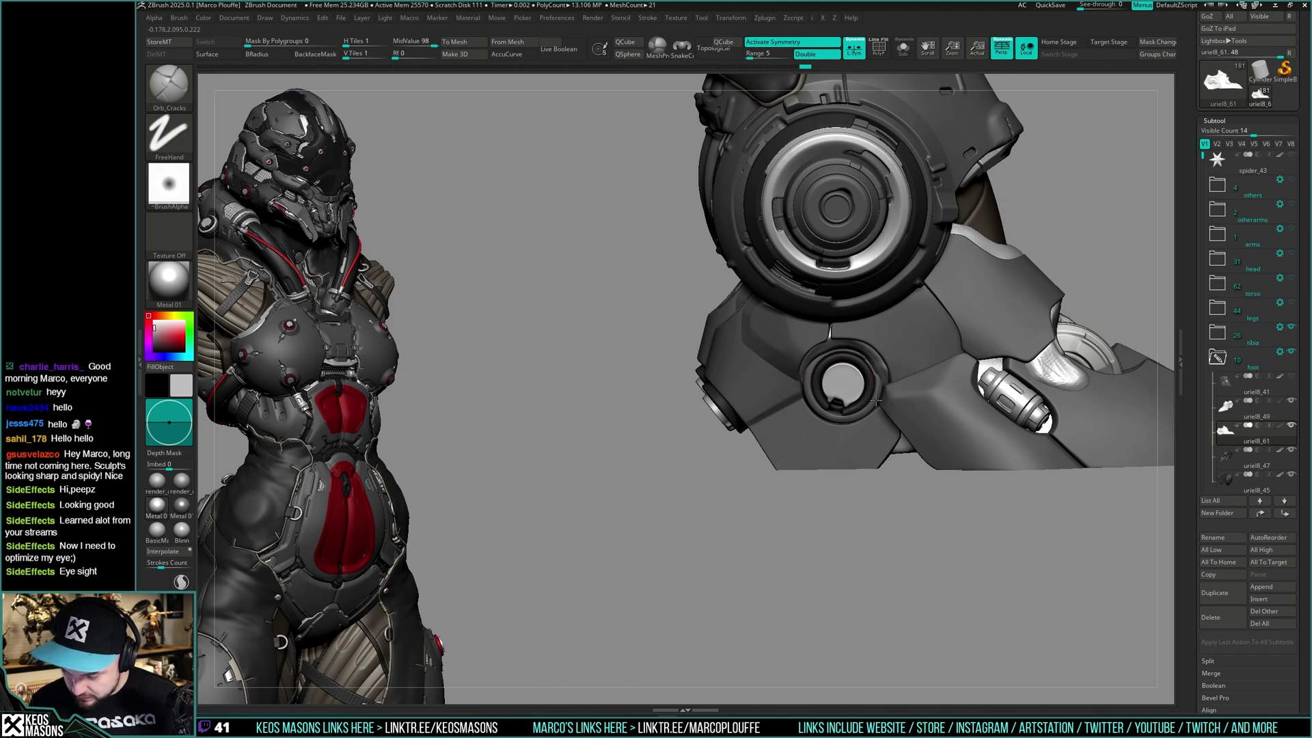
pyautogui.moveTo(837, 352); pyautogui.dragTo(810, 387)
pyautogui.moveTo(865, 356); pyautogui.dragTo(975, 237, button='right')
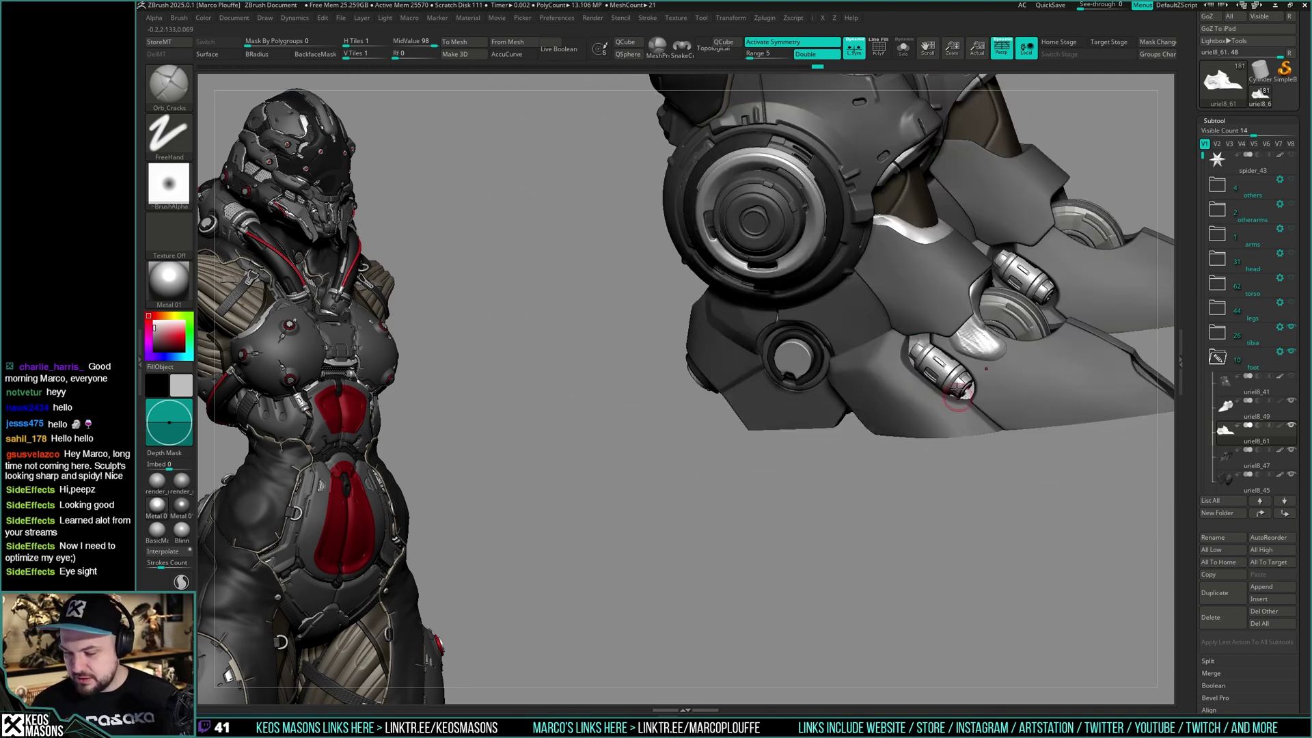
# Crease the lower end of the metal lobe beside the toe joint with Orb_Cracks
pyautogui.moveTo(913, 390); pyautogui.dragTo(887, 396, button='right')
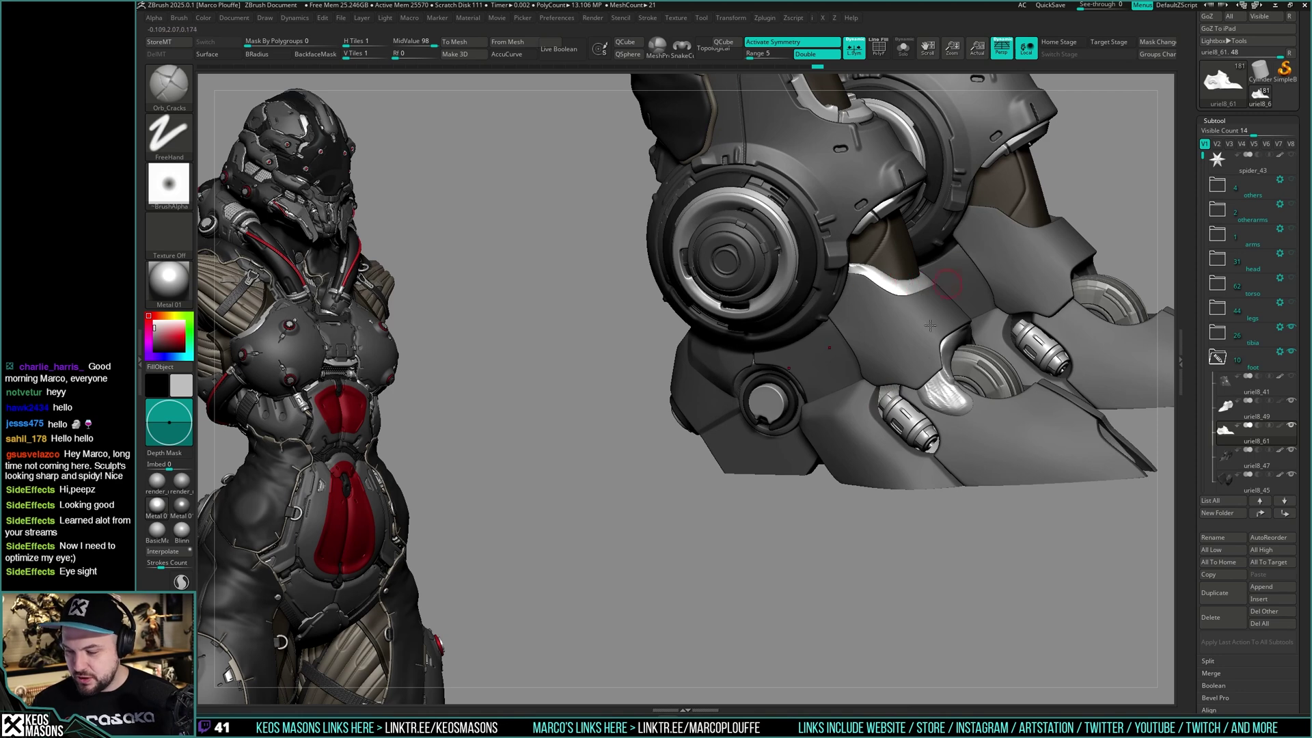
pyautogui.moveTo(958, 399); pyautogui.dragTo(950, 421)
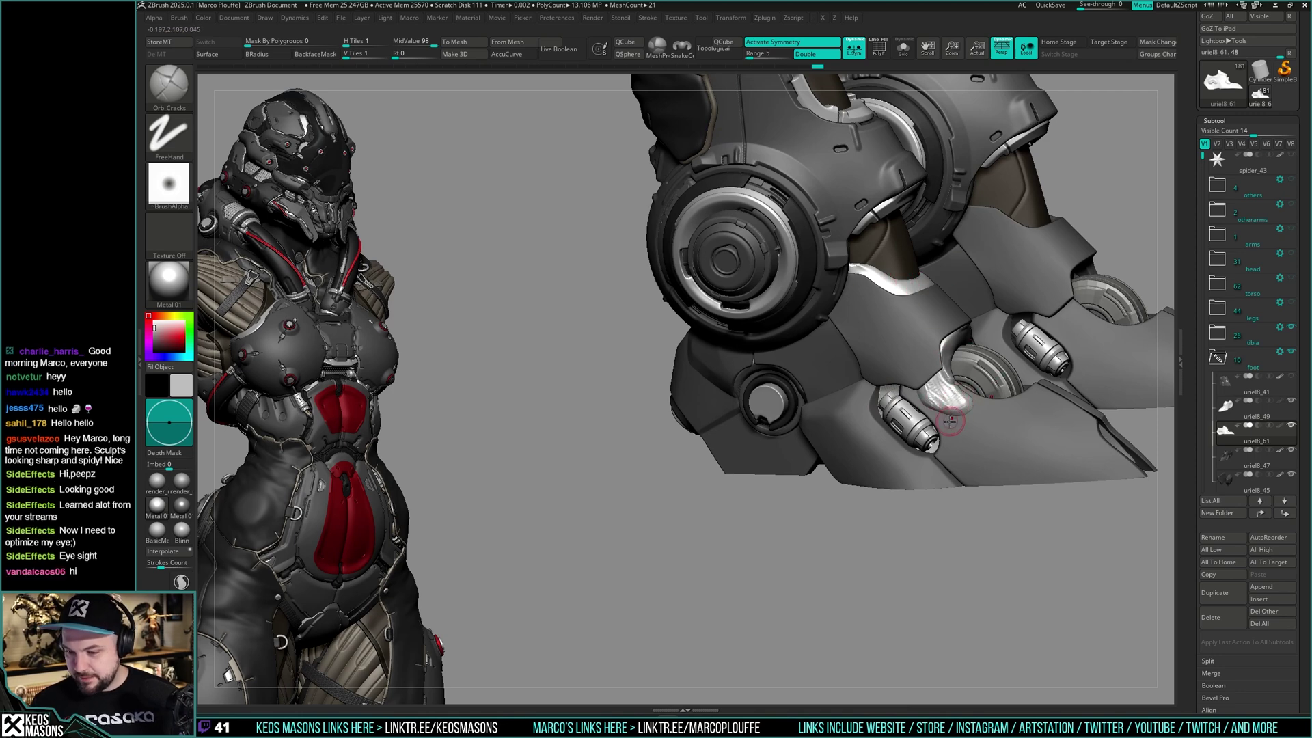
pyautogui.moveTo(940, 396)
pyautogui.mouseDown(button='right')
pyautogui.moveTo(946, 383)
pyautogui.moveTo(905, 376)
pyautogui.moveTo(900, 357)
pyautogui.mouseUp(button='right')
# Build up a curved metal ridge with ClayBuildup between the round side socket and the upper foot plate
pyautogui.press('space')
pyautogui.click(886, 367)
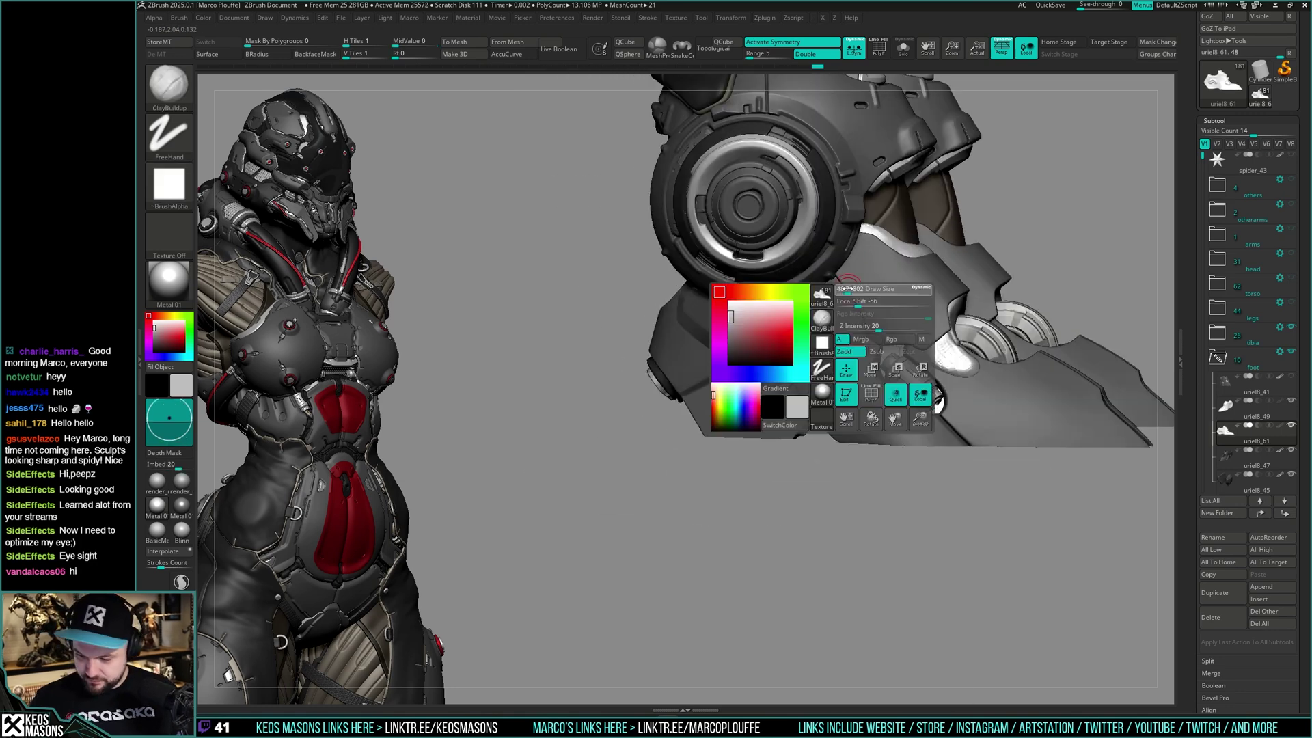
pyautogui.moveTo(848, 311)
pyautogui.mouseDown(button='right')
pyautogui.moveTo(866, 328)
pyautogui.moveTo(866, 303)
pyautogui.mouseUp(button='right')
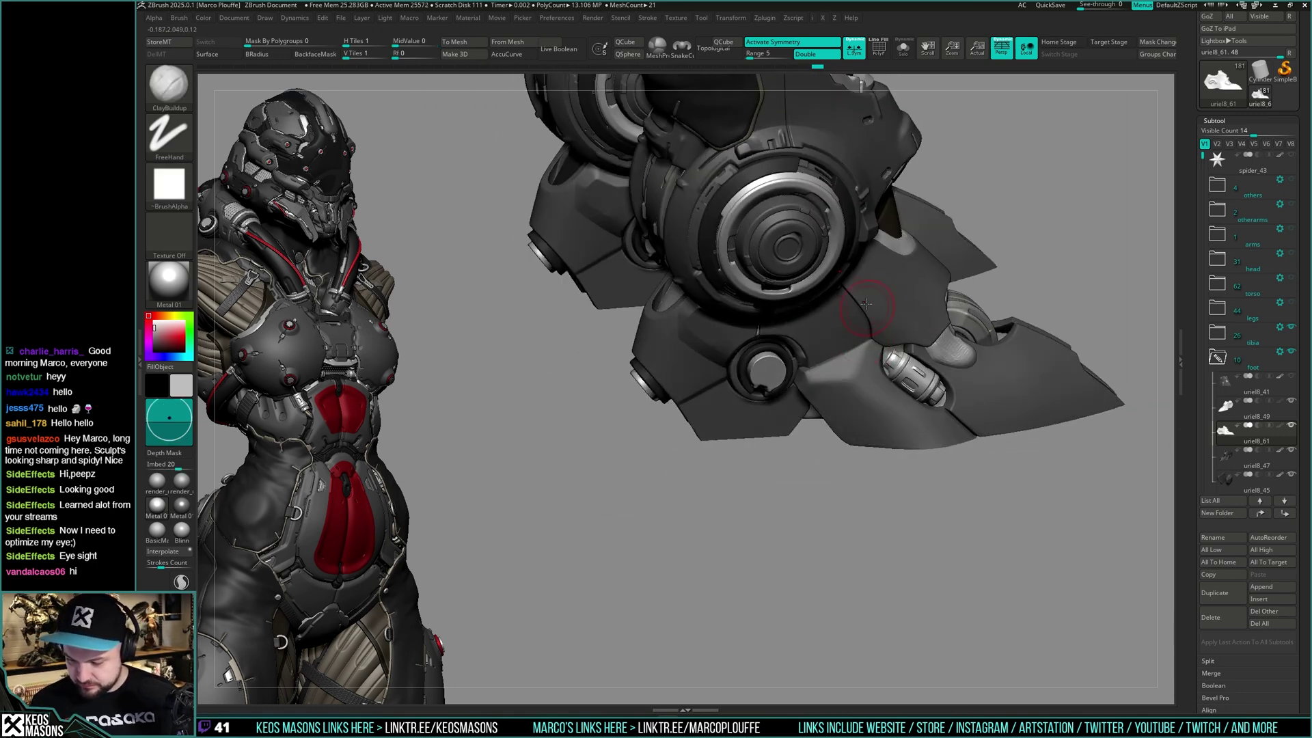
pyautogui.moveTo(806, 368)
pyautogui.mouseDown()
pyautogui.moveTo(845, 369)
pyautogui.moveTo(859, 293)
pyautogui.mouseUp()
pyautogui.moveTo(881, 322); pyautogui.dragTo(878, 299, button='right')
pyautogui.moveTo(879, 299)
pyautogui.mouseDown()
pyautogui.moveTo(856, 294)
pyautogui.moveTo(862, 330)
pyautogui.moveTo(820, 360)
pyautogui.mouseUp()
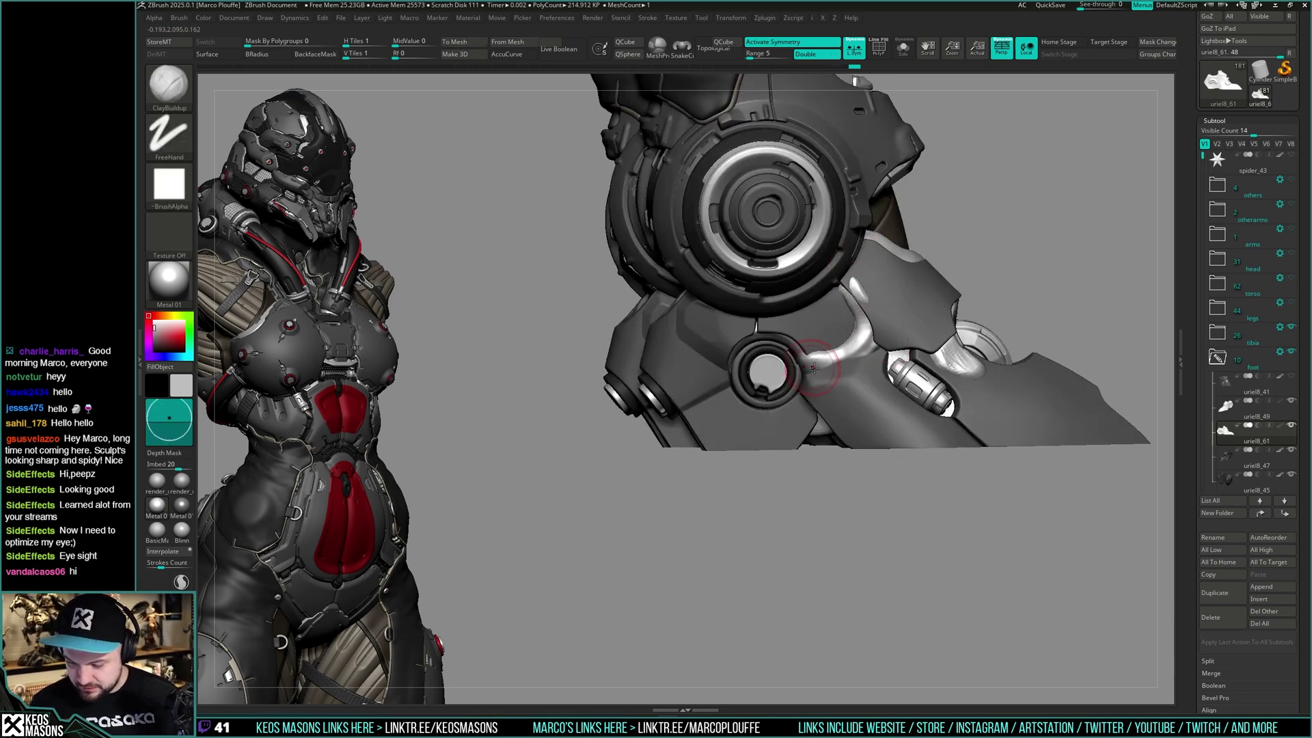
# Refine the curved side ridge with further clay strokes and smooth its upper tip
pyautogui.press('space')
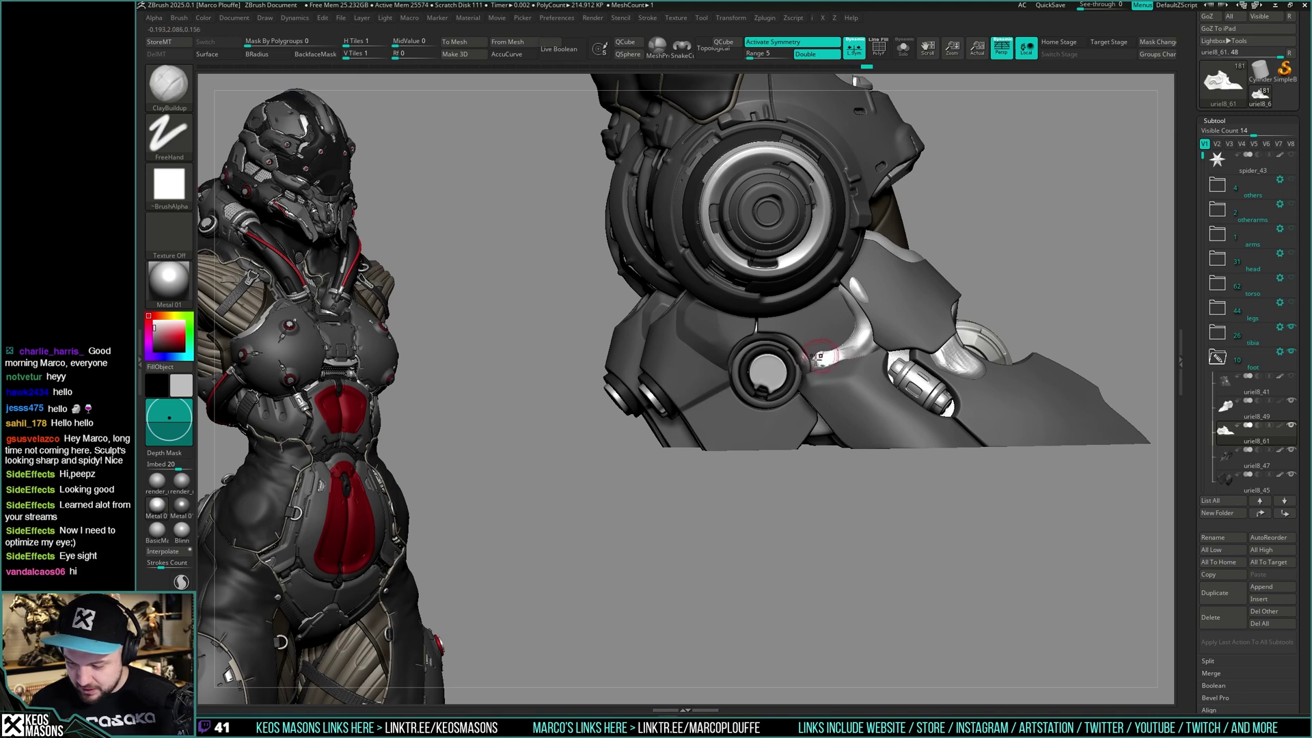
pyautogui.moveTo(851, 296)
pyautogui.mouseDown()
pyautogui.moveTo(843, 354)
pyautogui.moveTo(847, 298)
pyautogui.mouseUp()
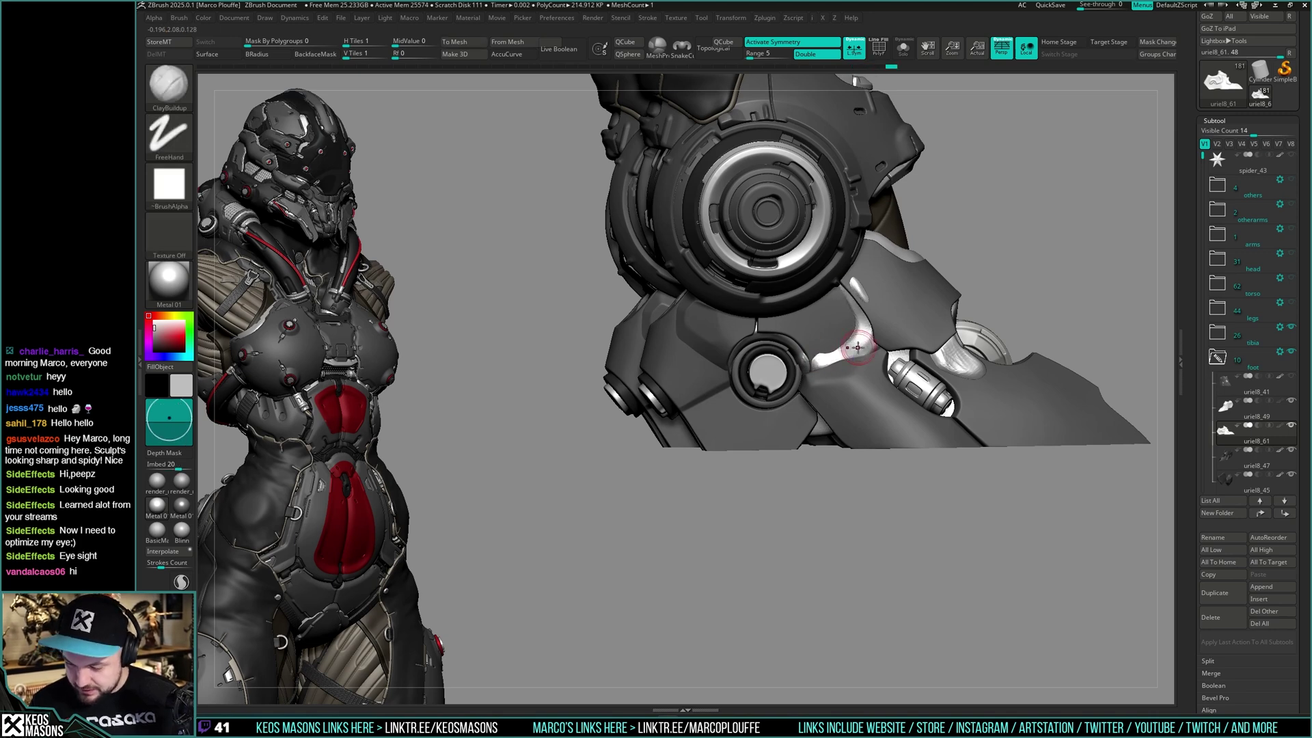
pyautogui.moveTo(881, 331); pyautogui.dragTo(865, 315, button='right')
pyautogui.keyDown('shift'); pyautogui.moveTo(853, 275); pyautogui.dragTo(861, 295); pyautogui.keyUp('shift')
# Extend the side ridge's clay toward the small piston and smooth the transition
pyautogui.moveTo(853, 335)
pyautogui.mouseDown(button='right')
pyautogui.moveTo(858, 308)
pyautogui.moveTo(867, 342)
pyautogui.mouseUp(button='right')
pyautogui.moveTo(867, 344); pyautogui.dragTo(863, 332)
pyautogui.press('space')
pyautogui.press('space')
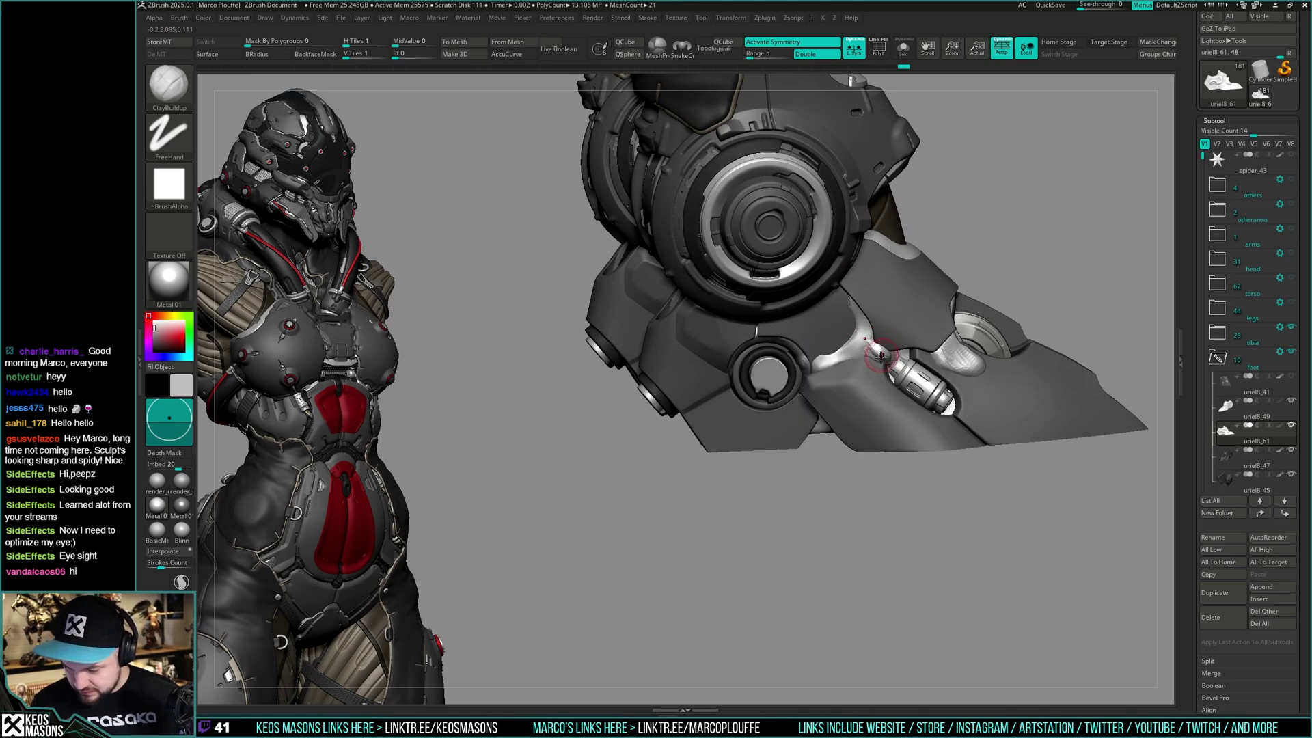
pyautogui.press('shift')
pyautogui.moveTo(880, 351); pyautogui.dragTo(888, 366, button='right')
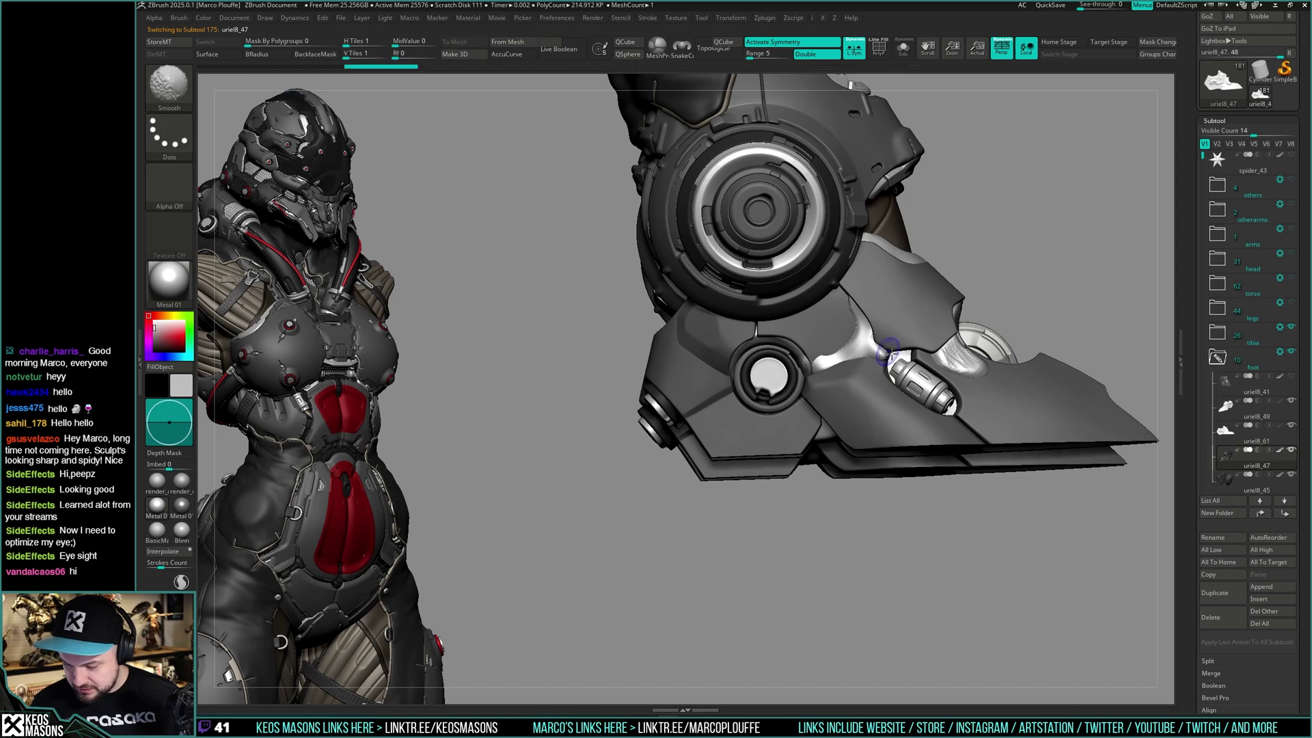
# Select the outer armour plate subtool uriel8_47 and inspect it in isolation before showing the whole foot again
pyautogui.keyDown('alt'); pyautogui.click(913, 375); pyautogui.keyUp('alt')
pyautogui.keyDown('alt'); pyautogui.click(886, 358); pyautogui.keyUp('alt')
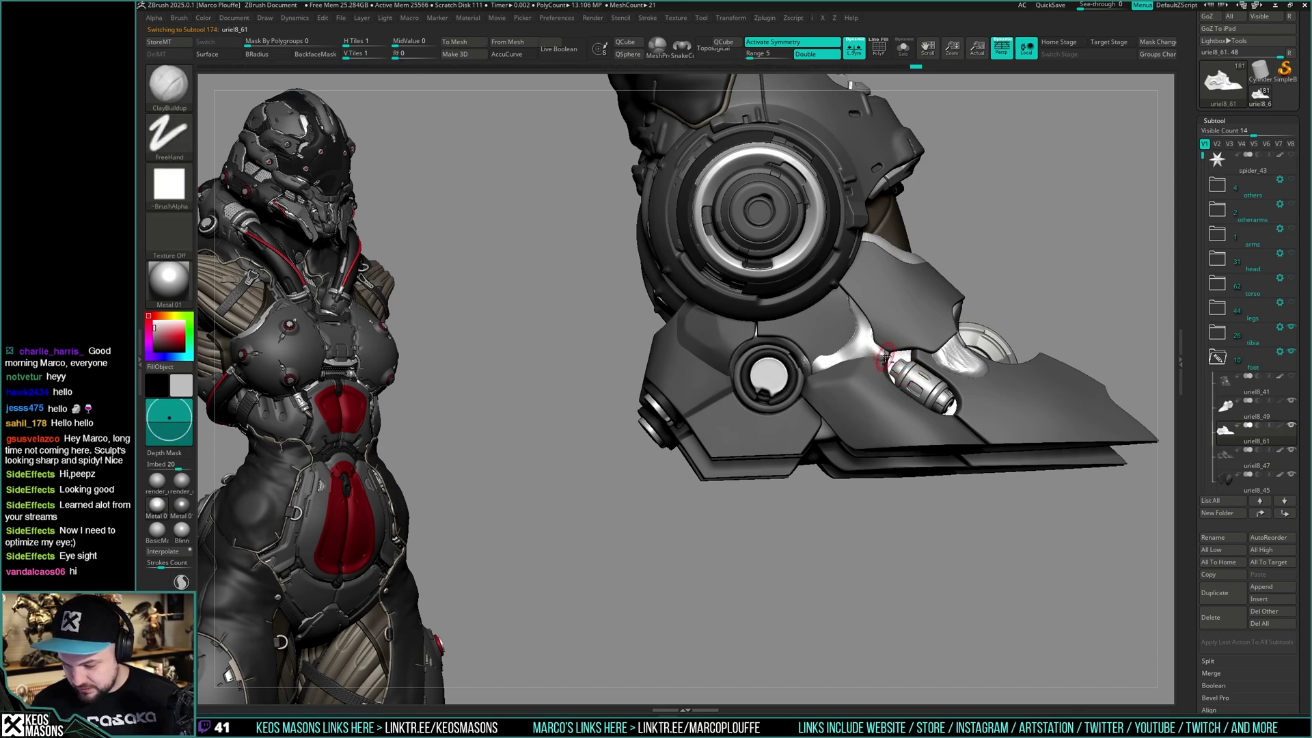
pyautogui.keyDown('alt'); pyautogui.click(906, 399); pyautogui.keyUp('alt')
pyautogui.hotkey('alt', 's')
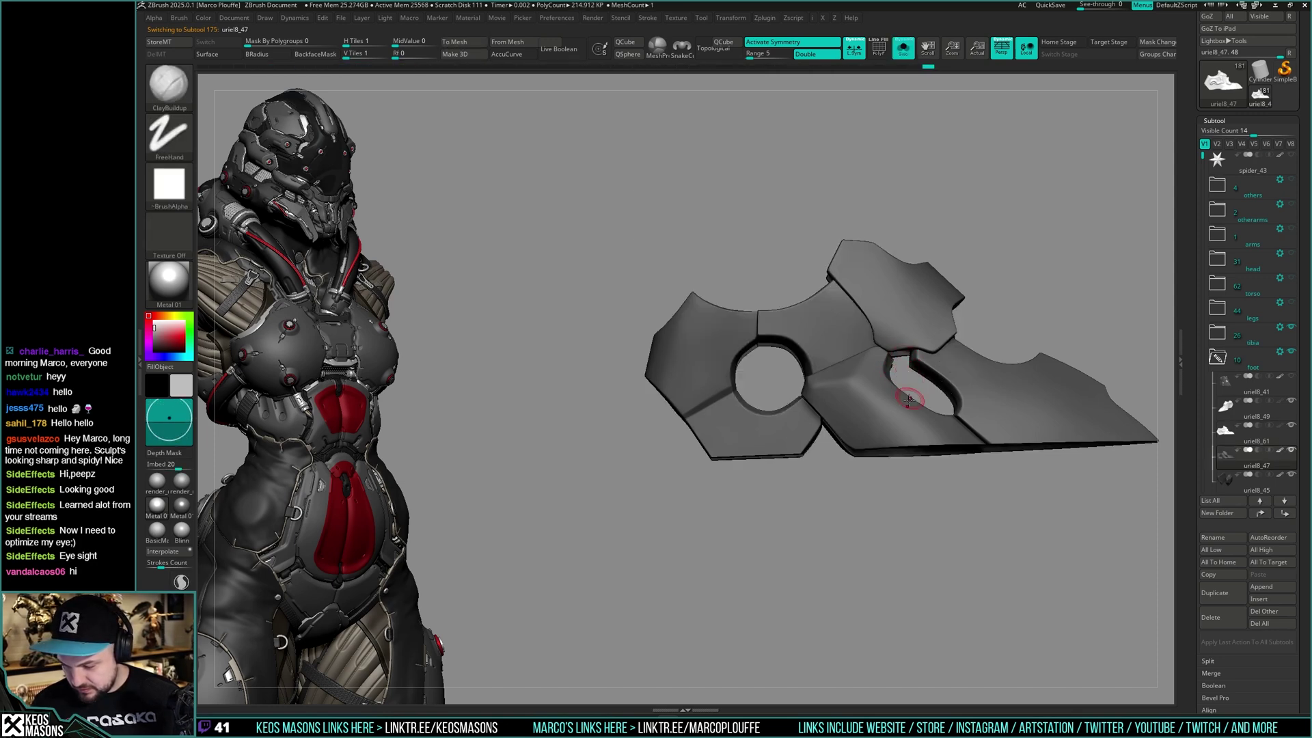
pyautogui.keyDown('ctrl'); pyautogui.moveTo(917, 392); pyautogui.dragTo(909, 410); pyautogui.keyUp('ctrl')
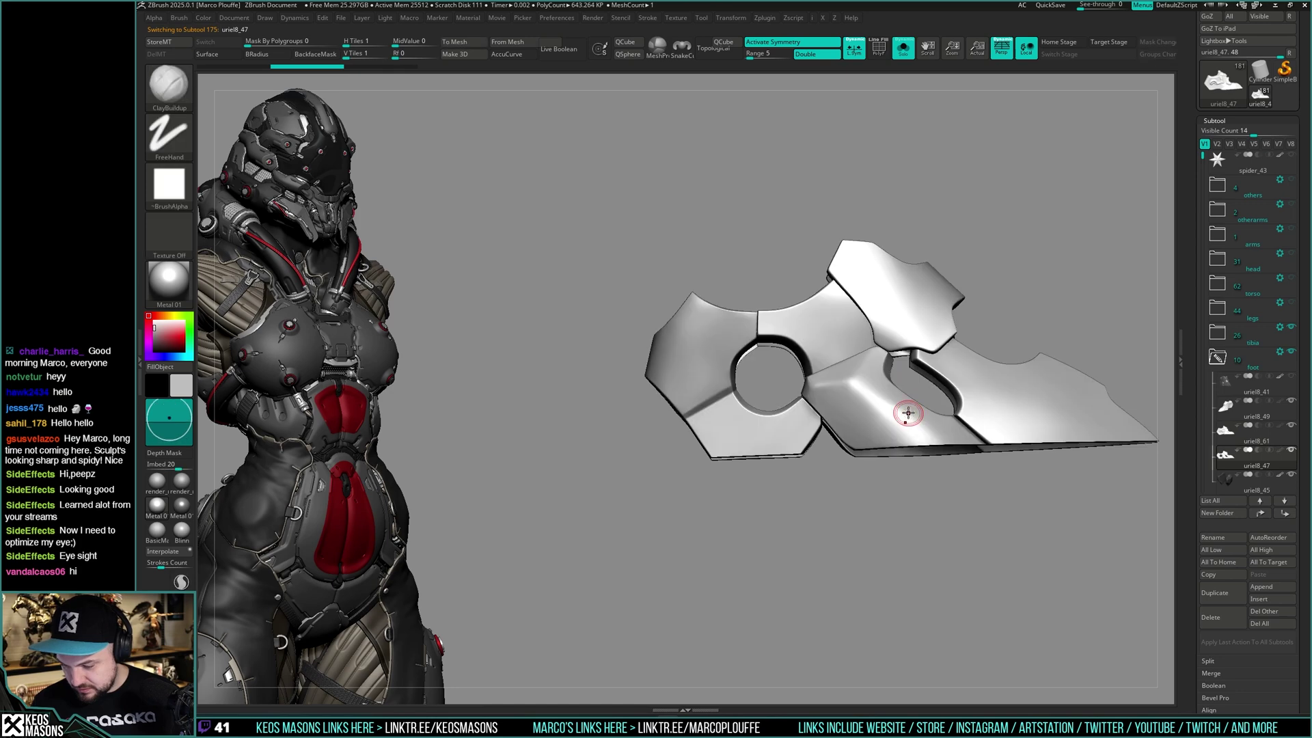
pyautogui.hotkey('ctrl', 'shift', 's')
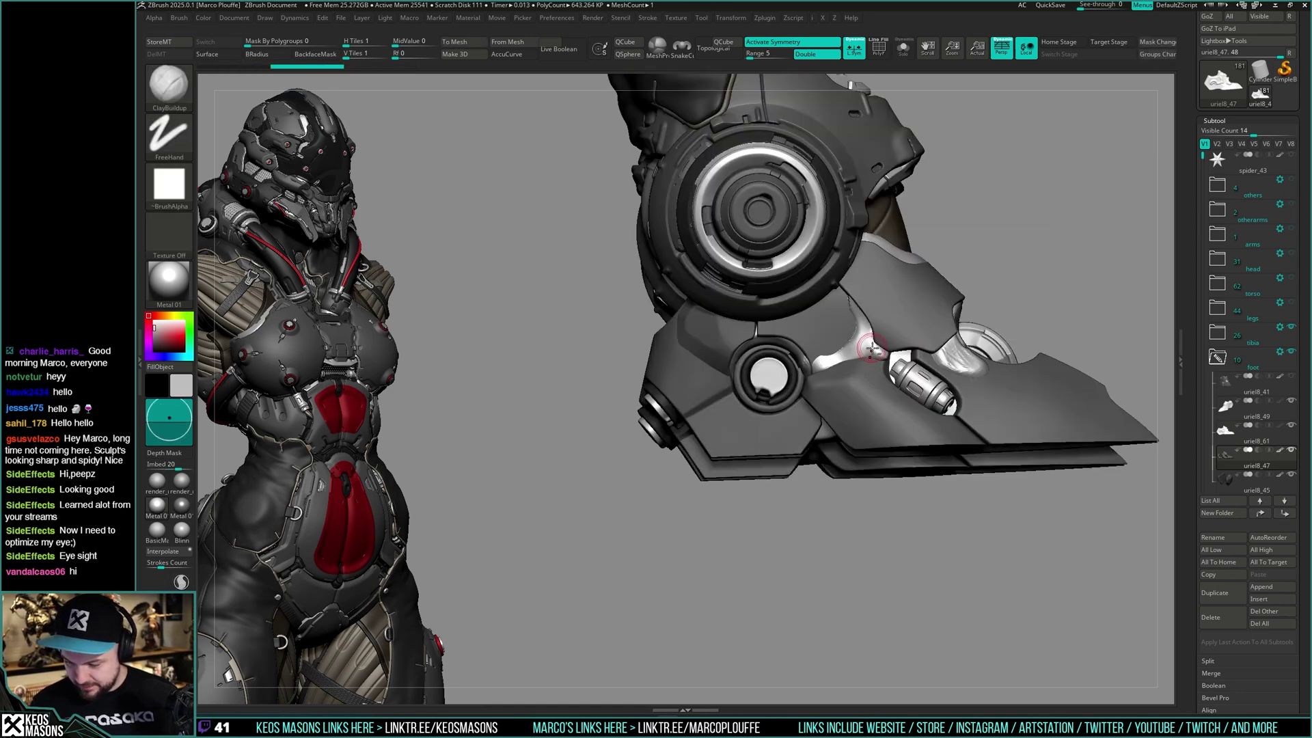
# Build up clay on subtool uriel8_61 inside the rear opening above the heel and smooth it into a rounded form
pyautogui.keyDown('alt'); pyautogui.click(870, 348); pyautogui.keyUp('alt')
pyautogui.moveTo(870, 349)
pyautogui.mouseDown(button='right')
pyautogui.moveTo(891, 396)
pyautogui.moveTo(958, 314)
pyautogui.moveTo(893, 419)
pyautogui.moveTo(887, 402)
pyautogui.moveTo(920, 380)
pyautogui.moveTo(912, 402)
pyautogui.moveTo(1017, 433)
pyautogui.moveTo(829, 366)
pyautogui.moveTo(901, 363)
pyautogui.moveTo(801, 336)
pyautogui.moveTo(820, 313)
pyautogui.moveTo(834, 325)
pyautogui.mouseUp(button='right')
pyautogui.keyDown('shift'); pyautogui.moveTo(836, 306); pyautogui.dragTo(818, 333); pyautogui.keyUp('shift')
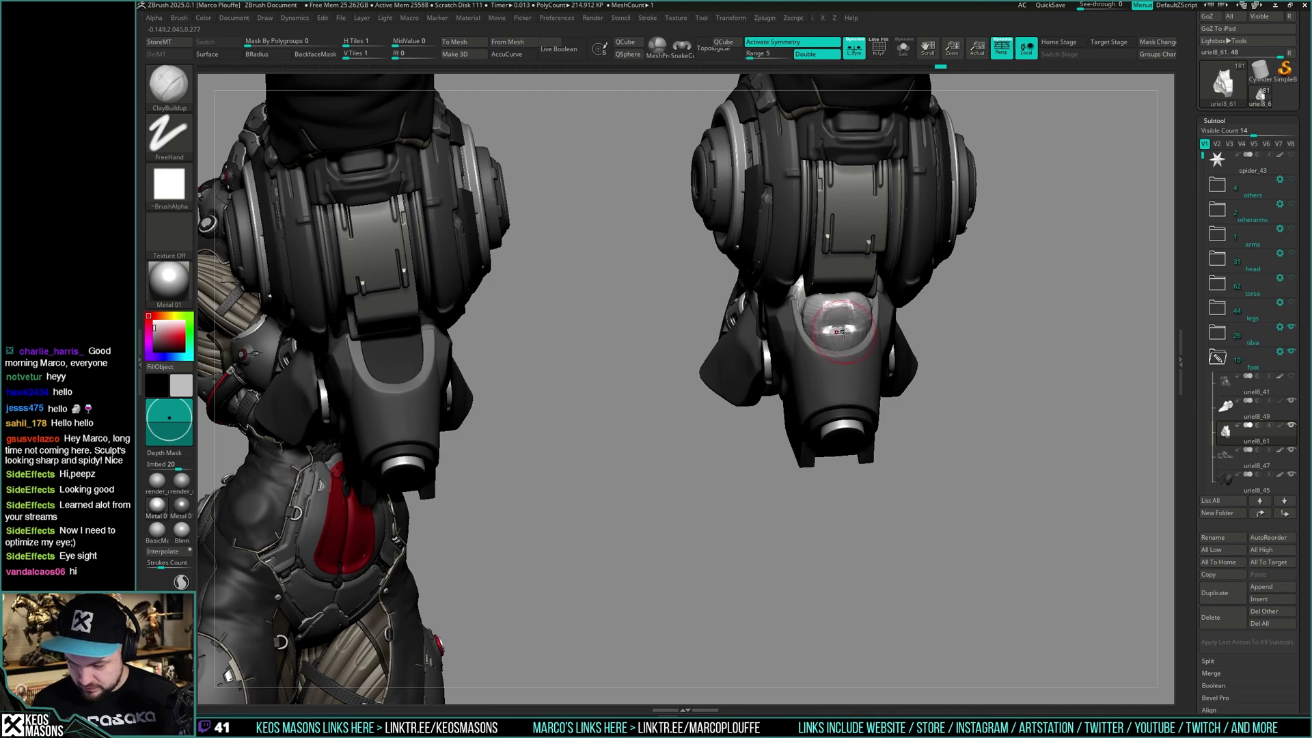
pyautogui.moveTo(839, 332)
pyautogui.mouseDown(button='right')
pyautogui.moveTo(807, 304)
pyautogui.moveTo(857, 326)
pyautogui.mouseUp(button='right')
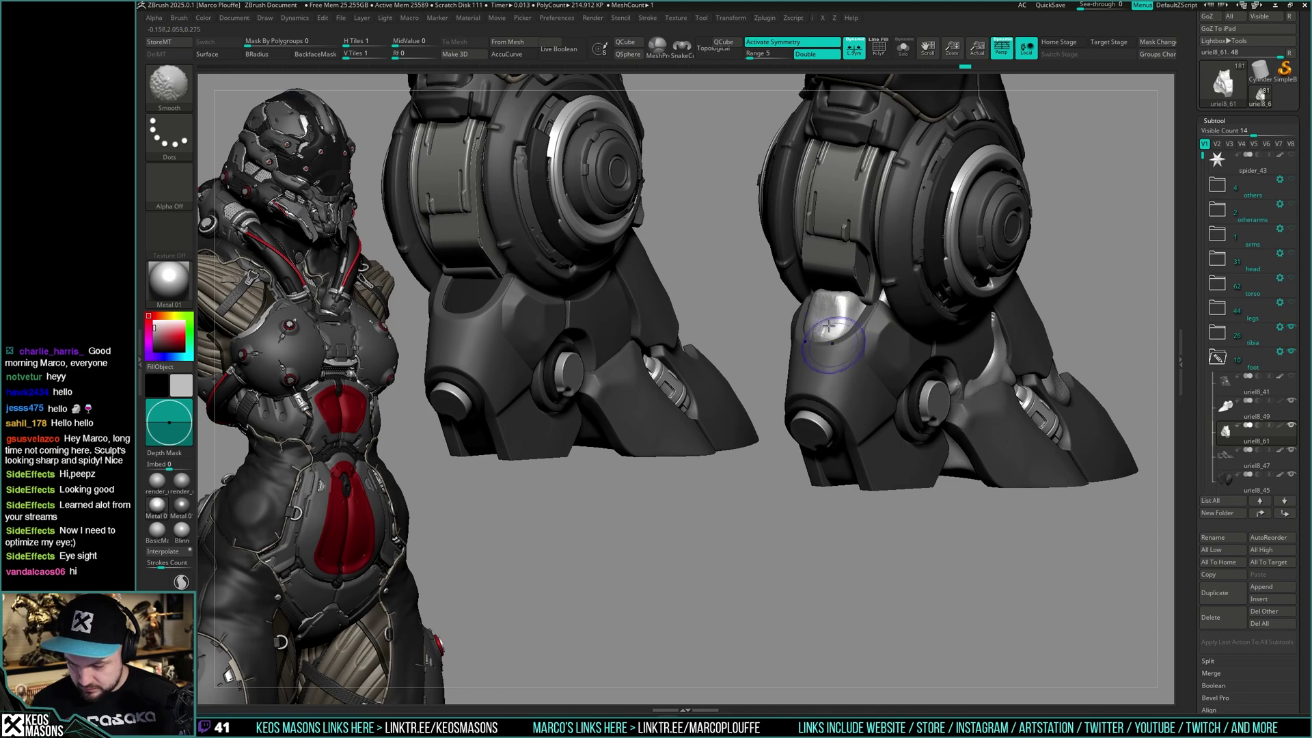
pyautogui.keyDown('shift'); pyautogui.moveTo(829, 326); pyautogui.dragTo(830, 315); pyautogui.keyUp('shift')
pyautogui.moveTo(831, 315); pyautogui.dragTo(814, 371, button='right')
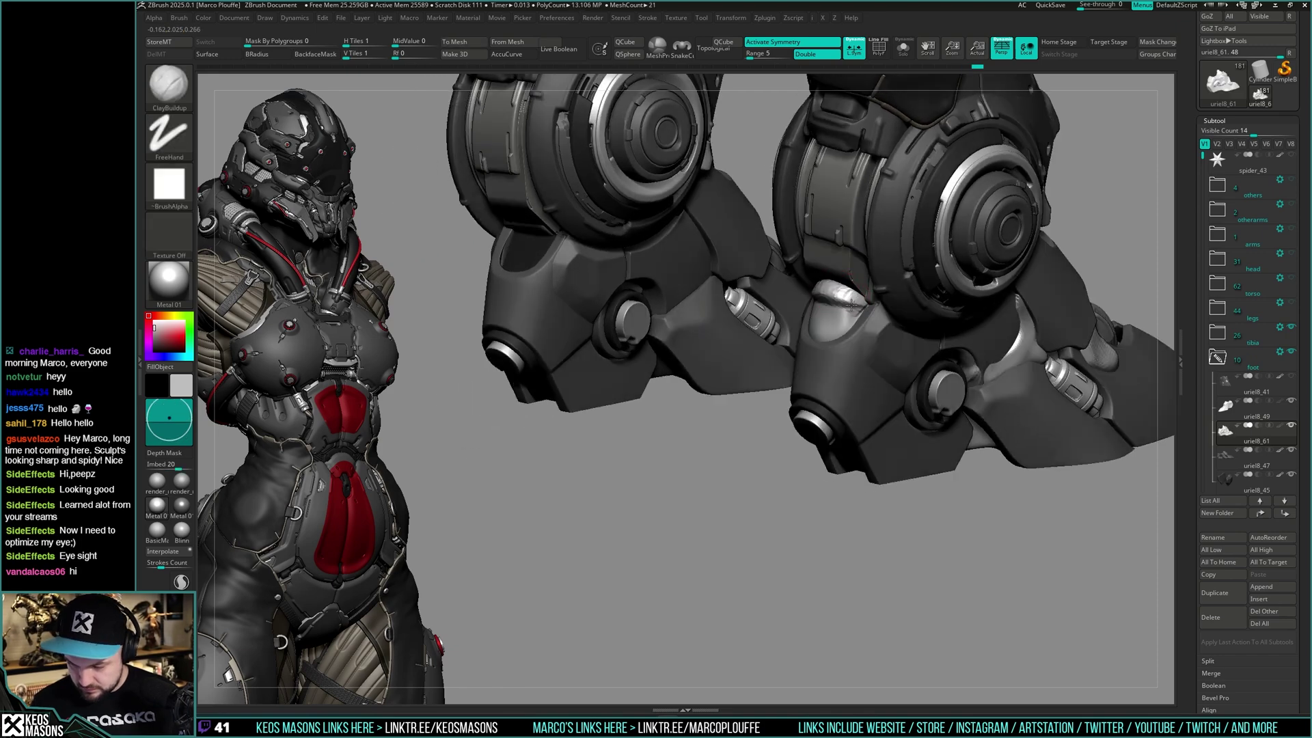
# Smooth the rounded metal form inside the rear opening above the heel
pyautogui.keyDown('shift'); pyautogui.moveTo(831, 318); pyautogui.dragTo(824, 299); pyautogui.keyUp('shift')
pyautogui.moveTo(823, 329)
pyautogui.mouseDown(button='right')
pyautogui.moveTo(973, 319)
pyautogui.moveTo(882, 316)
pyautogui.moveTo(823, 342)
pyautogui.moveTo(773, 319)
pyautogui.mouseUp(button='right')
pyautogui.keyDown('shift'); pyautogui.moveTo(847, 327); pyautogui.dragTo(854, 313); pyautogui.keyUp('shift')
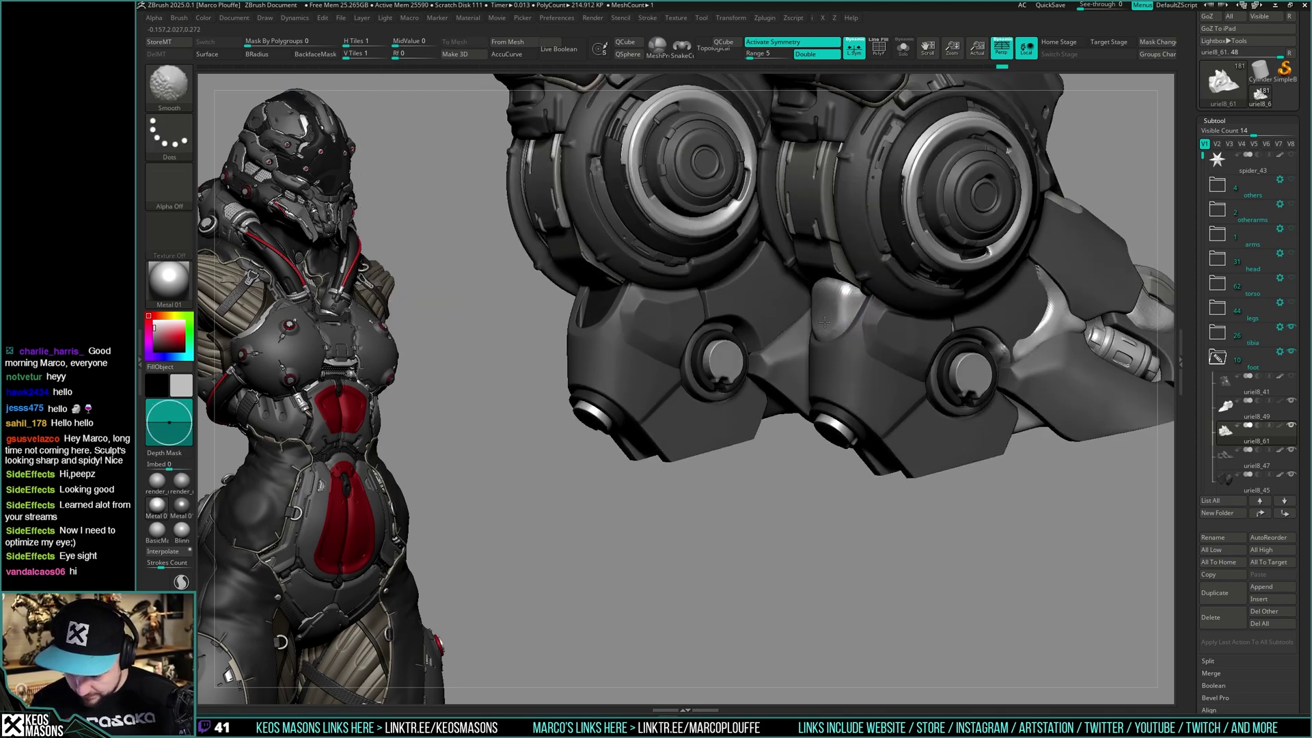
pyautogui.moveTo(825, 321)
pyautogui.mouseDown(button='right')
pyautogui.moveTo(1002, 331)
pyautogui.moveTo(963, 371)
pyautogui.moveTo(915, 361)
pyautogui.mouseUp(button='right')
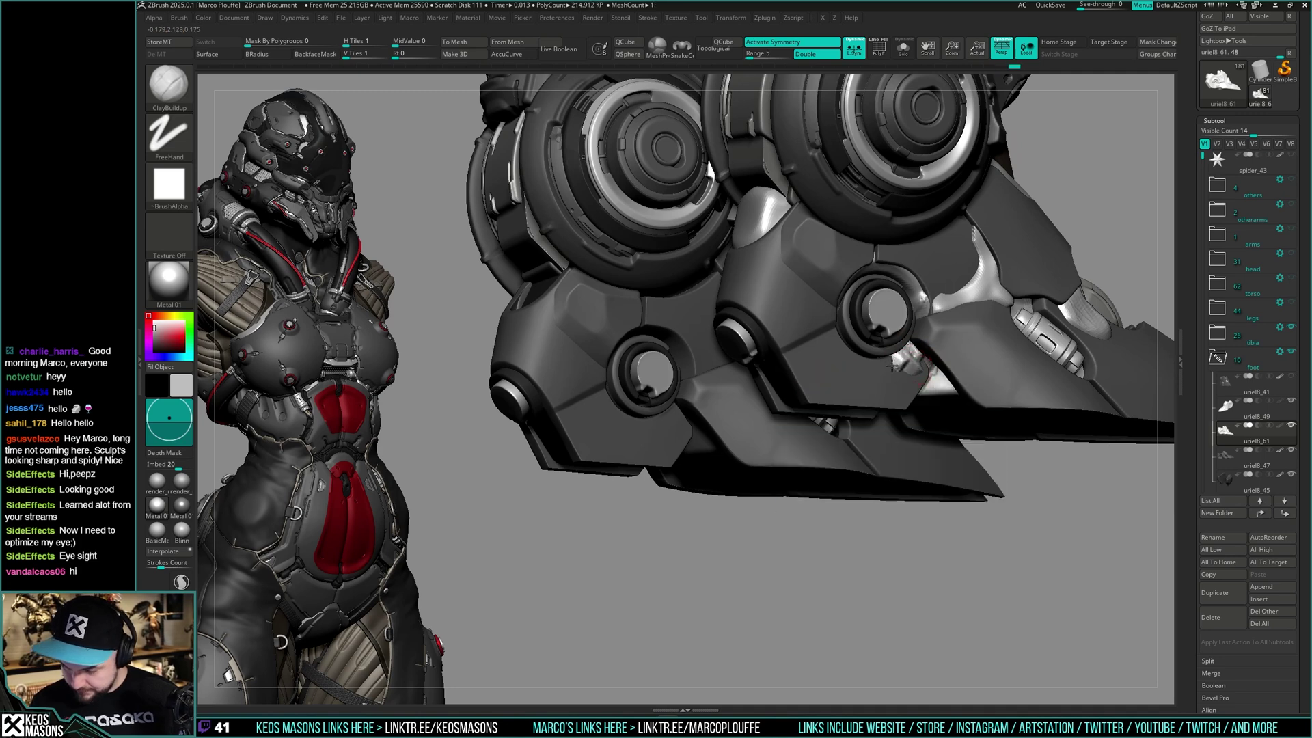
# Build up a clay bump on uriel8_61 in the gap beneath the round side joint and smooth it in isolation
pyautogui.moveTo(907, 378); pyautogui.dragTo(928, 370)
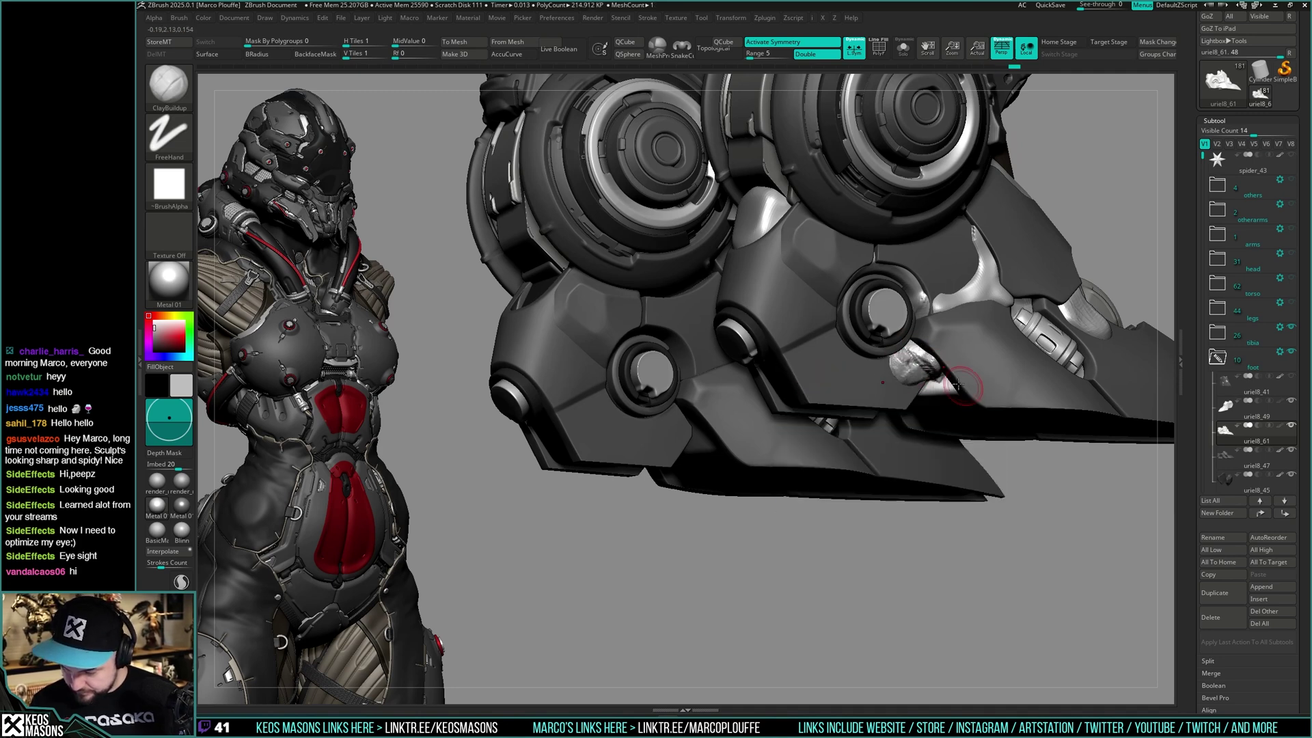
pyautogui.moveTo(958, 385); pyautogui.dragTo(937, 373, button='right')
pyautogui.rightClick(938, 375)
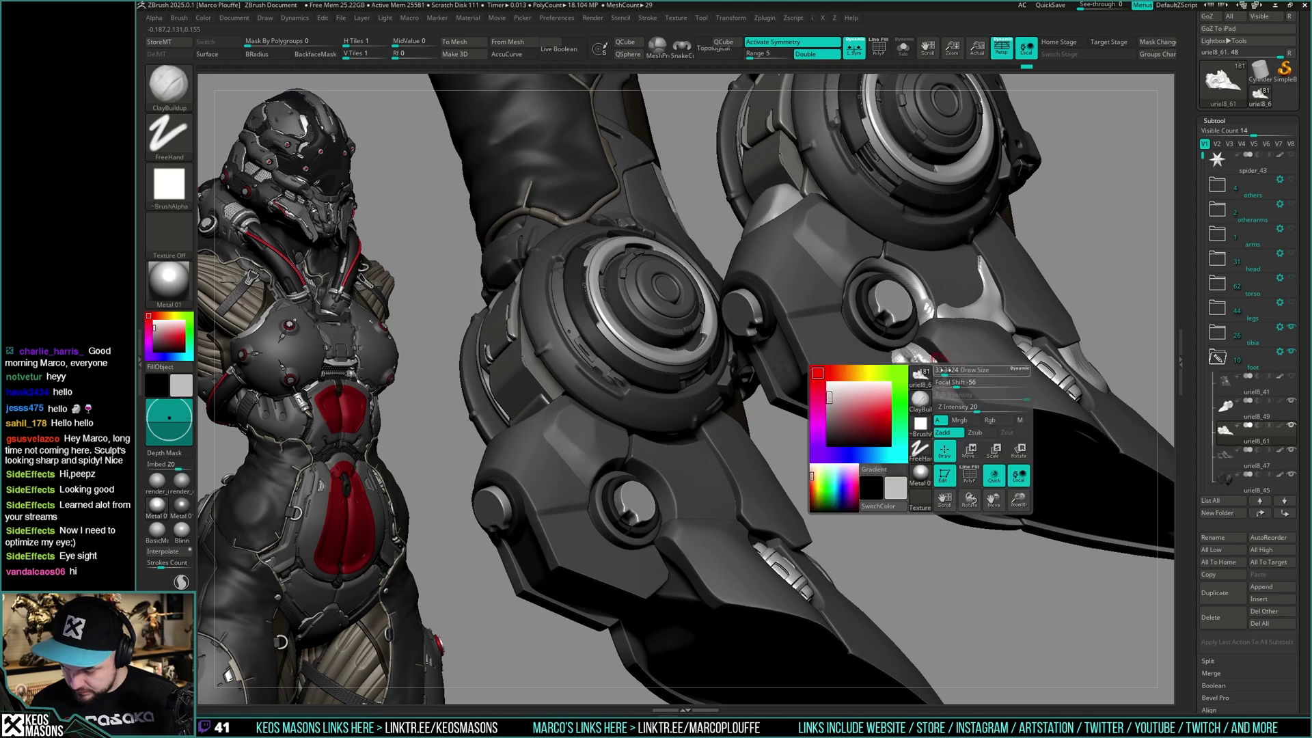
pyautogui.hotkey('alt', 's')
pyautogui.press('shift')
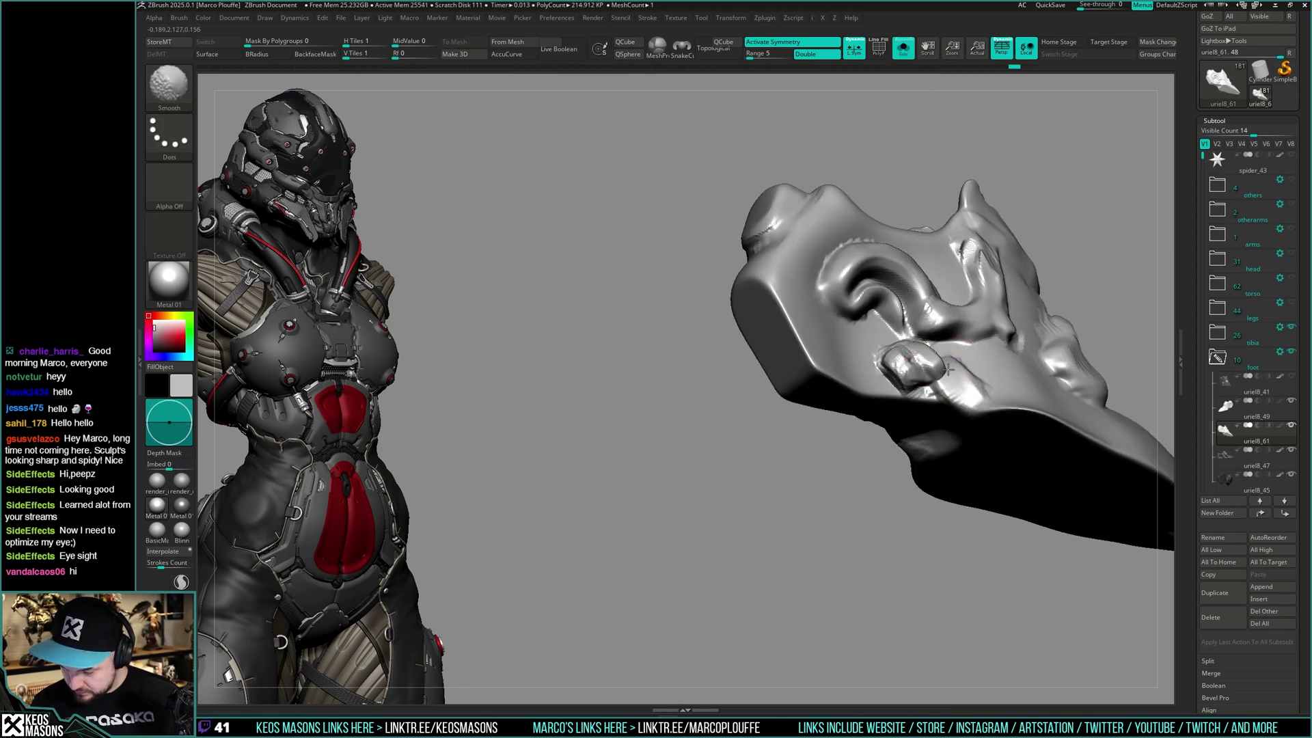
pyautogui.moveTo(942, 364); pyautogui.dragTo(953, 368)
pyautogui.hotkey('alt', 's')
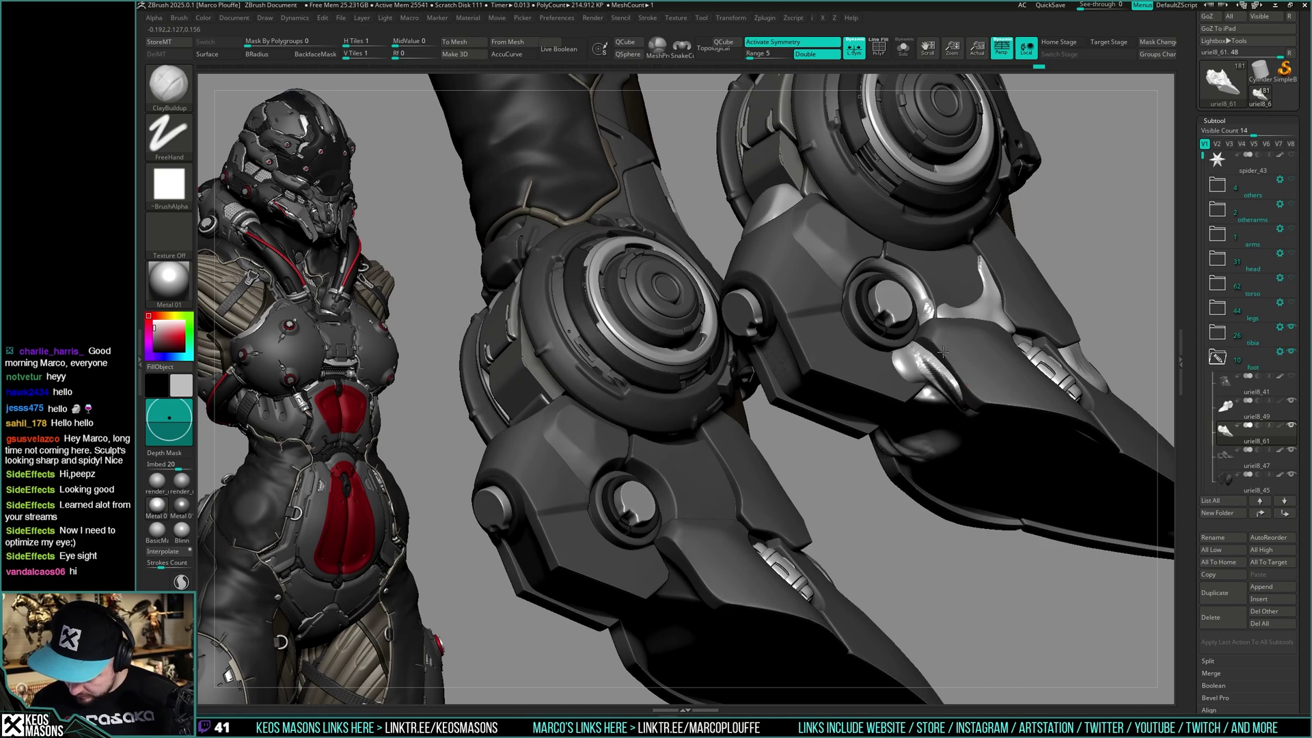
# Smooth the lower side bump and extend its clay toward the edge of the sole plate
pyautogui.moveTo(925, 334); pyautogui.dragTo(957, 349, button='right')
pyautogui.keyDown('shift'); pyautogui.moveTo(946, 362); pyautogui.dragTo(951, 376); pyautogui.keyUp('shift')
pyautogui.moveTo(971, 366); pyautogui.dragTo(945, 360, button='right')
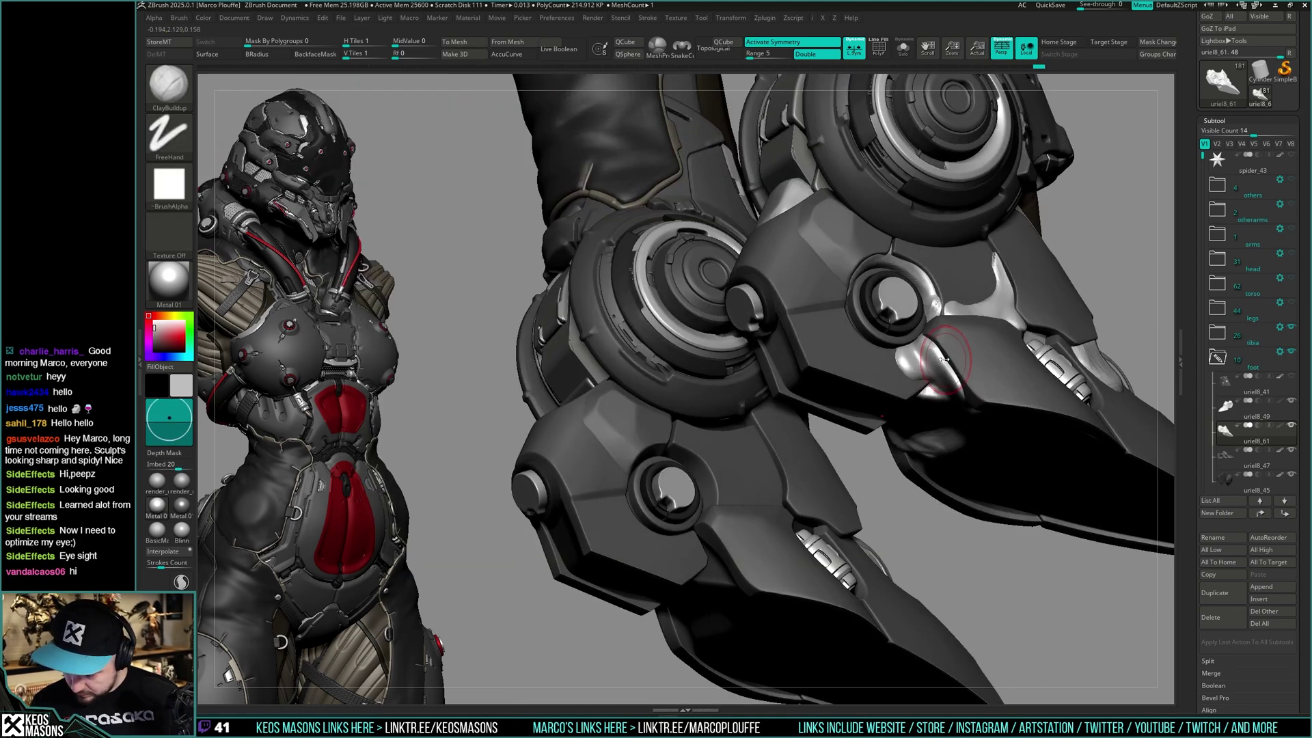
pyautogui.moveTo(974, 393); pyautogui.dragTo(981, 399)
pyautogui.moveTo(983, 398); pyautogui.dragTo(1009, 387, button='right')
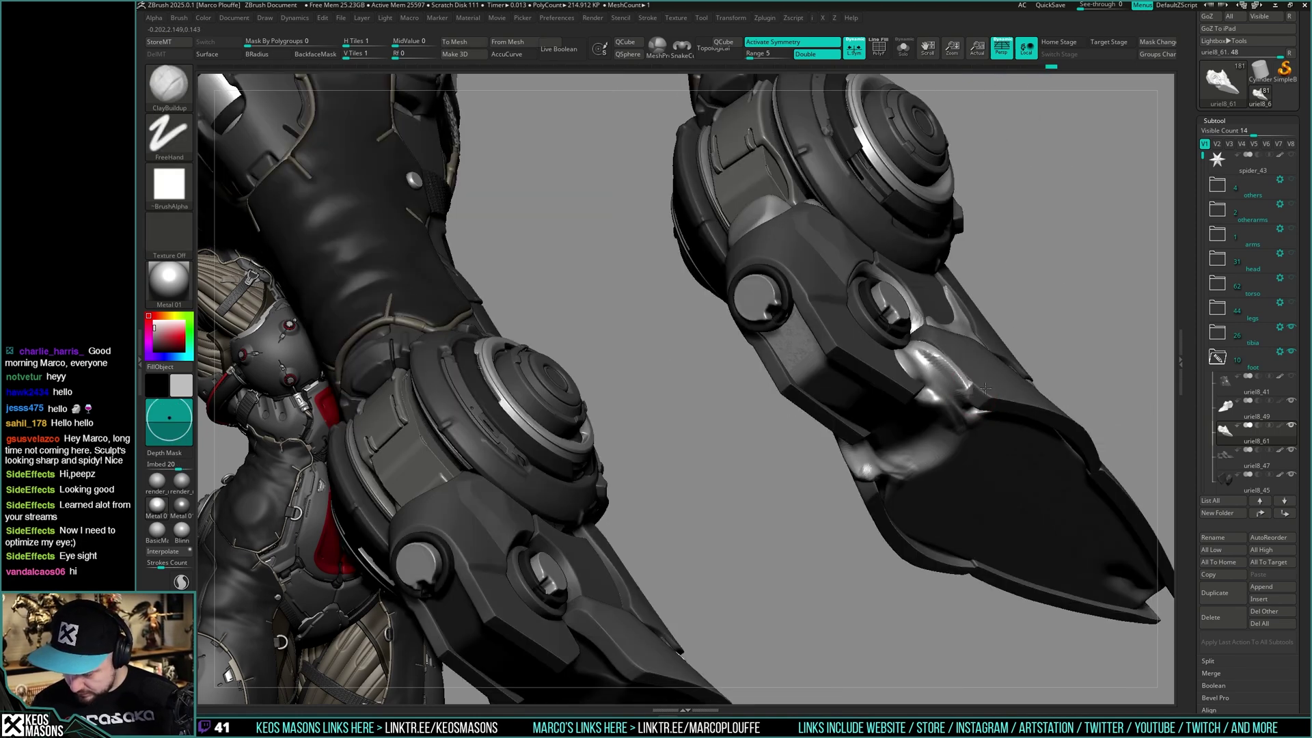
# Build the lower side bump into a ridge running along the sole plate's edge and smooth its end
pyautogui.moveTo(951, 375); pyautogui.dragTo(979, 393)
pyautogui.moveTo(927, 356); pyautogui.dragTo(960, 383)
pyautogui.moveTo(1005, 384); pyautogui.dragTo(971, 383, button='right')
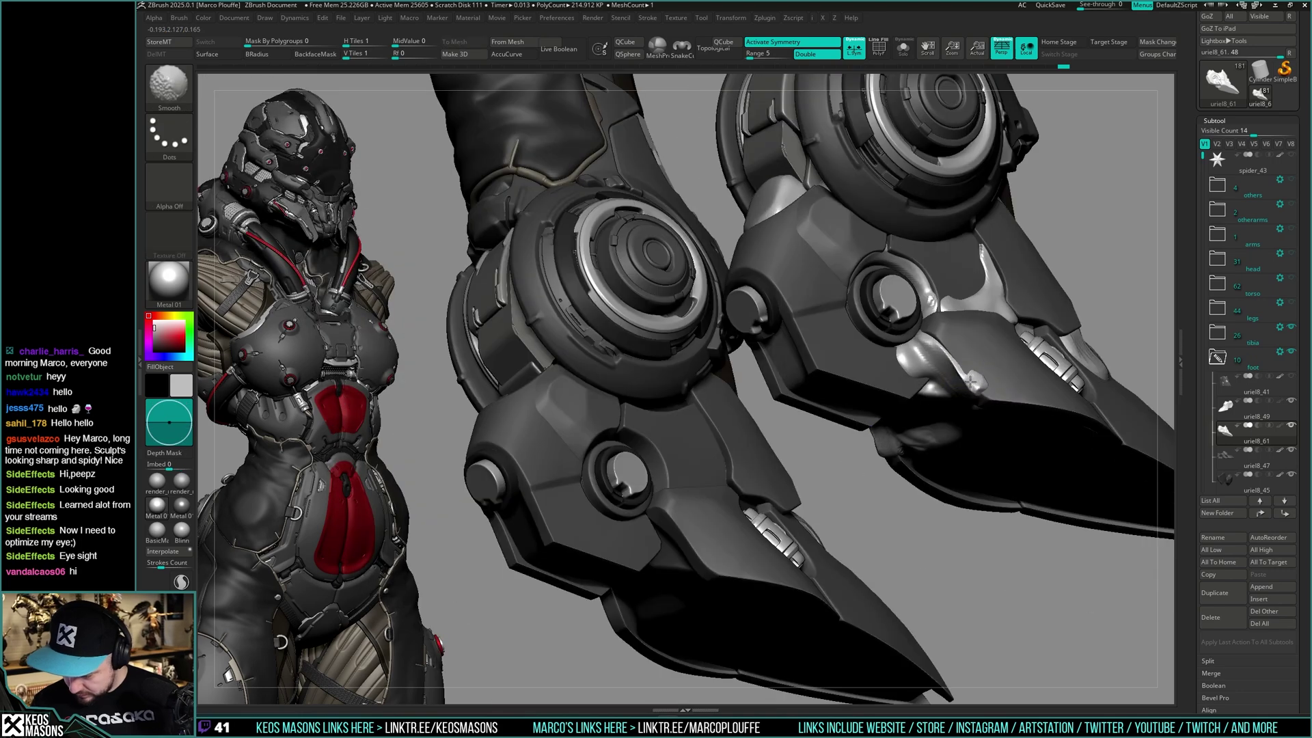
pyautogui.keyDown('shift'); pyautogui.moveTo(969, 388); pyautogui.dragTo(977, 398); pyautogui.keyUp('shift')
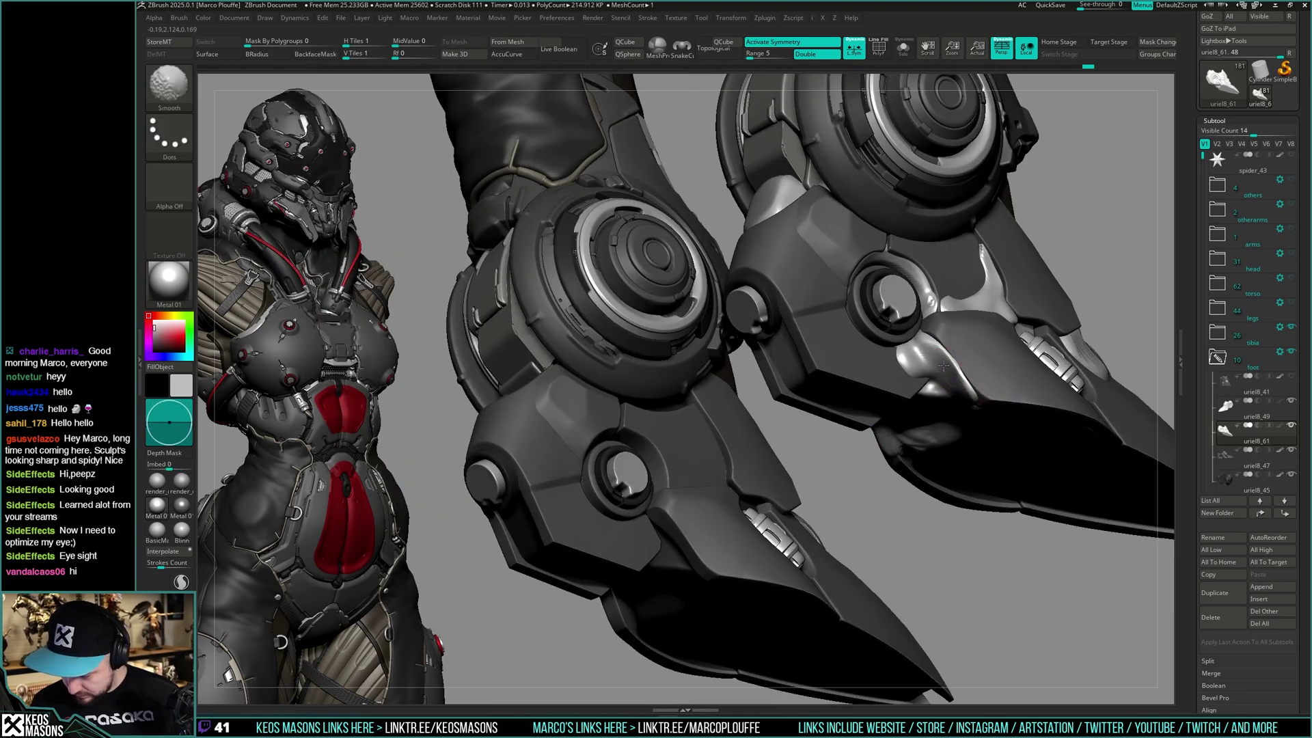
pyautogui.moveTo(974, 386); pyautogui.dragTo(978, 410, button='right')
pyautogui.moveTo(950, 380); pyautogui.dragTo(972, 402)
pyautogui.moveTo(972, 402); pyautogui.dragTo(915, 360, button='right')
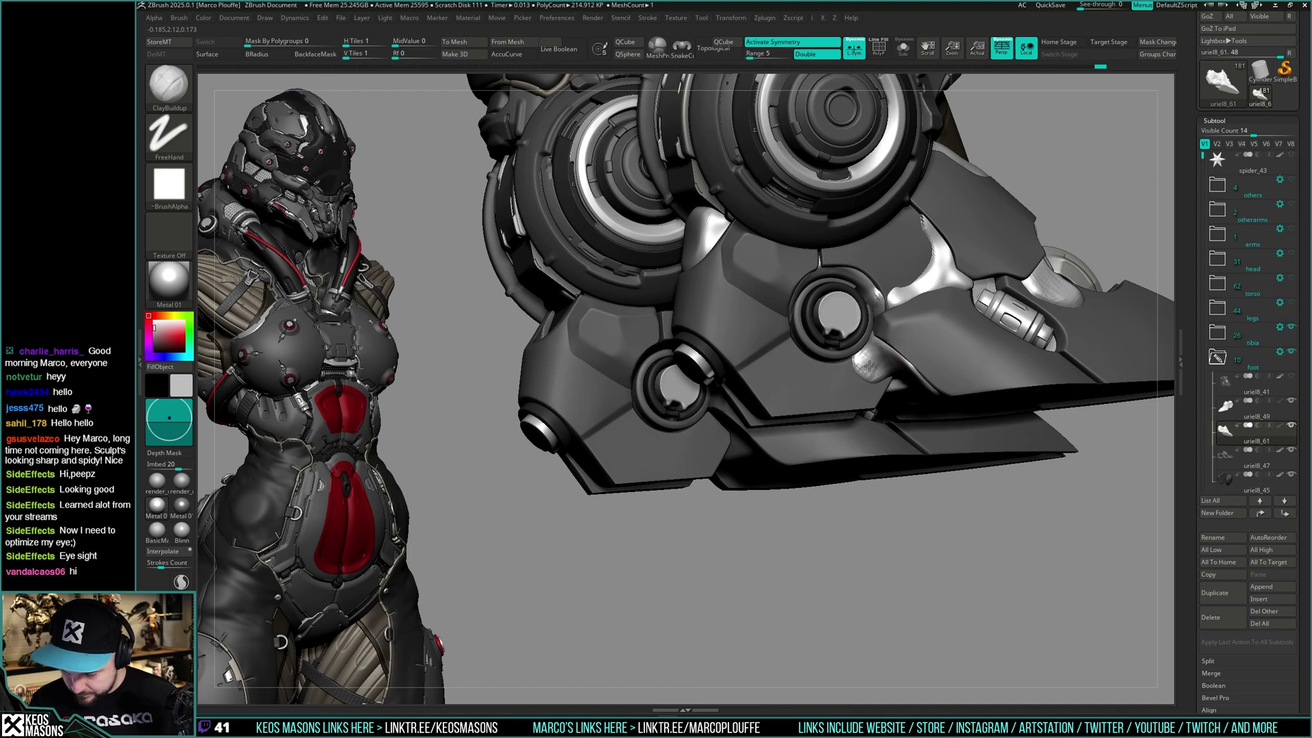
# Add clay where the lower ridge meets the sole and blend its upper end under the round side joint
pyautogui.moveTo(887, 362); pyautogui.dragTo(896, 301, button='right')
pyautogui.rightClick(873, 454)
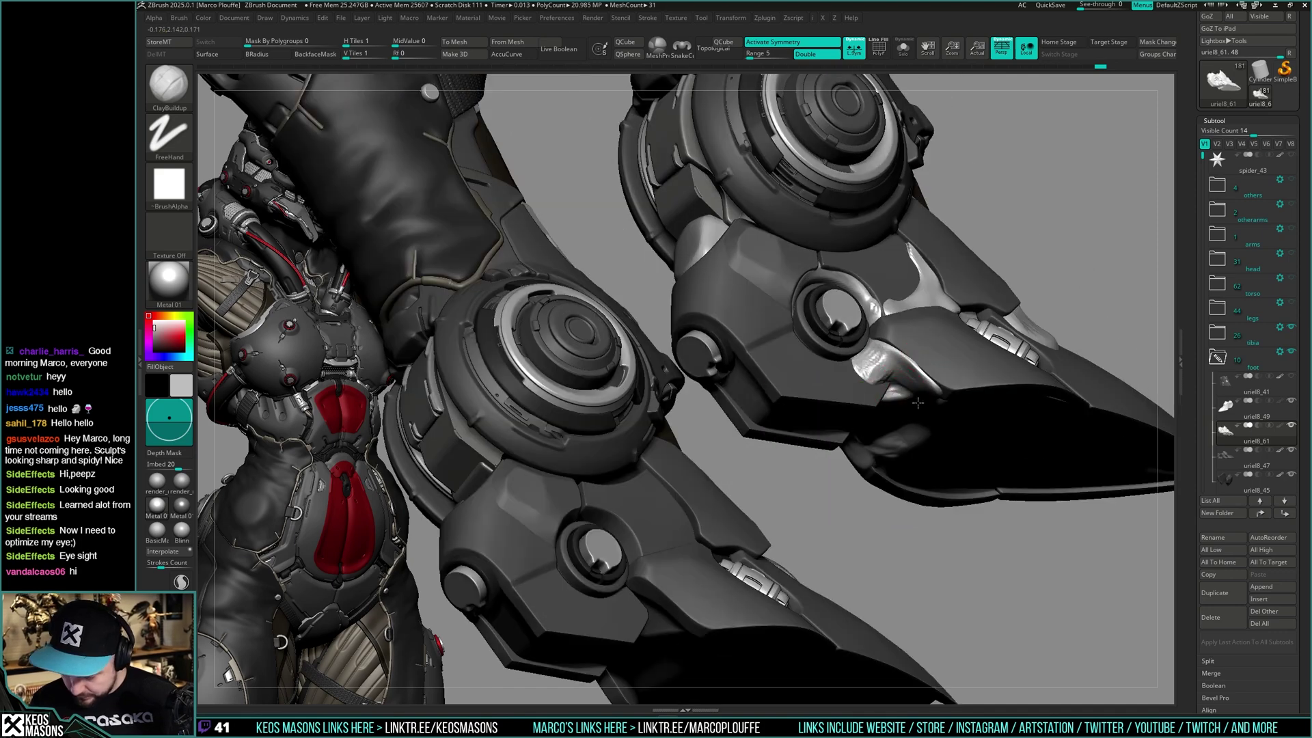
pyautogui.moveTo(909, 410)
pyautogui.mouseDown(button='right')
pyautogui.moveTo(920, 357)
pyautogui.moveTo(894, 377)
pyautogui.mouseUp(button='right')
pyautogui.moveTo(892, 375); pyautogui.dragTo(920, 393)
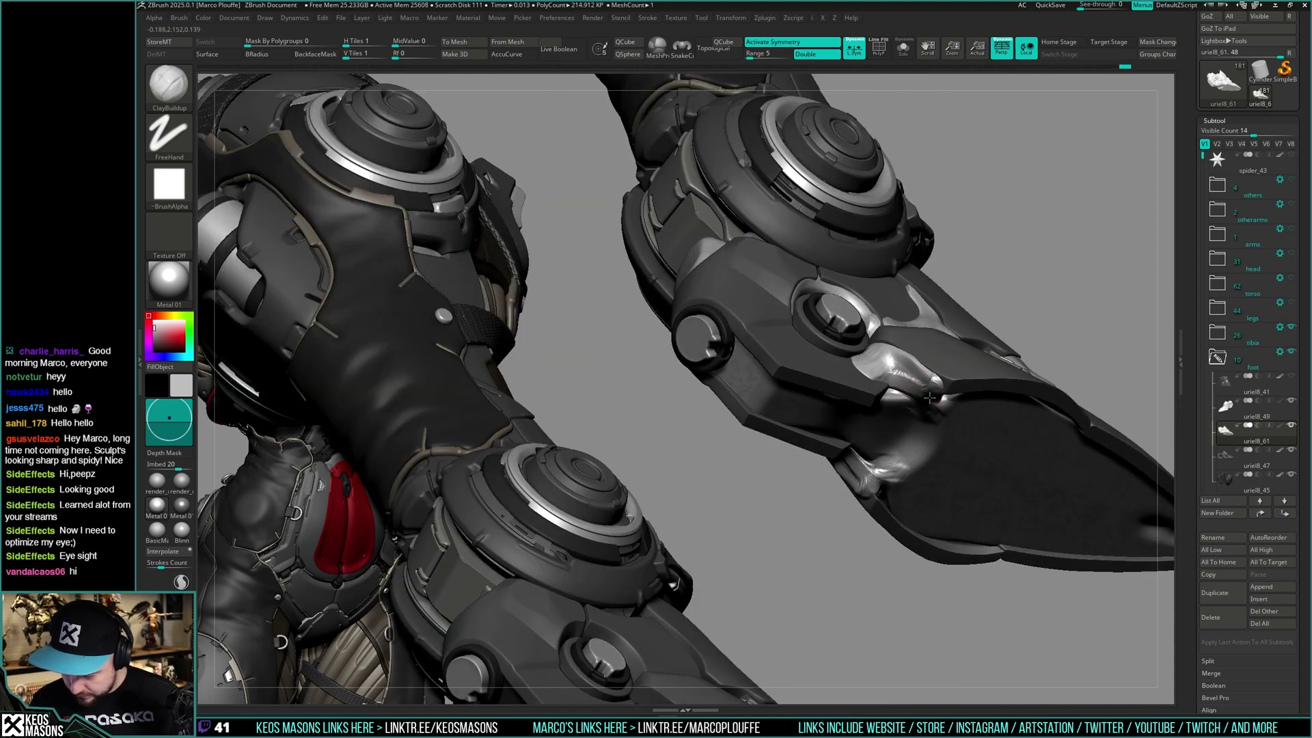
pyautogui.moveTo(919, 393); pyautogui.dragTo(913, 377, button='right')
pyautogui.keyDown('shift'); pyautogui.moveTo(912, 378); pyautogui.dragTo(900, 355); pyautogui.keyUp('shift')
pyautogui.moveTo(901, 339); pyautogui.dragTo(881, 353, button='right')
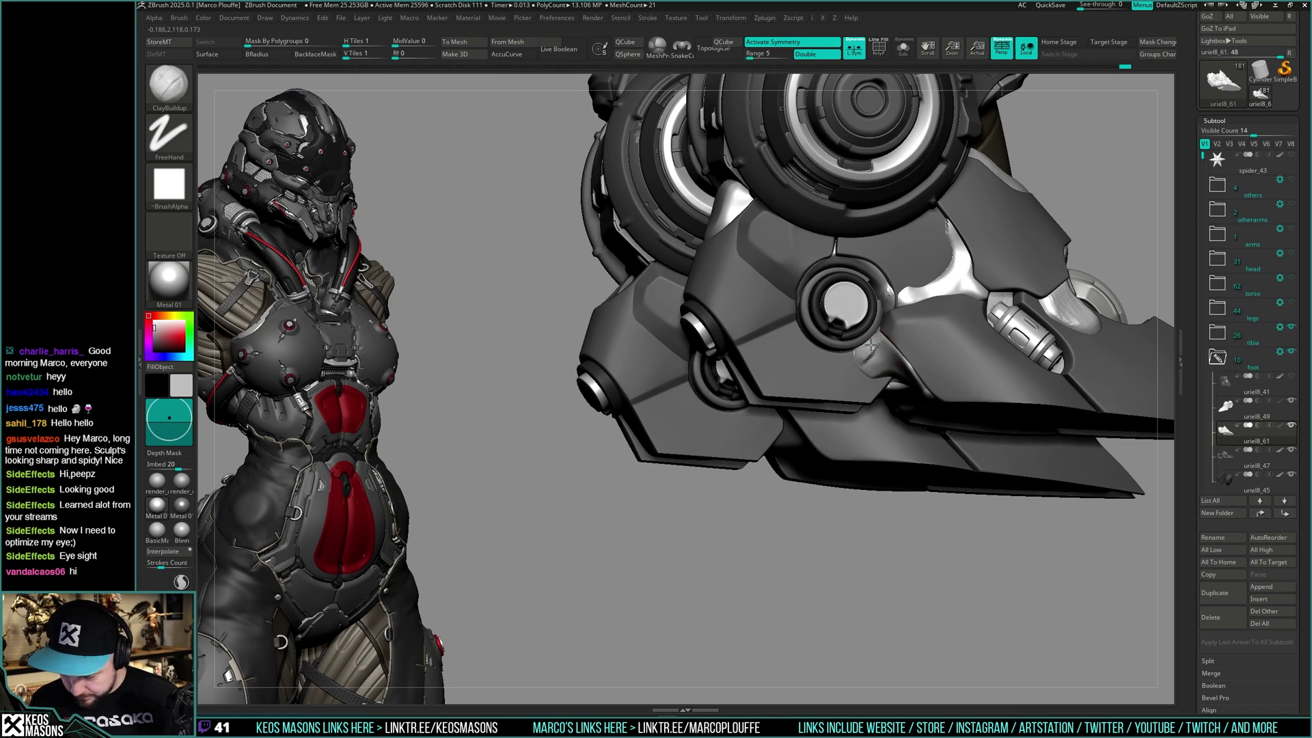
pyautogui.moveTo(882, 335); pyautogui.dragTo(888, 359)
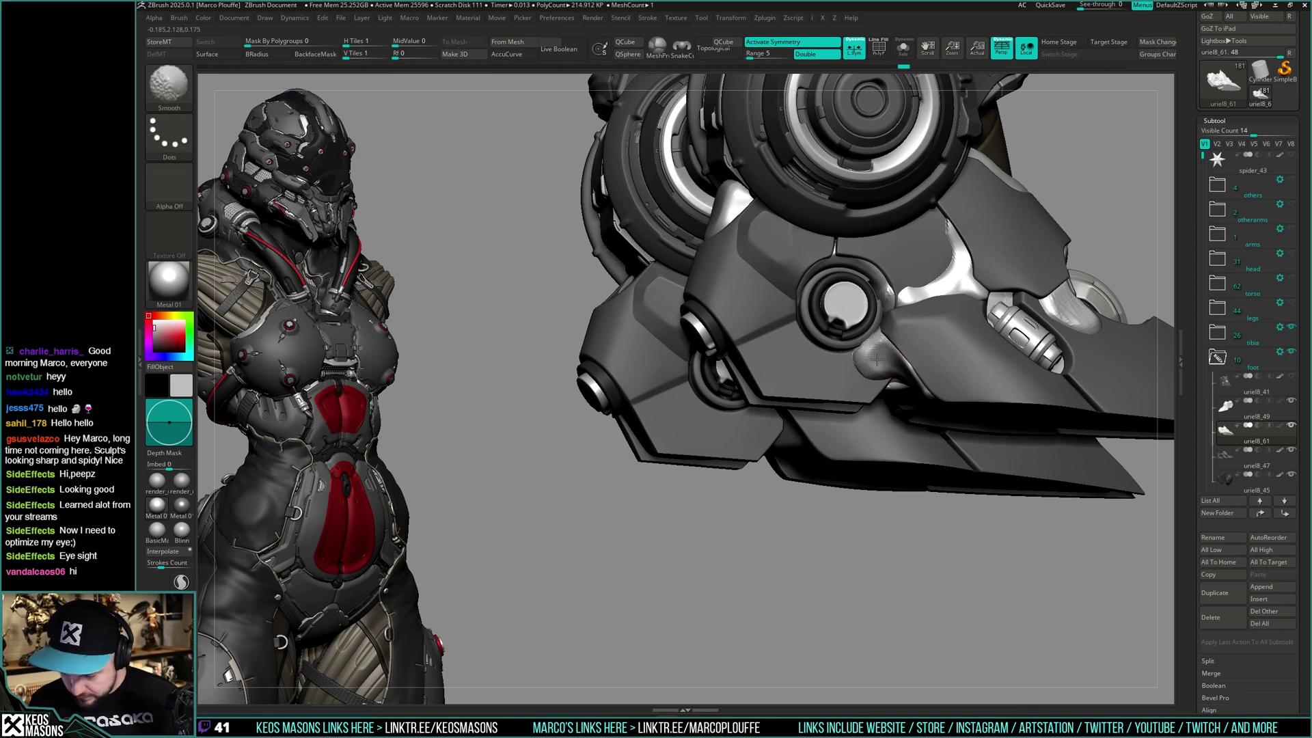
pyautogui.moveTo(895, 359)
pyautogui.keyDown('ctrl'); pyautogui.mouseDown(button='right')
pyautogui.moveTo(957, 335)
pyautogui.moveTo(1028, 339)
pyautogui.moveTo(1031, 366)
pyautogui.moveTo(1039, 358)
pyautogui.moveTo(1020, 370)
pyautogui.mouseUp(button='right'); pyautogui.keyUp('ctrl')
# Build up clay on the recessed strip at the back of the heel below the round cap and smooth it
pyautogui.moveTo(1019, 369); pyautogui.dragTo(1042, 327, button='right')
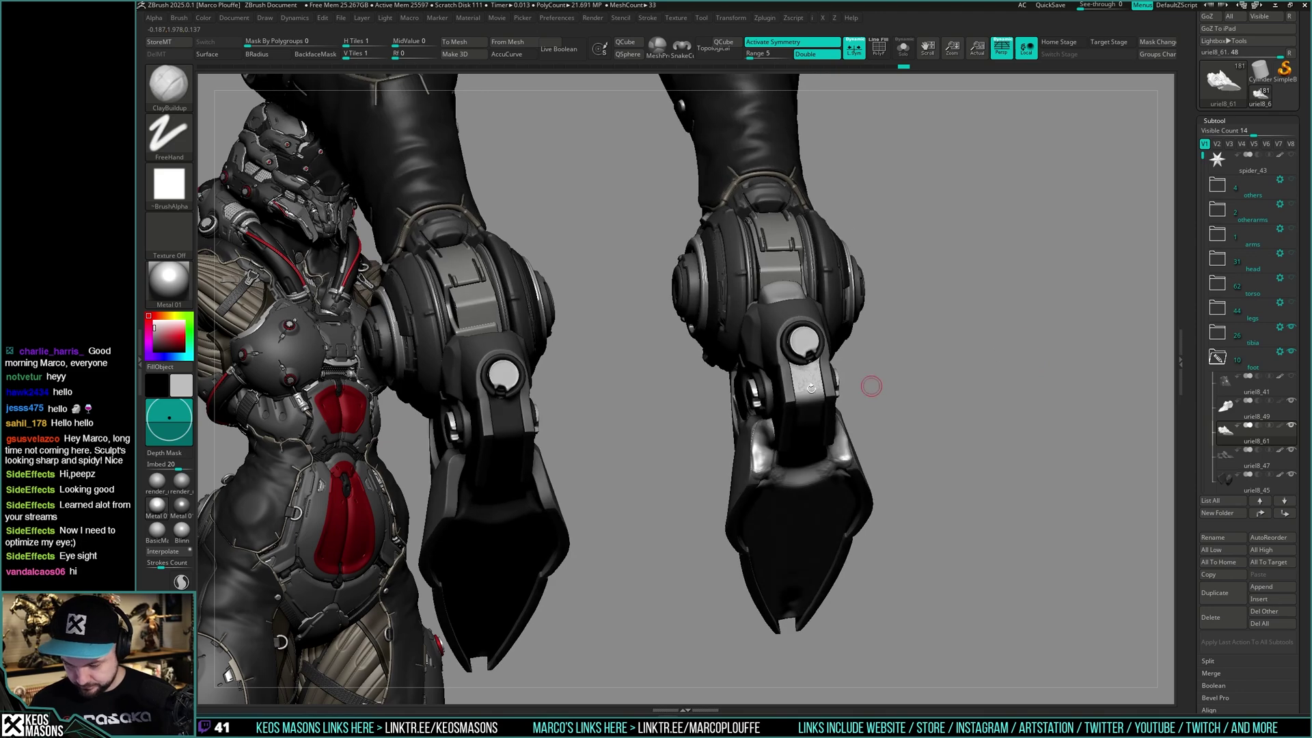
pyautogui.moveTo(870, 383)
pyautogui.mouseDown(button='right')
pyautogui.moveTo(913, 369)
pyautogui.moveTo(881, 362)
pyautogui.mouseUp(button='right')
pyautogui.moveTo(881, 362)
pyautogui.keyDown('ctrl'); pyautogui.mouseDown(button='right')
pyautogui.moveTo(881, 375)
pyautogui.moveTo(905, 366)
pyautogui.moveTo(892, 362)
pyautogui.moveTo(931, 369)
pyautogui.mouseUp(button='right'); pyautogui.keyUp('ctrl')
pyautogui.press('space')
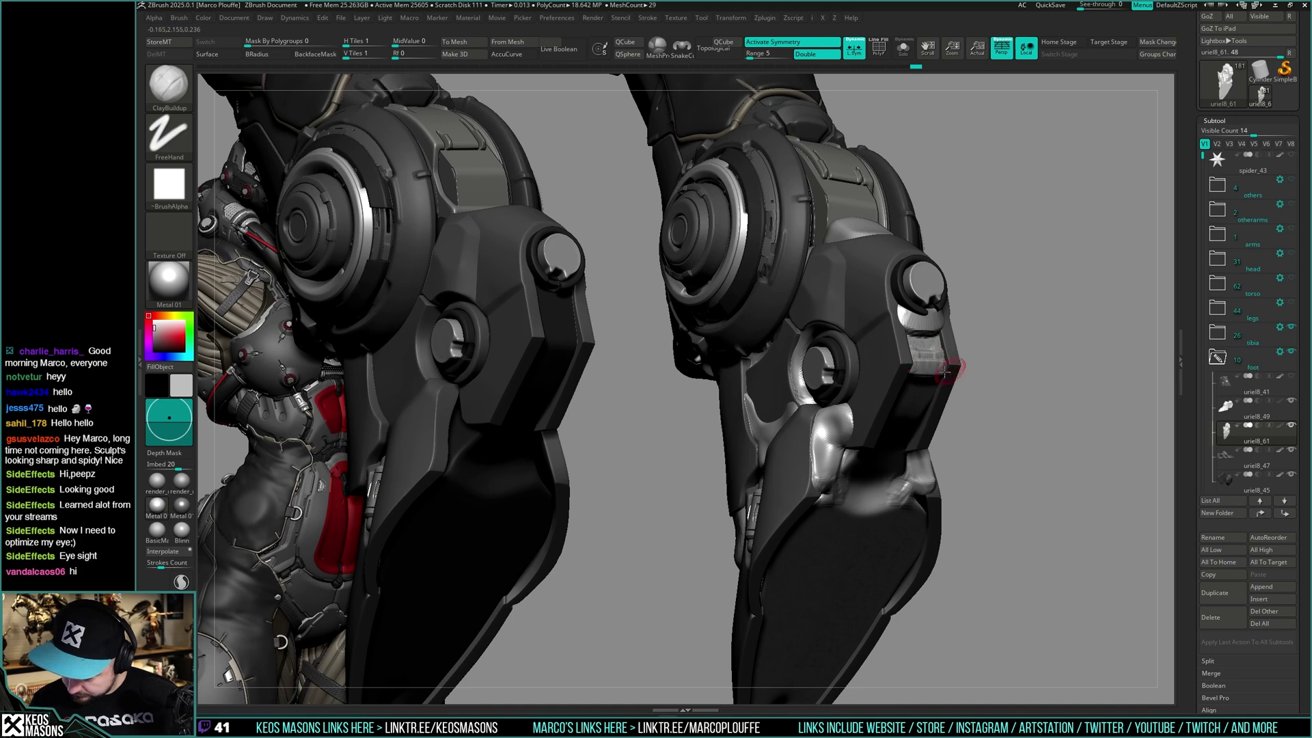
pyautogui.keyDown('shift'); pyautogui.moveTo(947, 362); pyautogui.dragTo(938, 323); pyautogui.keyUp('shift')
pyautogui.keyDown('shift'); pyautogui.moveTo(954, 323); pyautogui.dragTo(938, 323, button='right'); pyautogui.keyUp('shift')
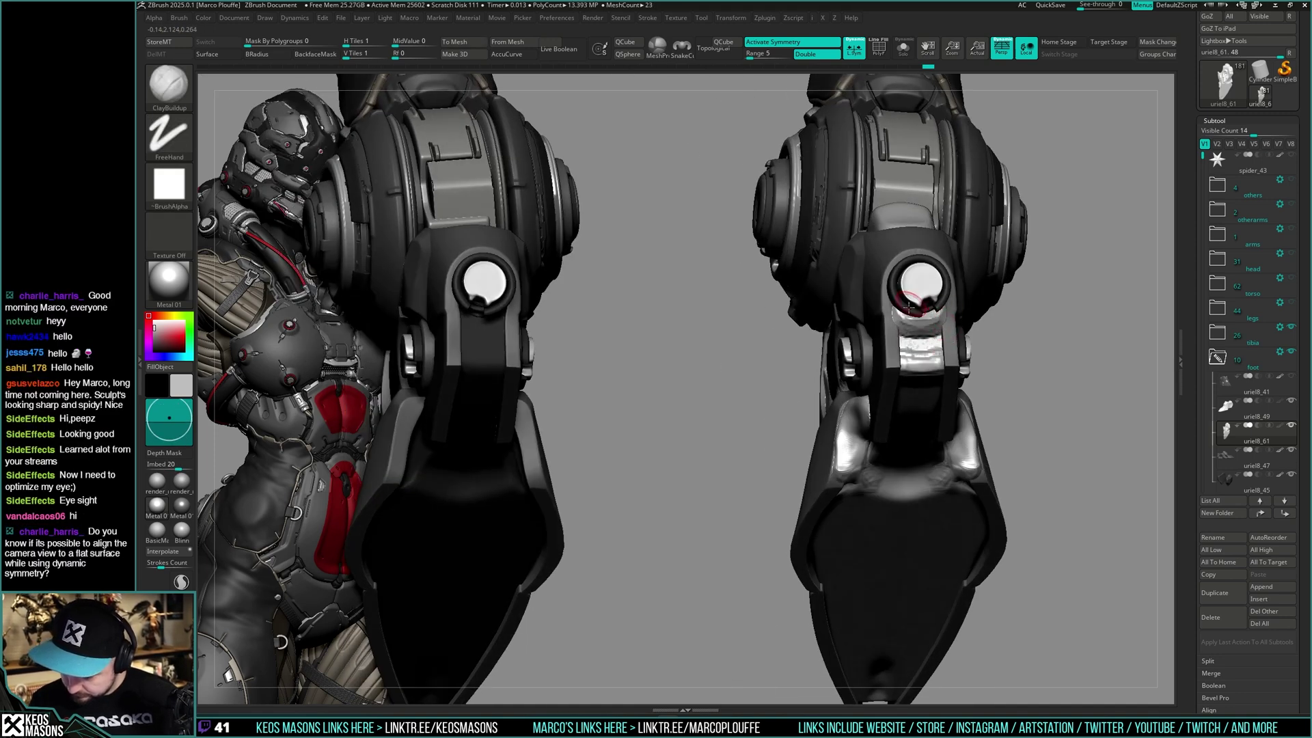
# Add a clay band across the heel strip directly beneath the round cap and soften it
pyautogui.moveTo(909, 308); pyautogui.dragTo(944, 309)
pyautogui.moveTo(946, 327); pyautogui.dragTo(971, 323, button='right')
pyautogui.keyDown('shift'); pyautogui.moveTo(938, 316); pyautogui.dragTo(919, 320); pyautogui.keyUp('shift')
pyautogui.moveTo(964, 320); pyautogui.dragTo(940, 319, button='right')
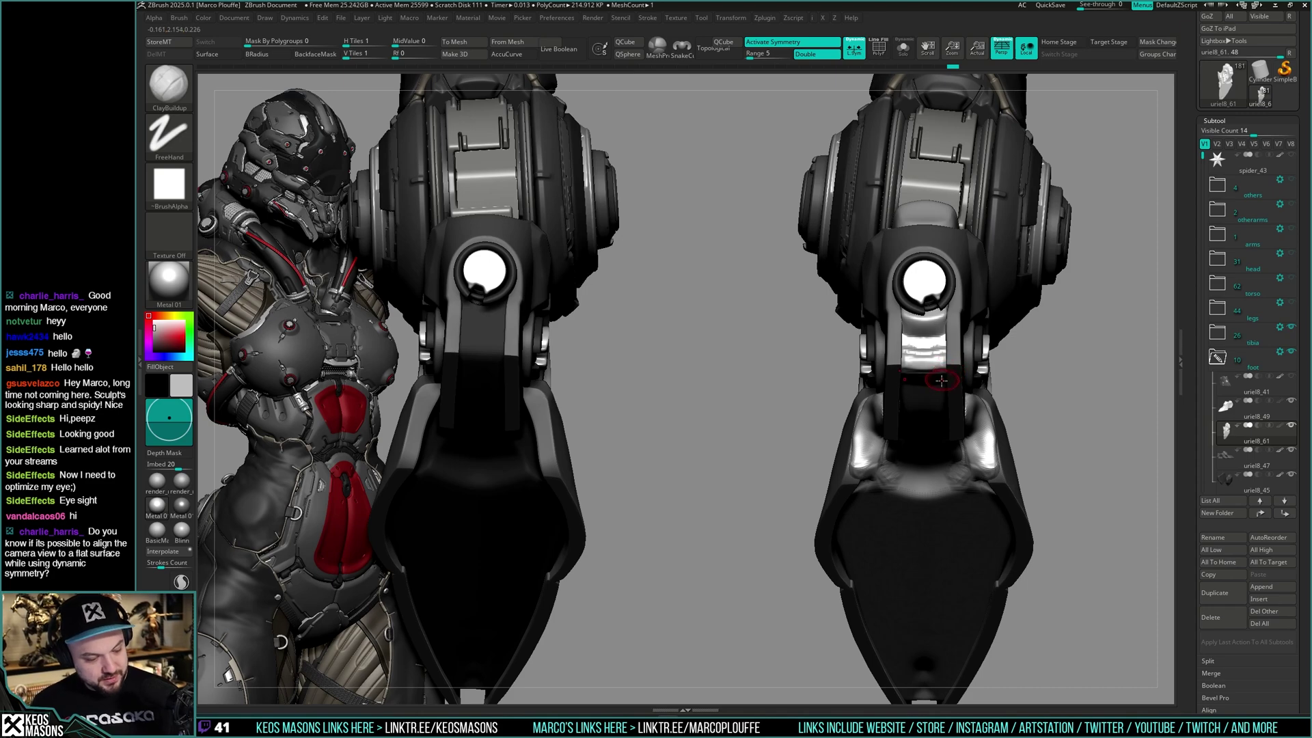
# Reshape the metal form between the heel strip and the sole with the resized Move brush
pyautogui.moveTo(950, 374); pyautogui.dragTo(924, 419, button='right')
pyautogui.rightClick(924, 421)
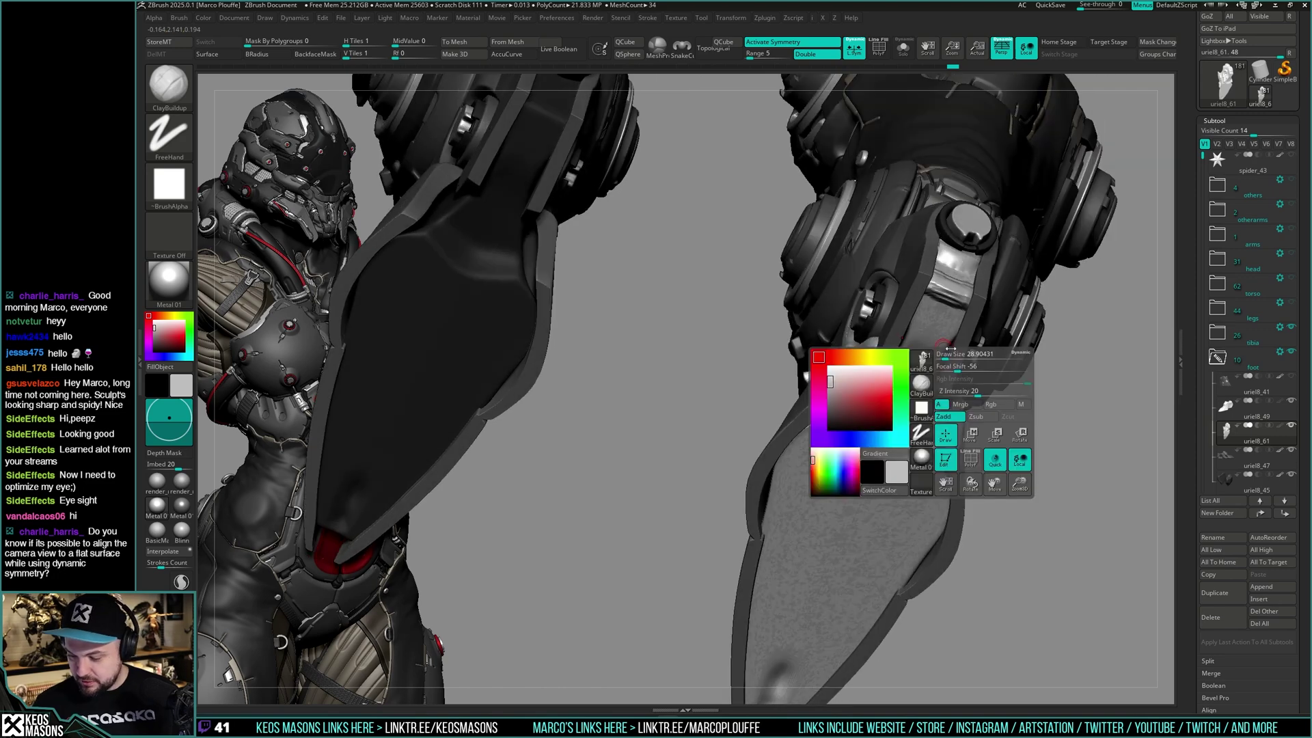
pyautogui.keyDown('shift'); pyautogui.moveTo(931, 335); pyautogui.dragTo(871, 339, button='right'); pyautogui.keyUp('shift')
pyautogui.press('b')
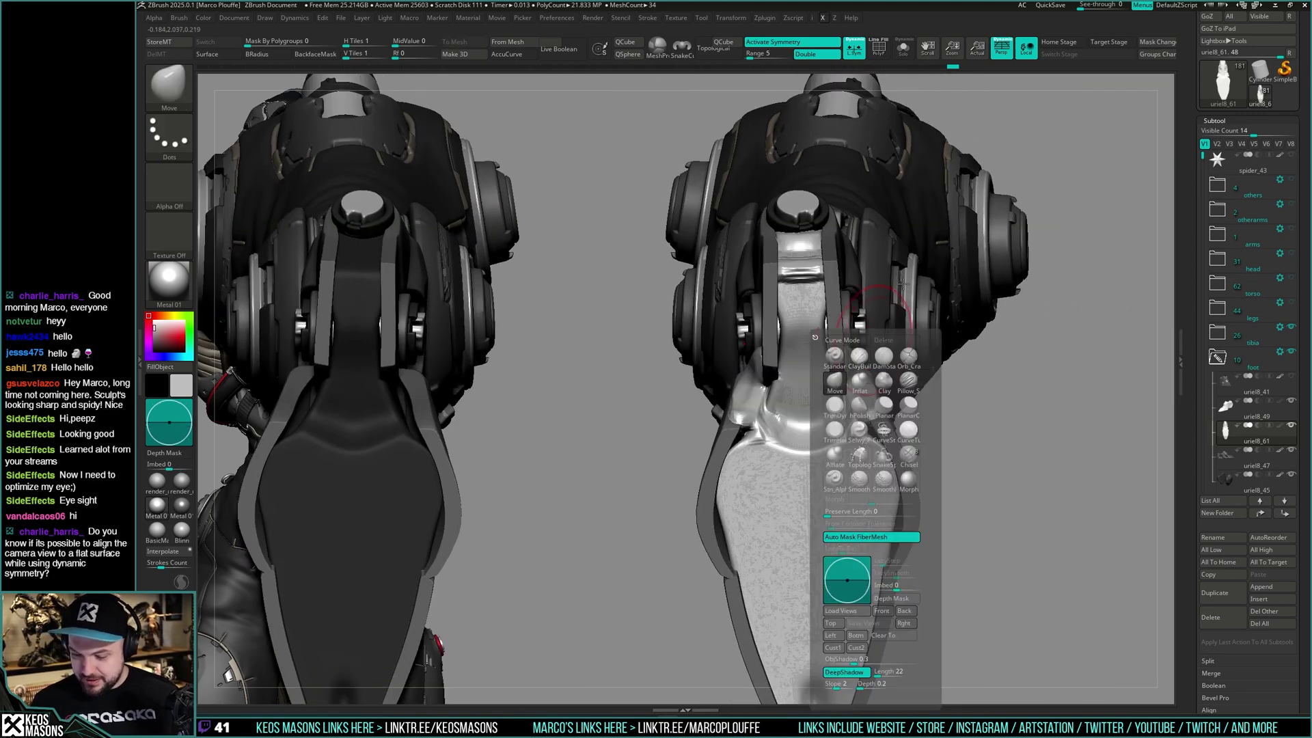
pyautogui.press('m')
pyautogui.press('v')
pyautogui.rightClick(845, 329)
pyautogui.rightClick(846, 328)
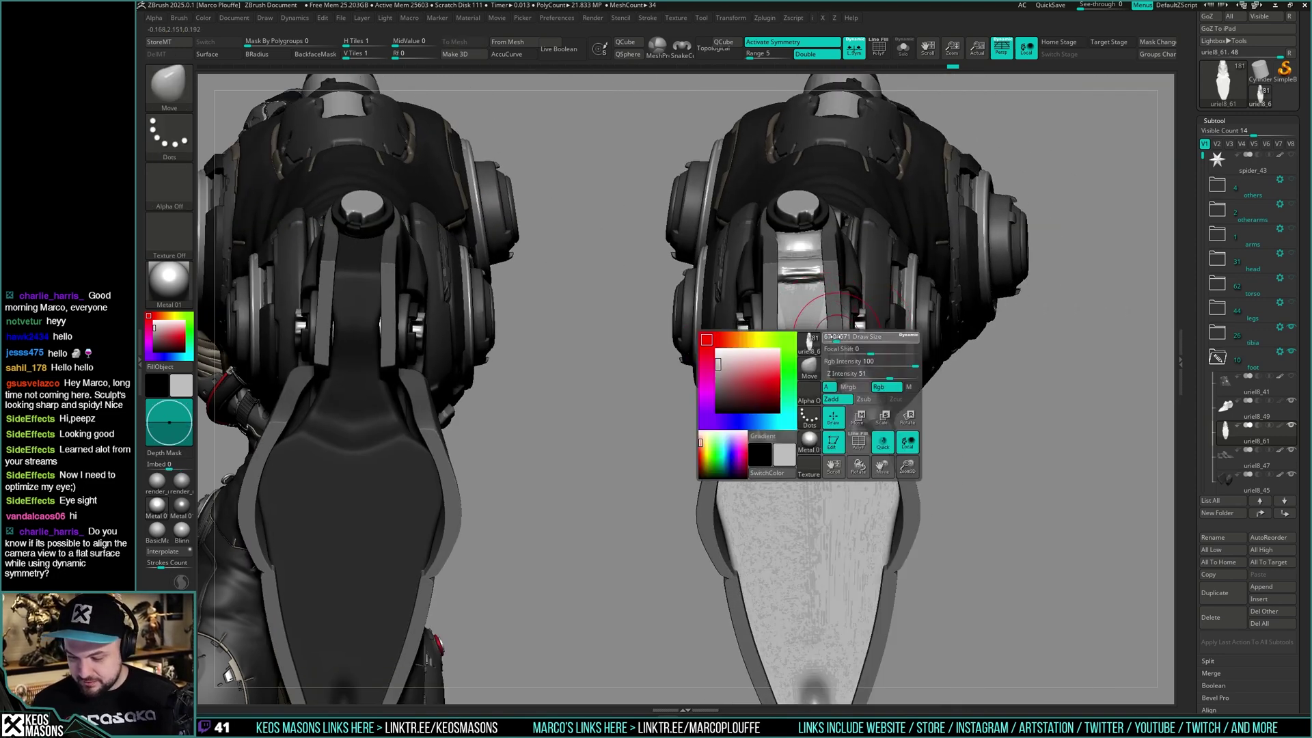
pyautogui.moveTo(846, 329)
pyautogui.mouseDown(button='right')
pyautogui.moveTo(863, 352)
pyautogui.moveTo(832, 334)
pyautogui.mouseUp(button='right')
pyautogui.rightClick(832, 335)
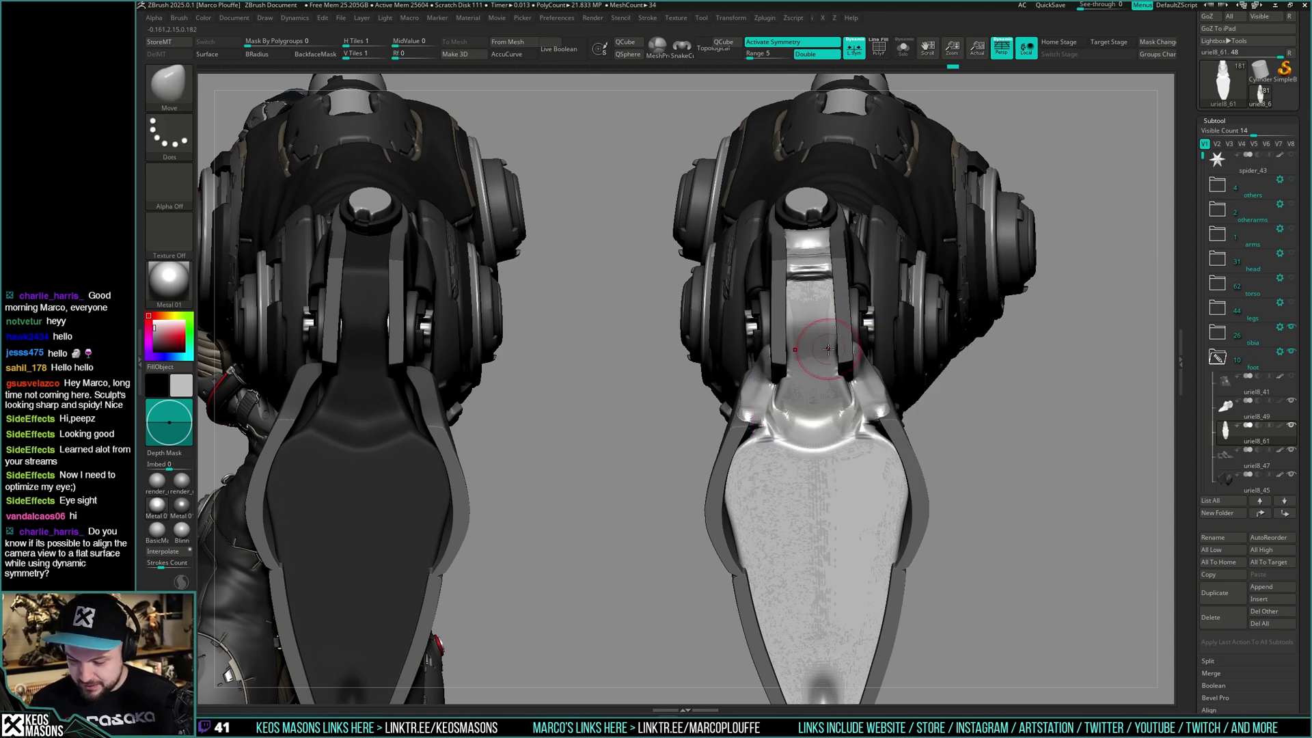
pyautogui.moveTo(834, 320); pyautogui.dragTo(889, 291, button='right')
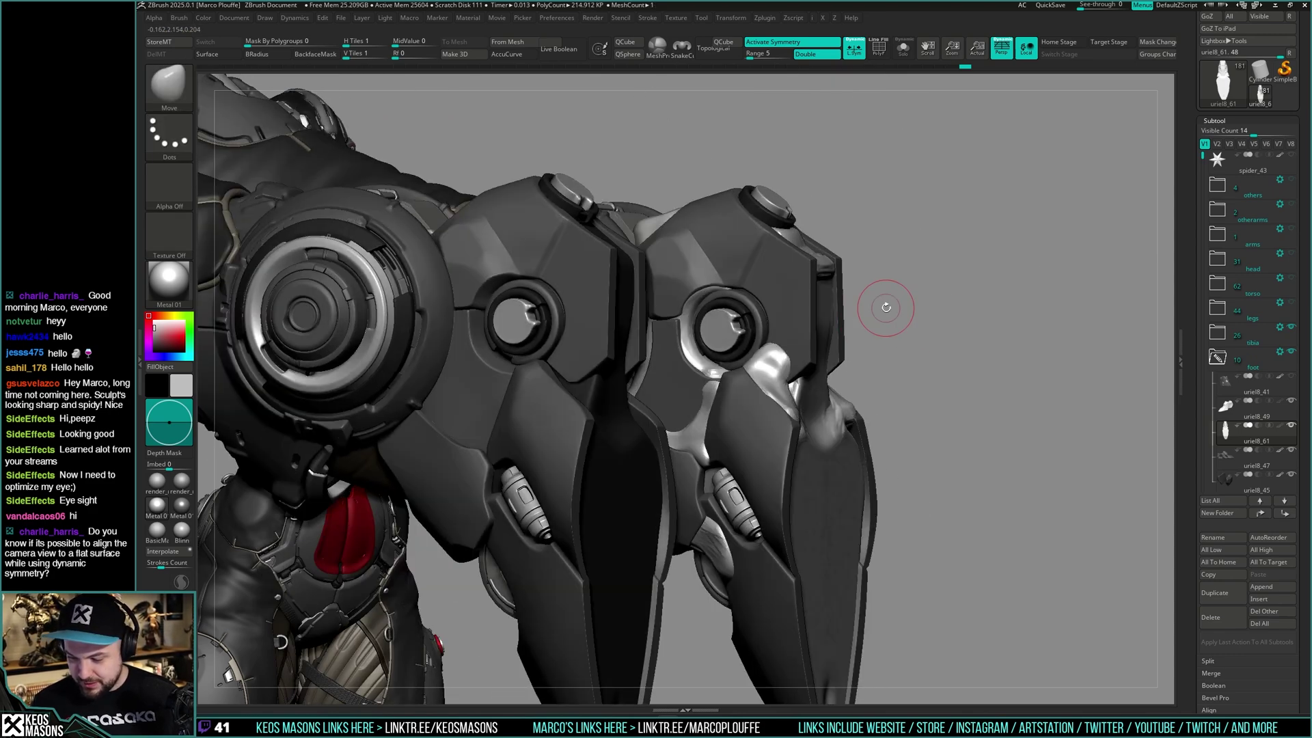
pyautogui.moveTo(940, 338)
pyautogui.mouseDown(button='right')
pyautogui.moveTo(853, 354)
pyautogui.moveTo(849, 337)
pyautogui.mouseUp(button='right')
# Build up the lower part of the heel strip with ClayBuildup and smooth the surface
pyautogui.press('b')
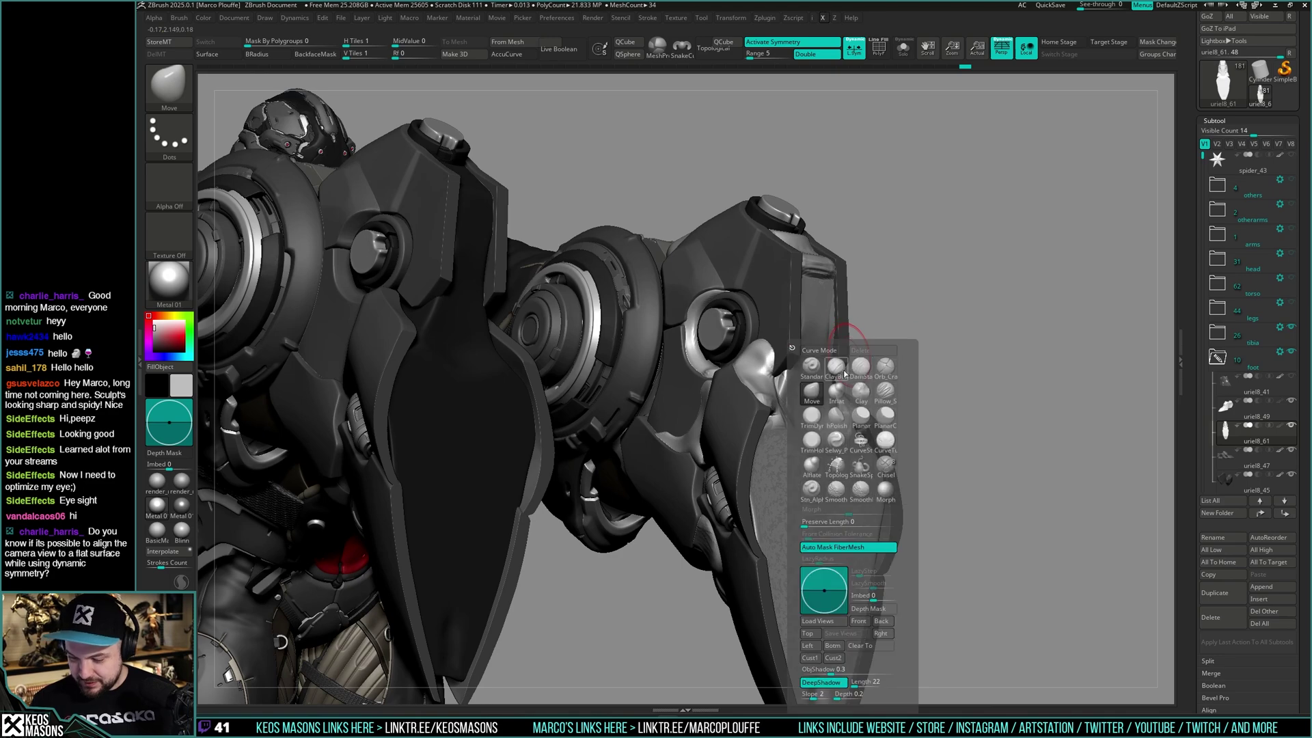
pyautogui.press('c')
pyautogui.press('b')
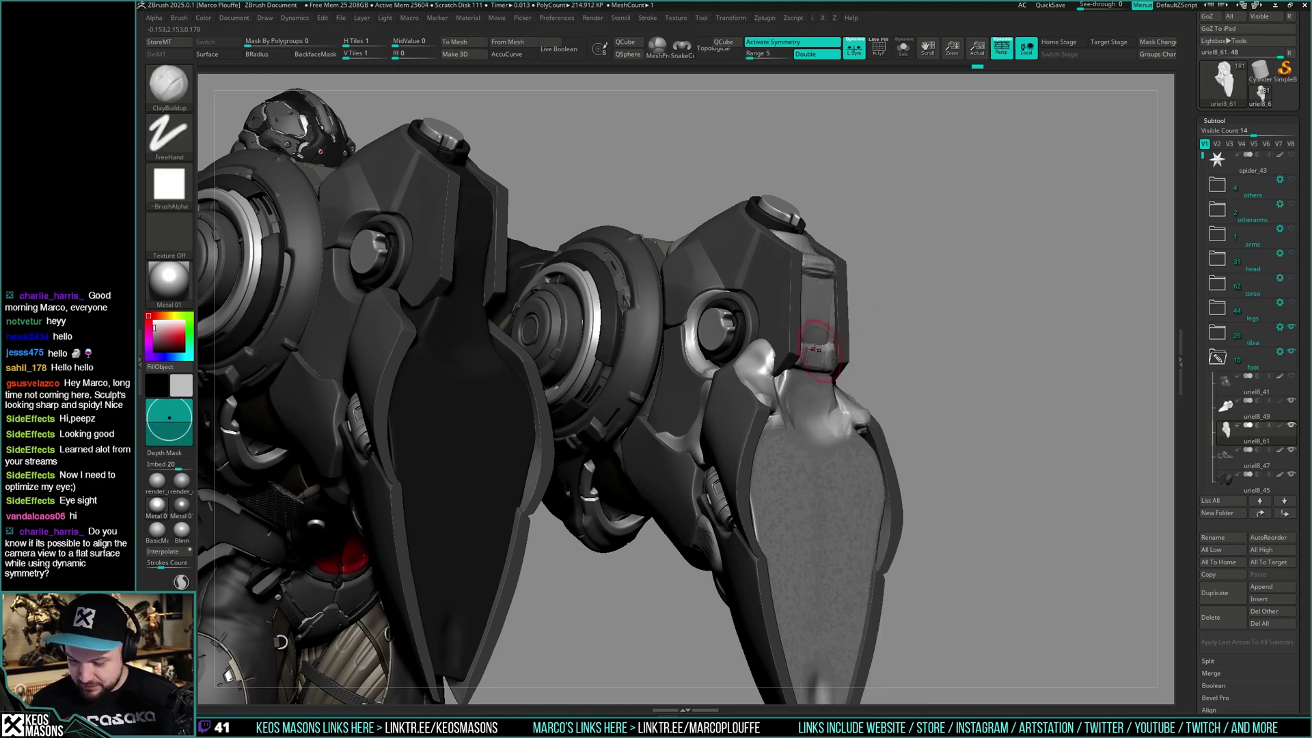
pyautogui.moveTo(815, 349); pyautogui.dragTo(837, 330)
pyautogui.moveTo(813, 361); pyautogui.dragTo(779, 345, button='right')
pyautogui.keyDown('shift'); pyautogui.moveTo(811, 328); pyautogui.dragTo(829, 343); pyautogui.keyUp('shift')
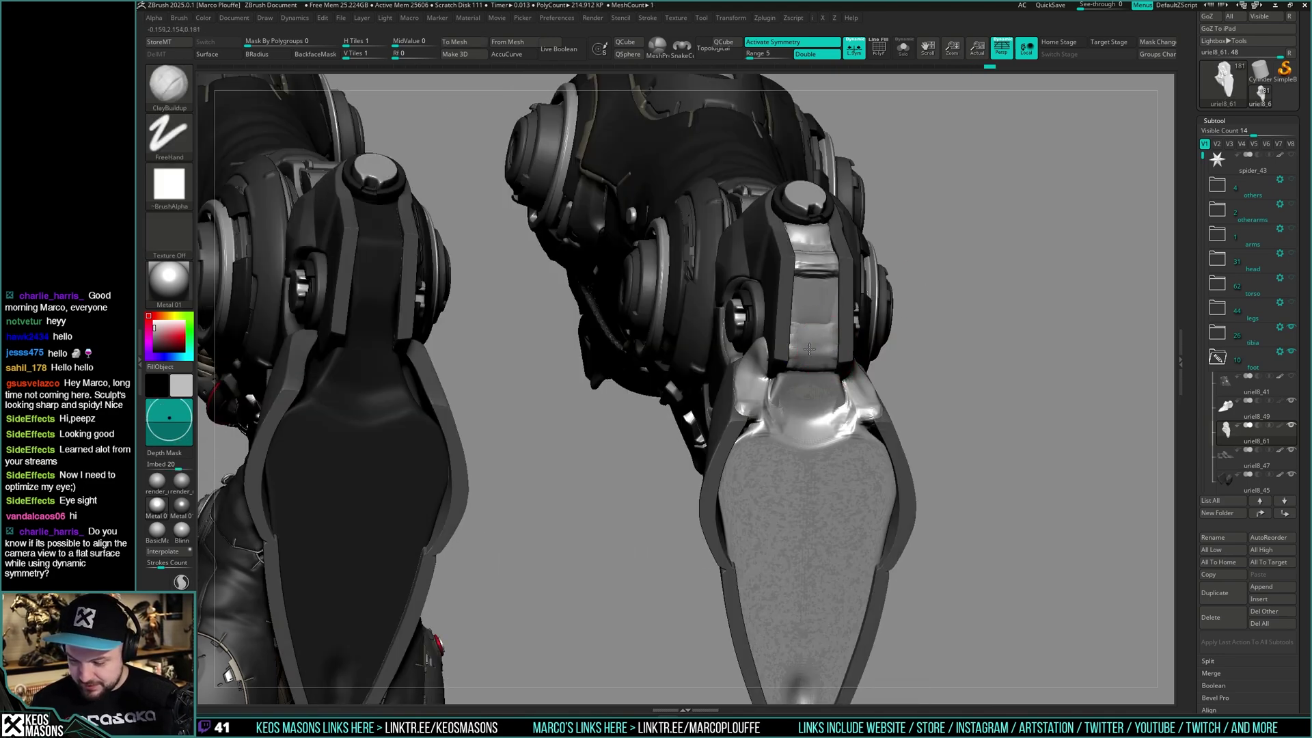
# Thicken the bottom end of the heel strip with further clay strokes
pyautogui.moveTo(828, 343)
pyautogui.mouseDown(button='right')
pyautogui.moveTo(786, 334)
pyautogui.moveTo(845, 337)
pyautogui.moveTo(832, 328)
pyautogui.mouseUp(button='right')
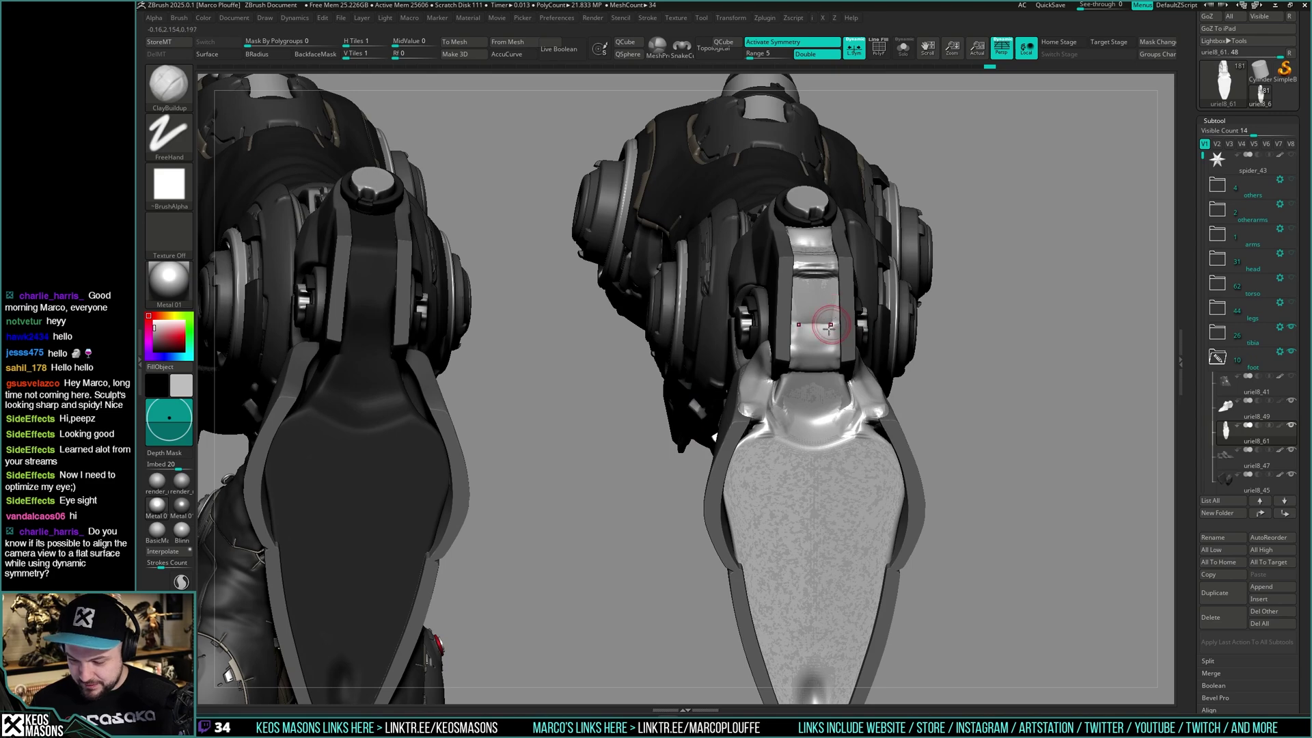
pyautogui.moveTo(817, 362); pyautogui.dragTo(808, 351)
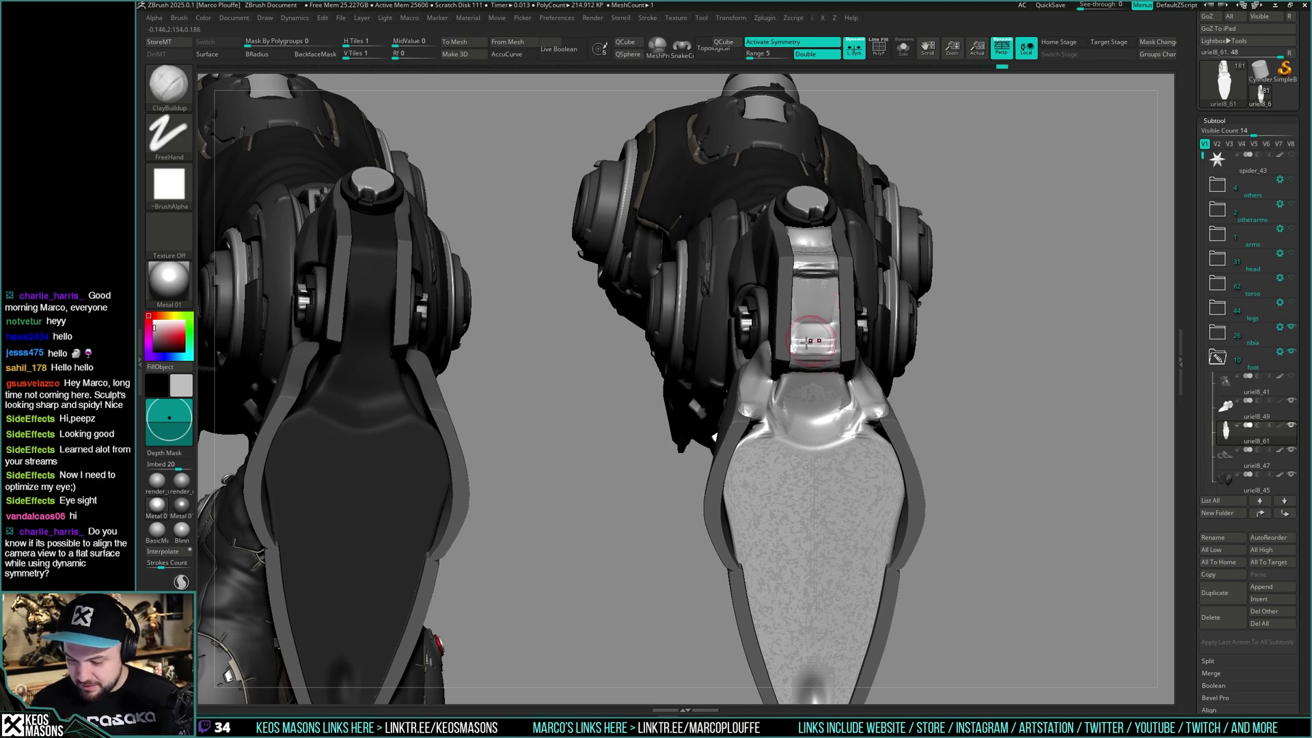
pyautogui.moveTo(832, 342)
pyautogui.mouseDown(button='right')
pyautogui.moveTo(845, 338)
pyautogui.moveTo(807, 349)
pyautogui.moveTo(822, 369)
pyautogui.mouseUp(button='right')
pyautogui.moveTo(822, 370)
pyautogui.mouseDown()
pyautogui.moveTo(852, 362)
pyautogui.moveTo(803, 373)
pyautogui.moveTo(820, 362)
pyautogui.mouseUp()
pyautogui.moveTo(820, 363)
pyautogui.mouseDown(button='right')
pyautogui.moveTo(847, 367)
pyautogui.moveTo(902, 329)
pyautogui.moveTo(879, 372)
pyautogui.moveTo(879, 351)
pyautogui.moveTo(902, 373)
pyautogui.moveTo(913, 357)
pyautogui.moveTo(889, 402)
pyautogui.moveTo(836, 340)
pyautogui.moveTo(909, 451)
pyautogui.mouseUp(button='right')
# Select the round disc subtool uriel8_46, duplicate it, and make the copy active with the whole foot shown
pyautogui.keyDown('alt'); pyautogui.click(968, 377); pyautogui.keyUp('alt')
pyautogui.hotkey('alt', 's')
pyautogui.moveTo(965, 377); pyautogui.dragTo(931, 383, button='right')
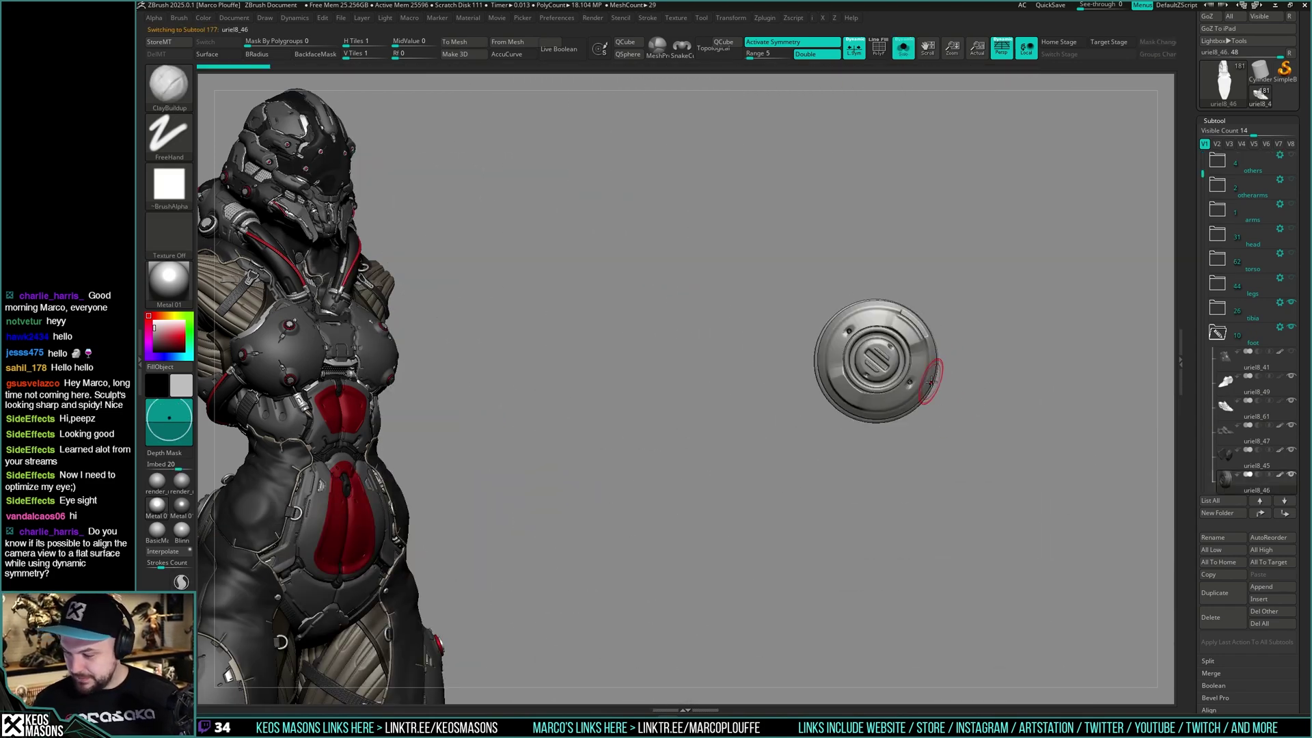
pyautogui.click(1227, 593)
pyautogui.press('Down')
pyautogui.hotkey('alt', 's')
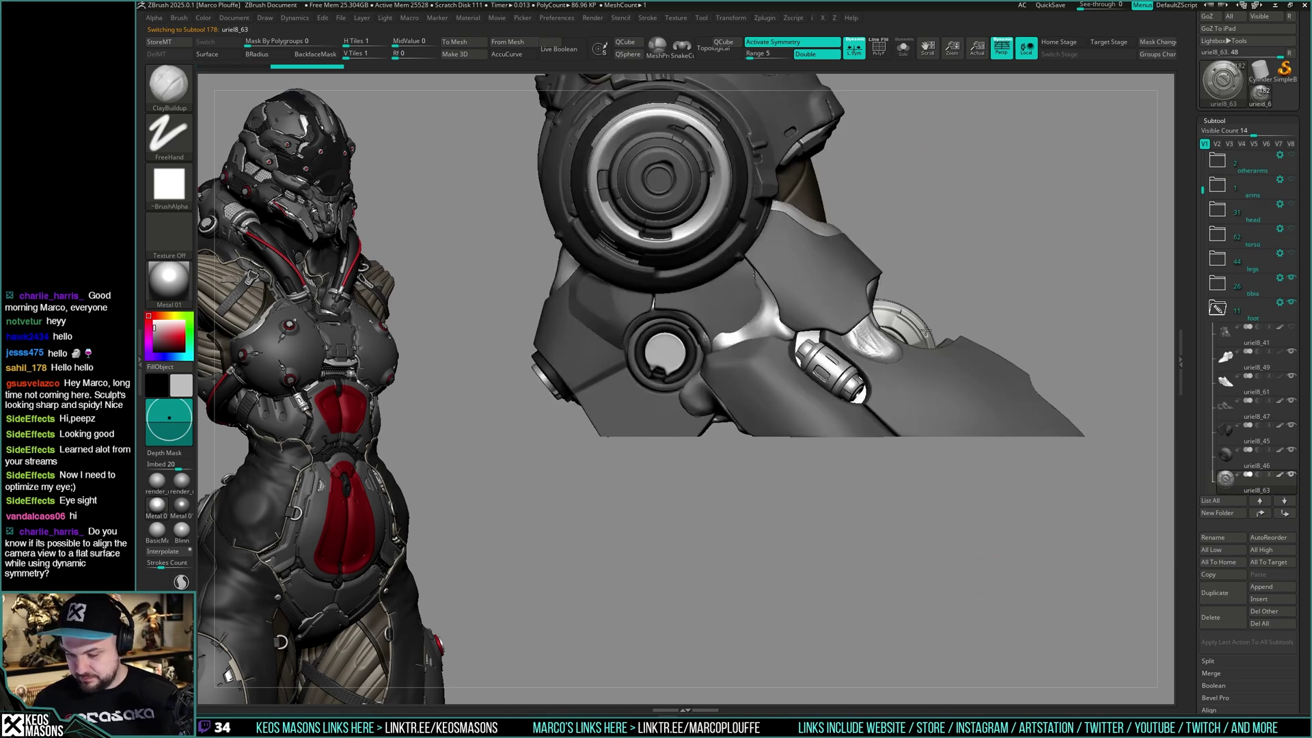
# Move the duplicated disc beside the round side joint, using see-through display to check its placement
pyautogui.press('w')
pyautogui.moveTo(953, 350); pyautogui.dragTo(977, 403, button='right')
pyautogui.hotkey('alt', 't')
pyautogui.moveTo(986, 277); pyautogui.dragTo(827, 290)
pyautogui.press('q')
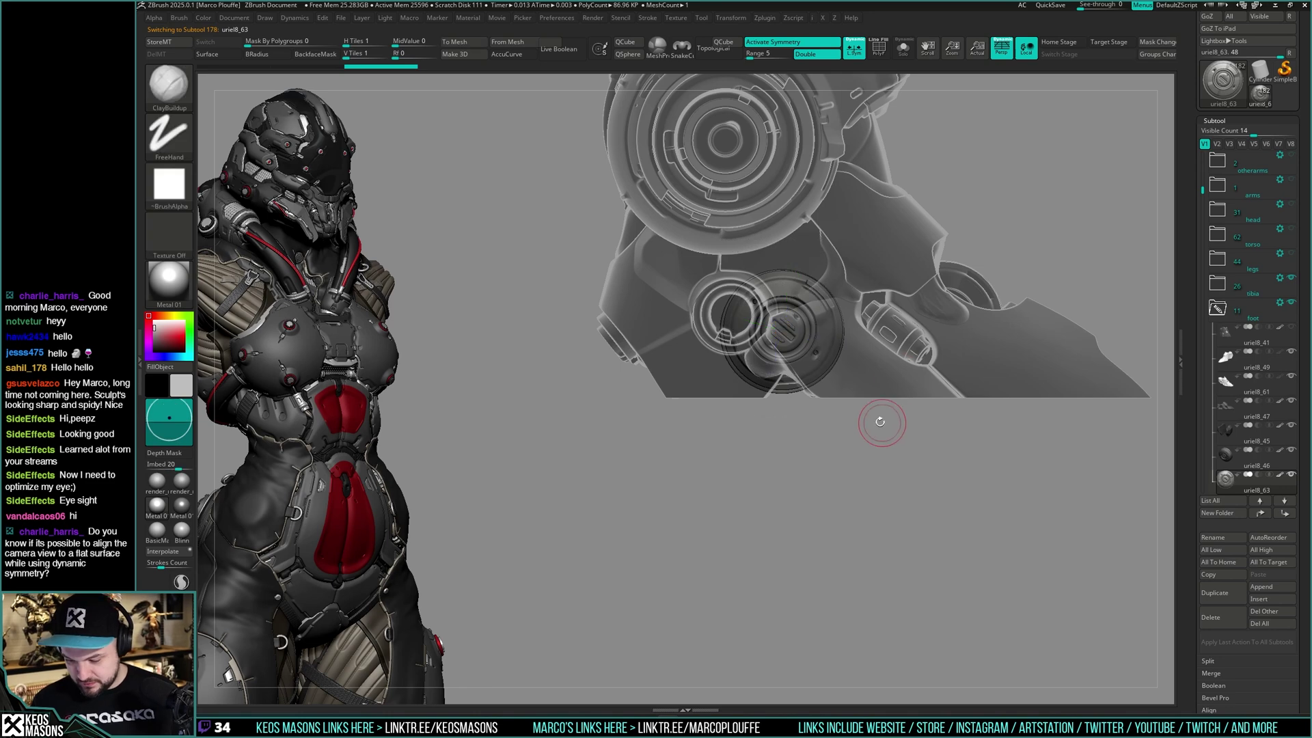
pyautogui.hotkey('alt', 't')
# Shift the duplicated disc uriel8_63 across the foot's width and check its position from below and from the side in see-through display
pyautogui.moveTo(874, 466); pyautogui.dragTo(875, 360, button='right')
pyautogui.hotkey('shift', 's')
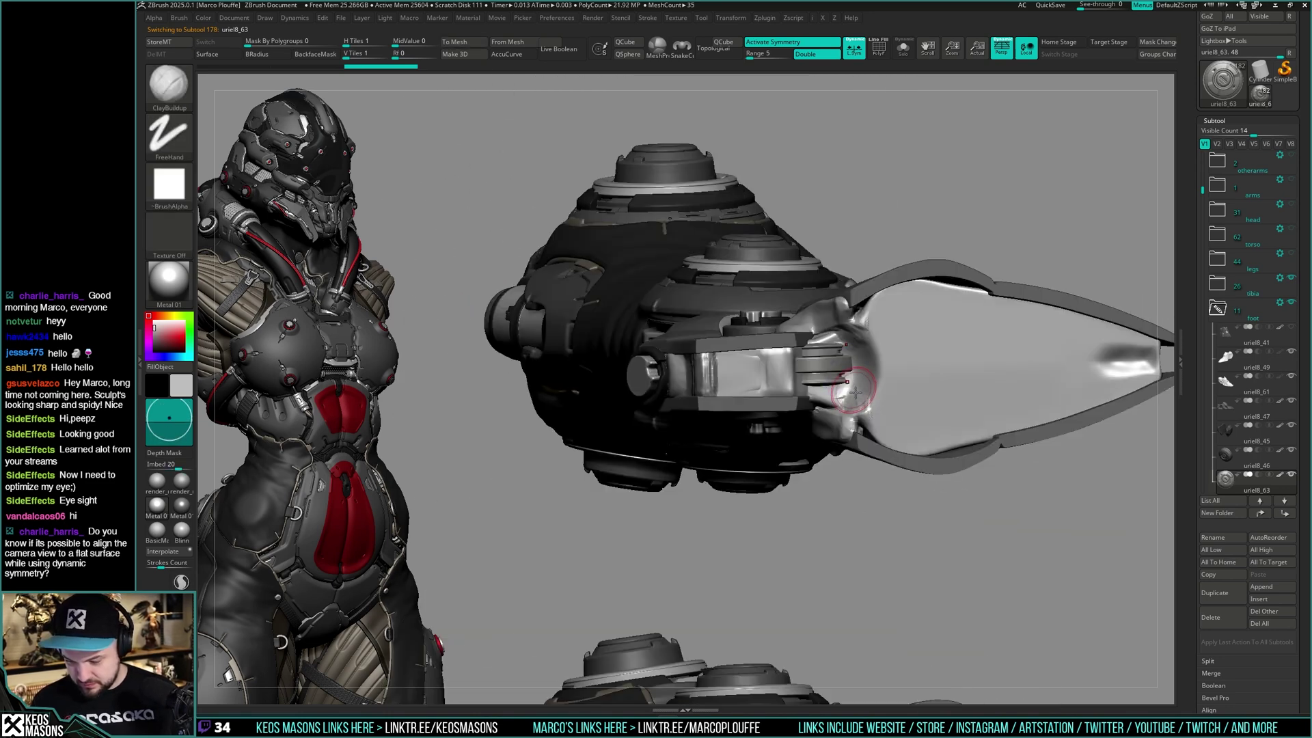
pyautogui.press('w')
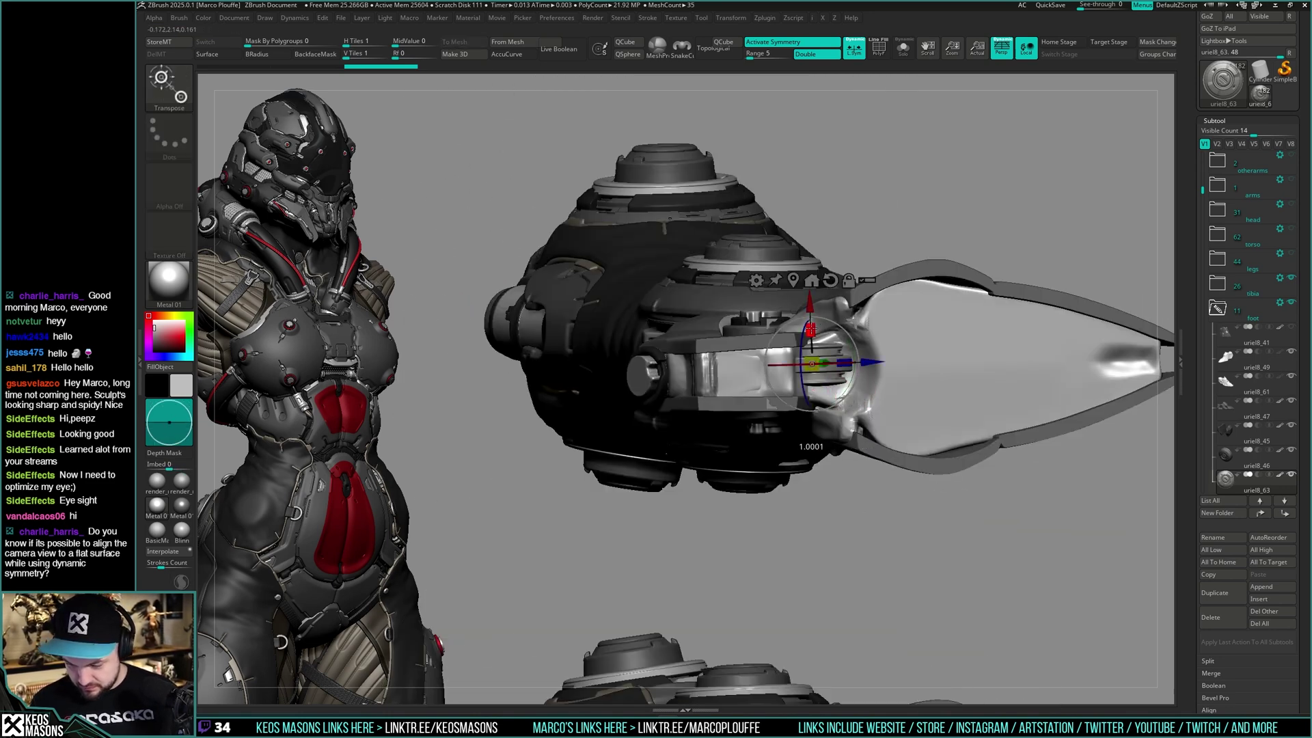
pyautogui.moveTo(812, 321); pyautogui.dragTo(811, 309)
pyautogui.moveTo(942, 205); pyautogui.dragTo(949, 410)
pyautogui.hotkey('shift', 's')
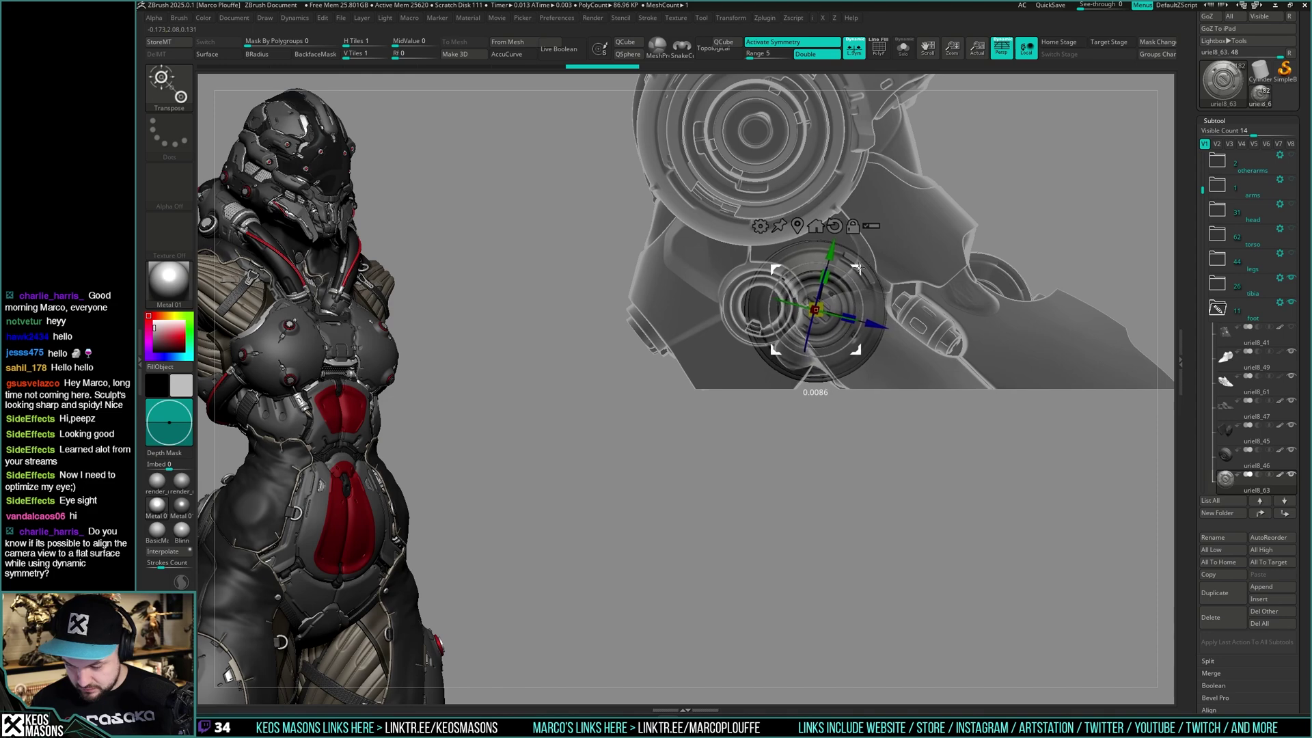
pyautogui.press('q')
pyautogui.hotkey('shift', 's')
pyautogui.moveTo(882, 413)
pyautogui.mouseDown()
pyautogui.moveTo(879, 308)
pyautogui.moveTo(868, 425)
pyautogui.mouseUp()
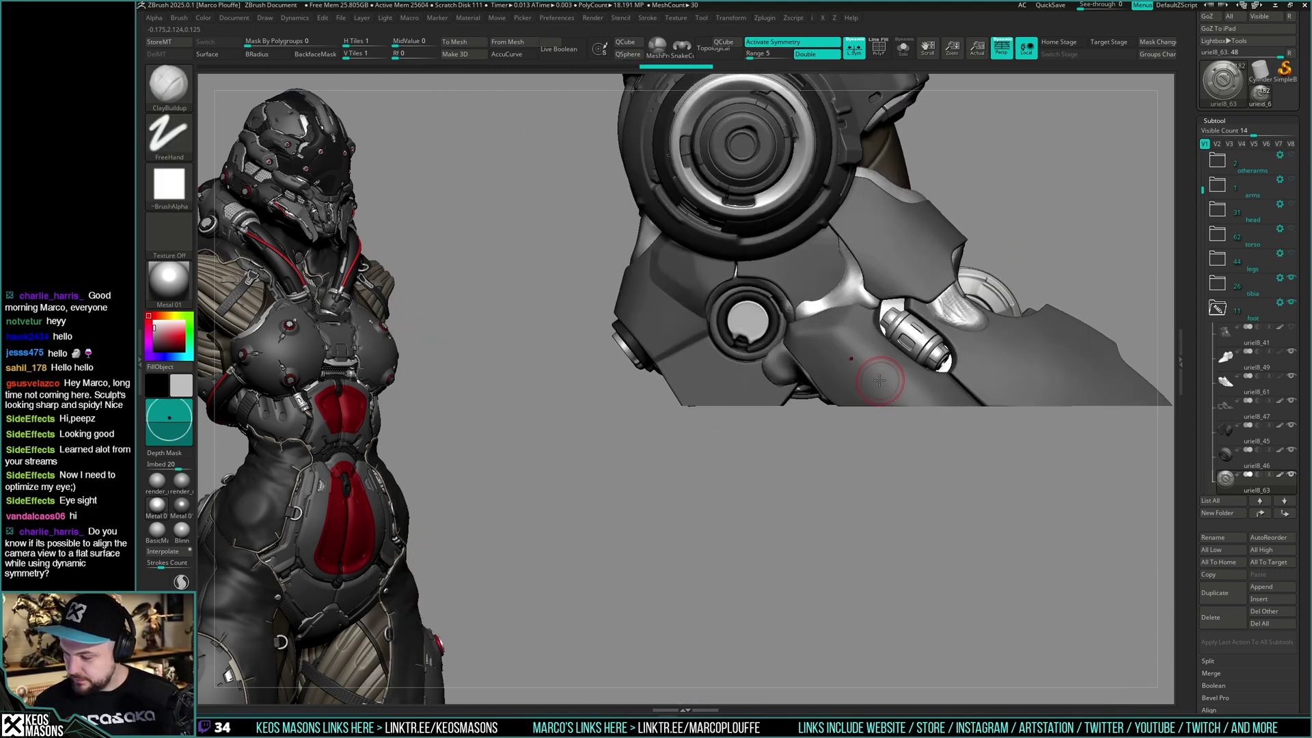
# Make the foot shell uriel8_61 active and carve the underside beside the disc with the Orb_Cracks brush
pyautogui.click(1292, 352)
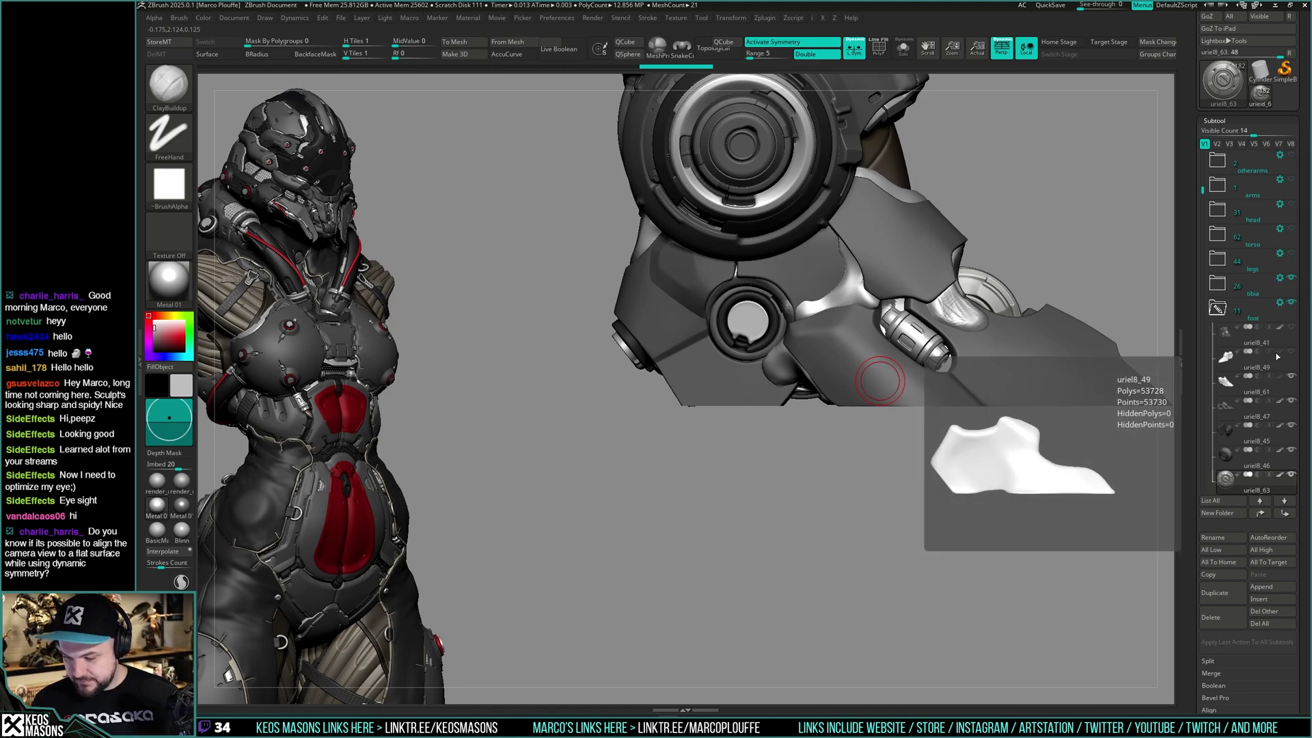
pyautogui.click(1224, 380)
pyautogui.moveTo(896, 335); pyautogui.dragTo(860, 346, button='right')
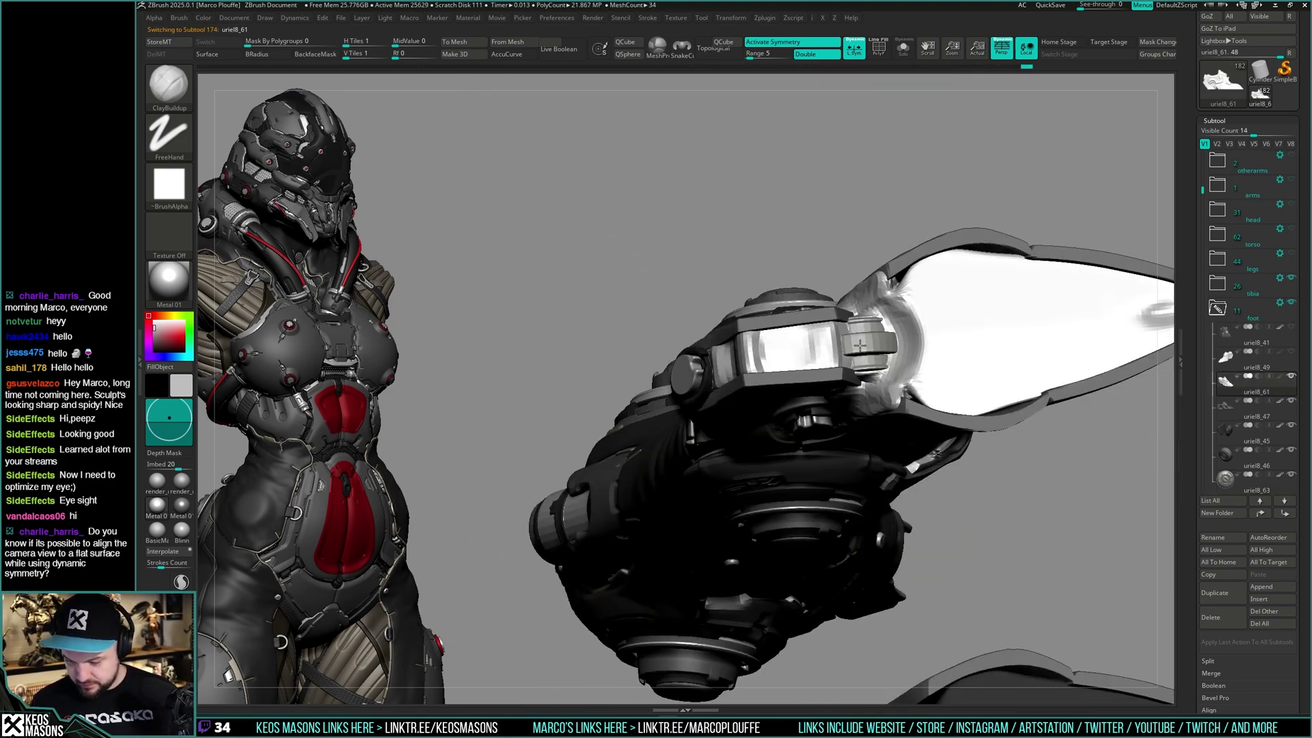
pyautogui.moveTo(860, 345); pyautogui.dragTo(876, 366)
pyautogui.press('b')
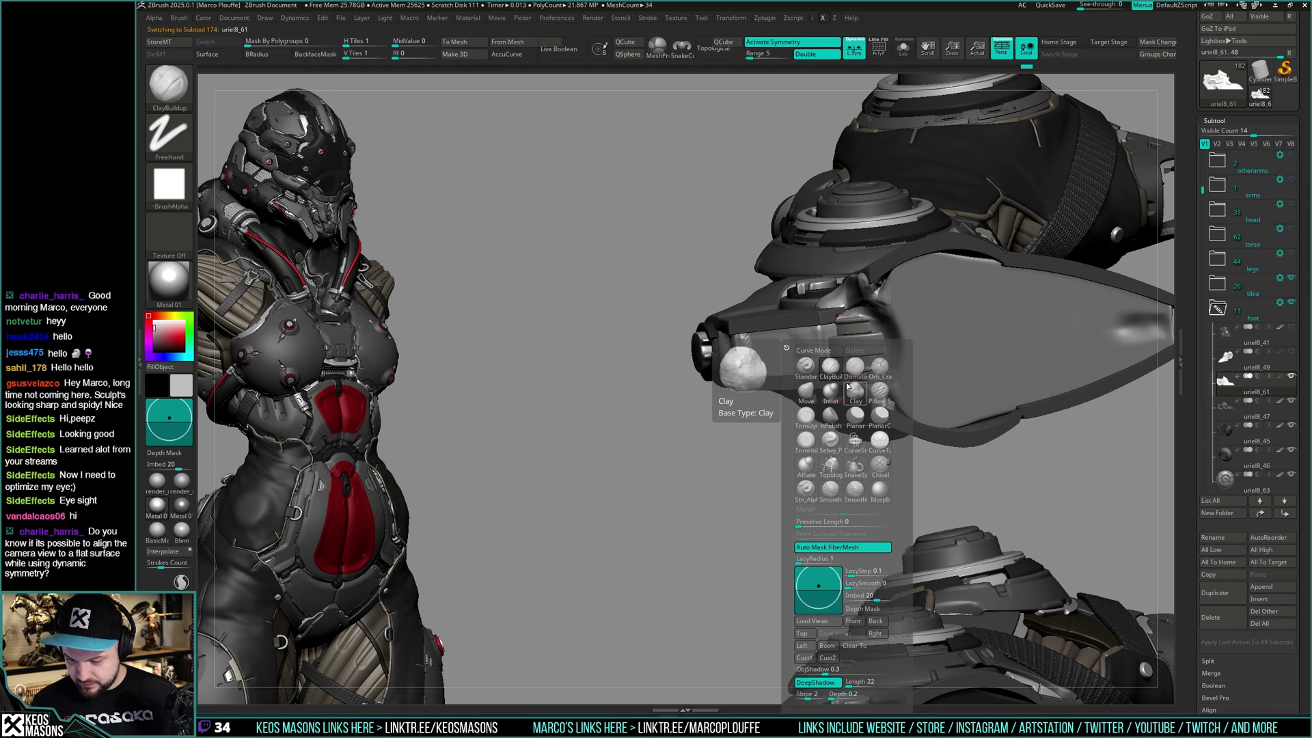
pyautogui.click(880, 369)
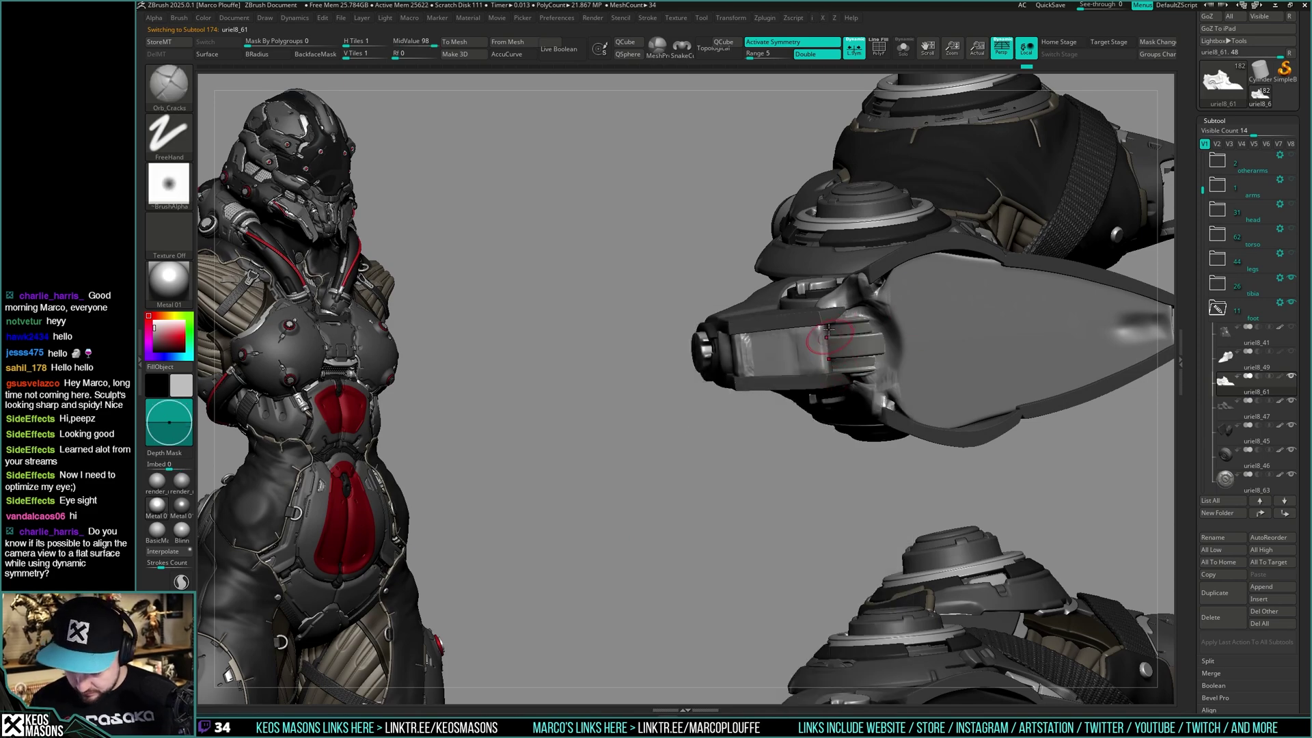
pyautogui.moveTo(837, 381); pyautogui.dragTo(833, 345)
# Build up the underside around the disc slot with ClayBuildup
pyautogui.press('b')
pyautogui.press('c')
pyautogui.press('b')
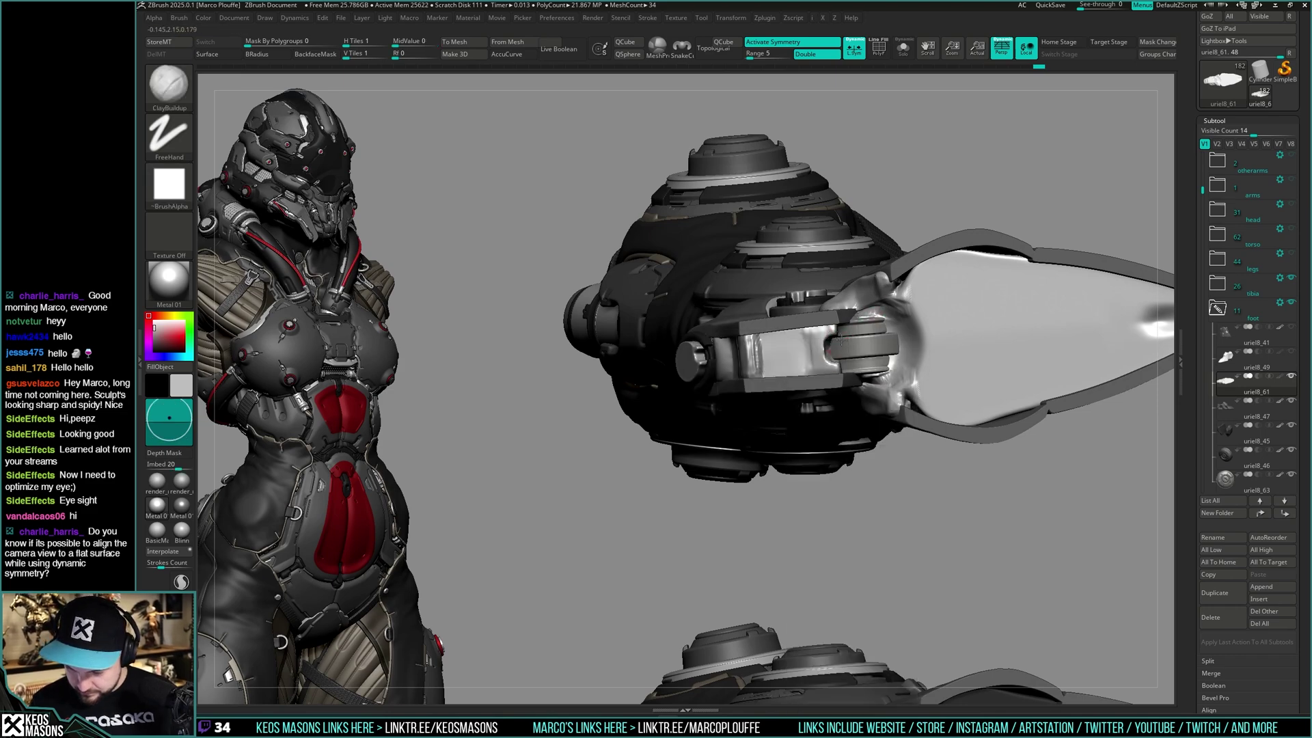
pyautogui.moveTo(848, 351); pyautogui.dragTo(865, 374, button='right')
pyautogui.moveTo(865, 373); pyautogui.dragTo(870, 368)
pyautogui.moveTo(869, 367)
pyautogui.mouseDown(button='right')
pyautogui.moveTo(846, 369)
pyautogui.moveTo(870, 367)
pyautogui.mouseUp(button='right')
pyautogui.moveTo(1039, 316); pyautogui.dragTo(899, 323, button='right')
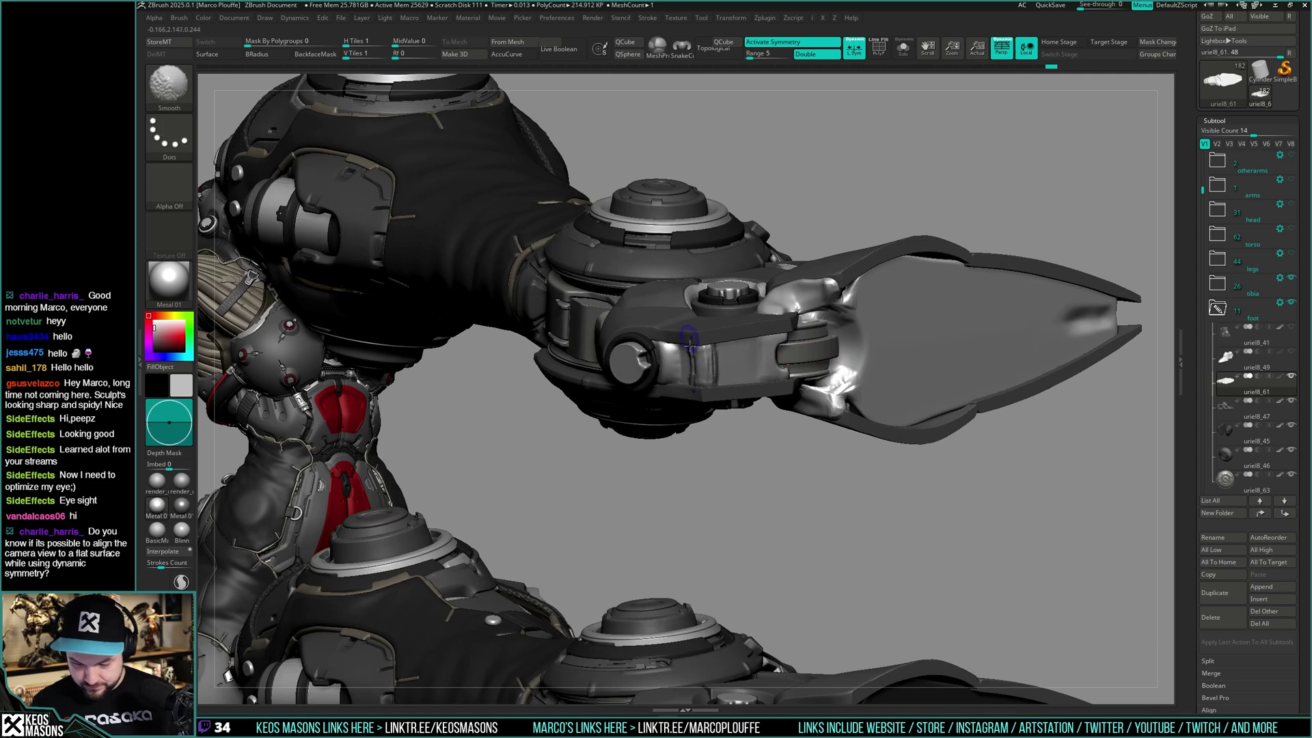
# Smooth the underside strip between the heel bolt and the disc
pyautogui.moveTo(722, 362); pyautogui.dragTo(690, 360, button='right')
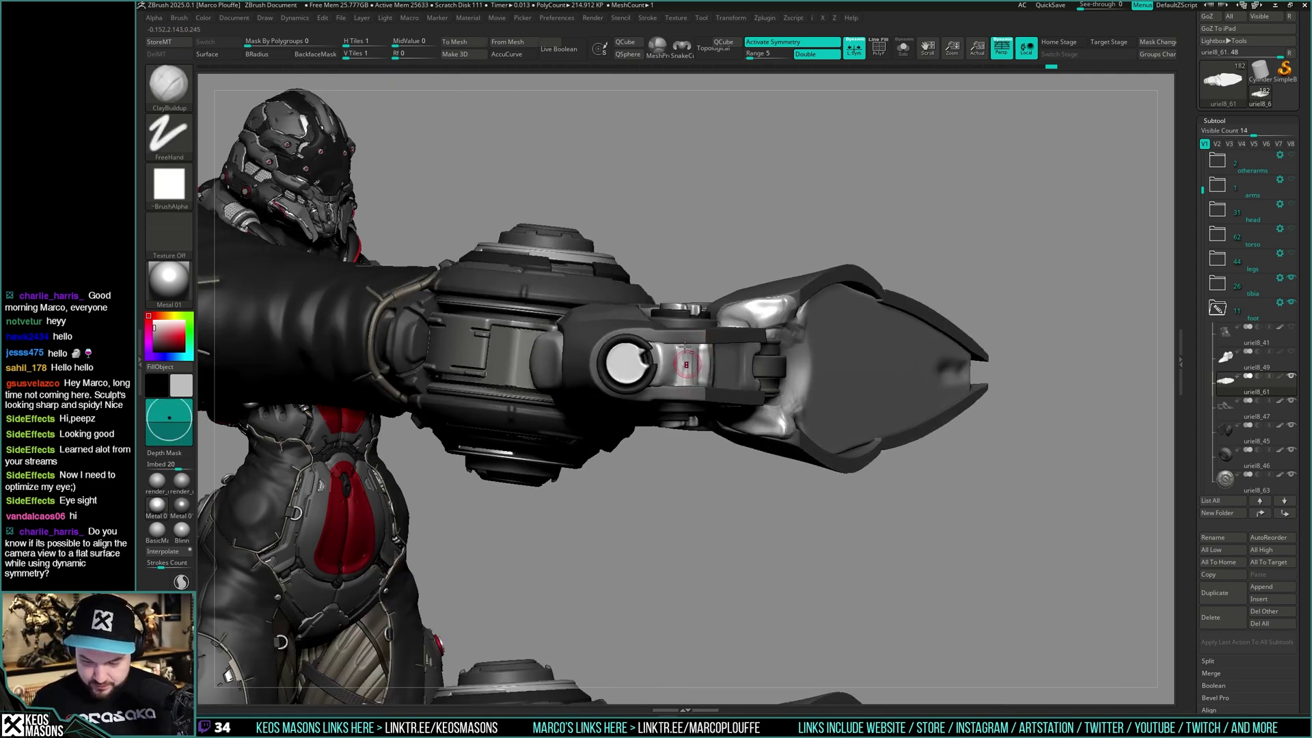
pyautogui.keyDown('shift'); pyautogui.moveTo(687, 386); pyautogui.dragTo(685, 380); pyautogui.keyUp('shift')
pyautogui.moveTo(687, 384); pyautogui.dragTo(717, 448, button='right')
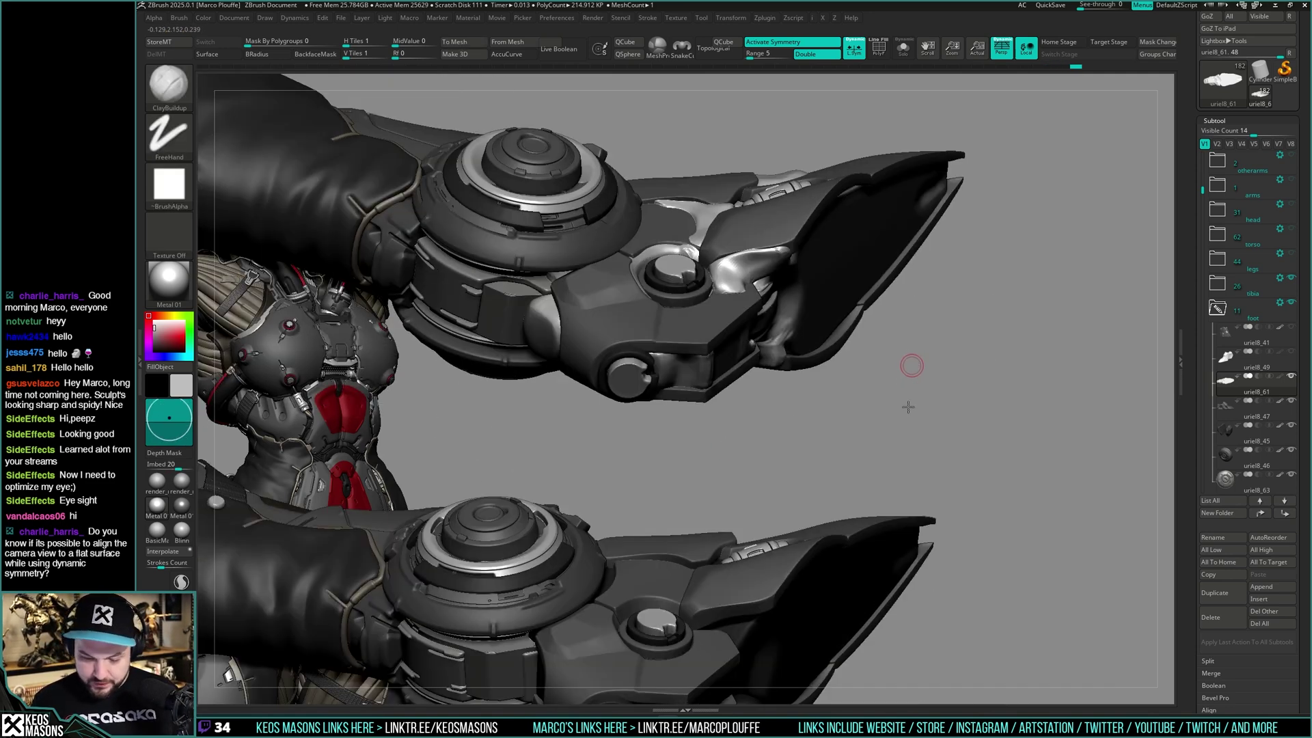
pyautogui.moveTo(911, 366)
pyautogui.mouseDown(button='right')
pyautogui.moveTo(923, 398)
pyautogui.moveTo(867, 342)
pyautogui.moveTo(845, 344)
pyautogui.moveTo(912, 314)
pyautogui.moveTo(893, 357)
pyautogui.mouseUp(button='right')
# Reshape the rear edges of the recessed sole with the Move brush so they fit the surrounding rim
pyautogui.press(']')
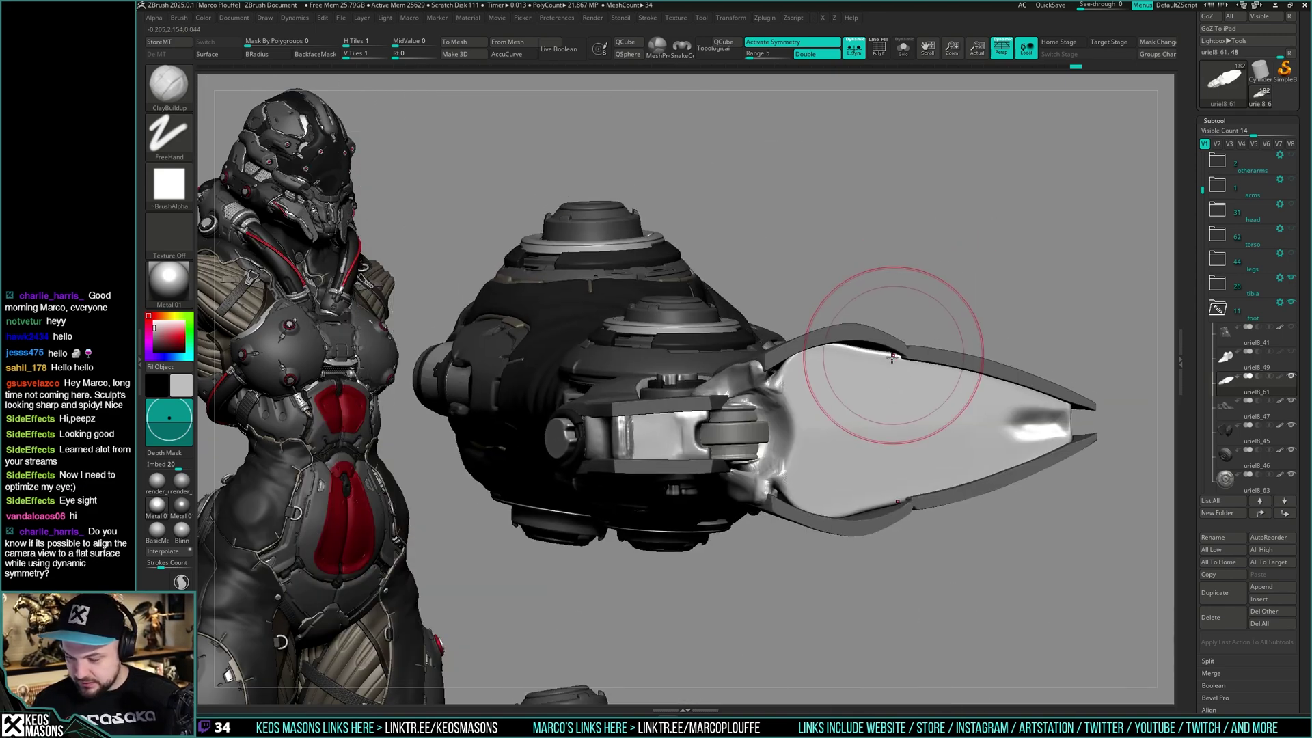
pyautogui.press('1')
pyautogui.click(882, 366)
pyautogui.press('space')
pyautogui.moveTo(887, 337); pyautogui.dragTo(878, 337)
pyautogui.press('space')
pyautogui.moveTo(924, 394); pyautogui.dragTo(982, 397)
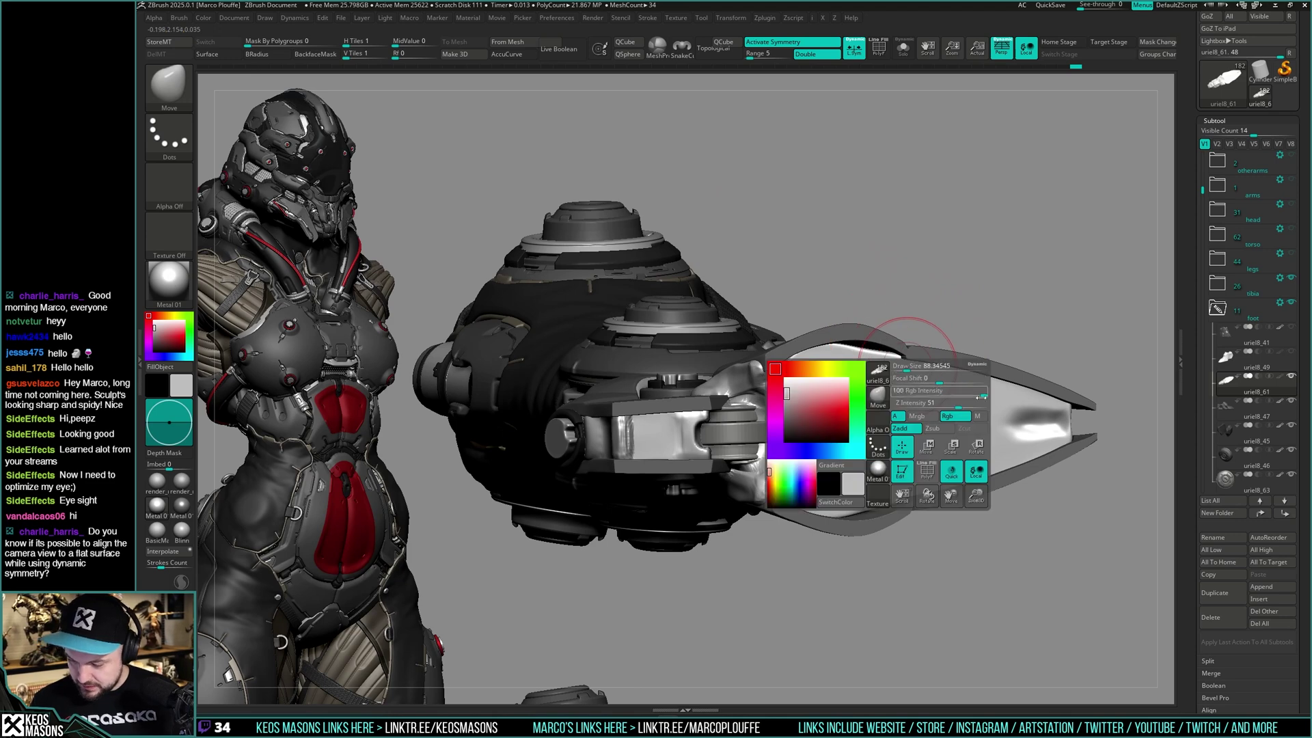
pyautogui.moveTo(795, 360); pyautogui.dragTo(782, 374)
pyautogui.moveTo(787, 376); pyautogui.dragTo(842, 365, button='right')
pyautogui.moveTo(843, 364); pyautogui.dragTo(862, 355)
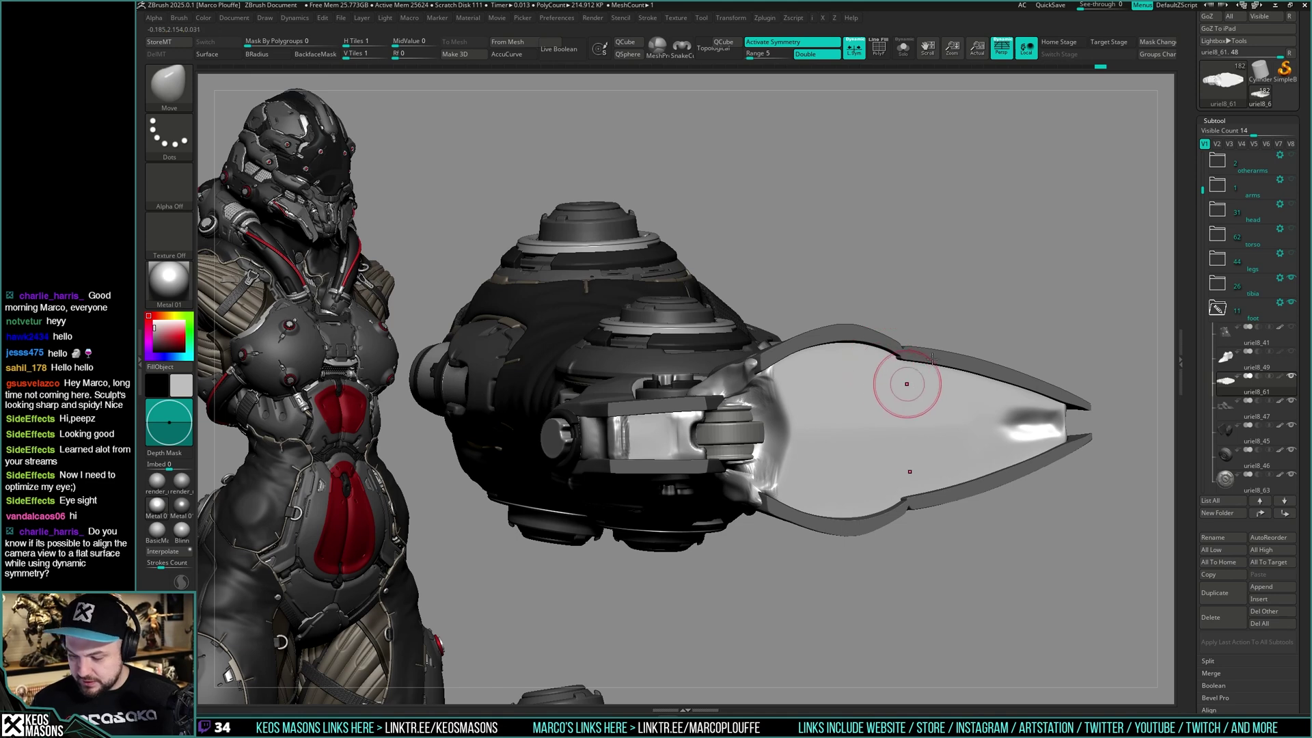
# Nudge the sole's rear corners beside the disc with a small Move brush
pyautogui.moveTo(908, 381); pyautogui.dragTo(780, 383, button='right')
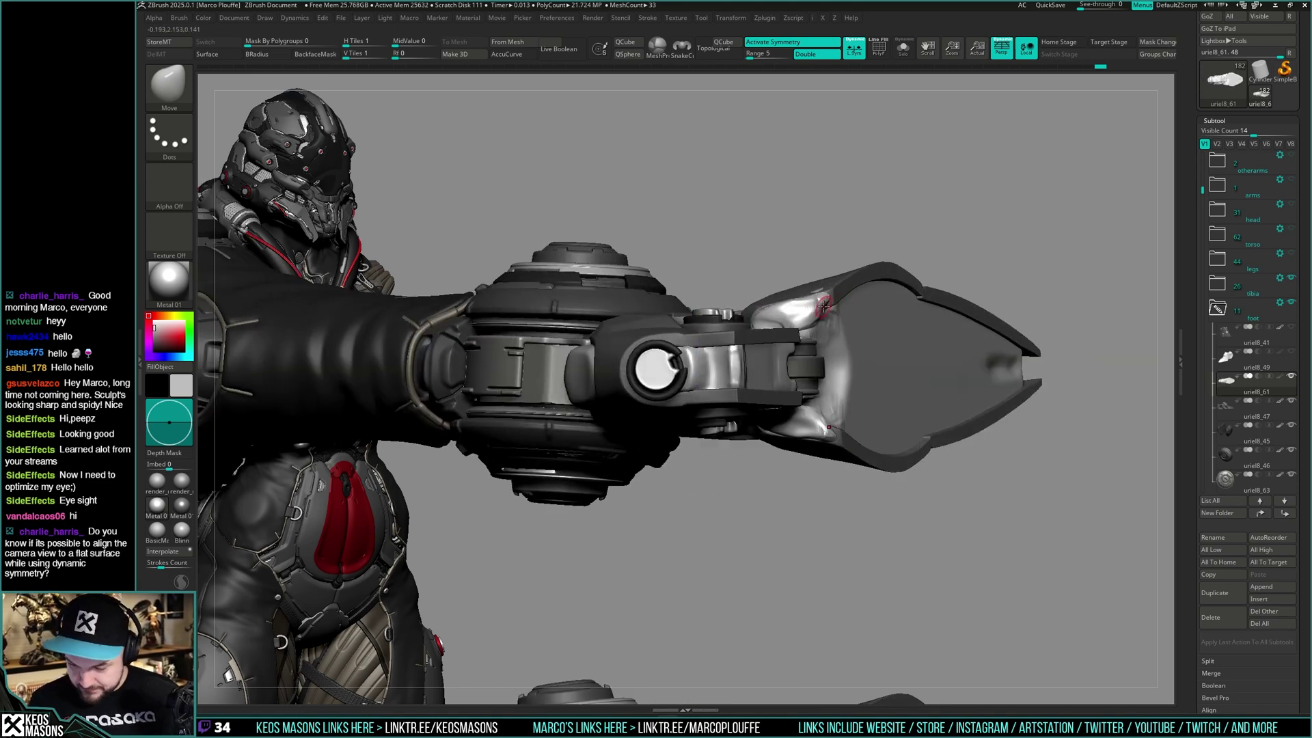
pyautogui.press('space')
pyautogui.moveTo(821, 294); pyautogui.dragTo(823, 292)
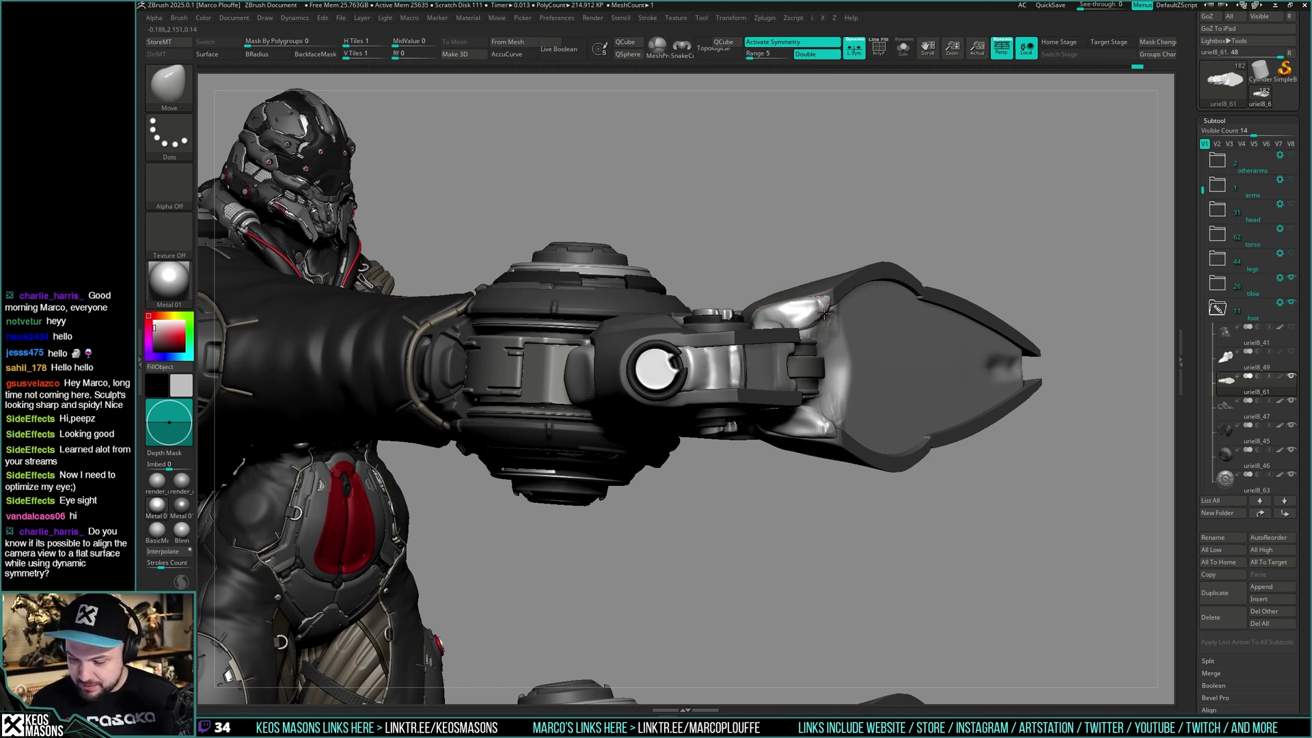
pyautogui.moveTo(825, 314); pyautogui.dragTo(826, 312)
pyautogui.moveTo(826, 313); pyautogui.dragTo(829, 329, button='right')
# Add small ClayBuildup strokes to the sole's rear corners beside the disc and smooth them
pyautogui.press('b')
pyautogui.click(784, 350)
pyautogui.press('space')
pyautogui.moveTo(815, 322); pyautogui.dragTo(810, 321)
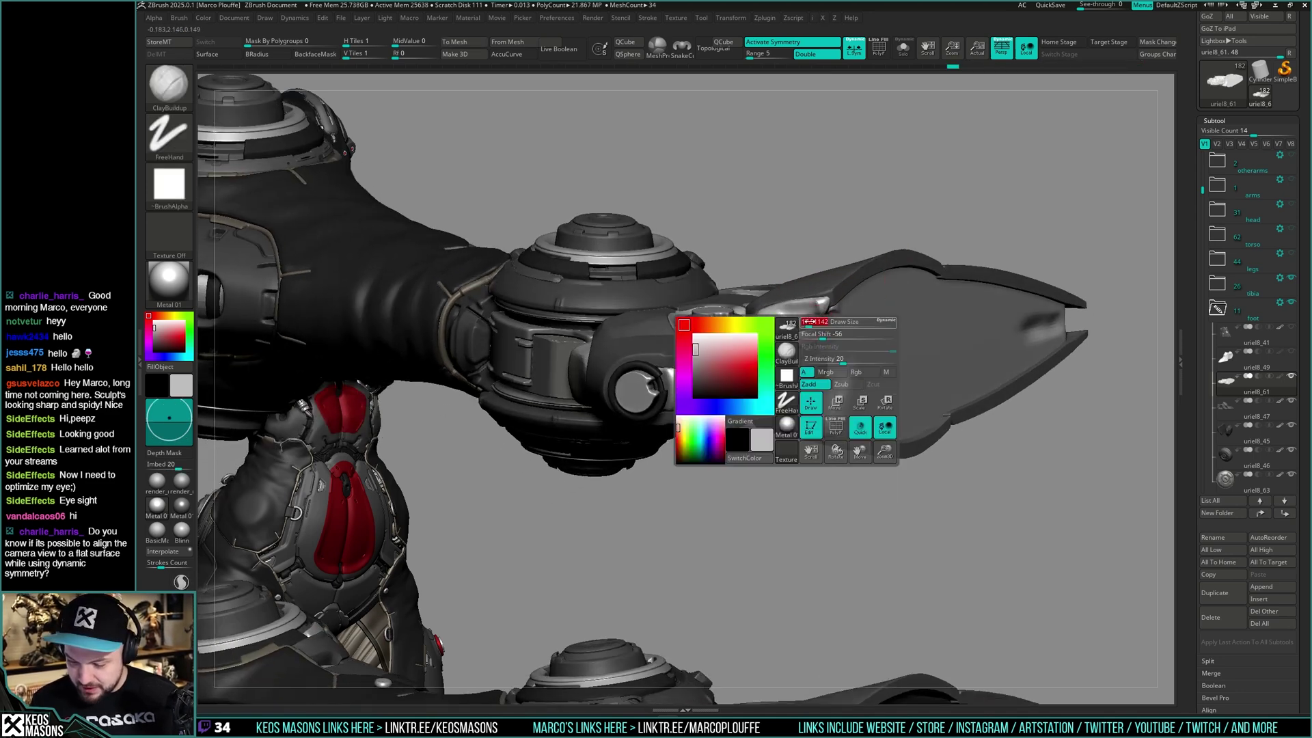
pyautogui.moveTo(810, 321); pyautogui.dragTo(819, 324, button='right')
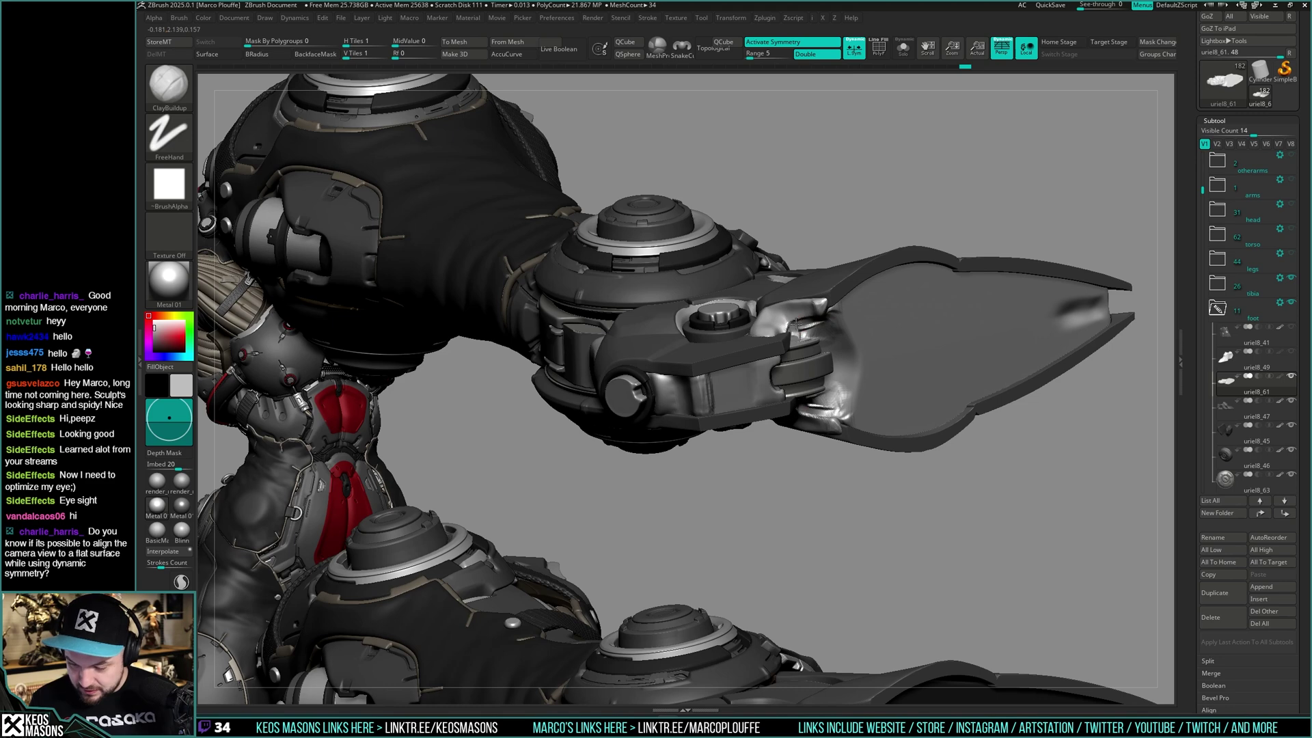
pyautogui.press('shift')
pyautogui.moveTo(809, 339)
pyautogui.mouseDown(button='right')
pyautogui.moveTo(804, 317)
pyautogui.moveTo(802, 331)
pyautogui.mouseUp(button='right')
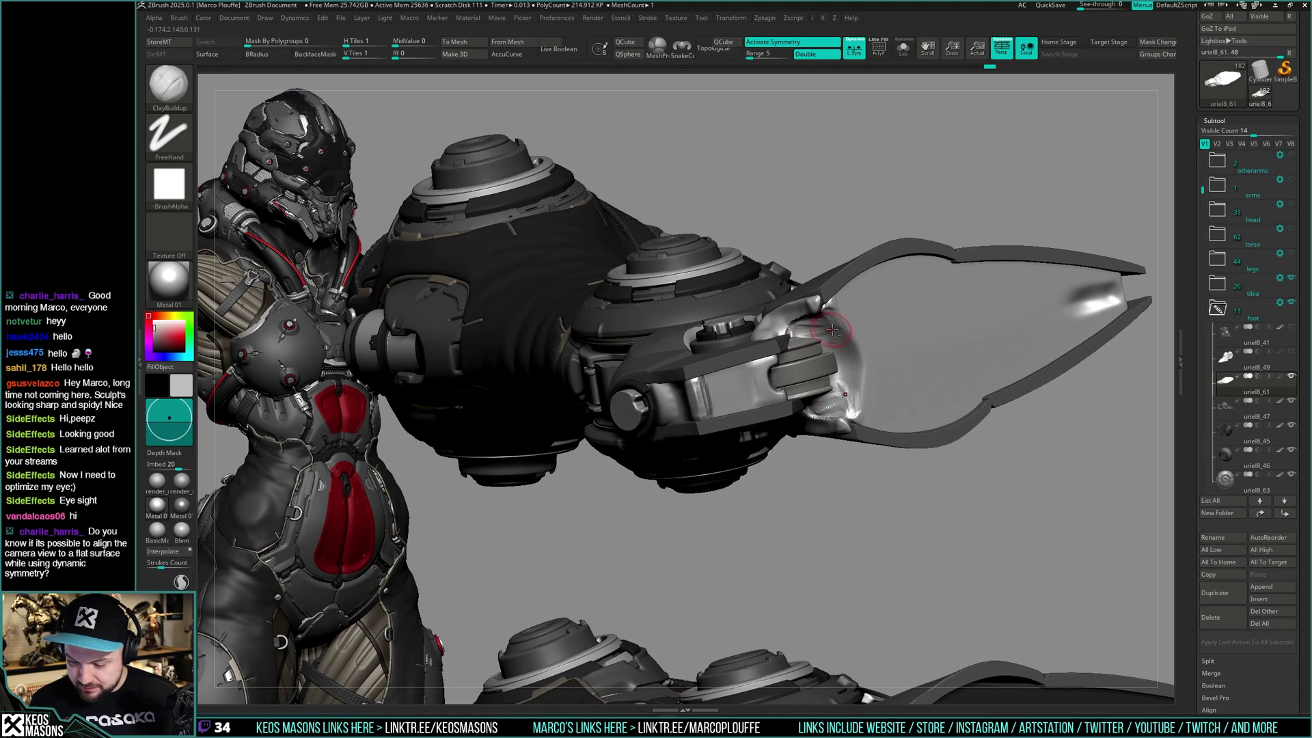
# Build up a rim around the side cylinder's recess with ClayBuildup
pyautogui.moveTo(833, 330); pyautogui.dragTo(901, 349, button='right')
pyautogui.rightClick(901, 355)
pyautogui.moveTo(905, 293); pyautogui.dragTo(861, 393, button='right')
pyautogui.press('shift')
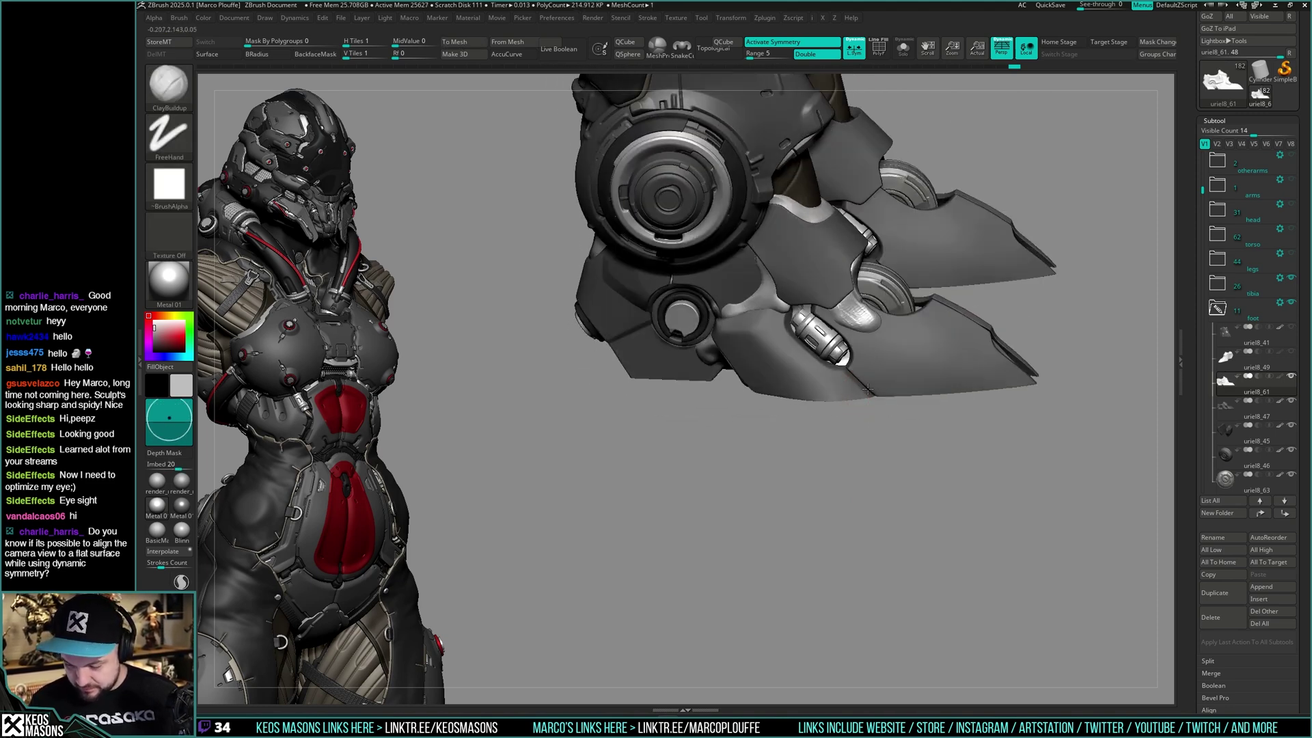
pyautogui.moveTo(868, 389)
pyautogui.mouseDown(button='right')
pyautogui.moveTo(885, 377)
pyautogui.moveTo(833, 330)
pyautogui.mouseUp(button='right')
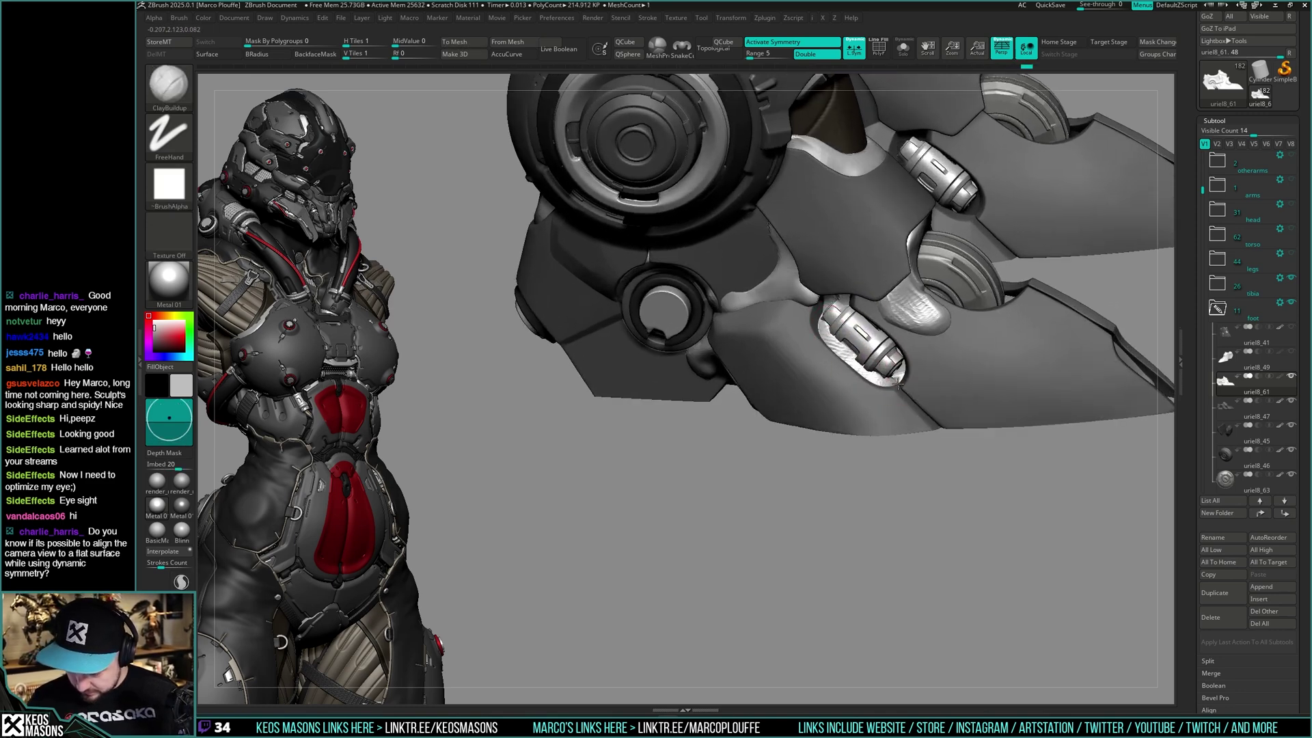
pyautogui.moveTo(825, 305); pyautogui.dragTo(830, 319)
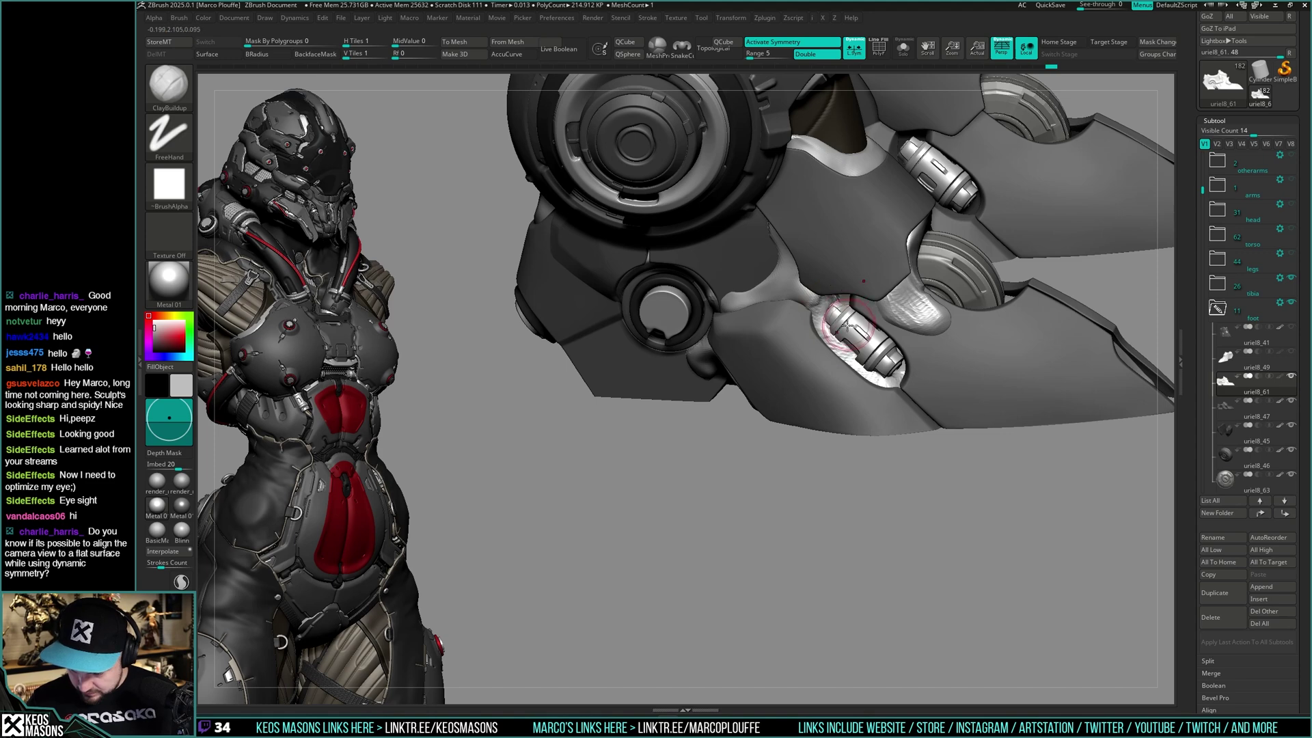
pyautogui.moveTo(817, 411); pyautogui.dragTo(817, 393, button='right')
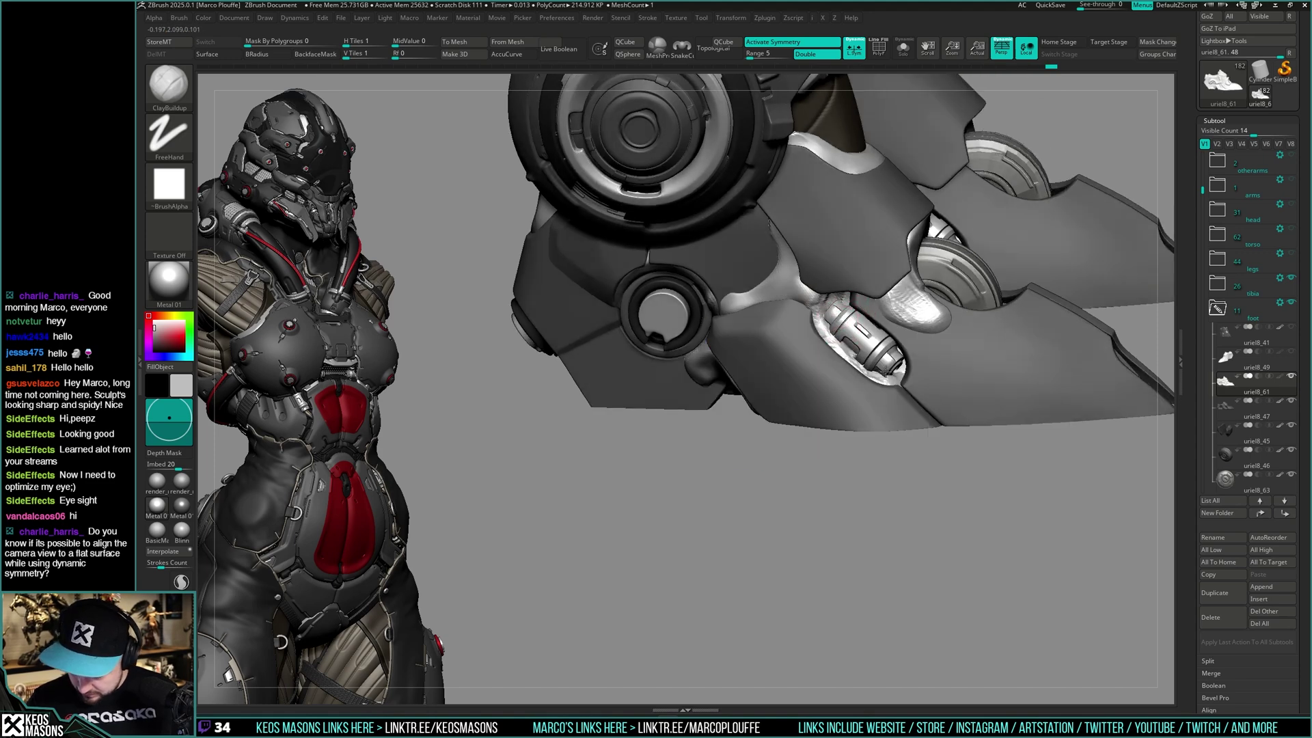
# Smooth the clay rim along the lower edge and ends of the cylinder recess
pyautogui.press('shift')
pyautogui.keyDown('shift'); pyautogui.moveTo(895, 387); pyautogui.dragTo(820, 326); pyautogui.keyUp('shift')
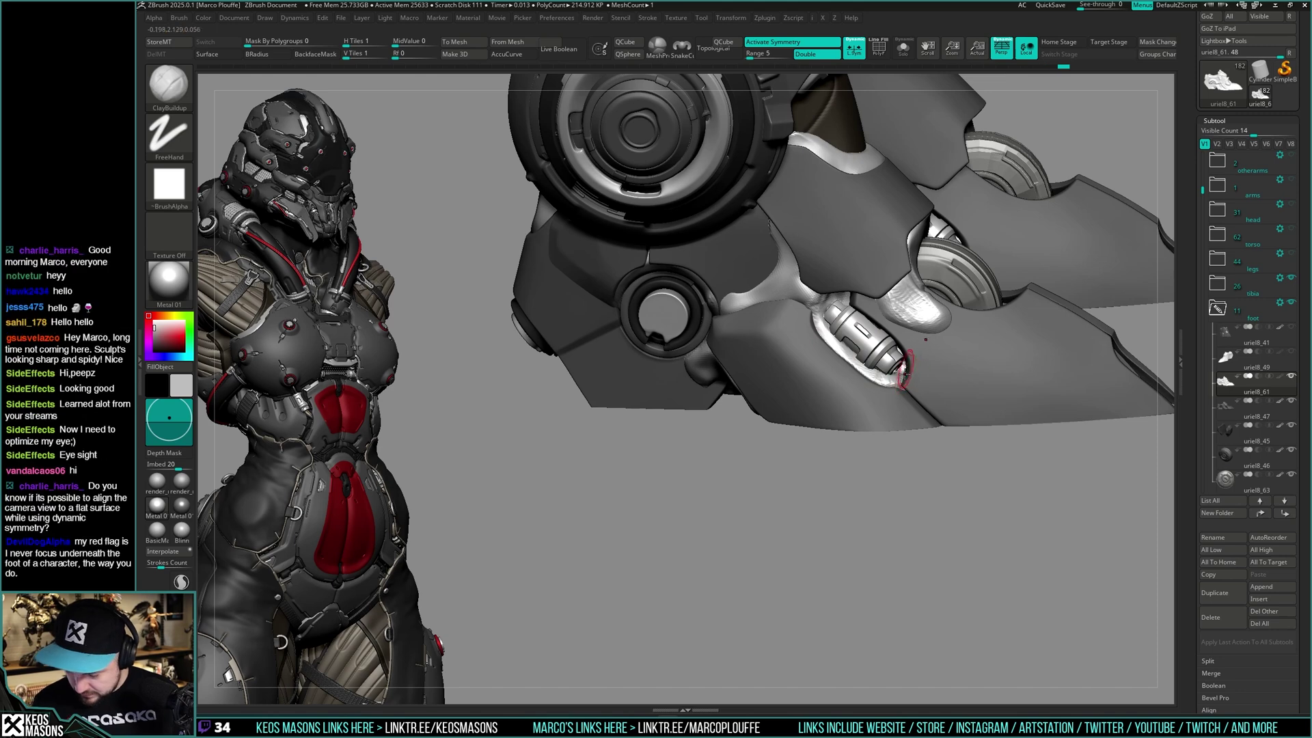
pyautogui.press('shift')
pyautogui.keyDown('shift'); pyautogui.moveTo(853, 364); pyautogui.dragTo(897, 381); pyautogui.keyUp('shift')
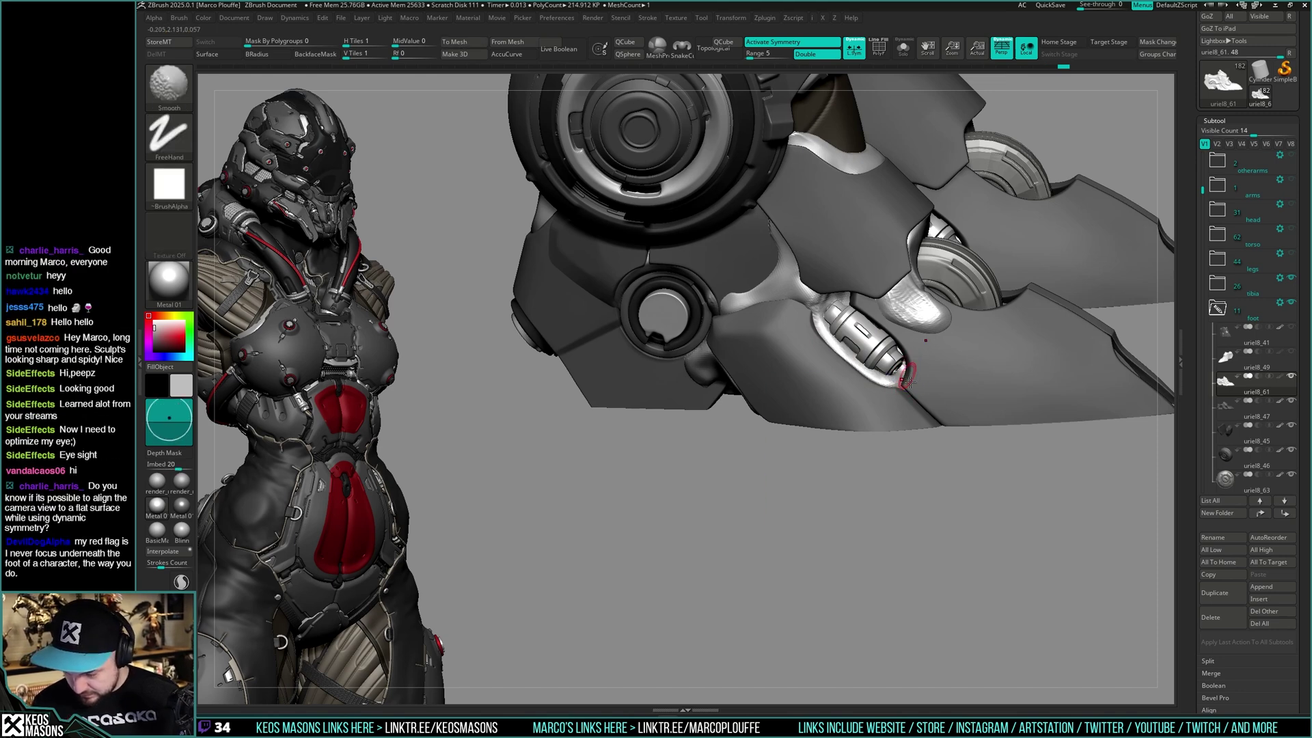
# Select the side cylinder subtool uriel8_44 and isolate it in Solo mode
pyautogui.moveTo(904, 367)
pyautogui.mouseDown(button='right')
pyautogui.moveTo(913, 387)
pyautogui.moveTo(893, 338)
pyautogui.moveTo(883, 348)
pyautogui.moveTo(920, 342)
pyautogui.moveTo(912, 354)
pyautogui.mouseUp(button='right')
pyautogui.keyDown('alt'); pyautogui.click(884, 357); pyautogui.keyUp('alt')
pyautogui.hotkey('alt', 's')
pyautogui.hotkey('alt', 's')
pyautogui.press('w')
pyautogui.press('q')
pyautogui.hotkey('ctrl', 'shift', 's')
# Shift the side cylinder within its recess using an enlarged Move brush, with the whole foot shown
pyautogui.press('b')
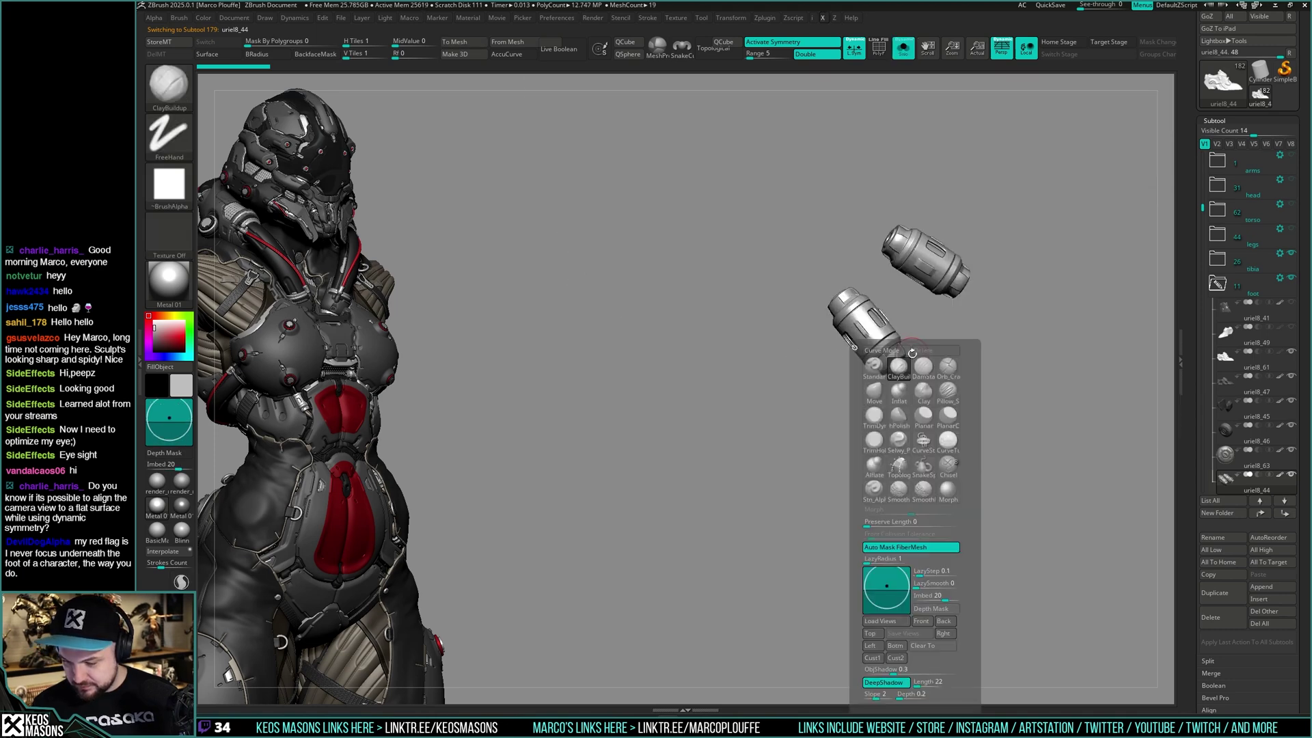
pyautogui.press('m')
pyautogui.press('v')
pyautogui.press('space')
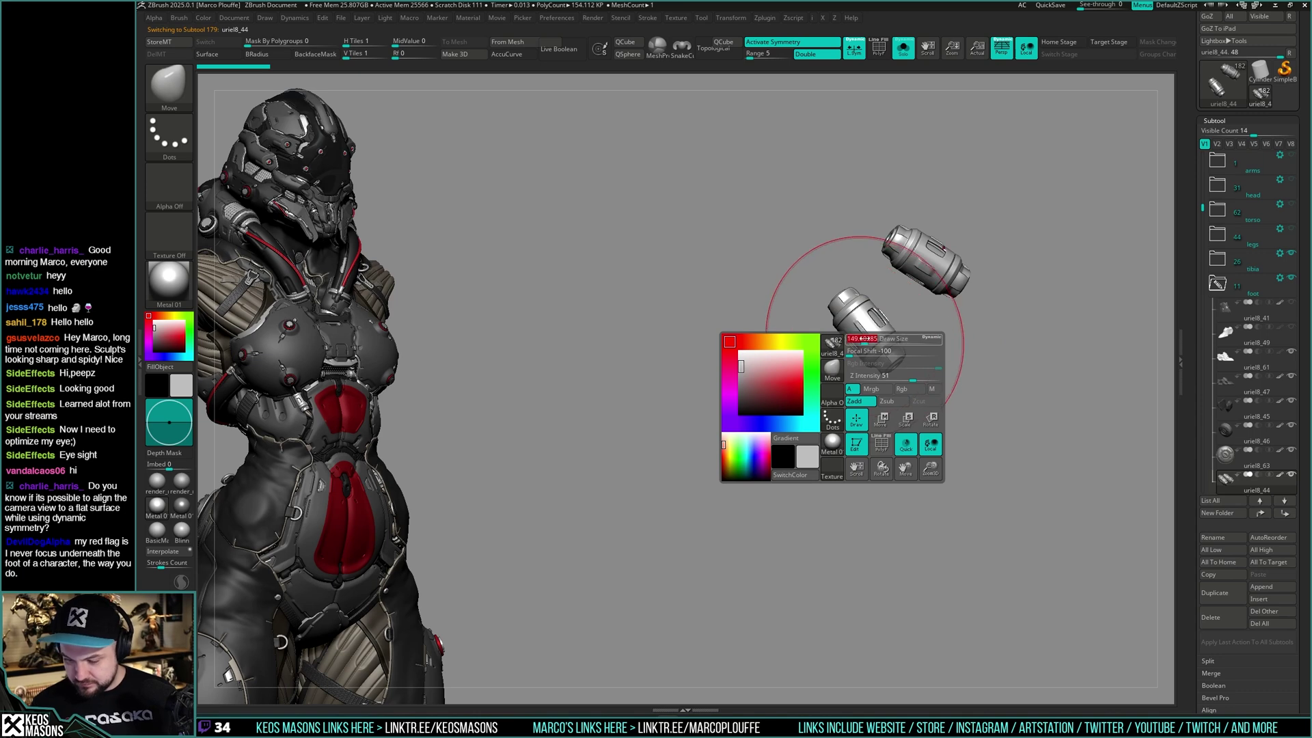
pyautogui.moveTo(850, 315); pyautogui.dragTo(858, 340)
pyautogui.press('space')
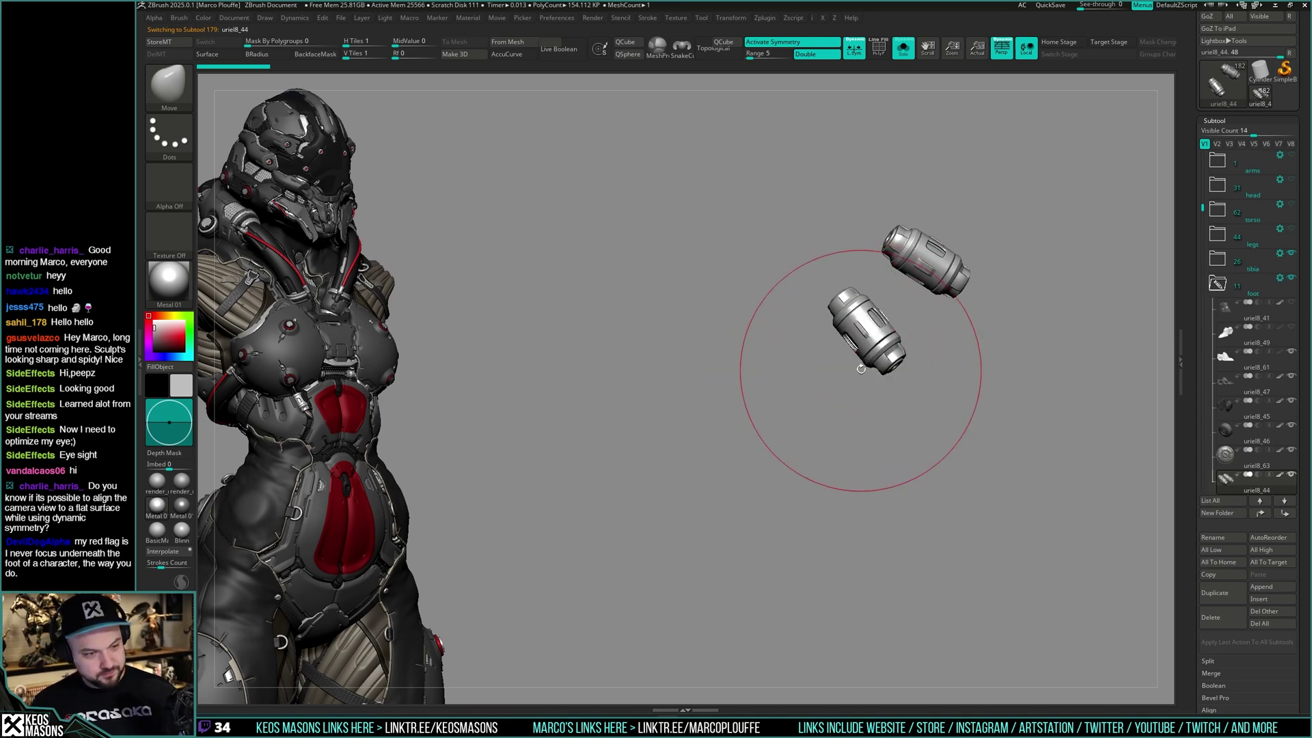
pyautogui.hotkey('alt', 's')
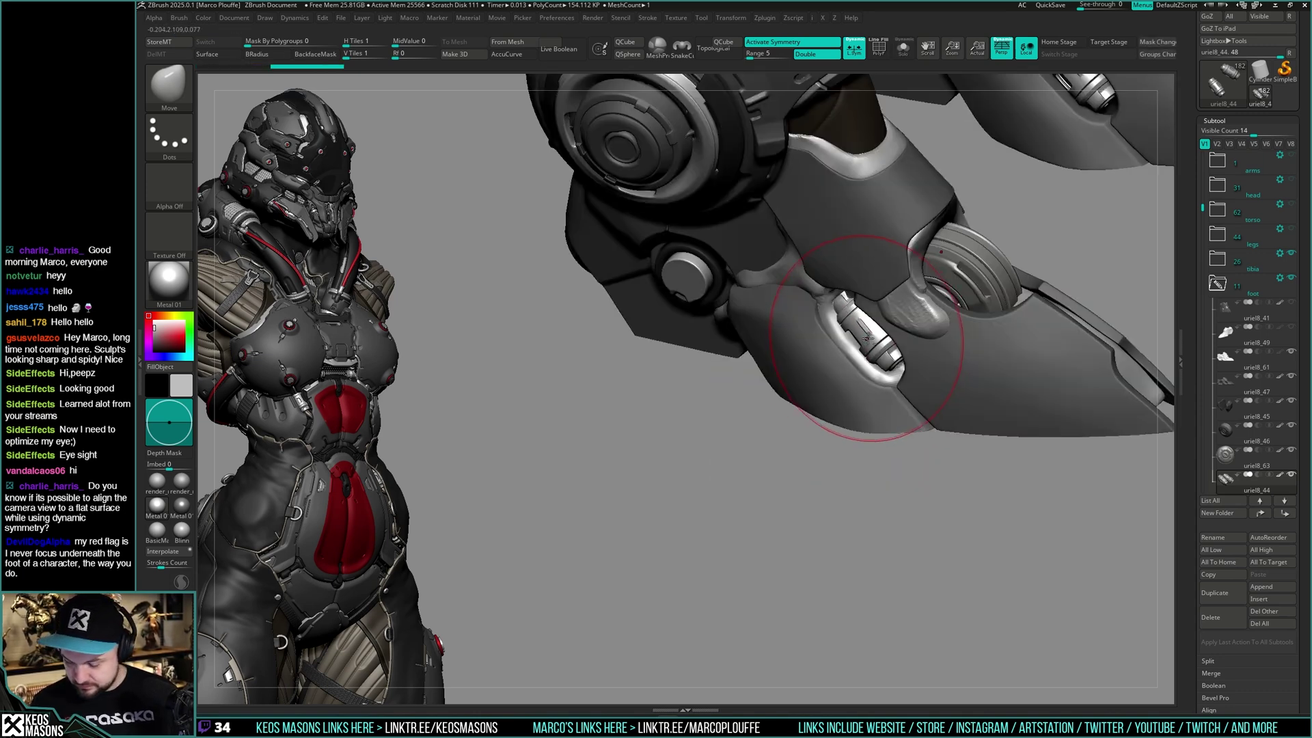
pyautogui.moveTo(867, 344); pyautogui.dragTo(861, 339)
pyautogui.moveTo(861, 339); pyautogui.dragTo(849, 343, button='right')
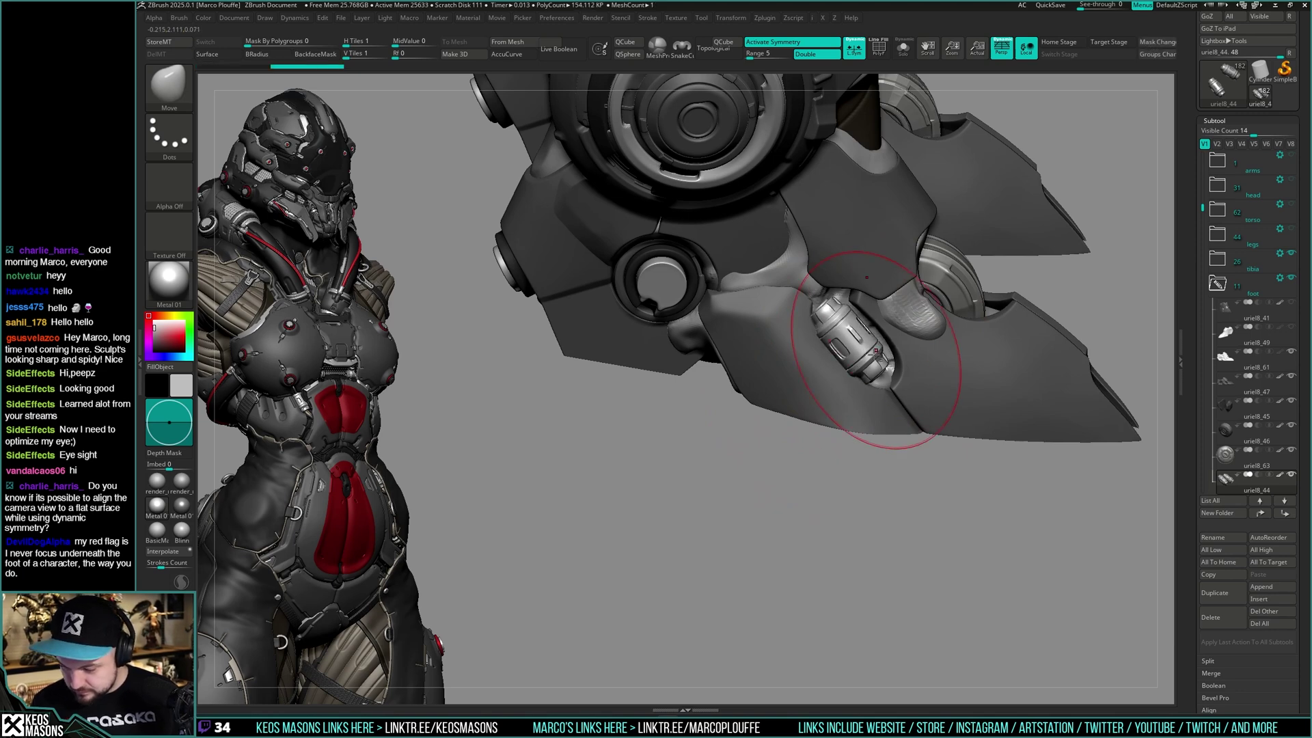
pyautogui.moveTo(845, 349)
pyautogui.mouseDown(button='right')
pyautogui.moveTo(882, 342)
pyautogui.moveTo(863, 337)
pyautogui.moveTo(916, 352)
pyautogui.moveTo(873, 387)
pyautogui.moveTo(905, 348)
pyautogui.moveTo(877, 373)
pyautogui.moveTo(891, 395)
pyautogui.moveTo(882, 419)
pyautogui.moveTo(910, 389)
pyautogui.mouseUp(button='right')
pyautogui.hotkey('alt', 's')
pyautogui.hotkey('alt', 's')
pyautogui.press('space')
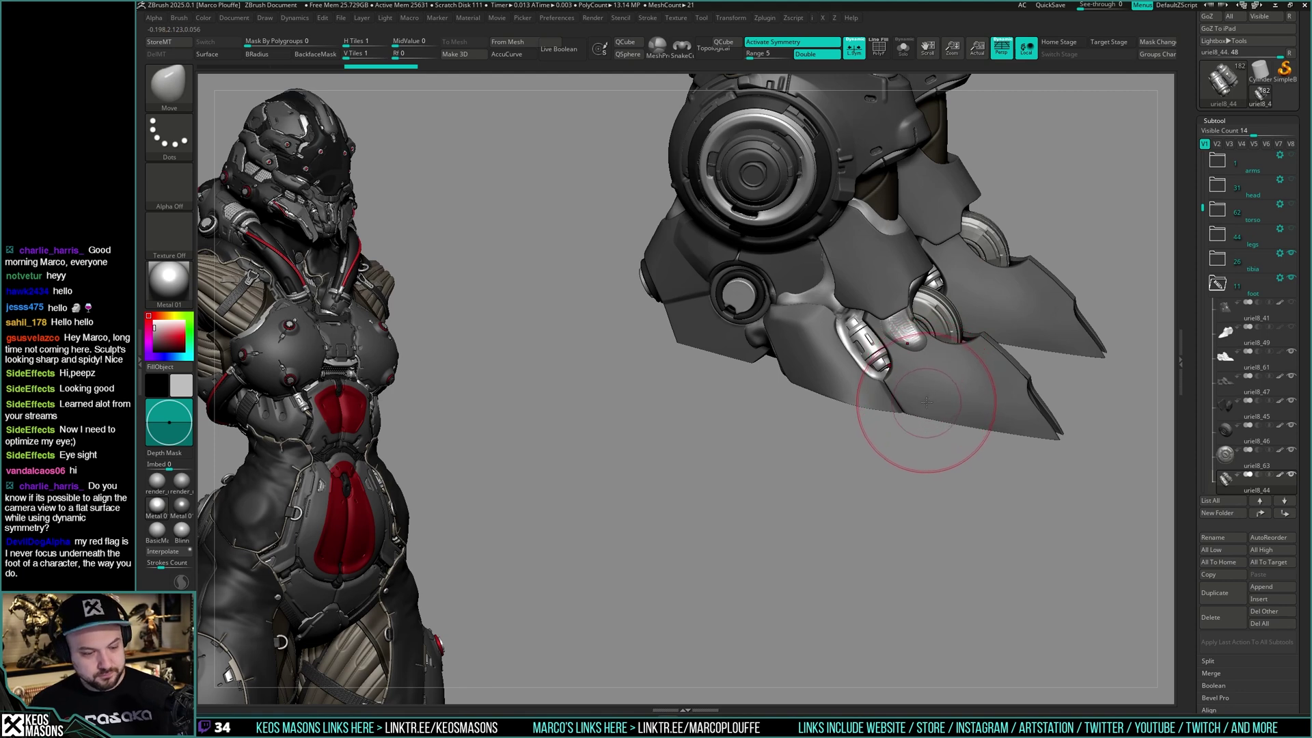
# Select the inner metal subtool uriel8_61 and build up its surface beside the toe joint with ClayBuildup
pyautogui.press('x')
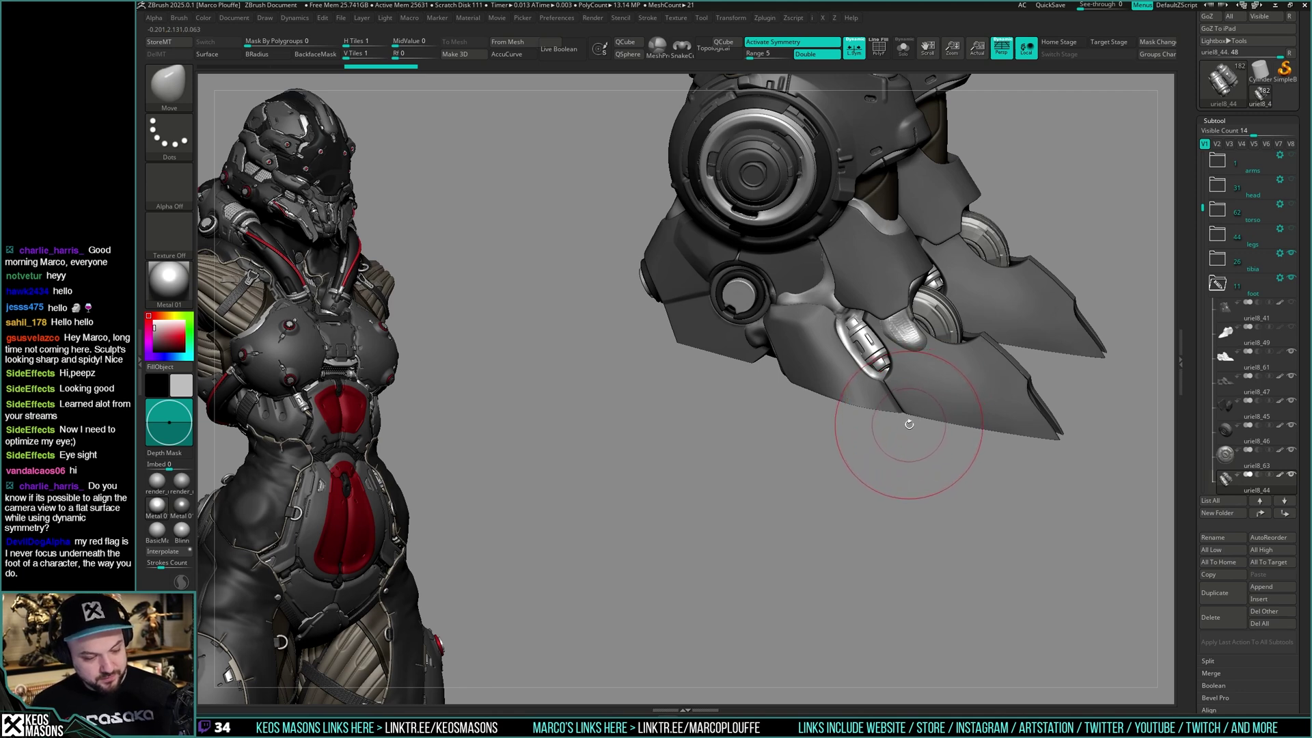
pyautogui.press('space')
pyautogui.moveTo(915, 330); pyautogui.dragTo(903, 331)
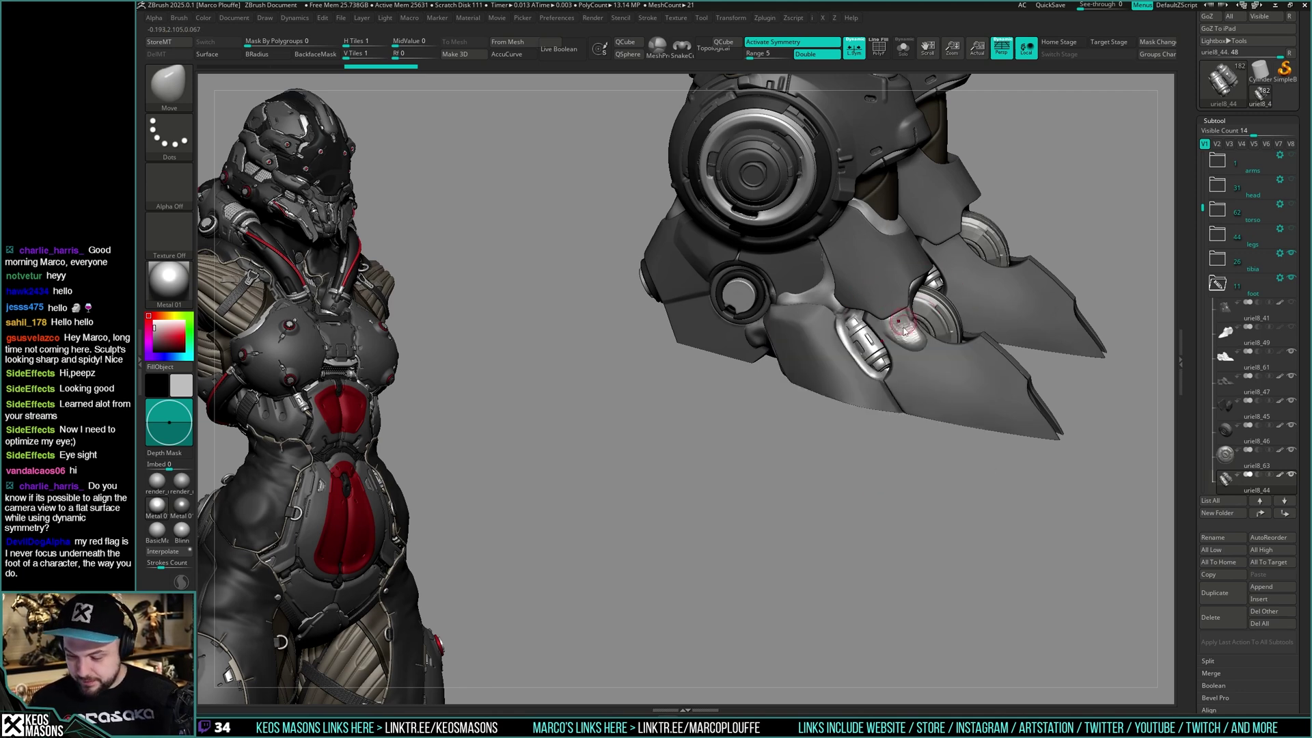
pyautogui.press('b')
pyautogui.press('c')
pyautogui.press('b')
pyautogui.keyDown('alt'); pyautogui.click(908, 333); pyautogui.keyUp('alt')
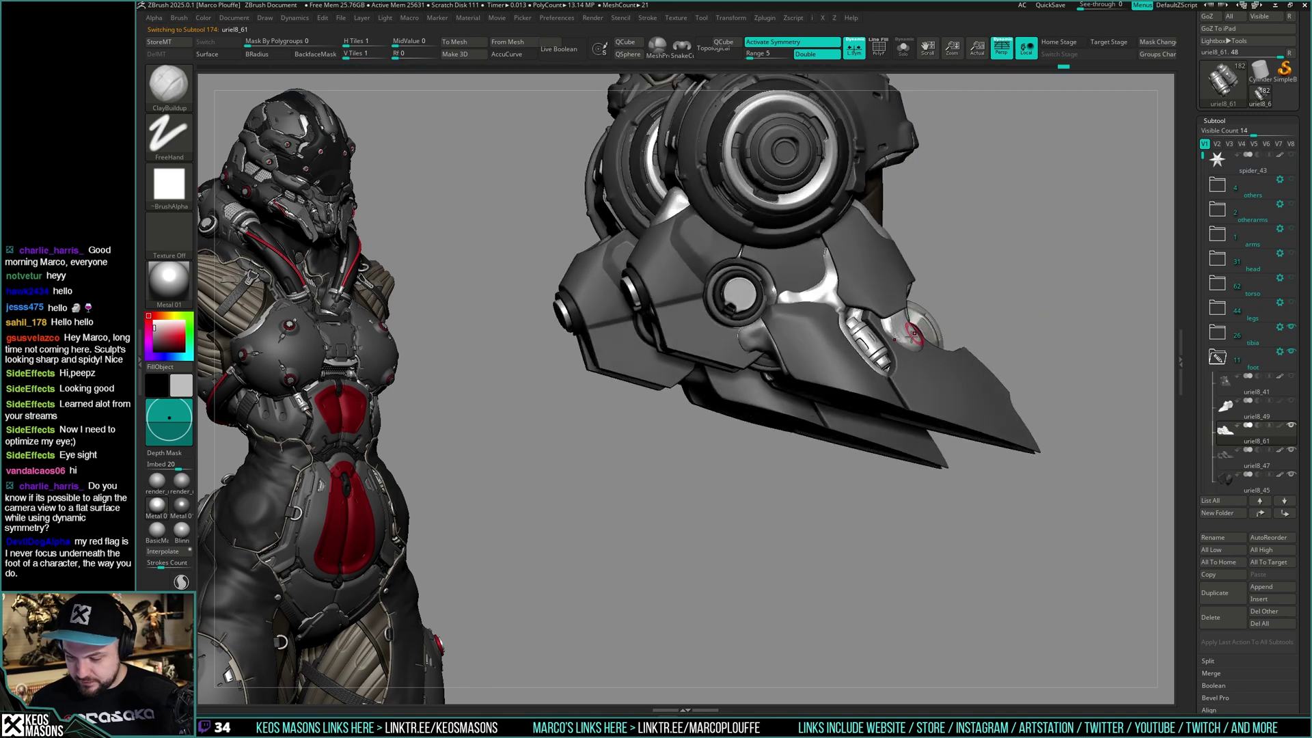
pyautogui.moveTo(912, 335)
pyautogui.mouseDown(button='right')
pyautogui.moveTo(843, 368)
pyautogui.moveTo(912, 384)
pyautogui.moveTo(945, 335)
pyautogui.moveTo(907, 336)
pyautogui.mouseUp(button='right')
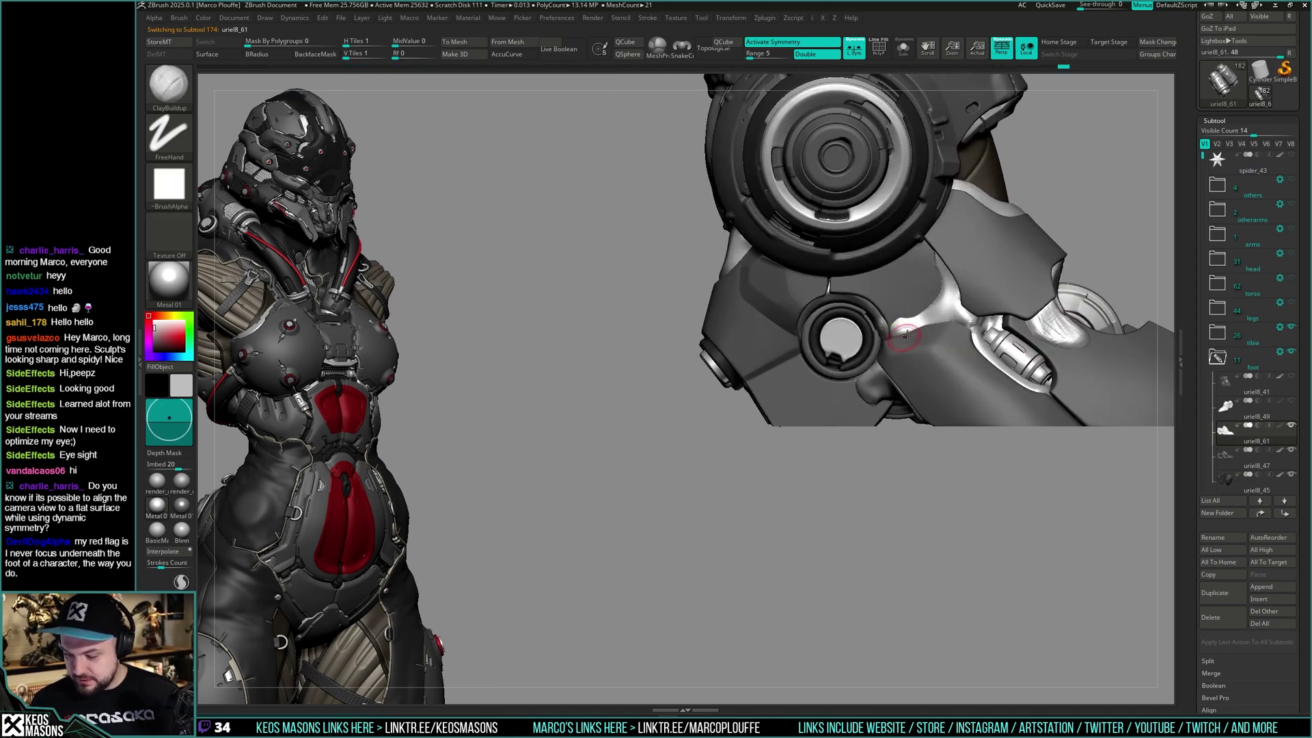
# Carve creases into the inner metal between the side knob and the cylinder recess with Orb_Cracks
pyautogui.press('space')
pyautogui.click(961, 342)
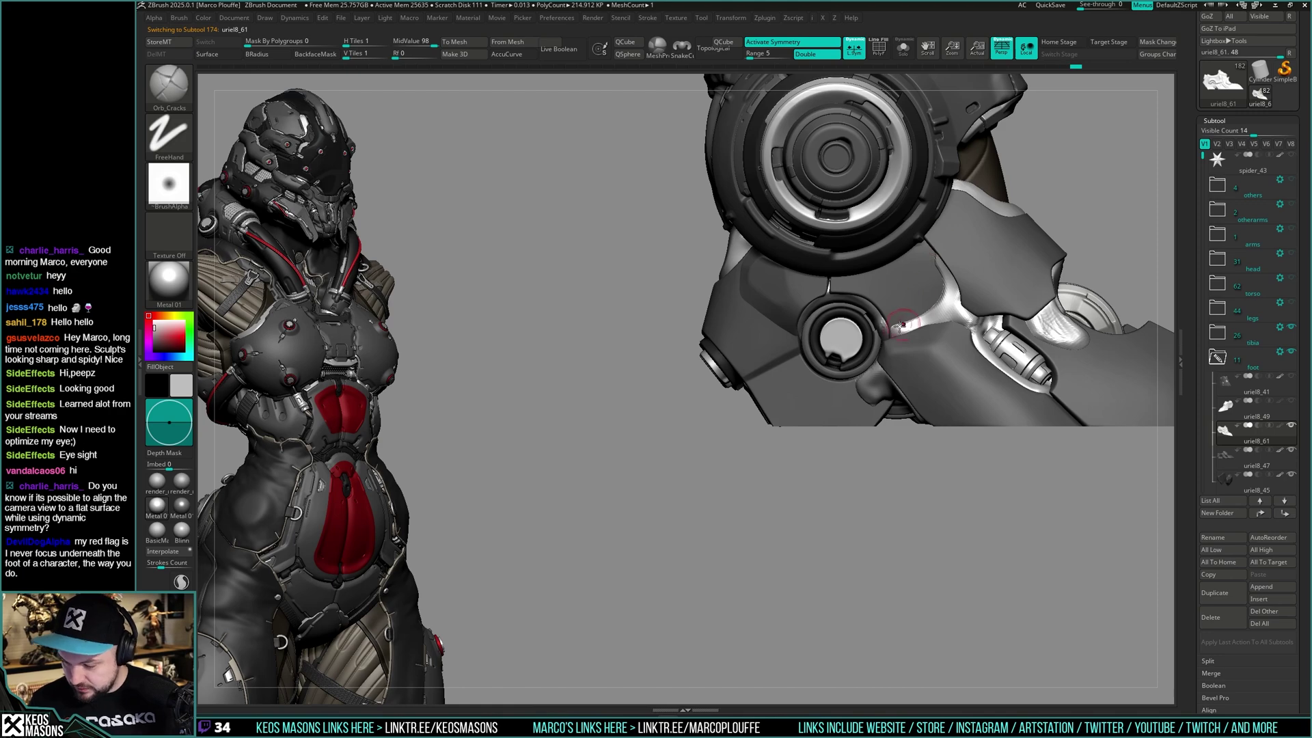
pyautogui.moveTo(887, 357)
pyautogui.mouseDown(button='right')
pyautogui.moveTo(939, 340)
pyautogui.moveTo(966, 286)
pyautogui.moveTo(949, 301)
pyautogui.mouseUp(button='right')
pyautogui.moveTo(865, 320)
pyautogui.keyDown('shift'); pyautogui.mouseDown(button='right')
pyautogui.moveTo(881, 342)
pyautogui.moveTo(851, 361)
pyautogui.moveTo(840, 304)
pyautogui.moveTo(870, 341)
pyautogui.mouseUp(button='right'); pyautogui.keyUp('shift')
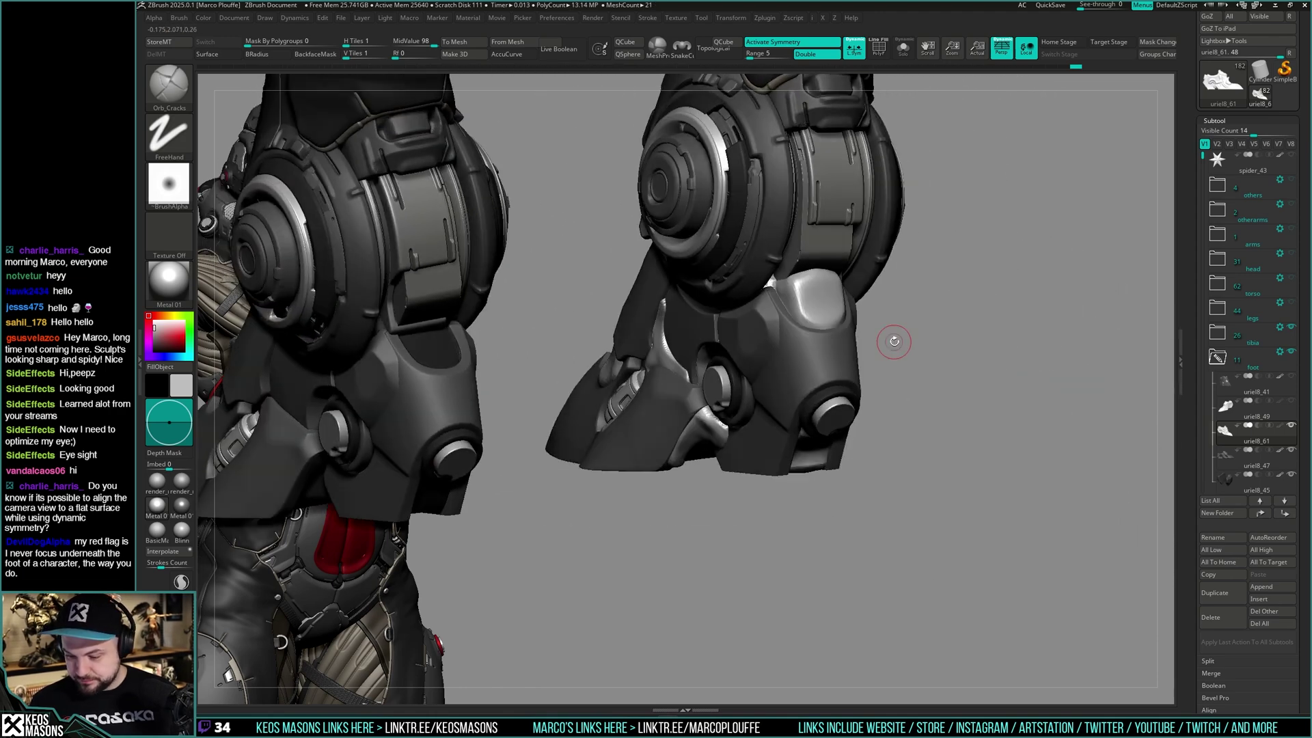
# Flatten the inner metal's upper heel insert with hPolish, using Solo mode to reach it
pyautogui.click(894, 342)
pyautogui.moveTo(825, 329); pyautogui.dragTo(867, 306, button='right')
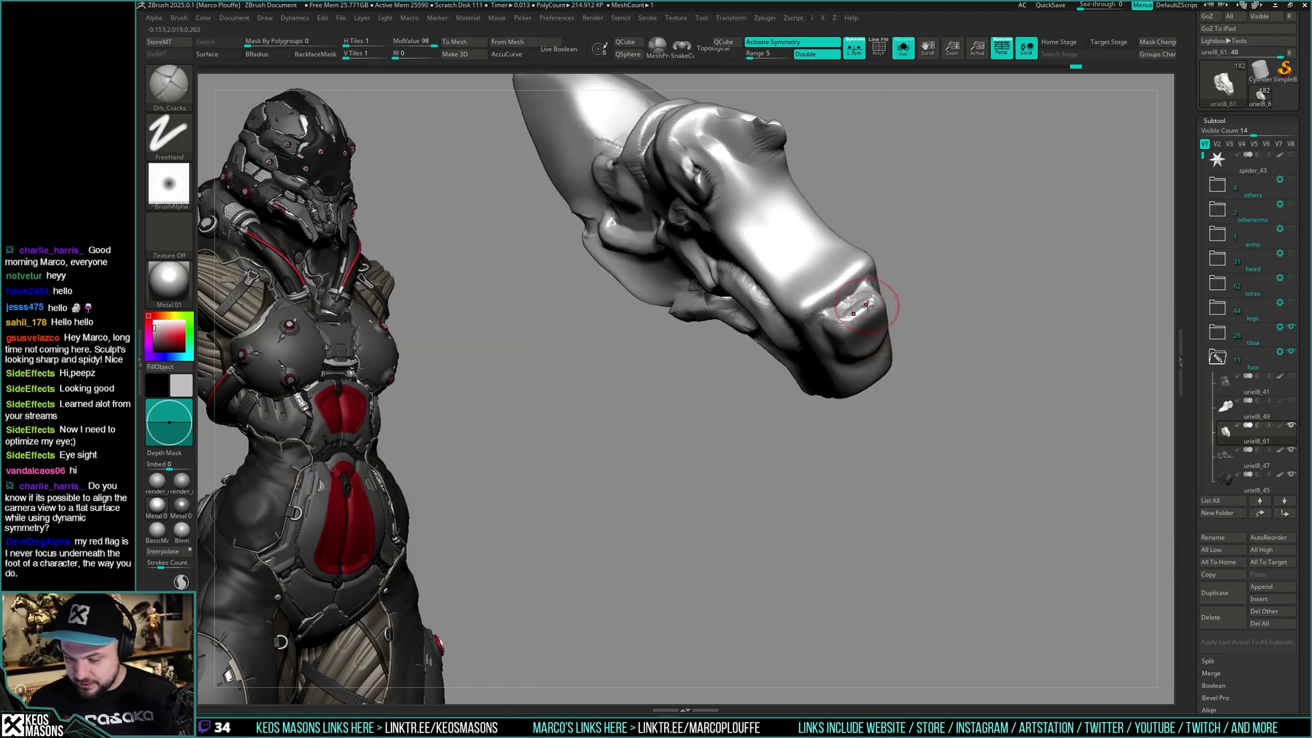
pyautogui.press('b')
pyautogui.press('h')
pyautogui.press('p')
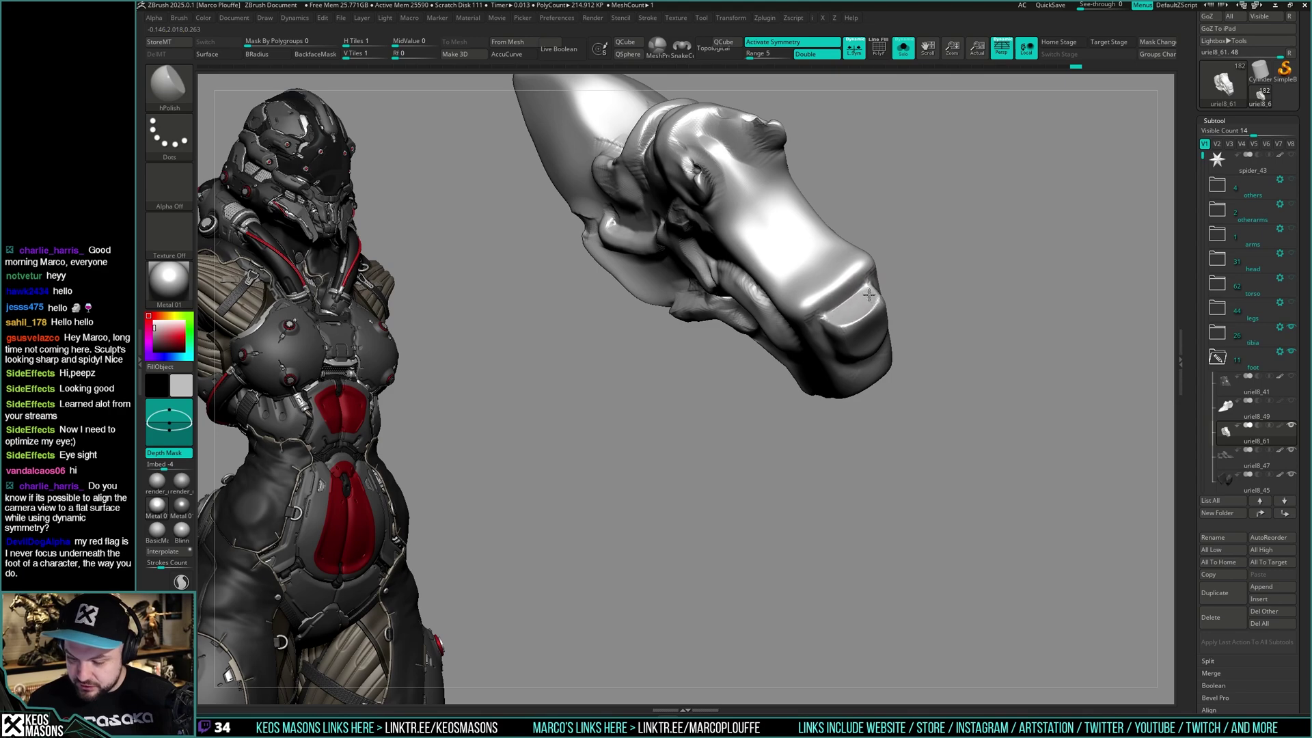
pyautogui.hotkey('alt', 'shift', 's')
pyautogui.moveTo(869, 294)
pyautogui.mouseDown(button='right')
pyautogui.moveTo(880, 338)
pyautogui.moveTo(840, 348)
pyautogui.moveTo(824, 378)
pyautogui.moveTo(899, 371)
pyautogui.moveTo(890, 352)
pyautogui.moveTo(867, 355)
pyautogui.moveTo(874, 332)
pyautogui.moveTo(886, 355)
pyautogui.moveTo(833, 363)
pyautogui.mouseUp(button='right')
pyautogui.hotkey('alt', 'shift', 's')
pyautogui.hotkey('alt', 'shift', 's')
# Sharpen the edges of the upper heel insert with Orb_Cracks
pyautogui.press('space')
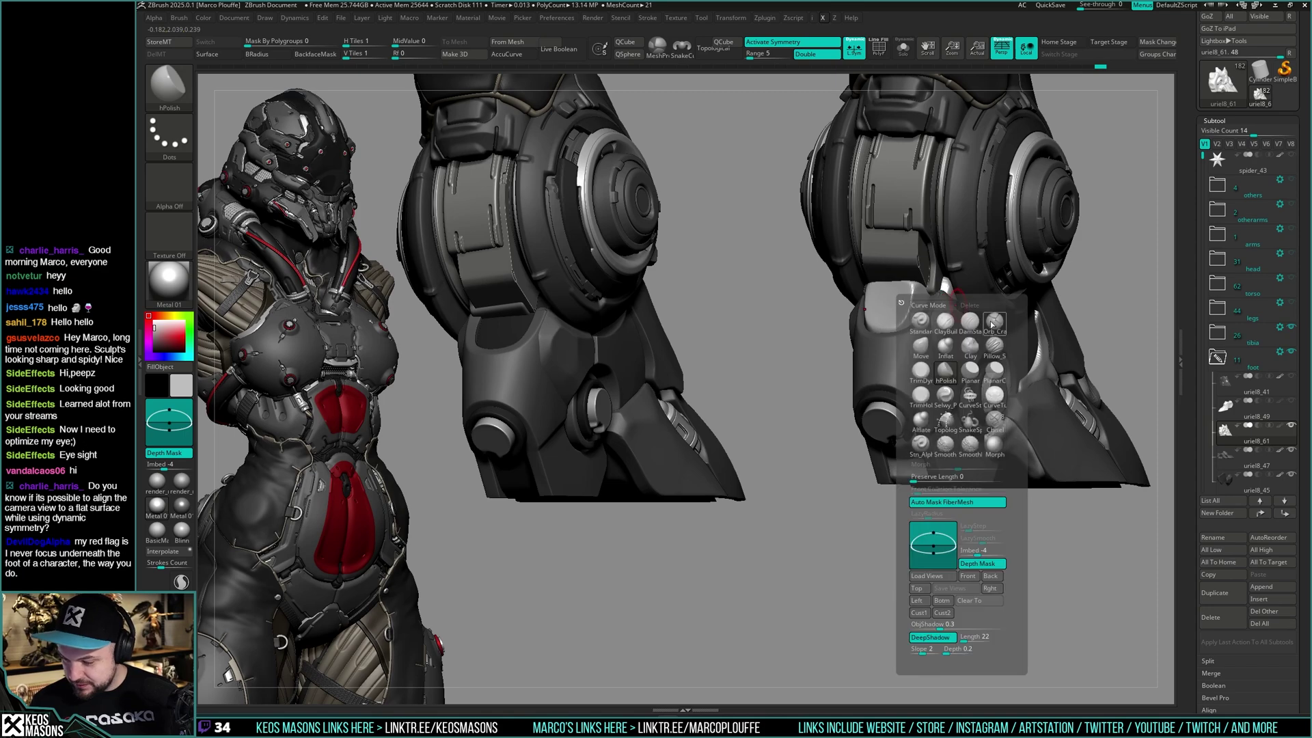
pyautogui.click(992, 324)
pyautogui.moveTo(941, 329); pyautogui.dragTo(889, 296, button='right')
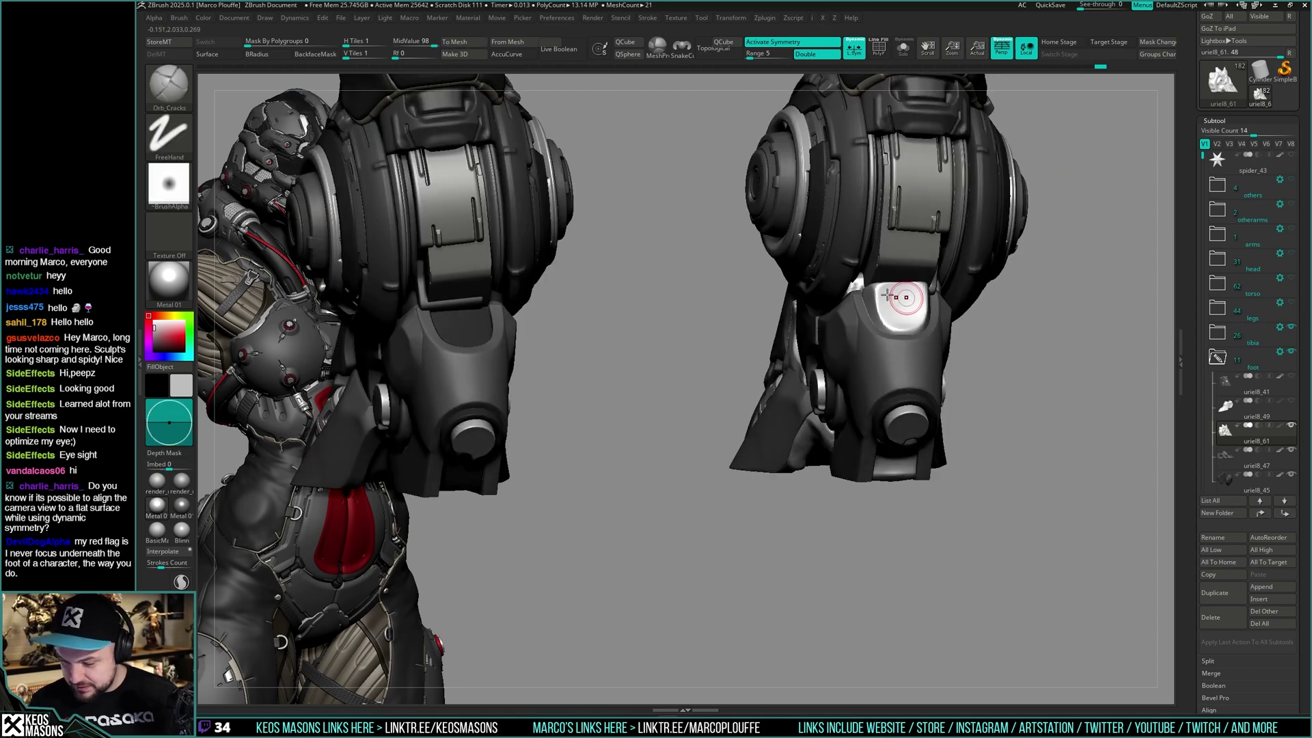
pyautogui.moveTo(871, 254); pyautogui.dragTo(868, 286)
pyautogui.moveTo(869, 287)
pyautogui.mouseDown(button='right')
pyautogui.moveTo(947, 294)
pyautogui.moveTo(989, 344)
pyautogui.moveTo(982, 302)
pyautogui.moveTo(928, 313)
pyautogui.moveTo(908, 369)
pyautogui.moveTo(913, 352)
pyautogui.moveTo(882, 321)
pyautogui.moveTo(893, 372)
pyautogui.moveTo(881, 342)
pyautogui.moveTo(922, 333)
pyautogui.moveTo(900, 382)
pyautogui.moveTo(856, 429)
pyautogui.moveTo(842, 395)
pyautogui.moveTo(853, 410)
pyautogui.moveTo(849, 356)
pyautogui.moveTo(835, 343)
pyautogui.mouseUp(button='right')
# Isolate the inner metal and build up its toe joint socket with ClayBuildup, checking it against the whole foot
pyautogui.hotkey('alt', 's')
pyautogui.press('space')
pyautogui.click(837, 348)
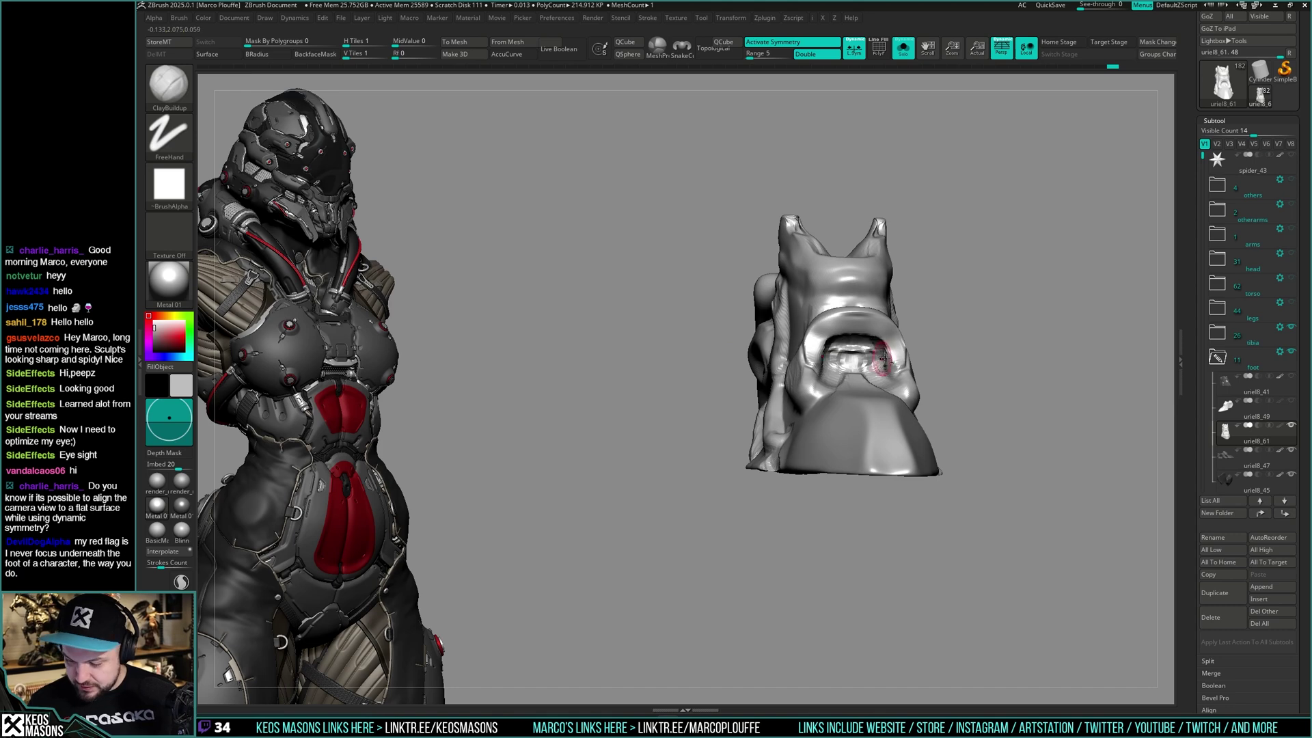
pyautogui.hotkey('shift', 's')
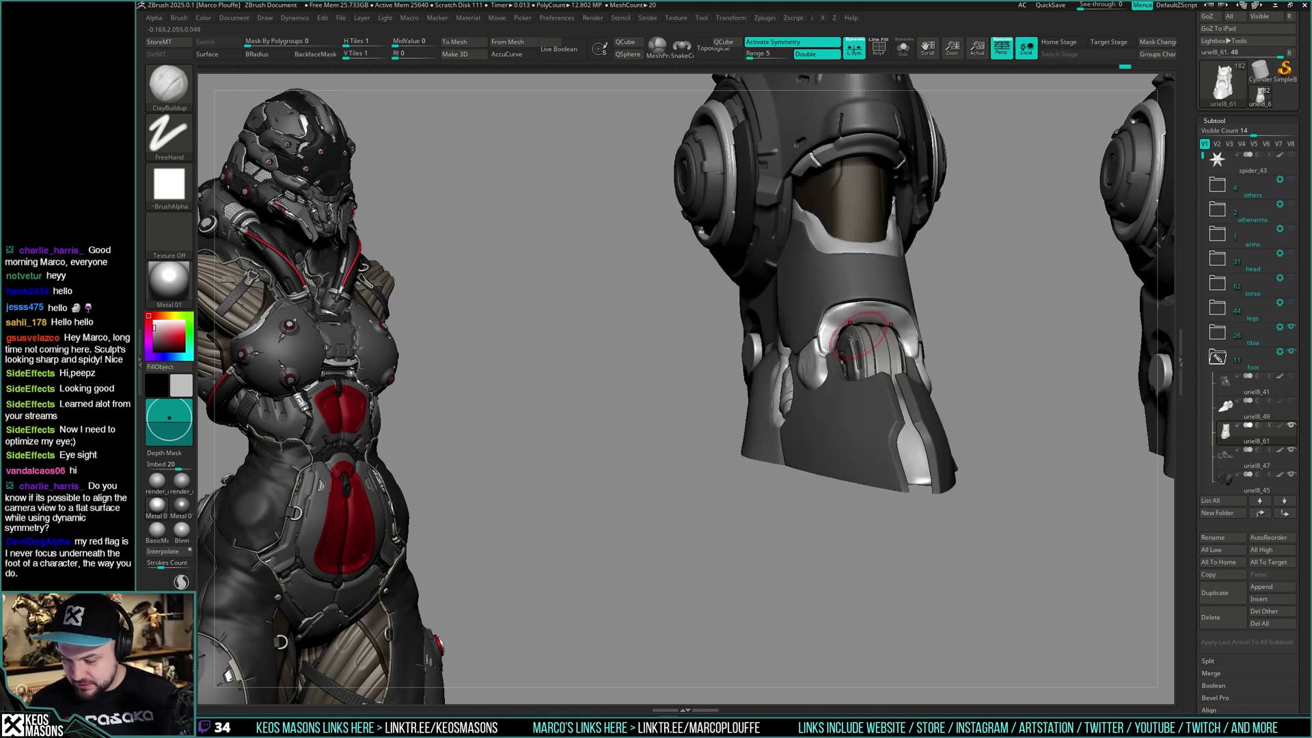
pyautogui.hotkey('shift', 's')
pyautogui.press('space')
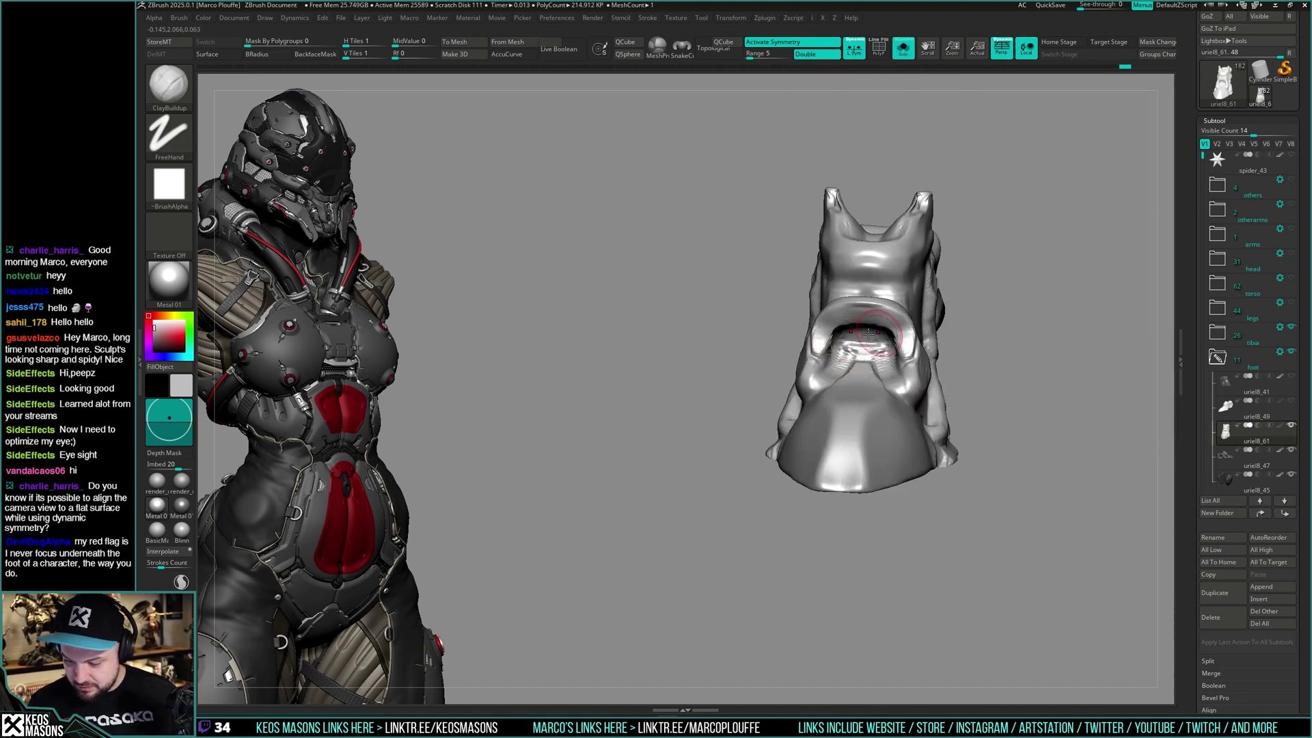
pyautogui.hotkey('shift', 's')
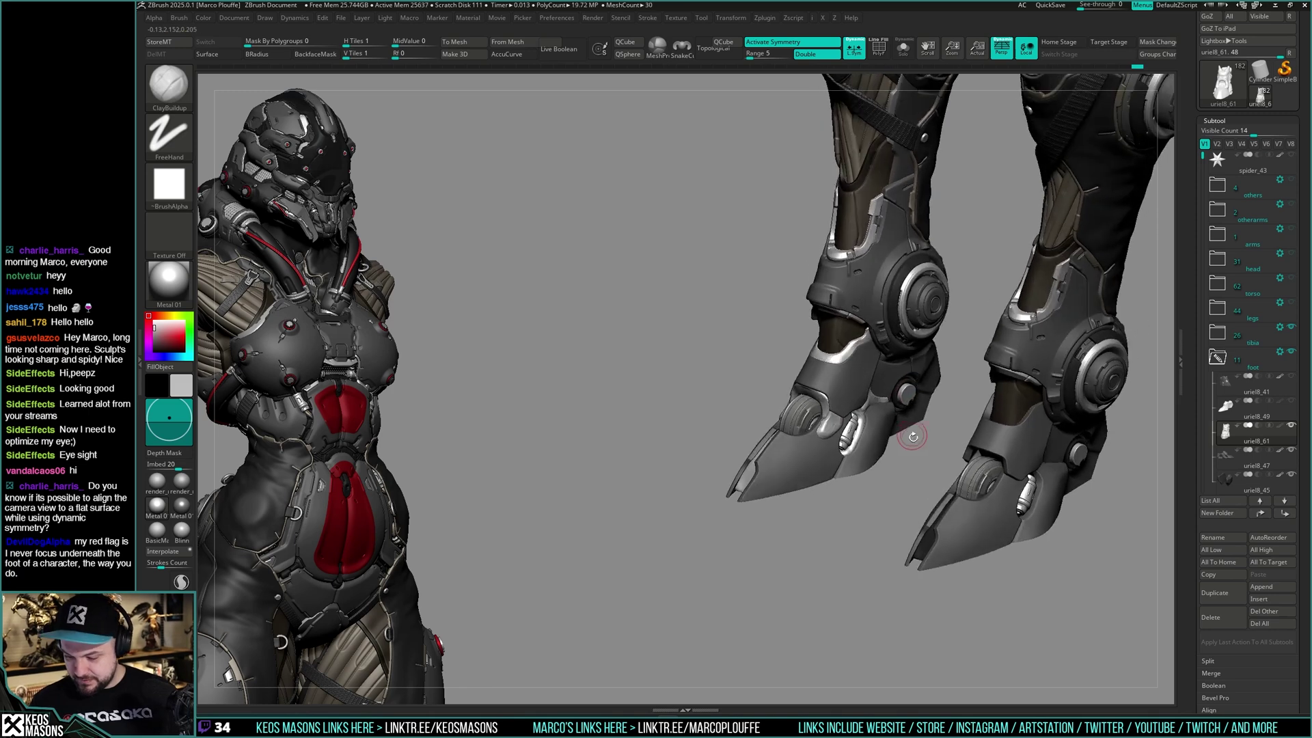
# Refine the inner metal in the gap around the side cylinder with ClayBuildup
pyautogui.moveTo(947, 408)
pyautogui.keyDown('ctrl'); pyautogui.mouseDown(button='right')
pyautogui.moveTo(860, 285)
pyautogui.moveTo(943, 308)
pyautogui.moveTo(946, 492)
pyautogui.moveTo(897, 403)
pyautogui.moveTo(888, 437)
pyautogui.moveTo(937, 375)
pyautogui.moveTo(967, 398)
pyautogui.mouseUp(button='right'); pyautogui.keyUp('ctrl')
pyautogui.keyDown('shift'); pyautogui.moveTo(786, 369); pyautogui.dragTo(883, 405, button='right'); pyautogui.keyUp('shift')
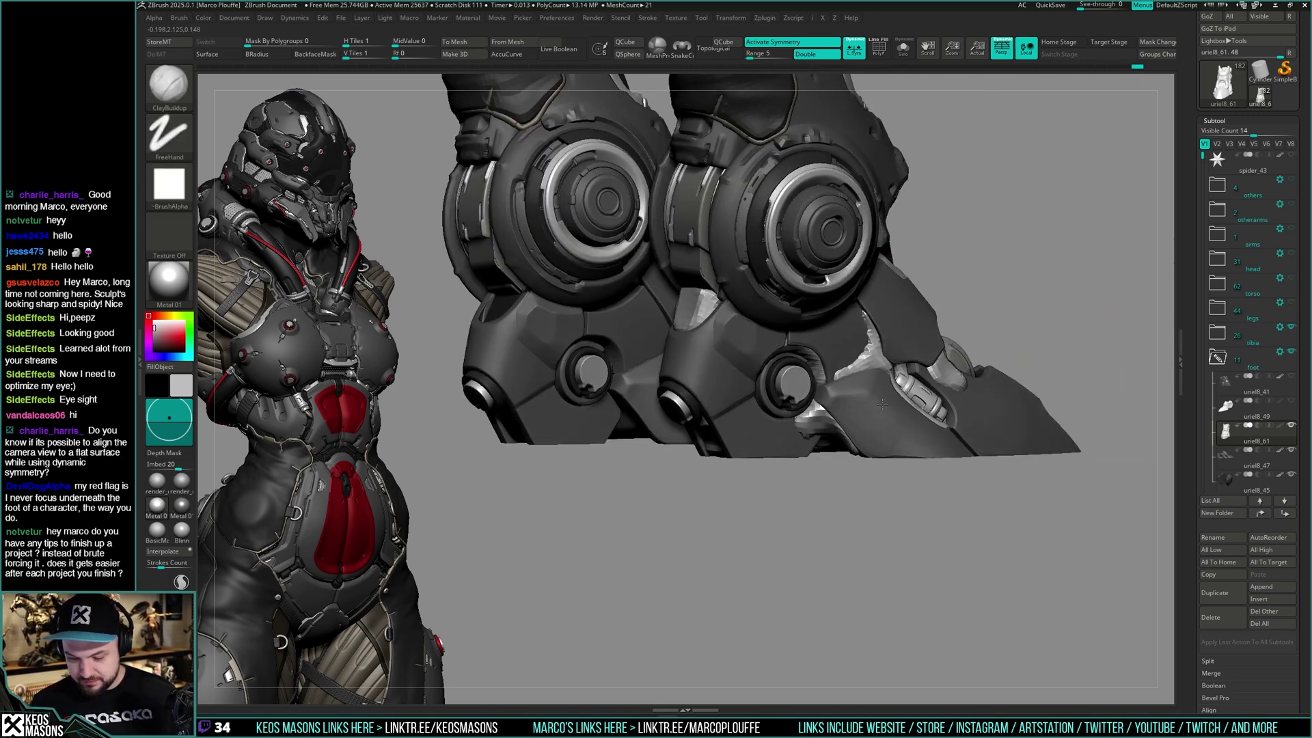
pyautogui.moveTo(882, 405); pyautogui.dragTo(875, 411)
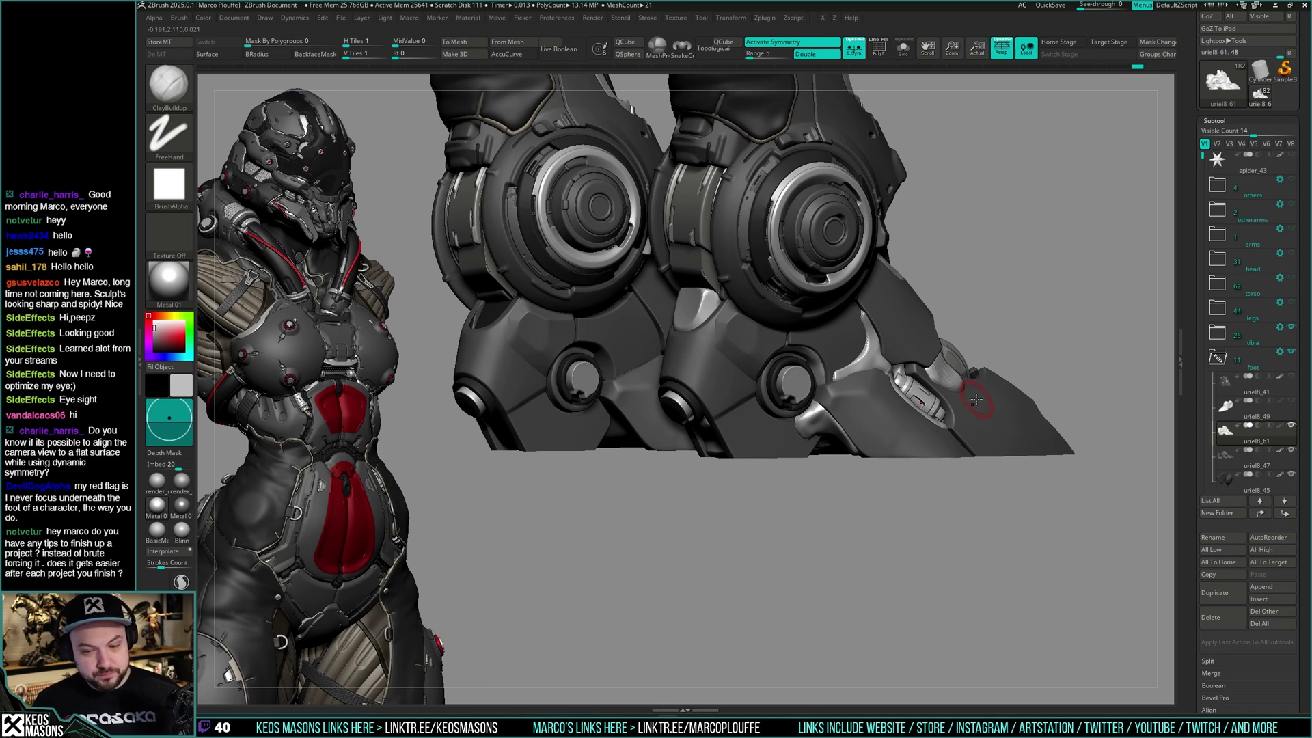
pyautogui.moveTo(1011, 363); pyautogui.dragTo(1121, 362)
pyautogui.press('space')
pyautogui.moveTo(820, 419); pyautogui.dragTo(931, 469)
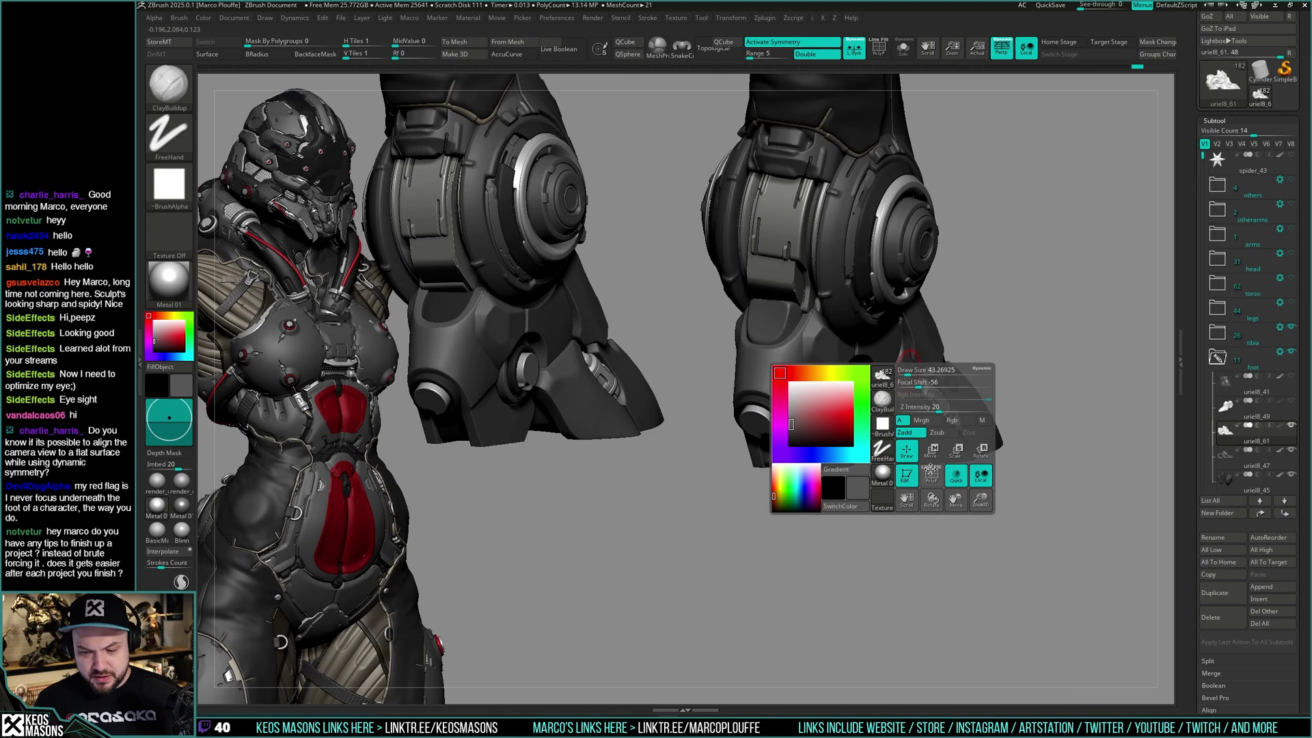
# Select the ankle disc subtool and rework the small raised tab on its rim with ClayBuildup and Smooth
pyautogui.keyDown('alt'); pyautogui.moveTo(860, 339); pyautogui.dragTo(862, 276, button='right'); pyautogui.keyUp('alt')
pyautogui.keyDown('alt'); pyautogui.moveTo(862, 277); pyautogui.dragTo(888, 343, button='right'); pyautogui.keyUp('alt')
pyautogui.keyDown('alt'); pyautogui.click(859, 333); pyautogui.keyUp('alt')
pyautogui.hotkey('alt', 's')
pyautogui.hotkey('alt', 's')
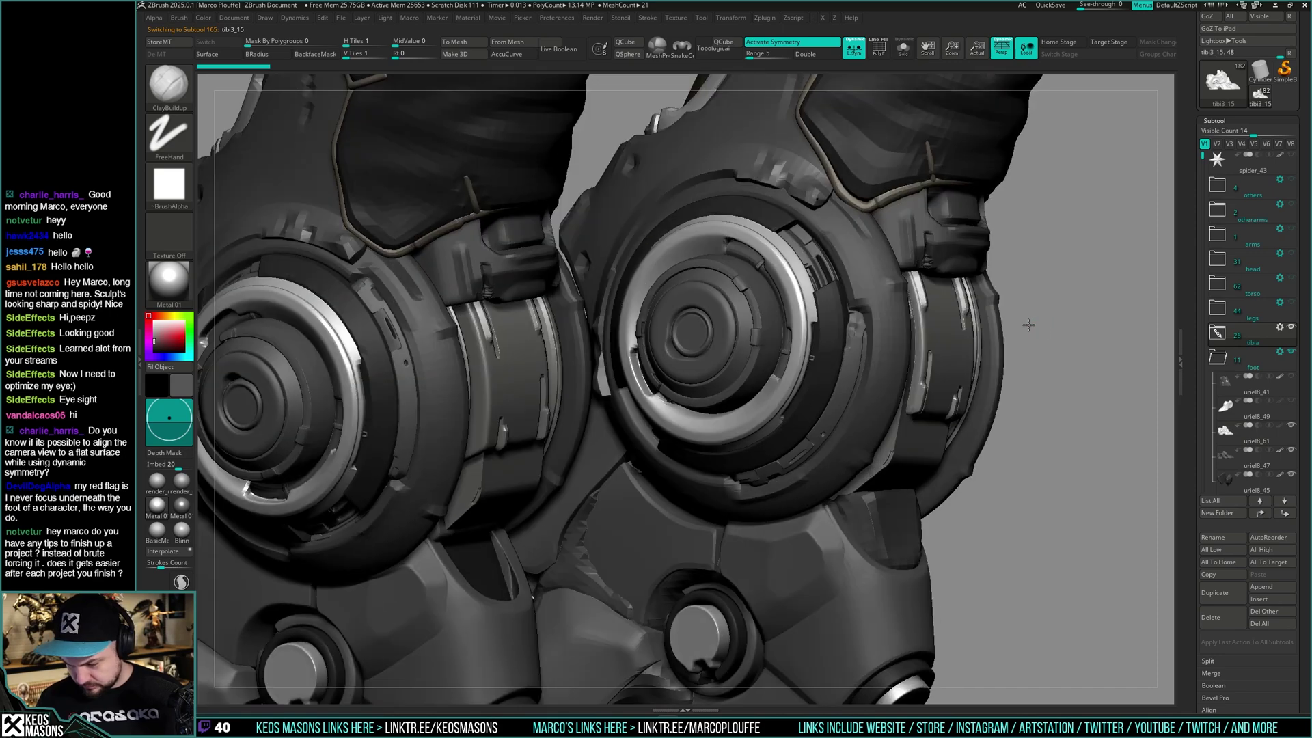
pyautogui.moveTo(1028, 322); pyautogui.dragTo(854, 328, button='right')
pyautogui.rightClick(853, 329)
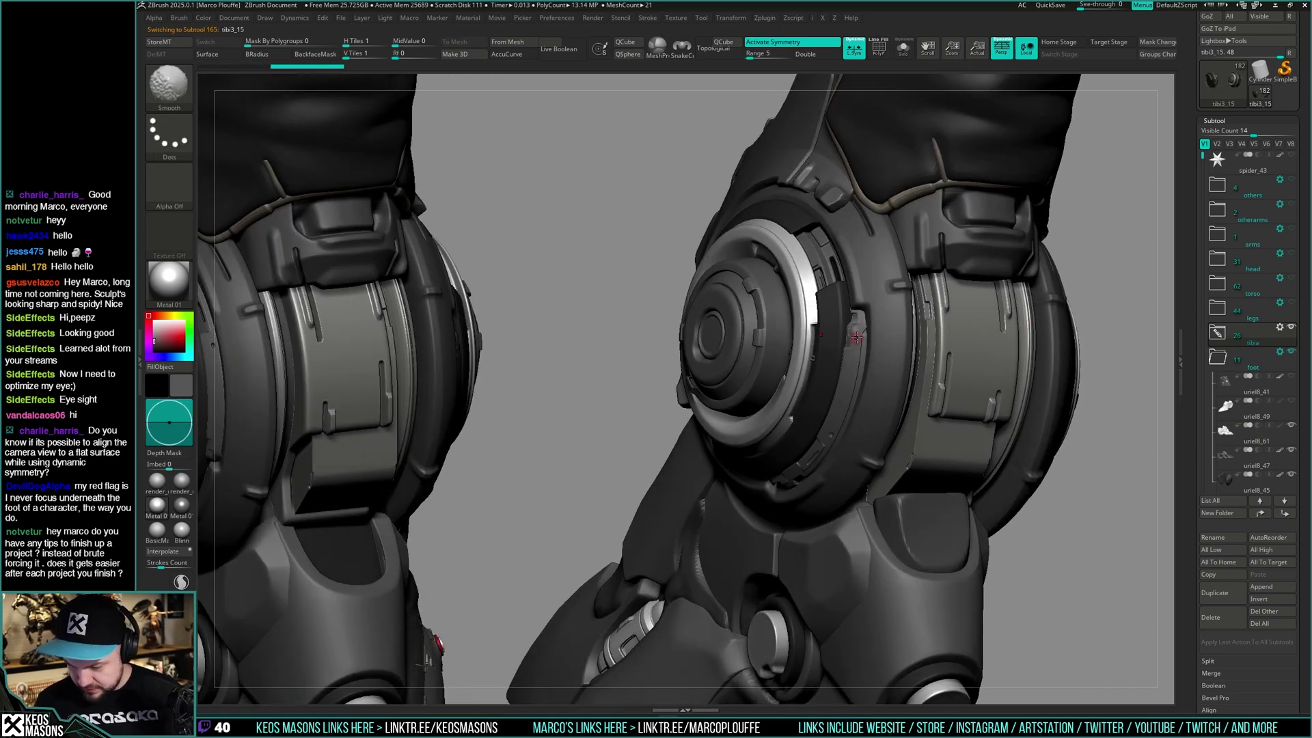
pyautogui.moveTo(858, 350)
pyautogui.mouseDown(button='right')
pyautogui.moveTo(1075, 305)
pyautogui.moveTo(1069, 318)
pyautogui.mouseUp(button='right')
pyautogui.press('ctrl')
pyautogui.hotkey('shift', 'f')
pyautogui.hotkey('shift', 'f')
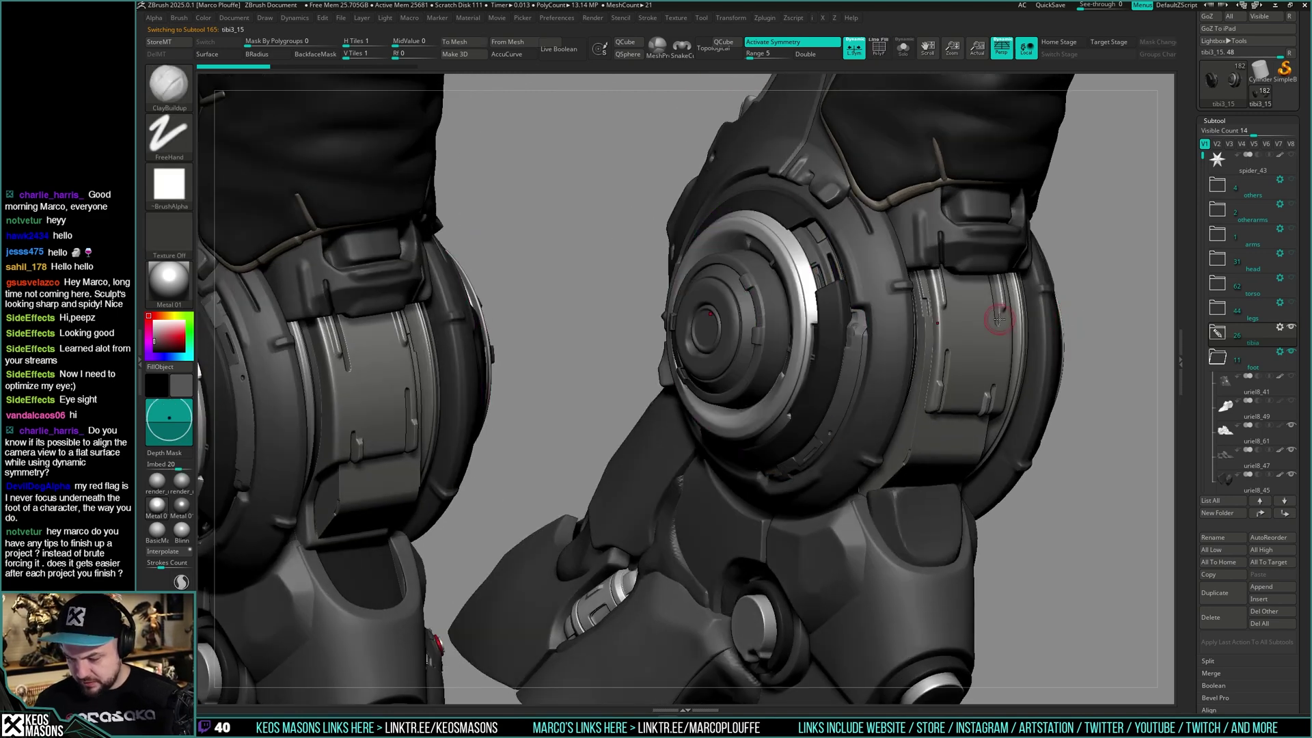
# Hide the ankle disc's metal ring and hub, and flatten the rim tab with hPolish
pyautogui.keyDown('ctrl'); pyautogui.keyDown('shift'); pyautogui.click(855, 343); pyautogui.keyUp('shift'); pyautogui.keyUp('ctrl')
pyautogui.moveTo(855, 344)
pyautogui.mouseDown(button='right')
pyautogui.moveTo(836, 352)
pyautogui.moveTo(855, 372)
pyautogui.mouseUp(button='right')
pyautogui.hotkey('alt', 's')
pyautogui.press('space')
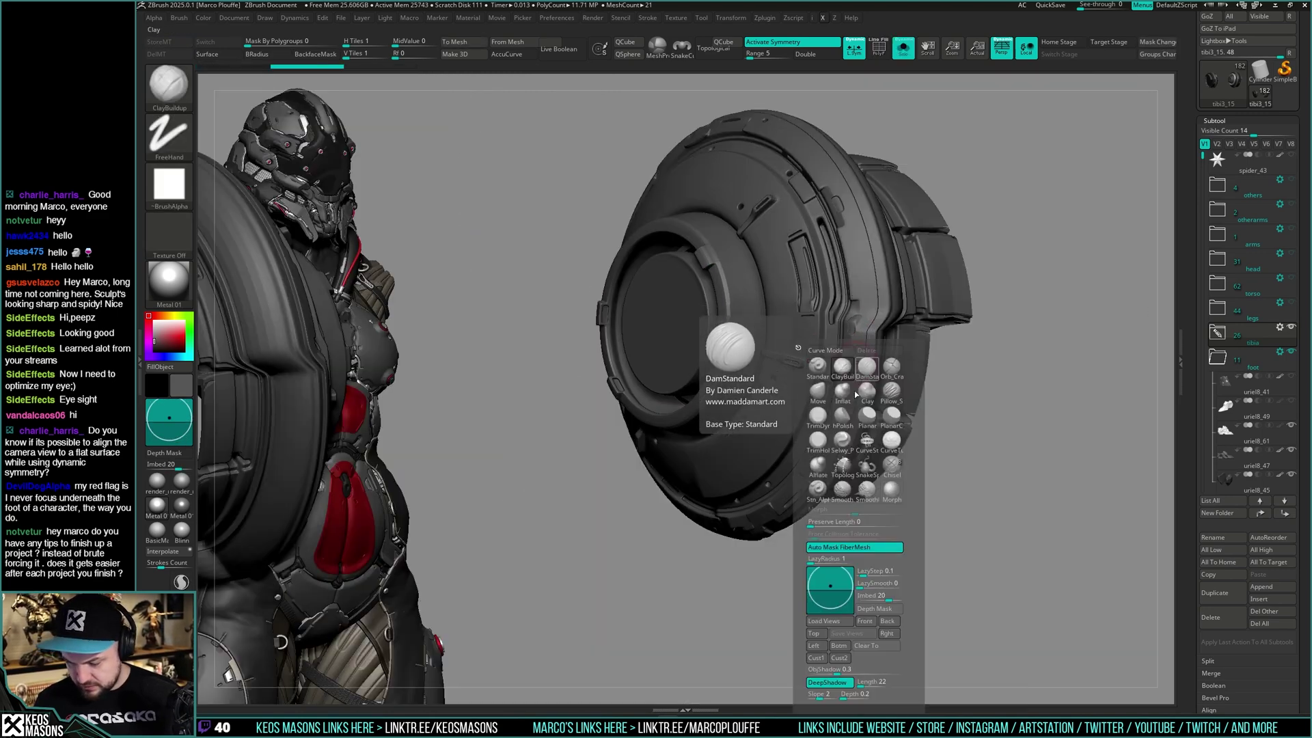
pyautogui.click(831, 395)
pyautogui.hotkey('alt', 's')
pyautogui.press('space')
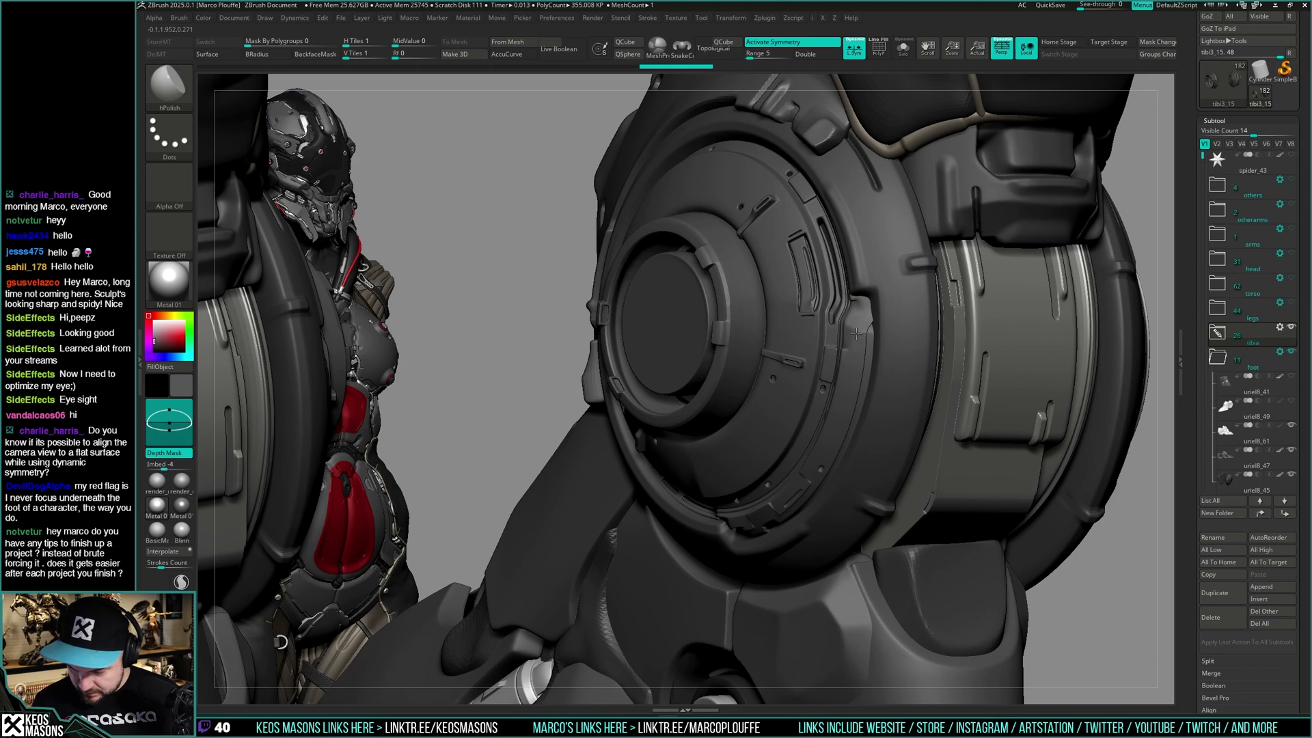
# Smooth the ankle disc's rim tab and unhide the metal ring and hub
pyautogui.press('shift')
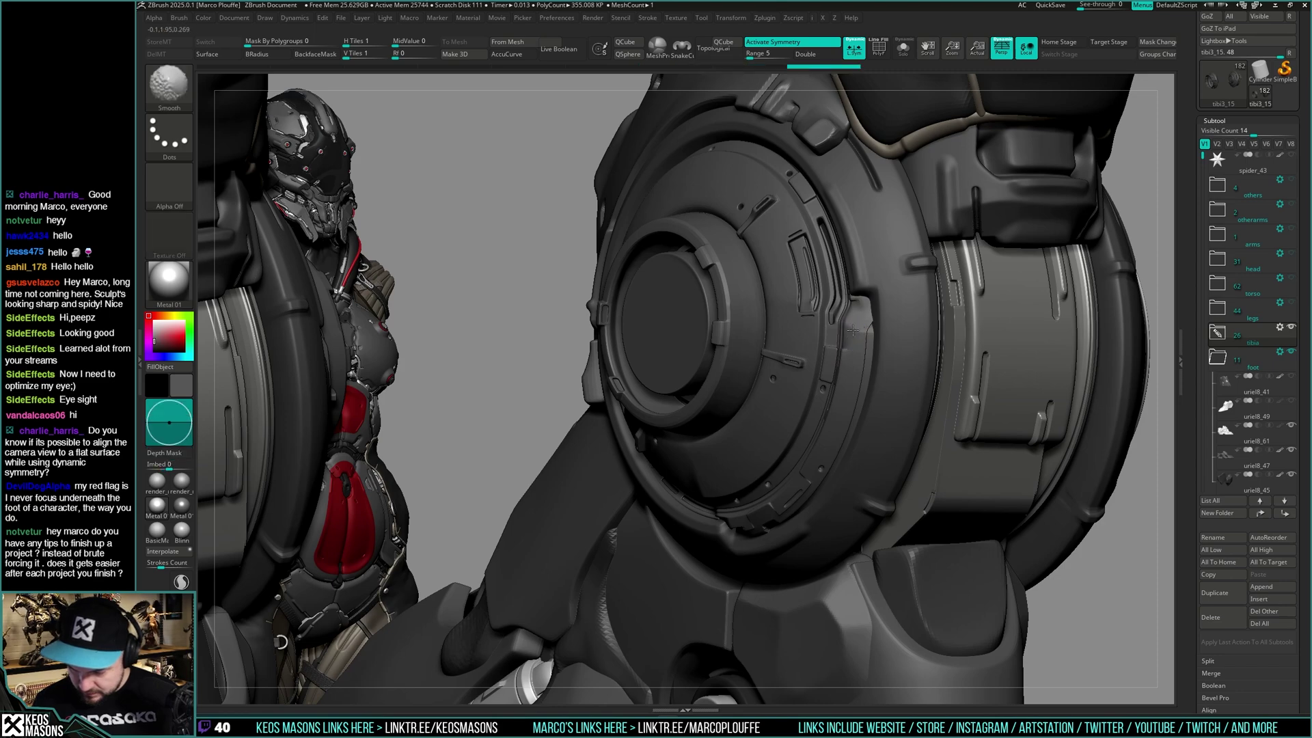
pyautogui.keyDown('shift'); pyautogui.moveTo(856, 310); pyautogui.dragTo(859, 327); pyautogui.keyUp('shift')
pyautogui.keyDown('ctrl'); pyautogui.moveTo(867, 372); pyautogui.dragTo(916, 287, button='right'); pyautogui.keyUp('ctrl')
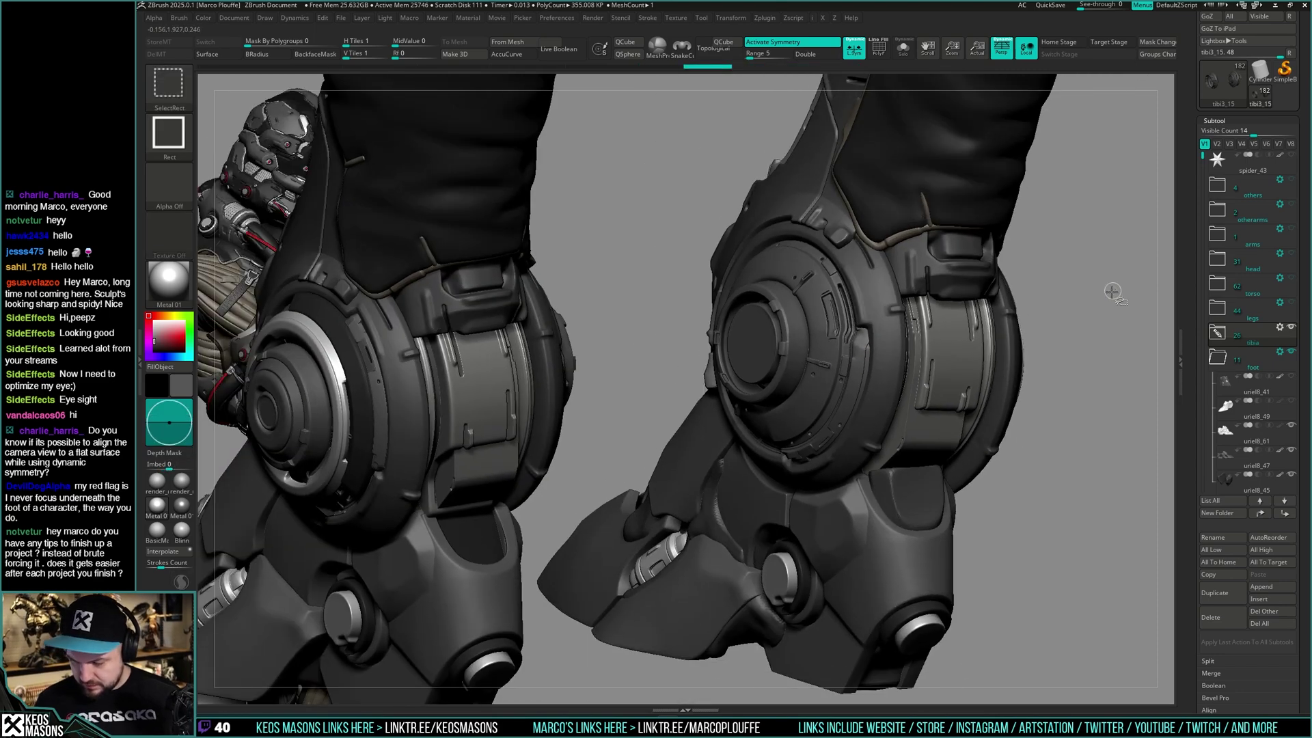
pyautogui.keyDown('ctrl'); pyautogui.keyDown('shift'); pyautogui.click(1113, 292); pyautogui.keyUp('shift'); pyautogui.keyUp('ctrl')
pyautogui.keyDown('shift'); pyautogui.moveTo(1110, 301); pyautogui.dragTo(1102, 300, button='right'); pyautogui.keyUp('shift')
pyautogui.keyDown('ctrl'); pyautogui.moveTo(1102, 300); pyautogui.dragTo(1102, 284, button='right'); pyautogui.keyUp('ctrl')
pyautogui.moveTo(1102, 283); pyautogui.dragTo(1097, 279)
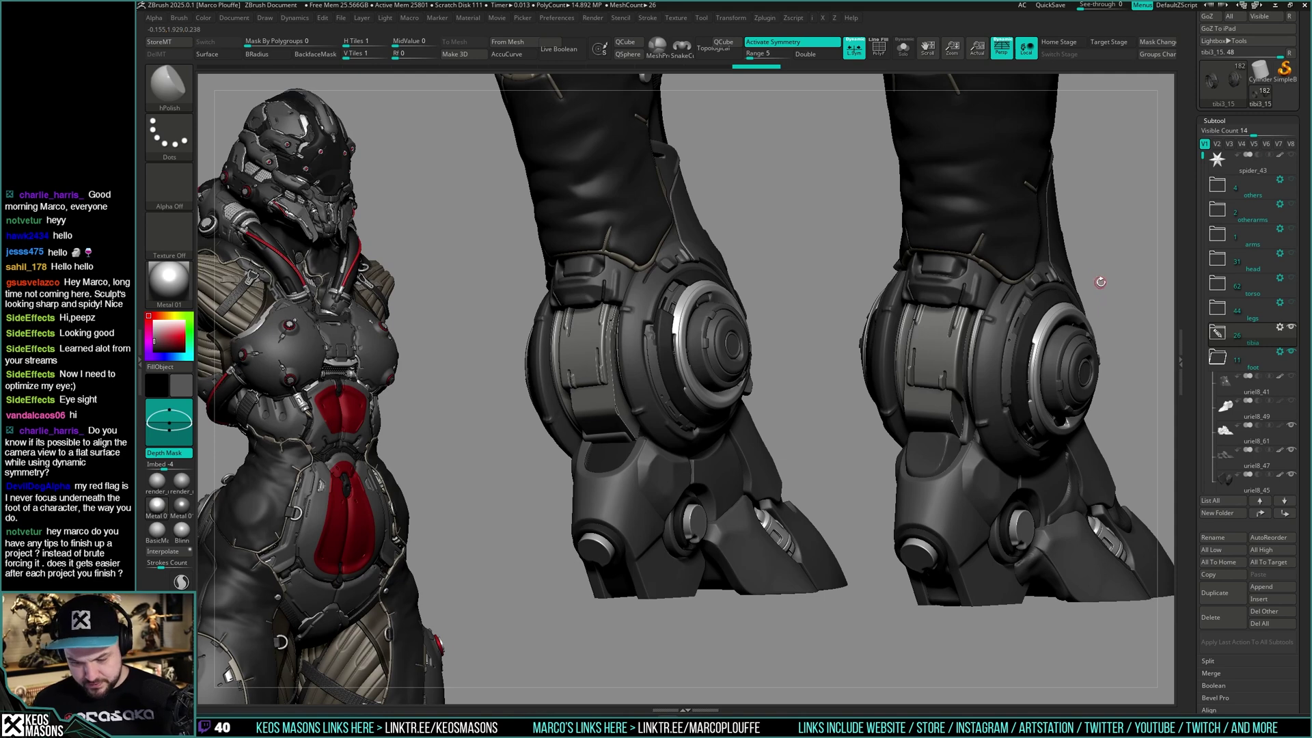
# Isolate the ankle discs, apply Mirror And Weld and reconstruct their subdivision levels
pyautogui.moveTo(887, 341); pyautogui.dragTo(817, 359, button='right')
pyautogui.hotkey('shift', 's')
pyautogui.keyDown('shift'); pyautogui.moveTo(668, 449); pyautogui.dragTo(717, 440, button='right'); pyautogui.keyUp('shift')
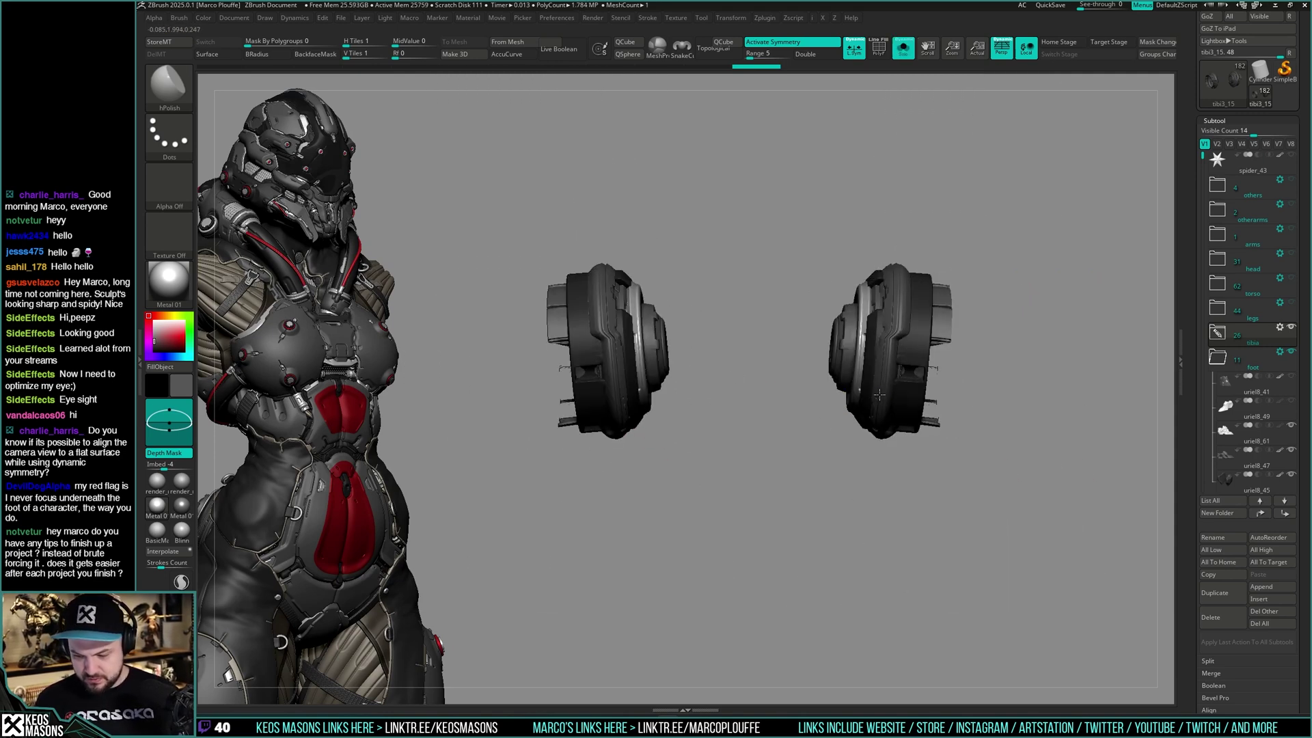
pyautogui.press('space')
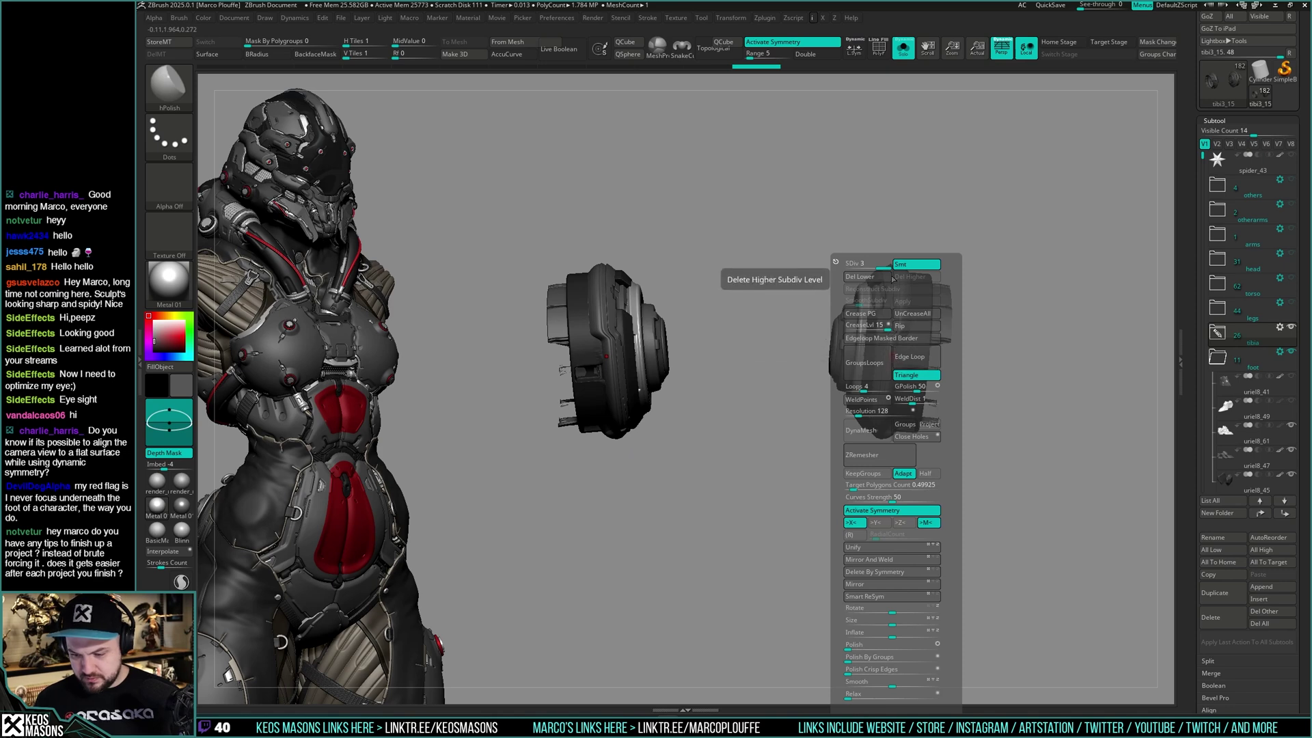
pyautogui.click(895, 277)
pyautogui.press('space')
pyautogui.click(999, 561)
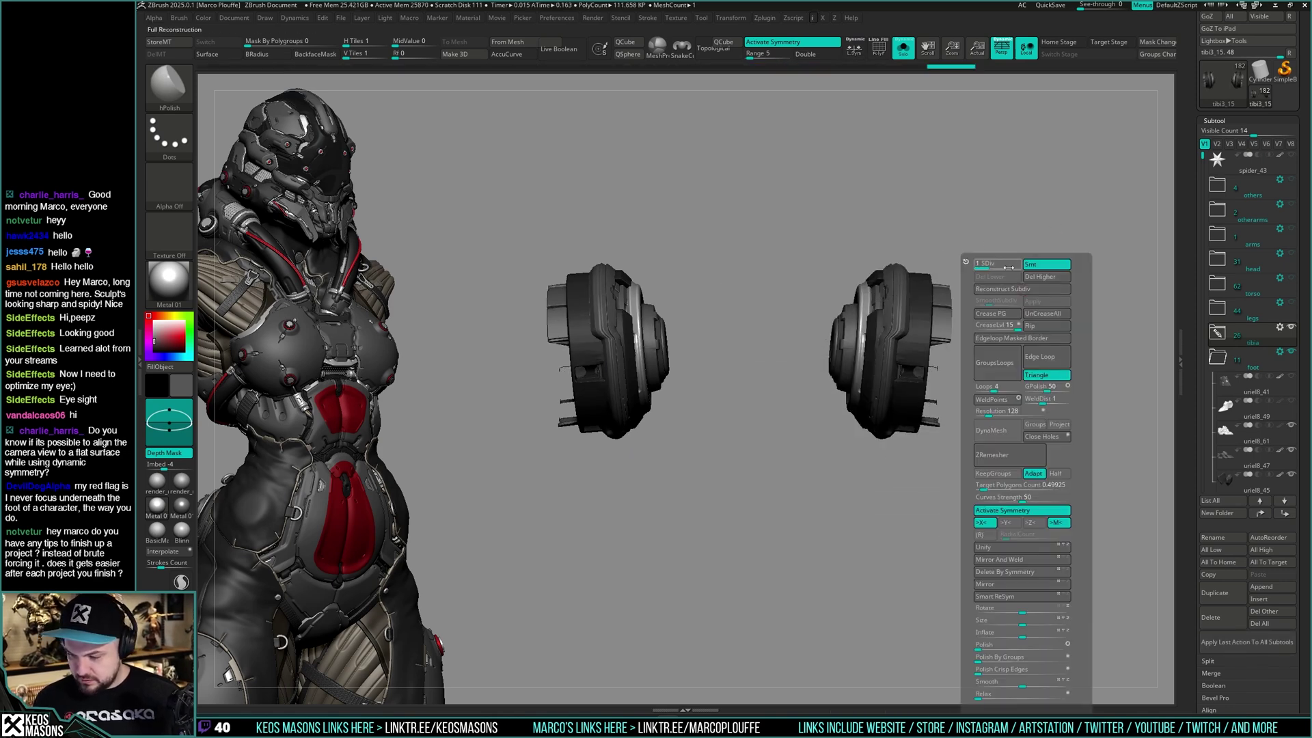
pyautogui.click(1010, 267)
pyautogui.hotkey('shift', 's')
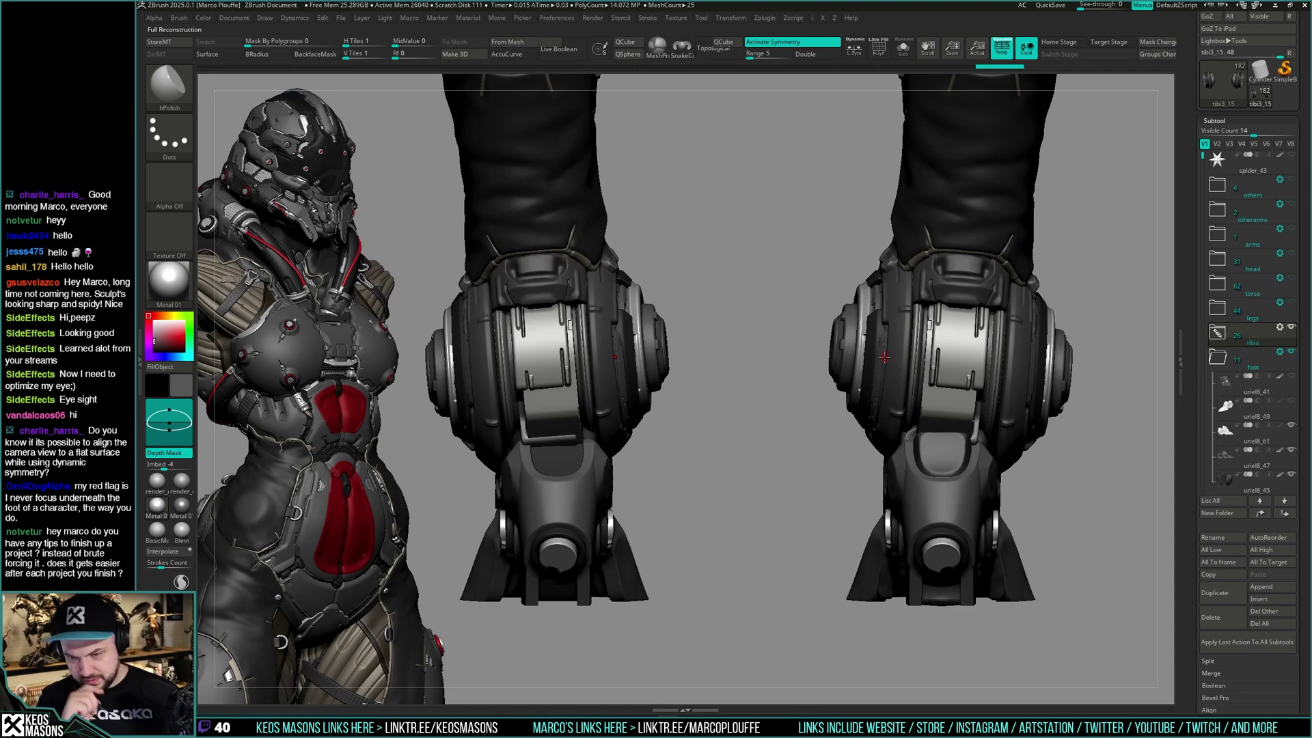
# Reselect the inner metal subtool uriel8_61 and check its heel and side gaps
pyautogui.hotkey('ctrl', 'shift', 'l')
pyautogui.moveTo(961, 438)
pyautogui.keyDown('alt'); pyautogui.mouseDown(button='right')
pyautogui.moveTo(955, 362)
pyautogui.moveTo(964, 427)
pyautogui.mouseUp(button='right'); pyautogui.keyUp('alt')
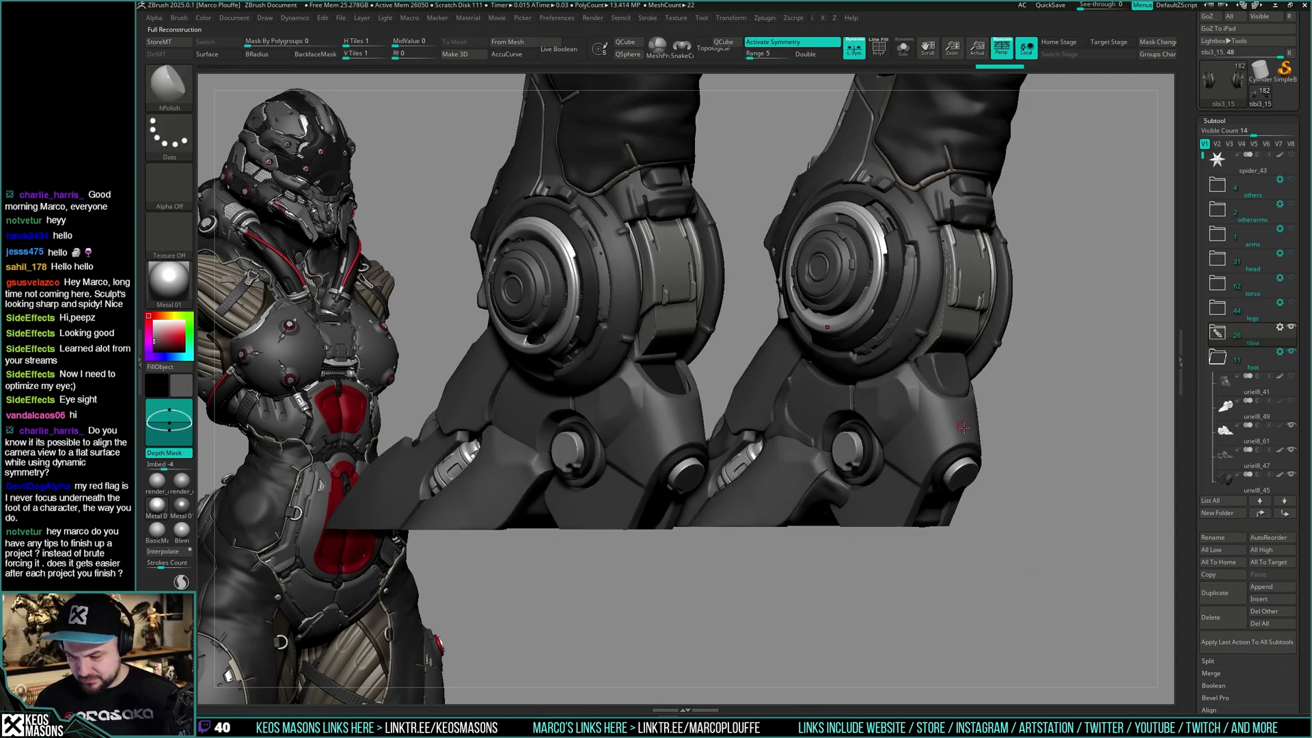
pyautogui.moveTo(1032, 402); pyautogui.dragTo(974, 367, button='right')
pyautogui.keyDown('alt'); pyautogui.click(921, 340); pyautogui.keyUp('alt')
pyautogui.press('c')
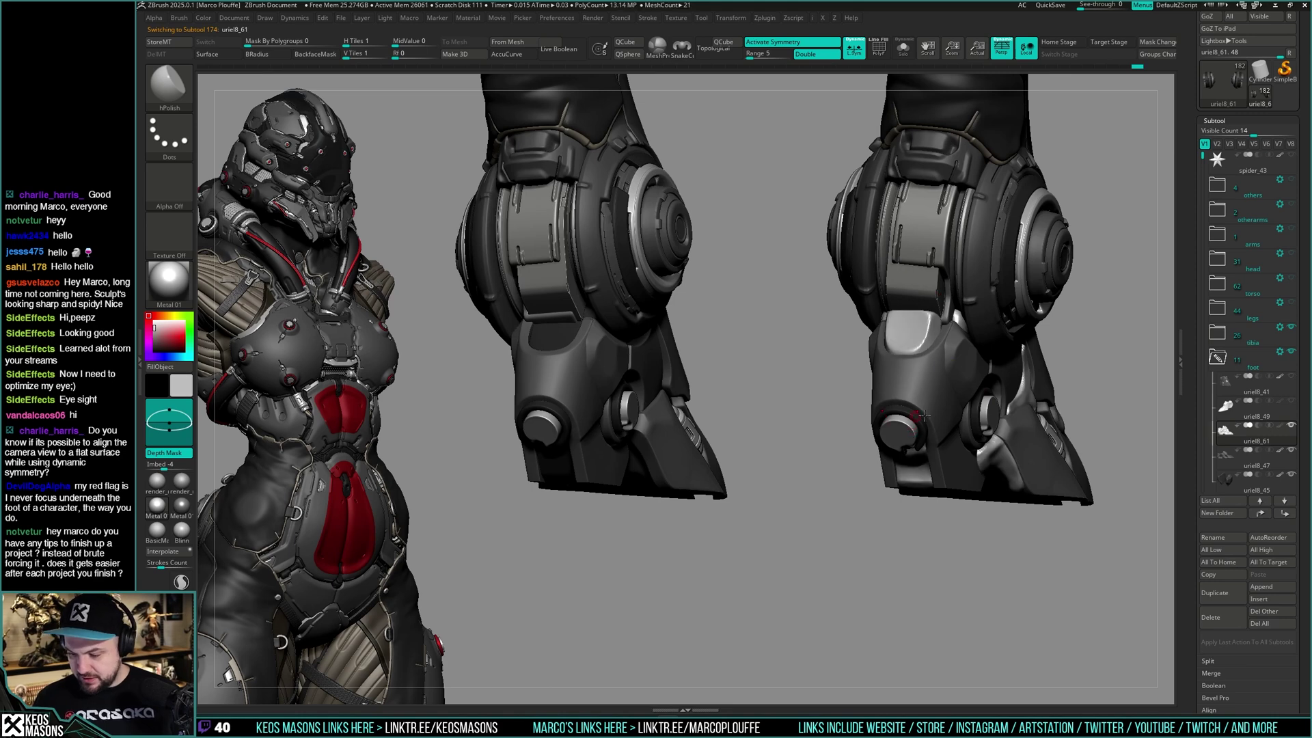
pyautogui.moveTo(882, 420); pyautogui.dragTo(949, 347, button='right')
pyautogui.moveTo(949, 347); pyautogui.dragTo(951, 404, button='right')
pyautogui.moveTo(951, 404); pyautogui.dragTo(939, 410)
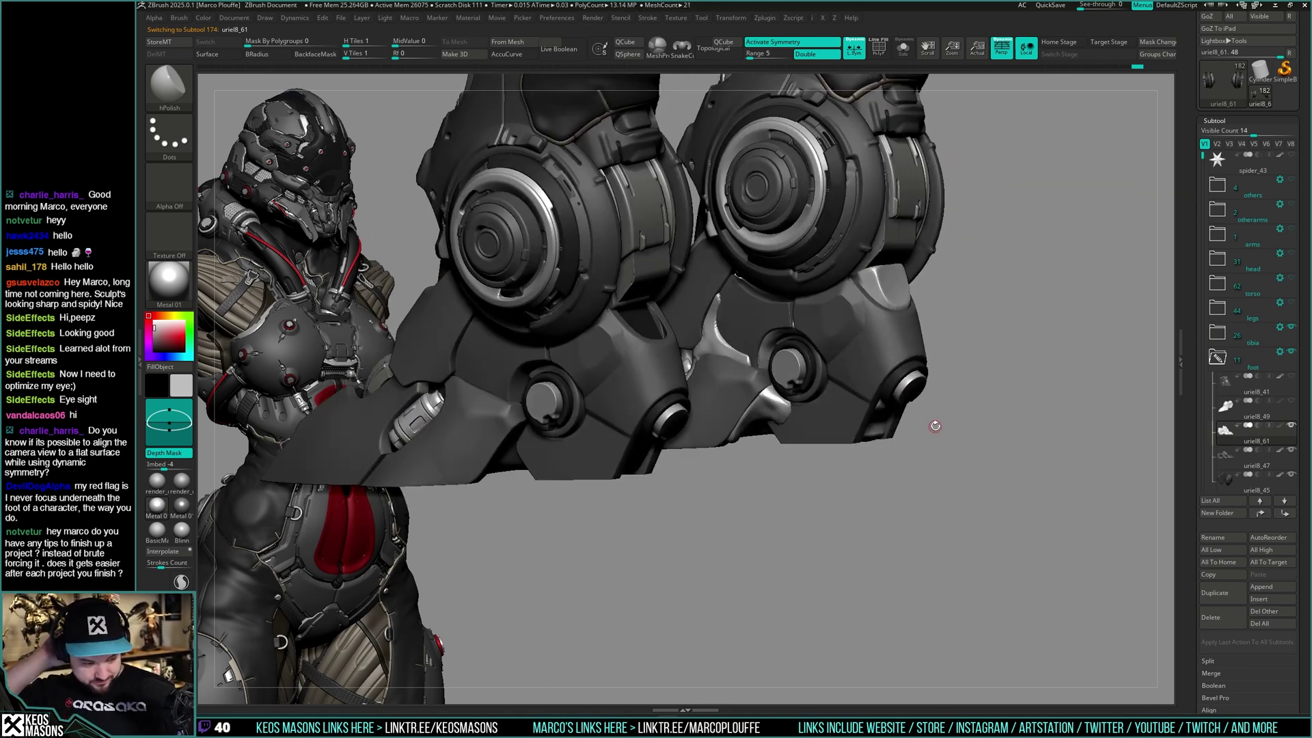
# Sharpen the metal rim over the toe joint with Orb_Cracks and Smooth
pyautogui.moveTo(933, 372)
pyautogui.mouseDown(button='right')
pyautogui.moveTo(954, 366)
pyautogui.moveTo(909, 393)
pyautogui.moveTo(861, 383)
pyautogui.mouseUp(button='right')
pyautogui.moveTo(862, 383)
pyautogui.keyDown('ctrl'); pyautogui.mouseDown(button='right')
pyautogui.moveTo(842, 391)
pyautogui.moveTo(872, 336)
pyautogui.moveTo(838, 337)
pyautogui.moveTo(858, 361)
pyautogui.moveTo(866, 328)
pyautogui.moveTo(901, 301)
pyautogui.moveTo(957, 335)
pyautogui.moveTo(889, 376)
pyautogui.moveTo(896, 352)
pyautogui.mouseUp(button='right'); pyautogui.keyUp('ctrl')
pyautogui.press('space')
pyautogui.click(895, 371)
pyautogui.press('space')
pyautogui.press('space')
pyautogui.press('space')
pyautogui.keyDown('shift'); pyautogui.moveTo(894, 310); pyautogui.dragTo(862, 341); pyautogui.keyUp('shift')
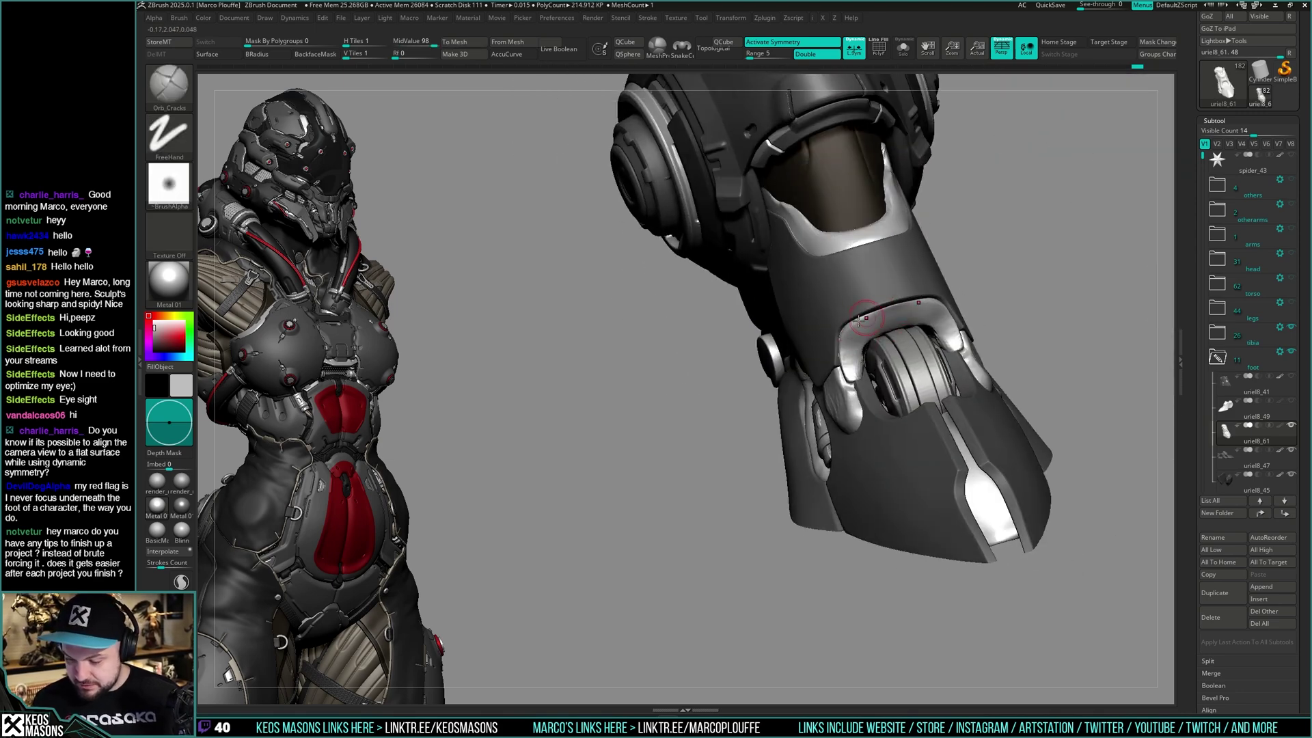
# Reshape the inner metal around the toe joint with a resized Move brush
pyautogui.moveTo(940, 287)
pyautogui.mouseDown(button='right')
pyautogui.moveTo(912, 346)
pyautogui.moveTo(884, 345)
pyautogui.moveTo(900, 321)
pyautogui.moveTo(895, 338)
pyautogui.moveTo(854, 326)
pyautogui.moveTo(905, 283)
pyautogui.moveTo(875, 305)
pyautogui.moveTo(879, 344)
pyautogui.moveTo(918, 338)
pyautogui.moveTo(906, 294)
pyautogui.mouseUp(button='right')
pyautogui.hotkey('alt', 's')
pyautogui.press('space')
pyautogui.click(920, 356)
pyautogui.press('b')
pyautogui.click(922, 338)
pyautogui.press('space')
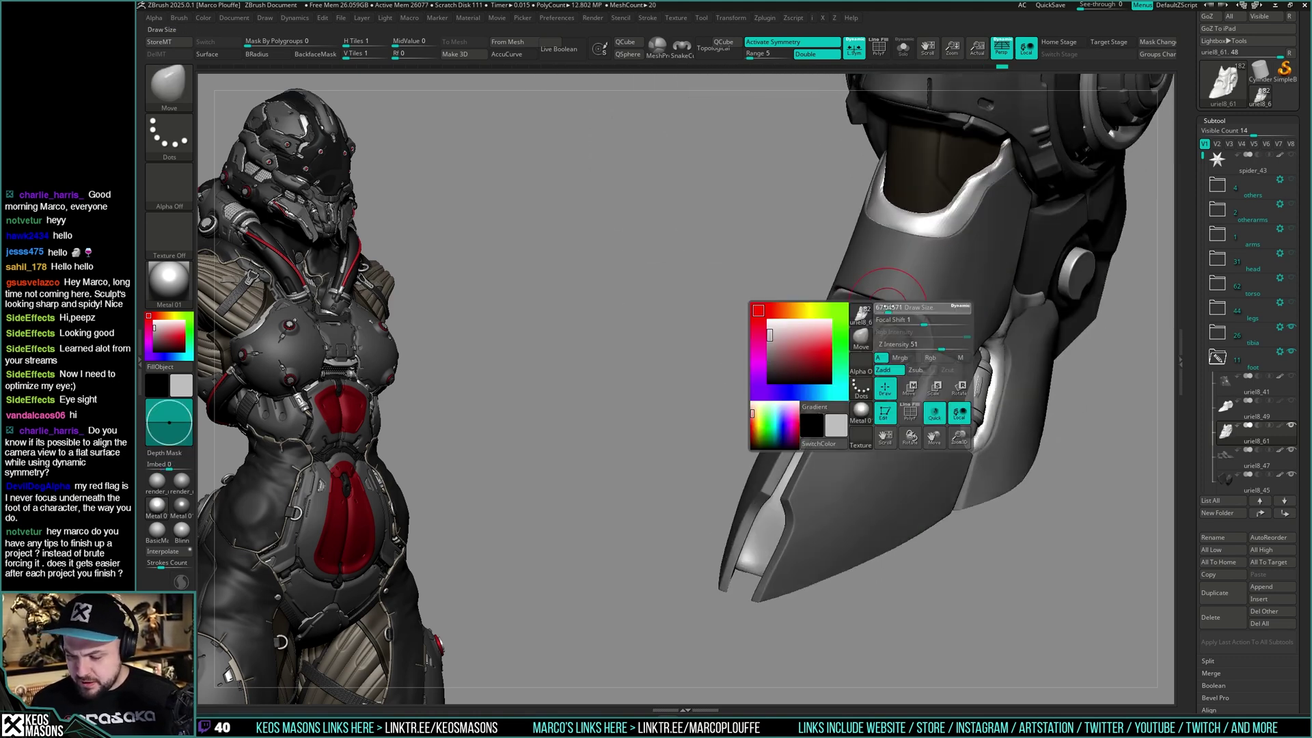
pyautogui.rightClick(906, 391)
# Sculpt the metal patch beside the toe disc with the Orb_Cracks brush
pyautogui.moveTo(946, 342)
pyautogui.mouseDown(button='right')
pyautogui.moveTo(908, 386)
pyautogui.moveTo(882, 356)
pyautogui.moveTo(902, 318)
pyautogui.moveTo(947, 315)
pyautogui.moveTo(945, 299)
pyautogui.moveTo(890, 335)
pyautogui.mouseUp(button='right')
pyautogui.press('b')
pyautogui.click(890, 352)
pyautogui.press('space')
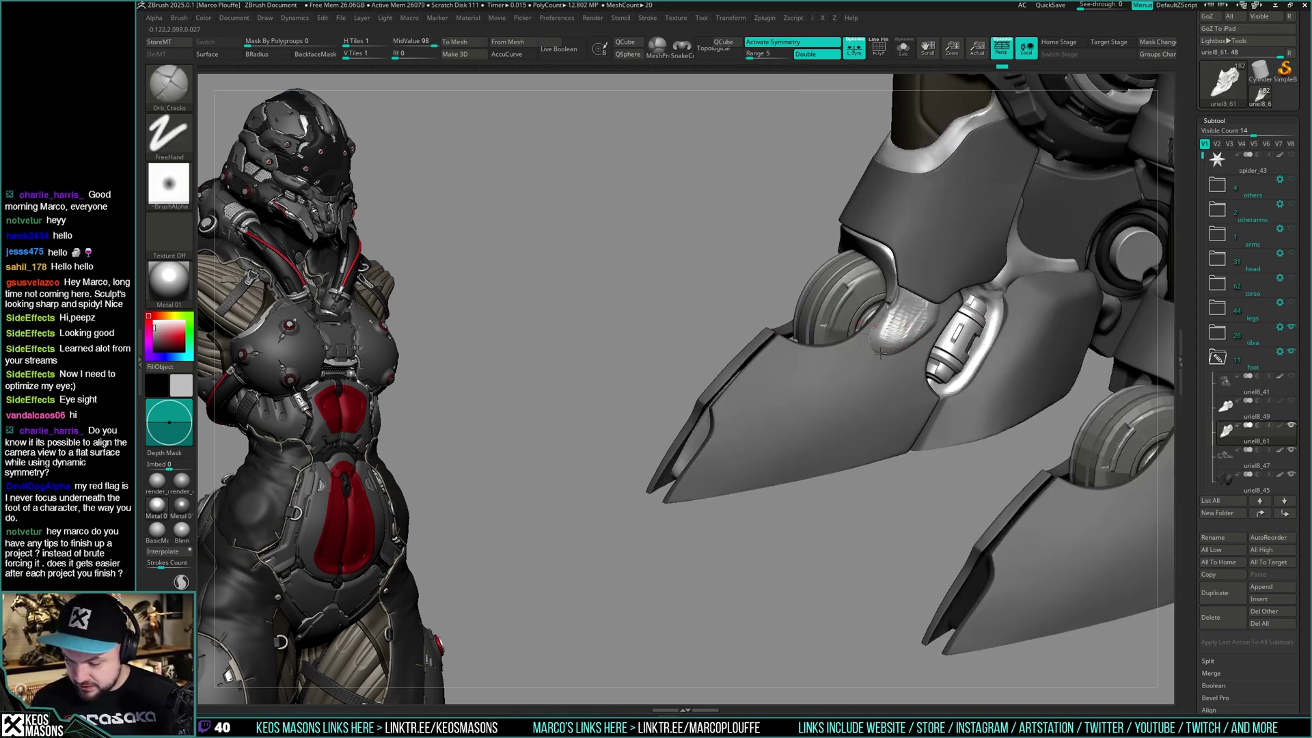
pyautogui.moveTo(1006, 248); pyautogui.dragTo(1019, 244, button='right')
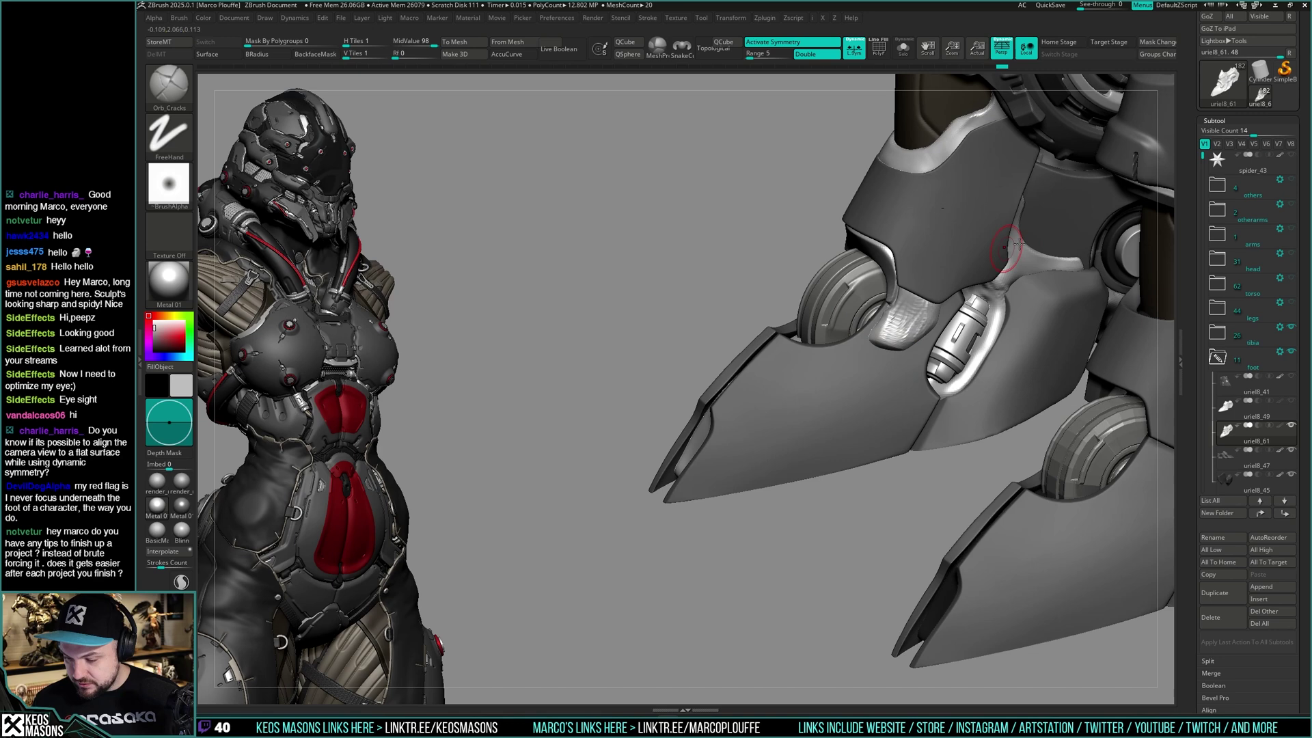
# Reshape the lower end of the metal patch beside the toe disc with the Move brush
pyautogui.press('b')
pyautogui.click(947, 312)
pyautogui.moveTo(948, 313)
pyautogui.mouseDown(button='right')
pyautogui.moveTo(962, 282)
pyautogui.moveTo(956, 299)
pyautogui.mouseUp(button='right')
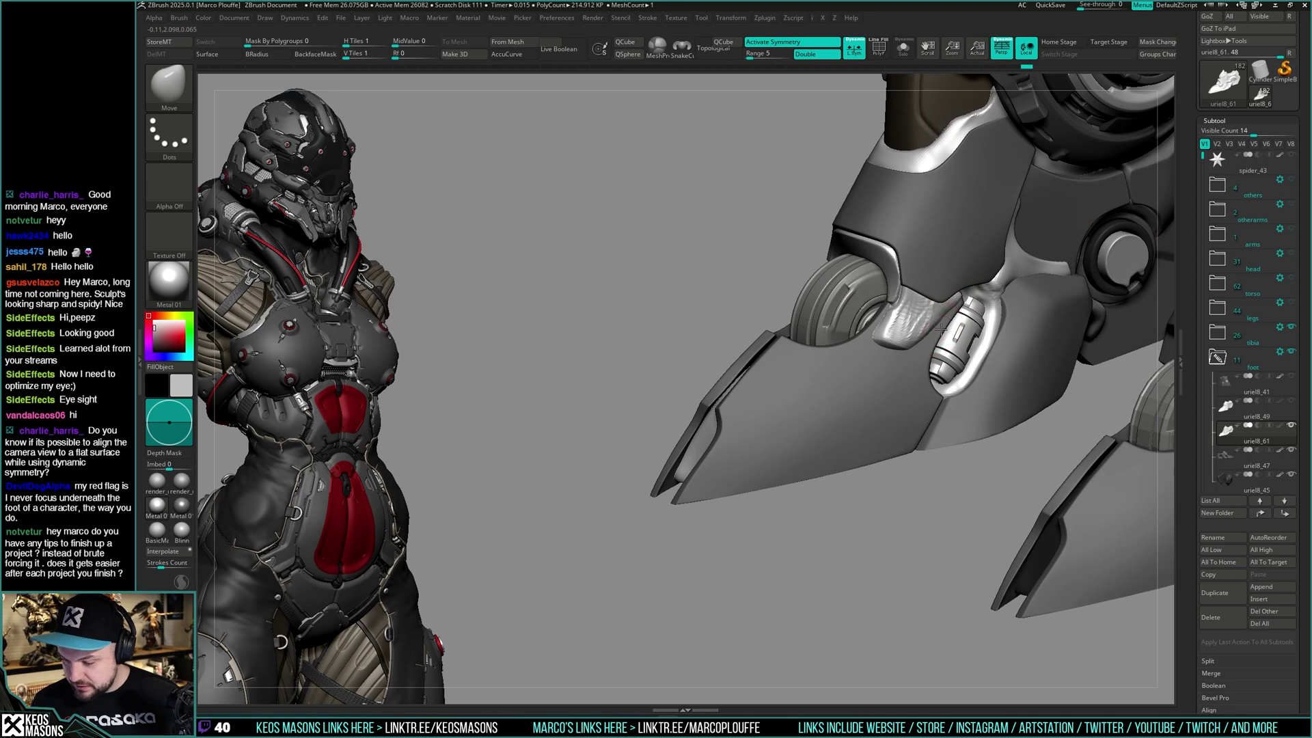
pyautogui.moveTo(907, 358); pyautogui.dragTo(943, 331, button='right')
# Rework the surface of the metal patch under the toe plate with Orb_Cracks and smooth it
pyautogui.press('b')
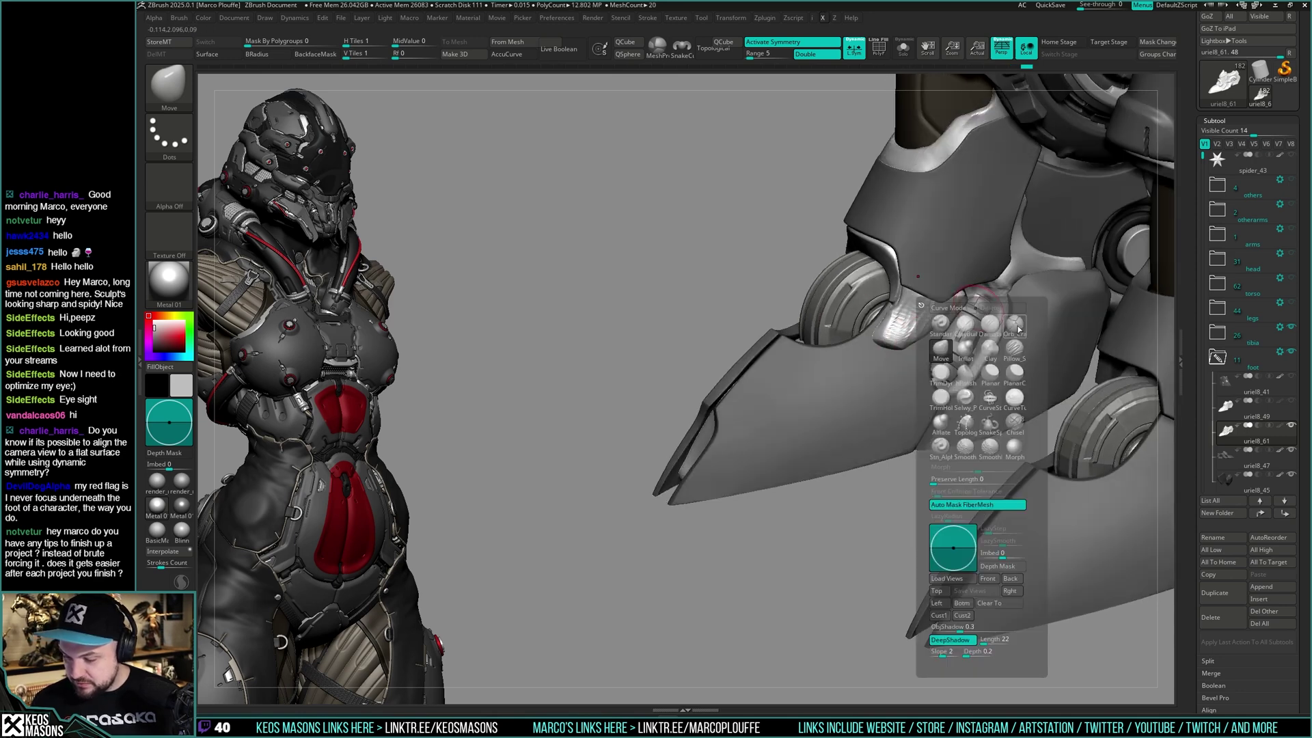
pyautogui.click(948, 315)
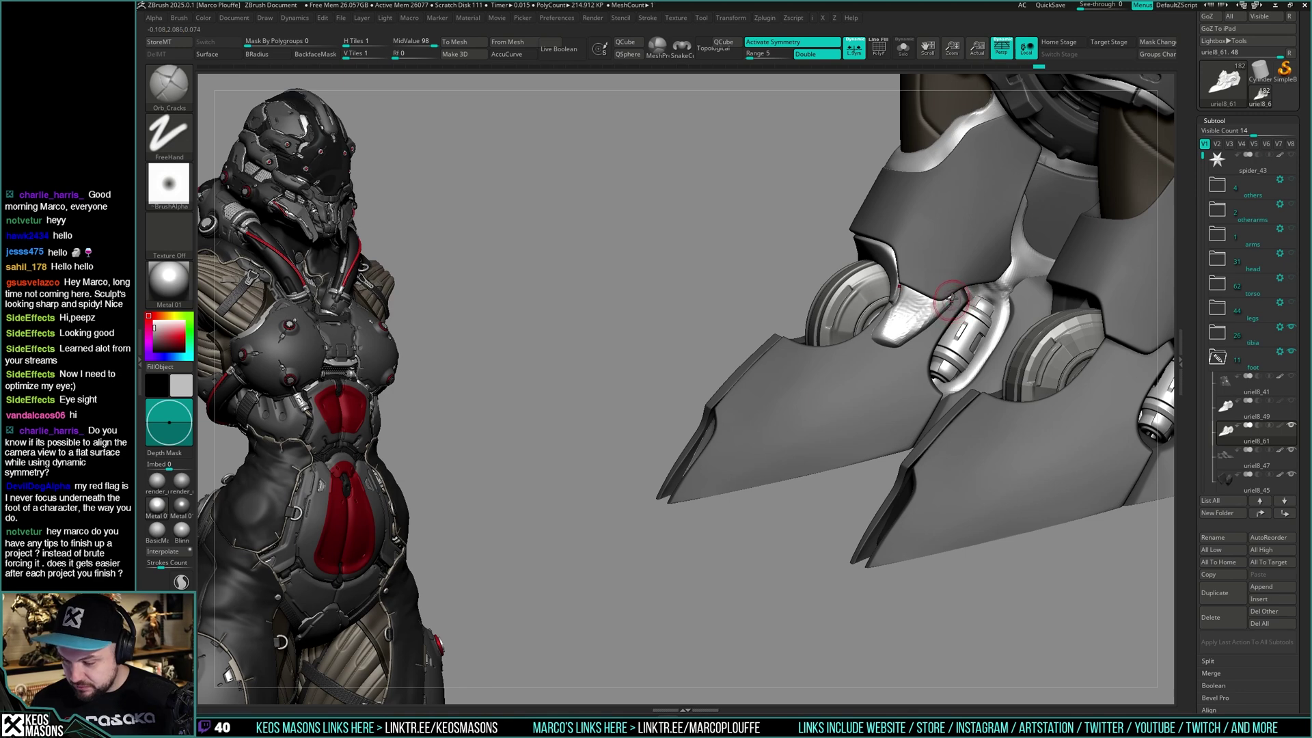
pyautogui.moveTo(946, 299)
pyautogui.keyDown('shift'); pyautogui.mouseDown()
pyautogui.moveTo(909, 297)
pyautogui.moveTo(916, 306)
pyautogui.mouseUp(); pyautogui.keyUp('shift')
pyautogui.moveTo(916, 306); pyautogui.dragTo(894, 345, button='right')
# Build up the metal between the toe disc and the side piston with ClayBuildup, smoothing the strokes
pyautogui.press('b')
pyautogui.press('d')
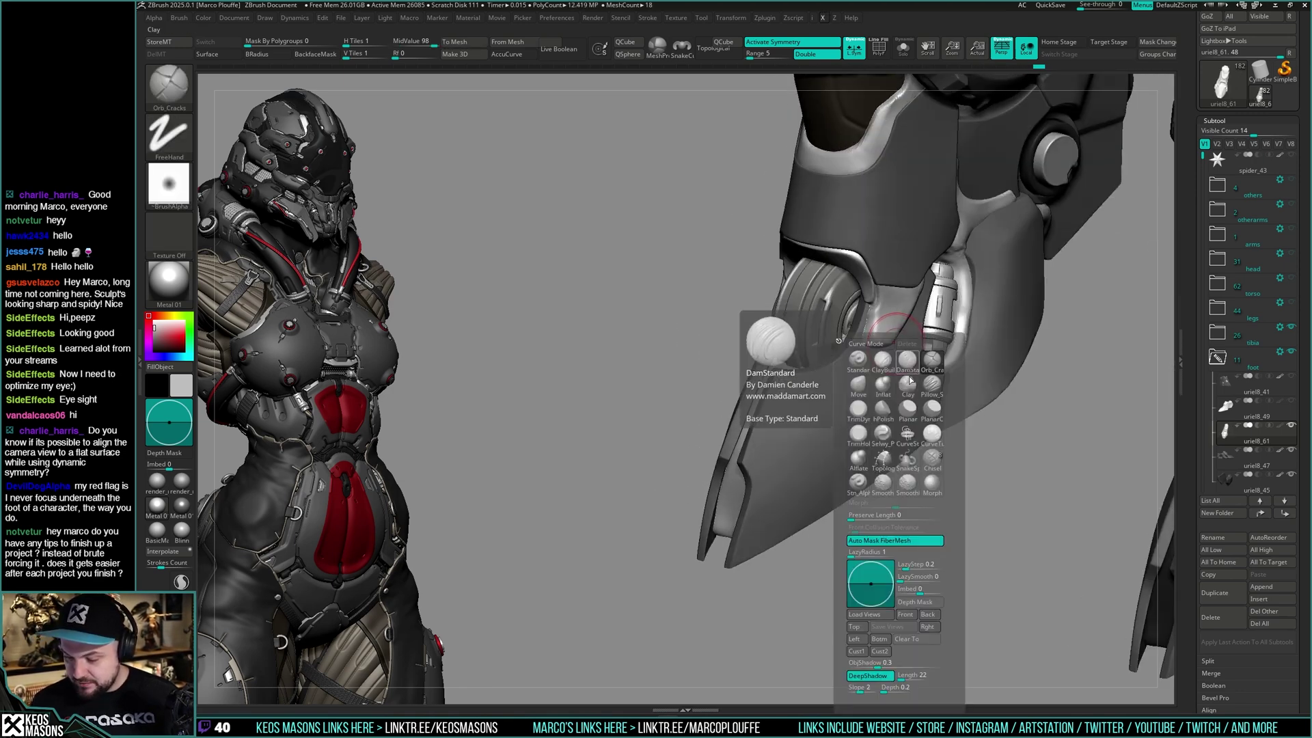
pyautogui.press('s')
pyautogui.press('b')
pyautogui.press('c')
pyautogui.press('b')
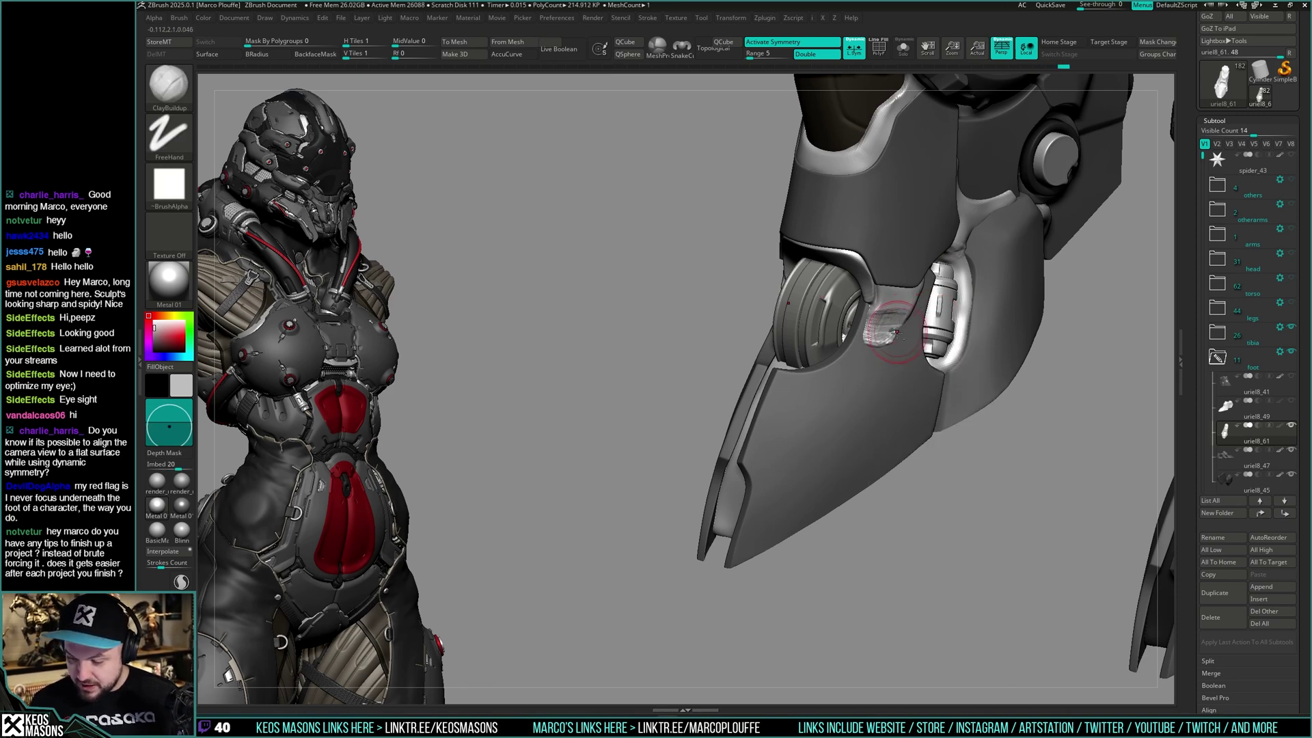
pyautogui.moveTo(896, 332); pyautogui.dragTo(892, 333)
pyautogui.moveTo(889, 349); pyautogui.dragTo(862, 309, button='right')
pyautogui.keyDown('shift'); pyautogui.moveTo(888, 322); pyautogui.dragTo(882, 331); pyautogui.keyUp('shift')
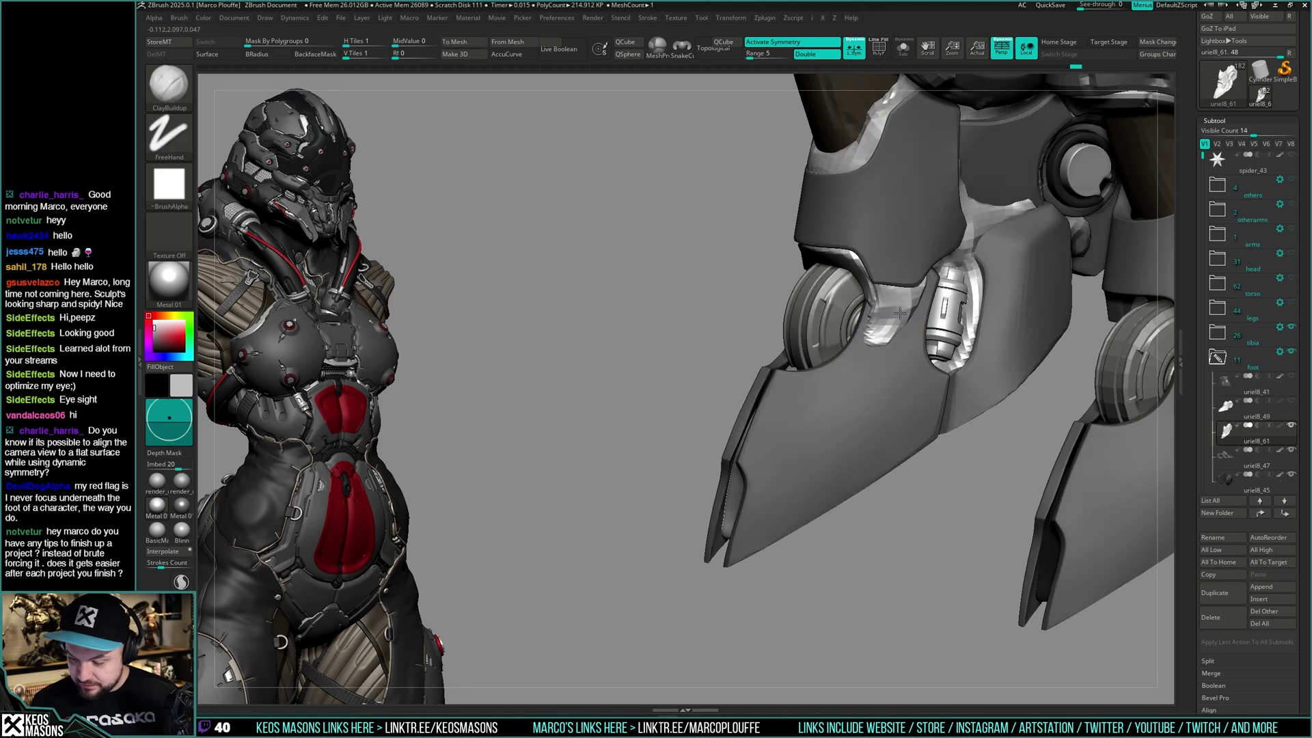
# Refine the tip of the metal tongue beside the toe disc by alternating ClayBuildup strokes and smoothing
pyautogui.rightClick(872, 391)
pyautogui.moveTo(863, 369)
pyautogui.mouseDown(button='right')
pyautogui.moveTo(882, 393)
pyautogui.moveTo(909, 309)
pyautogui.mouseUp(button='right')
pyautogui.press('shift')
pyautogui.moveTo(892, 331); pyautogui.dragTo(904, 306)
pyautogui.moveTo(905, 306); pyautogui.dragTo(881, 311, button='right')
pyautogui.keyDown('shift'); pyautogui.moveTo(891, 316); pyautogui.dragTo(891, 332); pyautogui.keyUp('shift')
pyautogui.moveTo(885, 334)
pyautogui.mouseDown(button='right')
pyautogui.moveTo(903, 338)
pyautogui.moveTo(888, 337)
pyautogui.mouseUp(button='right')
# Define the edge of the metal tongue next to the toe disc with the DamStandard brush
pyautogui.rightClick(888, 337)
pyautogui.click(871, 353)
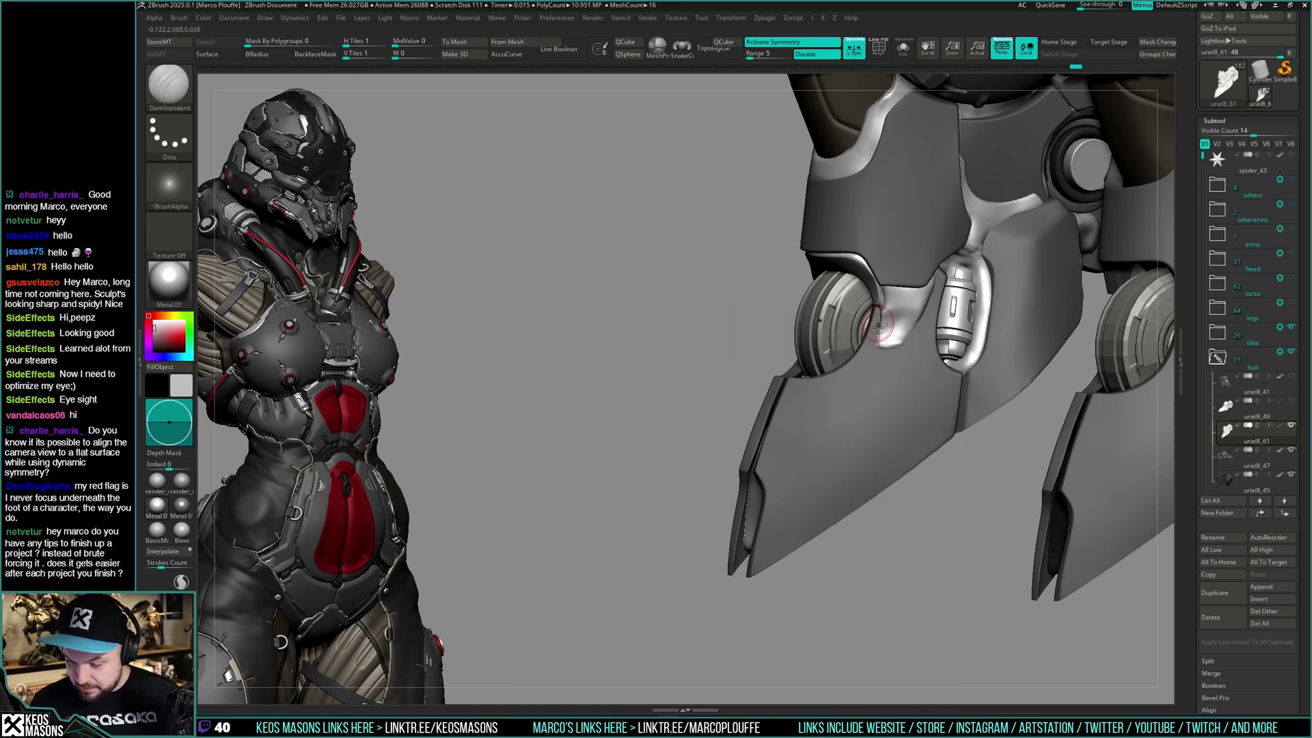
pyautogui.moveTo(878, 326); pyautogui.dragTo(873, 337)
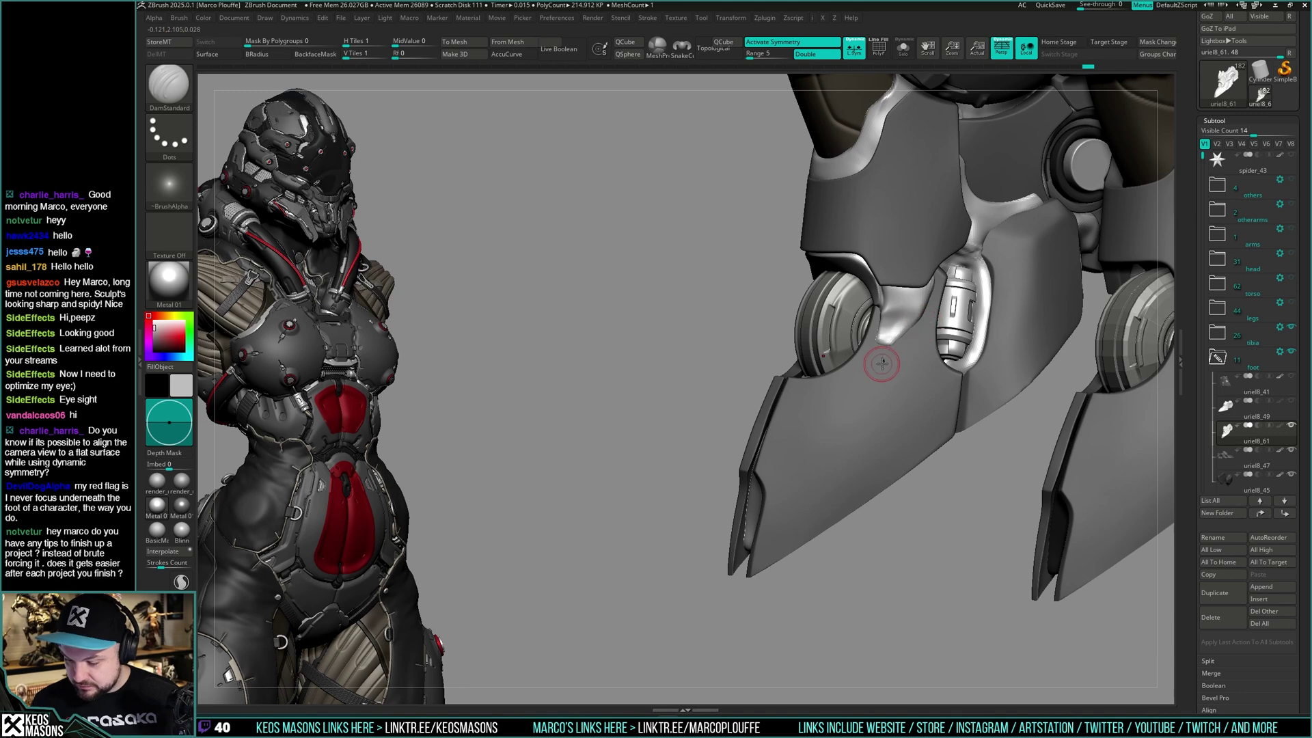
# Smooth the upper end of the metal web between the ankle plates and adjust the DamStandard brush settings
pyautogui.moveTo(882, 364)
pyautogui.mouseDown(button='right')
pyautogui.moveTo(894, 406)
pyautogui.moveTo(881, 385)
pyautogui.moveTo(900, 349)
pyautogui.moveTo(893, 369)
pyautogui.moveTo(859, 366)
pyautogui.moveTo(946, 370)
pyautogui.moveTo(919, 403)
pyautogui.mouseUp(button='right')
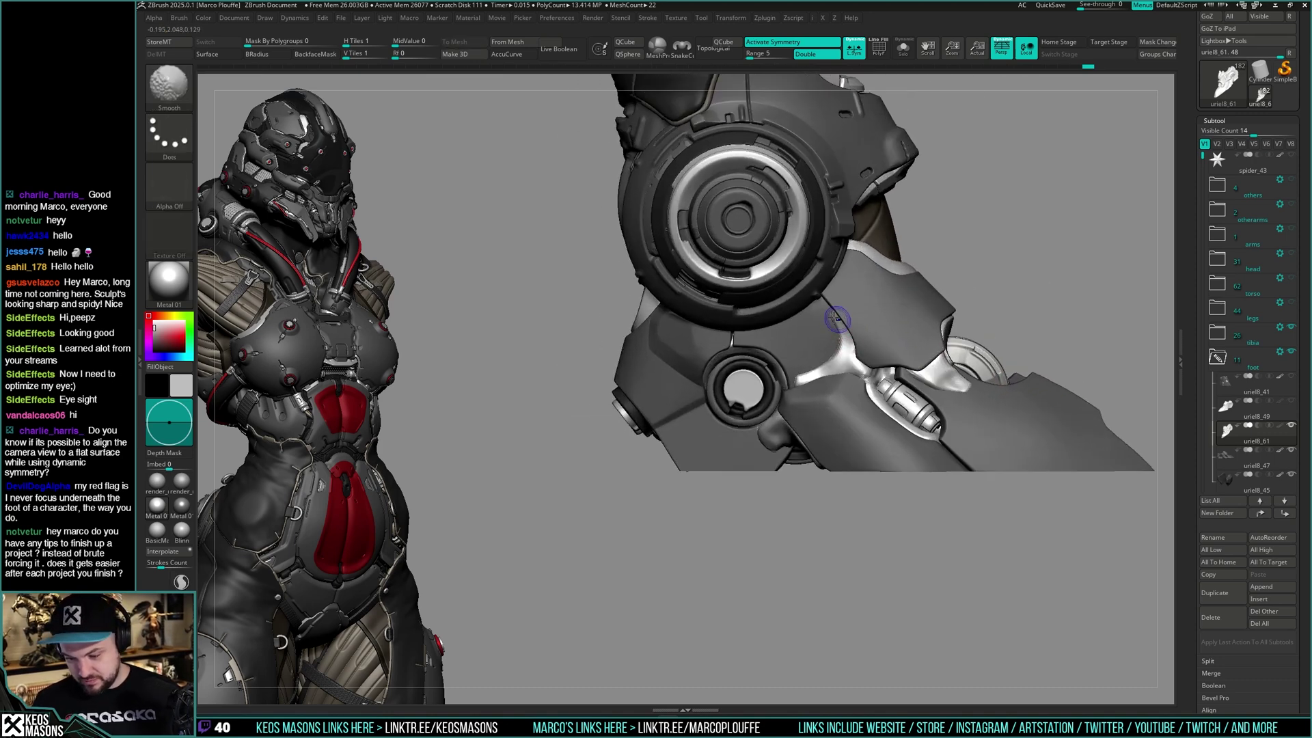
pyautogui.keyDown('shift'); pyautogui.moveTo(827, 298); pyautogui.dragTo(837, 293); pyautogui.keyUp('shift')
pyautogui.moveTo(850, 322)
pyautogui.mouseDown(button='right')
pyautogui.moveTo(870, 341)
pyautogui.moveTo(881, 328)
pyautogui.moveTo(851, 336)
pyautogui.moveTo(879, 357)
pyautogui.moveTo(865, 343)
pyautogui.mouseUp(button='right')
pyautogui.press('space')
pyautogui.click(875, 359)
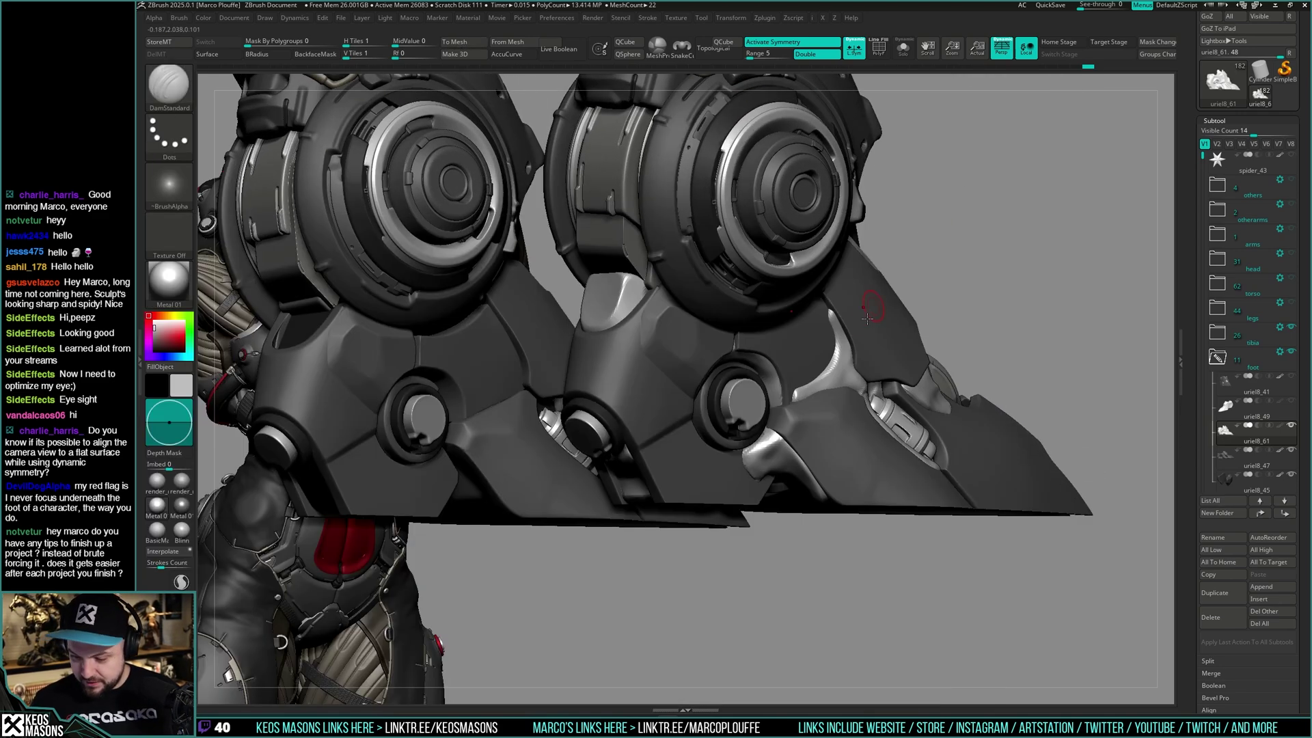
pyautogui.press('space')
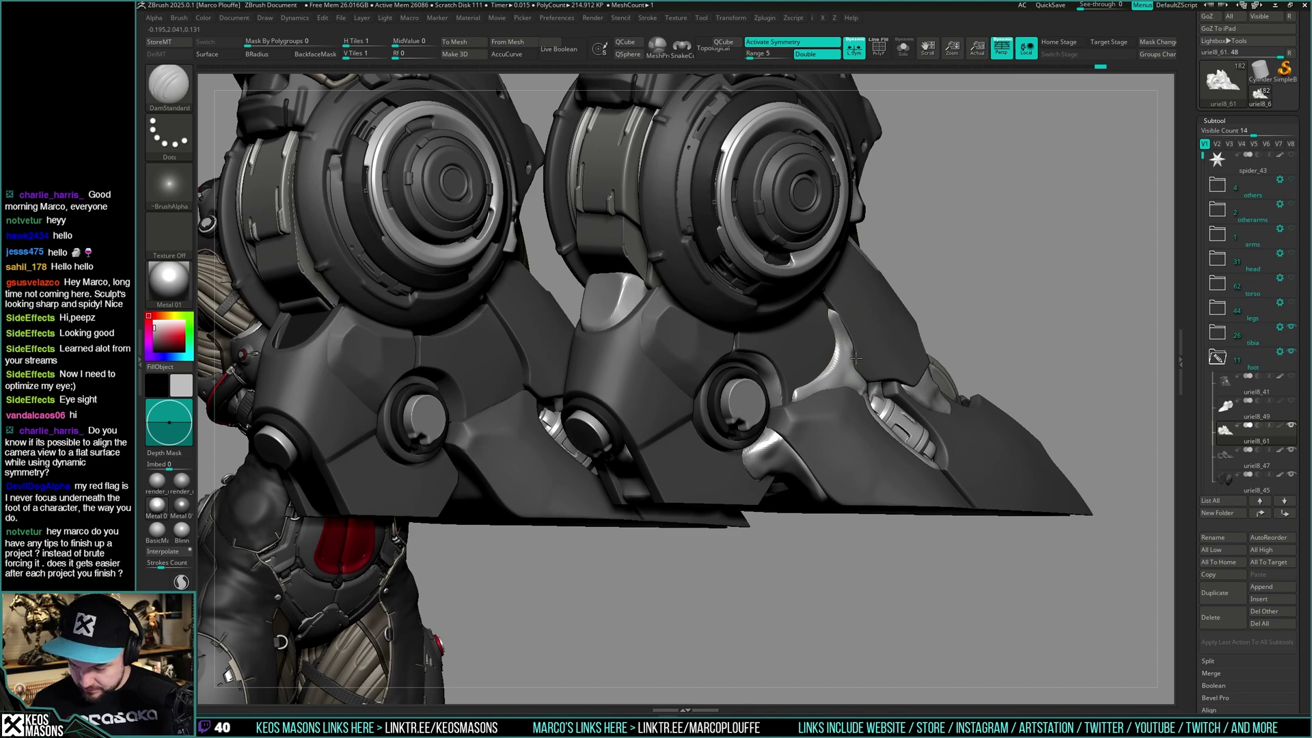
pyautogui.moveTo(864, 362)
pyautogui.mouseDown(button='right')
pyautogui.moveTo(814, 387)
pyautogui.moveTo(861, 363)
pyautogui.mouseUp(button='right')
# Thicken the metal web between the ankle plates with ClayBuildup and smooth its surface
pyautogui.press('b')
pyautogui.press('c')
pyautogui.press('b')
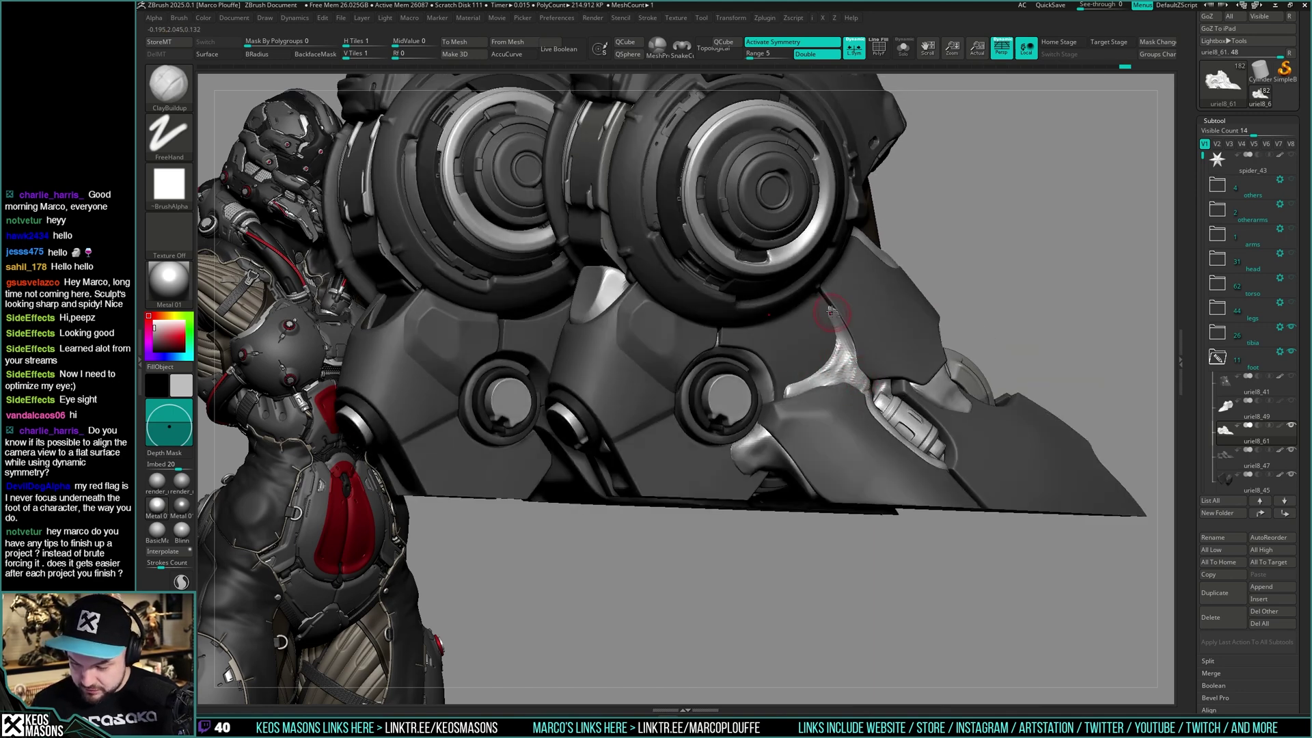
pyautogui.moveTo(822, 376)
pyautogui.mouseDown(button='right')
pyautogui.moveTo(820, 388)
pyautogui.moveTo(851, 327)
pyautogui.mouseUp(button='right')
pyautogui.keyDown('shift'); pyautogui.moveTo(847, 326); pyautogui.dragTo(840, 332); pyautogui.keyUp('shift')
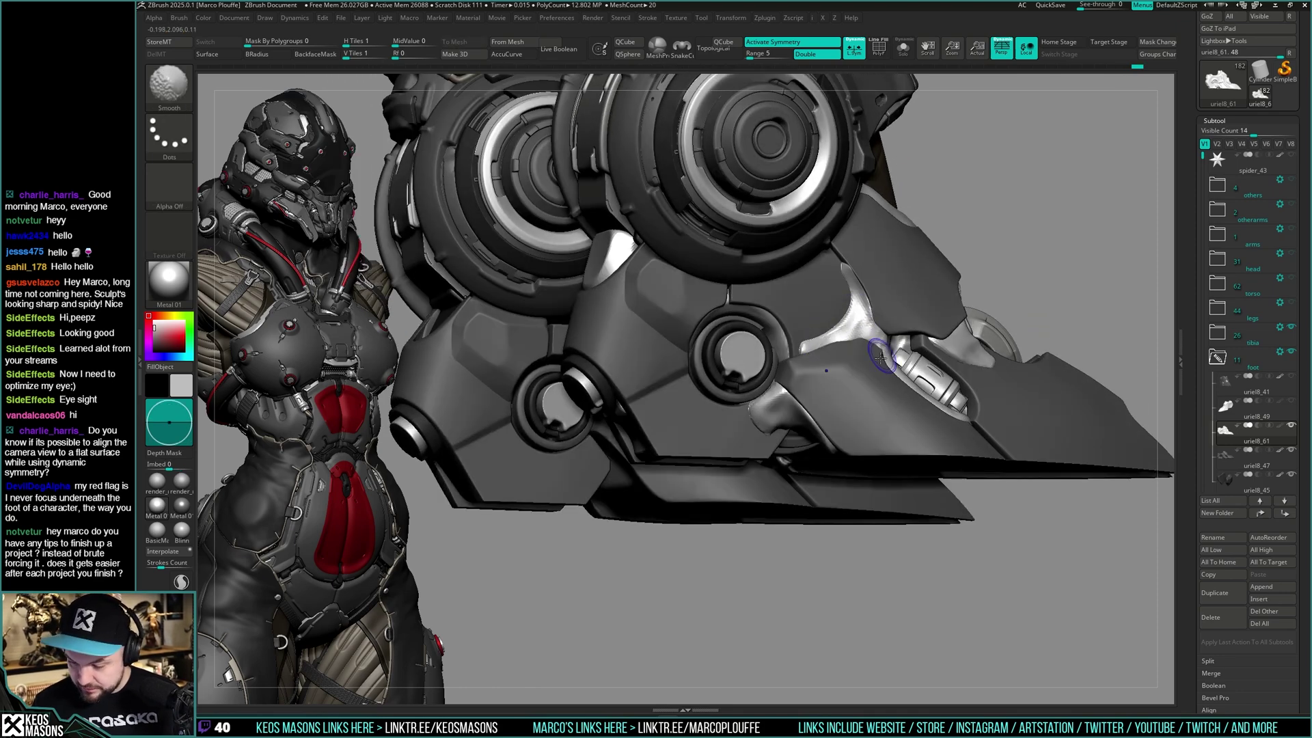
# Adjust the ClayBuildup brush and add strokes to the metal junction just above the side piston
pyautogui.moveTo(881, 357)
pyautogui.mouseDown(button='right')
pyautogui.moveTo(886, 378)
pyautogui.moveTo(901, 371)
pyautogui.mouseUp(button='right')
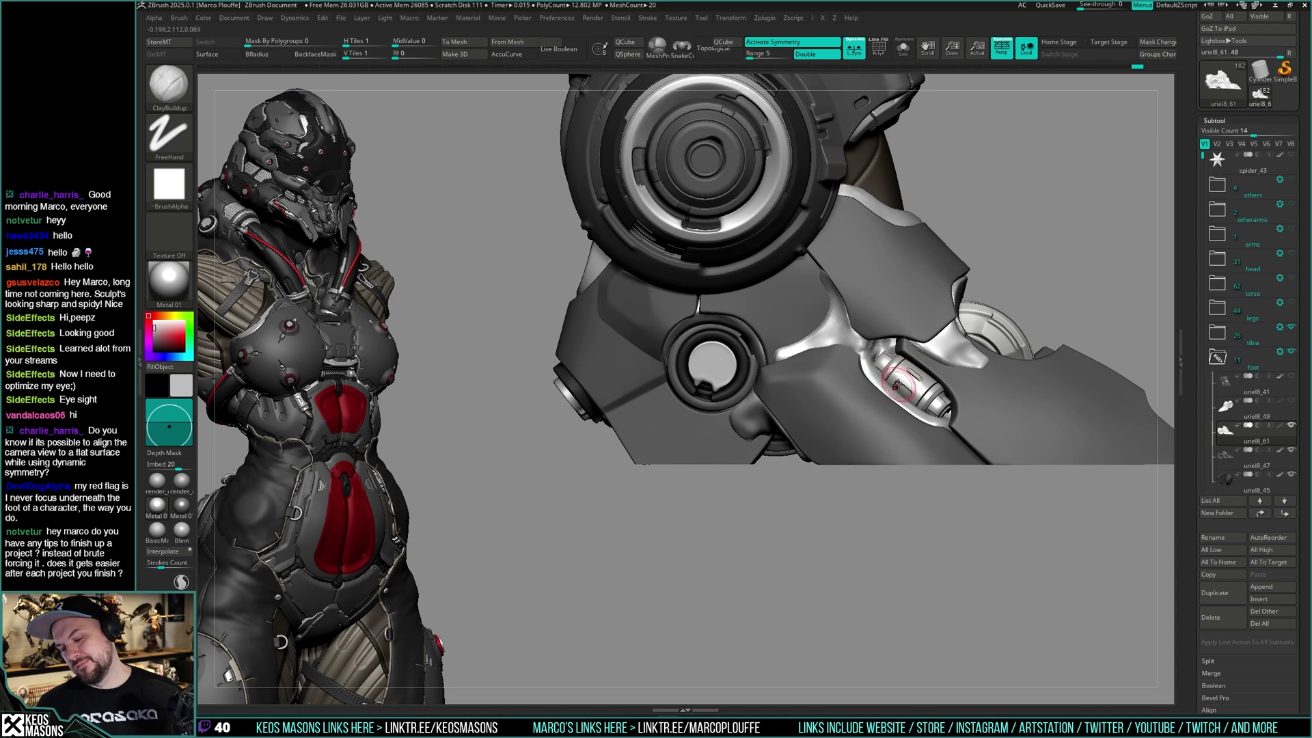
pyautogui.press('b')
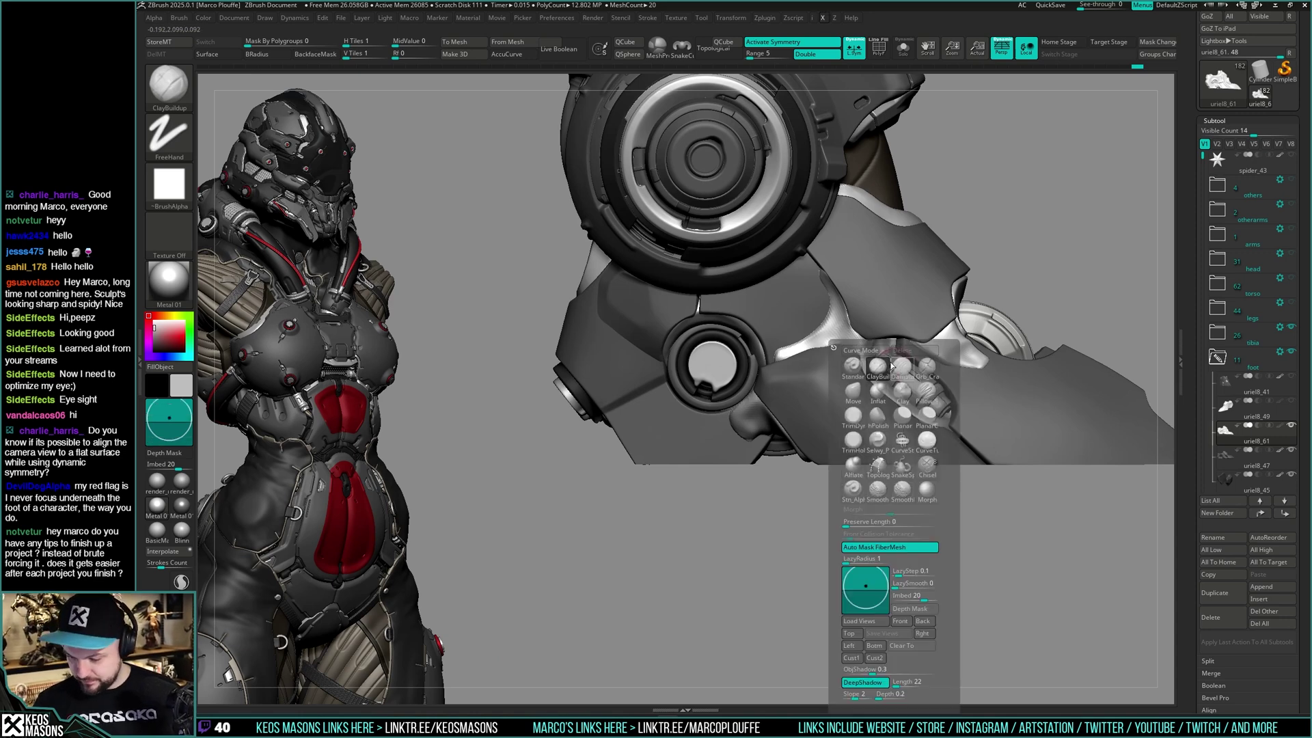
pyautogui.click(897, 373)
pyautogui.press('space')
pyautogui.click(853, 346)
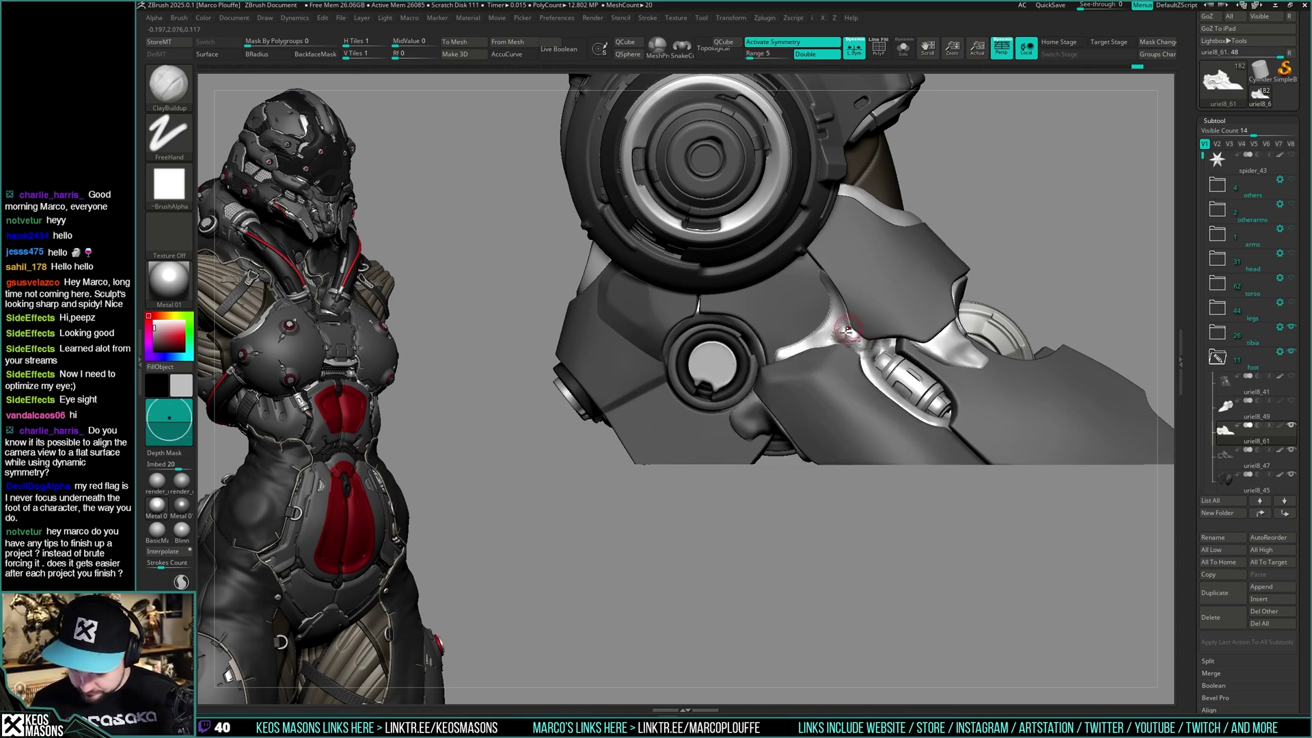
pyautogui.moveTo(867, 348)
pyautogui.mouseDown()
pyautogui.moveTo(843, 332)
pyautogui.moveTo(867, 347)
pyautogui.mouseUp()
pyautogui.moveTo(866, 346)
pyautogui.mouseDown(button='right')
pyautogui.moveTo(924, 434)
pyautogui.moveTo(909, 408)
pyautogui.moveTo(868, 413)
pyautogui.moveTo(854, 397)
pyautogui.moveTo(857, 329)
pyautogui.mouseUp(button='right')
# Review the whole foot from the side and undo the last two edits
pyautogui.moveTo(850, 392)
pyautogui.mouseDown(button='right')
pyautogui.moveTo(784, 347)
pyautogui.moveTo(805, 391)
pyautogui.moveTo(791, 360)
pyautogui.moveTo(863, 387)
pyautogui.moveTo(812, 369)
pyautogui.moveTo(860, 398)
pyautogui.moveTo(864, 410)
pyautogui.moveTo(849, 412)
pyautogui.moveTo(879, 359)
pyautogui.moveTo(922, 401)
pyautogui.moveTo(946, 400)
pyautogui.moveTo(940, 424)
pyautogui.moveTo(914, 366)
pyautogui.moveTo(914, 410)
pyautogui.moveTo(931, 376)
pyautogui.moveTo(931, 389)
pyautogui.moveTo(875, 440)
pyautogui.moveTo(876, 311)
pyautogui.moveTo(957, 411)
pyautogui.moveTo(942, 467)
pyautogui.moveTo(927, 431)
pyautogui.moveTo(928, 478)
pyautogui.moveTo(925, 401)
pyautogui.moveTo(911, 425)
pyautogui.moveTo(920, 367)
pyautogui.mouseUp(button='right')
pyautogui.moveTo(920, 368)
pyautogui.keyDown('ctrl'); pyautogui.mouseDown(button='right')
pyautogui.moveTo(901, 478)
pyautogui.moveTo(924, 417)
pyautogui.mouseUp(button='right'); pyautogui.keyUp('ctrl')
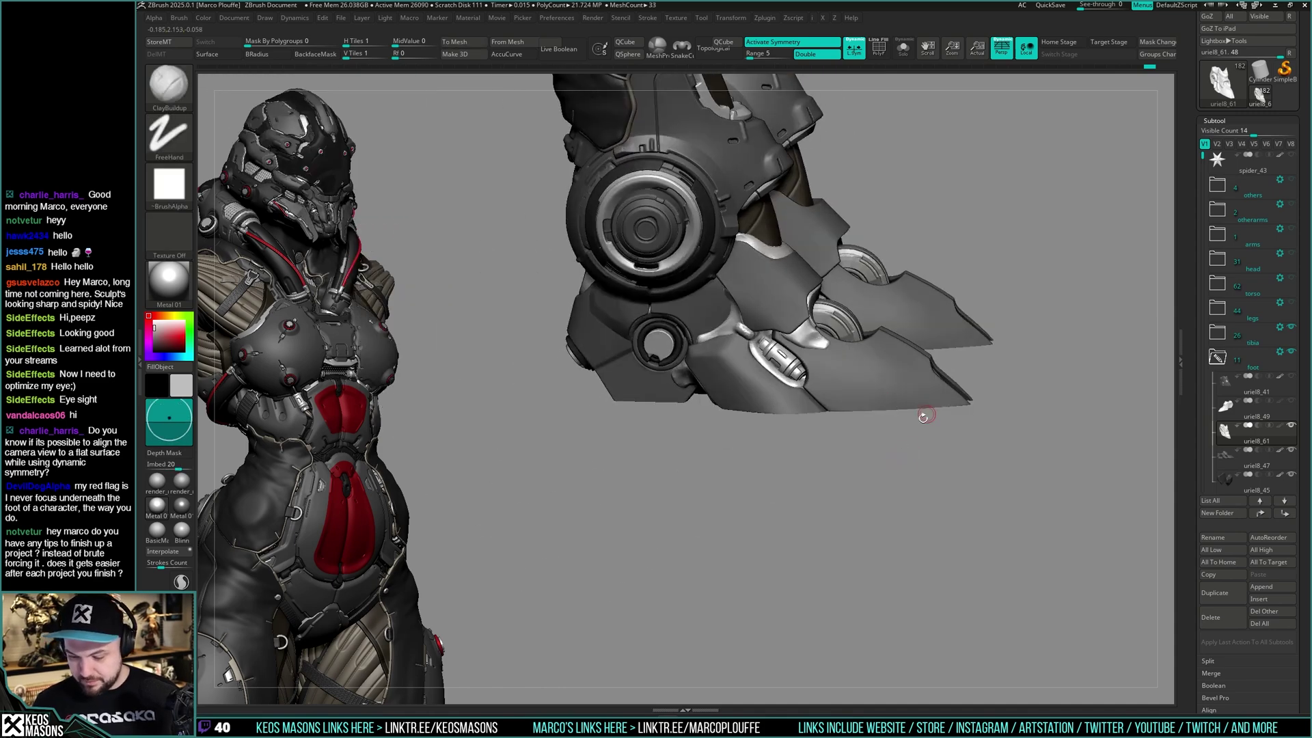
pyautogui.keyDown('shift'); pyautogui.moveTo(919, 462); pyautogui.dragTo(934, 338, button='right'); pyautogui.keyUp('shift')
pyautogui.hotkey('ctrl', 'z')
pyautogui.hotkey('ctrl', 'z')
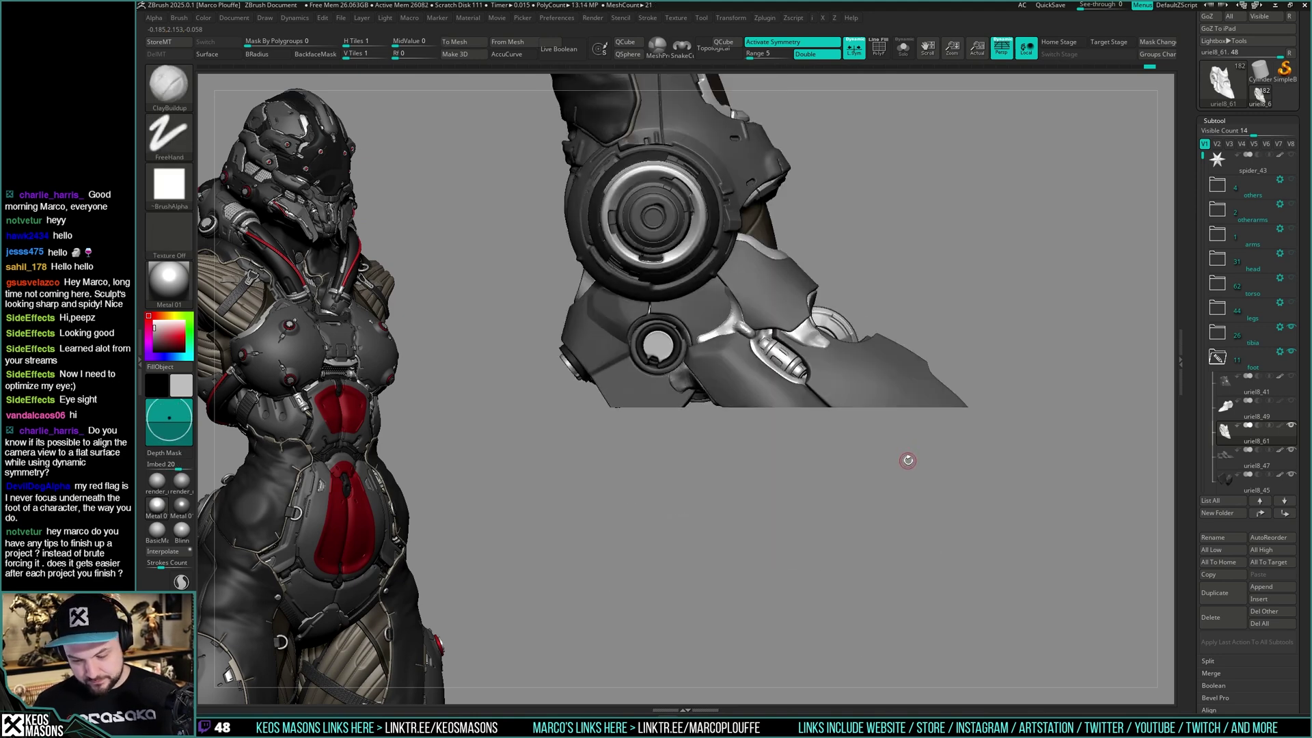
pyautogui.moveTo(907, 460); pyautogui.dragTo(914, 433)
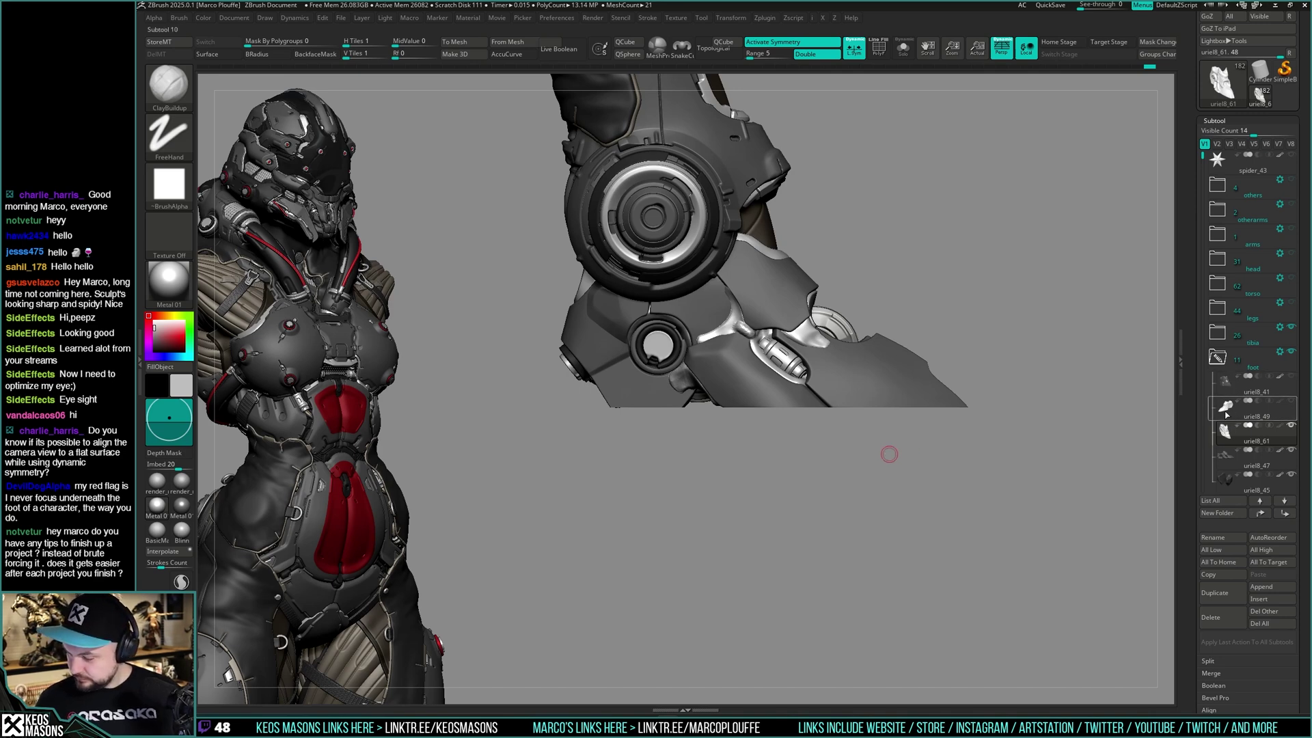
# Select the outer foot plating subtool uriel8_47 and isolate it in Solo mode
pyautogui.keyDown('alt'); pyautogui.click(928, 403); pyautogui.keyUp('alt')
pyautogui.hotkey('alt', 's')
pyautogui.moveTo(929, 465); pyautogui.dragTo(911, 510)
pyautogui.hotkey('shift', 'f')
pyautogui.hotkey('shift', 'f')
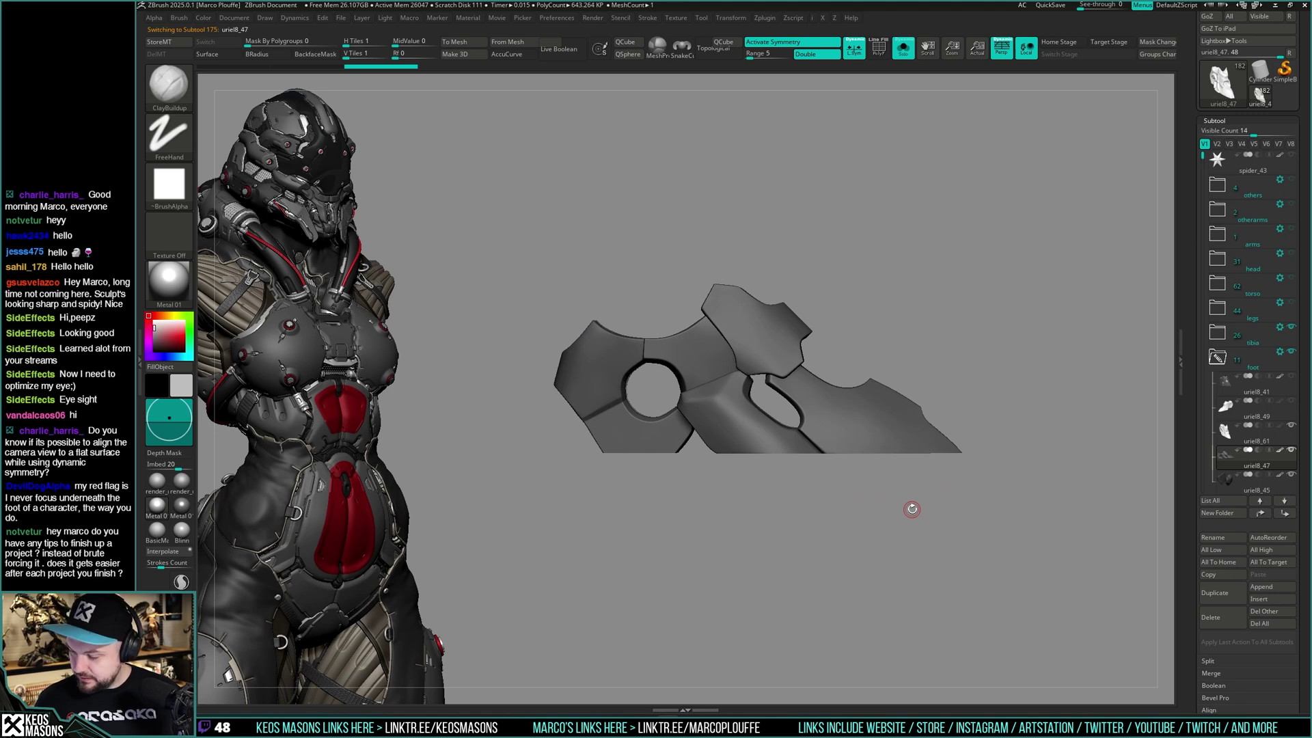
# Duplicate the outer foot plating and reduce the copy to the thin strip along its bottom edge
pyautogui.click(1221, 594)
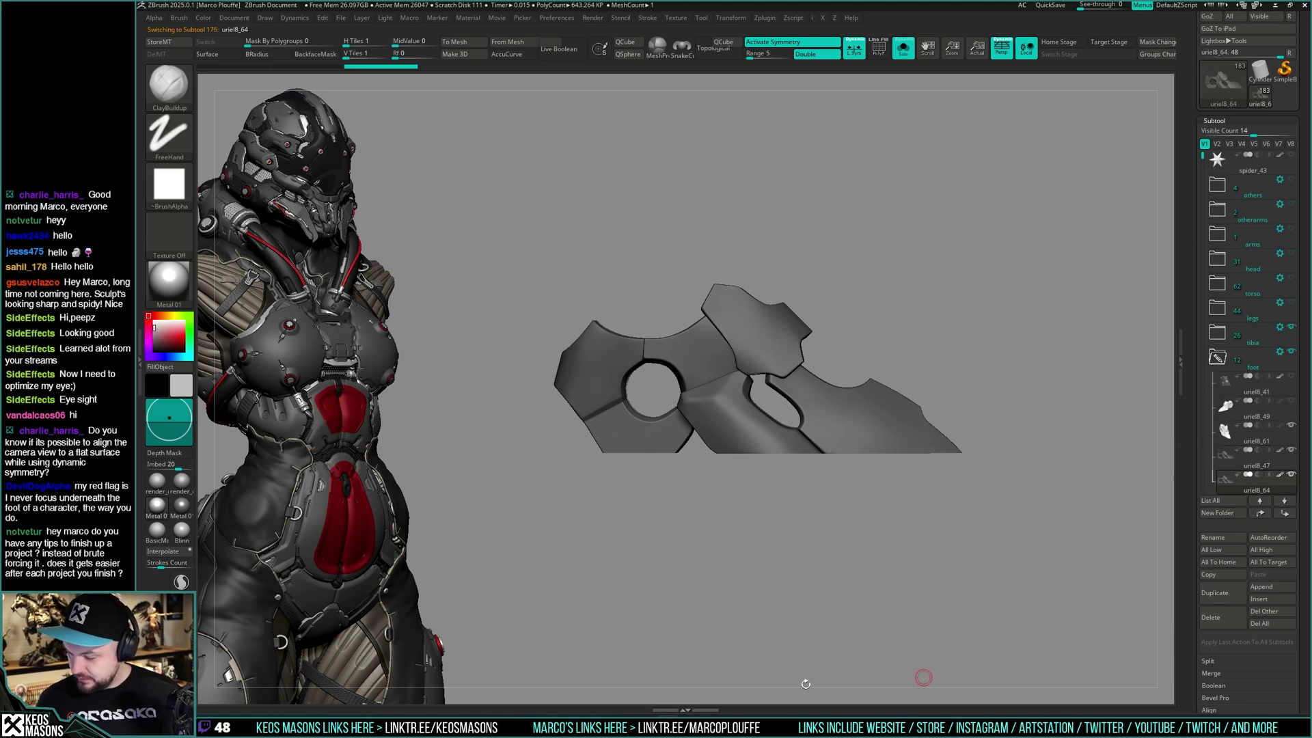
pyautogui.keyDown('alt'); pyautogui.moveTo(797, 562); pyautogui.dragTo(816, 532); pyautogui.keyUp('alt')
pyautogui.keyDown('ctrl'); pyautogui.moveTo(569, 531); pyautogui.dragTo(1047, 421); pyautogui.keyUp('ctrl')
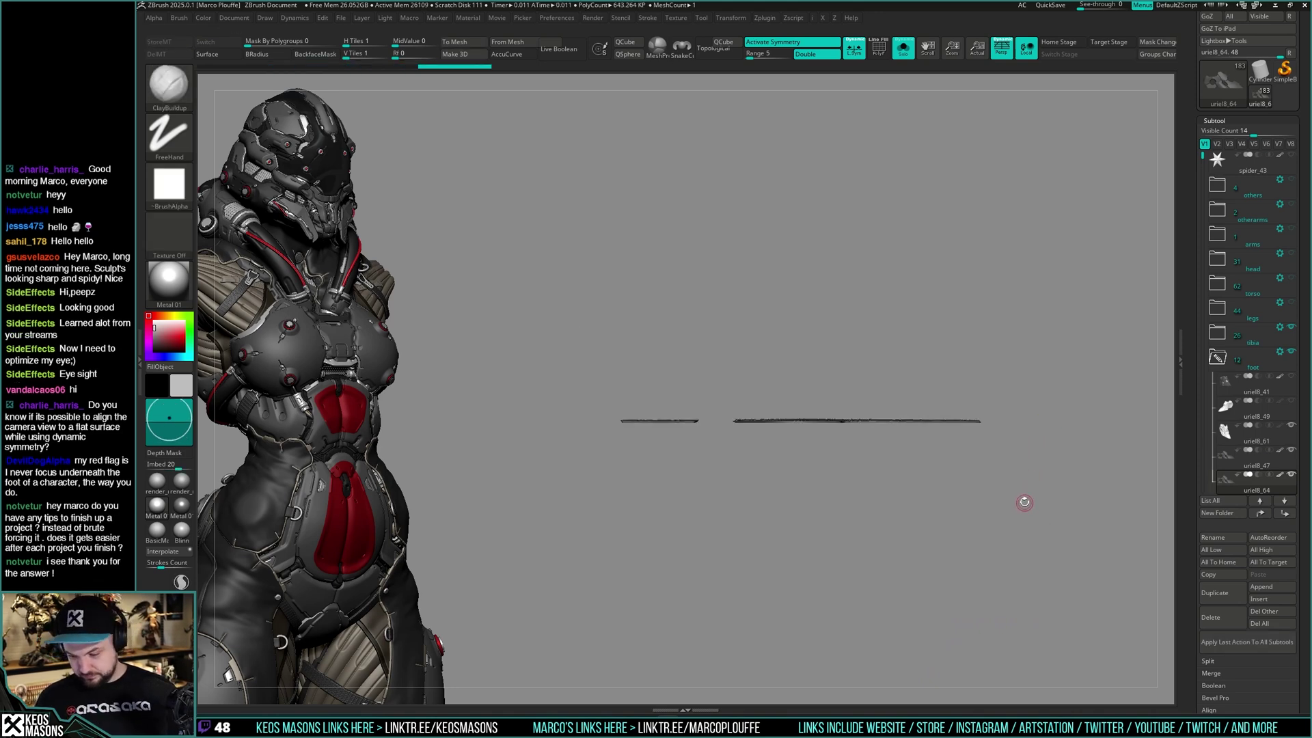
pyautogui.moveTo(1021, 454); pyautogui.dragTo(1023, 498)
pyautogui.press('space')
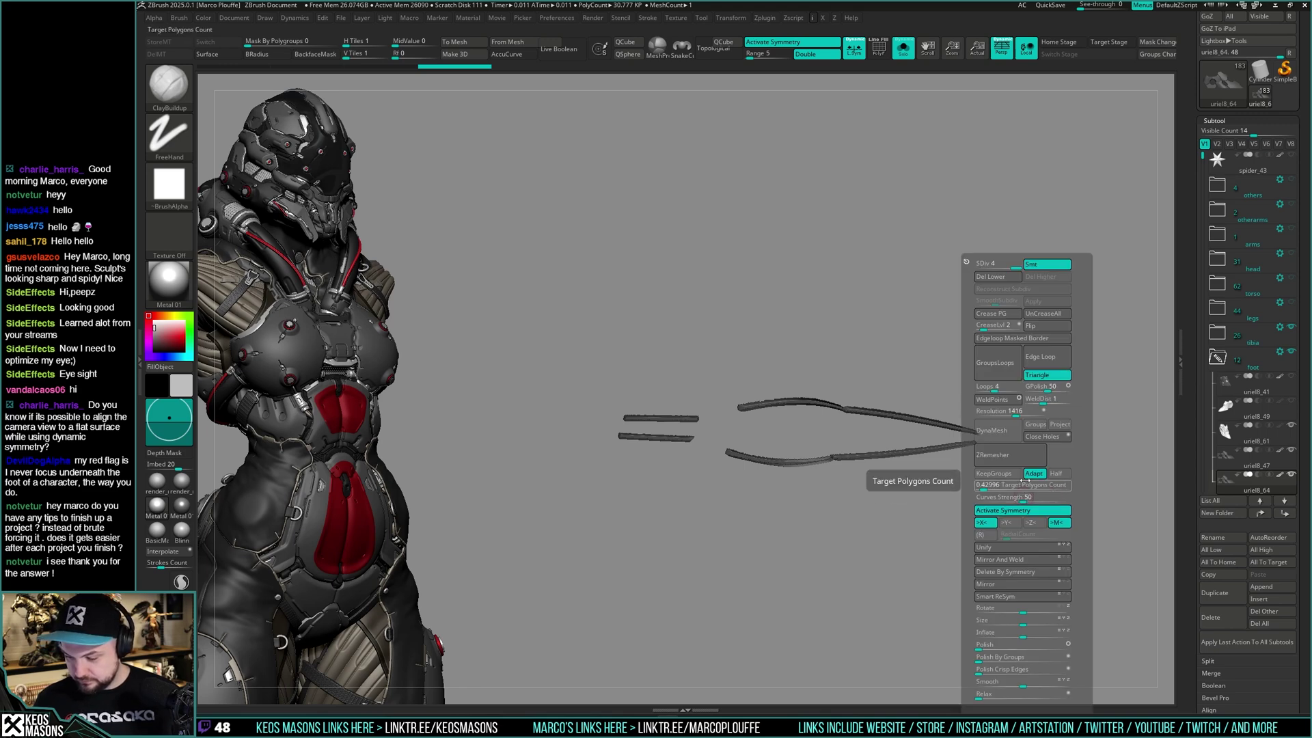
pyautogui.moveTo(996, 449); pyautogui.dragTo(971, 459)
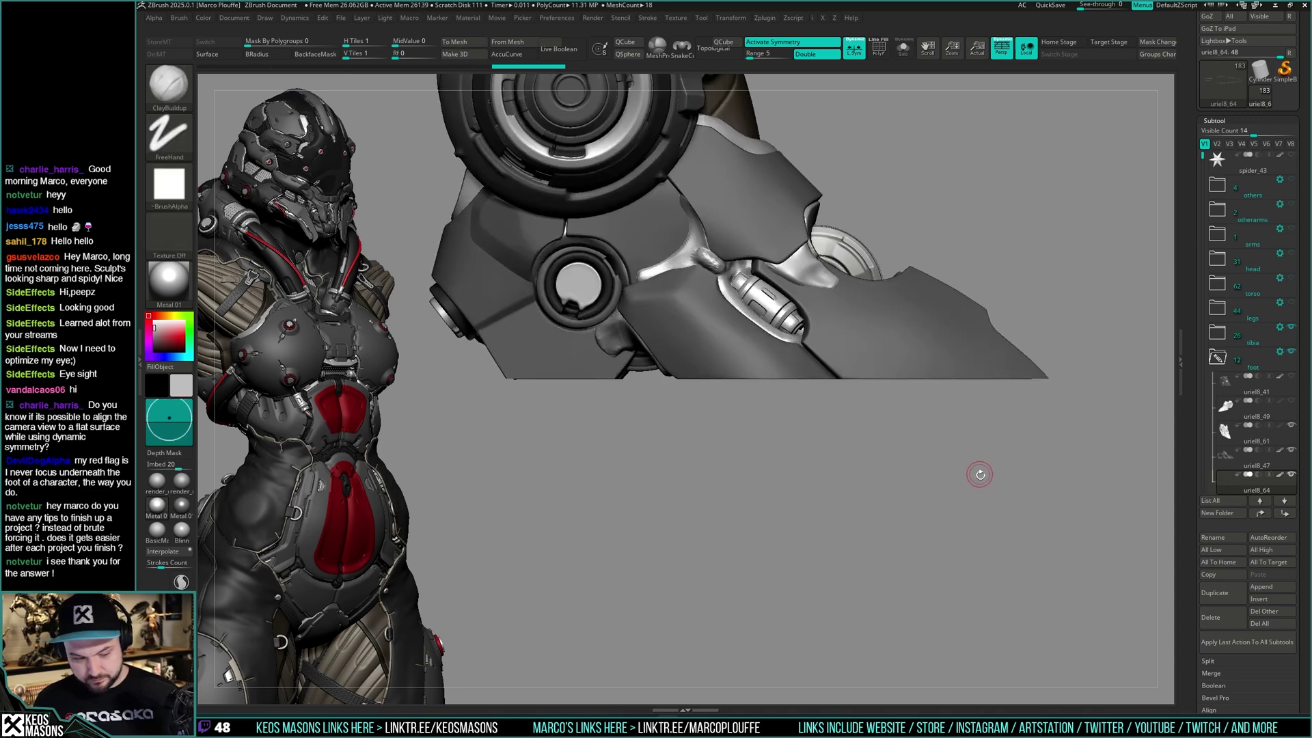
# Clear the mask and lower the bottom strip slightly beneath the foot plating with the Gizmo
pyautogui.click(982, 482)
pyautogui.keyDown('ctrl'); pyautogui.moveTo(1122, 297); pyautogui.dragTo(813, 570); pyautogui.keyUp('ctrl')
pyautogui.click(861, 535)
pyautogui.press('w')
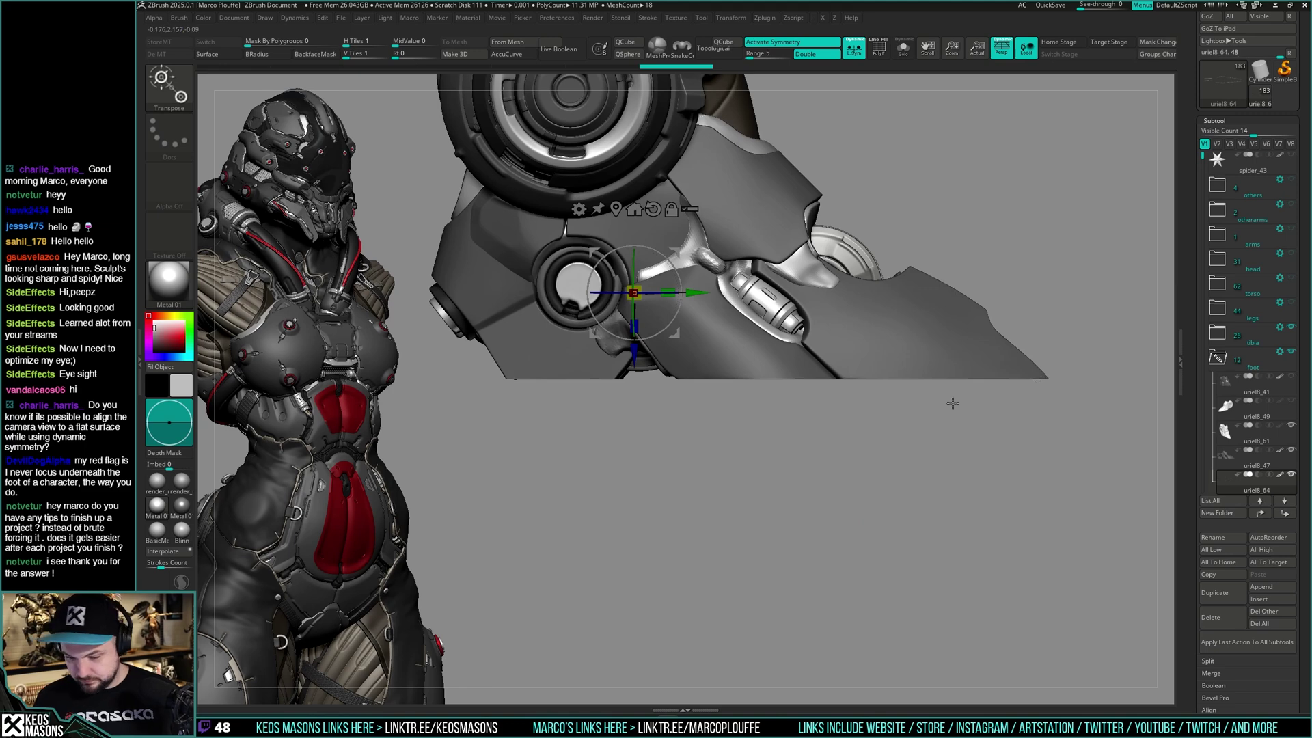
pyautogui.moveTo(634, 355); pyautogui.dragTo(635, 362)
pyautogui.press('q')
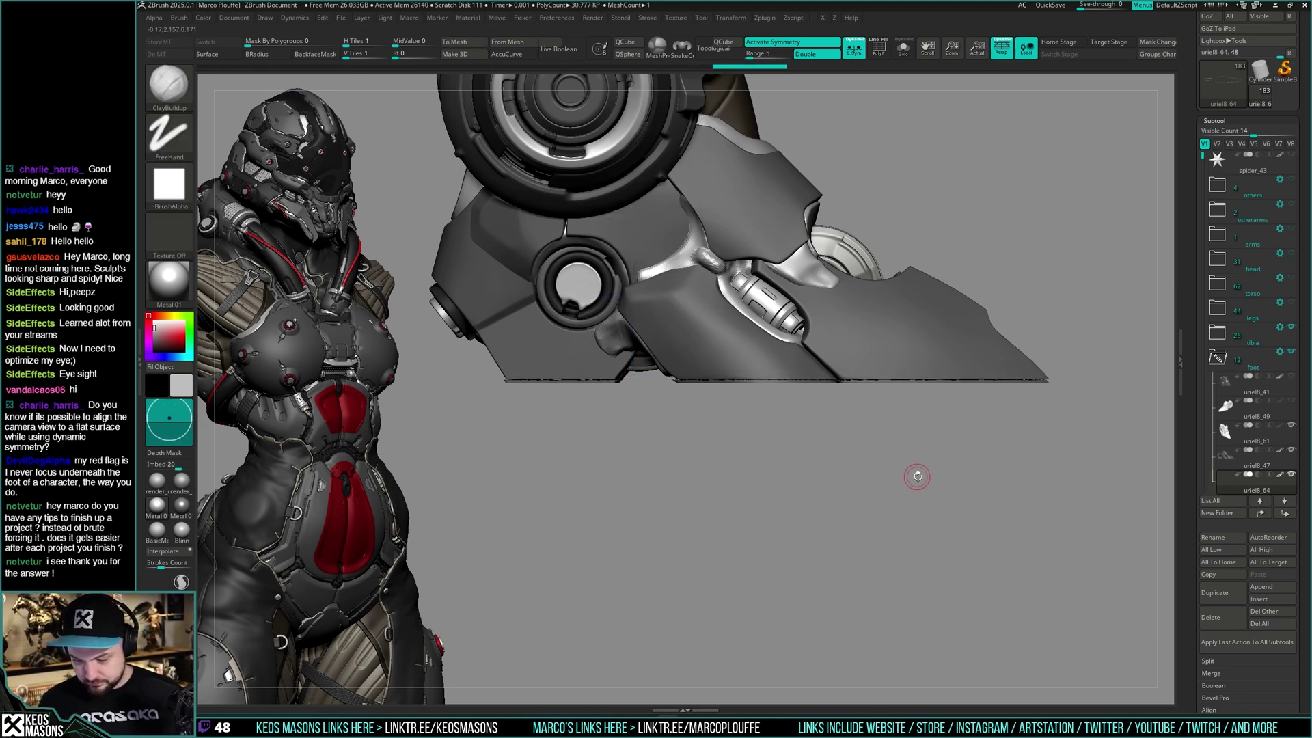
pyautogui.press('w')
pyautogui.moveTo(635, 362); pyautogui.dragTo(670, 308)
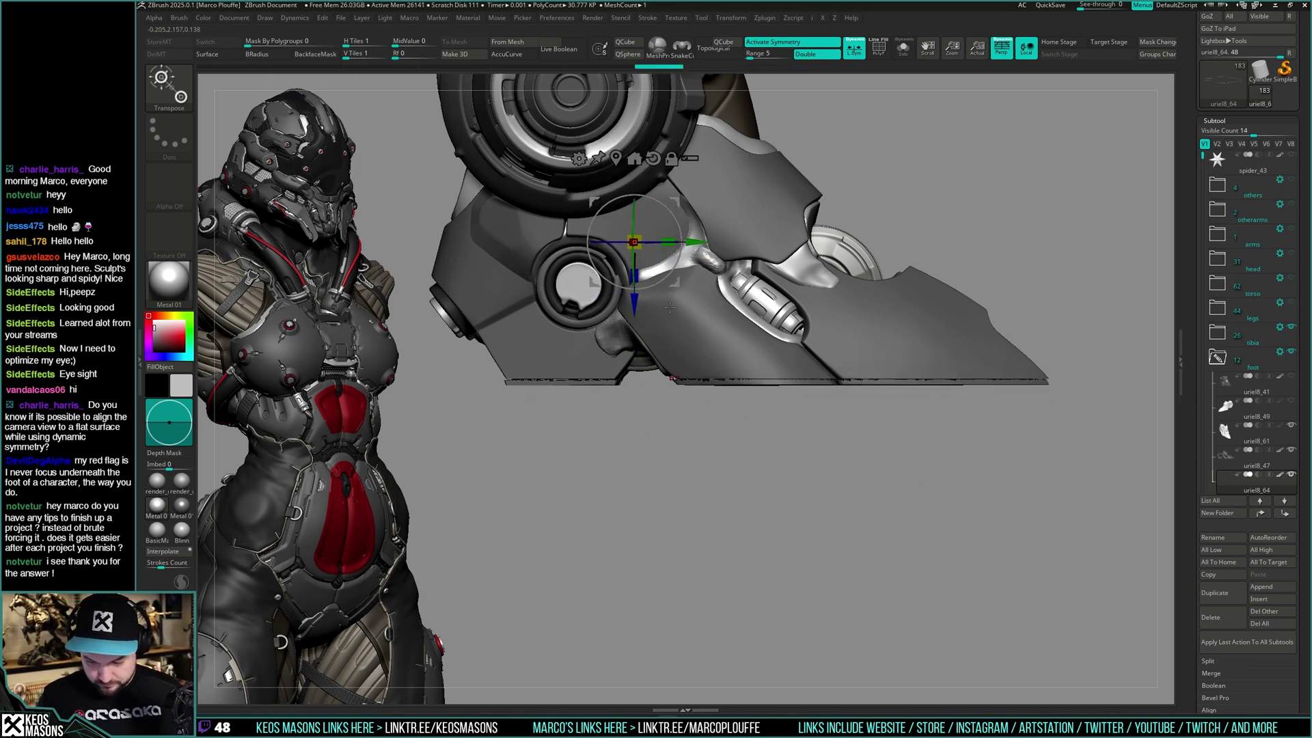
# Isolate the bottom strip in side view and turn off perspective distortion
pyautogui.press('q')
pyautogui.hotkey('shift', 's')
pyautogui.moveTo(999, 436); pyautogui.dragTo(992, 481)
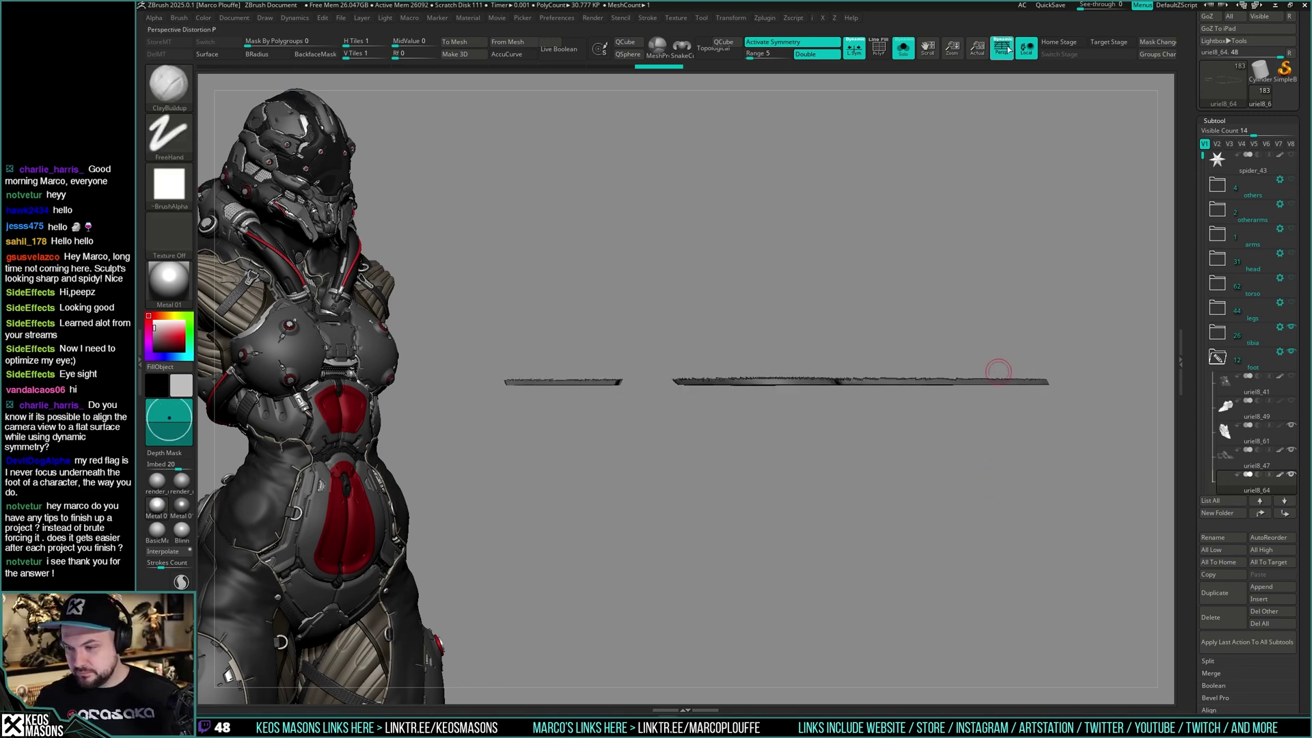
pyautogui.click(1009, 48)
# Undo the last two edits of the bottom strip and delete its subtool
pyautogui.press('ctrl')
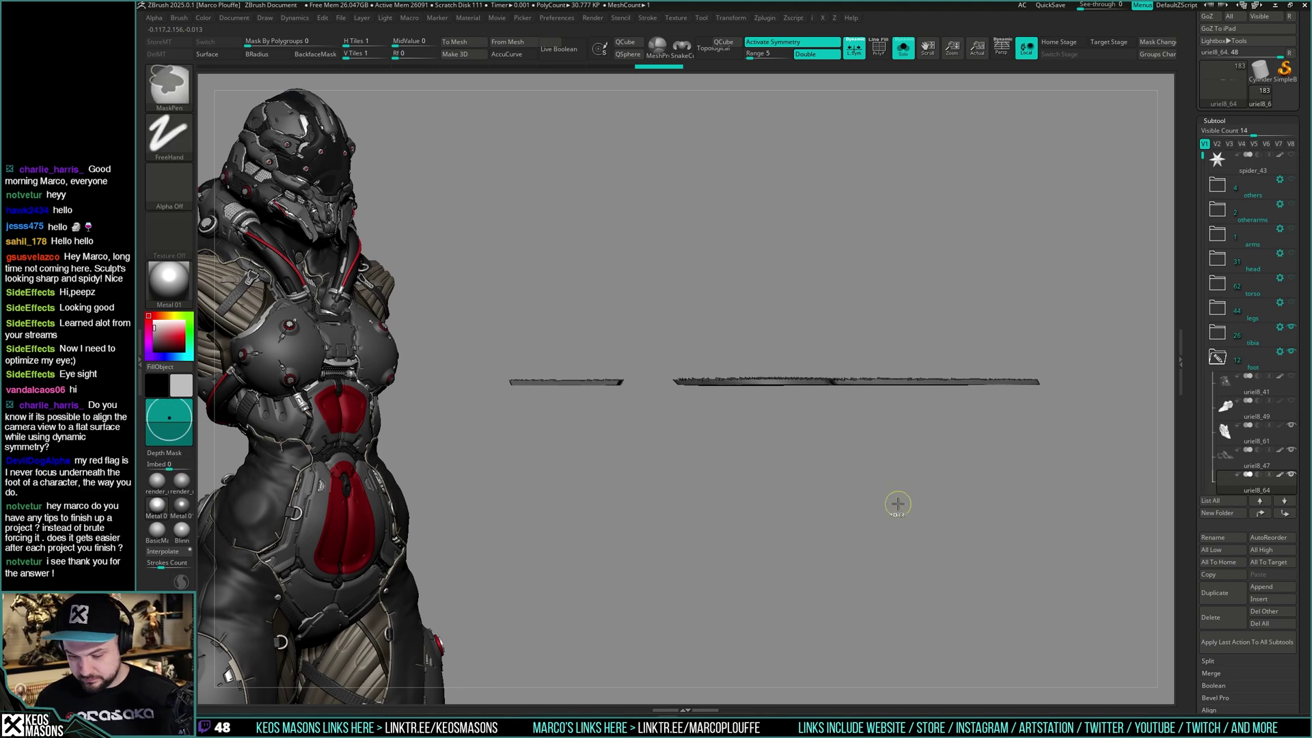
pyautogui.hotkey('ctrl', 'z')
pyautogui.hotkey('ctrl', 'z')
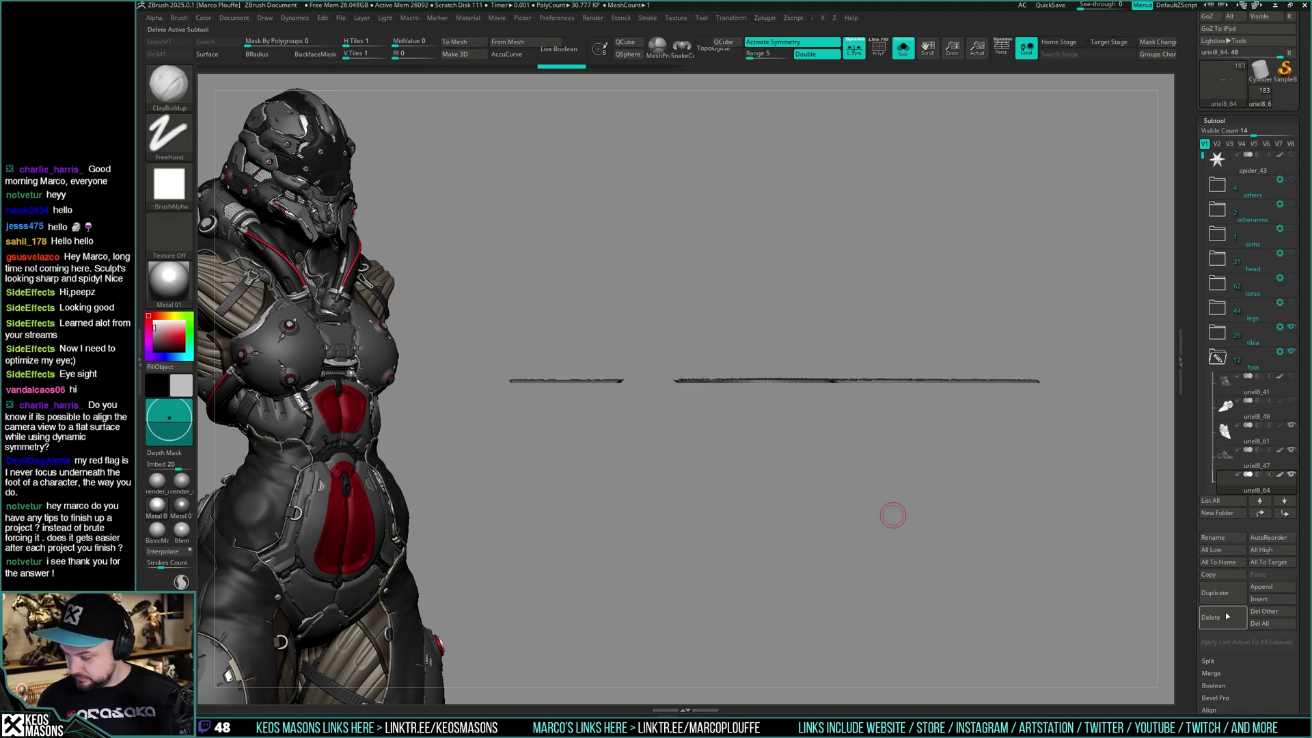
pyautogui.click(1225, 612)
pyautogui.press('Return')
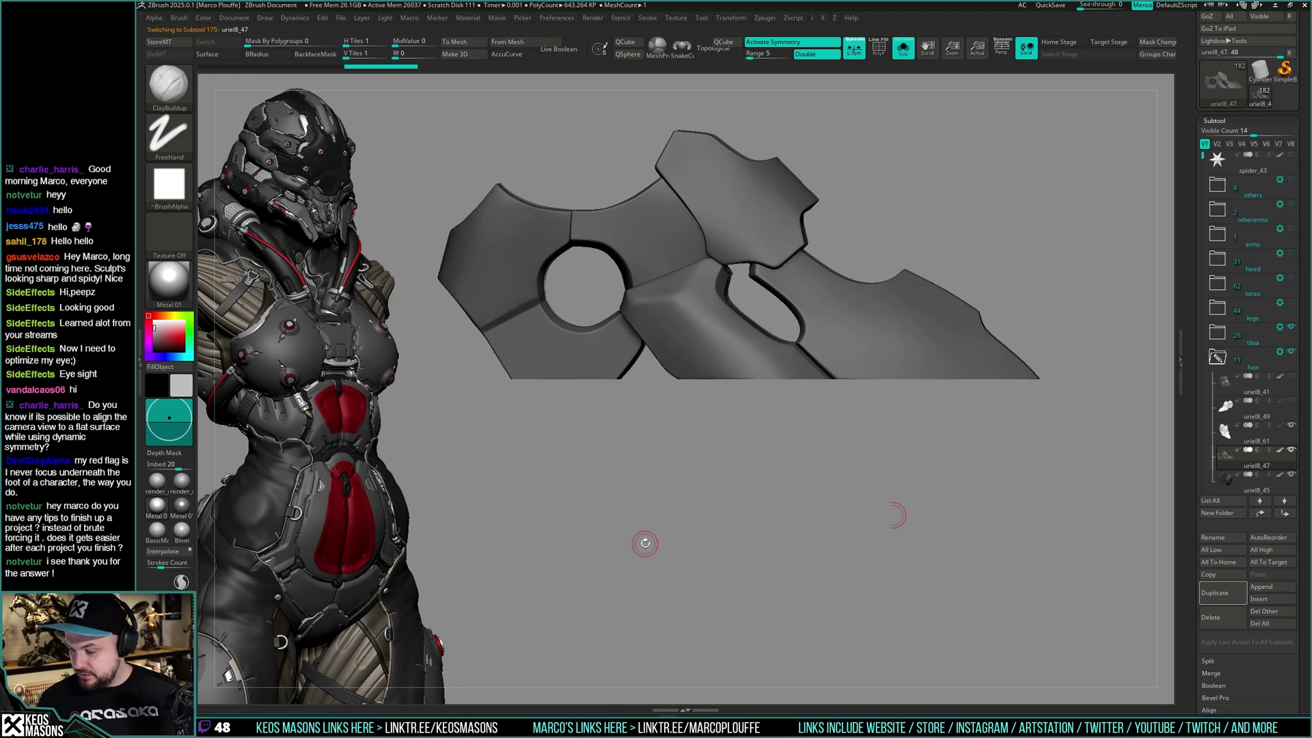
# Duplicate the outer foot plating uriel8_47 and subdivide the copy one more level
pyautogui.click(1221, 595)
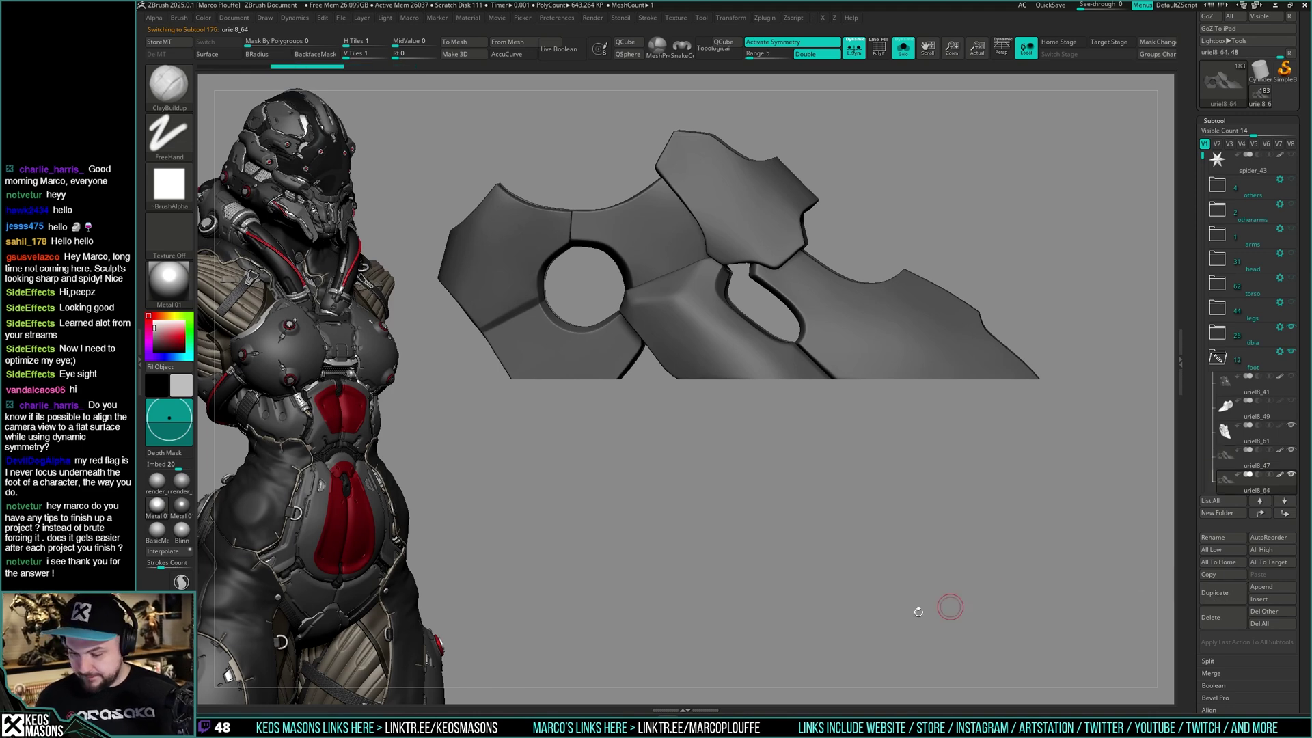
pyautogui.press('space')
pyautogui.hotkey('alt', 's')
pyautogui.hotkey('ctrl', 'd')
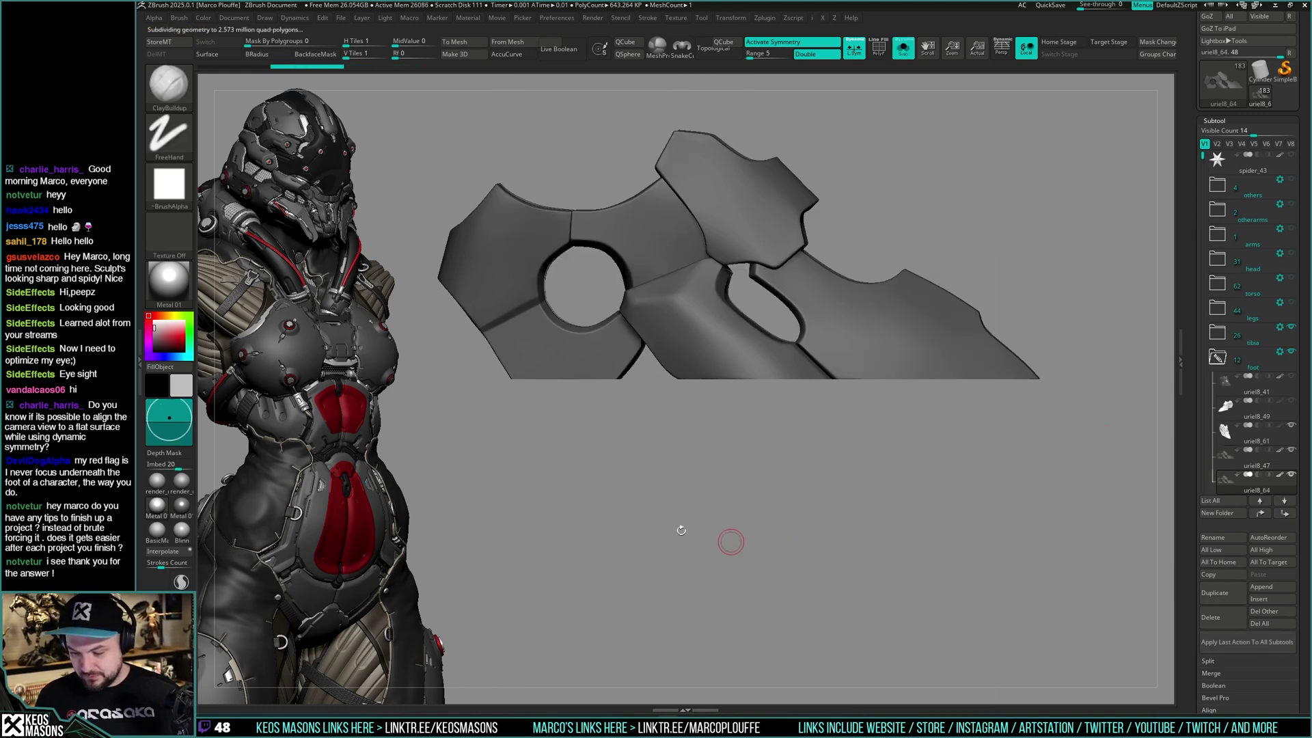
# Isolate the thin bottom edge of the duplicated foot plating and delete its lower subdivision levels and hidden geometry
pyautogui.keyDown('ctrl'); pyautogui.moveTo(462, 464); pyautogui.dragTo(1101, 374); pyautogui.keyUp('ctrl')
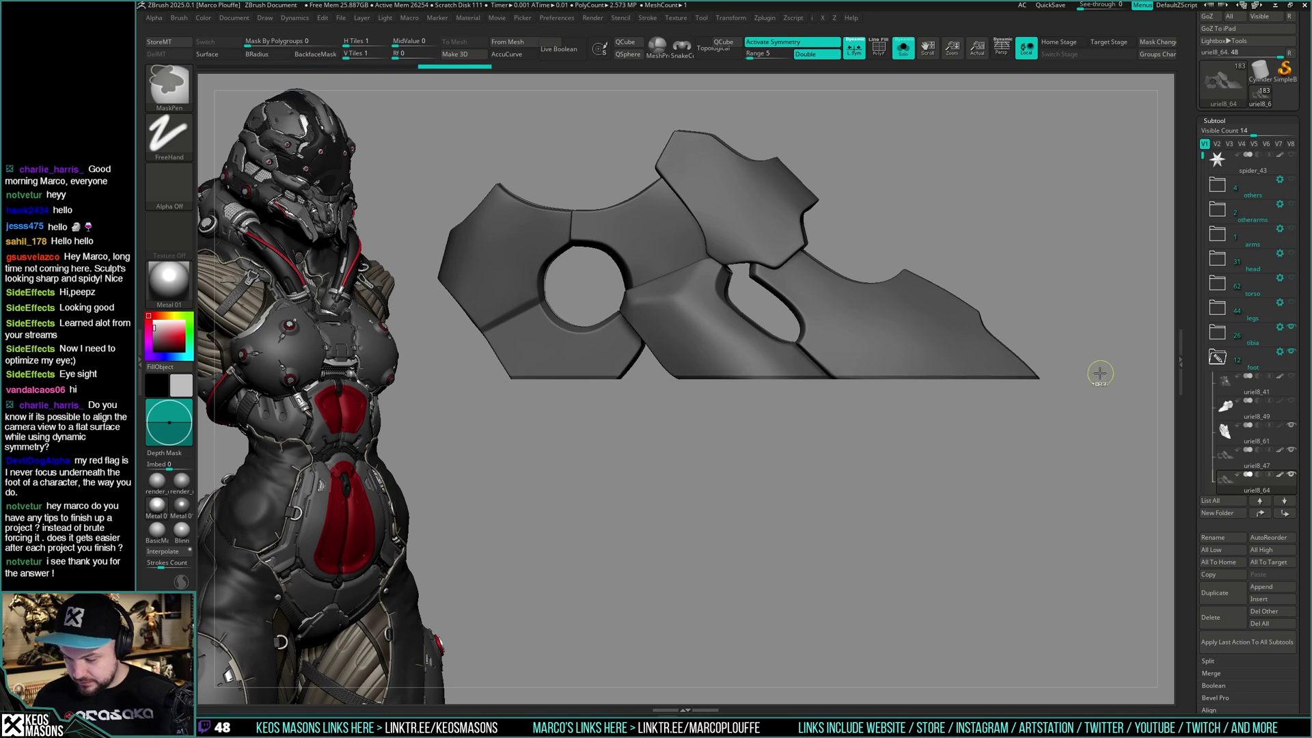
pyautogui.press('h')
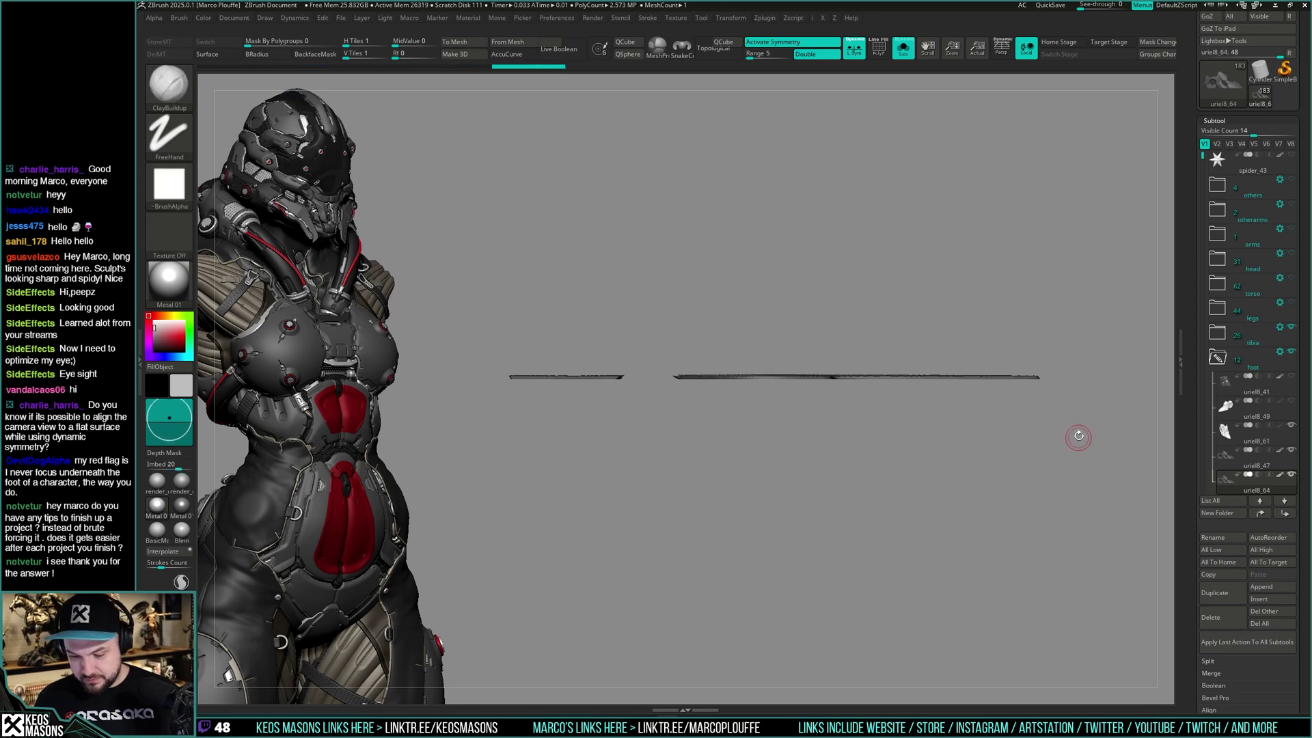
pyautogui.press('i')
pyautogui.click(1070, 285)
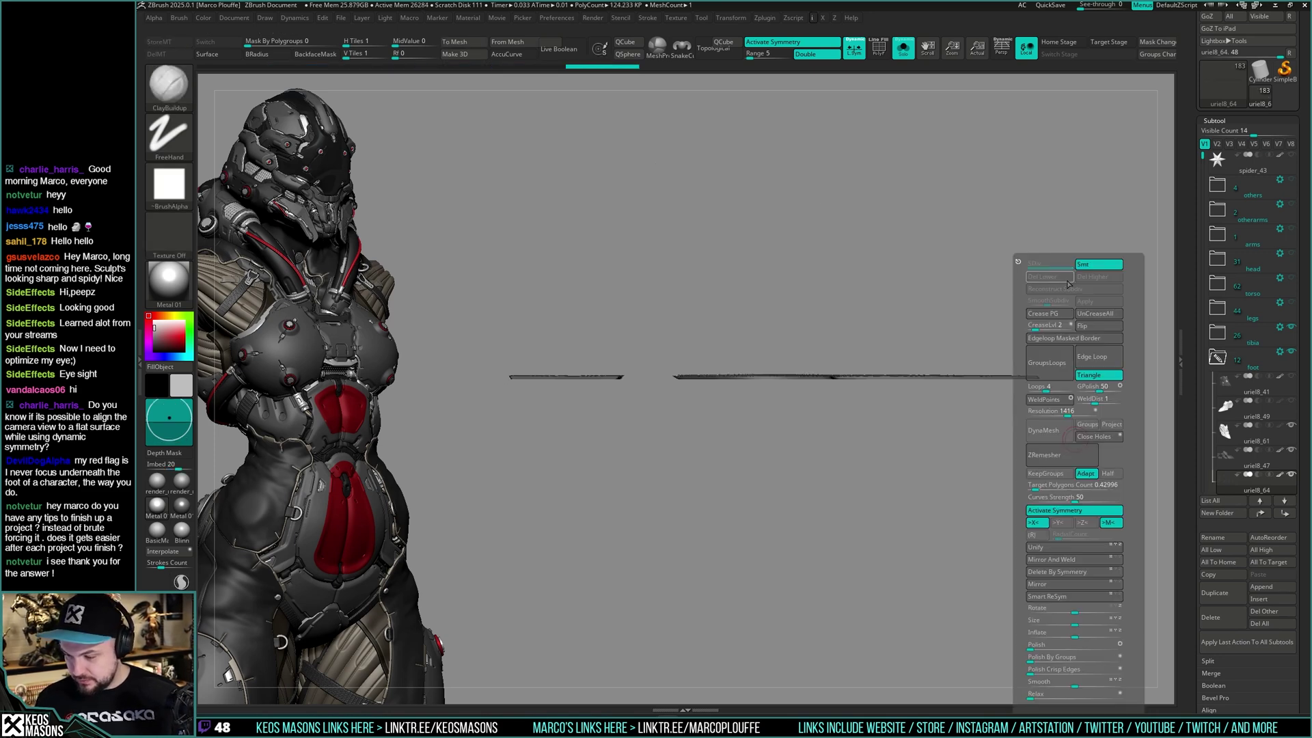
# Lower the extracted edge strips slightly with the Gizmo and show the whole foot around them again
pyautogui.press('w')
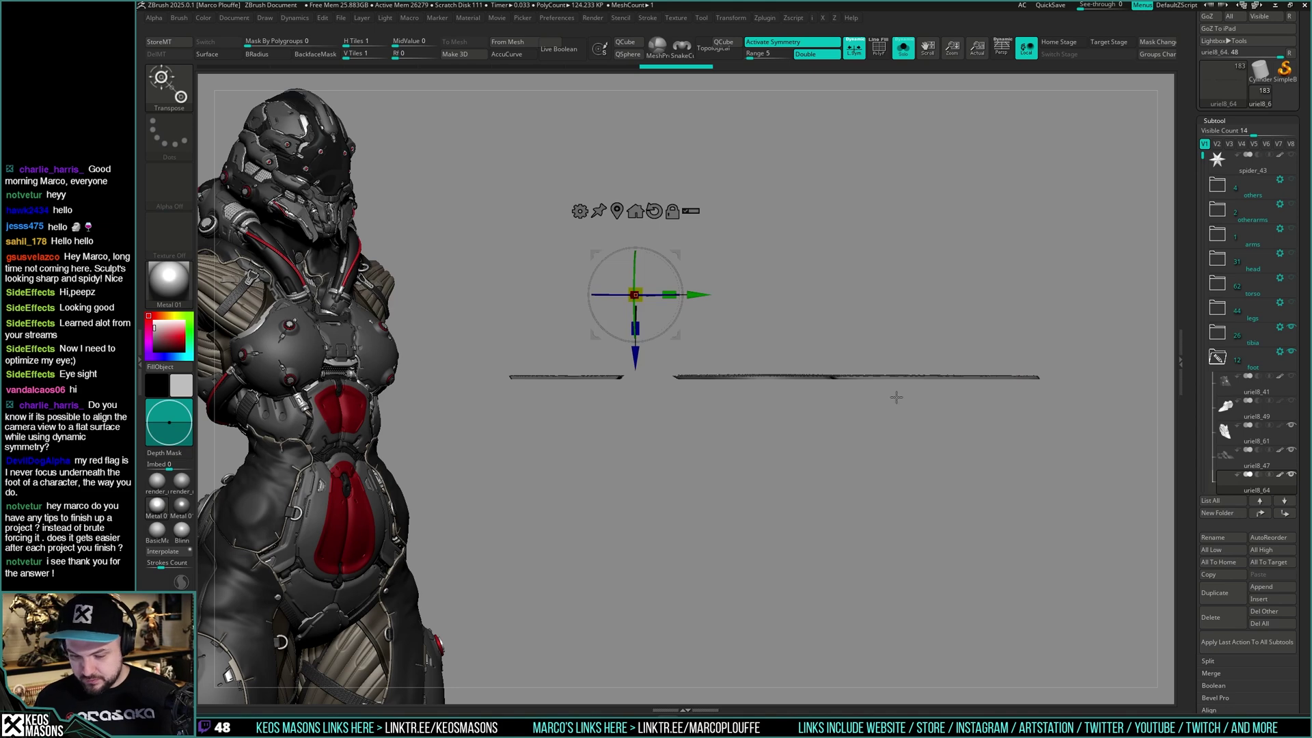
pyautogui.moveTo(649, 294)
pyautogui.mouseDown()
pyautogui.moveTo(669, 387)
pyautogui.moveTo(643, 314)
pyautogui.mouseUp()
pyautogui.hotkey('shift', 's')
pyautogui.press('q')
pyautogui.moveTo(936, 442); pyautogui.dragTo(932, 457)
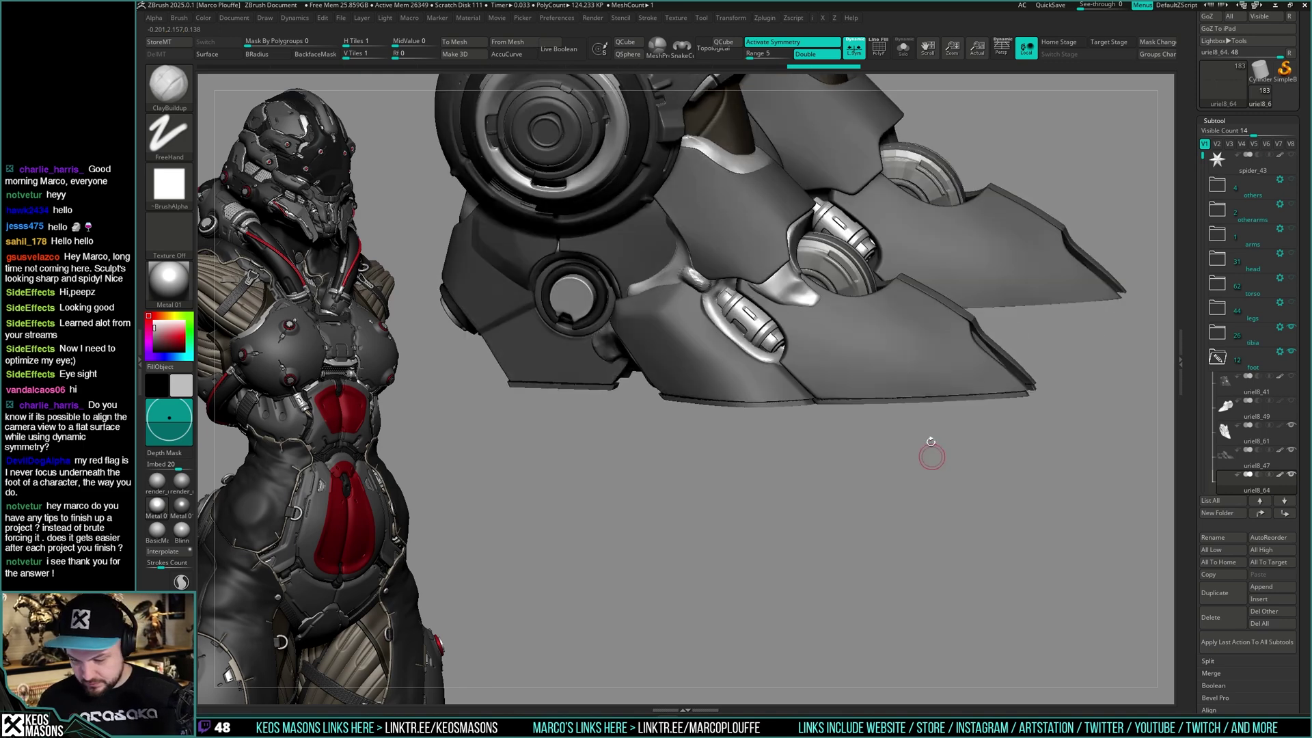
# Isolate the sole strips and close their open holes to make them solid
pyautogui.press('space')
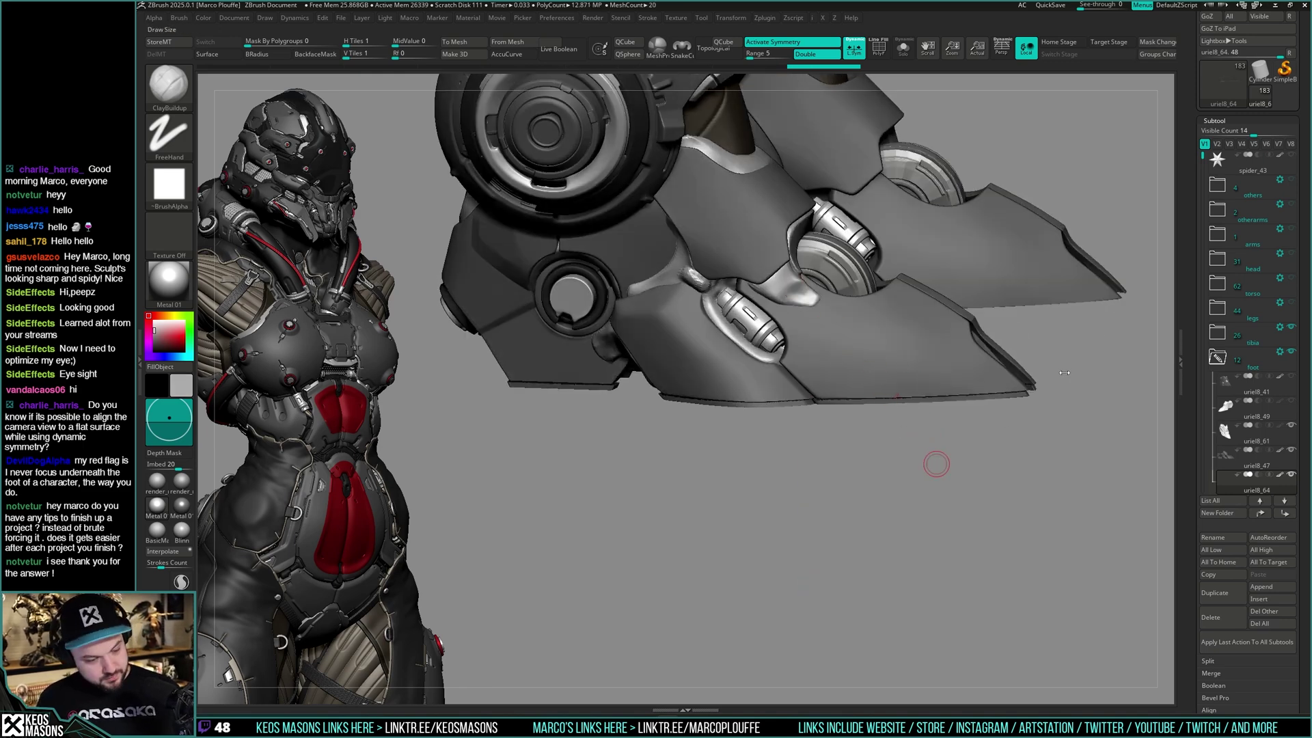
pyautogui.keyDown('ctrl'); pyautogui.moveTo(990, 466); pyautogui.dragTo(966, 493); pyautogui.keyUp('ctrl')
pyautogui.hotkey('shift', 's')
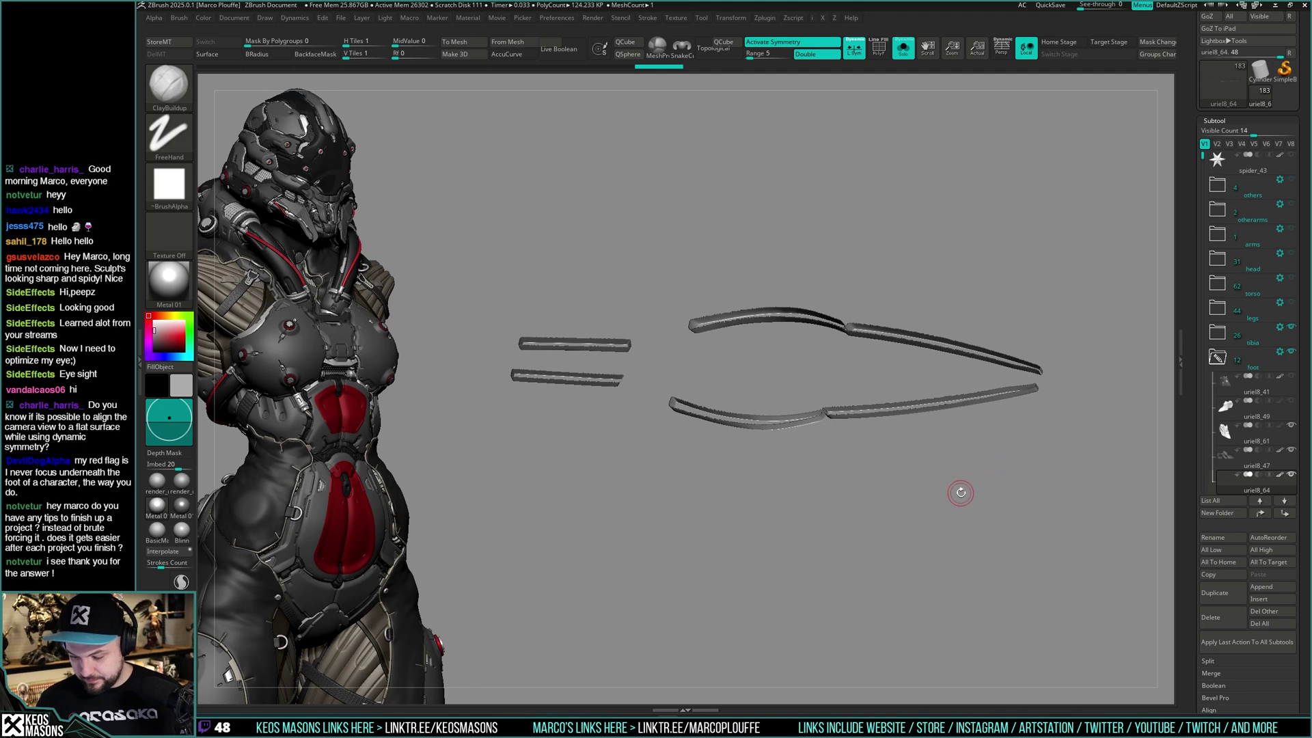
pyautogui.press('g')
pyautogui.click(989, 440)
pyautogui.moveTo(978, 462); pyautogui.dragTo(962, 425)
pyautogui.keyDown('ctrl'); pyautogui.keyDown('shift'); pyautogui.click(962, 423); pyautogui.keyUp('shift'); pyautogui.keyUp('ctrl')
pyautogui.keyDown('ctrl'); pyautogui.keyDown('shift'); pyautogui.moveTo(970, 535); pyautogui.dragTo(962, 536); pyautogui.keyUp('shift'); pyautogui.keyUp('ctrl')
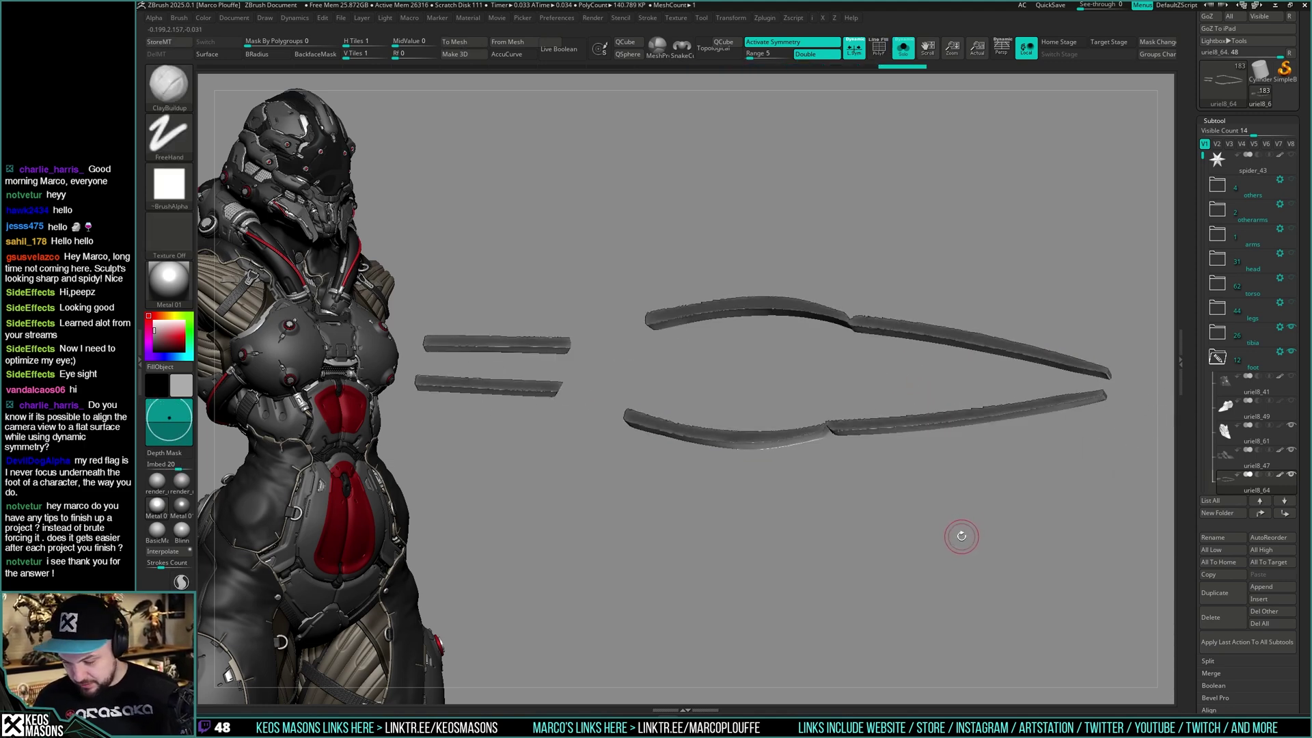
# Polish the sole strips to even out their surfaces and show them in side view with the foot
pyautogui.keyDown('ctrl'); pyautogui.keyDown('shift'); pyautogui.click(966, 531); pyautogui.keyUp('shift'); pyautogui.keyUp('ctrl')
pyautogui.press('space')
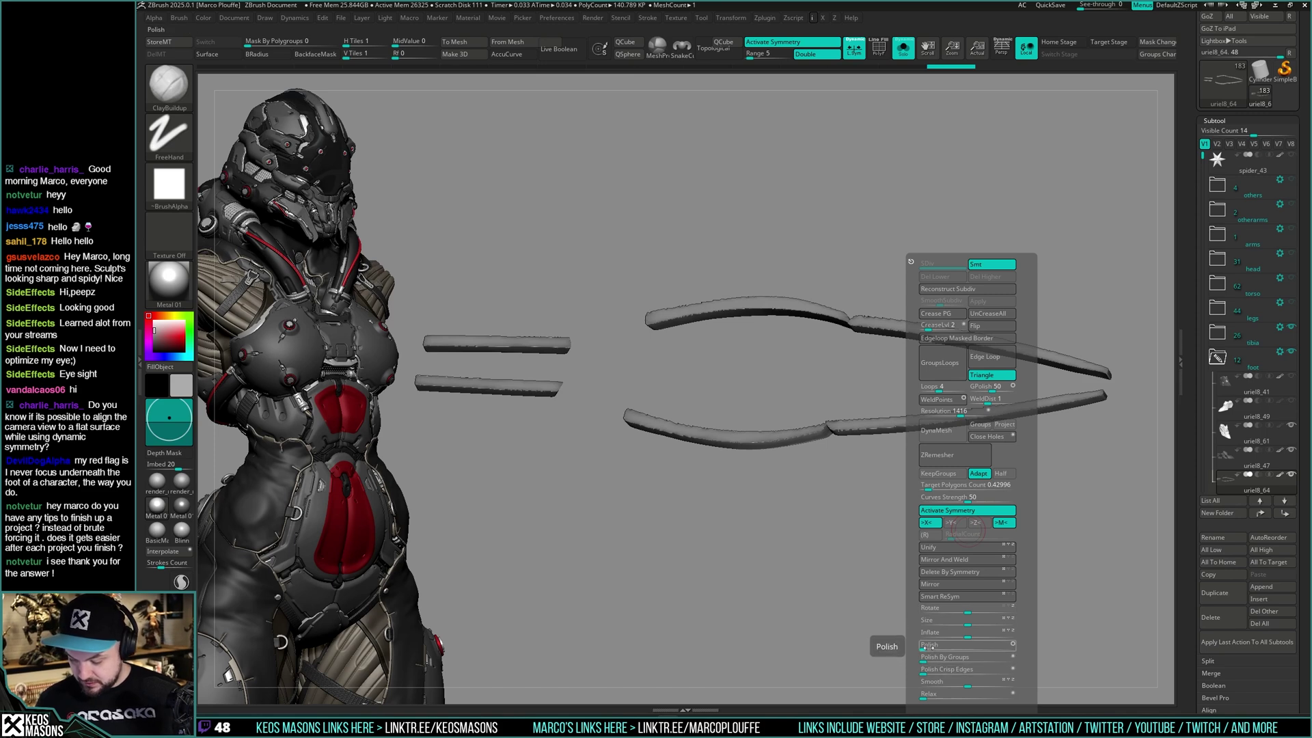
pyautogui.click(978, 647)
pyautogui.press('space')
pyautogui.moveTo(924, 649); pyautogui.dragTo(984, 652)
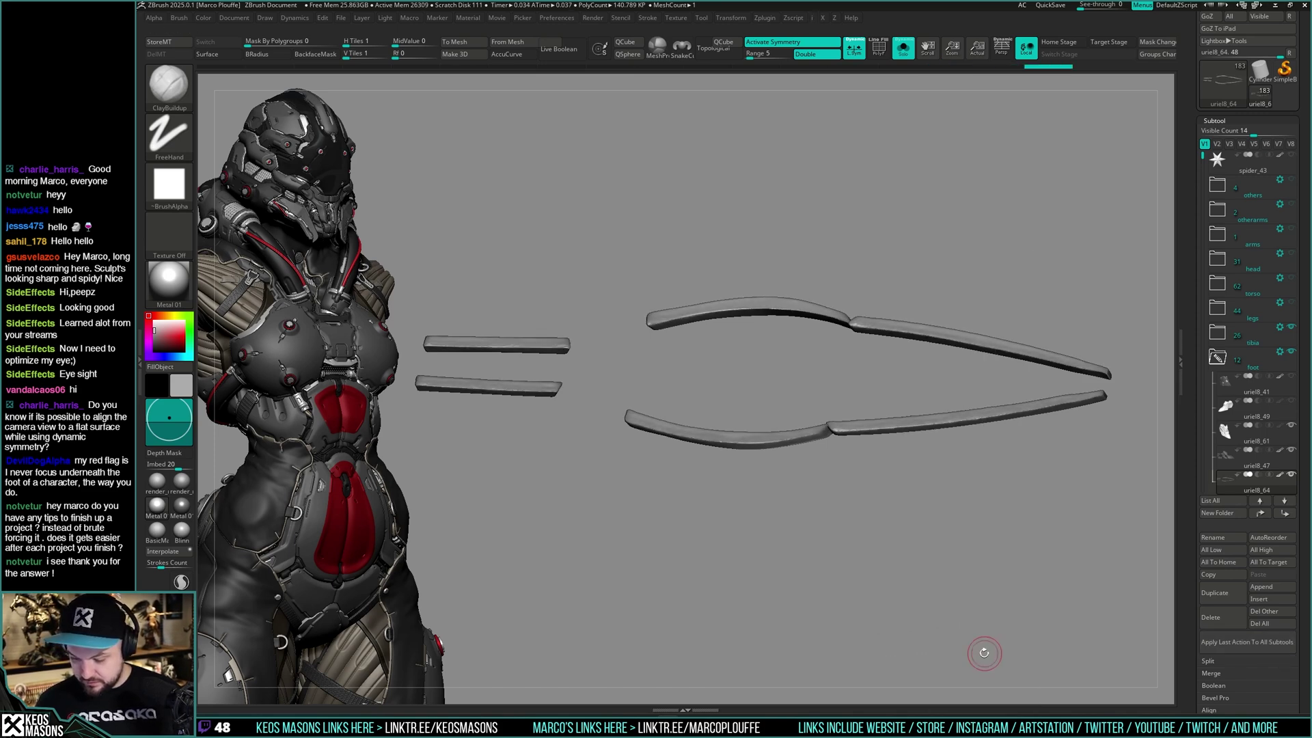
pyautogui.hotkey('shift', 's')
pyautogui.keyDown('shift'); pyautogui.moveTo(977, 540); pyautogui.dragTo(976, 505); pyautogui.keyUp('shift')
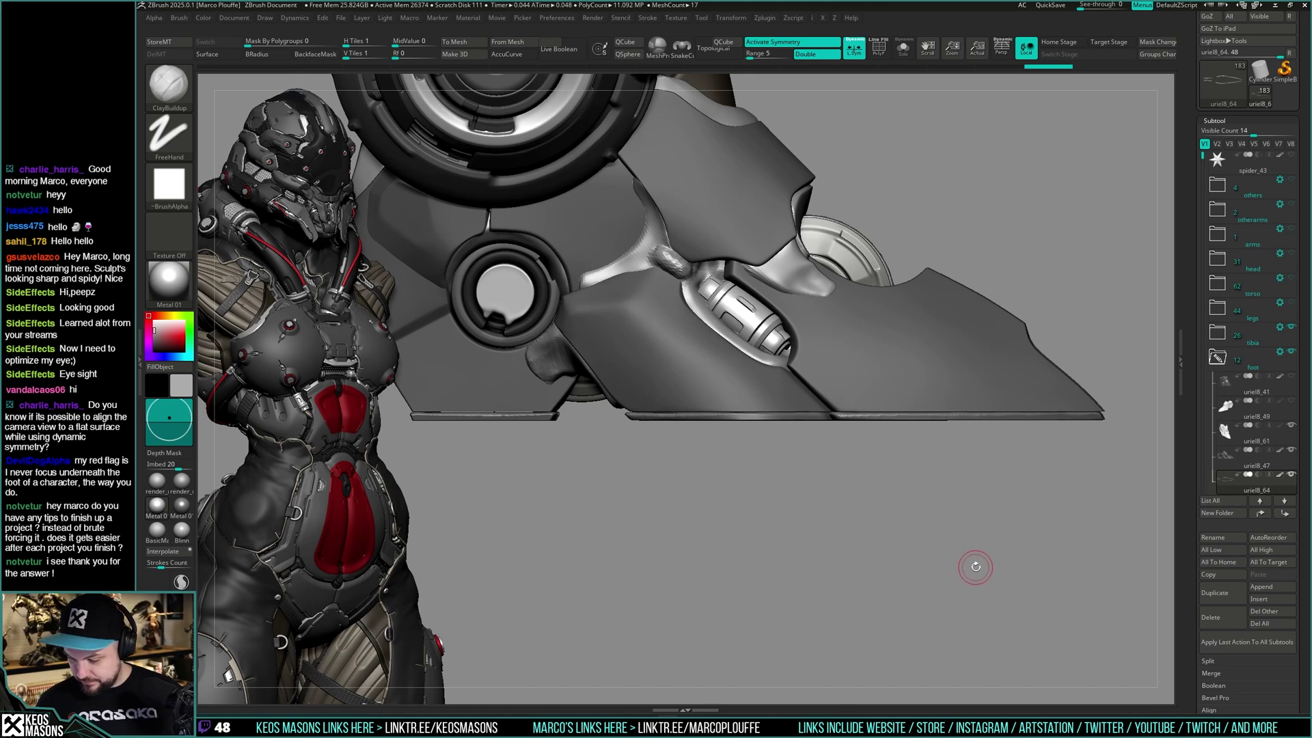
# Move the sole strips down away from the plating with the Gizmo and back up against it
pyautogui.press('w')
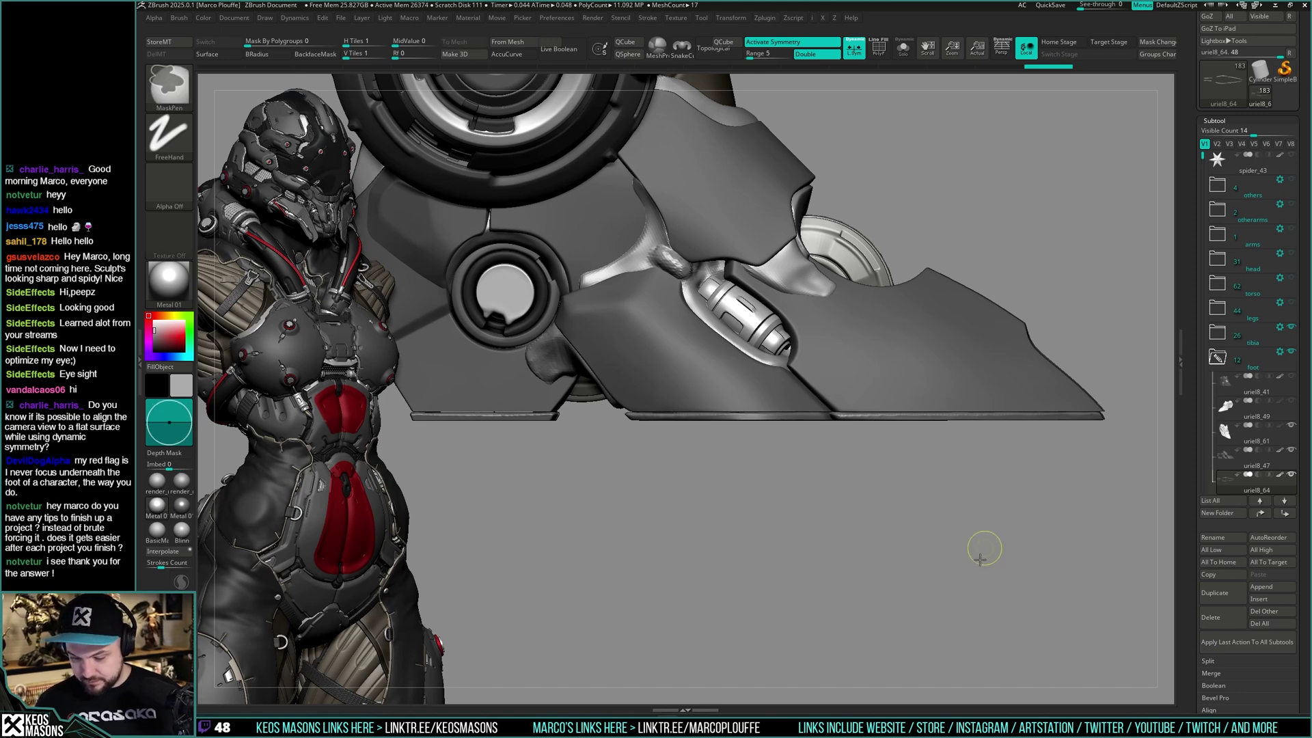
pyautogui.moveTo(576, 296); pyautogui.dragTo(576, 352)
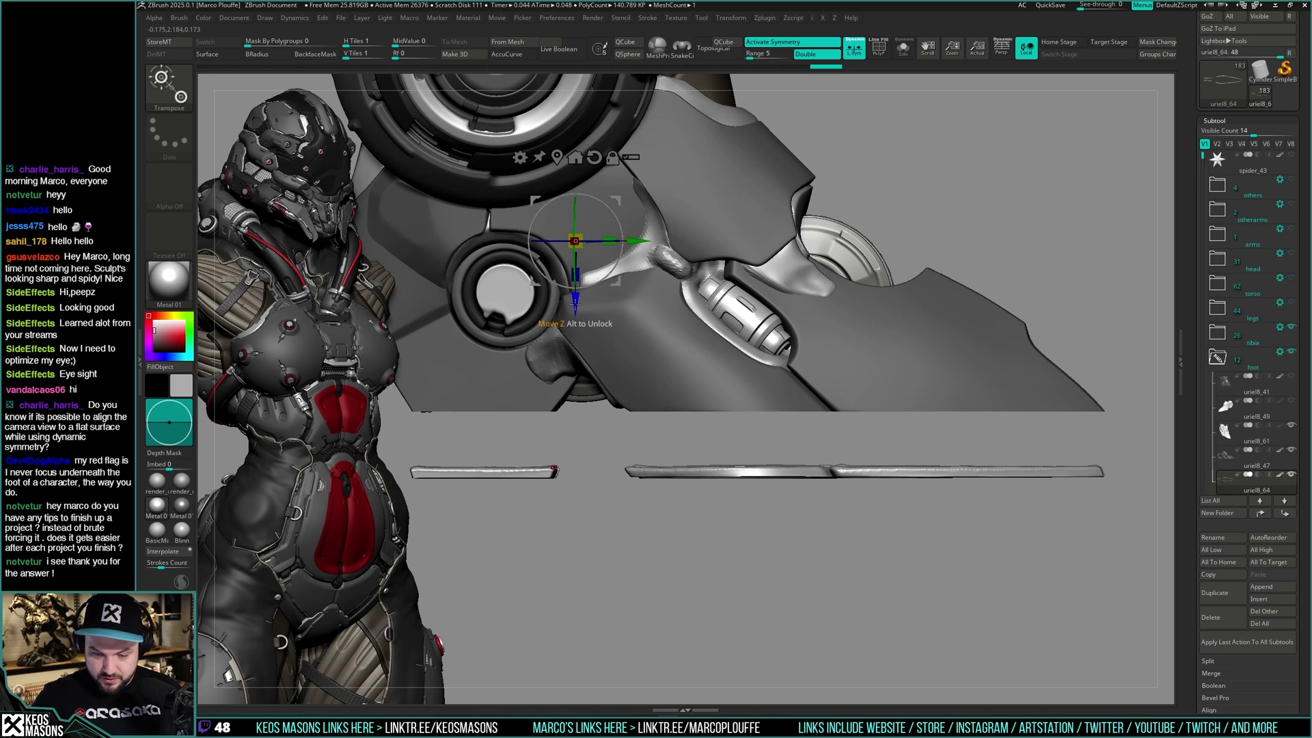
pyautogui.moveTo(575, 301); pyautogui.dragTo(589, 246)
pyautogui.press('q')
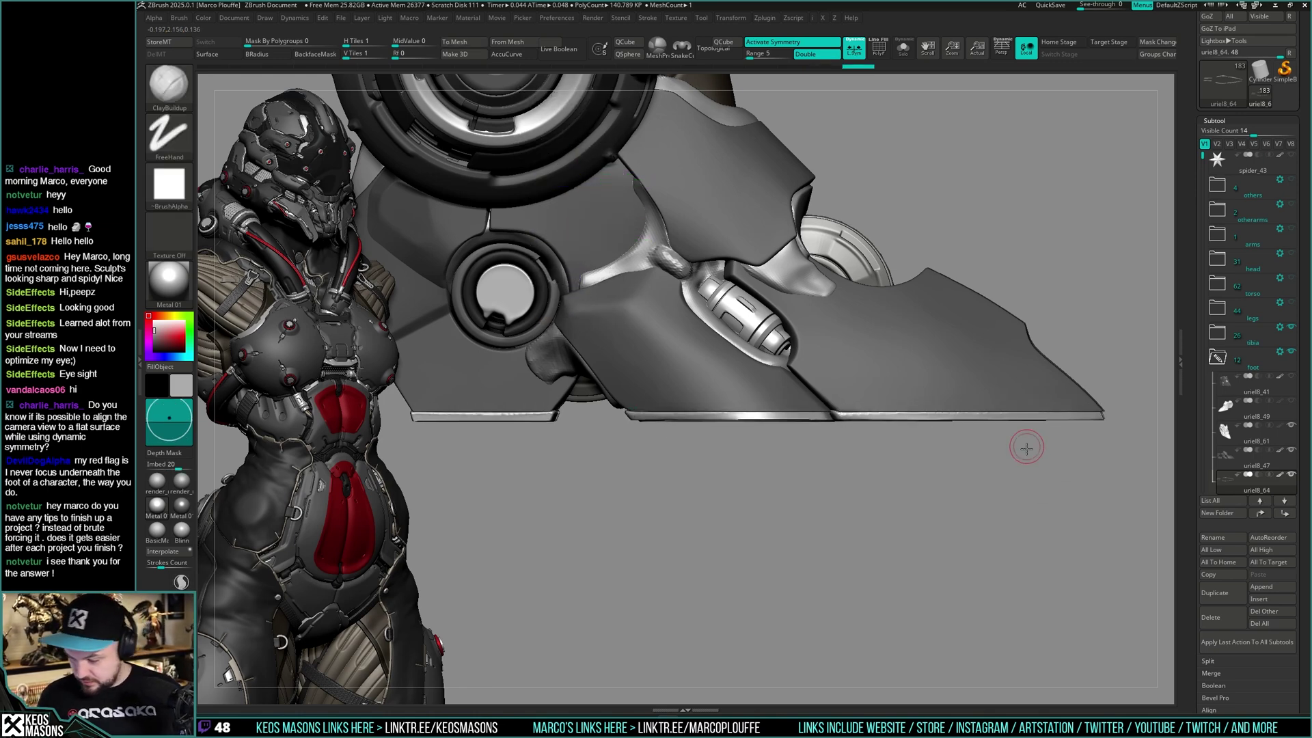
# Switch to the Orb_Cracks brush and work over the edges and ends of the heel sole strips
pyautogui.moveTo(1027, 447)
pyautogui.mouseDown()
pyautogui.moveTo(1012, 478)
pyautogui.moveTo(1031, 380)
pyautogui.moveTo(1075, 439)
pyautogui.moveTo(1025, 469)
pyautogui.moveTo(1086, 401)
pyautogui.moveTo(1060, 389)
pyautogui.moveTo(1026, 478)
pyautogui.moveTo(1060, 418)
pyautogui.mouseUp()
pyautogui.press('b')
pyautogui.click(1061, 418)
pyautogui.press('space')
pyautogui.moveTo(1027, 361)
pyautogui.mouseDown()
pyautogui.moveTo(984, 469)
pyautogui.moveTo(1004, 390)
pyautogui.moveTo(1080, 374)
pyautogui.mouseUp()
pyautogui.keyDown('alt'); pyautogui.moveTo(913, 402); pyautogui.dragTo(1062, 412); pyautogui.keyUp('alt')
pyautogui.moveTo(1063, 412); pyautogui.dragTo(690, 509)
pyautogui.moveTo(690, 509)
pyautogui.keyDown('alt'); pyautogui.mouseDown()
pyautogui.moveTo(782, 486)
pyautogui.moveTo(902, 362)
pyautogui.moveTo(837, 331)
pyautogui.moveTo(853, 406)
pyautogui.mouseUp(); pyautogui.keyUp('alt')
pyautogui.press('space')
pyautogui.moveTo(890, 337)
pyautogui.mouseDown()
pyautogui.moveTo(876, 337)
pyautogui.moveTo(908, 354)
pyautogui.moveTo(821, 373)
pyautogui.mouseUp()
pyautogui.press('1')
pyautogui.click(919, 367)
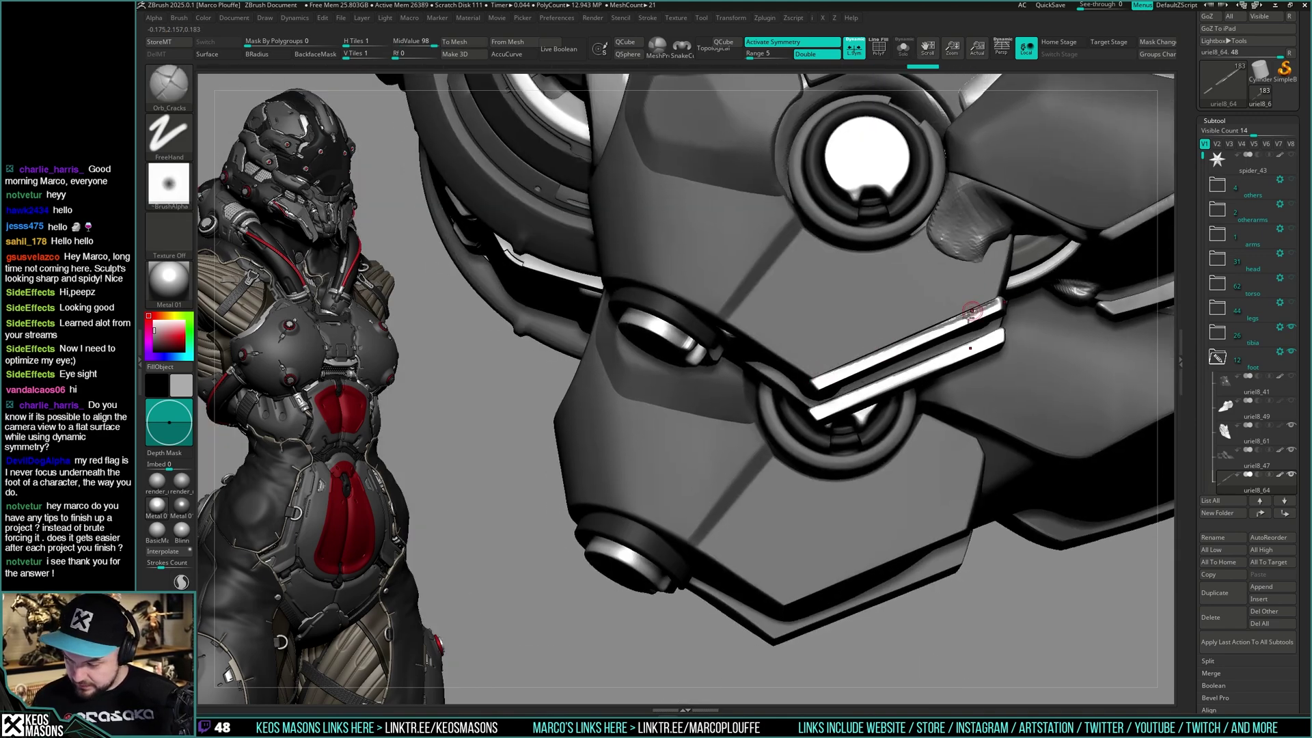
pyautogui.moveTo(971, 312); pyautogui.dragTo(837, 362)
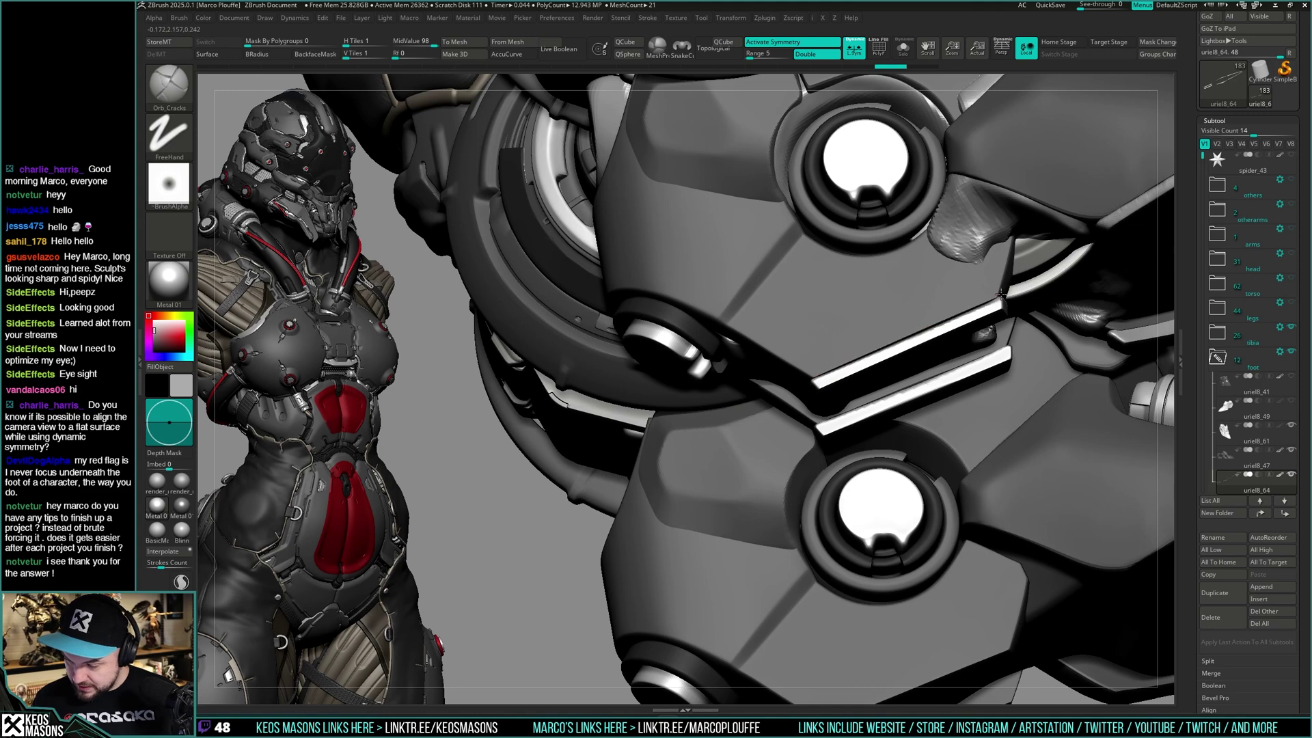
pyautogui.moveTo(1002, 294); pyautogui.dragTo(972, 295, button='right')
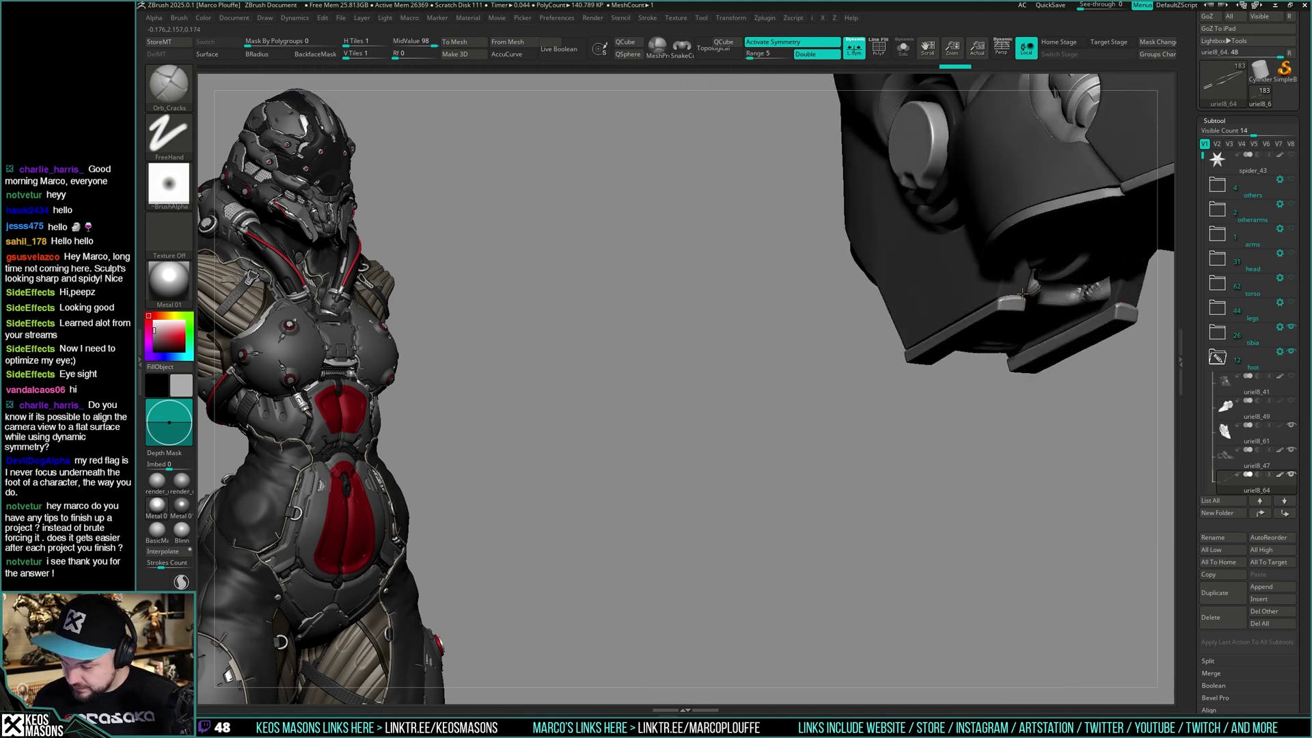
pyautogui.moveTo(1023, 292); pyautogui.dragTo(1021, 294)
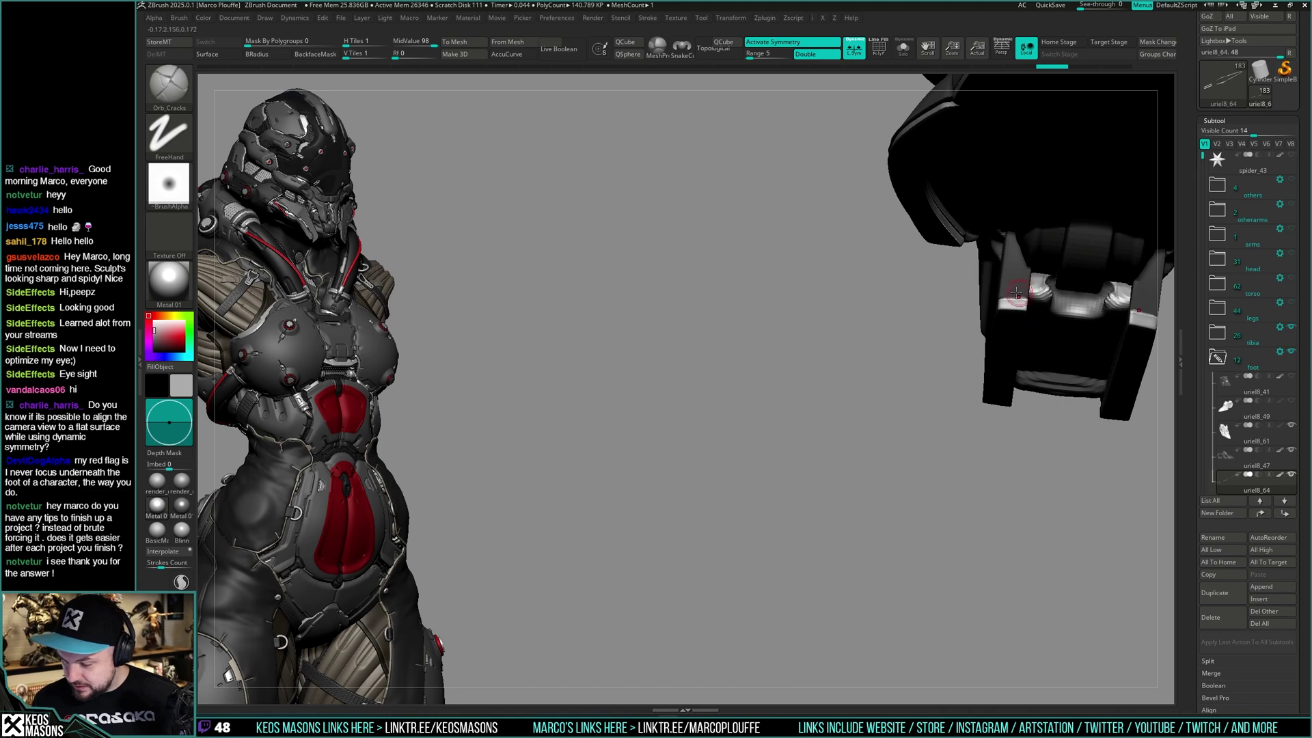
pyautogui.moveTo(1030, 297); pyautogui.dragTo(875, 333, button='right')
pyautogui.moveTo(875, 332); pyautogui.dragTo(967, 375)
# Isolate the curved middle segment of the sole strips and view it without the rest of the foot
pyautogui.hotkey('shift', 'f')
pyautogui.hotkey('shift', 'f')
pyautogui.hotkey('alt', 's')
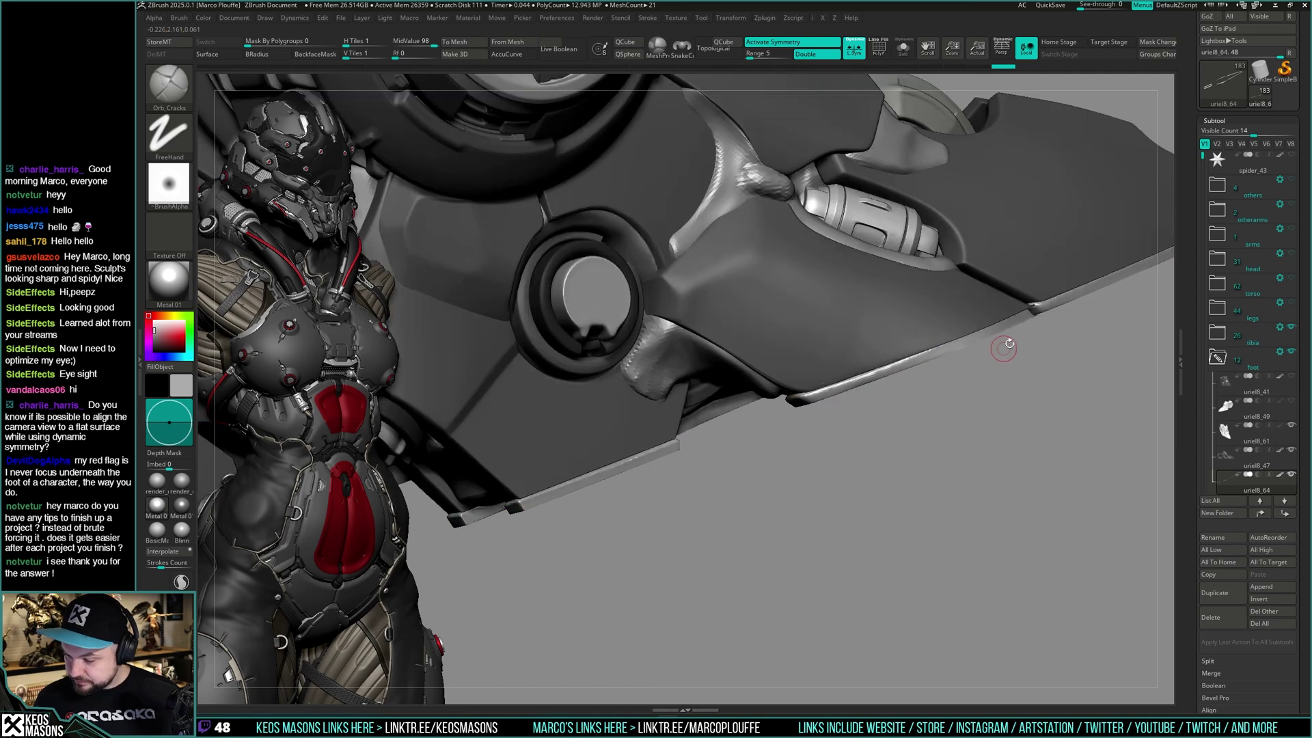
pyautogui.press('w')
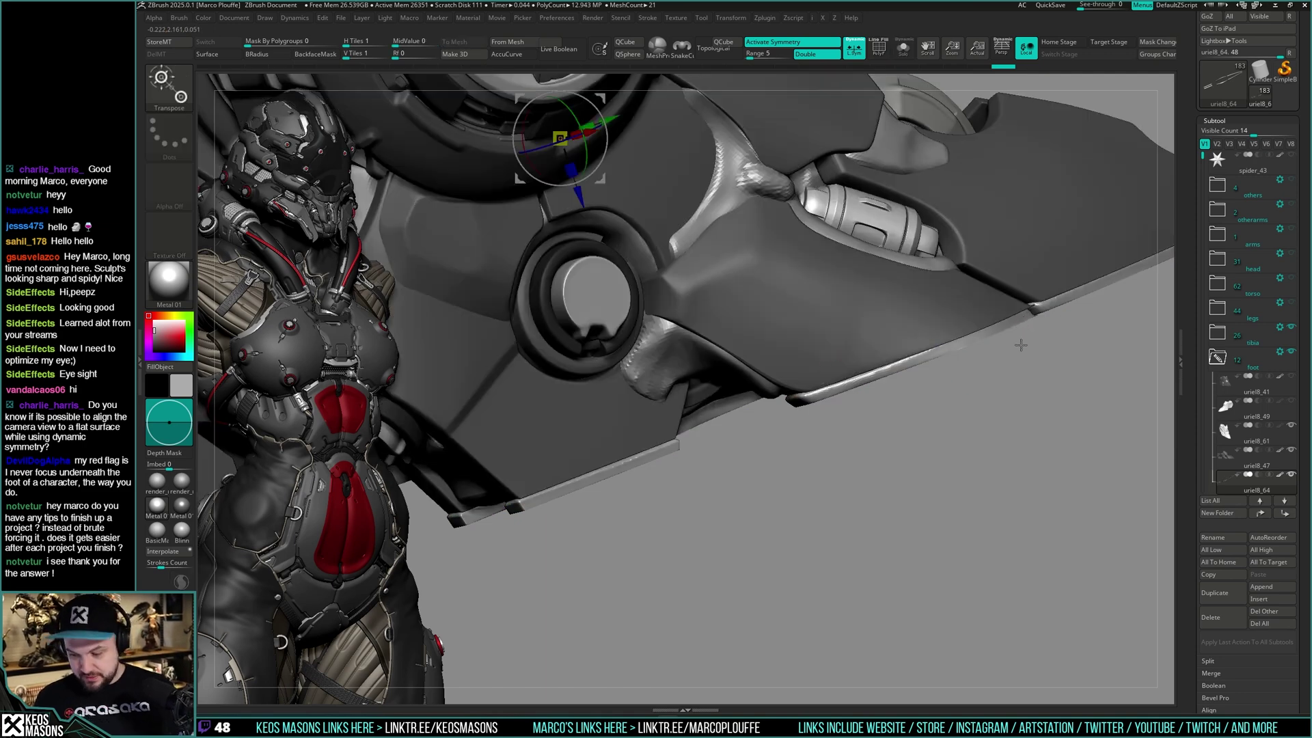
pyautogui.press('q')
pyautogui.keyDown('ctrl'); pyautogui.keyDown('shift'); pyautogui.click(991, 331); pyautogui.keyUp('shift'); pyautogui.keyUp('ctrl')
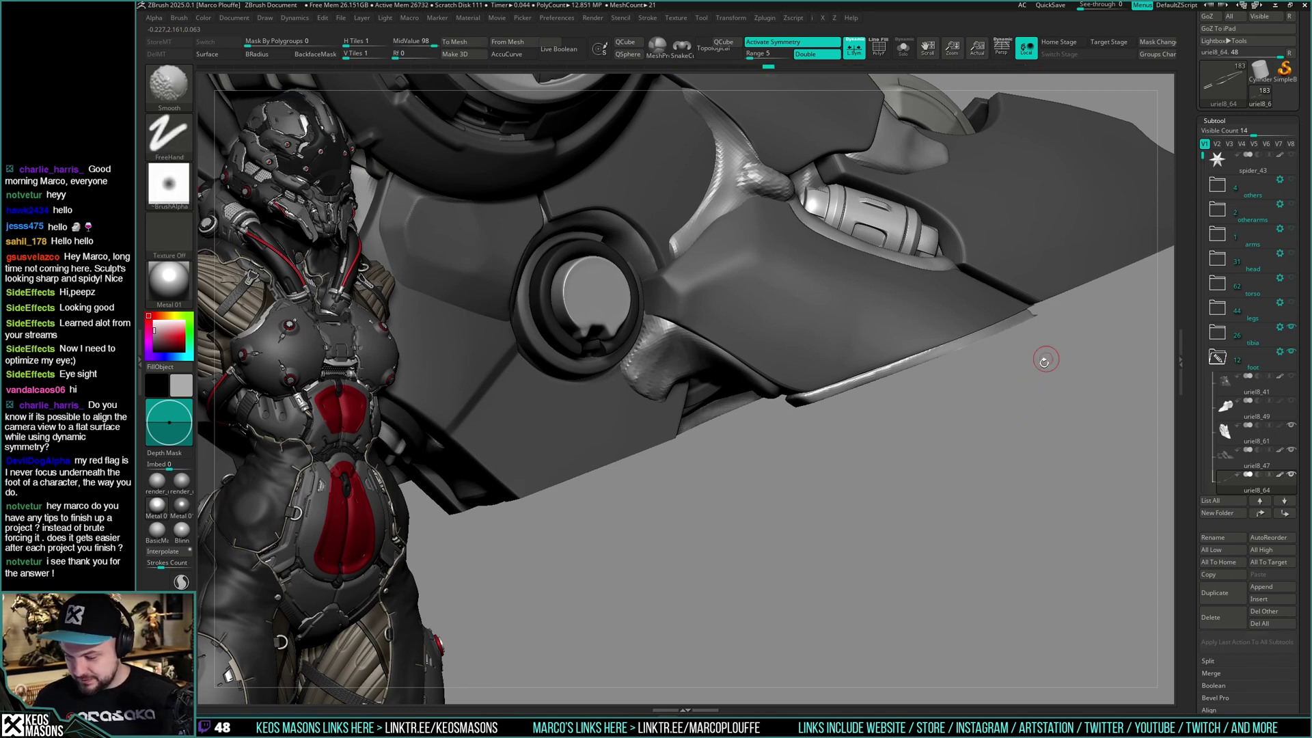
pyautogui.moveTo(1043, 357)
pyautogui.mouseDown()
pyautogui.moveTo(1008, 419)
pyautogui.moveTo(991, 375)
pyautogui.moveTo(1030, 355)
pyautogui.mouseUp()
pyautogui.hotkey('alt', 's')
pyautogui.press('shift')
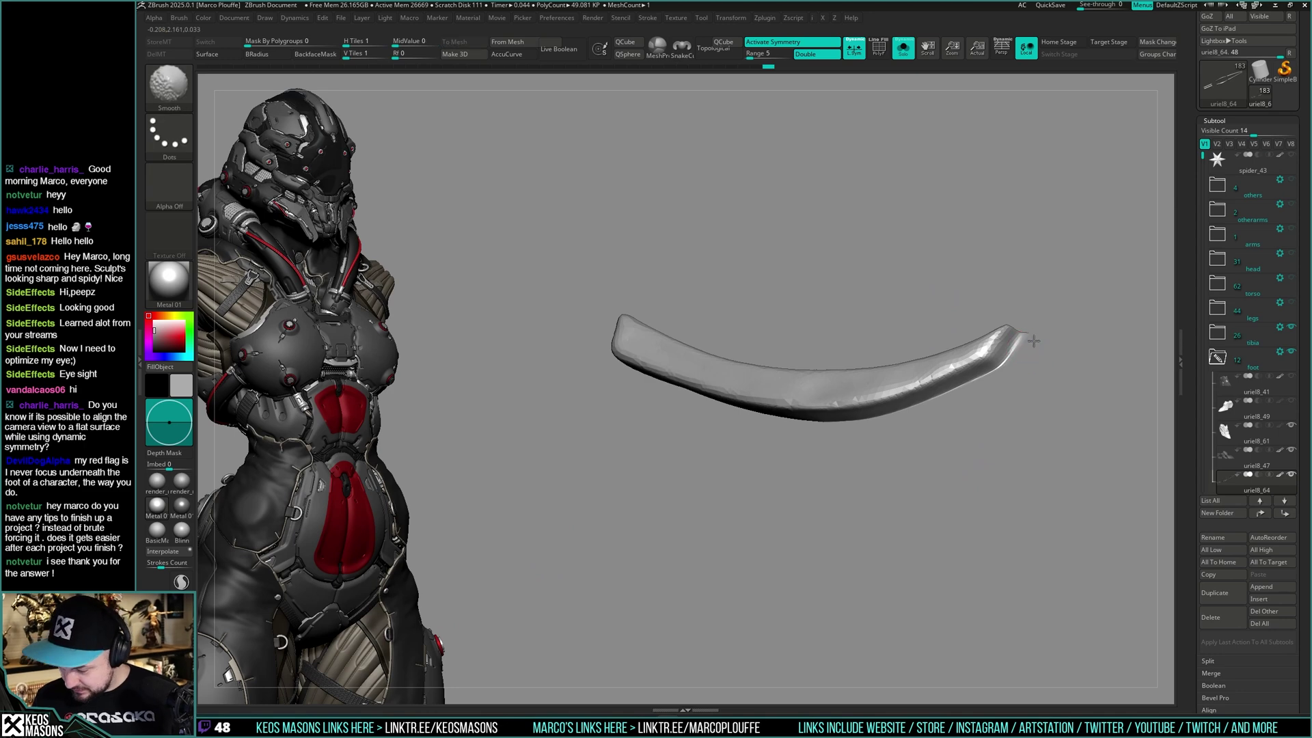
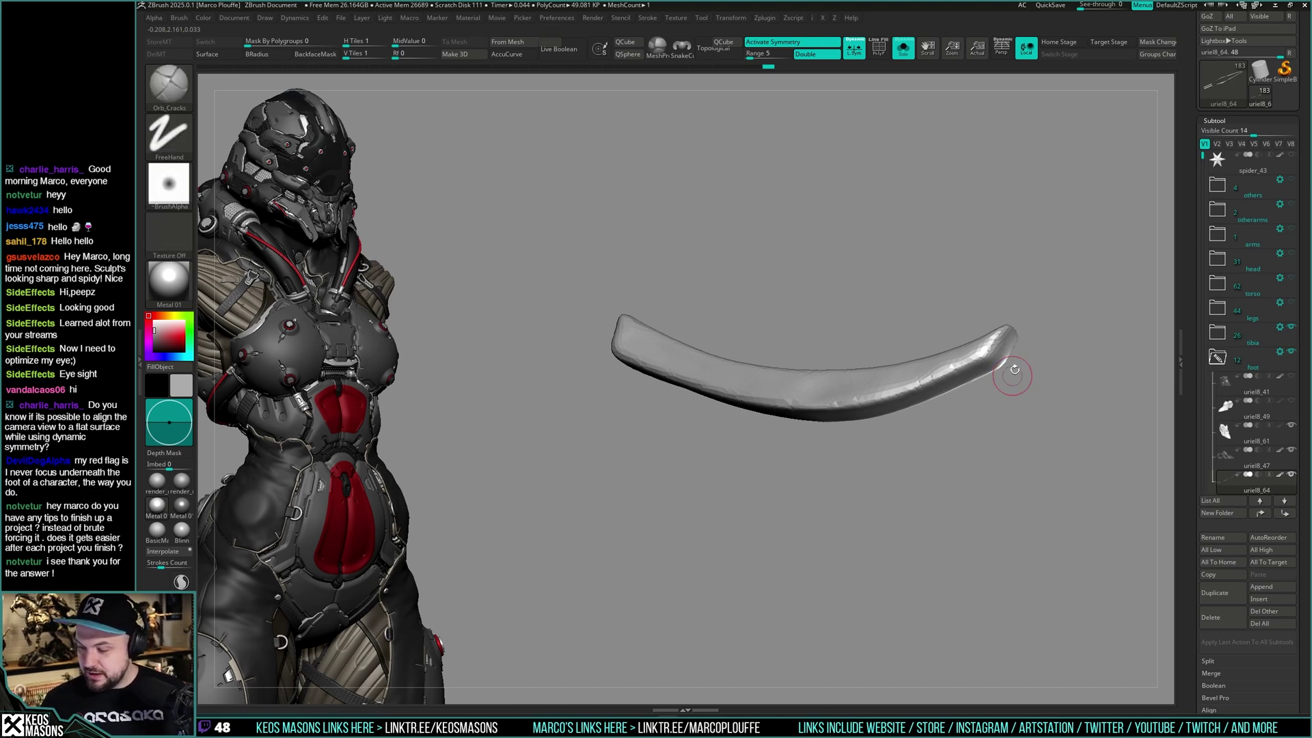
# Flatten the front end of the curved sole segment with the hPolish brush
pyautogui.moveTo(1011, 367); pyautogui.dragTo(1029, 356)
pyautogui.press('b')
pyautogui.press('c')
pyautogui.press('l')
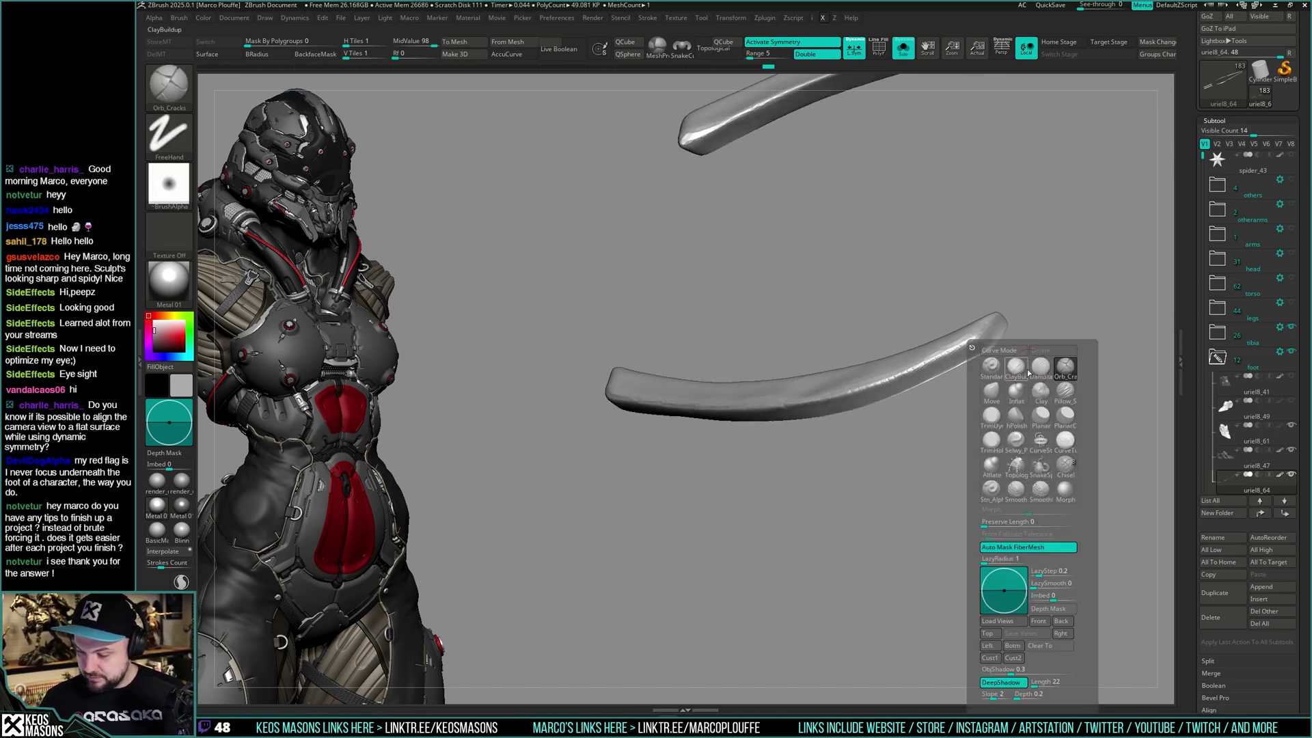
pyautogui.press('space')
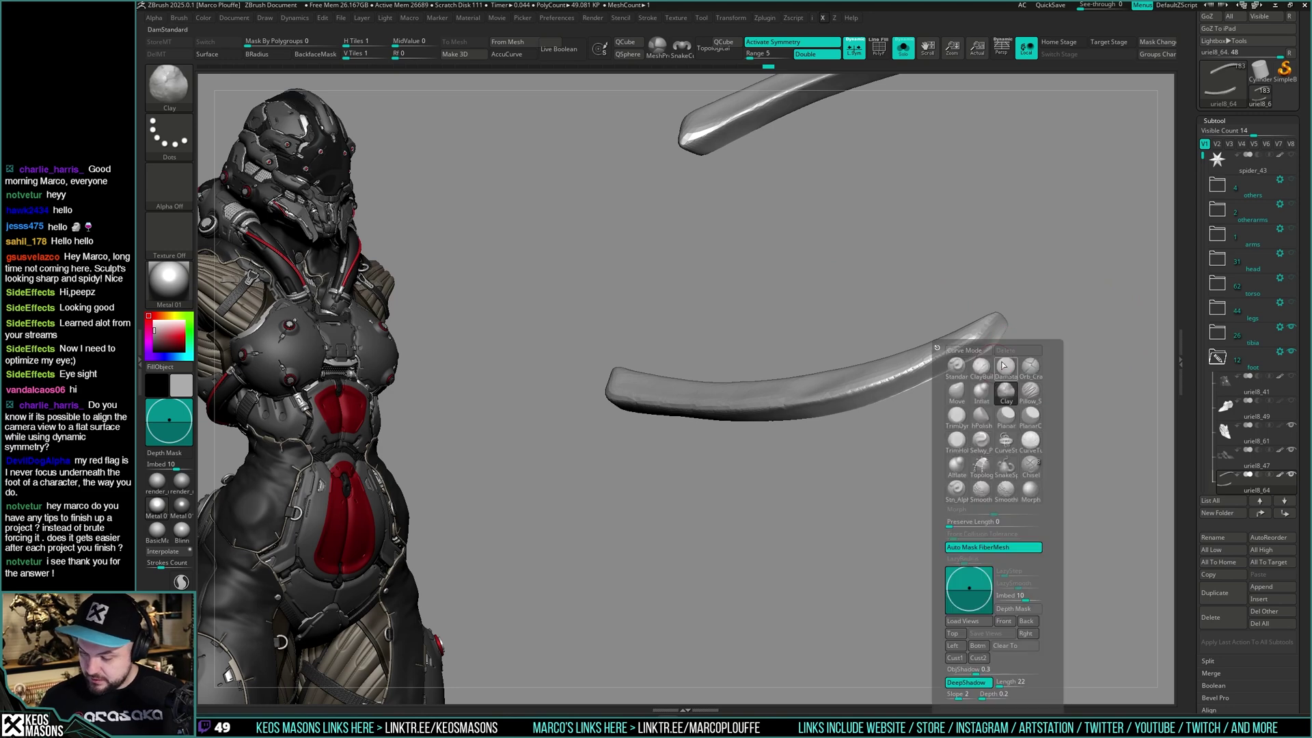
pyautogui.click(985, 425)
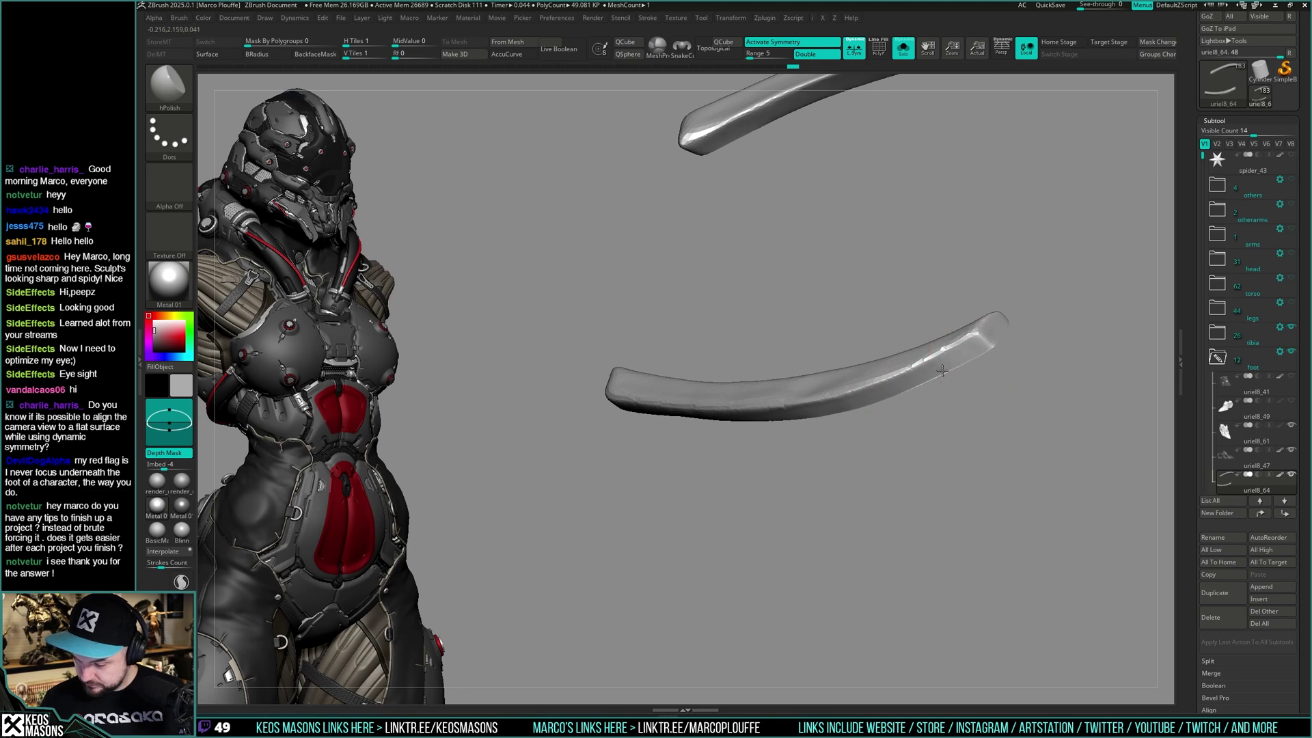
pyautogui.hotkey('alt', 's')
pyautogui.moveTo(963, 414)
pyautogui.mouseDown()
pyautogui.moveTo(973, 355)
pyautogui.moveTo(973, 378)
pyautogui.moveTo(993, 369)
pyautogui.moveTo(957, 358)
pyautogui.moveTo(945, 404)
pyautogui.moveTo(923, 346)
pyautogui.moveTo(938, 382)
pyautogui.moveTo(970, 258)
pyautogui.moveTo(1038, 326)
pyautogui.mouseUp()
# Reshape the front end of the curved sole segment against the foot plating using the Move brush with backface masking
pyautogui.hotkey('alt', 's')
pyautogui.hotkey('shift', 'f')
pyautogui.hotkey('shift', 'f')
pyautogui.hotkey('alt', 's')
pyautogui.press('space')
pyautogui.click(979, 371)
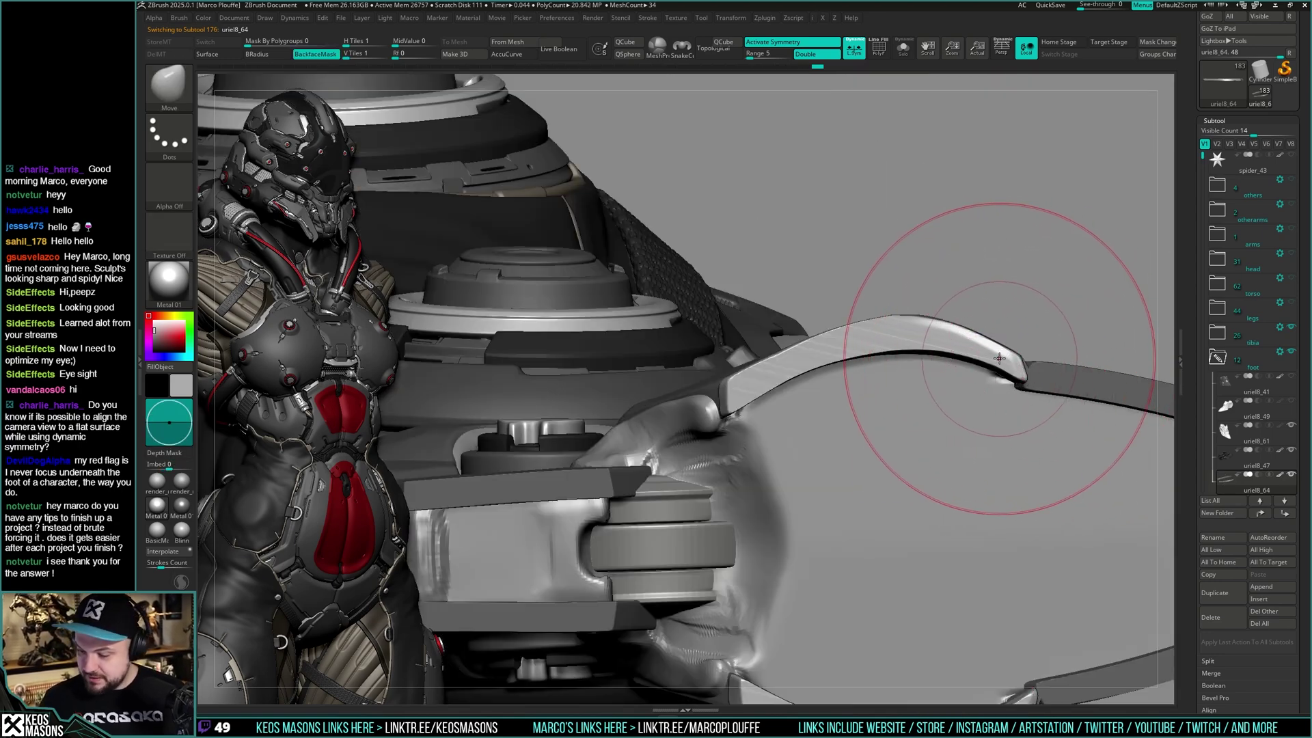
pyautogui.press('space')
pyautogui.moveTo(985, 359); pyautogui.dragTo(998, 359)
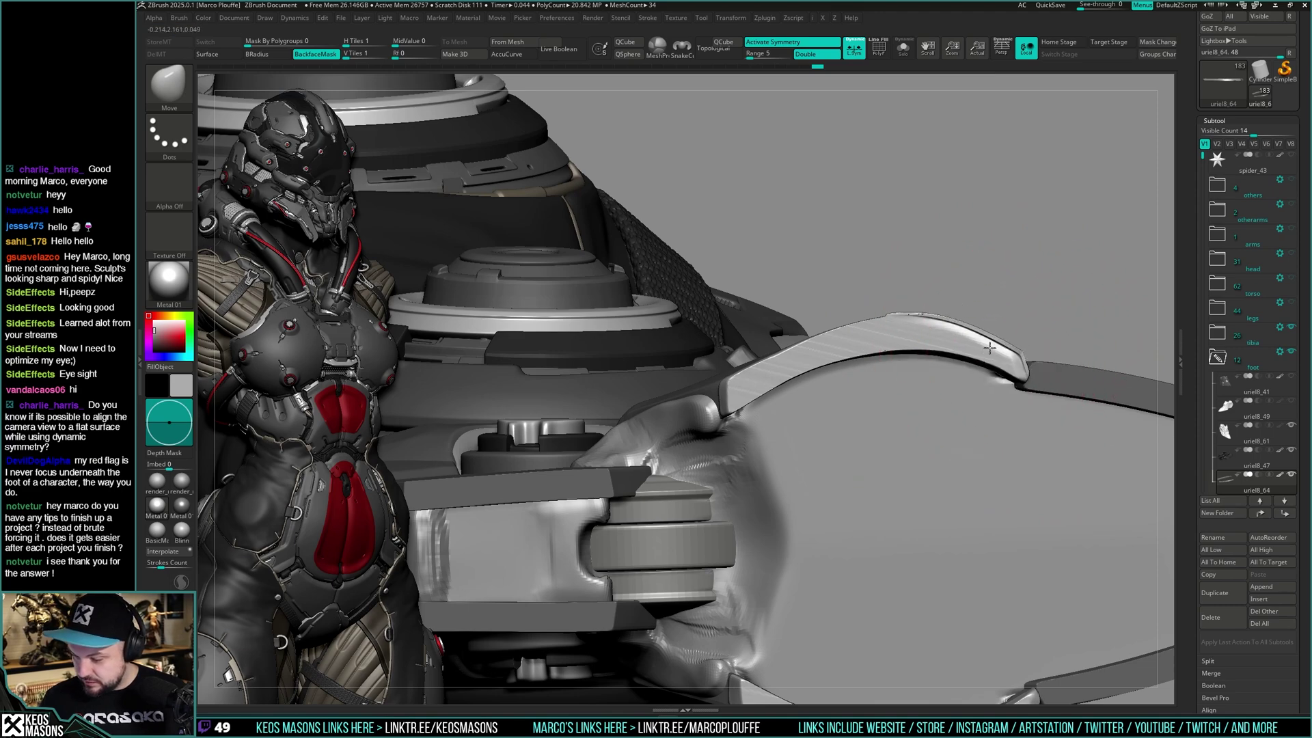
# Pull up the upper edge of the curved sole segment near both ends with the Move brush to form stepped lips
pyautogui.moveTo(991, 350); pyautogui.dragTo(982, 466, button='right')
pyautogui.moveTo(991, 391)
pyautogui.mouseDown(button='right')
pyautogui.moveTo(989, 412)
pyautogui.moveTo(958, 424)
pyautogui.moveTo(1007, 366)
pyautogui.moveTo(1008, 336)
pyautogui.moveTo(1008, 390)
pyautogui.moveTo(1002, 336)
pyautogui.mouseUp(button='right')
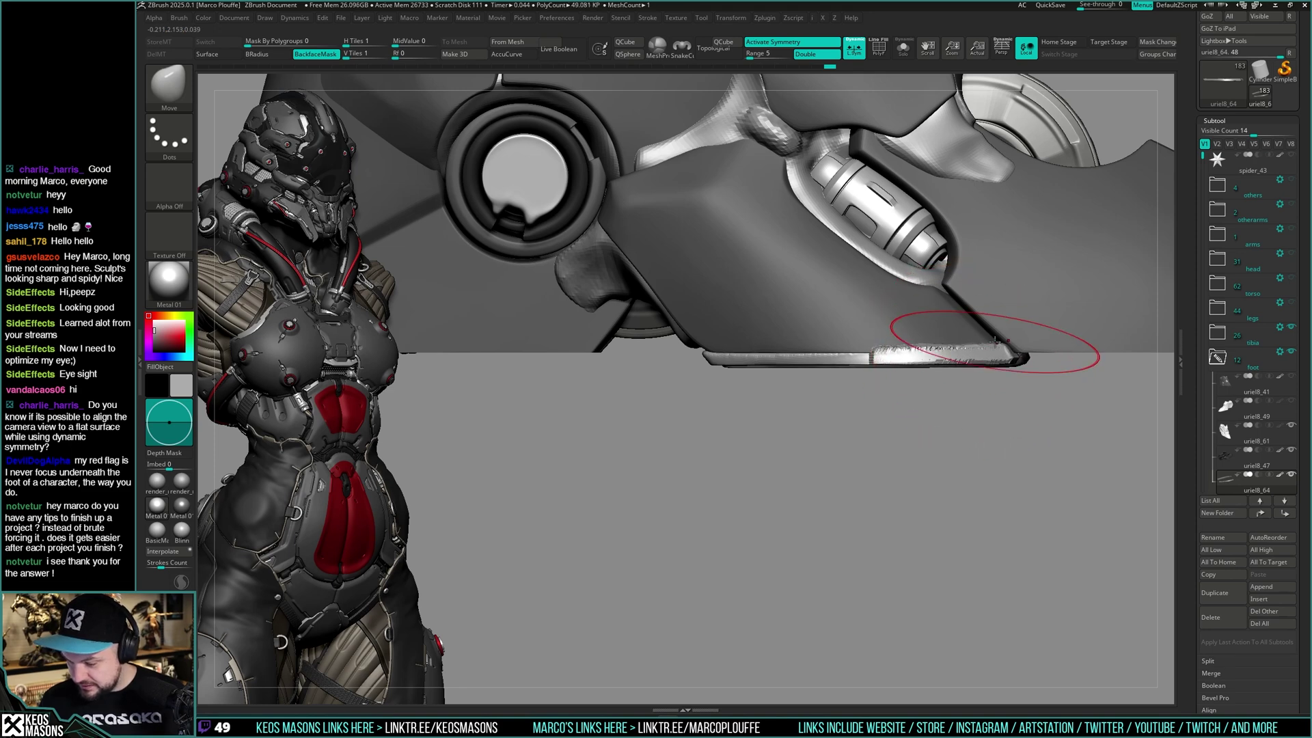
pyautogui.moveTo(1003, 365)
pyautogui.mouseDown(button='right')
pyautogui.moveTo(998, 394)
pyautogui.moveTo(1014, 374)
pyautogui.moveTo(1057, 405)
pyautogui.moveTo(966, 384)
pyautogui.mouseUp(button='right')
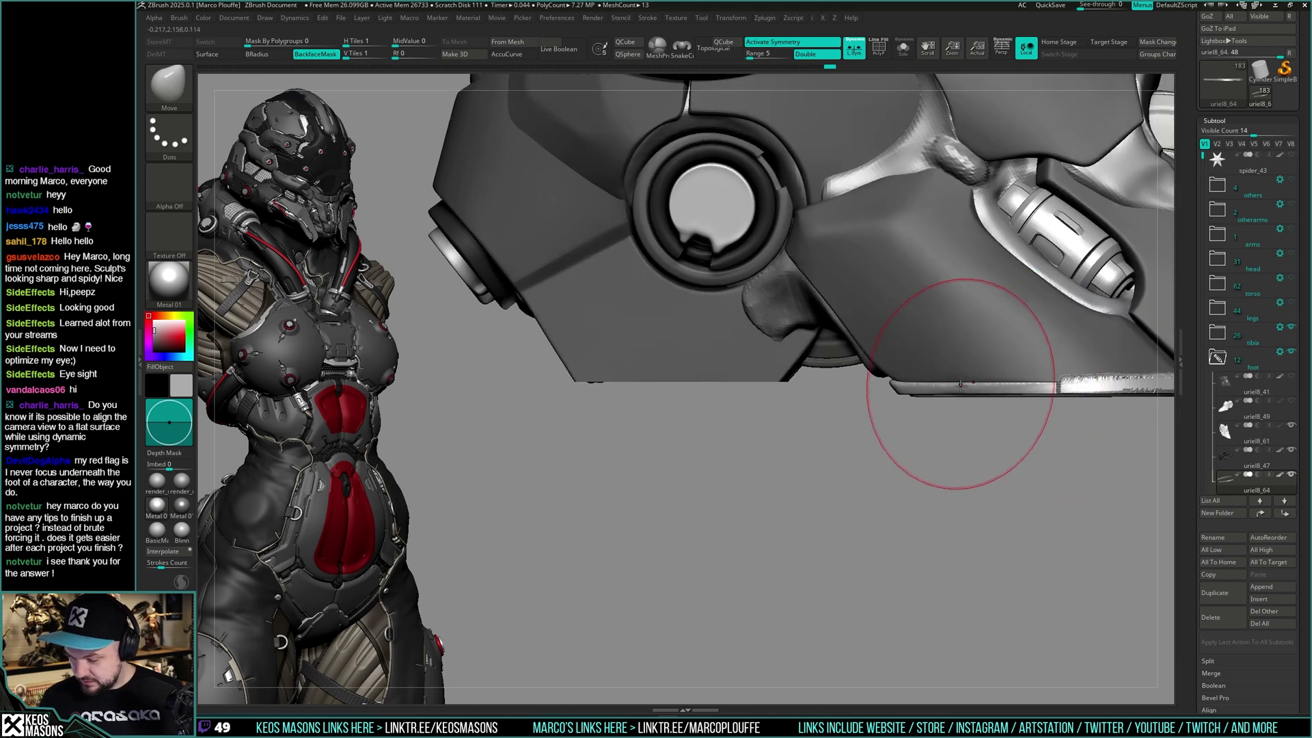
pyautogui.press('space')
pyautogui.moveTo(962, 395); pyautogui.dragTo(939, 396)
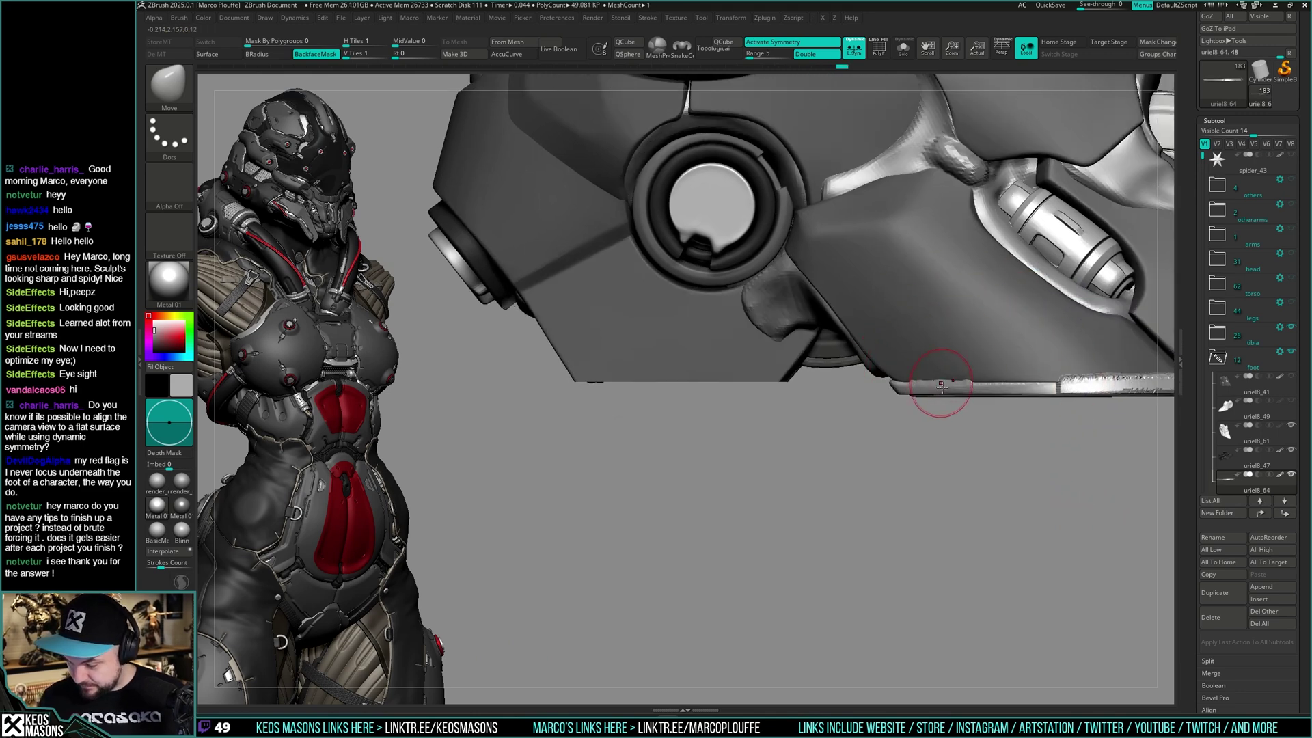
pyautogui.moveTo(942, 388); pyautogui.dragTo(932, 359, button='right')
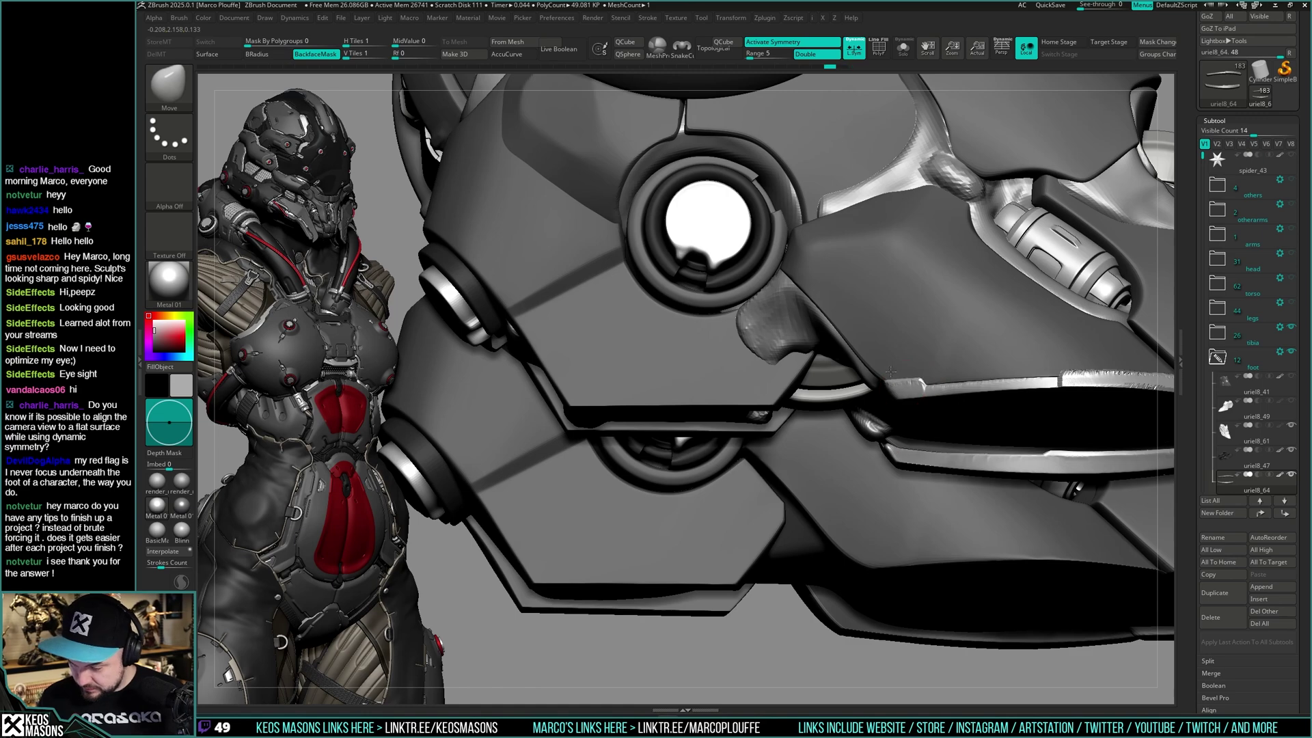
# Bring back the hidden foot parts and pull up a stepped lip at the toe-side end of the heel sole strip with the Move brush
pyautogui.moveTo(887, 372)
pyautogui.mouseDown(button='right')
pyautogui.moveTo(900, 433)
pyautogui.moveTo(882, 471)
pyautogui.mouseUp(button='right')
pyautogui.moveTo(829, 512)
pyautogui.keyDown('ctrl'); pyautogui.mouseDown(button='right')
pyautogui.moveTo(846, 469)
pyautogui.moveTo(818, 485)
pyautogui.moveTo(910, 457)
pyautogui.mouseUp(button='right'); pyautogui.keyUp('ctrl')
pyautogui.keyDown('ctrl'); pyautogui.keyDown('shift'); pyautogui.click(842, 488); pyautogui.keyUp('shift'); pyautogui.keyUp('ctrl')
pyautogui.moveTo(911, 457)
pyautogui.keyDown('ctrl'); pyautogui.mouseDown(button='right')
pyautogui.moveTo(840, 439)
pyautogui.moveTo(852, 445)
pyautogui.mouseUp(button='right'); pyautogui.keyUp('ctrl')
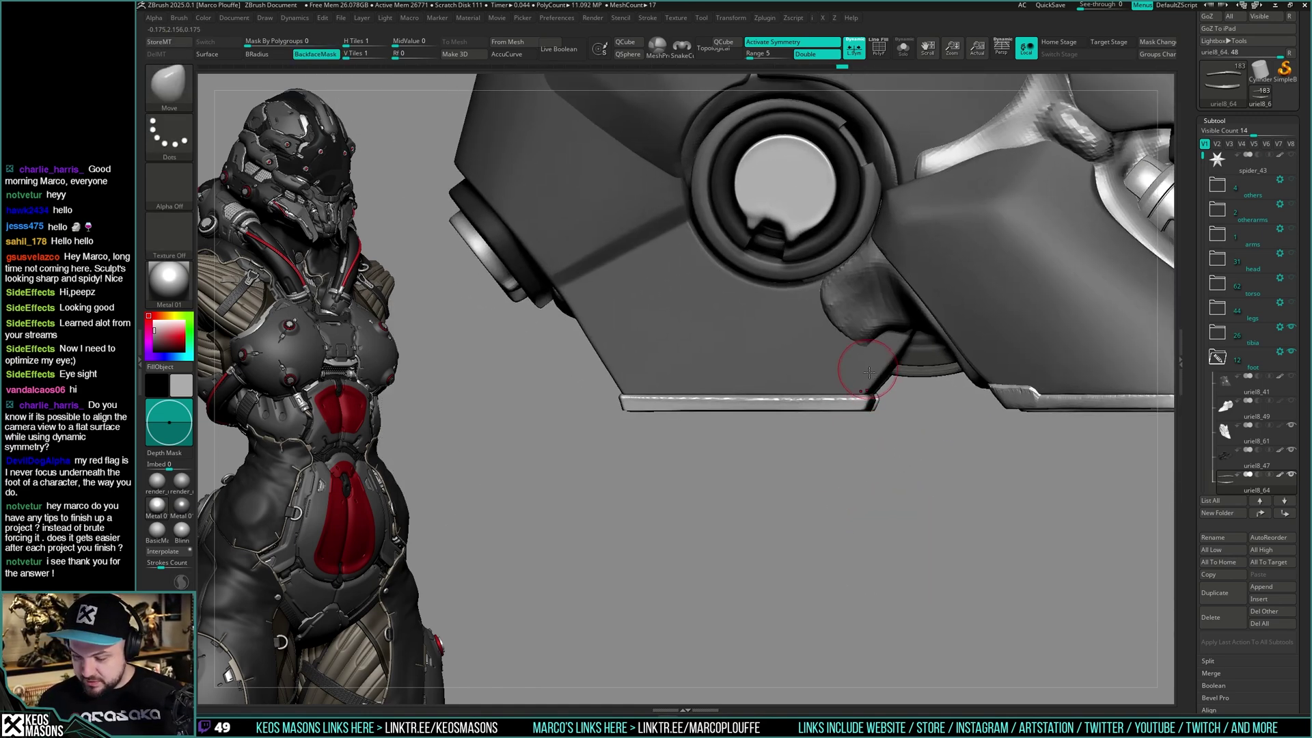
pyautogui.press('space')
pyautogui.moveTo(870, 384); pyautogui.dragTo(872, 387)
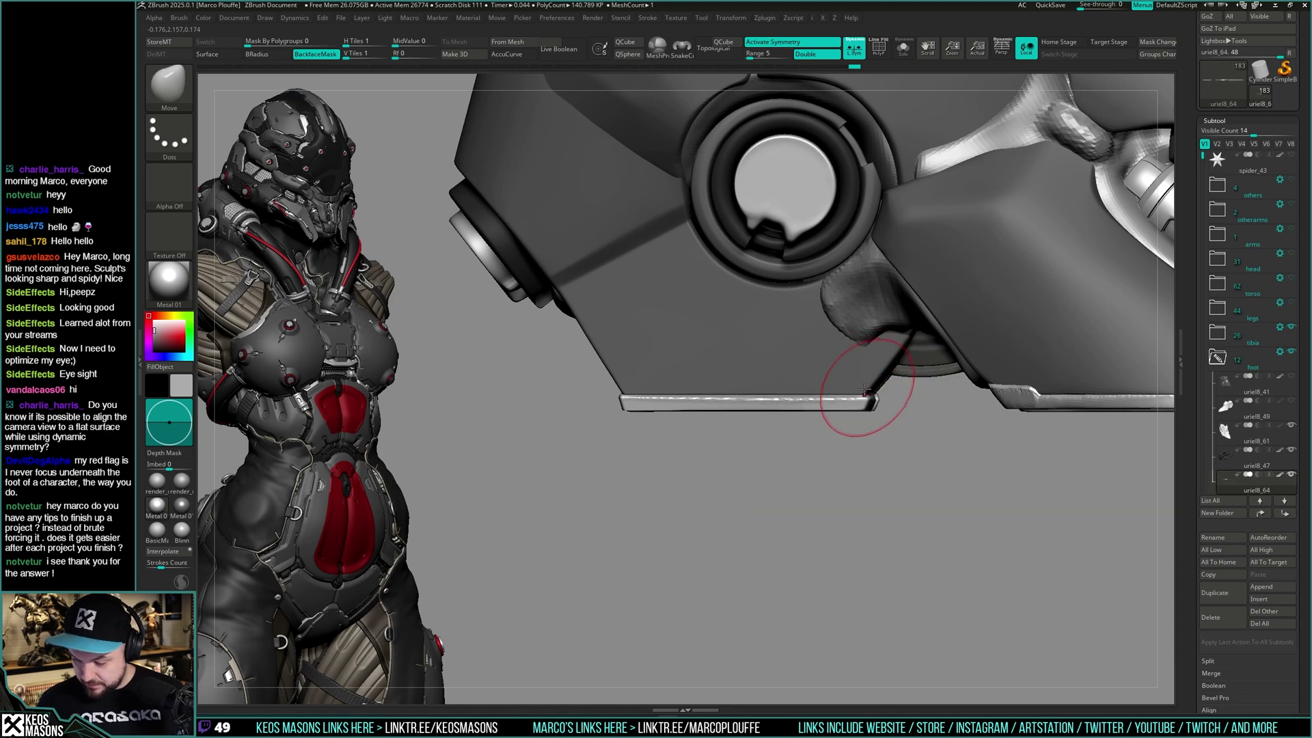
pyautogui.moveTo(872, 387)
pyautogui.mouseDown(button='right')
pyautogui.moveTo(884, 383)
pyautogui.moveTo(872, 389)
pyautogui.moveTo(873, 357)
pyautogui.mouseUp(button='right')
pyautogui.keyDown('alt'); pyautogui.moveTo(873, 357); pyautogui.dragTo(1047, 340, button='right'); pyautogui.keyUp('alt')
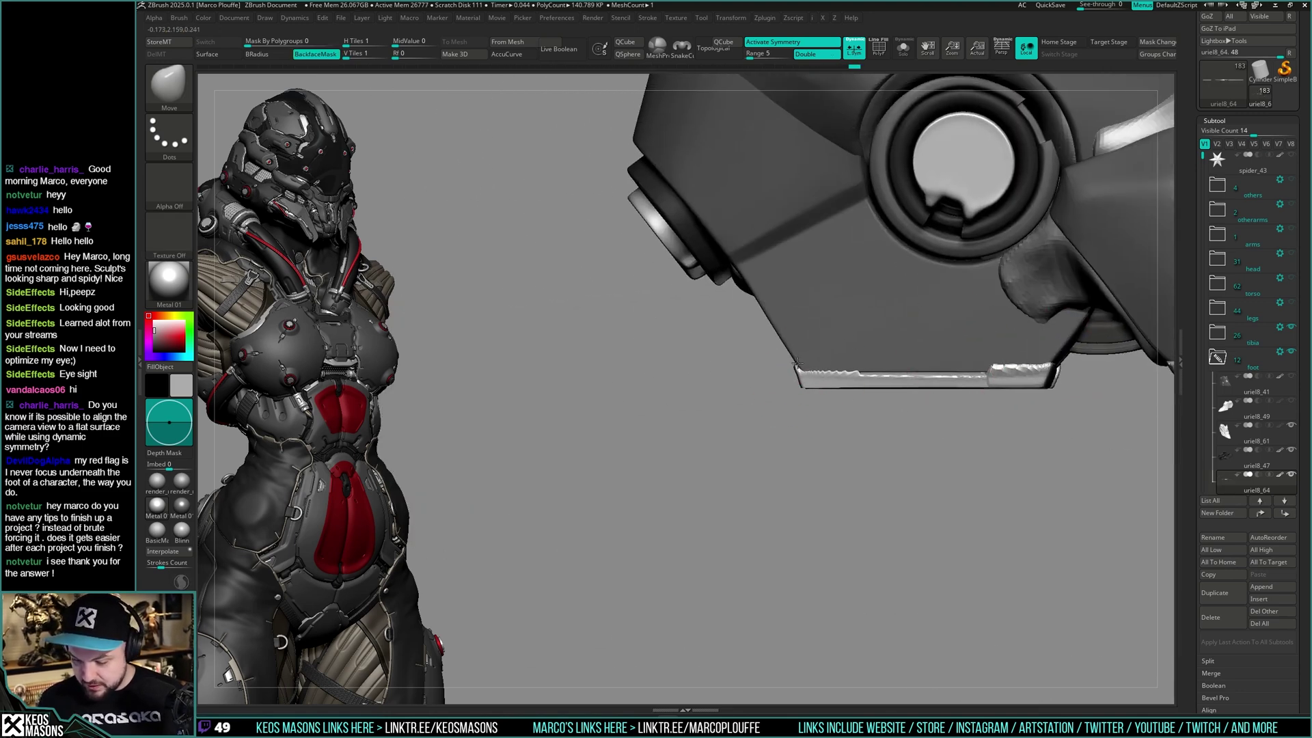
# Raise and refine a matching stepped lip at the rear end of the heel sole strip with the Move brush
pyautogui.moveTo(803, 375); pyautogui.dragTo(875, 393, button='right')
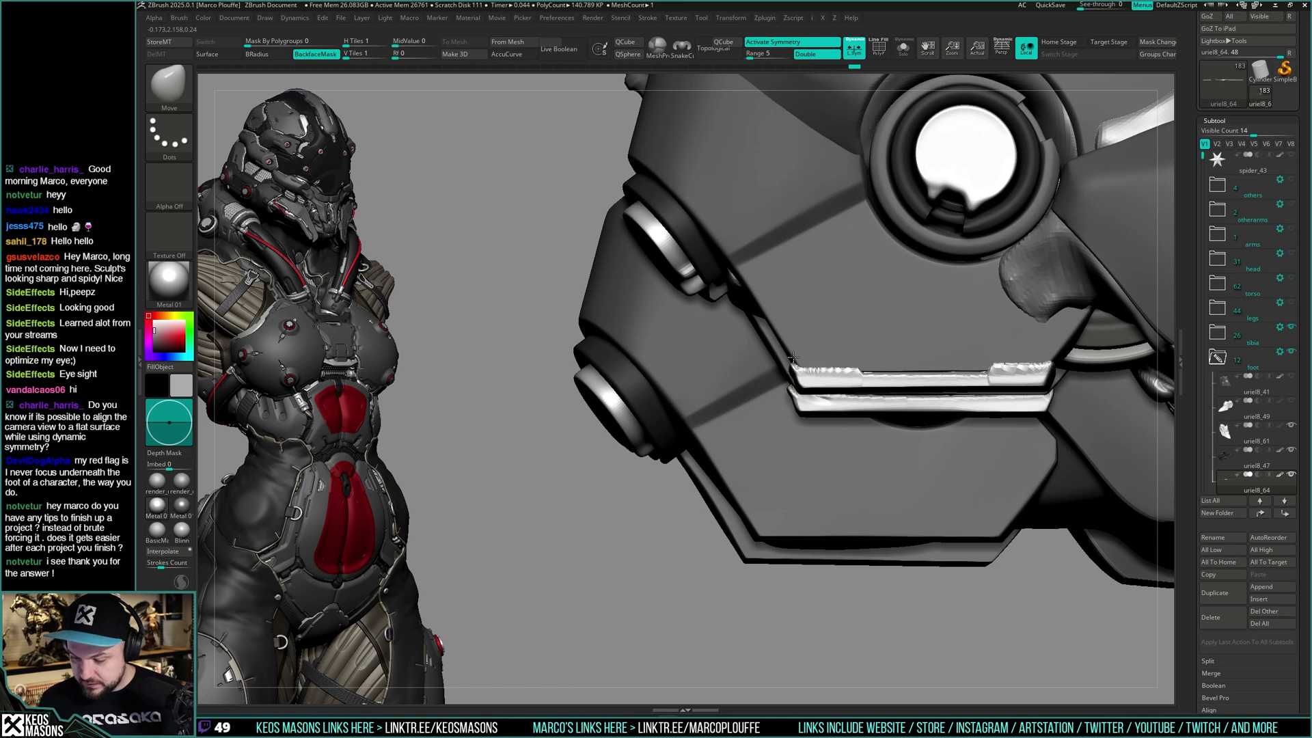
pyautogui.moveTo(793, 357); pyautogui.dragTo(826, 392, button='right')
pyautogui.moveTo(826, 392); pyautogui.dragTo(824, 387)
pyautogui.moveTo(824, 387)
pyautogui.mouseDown(button='right')
pyautogui.moveTo(807, 375)
pyautogui.moveTo(850, 352)
pyautogui.moveTo(932, 577)
pyautogui.moveTo(826, 446)
pyautogui.moveTo(761, 453)
pyautogui.mouseUp(button='right')
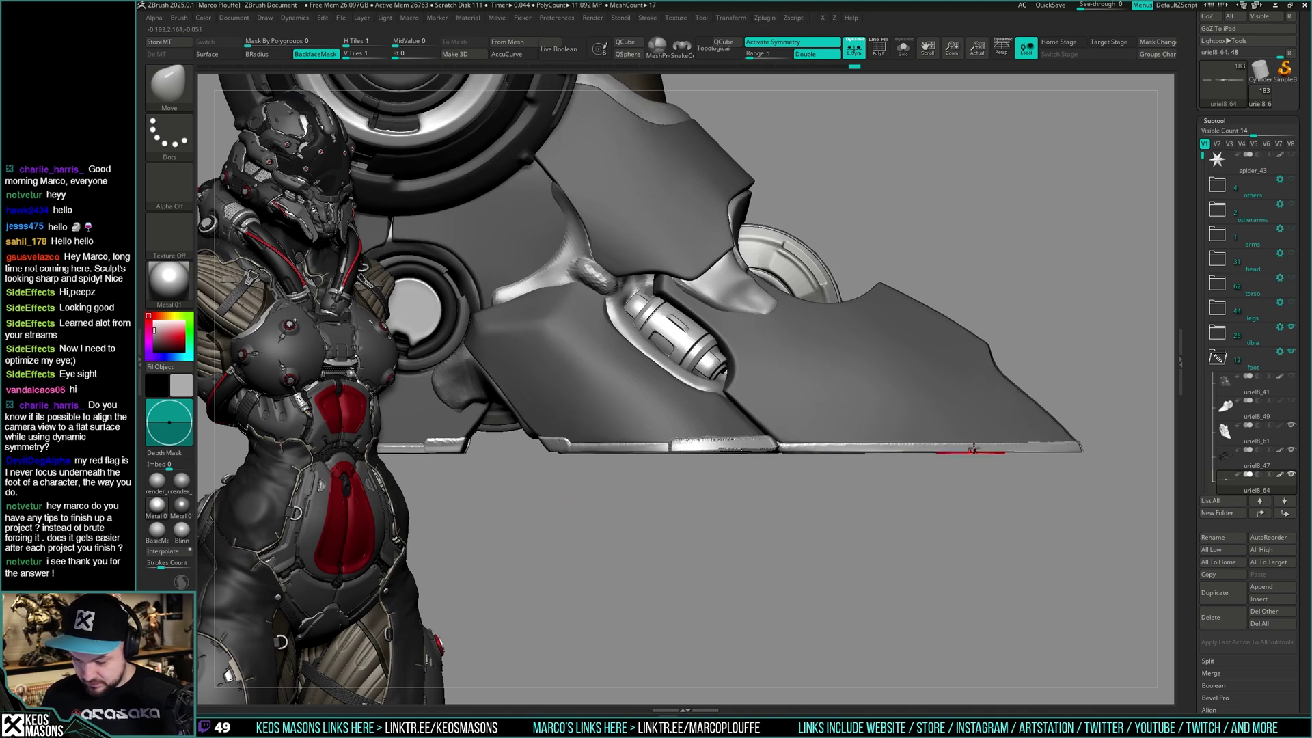
# Isolate the sole strips and apply Mirror And Weld across the X axis to match both sides
pyautogui.moveTo(980, 448)
pyautogui.keyDown('alt'); pyautogui.mouseDown(button='right')
pyautogui.moveTo(937, 452)
pyautogui.moveTo(1046, 462)
pyautogui.moveTo(1039, 453)
pyautogui.moveTo(1070, 446)
pyautogui.moveTo(1040, 512)
pyautogui.moveTo(927, 430)
pyautogui.moveTo(937, 402)
pyautogui.moveTo(933, 417)
pyautogui.moveTo(1119, 372)
pyautogui.moveTo(969, 488)
pyautogui.moveTo(853, 472)
pyautogui.moveTo(879, 434)
pyautogui.moveTo(873, 536)
pyautogui.mouseUp(button='right'); pyautogui.keyUp('alt')
pyautogui.press('s')
pyautogui.hotkey('shift', 'f')
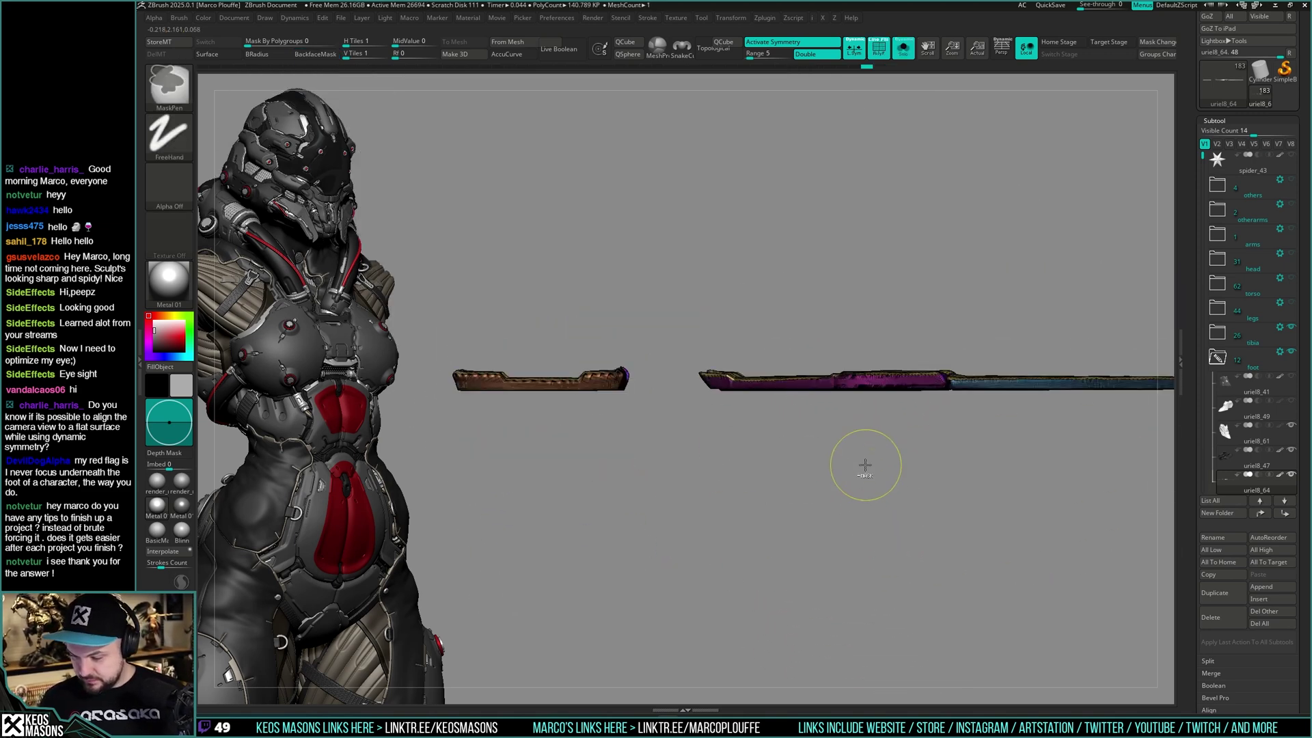
pyautogui.moveTo(863, 462); pyautogui.dragTo(857, 478, button='right')
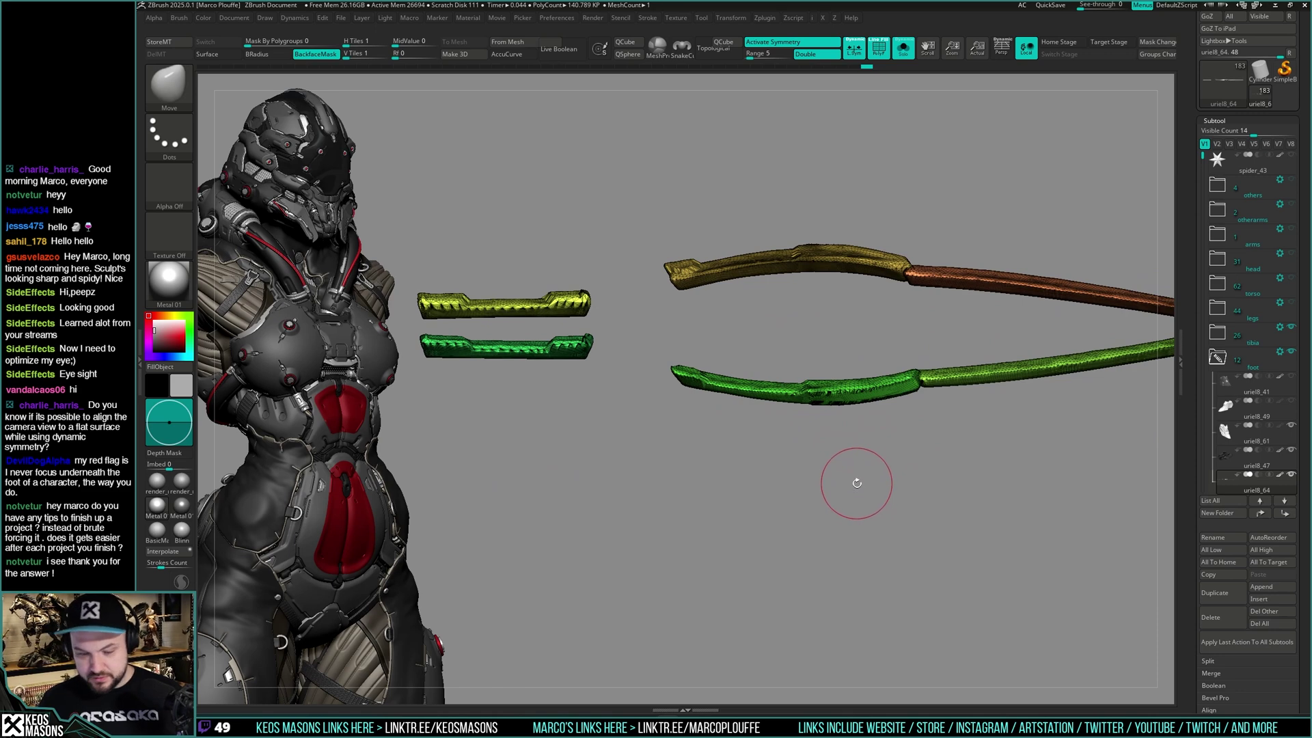
pyautogui.press('space')
pyautogui.click(856, 562)
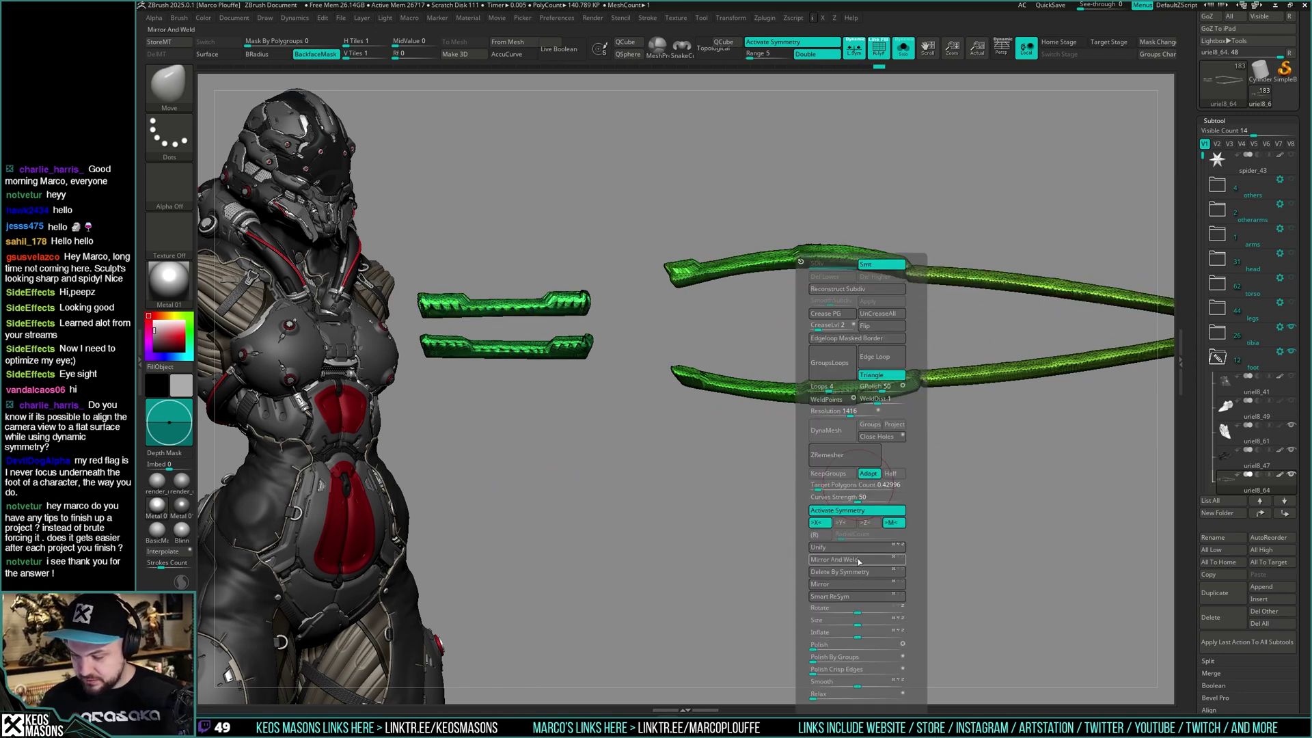
pyautogui.moveTo(1024, 437); pyautogui.dragTo(893, 493, button='right')
pyautogui.hotkey('shift', 'f')
# Remesh the sole strips with DynaMesh at resolution 4096 and show the surrounding foot parts again
pyautogui.press('space')
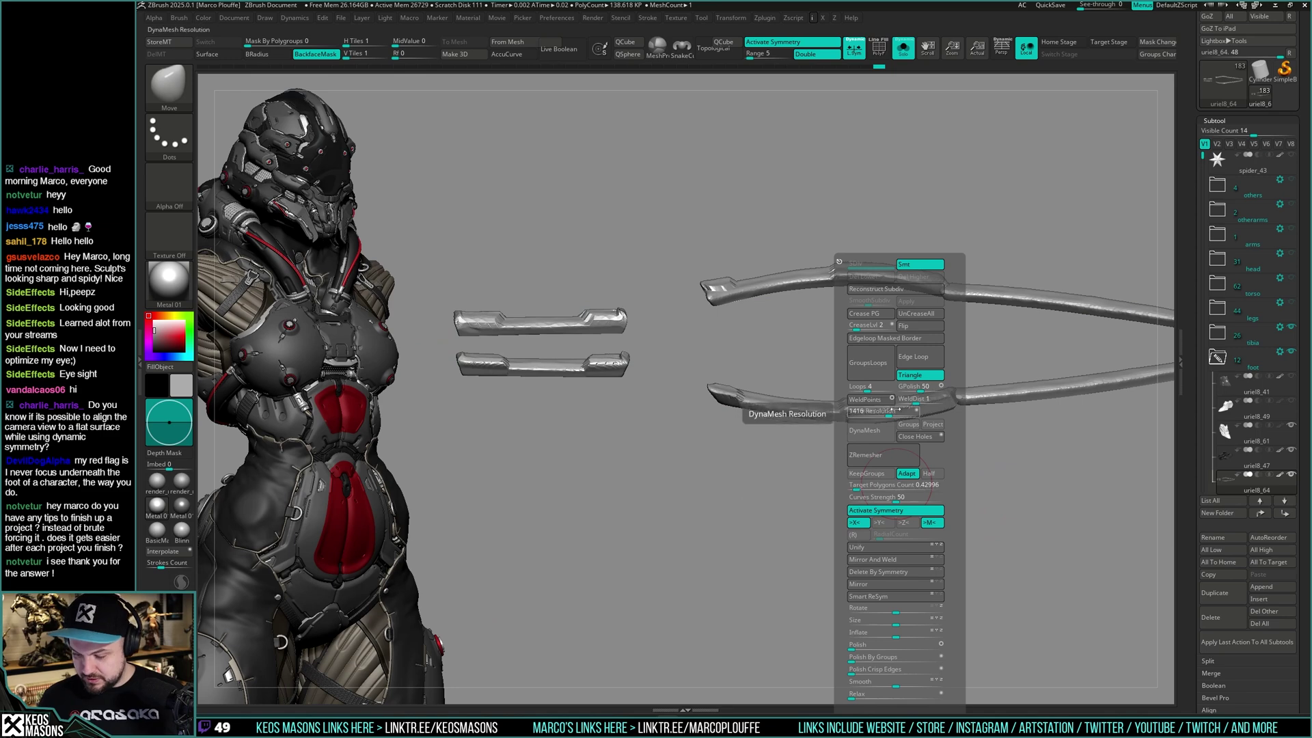
pyautogui.moveTo(894, 412); pyautogui.dragTo(915, 414)
pyautogui.click(879, 431)
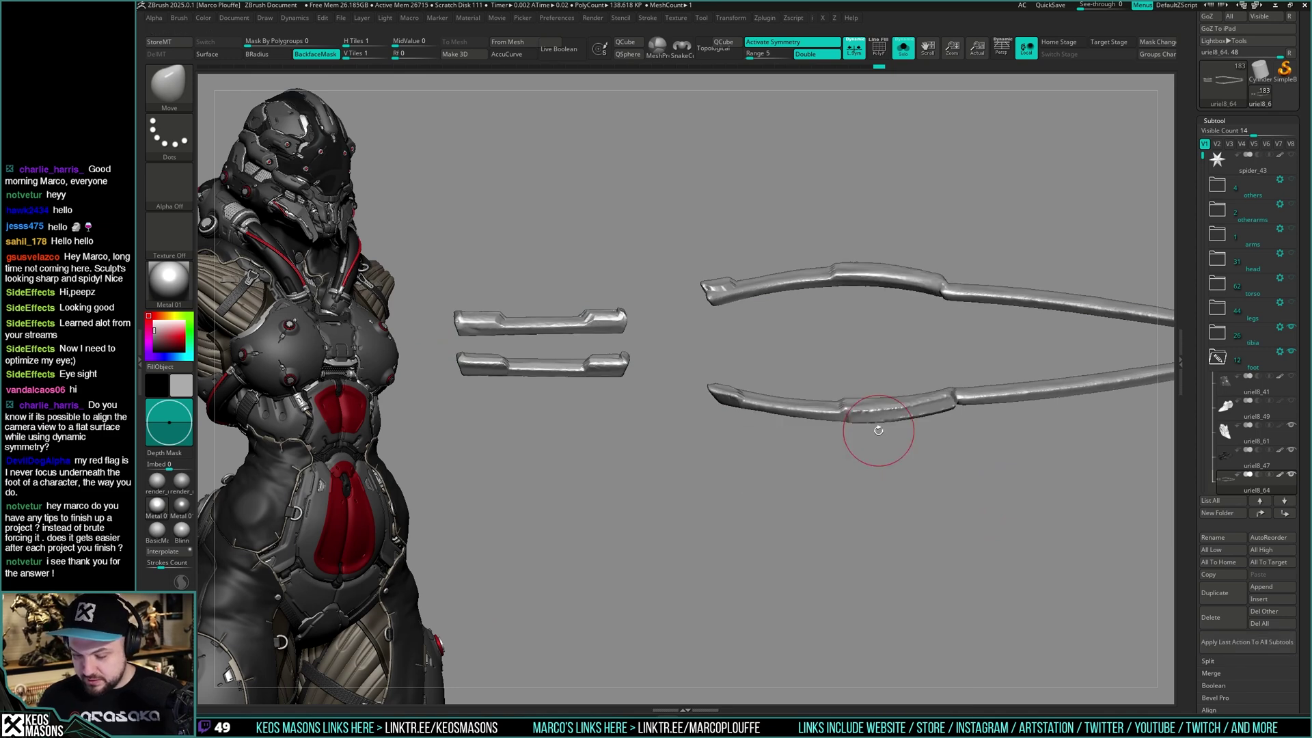
pyautogui.rightClick(887, 468)
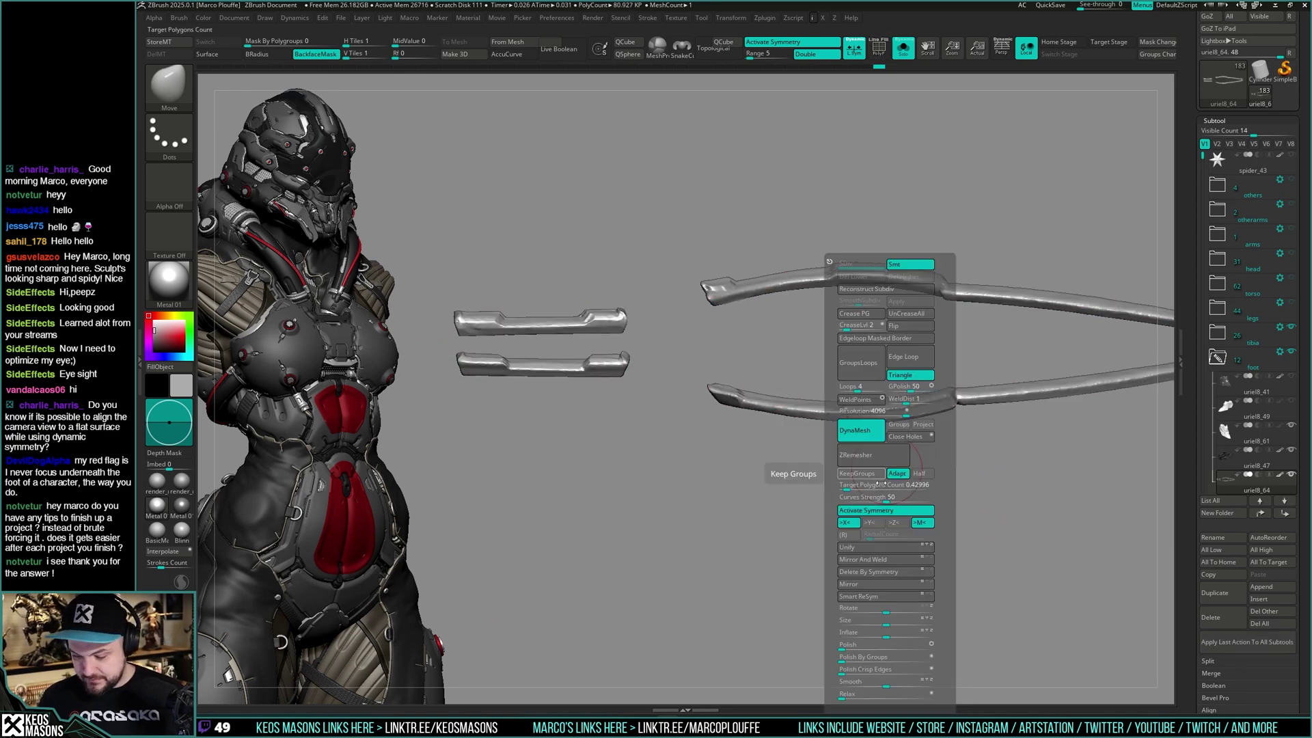
pyautogui.hotkey('alt', 's')
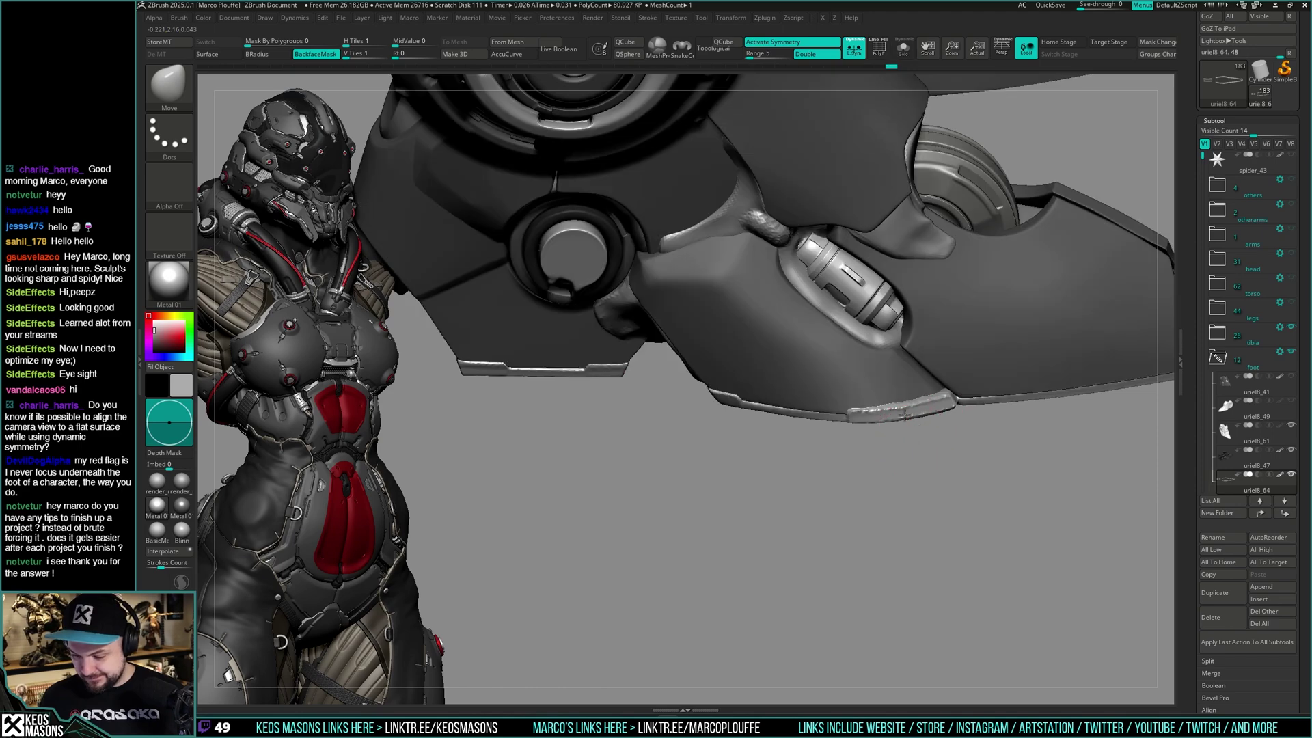
# Flatten the outer face of the curved middle sole segment with the hPolish brush
pyautogui.moveTo(913, 445); pyautogui.dragTo(945, 412)
pyautogui.rightClick(944, 412)
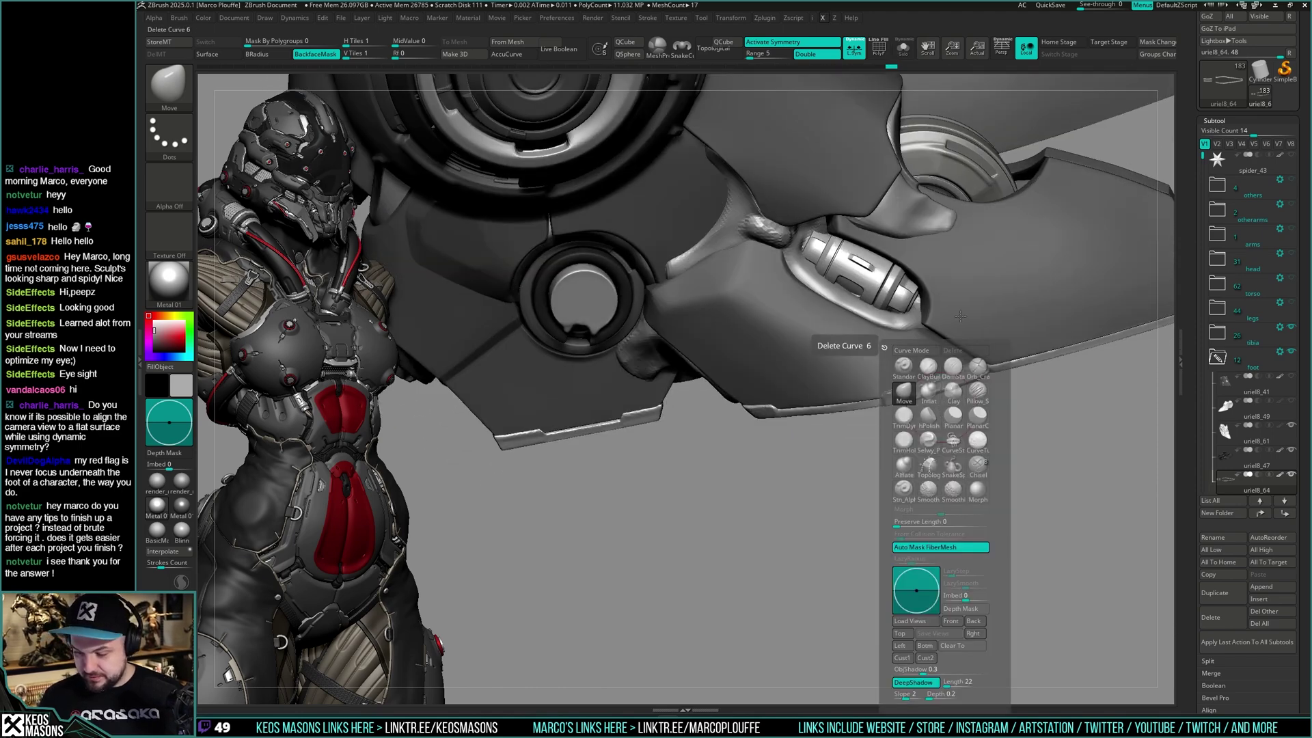
pyautogui.rightClick(934, 393)
pyautogui.moveTo(922, 402)
pyautogui.mouseDown(button='right')
pyautogui.moveTo(926, 362)
pyautogui.moveTo(946, 386)
pyautogui.moveTo(969, 358)
pyautogui.moveTo(885, 351)
pyautogui.mouseUp(button='right')
pyautogui.moveTo(883, 360); pyautogui.dragTo(890, 404, button='right')
pyautogui.moveTo(888, 355); pyautogui.dragTo(918, 320)
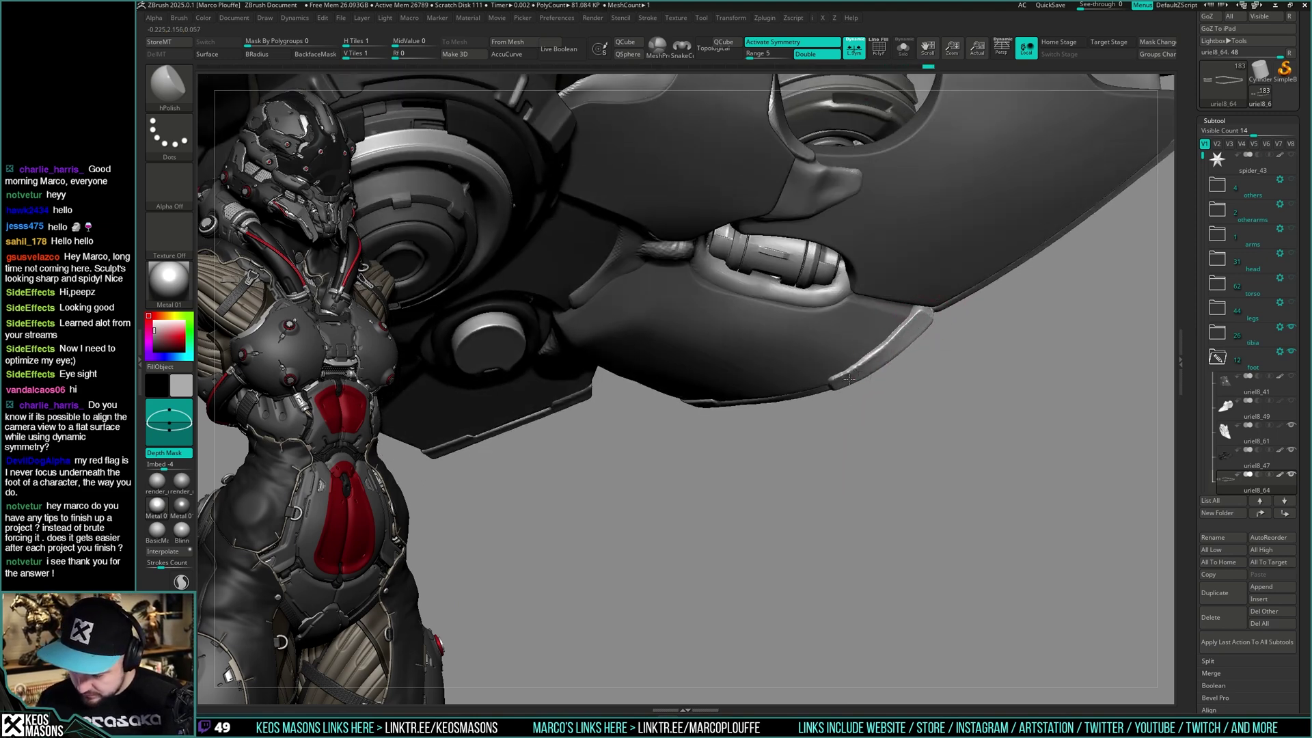
pyautogui.moveTo(847, 387)
pyautogui.mouseDown(button='right')
pyautogui.moveTo(904, 367)
pyautogui.moveTo(919, 316)
pyautogui.mouseUp(button='right')
pyautogui.moveTo(919, 317); pyautogui.dragTo(908, 345)
# Carve crisp step edges into the curved middle sole segment with the Orb_Cracks brush
pyautogui.keyDown('alt'); pyautogui.click(909, 345); pyautogui.keyUp('alt')
pyautogui.press('b')
pyautogui.click(893, 361)
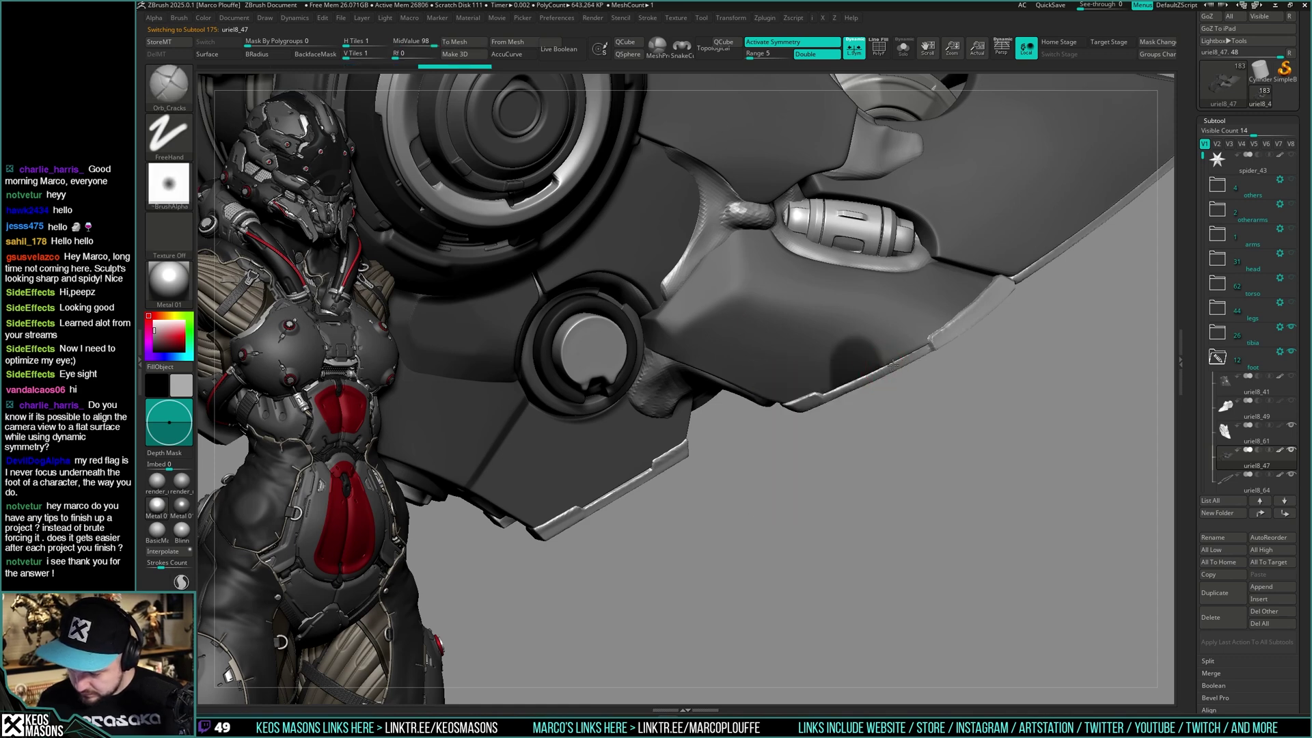
pyautogui.keyDown('alt'); pyautogui.click(930, 346); pyautogui.keyUp('alt')
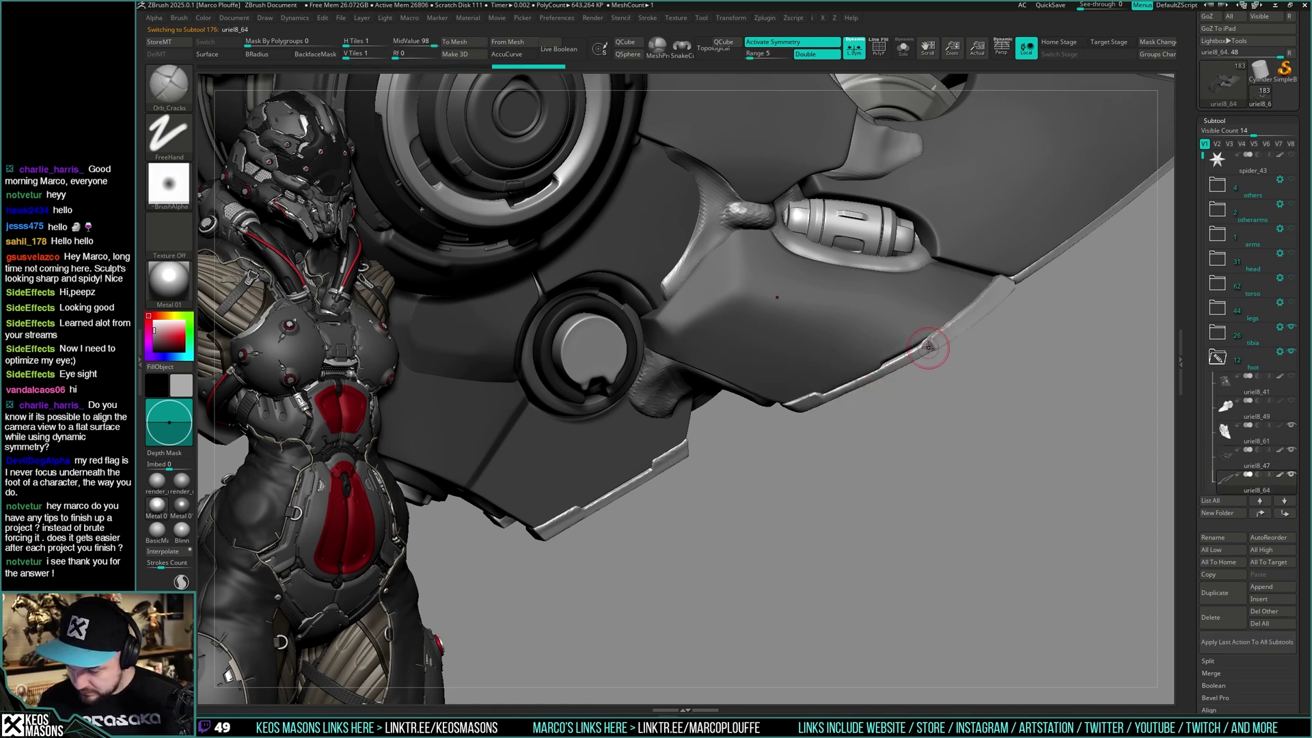
pyautogui.moveTo(932, 346)
pyautogui.mouseDown(button='right')
pyautogui.moveTo(949, 340)
pyautogui.moveTo(928, 316)
pyautogui.moveTo(999, 294)
pyautogui.mouseUp(button='right')
pyautogui.keyDown('alt'); pyautogui.click(955, 334); pyautogui.keyUp('alt')
pyautogui.moveTo(1004, 270); pyautogui.dragTo(1035, 277)
pyautogui.moveTo(1018, 287); pyautogui.dragTo(889, 355, button='right')
pyautogui.keyDown('alt'); pyautogui.click(950, 325); pyautogui.keyUp('alt')
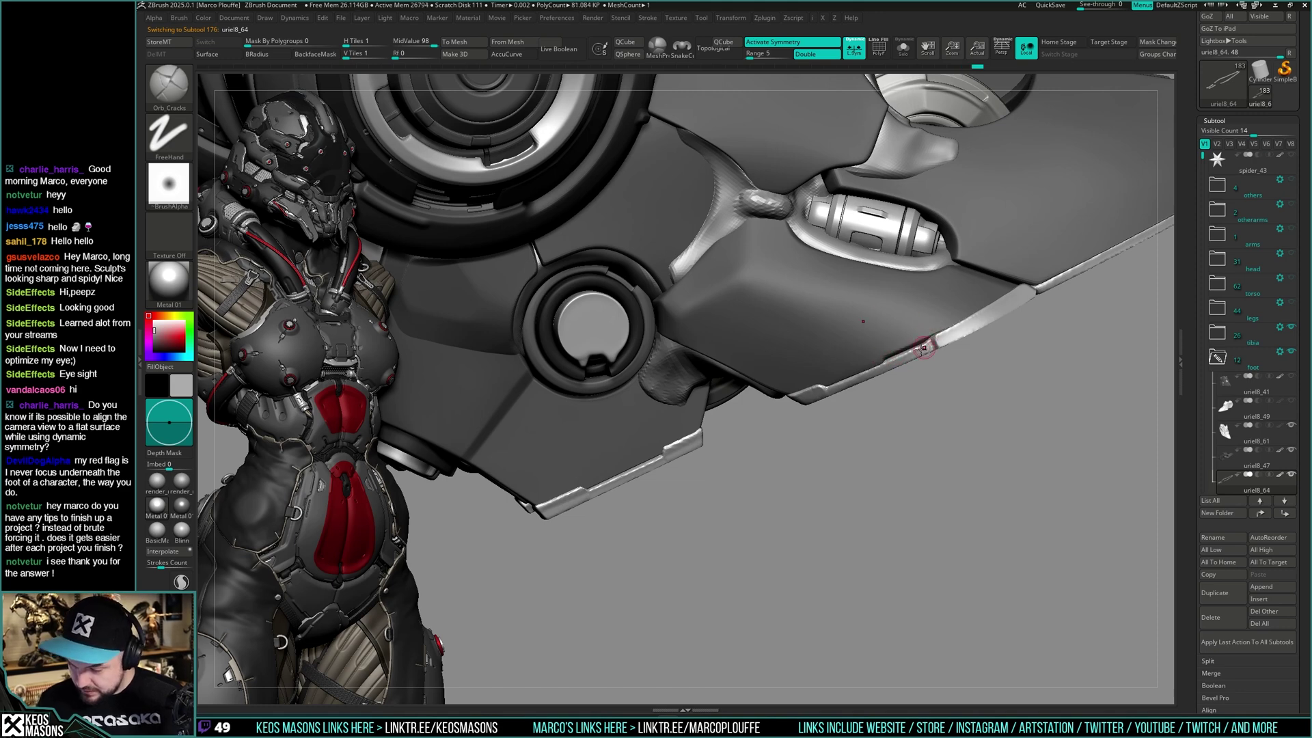
# Sharpen the remaining lip creases on the curved segment and the heel sole strip with the Orb_Cracks brush
pyautogui.moveTo(923, 348); pyautogui.dragTo(893, 348, button='right')
pyautogui.moveTo(865, 356); pyautogui.dragTo(858, 358)
pyautogui.moveTo(860, 358); pyautogui.dragTo(926, 348, button='right')
pyautogui.moveTo(862, 364); pyautogui.dragTo(866, 361)
pyautogui.moveTo(866, 363)
pyautogui.mouseDown(button='right')
pyautogui.moveTo(838, 399)
pyautogui.moveTo(953, 328)
pyautogui.moveTo(921, 338)
pyautogui.moveTo(933, 326)
pyautogui.moveTo(971, 321)
pyautogui.mouseUp(button='right')
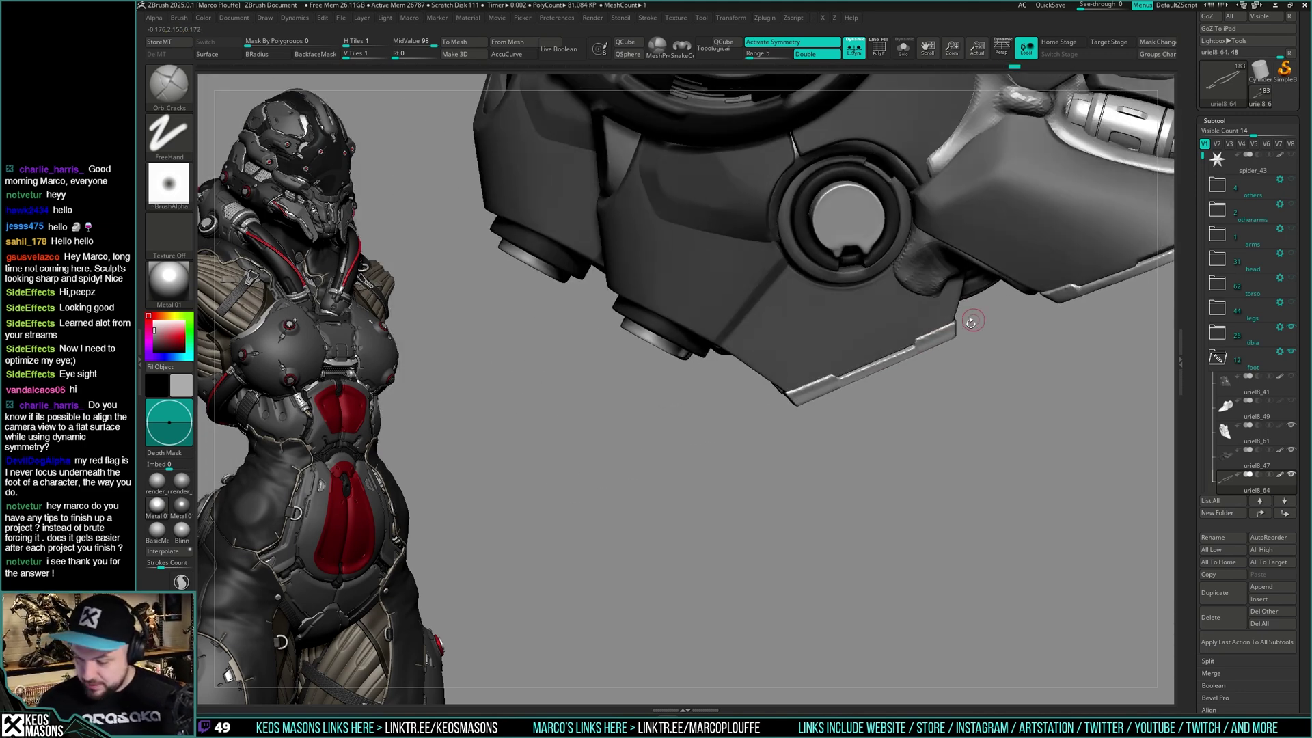
# Flatten the face and raised lips of the heel sole strip with the hPolish brush
pyautogui.moveTo(827, 383); pyautogui.dragTo(889, 354, button='right')
pyautogui.press('space')
pyautogui.click(900, 402)
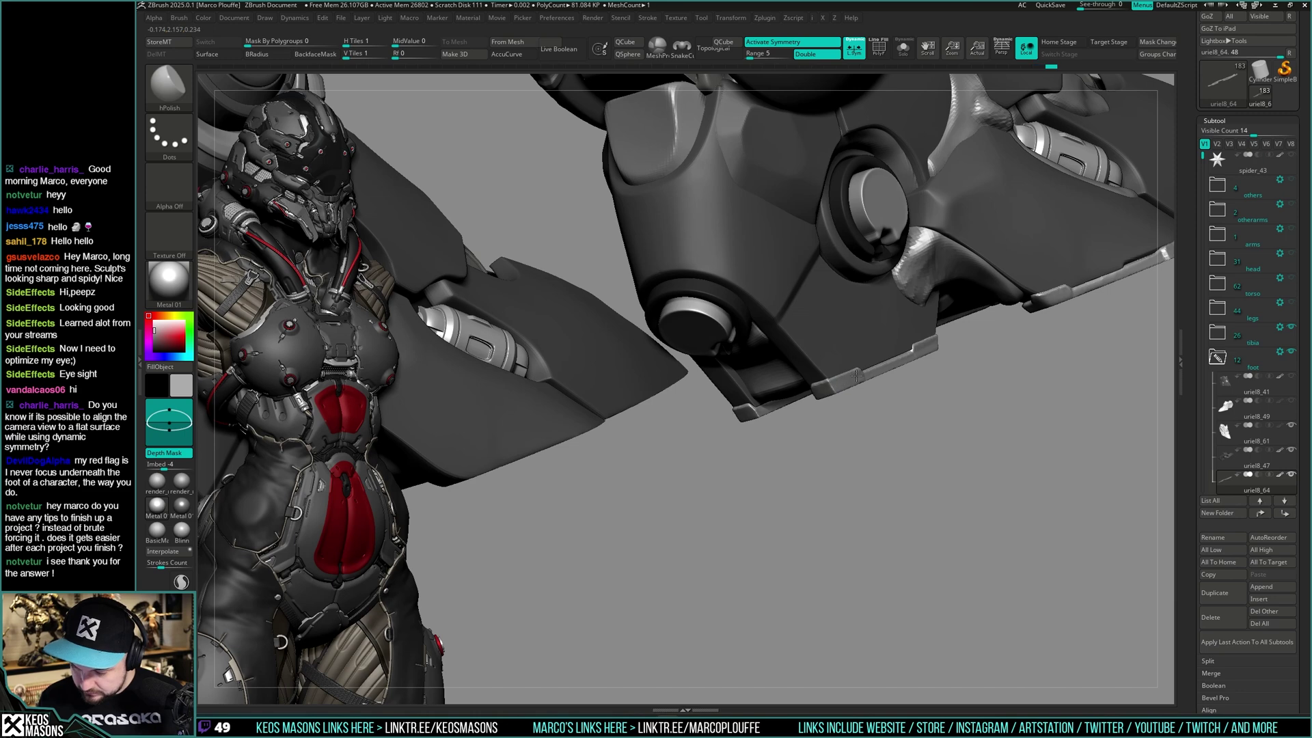
pyautogui.moveTo(857, 376); pyautogui.dragTo(870, 375, button='right')
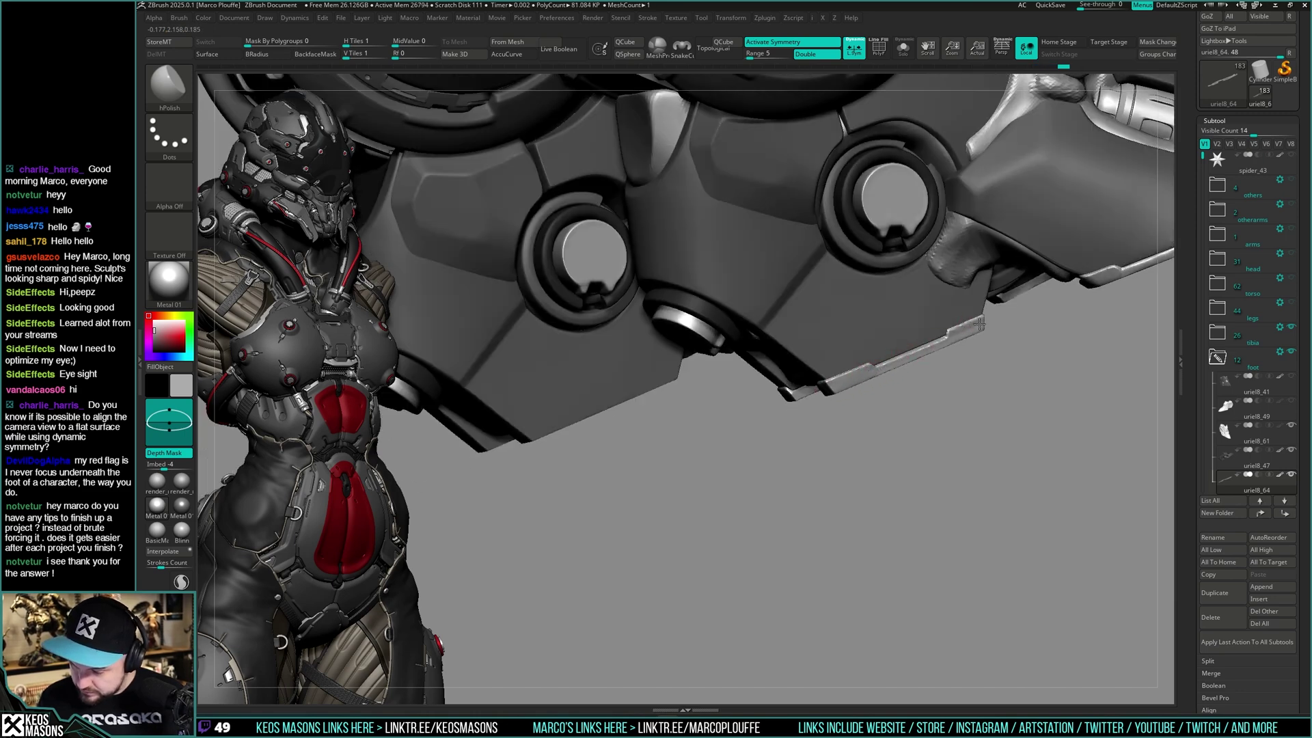
pyautogui.moveTo(982, 321); pyautogui.dragTo(934, 378, button='right')
# Polish the raised toe-side section of the curved middle sole segment into a clean bevel with hPolish
pyautogui.press('space')
pyautogui.click(1000, 346)
pyautogui.press('space')
pyautogui.click(997, 351)
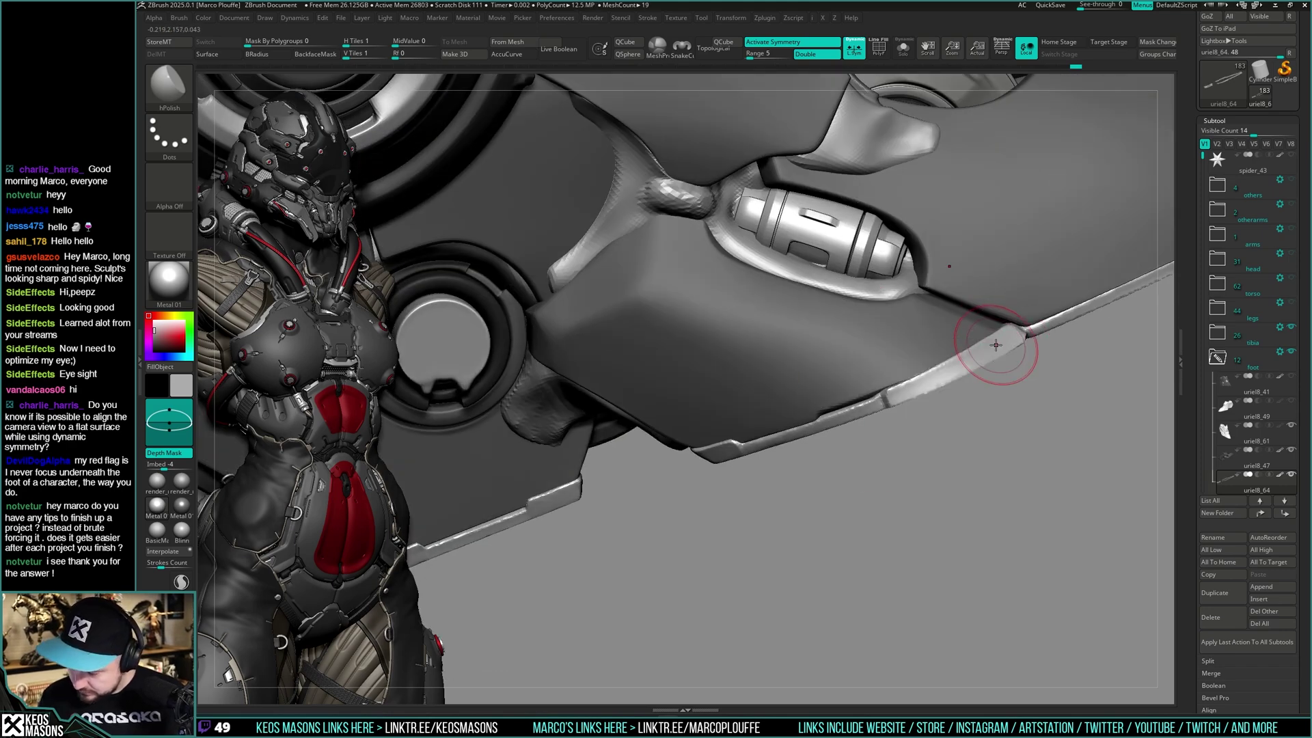
pyautogui.moveTo(1017, 342); pyautogui.dragTo(954, 369)
pyautogui.moveTo(1012, 339); pyautogui.dragTo(882, 396, button='right')
pyautogui.press('space')
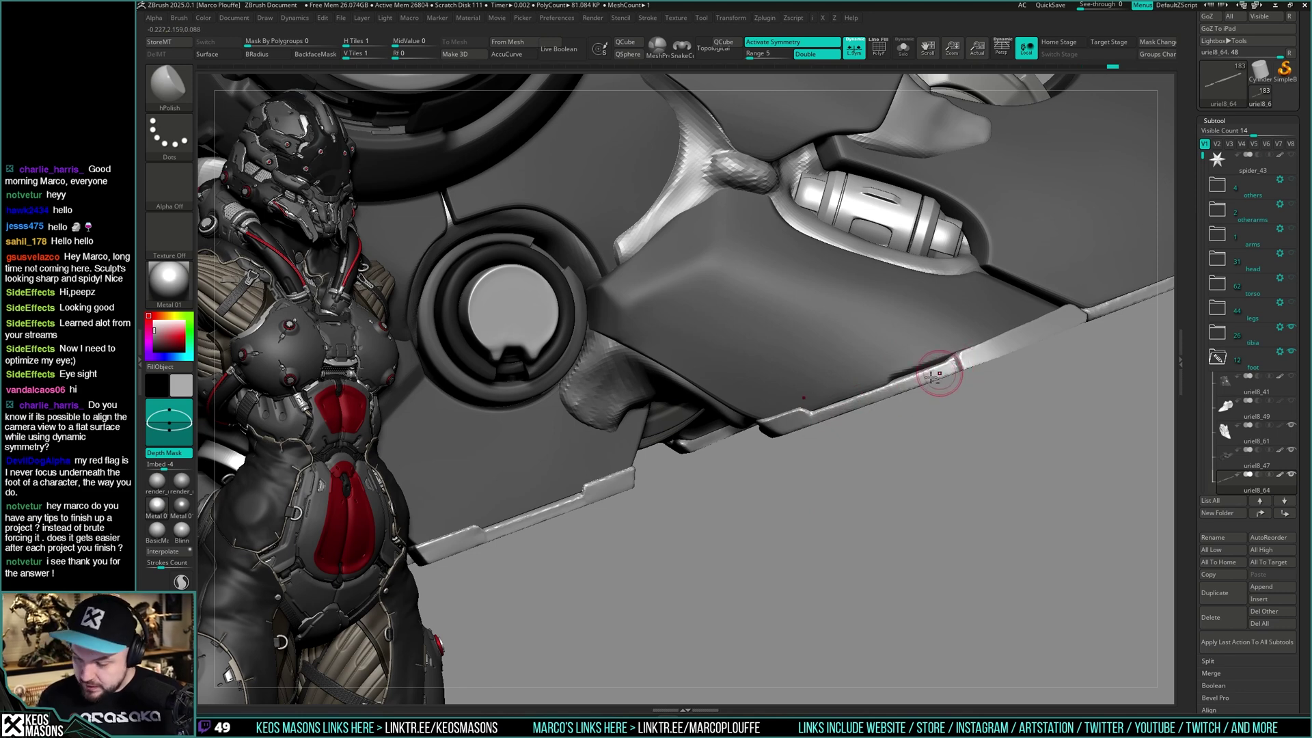
# Smooth the long toe sole strip along the plating's lower edge with the hPolish brush
pyautogui.moveTo(969, 376); pyautogui.dragTo(804, 419, button='right')
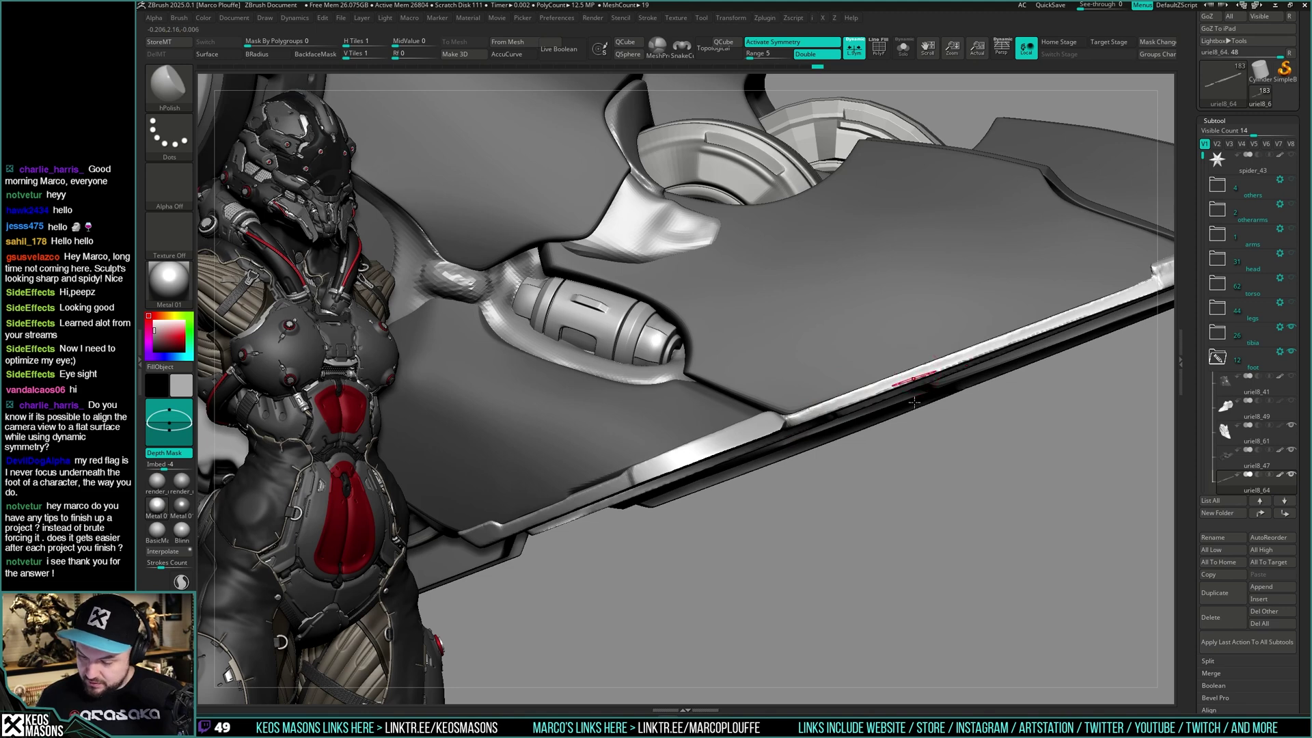
pyautogui.moveTo(914, 403); pyautogui.dragTo(905, 388, button='right')
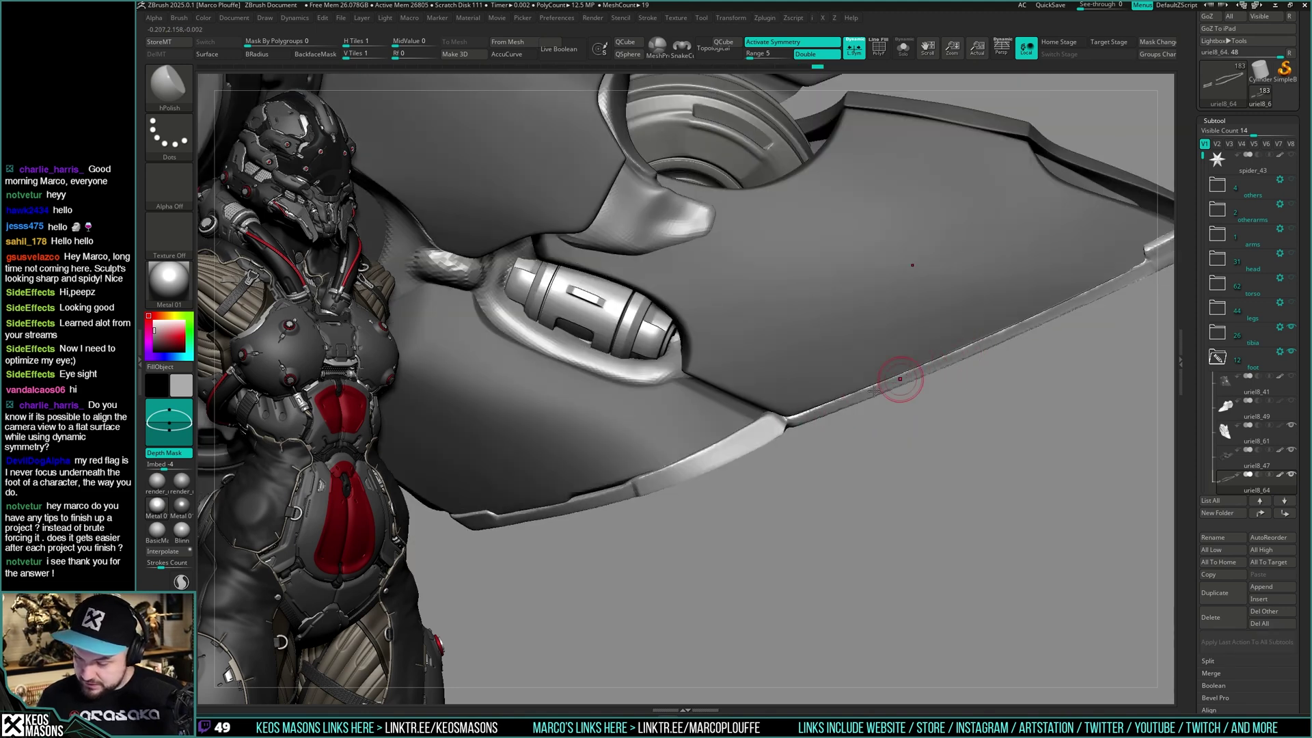
pyautogui.rightClick(925, 370)
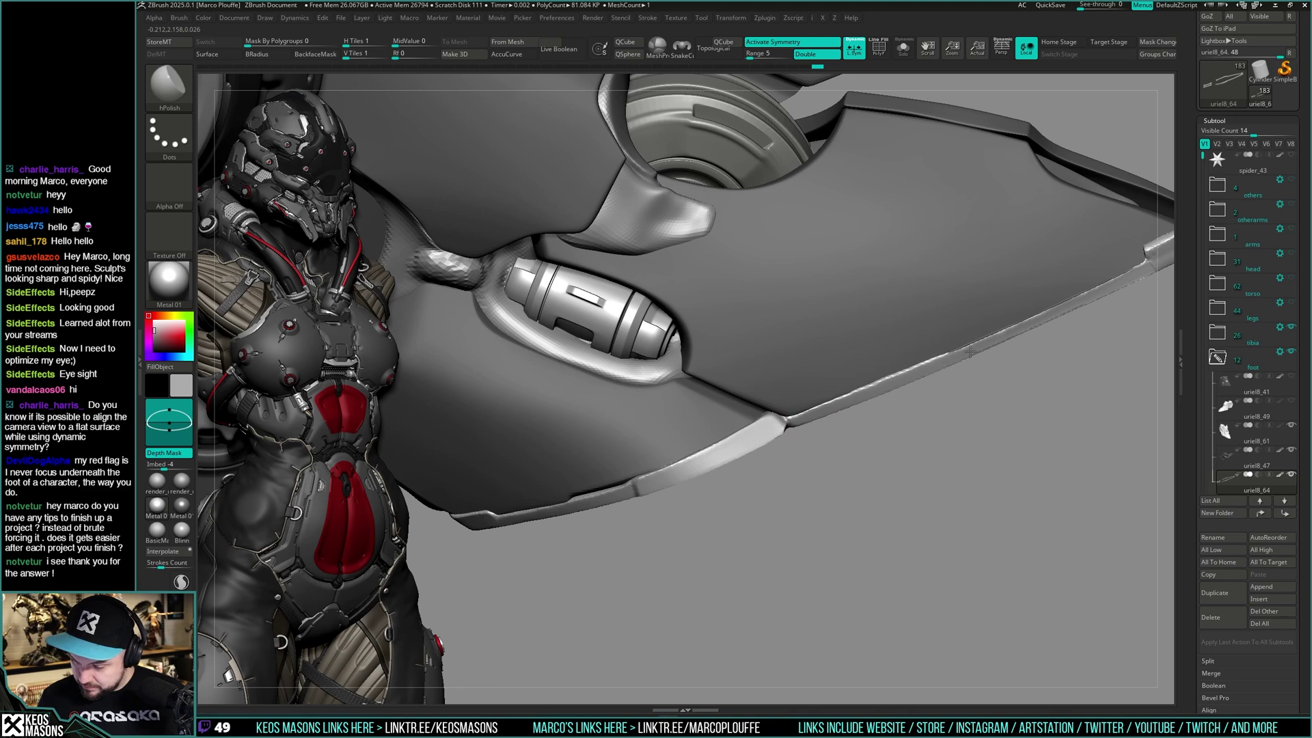
pyautogui.moveTo(1140, 275); pyautogui.dragTo(1132, 282)
# Shape the tip of the toe sole strip with the Move brush, extending it inward and forming a raised lip around the plating's point
pyautogui.moveTo(1132, 282)
pyautogui.keyDown('alt'); pyautogui.mouseDown(button='right')
pyautogui.moveTo(957, 372)
pyautogui.moveTo(972, 346)
pyautogui.moveTo(1045, 303)
pyautogui.moveTo(1025, 307)
pyautogui.moveTo(1013, 328)
pyautogui.moveTo(1100, 285)
pyautogui.moveTo(1042, 294)
pyautogui.moveTo(1045, 304)
pyautogui.moveTo(1050, 287)
pyautogui.moveTo(1045, 311)
pyautogui.moveTo(1039, 301)
pyautogui.moveTo(1069, 296)
pyautogui.moveTo(1031, 363)
pyautogui.moveTo(942, 365)
pyautogui.moveTo(944, 410)
pyautogui.moveTo(932, 276)
pyautogui.moveTo(964, 308)
pyautogui.mouseUp(button='right'); pyautogui.keyUp('alt')
pyautogui.hotkey('alt', 'shift', 's')
pyautogui.press('space')
pyautogui.click(937, 361)
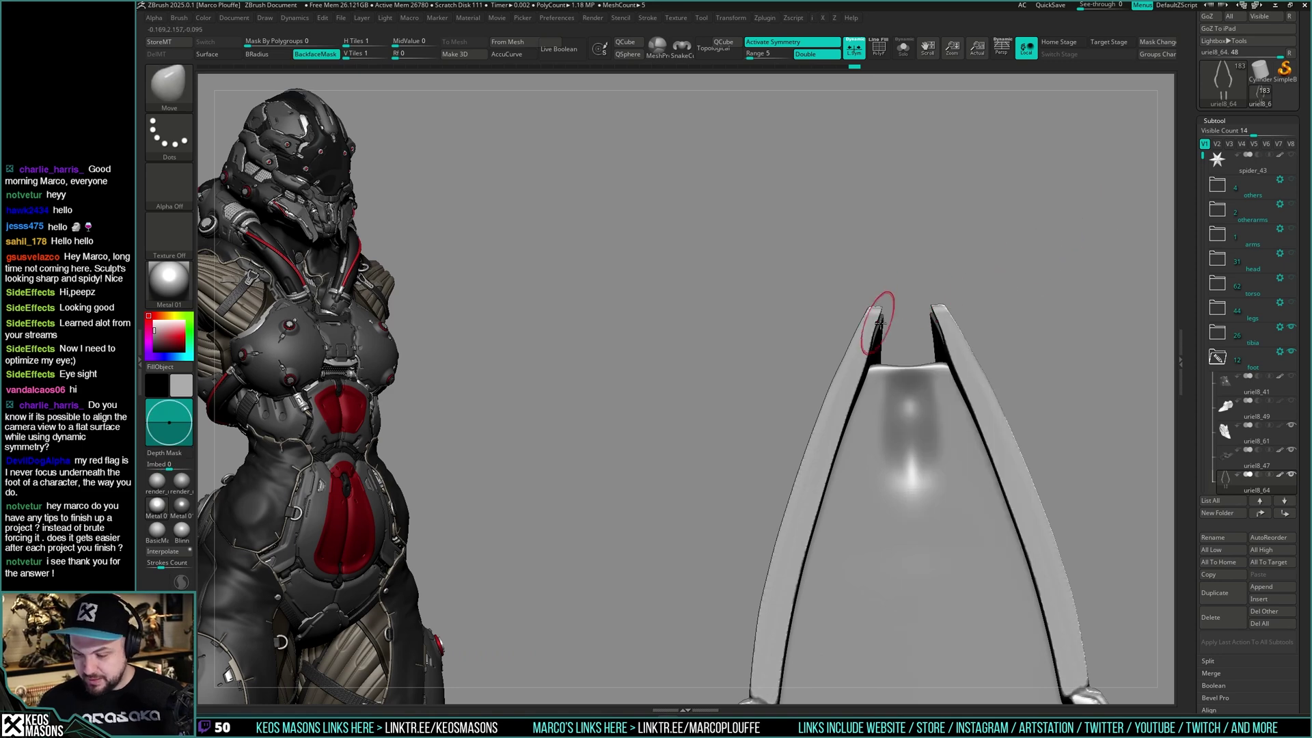
pyautogui.press('space')
pyautogui.moveTo(874, 332); pyautogui.dragTo(888, 341)
pyautogui.moveTo(887, 340); pyautogui.dragTo(991, 367, button='right')
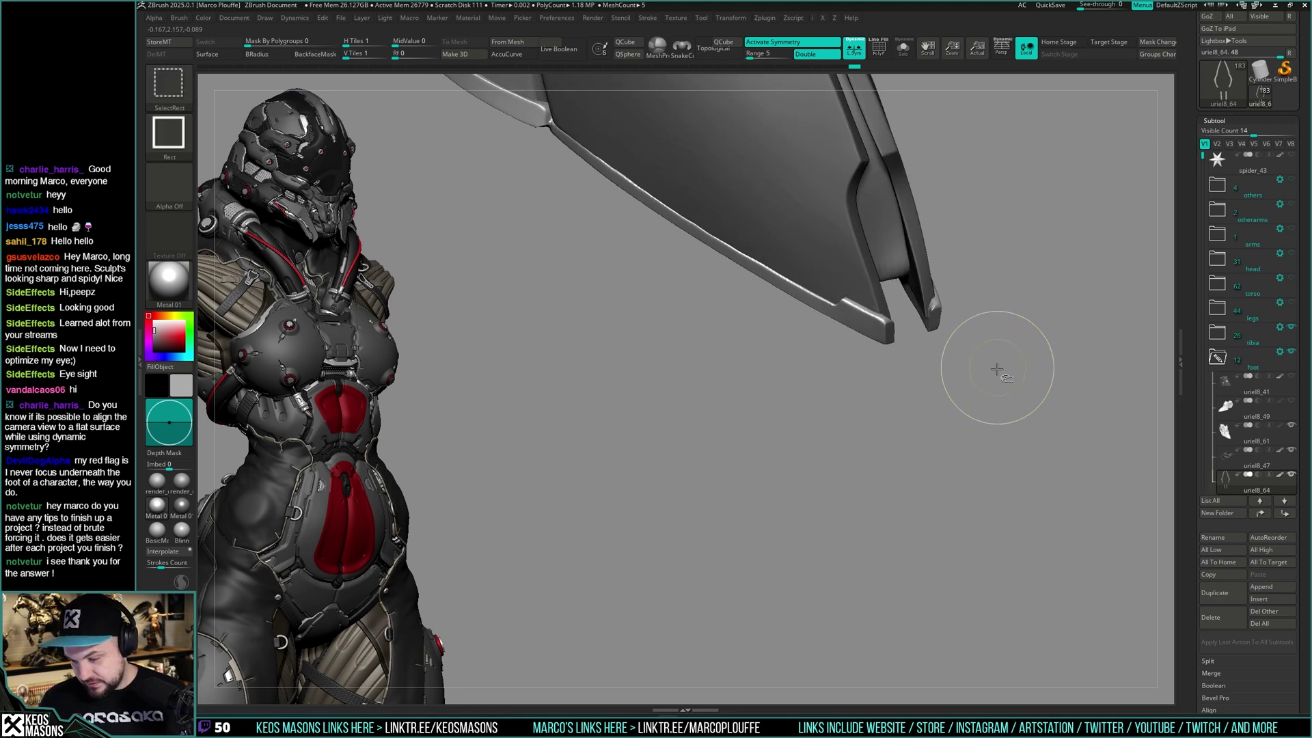
pyautogui.moveTo(908, 375)
pyautogui.mouseDown(button='right')
pyautogui.moveTo(958, 375)
pyautogui.moveTo(945, 416)
pyautogui.moveTo(961, 363)
pyautogui.moveTo(947, 387)
pyautogui.mouseUp(button='right')
pyautogui.hotkey('ctrl', 'z')
pyautogui.keyDown('shift'); pyautogui.moveTo(900, 292); pyautogui.dragTo(917, 342); pyautogui.keyUp('shift')
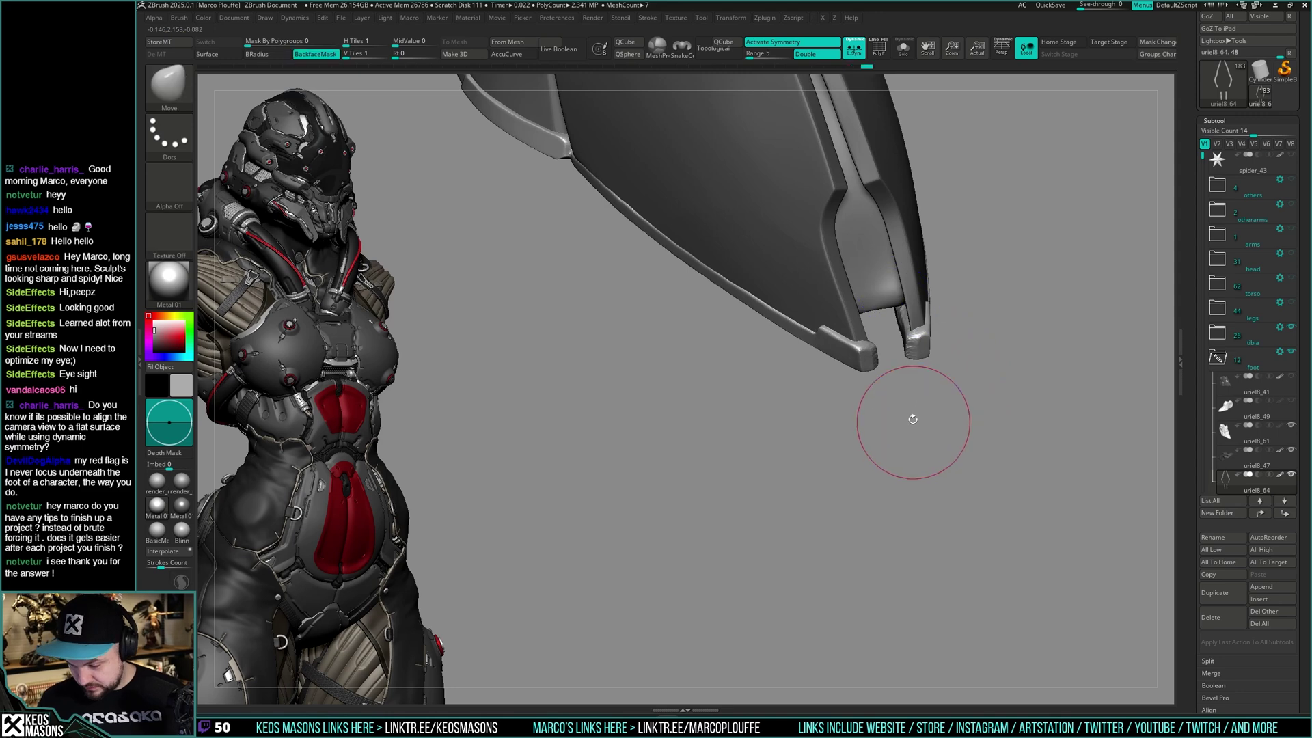
# Thicken the tip of the toe sole strip with the Inflate brush
pyautogui.moveTo(911, 419); pyautogui.dragTo(937, 389, button='right')
pyautogui.press('space')
pyautogui.click(920, 392)
pyautogui.press('b')
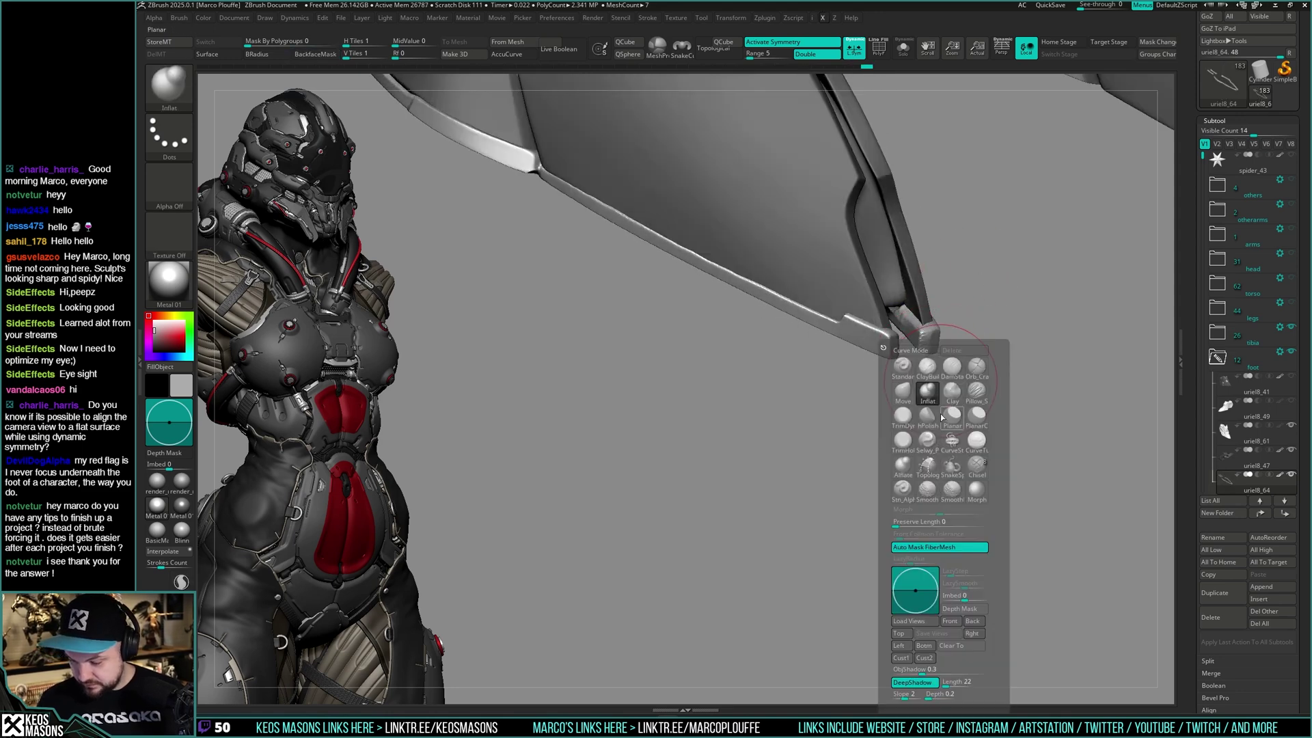
pyautogui.click(928, 387)
pyautogui.press('space')
pyautogui.moveTo(920, 333); pyautogui.dragTo(908, 332)
# Flatten the thickened toe strip tip with the hPolish brush
pyautogui.moveTo(912, 314); pyautogui.dragTo(905, 331, button='right')
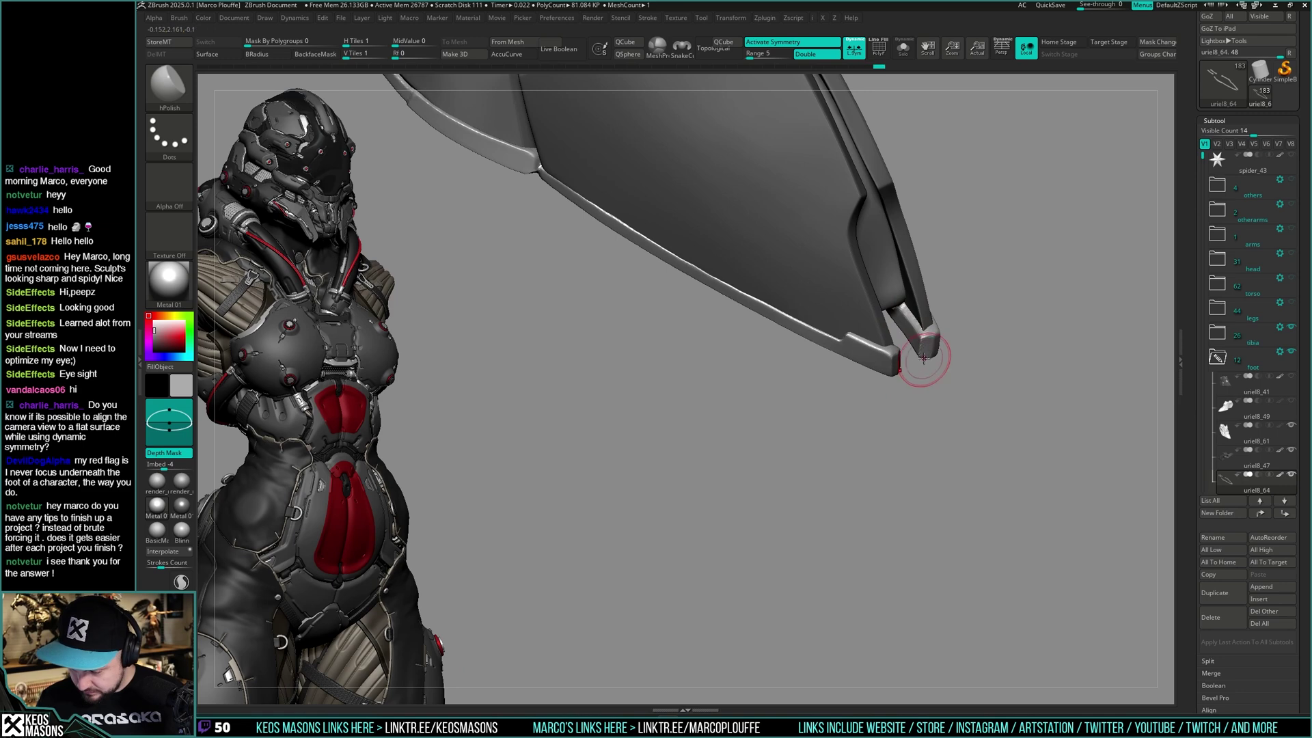
pyautogui.moveTo(923, 357)
pyautogui.mouseDown(button='right')
pyautogui.moveTo(969, 330)
pyautogui.moveTo(947, 348)
pyautogui.mouseUp(button='right')
pyautogui.moveTo(946, 349)
pyautogui.mouseDown(button='right')
pyautogui.moveTo(920, 337)
pyautogui.moveTo(931, 410)
pyautogui.moveTo(867, 422)
pyautogui.mouseUp(button='right')
# Carve a crisp line along the toe sole strip up to its raised lip with the Orb_Cracks brush
pyautogui.press('1')
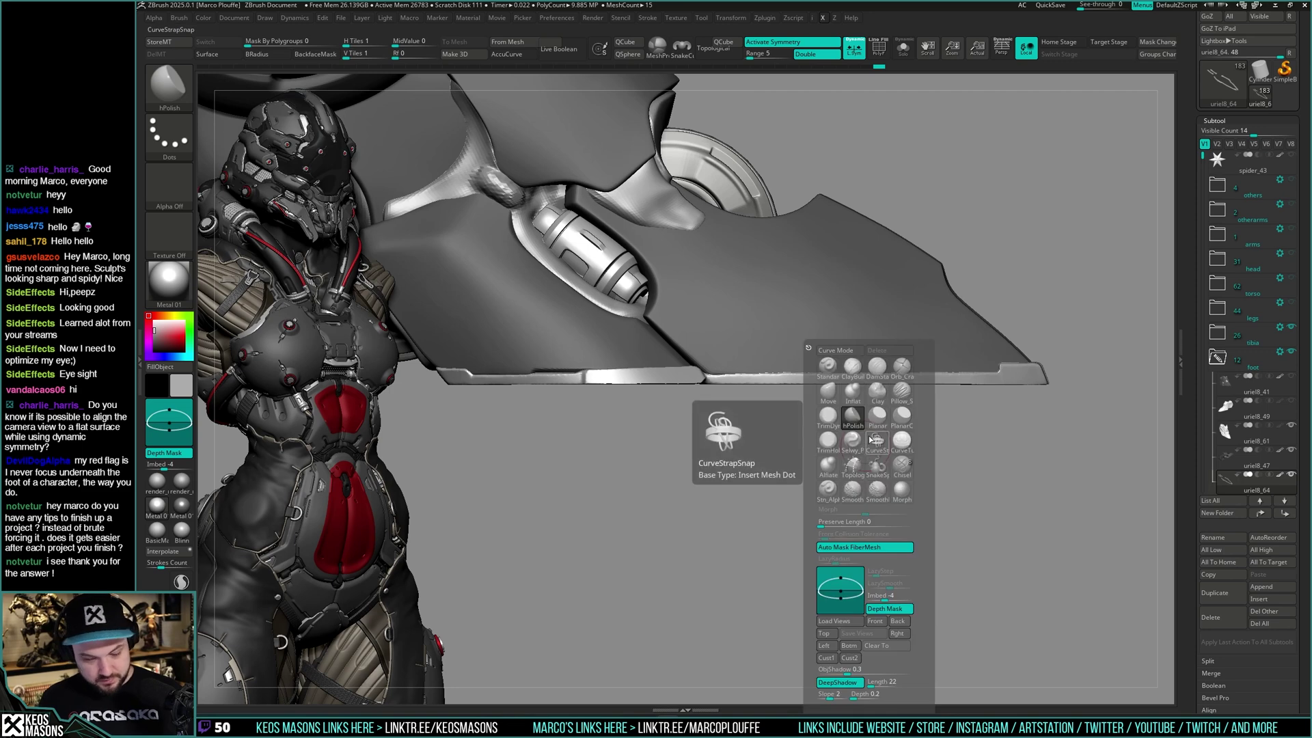
pyautogui.click(877, 443)
pyautogui.keyDown('alt'); pyautogui.moveTo(861, 331); pyautogui.dragTo(930, 320, button='right'); pyautogui.keyUp('alt')
pyautogui.press('space')
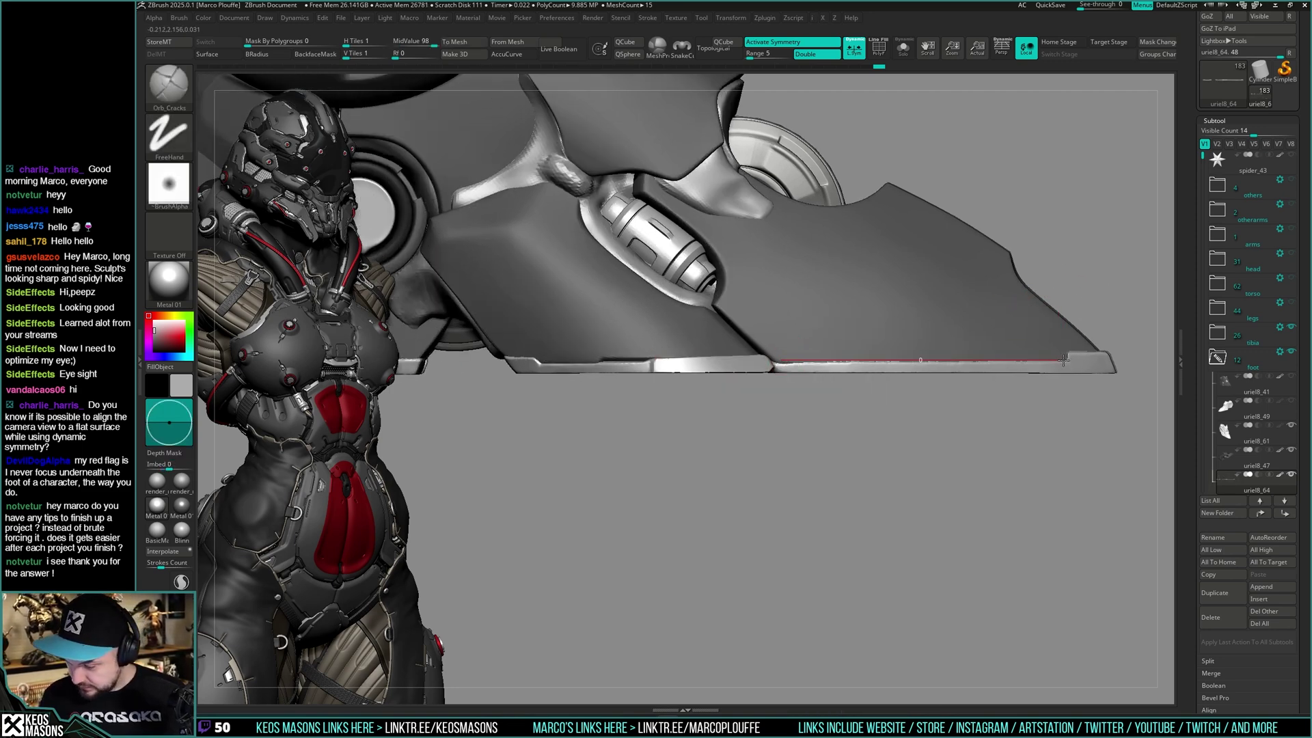
pyautogui.moveTo(1064, 360); pyautogui.dragTo(1065, 360)
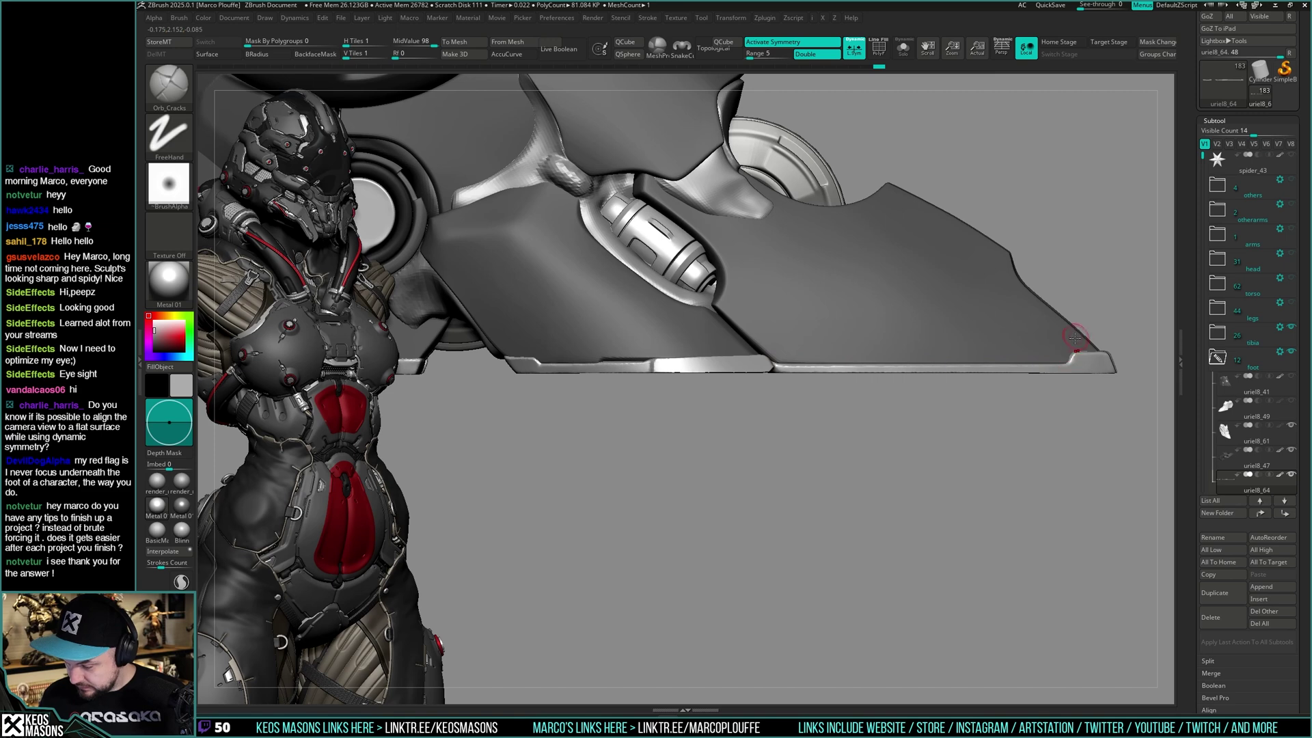
pyautogui.keyDown('alt'); pyautogui.moveTo(778, 344); pyautogui.dragTo(811, 400, button='right'); pyautogui.keyUp('alt')
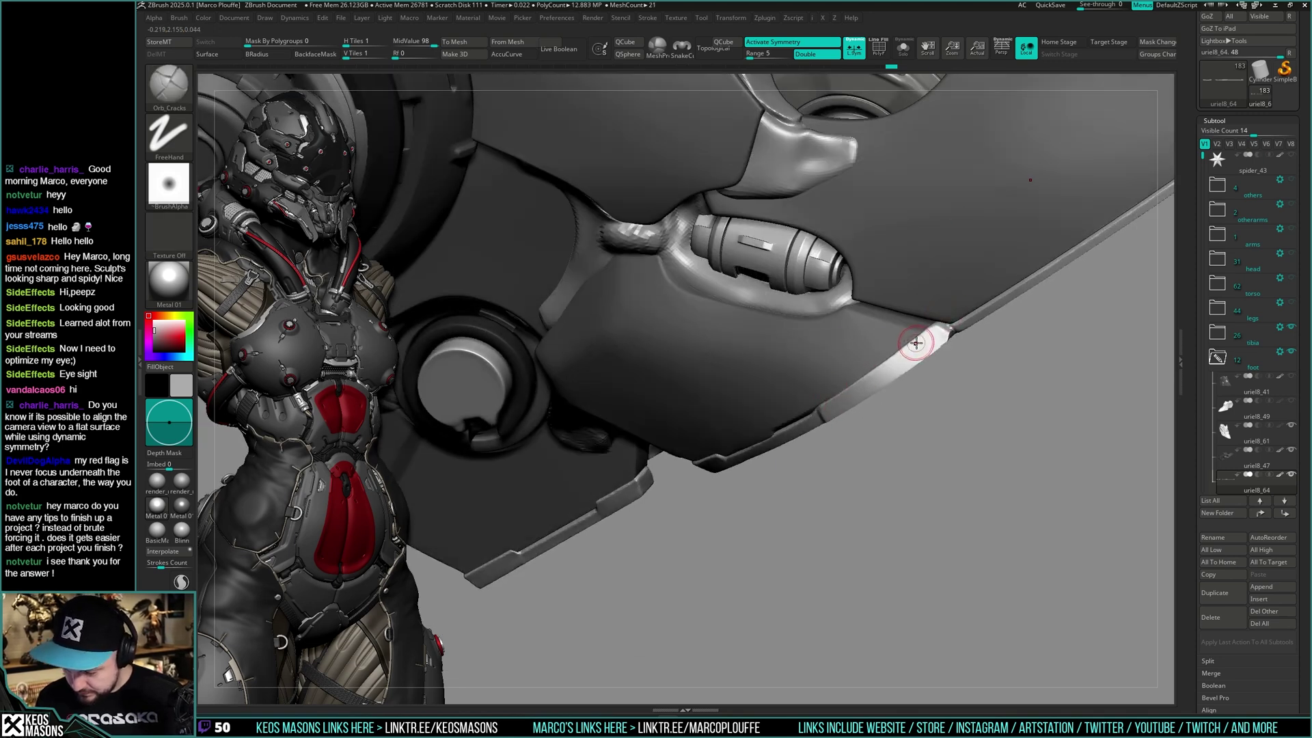
pyautogui.moveTo(909, 349); pyautogui.dragTo(976, 308, button='right')
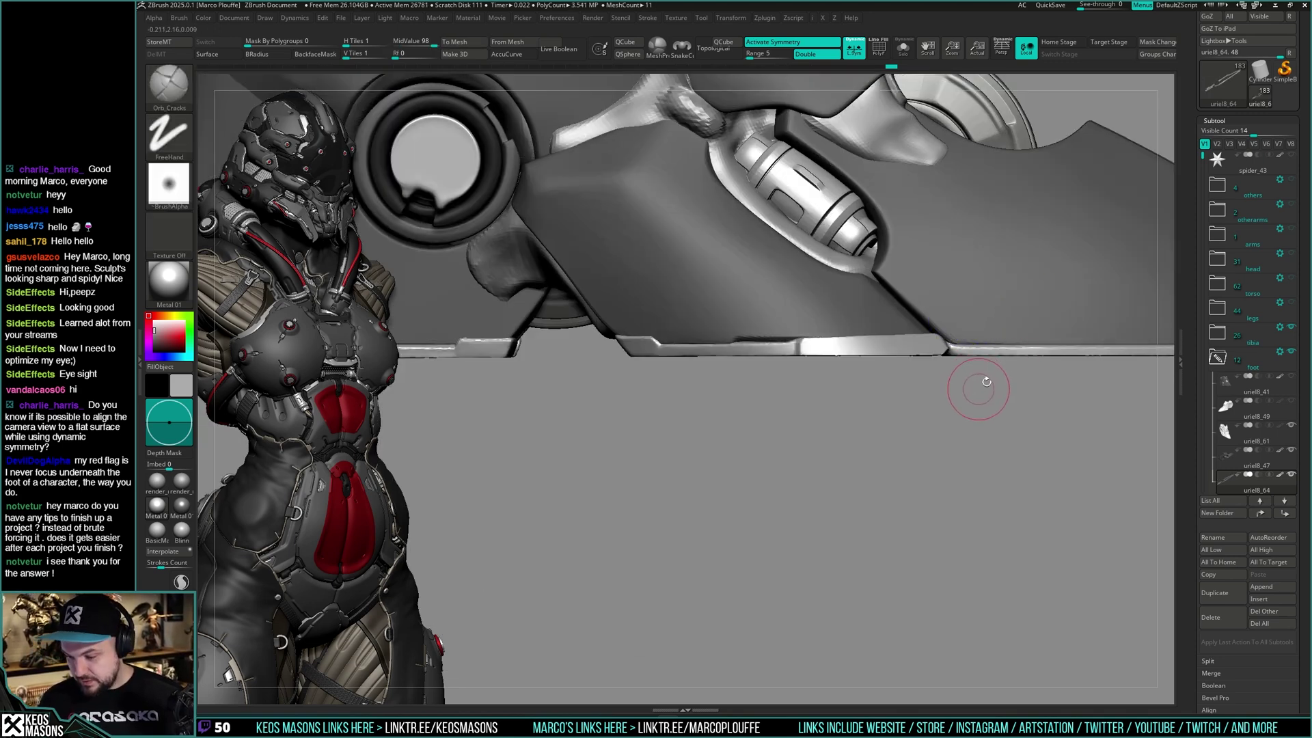
# Clip the underside of the isolated sole strips flat with the ClipCurve brush, with symmetry turned off for the final cut
pyautogui.press('1')
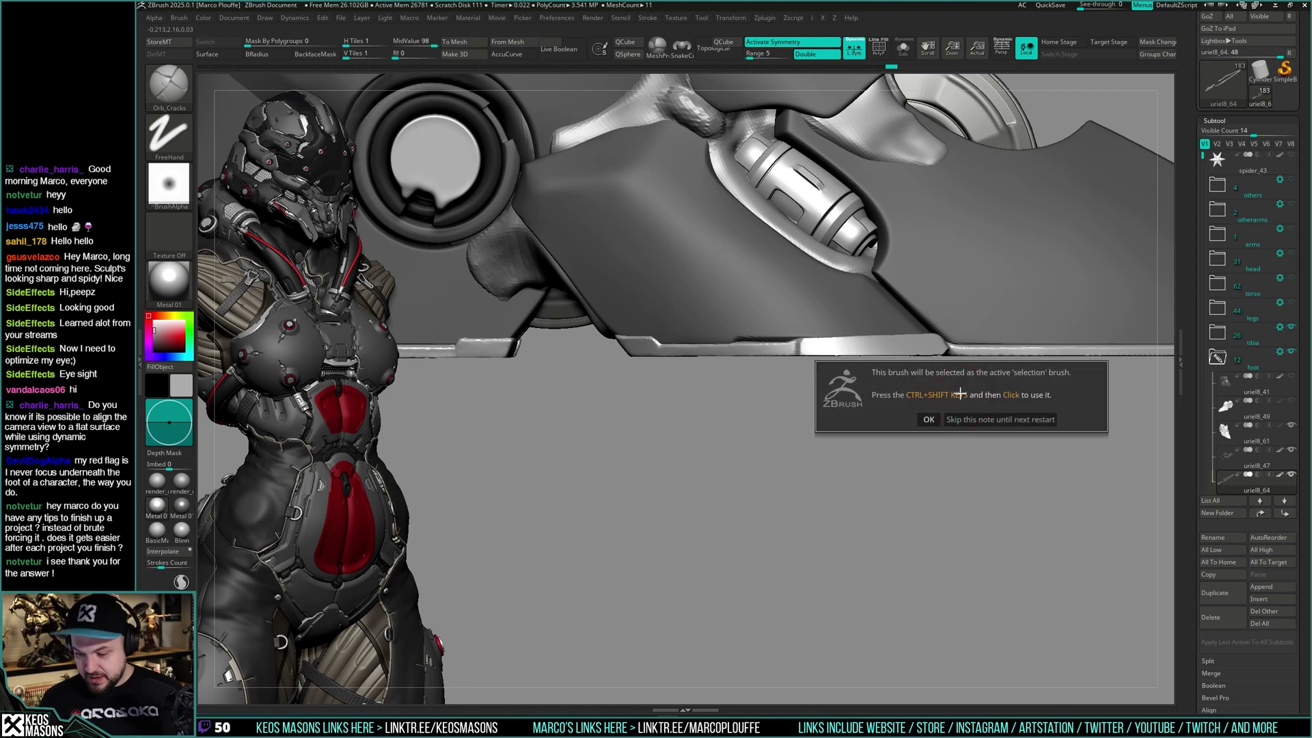
pyautogui.click(955, 419)
pyautogui.keyDown('ctrl'); pyautogui.keyDown('shift'); pyautogui.moveTo(786, 337); pyautogui.dragTo(1025, 337); pyautogui.keyUp('shift'); pyautogui.keyUp('ctrl')
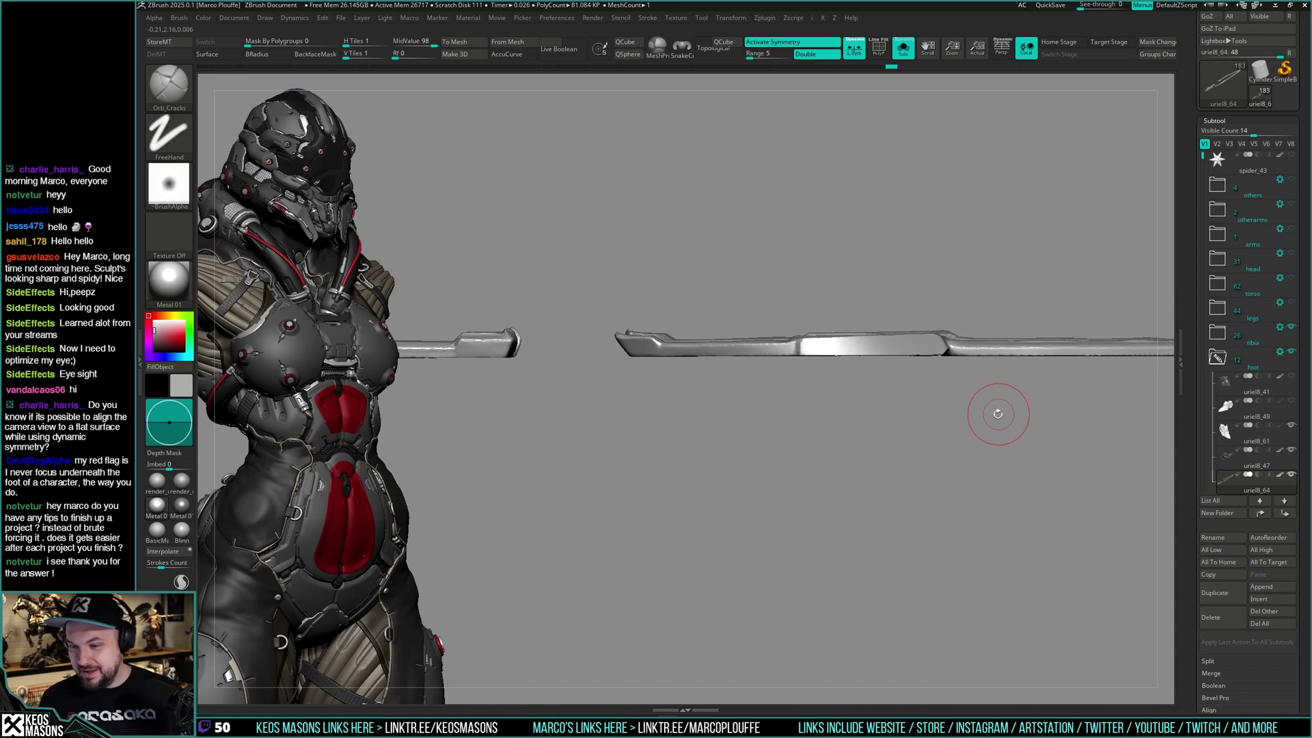
pyautogui.hotkey('ctrl', 'z')
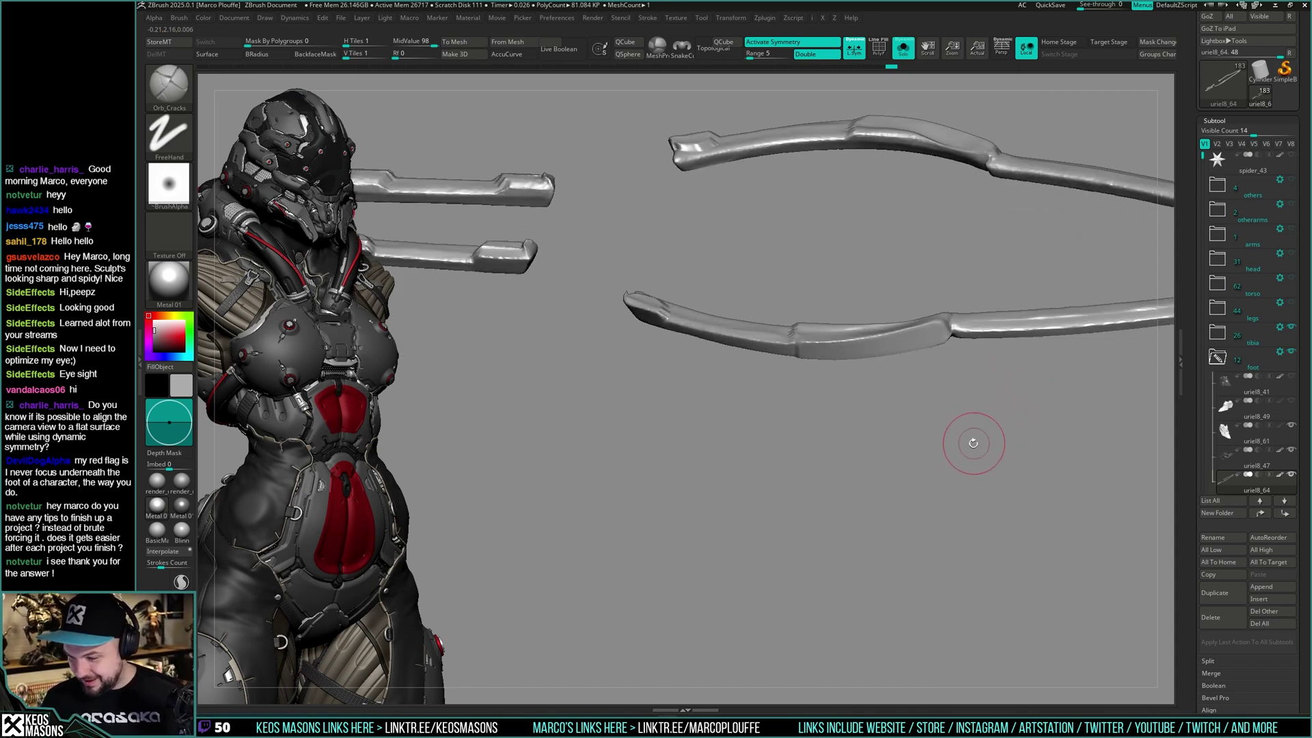
pyautogui.hotkey('ctrl', 'shift', 'z')
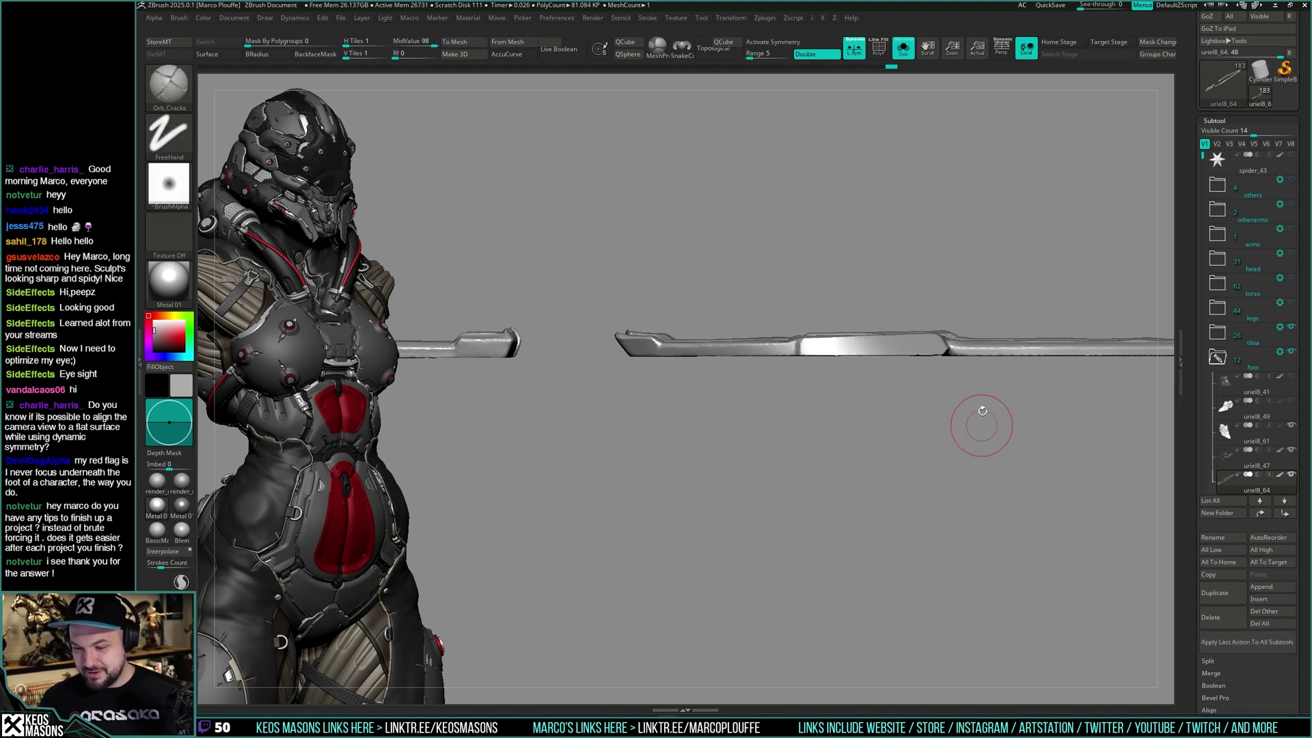
pyautogui.moveTo(749, 315)
pyautogui.keyDown('ctrl'); pyautogui.keyDown('shift'); pyautogui.mouseDown()
pyautogui.moveTo(1106, 328)
pyautogui.moveTo(1083, 337)
pyautogui.mouseUp(); pyautogui.keyUp('shift'); pyautogui.keyUp('ctrl')
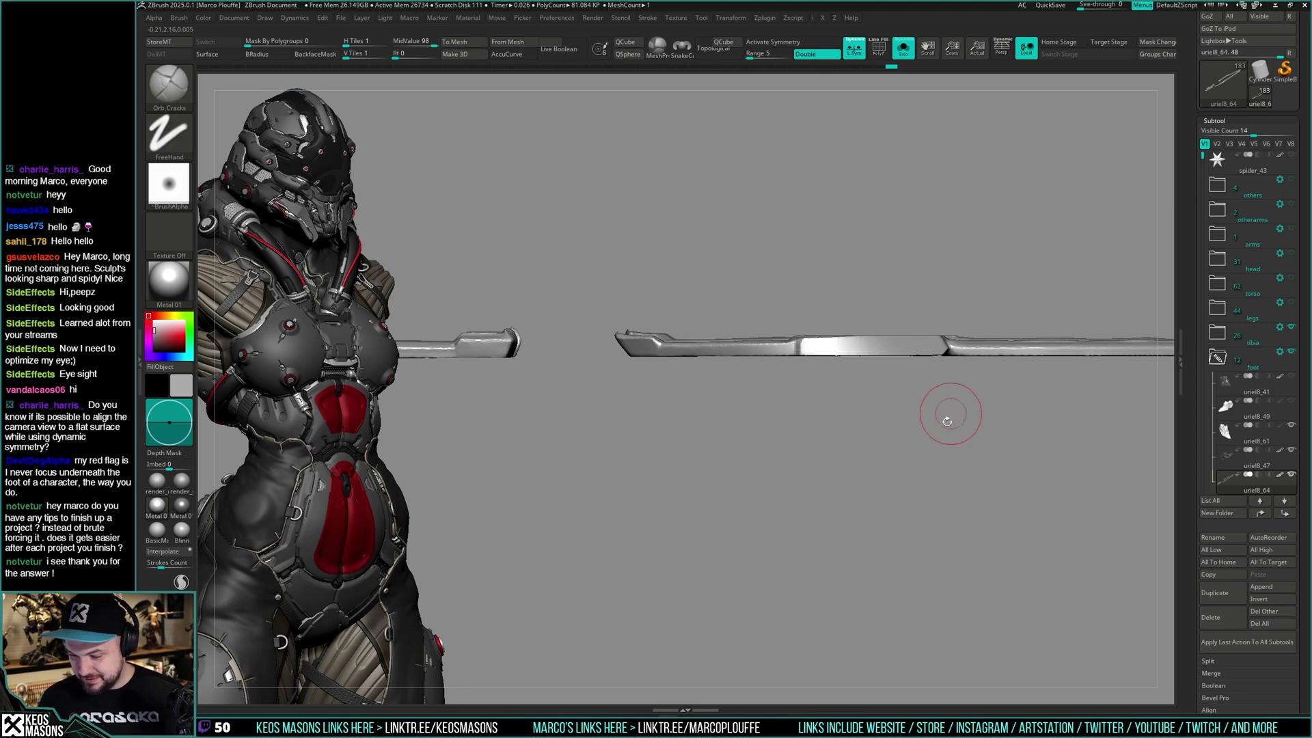
# Reactivate X symmetry and apply Mirror And Weld to the clipped sole strips
pyautogui.moveTo(950, 427); pyautogui.dragTo(937, 547)
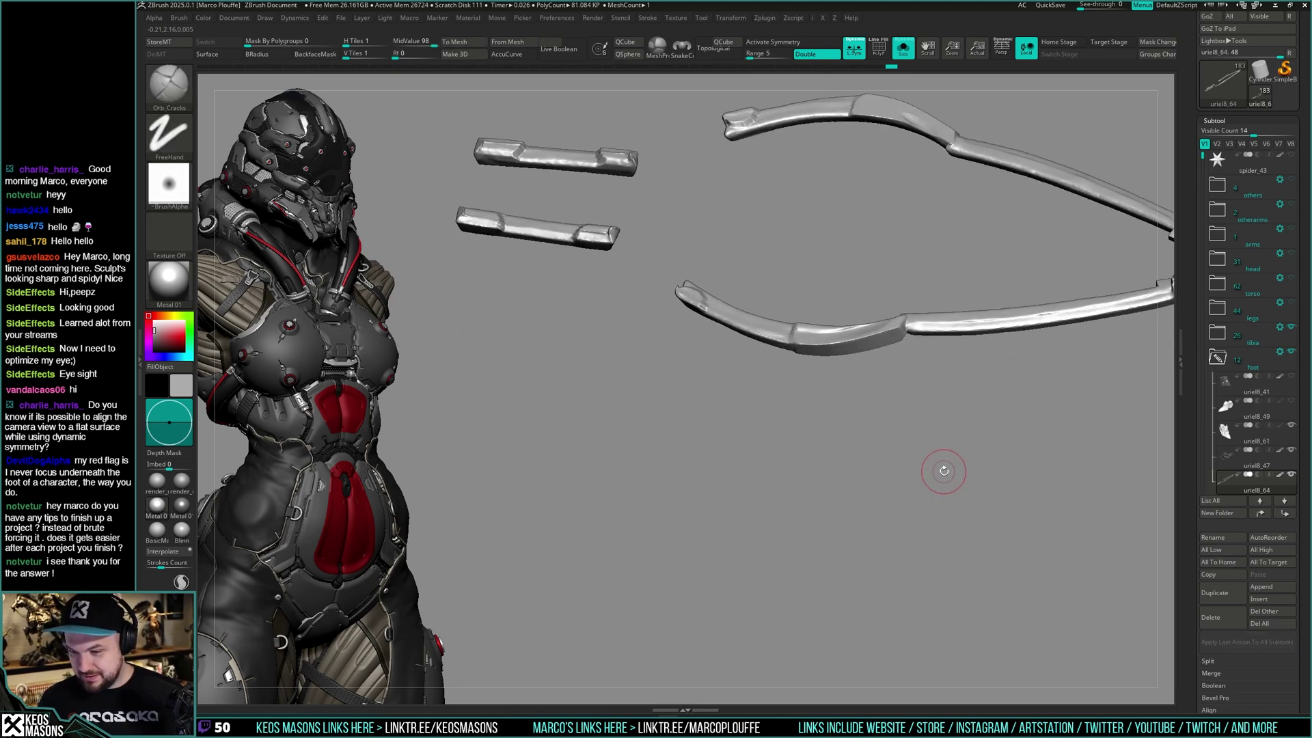
pyautogui.press('x')
pyautogui.press('i')
pyautogui.click(948, 561)
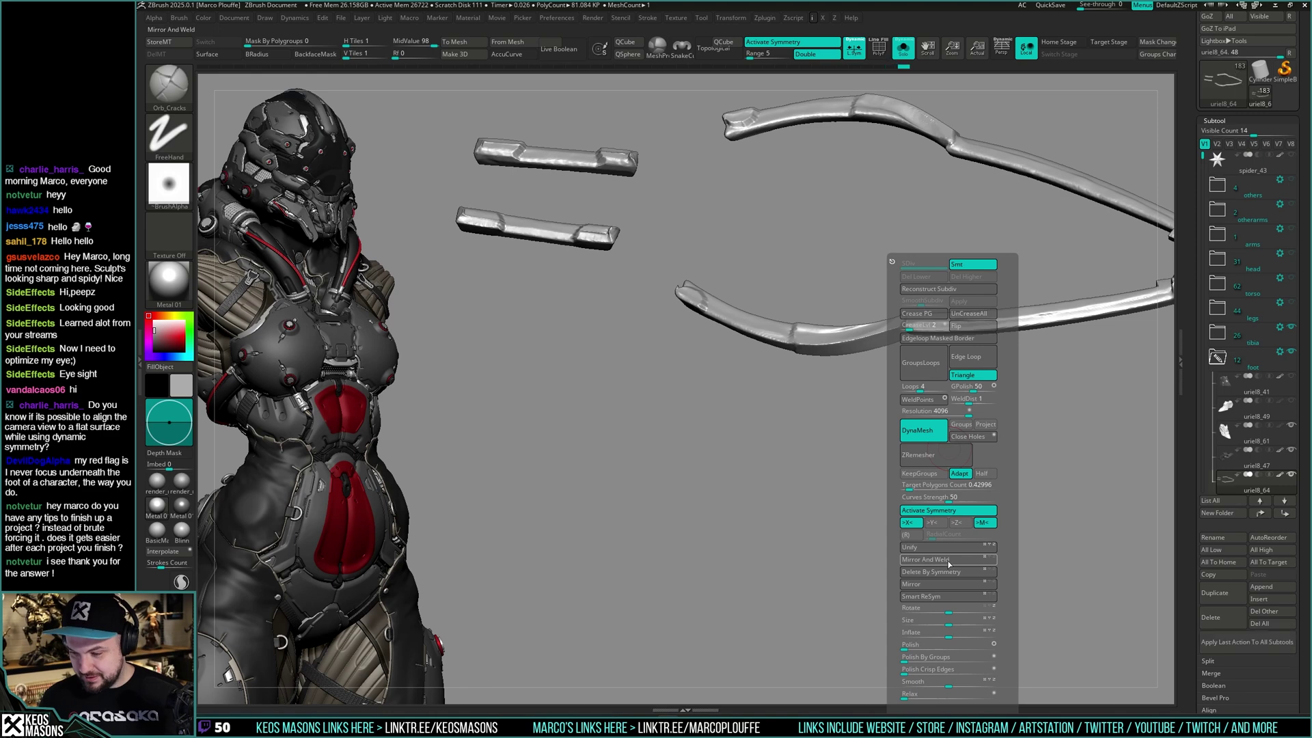
pyautogui.hotkey('ctrl', 'shift')
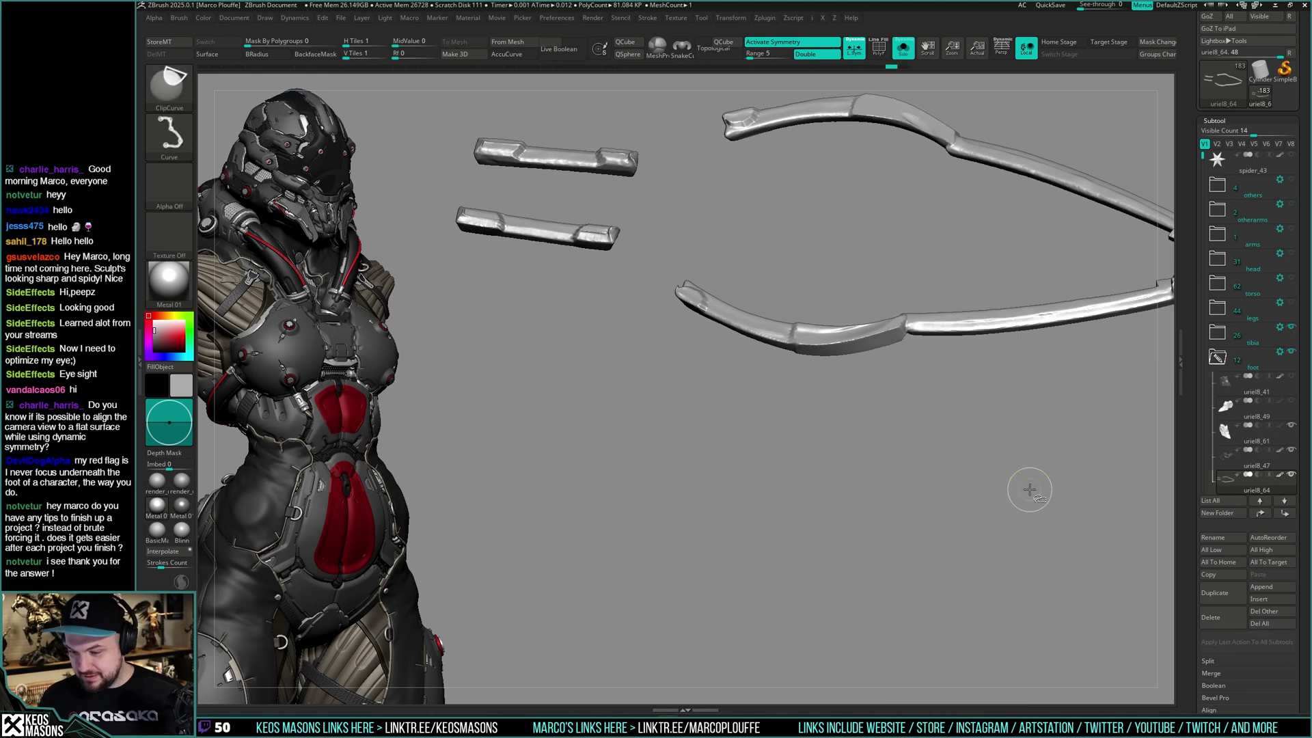
# Show the rest of the foot again and smooth the sole strip around the stepped joint on its underside
pyautogui.hotkey('alt', 's')
pyautogui.moveTo(1028, 489); pyautogui.dragTo(984, 420)
pyautogui.moveTo(972, 416)
pyautogui.mouseDown()
pyautogui.moveTo(937, 360)
pyautogui.moveTo(944, 419)
pyautogui.moveTo(899, 444)
pyautogui.moveTo(881, 414)
pyautogui.moveTo(959, 399)
pyautogui.moveTo(949, 382)
pyautogui.moveTo(876, 404)
pyautogui.moveTo(896, 427)
pyautogui.moveTo(932, 400)
pyautogui.moveTo(908, 384)
pyautogui.moveTo(888, 390)
pyautogui.moveTo(896, 359)
pyautogui.mouseUp()
pyautogui.press('b')
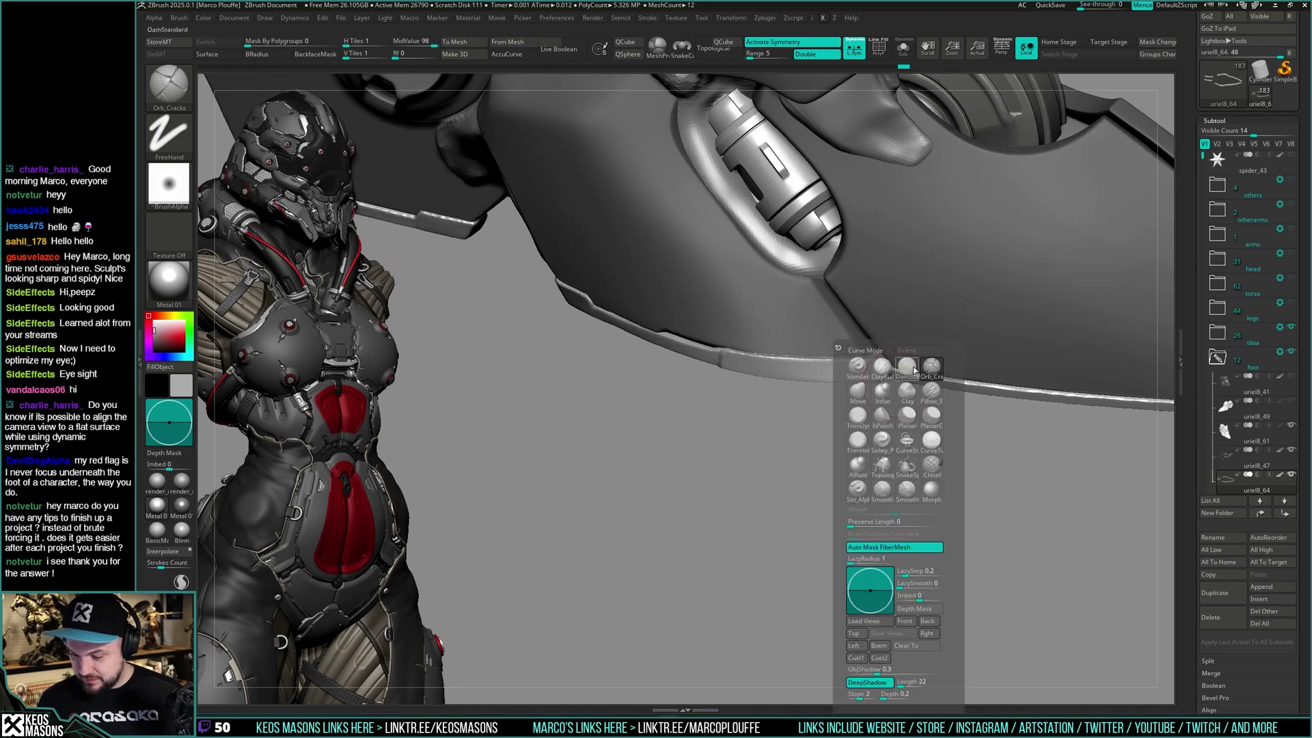
pyautogui.press('space')
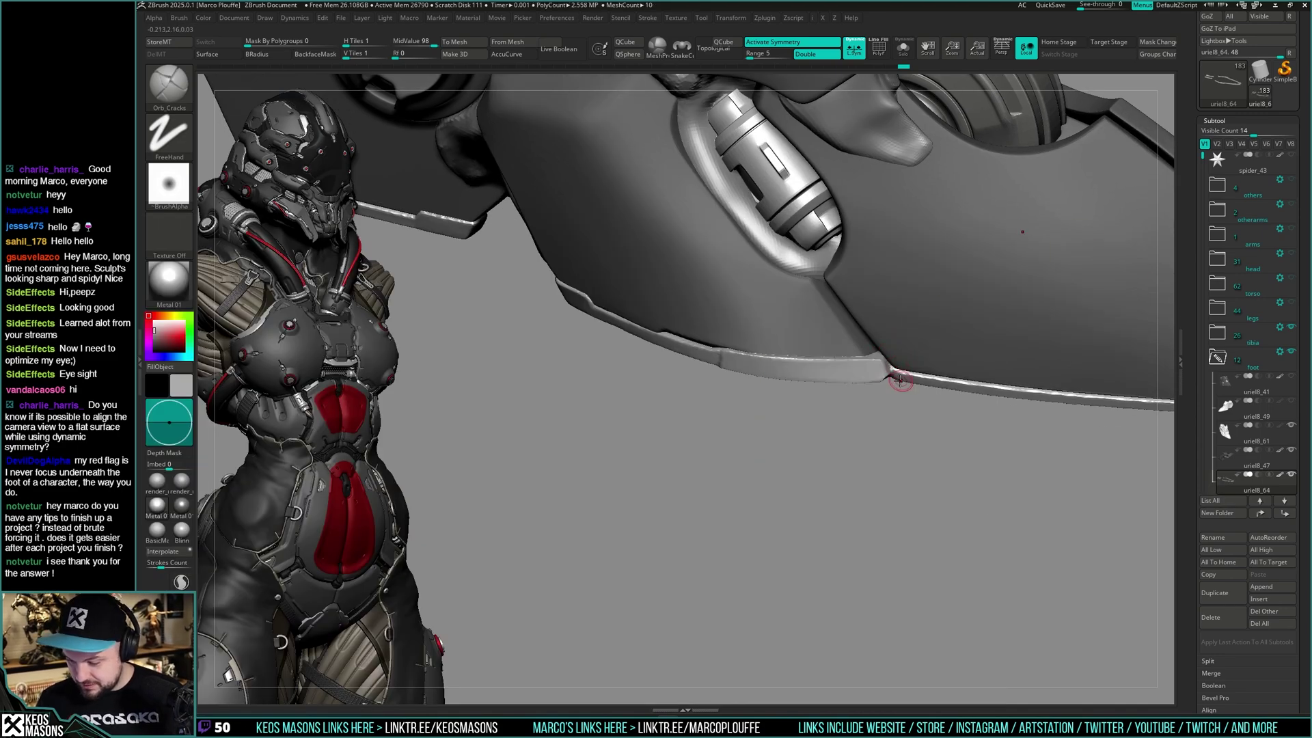
pyautogui.moveTo(893, 404)
pyautogui.mouseDown()
pyautogui.moveTo(892, 377)
pyautogui.moveTo(860, 412)
pyautogui.moveTo(883, 406)
pyautogui.moveTo(952, 313)
pyautogui.mouseUp()
pyautogui.press('shift')
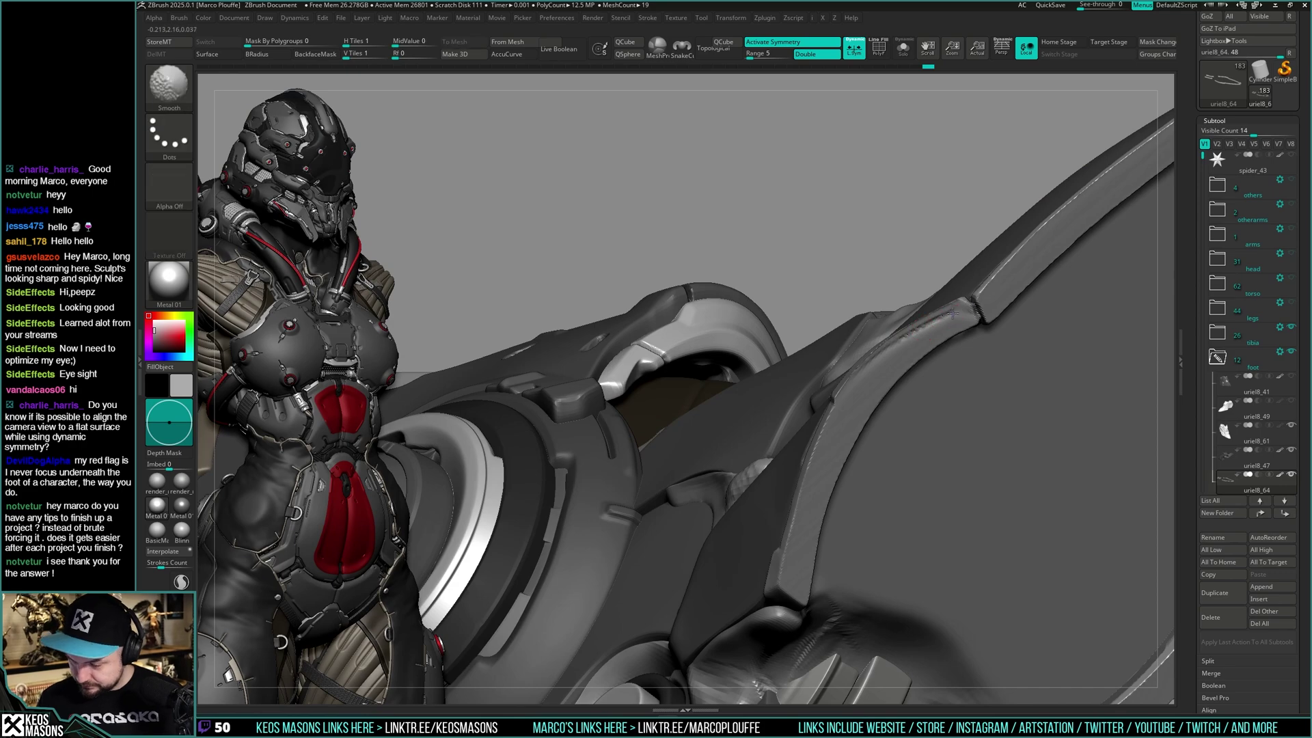
pyautogui.moveTo(887, 348)
pyautogui.mouseDown(button='right')
pyautogui.moveTo(893, 369)
pyautogui.moveTo(853, 320)
pyautogui.moveTo(770, 399)
pyautogui.moveTo(718, 329)
pyautogui.moveTo(815, 286)
pyautogui.mouseUp(button='right')
pyautogui.keyDown('shift'); pyautogui.moveTo(818, 365); pyautogui.dragTo(786, 433); pyautogui.keyUp('shift')
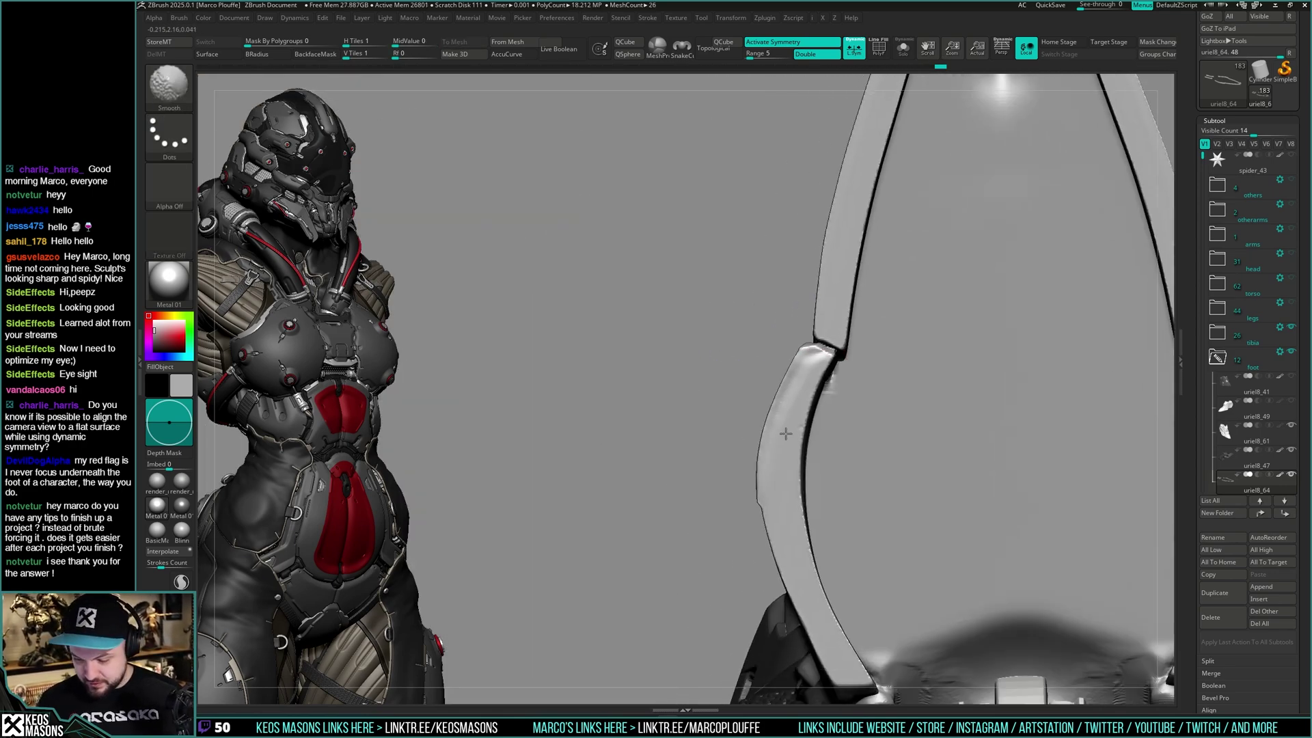
# Select the foot subtool uriel8_47 and open the quick brush settings for the Orb_Cracks brush
pyautogui.keyDown('ctrl'); pyautogui.moveTo(786, 473); pyautogui.dragTo(932, 323, button='right'); pyautogui.keyUp('ctrl')
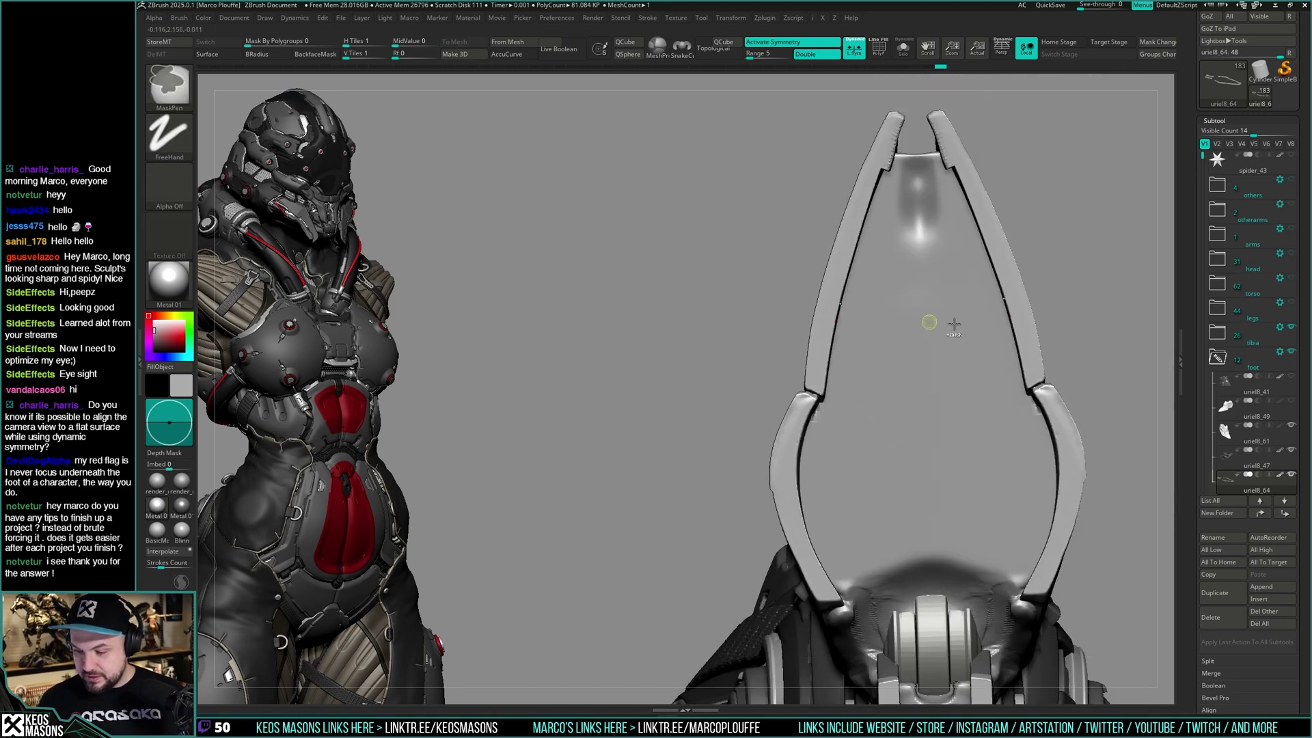
pyautogui.keyDown('alt'); pyautogui.moveTo(1011, 324); pyautogui.dragTo(928, 366, button='right'); pyautogui.keyUp('alt')
pyautogui.moveTo(895, 311)
pyautogui.keyDown('alt'); pyautogui.mouseDown(button='right')
pyautogui.moveTo(891, 366)
pyautogui.moveTo(864, 383)
pyautogui.mouseUp(button='right'); pyautogui.keyUp('alt')
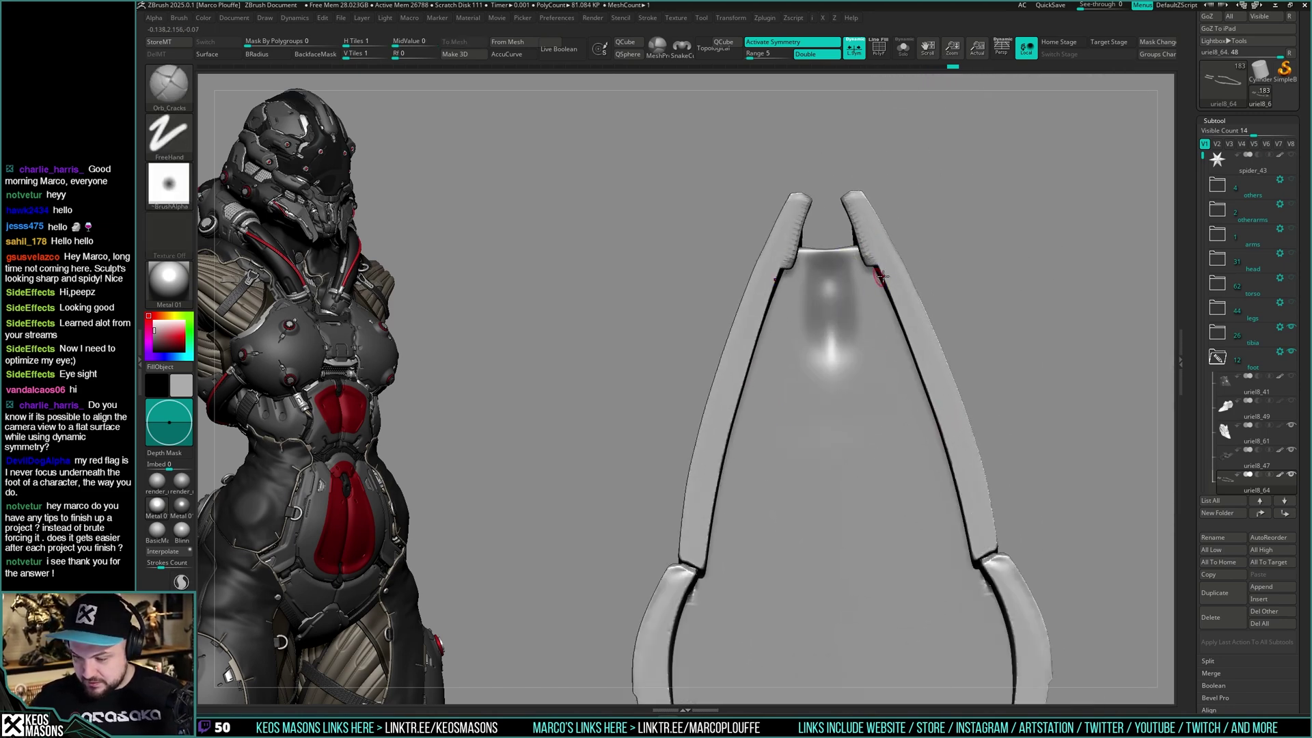
pyautogui.moveTo(873, 270)
pyautogui.keyDown('ctrl'); pyautogui.mouseDown(button='right')
pyautogui.moveTo(911, 328)
pyautogui.moveTo(911, 374)
pyautogui.moveTo(973, 363)
pyautogui.moveTo(981, 376)
pyautogui.moveTo(1008, 328)
pyautogui.moveTo(936, 342)
pyautogui.moveTo(820, 429)
pyautogui.mouseUp(button='right'); pyautogui.keyUp('ctrl')
pyautogui.keyDown('alt'); pyautogui.click(919, 379); pyautogui.keyUp('alt')
pyautogui.moveTo(820, 429); pyautogui.dragTo(851, 397)
pyautogui.keyDown('ctrl'); pyautogui.moveTo(851, 397); pyautogui.dragTo(854, 448, button='right'); pyautogui.keyUp('ctrl')
pyautogui.rightClick(853, 448)
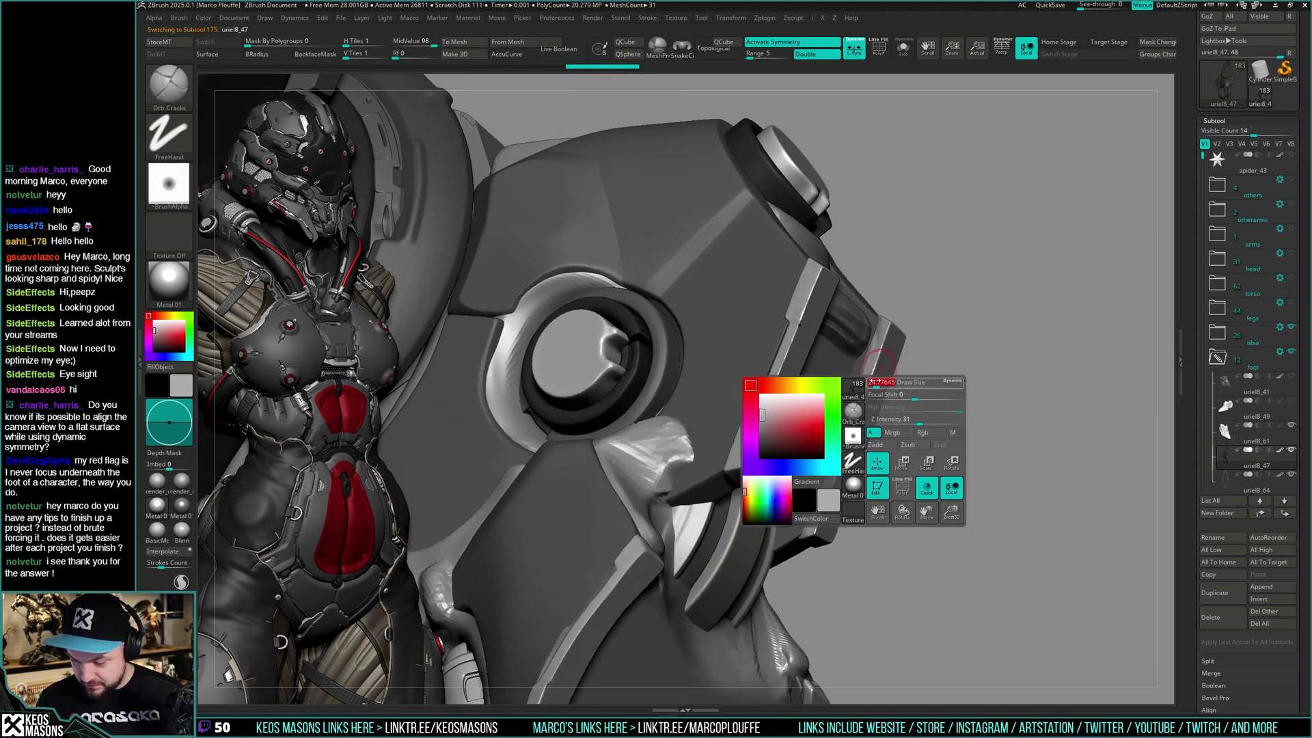
# Switch to the Move brush and make the foot's edge-trim subtool, uriel8_64, active
pyautogui.moveTo(971, 444); pyautogui.dragTo(862, 433, button='right')
pyautogui.moveTo(862, 432); pyautogui.dragTo(862, 379)
pyautogui.press('space')
pyautogui.click(812, 392)
pyautogui.moveTo(862, 400)
pyautogui.keyDown('ctrl'); pyautogui.mouseDown(button='right')
pyautogui.moveTo(870, 430)
pyautogui.moveTo(872, 411)
pyautogui.moveTo(837, 380)
pyautogui.mouseUp(button='right'); pyautogui.keyUp('ctrl')
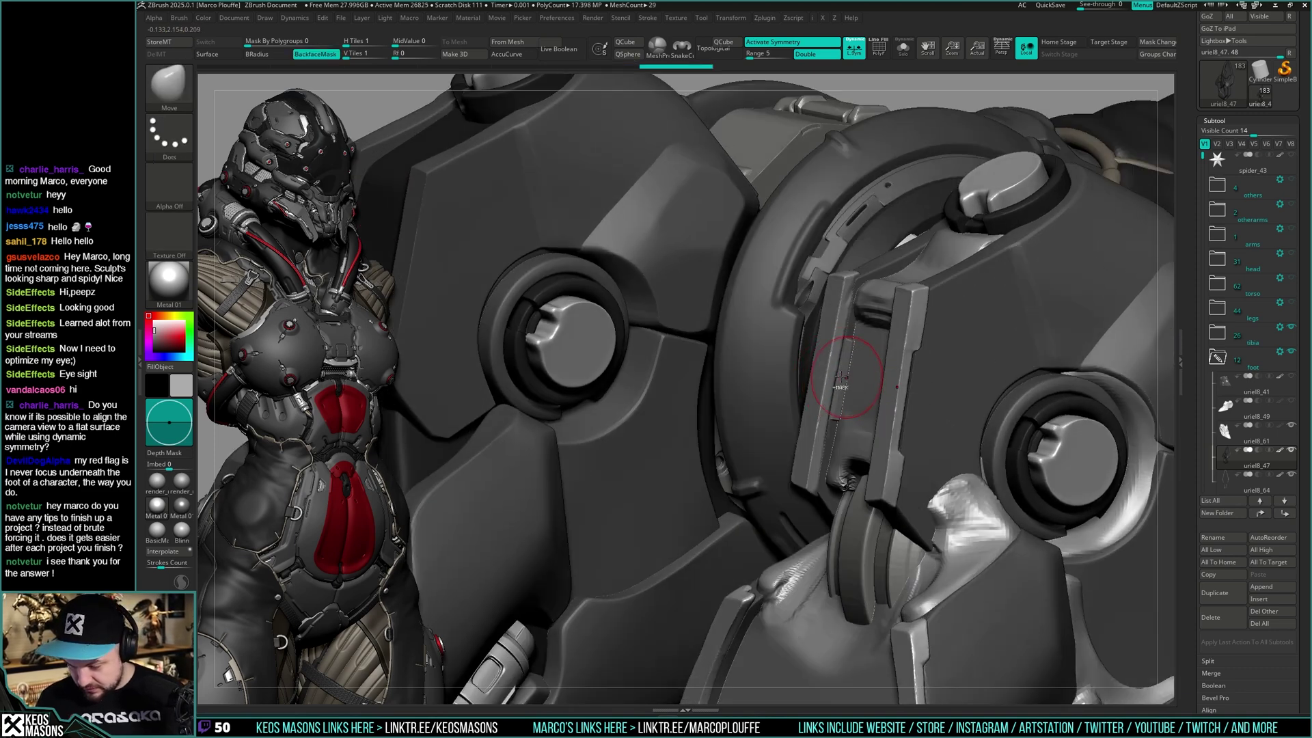
pyautogui.hotkey('alt', 's')
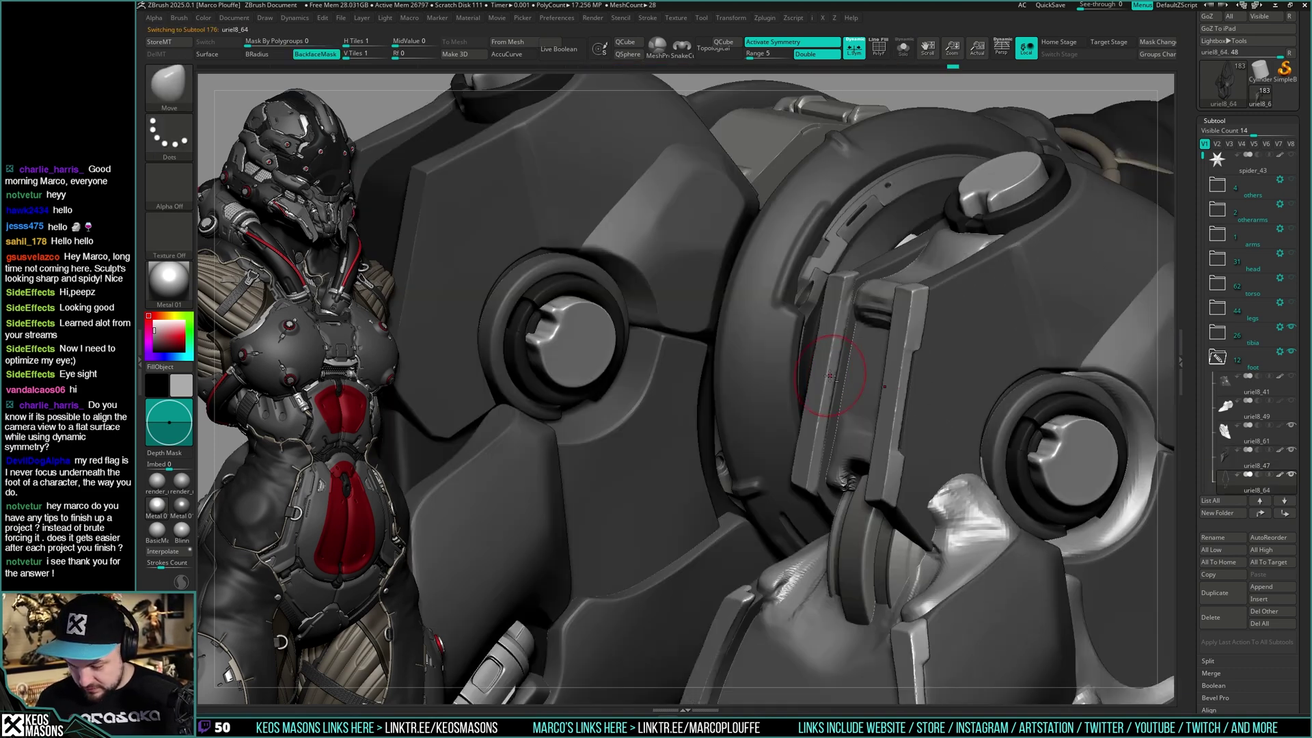
pyautogui.moveTo(859, 382)
pyautogui.mouseDown(button='right')
pyautogui.moveTo(988, 386)
pyautogui.moveTo(817, 359)
pyautogui.mouseUp(button='right')
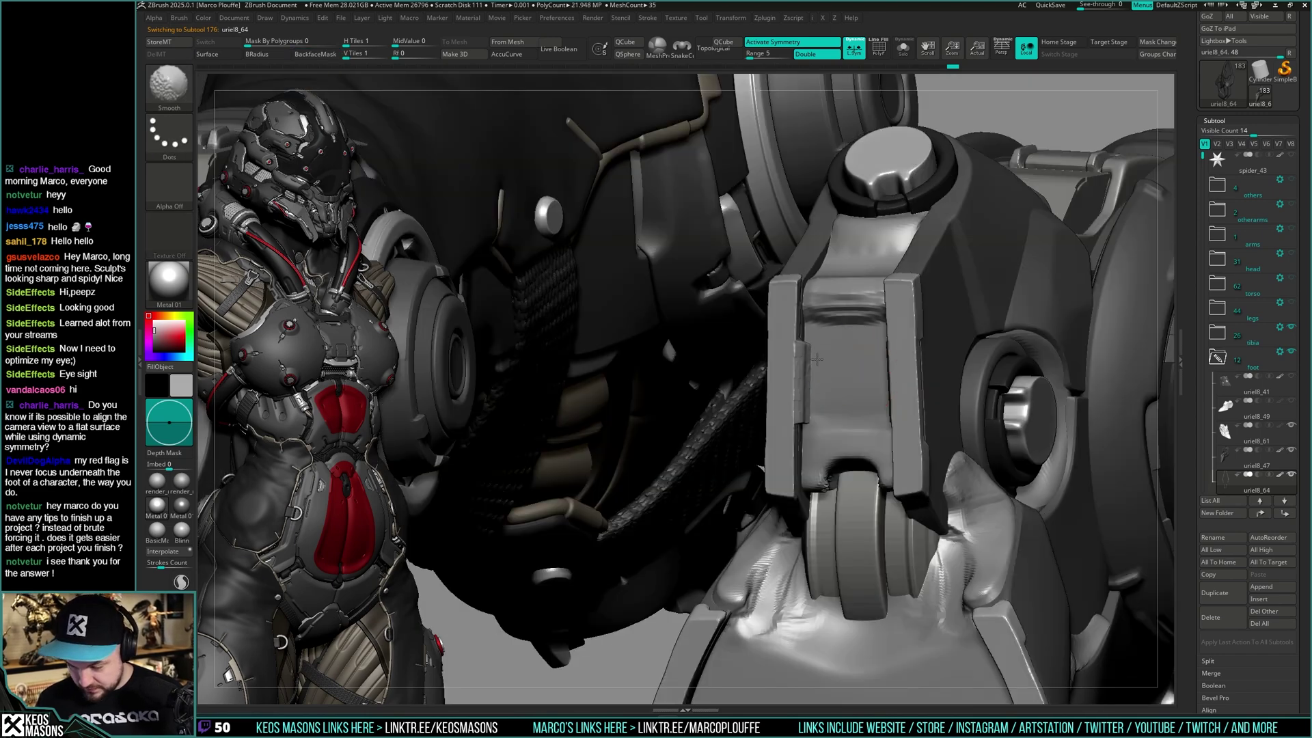
pyautogui.moveTo(829, 431)
pyautogui.mouseDown(button='right')
pyautogui.moveTo(946, 410)
pyautogui.moveTo(770, 422)
pyautogui.moveTo(711, 389)
pyautogui.moveTo(718, 397)
pyautogui.moveTo(608, 427)
pyautogui.moveTo(760, 477)
pyautogui.moveTo(846, 444)
pyautogui.moveTo(885, 407)
pyautogui.mouseUp(button='right')
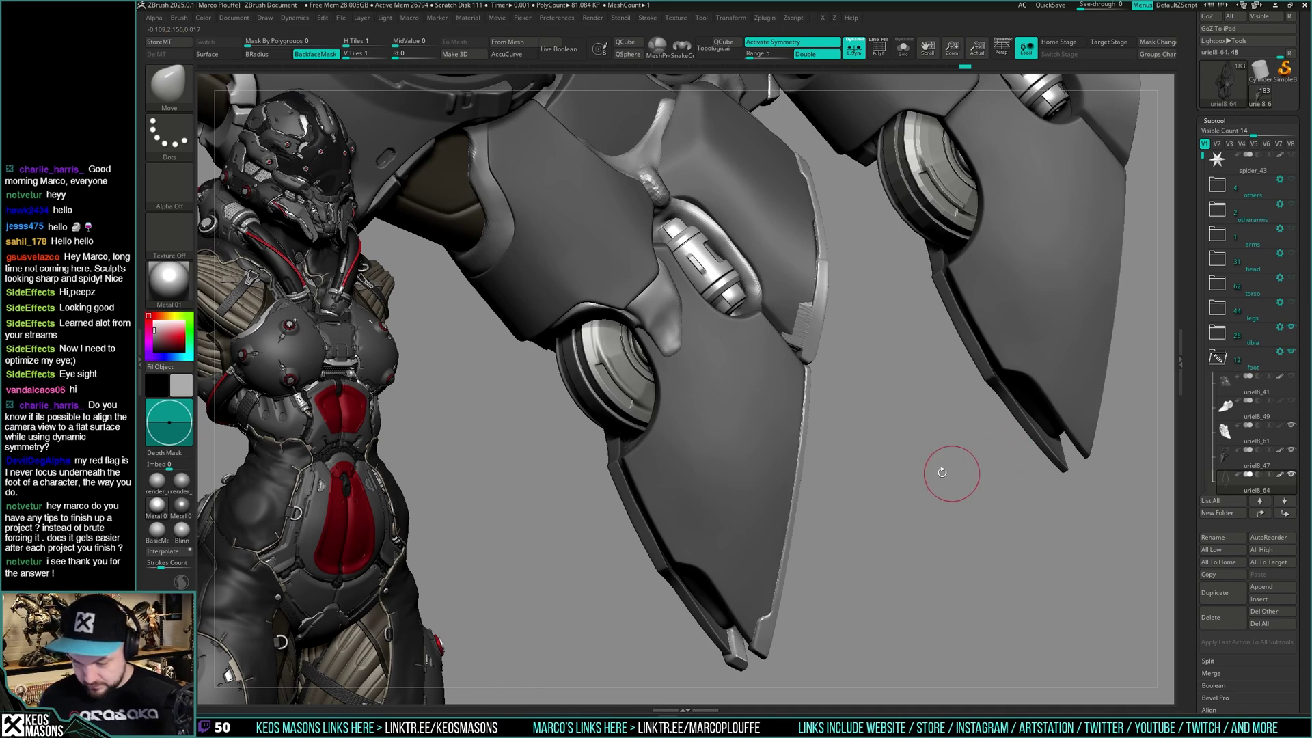
# Undo the last edit and form a small inward tab near the ankle end of the sole trim
pyautogui.moveTo(924, 481)
pyautogui.mouseDown(button='right')
pyautogui.moveTo(902, 429)
pyautogui.moveTo(797, 325)
pyautogui.moveTo(926, 355)
pyautogui.moveTo(958, 383)
pyautogui.moveTo(911, 392)
pyautogui.moveTo(868, 367)
pyautogui.mouseUp(button='right')
pyautogui.hotkey('ctrl', 'z')
pyautogui.press('space')
pyautogui.moveTo(764, 322)
pyautogui.mouseDown(button='right')
pyautogui.moveTo(784, 306)
pyautogui.moveTo(771, 311)
pyautogui.moveTo(862, 342)
pyautogui.moveTo(799, 346)
pyautogui.moveTo(823, 483)
pyautogui.mouseUp(button='right')
pyautogui.rightClick(783, 308)
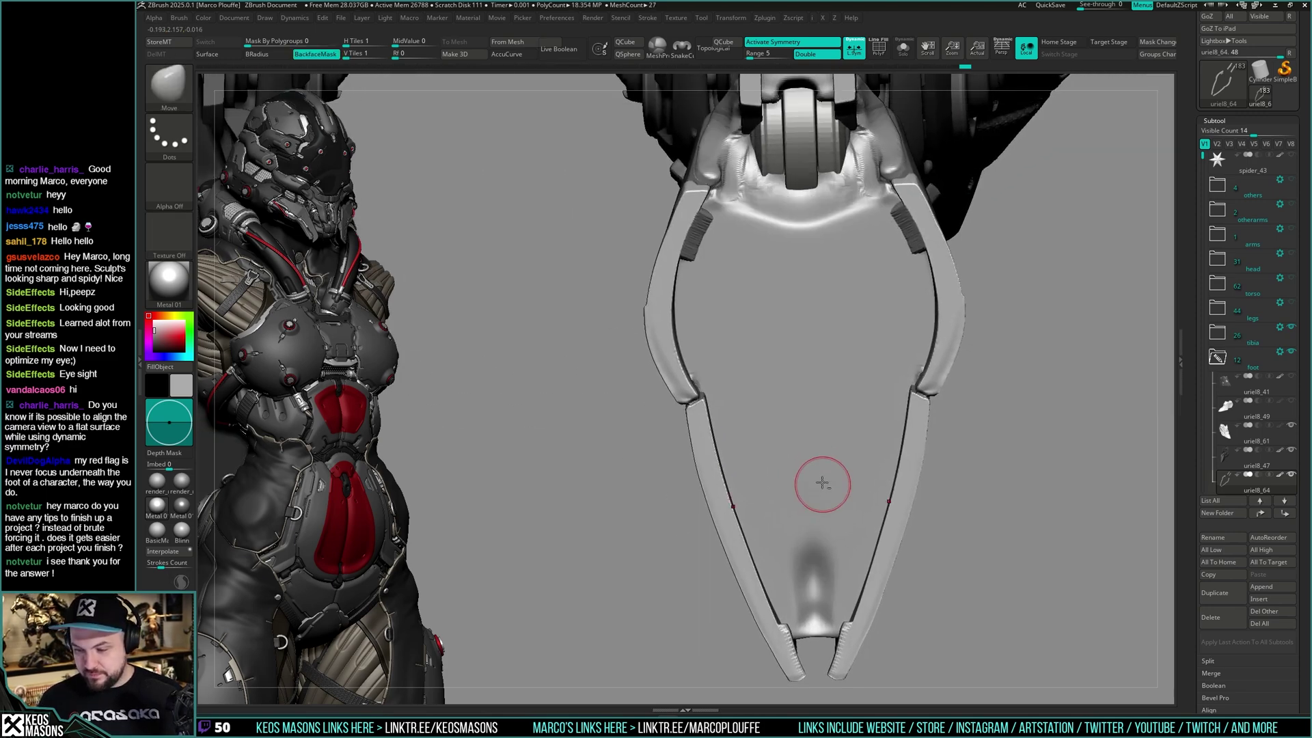
# Set the masking stroke to Lasso and mask the outer side of the sole trim
pyautogui.press('space')
pyautogui.keyDown('ctrl'); pyautogui.click(850, 552); pyautogui.keyUp('ctrl')
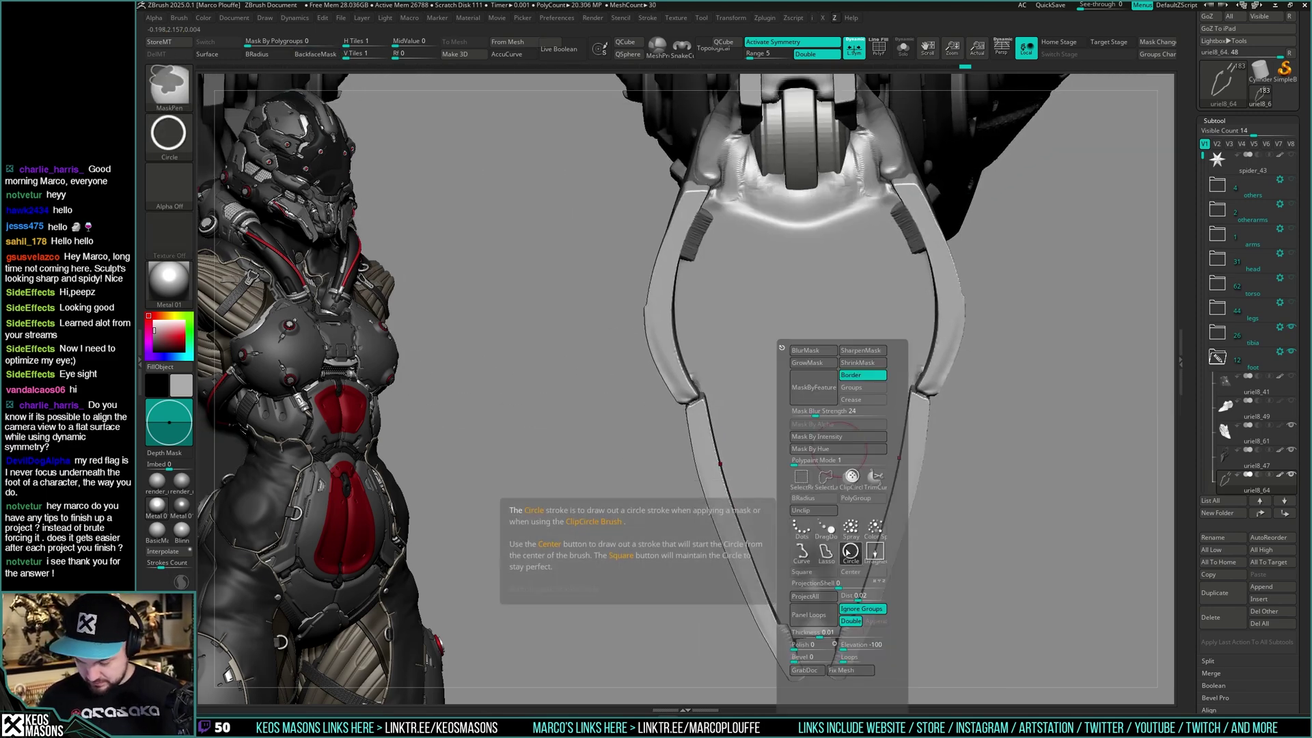
pyautogui.keyDown('ctrl'); pyautogui.click(827, 550); pyautogui.keyUp('ctrl')
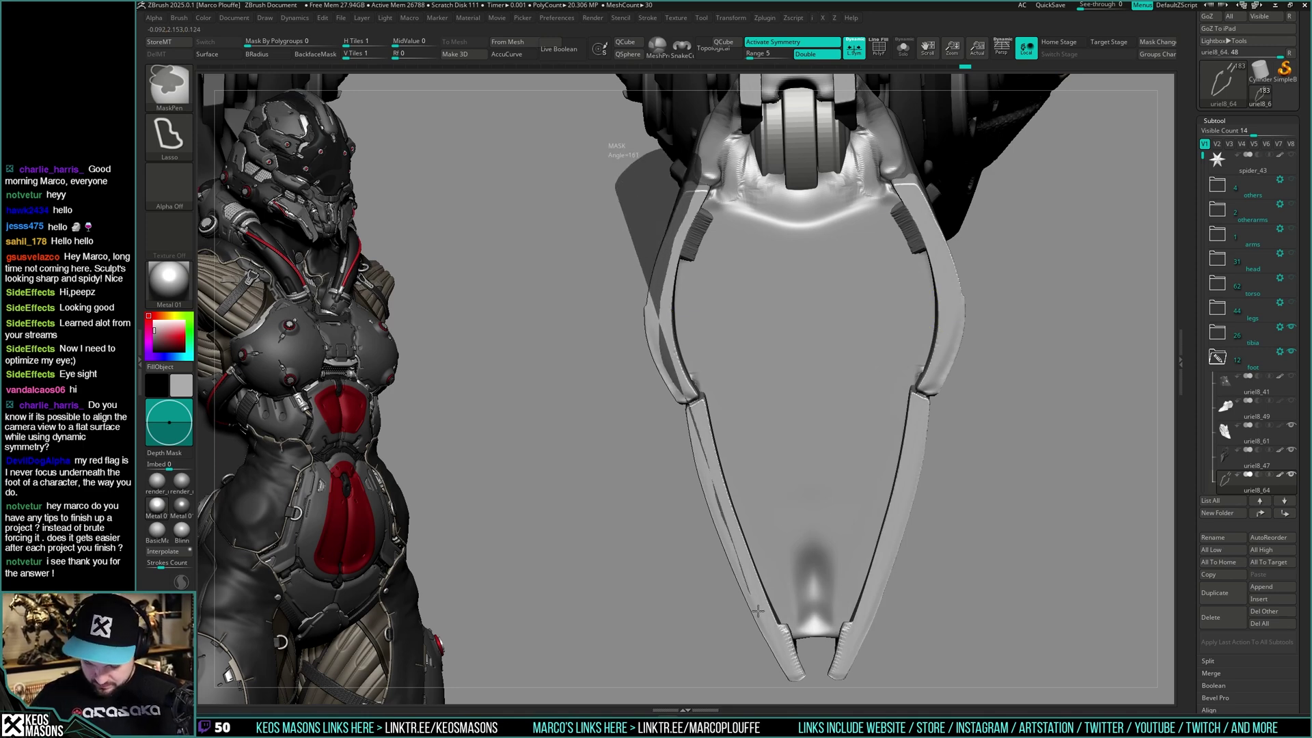
pyautogui.moveTo(793, 695)
pyautogui.keyDown('ctrl'); pyautogui.mouseDown()
pyautogui.moveTo(542, 167)
pyautogui.moveTo(618, 86)
pyautogui.mouseUp(); pyautogui.keyUp('ctrl')
pyautogui.moveTo(766, 410); pyautogui.dragTo(697, 373, button='right')
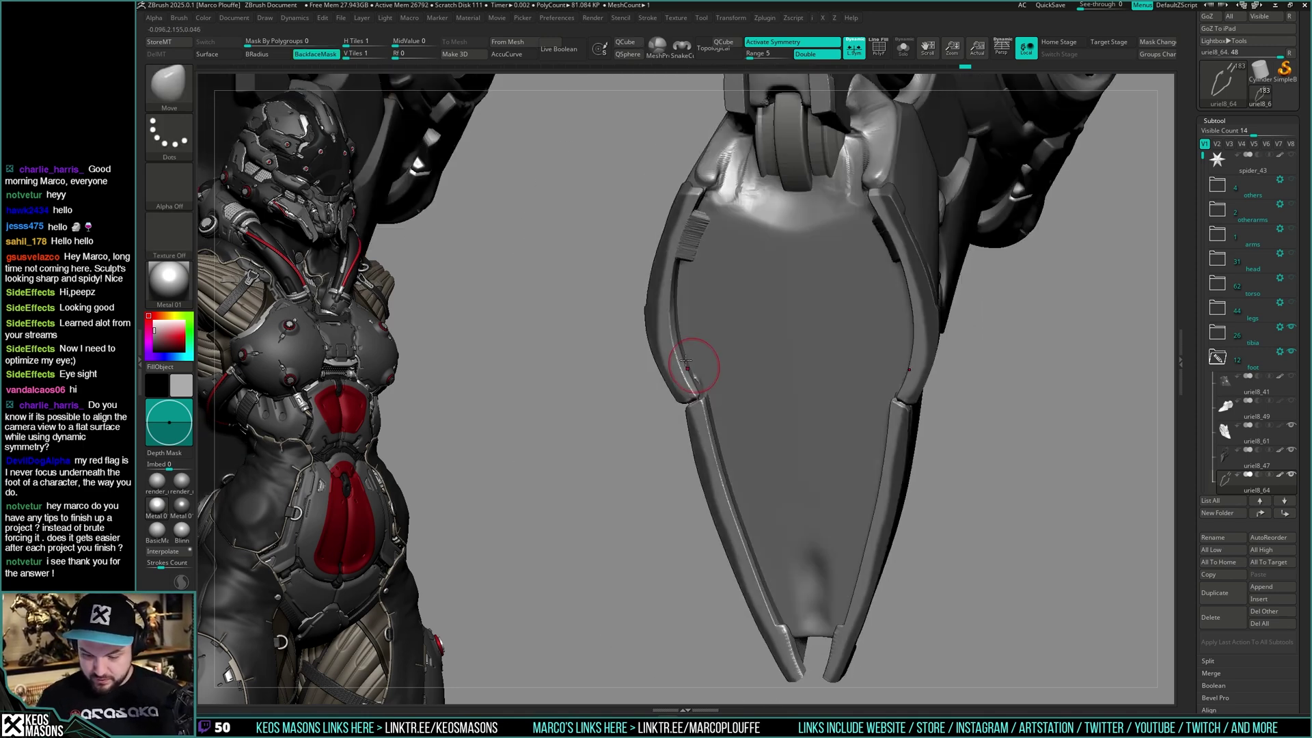
# Isolate the trim, lasso-mask the outer part of its curved segments along one side, and show the other parts again
pyautogui.moveTo(759, 335); pyautogui.dragTo(886, 364, button='right')
pyautogui.moveTo(857, 468)
pyautogui.mouseDown()
pyautogui.moveTo(840, 447)
pyautogui.moveTo(857, 461)
pyautogui.moveTo(778, 463)
pyautogui.moveTo(811, 380)
pyautogui.mouseUp()
pyautogui.hotkey('alt', 's')
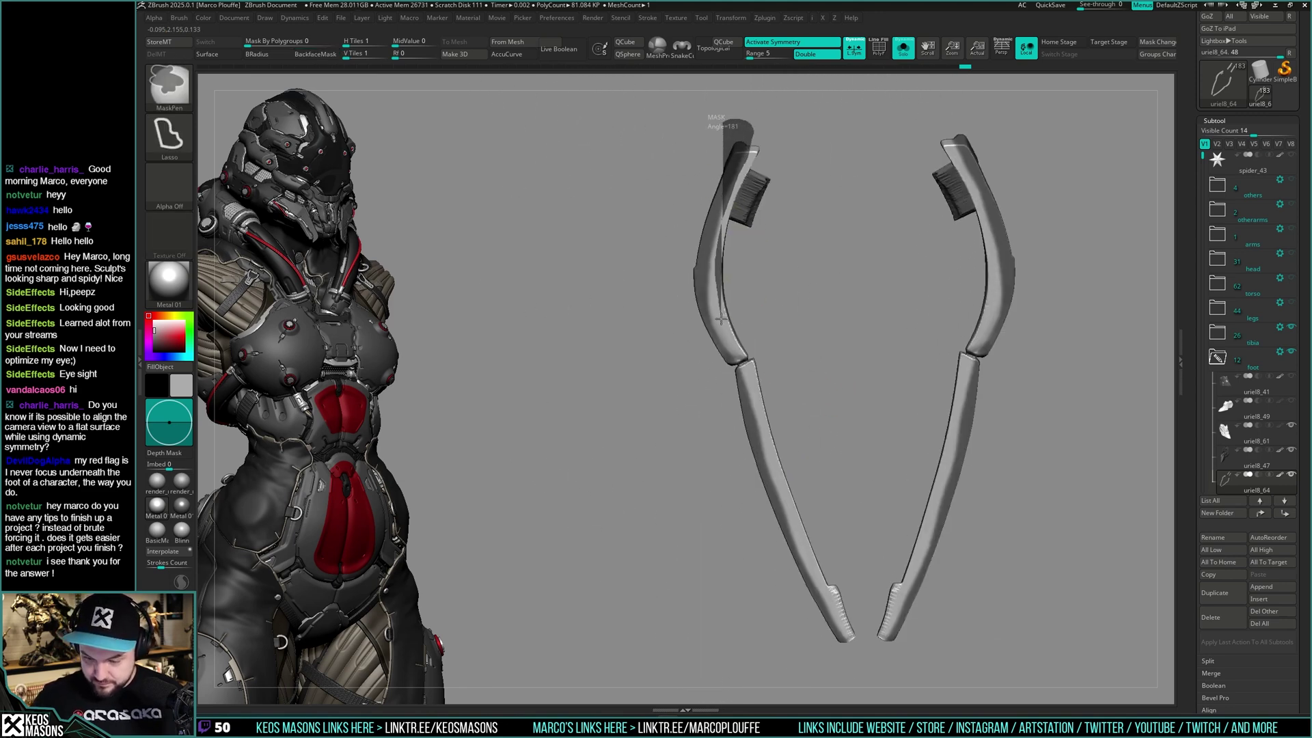
pyautogui.keyDown('ctrl'); pyautogui.moveTo(832, 685); pyautogui.dragTo(674, 503); pyautogui.keyUp('ctrl')
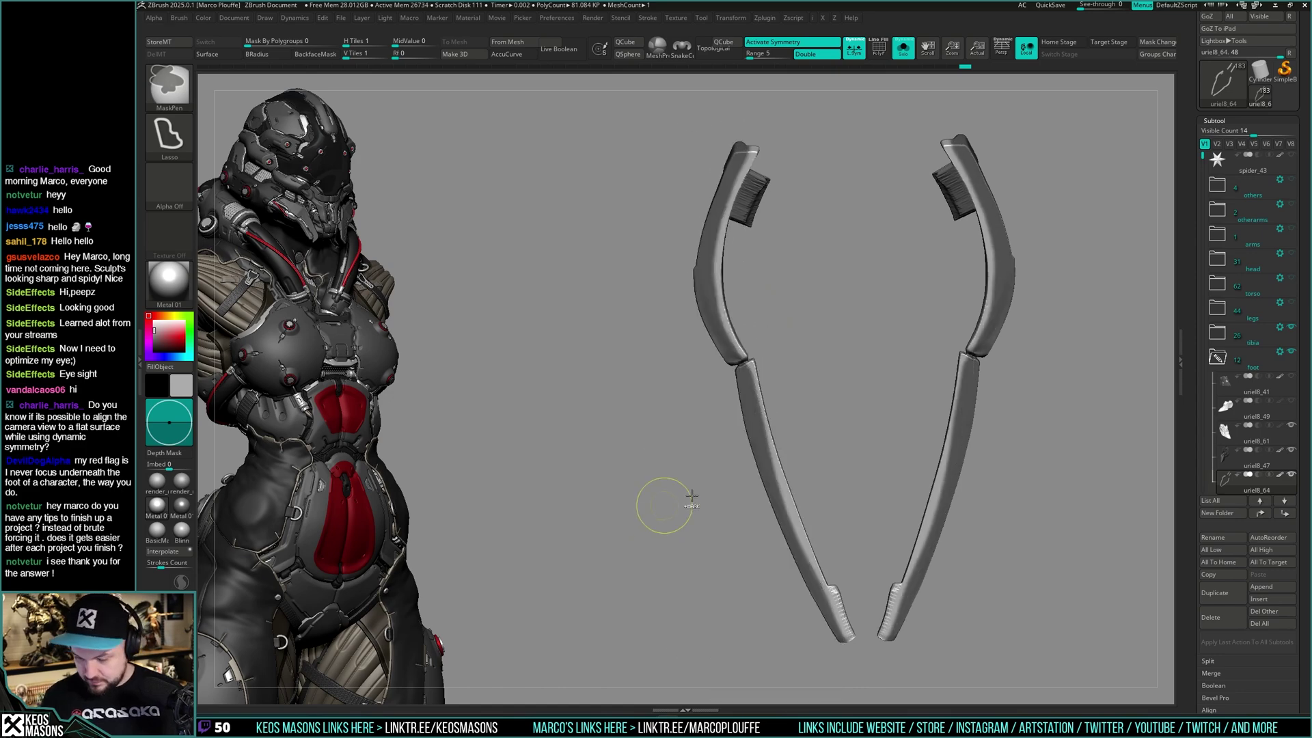
pyautogui.moveTo(806, 386); pyautogui.dragTo(723, 403)
pyautogui.hotkey('alt', 'shift', 's')
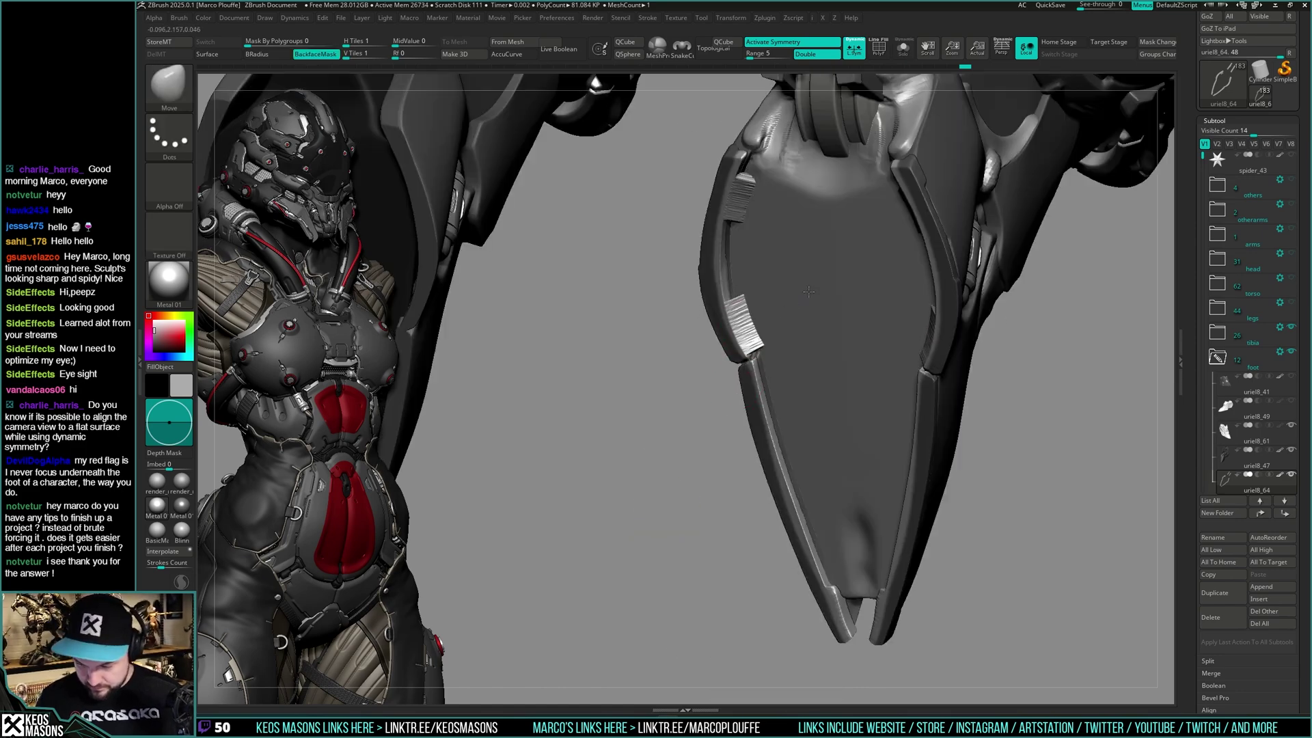
# Pull further square tabs inward along the inner edge of the sole trim with the Move brush
pyautogui.moveTo(809, 292); pyautogui.dragTo(857, 334)
pyautogui.moveTo(932, 384)
pyautogui.mouseDown()
pyautogui.moveTo(958, 391)
pyautogui.moveTo(894, 460)
pyautogui.moveTo(756, 331)
pyautogui.moveTo(753, 307)
pyautogui.moveTo(931, 384)
pyautogui.moveTo(902, 410)
pyautogui.moveTo(855, 404)
pyautogui.moveTo(768, 330)
pyautogui.moveTo(917, 331)
pyautogui.moveTo(889, 383)
pyautogui.moveTo(778, 343)
pyautogui.moveTo(1048, 374)
pyautogui.moveTo(932, 428)
pyautogui.moveTo(925, 443)
pyautogui.moveTo(962, 434)
pyautogui.moveTo(917, 478)
pyautogui.moveTo(945, 456)
pyautogui.moveTo(873, 381)
pyautogui.moveTo(821, 432)
pyautogui.moveTo(774, 351)
pyautogui.moveTo(991, 358)
pyautogui.moveTo(936, 380)
pyautogui.moveTo(960, 417)
pyautogui.moveTo(919, 404)
pyautogui.moveTo(1043, 434)
pyautogui.moveTo(1005, 410)
pyautogui.moveTo(793, 445)
pyautogui.moveTo(834, 477)
pyautogui.moveTo(821, 479)
pyautogui.moveTo(867, 445)
pyautogui.moveTo(862, 408)
pyautogui.moveTo(797, 328)
pyautogui.moveTo(850, 234)
pyautogui.moveTo(836, 299)
pyautogui.moveTo(806, 300)
pyautogui.mouseUp()
pyautogui.press('ctrl')
pyautogui.press('space')
pyautogui.press('ctrl')
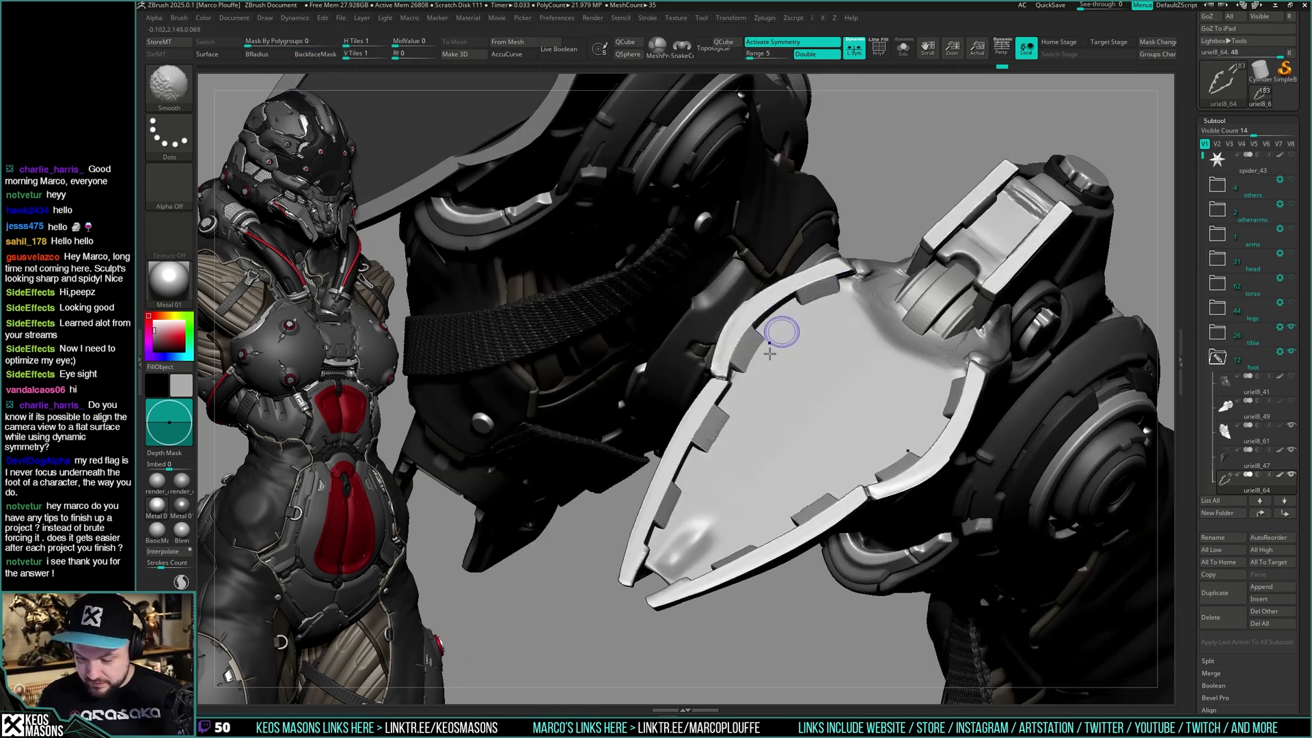
# Examine the sole tabs and the trim rails around the ankle joint from several angles
pyautogui.moveTo(754, 454); pyautogui.dragTo(836, 498, button='right')
pyautogui.moveTo(861, 454)
pyautogui.mouseDown(button='right')
pyautogui.moveTo(901, 446)
pyautogui.moveTo(929, 280)
pyautogui.mouseUp(button='right')
pyautogui.moveTo(929, 281); pyautogui.dragTo(911, 294)
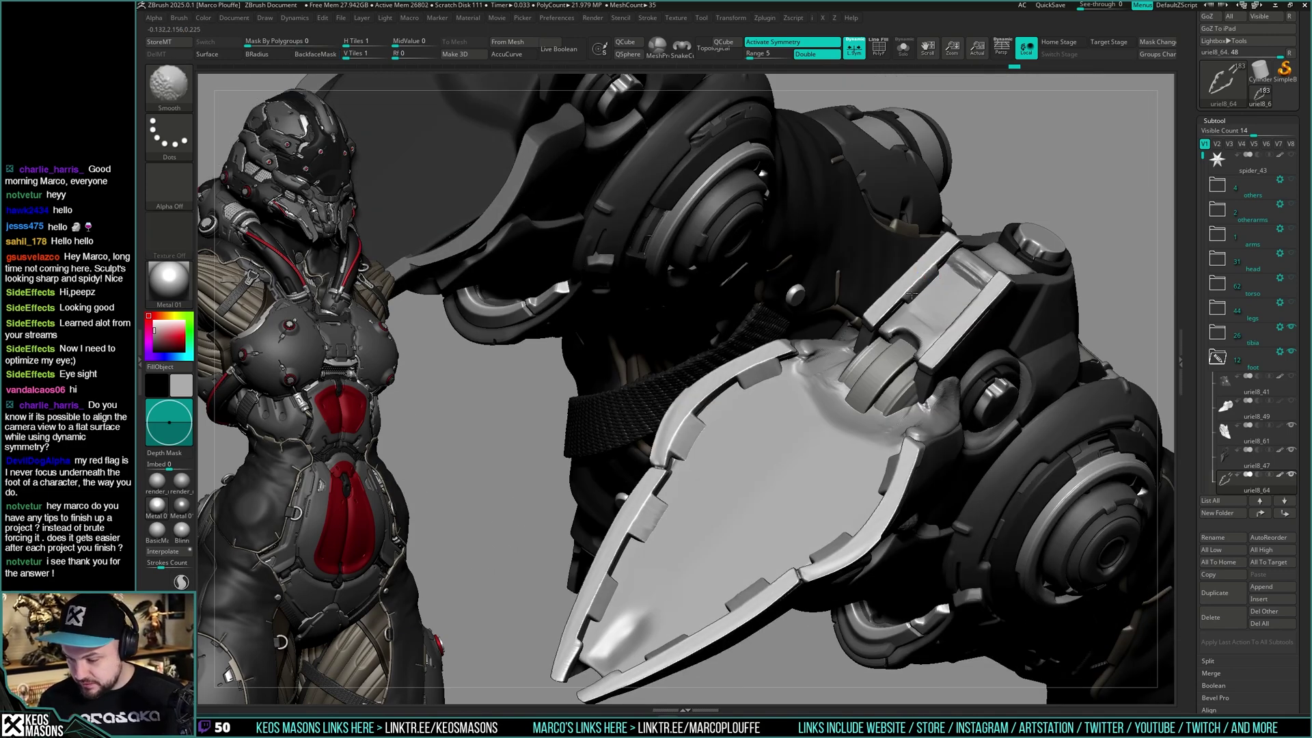
pyautogui.moveTo(927, 350); pyautogui.dragTo(937, 424, button='right')
pyautogui.moveTo(936, 424); pyautogui.dragTo(855, 394)
pyautogui.moveTo(856, 394)
pyautogui.keyDown('alt'); pyautogui.mouseDown(button='right')
pyautogui.moveTo(954, 343)
pyautogui.moveTo(872, 401)
pyautogui.moveTo(852, 397)
pyautogui.mouseUp(button='right'); pyautogui.keyUp('alt')
pyautogui.moveTo(852, 396); pyautogui.dragTo(840, 346)
pyautogui.moveTo(850, 279); pyautogui.dragTo(846, 336, button='right')
# Shape the front ends of the ankle's trim rails into upturned tips with masking and the Move brush
pyautogui.press('space')
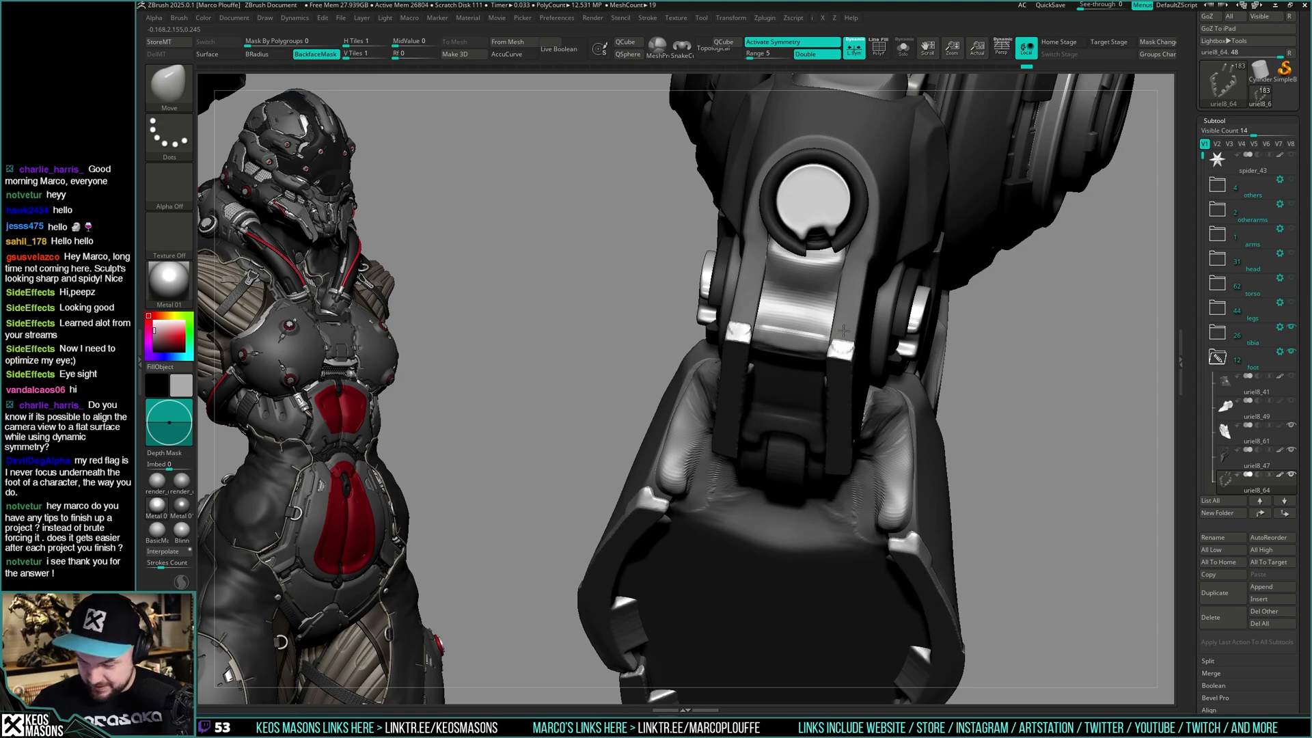
pyautogui.moveTo(837, 302)
pyautogui.mouseDown()
pyautogui.moveTo(846, 373)
pyautogui.moveTo(898, 393)
pyautogui.mouseUp()
pyautogui.press('ctrl')
pyautogui.press('ctrl')
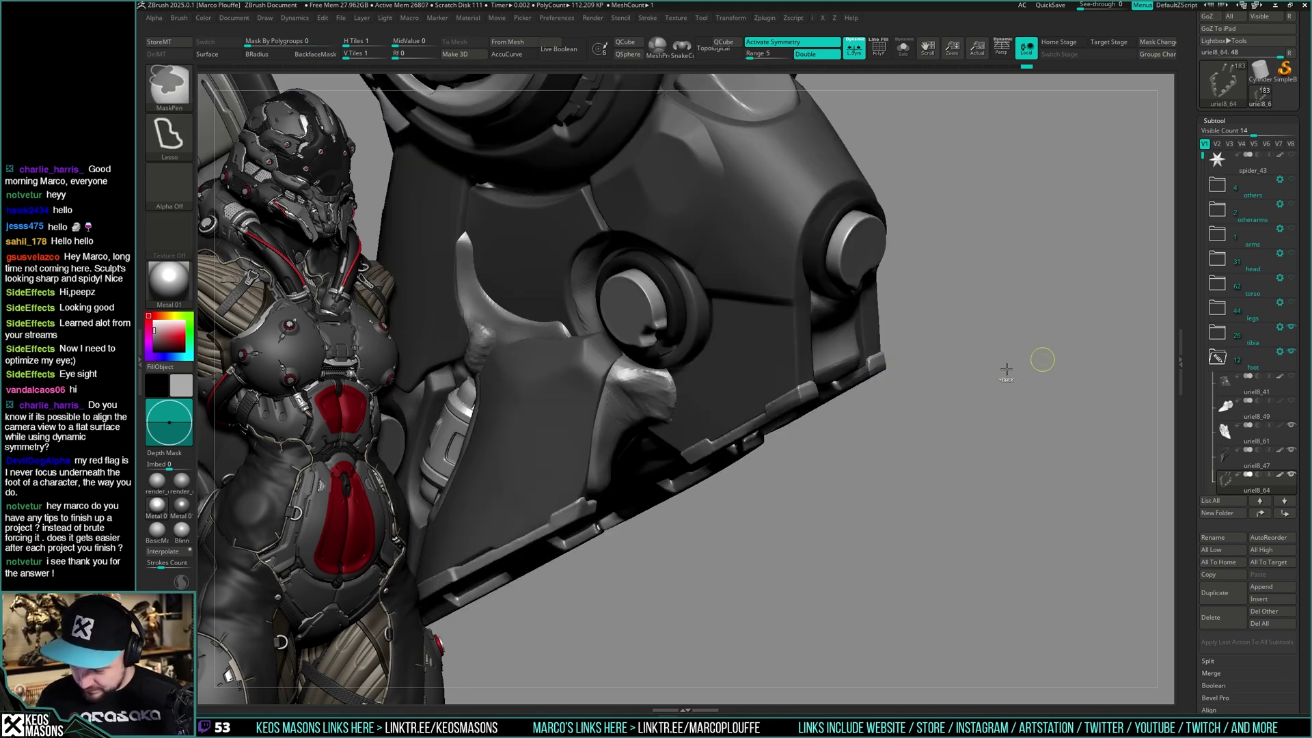
pyautogui.moveTo(1006, 369); pyautogui.dragTo(857, 353)
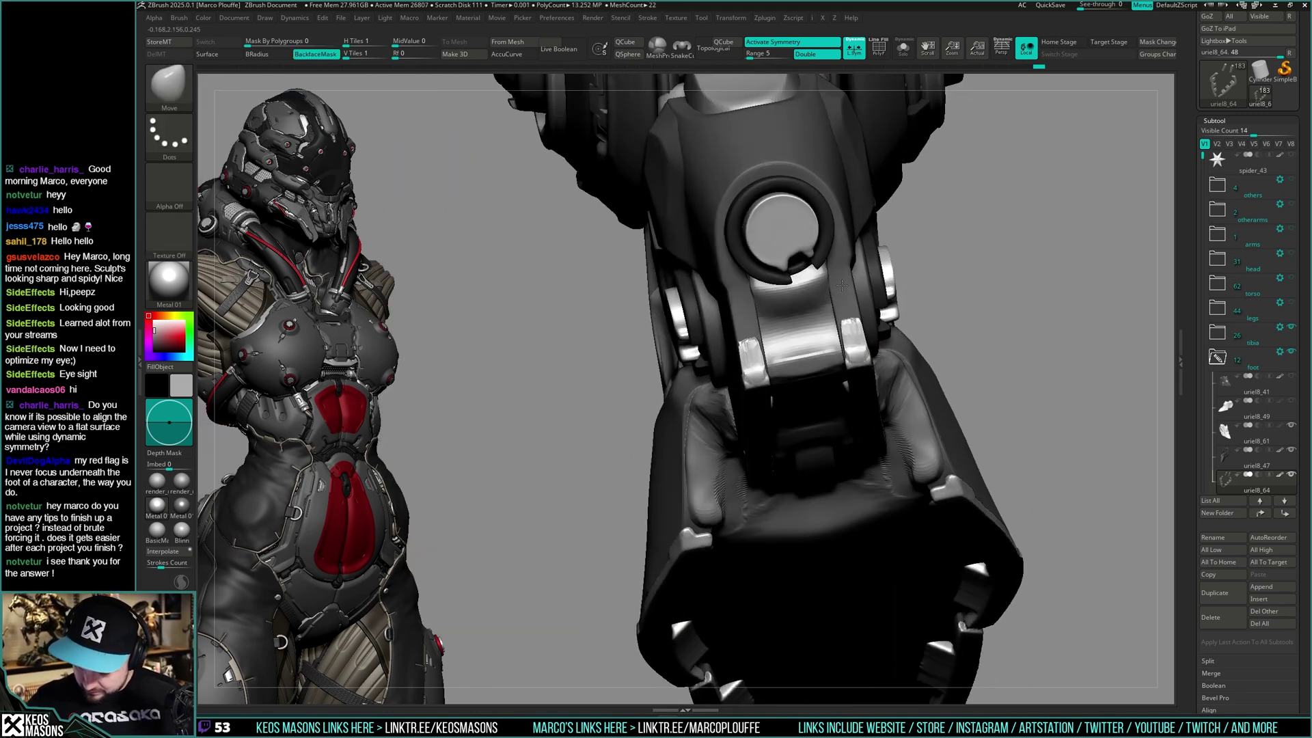
pyautogui.moveTo(854, 333); pyautogui.dragTo(848, 310, button='right')
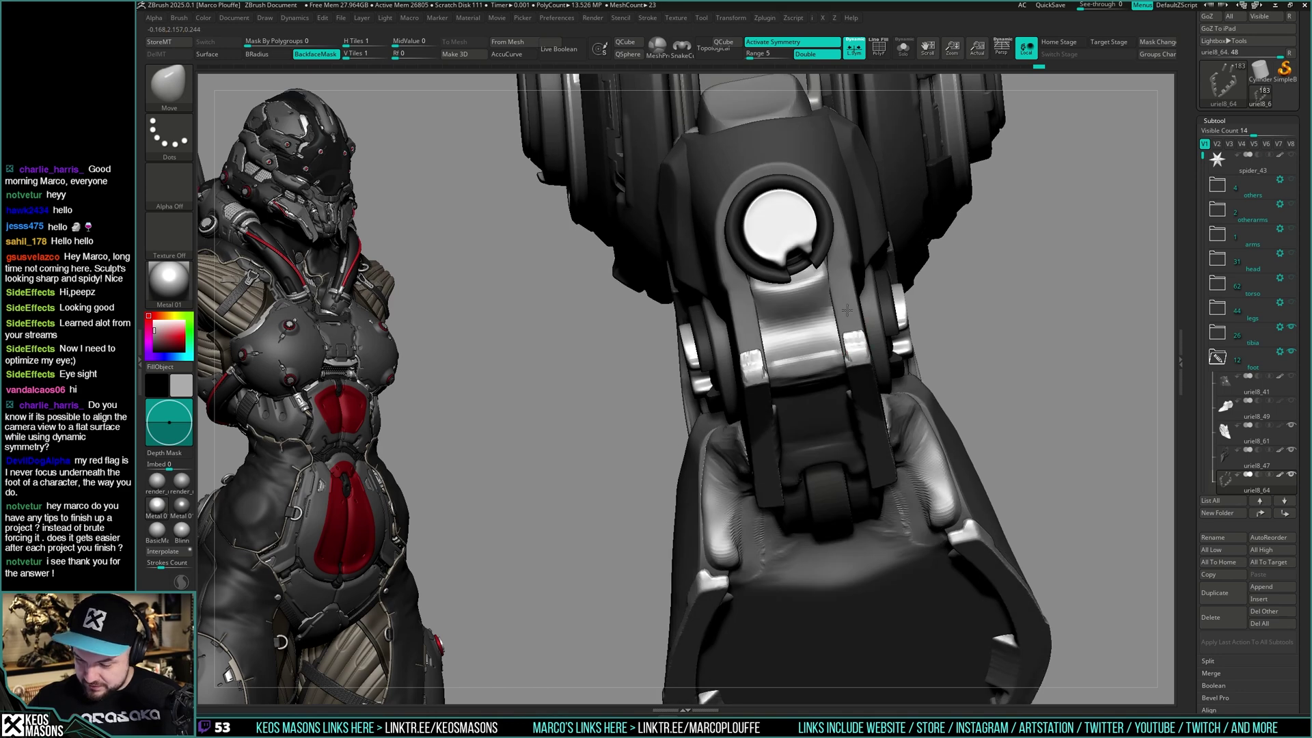
pyautogui.moveTo(844, 291); pyautogui.dragTo(868, 350)
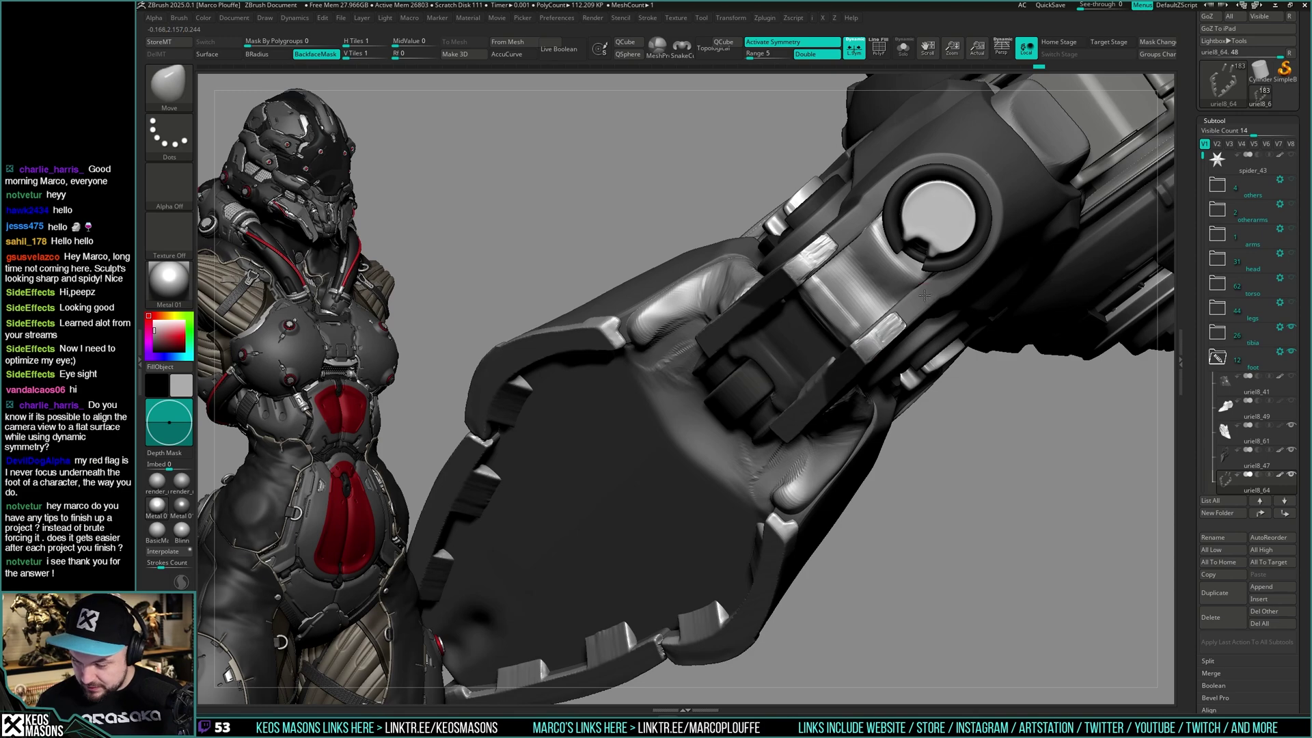
pyautogui.moveTo(924, 296); pyautogui.dragTo(965, 372)
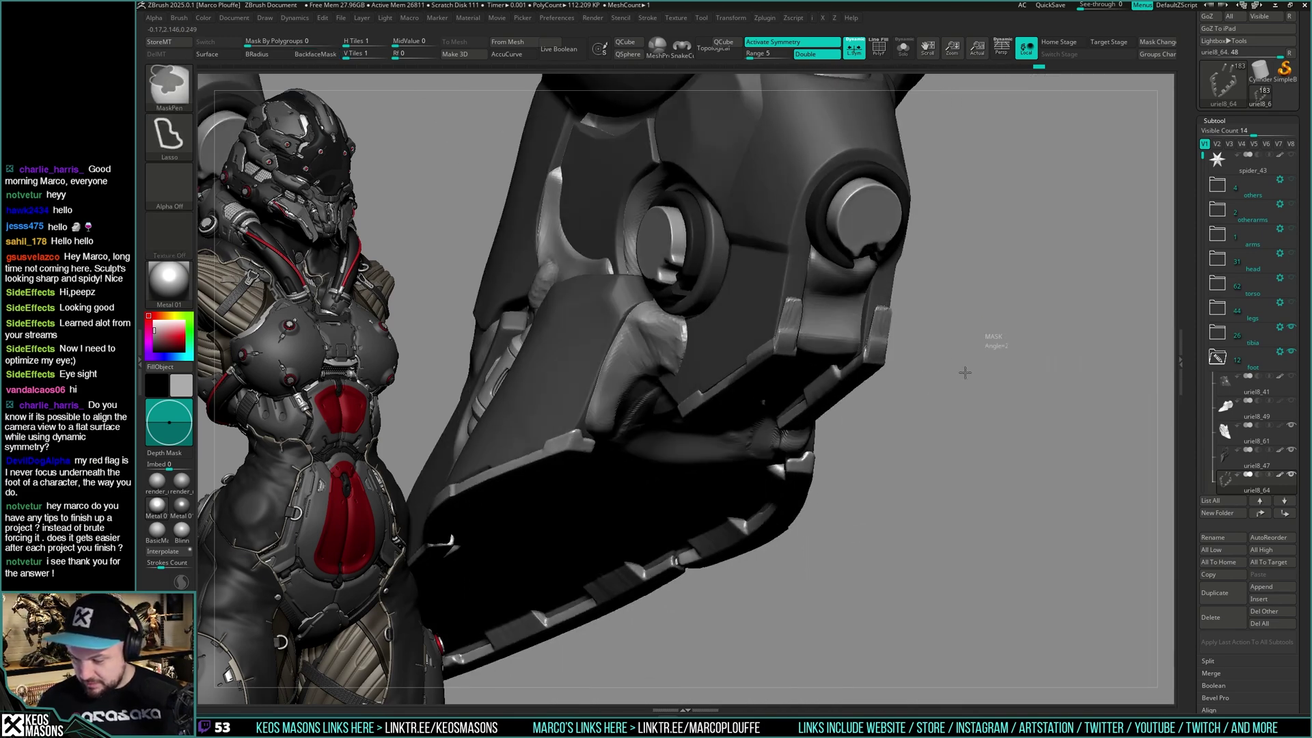
pyautogui.moveTo(965, 373); pyautogui.dragTo(848, 391, button='right')
pyautogui.rightClick(847, 391)
pyautogui.moveTo(879, 323)
pyautogui.mouseDown(button='right')
pyautogui.moveTo(854, 324)
pyautogui.moveTo(866, 383)
pyautogui.mouseUp(button='right')
pyautogui.rightClick(868, 386)
pyautogui.moveTo(921, 315)
pyautogui.mouseDown(button='right')
pyautogui.moveTo(902, 349)
pyautogui.moveTo(891, 321)
pyautogui.moveTo(1151, 589)
pyautogui.moveTo(1094, 249)
pyautogui.mouseUp(button='right')
pyautogui.rightClick(904, 347)
# Step forward through the trim's edit history and check the whole foot from underneath, above and the side
pyautogui.hotkey('ctrl', 'shift', 'z')
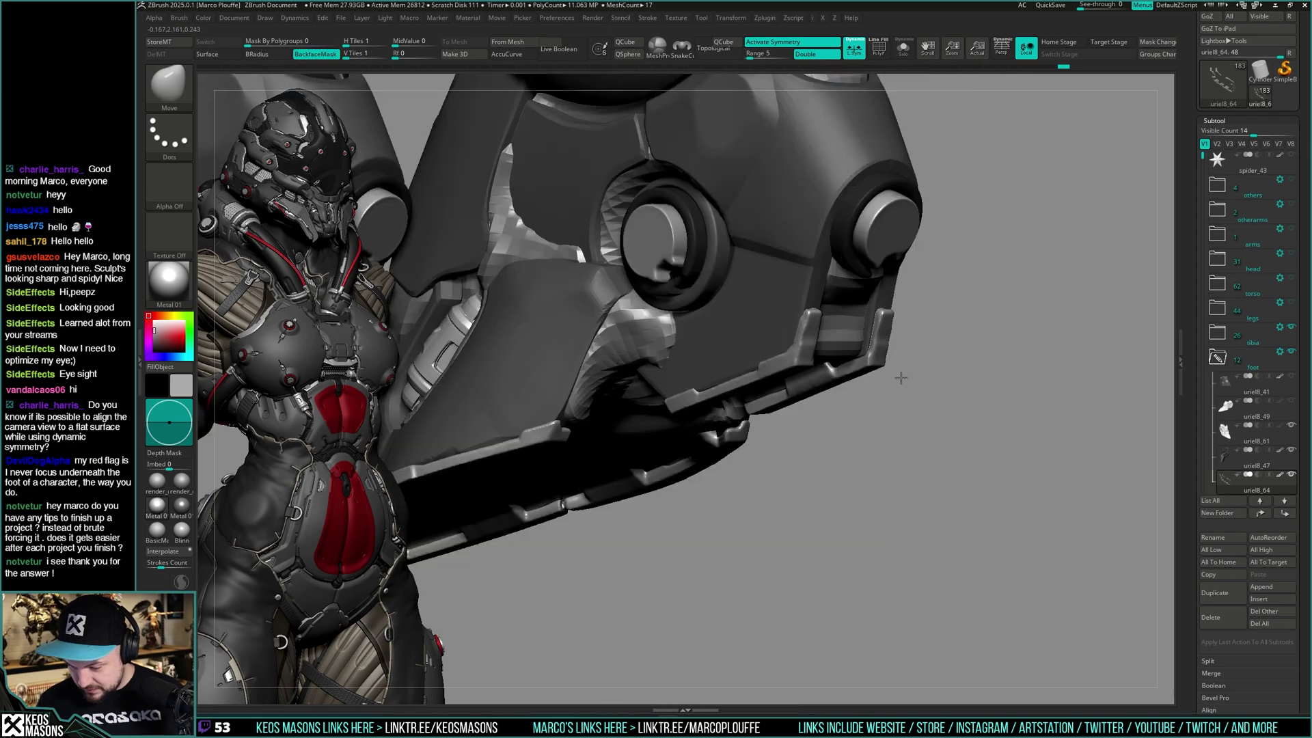
pyautogui.moveTo(976, 387)
pyautogui.mouseDown(button='right')
pyautogui.moveTo(973, 351)
pyautogui.moveTo(954, 364)
pyautogui.moveTo(972, 407)
pyautogui.moveTo(968, 389)
pyautogui.mouseUp(button='right')
pyautogui.hotkey('ctrl', 'shift', 'z')
pyautogui.hotkey('ctrl', 'shift', 'z')
pyautogui.hotkey('ctrl', 'shift', 'z')
pyautogui.hotkey('ctrl', 'shift', 'z')
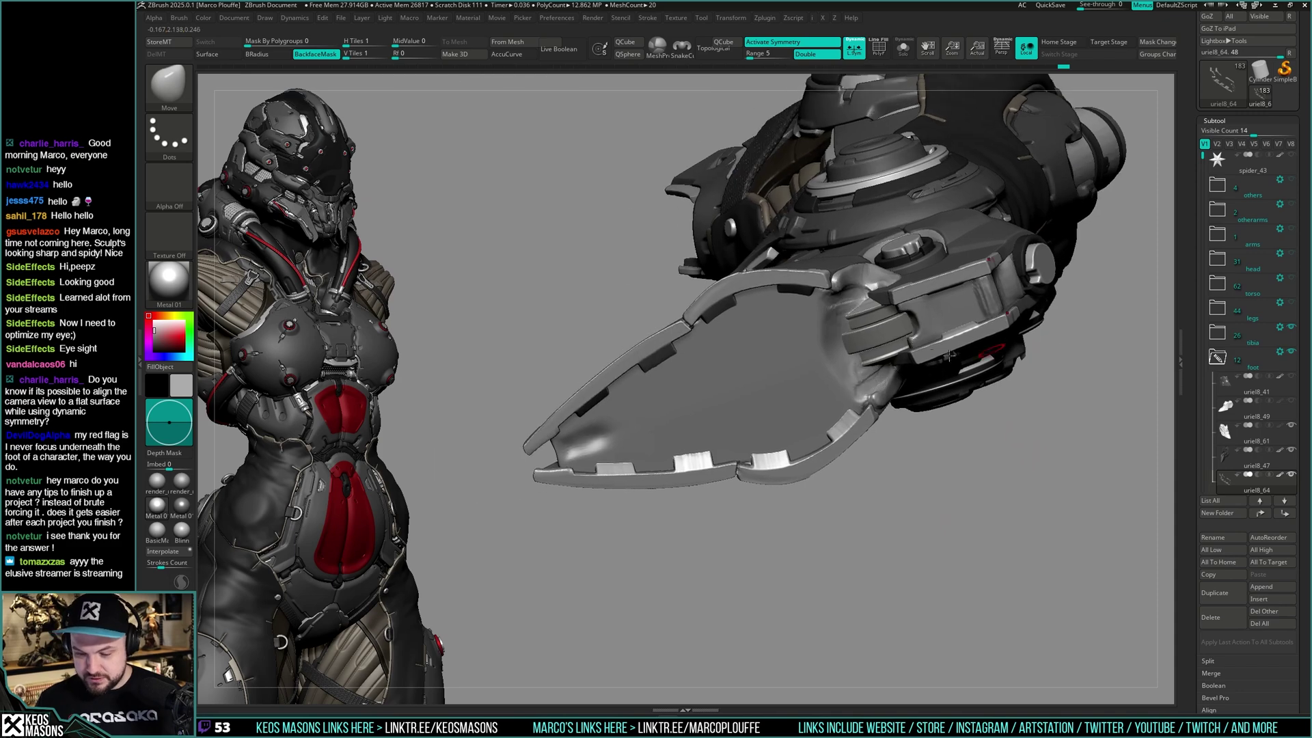
pyautogui.hotkey('ctrl', 'shift', 'z')
pyautogui.hotkey('ctrl', 'shift', 'z')
pyautogui.hotkey('ctrl', 'shift', 'z')
pyautogui.hotkey('ctrl', 'shift', 'z')
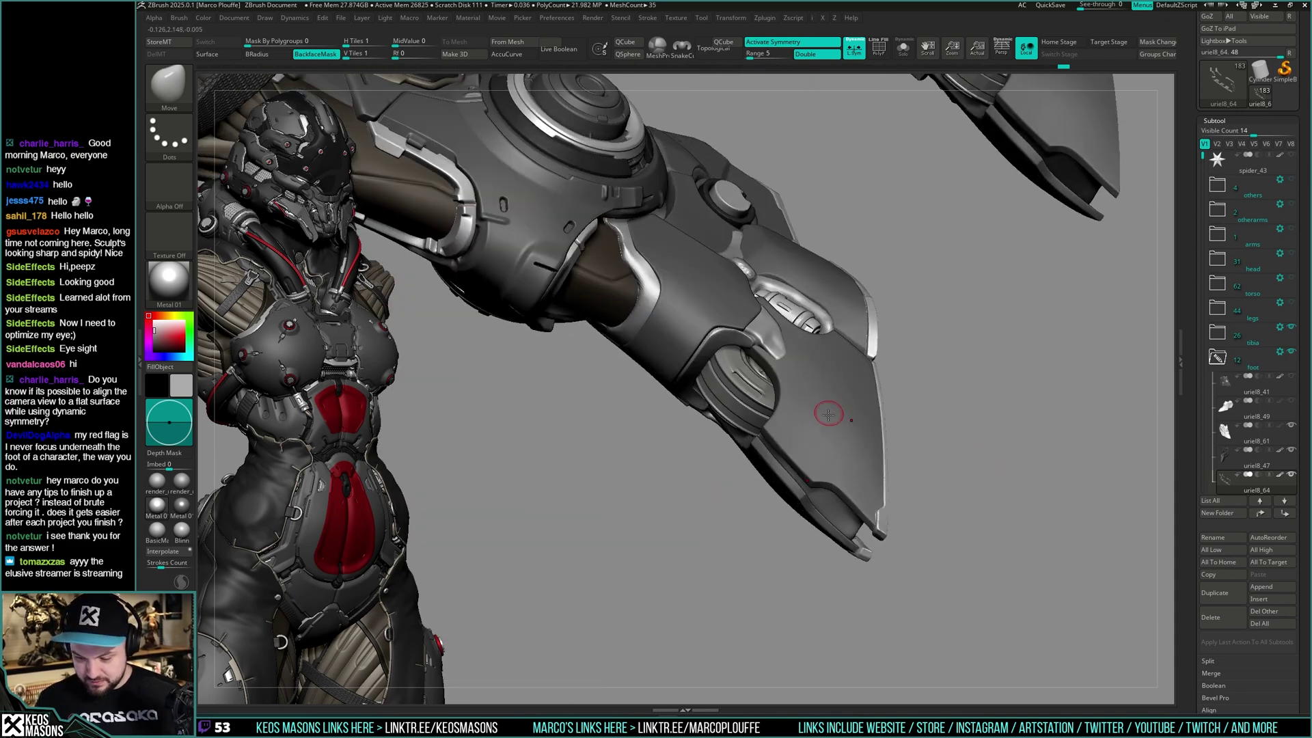
pyautogui.hotkey('ctrl', 'shift', 'z')
pyautogui.hotkey('ctrl', 'shift', 'z')
pyautogui.hotkey('ctrl', 'shift', 'z')
pyautogui.hotkey('ctrl', 'shift', 'z')
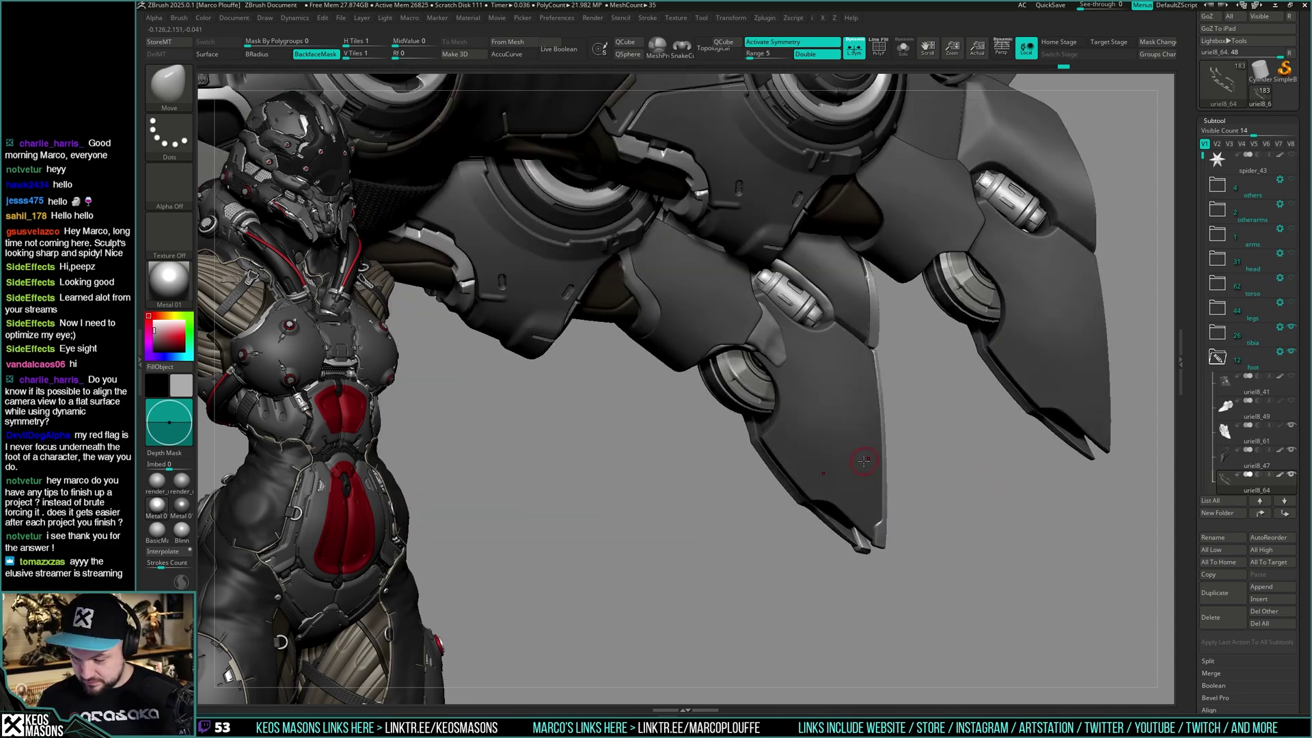
pyautogui.moveTo(901, 387); pyautogui.dragTo(894, 369)
pyautogui.hotkey('ctrl', 'shift', 'z')
pyautogui.hotkey('ctrl', 'shift', 'z')
pyautogui.hotkey('ctrl', 'shift', 'z')
pyautogui.hotkey('ctrl', 'shift', 'z')
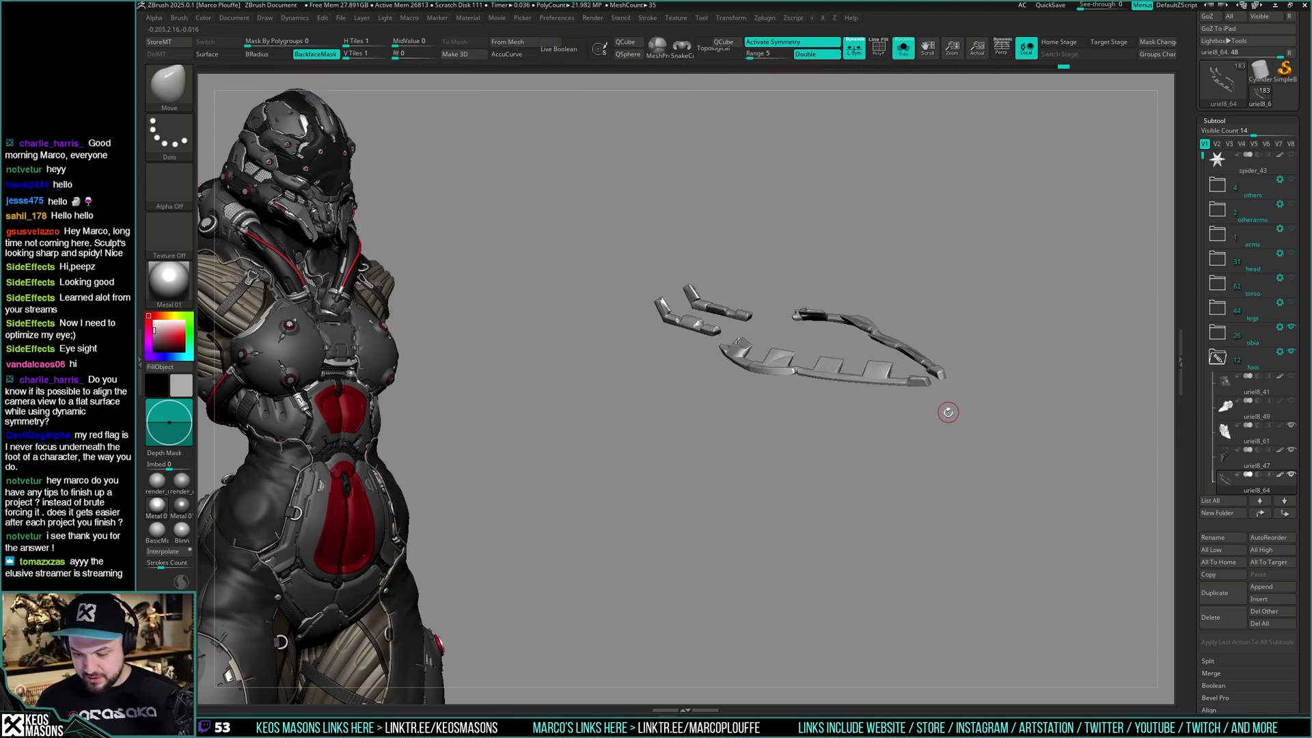
pyautogui.hotkey('ctrl', 'shift', 'z')
pyautogui.hotkey('ctrl', 'shift', 'z')
pyautogui.hotkey('ctrl', 'shift', 'z')
pyautogui.hotkey('ctrl', 'shift', 'z')
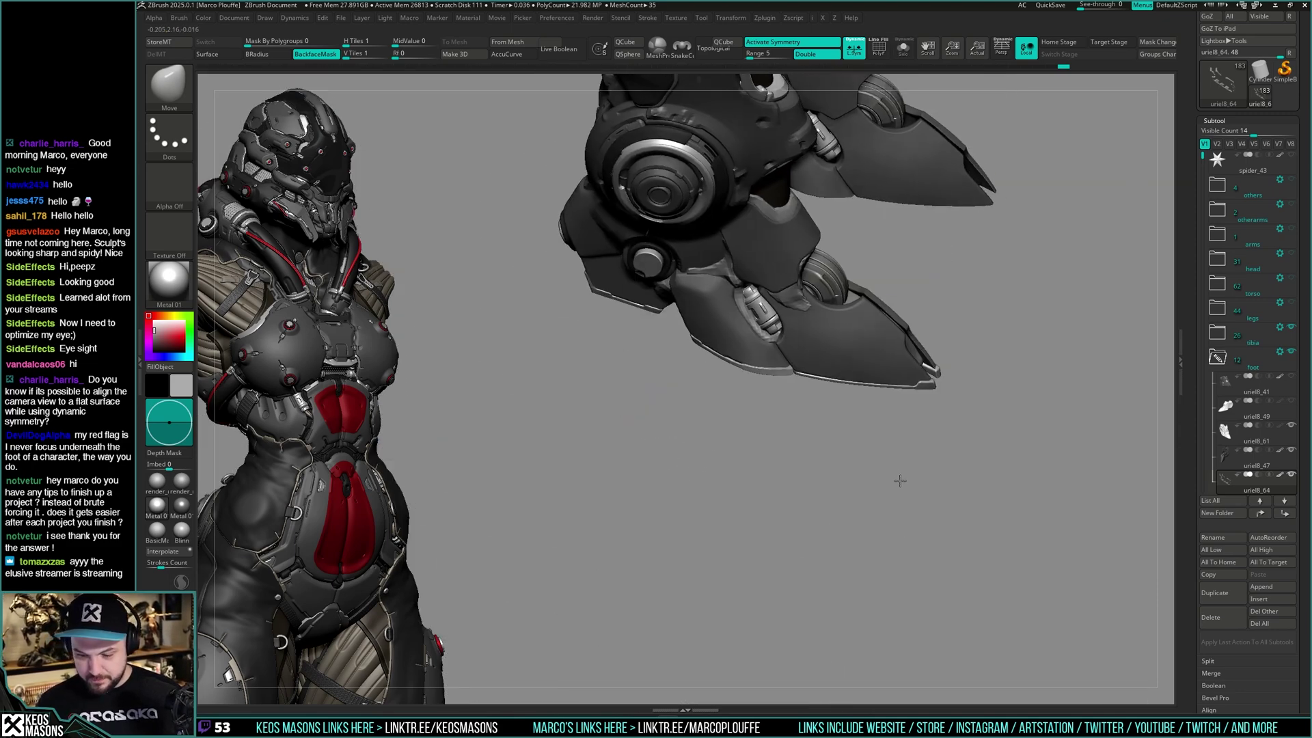
pyautogui.hotkey('ctrl', 'shift', 'z')
pyautogui.hotkey('ctrl', 'shift', 'z')
pyautogui.hotkey('ctrl', 'shift', 'z')
pyautogui.hotkey('ctrl', 'shift', 'z')
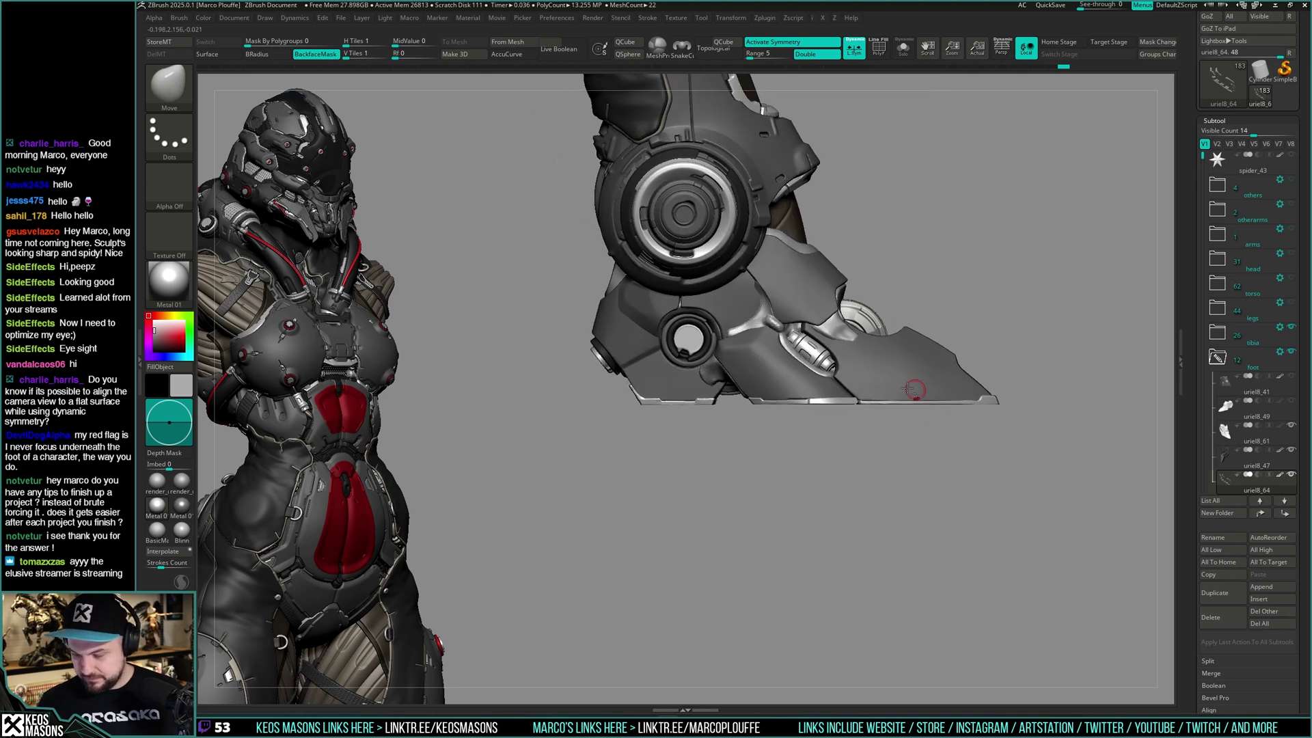
pyautogui.hotkey('ctrl', 'shift', 'z')
# Choose the ClayBuildup brush and make the foot's outer shell subtool, uriel8_61, active
pyautogui.press('b')
pyautogui.press('c')
pyautogui.press('b')
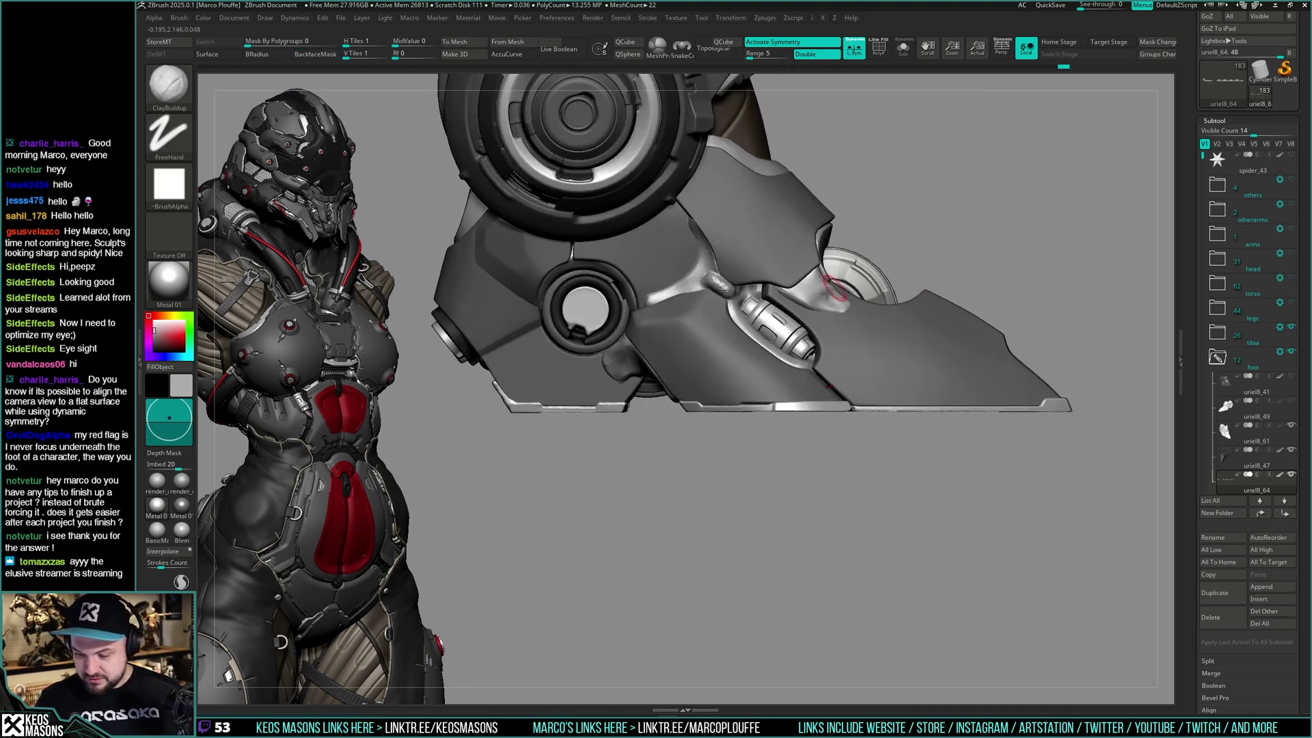
pyautogui.keyDown('alt'); pyautogui.click(826, 287); pyautogui.keyUp('alt')
pyautogui.keyDown('alt'); pyautogui.moveTo(936, 373); pyautogui.dragTo(939, 415, button='right'); pyautogui.keyUp('alt')
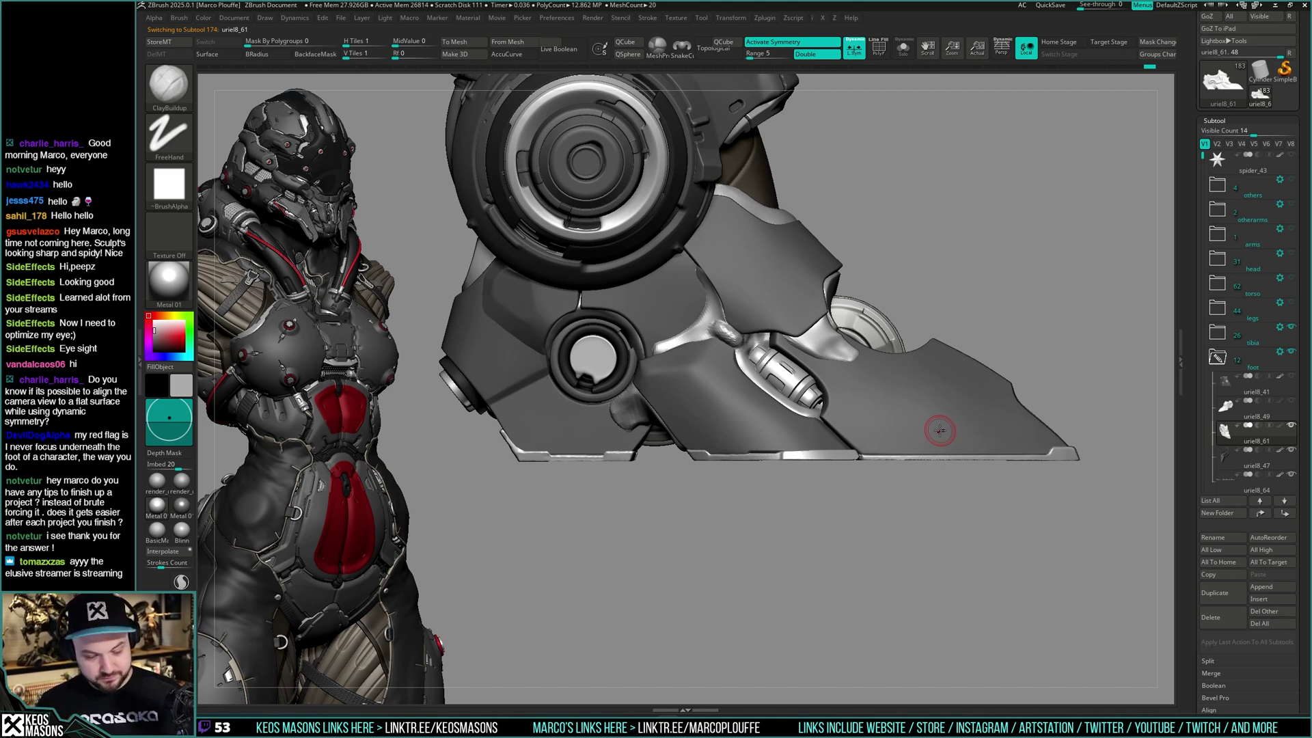
pyautogui.moveTo(940, 430); pyautogui.dragTo(921, 390, button='right')
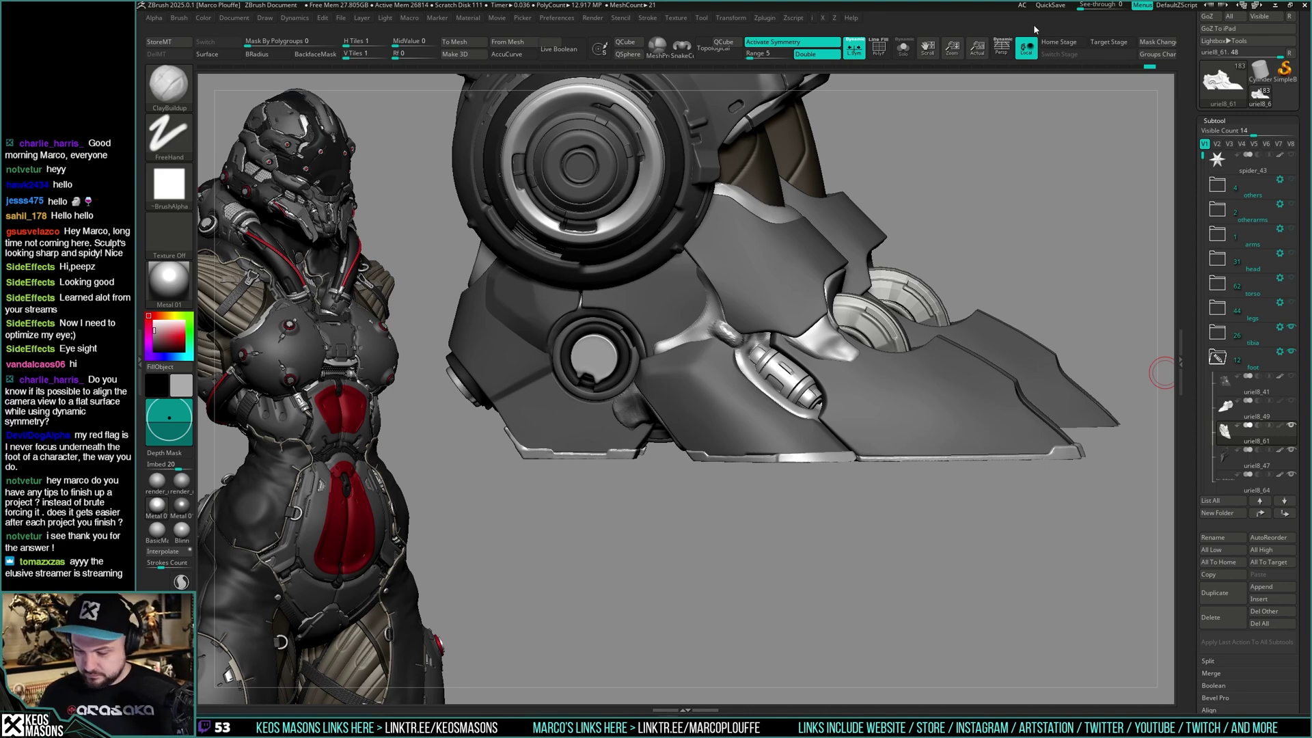
# Switch to the hPolish brush for working on the foot shell
pyautogui.moveTo(832, 392)
pyautogui.mouseDown(button='right')
pyautogui.moveTo(758, 397)
pyautogui.moveTo(837, 403)
pyautogui.mouseUp(button='right')
pyautogui.moveTo(738, 407); pyautogui.dragTo(849, 391, button='right')
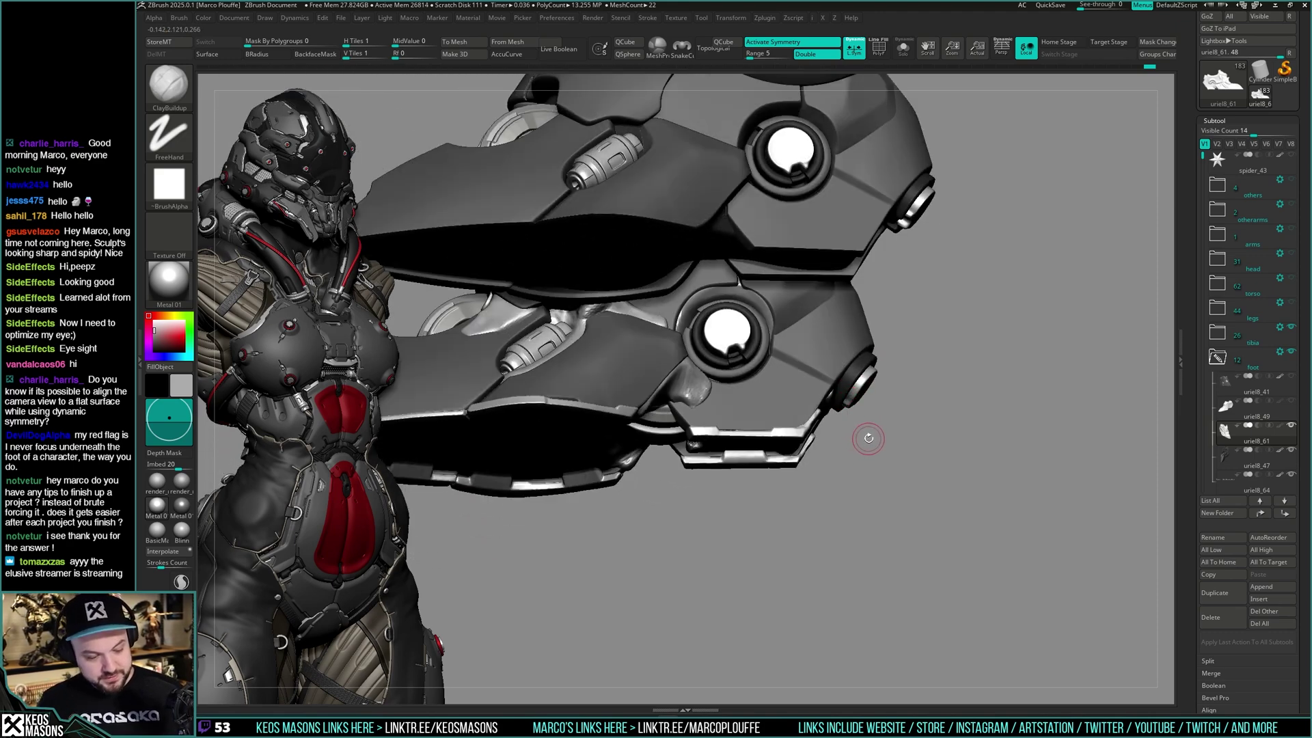
pyautogui.moveTo(882, 427); pyautogui.dragTo(856, 373)
pyautogui.press('space')
pyautogui.click(851, 425)
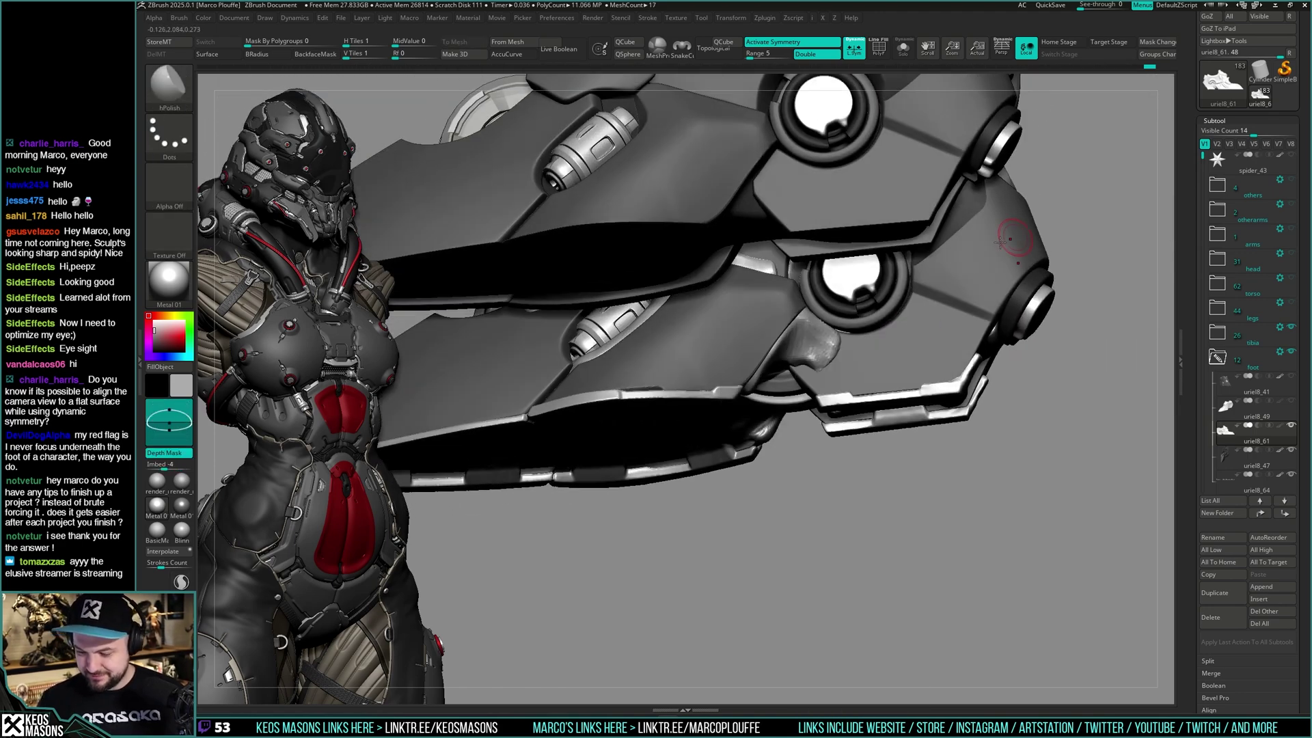
pyautogui.moveTo(811, 329); pyautogui.dragTo(861, 343, button='right')
pyautogui.moveTo(807, 388); pyautogui.dragTo(820, 391, button='right')
pyautogui.moveTo(821, 391)
pyautogui.keyDown('ctrl'); pyautogui.mouseDown(button='right')
pyautogui.moveTo(850, 424)
pyautogui.moveTo(829, 442)
pyautogui.moveTo(797, 404)
pyautogui.moveTo(849, 377)
pyautogui.moveTo(863, 415)
pyautogui.mouseUp(button='right'); pyautogui.keyUp('ctrl')
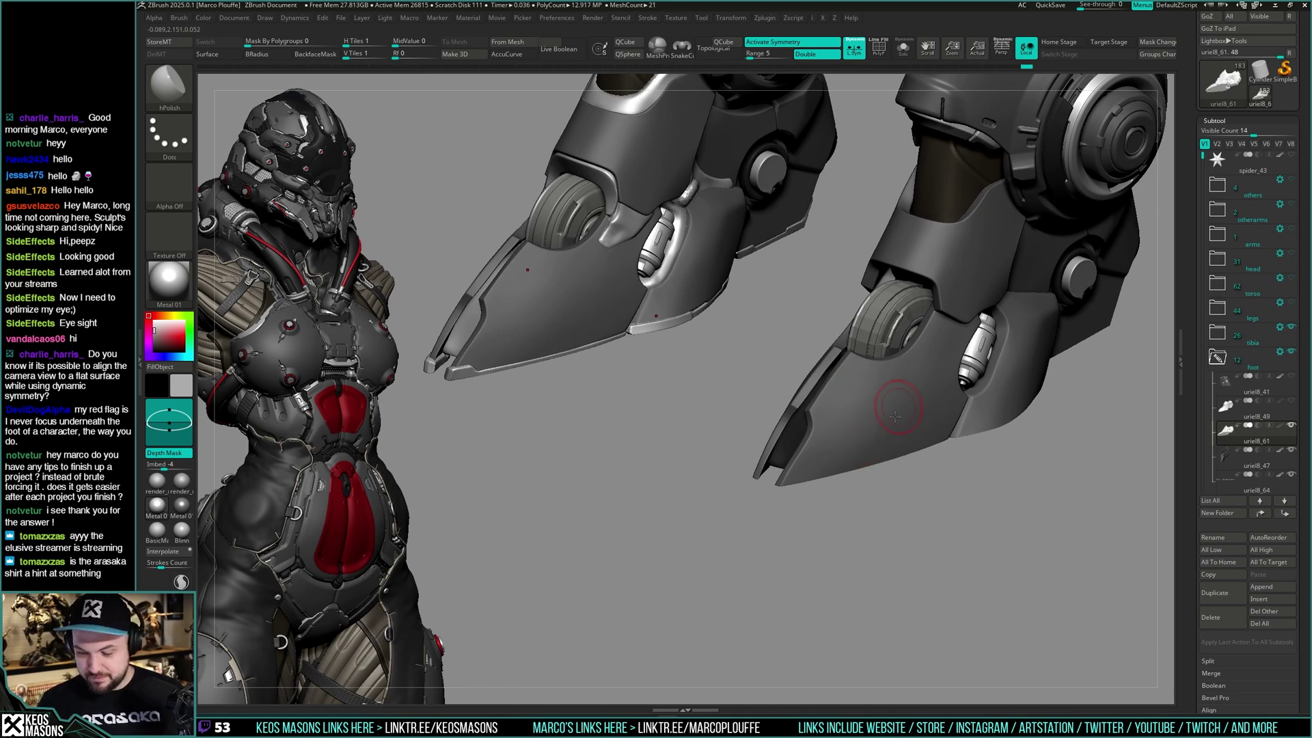
# Isolate the foot shell to examine its recesses, and bring the surrounding parts back
pyautogui.moveTo(895, 416); pyautogui.dragTo(784, 305, button='right')
pyautogui.hotkey('alt', 's')
pyautogui.hotkey('alt', 's')
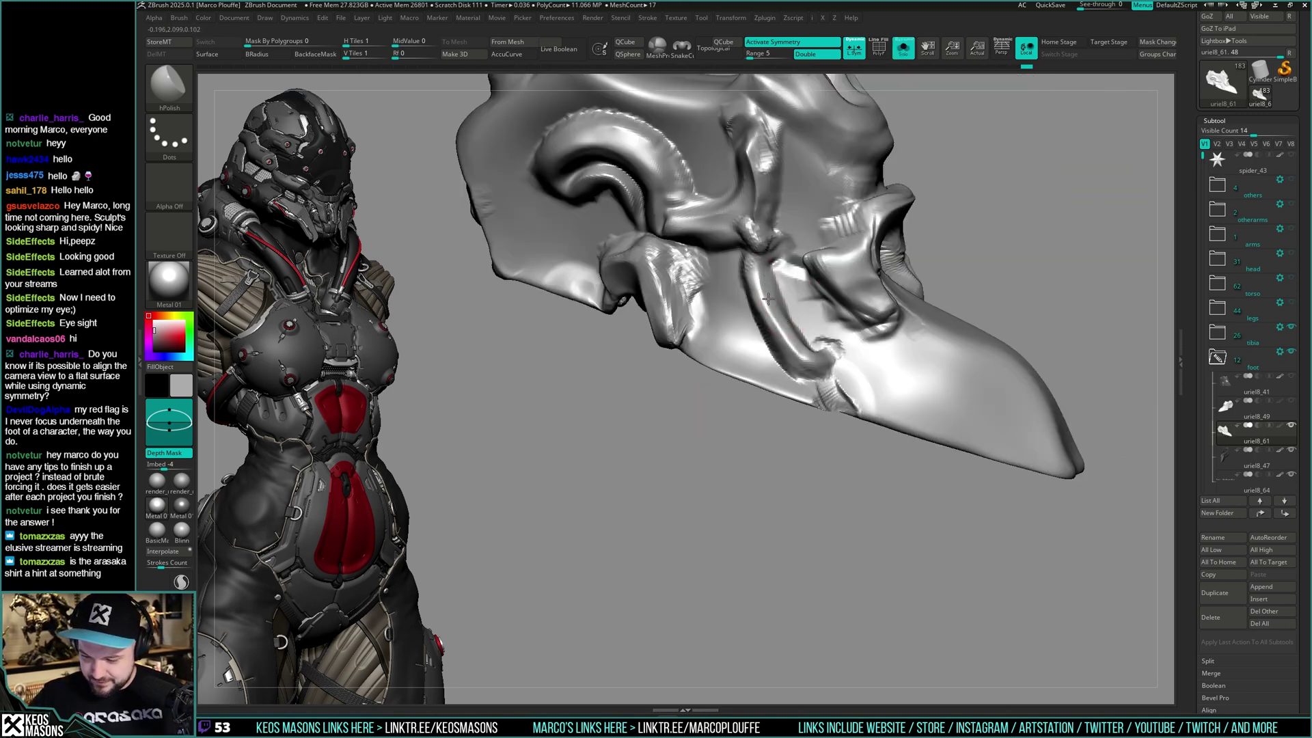
pyautogui.hotkey('alt', 's')
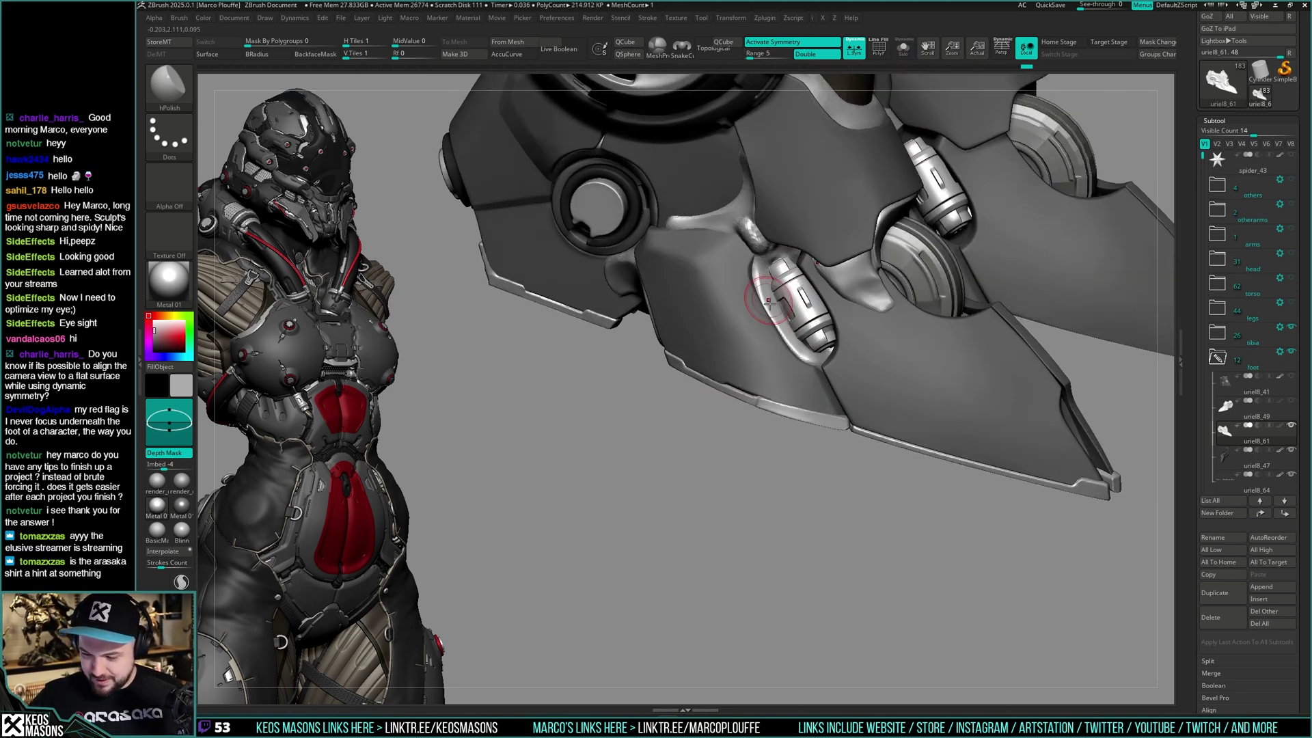
# Switch to the DamStandard brush at the recess around the foot's side cylinder
pyautogui.moveTo(801, 365)
pyautogui.mouseDown(button='right')
pyautogui.moveTo(786, 311)
pyautogui.moveTo(765, 336)
pyautogui.moveTo(777, 284)
pyautogui.mouseUp(button='right')
pyautogui.press('space')
pyautogui.click(778, 347)
pyautogui.press('space')
pyautogui.click(765, 308)
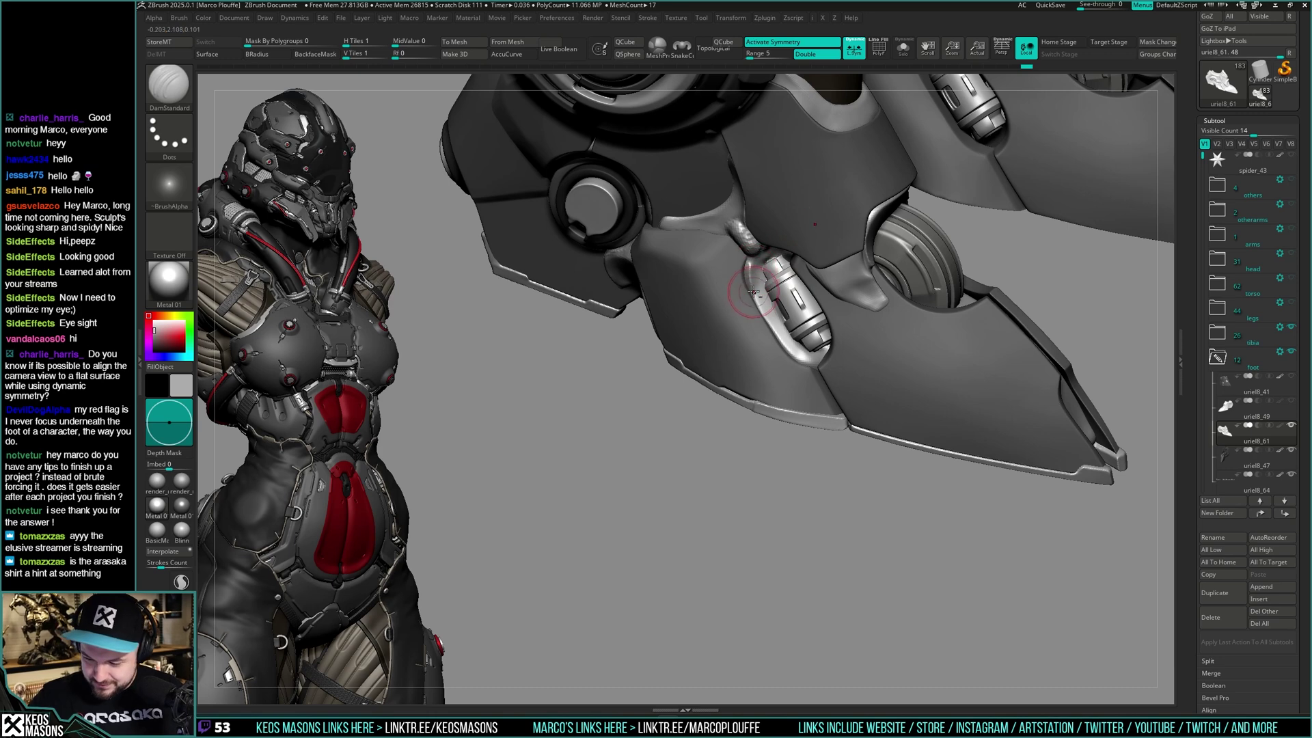
# Carve the lower rim of the recess around the foot's side cylinder, and flatten its inner wall with the hPolish brush
pyautogui.moveTo(799, 364); pyautogui.dragTo(792, 354)
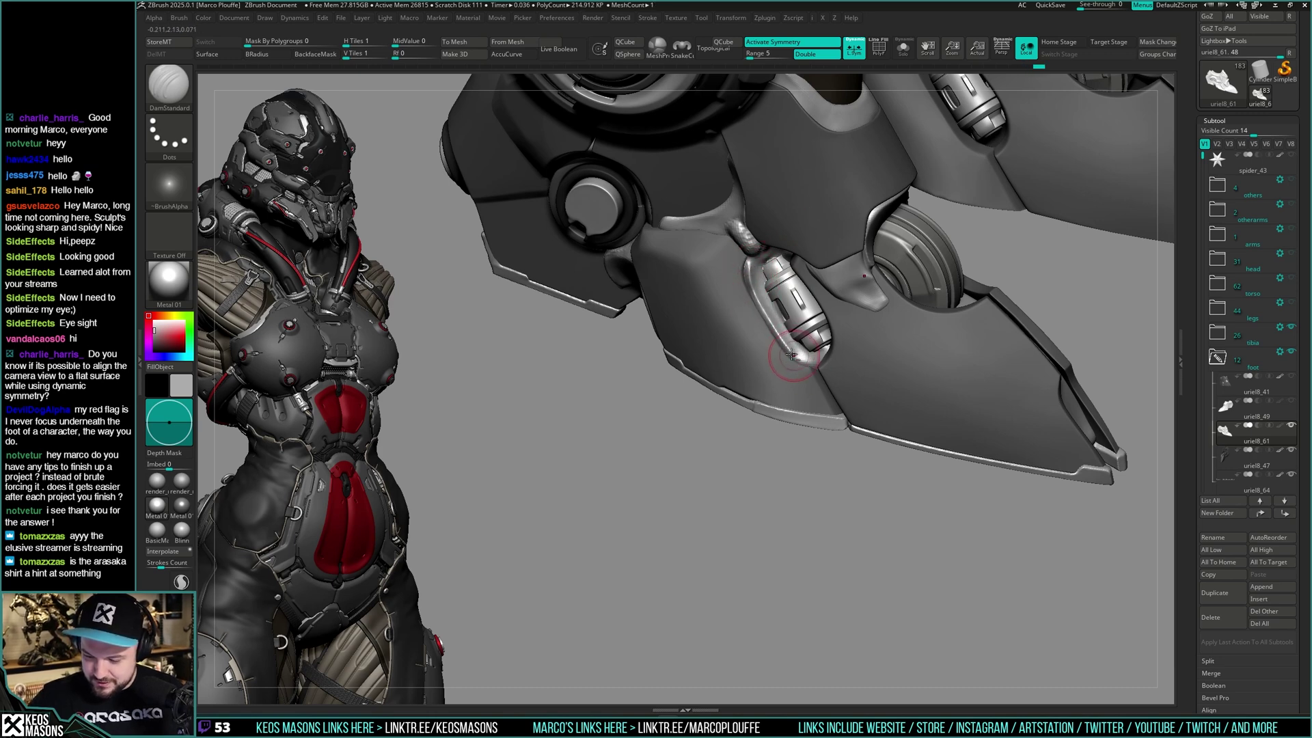
pyautogui.moveTo(808, 355)
pyautogui.mouseDown(button='right')
pyautogui.moveTo(786, 335)
pyautogui.moveTo(780, 358)
pyautogui.mouseUp(button='right')
pyautogui.press('space')
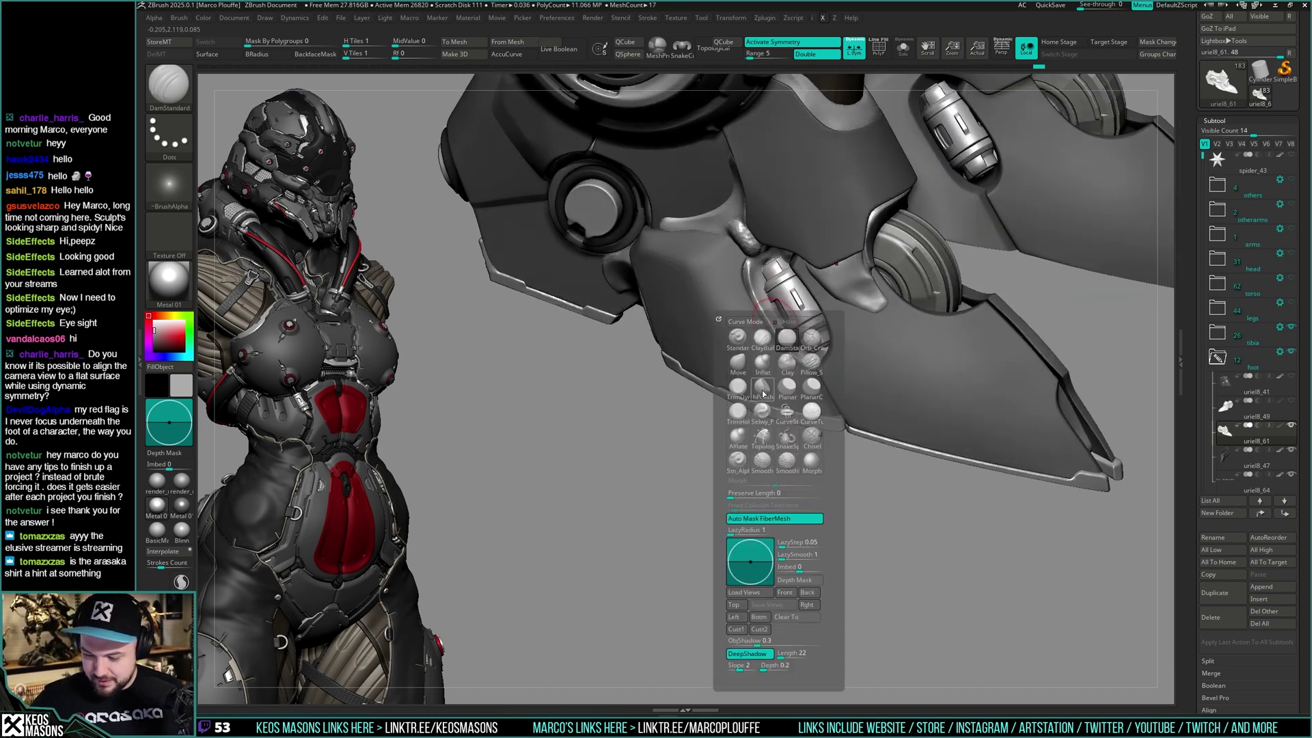
pyautogui.click(765, 391)
pyautogui.press('space')
pyautogui.click(772, 301)
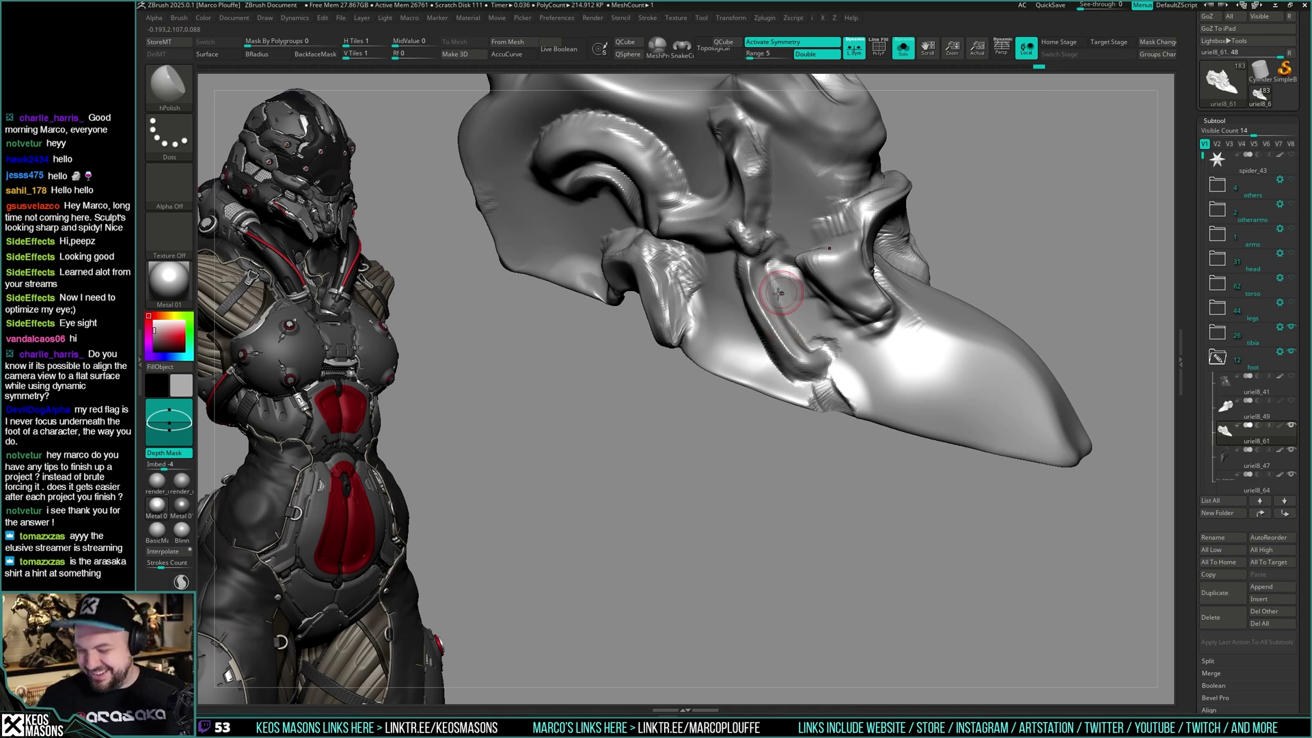
pyautogui.moveTo(750, 277); pyautogui.dragTo(754, 272)
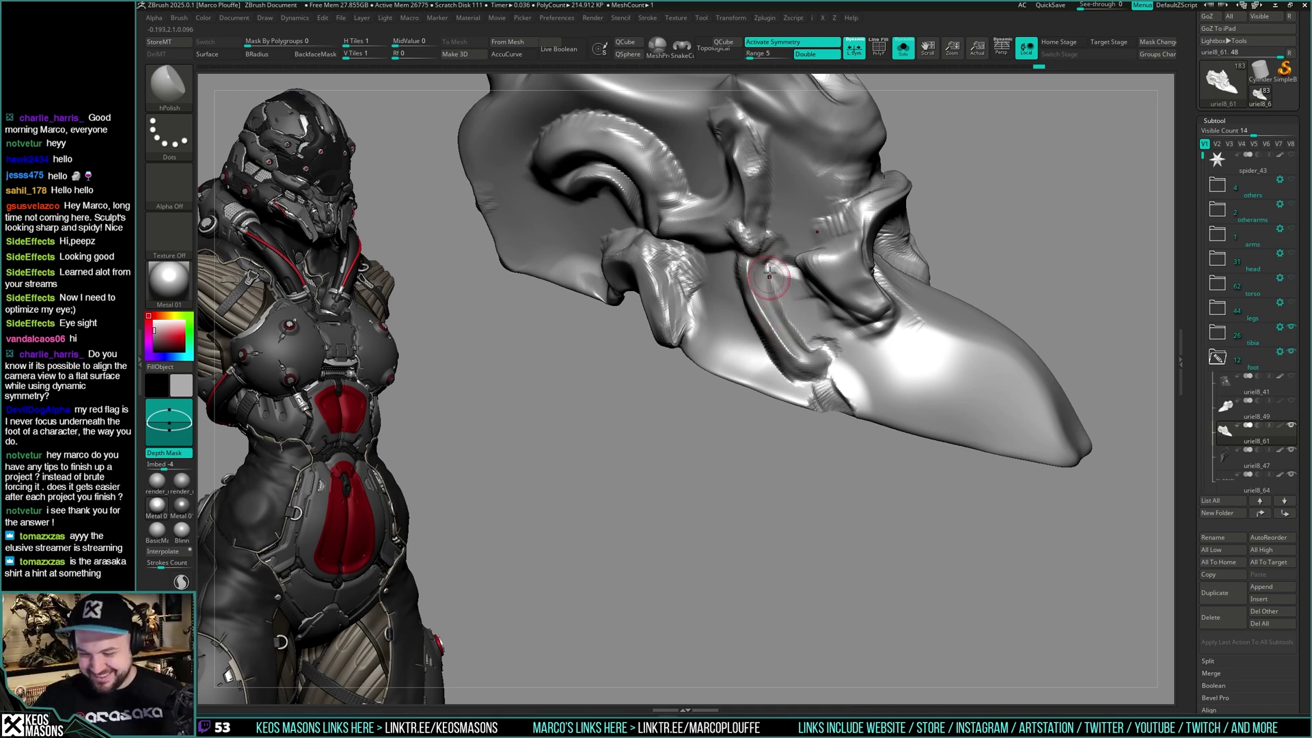
pyautogui.hotkey('alt', 's')
pyautogui.moveTo(776, 279); pyautogui.dragTo(757, 281, button='right')
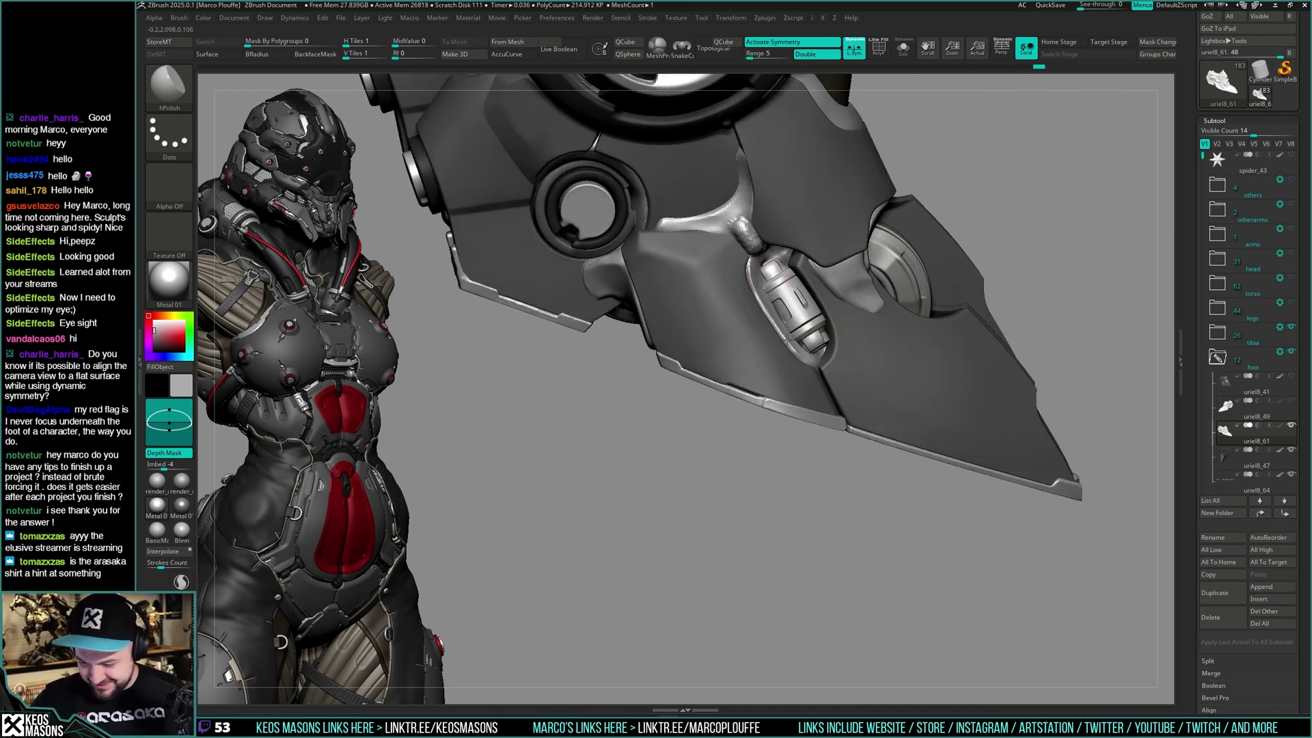
pyautogui.moveTo(800, 345); pyautogui.dragTo(818, 391, button='right')
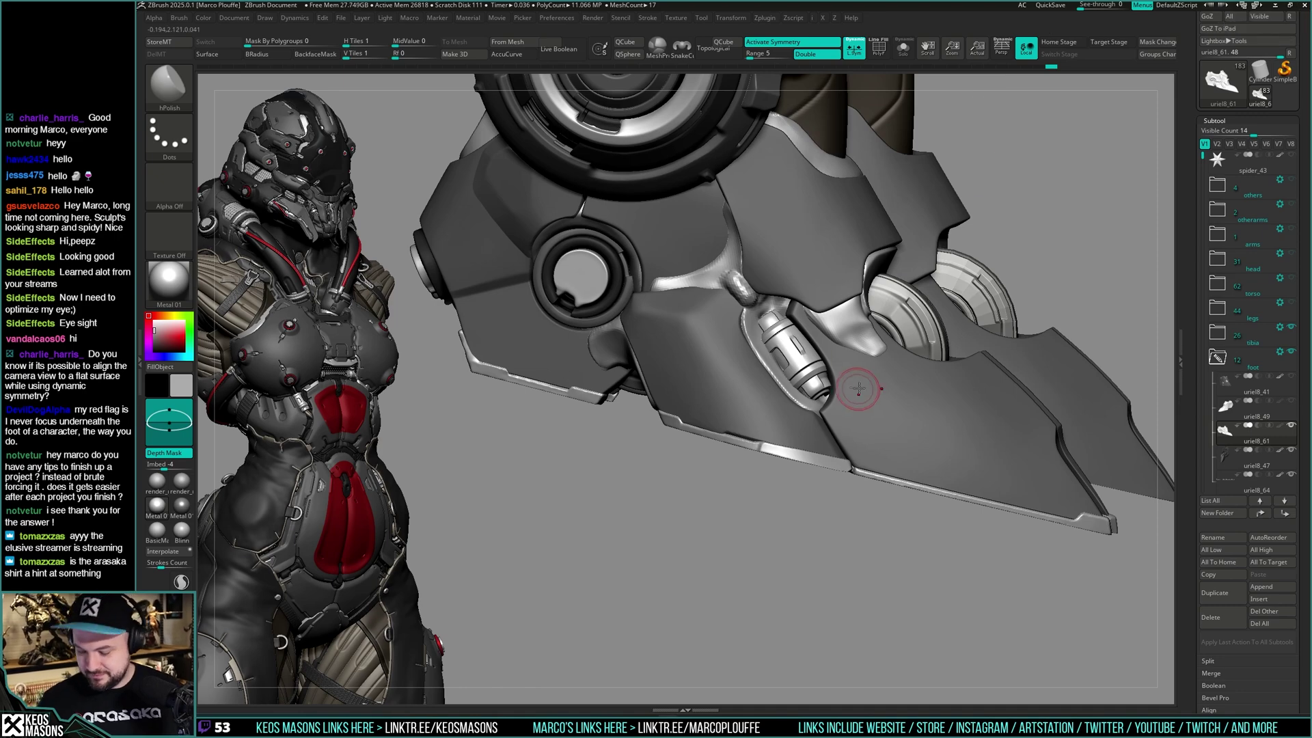
# Choose the Orb_Cracks brush and refine and smooth the foot shell around the gap below the side disc
pyautogui.moveTo(859, 389)
pyautogui.mouseDown(button='right')
pyautogui.moveTo(888, 384)
pyautogui.moveTo(873, 375)
pyautogui.moveTo(838, 410)
pyautogui.moveTo(861, 380)
pyautogui.moveTo(856, 397)
pyautogui.moveTo(877, 383)
pyautogui.moveTo(859, 405)
pyautogui.moveTo(842, 380)
pyautogui.moveTo(819, 380)
pyautogui.mouseUp(button='right')
pyautogui.press('space')
pyautogui.click(868, 368)
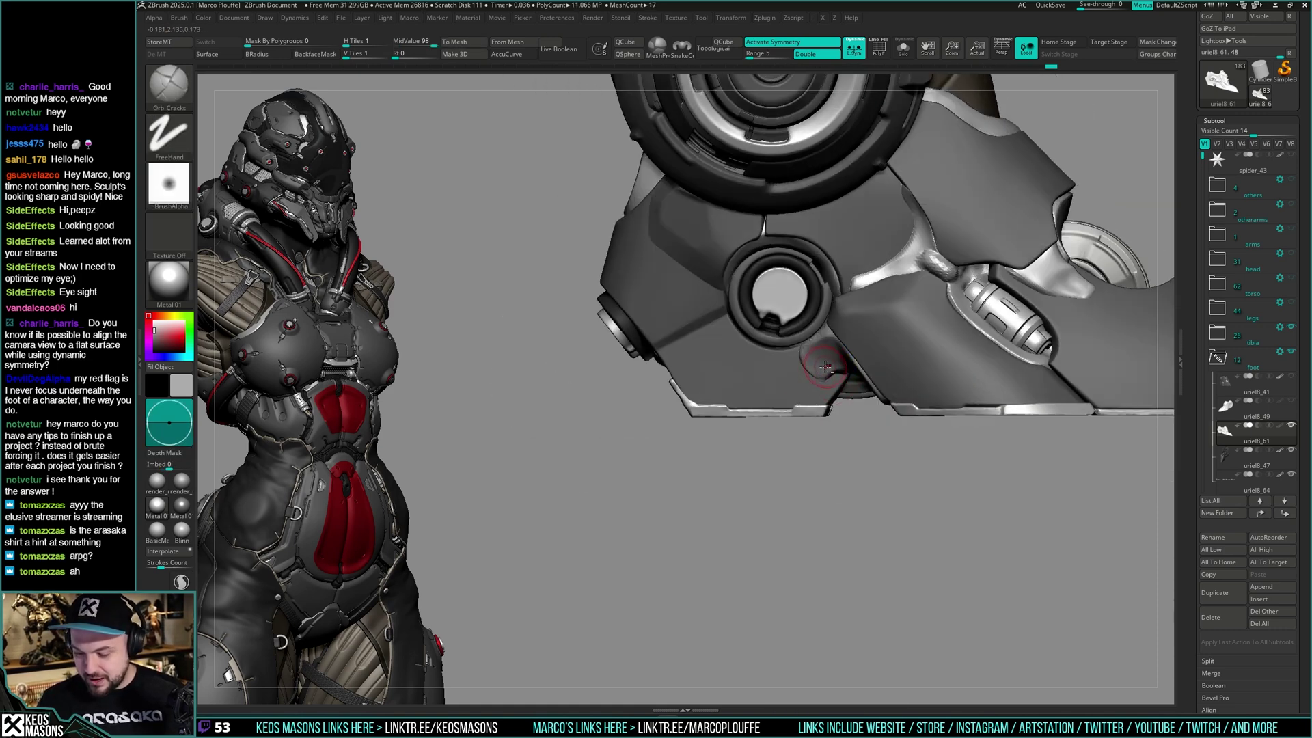
pyautogui.hotkey('alt', 's')
pyautogui.hotkey('alt', 's')
pyautogui.moveTo(842, 384)
pyautogui.mouseDown(button='right')
pyautogui.moveTo(835, 363)
pyautogui.moveTo(841, 384)
pyautogui.moveTo(878, 354)
pyautogui.moveTo(835, 381)
pyautogui.mouseUp(button='right')
pyautogui.press('space')
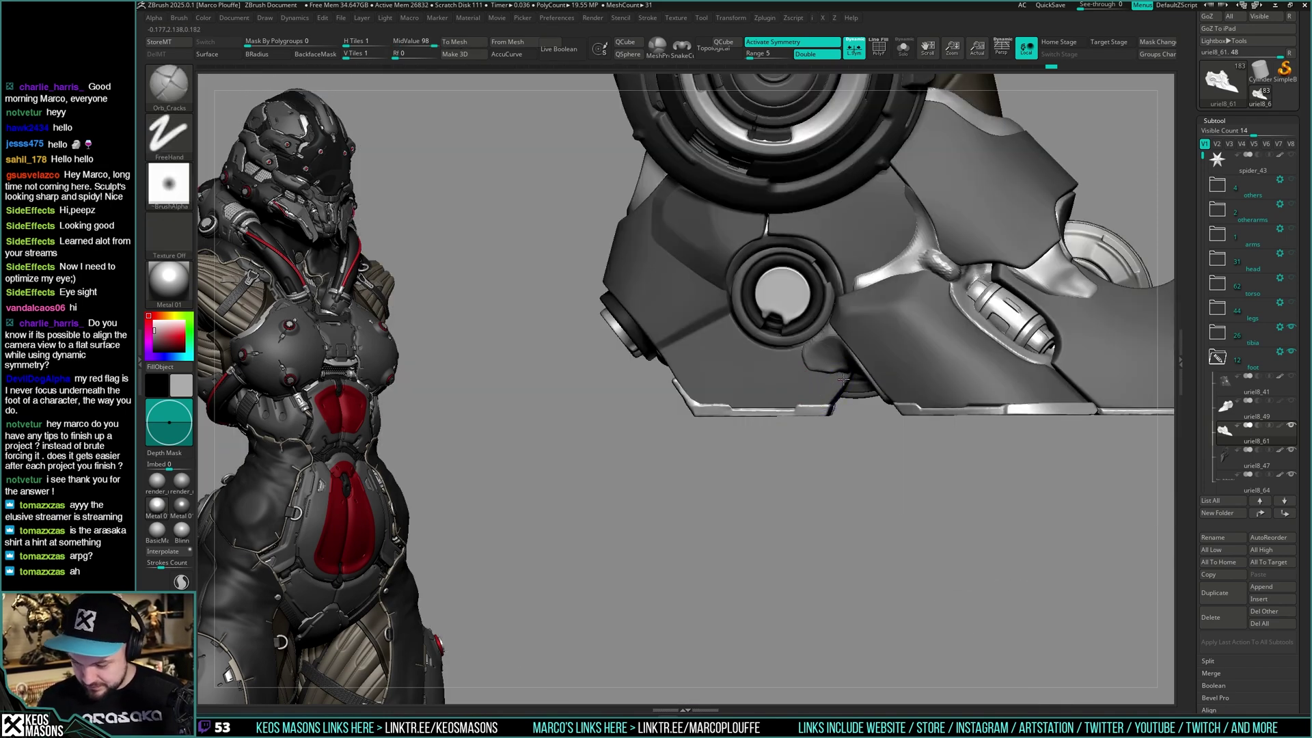
pyautogui.moveTo(834, 385); pyautogui.dragTo(816, 382)
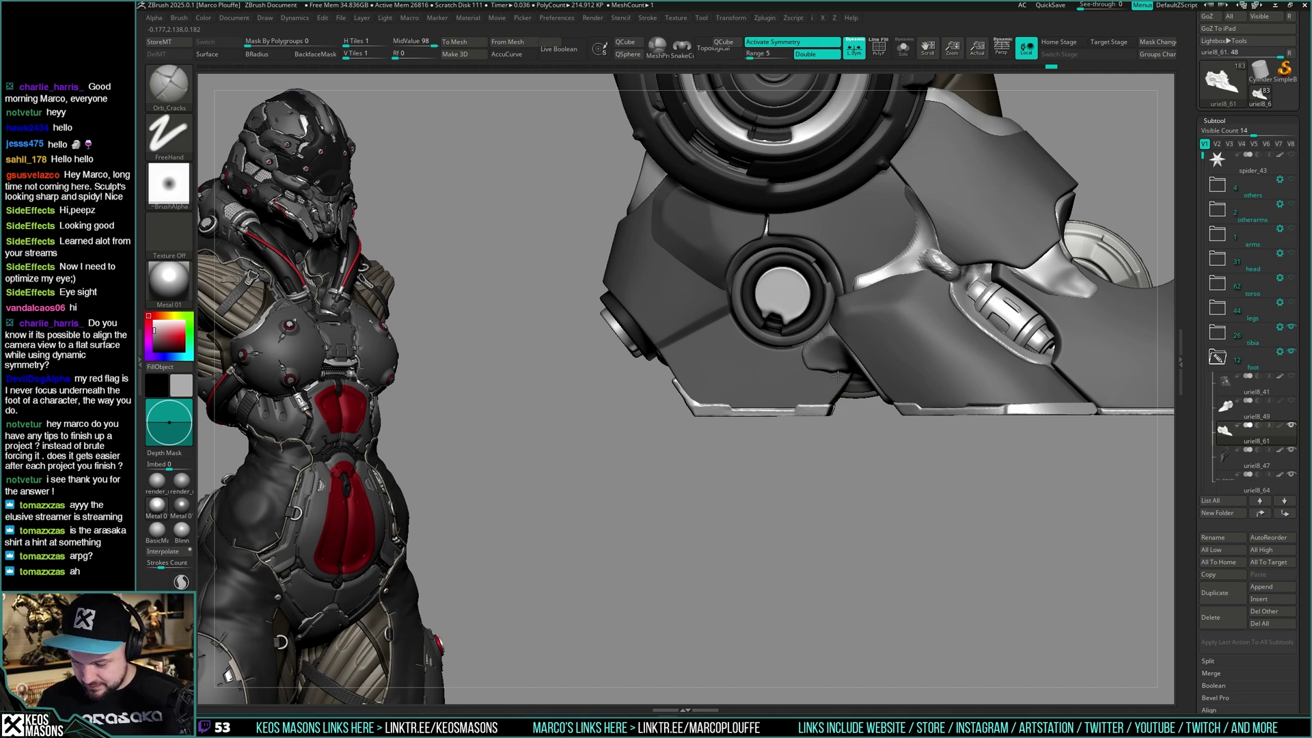
pyautogui.press('space')
pyautogui.keyDown('shift'); pyautogui.moveTo(829, 380); pyautogui.dragTo(823, 385); pyautogui.keyUp('shift')
pyautogui.keyDown('ctrl'); pyautogui.moveTo(838, 397); pyautogui.dragTo(845, 346, button='right'); pyautogui.keyUp('ctrl')
pyautogui.keyDown('alt'); pyautogui.moveTo(954, 332); pyautogui.dragTo(902, 342, button='right'); pyautogui.keyUp('alt')
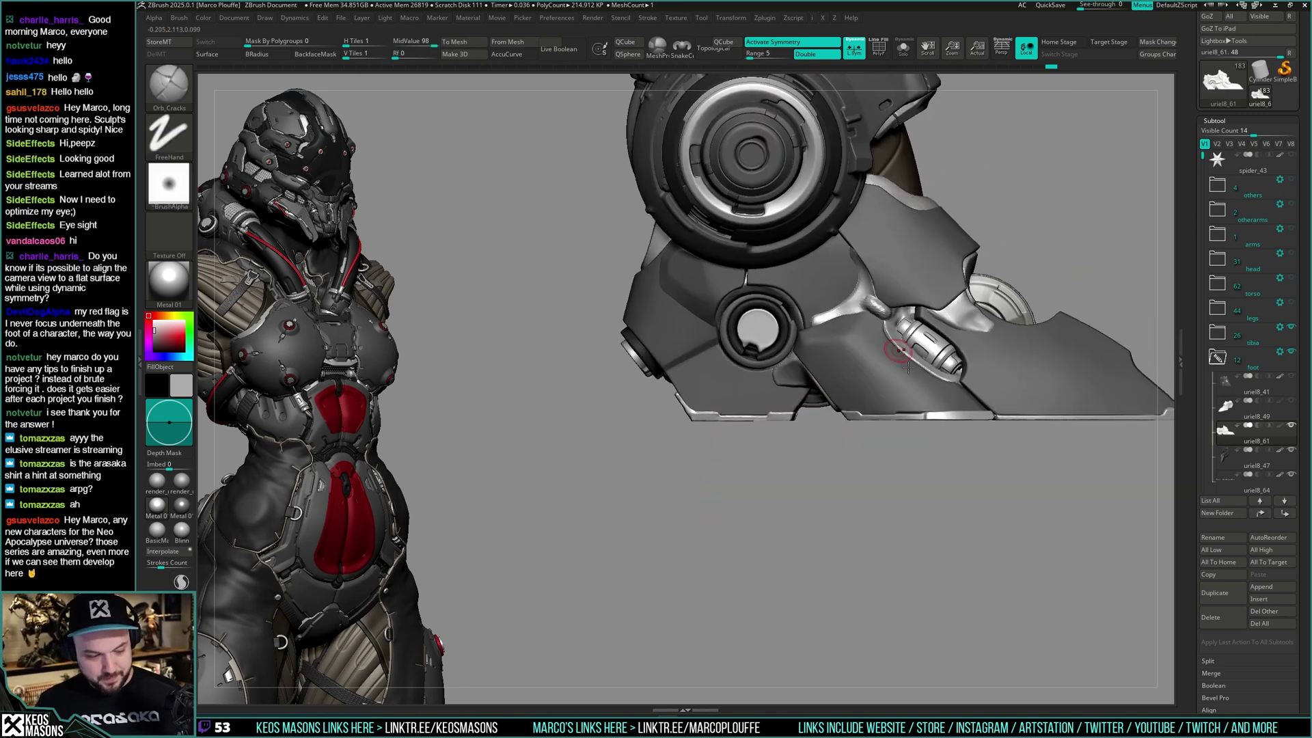
# Make the foot shell subtool, uriel8_61, active and choose the ClayBuildup brush
pyautogui.moveTo(868, 387); pyautogui.dragTo(871, 347, button='right')
pyautogui.press('space')
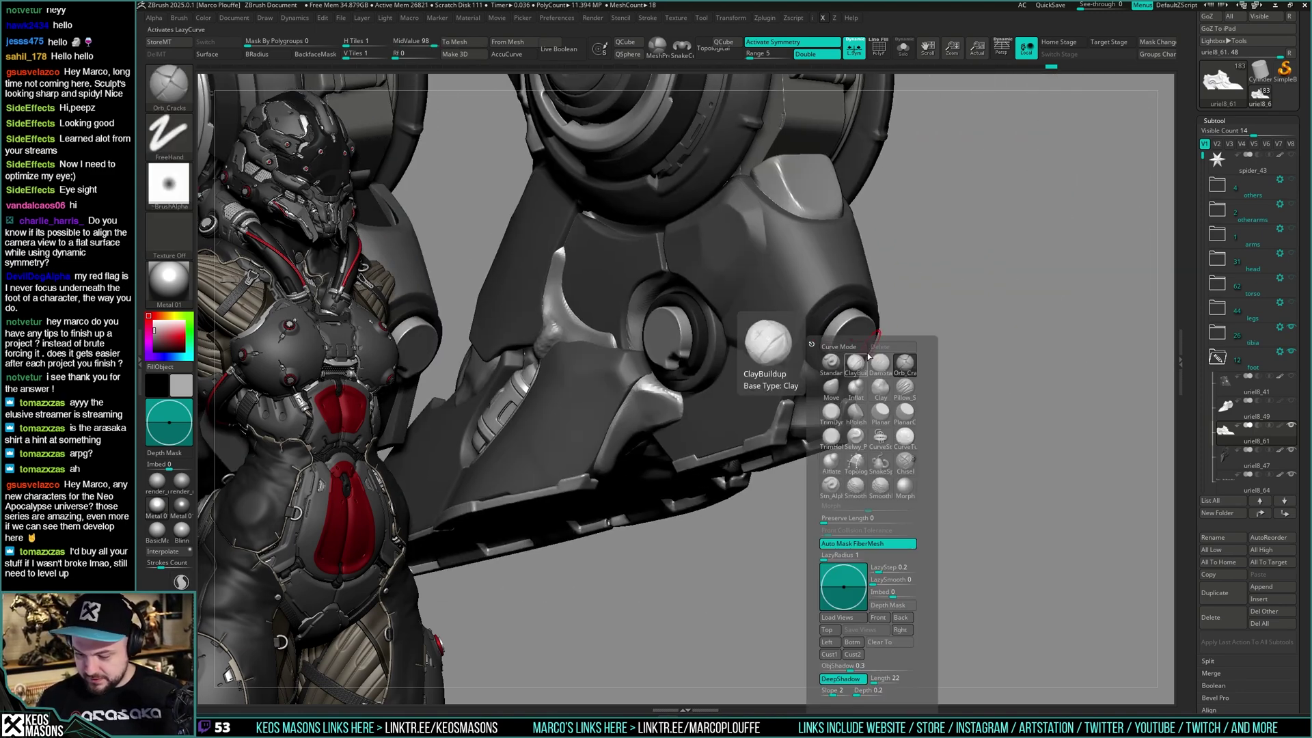
pyautogui.keyDown('alt'); pyautogui.click(860, 312); pyautogui.keyUp('alt')
pyautogui.keyDown('alt'); pyautogui.moveTo(886, 286); pyautogui.dragTo(914, 305, button='right'); pyautogui.keyUp('alt')
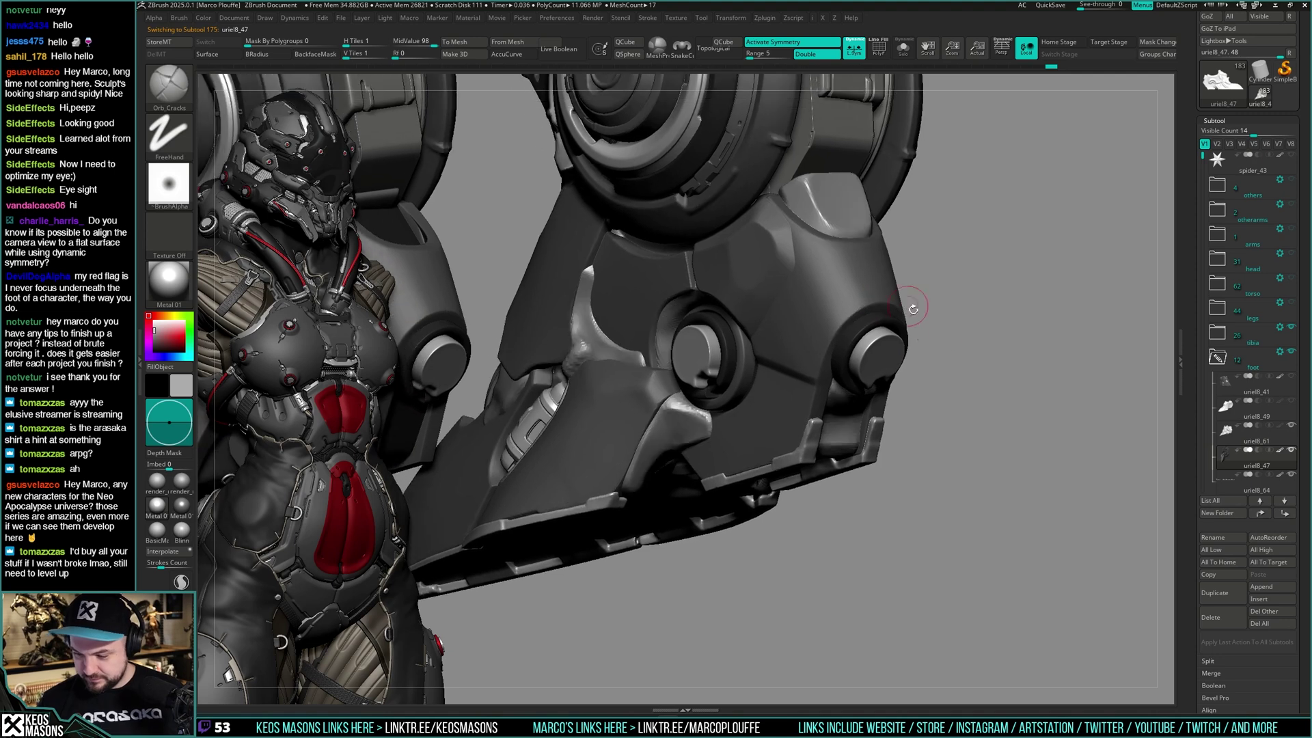
pyautogui.moveTo(977, 343); pyautogui.dragTo(937, 338, button='right')
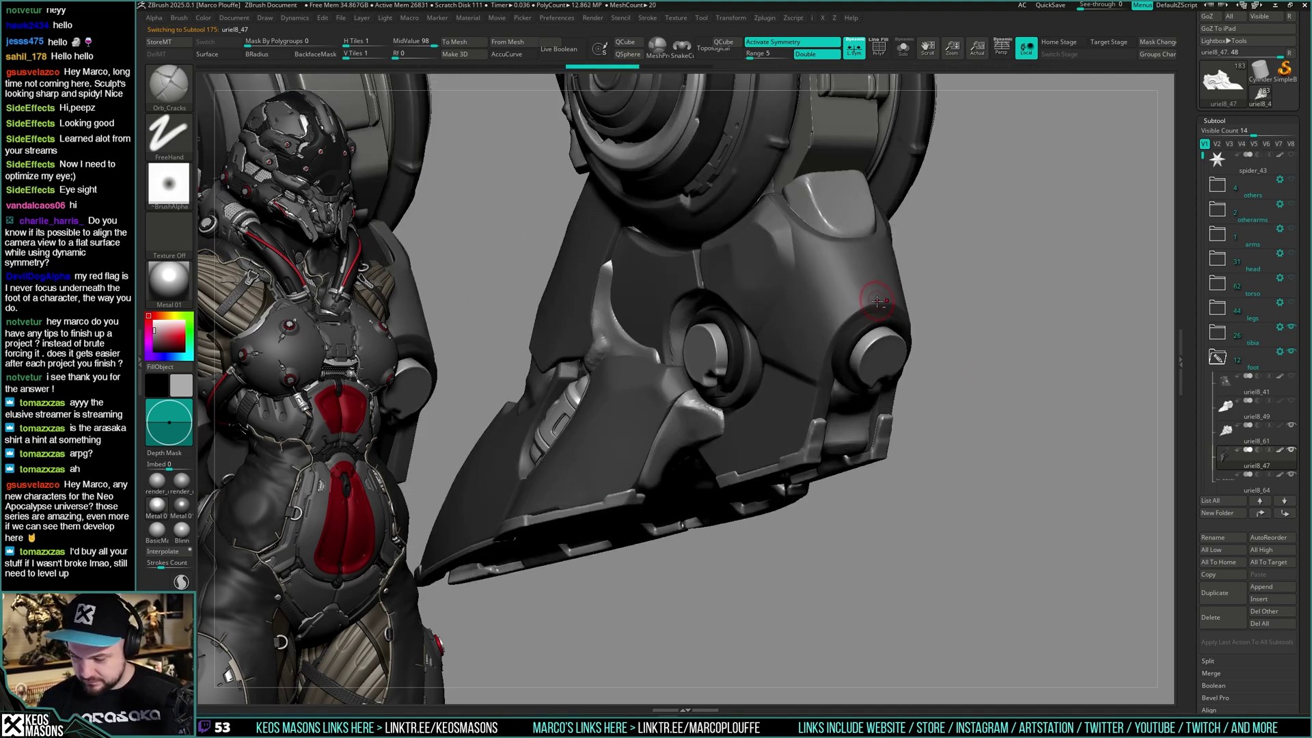
pyautogui.keyDown('alt'); pyautogui.click(841, 396); pyautogui.keyUp('alt')
pyautogui.press('space')
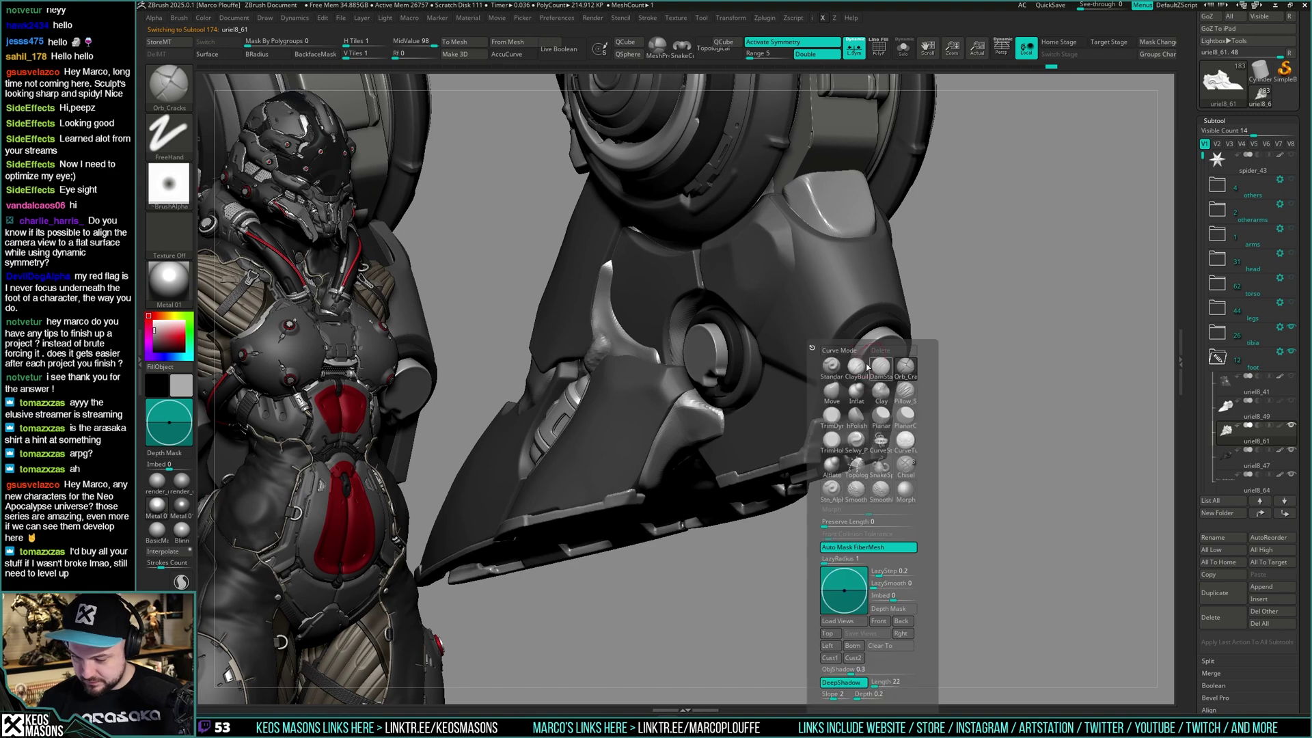
pyautogui.click(879, 369)
# Build up the shell's raised rim around the heel cylinder with ClayBuildup and smooth it
pyautogui.moveTo(879, 349)
pyautogui.mouseDown(button='right')
pyautogui.moveTo(841, 340)
pyautogui.moveTo(871, 315)
pyautogui.moveTo(853, 323)
pyautogui.mouseUp(button='right')
pyautogui.press('shift')
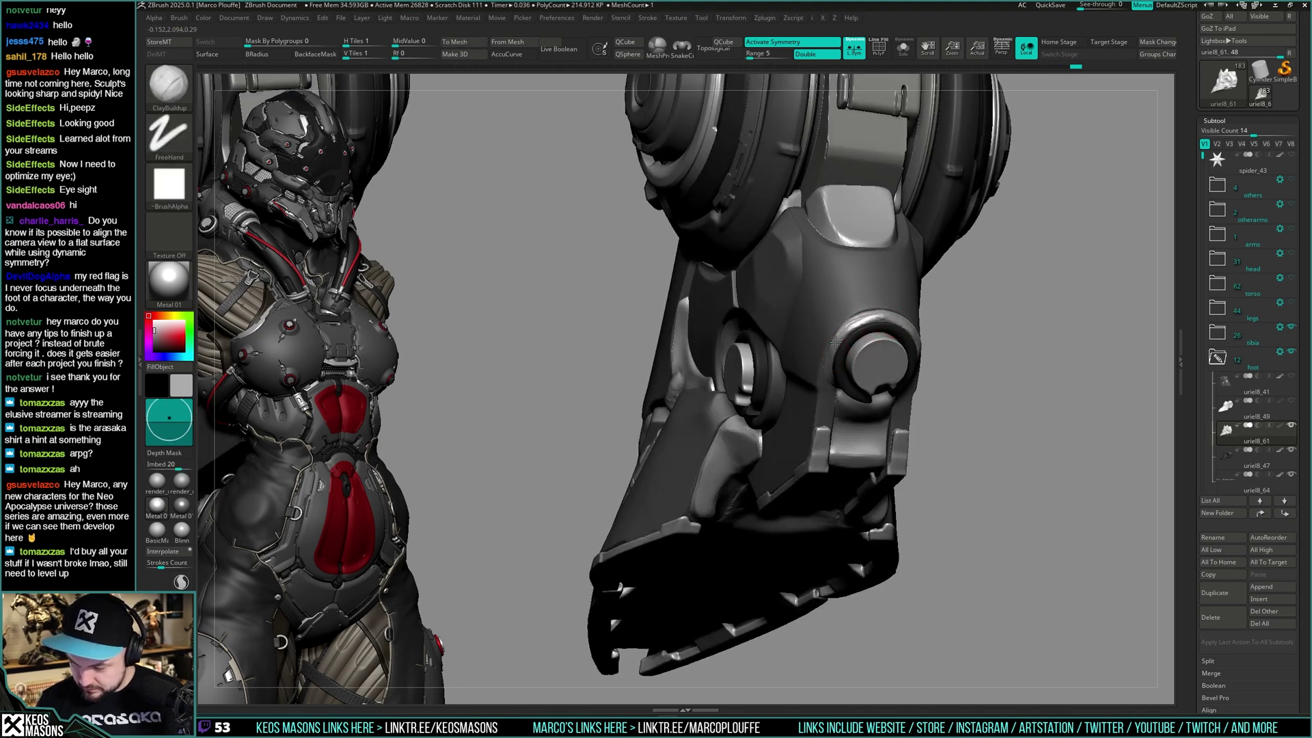
pyautogui.moveTo(834, 342); pyautogui.dragTo(872, 323, button='right')
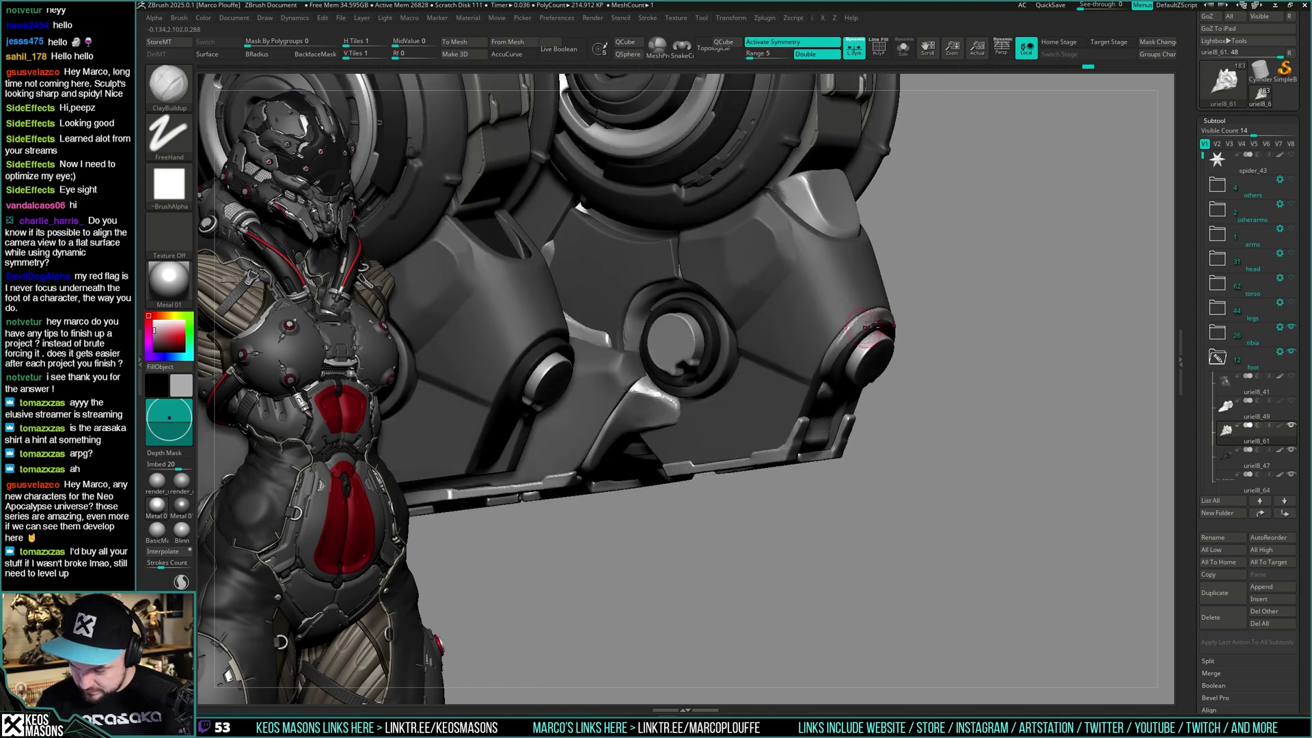
pyautogui.moveTo(828, 364)
pyautogui.mouseDown(button='right')
pyautogui.moveTo(825, 387)
pyautogui.moveTo(881, 335)
pyautogui.moveTo(825, 363)
pyautogui.mouseUp(button='right')
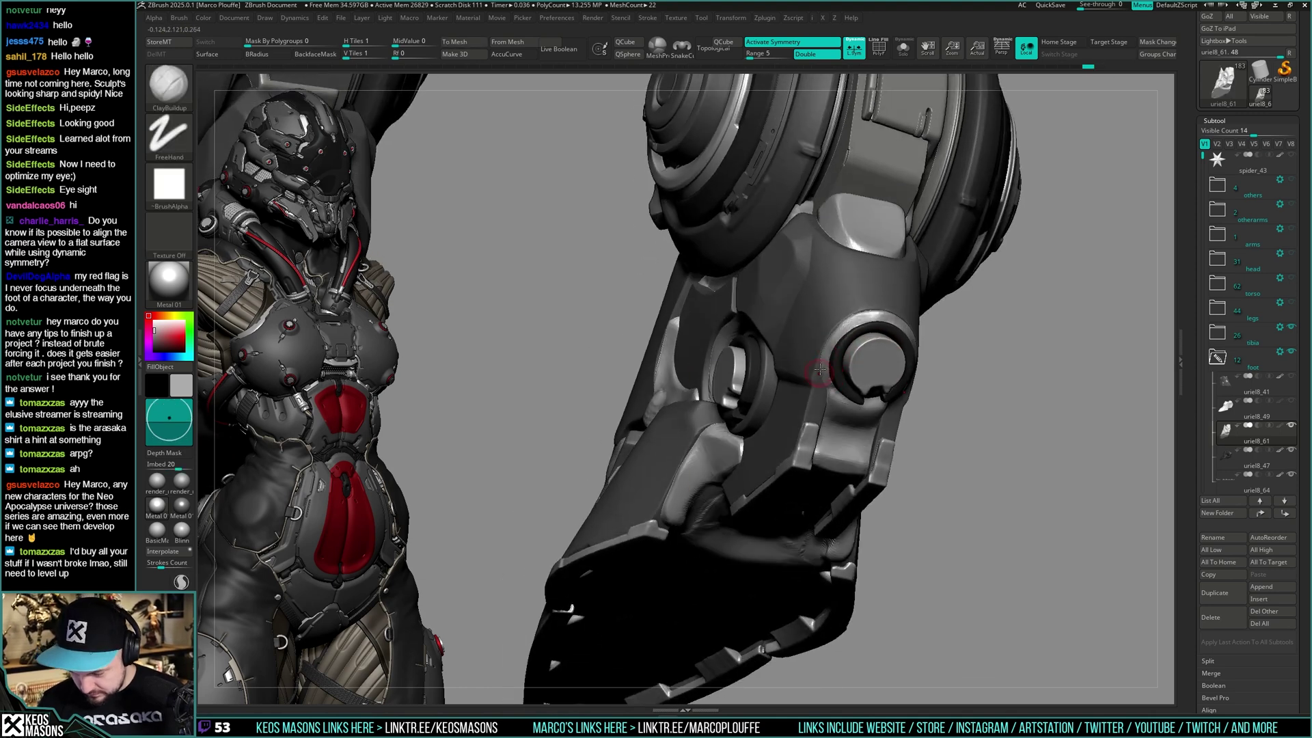
pyautogui.moveTo(835, 371); pyautogui.dragTo(846, 339)
pyautogui.moveTo(859, 331); pyautogui.dragTo(895, 328, button='right')
pyautogui.moveTo(864, 332); pyautogui.dragTo(837, 359)
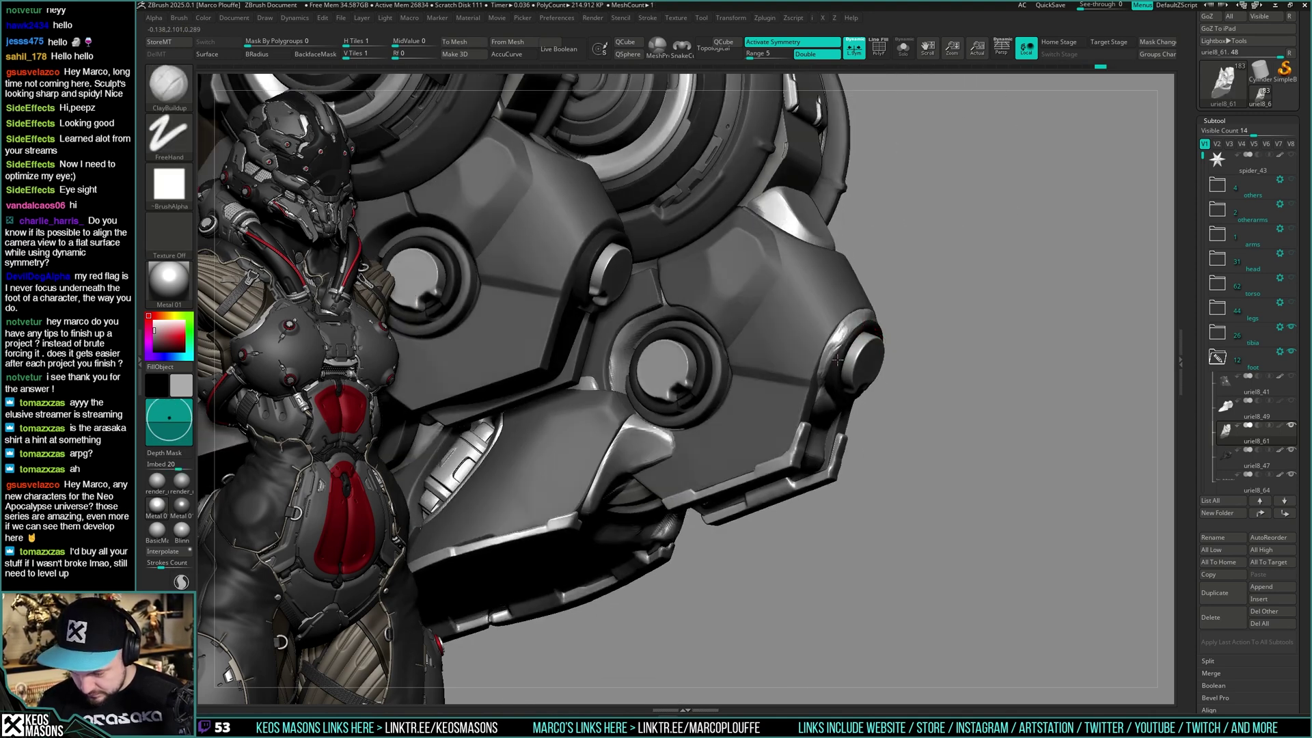
pyautogui.press('shift')
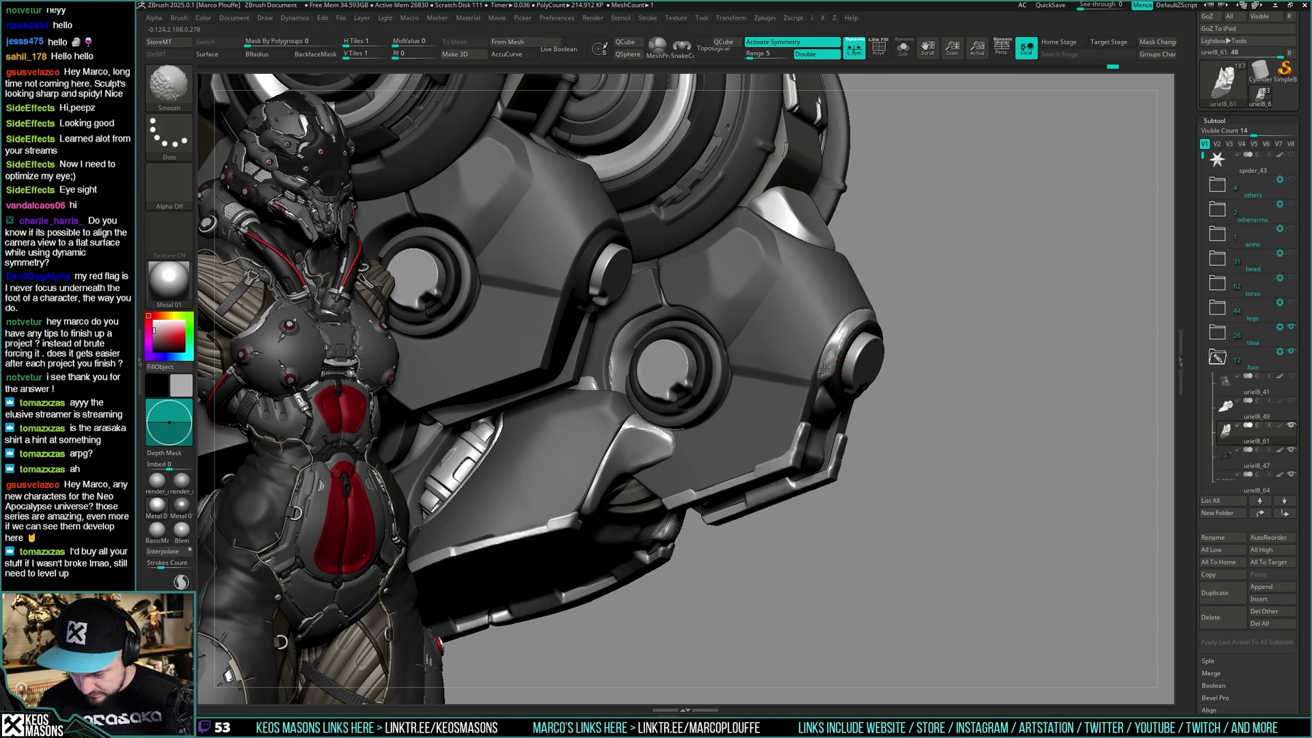
pyautogui.moveTo(847, 326)
pyautogui.mouseDown(button='right')
pyautogui.moveTo(851, 350)
pyautogui.moveTo(858, 335)
pyautogui.moveTo(842, 384)
pyautogui.moveTo(887, 373)
pyautogui.moveTo(899, 397)
pyautogui.moveTo(897, 381)
pyautogui.moveTo(919, 382)
pyautogui.moveTo(900, 390)
pyautogui.mouseUp(button='right')
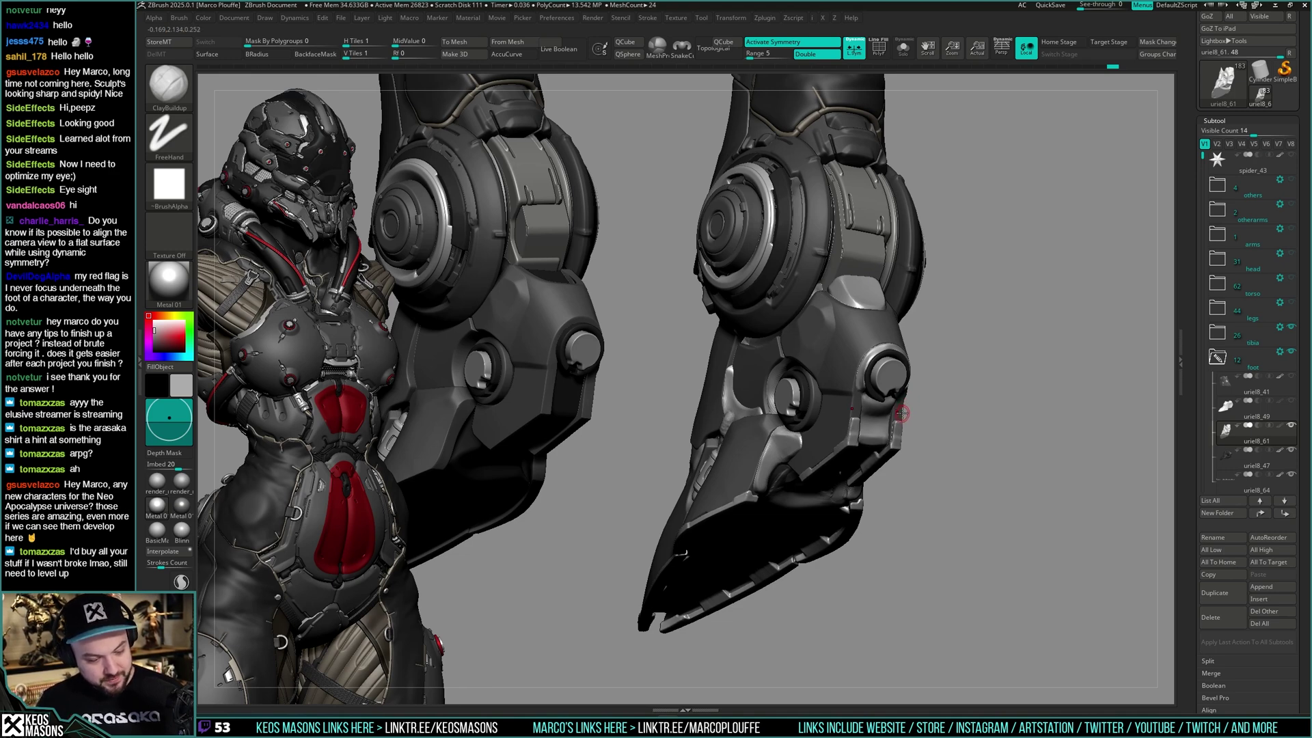
# Check the isolated foot shell, and add clay along the upper edge of the heel cylinder's rim and smooth it
pyautogui.moveTo(918, 387); pyautogui.dragTo(908, 347, button='right')
pyautogui.keyDown('shift'); pyautogui.moveTo(907, 347); pyautogui.dragTo(911, 348); pyautogui.keyUp('shift')
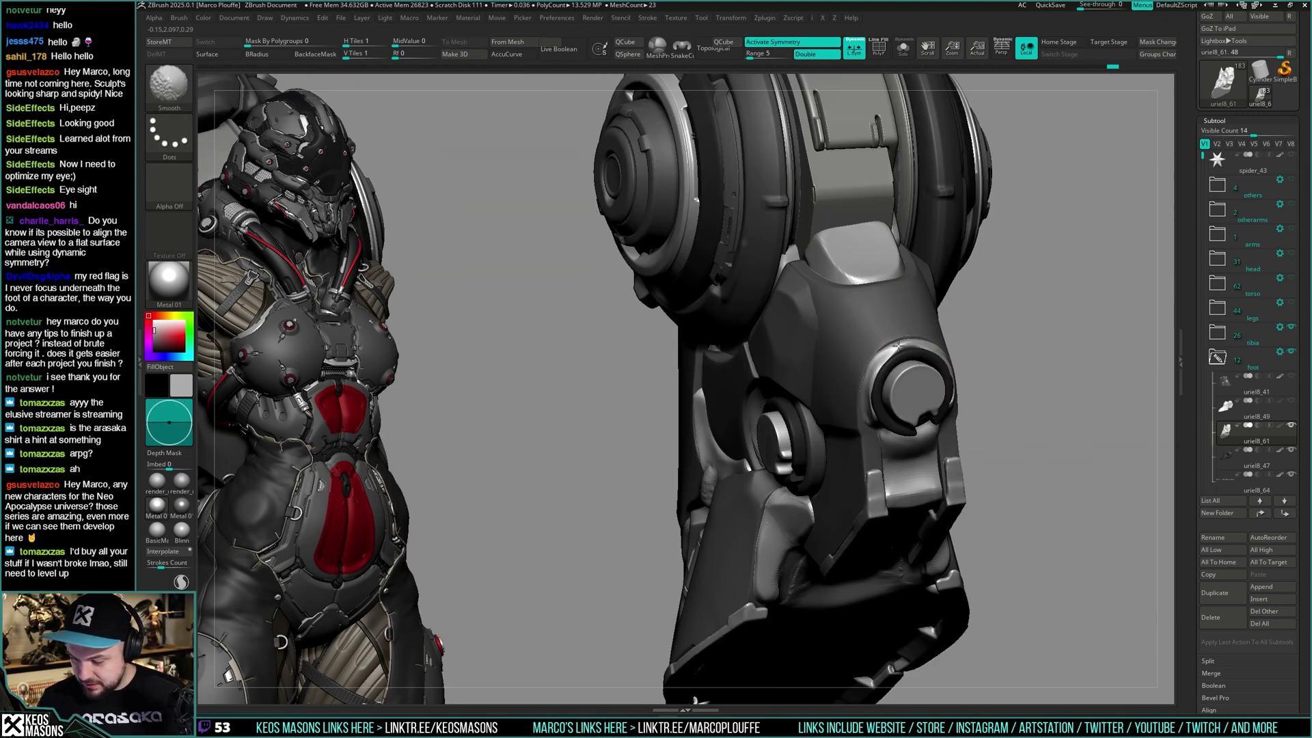
pyautogui.moveTo(898, 347)
pyautogui.mouseDown(button='right')
pyautogui.moveTo(937, 338)
pyautogui.moveTo(919, 351)
pyautogui.moveTo(902, 342)
pyautogui.mouseUp(button='right')
pyautogui.hotkey('alt', 's')
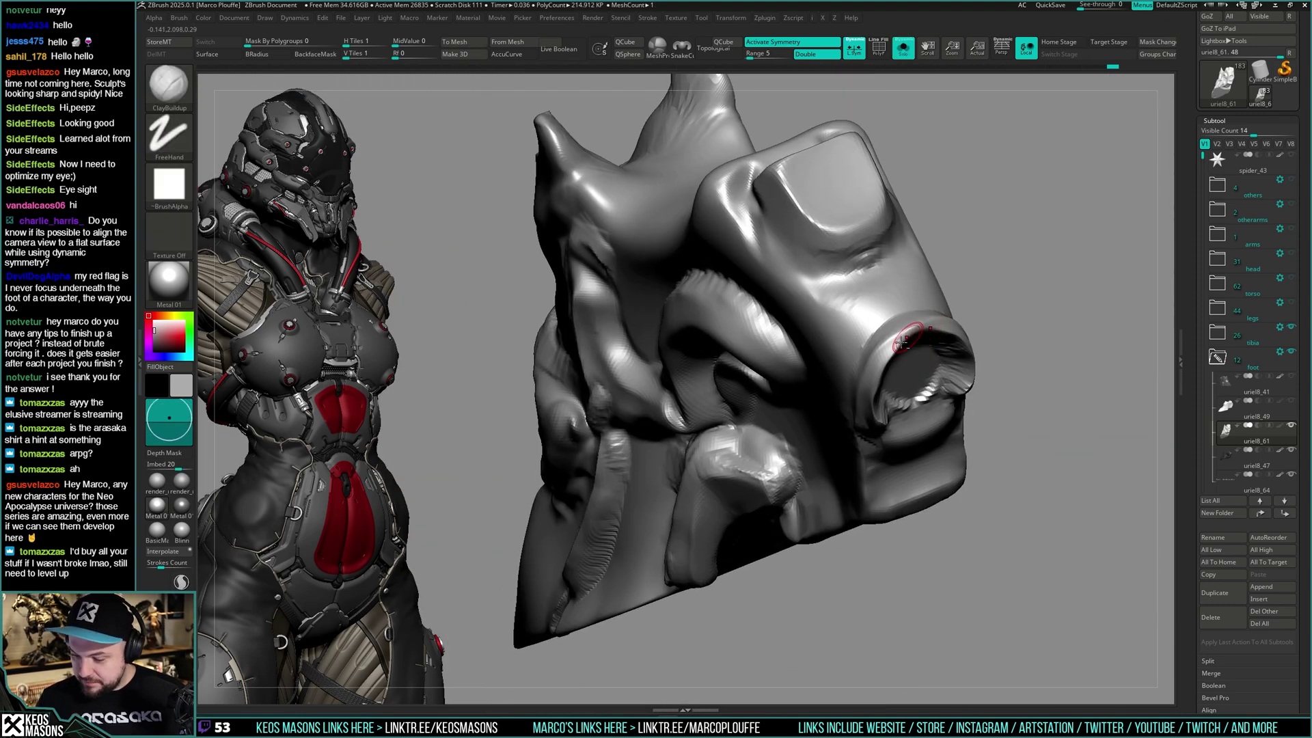
pyautogui.hotkey('ctrl', 'shift', 's')
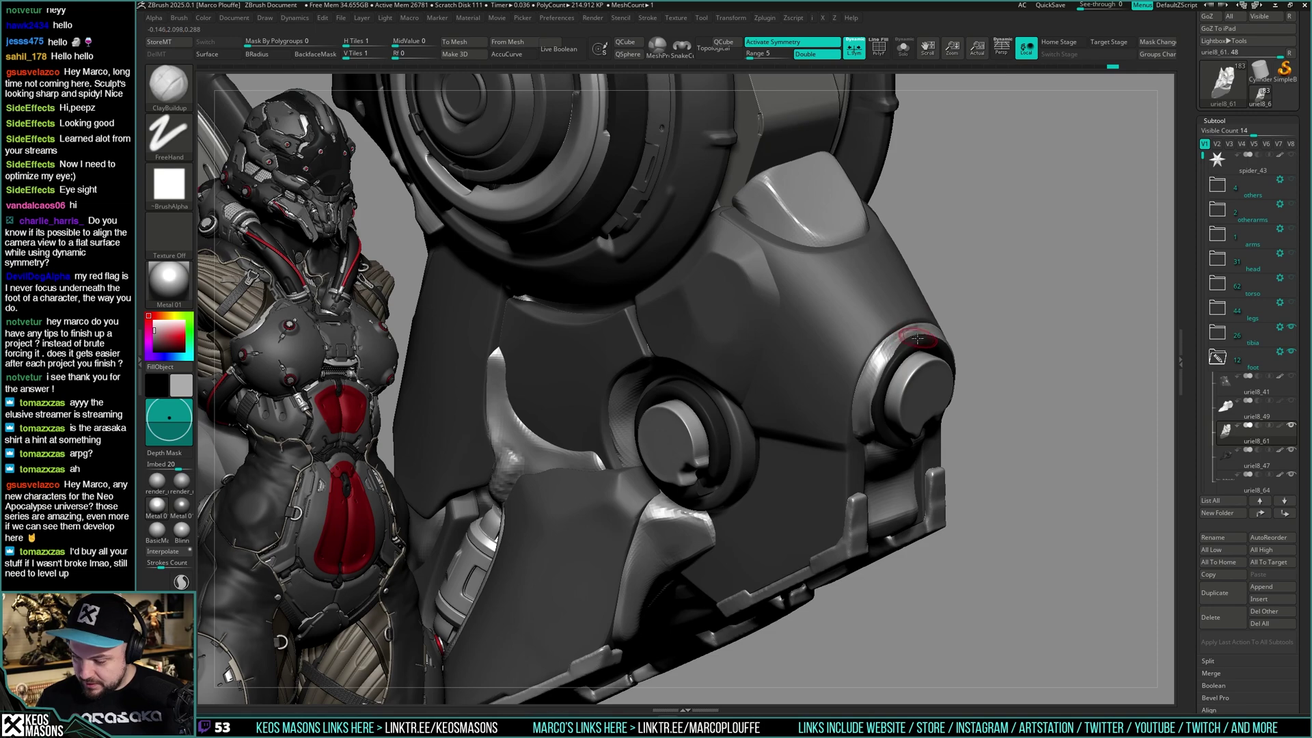
pyautogui.moveTo(933, 337); pyautogui.dragTo(882, 335, button='right')
pyautogui.moveTo(901, 335); pyautogui.dragTo(927, 332)
pyautogui.moveTo(888, 335); pyautogui.dragTo(928, 329, button='right')
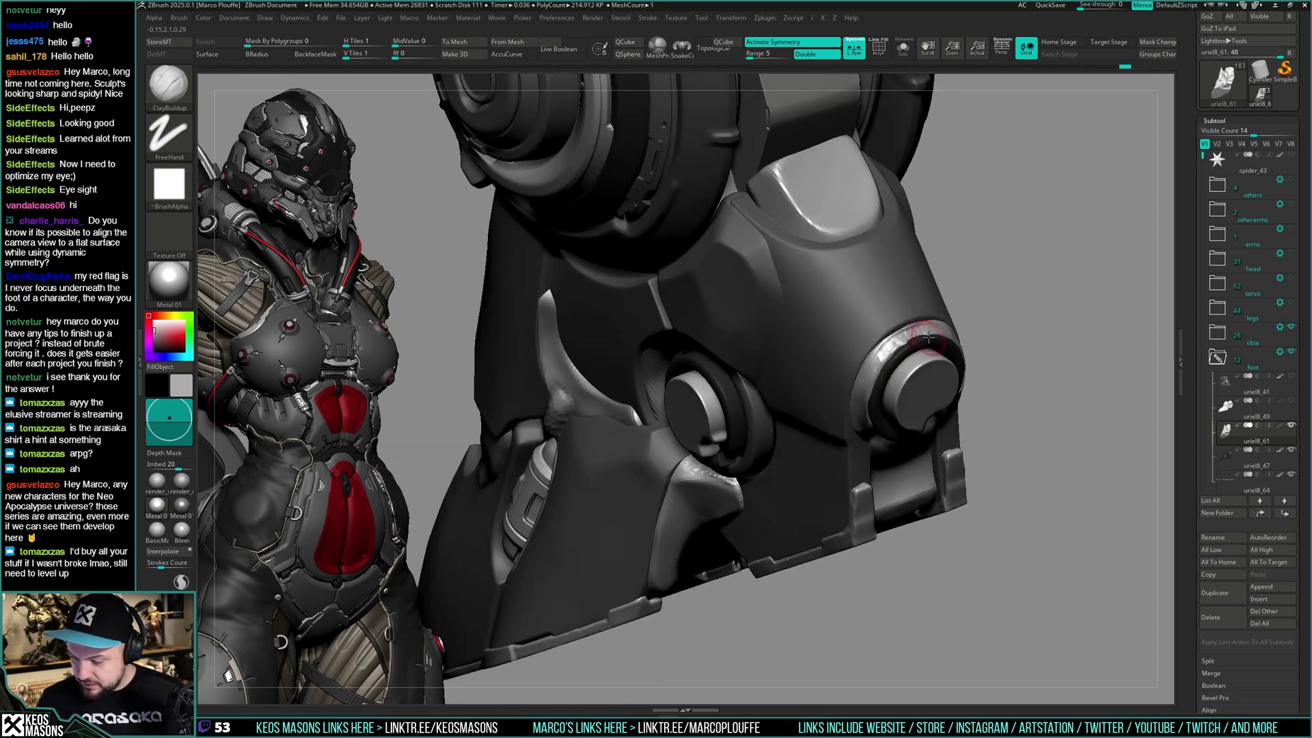
pyautogui.moveTo(909, 336)
pyautogui.keyDown('shift'); pyautogui.mouseDown()
pyautogui.moveTo(886, 353)
pyautogui.moveTo(930, 324)
pyautogui.mouseUp(); pyautogui.keyUp('shift')
pyautogui.moveTo(903, 345)
pyautogui.mouseDown(button='right')
pyautogui.moveTo(946, 342)
pyautogui.moveTo(933, 321)
pyautogui.mouseUp(button='right')
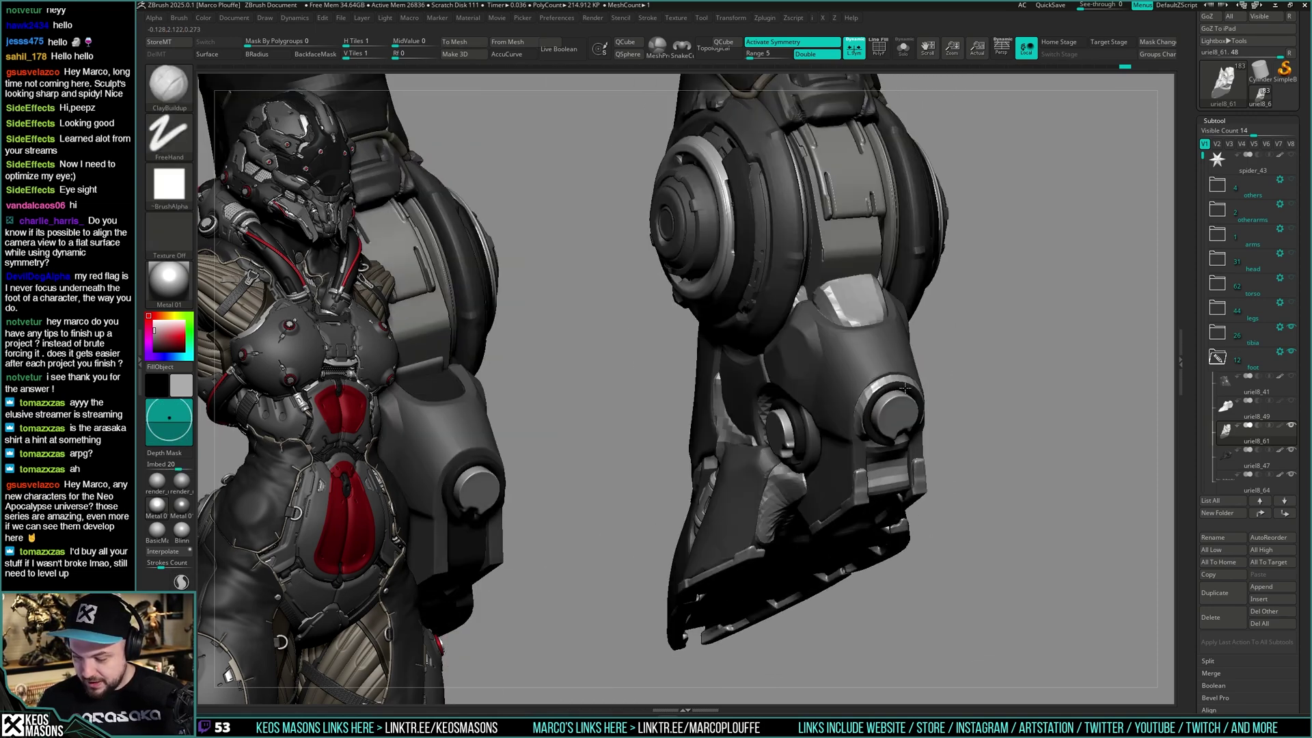
# Build up and smooth the shell surface along the upper edge of the recess around the foot's side disc
pyautogui.moveTo(1012, 341); pyautogui.dragTo(984, 350, button='right')
pyautogui.moveTo(984, 351); pyautogui.dragTo(808, 248)
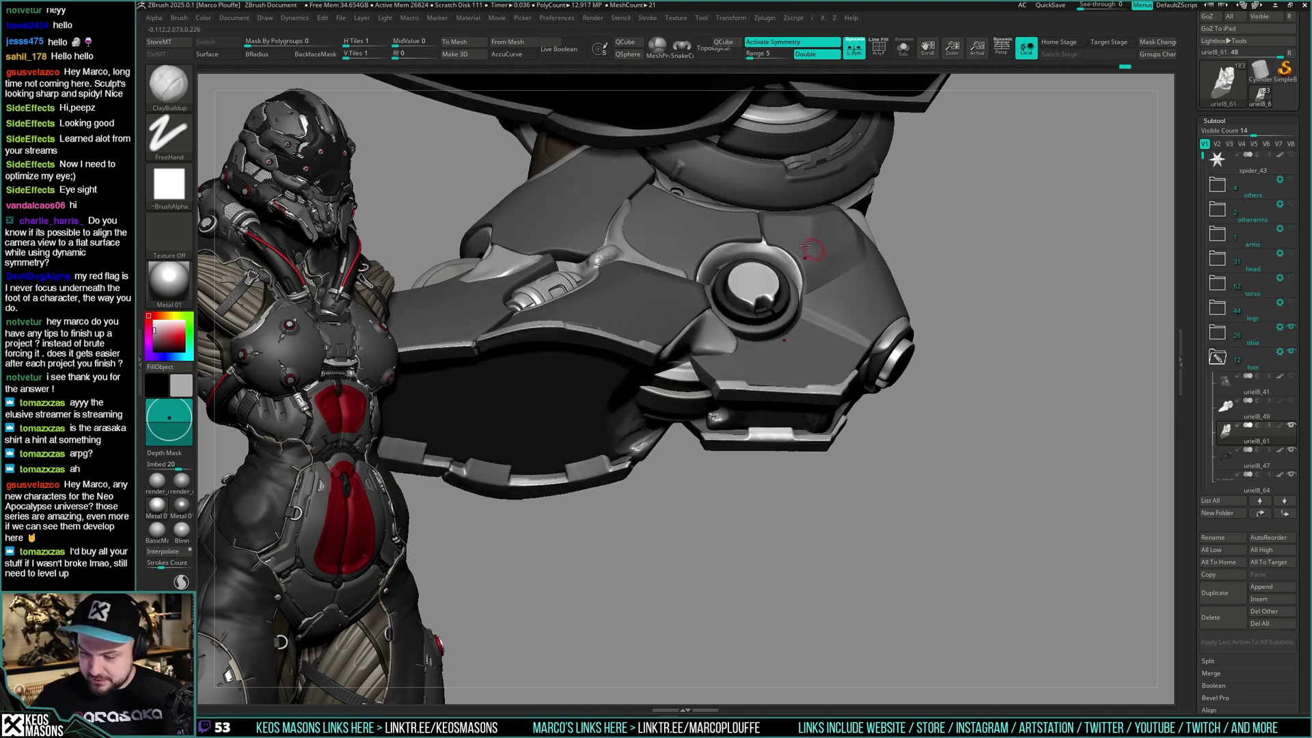
pyautogui.press('shift')
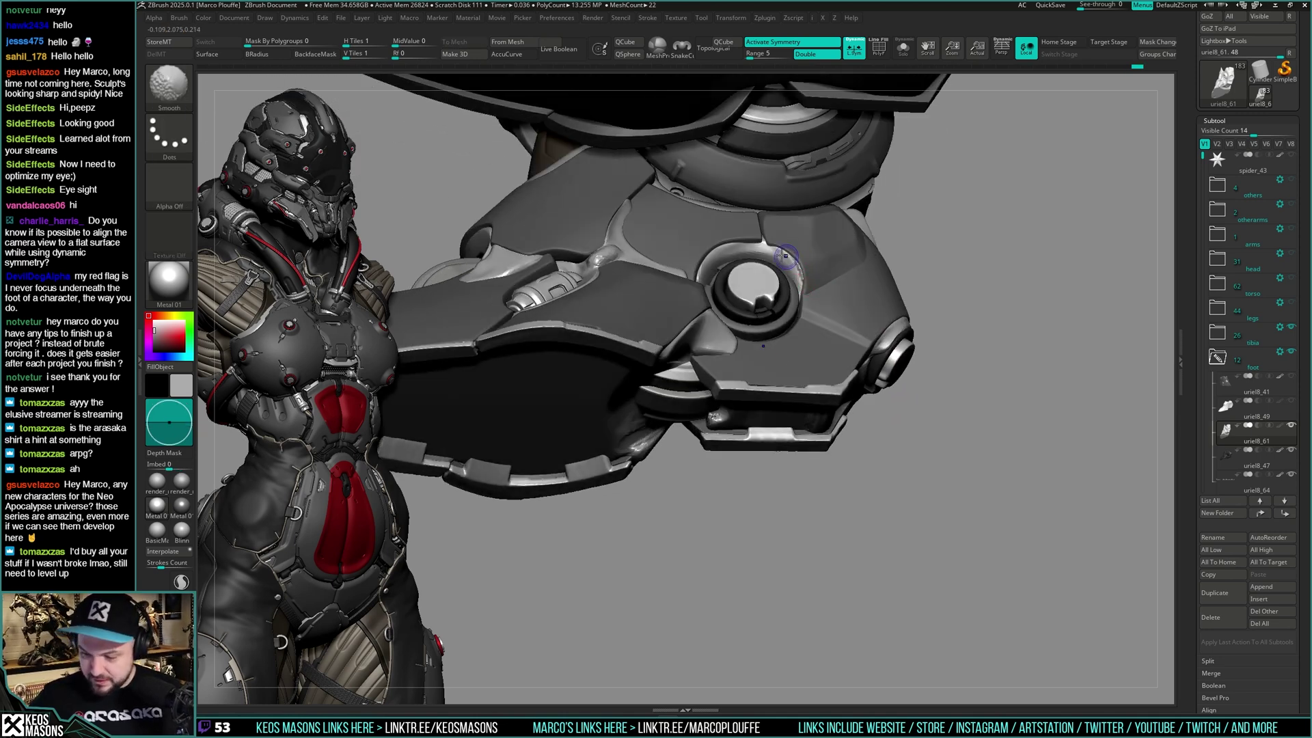
pyautogui.keyDown('shift'); pyautogui.moveTo(755, 241); pyautogui.dragTo(744, 239); pyautogui.keyUp('shift')
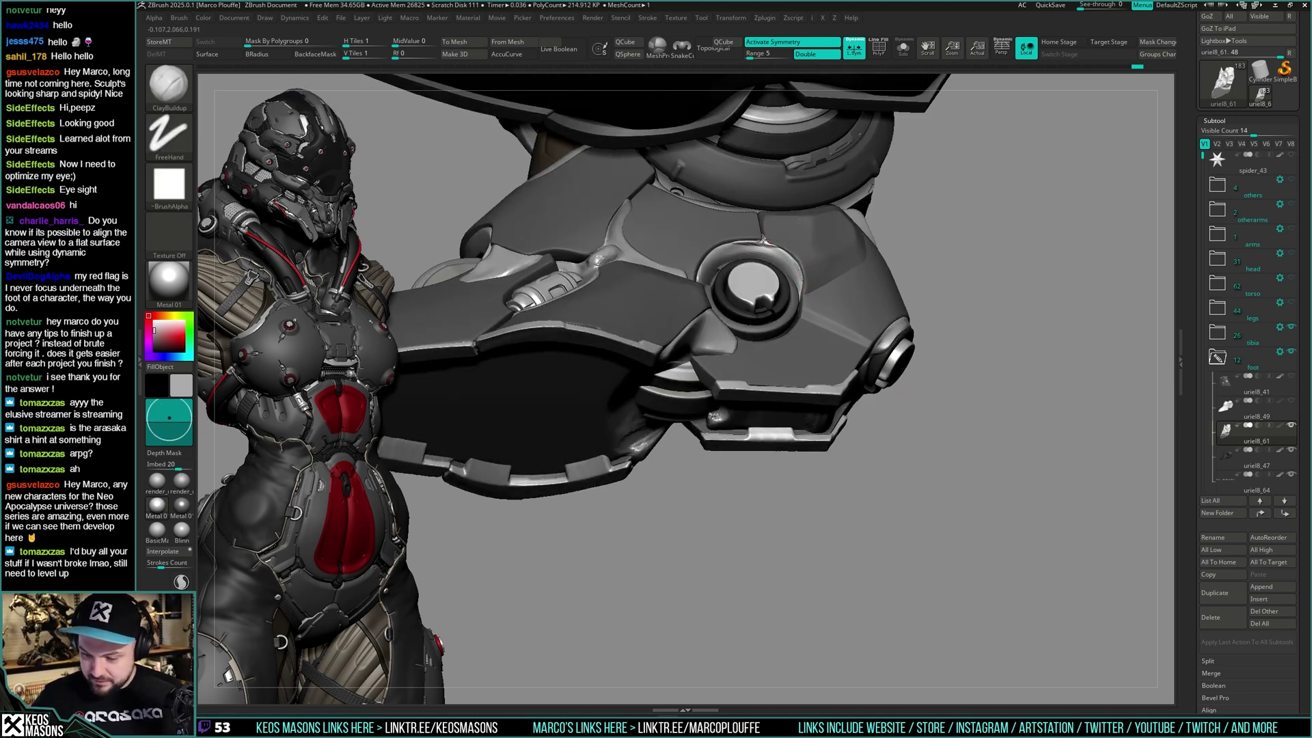
pyautogui.press('shift')
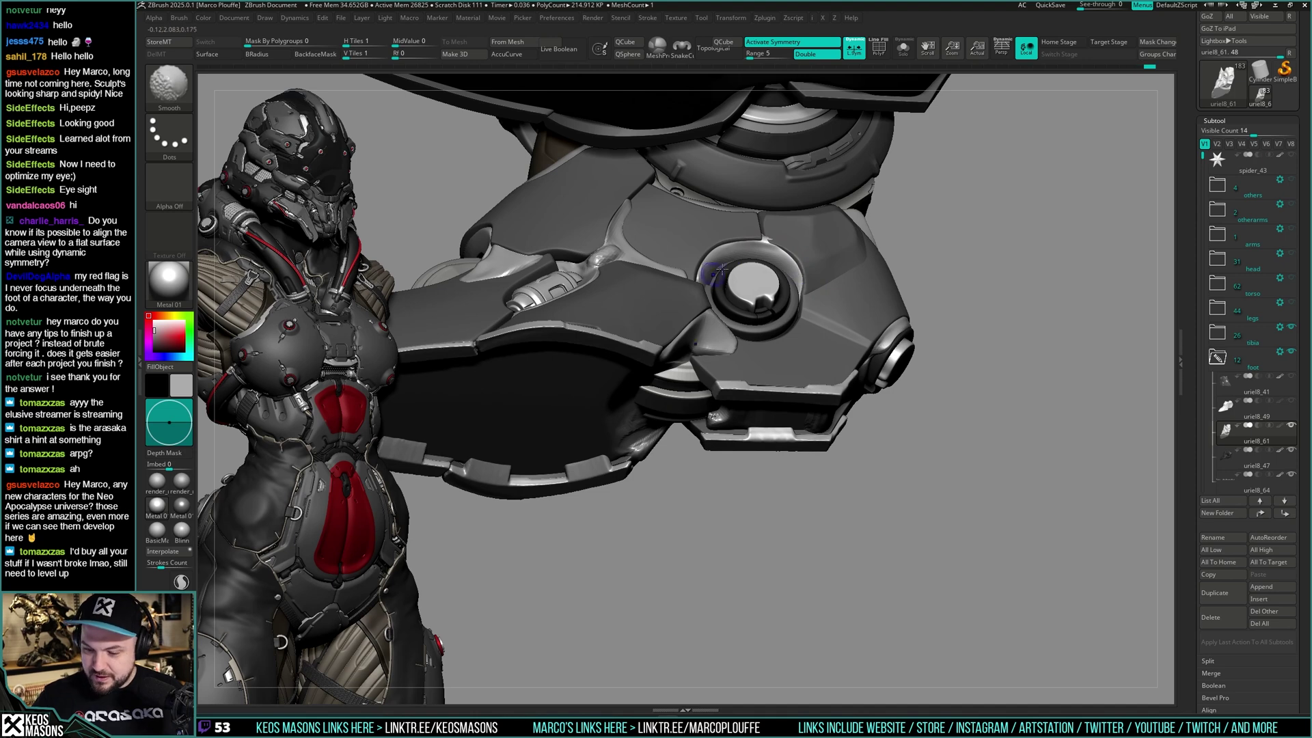
pyautogui.moveTo(722, 269); pyautogui.dragTo(731, 290, button='right')
pyautogui.moveTo(747, 249); pyautogui.dragTo(701, 282)
pyautogui.moveTo(729, 294)
pyautogui.mouseDown(button='right')
pyautogui.moveTo(779, 349)
pyautogui.moveTo(845, 352)
pyautogui.moveTo(807, 330)
pyautogui.mouseUp(button='right')
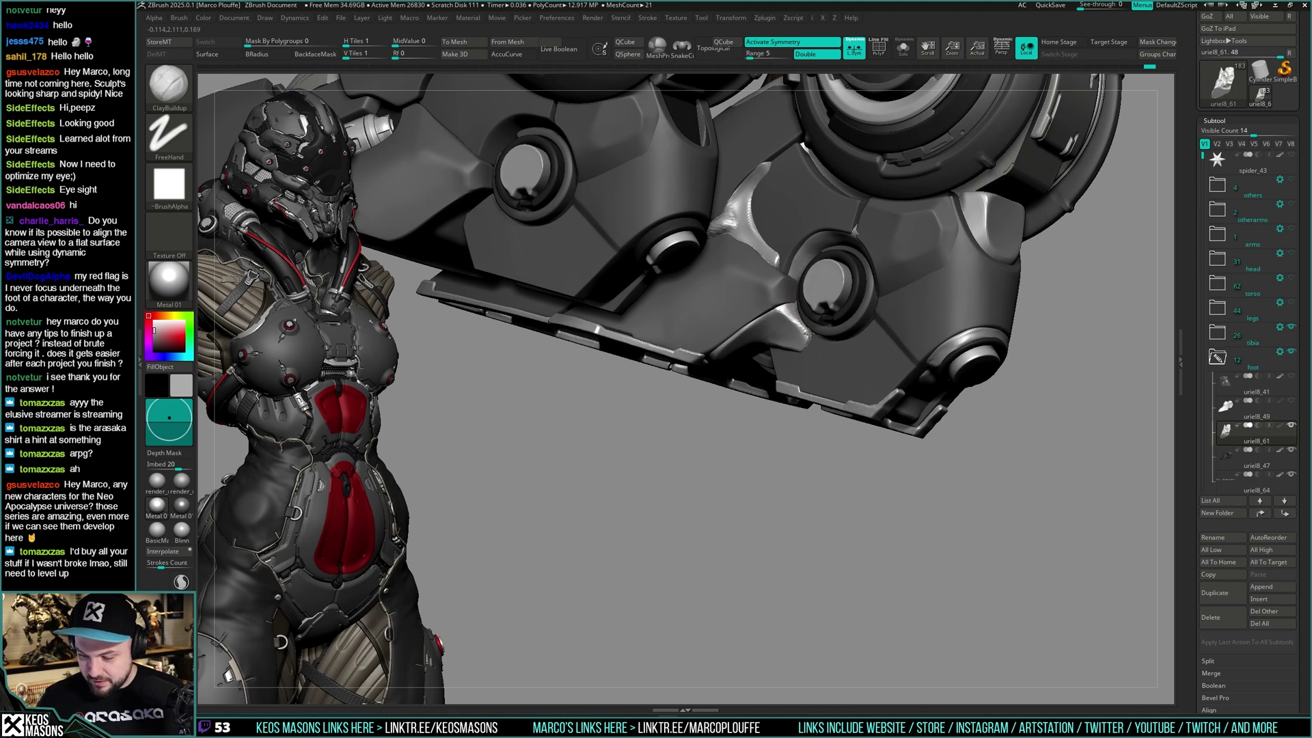
pyautogui.press('shift')
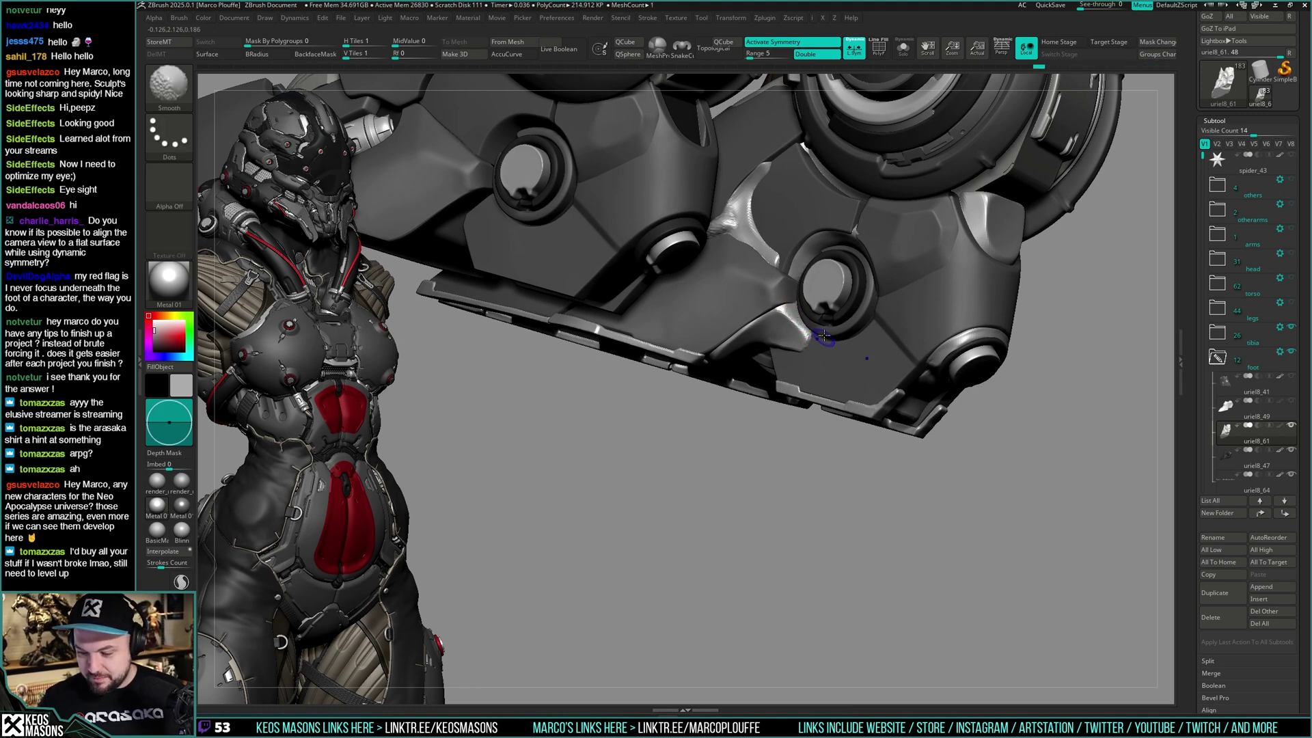
pyautogui.moveTo(824, 335); pyautogui.dragTo(805, 296, button='right')
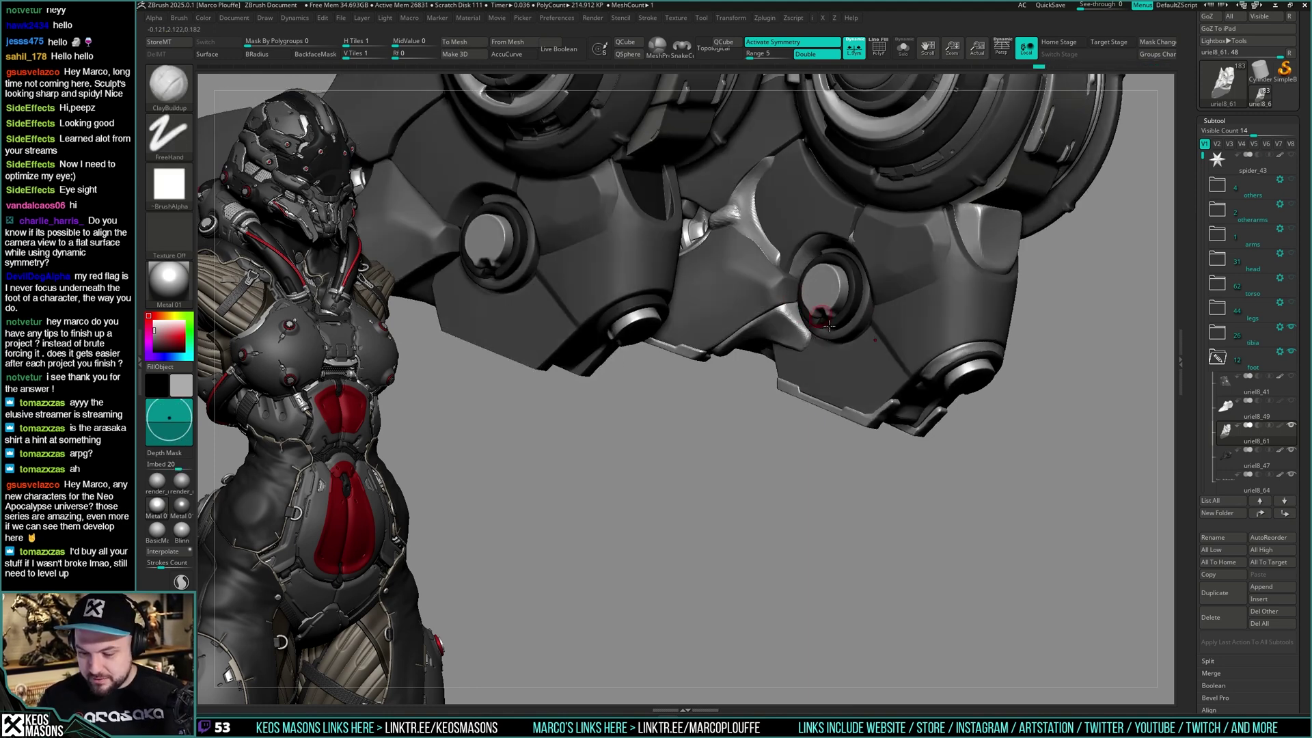
pyautogui.moveTo(795, 292); pyautogui.dragTo(749, 244, button='right')
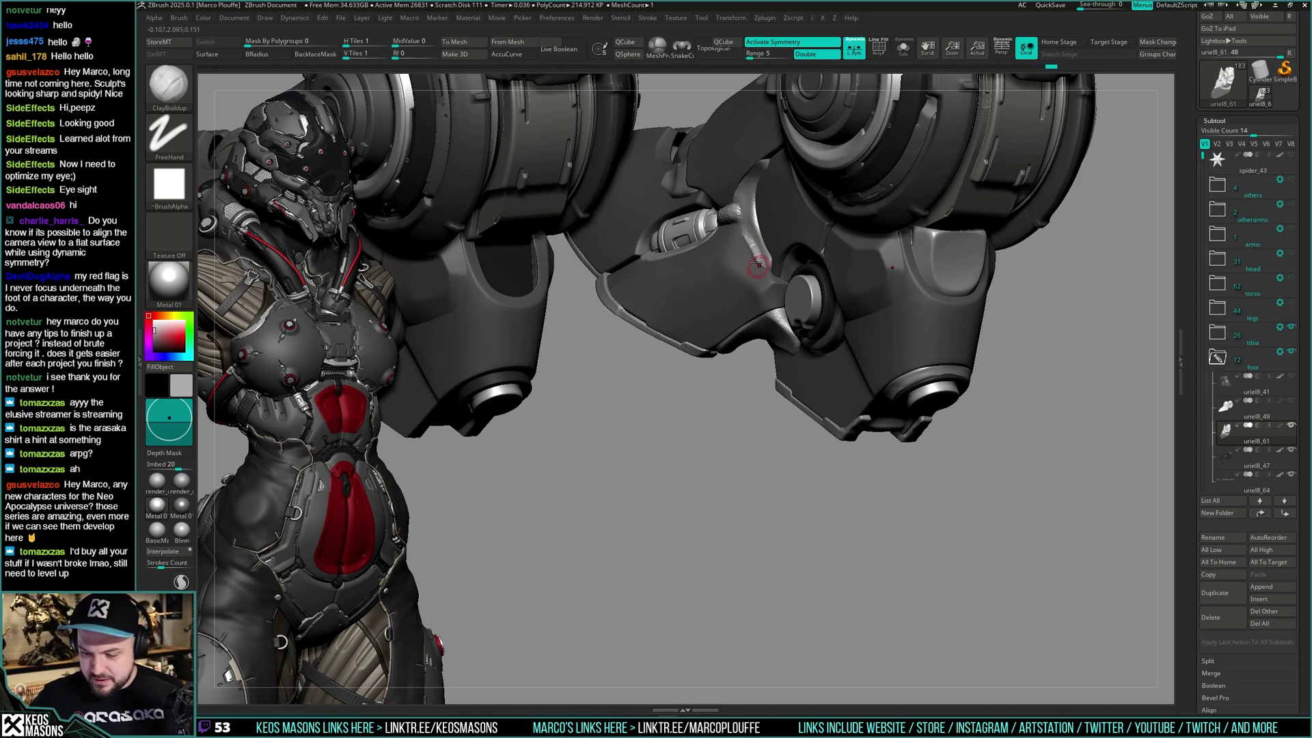
pyautogui.moveTo(757, 264); pyautogui.dragTo(748, 254, button='right')
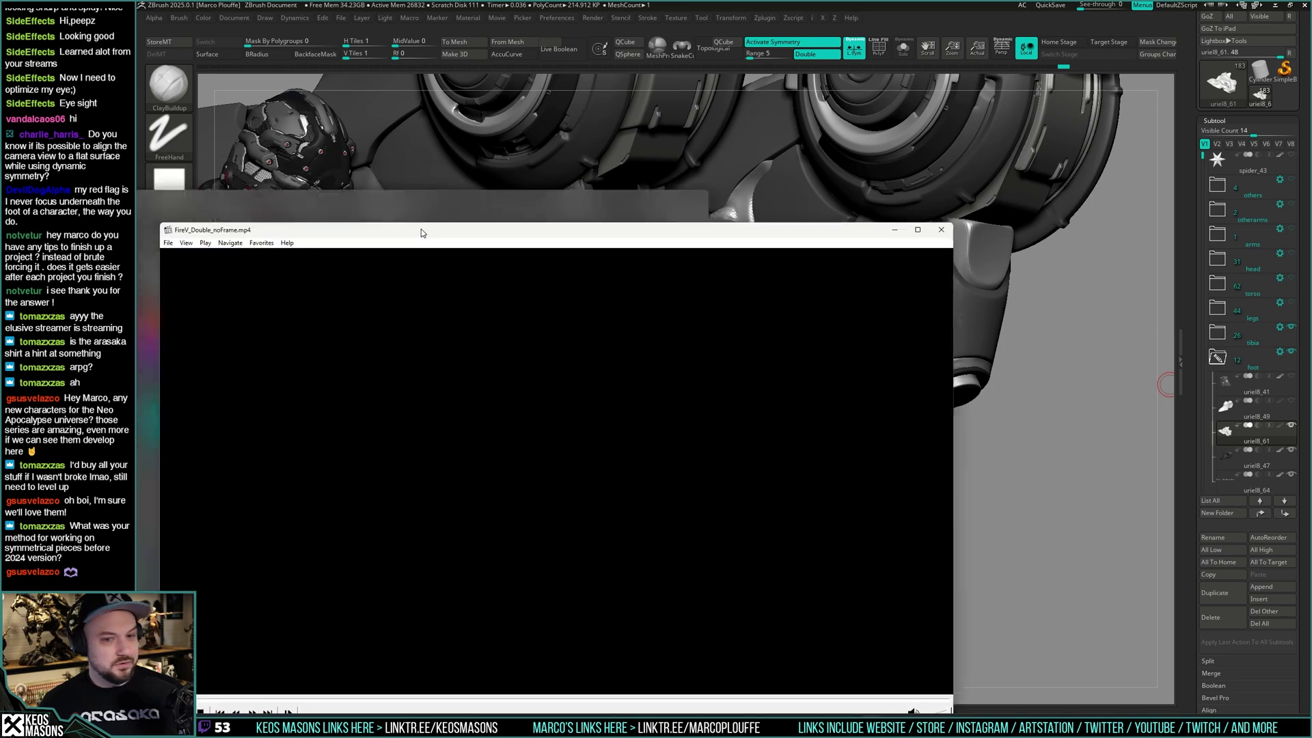
# Switch to the media player showing FireV_Double_noFrame.mp4, move its window up and enlarge it to view the video
pyautogui.moveTo(421, 228); pyautogui.dragTo(554, 2)
pyautogui.doubleClick(619, 207)
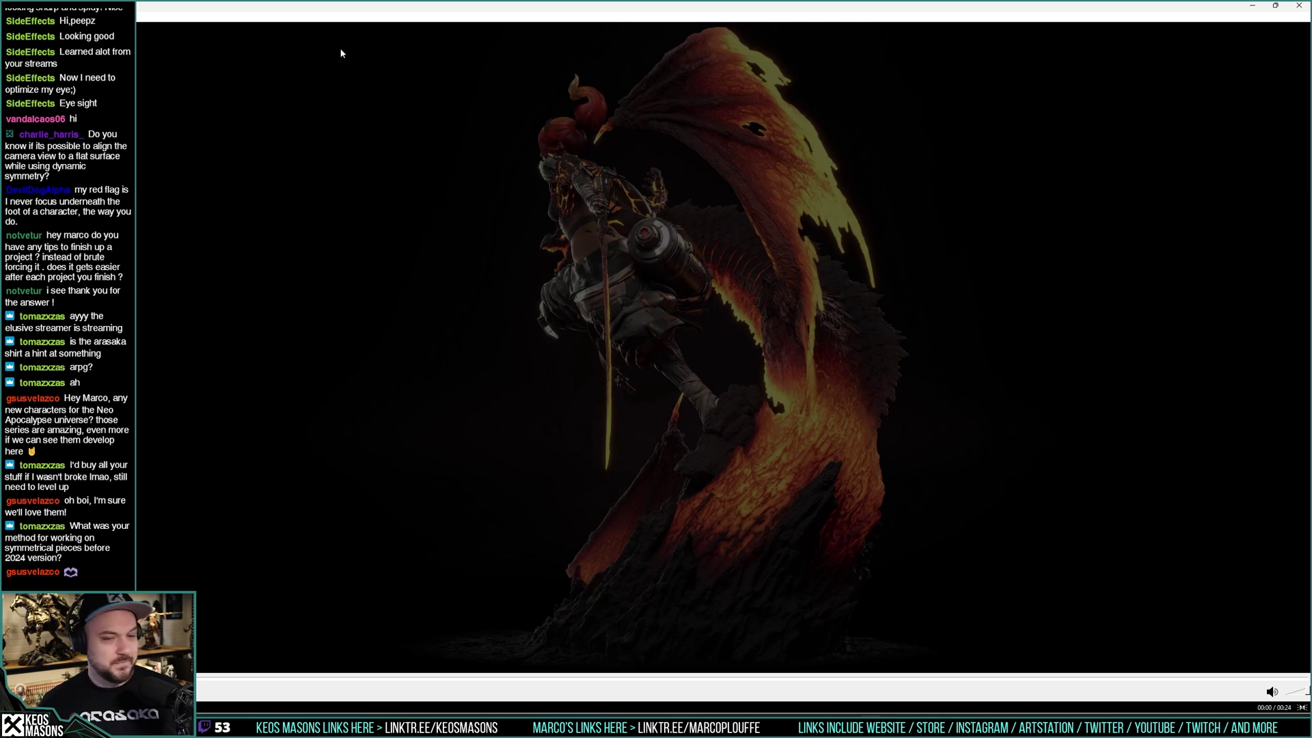
# Enlarge the player window showing FireV_Double_noFrame.mp4, play the video, and close the player to return to the sculpt
pyautogui.moveTo(346, 9); pyautogui.dragTo(494, 15)
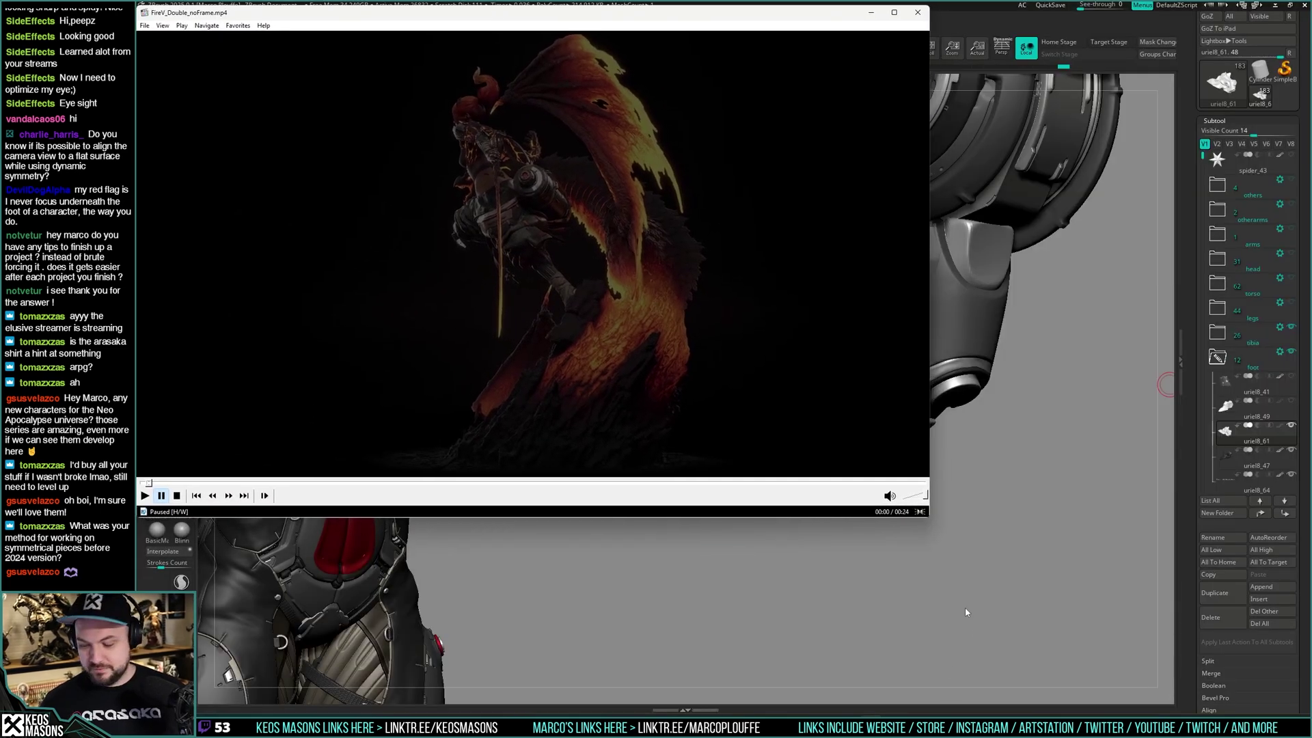
pyautogui.moveTo(927, 513); pyautogui.dragTo(1311, 711)
pyautogui.click(868, 468)
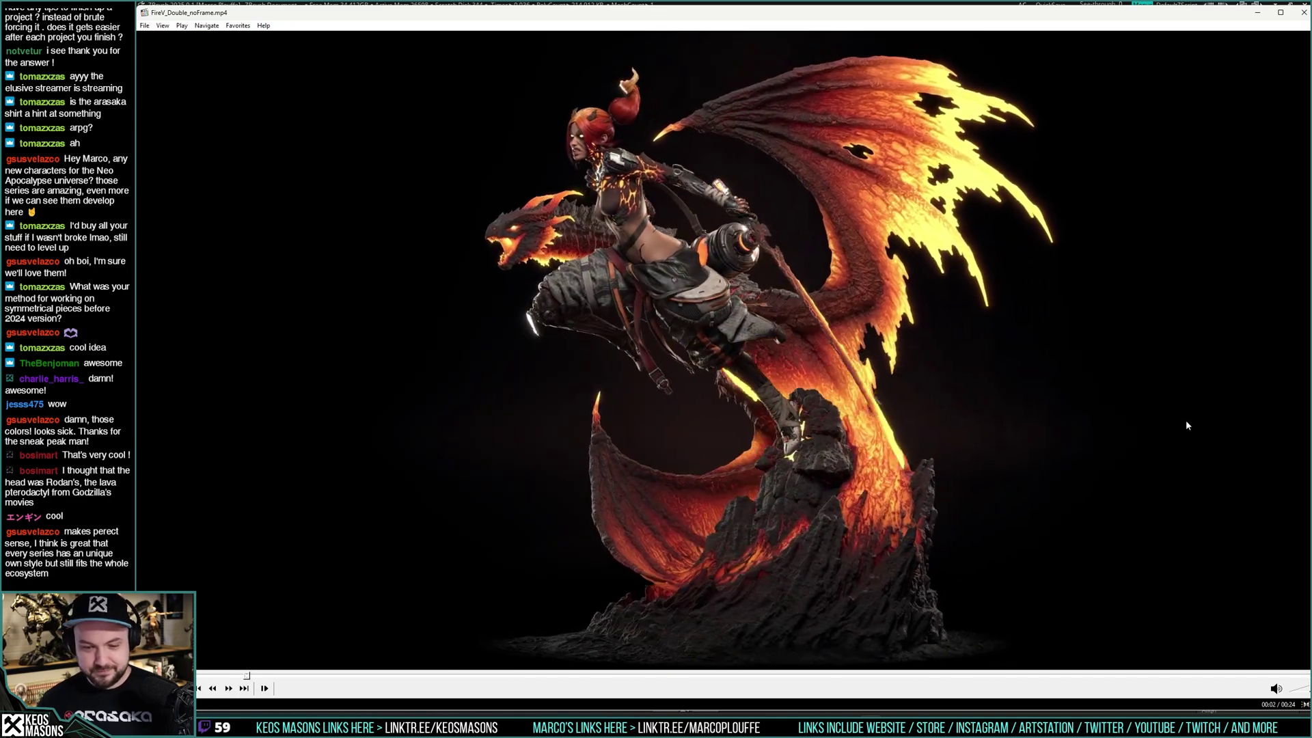
pyautogui.click(1304, 13)
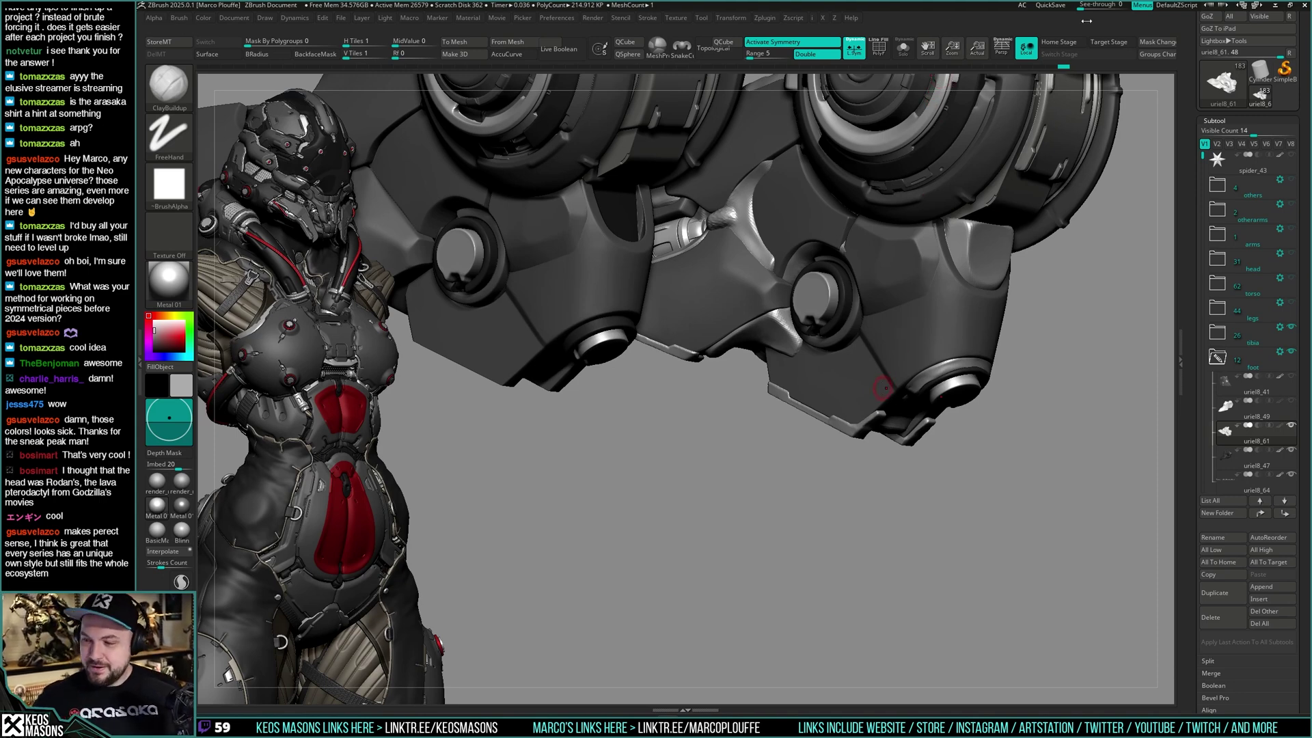
# Sculpt the lower edge of the scooped recess above the heel cylinder with ClayBuildup
pyautogui.moveTo(988, 334); pyautogui.dragTo(844, 318, button='right')
pyautogui.moveTo(1096, 313); pyautogui.dragTo(843, 388, button='right')
pyautogui.moveTo(843, 388); pyautogui.dragTo(864, 369)
pyautogui.moveTo(864, 369); pyautogui.dragTo(867, 367, button='right')
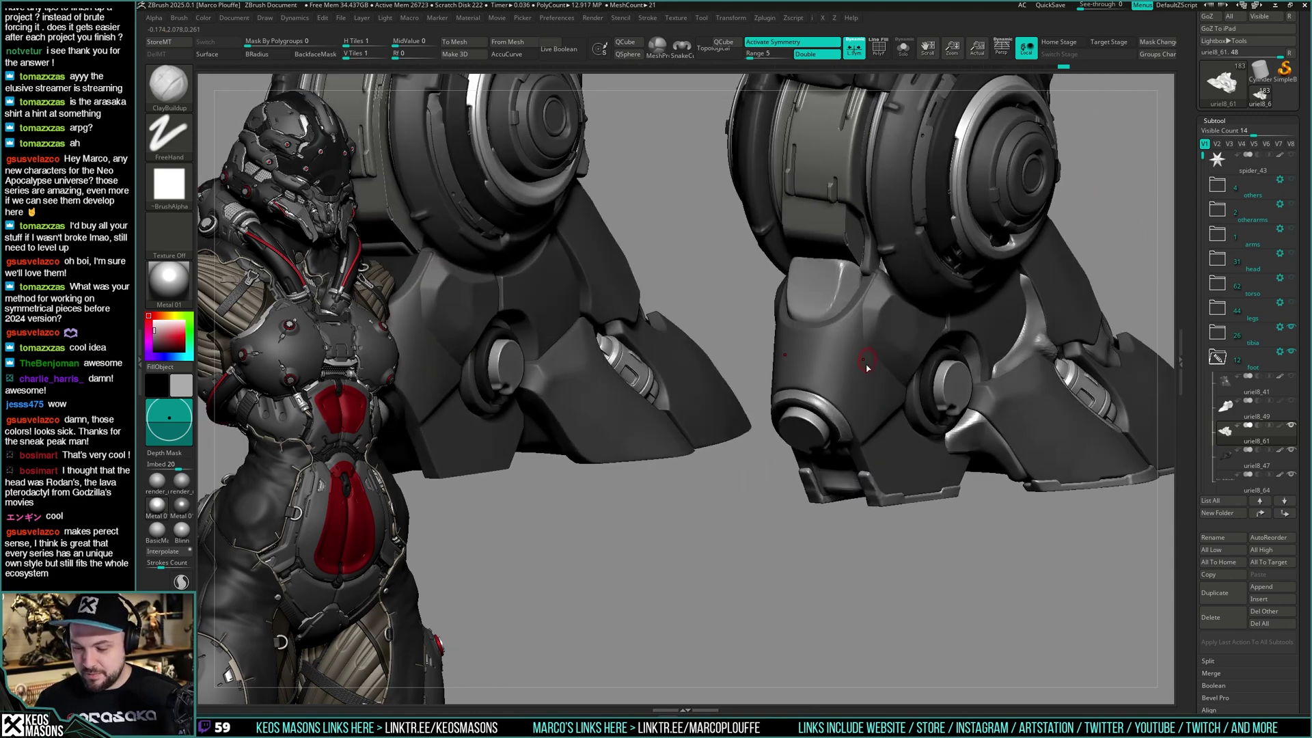
pyautogui.rightClick(869, 365)
pyautogui.press('space')
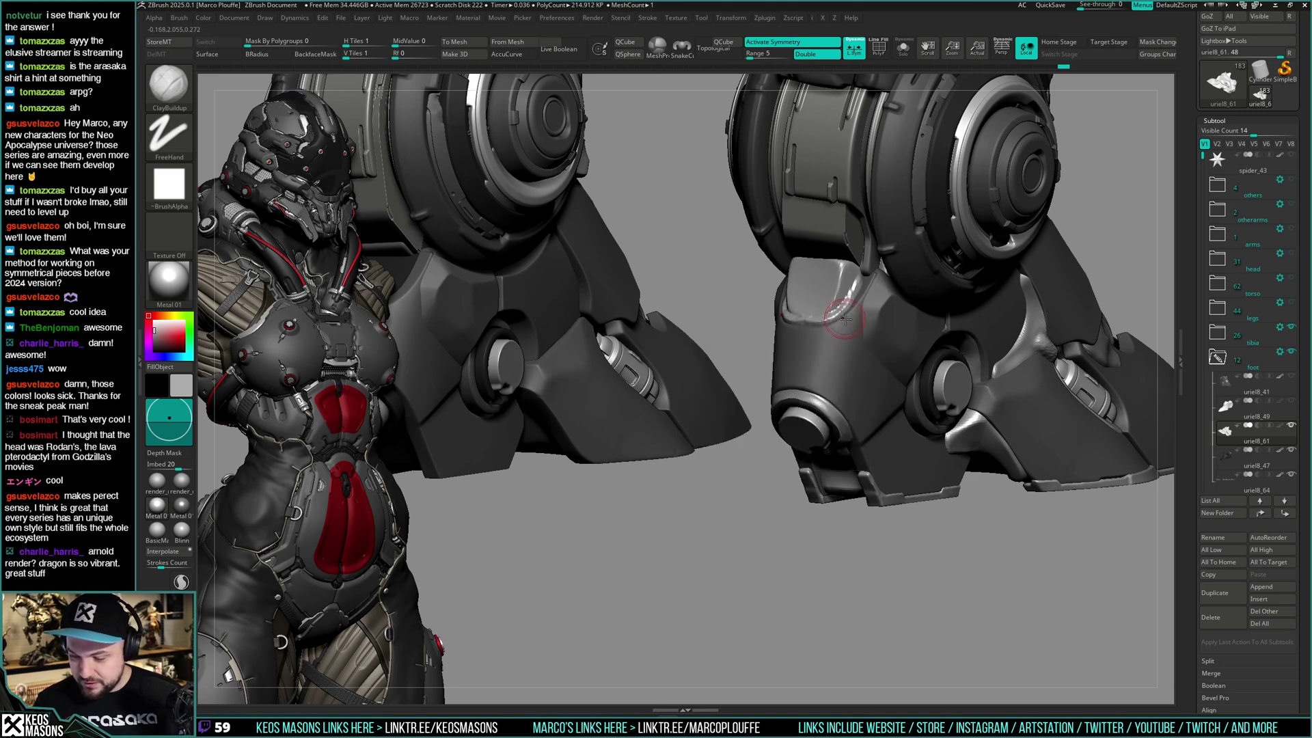
pyautogui.moveTo(868, 274); pyautogui.dragTo(803, 314)
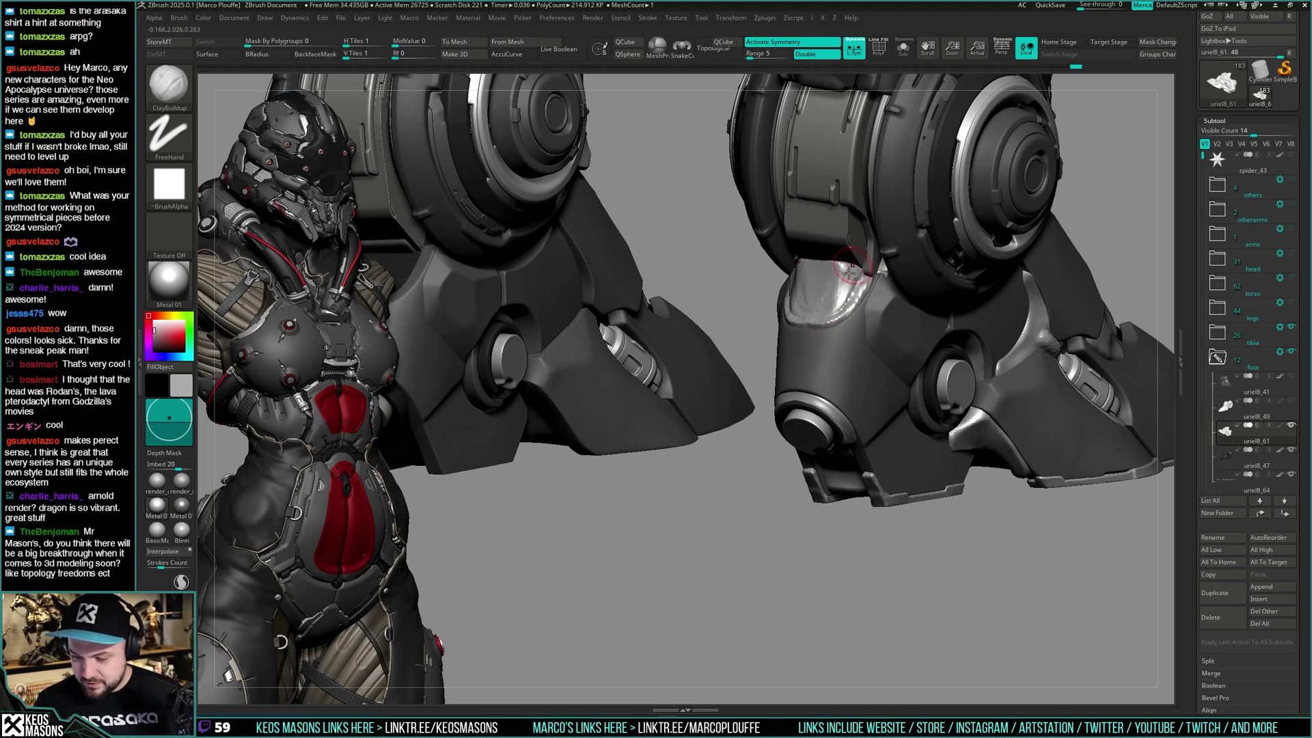
# Build up the inside and rim of the scooped heel recess from several angles and smooth the surface
pyautogui.moveTo(822, 308); pyautogui.dragTo(939, 301, button='right')
pyautogui.moveTo(828, 295); pyautogui.dragTo(711, 306, button='right')
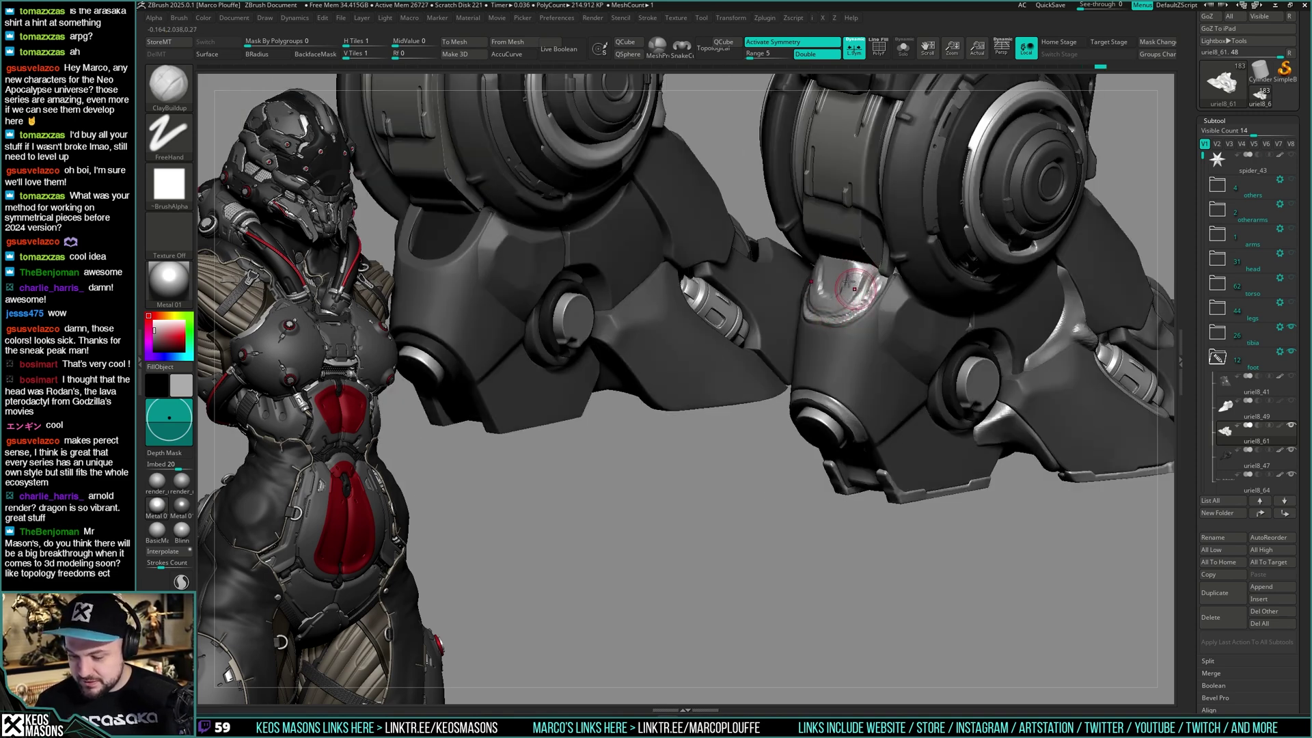
pyautogui.moveTo(849, 282)
pyautogui.mouseDown(button='right')
pyautogui.moveTo(830, 309)
pyautogui.moveTo(838, 277)
pyautogui.moveTo(846, 312)
pyautogui.mouseUp(button='right')
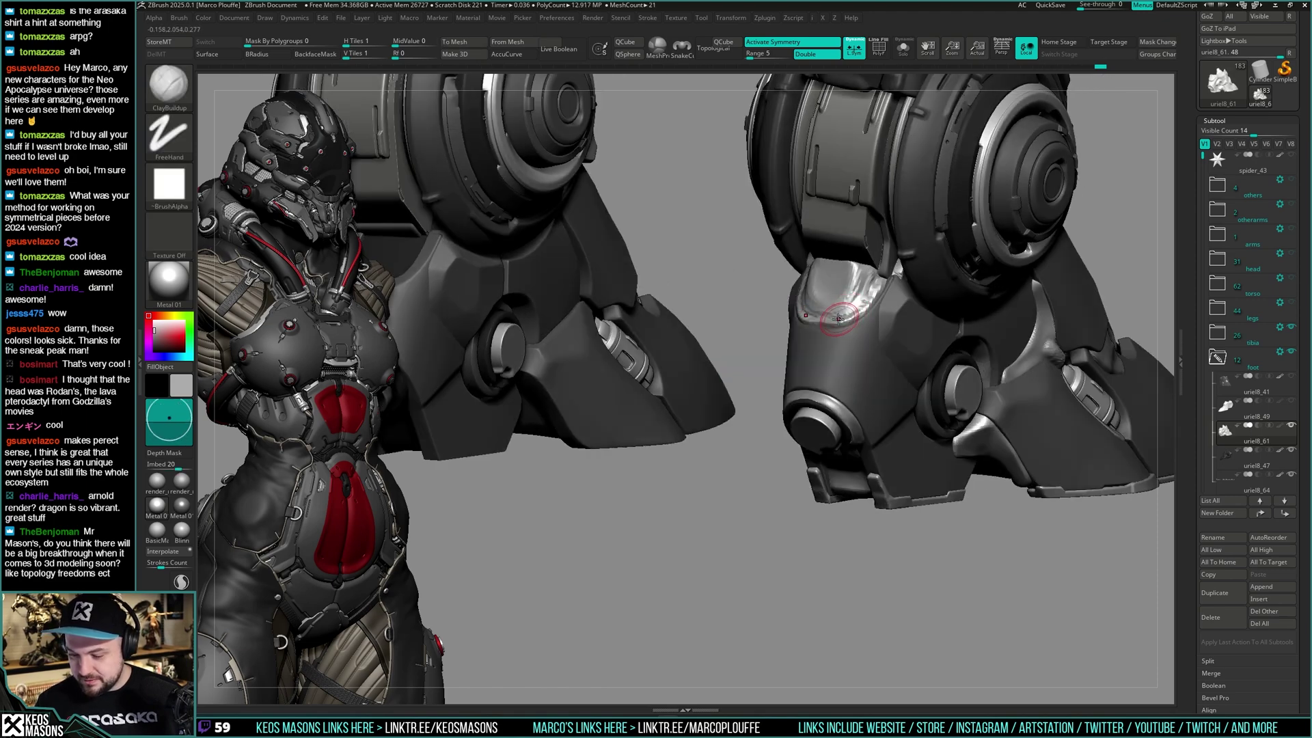
pyautogui.moveTo(872, 299)
pyautogui.mouseDown(button='right')
pyautogui.moveTo(848, 304)
pyautogui.moveTo(985, 299)
pyautogui.moveTo(976, 343)
pyautogui.moveTo(971, 316)
pyautogui.moveTo(819, 332)
pyautogui.moveTo(835, 322)
pyautogui.mouseUp(button='right')
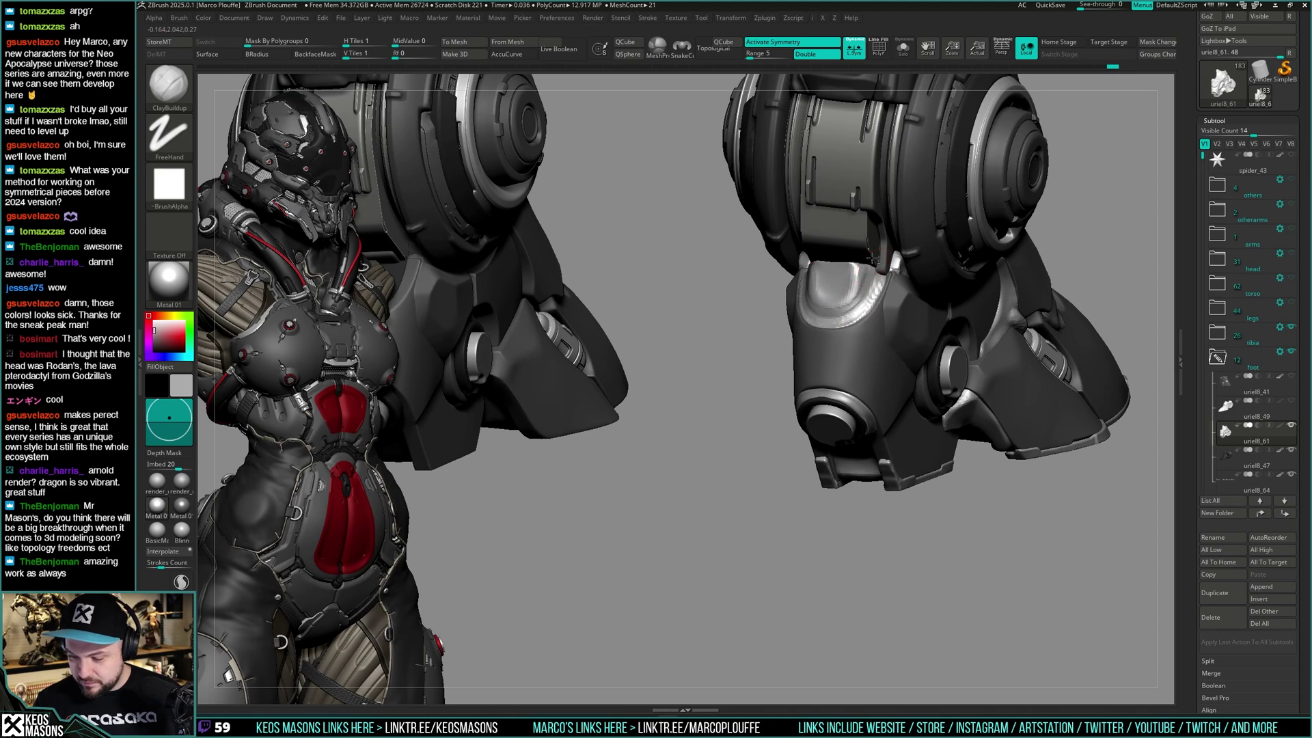
pyautogui.moveTo(873, 258); pyautogui.dragTo(841, 311, button='right')
pyautogui.keyDown('shift'); pyautogui.moveTo(841, 316); pyautogui.dragTo(833, 316); pyautogui.keyUp('shift')
# Carve the shell's upper corner beside the heel recess with the Orb_Cracks brush
pyautogui.moveTo(868, 286); pyautogui.dragTo(1005, 305, button='right')
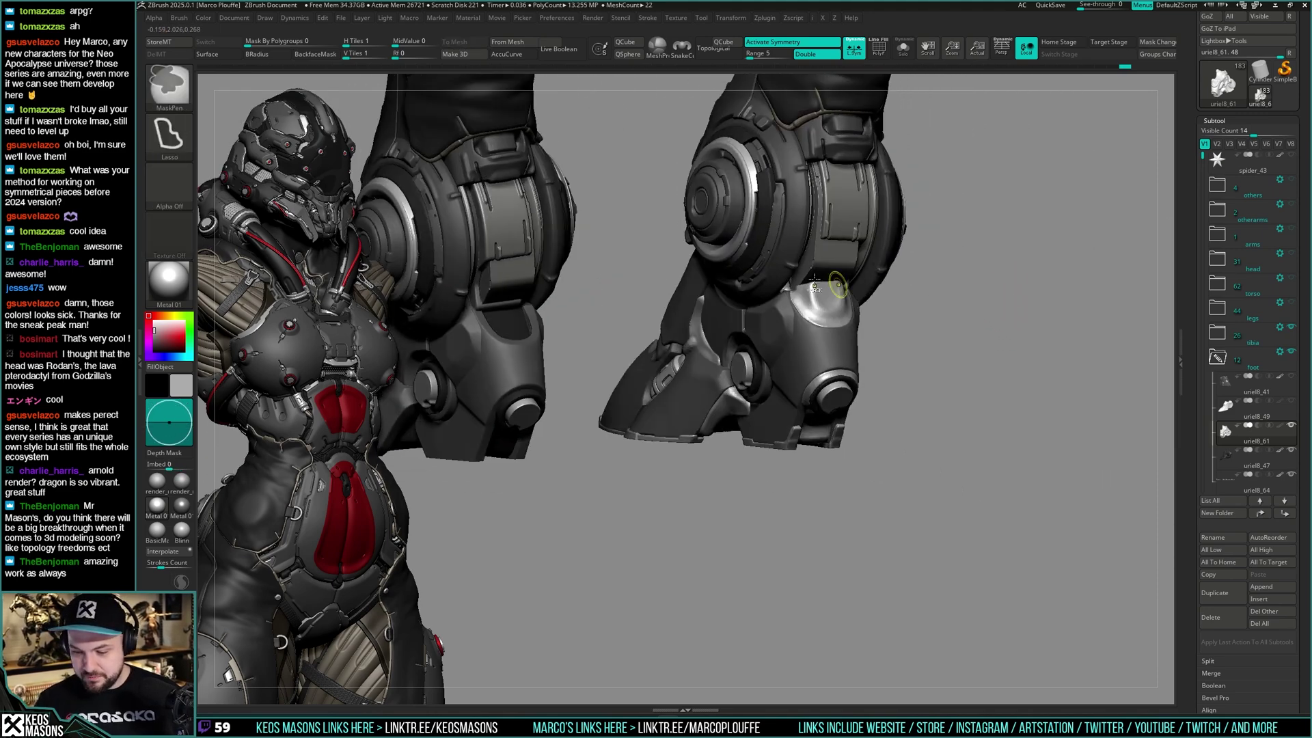
pyautogui.moveTo(825, 278)
pyautogui.keyDown('ctrl'); pyautogui.mouseDown(button='right')
pyautogui.moveTo(829, 294)
pyautogui.moveTo(790, 265)
pyautogui.mouseUp(button='right'); pyautogui.keyUp('ctrl')
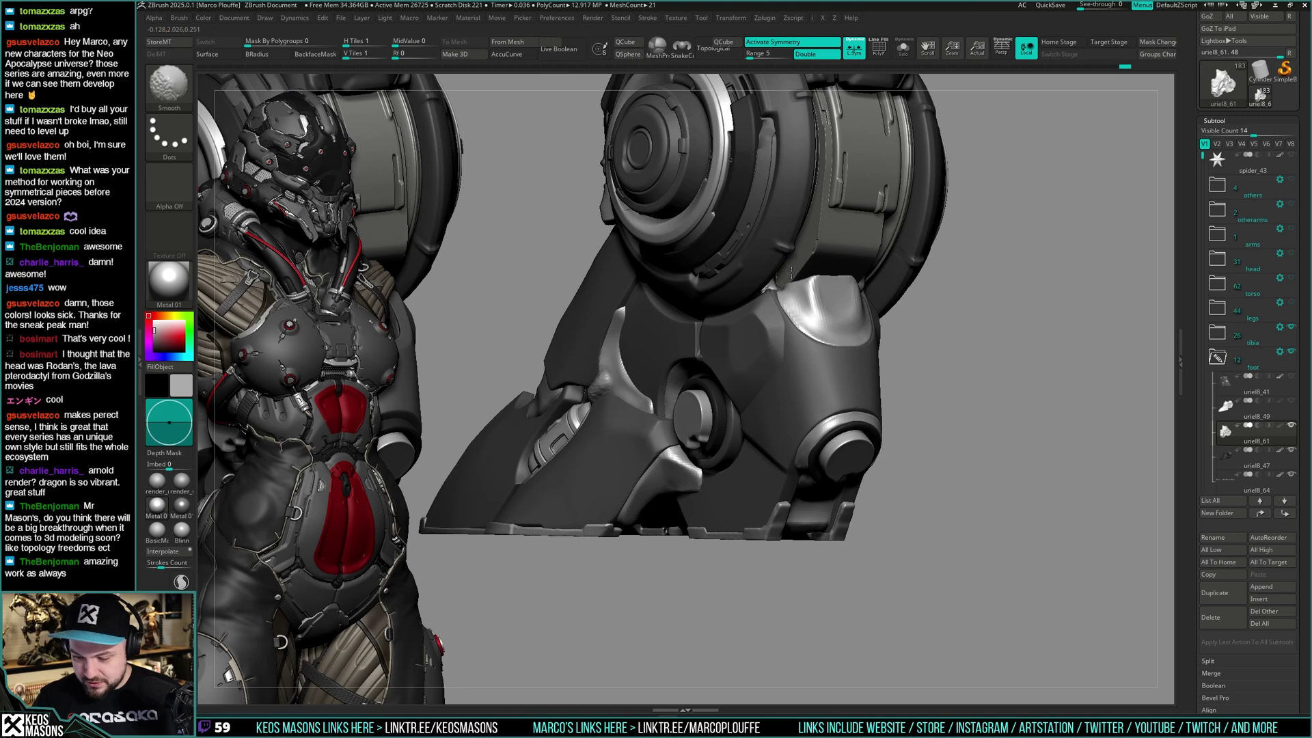
pyautogui.press('space')
pyautogui.click(959, 320)
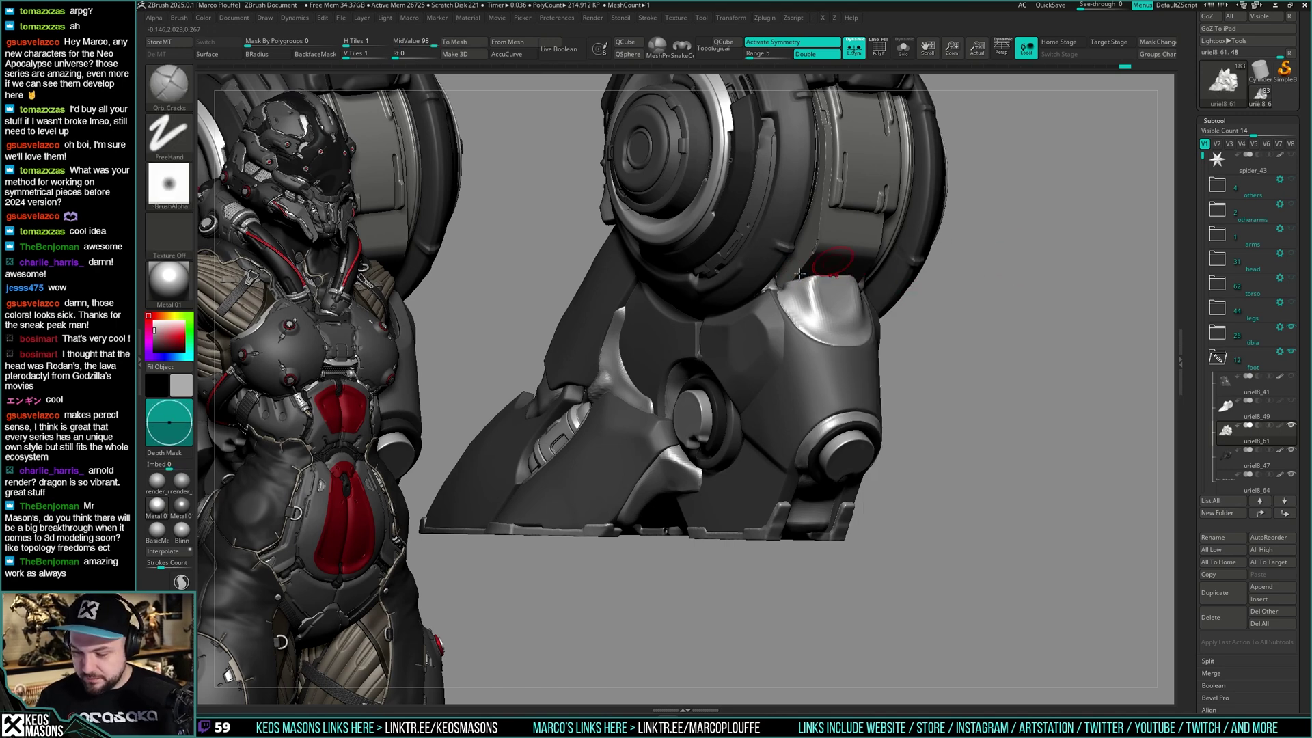
pyautogui.moveTo(802, 272); pyautogui.dragTo(773, 354, button='right')
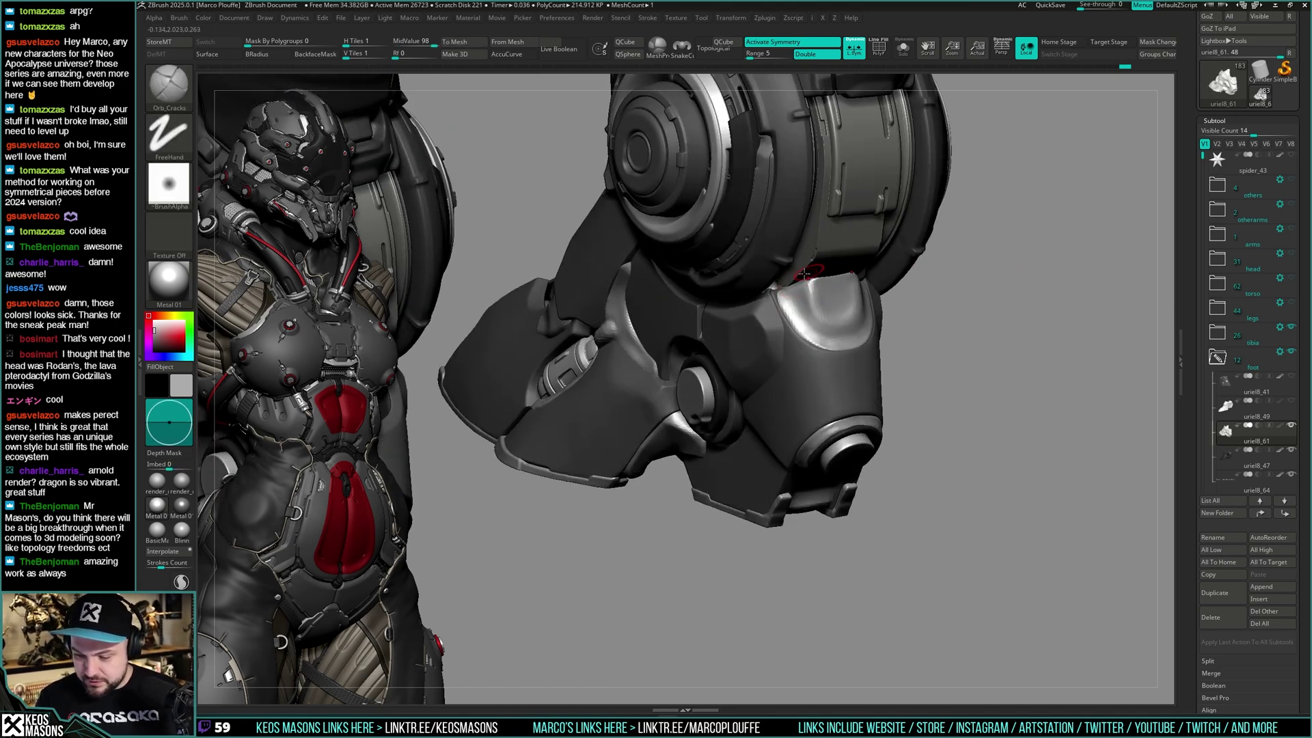
pyautogui.moveTo(795, 279)
pyautogui.mouseDown(button='right')
pyautogui.moveTo(776, 294)
pyautogui.moveTo(697, 288)
pyautogui.moveTo(802, 273)
pyautogui.mouseUp(button='right')
pyautogui.rightClick(802, 274)
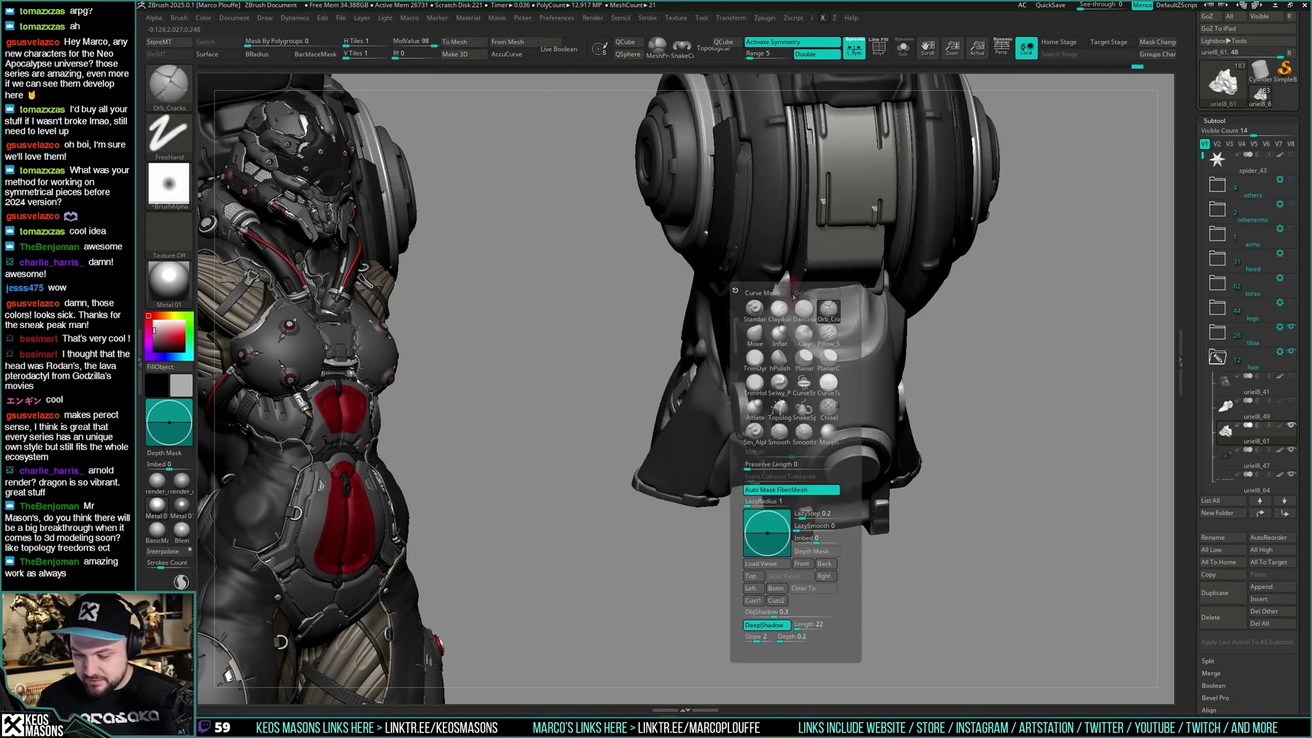
# Add clay to the shell's upper corner beside the heel recess with ClayBuildup and smooth it into the rim
pyautogui.rightClick(789, 283)
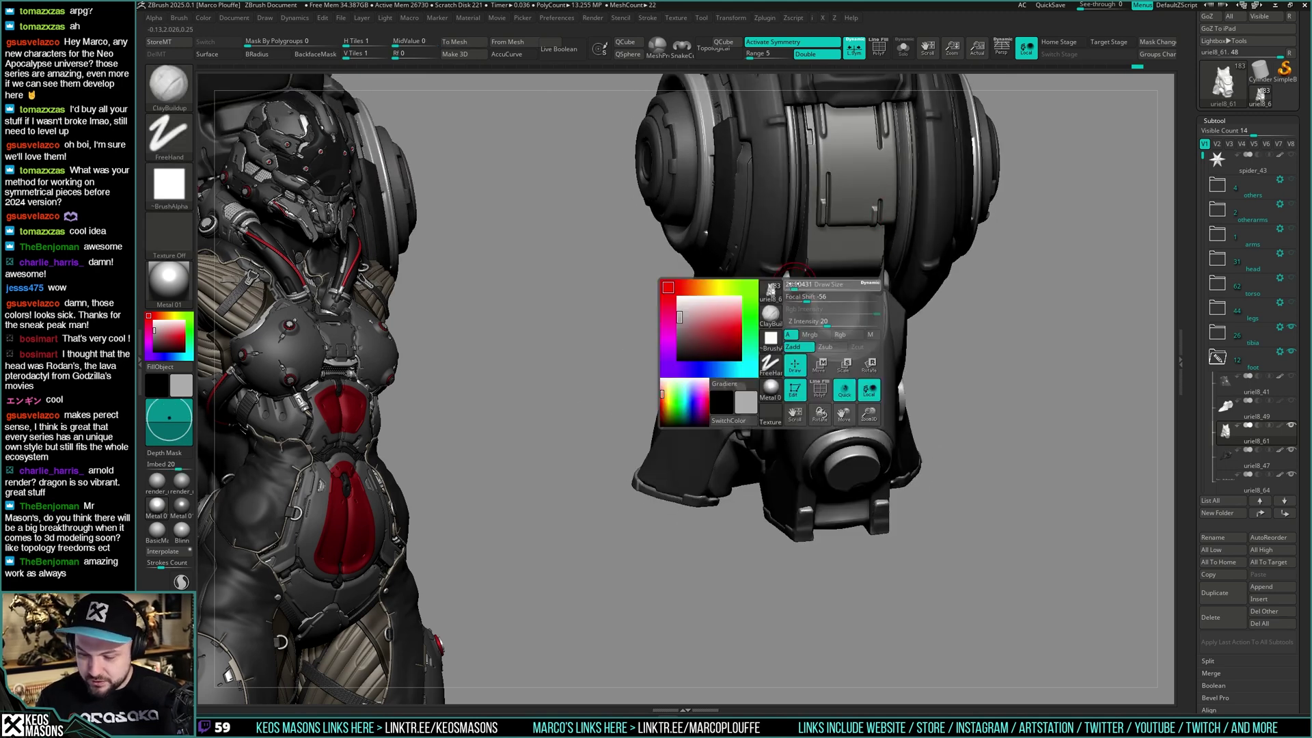
pyautogui.moveTo(790, 283); pyautogui.dragTo(777, 296)
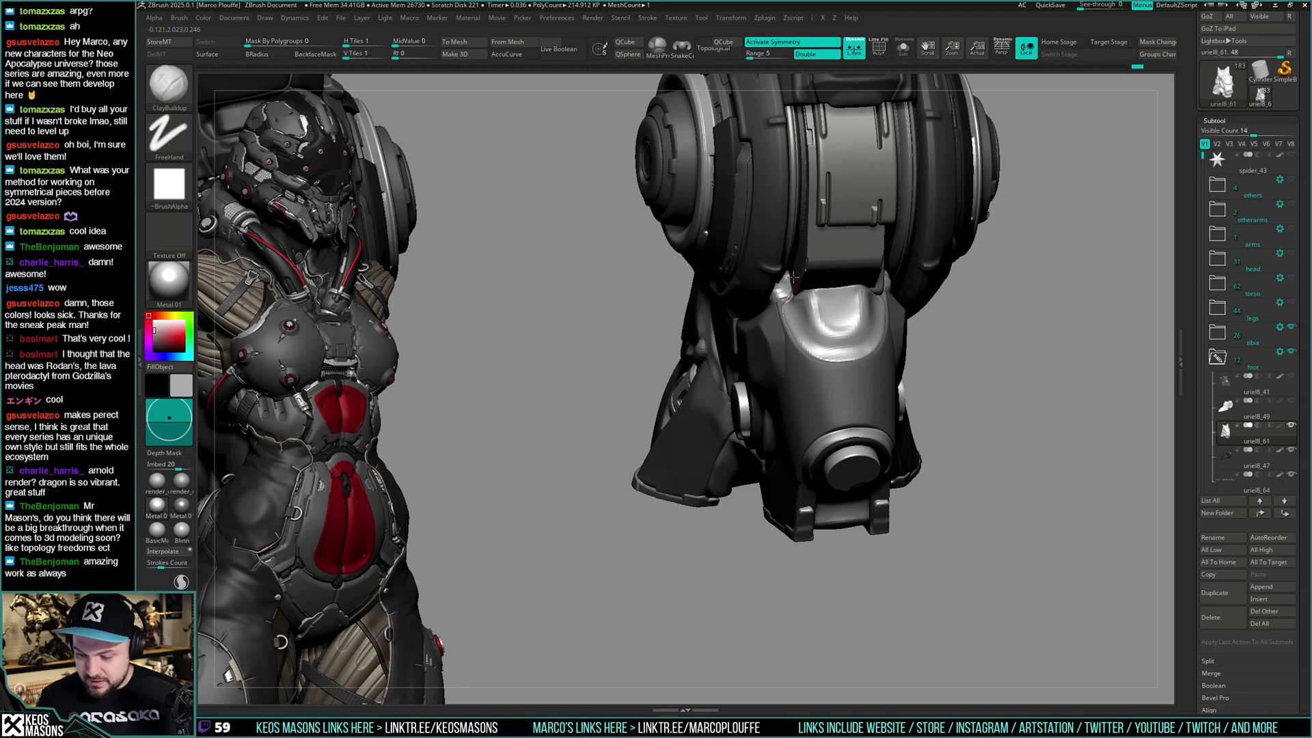
pyautogui.moveTo(806, 253); pyautogui.dragTo(786, 269, button='right')
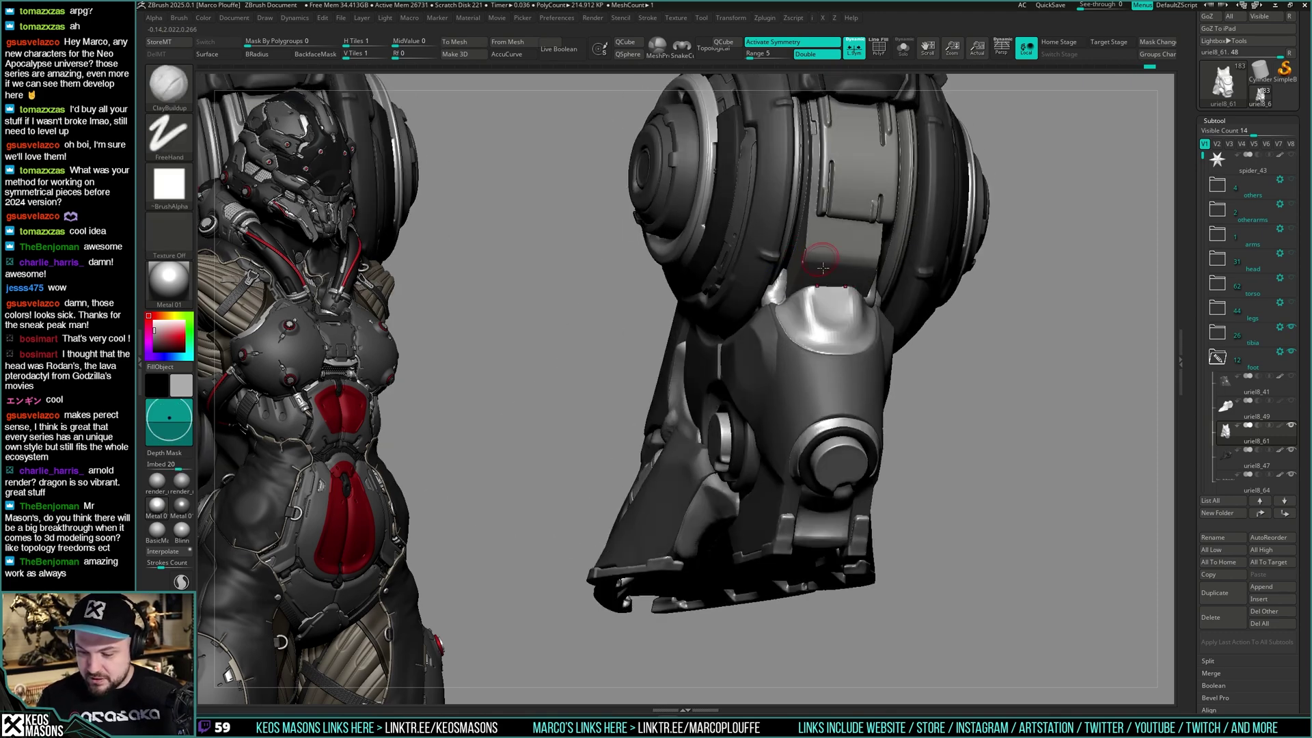
pyautogui.moveTo(786, 251)
pyautogui.mouseDown(button='right')
pyautogui.moveTo(899, 316)
pyautogui.moveTo(875, 357)
pyautogui.moveTo(896, 322)
pyautogui.moveTo(947, 306)
pyautogui.moveTo(905, 301)
pyautogui.mouseUp(button='right')
pyautogui.keyDown('shift'); pyautogui.moveTo(850, 328); pyautogui.dragTo(825, 309); pyautogui.keyUp('shift')
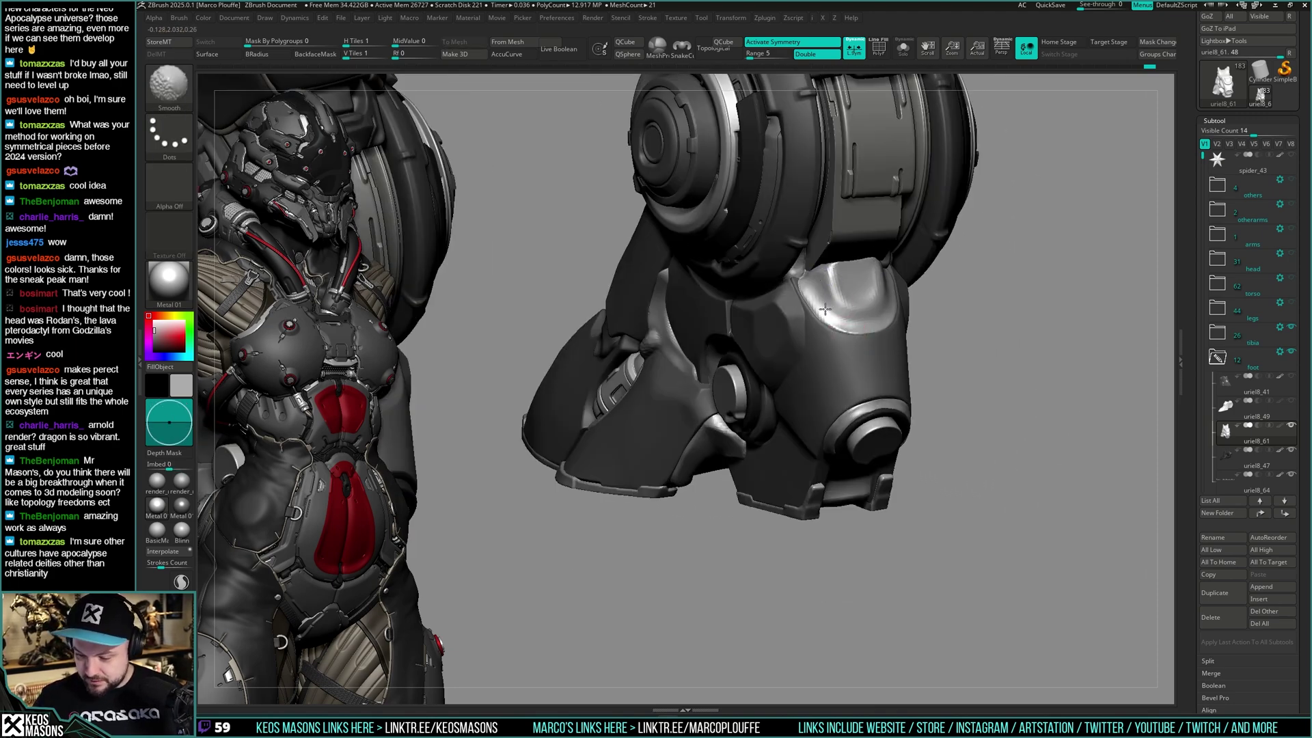
pyautogui.moveTo(880, 320); pyautogui.dragTo(840, 279, button='right')
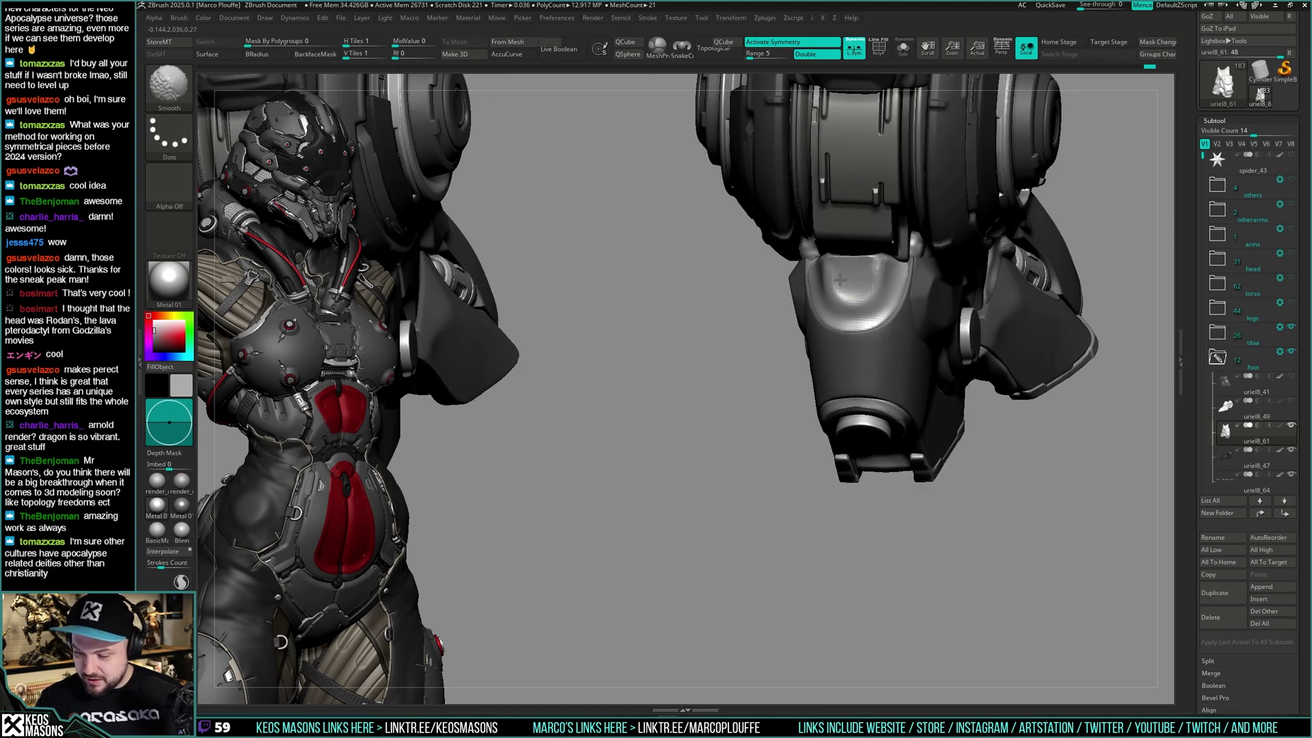
pyautogui.moveTo(867, 231)
pyautogui.mouseDown(button='right')
pyautogui.moveTo(901, 357)
pyautogui.moveTo(888, 372)
pyautogui.moveTo(974, 372)
pyautogui.moveTo(904, 372)
pyautogui.moveTo(907, 394)
pyautogui.moveTo(862, 328)
pyautogui.mouseUp(button='right')
pyautogui.moveTo(835, 310)
pyautogui.keyDown('ctrl'); pyautogui.mouseDown(button='right')
pyautogui.moveTo(830, 365)
pyautogui.moveTo(882, 325)
pyautogui.moveTo(923, 332)
pyautogui.moveTo(869, 350)
pyautogui.moveTo(867, 393)
pyautogui.moveTo(908, 330)
pyautogui.moveTo(872, 345)
pyautogui.moveTo(809, 291)
pyautogui.mouseUp(button='right'); pyautogui.keyUp('ctrl')
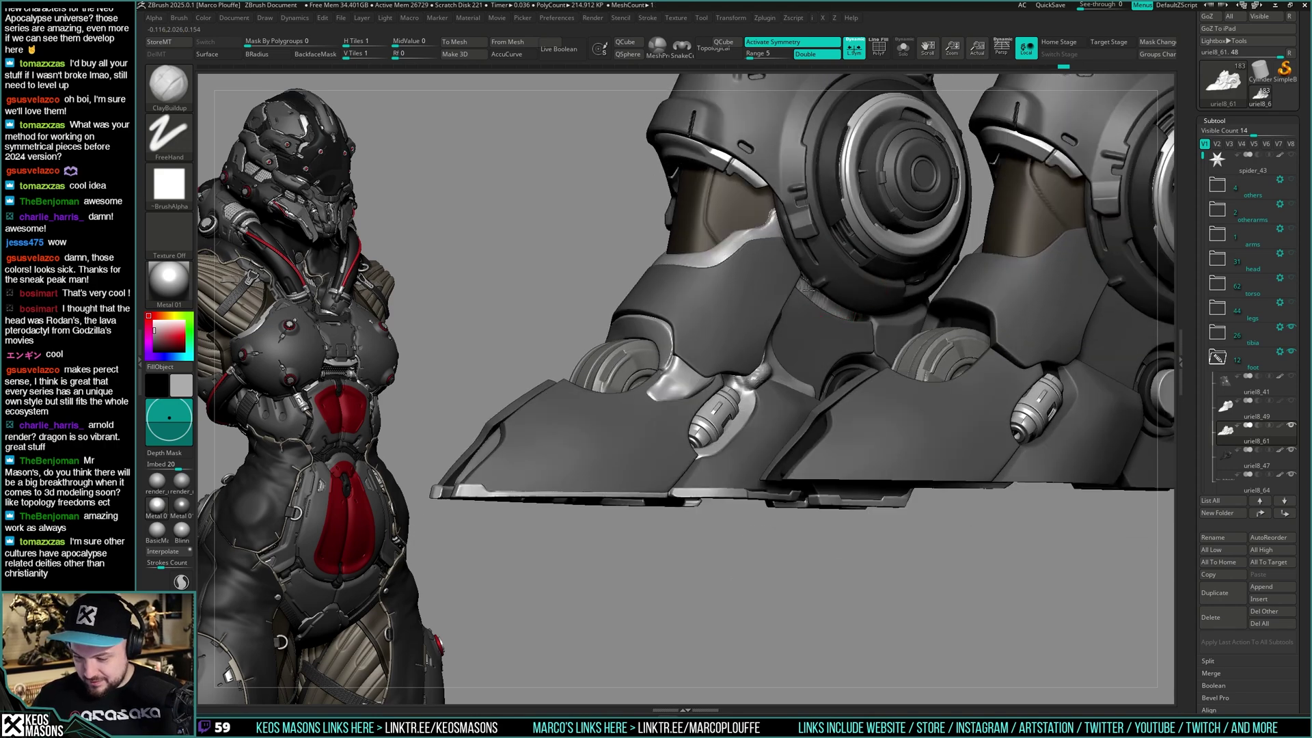
# Smooth the side shell's upper edge beneath the ankle disc and reshape it with the Move brush, checking the shell in isolation
pyautogui.press('shift')
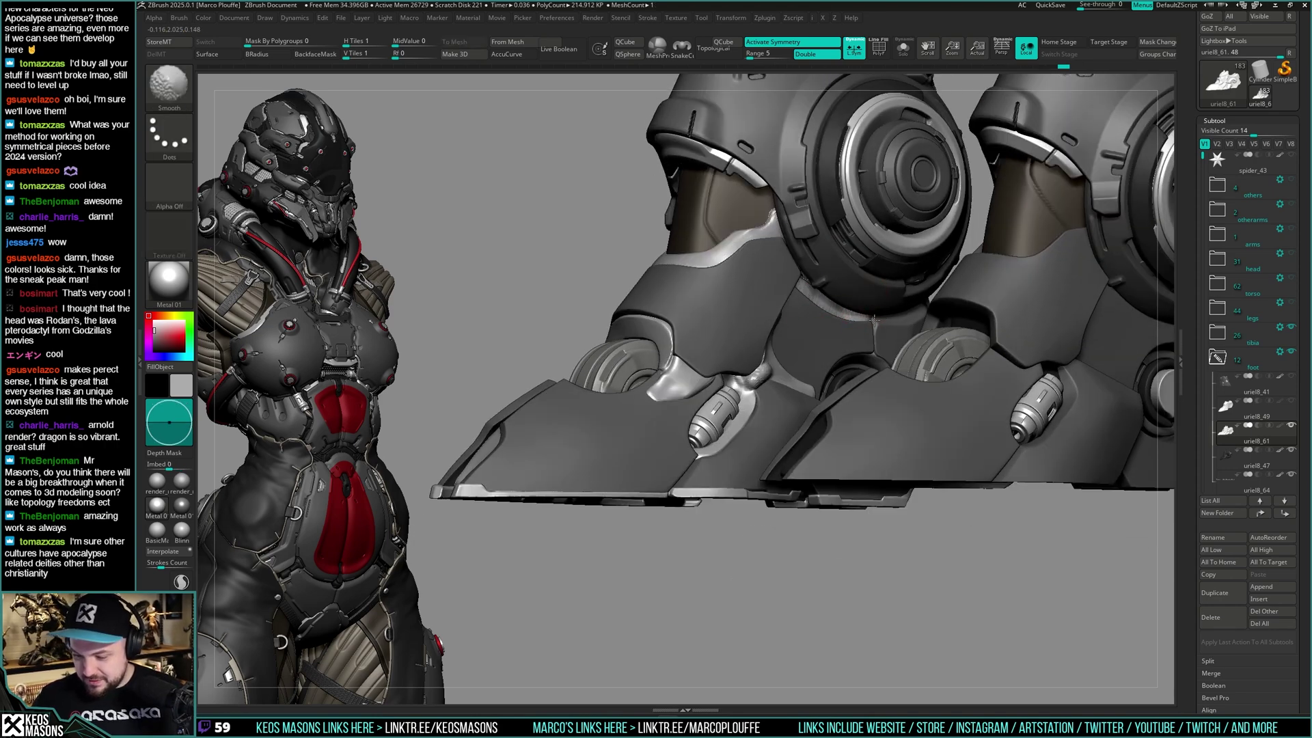
pyautogui.moveTo(874, 320)
pyautogui.mouseDown(button='right')
pyautogui.moveTo(806, 264)
pyautogui.moveTo(805, 291)
pyautogui.mouseUp(button='right')
pyautogui.press('shift')
pyautogui.moveTo(864, 331); pyautogui.dragTo(864, 303, button='right')
pyautogui.press('space')
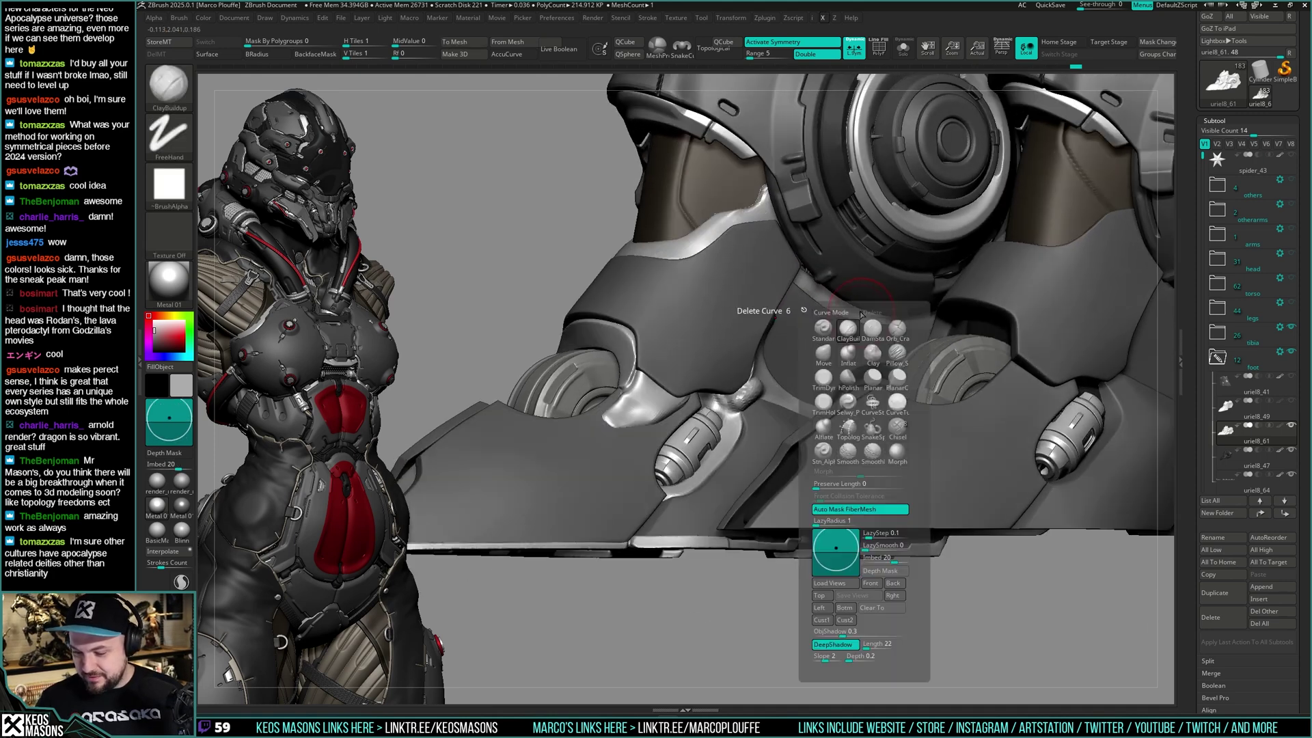
pyautogui.click(830, 330)
pyautogui.press('space')
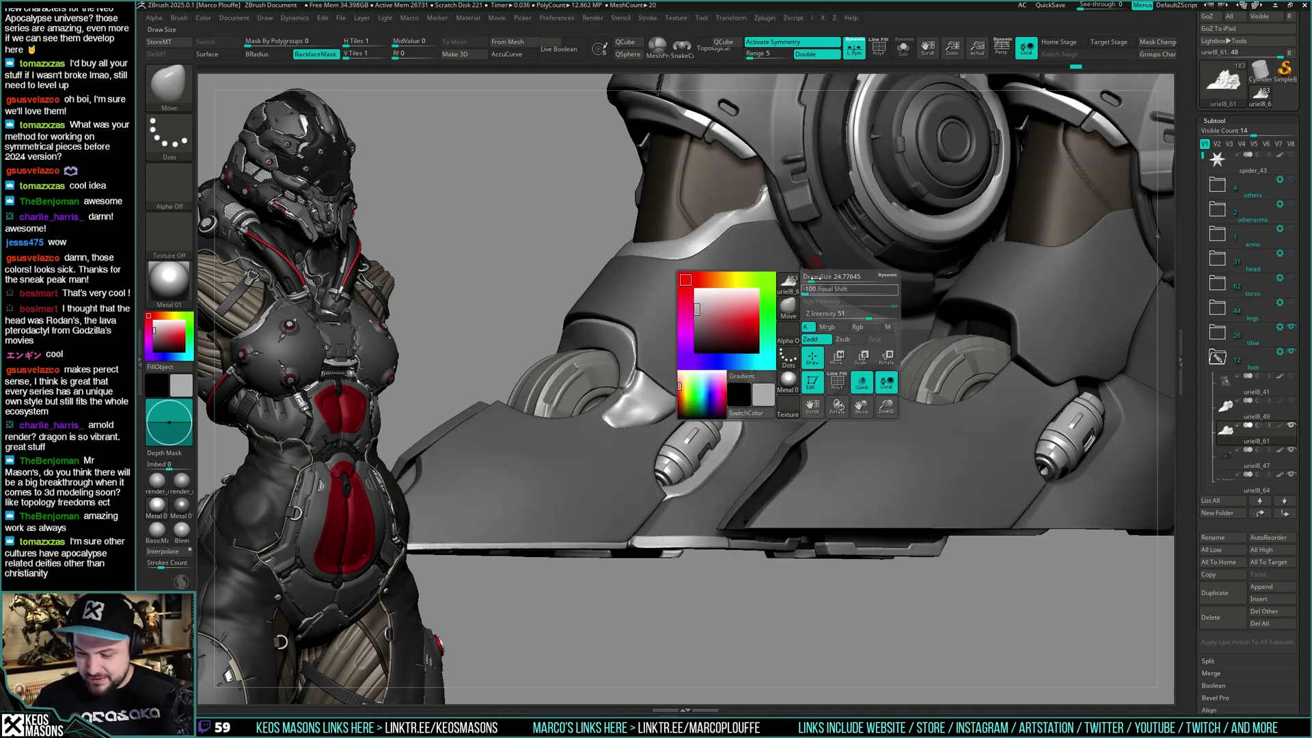
pyautogui.moveTo(821, 284); pyautogui.dragTo(807, 271)
pyautogui.hotkey('alt', 's')
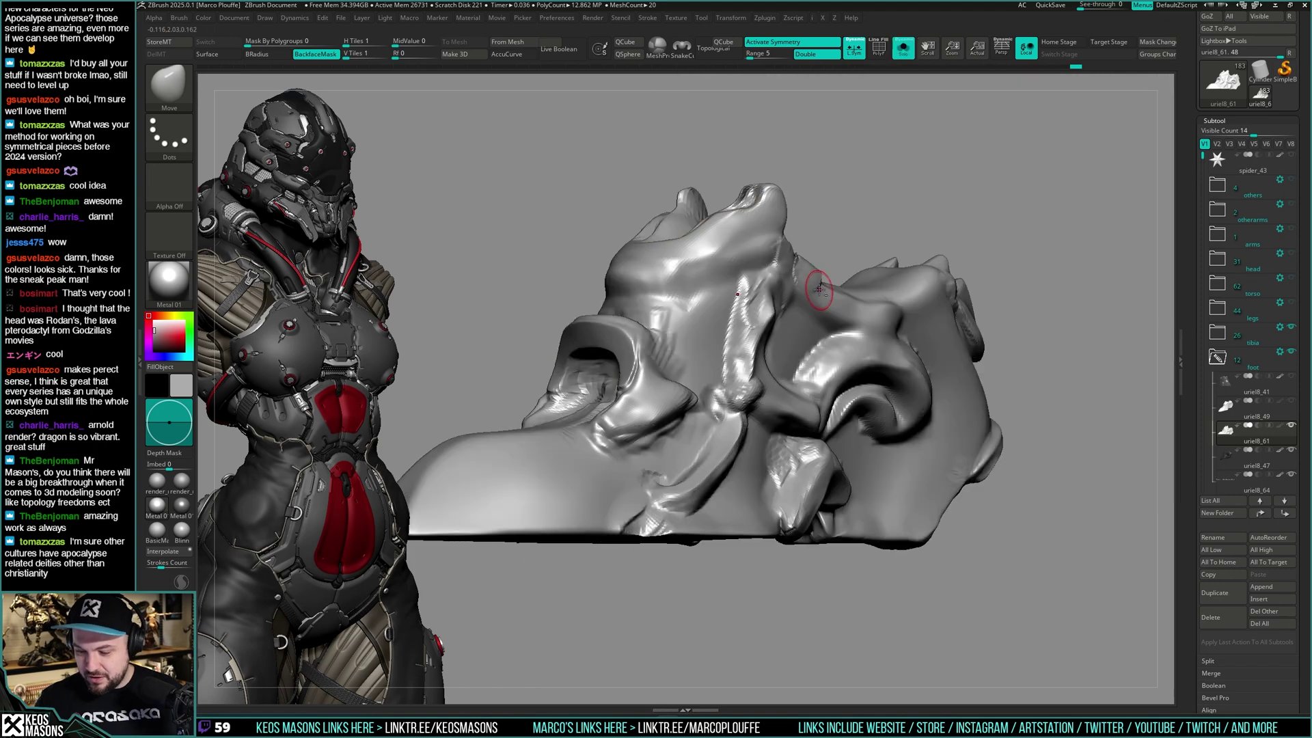
pyautogui.moveTo(821, 283); pyautogui.dragTo(828, 265, button='right')
pyautogui.moveTo(812, 269); pyautogui.dragTo(817, 255)
pyautogui.hotkey('ctrl', 'shift', 's')
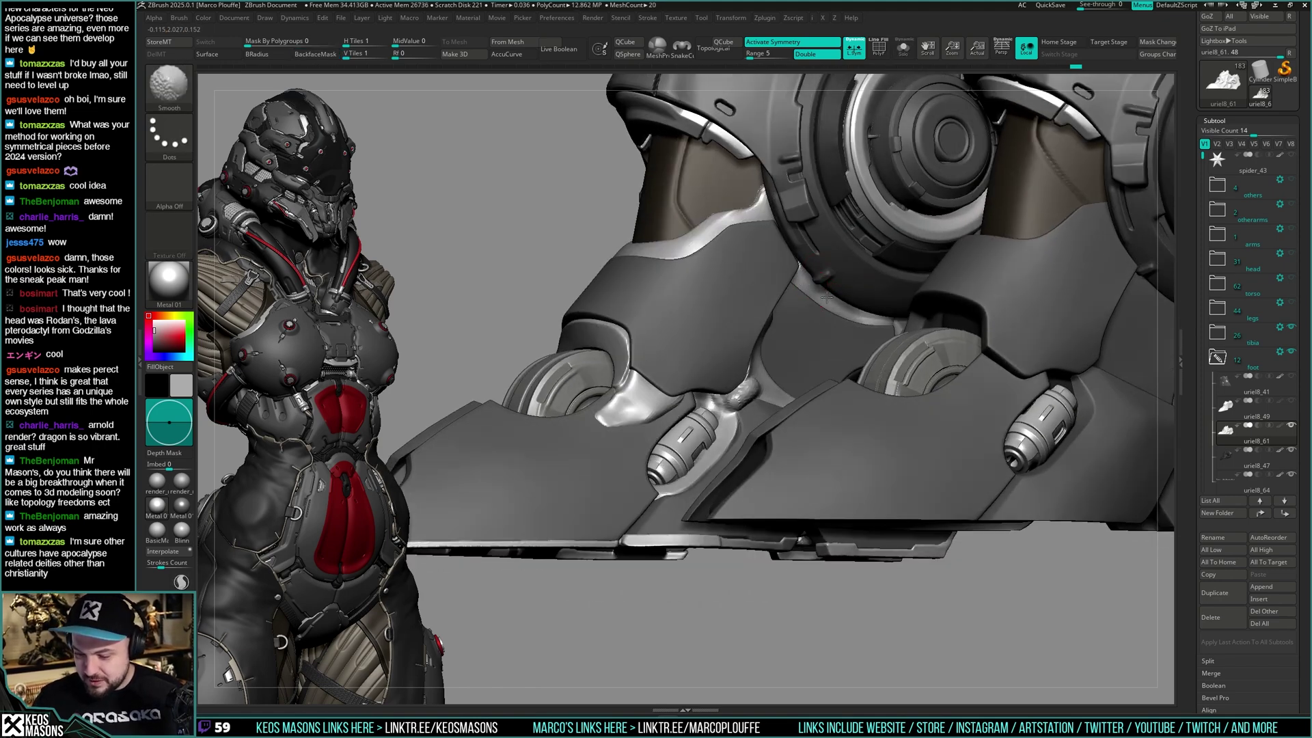
# Cut a line along the side shell's upper edge beneath the ankle disc with DamStandard and smooth it
pyautogui.moveTo(827, 297)
pyautogui.mouseDown(button='right')
pyautogui.moveTo(793, 266)
pyautogui.moveTo(851, 273)
pyautogui.moveTo(844, 239)
pyautogui.moveTo(745, 253)
pyautogui.moveTo(905, 303)
pyautogui.moveTo(935, 331)
pyautogui.moveTo(905, 328)
pyautogui.moveTo(891, 309)
pyautogui.mouseUp(button='right')
pyautogui.press('space')
pyautogui.click(900, 332)
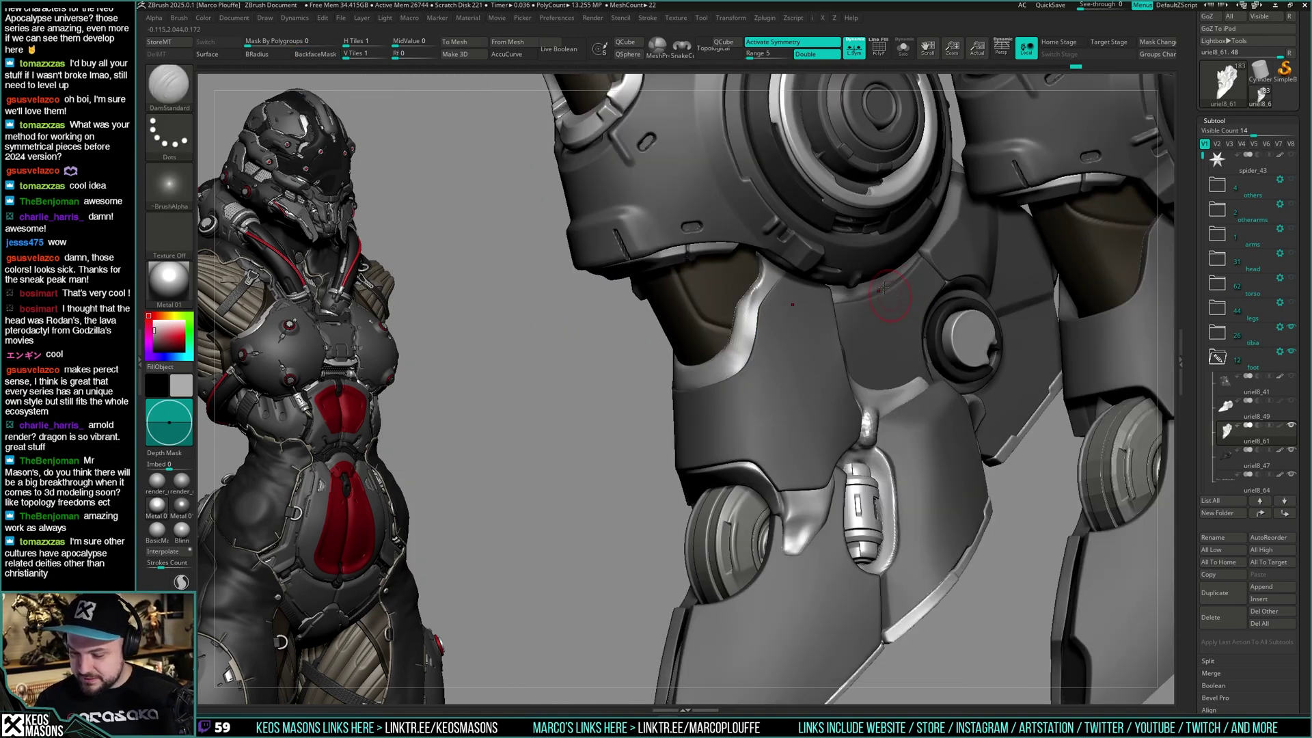
pyautogui.moveTo(835, 304); pyautogui.dragTo(940, 254)
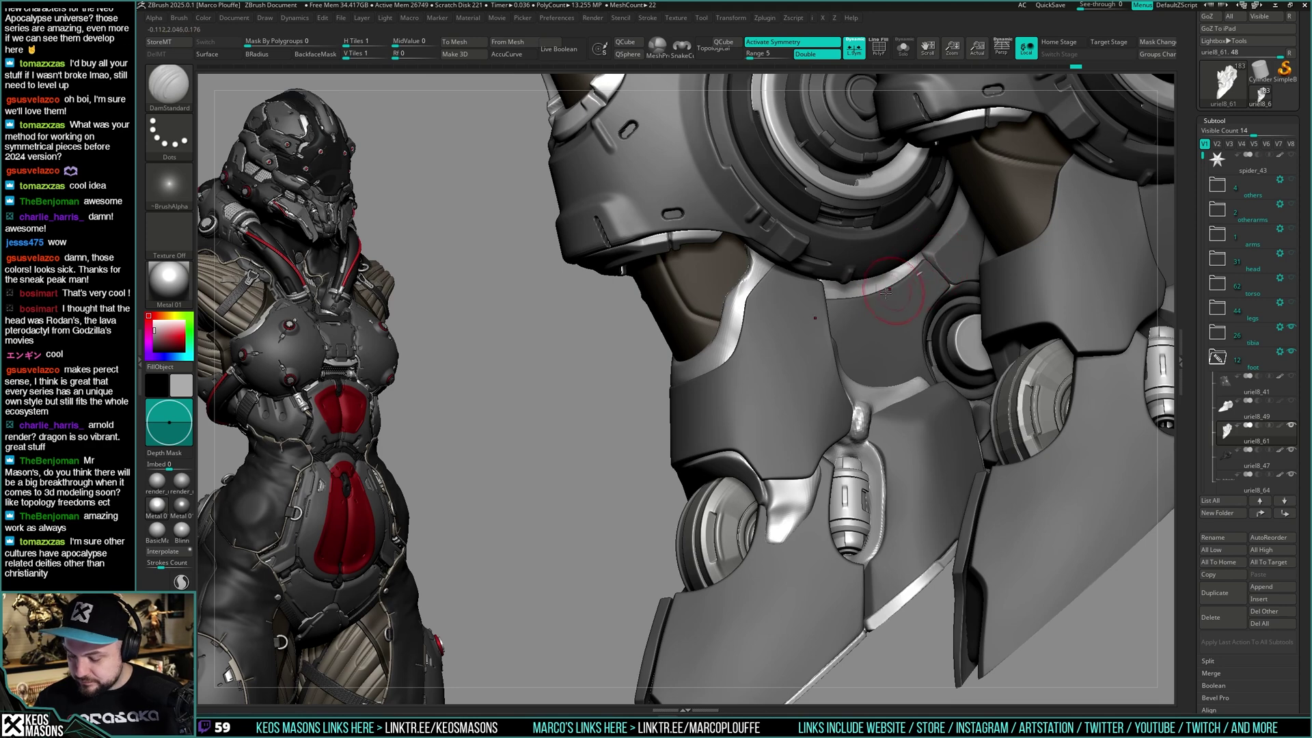
pyautogui.moveTo(912, 270); pyautogui.dragTo(891, 282, button='right')
pyautogui.keyDown('shift'); pyautogui.moveTo(863, 299); pyautogui.dragTo(901, 292); pyautogui.keyUp('shift')
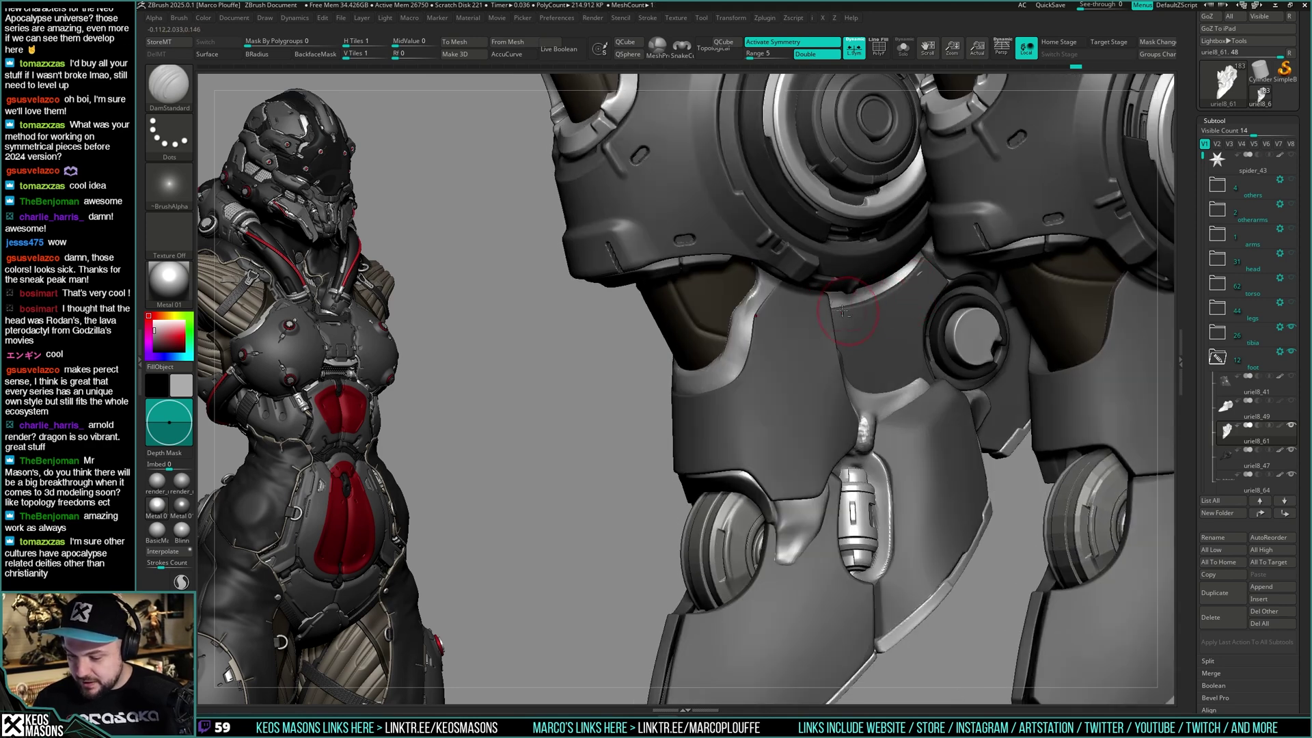
pyautogui.moveTo(895, 292); pyautogui.dragTo(894, 287, button='right')
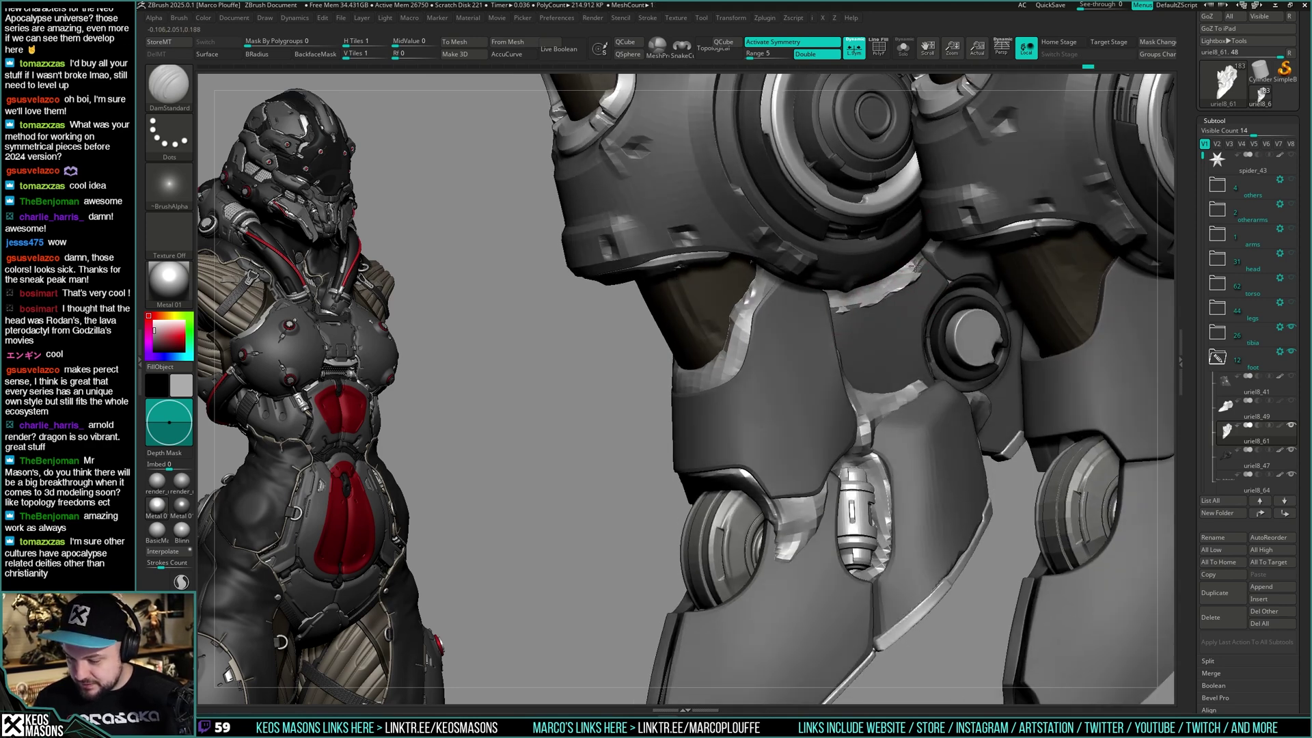
# Flatten the side shell's upper edge beneath the ankle disc with the hPolish brush and smooth it
pyautogui.press('space')
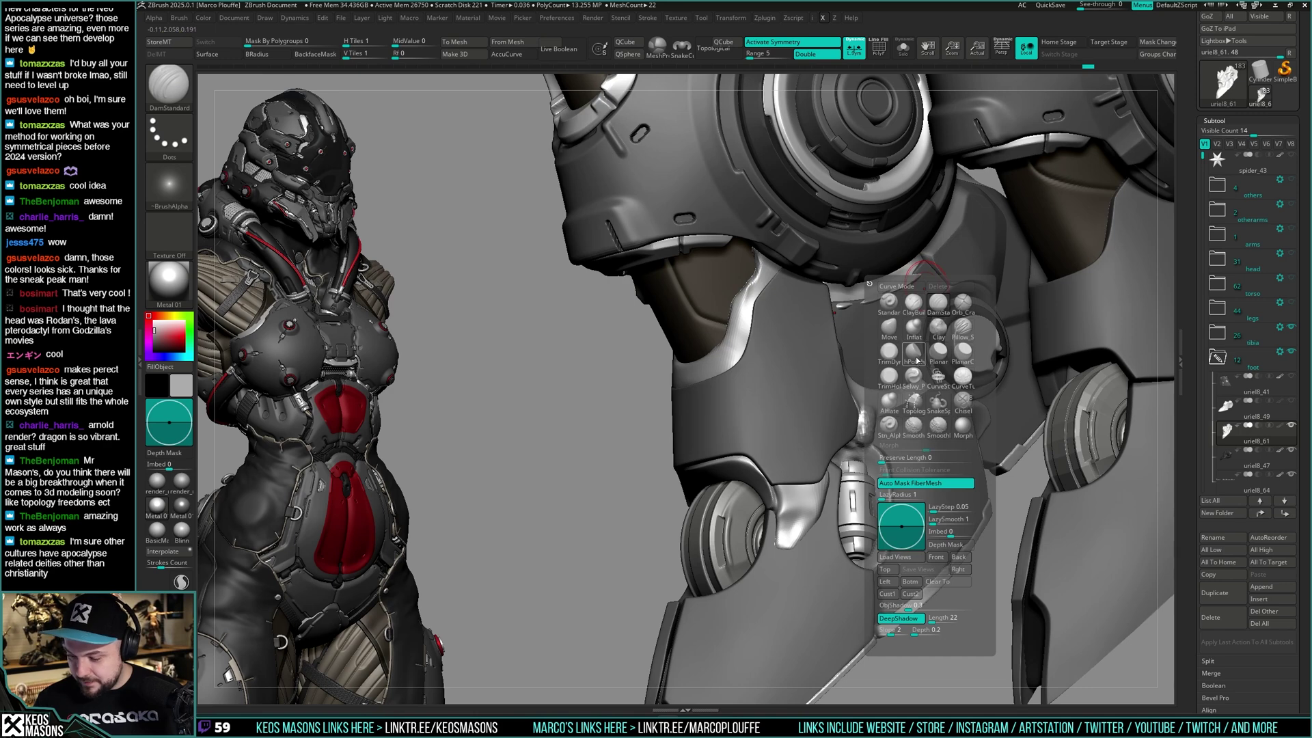
pyautogui.click(917, 359)
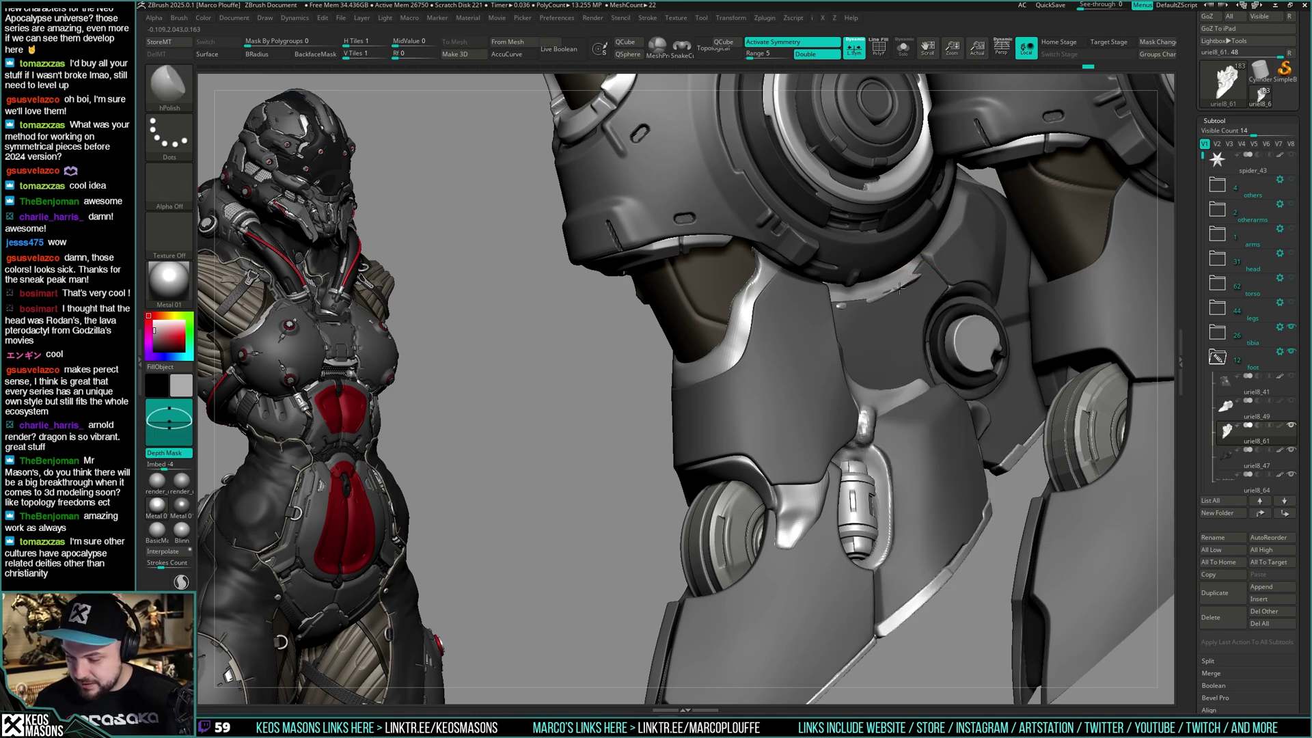
pyautogui.press('shift')
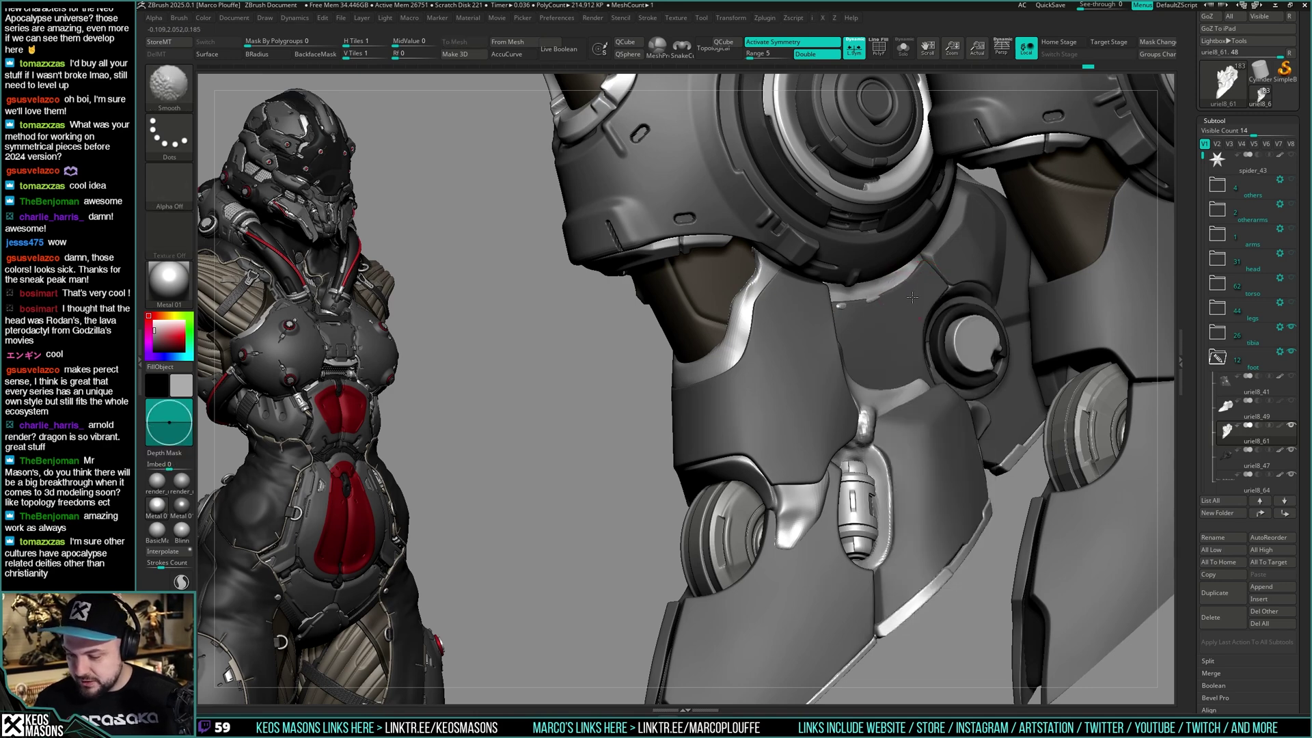
pyautogui.moveTo(919, 287); pyautogui.dragTo(886, 285, button='right')
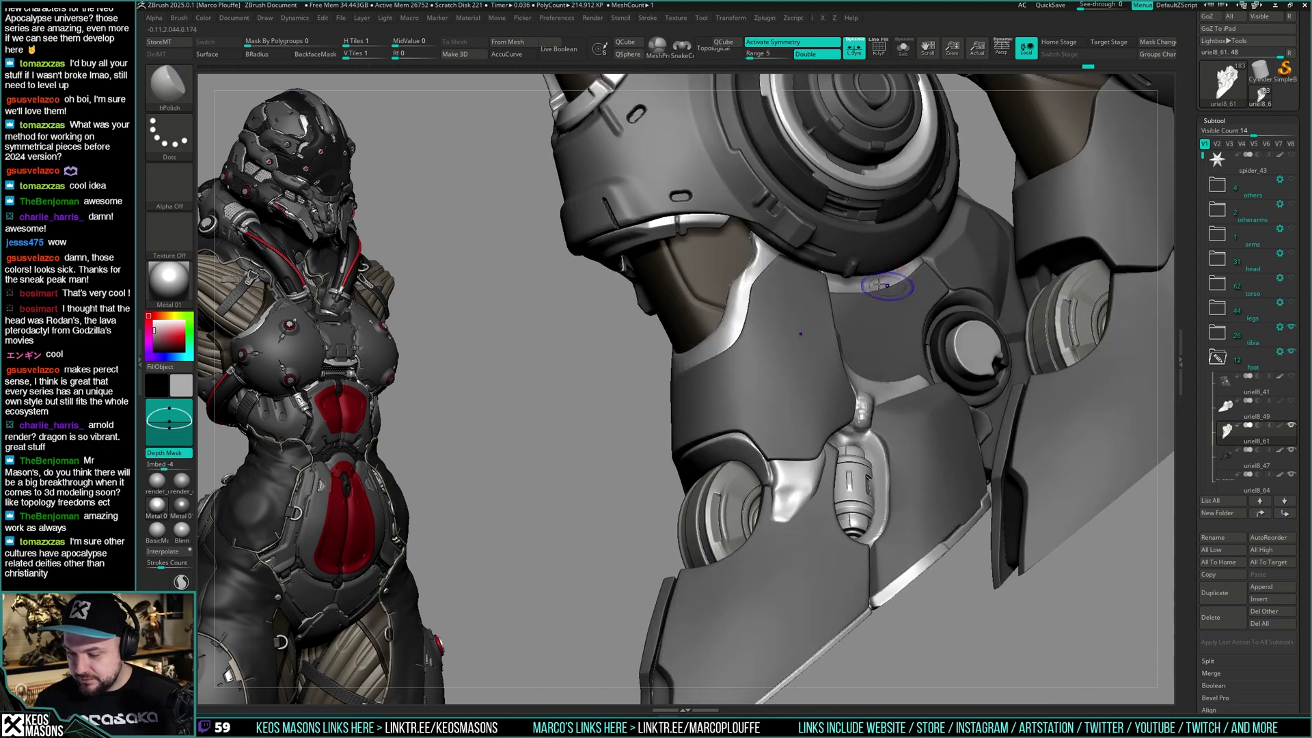
pyautogui.keyDown('shift'); pyautogui.moveTo(886, 284); pyautogui.dragTo(936, 265); pyautogui.keyUp('shift')
# Sharpen the seam in the side shell's upper edge beneath the ankle disc with the Orb_Cracks brush
pyautogui.moveTo(937, 265)
pyautogui.mouseDown(button='right')
pyautogui.moveTo(957, 282)
pyautogui.moveTo(922, 304)
pyautogui.moveTo(918, 326)
pyautogui.mouseUp(button='right')
pyautogui.press('space')
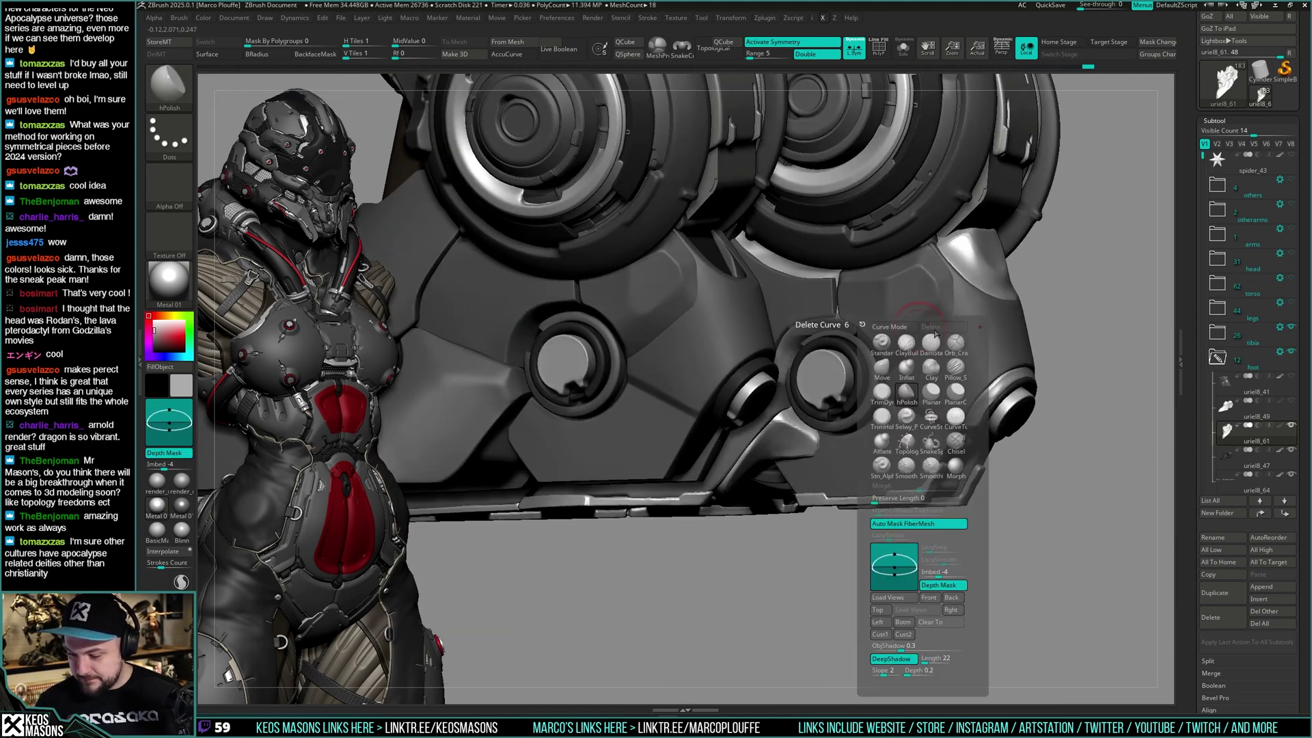
pyautogui.click(955, 346)
pyautogui.moveTo(863, 267); pyautogui.dragTo(853, 263, button='right')
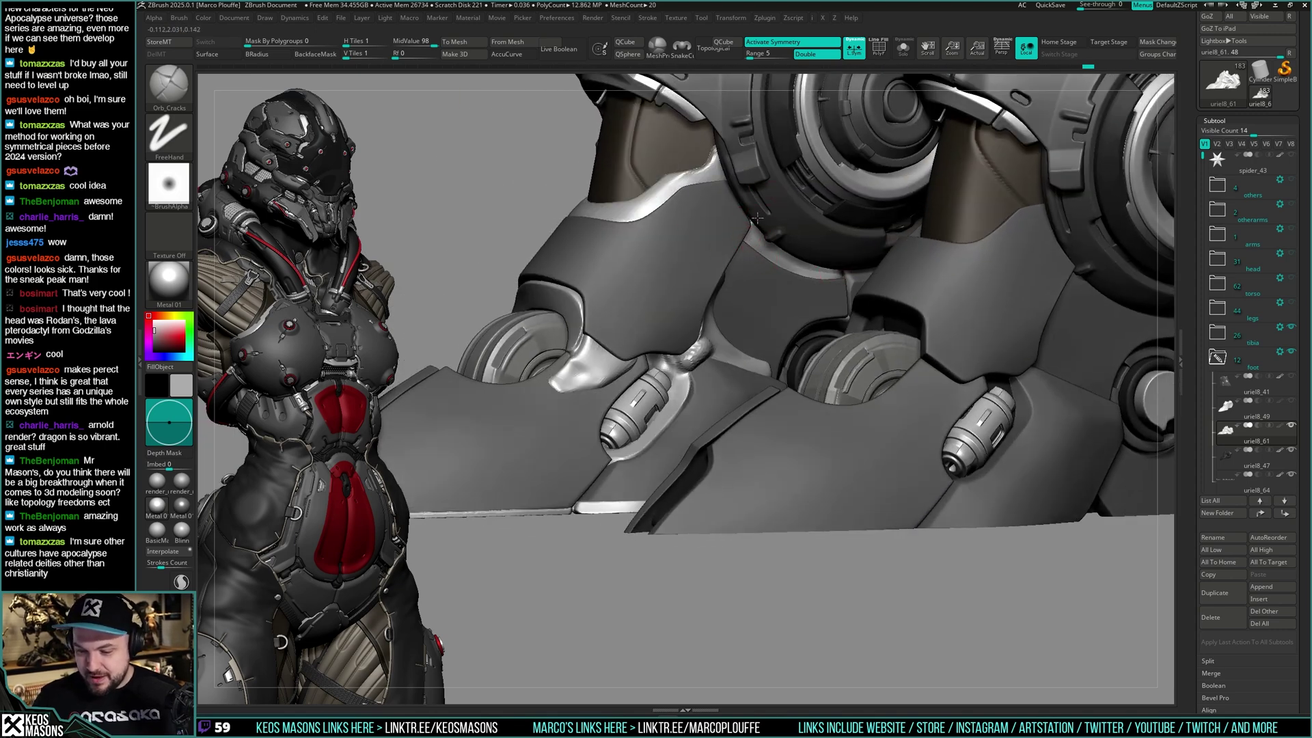
# Build up the side shell's upper corner beneath the ankle disc with ClayBuildup and smooth it
pyautogui.moveTo(759, 219)
pyautogui.mouseDown(button='right')
pyautogui.moveTo(769, 199)
pyautogui.moveTo(806, 263)
pyautogui.moveTo(806, 248)
pyautogui.moveTo(796, 258)
pyautogui.mouseUp(button='right')
pyautogui.press('space')
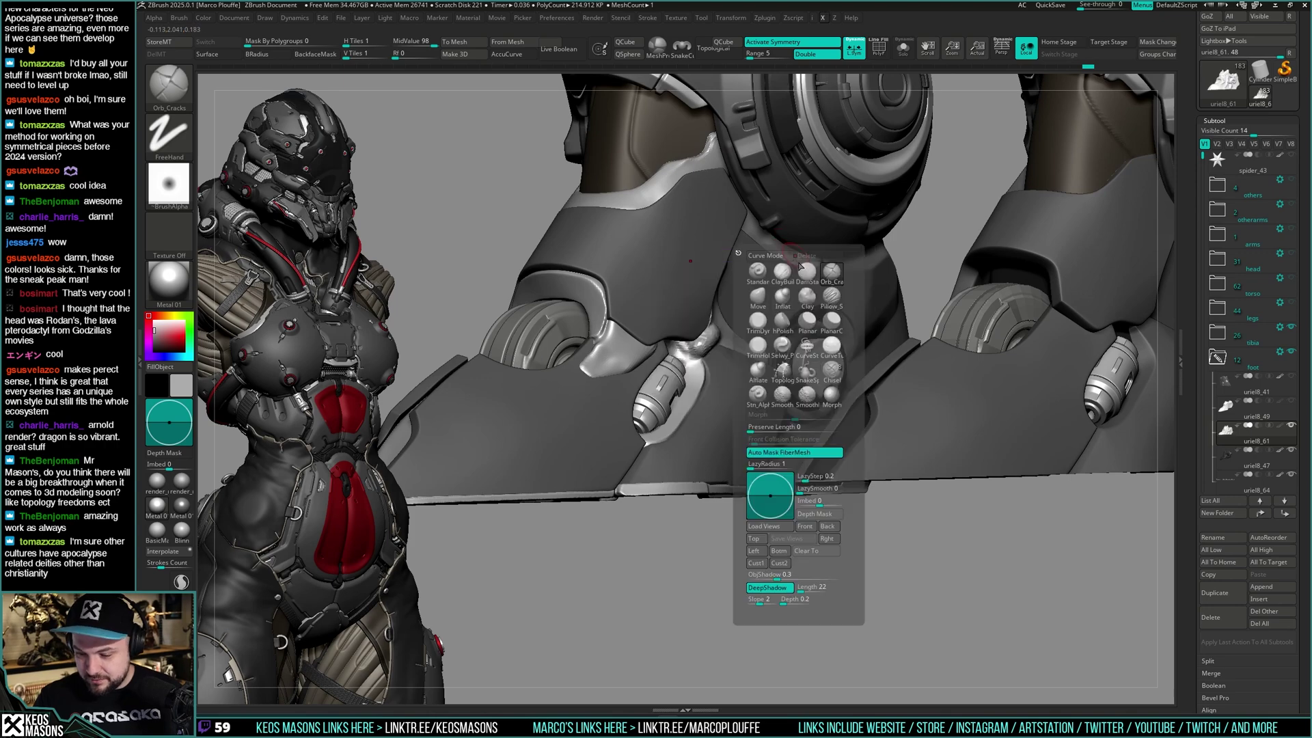
pyautogui.click(782, 271)
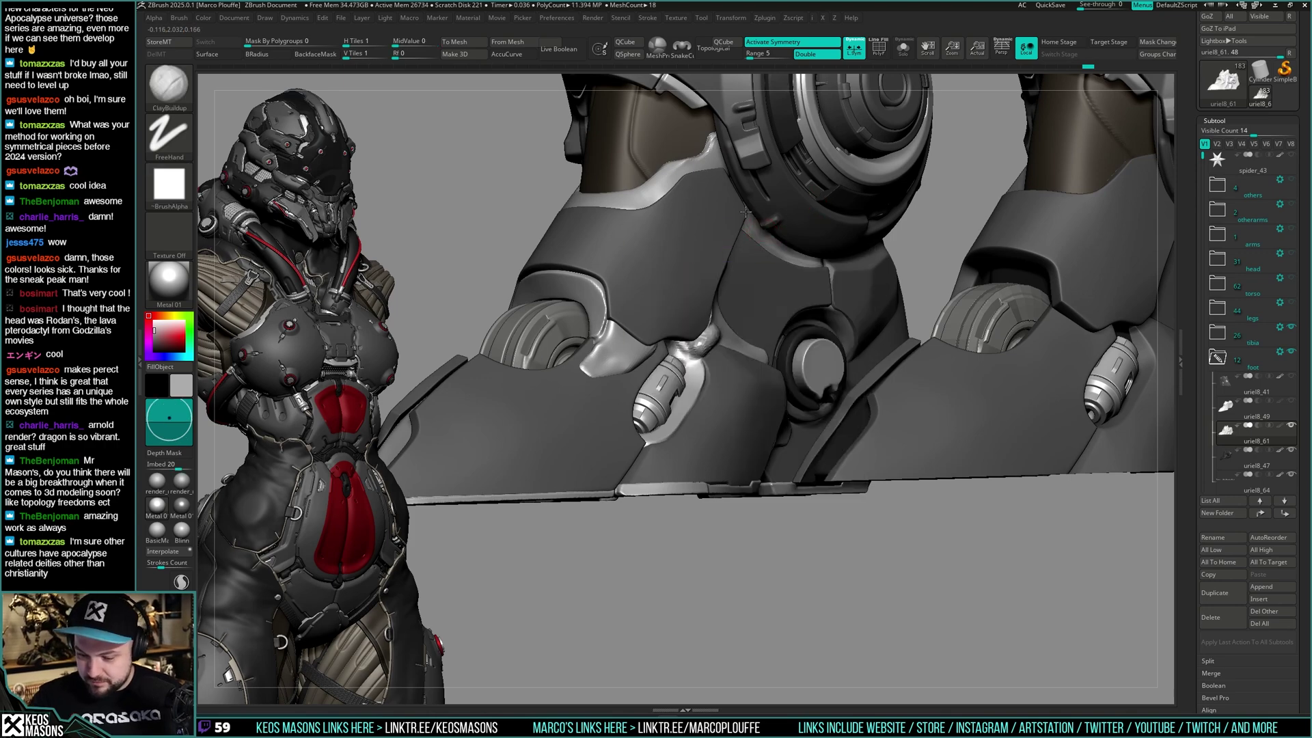
pyautogui.press('shift')
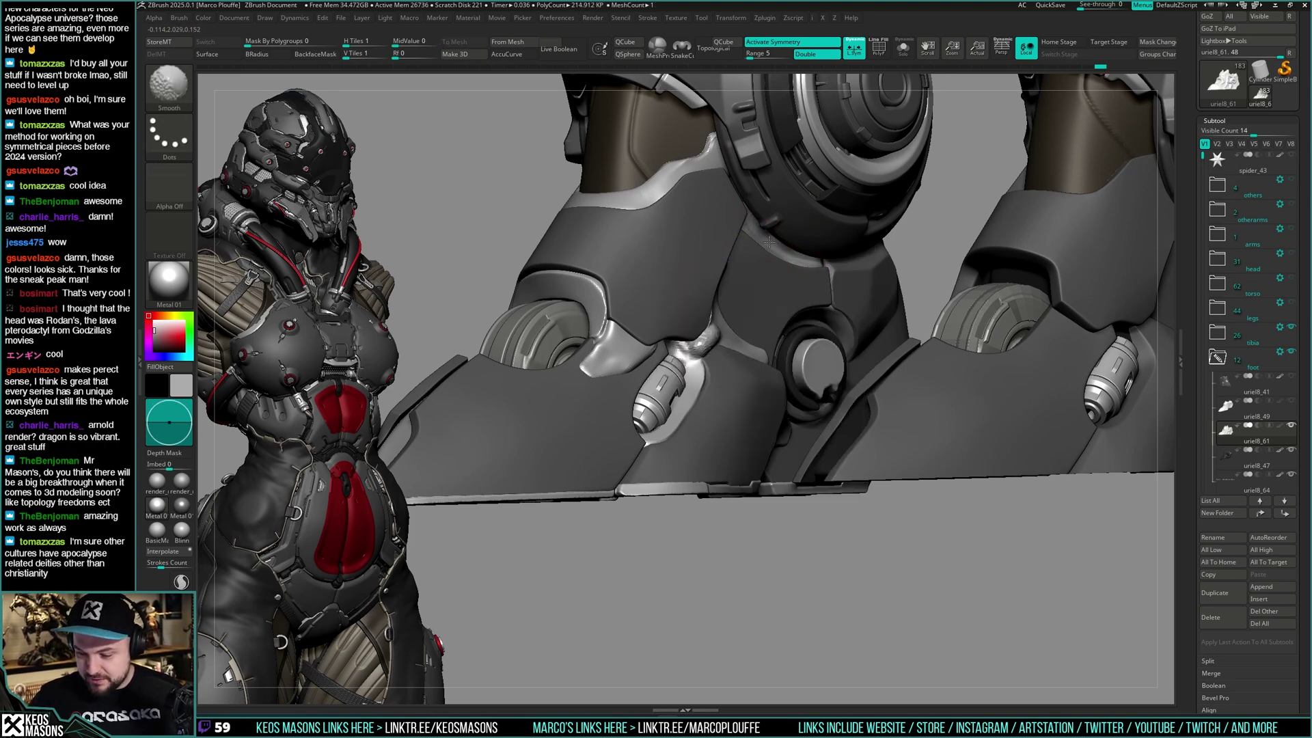
# Refine the shell's upper edge between the ankle disc and the heel recess with the Orb_Cracks brush
pyautogui.moveTo(820, 280); pyautogui.dragTo(776, 284, button='right')
pyautogui.moveTo(896, 330)
pyautogui.keyDown('ctrl'); pyautogui.mouseDown(button='right')
pyautogui.moveTo(894, 341)
pyautogui.moveTo(889, 294)
pyautogui.mouseUp(button='right'); pyautogui.keyUp('ctrl')
pyautogui.moveTo(889, 294)
pyautogui.mouseDown(button='right')
pyautogui.moveTo(793, 300)
pyautogui.moveTo(796, 325)
pyautogui.moveTo(906, 339)
pyautogui.moveTo(881, 376)
pyautogui.mouseUp(button='right')
pyautogui.press('b')
pyautogui.click(903, 373)
pyautogui.press('space')
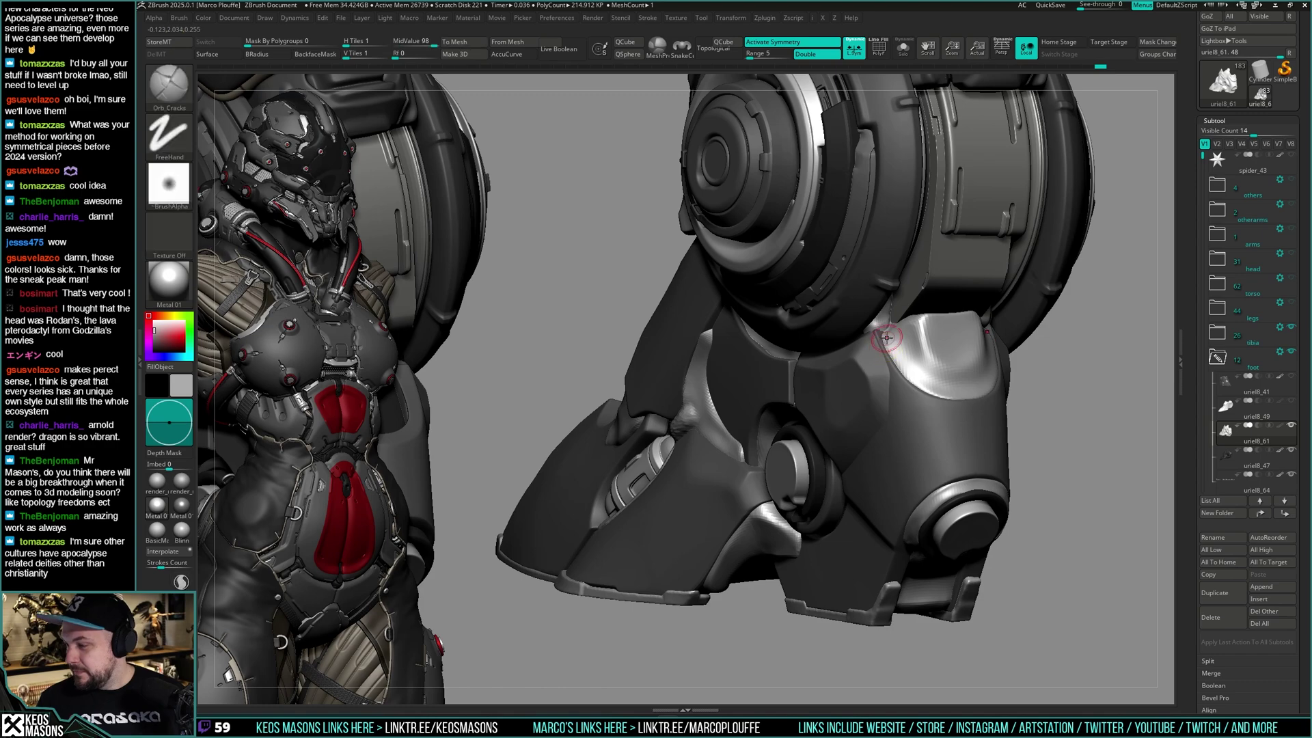
# Crease the side shell's surface around the small side disc with the DamStandard brush
pyautogui.moveTo(885, 349)
pyautogui.mouseDown(button='right')
pyautogui.moveTo(892, 323)
pyautogui.moveTo(865, 343)
pyautogui.moveTo(853, 390)
pyautogui.moveTo(858, 366)
pyautogui.mouseUp(button='right')
pyautogui.press('space')
pyautogui.click(863, 372)
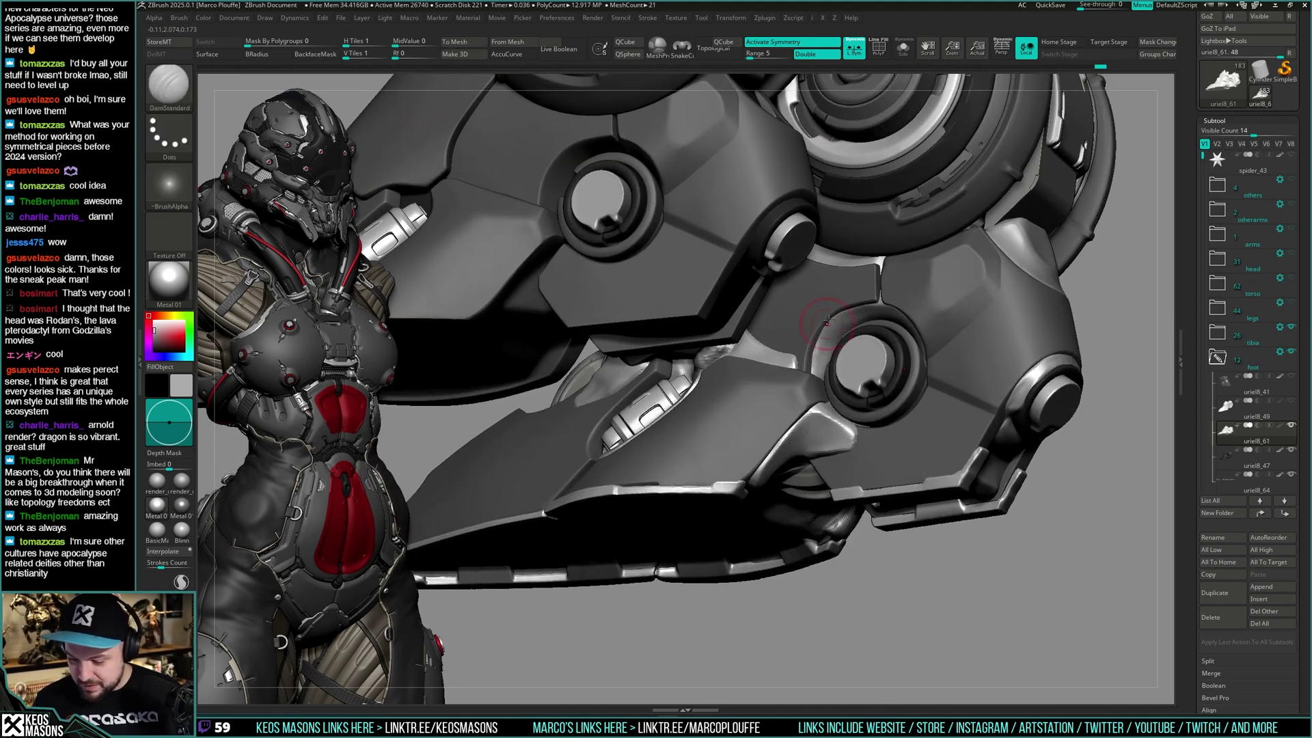
pyautogui.moveTo(808, 382); pyautogui.dragTo(807, 394)
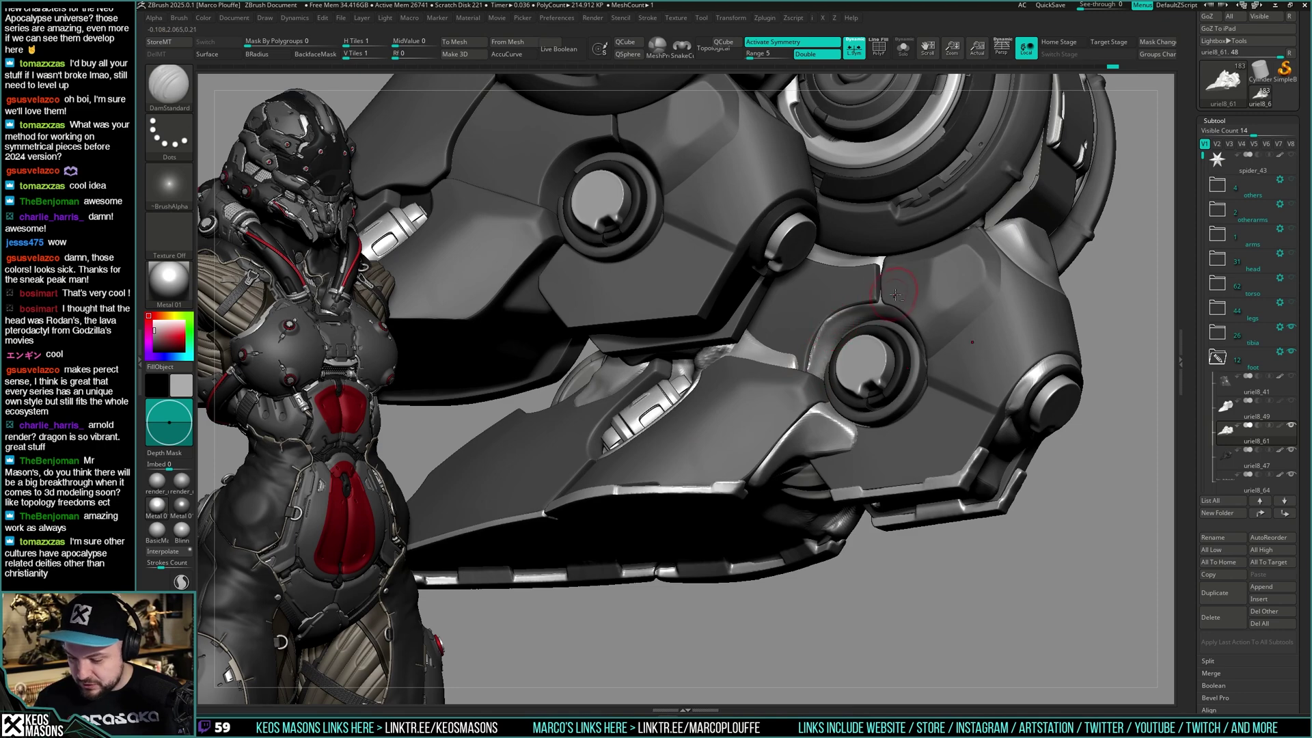
# Select the rear side panel above the small side disc and adjust its edge at the seam with the Move brush
pyautogui.moveTo(895, 294)
pyautogui.mouseDown(button='right')
pyautogui.moveTo(825, 318)
pyautogui.moveTo(965, 317)
pyautogui.moveTo(944, 311)
pyautogui.moveTo(1012, 335)
pyautogui.moveTo(904, 324)
pyautogui.mouseUp(button='right')
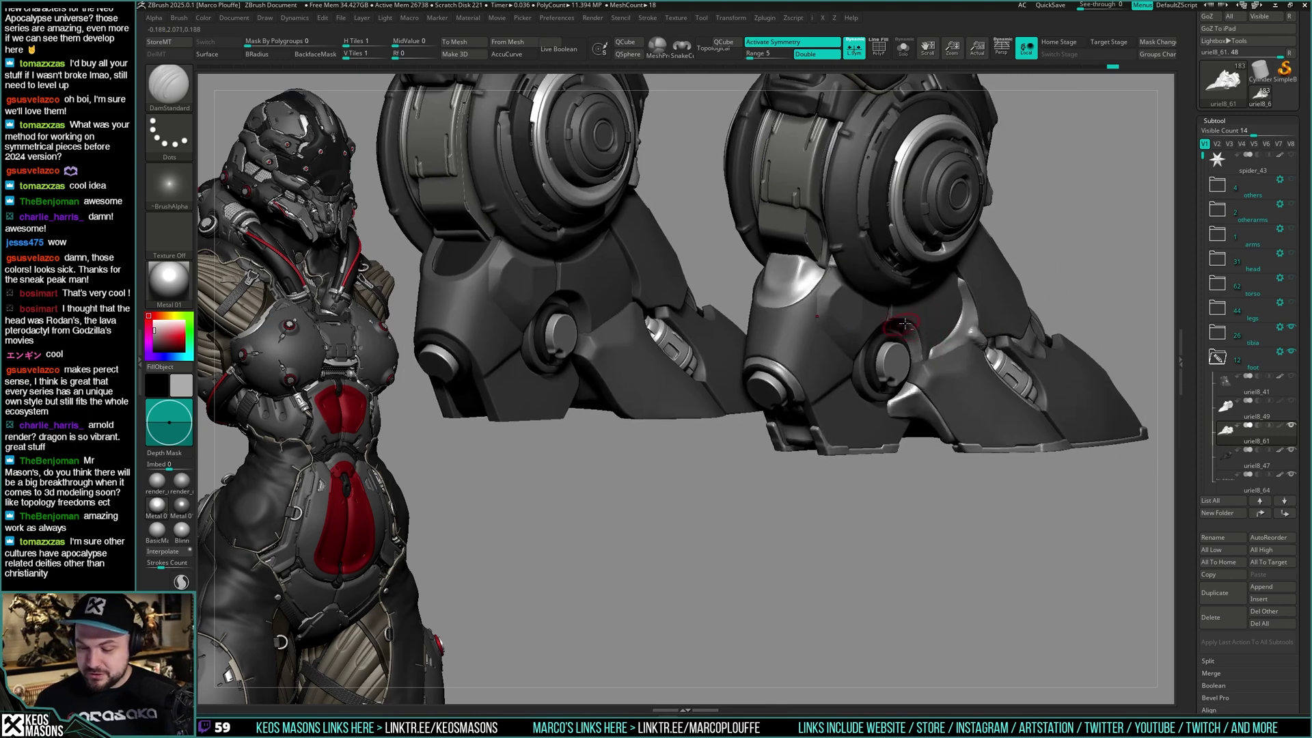
pyautogui.moveTo(910, 371); pyautogui.dragTo(1022, 323, button='right')
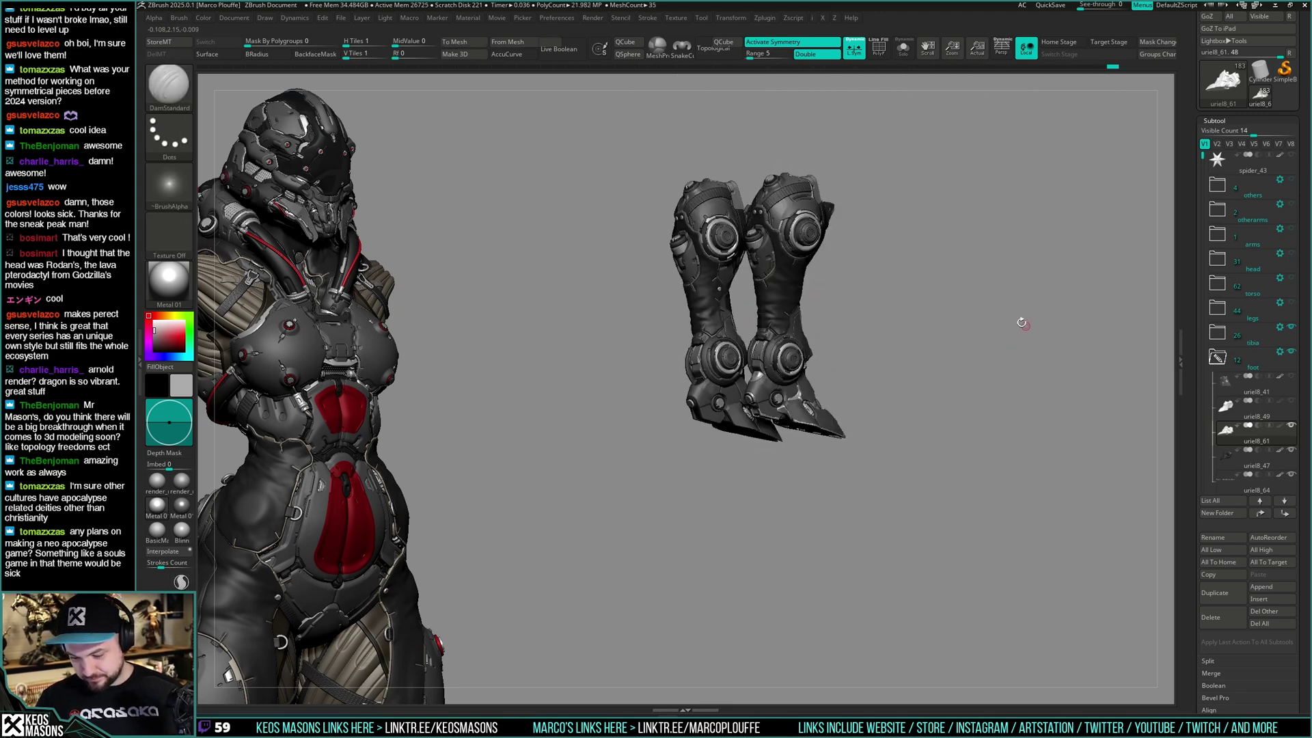
pyautogui.keyDown('ctrl'); pyautogui.moveTo(1022, 368); pyautogui.dragTo(850, 342, button='right'); pyautogui.keyUp('ctrl')
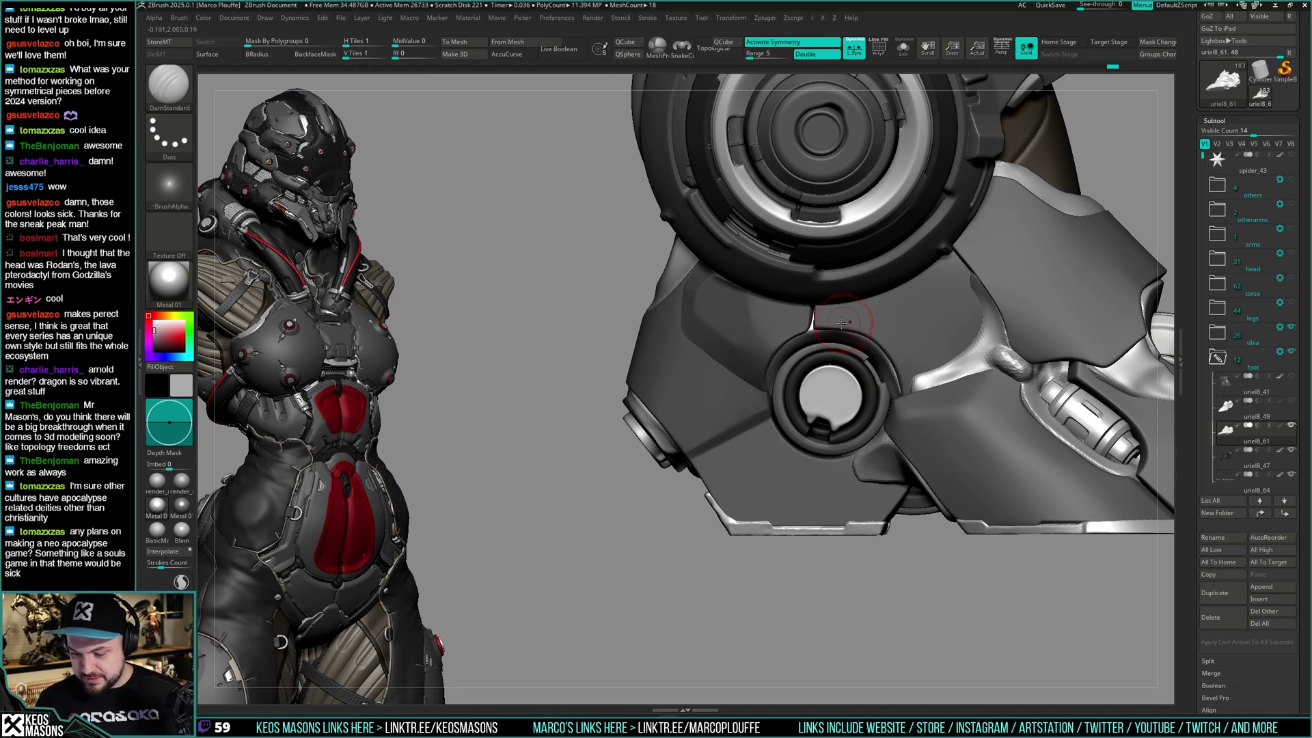
pyautogui.keyDown('alt'); pyautogui.click(808, 323); pyautogui.keyUp('alt')
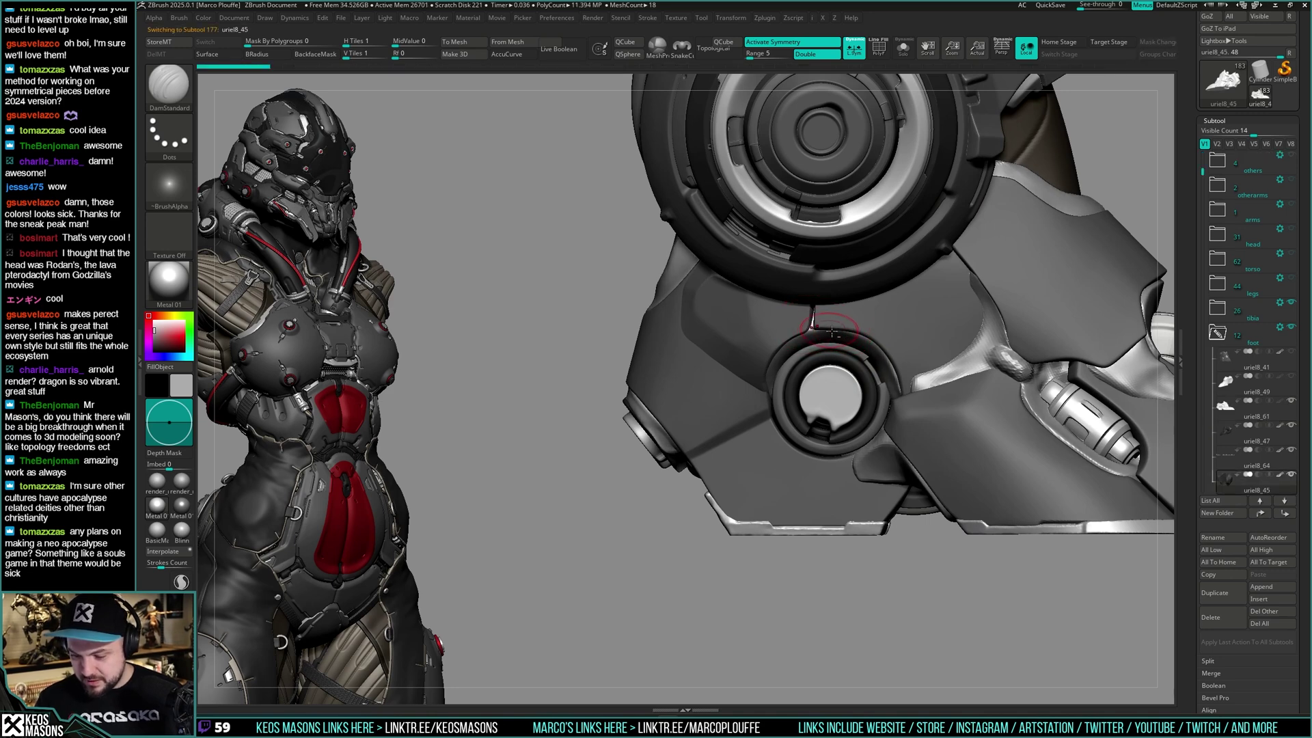
pyautogui.hotkey('shift', 's')
pyautogui.hotkey('shift', 's')
pyautogui.press('b')
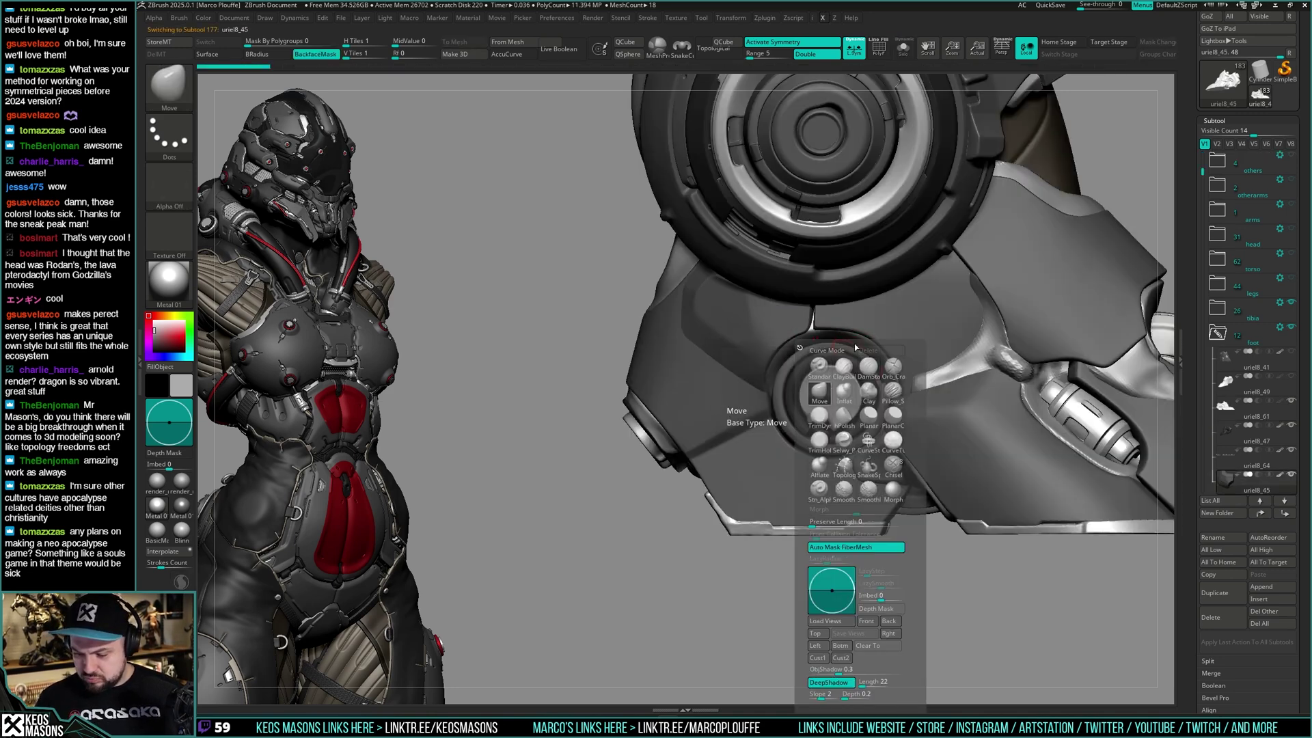
pyautogui.press('m')
pyautogui.press('v')
pyautogui.press('a')
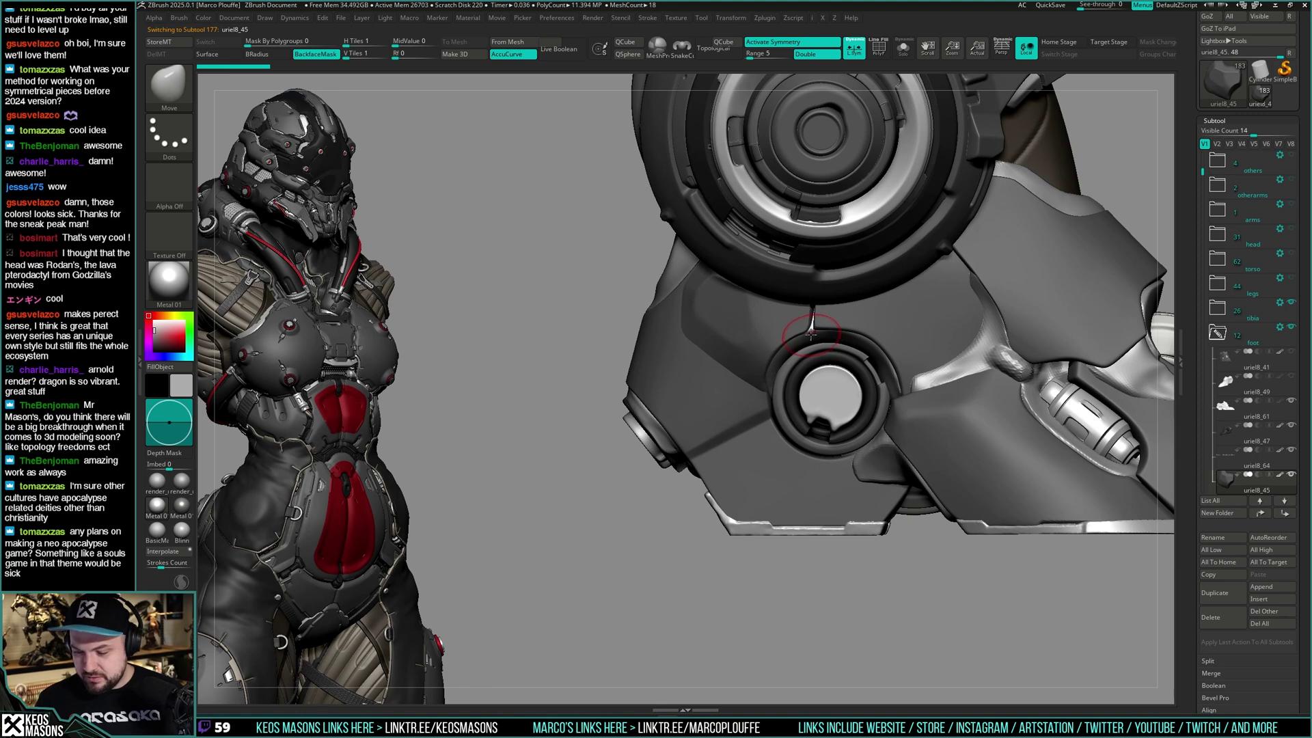
pyautogui.press('space')
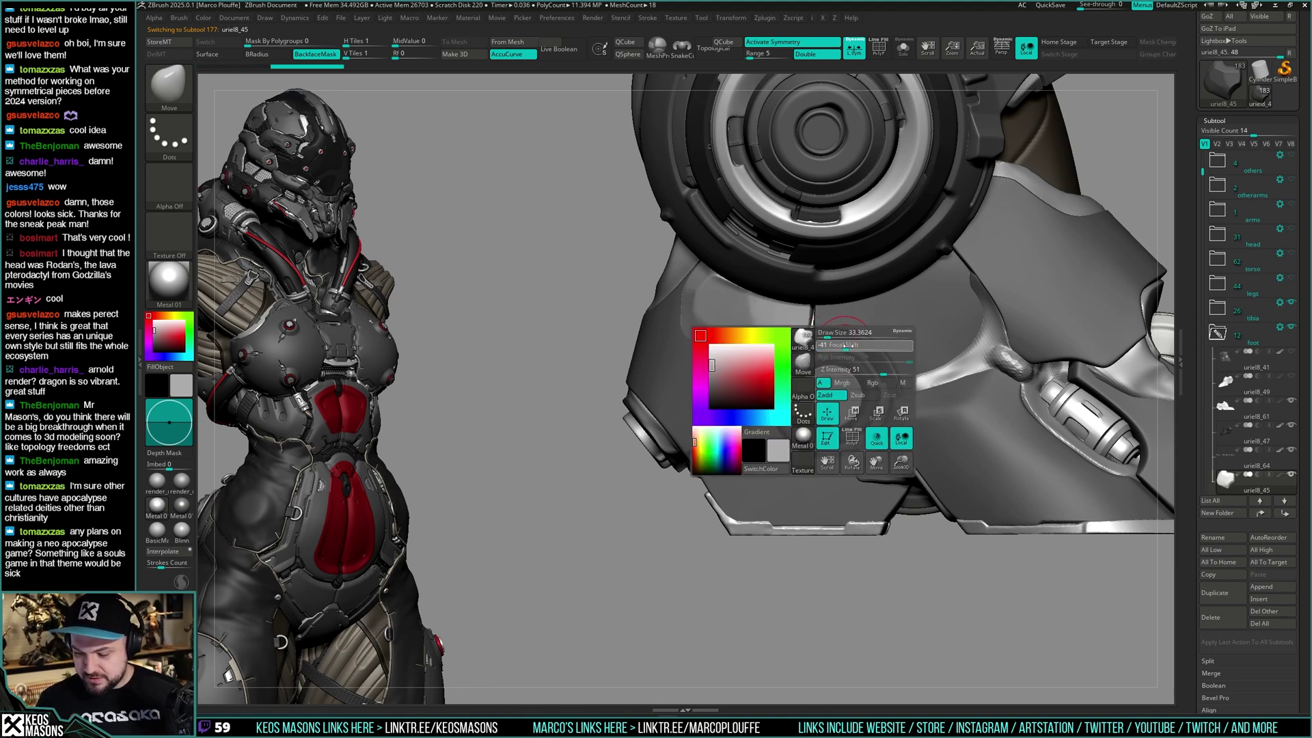
pyautogui.press('b')
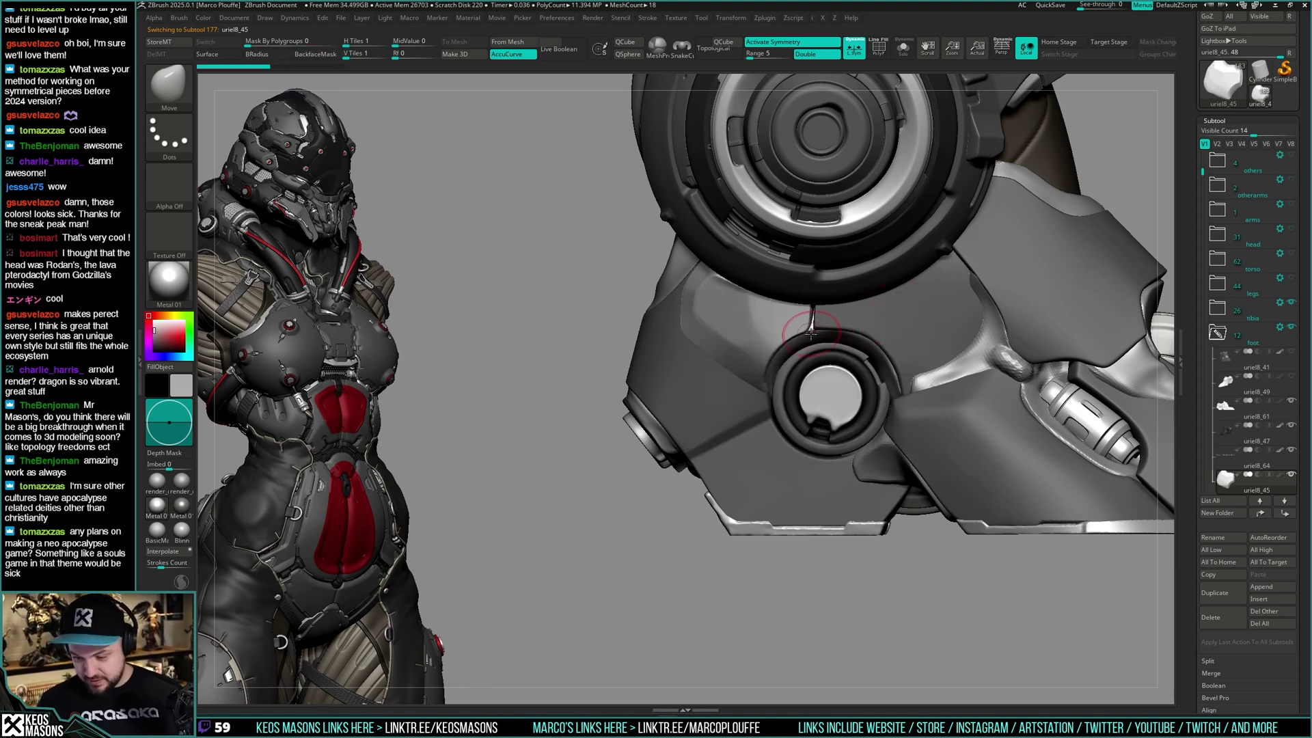
pyautogui.moveTo(821, 333)
pyautogui.mouseDown()
pyautogui.moveTo(821, 311)
pyautogui.moveTo(829, 333)
pyautogui.mouseUp()
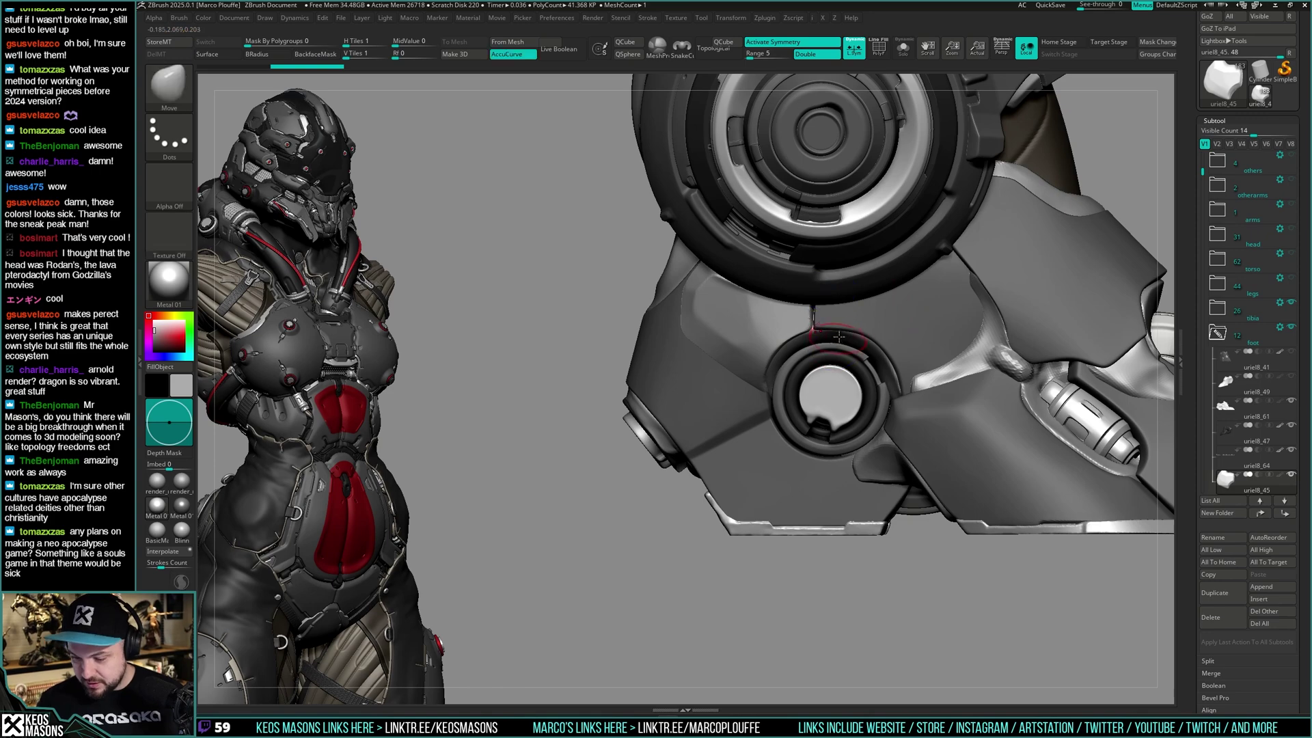
# Refine the panel seam above the small side disc with the Orb_Cracks brush and reselect the foot shell
pyautogui.press('space')
pyautogui.click(837, 366)
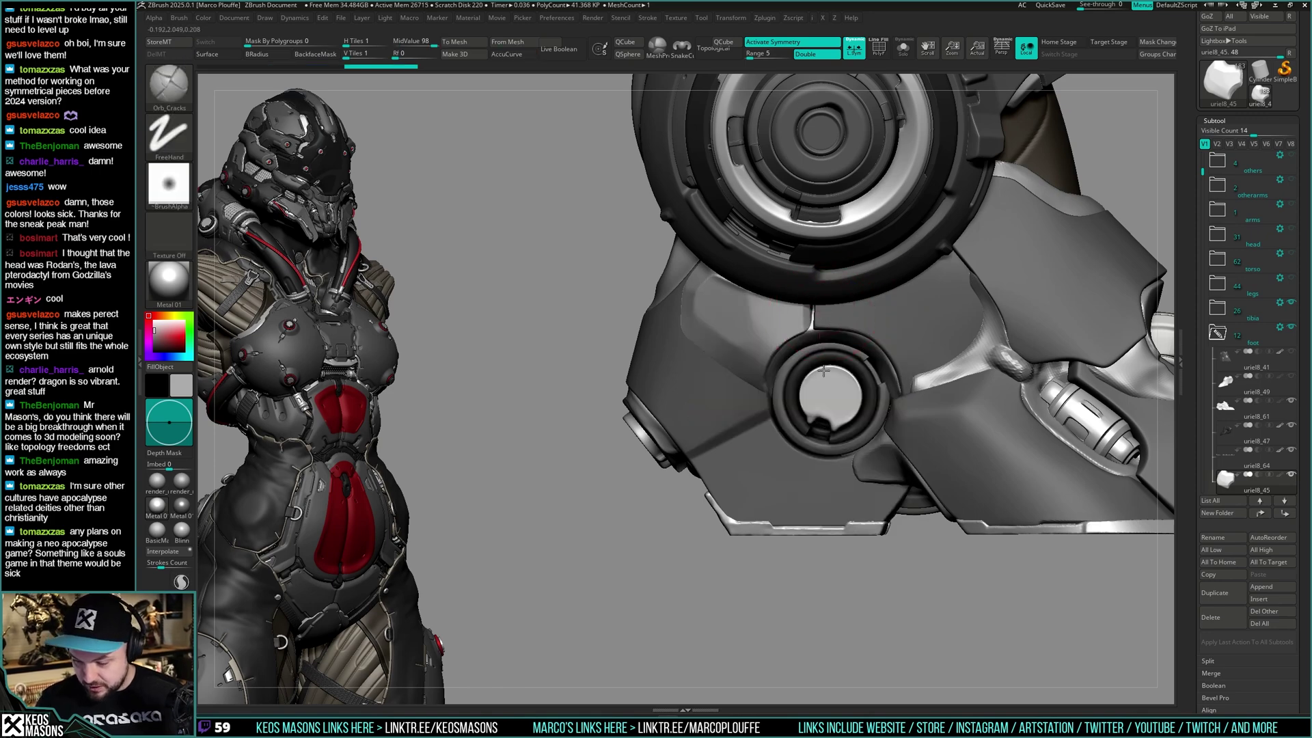
pyautogui.moveTo(825, 331)
pyautogui.mouseDown(button='right')
pyautogui.moveTo(963, 304)
pyautogui.moveTo(848, 344)
pyautogui.moveTo(784, 400)
pyautogui.moveTo(895, 342)
pyautogui.moveTo(868, 280)
pyautogui.mouseUp(button='right')
pyautogui.rightClick(784, 400)
pyautogui.keyDown('alt'); pyautogui.click(868, 335); pyautogui.keyUp('alt')
pyautogui.press('s')
pyautogui.moveTo(871, 371)
pyautogui.mouseDown(button='right')
pyautogui.moveTo(868, 330)
pyautogui.moveTo(856, 329)
pyautogui.moveTo(901, 400)
pyautogui.moveTo(900, 305)
pyautogui.moveTo(885, 370)
pyautogui.moveTo(975, 342)
pyautogui.moveTo(865, 332)
pyautogui.moveTo(856, 375)
pyautogui.mouseUp(button='right')
pyautogui.keyDown('alt'); pyautogui.click(852, 345); pyautogui.keyUp('alt')
pyautogui.keyDown('alt'); pyautogui.click(926, 377); pyautogui.keyUp('alt')
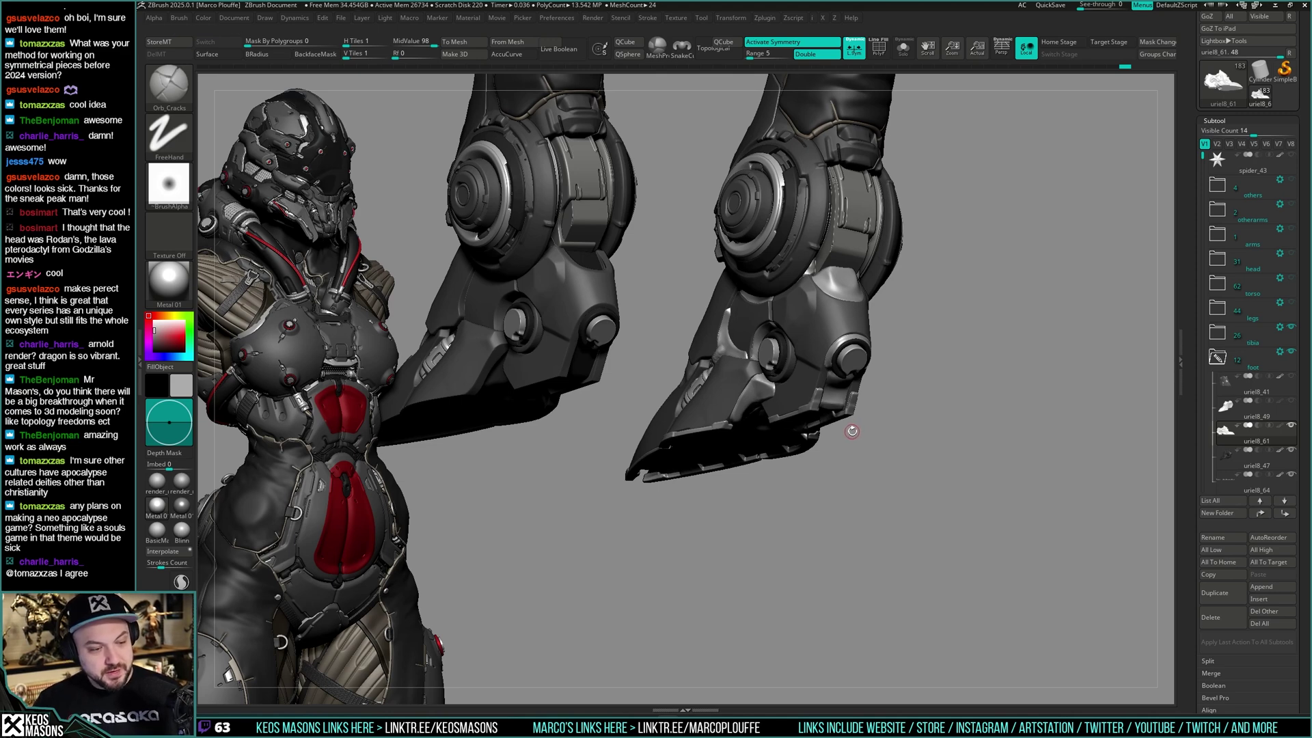
# Select the sole trim piece and cut into its upright prong below the heel cylinder with the DamStandard brush
pyautogui.moveTo(853, 432); pyautogui.dragTo(848, 435)
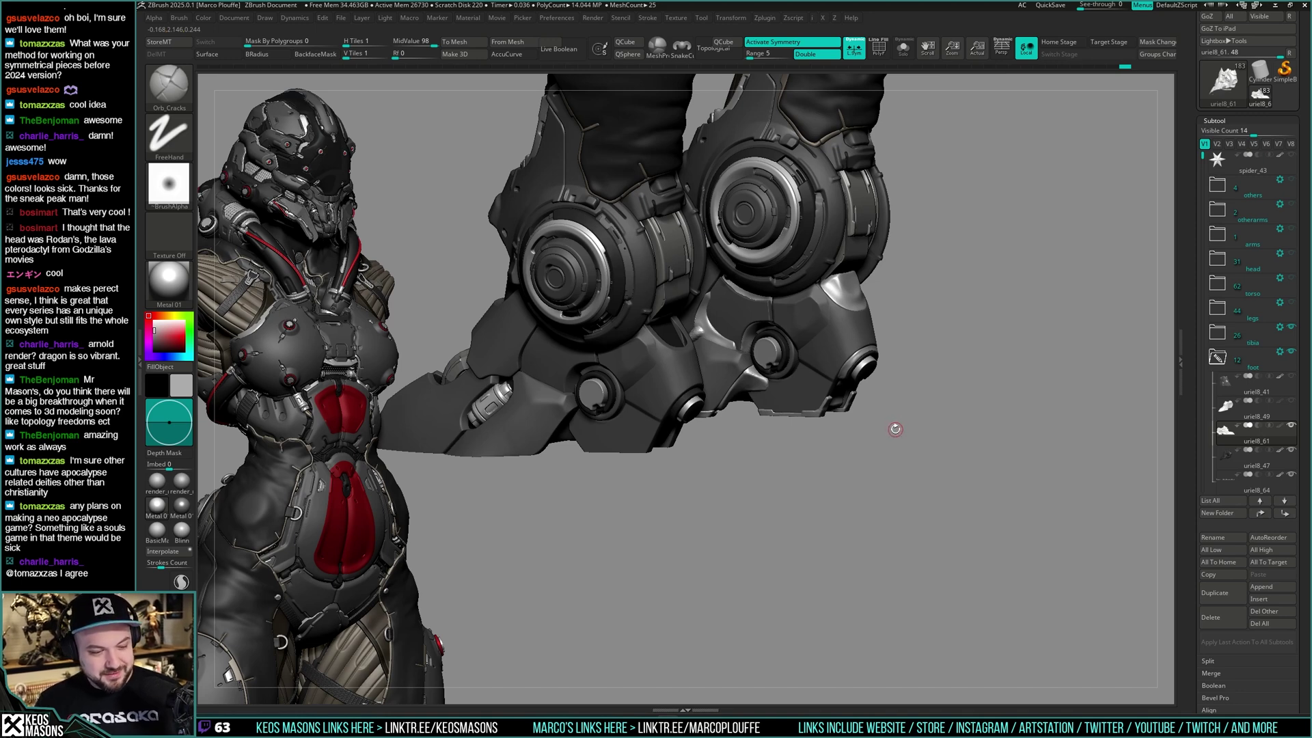
pyautogui.moveTo(895, 430); pyautogui.dragTo(893, 432)
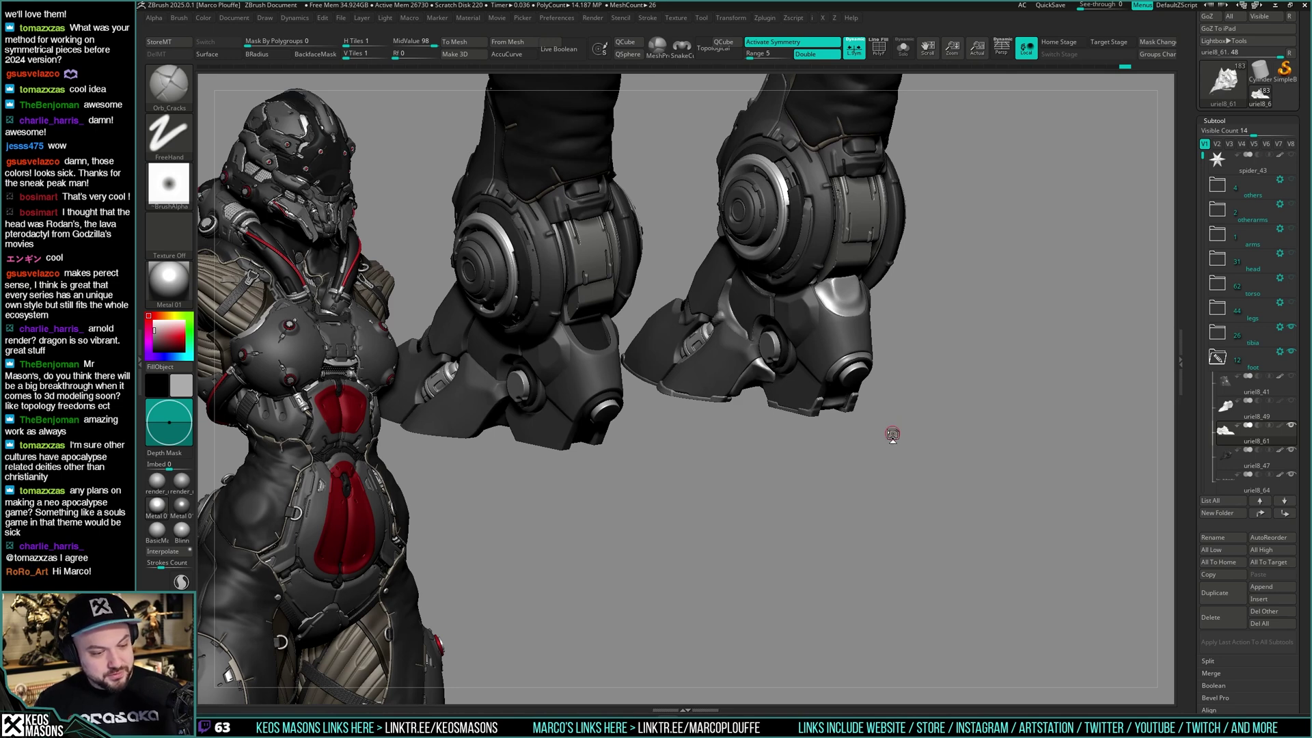
pyautogui.moveTo(892, 434)
pyautogui.mouseDown()
pyautogui.moveTo(885, 381)
pyautogui.moveTo(909, 381)
pyautogui.moveTo(881, 369)
pyautogui.moveTo(875, 391)
pyautogui.moveTo(904, 379)
pyautogui.moveTo(862, 325)
pyautogui.mouseUp()
pyautogui.press('space')
pyautogui.click(908, 377)
pyautogui.keyDown('alt'); pyautogui.click(856, 330); pyautogui.keyUp('alt')
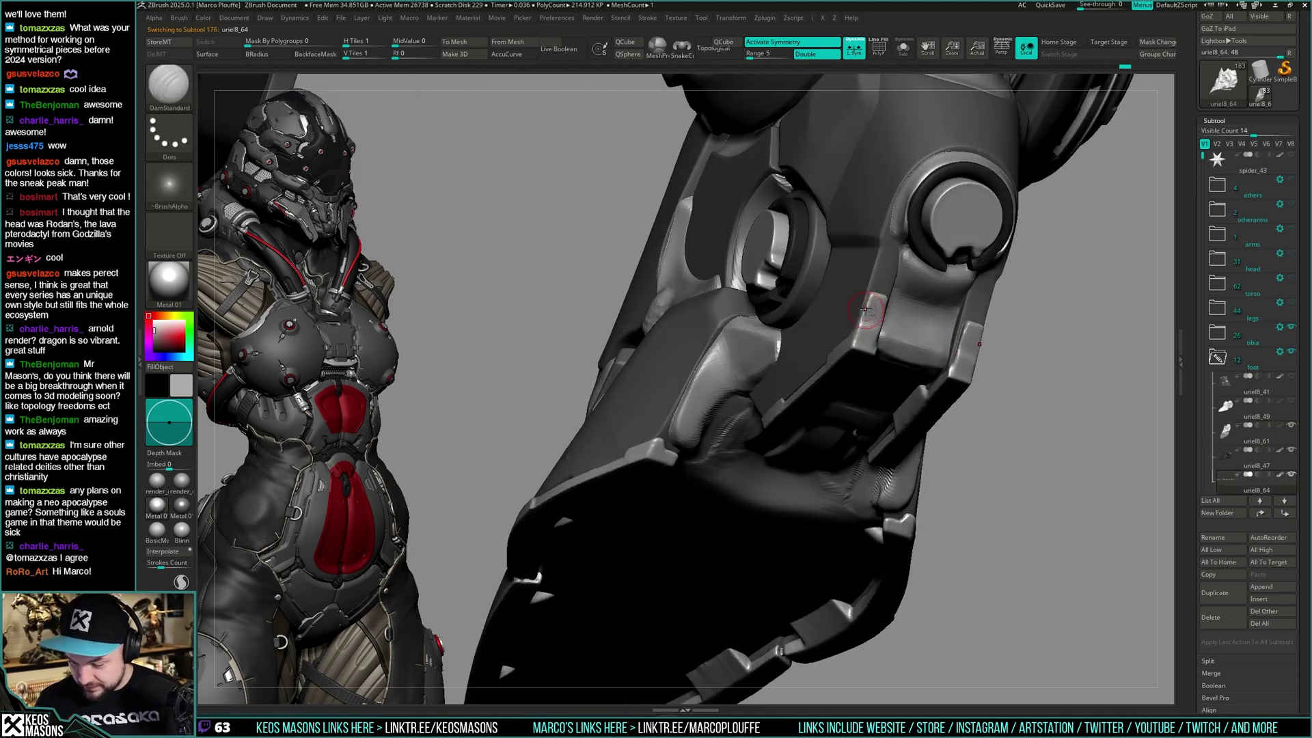
pyautogui.moveTo(858, 330)
pyautogui.mouseDown(button='right')
pyautogui.moveTo(863, 342)
pyautogui.moveTo(848, 338)
pyautogui.mouseUp(button='right')
pyautogui.press('space')
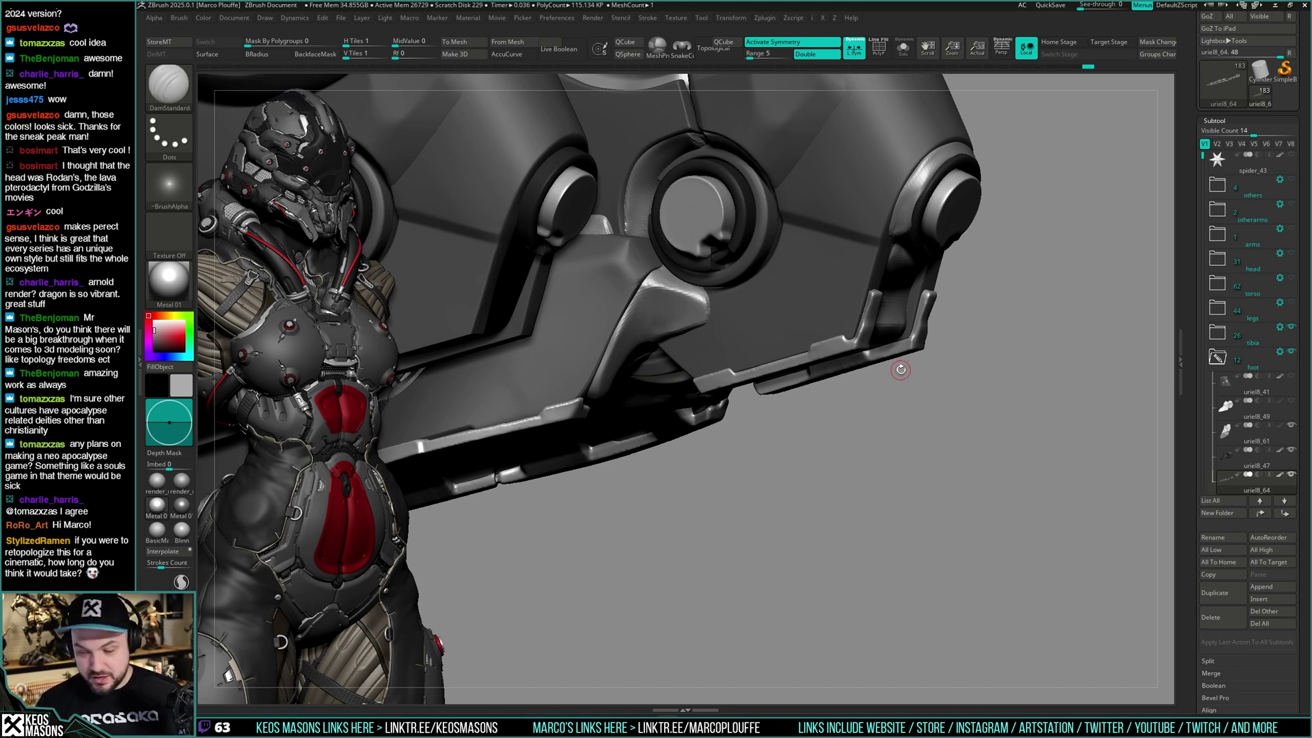
# Carve the edges of the sole trim's two upright prongs at the heel with the Orb_Cracks brush
pyautogui.moveTo(901, 369)
pyautogui.mouseDown()
pyautogui.moveTo(929, 319)
pyautogui.moveTo(948, 330)
pyautogui.moveTo(942, 318)
pyautogui.moveTo(924, 327)
pyautogui.moveTo(926, 315)
pyautogui.mouseUp()
pyautogui.moveTo(926, 314)
pyautogui.mouseDown(button='right')
pyautogui.moveTo(929, 328)
pyautogui.moveTo(941, 277)
pyautogui.moveTo(942, 295)
pyautogui.mouseUp(button='right')
pyautogui.press('s')
pyautogui.press('space')
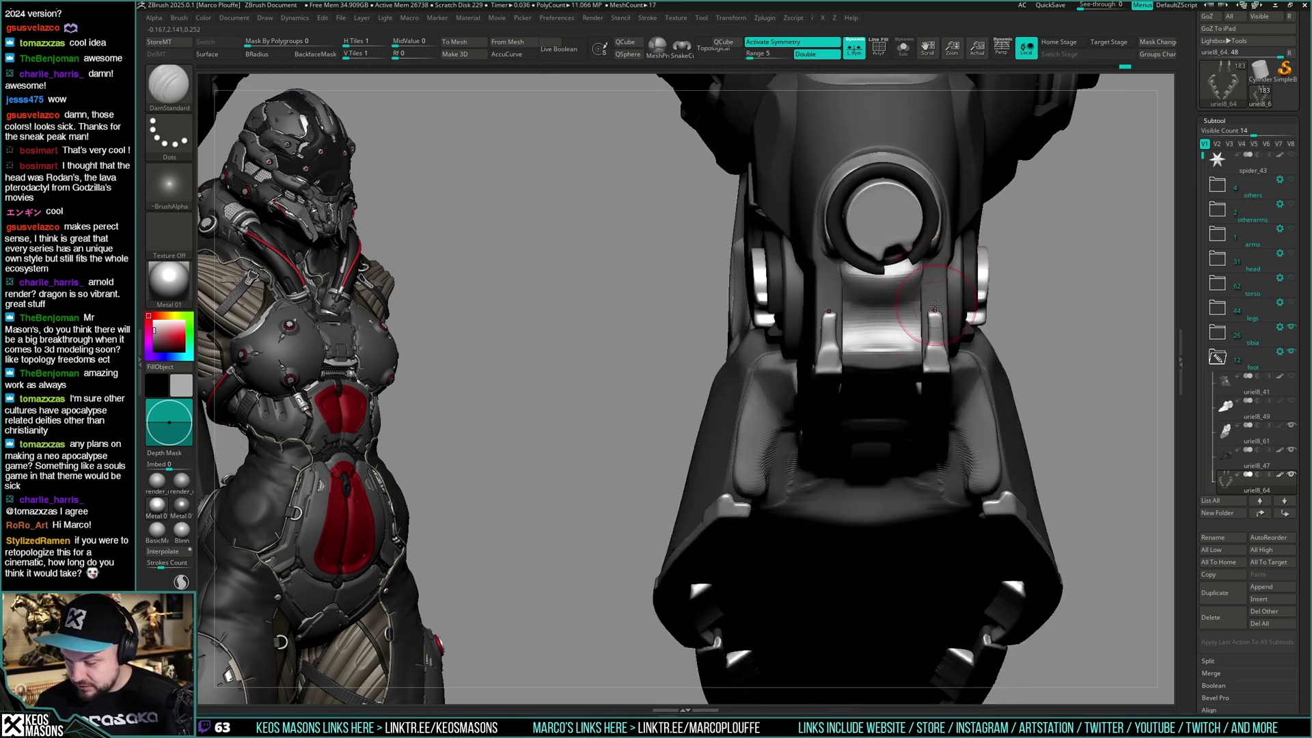
pyautogui.press('space')
pyautogui.press('b')
pyautogui.click(999, 324)
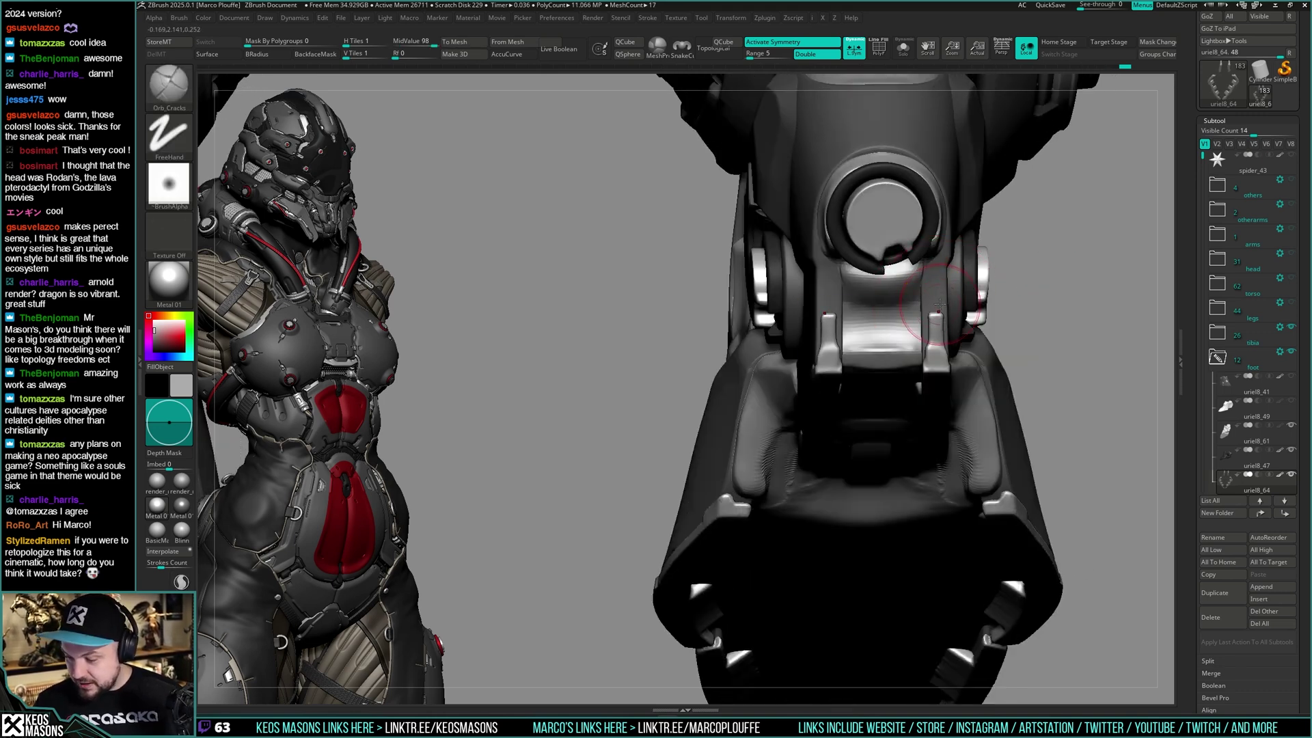
pyautogui.moveTo(1034, 261)
pyautogui.mouseDown()
pyautogui.moveTo(931, 304)
pyautogui.moveTo(929, 330)
pyautogui.mouseUp()
pyautogui.moveTo(903, 321); pyautogui.dragTo(955, 317, button='right')
# Flatten the faces of the sole trim's heel prongs with the hPolish brush, checking the trim in isolation
pyautogui.press('b')
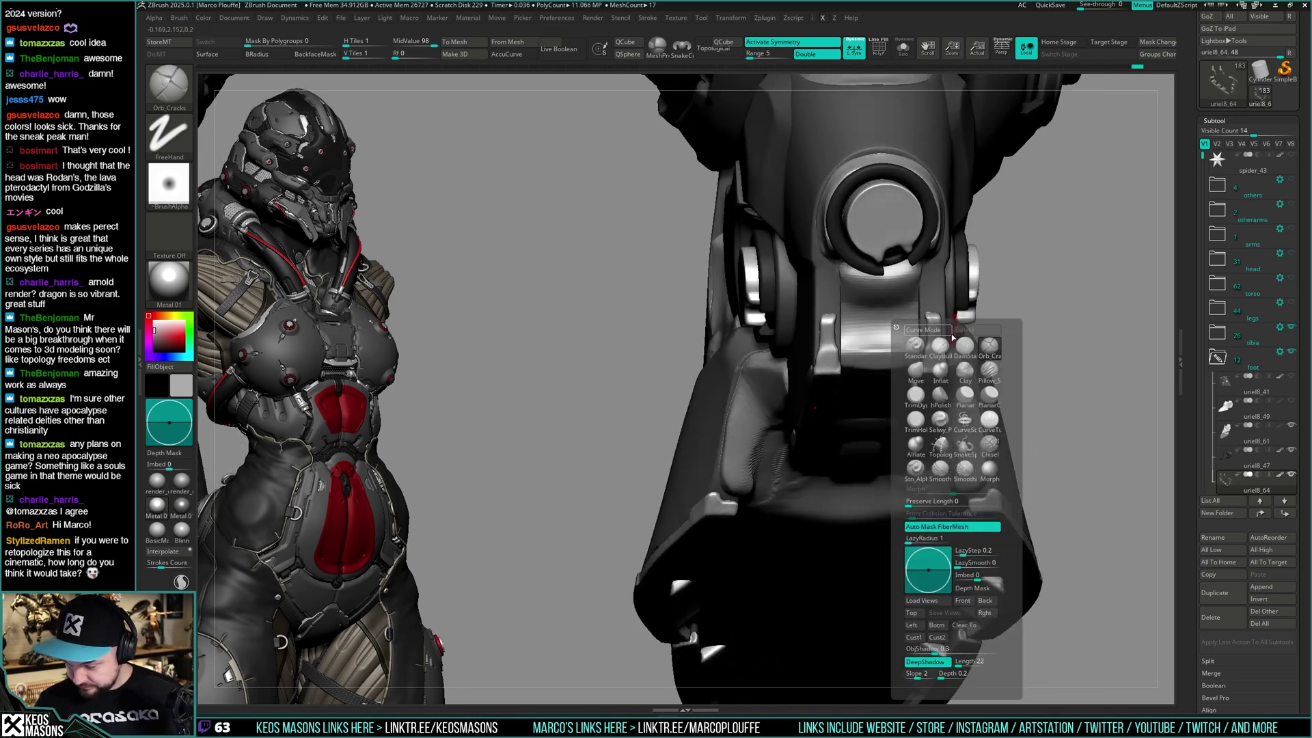
pyautogui.click(941, 397)
pyautogui.hotkey('ctrl', 'shift', 's')
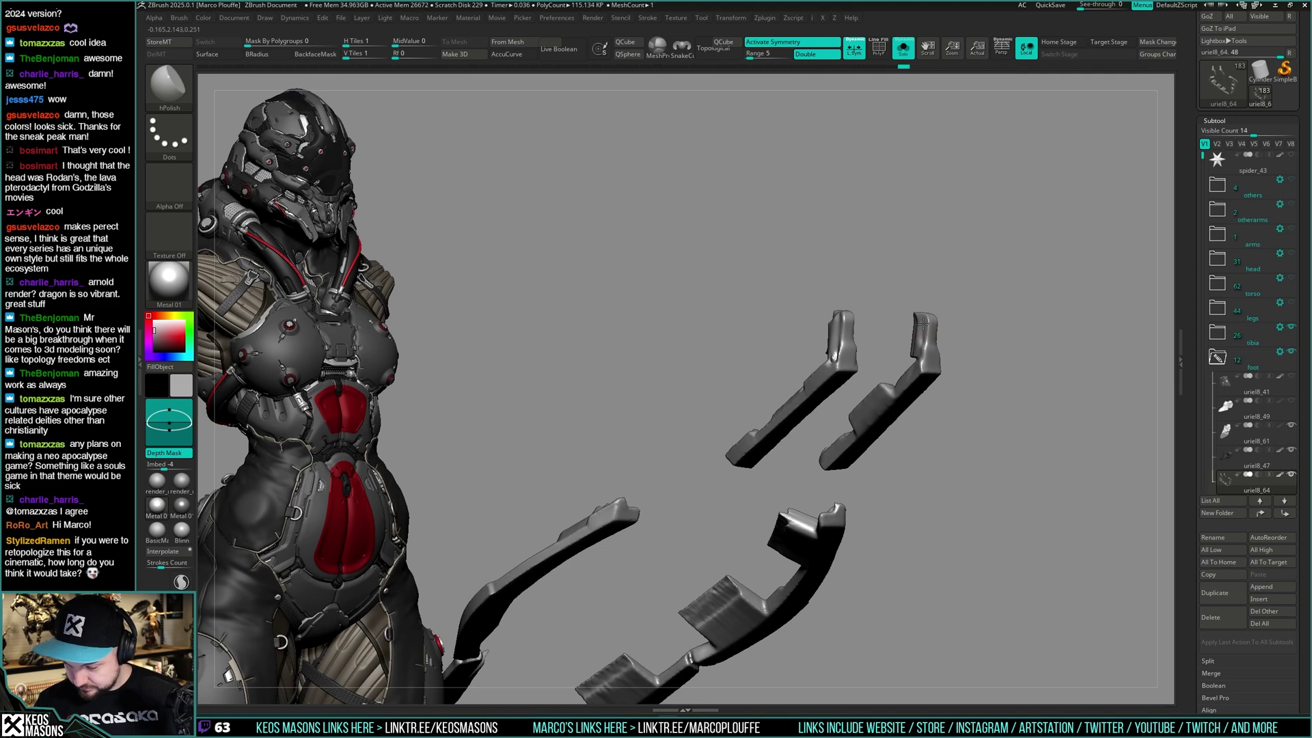
pyautogui.moveTo(920, 337); pyautogui.dragTo(918, 347)
pyautogui.hotkey('ctrl', 'shift', 's')
pyautogui.rightClick(919, 345)
pyautogui.moveTo(919, 339)
pyautogui.mouseDown(button='right')
pyautogui.moveTo(943, 322)
pyautogui.moveTo(933, 330)
pyautogui.mouseUp(button='right')
pyautogui.hotkey('ctrl', 'shift', 's')
pyautogui.hotkey('ctrl', 'shift', 's')
pyautogui.moveTo(924, 324); pyautogui.dragTo(924, 329)
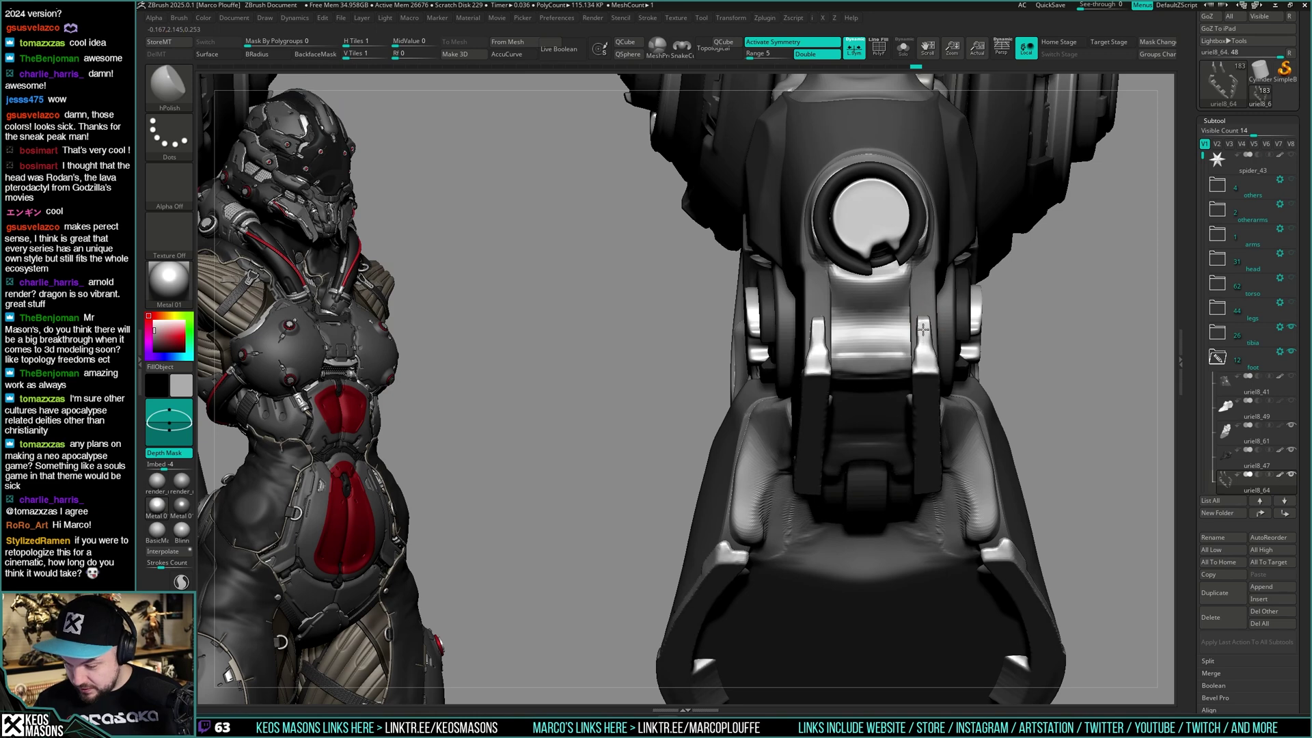
# Smooth the sole trim's heel prongs and polish their lower corners
pyautogui.moveTo(924, 346); pyautogui.dragTo(925, 329, button='right')
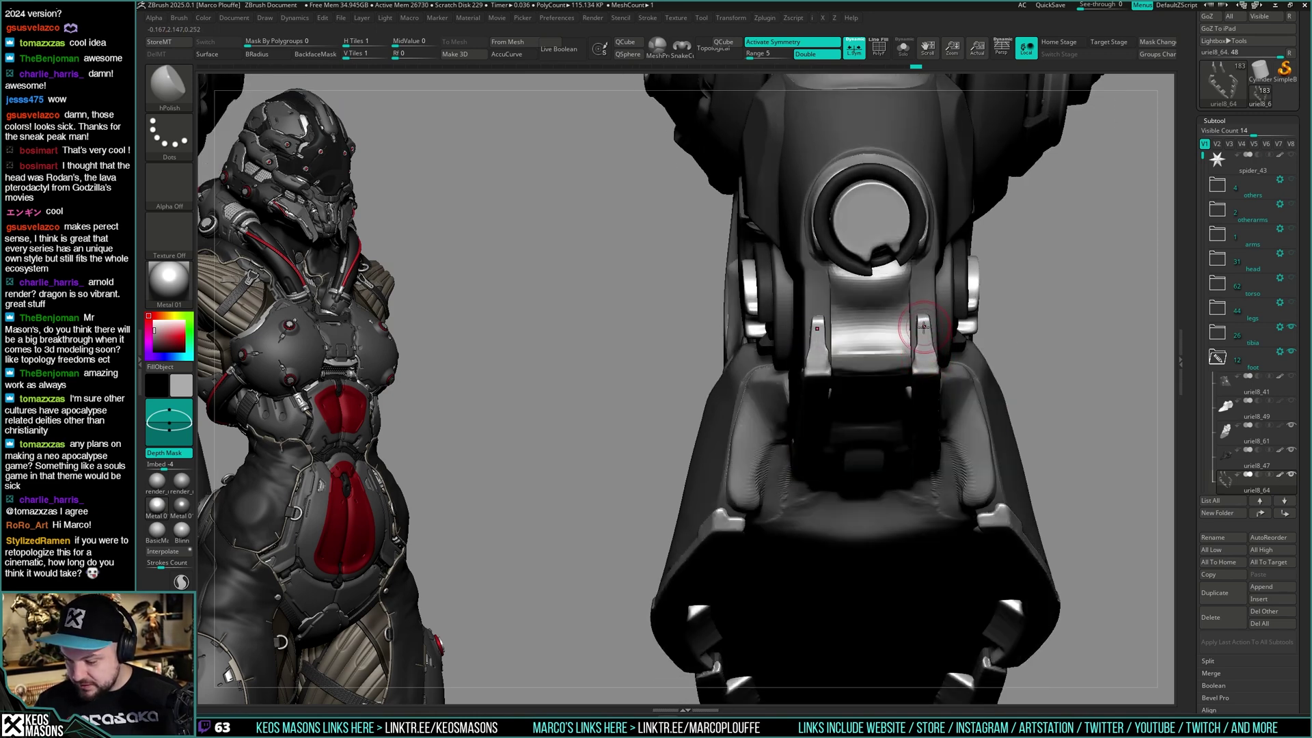
pyautogui.keyDown('shift'); pyautogui.moveTo(924, 329); pyautogui.dragTo(924, 345); pyautogui.keyUp('shift')
pyautogui.rightClick(921, 353)
pyautogui.moveTo(923, 338)
pyautogui.mouseDown(button='right')
pyautogui.moveTo(938, 346)
pyautogui.moveTo(914, 351)
pyautogui.mouseUp(button='right')
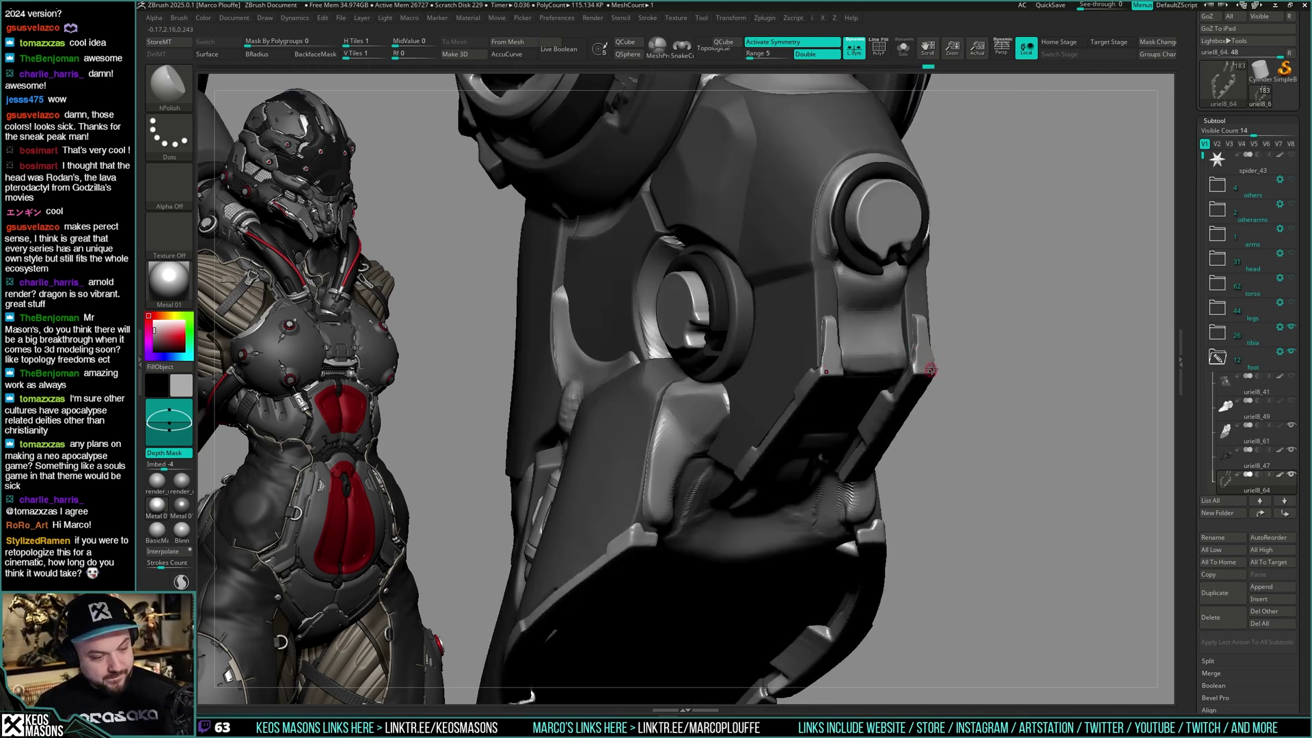
pyautogui.moveTo(931, 339)
pyautogui.mouseDown(button='right')
pyautogui.moveTo(935, 361)
pyautogui.moveTo(924, 335)
pyautogui.mouseUp(button='right')
pyautogui.rightClick(922, 331)
# Level the side faces of the sole trim's heel prongs with the Planar brush and smooth them, checking the trim in isolation
pyautogui.press('space')
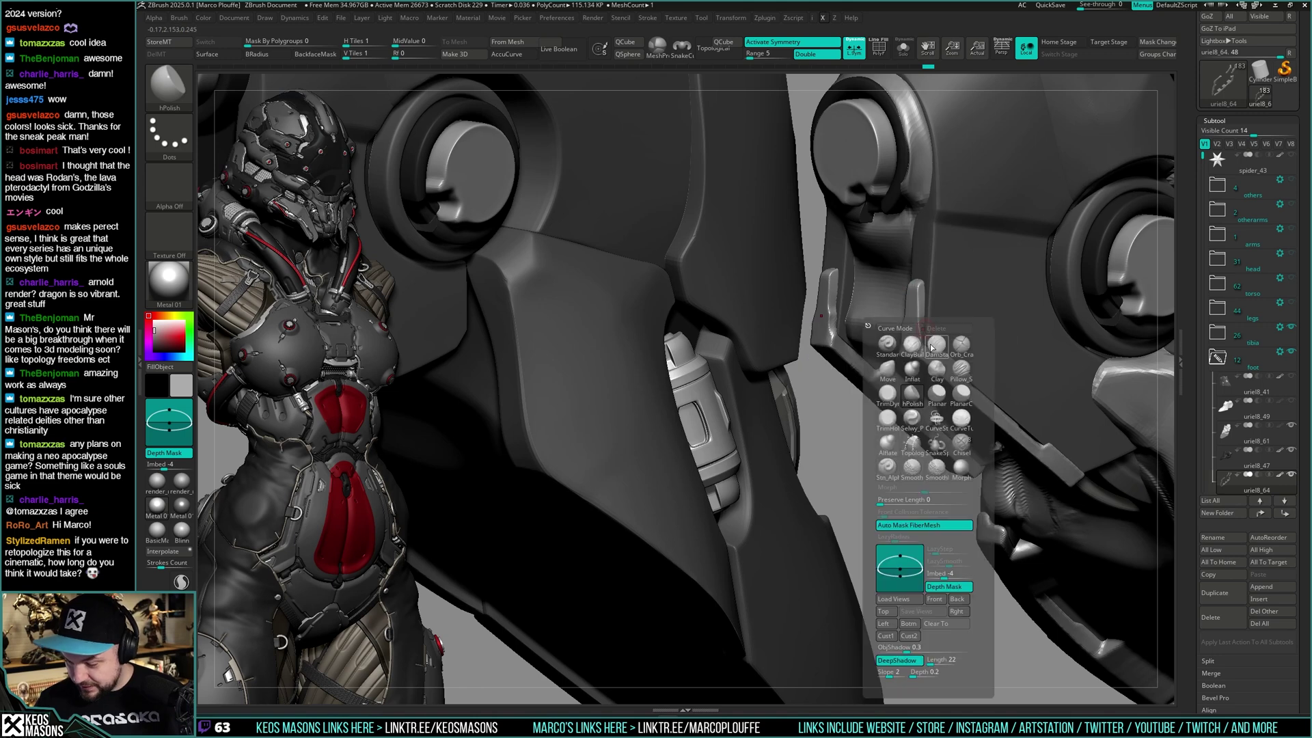
pyautogui.click(937, 393)
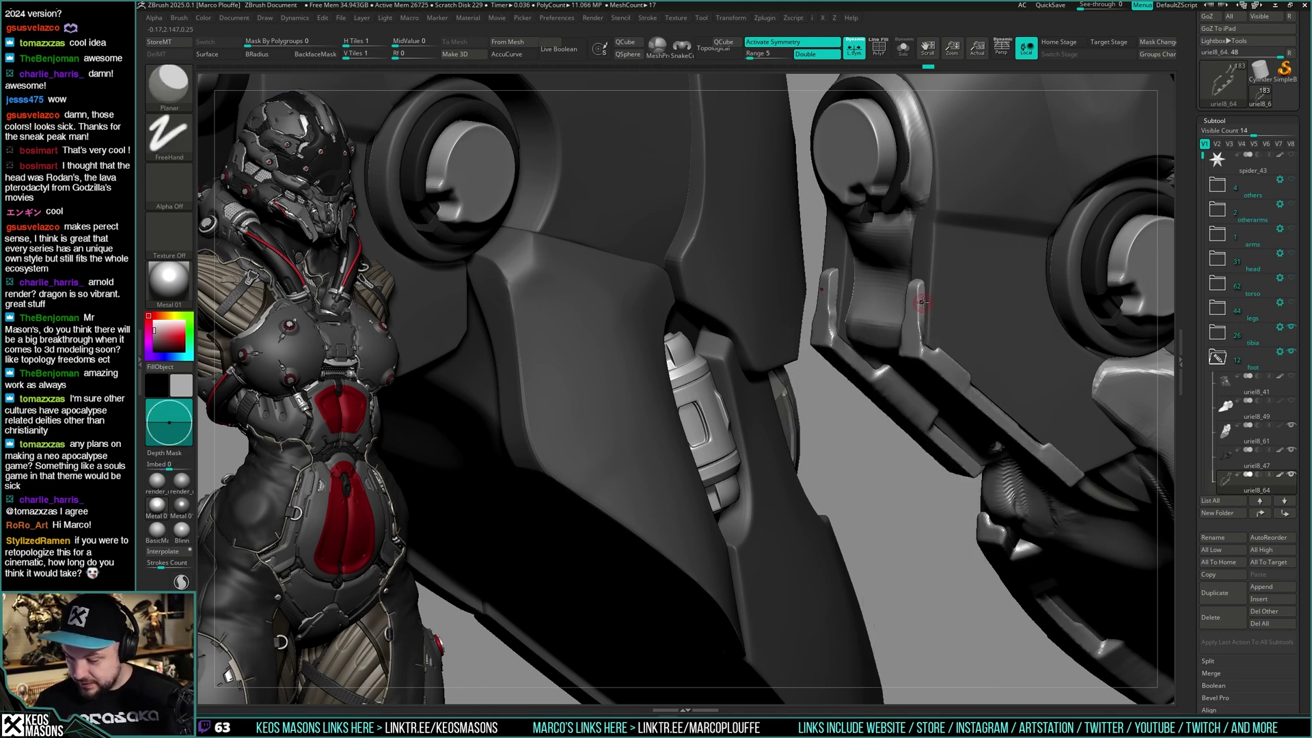
pyautogui.moveTo(921, 340); pyautogui.dragTo(919, 311, button='right')
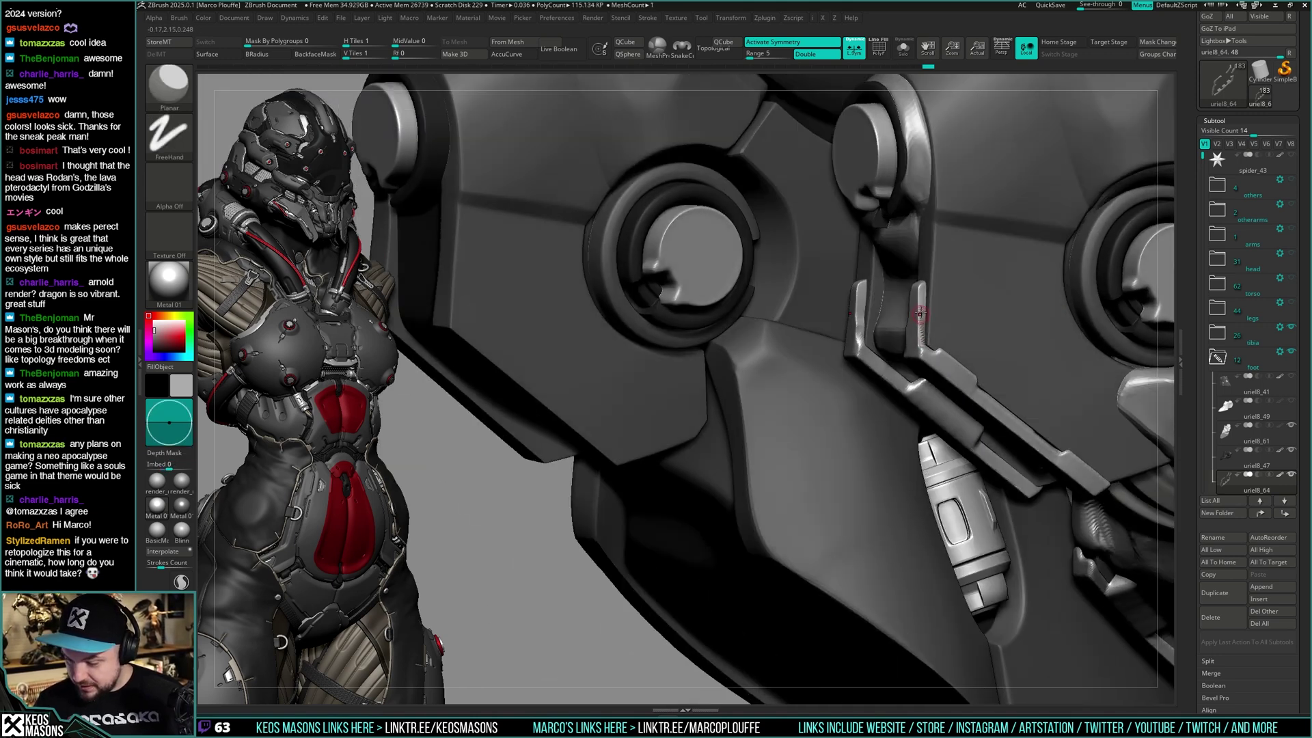
pyautogui.hotkey('alt', 'shift', 's')
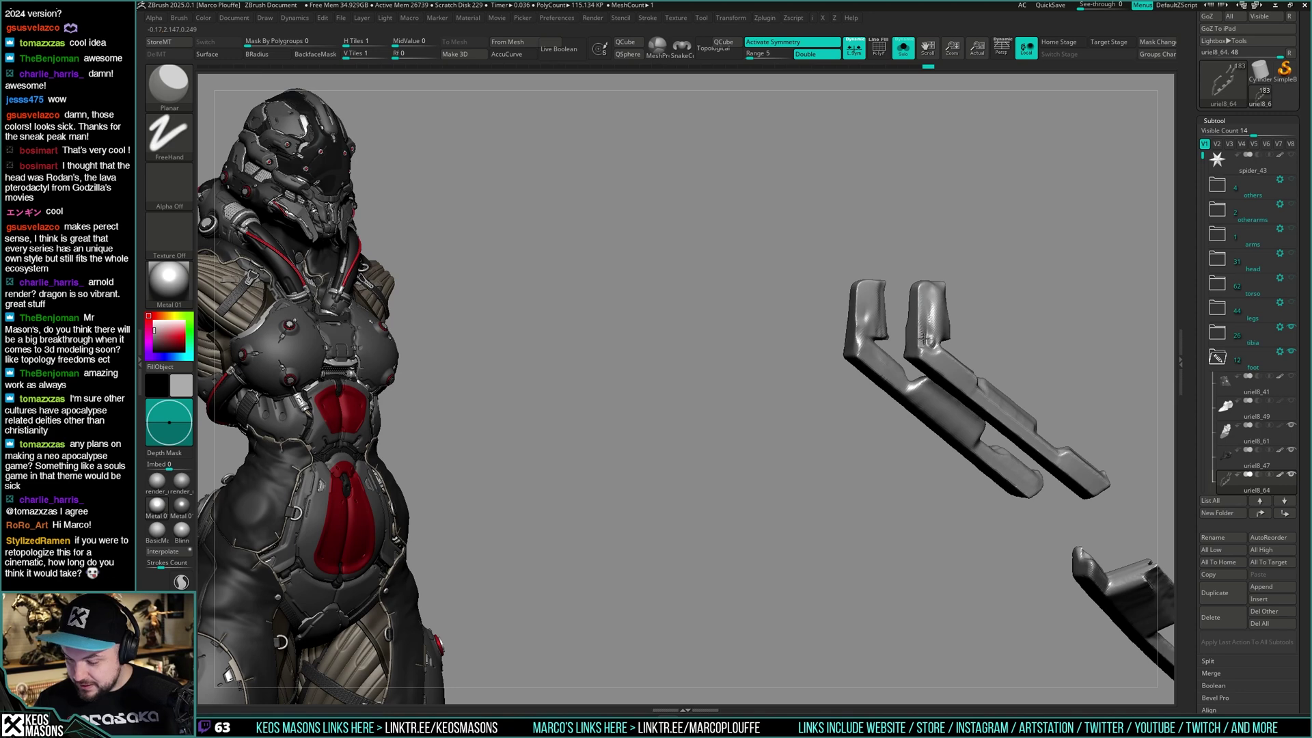
pyautogui.hotkey('shift', 'ctrl', 's')
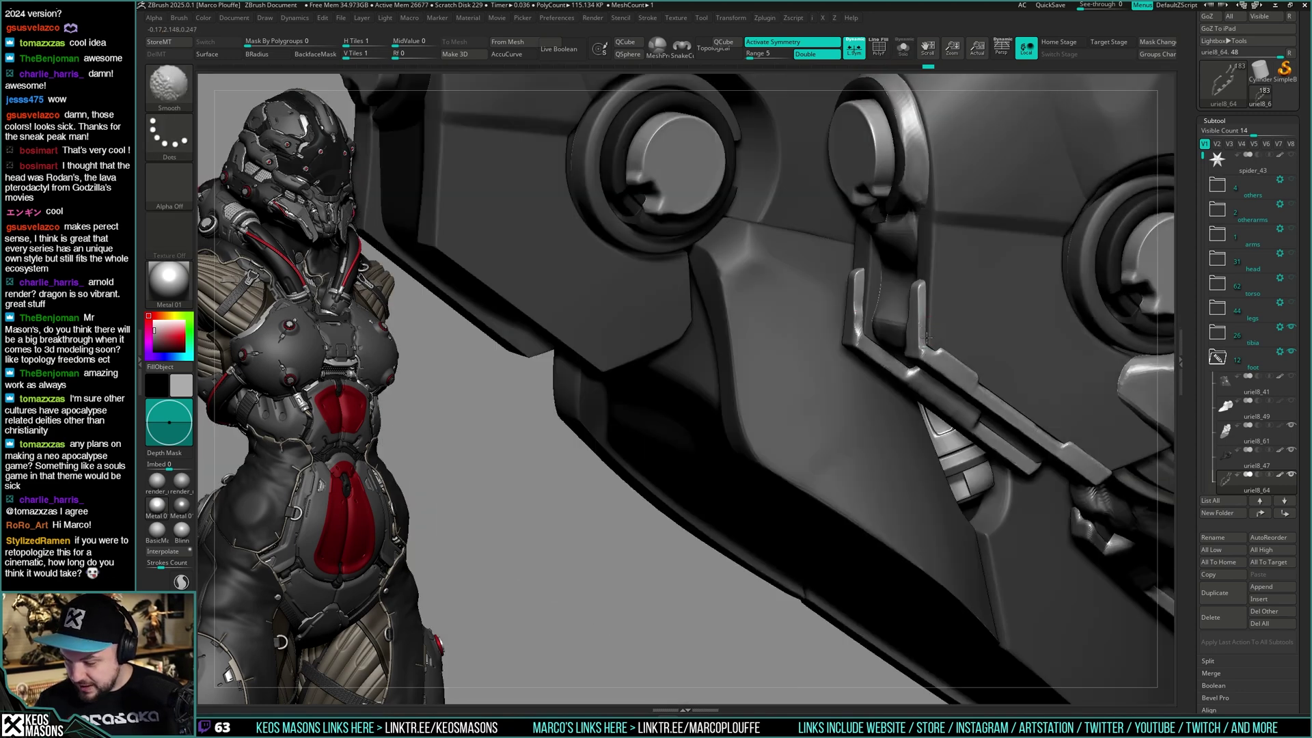
# Polish the faces of the sole trim's two heel prongs with the hPolish brush, checking the trim in isolation
pyautogui.press('space')
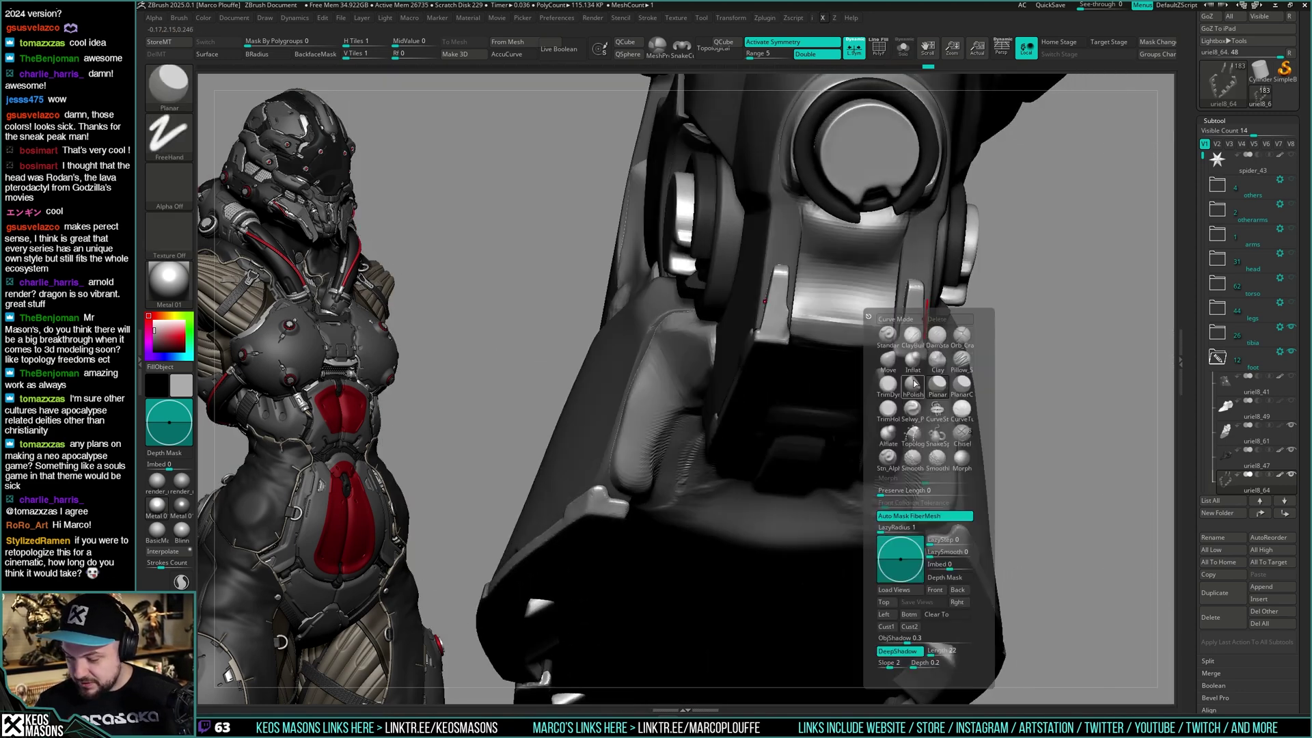
pyautogui.click(913, 384)
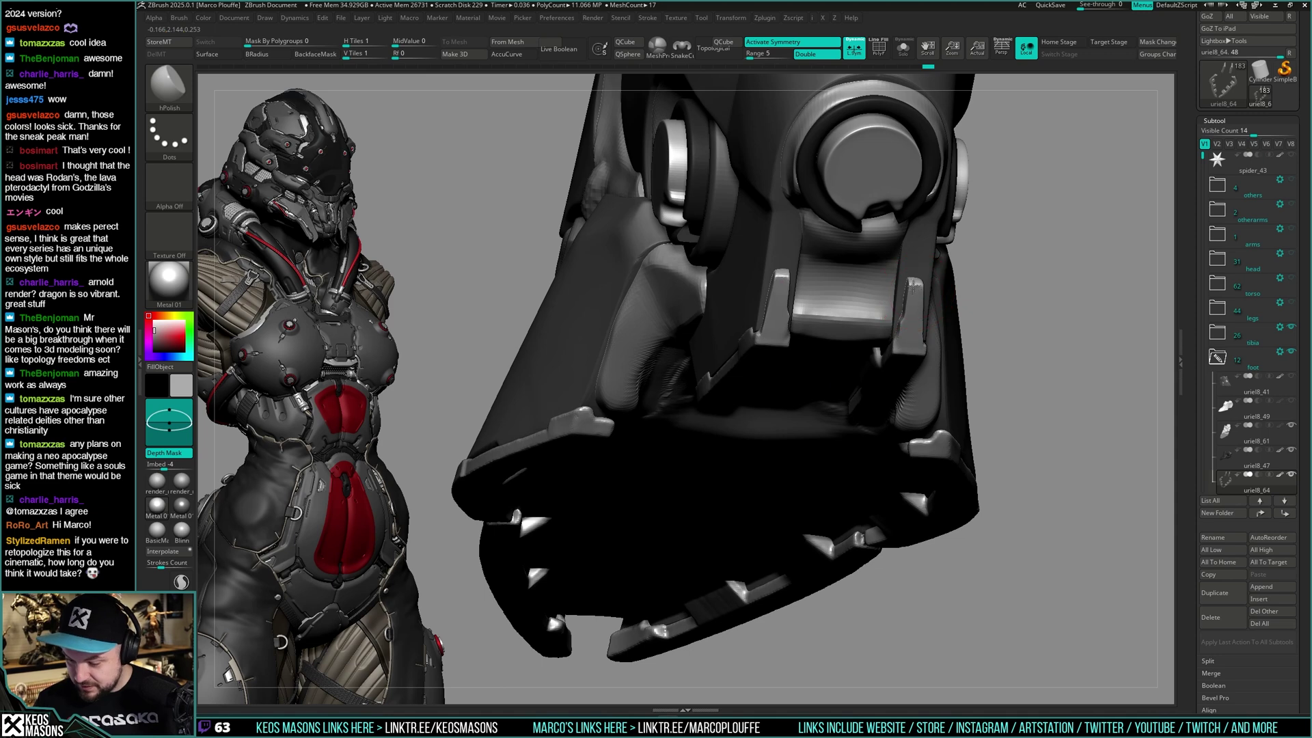
pyautogui.moveTo(913, 303)
pyautogui.mouseDown(button='right')
pyautogui.moveTo(929, 302)
pyautogui.moveTo(913, 301)
pyautogui.mouseUp(button='right')
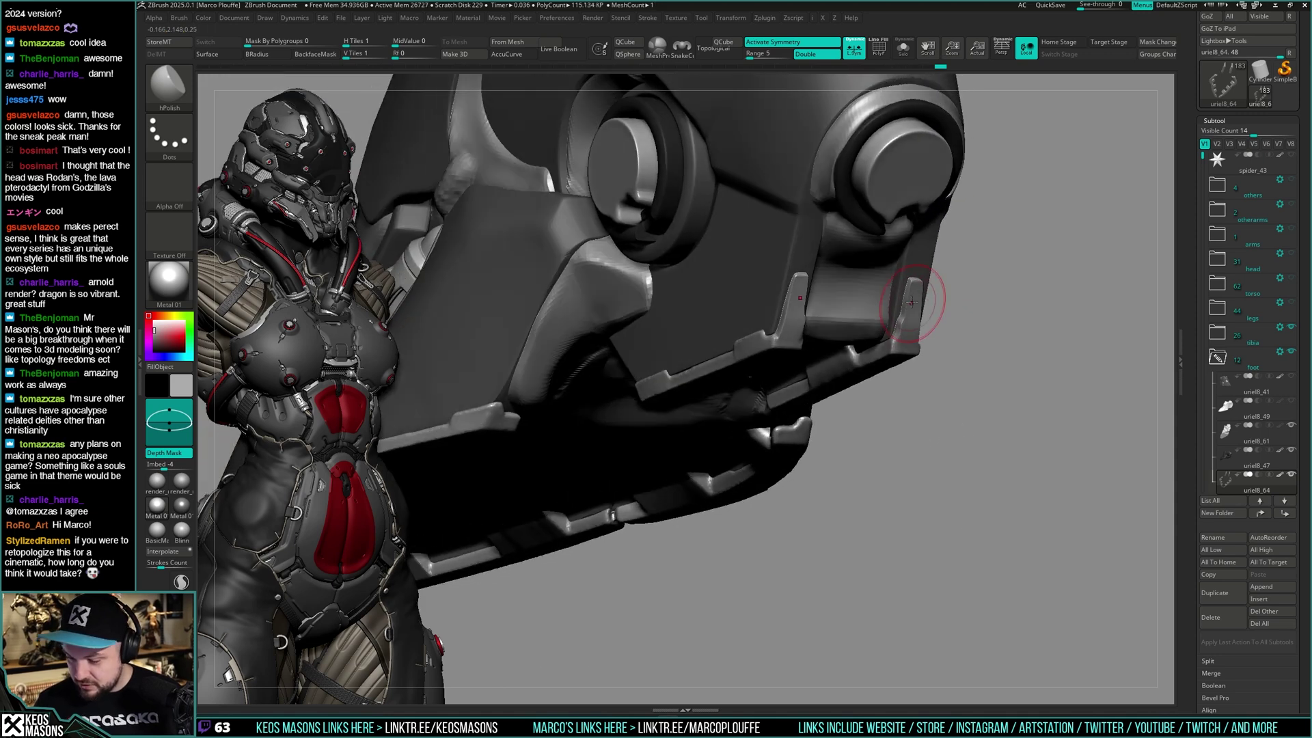
pyautogui.moveTo(914, 305); pyautogui.dragTo(917, 291)
pyautogui.moveTo(916, 274); pyautogui.dragTo(916, 290, button='right')
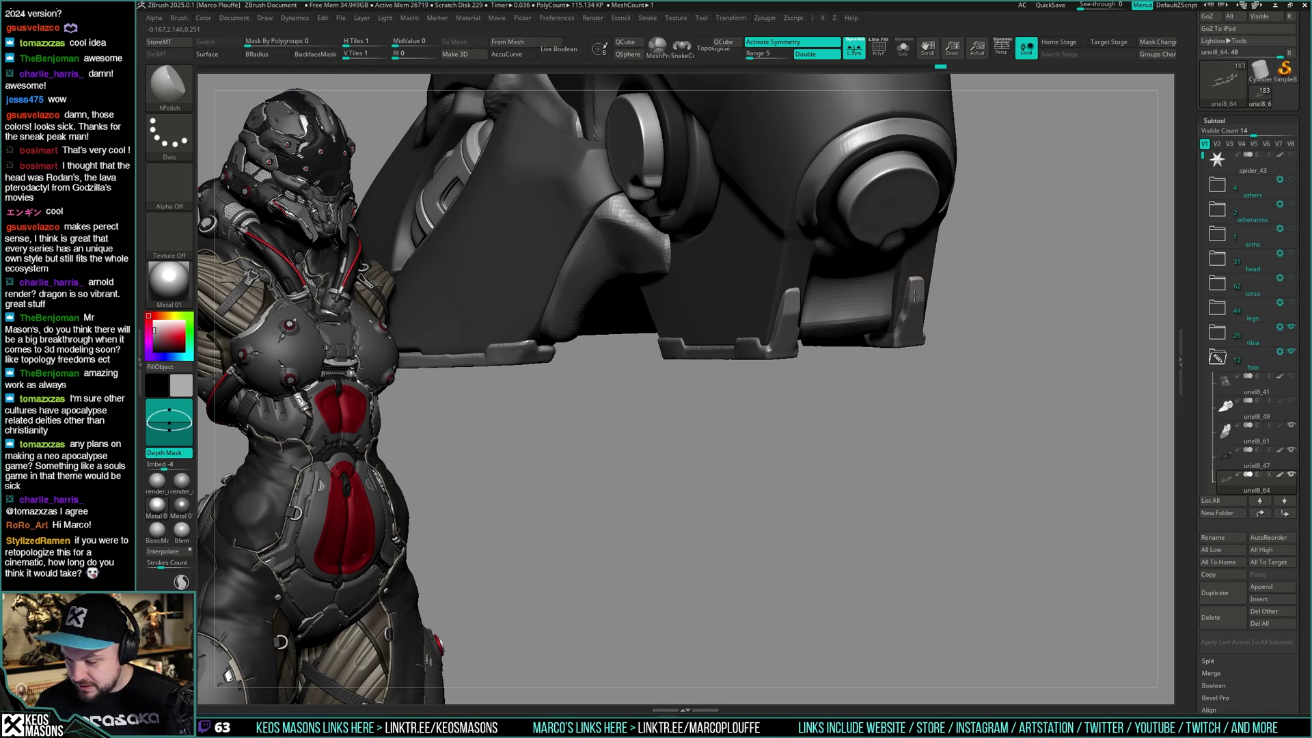
pyautogui.moveTo(918, 290)
pyautogui.mouseDown(button='right')
pyautogui.moveTo(934, 264)
pyautogui.moveTo(908, 301)
pyautogui.mouseUp(button='right')
pyautogui.hotkey('shift', 'ctrl', 's')
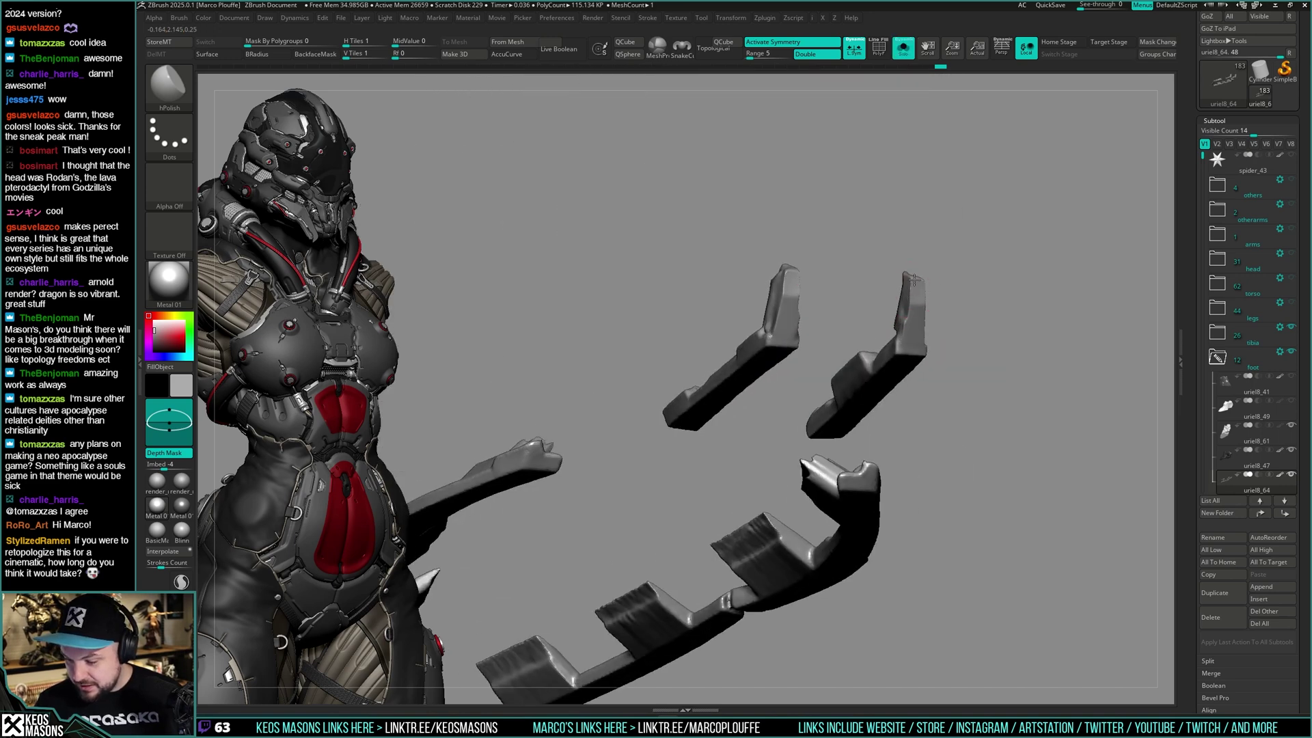
pyautogui.hotkey('shift', 'ctrl', 's')
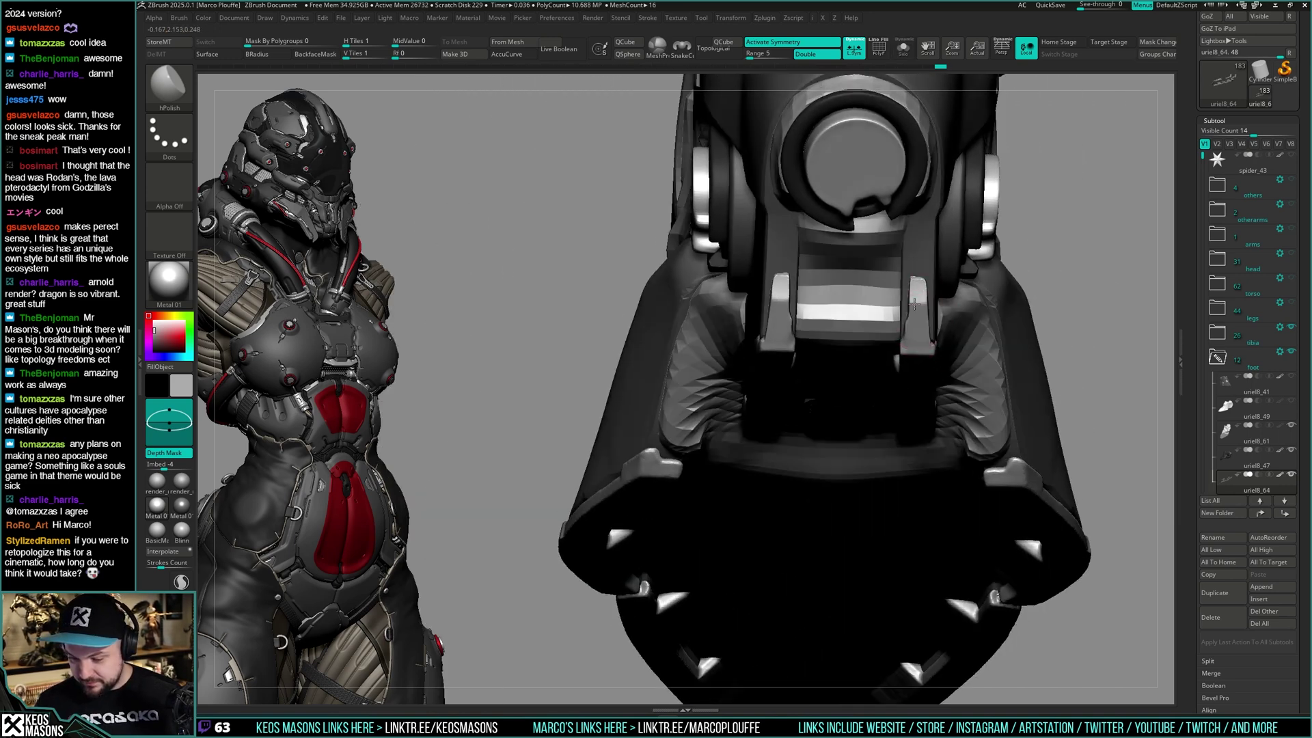
pyautogui.hotkey('shift', 'ctrl', 's')
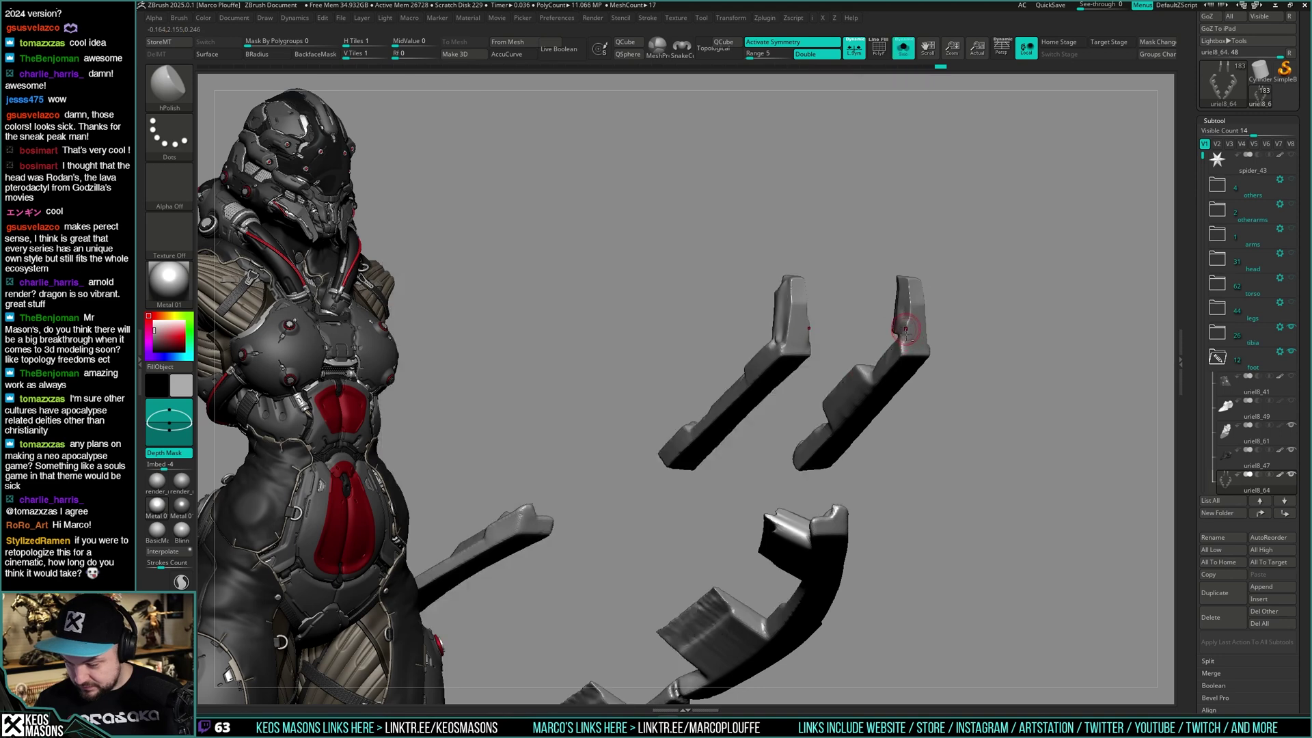
# Level the inner faces of the sole trim's heel prongs with the Planar brush and refine them with hPolish
pyautogui.press('space')
pyautogui.click(928, 415)
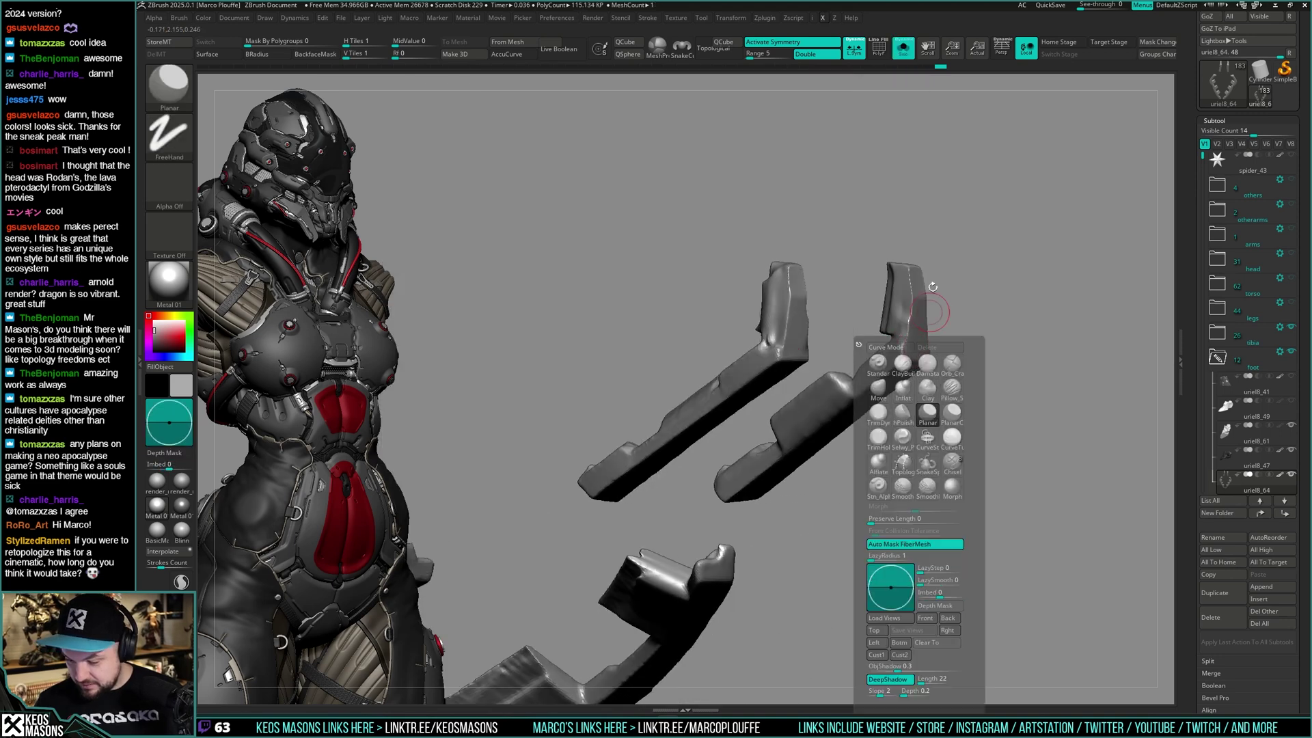
pyautogui.hotkey('shift', 'ctrl', 's')
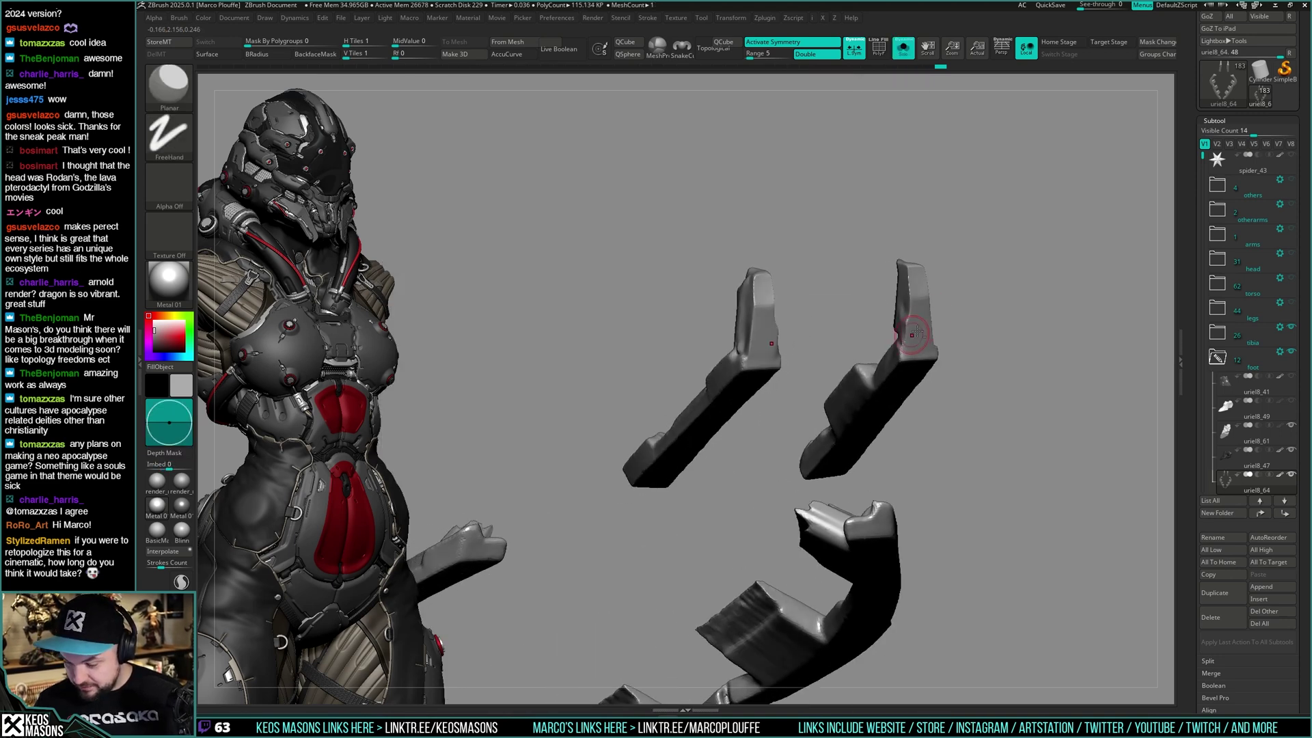
pyautogui.hotkey('shift', 'ctrl', 's')
pyautogui.press('space')
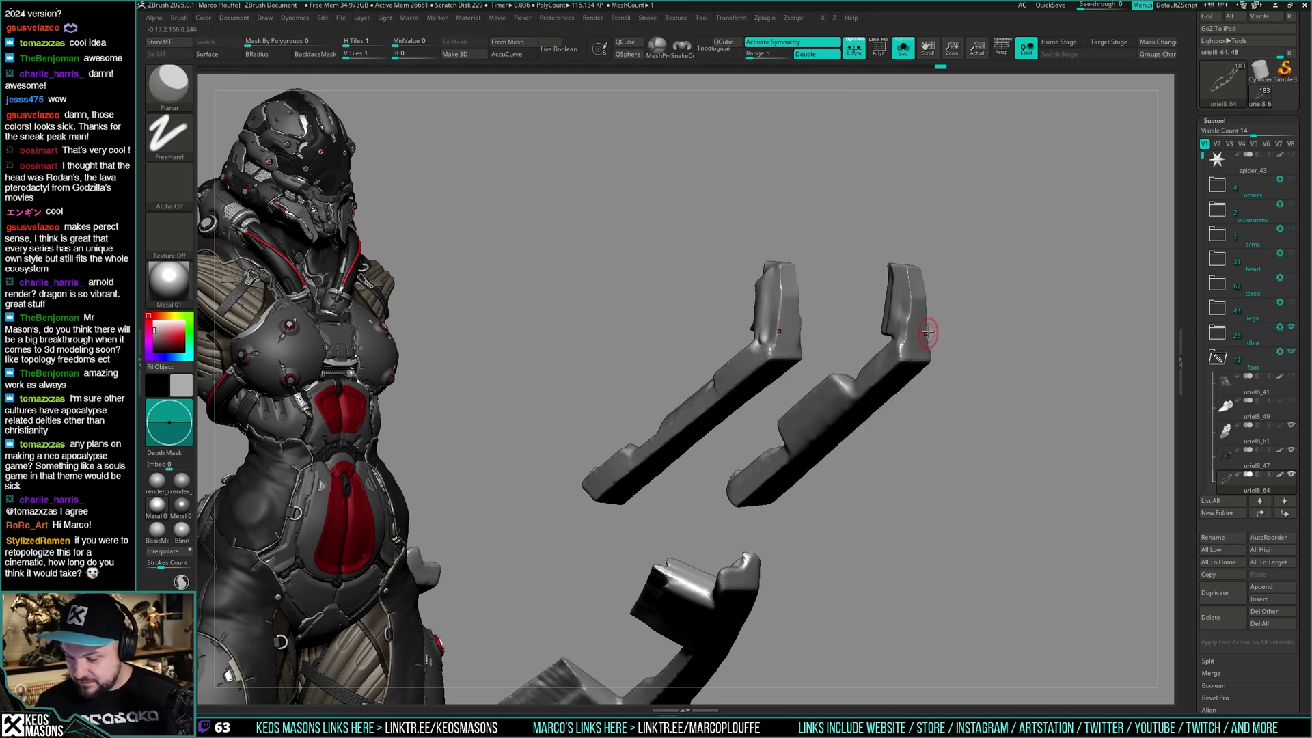
pyautogui.press('space')
pyautogui.click(930, 417)
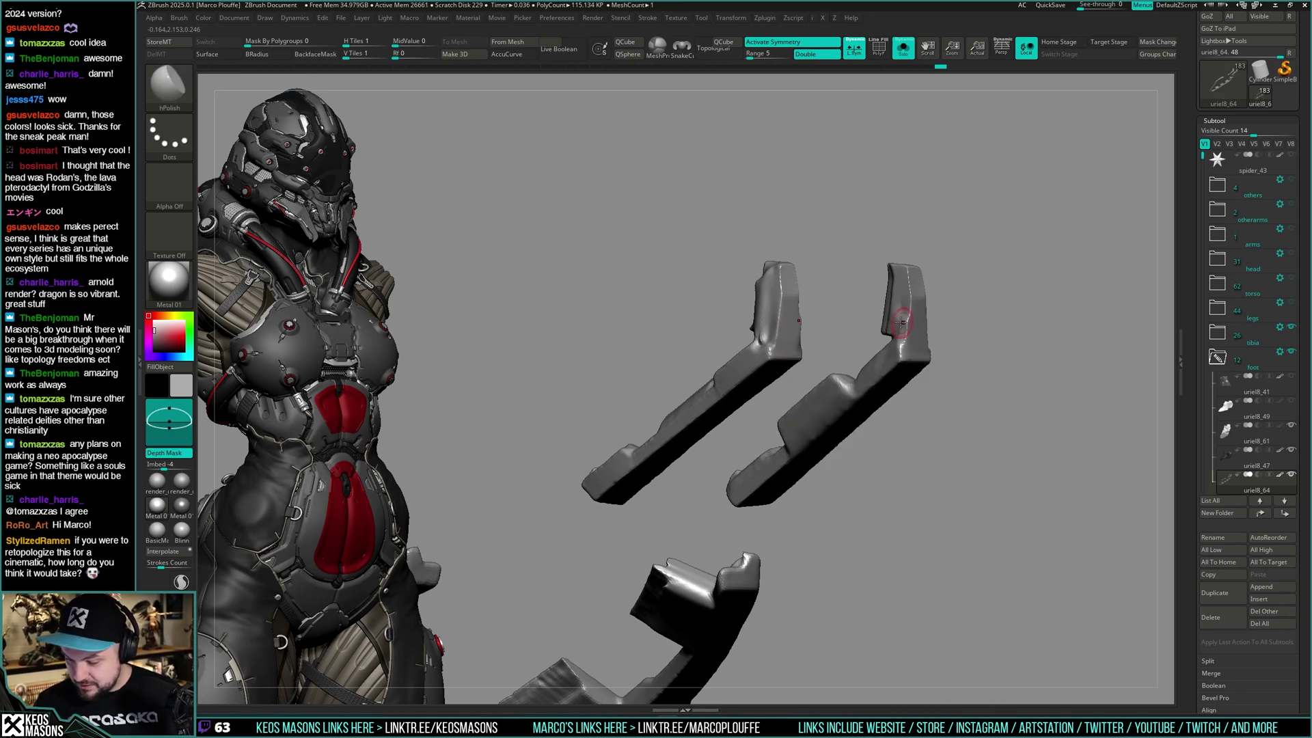
pyautogui.hotkey('alt', 's')
# Select the outer foot shell and build up its underside around the joint opening with the ClayBuildup brush
pyautogui.moveTo(894, 321); pyautogui.dragTo(956, 291, button='right')
pyautogui.moveTo(957, 291)
pyautogui.keyDown('shift'); pyautogui.mouseDown(button='right')
pyautogui.moveTo(937, 347)
pyautogui.moveTo(902, 380)
pyautogui.moveTo(844, 373)
pyautogui.moveTo(850, 358)
pyautogui.mouseUp(button='right'); pyautogui.keyUp('shift')
pyautogui.moveTo(849, 359)
pyautogui.mouseDown(button='right')
pyautogui.moveTo(863, 354)
pyautogui.moveTo(821, 340)
pyautogui.moveTo(843, 331)
pyautogui.mouseUp(button='right')
pyautogui.press('space')
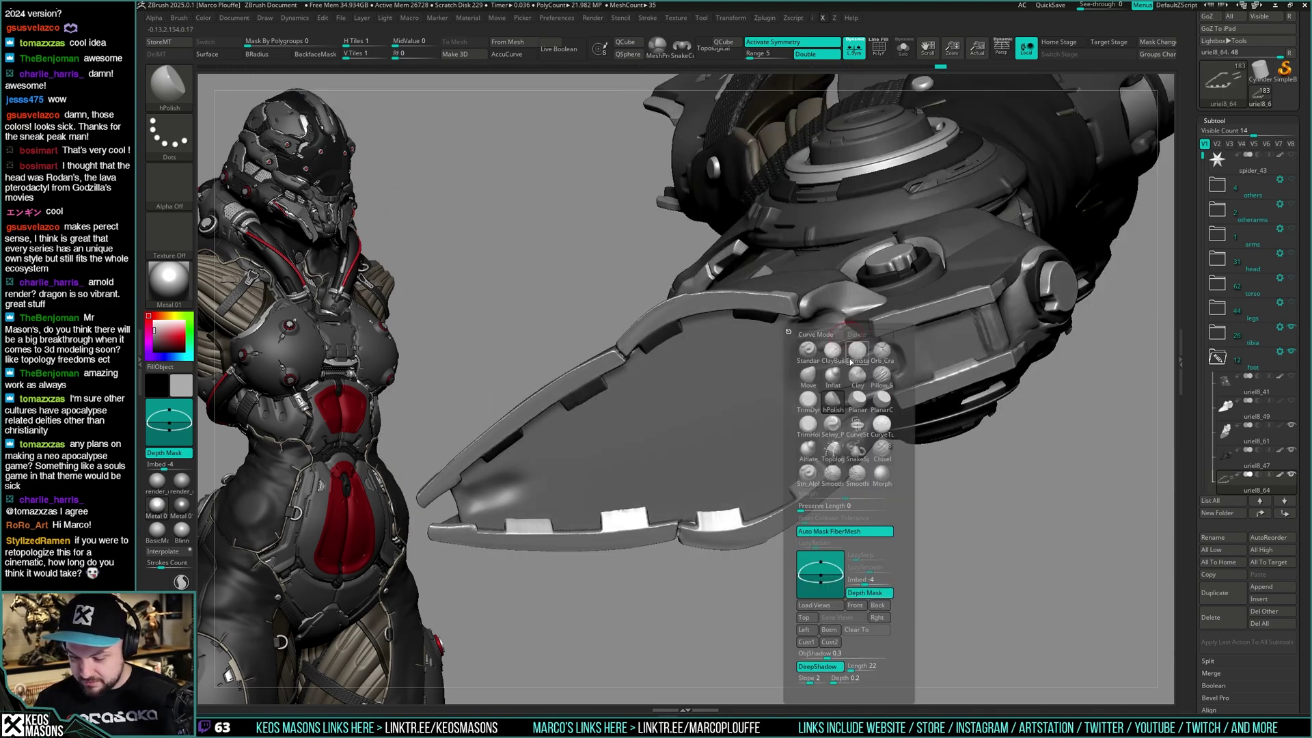
pyautogui.click(832, 344)
pyautogui.press('space')
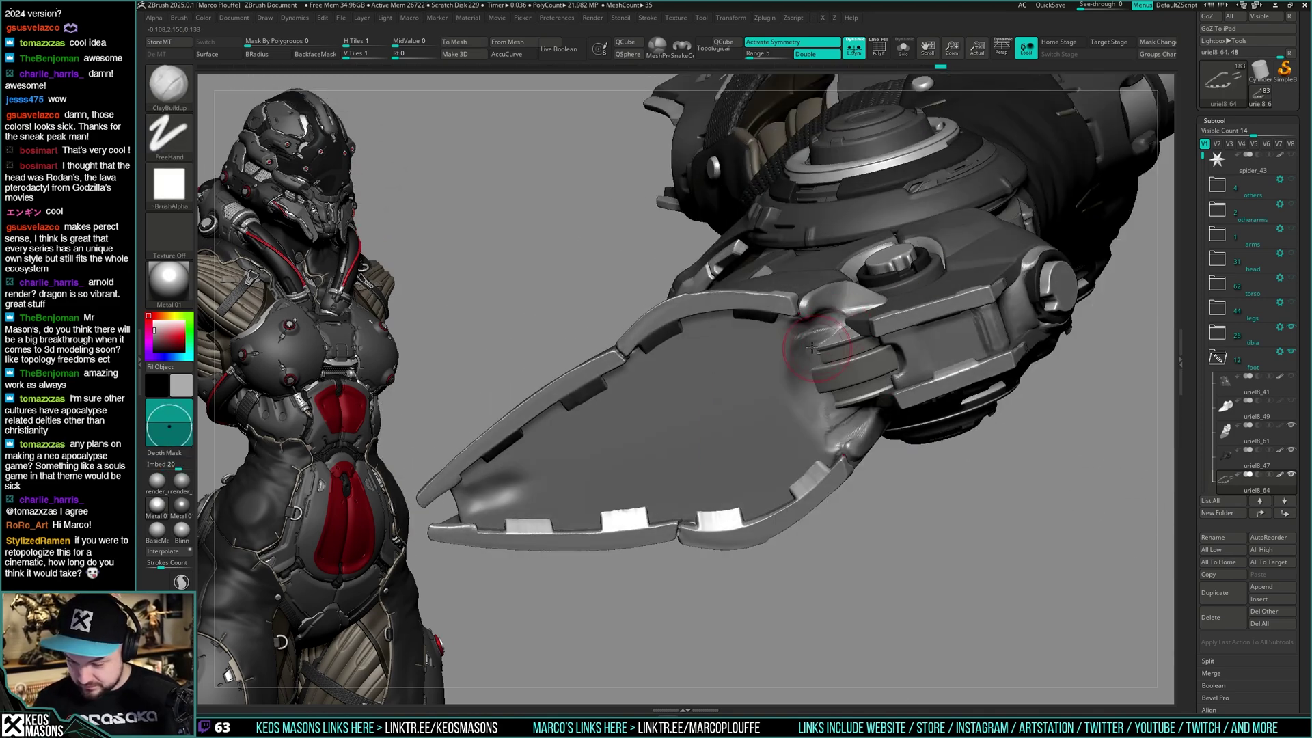
pyautogui.hotkey('alt', 's')
pyautogui.hotkey('alt', 's')
pyautogui.keyDown('alt'); pyautogui.click(815, 358); pyautogui.keyUp('alt')
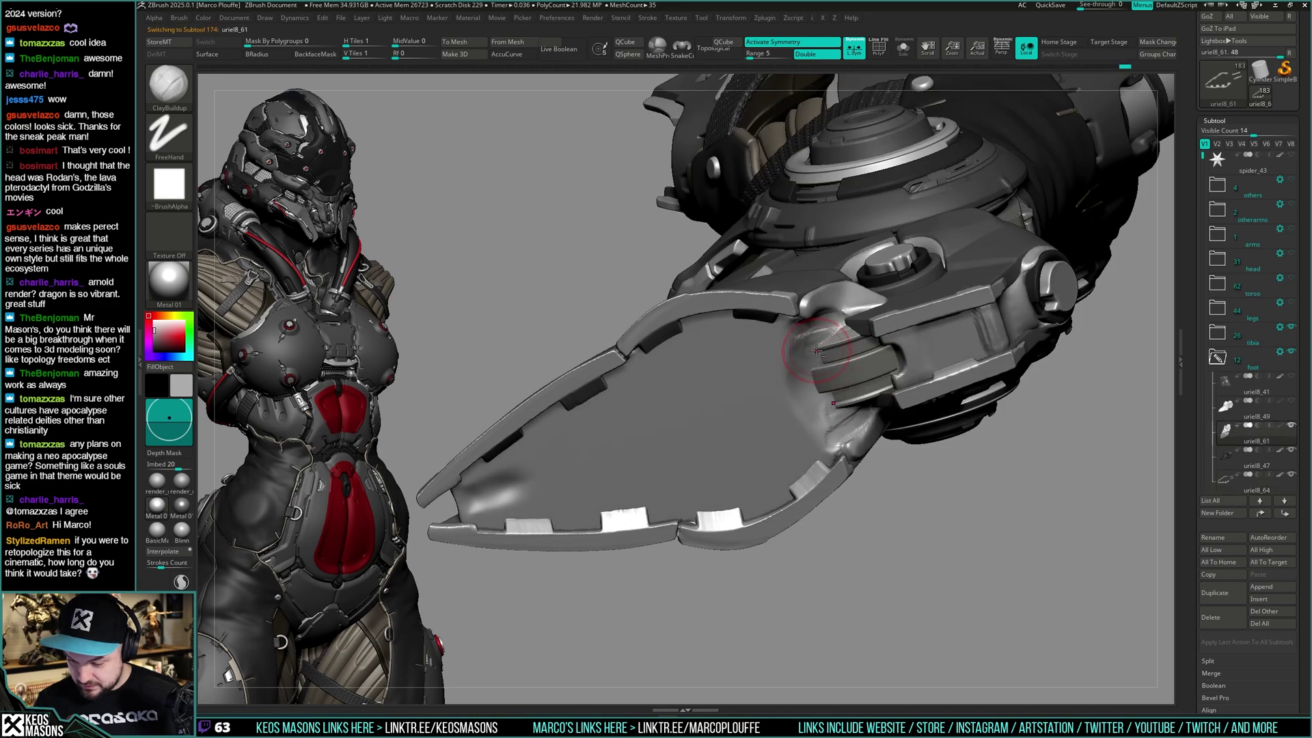
pyautogui.hotkey('alt', 's')
pyautogui.hotkey('alt', 's')
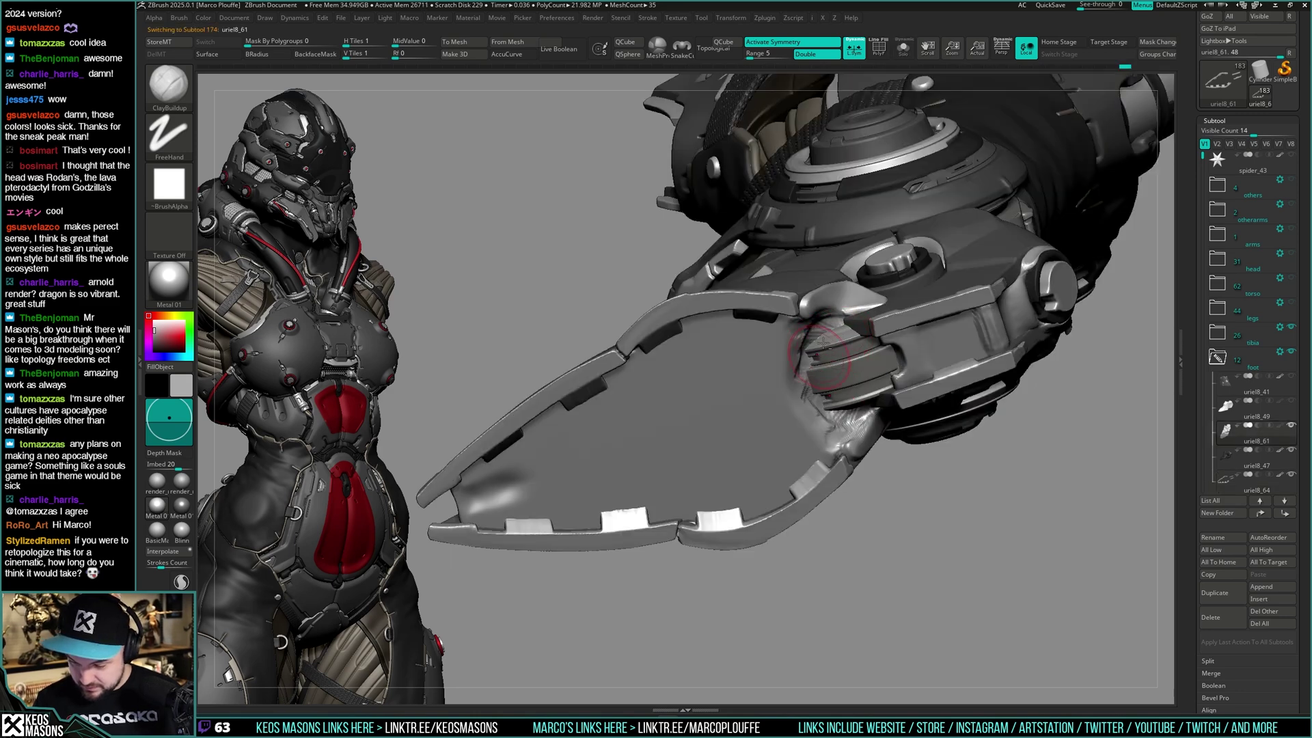
# Smooth the built-up underside of the foot shell and add more clay beside the joint opening
pyautogui.press('shift')
pyautogui.rightClick(773, 418)
pyautogui.moveTo(817, 386)
pyautogui.mouseDown(button='right')
pyautogui.moveTo(773, 418)
pyautogui.moveTo(779, 383)
pyautogui.mouseUp(button='right')
pyautogui.moveTo(786, 333)
pyautogui.mouseDown()
pyautogui.moveTo(823, 326)
pyautogui.moveTo(829, 307)
pyautogui.mouseUp()
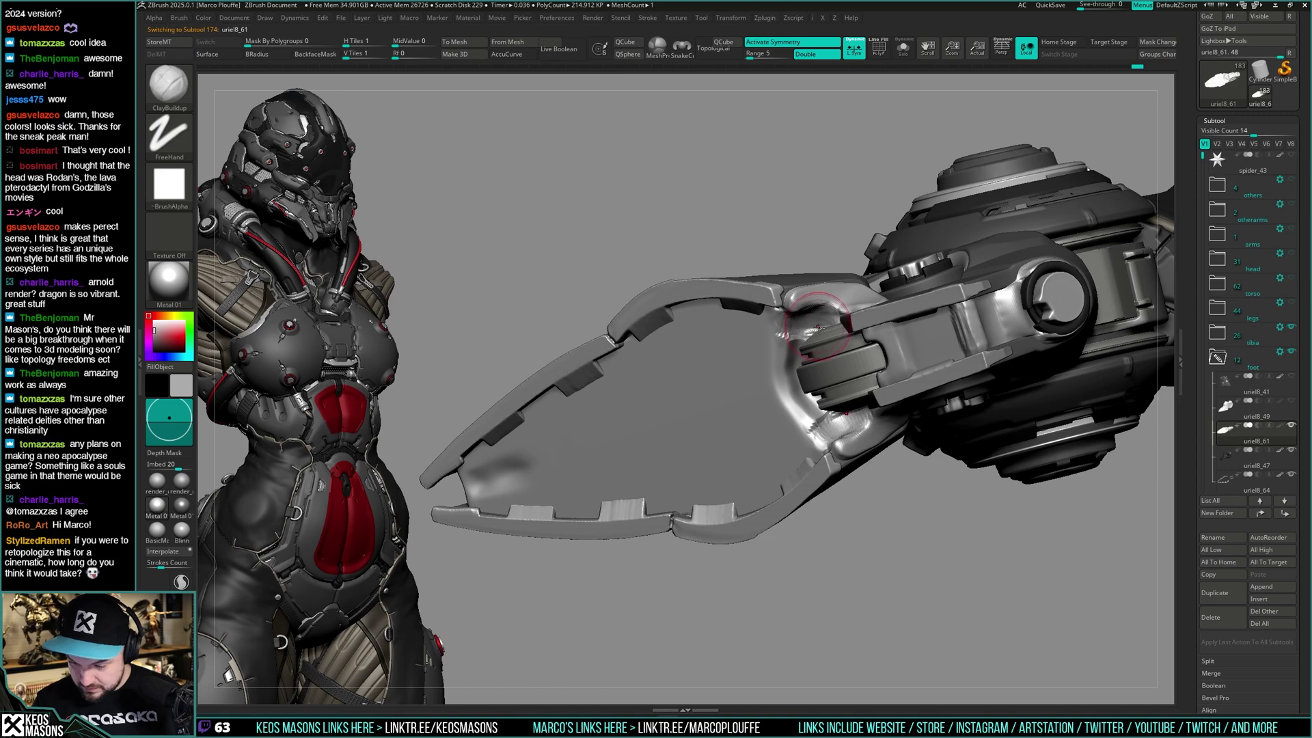
pyautogui.moveTo(829, 307); pyautogui.dragTo(785, 331, button='right')
pyautogui.keyDown('ctrl'); pyautogui.keyDown('shift'); pyautogui.click(779, 383); pyautogui.keyUp('shift'); pyautogui.keyUp('ctrl')
pyautogui.moveTo(779, 383)
pyautogui.mouseDown(button='right')
pyautogui.moveTo(812, 389)
pyautogui.moveTo(773, 400)
pyautogui.moveTo(785, 430)
pyautogui.moveTo(793, 417)
pyautogui.mouseUp(button='right')
# Build up a centre ridge on top of the foot shell, from the joint opening to the toe notch, and smooth it
pyautogui.moveTo(822, 339)
pyautogui.mouseDown()
pyautogui.moveTo(839, 351)
pyautogui.moveTo(820, 343)
pyautogui.mouseUp()
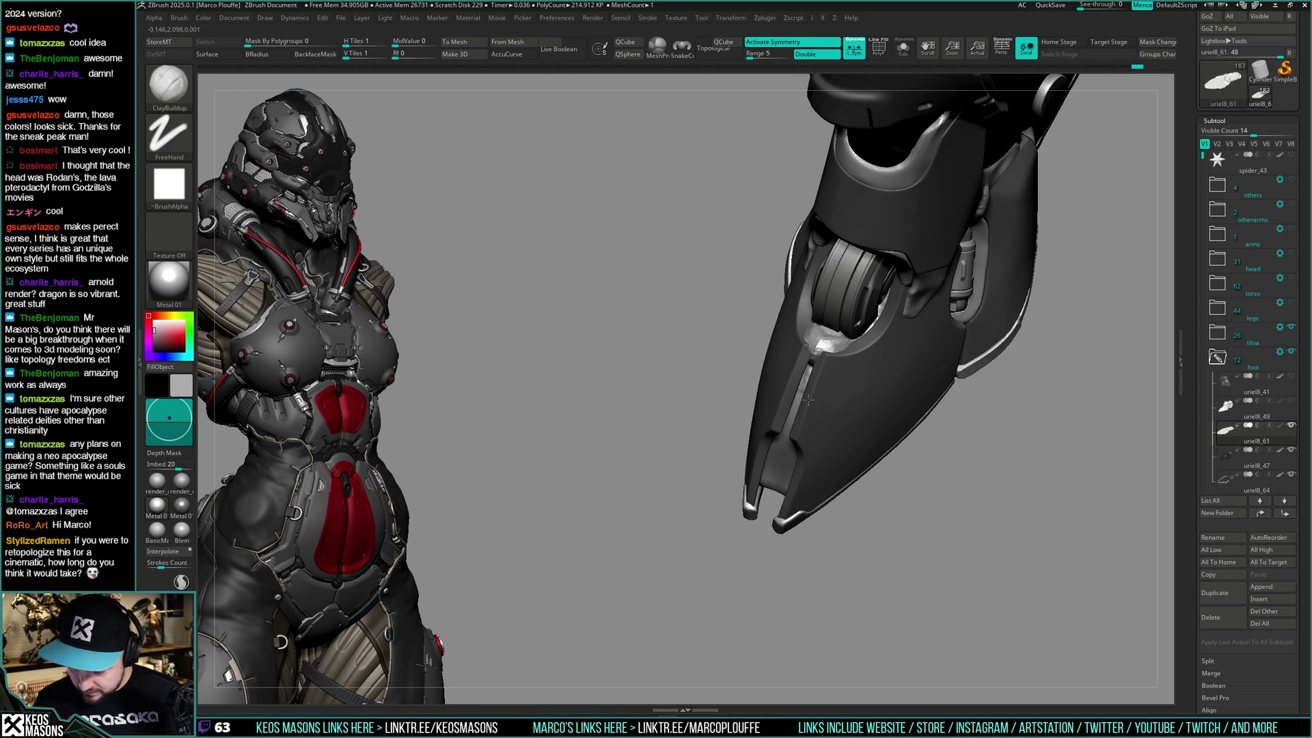
pyautogui.moveTo(809, 371); pyautogui.dragTo(828, 347, button='right')
pyautogui.moveTo(828, 347); pyautogui.dragTo(791, 423)
pyautogui.keyDown('shift'); pyautogui.moveTo(809, 369); pyautogui.dragTo(790, 414); pyautogui.keyUp('shift')
pyautogui.press('space')
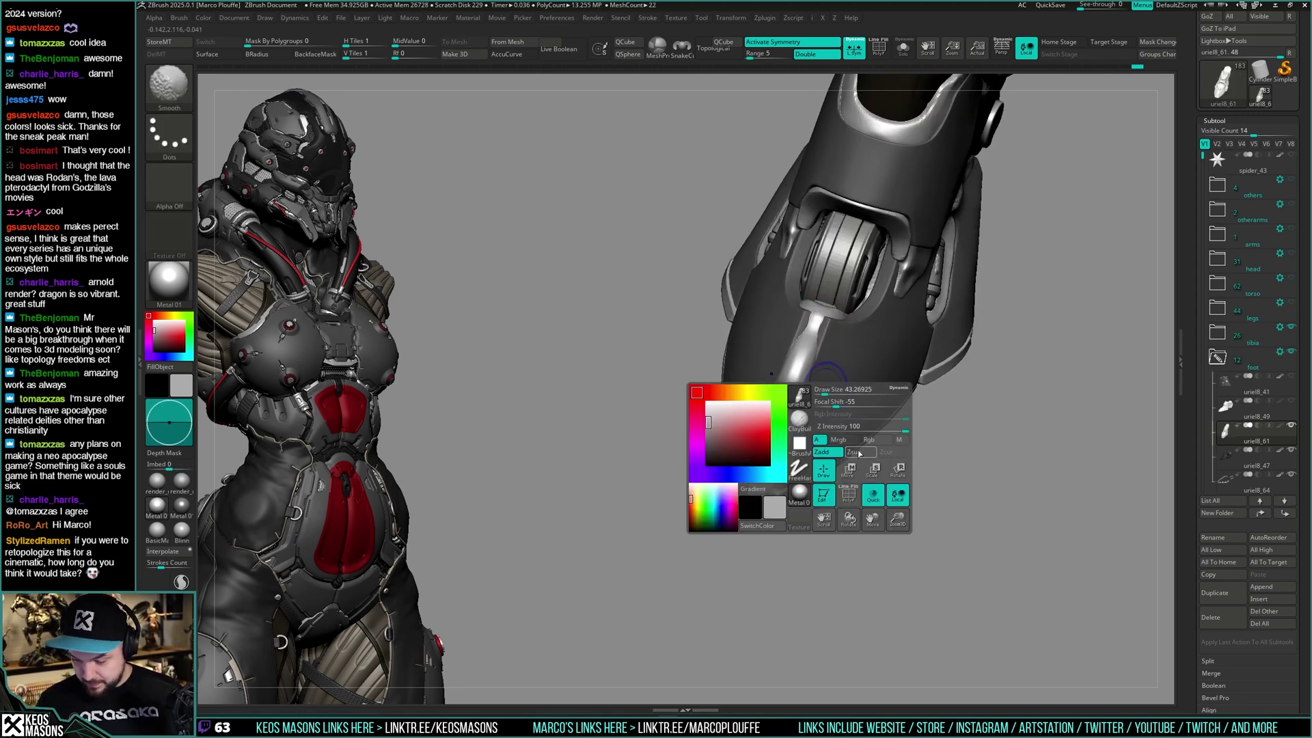
pyautogui.press('space')
pyautogui.click(874, 479)
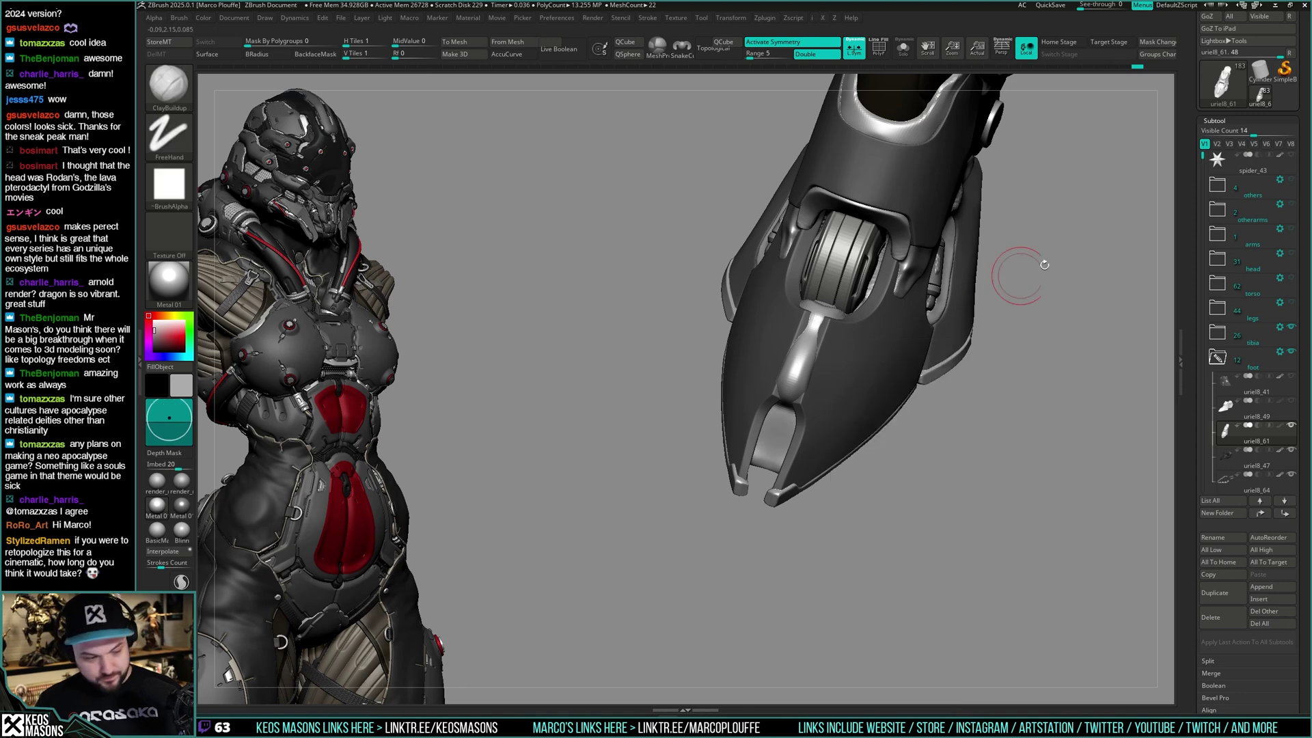
# Smooth the foot shell's centre ridge into an even strip from several angles
pyautogui.moveTo(861, 375); pyautogui.dragTo(825, 370, button='right')
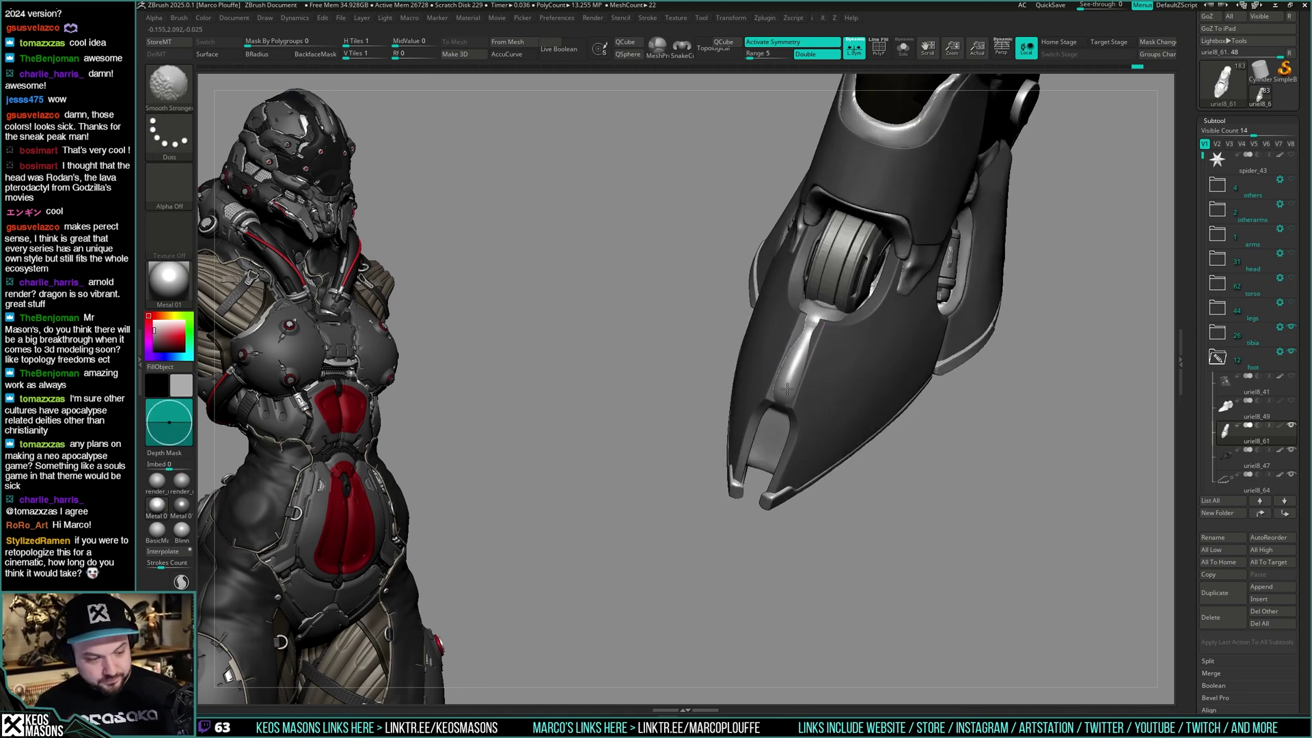
pyautogui.keyDown('shift'); pyautogui.moveTo(798, 349); pyautogui.dragTo(802, 364); pyautogui.keyUp('shift')
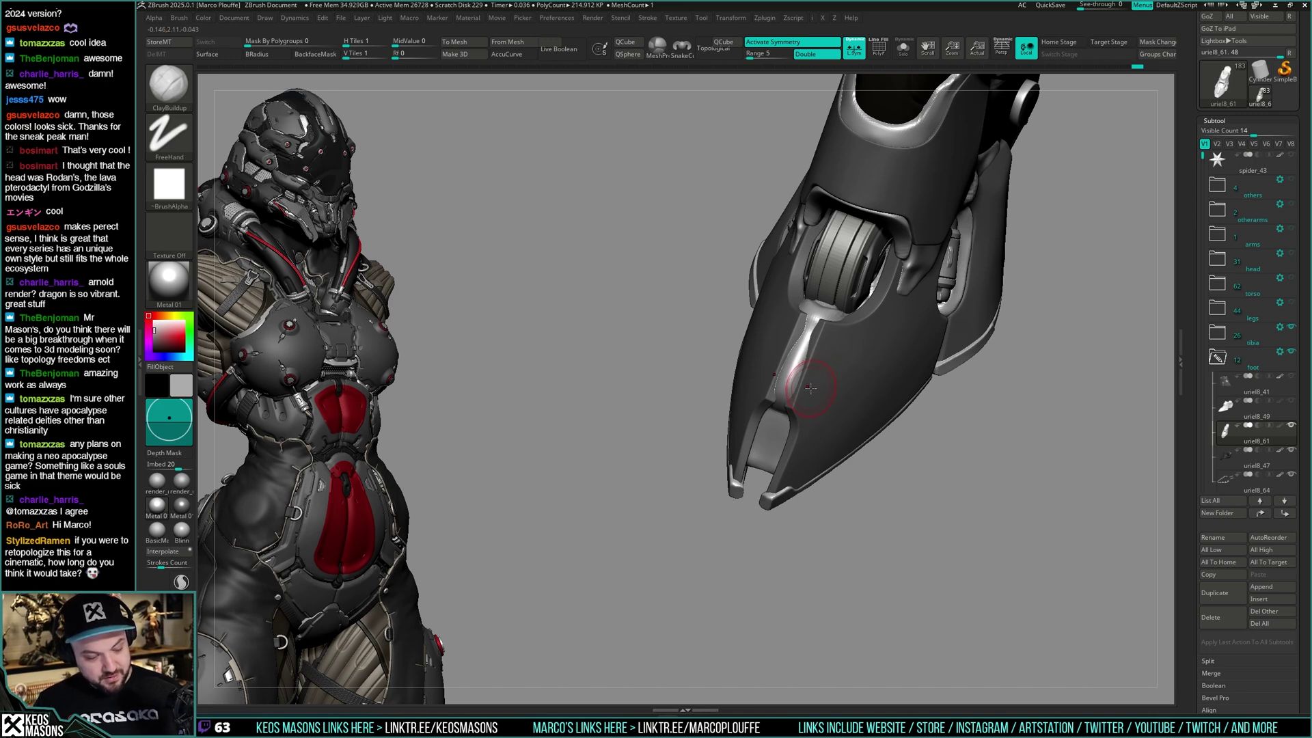
pyautogui.moveTo(809, 377); pyautogui.dragTo(793, 361, button='right')
pyautogui.keyDown('shift'); pyautogui.moveTo(792, 366); pyautogui.dragTo(787, 393); pyautogui.keyUp('shift')
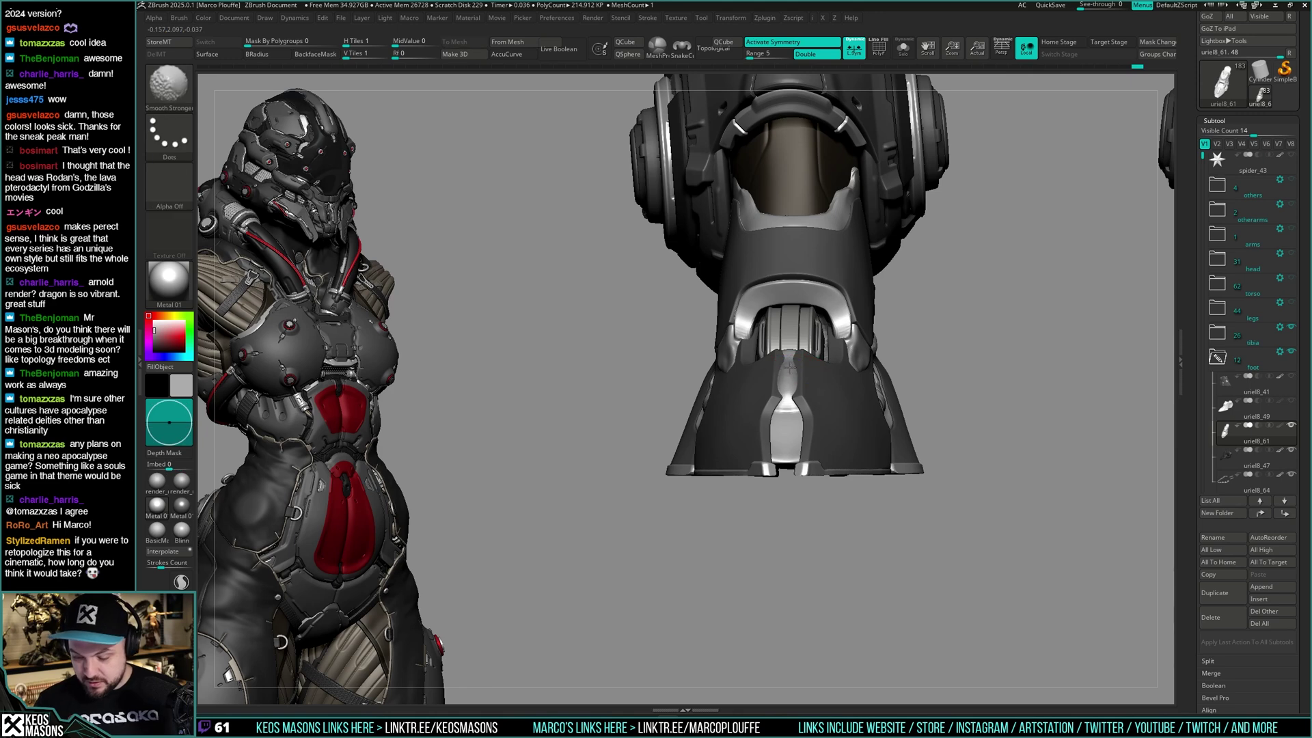
pyautogui.moveTo(787, 341); pyautogui.dragTo(786, 367, button='right')
pyautogui.keyDown('shift'); pyautogui.moveTo(786, 366); pyautogui.dragTo(787, 375); pyautogui.keyUp('shift')
pyautogui.moveTo(788, 374); pyautogui.dragTo(799, 353, button='right')
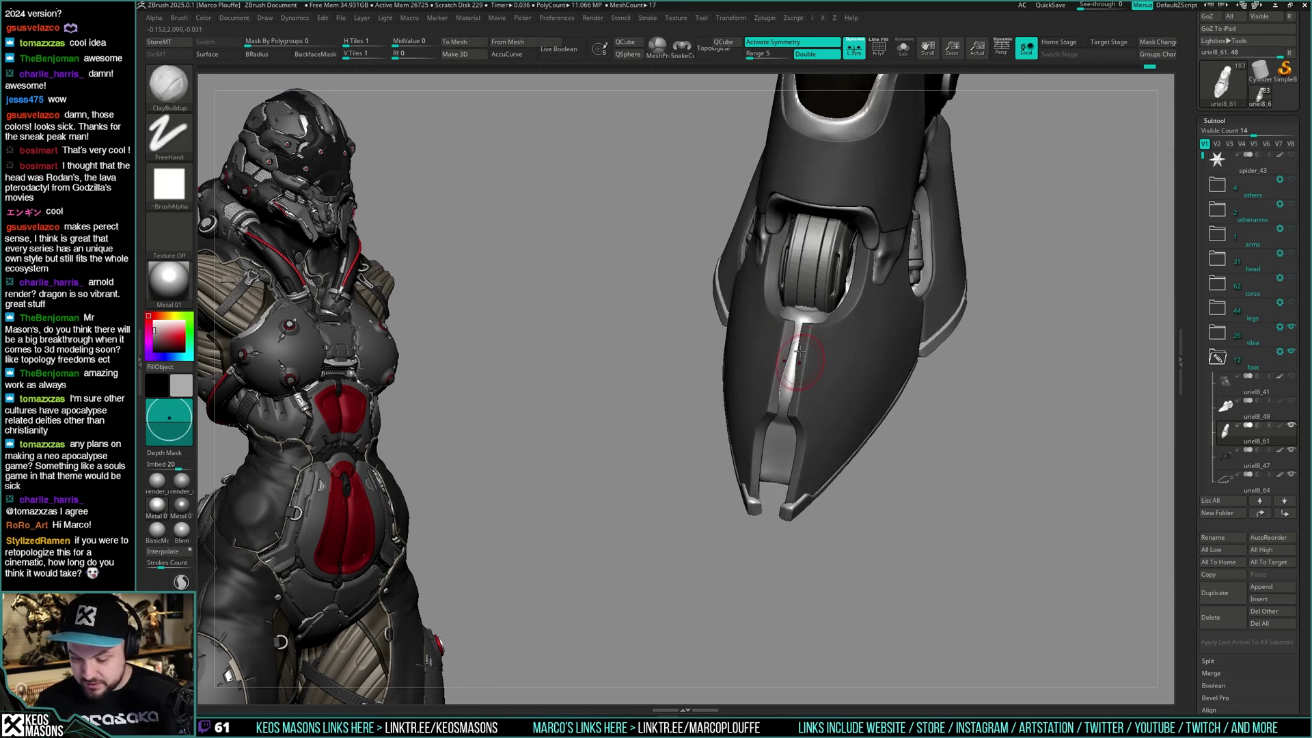
# Add clay along the centre ridge and around the rim of the foot shell's joint opening
pyautogui.moveTo(791, 404); pyautogui.dragTo(803, 326)
pyautogui.moveTo(818, 344)
pyautogui.mouseDown(button='right')
pyautogui.moveTo(797, 386)
pyautogui.moveTo(845, 274)
pyautogui.moveTo(889, 316)
pyautogui.moveTo(910, 261)
pyautogui.moveTo(874, 345)
pyautogui.mouseUp(button='right')
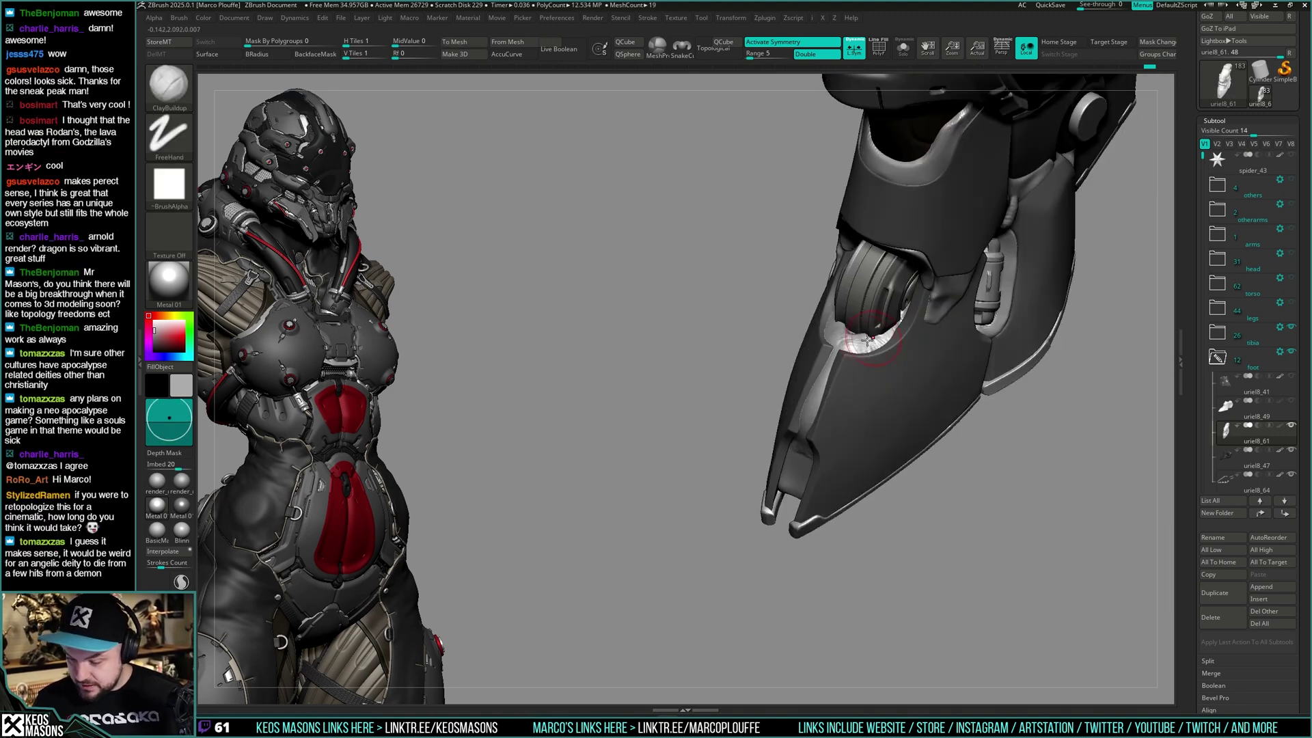
pyautogui.moveTo(913, 291); pyautogui.dragTo(900, 333, button='right')
pyautogui.press('shift')
pyautogui.rightClick(911, 313)
pyautogui.rightClick(917, 301)
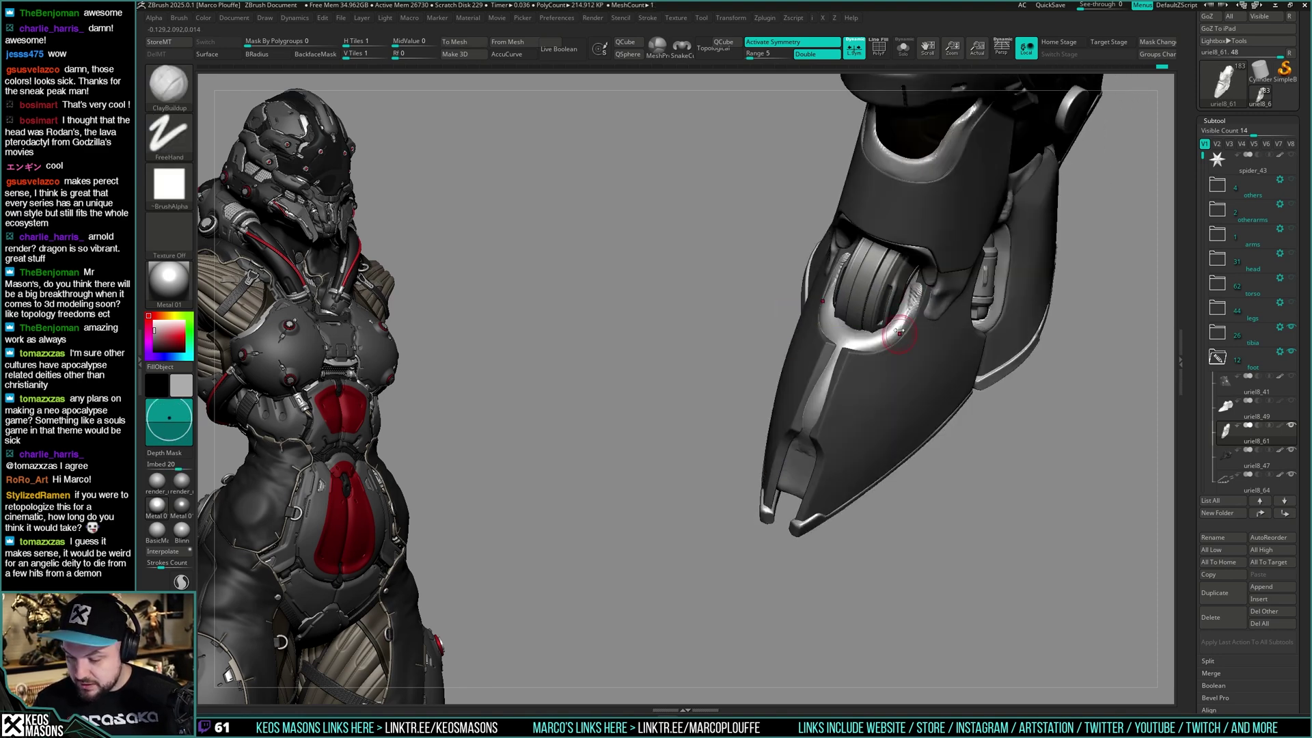
# Thicken the front rim of the foot shell's joint opening with ClayBuildup strokes and smooth it
pyautogui.moveTo(873, 332); pyautogui.dragTo(900, 320)
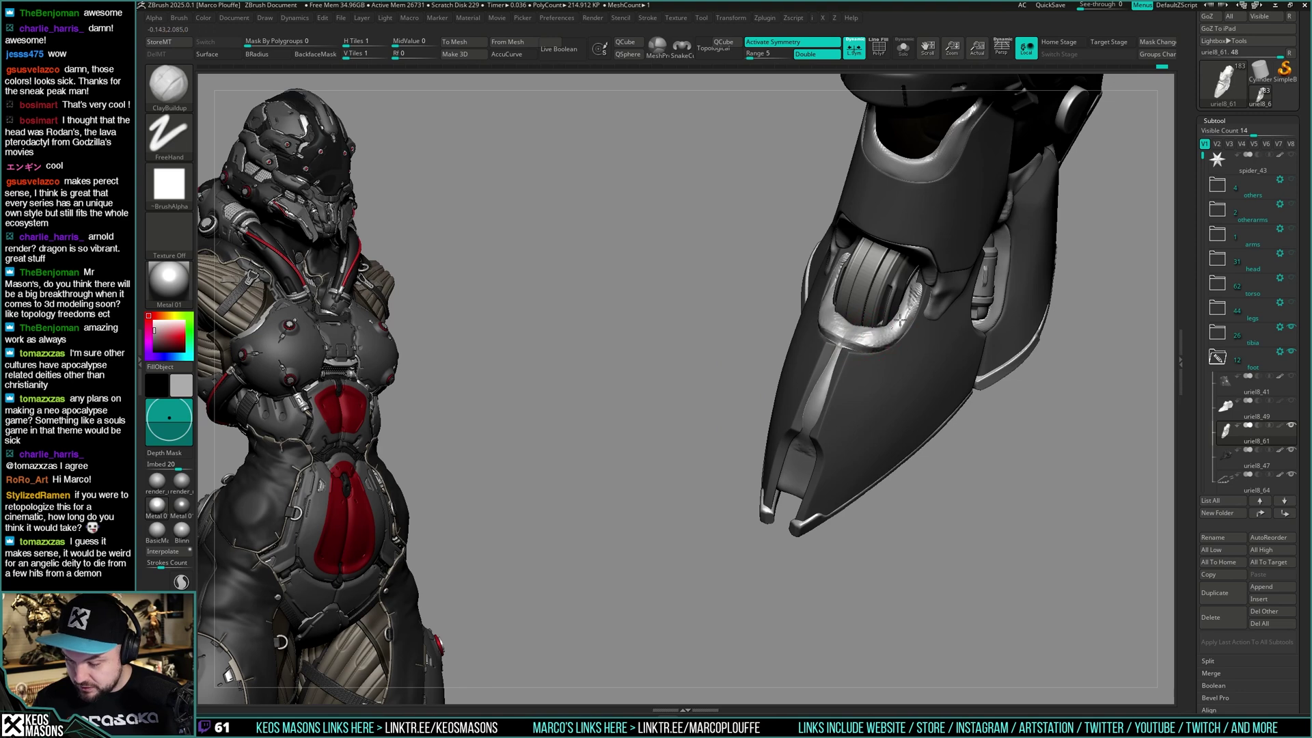
pyautogui.moveTo(880, 334); pyautogui.dragTo(867, 333, button='right')
pyautogui.keyDown('shift'); pyautogui.moveTo(862, 334); pyautogui.dragTo(882, 326); pyautogui.keyUp('shift')
pyautogui.rightClick(848, 335)
pyautogui.moveTo(862, 330)
pyautogui.mouseDown(button='right')
pyautogui.moveTo(850, 334)
pyautogui.moveTo(872, 343)
pyautogui.mouseUp(button='right')
pyautogui.moveTo(856, 344); pyautogui.dragTo(904, 315)
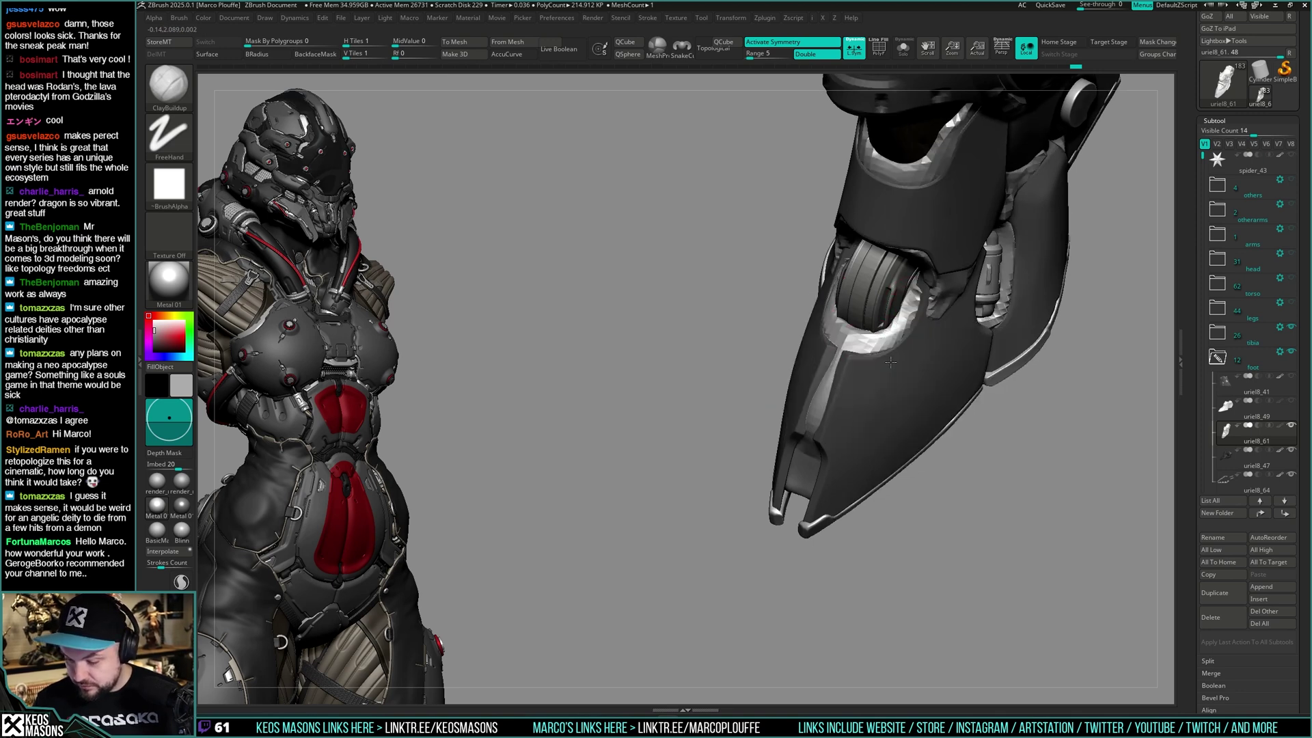
# Extend the clay rim up both sides of the foot shell's joint opening
pyautogui.moveTo(858, 337); pyautogui.dragTo(848, 290, button='right')
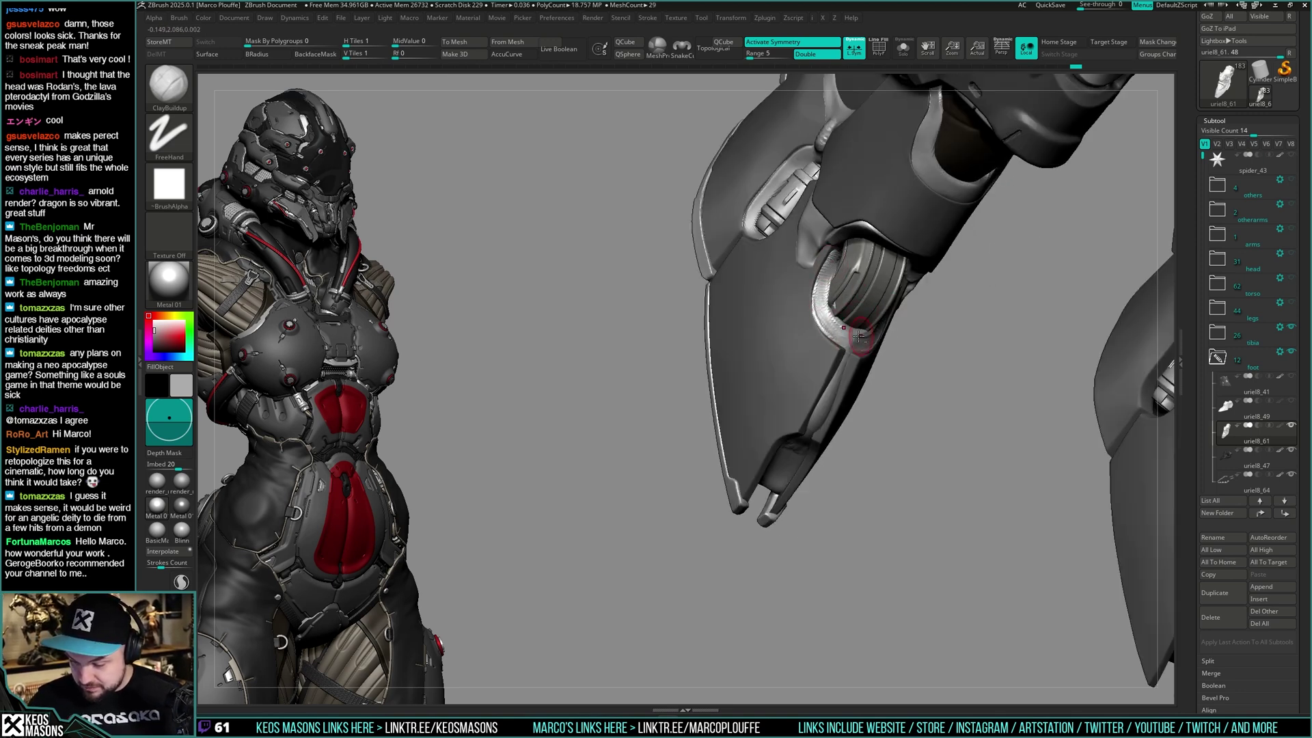
pyautogui.moveTo(860, 337); pyautogui.dragTo(822, 307)
pyautogui.moveTo(849, 349); pyautogui.dragTo(914, 320, button='right')
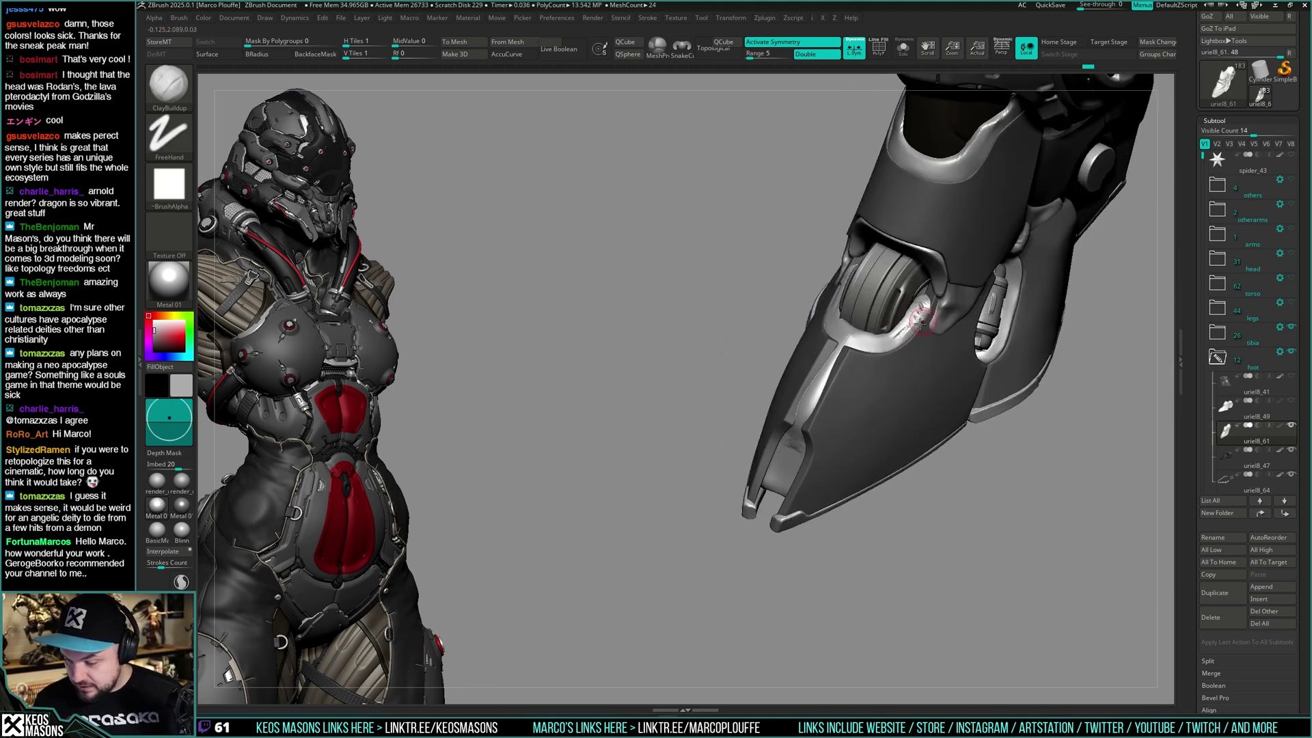
pyautogui.moveTo(921, 321)
pyautogui.mouseDown(button='right')
pyautogui.moveTo(892, 345)
pyautogui.moveTo(913, 332)
pyautogui.mouseUp(button='right')
pyautogui.rightClick(831, 368)
pyautogui.moveTo(832, 368); pyautogui.dragTo(842, 356, button='right')
# Flatten the raised rim around the foot shell's joint opening with the hPolish brush
pyautogui.press('x')
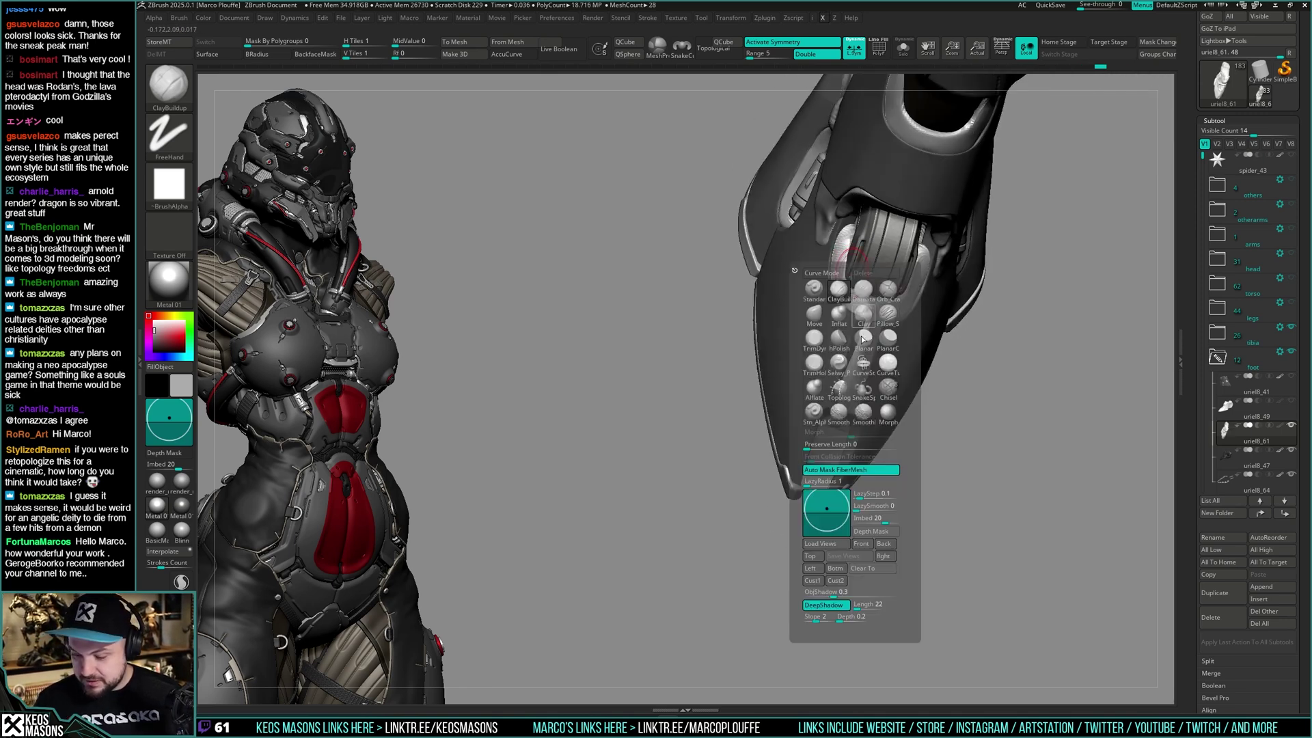
pyautogui.click(839, 339)
pyautogui.moveTo(912, 319); pyautogui.dragTo(879, 313, button='right')
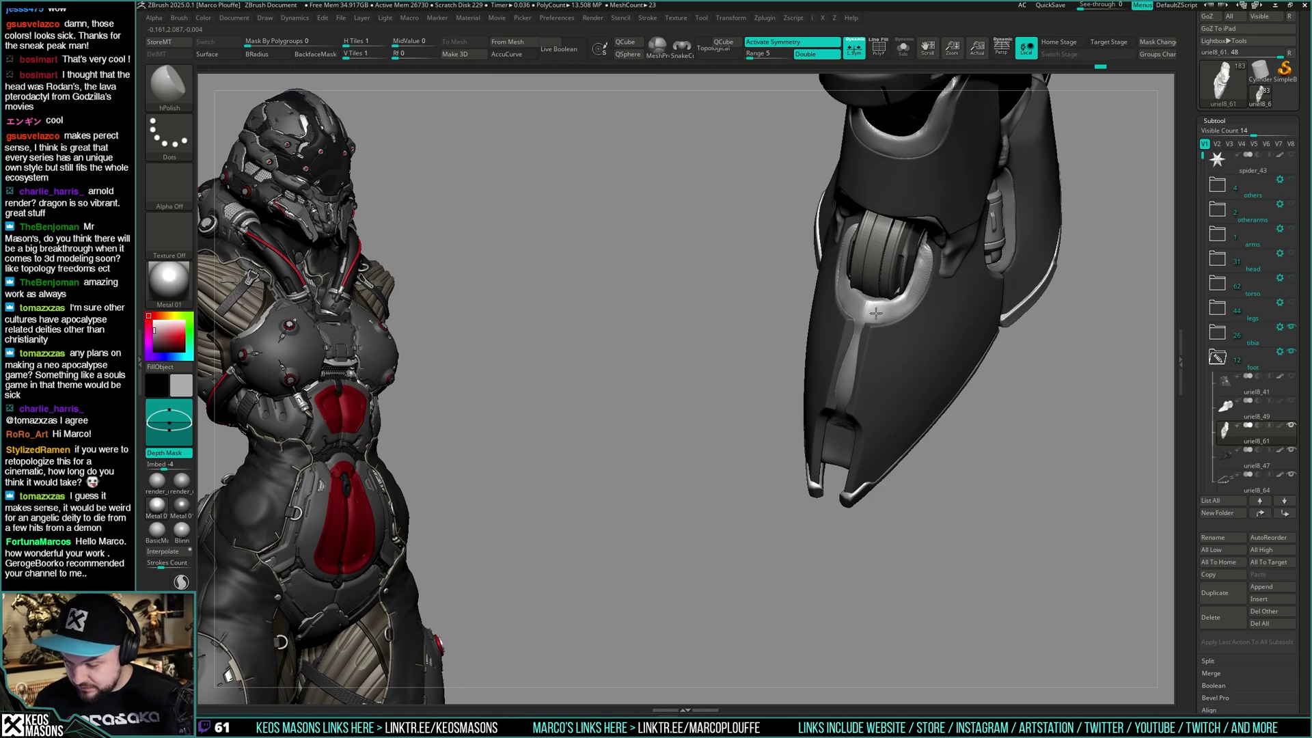
pyautogui.moveTo(924, 260); pyautogui.dragTo(927, 263, button='right')
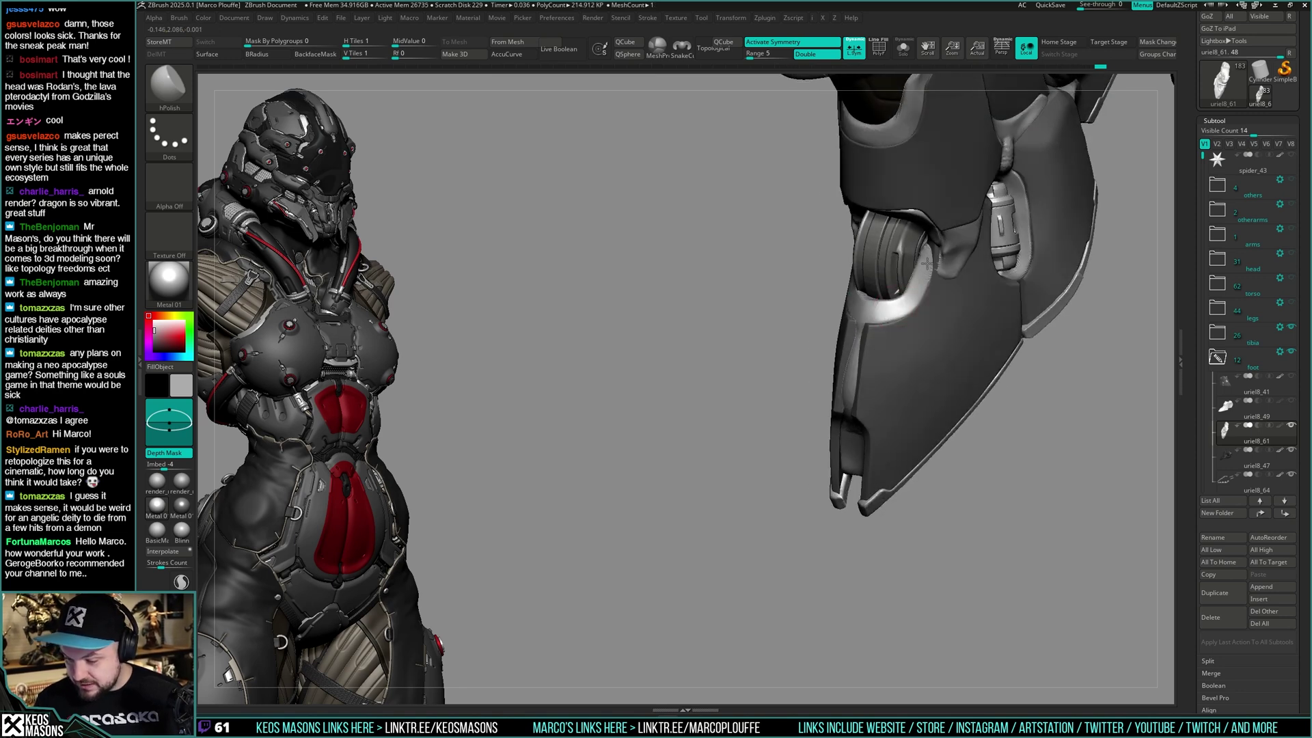
pyautogui.moveTo(879, 314); pyautogui.dragTo(870, 307, button='right')
# Rework the foot shell's centre ridge below the joint rim with the ClayBuildup brush and smooth it
pyautogui.press('space')
pyautogui.click(875, 339)
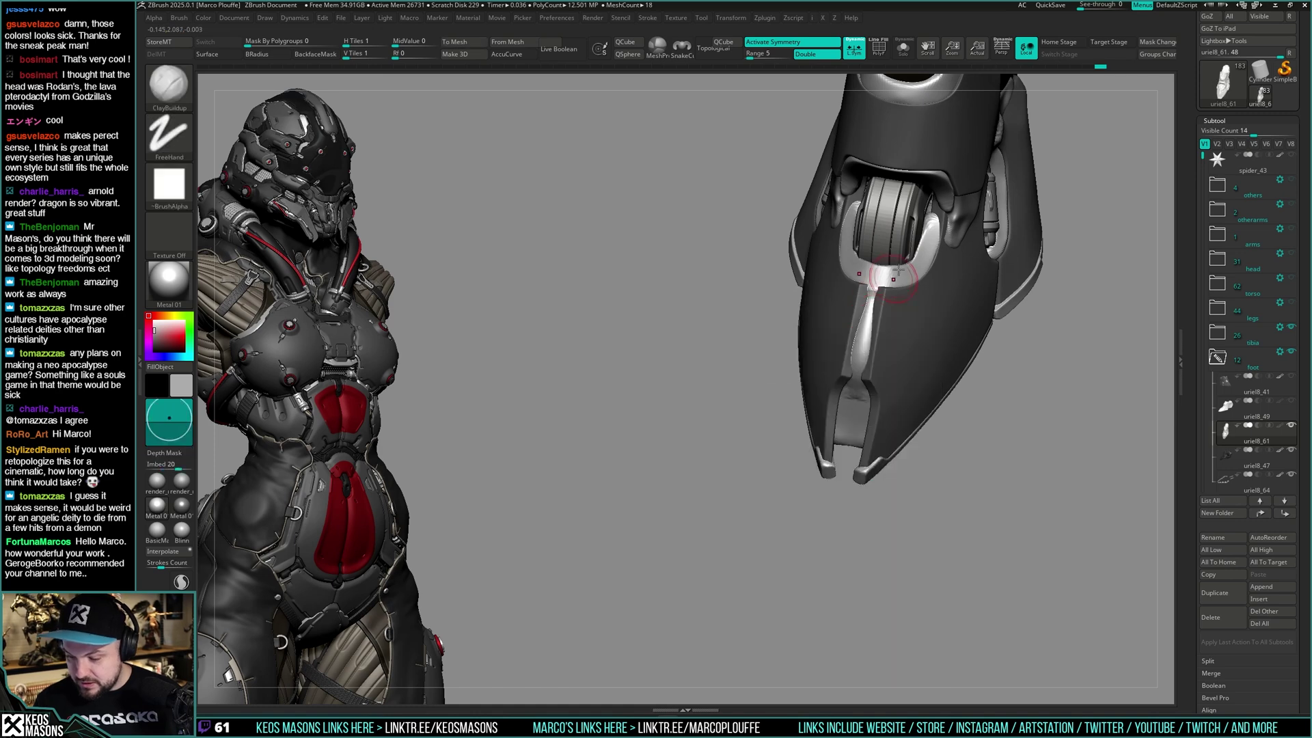
pyautogui.moveTo(867, 384); pyautogui.dragTo(861, 381, button='right')
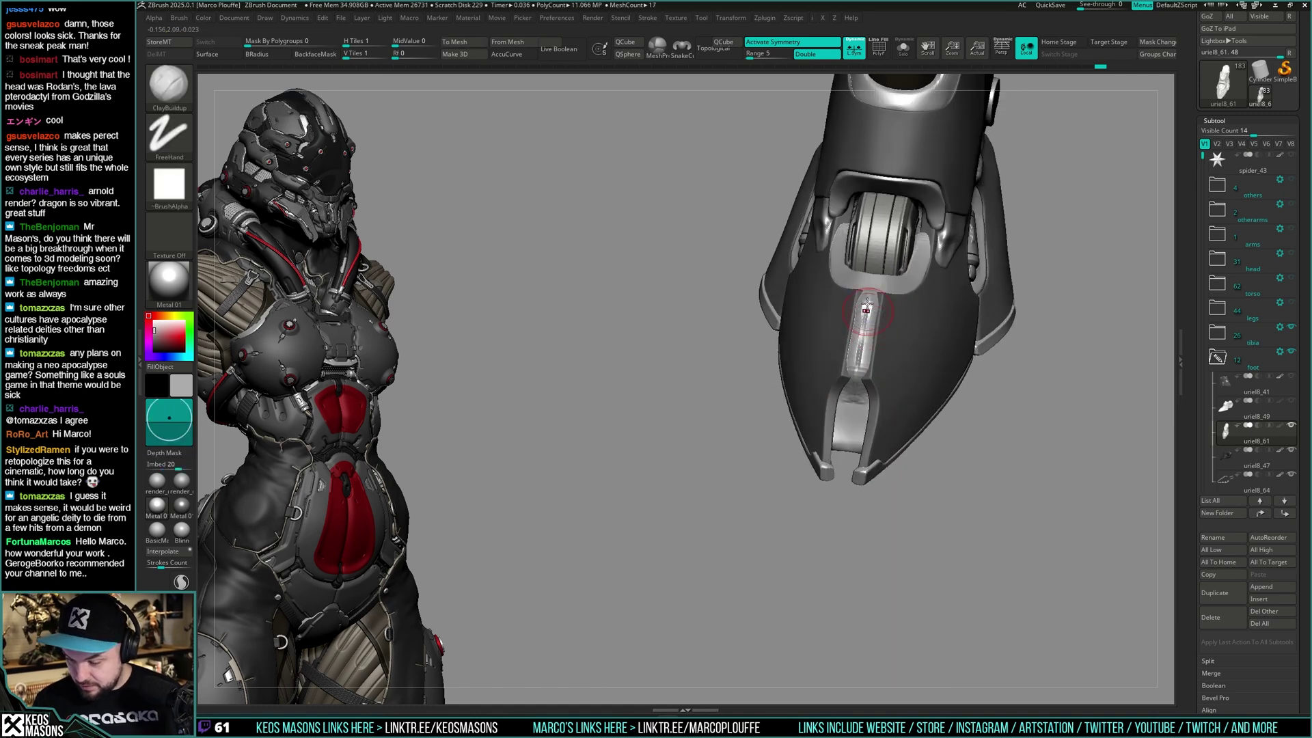
pyautogui.keyDown('shift'); pyautogui.moveTo(867, 310); pyautogui.dragTo(859, 365); pyautogui.keyUp('shift')
pyautogui.press('space')
pyautogui.moveTo(865, 325); pyautogui.dragTo(878, 304, button='right')
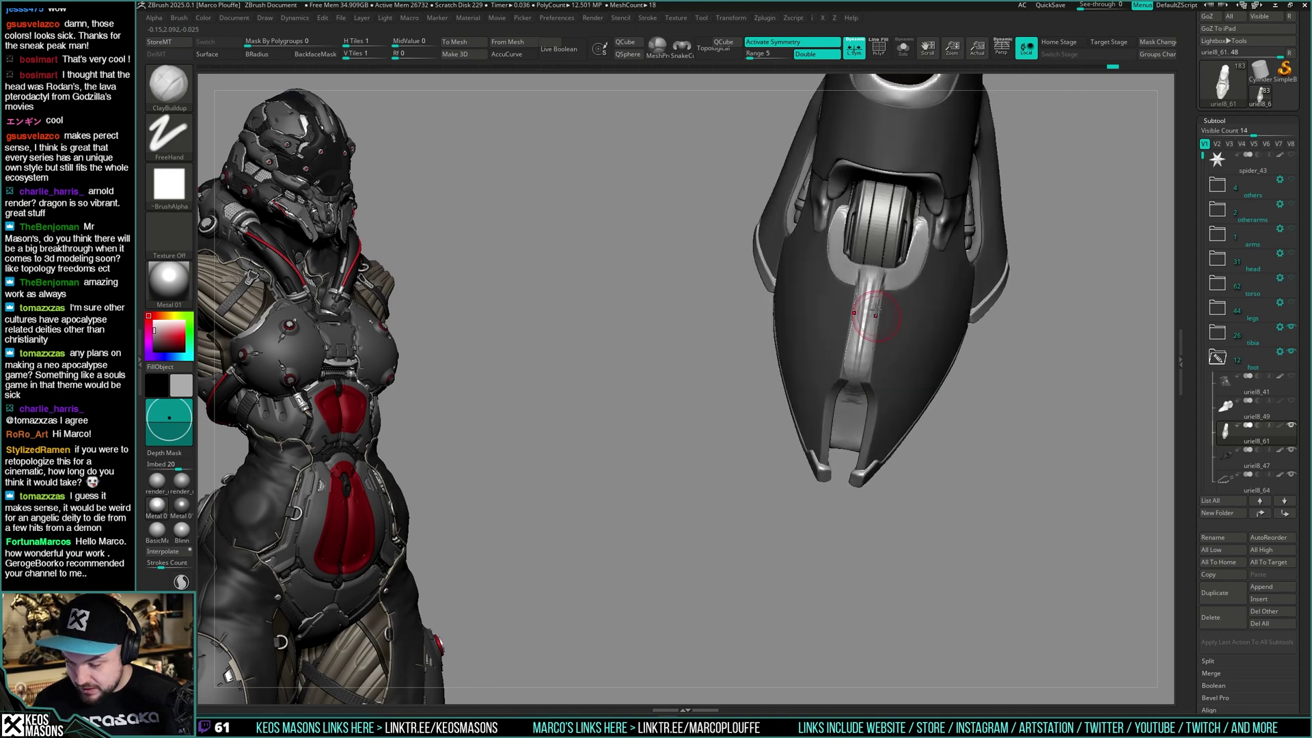
# Smooth the foot shell's centre ridge and build clay over its lower end above the tip notch
pyautogui.keyDown('shift'); pyautogui.moveTo(871, 305); pyautogui.dragTo(852, 380); pyautogui.keyUp('shift')
pyautogui.moveTo(863, 321)
pyautogui.mouseDown(button='right')
pyautogui.moveTo(878, 260)
pyautogui.moveTo(888, 314)
pyautogui.mouseUp(button='right')
pyautogui.moveTo(888, 314); pyautogui.dragTo(888, 326)
pyautogui.moveTo(889, 301); pyautogui.dragTo(890, 313, button='right')
pyautogui.moveTo(890, 314); pyautogui.dragTo(891, 288)
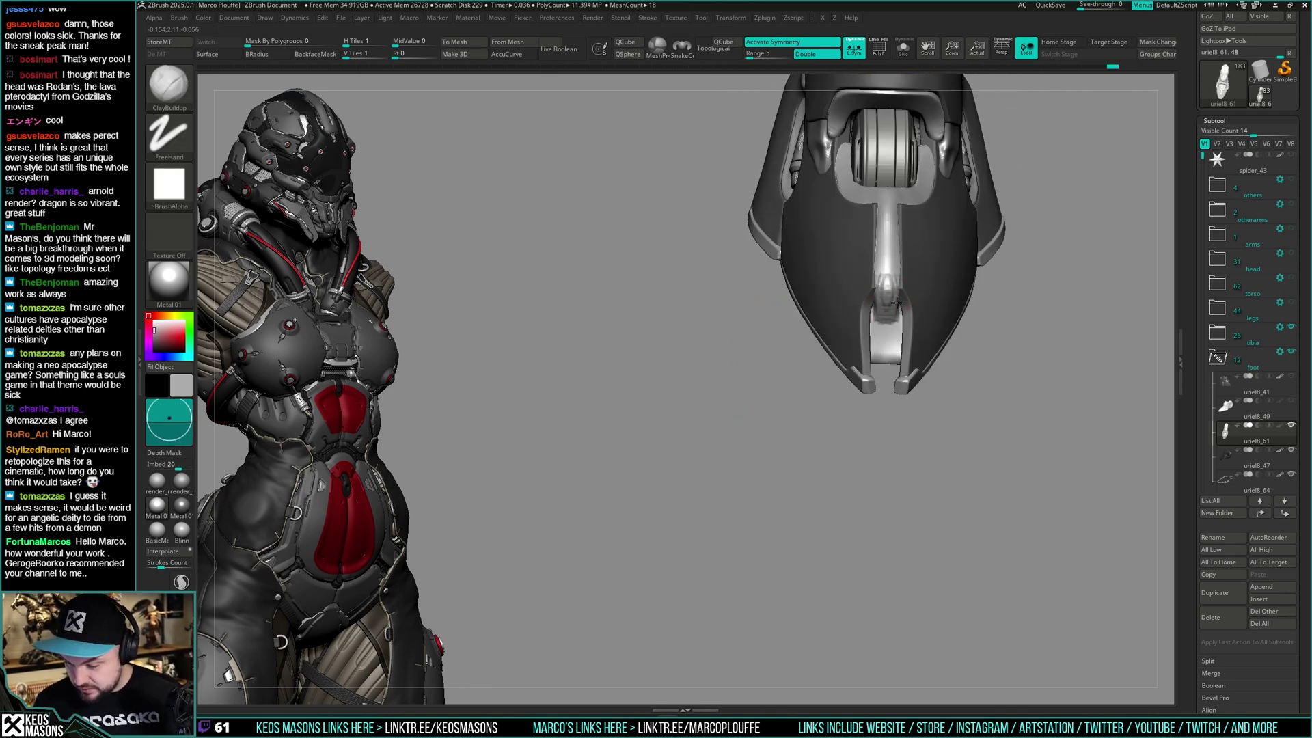
# Start splitting the ridge's lower end into two prongs along the tip notch with ClayBuildup strokes
pyautogui.moveTo(897, 346); pyautogui.dragTo(902, 343, button='right')
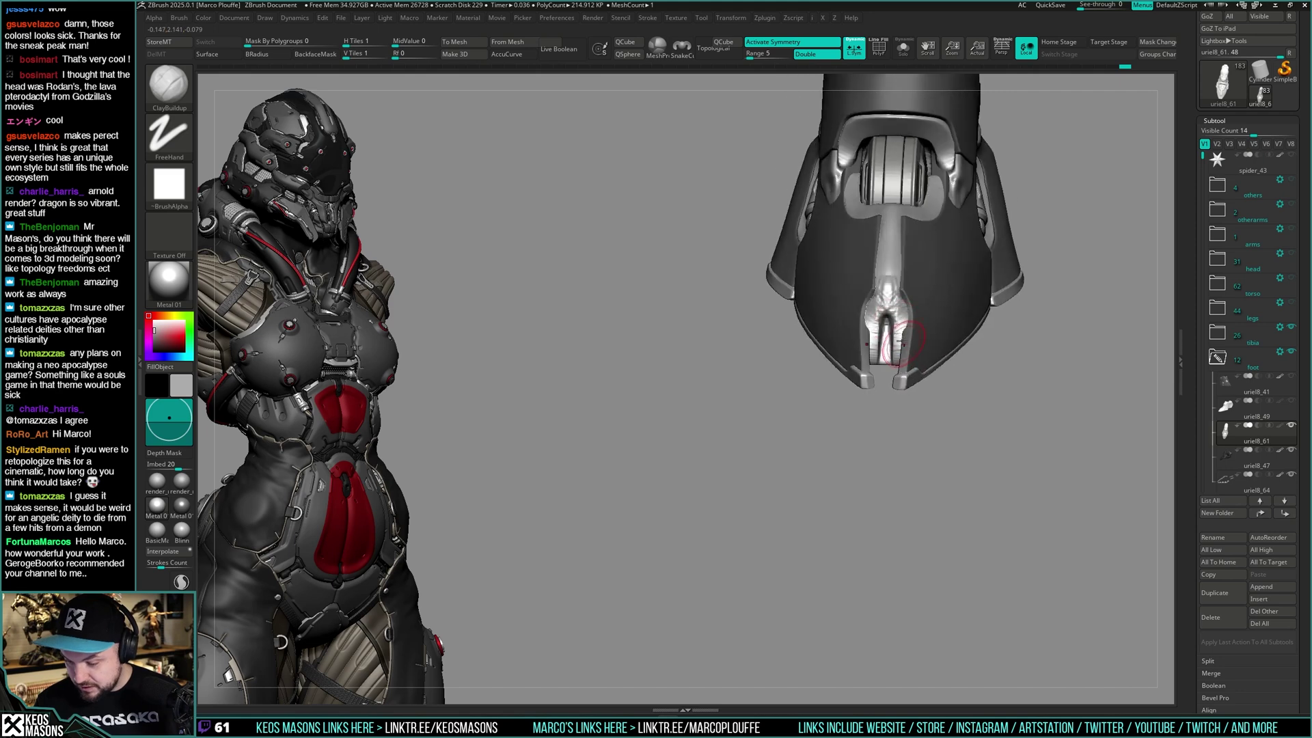
pyautogui.moveTo(902, 344); pyautogui.dragTo(897, 372)
pyautogui.rightClick(897, 345)
pyautogui.moveTo(916, 356); pyautogui.dragTo(955, 224, button='right')
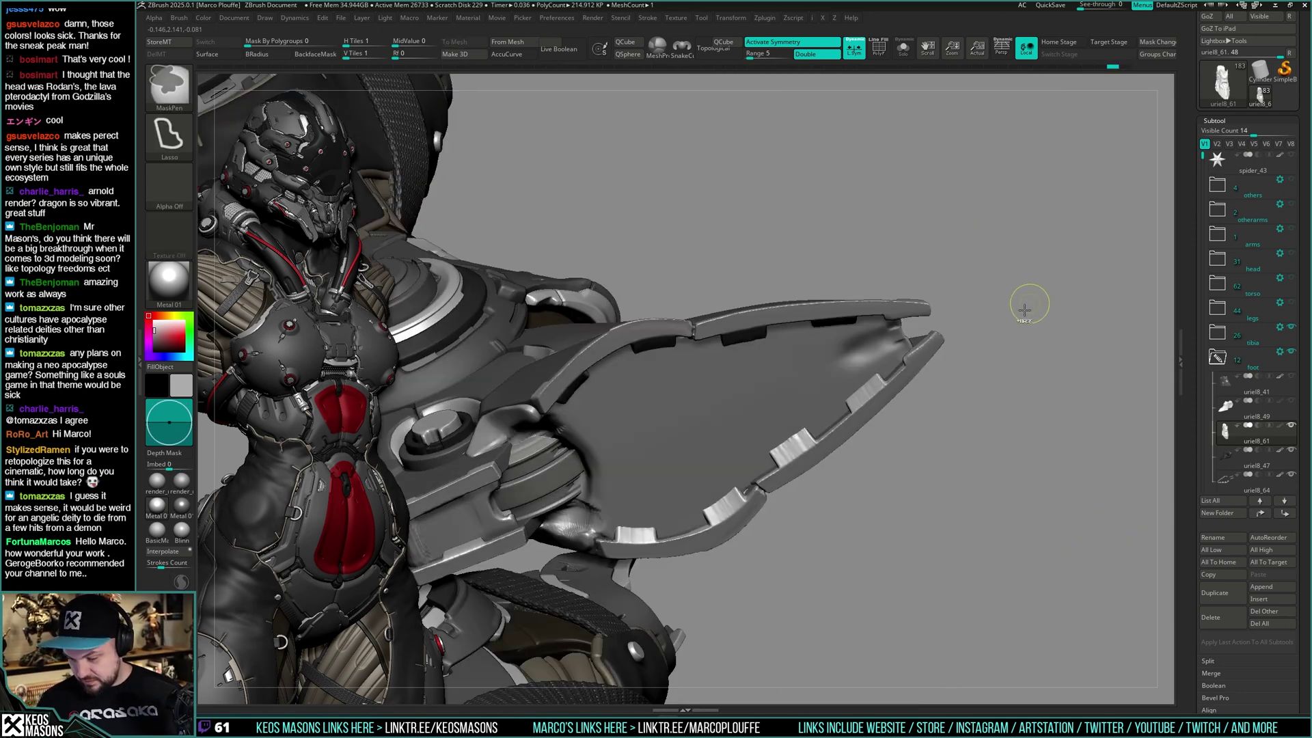
pyautogui.moveTo(1028, 310); pyautogui.dragTo(922, 383, button='right')
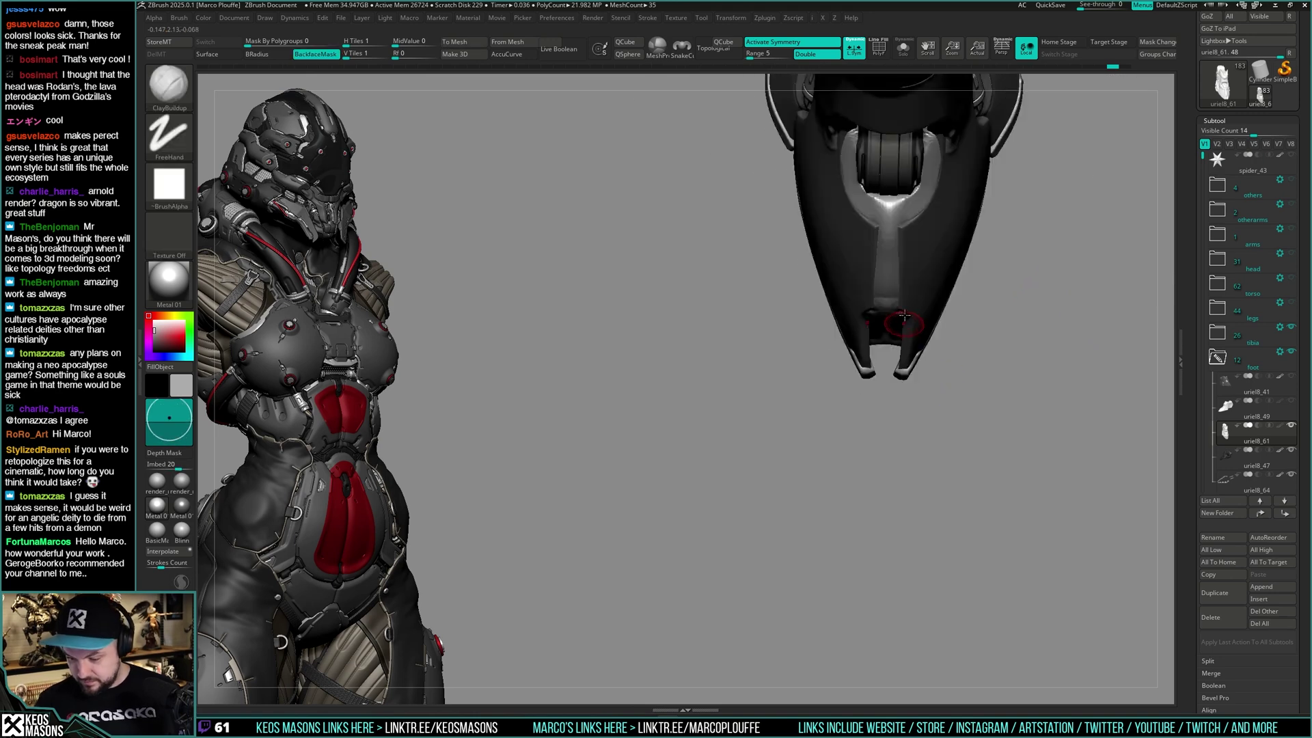
# Build up both fork prongs down the sides of the tip notch with clay and smooth them
pyautogui.keyDown('shift'); pyautogui.moveTo(902, 332); pyautogui.dragTo(904, 314, button='right'); pyautogui.keyUp('shift')
pyautogui.moveTo(901, 328); pyautogui.dragTo(896, 367)
pyautogui.moveTo(896, 366); pyautogui.dragTo(904, 338, button='right')
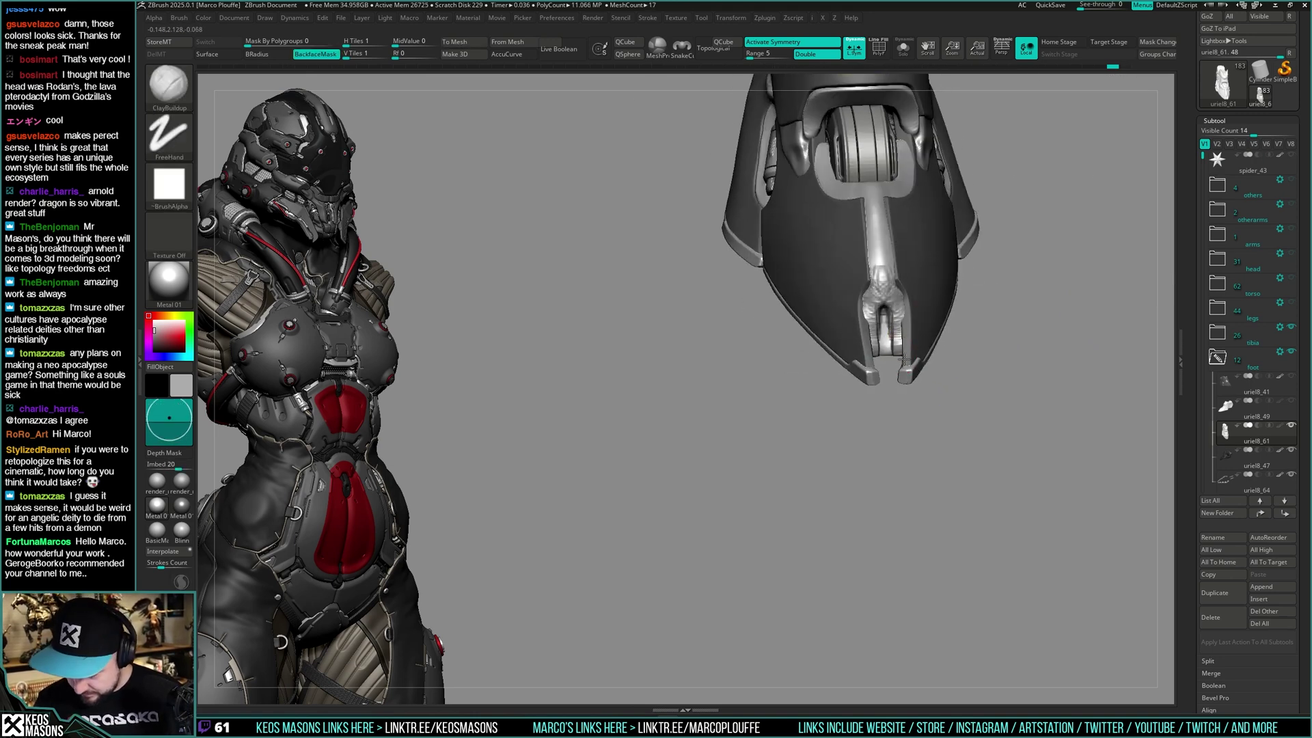
pyautogui.press('shift')
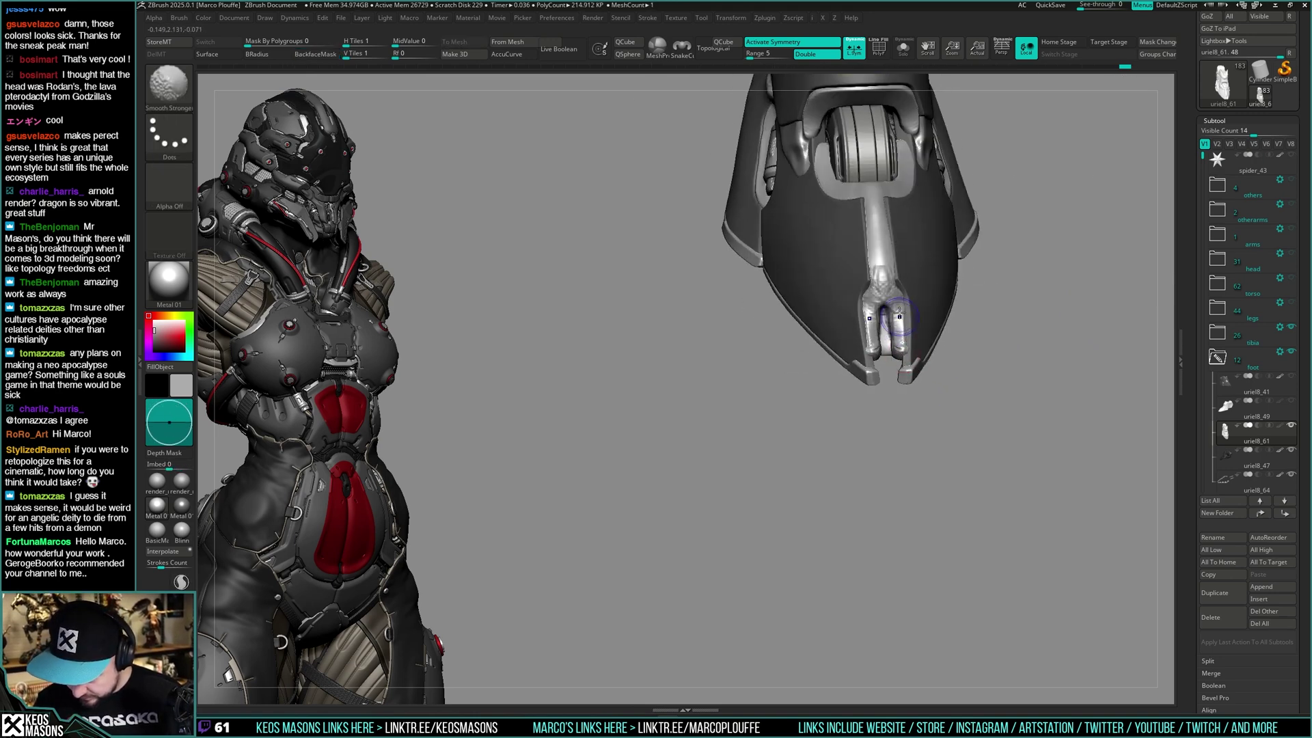
pyautogui.moveTo(887, 290); pyautogui.dragTo(889, 268, button='right')
pyautogui.moveTo(879, 321); pyautogui.dragTo(867, 320, button='right')
pyautogui.moveTo(867, 423); pyautogui.dragTo(859, 381, button='right')
pyautogui.rightClick(859, 380)
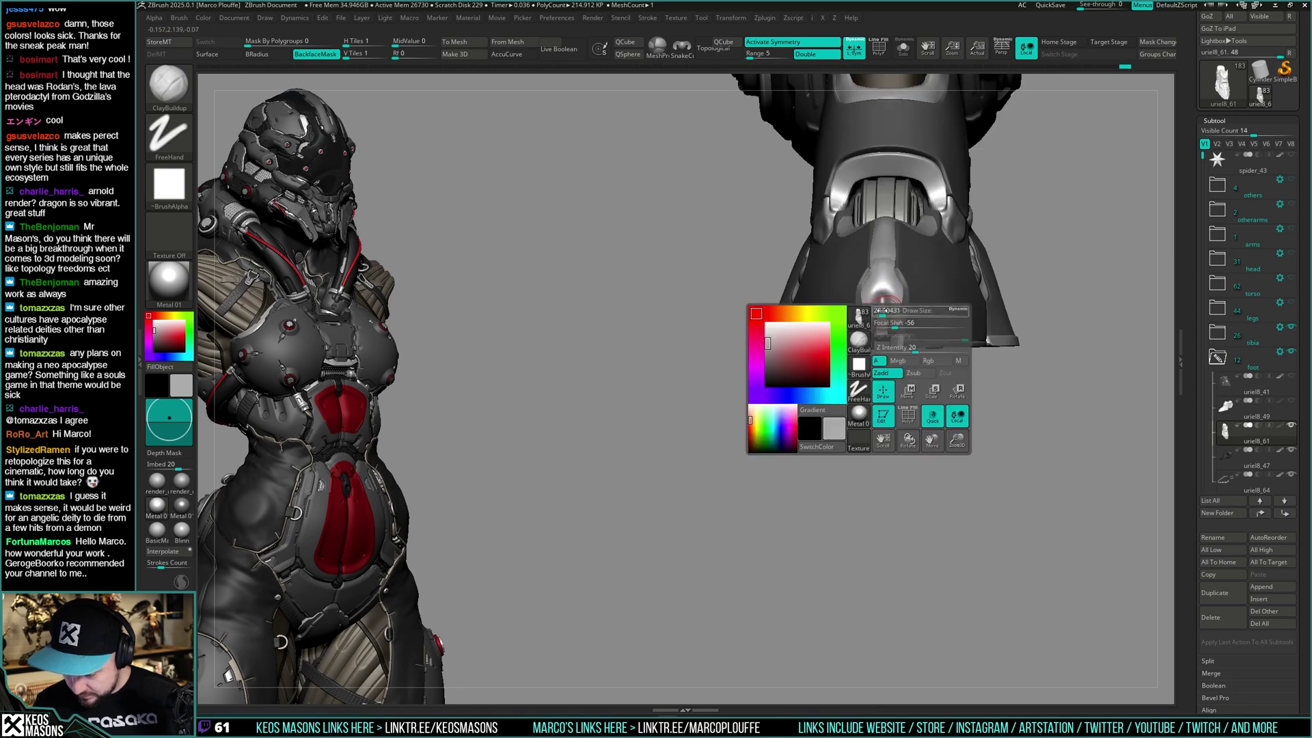
# Refine the forked prongs and the gap between them at the foot shell's tip
pyautogui.hotkey('ctrl', 'z')
pyautogui.hotkey('ctrl', 'z')
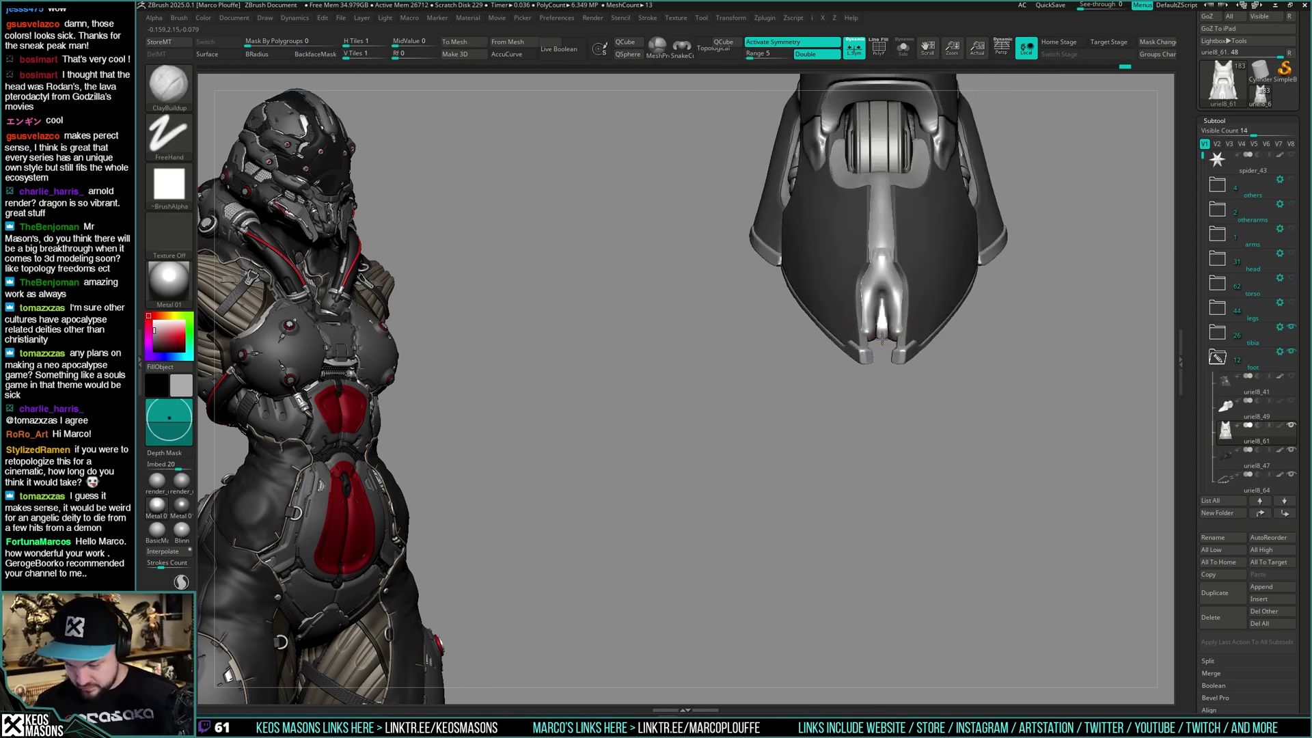
pyautogui.moveTo(882, 340); pyautogui.dragTo(882, 332, button='right')
pyautogui.hotkey('ctrl', 'z')
pyautogui.hotkey('ctrl', 'z')
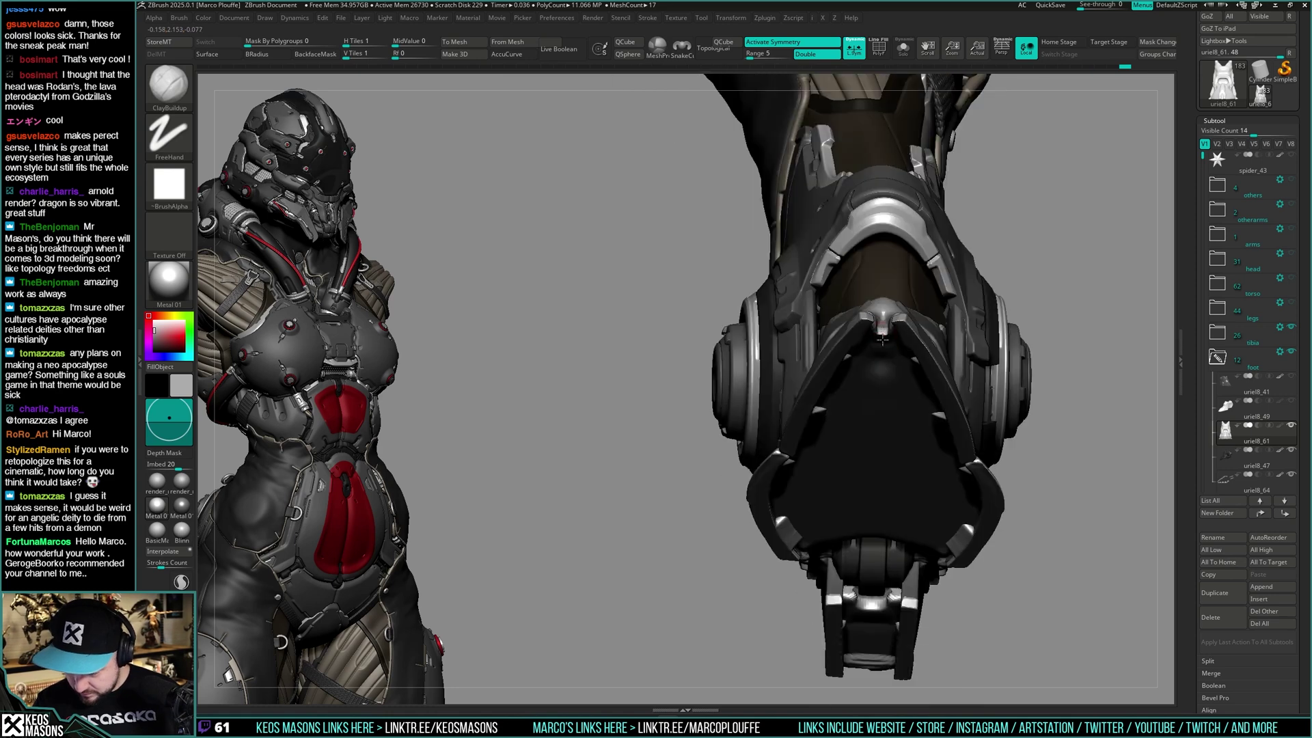
pyautogui.hotkey('ctrl', 'z')
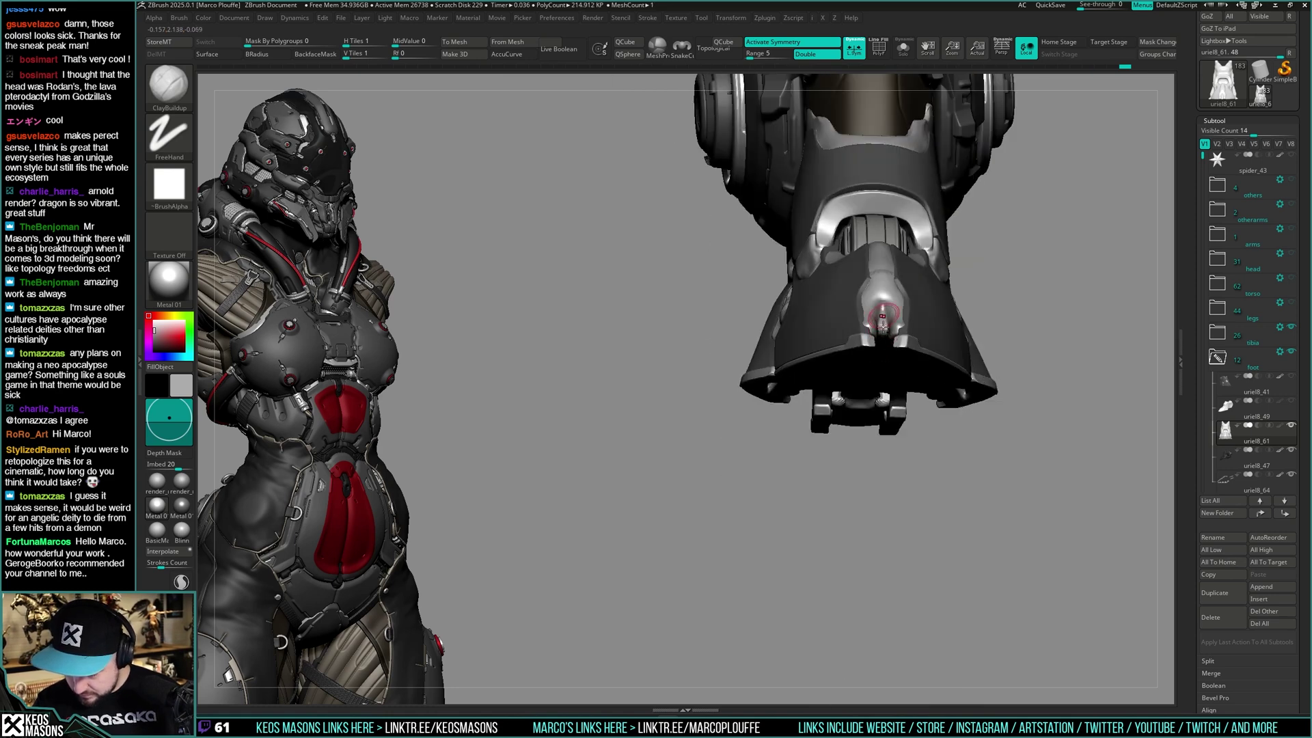
pyautogui.hotkey('ctrl', 'z')
pyautogui.hotkey('ctrl', 'z')
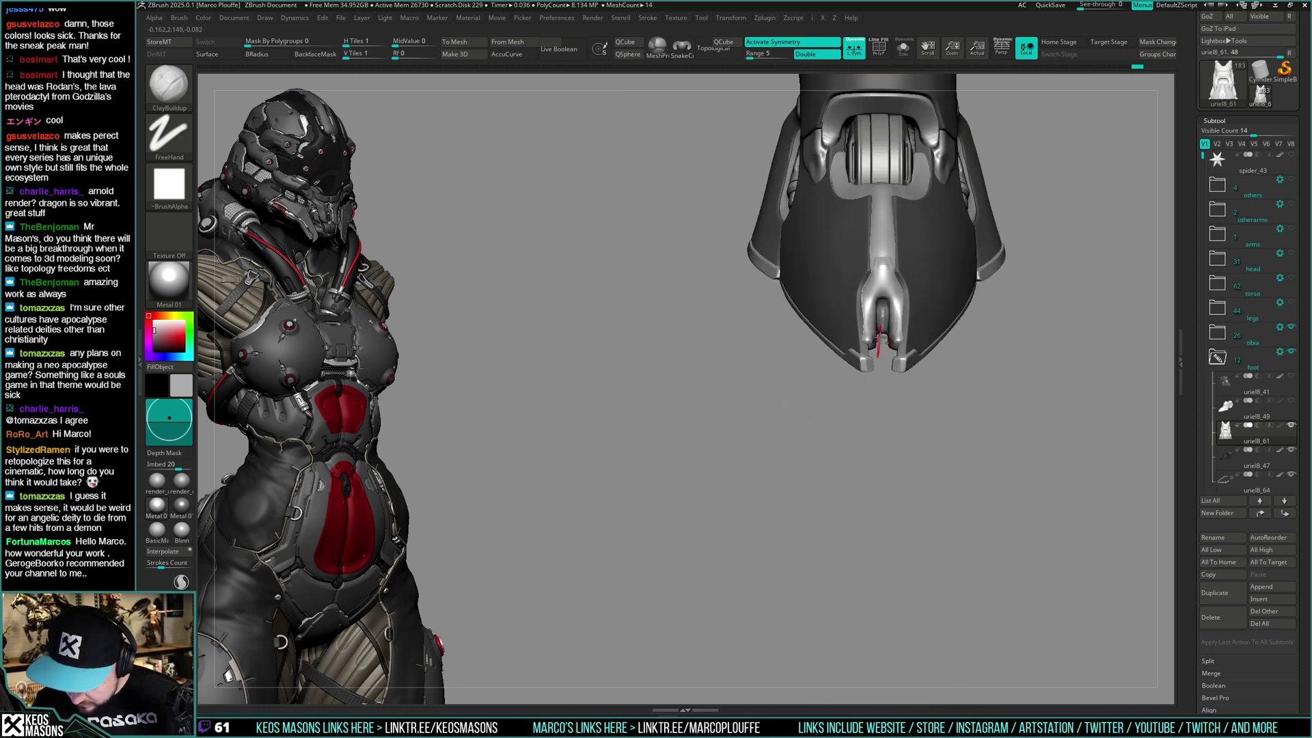
pyautogui.hotkey('ctrl', 'z')
pyautogui.hotkey('ctrl', 'z')
pyautogui.hotkey('ctrl', 'z')
pyautogui.hotkey('ctrl', 'z')
pyautogui.hotkey('ctrl', 'z')
pyautogui.hotkey('ctrl', 'z')
pyautogui.hotkey('ctrl', 'z')
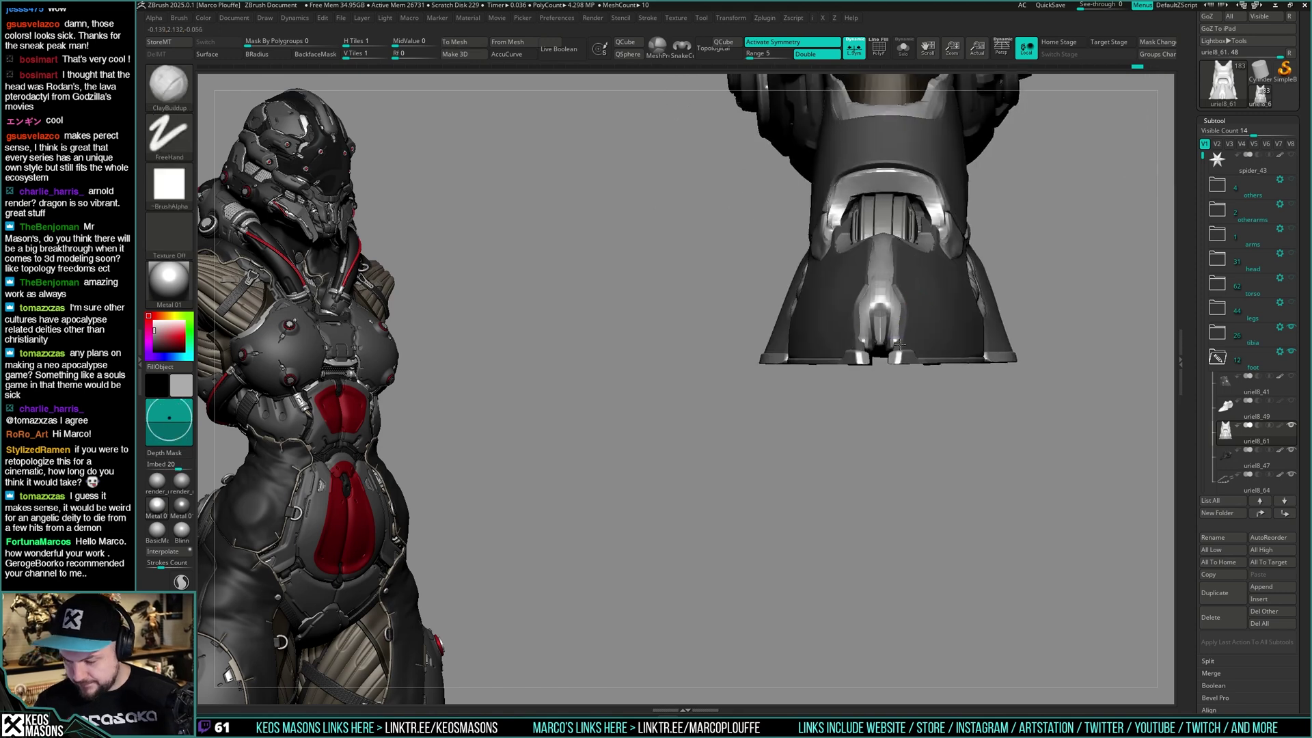
pyautogui.moveTo(883, 347); pyautogui.dragTo(886, 330, button='right')
# Carve a groove down the middle of the centre ridge with the Orb_Cracks brush
pyautogui.press('space')
pyautogui.click(931, 351)
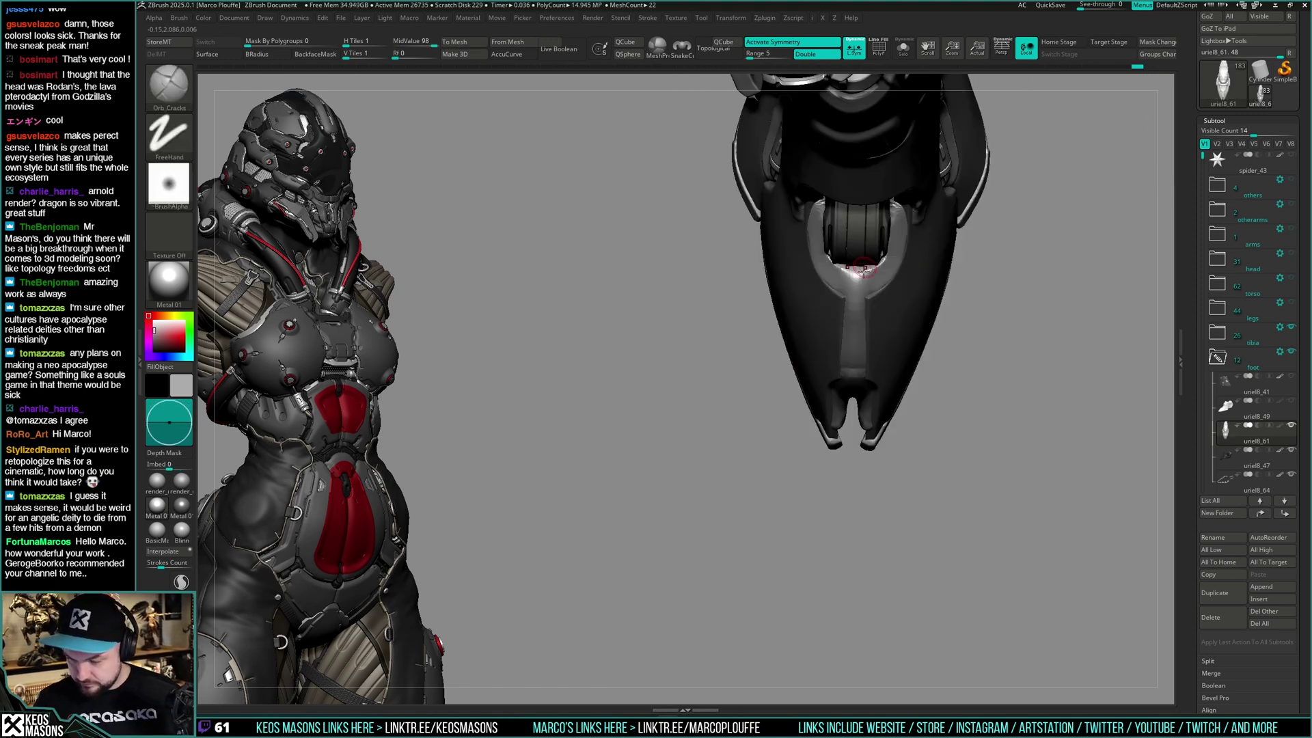
pyautogui.press('space')
pyautogui.moveTo(857, 267); pyautogui.dragTo(856, 334)
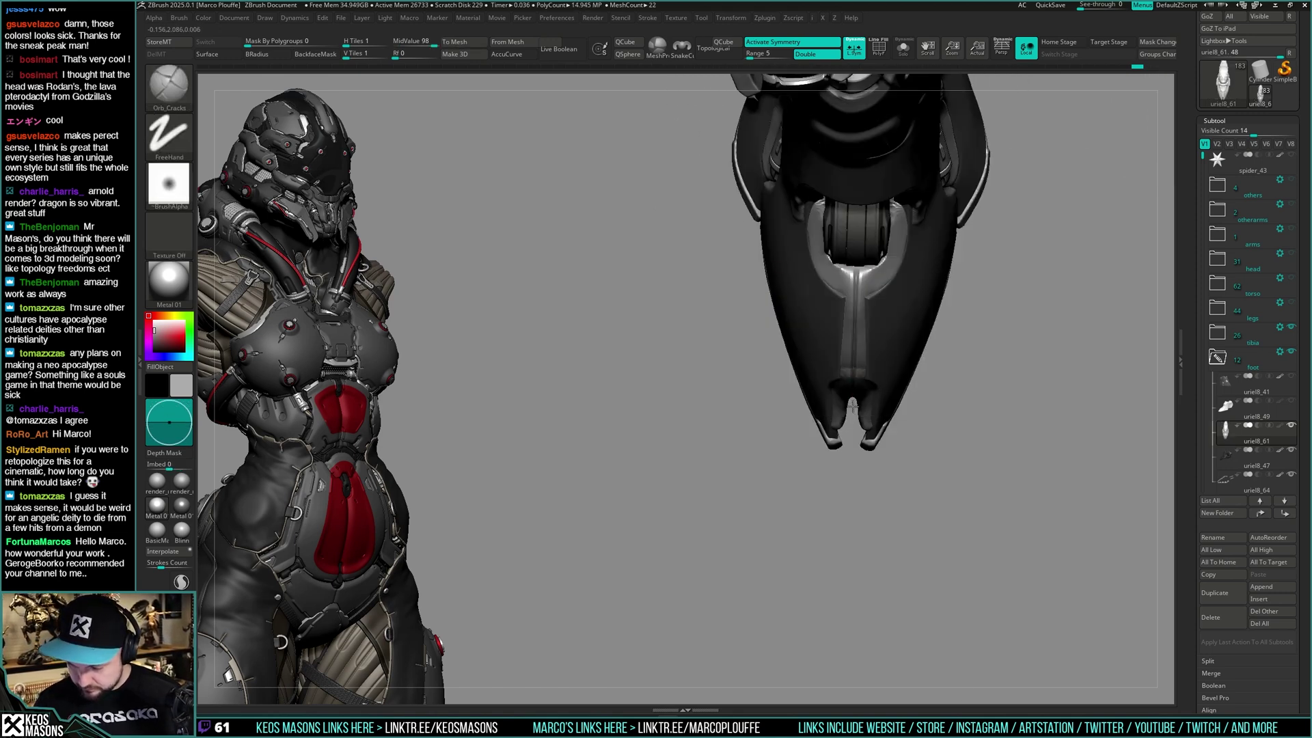
pyautogui.hotkey('ctrl', 'z')
pyautogui.hotkey('ctrl', 'z')
pyautogui.hotkey('ctrl', 'z')
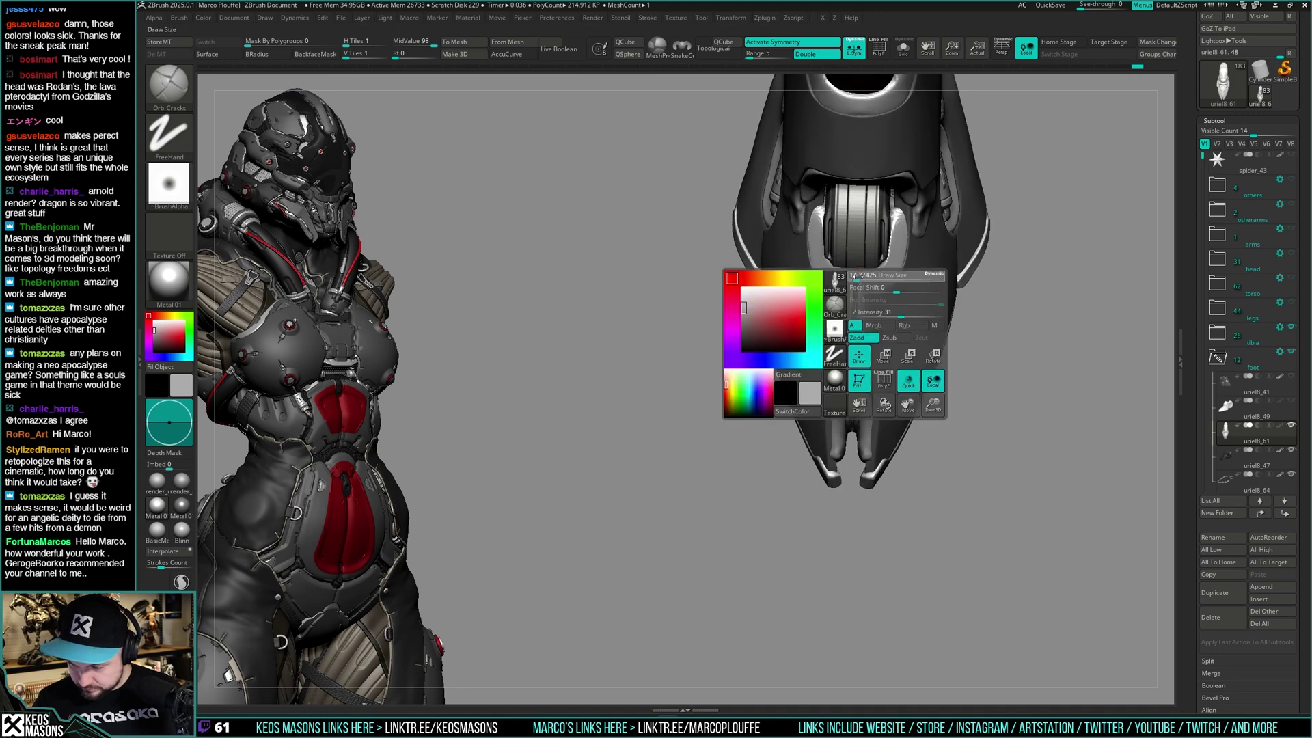
# Deepen the centre groove from the joint rim down to the fork with the Orb_Cracks brush
pyautogui.hotkey('ctrl', 'z')
pyautogui.hotkey('ctrl', 'z')
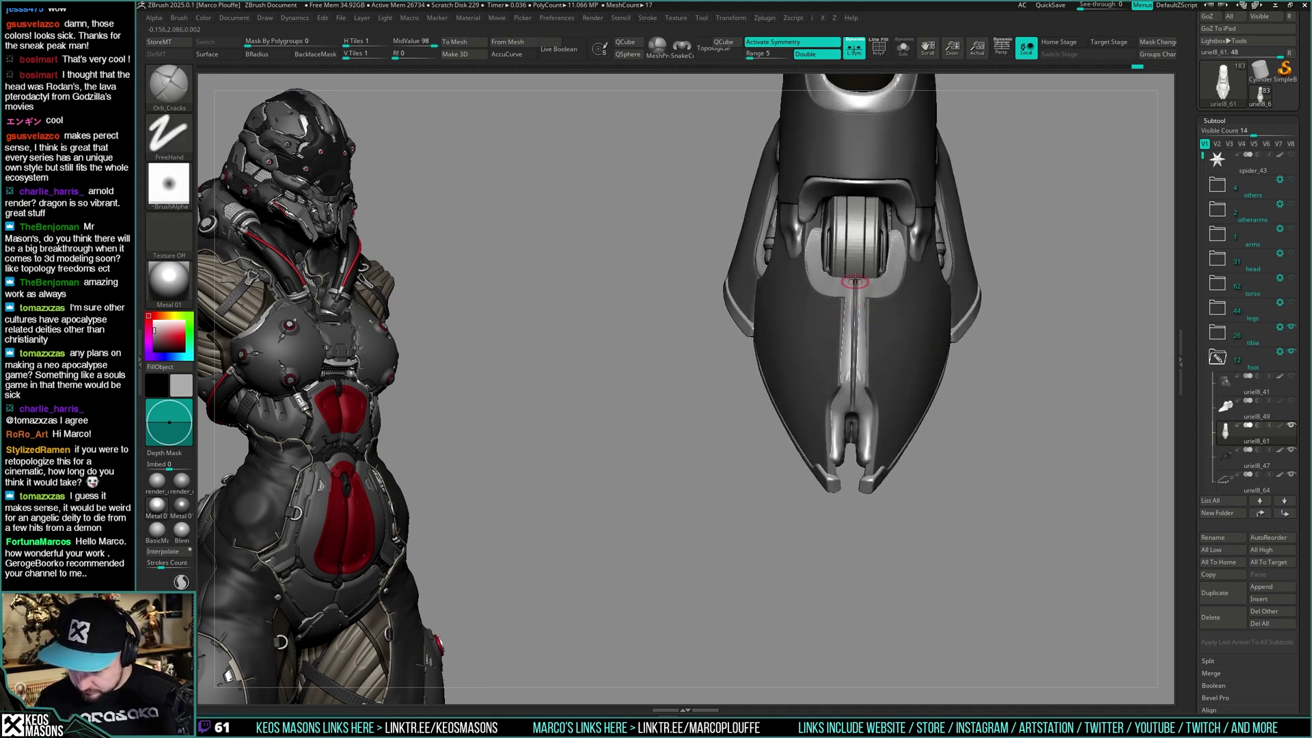
pyautogui.hotkey('ctrl', 'z')
pyautogui.hotkey('ctrl', 'z')
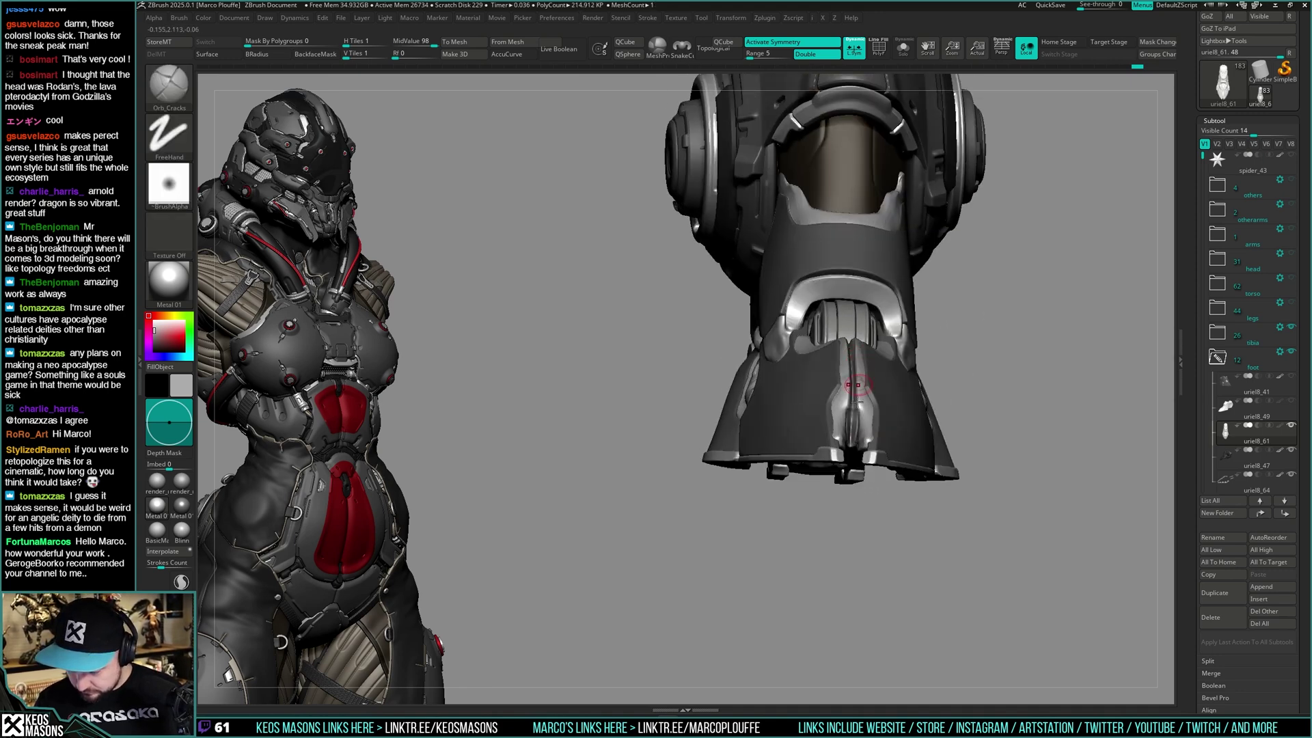
pyautogui.hotkey('ctrl', 'z')
pyautogui.hotkey('ctrl', 'z')
pyautogui.hotkey('ctrl', 'z')
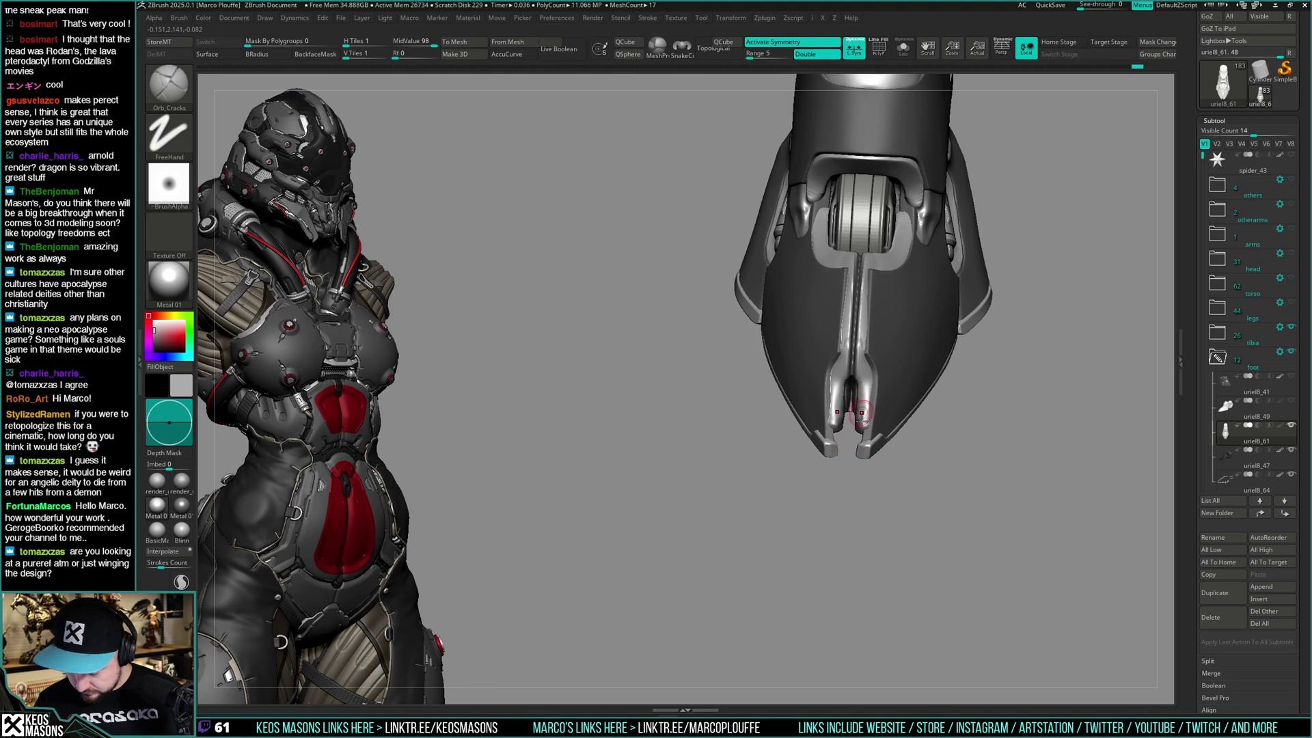
# Examine both feet from several distances and angles, checking the foot shell's grooved ridge, fork and joint rim
pyautogui.hotkey('ctrl', 'z')
pyautogui.hotkey('ctrl', 'z')
pyautogui.hotkey('ctrl', 'z')
pyautogui.hotkey('ctrl', 'z')
pyautogui.hotkey('ctrl', 'z')
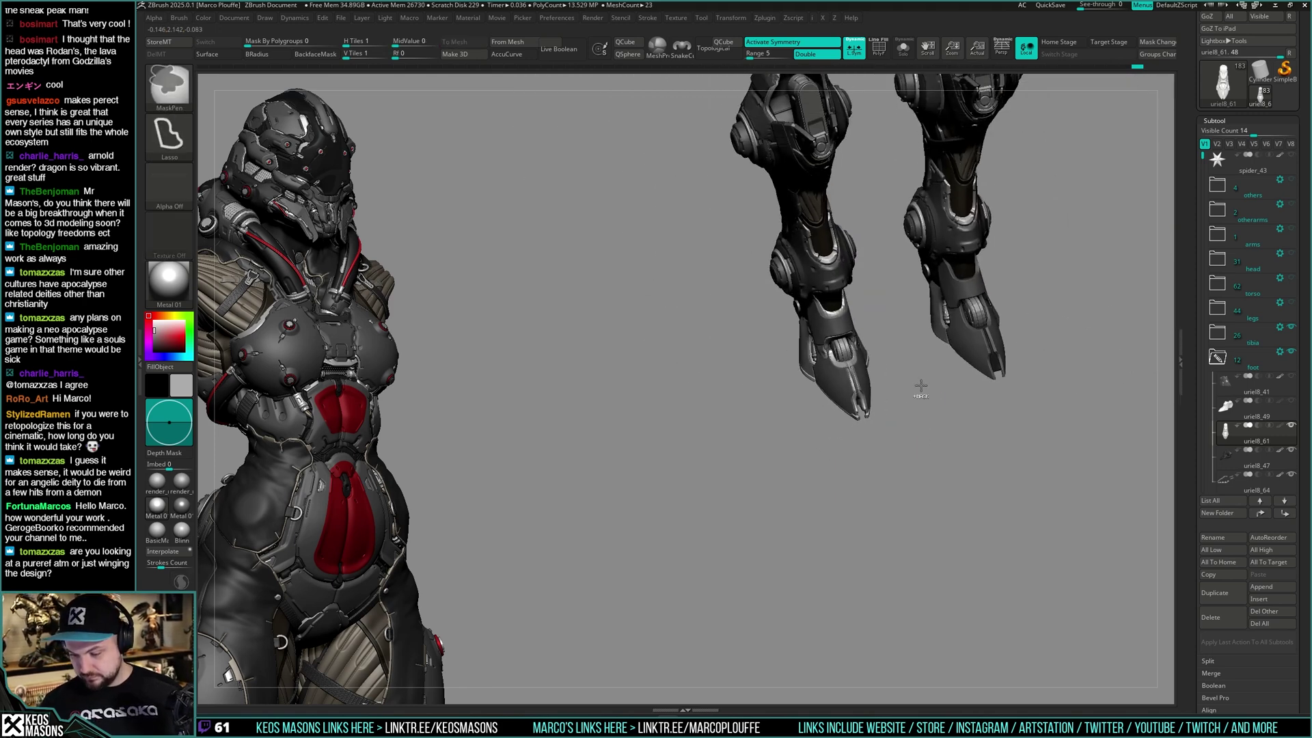
pyautogui.hotkey('ctrl', 'z')
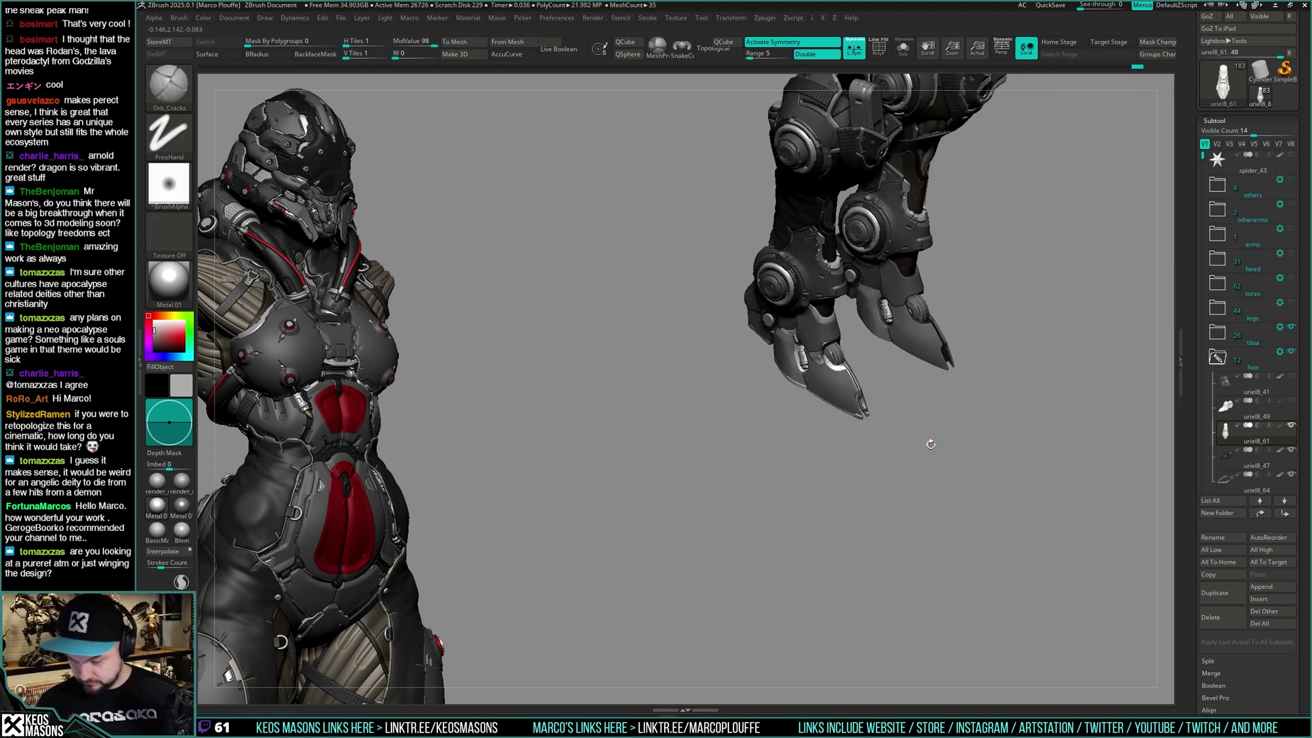
pyautogui.hotkey('ctrl', 'z')
pyautogui.hotkey('ctrl', 'z')
pyautogui.hotkey('ctrl', 'z')
pyautogui.hotkey('ctrl', 'z')
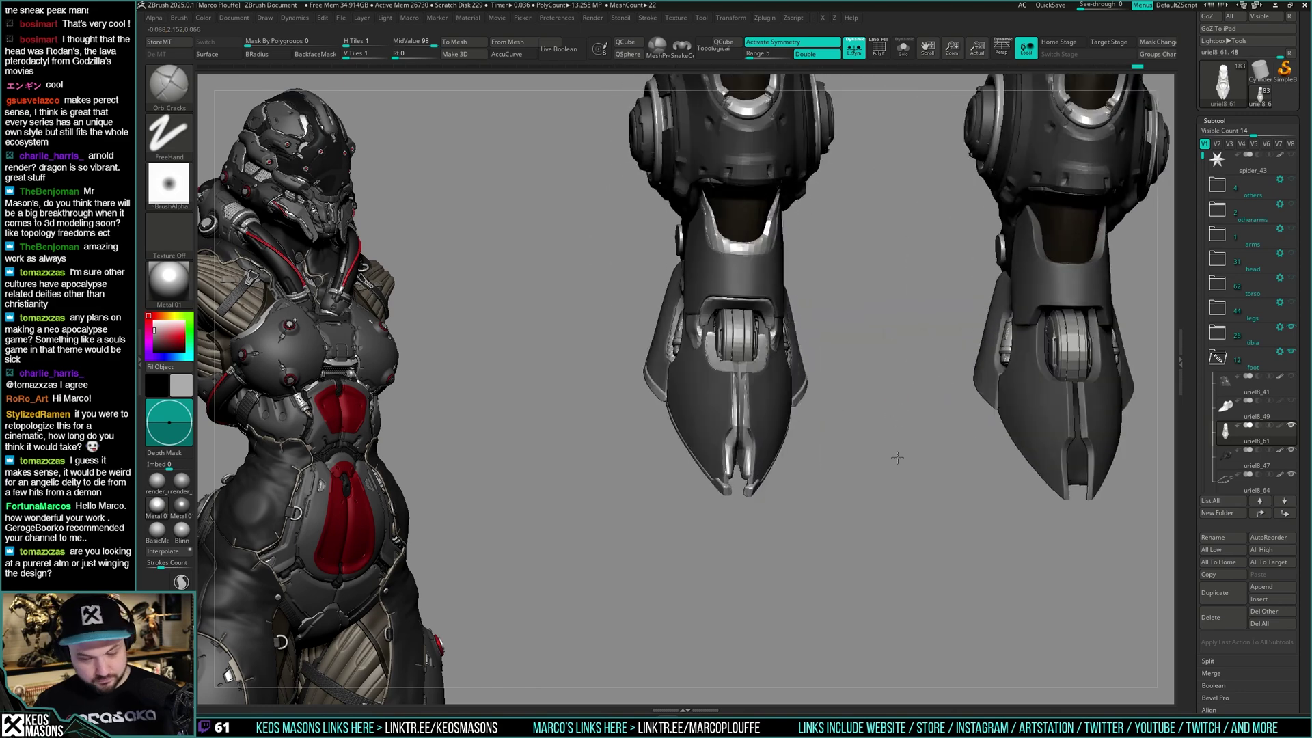
pyautogui.keyDown('alt'); pyautogui.moveTo(801, 453); pyautogui.dragTo(819, 412, button='right'); pyautogui.keyUp('alt')
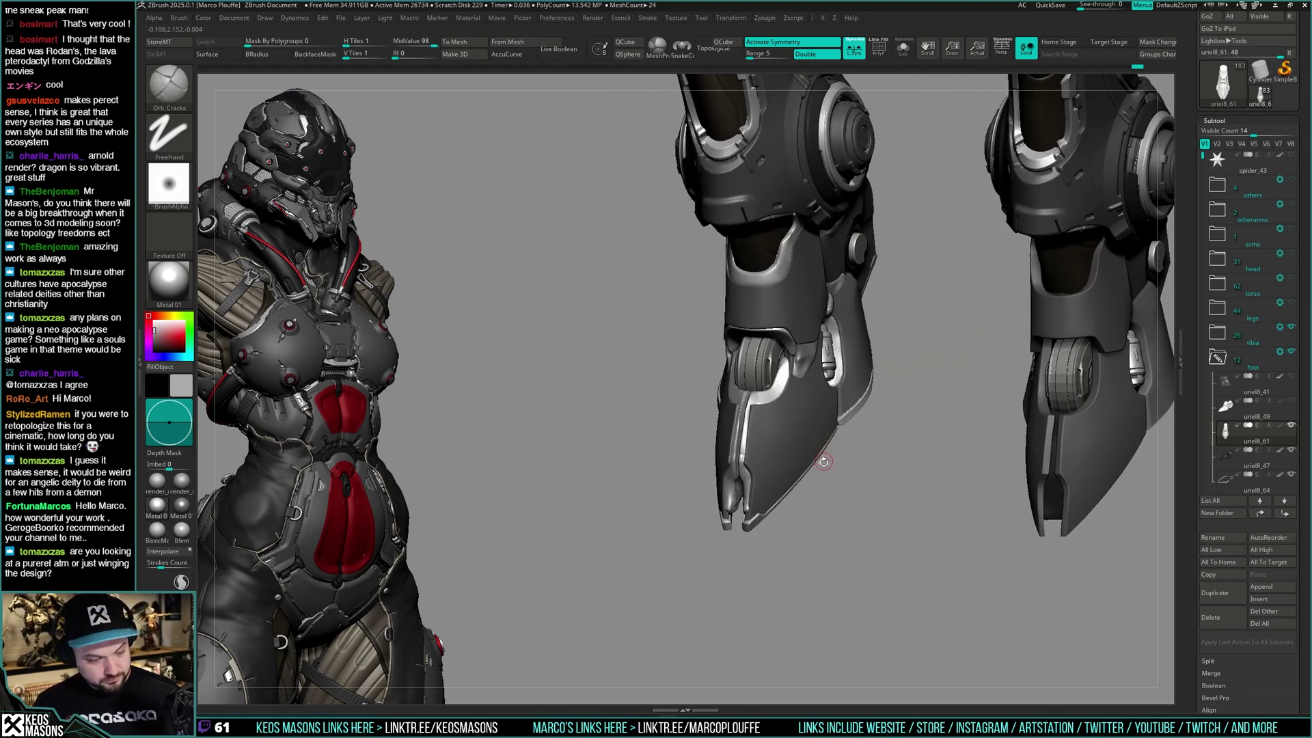
pyautogui.hotkey('ctrl', 'z')
pyautogui.hotkey('ctrl', 'z')
pyautogui.hotkey('ctrl', 'z')
pyautogui.hotkey('ctrl', 'z')
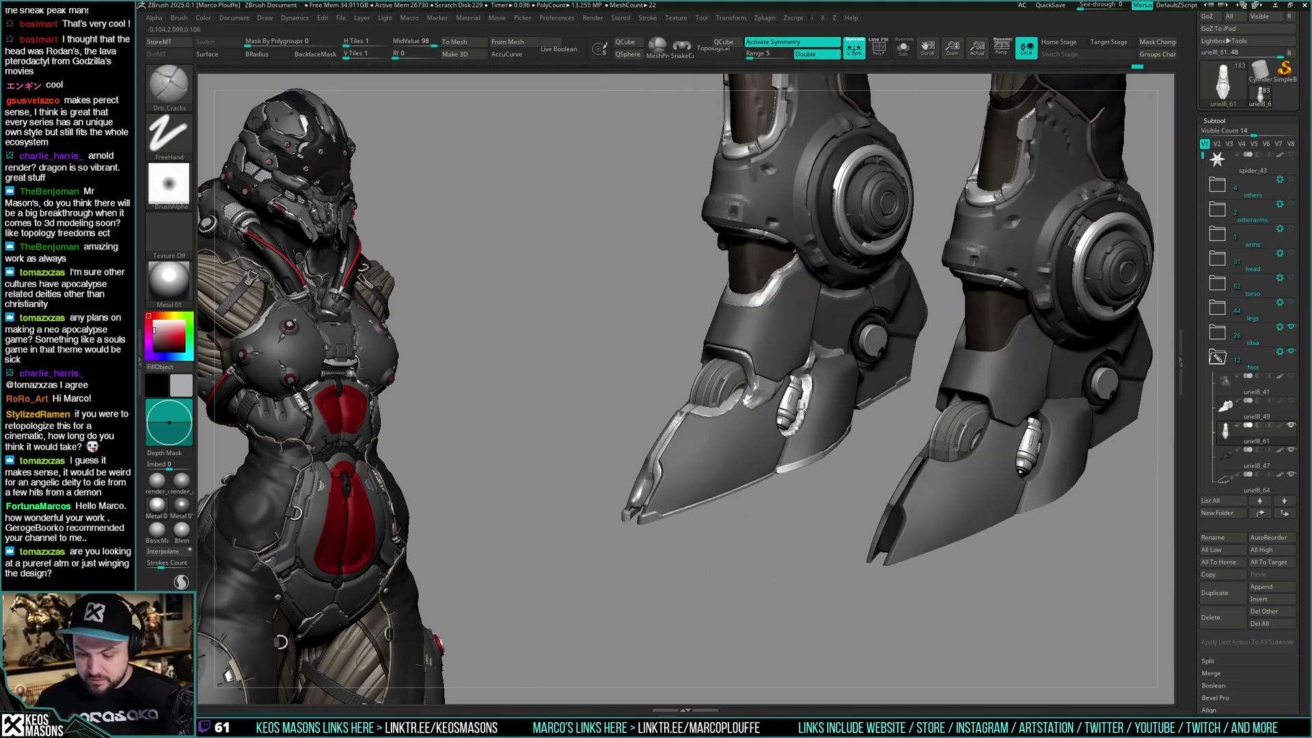
pyautogui.hotkey('ctrl', 'z')
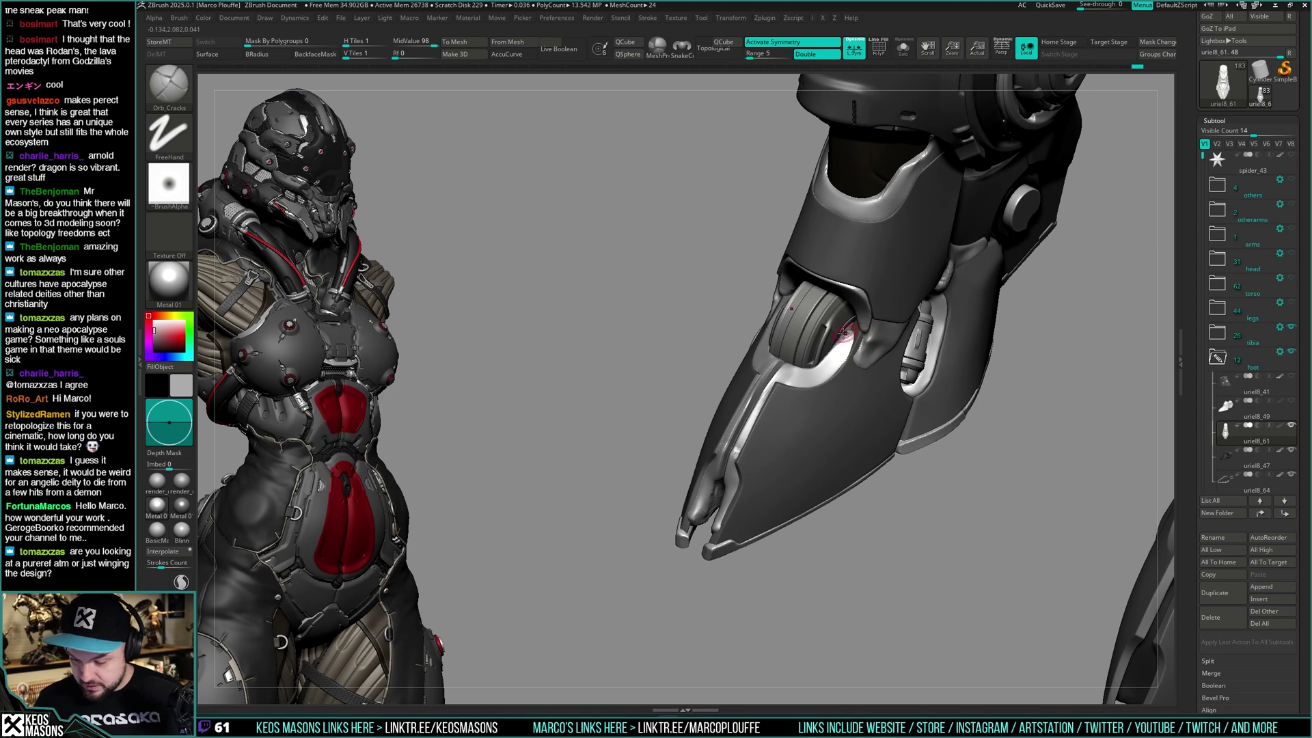
pyautogui.hotkey('ctrl', 'z')
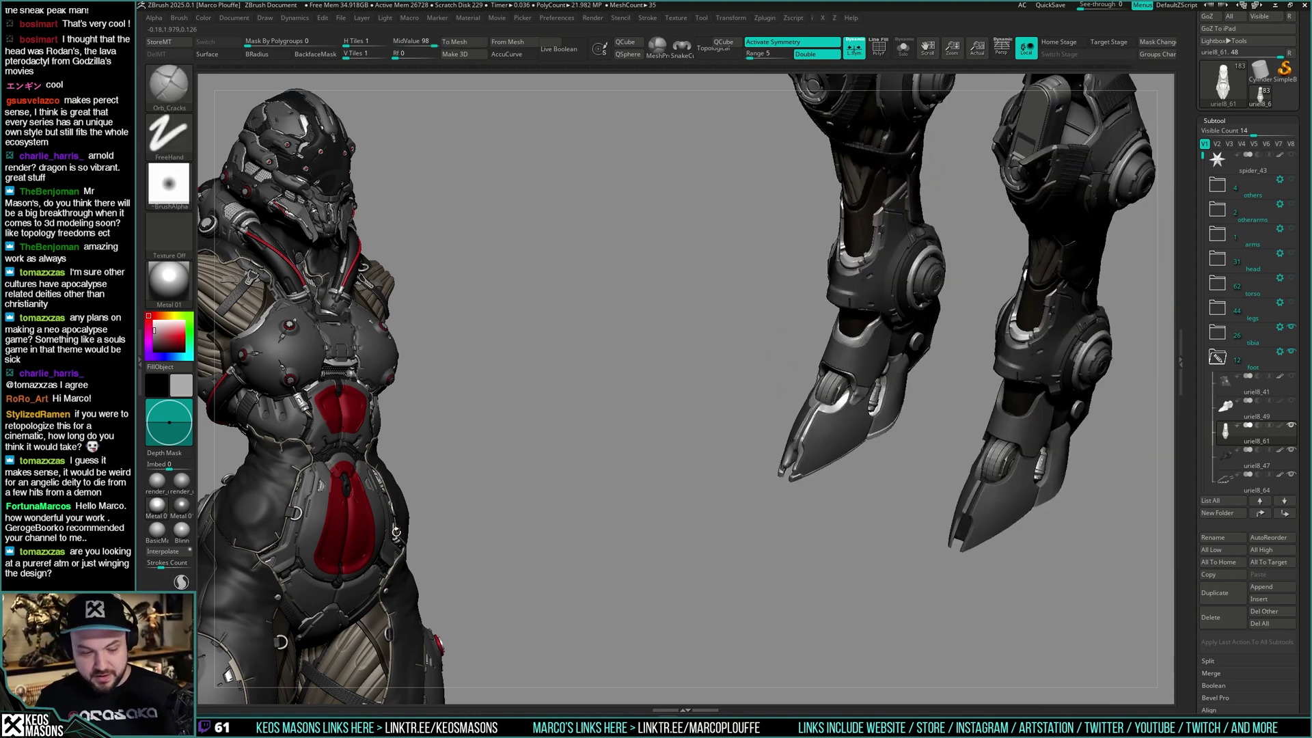
pyautogui.hotkey('ctrl', 'z')
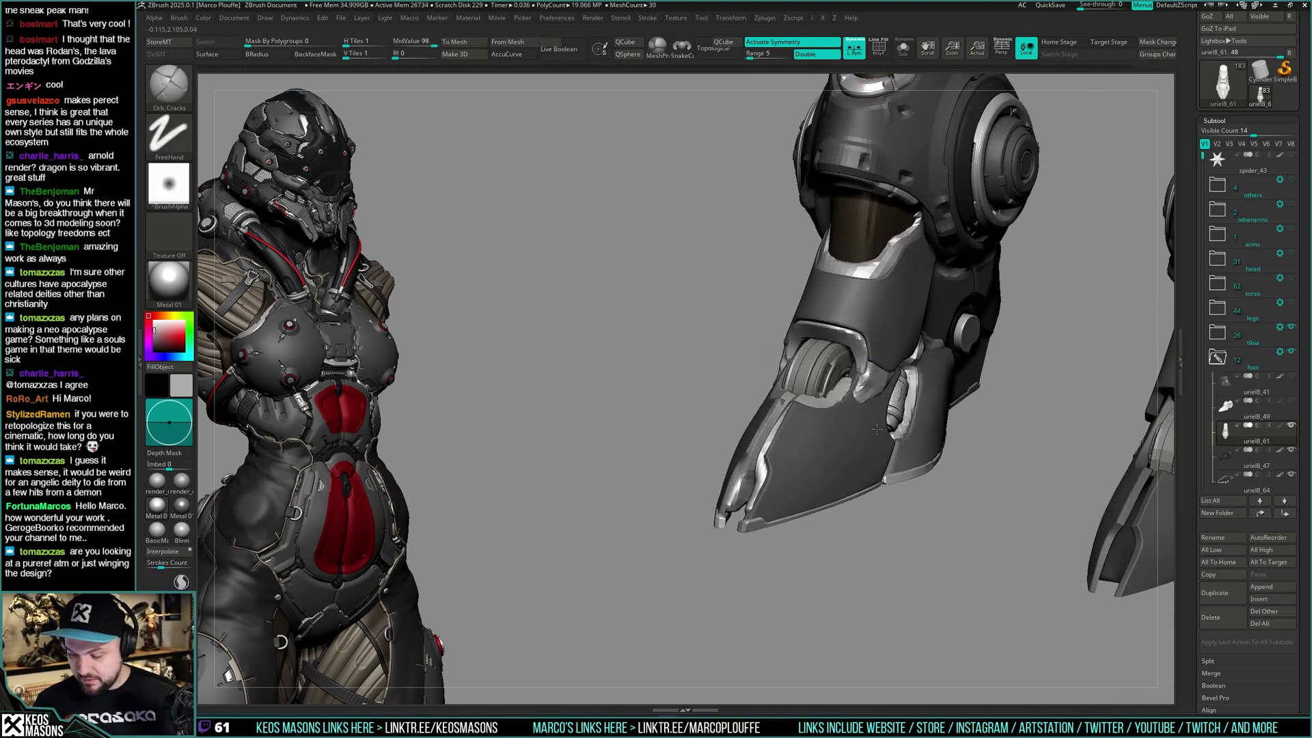
# Examine the foot shell's side panel between the joint rim and the piston recess
pyautogui.moveTo(856, 415); pyautogui.dragTo(854, 397, button='right')
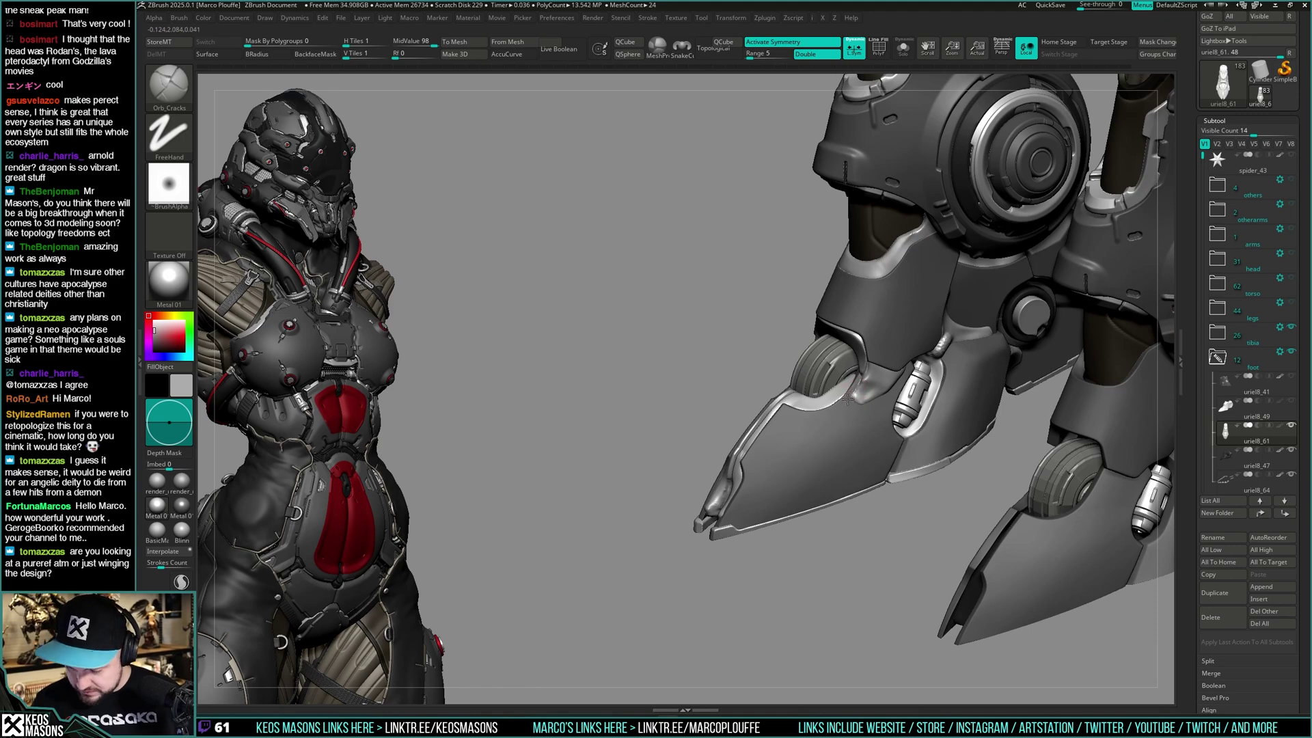
pyautogui.hotkey('ctrl', 'z')
pyautogui.hotkey('ctrl', 'z')
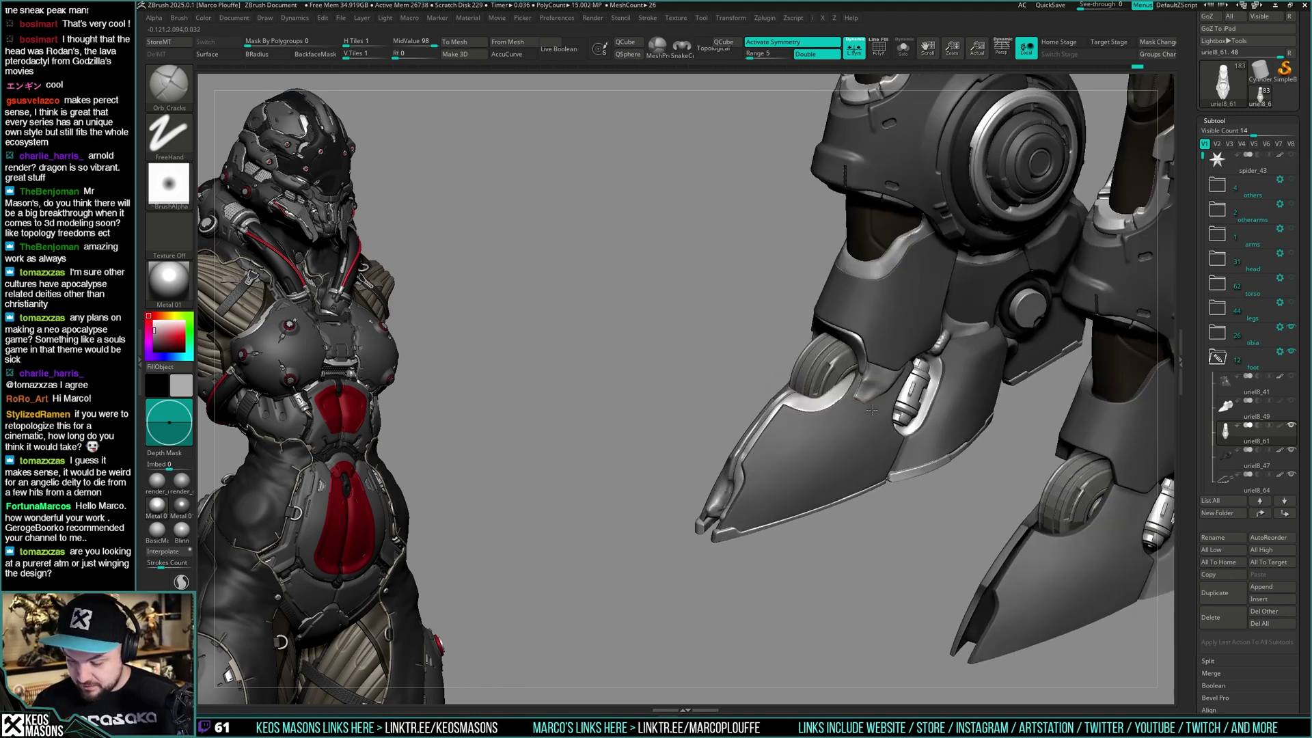
pyautogui.moveTo(858, 412); pyautogui.dragTo(854, 406, button='right')
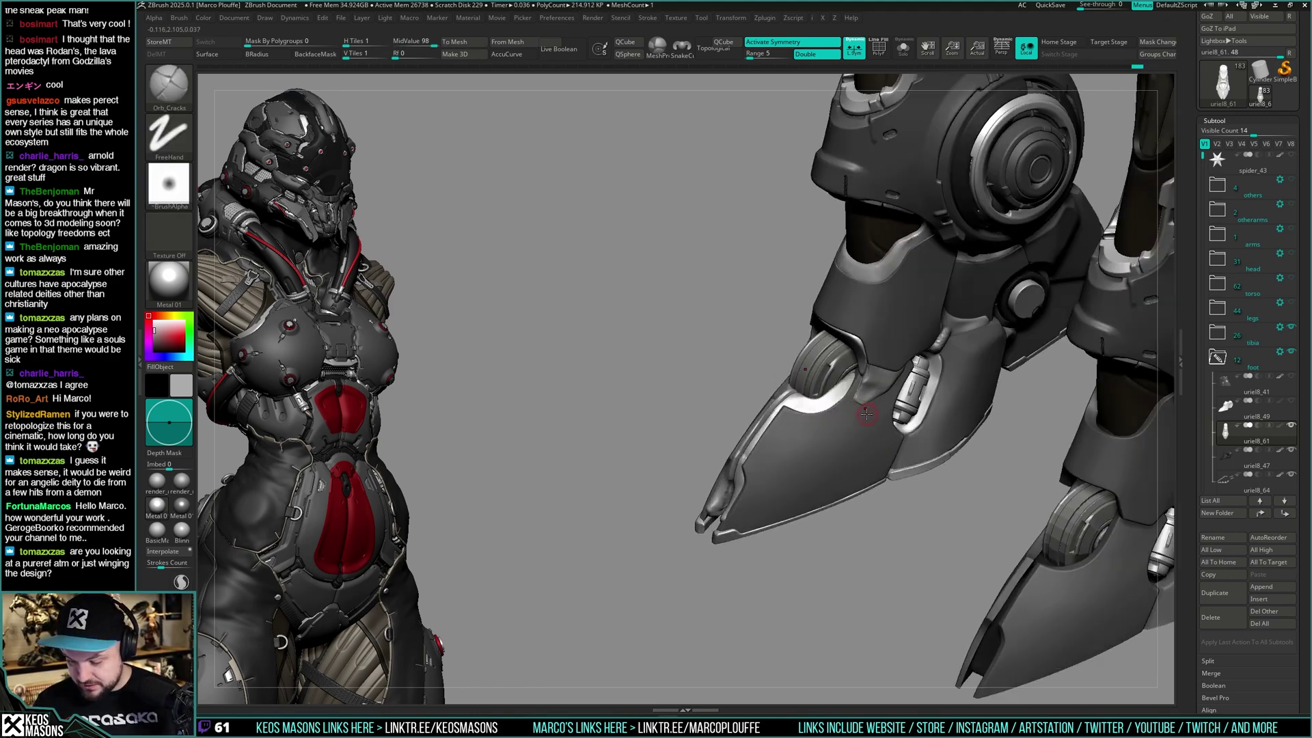
pyautogui.hotkey('ctrl', 'z')
pyautogui.hotkey('ctrl', 'z')
pyautogui.hotkey('ctrl', 'z')
pyautogui.hotkey('ctrl', 'z')
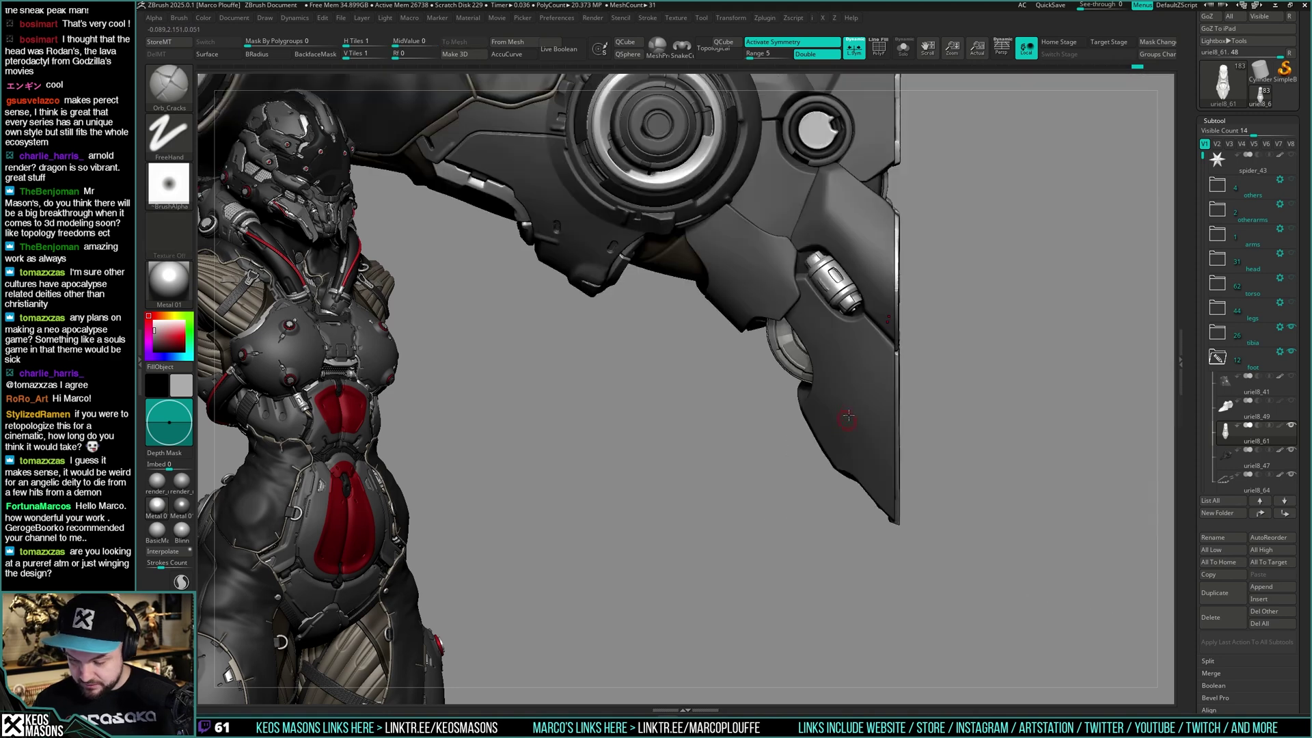
pyautogui.hotkey('ctrl', 'z')
pyautogui.hotkey('ctrl', 'z')
pyautogui.hotkey('ctrl', 'z')
pyautogui.hotkey('ctrl', 'z')
# Adjust the foot shell's upper front profile from the side with the Move brush
pyautogui.press('b')
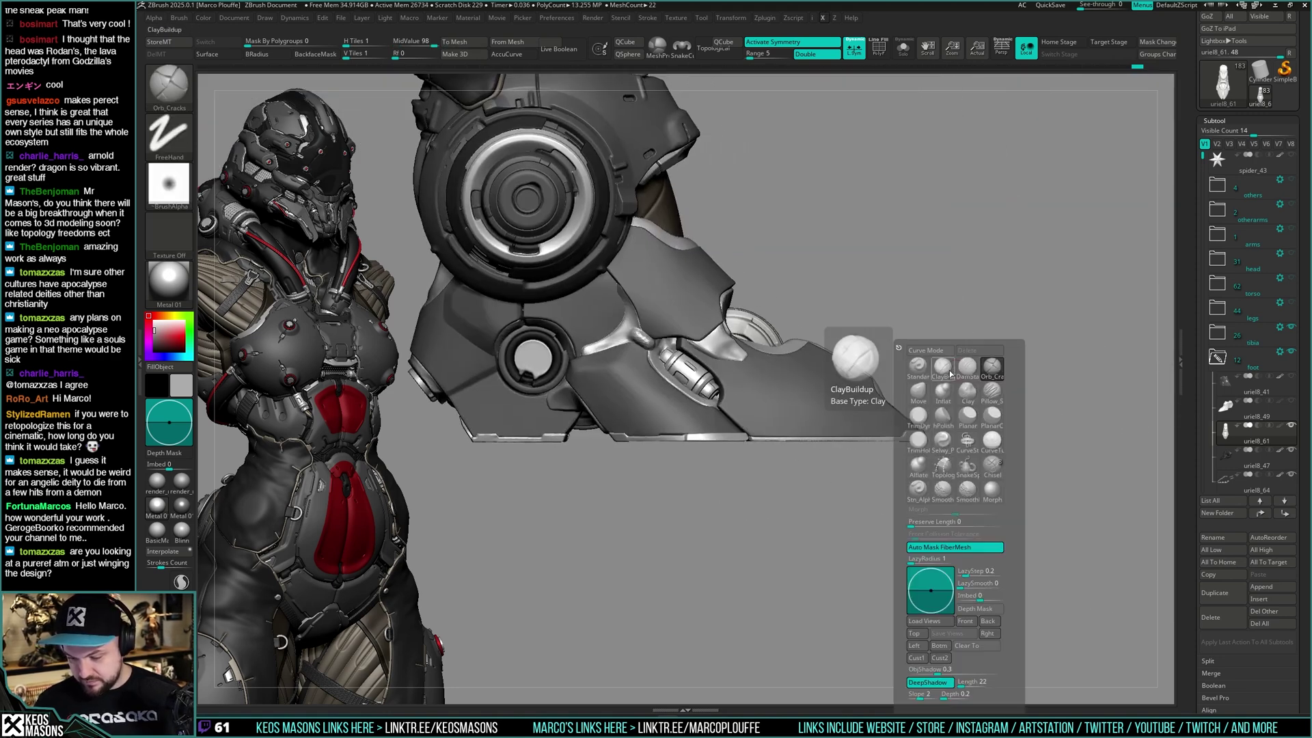
pyautogui.press('m')
pyautogui.press('v')
pyautogui.press('space')
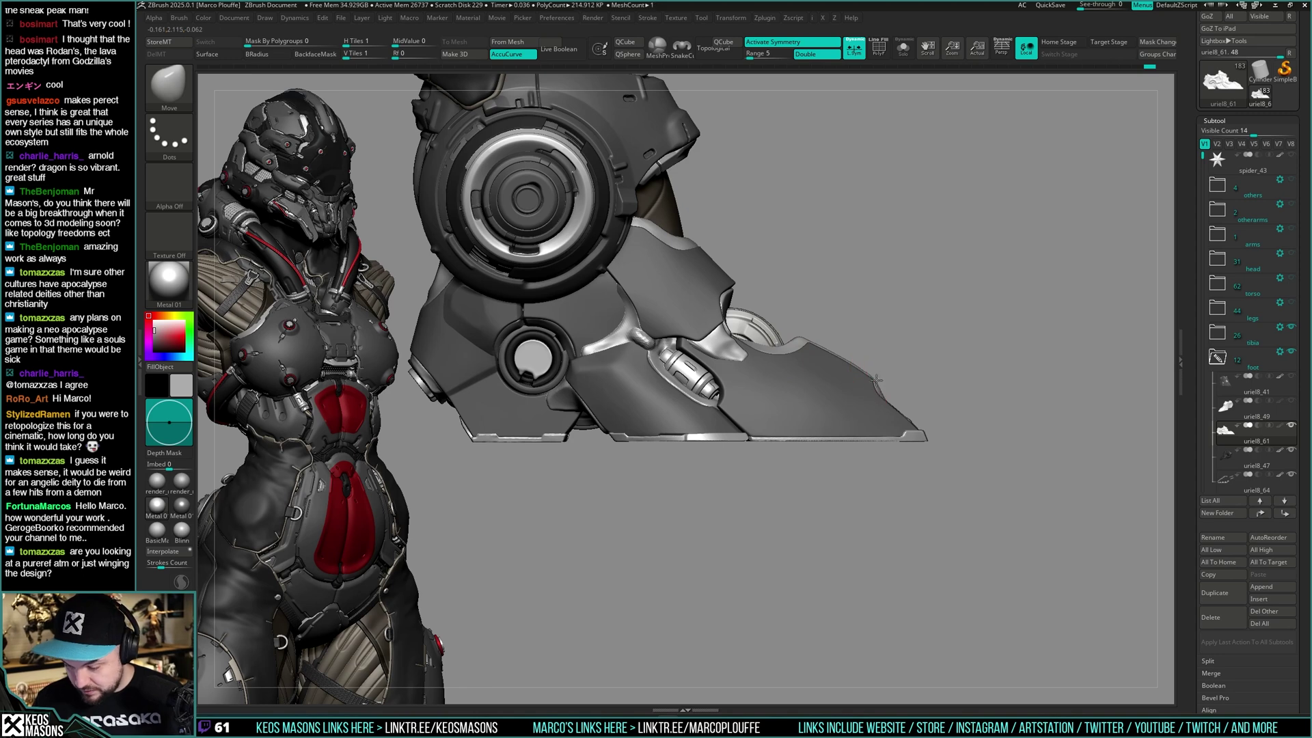
pyautogui.moveTo(877, 380)
pyautogui.mouseDown(button='right')
pyautogui.moveTo(838, 406)
pyautogui.moveTo(848, 434)
pyautogui.moveTo(884, 375)
pyautogui.moveTo(870, 361)
pyautogui.mouseUp(button='right')
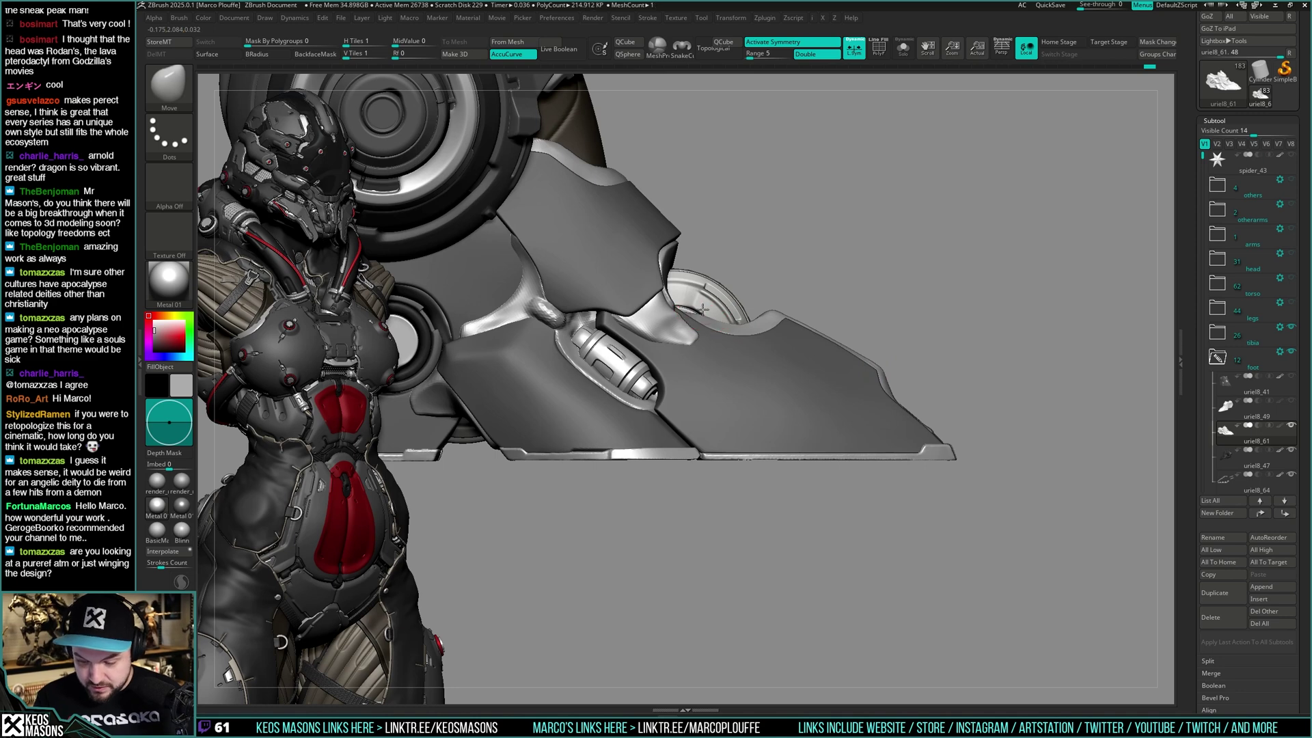
# Reshape the sides of the foot shell's joint rim with the Move brush
pyautogui.moveTo(704, 309)
pyautogui.mouseDown(button='right')
pyautogui.moveTo(711, 348)
pyautogui.moveTo(756, 366)
pyautogui.moveTo(827, 280)
pyautogui.mouseUp(button='right')
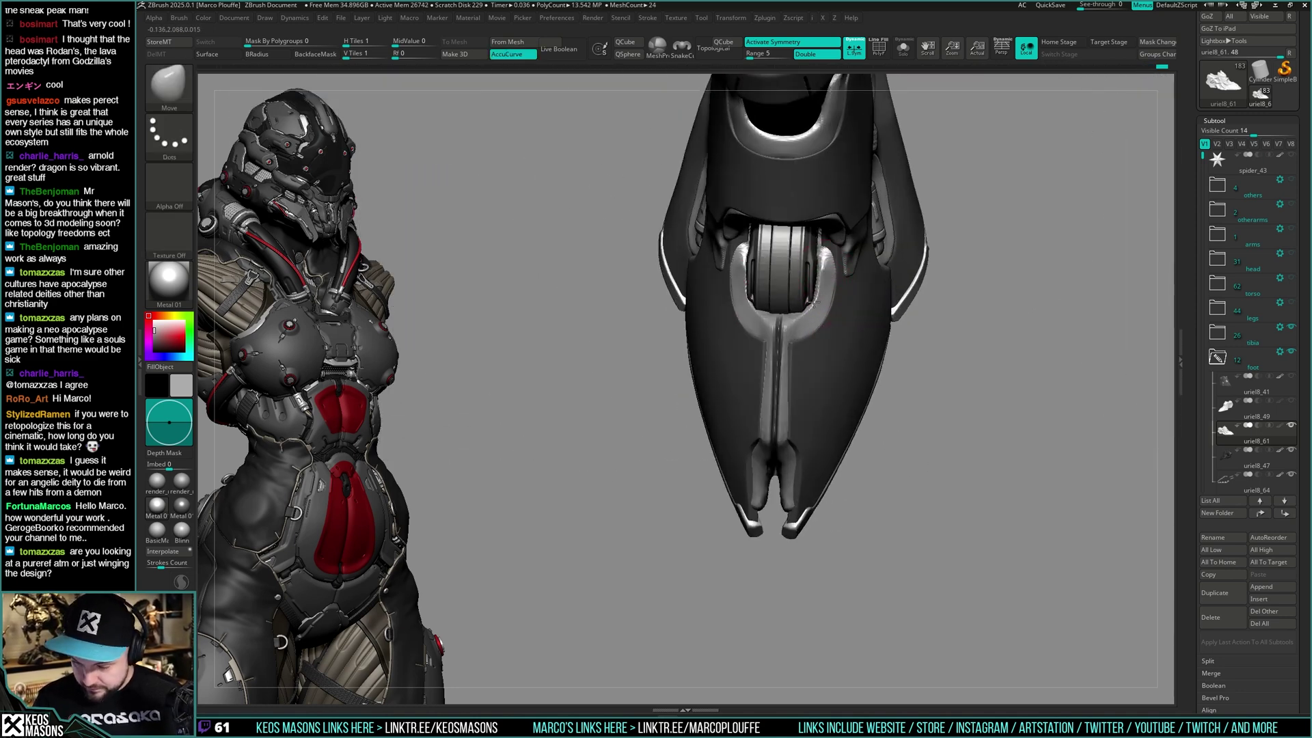
pyautogui.moveTo(821, 273)
pyautogui.mouseDown(button='right')
pyautogui.moveTo(911, 360)
pyautogui.moveTo(821, 387)
pyautogui.moveTo(893, 341)
pyautogui.moveTo(880, 335)
pyautogui.moveTo(899, 354)
pyautogui.moveTo(930, 309)
pyautogui.moveTo(916, 351)
pyautogui.moveTo(854, 344)
pyautogui.moveTo(912, 385)
pyautogui.moveTo(960, 350)
pyautogui.moveTo(974, 356)
pyautogui.mouseUp(button='right')
pyautogui.rightClick(880, 335)
pyautogui.rightClick(839, 418)
pyautogui.rightClick(904, 355)
pyautogui.rightClick(926, 380)
pyautogui.click(899, 383)
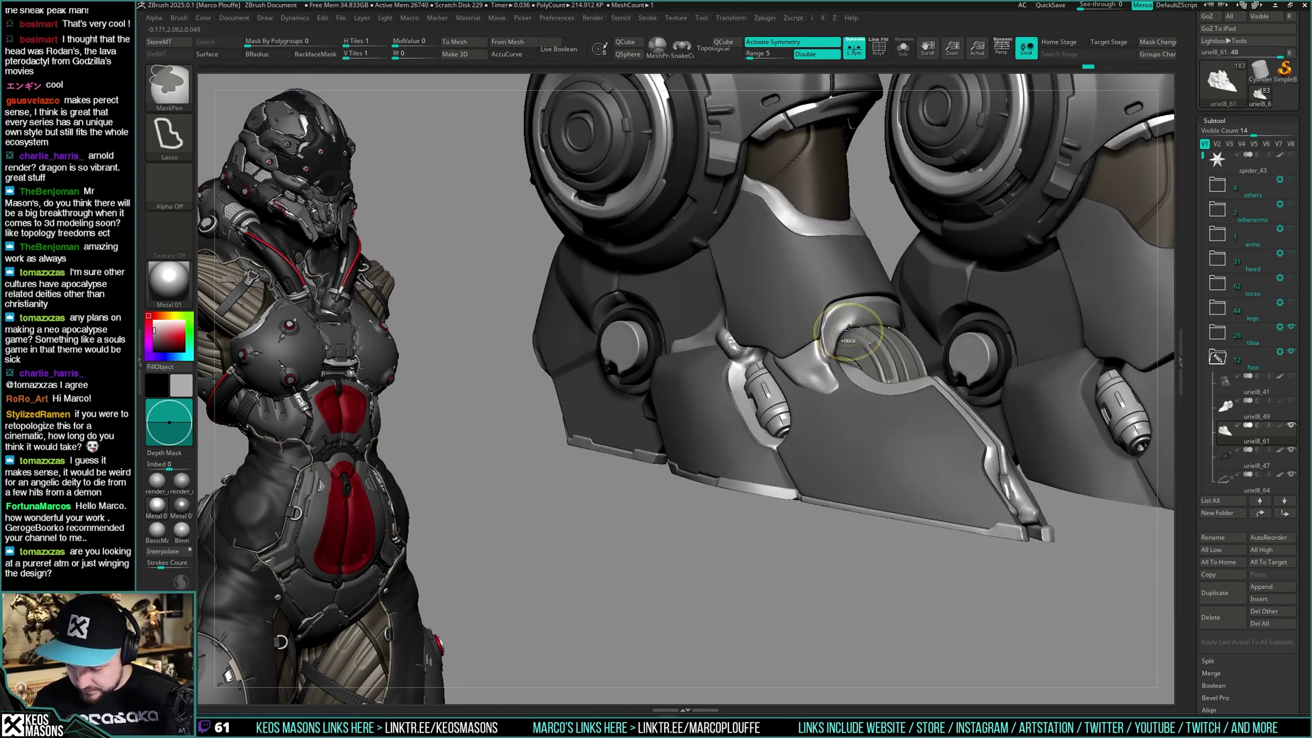
# Smooth the side of the foot shell's joint rim and switch to the hPolish brush
pyautogui.keyDown('shift'); pyautogui.moveTo(853, 344); pyautogui.dragTo(845, 325); pyautogui.keyUp('shift')
pyautogui.moveTo(875, 335)
pyautogui.mouseDown(button='right')
pyautogui.moveTo(837, 350)
pyautogui.moveTo(867, 321)
pyautogui.moveTo(885, 319)
pyautogui.moveTo(881, 332)
pyautogui.mouseUp(button='right')
pyautogui.rightClick(876, 334)
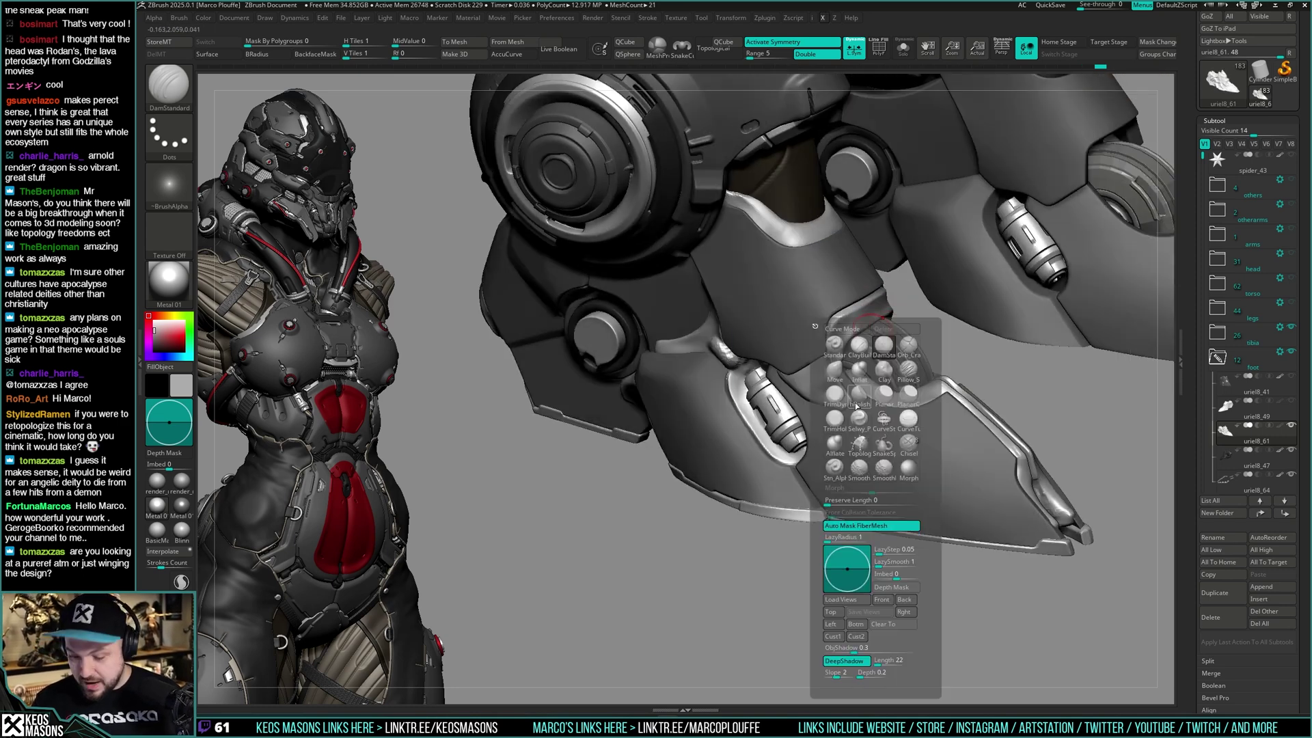
pyautogui.click(857, 402)
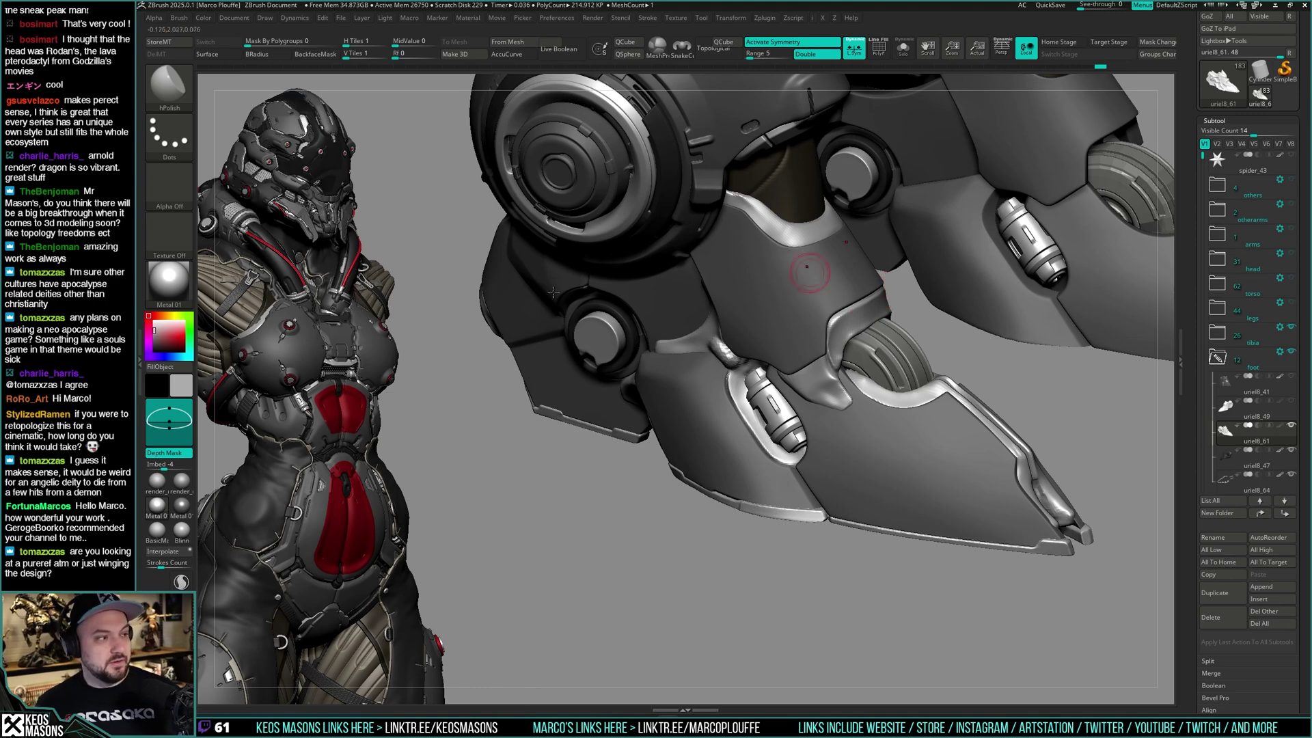
pyautogui.moveTo(139, 318); pyautogui.dragTo(772, 283, button='right')
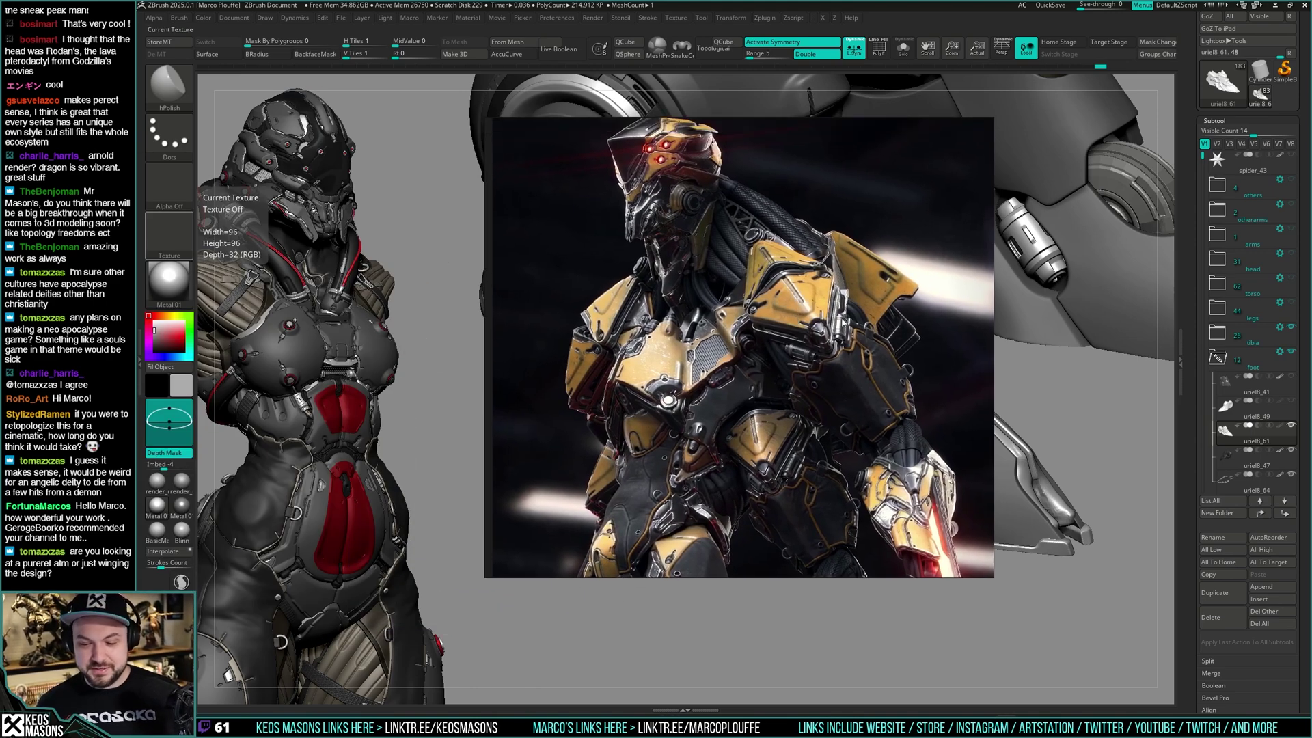
pyautogui.moveTo(844, 323); pyautogui.dragTo(140, 369, button='right')
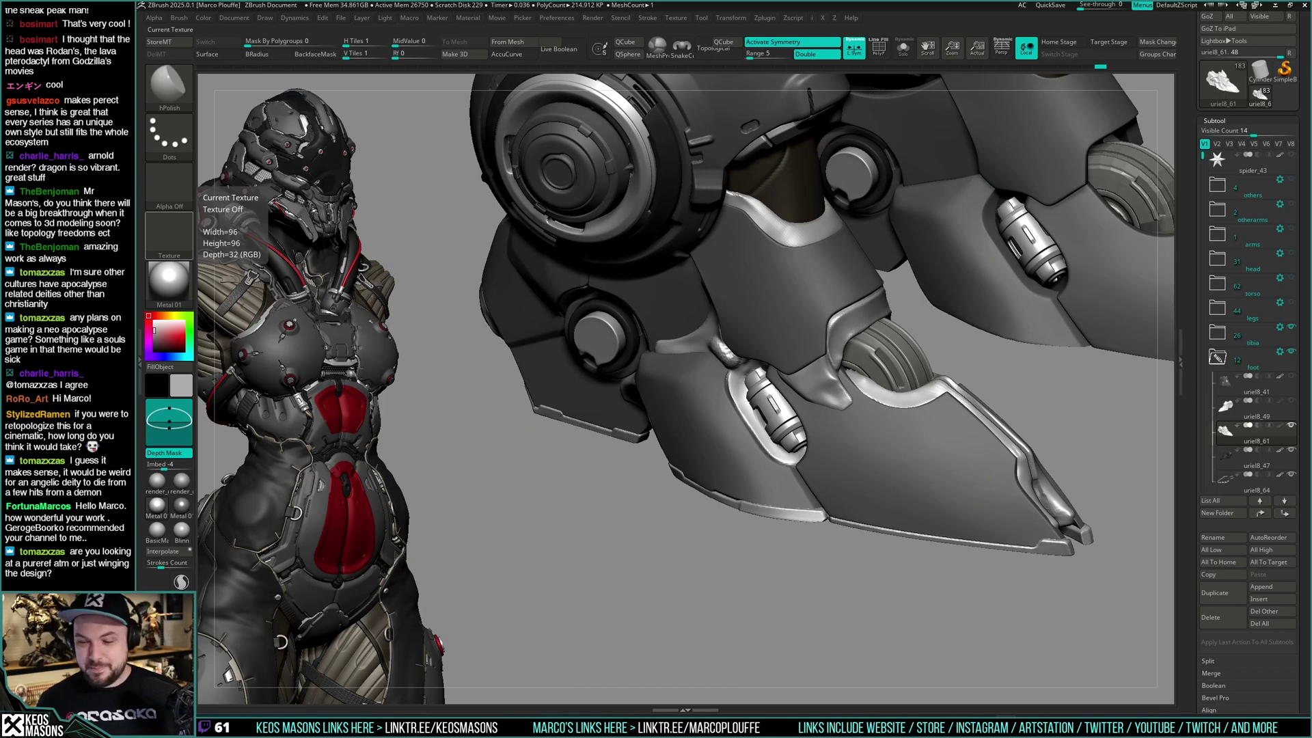
# Smooth the upper corner of the foot shell's joint rim around the ribbed toe joint
pyautogui.moveTo(938, 247)
pyautogui.mouseDown(button='right')
pyautogui.moveTo(878, 345)
pyautogui.moveTo(866, 338)
pyautogui.mouseUp(button='right')
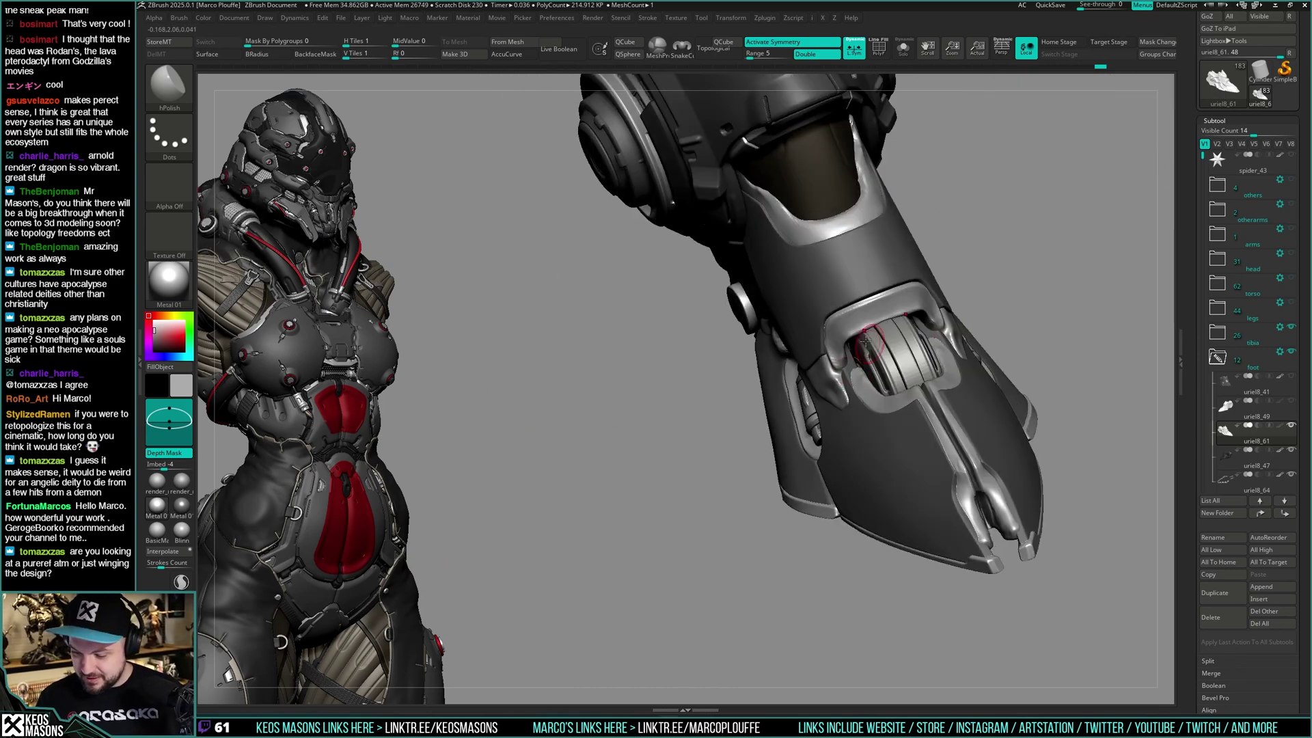
pyautogui.rightClick(869, 331)
pyautogui.press('shift')
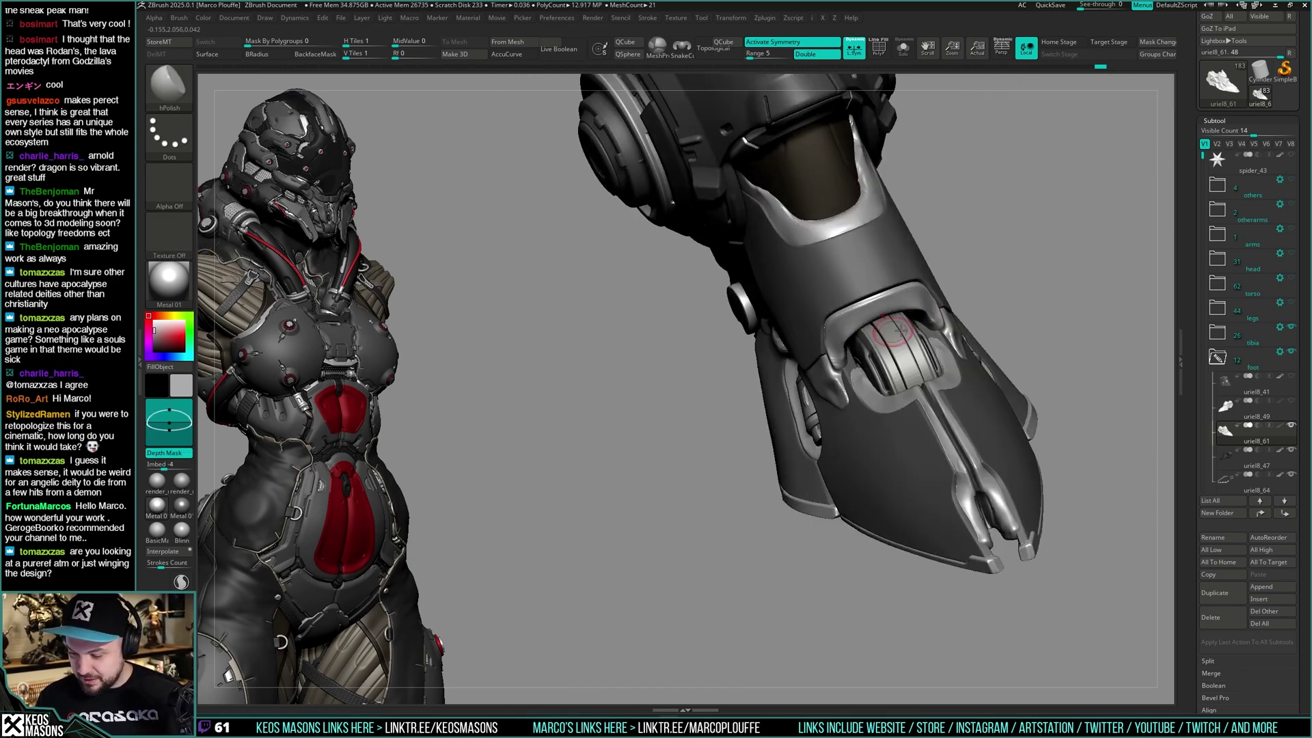
pyautogui.hotkey('ctrl', 'shift')
pyautogui.moveTo(886, 328)
pyautogui.mouseDown(button='right')
pyautogui.moveTo(876, 363)
pyautogui.moveTo(878, 327)
pyautogui.mouseUp(button='right')
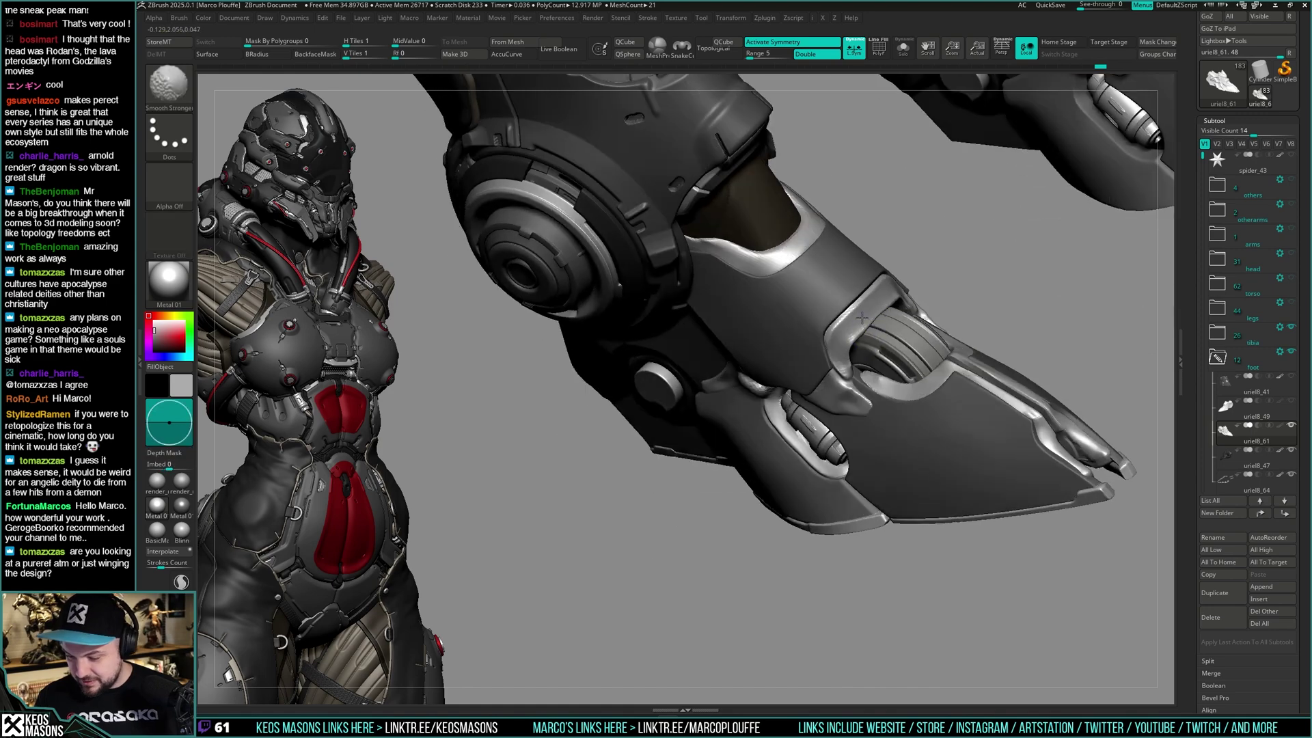
pyautogui.keyDown('shift'); pyautogui.moveTo(867, 324); pyautogui.dragTo(842, 349); pyautogui.keyUp('shift')
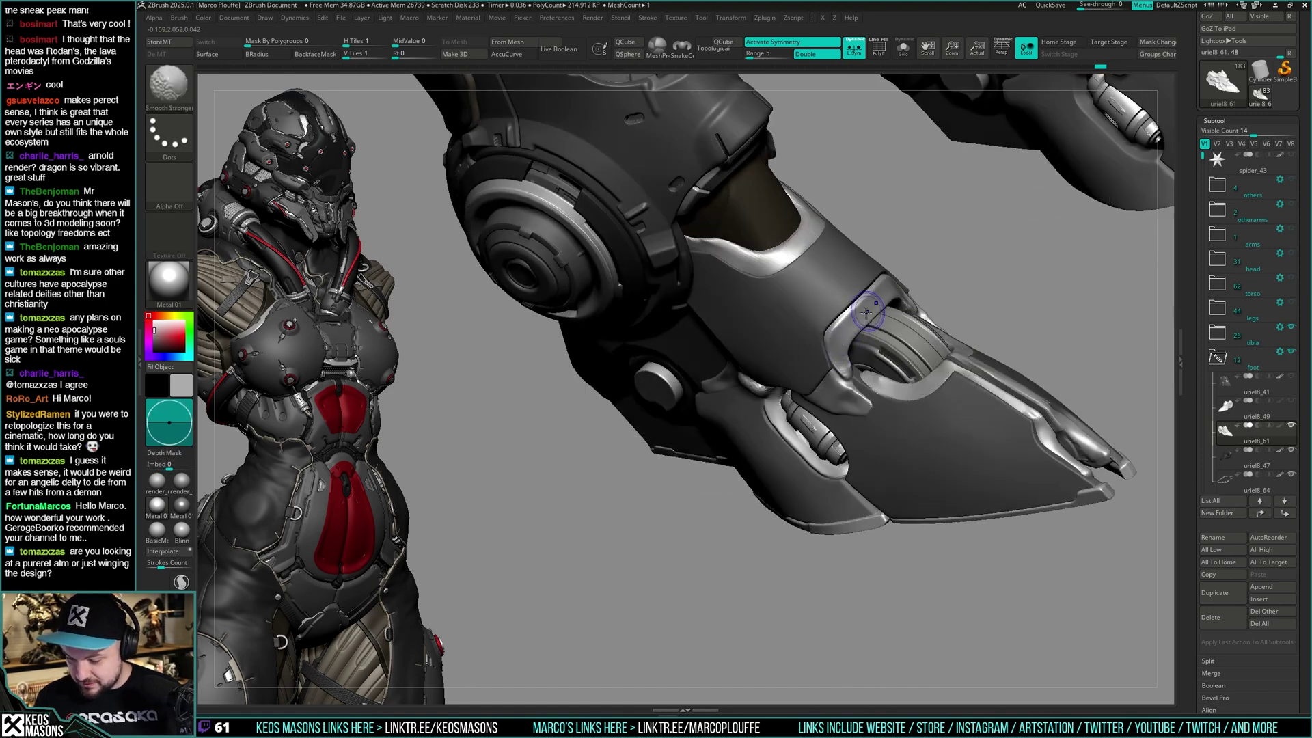
pyautogui.moveTo(867, 311)
pyautogui.mouseDown(button='right')
pyautogui.moveTo(880, 398)
pyautogui.moveTo(996, 327)
pyautogui.moveTo(862, 395)
pyautogui.moveTo(858, 422)
pyautogui.moveTo(943, 400)
pyautogui.moveTo(1046, 326)
pyautogui.moveTo(1025, 347)
pyautogui.moveTo(831, 420)
pyautogui.moveTo(852, 487)
pyautogui.moveTo(882, 441)
pyautogui.moveTo(885, 451)
pyautogui.moveTo(878, 465)
pyautogui.moveTo(810, 462)
pyautogui.moveTo(844, 452)
pyautogui.moveTo(839, 466)
pyautogui.mouseUp(button='right')
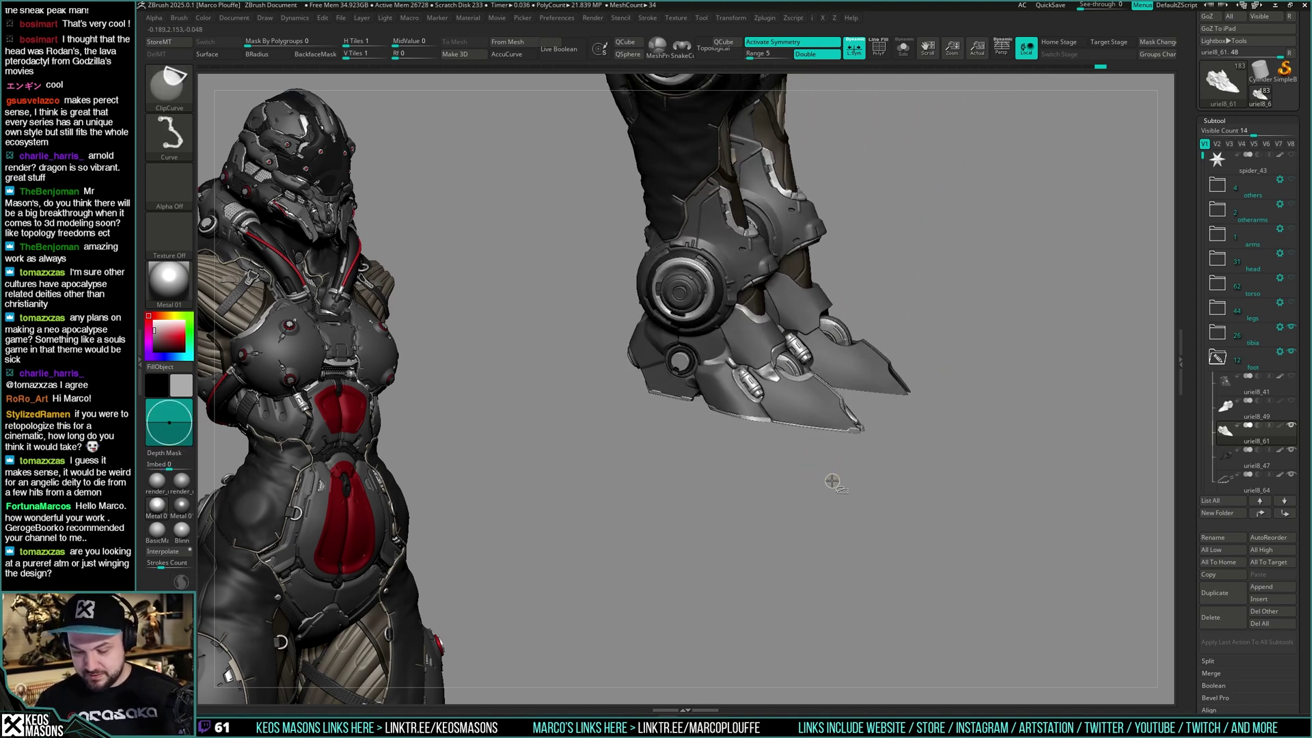
# Save the tool over the existing file spider_43.ztl
pyautogui.hotkey('ctrl', 's')
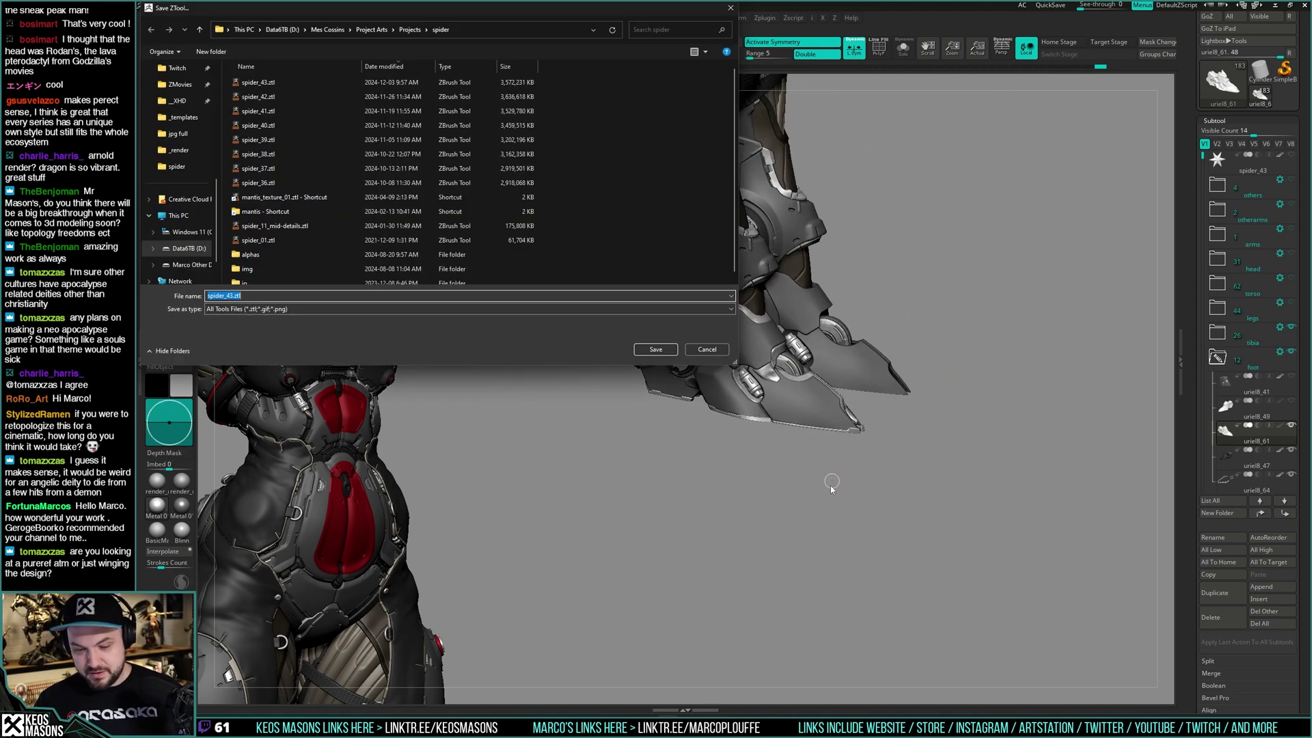
pyautogui.click(674, 351)
pyautogui.click(687, 367)
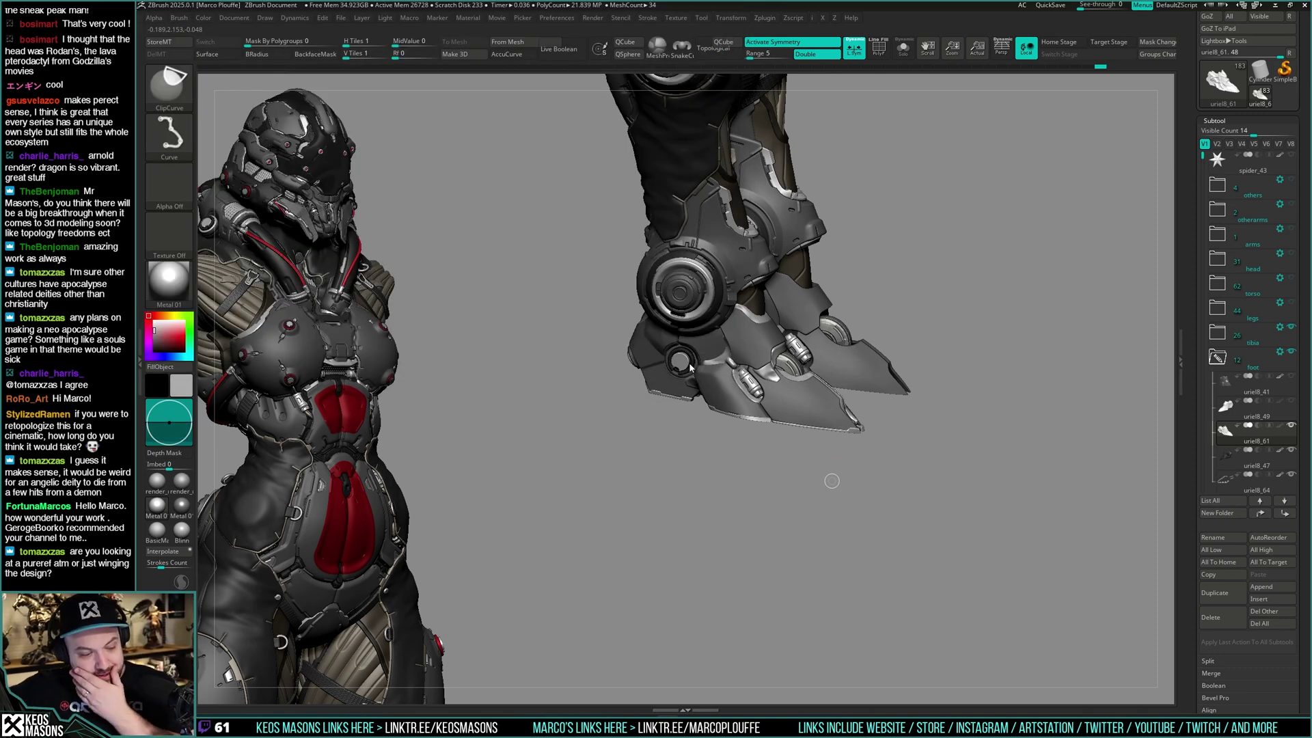
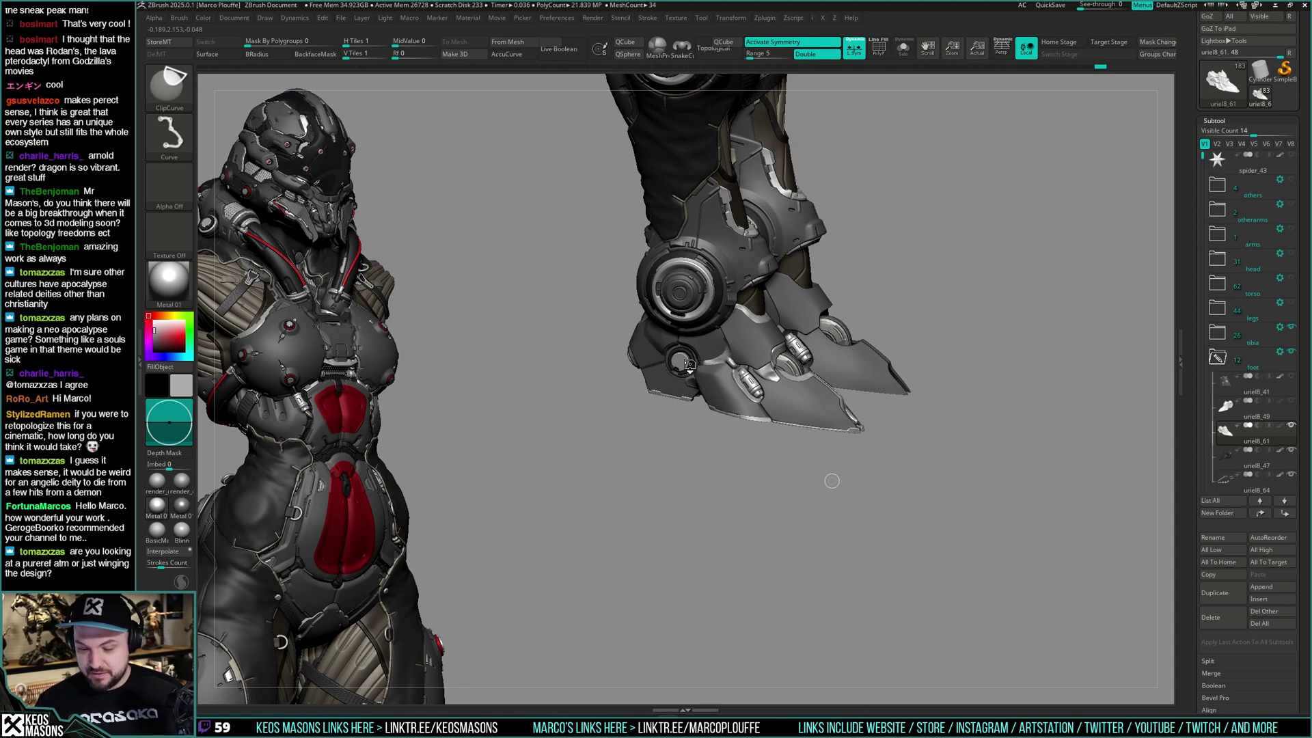
pyautogui.hotkey('ctrl', 's')
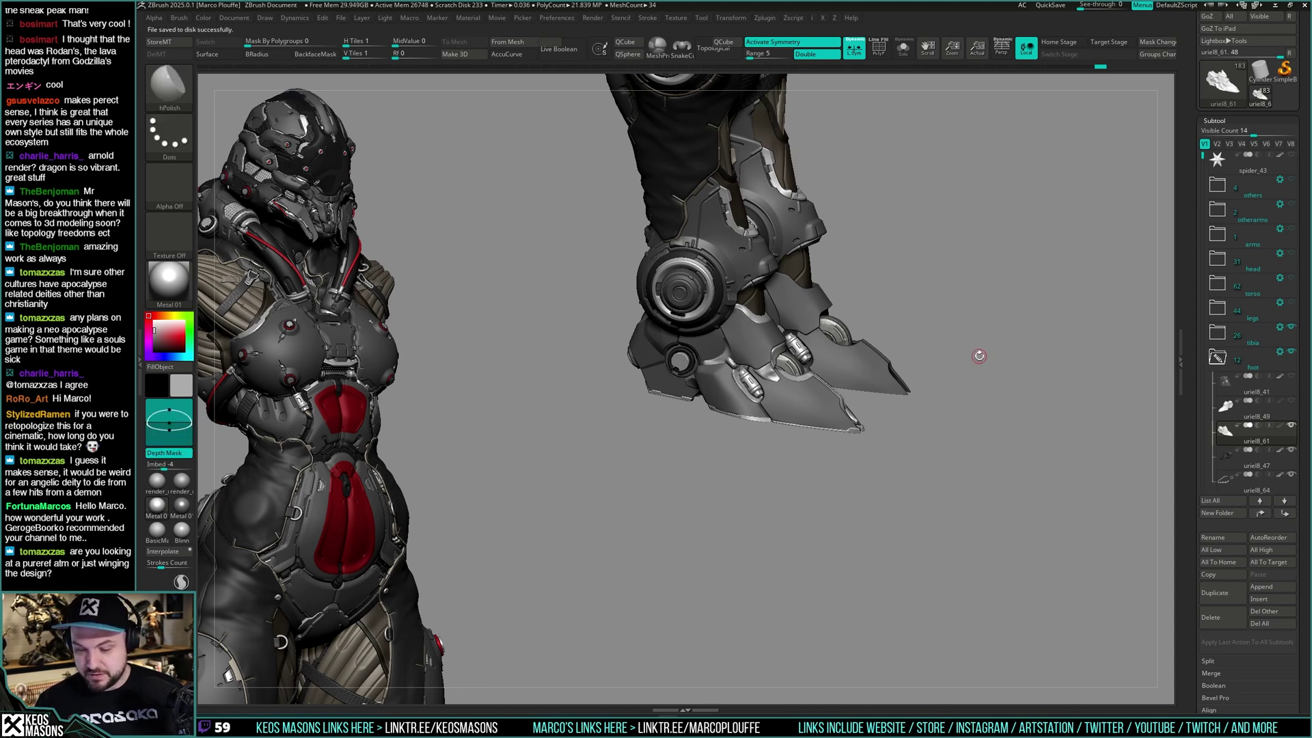
# Examine the foot shell's lower edge and heel side up close, with and without the surrounding parts
pyautogui.moveTo(980, 356); pyautogui.dragTo(947, 335)
pyautogui.keyDown('ctrl'); pyautogui.moveTo(948, 335); pyautogui.dragTo(946, 386, button='right'); pyautogui.keyUp('ctrl')
pyautogui.moveTo(765, 383); pyautogui.dragTo(905, 364, button='right')
pyautogui.moveTo(906, 362); pyautogui.dragTo(898, 403)
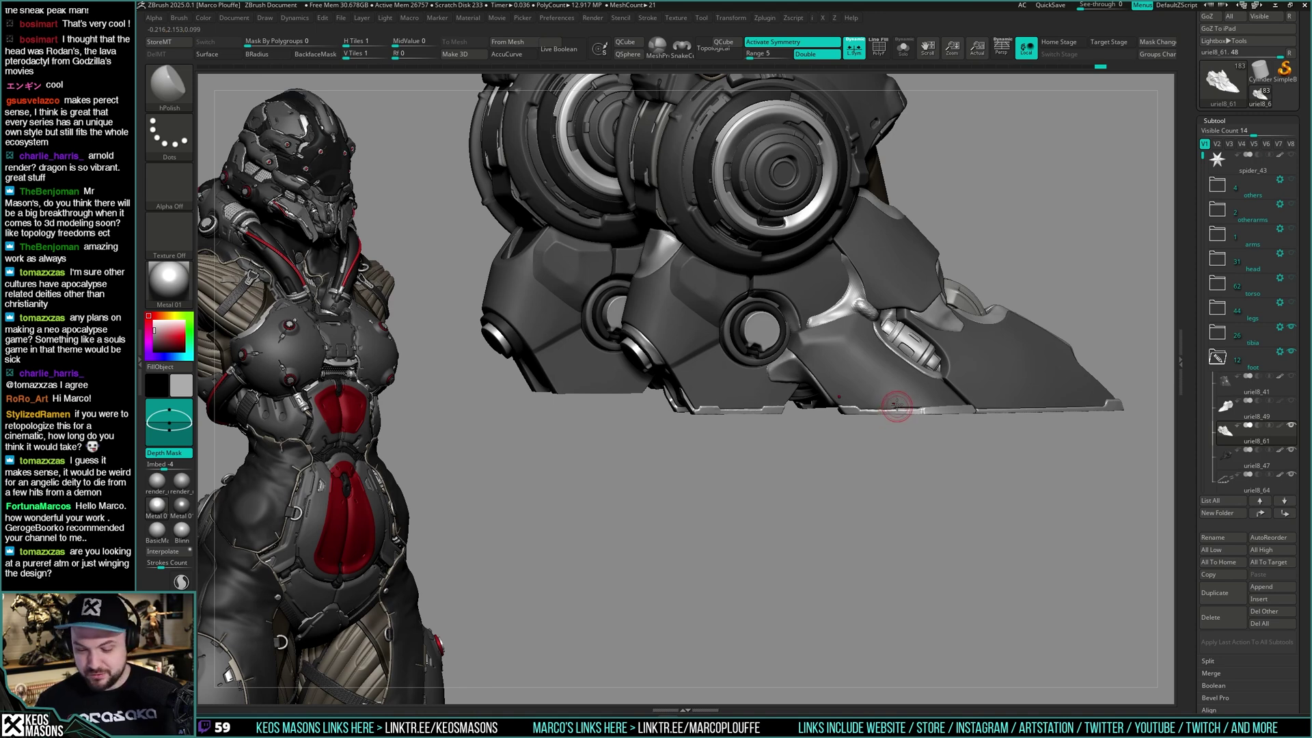
pyautogui.moveTo(897, 407)
pyautogui.mouseDown(button='right')
pyautogui.moveTo(880, 359)
pyautogui.moveTo(886, 380)
pyautogui.moveTo(902, 377)
pyautogui.moveTo(876, 373)
pyautogui.mouseUp(button='right')
pyautogui.press('x')
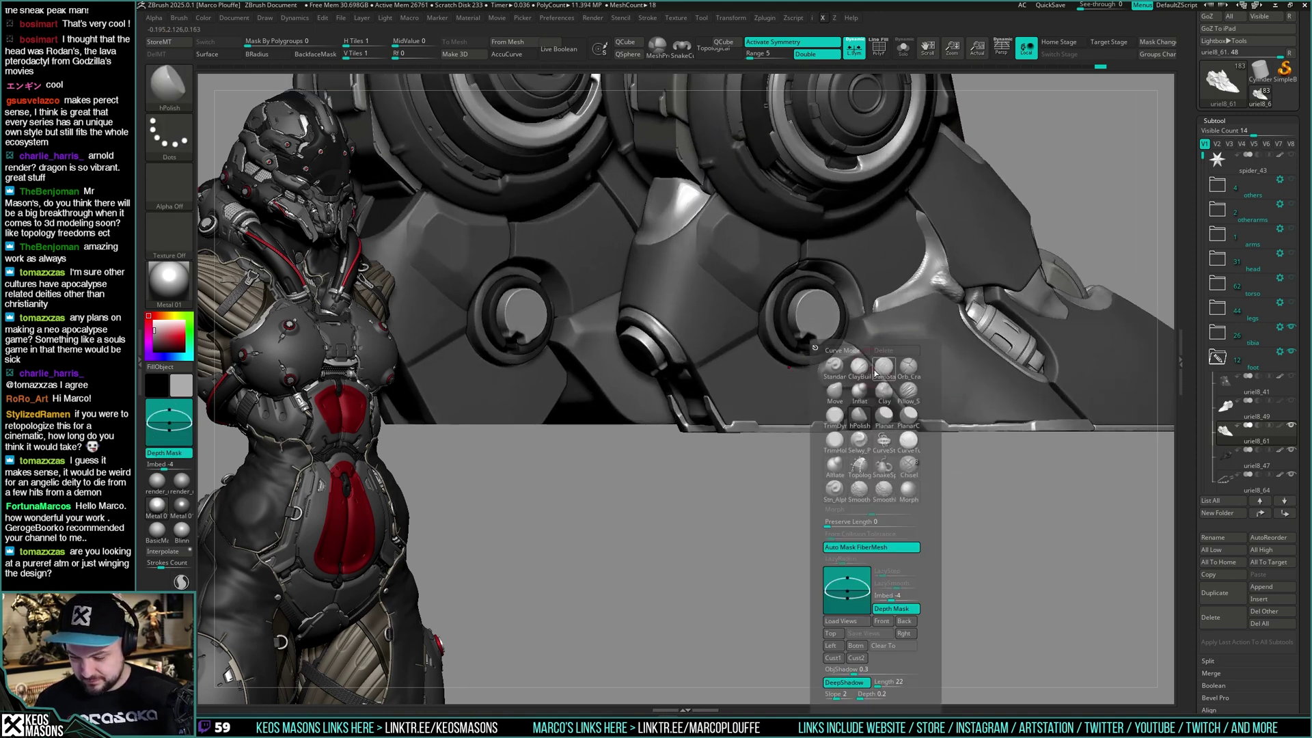
pyautogui.click(861, 414)
pyautogui.hotkey('shift', 's')
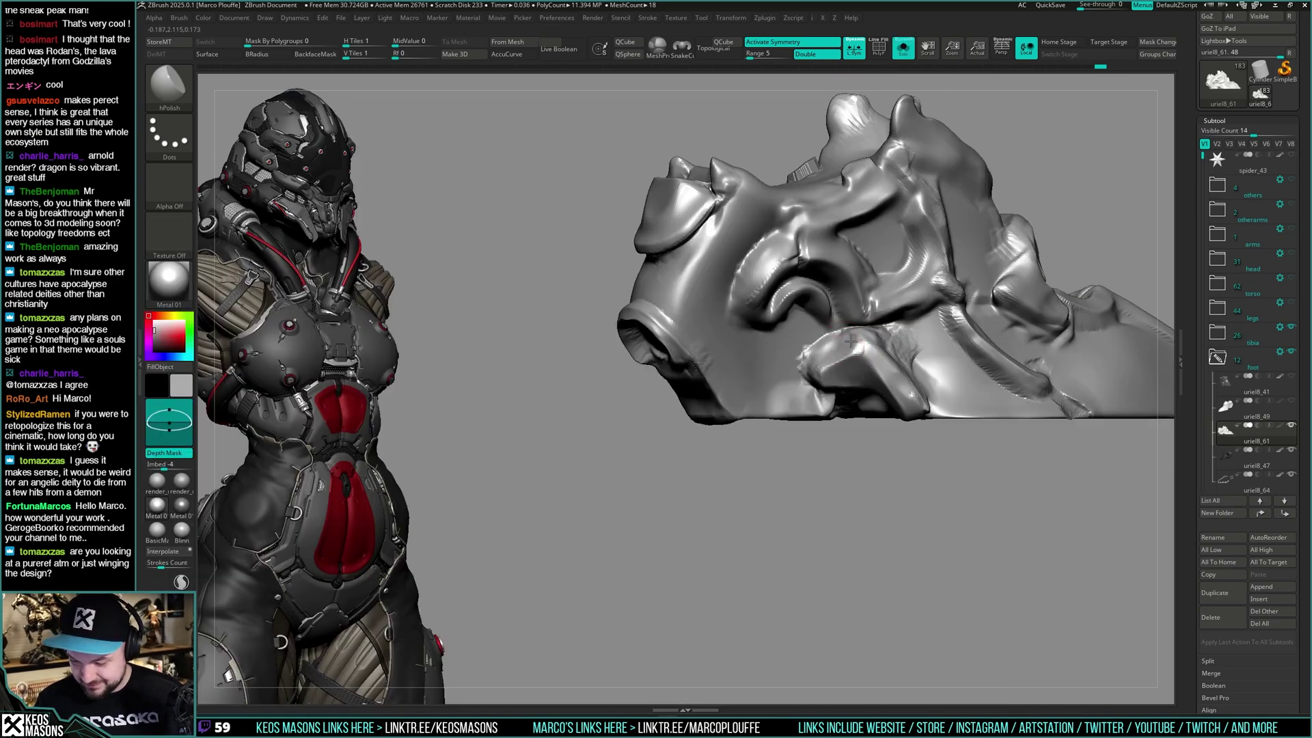
pyautogui.hotkey('shift', 's')
pyautogui.moveTo(851, 371)
pyautogui.mouseDown(button='right')
pyautogui.moveTo(845, 343)
pyautogui.moveTo(848, 363)
pyautogui.mouseUp(button='right')
pyautogui.hotkey('shift', 's')
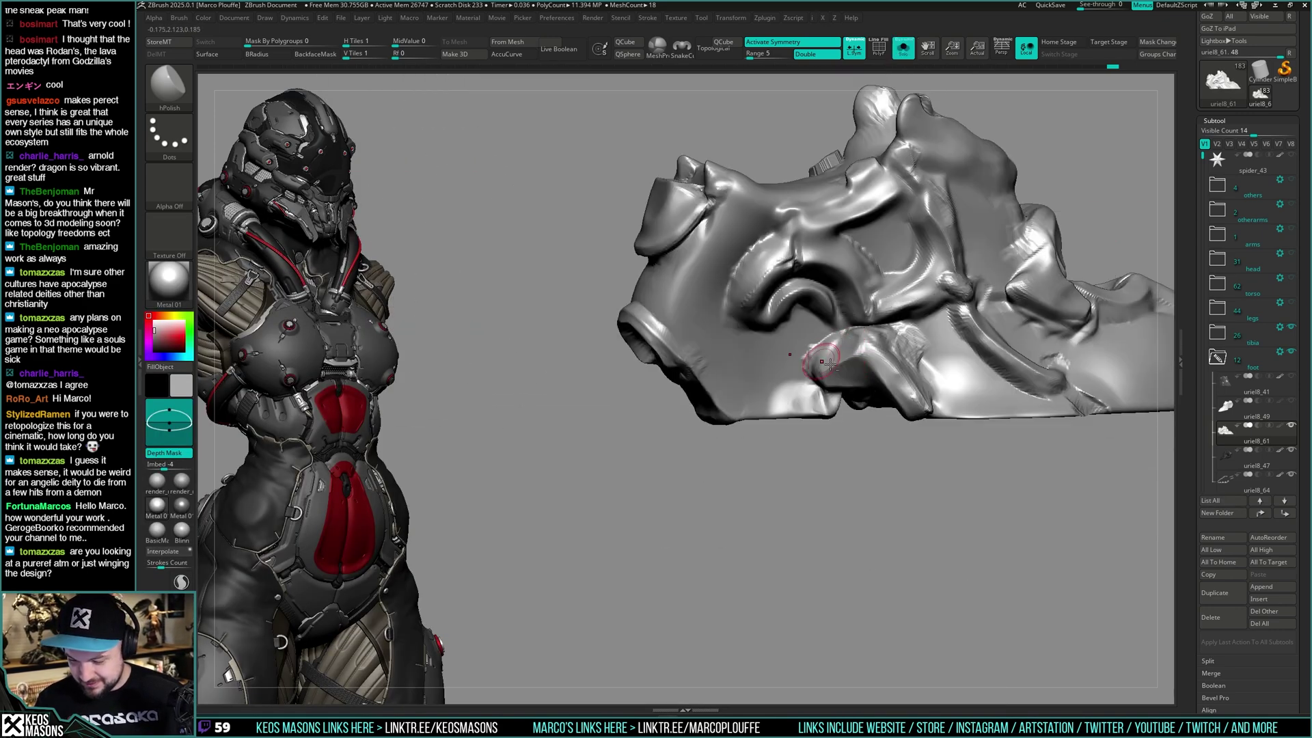
# Inspect the foot shell's polygon wireframe in isolation from several angles, then restore the shaded view with all parts
pyautogui.hotkey('ctrl', 'shift', 's')
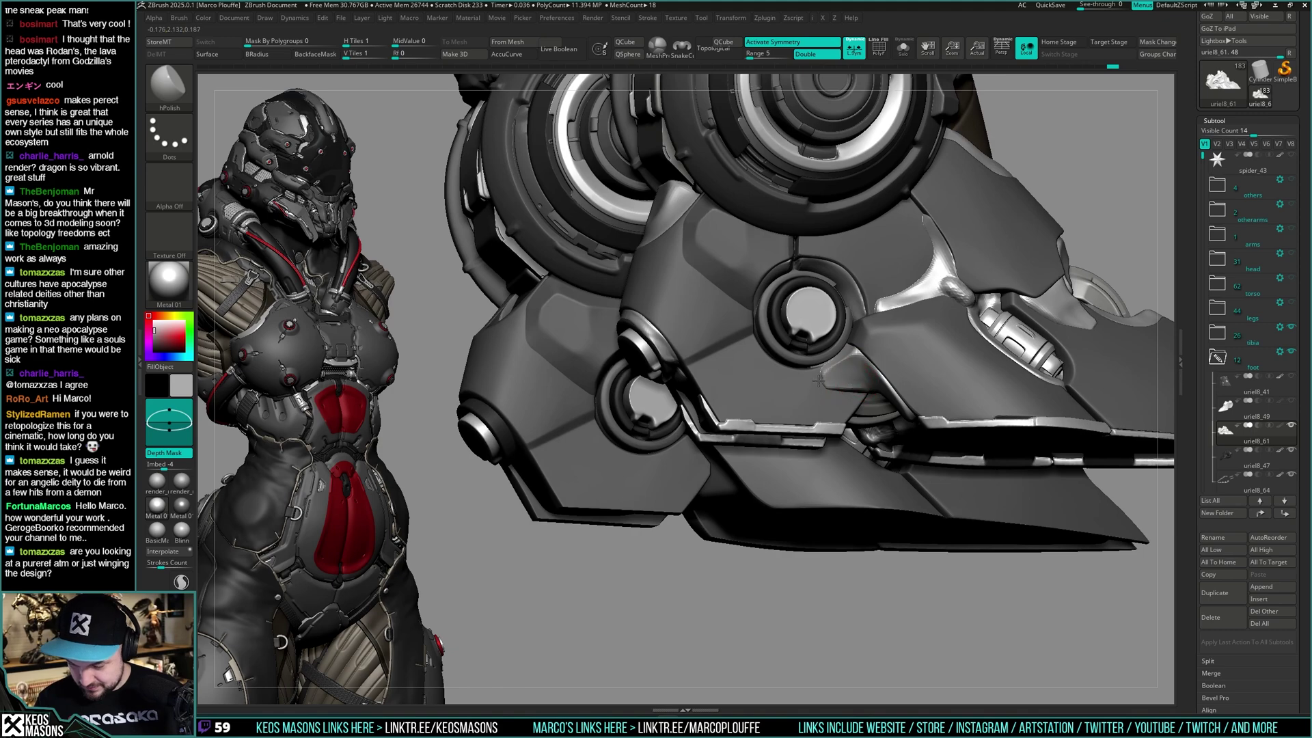
pyautogui.hotkey('ctrl', 'shift', 's')
pyautogui.hotkey('shift', 'f')
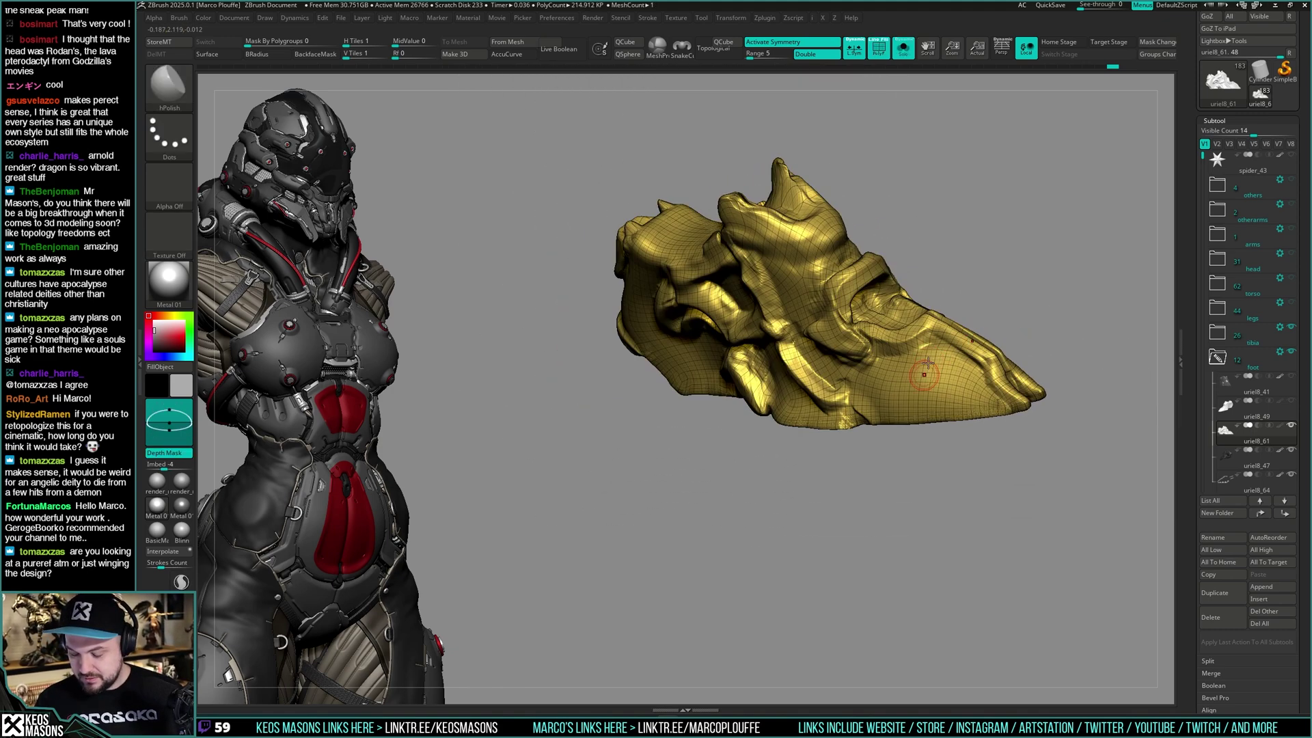
pyautogui.moveTo(928, 363)
pyautogui.mouseDown(button='right')
pyautogui.moveTo(960, 347)
pyautogui.moveTo(932, 373)
pyautogui.mouseUp(button='right')
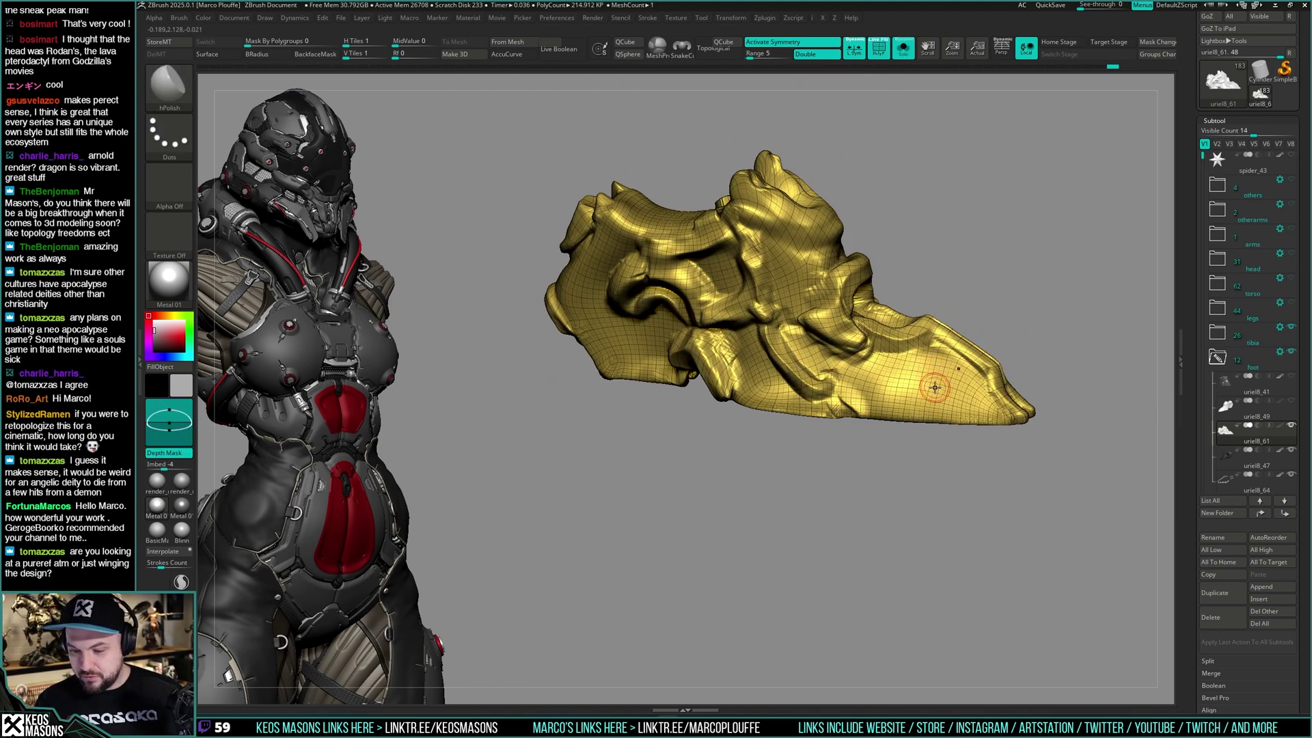
pyautogui.moveTo(1038, 337)
pyautogui.mouseDown(button='right')
pyautogui.moveTo(1048, 272)
pyautogui.moveTo(1040, 343)
pyautogui.moveTo(1013, 332)
pyautogui.mouseUp(button='right')
pyautogui.hotkey('ctrl', 'shift', 's')
pyautogui.hotkey('shift', 'f')
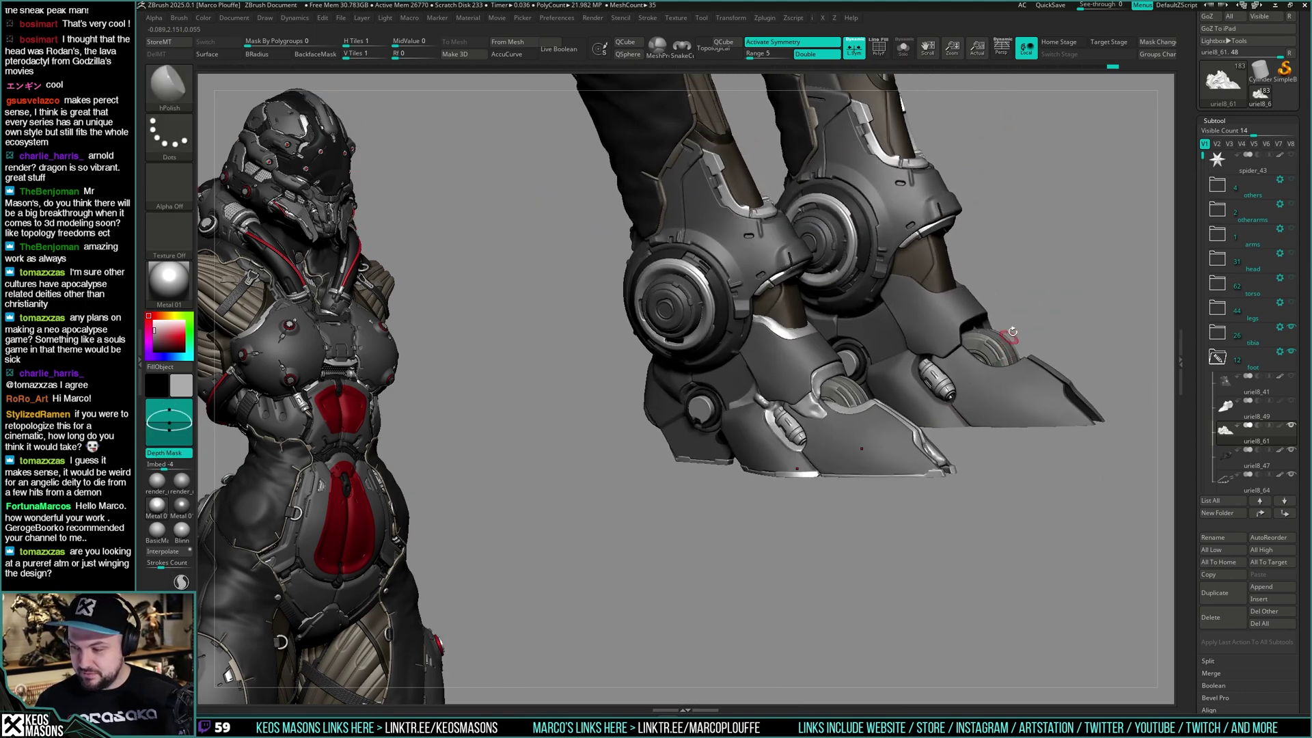
# Switch to the foot shell as a standalone tool and check its wireframe up close
pyautogui.moveTo(1196, 205); pyautogui.dragTo(1196, 297)
pyautogui.click(1210, 95)
pyautogui.click(1267, 193)
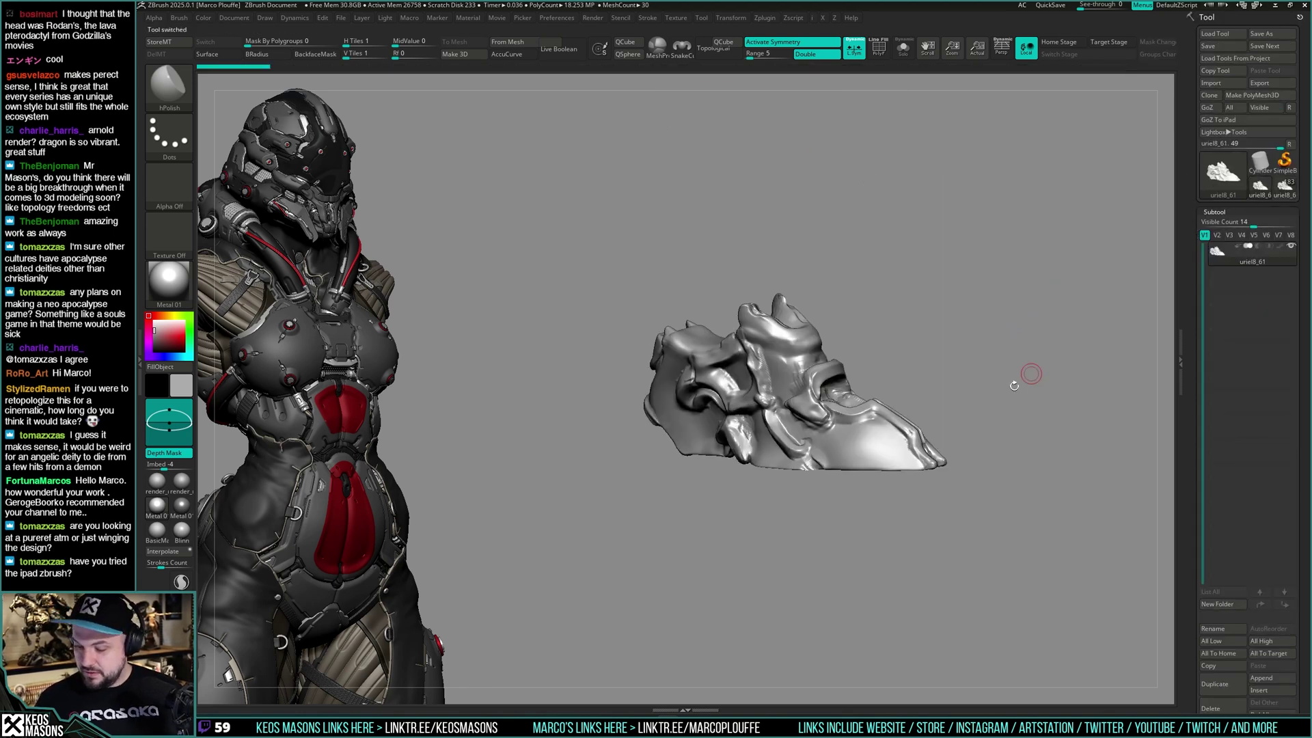
pyautogui.hotkey('shift', 'f')
pyautogui.moveTo(931, 362); pyautogui.dragTo(866, 417, button='right')
pyautogui.moveTo(867, 417)
pyautogui.keyDown('ctrl'); pyautogui.mouseDown(button='right')
pyautogui.moveTo(855, 460)
pyautogui.moveTo(855, 418)
pyautogui.mouseUp(button='right'); pyautogui.keyUp('ctrl')
pyautogui.hotkey('shift', 'f')
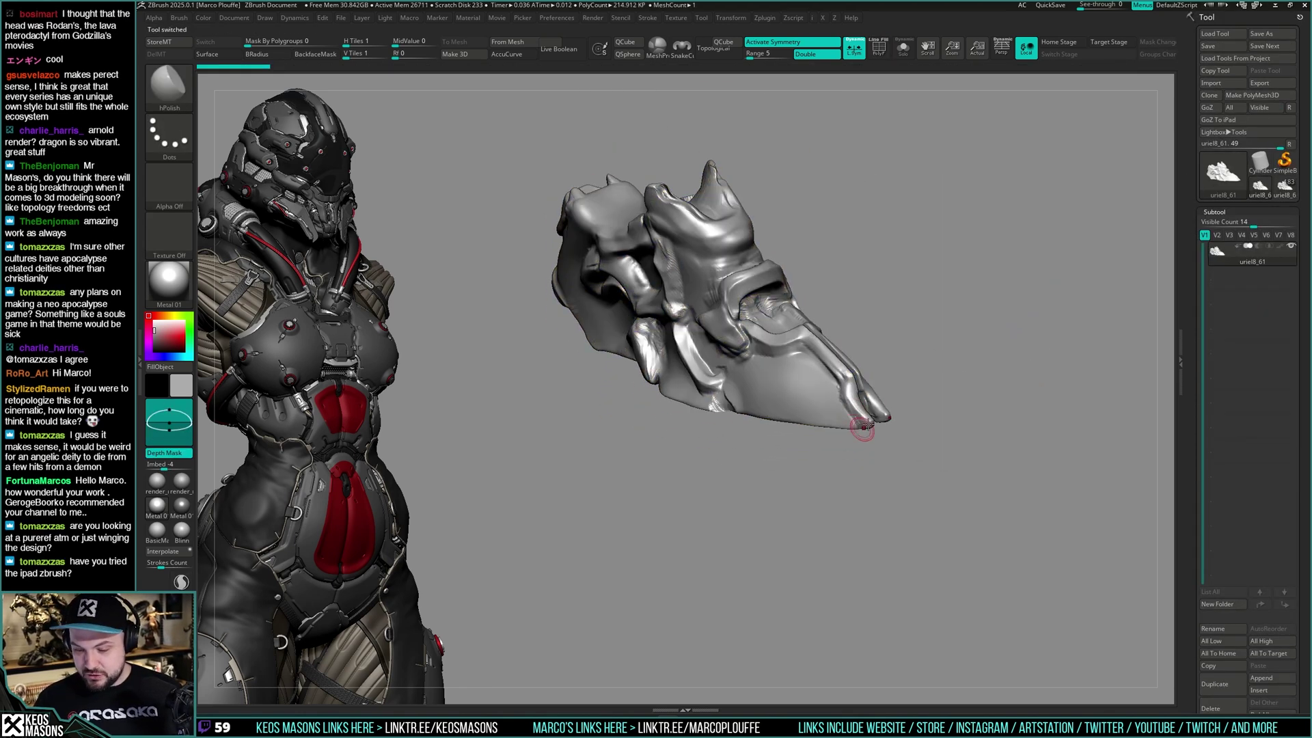
# Convert the standalone foot shell to a DynaMesh at resolution 4096
pyautogui.press('i')
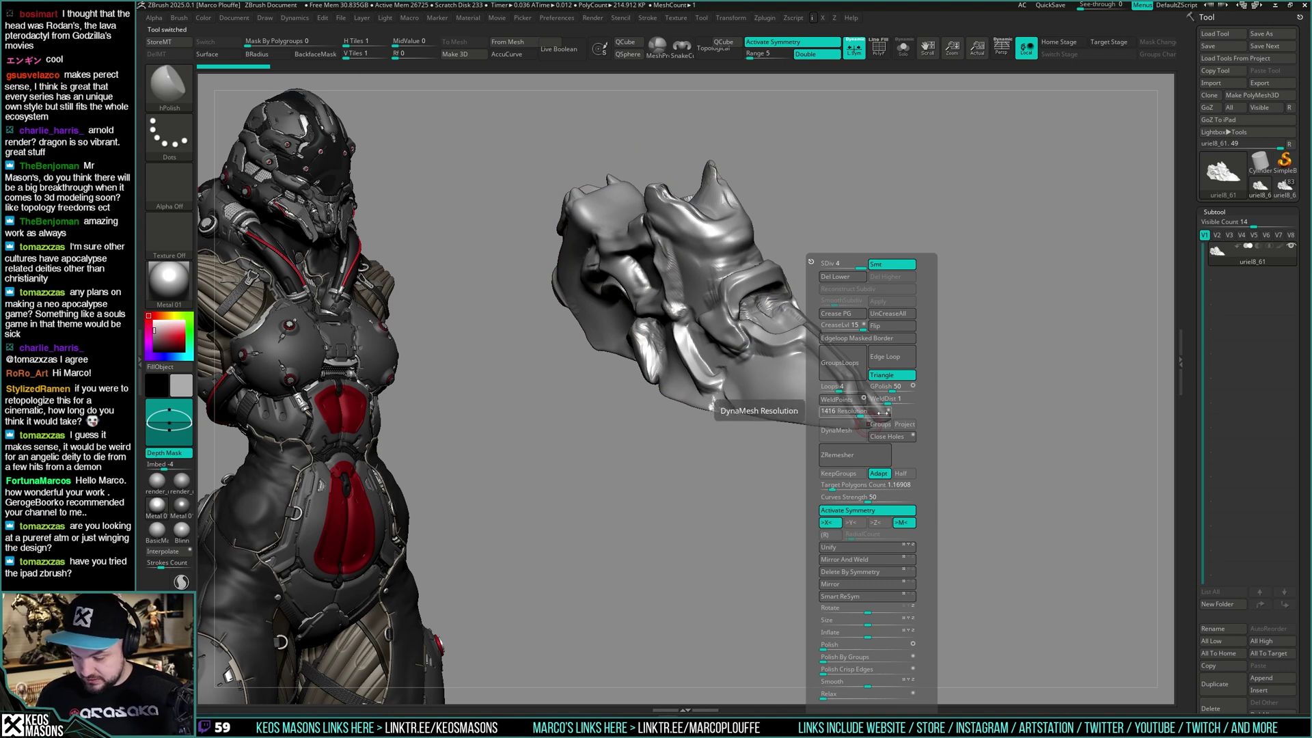
pyautogui.click(861, 436)
pyautogui.click(815, 453)
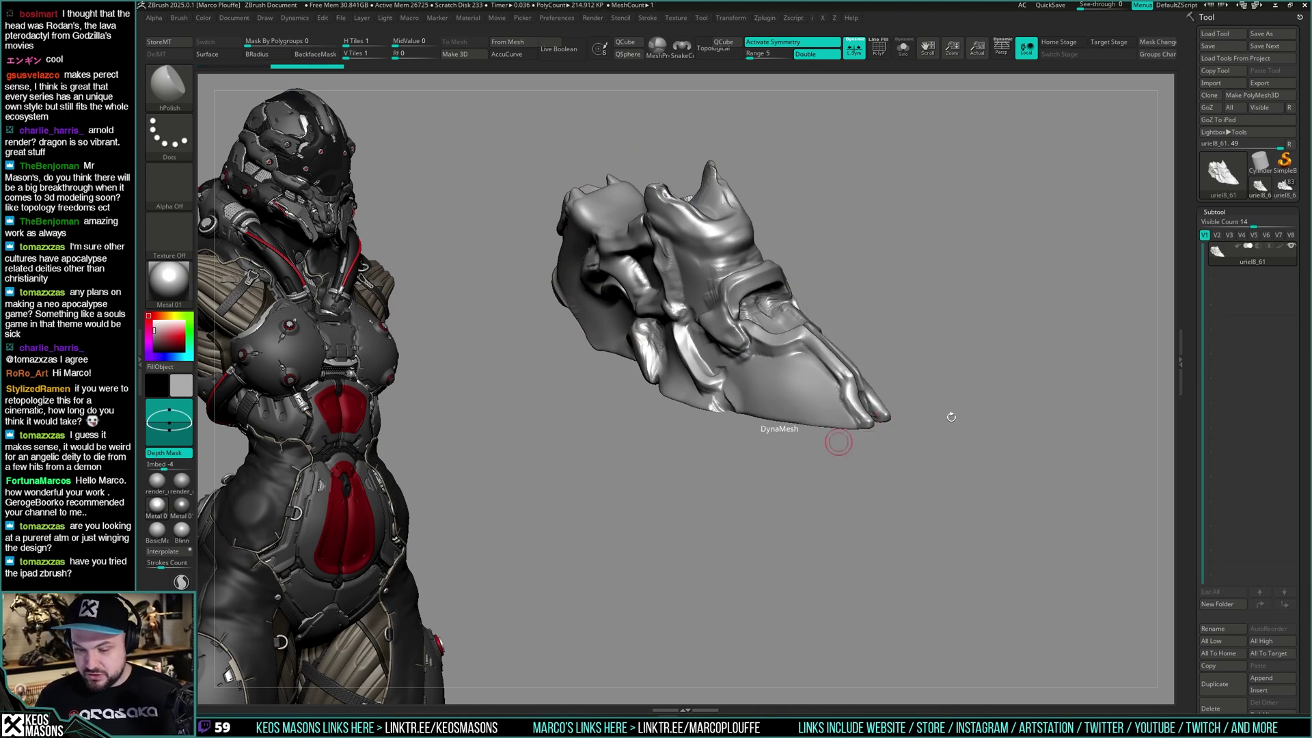
pyautogui.hotkey('shift', 'f')
pyautogui.hotkey('shift', 'f')
pyautogui.press('i')
pyautogui.click(898, 456)
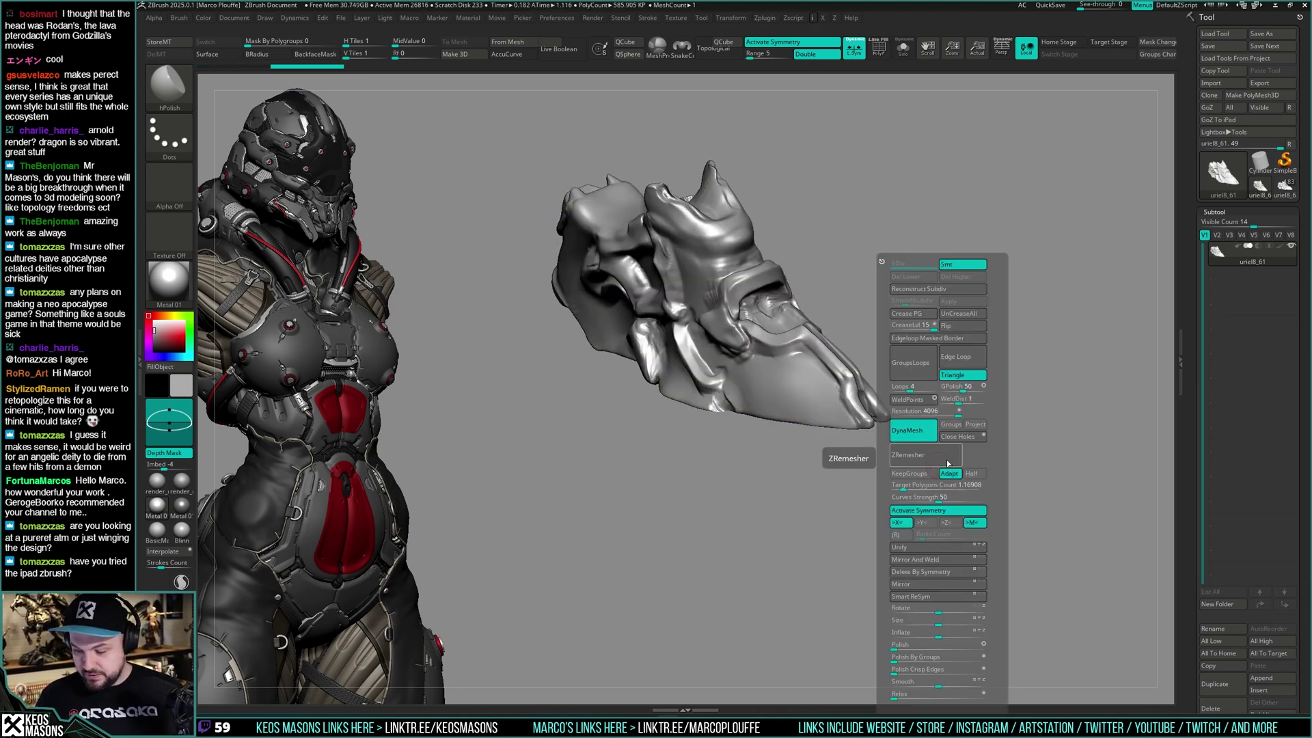
# Duplicate the foot shell subtool and rebuild the copy as a DynaMesh at resolution 816
pyautogui.keyDown('ctrl'); pyautogui.moveTo(1043, 403); pyautogui.dragTo(1174, 435); pyautogui.keyUp('ctrl')
pyautogui.click(1215, 683)
pyautogui.press('g')
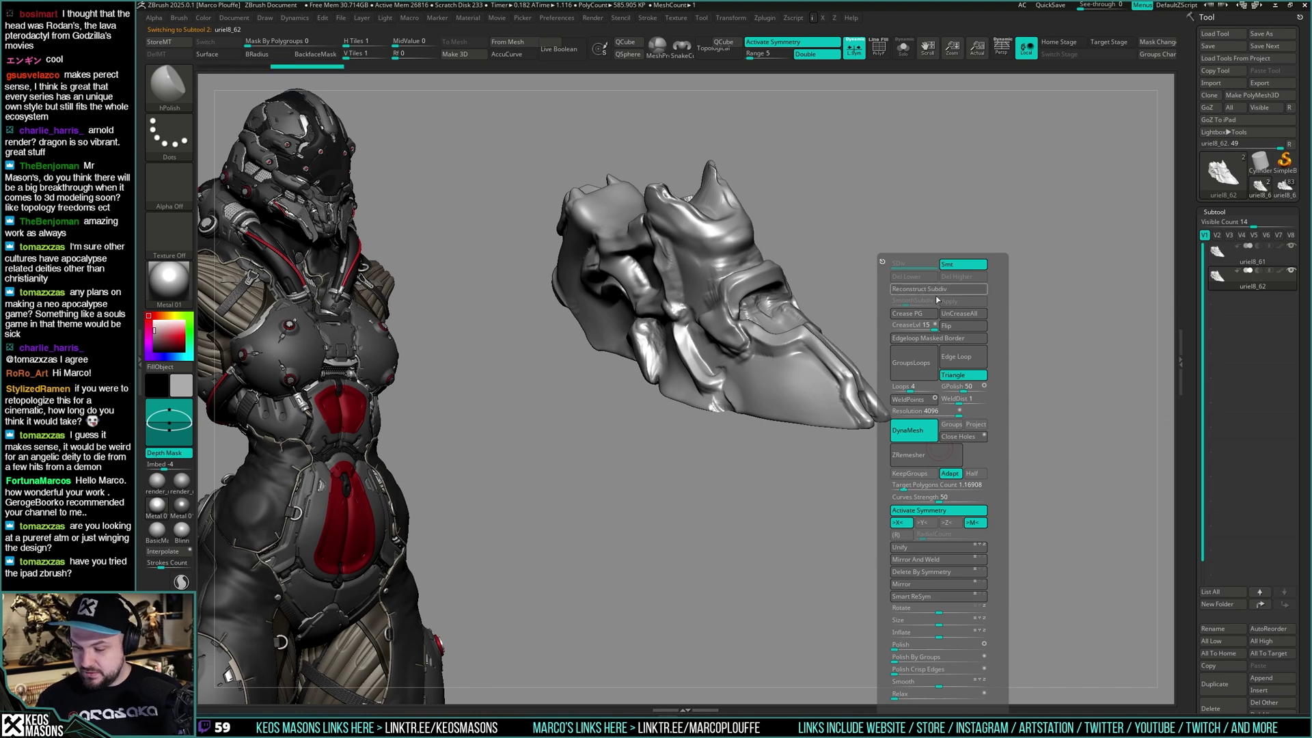
pyautogui.click(908, 413)
pyautogui.keyDown('ctrl'); pyautogui.moveTo(964, 472); pyautogui.dragTo(976, 501); pyautogui.keyUp('ctrl')
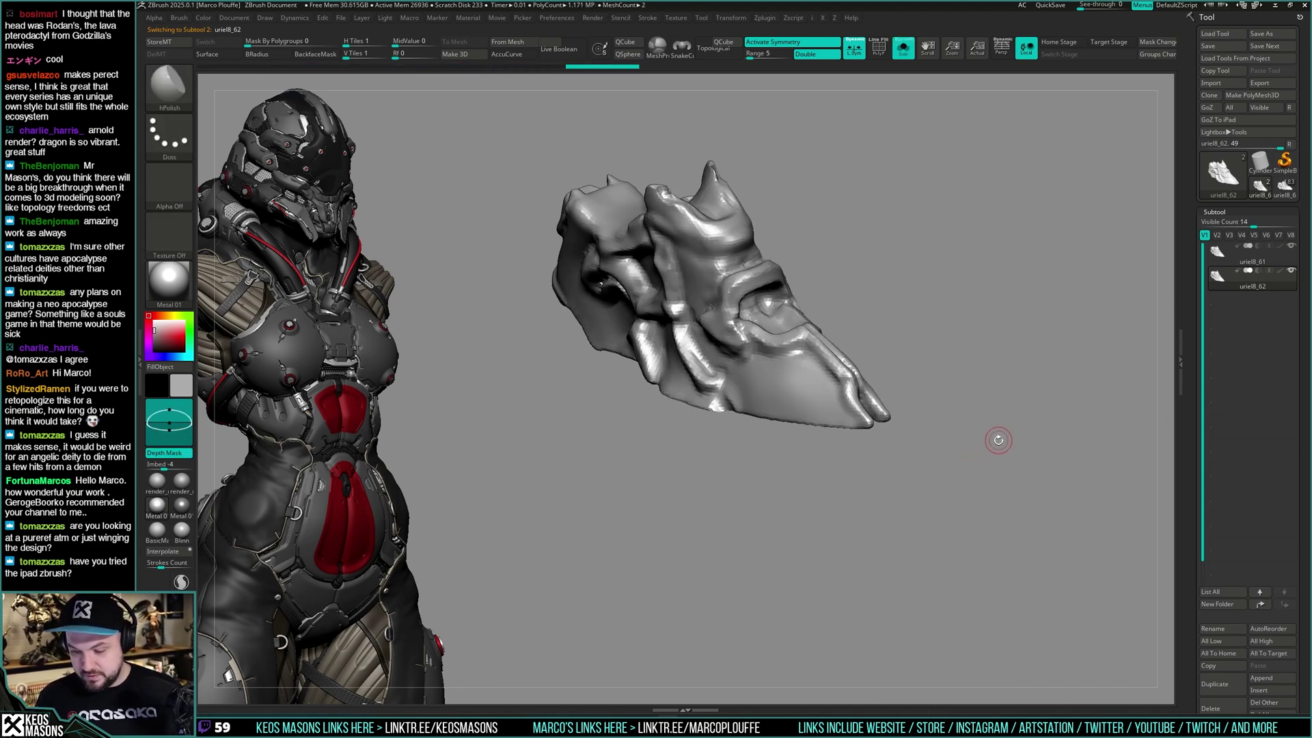
# Isolate the duplicated foot shell, view it from the front and remove one half with Delete By Symmetry
pyautogui.press('g')
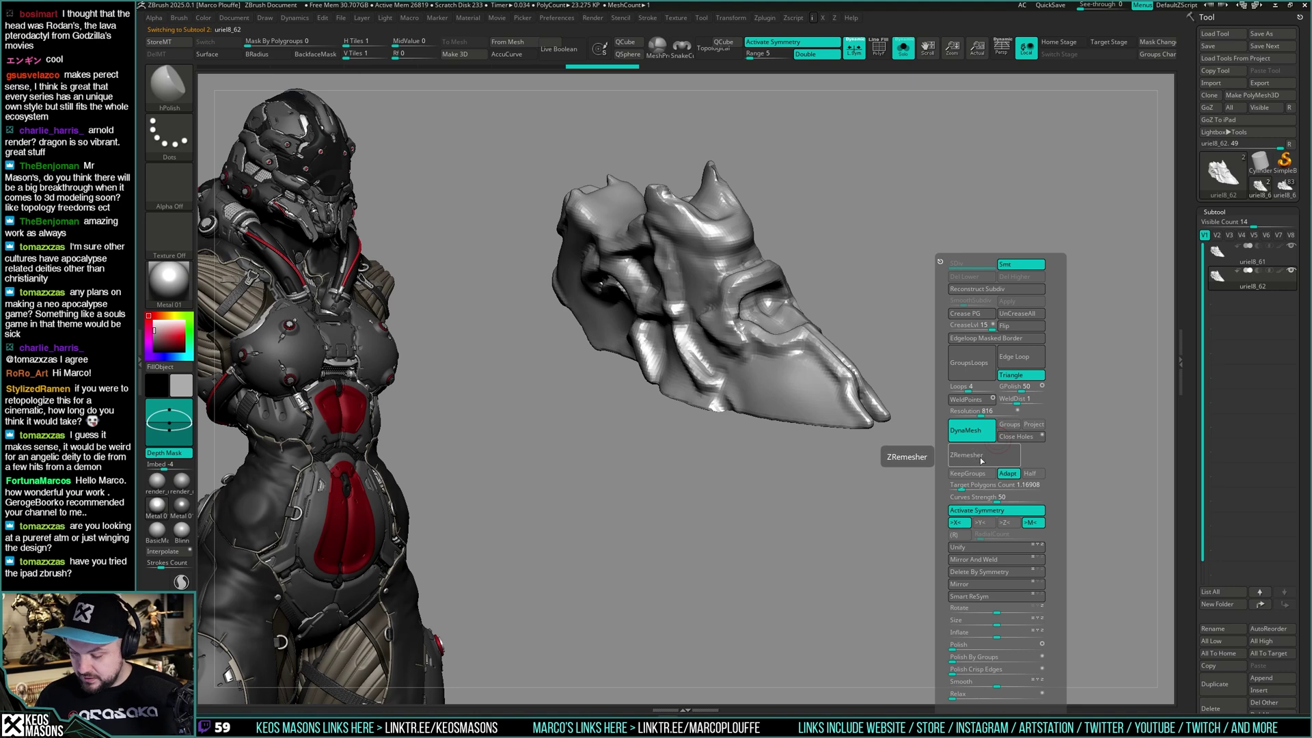
pyautogui.keyDown('shift'); pyautogui.moveTo(1094, 355); pyautogui.dragTo(954, 419); pyautogui.keyUp('shift')
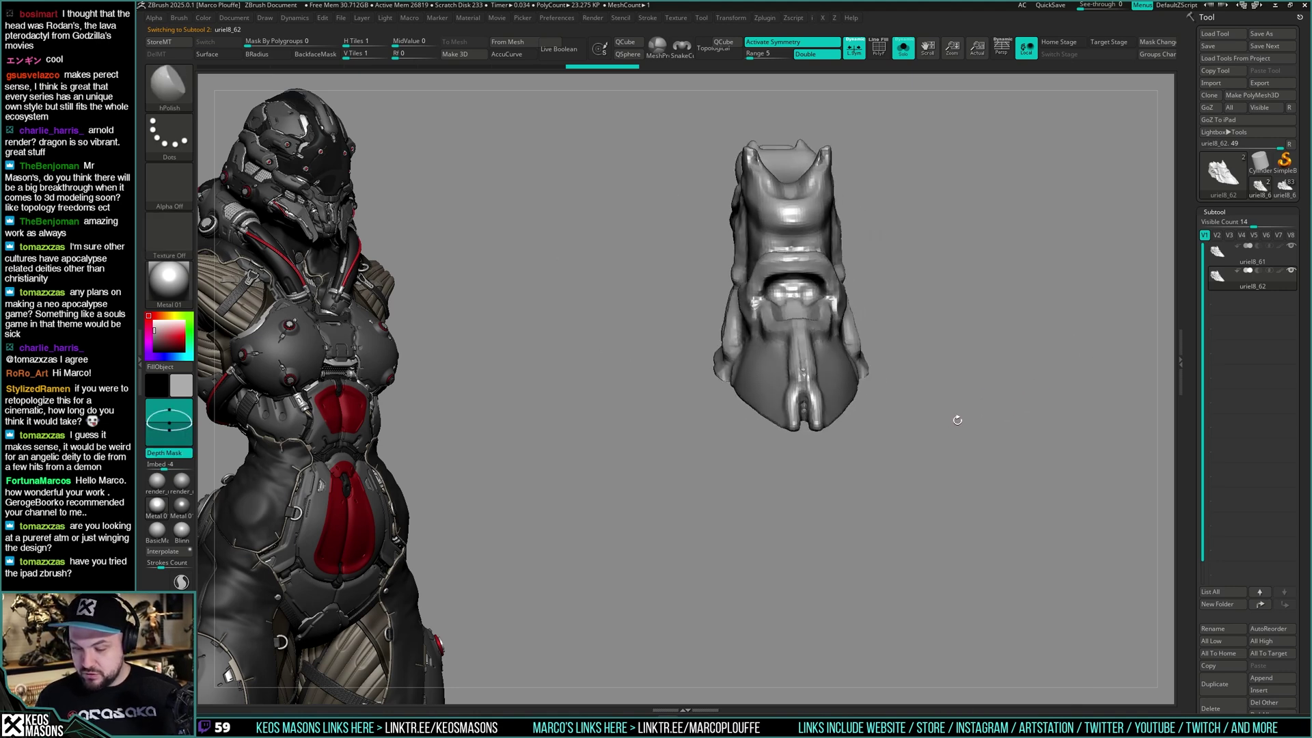
pyautogui.press('g')
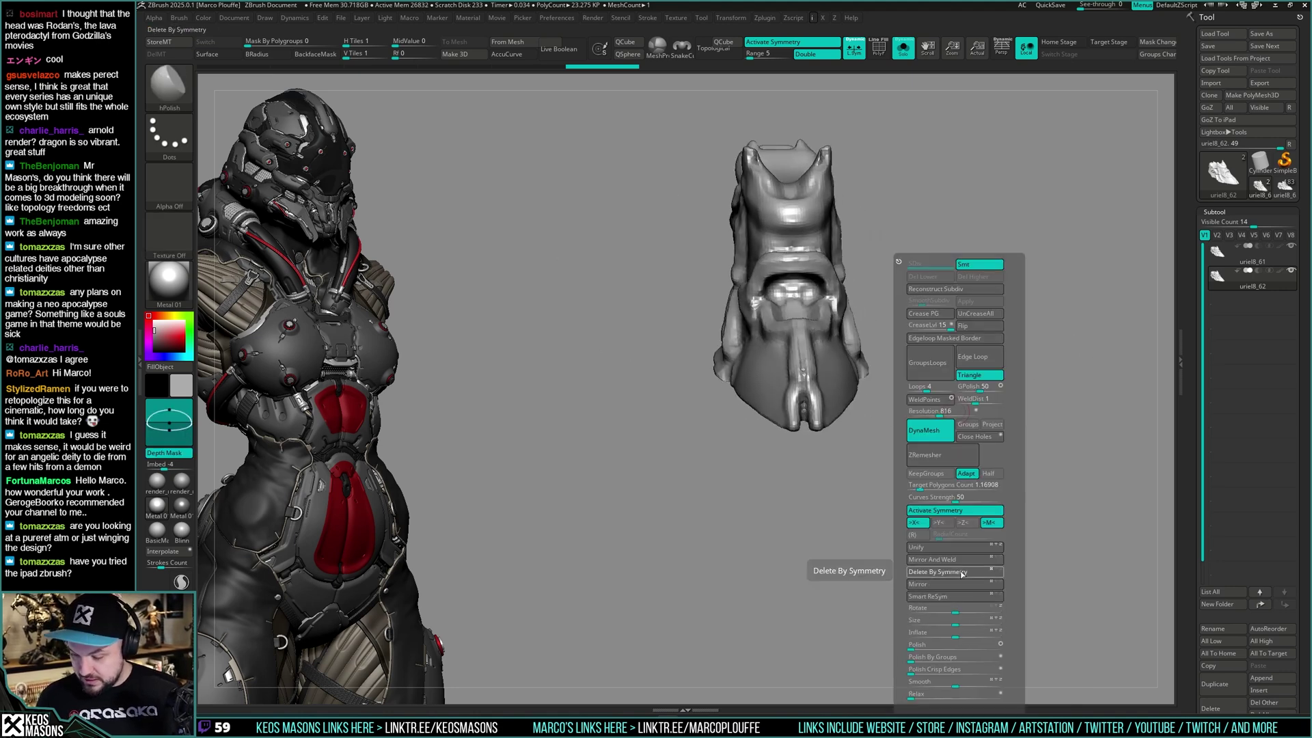
pyautogui.click(940, 575)
pyautogui.press('g')
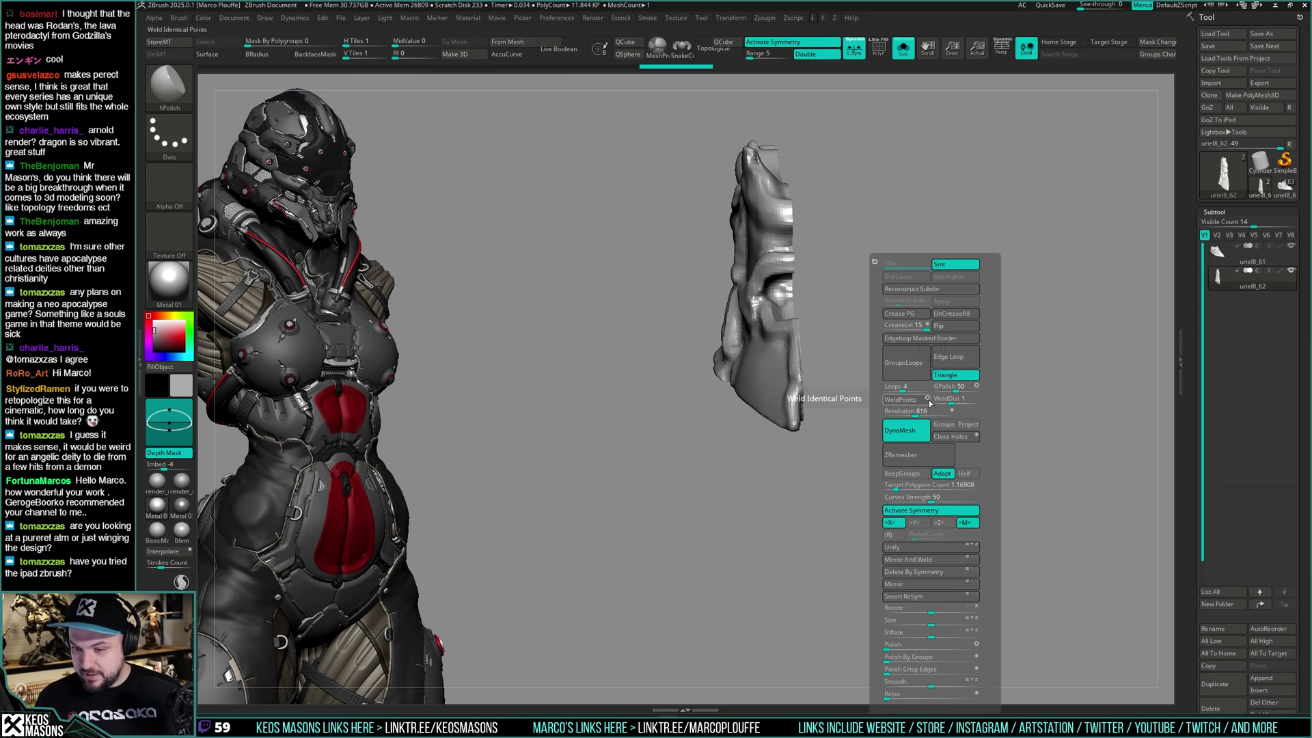
# With symmetry and DynaMesh turned off, retopologize the half foot shell with ZRemesher and show its wireframe
pyautogui.press('x')
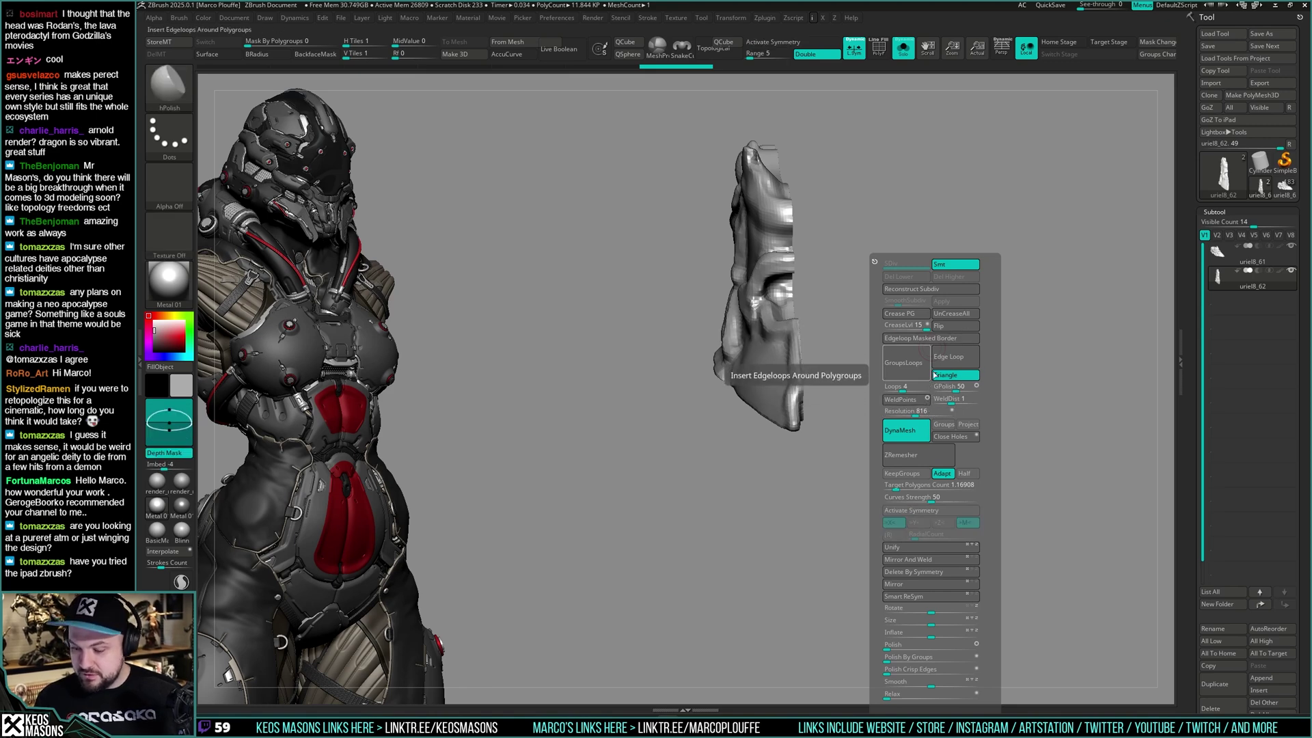
pyautogui.click(926, 432)
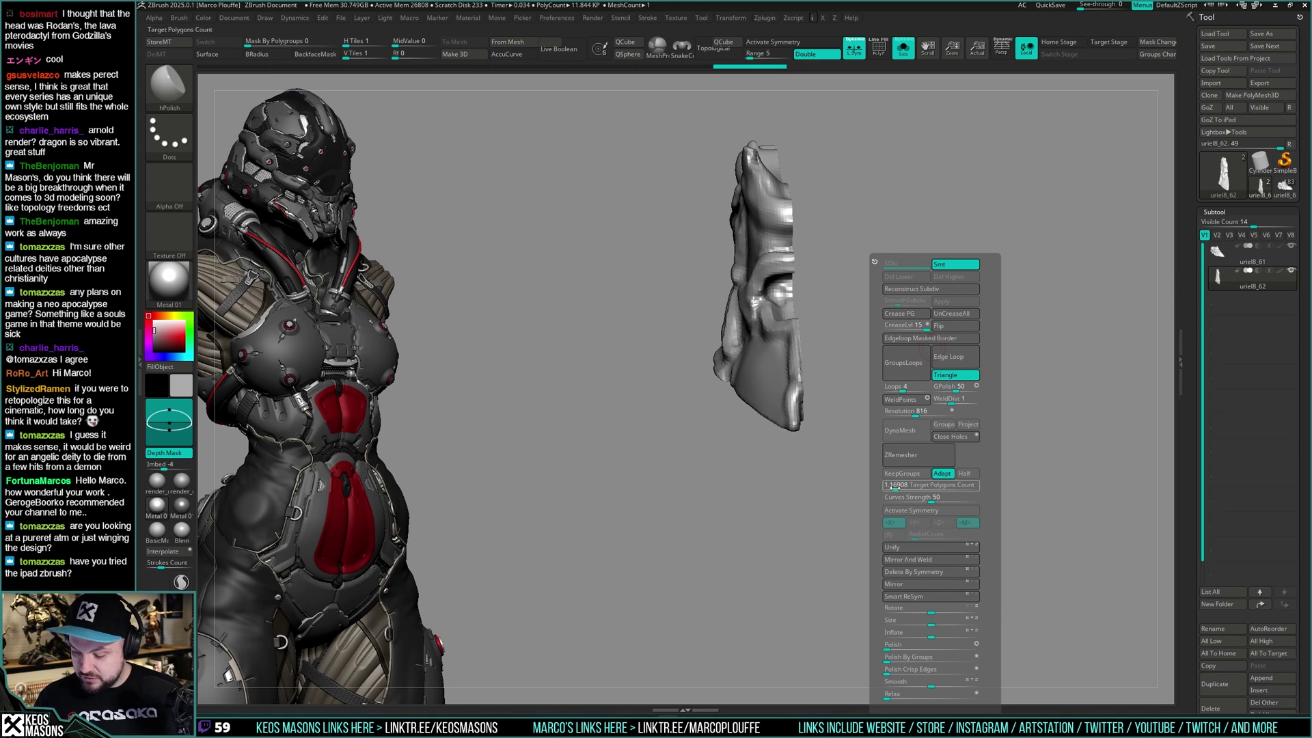
pyautogui.click(911, 456)
pyautogui.hotkey('shift', 'f')
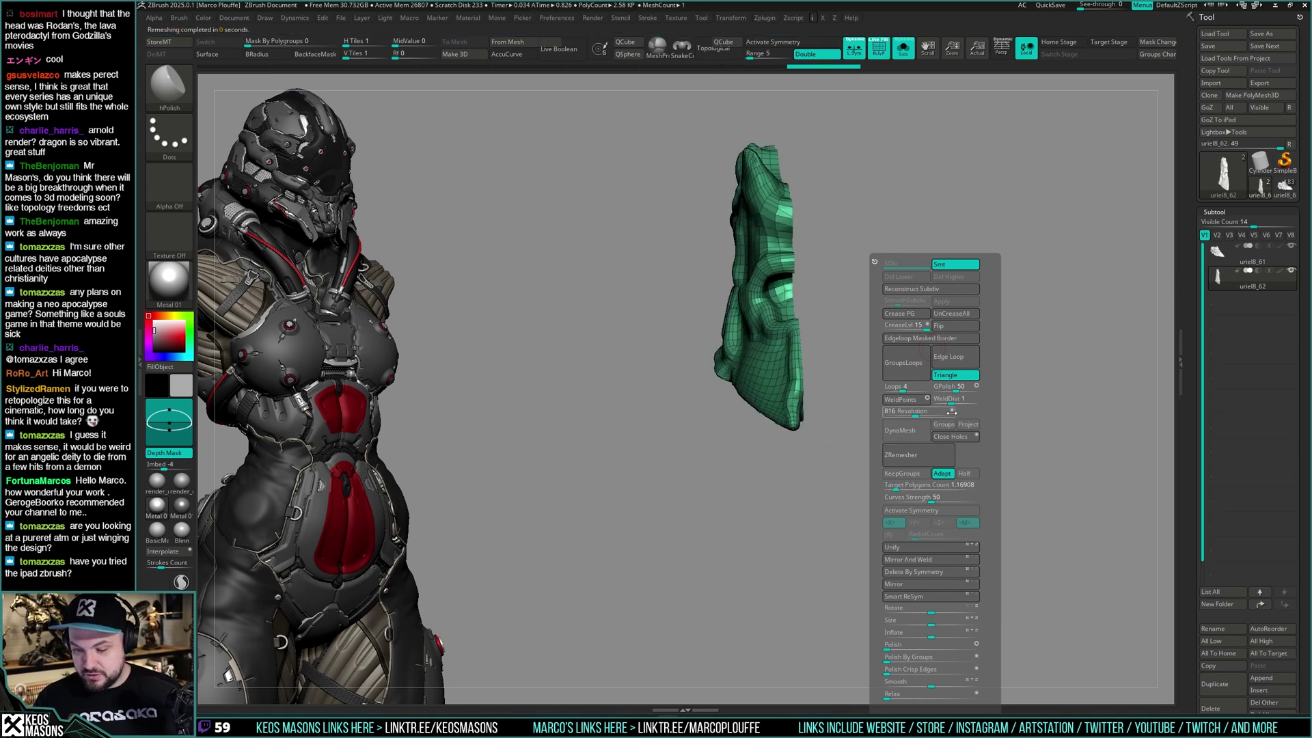
# Mirror and weld the retopologized half foot shell into a full symmetrical shell
pyautogui.click(952, 412)
pyautogui.moveTo(1064, 362)
pyautogui.mouseDown()
pyautogui.moveTo(975, 383)
pyautogui.moveTo(982, 460)
pyautogui.moveTo(987, 408)
pyautogui.moveTo(992, 427)
pyautogui.moveTo(937, 434)
pyautogui.moveTo(940, 448)
pyautogui.mouseUp()
pyautogui.press('ctrl')
pyautogui.hotkey('ctrl', 'shift', 'z')
pyautogui.press('i')
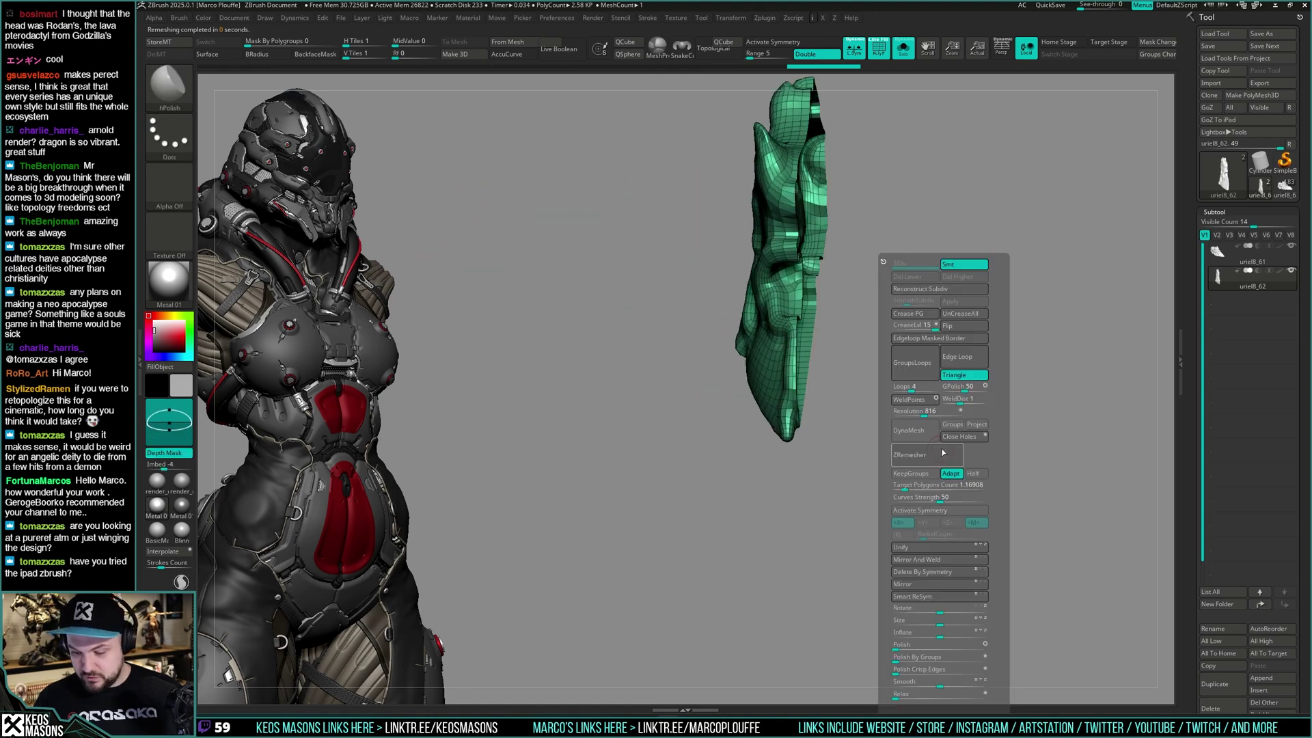
pyautogui.click(936, 560)
pyautogui.moveTo(829, 512); pyautogui.dragTo(839, 495)
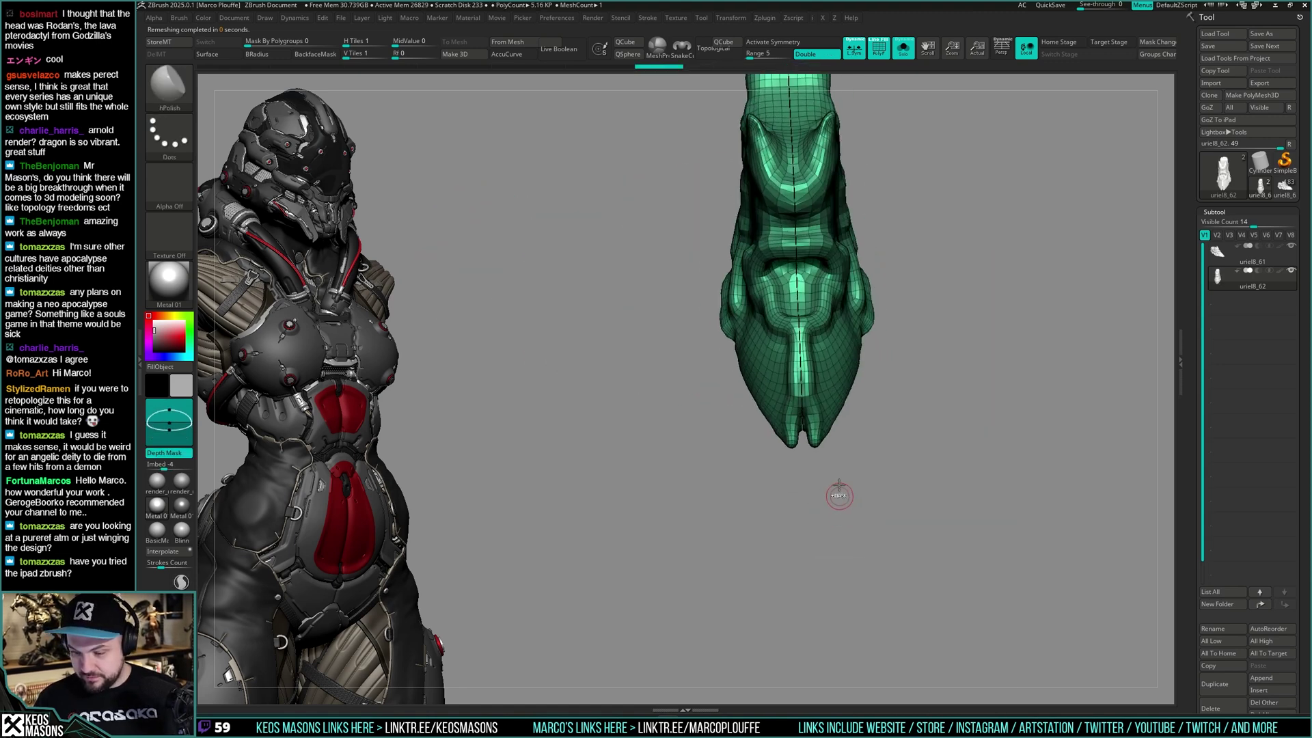
pyautogui.keyDown('ctrl'); pyautogui.moveTo(840, 486); pyautogui.dragTo(823, 517, button='right'); pyautogui.keyUp('ctrl')
pyautogui.moveTo(823, 518)
pyautogui.mouseDown(button='right')
pyautogui.moveTo(829, 543)
pyautogui.moveTo(831, 521)
pyautogui.moveTo(840, 531)
pyautogui.mouseUp(button='right')
# Undo the weld and the retopology back to the full DynaMesh foot shell
pyautogui.hotkey('ctrl', 'z')
pyautogui.hotkey('ctrl', 'z')
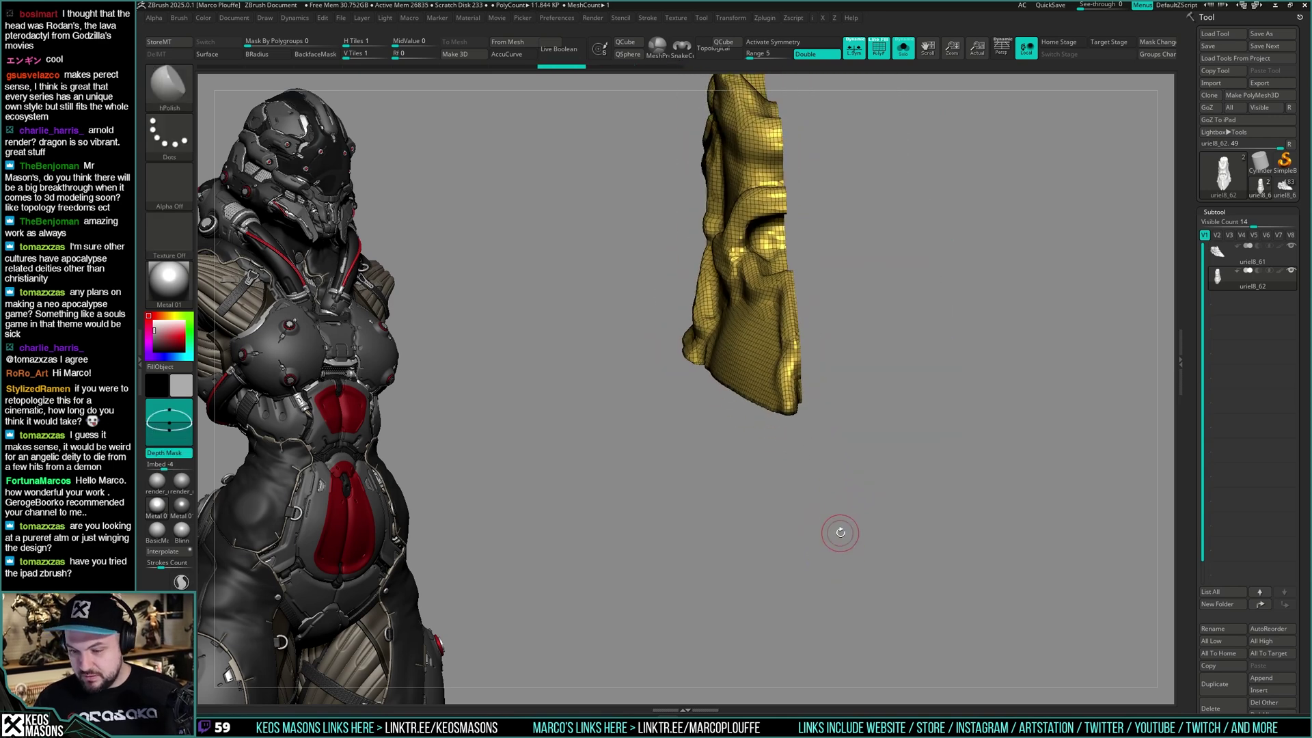
pyautogui.press('ctrl')
pyautogui.hotkey('ctrl', 'z')
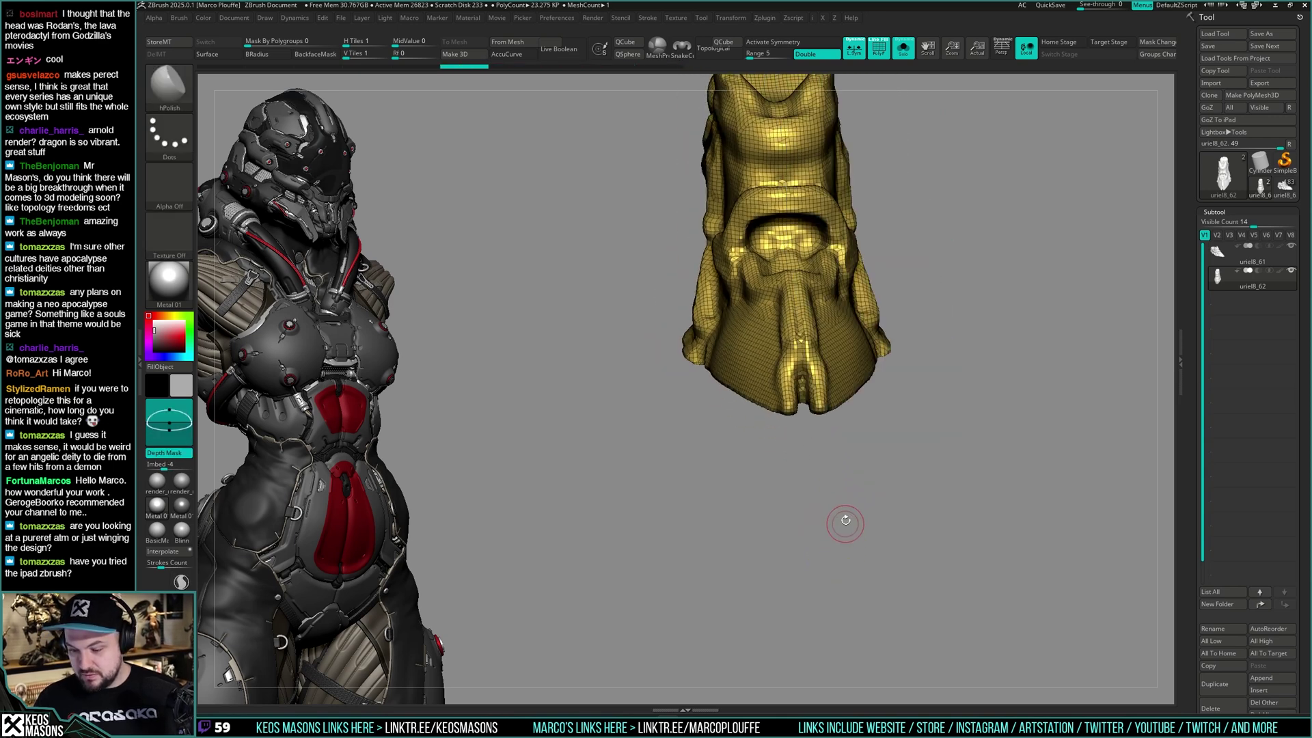
# Remove one half of the DynaMesh foot shell with Delete By Symmetry
pyautogui.press('space')
pyautogui.click(851, 572)
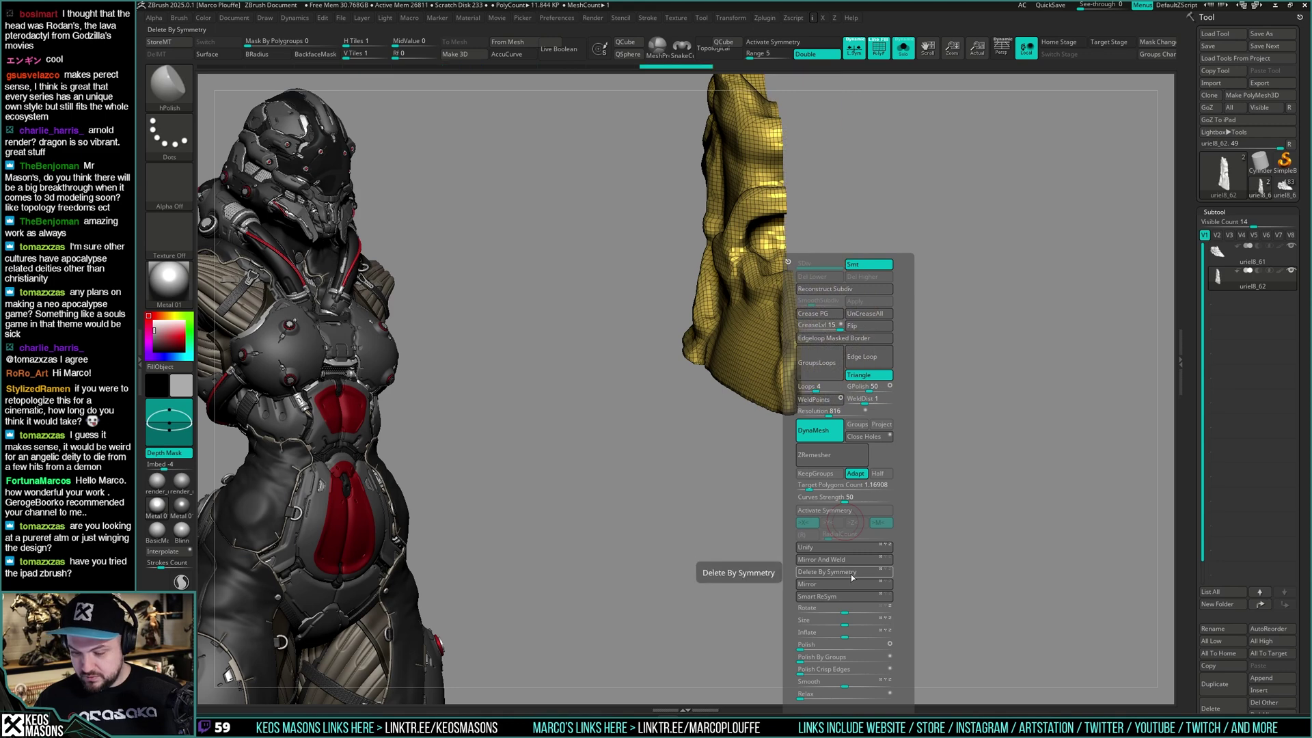
pyautogui.click(850, 562)
pyautogui.click(852, 572)
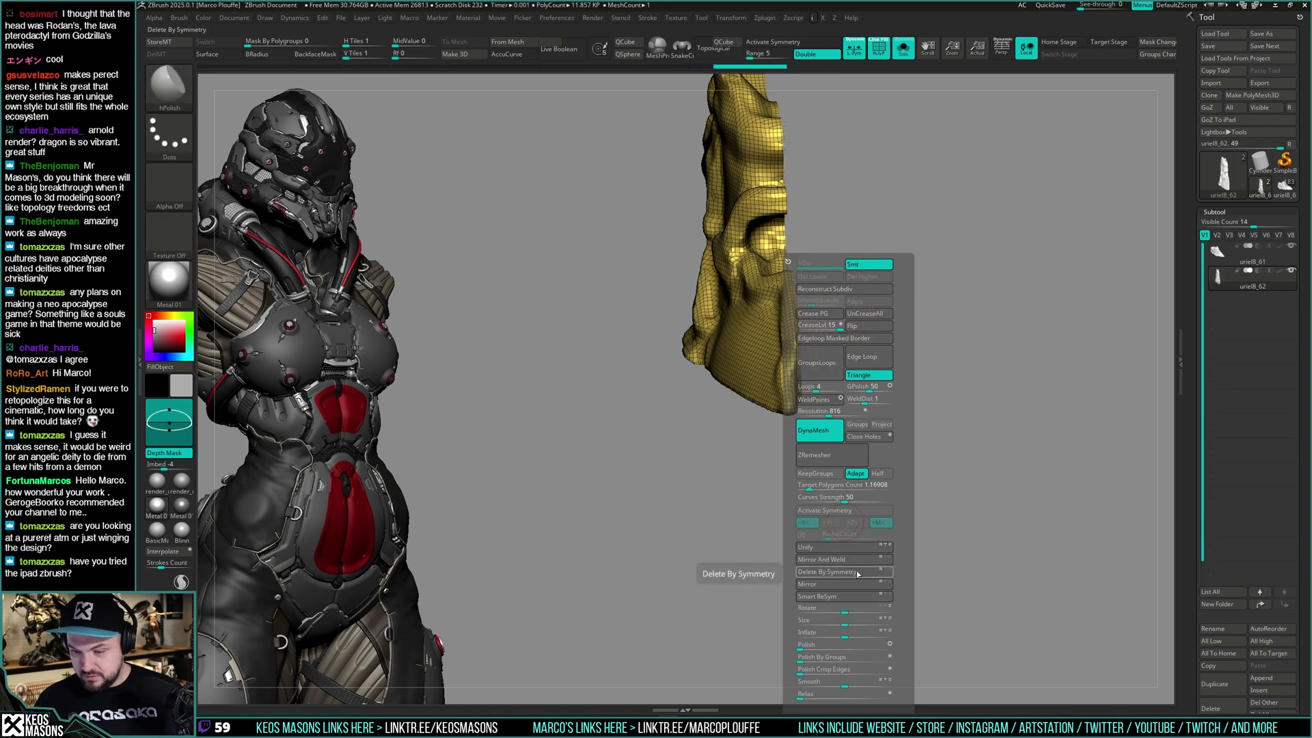
# With DynaMesh turned off, retopologize the half foot shell with ZRemesher and mirror it into a full shell
pyautogui.press('g')
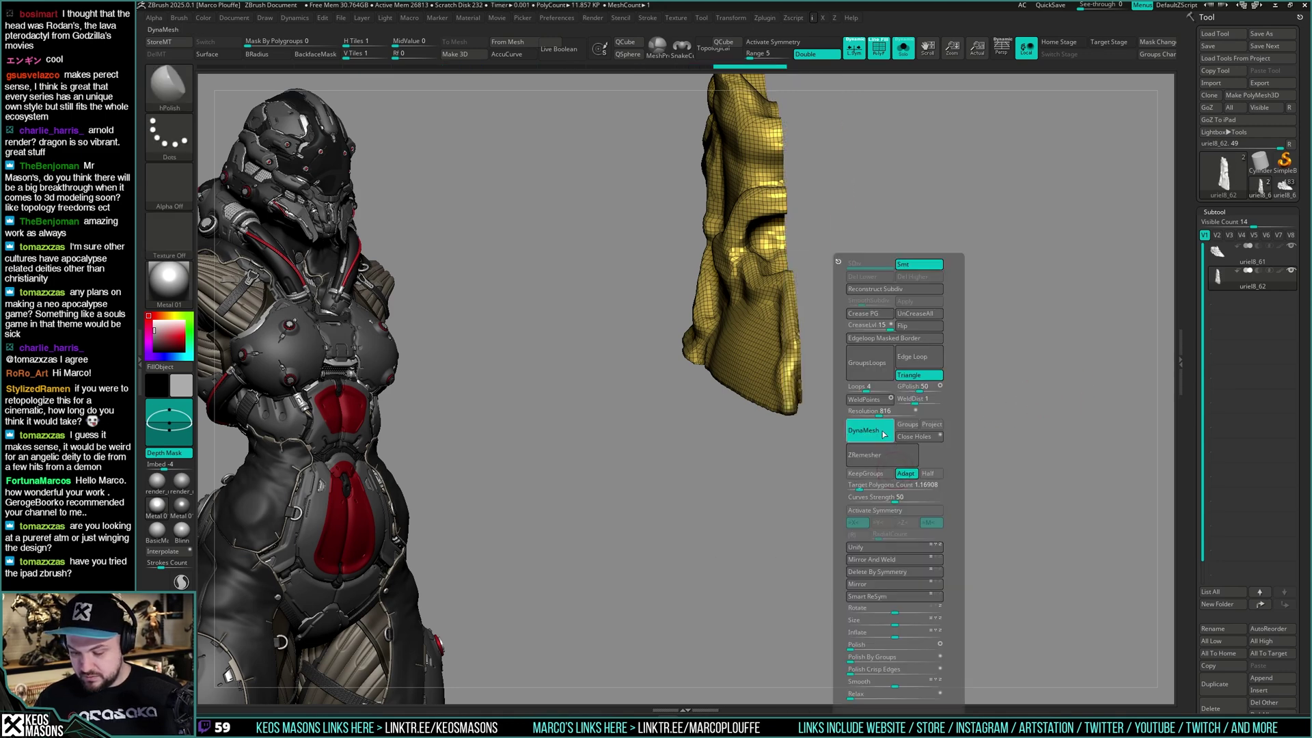
pyautogui.click(891, 456)
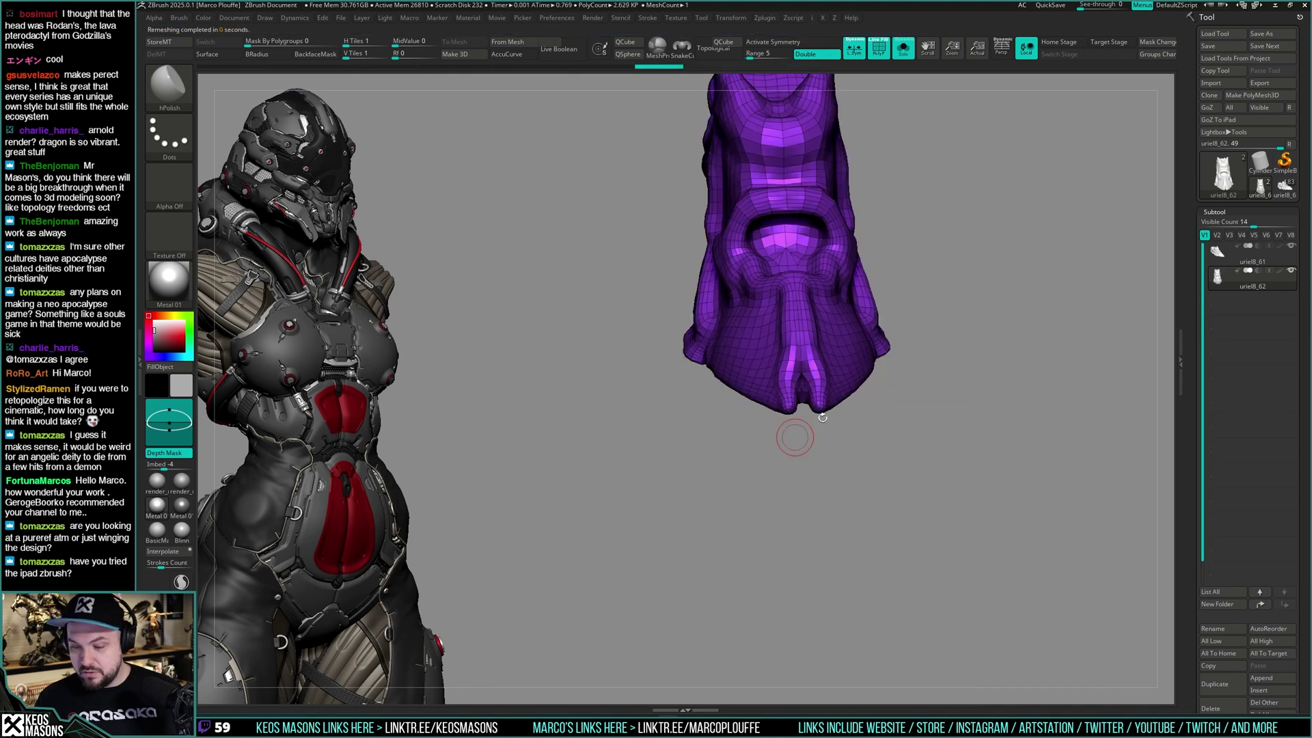
pyautogui.moveTo(823, 417); pyautogui.dragTo(819, 446)
pyautogui.moveTo(819, 431); pyautogui.dragTo(952, 438, button='right')
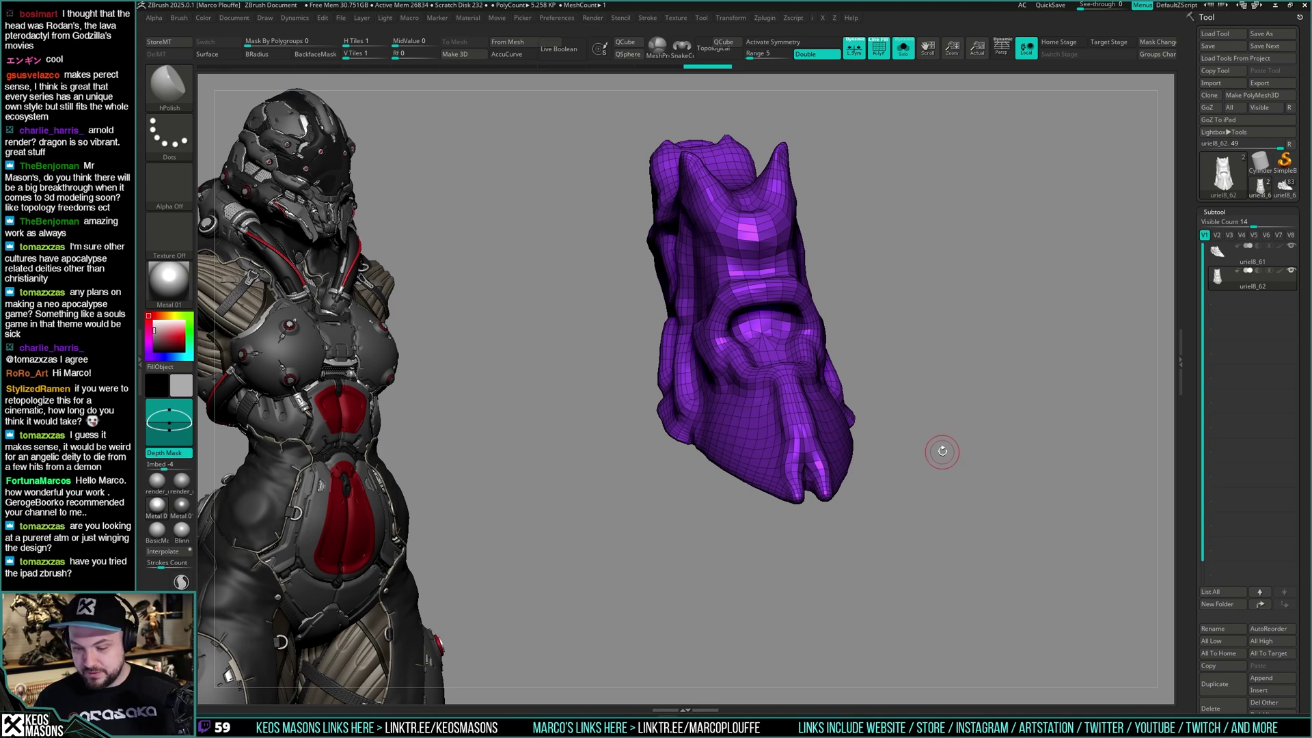
# With the wireframe hidden, subdivide the retopologized foot shell and project the original's detail onto it with projection shell 0.02154
pyautogui.hotkey('shift', 'f')
pyautogui.hotkey('ctrl', 'shift')
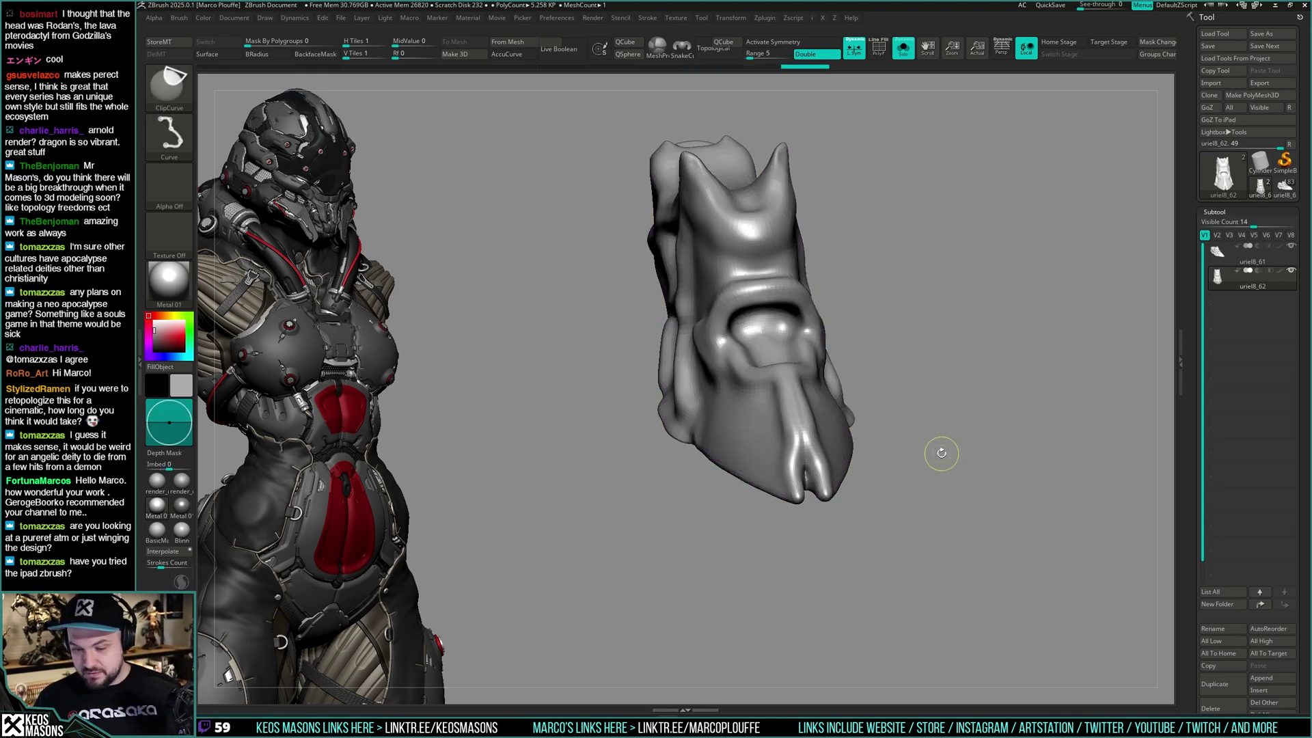
pyautogui.hotkey('ctrl', 'shift', 'z')
pyautogui.press('z')
pyautogui.moveTo(943, 583); pyautogui.dragTo(966, 583)
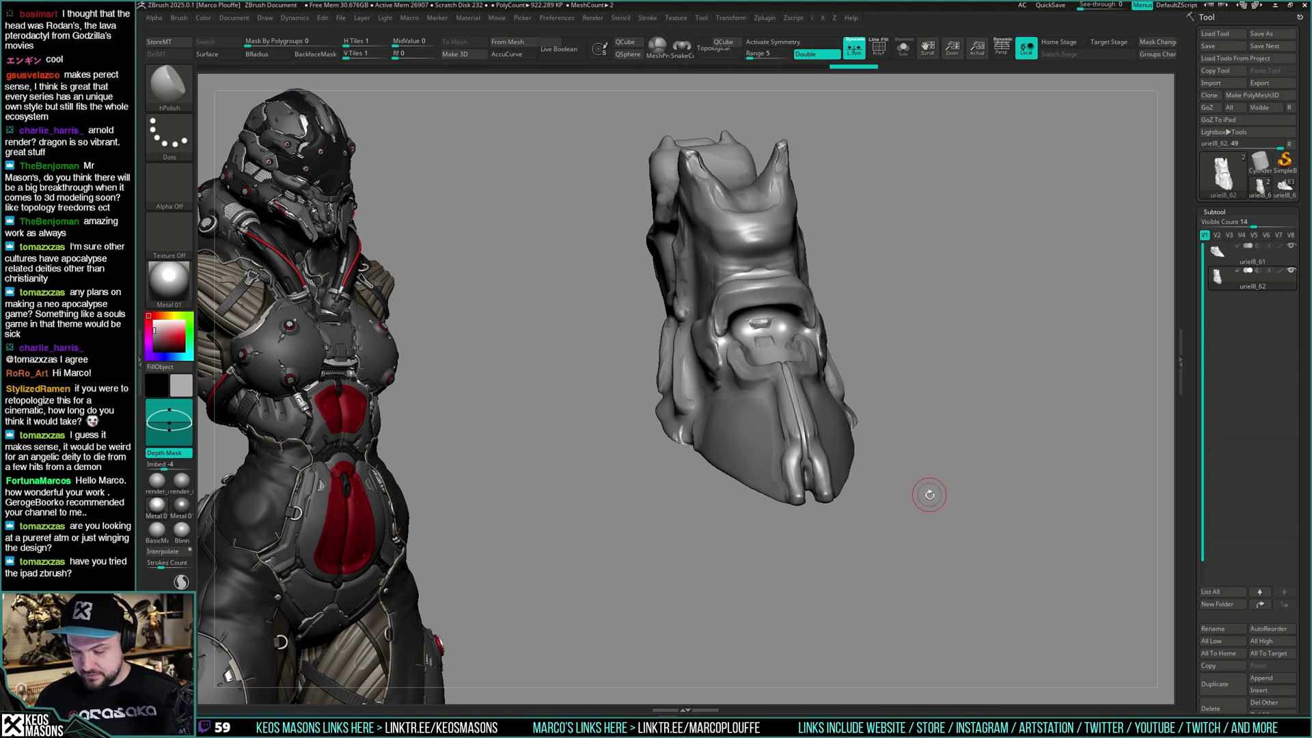
# Try projecting the original shell's detail onto the copy again at distance 0.02, and undo that projection
pyautogui.press('space')
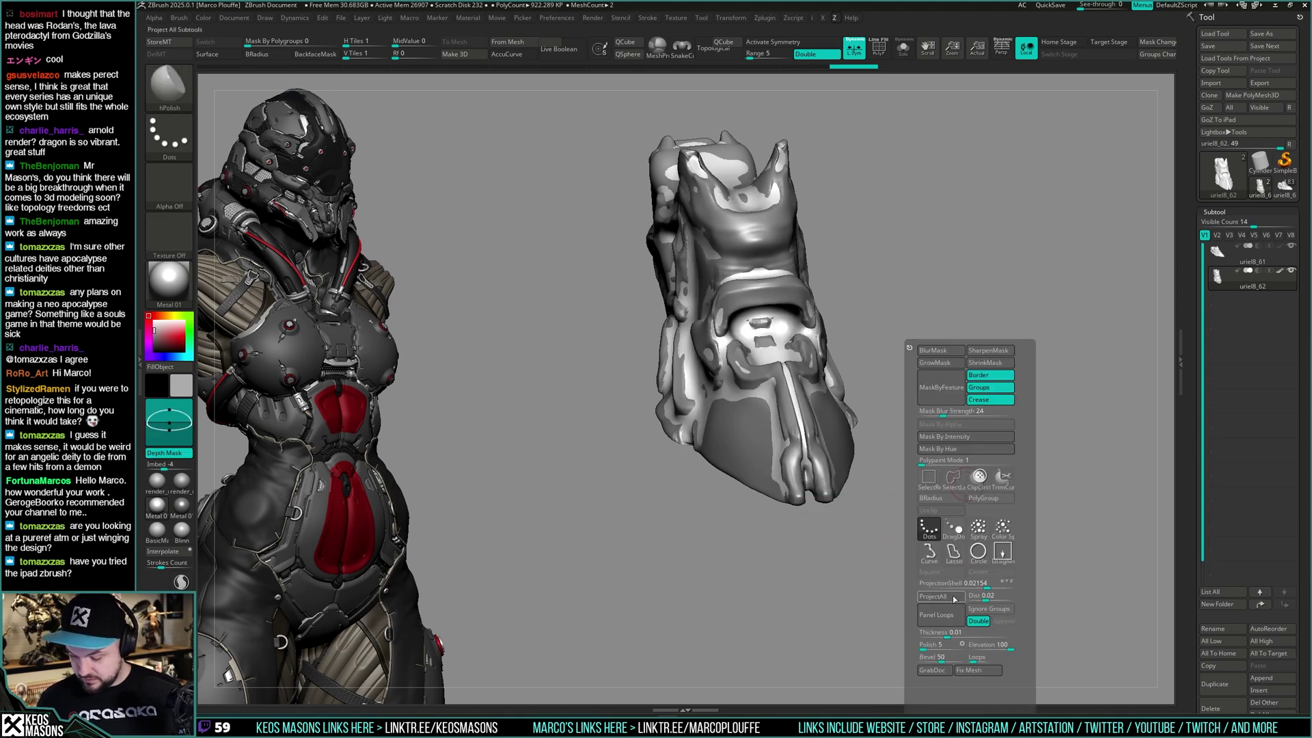
pyautogui.click(954, 597)
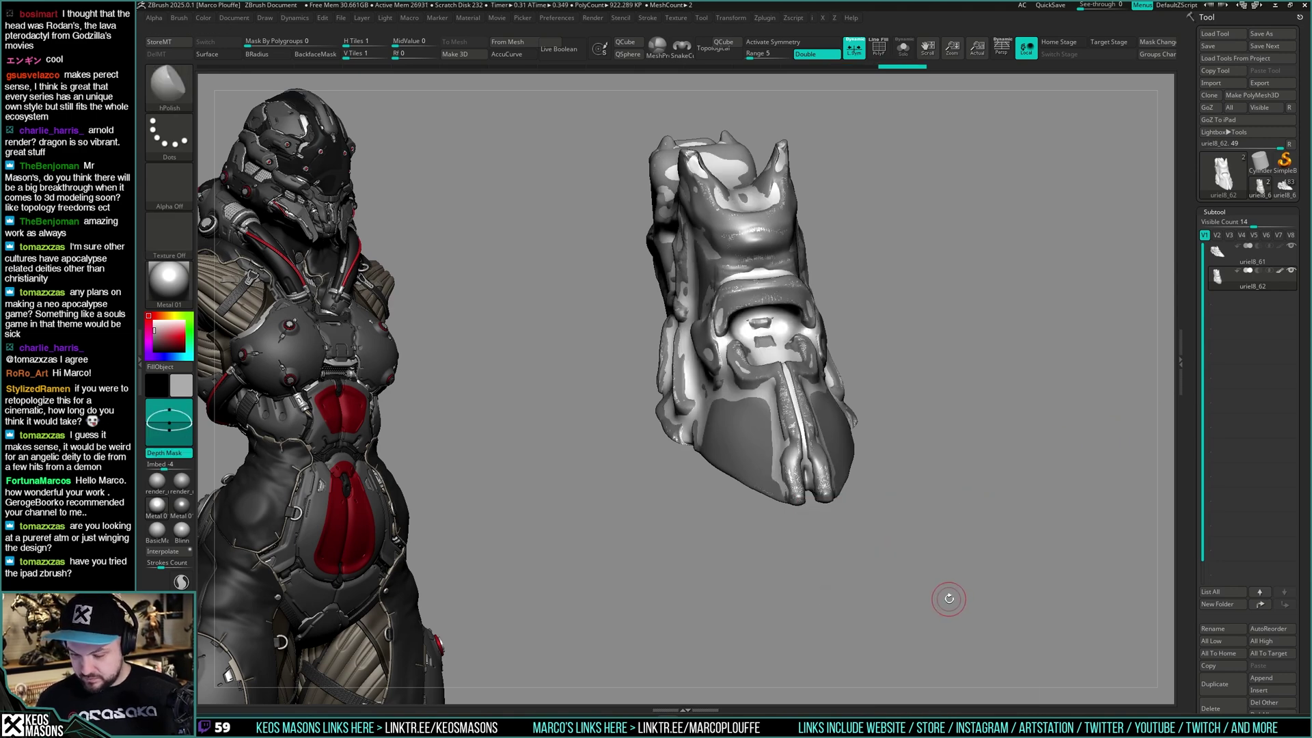
pyautogui.press('space')
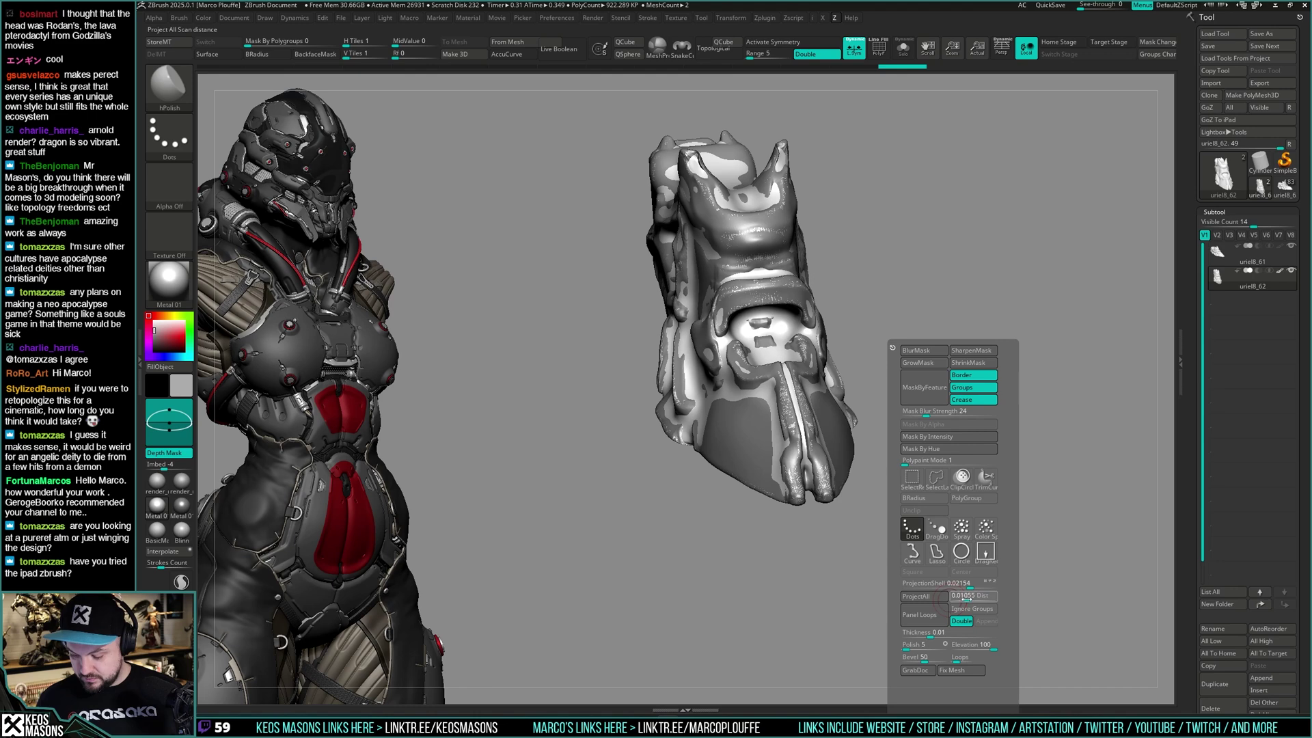
pyautogui.hotkey('ctrl', 'z')
pyautogui.hotkey('ctrl', 'z')
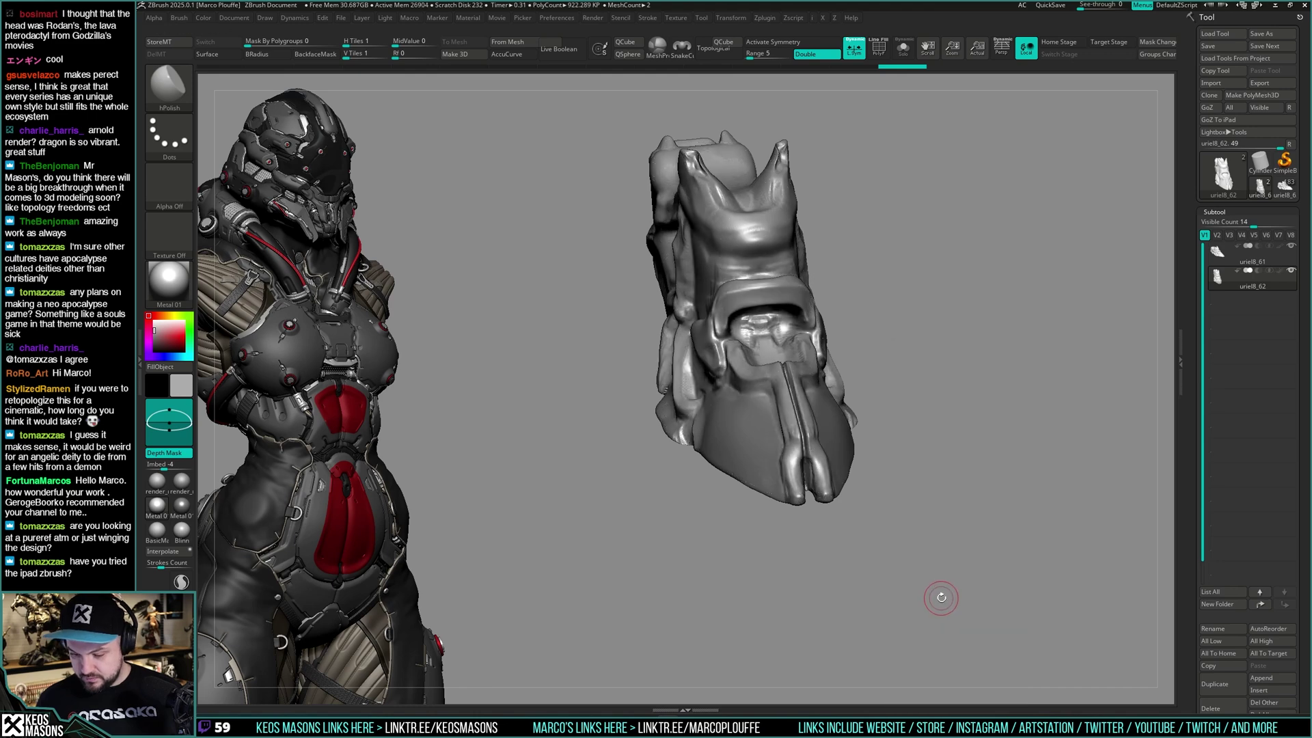
pyautogui.hotkey('ctrl', 'z')
# Subdivide the copied foot shell to 1.345 million polygons and colour the two overlapping shells white and pink to tell them apart
pyautogui.moveTo(964, 586); pyautogui.dragTo(979, 578)
pyautogui.hotkey('ctrl', 'd')
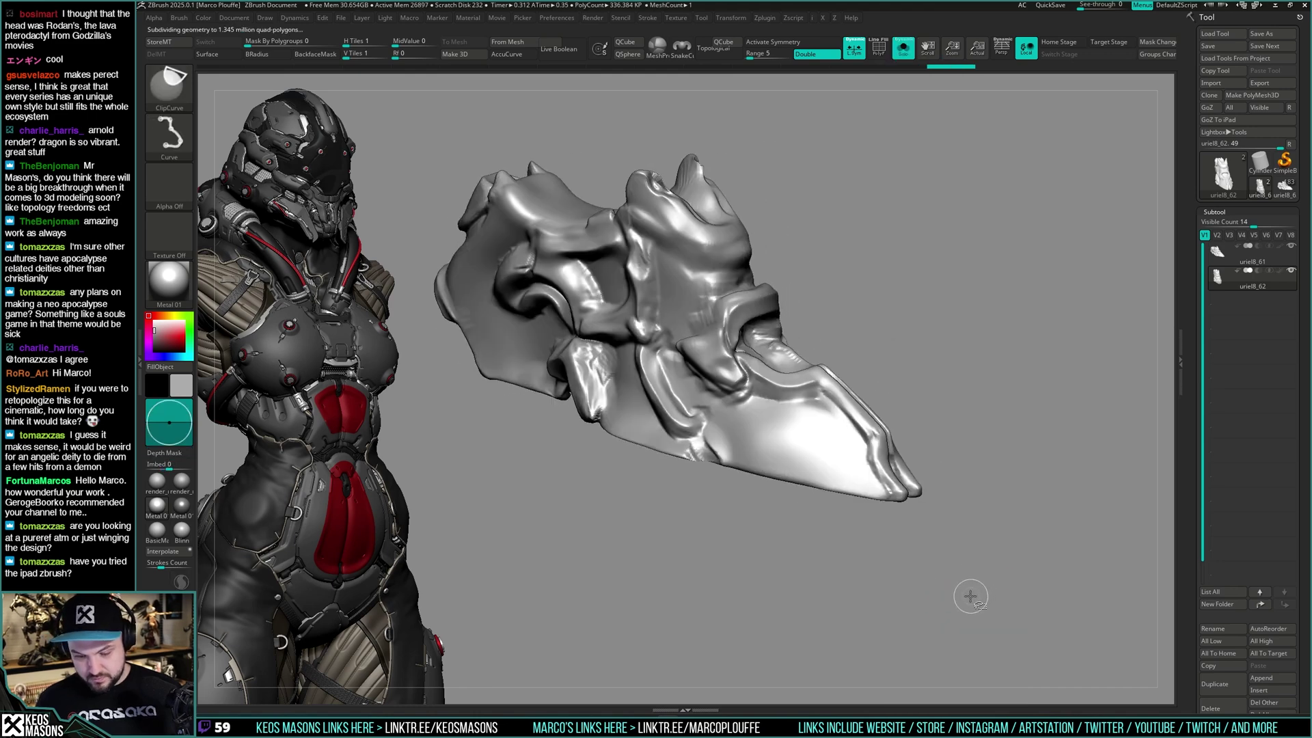
pyautogui.press('space')
pyautogui.click(895, 564)
pyautogui.moveTo(1021, 494); pyautogui.dragTo(983, 533)
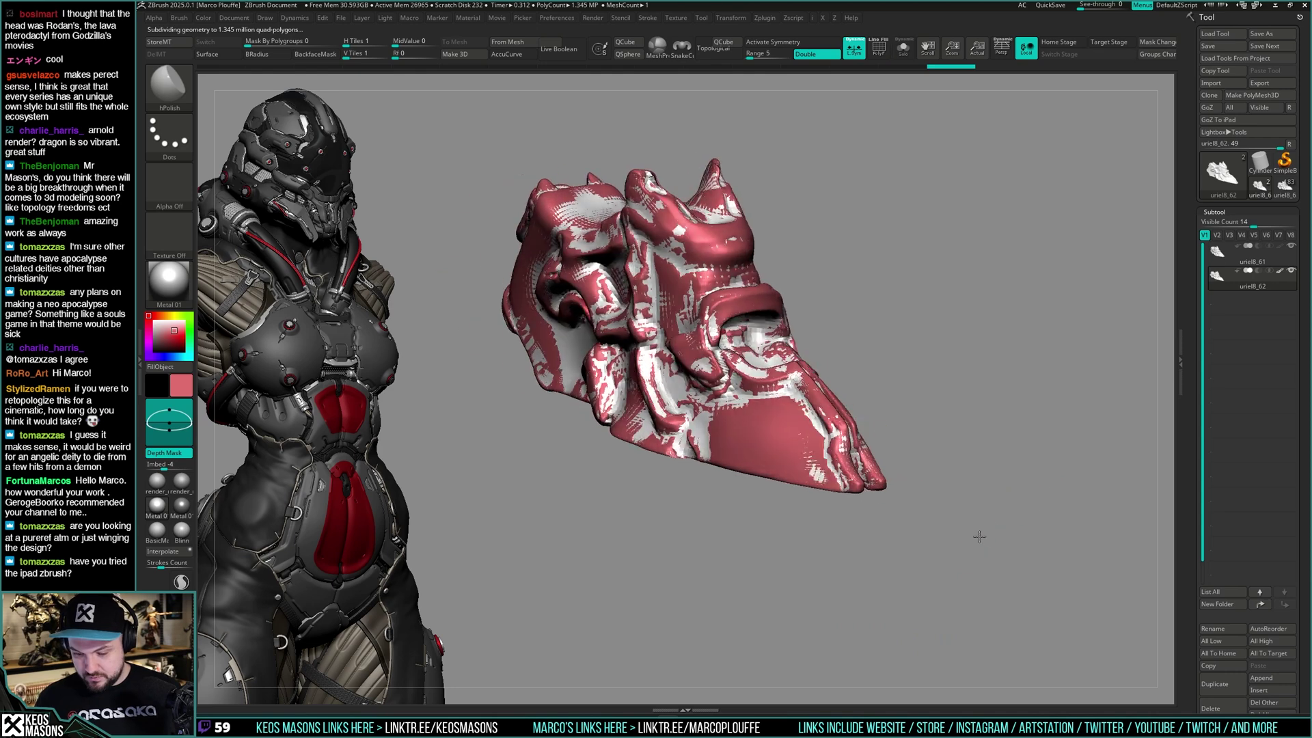
# Project the original shell onto the retopologized copy with ProjectAll, using projection shell 0.00483 and distance 0.14341
pyautogui.press('z')
pyautogui.moveTo(1006, 586)
pyautogui.mouseDown()
pyautogui.moveTo(951, 586)
pyautogui.moveTo(999, 586)
pyautogui.mouseUp()
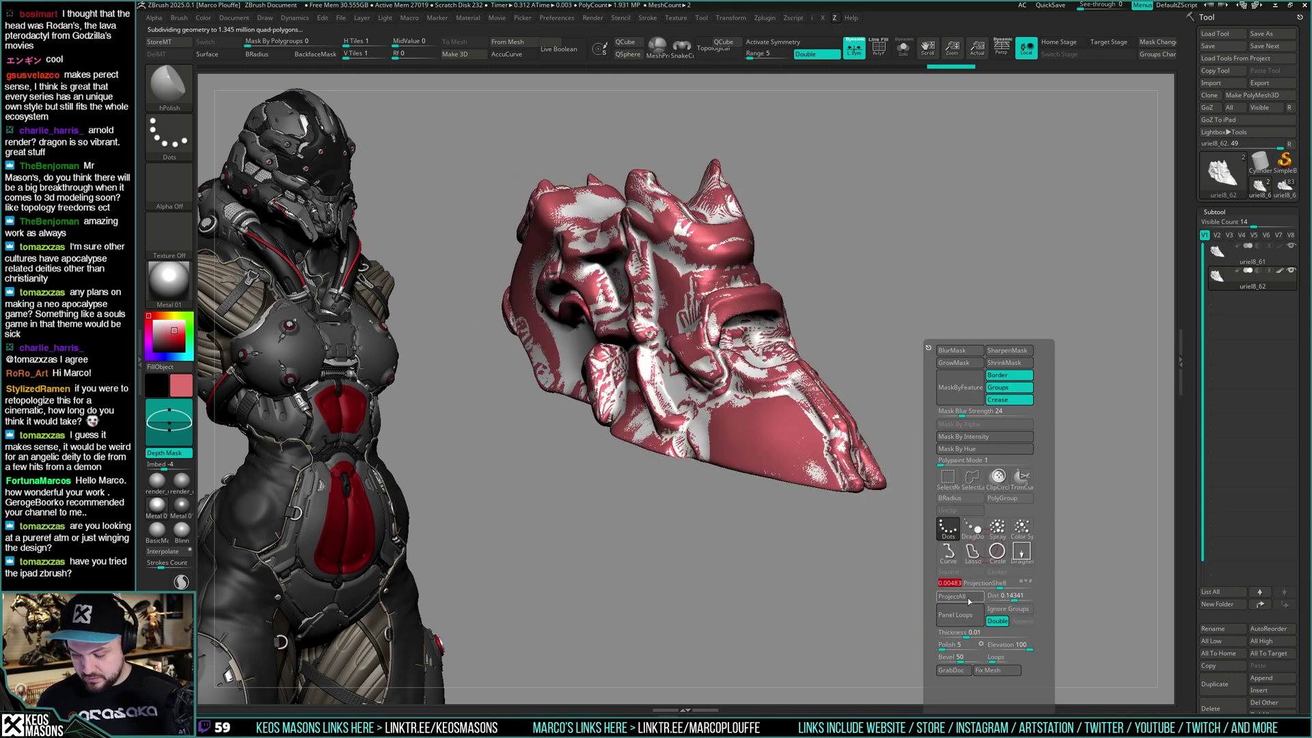
pyautogui.click(967, 598)
pyautogui.click(964, 601)
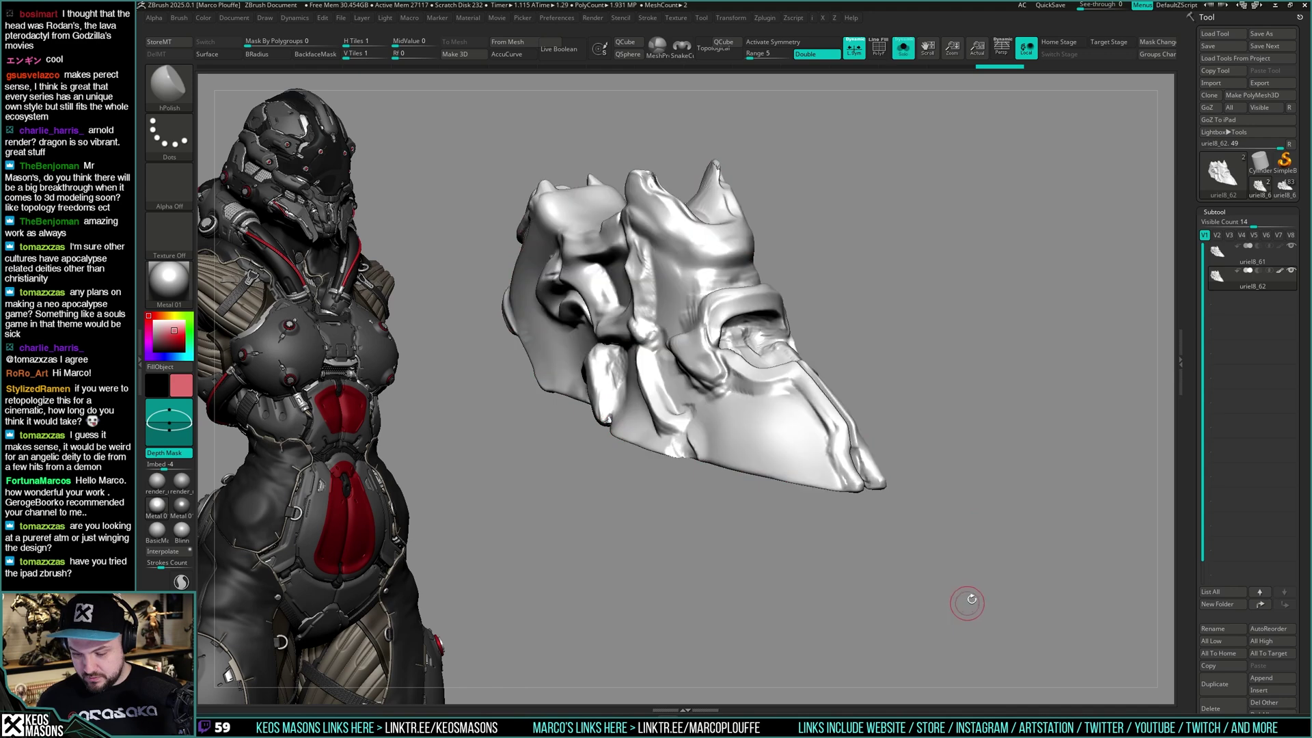
# Compare the projected copy with the original foot shell and inspect the copy's surface and wireframe
pyautogui.hotkey('shift', 'f')
pyautogui.hotkey('shift', 'f')
pyautogui.click(1223, 253)
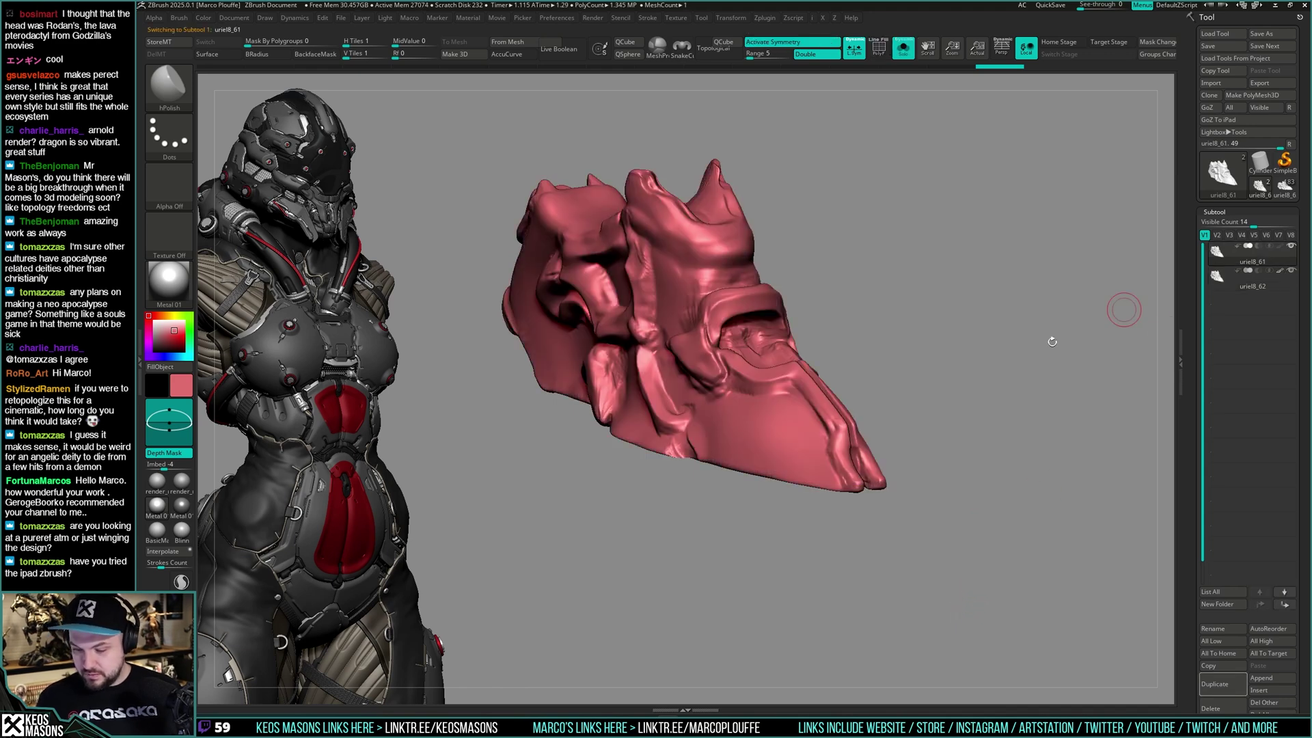
pyautogui.click(1223, 278)
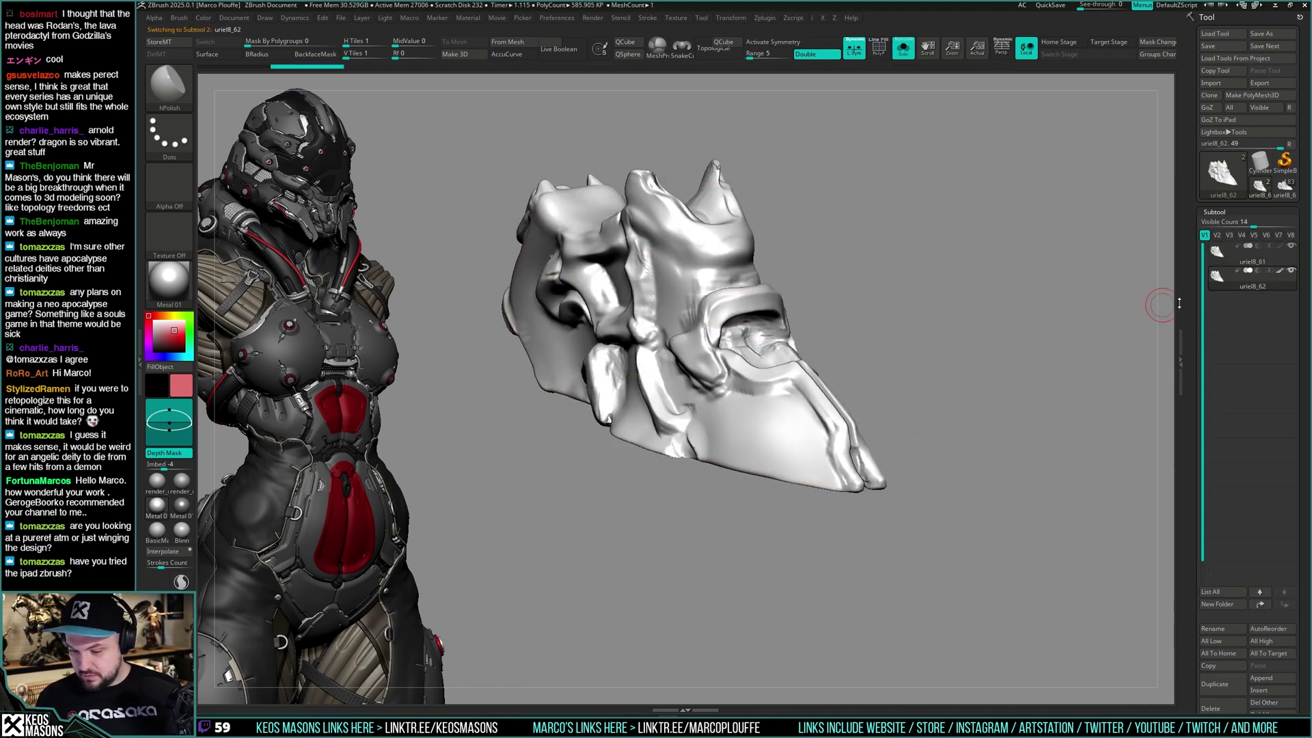
pyautogui.moveTo(957, 399); pyautogui.dragTo(888, 434)
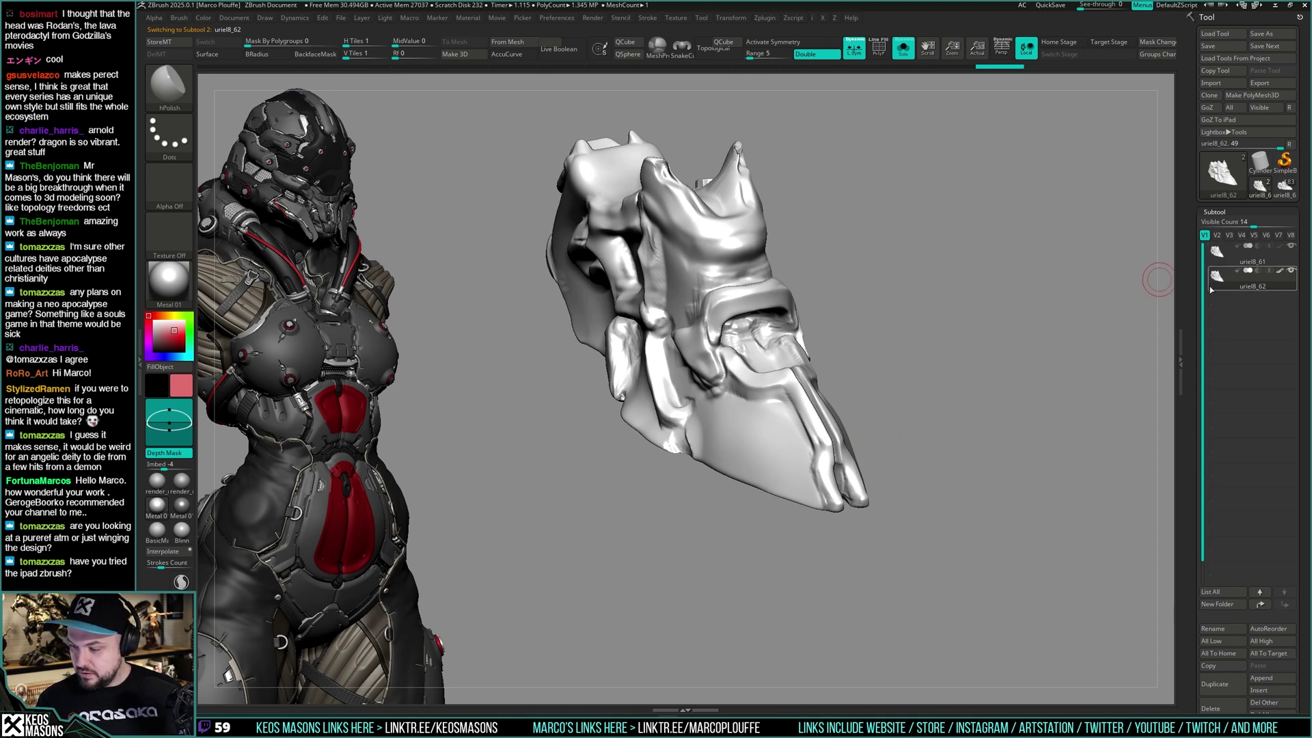
pyautogui.hotkey('shift', 'f')
pyautogui.press('i')
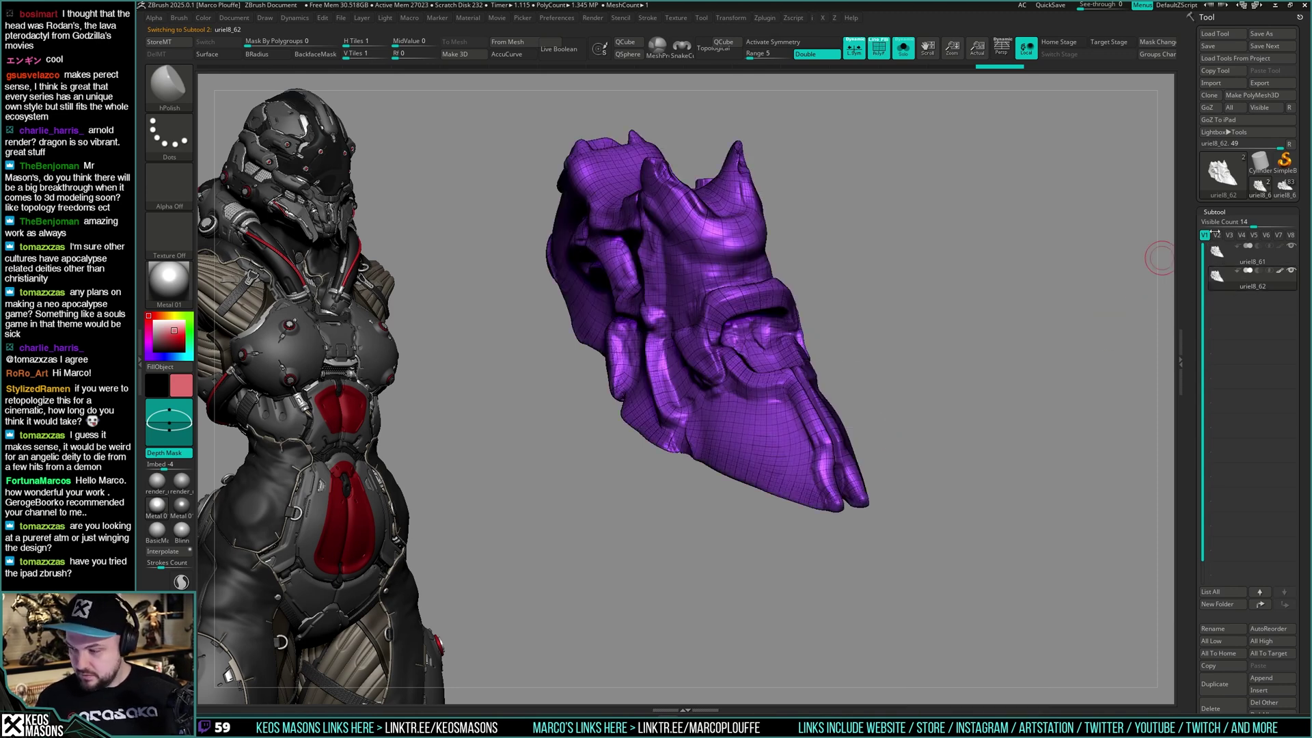
# Switch to the full character tool and insert the retopologized foot shell as a new subtool in the foot folder
pyautogui.click(1285, 186)
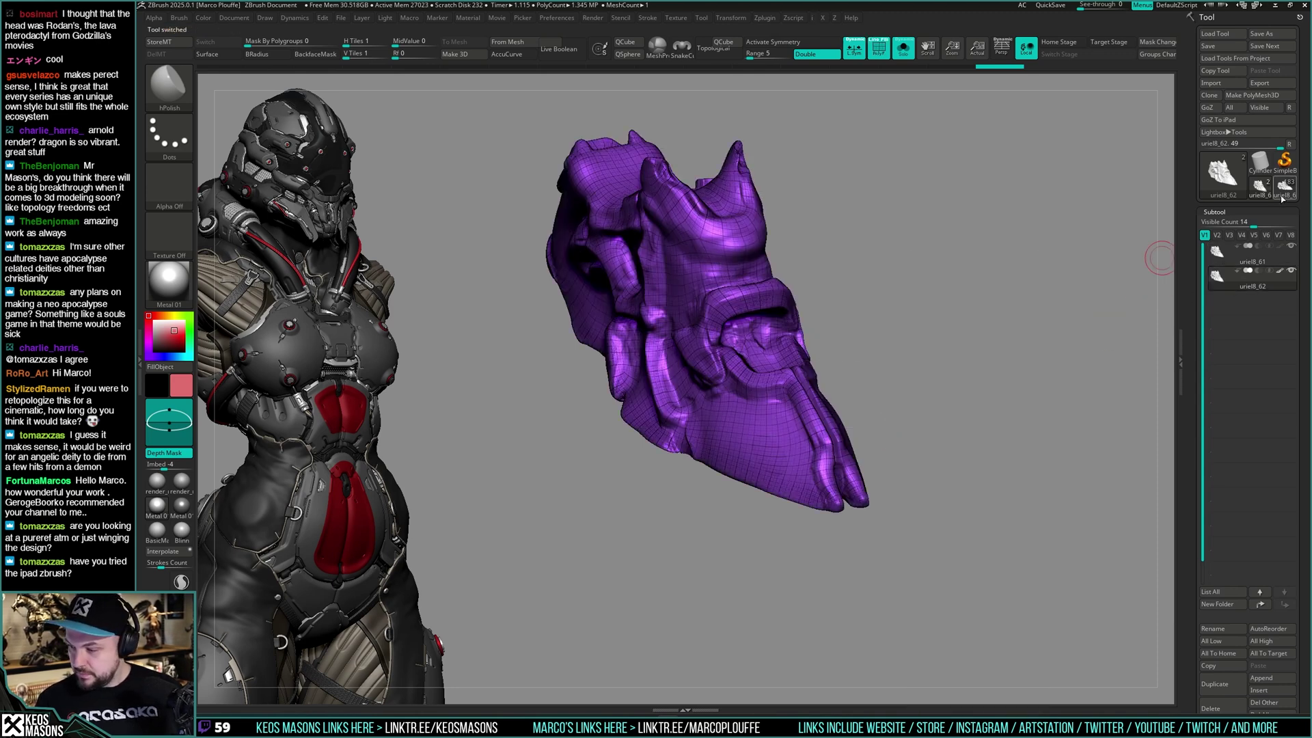
pyautogui.click(1259, 690)
pyautogui.click(1220, 569)
# Check the old foot shell subtool uriel8_62 against the inserted one and delete the old one
pyautogui.click(1231, 525)
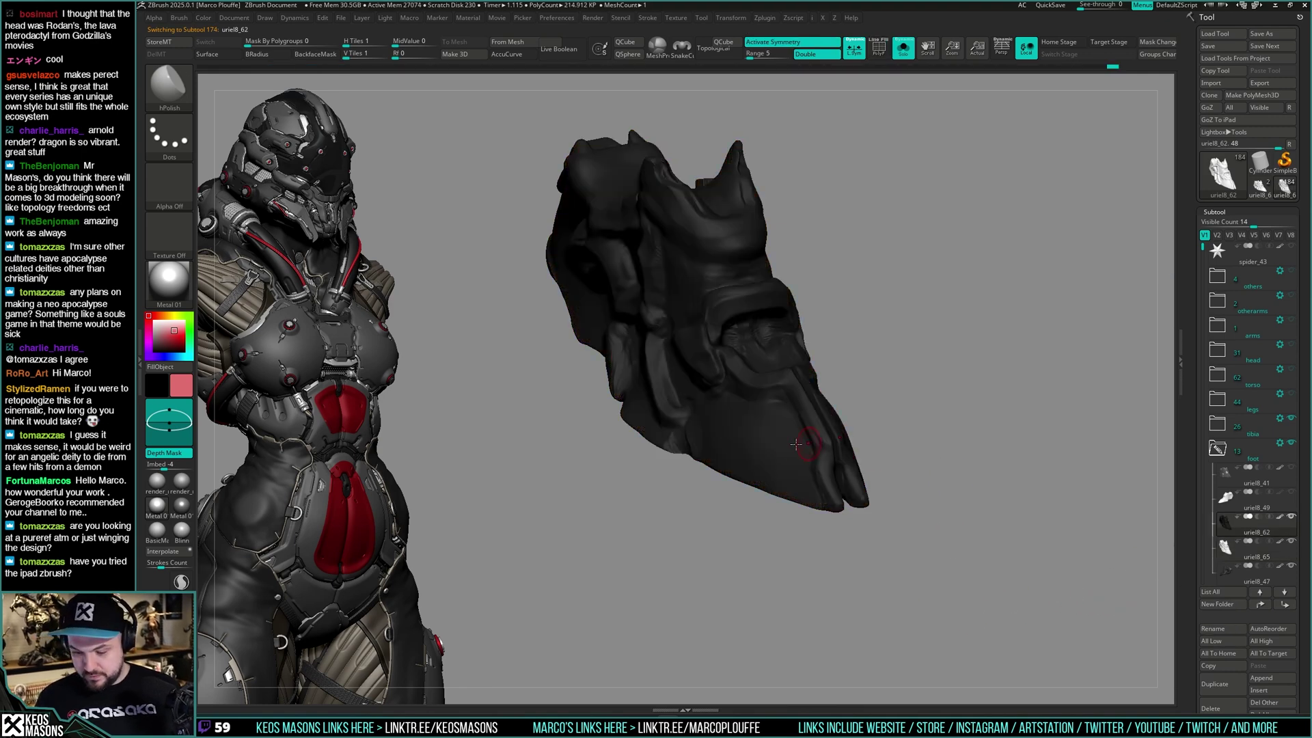
pyautogui.moveTo(1226, 504)
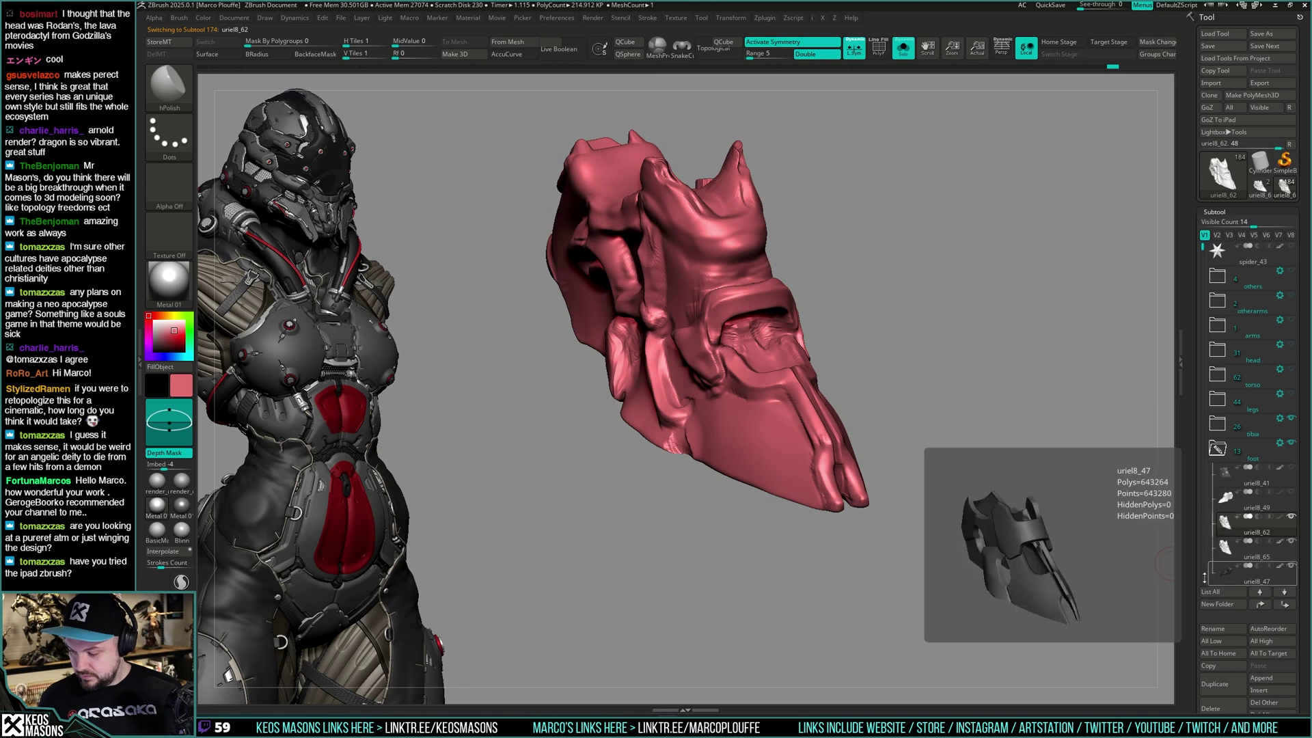
pyautogui.click(1226, 523)
pyautogui.click(1226, 527)
pyautogui.hotkey('shift', 'f')
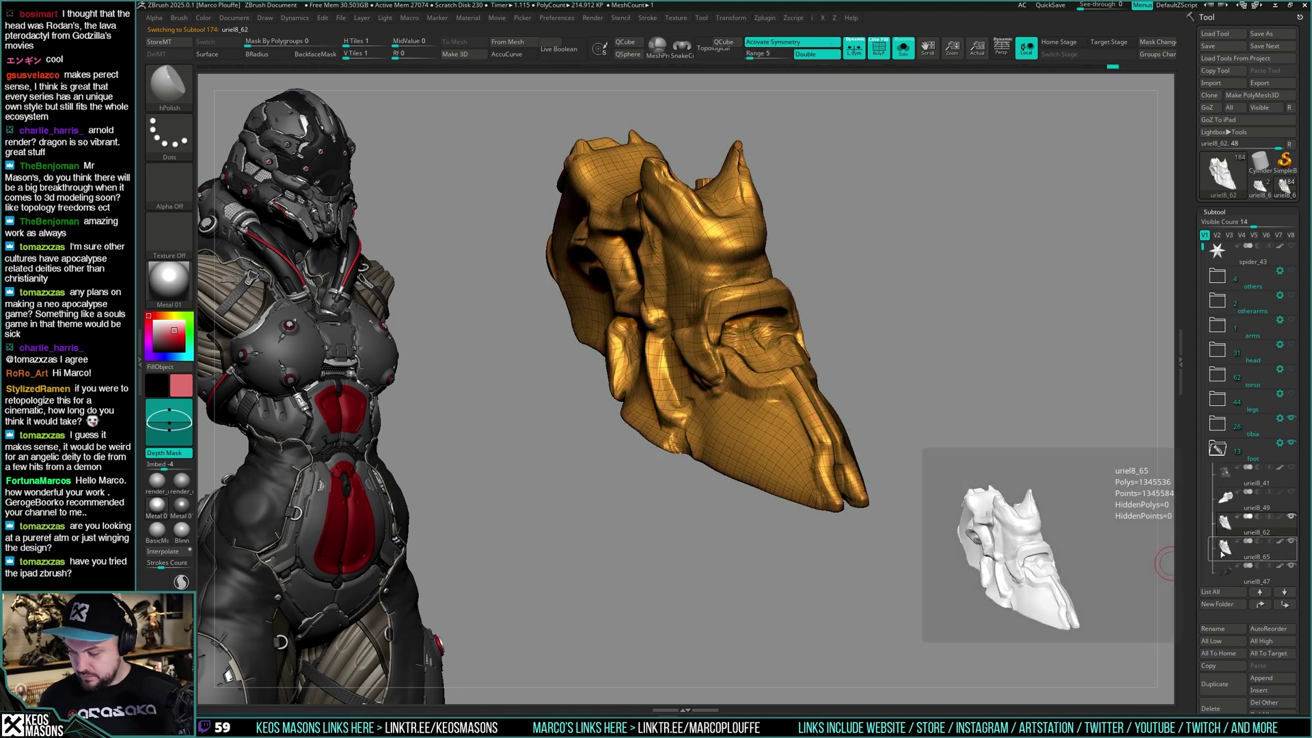
pyautogui.click(1223, 553)
pyautogui.click(1225, 528)
pyautogui.click(1212, 708)
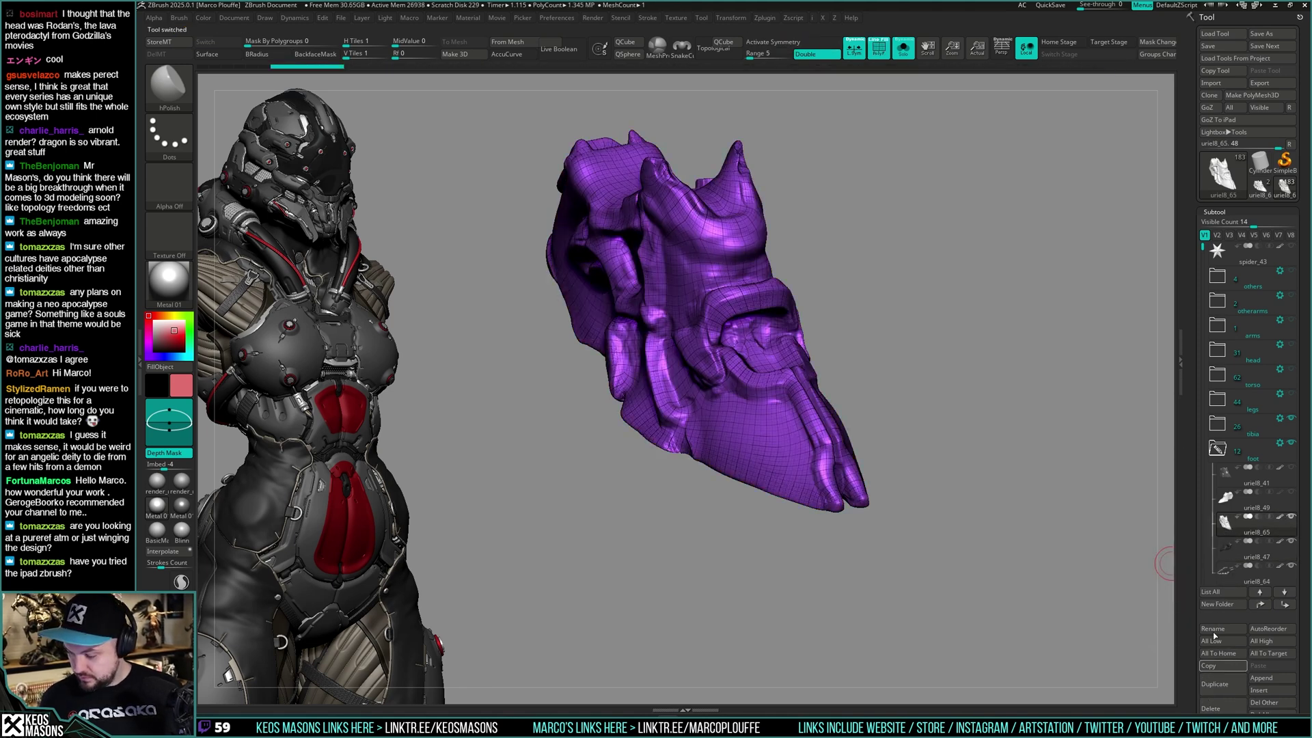
# Show the rest of the character around the new foot shell with wireframe off and change the shell from white to grey
pyautogui.hotkey('shift', 's')
pyautogui.hotkey('shift', 'f')
pyautogui.moveTo(923, 445); pyautogui.dragTo(935, 420)
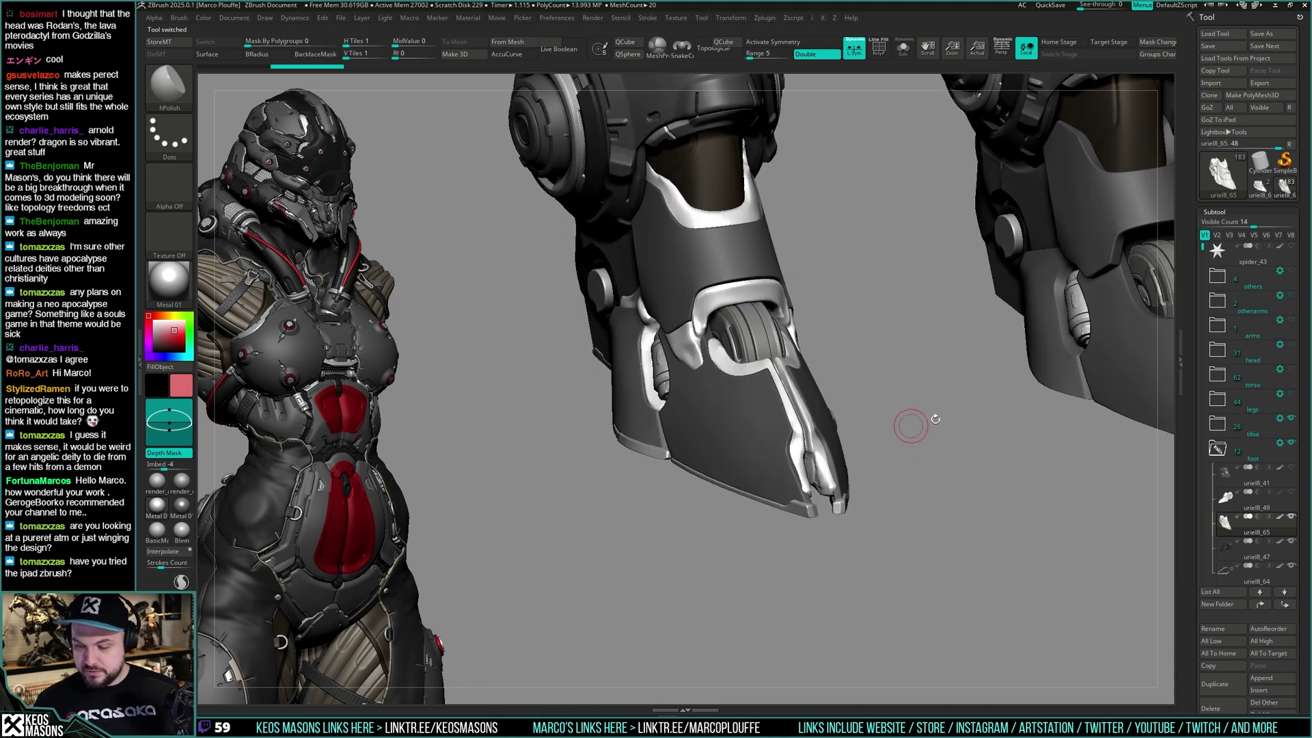
pyautogui.press('space')
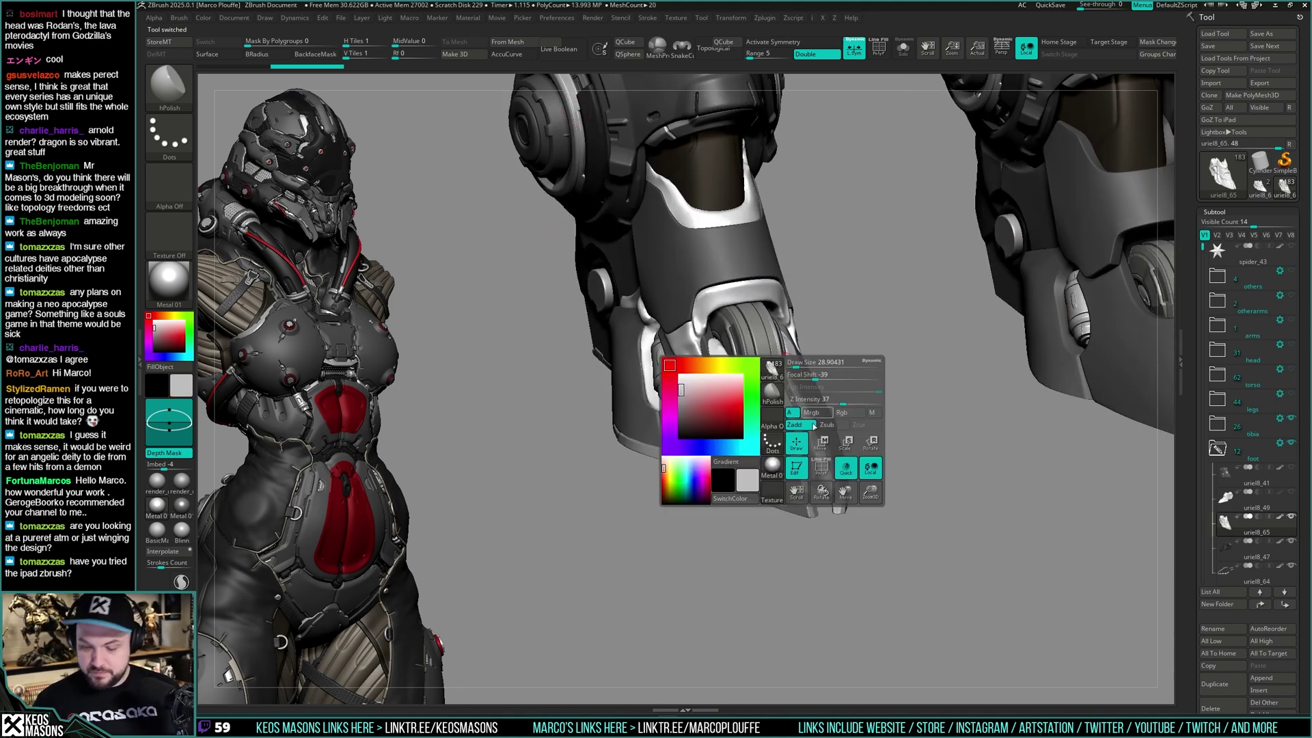
pyautogui.hotkey('ctrl', 'shift', 'z')
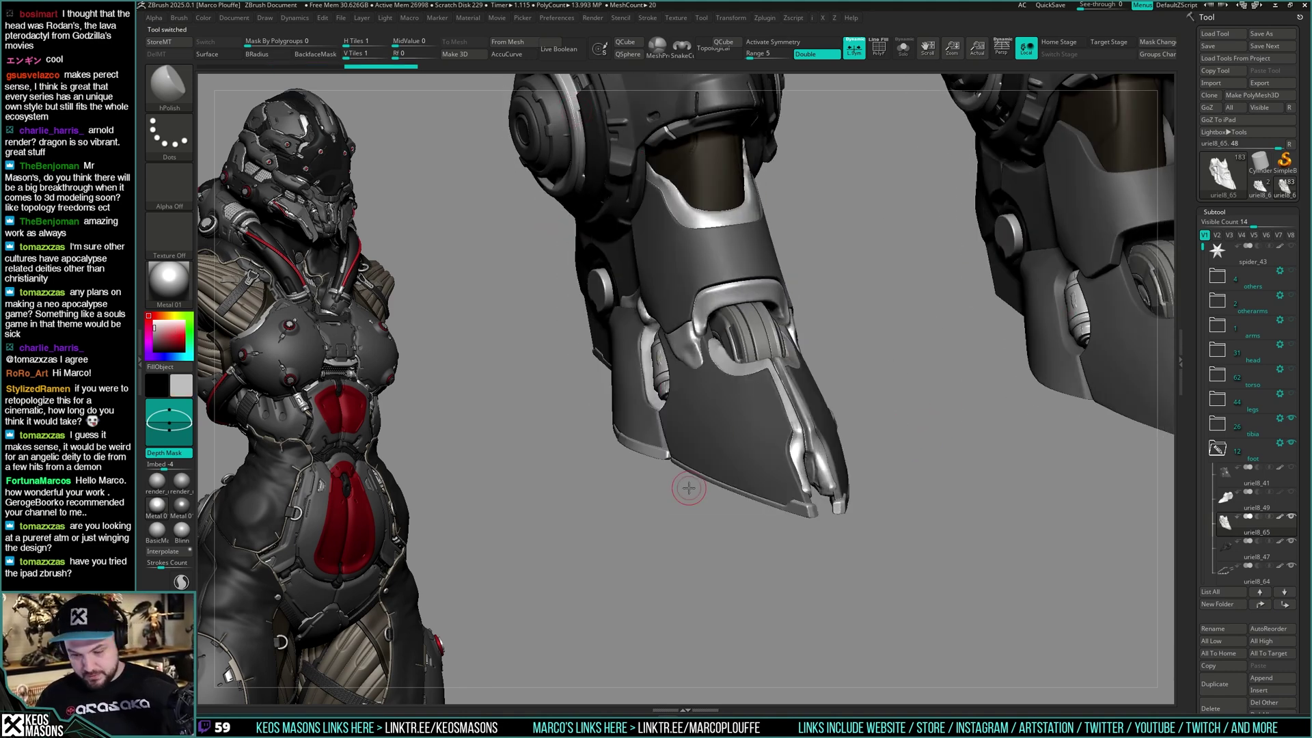
# Turn on symmetry for the new foot shell and add a sculpting layer to it
pyautogui.moveTo(875, 404)
pyautogui.mouseDown()
pyautogui.moveTo(923, 369)
pyautogui.moveTo(882, 438)
pyautogui.moveTo(900, 407)
pyautogui.moveTo(914, 416)
pyautogui.moveTo(886, 378)
pyautogui.mouseUp()
pyautogui.press('space')
pyautogui.press('x')
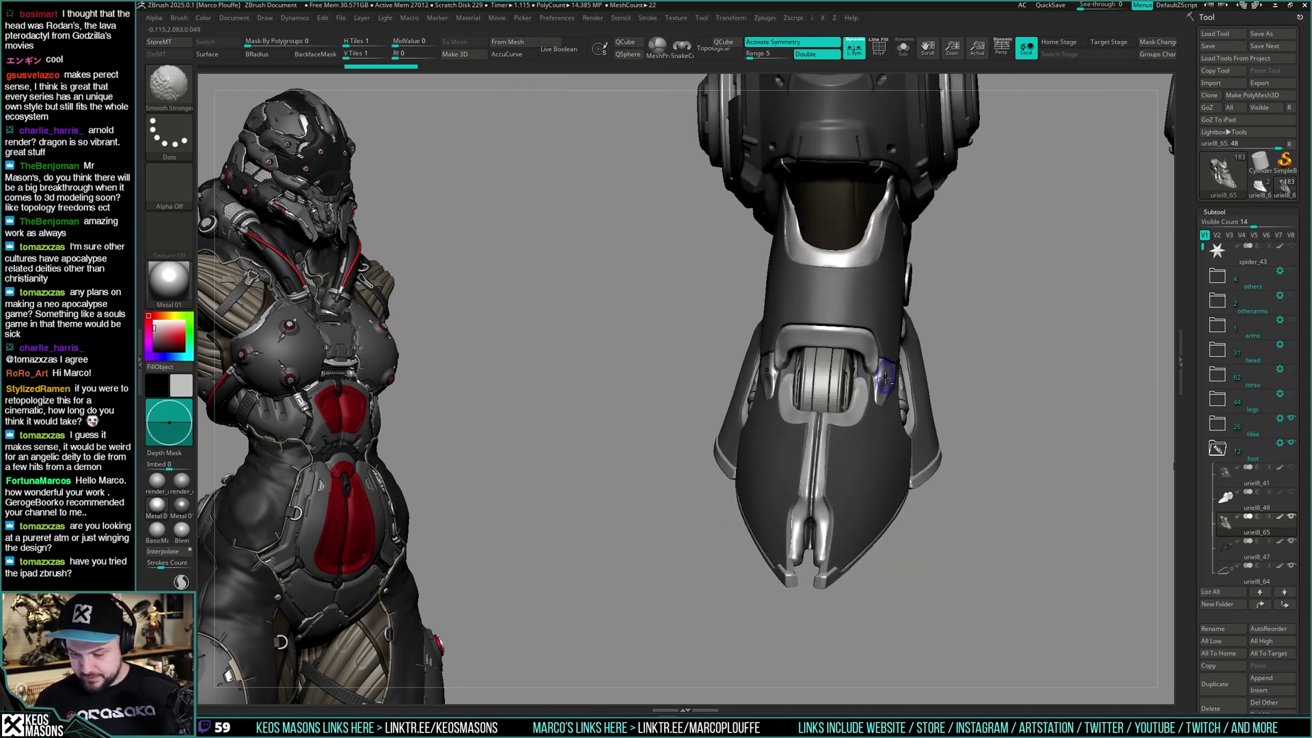
pyautogui.hotkey('shift', 'f')
pyautogui.keyDown('ctrl'); pyautogui.moveTo(830, 336); pyautogui.dragTo(848, 359, button='right'); pyautogui.keyUp('ctrl')
pyautogui.hotkey('shift', 'f')
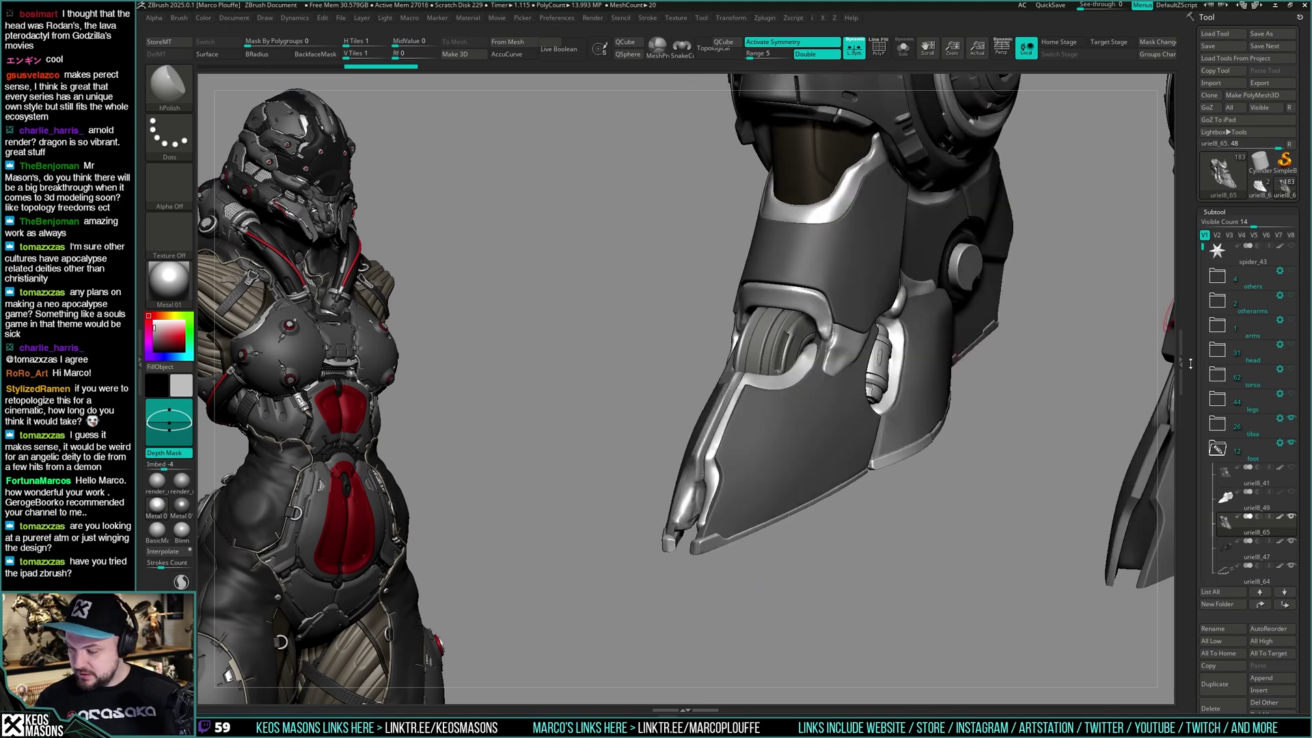
pyautogui.scroll(-10, 1220, 426)
pyautogui.click(1219, 428)
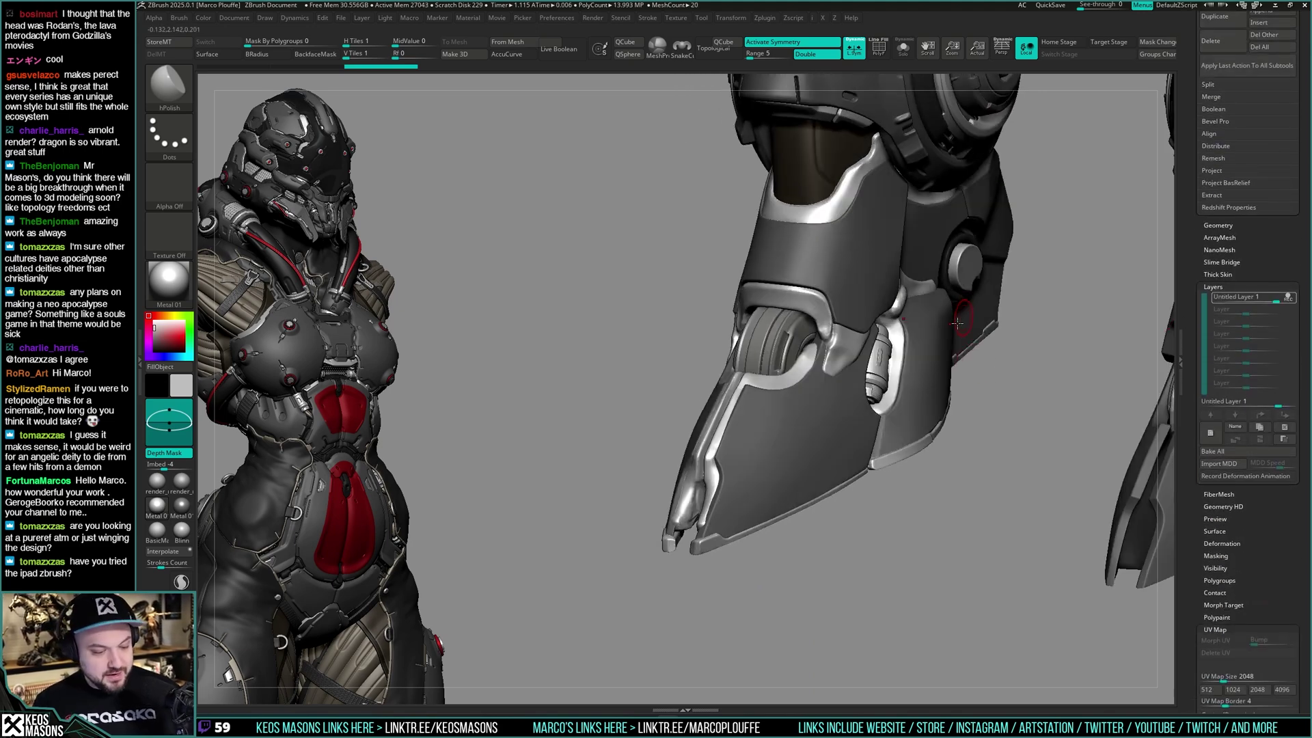
# Flatten the upper side tips of the foot shell's ankle collar with the hPolish brush
pyautogui.moveTo(892, 294)
pyautogui.keyDown('alt'); pyautogui.mouseDown(button='right')
pyautogui.moveTo(891, 377)
pyautogui.moveTo(866, 363)
pyautogui.moveTo(866, 337)
pyautogui.moveTo(901, 381)
pyautogui.moveTo(910, 358)
pyautogui.mouseUp(button='right'); pyautogui.keyUp('alt')
pyautogui.press('space')
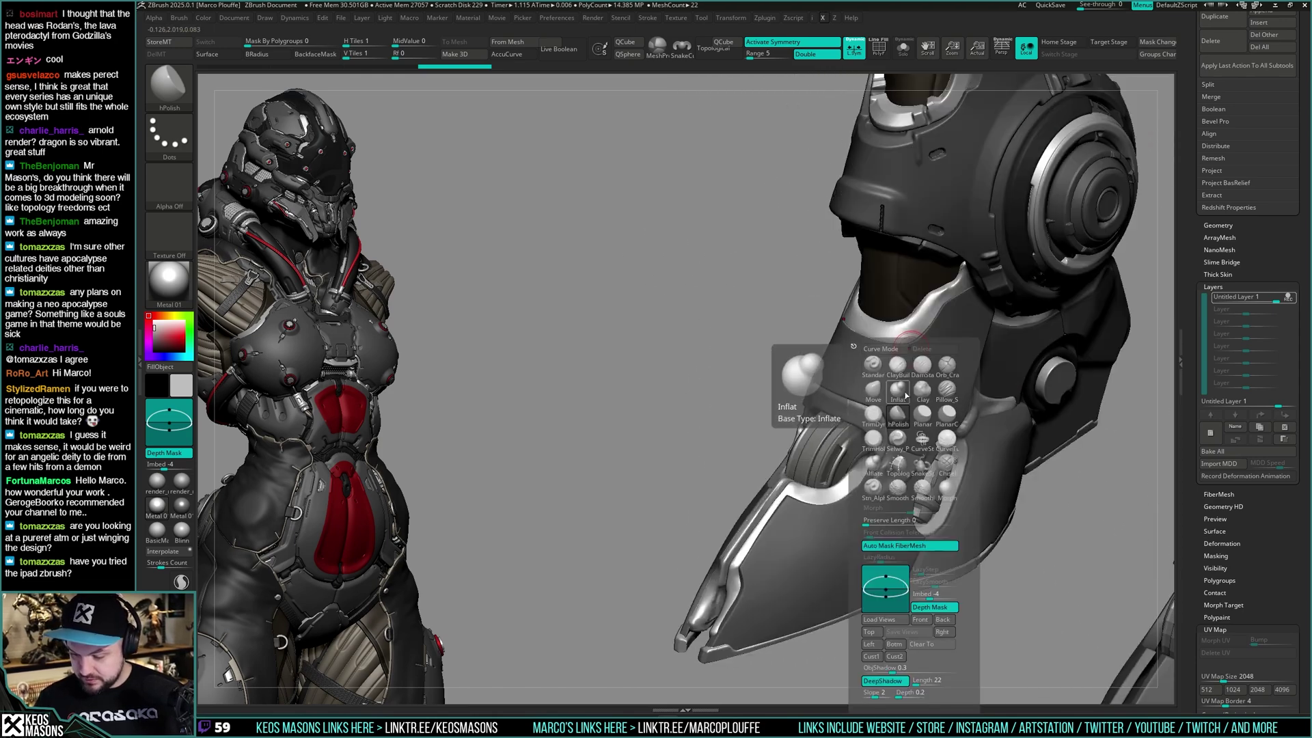
pyautogui.click(912, 415)
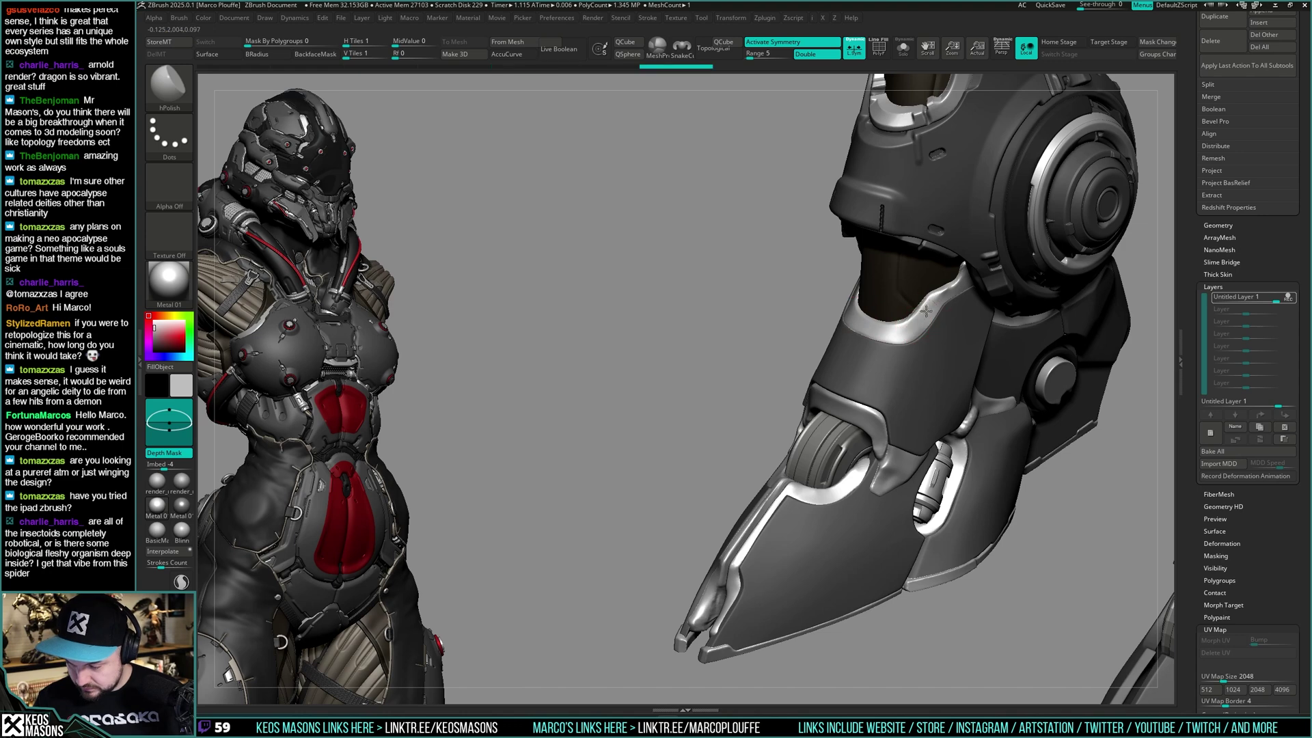
pyautogui.moveTo(949, 294); pyautogui.dragTo(936, 341, button='right')
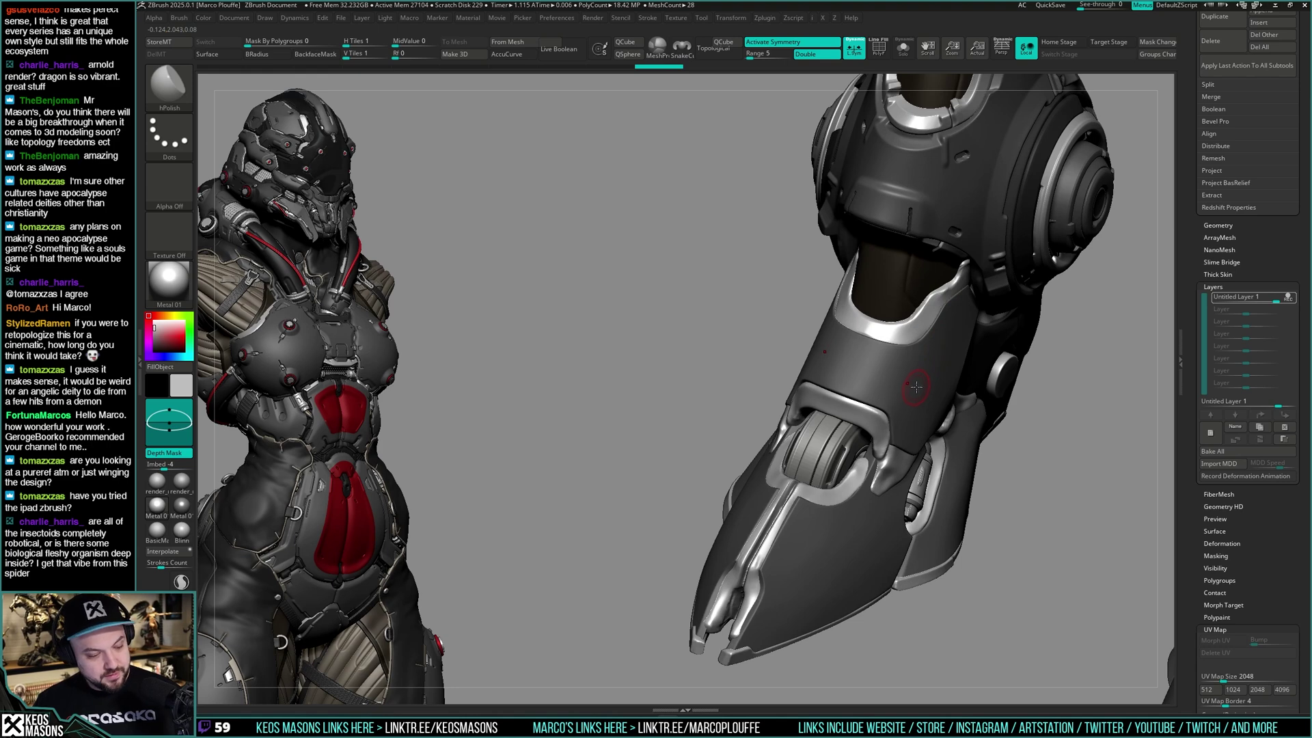
pyautogui.moveTo(921, 381)
pyautogui.mouseDown(button='right')
pyautogui.moveTo(934, 328)
pyautogui.moveTo(929, 373)
pyautogui.moveTo(922, 346)
pyautogui.moveTo(947, 335)
pyautogui.mouseUp(button='right')
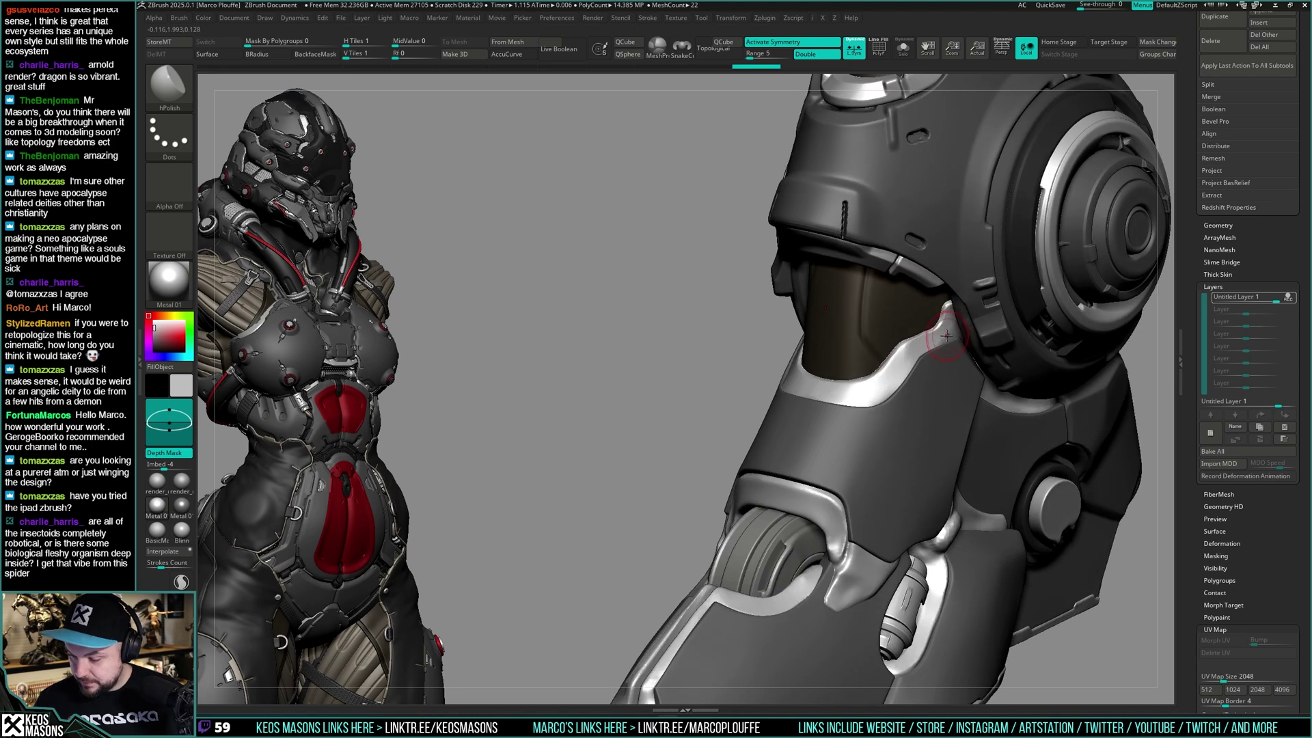
pyautogui.hotkey('alt', 's')
pyautogui.moveTo(953, 335); pyautogui.dragTo(957, 309)
# Isolate the foot shell, smooth the inner edges of its collar tips, and show the whole character again
pyautogui.hotkey('alt', 's')
pyautogui.moveTo(912, 320); pyautogui.dragTo(930, 316, button='right')
pyautogui.hotkey('alt', 's')
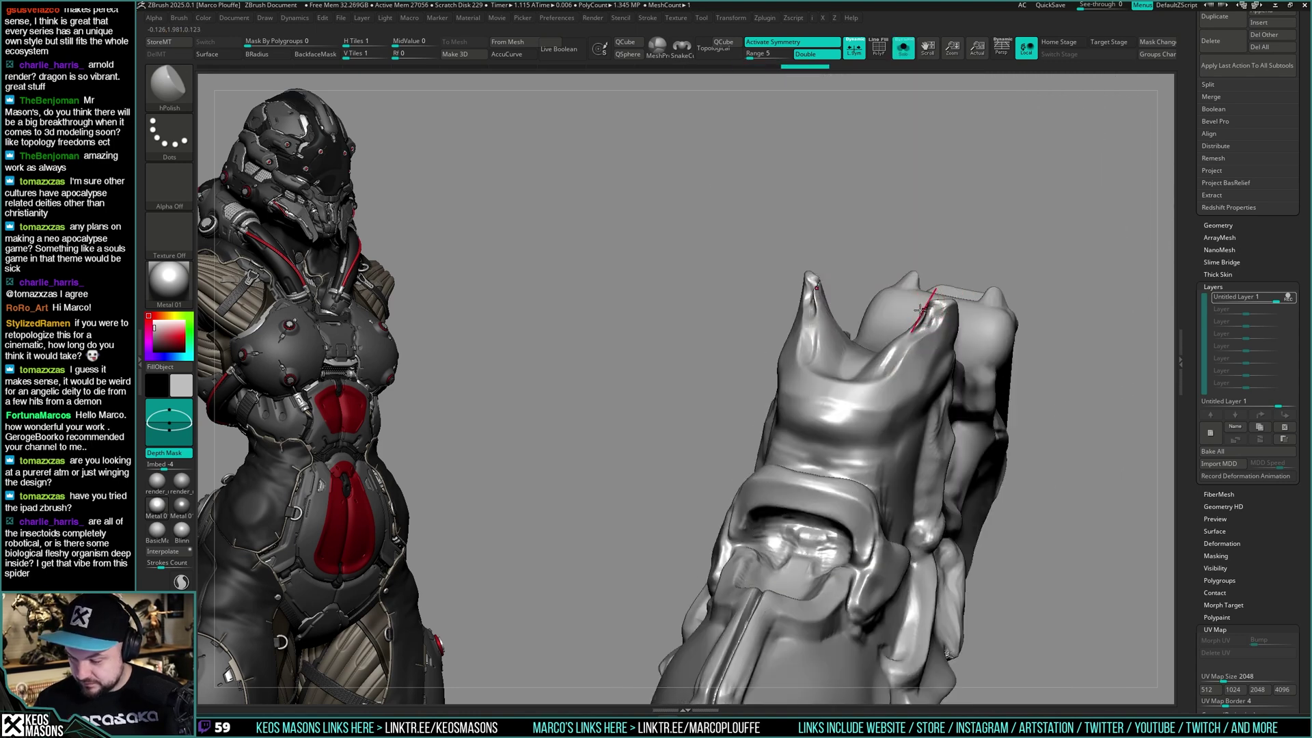
pyautogui.keyDown('shift'); pyautogui.moveTo(923, 308); pyautogui.dragTo(946, 295); pyautogui.keyUp('shift')
pyautogui.hotkey('alt', 's')
pyautogui.moveTo(946, 301)
pyautogui.mouseDown(button='right')
pyautogui.moveTo(938, 352)
pyautogui.moveTo(914, 357)
pyautogui.mouseUp(button='right')
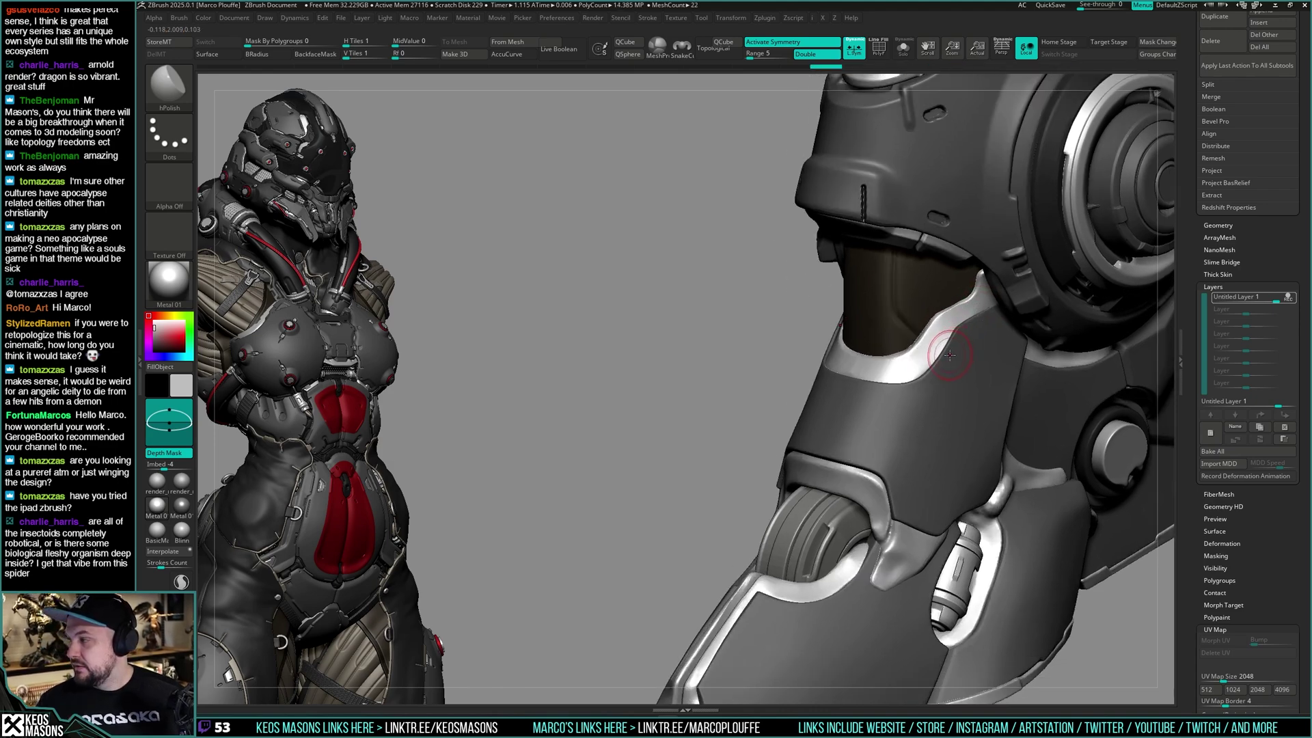
# Polish the front rim of the ankle collar below the opening
pyautogui.moveTo(950, 355); pyautogui.dragTo(843, 343, button='right')
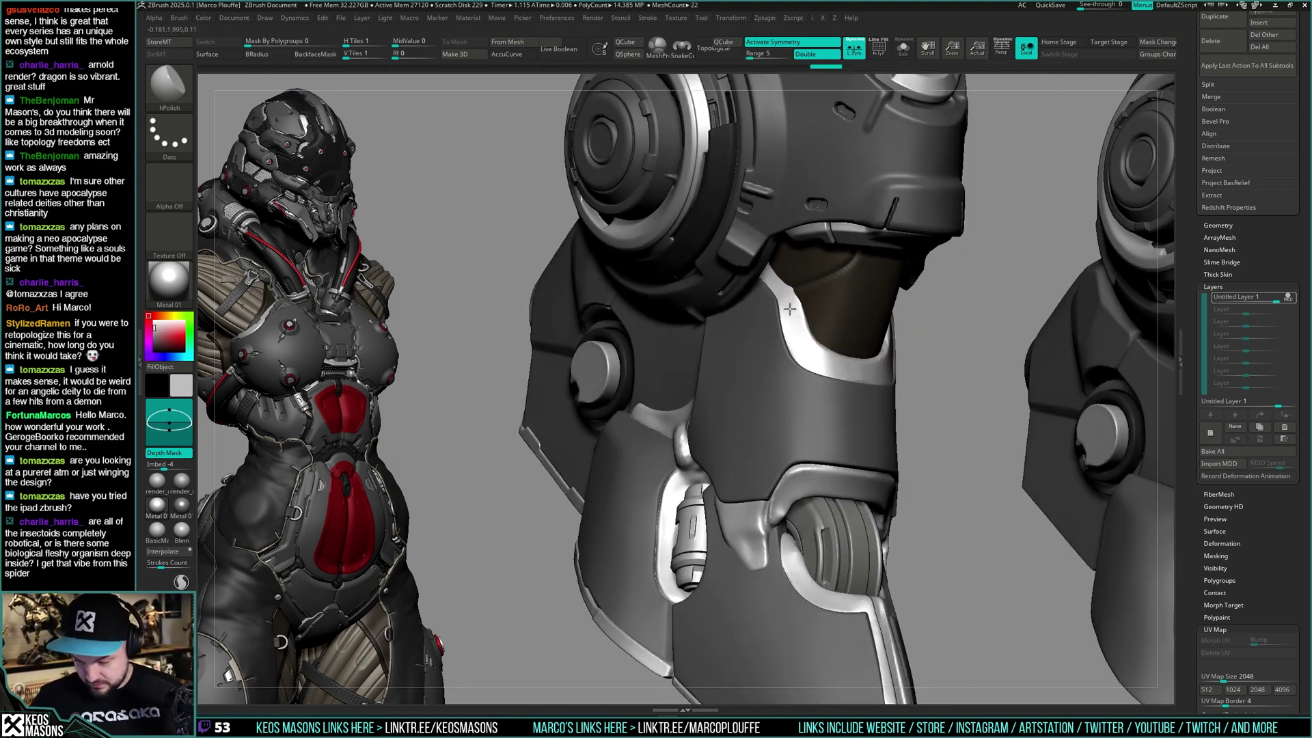
pyautogui.moveTo(985, 369); pyautogui.dragTo(896, 370, button='right')
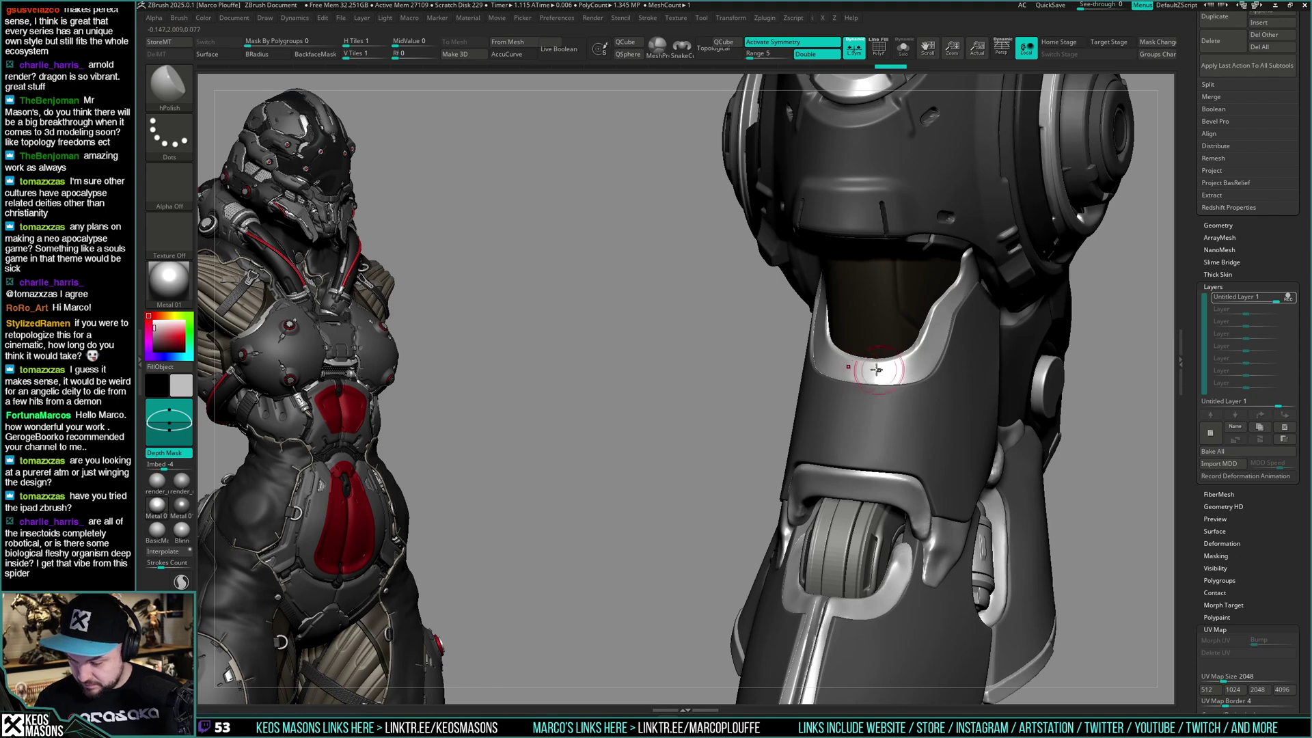
pyautogui.moveTo(876, 370); pyautogui.dragTo(924, 360)
# Sharpen the inner edge of the ankle collar's rim with the Orb_Cracks brush
pyautogui.moveTo(951, 301)
pyautogui.mouseDown(button='right')
pyautogui.moveTo(868, 325)
pyautogui.moveTo(937, 337)
pyautogui.moveTo(913, 352)
pyautogui.moveTo(977, 333)
pyautogui.moveTo(914, 387)
pyautogui.moveTo(933, 356)
pyautogui.moveTo(790, 277)
pyautogui.mouseUp(button='right')
pyautogui.press('space')
pyautogui.rightClick(955, 337)
pyautogui.rightClick(934, 352)
pyautogui.click(966, 368)
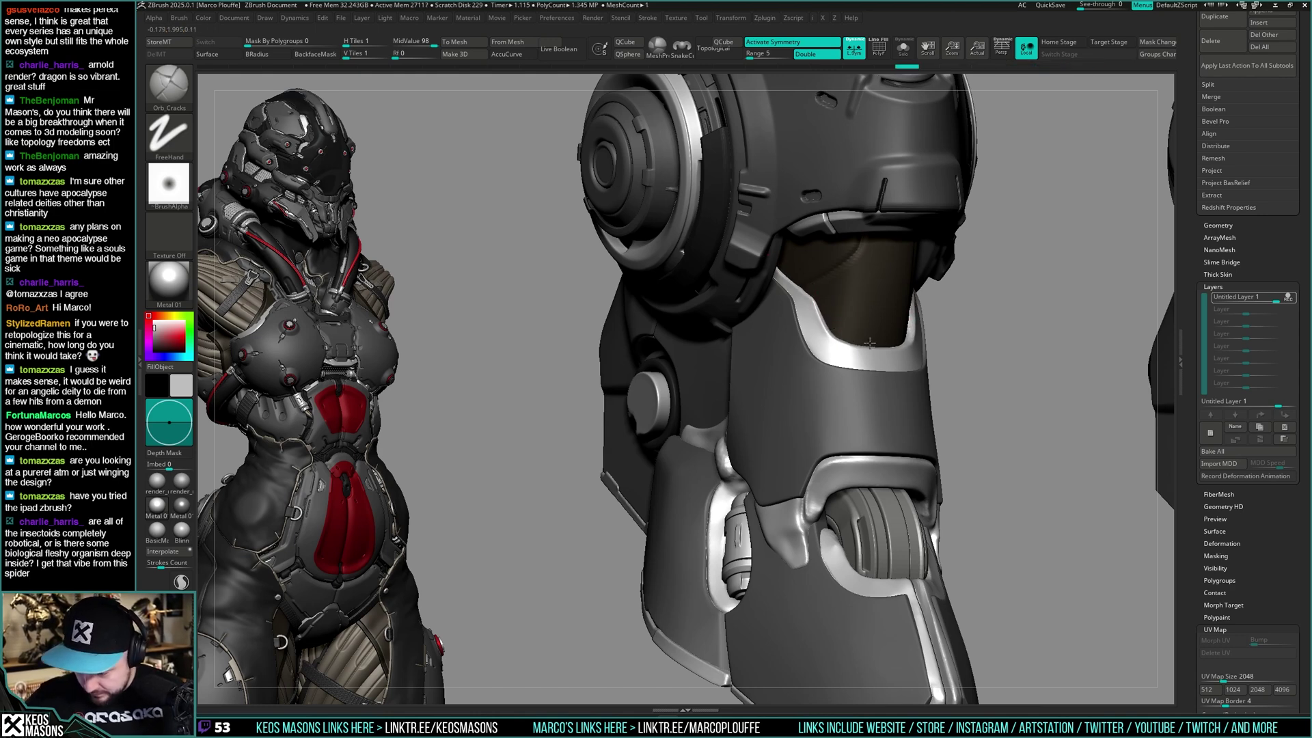
pyautogui.moveTo(894, 339); pyautogui.dragTo(824, 285, button='right')
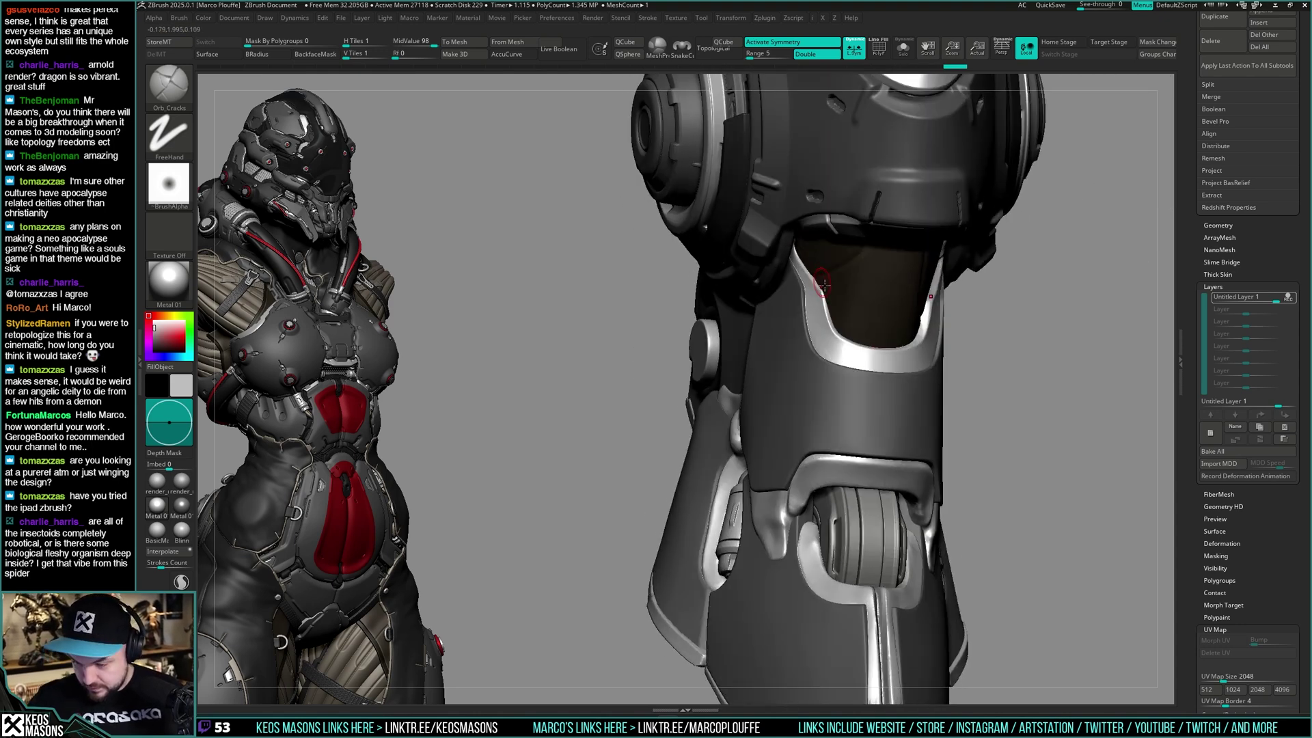
pyautogui.moveTo(795, 241); pyautogui.dragTo(1016, 295, button='right')
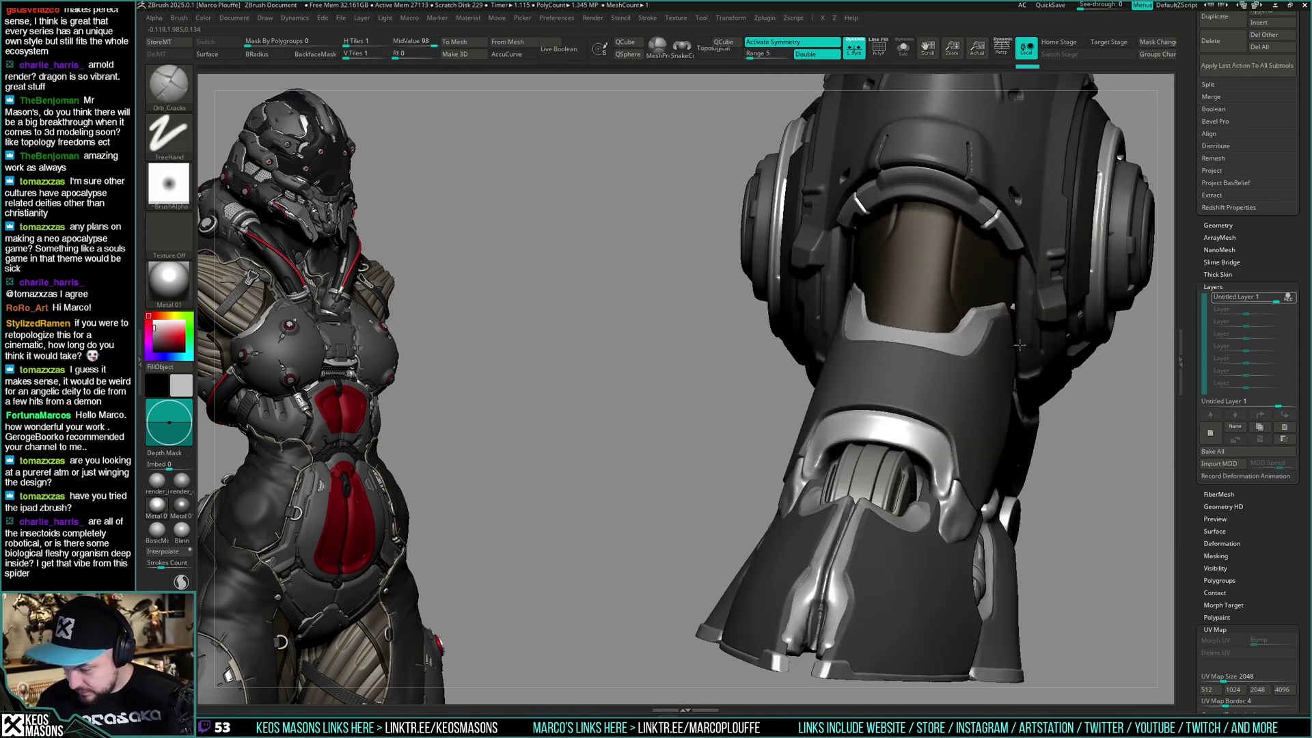
pyautogui.moveTo(1020, 345)
pyautogui.mouseDown(button='right')
pyautogui.moveTo(1007, 325)
pyautogui.moveTo(1023, 320)
pyautogui.moveTo(1028, 334)
pyautogui.moveTo(997, 309)
pyautogui.moveTo(909, 376)
pyautogui.mouseUp(button='right')
# Flatten the slanted surface of the ankle collar's side tips with the hPolish brush
pyautogui.press('space')
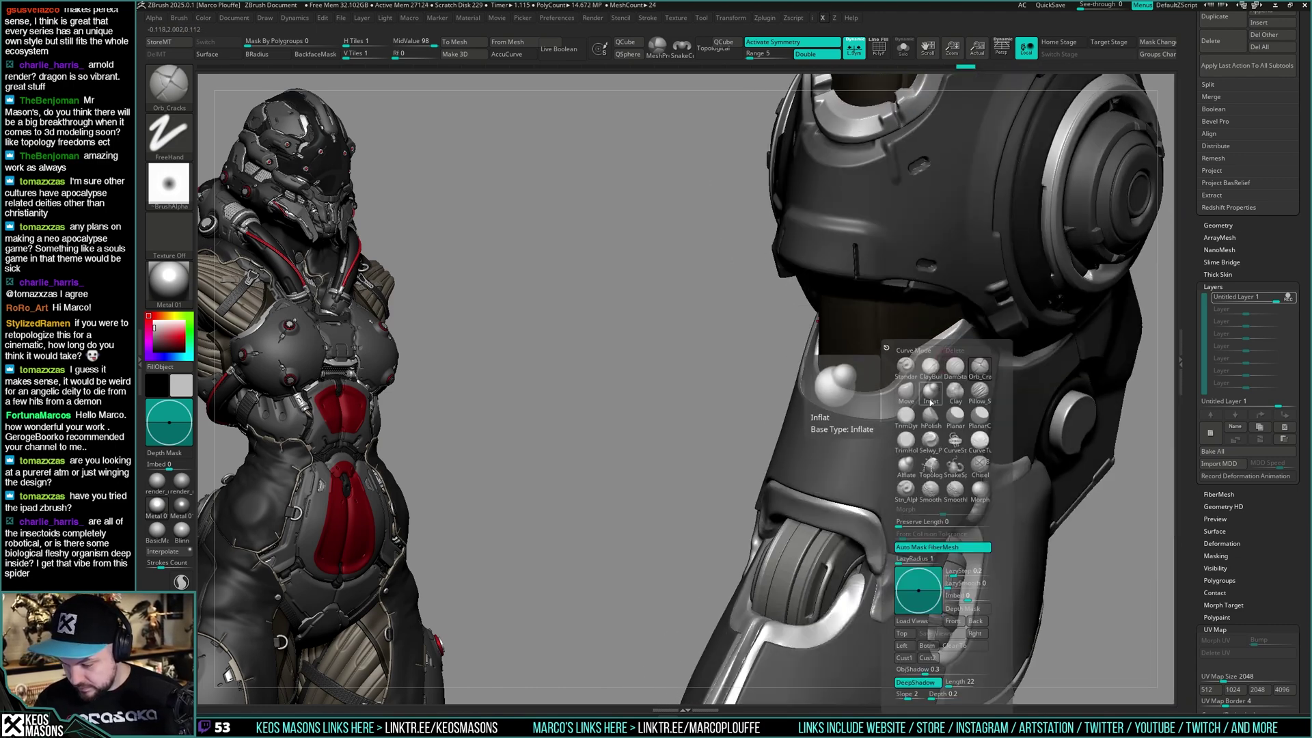
pyautogui.click(907, 396)
pyautogui.moveTo(963, 331); pyautogui.dragTo(953, 337, button='right')
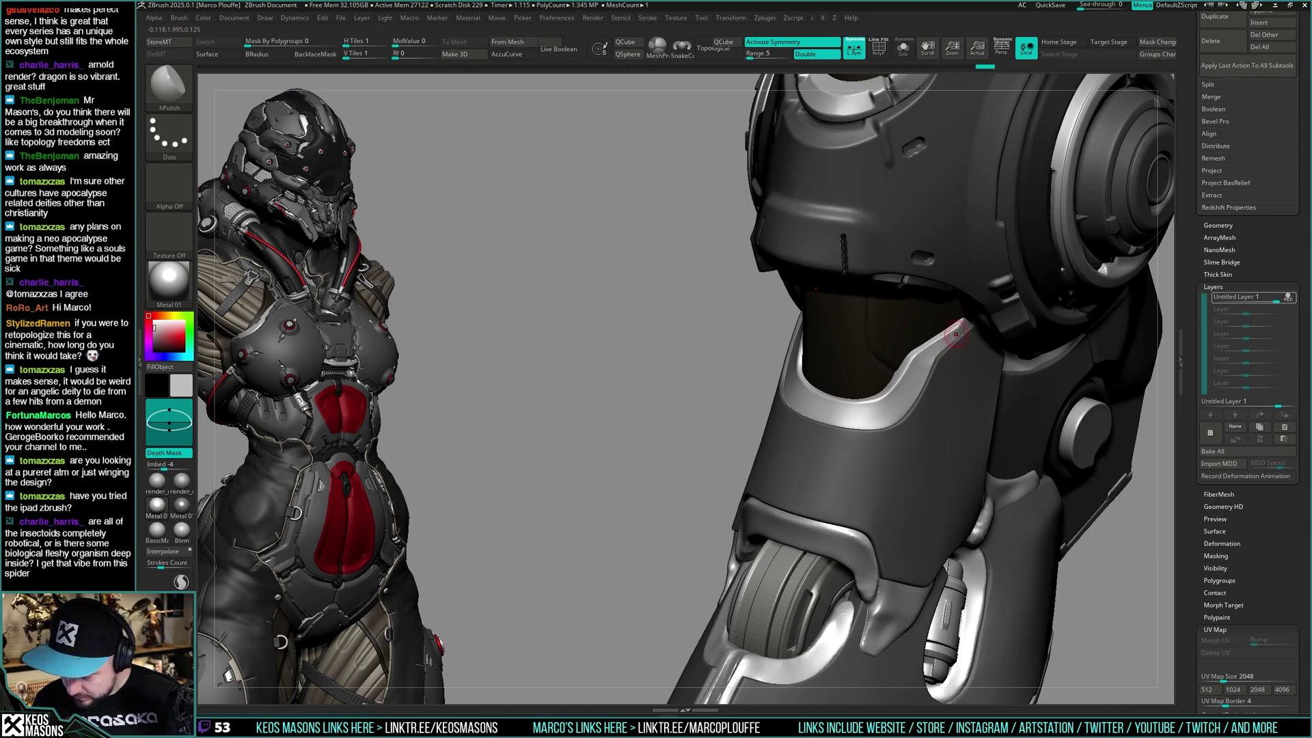
pyautogui.moveTo(974, 331); pyautogui.dragTo(1066, 327, button='right')
# Adjust the outline of the ankle collar's pointed side tips with the Move brush and a suitable brush size
pyautogui.press('space')
pyautogui.moveTo(844, 308)
pyautogui.mouseDown(button='right')
pyautogui.moveTo(814, 362)
pyautogui.moveTo(908, 378)
pyautogui.moveTo(925, 507)
pyautogui.moveTo(924, 455)
pyautogui.mouseUp(button='right')
pyautogui.click(872, 370)
pyautogui.press('space')
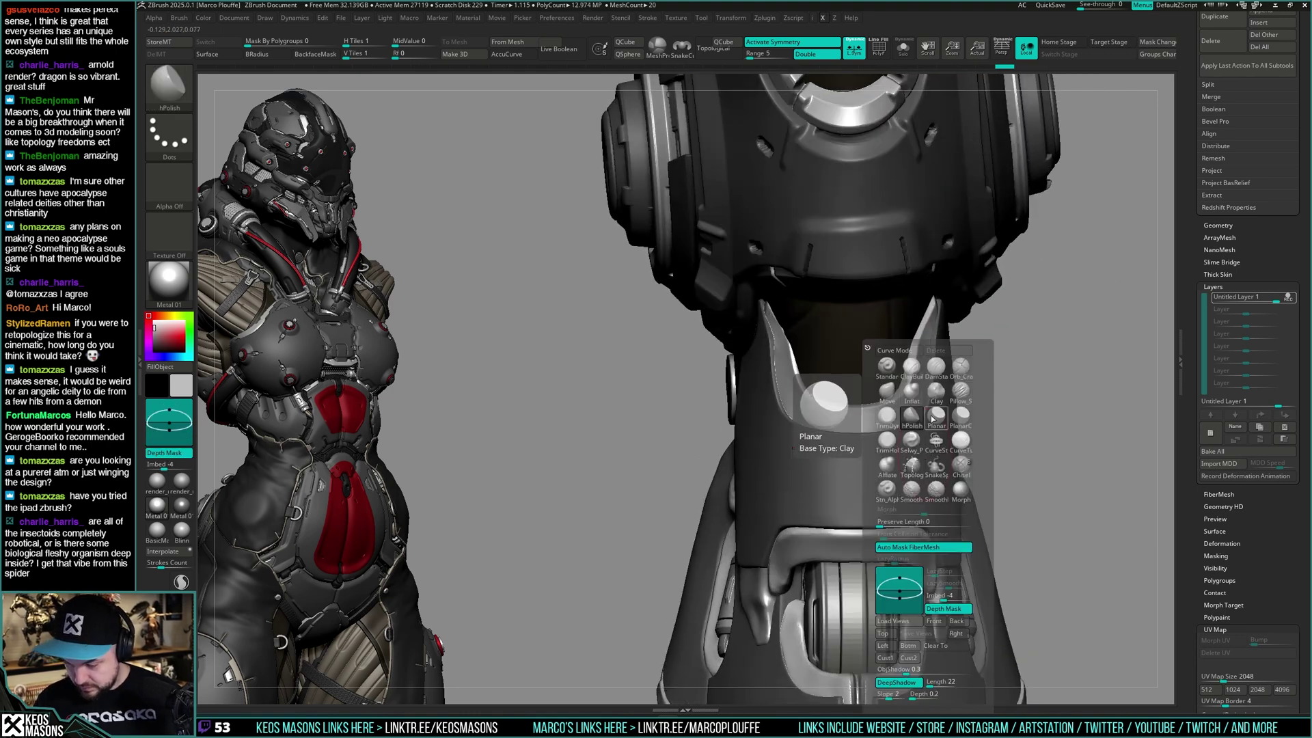
pyautogui.click(887, 391)
pyautogui.press('s')
pyautogui.click(932, 343)
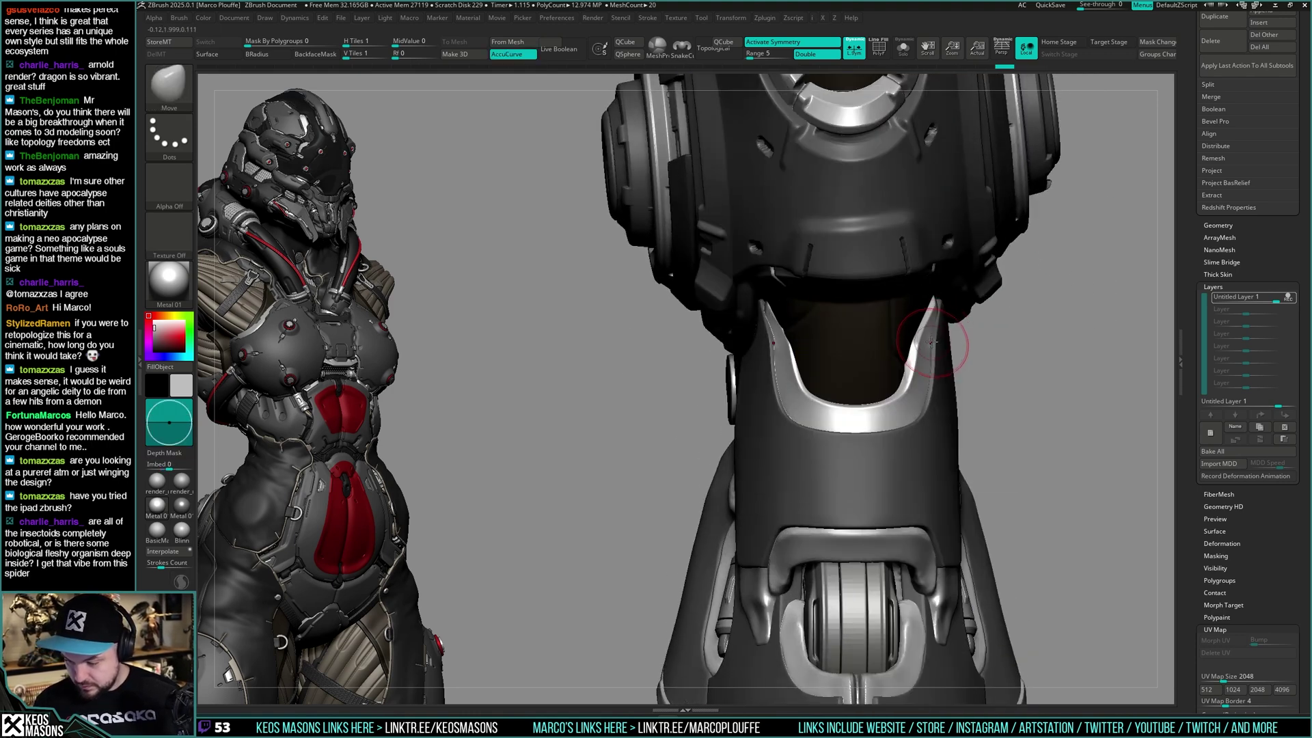
pyautogui.press('space')
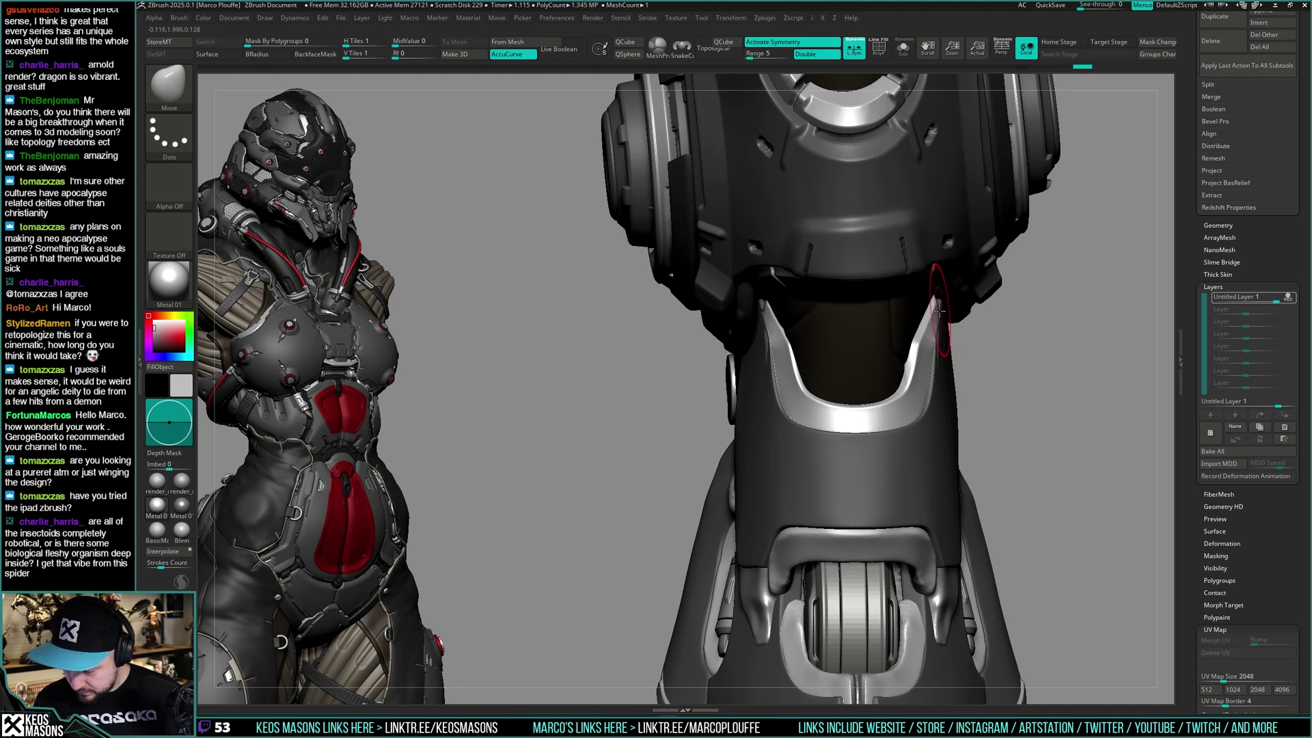
pyautogui.moveTo(936, 295); pyautogui.dragTo(934, 305)
# Polish the reshaped side tips of the ankle collar with hPolish
pyautogui.moveTo(924, 356)
pyautogui.mouseDown(button='right')
pyautogui.moveTo(892, 350)
pyautogui.moveTo(913, 345)
pyautogui.mouseUp(button='right')
pyautogui.press('space')
pyautogui.click(932, 417)
pyautogui.moveTo(934, 332); pyautogui.dragTo(933, 327)
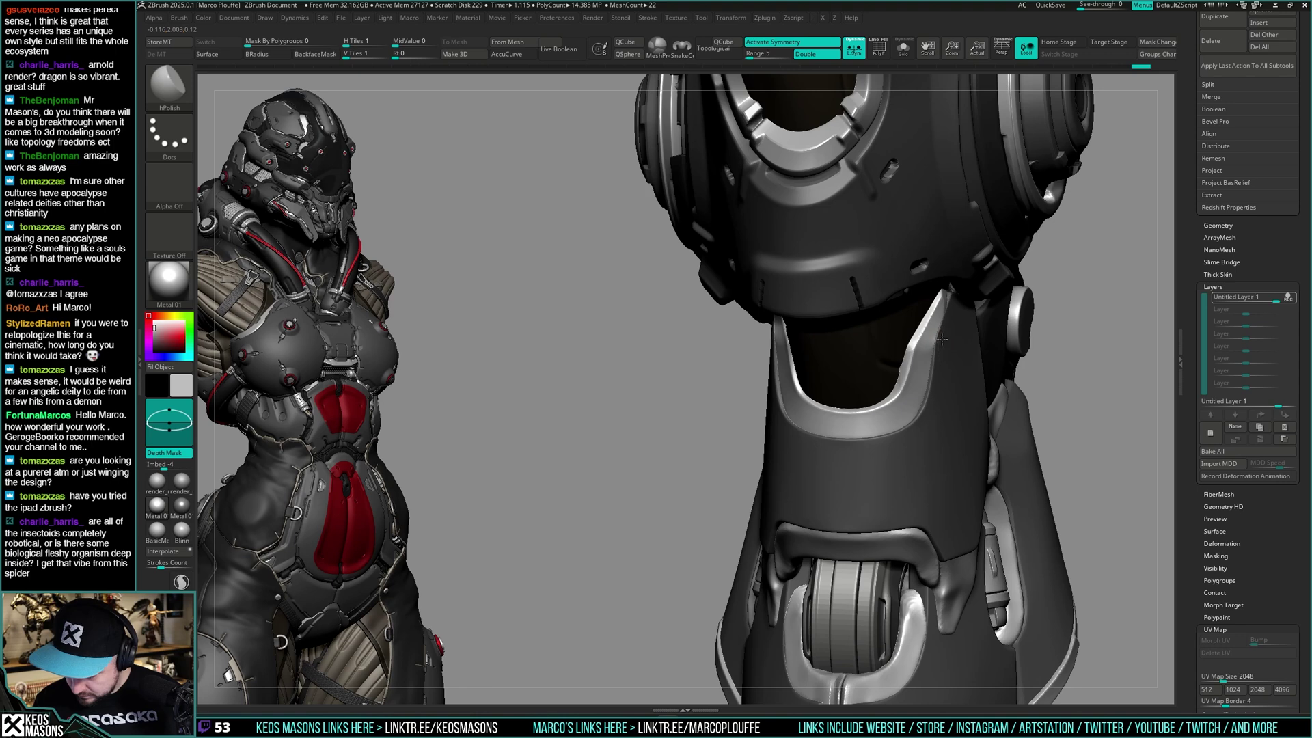
pyautogui.moveTo(946, 346)
pyautogui.mouseDown(button='right')
pyautogui.moveTo(924, 387)
pyautogui.moveTo(909, 372)
pyautogui.moveTo(920, 349)
pyautogui.mouseUp(button='right')
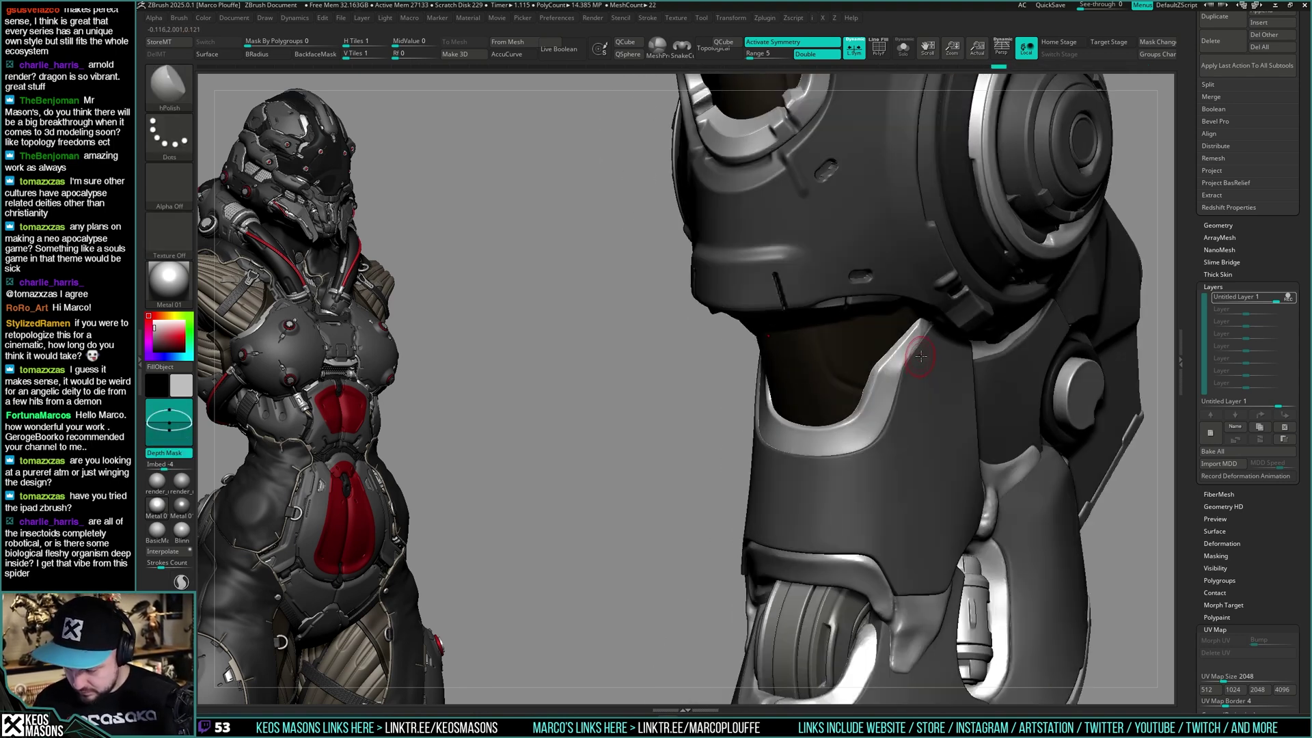
# Carve a fine crease along the outer edge of the collar's side tips with the Orb_Cracks brush
pyautogui.press('space')
pyautogui.click(962, 367)
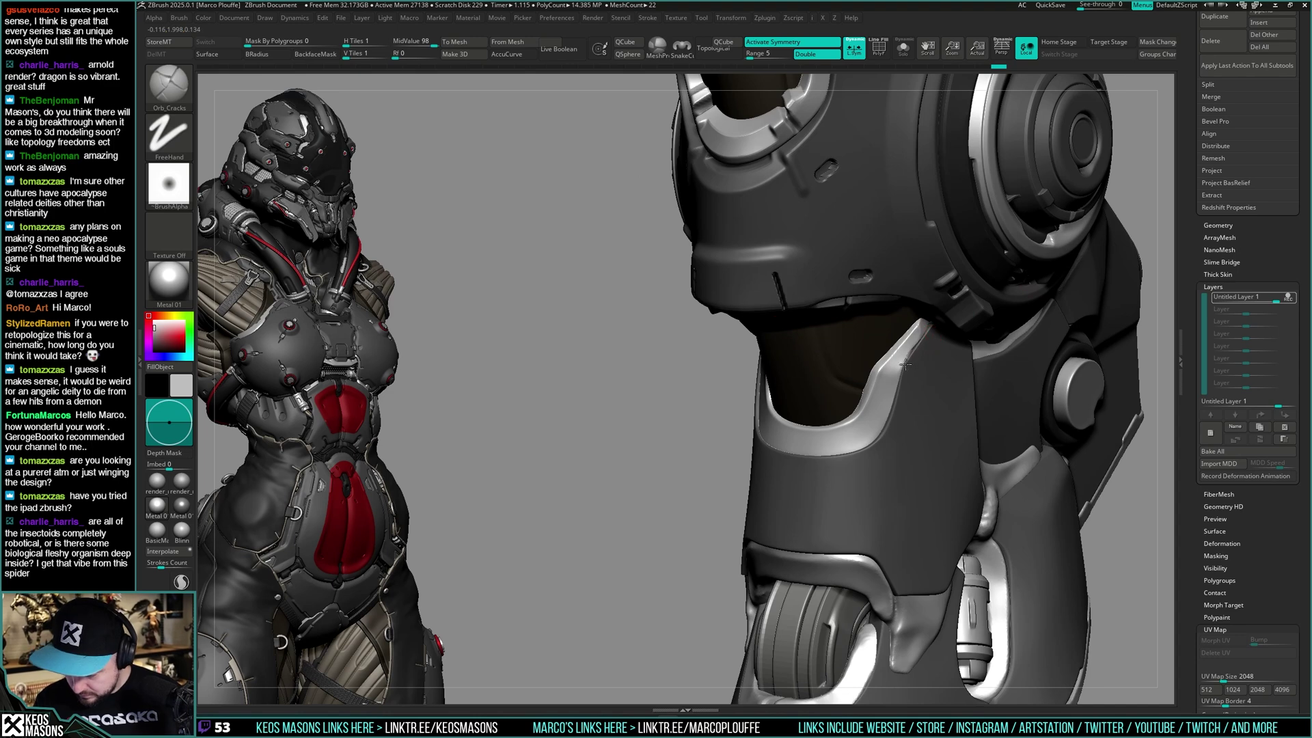
pyautogui.moveTo(895, 435); pyautogui.dragTo(929, 337, button='right')
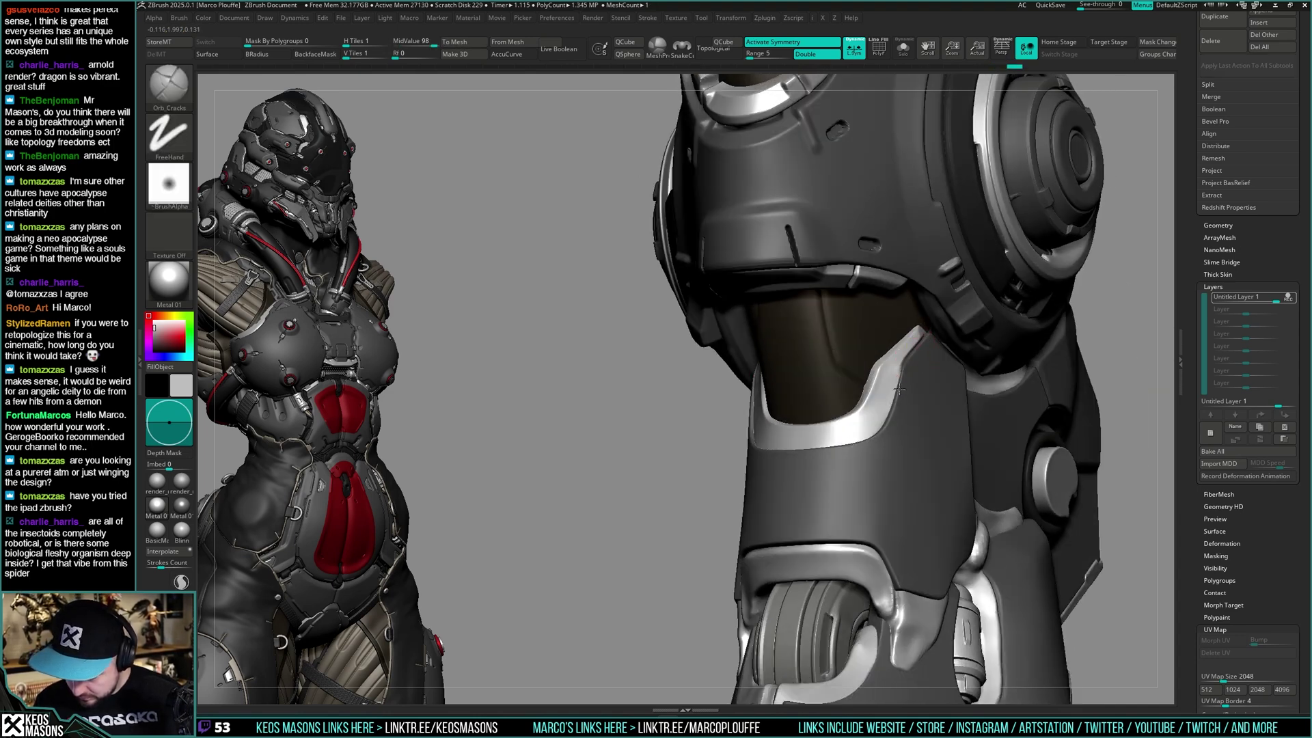
pyautogui.moveTo(899, 389); pyautogui.dragTo(903, 376, button='right')
pyautogui.moveTo(862, 464); pyautogui.dragTo(872, 386, button='right')
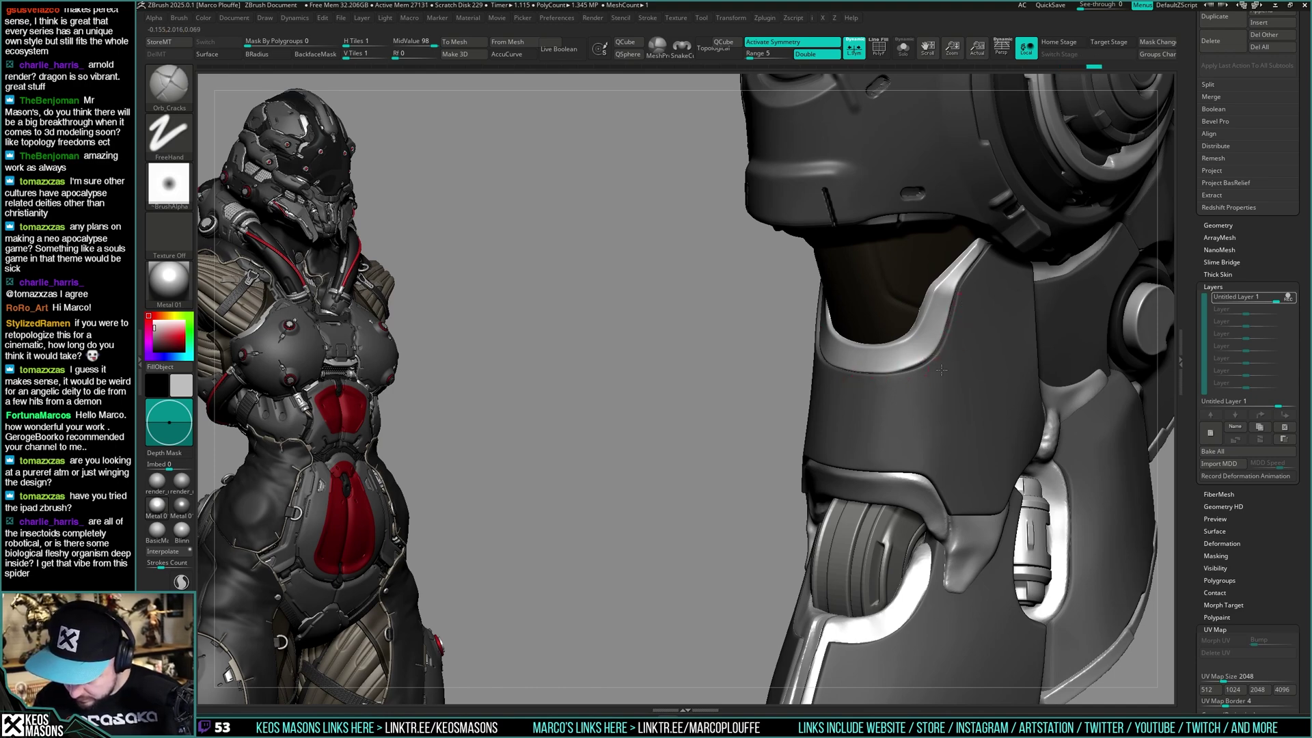
# Continue the fine crease around the front of the collar where the rim meets the shin plate
pyautogui.moveTo(942, 370); pyautogui.dragTo(851, 434, button='right')
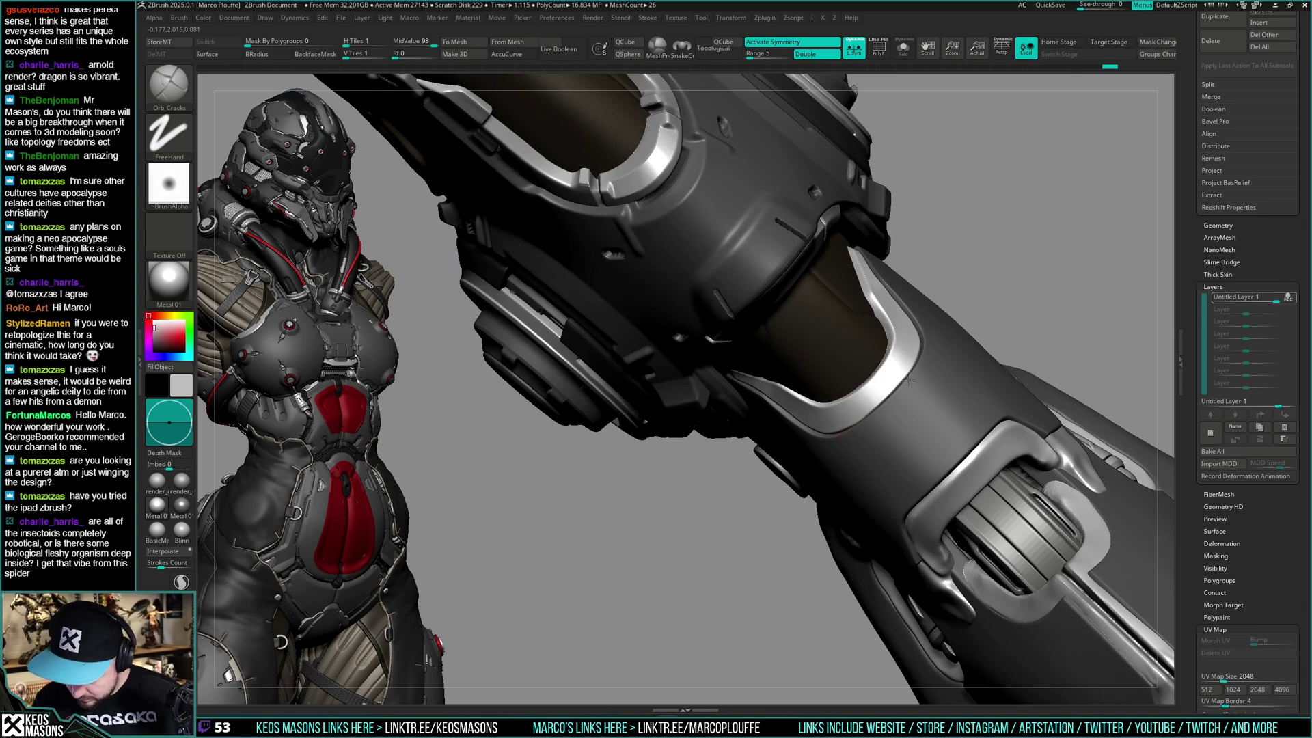
pyautogui.moveTo(926, 367); pyautogui.dragTo(881, 412, button='right')
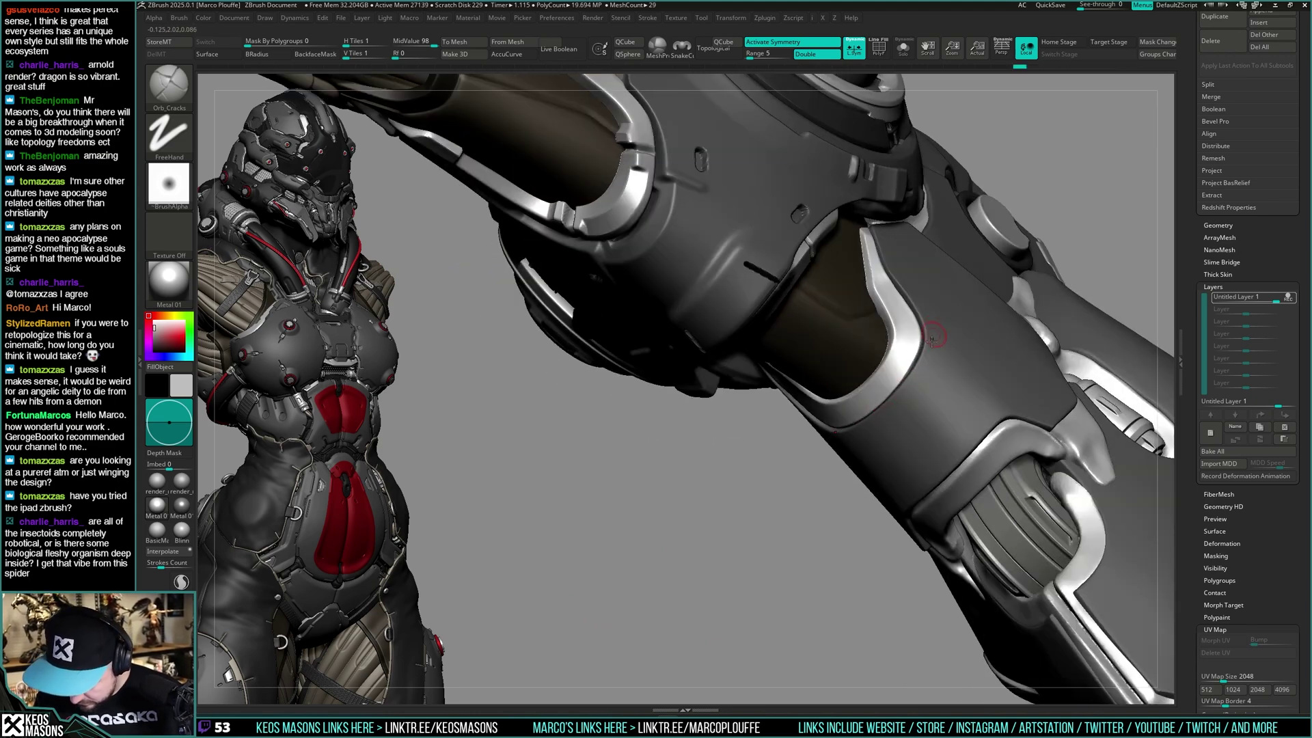
pyautogui.moveTo(933, 340); pyautogui.dragTo(921, 363, button='right')
pyautogui.moveTo(833, 445)
pyautogui.mouseDown(button='right')
pyautogui.moveTo(890, 411)
pyautogui.moveTo(820, 444)
pyautogui.mouseUp(button='right')
pyautogui.moveTo(991, 431); pyautogui.dragTo(869, 457, button='right')
# Polish the collar rim's surface beside the new crease with the hPolish brush
pyautogui.press('space')
pyautogui.click(856, 415)
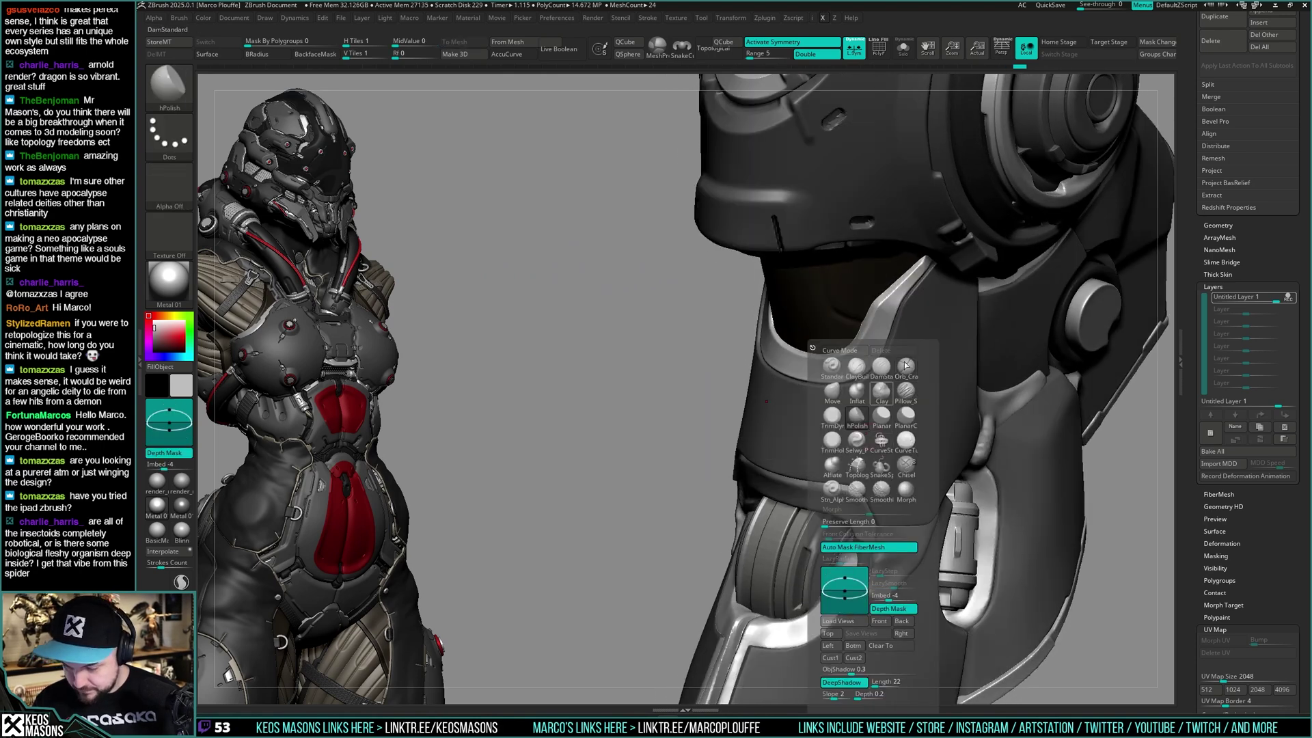
pyautogui.moveTo(916, 274); pyautogui.dragTo(836, 372, button='right')
pyautogui.moveTo(765, 361)
pyautogui.mouseDown(button='right')
pyautogui.moveTo(767, 304)
pyautogui.moveTo(789, 341)
pyautogui.mouseUp(button='right')
pyautogui.hotkey('shift', 's')
pyautogui.moveTo(773, 298)
pyautogui.mouseDown(button='right')
pyautogui.moveTo(807, 311)
pyautogui.moveTo(814, 369)
pyautogui.mouseUp(button='right')
# Refine the curve of the ankle collar's rim with the Move brush and an adjusted draw size
pyautogui.press('space')
pyautogui.click(785, 396)
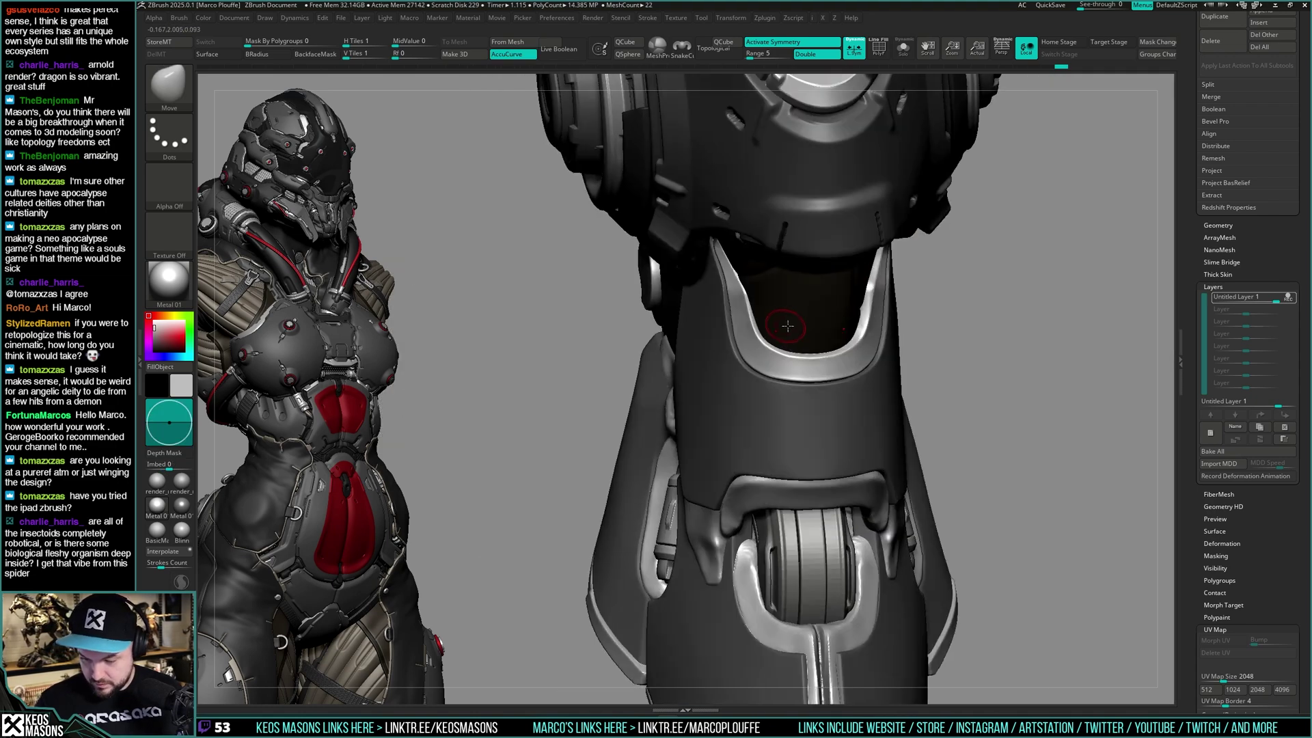
pyautogui.press('space')
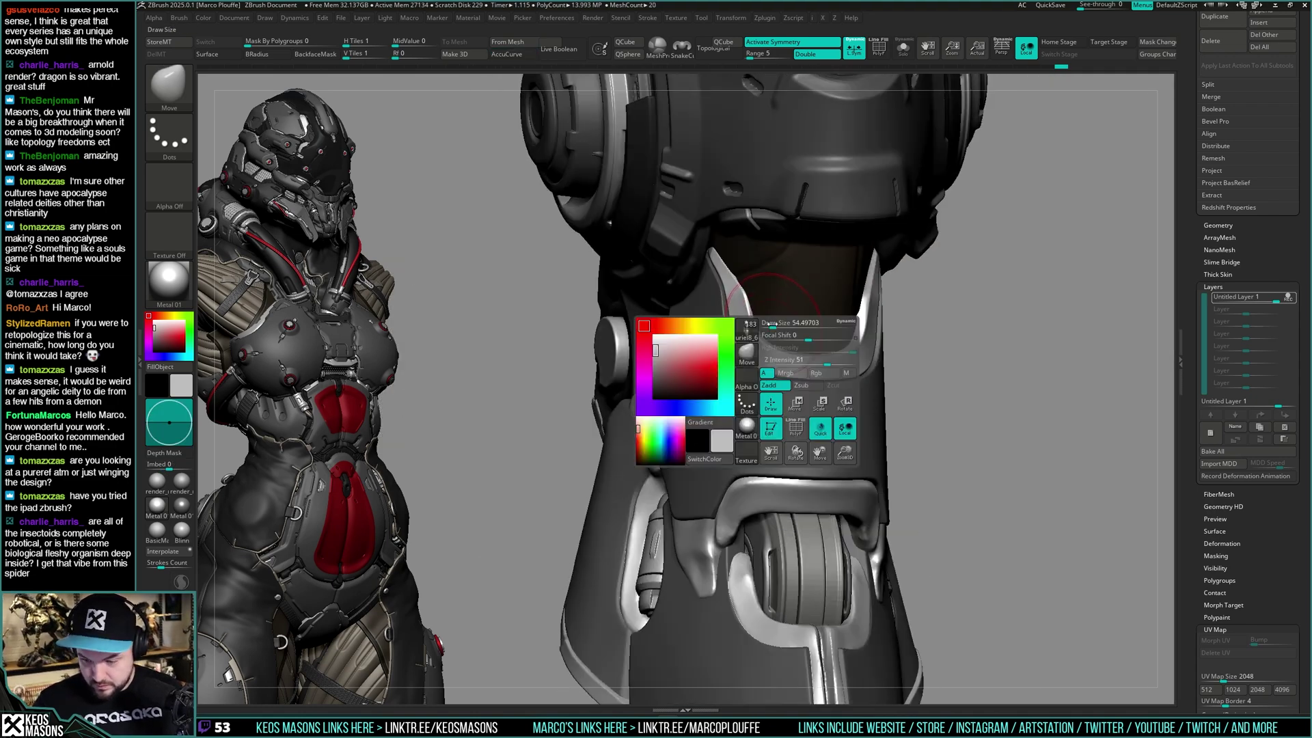
pyautogui.click(774, 323)
pyautogui.moveTo(768, 328); pyautogui.dragTo(781, 324, button='right')
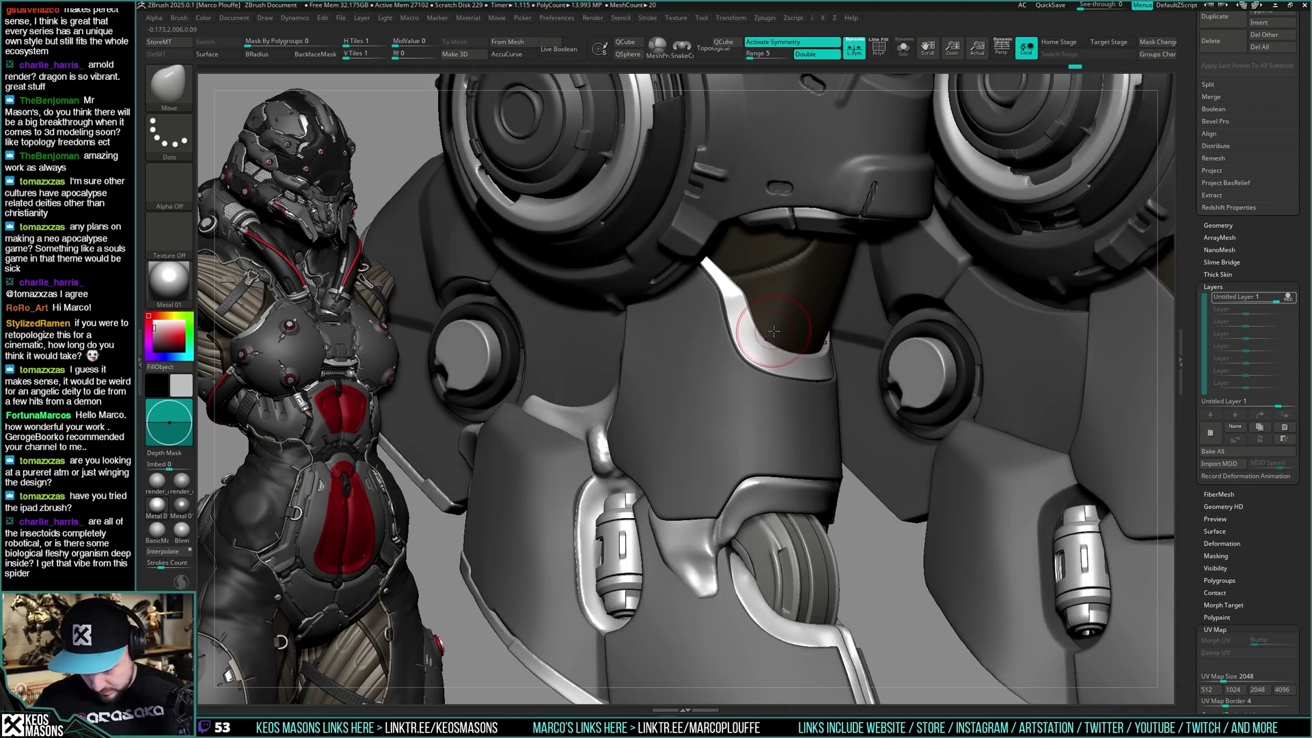
pyautogui.moveTo(800, 372)
pyautogui.keyDown('ctrl'); pyautogui.mouseDown(button='right')
pyautogui.moveTo(909, 465)
pyautogui.moveTo(832, 464)
pyautogui.moveTo(825, 441)
pyautogui.moveTo(859, 454)
pyautogui.moveTo(841, 483)
pyautogui.moveTo(930, 472)
pyautogui.moveTo(913, 503)
pyautogui.mouseUp(button='right'); pyautogui.keyUp('ctrl')
pyautogui.moveTo(800, 371)
pyautogui.keyDown('ctrl'); pyautogui.mouseDown(button='right')
pyautogui.moveTo(796, 465)
pyautogui.moveTo(748, 492)
pyautogui.moveTo(795, 534)
pyautogui.moveTo(816, 483)
pyautogui.moveTo(806, 491)
pyautogui.moveTo(796, 472)
pyautogui.moveTo(811, 448)
pyautogui.moveTo(804, 363)
pyautogui.moveTo(810, 423)
pyautogui.moveTo(817, 393)
pyautogui.mouseUp(button='right'); pyautogui.keyUp('ctrl')
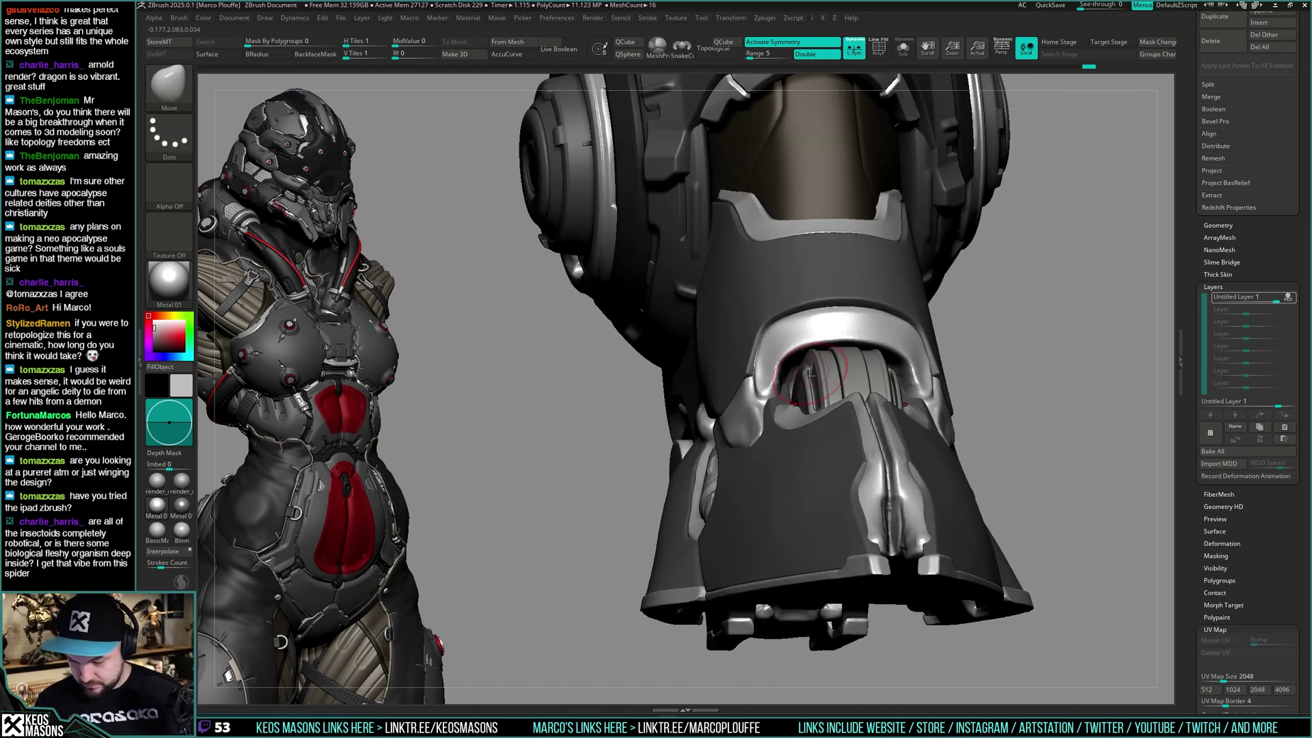
# Polish the arched frame above the toe hinge with hPolish, isolating the foot shell to reach its inner edge
pyautogui.press('space')
pyautogui.click(767, 391)
pyautogui.press('space')
pyautogui.click(839, 476)
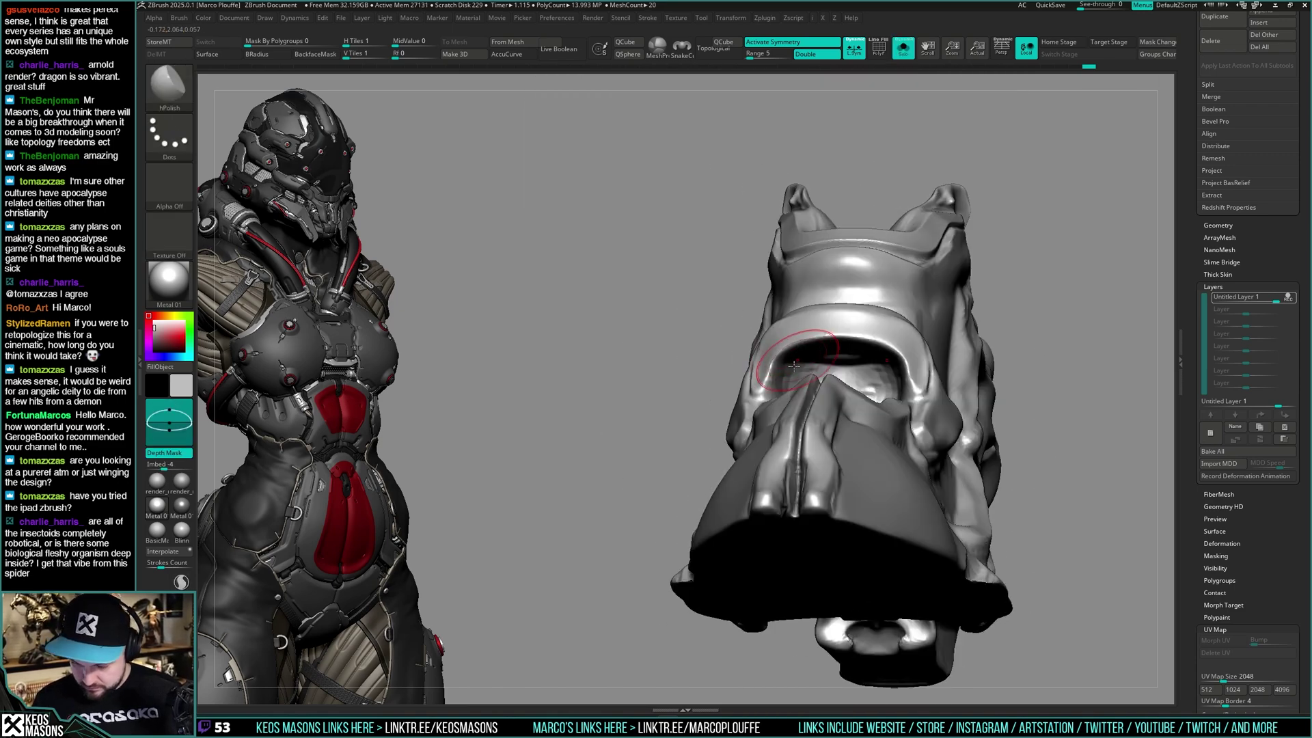
pyautogui.moveTo(777, 385)
pyautogui.mouseDown(button='right')
pyautogui.moveTo(849, 386)
pyautogui.moveTo(815, 353)
pyautogui.moveTo(800, 356)
pyautogui.moveTo(810, 383)
pyautogui.moveTo(784, 352)
pyautogui.moveTo(737, 380)
pyautogui.moveTo(868, 391)
pyautogui.moveTo(840, 381)
pyautogui.mouseUp(button='right')
pyautogui.press('space')
pyautogui.click(844, 473)
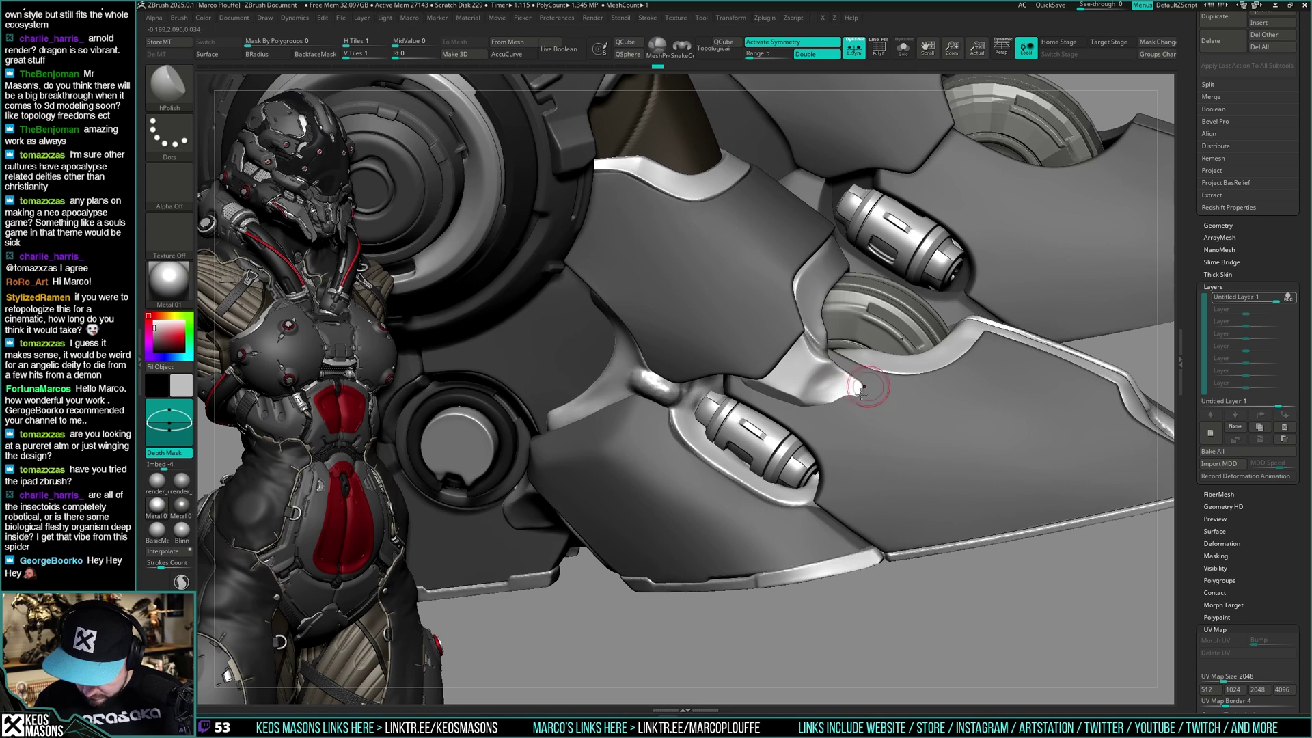
# Reshape the pointed side prong beside the toe hinge into a broader, blunt tip and polish it
pyautogui.moveTo(862, 389)
pyautogui.mouseDown()
pyautogui.moveTo(865, 426)
pyautogui.moveTo(851, 419)
pyautogui.mouseUp()
pyautogui.press('b')
pyautogui.click(864, 403)
pyautogui.press('space')
pyautogui.press('space')
pyautogui.moveTo(863, 426)
pyautogui.mouseDown(button='right')
pyautogui.moveTo(852, 412)
pyautogui.moveTo(865, 403)
pyautogui.mouseUp(button='right')
pyautogui.press('b')
pyautogui.click(851, 415)
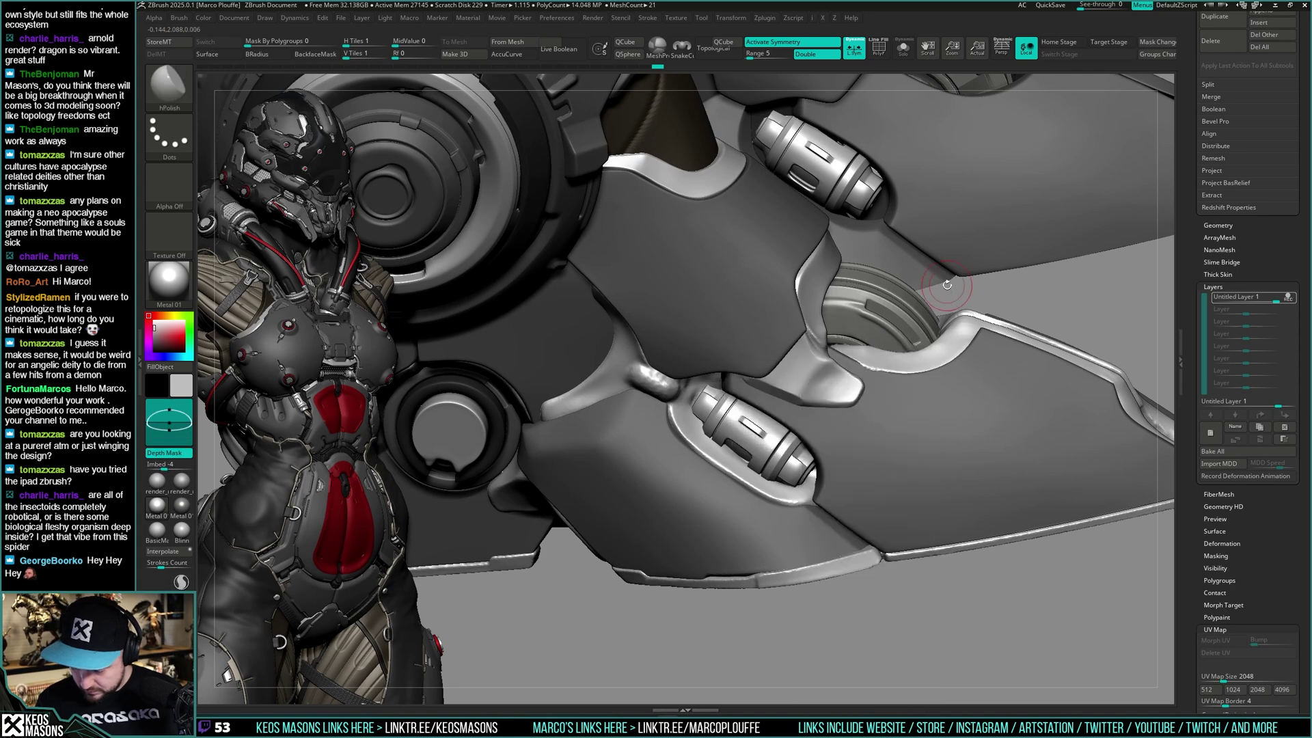
# Smooth the face of the side prong beside the toe hinge and polish its edges with hPolish
pyautogui.press('space')
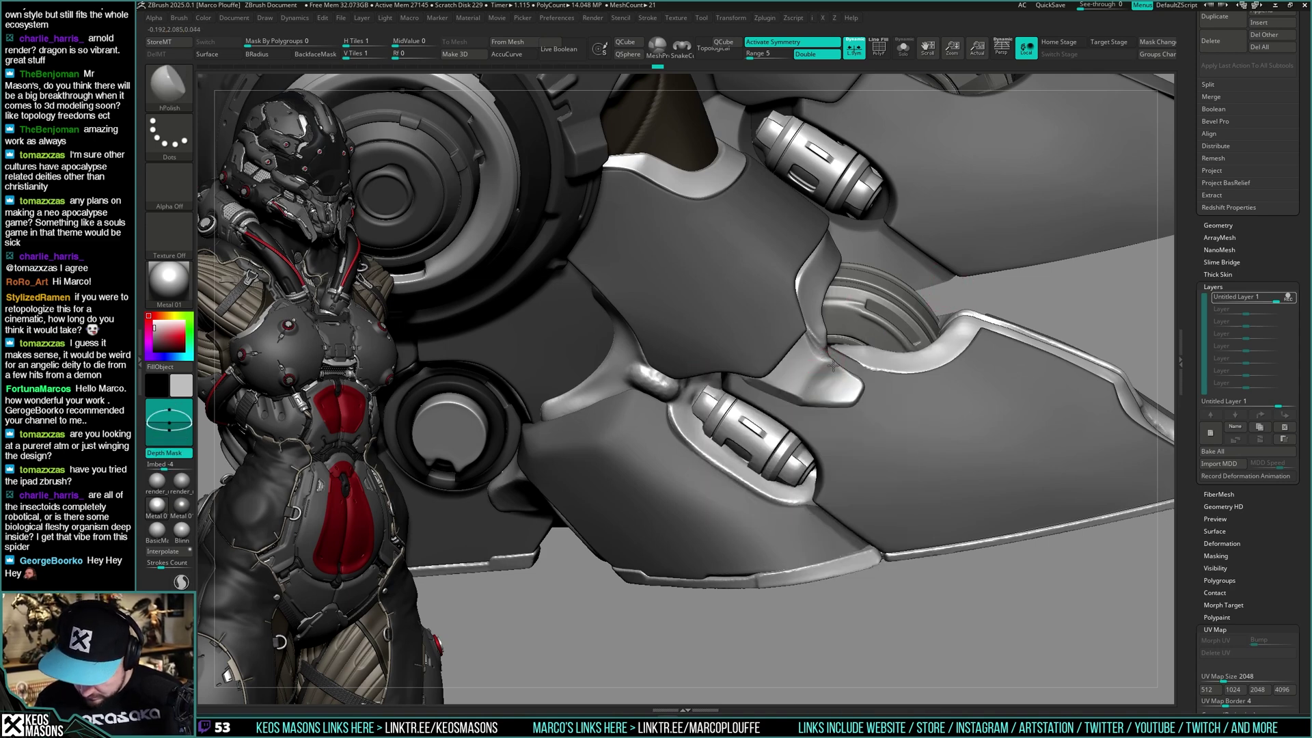
pyautogui.press('shift')
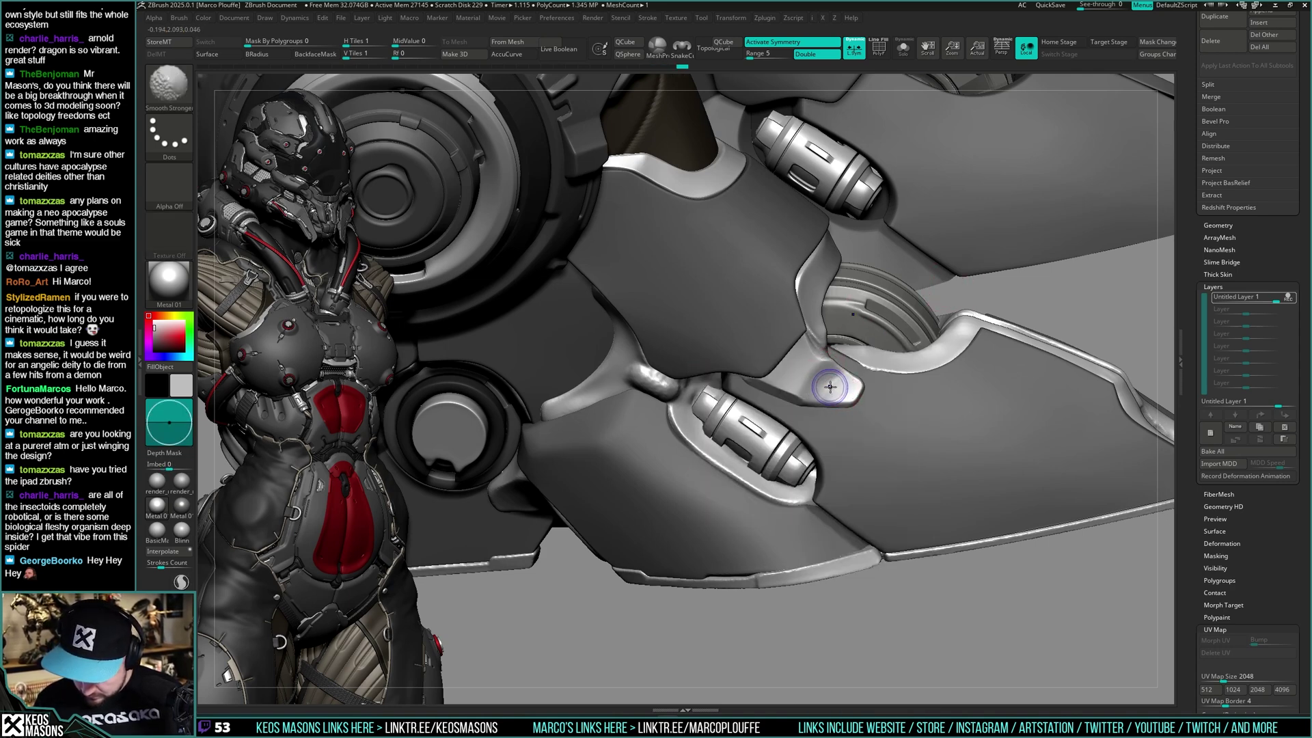
pyautogui.keyDown('shift'); pyautogui.moveTo(842, 388); pyautogui.dragTo(840, 412); pyautogui.keyUp('shift')
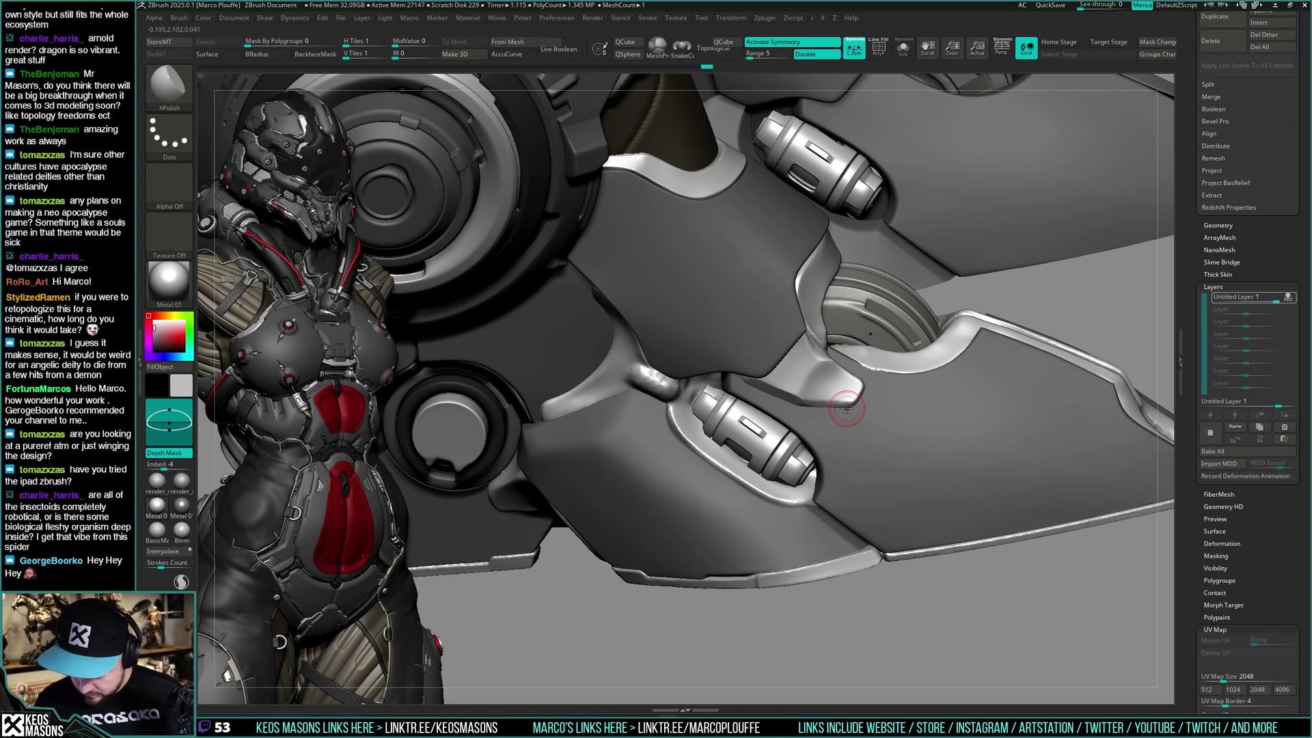
pyautogui.moveTo(845, 402)
pyautogui.mouseDown(button='right')
pyautogui.moveTo(857, 387)
pyautogui.moveTo(822, 358)
pyautogui.moveTo(842, 316)
pyautogui.moveTo(826, 302)
pyautogui.moveTo(784, 359)
pyautogui.mouseUp(button='right')
pyautogui.press('space')
pyautogui.moveTo(785, 359); pyautogui.dragTo(781, 357)
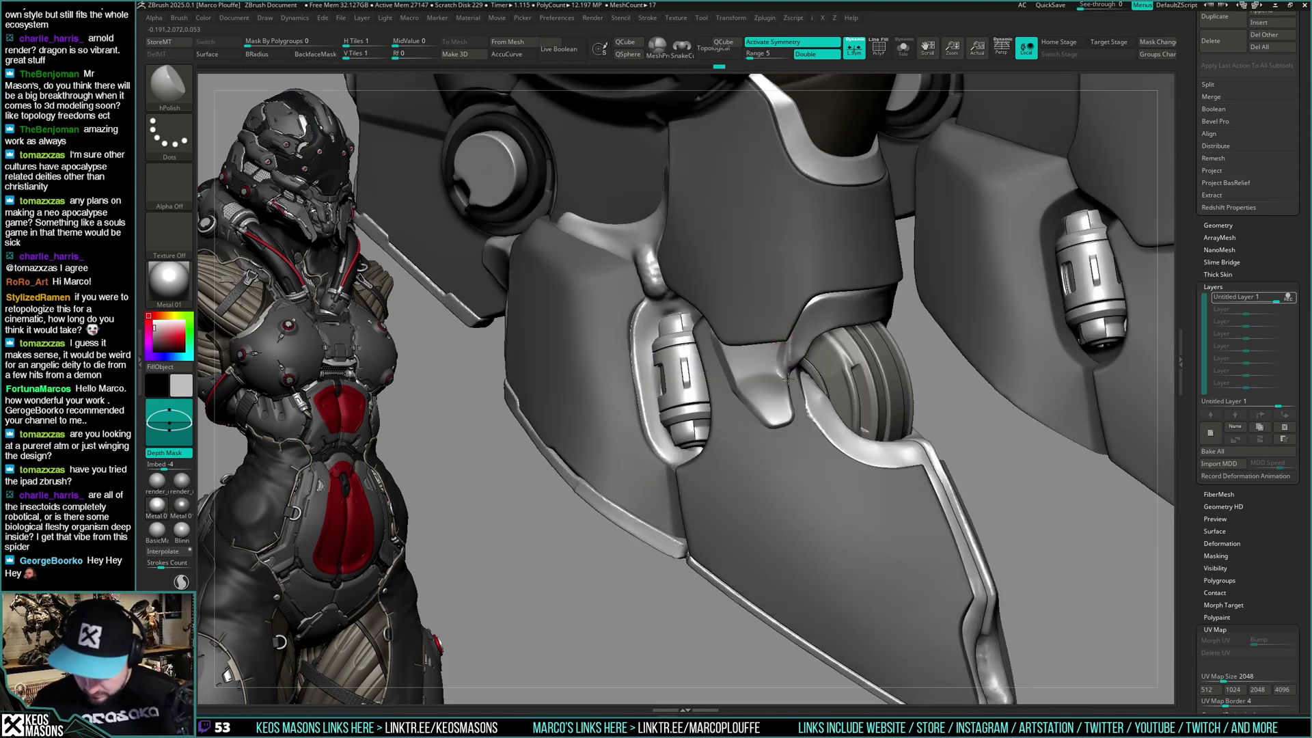
# Polish the front face and upper edge of the arched frame above the toe hinge with hPolish and smooth its surface
pyautogui.moveTo(788, 378); pyautogui.dragTo(801, 350, button='right')
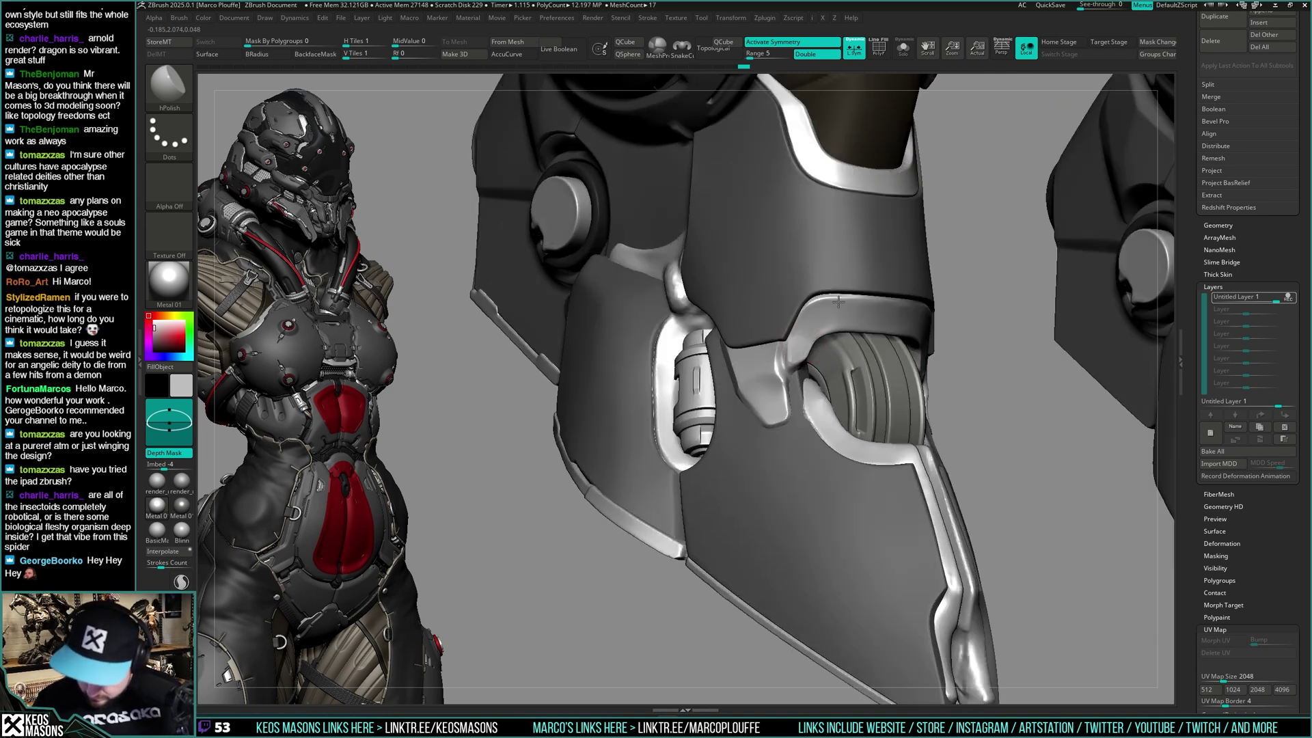
pyautogui.moveTo(838, 302); pyautogui.dragTo(801, 362)
pyautogui.moveTo(801, 362)
pyautogui.mouseDown(button='right')
pyautogui.moveTo(821, 342)
pyautogui.moveTo(801, 360)
pyautogui.mouseUp(button='right')
pyautogui.moveTo(875, 301); pyautogui.dragTo(831, 302, button='right')
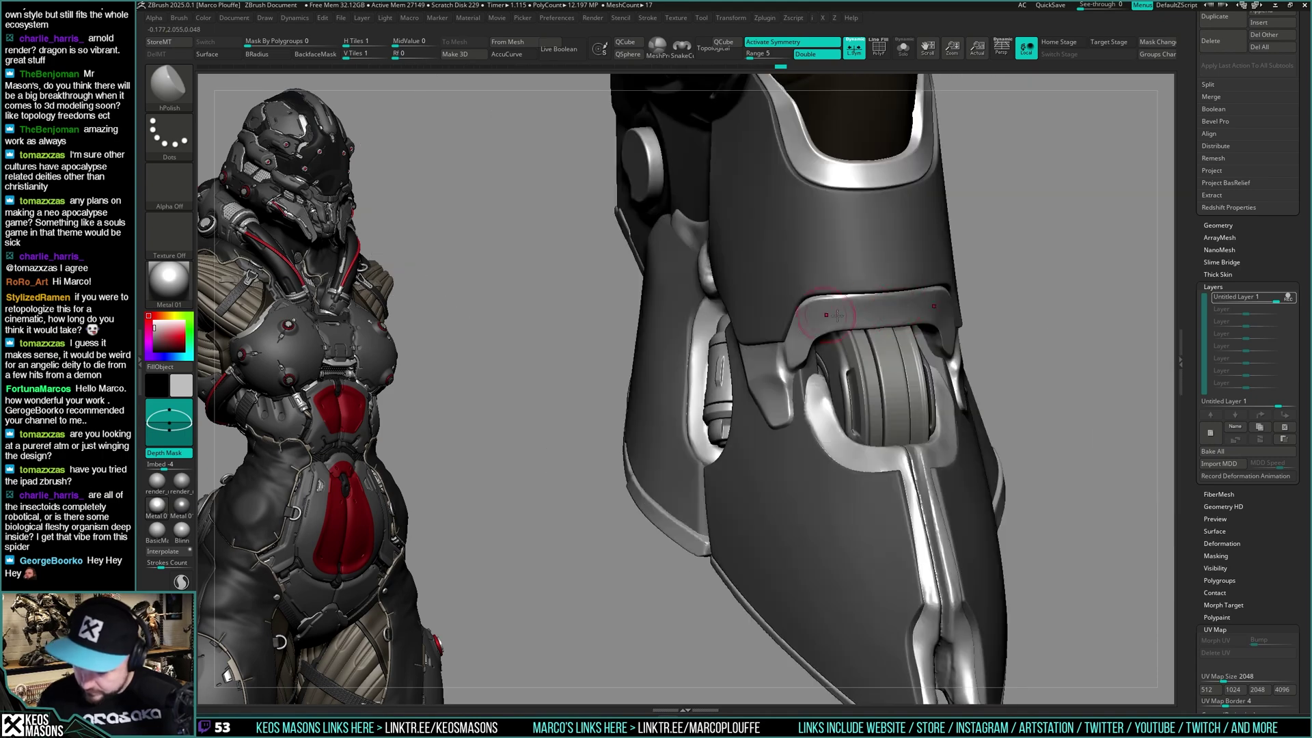
pyautogui.moveTo(831, 302); pyautogui.dragTo(957, 302)
pyautogui.moveTo(956, 302); pyautogui.dragTo(970, 304, button='right')
pyautogui.keyDown('shift'); pyautogui.moveTo(905, 304); pyautogui.dragTo(929, 327); pyautogui.keyUp('shift')
# Adjust the upper part of the side prong, just below the arched frame's corner, with the Move brush
pyautogui.moveTo(758, 342)
pyautogui.mouseDown(button='right')
pyautogui.moveTo(798, 372)
pyautogui.moveTo(786, 404)
pyautogui.moveTo(800, 369)
pyautogui.mouseUp(button='right')
pyautogui.rightClick(782, 410)
pyautogui.press('b')
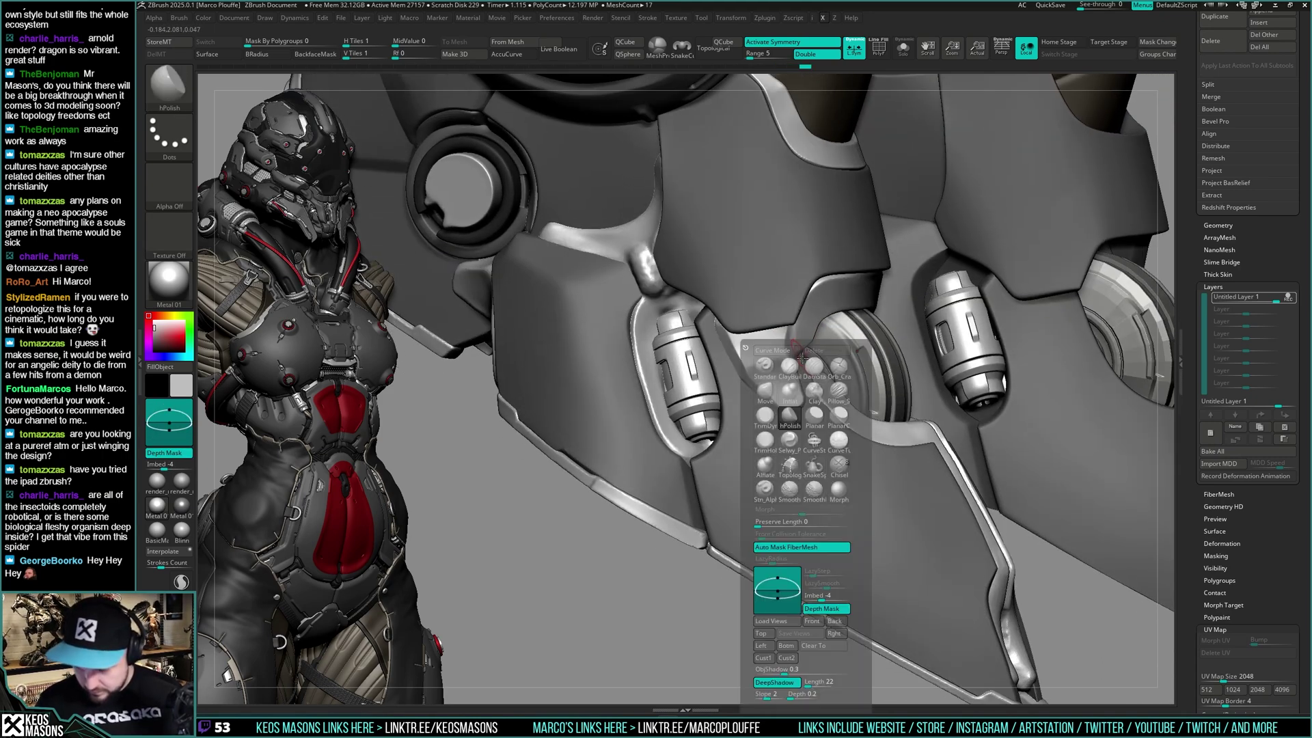
pyautogui.press('m')
pyautogui.press('v')
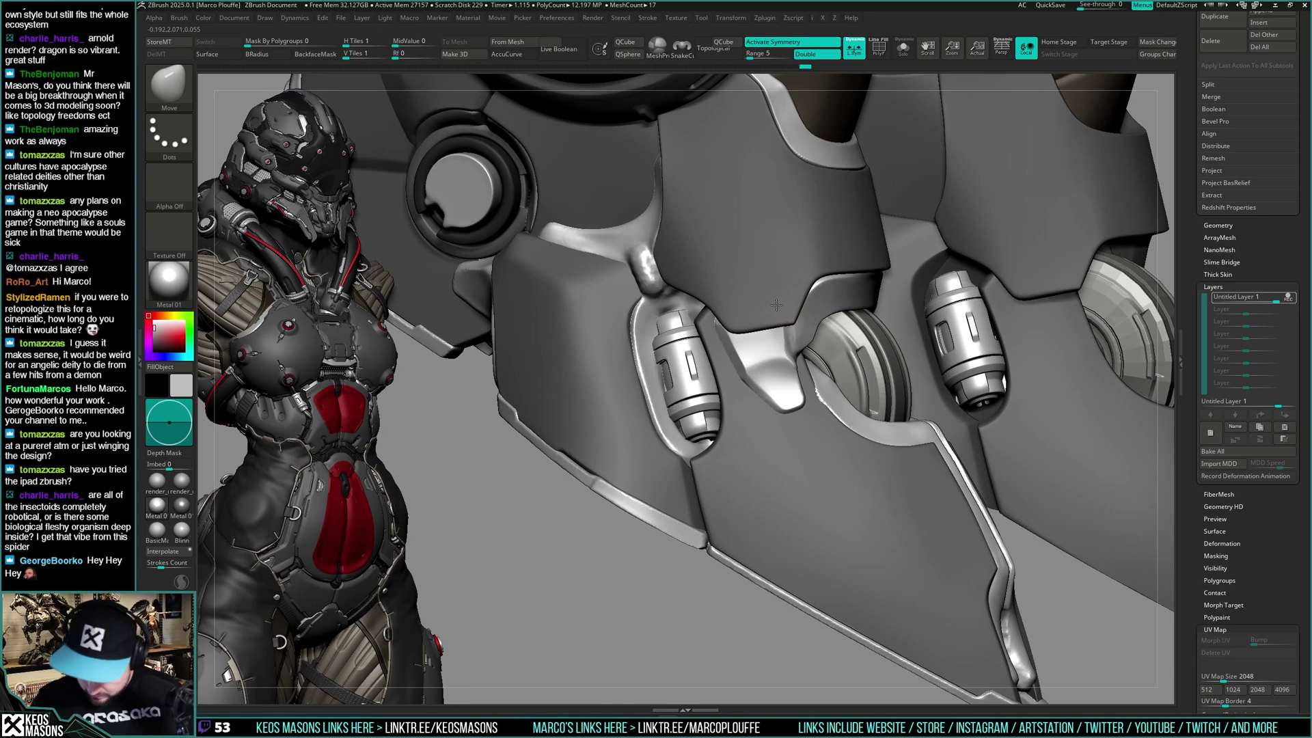
pyautogui.moveTo(778, 324); pyautogui.dragTo(783, 338)
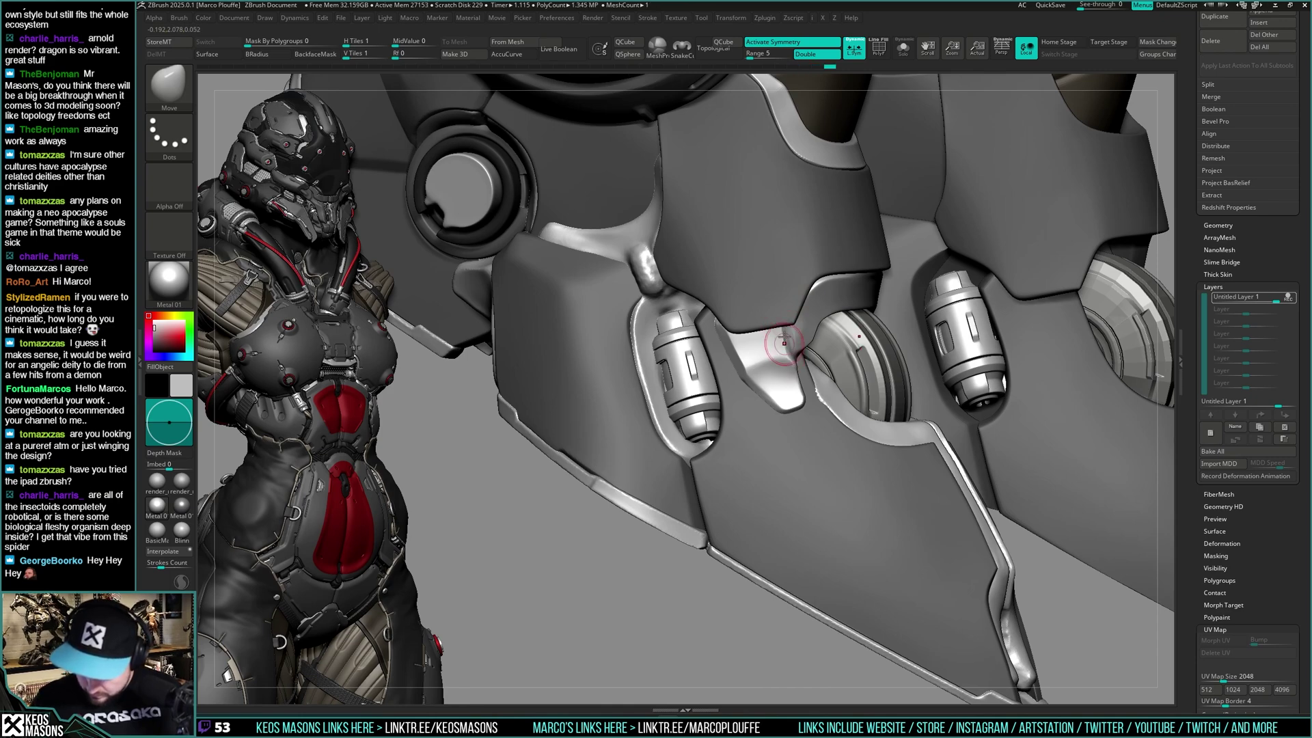
# Sharpen the crease where the side prong meets the arched frame beside the toe hinge with the DamStandard brush
pyautogui.moveTo(780, 320)
pyautogui.mouseDown(button='right')
pyautogui.moveTo(735, 328)
pyautogui.moveTo(811, 303)
pyautogui.mouseUp(button='right')
pyautogui.rightClick(810, 329)
pyautogui.press('x')
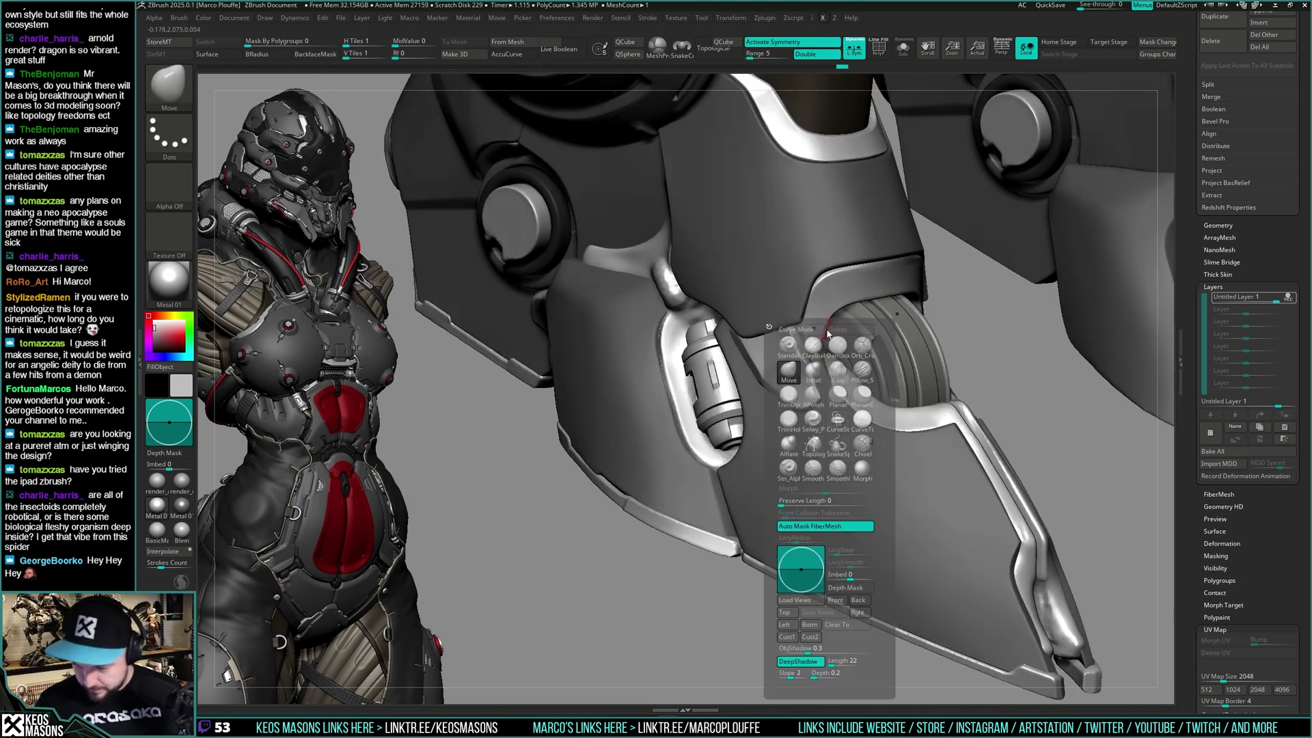
pyautogui.click(844, 351)
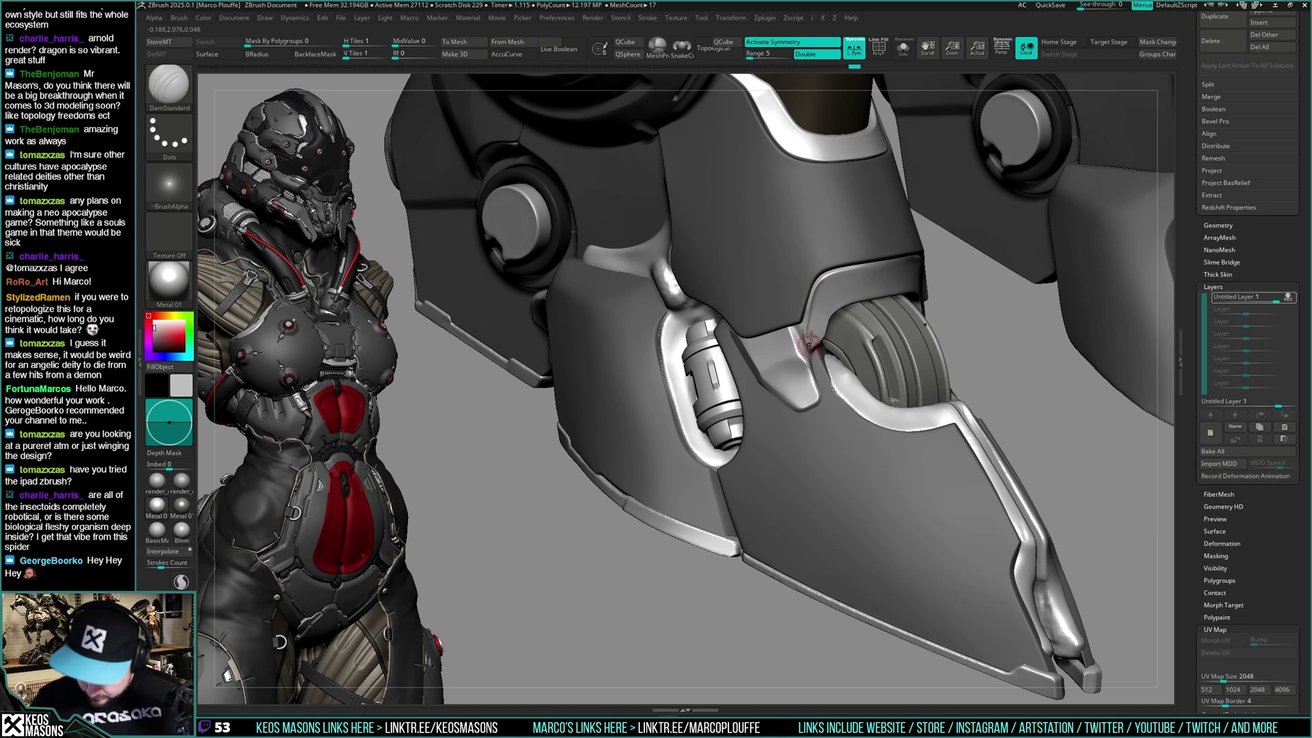
# Polish the arched frame's lower corner where it joins the side prong with hPolish
pyautogui.moveTo(904, 266)
pyautogui.mouseDown(button='right')
pyautogui.moveTo(828, 266)
pyautogui.moveTo(895, 264)
pyautogui.moveTo(820, 319)
pyautogui.moveTo(830, 290)
pyautogui.mouseUp(button='right')
pyautogui.rightClick(855, 363)
pyautogui.press('x')
pyautogui.click(875, 370)
pyautogui.rightClick(820, 318)
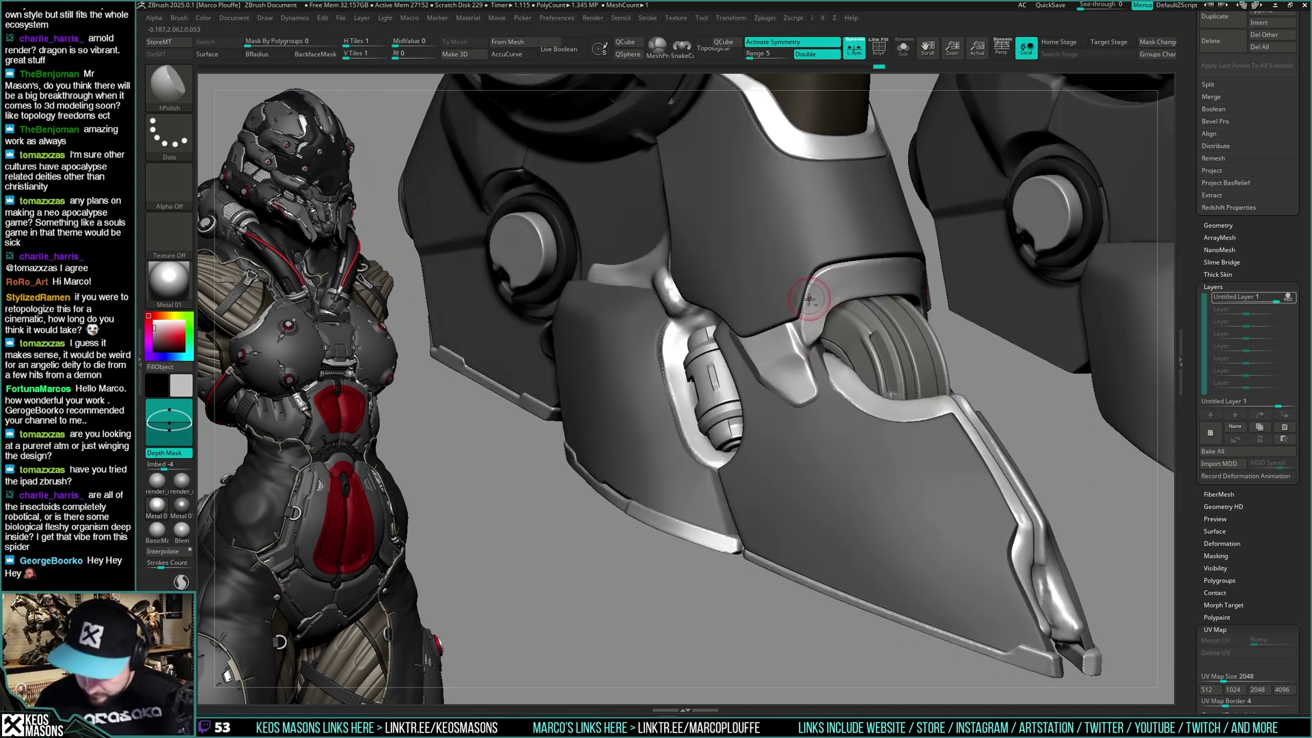
# Sharpen the crease along the upper edge of the raised frame above the knuckle wheel with the Orb_Cracks brush
pyautogui.hotkey('alt', 's')
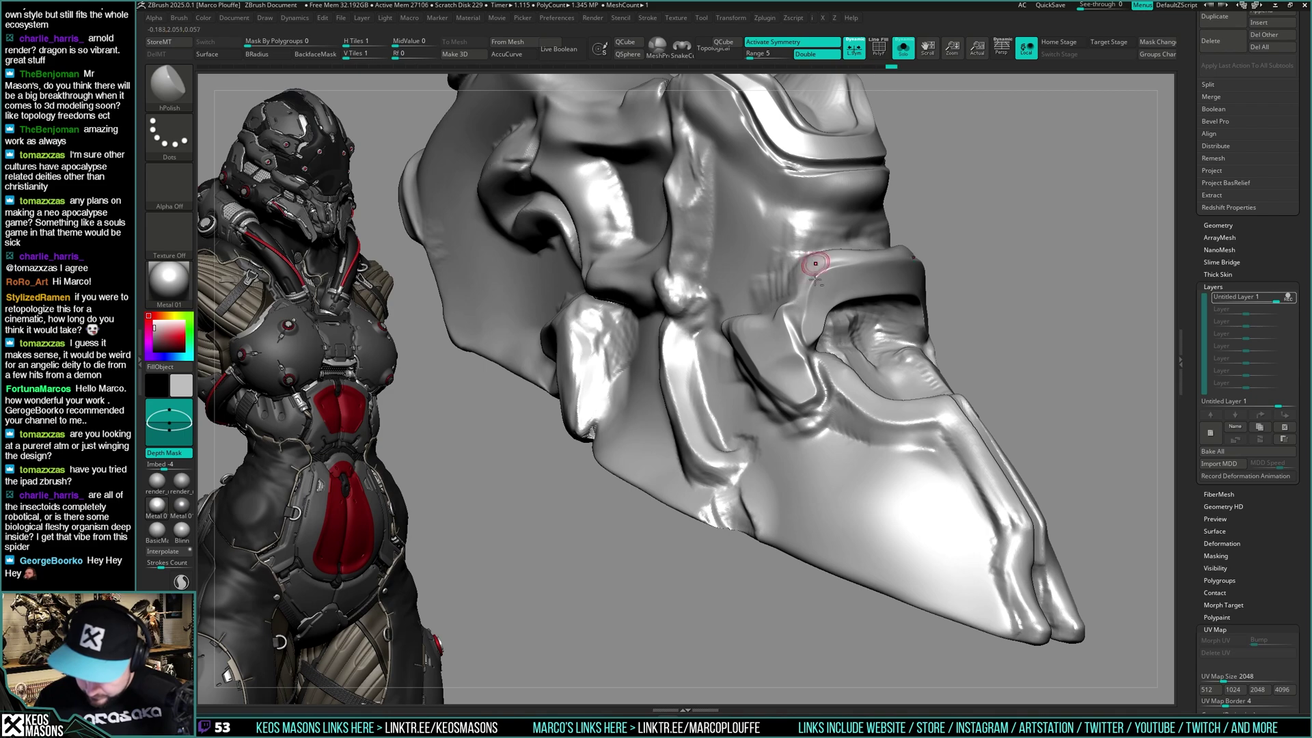
pyautogui.hotkey('shift', 'alt', 's')
pyautogui.press('space')
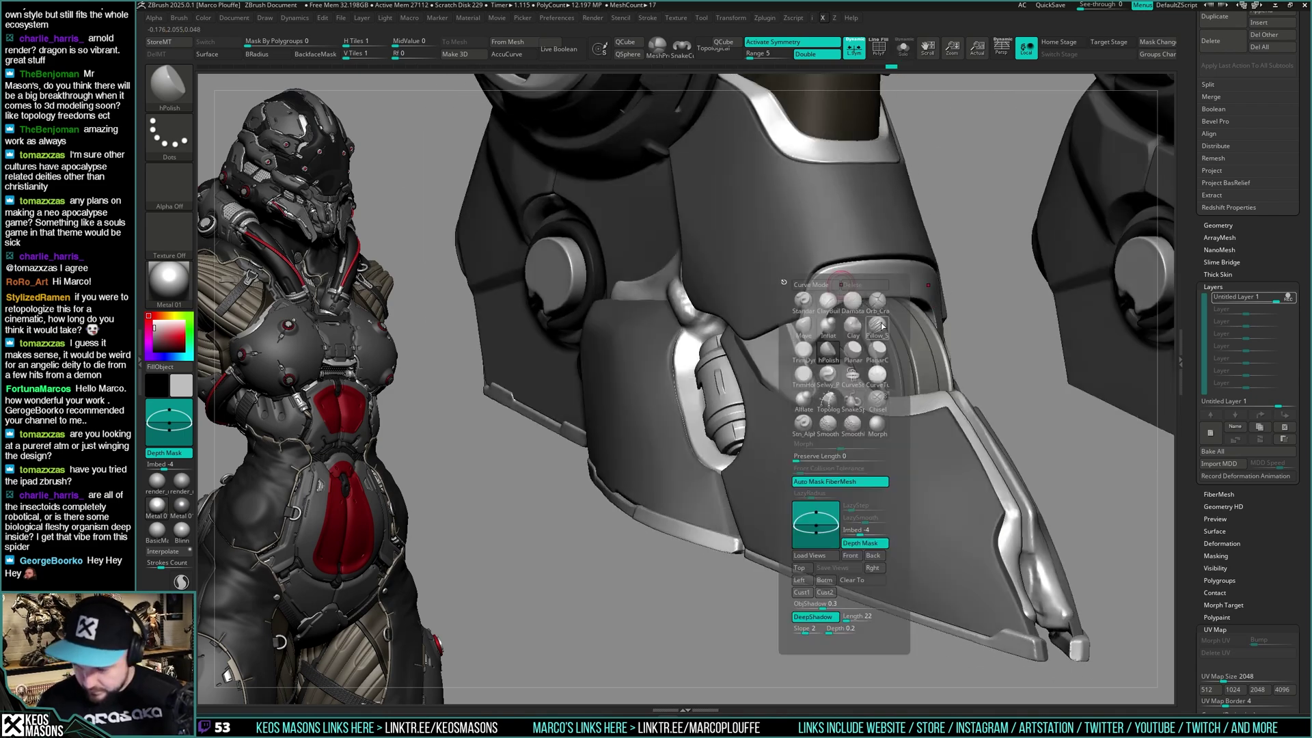
pyautogui.click(882, 326)
pyautogui.moveTo(881, 326)
pyautogui.mouseDown(button='right')
pyautogui.moveTo(801, 301)
pyautogui.moveTo(806, 320)
pyautogui.moveTo(847, 345)
pyautogui.moveTo(851, 272)
pyautogui.mouseUp(button='right')
pyautogui.rightClick(798, 354)
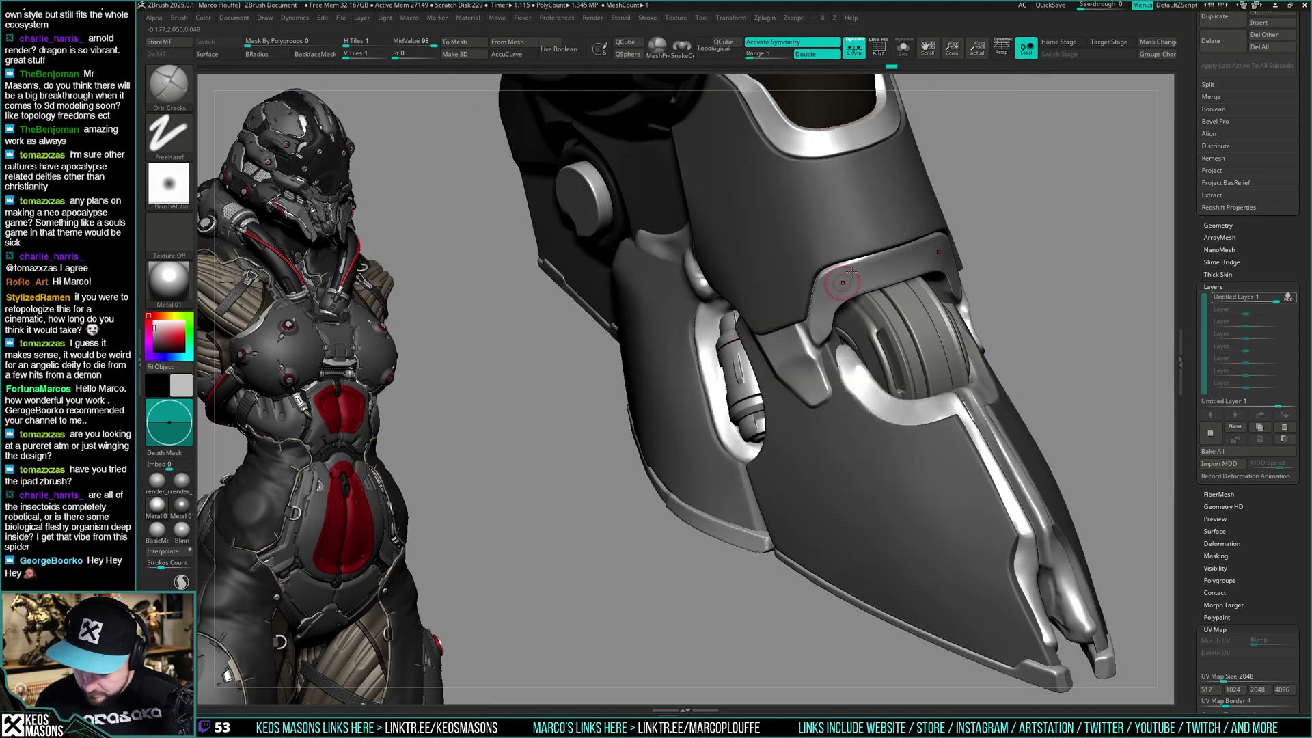
pyautogui.moveTo(937, 221); pyautogui.dragTo(969, 223, button='right')
pyautogui.moveTo(947, 243); pyautogui.dragTo(863, 261)
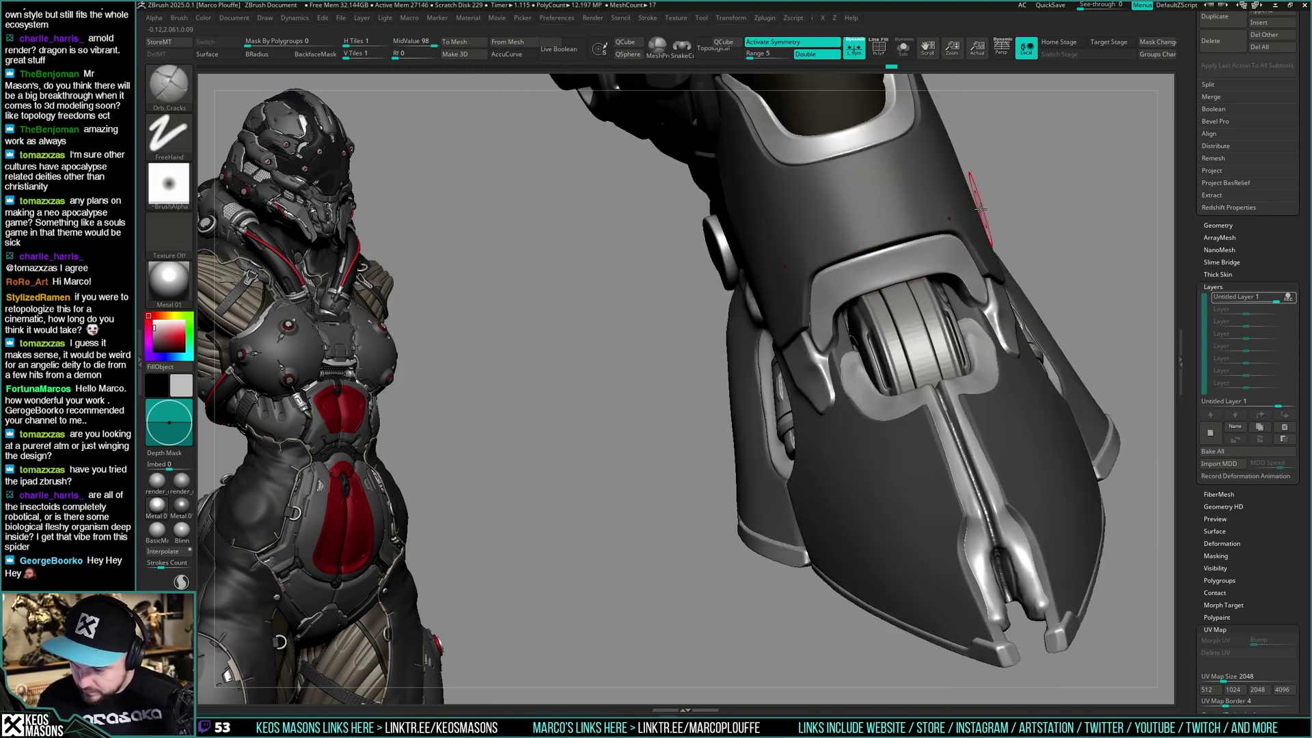
pyautogui.moveTo(976, 222); pyautogui.dragTo(926, 218, button='right')
pyautogui.moveTo(1007, 216); pyautogui.dragTo(854, 251, button='right')
# Carve the crease where the frame's side prong meets the armor plate beside the knuckle wheel, using the Orb_Cracks brush
pyautogui.press('space')
pyautogui.rightClick(809, 382)
pyautogui.moveTo(829, 315)
pyautogui.mouseDown(button='right')
pyautogui.moveTo(809, 382)
pyautogui.moveTo(853, 335)
pyautogui.moveTo(847, 403)
pyautogui.mouseUp(button='right')
pyautogui.rightClick(847, 403)
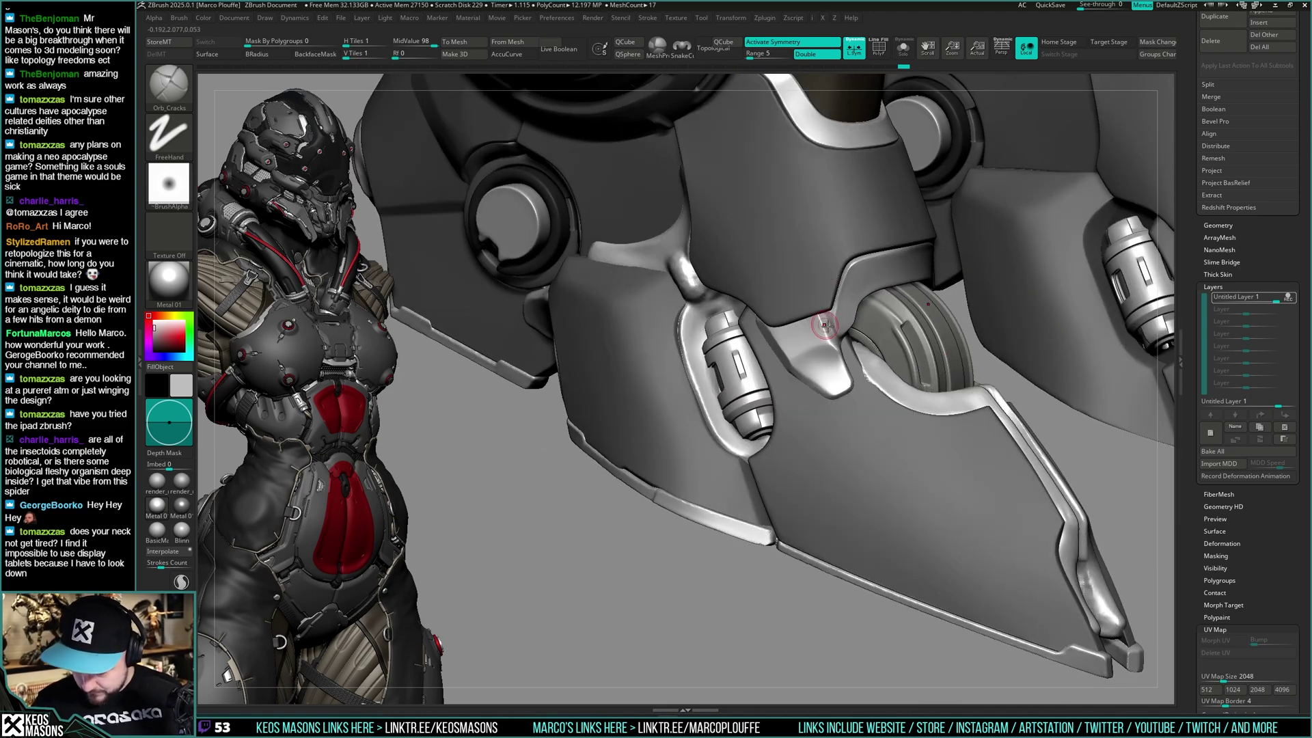
pyautogui.moveTo(829, 328); pyautogui.dragTo(835, 314)
pyautogui.moveTo(834, 313)
pyautogui.mouseDown(button='right')
pyautogui.moveTo(829, 341)
pyautogui.moveTo(751, 344)
pyautogui.mouseUp(button='right')
pyautogui.moveTo(850, 349)
pyautogui.mouseDown(button='right')
pyautogui.moveTo(859, 313)
pyautogui.moveTo(909, 336)
pyautogui.moveTo(848, 337)
pyautogui.moveTo(888, 336)
pyautogui.mouseUp(button='right')
# Switch to the hPolish brush, adjust its draw size, and flatten the face of the frame above the wheel
pyautogui.press('space')
pyautogui.click(851, 369)
pyautogui.press('space')
pyautogui.click(850, 413)
pyautogui.press('space')
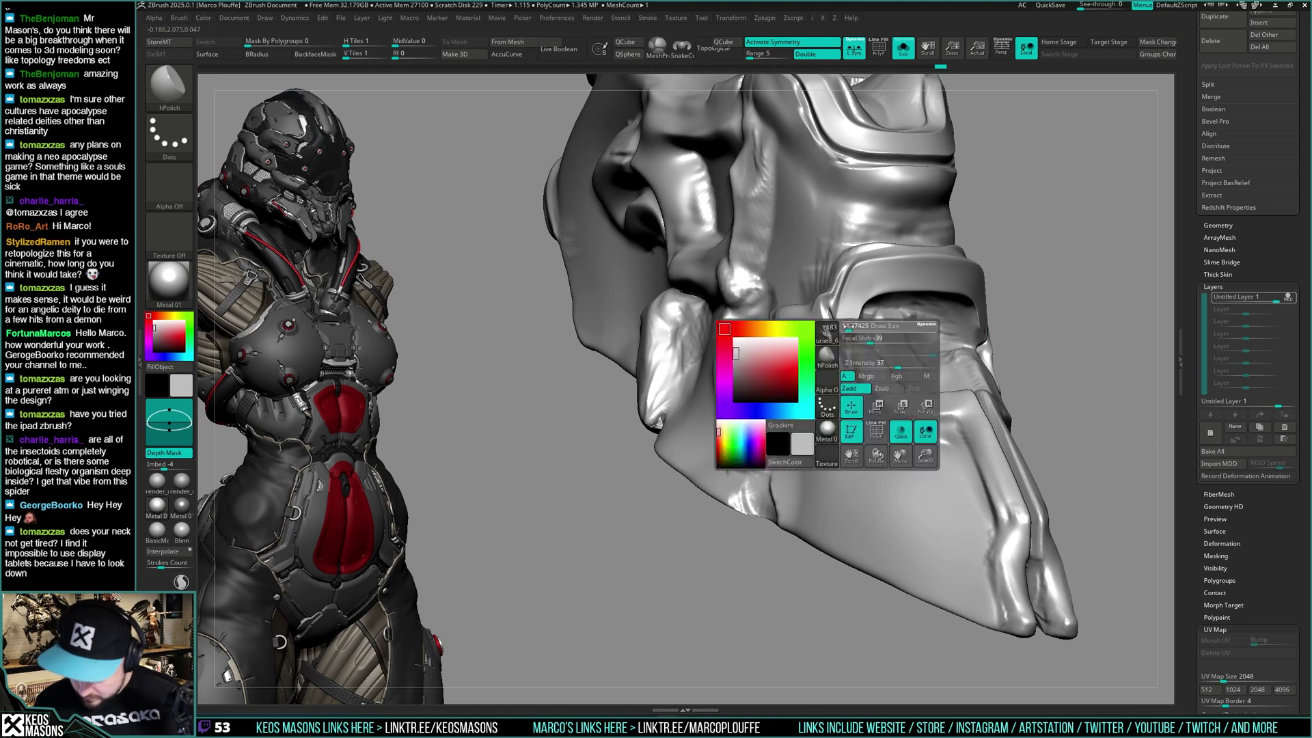
pyautogui.moveTo(841, 329); pyautogui.dragTo(842, 319)
pyautogui.press('space')
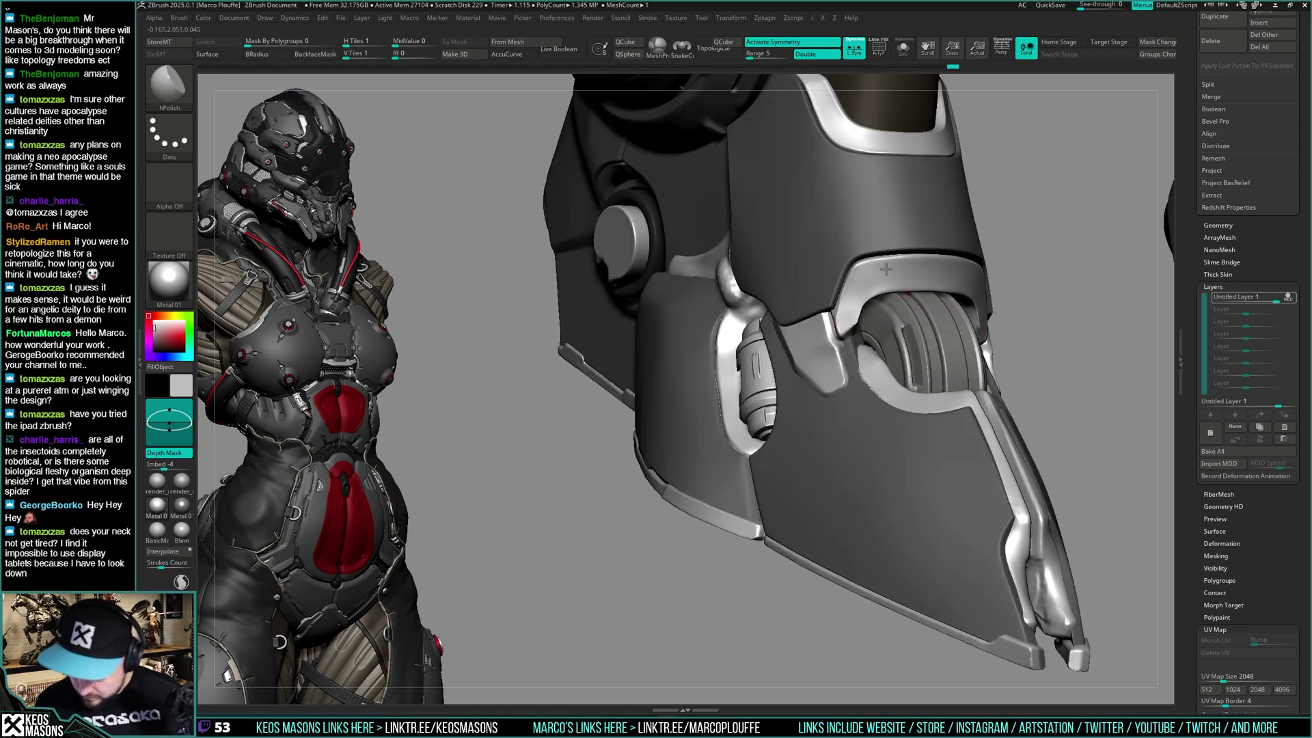
pyautogui.moveTo(914, 265); pyautogui.dragTo(891, 273, button='right')
pyautogui.moveTo(879, 273); pyautogui.dragTo(908, 271)
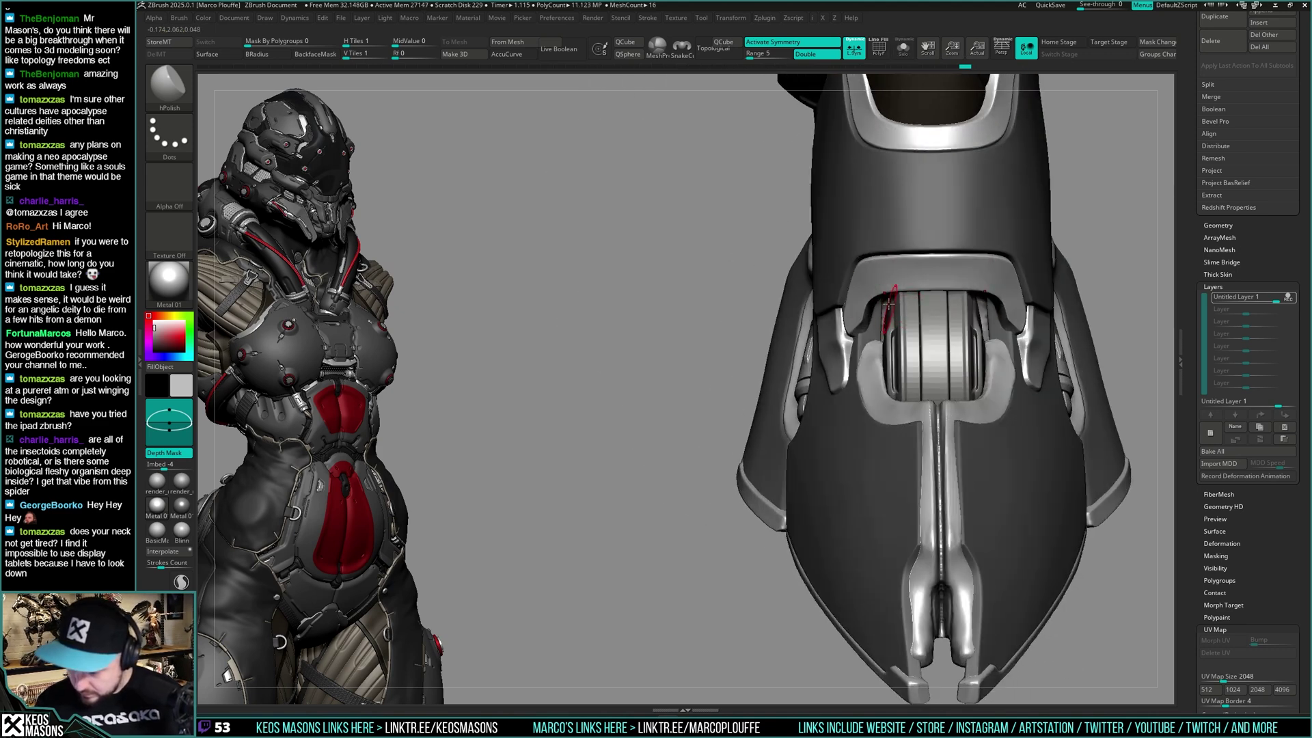
# Polish the frame's inner corner and the metal rim beside the knuckle wheel
pyautogui.moveTo(891, 303); pyautogui.dragTo(879, 311, button='right')
pyautogui.moveTo(889, 289); pyautogui.dragTo(884, 303)
pyautogui.moveTo(883, 303); pyautogui.dragTo(936, 352, button='right')
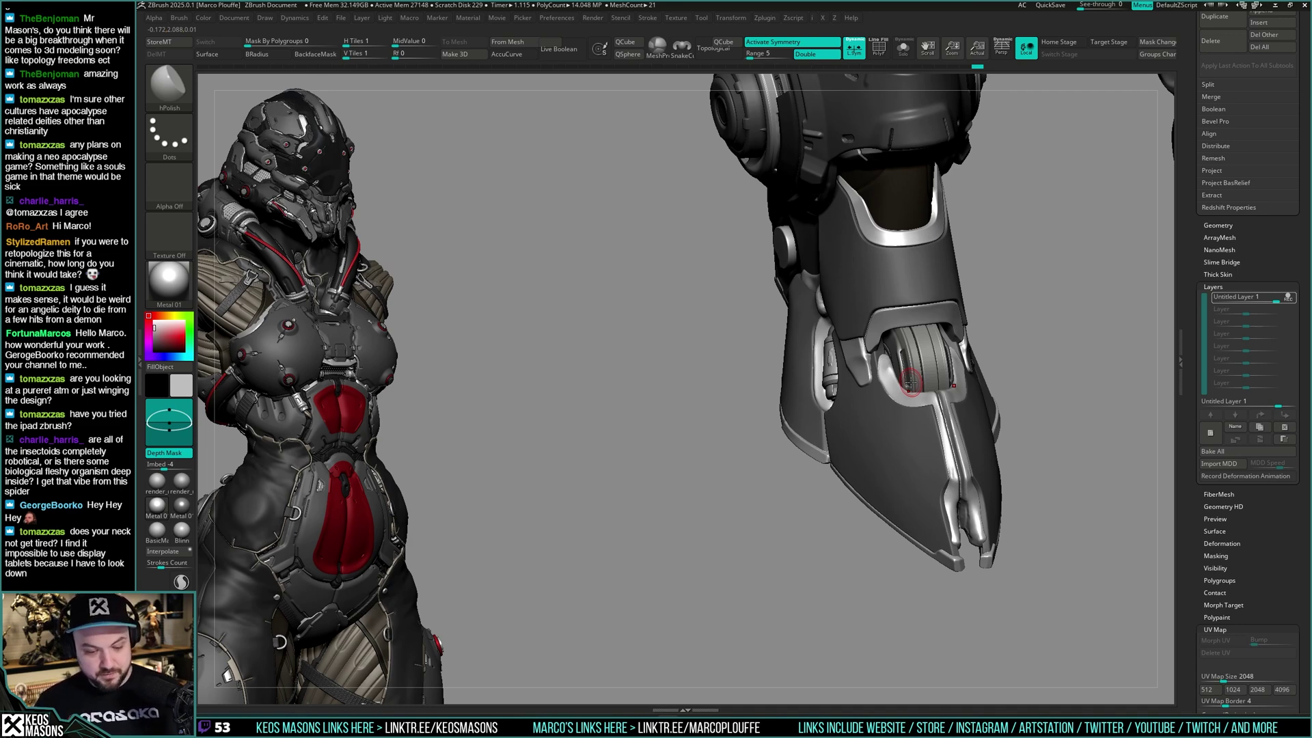
pyautogui.moveTo(911, 383)
pyautogui.mouseDown(button='right')
pyautogui.moveTo(878, 335)
pyautogui.moveTo(896, 376)
pyautogui.moveTo(920, 373)
pyautogui.moveTo(872, 334)
pyautogui.mouseUp(button='right')
pyautogui.moveTo(868, 327); pyautogui.dragTo(870, 343)
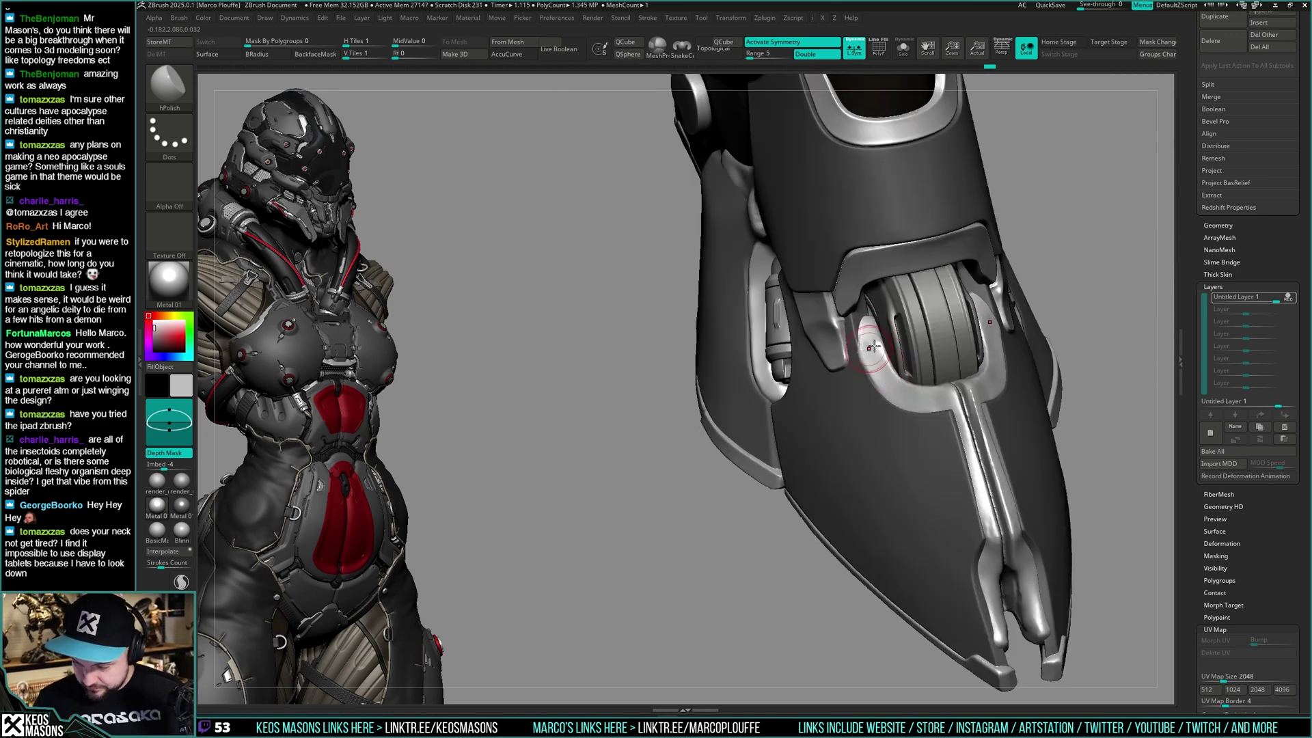
pyautogui.moveTo(870, 343)
pyautogui.mouseDown(button='right')
pyautogui.moveTo(886, 346)
pyautogui.moveTo(883, 376)
pyautogui.moveTo(871, 338)
pyautogui.moveTo(871, 373)
pyautogui.moveTo(892, 386)
pyautogui.mouseUp(button='right')
# Flatten the U-shaped rim around the wheel socket and smooth the central ridge running toward the claw tip
pyautogui.press('space')
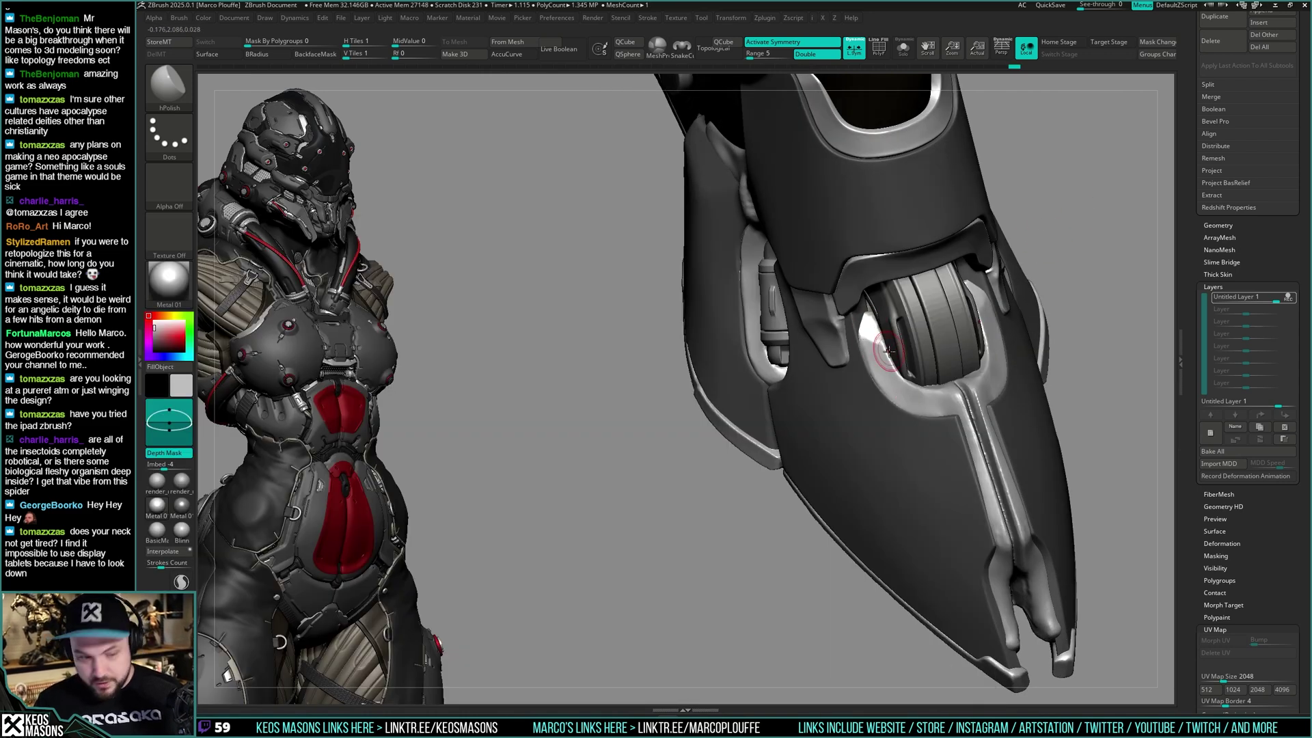
pyautogui.moveTo(898, 350)
pyautogui.mouseDown(button='right')
pyautogui.moveTo(920, 328)
pyautogui.moveTo(909, 343)
pyautogui.moveTo(880, 264)
pyautogui.moveTo(879, 346)
pyautogui.moveTo(851, 379)
pyautogui.mouseUp(button='right')
pyautogui.rightClick(851, 379)
pyautogui.moveTo(989, 292)
pyautogui.mouseDown(button='right')
pyautogui.moveTo(909, 344)
pyautogui.moveTo(923, 354)
pyautogui.moveTo(870, 392)
pyautogui.mouseUp(button='right')
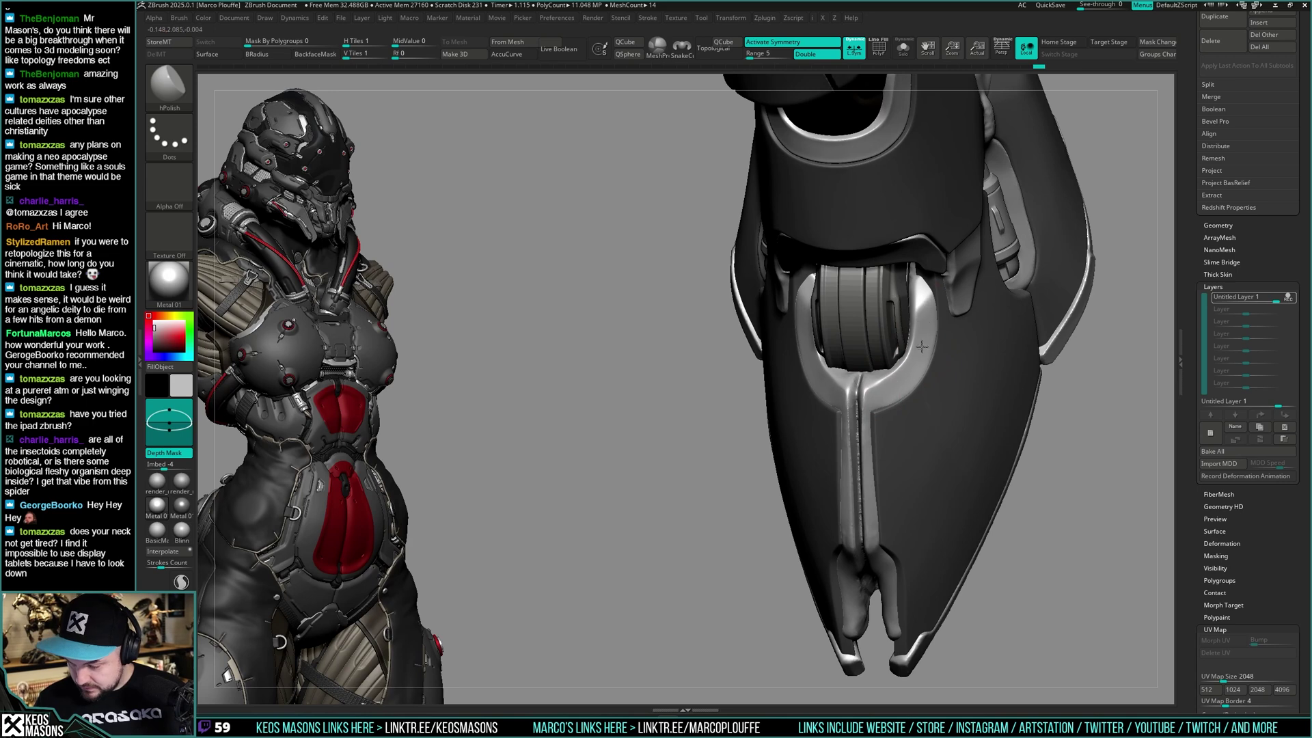
pyautogui.moveTo(922, 347)
pyautogui.mouseDown(button='right')
pyautogui.moveTo(927, 279)
pyautogui.moveTo(914, 287)
pyautogui.moveTo(927, 321)
pyautogui.moveTo(1008, 265)
pyautogui.mouseUp(button='right')
pyautogui.keyDown('shift'); pyautogui.moveTo(870, 315); pyautogui.dragTo(852, 439); pyautogui.keyUp('shift')
pyautogui.moveTo(854, 434)
pyautogui.keyDown('shift'); pyautogui.mouseDown(button='right')
pyautogui.moveTo(878, 386)
pyautogui.moveTo(887, 409)
pyautogui.moveTo(921, 361)
pyautogui.moveTo(888, 381)
pyautogui.mouseUp(button='right'); pyautogui.keyUp('shift')
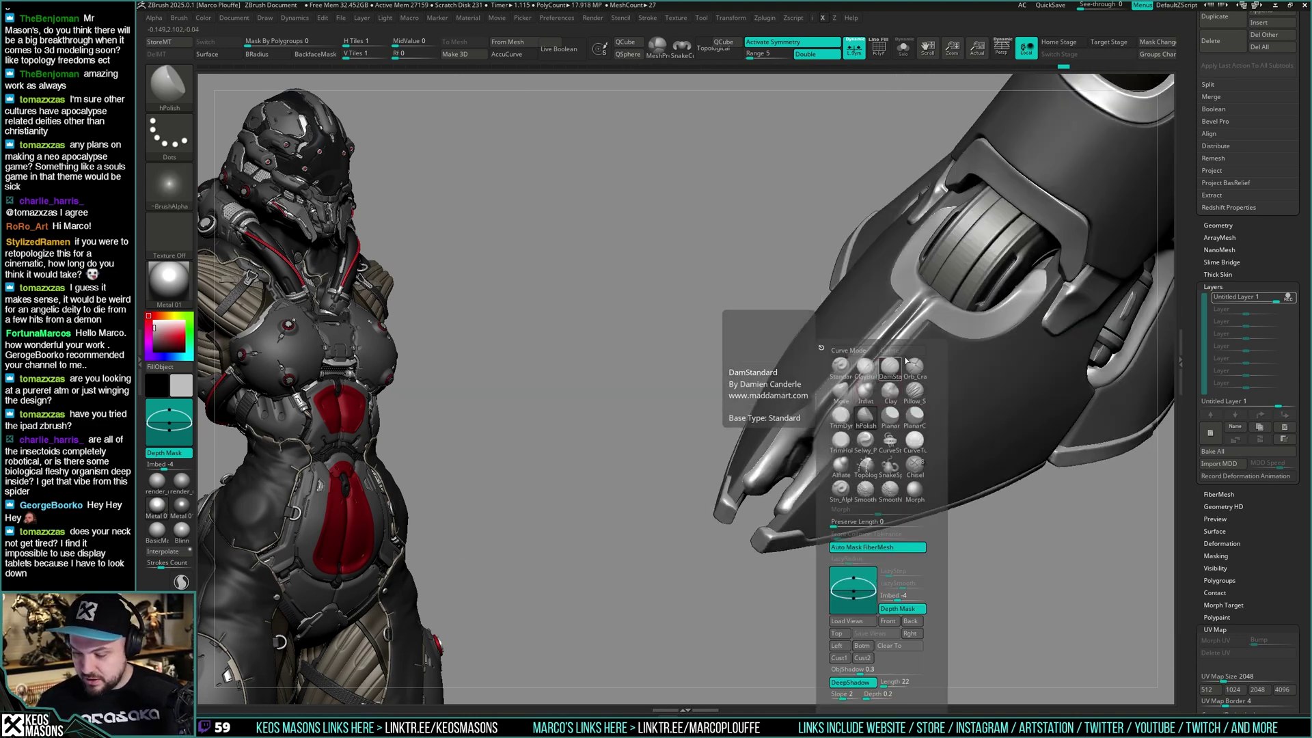
# Cut the central seam between the claw's twin ridges with the DamStandard brush
pyautogui.click(890, 367)
pyautogui.moveTo(890, 367)
pyautogui.mouseDown(button='right')
pyautogui.moveTo(864, 346)
pyautogui.moveTo(827, 398)
pyautogui.mouseUp(button='right')
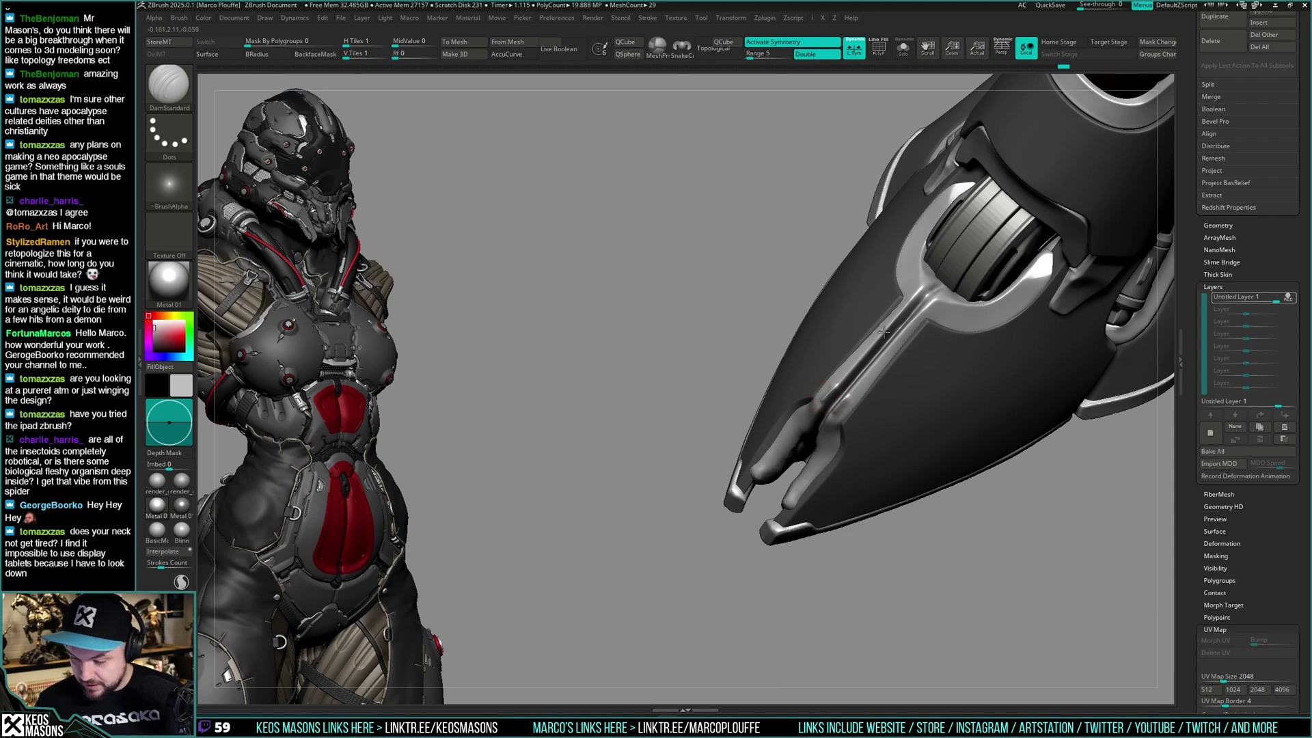
pyautogui.keyDown('shift'); pyautogui.moveTo(910, 305); pyautogui.dragTo(869, 352); pyautogui.keyUp('shift')
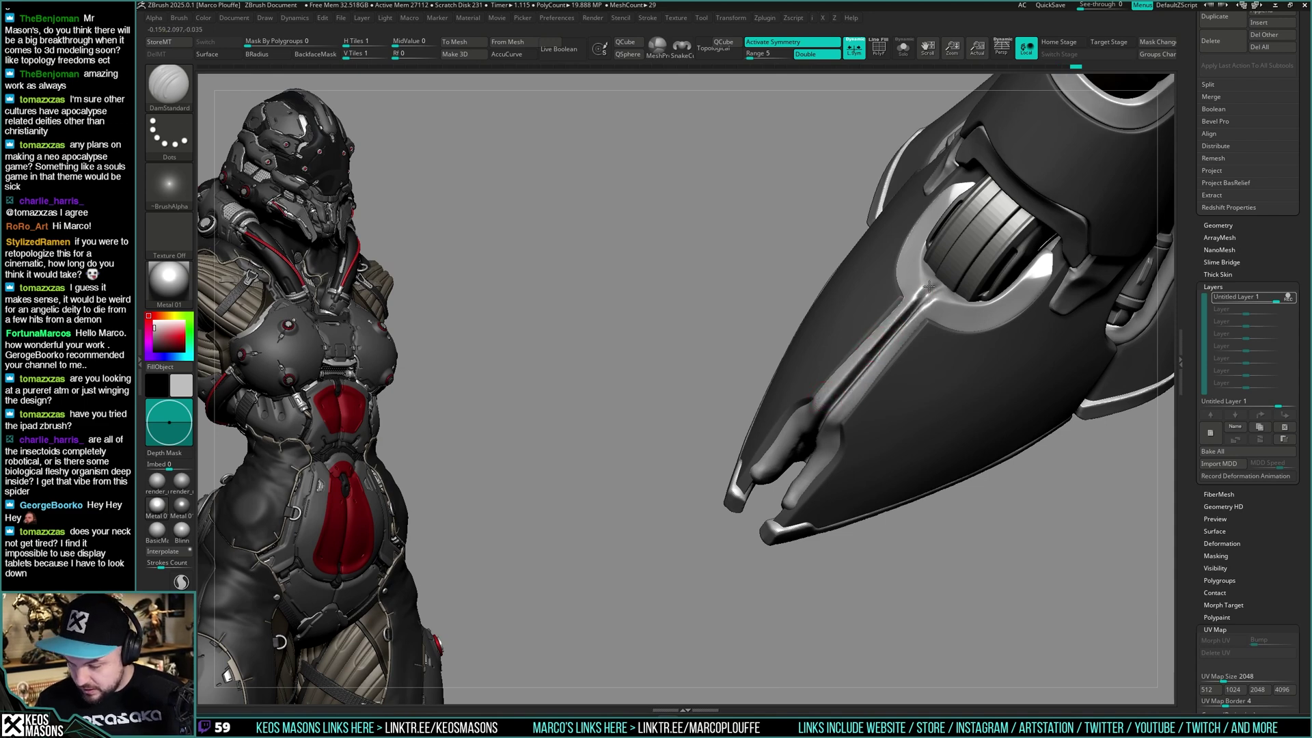
pyautogui.moveTo(921, 293); pyautogui.dragTo(896, 327, button='right')
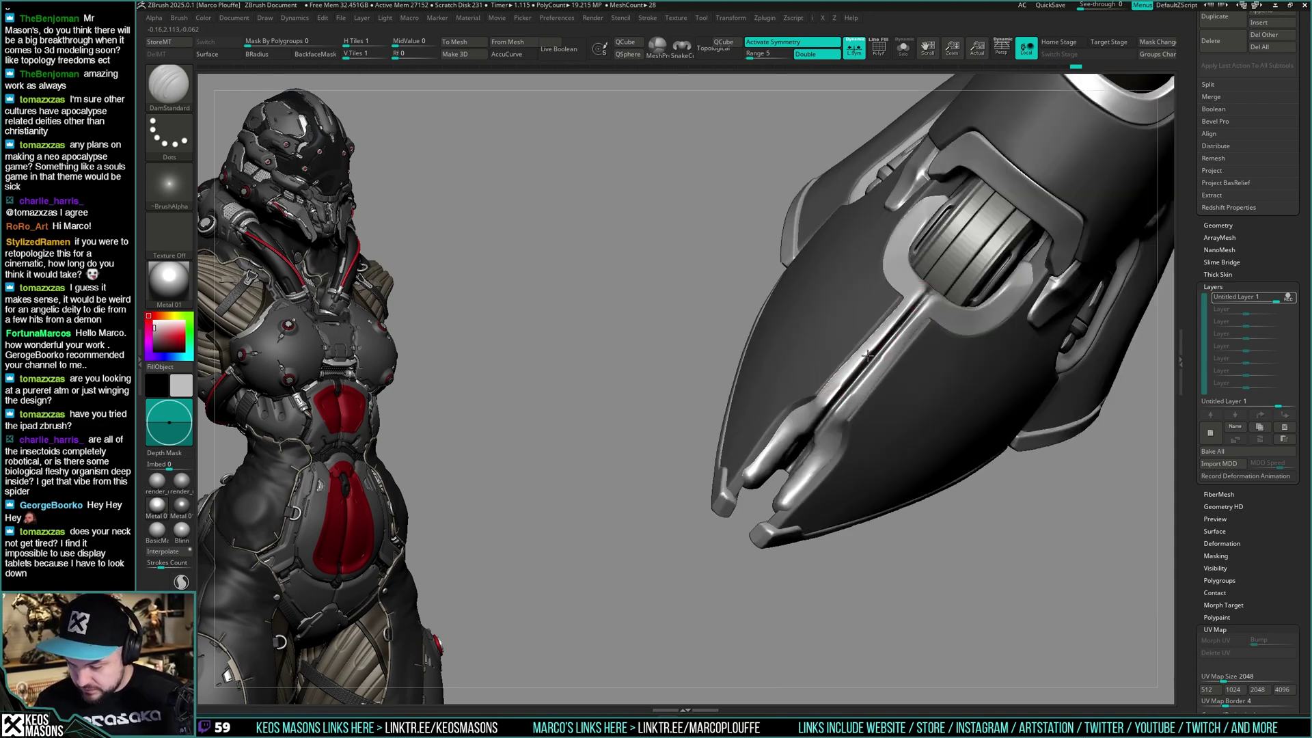
pyautogui.moveTo(917, 285); pyautogui.dragTo(838, 401, button='right')
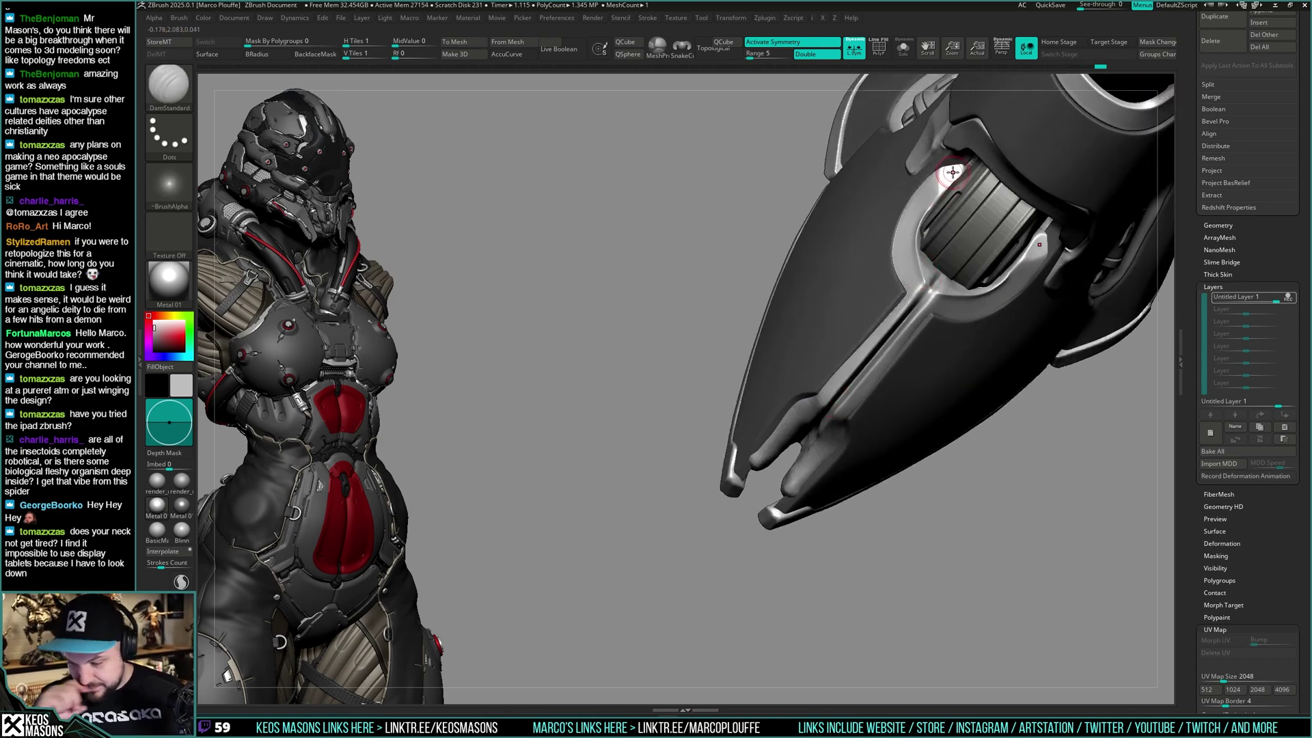
# Change brushes and redefine the full length of the central seam from the prongs up to the wheel socket
pyautogui.moveTo(952, 172); pyautogui.dragTo(932, 284, button='right')
pyautogui.press('space')
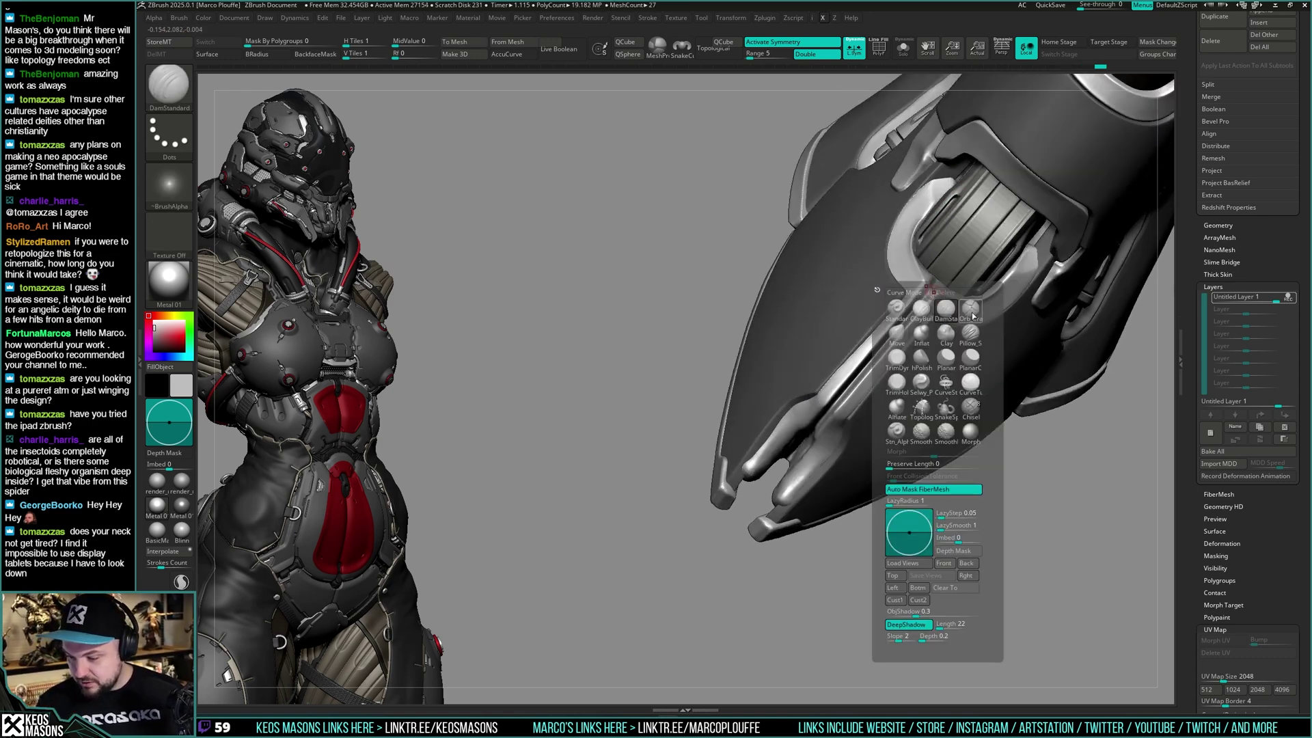
pyautogui.click(934, 335)
pyautogui.moveTo(1044, 249); pyautogui.dragTo(927, 299, button='right')
pyautogui.moveTo(826, 409); pyautogui.dragTo(934, 284)
pyautogui.moveTo(953, 264)
pyautogui.mouseDown(button='right')
pyautogui.moveTo(957, 287)
pyautogui.moveTo(991, 311)
pyautogui.moveTo(946, 387)
pyautogui.moveTo(863, 345)
pyautogui.moveTo(866, 316)
pyautogui.moveTo(878, 342)
pyautogui.moveTo(857, 311)
pyautogui.moveTo(872, 295)
pyautogui.moveTo(875, 309)
pyautogui.moveTo(835, 305)
pyautogui.moveTo(831, 332)
pyautogui.moveTo(847, 367)
pyautogui.moveTo(848, 349)
pyautogui.moveTo(919, 322)
pyautogui.mouseUp(button='right')
# Build up the metal rim around the wheel socket with the ClayBuildup brush
pyautogui.hotkey('alt', 's')
pyautogui.press('space')
pyautogui.click(878, 369)
pyautogui.hotkey('alt', 's')
pyautogui.hotkey('alt', 't')
# Polish the rim around the wheel socket into clean planes with the hPolish brush
pyautogui.rightClick(921, 321)
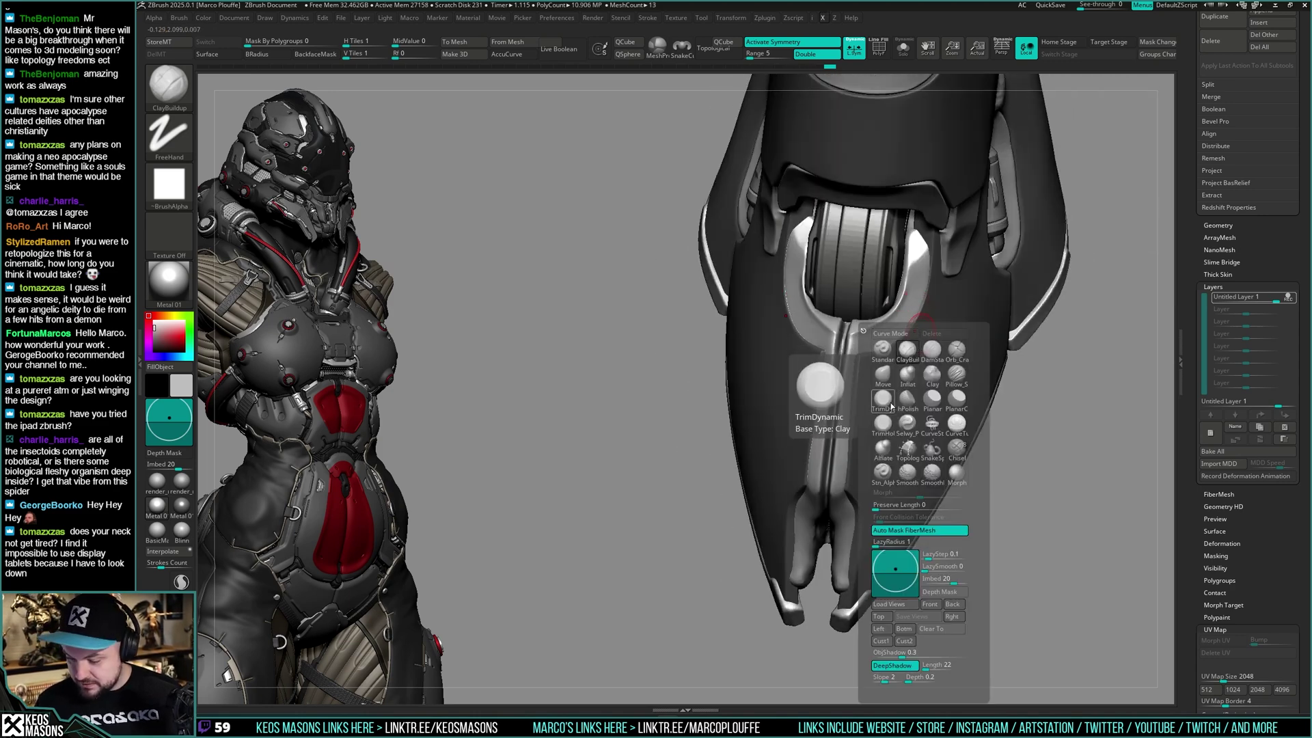
pyautogui.click(907, 399)
pyautogui.rightClick(919, 292)
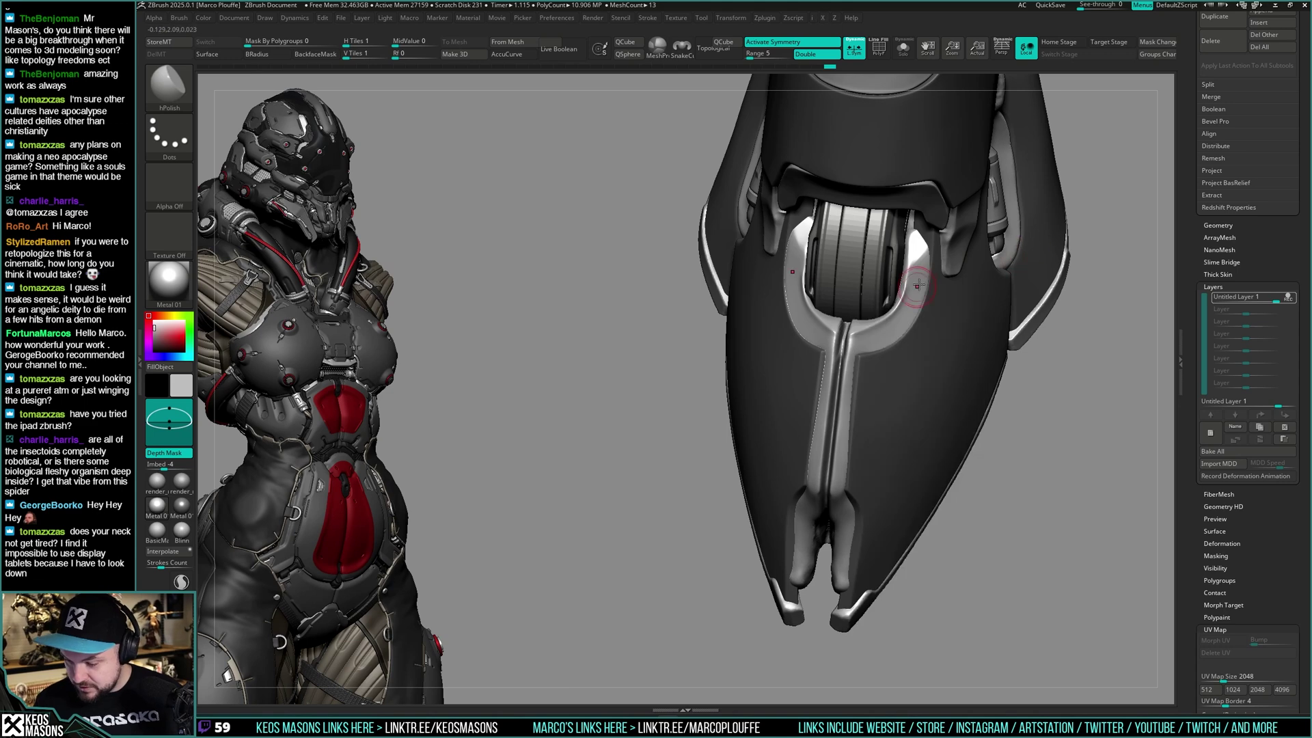
pyautogui.moveTo(898, 320); pyautogui.dragTo(883, 328)
pyautogui.rightClick(888, 328)
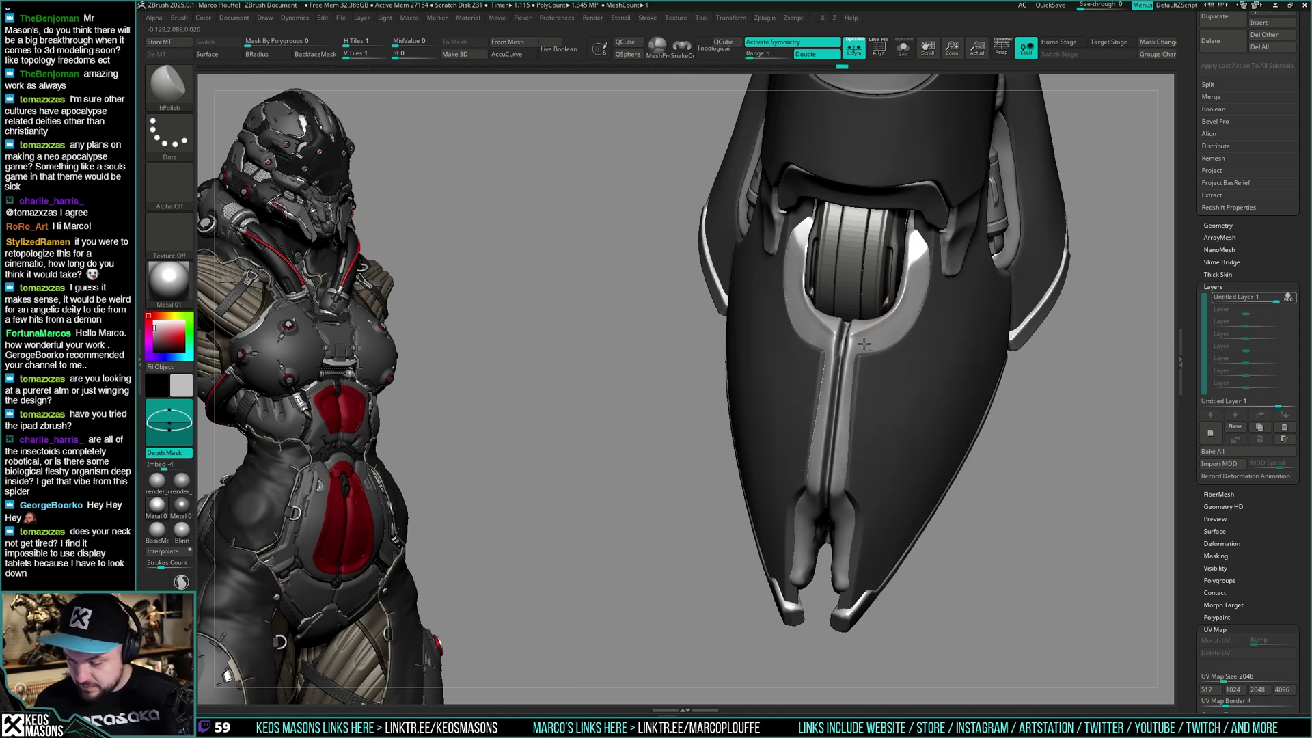
pyautogui.moveTo(895, 330); pyautogui.dragTo(865, 366, button='right')
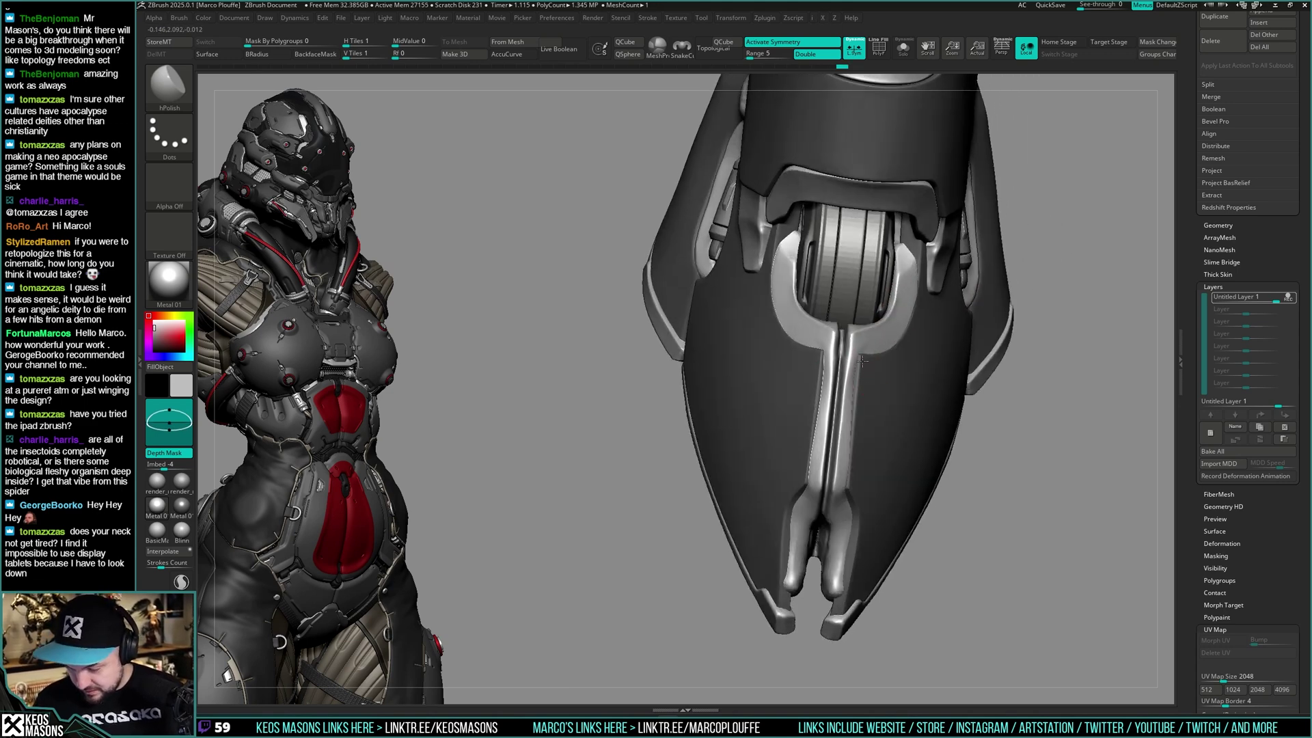
# Check the isolated claw mesh and polish the central ridges and their junction with the socket rim
pyautogui.rightClick(845, 450)
pyautogui.hotkey('shift', 's')
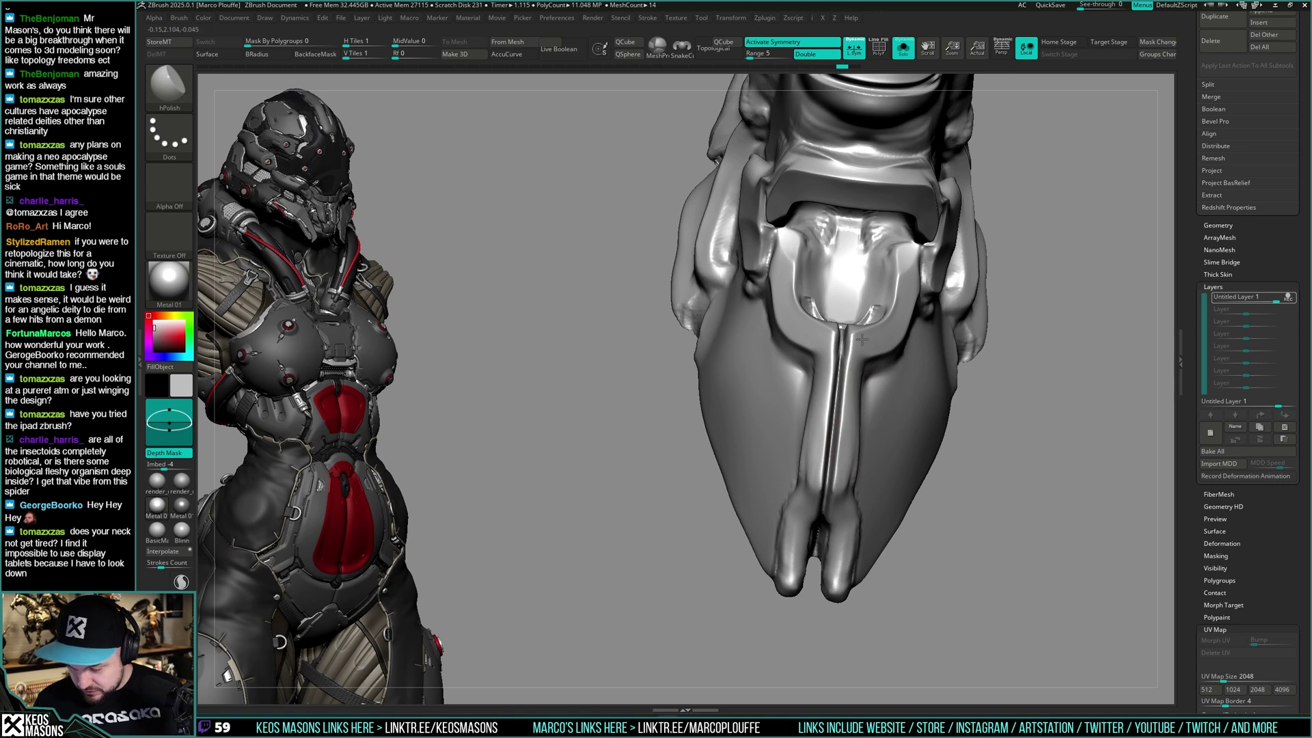
pyautogui.hotkey('shift', 's')
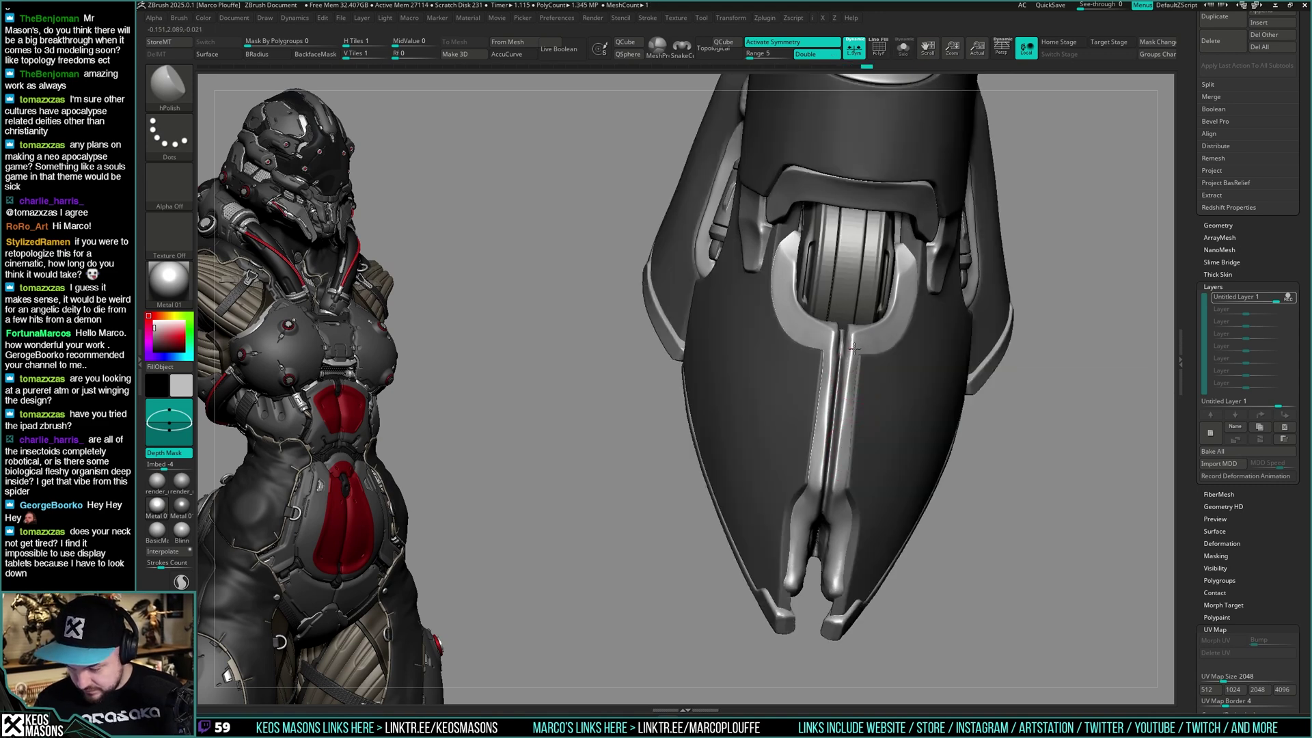
pyautogui.moveTo(845, 421); pyautogui.dragTo(844, 435, button='right')
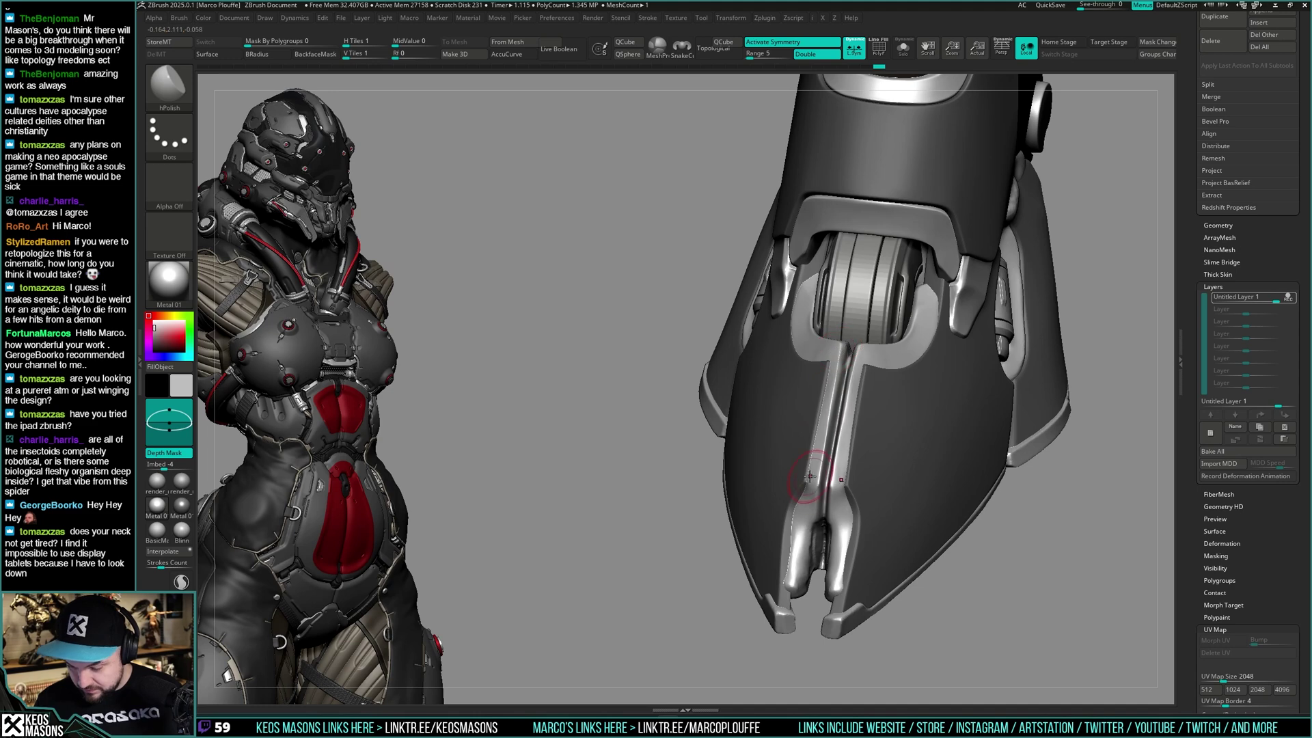
pyautogui.moveTo(845, 370); pyautogui.dragTo(911, 336, button='right')
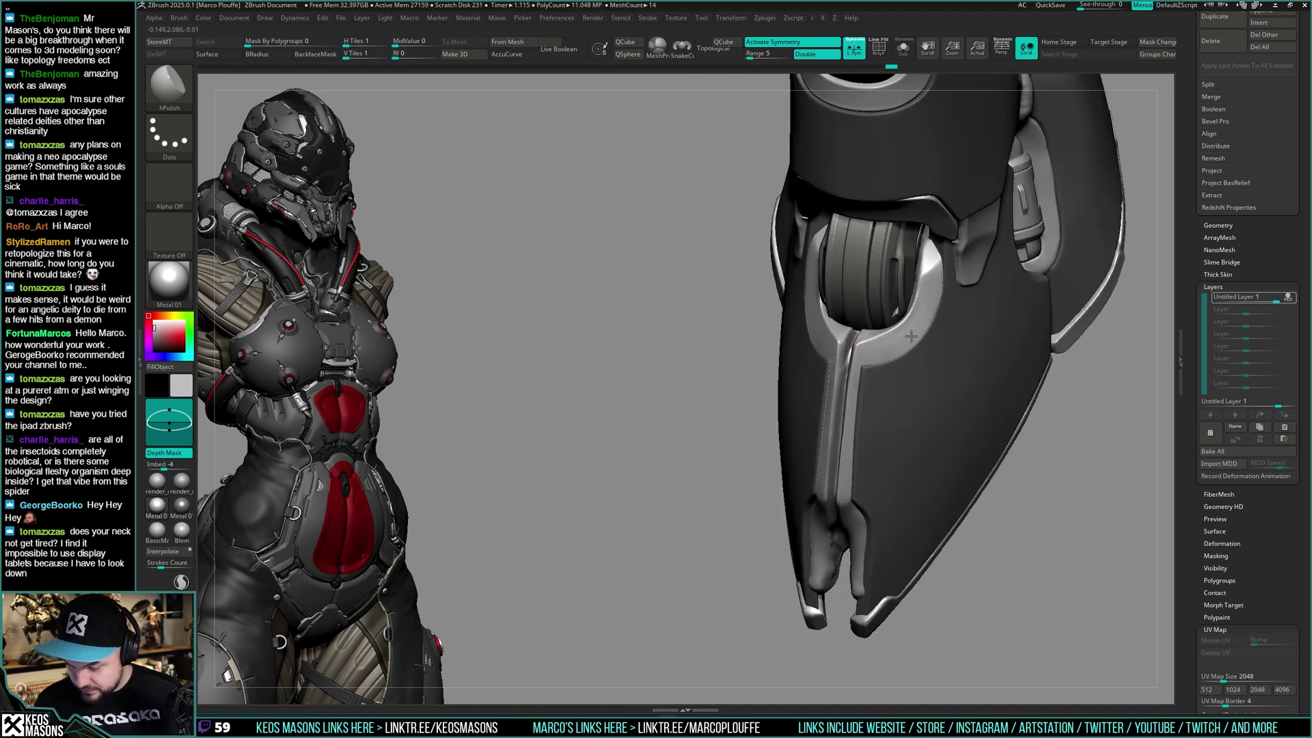
pyautogui.moveTo(936, 272); pyautogui.dragTo(929, 328, button='right')
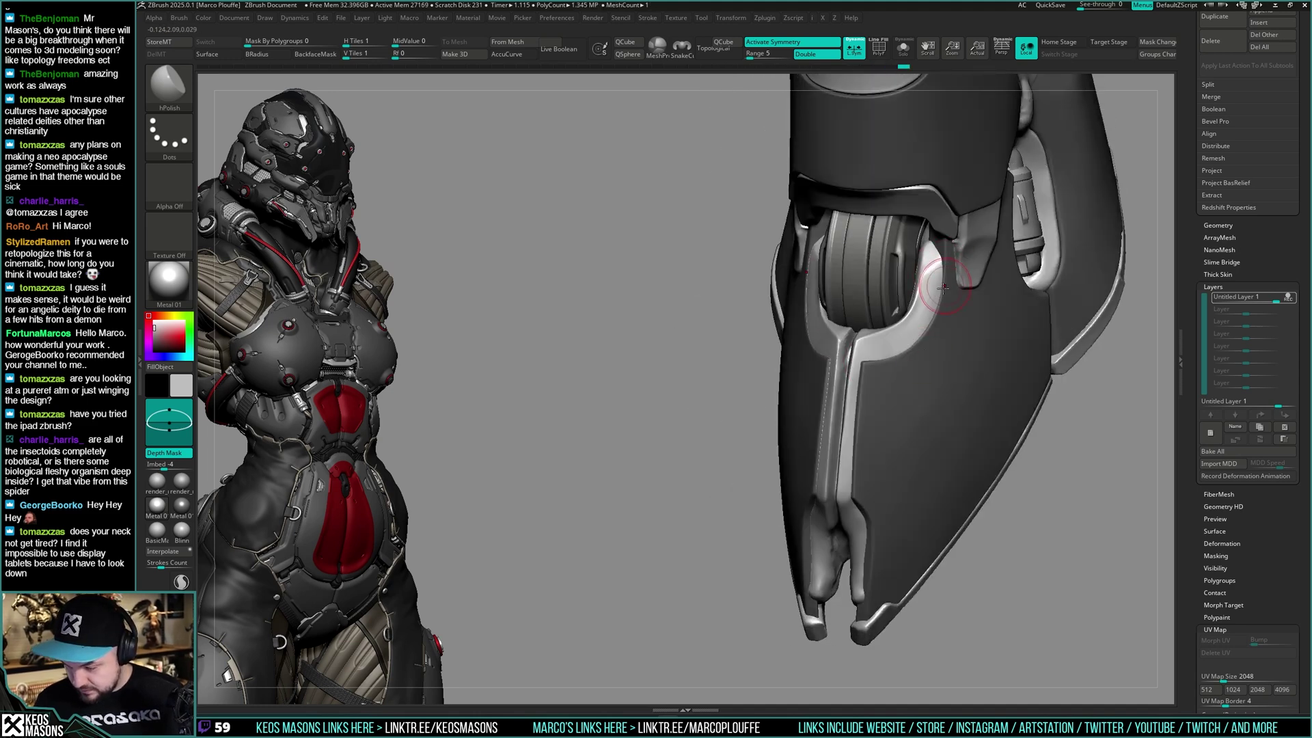
pyautogui.moveTo(861, 350)
pyautogui.mouseDown(button='right')
pyautogui.moveTo(912, 328)
pyautogui.moveTo(926, 304)
pyautogui.moveTo(888, 332)
pyautogui.mouseUp(button='right')
# Sharpen the crease where the socket rim meets the central ridge with the DamStandard brush
pyautogui.press('space')
pyautogui.press('1')
pyautogui.click(915, 341)
pyautogui.press('space')
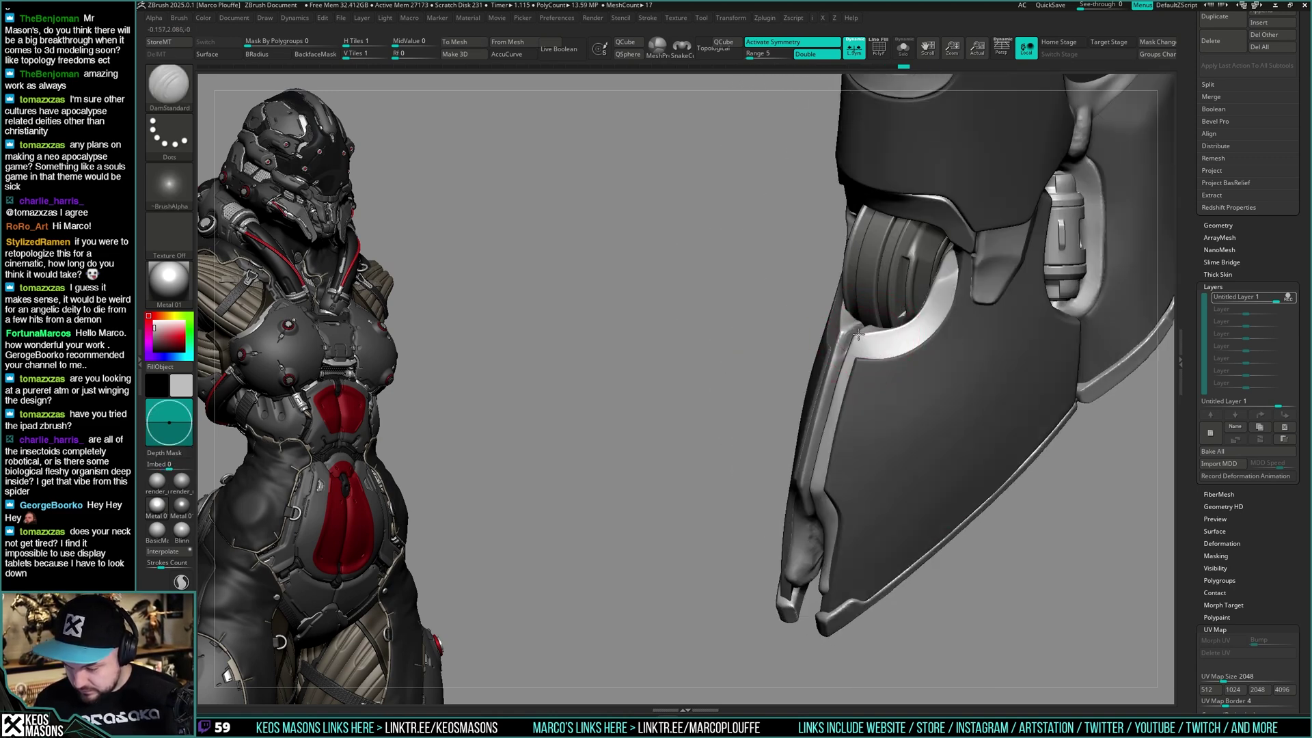
pyautogui.moveTo(937, 278); pyautogui.dragTo(899, 341, button='right')
pyautogui.moveTo(899, 341); pyautogui.dragTo(901, 295, button='right')
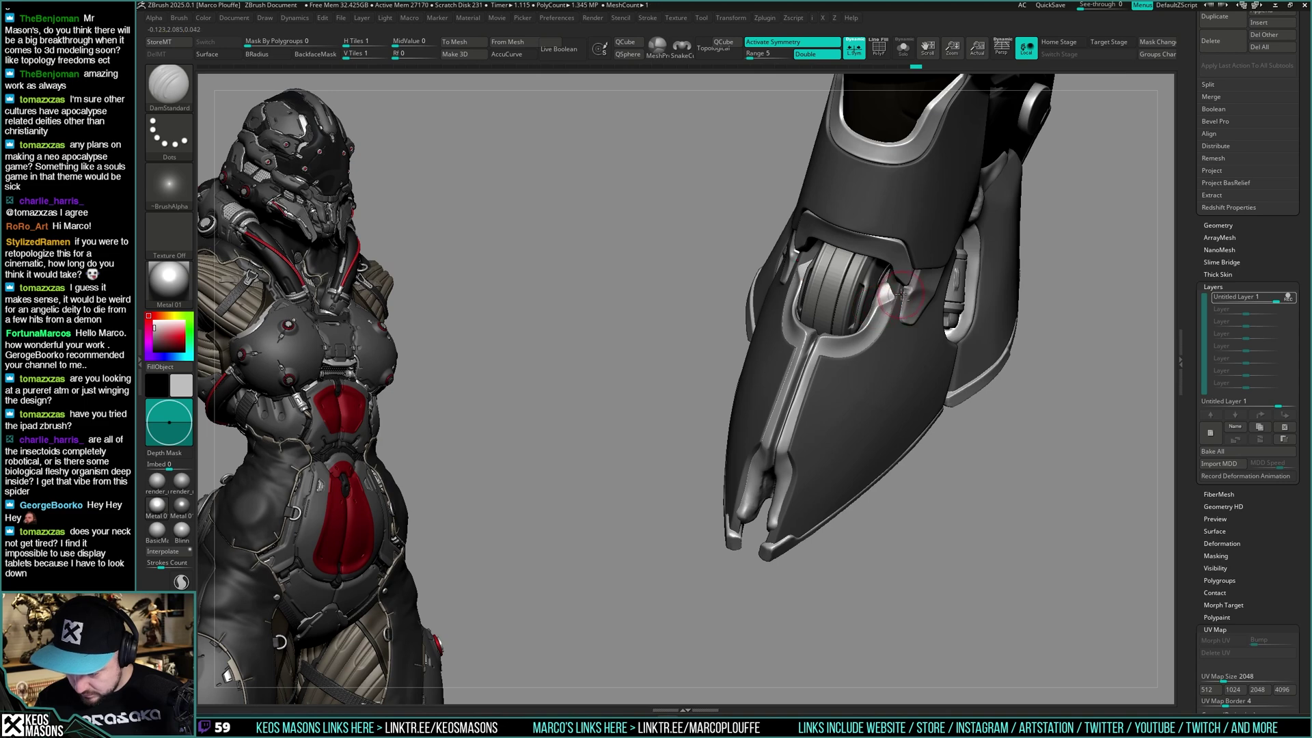
# Run a straight stroke down the claw's central seam from the wheel socket to the tip prongs
pyautogui.moveTo(883, 344)
pyautogui.mouseDown(button='right')
pyautogui.moveTo(879, 311)
pyautogui.moveTo(858, 322)
pyautogui.mouseUp(button='right')
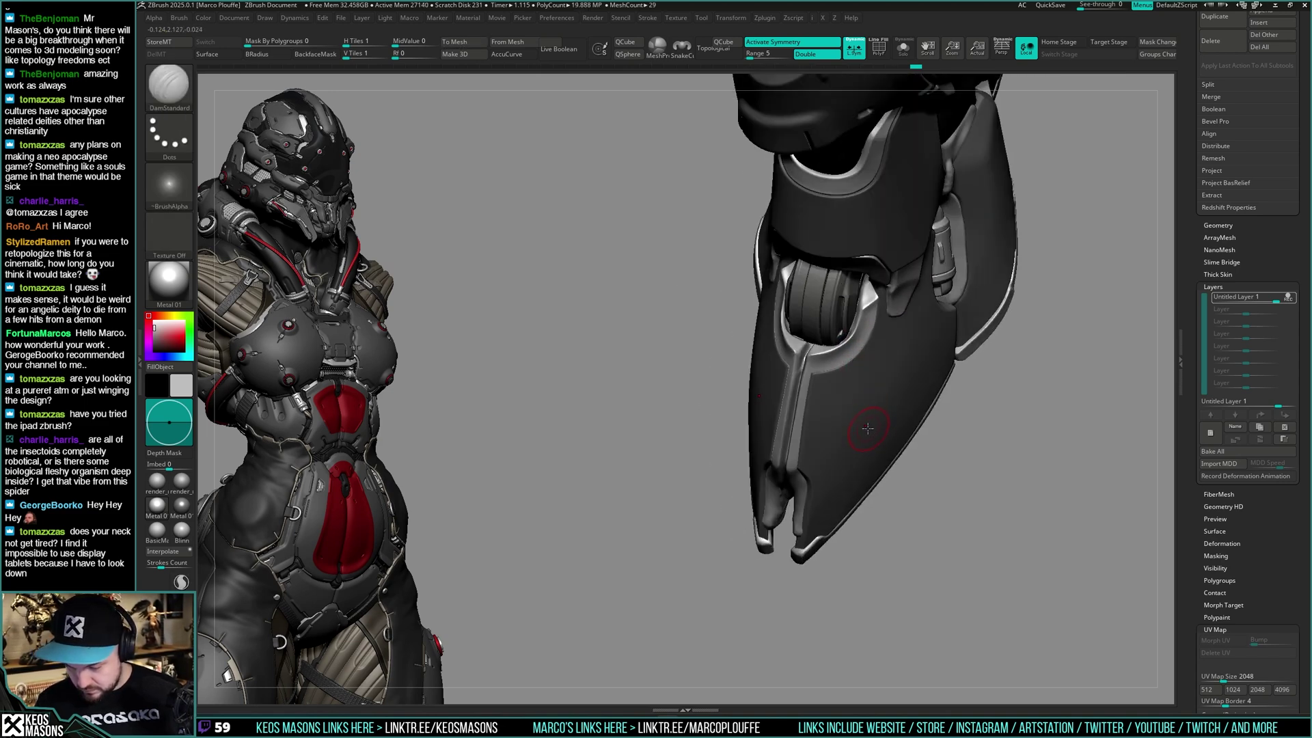
pyautogui.moveTo(867, 425); pyautogui.dragTo(953, 345, button='right')
pyautogui.keyDown('ctrl'); pyautogui.moveTo(953, 345); pyautogui.dragTo(927, 399, button='right'); pyautogui.keyUp('ctrl')
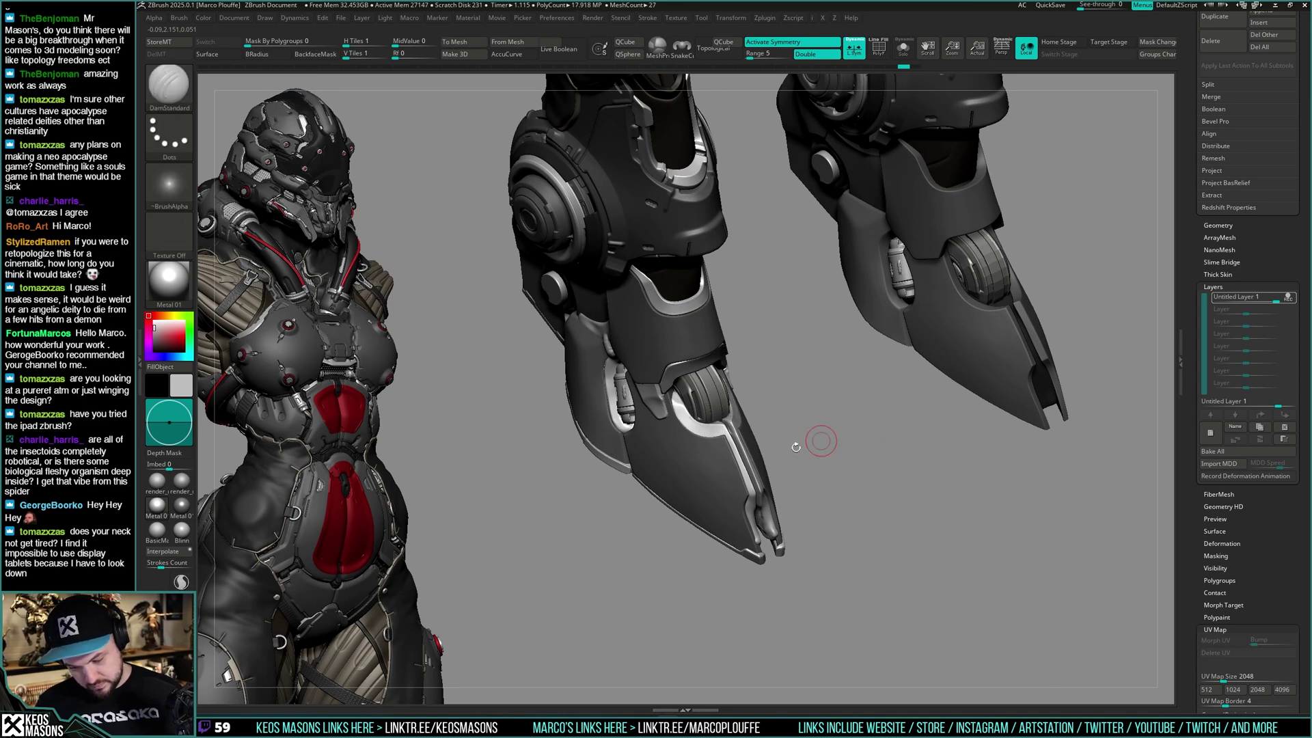
pyautogui.keyDown('alt'); pyautogui.moveTo(821, 441); pyautogui.dragTo(855, 374, button='right'); pyautogui.keyUp('alt')
pyautogui.moveTo(854, 374)
pyautogui.keyDown('ctrl'); pyautogui.mouseDown(button='right')
pyautogui.moveTo(810, 439)
pyautogui.moveTo(874, 376)
pyautogui.mouseUp(button='right'); pyautogui.keyUp('ctrl')
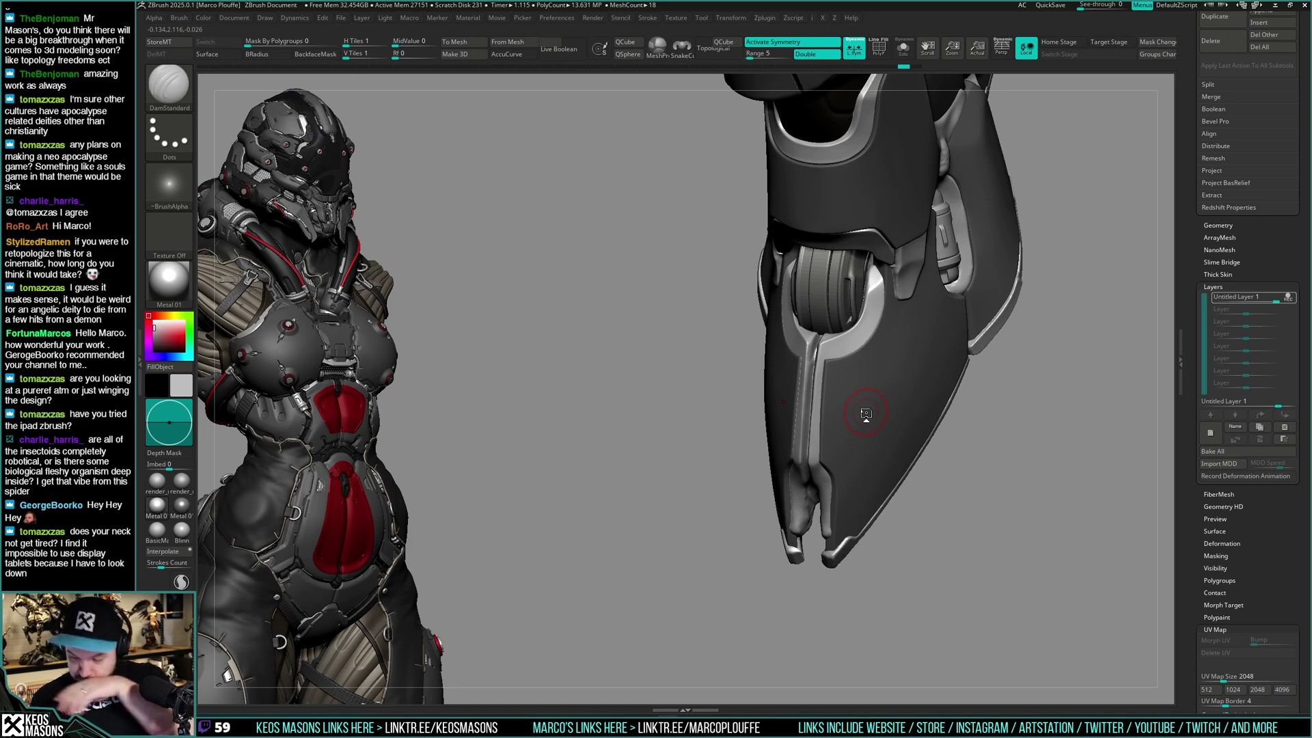
pyautogui.moveTo(873, 378)
pyautogui.mouseDown(button='right')
pyautogui.moveTo(853, 326)
pyautogui.moveTo(848, 357)
pyautogui.moveTo(879, 375)
pyautogui.moveTo(844, 410)
pyautogui.moveTo(873, 426)
pyautogui.moveTo(851, 394)
pyautogui.mouseUp(button='right')
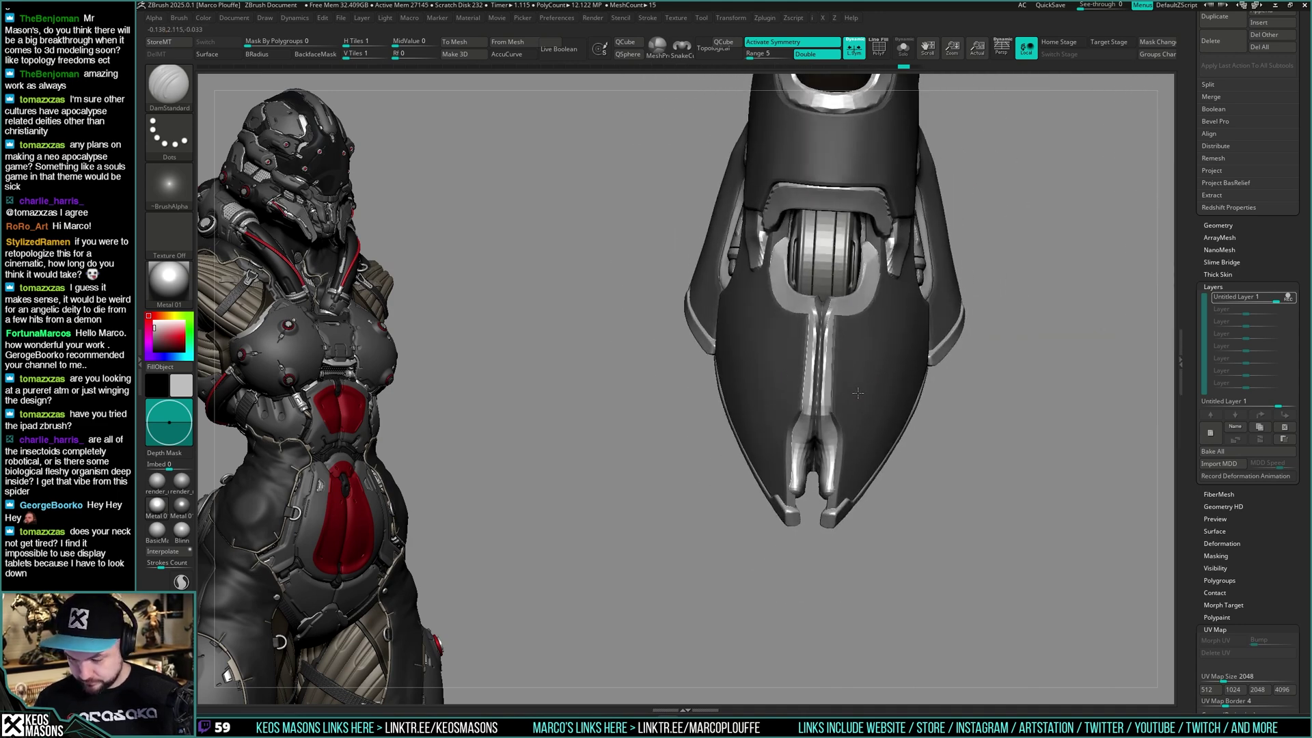
pyautogui.keyDown('shift'); pyautogui.moveTo(822, 304); pyautogui.dragTo(820, 481); pyautogui.keyUp('shift')
# Define the outer edges of the two tip prongs with the DamStandard brush
pyautogui.moveTo(832, 454); pyautogui.dragTo(842, 391, button='right')
pyautogui.rightClick(842, 391)
pyautogui.rightClick(880, 365)
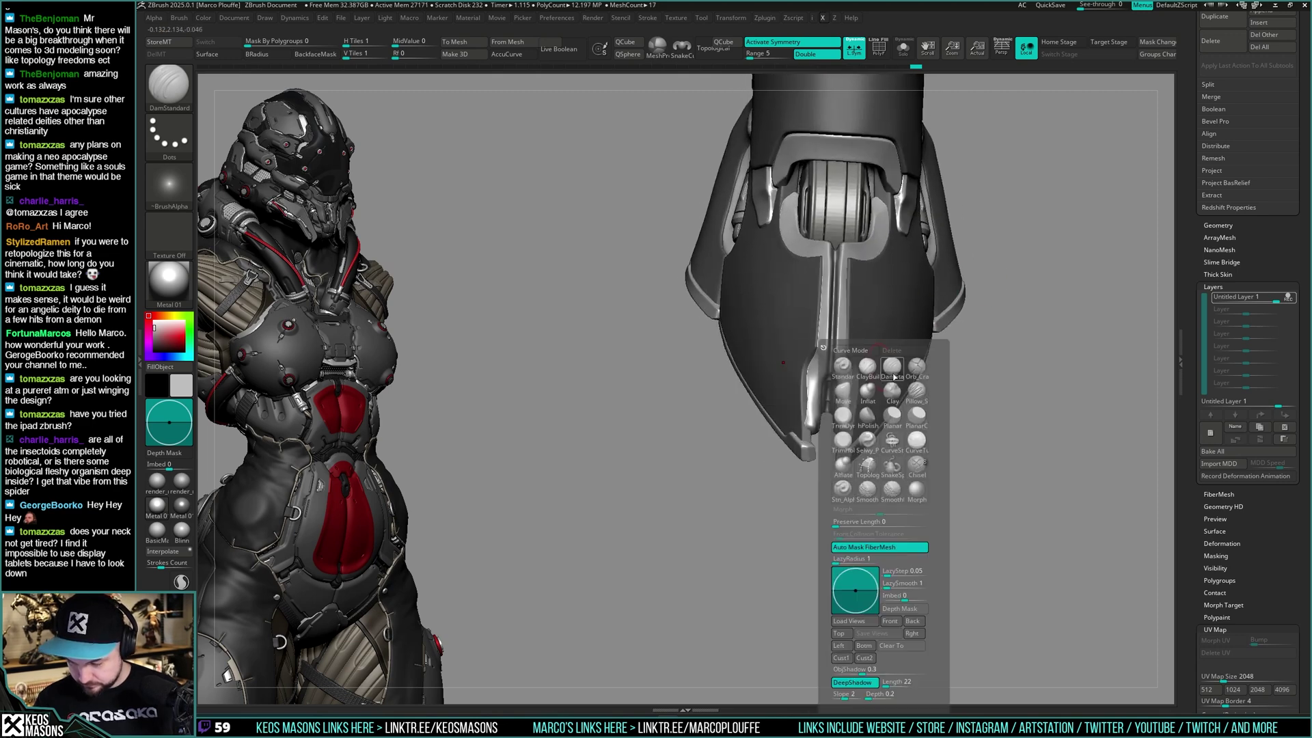
pyautogui.press('b')
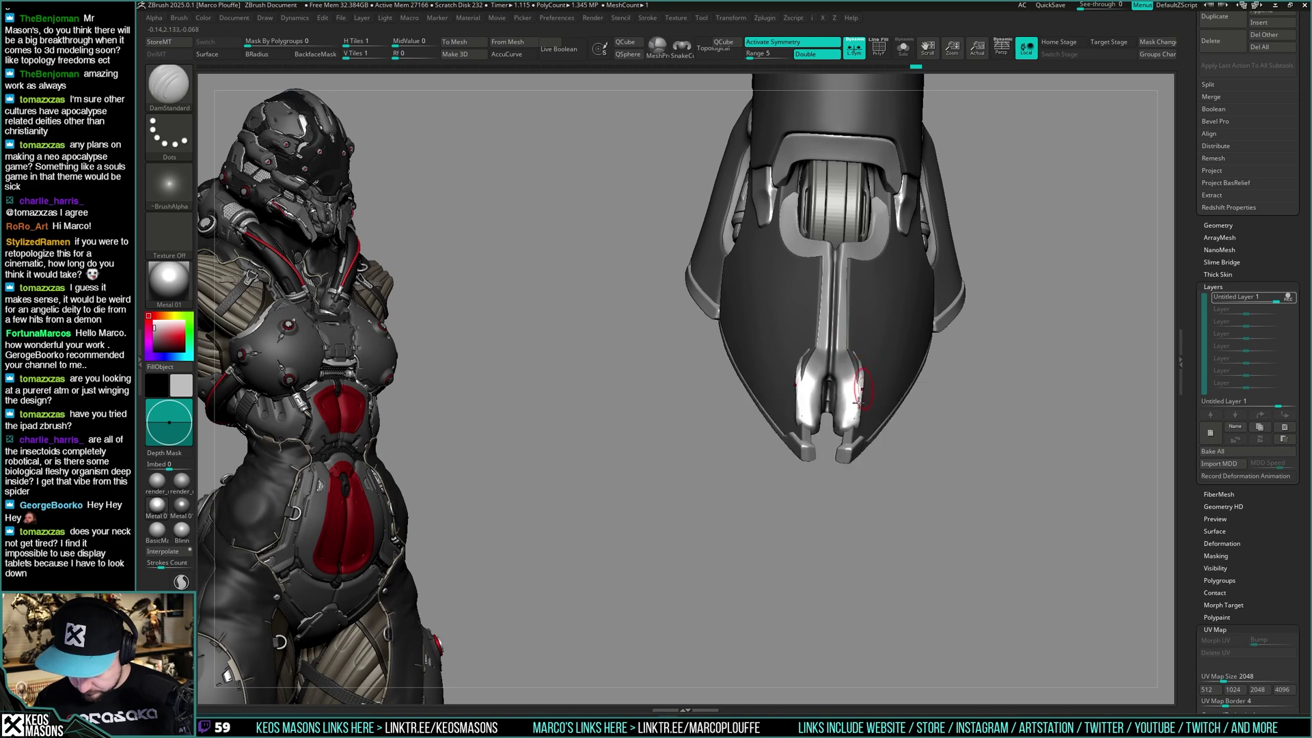
# Polish the faces of both tip prongs and their transition into the central ridges with the hPolish brush
pyautogui.moveTo(845, 386); pyautogui.dragTo(881, 369, button='right')
pyautogui.press('x')
pyautogui.click(865, 417)
pyautogui.press('s')
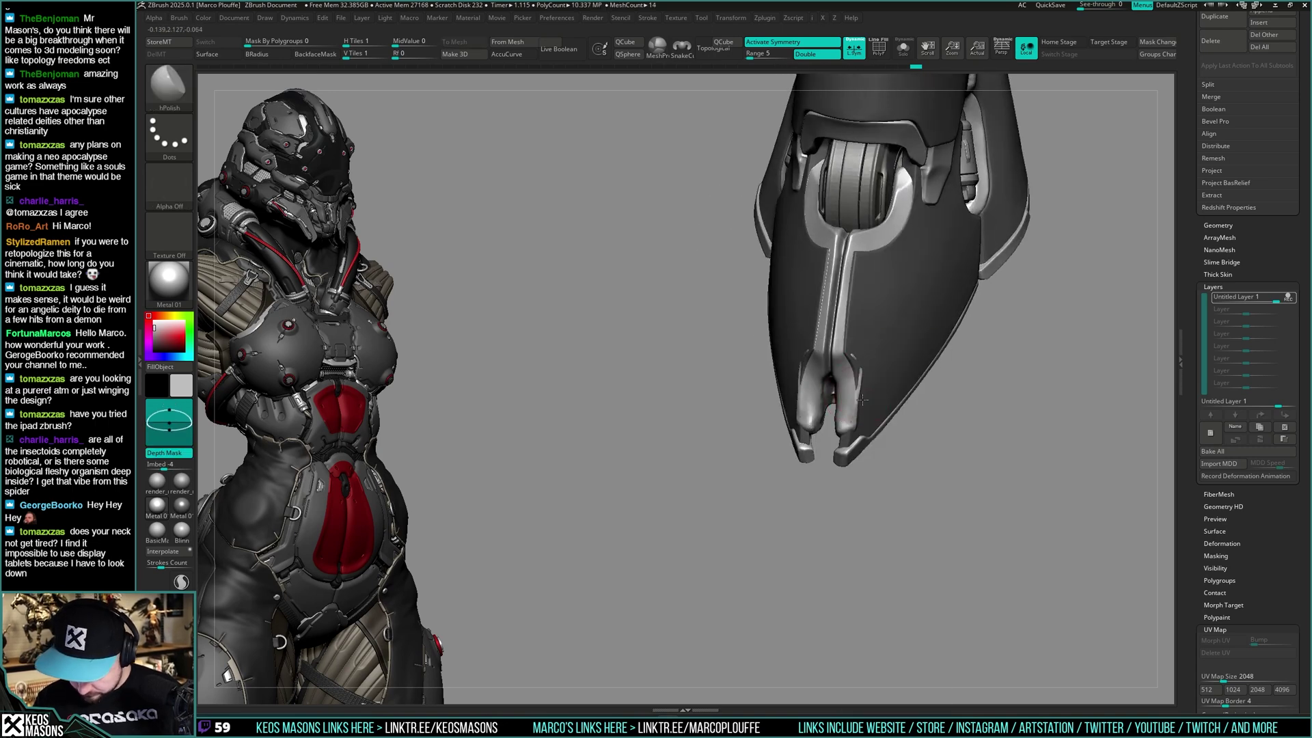
pyautogui.moveTo(849, 346)
pyautogui.mouseDown(button='right')
pyautogui.moveTo(871, 356)
pyautogui.moveTo(886, 314)
pyautogui.moveTo(868, 328)
pyautogui.mouseUp(button='right')
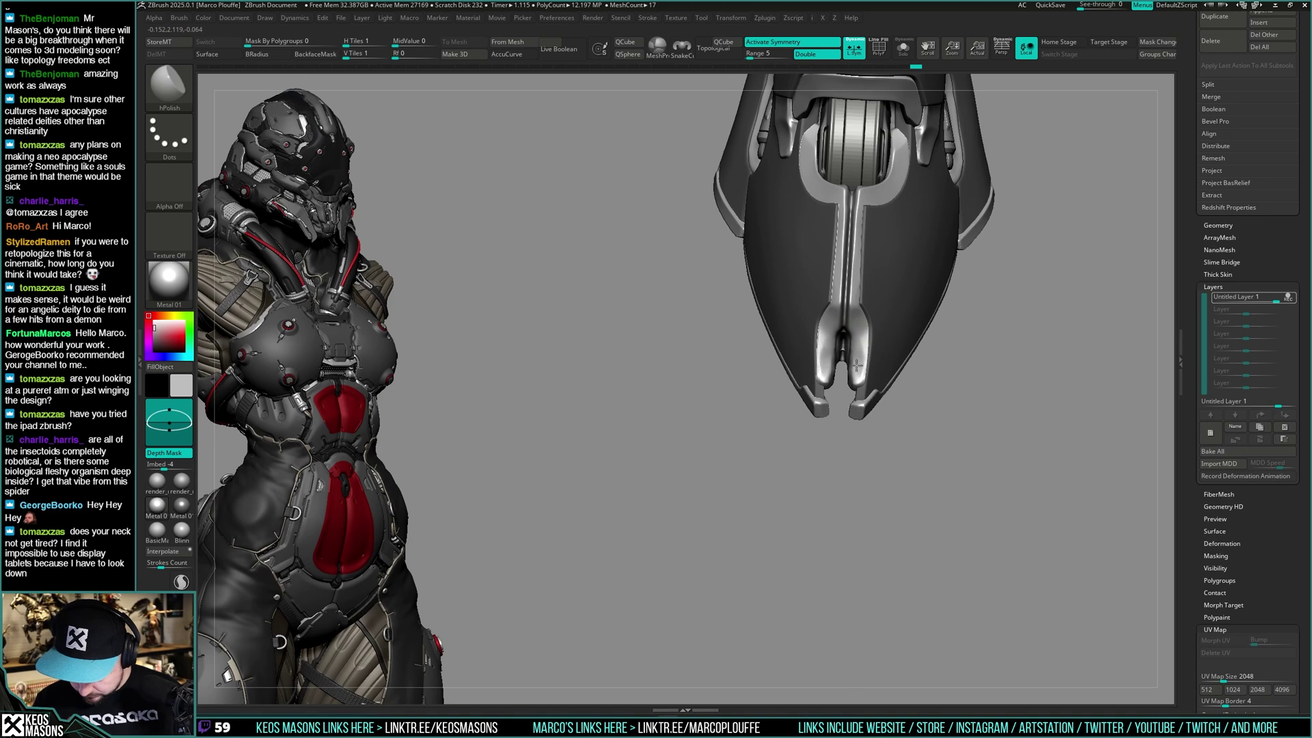
pyautogui.keyDown('ctrl'); pyautogui.keyDown('shift'); pyautogui.click(857, 367); pyautogui.keyUp('shift'); pyautogui.keyUp('ctrl')
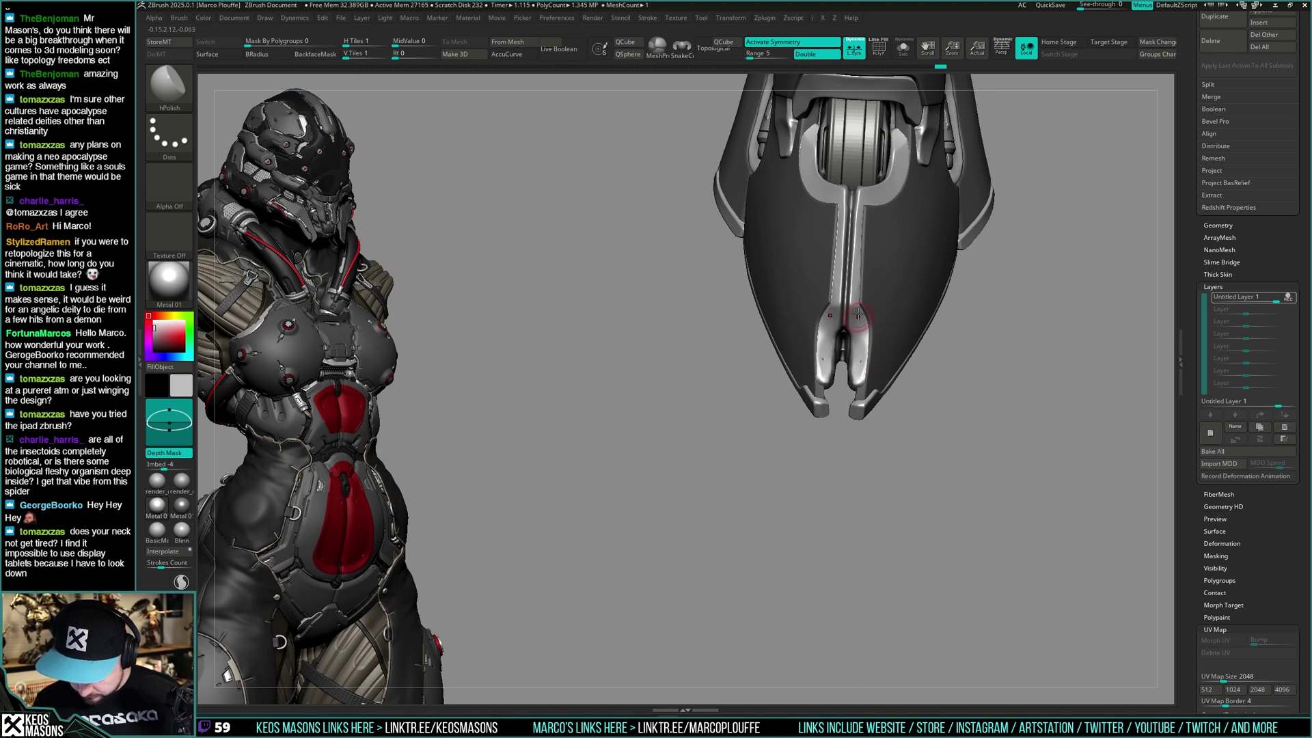
pyautogui.moveTo(859, 314)
pyautogui.mouseDown(button='right')
pyautogui.moveTo(837, 358)
pyautogui.moveTo(837, 307)
pyautogui.moveTo(829, 361)
pyautogui.moveTo(871, 348)
pyautogui.moveTo(820, 335)
pyautogui.moveTo(901, 333)
pyautogui.moveTo(872, 283)
pyautogui.moveTo(875, 359)
pyautogui.moveTo(854, 333)
pyautogui.mouseUp(button='right')
pyautogui.keyDown('ctrl'); pyautogui.keyDown('shift'); pyautogui.click(842, 329); pyautogui.keyUp('shift'); pyautogui.keyUp('ctrl')
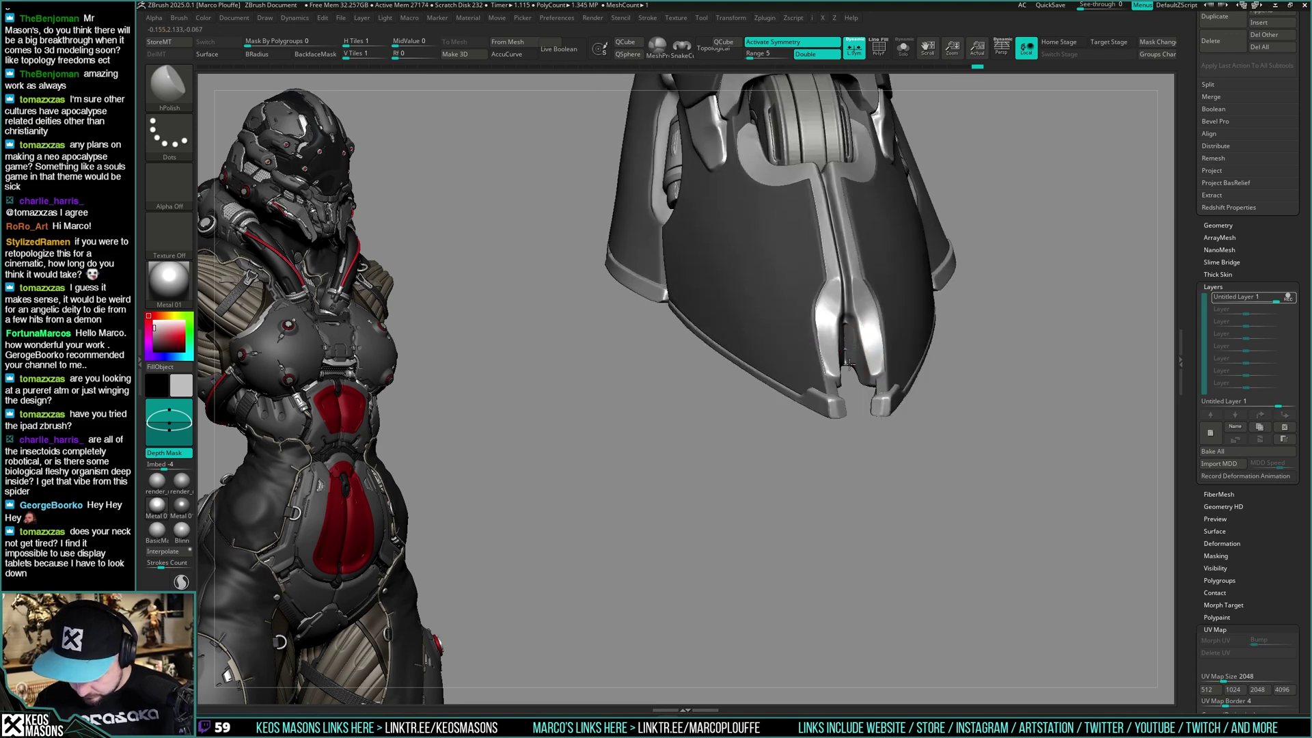
# Sharpen the outlines of the tip prongs with the Orb_Cracks and DamStandard brushes
pyautogui.moveTo(856, 374); pyautogui.dragTo(858, 388, button='right')
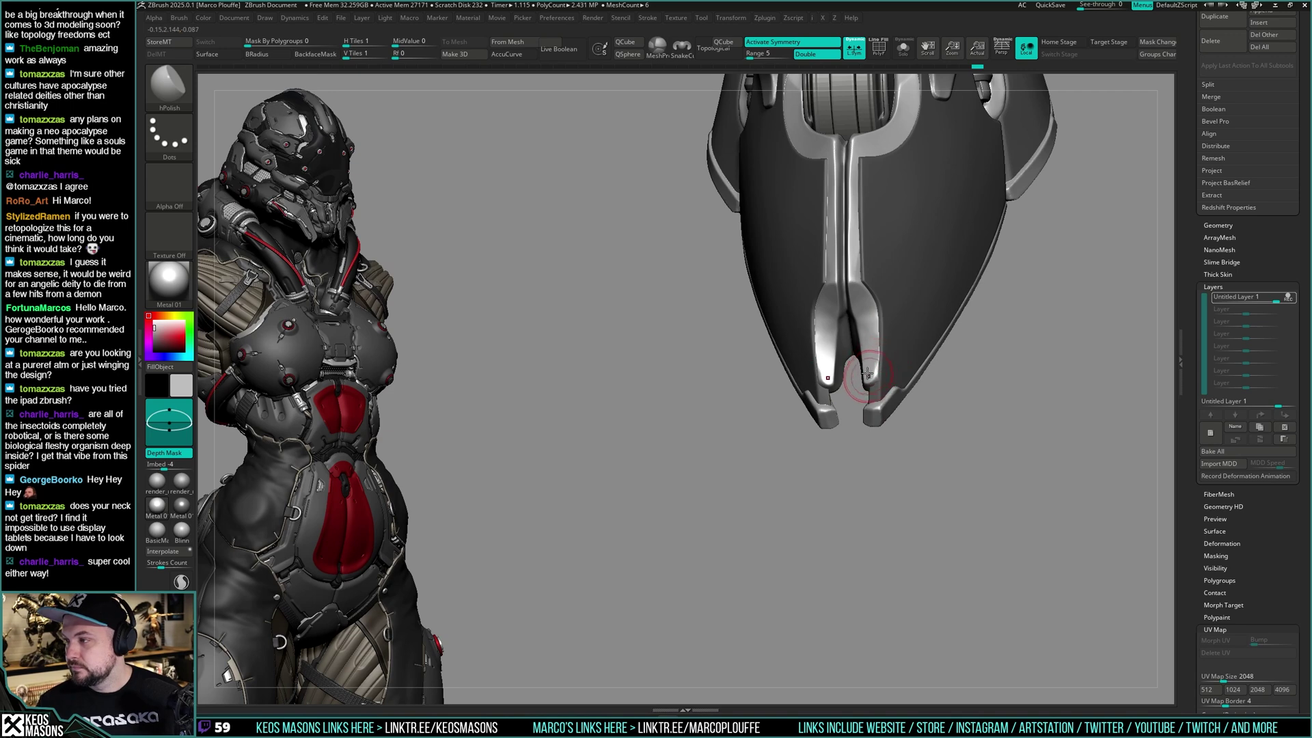
pyautogui.moveTo(867, 373); pyautogui.dragTo(886, 322, button='right')
pyautogui.press('space')
pyautogui.click(932, 330)
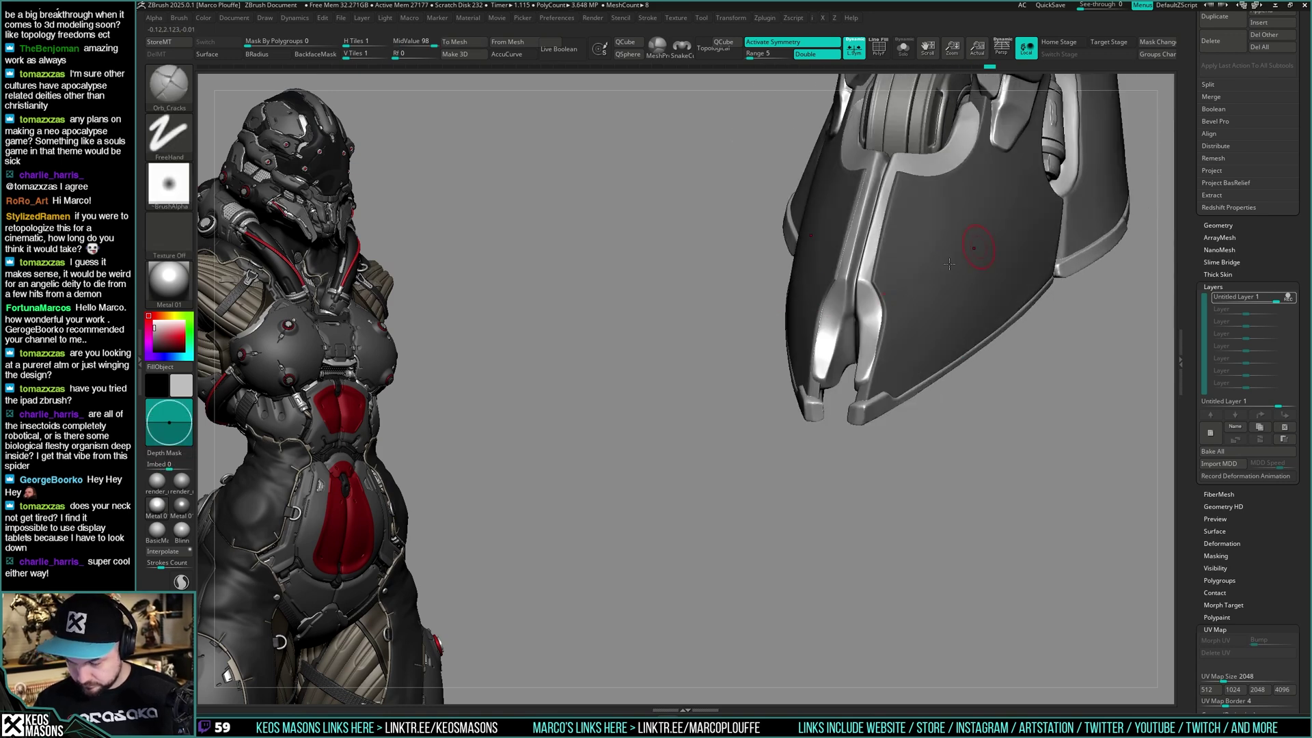
pyautogui.moveTo(878, 353); pyautogui.dragTo(905, 350, button='right')
pyautogui.press('b')
pyautogui.click(902, 348)
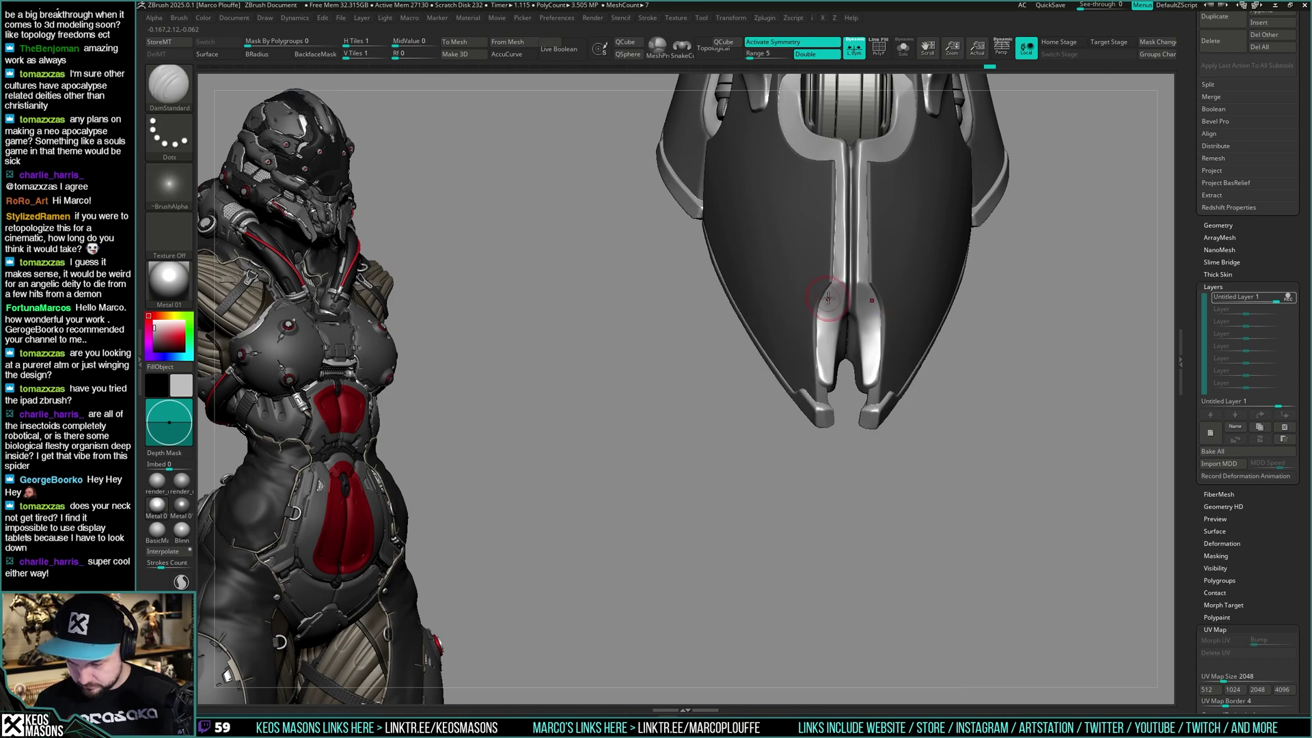
# Flatten the prong faces with the hPolish brush and smooth their outer edges down to the ends
pyautogui.press('b')
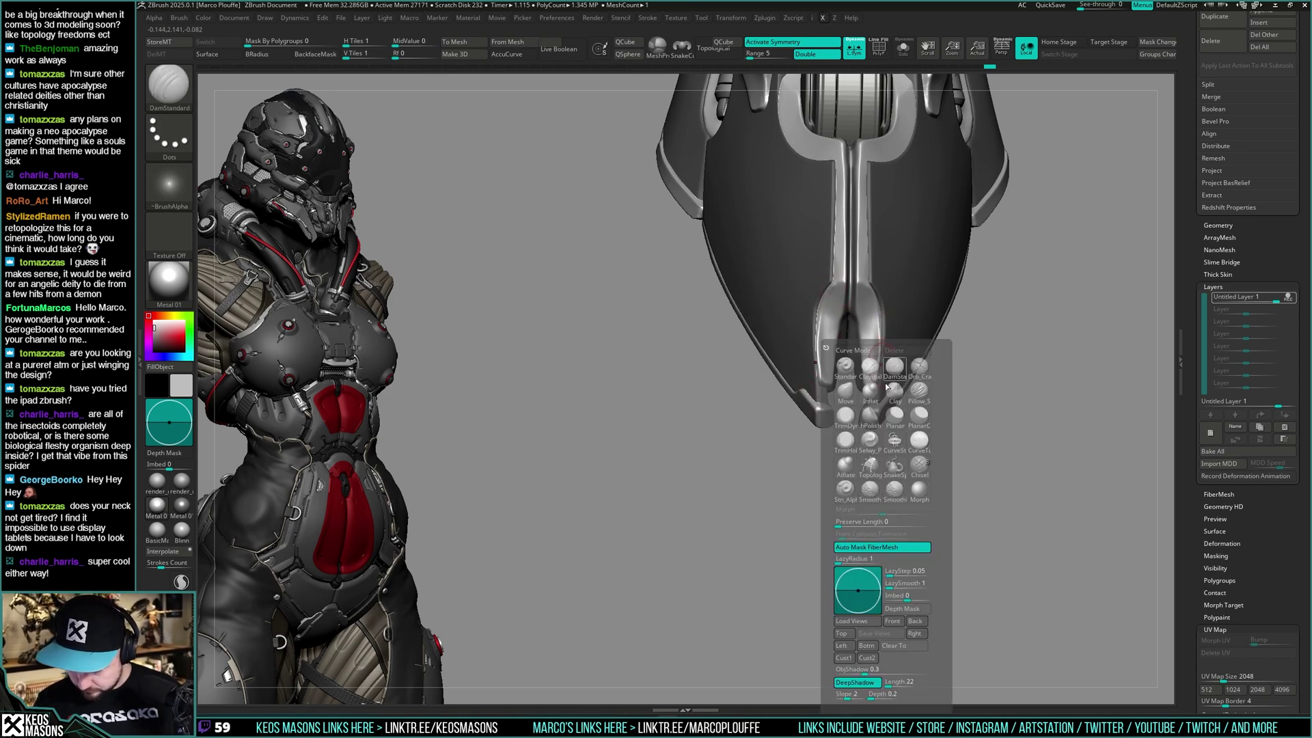
pyautogui.click(920, 287)
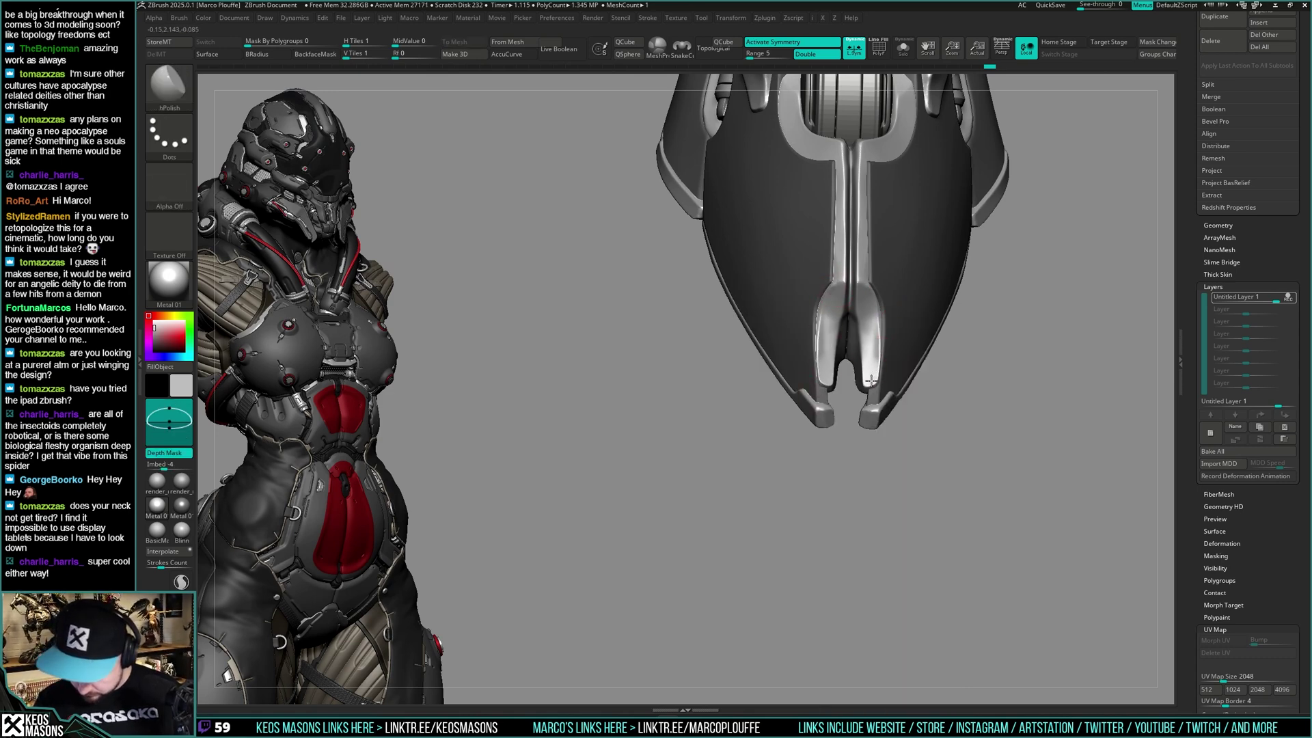
pyautogui.moveTo(878, 304)
pyautogui.mouseDown(button='right')
pyautogui.moveTo(888, 309)
pyautogui.moveTo(873, 332)
pyautogui.mouseUp(button='right')
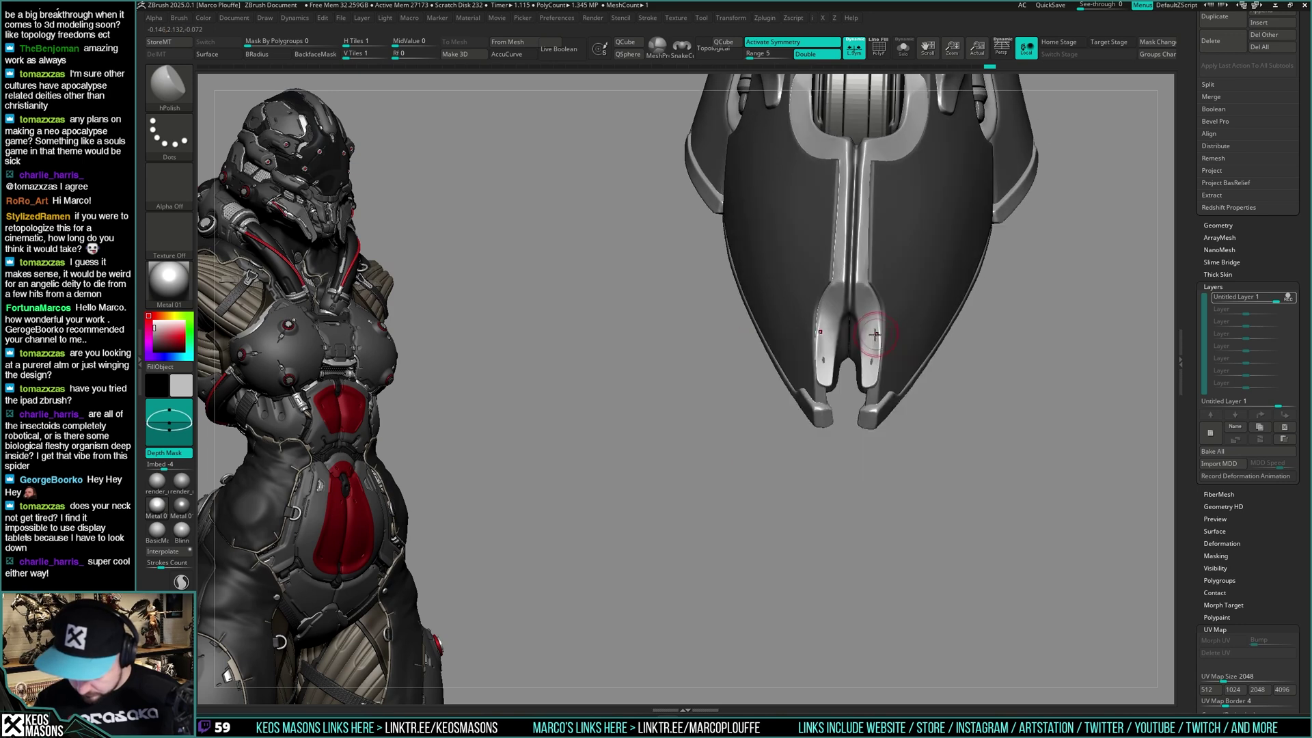
pyautogui.rightClick(871, 363)
pyautogui.keyDown('shift'); pyautogui.moveTo(872, 342); pyautogui.dragTo(870, 365); pyautogui.keyUp('shift')
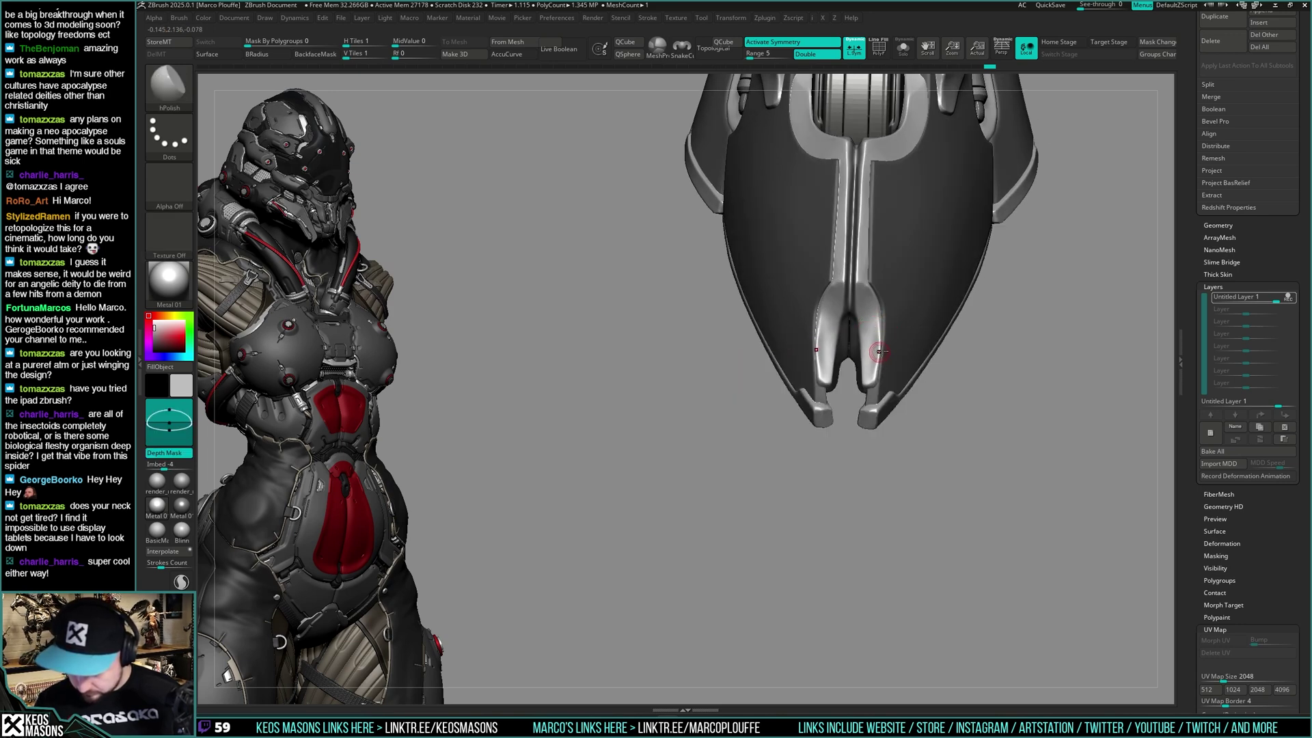
pyautogui.moveTo(870, 372)
pyautogui.mouseDown(button='right')
pyautogui.moveTo(888, 342)
pyautogui.moveTo(863, 372)
pyautogui.moveTo(840, 363)
pyautogui.moveTo(824, 413)
pyautogui.mouseUp(button='right')
pyautogui.press('space')
pyautogui.rightClick(820, 423)
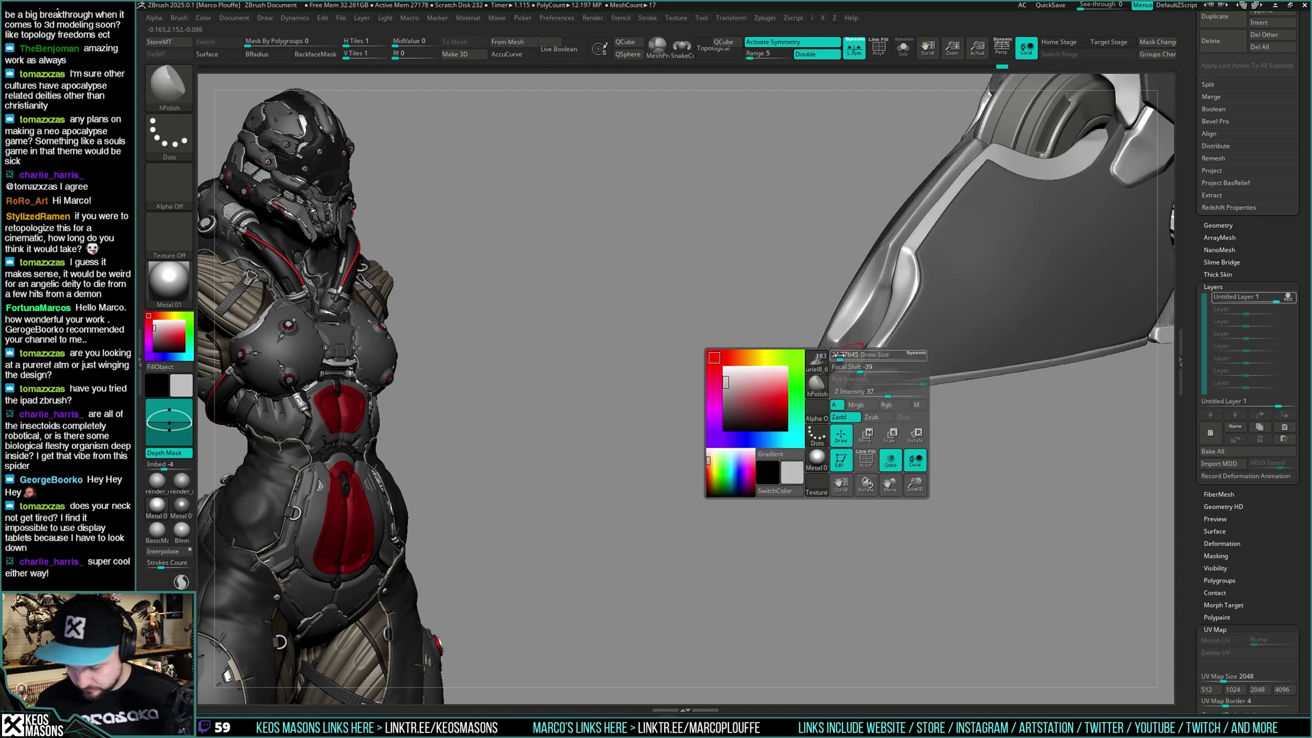
# Adjust the hPolish brush and clean up the prongs' side edges and upper curves from several angles
pyautogui.moveTo(837, 358)
pyautogui.mouseDown(button='right')
pyautogui.moveTo(855, 416)
pyautogui.moveTo(892, 373)
pyautogui.mouseUp(button='right')
pyautogui.press('space')
pyautogui.moveTo(996, 254); pyautogui.dragTo(871, 349, button='right')
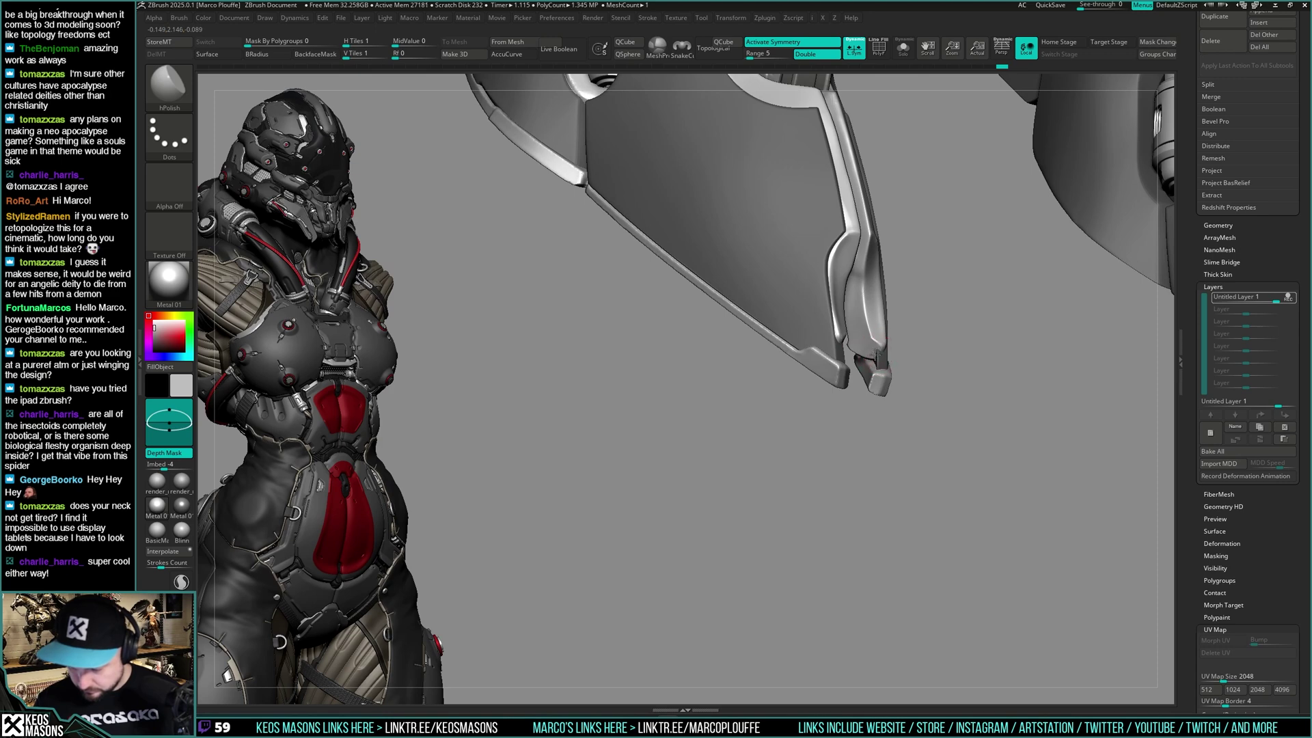
pyautogui.moveTo(866, 353); pyautogui.dragTo(860, 404, button='right')
pyautogui.rightClick(860, 412)
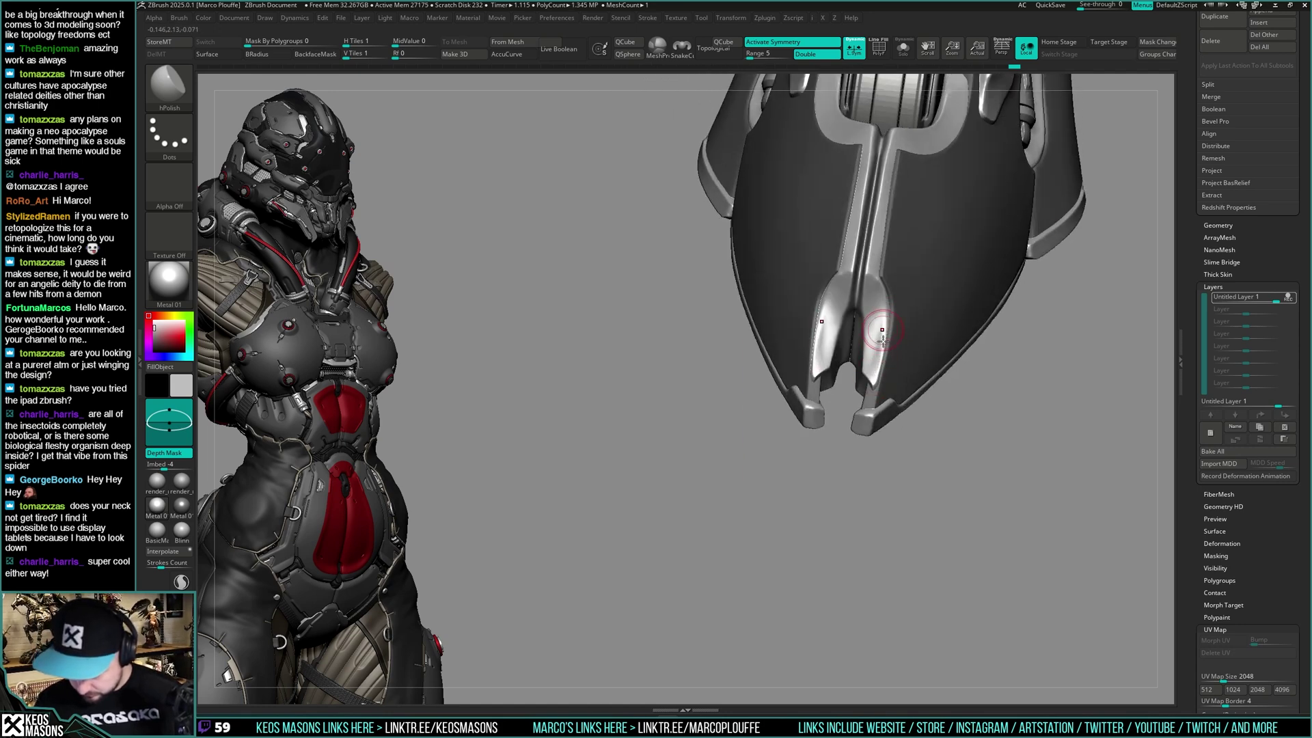
pyautogui.moveTo(873, 336)
pyautogui.mouseDown(button='right')
pyautogui.moveTo(874, 310)
pyautogui.moveTo(870, 346)
pyautogui.mouseUp(button='right')
pyautogui.moveTo(877, 297); pyautogui.dragTo(835, 352, button='right')
pyautogui.rightClick(830, 345)
pyautogui.rightClick(825, 347)
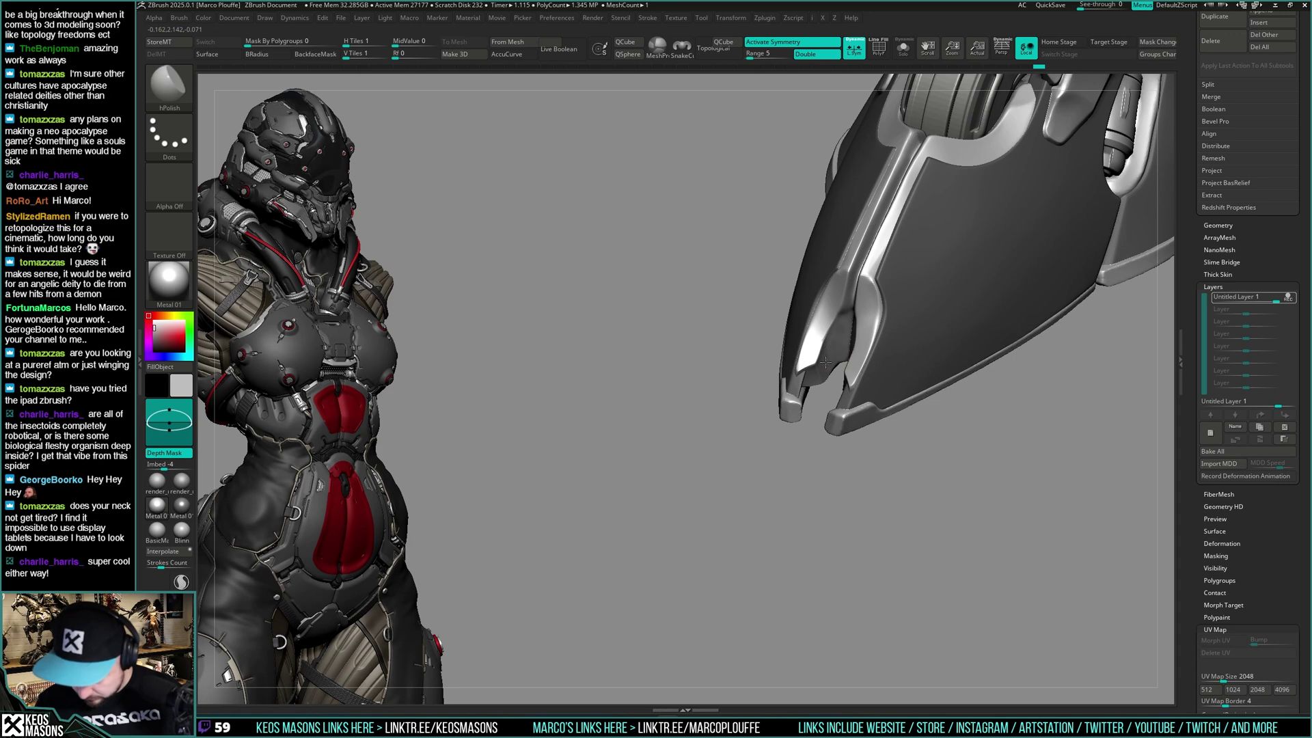
pyautogui.moveTo(835, 350); pyautogui.dragTo(872, 357, button='right')
pyautogui.keyDown('shift'); pyautogui.moveTo(881, 297); pyautogui.dragTo(868, 370); pyautogui.keyUp('shift')
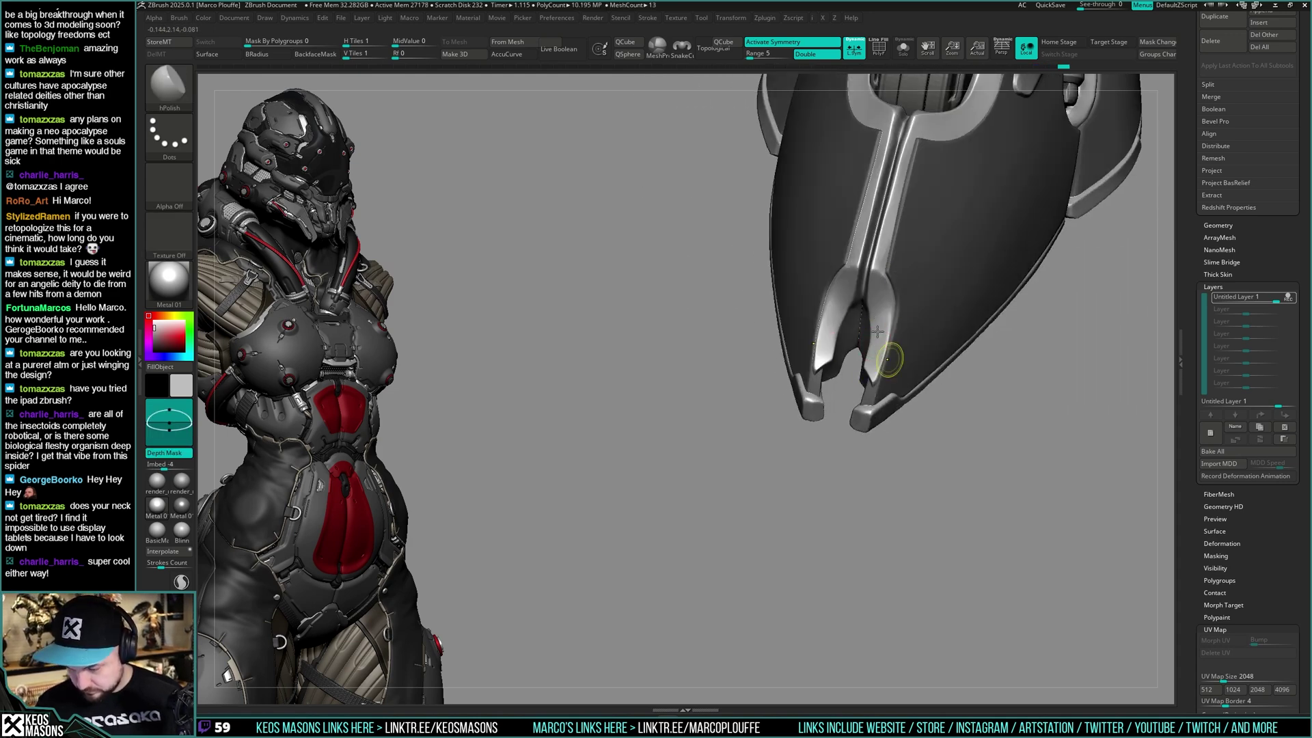
# Examine the bracket, piston recess and wheel socket on the claw's side, both close up and with the whole leg in view
pyautogui.keyDown('ctrl'); pyautogui.moveTo(885, 361); pyautogui.dragTo(919, 328, button='right'); pyautogui.keyUp('ctrl')
pyautogui.moveTo(920, 328); pyautogui.dragTo(885, 337, button='right')
pyautogui.moveTo(858, 387); pyautogui.dragTo(820, 236, button='right')
pyautogui.moveTo(837, 430); pyautogui.dragTo(915, 471, button='right')
pyautogui.moveTo(820, 399)
pyautogui.keyDown('ctrl'); pyautogui.mouseDown(button='right')
pyautogui.moveTo(808, 454)
pyautogui.moveTo(812, 373)
pyautogui.moveTo(829, 372)
pyautogui.moveTo(807, 369)
pyautogui.mouseUp(button='right'); pyautogui.keyUp('ctrl')
pyautogui.press('s')
pyautogui.hotkey('alt', 's')
pyautogui.moveTo(792, 321); pyautogui.dragTo(813, 422, button='right')
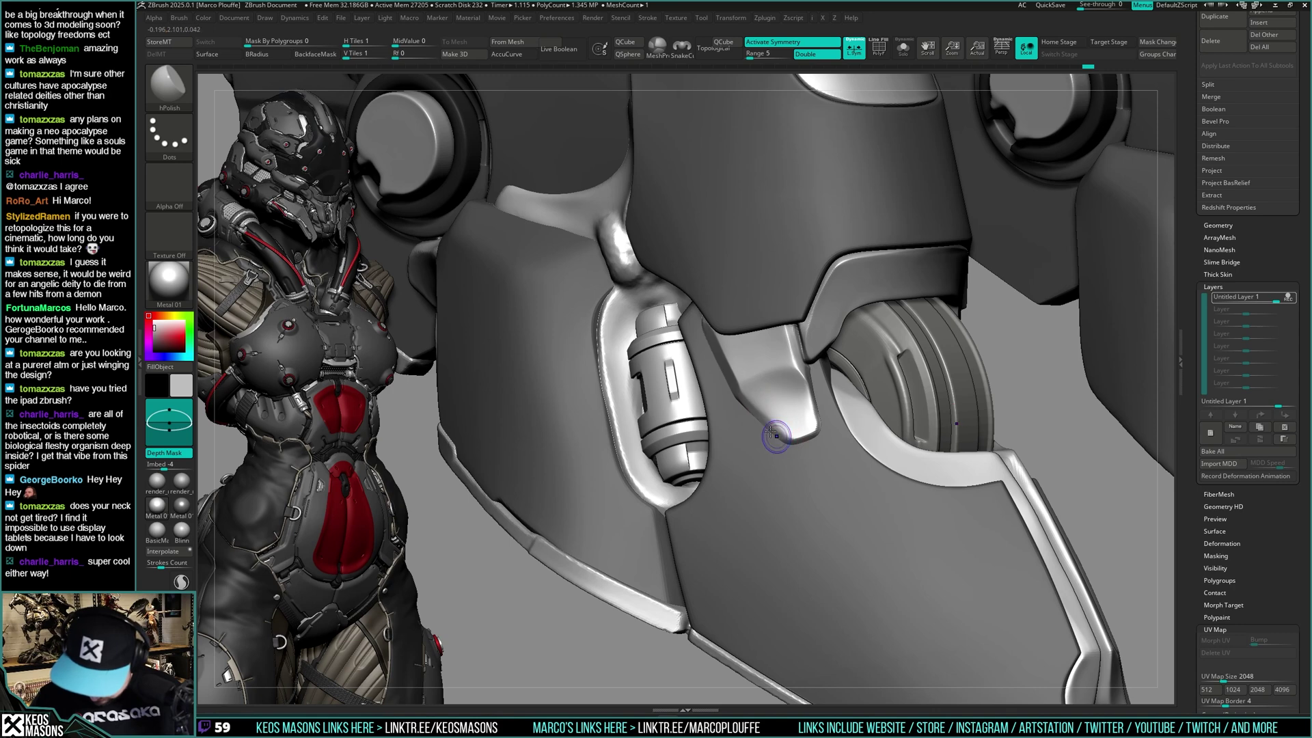
pyautogui.press('shift')
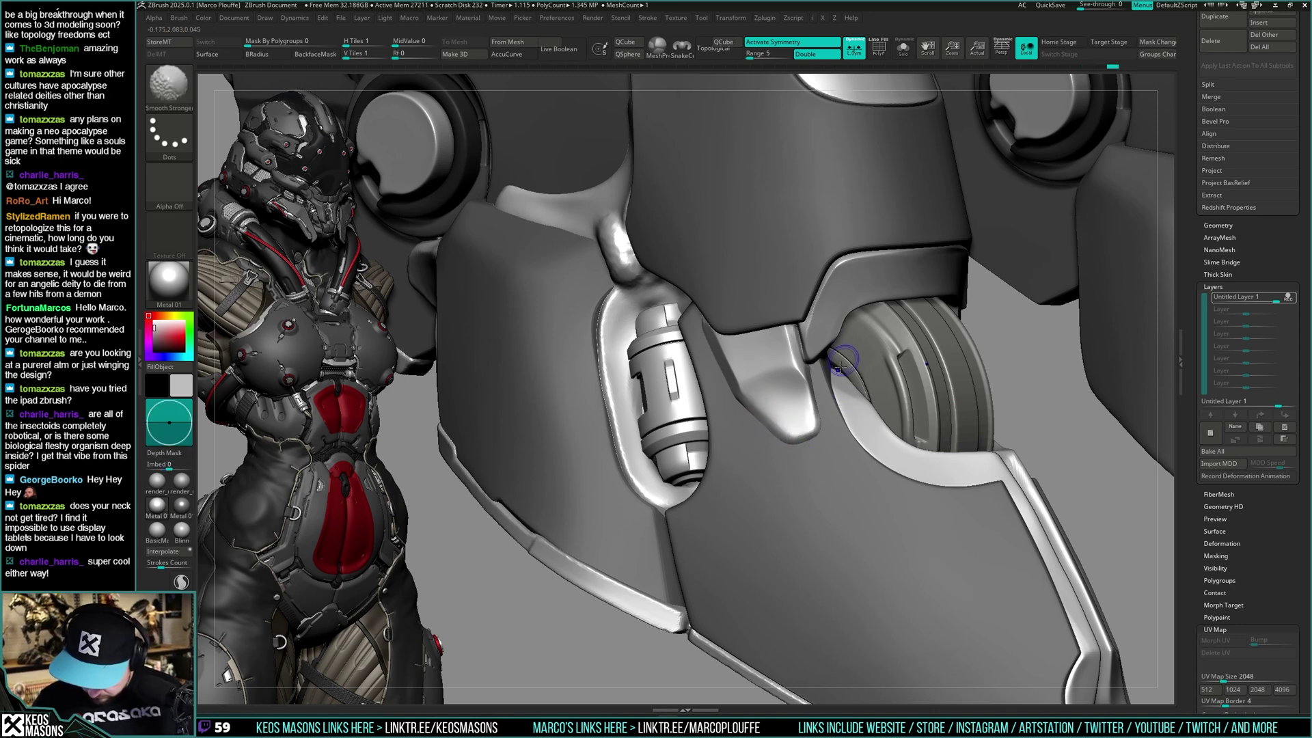
pyautogui.moveTo(845, 357); pyautogui.dragTo(724, 352, button='right')
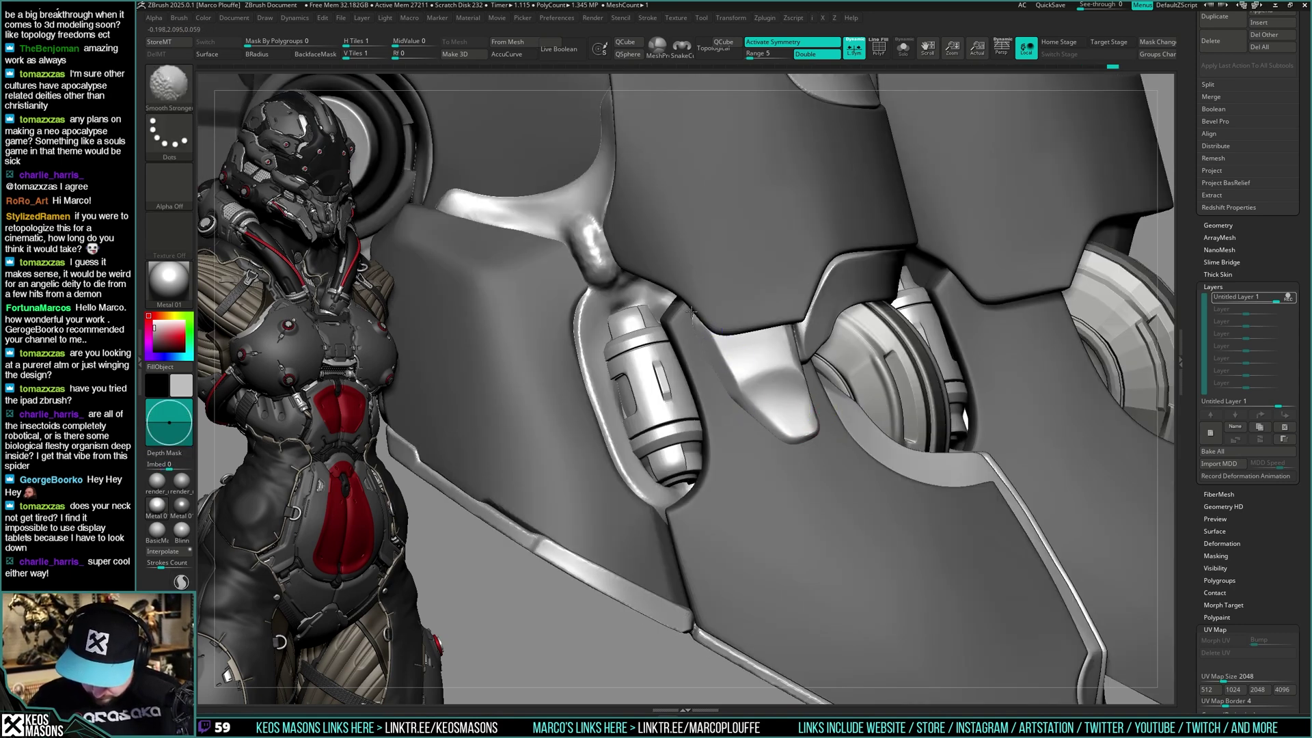
pyautogui.moveTo(732, 287); pyautogui.dragTo(813, 371, button='right')
pyautogui.keyDown('ctrl'); pyautogui.moveTo(827, 429); pyautogui.dragTo(818, 312, button='right'); pyautogui.keyUp('ctrl')
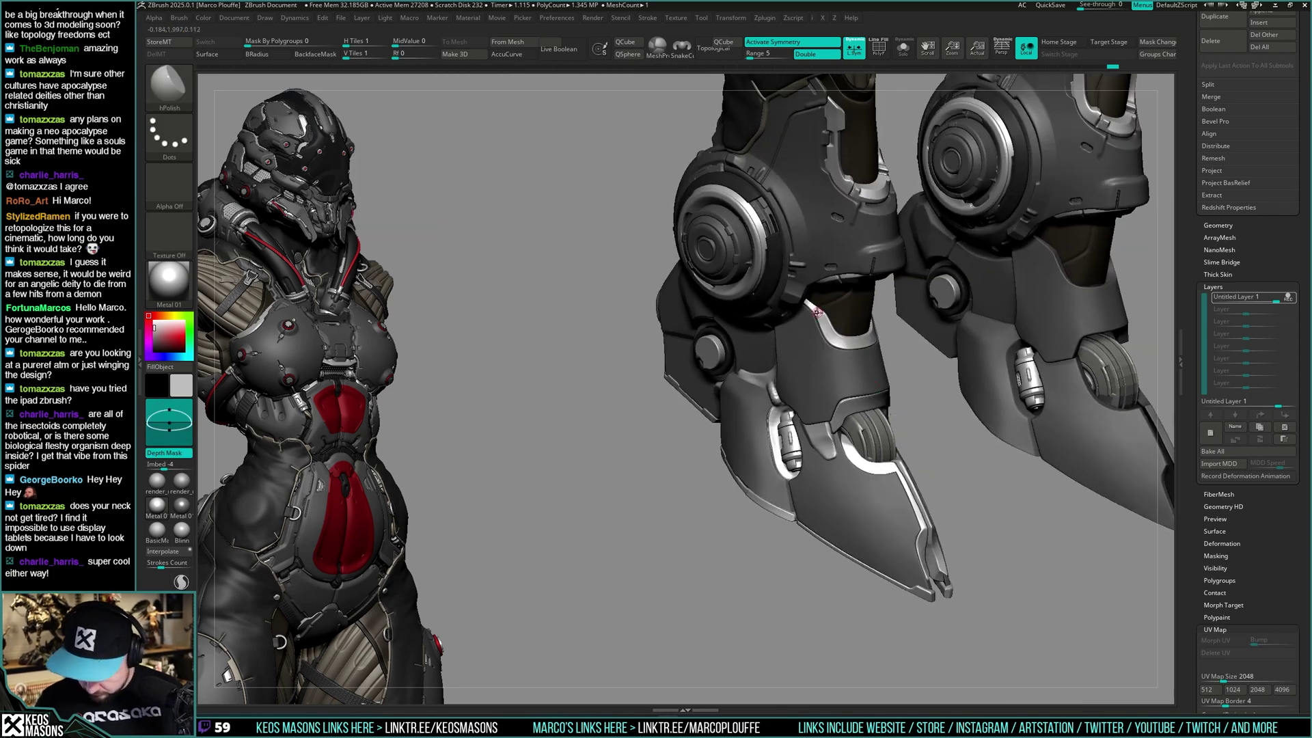
# Carve a crisp crease along the outer edge of the wheel socket rim with the Orb_Cracks brush
pyautogui.moveTo(921, 508)
pyautogui.keyDown('alt'); pyautogui.mouseDown(button='right')
pyautogui.moveTo(870, 473)
pyautogui.moveTo(813, 482)
pyautogui.moveTo(839, 471)
pyautogui.moveTo(851, 439)
pyautogui.moveTo(875, 496)
pyautogui.mouseUp(button='right'); pyautogui.keyUp('alt')
pyautogui.moveTo(875, 496)
pyautogui.mouseDown(button='right')
pyautogui.moveTo(859, 440)
pyautogui.moveTo(893, 392)
pyautogui.mouseUp(button='right')
pyautogui.press('space')
pyautogui.click(902, 395)
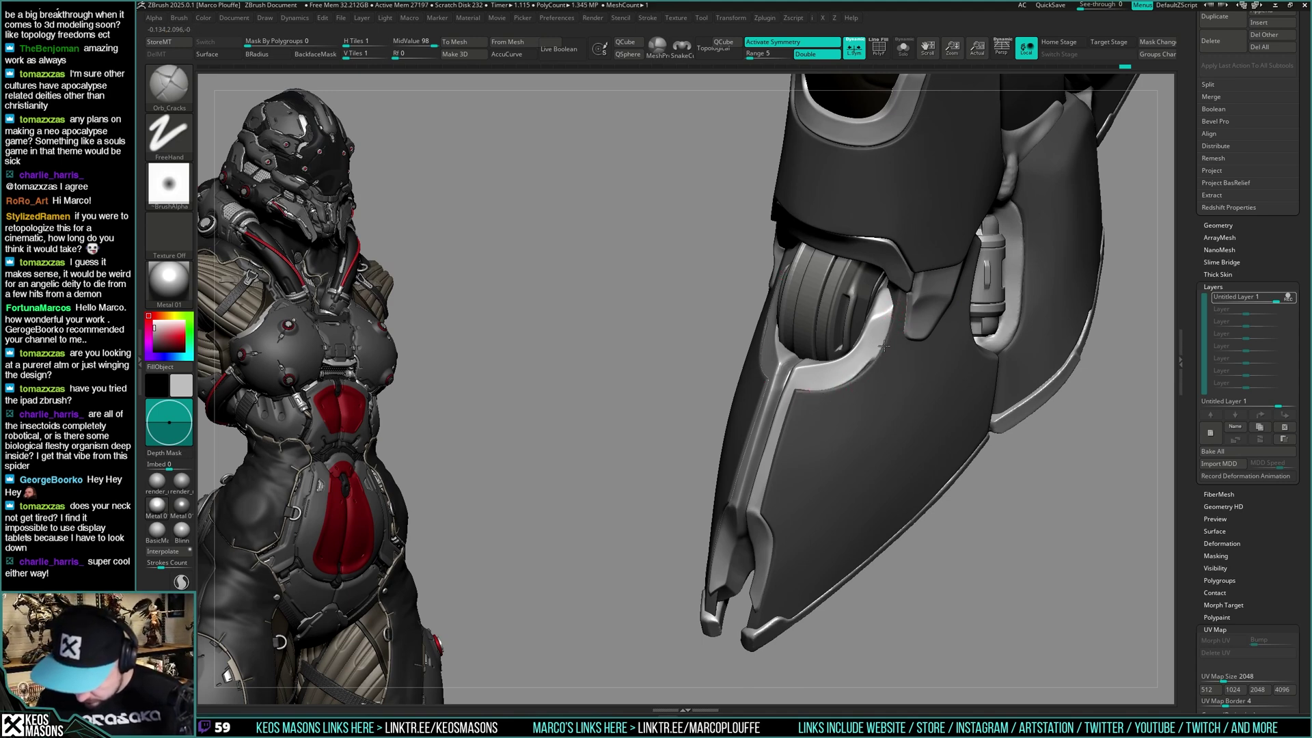
pyautogui.moveTo(897, 317)
pyautogui.mouseDown(button='right')
pyautogui.moveTo(890, 302)
pyautogui.moveTo(888, 334)
pyautogui.mouseUp(button='right')
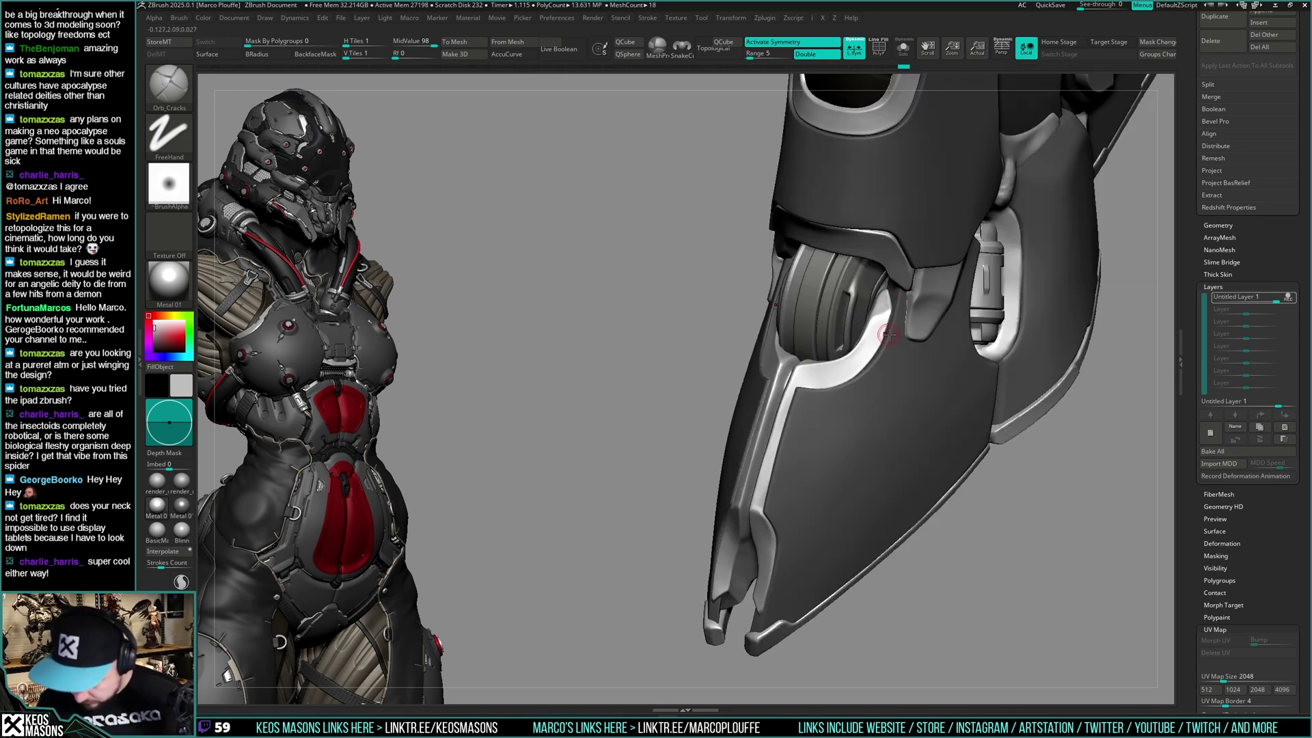
pyautogui.moveTo(864, 380)
pyautogui.mouseDown(button='right')
pyautogui.moveTo(899, 374)
pyautogui.moveTo(907, 345)
pyautogui.moveTo(861, 366)
pyautogui.mouseUp(button='right')
pyautogui.moveTo(897, 312); pyautogui.dragTo(906, 288, button='right')
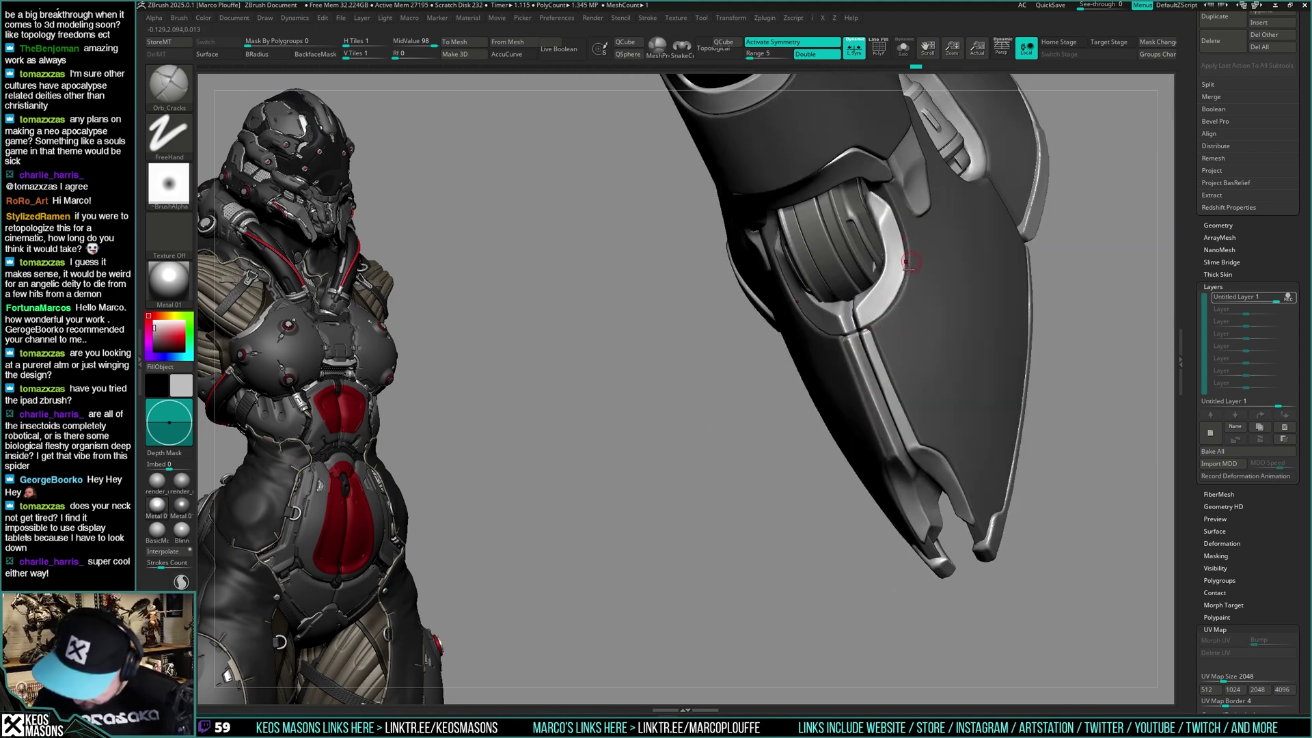
pyautogui.moveTo(911, 250); pyautogui.dragTo(871, 323, button='right')
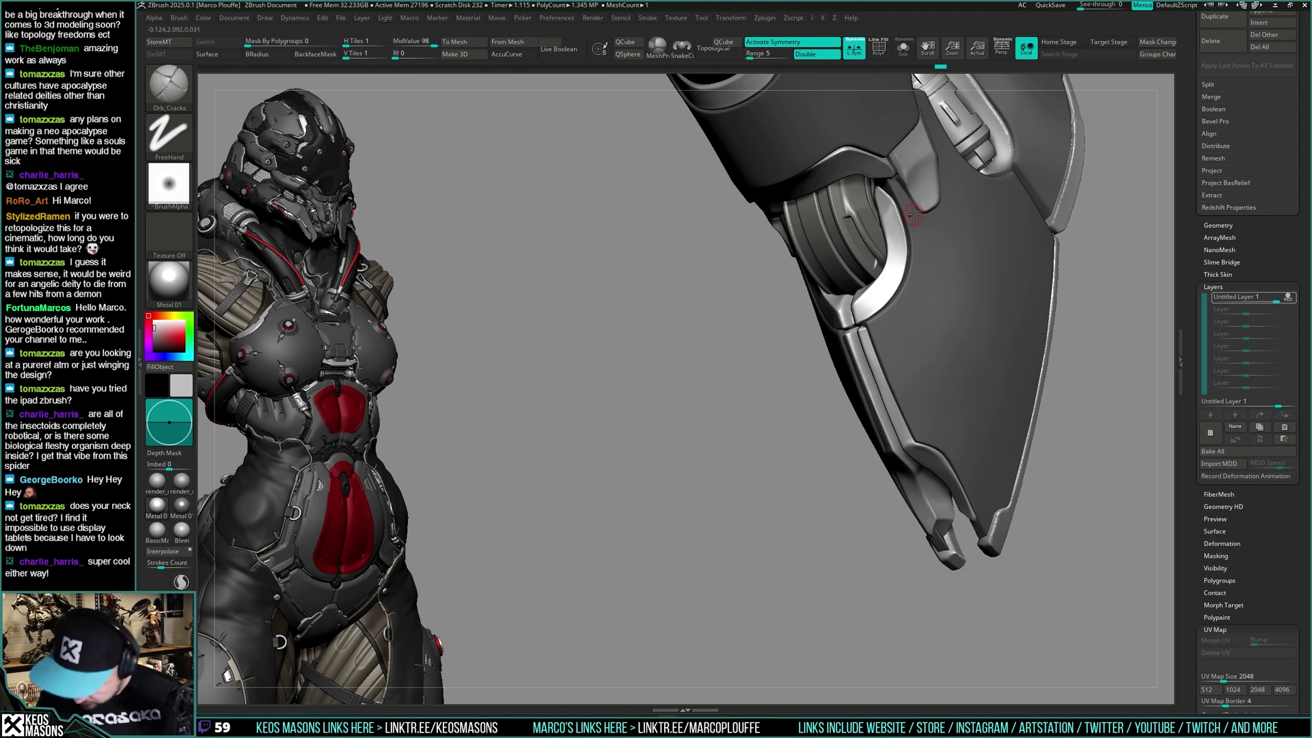
# Continue the crease around the base of the socket rim, smooth it, and switch to the hPolish brush
pyautogui.press('ctrl')
pyautogui.moveTo(913, 215)
pyautogui.mouseDown(button='right')
pyautogui.moveTo(886, 325)
pyautogui.moveTo(913, 316)
pyautogui.mouseUp(button='right')
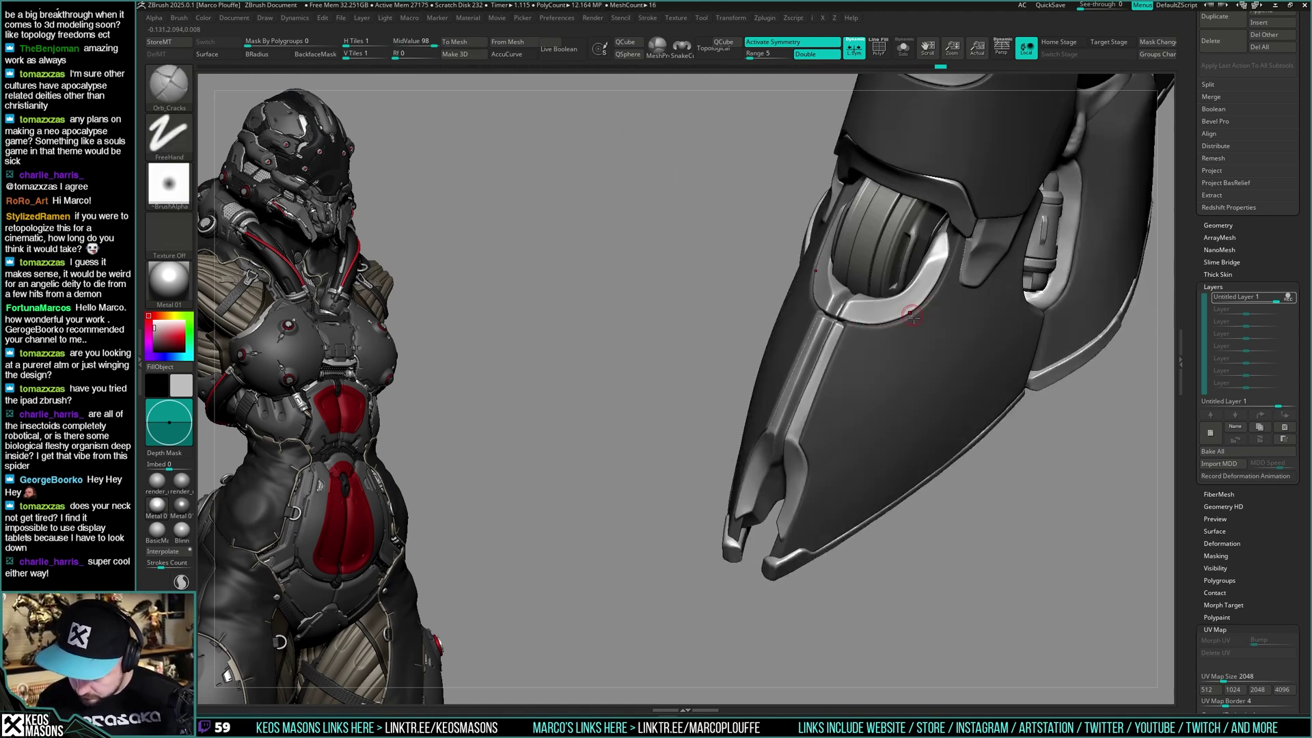
pyautogui.moveTo(858, 316)
pyautogui.keyDown('shift'); pyautogui.mouseDown()
pyautogui.moveTo(904, 316)
pyautogui.moveTo(940, 286)
pyautogui.mouseUp(); pyautogui.keyUp('shift')
pyautogui.moveTo(906, 337)
pyautogui.mouseDown(button='right')
pyautogui.moveTo(931, 328)
pyautogui.moveTo(866, 326)
pyautogui.moveTo(890, 331)
pyautogui.mouseUp(button='right')
pyautogui.press('x')
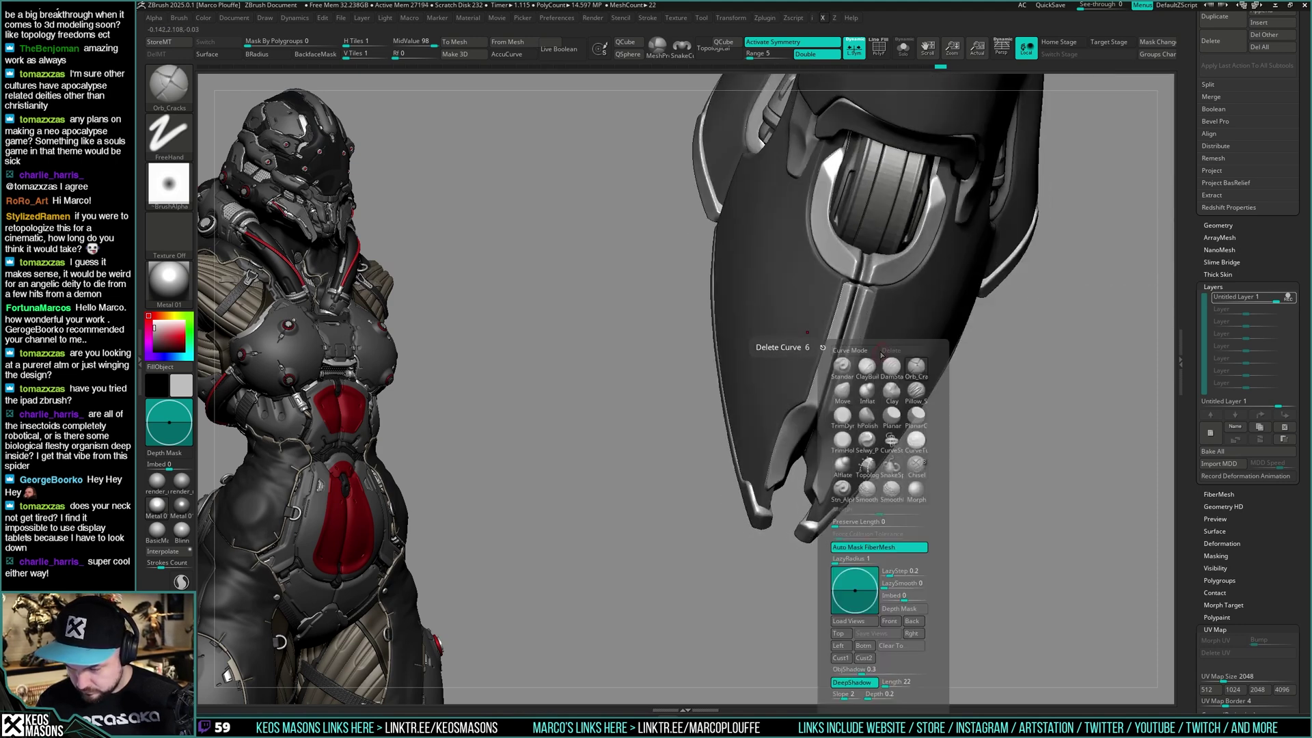
pyautogui.click(866, 416)
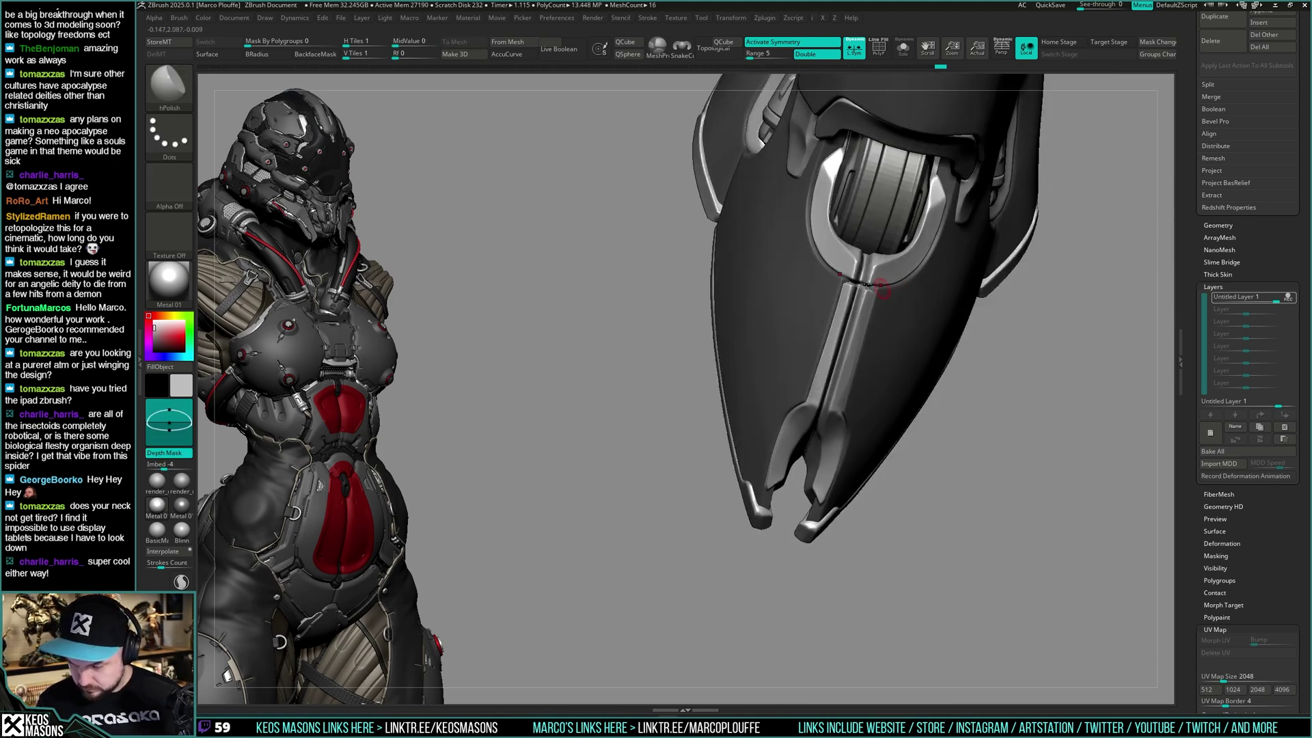
# Refine the gap between the socket rim and the central ridges with the hPolish and Orb_Cracks brushes
pyautogui.keyDown('ctrl'); pyautogui.moveTo(878, 286); pyautogui.dragTo(878, 311, button='right'); pyautogui.keyUp('ctrl')
pyautogui.moveTo(878, 311)
pyautogui.mouseDown(button='right')
pyautogui.moveTo(874, 299)
pyautogui.moveTo(886, 375)
pyautogui.moveTo(862, 327)
pyautogui.moveTo(863, 350)
pyautogui.moveTo(906, 383)
pyautogui.moveTo(888, 397)
pyautogui.moveTo(875, 358)
pyautogui.moveTo(897, 432)
pyautogui.moveTo(893, 410)
pyautogui.moveTo(872, 428)
pyautogui.moveTo(889, 456)
pyautogui.moveTo(863, 438)
pyautogui.moveTo(864, 449)
pyautogui.mouseUp(button='right')
pyautogui.press('space')
pyautogui.click(960, 350)
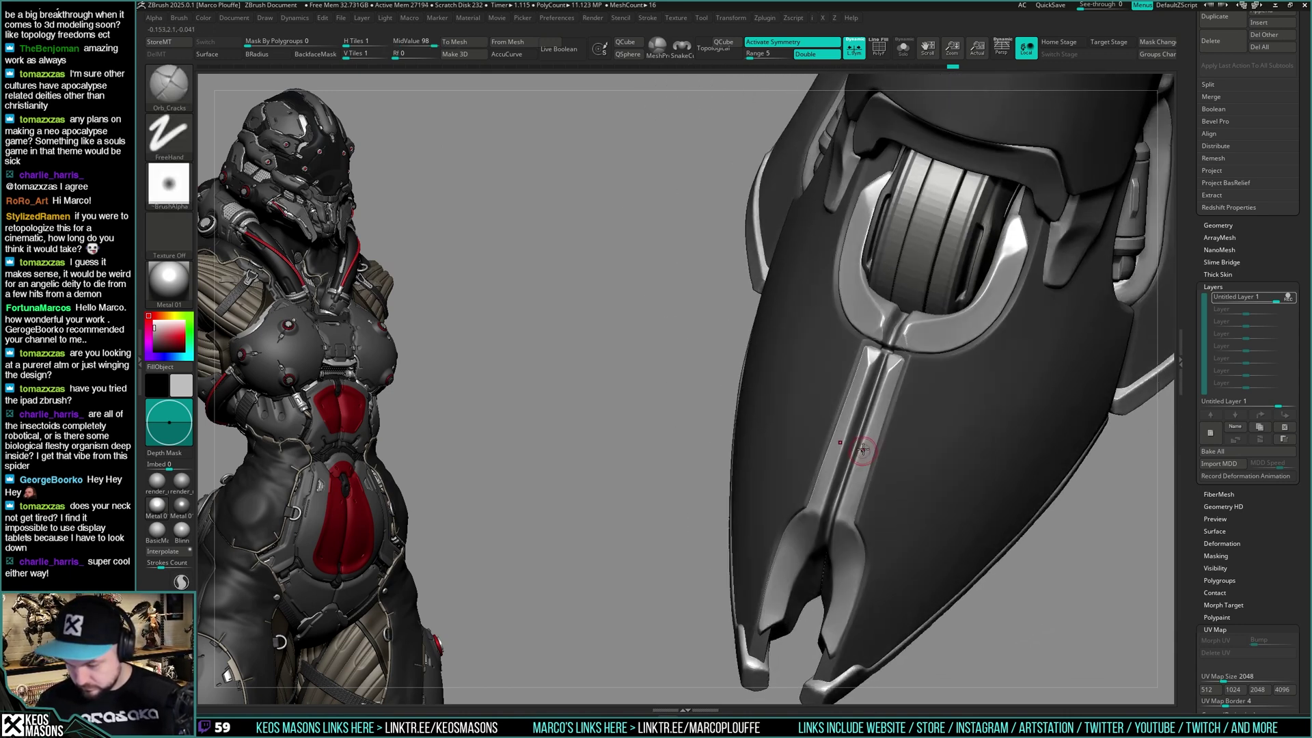
# Reshape the central notch of the socket rim with the Move brush and BackfaceMask enabled, and smooth it
pyautogui.press('space')
pyautogui.click(901, 381)
pyautogui.moveTo(902, 342); pyautogui.dragTo(901, 321, button='right')
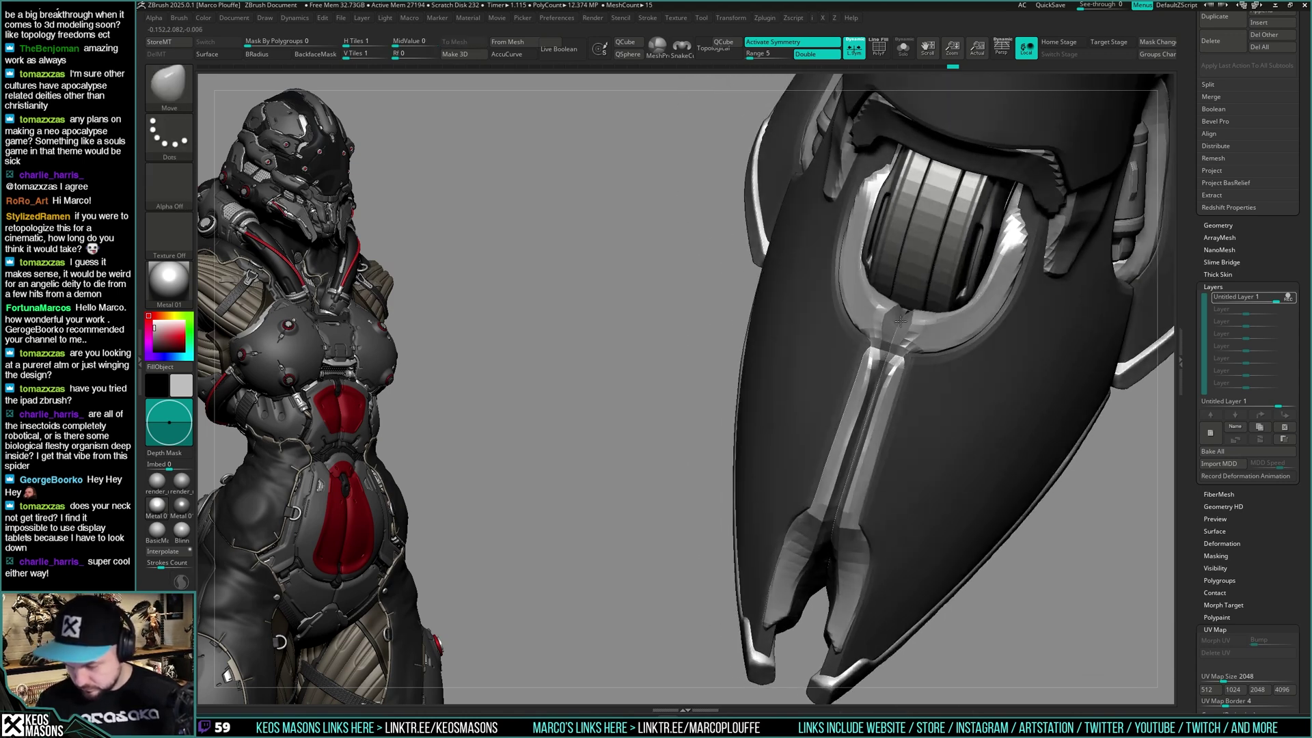
pyautogui.press('space')
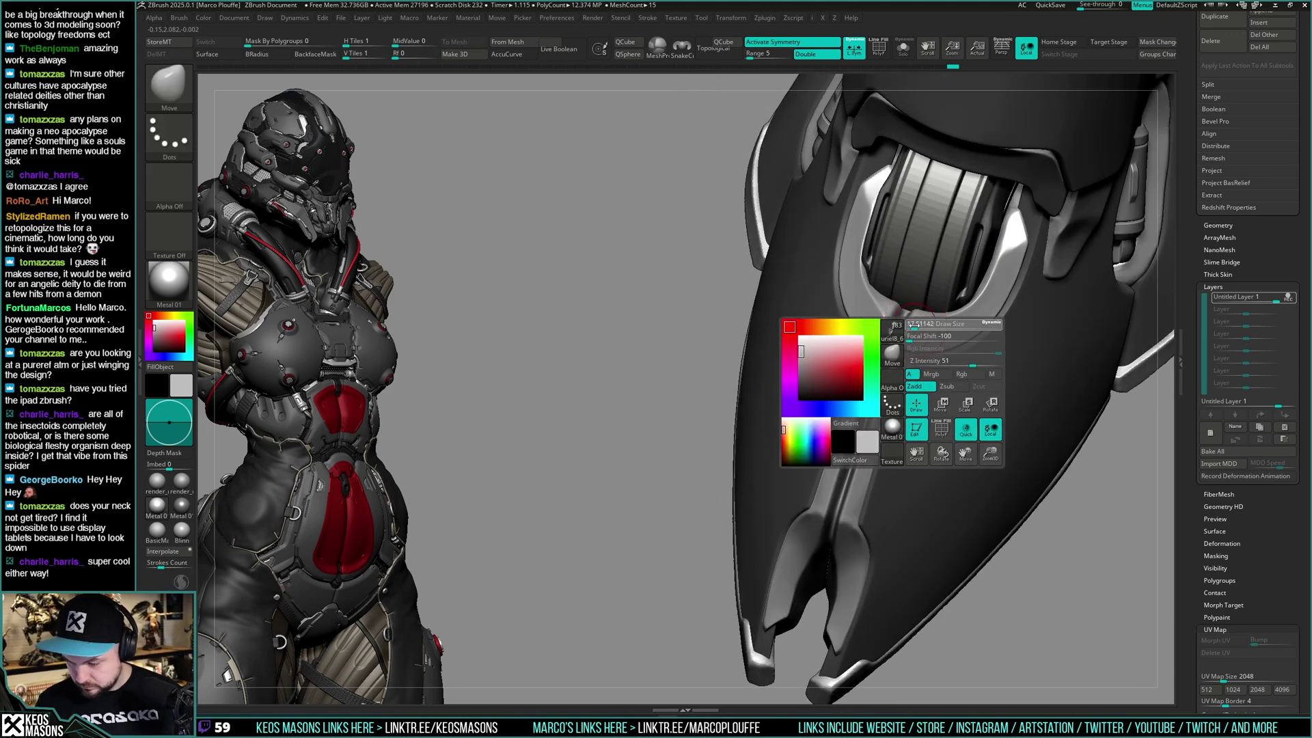
pyautogui.hotkey('ctrl', 'b')
pyautogui.moveTo(923, 331); pyautogui.dragTo(905, 331, button='right')
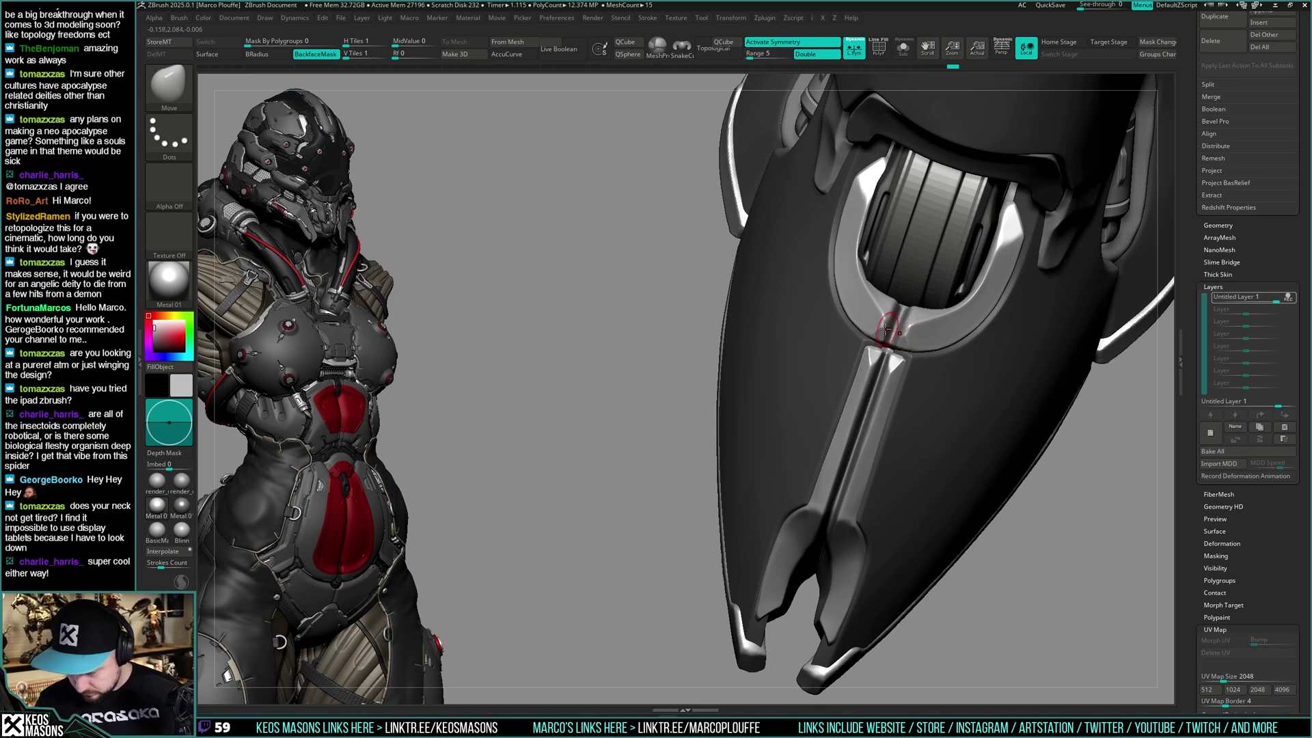
pyautogui.moveTo(887, 329); pyautogui.dragTo(898, 327)
pyautogui.moveTo(898, 327); pyautogui.dragTo(904, 326, button='right')
pyautogui.keyDown('shift'); pyautogui.moveTo(903, 325); pyautogui.dragTo(899, 336); pyautogui.keyUp('shift')
# Adjust the Move brush size and shift the rim's lower lip where it faces the central ridges
pyautogui.moveTo(900, 336); pyautogui.dragTo(913, 331, button='right')
pyautogui.press('space')
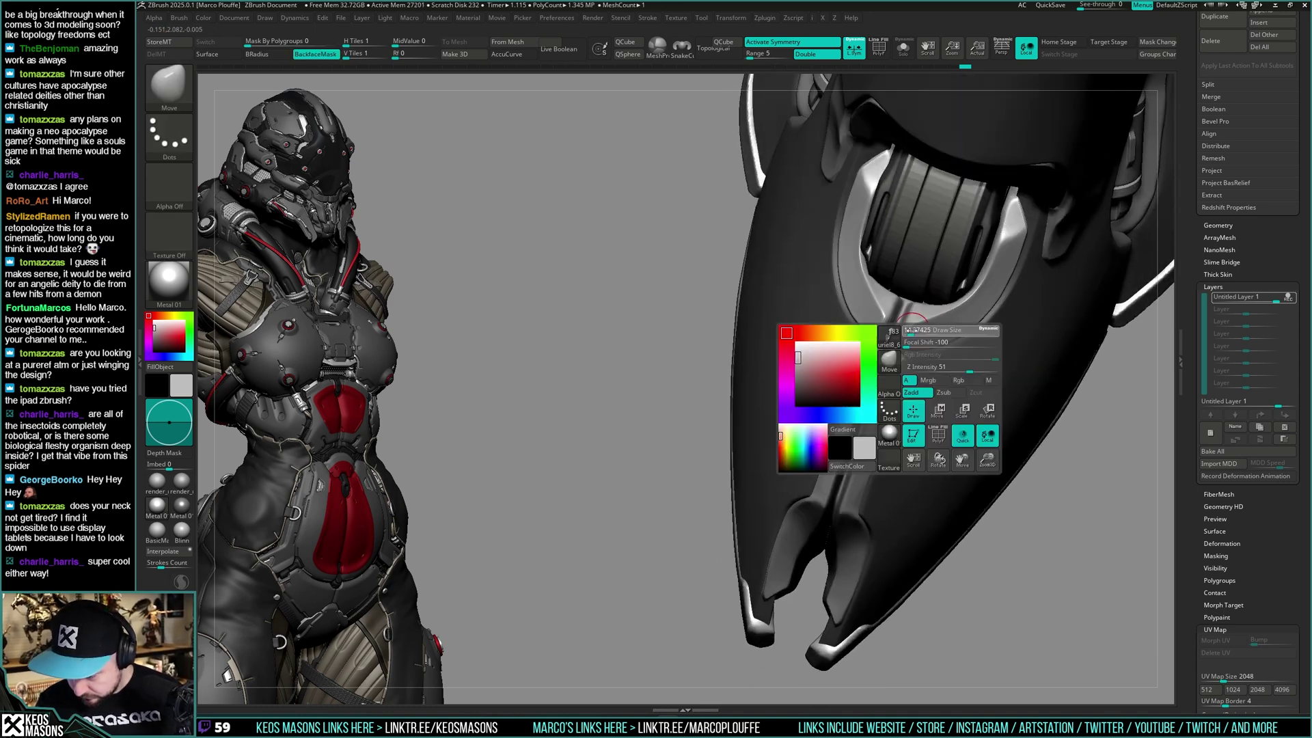
pyautogui.press('space')
pyautogui.moveTo(916, 331); pyautogui.dragTo(903, 324)
pyautogui.moveTo(901, 328); pyautogui.dragTo(898, 346, button='right')
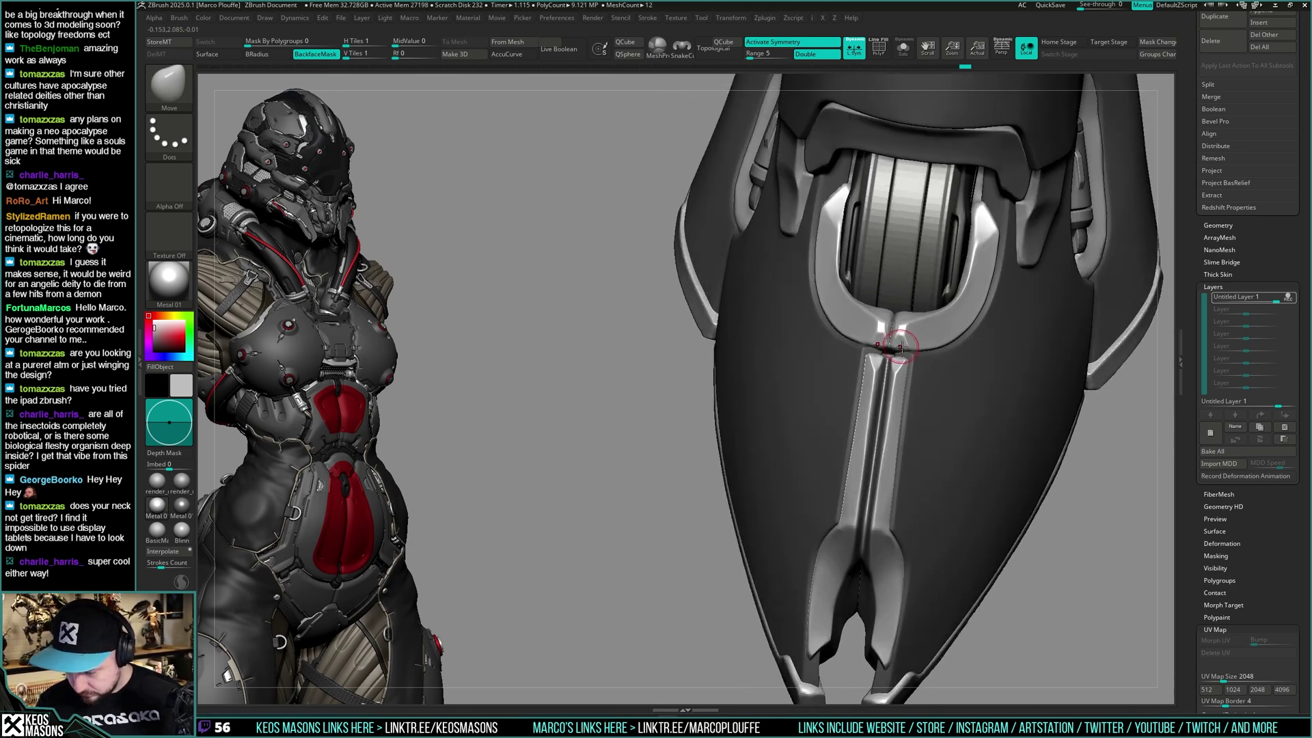
# Flatten the two facets beside the socket rim's central notch with the hPolish brush
pyautogui.press('space')
pyautogui.click(891, 412)
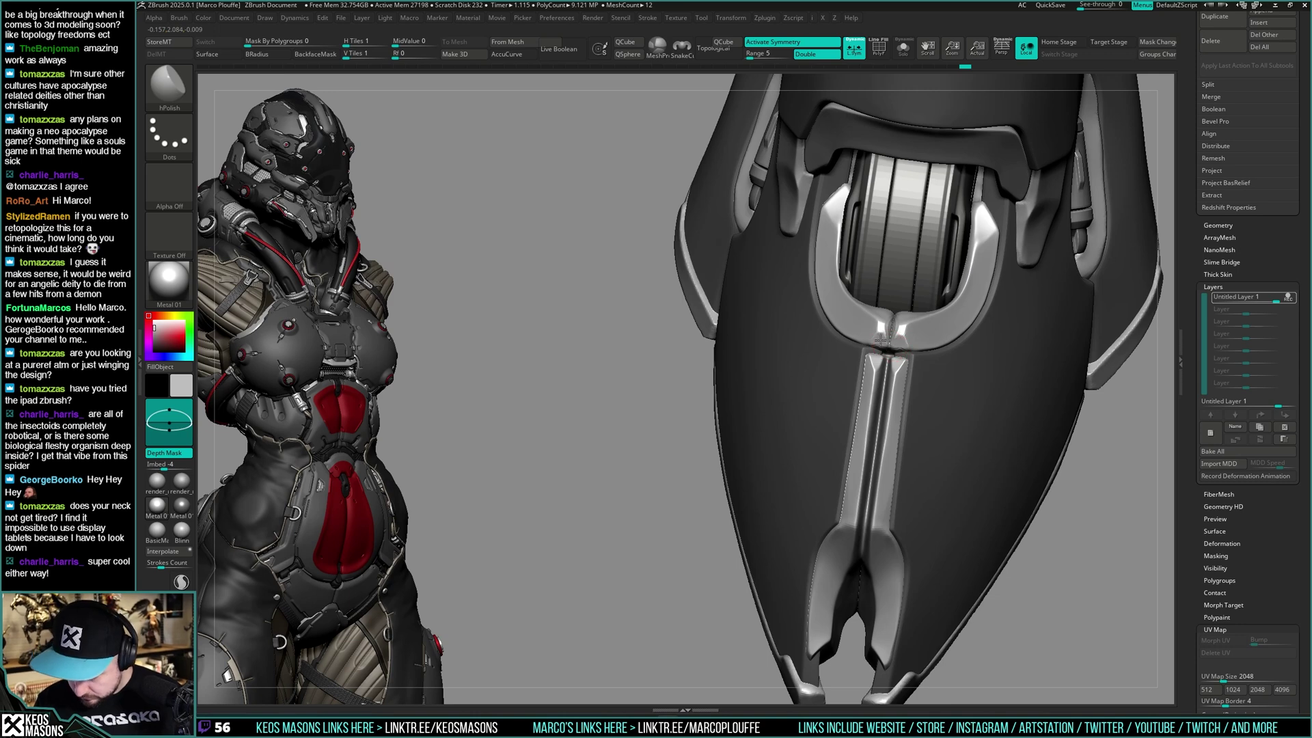
pyautogui.moveTo(882, 326); pyautogui.dragTo(883, 332)
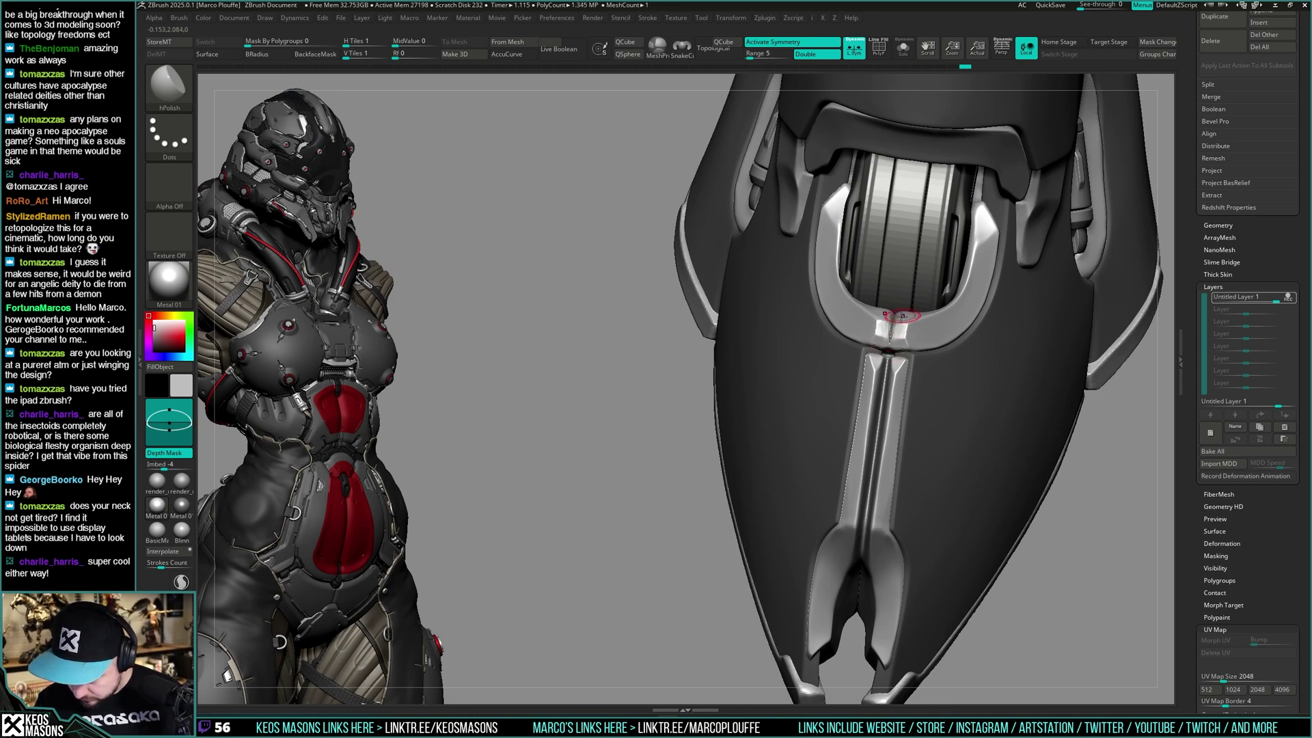
pyautogui.moveTo(904, 326)
pyautogui.mouseDown(button='right')
pyautogui.moveTo(899, 354)
pyautogui.moveTo(904, 331)
pyautogui.mouseUp(button='right')
pyautogui.moveTo(905, 328); pyautogui.dragTo(901, 335)
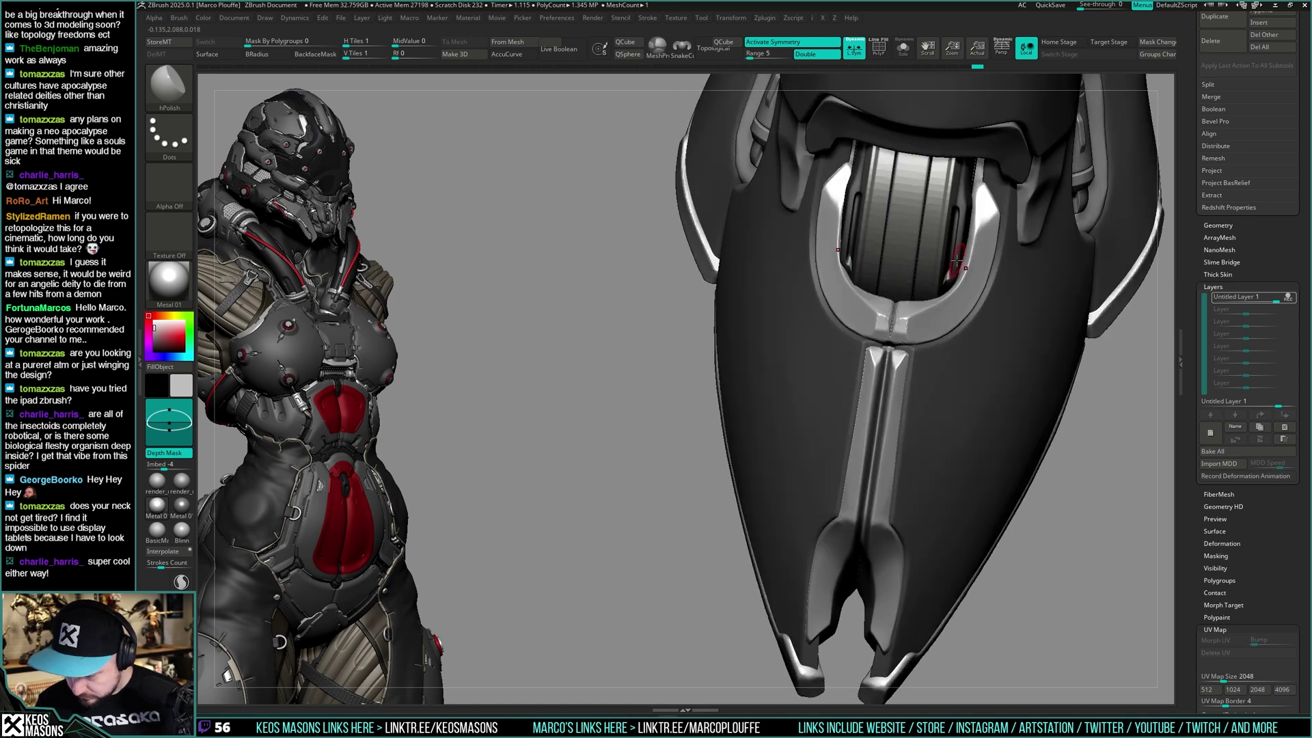
pyautogui.hotkey('alt', 'shift', 's')
pyautogui.hotkey('alt', 'shift', 's')
# Polish the socket rim's lower lip beside the notch from the side and smooth the notch's inner edge
pyautogui.keyDown('ctrl'); pyautogui.moveTo(966, 270); pyautogui.dragTo(976, 185, button='right'); pyautogui.keyUp('ctrl')
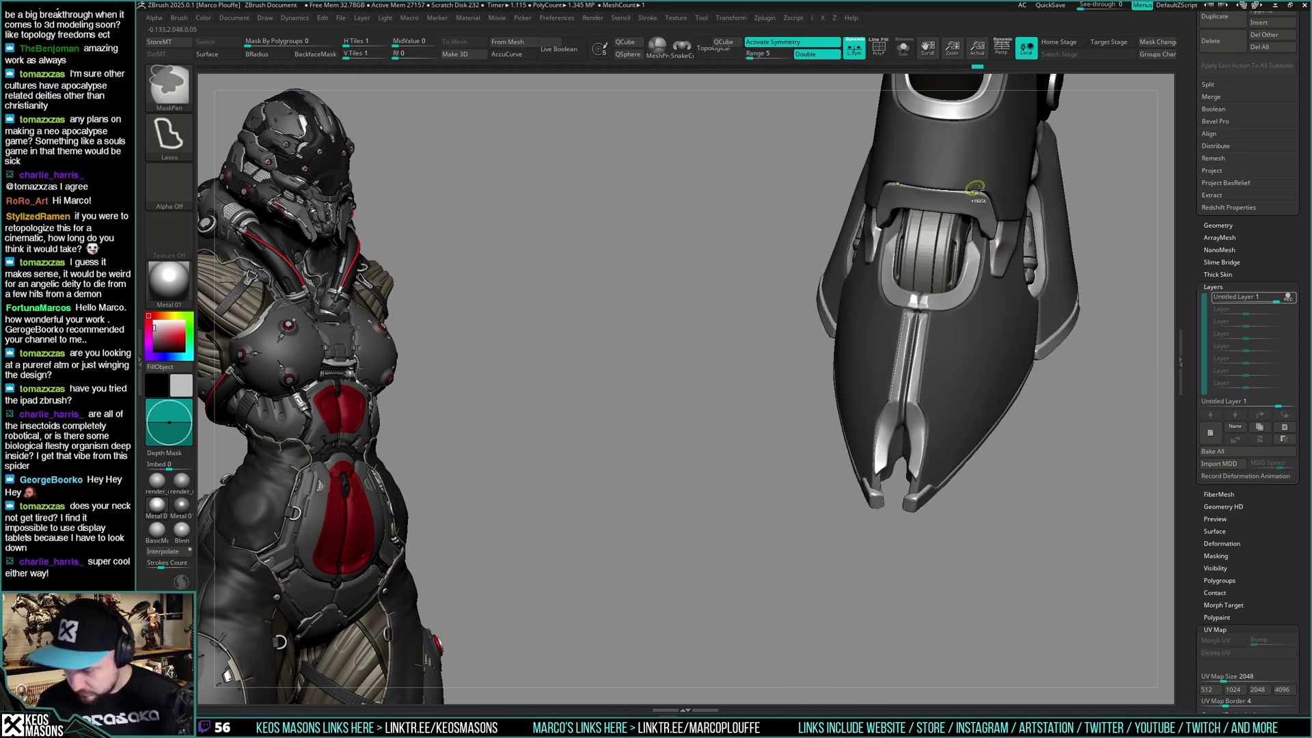
pyautogui.moveTo(1005, 382); pyautogui.dragTo(969, 405, button='right')
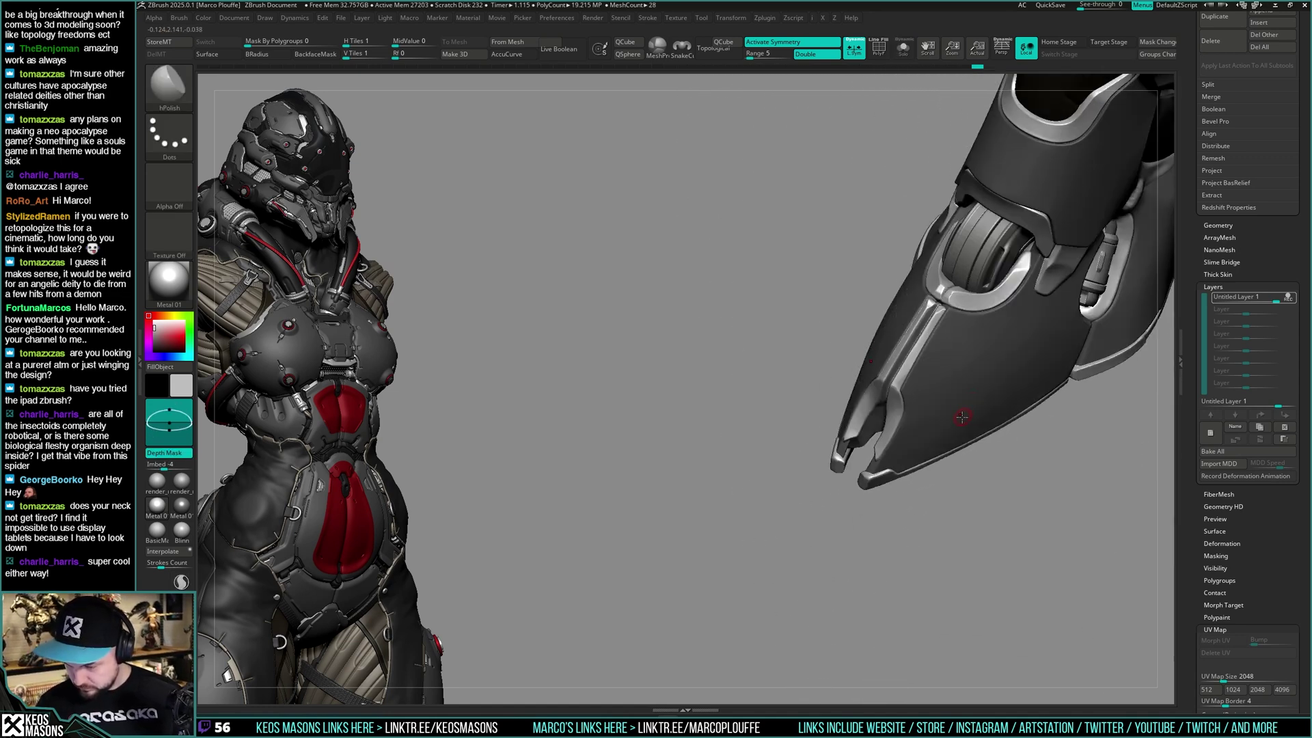
pyautogui.moveTo(946, 300)
pyautogui.keyDown('ctrl'); pyautogui.mouseDown(button='right')
pyautogui.moveTo(950, 346)
pyautogui.moveTo(956, 305)
pyautogui.mouseUp(button='right'); pyautogui.keyUp('ctrl')
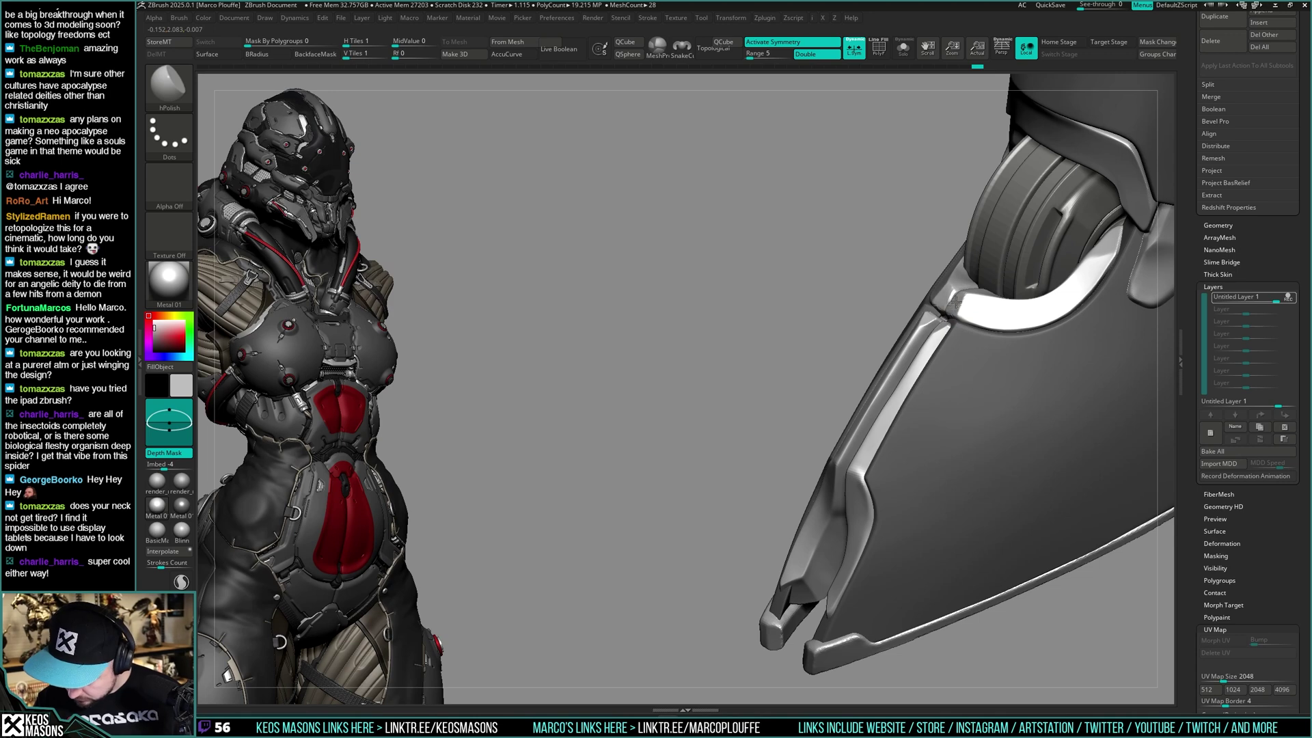
pyautogui.moveTo(956, 301); pyautogui.dragTo(967, 290)
pyautogui.moveTo(967, 290); pyautogui.dragTo(982, 265, button='right')
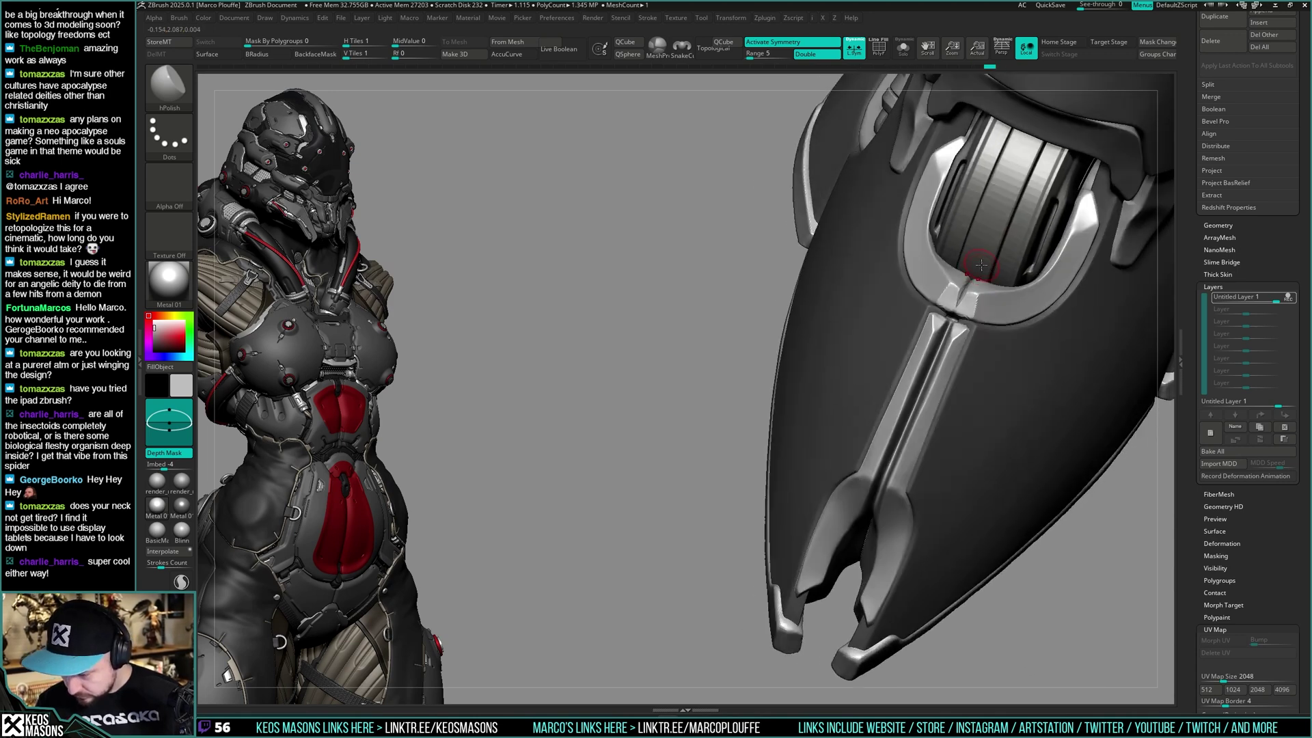
pyautogui.keyDown('shift'); pyautogui.moveTo(973, 280); pyautogui.dragTo(966, 288); pyautogui.keyUp('shift')
# Sharpen the crease where the rim notch meets the central ridges with the Orb_Cracks brush
pyautogui.press('space')
pyautogui.click(1025, 345)
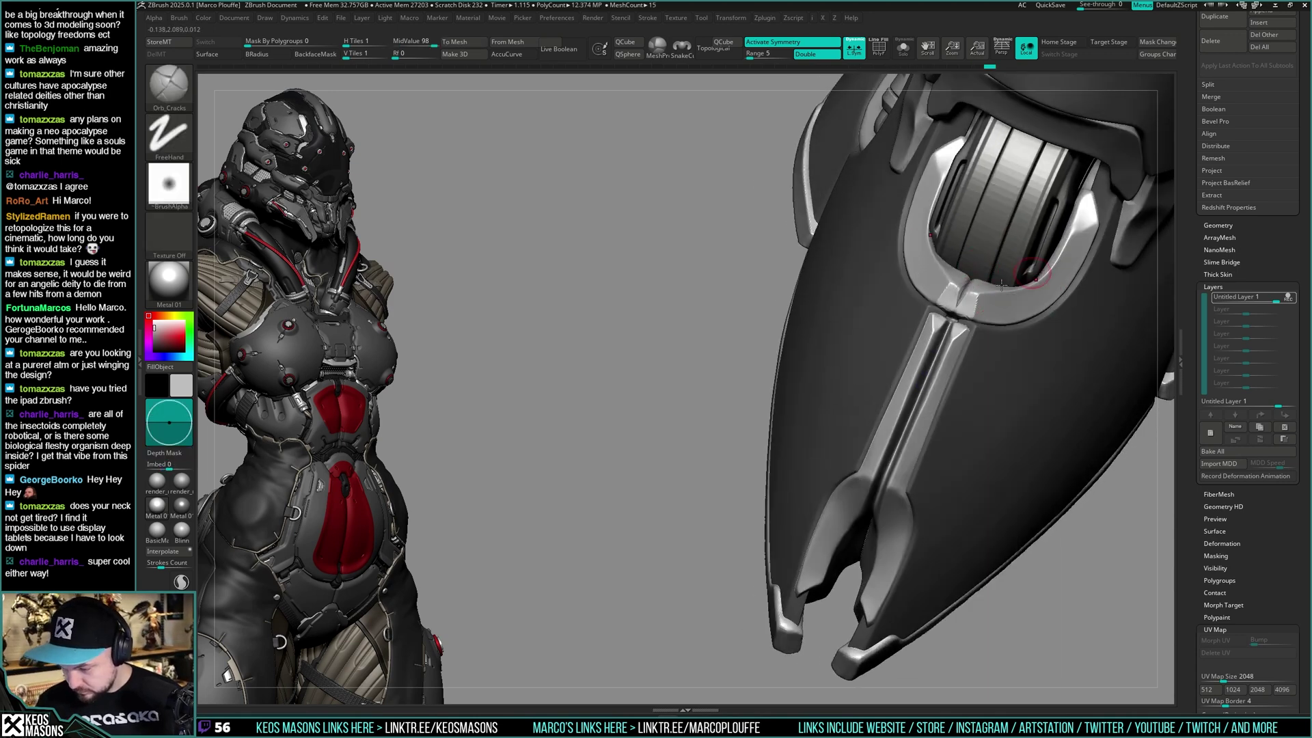
pyautogui.moveTo(958, 304); pyautogui.dragTo(977, 289, button='right')
pyautogui.press('space')
pyautogui.moveTo(979, 316); pyautogui.dragTo(968, 316)
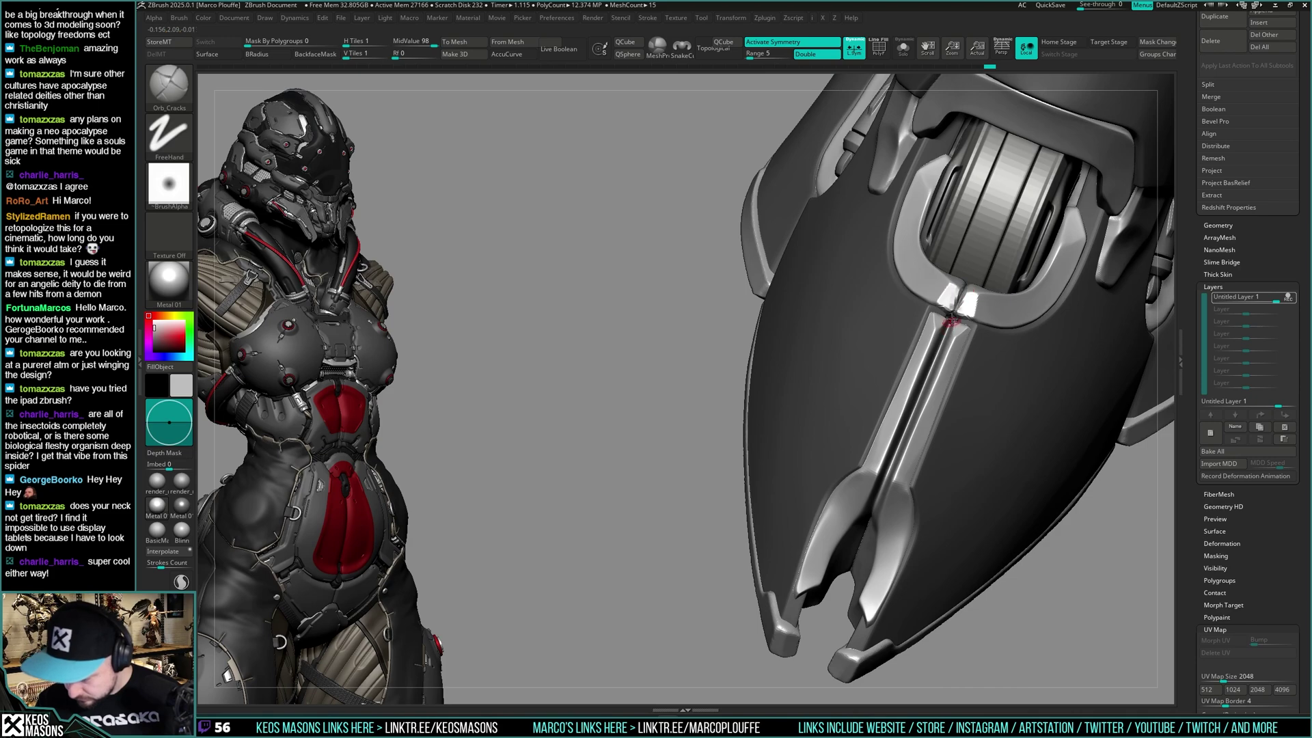
pyautogui.keyDown('ctrl'); pyautogui.moveTo(943, 345); pyautogui.dragTo(948, 314, button='right'); pyautogui.keyUp('ctrl')
pyautogui.moveTo(949, 315); pyautogui.dragTo(919, 328, button='right')
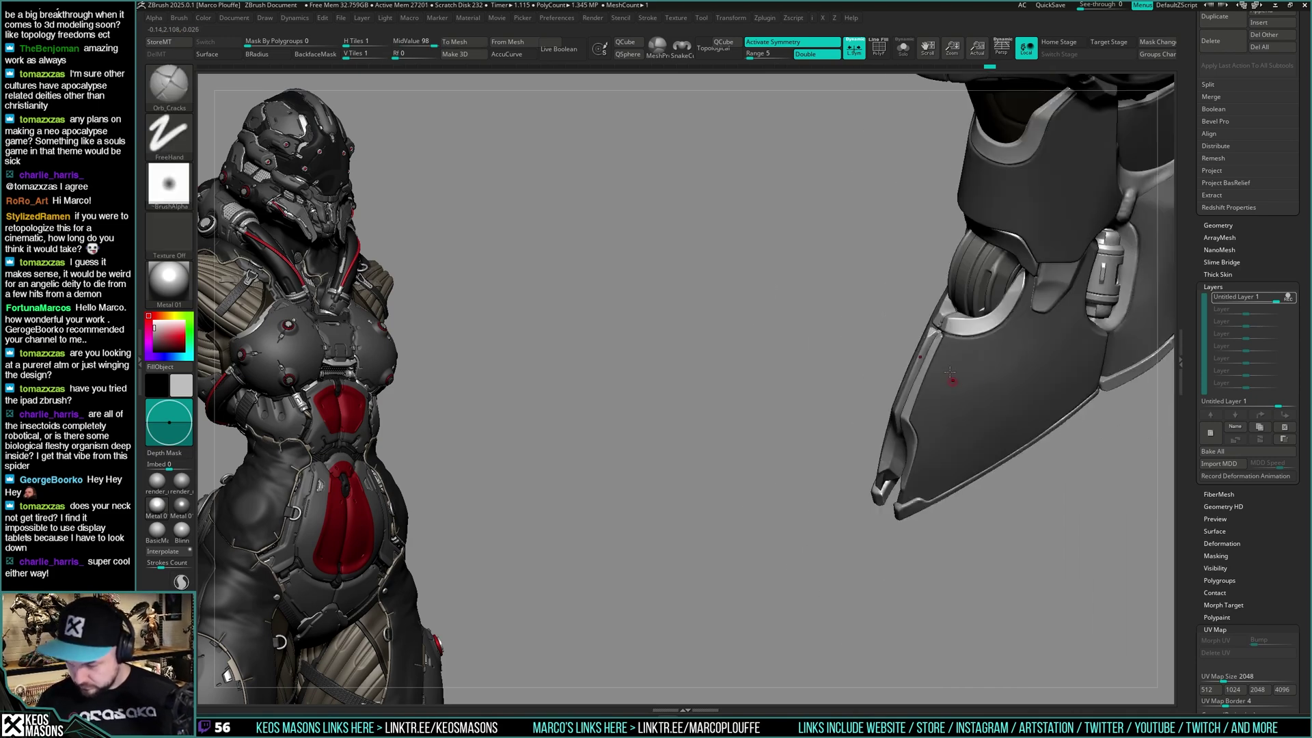
pyautogui.moveTo(953, 378); pyautogui.dragTo(930, 332, button='right')
pyautogui.moveTo(929, 332)
pyautogui.keyDown('ctrl'); pyautogui.mouseDown(button='right')
pyautogui.moveTo(931, 365)
pyautogui.moveTo(950, 332)
pyautogui.moveTo(896, 332)
pyautogui.moveTo(920, 344)
pyautogui.moveTo(937, 337)
pyautogui.moveTo(911, 323)
pyautogui.mouseUp(button='right'); pyautogui.keyUp('ctrl')
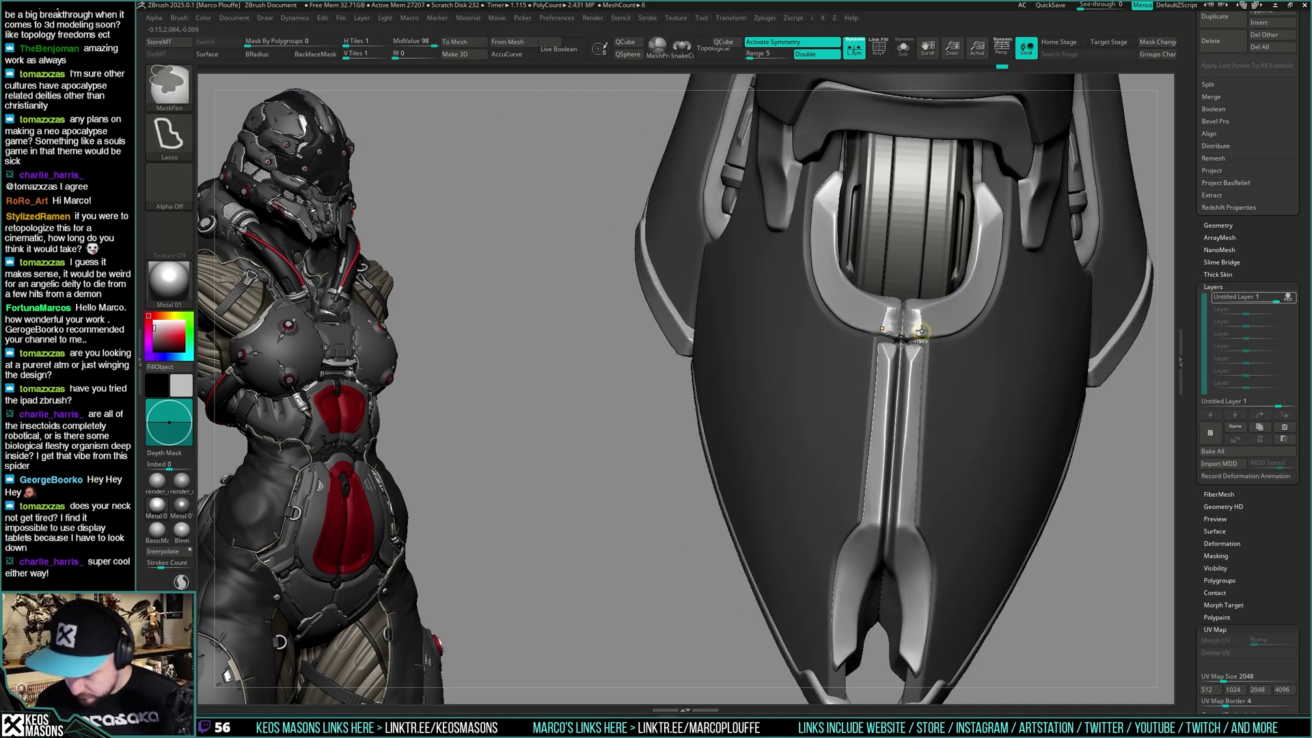
# Undo the last crease stroke and recut the junction between the rim notch and the central ridges
pyautogui.hotkey('ctrl', 'z')
pyautogui.moveTo(915, 327); pyautogui.dragTo(919, 338)
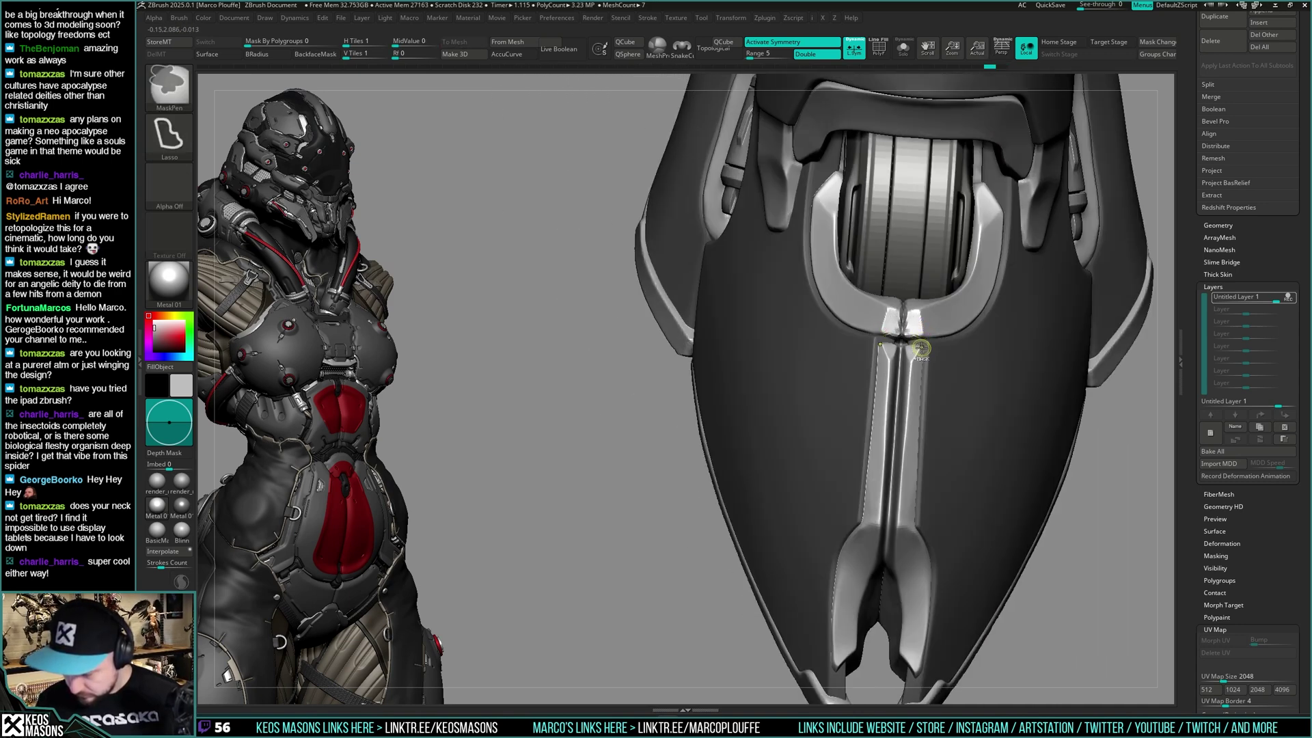
pyautogui.press('space')
pyautogui.press('b')
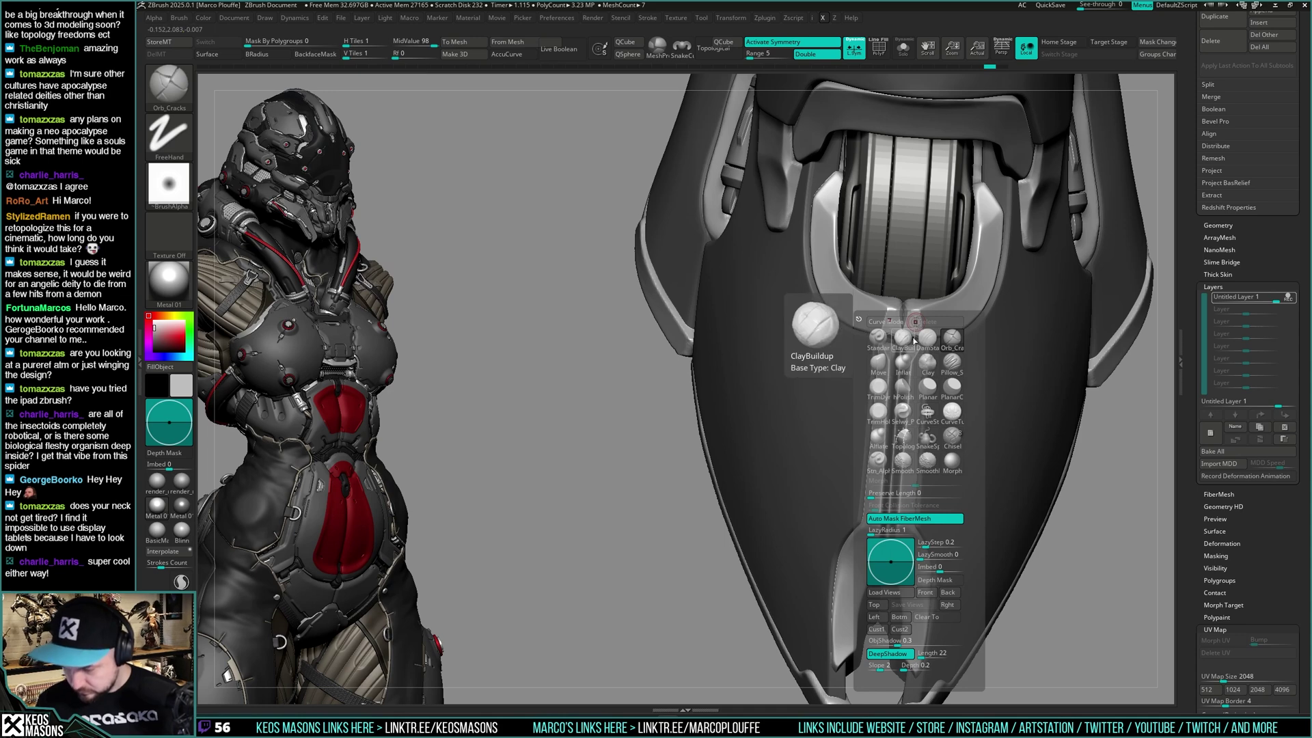
pyautogui.click(913, 338)
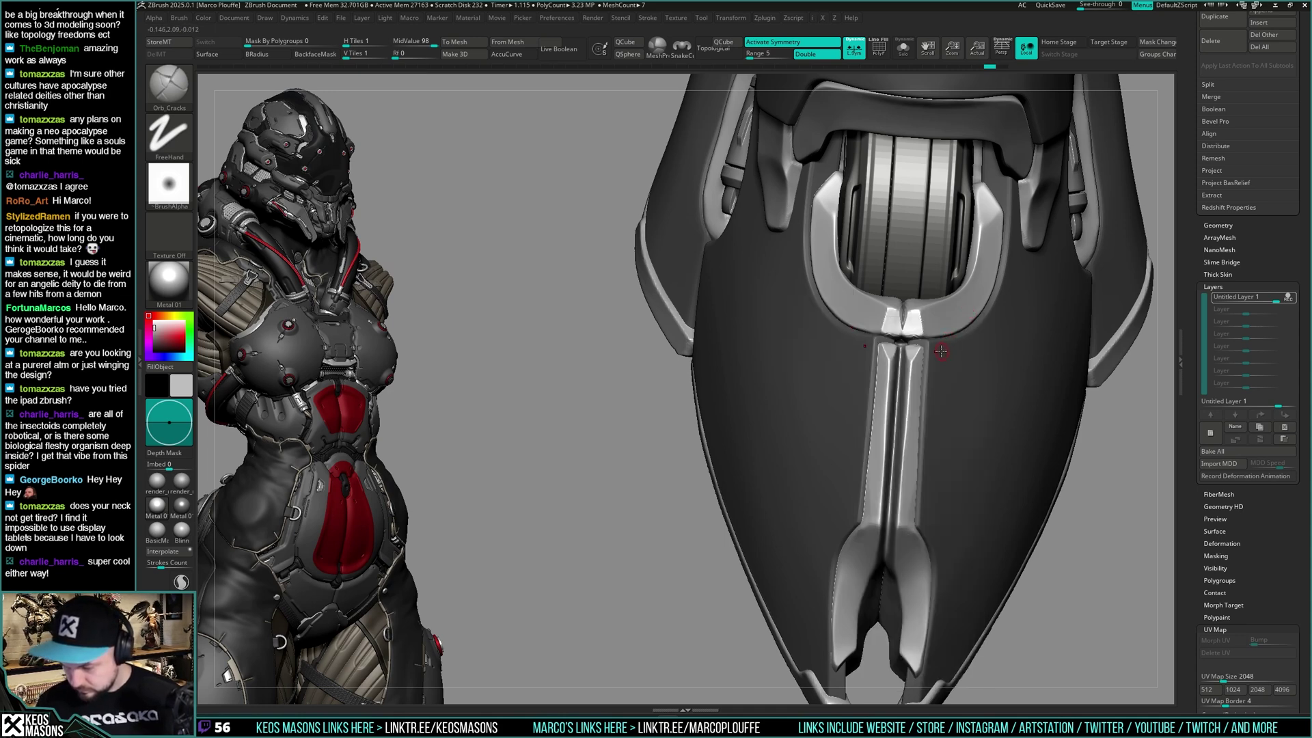
# Smooth the groove running down the socket rim's central notch to the top of the ridges
pyautogui.moveTo(941, 351); pyautogui.dragTo(906, 323, button='right')
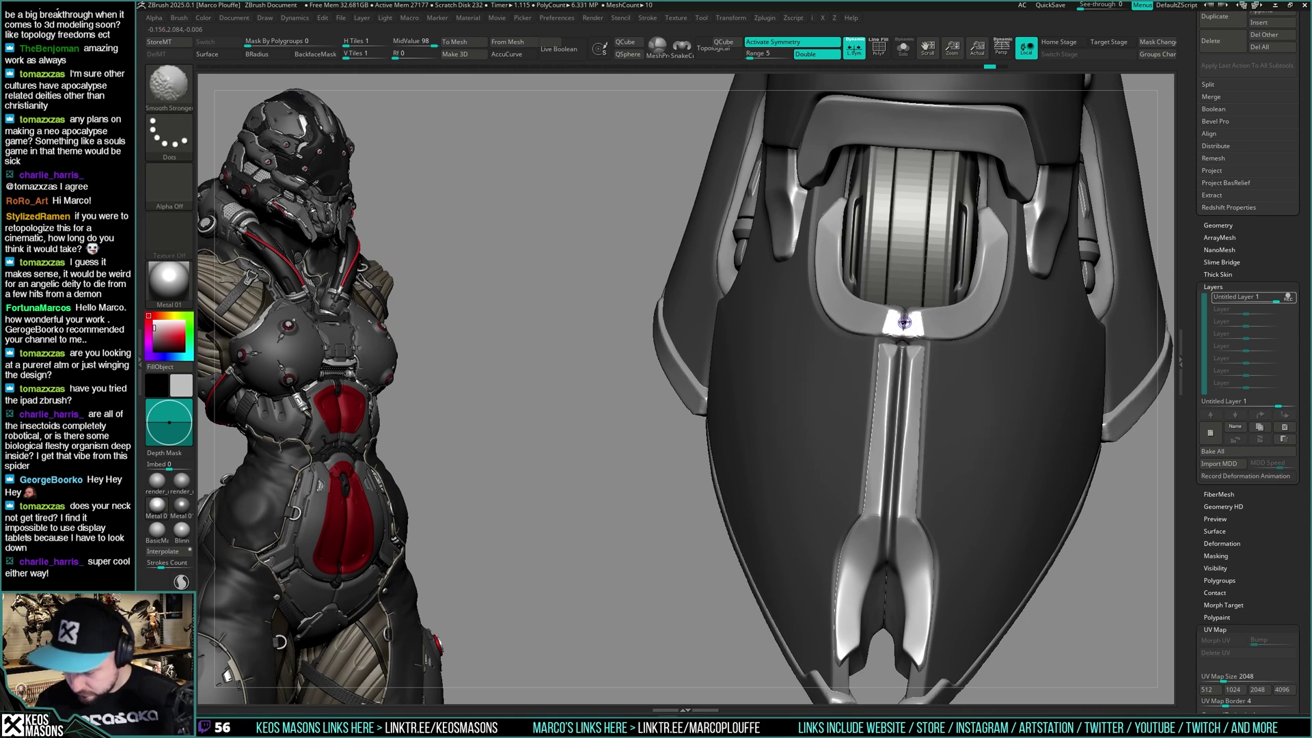
pyautogui.keyDown('shift'); pyautogui.moveTo(905, 323); pyautogui.dragTo(904, 337); pyautogui.keyUp('shift')
pyautogui.moveTo(919, 342); pyautogui.dragTo(905, 341, button='right')
pyautogui.keyDown('shift'); pyautogui.moveTo(905, 329); pyautogui.dragTo(906, 335); pyautogui.keyUp('shift')
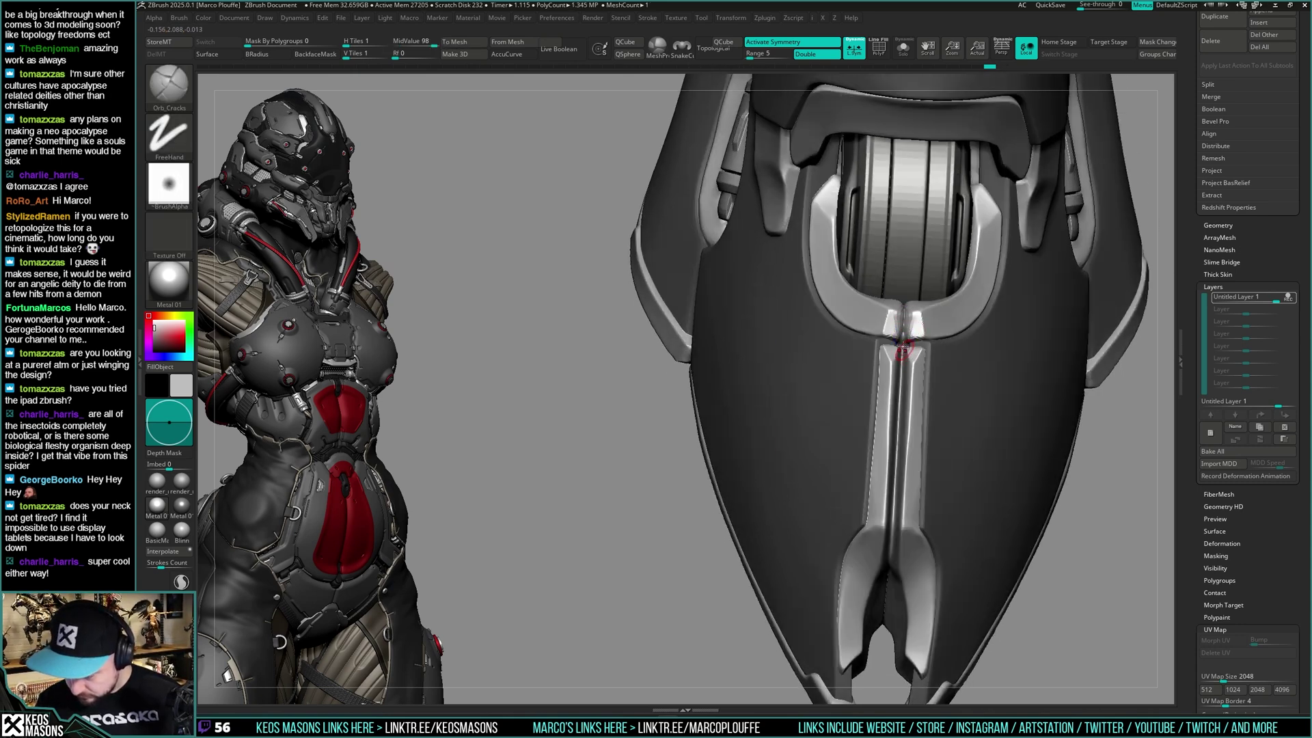
pyautogui.moveTo(903, 339); pyautogui.dragTo(913, 328, button='right')
# Polish the notch facets again with the hPolish brush and smooth the transition into the ridges
pyautogui.press('x')
pyautogui.click(907, 396)
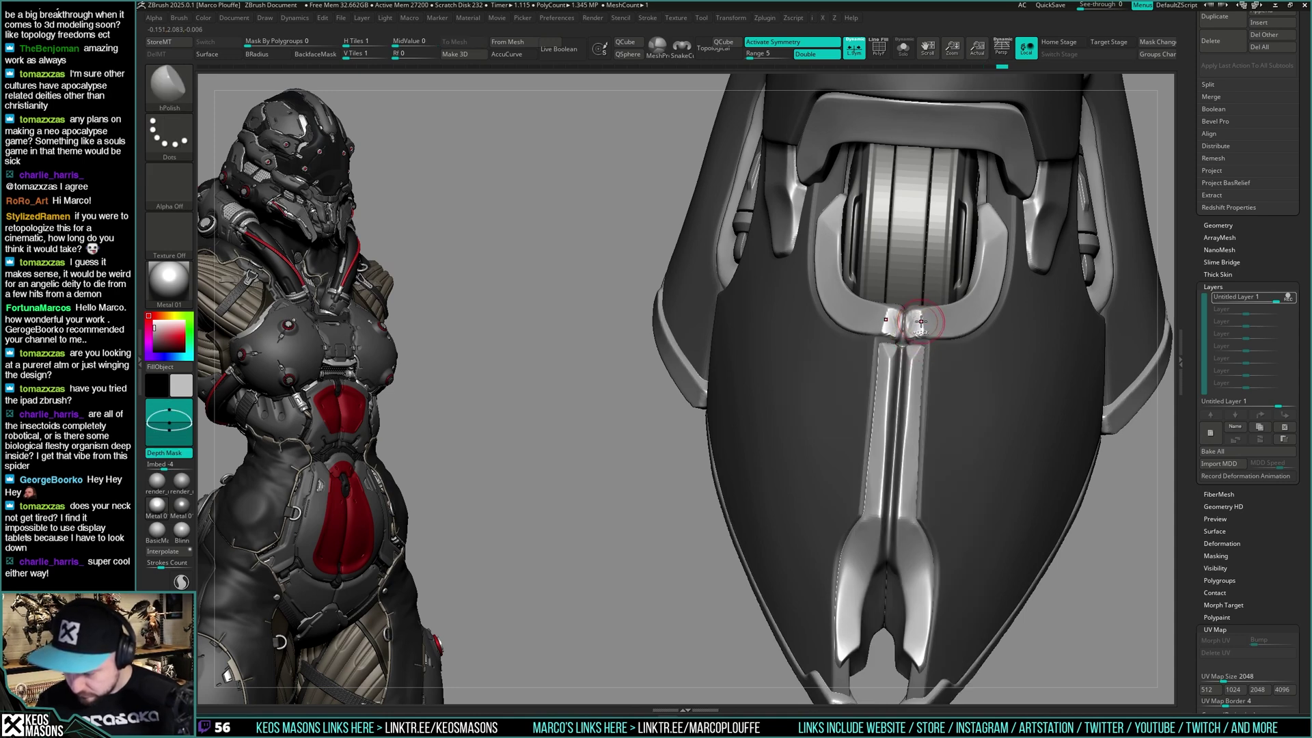
pyautogui.press('shift')
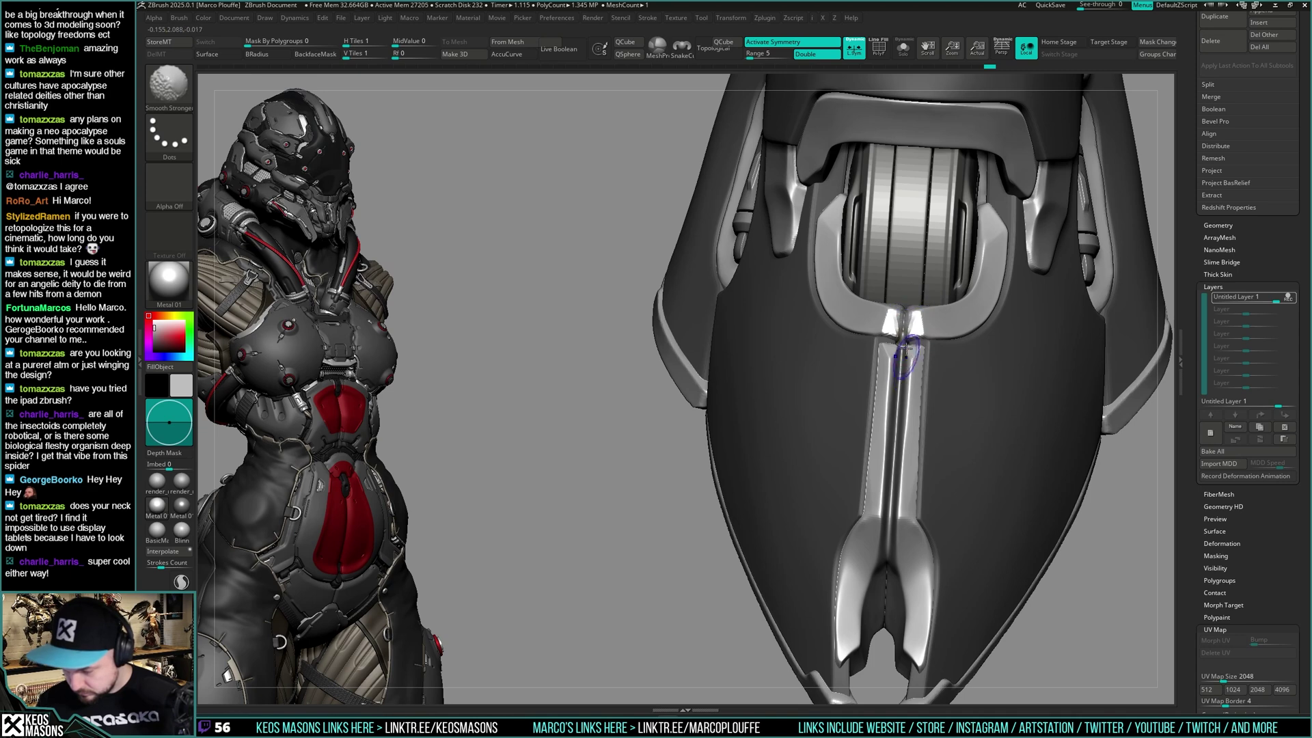
pyautogui.keyDown('shift'); pyautogui.moveTo(906, 349); pyautogui.dragTo(916, 321); pyautogui.keyUp('shift')
# Flatten the upper faces of the forked prongs at the claw tip with the Planar brush
pyautogui.moveTo(932, 317)
pyautogui.keyDown('ctrl'); pyautogui.mouseDown(button='right')
pyautogui.moveTo(987, 469)
pyautogui.moveTo(905, 410)
pyautogui.moveTo(942, 429)
pyautogui.moveTo(933, 402)
pyautogui.mouseUp(button='right'); pyautogui.keyUp('ctrl')
pyautogui.moveTo(933, 402)
pyautogui.keyDown('ctrl'); pyautogui.mouseDown(button='right')
pyautogui.moveTo(916, 484)
pyautogui.moveTo(859, 332)
pyautogui.moveTo(828, 334)
pyautogui.moveTo(847, 335)
pyautogui.mouseUp(button='right'); pyautogui.keyUp('ctrl')
pyautogui.press('space')
pyautogui.click(896, 396)
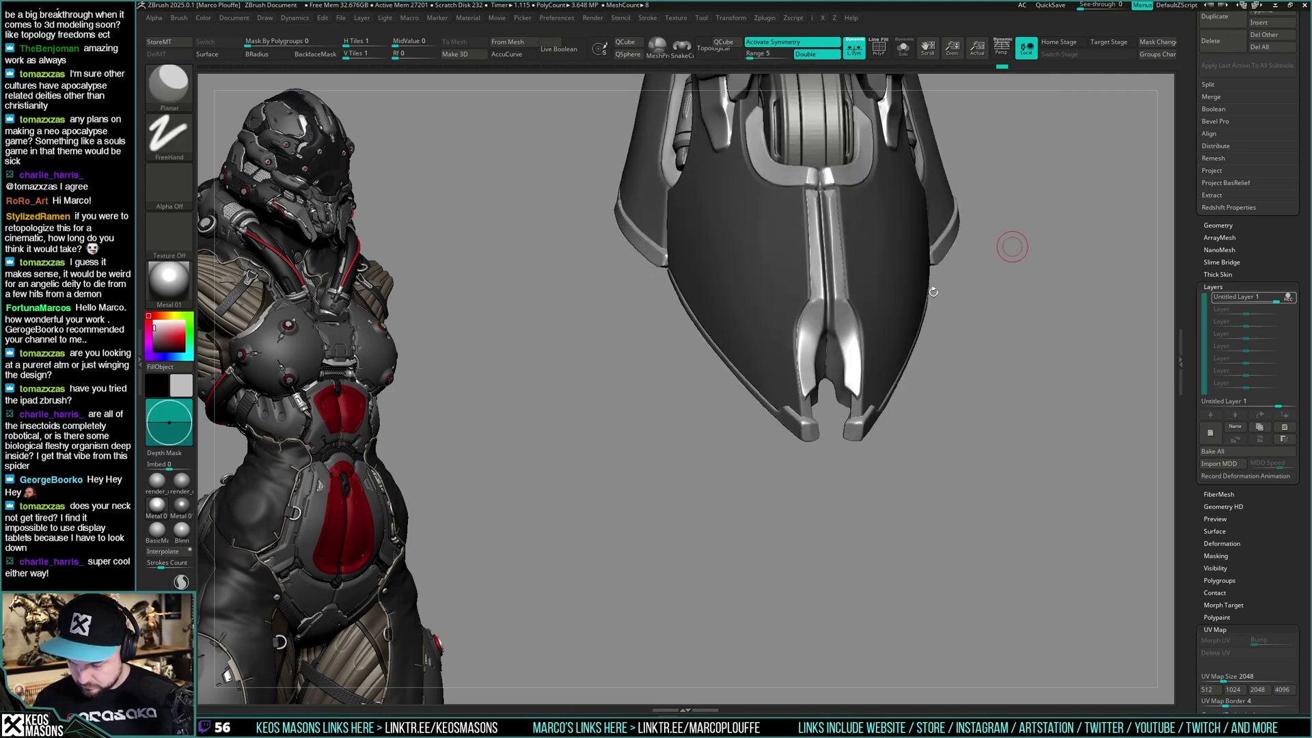
pyautogui.press('space')
pyautogui.moveTo(859, 384)
pyautogui.mouseDown(button='right')
pyautogui.moveTo(846, 351)
pyautogui.moveTo(829, 410)
pyautogui.moveTo(850, 345)
pyautogui.mouseUp(button='right')
pyautogui.press('space')
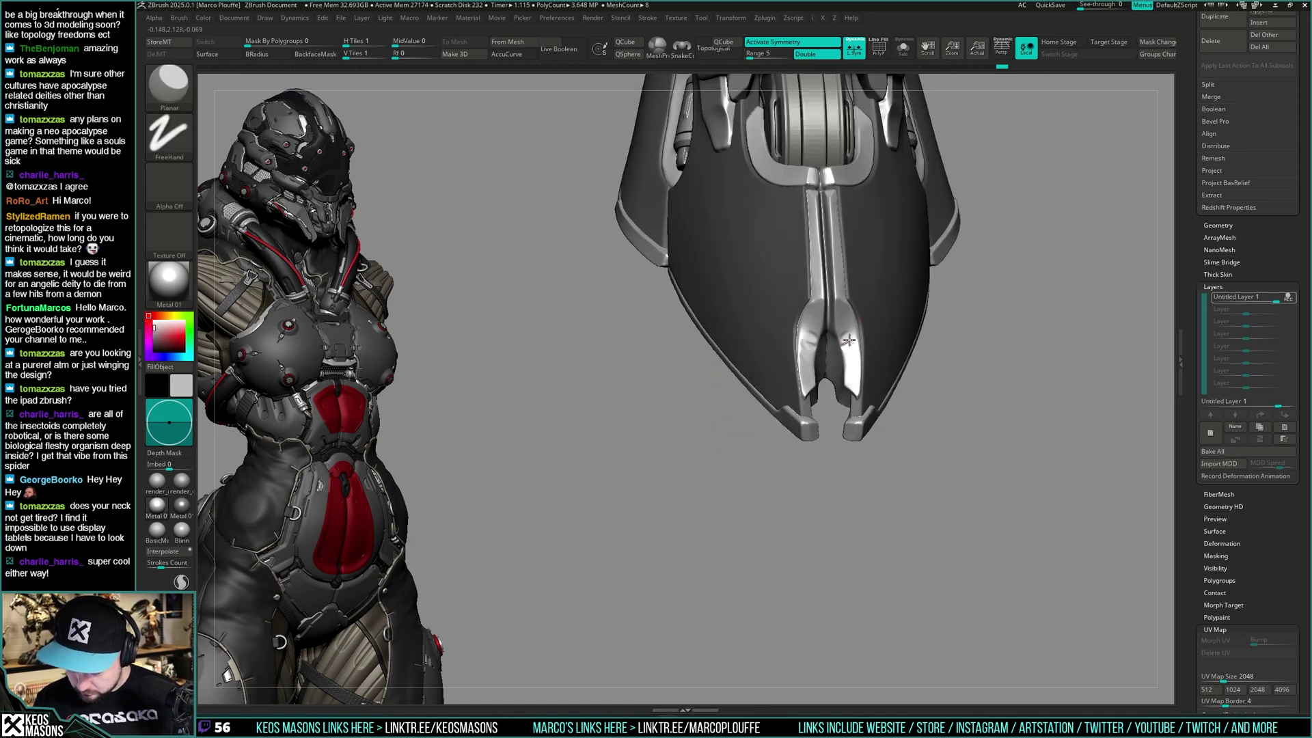
pyautogui.moveTo(855, 329)
pyautogui.mouseDown(button='right')
pyautogui.moveTo(890, 316)
pyautogui.moveTo(844, 304)
pyautogui.mouseUp(button='right')
# Polish the forked prongs' curved faces with the hPolish brush and smooth them
pyautogui.rightClick(895, 324)
pyautogui.click(882, 405)
pyautogui.press('space')
pyautogui.moveTo(844, 327); pyautogui.dragTo(846, 302)
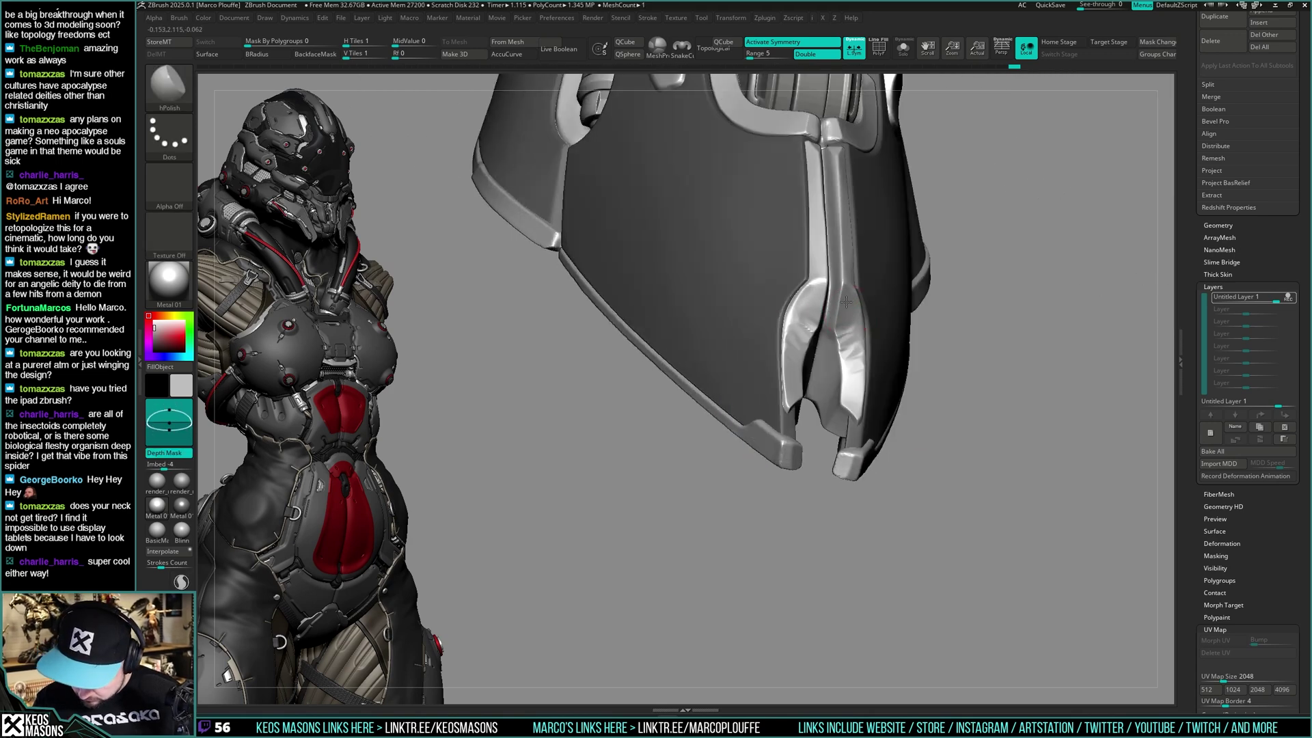
pyautogui.moveTo(849, 316); pyautogui.dragTo(791, 370, button='right')
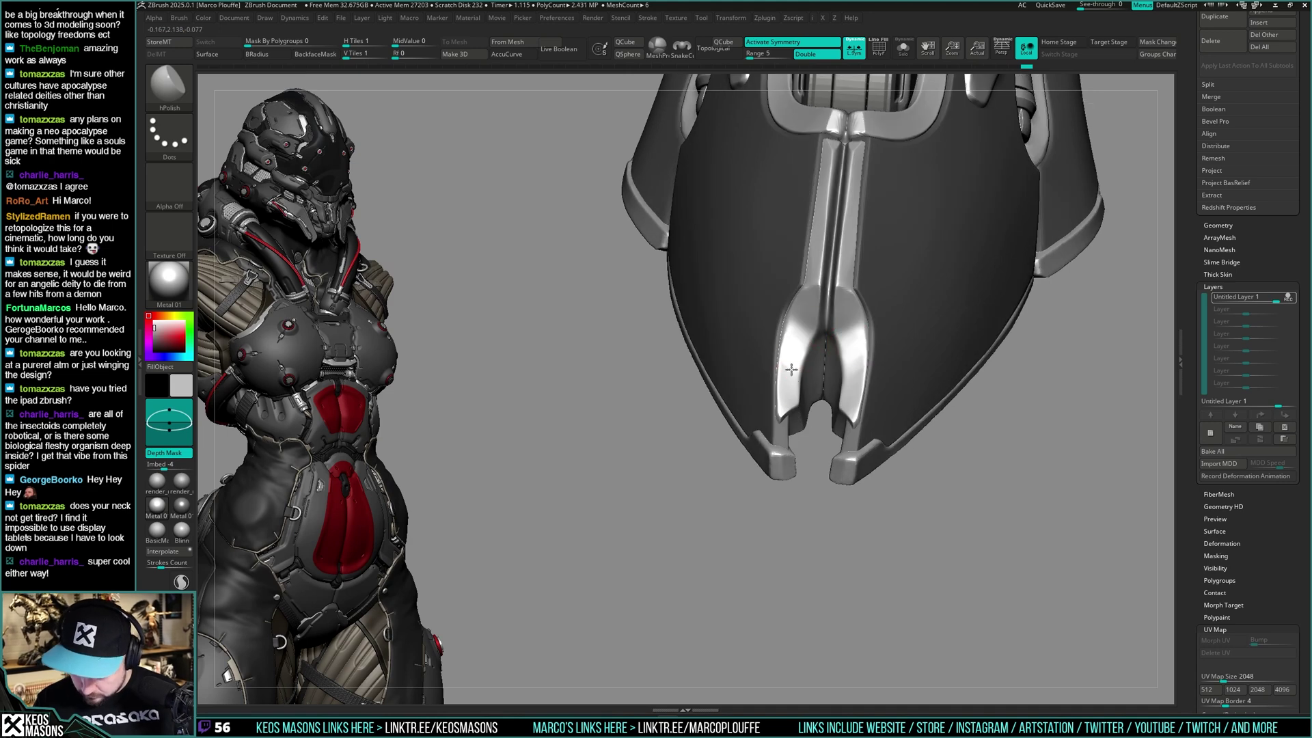
pyautogui.moveTo(804, 311)
pyautogui.mouseDown(button='right')
pyautogui.moveTo(844, 312)
pyautogui.moveTo(801, 309)
pyautogui.moveTo(861, 380)
pyautogui.moveTo(855, 389)
pyautogui.moveTo(868, 373)
pyautogui.mouseUp(button='right')
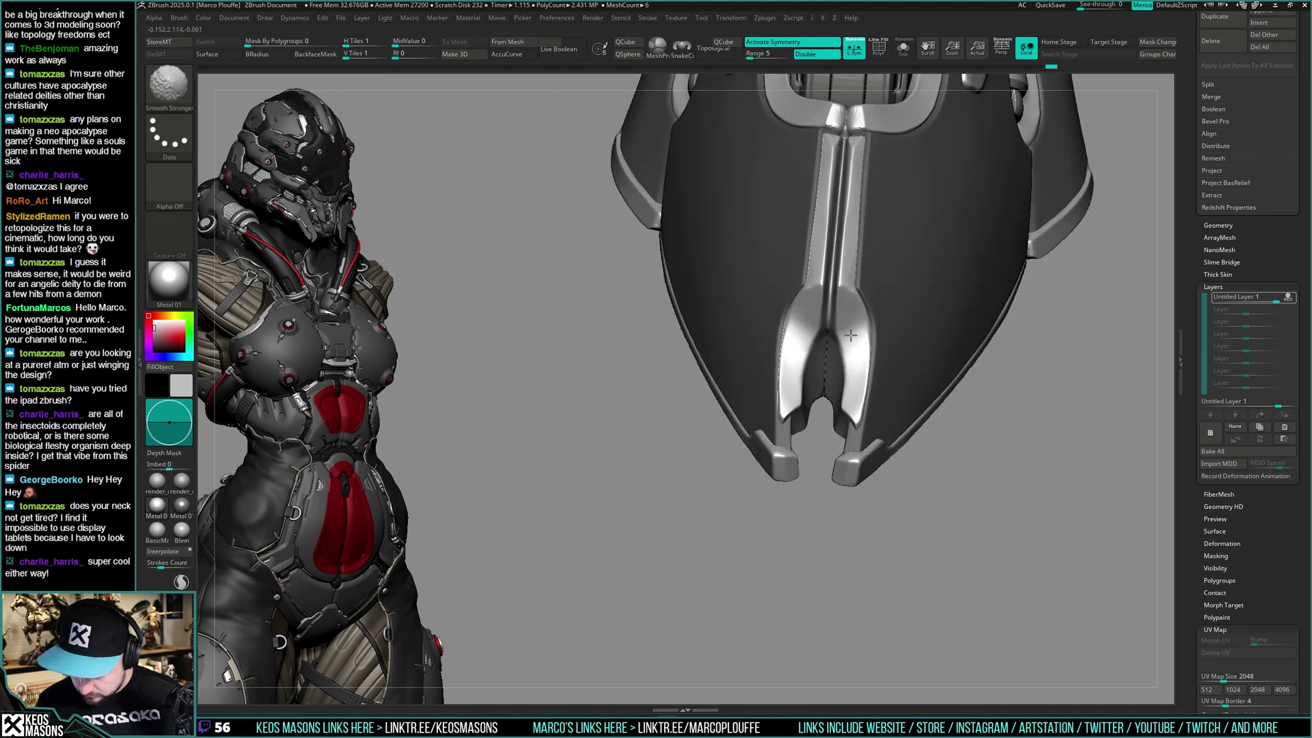
# Carve the crease along the outer edge of the forked prongs with the Orb_Cracks brush
pyautogui.press('space')
pyautogui.click(923, 367)
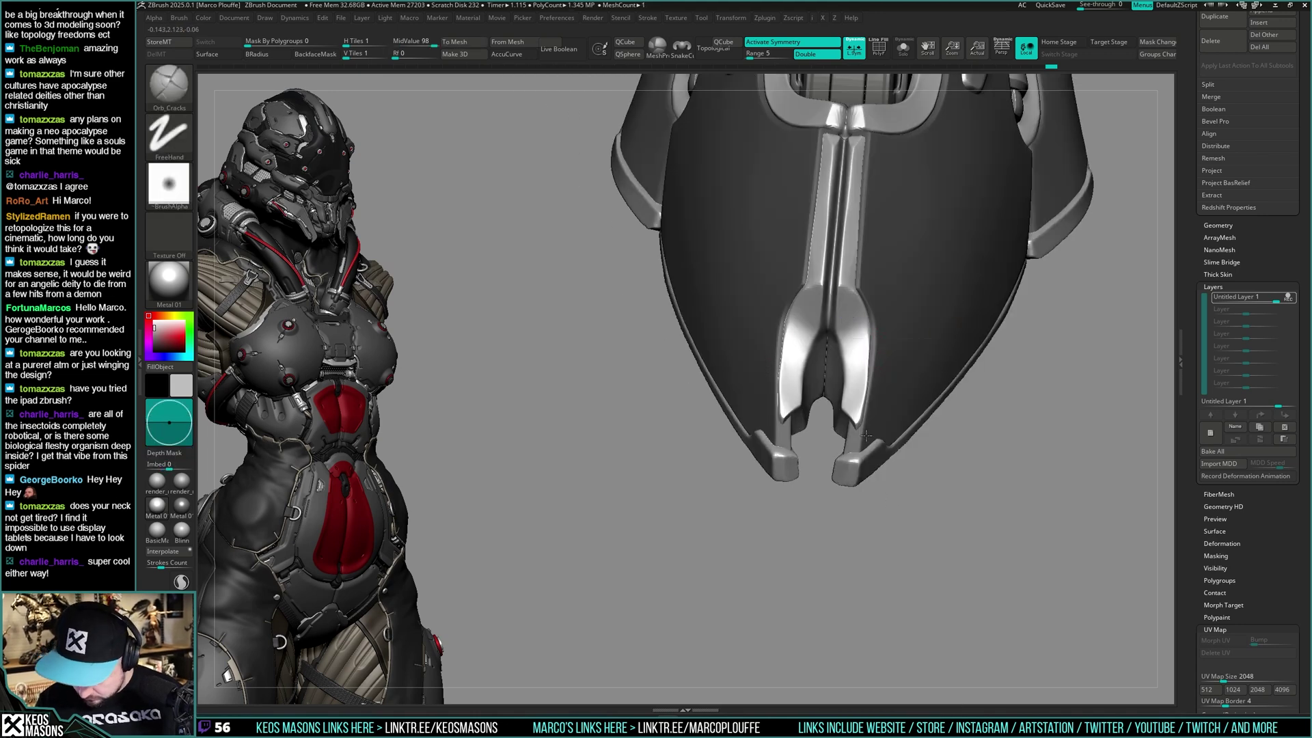
pyautogui.moveTo(874, 390); pyautogui.dragTo(888, 348, button='right')
pyautogui.moveTo(858, 344)
pyautogui.mouseDown()
pyautogui.moveTo(951, 300)
pyautogui.moveTo(974, 267)
pyautogui.mouseUp()
pyautogui.moveTo(974, 272); pyautogui.dragTo(940, 308, button='right')
pyautogui.press('space')
pyautogui.moveTo(939, 311); pyautogui.dragTo(934, 311)
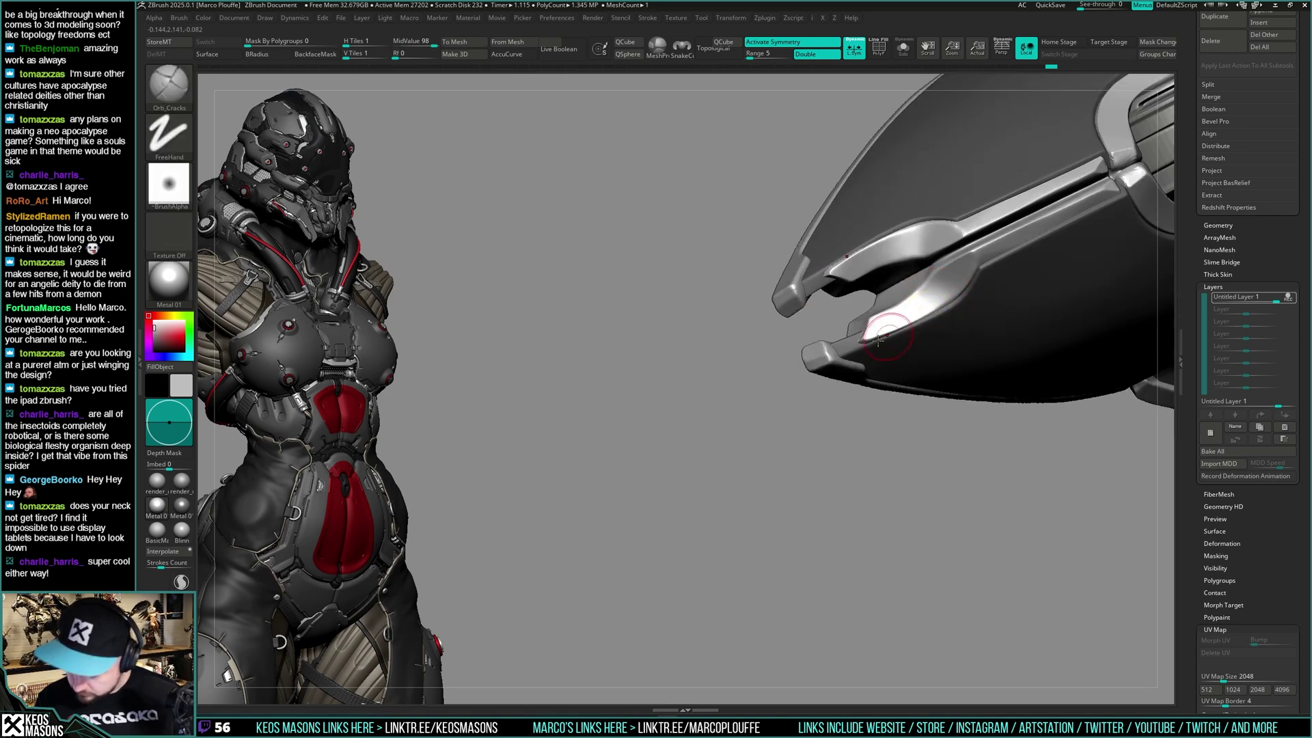
pyautogui.moveTo(870, 344); pyautogui.dragTo(960, 295)
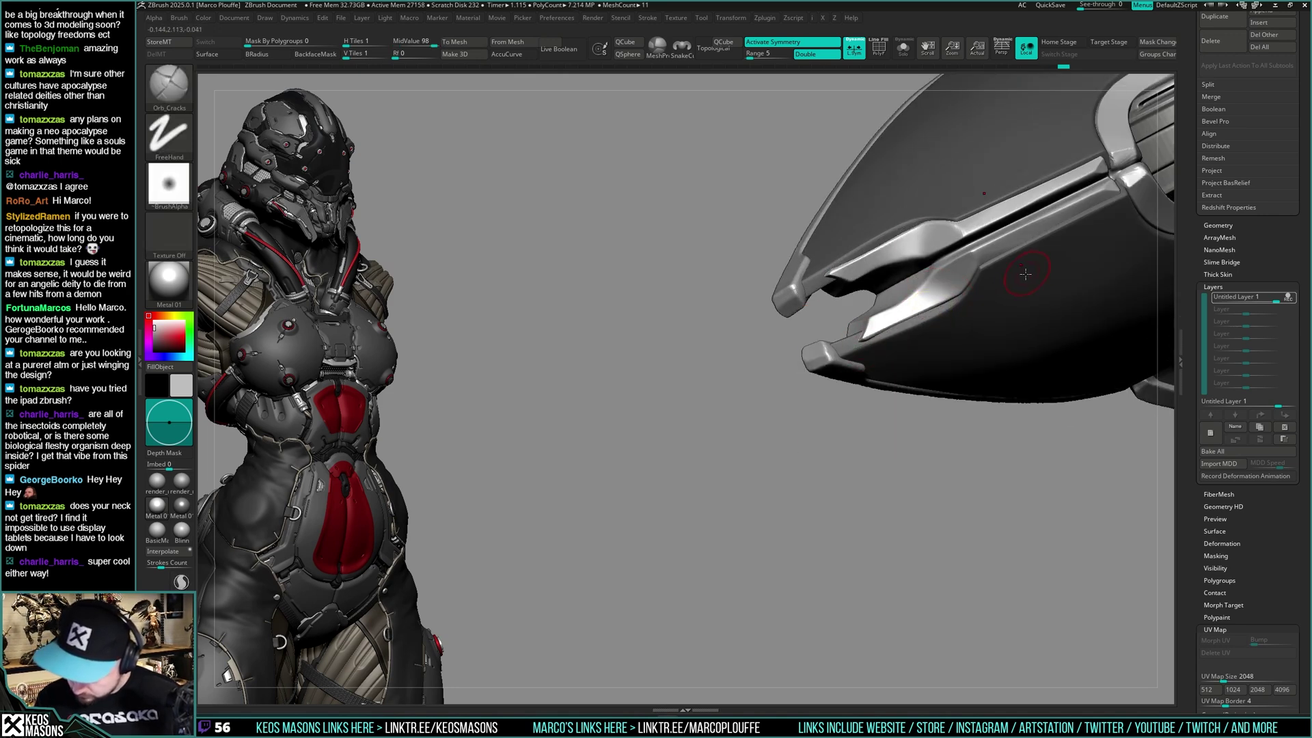
# Undo the last crease stroke and rework the outer crease where the forked prongs meet the armor shell
pyautogui.moveTo(1026, 272)
pyautogui.mouseDown(button='right')
pyautogui.moveTo(1018, 295)
pyautogui.moveTo(894, 360)
pyautogui.mouseUp(button='right')
pyautogui.moveTo(883, 366); pyautogui.dragTo(987, 309)
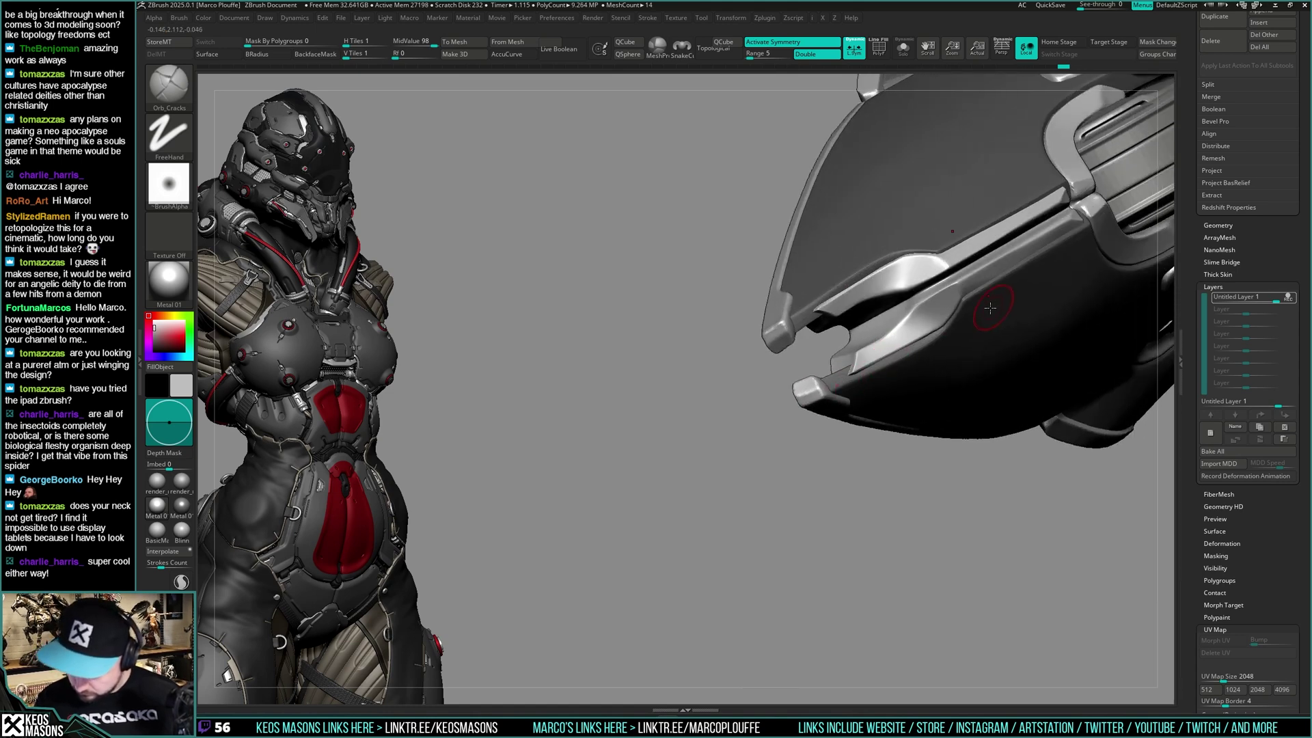
pyautogui.hotkey('ctrl', 'z')
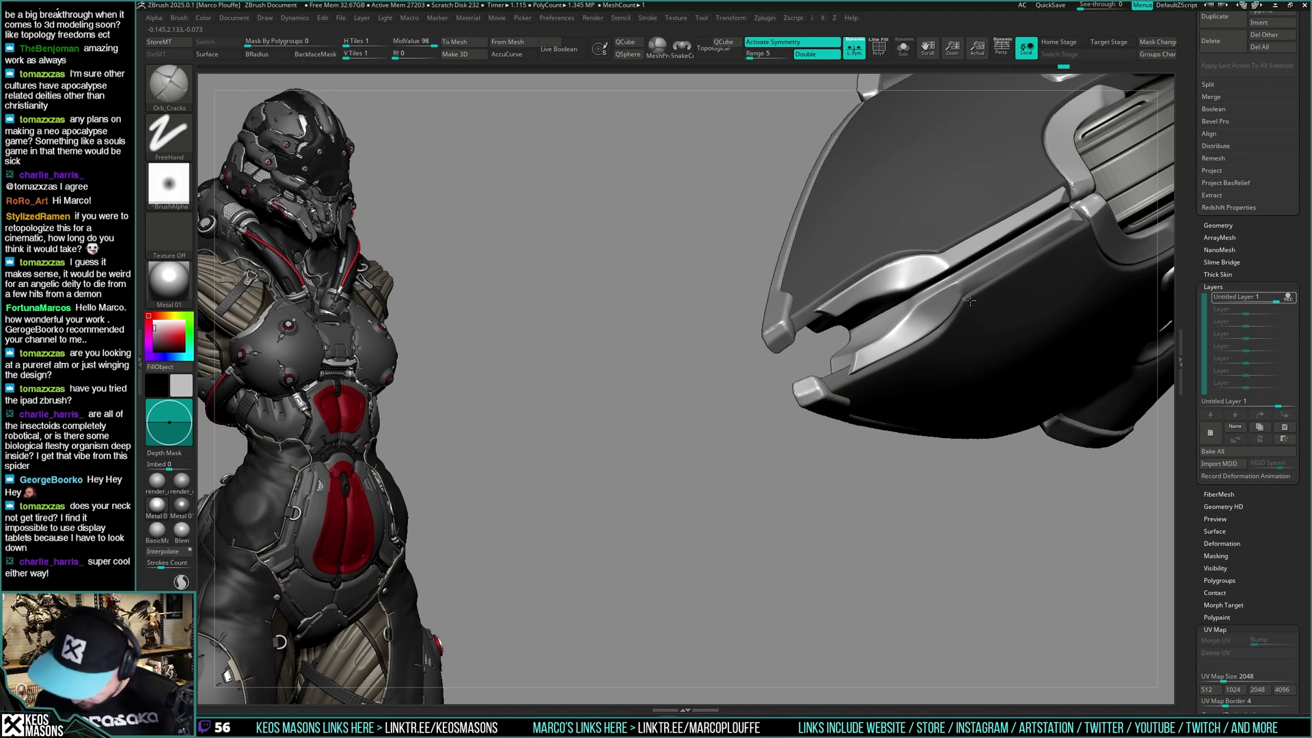
pyautogui.moveTo(971, 300); pyautogui.dragTo(1041, 387, button='right')
pyautogui.moveTo(945, 403); pyautogui.dragTo(963, 259)
pyautogui.press('space')
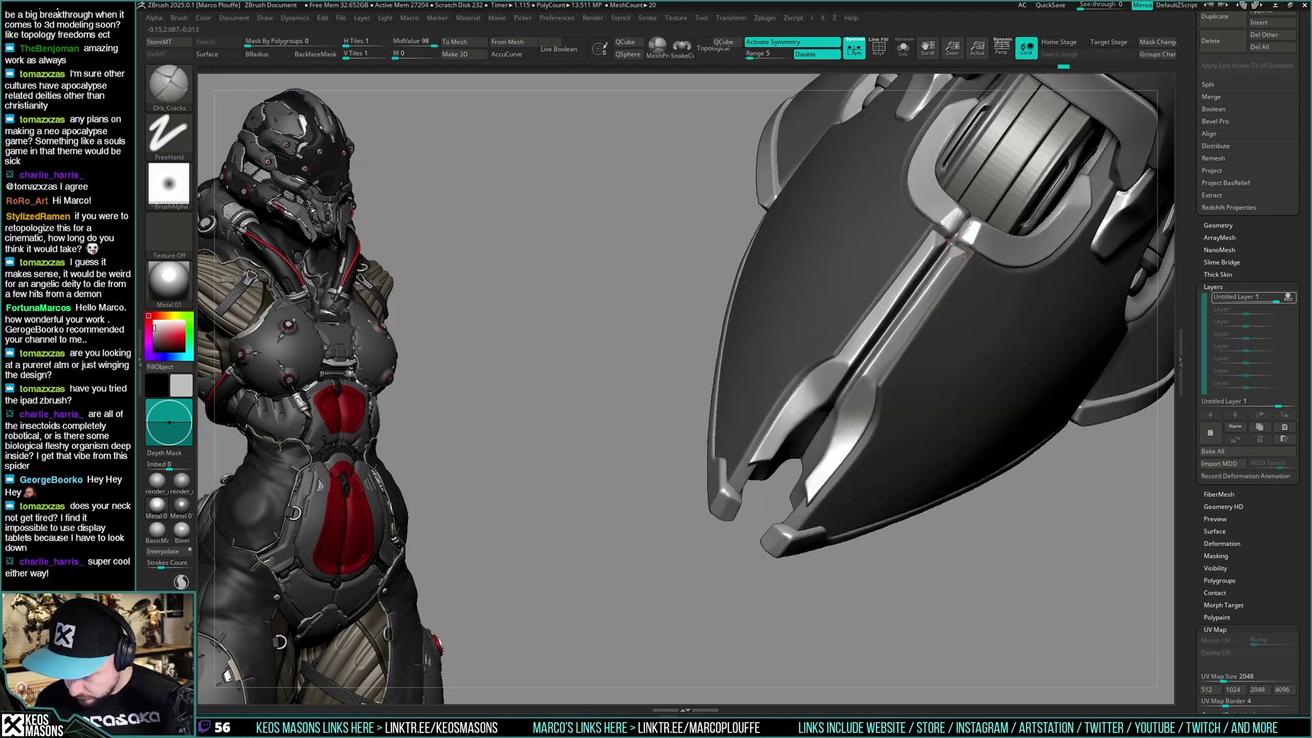
pyautogui.moveTo(878, 383); pyautogui.dragTo(878, 384)
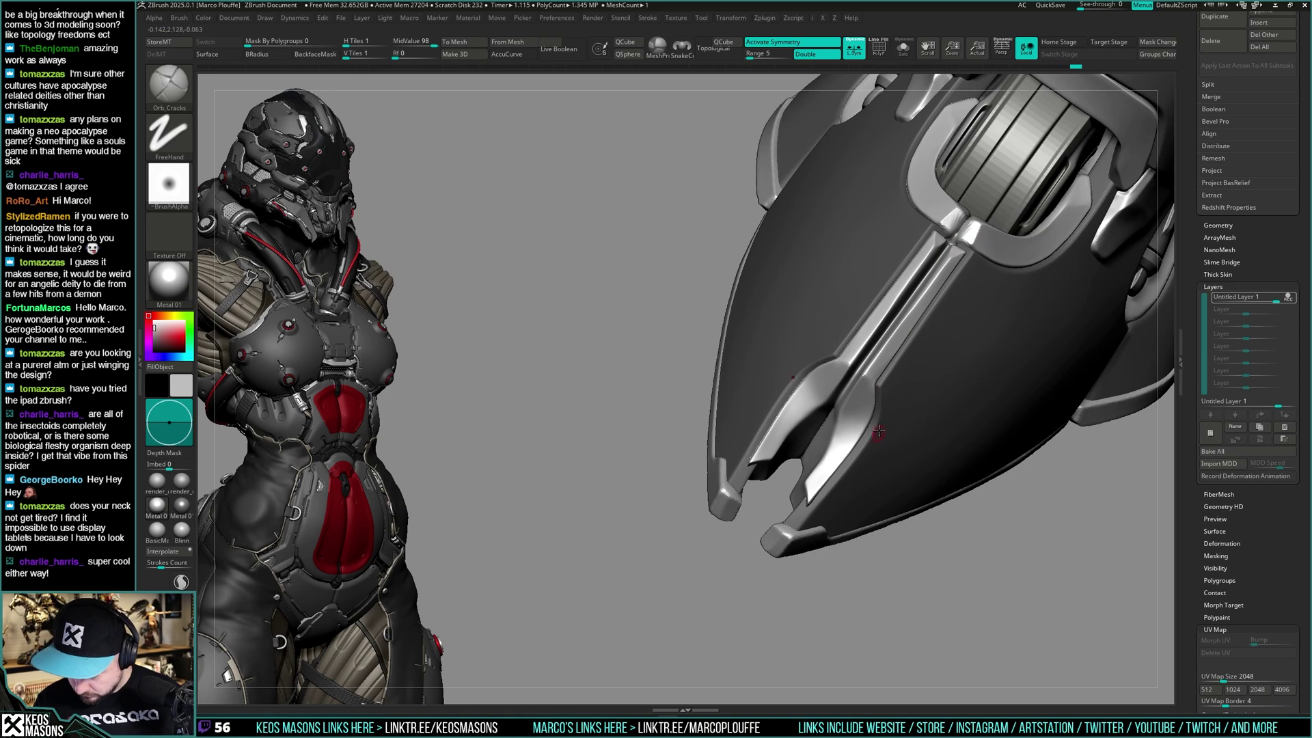
# Refine the crease at the lower ends of the forked prongs beside the tip and smooth it
pyautogui.moveTo(879, 384)
pyautogui.mouseDown(button='right')
pyautogui.moveTo(877, 396)
pyautogui.moveTo(896, 382)
pyautogui.moveTo(887, 402)
pyautogui.moveTo(870, 362)
pyautogui.mouseUp(button='right')
pyautogui.press('space')
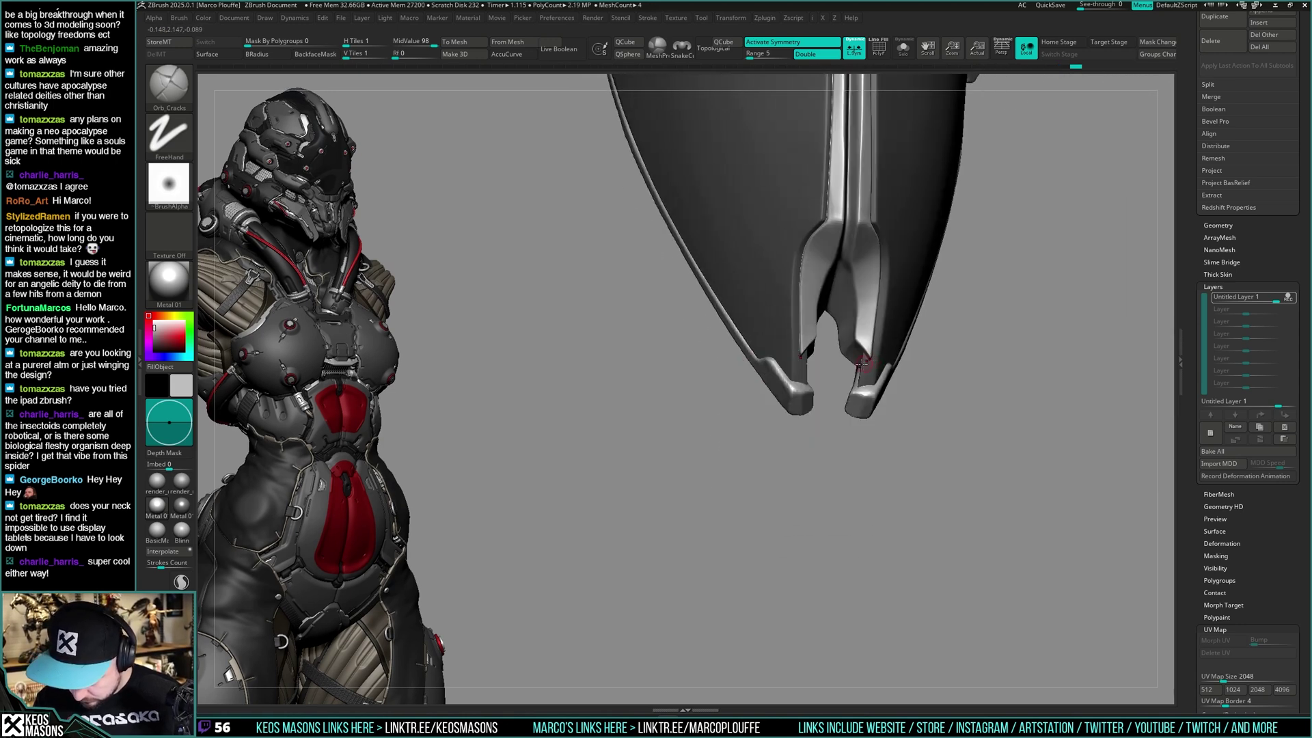
pyautogui.press('shift')
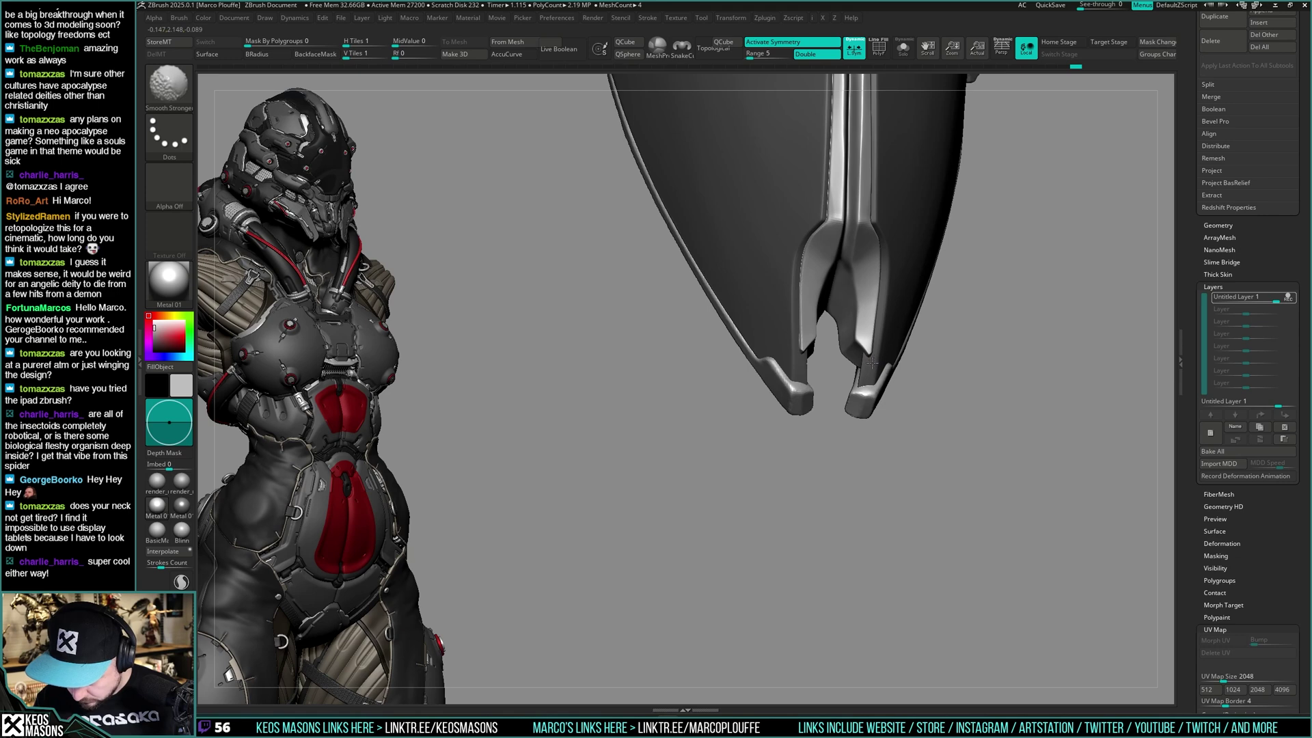
pyautogui.moveTo(872, 363)
pyautogui.keyDown('ctrl'); pyautogui.mouseDown(button='right')
pyautogui.moveTo(860, 352)
pyautogui.moveTo(914, 343)
pyautogui.moveTo(892, 404)
pyautogui.moveTo(901, 437)
pyautogui.moveTo(881, 432)
pyautogui.mouseUp(button='right'); pyautogui.keyUp('ctrl')
# Flatten the inner faces of the gap between the forked prongs with the Planar brush
pyautogui.press('space')
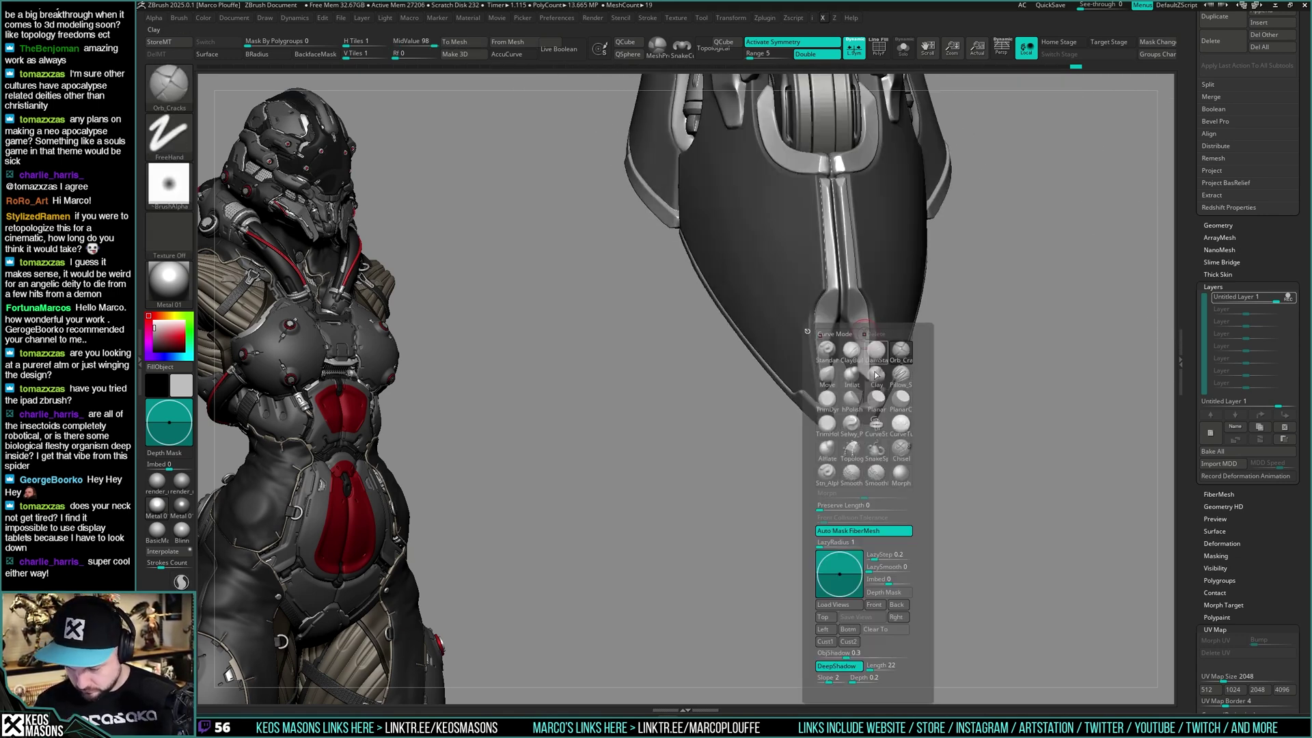
pyautogui.click(877, 401)
pyautogui.keyDown('ctrl'); pyautogui.moveTo(996, 234); pyautogui.dragTo(990, 269, button='right'); pyautogui.keyUp('ctrl')
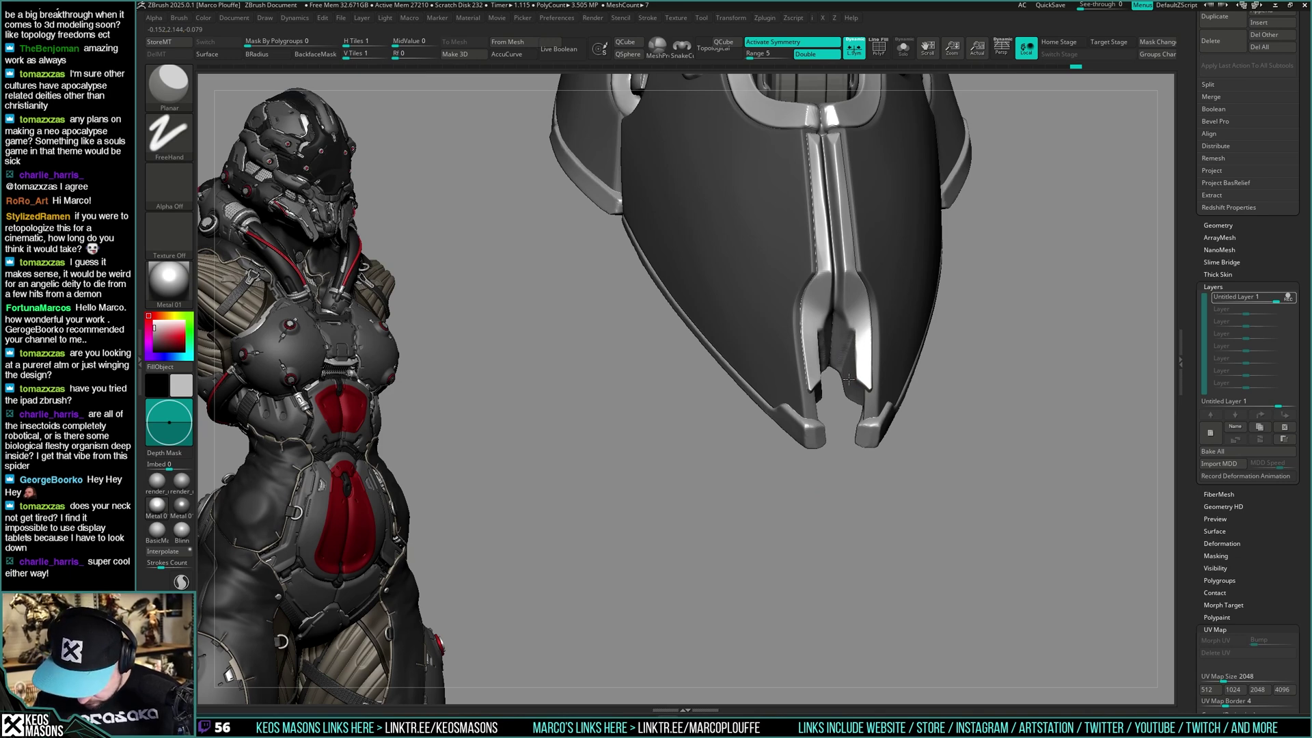
pyautogui.moveTo(848, 380); pyautogui.dragTo(850, 369)
pyautogui.moveTo(851, 364)
pyautogui.mouseDown(button='right')
pyautogui.moveTo(894, 338)
pyautogui.moveTo(938, 359)
pyautogui.moveTo(933, 435)
pyautogui.moveTo(911, 421)
pyautogui.moveTo(905, 512)
pyautogui.moveTo(890, 395)
pyautogui.mouseUp(button='right')
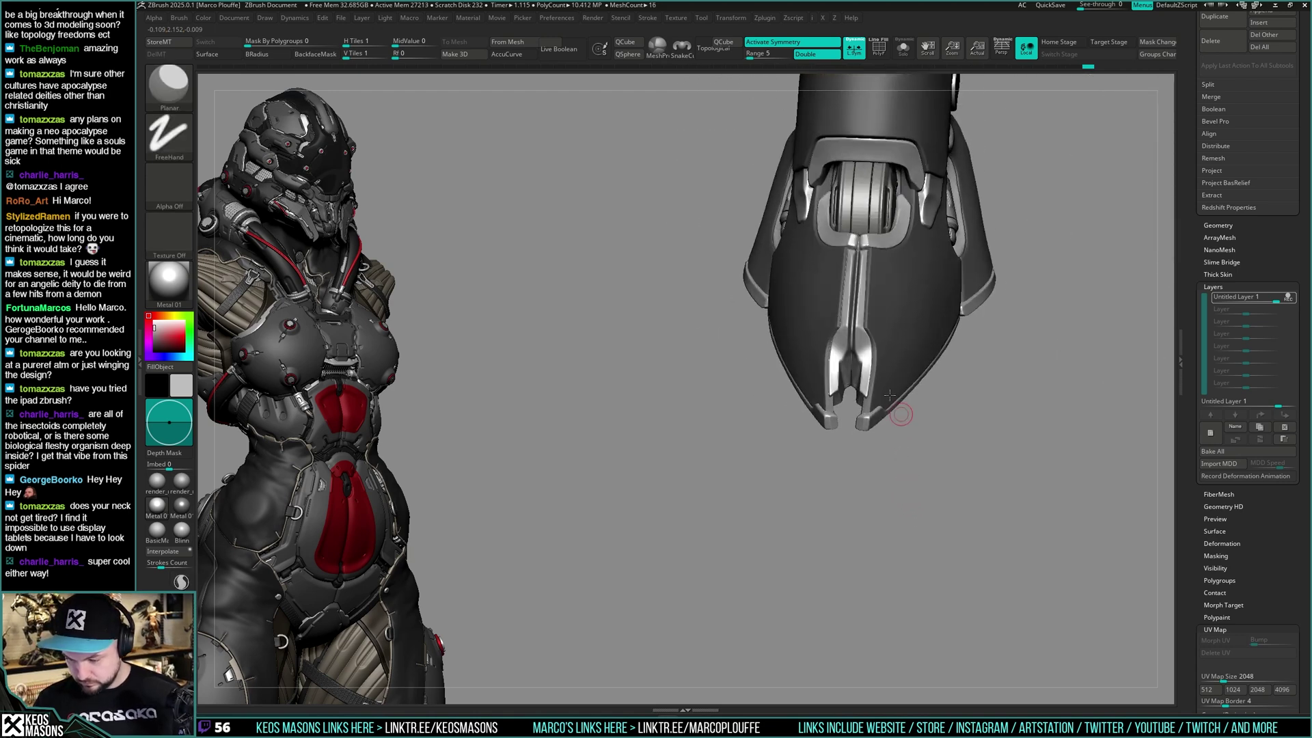
# Adjust the central ridge and forked prongs of the claw tip with the Move brush
pyautogui.keyDown('alt'); pyautogui.moveTo(863, 312); pyautogui.dragTo(867, 391, button='right'); pyautogui.keyUp('alt')
pyautogui.press('x')
pyautogui.click(831, 391)
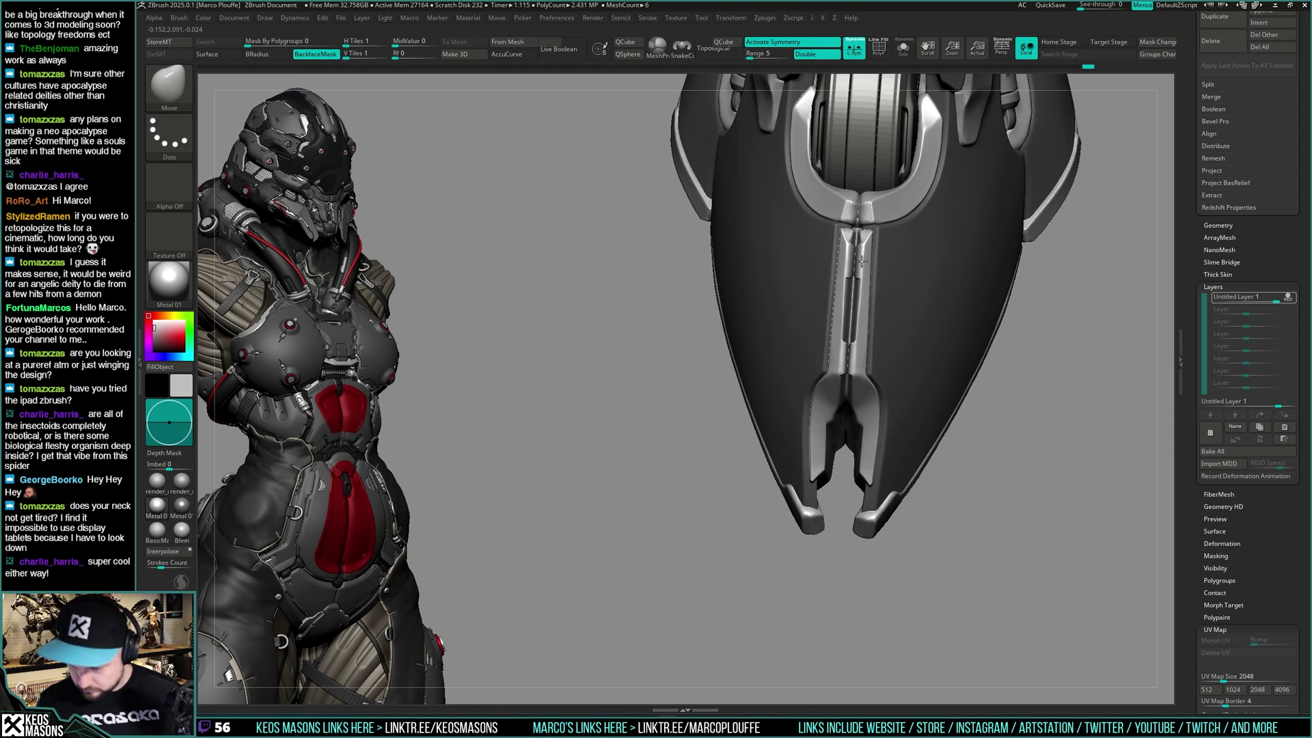
pyautogui.moveTo(857, 259); pyautogui.dragTo(874, 284, button='right')
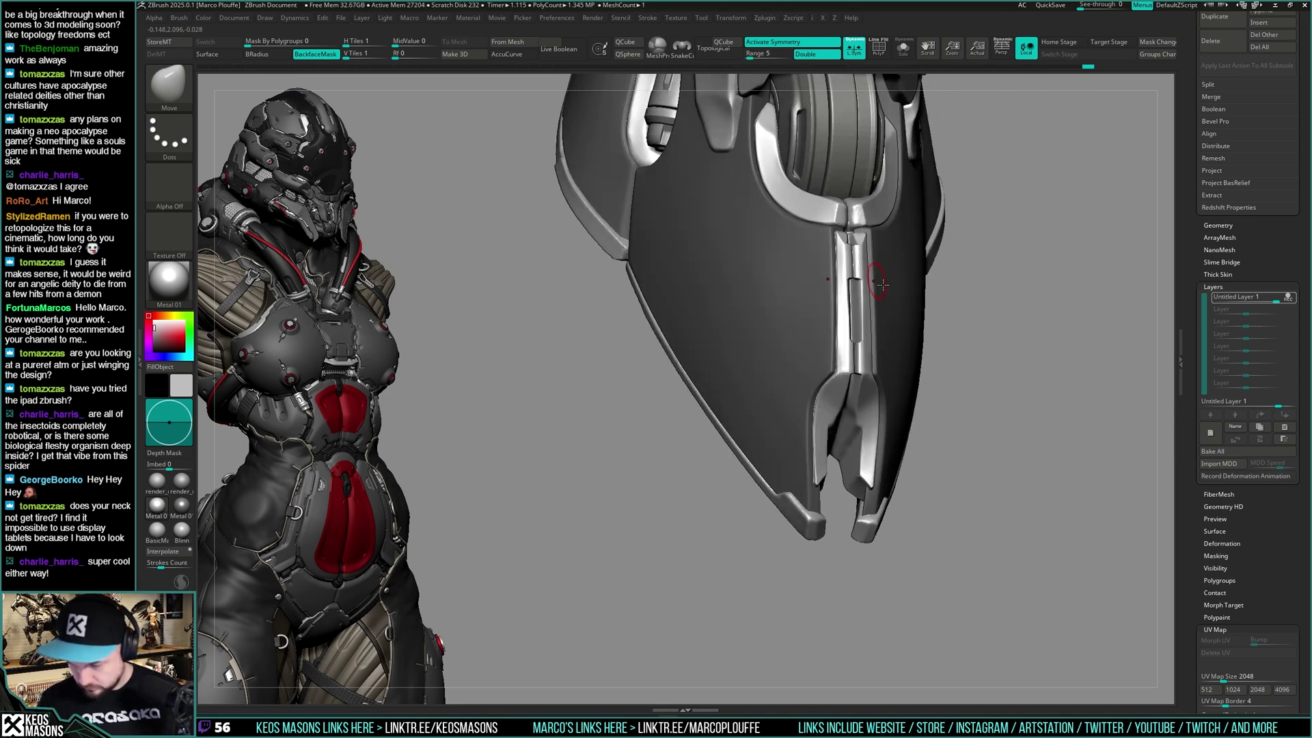
pyautogui.keyDown('ctrl'); pyautogui.moveTo(925, 392); pyautogui.dragTo(921, 425, button='right'); pyautogui.keyUp('ctrl')
pyautogui.moveTo(922, 426); pyautogui.dragTo(920, 359)
pyautogui.moveTo(920, 359); pyautogui.dragTo(928, 355, button='right')
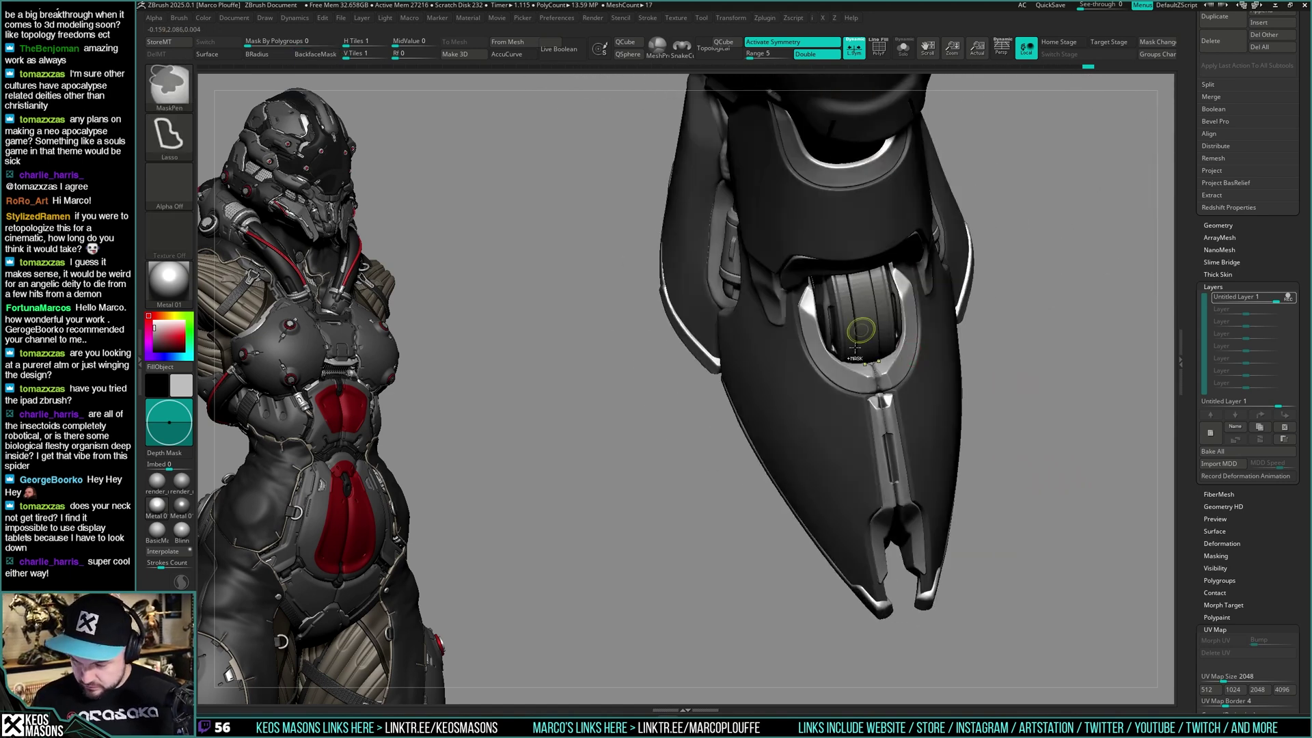
# Reshape the lower socket rim around the joint wheel with the Move brush
pyautogui.keyDown('ctrl'); pyautogui.moveTo(859, 330); pyautogui.dragTo(863, 294, button='right'); pyautogui.keyUp('ctrl')
pyautogui.moveTo(863, 294)
pyautogui.mouseDown(button='right')
pyautogui.moveTo(919, 304)
pyautogui.moveTo(851, 314)
pyautogui.moveTo(869, 350)
pyautogui.moveTo(888, 348)
pyautogui.mouseUp(button='right')
pyautogui.moveTo(833, 357); pyautogui.dragTo(827, 349)
pyautogui.moveTo(827, 349)
pyautogui.keyDown('ctrl'); pyautogui.mouseDown(button='right')
pyautogui.moveTo(786, 345)
pyautogui.moveTo(807, 304)
pyautogui.moveTo(840, 306)
pyautogui.mouseUp(button='right'); pyautogui.keyUp('ctrl')
pyautogui.moveTo(812, 315); pyautogui.dragTo(827, 312)
pyautogui.moveTo(826, 312); pyautogui.dragTo(793, 312, button='right')
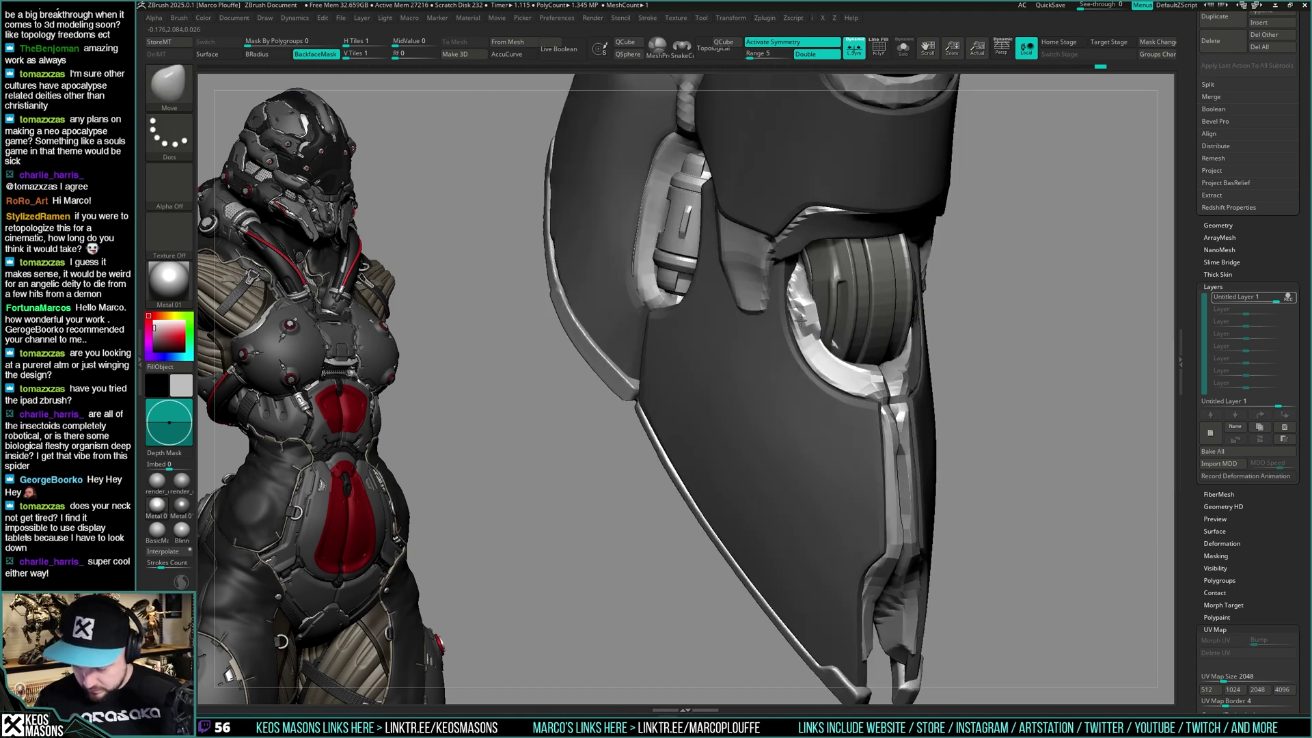
pyautogui.moveTo(815, 300)
pyautogui.keyDown('ctrl'); pyautogui.mouseDown()
pyautogui.moveTo(823, 336)
pyautogui.moveTo(884, 382)
pyautogui.mouseUp(); pyautogui.keyUp('ctrl')
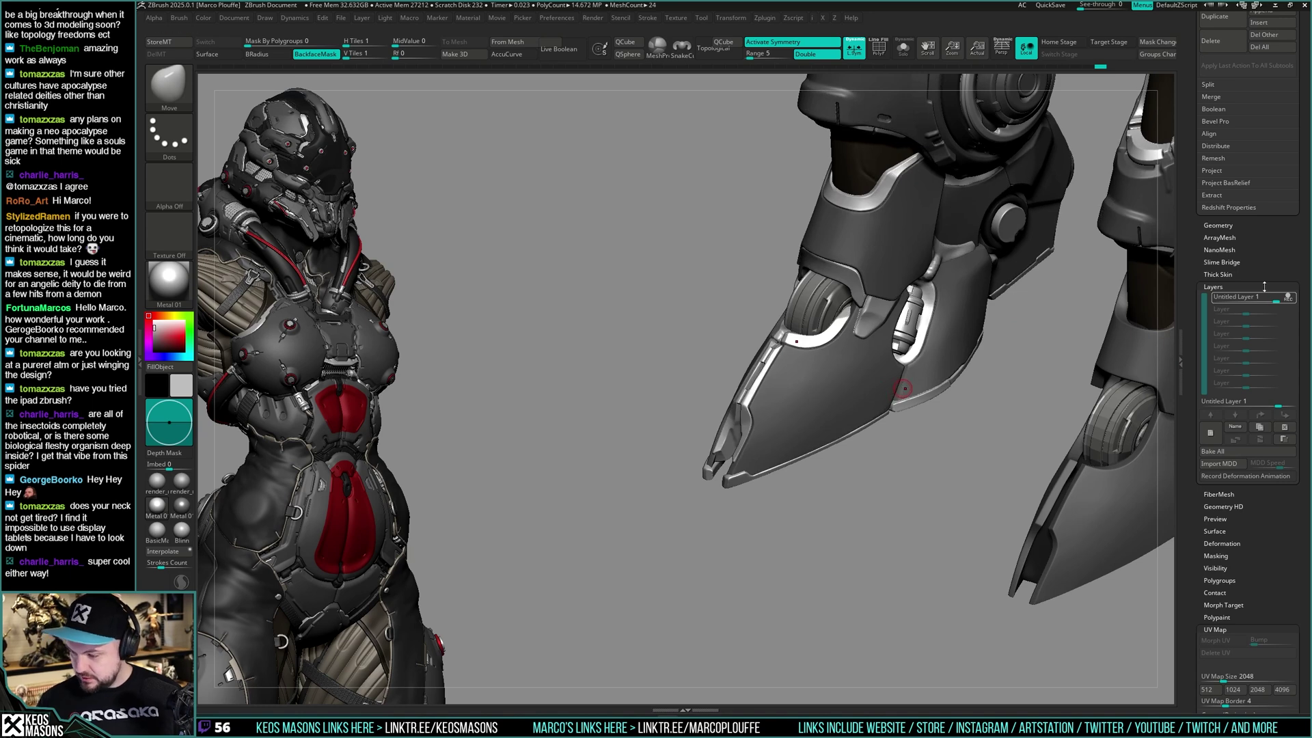
# Turn the sculpting layer off and back on to compare the leg tip with its earlier shape
pyautogui.click(1289, 298)
pyautogui.click(1291, 301)
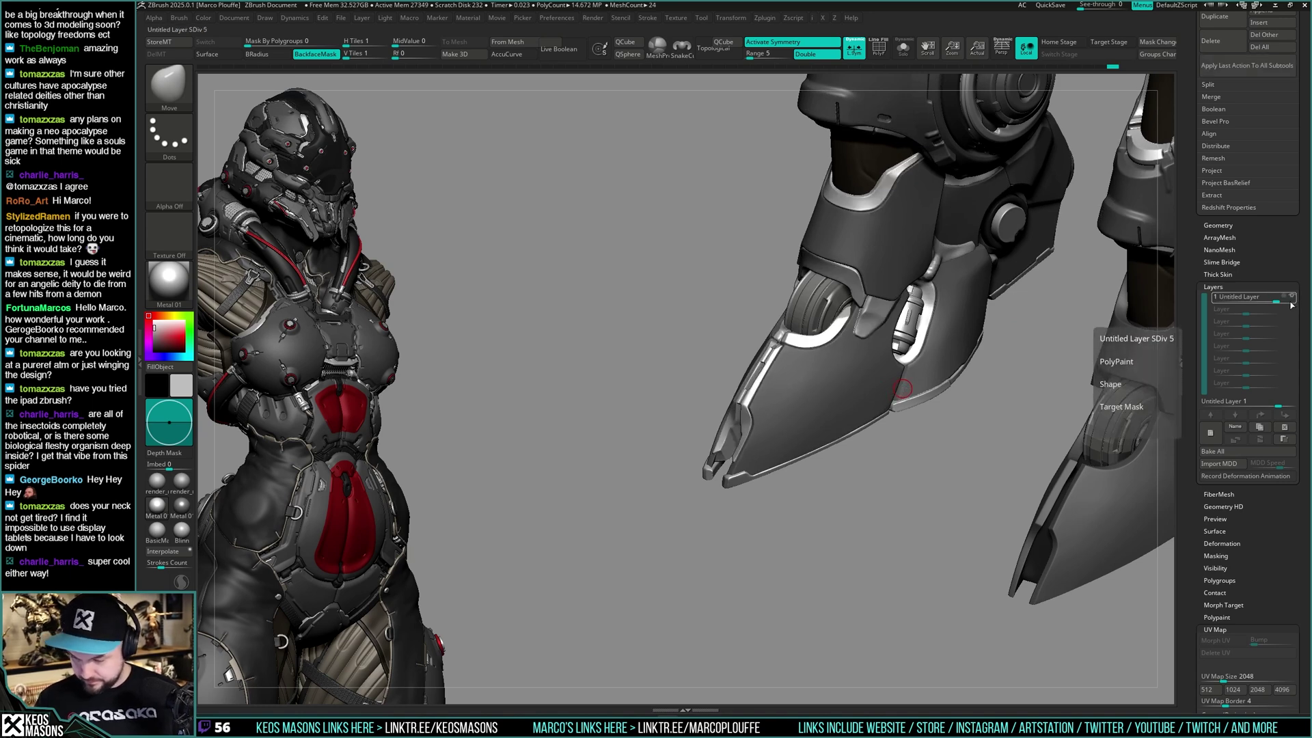
pyautogui.click(1284, 300)
pyautogui.moveTo(857, 486)
pyautogui.mouseDown()
pyautogui.moveTo(848, 479)
pyautogui.moveTo(817, 537)
pyautogui.mouseUp()
# Save the tool over spider_43.ztl in the spider project folder
pyautogui.hotkey('ctrl', 'shift', 't')
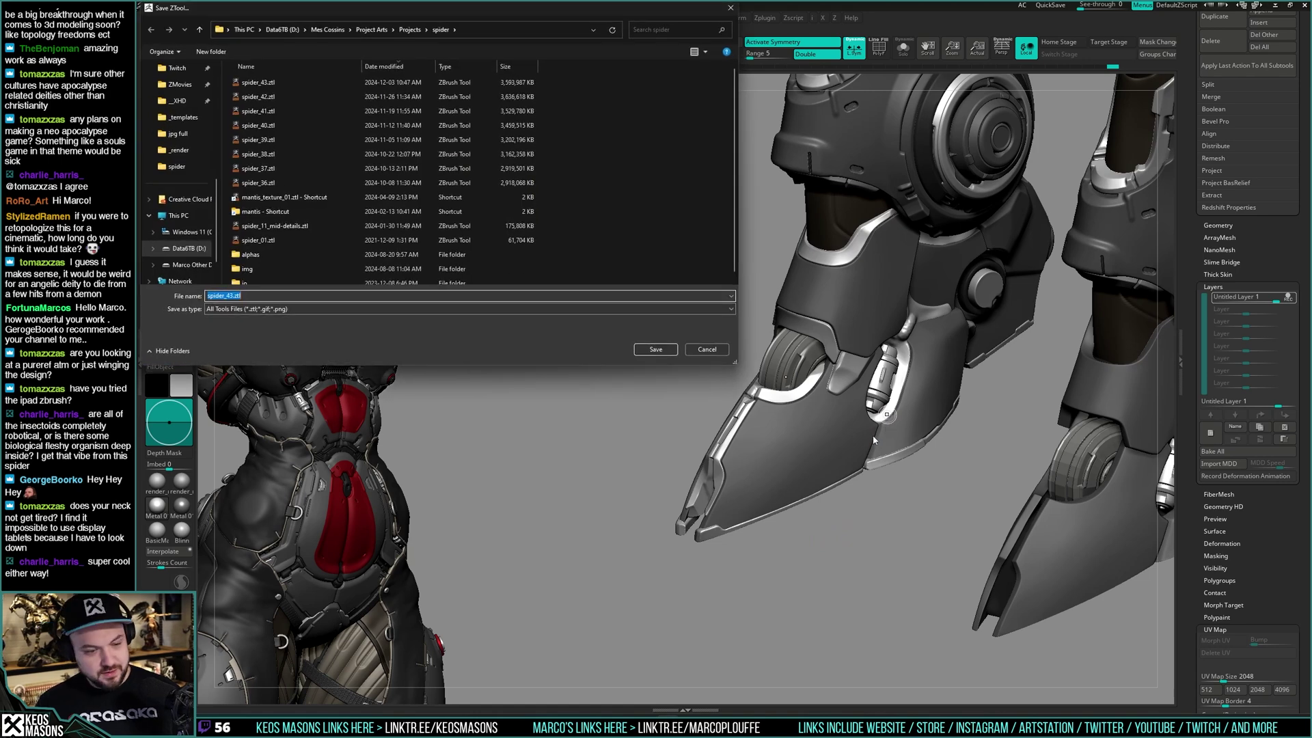
pyautogui.click(666, 350)
pyautogui.click(686, 363)
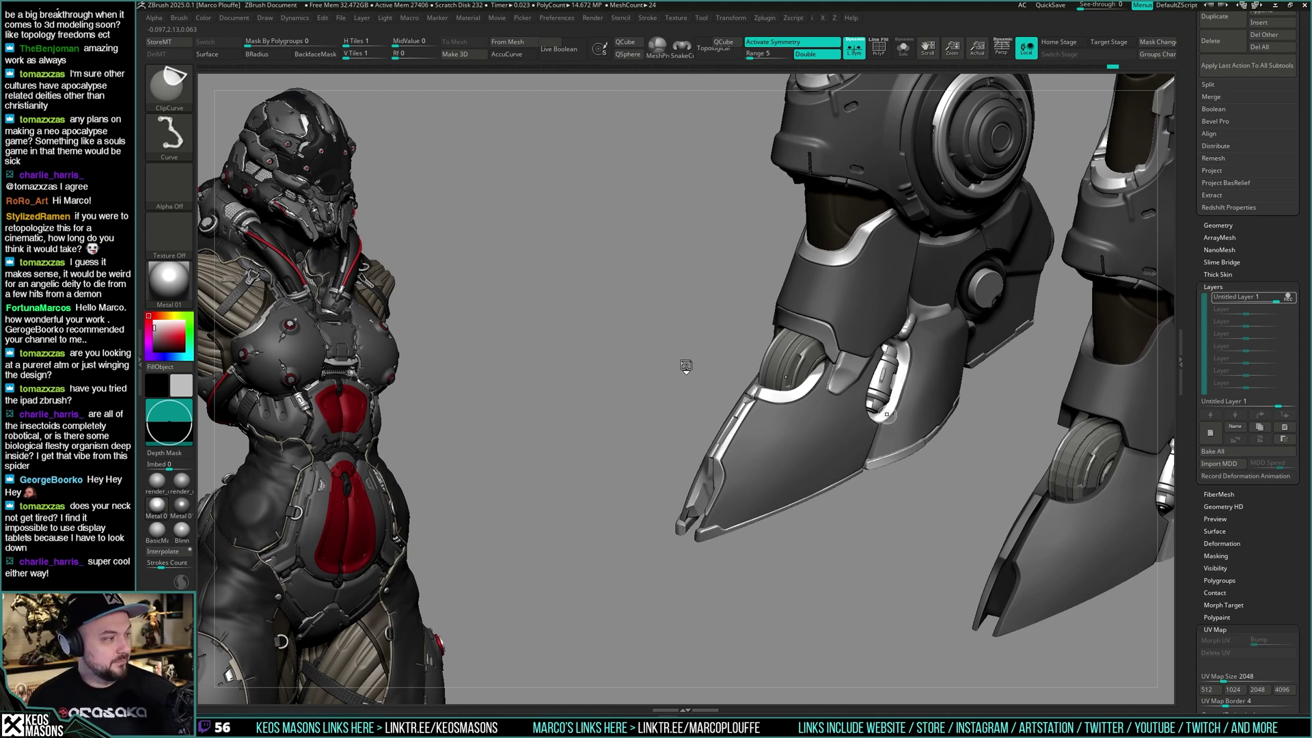
pyautogui.hotkey('ctrl', 's')
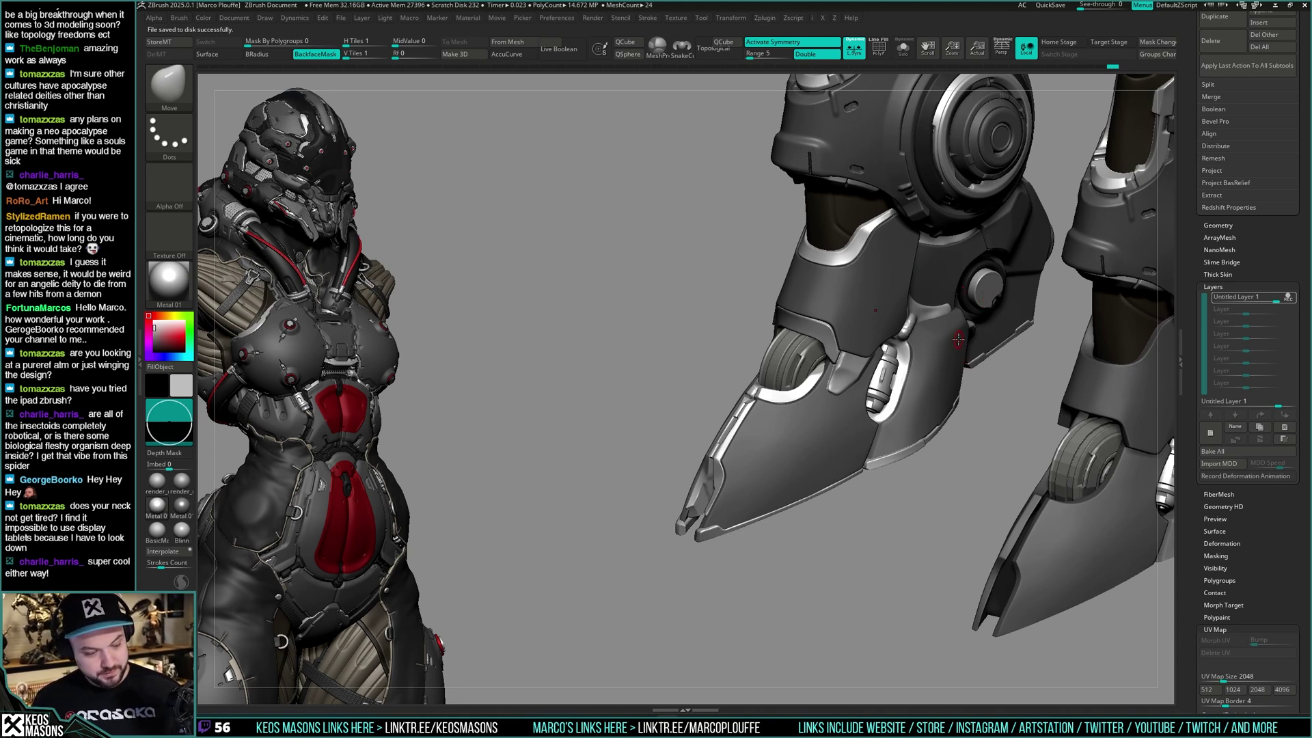
# Enlarge the Move brush and reshape the arched rim of the armor sleeve above the joint wheel
pyautogui.moveTo(959, 339)
pyautogui.mouseDown(button='right')
pyautogui.moveTo(888, 349)
pyautogui.moveTo(947, 385)
pyautogui.moveTo(864, 396)
pyautogui.moveTo(870, 577)
pyautogui.moveTo(844, 407)
pyautogui.moveTo(870, 451)
pyautogui.moveTo(830, 328)
pyautogui.moveTo(845, 318)
pyautogui.mouseUp(button='right')
pyautogui.keyDown('alt'); pyautogui.moveTo(938, 384); pyautogui.dragTo(934, 347, button='right'); pyautogui.keyUp('alt')
pyautogui.press('space')
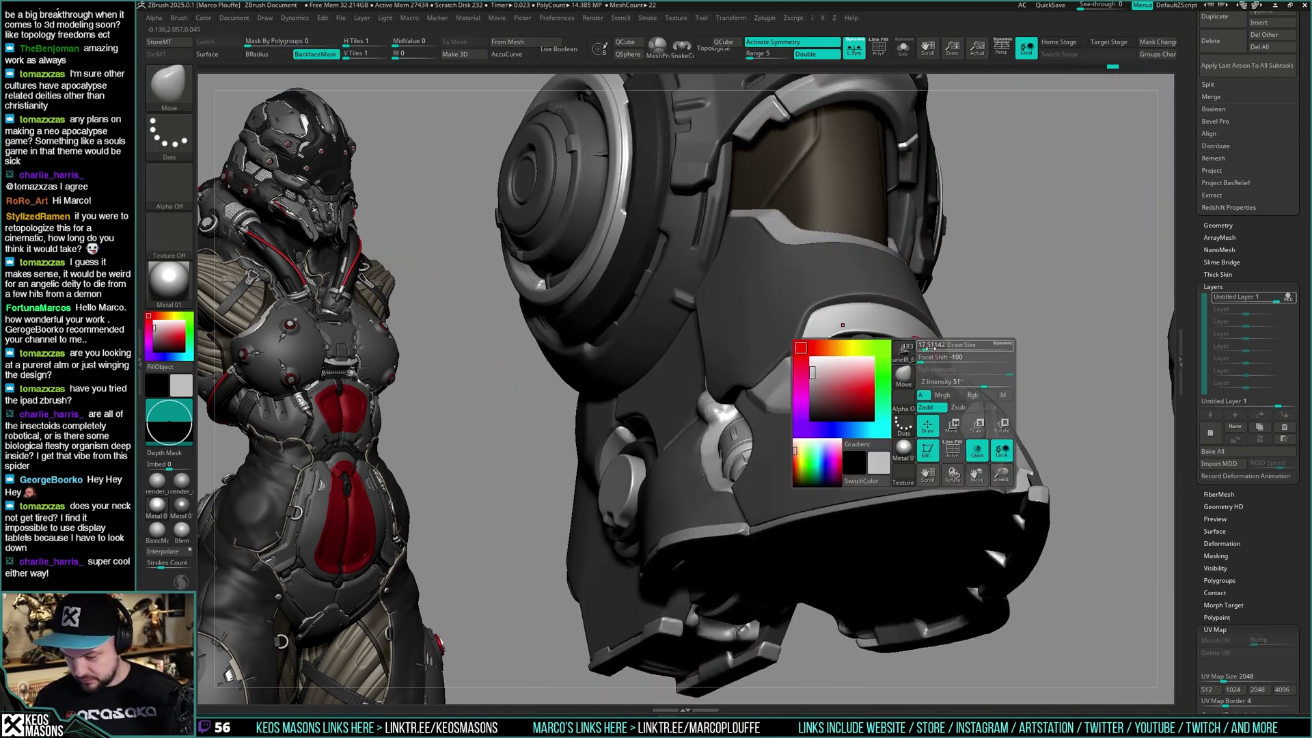
pyautogui.moveTo(931, 349); pyautogui.dragTo(943, 349)
pyautogui.click(917, 595)
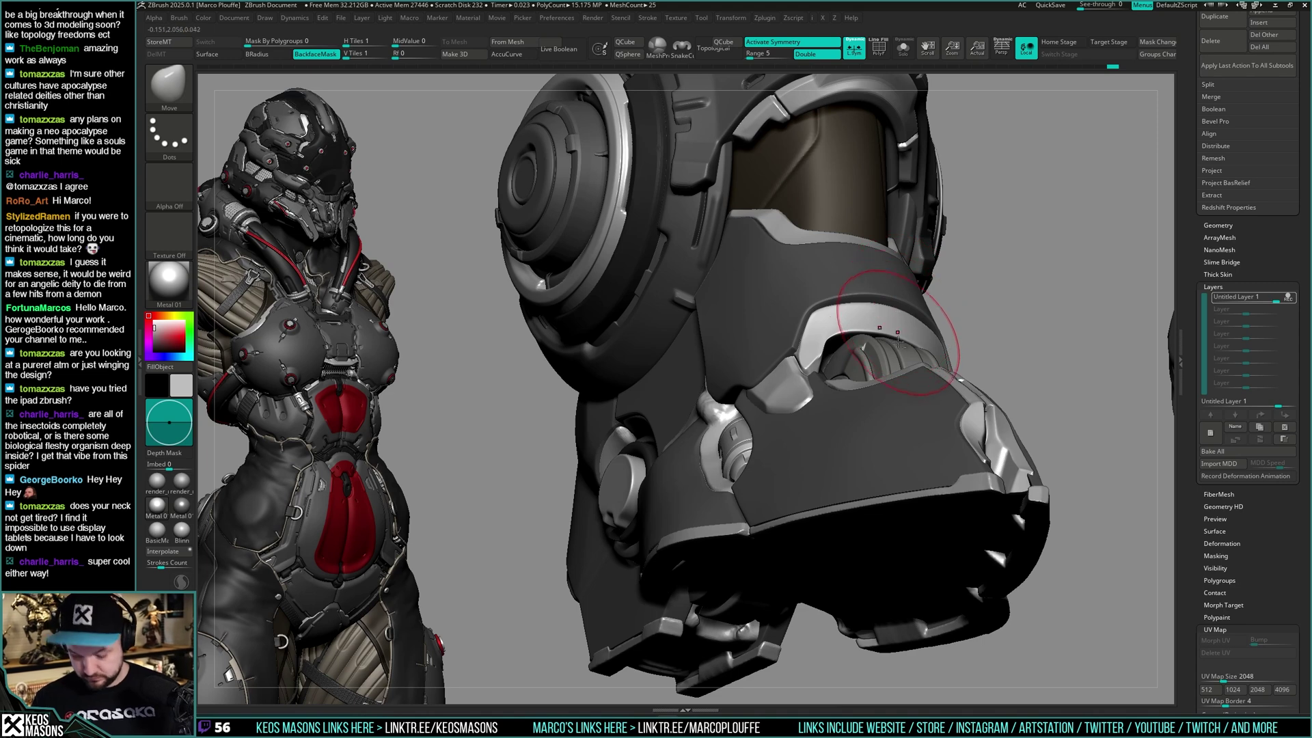
pyautogui.press('space')
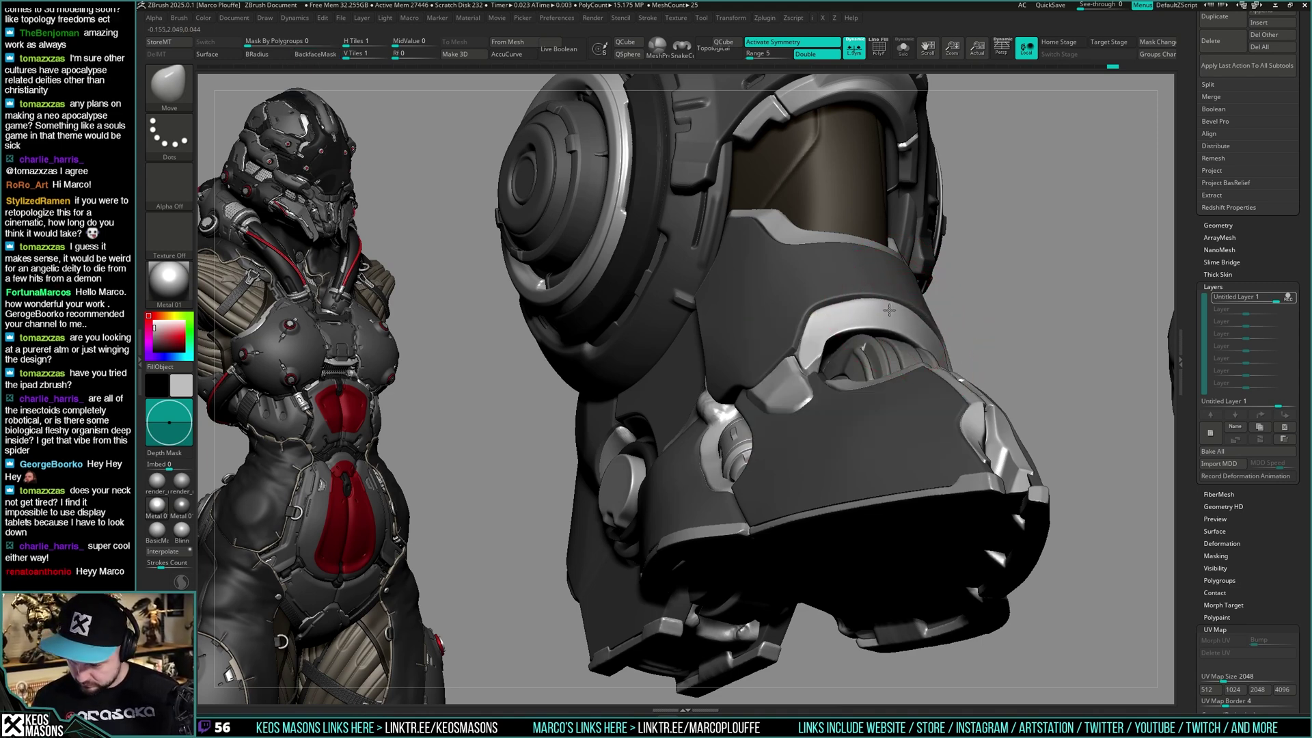
pyautogui.moveTo(846, 308); pyautogui.dragTo(855, 312)
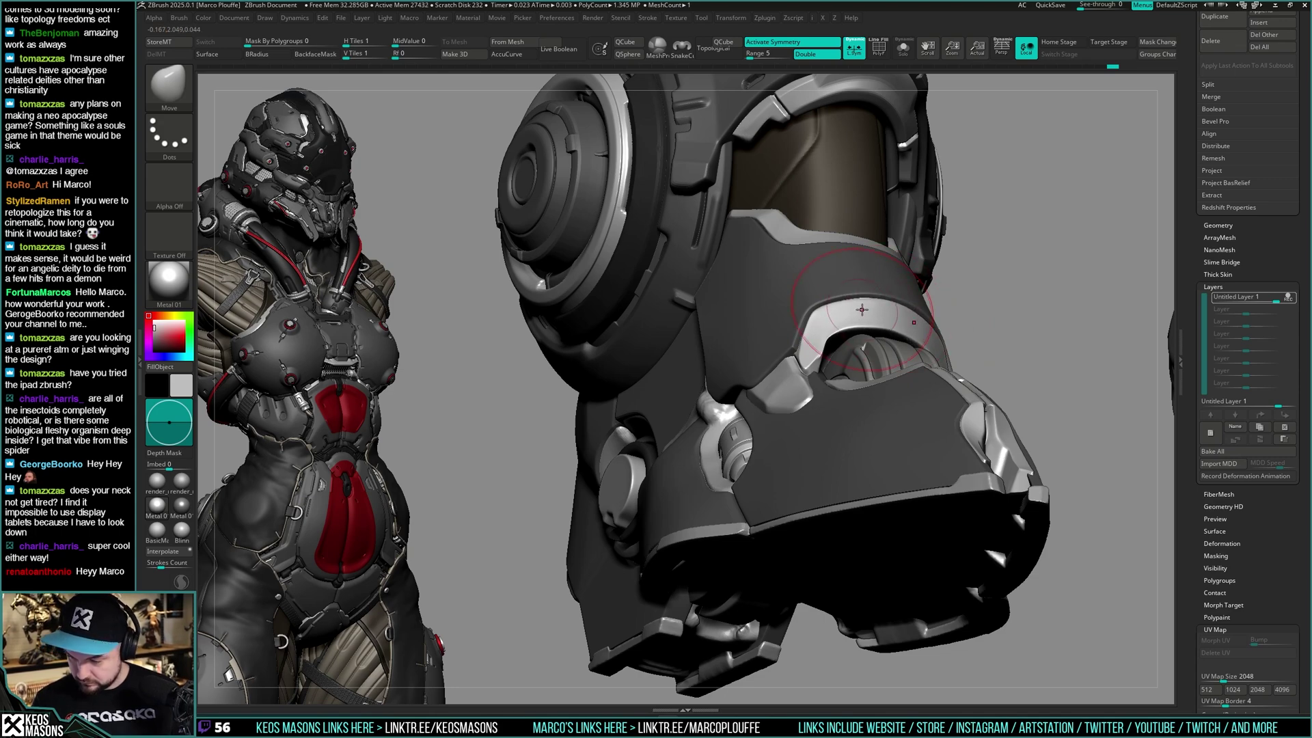
pyautogui.moveTo(862, 309)
pyautogui.mouseDown(button='right')
pyautogui.moveTo(923, 335)
pyautogui.moveTo(906, 308)
pyautogui.moveTo(897, 327)
pyautogui.moveTo(789, 252)
pyautogui.moveTo(724, 256)
pyautogui.moveTo(975, 340)
pyautogui.moveTo(1013, 328)
pyautogui.moveTo(881, 342)
pyautogui.moveTo(854, 381)
pyautogui.moveTo(919, 363)
pyautogui.moveTo(837, 410)
pyautogui.moveTo(848, 424)
pyautogui.mouseUp(button='right')
pyautogui.rightClick(849, 424)
# Carve the lower corner of the arched rim beside the joint wheel with the DamStandard brush
pyautogui.press('space')
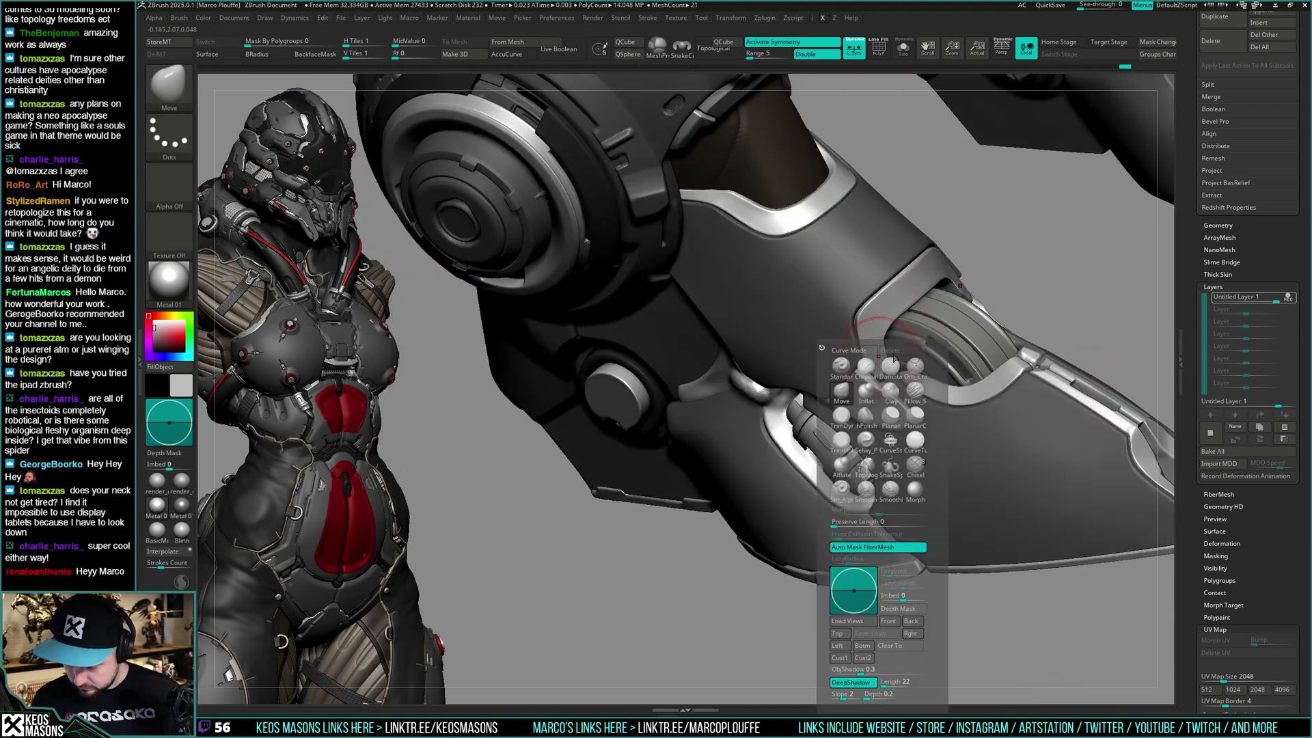
pyautogui.click(891, 367)
pyautogui.moveTo(882, 377); pyautogui.dragTo(920, 347)
pyautogui.moveTo(920, 347)
pyautogui.mouseDown(button='right')
pyautogui.moveTo(875, 363)
pyautogui.moveTo(936, 342)
pyautogui.mouseUp(button='right')
pyautogui.moveTo(878, 355); pyautogui.dragTo(884, 369)
pyautogui.moveTo(888, 355); pyautogui.dragTo(996, 305, button='right')
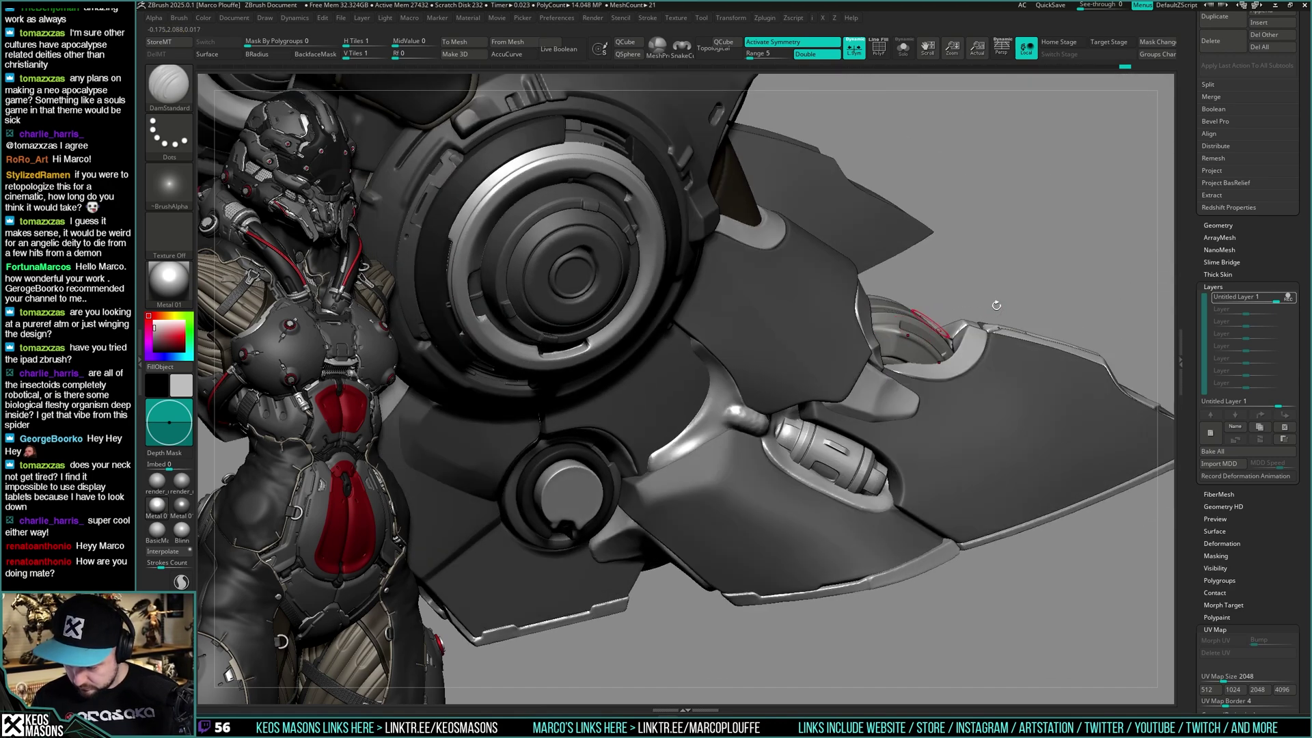
# Adjust the lower corner of the arched rim with the Move brush and polish it with hPolish
pyautogui.press('space')
pyautogui.click(868, 369)
pyautogui.keyDown('ctrl'); pyautogui.moveTo(877, 325); pyautogui.dragTo(874, 340, button='right'); pyautogui.keyUp('ctrl')
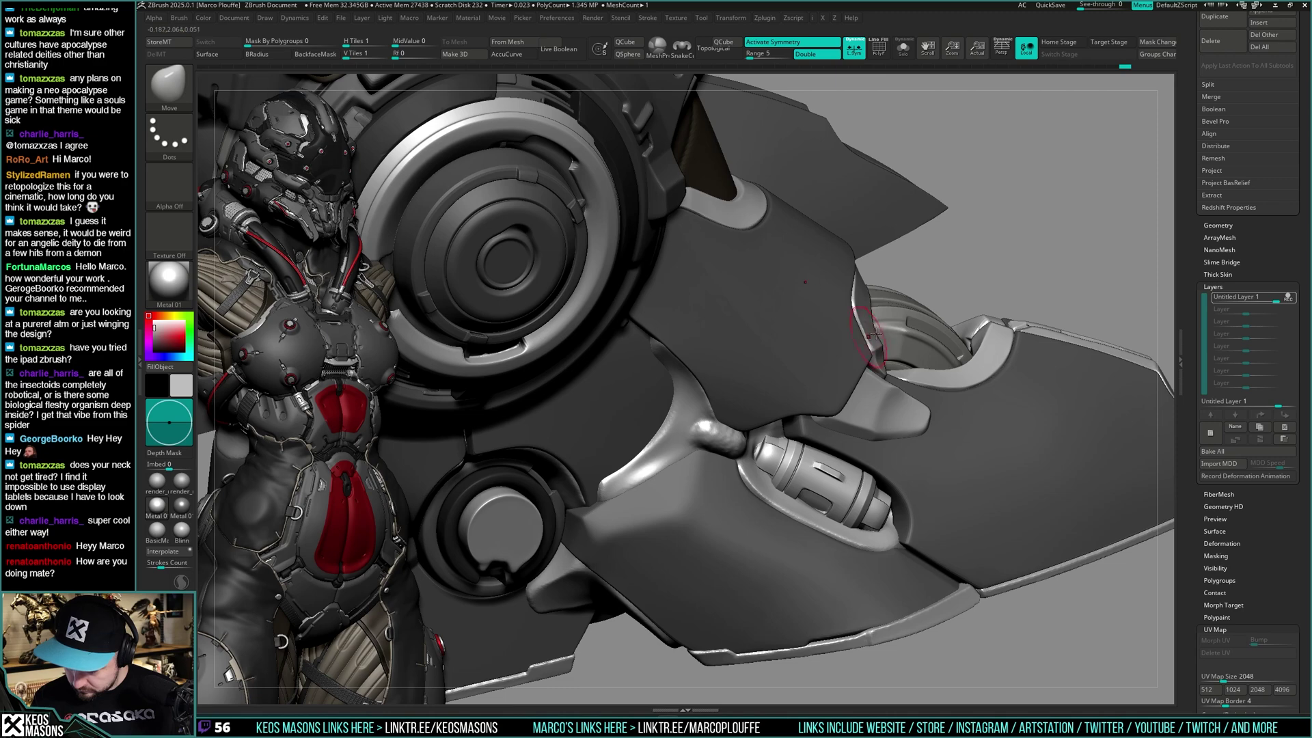
pyautogui.moveTo(879, 344)
pyautogui.mouseDown(button='right')
pyautogui.moveTo(897, 312)
pyautogui.moveTo(889, 350)
pyautogui.mouseUp(button='right')
pyautogui.press('space')
pyautogui.click(886, 339)
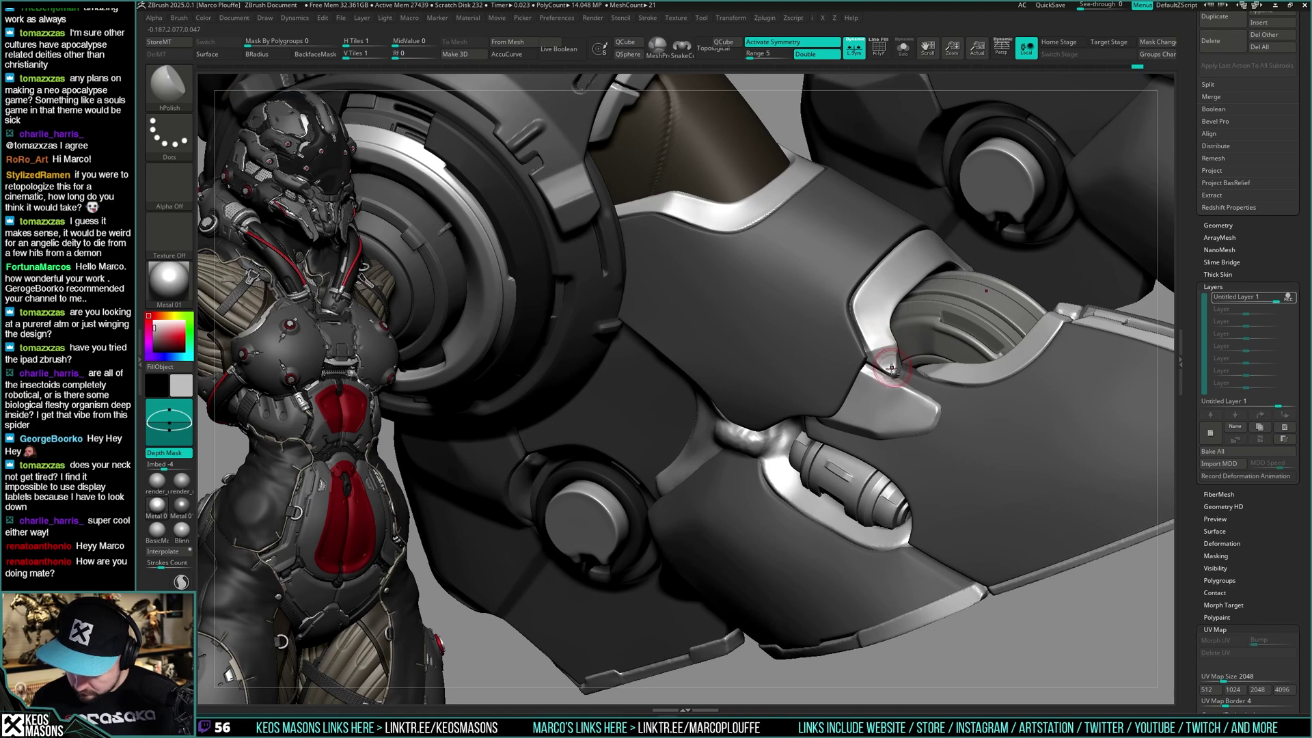
pyautogui.moveTo(903, 347)
pyautogui.mouseDown(button='right')
pyautogui.moveTo(872, 345)
pyautogui.moveTo(844, 370)
pyautogui.moveTo(866, 328)
pyautogui.moveTo(858, 317)
pyautogui.moveTo(871, 347)
pyautogui.moveTo(850, 333)
pyautogui.mouseUp(button='right')
# Isolate the armor piece to inspect the rims around the joint opening, and show the full leg again
pyautogui.press('space')
pyautogui.hotkey('alt', 's')
pyautogui.hotkey('alt', 's')
pyautogui.hotkey('alt', 's')
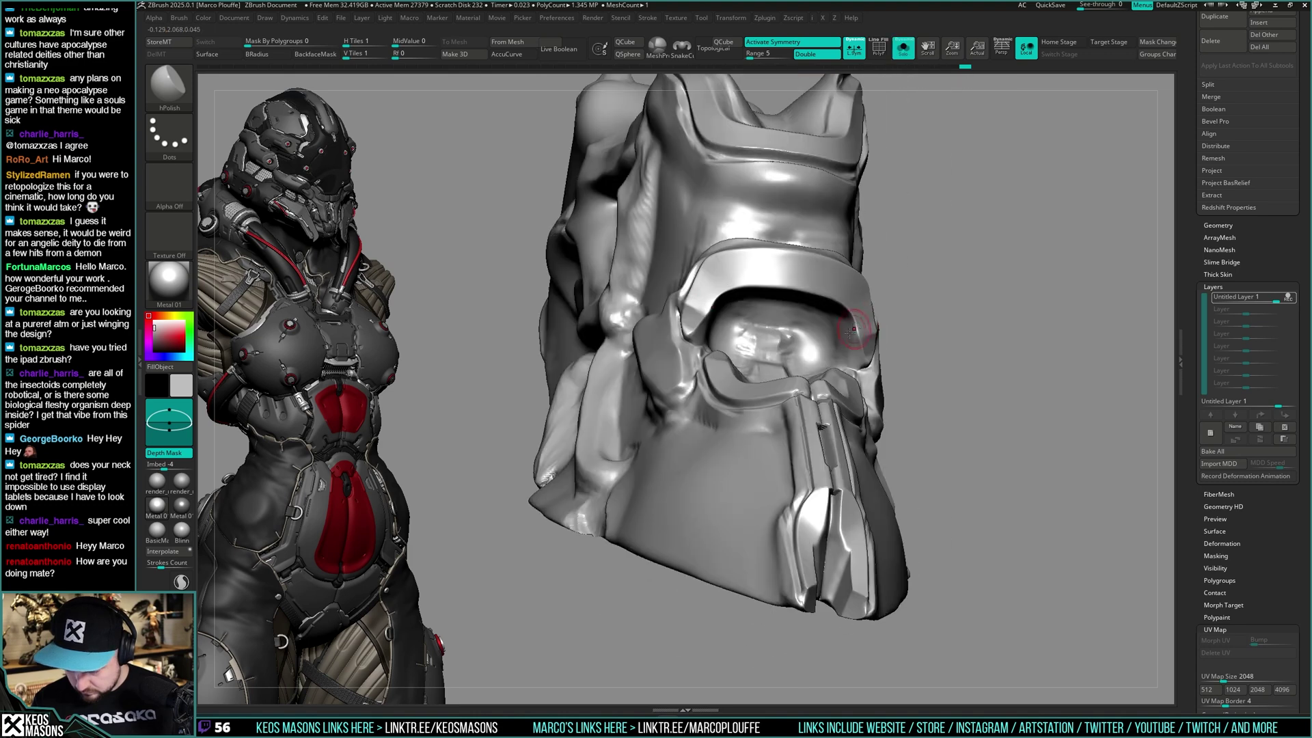
pyautogui.hotkey('ctrl', 'shift', 's')
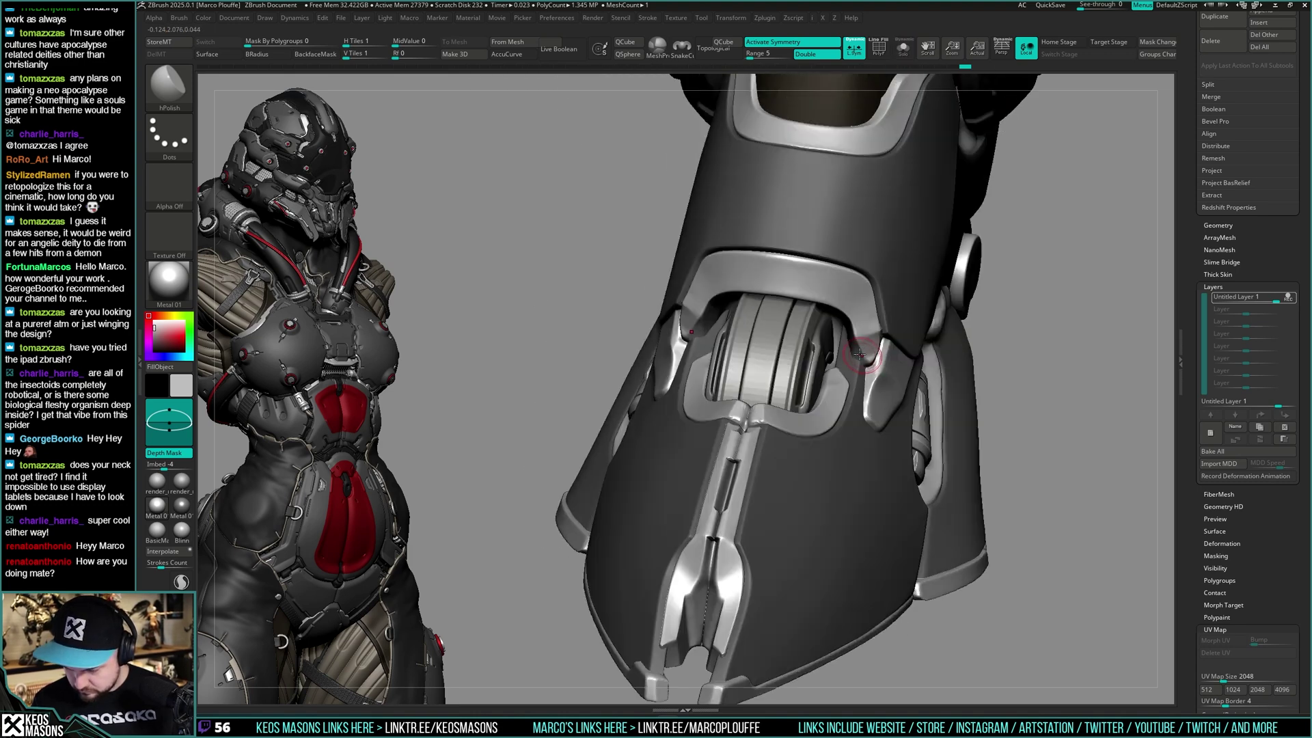
# Flatten the side end of the arched rim above the small armor tab with the Planar brush
pyautogui.moveTo(857, 356)
pyautogui.mouseDown(button='right')
pyautogui.moveTo(867, 328)
pyautogui.moveTo(901, 363)
pyautogui.mouseUp(button='right')
pyautogui.press('b')
pyautogui.click(906, 415)
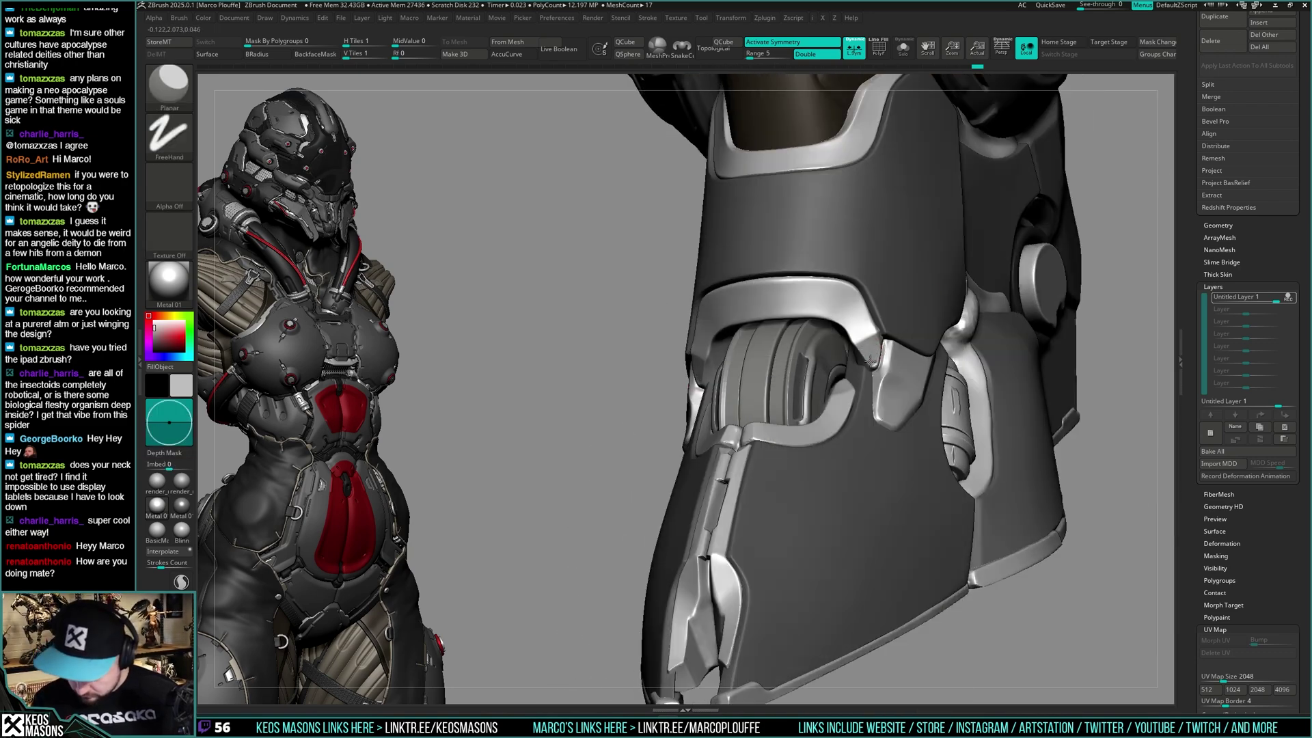
pyautogui.moveTo(872, 343)
pyautogui.mouseDown(button='right')
pyautogui.moveTo(863, 357)
pyautogui.moveTo(879, 361)
pyautogui.mouseUp(button='right')
# Carve the crease between the arched rim's side end and the dark armor plate with the Orb_Cracks brush
pyautogui.press('b')
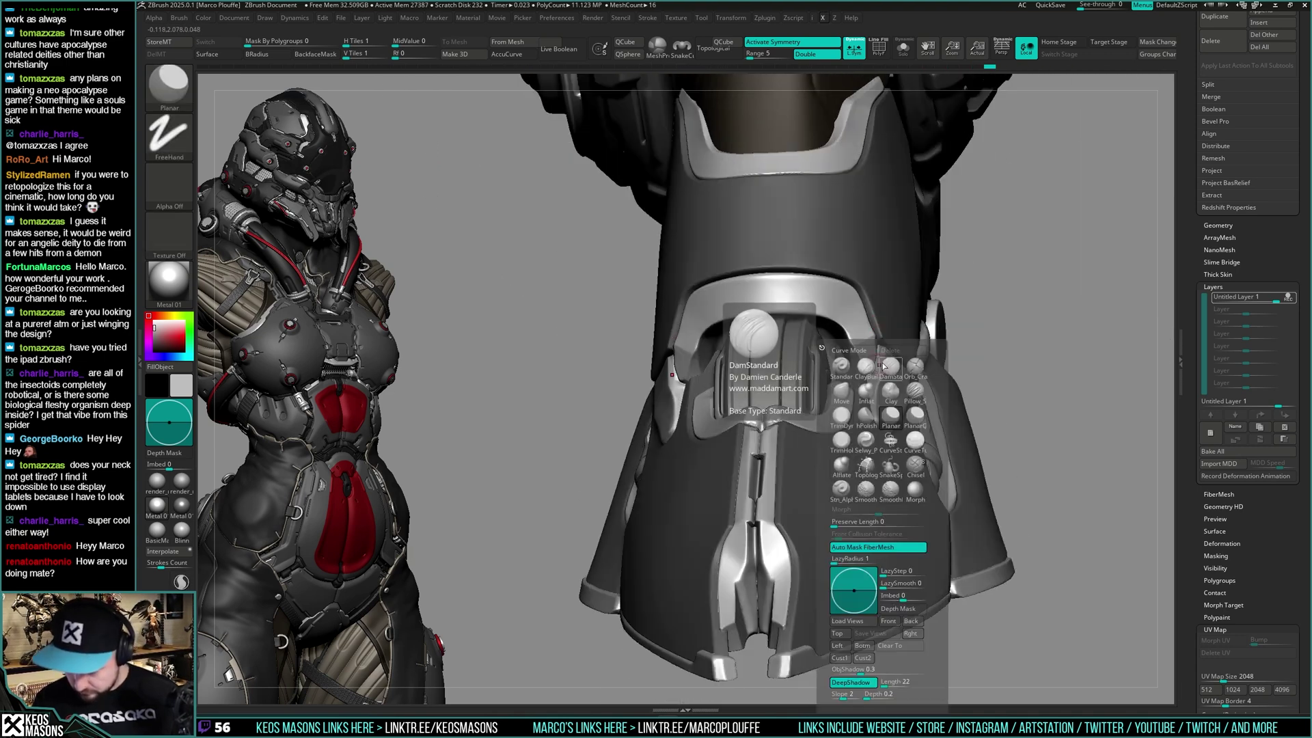
pyautogui.press('h')
pyautogui.press('p')
pyautogui.moveTo(963, 256)
pyautogui.mouseDown(button='right')
pyautogui.moveTo(854, 349)
pyautogui.moveTo(842, 425)
pyautogui.moveTo(863, 368)
pyautogui.moveTo(847, 374)
pyautogui.moveTo(878, 347)
pyautogui.mouseUp(button='right')
pyautogui.rightClick(842, 426)
pyautogui.press('s')
pyautogui.press('s')
pyautogui.rightClick(880, 348)
pyautogui.click(849, 361)
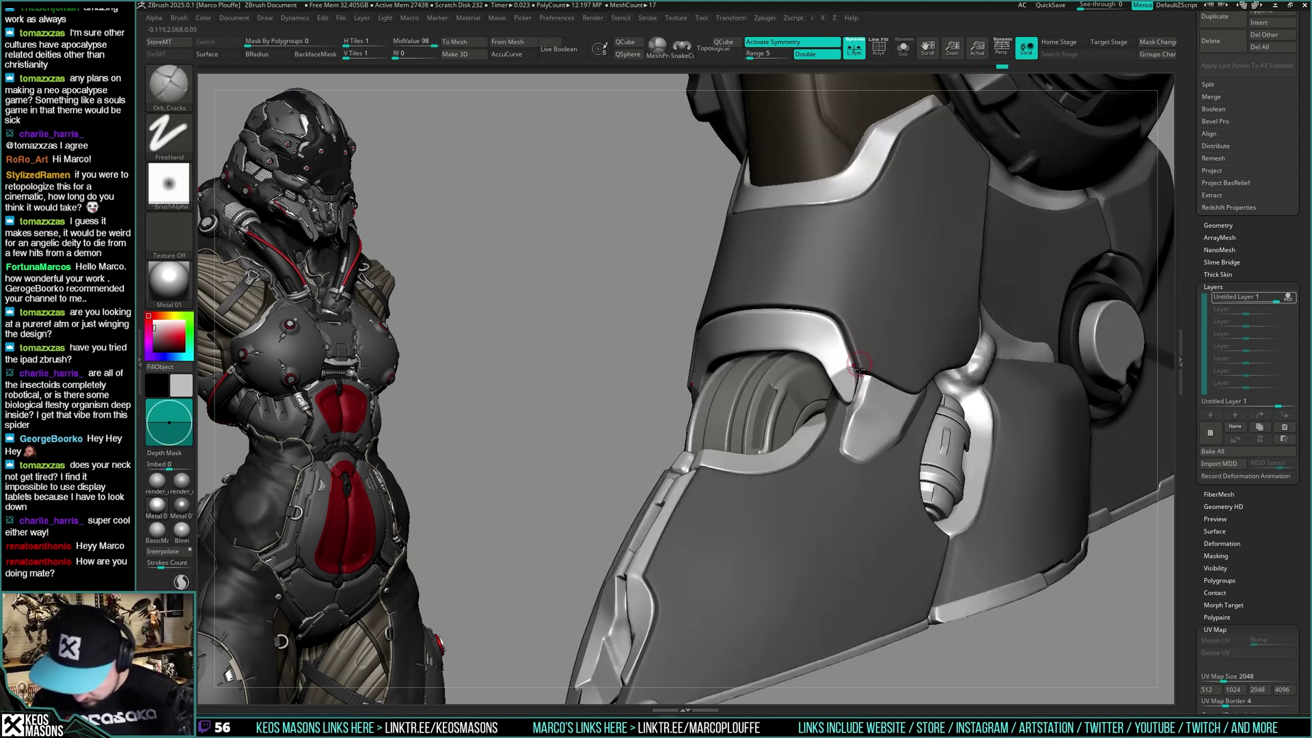
pyautogui.moveTo(863, 346)
pyautogui.keyDown('ctrl'); pyautogui.mouseDown(button='right')
pyautogui.moveTo(847, 366)
pyautogui.moveTo(884, 398)
pyautogui.moveTo(852, 407)
pyautogui.moveTo(847, 433)
pyautogui.moveTo(857, 401)
pyautogui.moveTo(923, 384)
pyautogui.moveTo(934, 365)
pyautogui.mouseUp(button='right'); pyautogui.keyUp('ctrl')
pyautogui.keyDown('ctrl'); pyautogui.moveTo(786, 409); pyautogui.dragTo(806, 393, button='right'); pyautogui.keyUp('ctrl')
pyautogui.moveTo(807, 393); pyautogui.dragTo(804, 429, button='right')
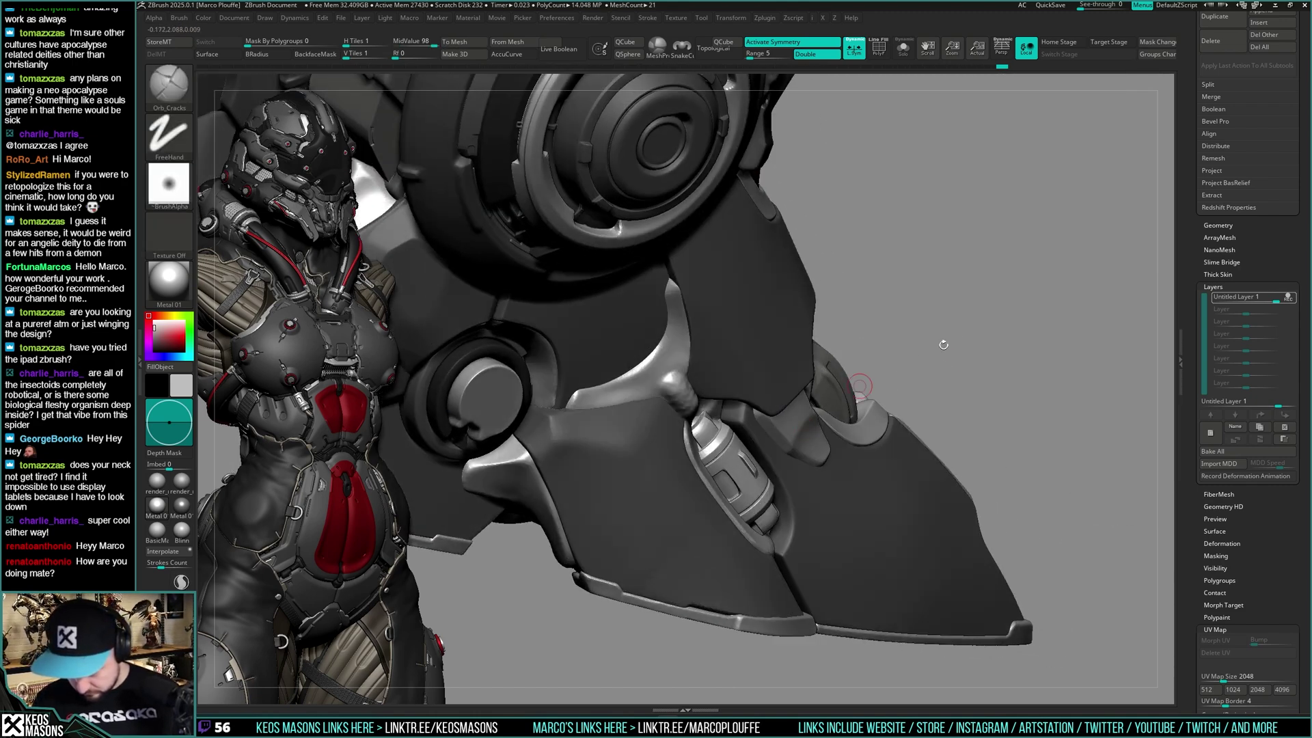
# Polish the face and lower corner of the arched rim's side end with the hPolish brush
pyautogui.moveTo(964, 339); pyautogui.dragTo(970, 337, button='right')
pyautogui.press('space')
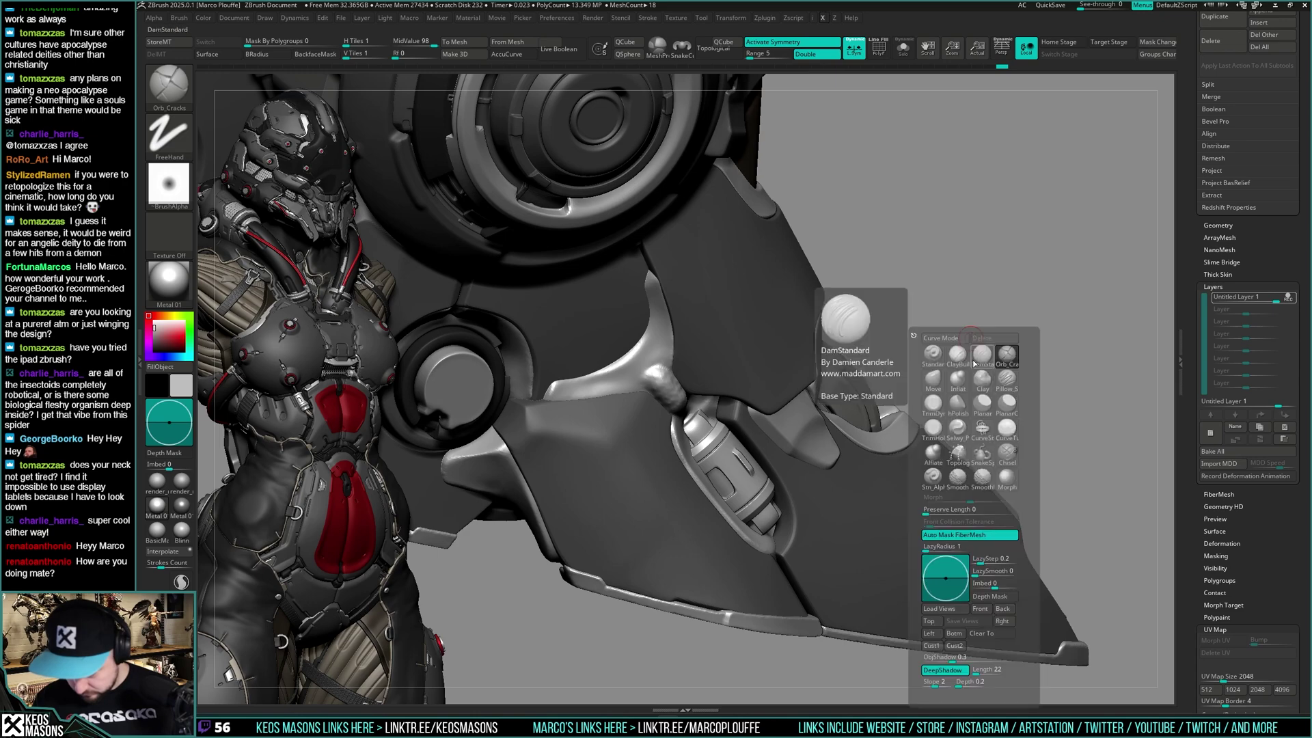
pyautogui.click(958, 413)
pyautogui.moveTo(1161, 245)
pyautogui.mouseDown(button='right')
pyautogui.moveTo(1056, 260)
pyautogui.moveTo(1046, 294)
pyautogui.mouseUp(button='right')
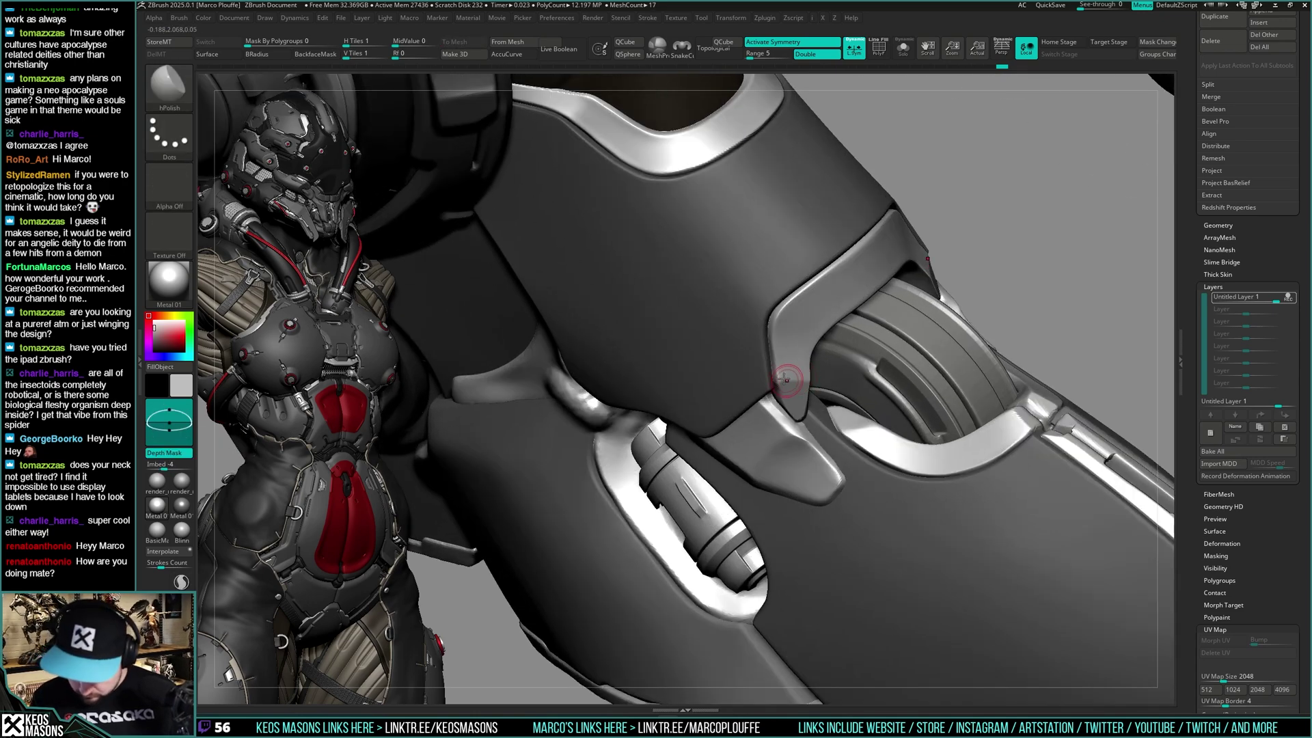
pyautogui.moveTo(782, 369); pyautogui.dragTo(784, 374)
pyautogui.moveTo(812, 356); pyautogui.dragTo(800, 358, button='right')
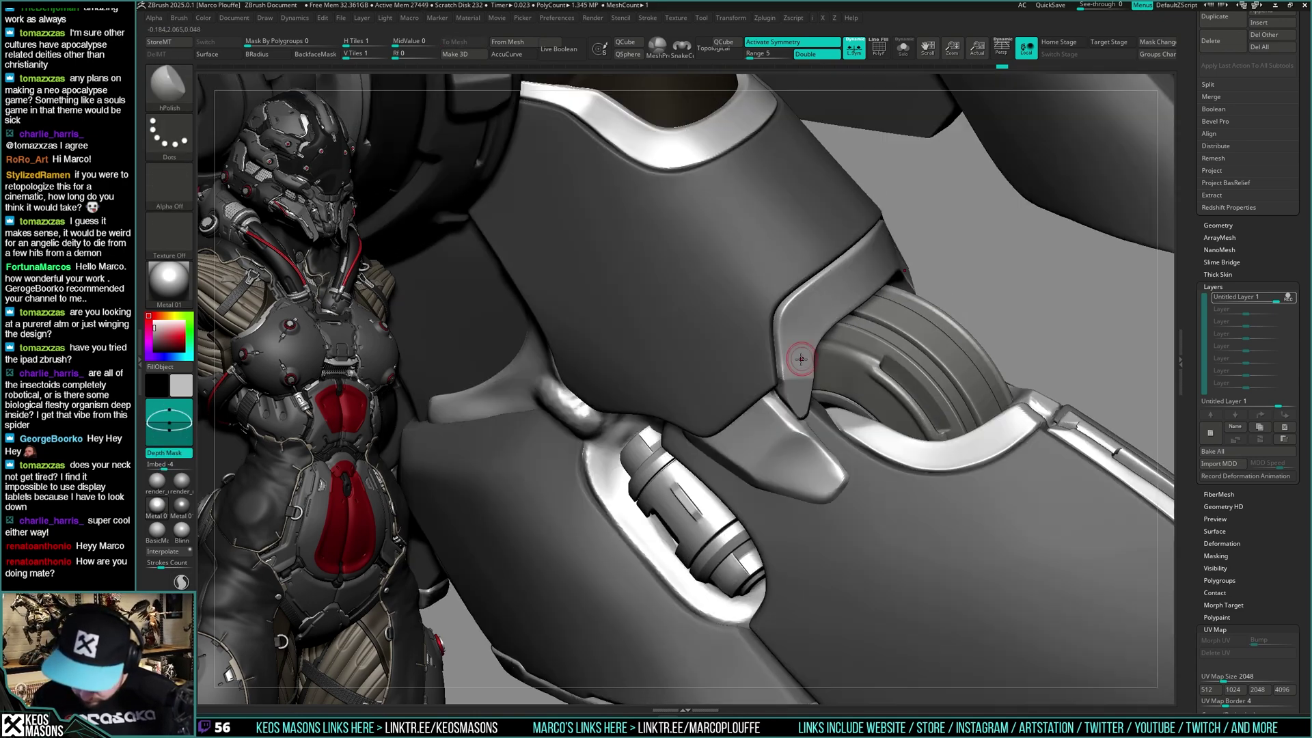
pyautogui.moveTo(798, 354); pyautogui.dragTo(790, 370)
# Polish the outer edge of the arched rim in side profile with the hPolish brush
pyautogui.moveTo(793, 362)
pyautogui.mouseDown(button='right')
pyautogui.moveTo(814, 345)
pyautogui.moveTo(808, 355)
pyautogui.moveTo(793, 305)
pyautogui.mouseUp(button='right')
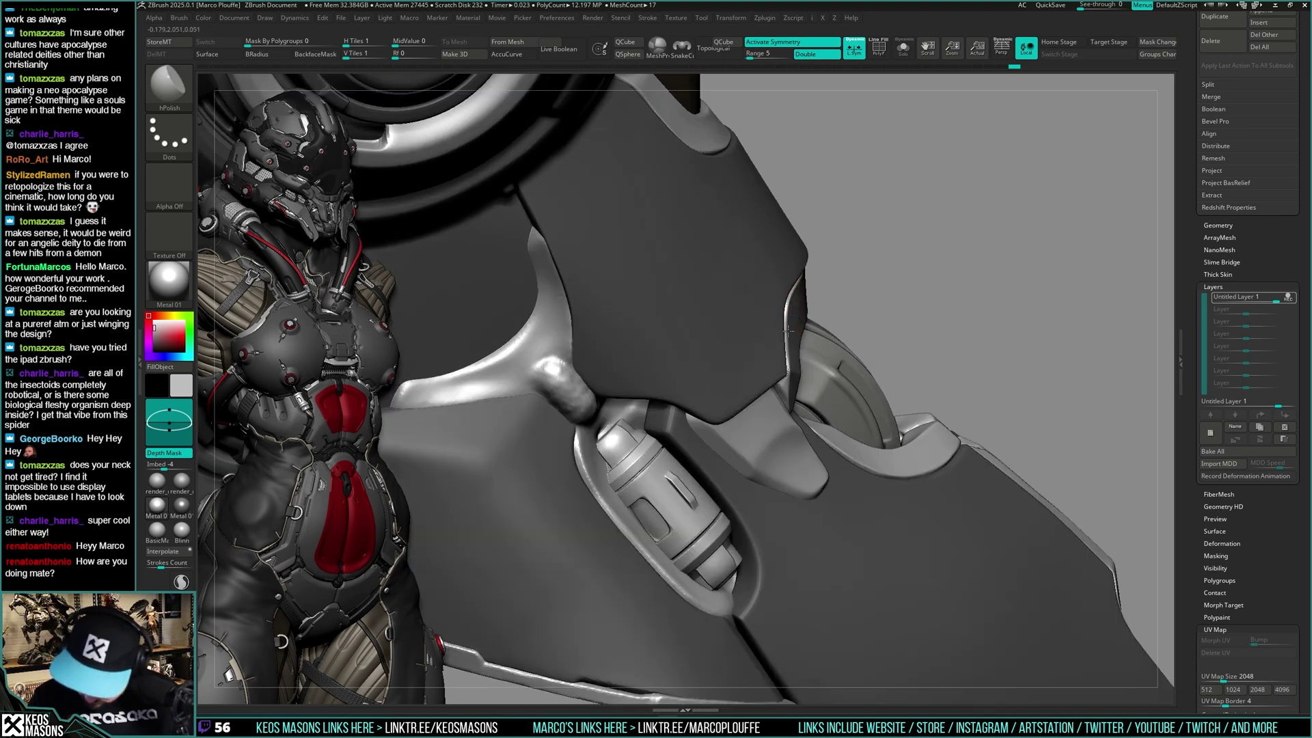
pyautogui.moveTo(798, 326); pyautogui.dragTo(807, 282)
pyautogui.moveTo(809, 284)
pyautogui.mouseDown(button='right')
pyautogui.moveTo(838, 285)
pyautogui.moveTo(818, 282)
pyautogui.moveTo(870, 365)
pyautogui.mouseUp(button='right')
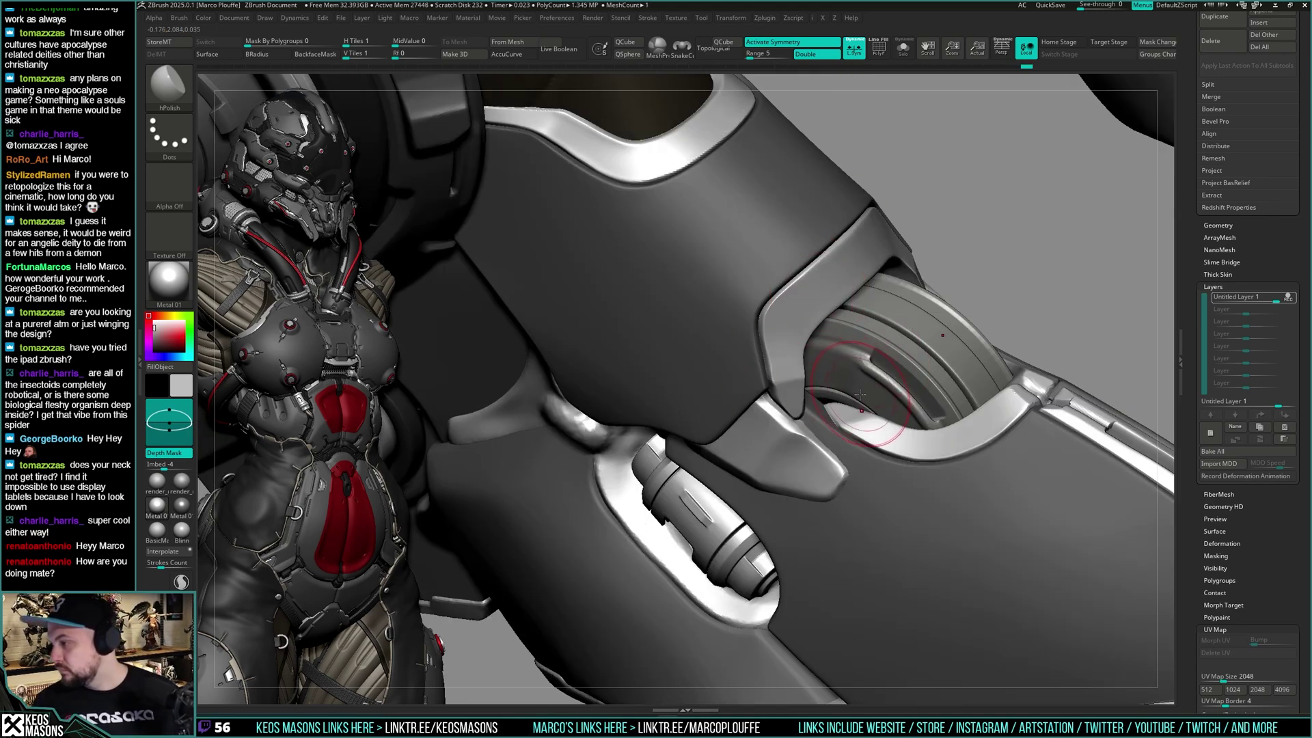
pyautogui.moveTo(852, 376); pyautogui.dragTo(899, 316, button='right')
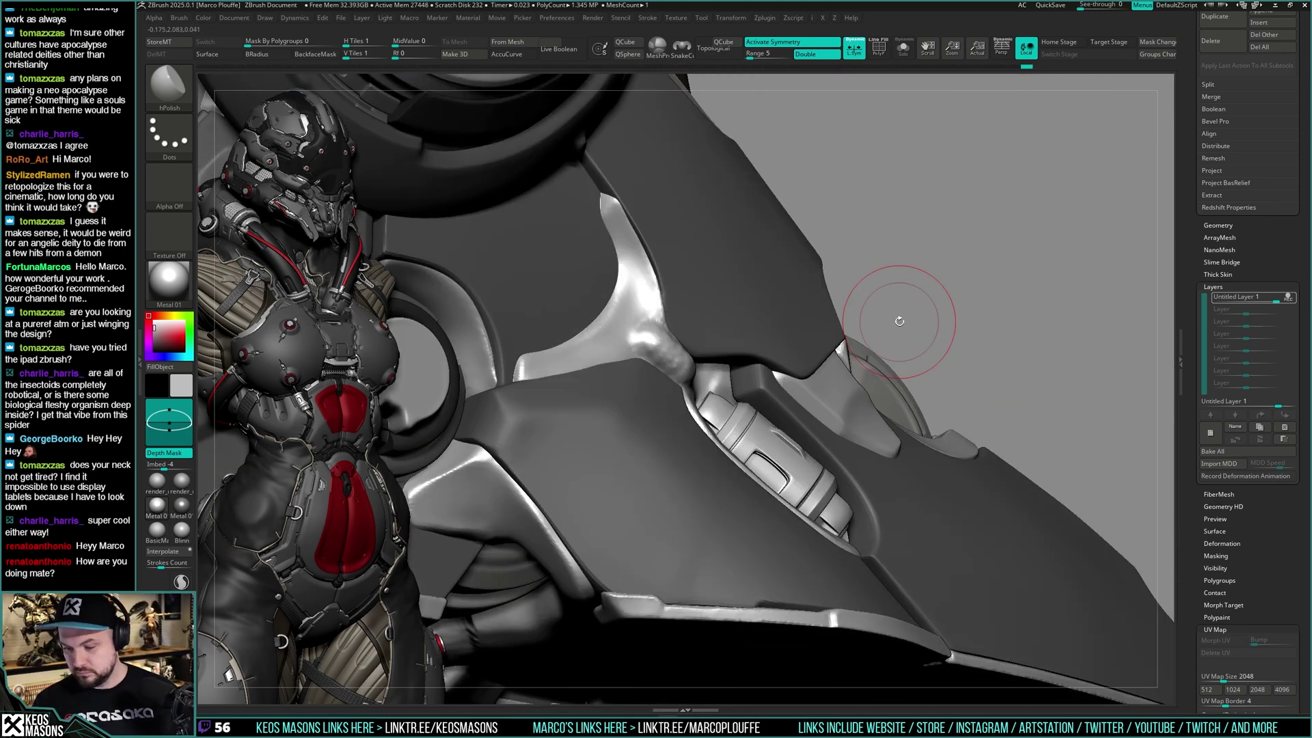
# Refine the profile of the arched rim's side end with the Move brush and return to hPolish
pyautogui.moveTo(1010, 329)
pyautogui.mouseDown(button='right')
pyautogui.moveTo(998, 333)
pyautogui.moveTo(1186, 335)
pyautogui.moveTo(991, 317)
pyautogui.moveTo(1019, 337)
pyautogui.moveTo(1069, 311)
pyautogui.moveTo(1094, 327)
pyautogui.moveTo(984, 321)
pyautogui.moveTo(1018, 320)
pyautogui.moveTo(1014, 347)
pyautogui.mouseUp(button='right')
pyautogui.press('b')
pyautogui.press('m')
pyautogui.press('v')
pyautogui.rightClick(1025, 352)
pyautogui.moveTo(1019, 346)
pyautogui.mouseDown(button='right')
pyautogui.moveTo(1060, 347)
pyautogui.moveTo(983, 346)
pyautogui.mouseUp(button='right')
pyautogui.rightClick(980, 346)
pyautogui.click(967, 411)
# Polish the pointed corner where the arched rim meets the small armor tab with the hPolish brush
pyautogui.moveTo(978, 397); pyautogui.dragTo(955, 342, button='right')
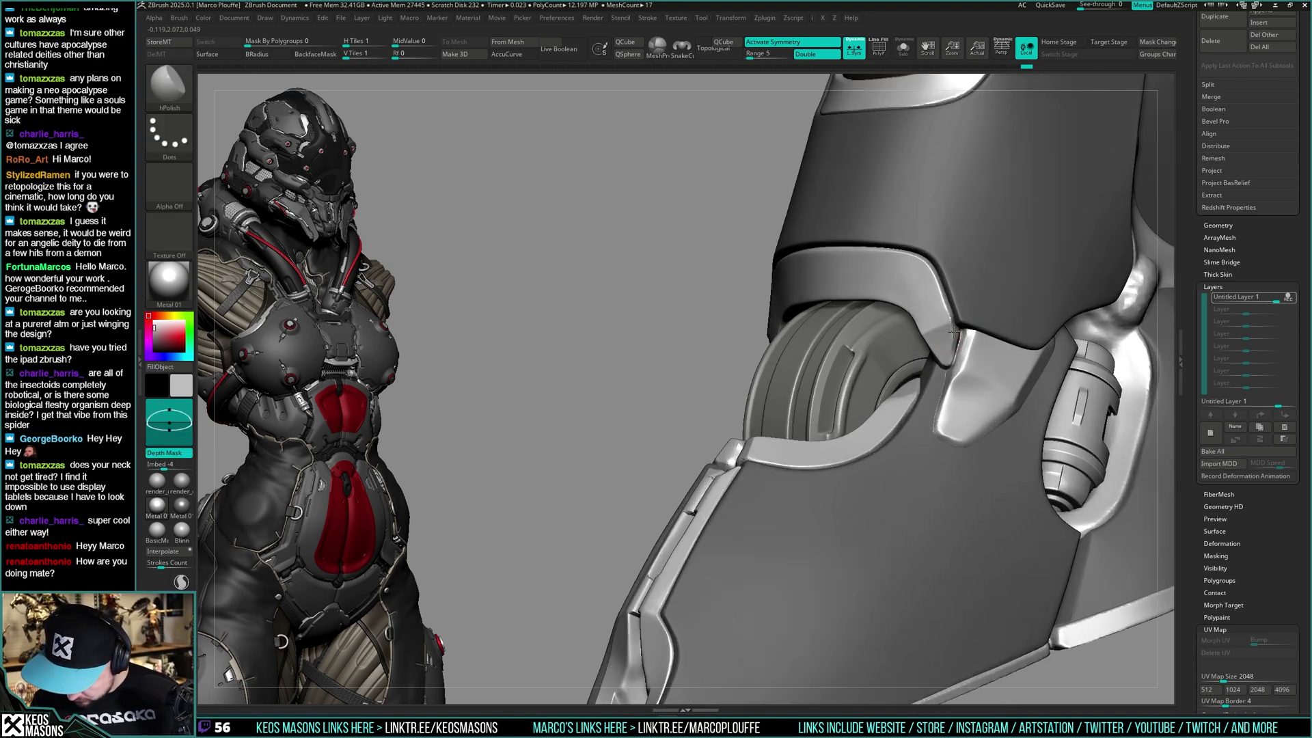
pyautogui.moveTo(954, 332); pyautogui.dragTo(960, 323)
pyautogui.rightClick(944, 335)
pyautogui.moveTo(959, 324)
pyautogui.mouseDown(button='right')
pyautogui.moveTo(943, 335)
pyautogui.moveTo(957, 337)
pyautogui.mouseUp(button='right')
pyautogui.rightClick(957, 337)
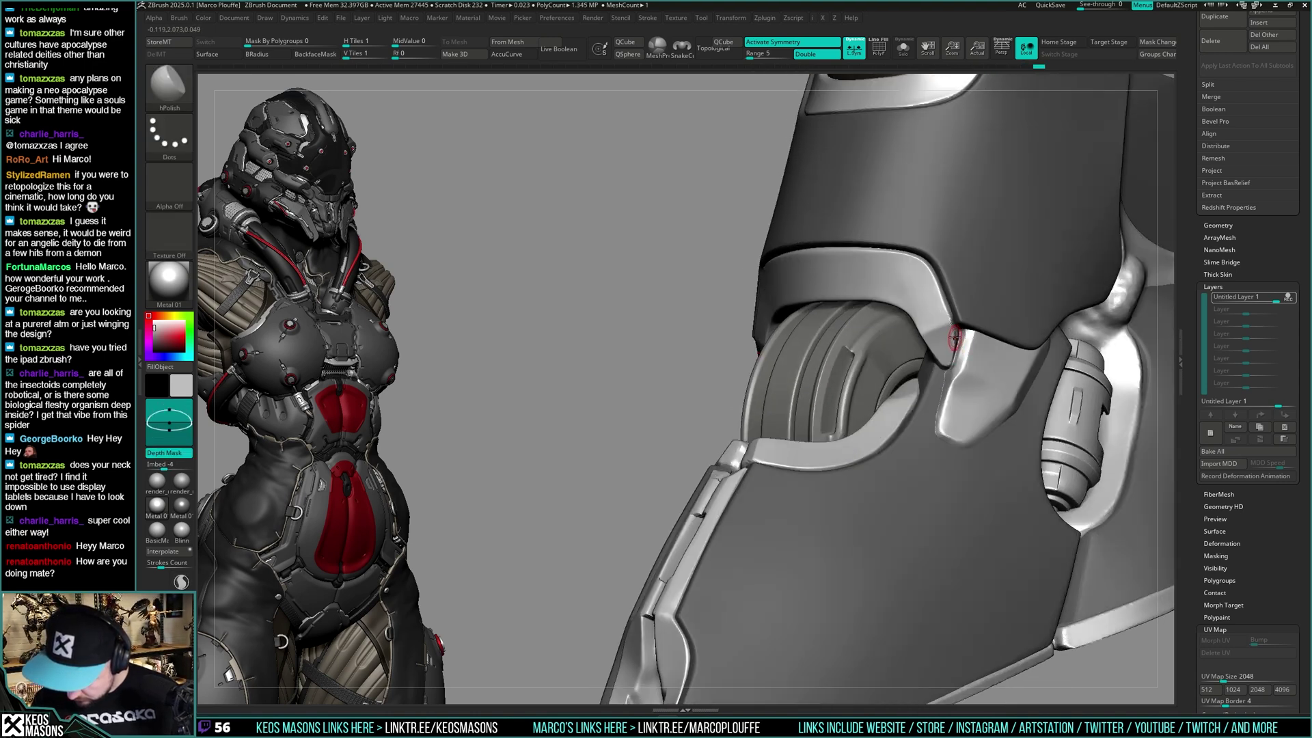
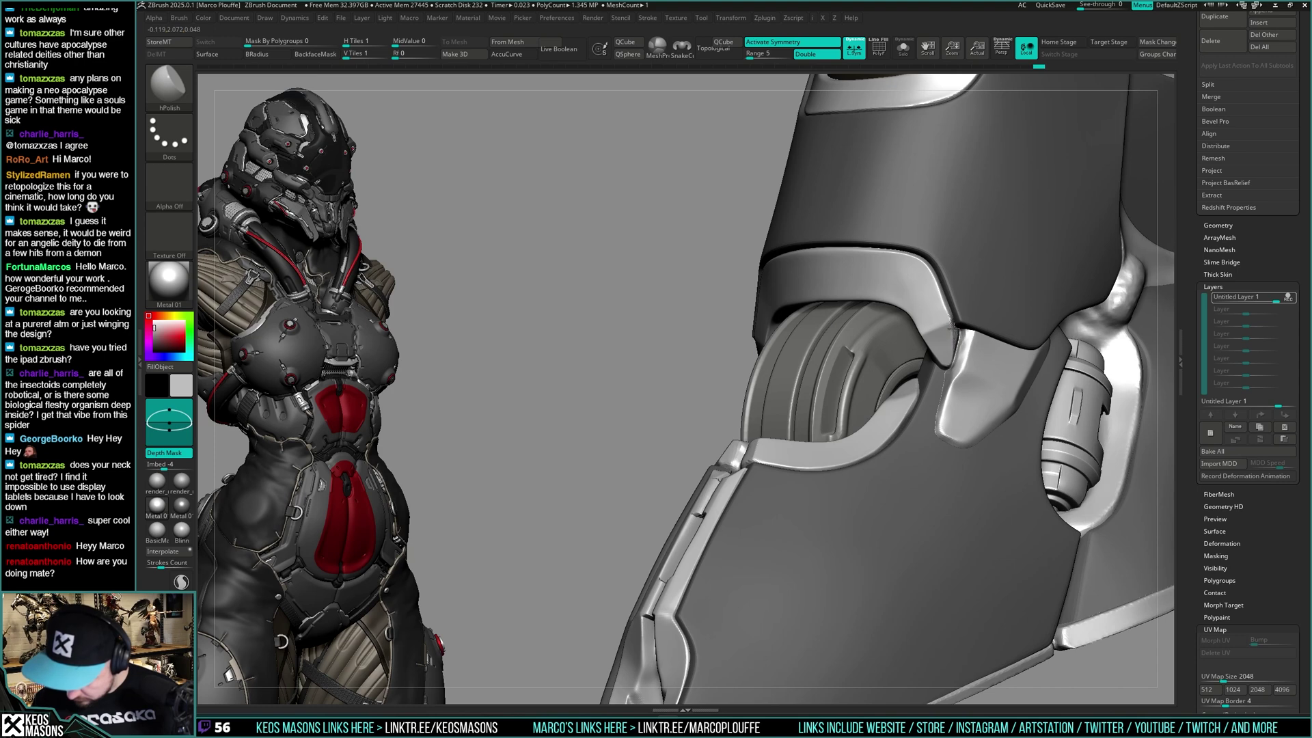
pyautogui.moveTo(965, 352)
pyautogui.mouseDown(button='right')
pyautogui.moveTo(970, 320)
pyautogui.moveTo(968, 363)
pyautogui.mouseUp(button='right')
pyautogui.rightClick(968, 363)
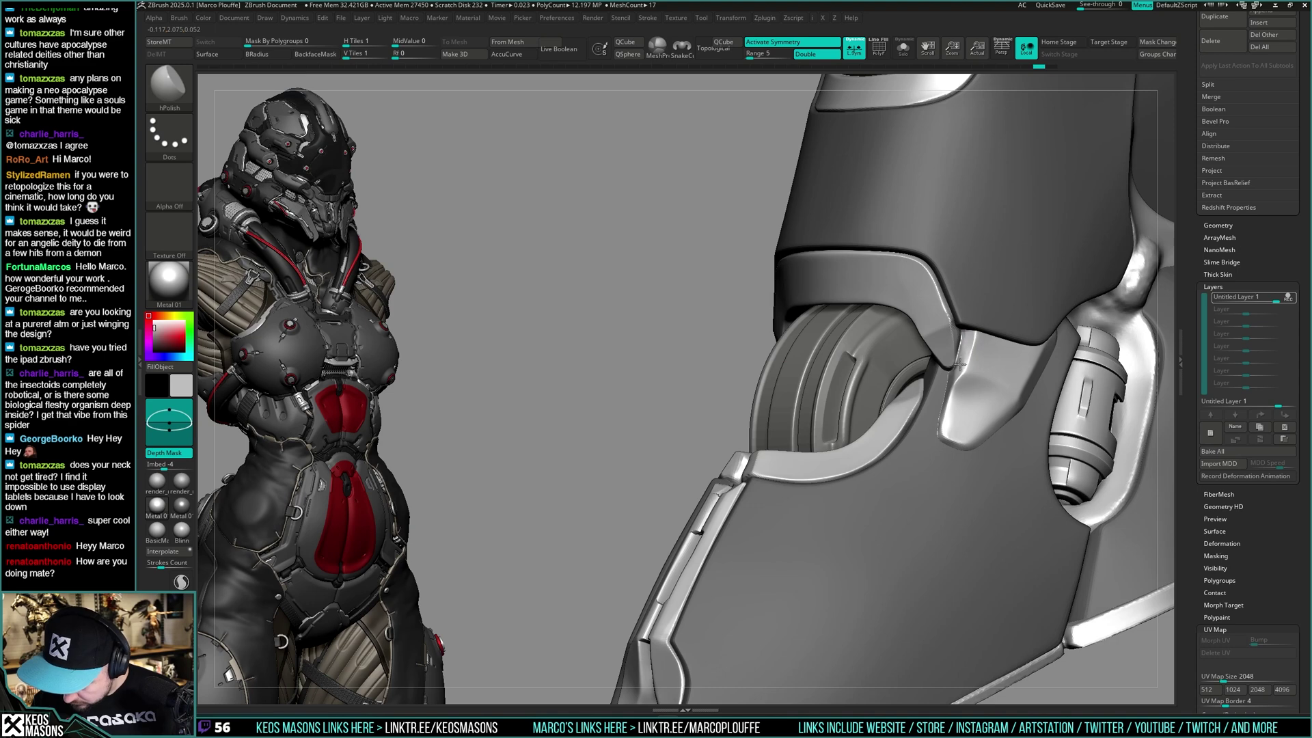
pyautogui.hotkey('alt', 's')
pyautogui.hotkey('alt', 's')
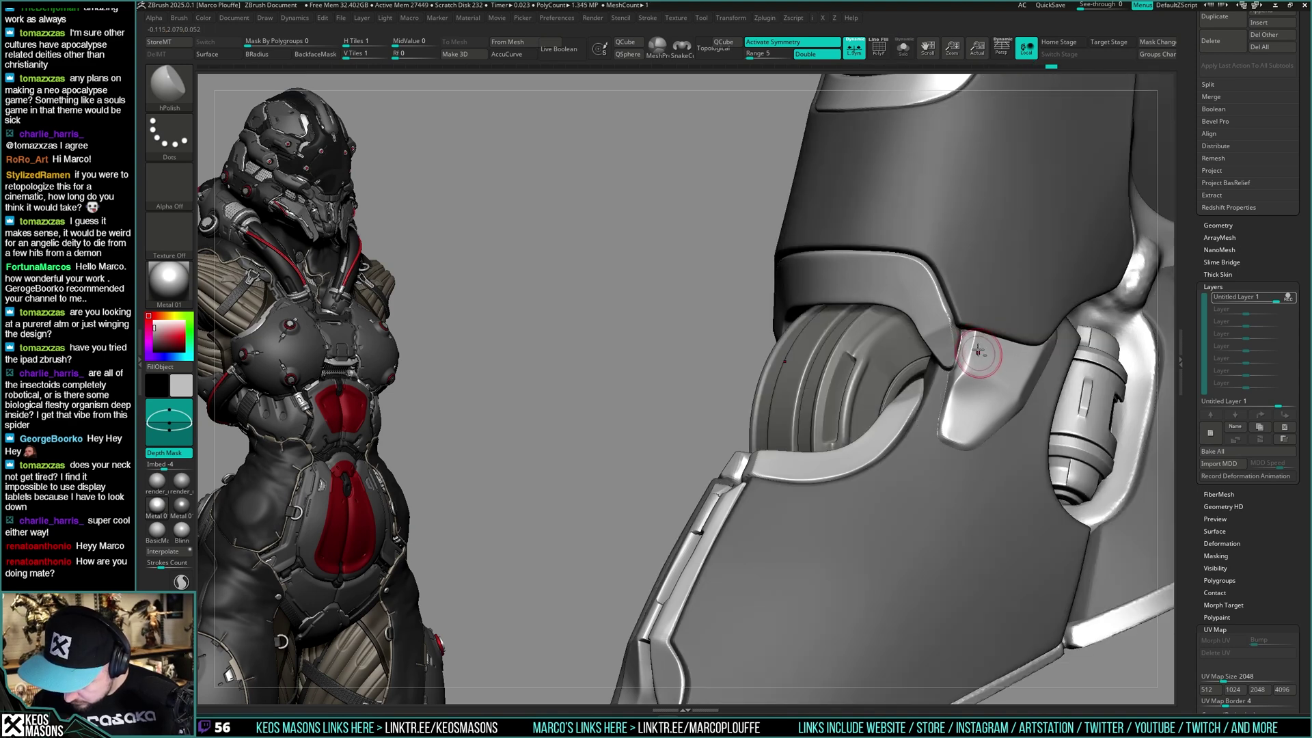
pyautogui.rightClick(975, 332)
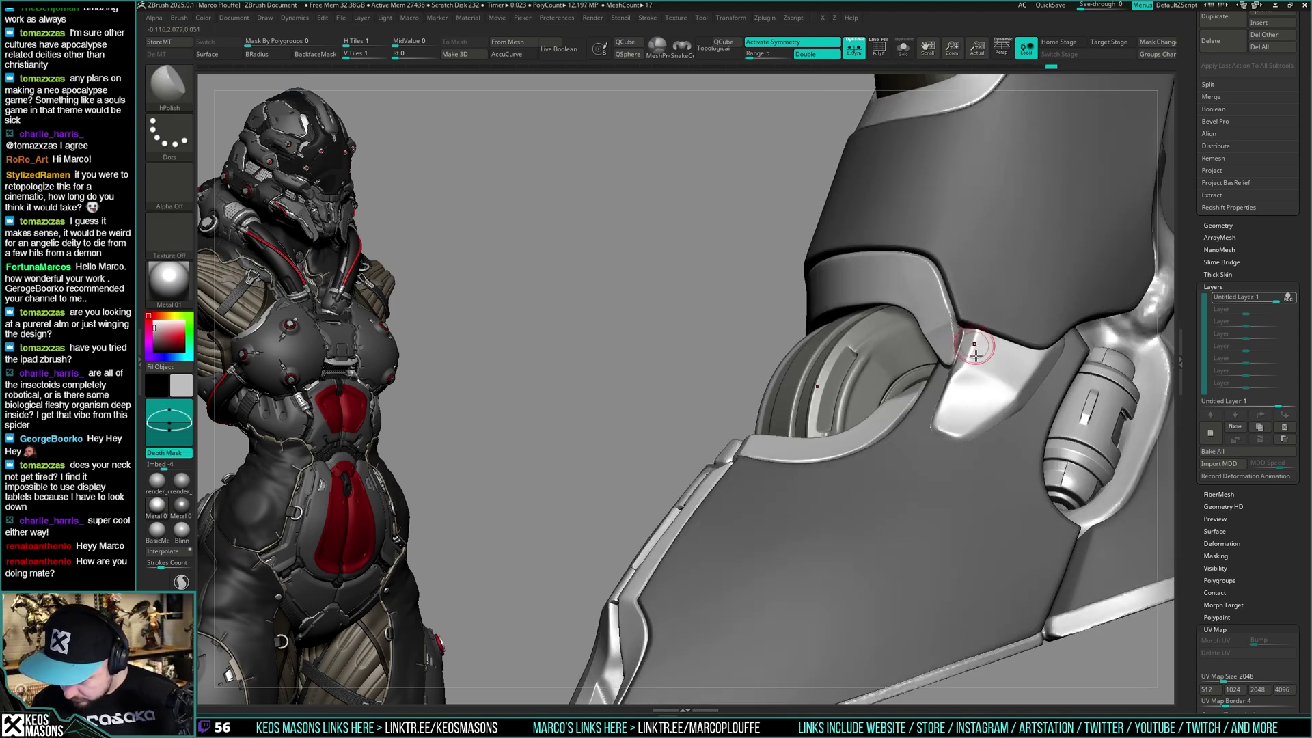
# Carve the seam where the arched rim's pointed corner meets the small armor tab with the Orb_Cracks brush
pyautogui.press('space')
pyautogui.moveTo(976, 339); pyautogui.dragTo(967, 335, button='right')
pyautogui.click(978, 349)
pyautogui.press('space')
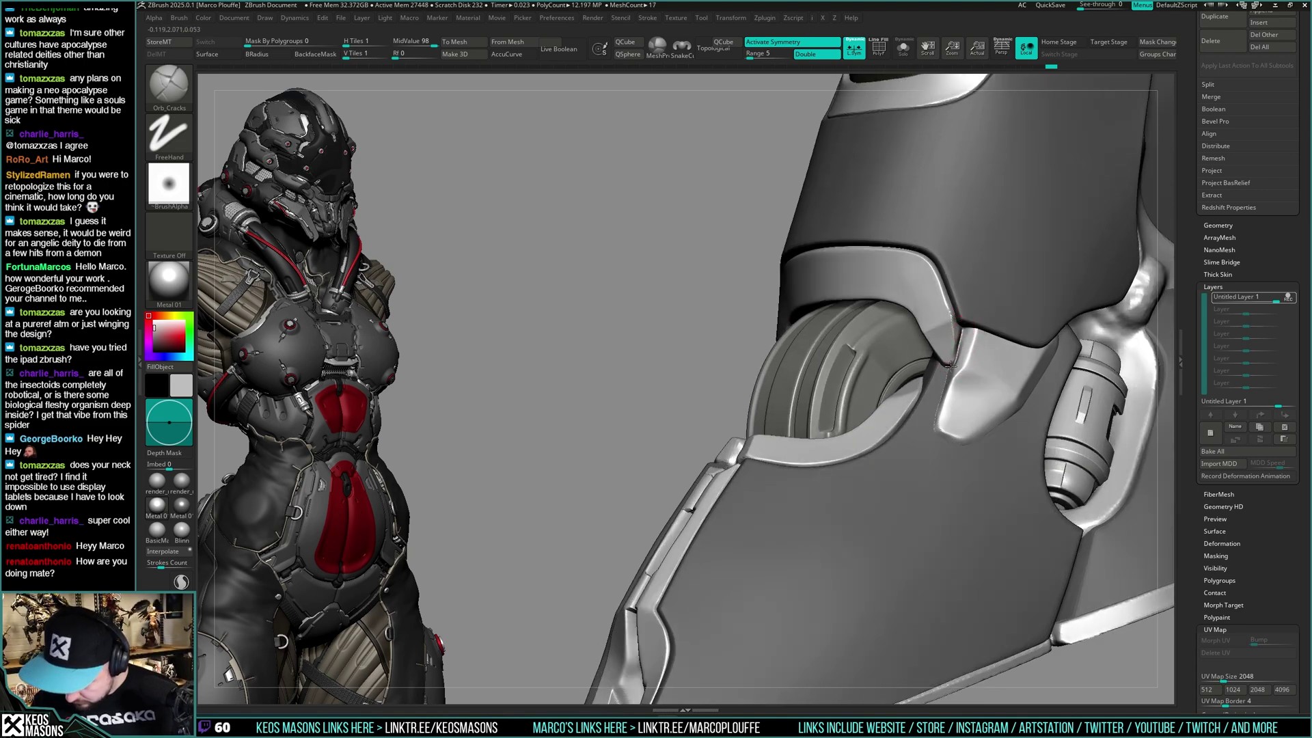
pyautogui.moveTo(950, 366); pyautogui.dragTo(947, 371)
pyautogui.keyDown('ctrl'); pyautogui.moveTo(949, 370); pyautogui.dragTo(975, 269, button='right'); pyautogui.keyUp('ctrl')
# Smooth the area beside the front plate's scooped recess and define the recess's rim with the DamStandard brush
pyautogui.moveTo(806, 321)
pyautogui.mouseDown(button='right')
pyautogui.moveTo(960, 405)
pyautogui.moveTo(979, 372)
pyautogui.mouseUp(button='right')
pyautogui.moveTo(1039, 332); pyautogui.dragTo(1067, 359, button='right')
pyautogui.moveTo(865, 366)
pyautogui.mouseDown(button='right')
pyautogui.moveTo(908, 372)
pyautogui.moveTo(849, 334)
pyautogui.moveTo(920, 410)
pyautogui.moveTo(821, 418)
pyautogui.moveTo(885, 343)
pyautogui.mouseUp(button='right')
pyautogui.press('space')
pyautogui.press('q')
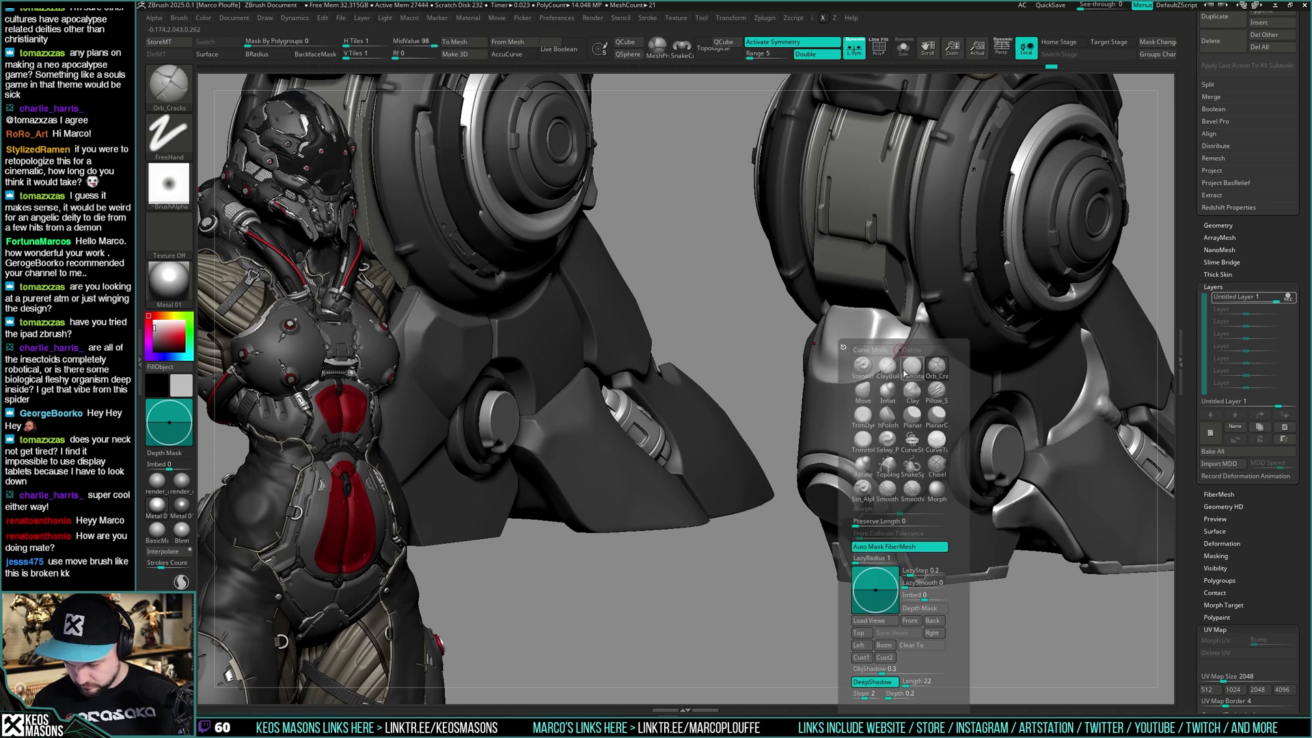
pyautogui.press('space')
pyautogui.press('shift')
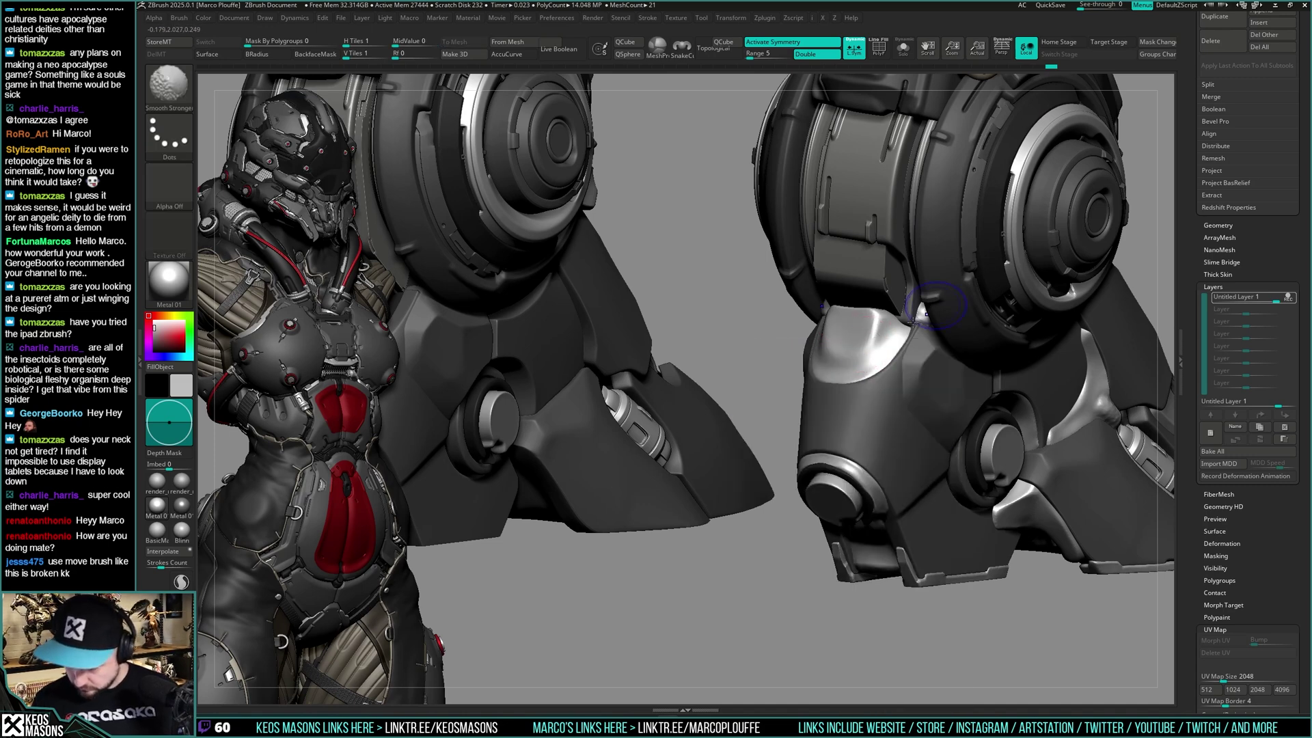
pyautogui.press('space')
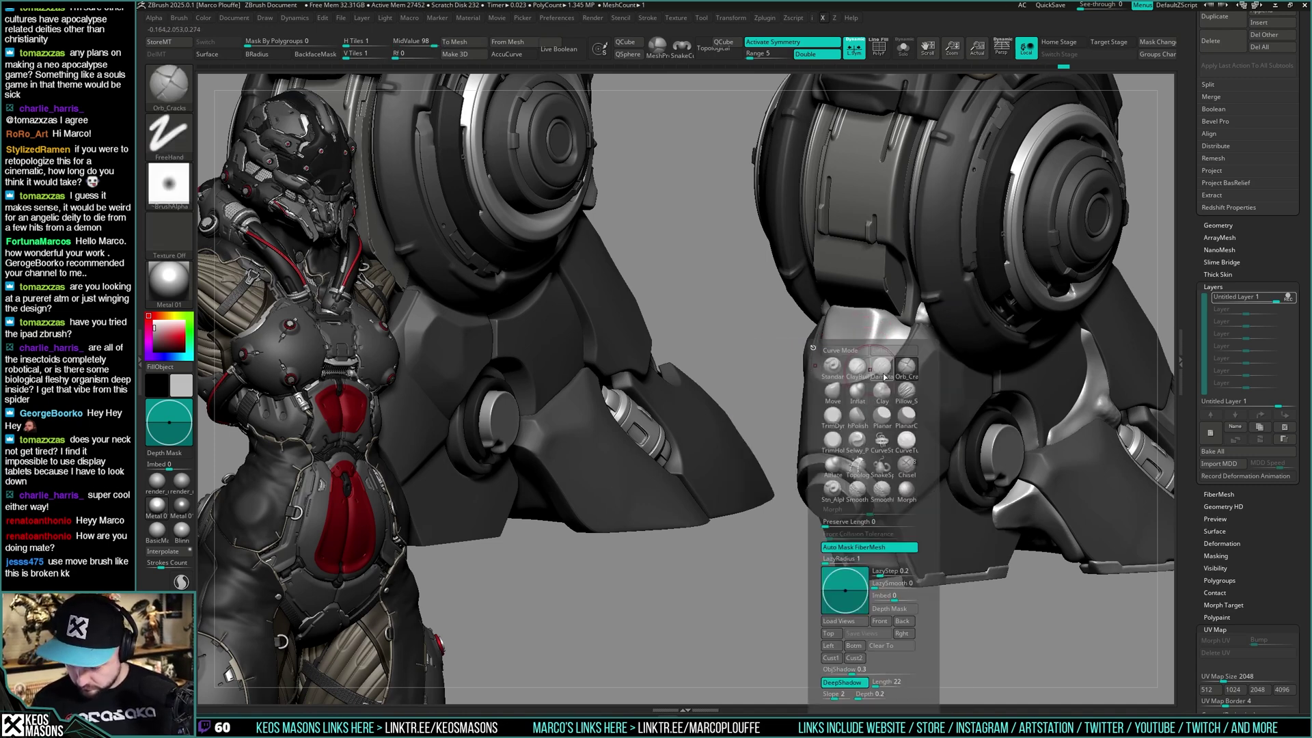
pyautogui.click(884, 375)
pyautogui.press('space')
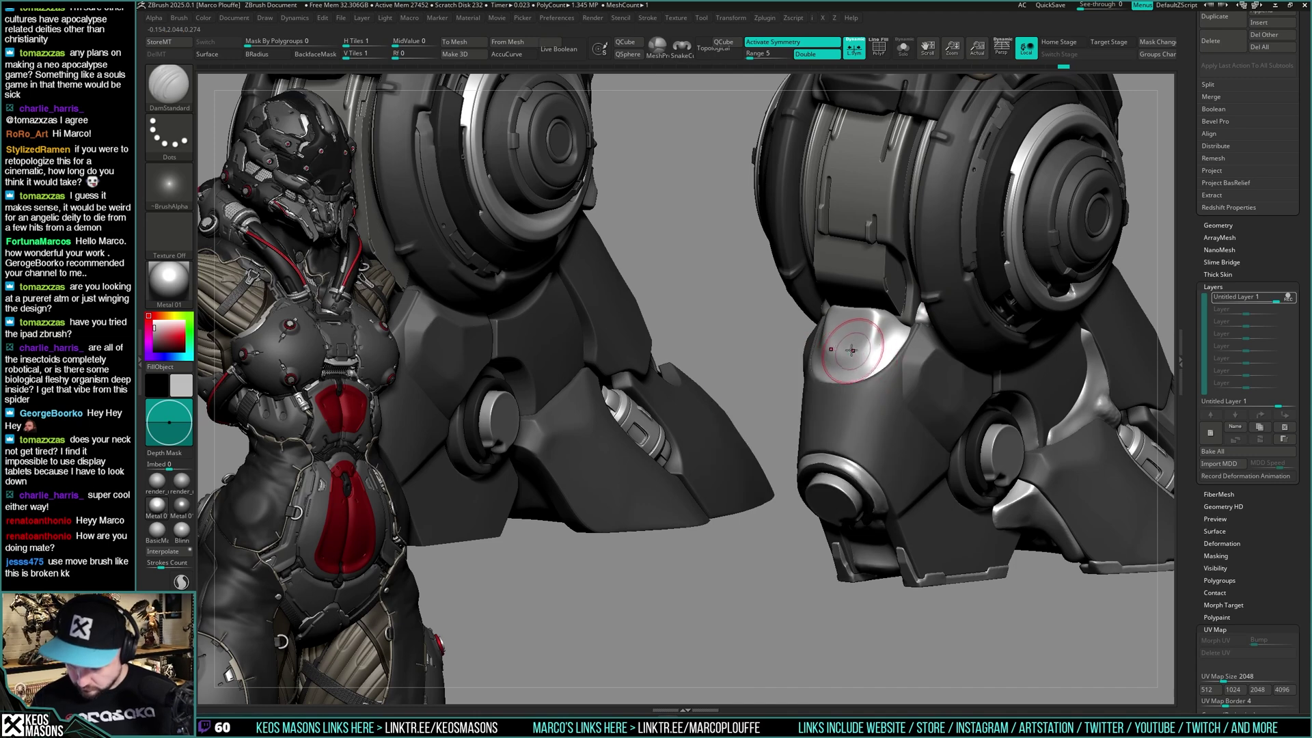
pyautogui.moveTo(888, 349)
pyautogui.mouseDown(button='right')
pyautogui.moveTo(882, 376)
pyautogui.moveTo(888, 330)
pyautogui.mouseUp(button='right')
# Polish the face of the scooped recess with the hPolish brush and smooth its lower rim
pyautogui.press('space')
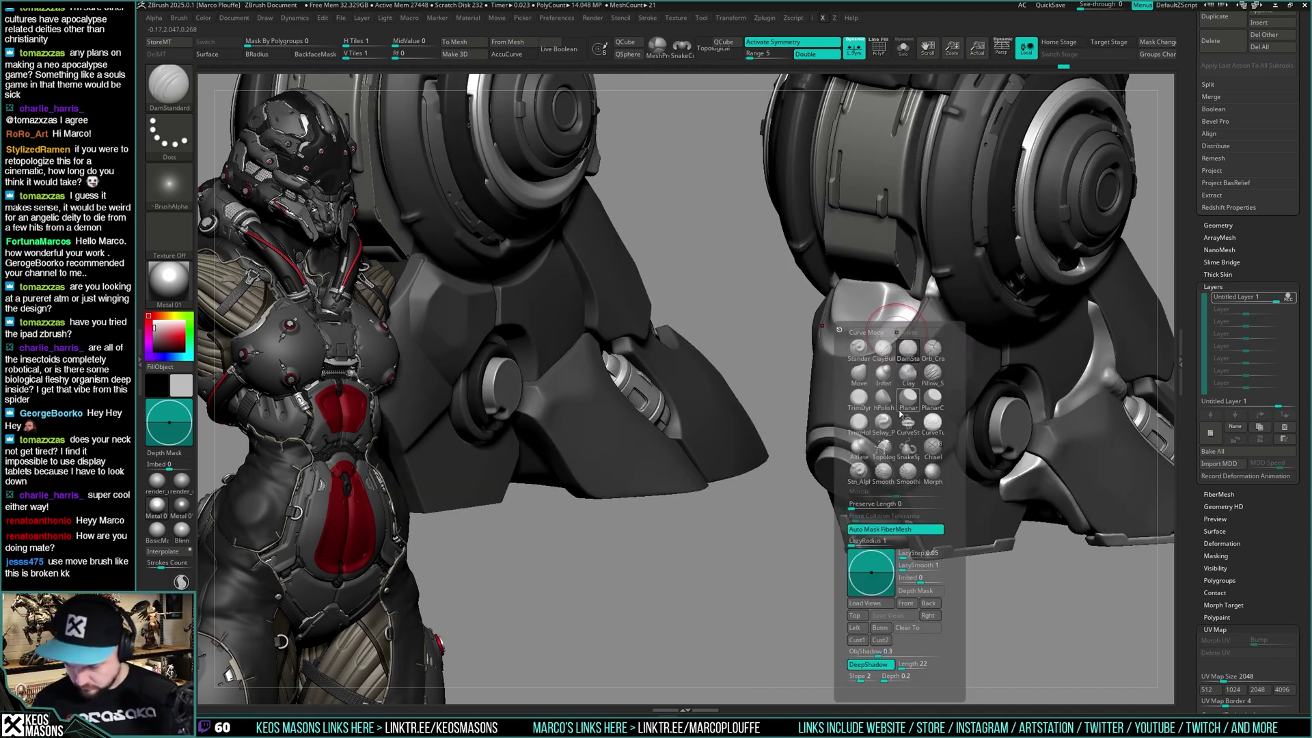
pyautogui.click(903, 371)
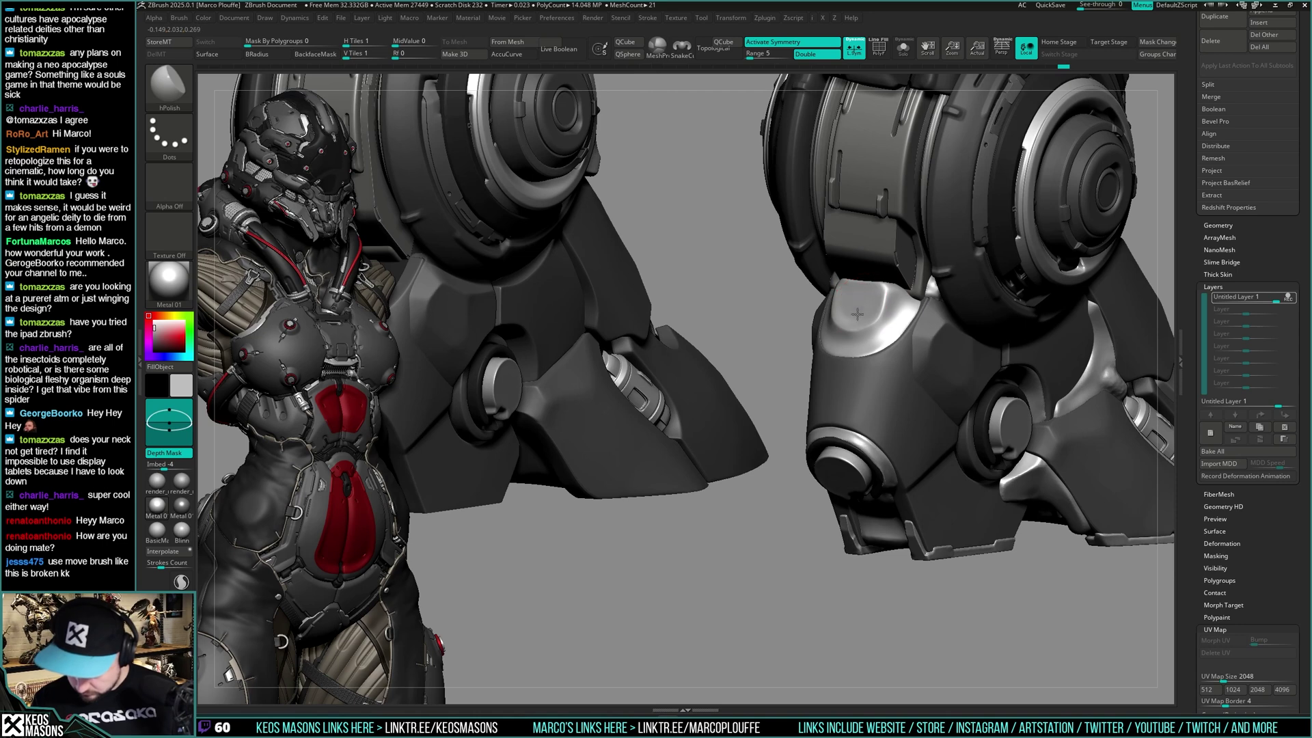
pyautogui.moveTo(874, 299); pyautogui.dragTo(860, 333)
pyautogui.press('space')
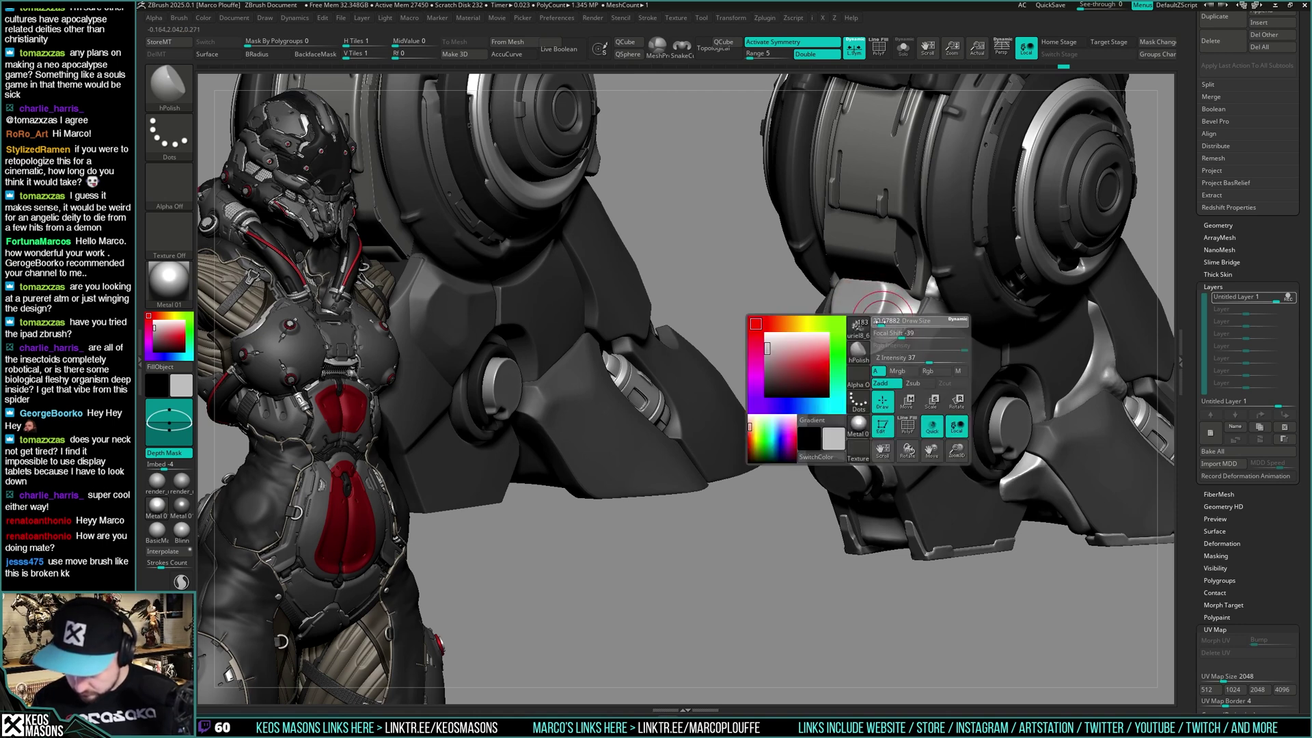
pyautogui.press('space')
pyautogui.press('shift')
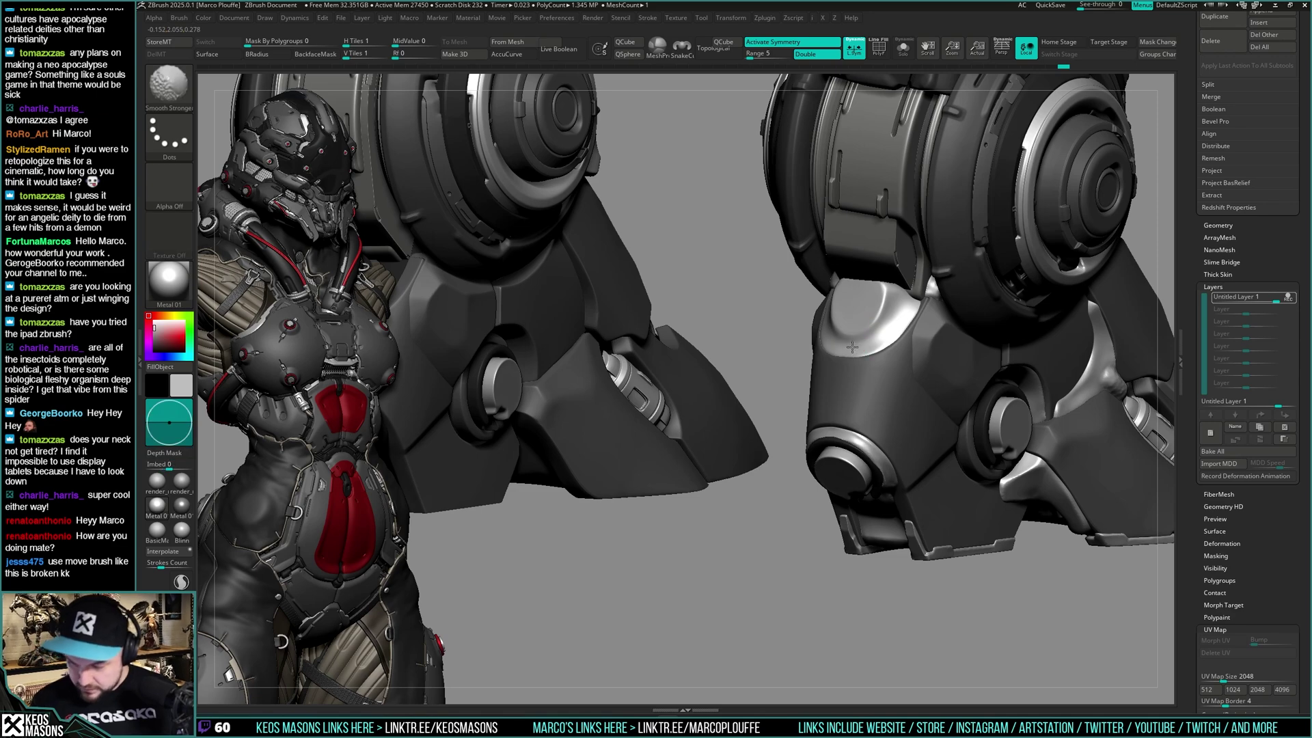
pyautogui.keyDown('shift'); pyautogui.moveTo(891, 326); pyautogui.dragTo(875, 328); pyautogui.keyUp('shift')
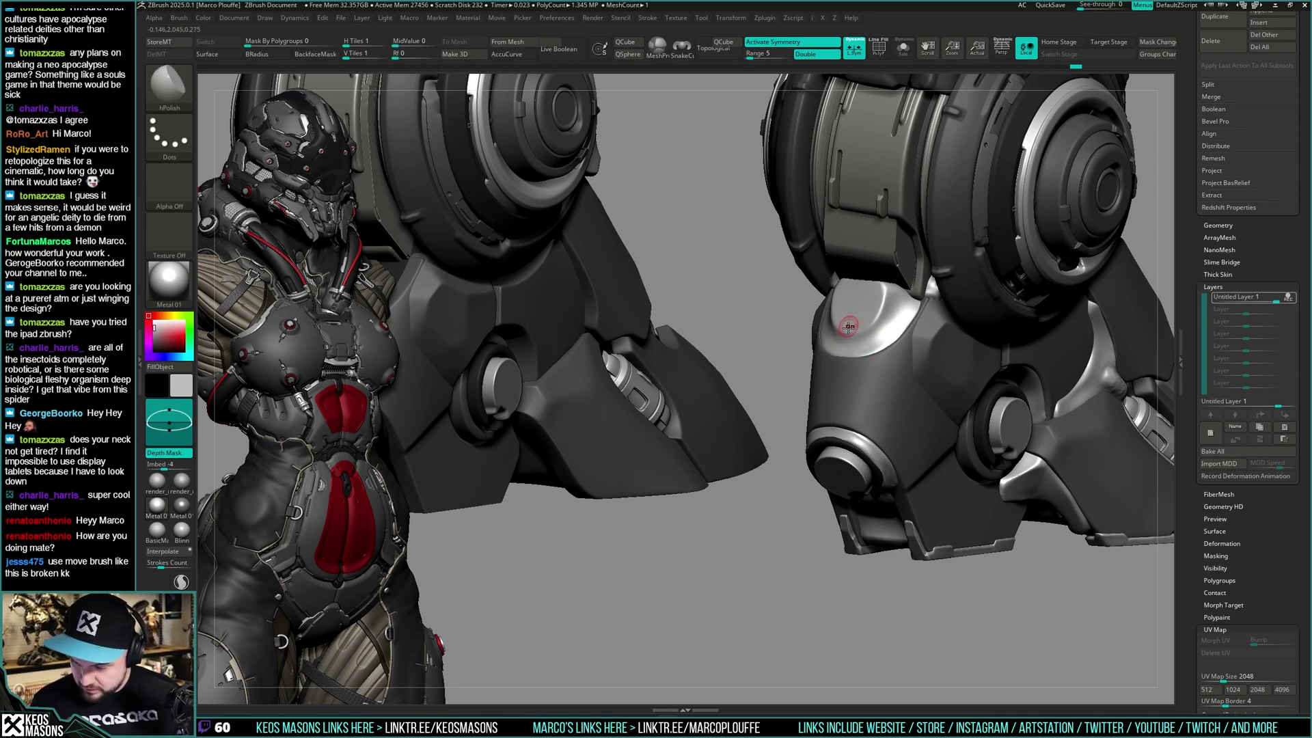
# Smooth the opposite side of the scooped recess's rim and the armor plate below it
pyautogui.moveTo(866, 352)
pyautogui.mouseDown(button='right')
pyautogui.moveTo(957, 341)
pyautogui.moveTo(882, 335)
pyautogui.moveTo(824, 310)
pyautogui.mouseUp(button='right')
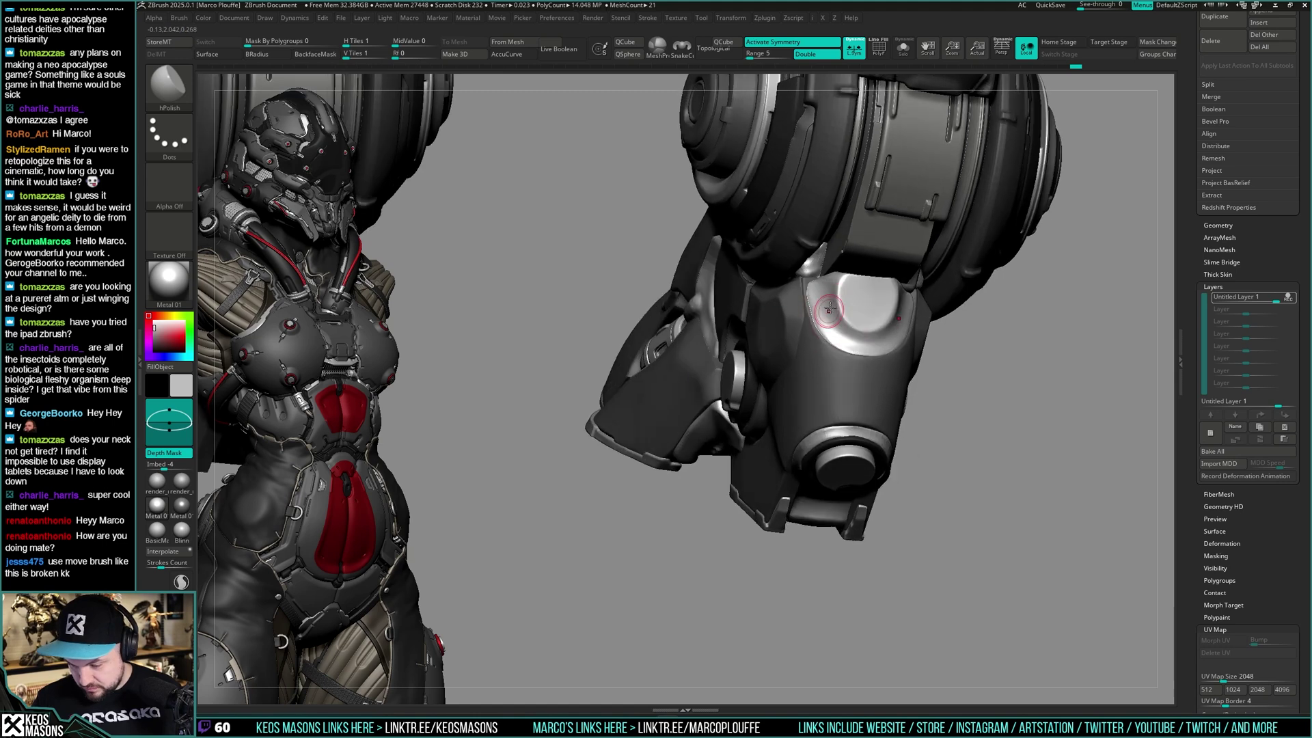
pyautogui.keyDown('shift'); pyautogui.moveTo(821, 292); pyautogui.dragTo(836, 329); pyautogui.keyUp('shift')
pyautogui.moveTo(836, 329)
pyautogui.mouseDown(button='right')
pyautogui.moveTo(903, 325)
pyautogui.moveTo(916, 338)
pyautogui.moveTo(882, 345)
pyautogui.moveTo(912, 319)
pyautogui.moveTo(938, 335)
pyautogui.mouseUp(button='right')
pyautogui.press('space')
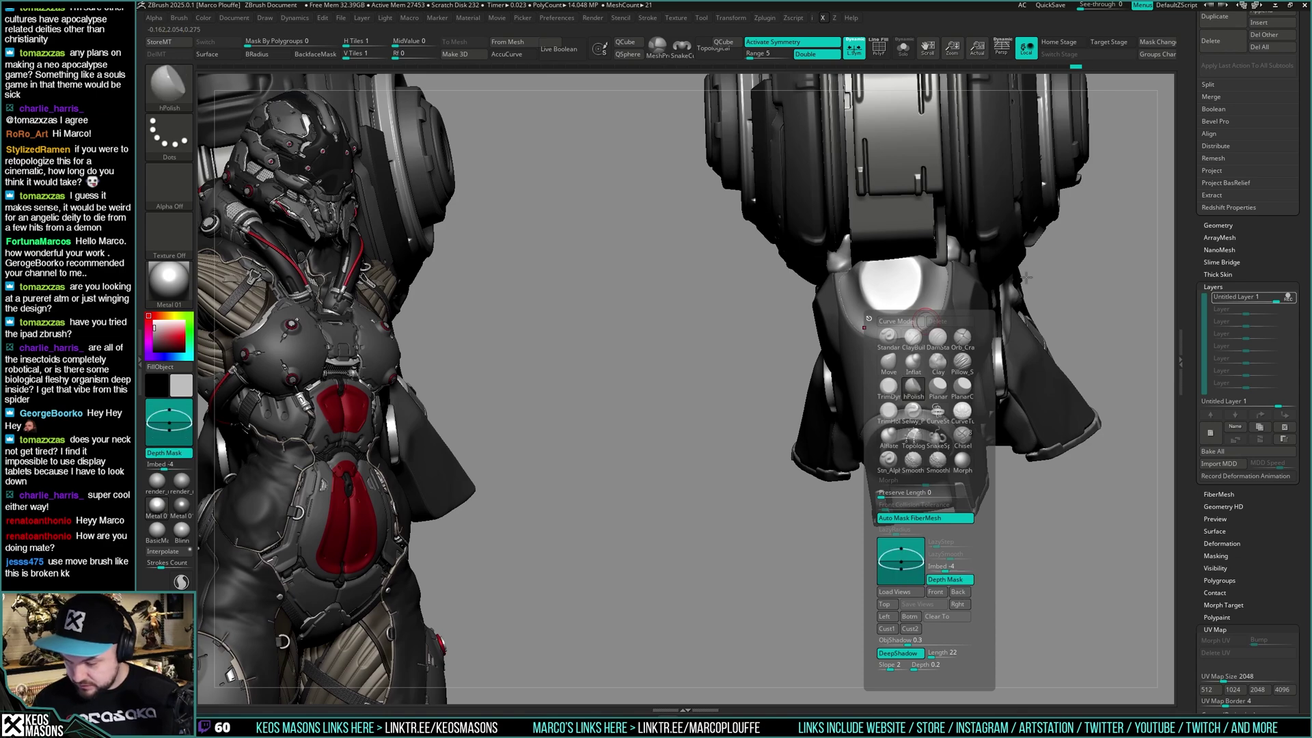
pyautogui.moveTo(984, 286)
pyautogui.mouseDown(button='right')
pyautogui.moveTo(920, 306)
pyautogui.moveTo(953, 293)
pyautogui.moveTo(933, 365)
pyautogui.moveTo(952, 353)
pyautogui.moveTo(882, 317)
pyautogui.mouseUp(button='right')
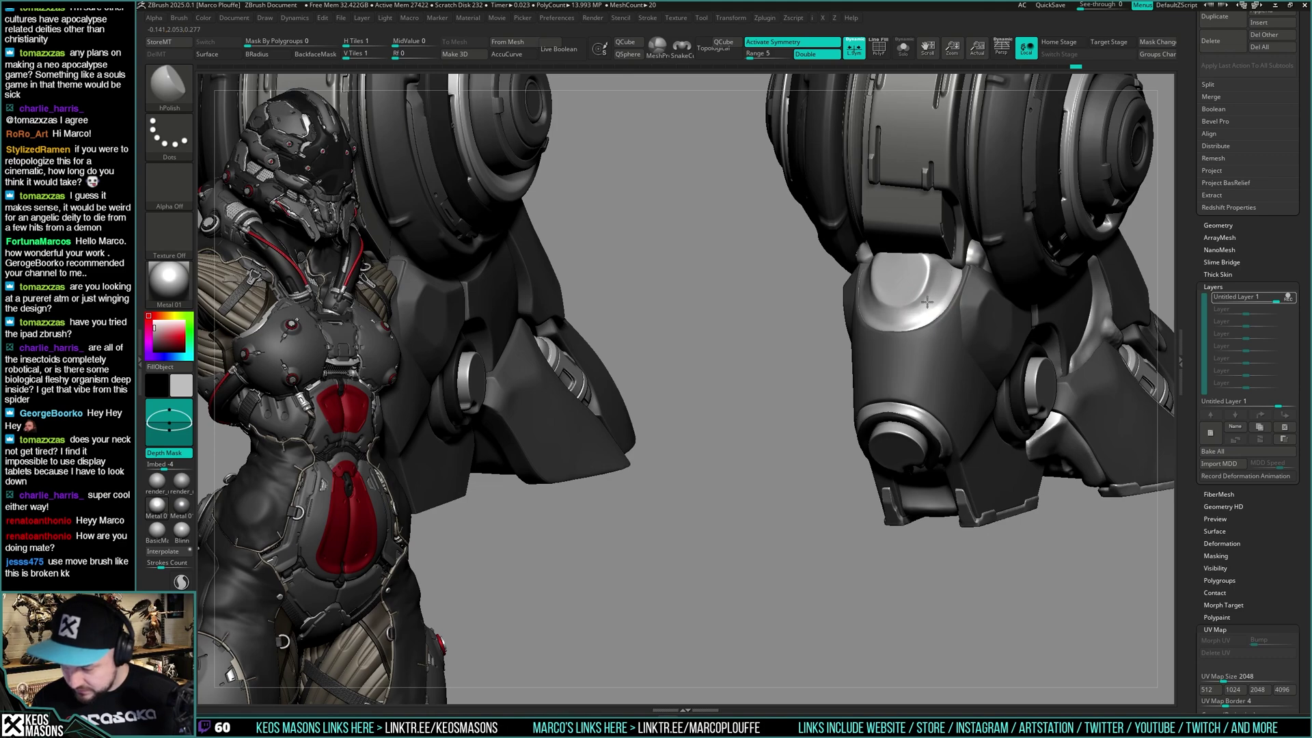
pyautogui.moveTo(892, 436); pyautogui.dragTo(894, 372, button='right')
pyautogui.keyDown('shift'); pyautogui.moveTo(897, 378); pyautogui.dragTo(895, 371); pyautogui.keyUp('shift')
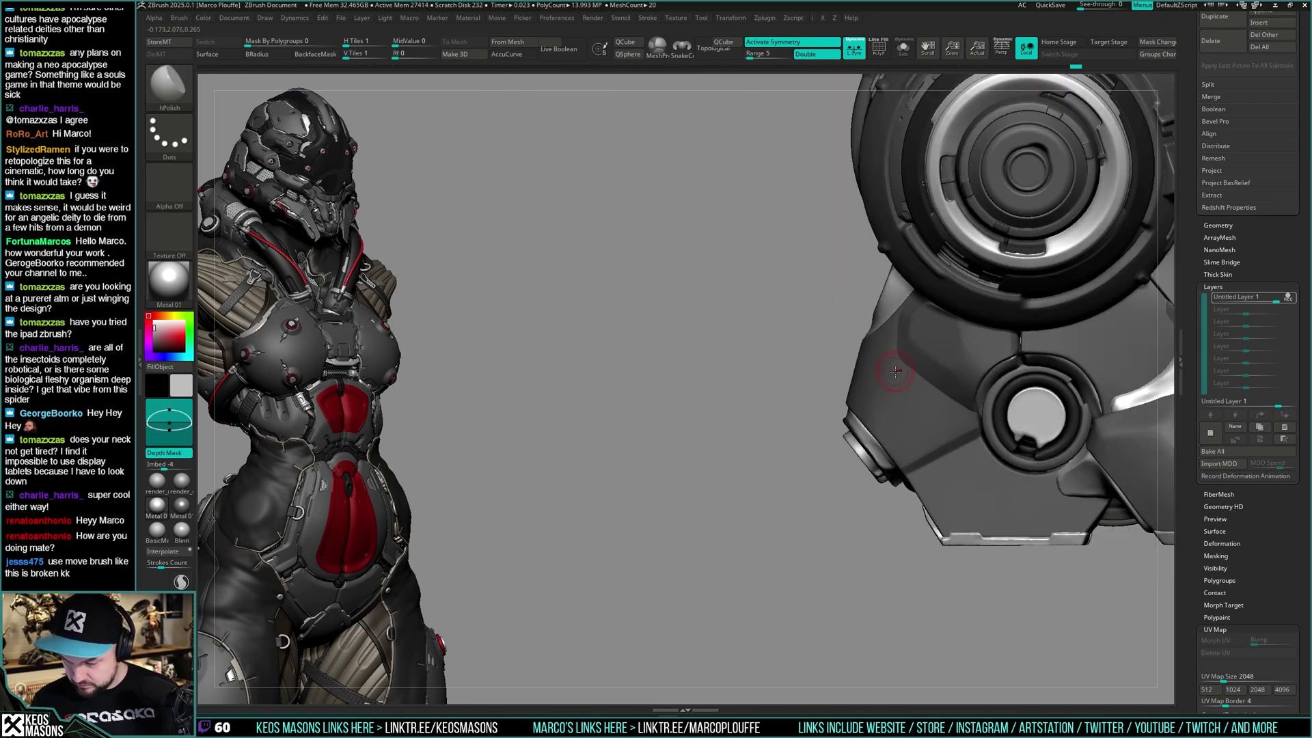
# Return to the hPolish brush and polish and smooth the transition around the recess's lower rim
pyautogui.moveTo(898, 389)
pyautogui.mouseDown(button='right')
pyautogui.moveTo(940, 348)
pyautogui.moveTo(897, 410)
pyautogui.moveTo(894, 285)
pyautogui.moveTo(880, 301)
pyautogui.moveTo(891, 223)
pyautogui.moveTo(881, 298)
pyautogui.moveTo(918, 310)
pyautogui.moveTo(887, 316)
pyautogui.moveTo(914, 307)
pyautogui.moveTo(901, 286)
pyautogui.moveTo(936, 310)
pyautogui.moveTo(902, 313)
pyautogui.moveTo(911, 346)
pyautogui.moveTo(886, 346)
pyautogui.mouseUp(button='right')
pyautogui.hotkey('alt', 's')
pyautogui.hotkey('alt', 's')
pyautogui.rightClick(923, 303)
pyautogui.click(911, 316)
pyautogui.press('b')
pyautogui.press('h')
pyautogui.press('p')
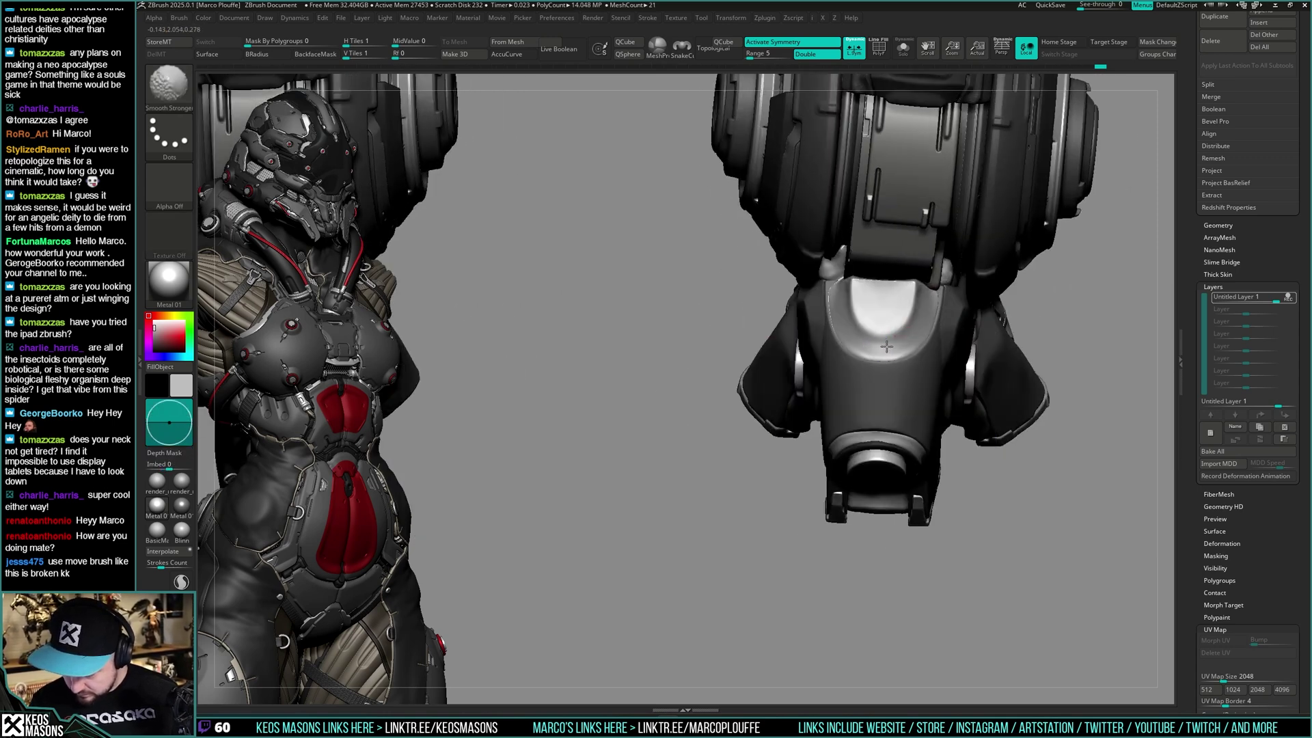
pyautogui.moveTo(934, 295); pyautogui.dragTo(882, 337, button='right')
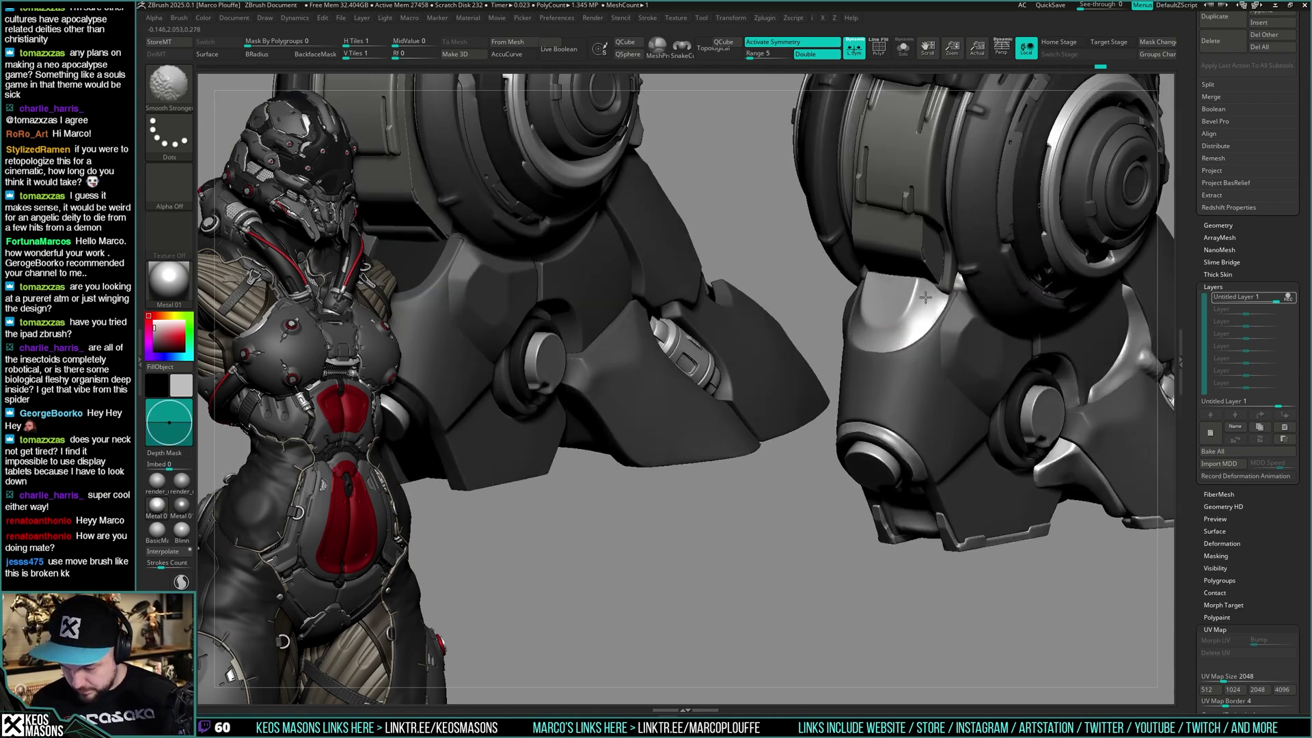
# Switch to the Orb_Cracks brush, try a crease along the scooped recess's edge and undo the stroke
pyautogui.moveTo(941, 290); pyautogui.dragTo(958, 303, button='right')
pyautogui.press('space')
pyautogui.click(962, 344)
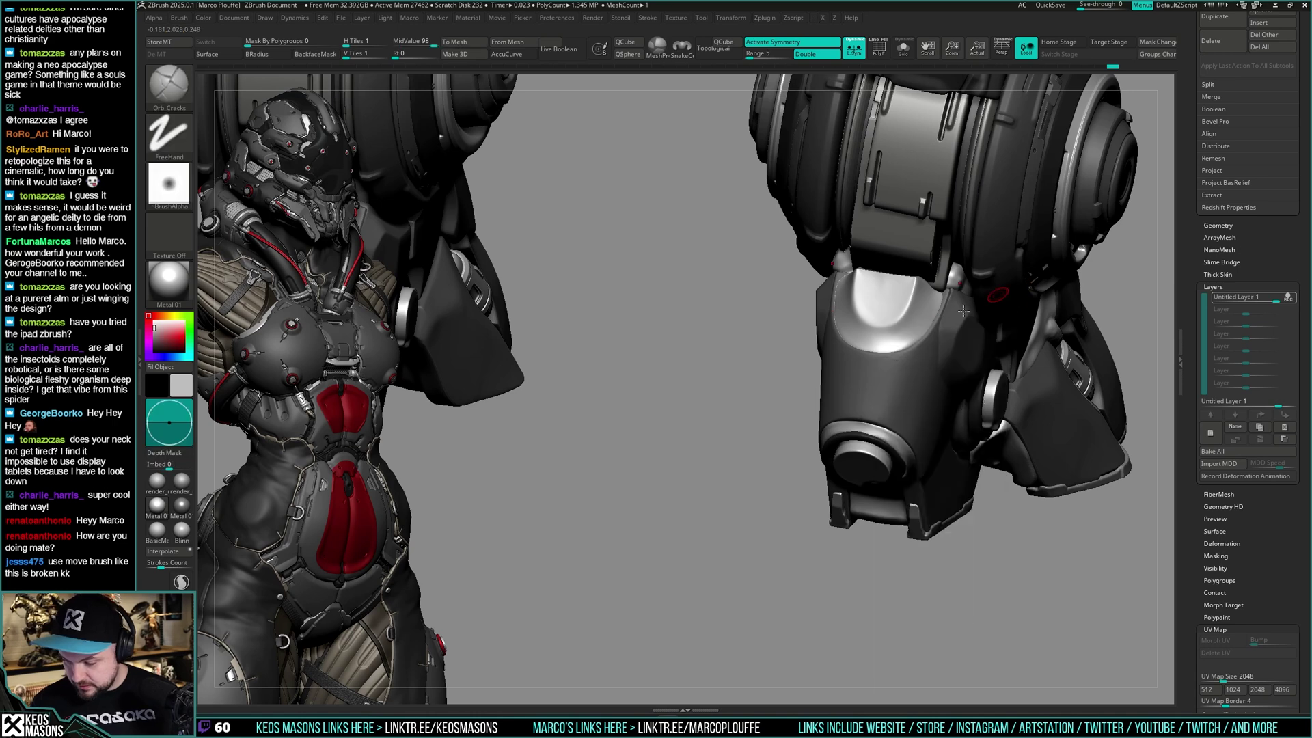
pyautogui.press('space')
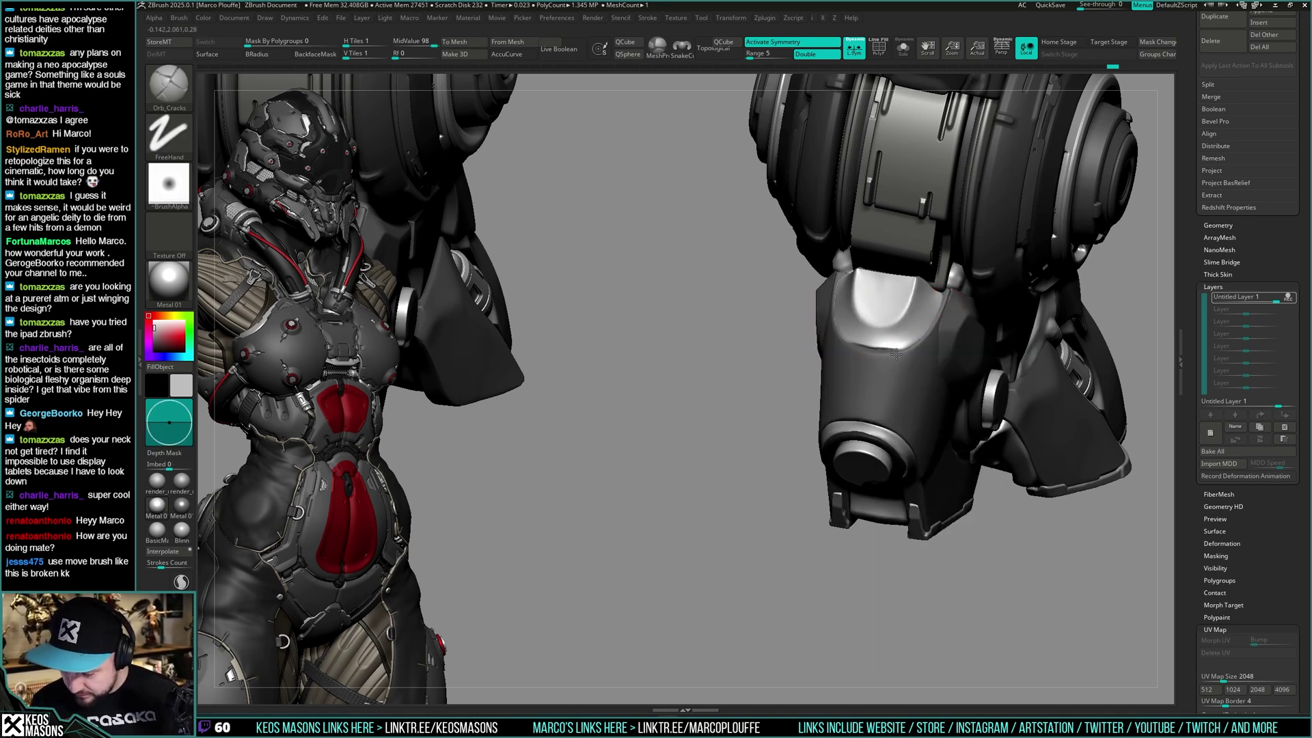
pyautogui.moveTo(946, 290); pyautogui.dragTo(902, 366, button='right')
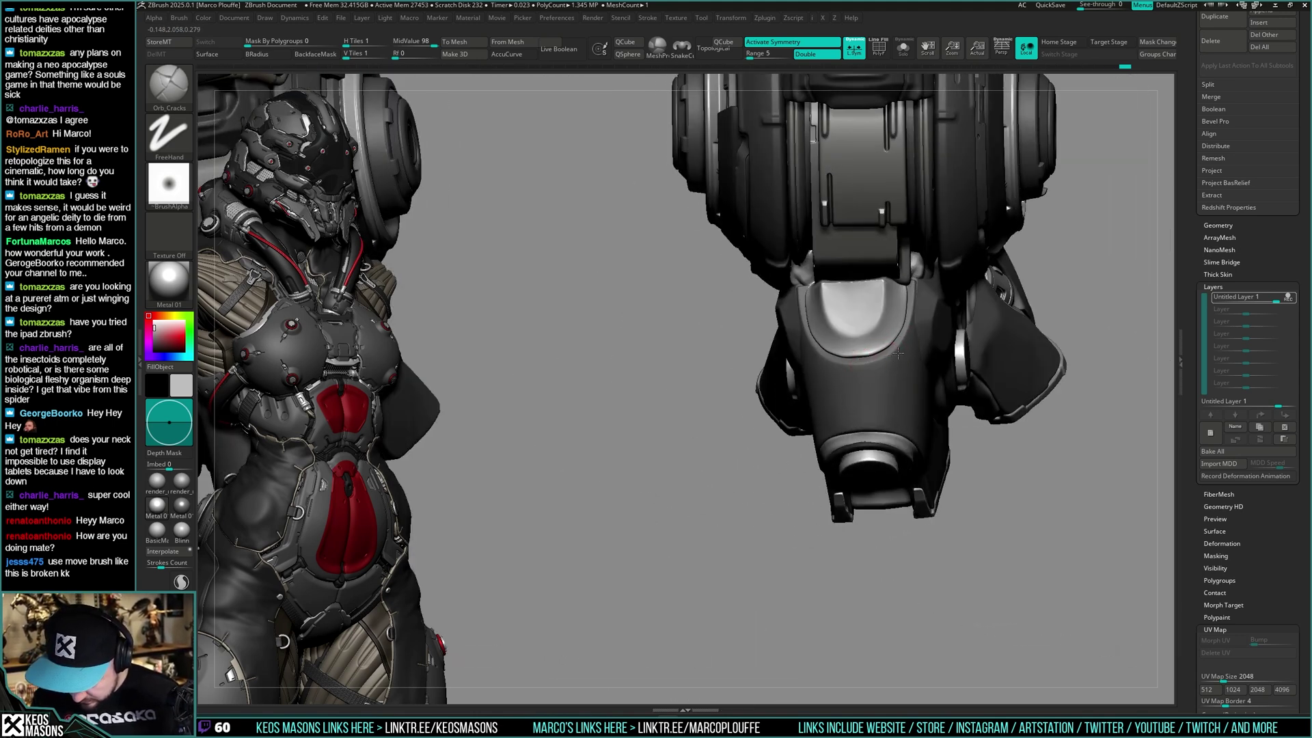
pyautogui.press('ctrl')
pyautogui.hotkey('ctrl', 'z')
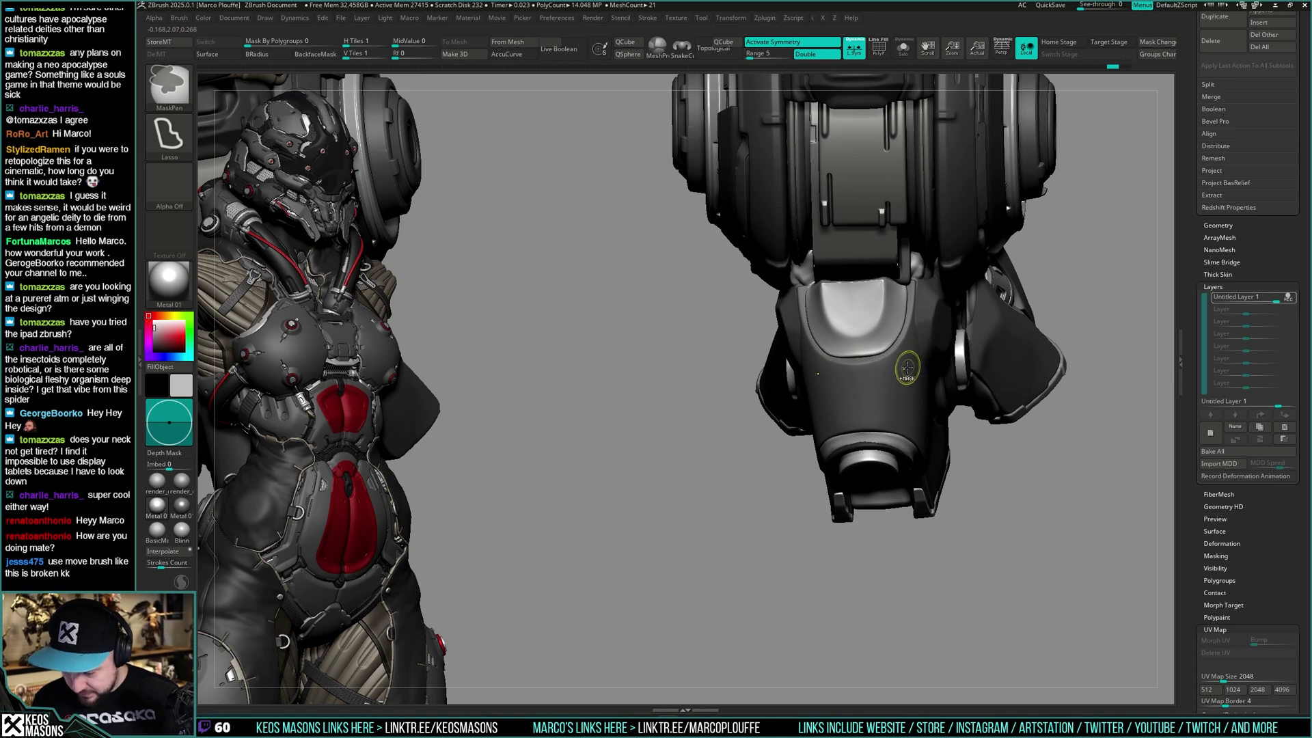
# Adjust the Orb_Cracks brush's LazyStep and carve the crease up the side of the scooped recess
pyautogui.moveTo(901, 374); pyautogui.dragTo(861, 366, button='right')
pyautogui.press('F3')
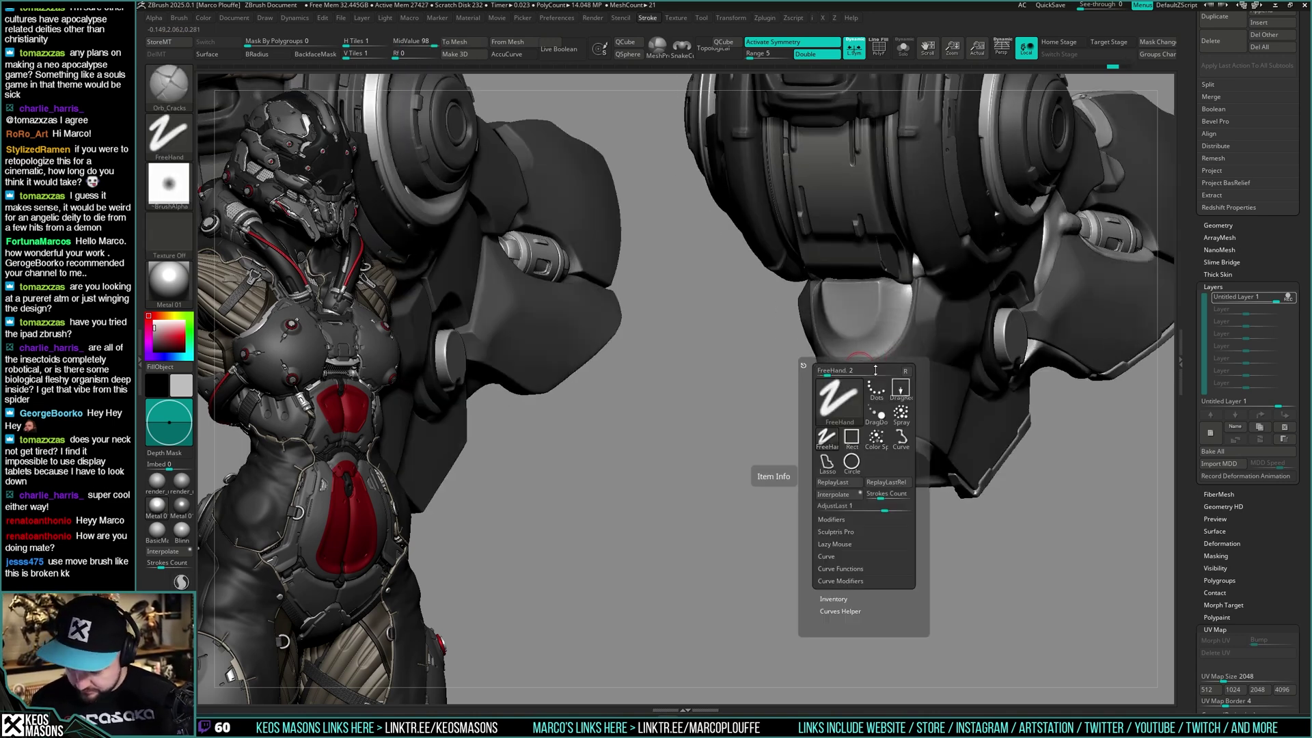
pyautogui.click(836, 545)
pyautogui.click(828, 569)
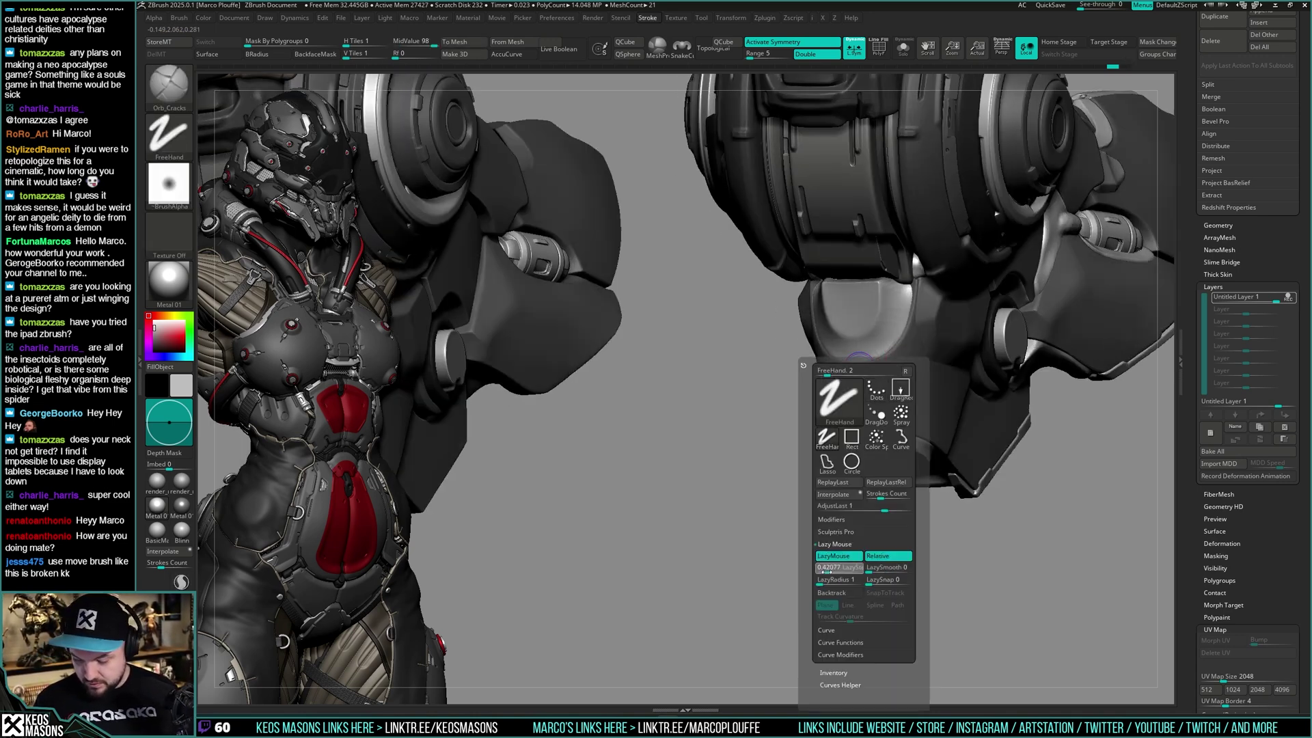
pyautogui.moveTo(826, 572); pyautogui.dragTo(825, 583)
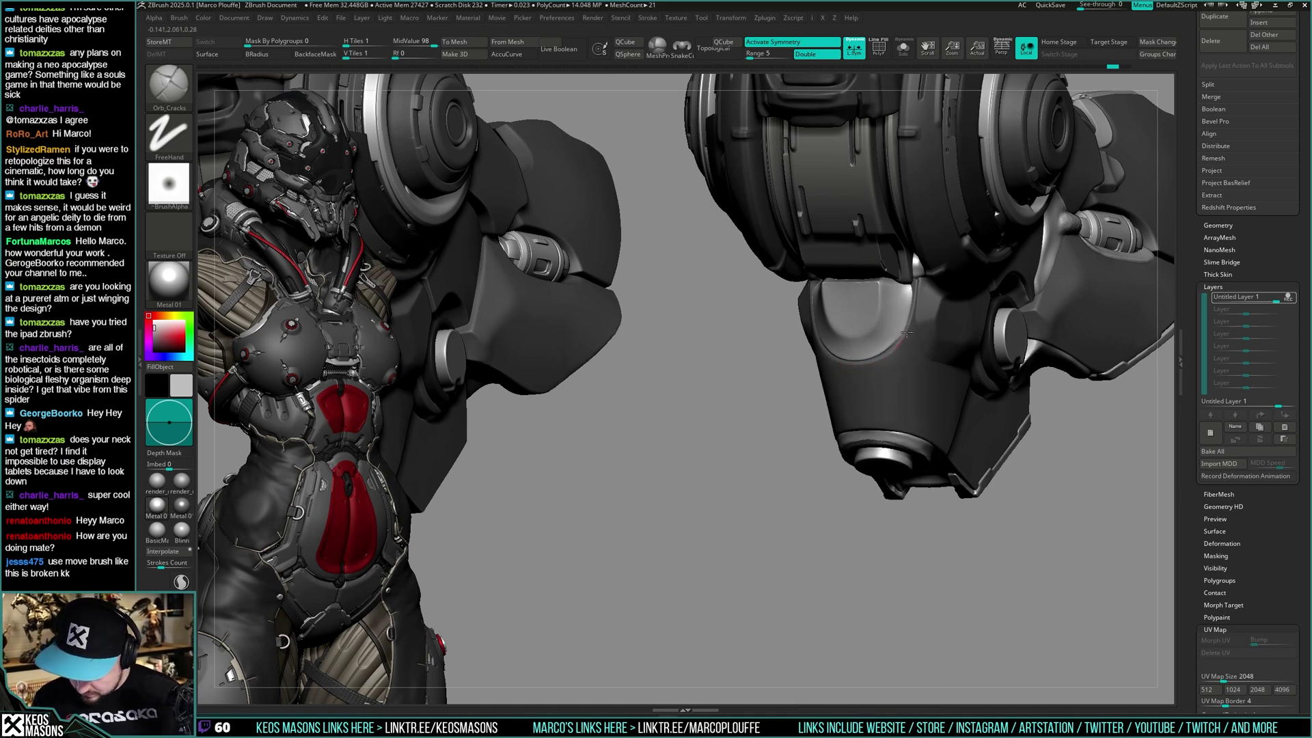
pyautogui.moveTo(906, 333); pyautogui.dragTo(915, 276)
# Smooth the small raised nub beside the upper corner of the scooped recess
pyautogui.moveTo(915, 273)
pyautogui.mouseDown(button='right')
pyautogui.moveTo(978, 293)
pyautogui.moveTo(1059, 287)
pyautogui.mouseUp(button='right')
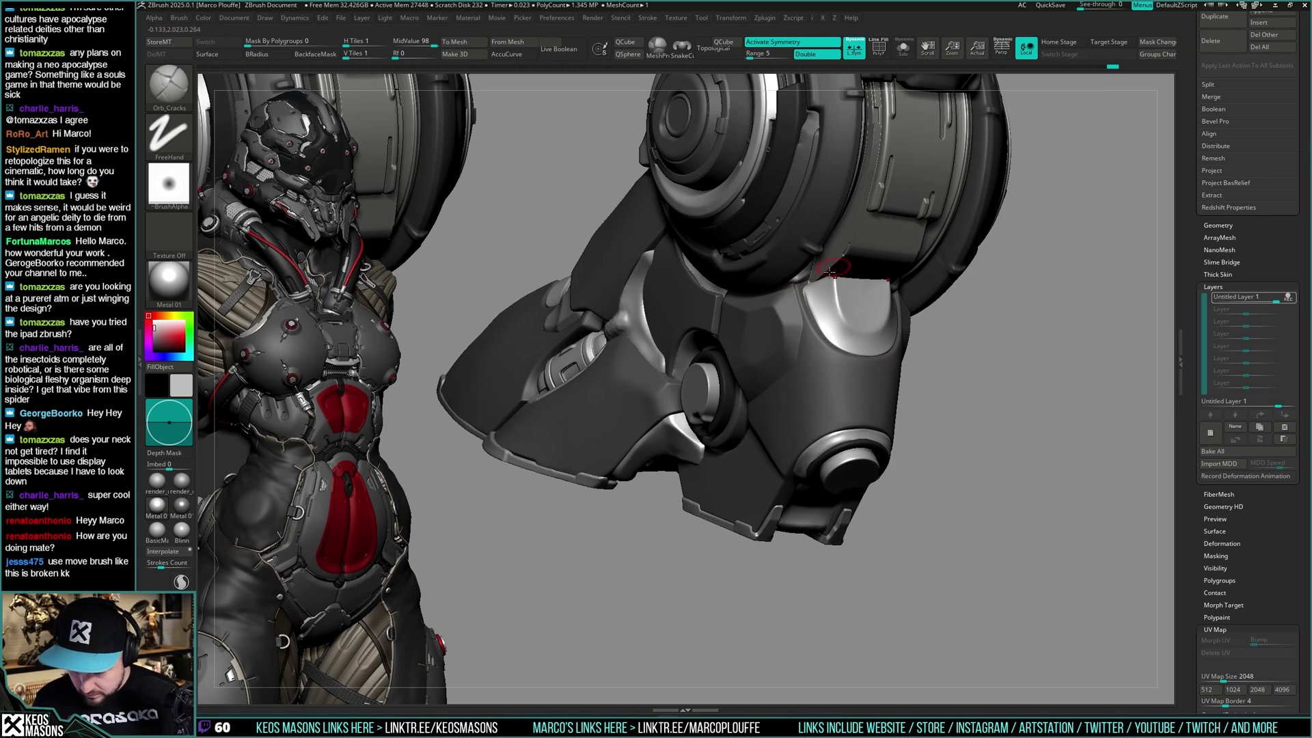
pyautogui.moveTo(843, 267)
pyautogui.mouseDown(button='right')
pyautogui.moveTo(807, 283)
pyautogui.moveTo(871, 254)
pyautogui.moveTo(814, 267)
pyautogui.mouseUp(button='right')
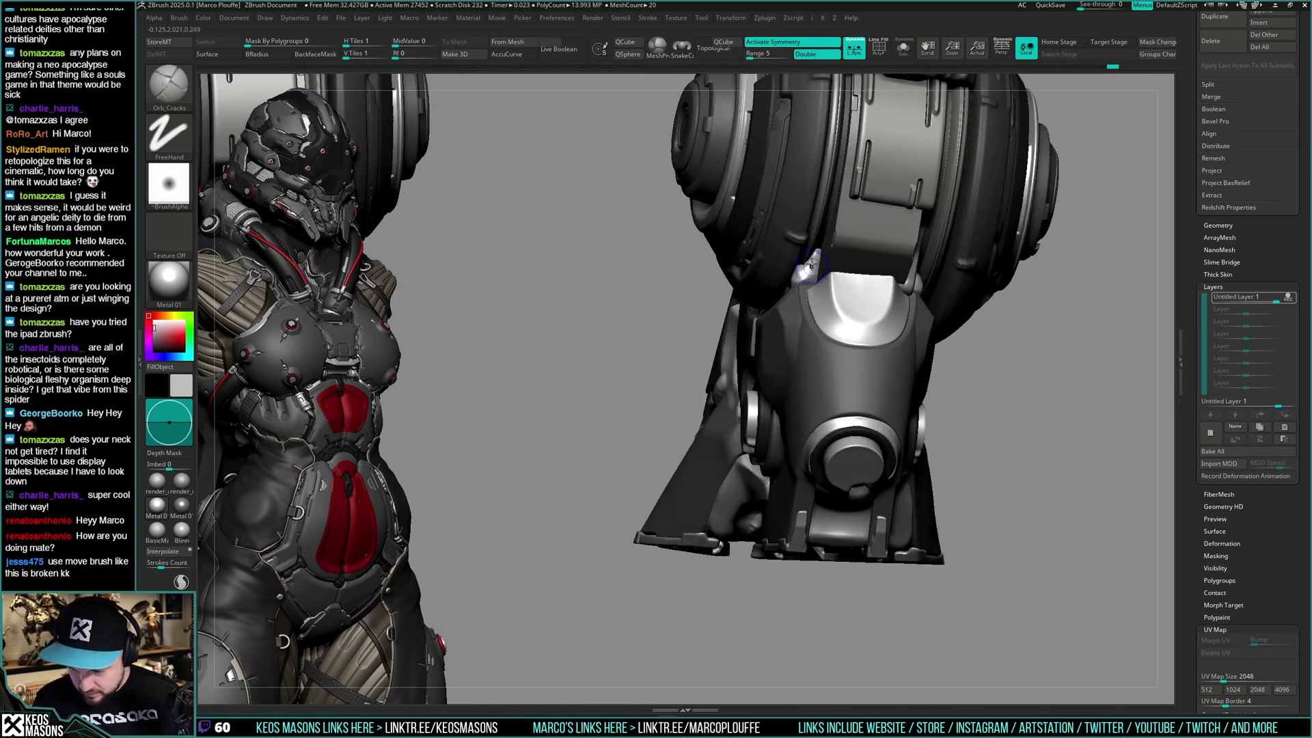
pyautogui.keyDown('shift'); pyautogui.moveTo(813, 267); pyautogui.dragTo(822, 251); pyautogui.keyUp('shift')
pyautogui.moveTo(841, 273)
pyautogui.mouseDown(button='right')
pyautogui.moveTo(755, 276)
pyautogui.moveTo(826, 255)
pyautogui.moveTo(933, 279)
pyautogui.moveTo(882, 465)
pyautogui.moveTo(843, 330)
pyautogui.moveTo(869, 353)
pyautogui.mouseUp(button='right')
# Polish the upper edge of the collar around the front round boss with the hPolish brush and smooth it
pyautogui.press('space')
pyautogui.click(914, 386)
pyautogui.press('b')
pyautogui.press('m')
pyautogui.press('v')
pyautogui.rightClick(870, 354)
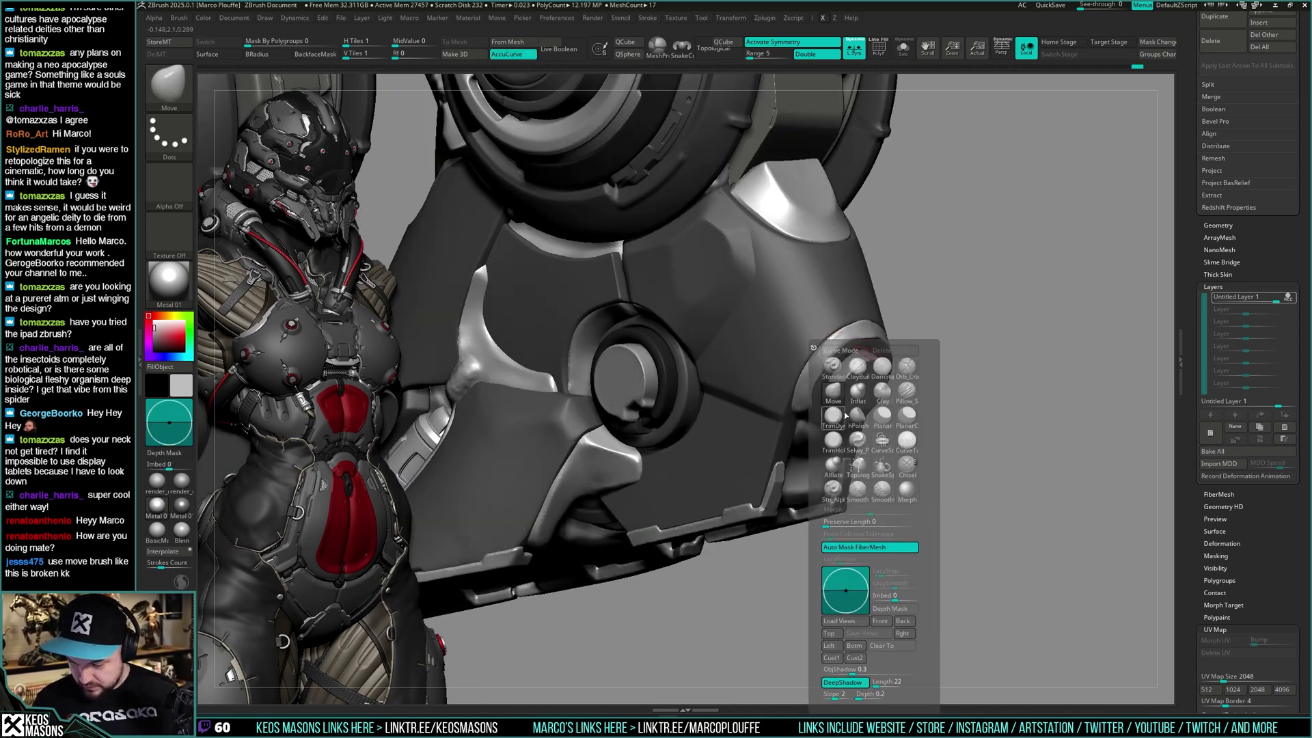
pyautogui.click(834, 417)
pyautogui.rightClick(873, 354)
pyautogui.click(859, 417)
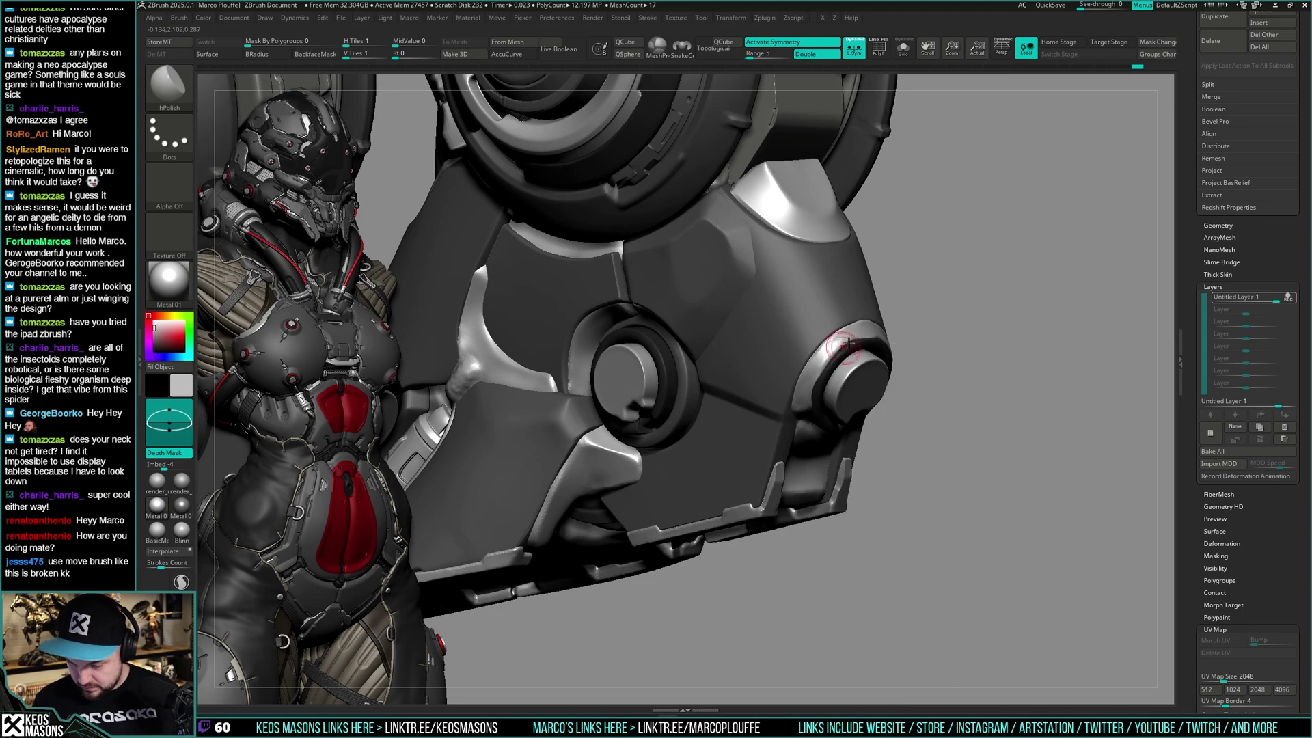
pyautogui.press('shift')
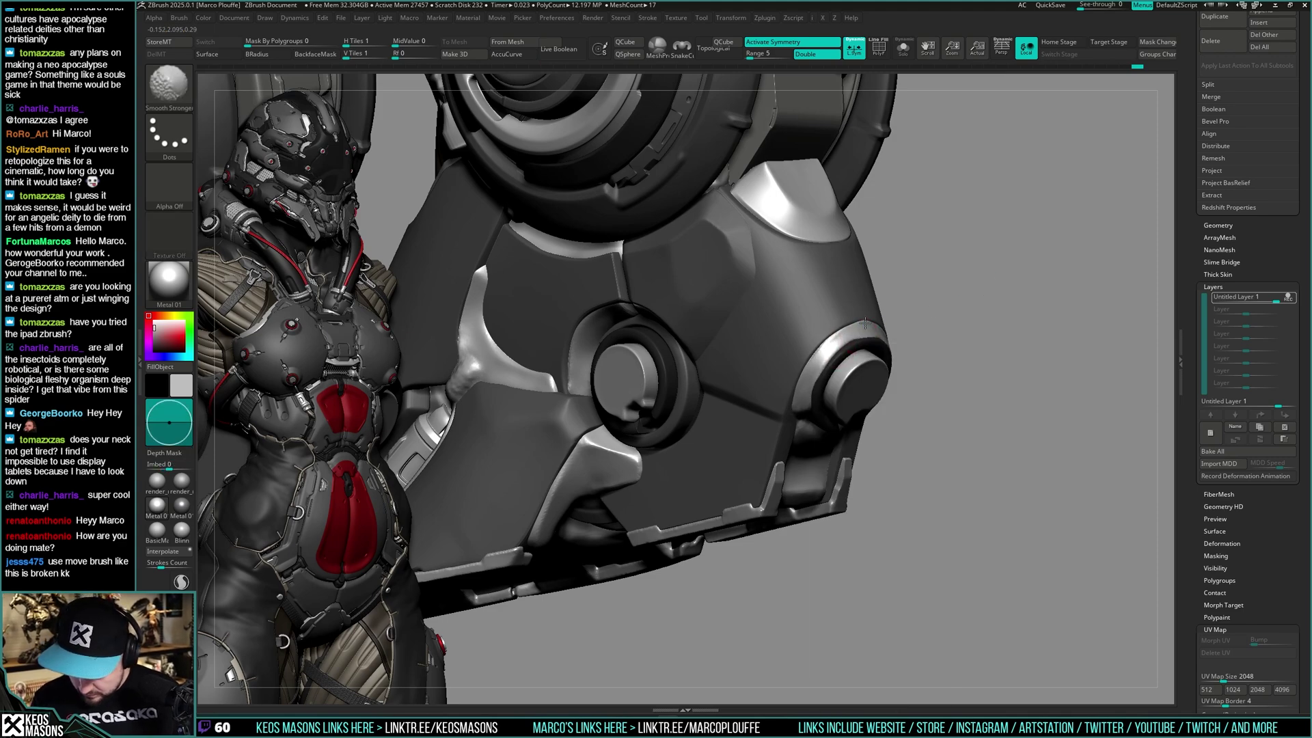
pyautogui.keyDown('shift'); pyautogui.moveTo(865, 323); pyautogui.dragTo(841, 336); pyautogui.keyUp('shift')
# Reshape the top and sides of the collar around the front round boss with the Move brush
pyautogui.moveTo(835, 344); pyautogui.dragTo(914, 358, button='right')
pyautogui.press('b')
pyautogui.press('m')
pyautogui.press('v')
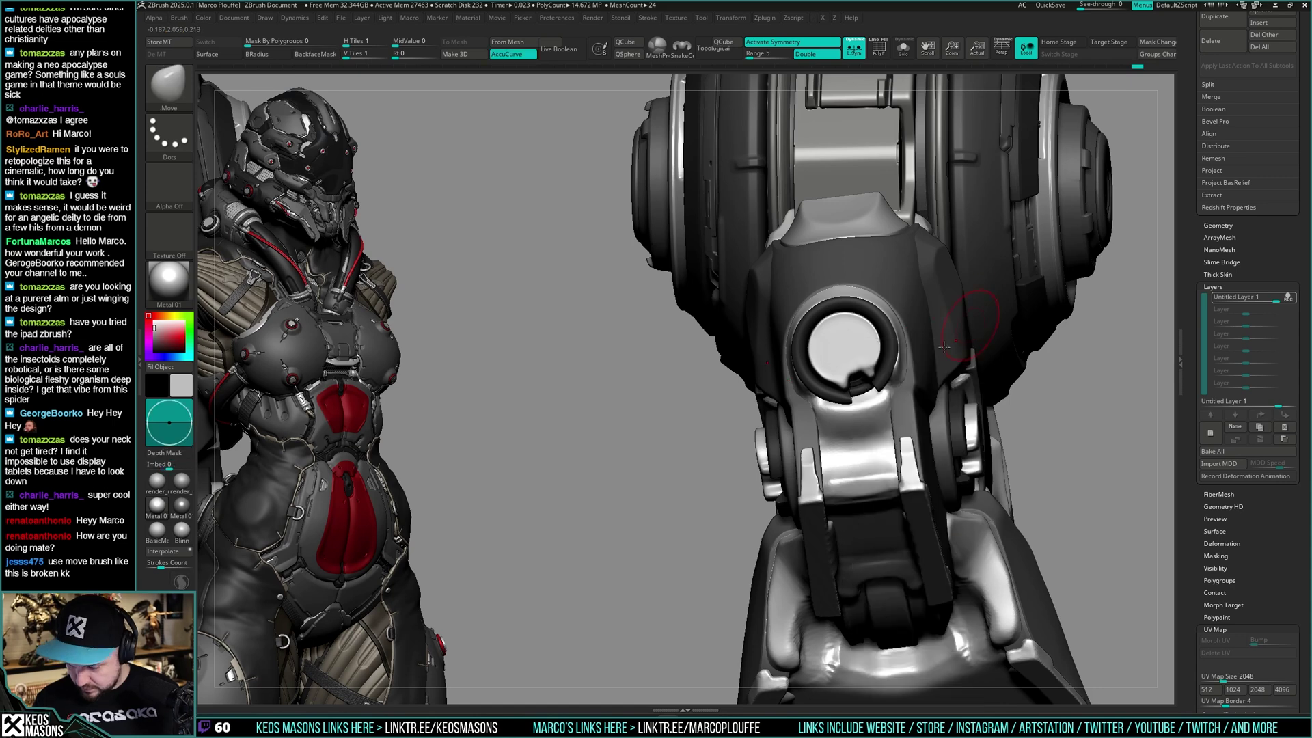
pyautogui.moveTo(914, 369)
pyautogui.mouseDown()
pyautogui.moveTo(894, 315)
pyautogui.moveTo(856, 285)
pyautogui.mouseUp()
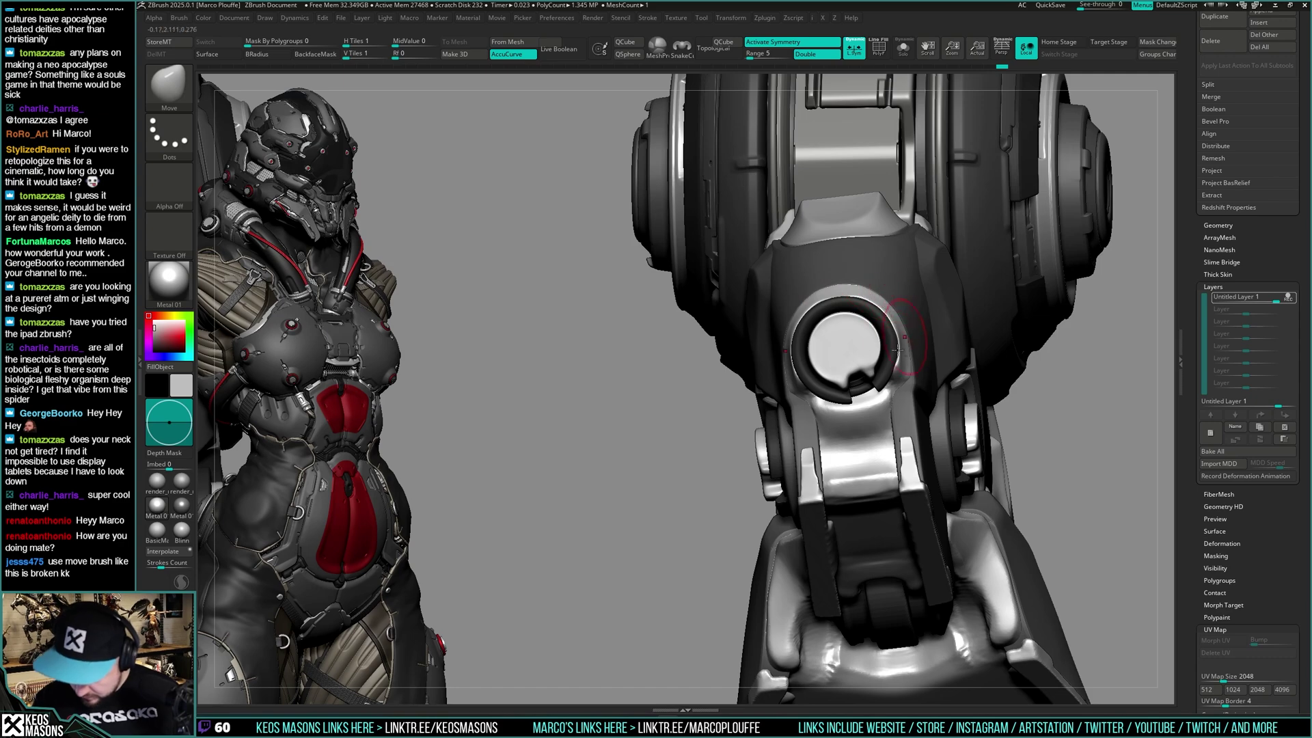
pyautogui.moveTo(898, 350)
pyautogui.mouseDown(button='right')
pyautogui.moveTo(772, 345)
pyautogui.moveTo(882, 334)
pyautogui.moveTo(872, 355)
pyautogui.moveTo(825, 347)
pyautogui.mouseUp(button='right')
pyautogui.moveTo(819, 351); pyautogui.dragTo(818, 344)
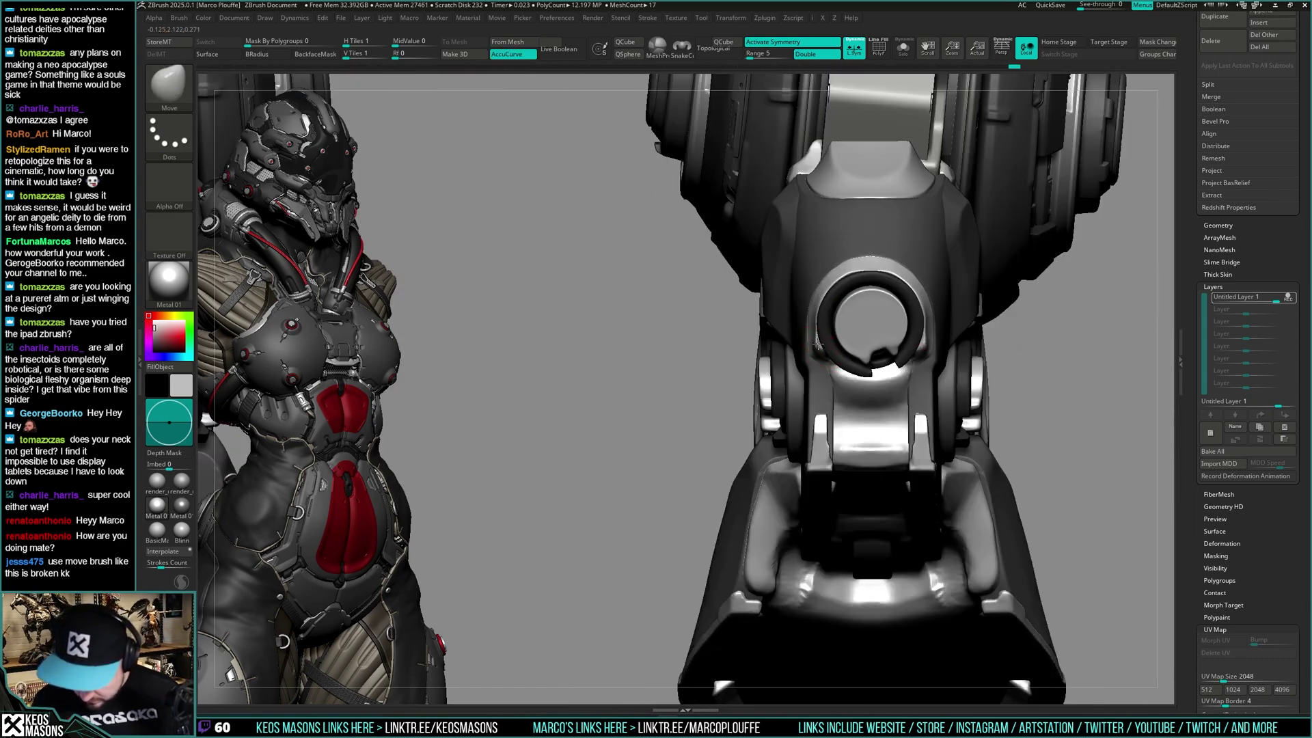
pyautogui.moveTo(824, 318); pyautogui.dragTo(849, 323, button='right')
pyautogui.moveTo(825, 321); pyautogui.dragTo(820, 325)
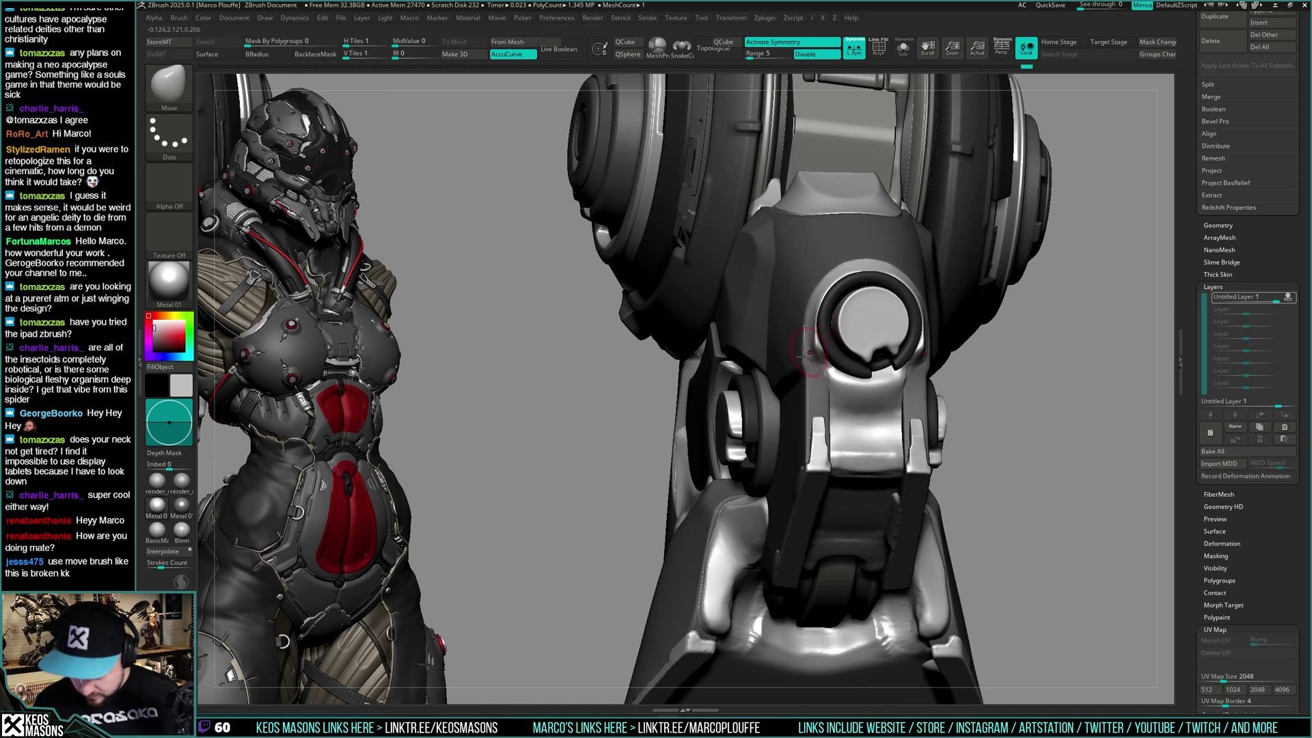
# Sharpen the crease at the collar's lower side edge with the DamStandard brush and return to hPolish
pyautogui.moveTo(803, 347); pyautogui.dragTo(838, 353, button='right')
pyautogui.press('b')
pyautogui.press('d')
pyautogui.press('s')
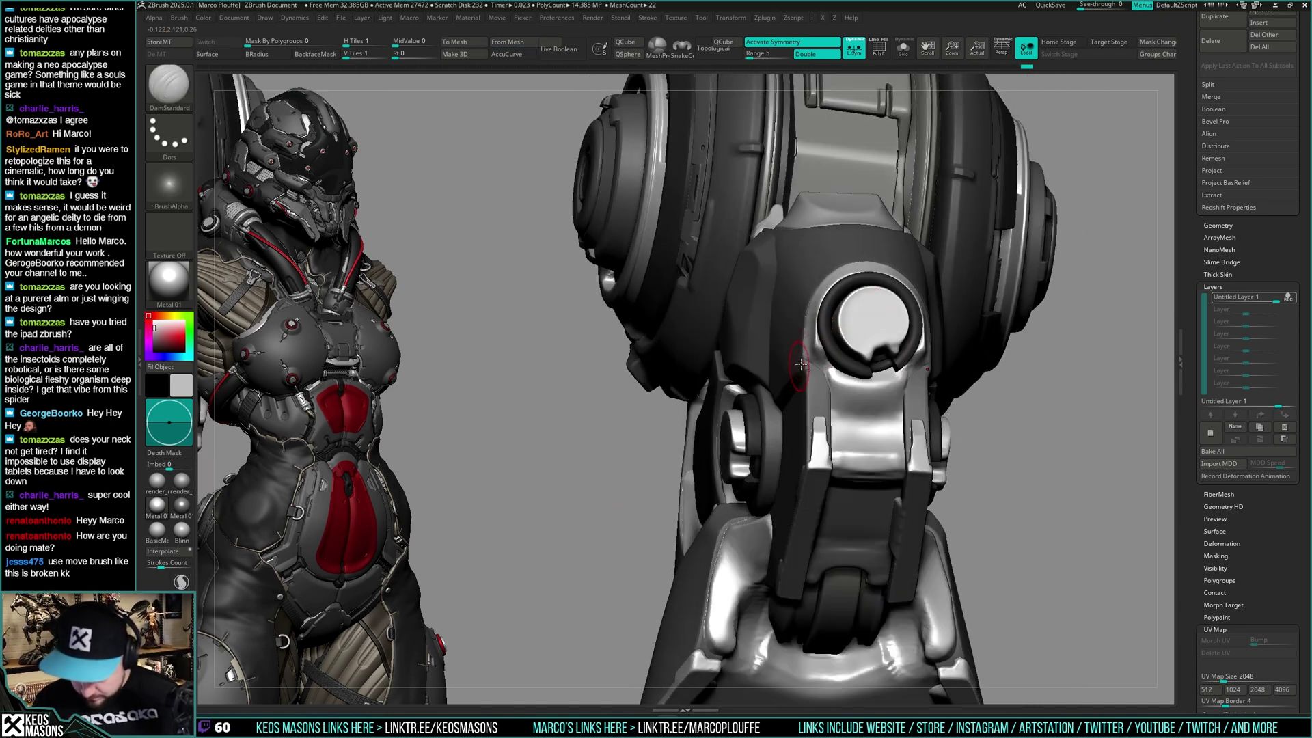
pyautogui.moveTo(805, 356); pyautogui.dragTo(825, 367)
pyautogui.press('space')
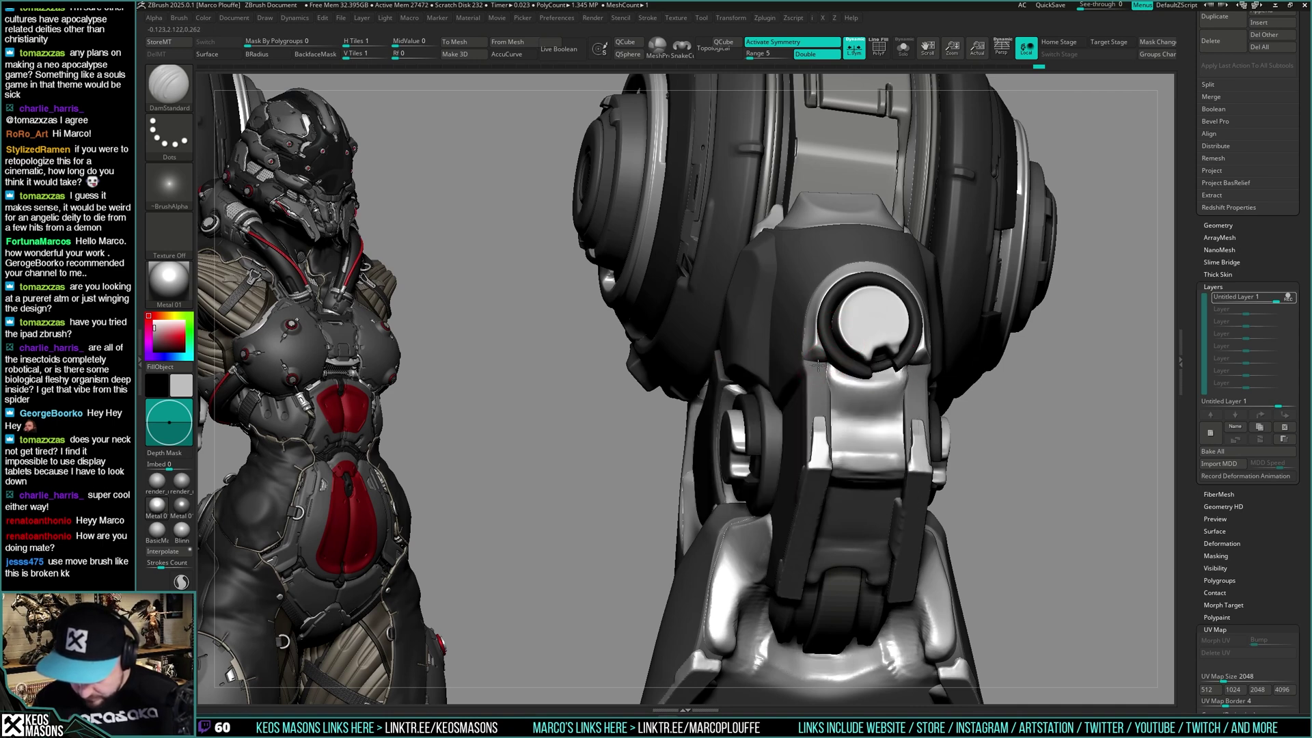
pyautogui.press('b')
pyautogui.press('h')
pyautogui.press('p')
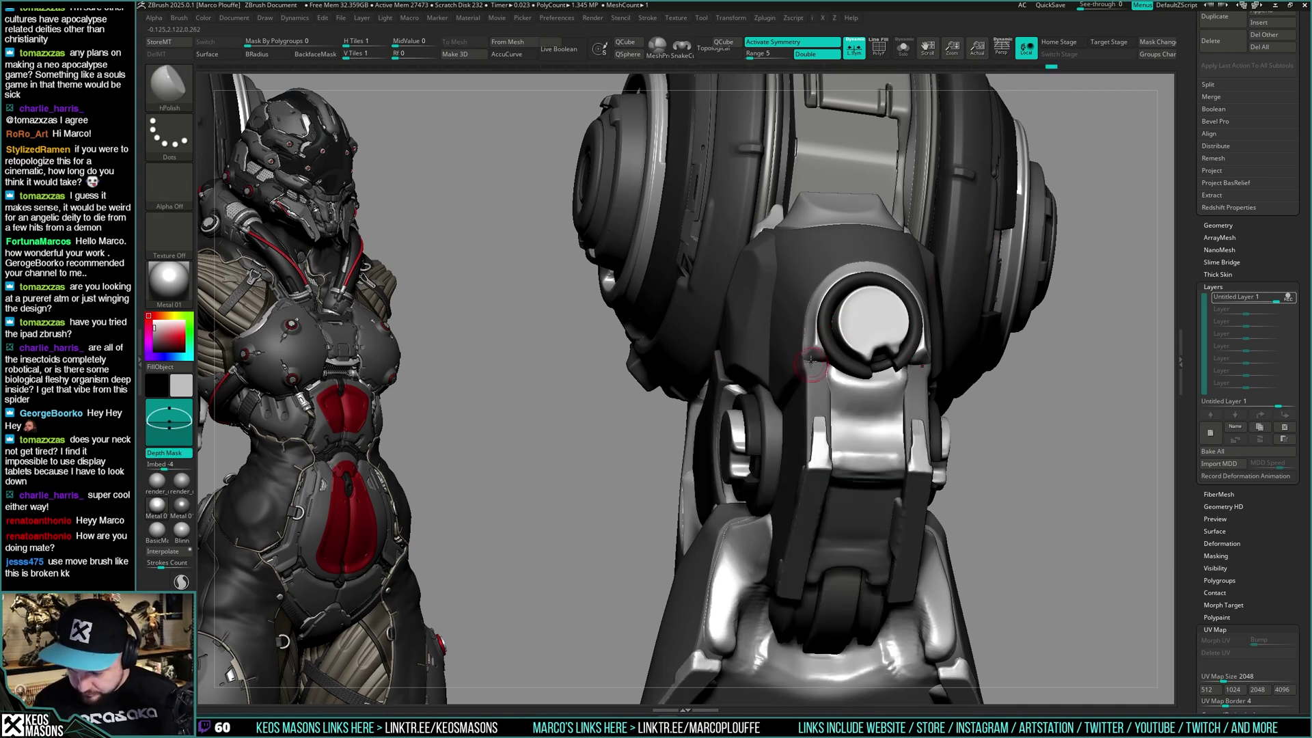
# Polish the upper and side faces of the collar around the front round boss with the hPolish brush
pyautogui.moveTo(840, 360); pyautogui.dragTo(825, 353, button='right')
pyautogui.moveTo(824, 360); pyautogui.dragTo(821, 319, button='right')
pyautogui.moveTo(868, 258); pyautogui.dragTo(828, 279)
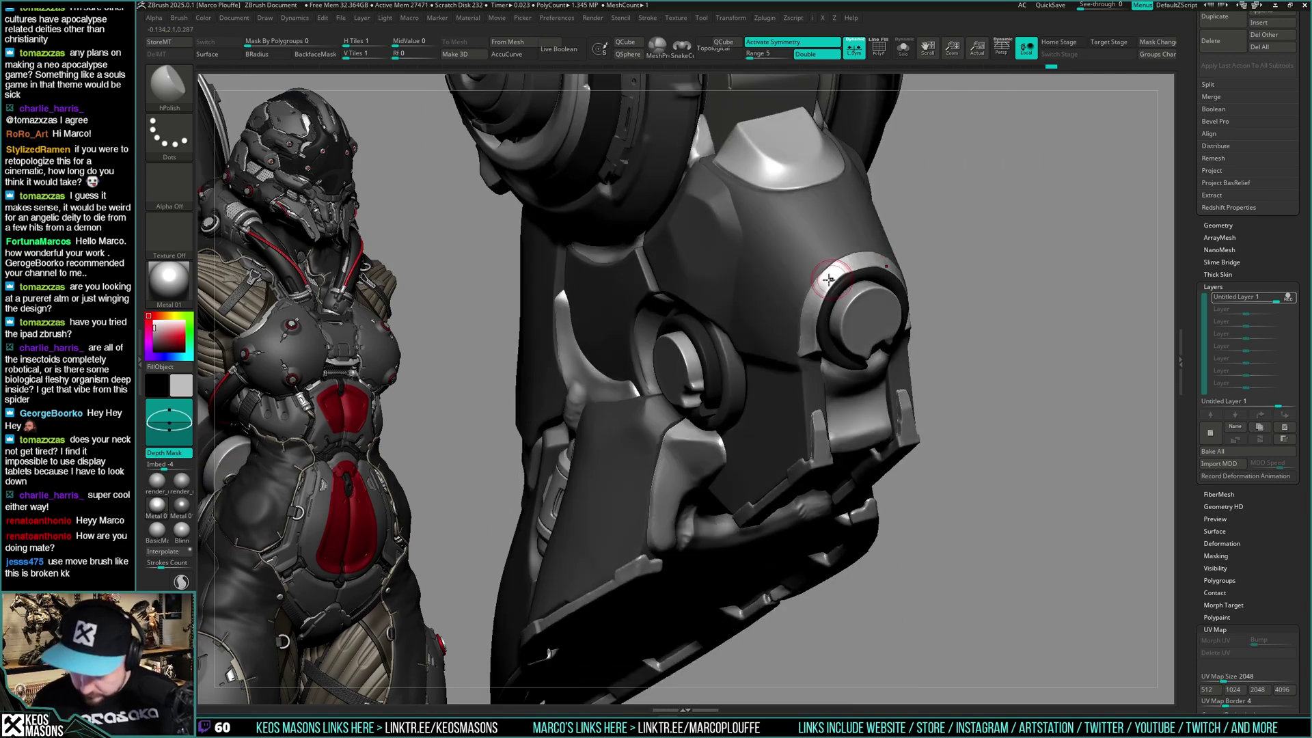
pyautogui.moveTo(810, 330); pyautogui.dragTo(812, 320, button='right')
pyautogui.moveTo(810, 336); pyautogui.dragTo(814, 346)
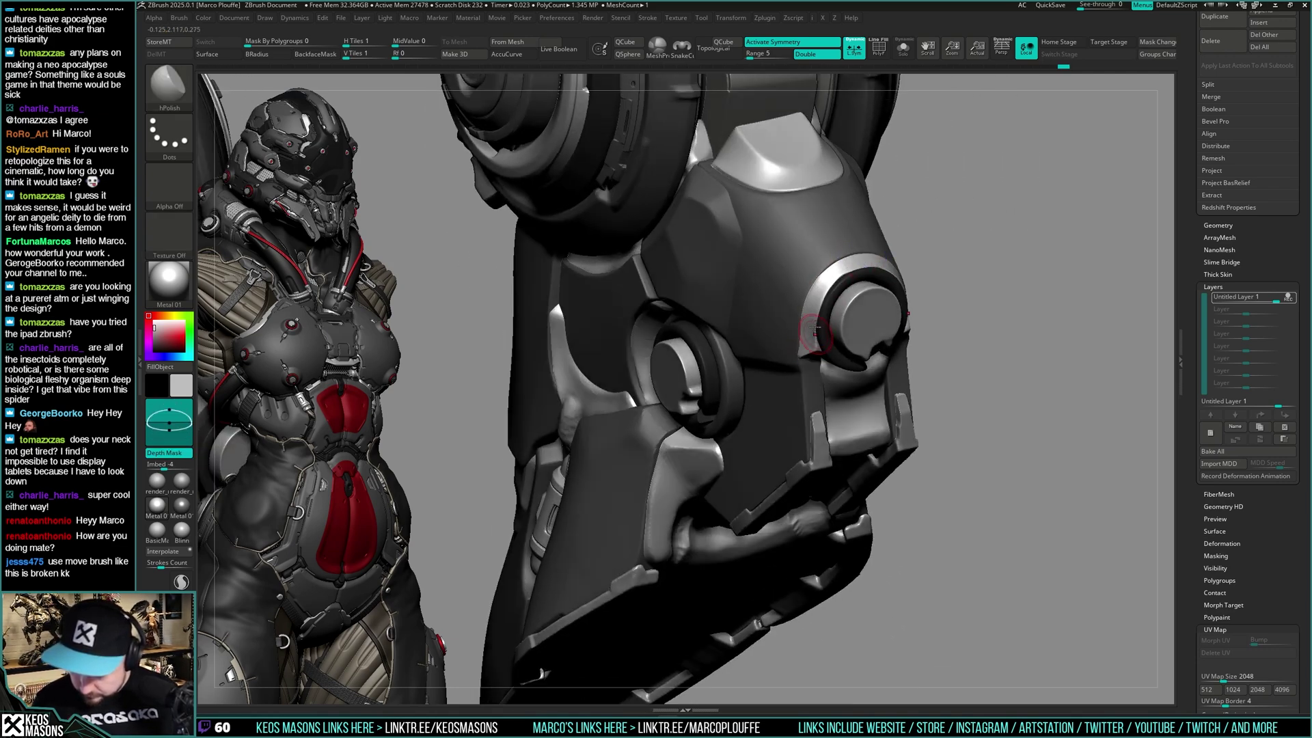
pyautogui.moveTo(793, 316); pyautogui.dragTo(811, 350, button='right')
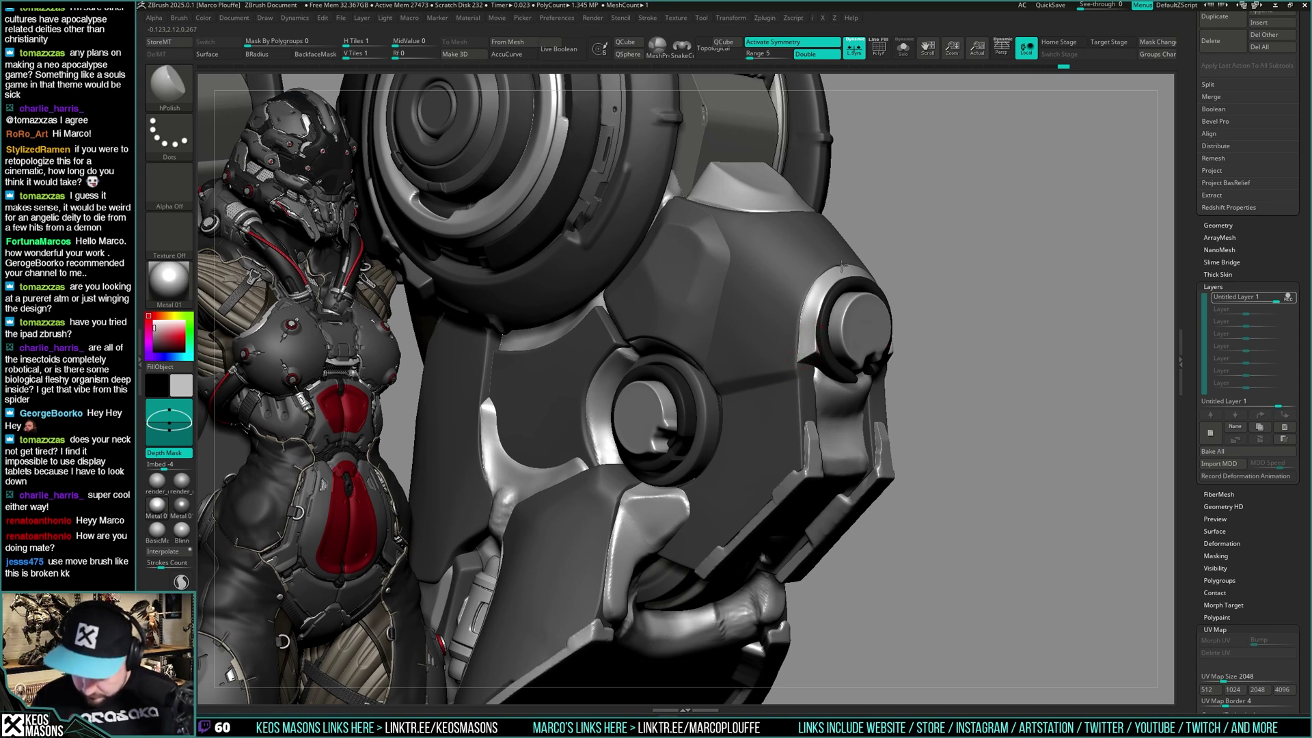
pyautogui.moveTo(843, 267); pyautogui.dragTo(826, 303)
pyautogui.moveTo(879, 269)
pyautogui.mouseDown()
pyautogui.moveTo(911, 349)
pyautogui.moveTo(925, 329)
pyautogui.moveTo(889, 372)
pyautogui.mouseUp()
# Sharpen the outer edge of the front boss collar along its top and side with the Orb_Cracks brush
pyautogui.press('space')
pyautogui.click(908, 344)
pyautogui.press('space')
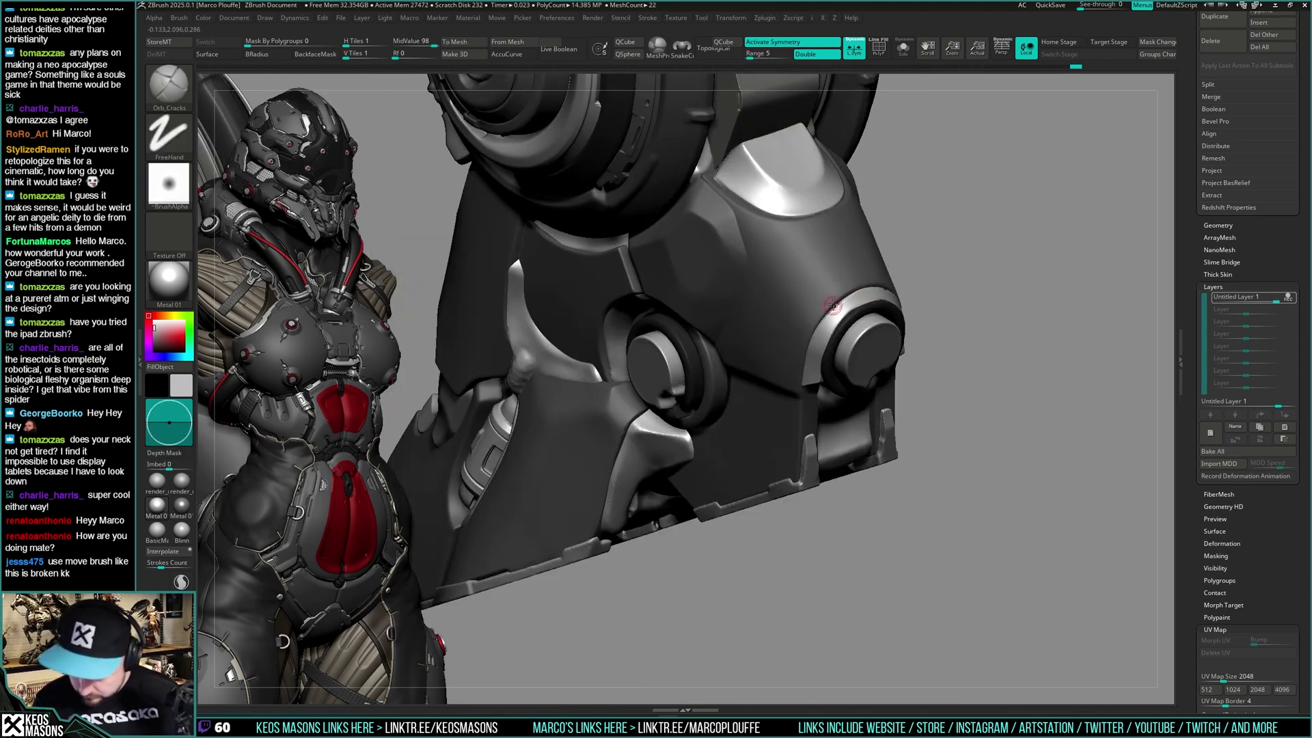
pyautogui.moveTo(798, 393); pyautogui.dragTo(813, 326, button='right')
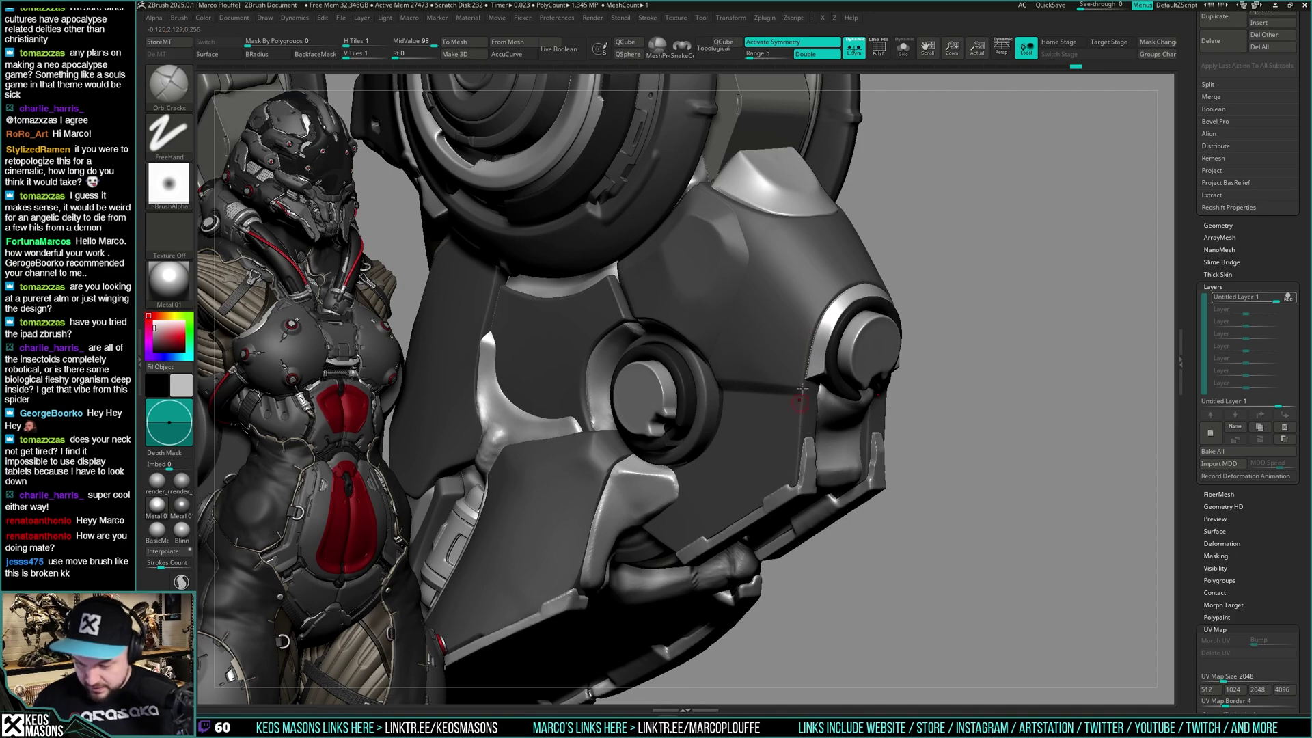
pyautogui.moveTo(957, 397); pyautogui.dragTo(875, 307, button='right')
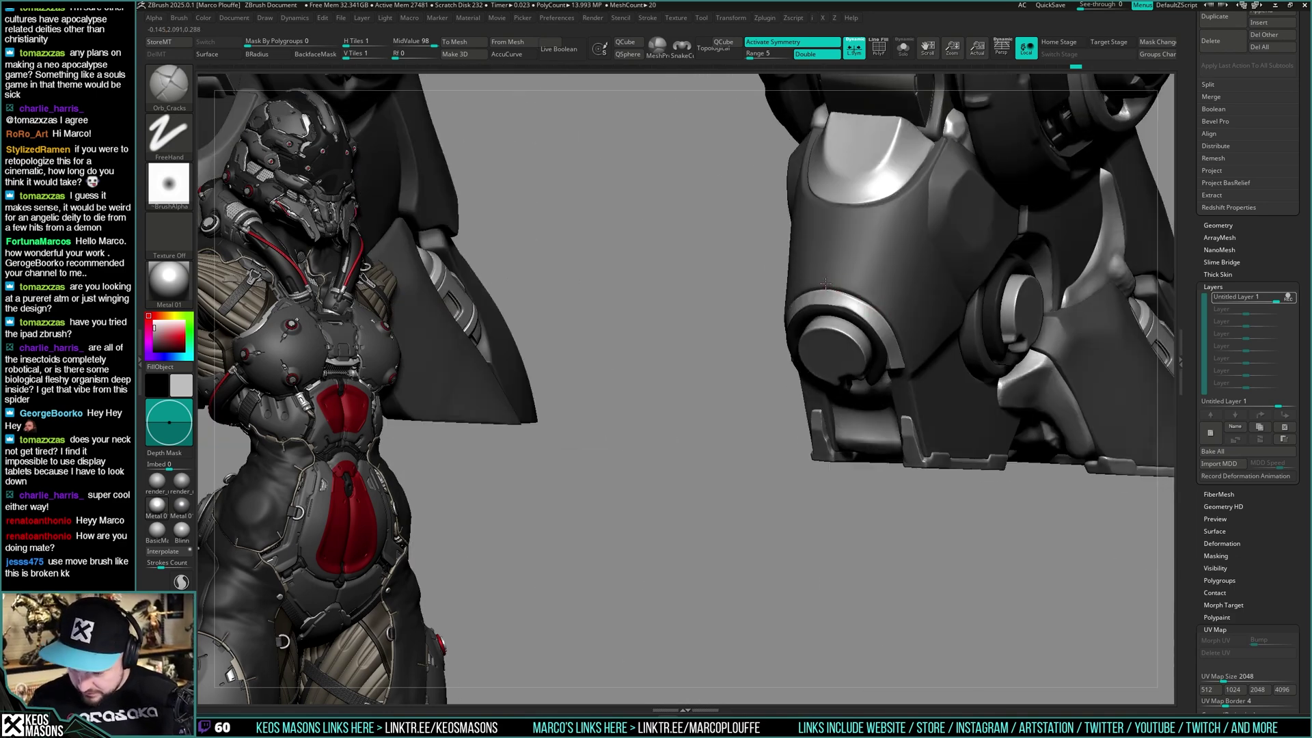
pyautogui.moveTo(922, 368); pyautogui.dragTo(881, 301, button='right')
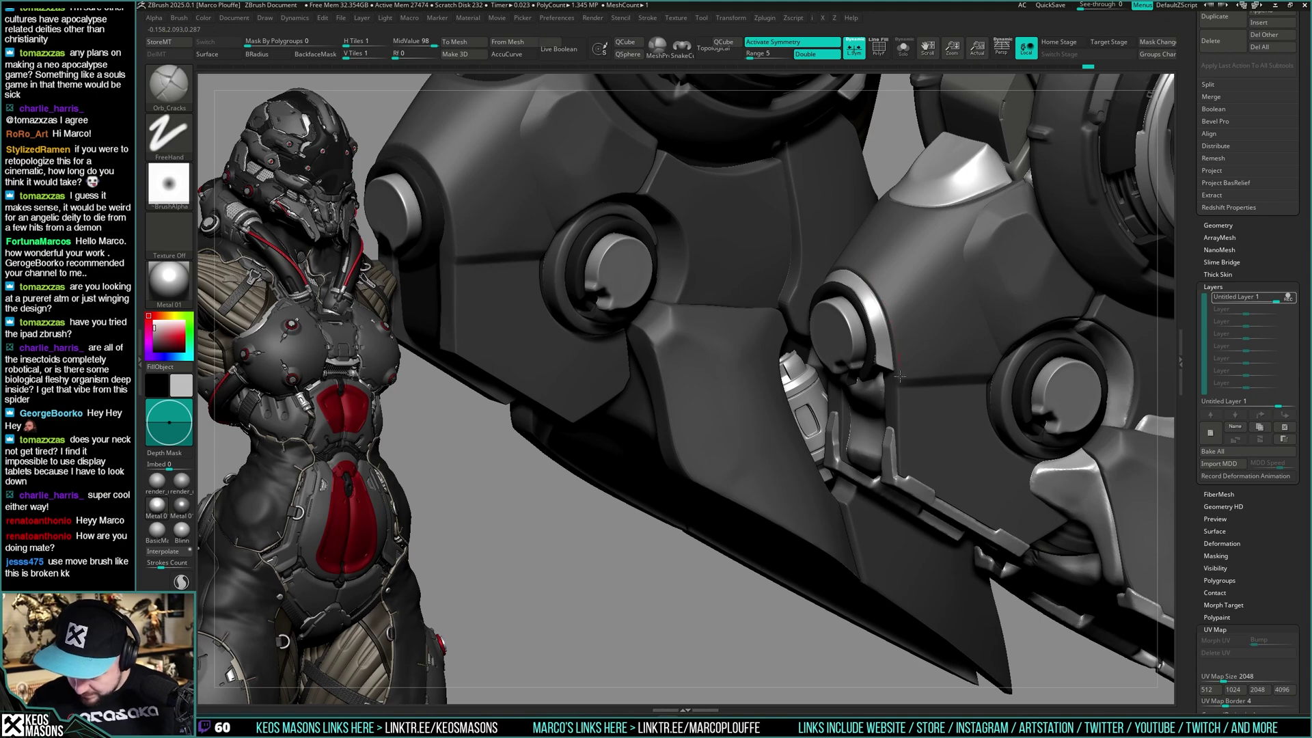
pyautogui.moveTo(900, 376)
pyautogui.mouseDown(button='right')
pyautogui.moveTo(937, 320)
pyautogui.moveTo(851, 328)
pyautogui.moveTo(897, 351)
pyautogui.moveTo(899, 372)
pyautogui.moveTo(914, 335)
pyautogui.moveTo(906, 346)
pyautogui.mouseUp(button='right')
pyautogui.moveTo(814, 343); pyautogui.dragTo(850, 306, button='right')
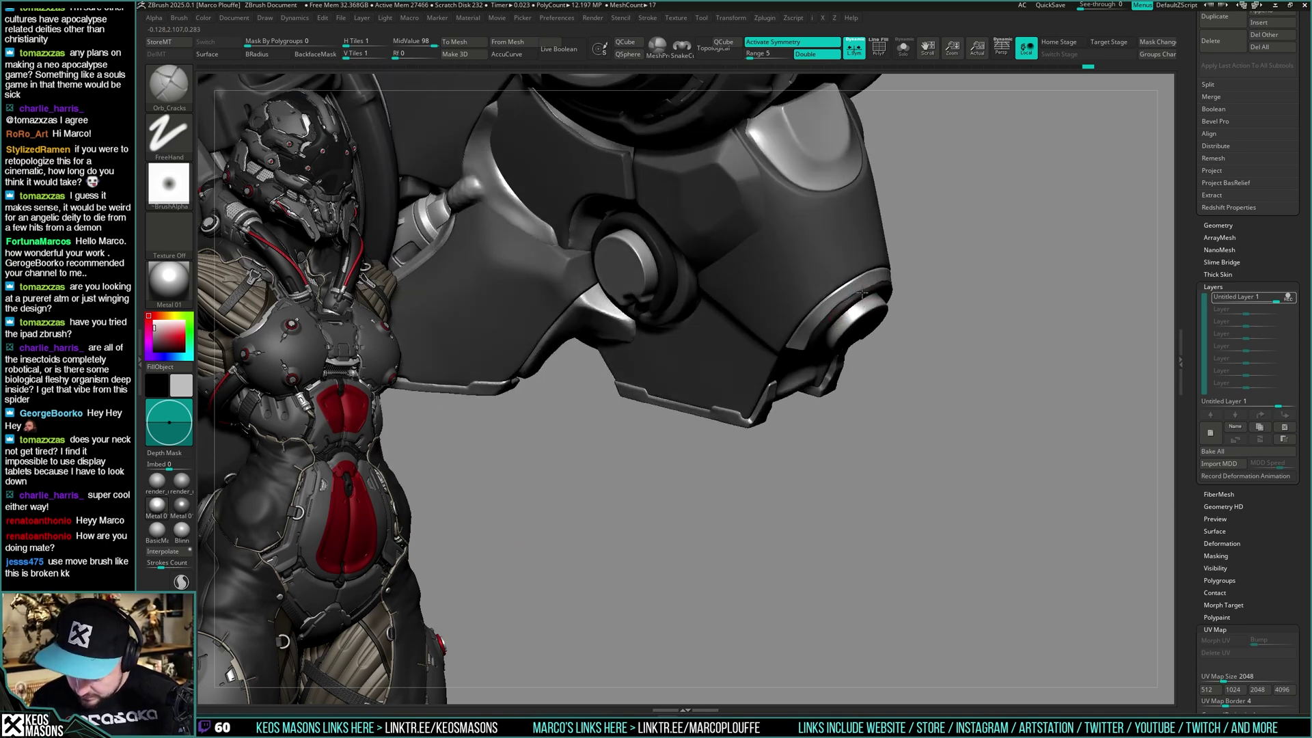
# Isolate the armor piece and polish the rim of the front boss socket with the hPolish brush
pyautogui.press('space')
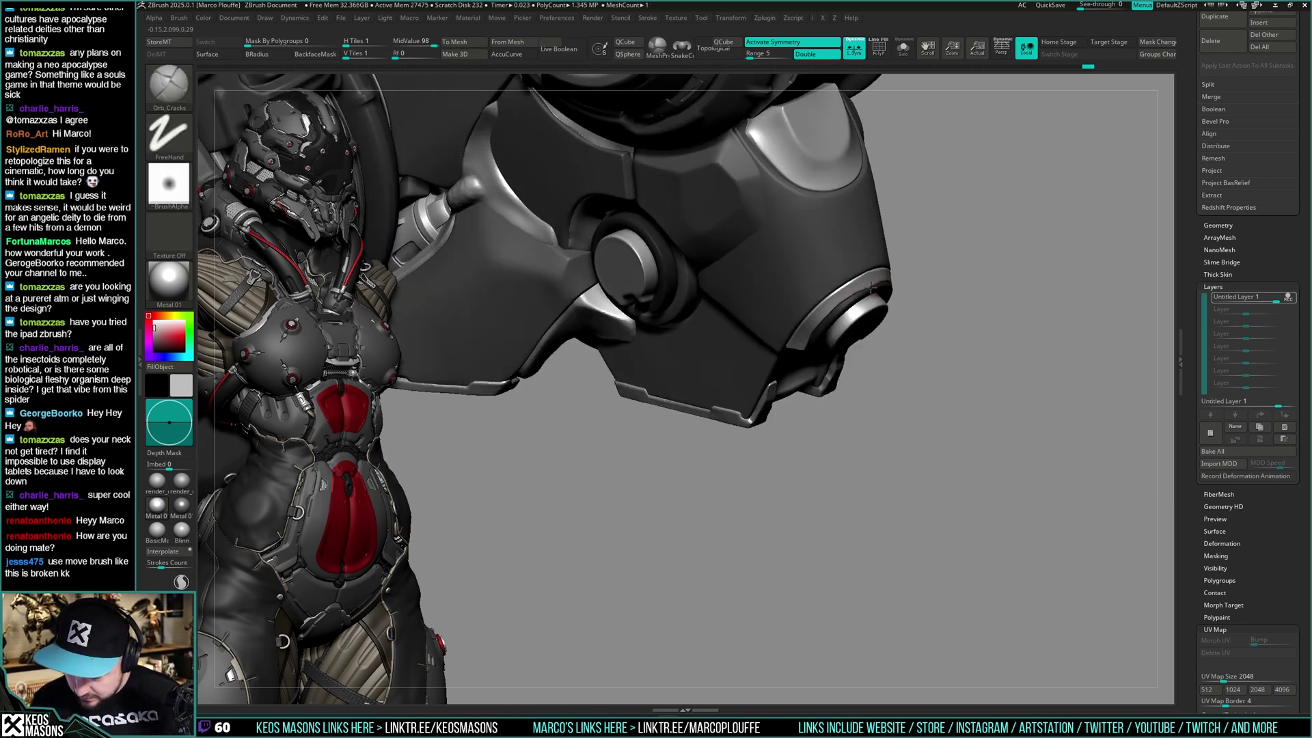
pyautogui.press('space')
pyautogui.moveTo(829, 318)
pyautogui.mouseDown(button='right')
pyautogui.moveTo(851, 304)
pyautogui.moveTo(810, 336)
pyautogui.moveTo(823, 318)
pyautogui.moveTo(828, 342)
pyautogui.mouseUp(button='right')
pyautogui.hotkey('alt', 's')
pyautogui.press('space')
pyautogui.click(826, 414)
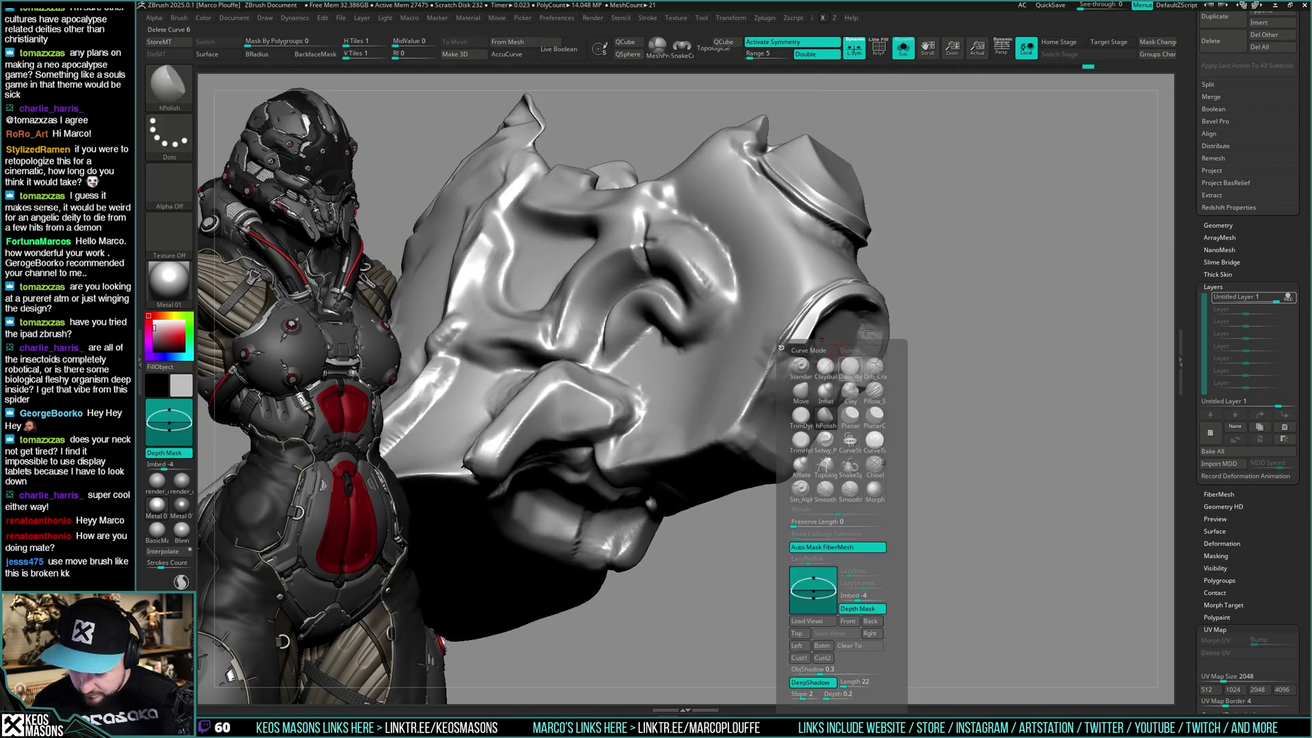
pyautogui.moveTo(826, 410)
pyautogui.mouseDown(button='right')
pyautogui.moveTo(820, 363)
pyautogui.moveTo(851, 337)
pyautogui.moveTo(839, 305)
pyautogui.mouseUp(button='right')
pyautogui.hotkey('alt', 's')
pyautogui.hotkey('alt', 's')
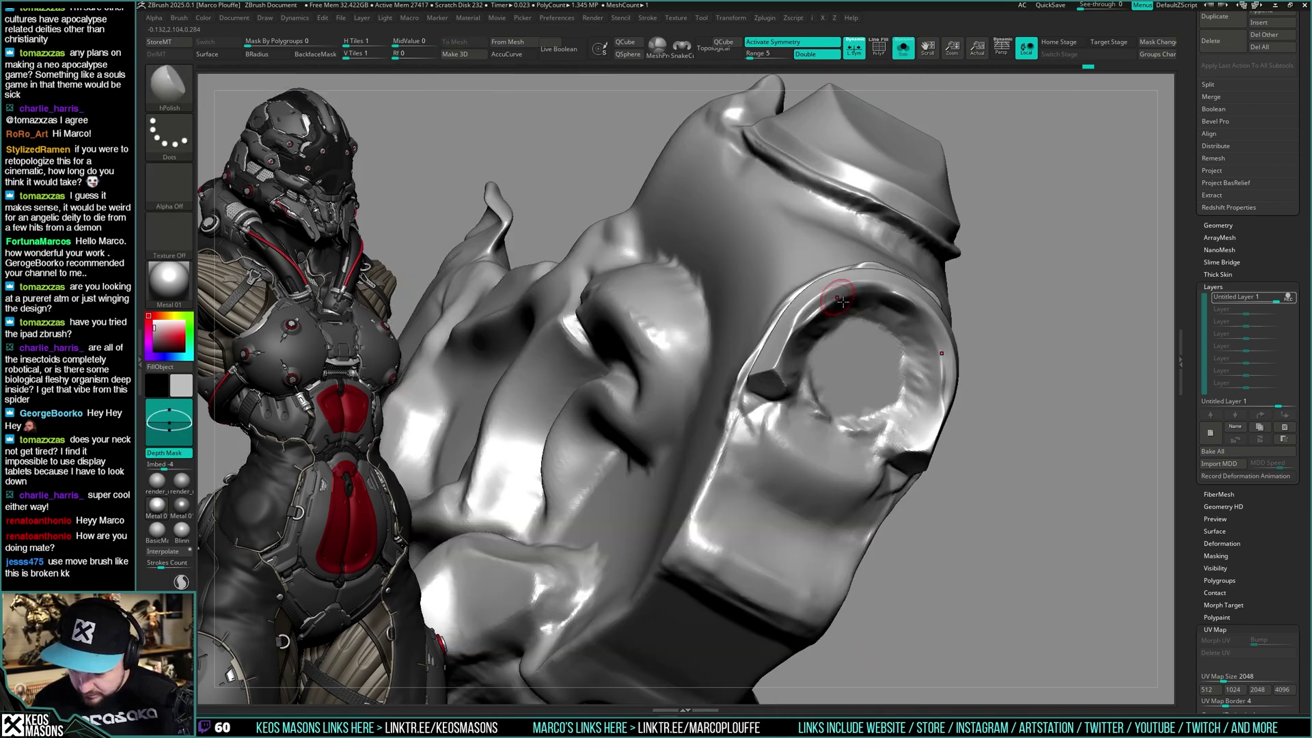
# Flatten the inner rim of the boss socket with the Planar brush and show the other parts again
pyautogui.press('space')
pyautogui.click(899, 385)
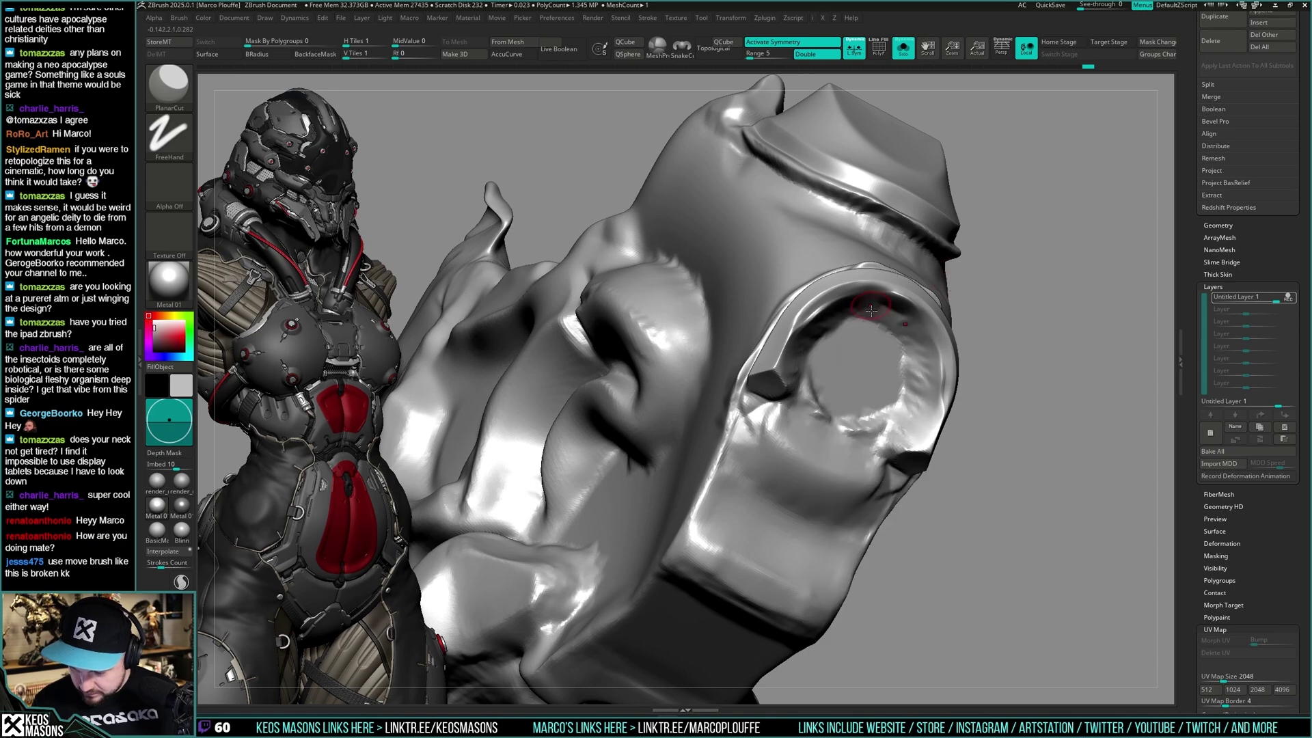
pyautogui.press('space')
pyautogui.click(883, 377)
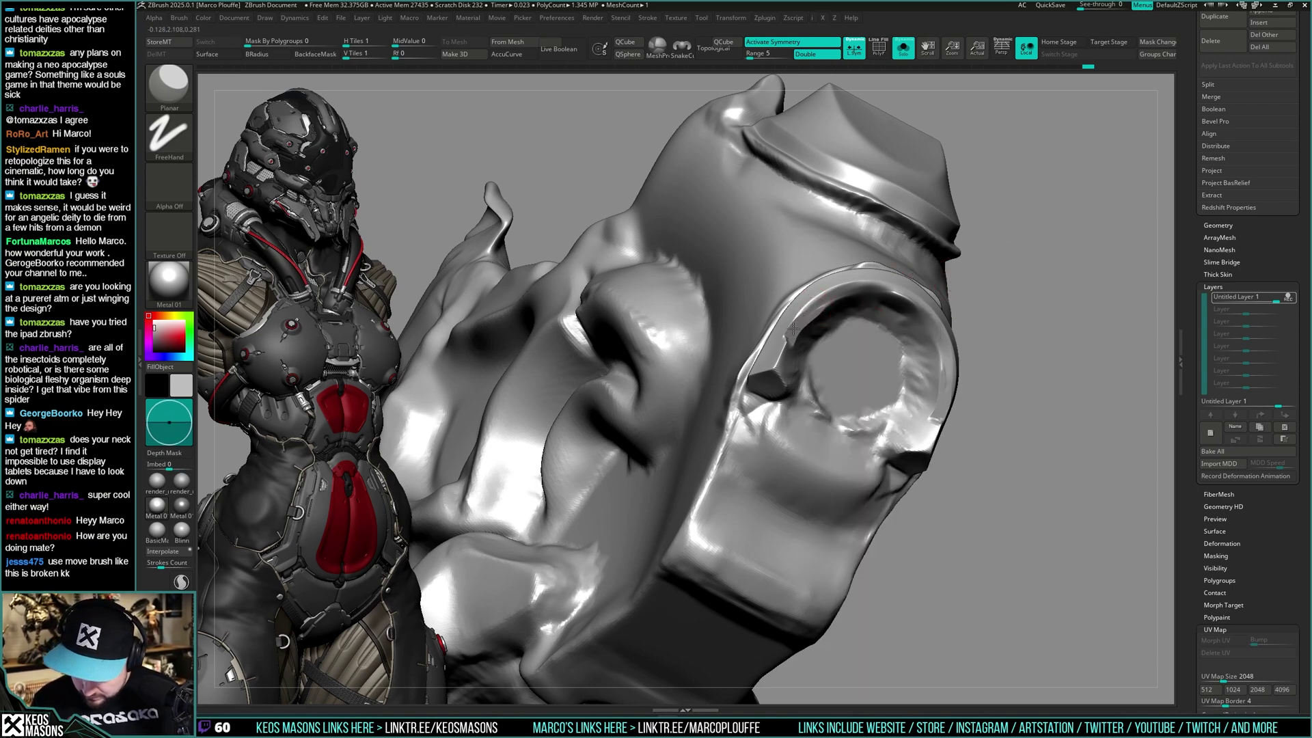
pyautogui.hotkey('alt', 's')
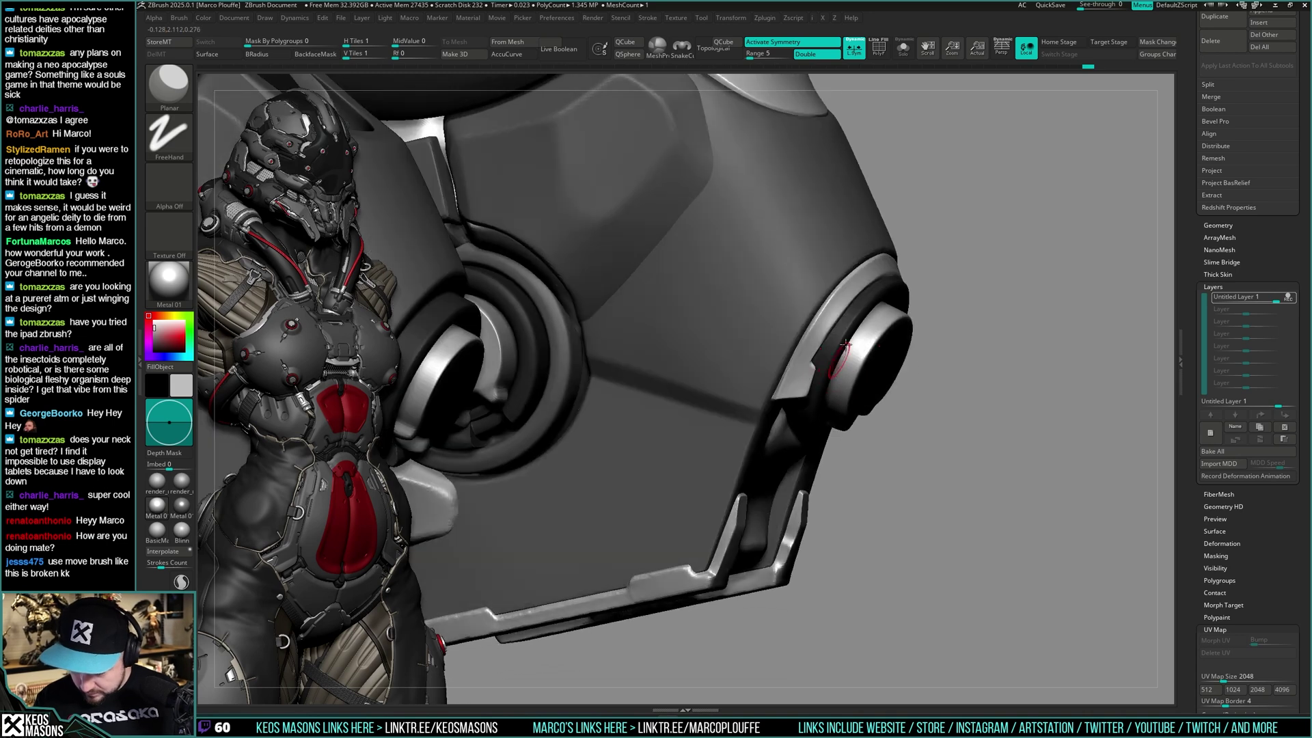
# Reshape the lower side end of the boss collar with the Move brush
pyautogui.moveTo(829, 364); pyautogui.dragTo(841, 359, button='right')
pyautogui.press('space')
pyautogui.click(813, 365)
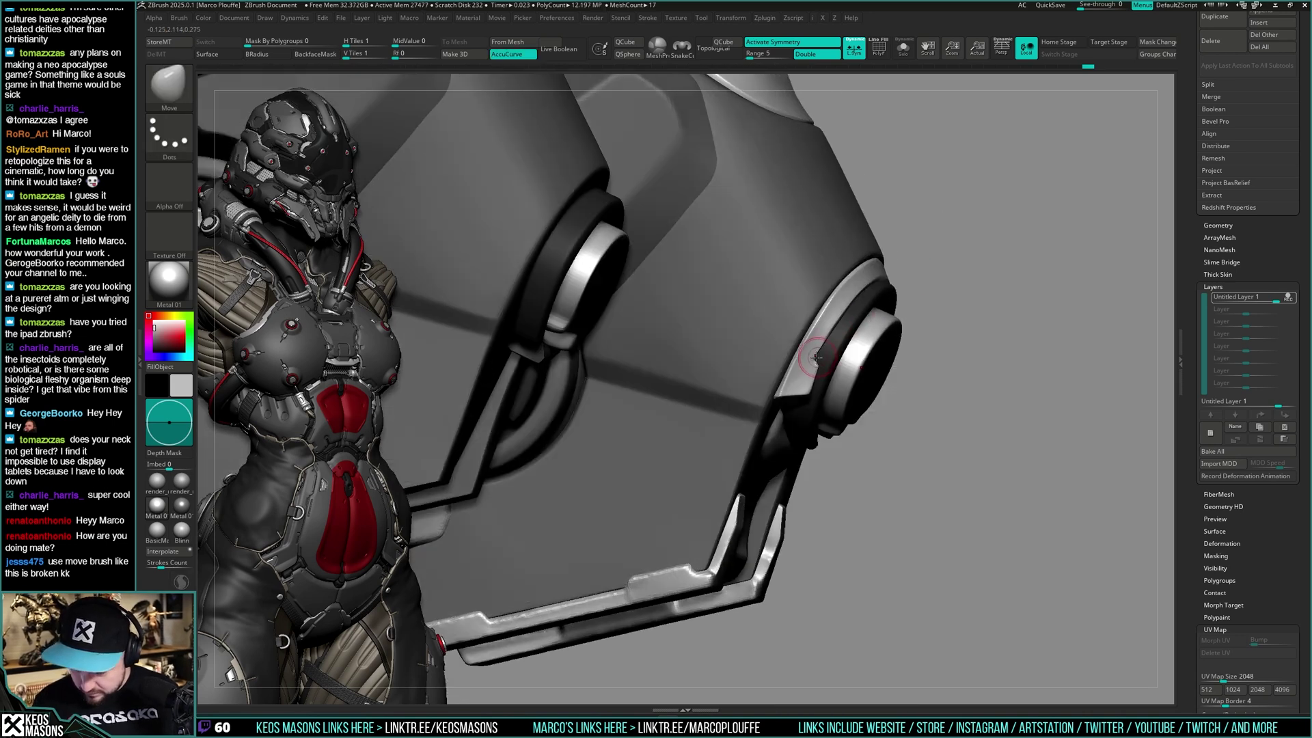
pyautogui.moveTo(818, 361)
pyautogui.mouseDown()
pyautogui.moveTo(821, 349)
pyautogui.moveTo(805, 384)
pyautogui.mouseUp()
pyautogui.moveTo(883, 267)
pyautogui.mouseDown(button='right')
pyautogui.moveTo(877, 356)
pyautogui.moveTo(906, 321)
pyautogui.mouseUp(button='right')
# Carve into the top of the front boss collar with the Orb_Cracks brush
pyautogui.press('space')
pyautogui.click(954, 316)
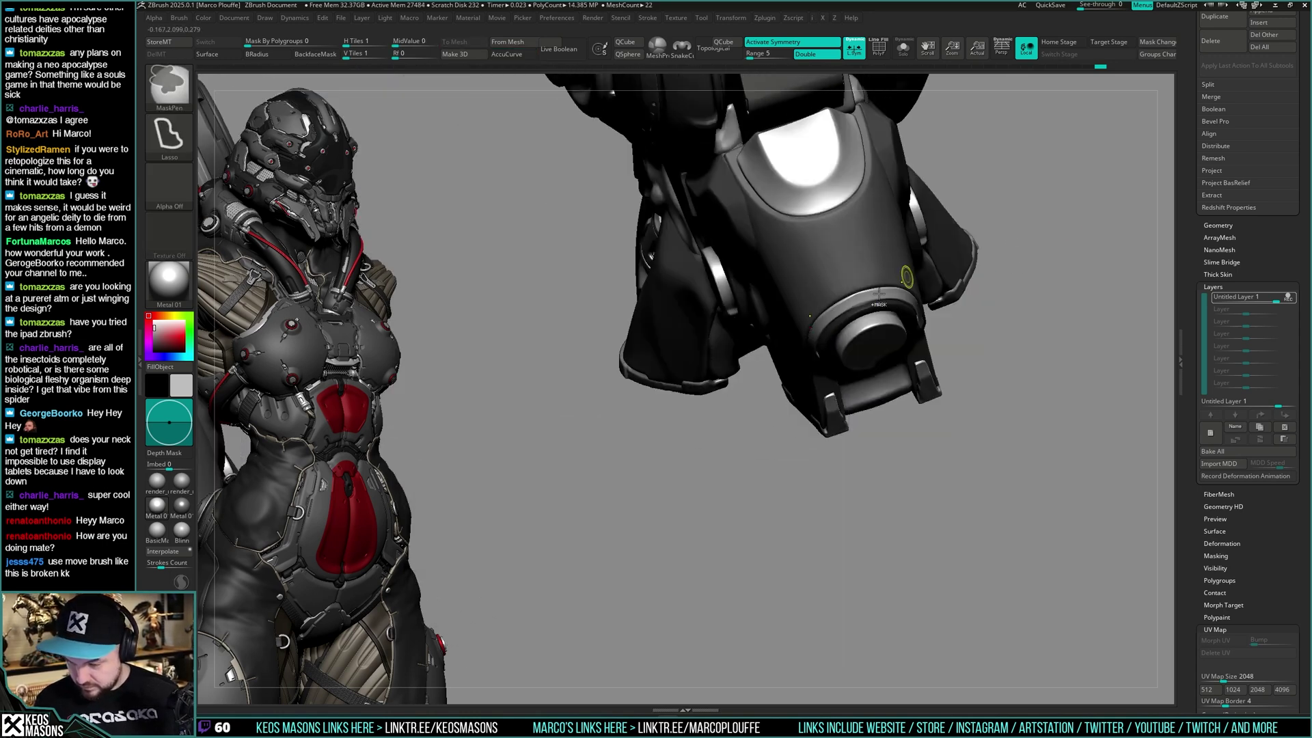
pyautogui.press('space')
pyautogui.keyDown('ctrl'); pyautogui.moveTo(906, 275); pyautogui.dragTo(852, 309, button='right'); pyautogui.keyUp('ctrl')
pyautogui.press('space')
pyautogui.press('space')
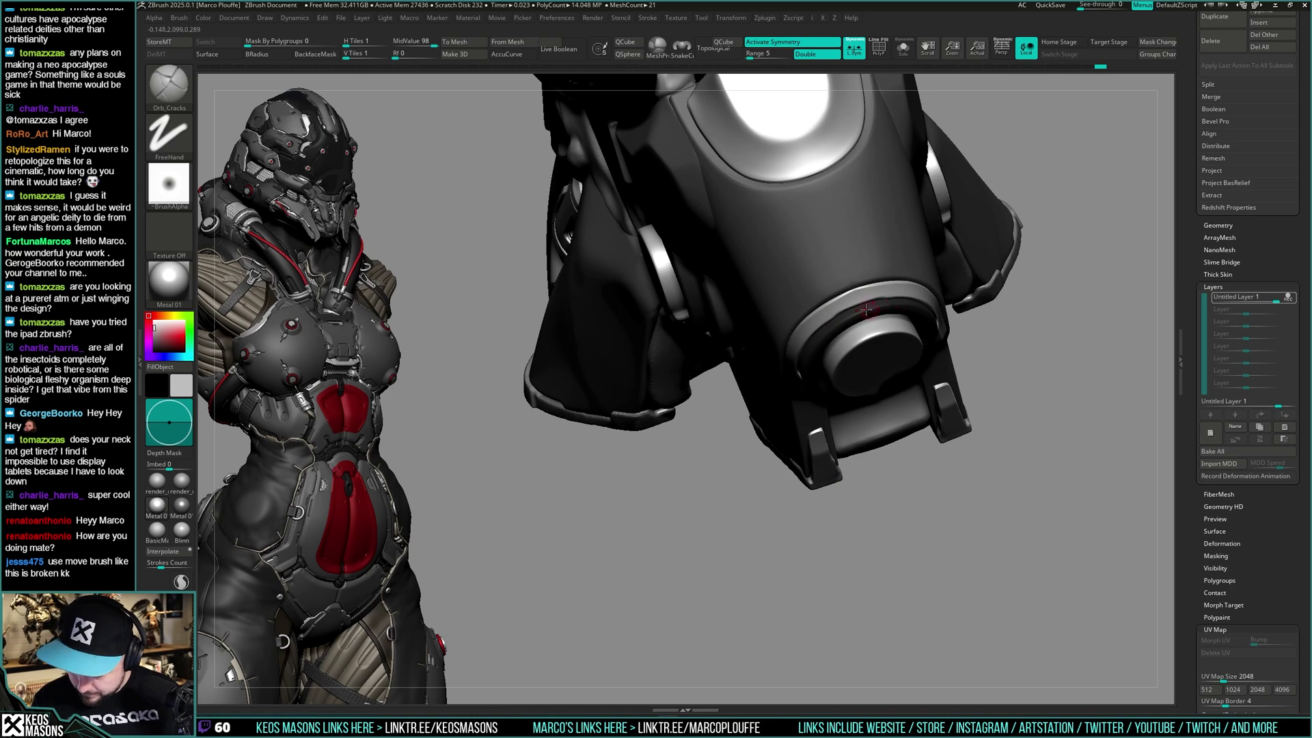
pyautogui.press('space')
pyautogui.press('ctrl')
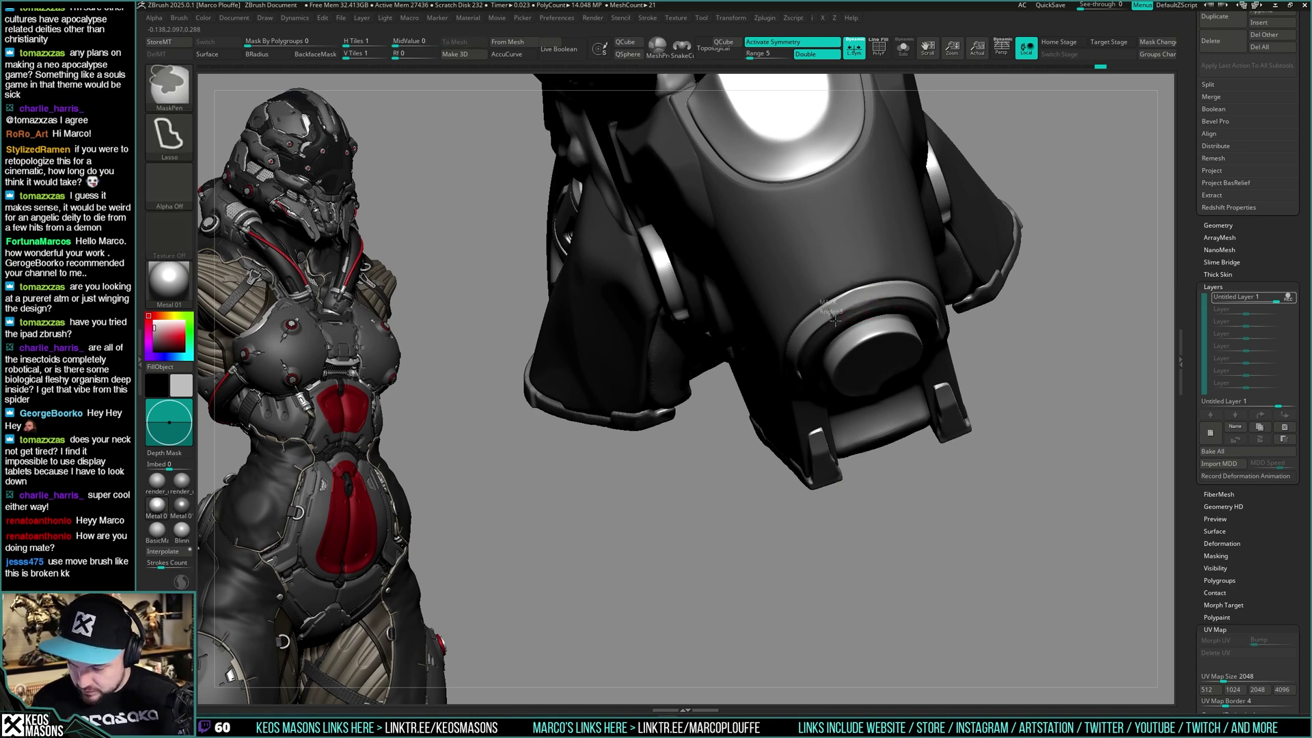
# Refine the notched ends of the raised strip on the collar's top with Orb_Cracks and undo the last stroke
pyautogui.press('space')
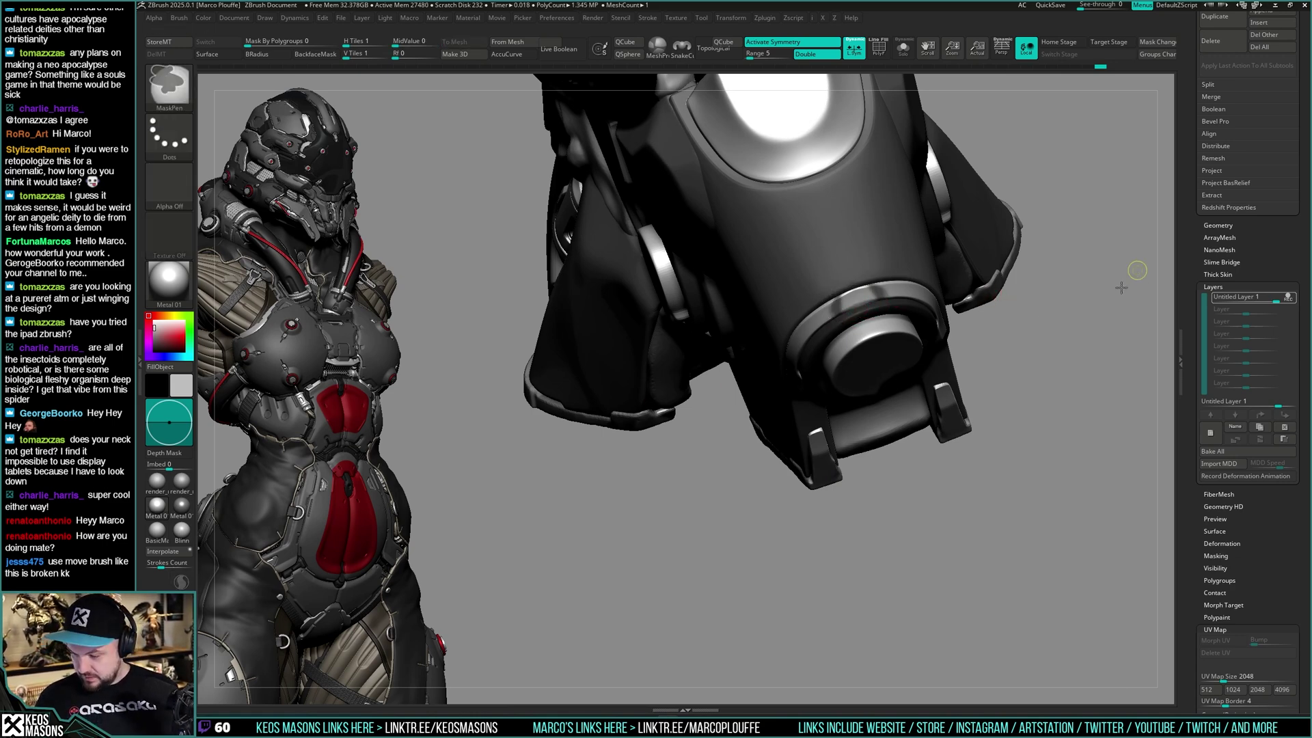
pyautogui.press('space')
pyautogui.press('ctrl')
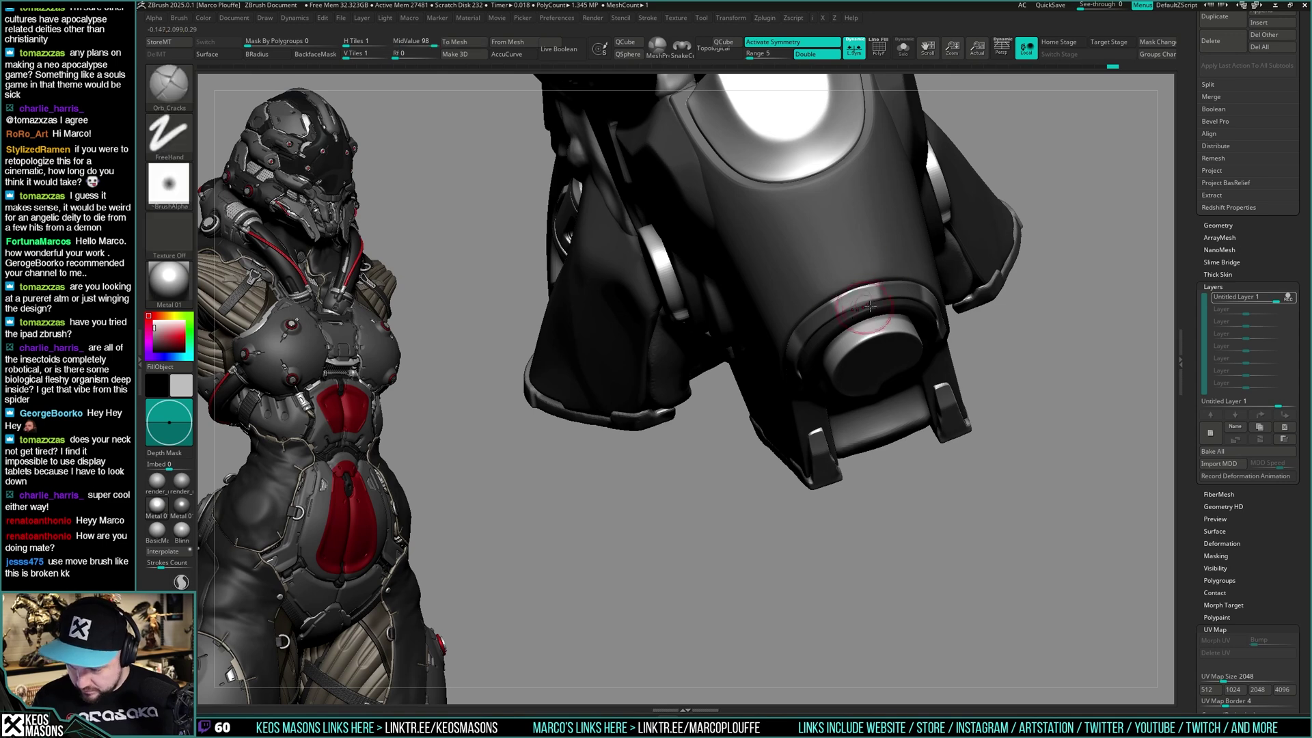
pyautogui.press('space')
pyautogui.moveTo(900, 295); pyautogui.dragTo(957, 294, button='right')
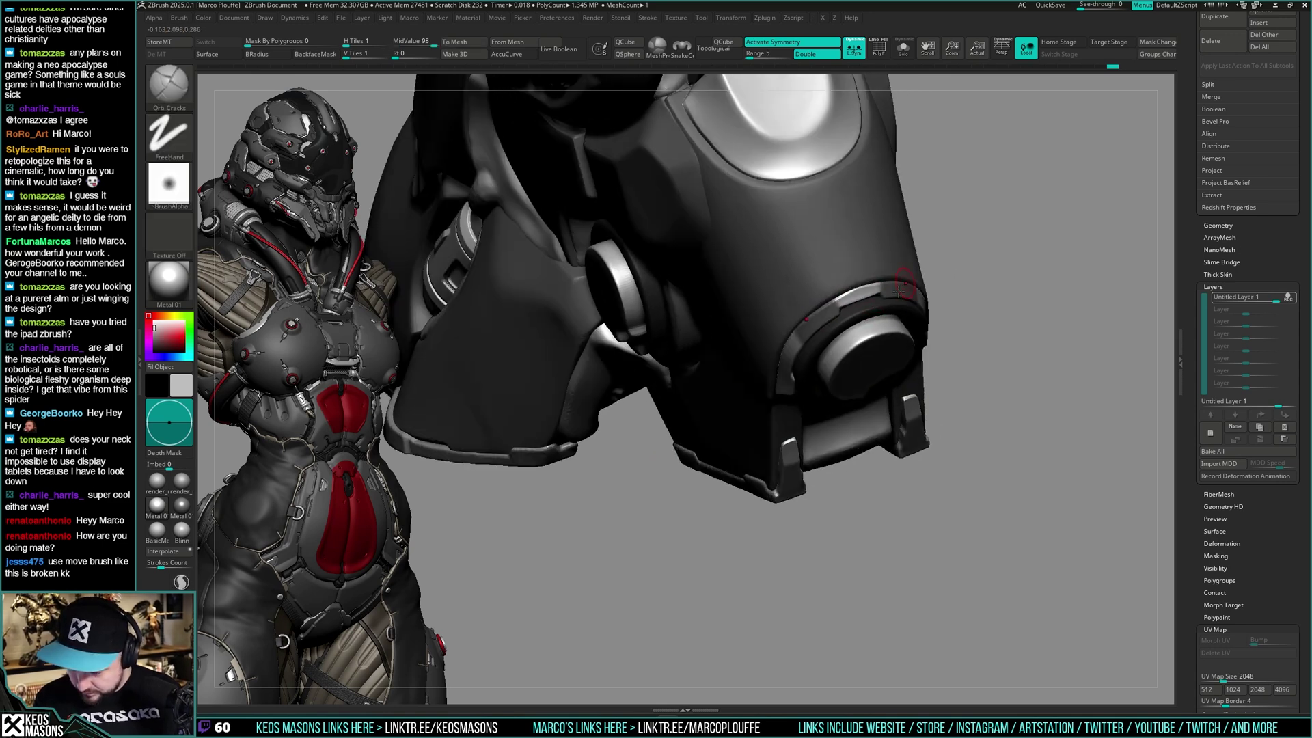
pyautogui.hotkey('ctrl', 'z')
pyautogui.moveTo(851, 320); pyautogui.dragTo(950, 294, button='right')
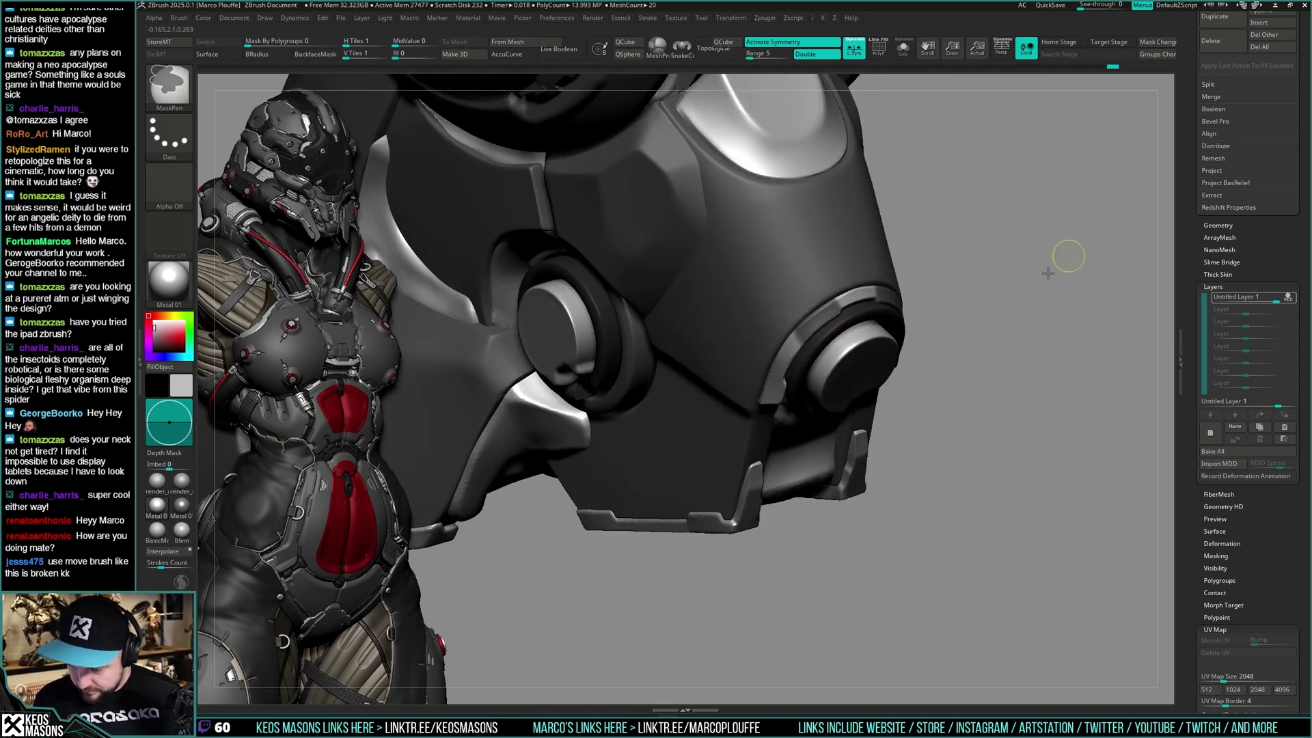
pyautogui.keyDown('ctrl'); pyautogui.moveTo(1069, 258); pyautogui.dragTo(875, 340, button='right'); pyautogui.keyUp('ctrl')
# Polish the curved surface directly beneath the front round boss with the hPolish brush
pyautogui.press('space')
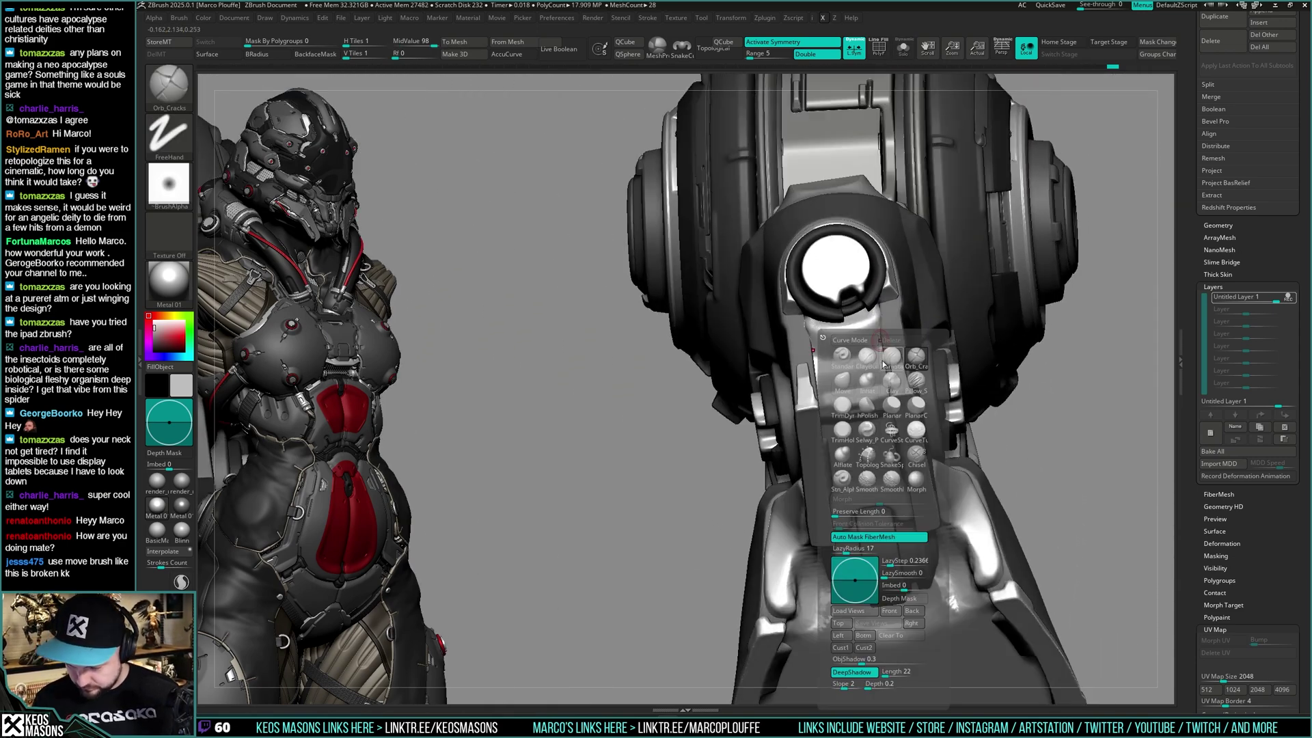
pyautogui.click(868, 409)
pyautogui.moveTo(847, 346); pyautogui.dragTo(855, 335)
pyautogui.hotkey('alt', 's')
pyautogui.press('space')
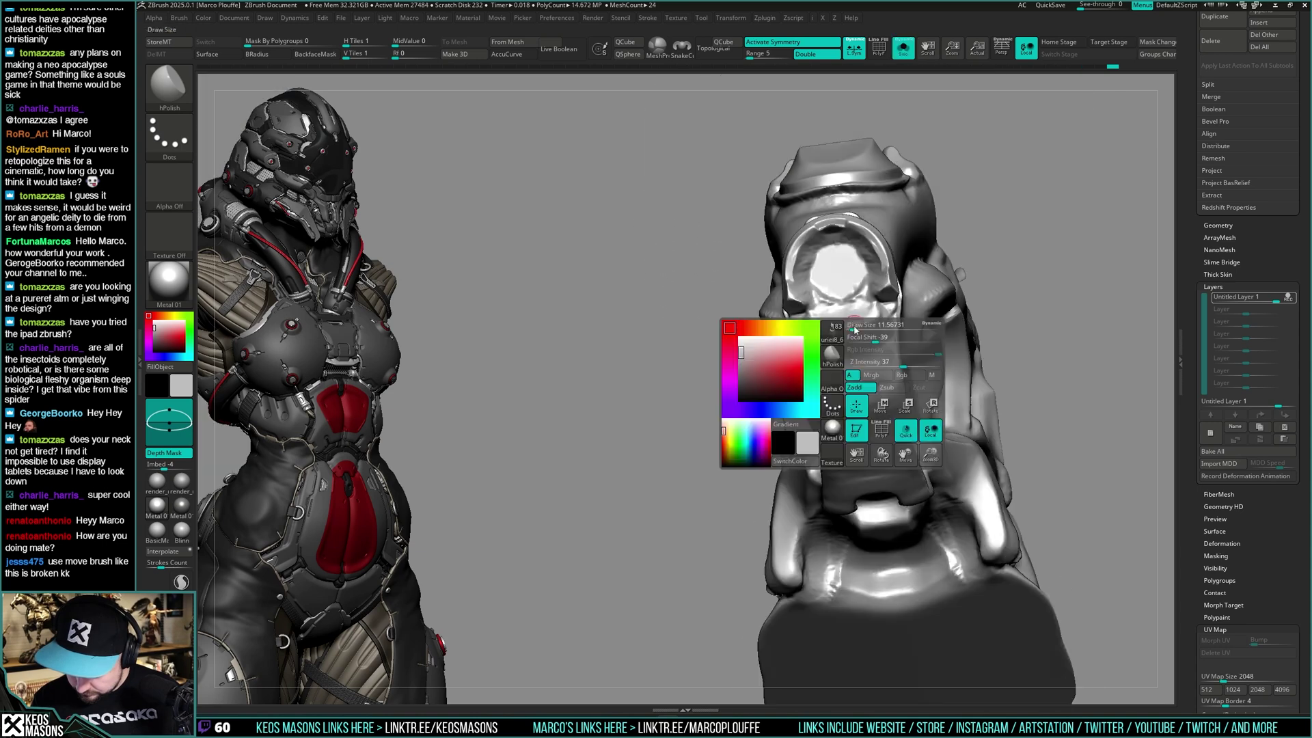
pyautogui.hotkey('alt', 's')
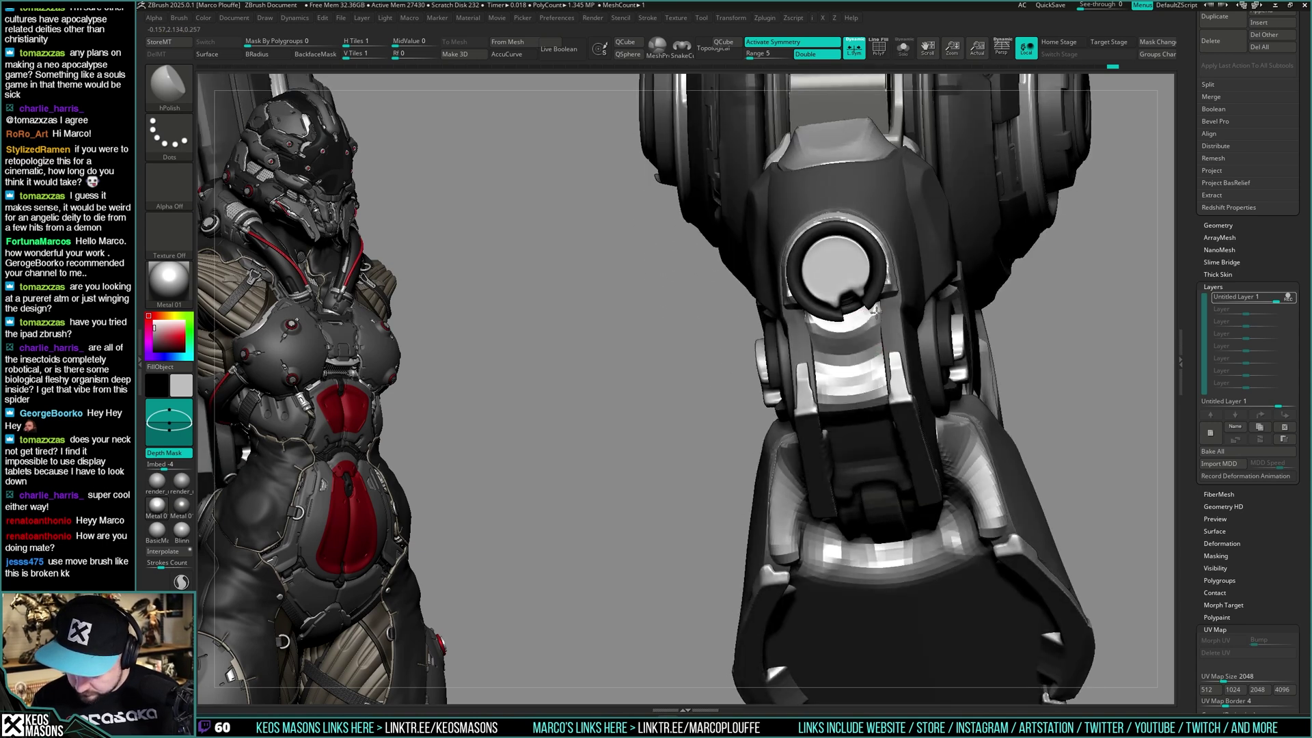
pyautogui.moveTo(872, 345); pyautogui.dragTo(849, 370, button='right')
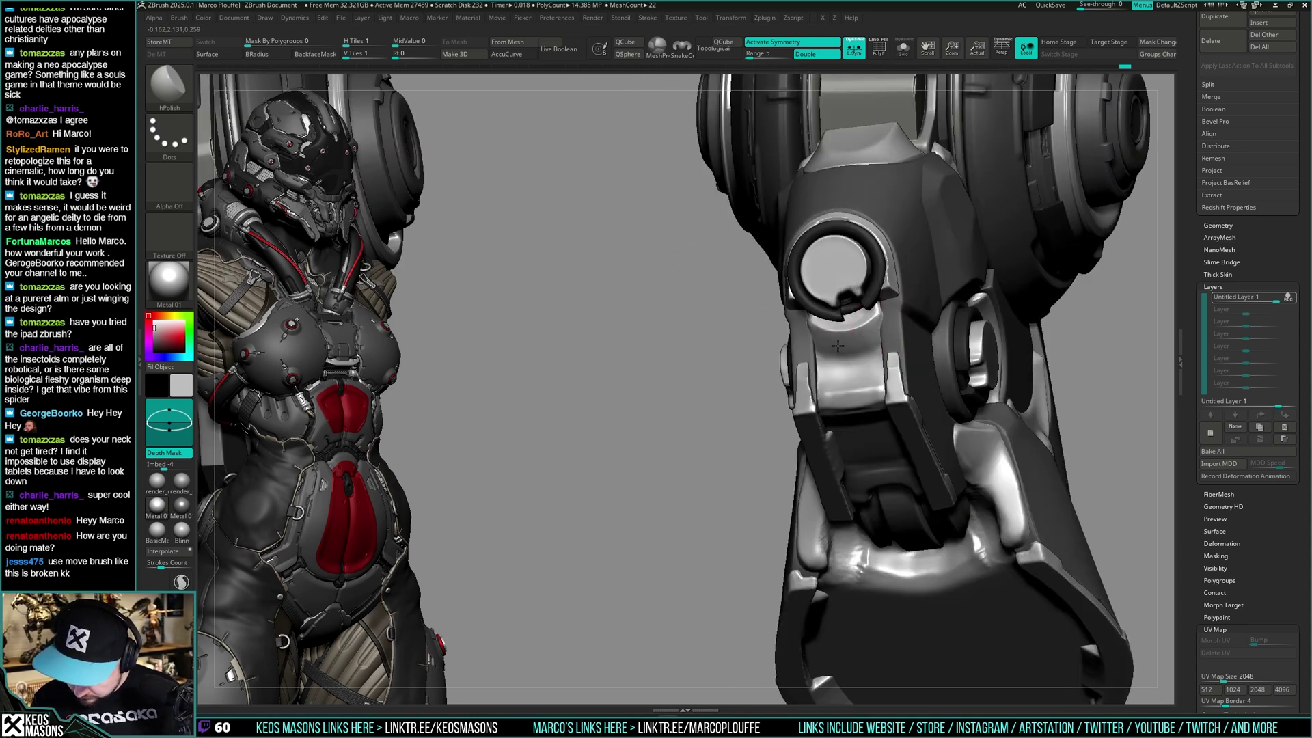
pyautogui.press('space')
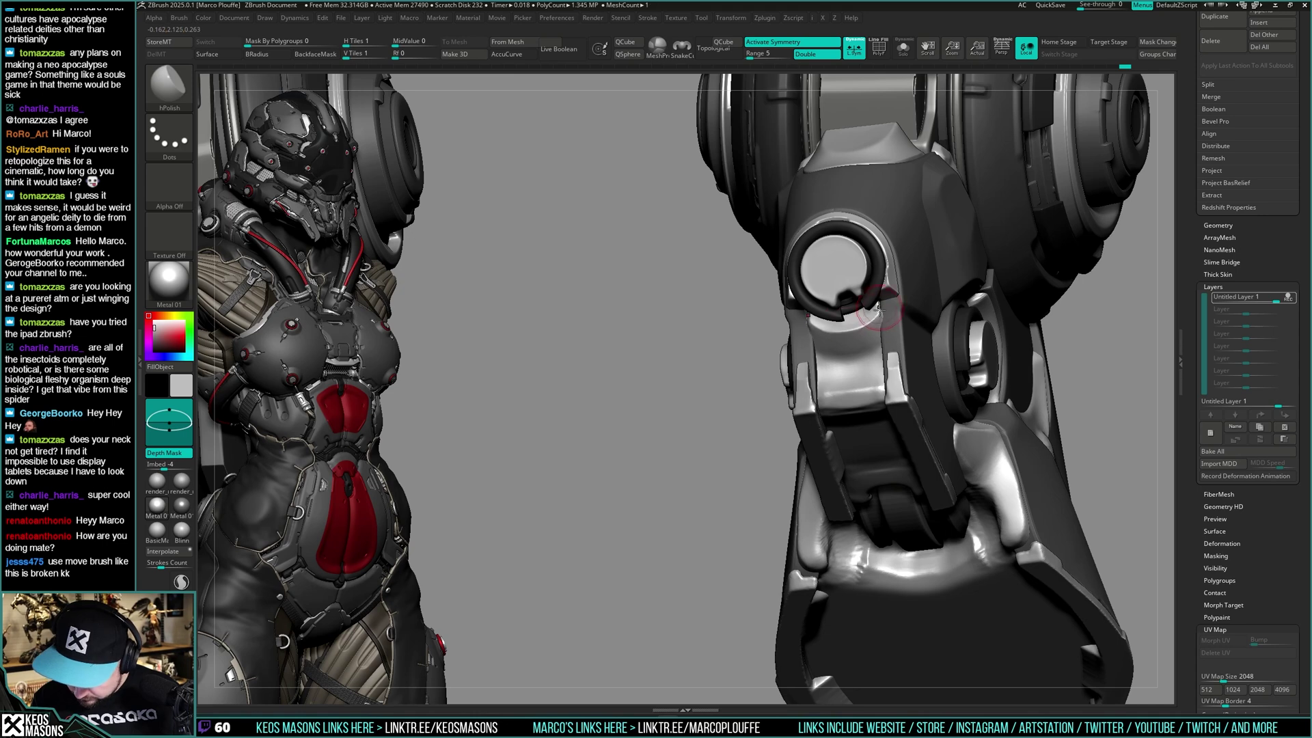
pyautogui.moveTo(862, 340)
pyautogui.mouseDown(button='right')
pyautogui.moveTo(893, 337)
pyautogui.moveTo(847, 349)
pyautogui.moveTo(914, 337)
pyautogui.moveTo(879, 335)
pyautogui.moveTo(892, 327)
pyautogui.moveTo(906, 342)
pyautogui.moveTo(943, 334)
pyautogui.mouseUp(button='right')
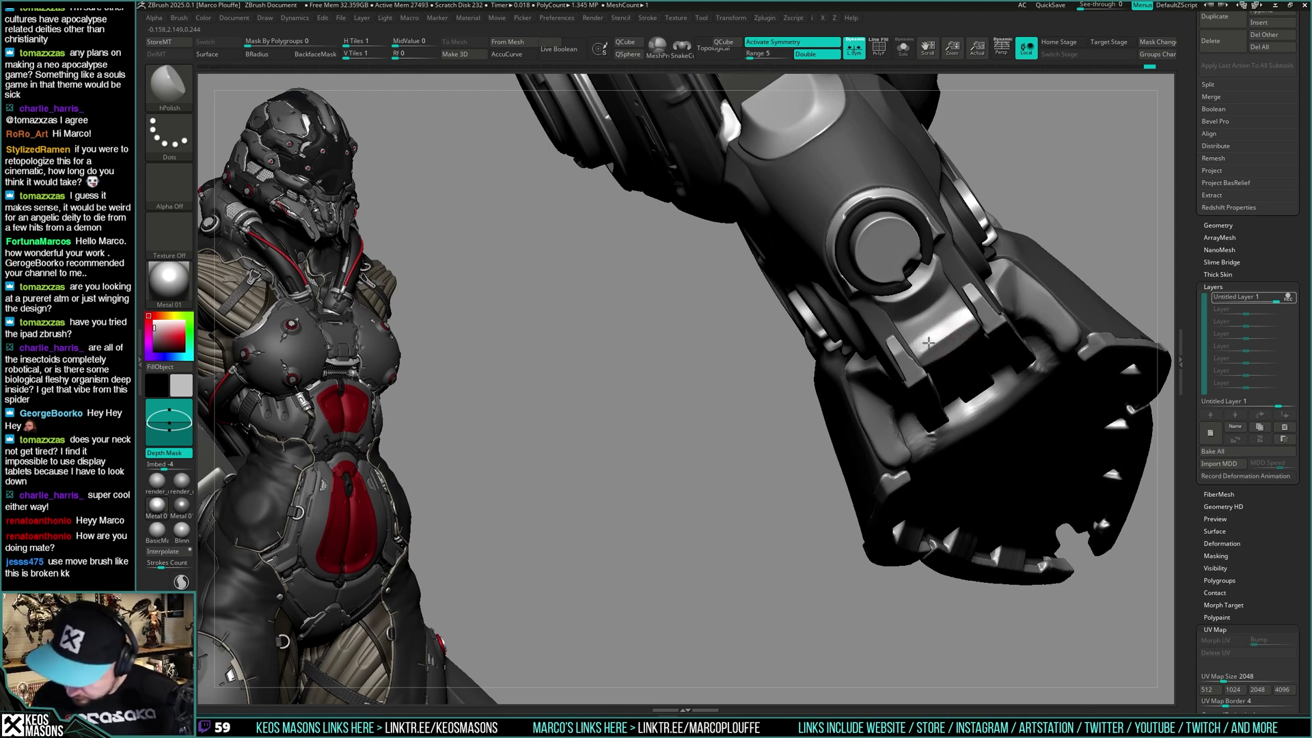
pyautogui.moveTo(937, 336)
pyautogui.mouseDown(button='right')
pyautogui.moveTo(957, 340)
pyautogui.moveTo(938, 358)
pyautogui.moveTo(947, 322)
pyautogui.moveTo(894, 332)
pyautogui.moveTo(891, 319)
pyautogui.mouseUp(button='right')
# Carve the side edge of the recess below the round boss with Orb_Cracks and polish it with hPolish
pyautogui.press('space')
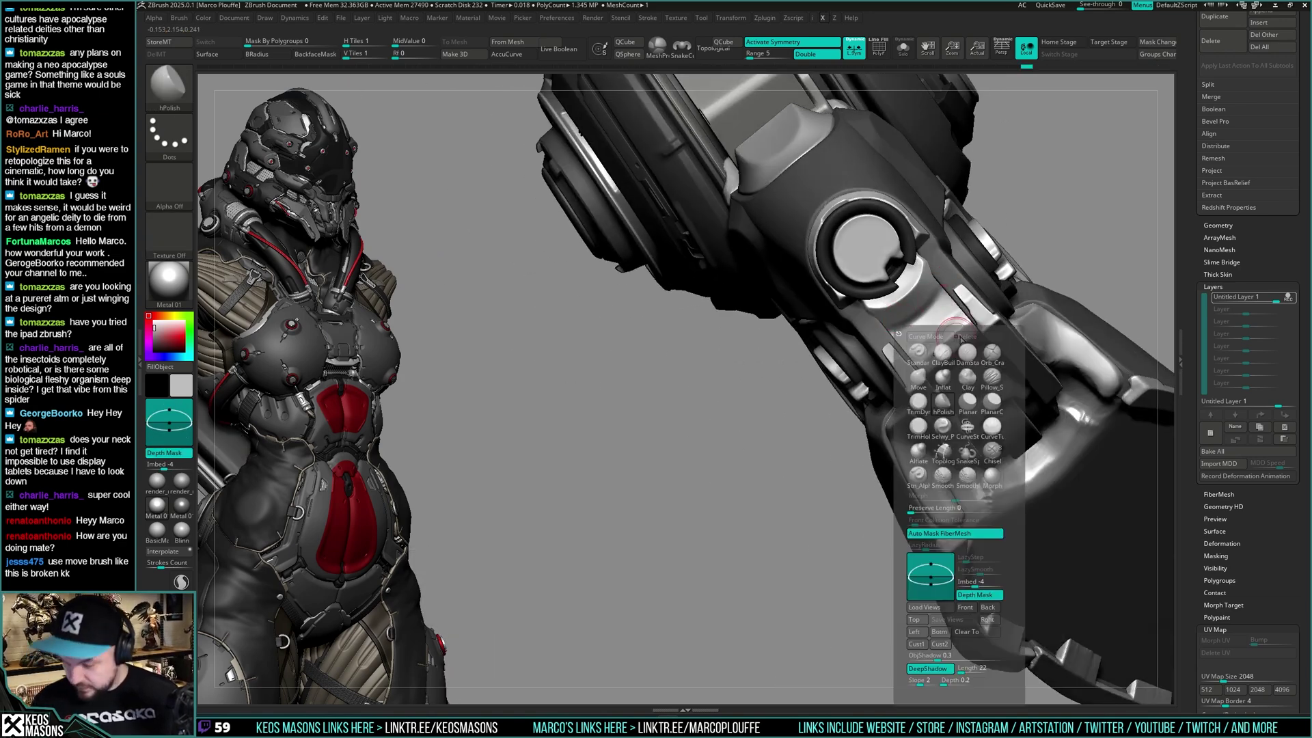
pyautogui.click(927, 350)
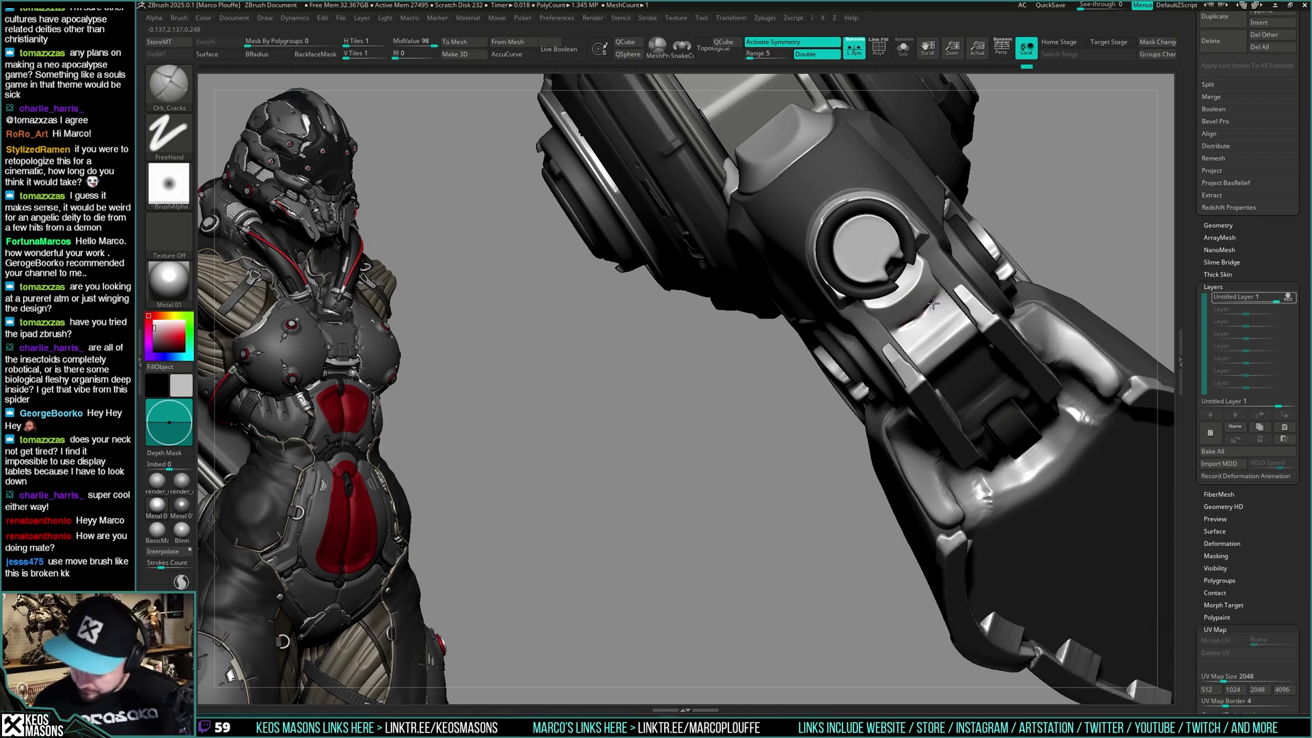
pyautogui.moveTo(944, 274)
pyautogui.mouseDown(button='right')
pyautogui.moveTo(1060, 308)
pyautogui.moveTo(899, 337)
pyautogui.moveTo(954, 316)
pyautogui.moveTo(901, 315)
pyautogui.moveTo(929, 294)
pyautogui.mouseUp(button='right')
pyautogui.press('space')
pyautogui.click(875, 347)
pyautogui.hotkey('alt', 'shift', 's')
pyautogui.hotkey('alt', 'shift', 's')
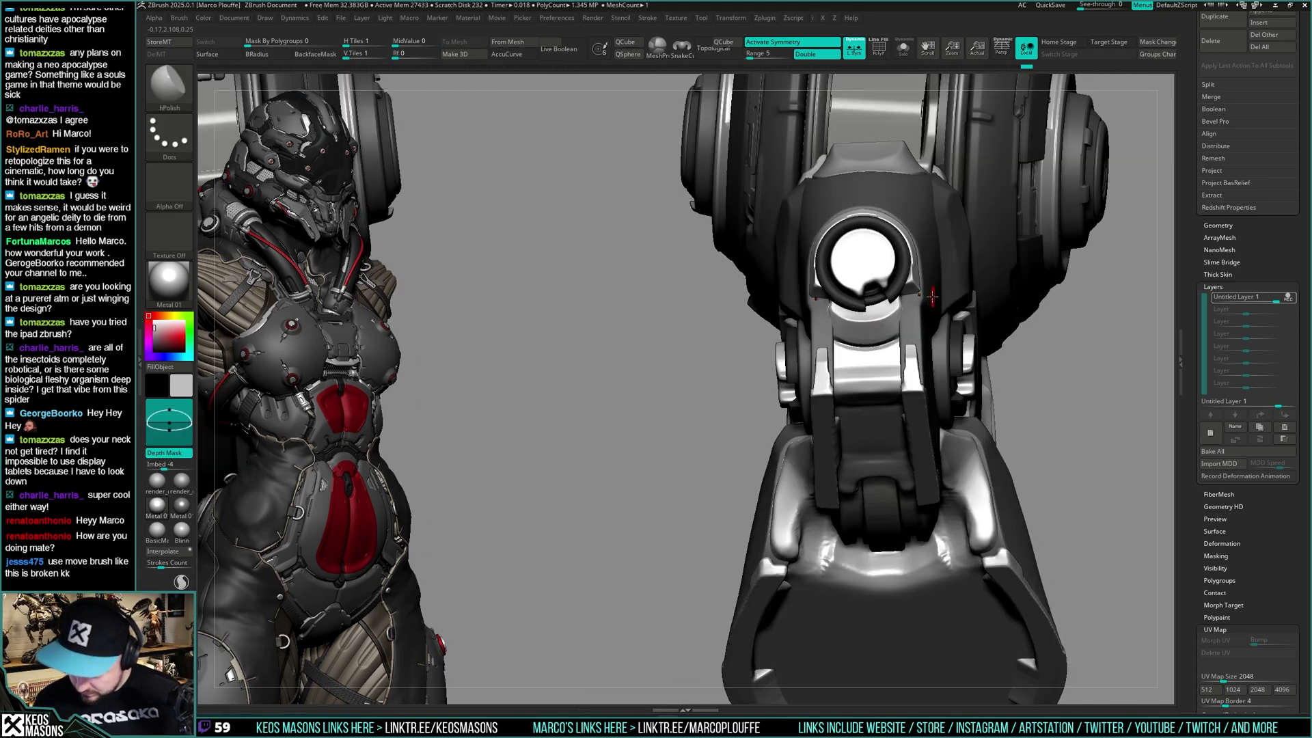
# Sharpen the creases beside the recess below the round boss with the DamStandard brush and smooth them
pyautogui.press('space')
pyautogui.click(896, 315)
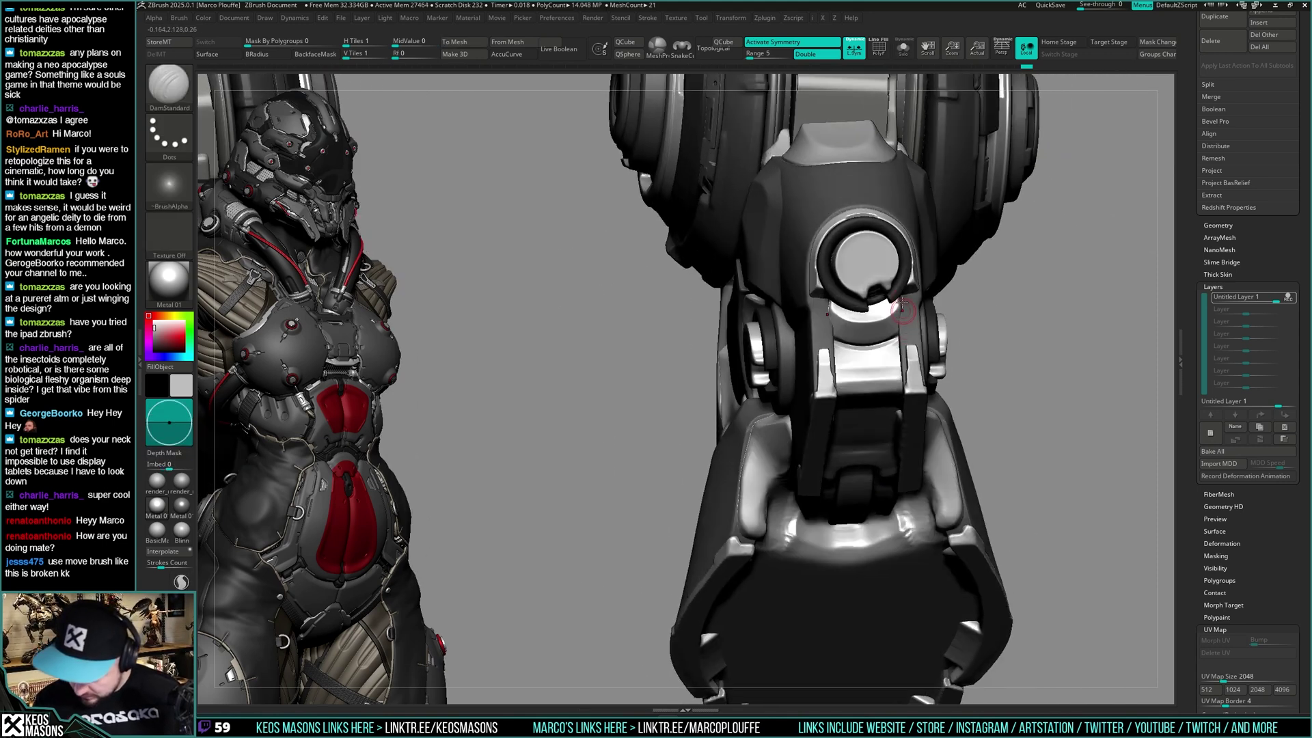
pyautogui.moveTo(902, 336); pyautogui.dragTo(900, 301, button='right')
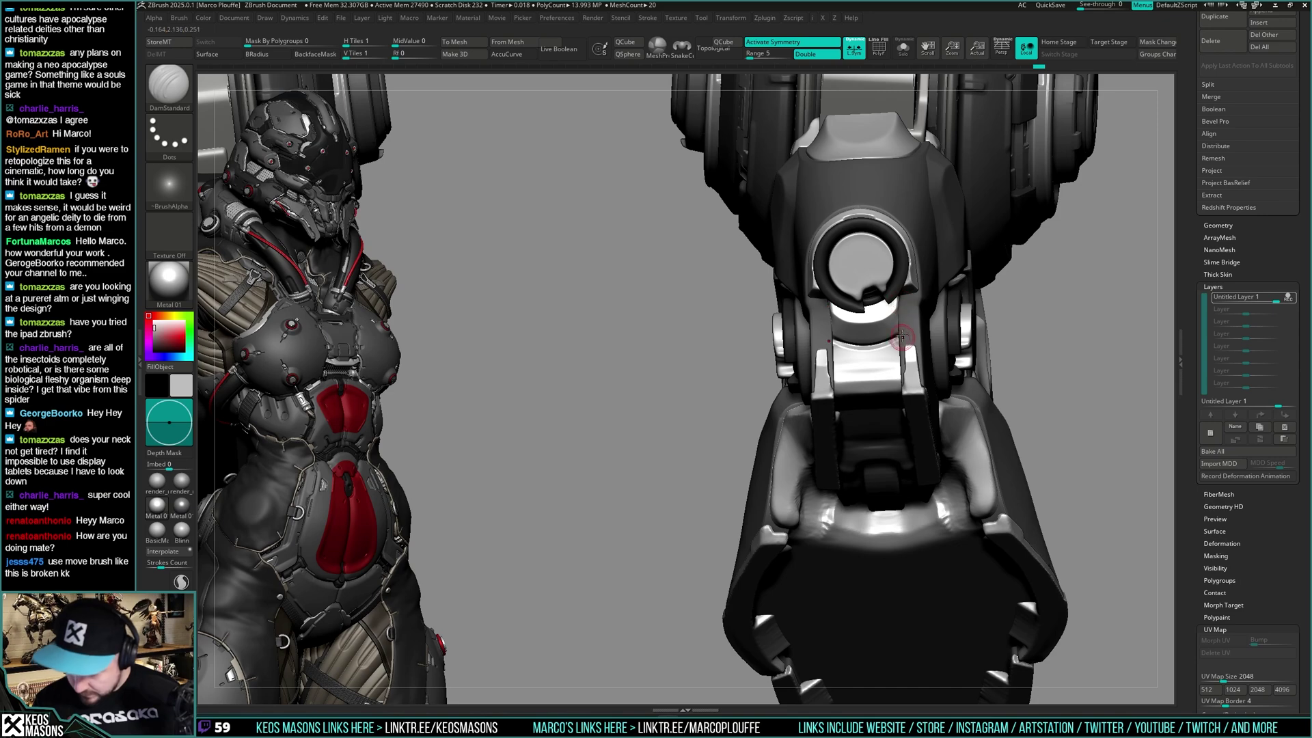
pyautogui.keyDown('shift'); pyautogui.moveTo(902, 337); pyautogui.dragTo(864, 351); pyautogui.keyUp('shift')
pyautogui.moveTo(881, 348)
pyautogui.keyDown('ctrl'); pyautogui.mouseDown(button='right')
pyautogui.moveTo(896, 301)
pyautogui.moveTo(989, 327)
pyautogui.moveTo(998, 359)
pyautogui.moveTo(1025, 322)
pyautogui.moveTo(985, 341)
pyautogui.moveTo(962, 315)
pyautogui.mouseUp(button='right'); pyautogui.keyUp('ctrl')
pyautogui.moveTo(962, 315)
pyautogui.keyDown('ctrl'); pyautogui.mouseDown(button='right')
pyautogui.moveTo(925, 372)
pyautogui.moveTo(908, 311)
pyautogui.moveTo(940, 417)
pyautogui.moveTo(928, 442)
pyautogui.moveTo(905, 423)
pyautogui.moveTo(928, 337)
pyautogui.moveTo(897, 347)
pyautogui.mouseUp(button='right'); pyautogui.keyUp('ctrl')
# Refine the edges of the U-shaped recess beneath the large round joint with Orb_Cracks and flatten its upper part with the Planar brush
pyautogui.press('space')
pyautogui.click(925, 362)
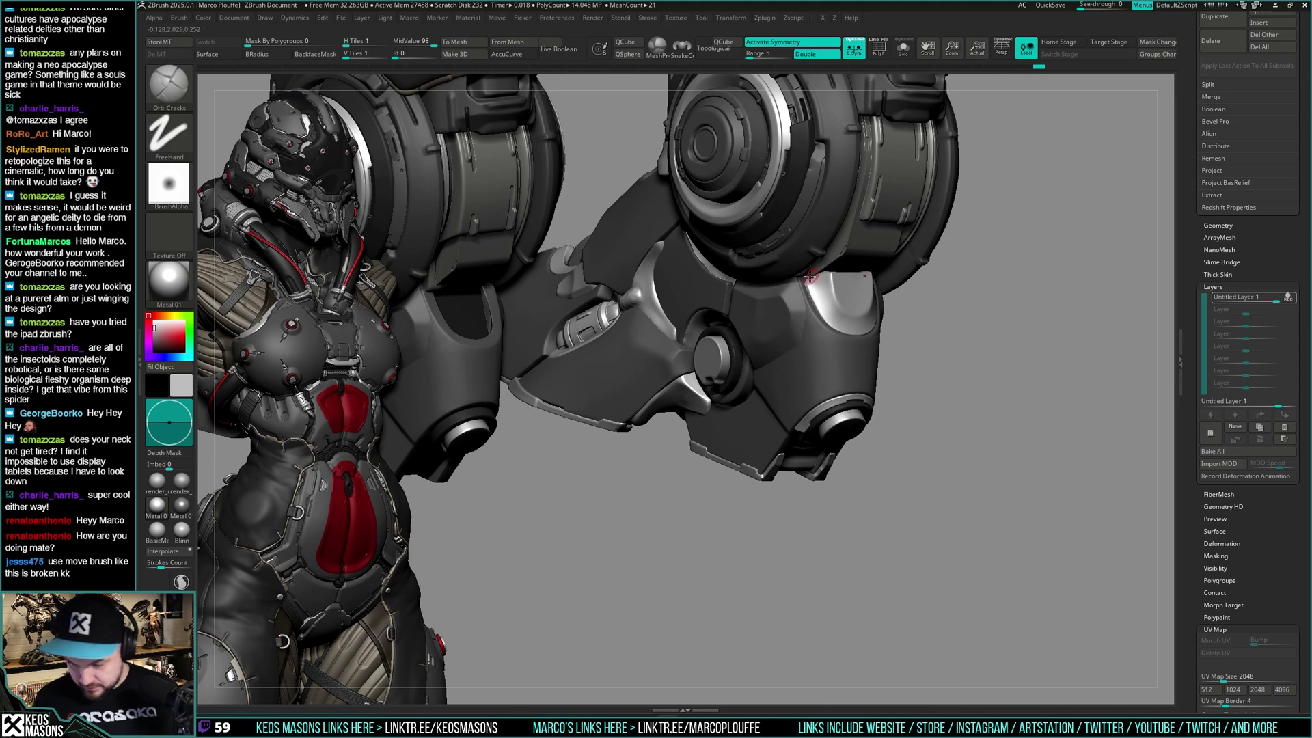
pyautogui.moveTo(853, 250)
pyautogui.mouseDown(button='right')
pyautogui.moveTo(888, 331)
pyautogui.moveTo(884, 313)
pyautogui.moveTo(928, 291)
pyautogui.moveTo(867, 309)
pyautogui.moveTo(866, 286)
pyautogui.moveTo(823, 269)
pyautogui.mouseUp(button='right')
pyautogui.hotkey('shift', 's')
pyautogui.press('space')
pyautogui.click(873, 342)
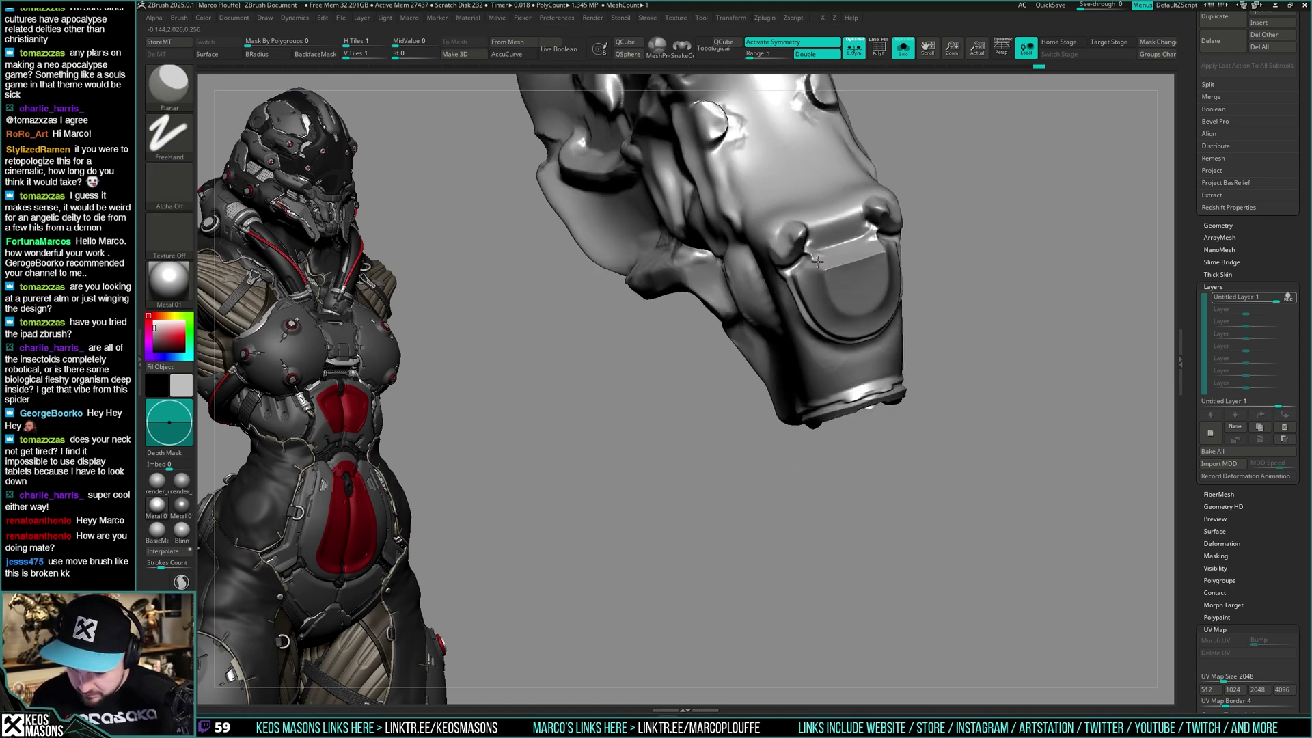
pyautogui.hotkey('ctrl', 'shift', 's')
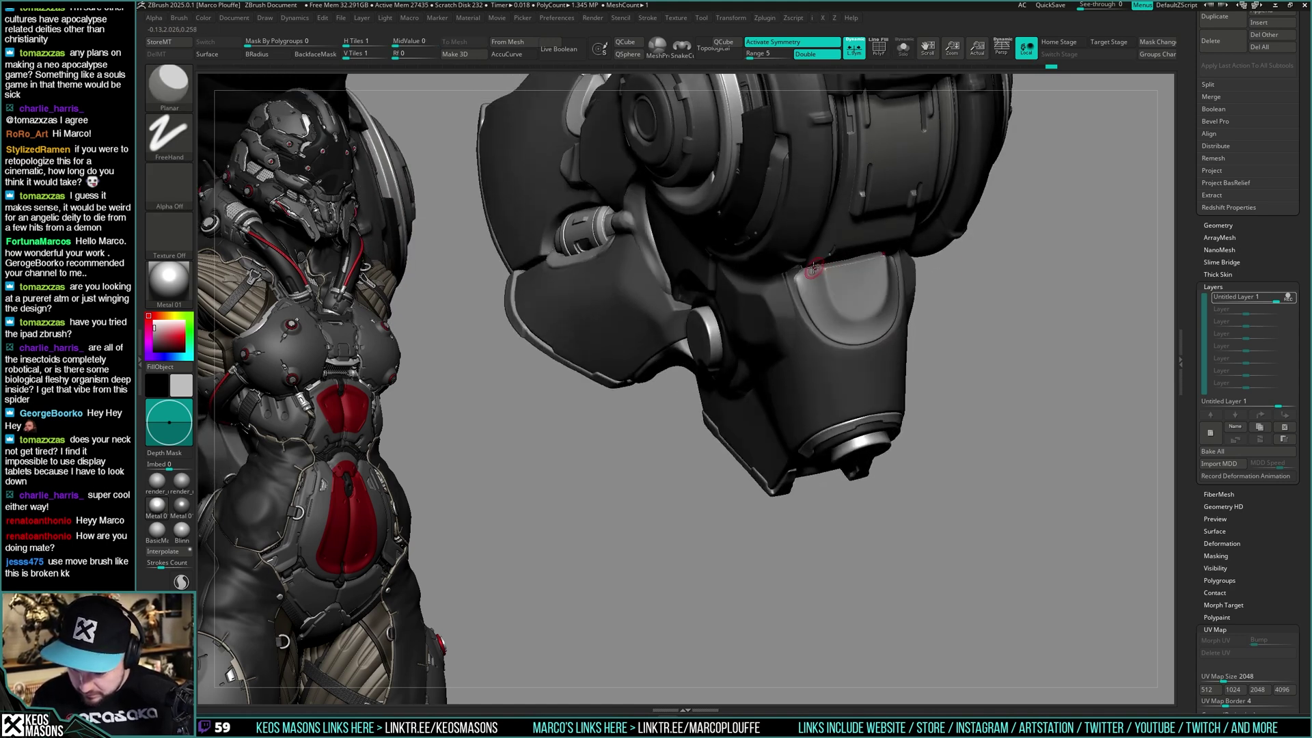
pyautogui.hotkey('ctrl', 'shift', 's')
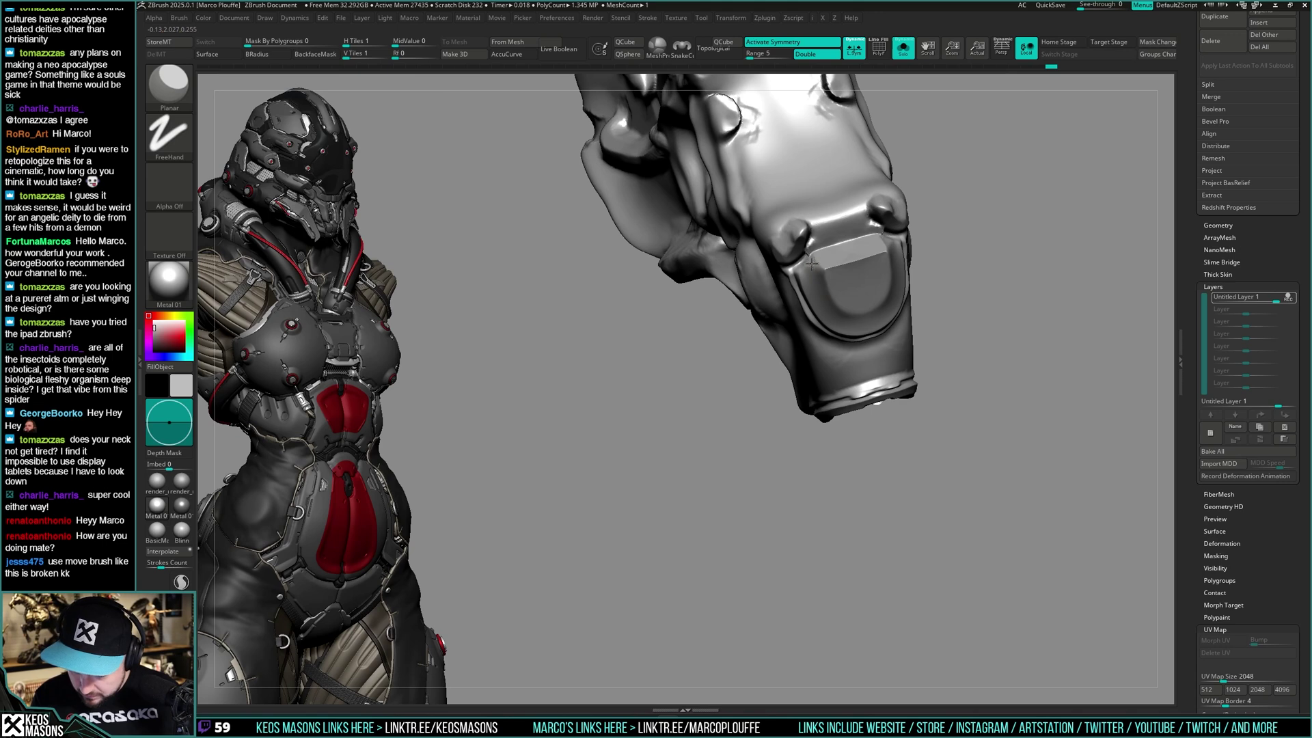
pyautogui.hotkey('ctrl', 'shift', 's')
# Fill the inner armor mesh with a muted red colour and take the Orb_Cracks brush for further carving
pyautogui.moveTo(842, 265); pyautogui.dragTo(998, 300, button='right')
pyautogui.moveTo(973, 376); pyautogui.dragTo(949, 364, button='right')
pyautogui.press('space')
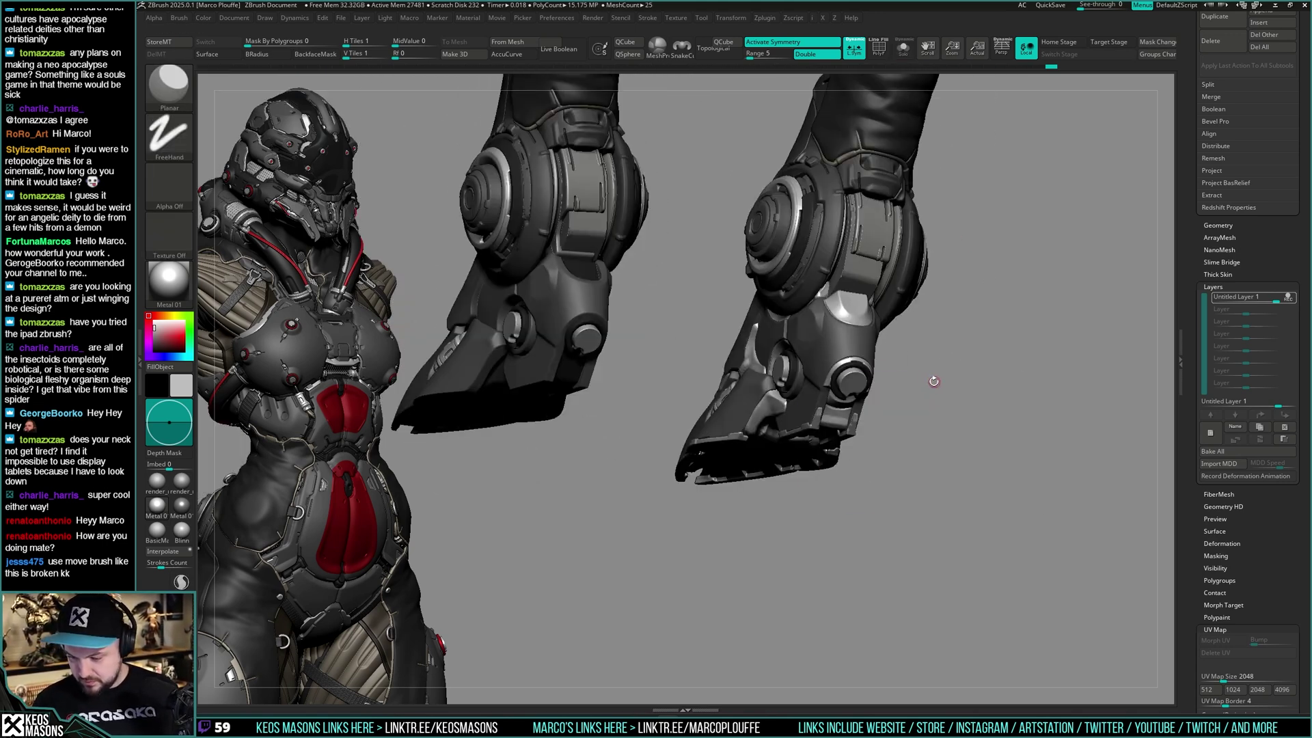
pyautogui.press('space')
pyautogui.click(846, 417)
pyautogui.moveTo(853, 415); pyautogui.dragTo(856, 414)
pyautogui.moveTo(947, 342); pyautogui.dragTo(974, 376, button='right')
pyautogui.moveTo(974, 376); pyautogui.dragTo(807, 366, button='right')
pyautogui.moveTo(909, 344)
pyautogui.mouseDown(button='right')
pyautogui.moveTo(976, 321)
pyautogui.moveTo(978, 369)
pyautogui.mouseUp(button='right')
pyautogui.press('1')
pyautogui.click(1009, 351)
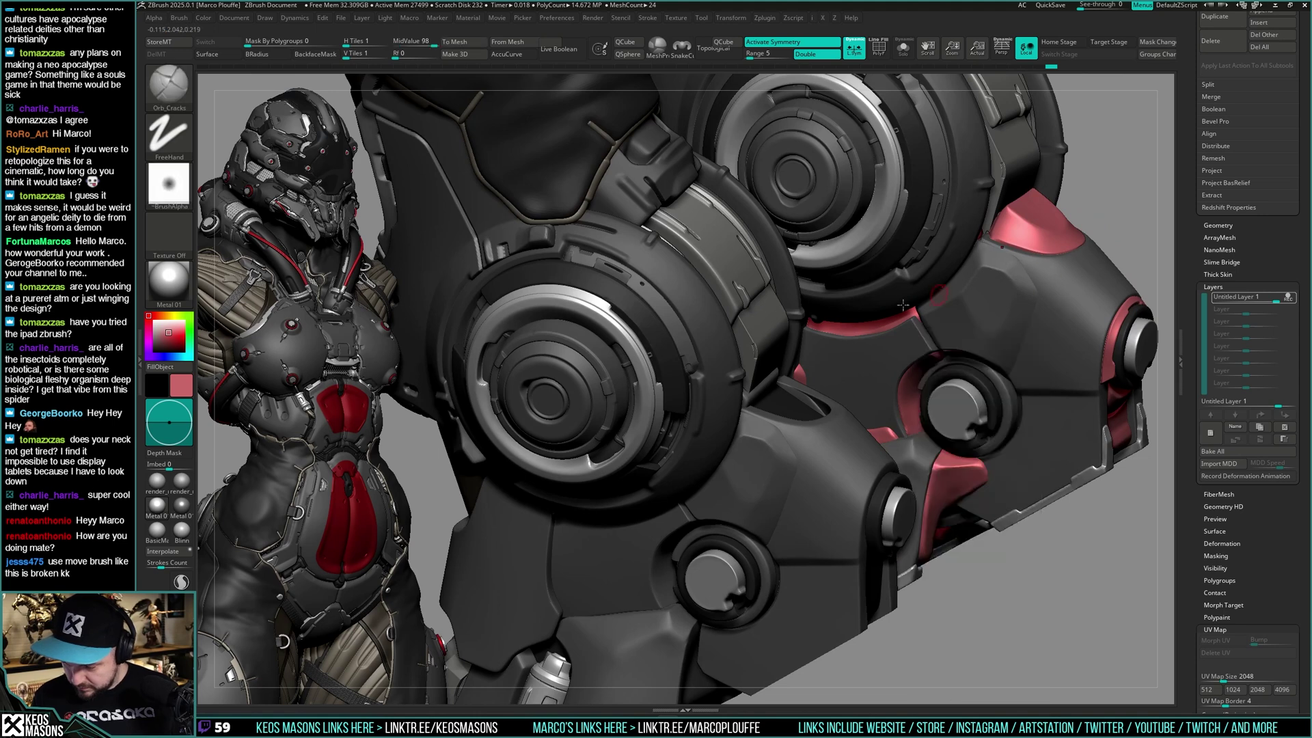
# Carve the panel edge and seam between the large round joint and the side round boss with Orb_Cracks
pyautogui.moveTo(868, 372); pyautogui.dragTo(807, 407, button='right')
pyautogui.press('space')
pyautogui.moveTo(832, 355); pyautogui.dragTo(834, 339, button='right')
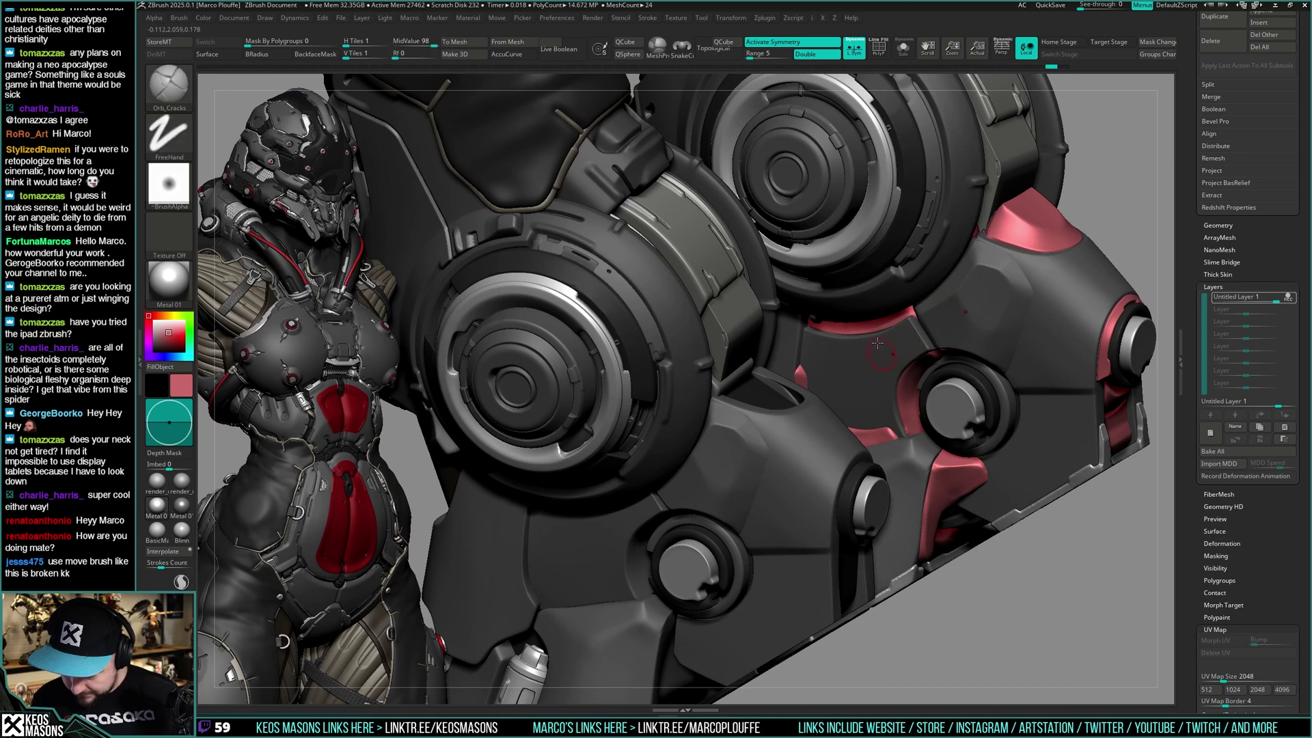
pyautogui.moveTo(906, 342); pyautogui.dragTo(758, 204, button='right')
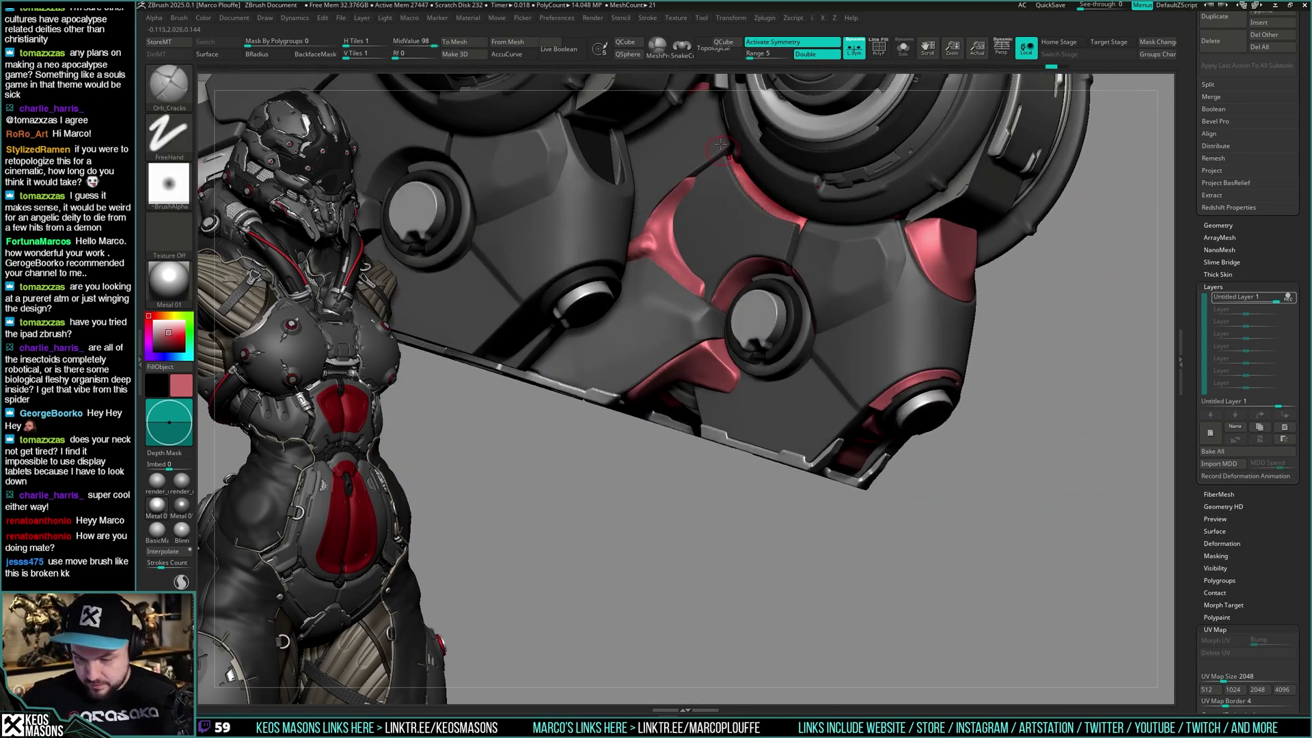
pyautogui.moveTo(794, 237); pyautogui.dragTo(738, 140)
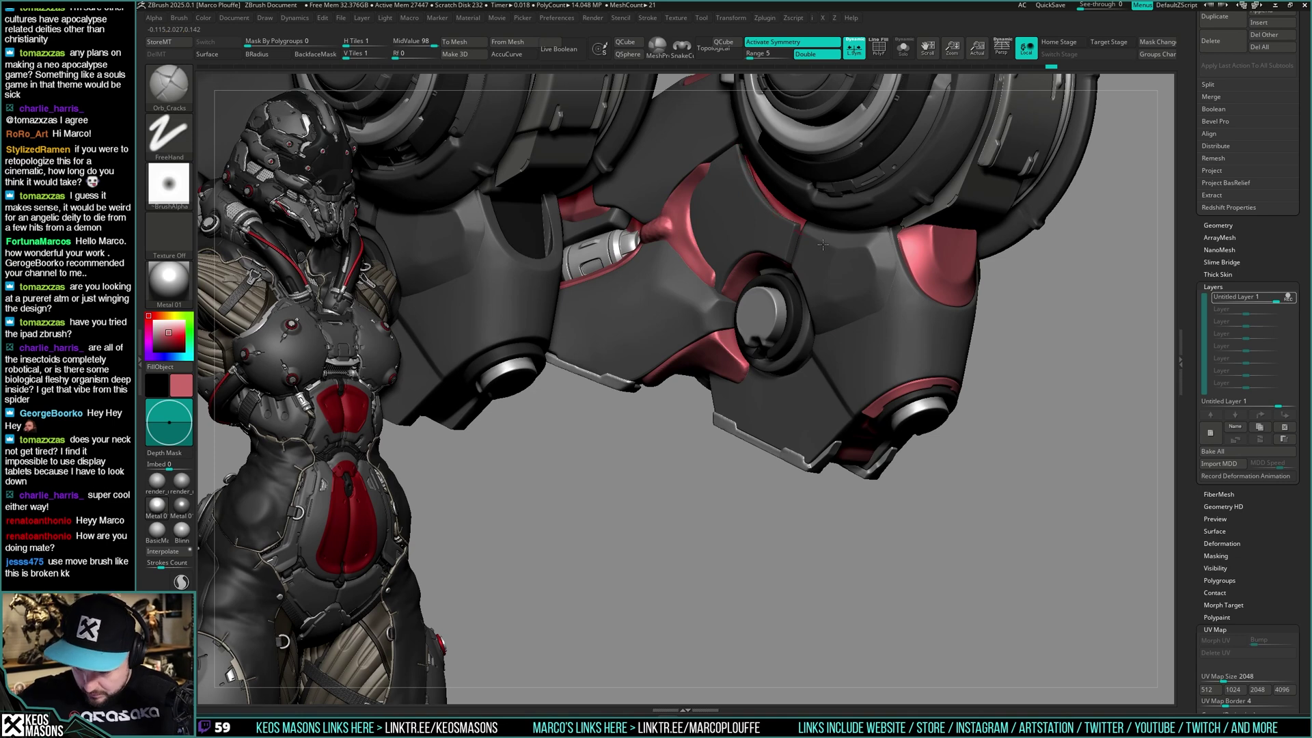
pyautogui.moveTo(823, 244); pyautogui.dragTo(823, 231, button='right')
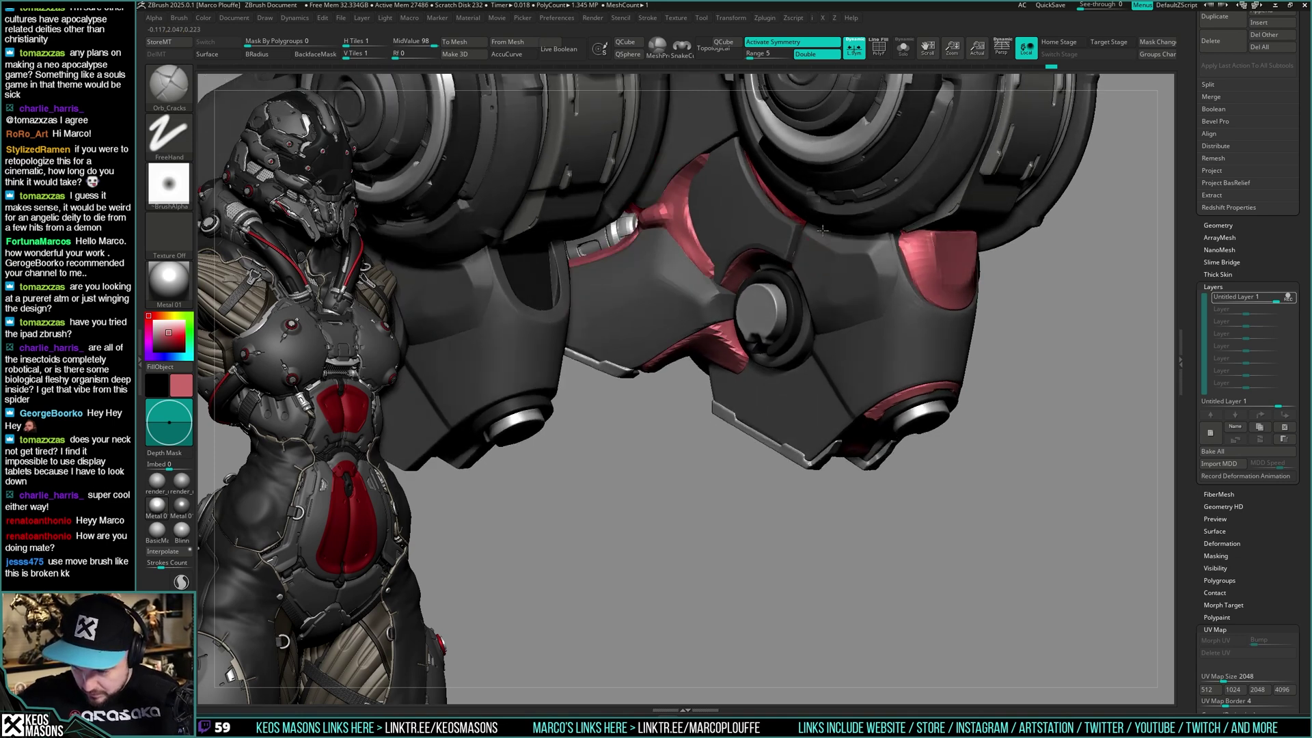
pyautogui.moveTo(823, 231)
pyautogui.mouseDown()
pyautogui.moveTo(801, 214)
pyautogui.moveTo(791, 272)
pyautogui.moveTo(799, 292)
pyautogui.moveTo(816, 289)
pyautogui.mouseUp()
# Polish the dark panel surfaces around the side round boss with the hPolish brush
pyautogui.press('space')
pyautogui.click(824, 342)
pyautogui.press('space')
pyautogui.click(809, 304)
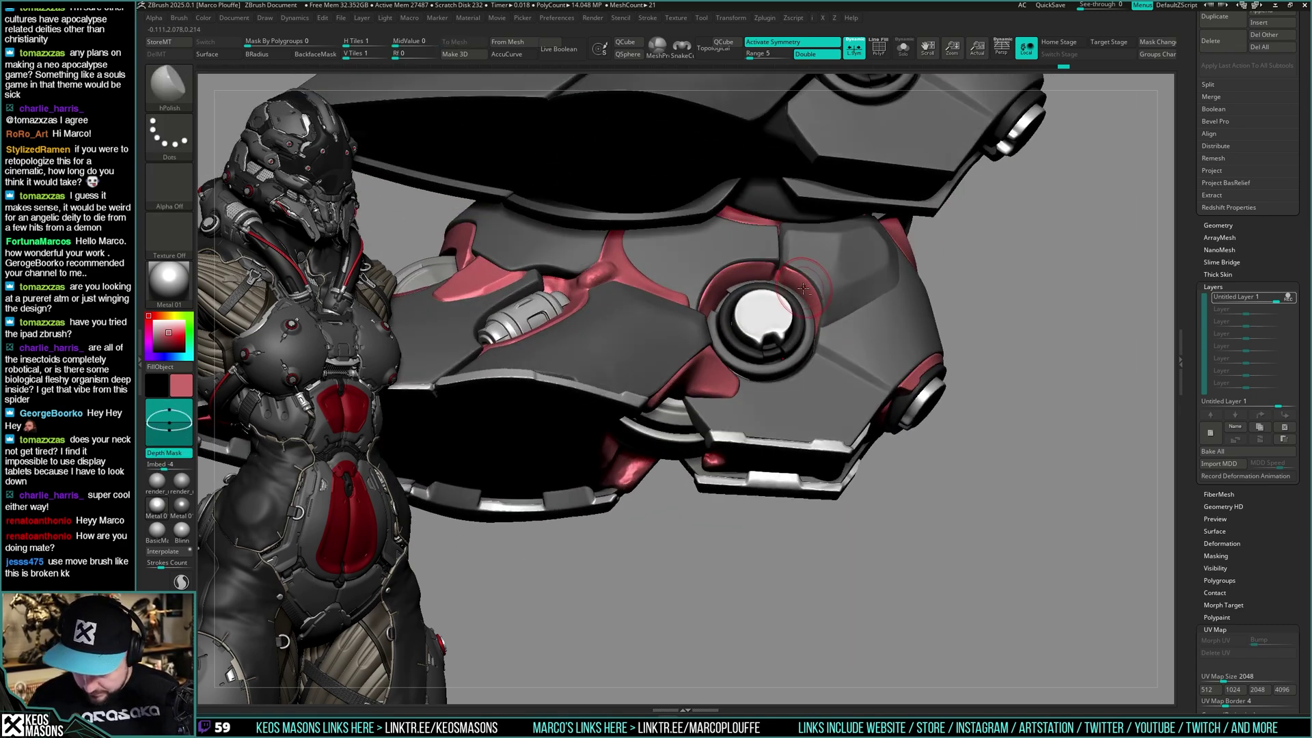
pyautogui.press('space')
pyautogui.click(812, 326)
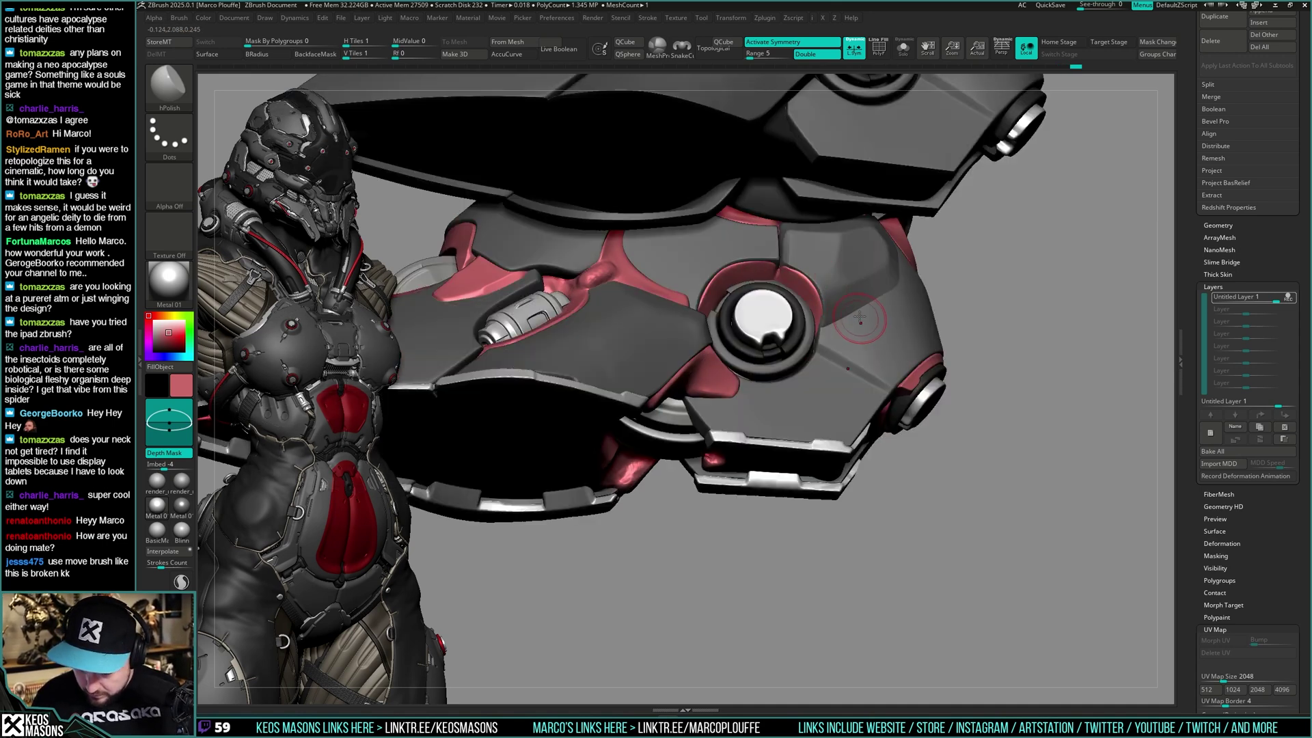
# Sharpen the panel edges bordering the red recess around the side round boss with the Orb_Cracks brush
pyautogui.press('b')
pyautogui.press('o')
pyautogui.press('c')
pyautogui.moveTo(767, 267); pyautogui.dragTo(740, 270, button='right')
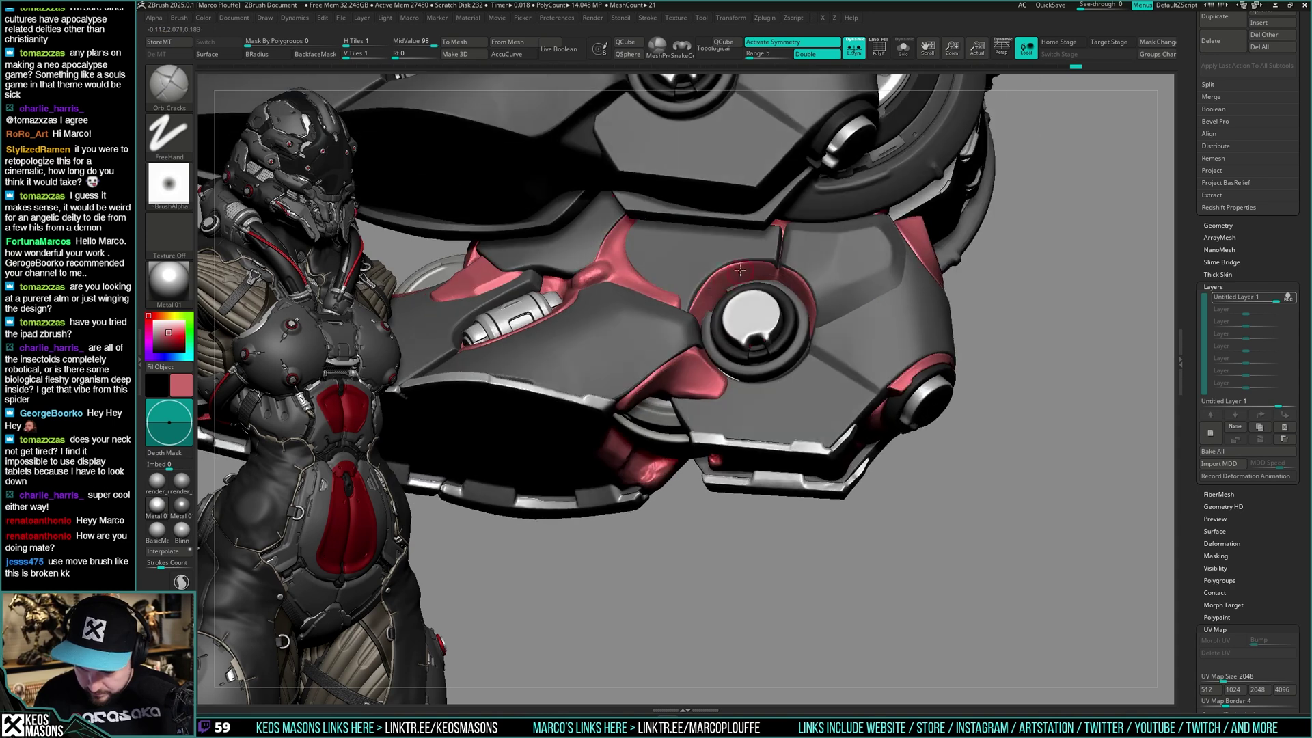
pyautogui.moveTo(693, 307); pyautogui.dragTo(689, 296)
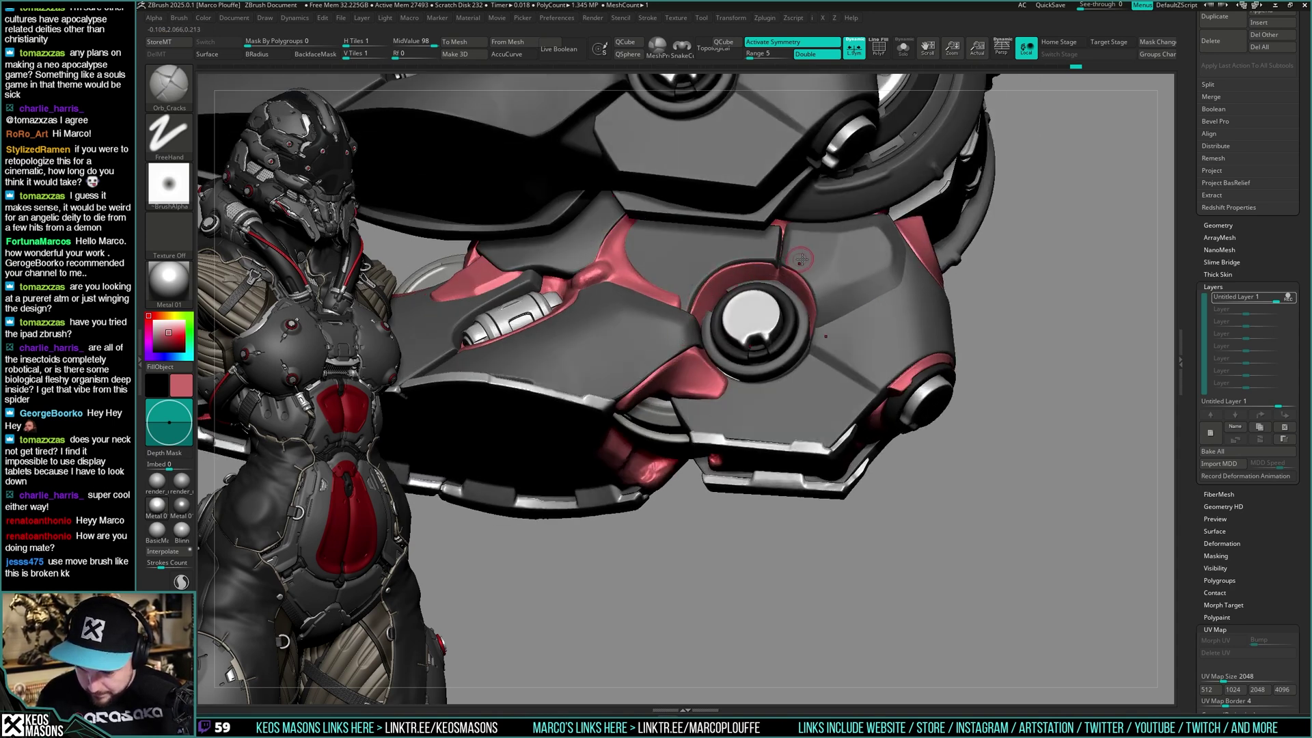
pyautogui.moveTo(801, 260); pyautogui.dragTo(834, 253, button='right')
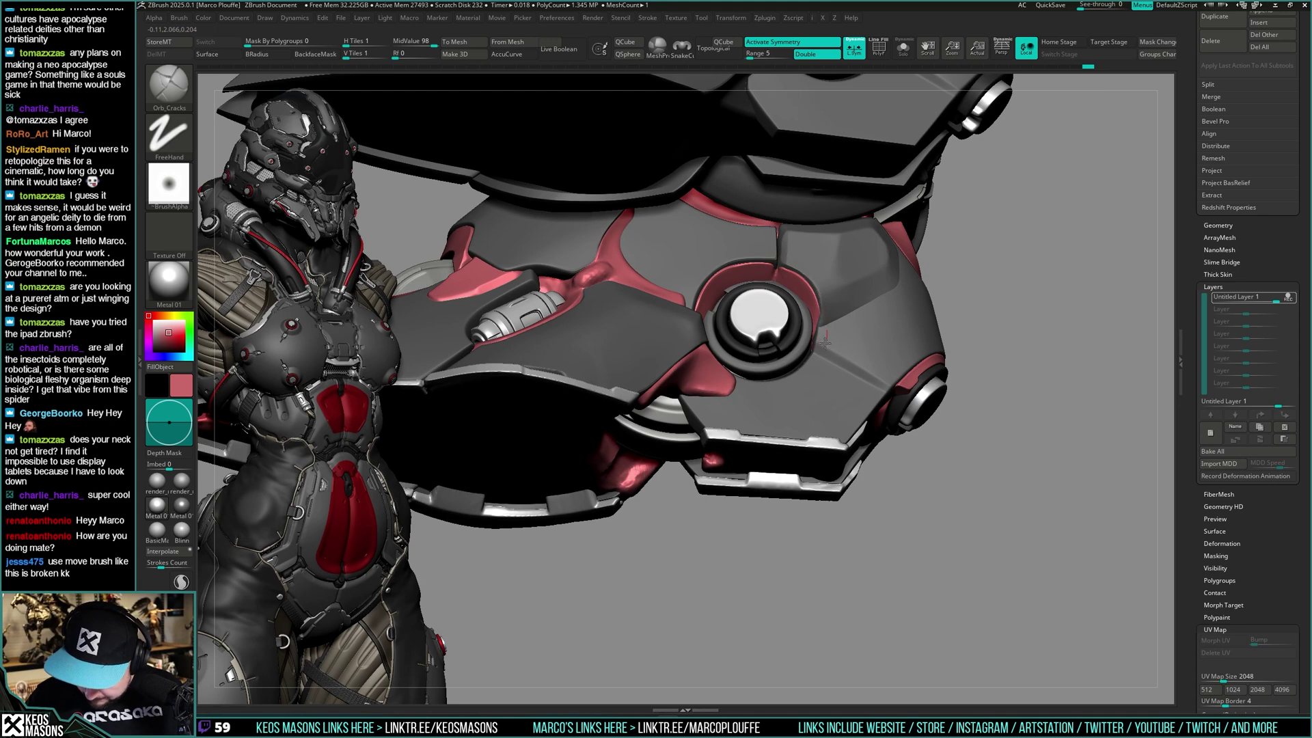
pyautogui.moveTo(825, 343); pyautogui.dragTo(803, 271, button='right')
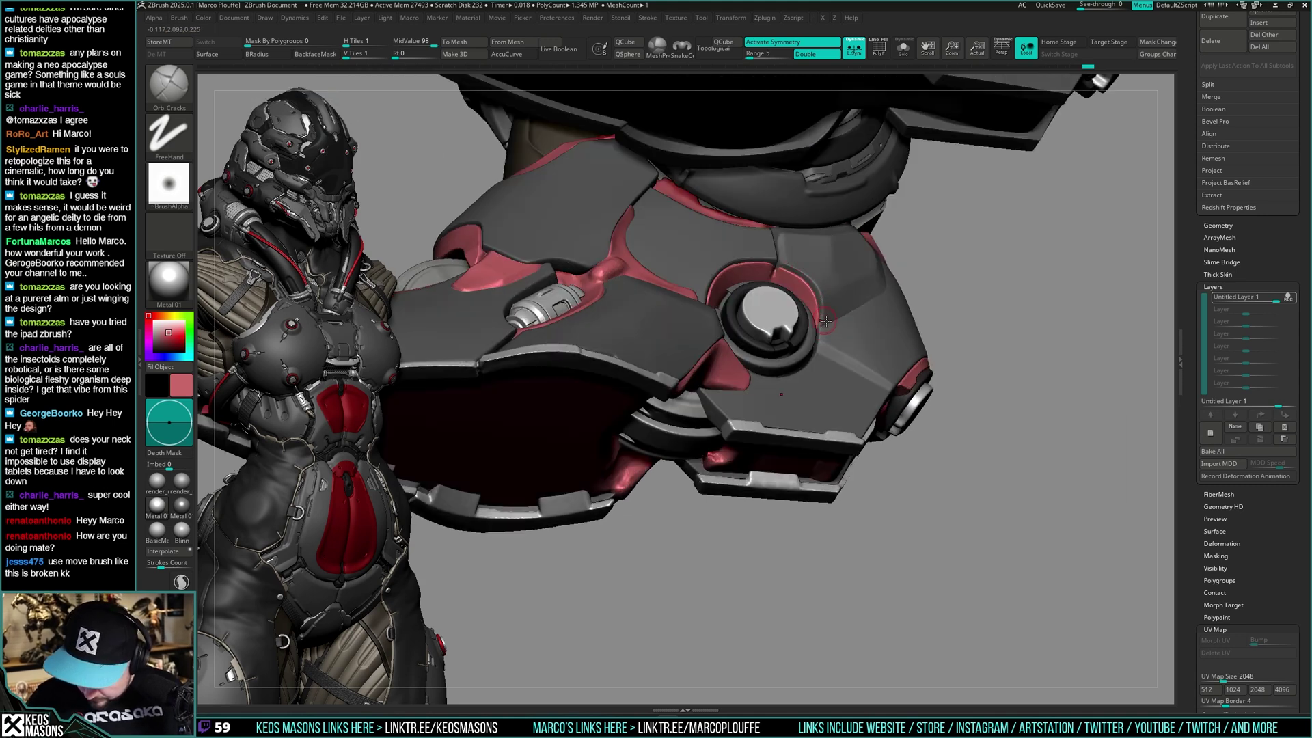
# Carve the lower end of the panel seam where it meets the side round boss with Orb_Cracks
pyautogui.moveTo(806, 374); pyautogui.dragTo(759, 337, button='right')
pyautogui.press('space')
pyautogui.click(771, 307)
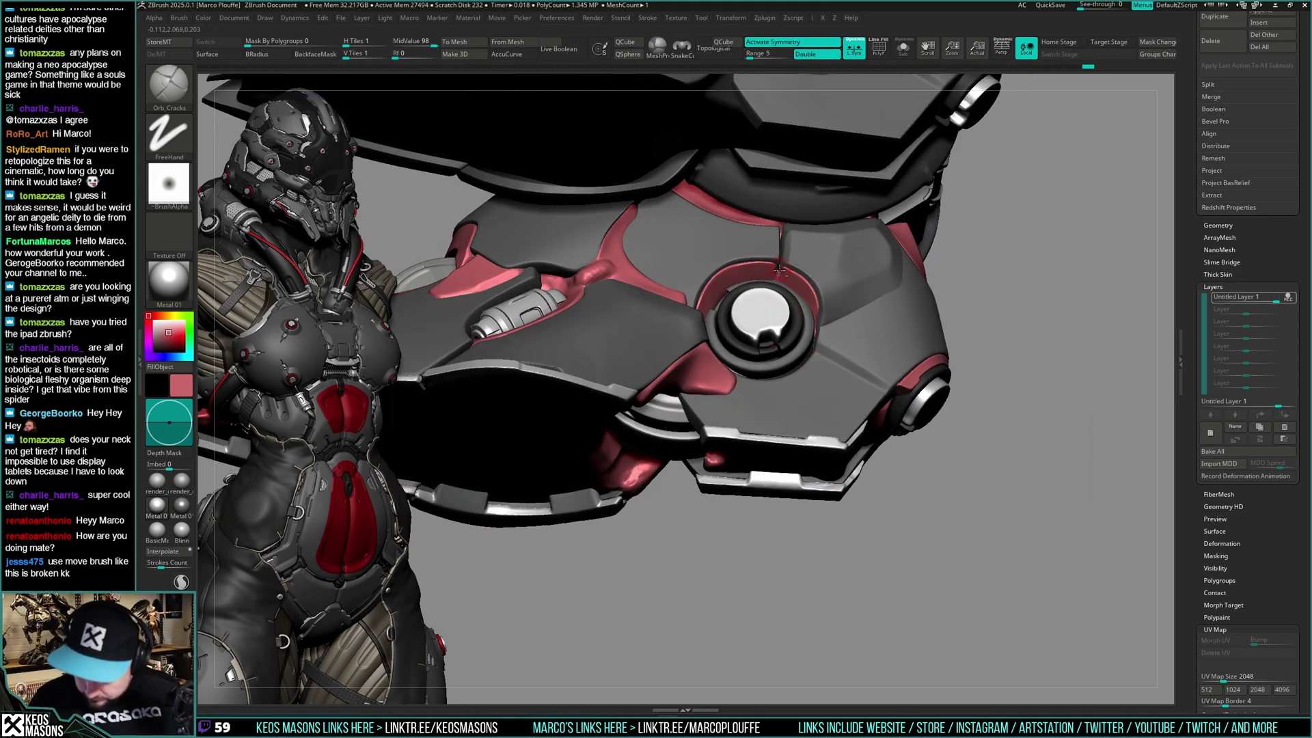
pyautogui.moveTo(778, 275)
pyautogui.mouseDown()
pyautogui.moveTo(776, 305)
pyautogui.moveTo(780, 263)
pyautogui.moveTo(769, 334)
pyautogui.mouseUp()
pyautogui.moveTo(822, 278)
pyautogui.mouseDown(button='right')
pyautogui.moveTo(832, 367)
pyautogui.moveTo(799, 403)
pyautogui.mouseUp(button='right')
pyautogui.press('space')
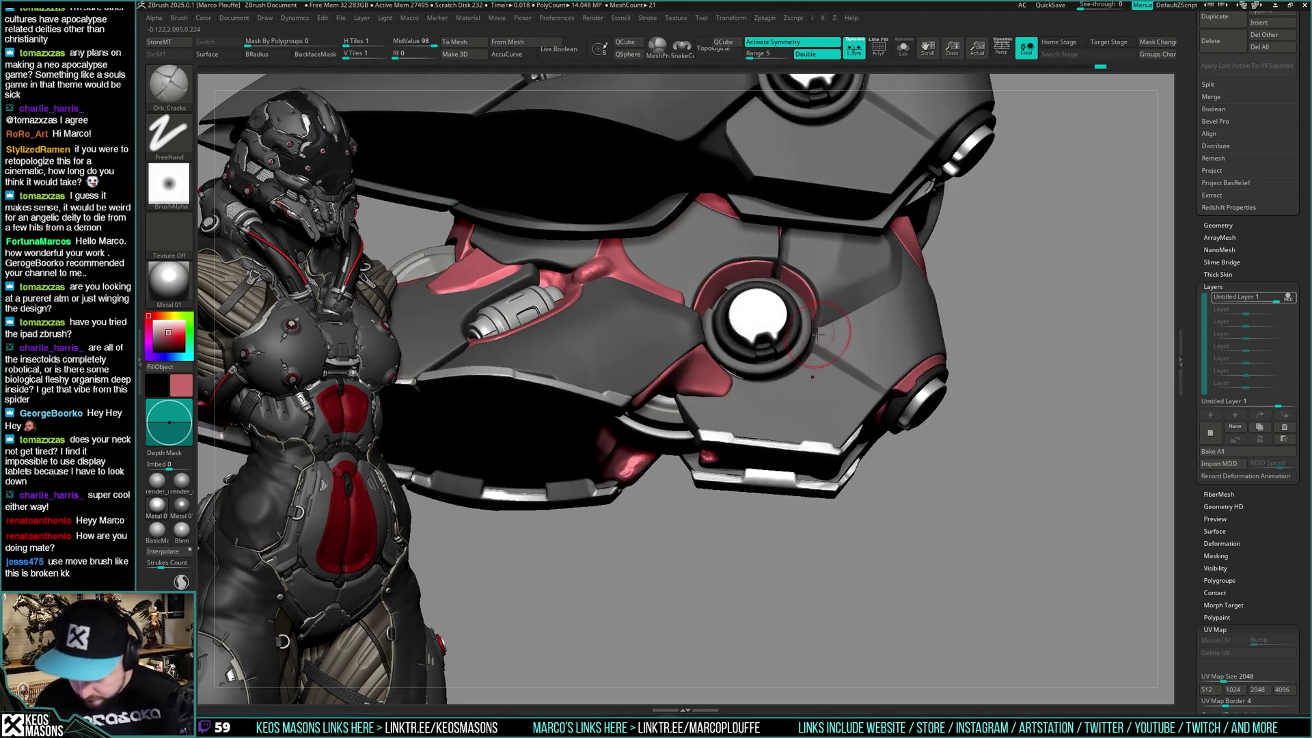
# Polish the red flange beneath the side round boss with the hPolish brush at an adjusted draw size
pyautogui.moveTo(817, 337); pyautogui.dragTo(956, 277, button='right')
pyautogui.press('space')
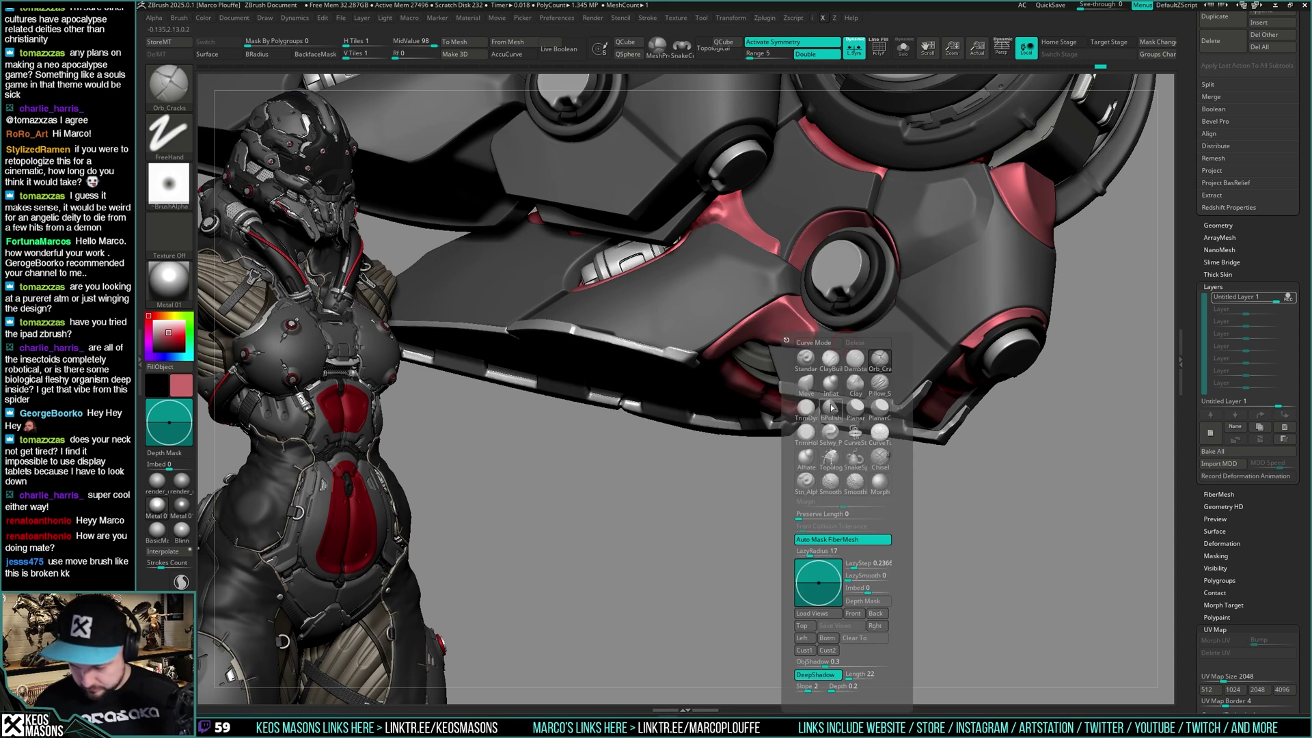
pyautogui.click(830, 410)
pyautogui.moveTo(825, 277); pyautogui.dragTo(726, 344, button='right')
pyautogui.press('space')
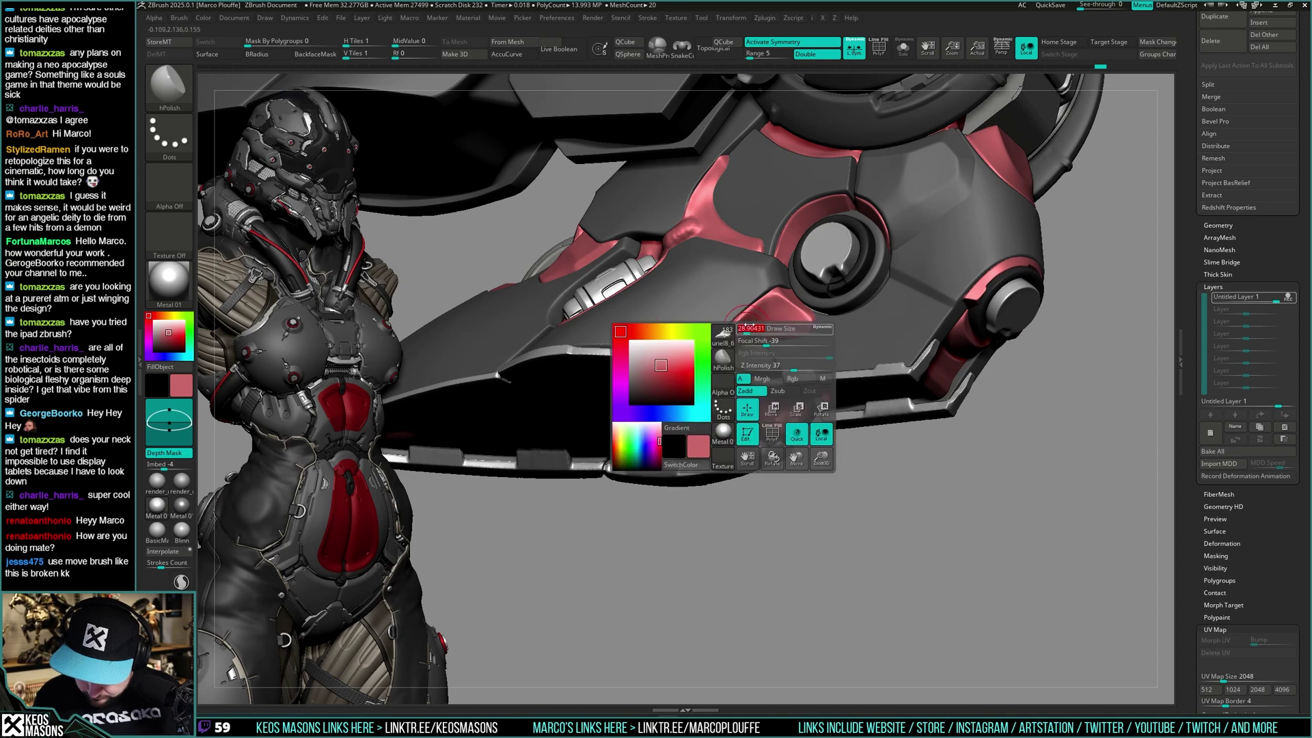
pyautogui.moveTo(794, 324); pyautogui.dragTo(805, 323, button='right')
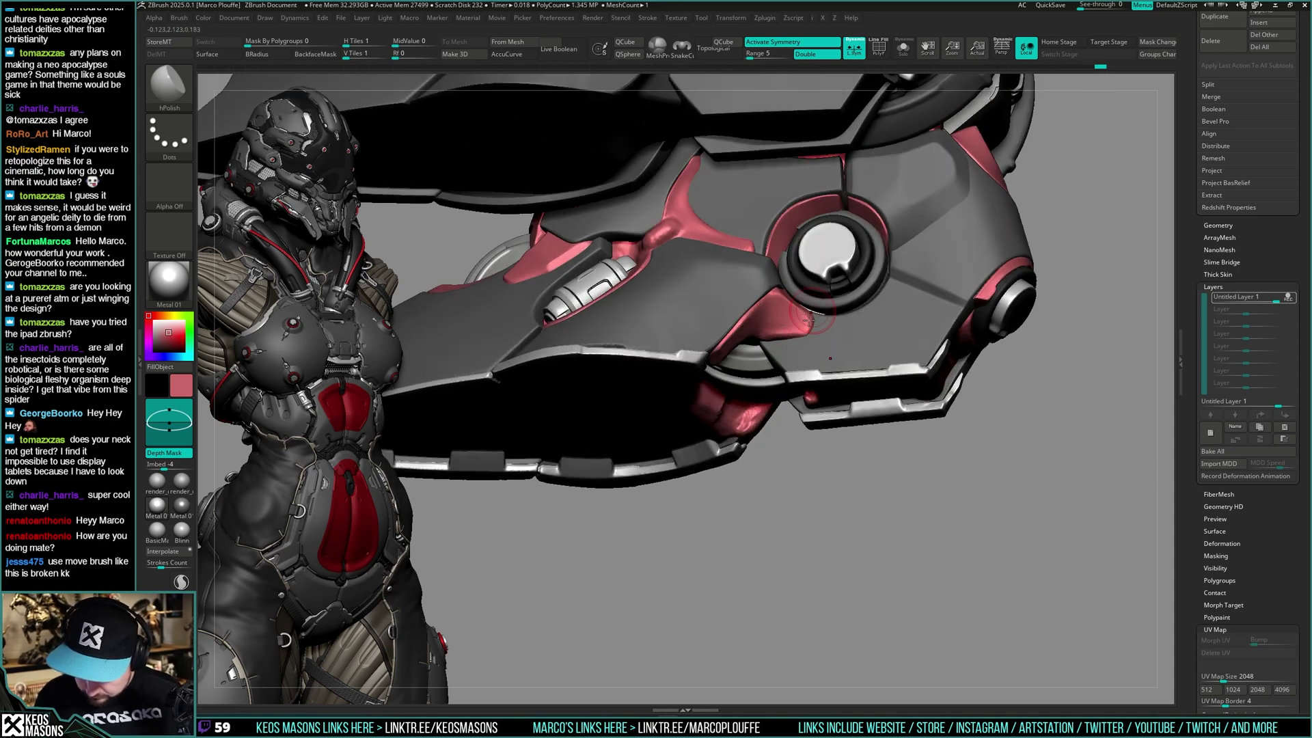
pyautogui.moveTo(805, 323)
pyautogui.mouseDown()
pyautogui.moveTo(811, 350)
pyautogui.moveTo(812, 316)
pyautogui.moveTo(799, 339)
pyautogui.mouseUp()
# Isolate the red inner mesh to check the flange below the side boss and continue polishing its faces
pyautogui.moveTo(835, 322)
pyautogui.mouseDown(button='right')
pyautogui.moveTo(918, 327)
pyautogui.moveTo(863, 326)
pyautogui.moveTo(889, 318)
pyautogui.mouseUp(button='right')
pyautogui.press('space')
pyautogui.hotkey('alt', 's')
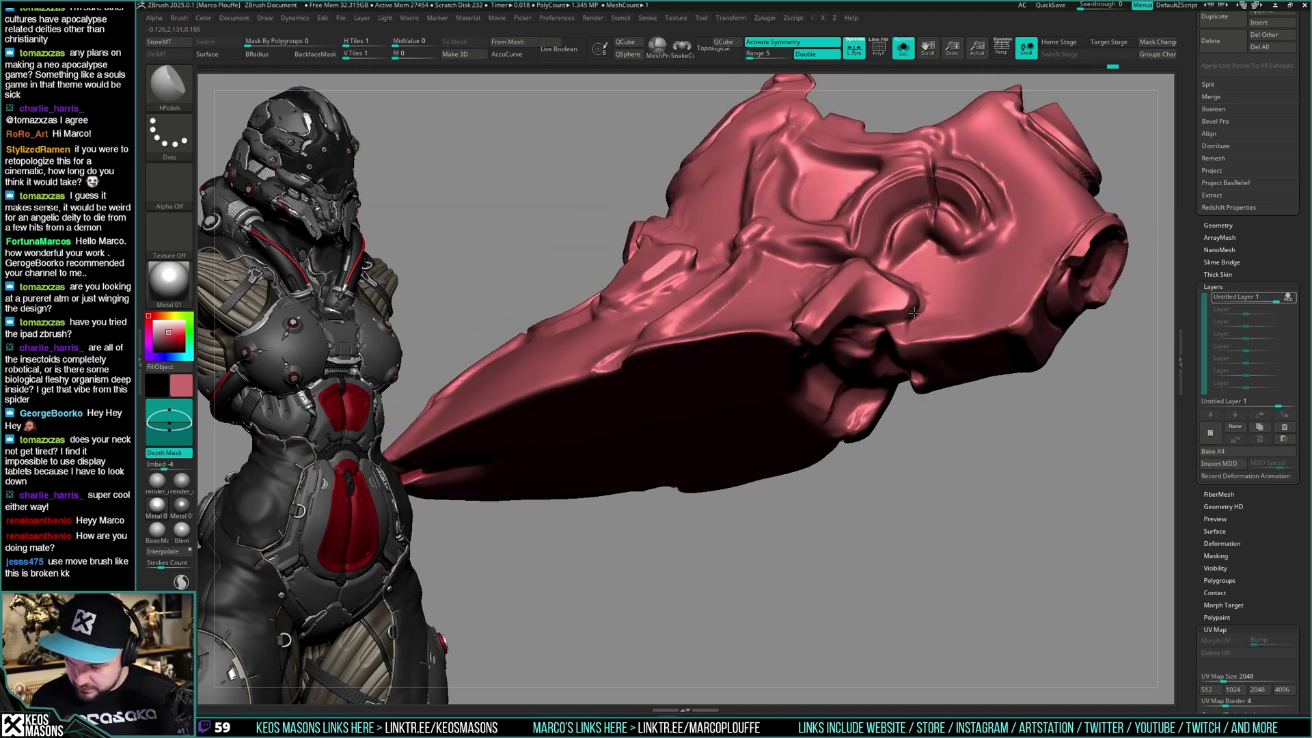
pyautogui.hotkey('alt', 's')
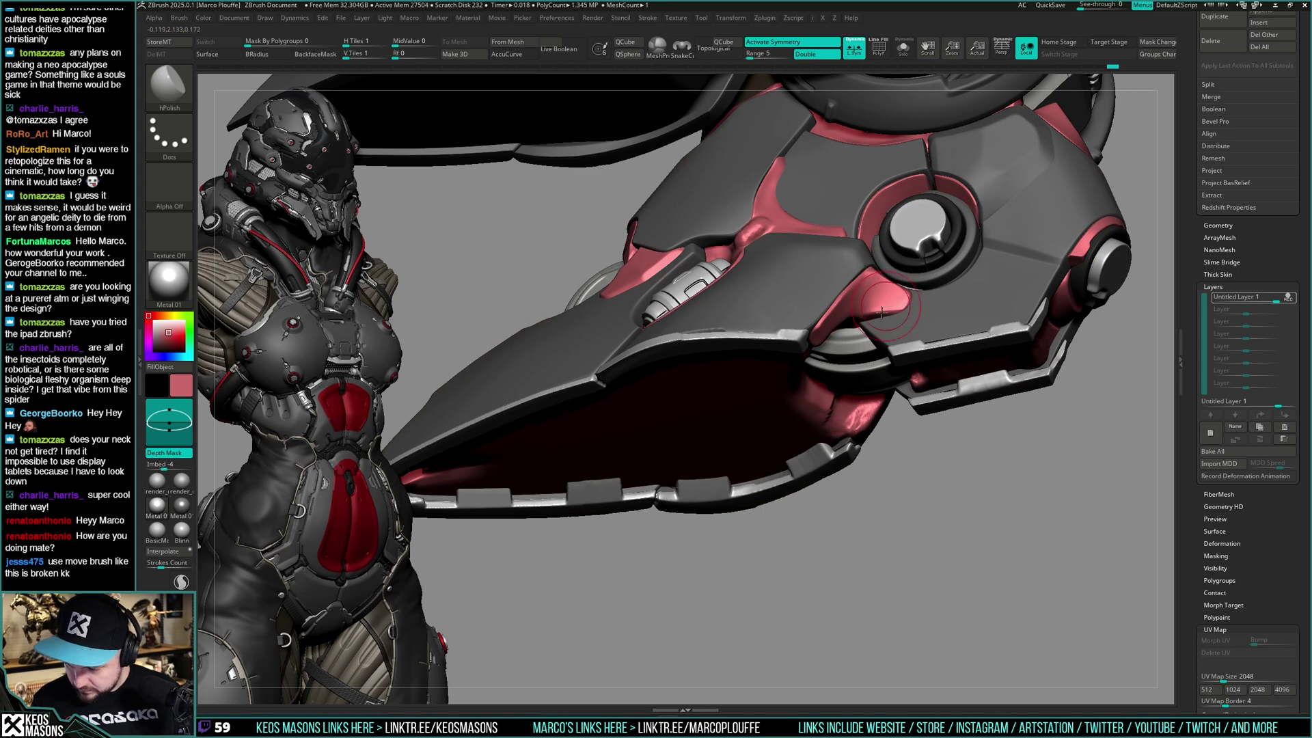
pyautogui.press('space')
pyautogui.hotkey('alt', 's')
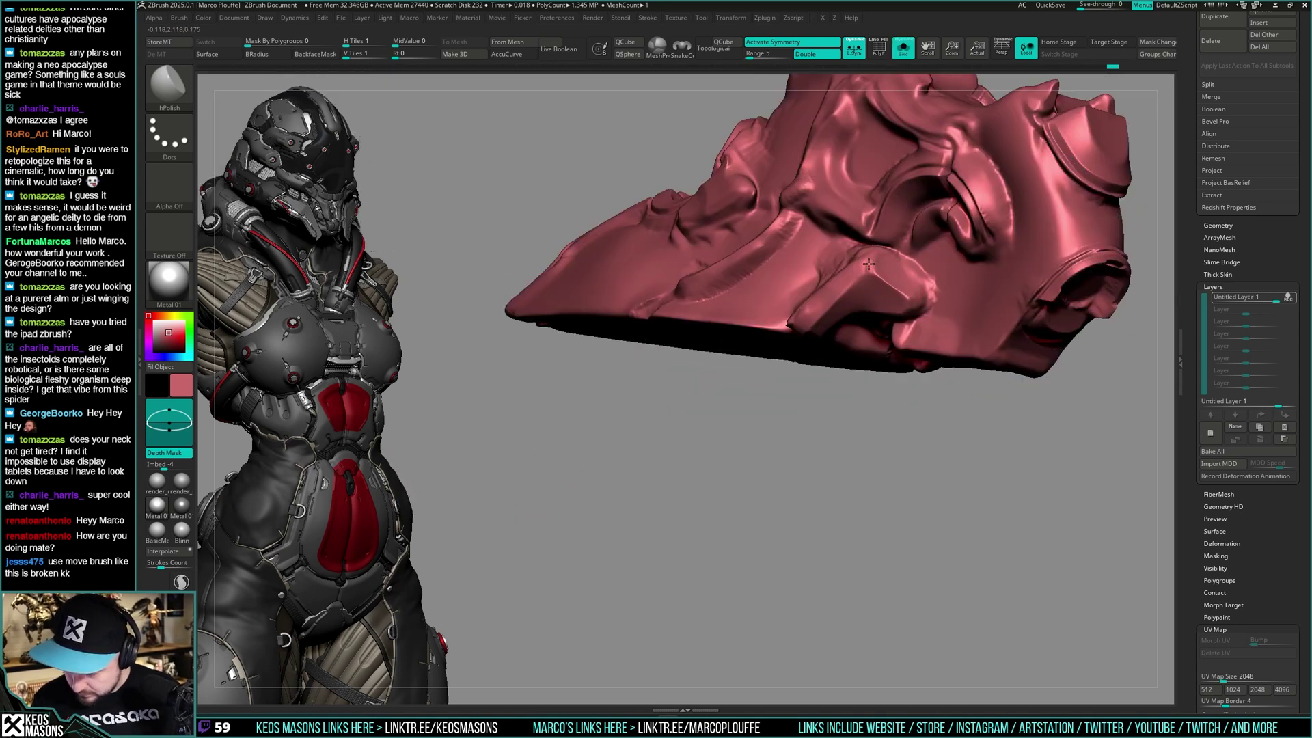
pyautogui.hotkey('alt', 's')
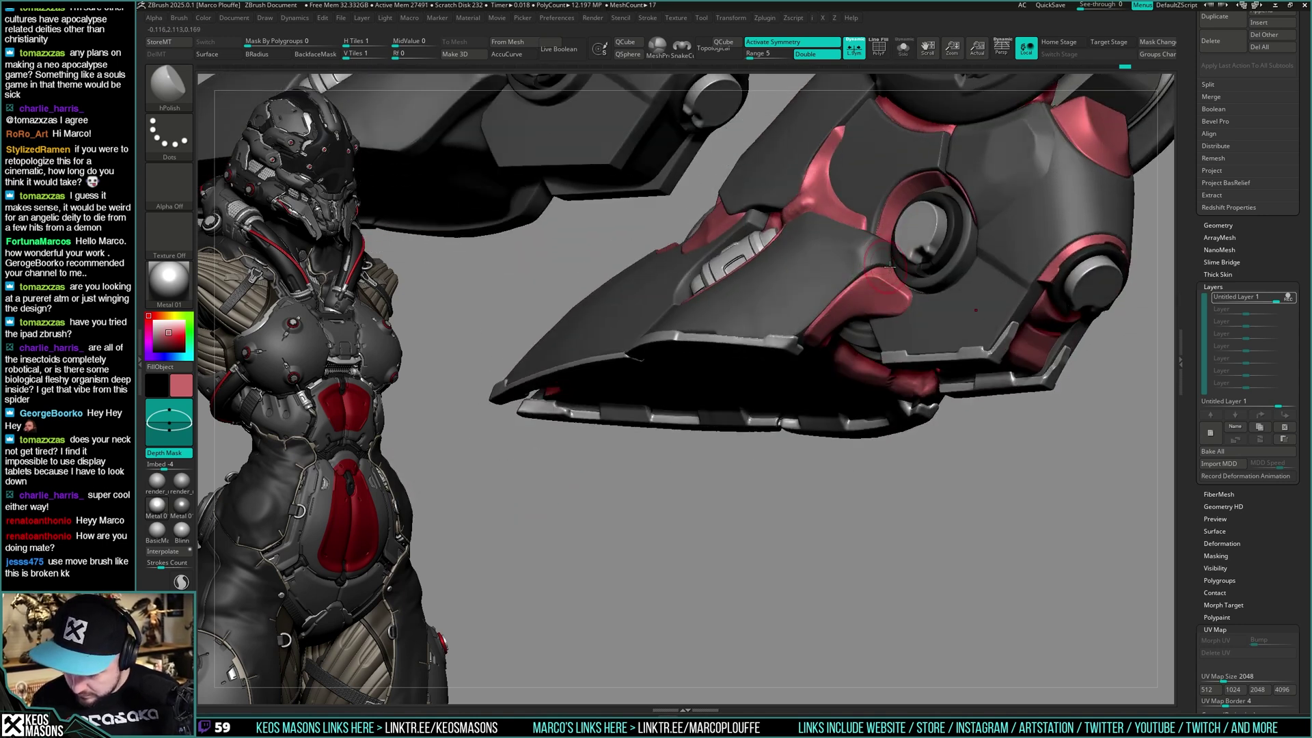
pyautogui.hotkey('alt', 's')
pyautogui.hotkey('alt', 's')
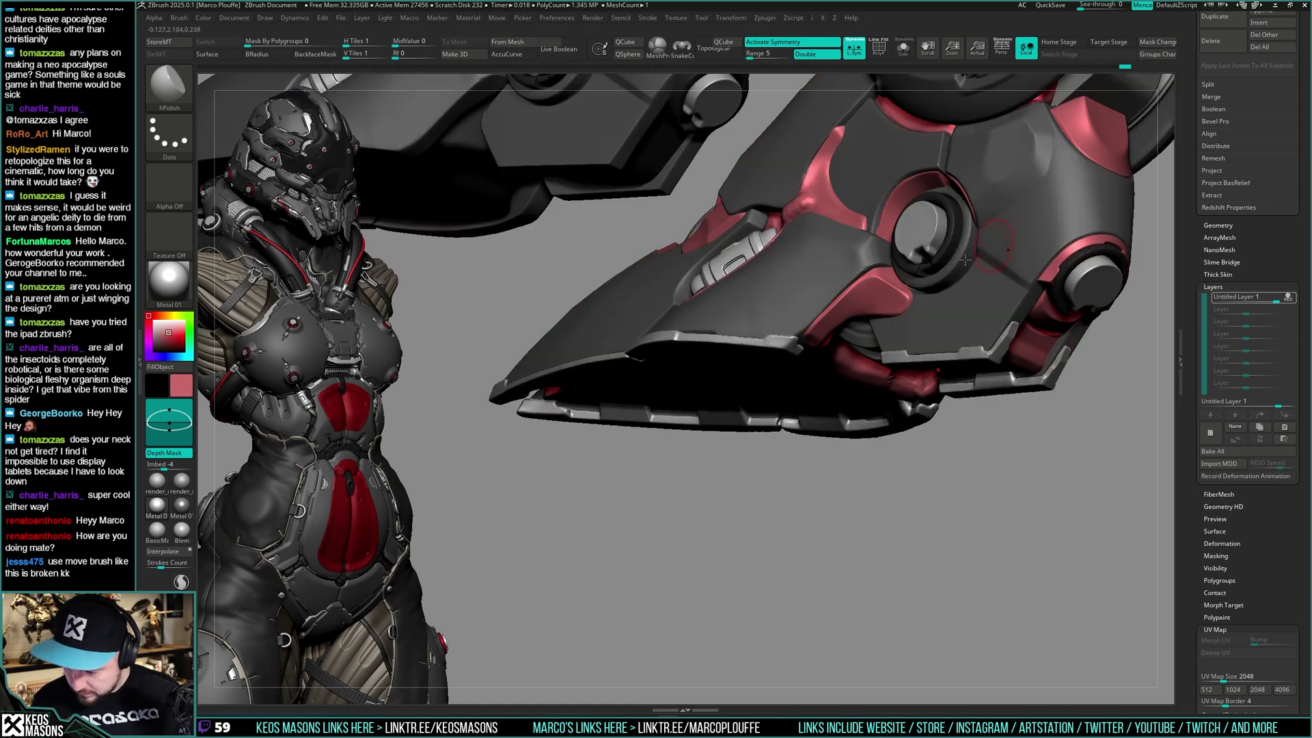
# Polish and smooth the inner side of the red flange beside the cylindrical hinge, isolating the red mesh as needed
pyautogui.press('space')
pyautogui.moveTo(853, 293); pyautogui.dragTo(819, 333, button='right')
pyautogui.moveTo(905, 282); pyautogui.dragTo(843, 306, button='right')
pyautogui.hotkey('shift', 'alt', 's')
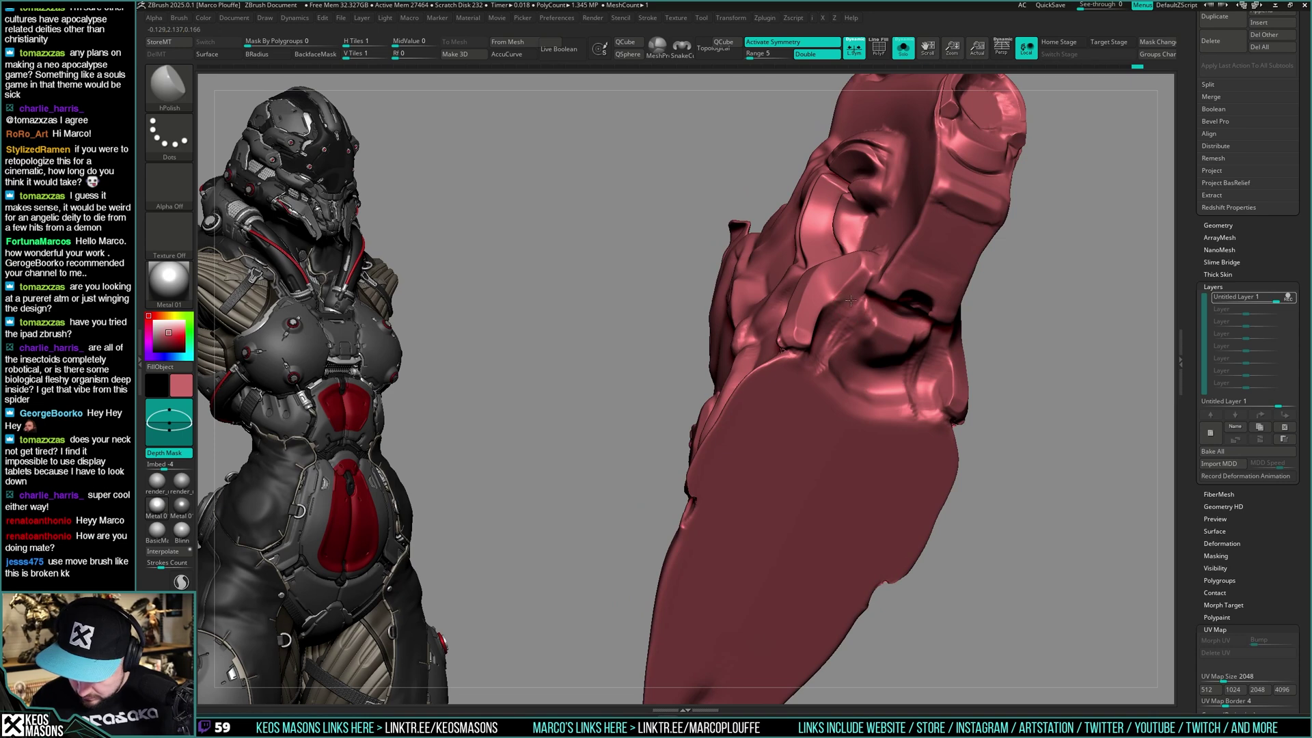
pyautogui.press('shift')
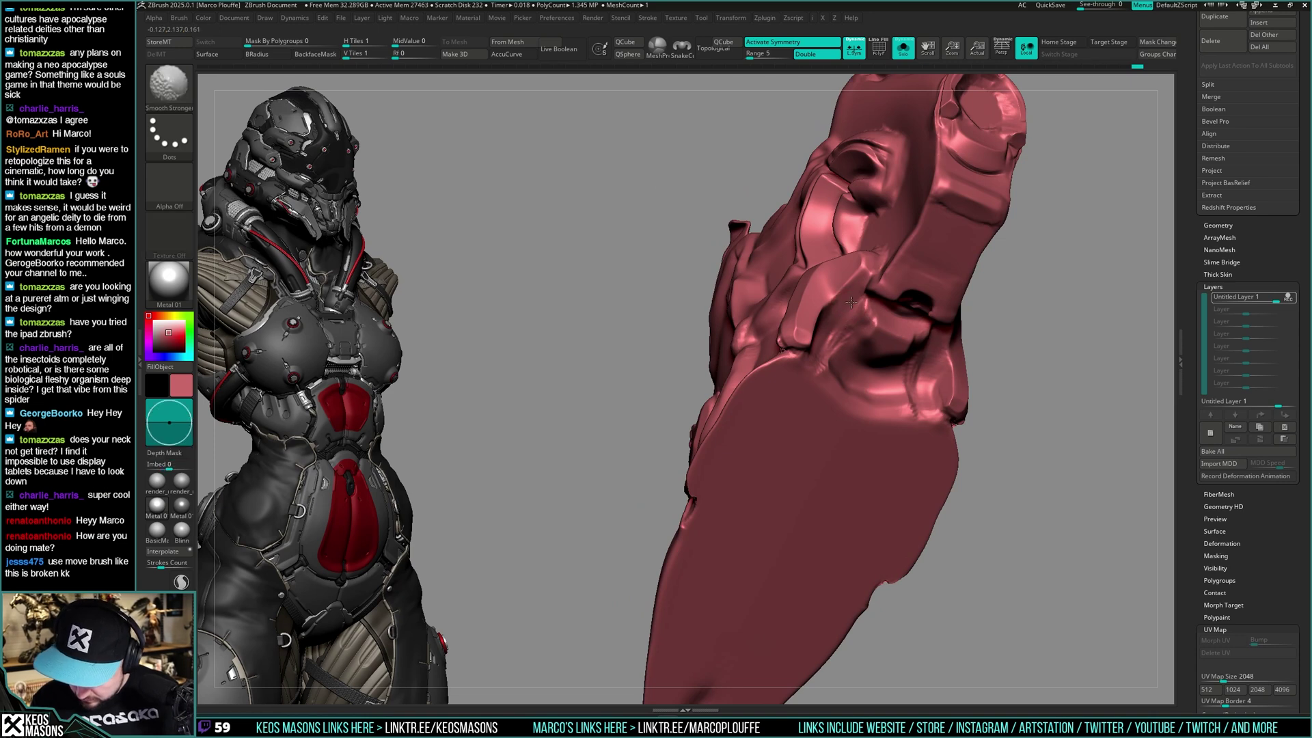
pyautogui.hotkey('shift', 'alt', 's')
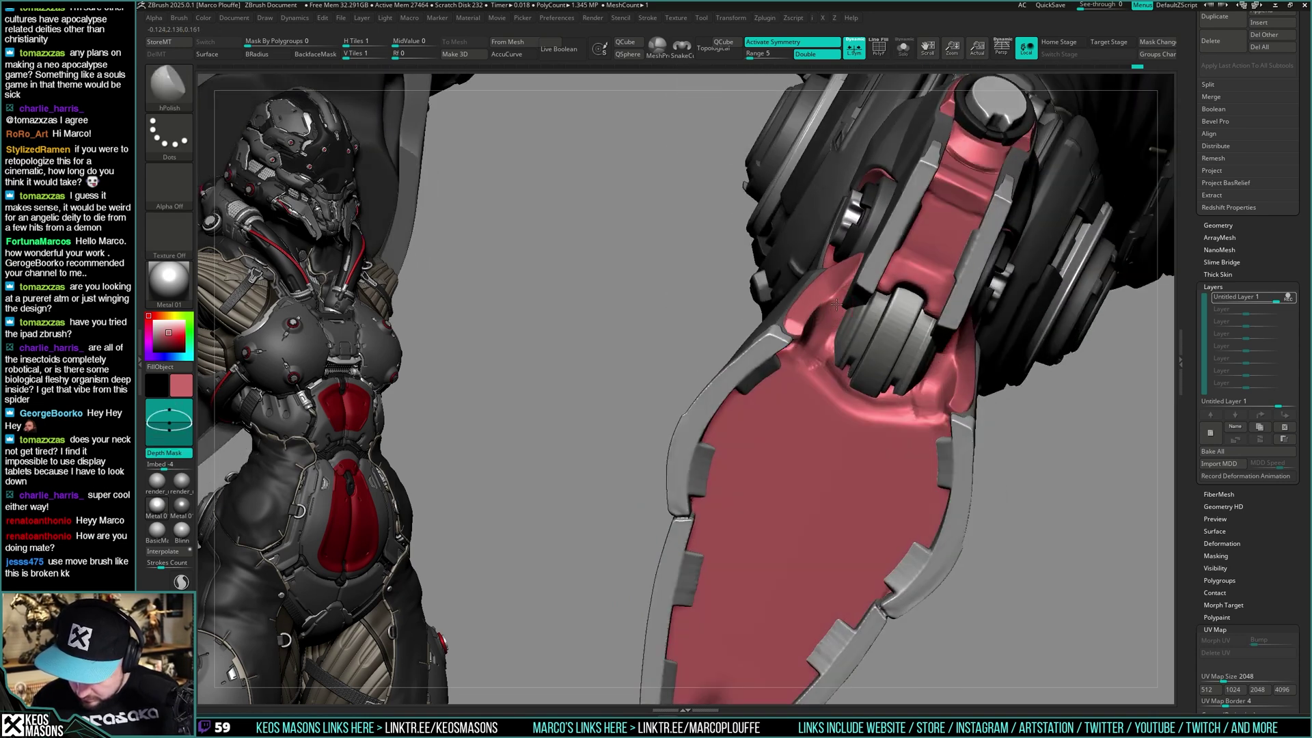
# Polish the flat red underside up to its curved border below the cylindrical hinge with a larger hPolish brush
pyautogui.moveTo(830, 330)
pyautogui.mouseDown(button='right')
pyautogui.moveTo(862, 348)
pyautogui.moveTo(919, 335)
pyautogui.moveTo(913, 309)
pyautogui.moveTo(906, 335)
pyautogui.mouseUp(button='right')
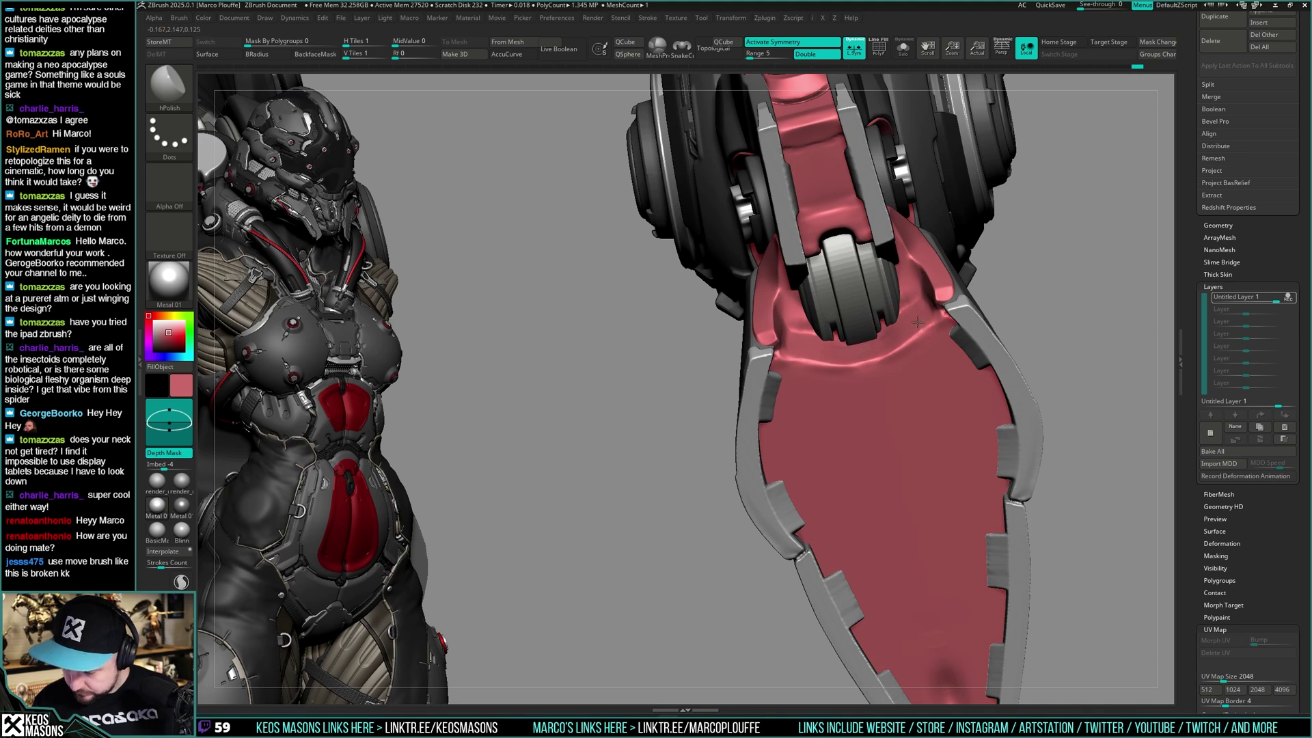
pyautogui.moveTo(895, 358)
pyautogui.mouseDown()
pyautogui.moveTo(928, 333)
pyautogui.moveTo(887, 364)
pyautogui.moveTo(974, 423)
pyautogui.mouseUp()
pyautogui.press('s')
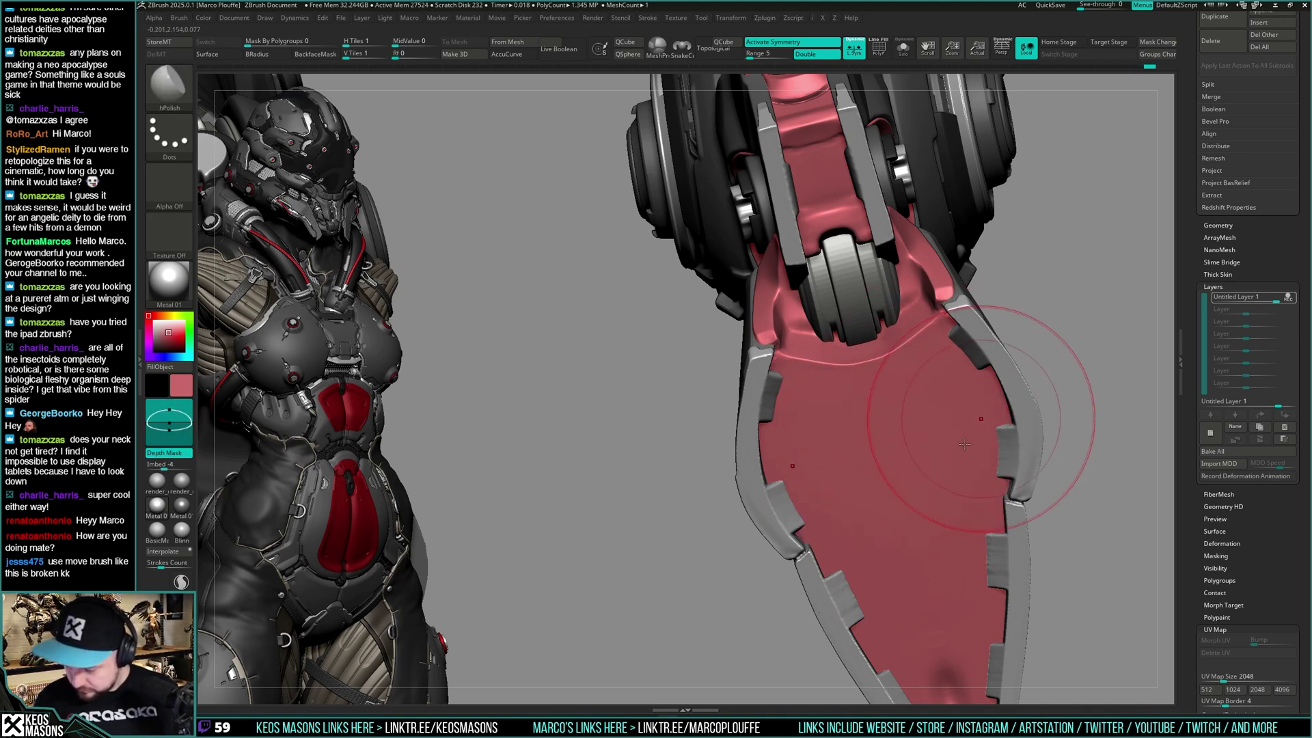
pyautogui.moveTo(952, 483); pyautogui.dragTo(888, 438, button='right')
pyautogui.press('space')
# Polish and smooth the red flange and rim beside the cylindrical hinge, then check the shape on the isolated mesh
pyautogui.moveTo(897, 306); pyautogui.dragTo(876, 306)
pyautogui.moveTo(881, 311); pyautogui.dragTo(823, 300, button='right')
pyautogui.moveTo(919, 311); pyautogui.dragTo(903, 342)
pyautogui.moveTo(940, 294); pyautogui.dragTo(886, 275, button='right')
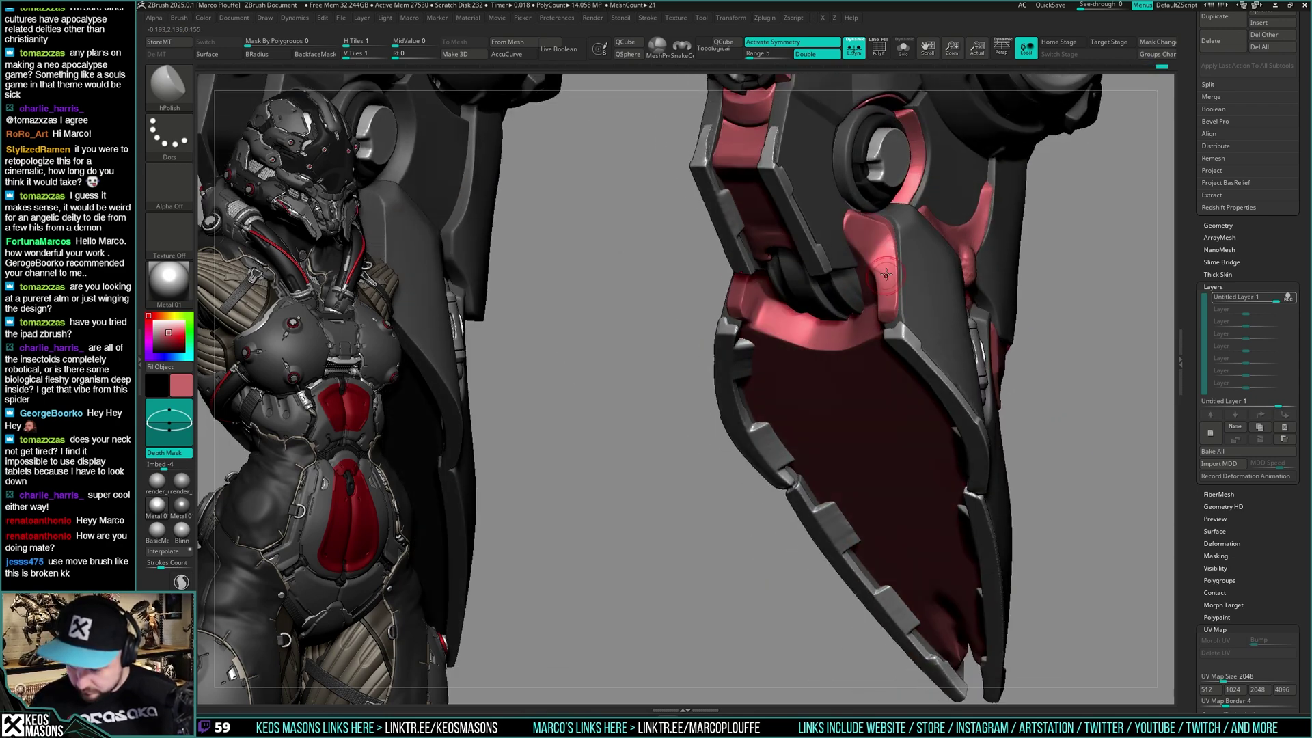
pyautogui.moveTo(850, 222); pyautogui.dragTo(886, 291)
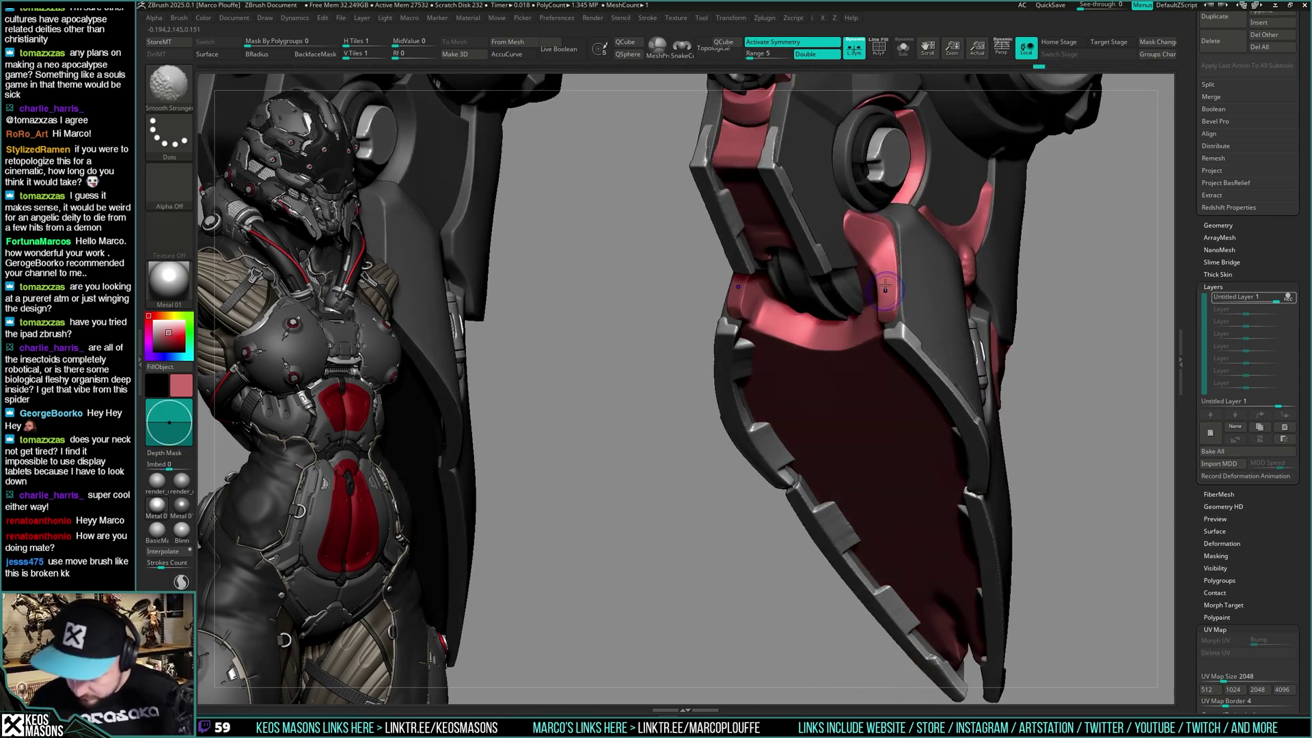
pyautogui.moveTo(957, 287)
pyautogui.mouseDown(button='right')
pyautogui.moveTo(817, 239)
pyautogui.moveTo(728, 244)
pyautogui.moveTo(760, 250)
pyautogui.mouseUp(button='right')
pyautogui.hotkey('alt', 's')
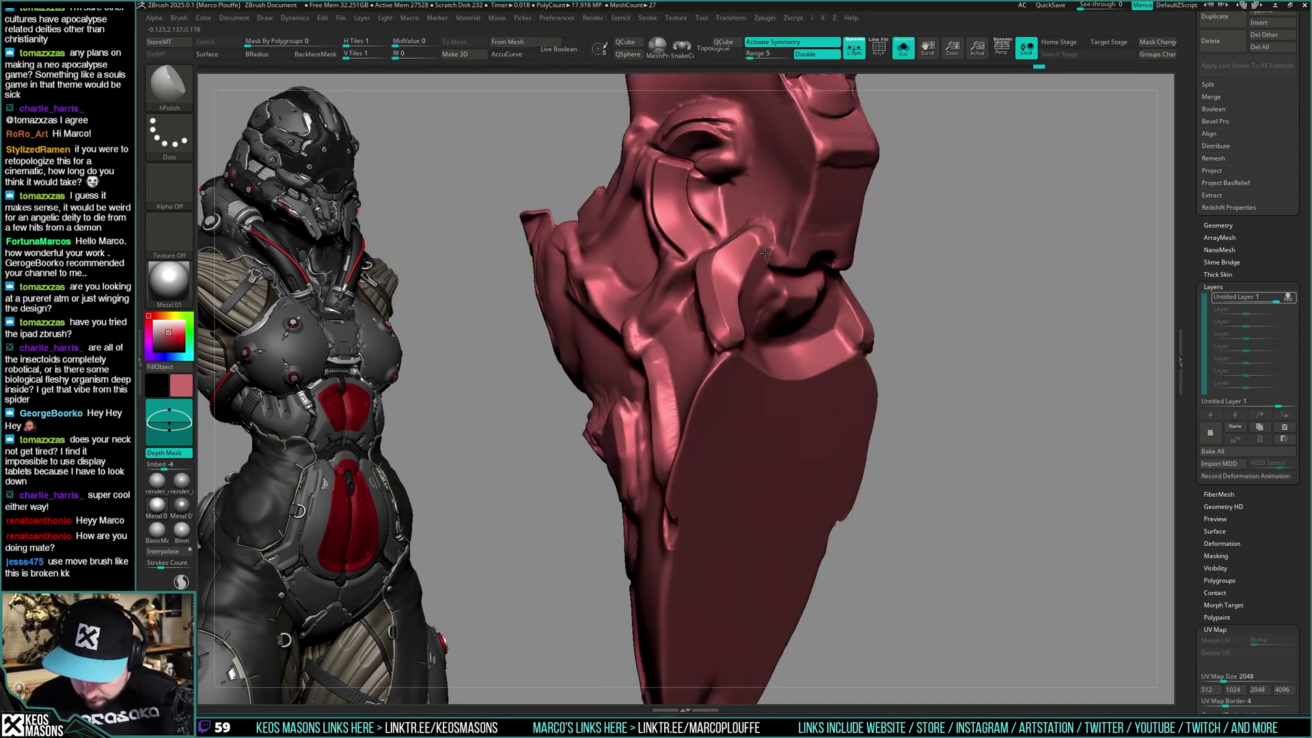
pyautogui.hotkey('alt', 'shift', 's')
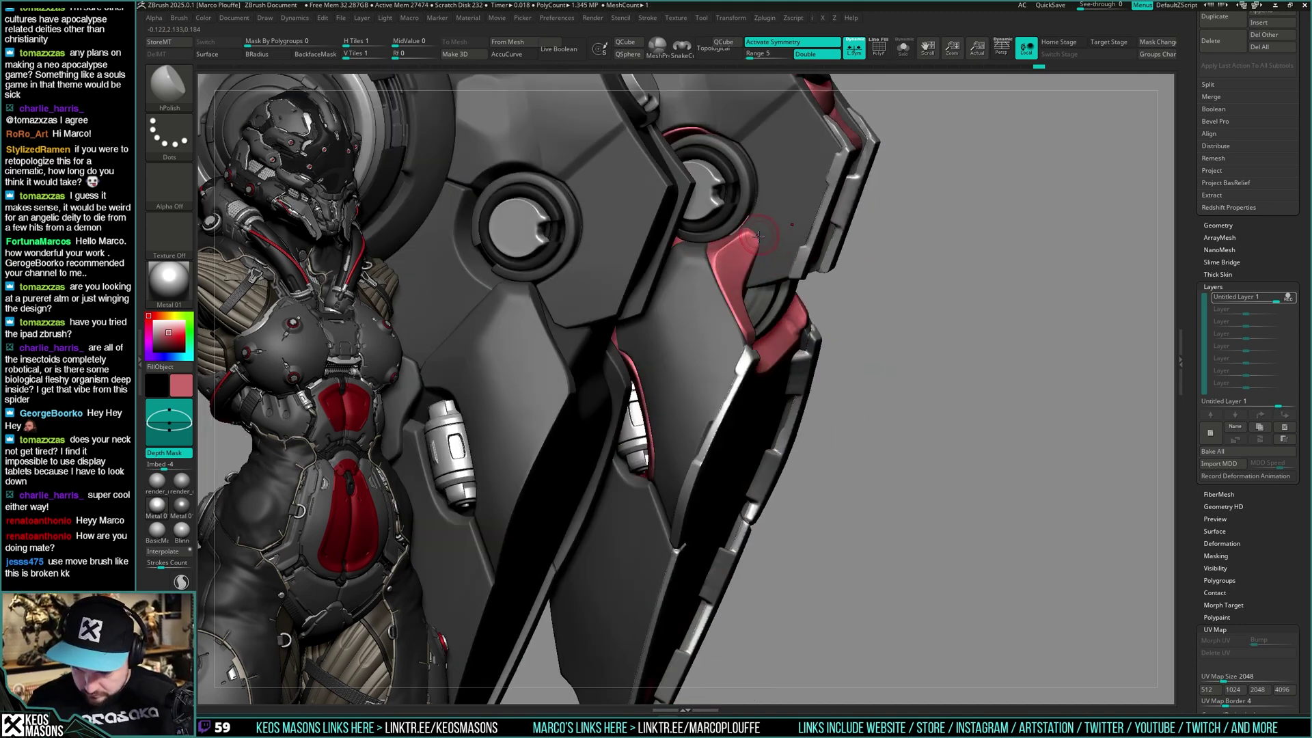
# Polish the upper edge of the red flange below the round side boss, then check the underside around the cylindrical hinge
pyautogui.hotkey('alt', 'shift', 's')
pyautogui.hotkey('alt', 'shift', 's')
pyautogui.hotkey('alt', 'shift', 's')
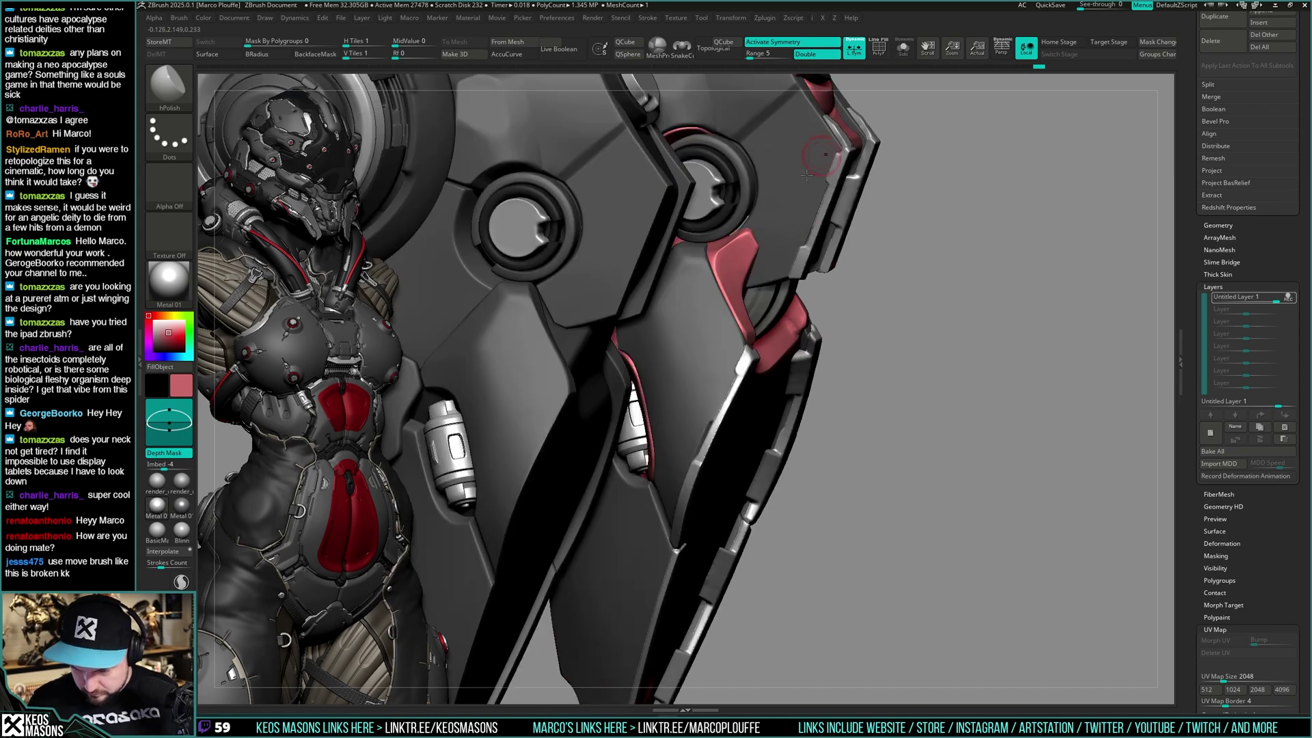
pyautogui.hotkey('alt', 'shift', 's')
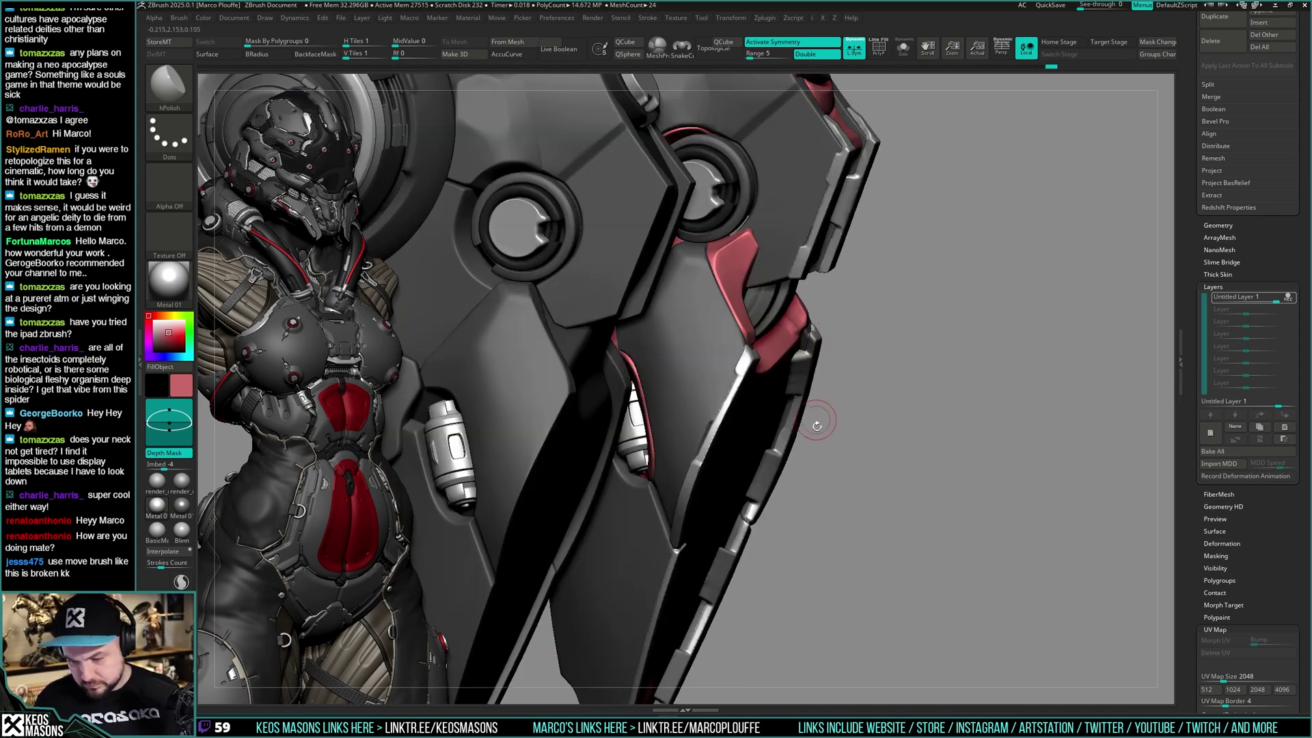
pyautogui.moveTo(821, 417); pyautogui.dragTo(773, 292)
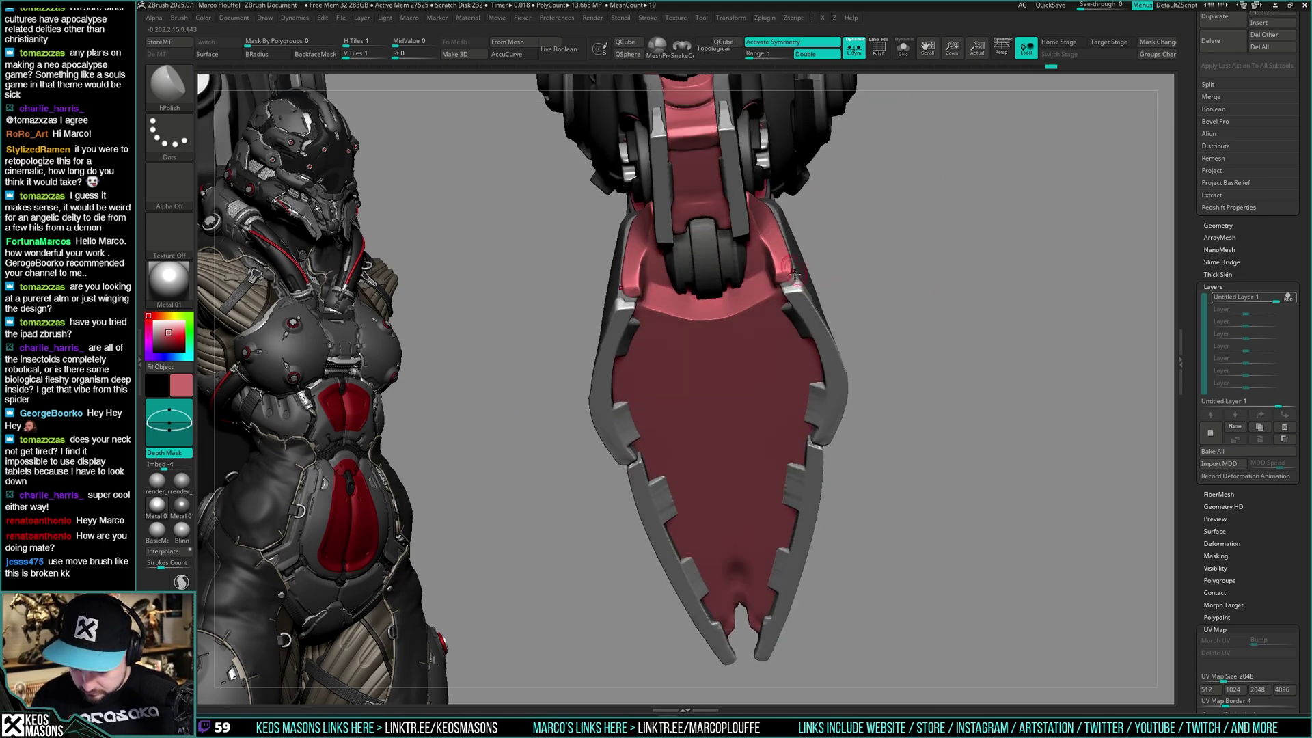
pyautogui.rightClick(773, 292)
pyautogui.press('ctrl')
pyautogui.moveTo(773, 293)
pyautogui.keyDown('ctrl'); pyautogui.mouseDown(button='right')
pyautogui.moveTo(791, 277)
pyautogui.moveTo(765, 265)
pyautogui.mouseUp(button='right'); pyautogui.keyUp('ctrl')
pyautogui.rightClick(770, 273)
pyautogui.rightClick(764, 271)
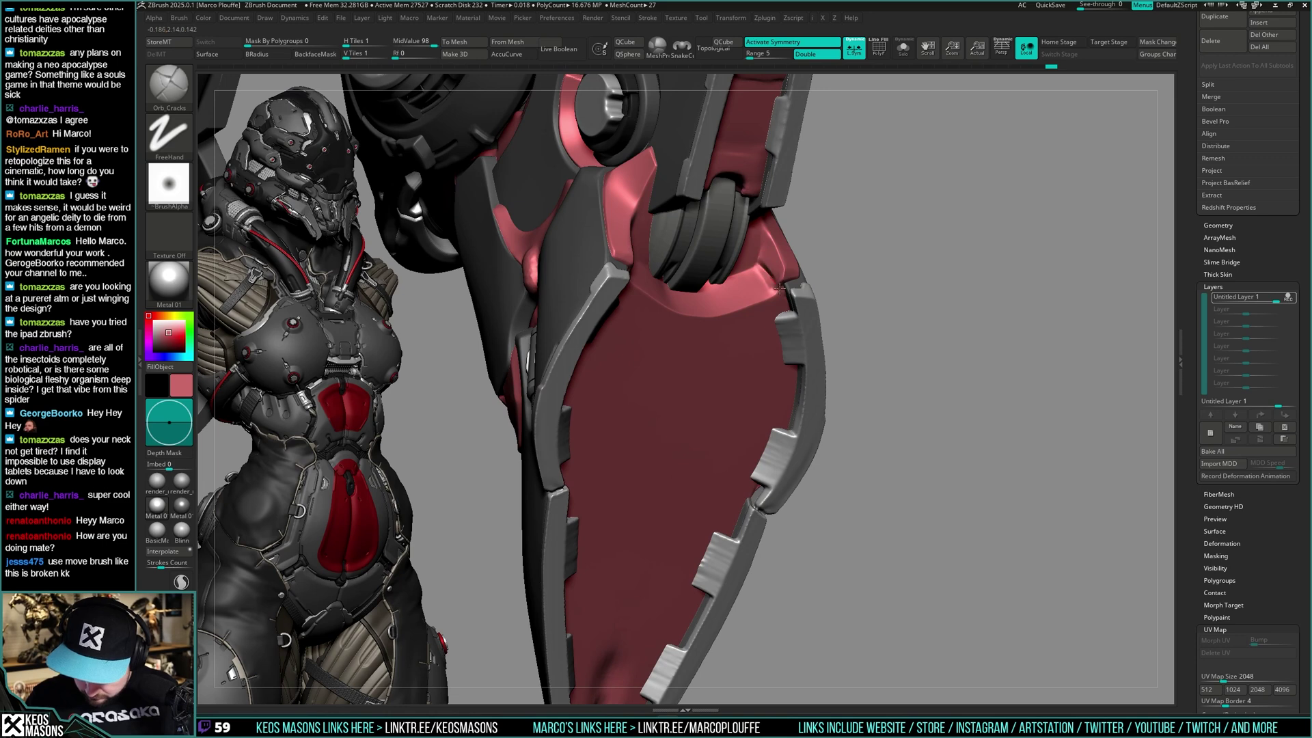
# Carve and smooth a crease with Orb_Cracks where the red flange meets the grey armor rim beside the cylindrical hinge
pyautogui.moveTo(780, 289)
pyautogui.mouseDown()
pyautogui.moveTo(723, 279)
pyautogui.moveTo(763, 270)
pyautogui.moveTo(758, 243)
pyautogui.moveTo(774, 292)
pyautogui.moveTo(762, 278)
pyautogui.moveTo(778, 282)
pyautogui.mouseUp()
pyautogui.press('shift')
pyautogui.keyDown('ctrl'); pyautogui.moveTo(808, 291); pyautogui.dragTo(819, 387, button='right'); pyautogui.keyUp('ctrl')
pyautogui.moveTo(819, 387); pyautogui.dragTo(806, 317)
pyautogui.keyDown('ctrl'); pyautogui.moveTo(806, 316); pyautogui.dragTo(821, 228, button='right'); pyautogui.keyUp('ctrl')
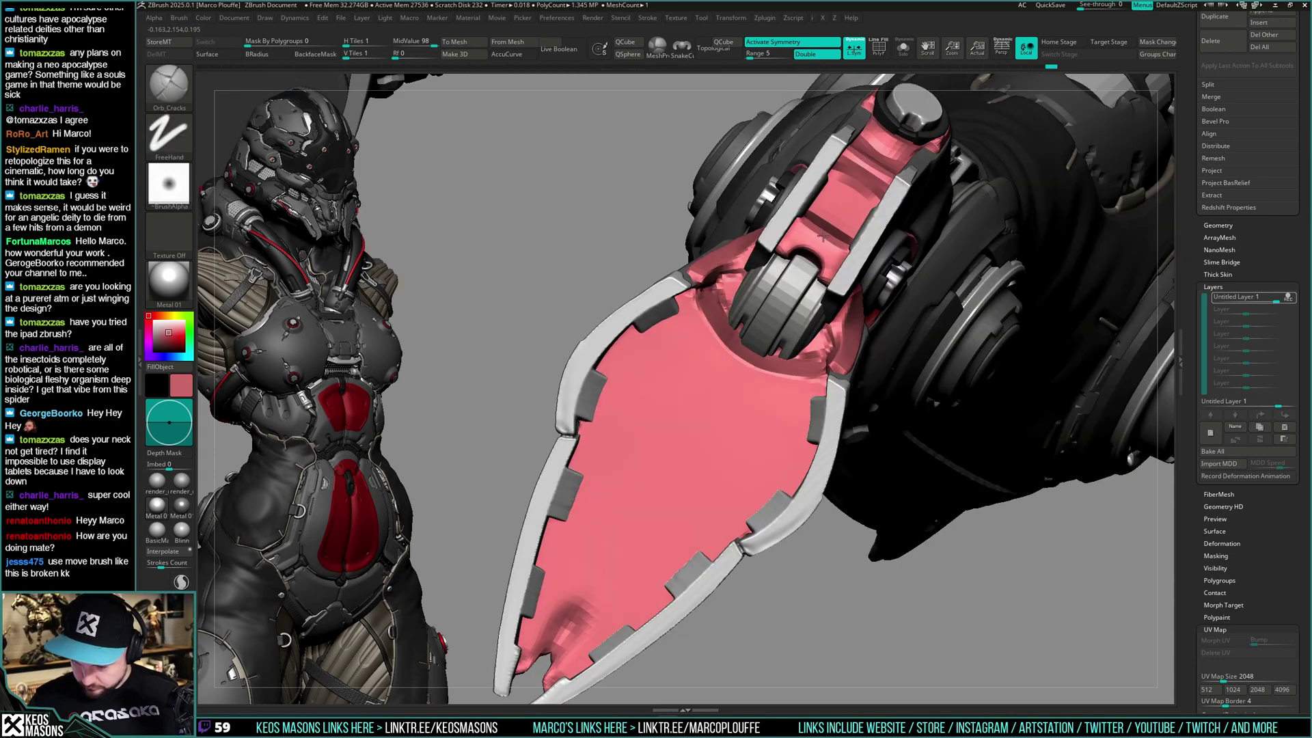
# Refine the creases of the red recess above and around the cylindrical hinge with Orb_Cracks
pyautogui.moveTo(857, 253)
pyautogui.mouseDown()
pyautogui.moveTo(829, 295)
pyautogui.moveTo(829, 236)
pyautogui.mouseUp()
pyautogui.moveTo(832, 249)
pyautogui.keyDown('ctrl'); pyautogui.mouseDown(button='right')
pyautogui.moveTo(884, 327)
pyautogui.moveTo(853, 257)
pyautogui.mouseUp(button='right'); pyautogui.keyUp('ctrl')
pyautogui.moveTo(854, 257); pyautogui.dragTo(839, 291)
pyautogui.moveTo(873, 326)
pyautogui.mouseDown(button='right')
pyautogui.moveTo(845, 383)
pyautogui.moveTo(885, 387)
pyautogui.moveTo(873, 369)
pyautogui.moveTo(791, 413)
pyautogui.moveTo(863, 347)
pyautogui.mouseUp(button='right')
pyautogui.moveTo(863, 347)
pyautogui.mouseDown()
pyautogui.moveTo(851, 339)
pyautogui.moveTo(846, 370)
pyautogui.moveTo(805, 273)
pyautogui.moveTo(818, 268)
pyautogui.moveTo(844, 324)
pyautogui.moveTo(844, 365)
pyautogui.moveTo(858, 322)
pyautogui.moveTo(878, 334)
pyautogui.mouseUp()
# Select the dark armor shell and isolate it to examine its seams and openings around the round side boss
pyautogui.keyDown('alt'); pyautogui.click(886, 348); pyautogui.keyUp('alt')
pyautogui.moveTo(888, 352); pyautogui.dragTo(899, 395, button='right')
pyautogui.press('space')
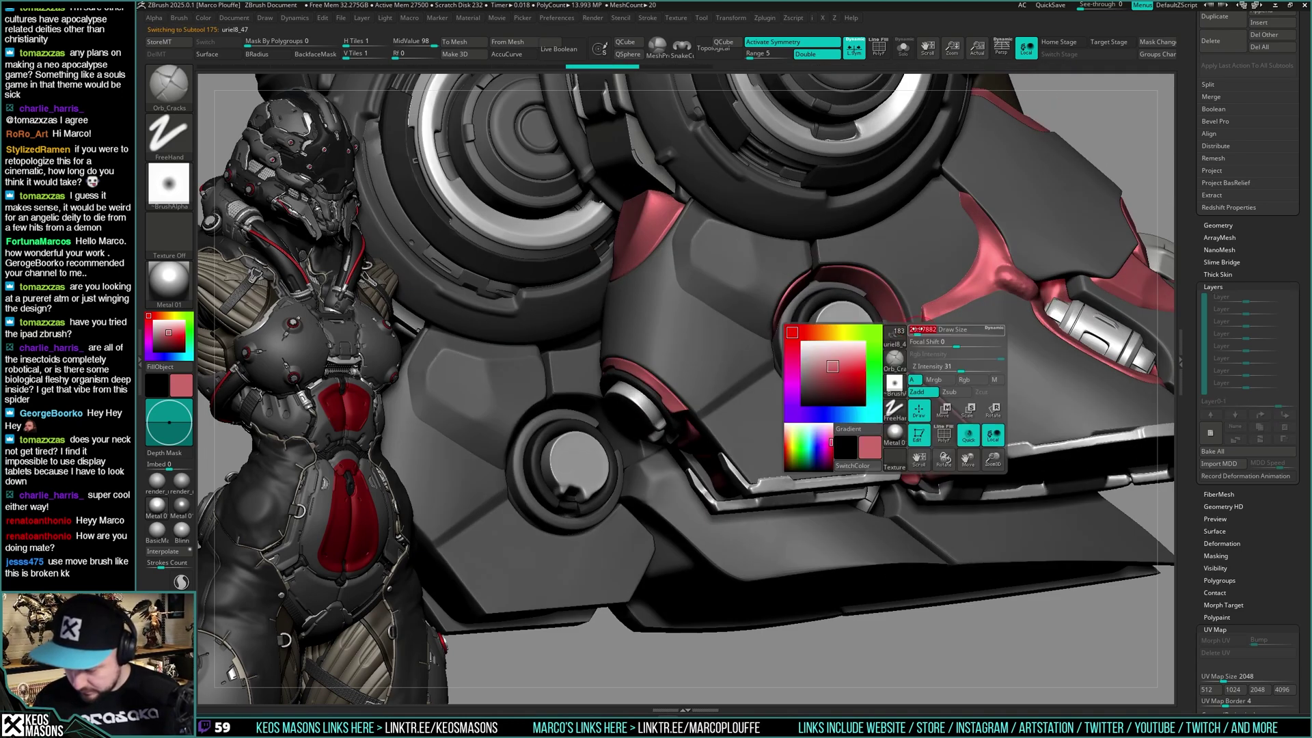
pyautogui.click(957, 434)
pyautogui.hotkey('ctrl', 'shift', 's')
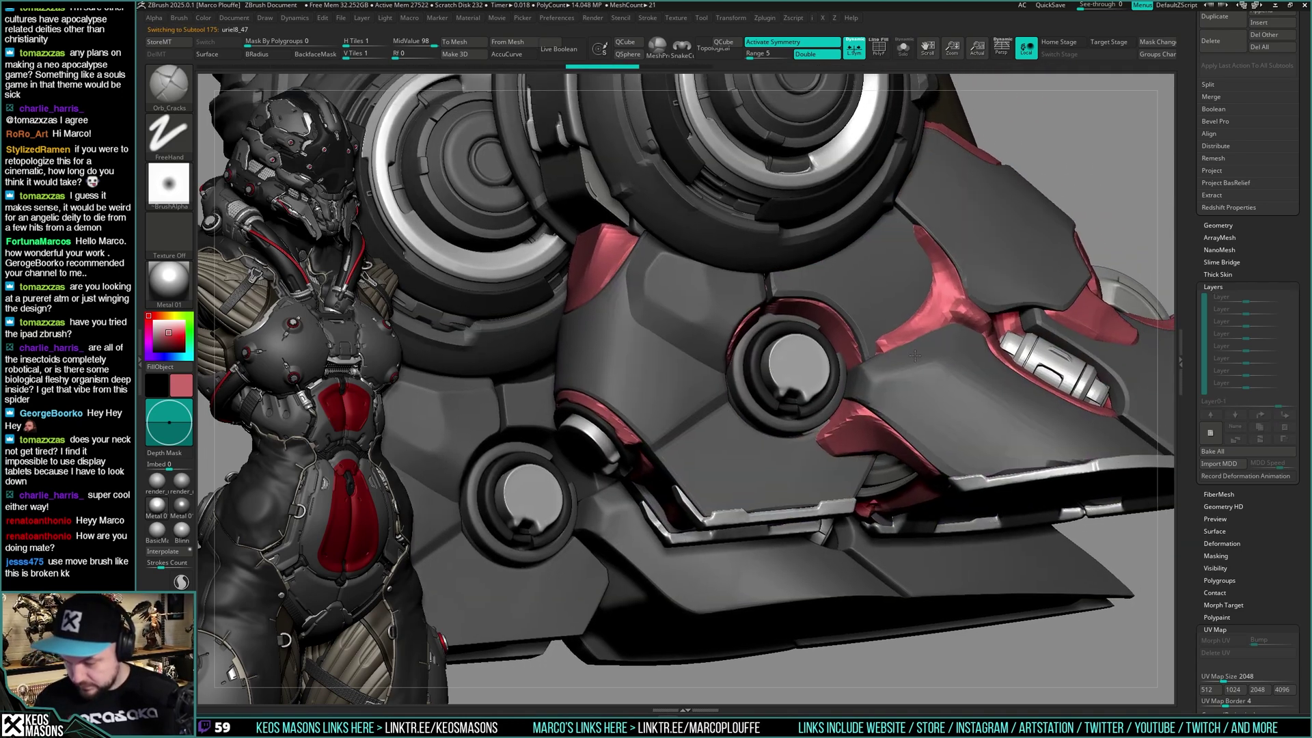
pyautogui.moveTo(907, 345); pyautogui.dragTo(903, 365, button='right')
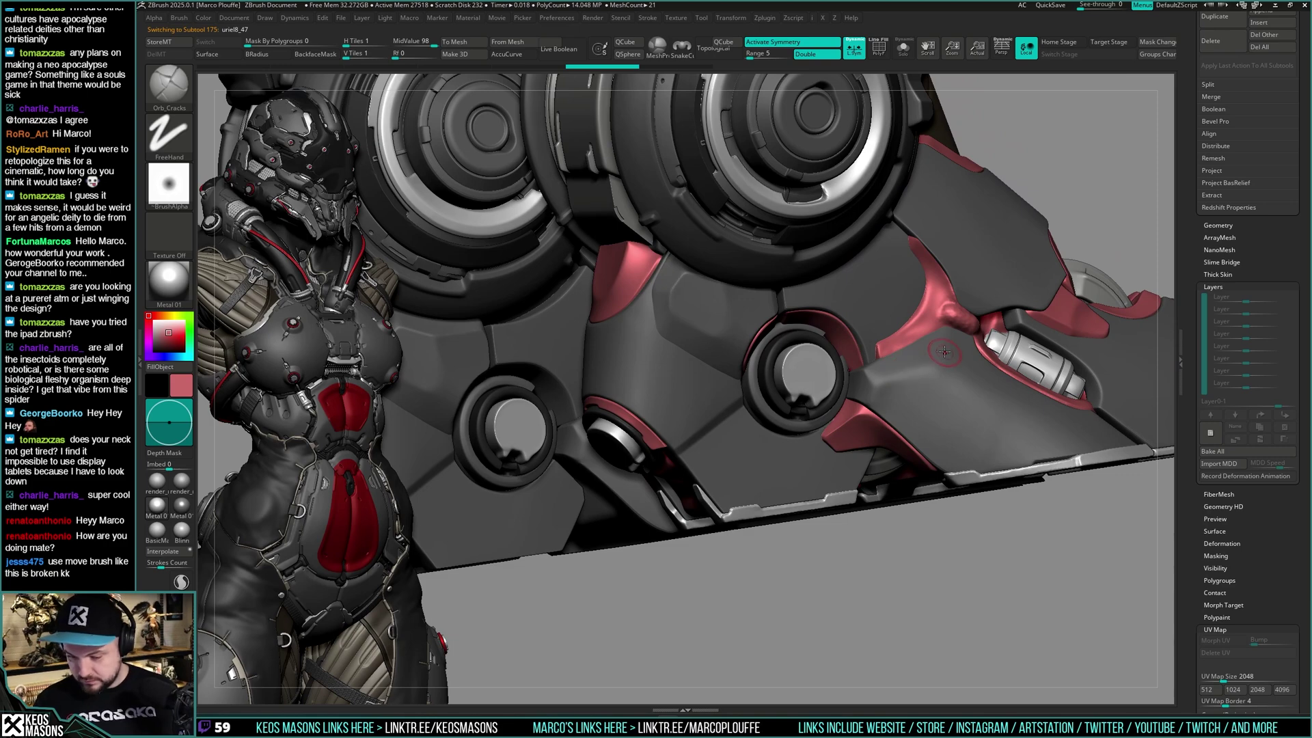
pyautogui.hotkey('ctrl', 'shift', 's')
pyautogui.hotkey('shift', 'f')
pyautogui.hotkey('shift', 'f')
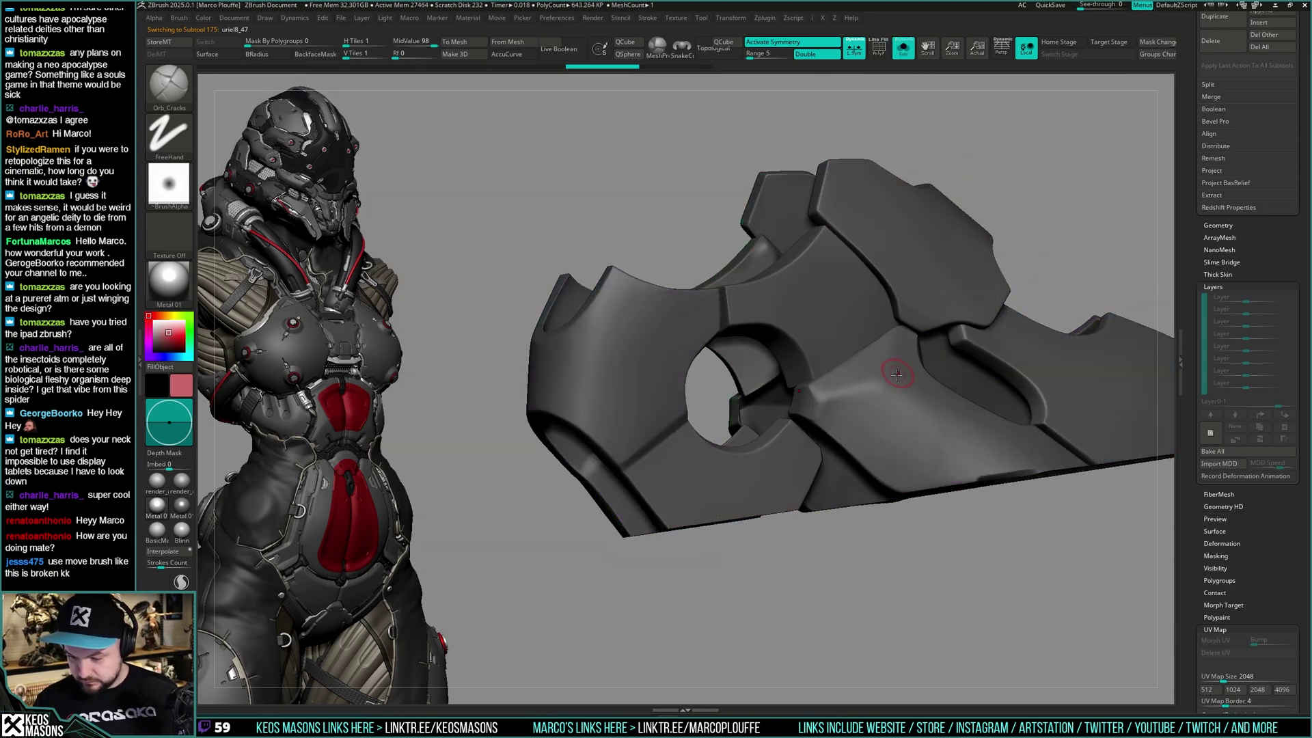
pyautogui.hotkey('ctrl', 'shift', 's')
pyautogui.moveTo(925, 360)
pyautogui.mouseDown(button='right')
pyautogui.moveTo(883, 362)
pyautogui.moveTo(890, 294)
pyautogui.moveTo(874, 355)
pyautogui.mouseUp(button='right')
# Select the red inner mesh and extend the upper branch of its Y-shaped strip along the panel seam with Orb_Cracks
pyautogui.keyDown('alt'); pyautogui.click(890, 336); pyautogui.keyUp('alt')
pyautogui.rightClick(870, 375)
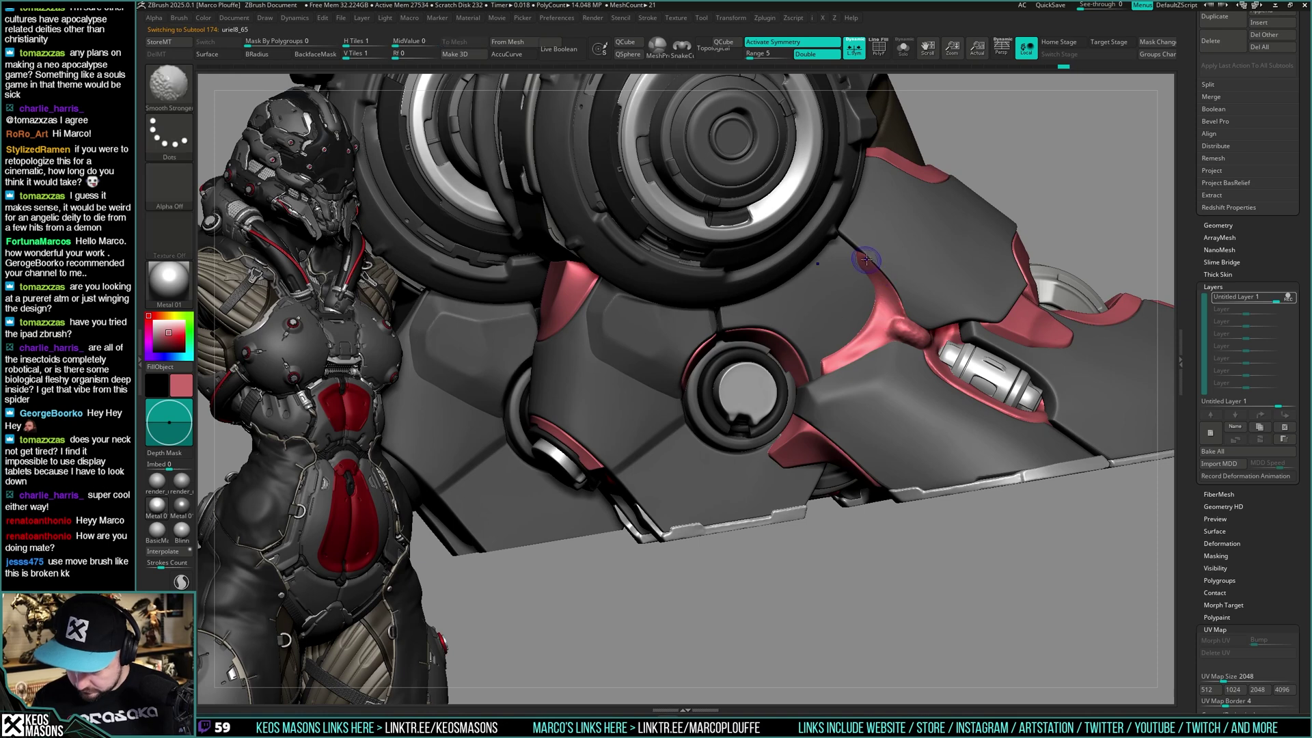
pyautogui.moveTo(867, 268); pyautogui.dragTo(880, 291, button='right')
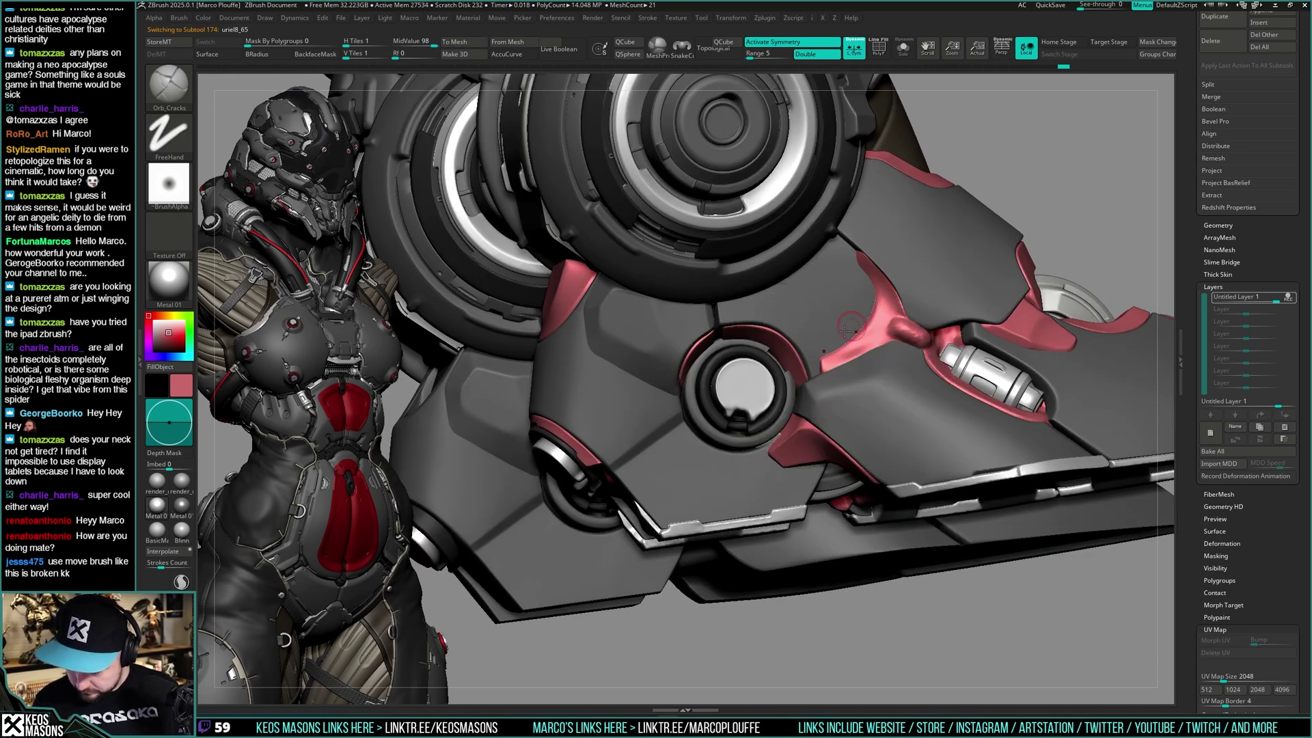
pyautogui.moveTo(869, 289); pyautogui.dragTo(868, 267)
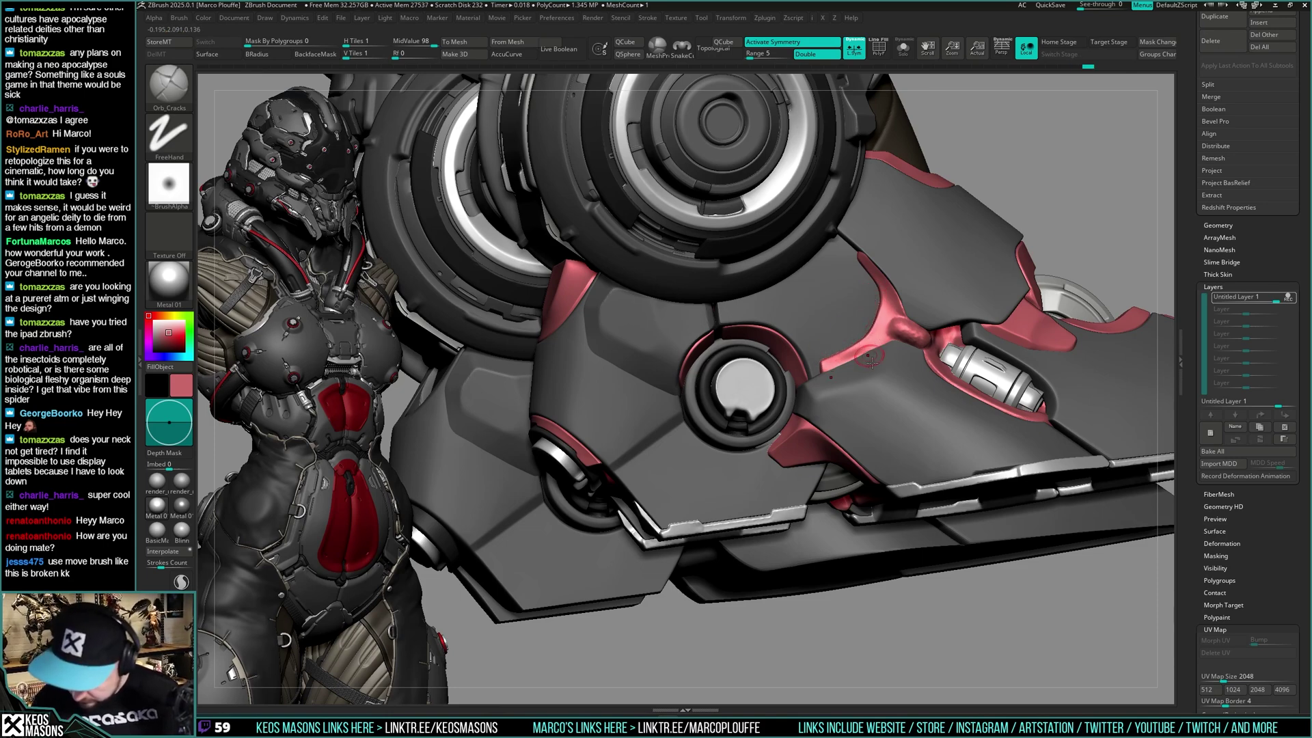
# Polish the lower branch of the Y-shaped red strip with hPolish, adjusting the brush size
pyautogui.moveTo(872, 362); pyautogui.dragTo(848, 428, button='right')
pyautogui.rightClick(848, 428)
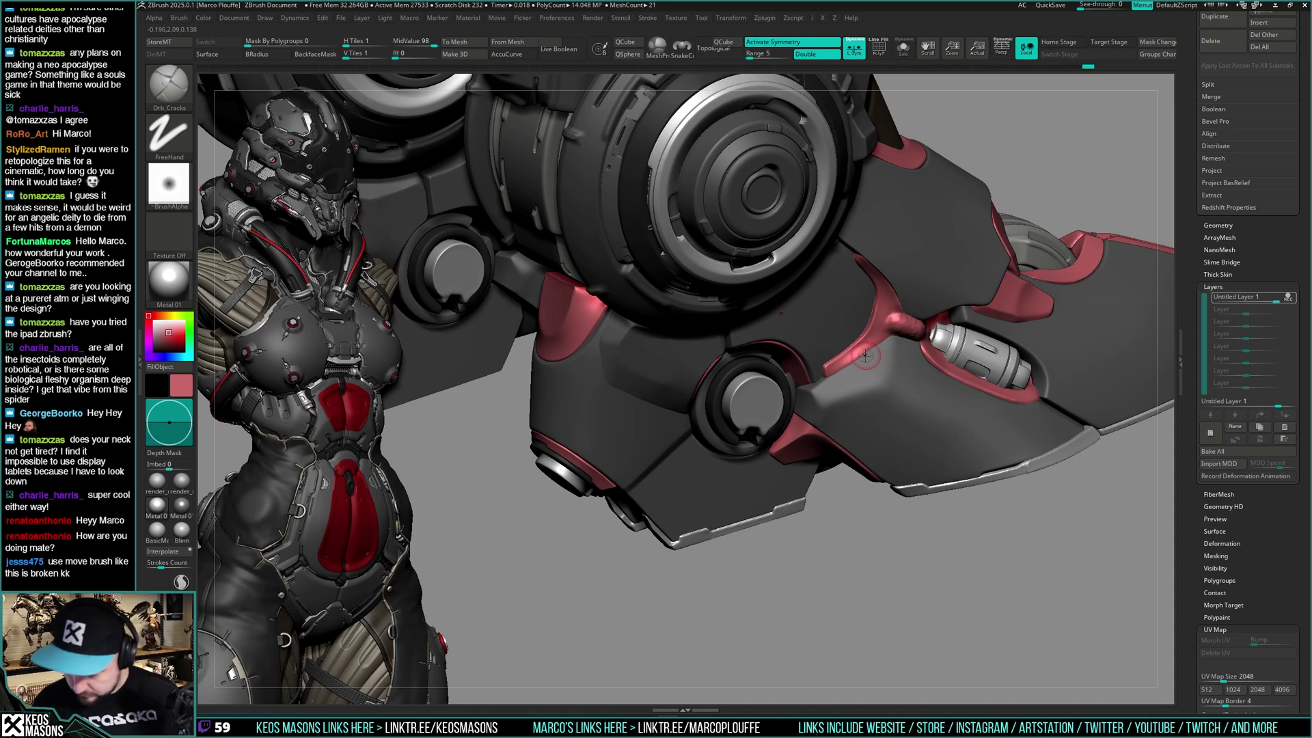
pyautogui.rightClick(866, 356)
pyautogui.click(880, 417)
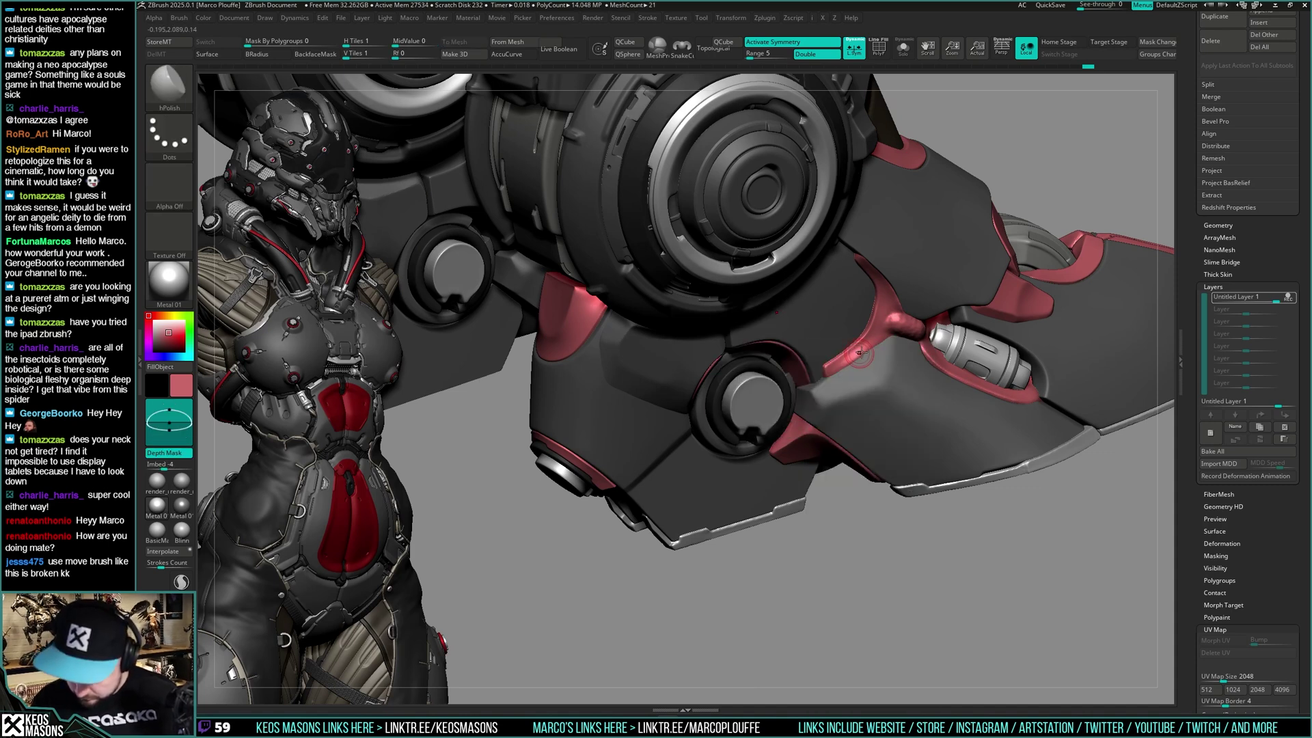
pyautogui.moveTo(832, 370); pyautogui.dragTo(865, 351)
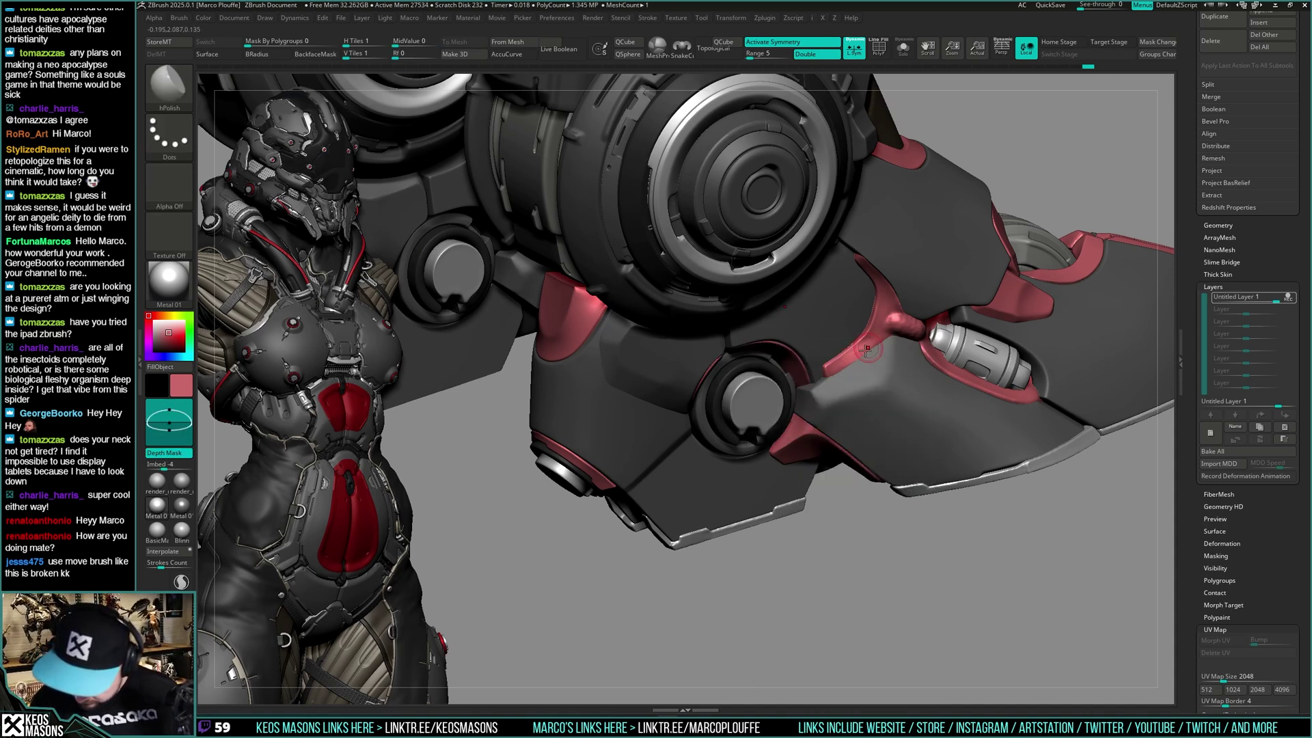
pyautogui.rightClick(859, 350)
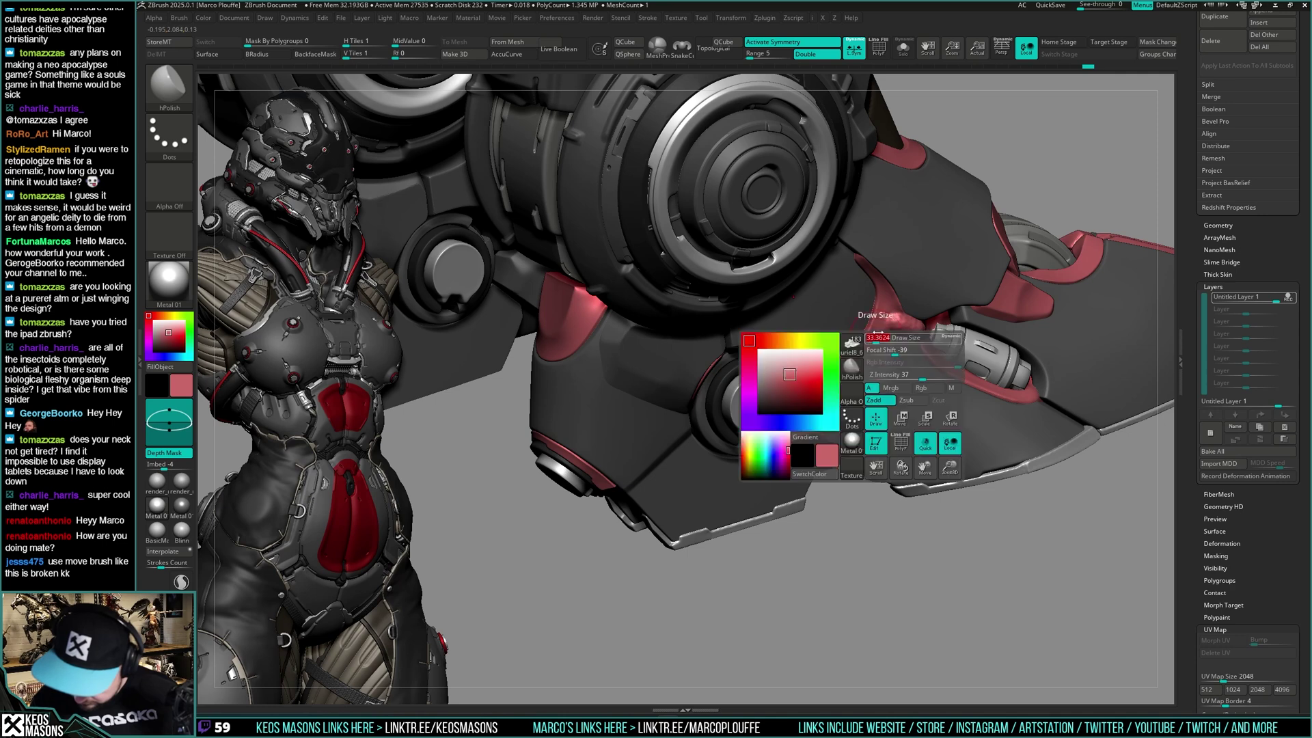
pyautogui.press('space')
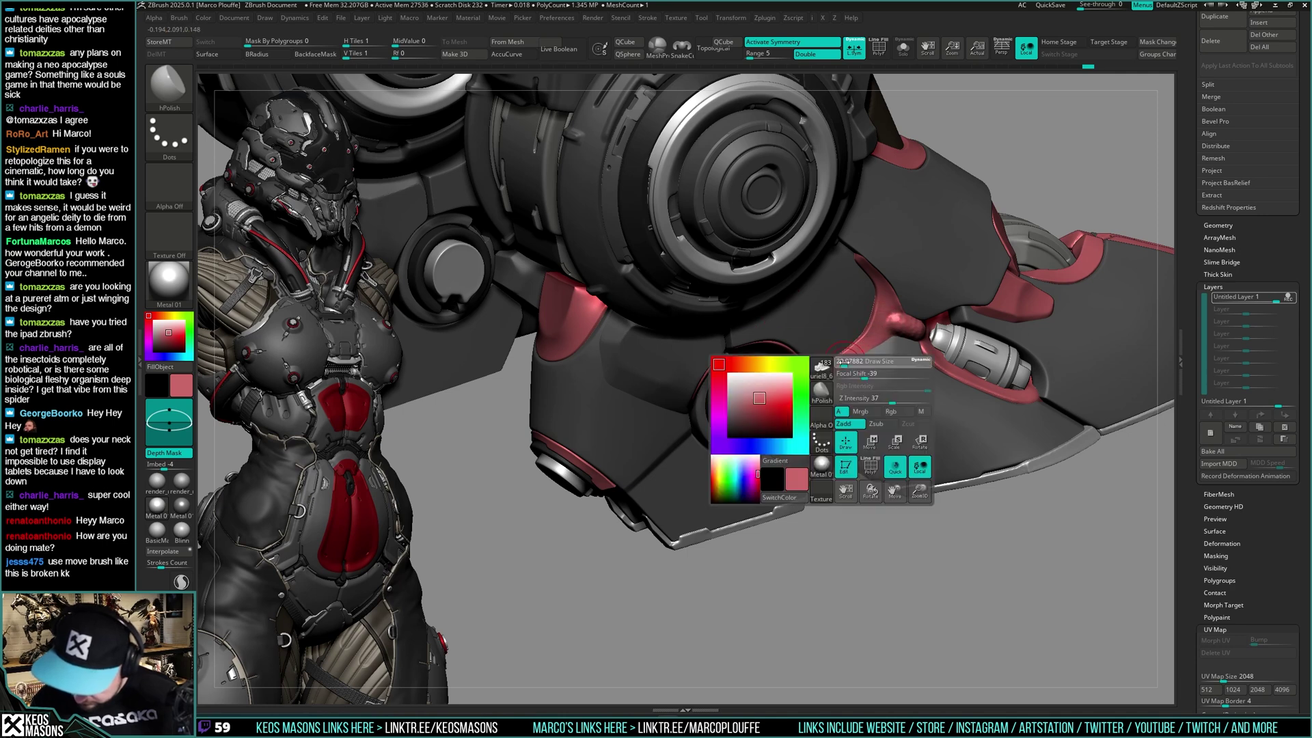
# Sharpen the creases along both branches of the Y-shaped red strip with Orb_Cracks
pyautogui.moveTo(880, 272)
pyautogui.mouseDown(button='right')
pyautogui.moveTo(870, 272)
pyautogui.moveTo(901, 306)
pyautogui.moveTo(924, 309)
pyautogui.mouseUp(button='right')
pyautogui.press('space')
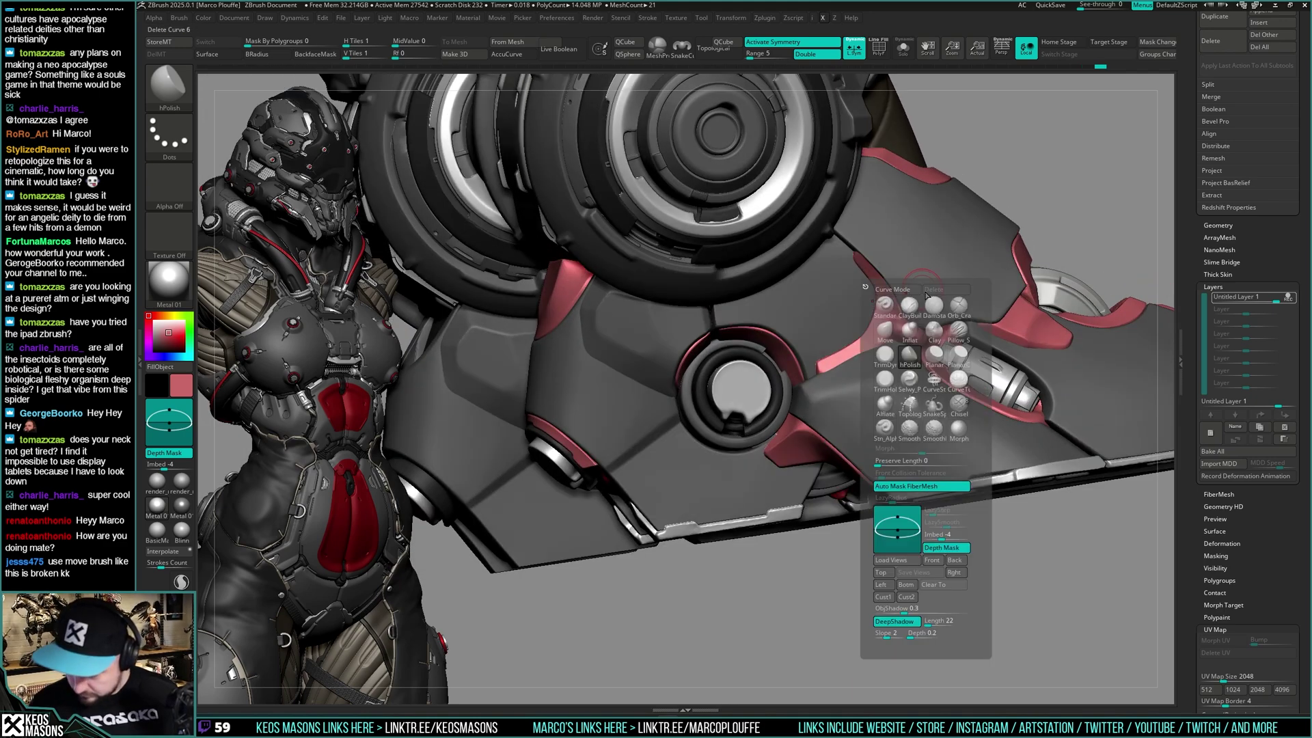
pyautogui.click(936, 306)
pyautogui.moveTo(909, 246); pyautogui.dragTo(873, 253, button='right')
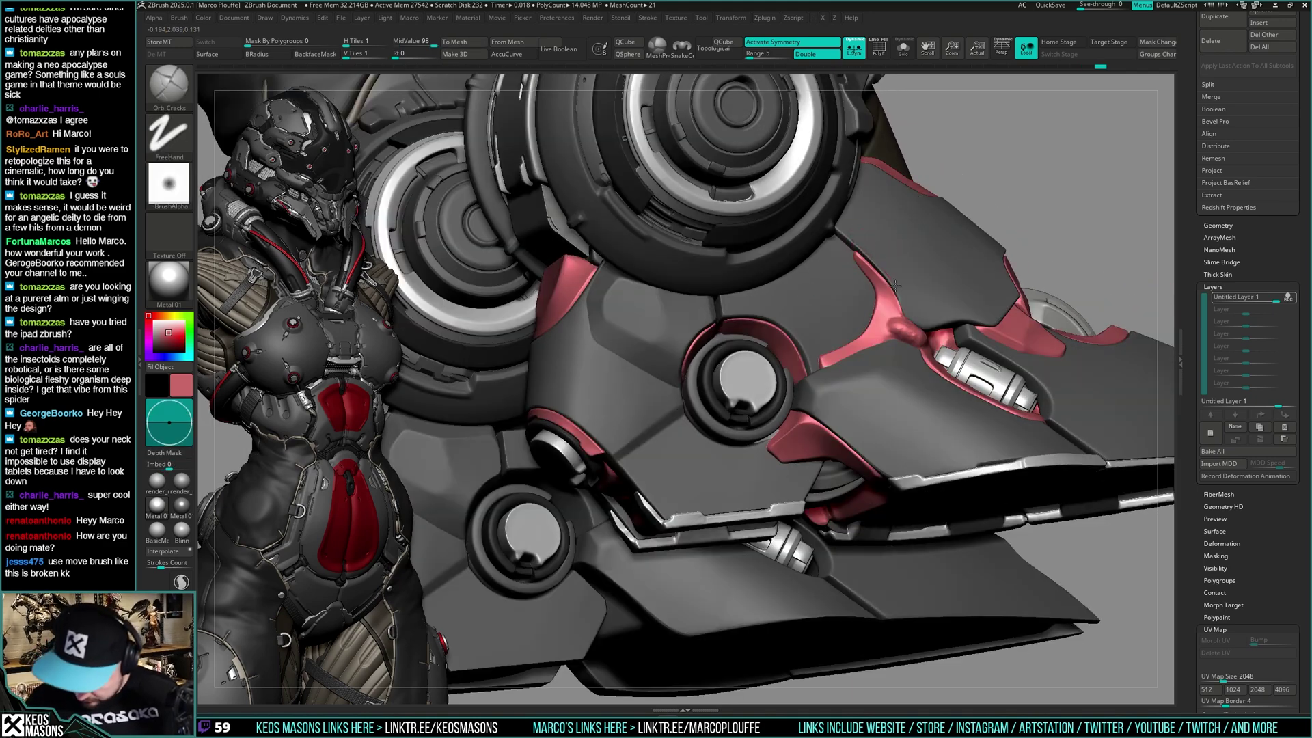
pyautogui.moveTo(897, 304); pyautogui.dragTo(863, 256, button='right')
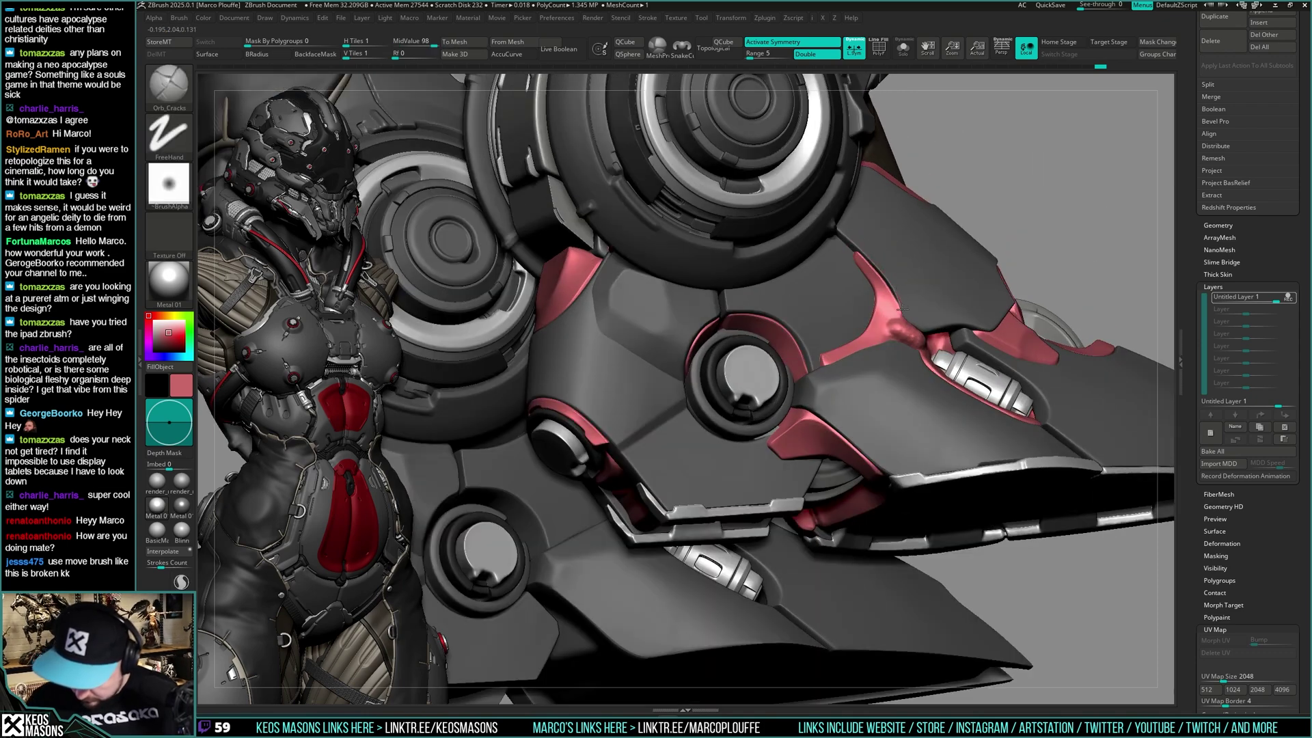
pyautogui.moveTo(895, 304); pyautogui.dragTo(824, 372, button='right')
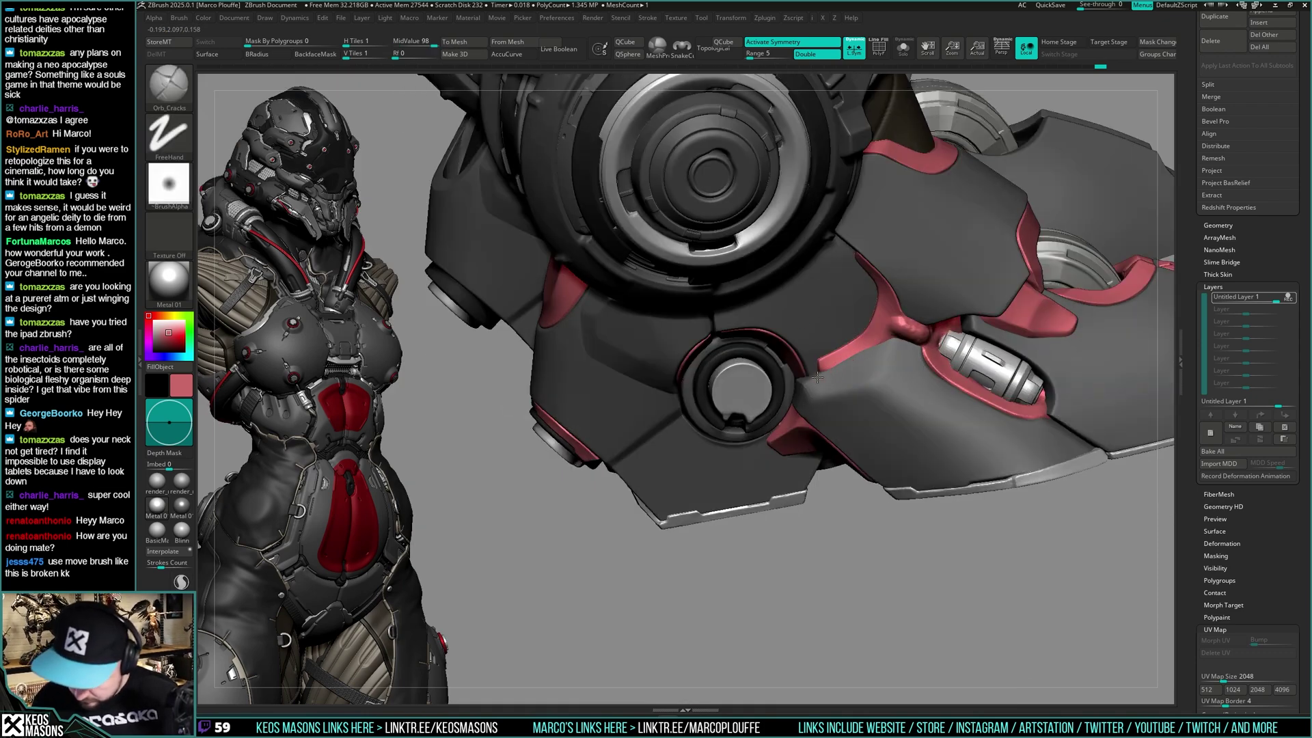
# Shape and smooth the small red pin at the junction of the Y-shaped strip
pyautogui.moveTo(901, 348)
pyautogui.mouseDown(button='right')
pyautogui.moveTo(891, 390)
pyautogui.moveTo(899, 340)
pyautogui.moveTo(983, 337)
pyautogui.moveTo(857, 493)
pyautogui.moveTo(910, 421)
pyautogui.moveTo(888, 460)
pyautogui.moveTo(872, 418)
pyautogui.moveTo(848, 419)
pyautogui.mouseUp(button='right')
pyautogui.moveTo(853, 394)
pyautogui.mouseDown(button='right')
pyautogui.moveTo(830, 438)
pyautogui.moveTo(848, 478)
pyautogui.moveTo(854, 342)
pyautogui.moveTo(832, 361)
pyautogui.moveTo(813, 325)
pyautogui.moveTo(835, 369)
pyautogui.moveTo(833, 347)
pyautogui.moveTo(816, 339)
pyautogui.moveTo(870, 333)
pyautogui.moveTo(848, 343)
pyautogui.mouseUp(button='right')
pyautogui.press('b')
pyautogui.press('t')
pyautogui.press('h')
pyautogui.keyDown('shift'); pyautogui.moveTo(847, 343); pyautogui.dragTo(853, 339); pyautogui.keyUp('shift')
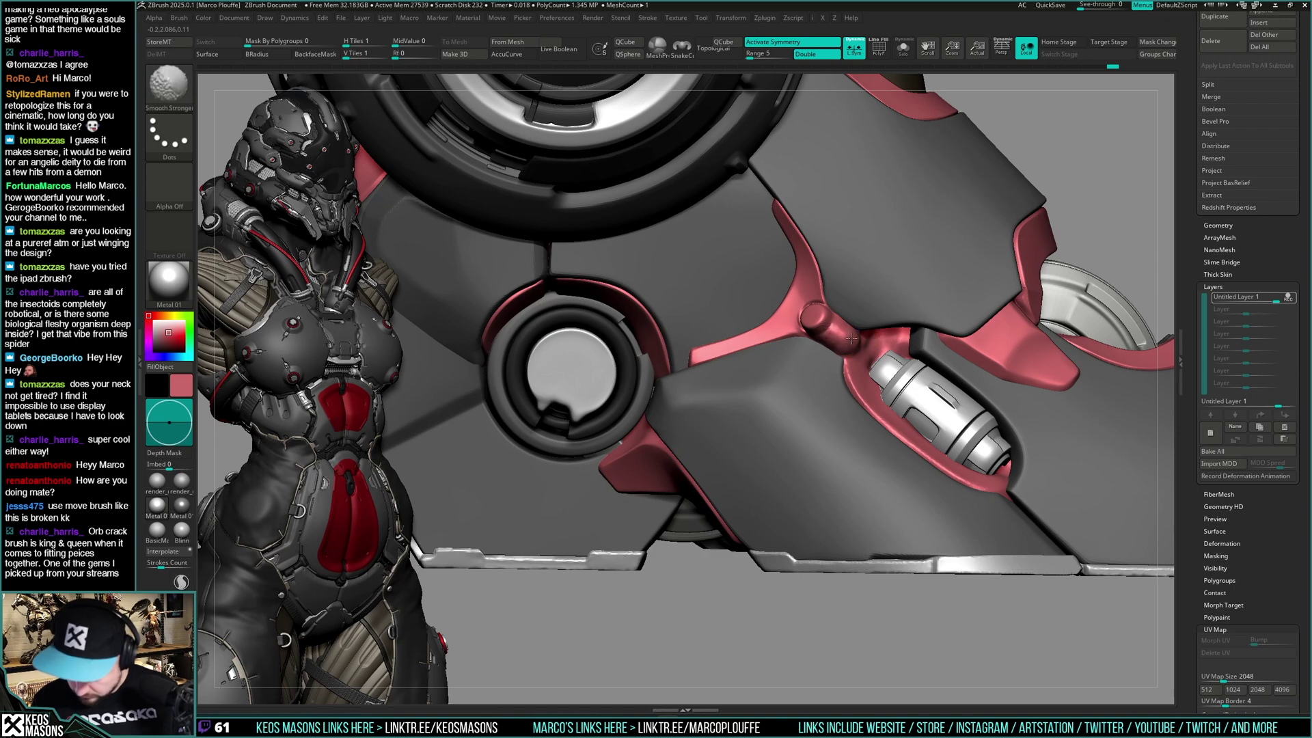
# Cut a crisp crease around the small red pin with DamStandard so it separates from the Y-shaped strip
pyautogui.moveTo(860, 341)
pyautogui.mouseDown(button='right')
pyautogui.moveTo(874, 334)
pyautogui.moveTo(851, 333)
pyautogui.moveTo(859, 319)
pyautogui.moveTo(844, 333)
pyautogui.moveTo(859, 333)
pyautogui.moveTo(850, 353)
pyautogui.mouseUp(button='right')
pyautogui.press('space')
pyautogui.click(882, 363)
pyautogui.rightClick(833, 333)
pyautogui.press('space')
pyautogui.rightClick(850, 354)
pyautogui.rightClick(850, 358)
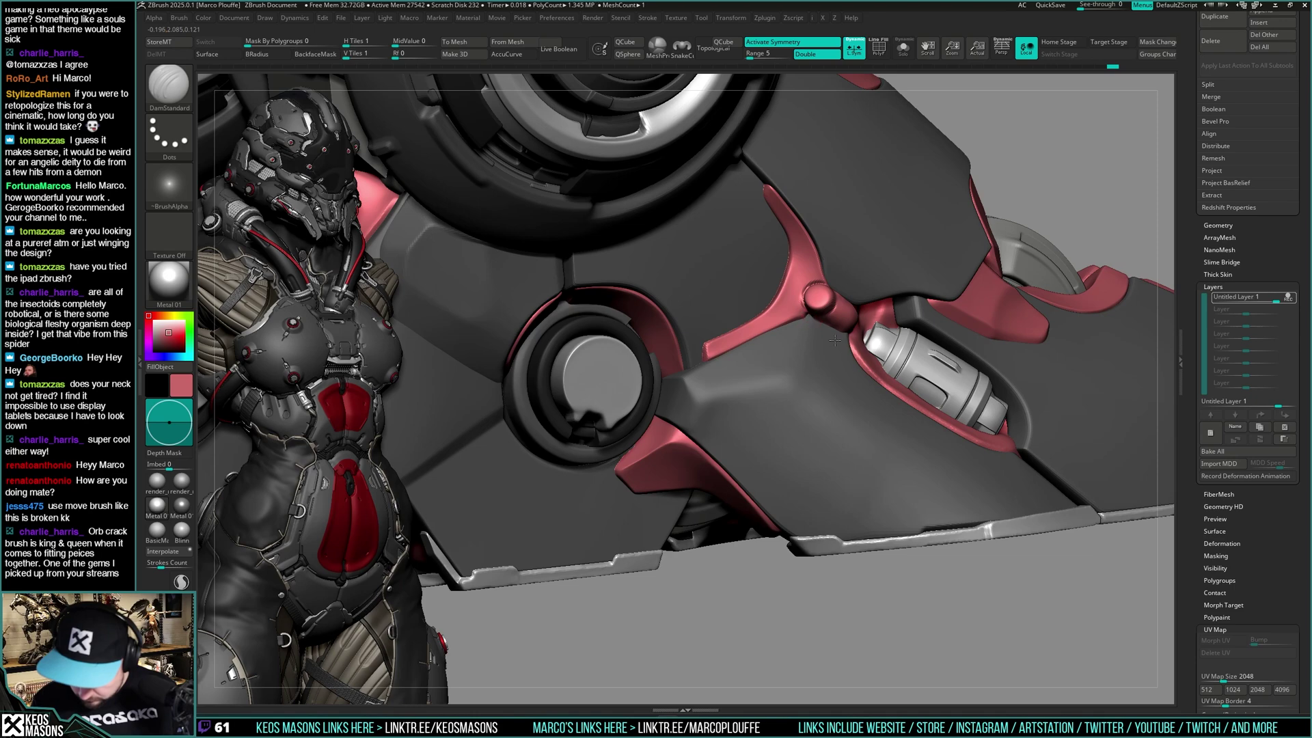
pyautogui.moveTo(809, 331); pyautogui.dragTo(831, 240, button='right')
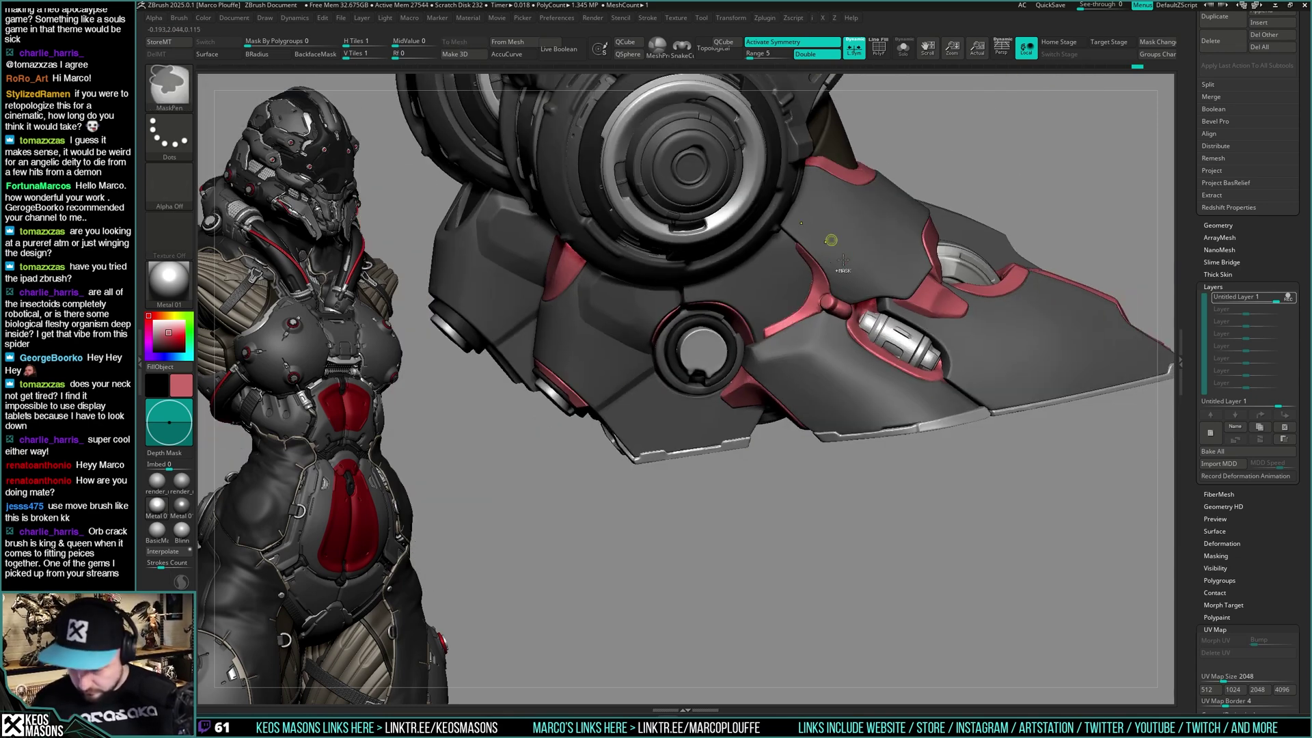
pyautogui.moveTo(832, 309)
pyautogui.keyDown('ctrl'); pyautogui.mouseDown(button='right')
pyautogui.moveTo(834, 343)
pyautogui.moveTo(827, 321)
pyautogui.mouseUp(button='right'); pyautogui.keyUp('ctrl')
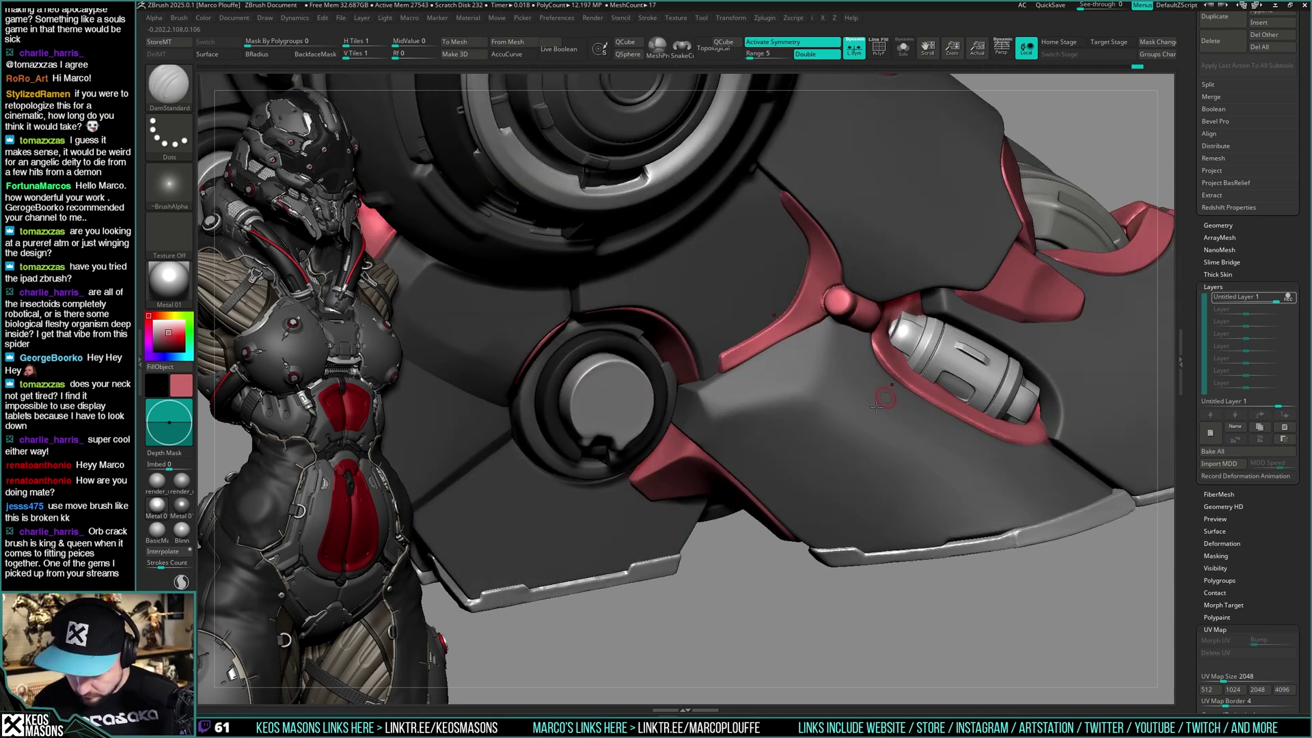
# Build up the red surface above the silver piston with ClayBuildup and isolate the red mesh to check the shape
pyautogui.moveTo(876, 406)
pyautogui.mouseDown(button='right')
pyautogui.moveTo(914, 314)
pyautogui.moveTo(881, 315)
pyautogui.moveTo(895, 343)
pyautogui.moveTo(866, 417)
pyautogui.mouseUp(button='right')
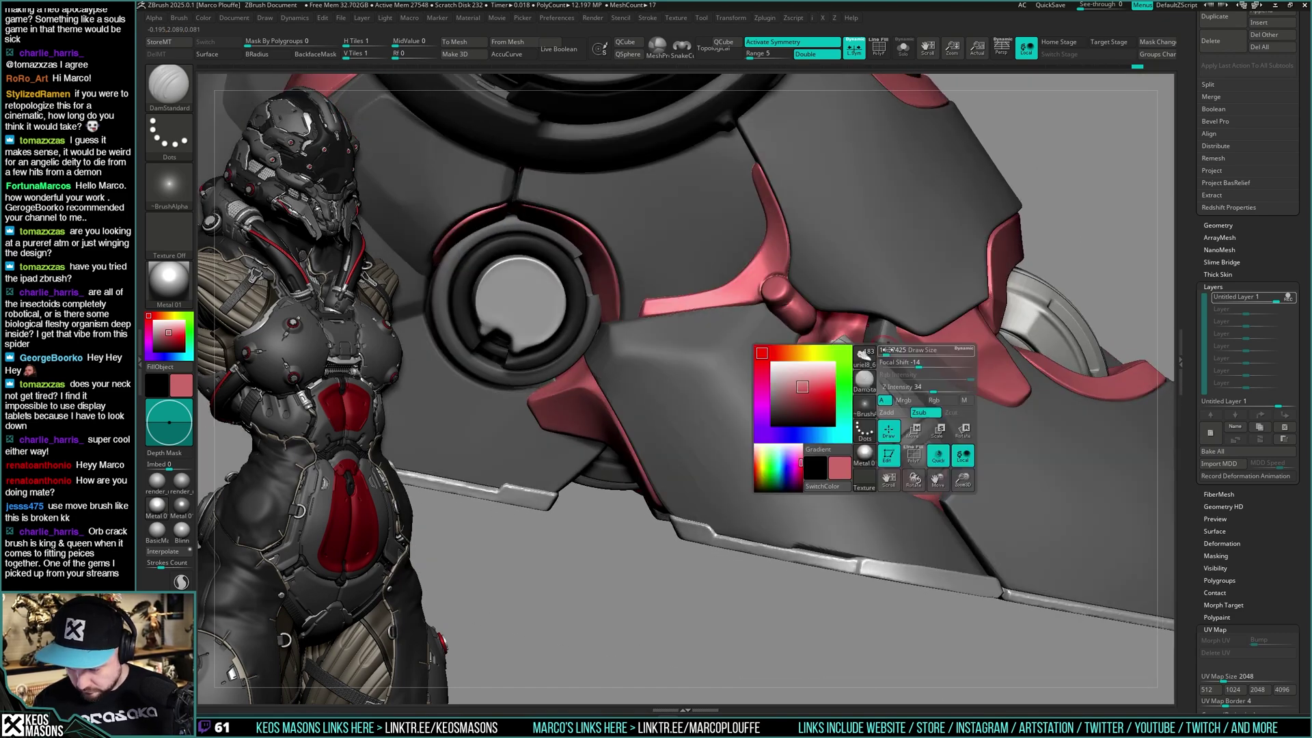
pyautogui.press('space')
pyautogui.click(885, 410)
pyautogui.press('space')
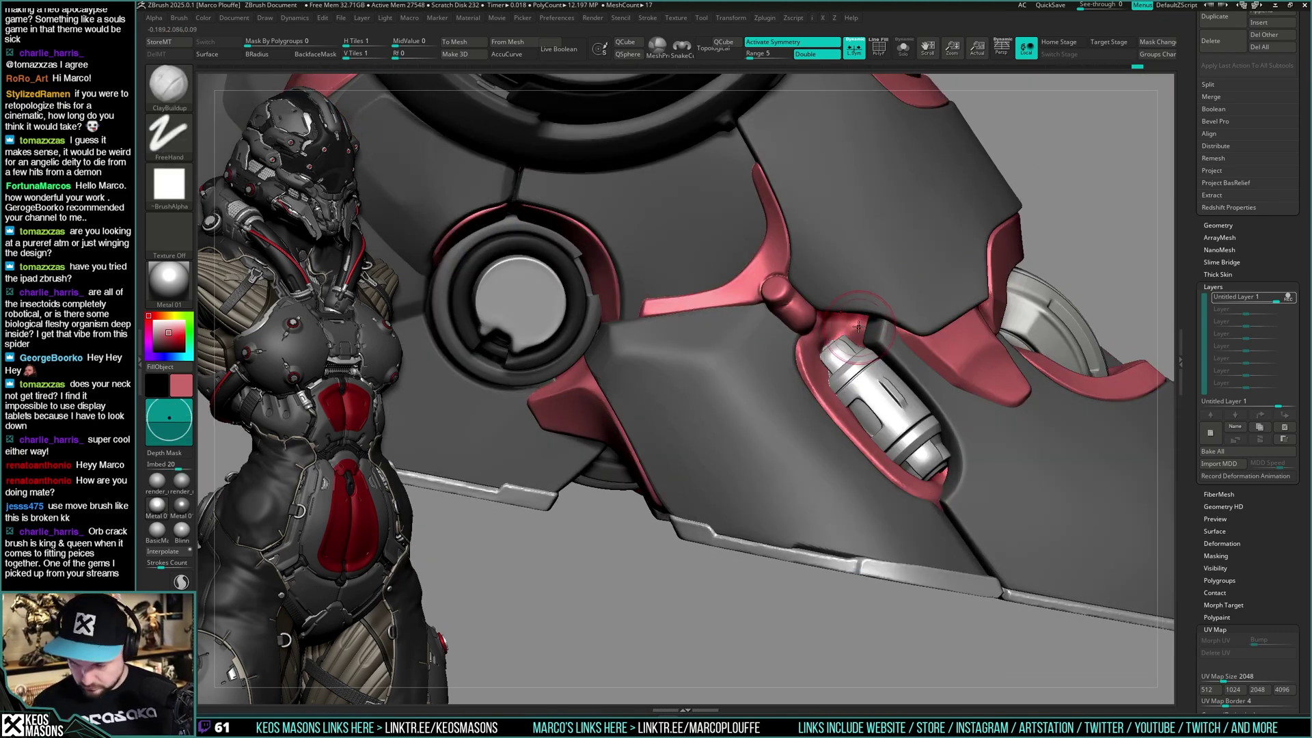
pyautogui.moveTo(862, 320); pyautogui.dragTo(852, 347)
pyautogui.press('space')
pyautogui.press('space')
pyautogui.hotkey('alt', 's')
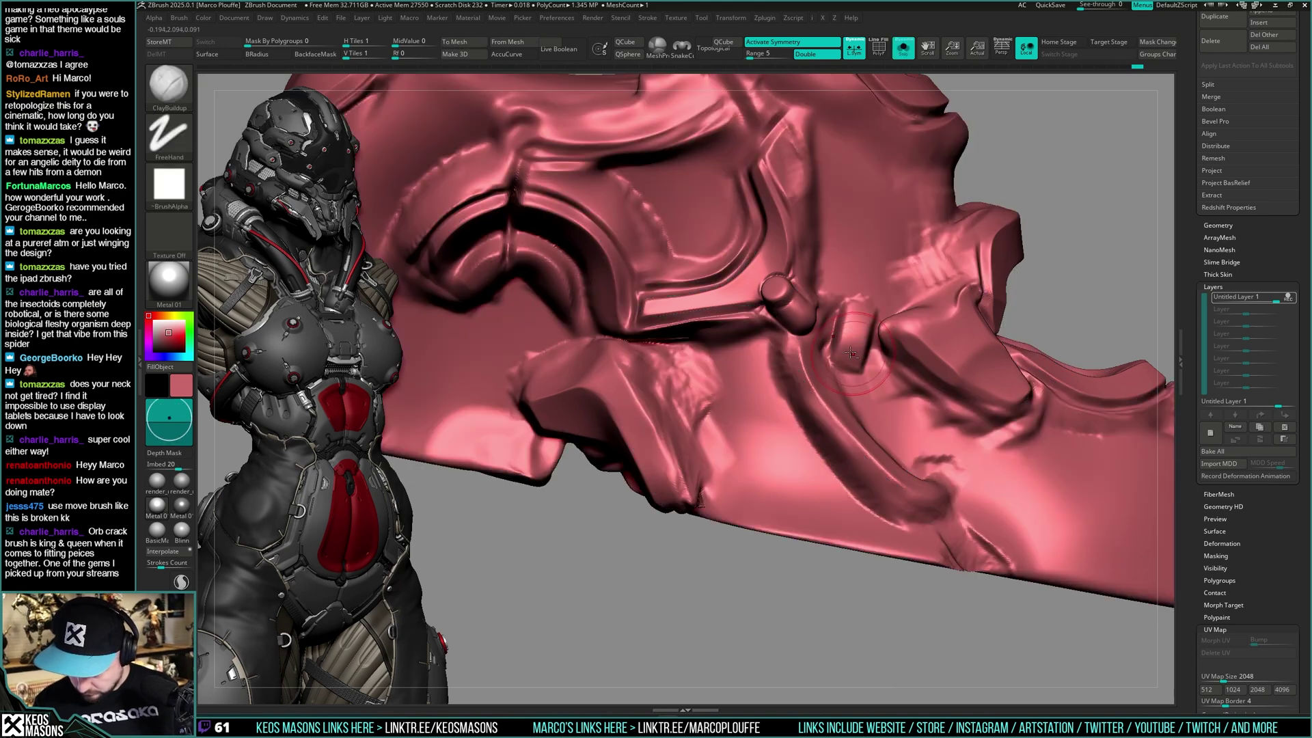
# Flatten the built-up red surface above the silver piston with an hPolish brush
pyautogui.hotkey('alt', 's')
pyautogui.press('space')
pyautogui.click(862, 382)
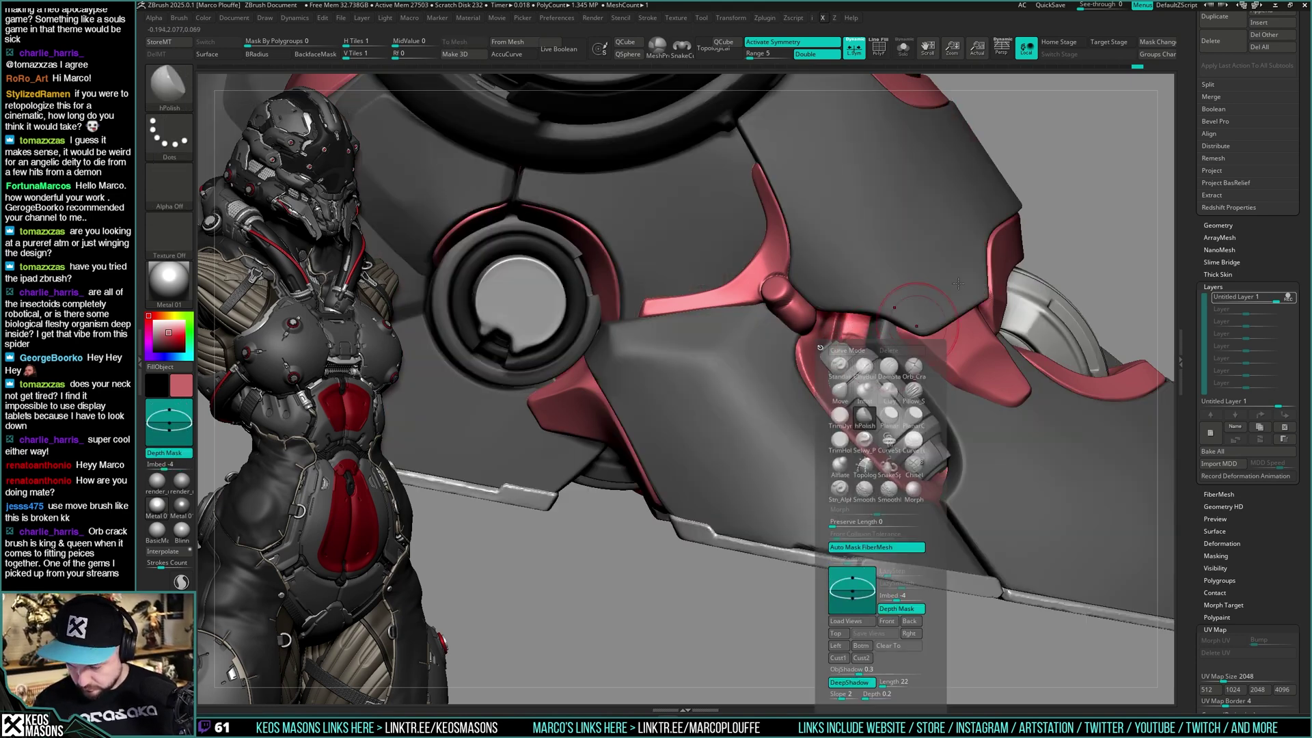
pyautogui.hotkey('alt', 's')
pyautogui.press('space')
pyautogui.hotkey('alt', 's')
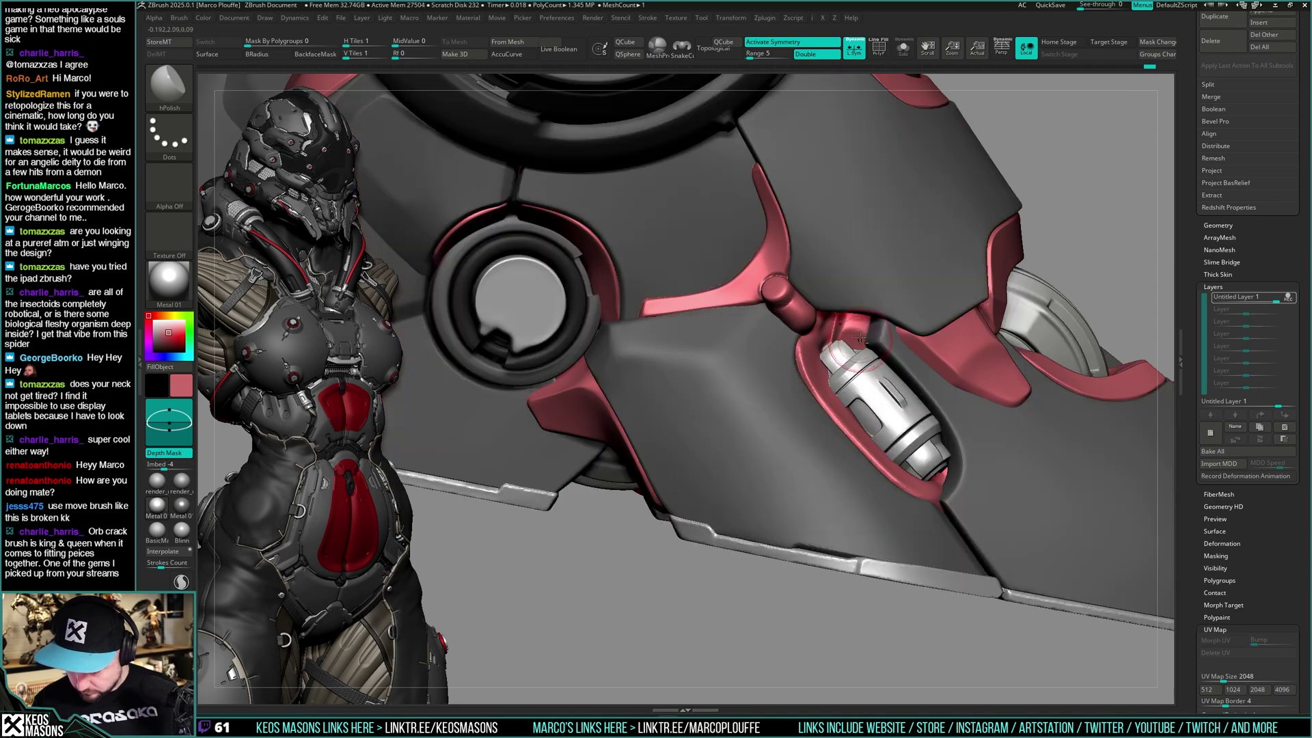
# Polish the red rim surrounding the silver piston, from its upper end down along the curved side
pyautogui.moveTo(866, 311); pyautogui.dragTo(833, 330, button='right')
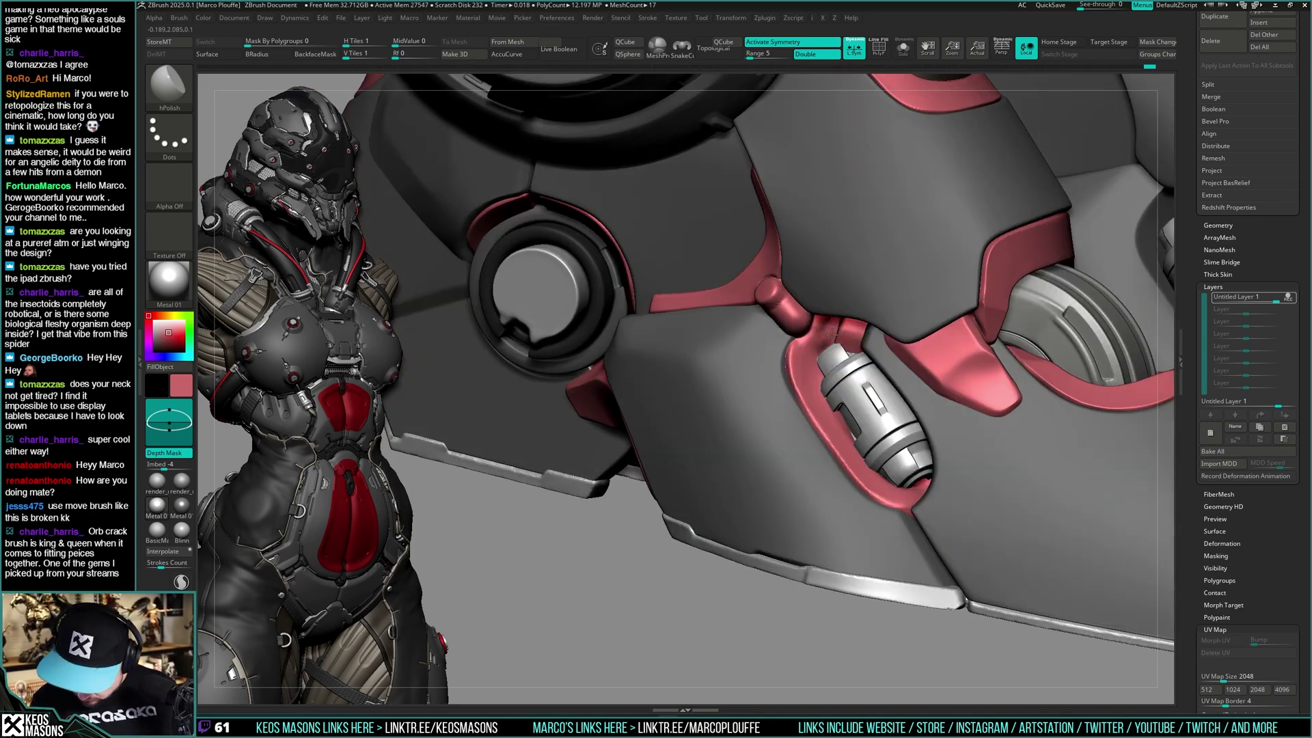
pyautogui.rightClick(810, 403)
pyautogui.moveTo(820, 396); pyautogui.dragTo(818, 352, button='right')
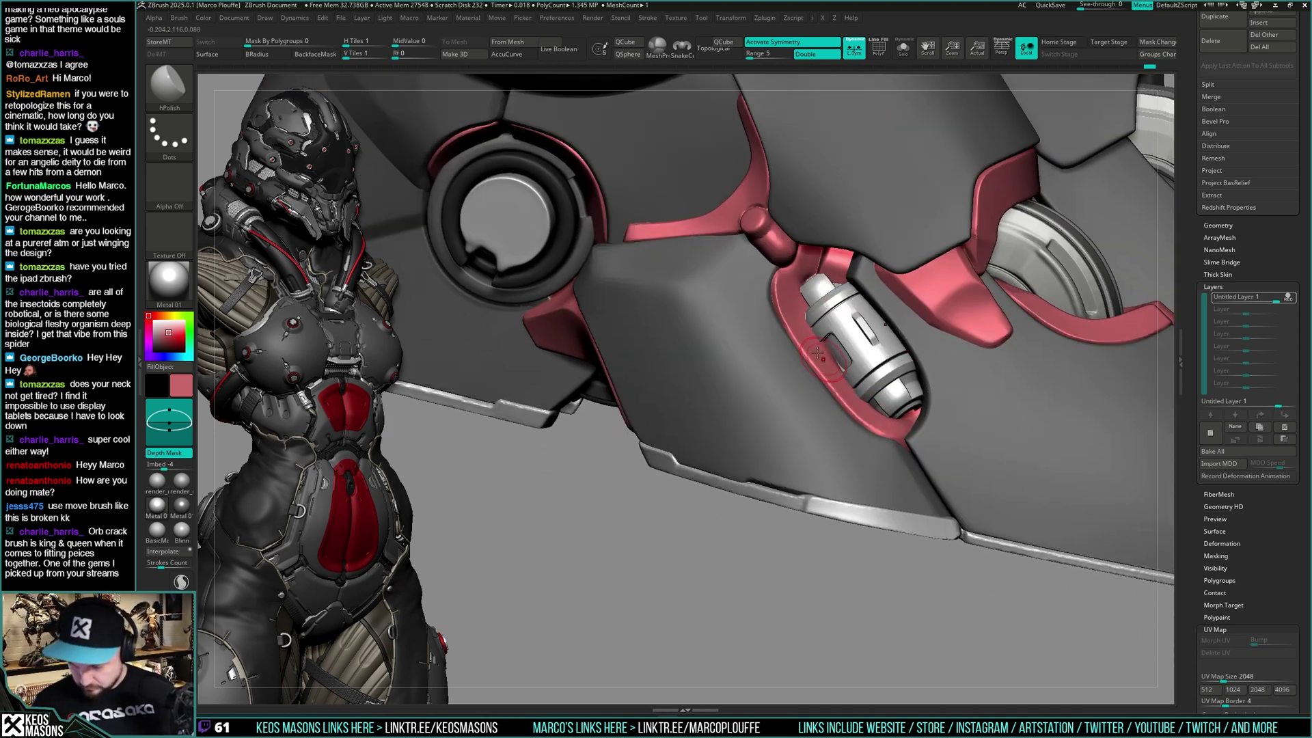
pyautogui.moveTo(865, 417); pyautogui.dragTo(788, 313, button='right')
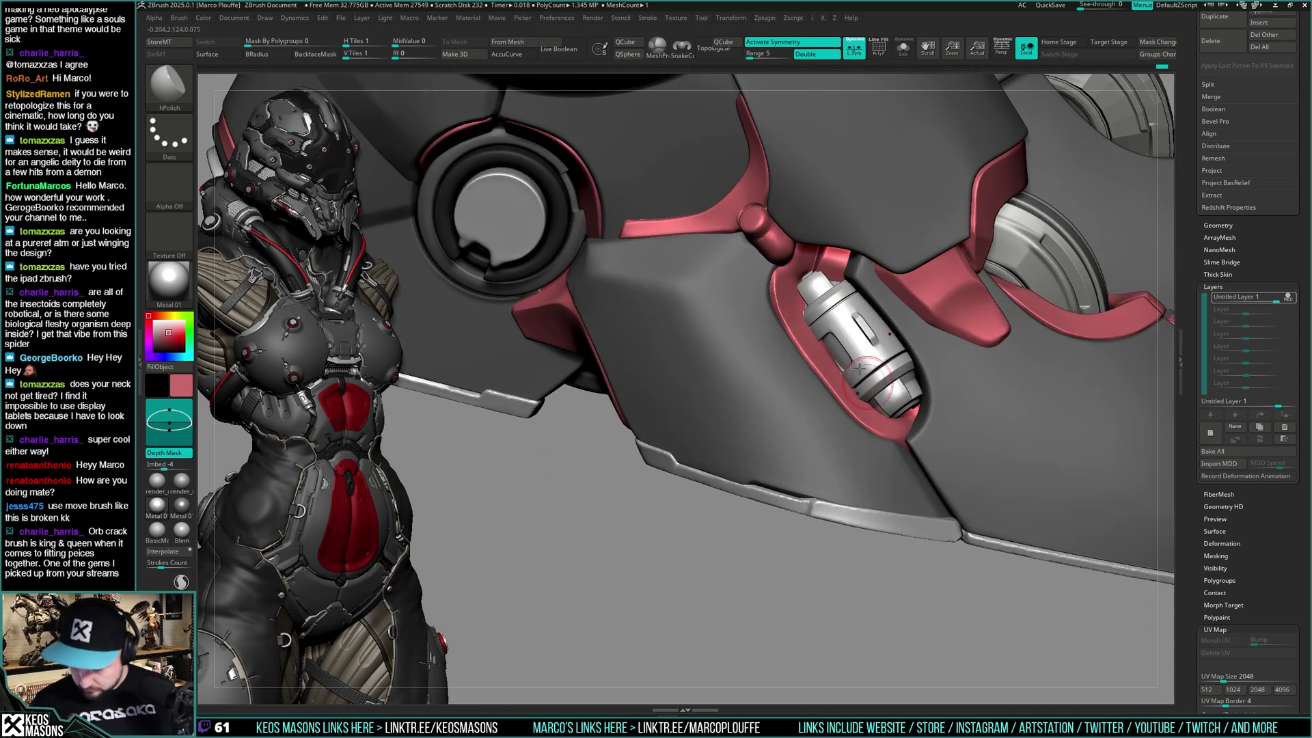
pyautogui.press('space')
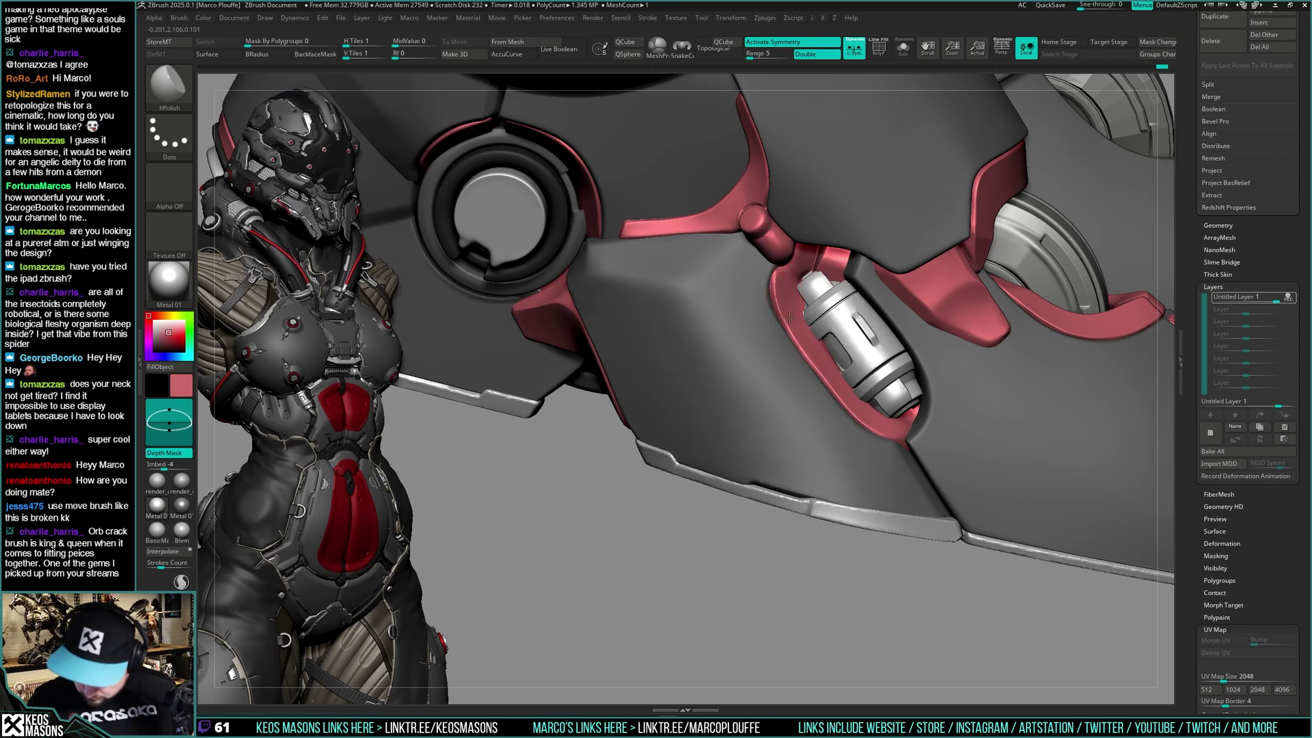
pyautogui.moveTo(778, 289); pyautogui.dragTo(816, 301, button='right')
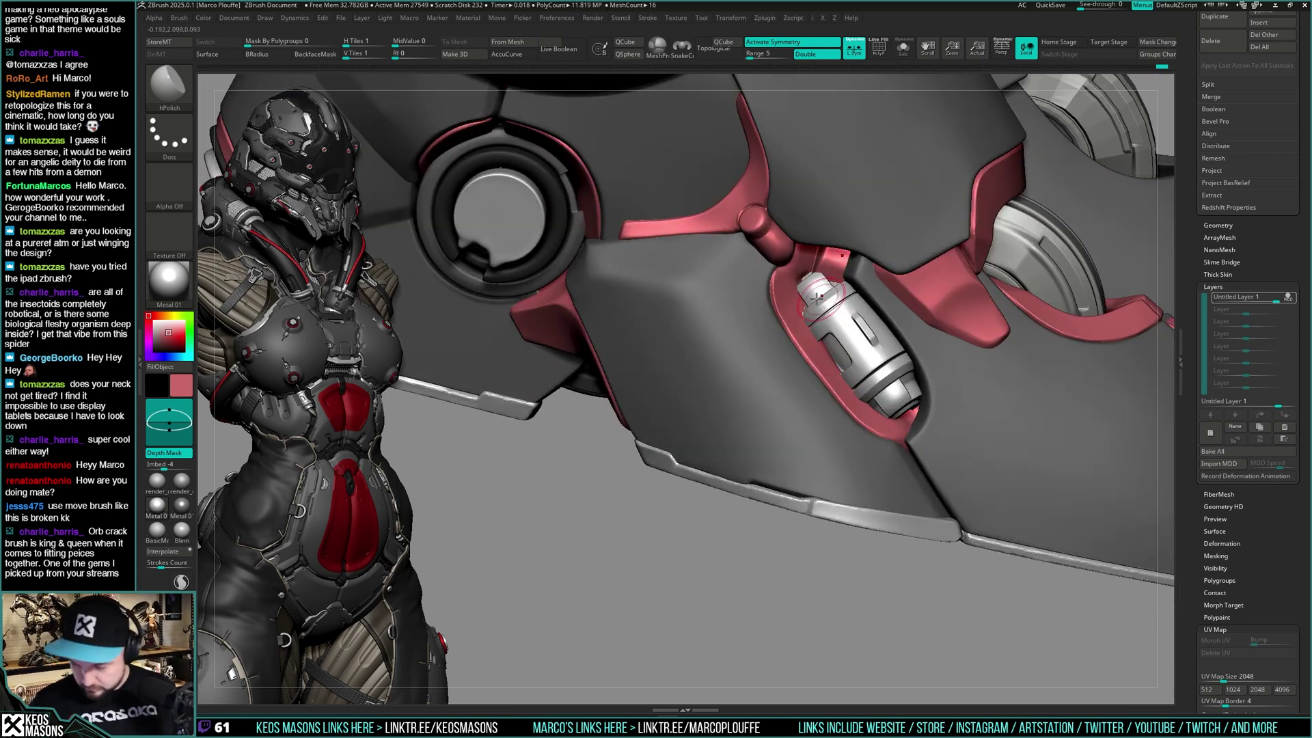
# Polish the red surface beside the piston's upper end and smooth the rim down to its lower tip
pyautogui.moveTo(783, 295); pyautogui.dragTo(808, 259)
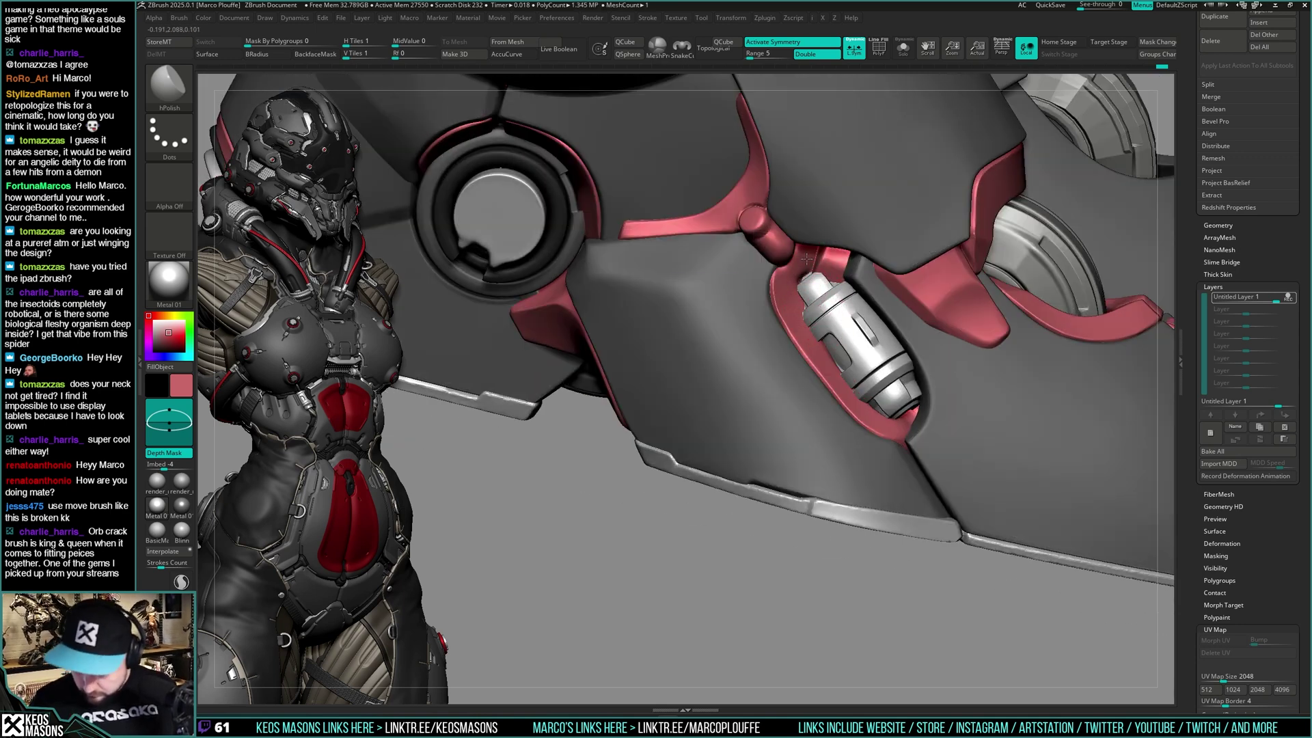
pyautogui.keyDown('alt'); pyautogui.moveTo(846, 398); pyautogui.dragTo(817, 372, button='right'); pyautogui.keyUp('alt')
pyautogui.moveTo(754, 273)
pyautogui.keyDown('shift'); pyautogui.mouseDown()
pyautogui.moveTo(806, 355)
pyautogui.moveTo(882, 421)
pyautogui.mouseUp(); pyautogui.keyUp('shift')
pyautogui.rightClick(865, 410)
pyautogui.moveTo(885, 385)
pyautogui.mouseDown(button='right')
pyautogui.moveTo(866, 410)
pyautogui.moveTo(888, 410)
pyautogui.moveTo(889, 375)
pyautogui.mouseUp(button='right')
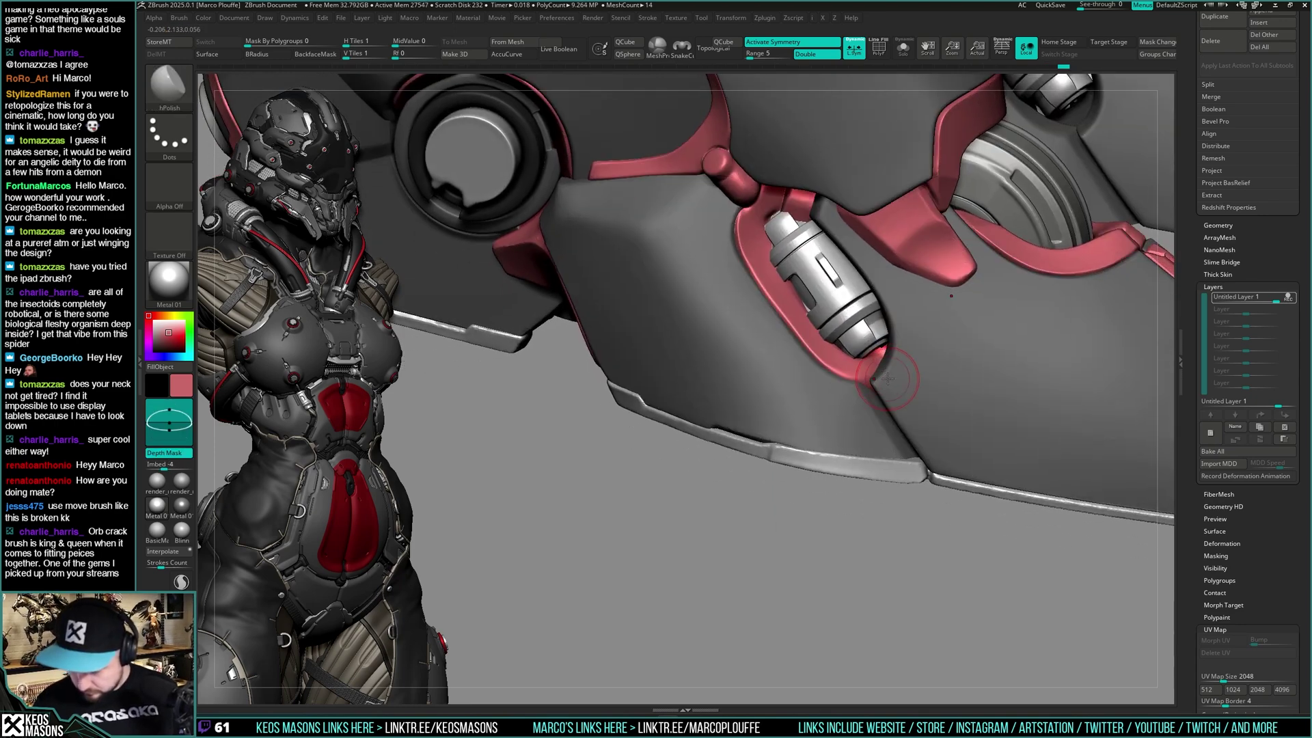
# Carve Orb_Cracks creases along the inner wall of the recess behind the silver piston, with the surrounding parts ghosted
pyautogui.press('space')
pyautogui.click(924, 368)
pyautogui.moveTo(888, 321)
pyautogui.mouseDown(button='right')
pyautogui.moveTo(881, 301)
pyautogui.moveTo(817, 290)
pyautogui.moveTo(837, 277)
pyautogui.mouseUp(button='right')
pyautogui.rightClick(813, 225)
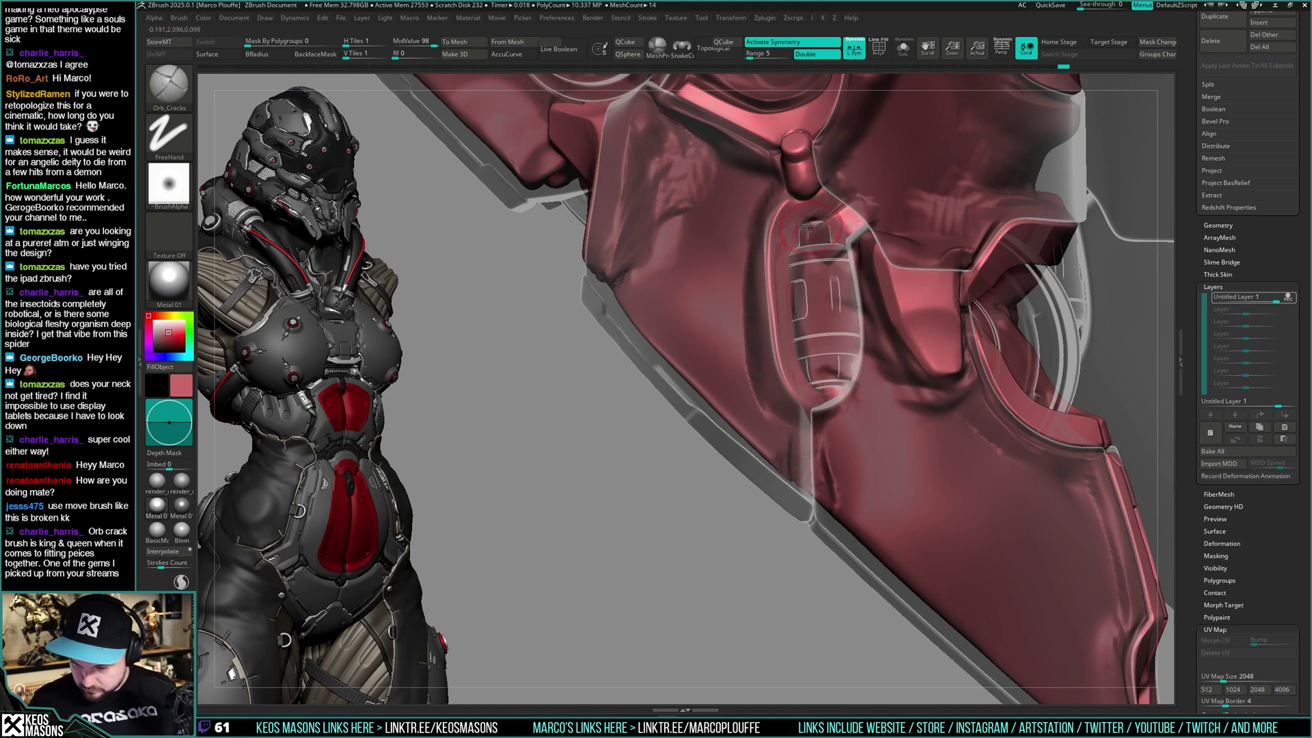
pyautogui.rightClick(811, 225)
pyautogui.moveTo(797, 233); pyautogui.dragTo(793, 282)
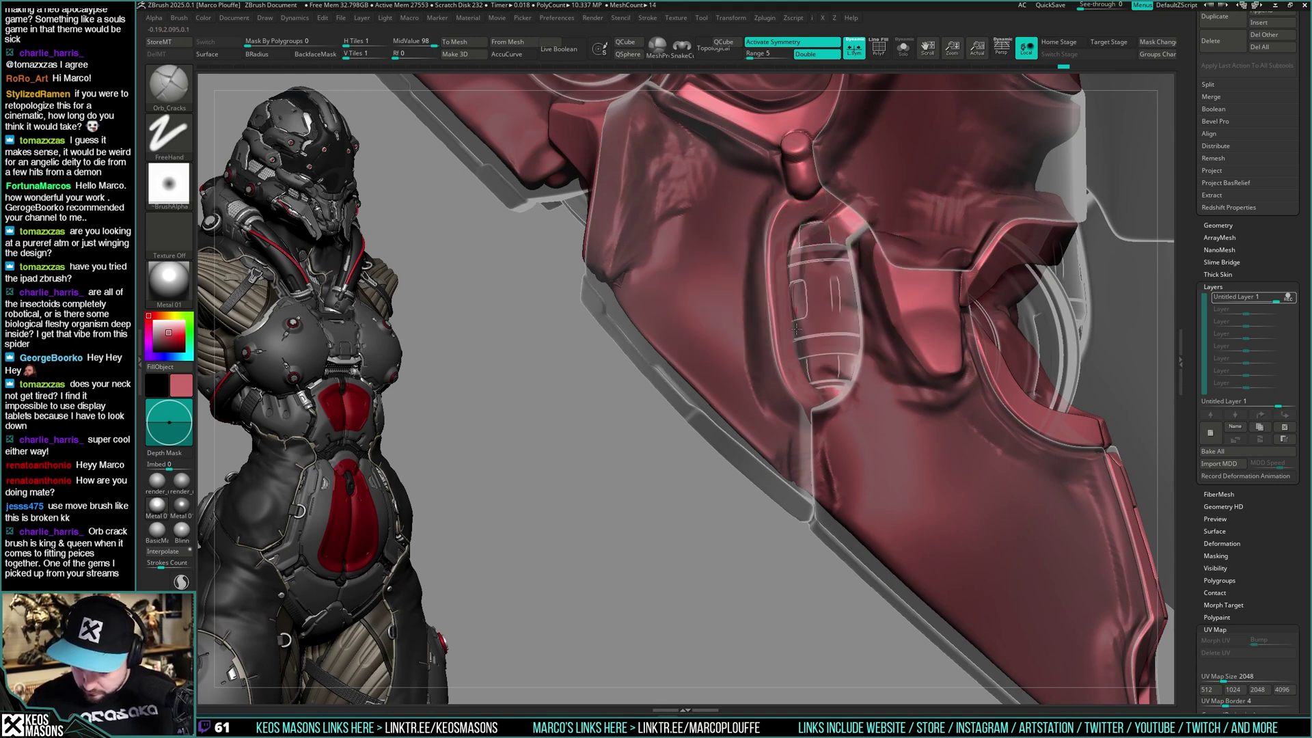
pyautogui.moveTo(803, 378); pyautogui.dragTo(810, 391)
pyautogui.moveTo(830, 349); pyautogui.dragTo(803, 342, button='right')
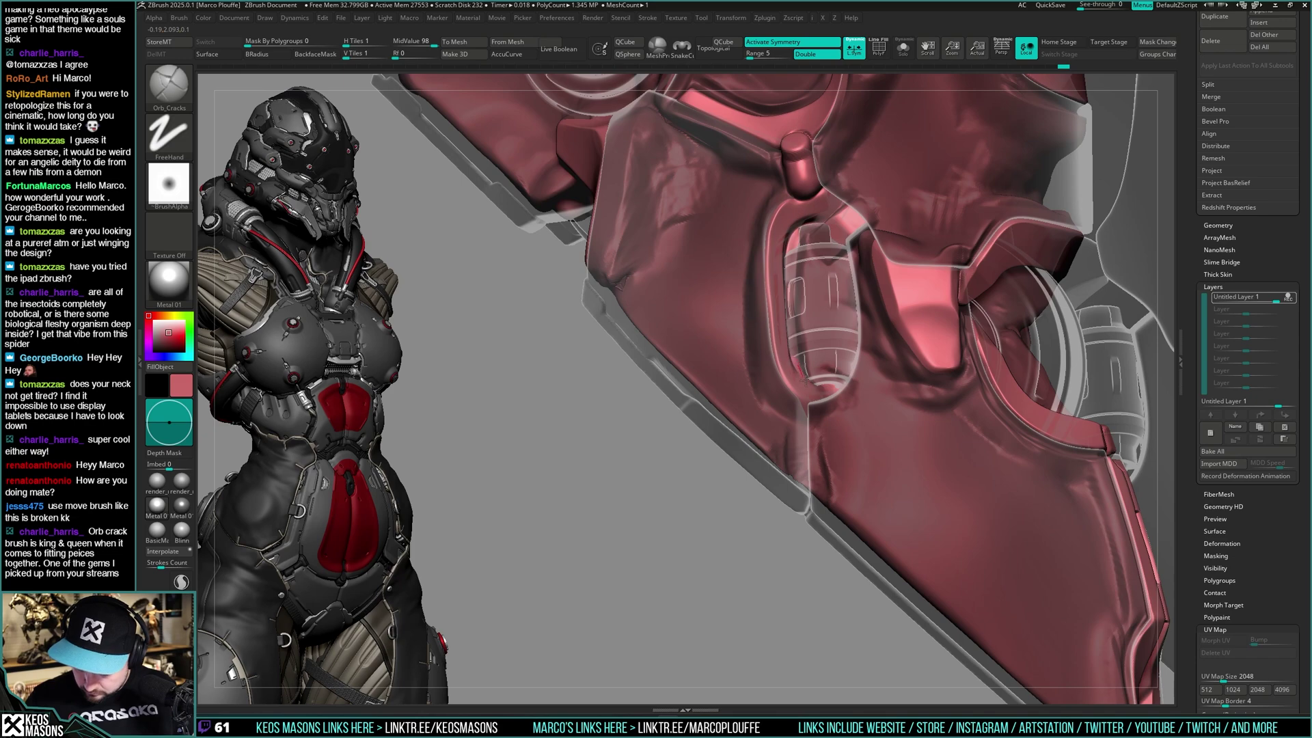
pyautogui.moveTo(831, 389)
pyautogui.mouseDown(button='right')
pyautogui.moveTo(862, 375)
pyautogui.moveTo(838, 369)
pyautogui.moveTo(821, 311)
pyautogui.mouseUp(button='right')
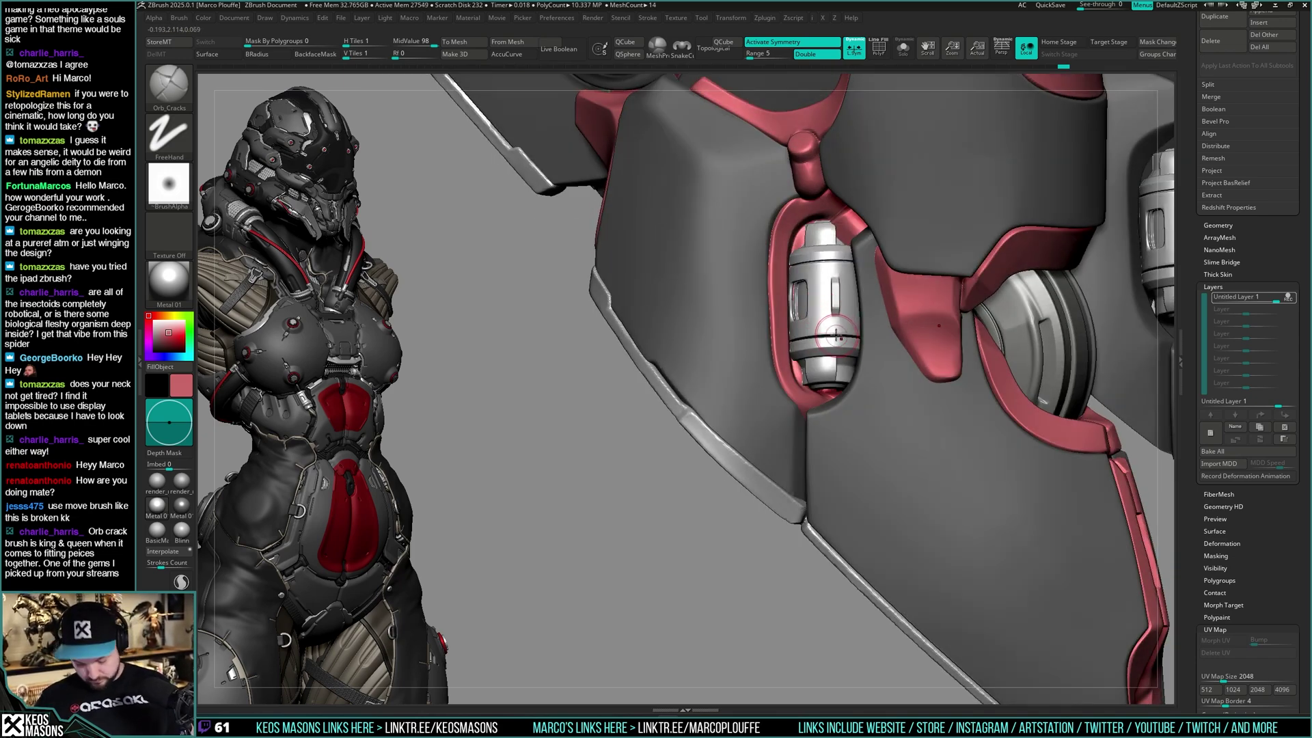
# Punch a round socket with TrimHole into the recess floor behind the silver piston's lower end
pyautogui.press('b')
pyautogui.press('t')
pyautogui.press('h')
pyautogui.hotkey('shift', 't')
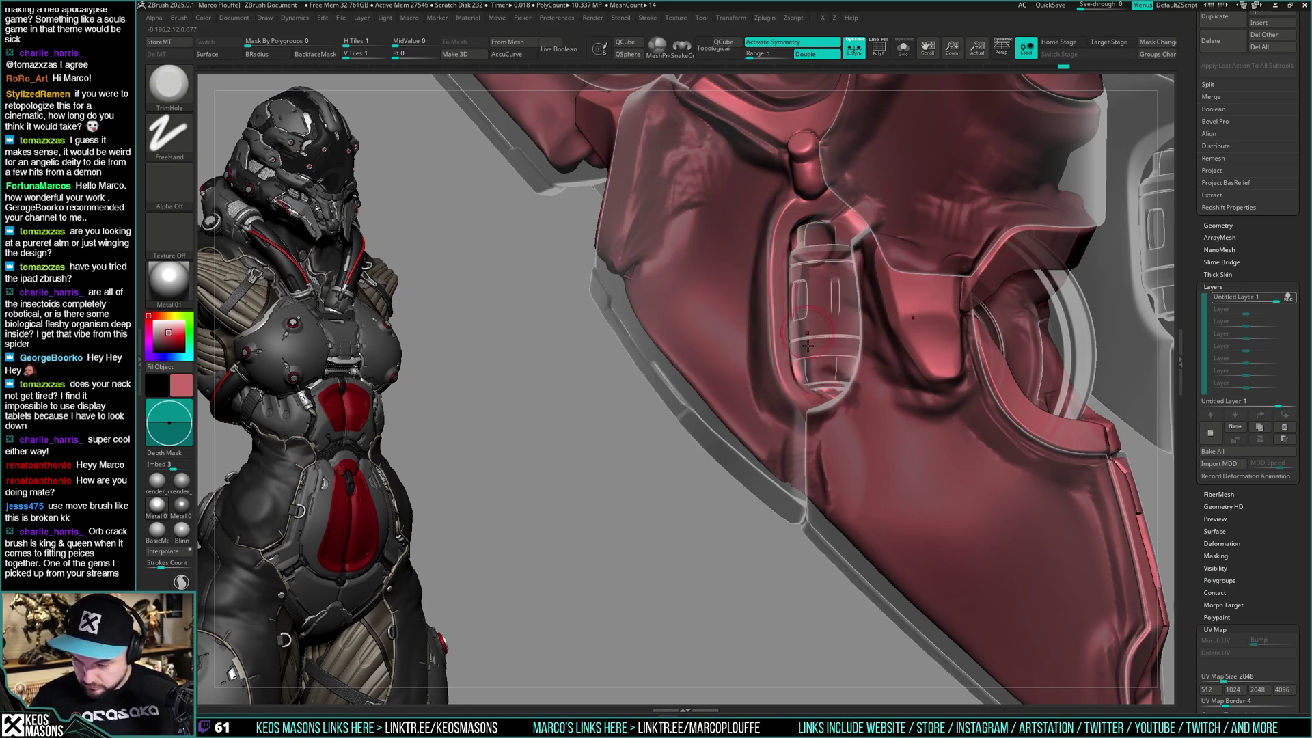
pyautogui.moveTo(807, 346); pyautogui.dragTo(815, 372, button='right')
pyautogui.moveTo(814, 370); pyautogui.dragTo(809, 373)
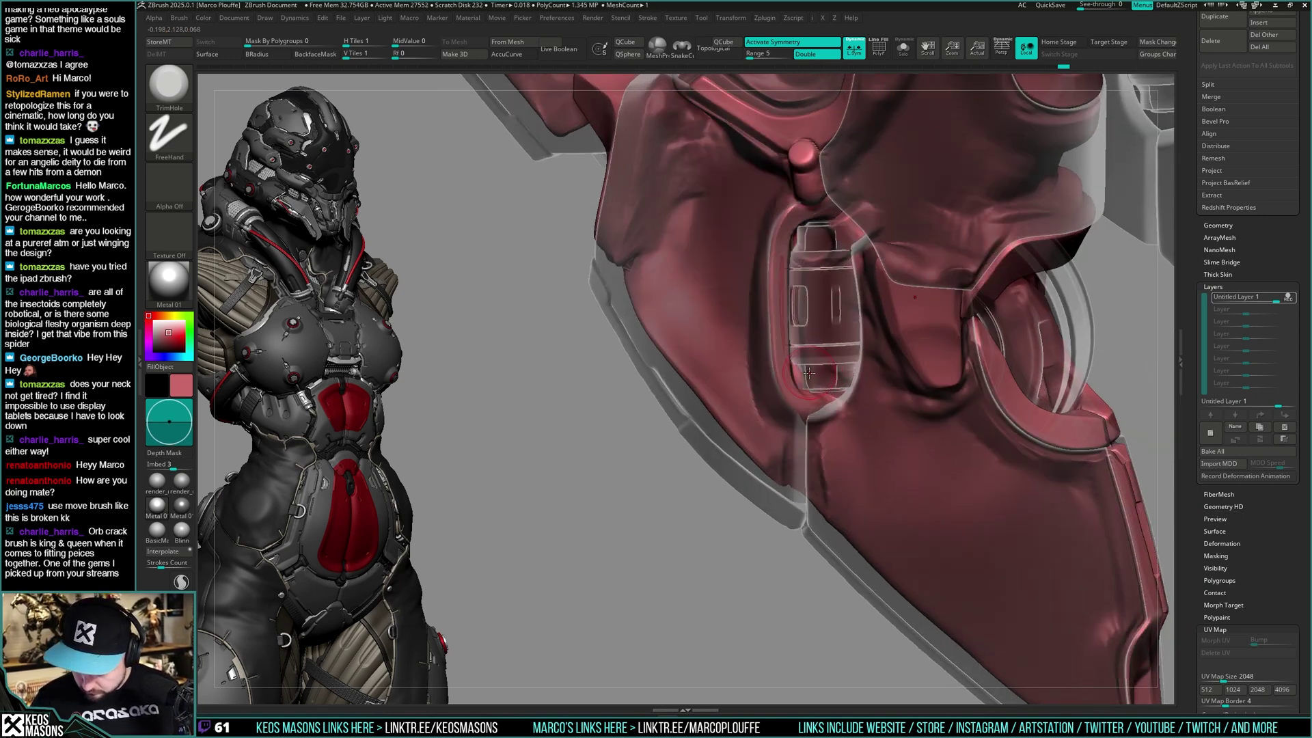
pyautogui.hotkey('shift', 't')
# Raise a small round pin at the lower tip of the red rim with TrimHole and isolate the red mesh to check it
pyautogui.moveTo(812, 369); pyautogui.dragTo(853, 370, button='right')
pyautogui.rightClick(850, 365)
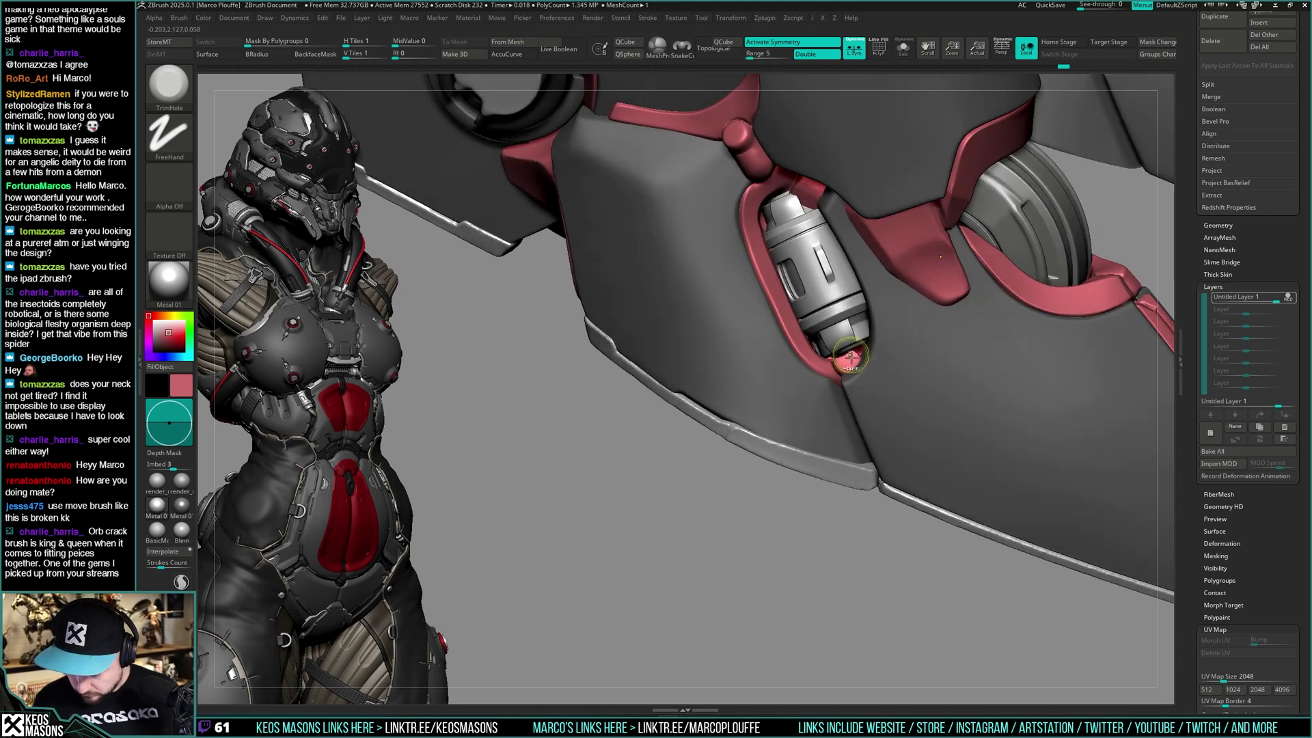
pyautogui.hotkey('shift', 's')
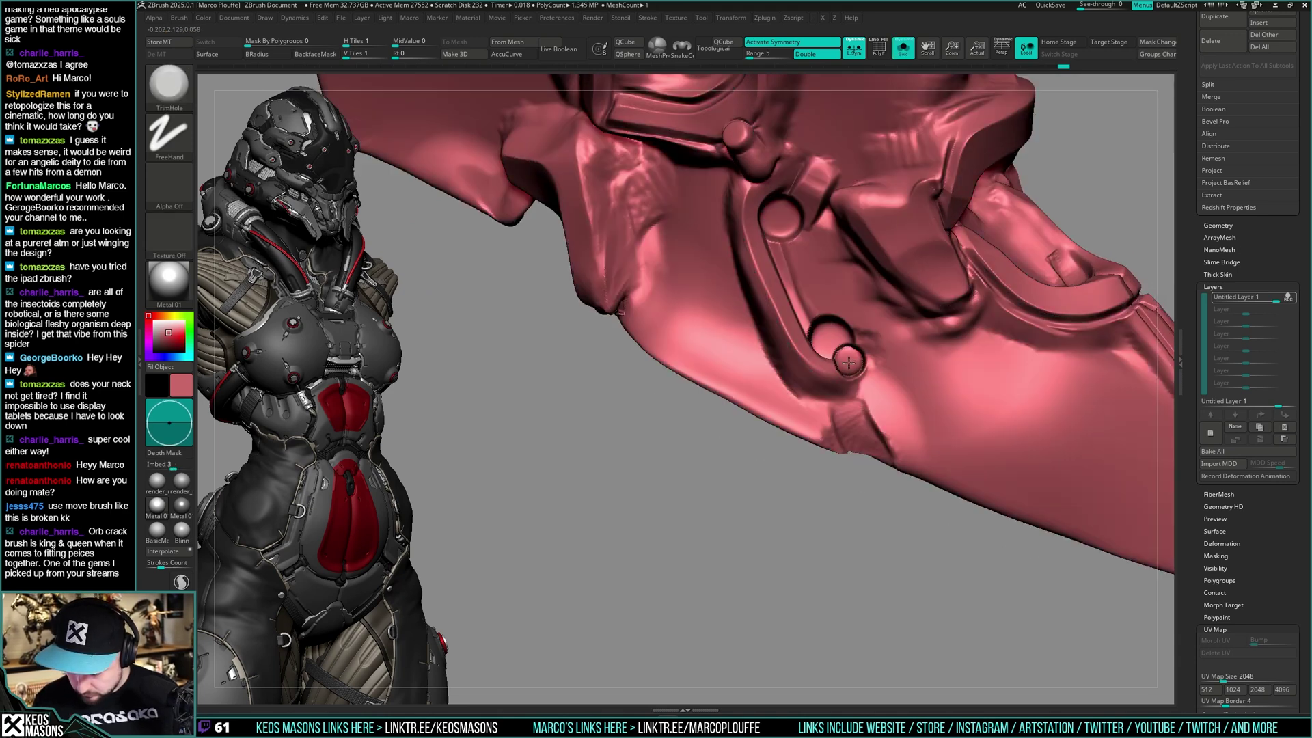
pyautogui.hotkey('ctrl', 'shift', 'f')
pyautogui.hotkey('shift', 's')
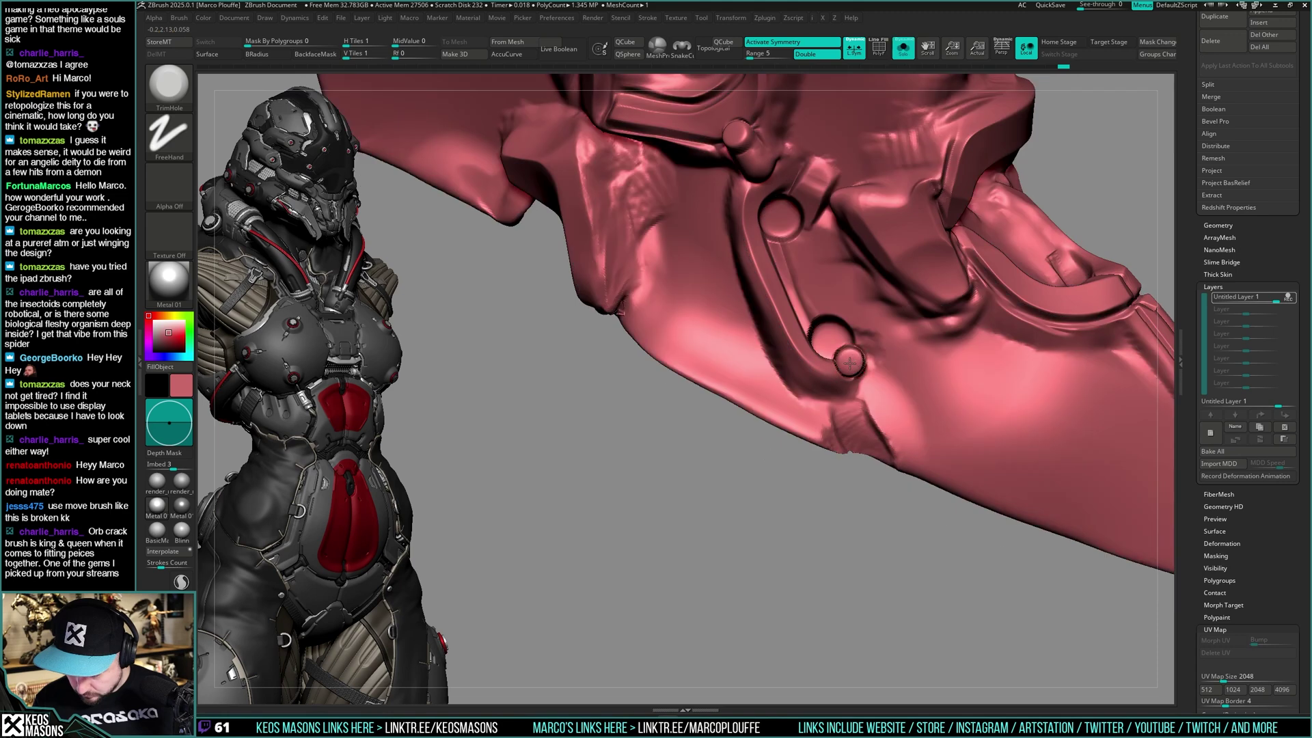
pyautogui.hotkey('shift', 's')
# Cut a crease with Orb_Cracks around the round pin at the rim's lower tip and smooth the adjoining rim
pyautogui.moveTo(849, 363)
pyautogui.mouseDown(button='right')
pyautogui.moveTo(880, 363)
pyautogui.moveTo(861, 362)
pyautogui.moveTo(876, 375)
pyautogui.mouseUp(button='right')
pyautogui.press('space')
pyautogui.click(871, 369)
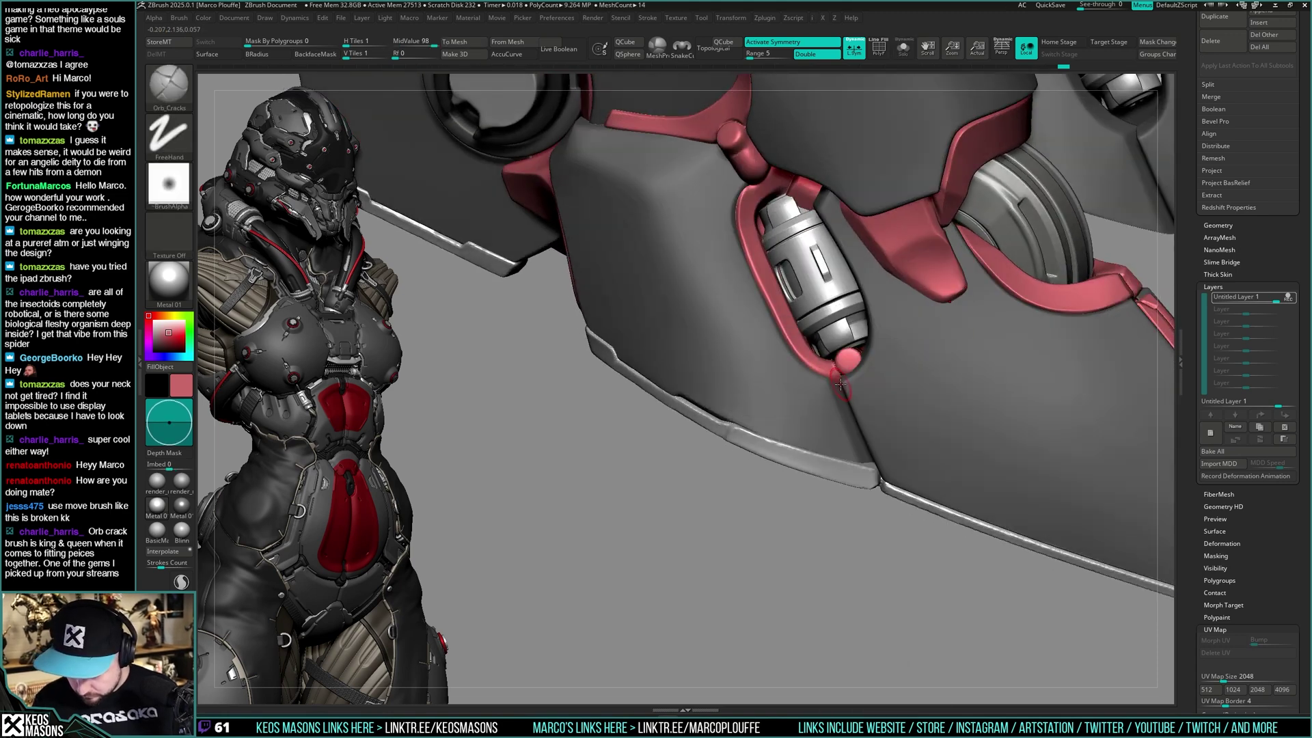
pyautogui.moveTo(855, 382); pyautogui.dragTo(871, 378)
pyautogui.press('space')
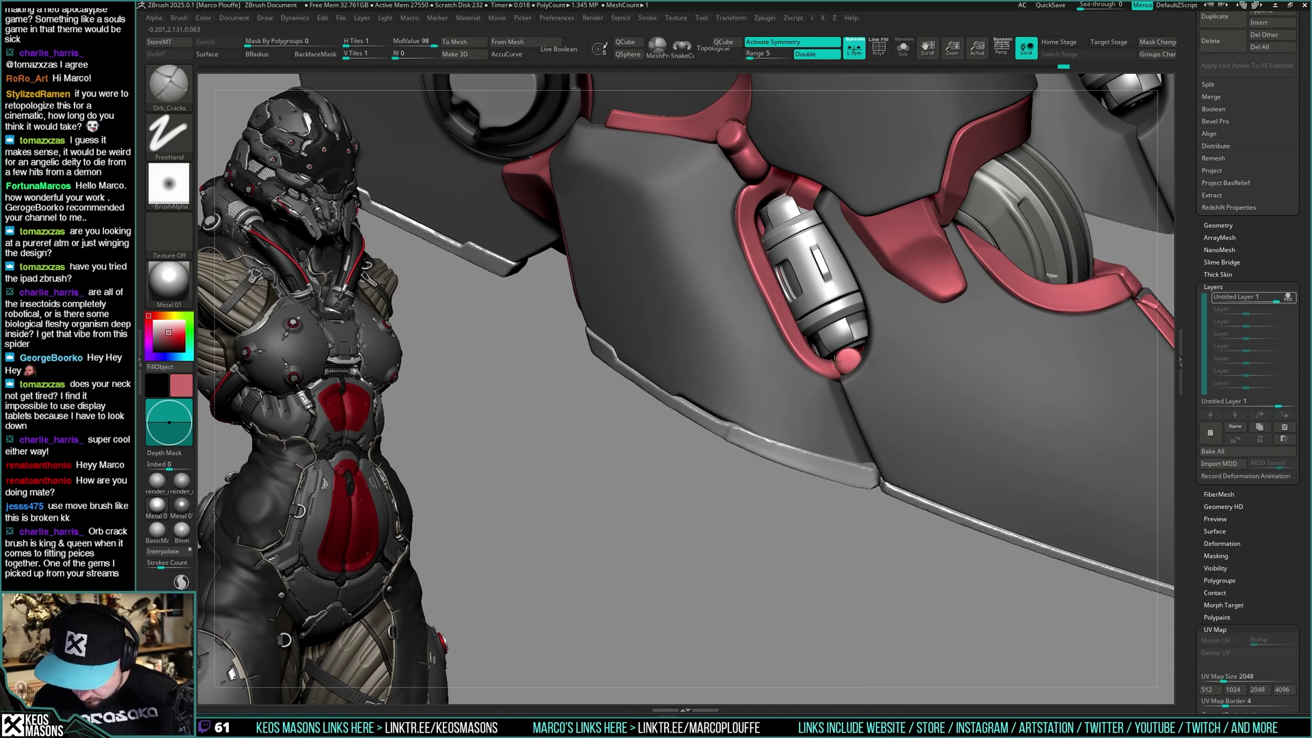
pyautogui.keyDown('alt'); pyautogui.click(856, 381); pyautogui.keyUp('alt')
pyautogui.moveTo(856, 381)
pyautogui.mouseDown(button='right')
pyautogui.moveTo(866, 364)
pyautogui.moveTo(851, 359)
pyautogui.mouseUp(button='right')
pyautogui.press('space')
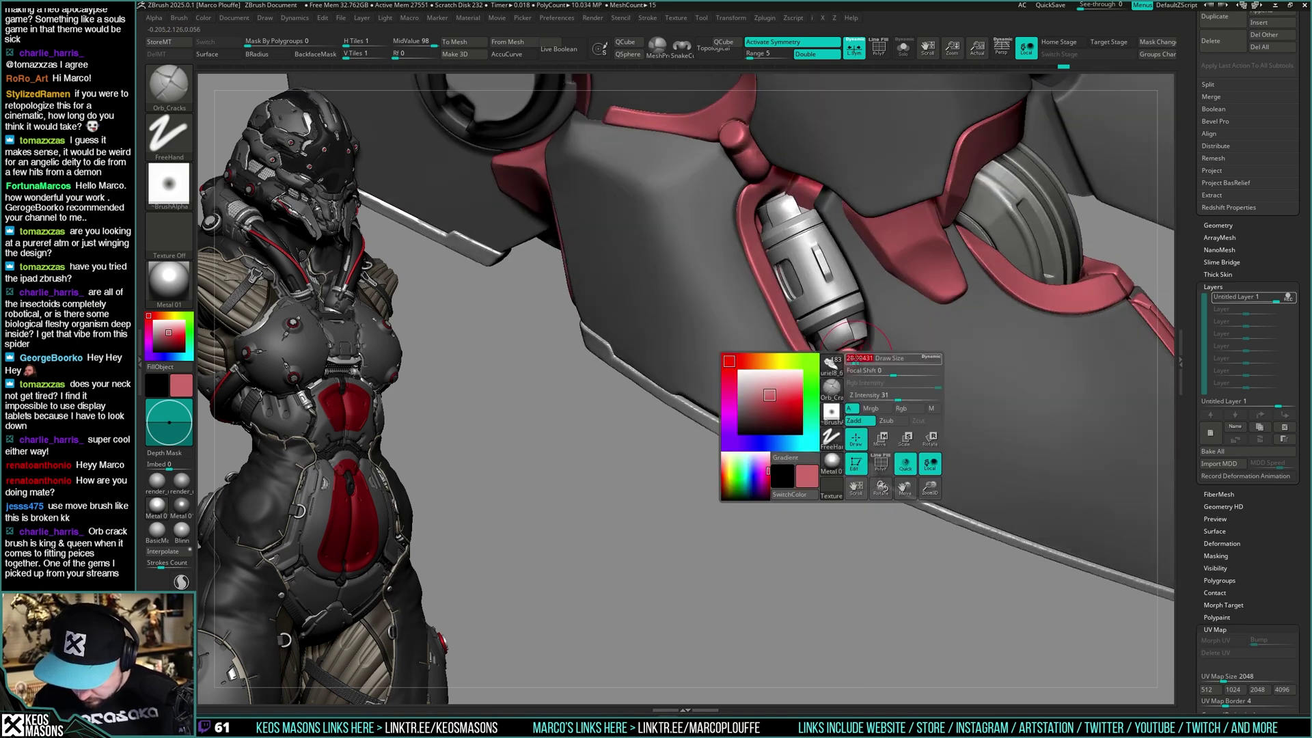
pyautogui.press('space')
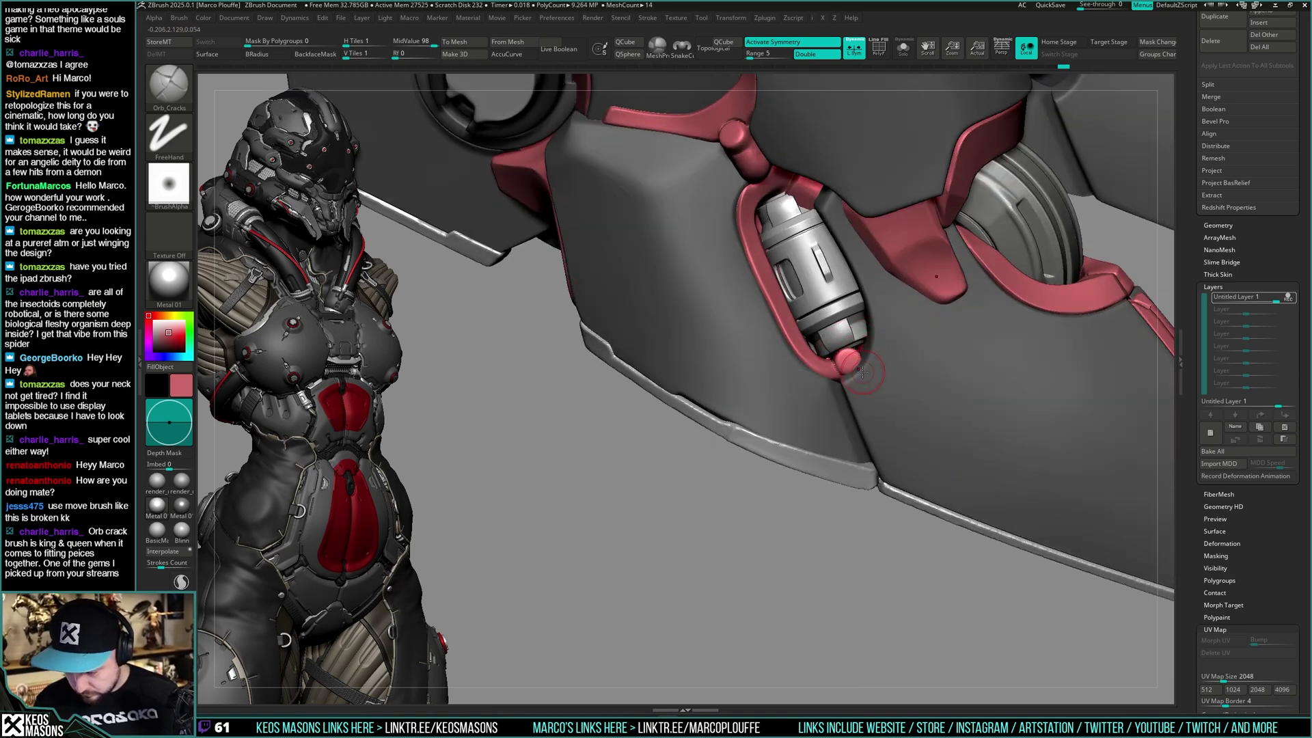
pyautogui.moveTo(864, 370); pyautogui.dragTo(831, 361, button='right')
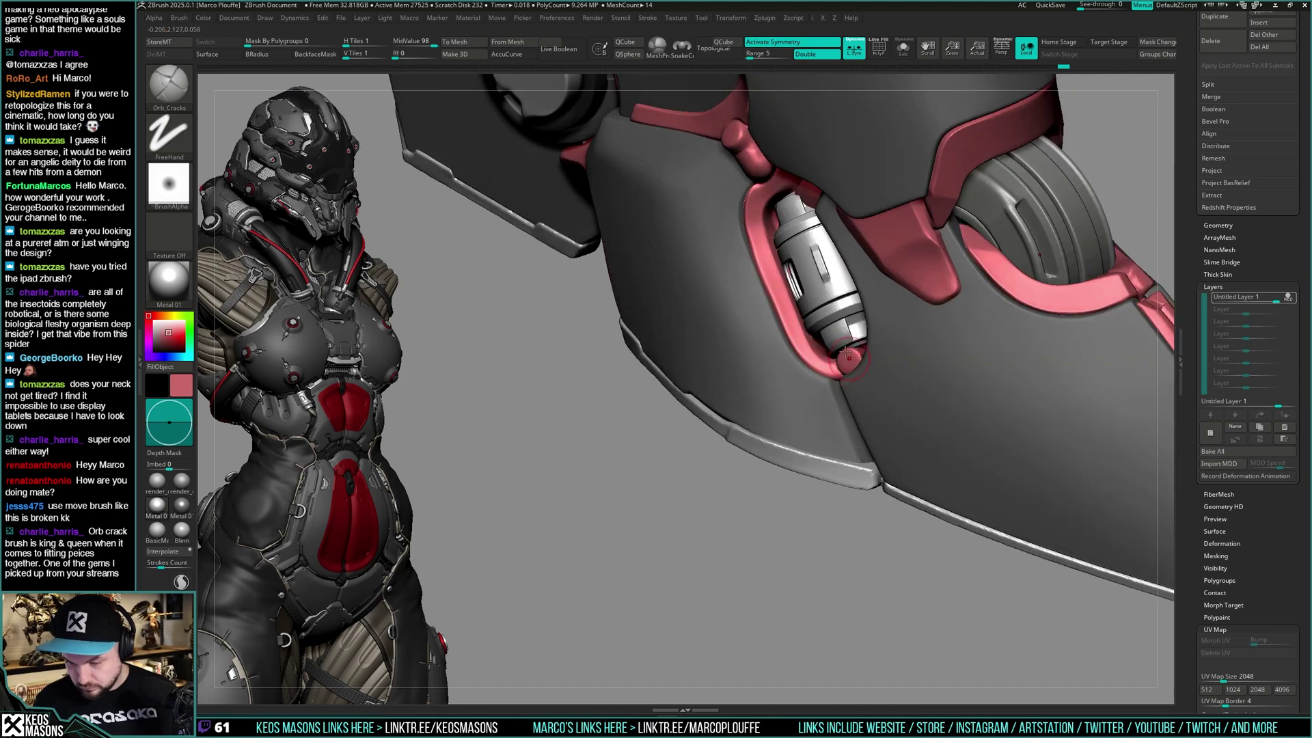
pyautogui.moveTo(788, 217); pyautogui.dragTo(764, 205, button='right')
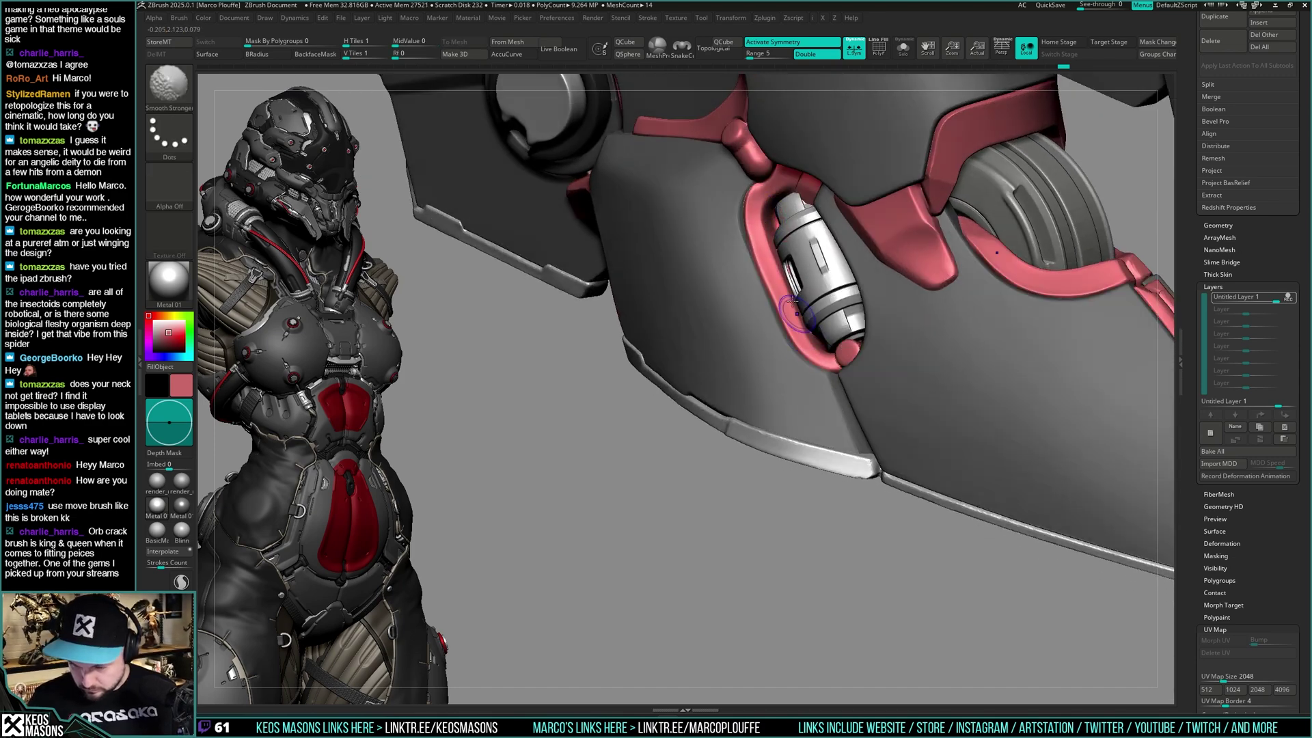
# Add a tiny round stud with TrimHole on the rim's inner wall beside the piston's upper end, redoing the first attempt
pyautogui.moveTo(790, 313); pyautogui.dragTo(760, 318, button='right')
pyautogui.press('space')
pyautogui.moveTo(784, 260); pyautogui.dragTo(845, 308, button='right')
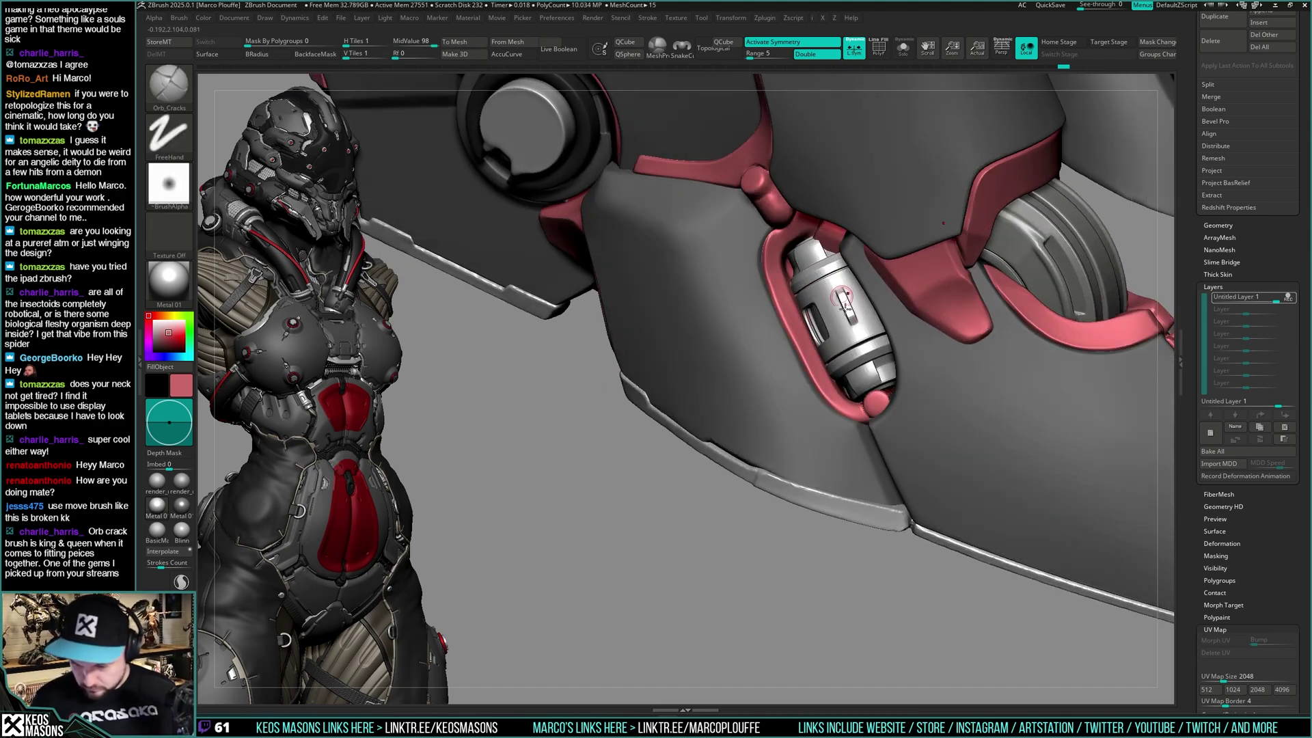
pyautogui.press('b')
pyautogui.press('t')
pyautogui.press('h')
pyautogui.hotkey('shift', 't')
pyautogui.press('space')
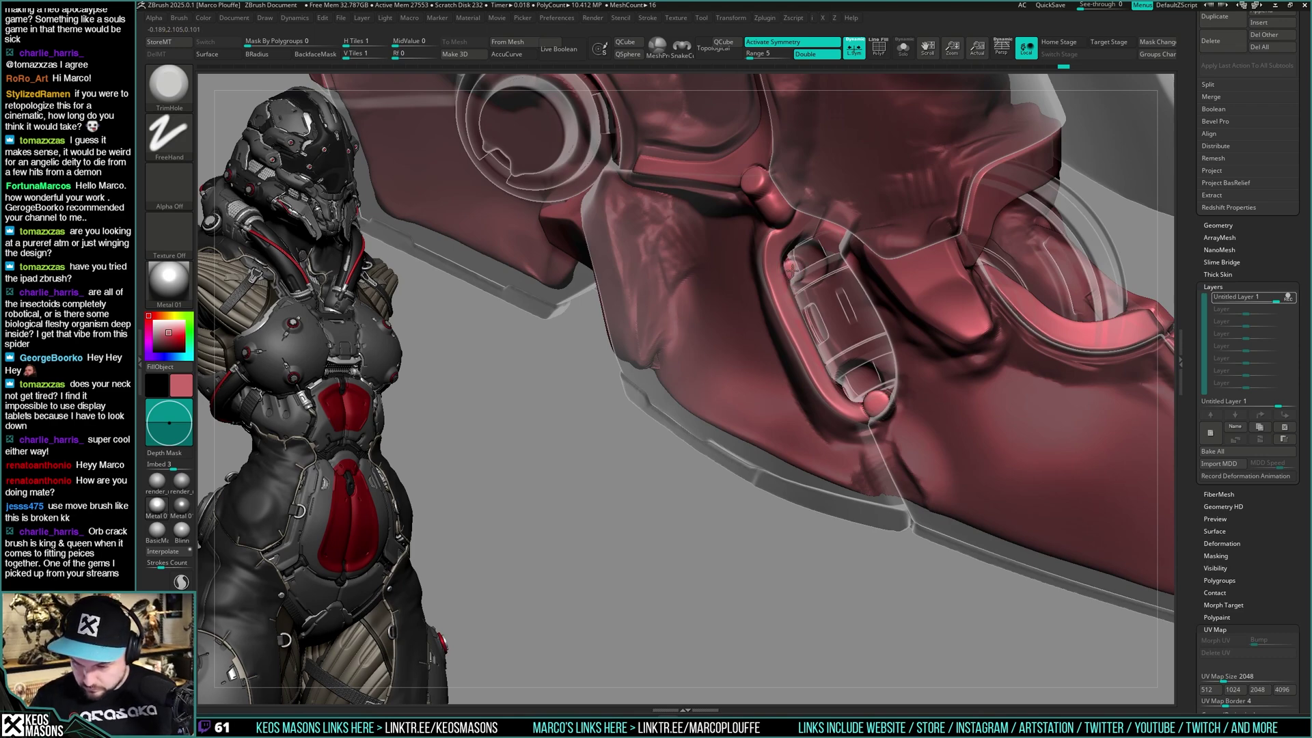
pyautogui.moveTo(791, 270); pyautogui.dragTo(796, 275)
pyautogui.hotkey('shift', 't')
pyautogui.moveTo(793, 271)
pyautogui.keyDown('ctrl'); pyautogui.mouseDown(button='right')
pyautogui.moveTo(796, 212)
pyautogui.moveTo(800, 308)
pyautogui.mouseUp(button='right'); pyautogui.keyUp('ctrl')
pyautogui.hotkey('ctrl', 'z')
pyautogui.hotkey('shift', 't')
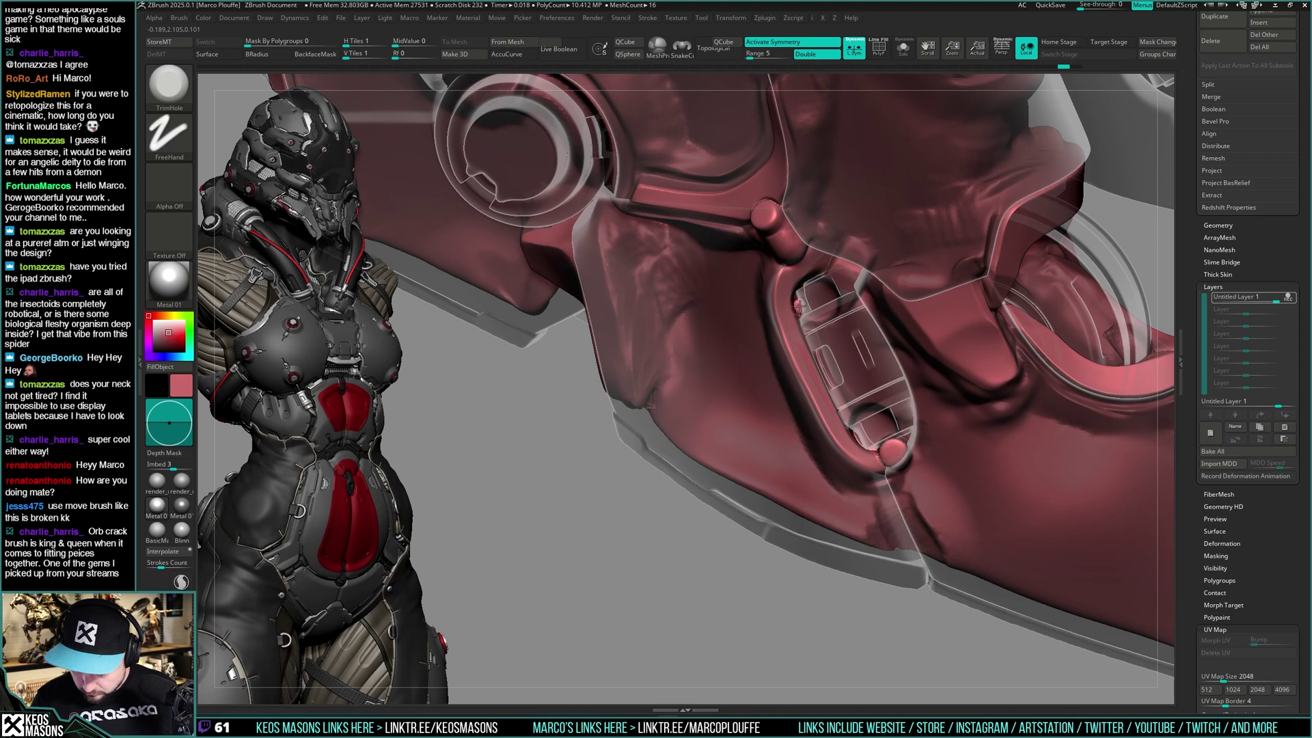
pyautogui.moveTo(798, 305); pyautogui.dragTo(801, 309)
pyautogui.hotkey('shift', 't')
pyautogui.moveTo(820, 362)
pyautogui.keyDown('ctrl'); pyautogui.mouseDown(button='right')
pyautogui.moveTo(822, 307)
pyautogui.moveTo(909, 383)
pyautogui.moveTo(870, 409)
pyautogui.moveTo(884, 419)
pyautogui.moveTo(879, 396)
pyautogui.moveTo(864, 417)
pyautogui.mouseUp(button='right'); pyautogui.keyUp('ctrl')
# Cut an Orb_Cracks crease into the red strip directly above the silver piston
pyautogui.press('space')
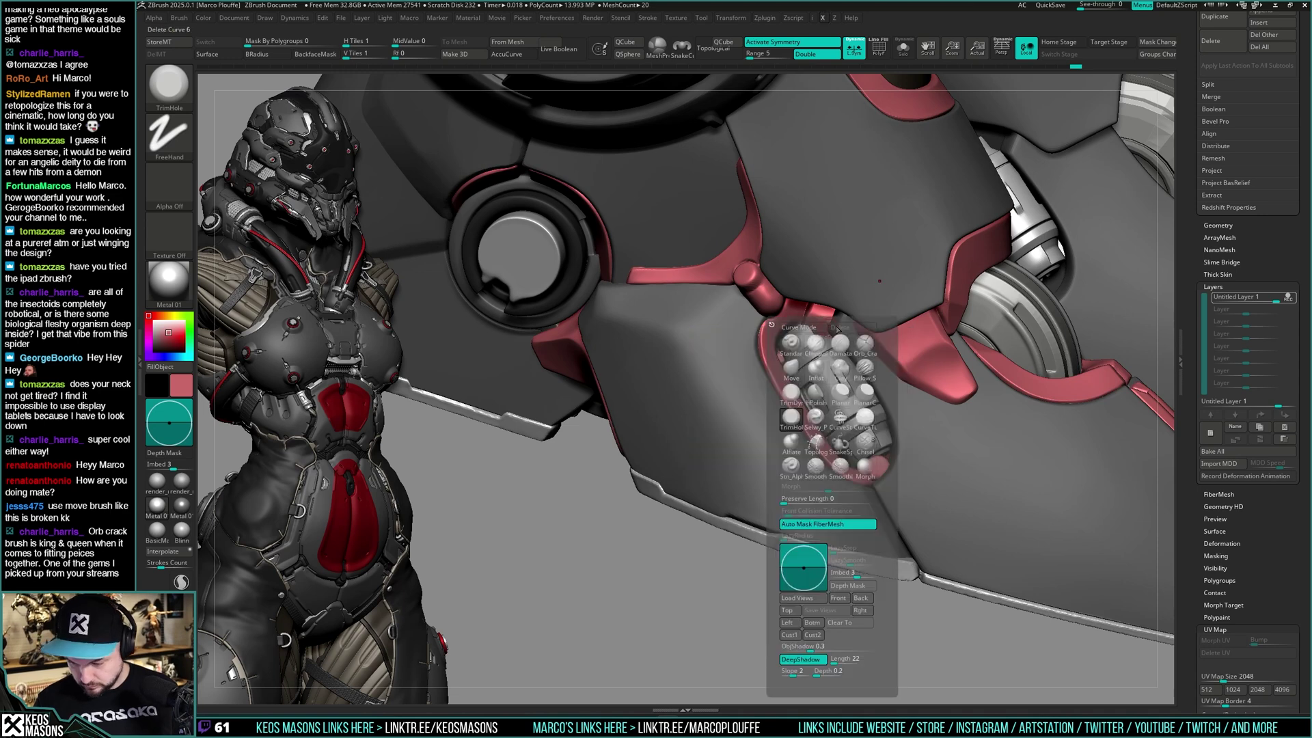
pyautogui.click(865, 343)
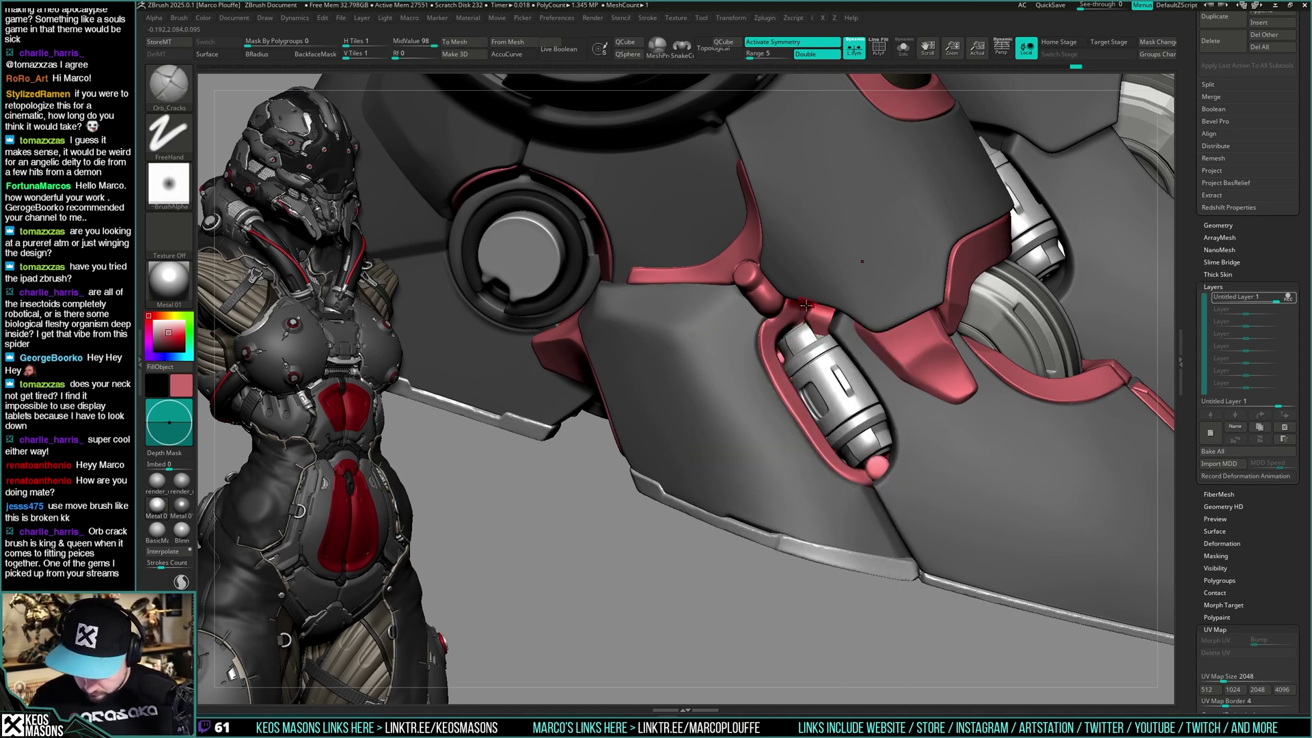
pyautogui.moveTo(812, 329); pyautogui.dragTo(837, 344)
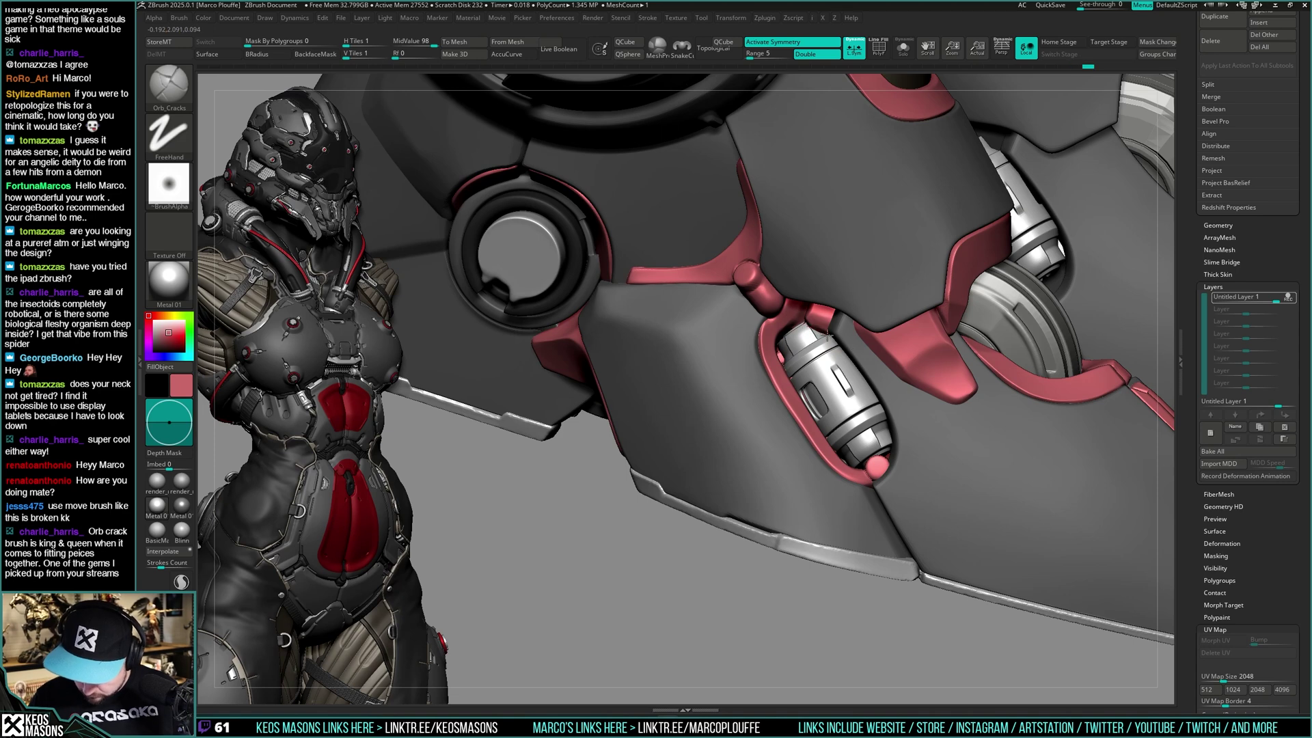
# Review the foot armor from a distance and up close around the round side joint
pyautogui.moveTo(856, 367)
pyautogui.keyDown('ctrl'); pyautogui.mouseDown(button='right')
pyautogui.moveTo(856, 311)
pyautogui.moveTo(871, 347)
pyautogui.mouseUp(button='right'); pyautogui.keyUp('ctrl')
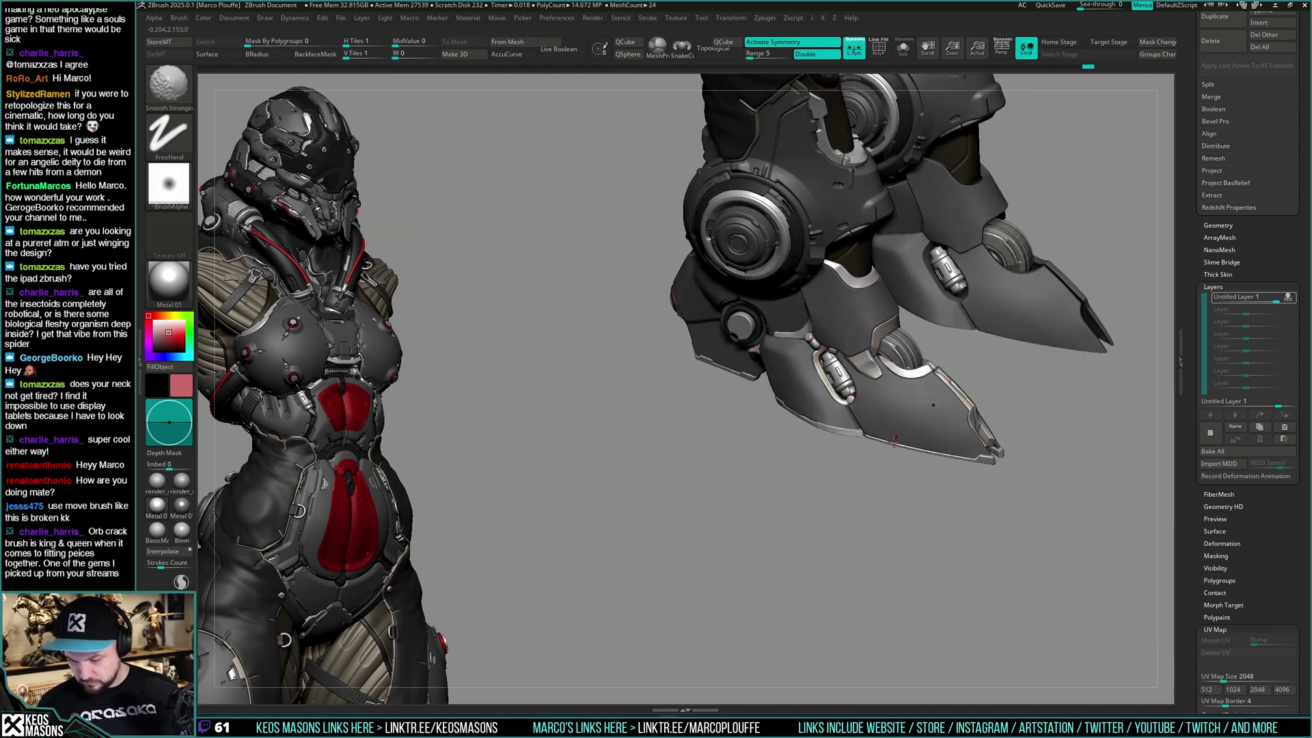
pyautogui.moveTo(850, 403); pyautogui.dragTo(877, 411, button='right')
pyautogui.moveTo(876, 410)
pyautogui.keyDown('ctrl'); pyautogui.mouseDown(button='right')
pyautogui.moveTo(878, 388)
pyautogui.moveTo(912, 435)
pyautogui.moveTo(899, 431)
pyautogui.mouseUp(button='right'); pyautogui.keyUp('ctrl')
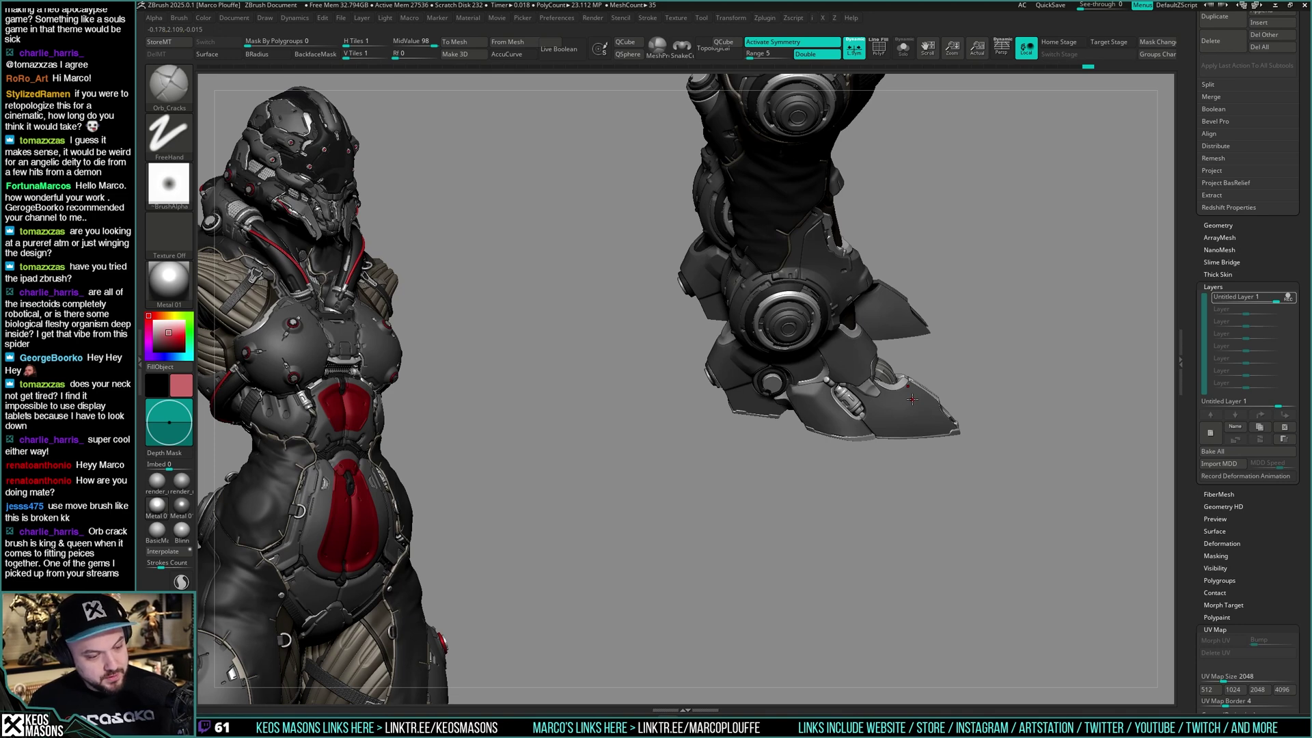
pyautogui.moveTo(864, 380)
pyautogui.keyDown('ctrl'); pyautogui.mouseDown(button='right')
pyautogui.moveTo(823, 427)
pyautogui.moveTo(827, 401)
pyautogui.moveTo(885, 387)
pyautogui.mouseUp(button='right'); pyautogui.keyUp('ctrl')
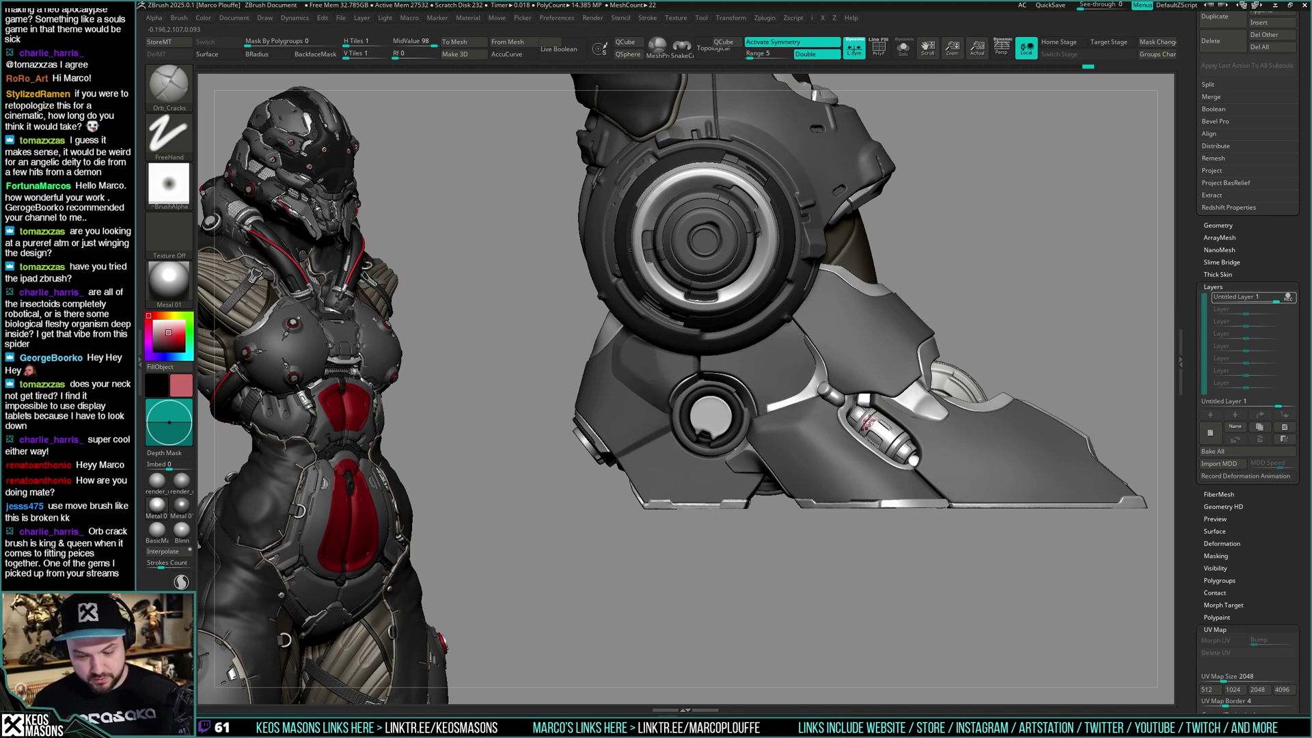
pyautogui.keyDown('alt'); pyautogui.moveTo(732, 450); pyautogui.dragTo(796, 440, button='right'); pyautogui.keyUp('alt')
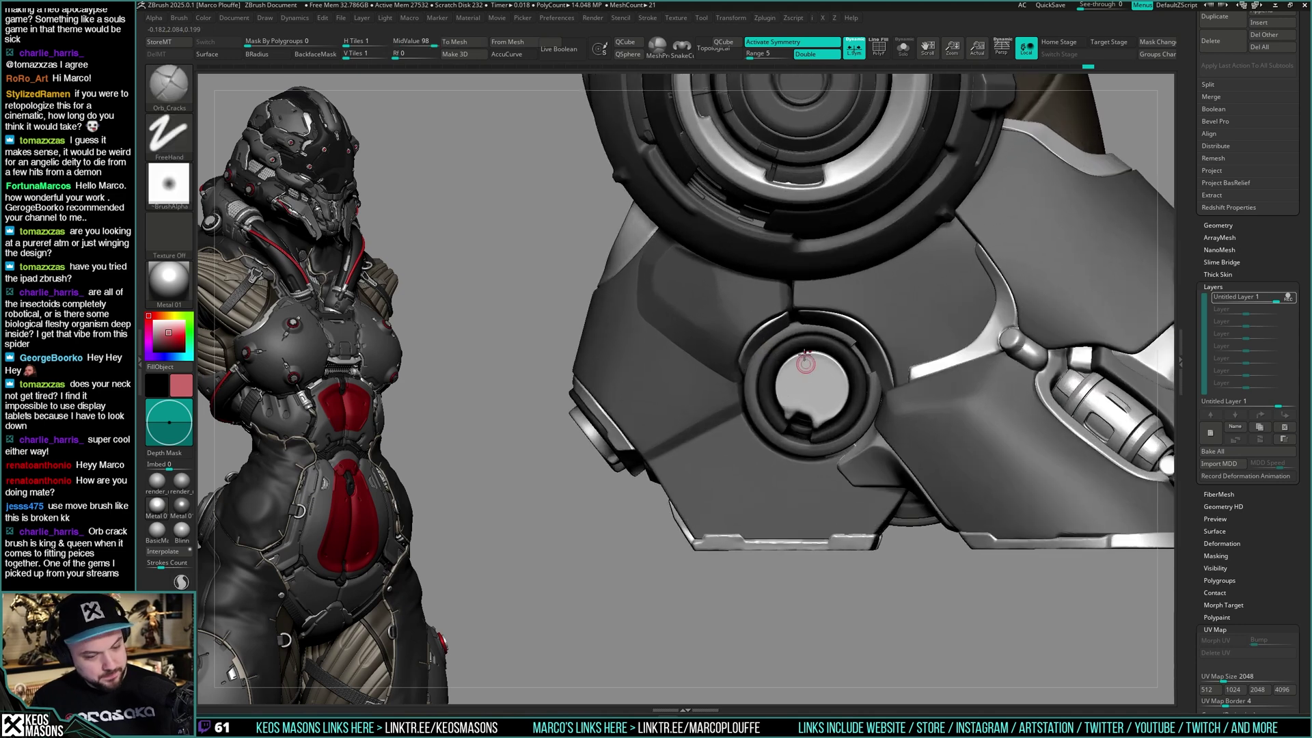
pyautogui.moveTo(806, 363); pyautogui.dragTo(793, 307, button='right')
pyautogui.keyDown('alt'); pyautogui.moveTo(748, 375); pyautogui.dragTo(802, 383, button='right'); pyautogui.keyUp('alt')
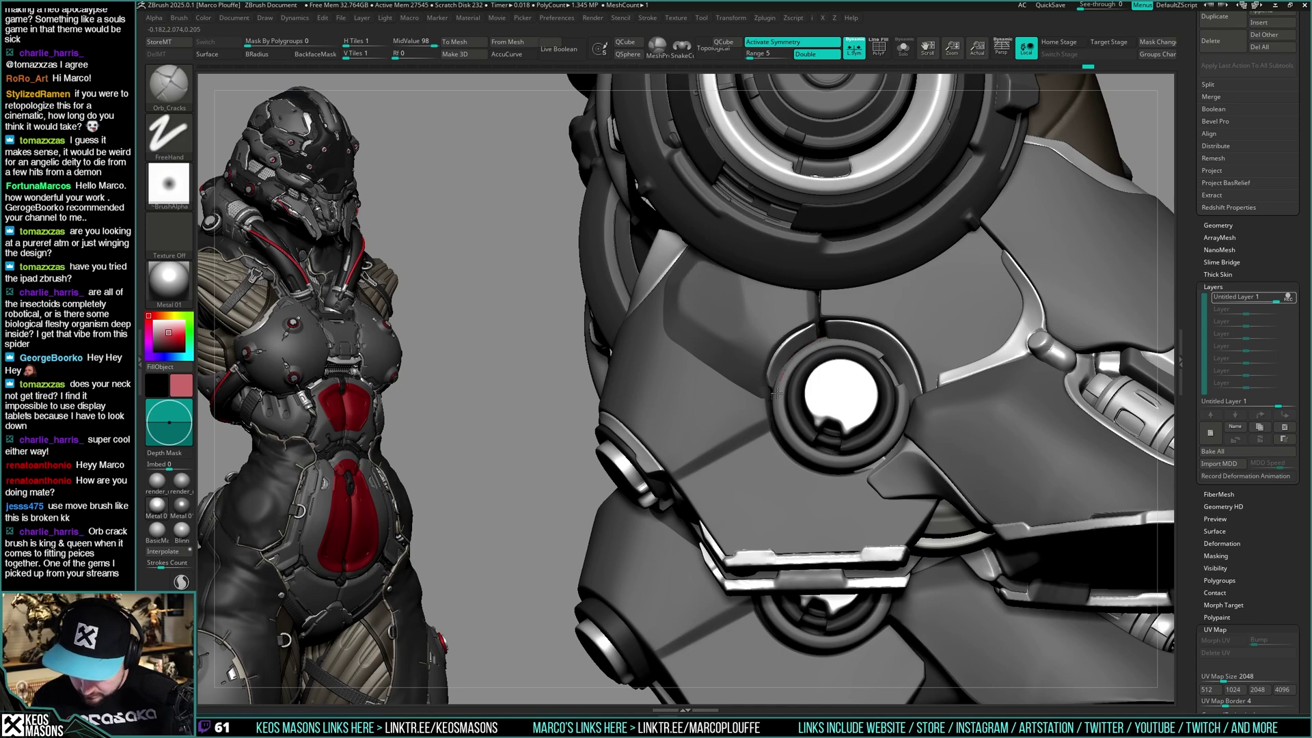
# Sharpen the crease along the outer edge of the round side joint's recess with Orb_Cracks and smooth it
pyautogui.moveTo(777, 394); pyautogui.dragTo(781, 417)
pyautogui.moveTo(781, 417); pyautogui.dragTo(793, 372, button='right')
pyautogui.keyDown('shift'); pyautogui.moveTo(817, 337); pyautogui.dragTo(785, 359); pyautogui.keyUp('shift')
pyautogui.keyDown('ctrl'); pyautogui.moveTo(785, 359); pyautogui.dragTo(792, 372, button='right'); pyautogui.keyUp('ctrl')
pyautogui.moveTo(790, 373); pyautogui.dragTo(773, 389)
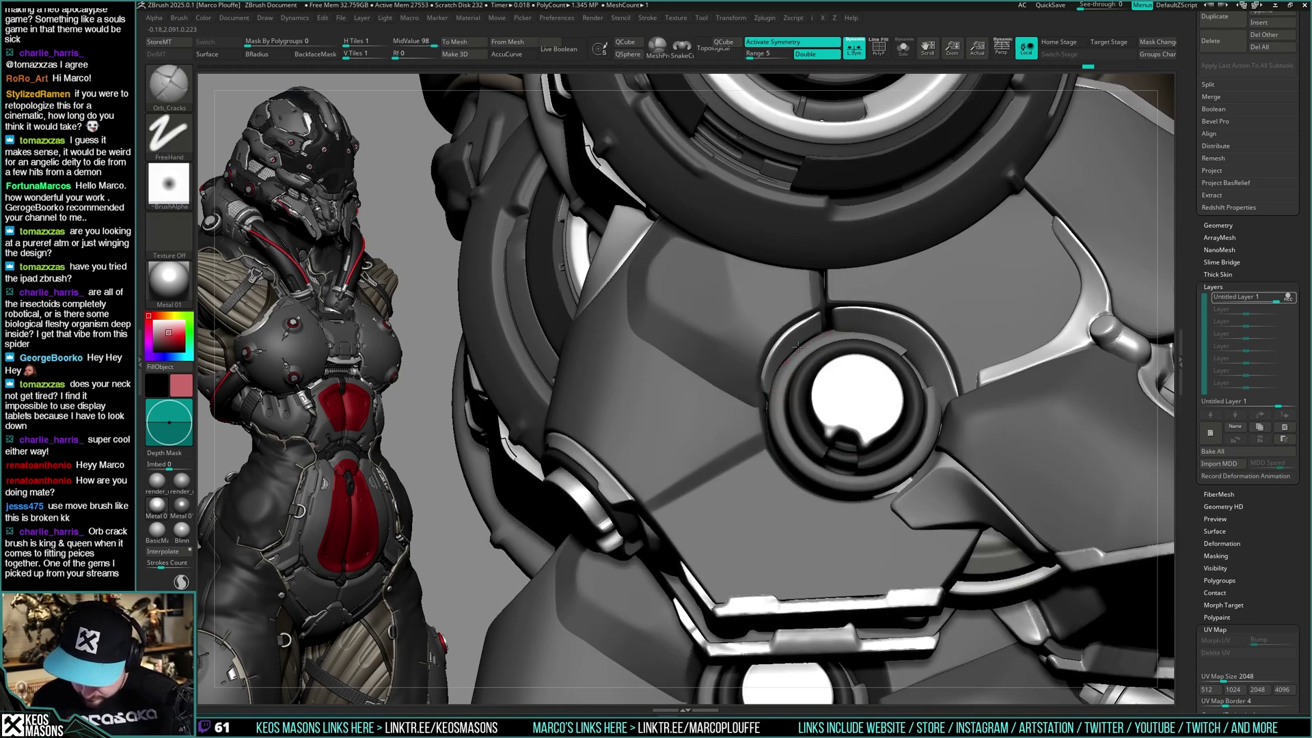
# Carve an Orb_Cracks crease along the recess floor around the round side joint, with the surrounding parts ghosted
pyautogui.moveTo(846, 330)
pyautogui.mouseDown(button='right')
pyautogui.moveTo(850, 308)
pyautogui.moveTo(856, 347)
pyautogui.moveTo(885, 361)
pyautogui.moveTo(820, 326)
pyautogui.mouseUp(button='right')
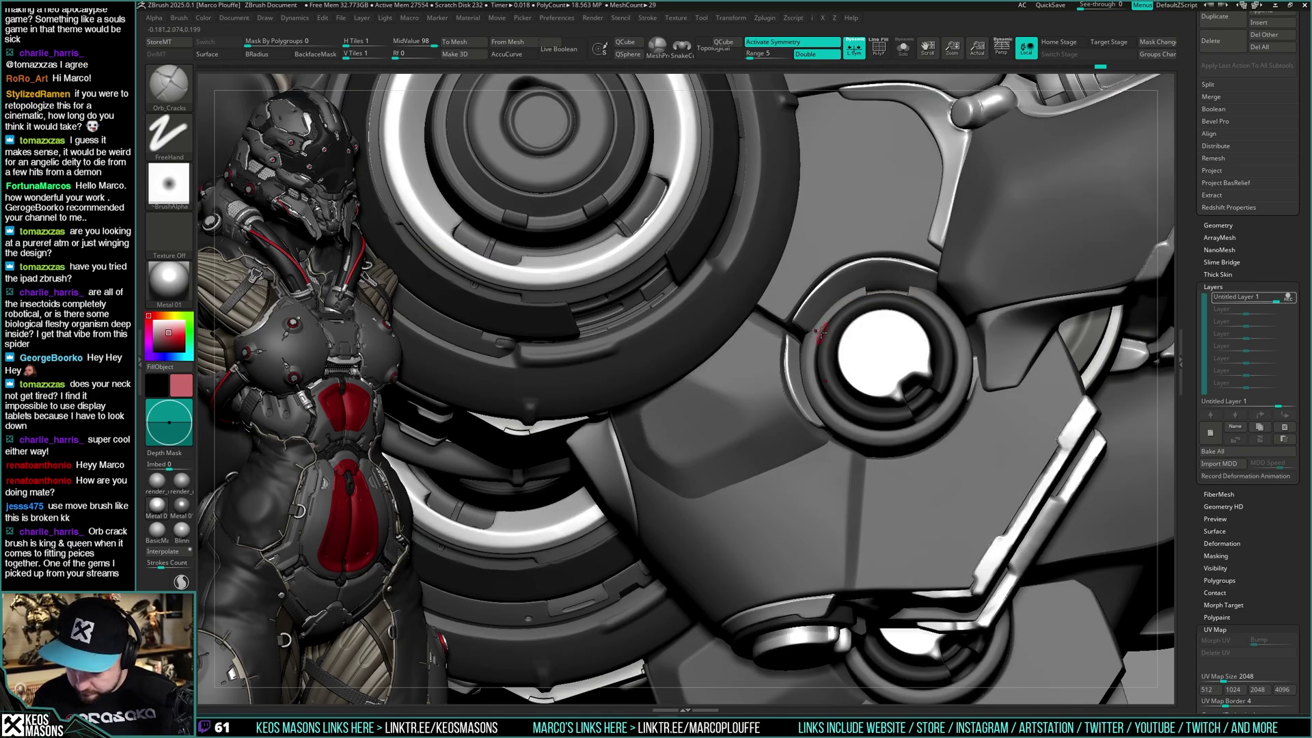
pyautogui.hotkey('shift', 't')
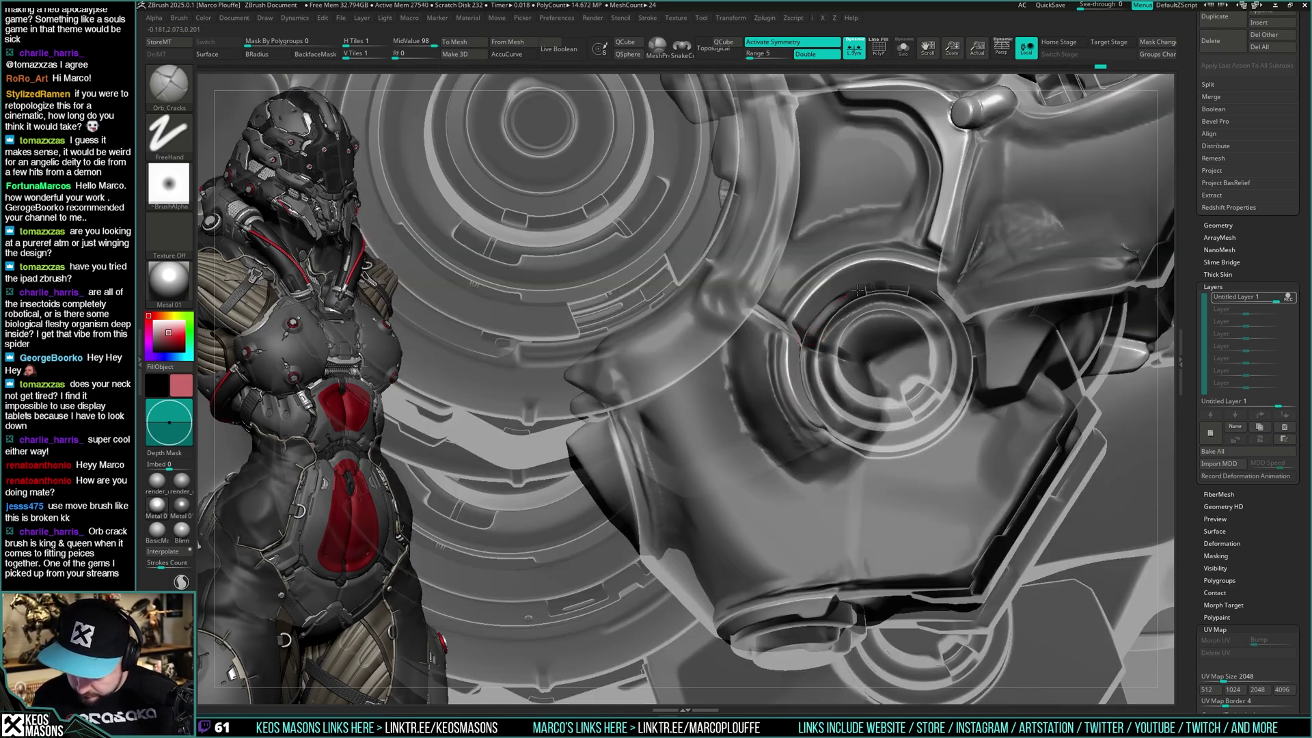
pyautogui.moveTo(830, 303)
pyautogui.mouseDown()
pyautogui.moveTo(902, 285)
pyautogui.moveTo(953, 302)
pyautogui.mouseUp()
pyautogui.hotkey('shift', 't')
pyautogui.moveTo(926, 315); pyautogui.dragTo(1021, 355, button='right')
# Flatten the side face of the red inner strip below the foot's round side joint with hPolish, checking it against the ghosted armor
pyautogui.moveTo(929, 355); pyautogui.dragTo(944, 272, button='right')
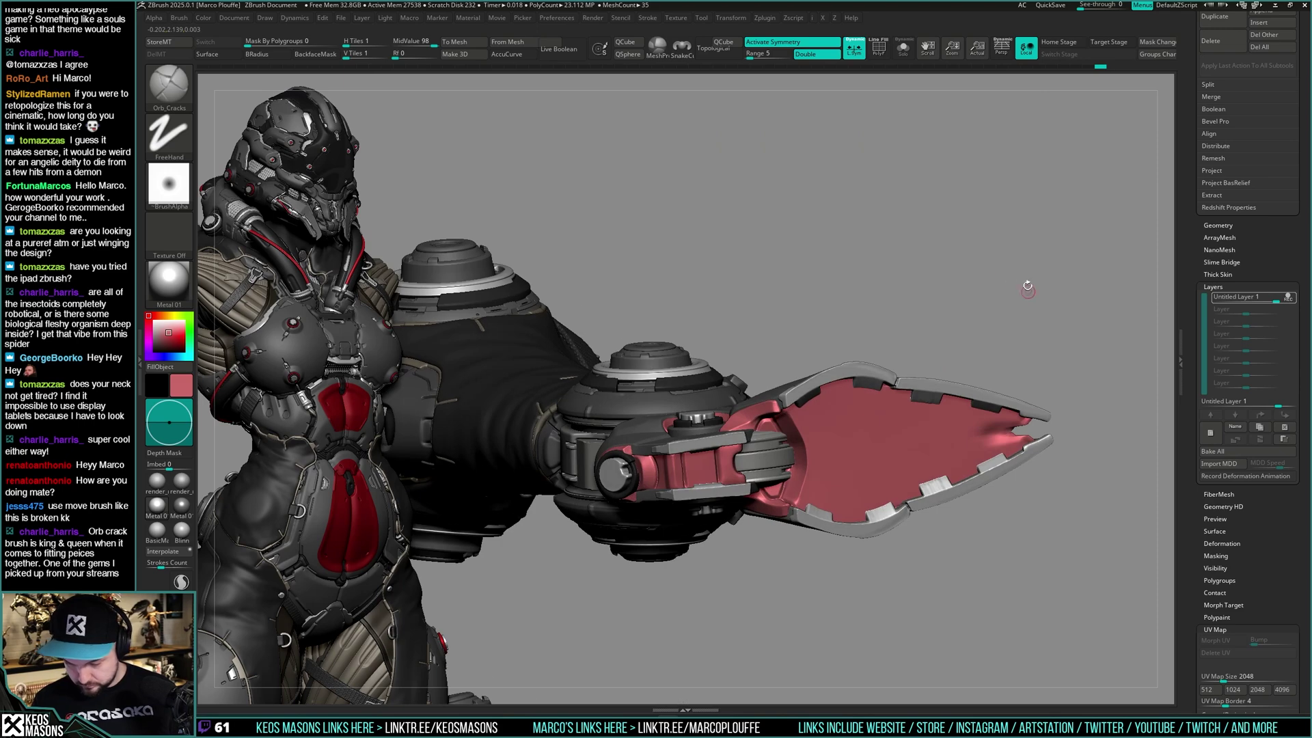
pyautogui.moveTo(1025, 288); pyautogui.dragTo(923, 397, button='right')
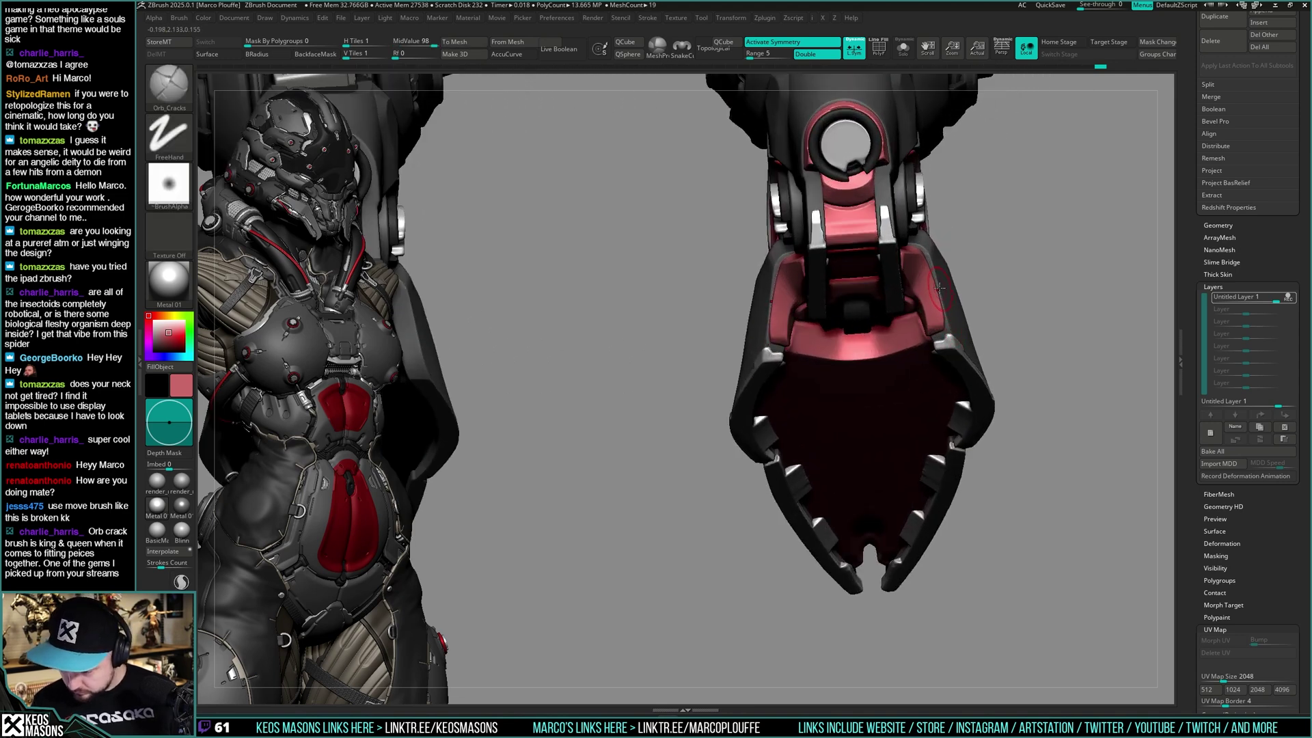
pyautogui.press('b')
pyautogui.press('h')
pyautogui.press('p')
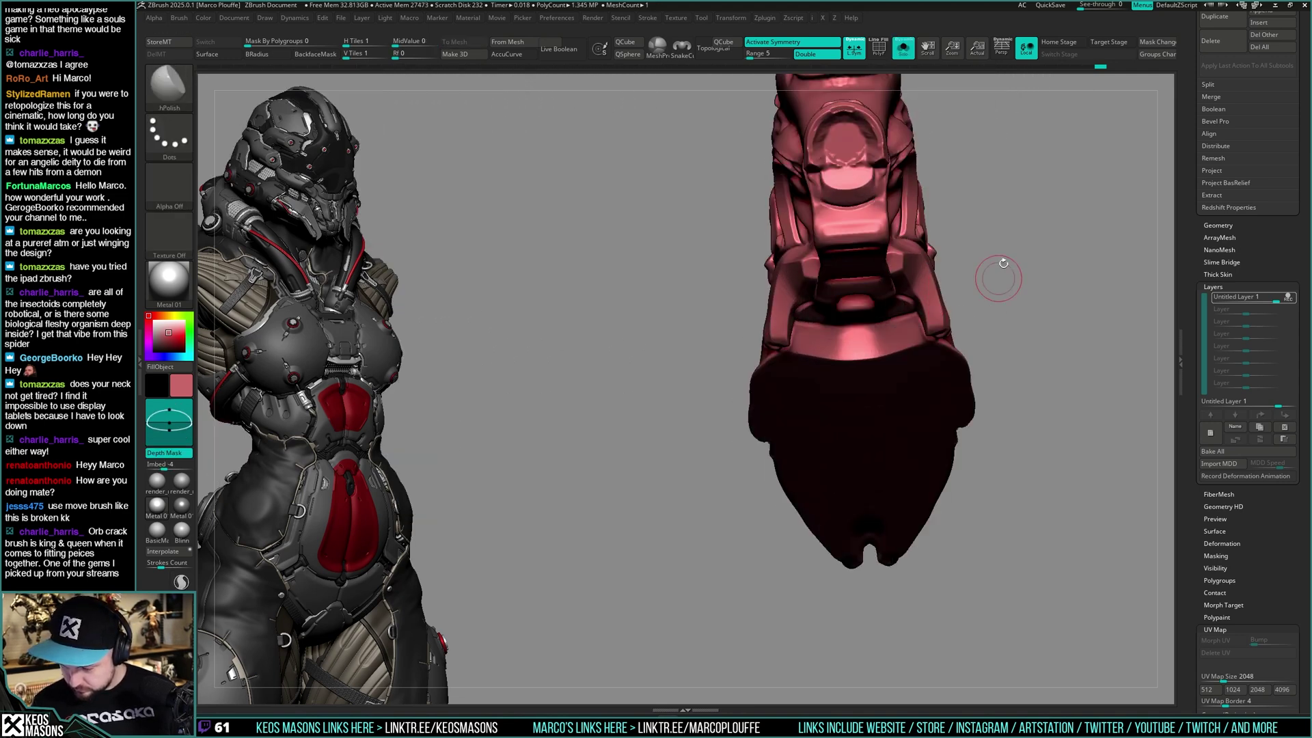
pyautogui.moveTo(947, 311)
pyautogui.keyDown('ctrl'); pyautogui.mouseDown(button='right')
pyautogui.moveTo(953, 321)
pyautogui.moveTo(939, 295)
pyautogui.moveTo(942, 312)
pyautogui.mouseUp(button='right'); pyautogui.keyUp('ctrl')
pyautogui.hotkey('shift', 't')
pyautogui.hotkey('shift', 't')
pyautogui.hotkey('shift', 't')
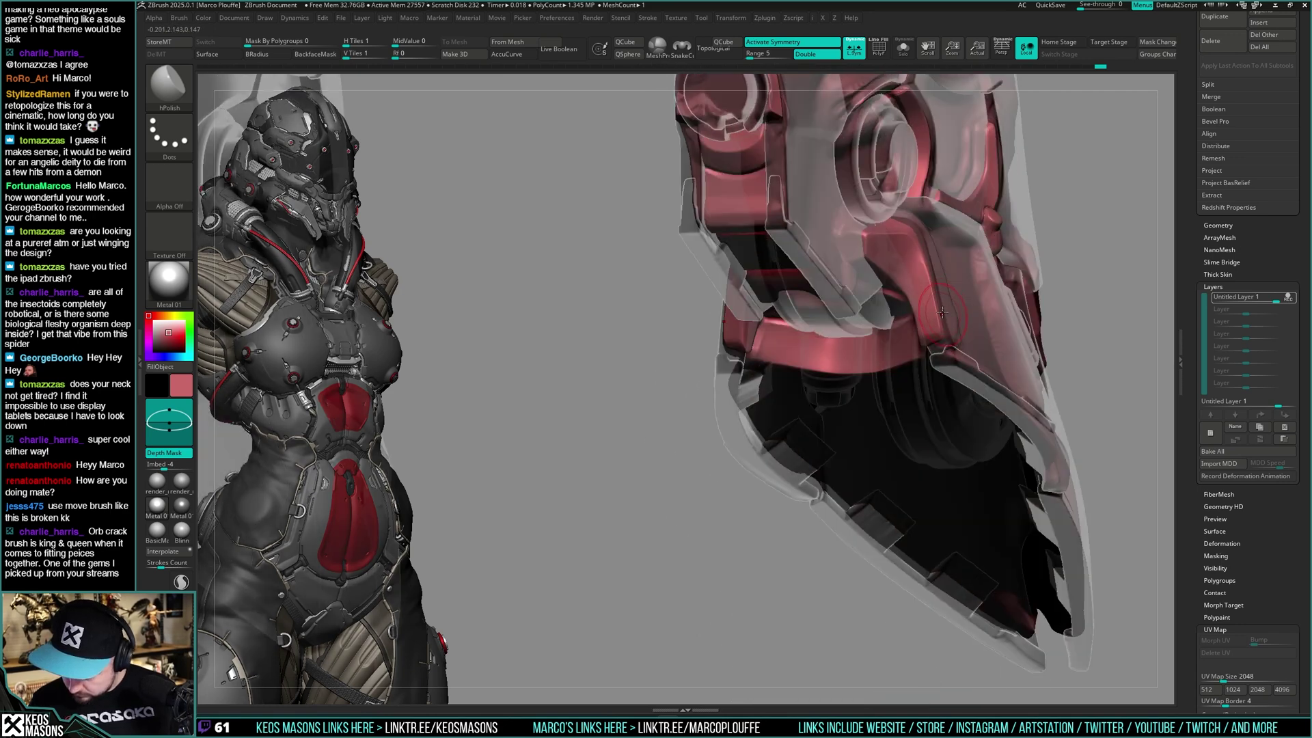
pyautogui.moveTo(931, 271); pyautogui.dragTo(936, 295)
pyautogui.hotkey('shift', 't')
pyautogui.moveTo(938, 277)
pyautogui.mouseDown(button='right')
pyautogui.moveTo(959, 252)
pyautogui.moveTo(944, 326)
pyautogui.moveTo(919, 273)
pyautogui.mouseUp(button='right')
pyautogui.hotkey('shift', 't')
pyautogui.hotkey('shift', 't')
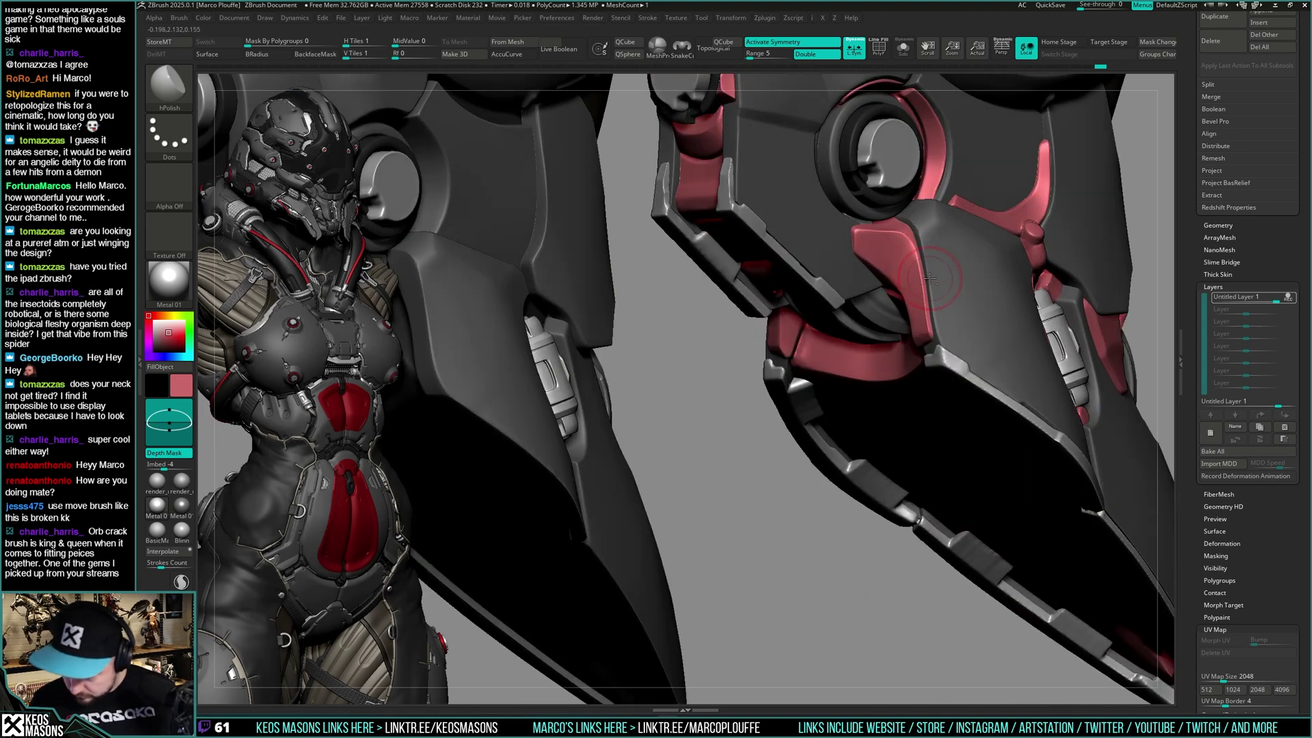
pyautogui.hotkey('shift', 's')
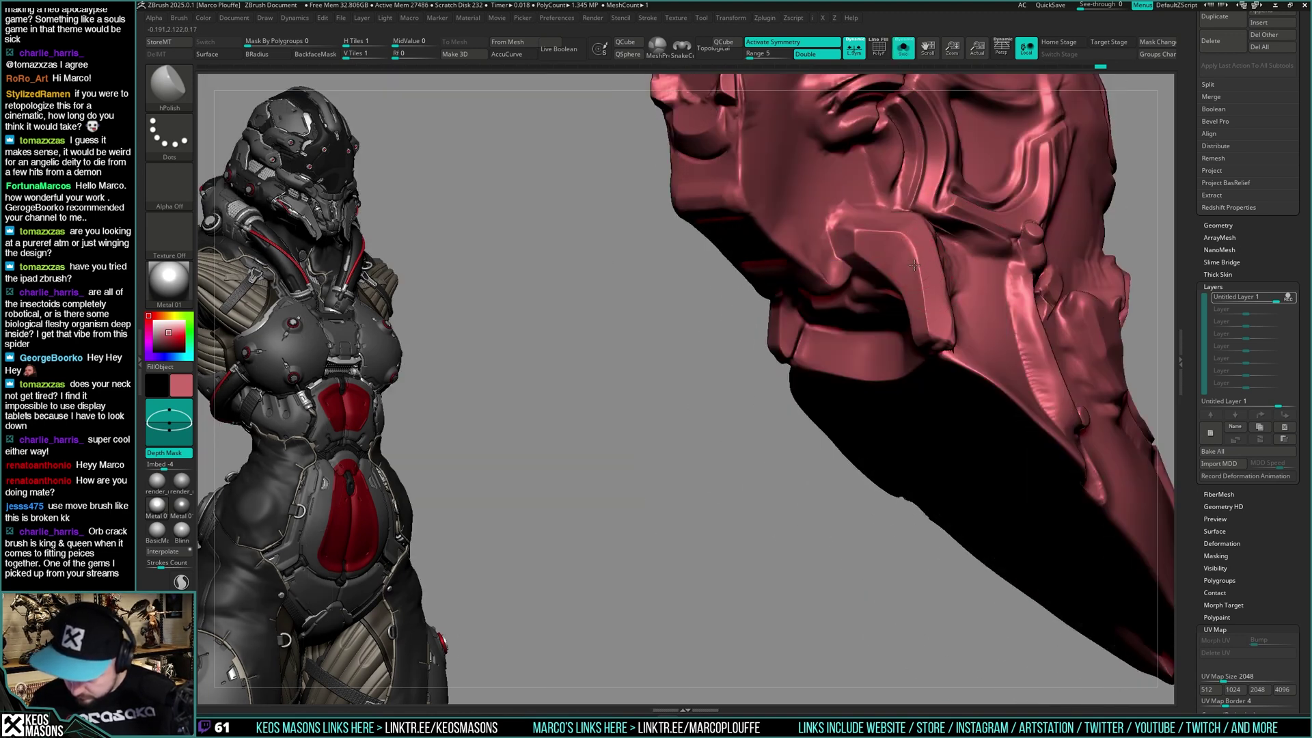
pyautogui.hotkey('shift', 's')
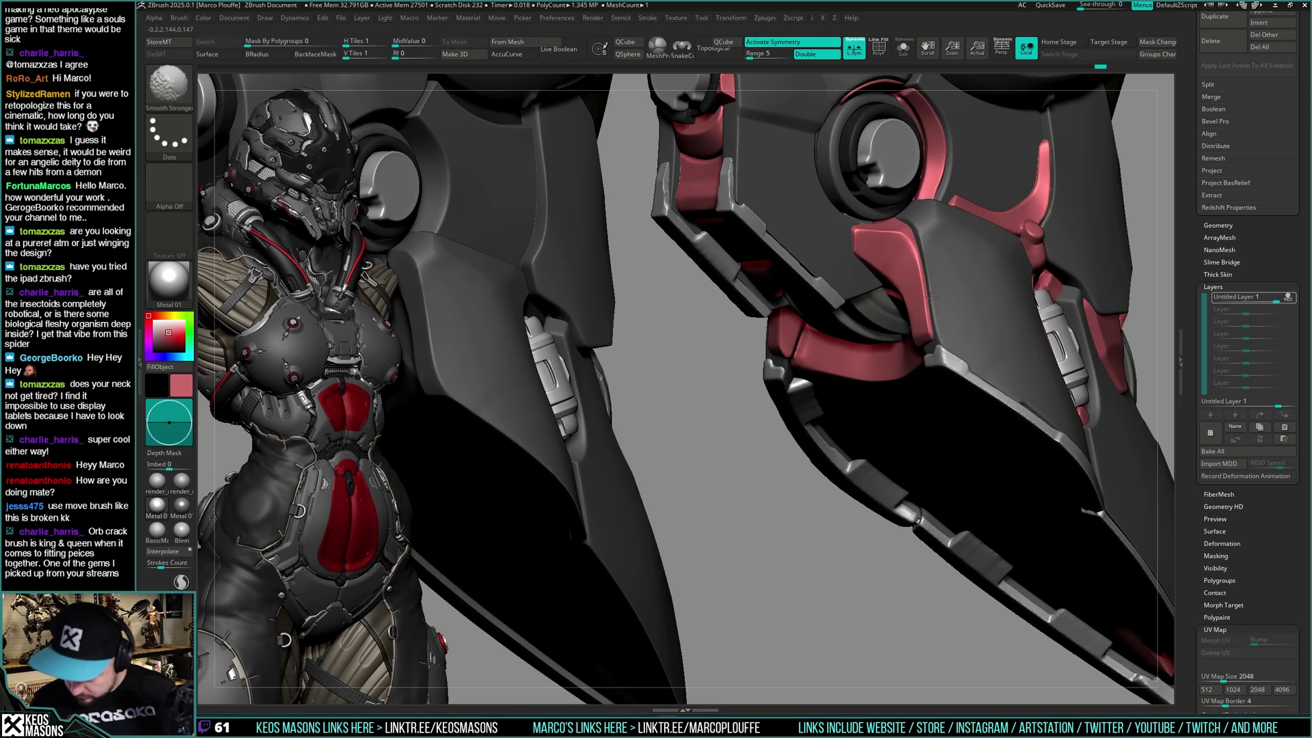
# Compare the whole foot armor with its sculpt layer switched off and on again
pyautogui.moveTo(909, 234)
pyautogui.keyDown('ctrl'); pyautogui.mouseDown(button='right')
pyautogui.moveTo(975, 392)
pyautogui.moveTo(983, 341)
pyautogui.moveTo(937, 373)
pyautogui.moveTo(948, 401)
pyautogui.moveTo(937, 366)
pyautogui.moveTo(965, 373)
pyautogui.moveTo(922, 411)
pyautogui.moveTo(885, 375)
pyautogui.moveTo(903, 409)
pyautogui.moveTo(847, 437)
pyautogui.moveTo(871, 409)
pyautogui.moveTo(858, 557)
pyautogui.moveTo(862, 405)
pyautogui.moveTo(879, 383)
pyautogui.moveTo(873, 407)
pyautogui.moveTo(891, 409)
pyautogui.mouseUp(button='right'); pyautogui.keyUp('ctrl')
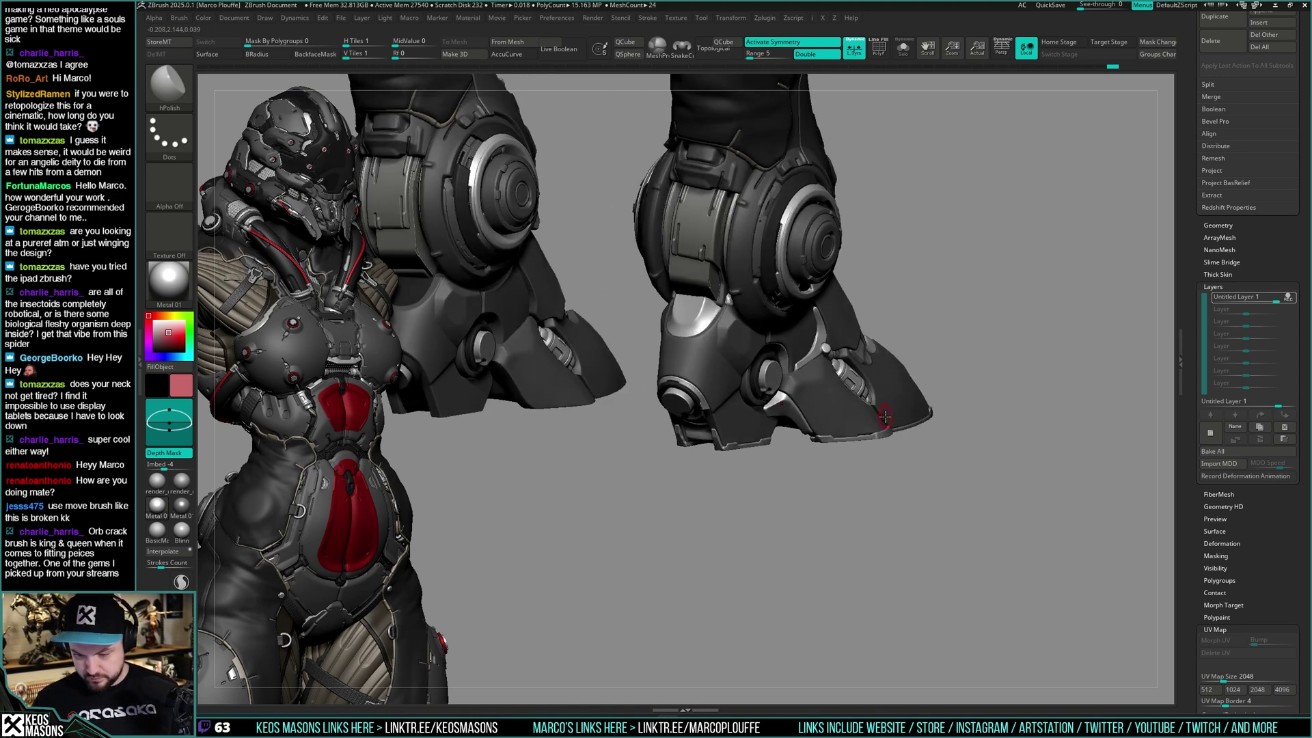
pyautogui.moveTo(883, 400); pyautogui.dragTo(913, 400, button='right')
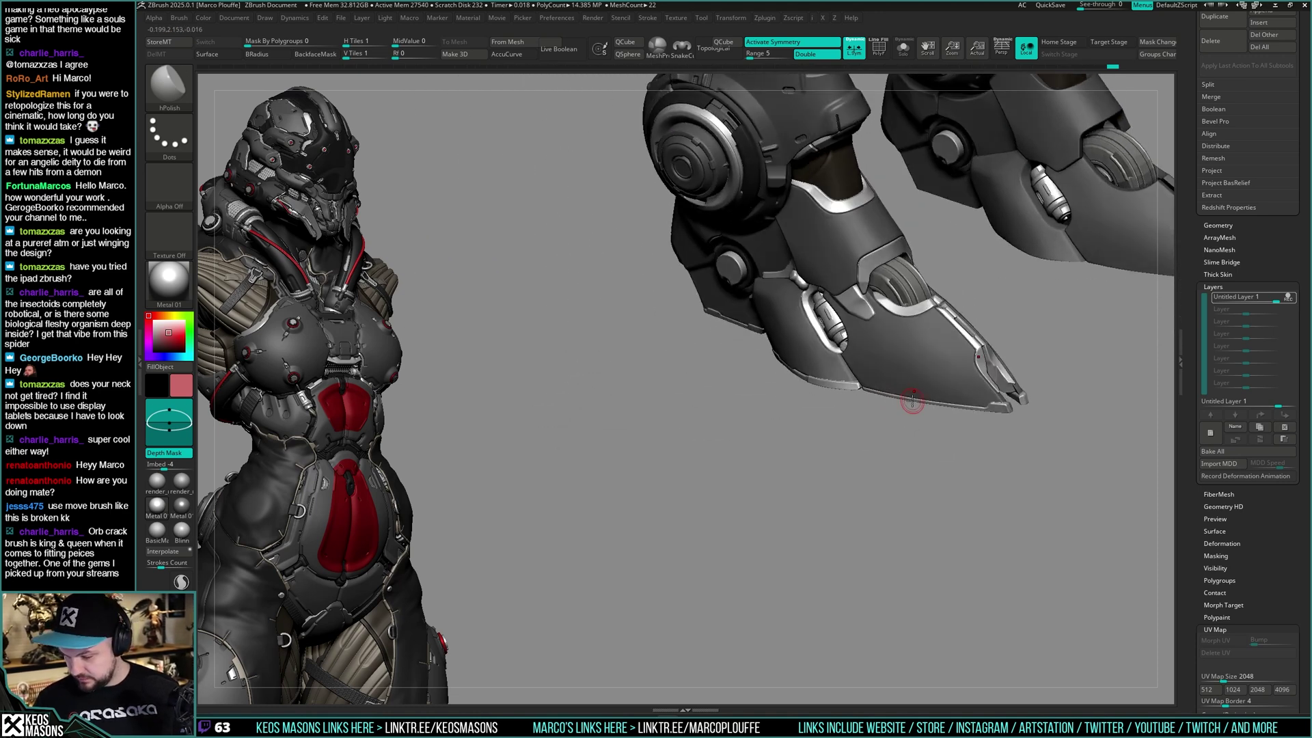
pyautogui.click(1292, 298)
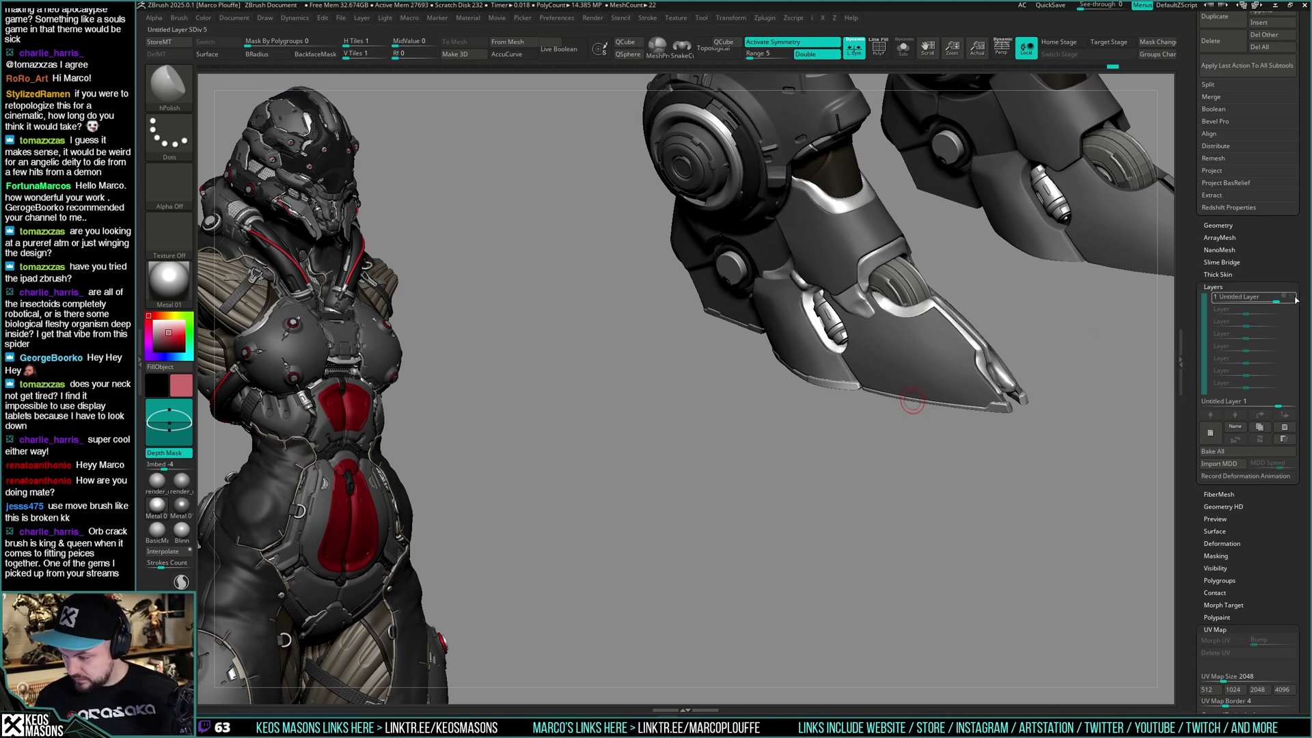
pyautogui.click(1295, 298)
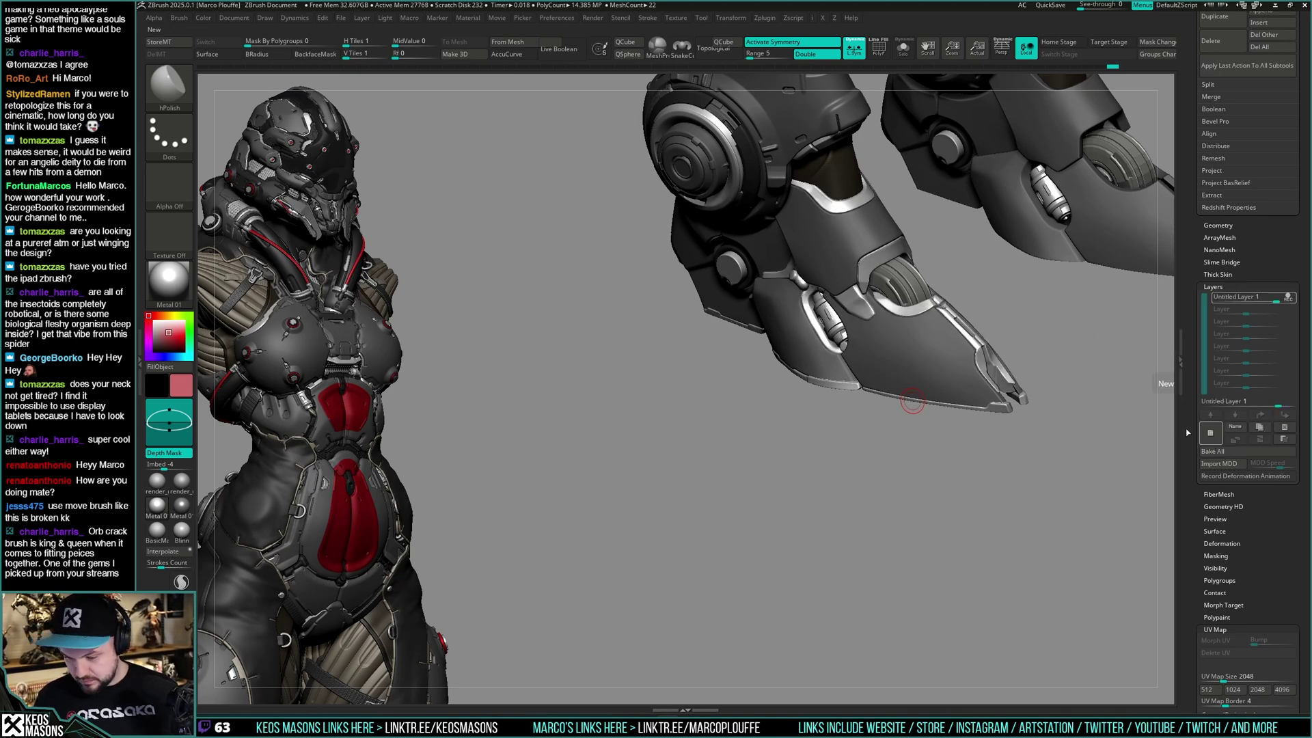
# Select the dark foot armor shell around the side piston, subdivide it once more and add a new sculpt layer
pyautogui.moveTo(912, 410); pyautogui.dragTo(947, 411, button='right')
pyautogui.keyDown('alt'); pyautogui.click(839, 284); pyautogui.keyUp('alt')
pyautogui.hotkey('alt', 's')
pyautogui.hotkey('shift', 'f')
pyautogui.hotkey('shift', 'f')
pyautogui.hotkey('ctrl', 'd')
pyautogui.click(1210, 433)
# Paint MaskPen masks on the foot armor's pointed toe panel and on the side panel just behind the piston's seam
pyautogui.keyDown('ctrl'); pyautogui.moveTo(1056, 506); pyautogui.dragTo(997, 348, button='right'); pyautogui.keyUp('ctrl')
pyautogui.hotkey('alt', 's')
pyautogui.moveTo(1012, 335)
pyautogui.keyDown('ctrl'); pyautogui.mouseDown()
pyautogui.moveTo(1088, 301)
pyautogui.moveTo(1043, 304)
pyautogui.mouseUp(); pyautogui.keyUp('ctrl')
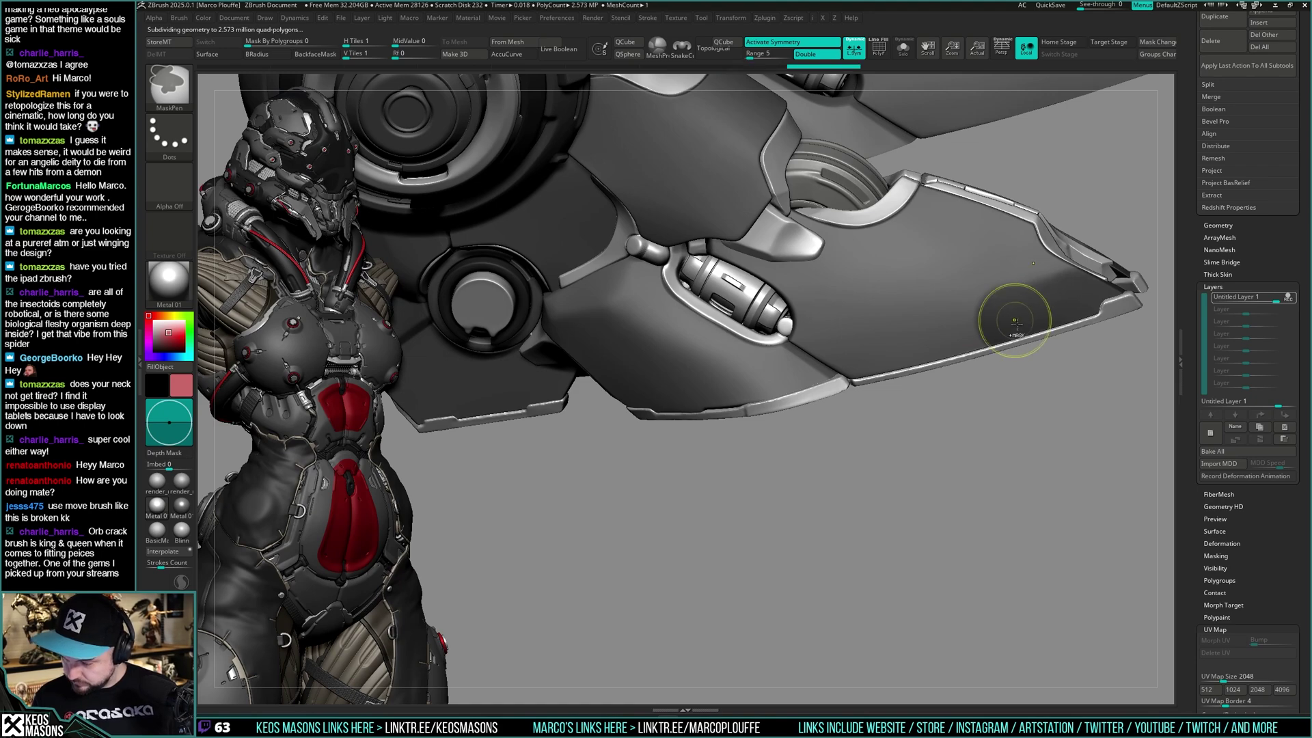
pyautogui.moveTo(1017, 317)
pyautogui.mouseDown(button='right')
pyautogui.moveTo(912, 376)
pyautogui.moveTo(941, 361)
pyautogui.moveTo(916, 397)
pyautogui.moveTo(981, 372)
pyautogui.moveTo(917, 381)
pyautogui.mouseUp(button='right')
pyautogui.hotkey('shift', 'f')
pyautogui.hotkey('shift', 'f')
pyautogui.press('space')
pyautogui.moveTo(816, 424)
pyautogui.keyDown('ctrl'); pyautogui.mouseDown()
pyautogui.moveTo(832, 424)
pyautogui.moveTo(803, 403)
pyautogui.mouseUp(); pyautogui.keyUp('ctrl')
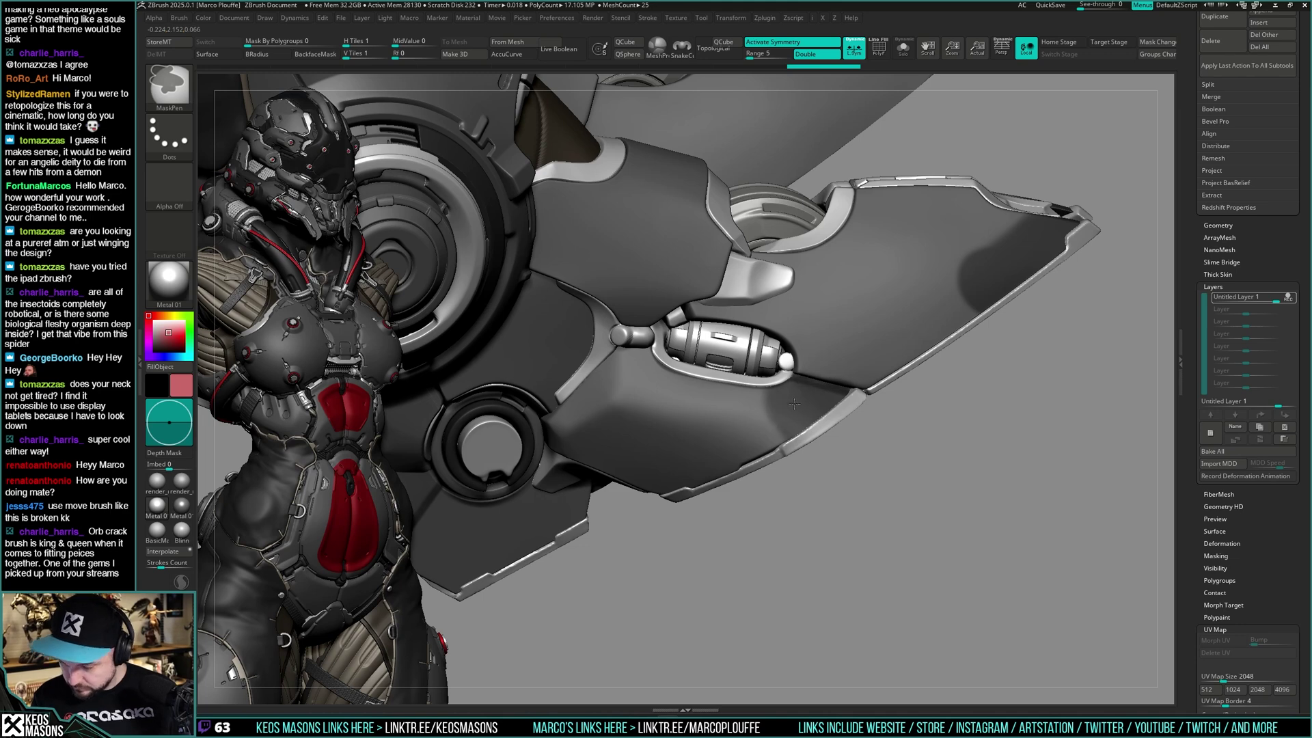
# Carve along the lower edge of the foot's masked outer armour plate with the Orb_Cracks brush, and clear the mask
pyautogui.press('space')
pyautogui.click(967, 416)
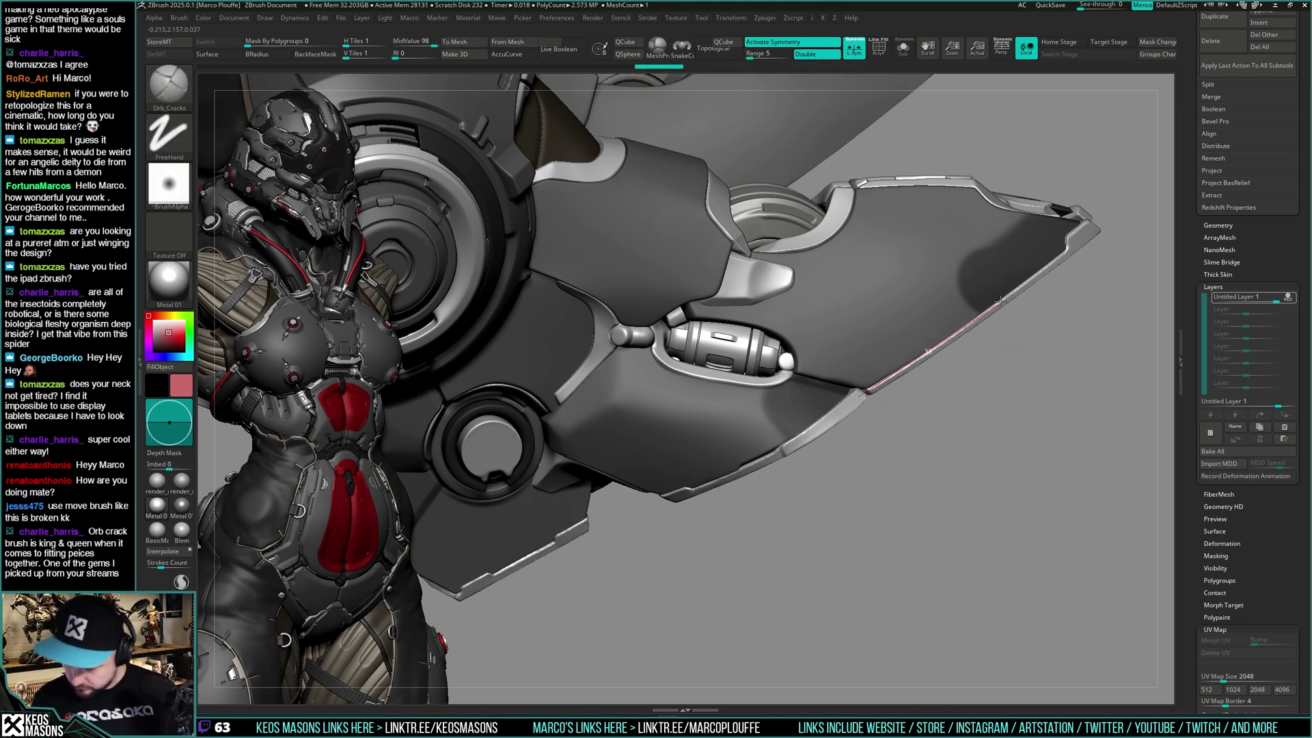
pyautogui.moveTo(1001, 302); pyautogui.dragTo(1010, 297)
pyautogui.moveTo(1011, 304); pyautogui.dragTo(1032, 287, button='right')
pyautogui.keyDown('ctrl'); pyautogui.moveTo(1032, 372); pyautogui.dragTo(981, 431); pyautogui.keyUp('ctrl')
# Select the uriel8_45 armour piece near the ankle and undo its last two edits
pyautogui.keyDown('ctrl'); pyautogui.moveTo(982, 431); pyautogui.dragTo(950, 389, button='right'); pyautogui.keyUp('ctrl')
pyautogui.moveTo(950, 390)
pyautogui.mouseDown(button='right')
pyautogui.moveTo(921, 407)
pyautogui.moveTo(957, 399)
pyautogui.moveTo(941, 419)
pyautogui.moveTo(937, 391)
pyautogui.moveTo(872, 378)
pyautogui.moveTo(889, 369)
pyautogui.moveTo(861, 417)
pyautogui.mouseUp(button='right')
pyautogui.moveTo(778, 302); pyautogui.dragTo(795, 283, button='right')
pyautogui.keyDown('alt'); pyautogui.click(795, 282); pyautogui.keyUp('alt')
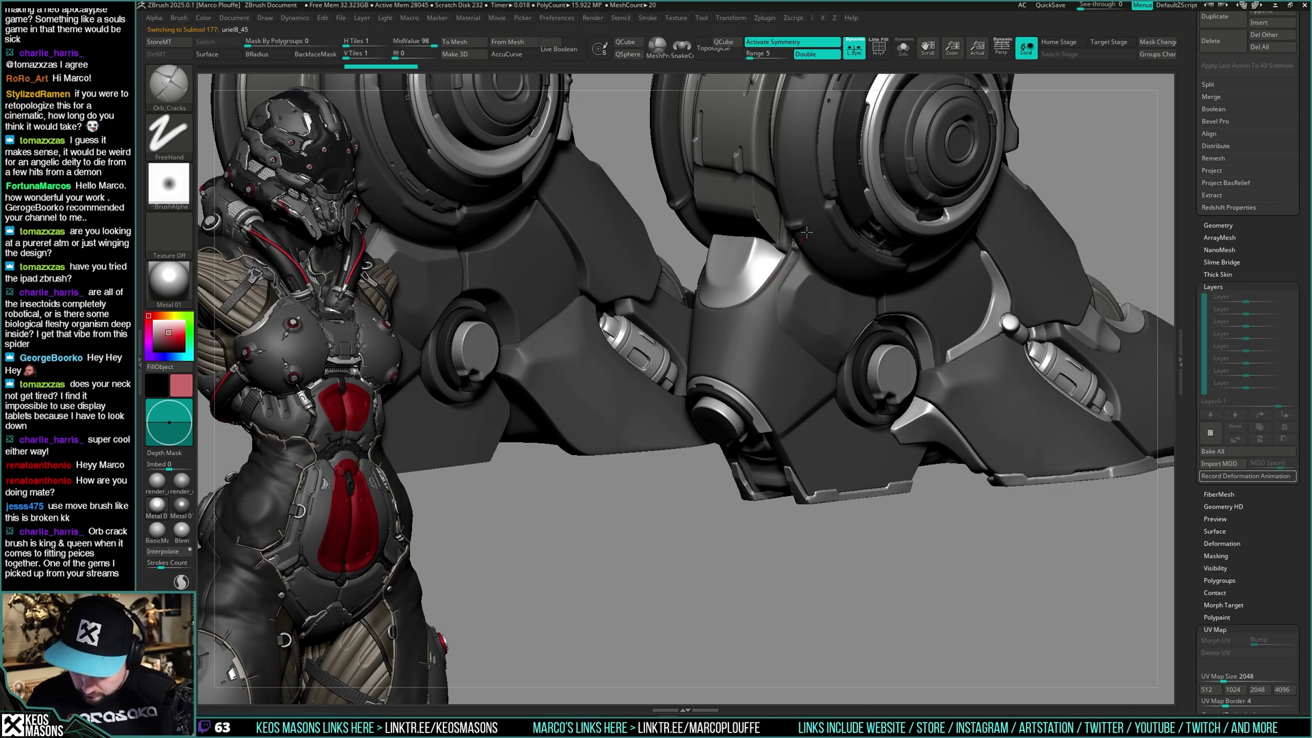
pyautogui.moveTo(807, 233)
pyautogui.mouseDown(button='right')
pyautogui.moveTo(855, 252)
pyautogui.moveTo(778, 268)
pyautogui.moveTo(799, 265)
pyautogui.mouseUp(button='right')
pyautogui.hotkey('ctrl', 'z')
pyautogui.hotkey('ctrl', 'z')
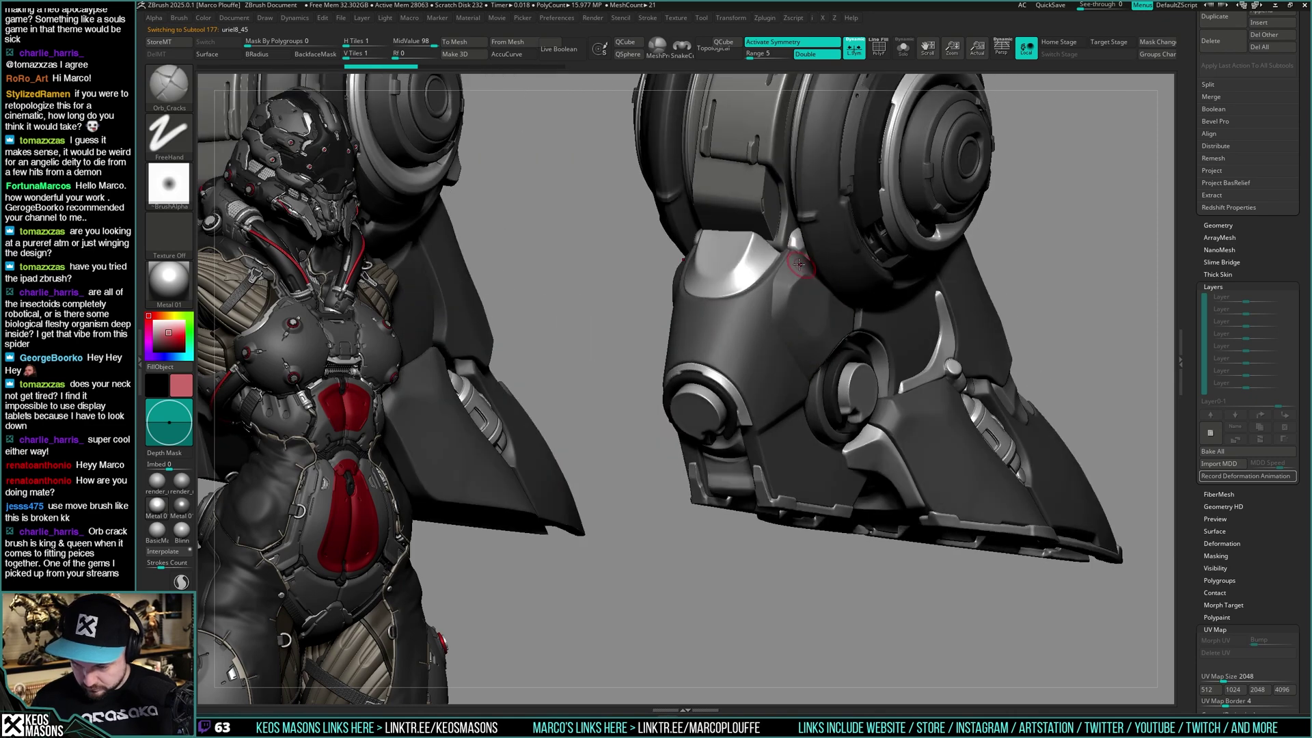
# Try Orb_Cracks strokes around the bright metal cap on the ankle, and undo the last one
pyautogui.moveTo(768, 279); pyautogui.dragTo(762, 291)
pyautogui.moveTo(760, 281); pyautogui.dragTo(791, 273, button='right')
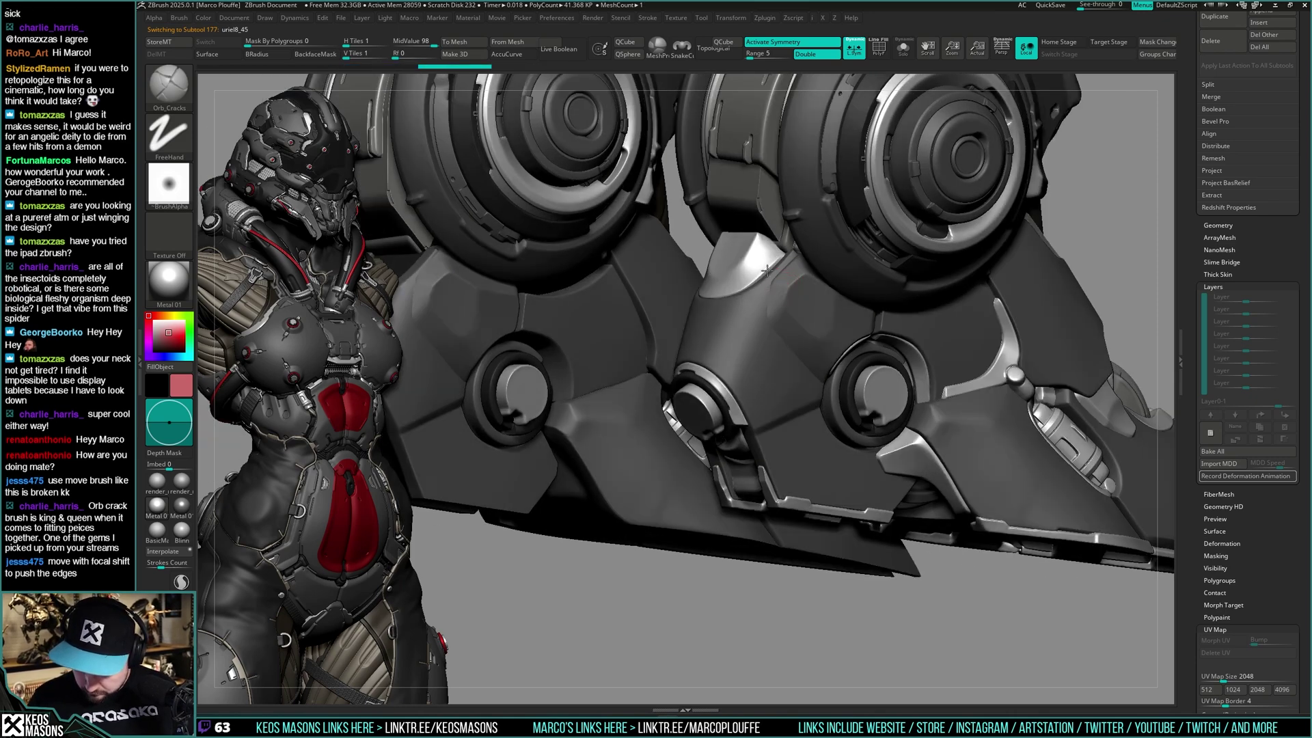
pyautogui.moveTo(767, 271); pyautogui.dragTo(718, 294)
pyautogui.moveTo(766, 373)
pyautogui.mouseDown(button='right')
pyautogui.moveTo(806, 328)
pyautogui.moveTo(794, 311)
pyautogui.moveTo(835, 270)
pyautogui.mouseUp(button='right')
pyautogui.keyDown('ctrl'); pyautogui.moveTo(834, 269); pyautogui.dragTo(864, 281, button='right'); pyautogui.keyUp('ctrl')
pyautogui.hotkey('ctrl', 'z')
pyautogui.moveTo(946, 375); pyautogui.dragTo(916, 372, button='right')
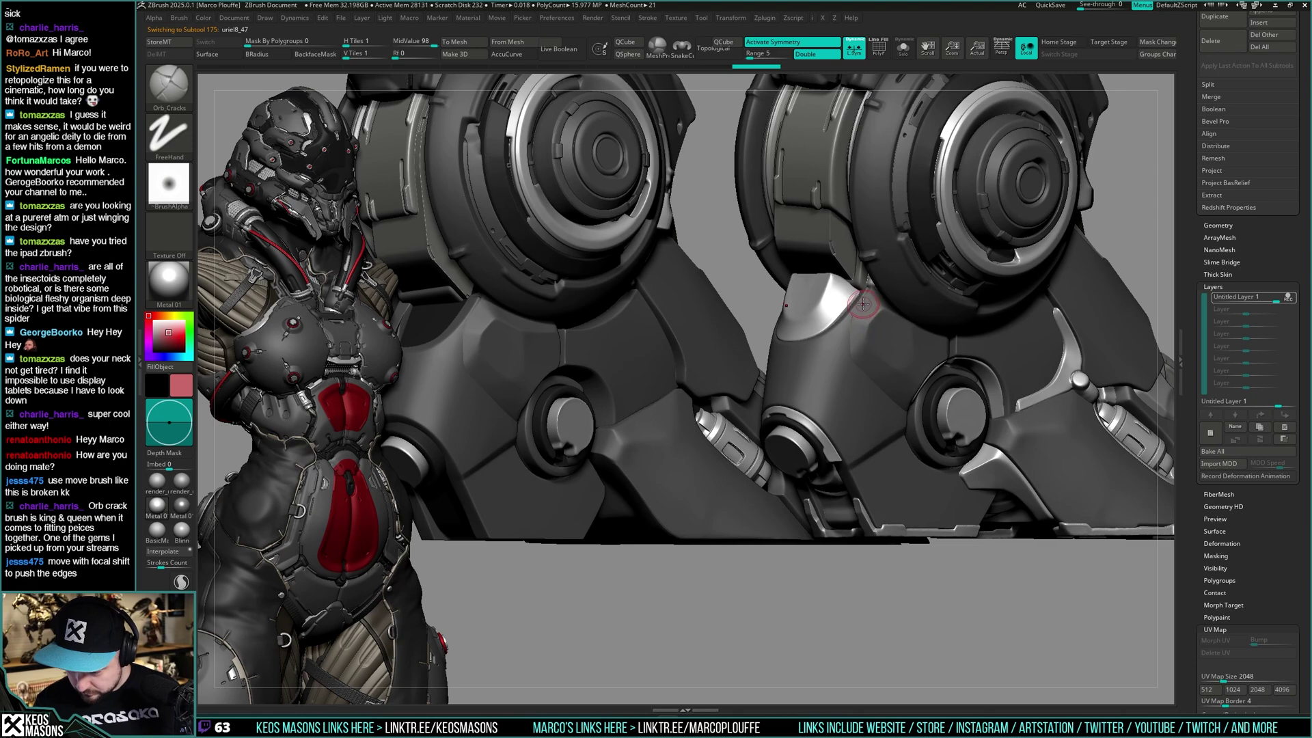
# Smooth the armour plate beside the bright metal cap and touch up its edge with the Standard brush
pyautogui.press('shift')
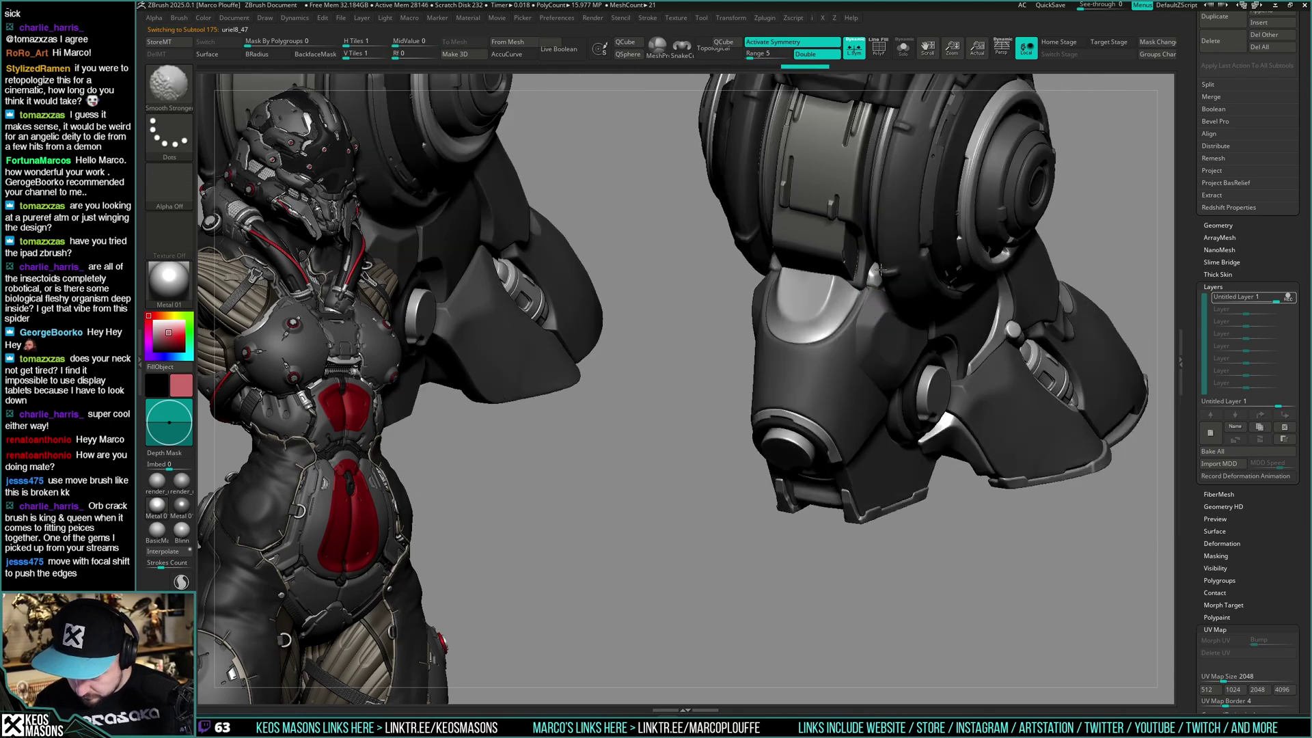
pyautogui.press('ctrl')
pyautogui.moveTo(883, 349)
pyautogui.mouseDown(button='right')
pyautogui.moveTo(863, 308)
pyautogui.moveTo(875, 367)
pyautogui.mouseUp(button='right')
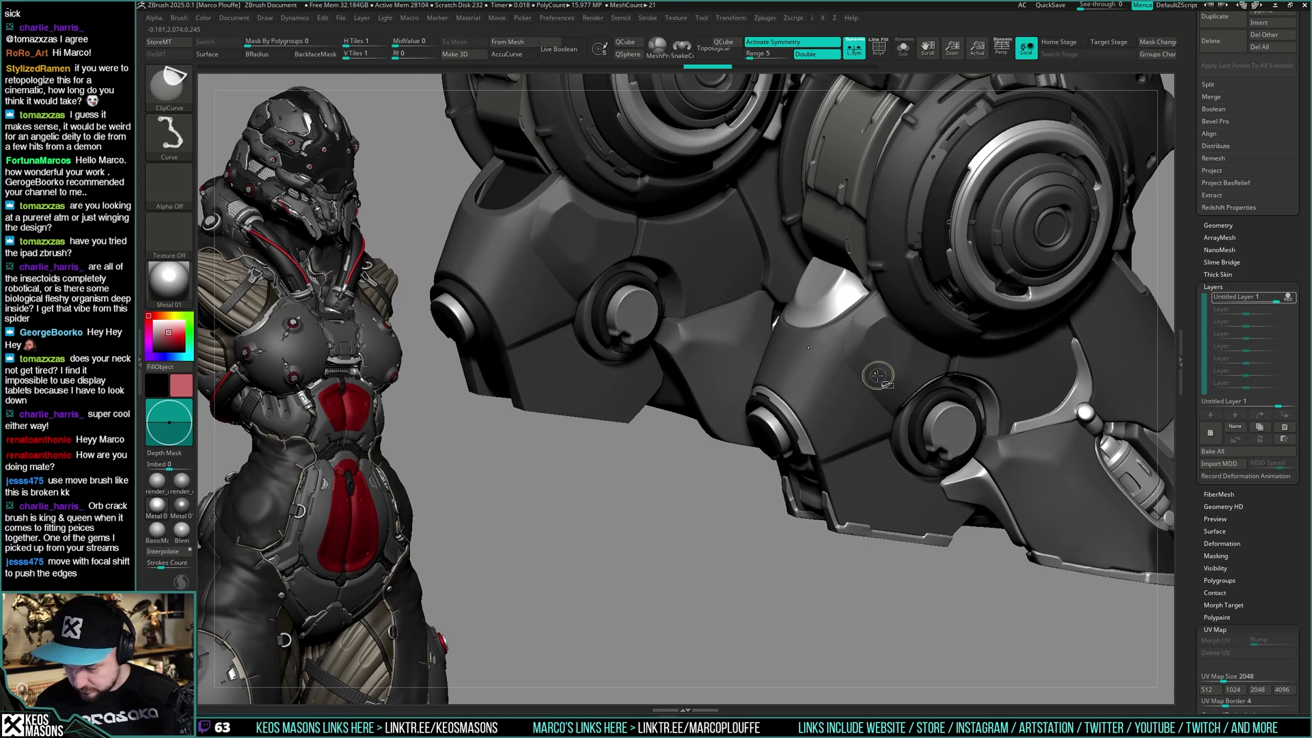
pyautogui.hotkey('ctrl', 'shift')
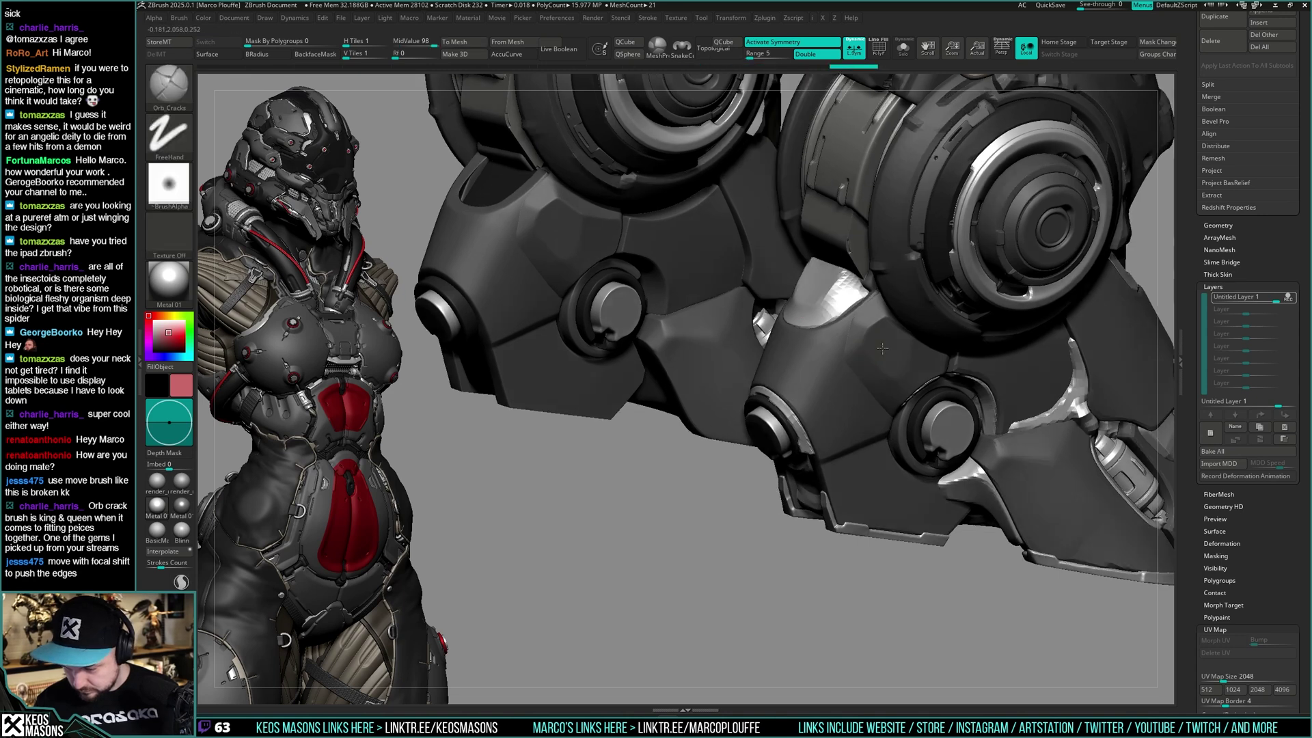
pyautogui.press('space')
pyautogui.click(842, 340)
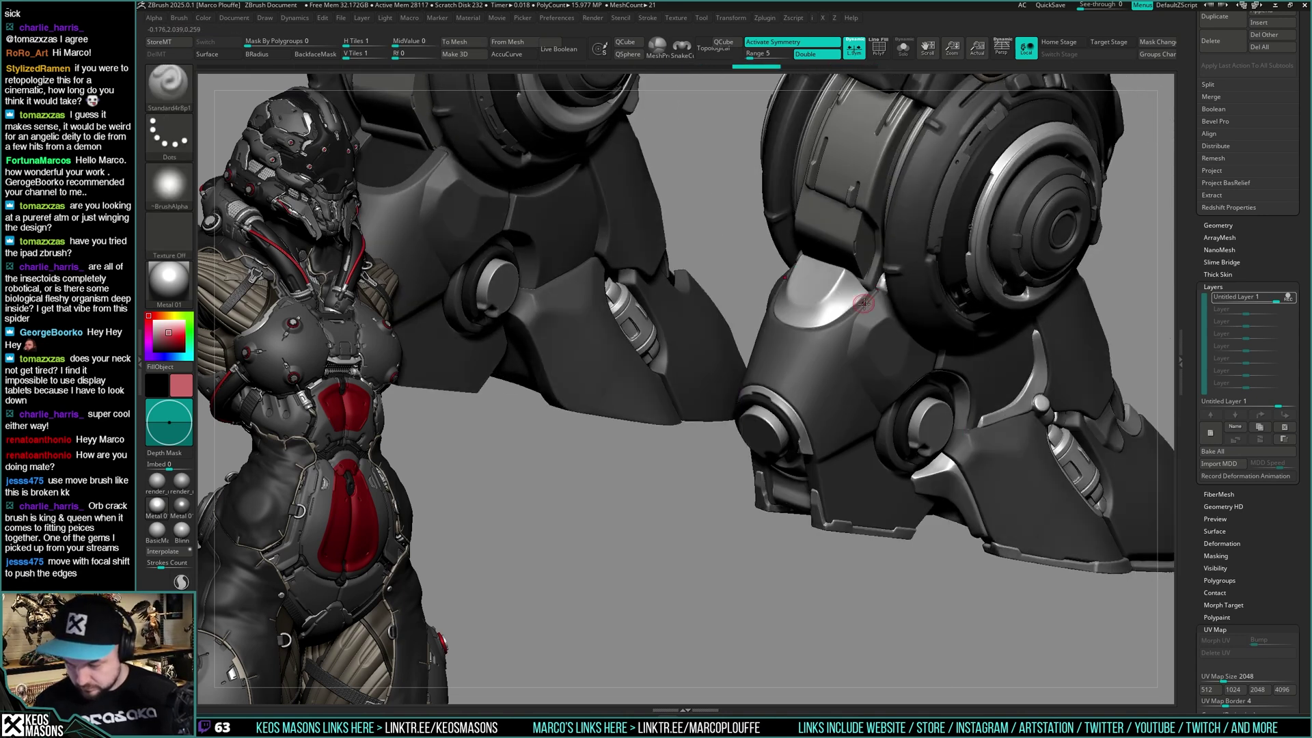
pyautogui.press('space')
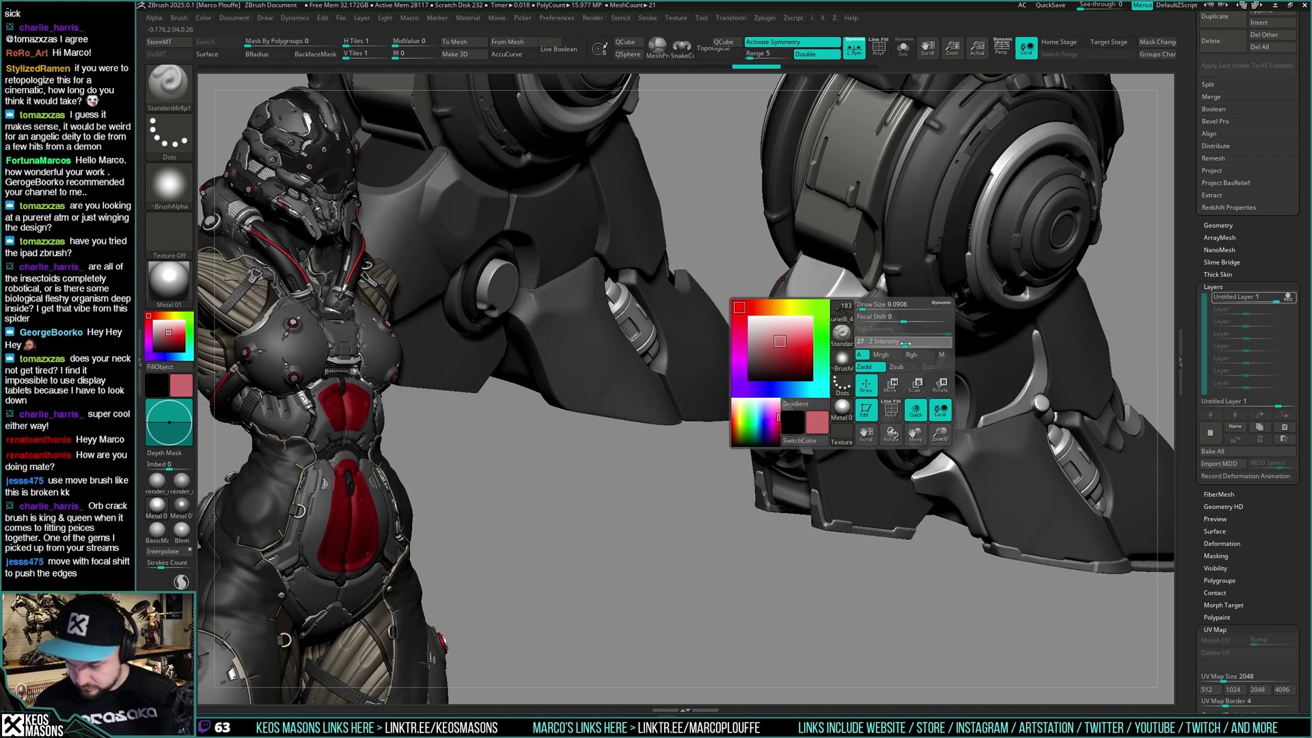
pyautogui.moveTo(895, 301); pyautogui.dragTo(888, 347, button='right')
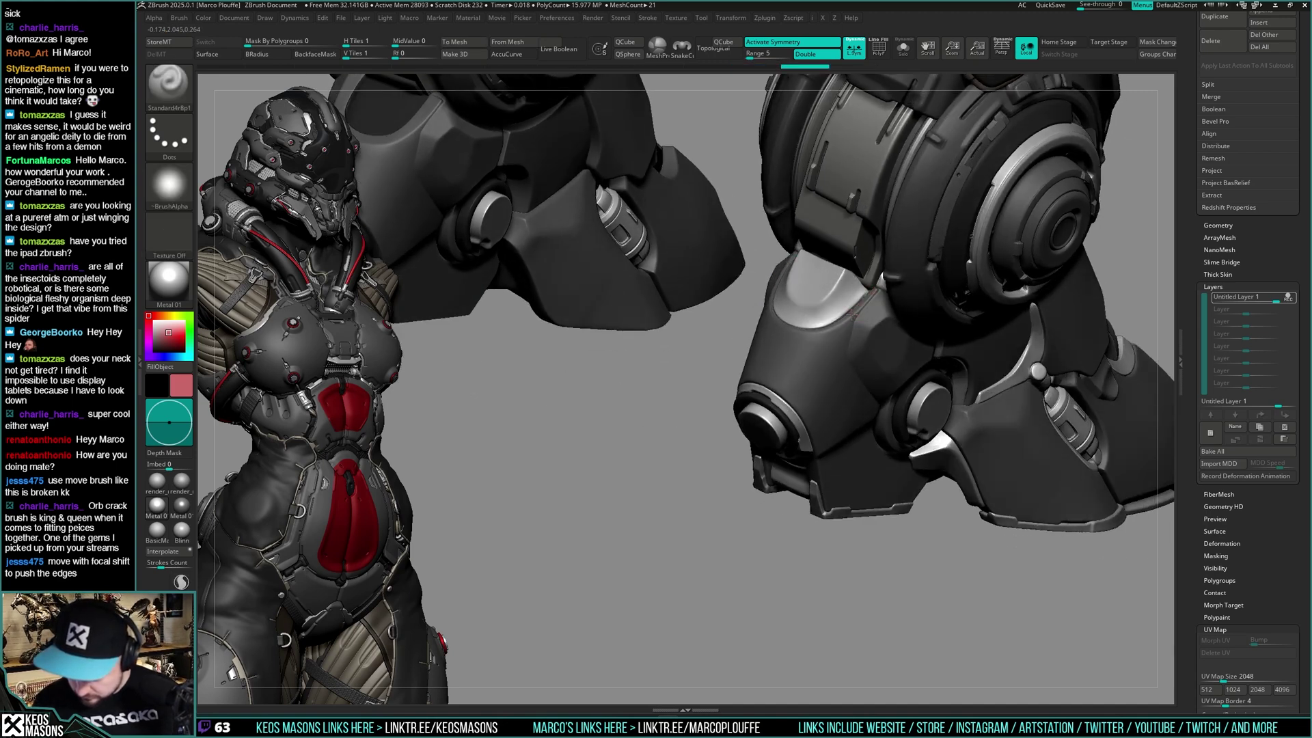
pyautogui.moveTo(875, 289); pyautogui.dragTo(1001, 325, button='right')
pyautogui.moveTo(1002, 324); pyautogui.dragTo(899, 355)
pyautogui.moveTo(898, 355)
pyautogui.keyDown('shift'); pyautogui.mouseDown(button='right')
pyautogui.moveTo(901, 369)
pyautogui.moveTo(991, 320)
pyautogui.moveTo(978, 344)
pyautogui.moveTo(977, 326)
pyautogui.moveTo(974, 379)
pyautogui.mouseUp(button='right'); pyautogui.keyUp('shift')
# Select the bevelled ankle panel, isolate it to group its faces as one polygroup, and choose the hPolish brush
pyautogui.keyDown('alt'); pyautogui.click(895, 370); pyautogui.keyUp('alt')
pyautogui.keyDown('alt'); pyautogui.click(831, 302); pyautogui.keyUp('alt')
pyautogui.press('space')
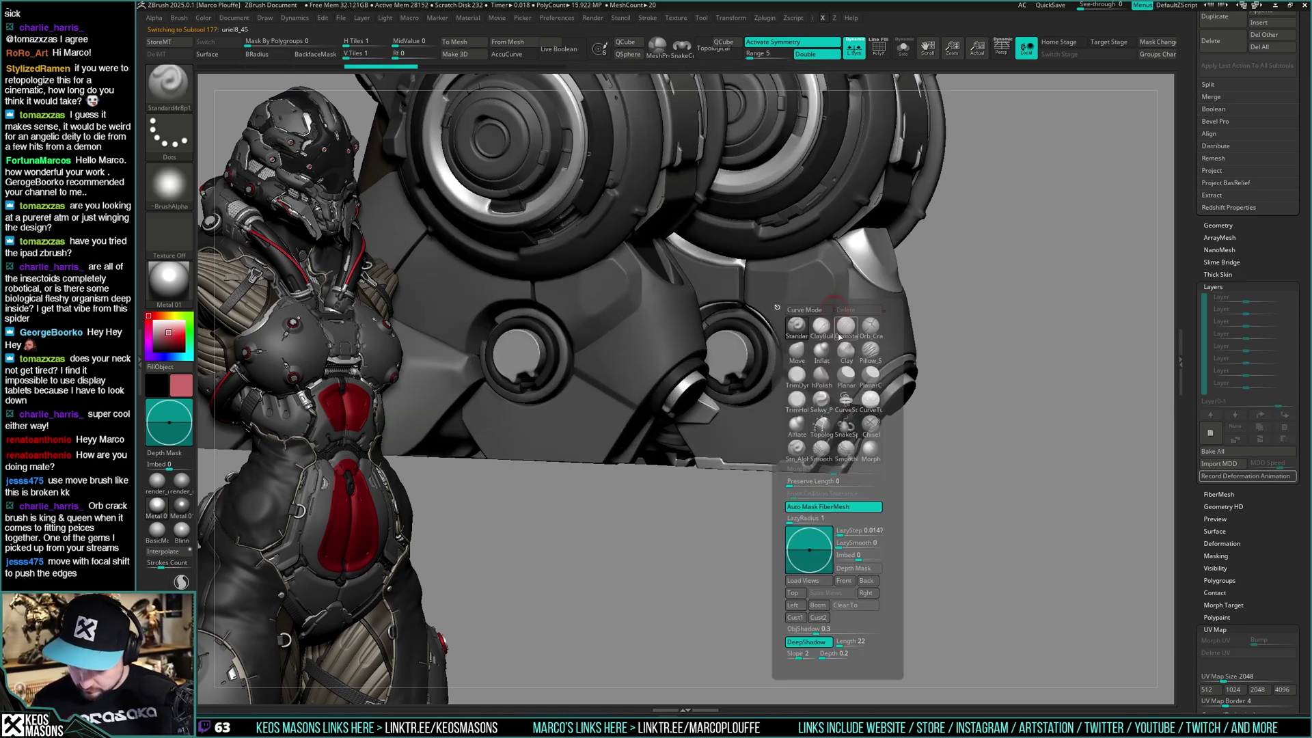
pyautogui.click(822, 375)
pyautogui.hotkey('alt', 's')
pyautogui.hotkey('shift', 'f')
pyautogui.hotkey('shift', 'f')
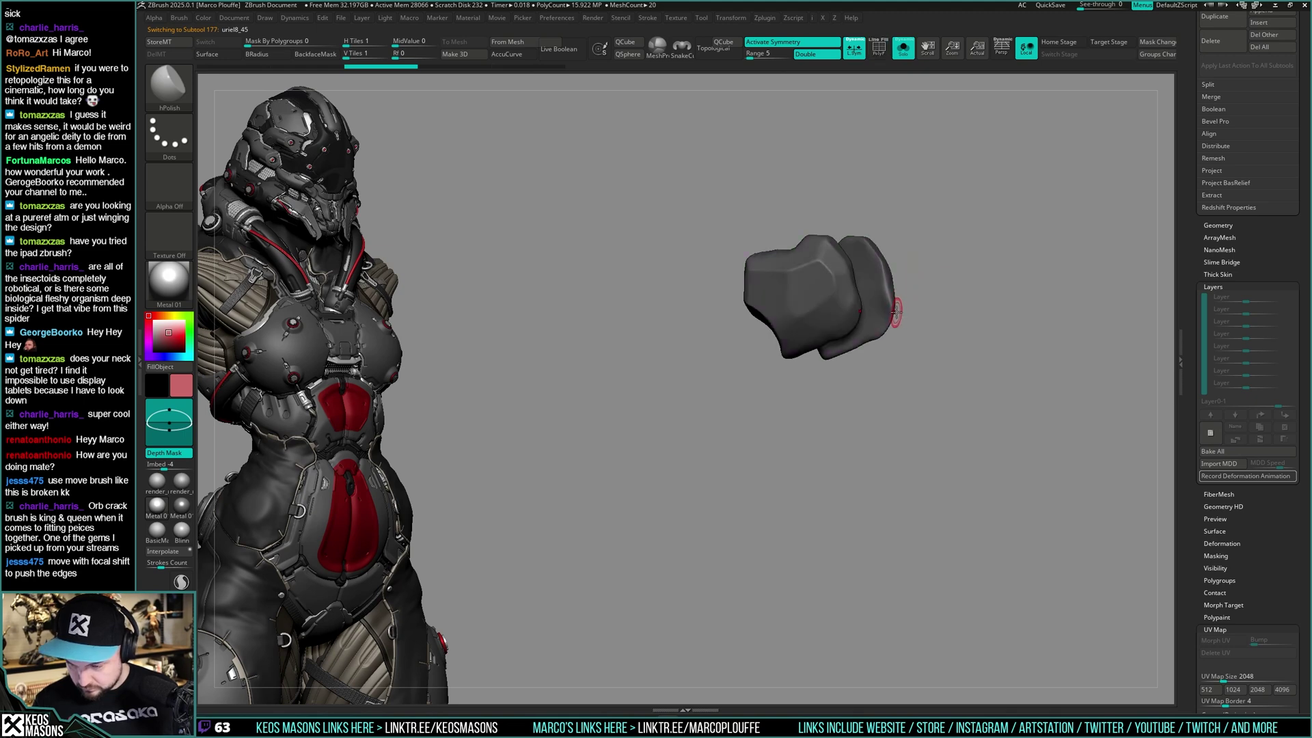
pyautogui.hotkey('ctrl', 'w')
pyautogui.hotkey('alt', 's')
pyautogui.moveTo(829, 318)
pyautogui.mouseDown(button='right')
pyautogui.moveTo(837, 304)
pyautogui.moveTo(823, 320)
pyautogui.mouseUp(button='right')
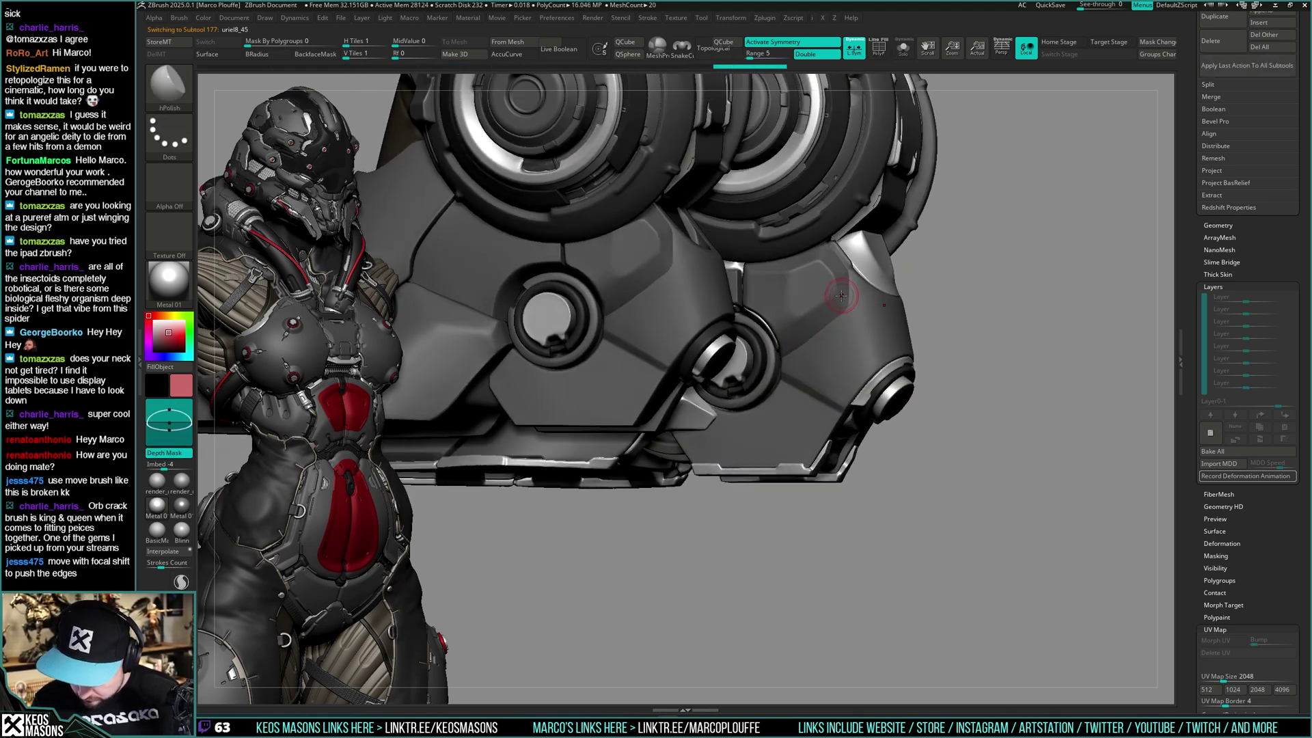
# Flatten the surface of the bevelled ankle panel with hPolish and smooth its lower transition
pyautogui.moveTo(838, 283); pyautogui.dragTo(840, 287)
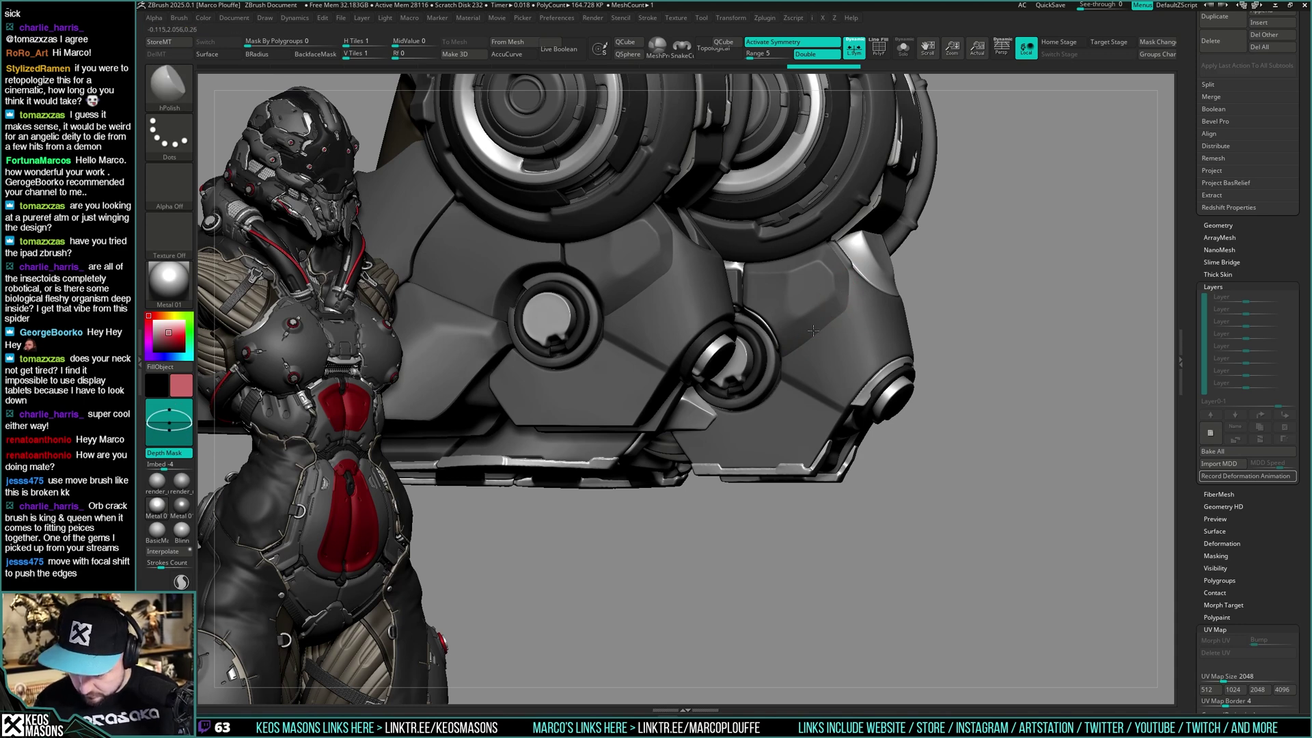
pyautogui.press('shift')
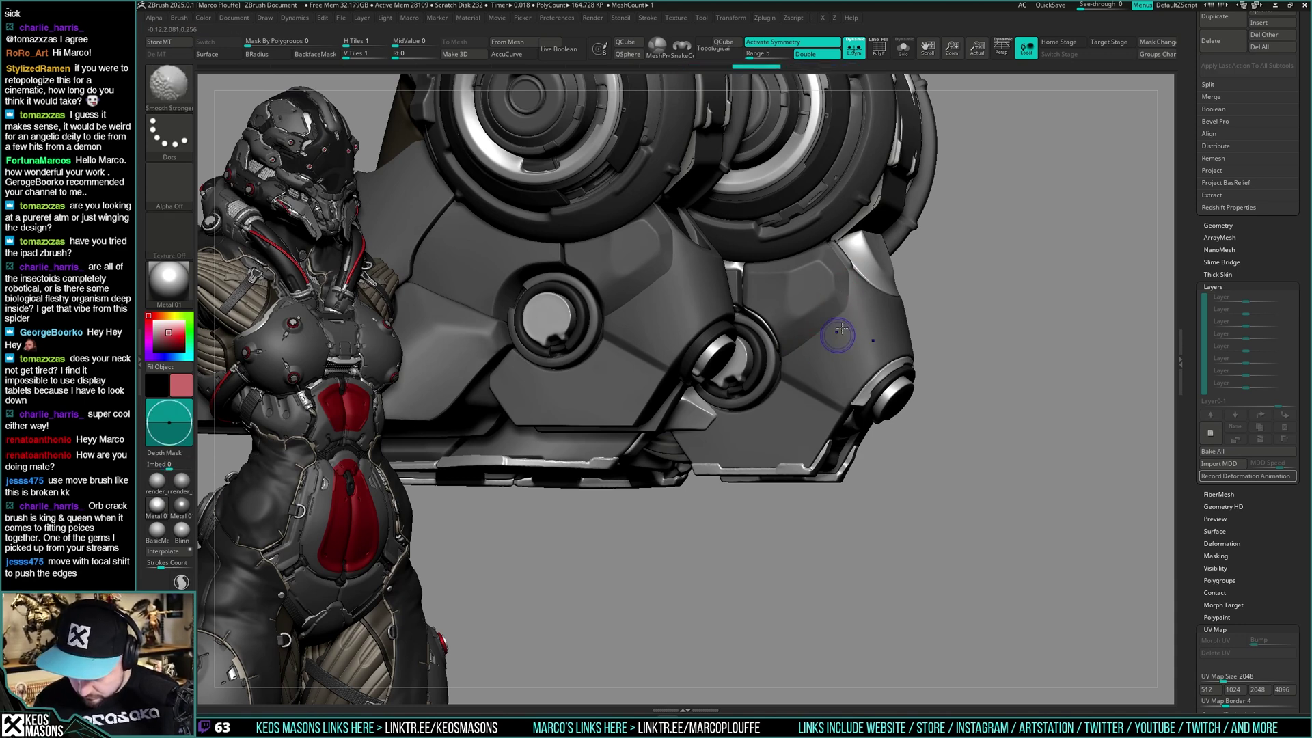
pyautogui.keyDown('shift'); pyautogui.moveTo(842, 328); pyautogui.dragTo(832, 330); pyautogui.keyUp('shift')
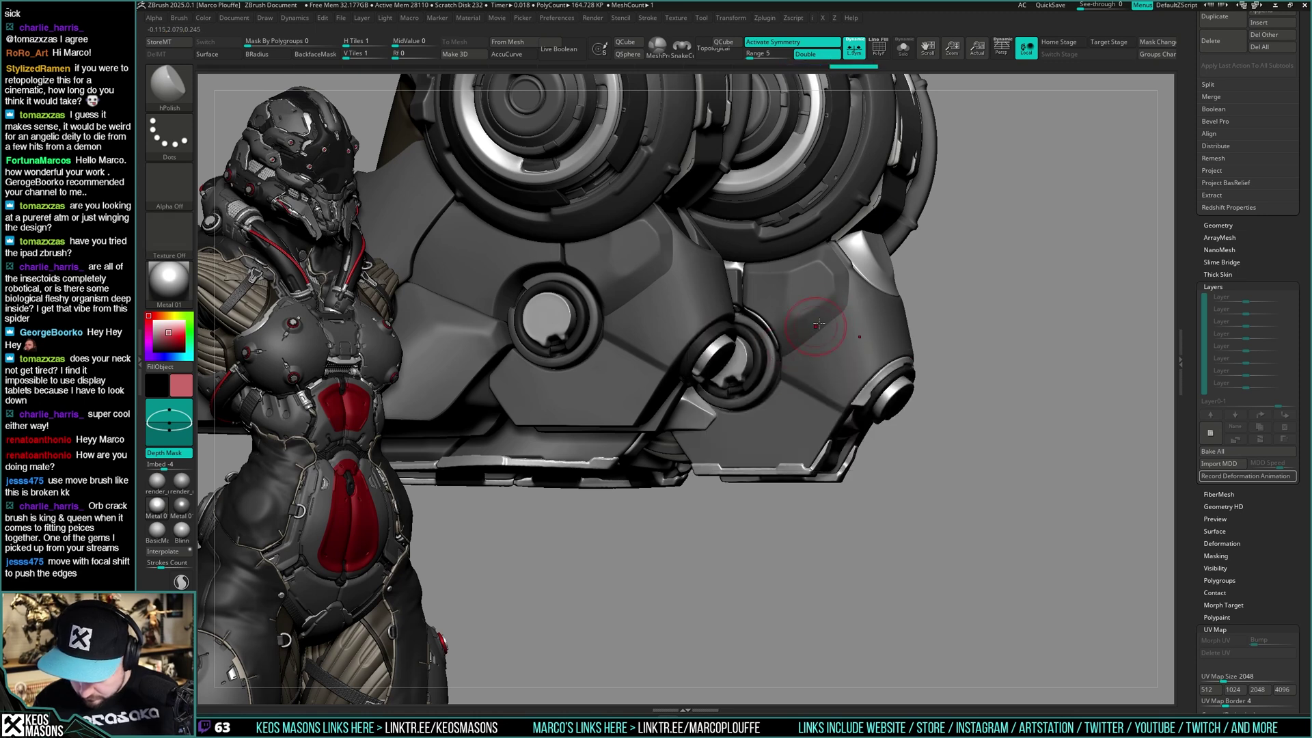
pyautogui.press('space')
pyautogui.moveTo(846, 301); pyautogui.dragTo(836, 310)
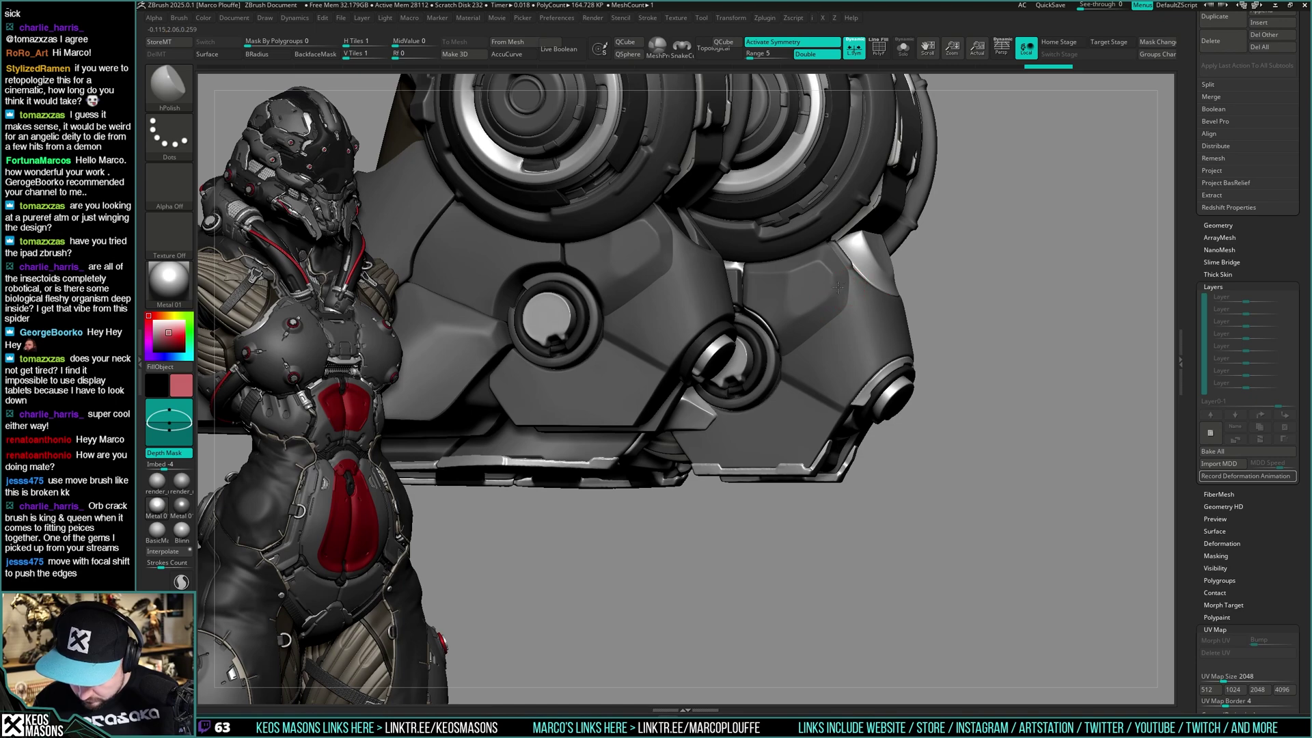
pyautogui.press('shift')
# Examine the bevelled panel in isolation from the other side, then select and isolate the main foot armour shell
pyautogui.moveTo(800, 373)
pyautogui.mouseDown(button='right')
pyautogui.moveTo(964, 321)
pyautogui.moveTo(860, 384)
pyautogui.moveTo(823, 372)
pyautogui.moveTo(909, 378)
pyautogui.moveTo(898, 388)
pyautogui.moveTo(894, 349)
pyautogui.moveTo(868, 341)
pyautogui.mouseUp(button='right')
pyautogui.press('space')
pyautogui.keyDown('ctrl'); pyautogui.moveTo(868, 342); pyautogui.dragTo(846, 315, button='right'); pyautogui.keyUp('ctrl')
pyautogui.hotkey('alt', 'shift', 's')
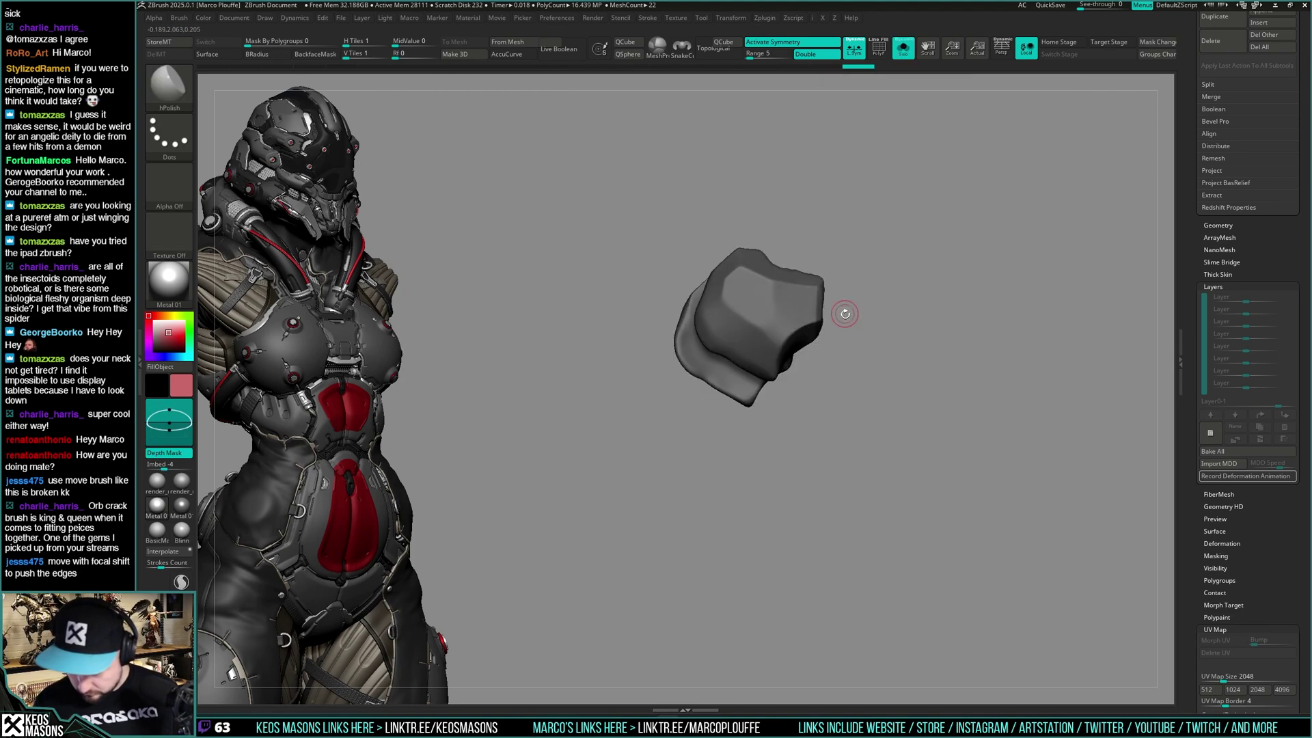
pyautogui.hotkey('shift', 'f')
pyautogui.hotkey('shift', 'f')
pyautogui.hotkey('alt', 'shift', 's')
pyautogui.keyDown('alt'); pyautogui.click(850, 315); pyautogui.keyUp('alt')
pyautogui.hotkey('alt', 'shift', 's')
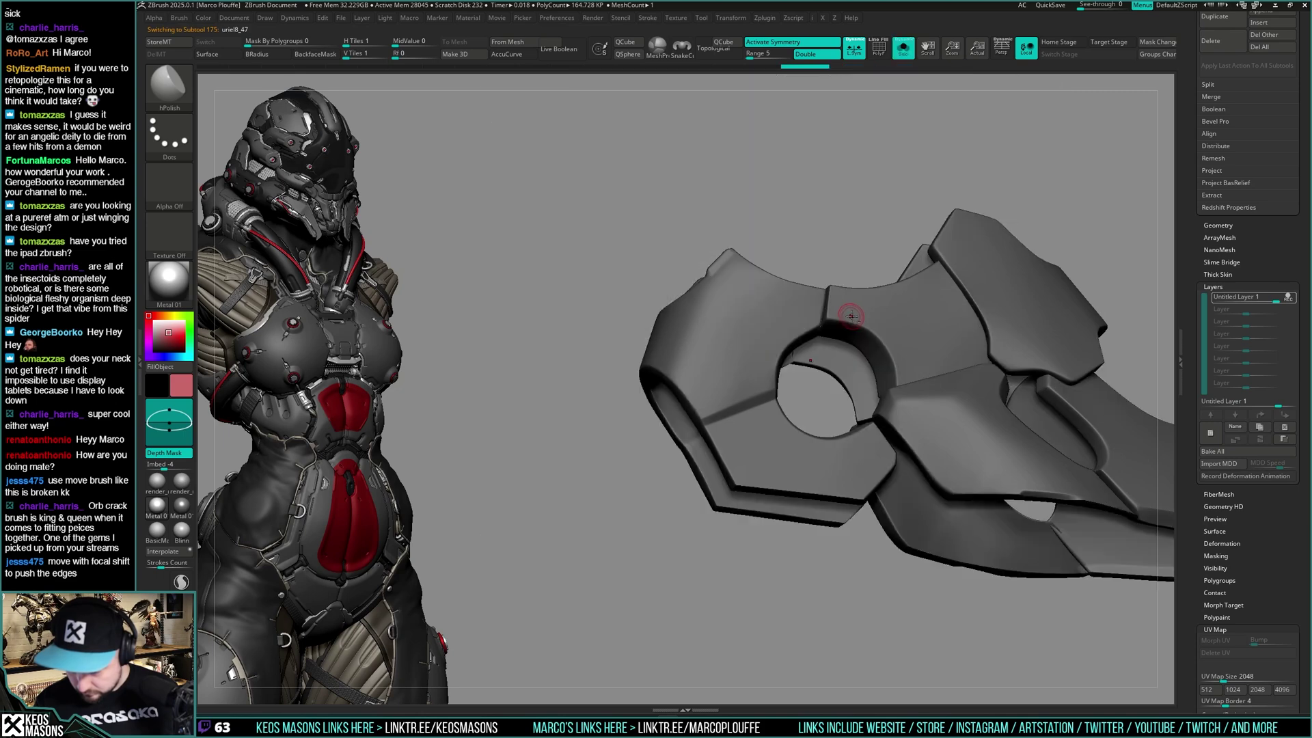
# Build up the short seam above the round opening of the foot armour with the Clay brush
pyautogui.press('space')
pyautogui.click(876, 381)
pyautogui.hotkey('alt', 'shift', 's')
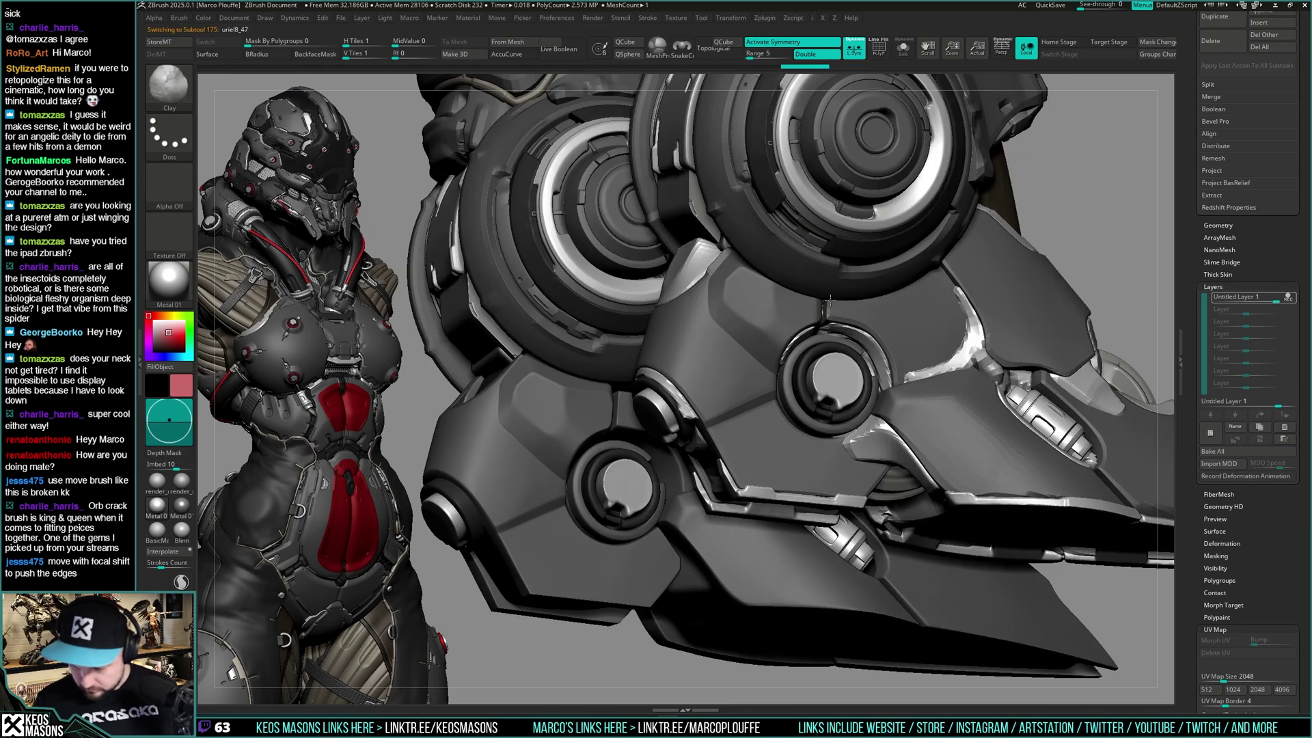
pyautogui.hotkey('ctrl', 'shift', 's')
pyautogui.press('space')
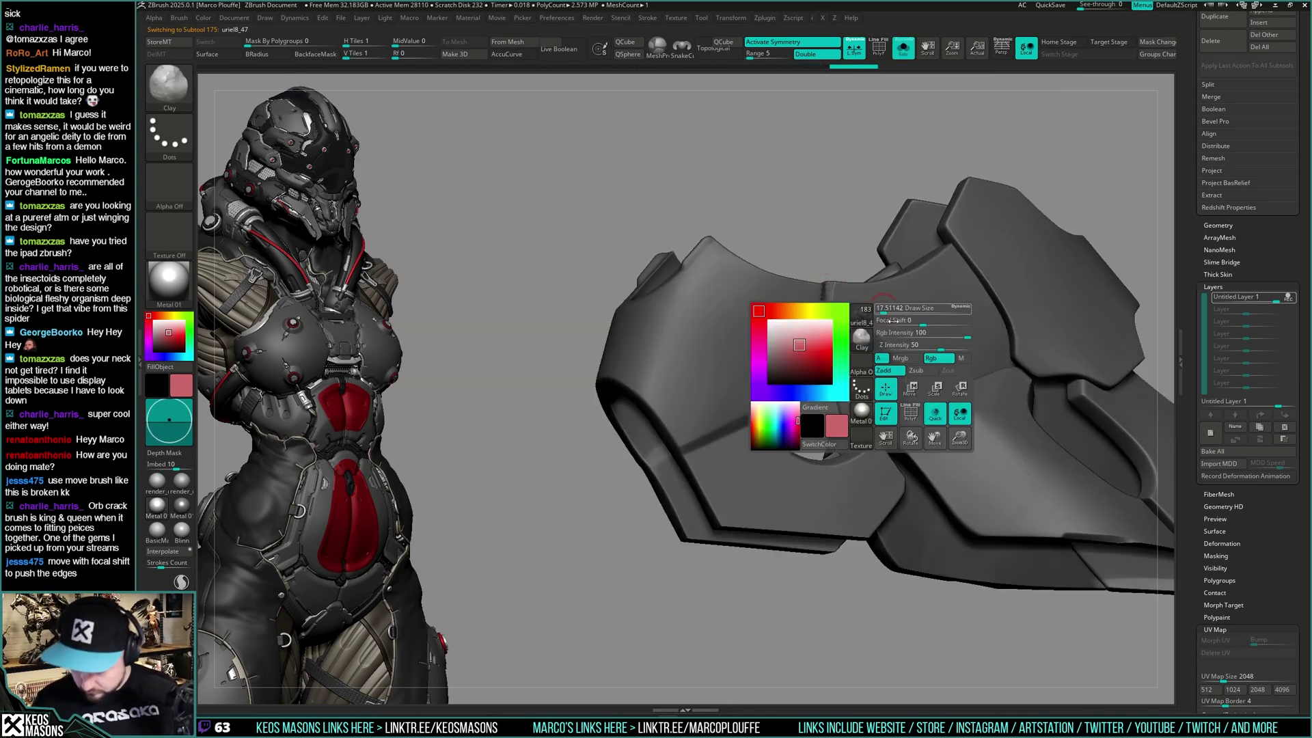
pyautogui.moveTo(889, 356); pyautogui.dragTo(933, 315, button='right')
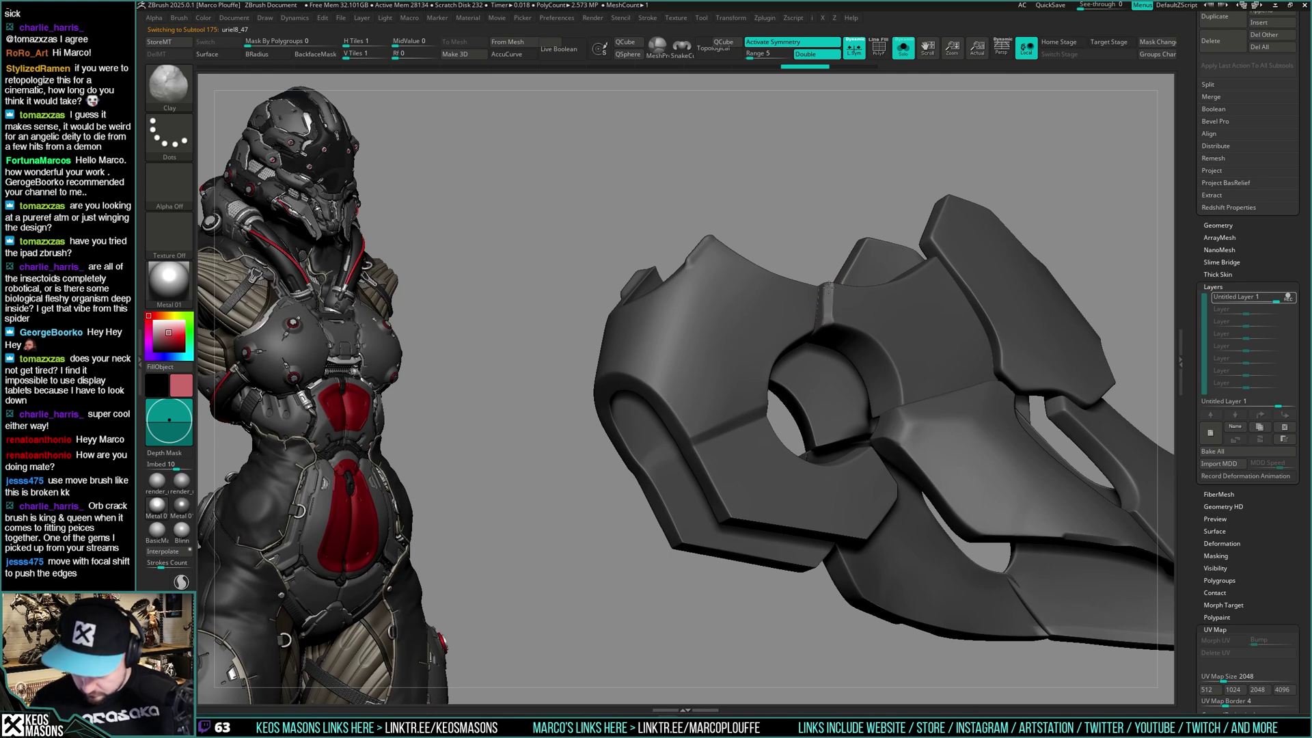
# Flatten the seam above the round opening with hPolish and smooth it
pyautogui.press('space')
pyautogui.click(829, 312)
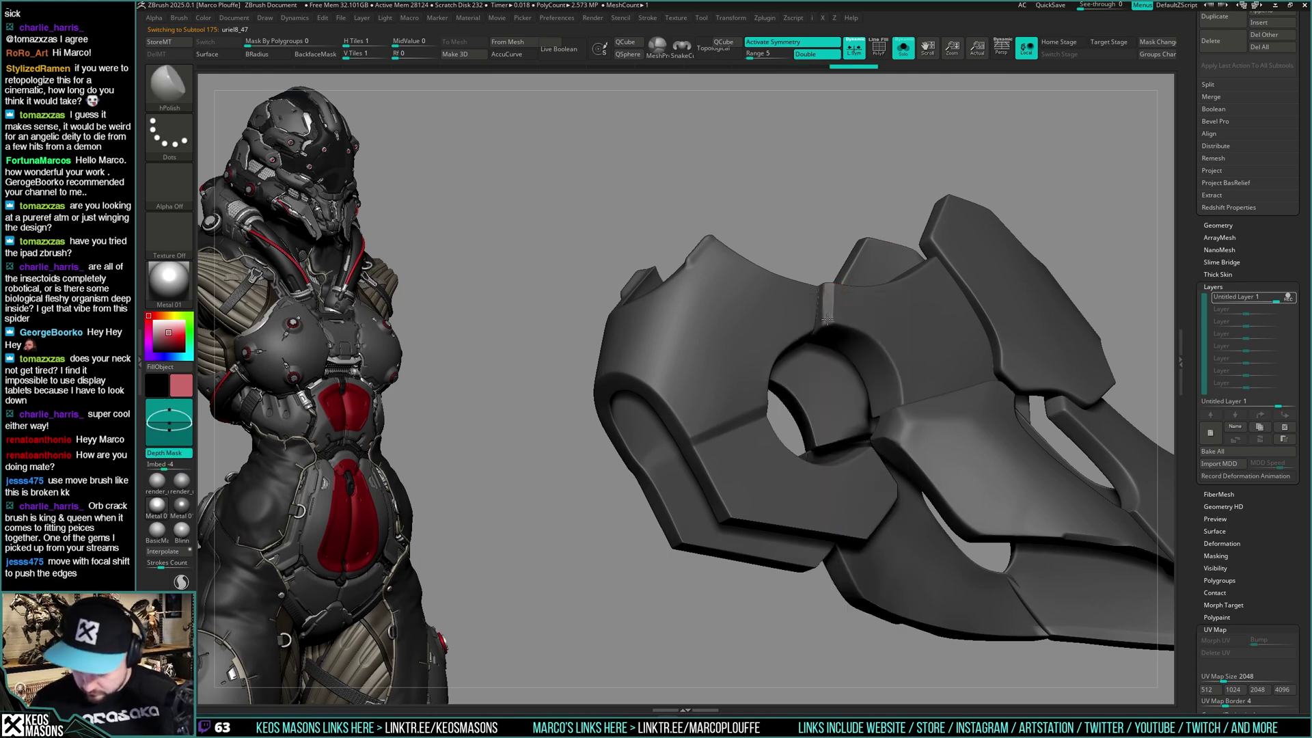
pyautogui.moveTo(831, 320); pyautogui.dragTo(832, 324)
pyautogui.hotkey('alt', 's')
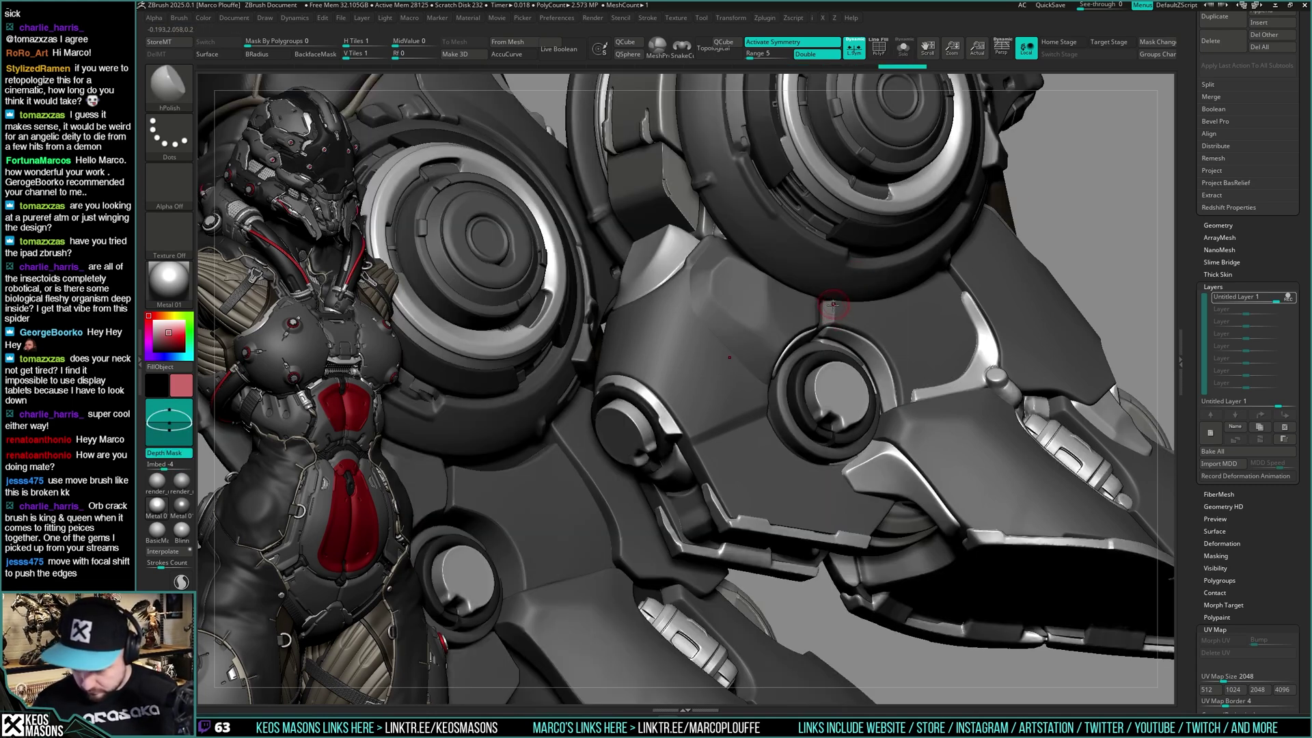
pyautogui.press('shift')
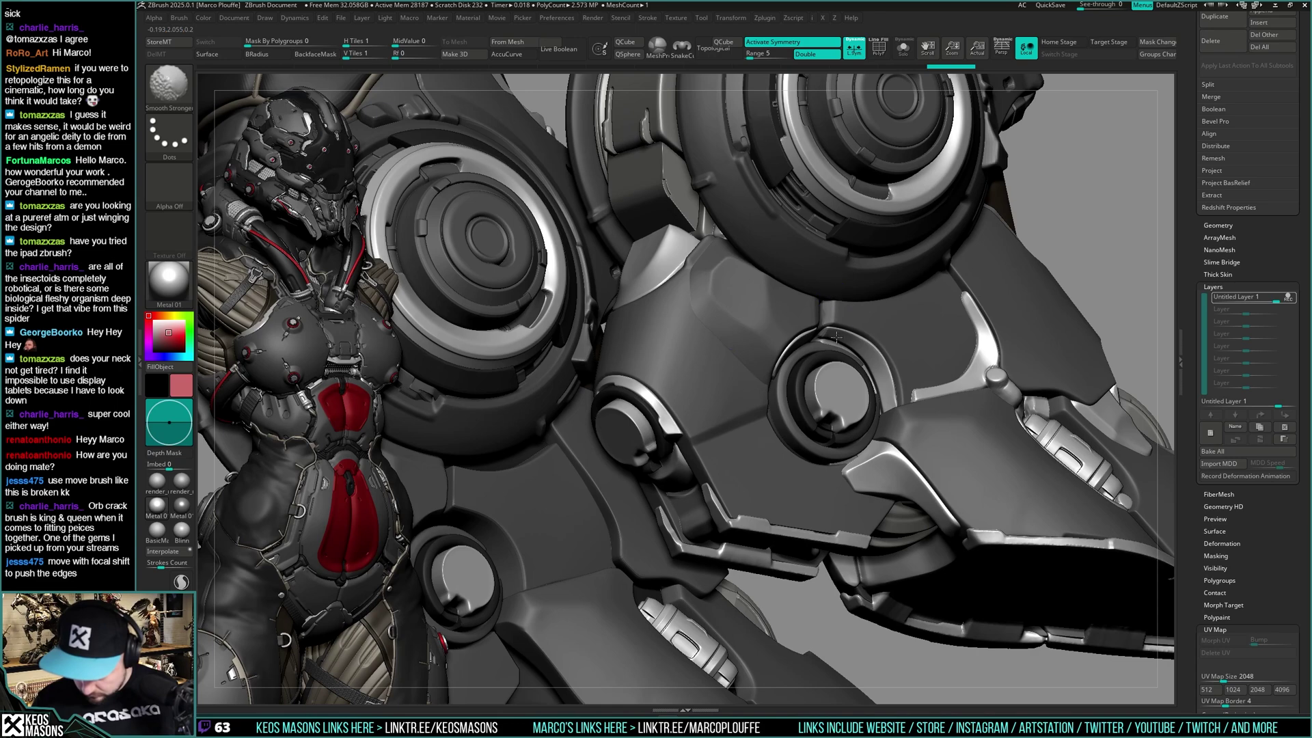
pyautogui.keyDown('shift'); pyautogui.moveTo(837, 337); pyautogui.dragTo(840, 330); pyautogui.keyUp('shift')
# Mask a patch across the seam between the foot armour's middle panel and its overlapping upper side plate
pyautogui.moveTo(888, 342)
pyautogui.mouseDown(button='right')
pyautogui.moveTo(943, 369)
pyautogui.moveTo(971, 333)
pyautogui.mouseUp(button='right')
pyautogui.moveTo(956, 376); pyautogui.dragTo(894, 403)
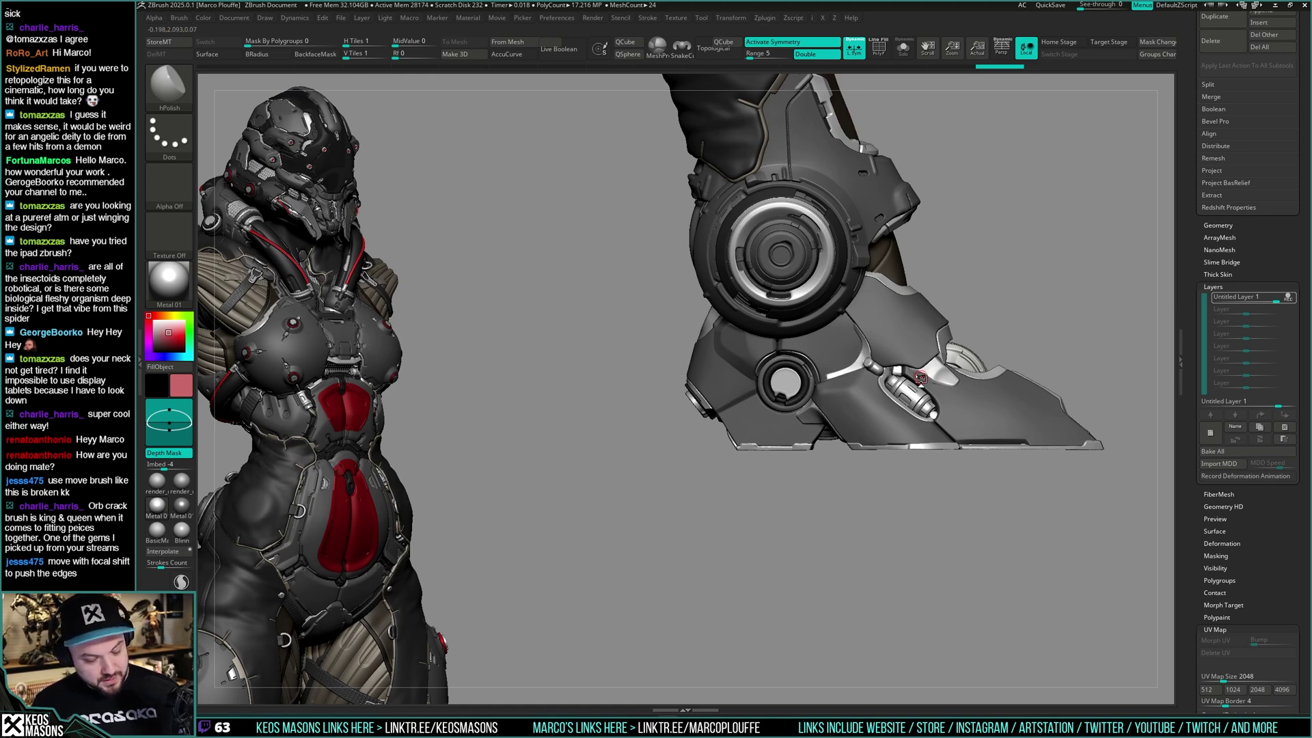
pyautogui.moveTo(872, 357)
pyautogui.mouseDown(button='right')
pyautogui.moveTo(919, 366)
pyautogui.moveTo(858, 427)
pyautogui.moveTo(919, 373)
pyautogui.moveTo(830, 307)
pyautogui.moveTo(865, 275)
pyautogui.moveTo(851, 287)
pyautogui.moveTo(863, 295)
pyautogui.mouseUp(button='right')
pyautogui.hotkey('alt', 's')
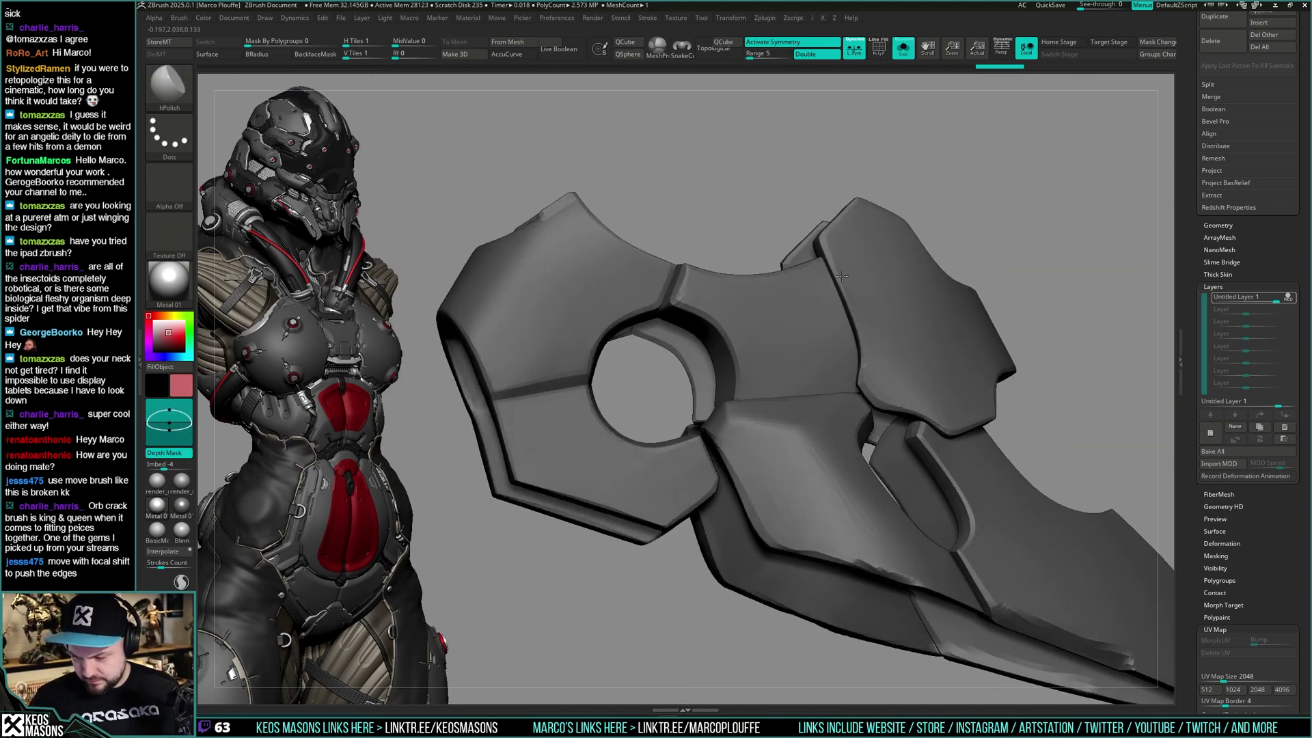
pyautogui.hotkey('alt', 's')
pyautogui.moveTo(864, 299)
pyautogui.keyDown('ctrl'); pyautogui.mouseDown()
pyautogui.moveTo(846, 310)
pyautogui.moveTo(866, 292)
pyautogui.mouseUp(); pyautogui.keyUp('ctrl')
pyautogui.hotkey('alt', 's')
pyautogui.keyDown('ctrl'); pyautogui.moveTo(866, 293); pyautogui.dragTo(864, 310, button='right'); pyautogui.keyUp('ctrl')
pyautogui.hotkey('alt', 's')
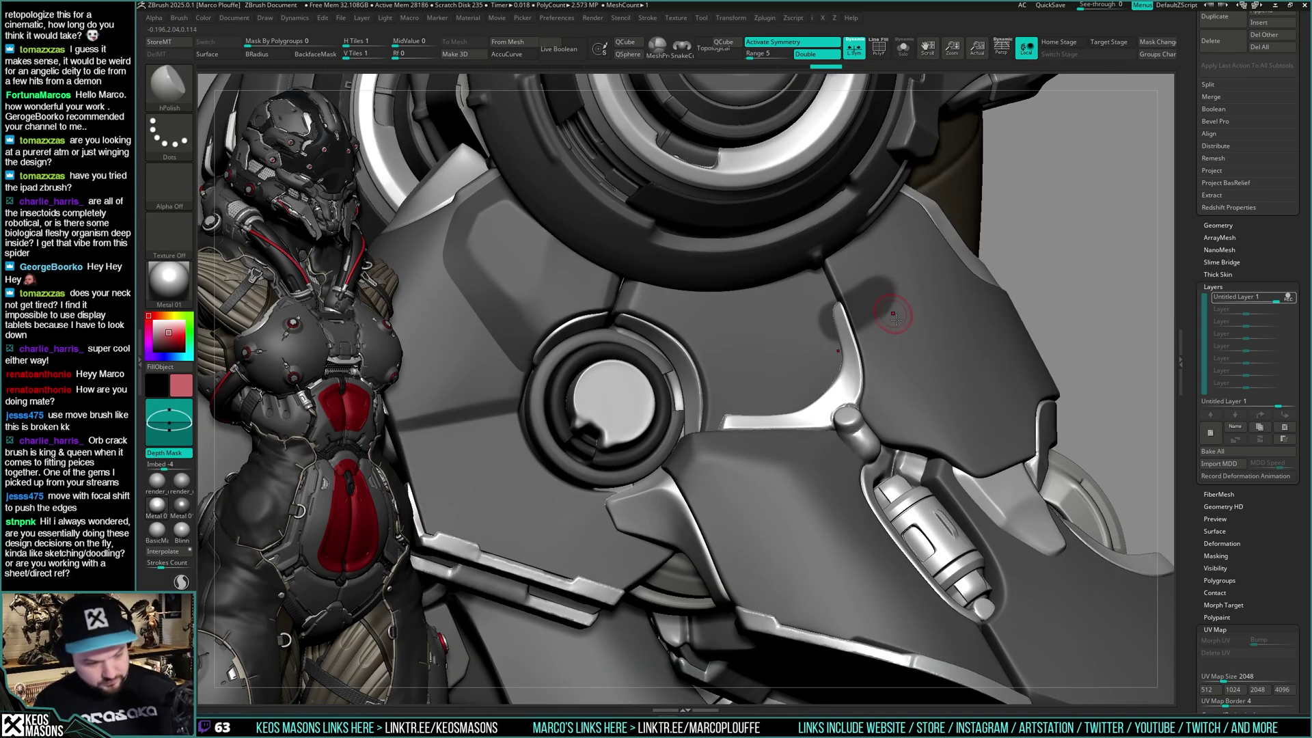
# Switch to the Clay brush for the foot armour while checking the masked seam in isolation
pyautogui.hotkey('alt', 's')
pyautogui.press('b')
pyautogui.press('c')
pyautogui.press('l')
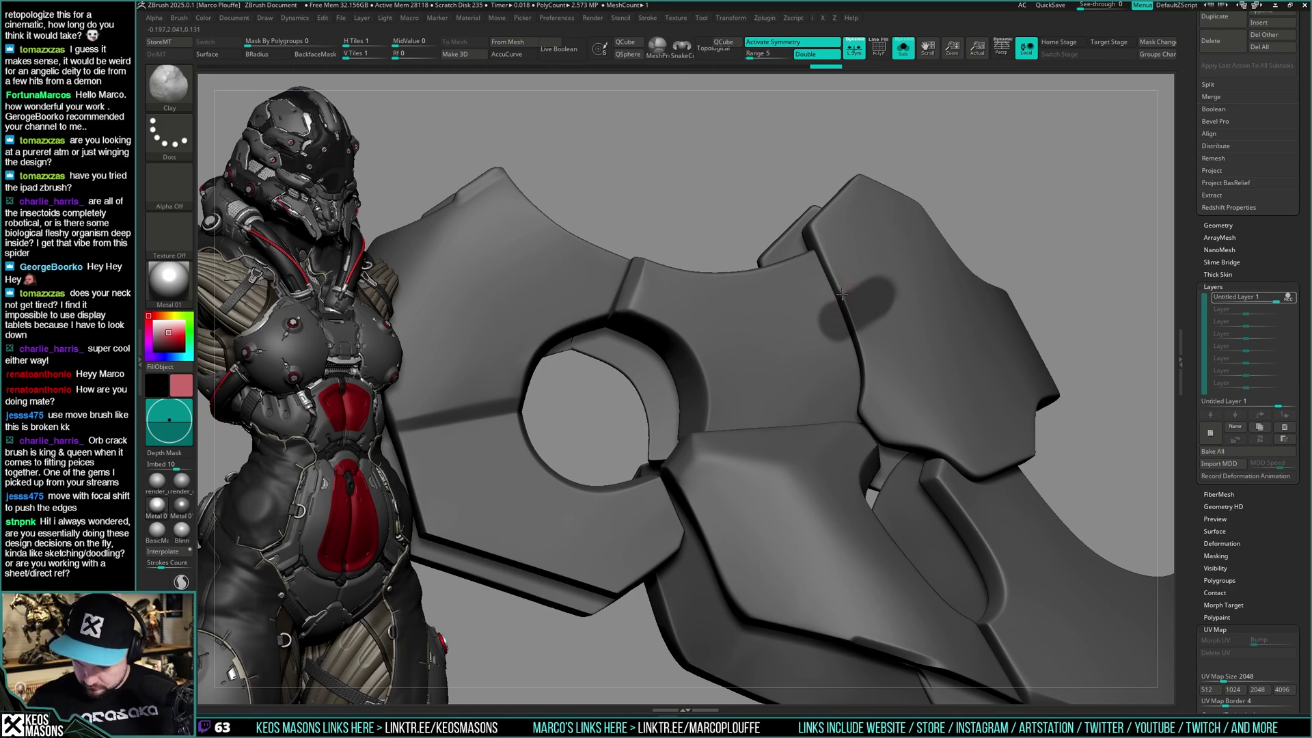
pyautogui.hotkey('alt', 's')
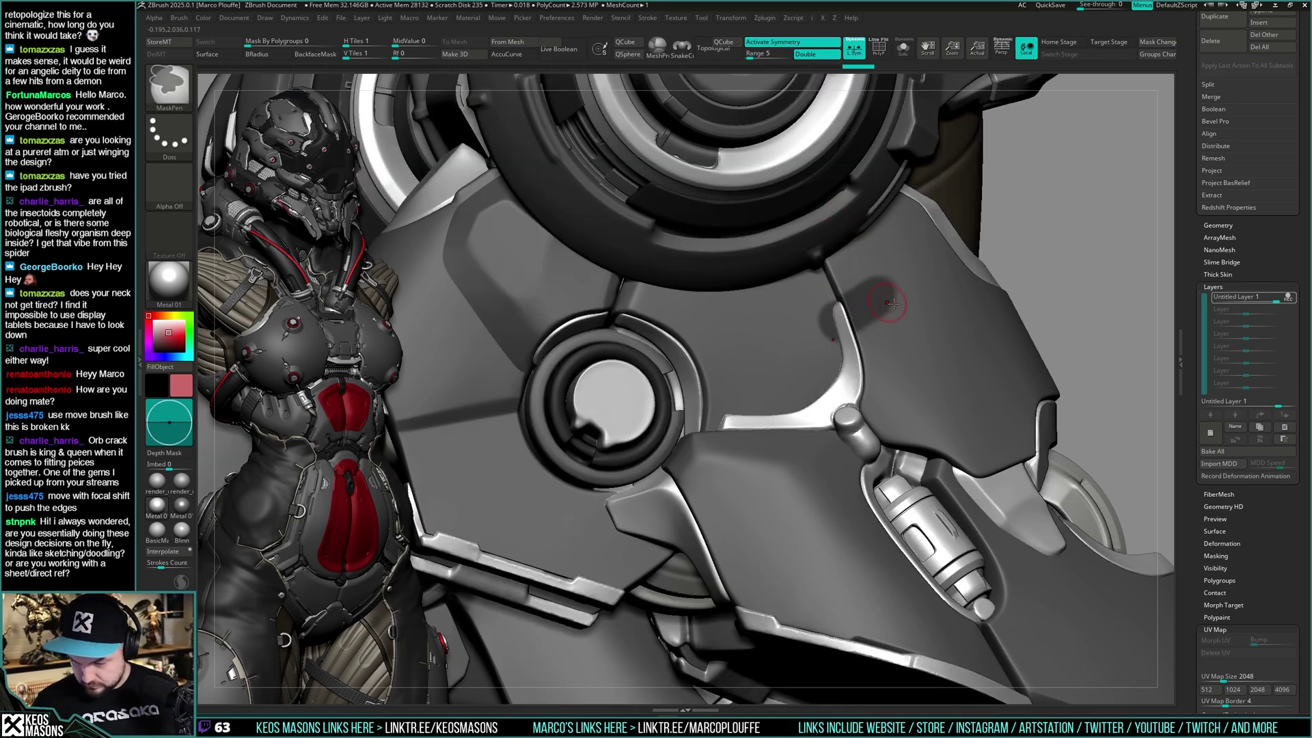
# Try clearing the mask across the seam after checking the armour's polygroups, and undo the clearing
pyautogui.moveTo(985, 332); pyautogui.dragTo(939, 339, button='right')
pyautogui.hotkey('alt', 's')
pyautogui.hotkey('shift', 'f')
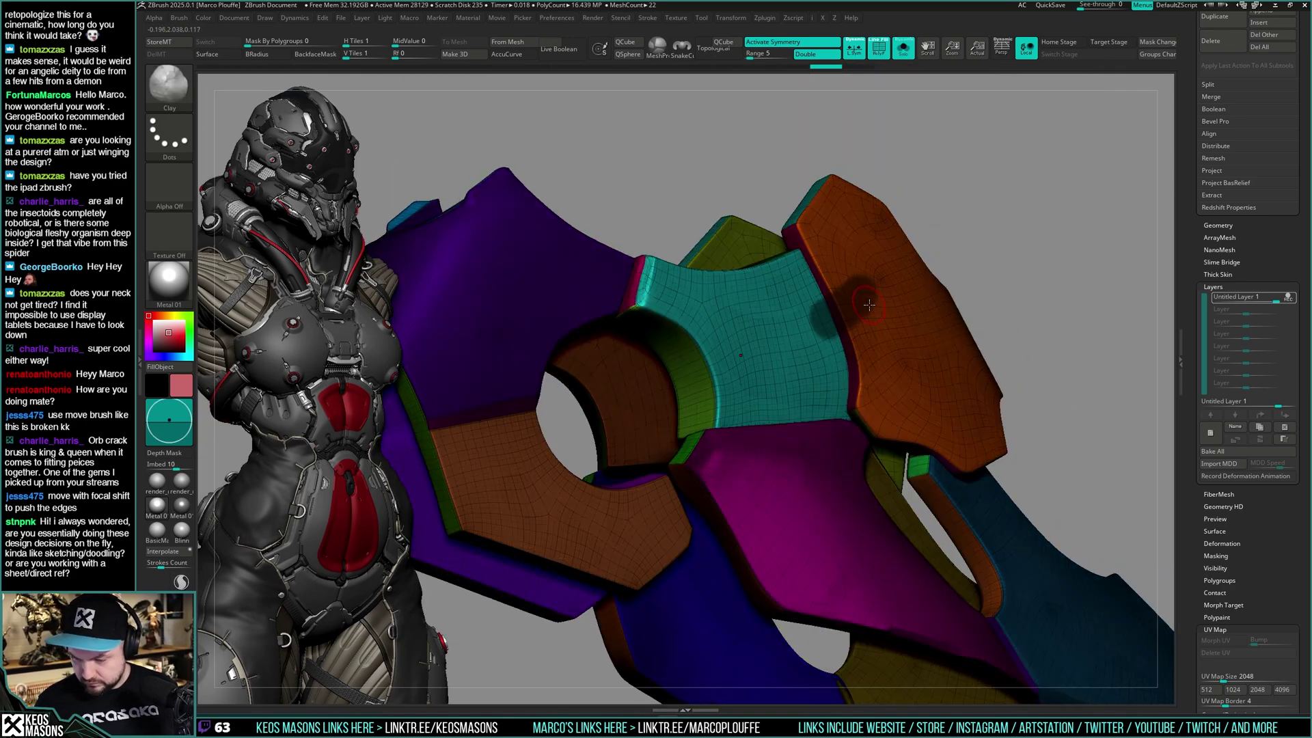
pyautogui.hotkey('shift', 'f')
pyautogui.keyDown('ctrl'); pyautogui.moveTo(1045, 185); pyautogui.dragTo(1061, 197); pyautogui.keyUp('ctrl')
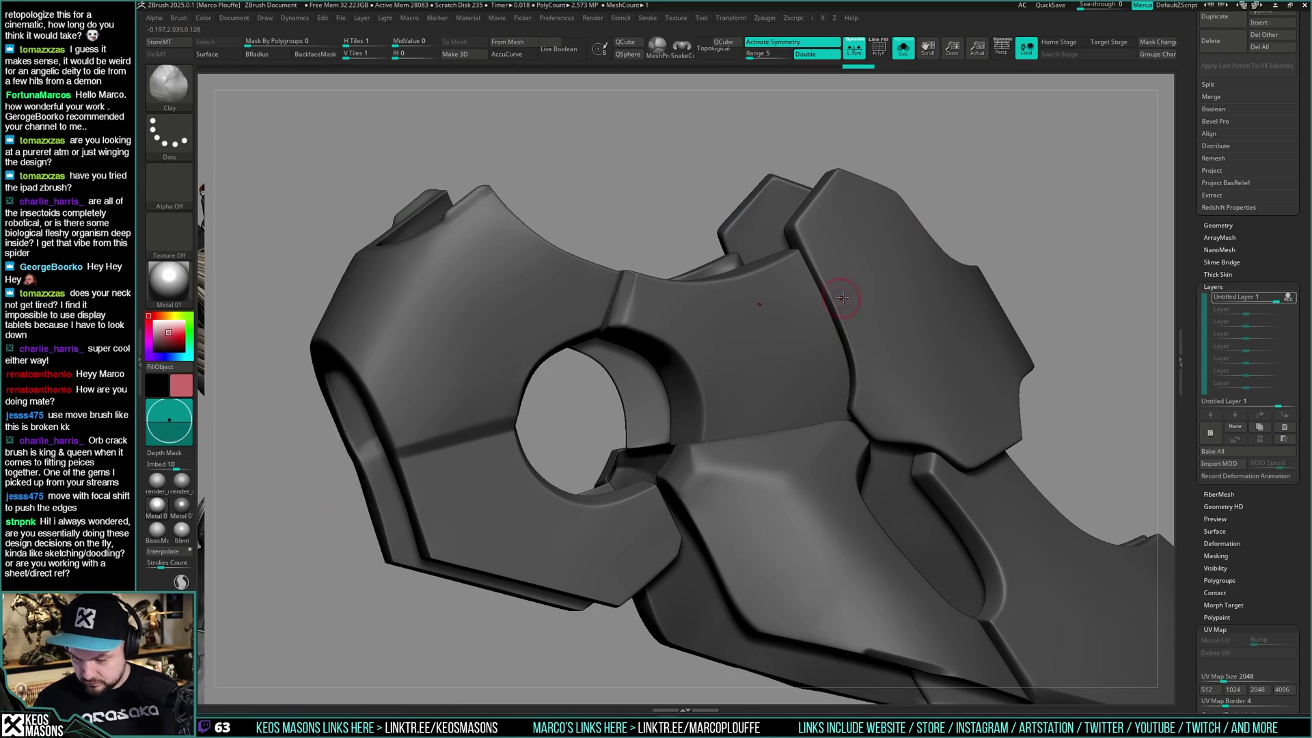
pyautogui.hotkey('ctrl', 'z')
# Isolate the upper side plate's polygroup on the foot armour and hide the polygroup wireframe display
pyautogui.moveTo(832, 280)
pyautogui.keyDown('ctrl'); pyautogui.mouseDown(button='right')
pyautogui.moveTo(838, 321)
pyautogui.moveTo(821, 324)
pyautogui.moveTo(794, 292)
pyautogui.mouseUp(button='right'); pyautogui.keyUp('ctrl')
pyautogui.hotkey('alt', 's')
pyautogui.hotkey('shift', 'f')
pyautogui.keyDown('ctrl'); pyautogui.keyDown('shift'); pyautogui.click(822, 322); pyautogui.keyUp('shift'); pyautogui.keyUp('ctrl')
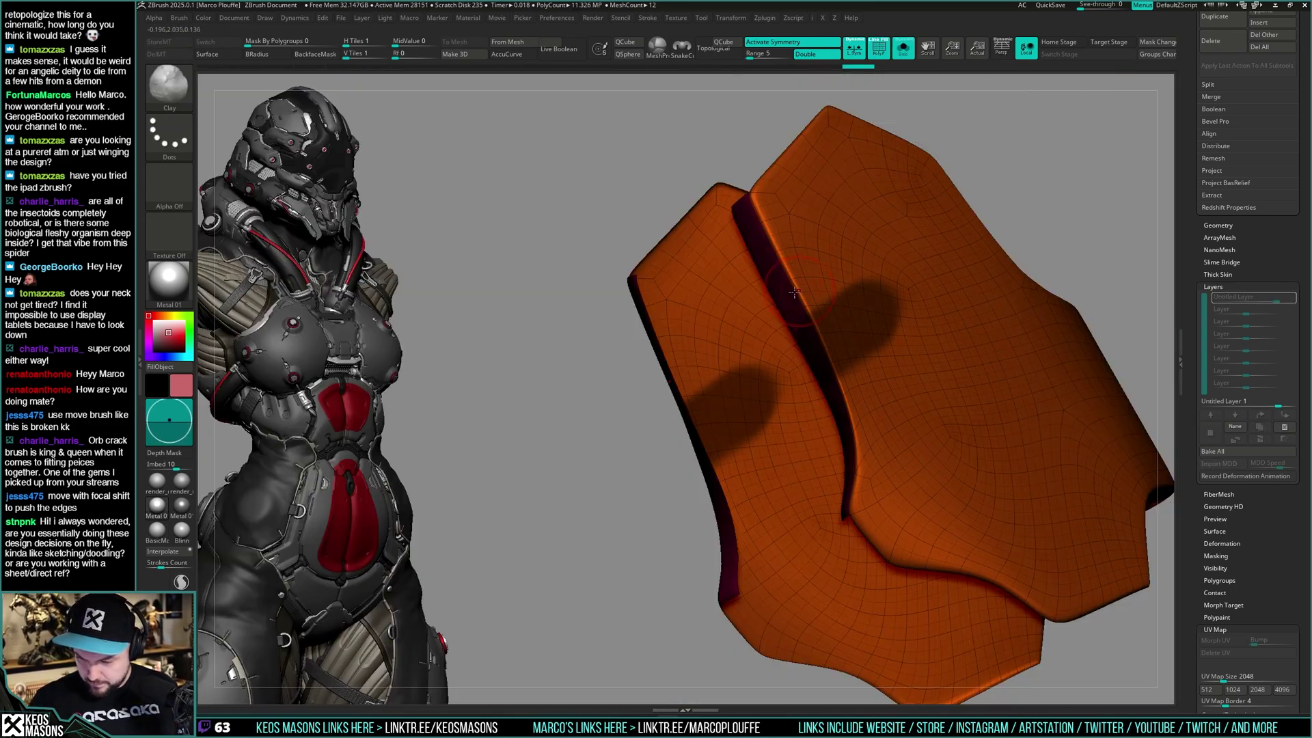
pyautogui.hotkey('shift', 'f')
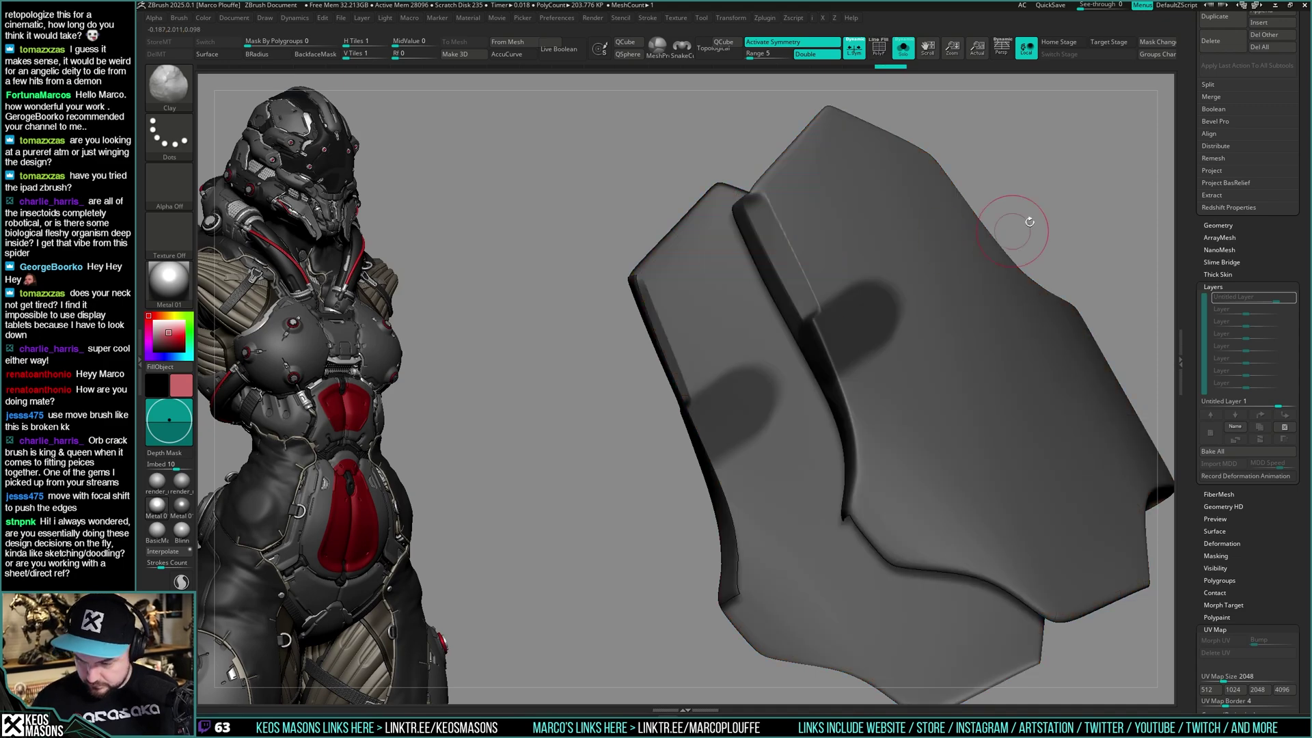
# Exit the isolated view and flatten the corner edge of the foot's upper side plate with the Planar brush
pyautogui.hotkey('shift', 's')
pyautogui.moveTo(831, 379)
pyautogui.keyDown('ctrl'); pyautogui.mouseDown(button='right')
pyautogui.moveTo(820, 348)
pyautogui.moveTo(1002, 387)
pyautogui.moveTo(849, 408)
pyautogui.moveTo(840, 376)
pyautogui.moveTo(843, 400)
pyautogui.mouseUp(button='right'); pyautogui.keyUp('ctrl')
pyautogui.hotkey('shift', 's')
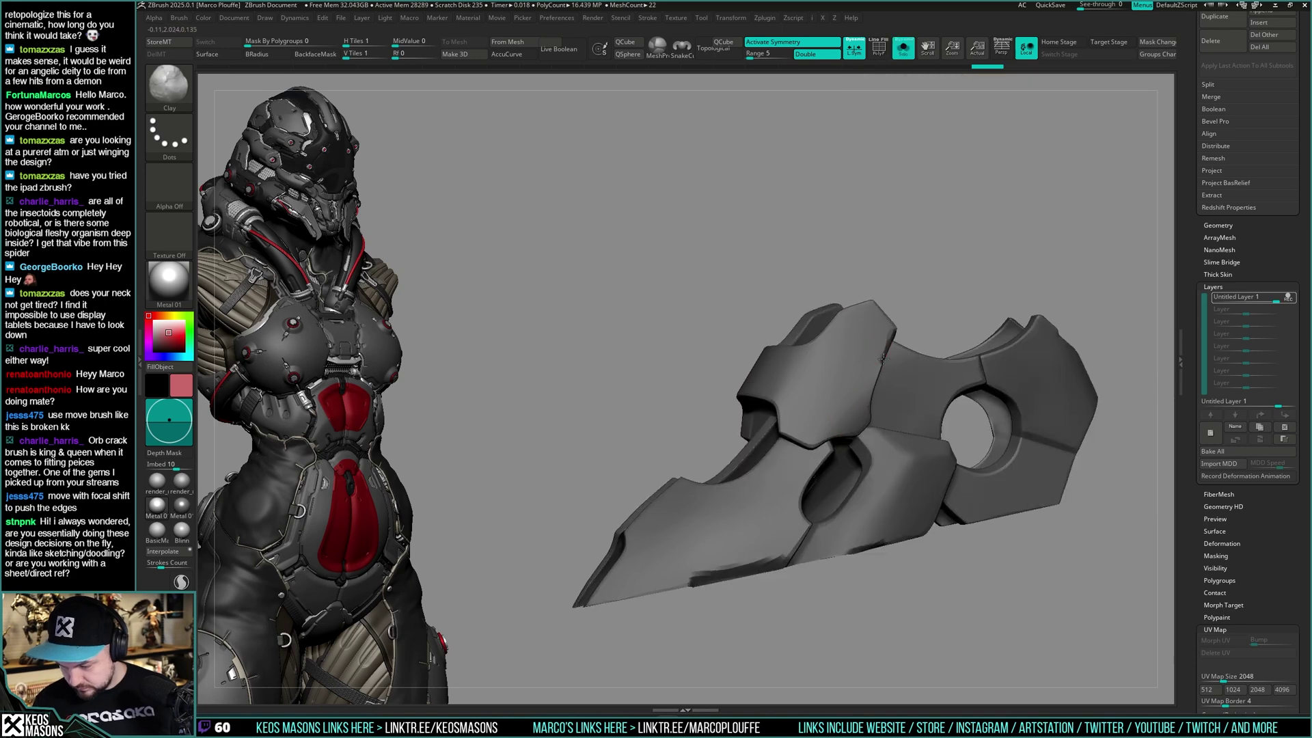
pyautogui.keyDown('ctrl'); pyautogui.moveTo(861, 348); pyautogui.dragTo(882, 380, button='right'); pyautogui.keyUp('ctrl')
pyautogui.press('b')
pyautogui.press('p')
pyautogui.press('l')
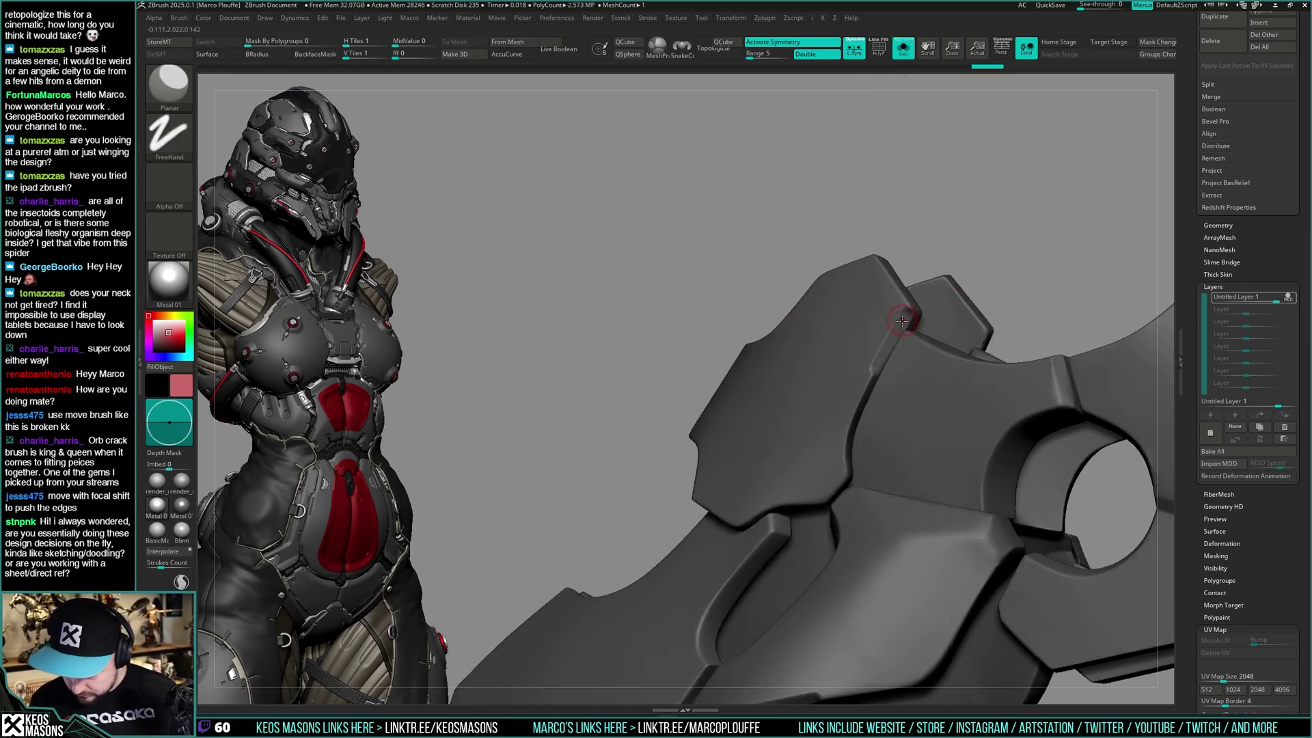
pyautogui.moveTo(909, 322)
pyautogui.mouseDown()
pyautogui.moveTo(905, 309)
pyautogui.moveTo(920, 316)
pyautogui.mouseUp()
pyautogui.press('shift')
pyautogui.moveTo(923, 285)
pyautogui.mouseDown(button='right')
pyautogui.moveTo(904, 309)
pyautogui.moveTo(899, 258)
pyautogui.mouseUp(button='right')
# Show the surrounding ankle parts around the foot armour again and switch to the Orb_Cracks brush
pyautogui.hotkey('alt', 's')
pyautogui.moveTo(862, 403); pyautogui.dragTo(906, 411, button='right')
pyautogui.moveTo(907, 410)
pyautogui.keyDown('alt'); pyautogui.mouseDown(button='right')
pyautogui.moveTo(909, 372)
pyautogui.moveTo(848, 424)
pyautogui.moveTo(881, 404)
pyautogui.moveTo(836, 402)
pyautogui.moveTo(833, 435)
pyautogui.mouseUp(button='right'); pyautogui.keyUp('alt')
pyautogui.press('x')
pyautogui.click(865, 367)
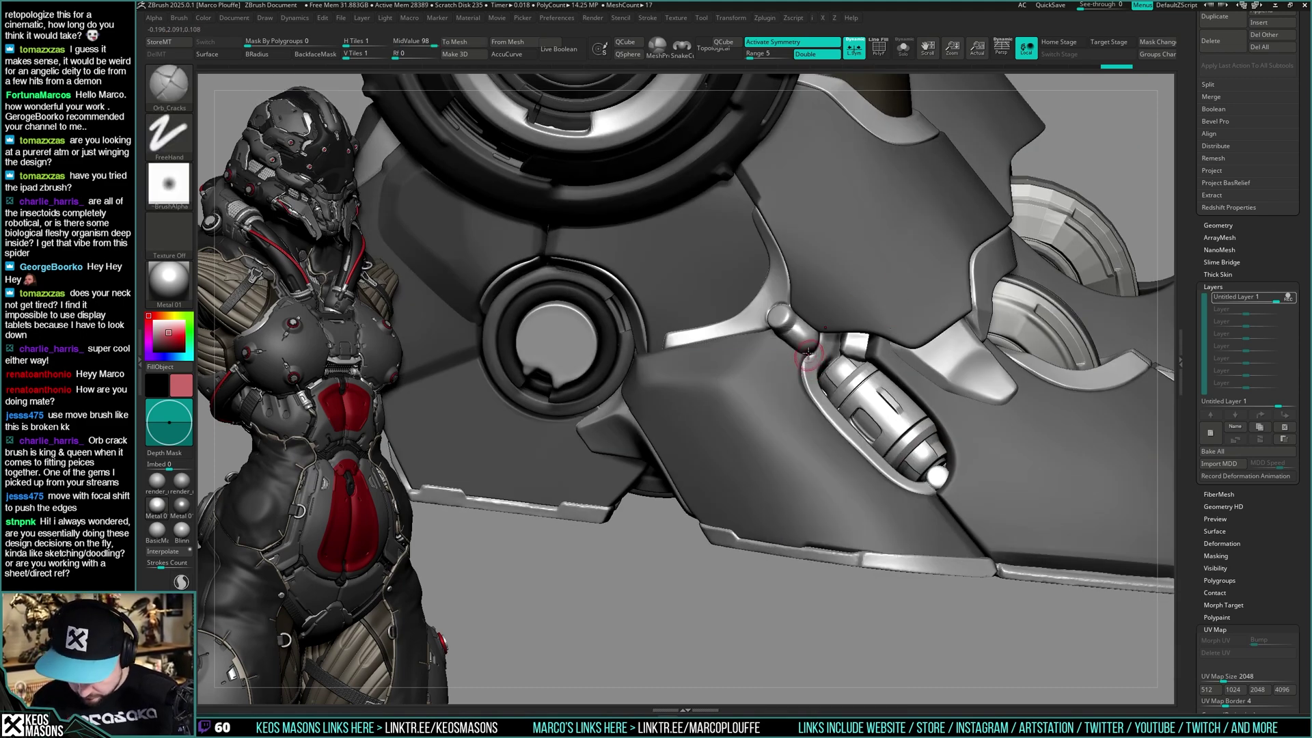
# Smooth the plate edge along the end of the silver trim strip beside the round ankle joint
pyautogui.keyDown('alt'); pyautogui.moveTo(808, 380); pyautogui.dragTo(863, 372, button='right'); pyautogui.keyUp('alt')
pyautogui.keyDown('ctrl'); pyautogui.moveTo(862, 372); pyautogui.dragTo(844, 350, button='right'); pyautogui.keyUp('ctrl')
pyautogui.hotkey('alt', 's')
pyautogui.hotkey('shift', 'alt', 's')
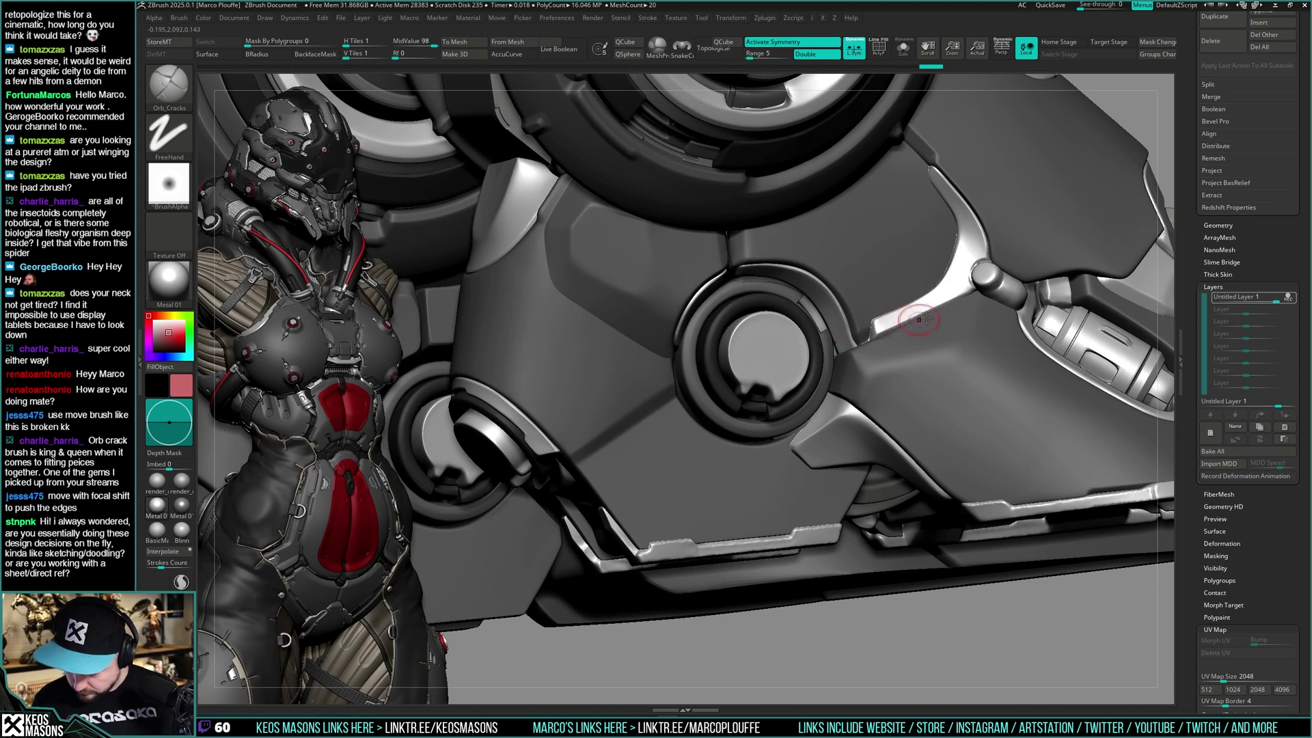
pyautogui.keyDown('shift'); pyautogui.moveTo(926, 319); pyautogui.dragTo(862, 341); pyautogui.keyUp('shift')
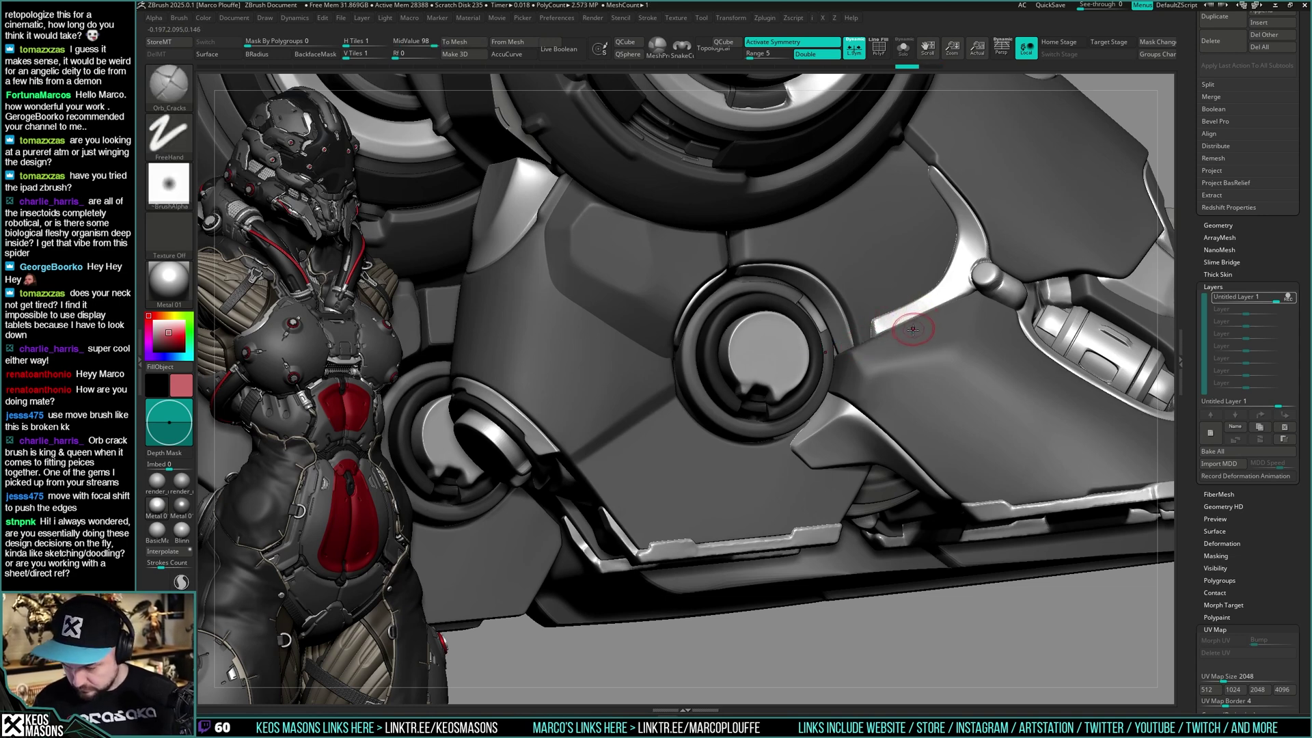
# Build up the plate at the end of the silver trim strip near the round joint with the ClayBuildup brush
pyautogui.press('space')
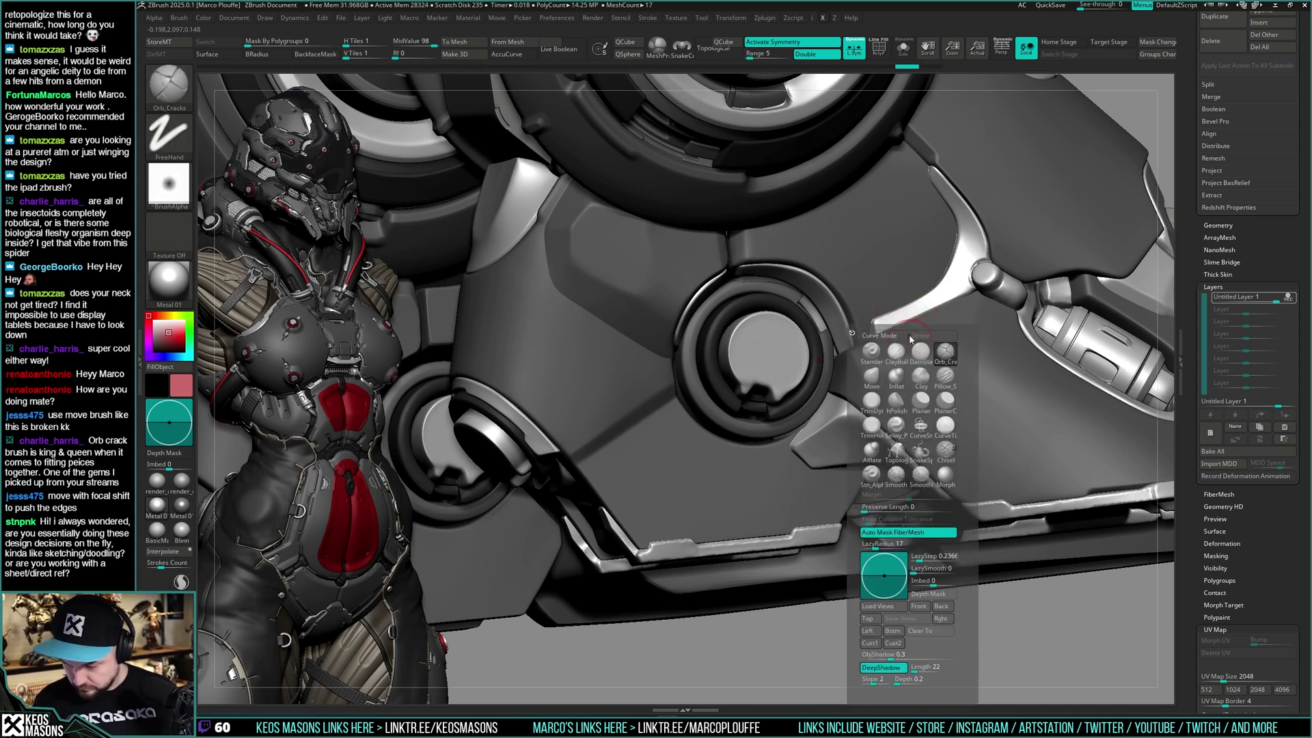
pyautogui.click(880, 482)
pyautogui.press('b')
pyautogui.click(863, 332)
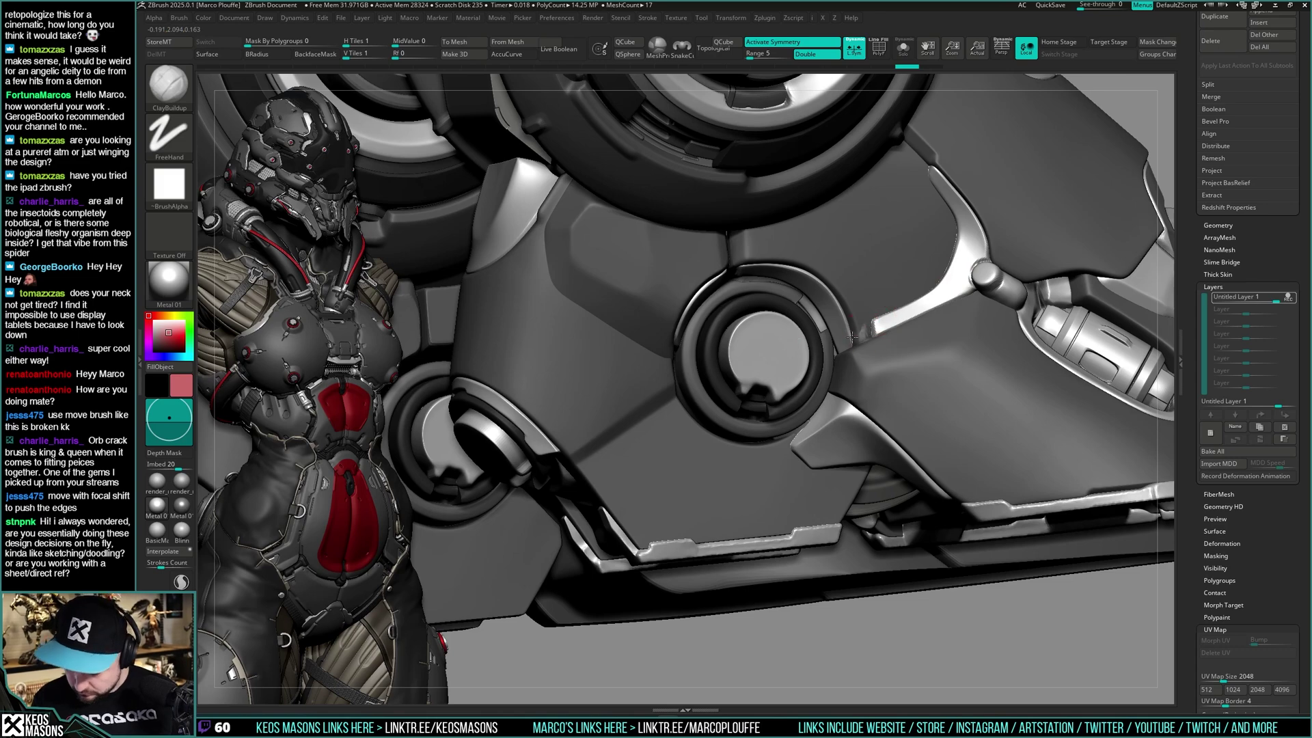
pyautogui.moveTo(858, 334); pyautogui.dragTo(866, 327)
pyautogui.moveTo(867, 326)
pyautogui.mouseDown(button='right')
pyautogui.moveTo(872, 363)
pyautogui.moveTo(883, 315)
pyautogui.mouseUp(button='right')
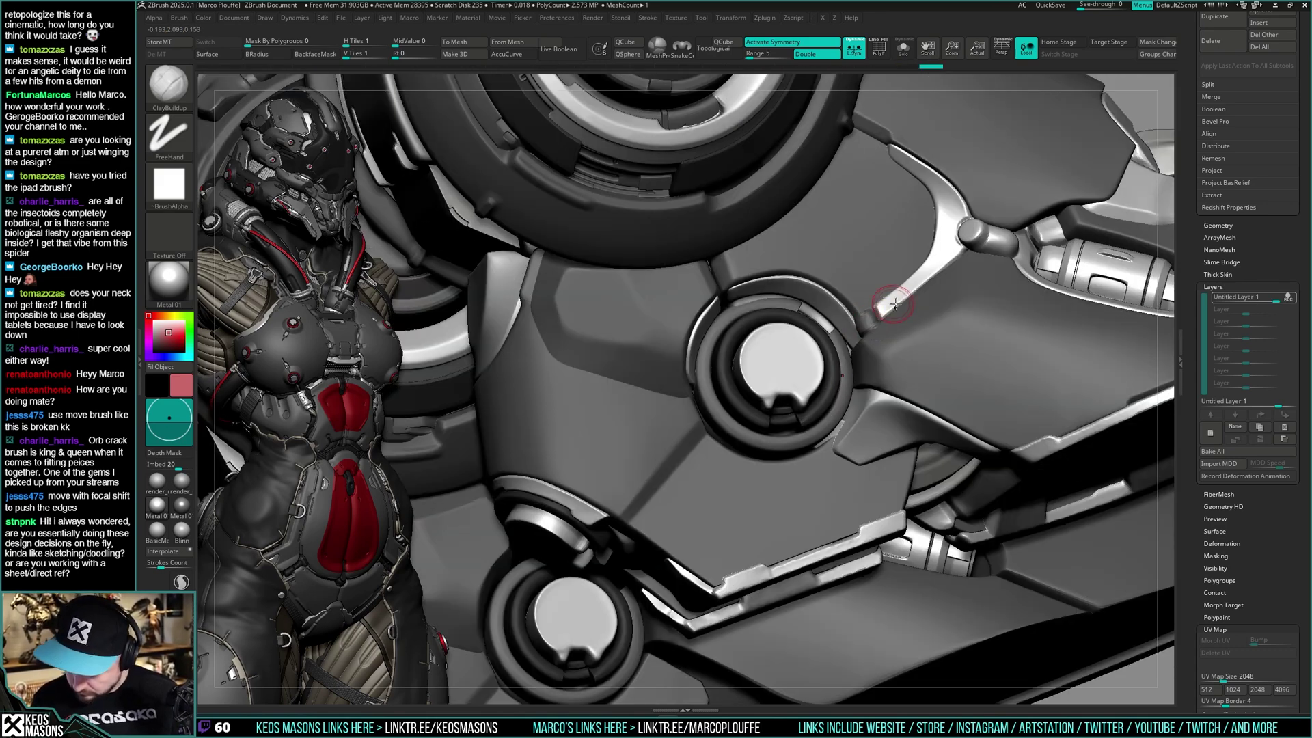
pyautogui.moveTo(896, 303); pyautogui.dragTo(884, 350, button='right')
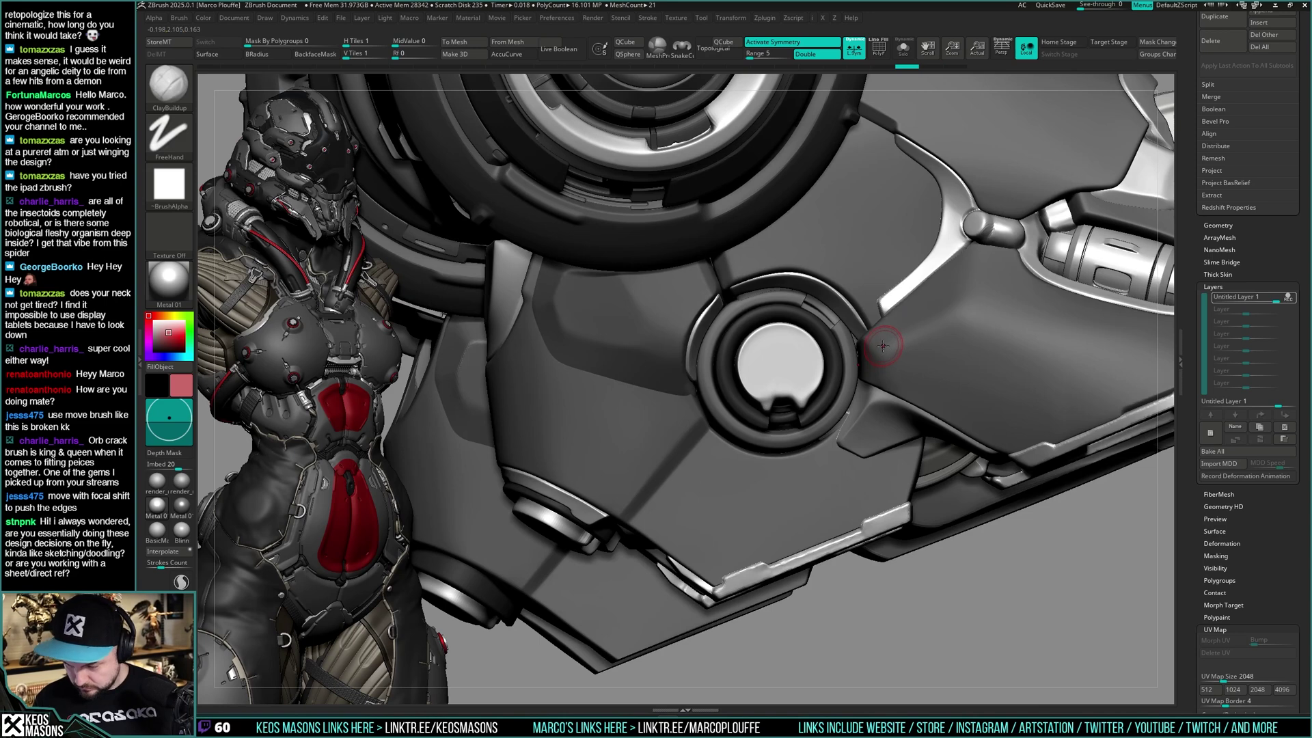
# Carve the edge along the silver trim strip's lower end with the Orb_Cracks brush
pyautogui.press('b')
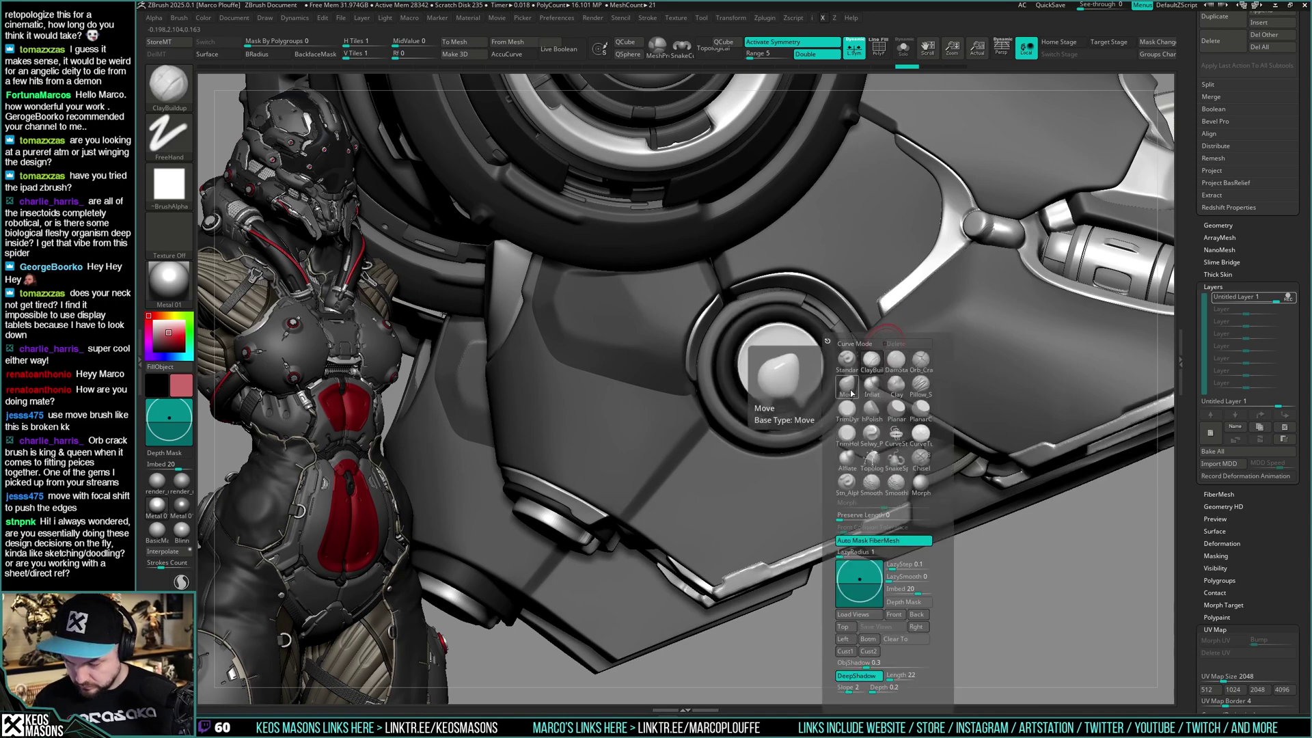
pyautogui.press('space')
pyautogui.click(922, 331)
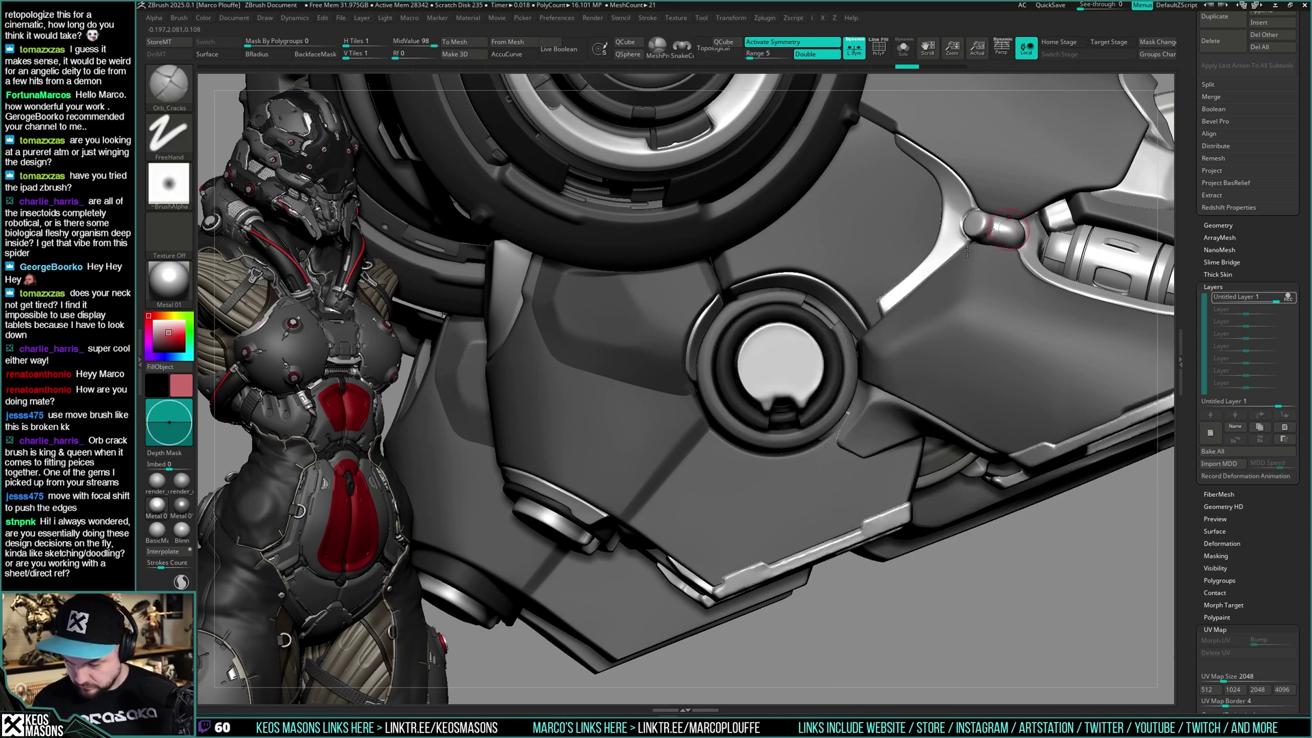
pyautogui.press('space')
pyautogui.press('space')
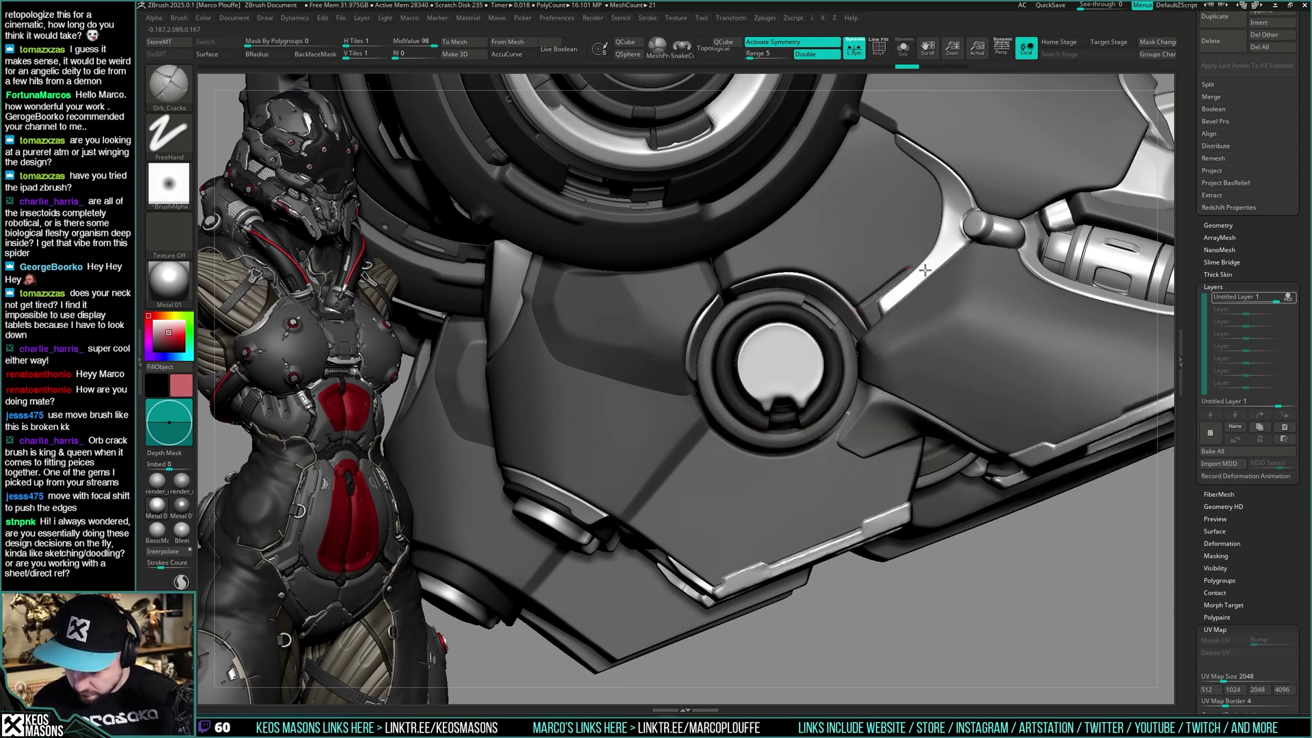
pyautogui.moveTo(925, 270); pyautogui.dragTo(928, 266)
pyautogui.moveTo(927, 267)
pyautogui.keyDown('ctrl'); pyautogui.mouseDown(button='right')
pyautogui.moveTo(933, 242)
pyautogui.moveTo(951, 244)
pyautogui.moveTo(909, 335)
pyautogui.moveTo(905, 287)
pyautogui.moveTo(921, 308)
pyautogui.mouseUp(button='right'); pyautogui.keyUp('ctrl')
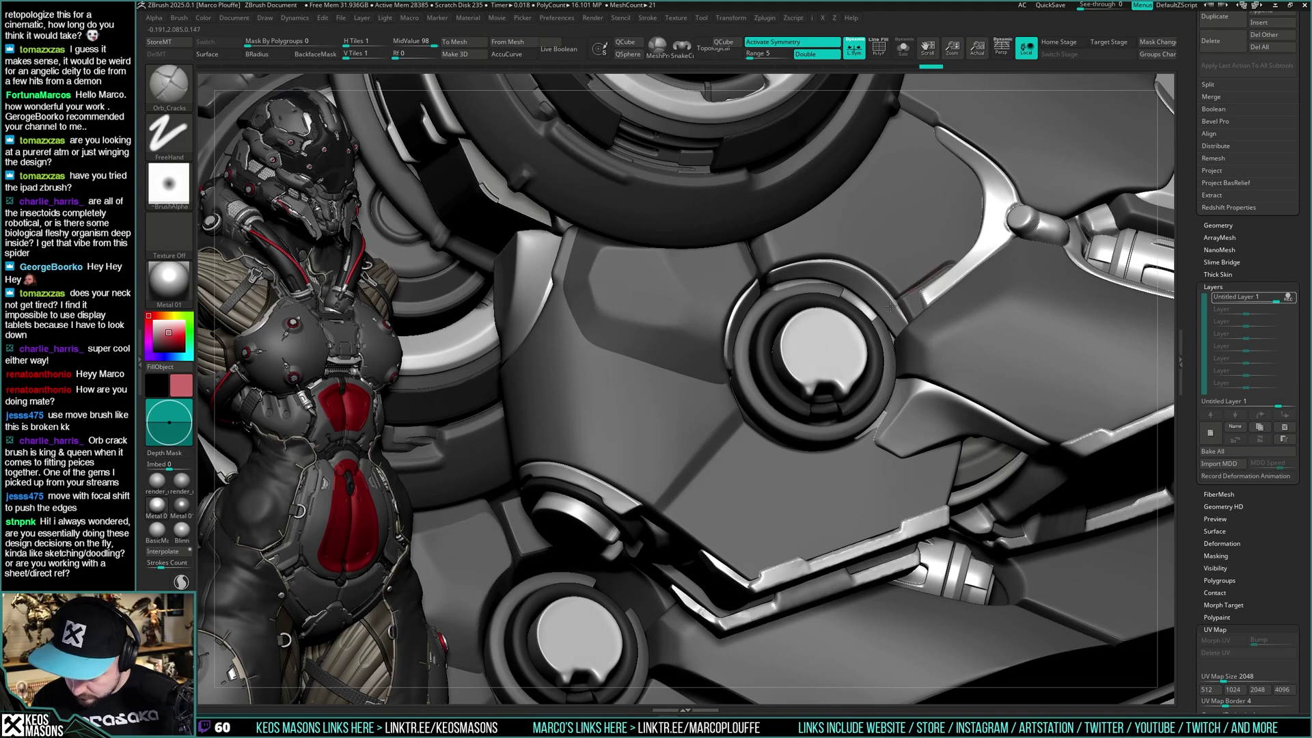
pyautogui.moveTo(891, 307); pyautogui.dragTo(880, 313)
# Switch to the alpha stamping brush and import all the images from the spider project's alphas folder as alphas
pyautogui.moveTo(881, 313)
pyautogui.keyDown('ctrl'); pyautogui.mouseDown(button='right')
pyautogui.moveTo(882, 283)
pyautogui.moveTo(952, 372)
pyautogui.moveTo(970, 335)
pyautogui.mouseUp(button='right'); pyautogui.keyUp('ctrl')
pyautogui.moveTo(970, 335)
pyautogui.mouseDown(button='right')
pyautogui.moveTo(1039, 328)
pyautogui.moveTo(965, 358)
pyautogui.moveTo(983, 347)
pyautogui.mouseUp(button='right')
pyautogui.keyDown('alt'); pyautogui.moveTo(983, 348); pyautogui.dragTo(949, 375, button='right'); pyautogui.keyUp('alt')
pyautogui.press('space')
pyautogui.click(911, 467)
pyautogui.hotkey('alt', 'a')
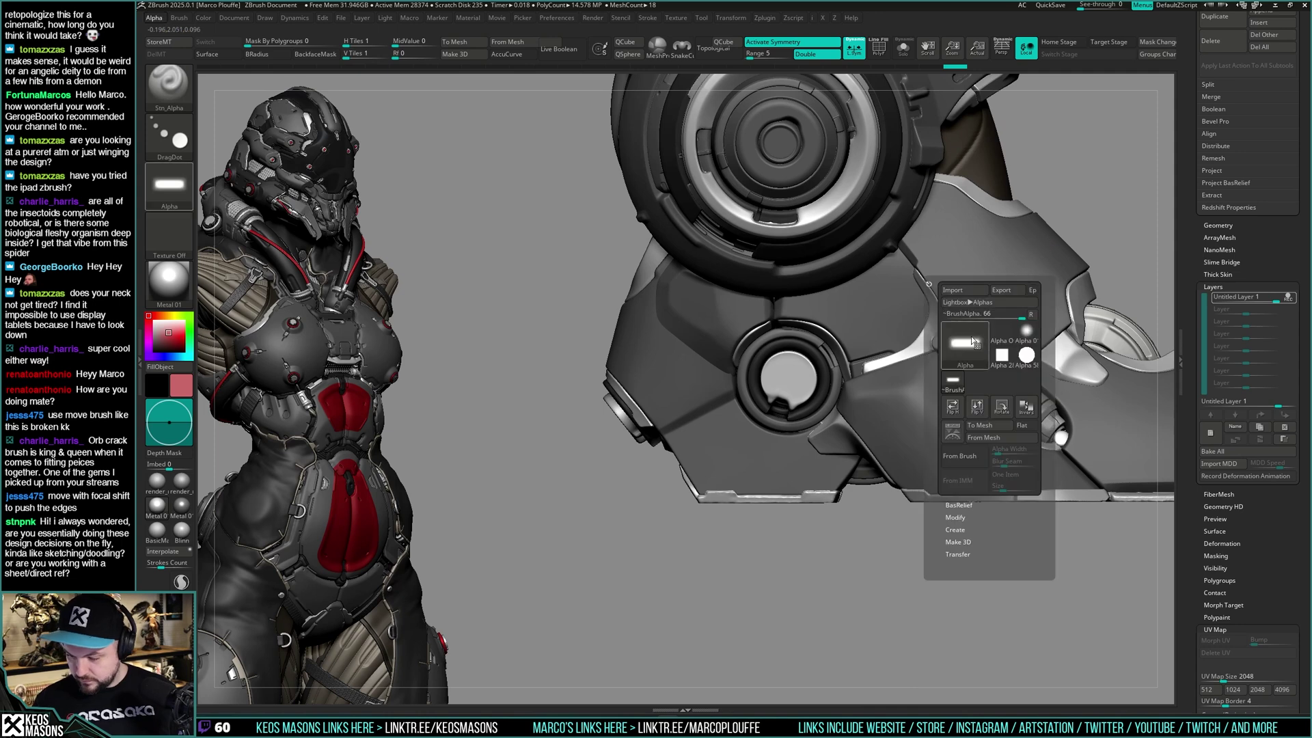
pyautogui.click(964, 290)
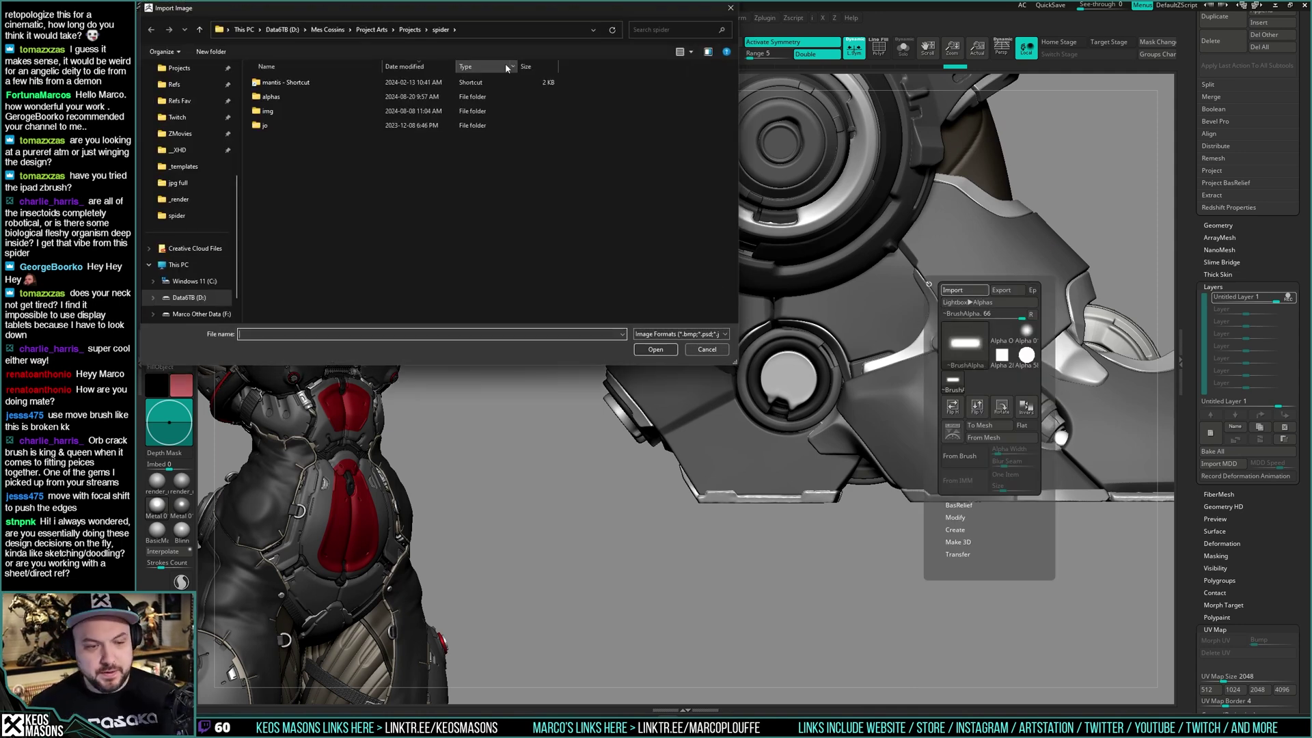
pyautogui.doubleClick(355, 97)
pyautogui.click(385, 157)
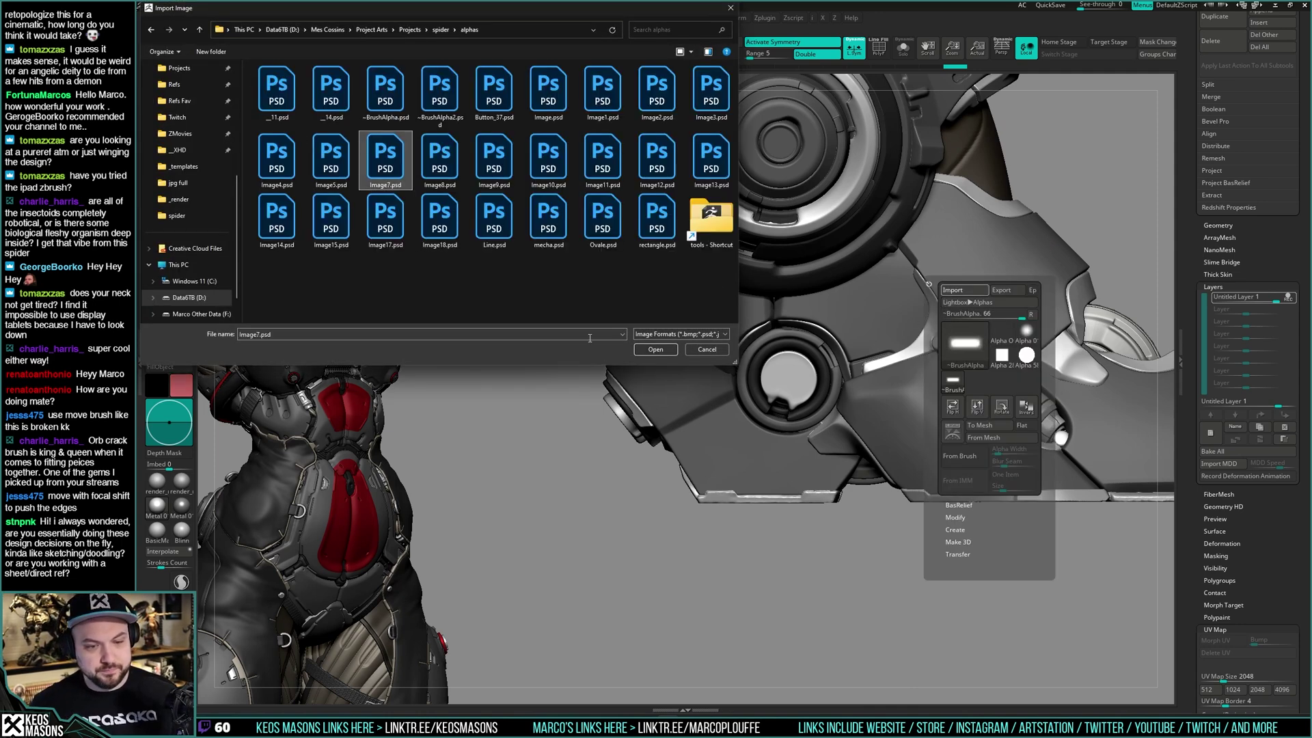
pyautogui.hotkey('ctrl', 'a')
pyautogui.click(659, 349)
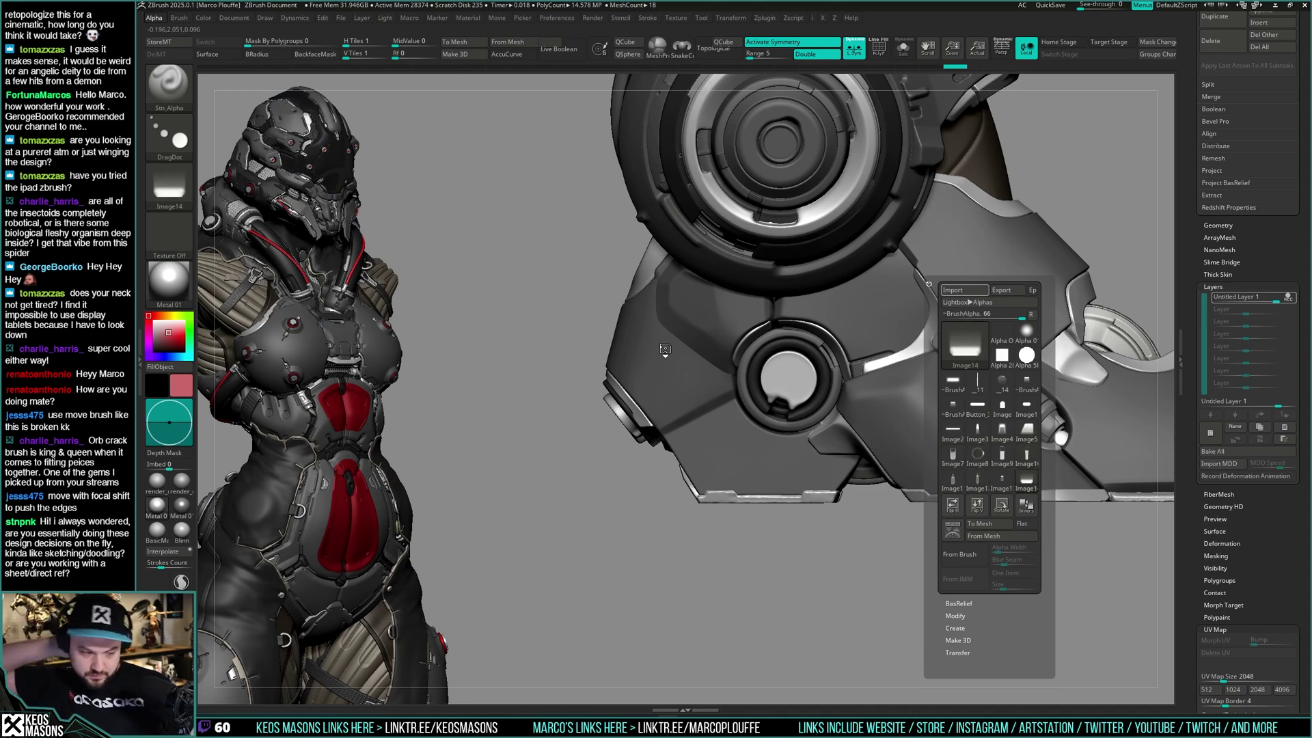
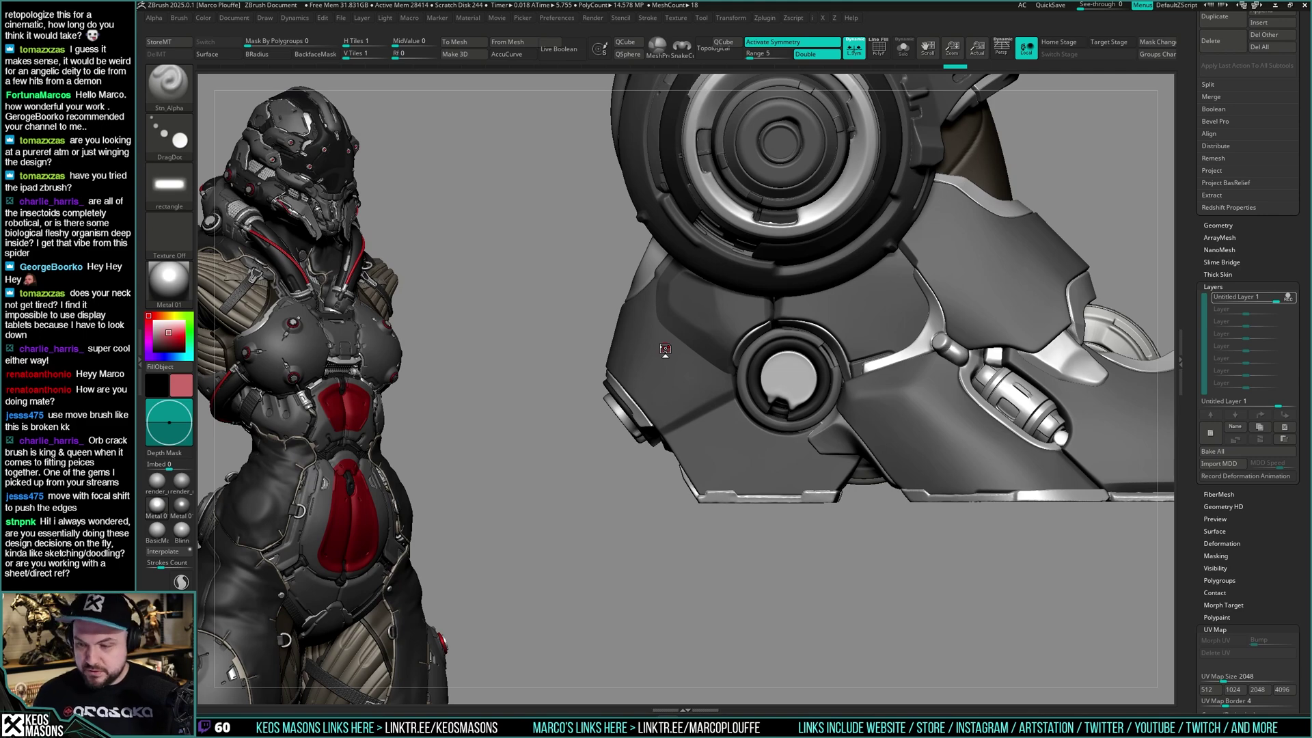
# Make the side plate behind the round ankle joint the active part and switch to the Standard brush for it
pyautogui.moveTo(889, 373)
pyautogui.mouseDown(button='right')
pyautogui.moveTo(900, 407)
pyautogui.moveTo(895, 355)
pyautogui.moveTo(883, 379)
pyautogui.moveTo(895, 361)
pyautogui.moveTo(851, 349)
pyautogui.moveTo(862, 331)
pyautogui.moveTo(876, 331)
pyautogui.moveTo(853, 350)
pyautogui.moveTo(888, 336)
pyautogui.mouseUp(button='right')
pyautogui.press('space')
pyautogui.click(807, 359)
pyautogui.keyDown('alt'); pyautogui.click(841, 330); pyautogui.keyUp('alt')
pyautogui.press('space')
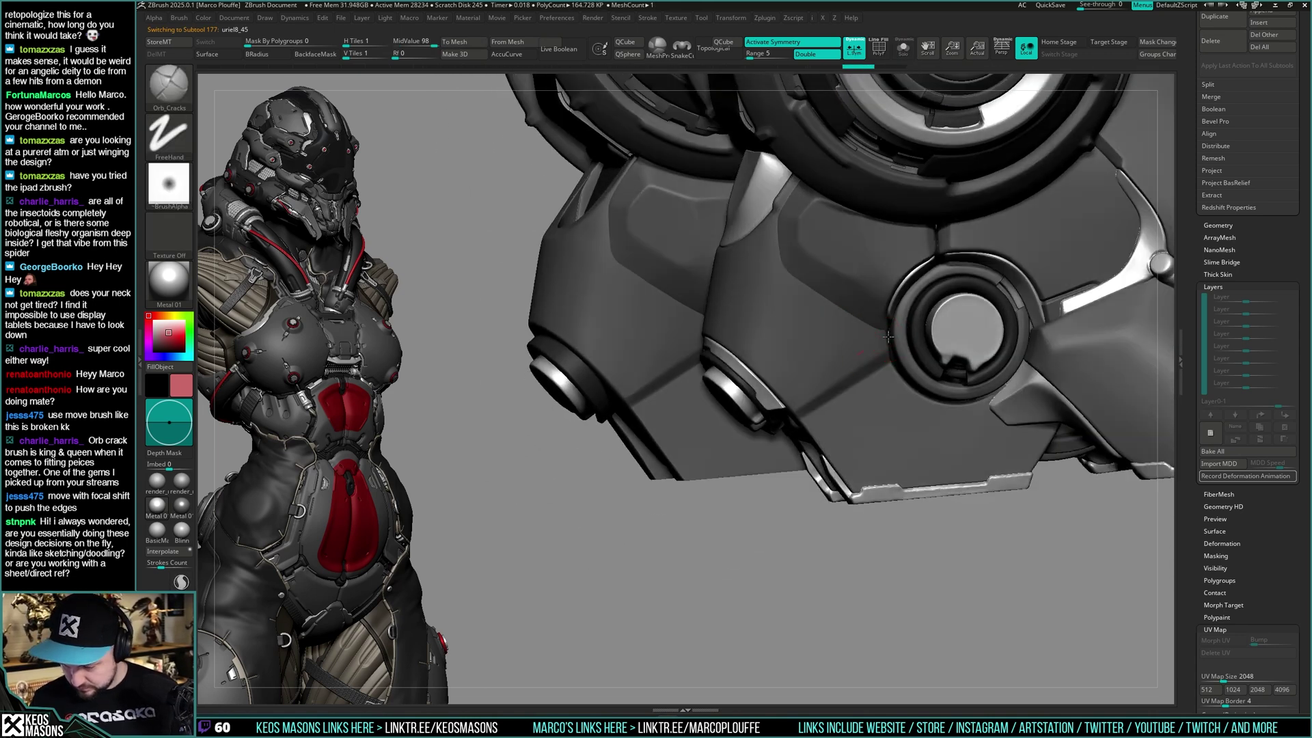
pyautogui.moveTo(824, 397)
pyautogui.mouseDown(button='right')
pyautogui.moveTo(840, 413)
pyautogui.moveTo(906, 399)
pyautogui.moveTo(857, 425)
pyautogui.mouseUp(button='right')
pyautogui.keyDown('ctrl'); pyautogui.moveTo(802, 305); pyautogui.dragTo(812, 308, button='right'); pyautogui.keyUp('ctrl')
pyautogui.press('space')
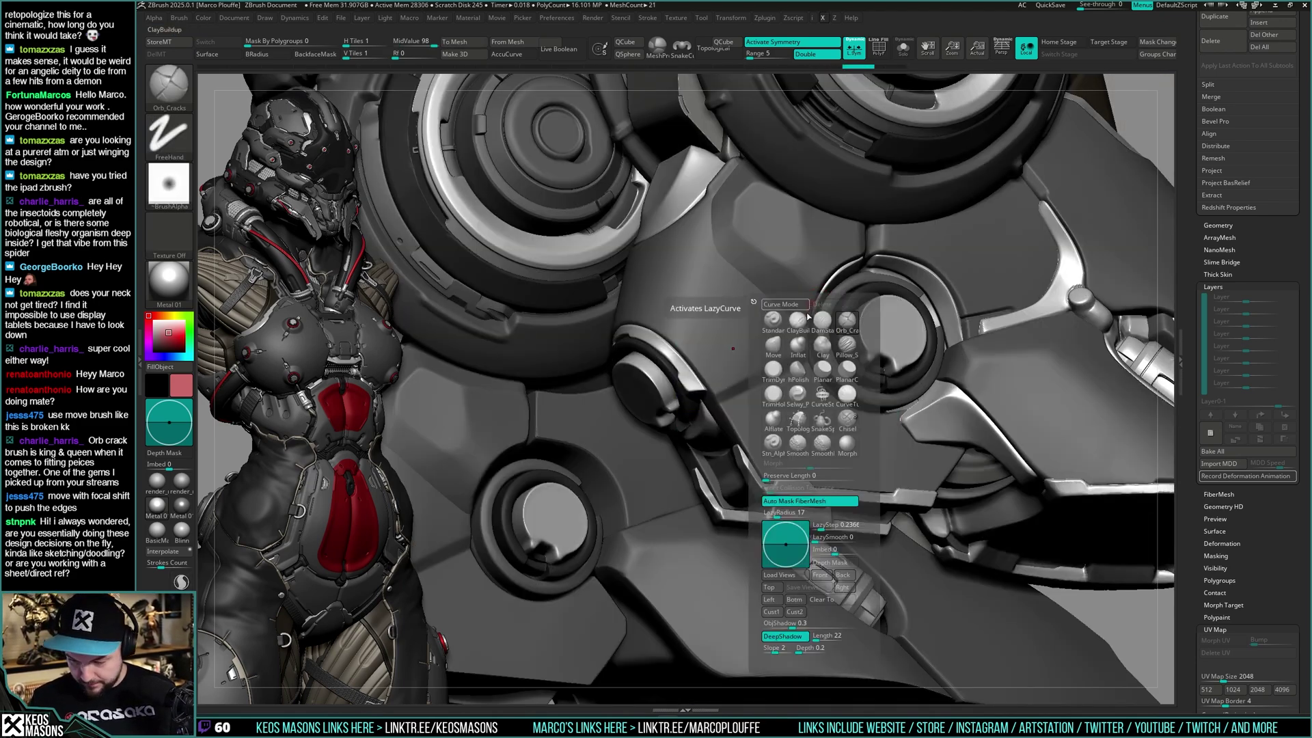
pyautogui.click(778, 321)
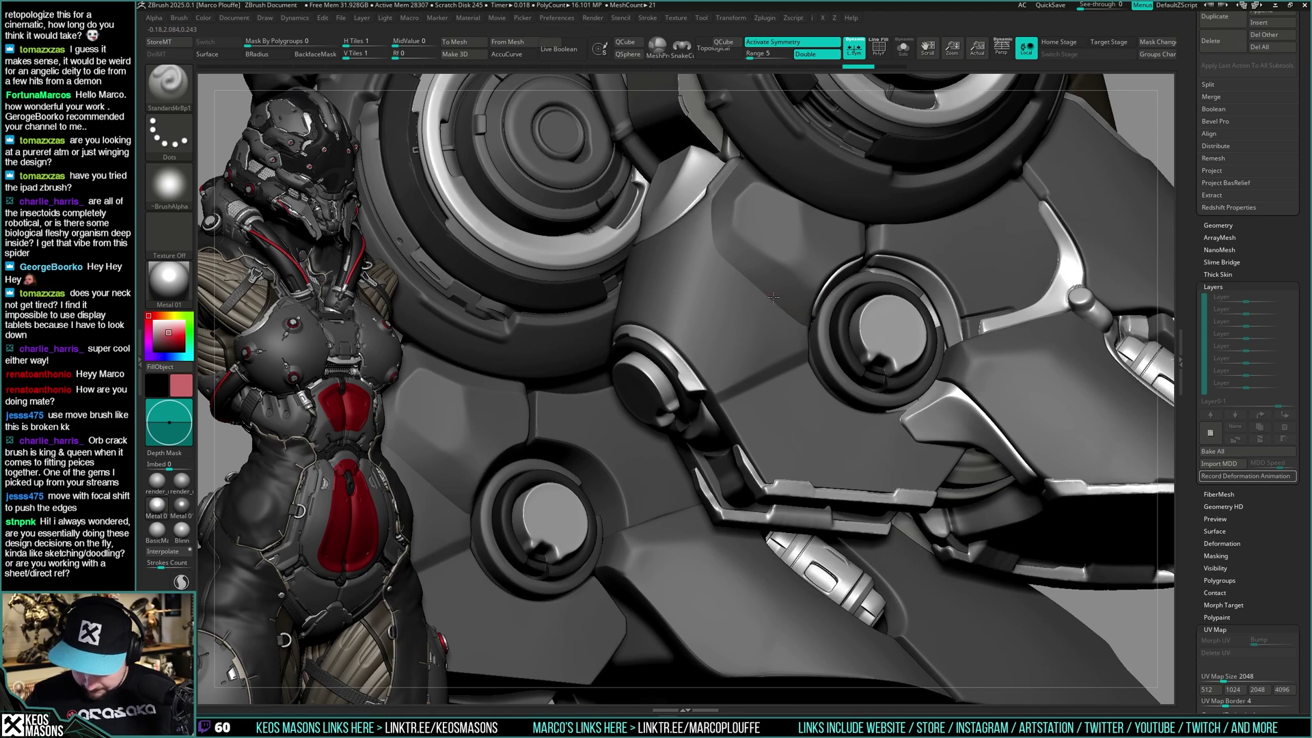
pyautogui.keyDown('ctrl'); pyautogui.moveTo(806, 326); pyautogui.dragTo(780, 331, button='right'); pyautogui.keyUp('ctrl')
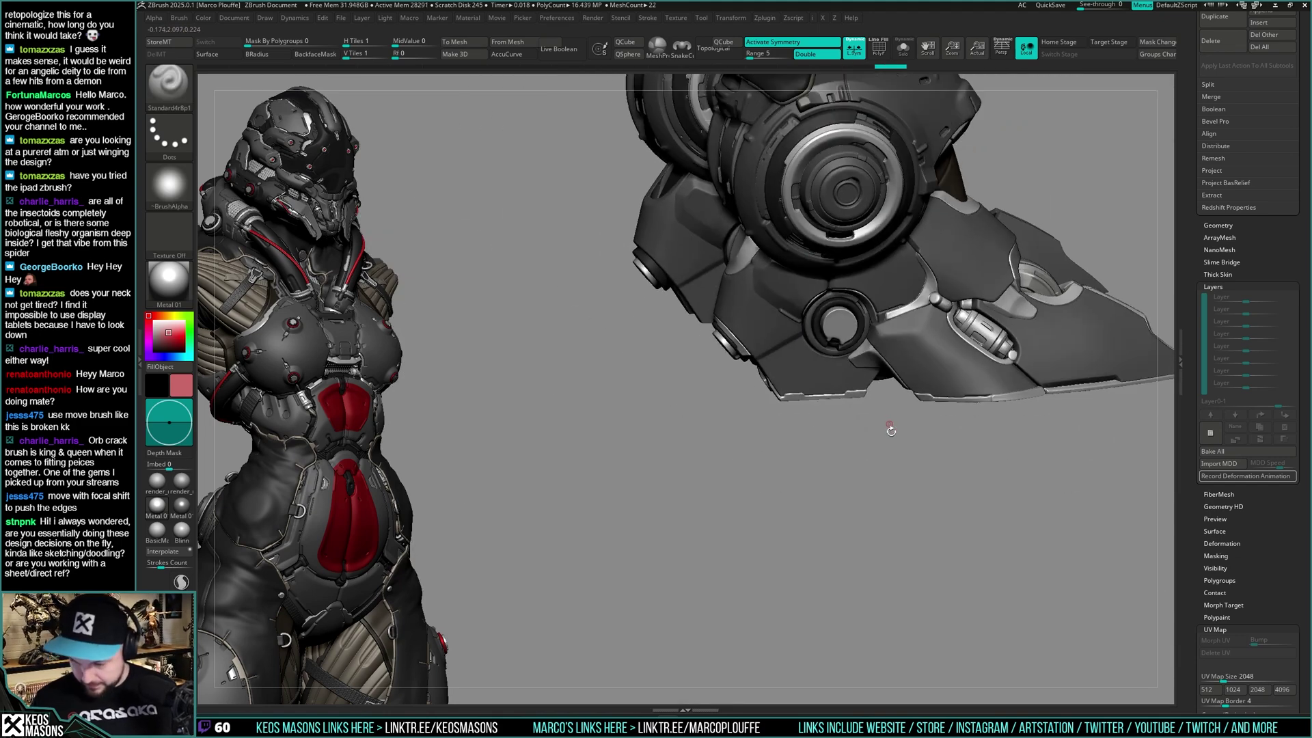
pyautogui.moveTo(891, 429); pyautogui.dragTo(888, 475, button='right')
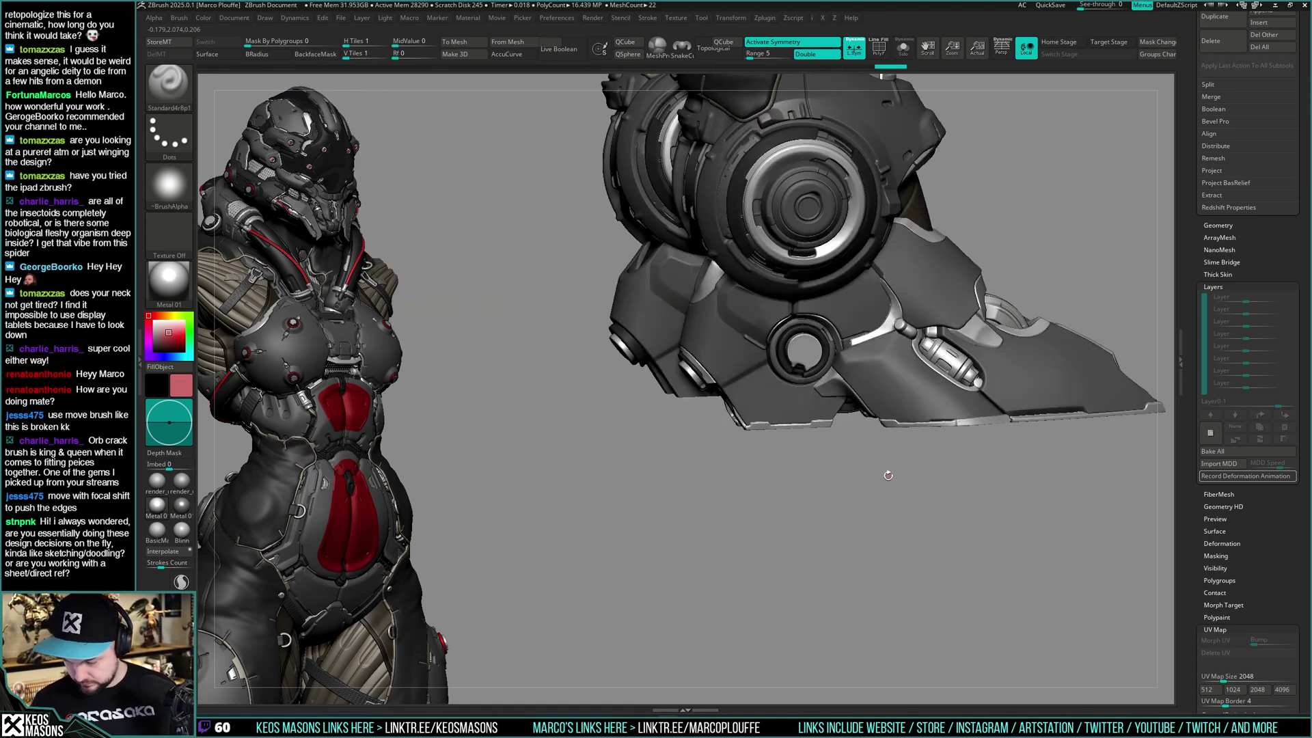
# Mask patches on the plate below the round ankle joint and carve along its lower edge with the Orb_Cracks brush
pyautogui.moveTo(860, 410); pyautogui.dragTo(906, 349, button='right')
pyautogui.keyDown('alt'); pyautogui.click(882, 320); pyautogui.keyUp('alt')
pyautogui.press('ctrl')
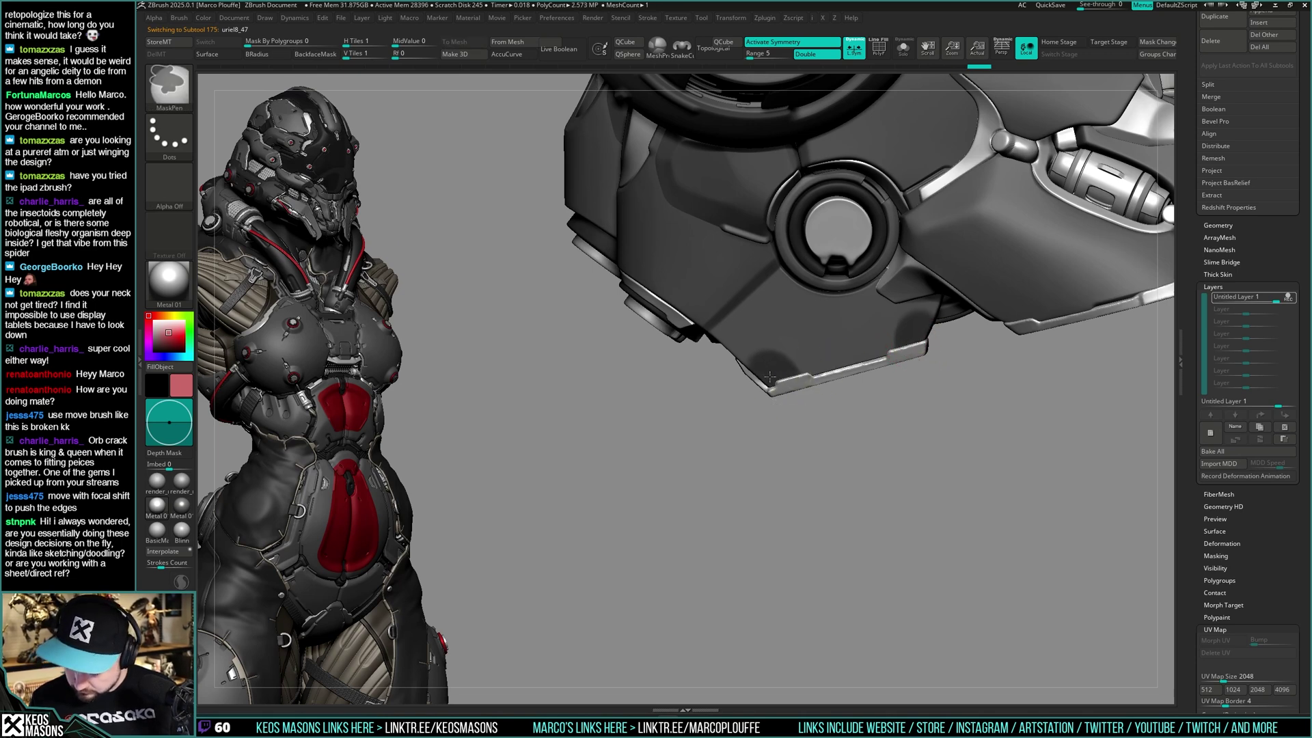
pyautogui.press('space')
pyautogui.click(927, 368)
pyautogui.press('space')
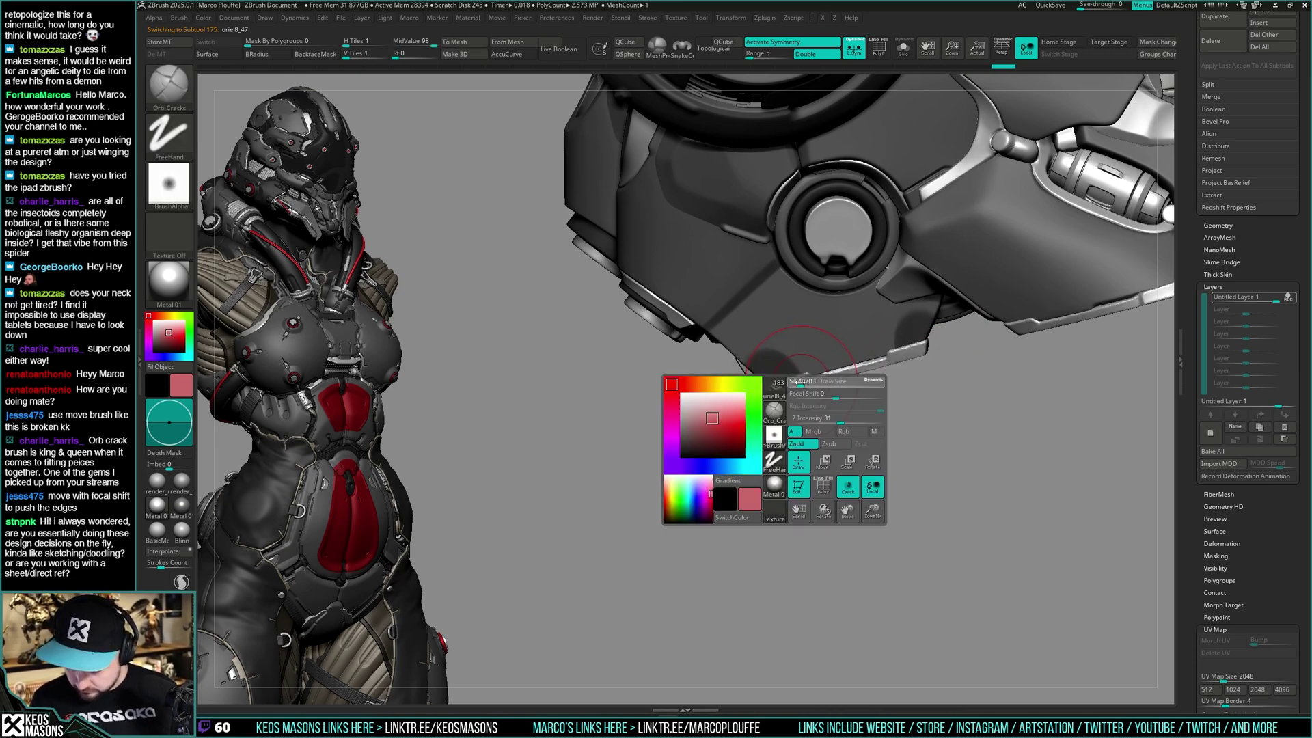
pyautogui.moveTo(900, 360); pyautogui.dragTo(871, 378)
pyautogui.press('l')
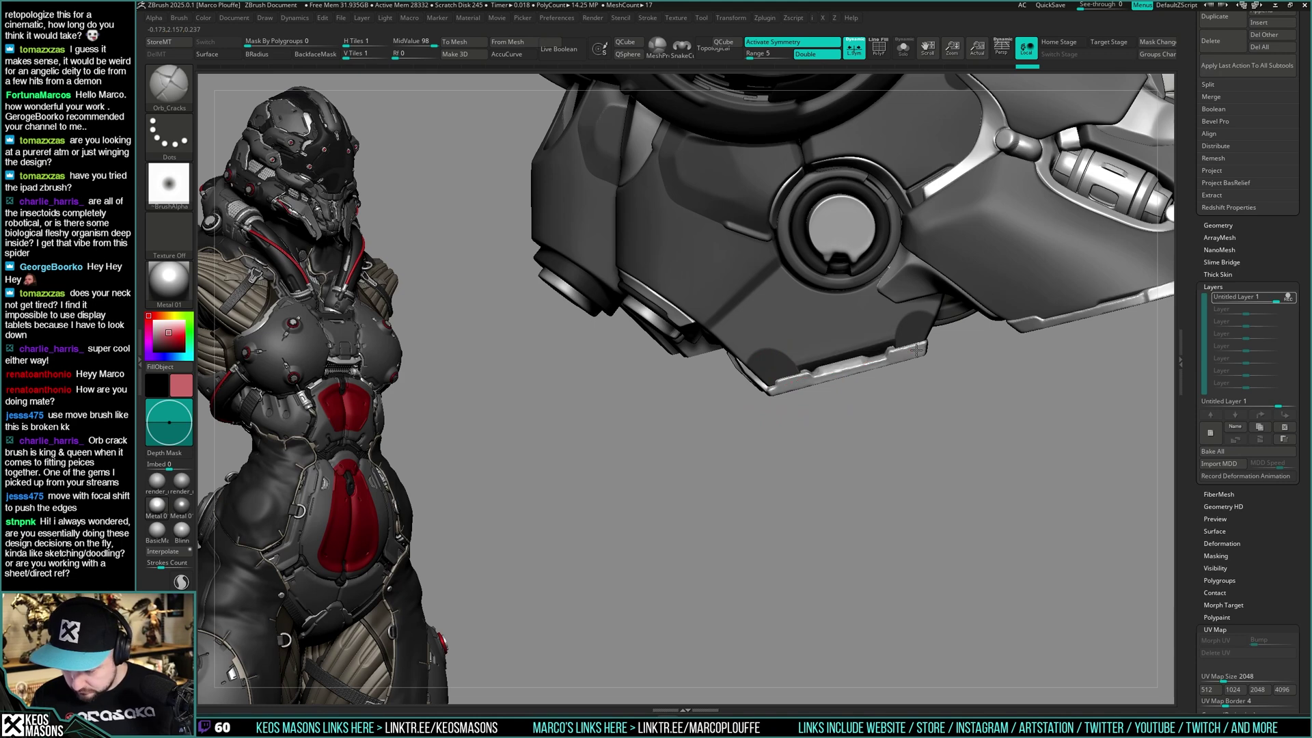
# Polish the silver trim along the bottom of the plate below the round joint with the hPolish brush
pyautogui.moveTo(834, 439); pyautogui.dragTo(814, 410)
pyautogui.rightClick(812, 438)
pyautogui.keyDown('ctrl'); pyautogui.moveTo(812, 438); pyautogui.dragTo(816, 458, button='right'); pyautogui.keyUp('ctrl')
pyautogui.press('b')
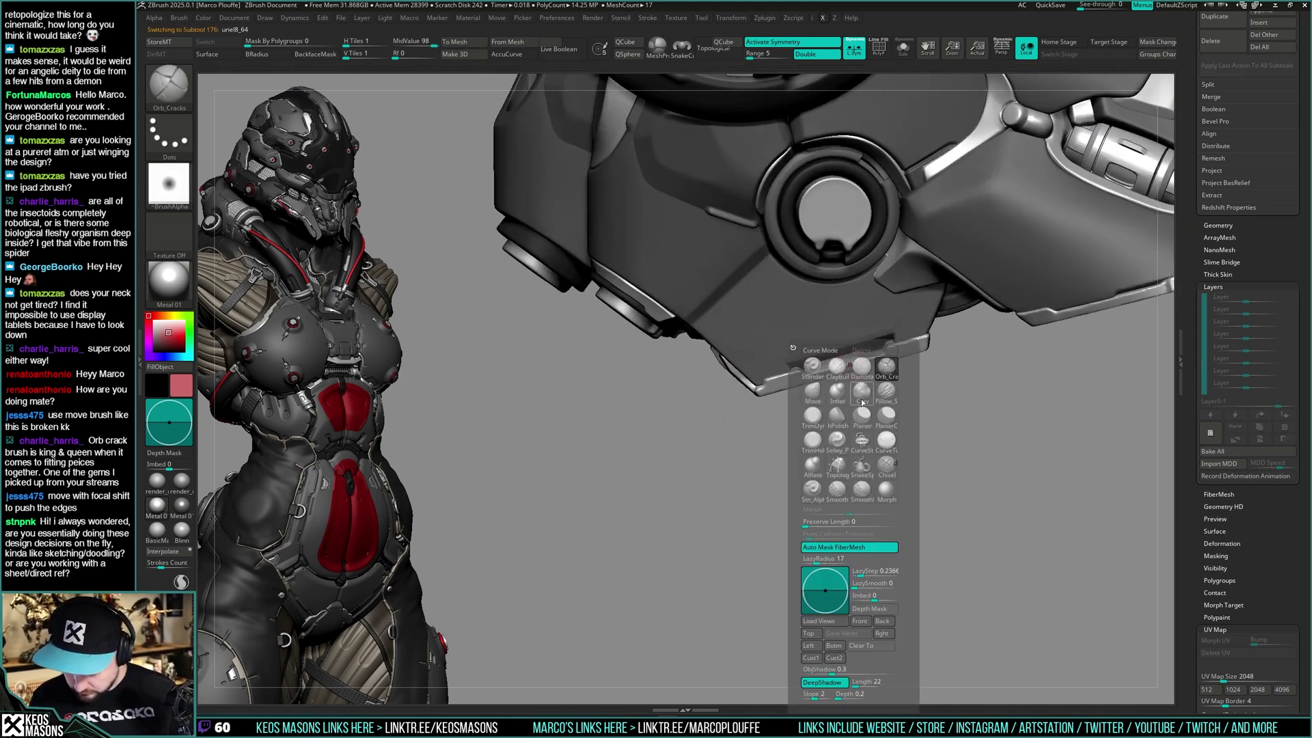
pyautogui.press('h')
pyautogui.press('p')
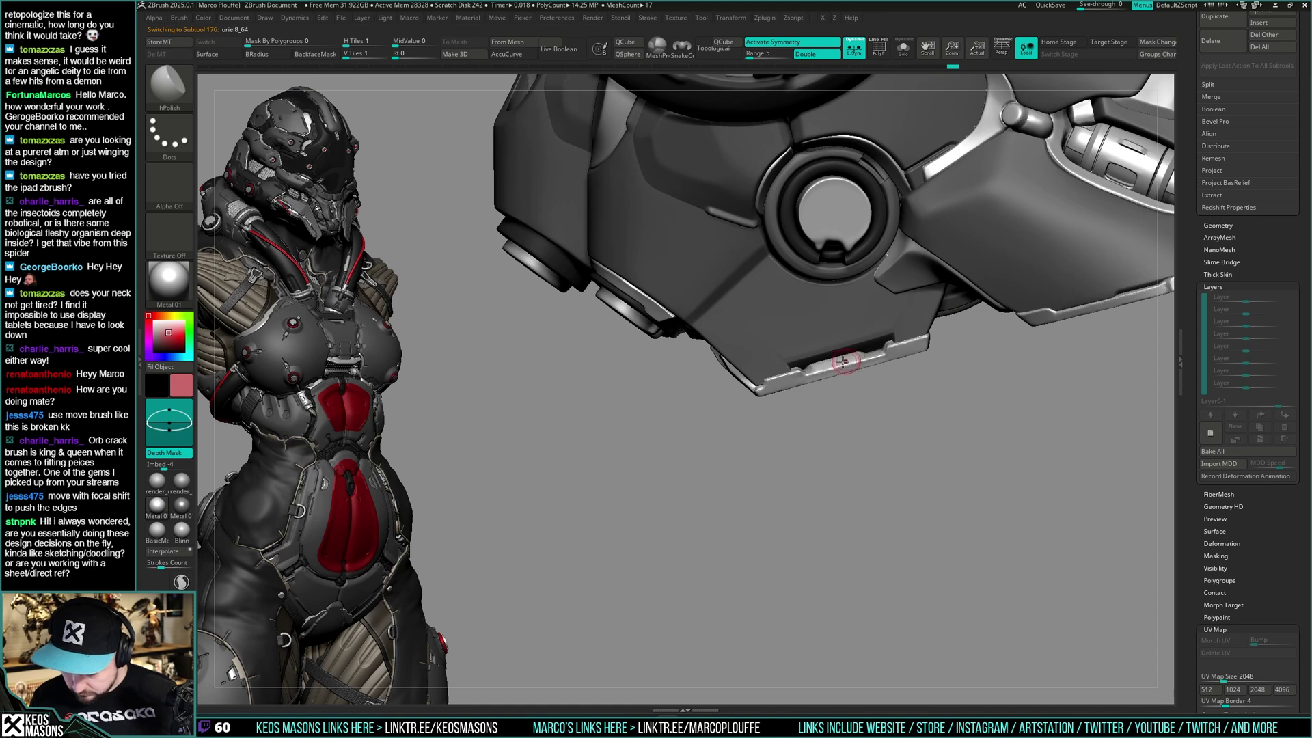
pyautogui.moveTo(858, 363); pyautogui.dragTo(868, 394)
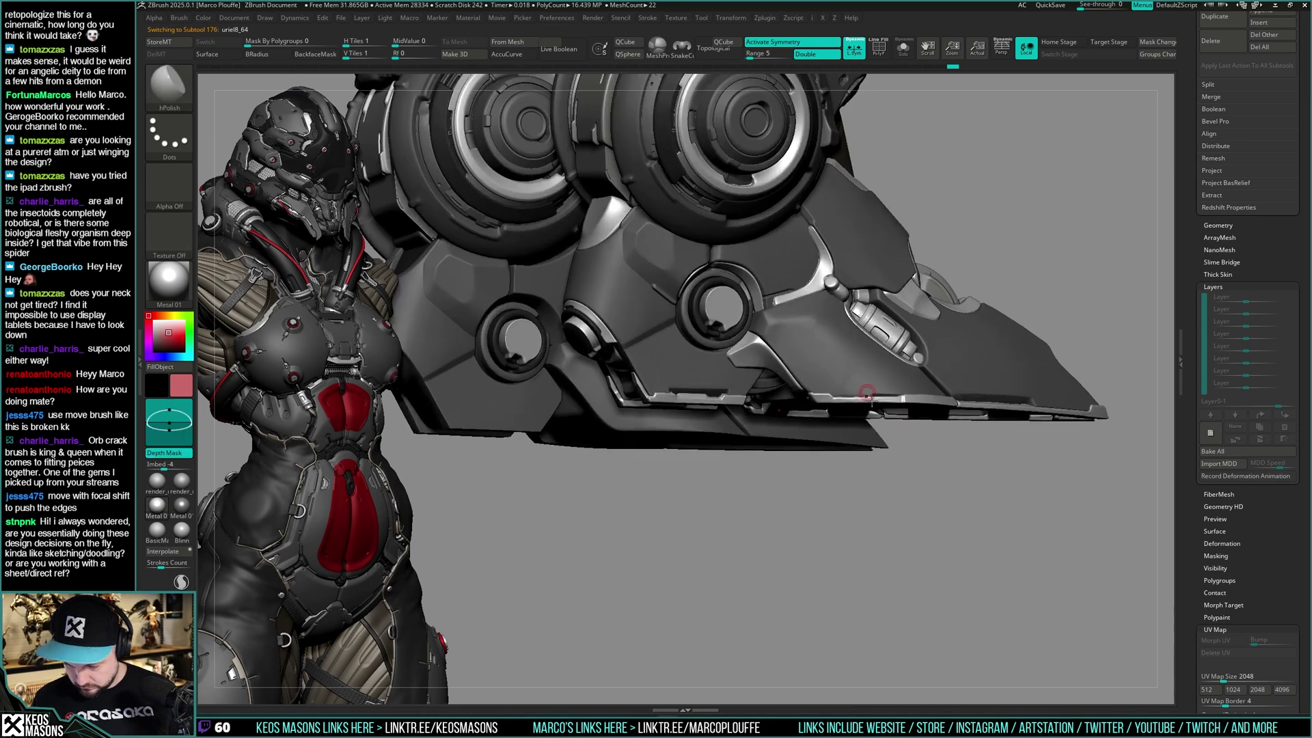
# Polish the lower edge of the foot plate beneath the small piston with the hPolish brush
pyautogui.moveTo(868, 395); pyautogui.dragTo(853, 344, button='right')
pyautogui.keyDown('alt'); pyautogui.click(862, 373); pyautogui.keyUp('alt')
pyautogui.press('space')
pyautogui.press('space')
pyautogui.press('space')
pyautogui.moveTo(849, 369); pyautogui.dragTo(852, 370)
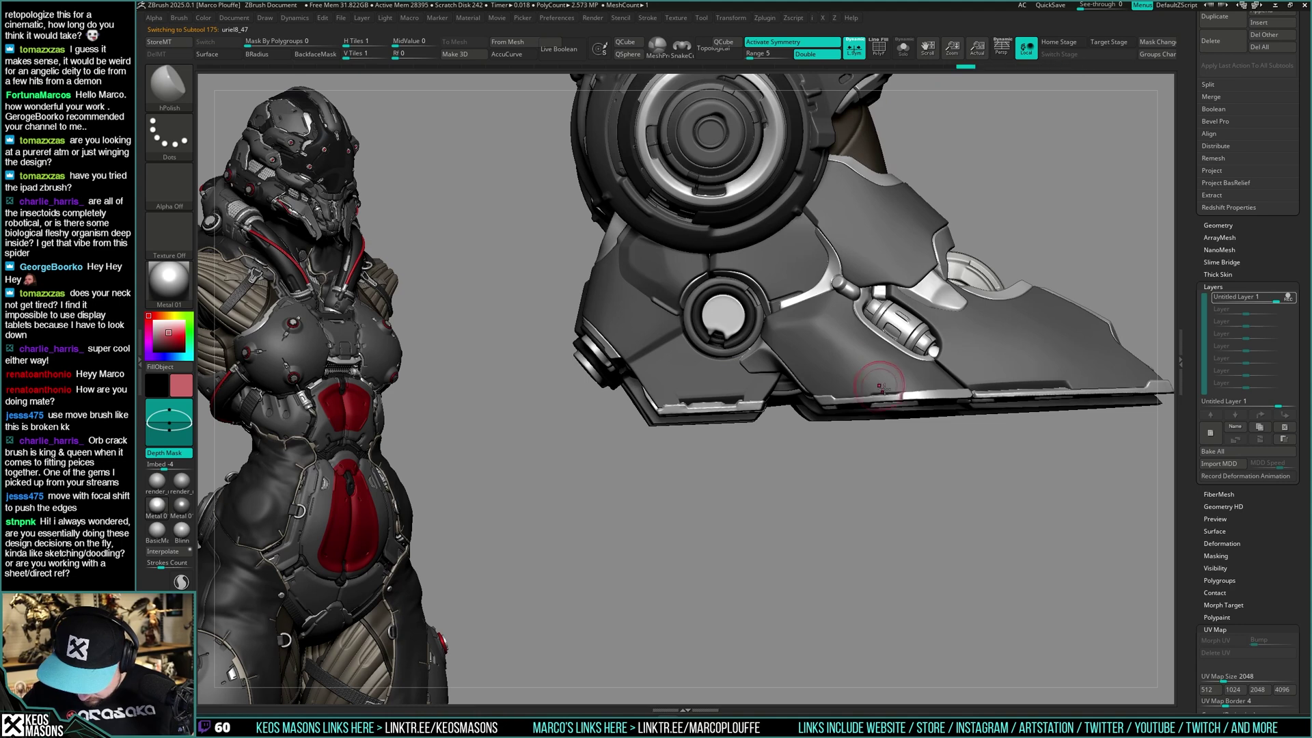
pyautogui.moveTo(882, 388); pyautogui.dragTo(866, 367, button='right')
pyautogui.moveTo(847, 442); pyautogui.dragTo(854, 435, button='right')
pyautogui.keyDown('ctrl'); pyautogui.moveTo(854, 435); pyautogui.dragTo(862, 415, button='right'); pyautogui.keyUp('ctrl')
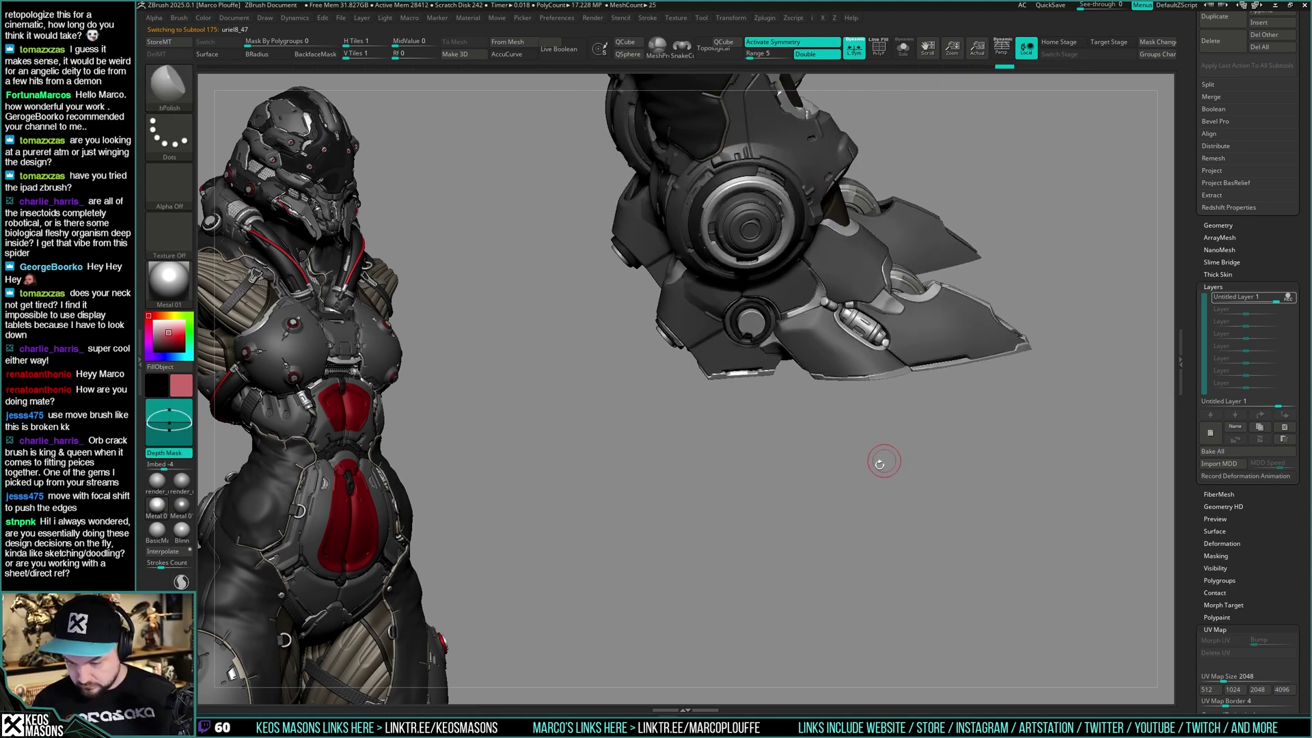
# Select the silver trim between the round joint and the piston and adjust its edge with the Move brush
pyautogui.moveTo(880, 464); pyautogui.dragTo(885, 458)
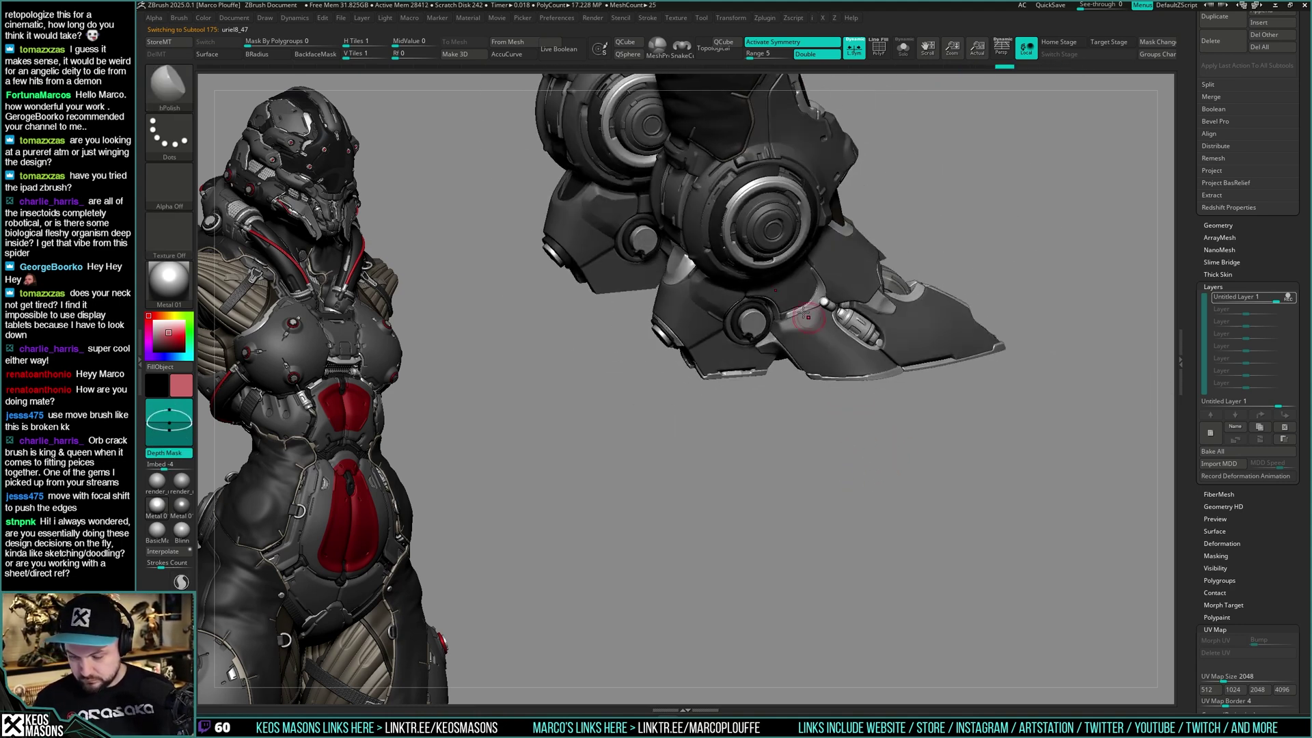
pyautogui.keyDown('ctrl'); pyautogui.moveTo(804, 313); pyautogui.dragTo(841, 359, button='right'); pyautogui.keyUp('ctrl')
pyautogui.keyDown('alt'); pyautogui.moveTo(861, 307); pyautogui.dragTo(900, 330, button='right'); pyautogui.keyUp('alt')
pyautogui.keyDown('alt'); pyautogui.click(903, 305); pyautogui.keyUp('alt')
pyautogui.press('space')
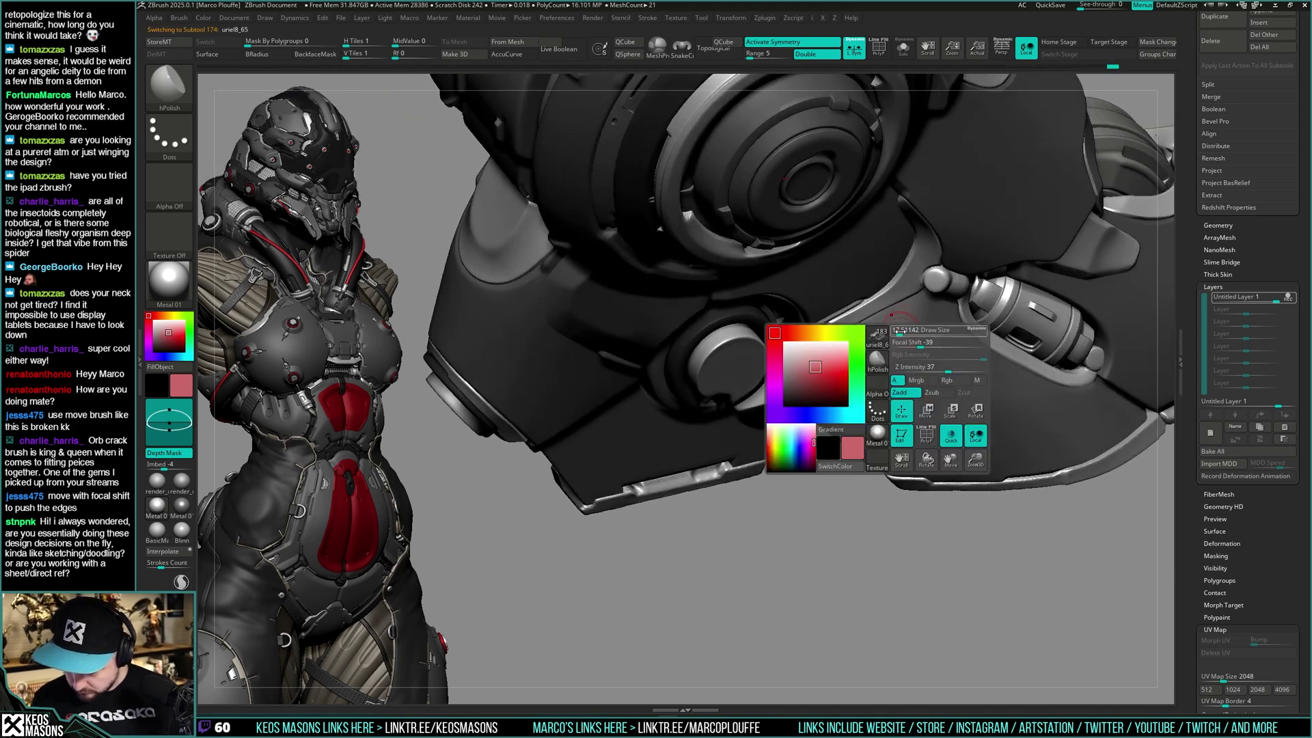
pyautogui.press('b')
pyautogui.click(864, 372)
pyautogui.press('space')
pyautogui.moveTo(857, 344); pyautogui.dragTo(864, 344)
pyautogui.moveTo(866, 333); pyautogui.dragTo(872, 350, button='right')
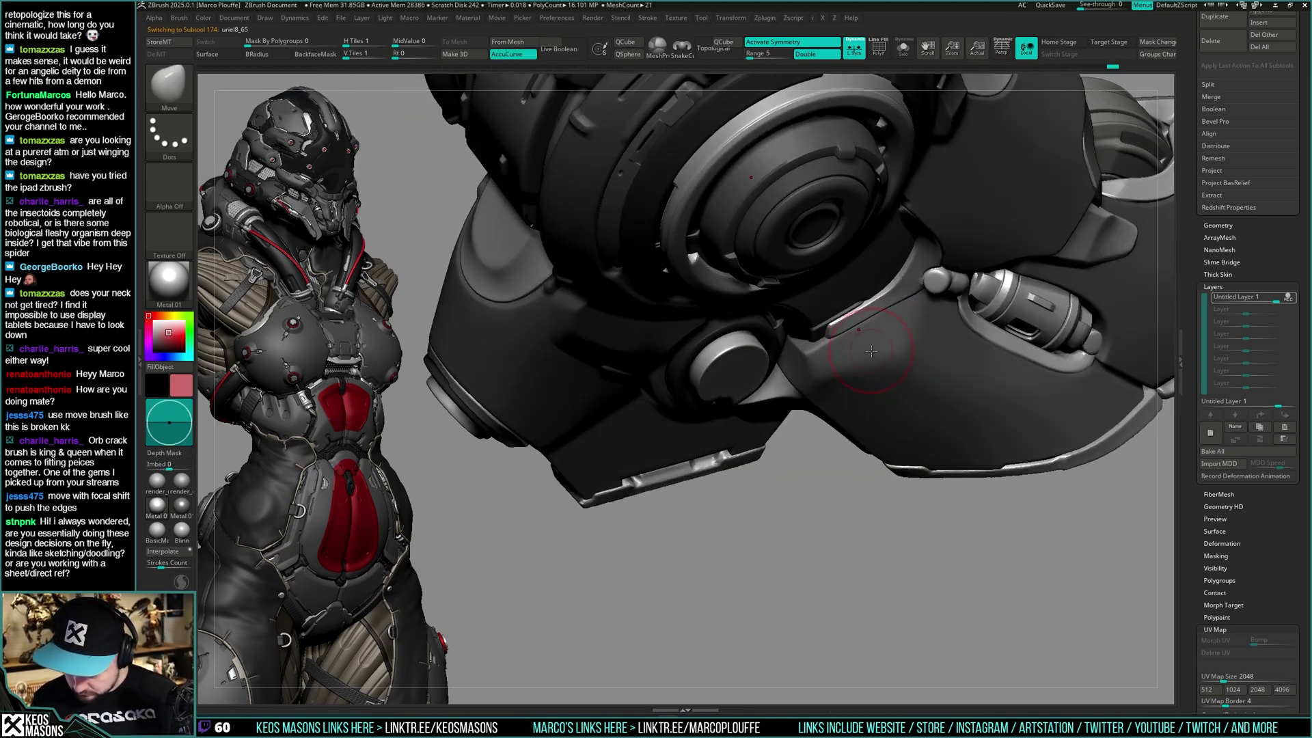
pyautogui.moveTo(849, 360); pyautogui.dragTo(856, 354)
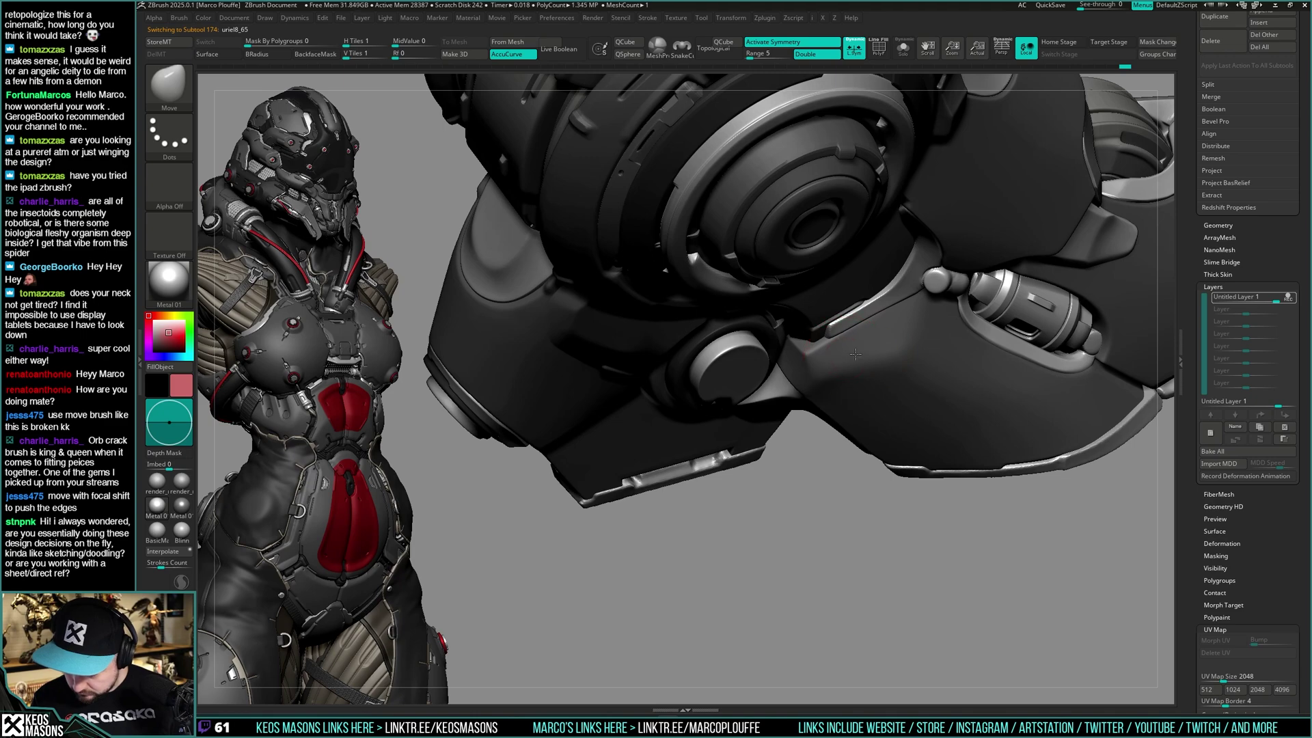
# Select the dark foot plate between the round joint and the piston and try a small round hole in it with the TrimHole brush
pyautogui.moveTo(889, 336)
pyautogui.mouseDown(button='right')
pyautogui.moveTo(913, 342)
pyautogui.moveTo(900, 339)
pyautogui.mouseUp(button='right')
pyautogui.keyDown('alt'); pyautogui.click(915, 343); pyautogui.keyUp('alt')
pyautogui.press('t')
pyautogui.press('h')
pyautogui.moveTo(814, 355); pyautogui.dragTo(900, 352, button='right')
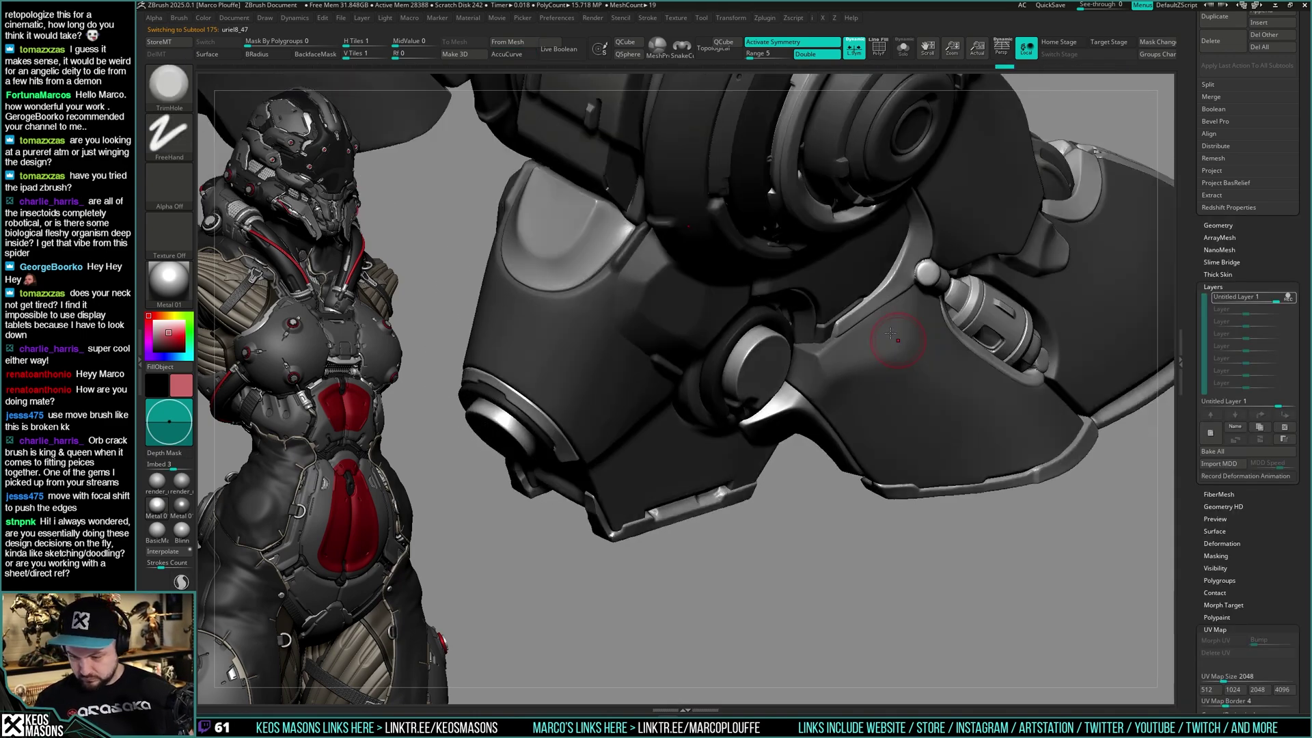
pyautogui.press('space')
pyautogui.press('space')
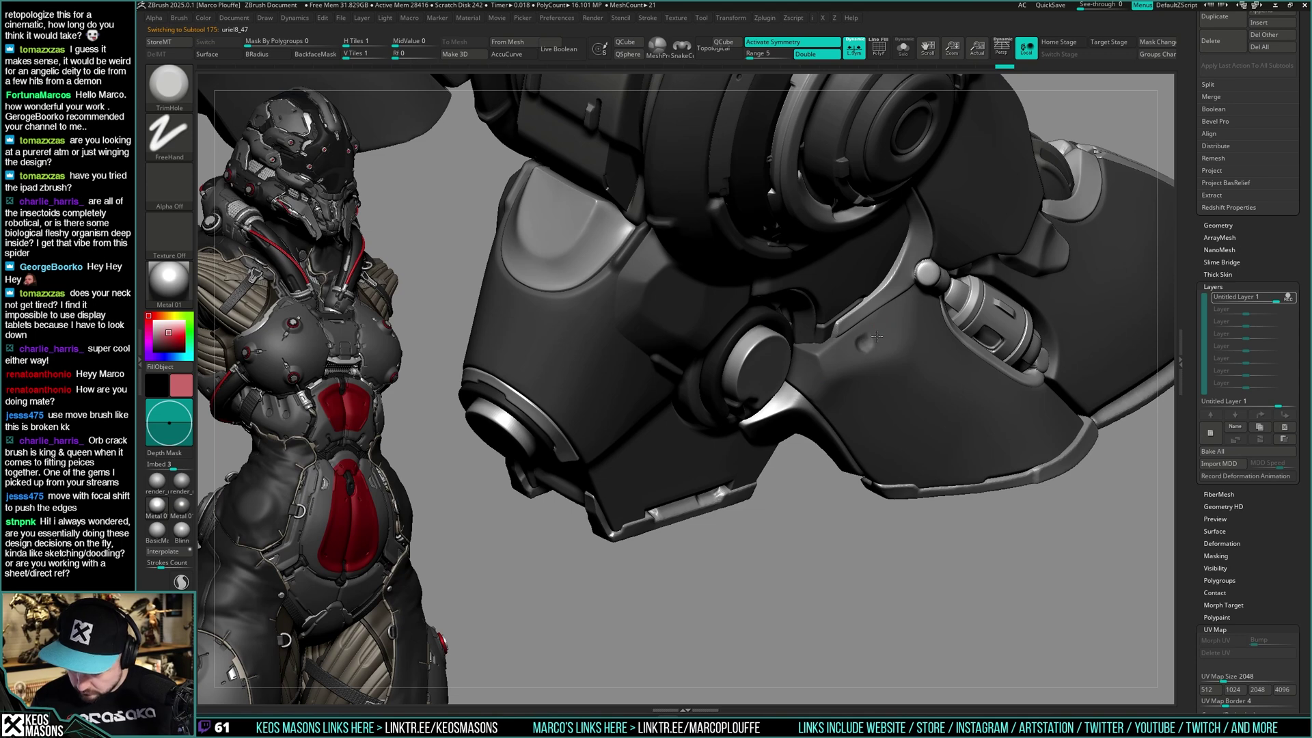
pyautogui.moveTo(891, 329); pyautogui.dragTo(892, 326)
pyautogui.moveTo(848, 346); pyautogui.dragTo(888, 330, button='right')
pyautogui.press('space')
pyautogui.hotkey('ctrl', 'z')
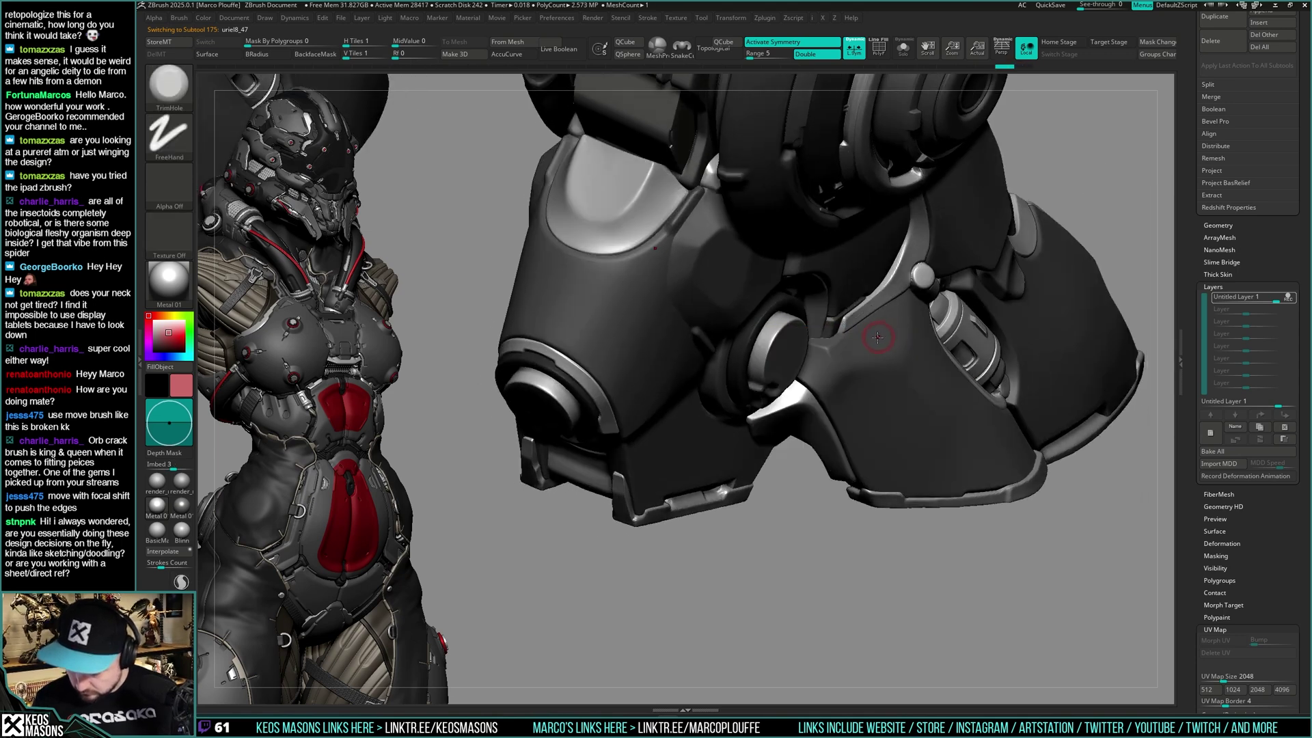
# Try a pair of small round holes beside the piston's ball end with the TrimHole brush
pyautogui.press('space')
pyautogui.click(877, 339)
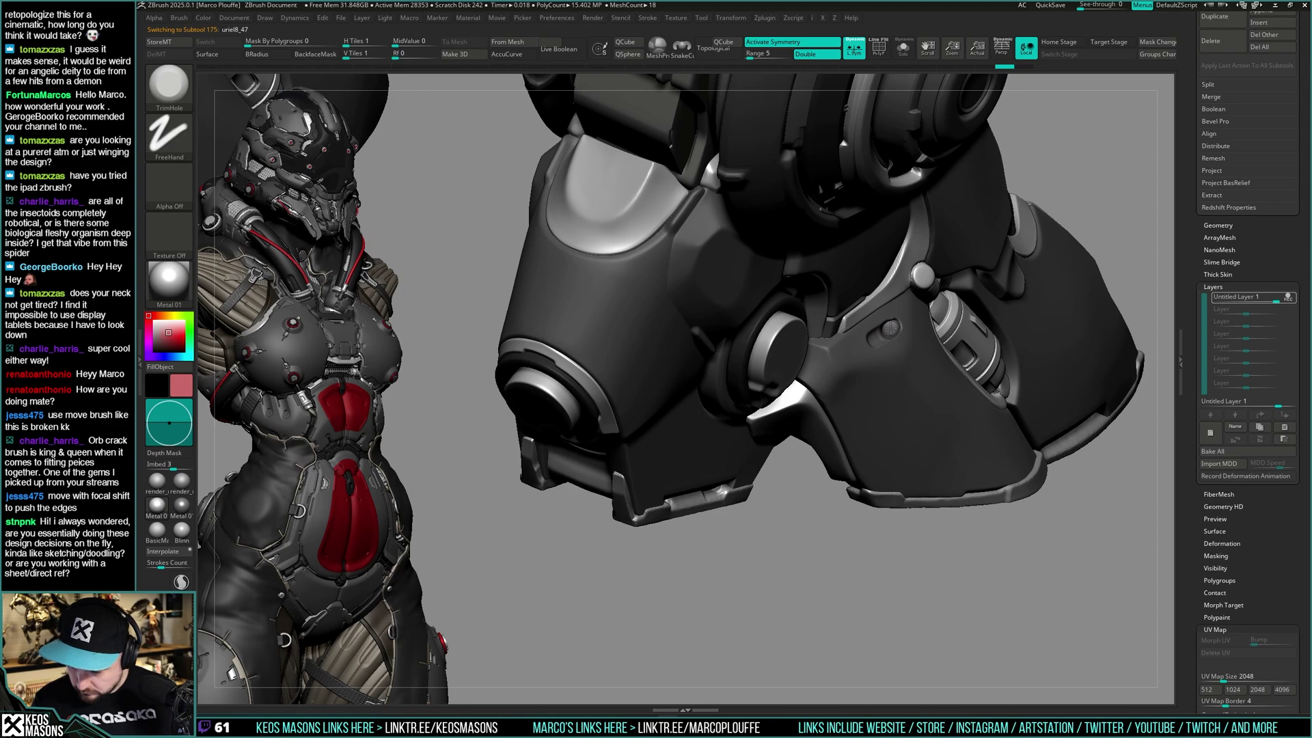
pyautogui.moveTo(891, 328)
pyautogui.mouseDown(button='right')
pyautogui.moveTo(970, 331)
pyautogui.moveTo(911, 347)
pyautogui.mouseUp(button='right')
pyautogui.press('space')
pyautogui.moveTo(907, 347); pyautogui.dragTo(912, 347)
pyautogui.moveTo(916, 349)
pyautogui.mouseDown(button='right')
pyautogui.moveTo(894, 370)
pyautogui.moveTo(952, 360)
pyautogui.moveTo(901, 361)
pyautogui.mouseUp(button='right')
pyautogui.press('space')
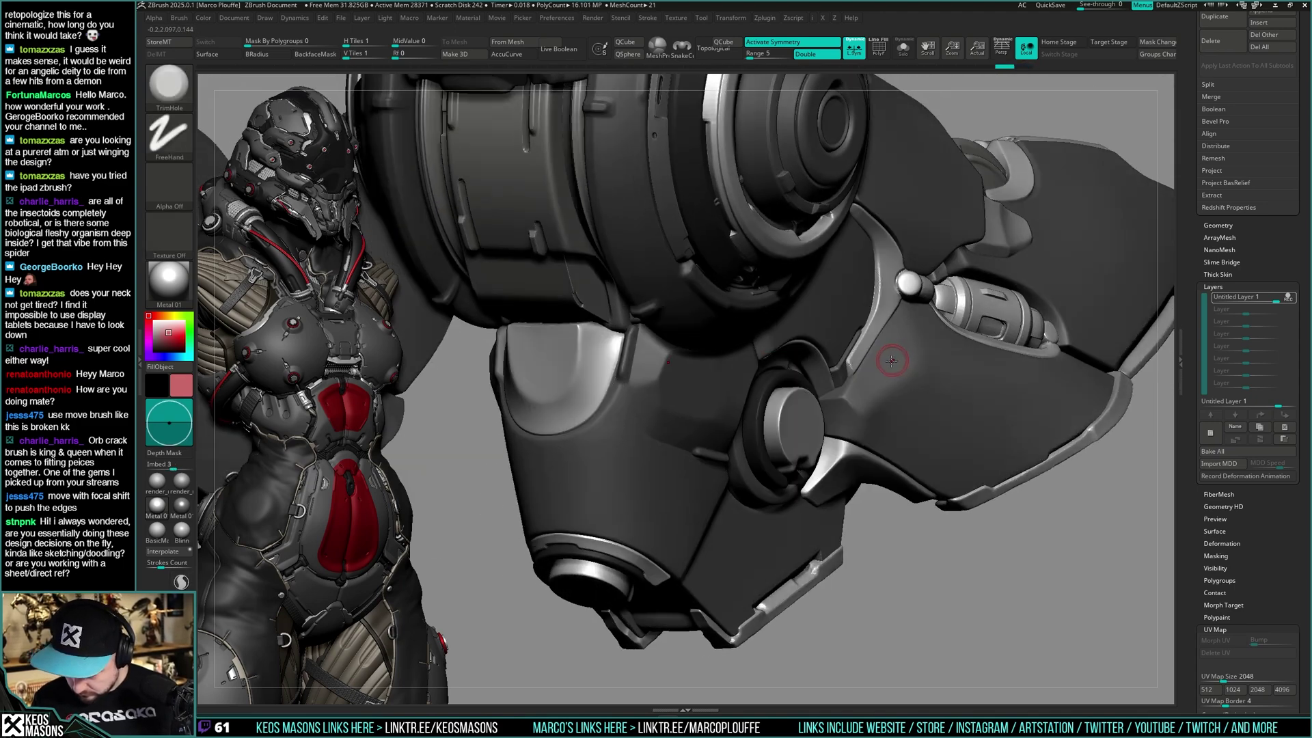
# Stamp overlapping TrimHole recesses into a short slot on the dark plate beside the piston's ball end
pyautogui.press('space')
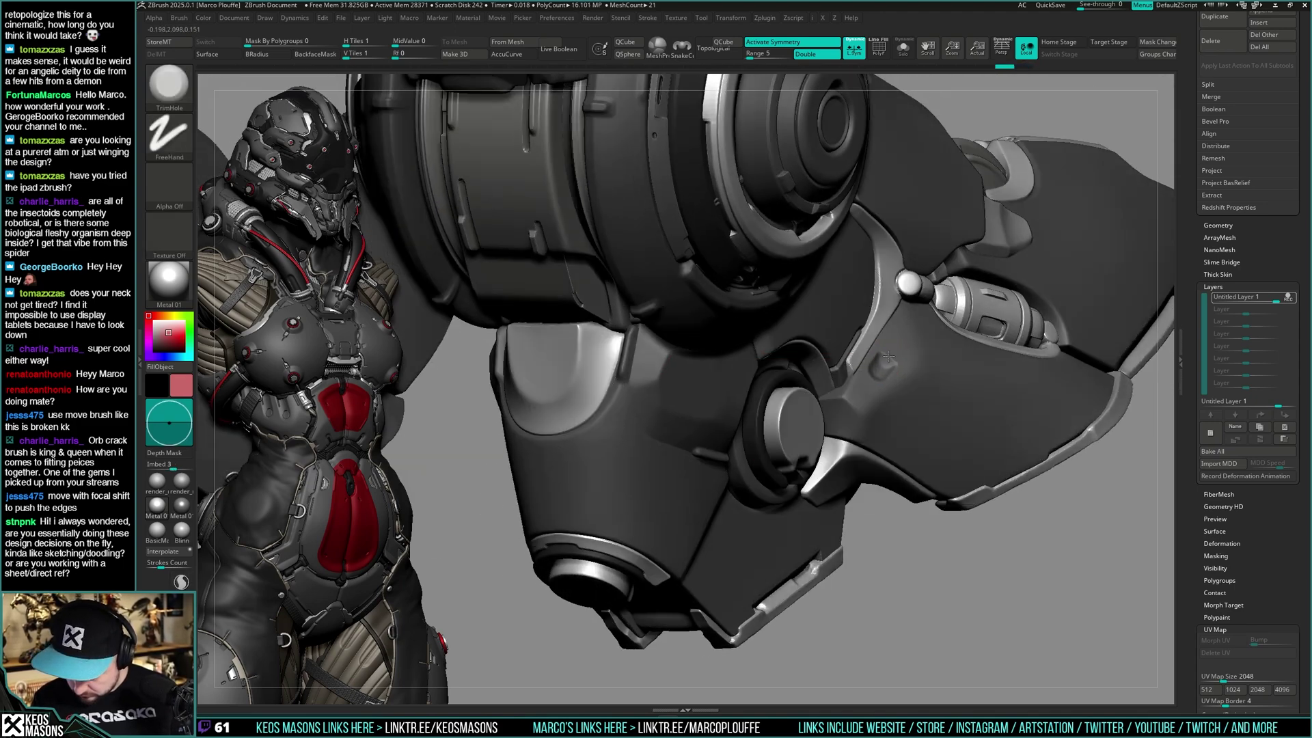
pyautogui.moveTo(892, 351); pyautogui.dragTo(878, 365, button='right')
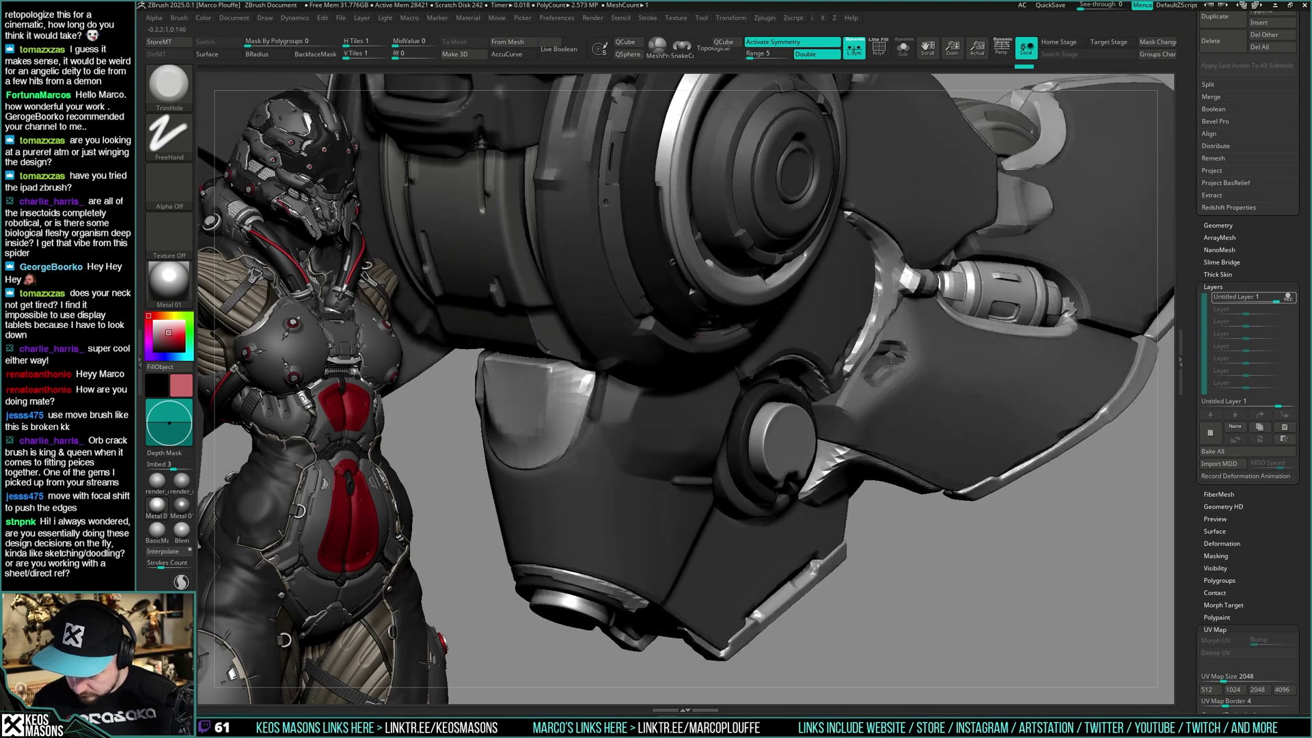
pyautogui.moveTo(879, 373); pyautogui.dragTo(892, 349)
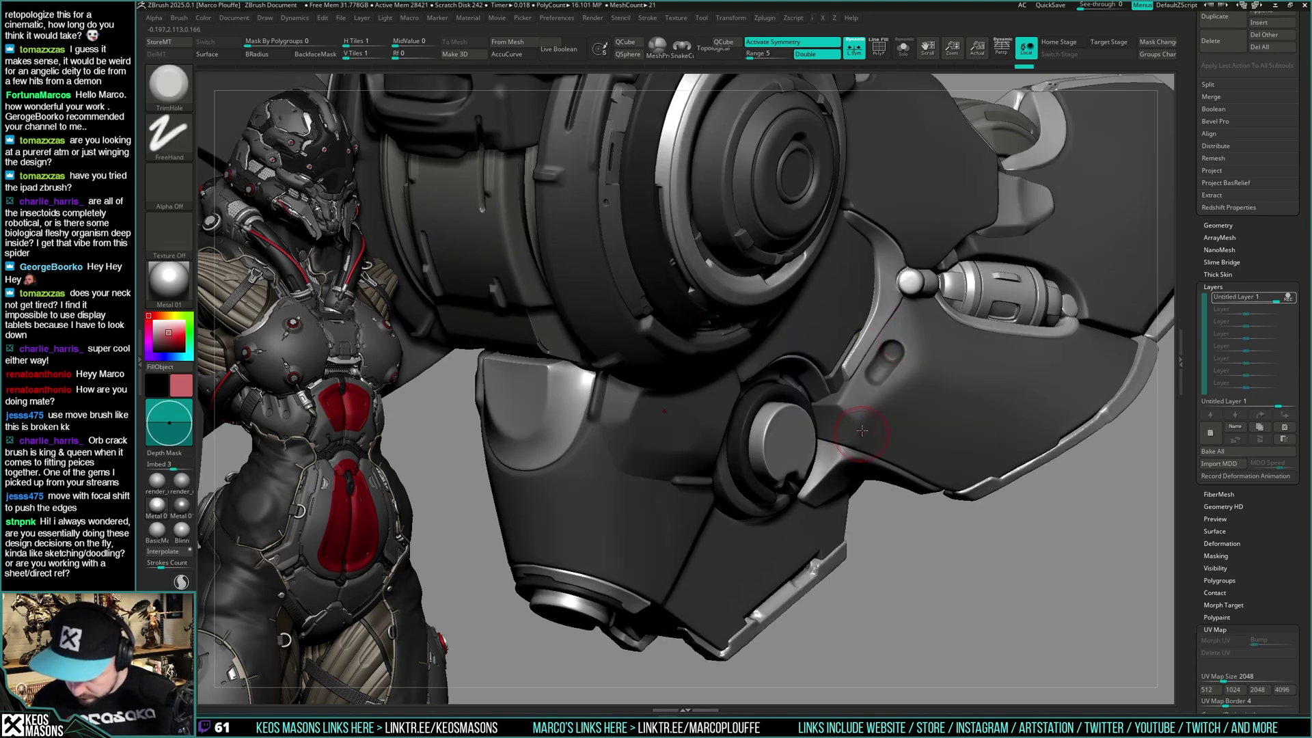
# Select the piston subtool and choose the Cones_3 part of the IMM ModelKit brush
pyautogui.keyDown('ctrl'); pyautogui.moveTo(849, 433); pyautogui.dragTo(884, 440, button='right'); pyautogui.keyUp('ctrl')
pyautogui.keyDown('ctrl'); pyautogui.moveTo(876, 351); pyautogui.dragTo(878, 322, button='right'); pyautogui.keyUp('ctrl')
pyautogui.moveTo(878, 322)
pyautogui.mouseDown(button='right')
pyautogui.moveTo(943, 381)
pyautogui.moveTo(881, 370)
pyautogui.moveTo(887, 390)
pyautogui.mouseUp(button='right')
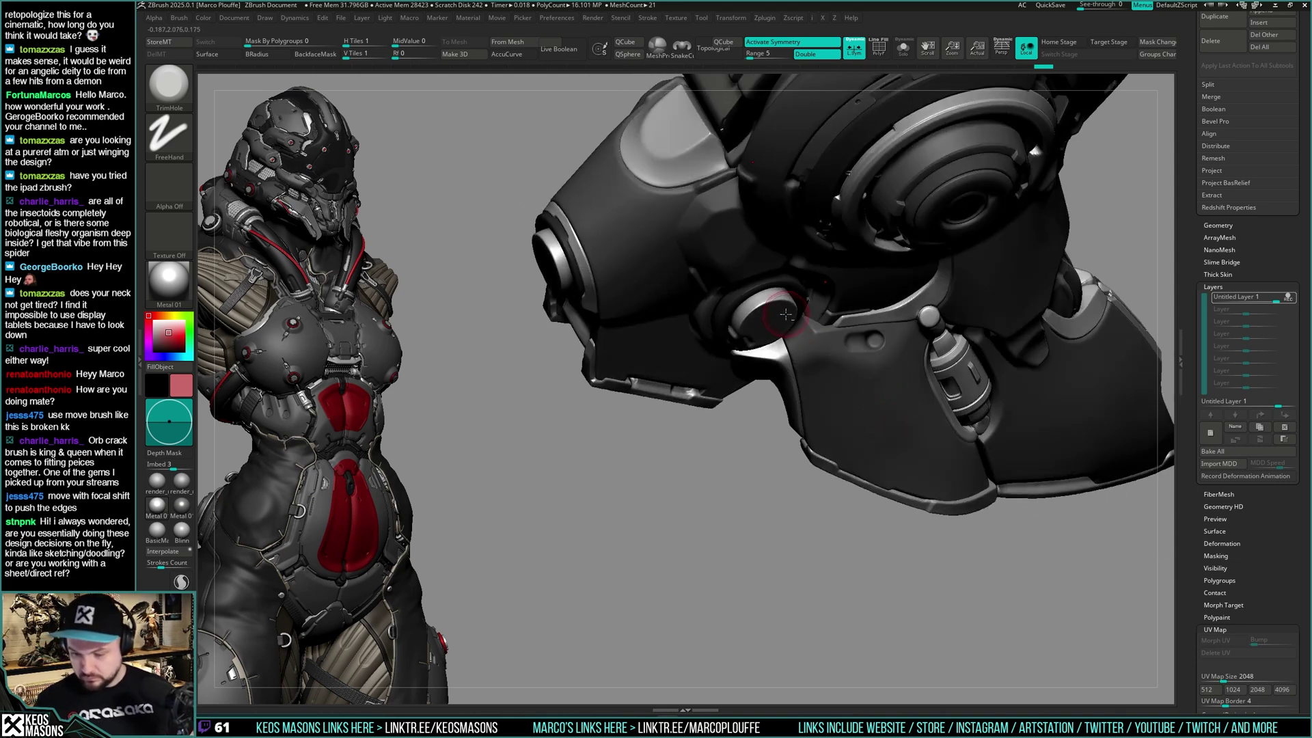
pyautogui.keyDown('alt'); pyautogui.click(968, 378); pyautogui.keyUp('alt')
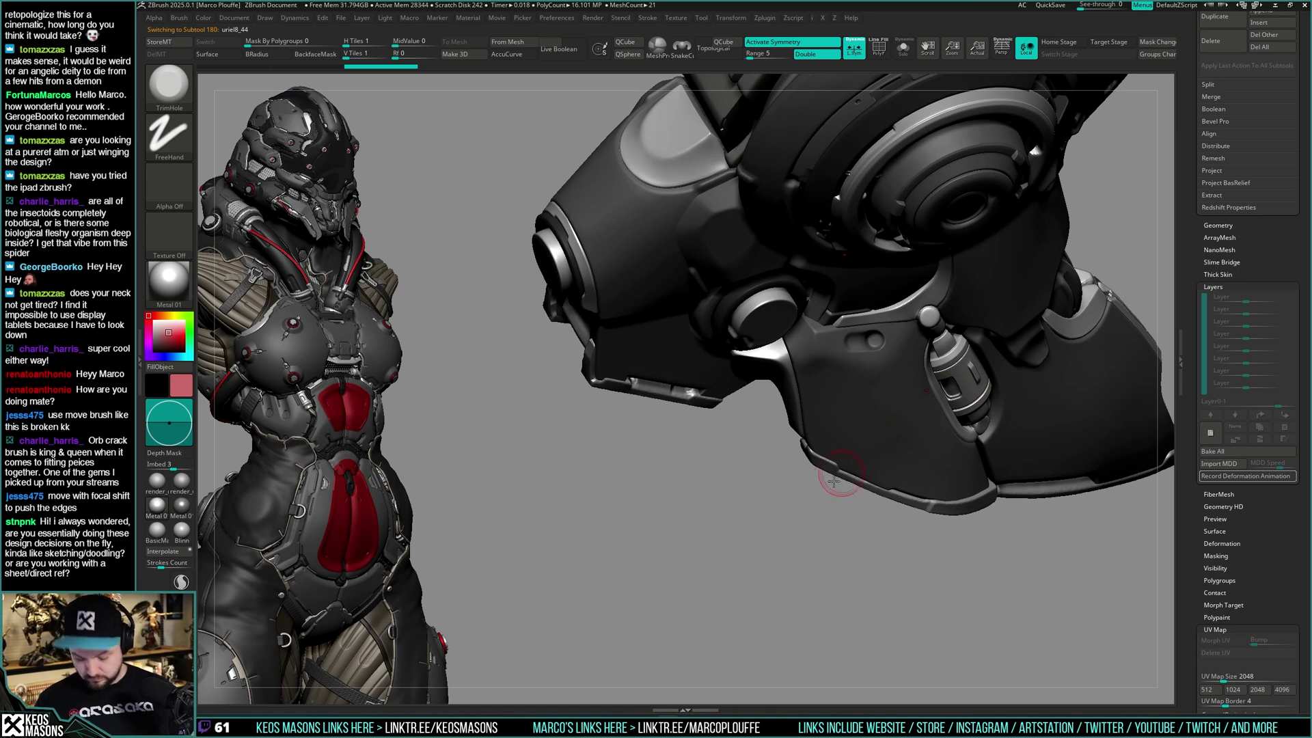
pyautogui.press('b')
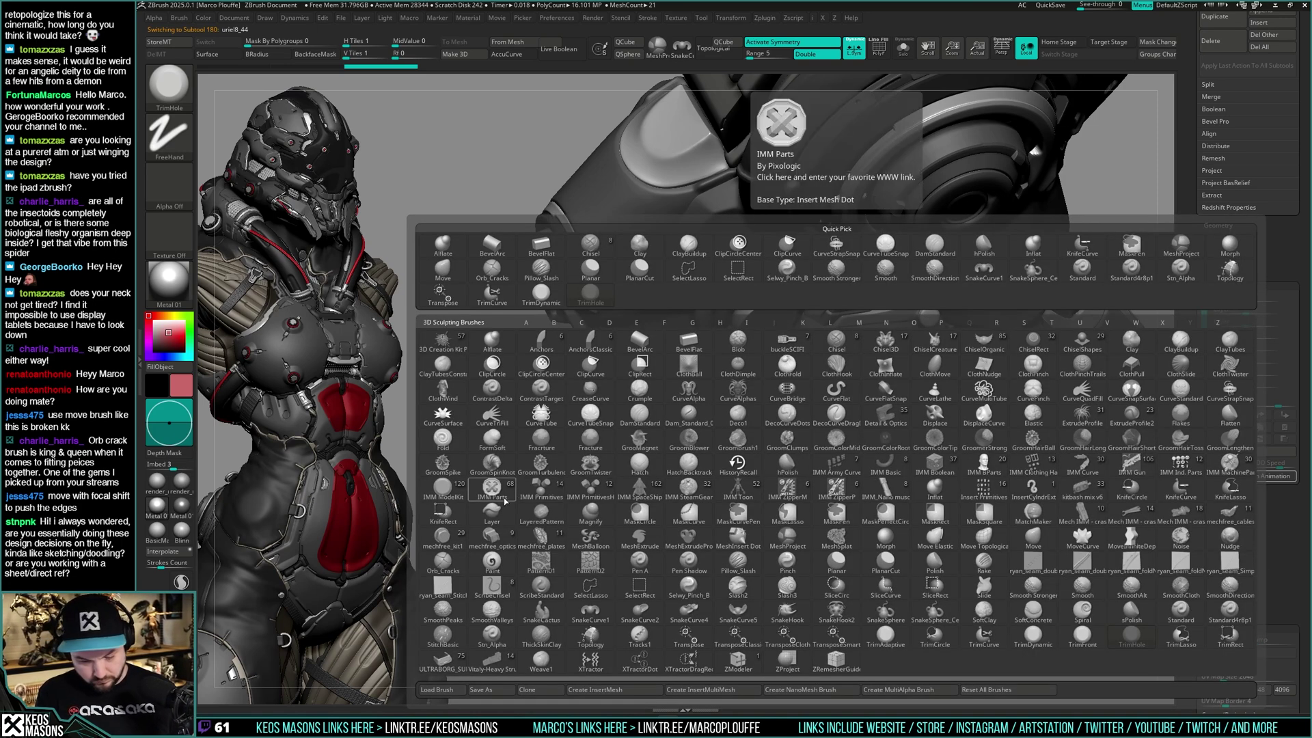
pyautogui.click(461, 501)
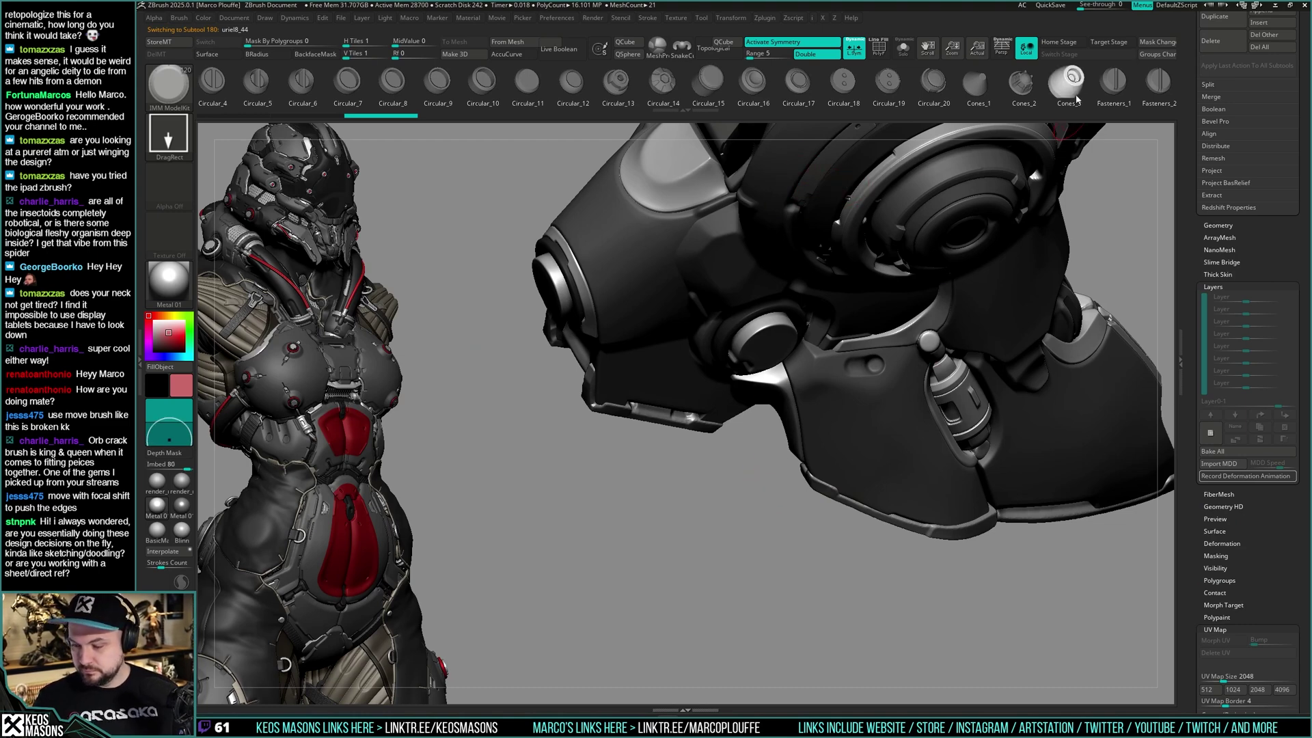
pyautogui.click(1077, 99)
# Delete the piston's lower subdivision levels and insert the Cones_3 part into the slot beside it
pyautogui.keyDown('ctrl'); pyautogui.moveTo(964, 288); pyautogui.dragTo(943, 342, button='right'); pyautogui.keyUp('ctrl')
pyautogui.press('c')
pyautogui.press('space')
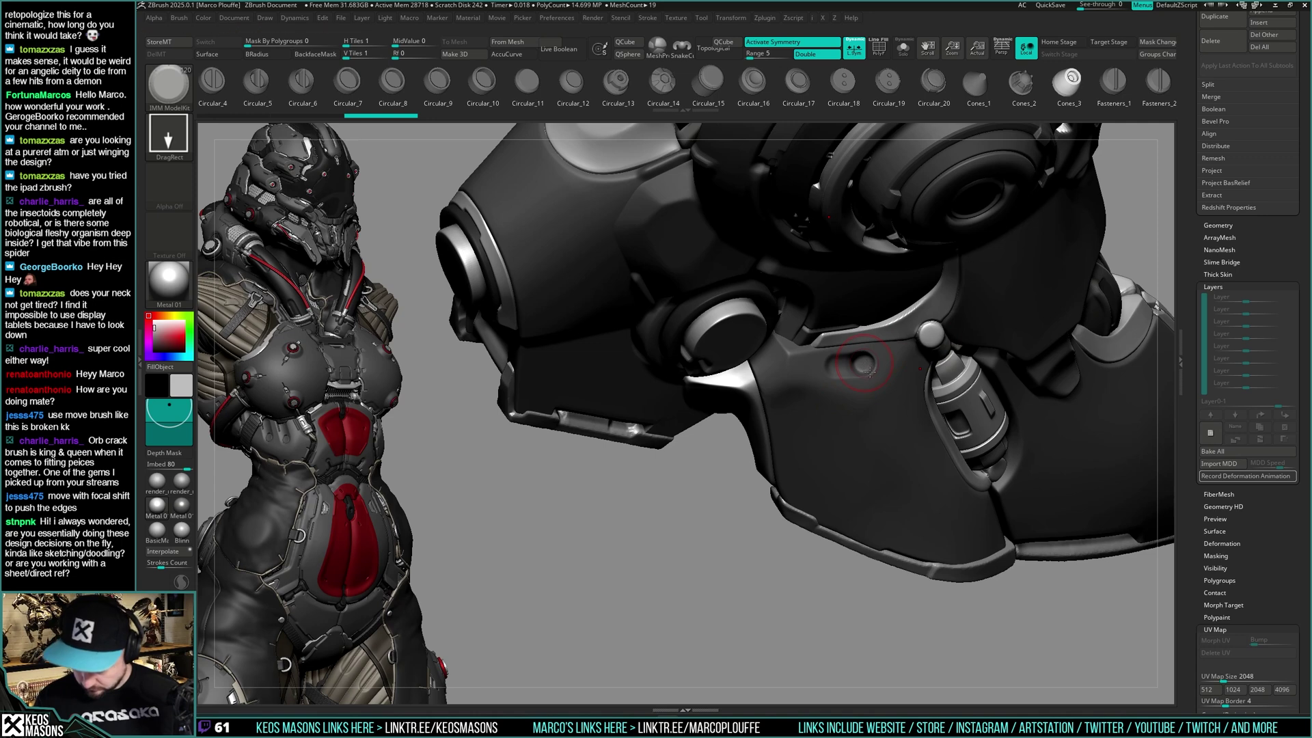
pyautogui.click(974, 410)
pyautogui.hotkey('shift', 's')
pyautogui.press('d')
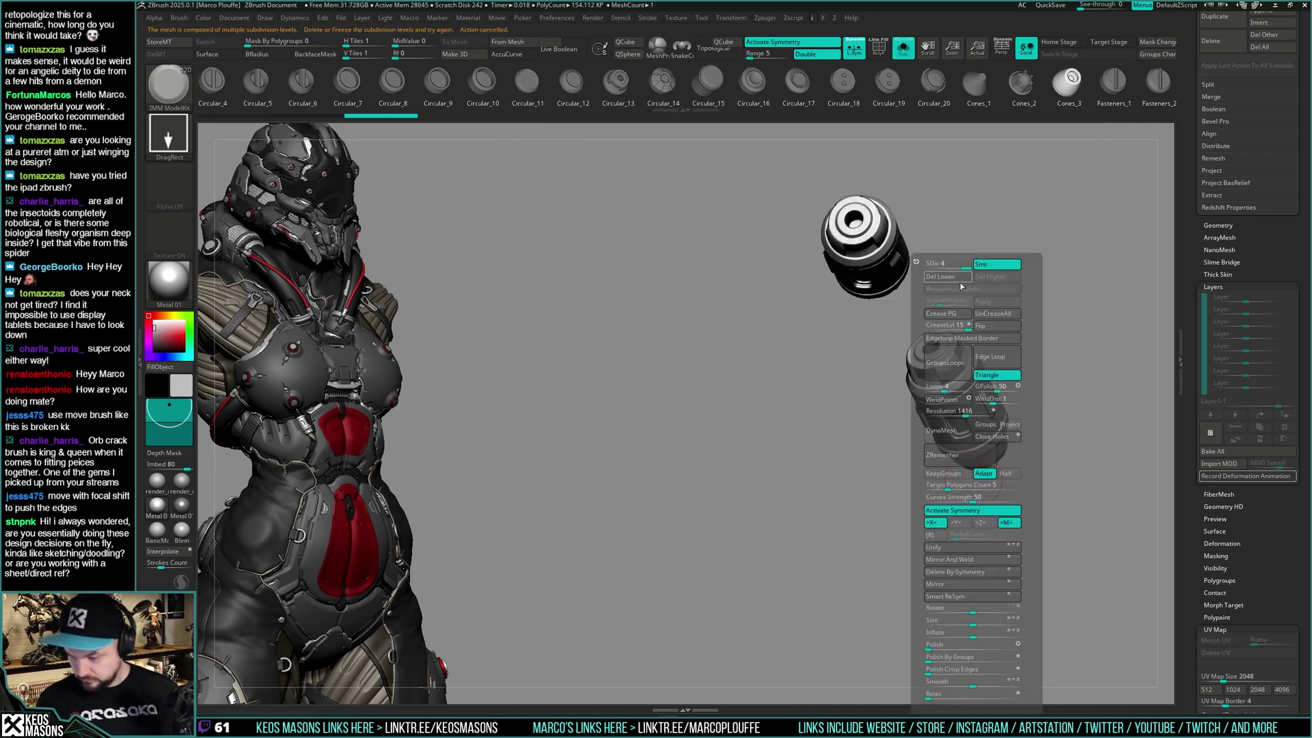
pyautogui.hotkey('ctrl', 'shift', 's')
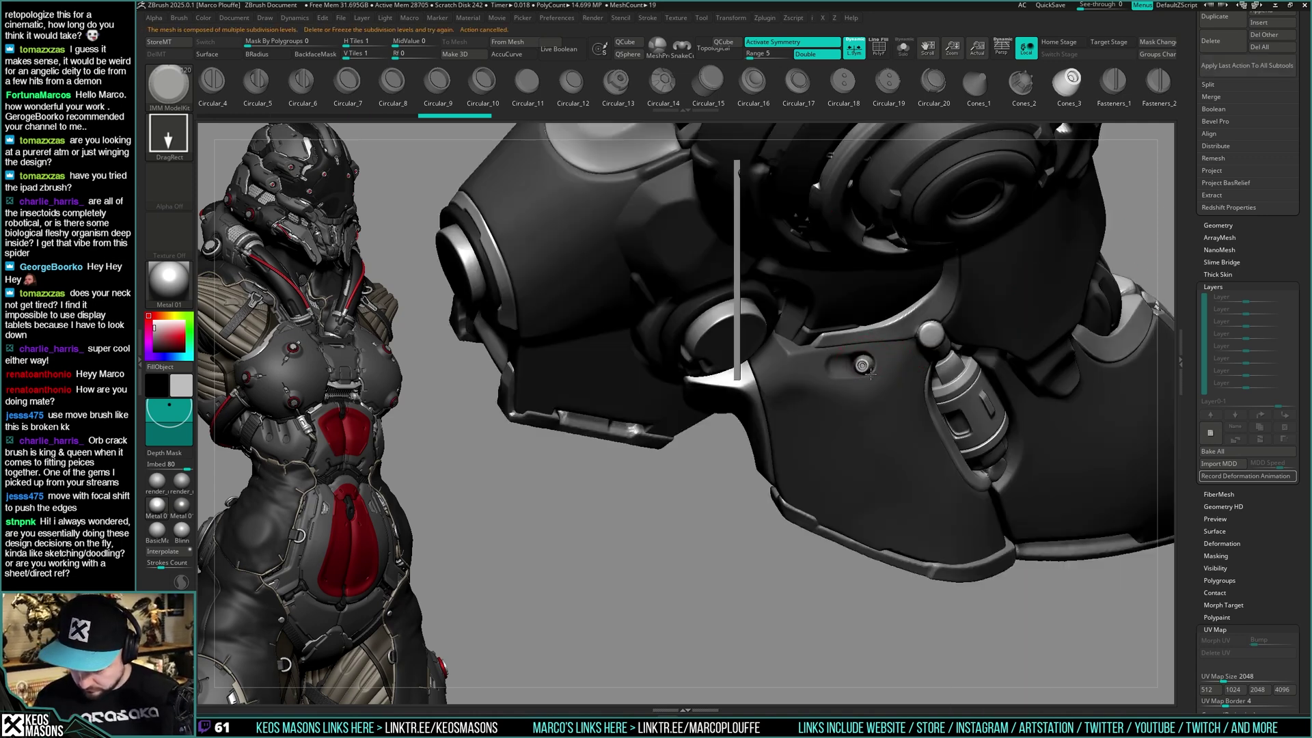
pyautogui.moveTo(870, 369)
pyautogui.mouseDown(button='right')
pyautogui.moveTo(893, 388)
pyautogui.moveTo(865, 383)
pyautogui.mouseUp(button='right')
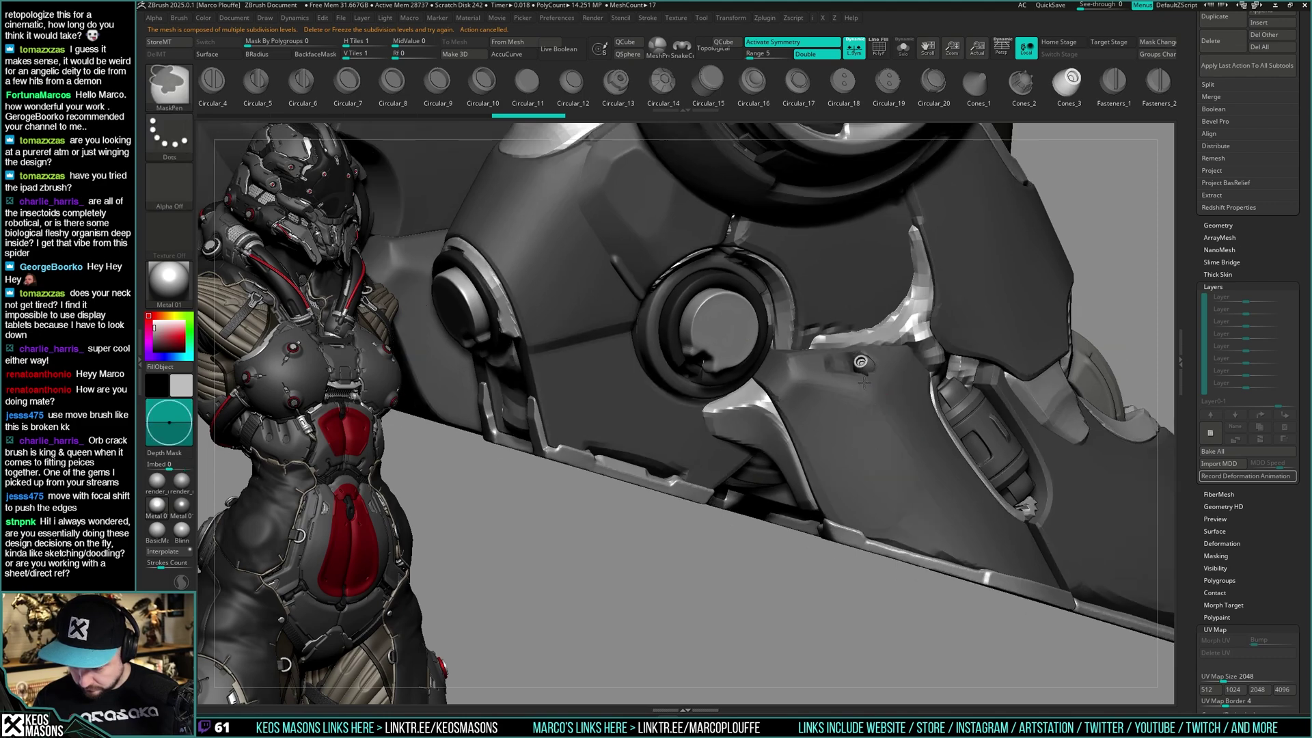
# Undo the inserted cone part and place it again inside the slot on the dark plate
pyautogui.hotkey('ctrl', 'z')
pyautogui.hotkey('ctrl', 'z')
pyautogui.hotkey('ctrl', 'z')
pyautogui.hotkey('ctrl', 'z')
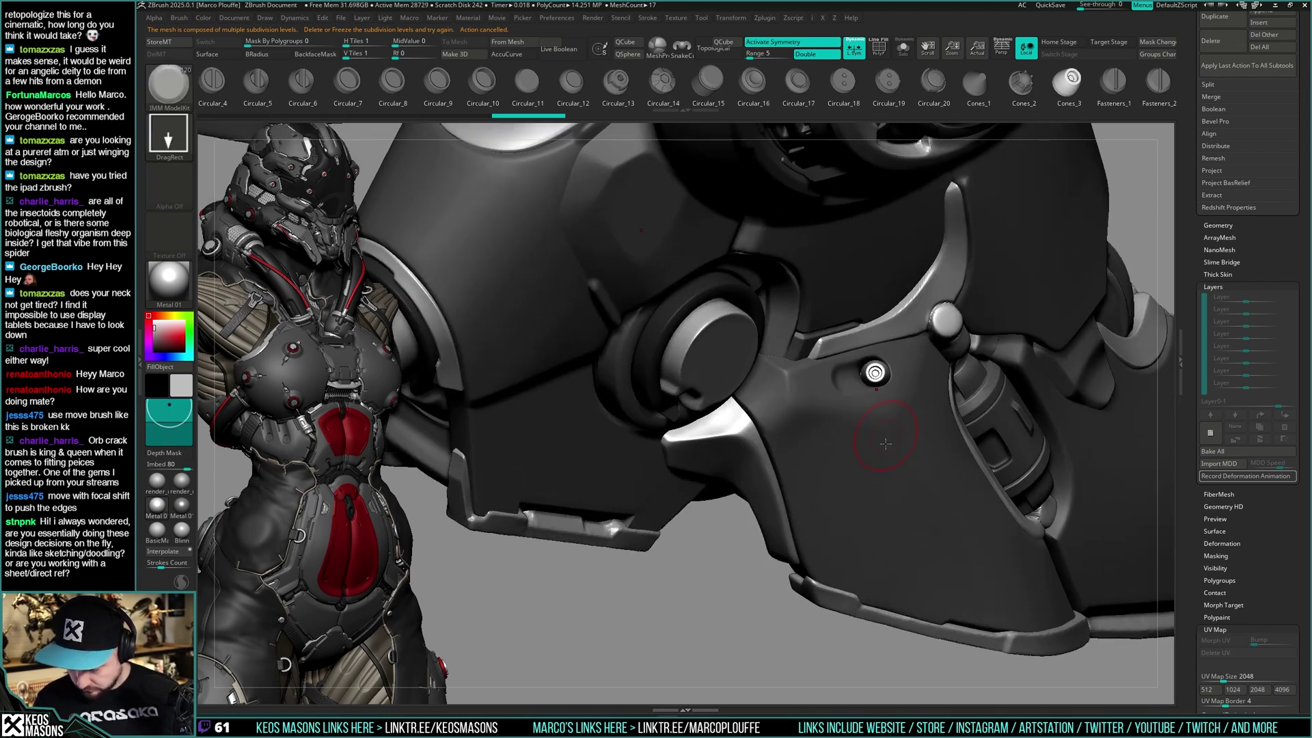
pyautogui.hotkey('ctrl', 'z')
pyautogui.hotkey('ctrl', 'z')
pyautogui.moveTo(875, 374); pyautogui.dragTo(883, 381)
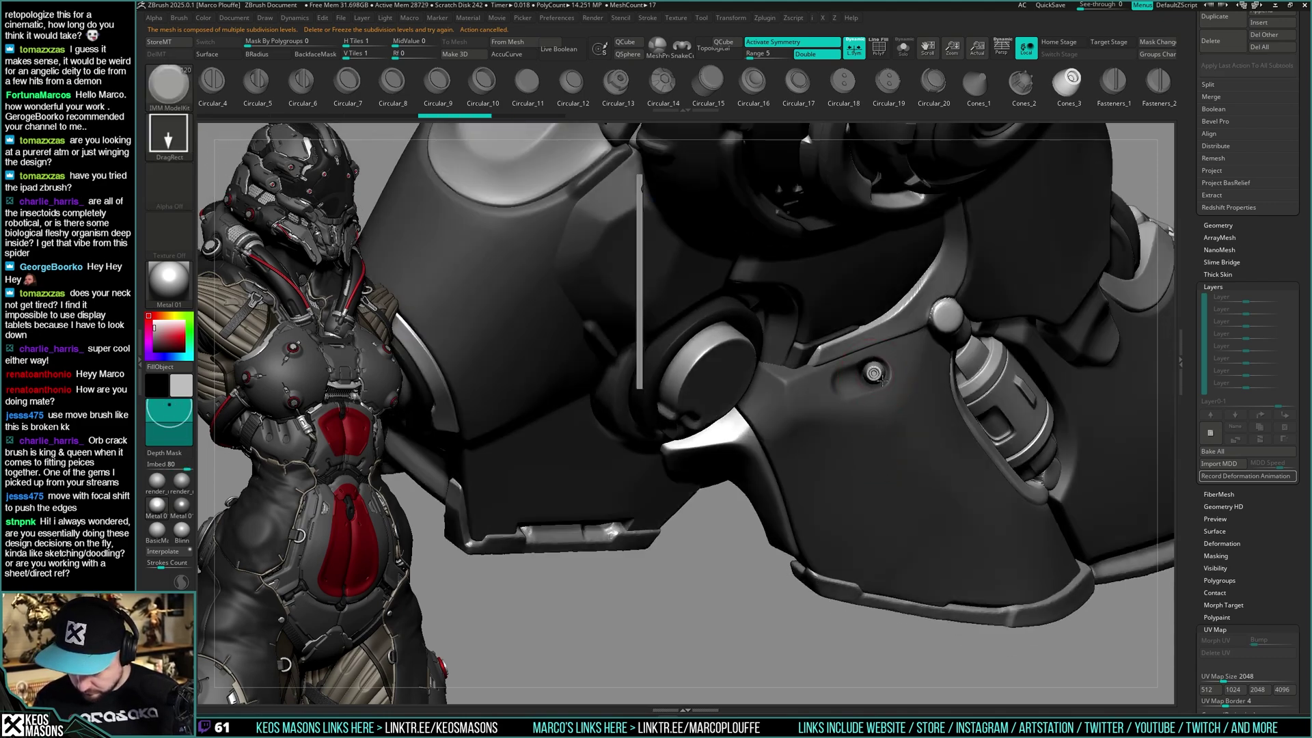
pyautogui.hotkey('ctrl', 'z')
pyautogui.hotkey('ctrl', 'z')
pyautogui.hotkey('ctrl', 'z')
pyautogui.hotkey('ctrl', 'z')
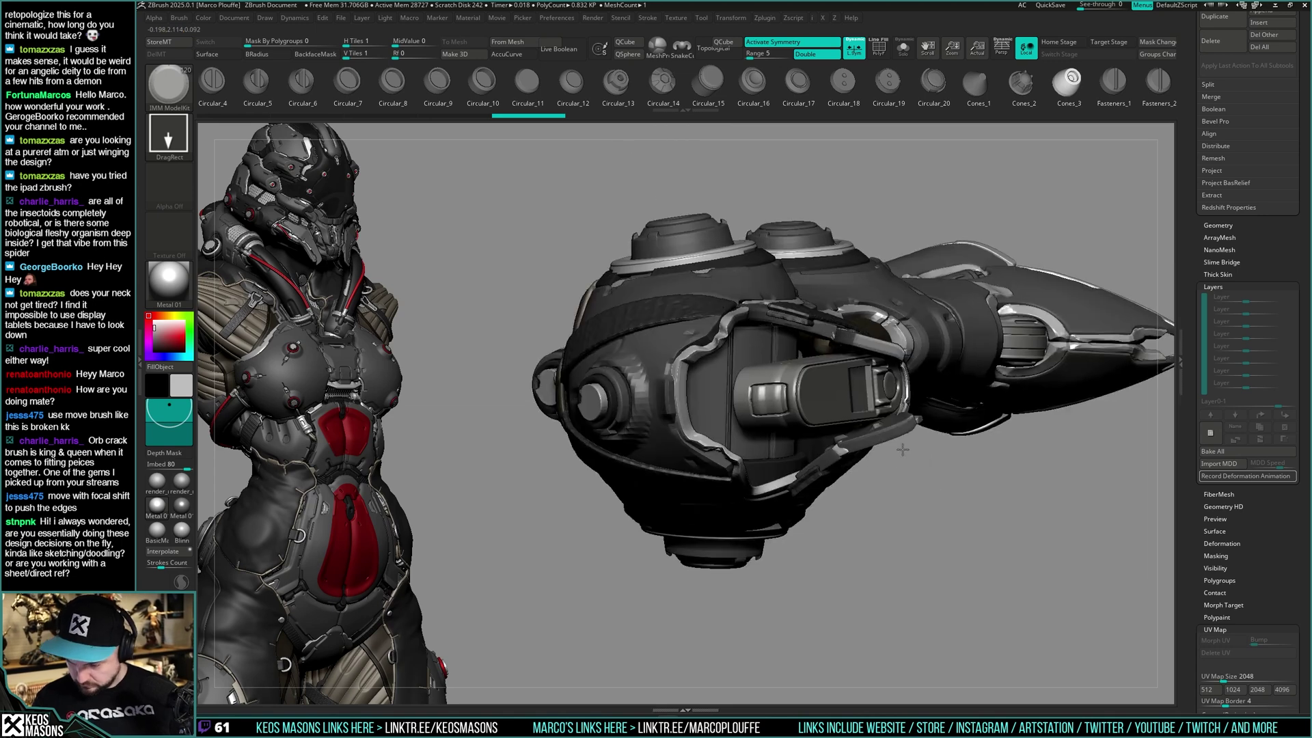
# Isolate the piston subtool, toggle the visibility of its parts and show everything again
pyautogui.moveTo(864, 461); pyautogui.dragTo(855, 514)
pyautogui.hotkey('alt', 'shift', 's')
pyautogui.keyDown('ctrl'); pyautogui.keyDown('shift'); pyautogui.moveTo(747, 431); pyautogui.dragTo(845, 279); pyautogui.keyUp('shift'); pyautogui.keyUp('ctrl')
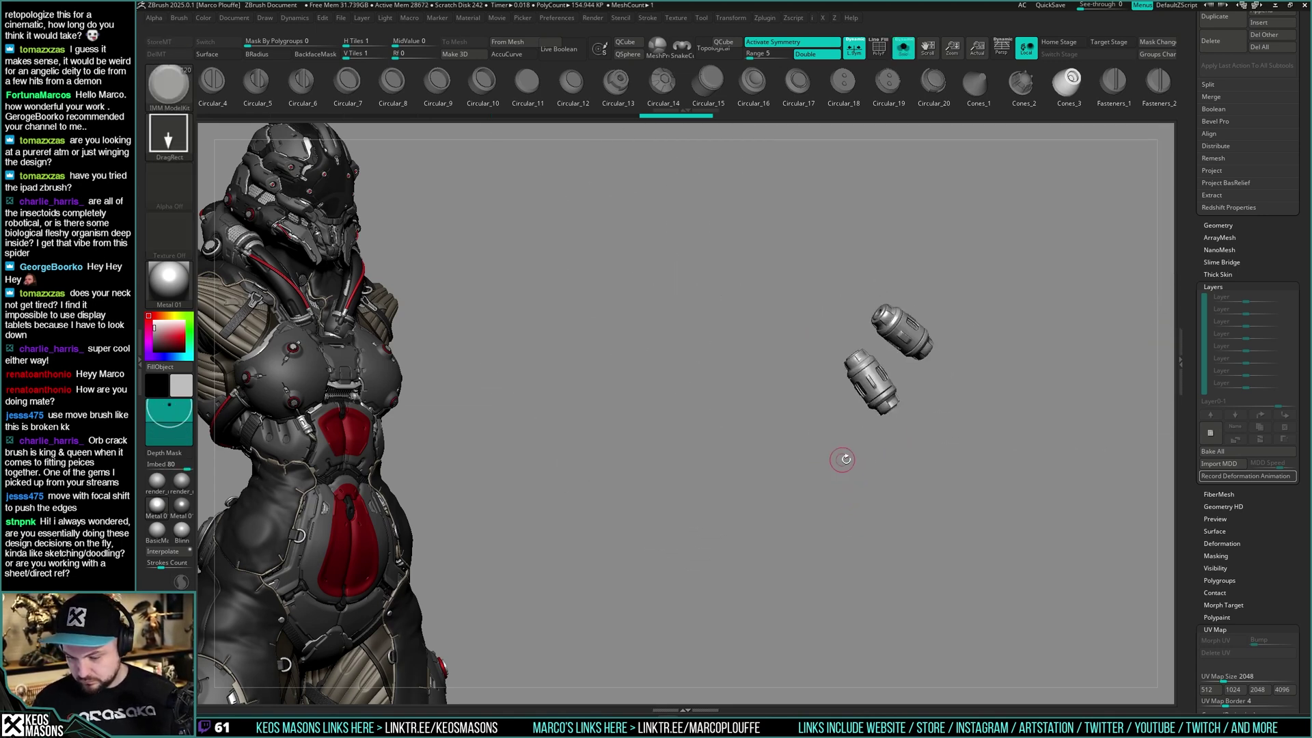
pyautogui.keyDown('ctrl'); pyautogui.keyDown('shift'); pyautogui.moveTo(867, 499); pyautogui.dragTo(855, 532); pyautogui.keyUp('shift'); pyautogui.keyUp('ctrl')
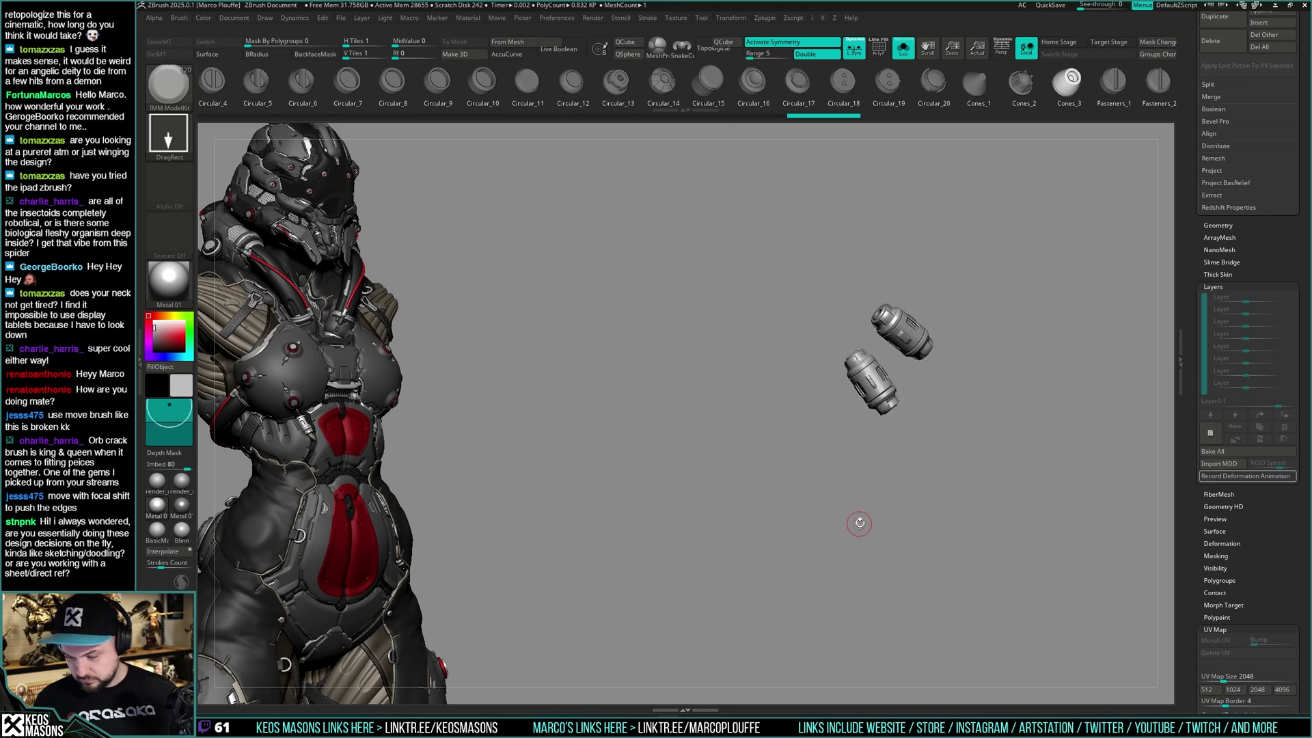
pyautogui.press('space')
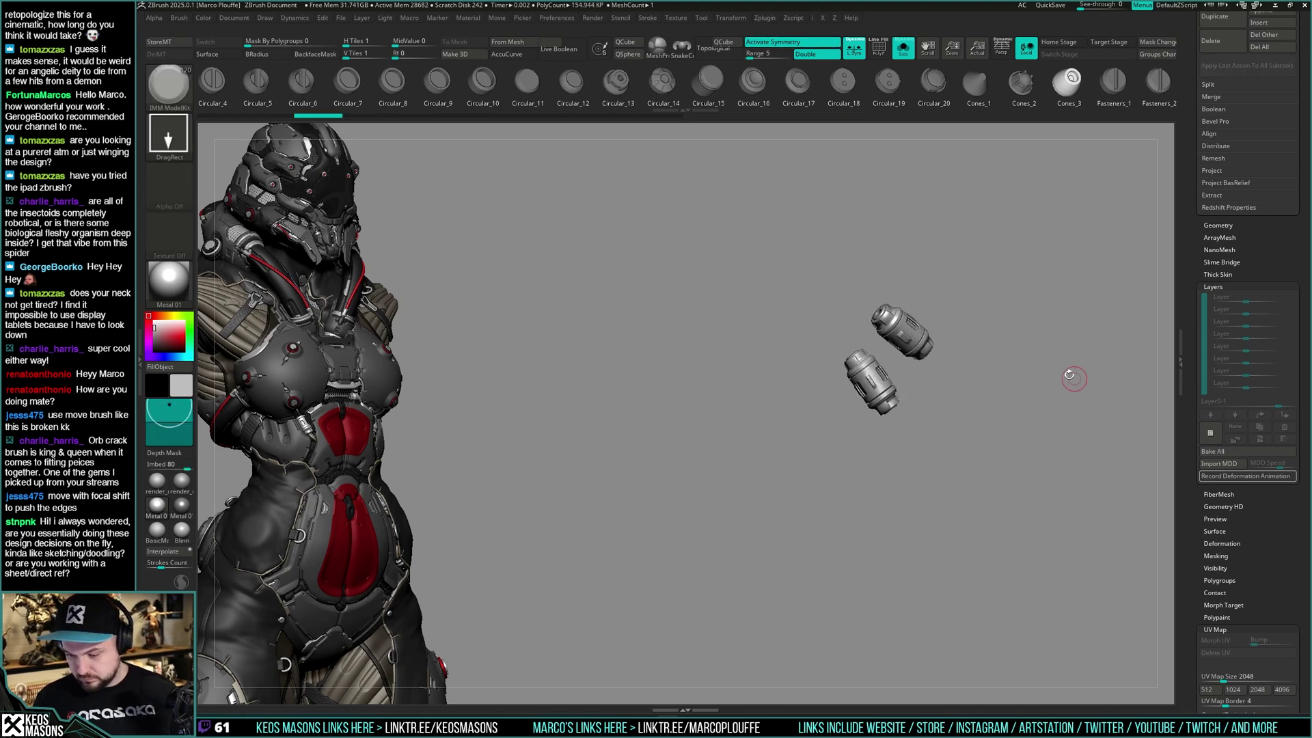
pyautogui.keyDown('ctrl'); pyautogui.keyDown('shift'); pyautogui.click(994, 373); pyautogui.keyUp('shift'); pyautogui.keyUp('ctrl')
pyautogui.moveTo(857, 377); pyautogui.dragTo(866, 423, button='right')
# Select the dark plates and build up the upper plate's lower corner beside the toe hinge opening with the Clay brush
pyautogui.press('space')
pyautogui.click(793, 367)
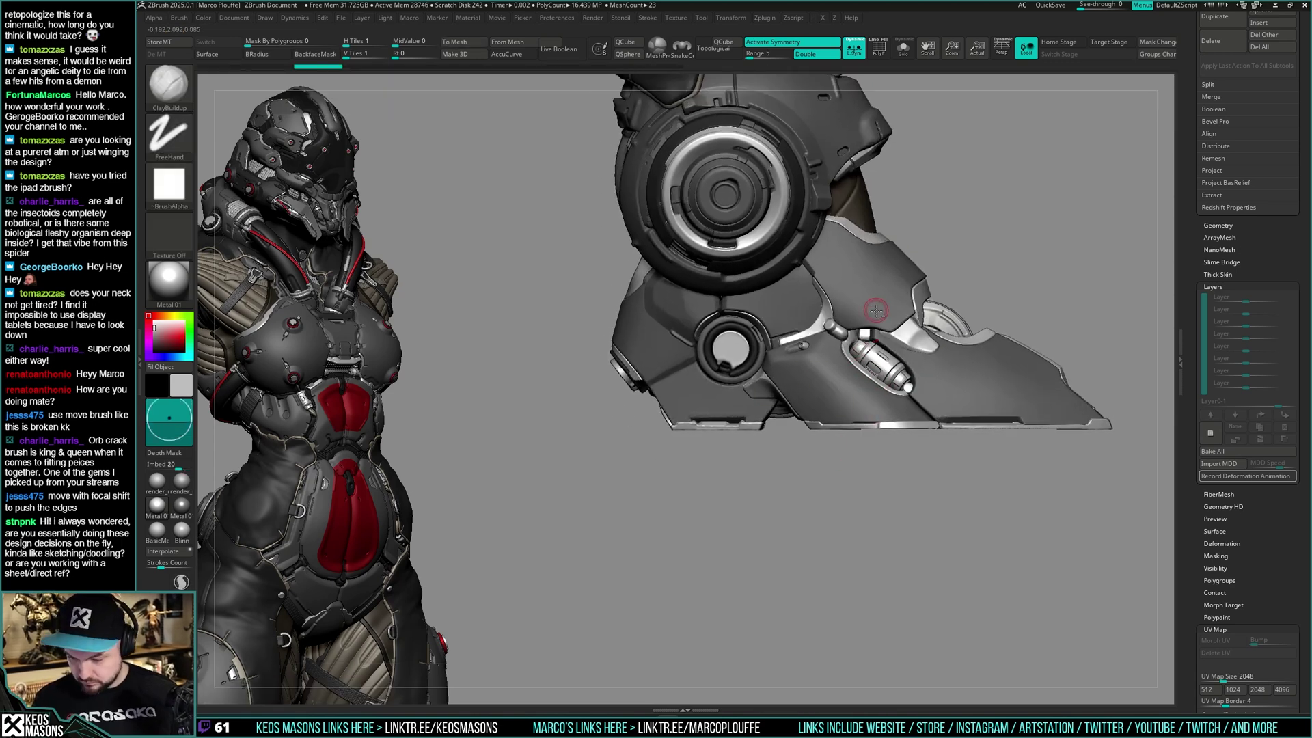
pyautogui.keyDown('alt'); pyautogui.click(879, 313); pyautogui.keyUp('alt')
pyautogui.moveTo(891, 314); pyautogui.dragTo(851, 330, button='right')
pyautogui.moveTo(851, 329)
pyautogui.keyDown('ctrl'); pyautogui.mouseDown(button='right')
pyautogui.moveTo(874, 384)
pyautogui.moveTo(858, 424)
pyautogui.moveTo(864, 404)
pyautogui.moveTo(826, 426)
pyautogui.moveTo(796, 418)
pyautogui.moveTo(852, 412)
pyautogui.moveTo(827, 338)
pyautogui.mouseUp(button='right'); pyautogui.keyUp('ctrl')
pyautogui.press('s')
pyautogui.press('space')
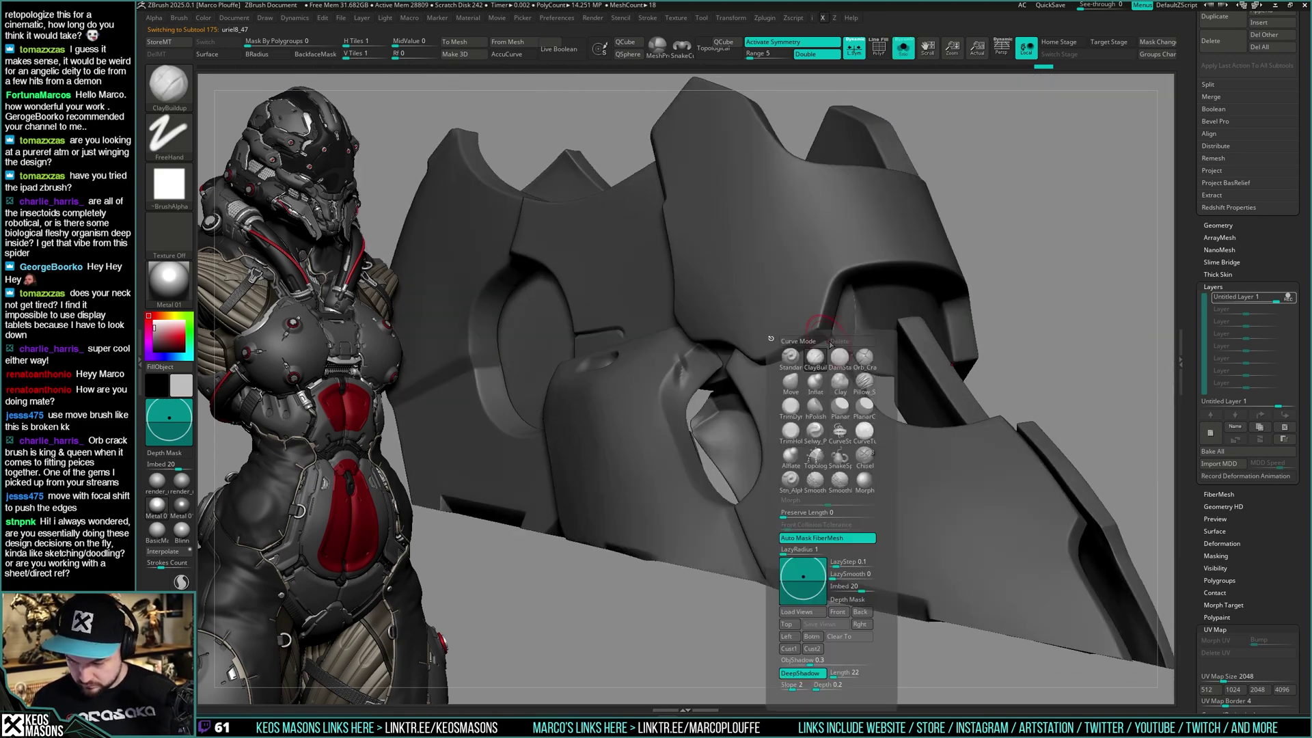
pyautogui.click(840, 383)
pyautogui.press('s')
pyautogui.press('space')
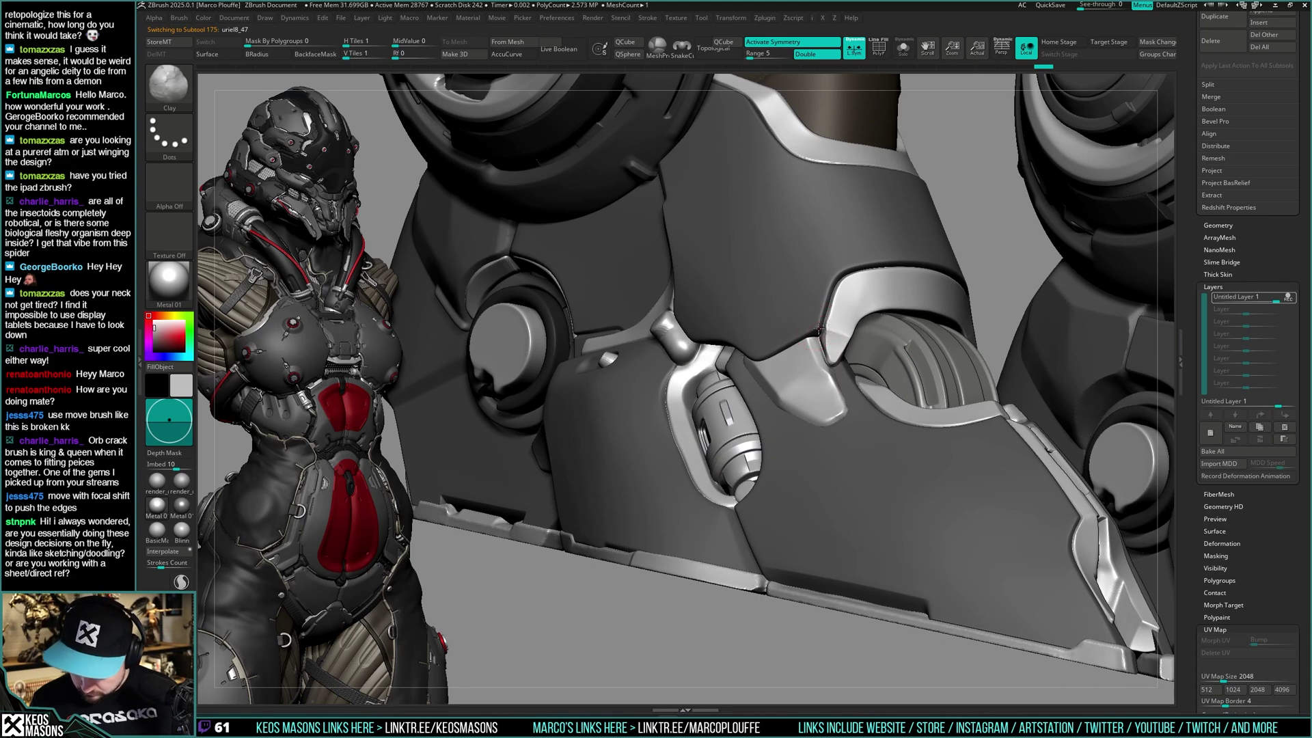
pyautogui.moveTo(818, 330); pyautogui.dragTo(824, 319)
# Build up the toe plate's edge along the hinge opening with the Clay brush
pyautogui.moveTo(827, 325)
pyautogui.mouseDown(button='right')
pyautogui.moveTo(862, 359)
pyautogui.moveTo(865, 319)
pyautogui.mouseUp(button='right')
pyautogui.moveTo(946, 372); pyautogui.dragTo(840, 296, button='right')
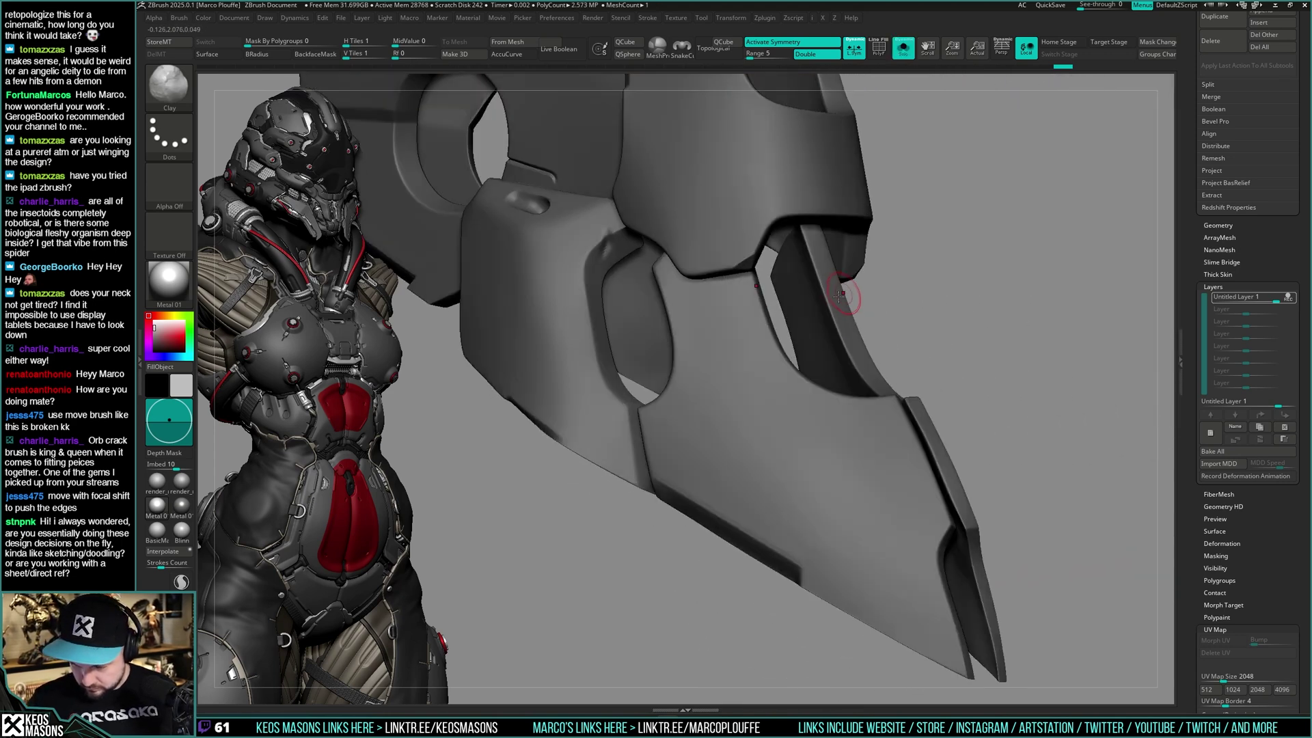
pyautogui.keyDown('ctrl'); pyautogui.moveTo(855, 354); pyautogui.dragTo(848, 352); pyautogui.keyUp('ctrl')
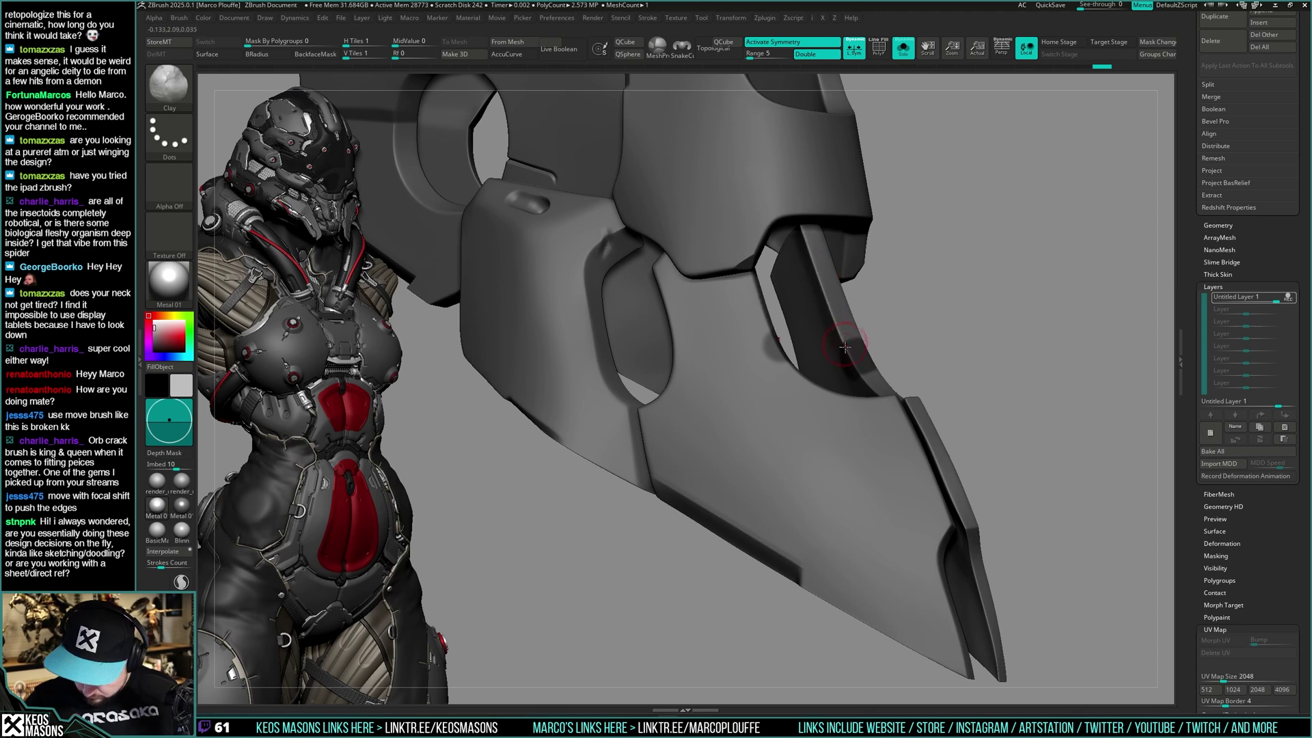
pyautogui.hotkey('alt', 's')
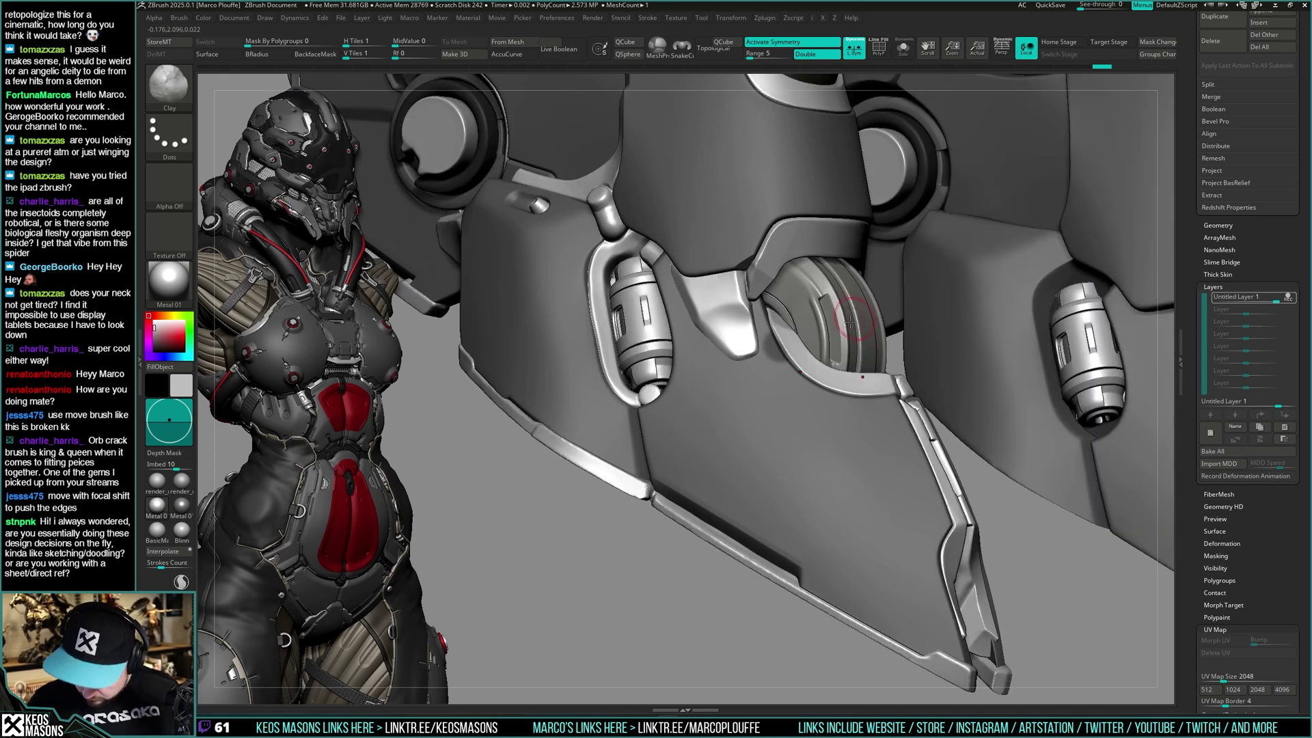
# Select the silver foot trim subtool, isolate it and switch to the Orb_Cracks brush
pyautogui.moveTo(849, 314)
pyautogui.mouseDown(button='right')
pyautogui.moveTo(950, 322)
pyautogui.moveTo(900, 260)
pyautogui.moveTo(948, 294)
pyautogui.moveTo(951, 262)
pyautogui.moveTo(920, 257)
pyautogui.moveTo(917, 231)
pyautogui.moveTo(922, 270)
pyautogui.moveTo(916, 246)
pyautogui.moveTo(910, 271)
pyautogui.mouseUp(button='right')
pyautogui.press('space')
pyautogui.click(930, 383)
pyautogui.hotkey('alt', 's')
pyautogui.hotkey('shift', 's')
pyautogui.rightClick(949, 293)
pyautogui.press('space')
pyautogui.click(962, 308)
pyautogui.press('space')
pyautogui.click(919, 277)
pyautogui.hotkey('ctrl', 'shift', 's')
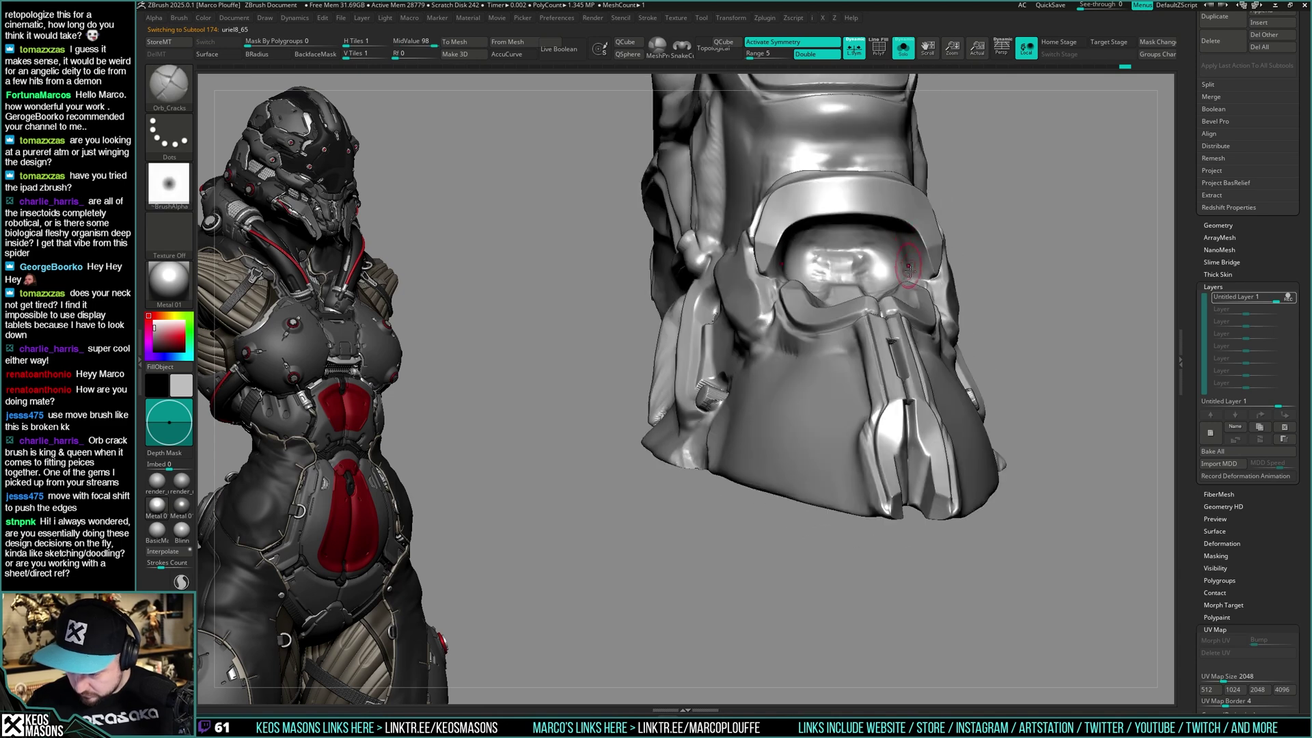
# Refine the silver U-shaped trim around the toe hinge opening with the Orb_Cracks brush, checking it isolated and against the surrounding parts
pyautogui.moveTo(872, 227); pyautogui.dragTo(874, 260, button='right')
pyautogui.hotkey('alt', 's')
pyautogui.hotkey('alt', 's')
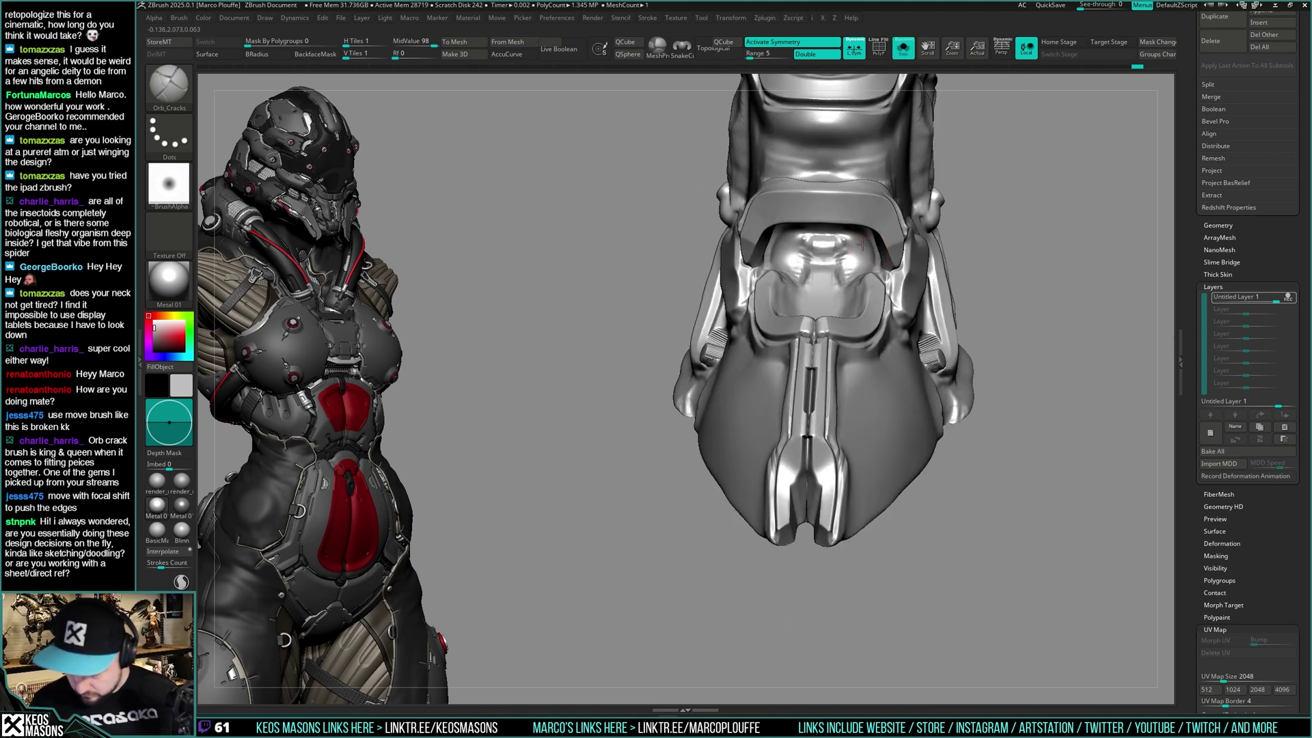
pyautogui.hotkey('alt', 's')
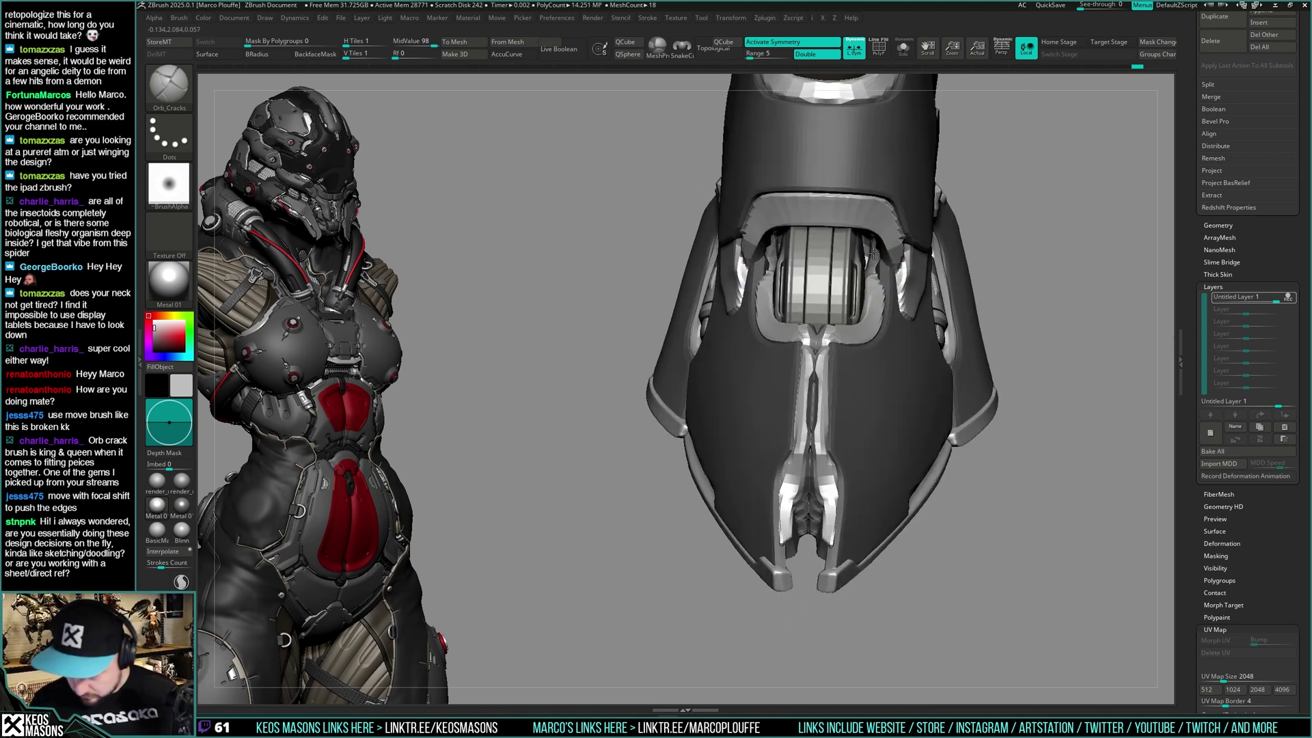
pyautogui.hotkey('alt', 's')
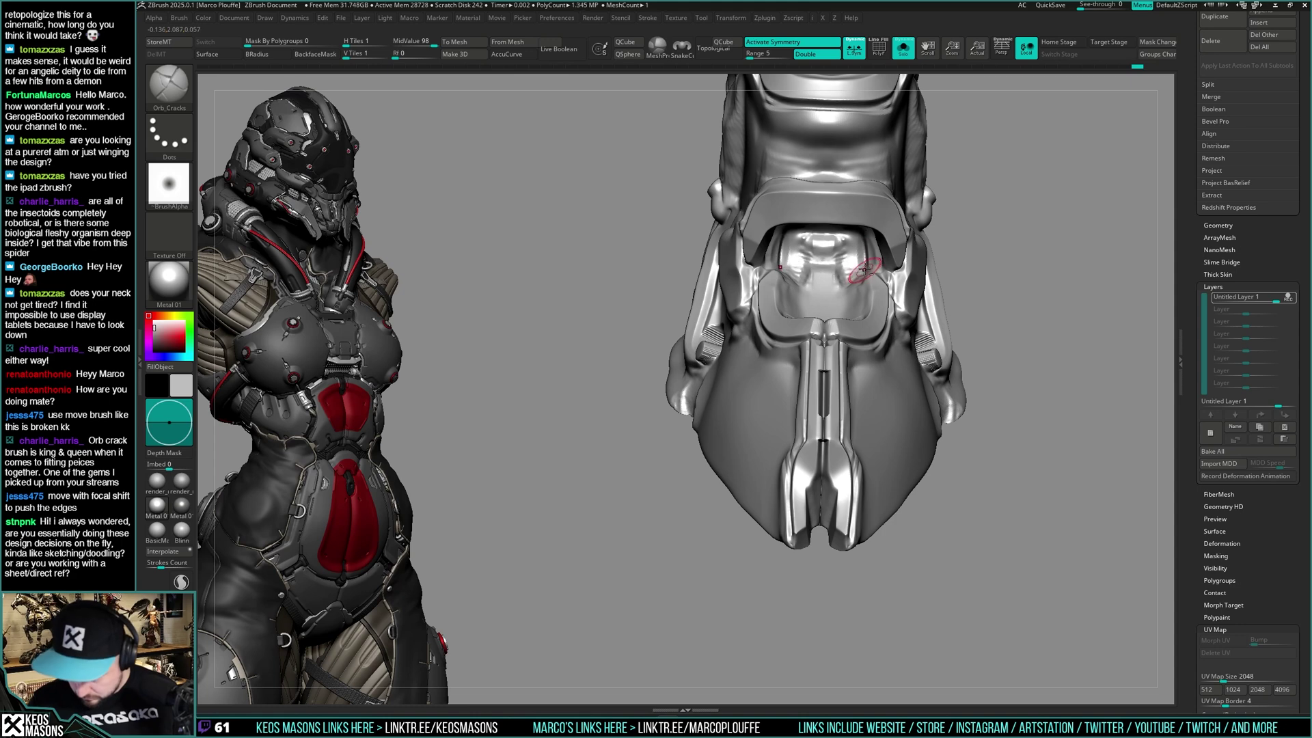
pyautogui.hotkey('alt', 's')
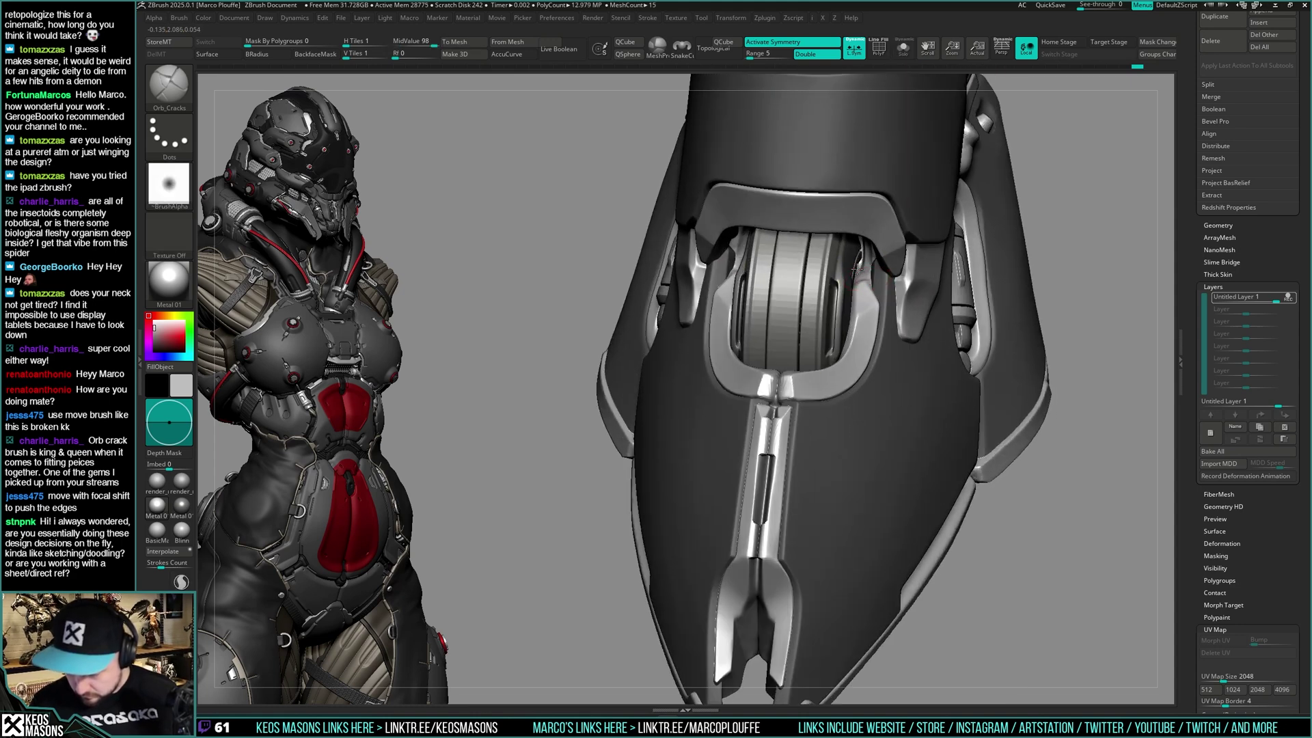
pyautogui.hotkey('alt', 's')
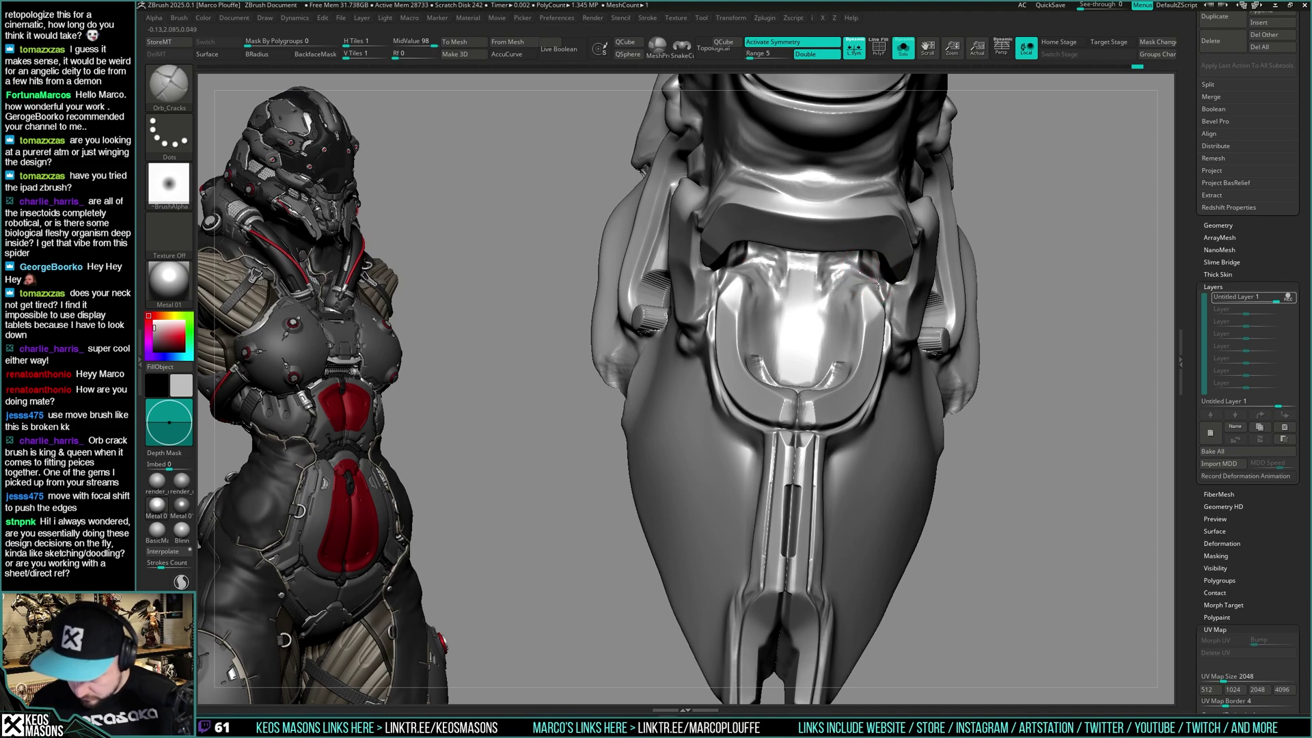
pyautogui.hotkey('alt', 's')
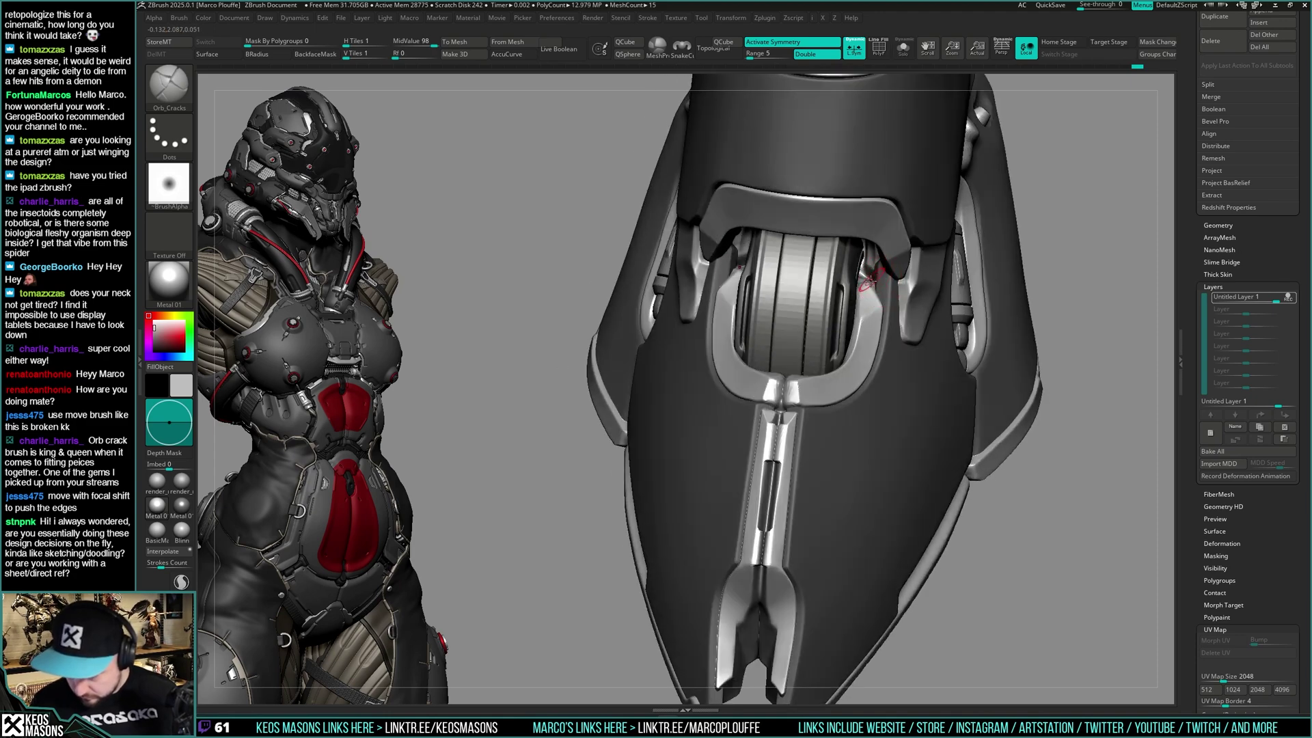
pyautogui.hotkey('alt', 's')
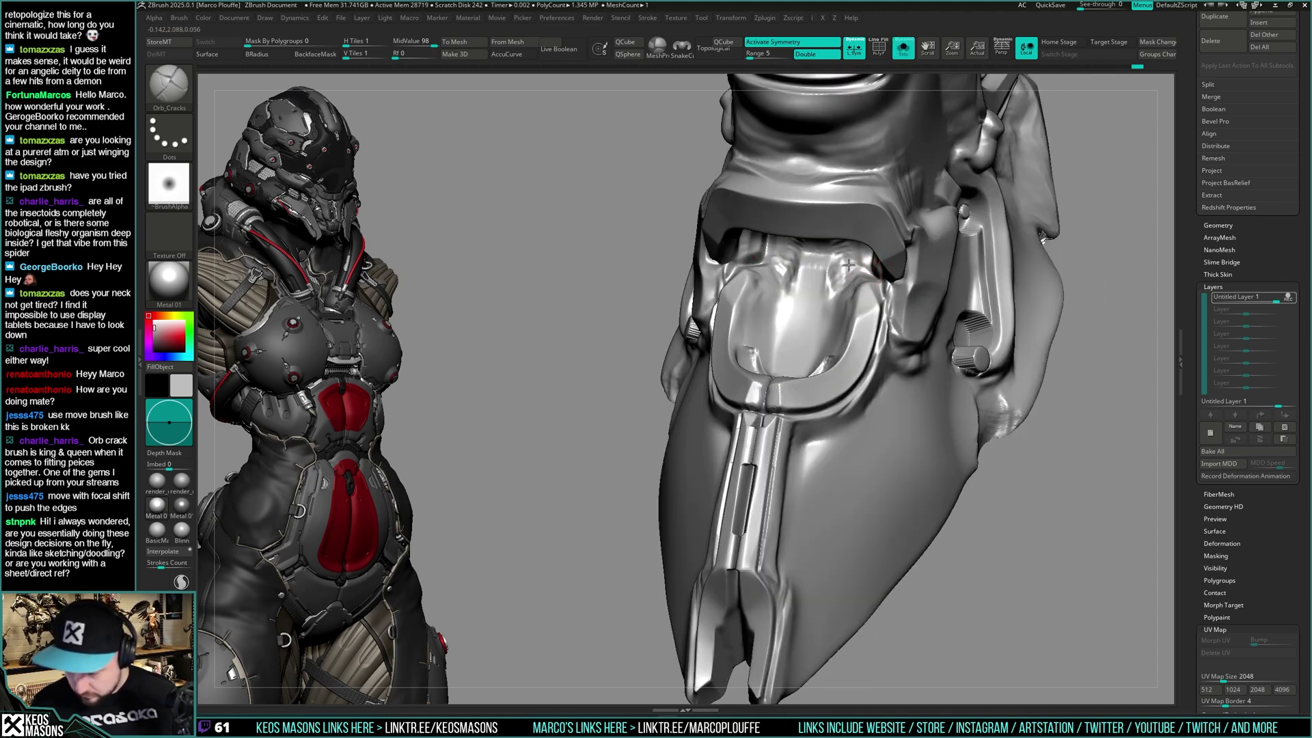
pyautogui.hotkey('alt', 's')
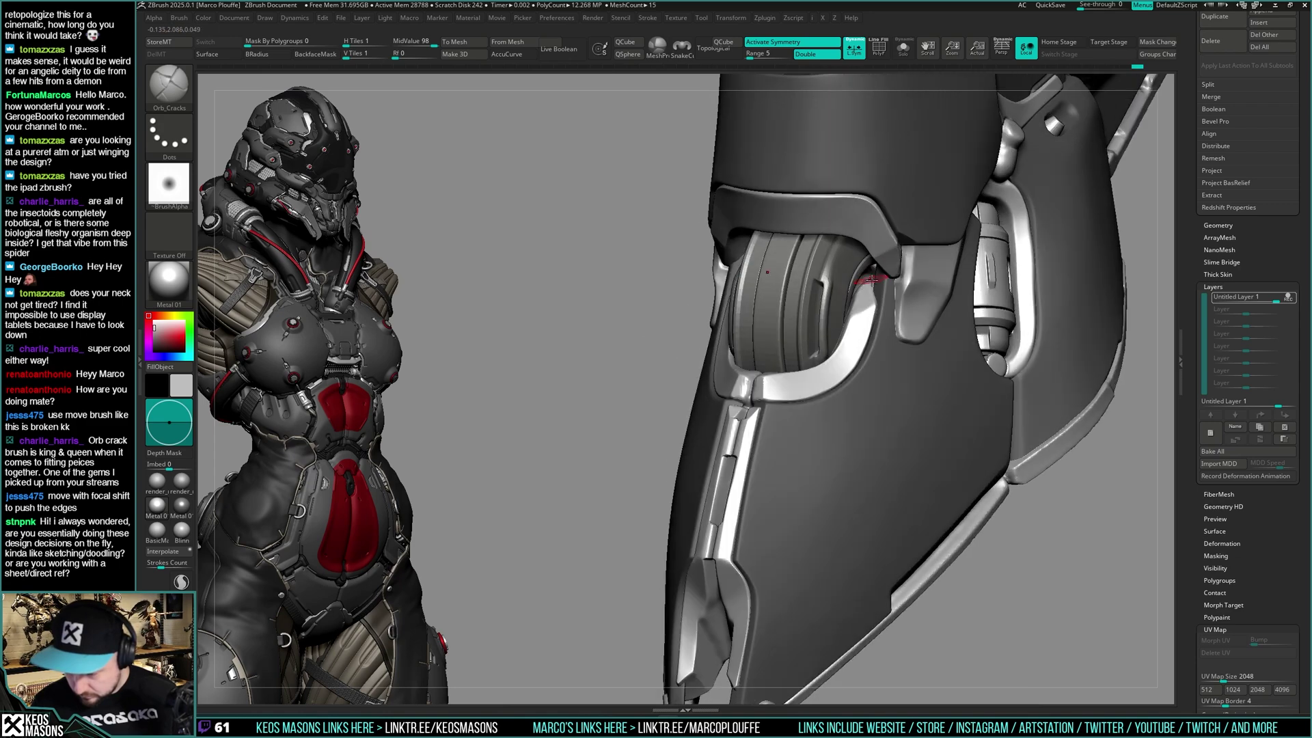
pyautogui.hotkey('alt', 's')
# Build up the upper ends of the silver trim beside the toe hinge with the Clay brush
pyautogui.press('space')
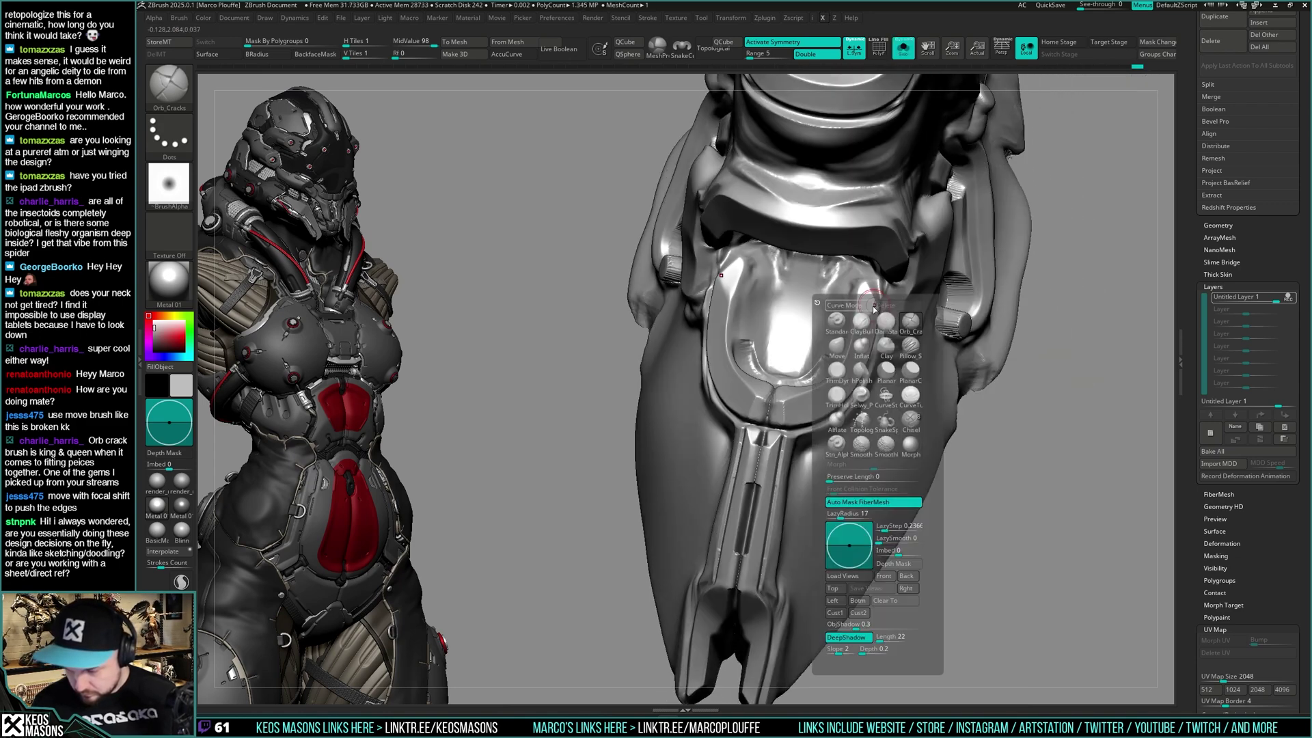
pyautogui.click(886, 356)
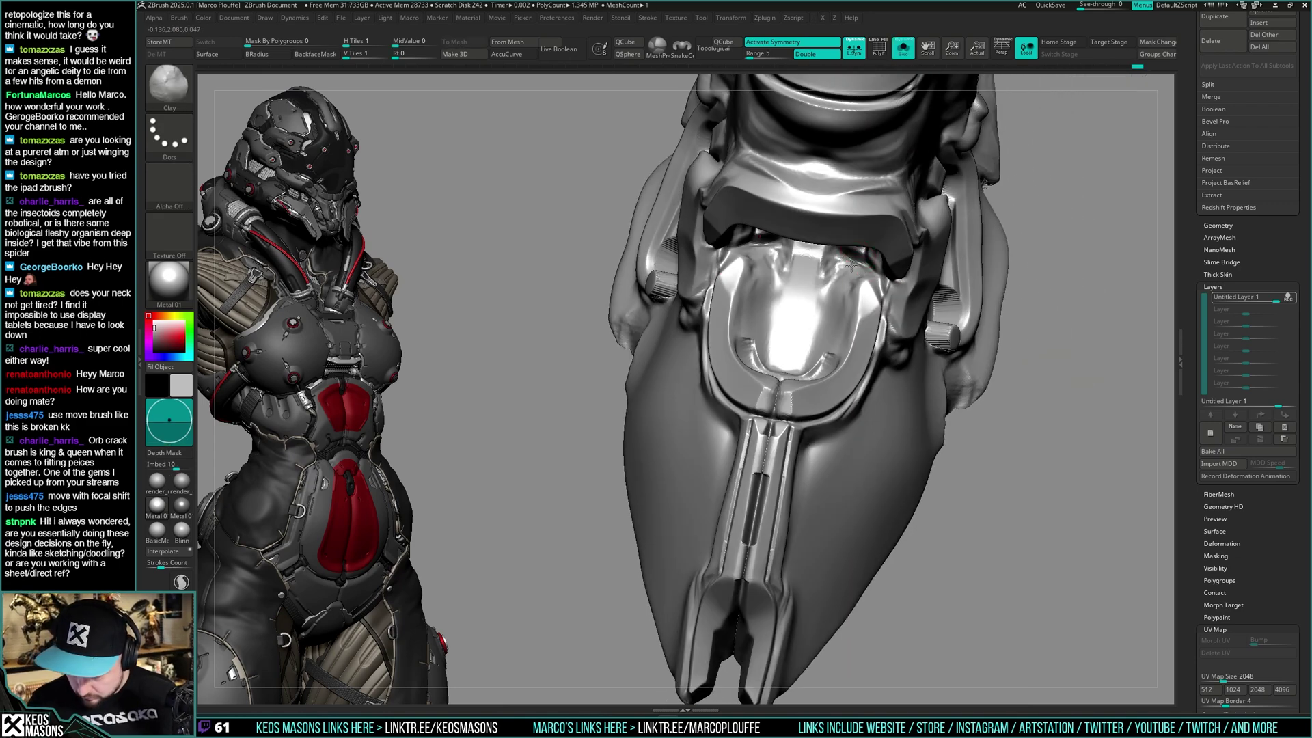
pyautogui.hotkey('alt', 's')
pyautogui.moveTo(862, 268); pyautogui.dragTo(864, 241, button='right')
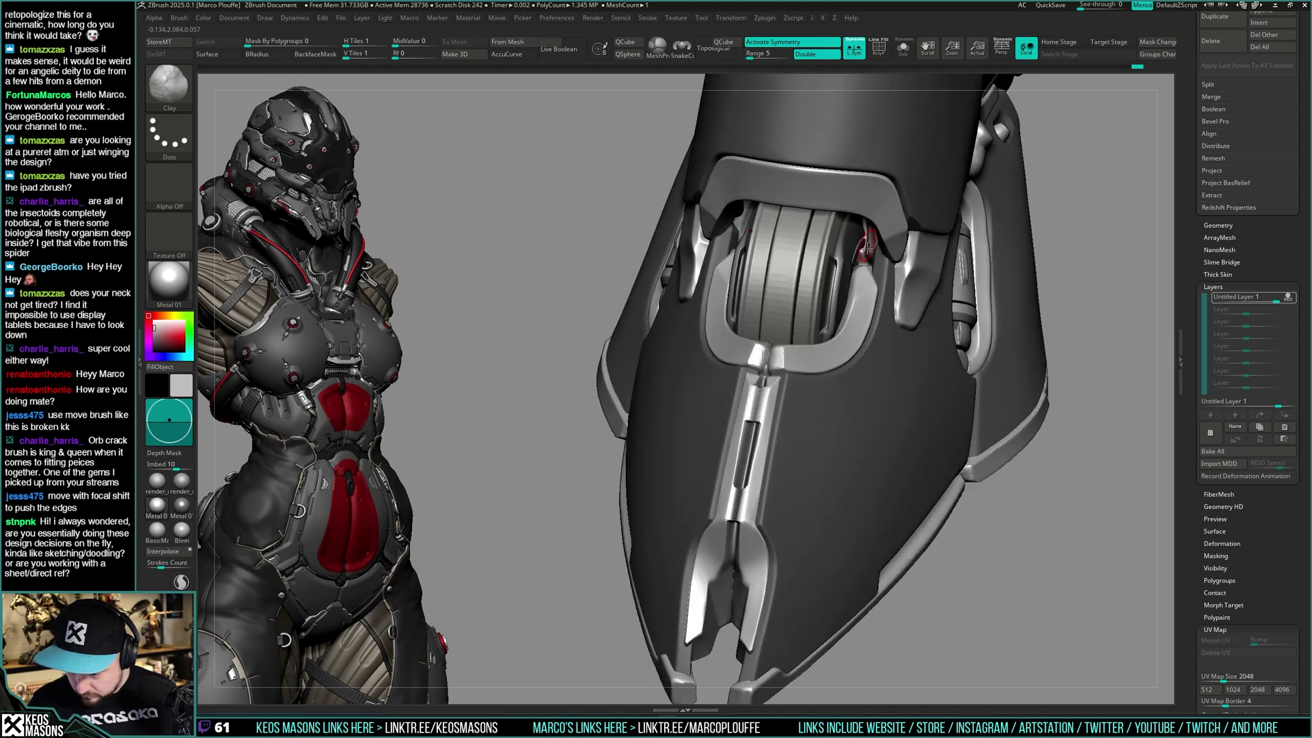
pyautogui.hotkey('alt', 's')
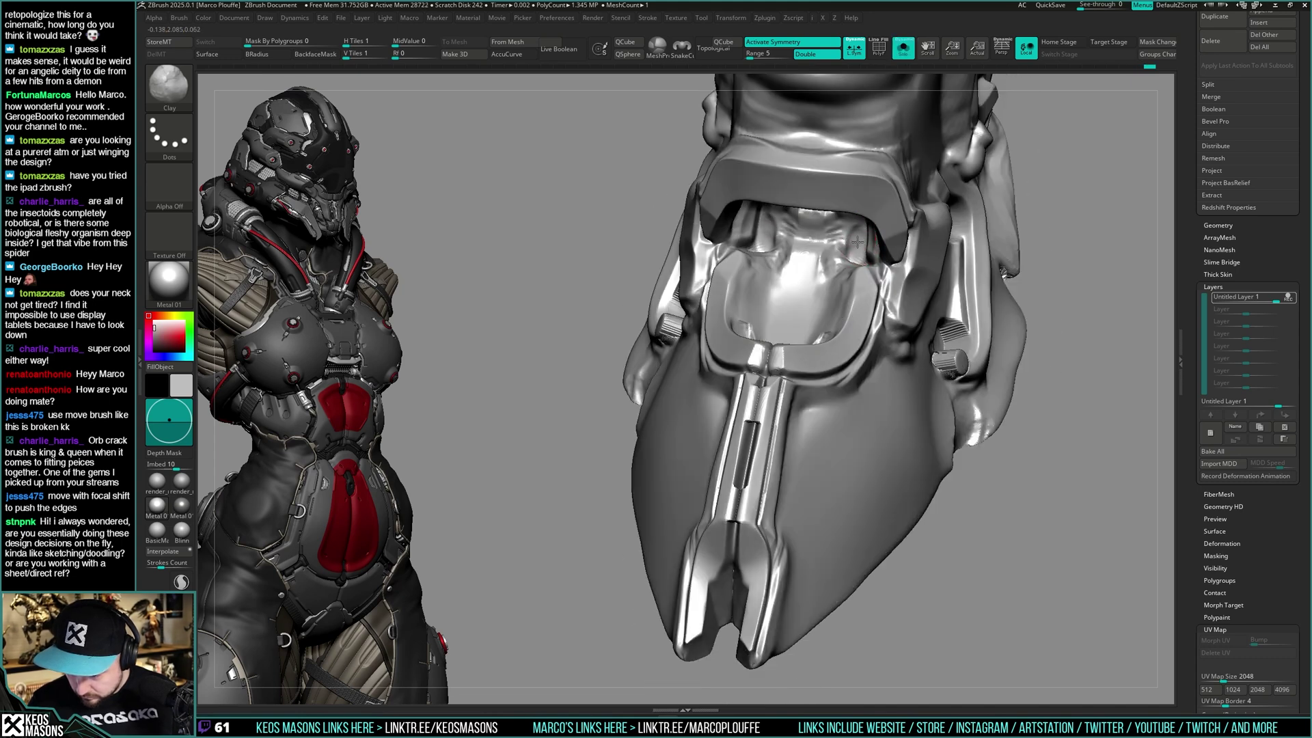
pyautogui.hotkey('alt', 's')
pyautogui.moveTo(880, 225); pyautogui.dragTo(870, 290, button='right')
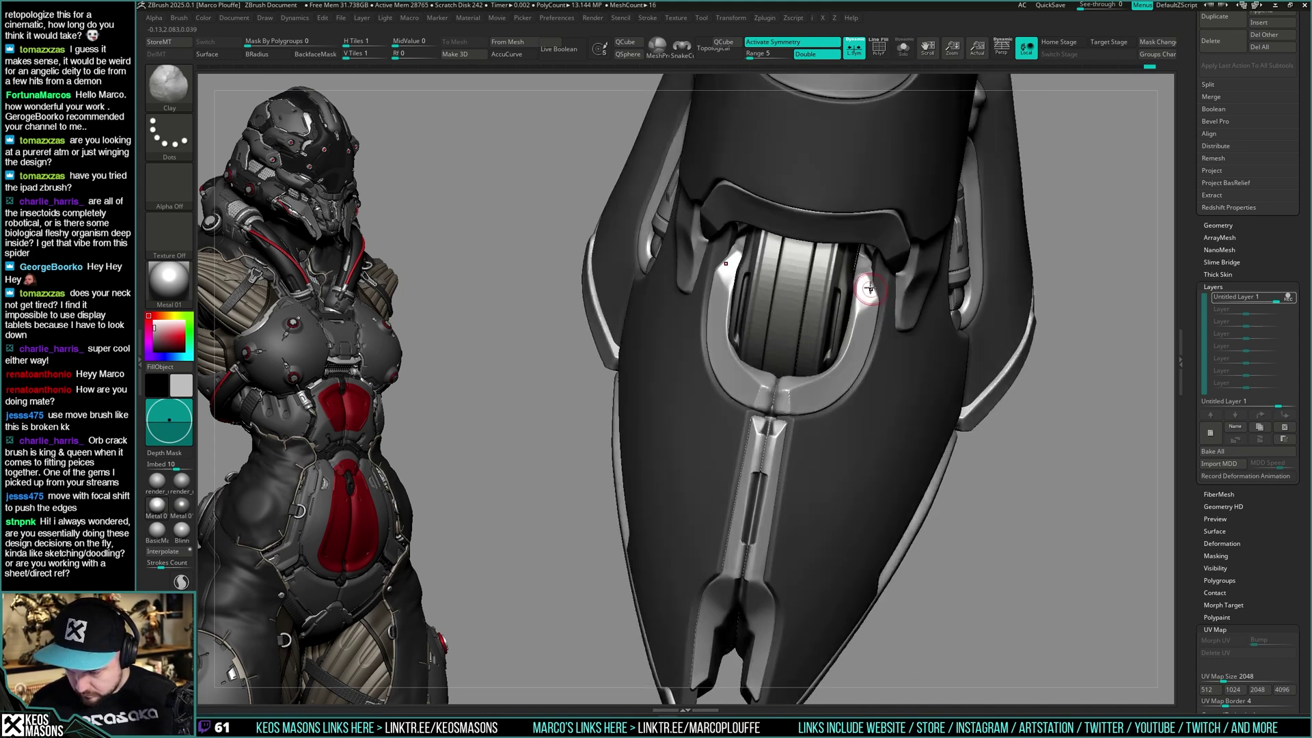
# Flatten the upper ends of the silver hinge trim with the hPolish brush
pyautogui.press('space')
pyautogui.click(858, 358)
pyautogui.hotkey('alt', 's')
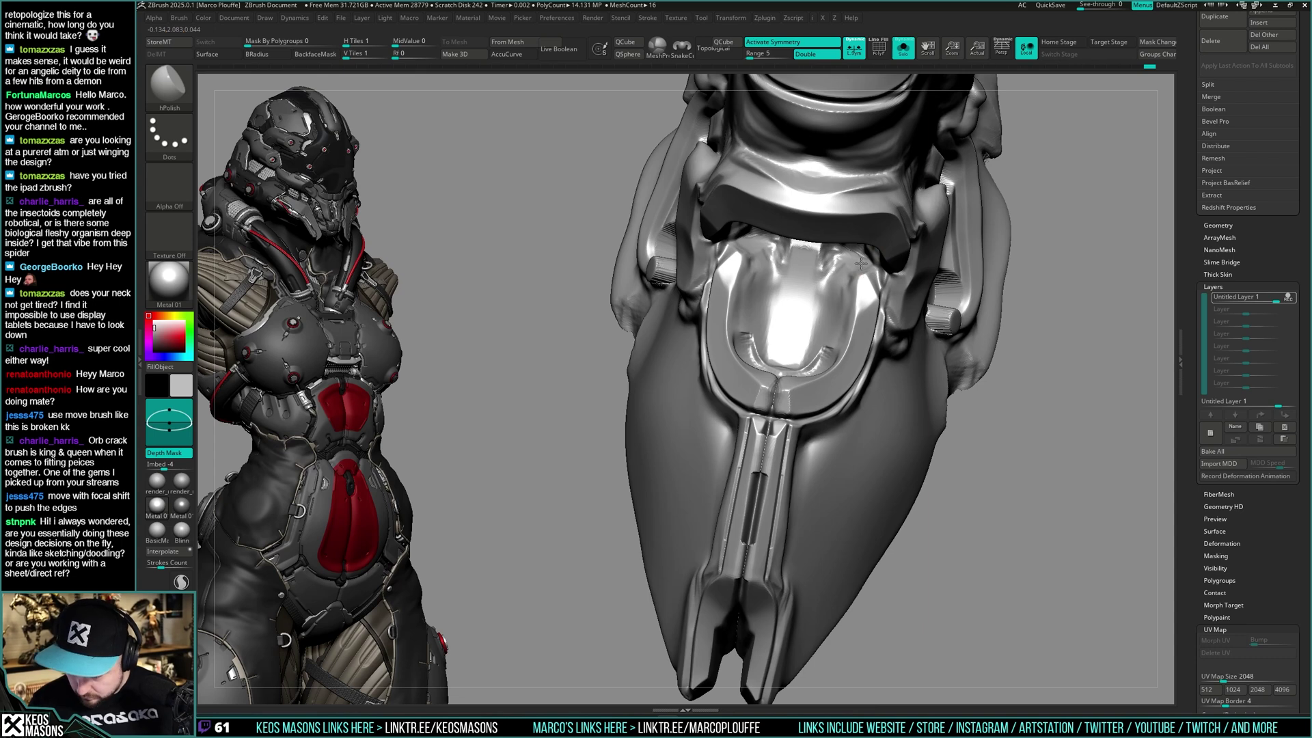
pyautogui.hotkey('alt', 's')
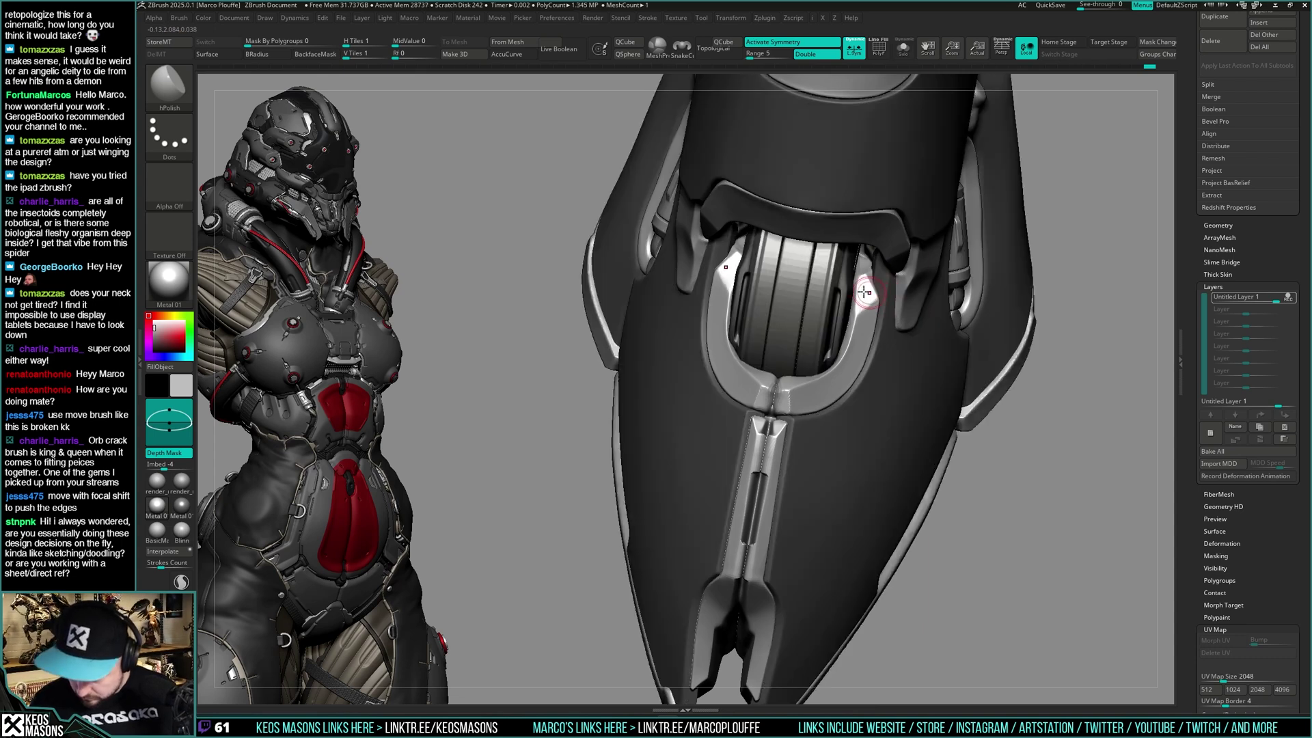
pyautogui.hotkey('alt', 's')
pyautogui.hotkey('alt', 's')
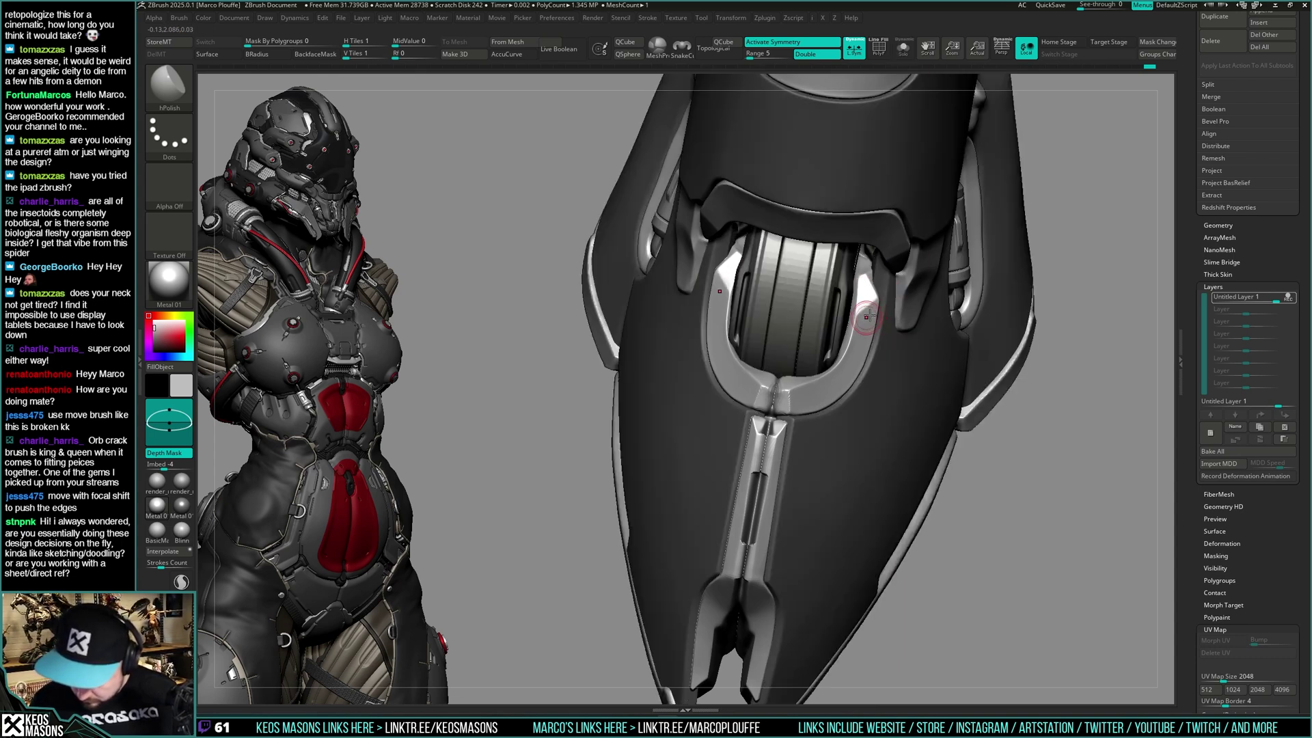
pyautogui.moveTo(868, 316)
pyautogui.mouseDown(button='right')
pyautogui.moveTo(888, 326)
pyautogui.moveTo(881, 280)
pyautogui.moveTo(878, 312)
pyautogui.mouseUp(button='right')
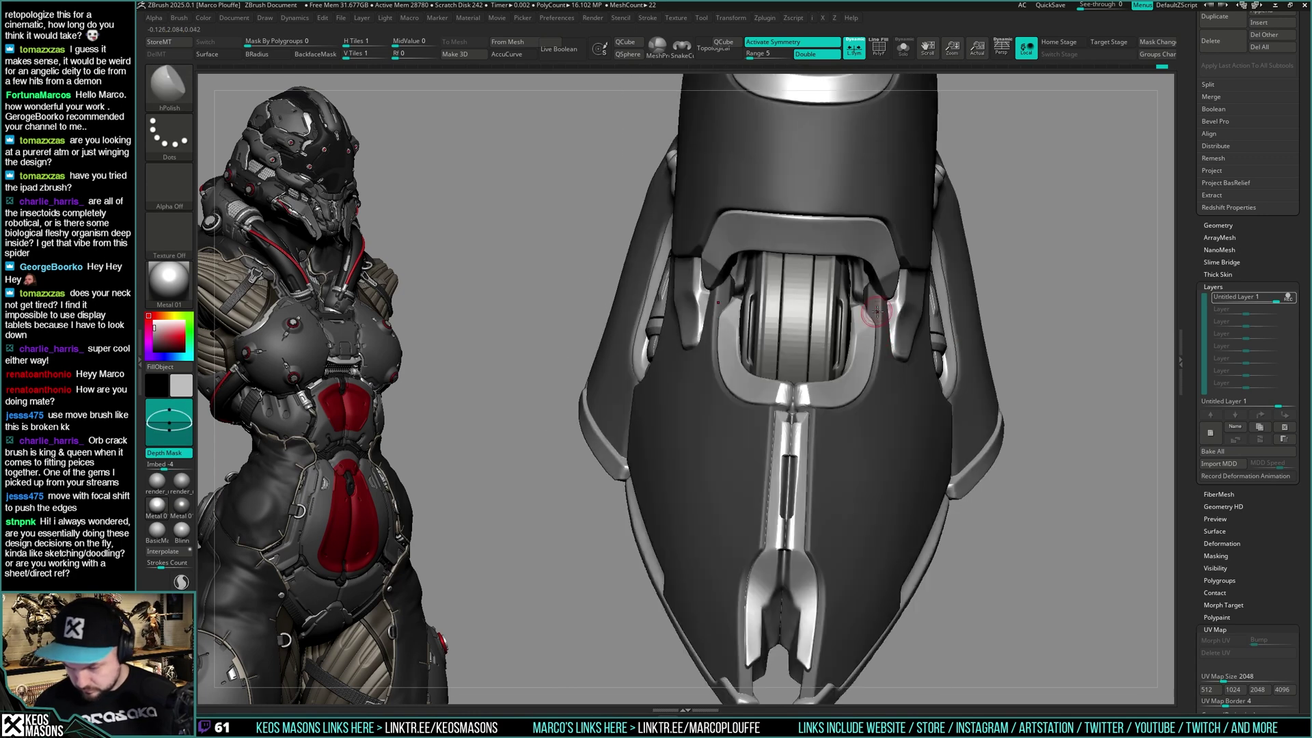
# Refine the dark toe plate's lower edge near the tip with the Orb_Cracks brush
pyautogui.moveTo(1031, 263)
pyautogui.mouseDown(button='right')
pyautogui.moveTo(1024, 282)
pyautogui.moveTo(1050, 275)
pyautogui.mouseUp(button='right')
pyautogui.rightClick(1035, 280)
pyautogui.moveTo(965, 309)
pyautogui.mouseDown(button='right')
pyautogui.moveTo(876, 292)
pyautogui.moveTo(890, 295)
pyautogui.moveTo(886, 258)
pyautogui.mouseUp(button='right')
pyautogui.moveTo(879, 401); pyautogui.dragTo(841, 409, button='right')
pyautogui.moveTo(847, 328)
pyautogui.mouseDown(button='right')
pyautogui.moveTo(878, 317)
pyautogui.moveTo(871, 378)
pyautogui.moveTo(882, 397)
pyautogui.moveTo(866, 393)
pyautogui.moveTo(861, 363)
pyautogui.moveTo(836, 369)
pyautogui.mouseUp(button='right')
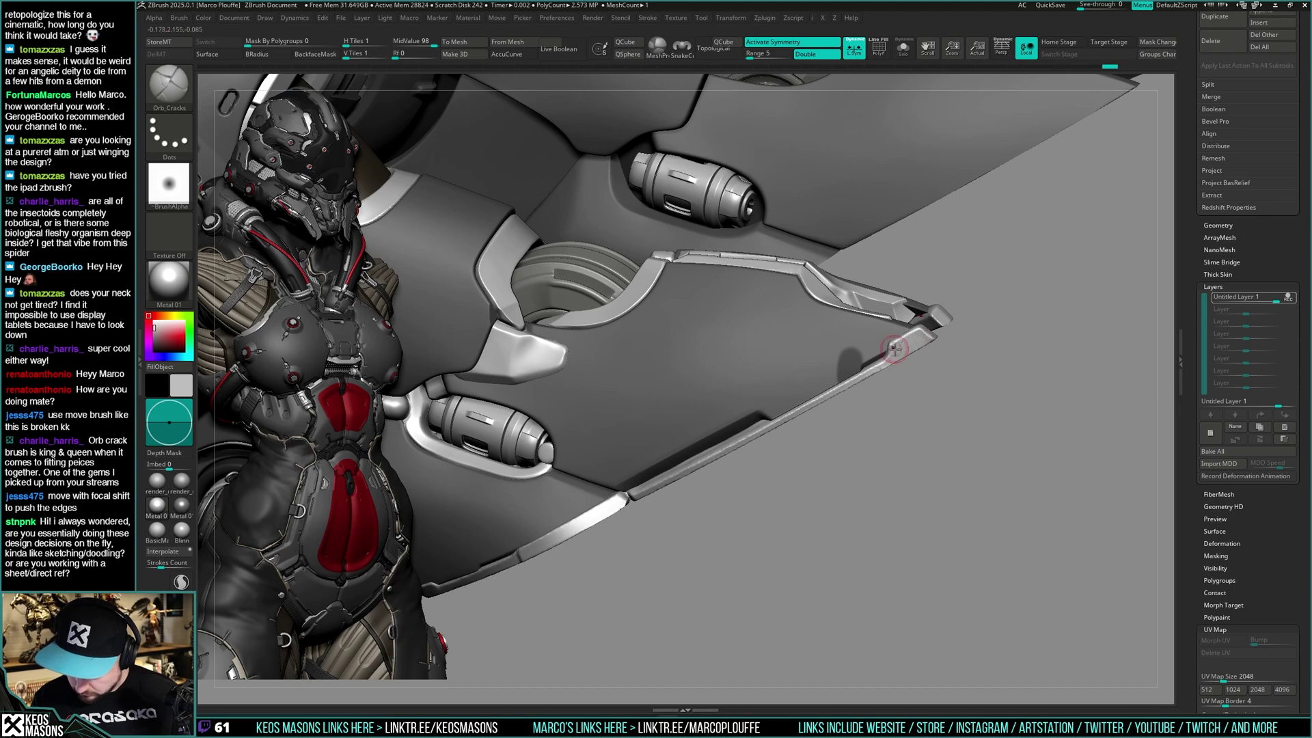
pyautogui.keyDown('ctrl'); pyautogui.moveTo(855, 384); pyautogui.dragTo(829, 433, button='right'); pyautogui.keyUp('ctrl')
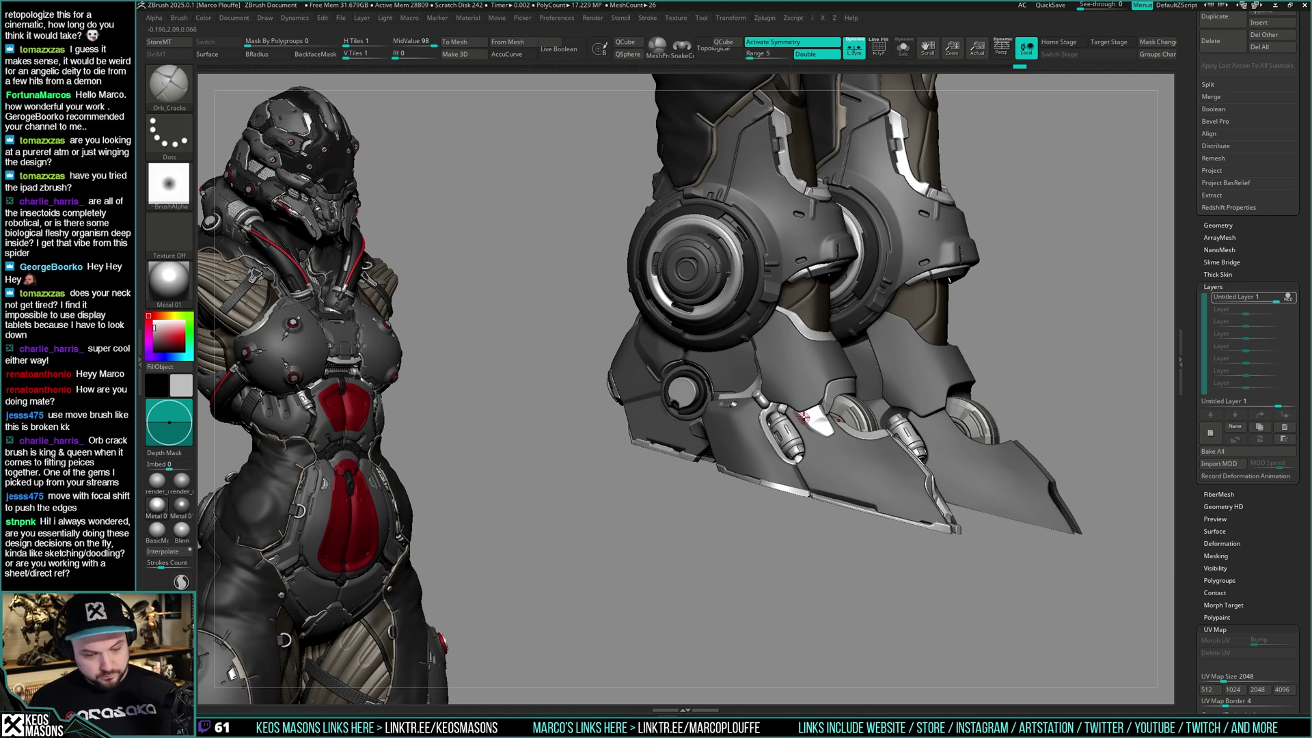
# Choose the Sim_Alpha brush with the Image14 alpha and stamp a slot-shaped recess on the ankle plate above the silver bracket
pyautogui.moveTo(804, 418)
pyautogui.mouseDown(button='right')
pyautogui.moveTo(786, 400)
pyautogui.moveTo(786, 414)
pyautogui.moveTo(810, 385)
pyautogui.moveTo(804, 396)
pyautogui.mouseUp(button='right')
pyautogui.press('space')
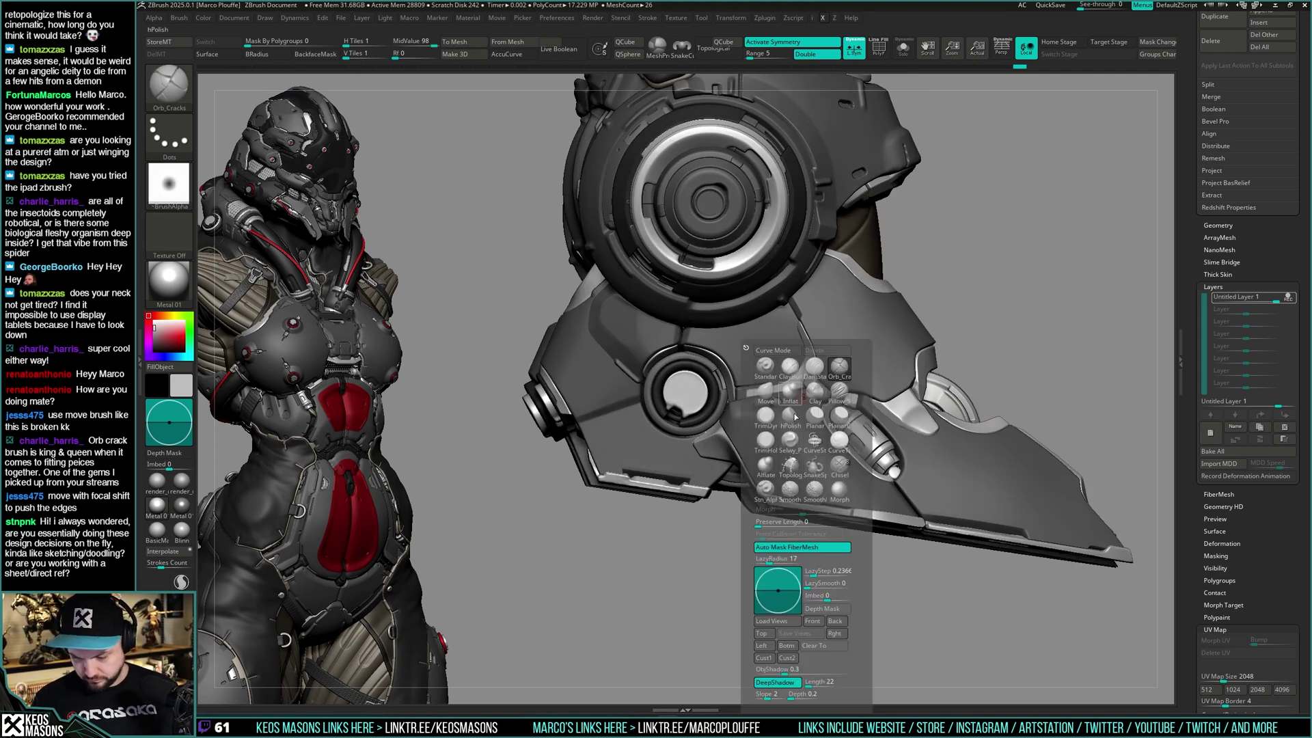
pyautogui.click(766, 491)
pyautogui.press('a')
pyautogui.moveTo(1060, 425)
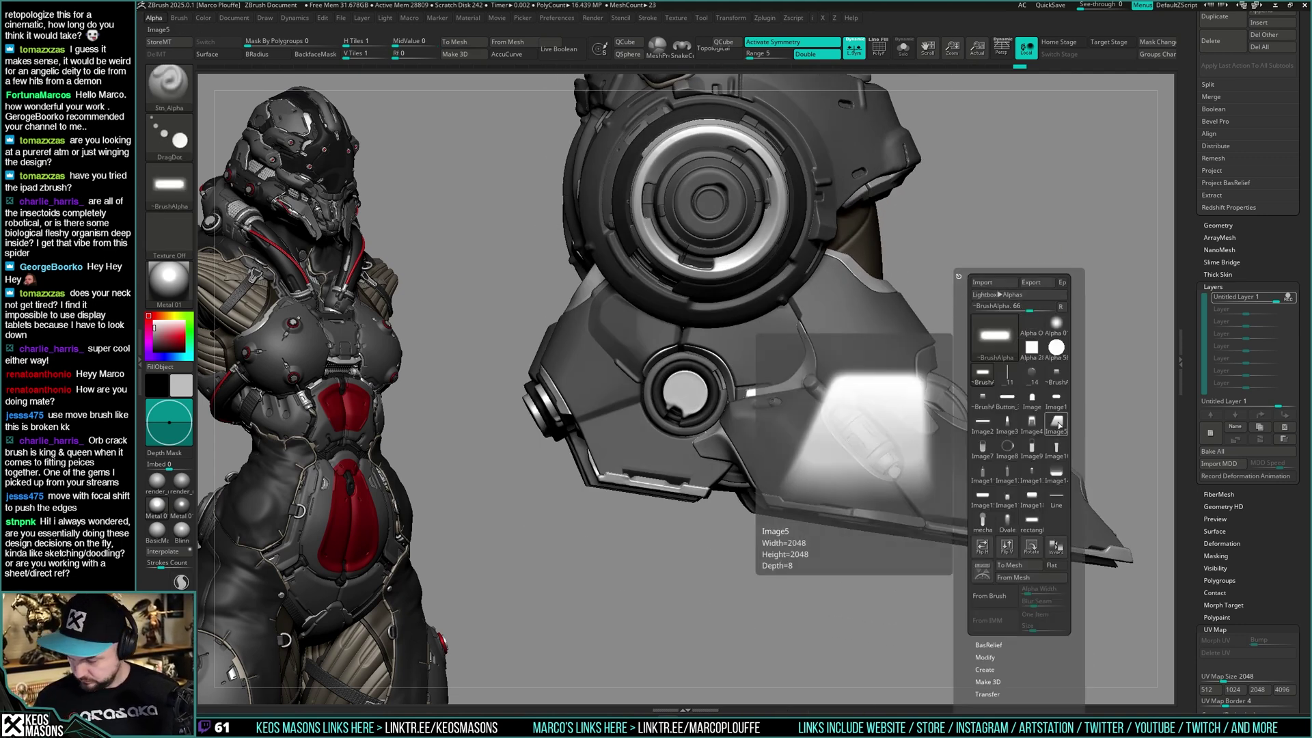
pyautogui.click(1062, 479)
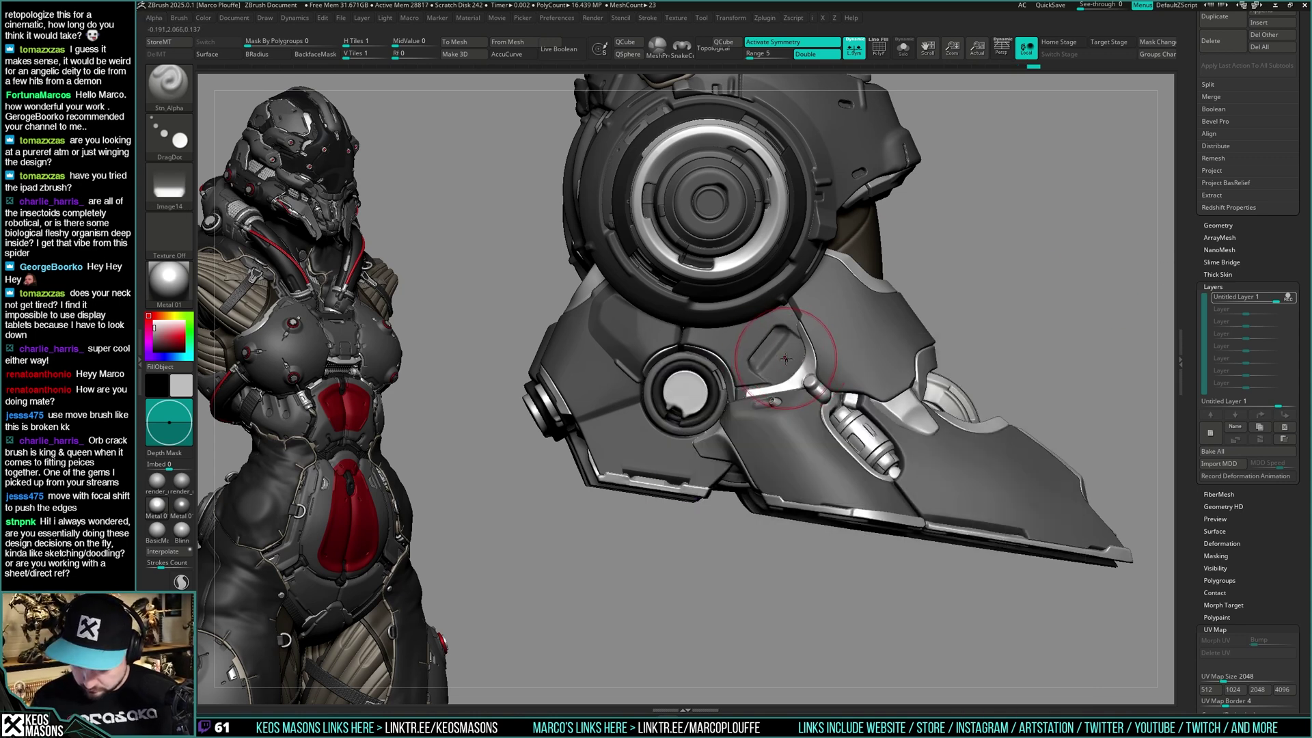
# Restamp the ankle plate's slot recess at different sizes and angles, undoing the unwanted versions
pyautogui.hotkey('ctrl', 'z')
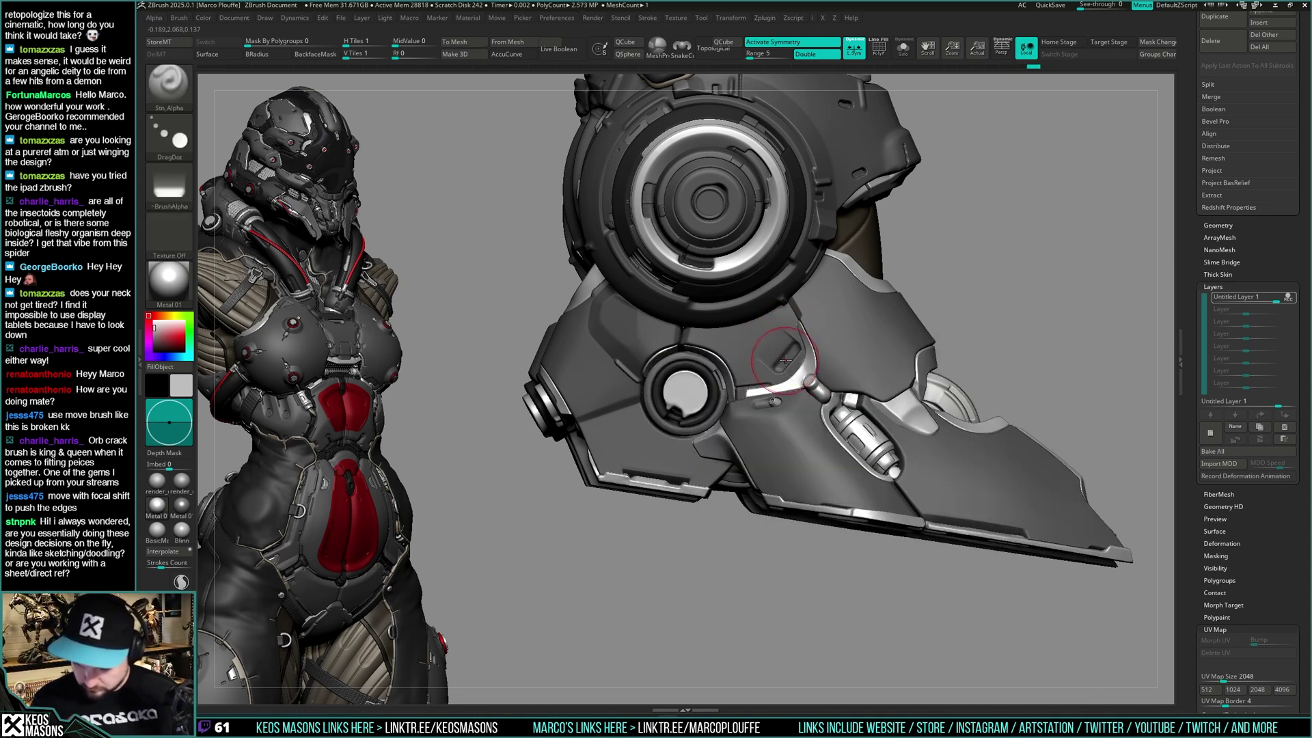
pyautogui.hotkey('ctrl', 'z')
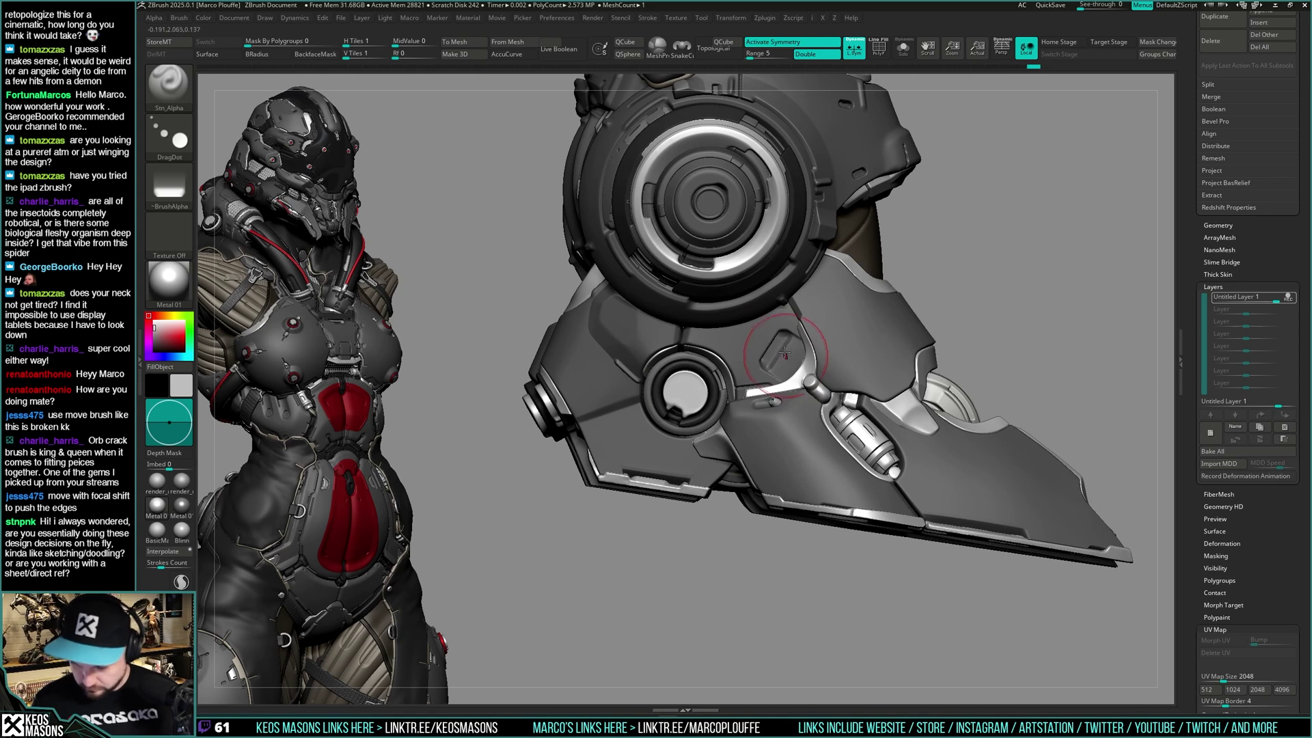
pyautogui.hotkey('ctrl', 'z')
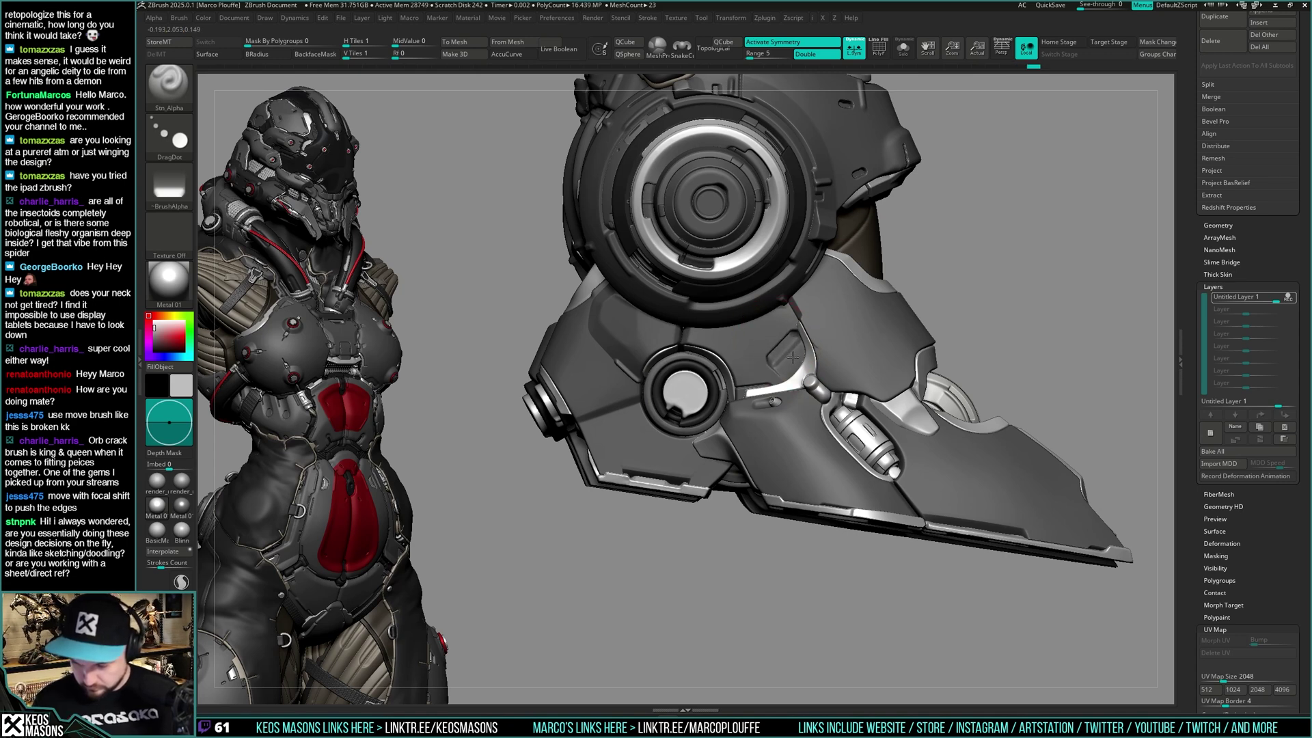
pyautogui.hotkey('ctrl', 'z')
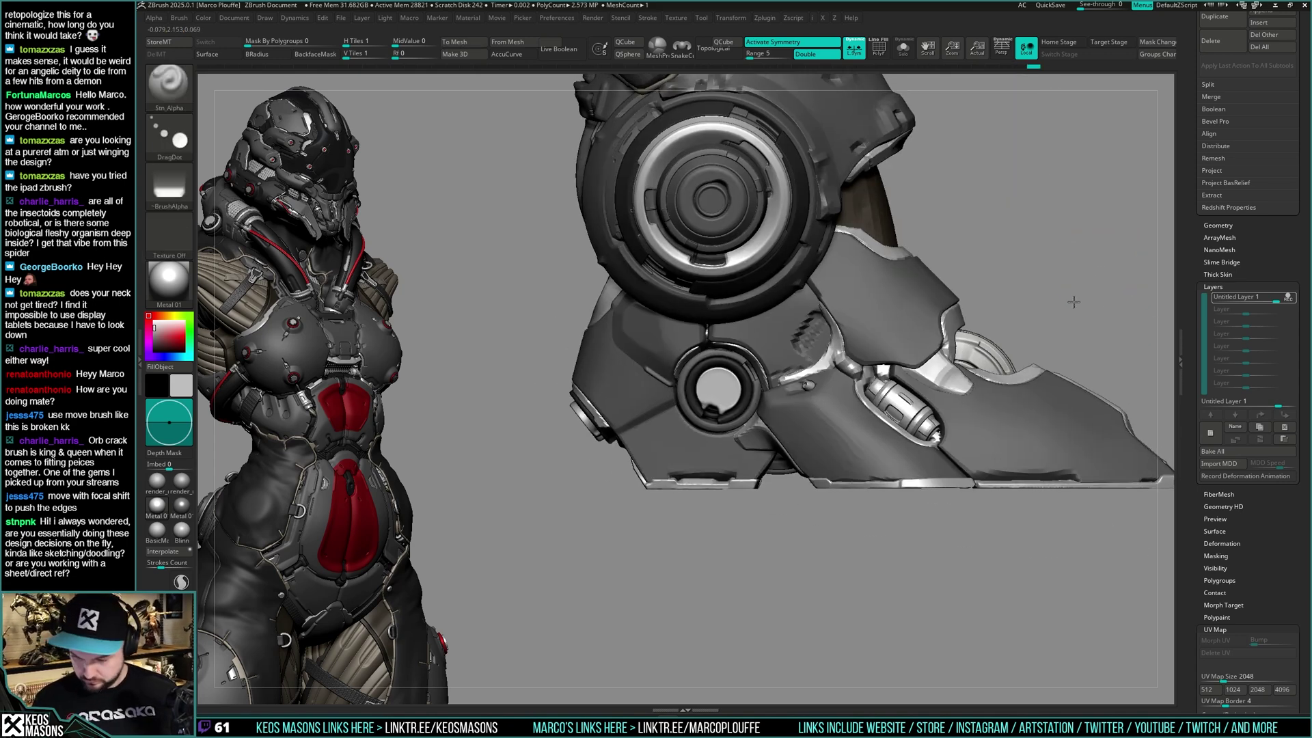
pyautogui.hotkey('ctrl', 'shift', 'z')
# Try another slot stamp over the ankle plate recess, undo it and inspect the area from several angles
pyautogui.press('space')
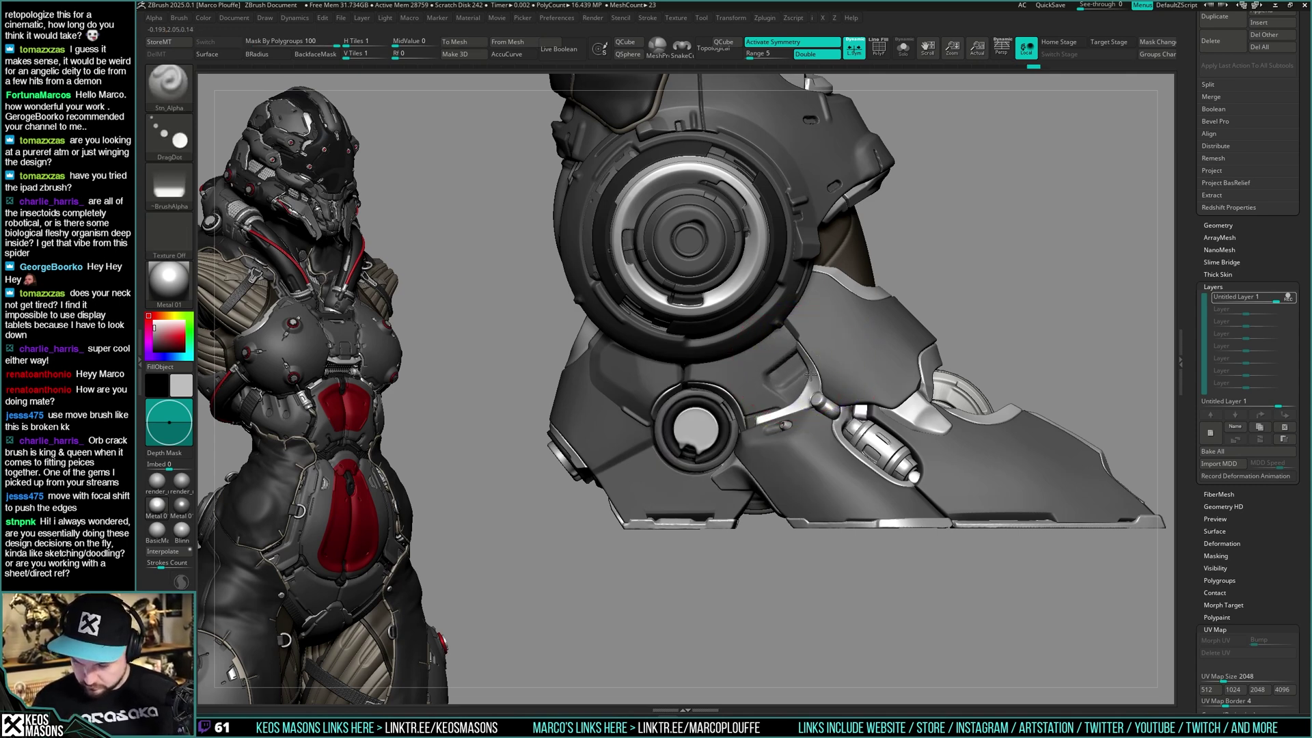
pyautogui.press('space')
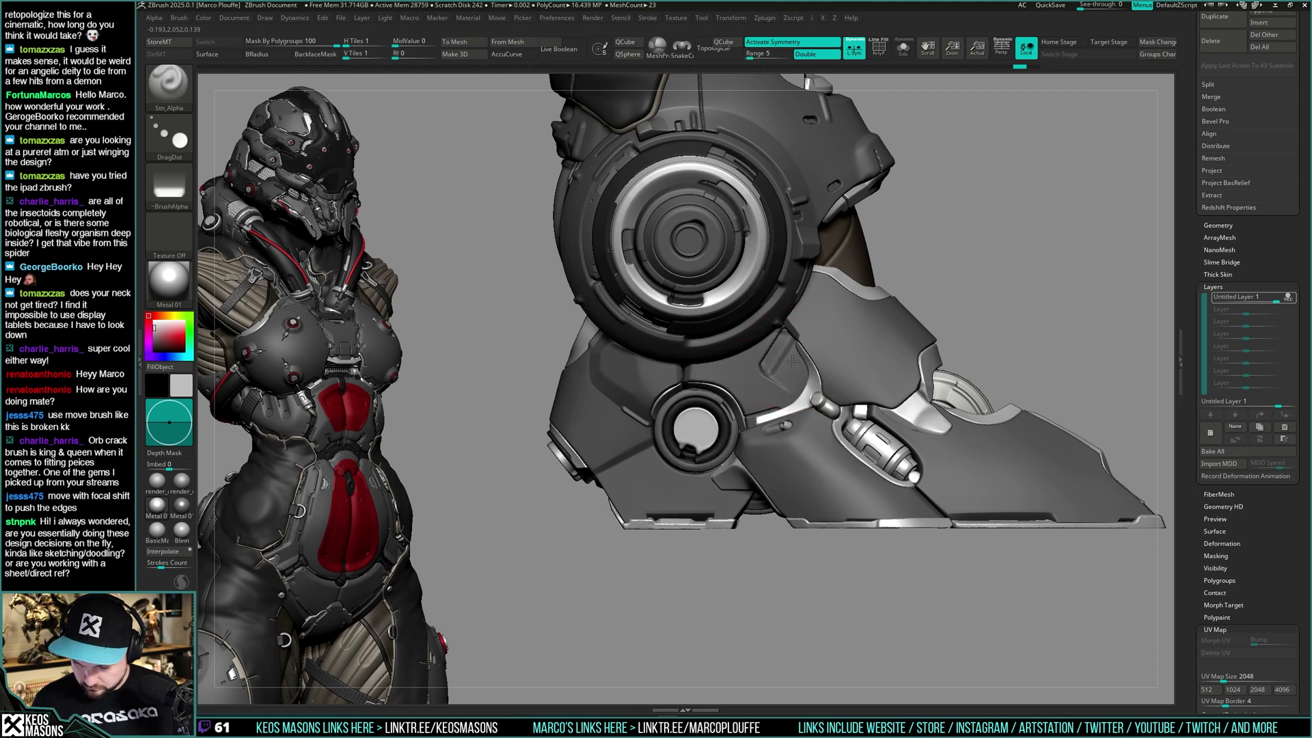
pyautogui.keyDown('alt'); pyautogui.click(802, 376); pyautogui.keyUp('alt')
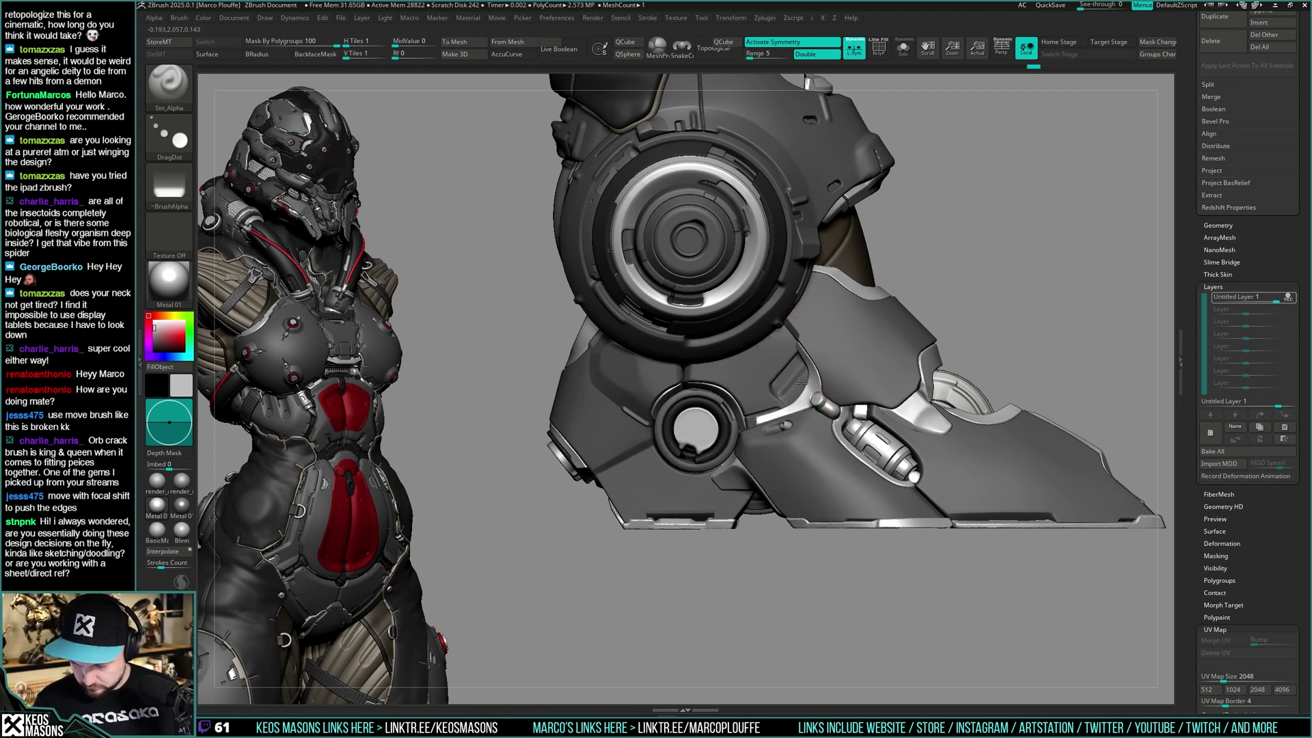
pyautogui.hotkey('ctrl', 'z')
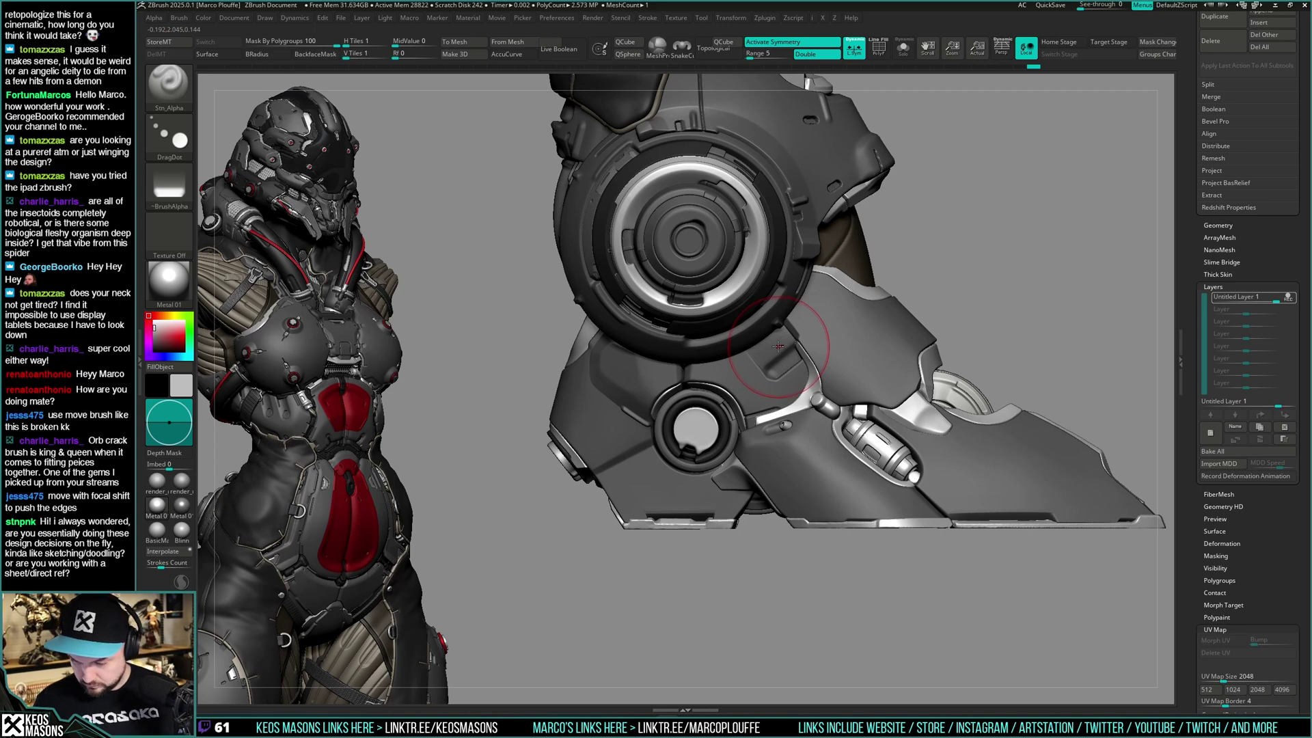
pyautogui.moveTo(834, 316)
pyautogui.keyDown('ctrl'); pyautogui.mouseDown(button='right')
pyautogui.moveTo(848, 280)
pyautogui.moveTo(1005, 294)
pyautogui.moveTo(1013, 312)
pyautogui.moveTo(916, 417)
pyautogui.mouseUp(button='right'); pyautogui.keyUp('ctrl')
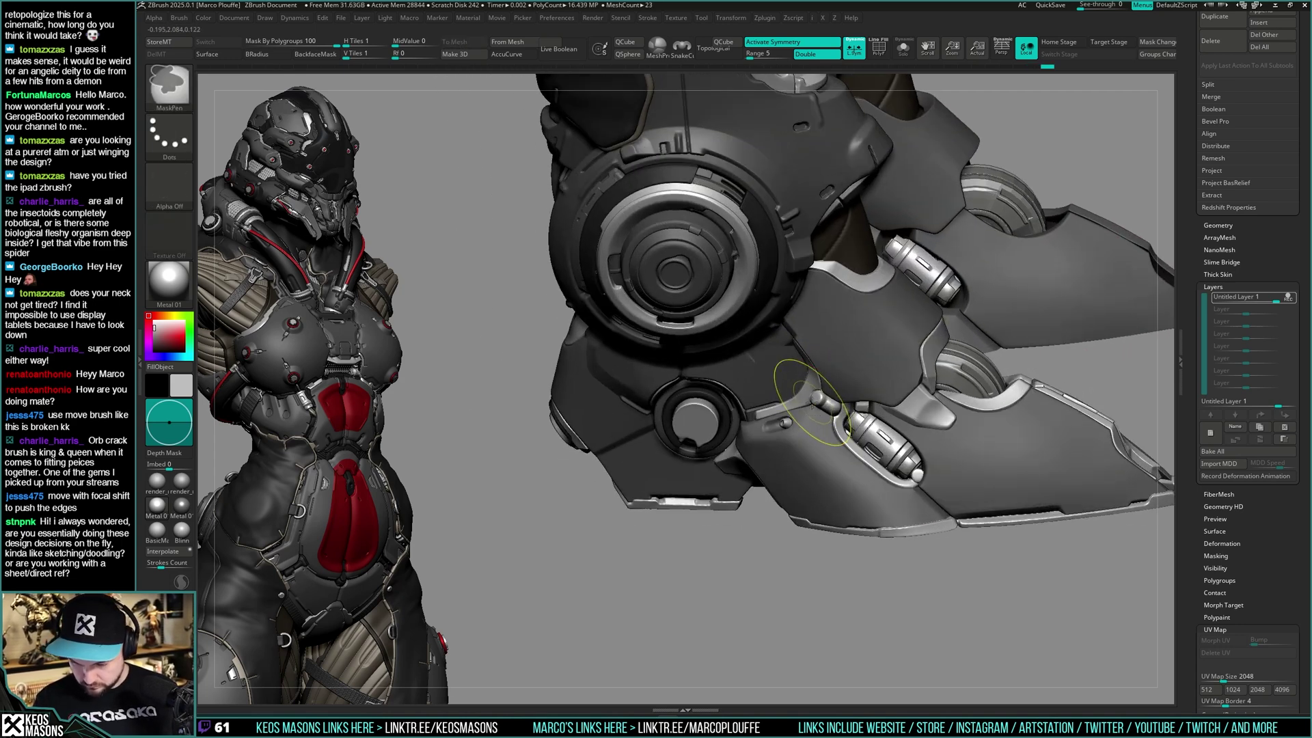
pyautogui.moveTo(812, 402); pyautogui.dragTo(779, 359, button='right')
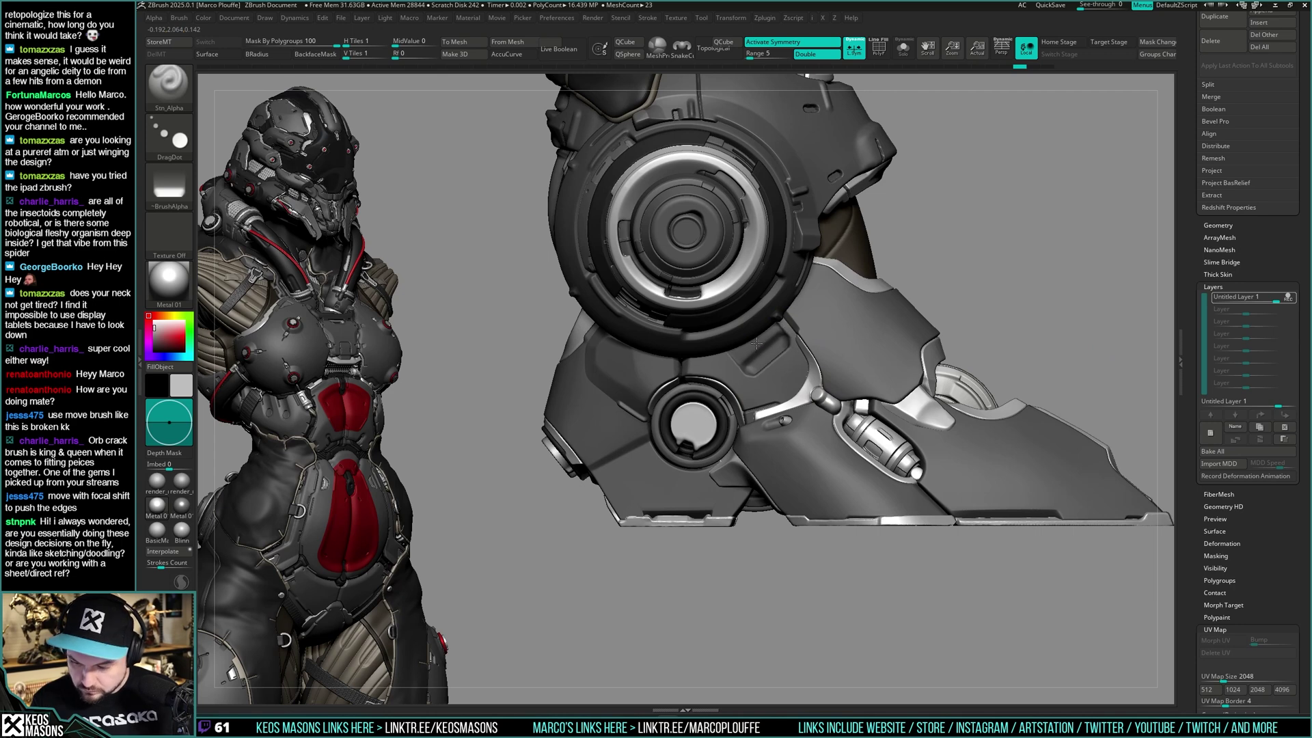
pyautogui.moveTo(759, 340)
pyautogui.mouseDown(button='right')
pyautogui.moveTo(1004, 311)
pyautogui.moveTo(976, 310)
pyautogui.moveTo(844, 487)
pyautogui.moveTo(1066, 417)
pyautogui.mouseUp(button='right')
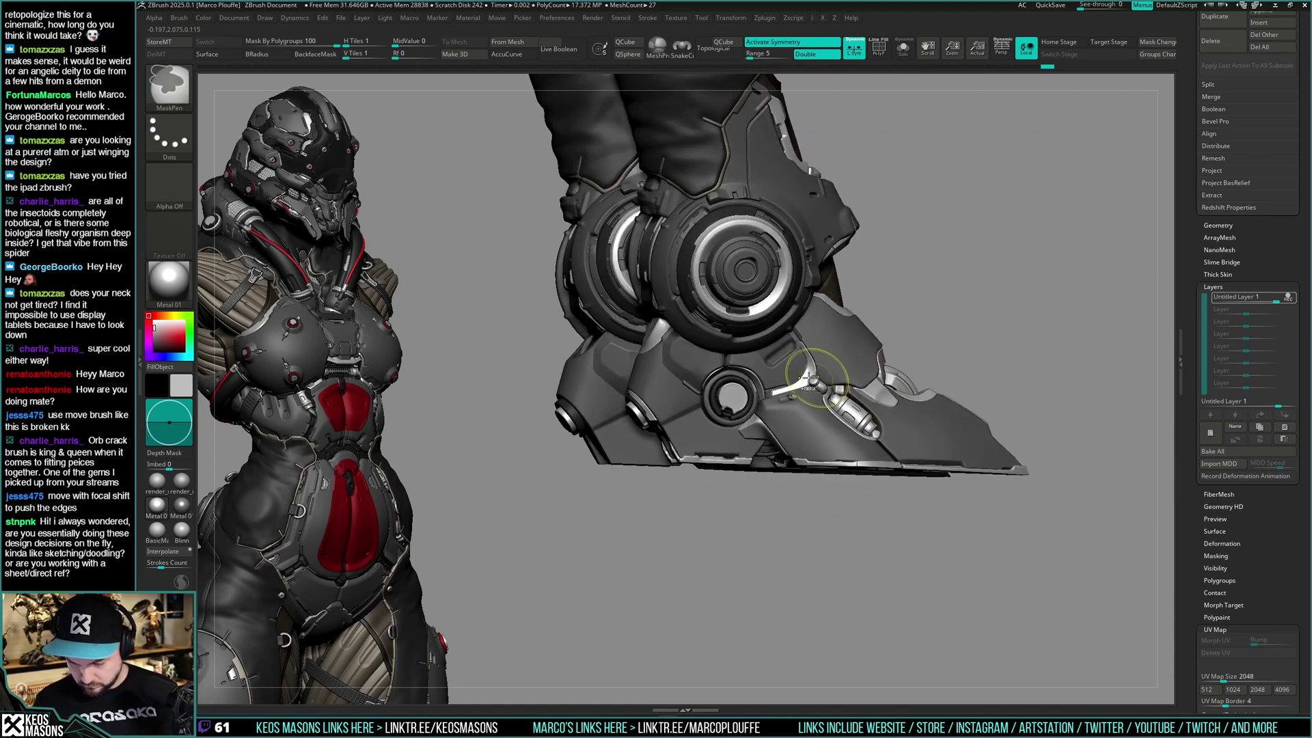
# Try another version of the slot recess on the ankle plate above the silver bracket and smooth over it
pyautogui.keyDown('ctrl'); pyautogui.moveTo(821, 376); pyautogui.dragTo(792, 358, button='right'); pyautogui.keyUp('ctrl')
pyautogui.hotkey('ctrl', 'z')
pyautogui.hotkey('ctrl', 'z')
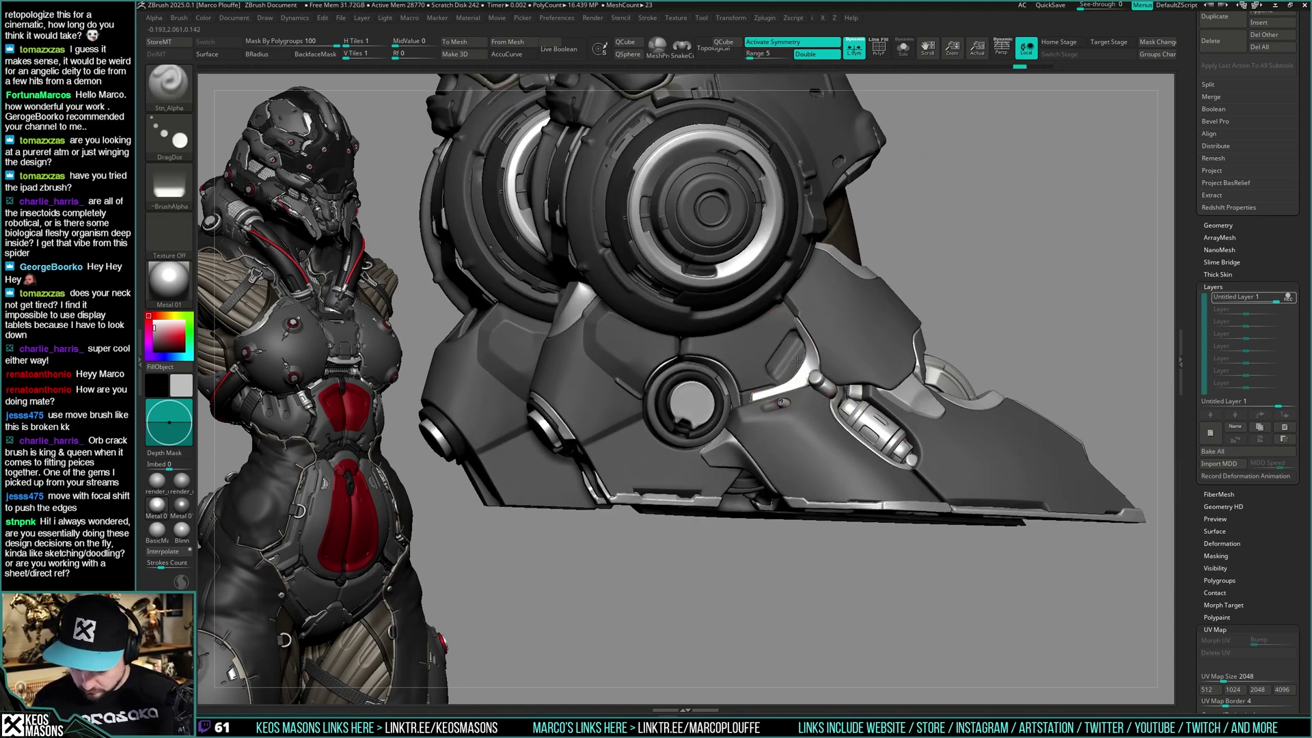
pyautogui.press('space')
pyautogui.moveTo(797, 362); pyautogui.dragTo(792, 360)
pyautogui.hotkey('ctrl', 'z')
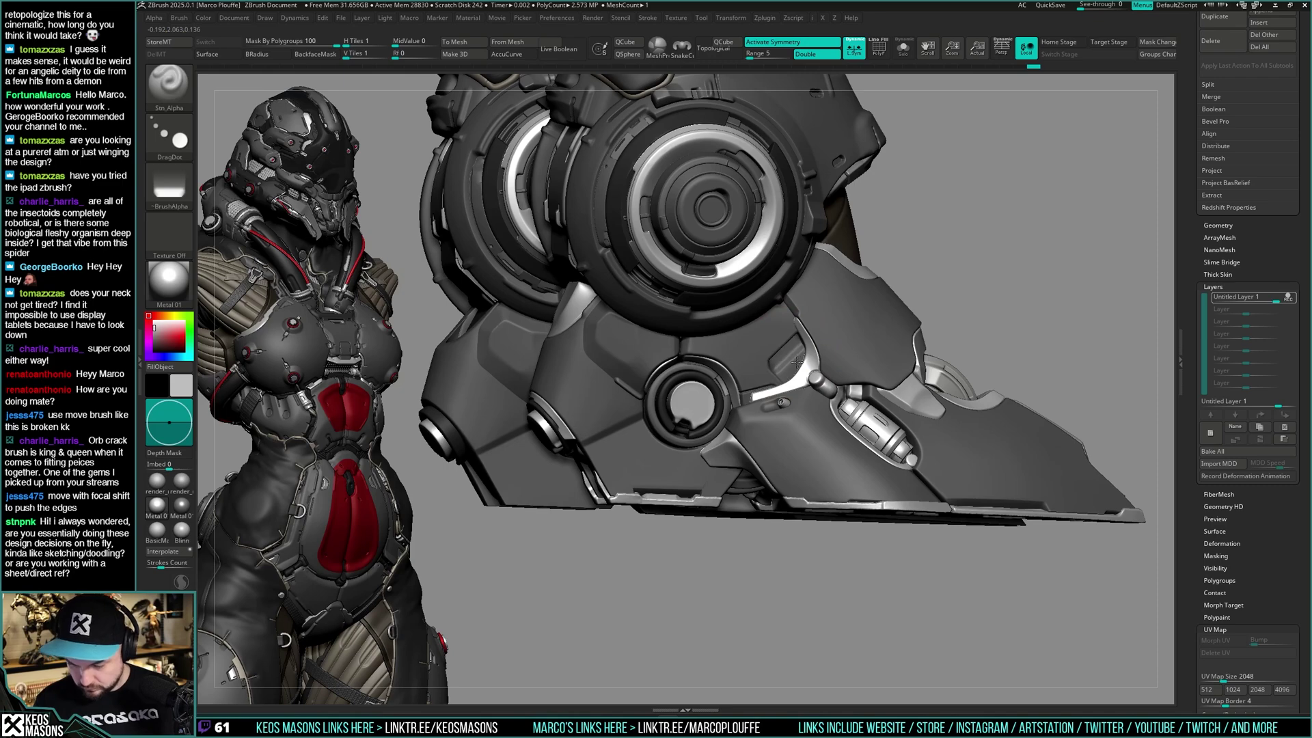
pyautogui.moveTo(797, 374)
pyautogui.mouseDown(button='right')
pyautogui.moveTo(810, 374)
pyautogui.moveTo(826, 332)
pyautogui.mouseUp(button='right')
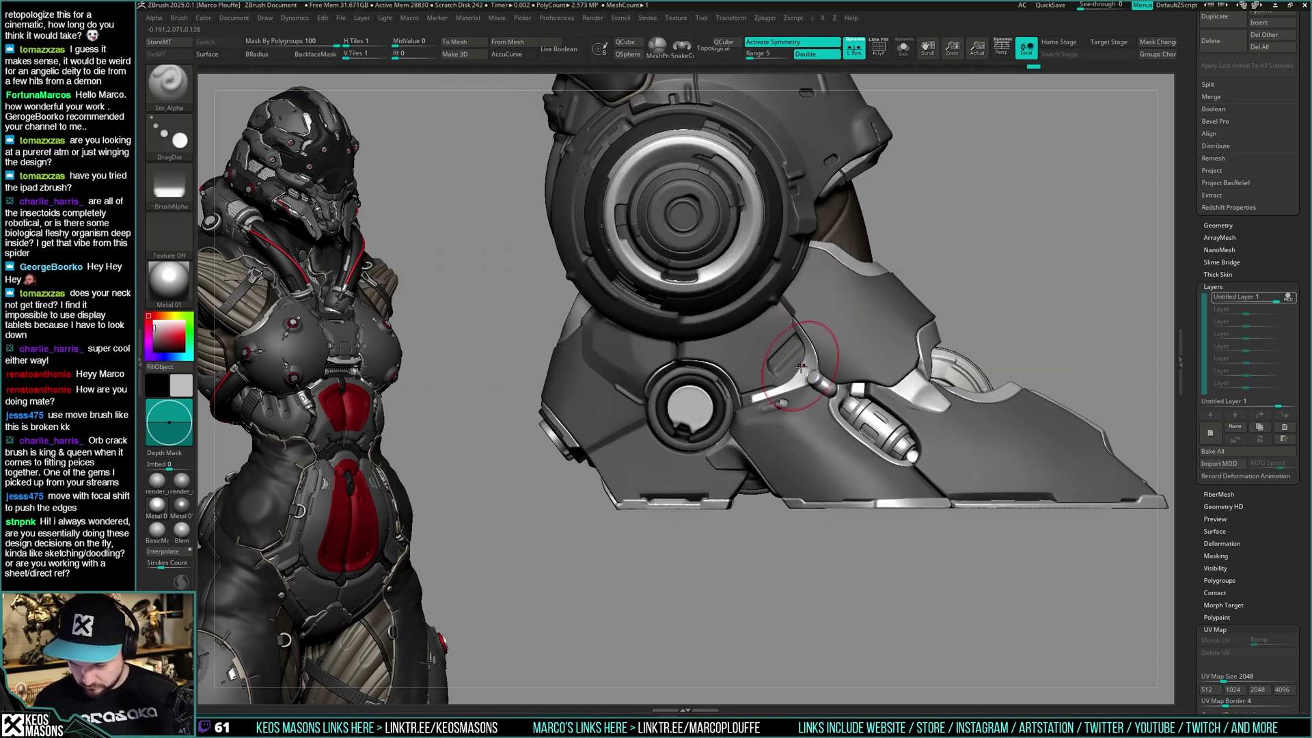
pyautogui.keyDown('shift'); pyautogui.moveTo(792, 347); pyautogui.dragTo(798, 357); pyautogui.keyUp('shift')
pyautogui.moveTo(798, 357)
pyautogui.mouseDown(button='right')
pyautogui.moveTo(929, 314)
pyautogui.moveTo(879, 389)
pyautogui.moveTo(825, 372)
pyautogui.moveTo(822, 347)
pyautogui.mouseUp(button='right')
# Choose the Image5 alpha, try a trapezoid stamp above the silver bracket and undo the ankle plate stamps
pyautogui.press('F4')
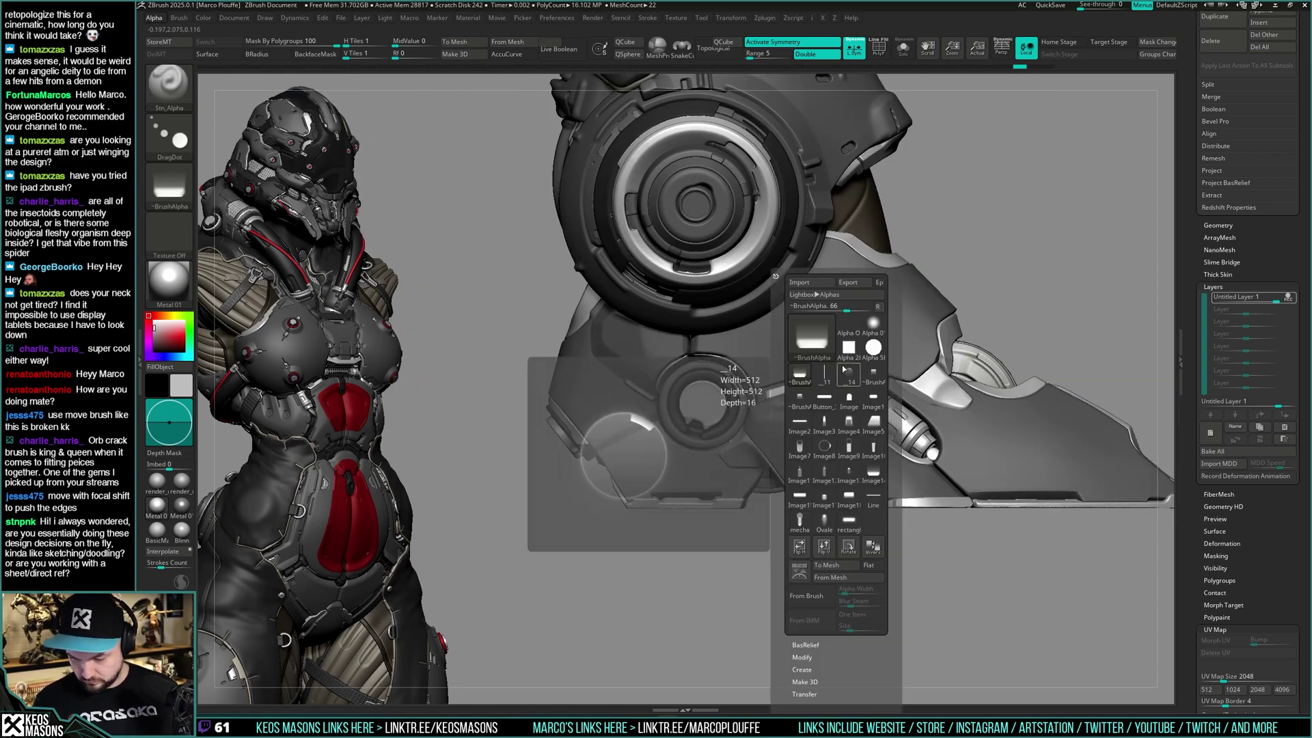
pyautogui.click(874, 421)
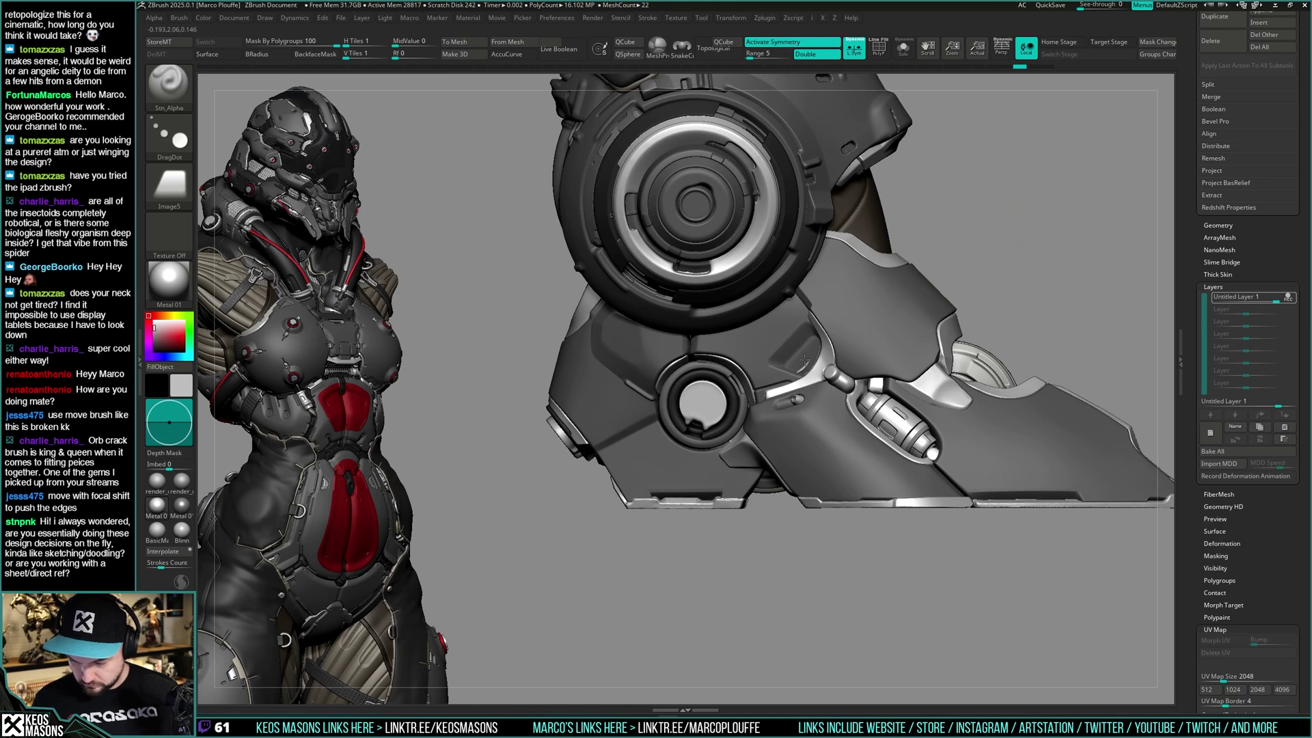
pyautogui.moveTo(805, 359); pyautogui.dragTo(814, 352)
pyautogui.hotkey('ctrl', 'z')
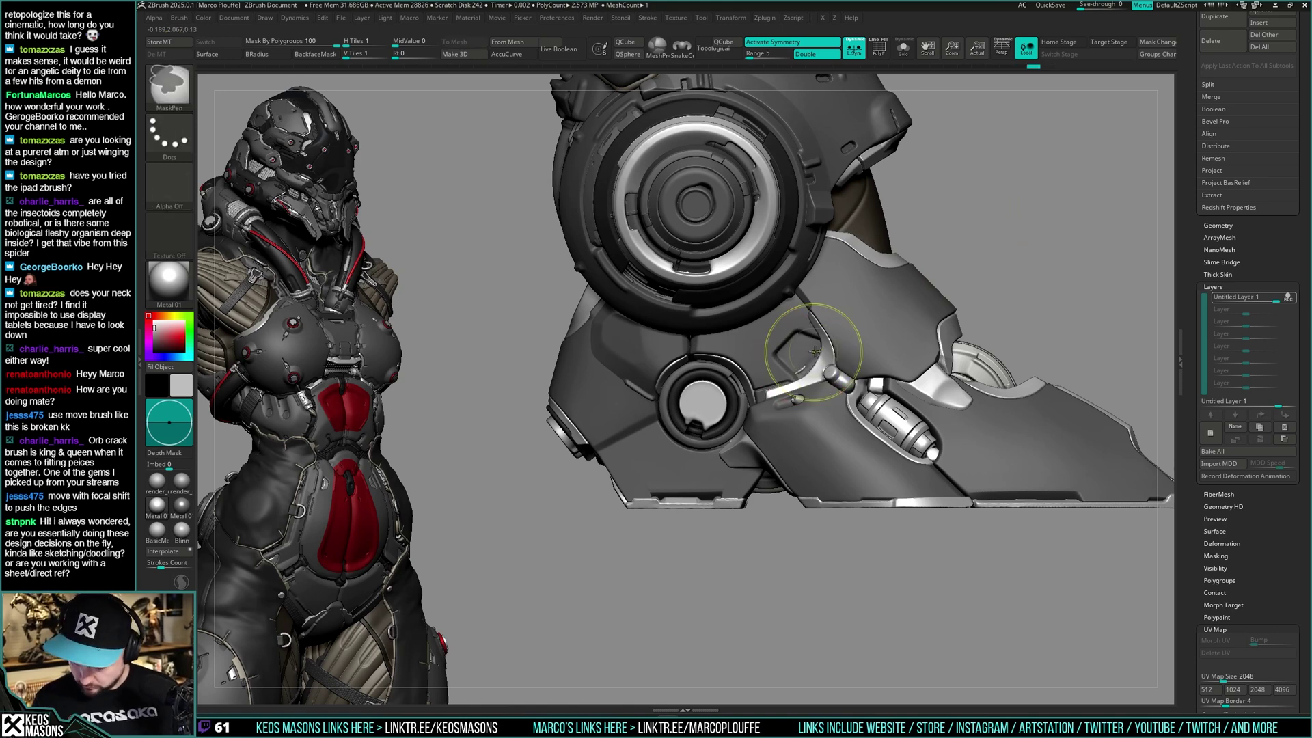
pyautogui.hotkey('ctrl', 'z')
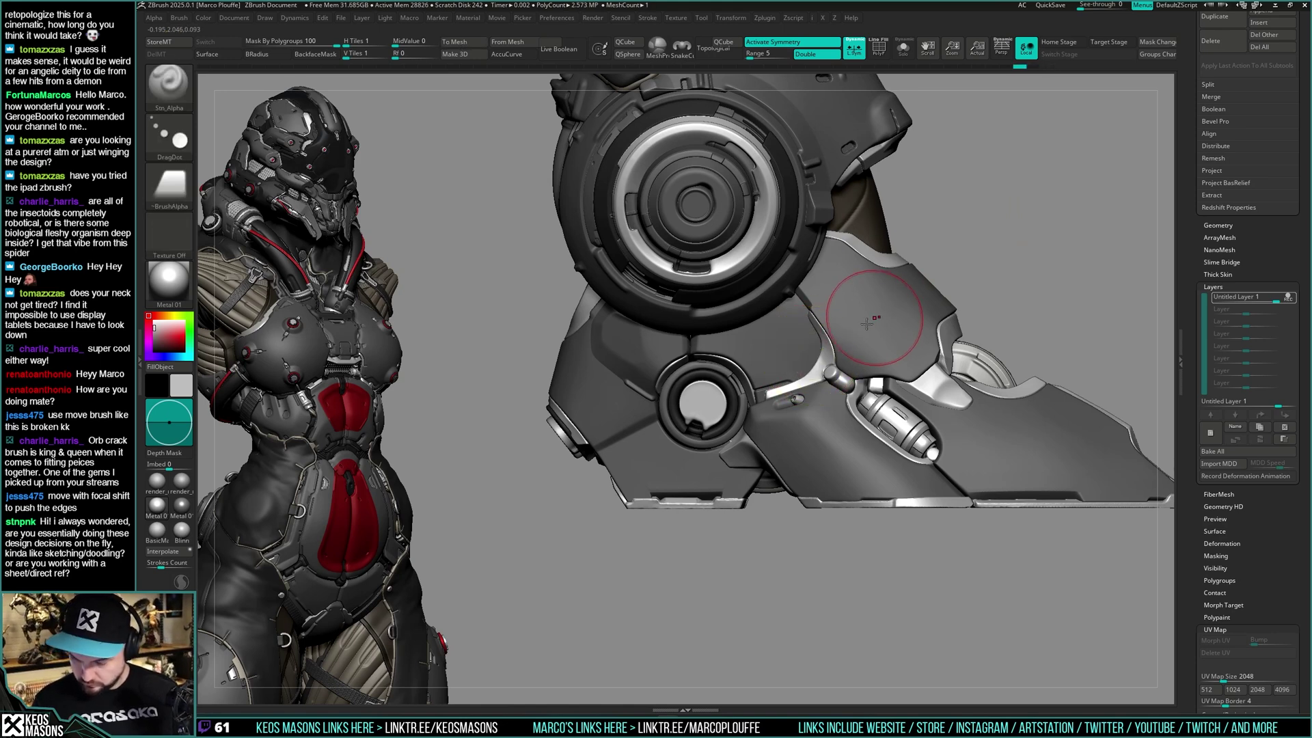
# Flip the alpha horizontally, stamp an angular recess on the ankle plate above the silver bracket and smooth it lightly
pyautogui.press('F4')
pyautogui.click(795, 547)
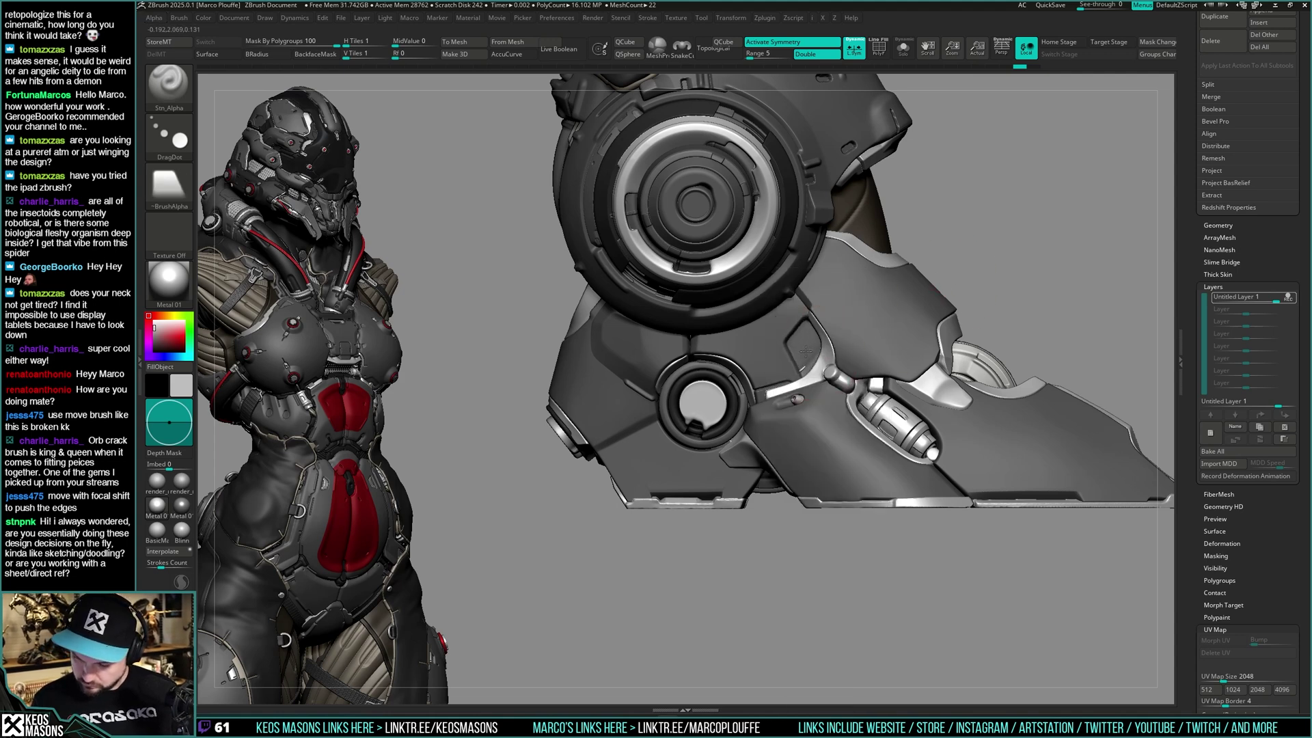
pyautogui.moveTo(803, 348); pyautogui.dragTo(813, 349)
pyautogui.hotkey('ctrl', 'z')
pyautogui.hotkey('ctrl', 'z')
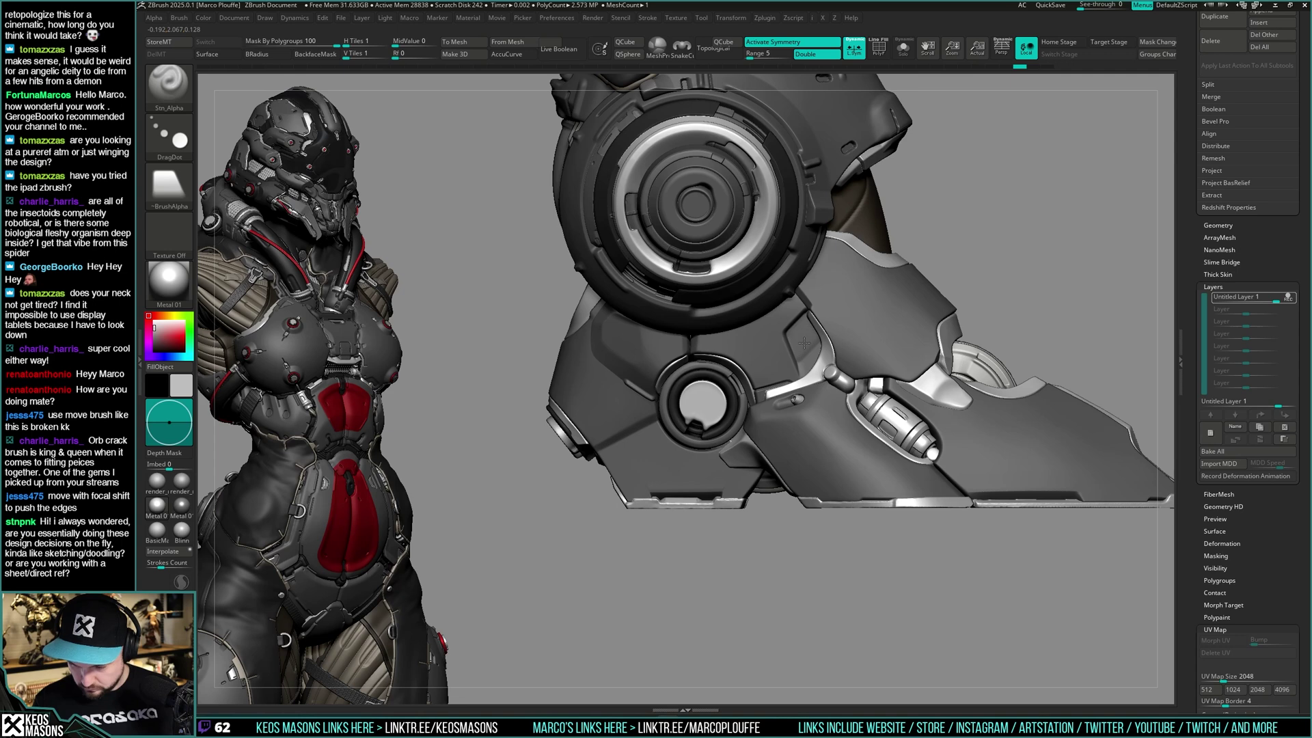
pyautogui.keyDown('shift'); pyautogui.moveTo(805, 347); pyautogui.dragTo(798, 346); pyautogui.keyUp('shift')
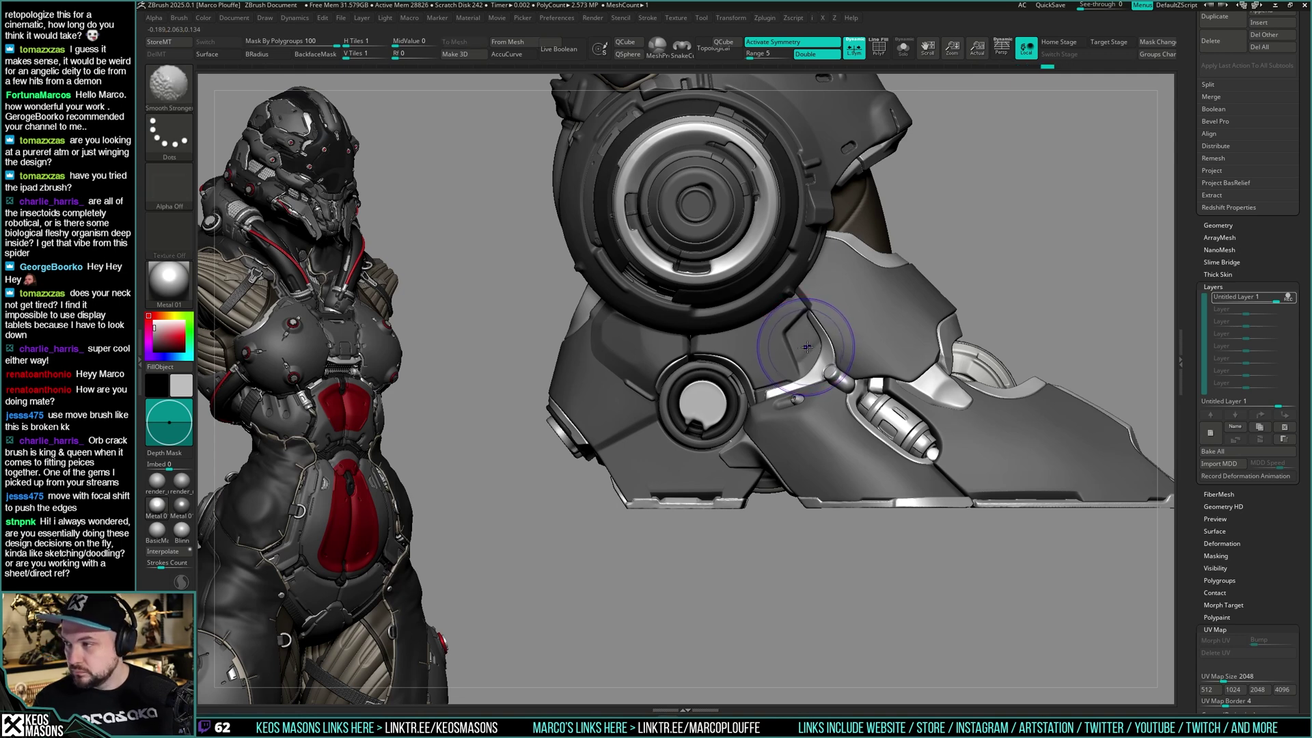
# Refine the angular recess where it meets the silver bracket, finishing with the Planar brush
pyautogui.moveTo(837, 347)
pyautogui.mouseDown(button='right')
pyautogui.moveTo(840, 361)
pyautogui.moveTo(949, 287)
pyautogui.moveTo(980, 300)
pyautogui.moveTo(812, 365)
pyautogui.mouseUp(button='right')
pyautogui.press('space')
pyautogui.press('b')
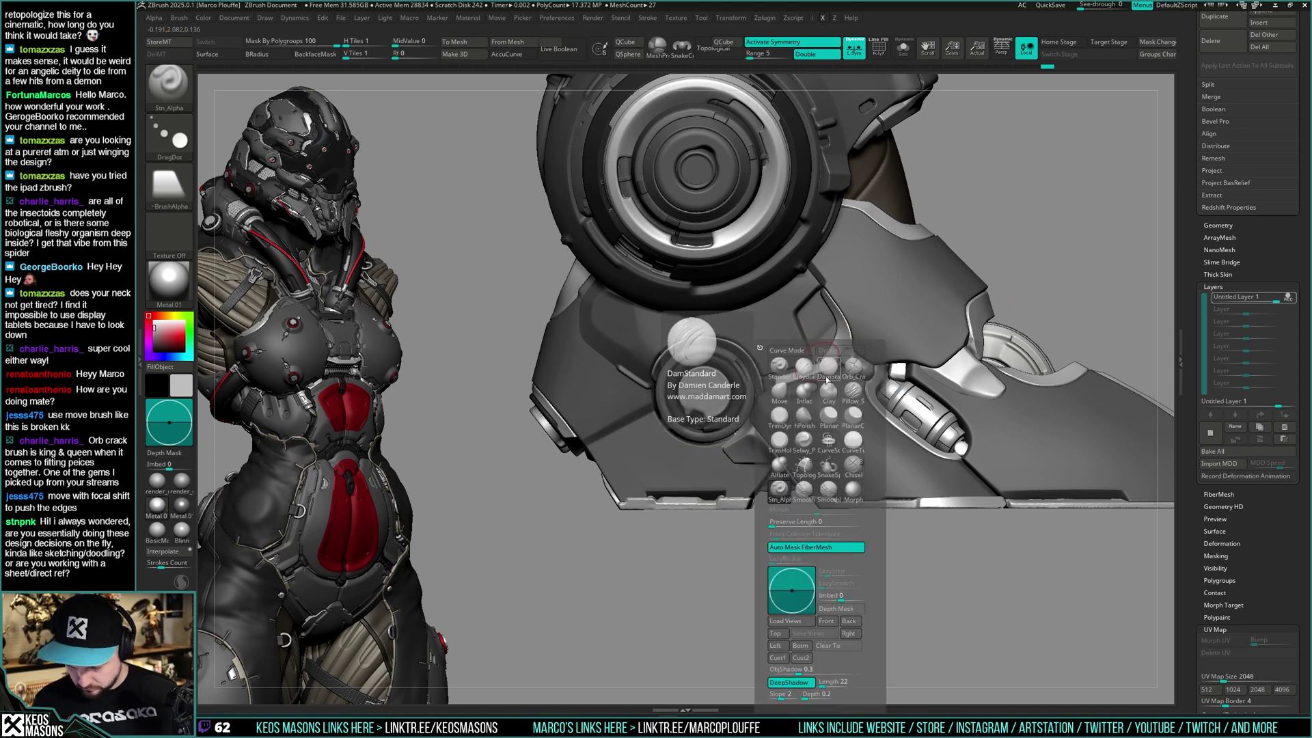
pyautogui.click(830, 387)
pyautogui.press('space')
pyautogui.moveTo(820, 355); pyautogui.dragTo(815, 355)
pyautogui.press('b')
pyautogui.click(859, 415)
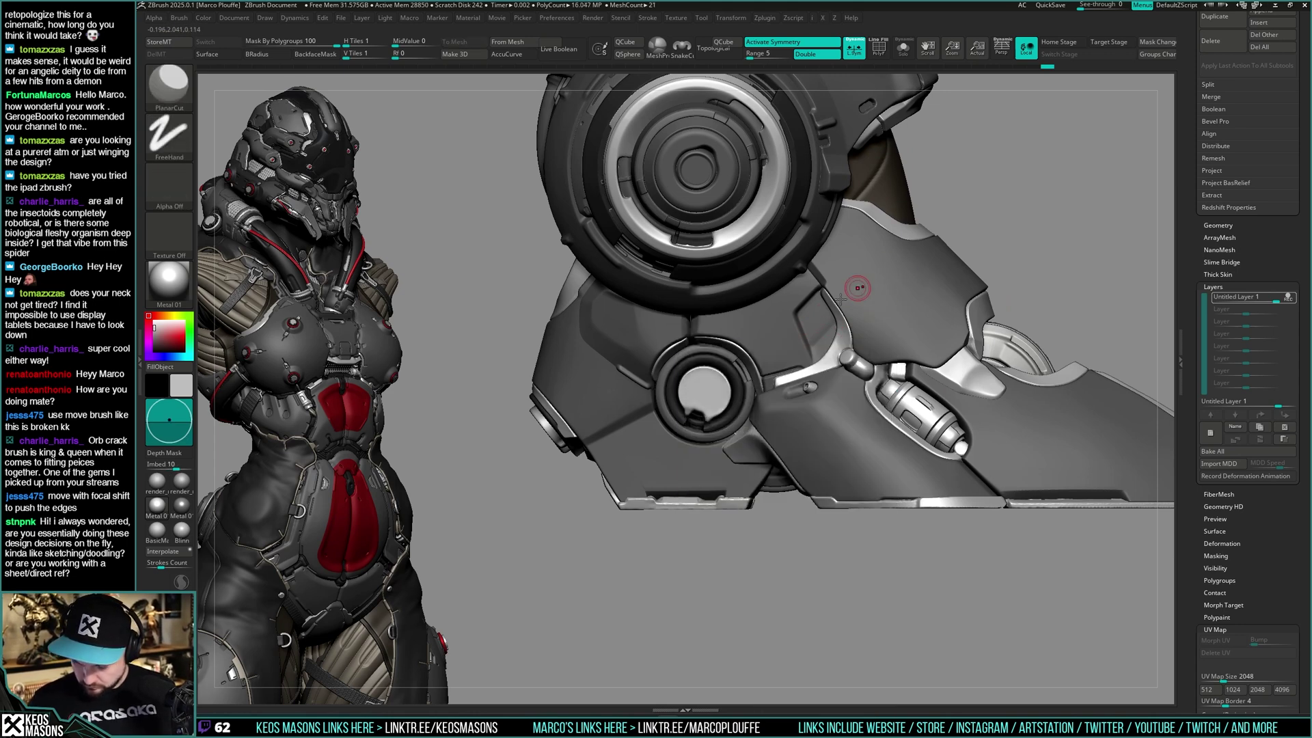
pyautogui.press('b')
pyautogui.click(857, 414)
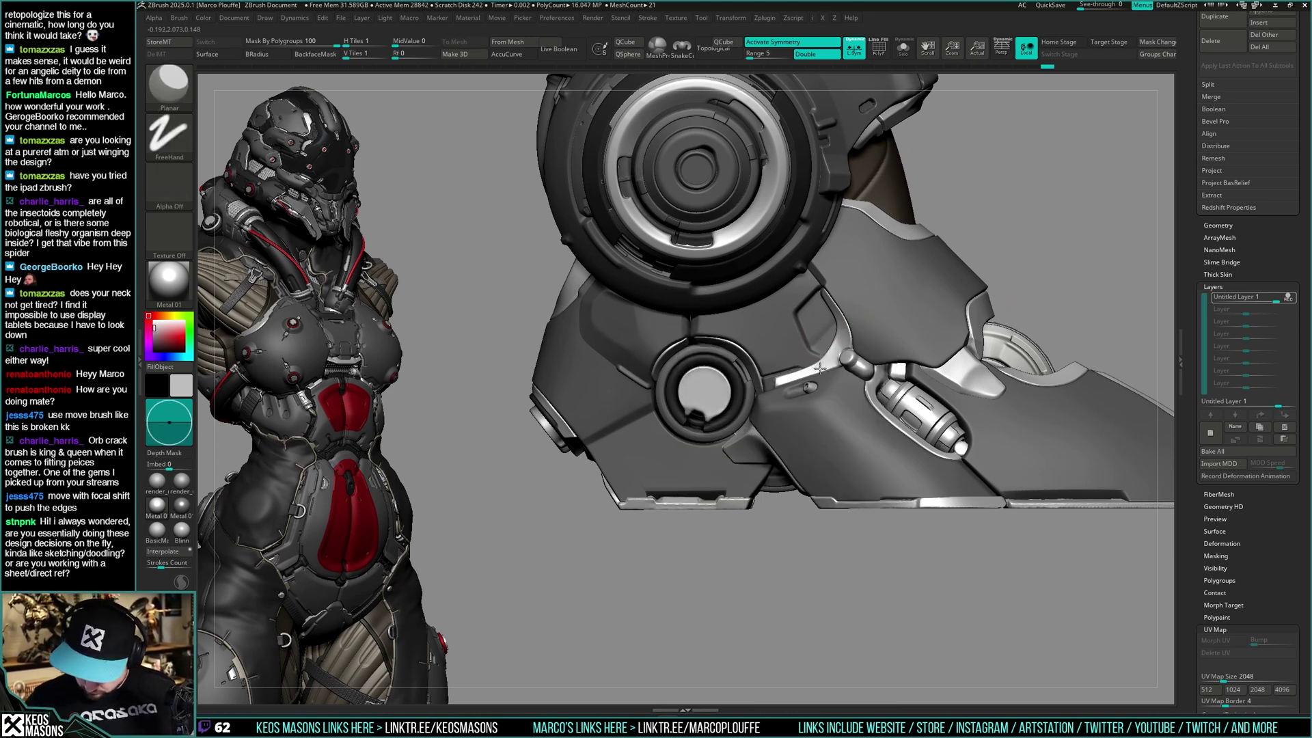
pyautogui.moveTo(821, 369); pyautogui.dragTo(807, 351)
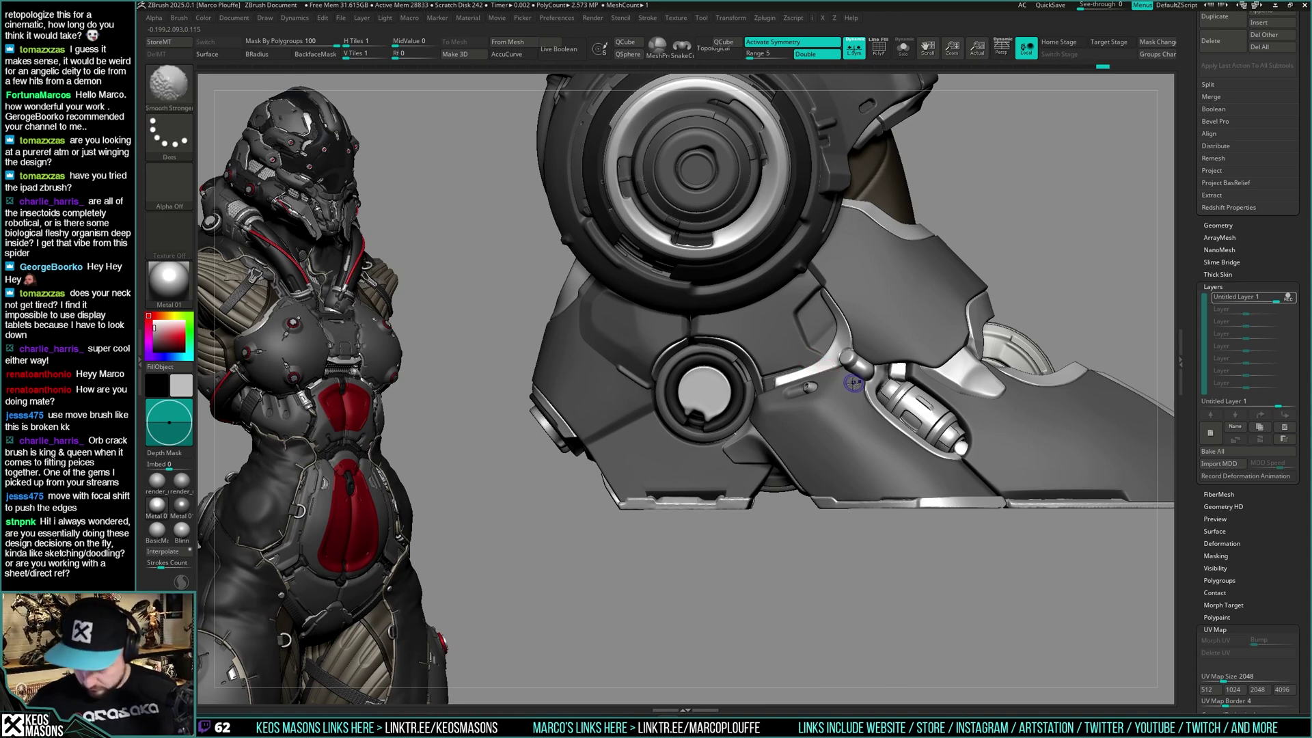
# Select the silver bracket piece and adjust its inner edge below the angular recess with the Move brush
pyautogui.keyDown('ctrl'); pyautogui.moveTo(855, 384); pyautogui.dragTo(859, 310, button='right'); pyautogui.keyUp('ctrl')
pyautogui.moveTo(845, 394)
pyautogui.keyDown('ctrl'); pyautogui.mouseDown(button='right')
pyautogui.moveTo(827, 439)
pyautogui.moveTo(835, 420)
pyautogui.mouseUp(button='right'); pyautogui.keyUp('ctrl')
pyautogui.rightClick(826, 438)
pyautogui.press('b')
pyautogui.click(896, 358)
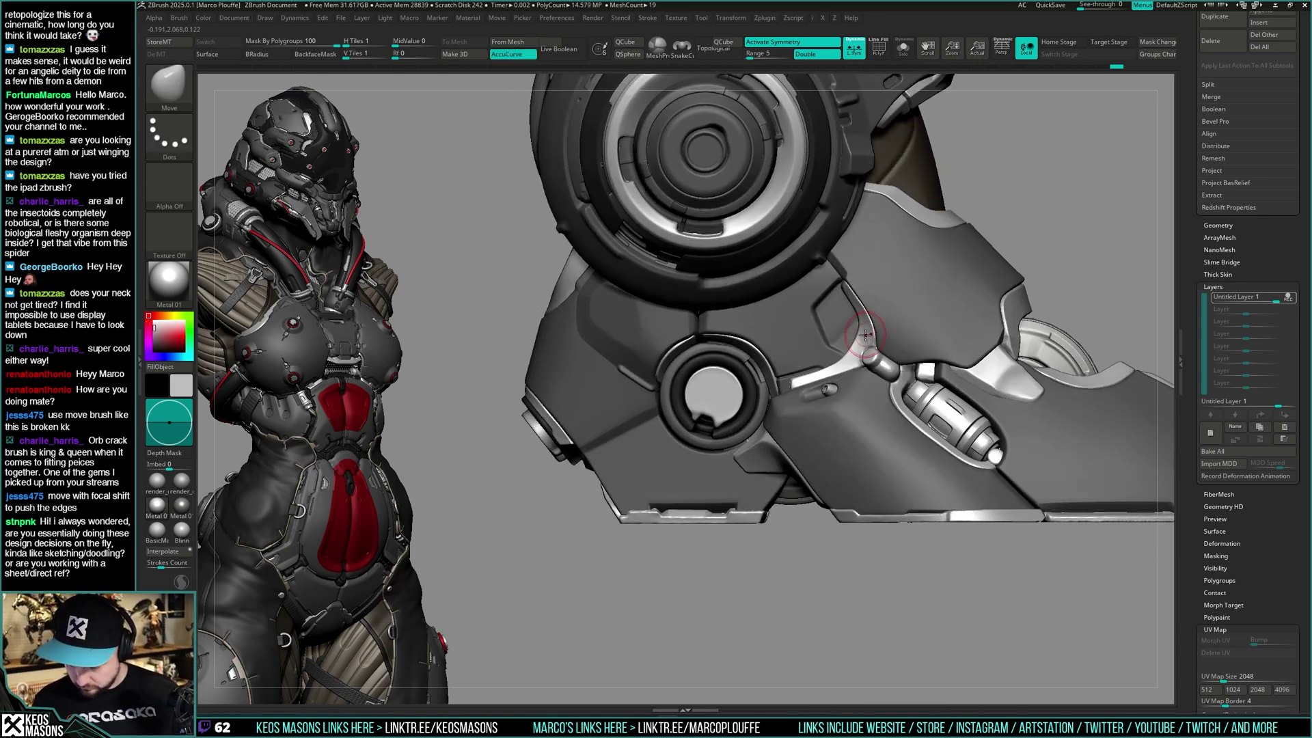
pyautogui.keyDown('alt'); pyautogui.click(845, 349); pyautogui.keyUp('alt')
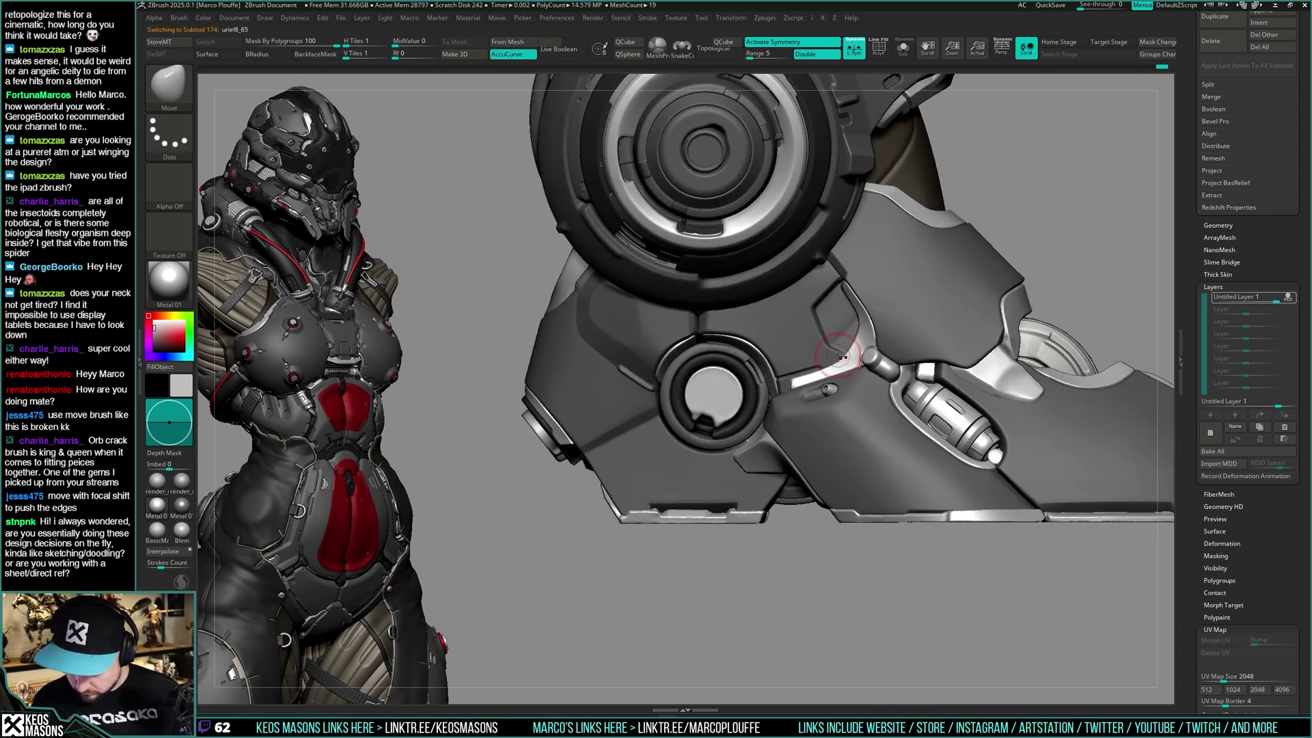
pyautogui.moveTo(841, 358); pyautogui.dragTo(840, 363)
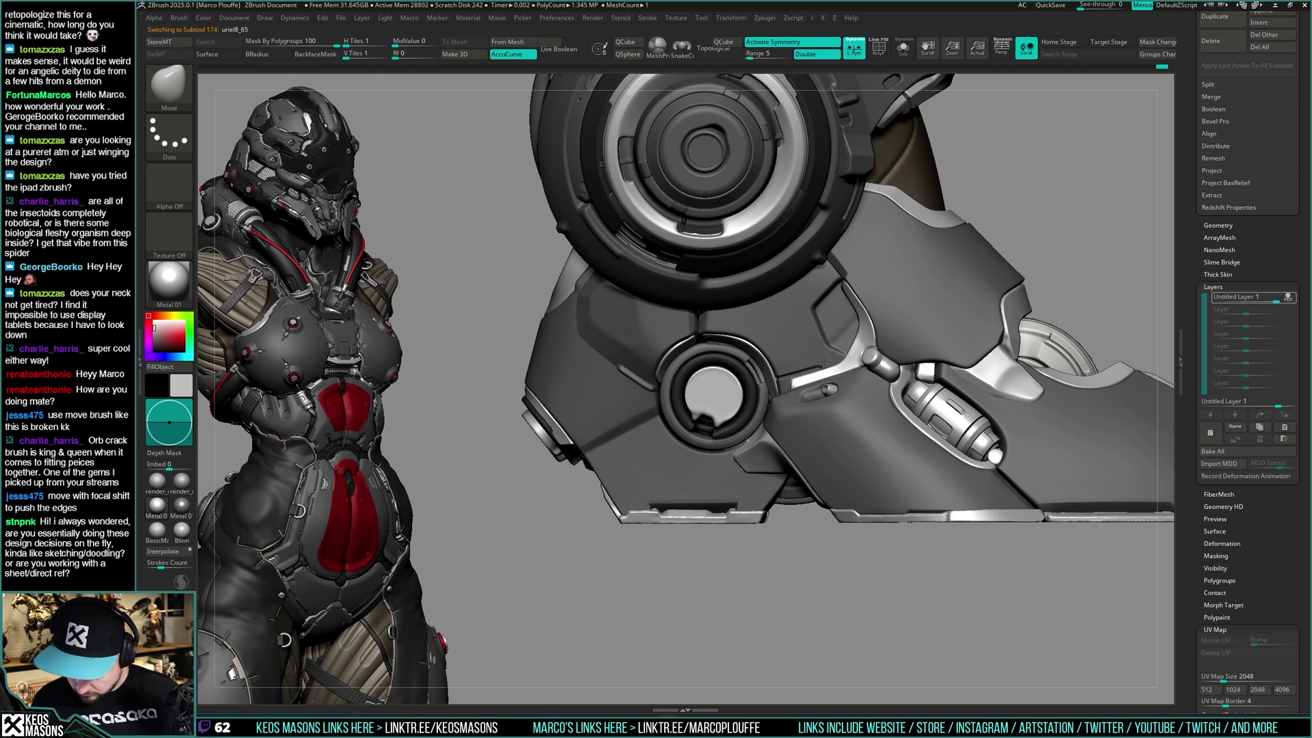
pyautogui.moveTo(786, 377); pyautogui.dragTo(876, 349, button='right')
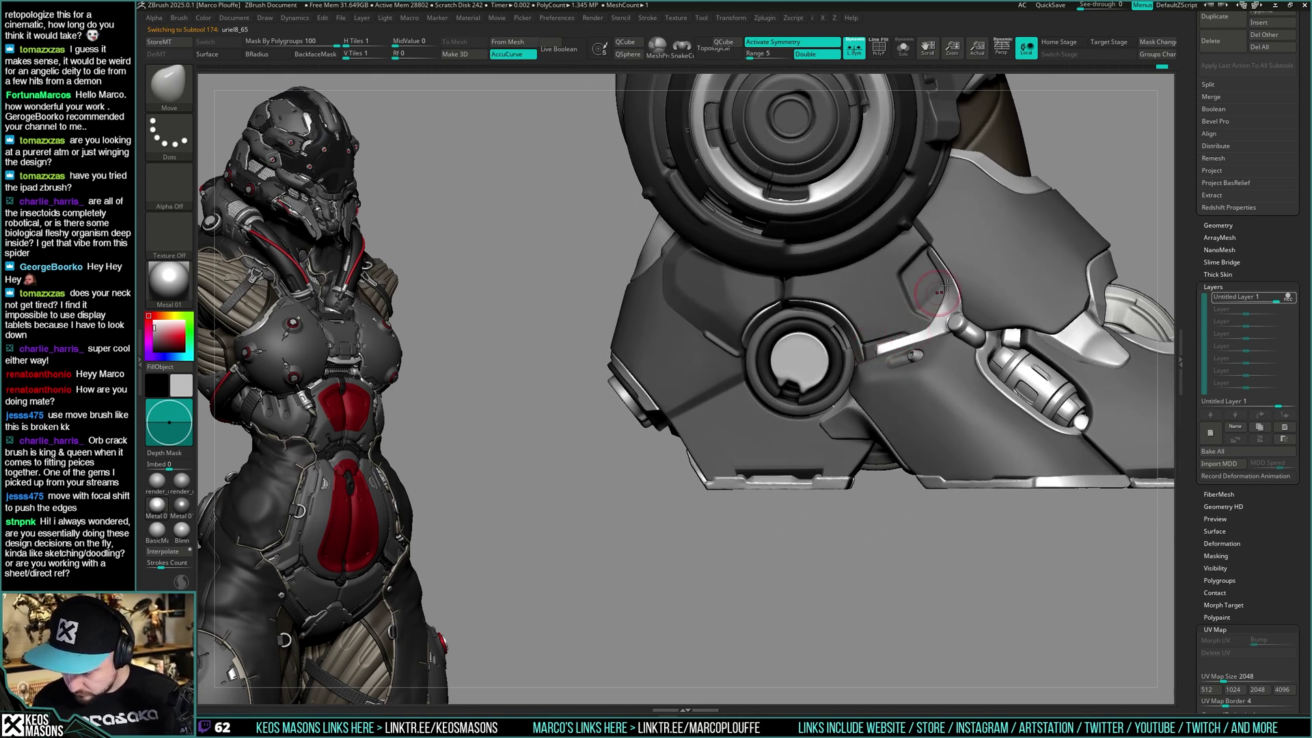
pyautogui.keyDown('ctrl'); pyautogui.moveTo(945, 322); pyautogui.dragTo(886, 366, button='right'); pyautogui.keyUp('ctrl')
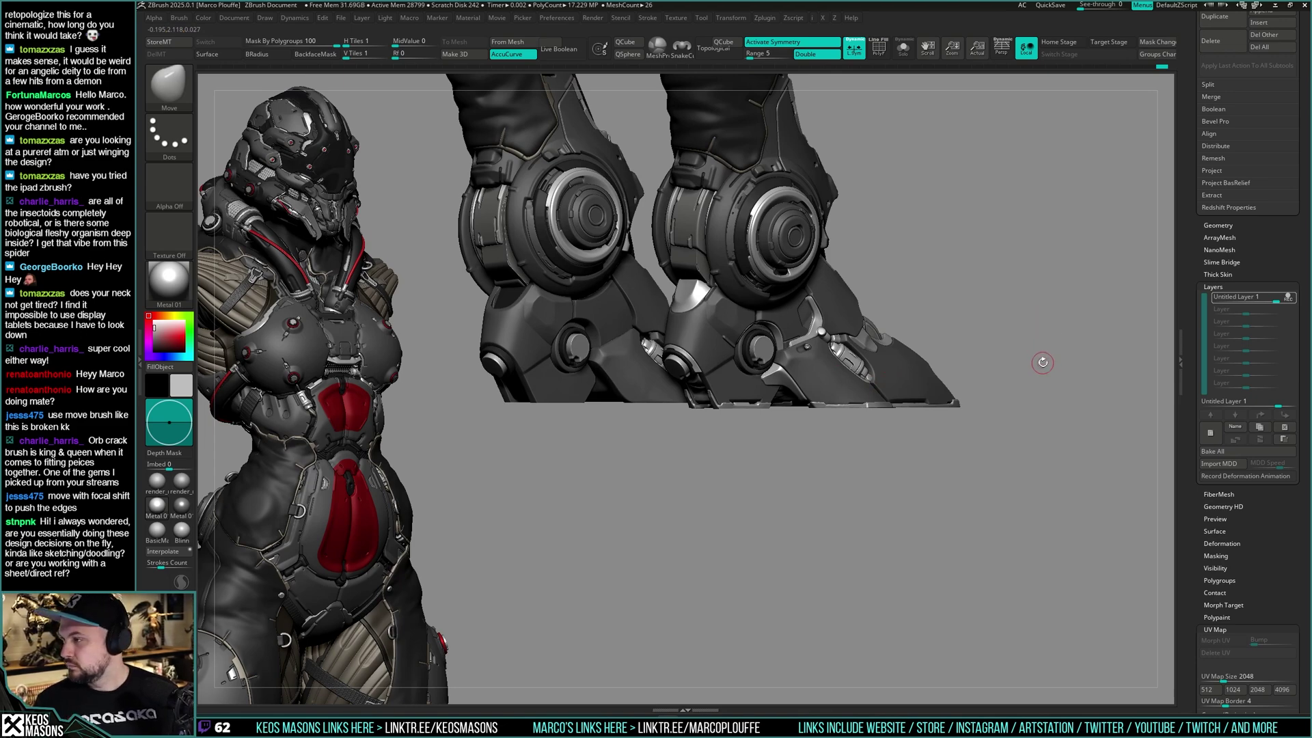
# Choose the Sim_Alpha brush with the Image18 alpha for detailing the area beside the round ankle socket
pyautogui.keyDown('shift'); pyautogui.moveTo(1043, 362); pyautogui.dragTo(1019, 320, button='right'); pyautogui.keyUp('shift')
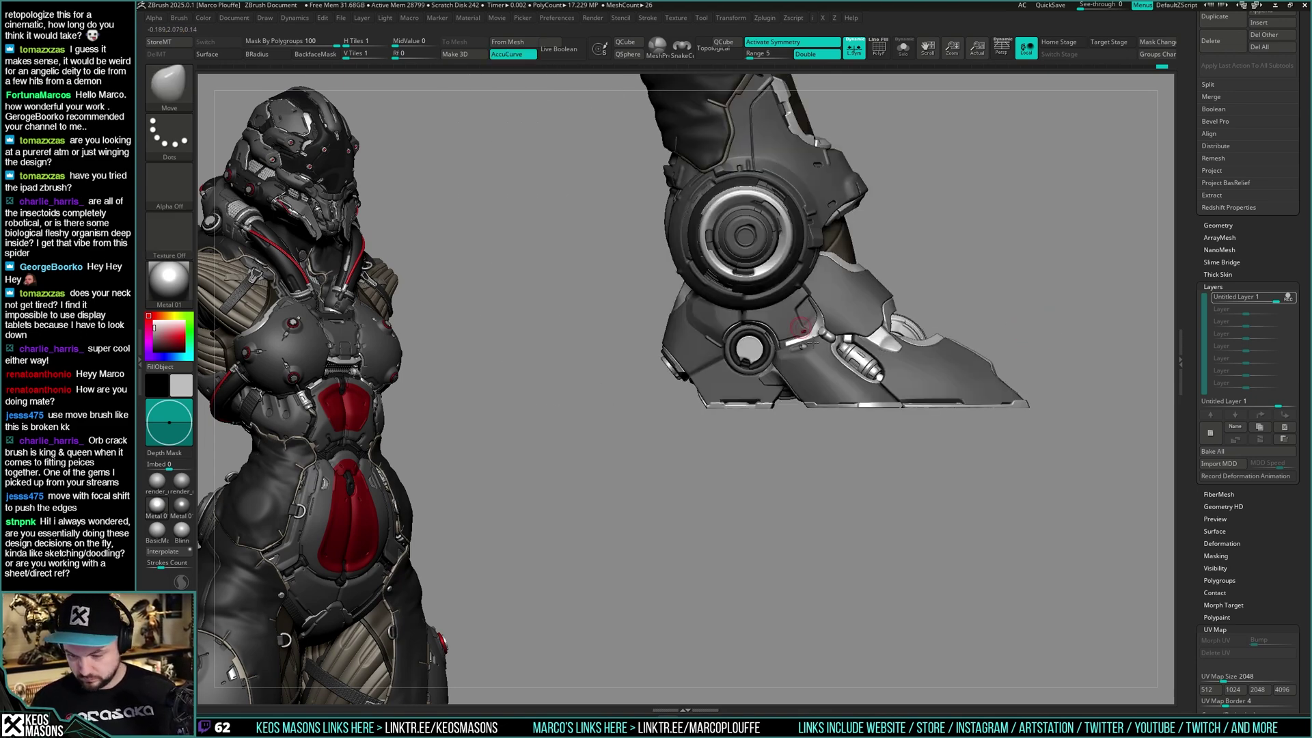
pyautogui.keyDown('alt'); pyautogui.moveTo(806, 330); pyautogui.dragTo(870, 376, button='right'); pyautogui.keyUp('alt')
pyautogui.moveTo(870, 375)
pyautogui.keyDown('ctrl'); pyautogui.mouseDown(button='right')
pyautogui.moveTo(859, 395)
pyautogui.moveTo(872, 358)
pyautogui.moveTo(889, 436)
pyautogui.moveTo(870, 361)
pyautogui.moveTo(896, 345)
pyautogui.moveTo(884, 367)
pyautogui.mouseUp(button='right'); pyautogui.keyUp('ctrl')
pyautogui.rightClick(814, 409)
pyautogui.press('space')
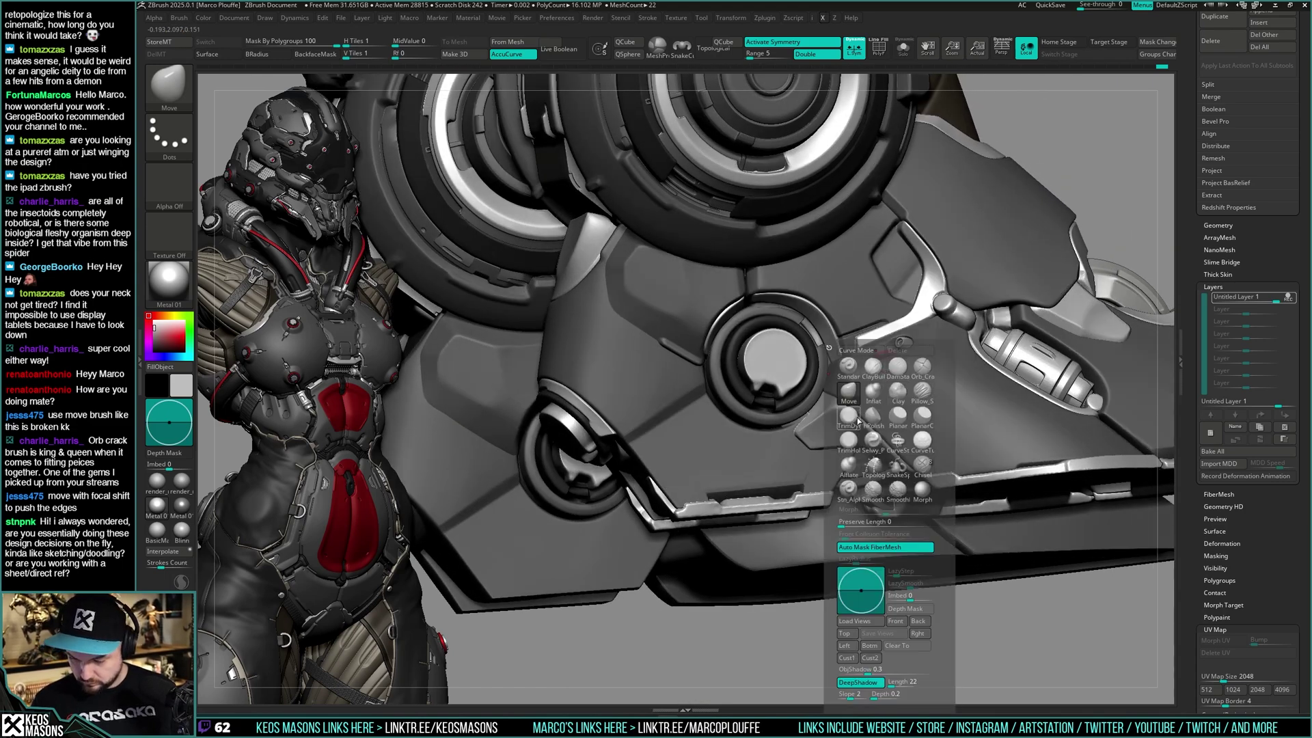
pyautogui.click(849, 491)
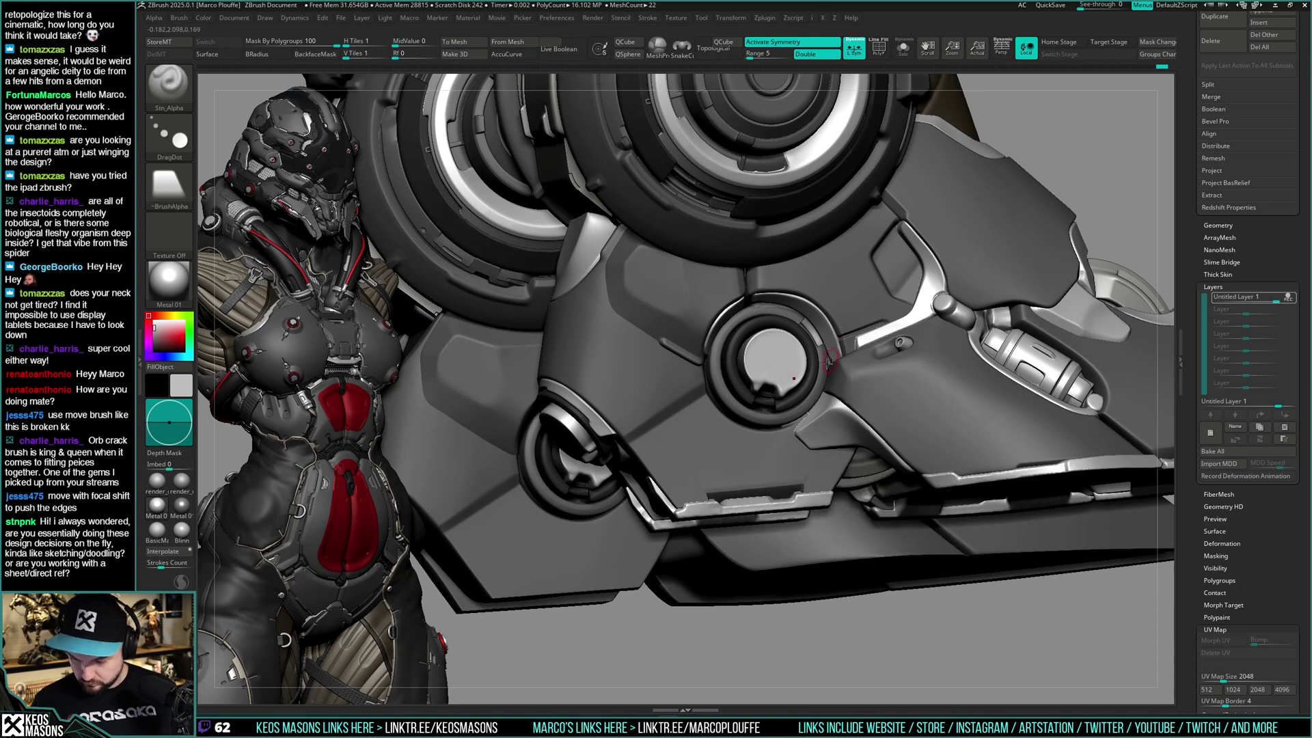
pyautogui.press('F4')
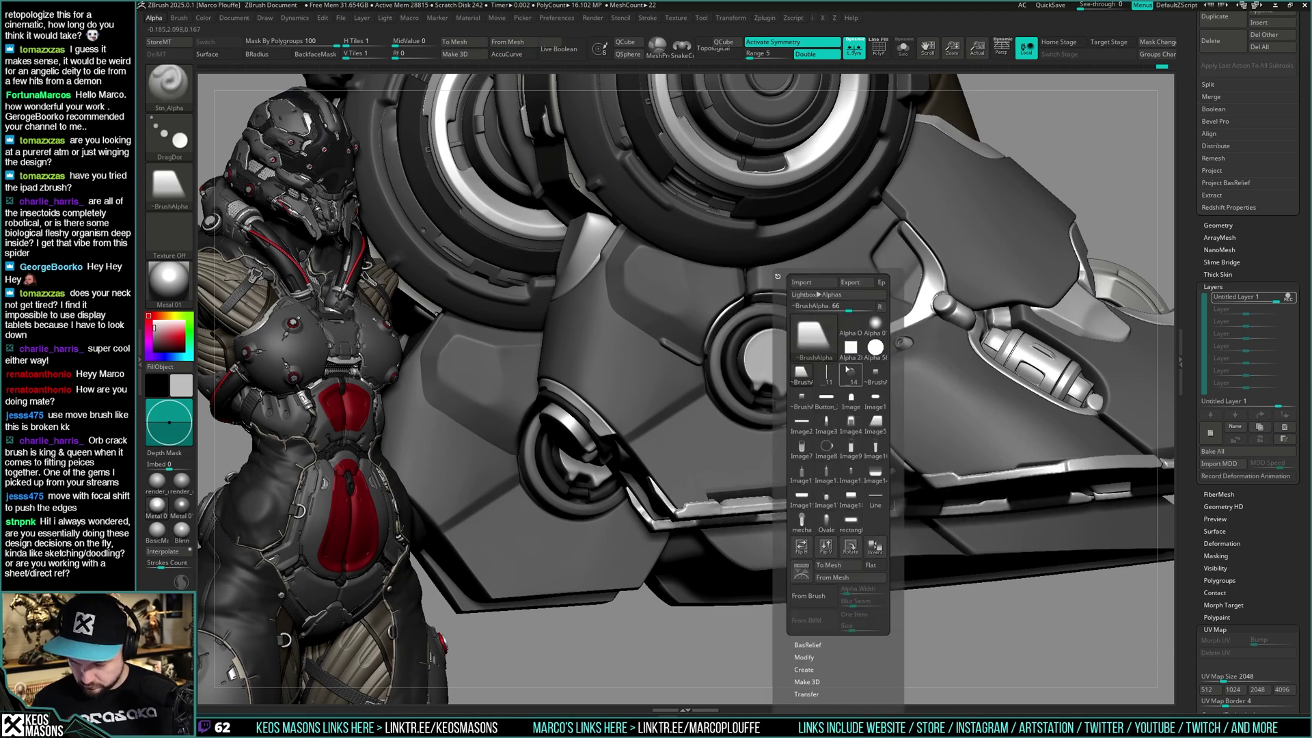
pyautogui.click(851, 495)
# Try small rectangular stamps between the round ankle socket and the silver bracket, undoing each one
pyautogui.moveTo(823, 344); pyautogui.dragTo(828, 329, button='right')
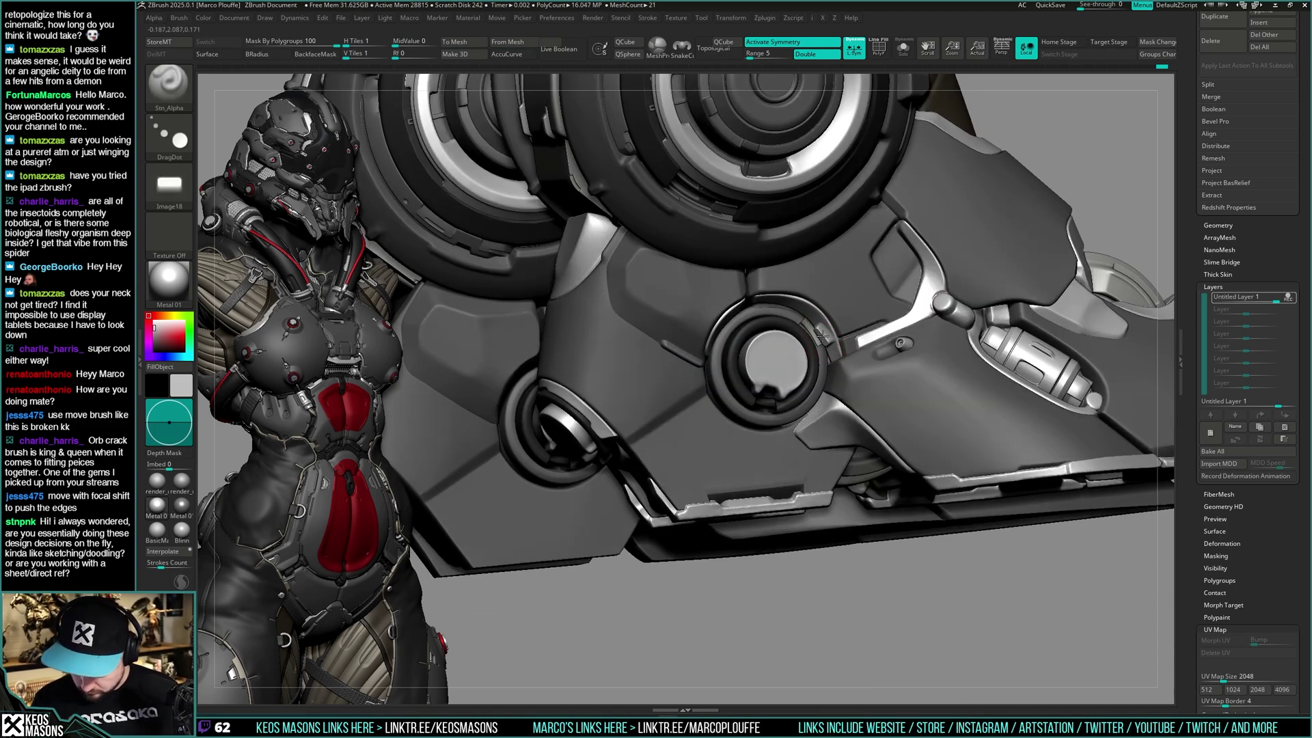
pyautogui.hotkey('ctrl', 'z')
pyautogui.moveTo(834, 351); pyautogui.dragTo(831, 353)
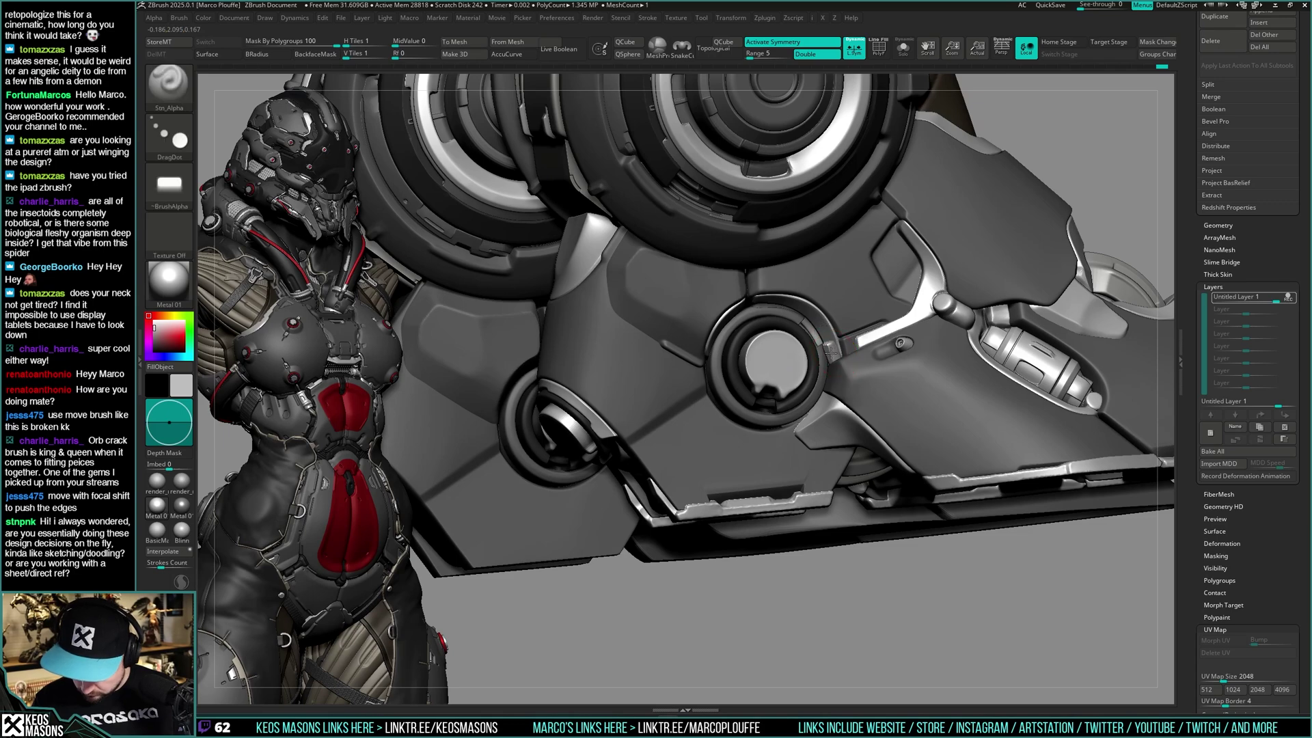
pyautogui.moveTo(830, 354)
pyautogui.mouseDown(button='right')
pyautogui.moveTo(848, 349)
pyautogui.moveTo(809, 311)
pyautogui.moveTo(784, 321)
pyautogui.moveTo(781, 357)
pyautogui.moveTo(882, 330)
pyautogui.moveTo(800, 321)
pyautogui.moveTo(841, 339)
pyautogui.mouseUp(button='right')
pyautogui.hotkey('ctrl', 'z')
# Refine the collar around the round ankle socket with the Orb_Cracks brush, isolating the piece to check its shape
pyautogui.press('space')
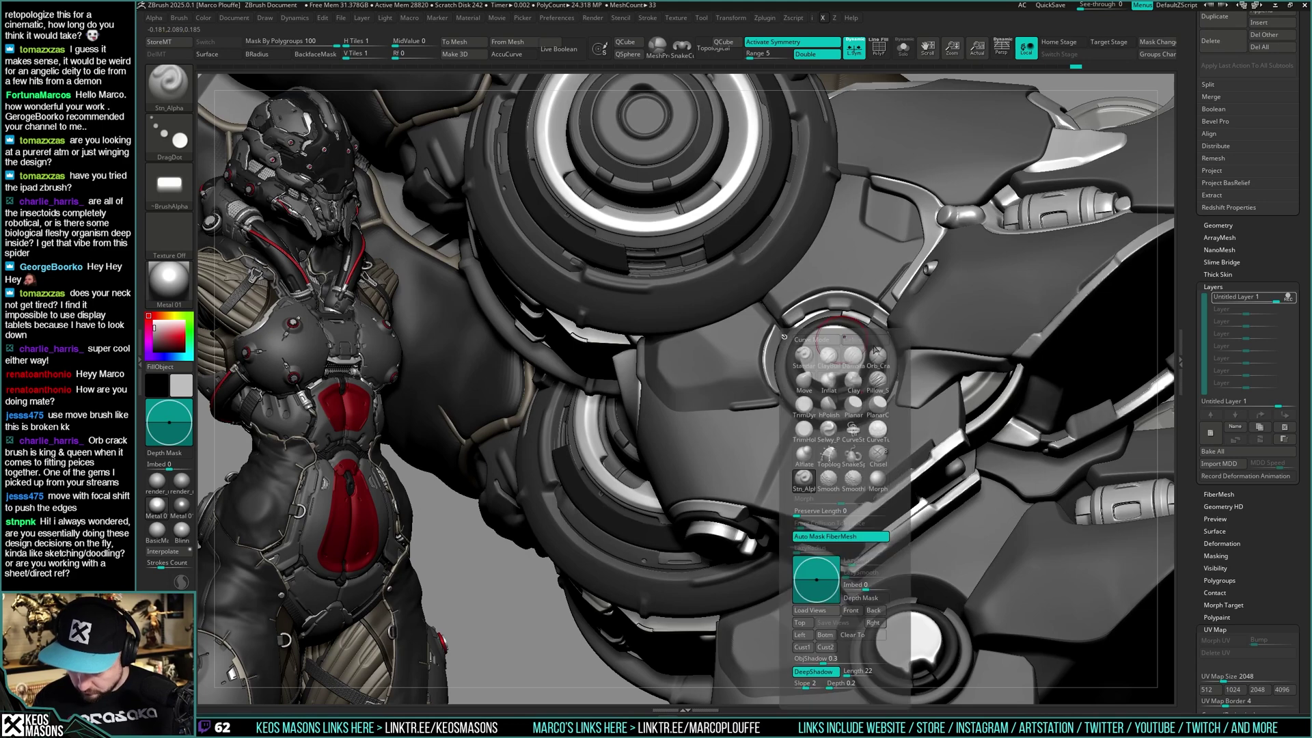
pyautogui.click(877, 358)
pyautogui.hotkey('alt', 's')
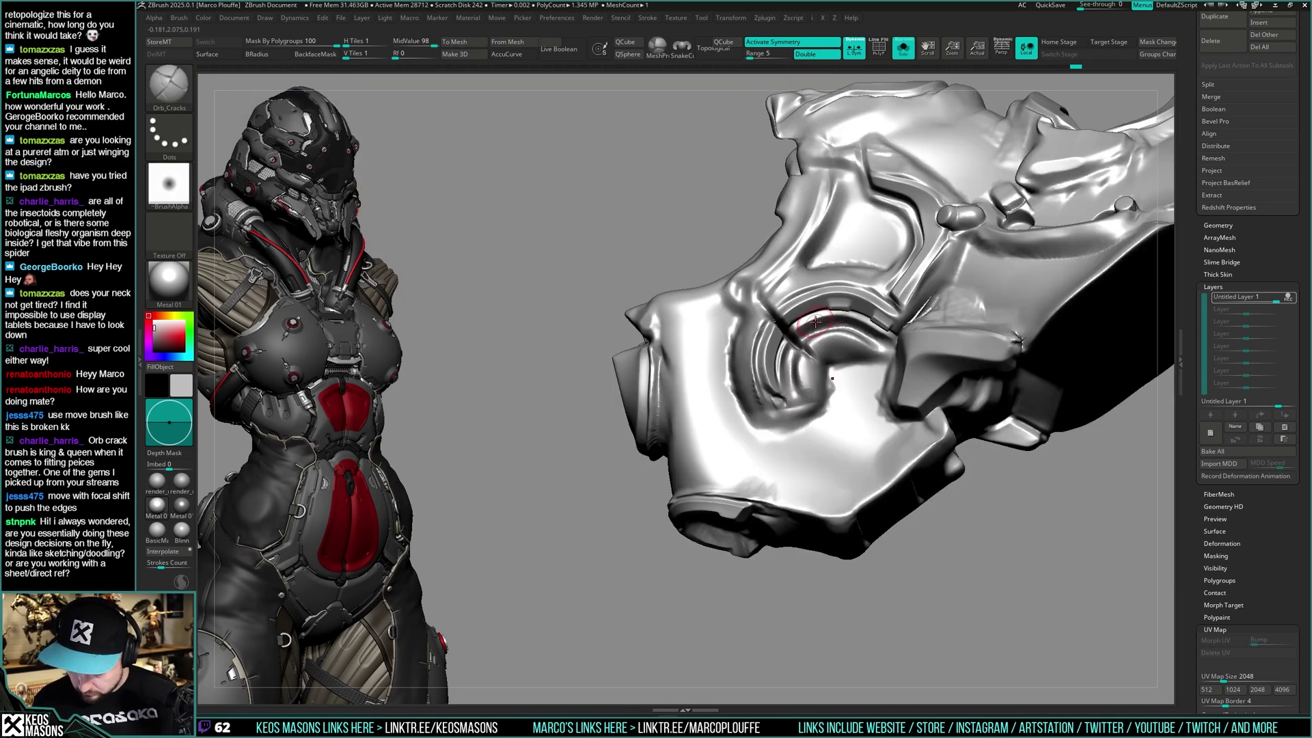
pyautogui.hotkey('alt', 's')
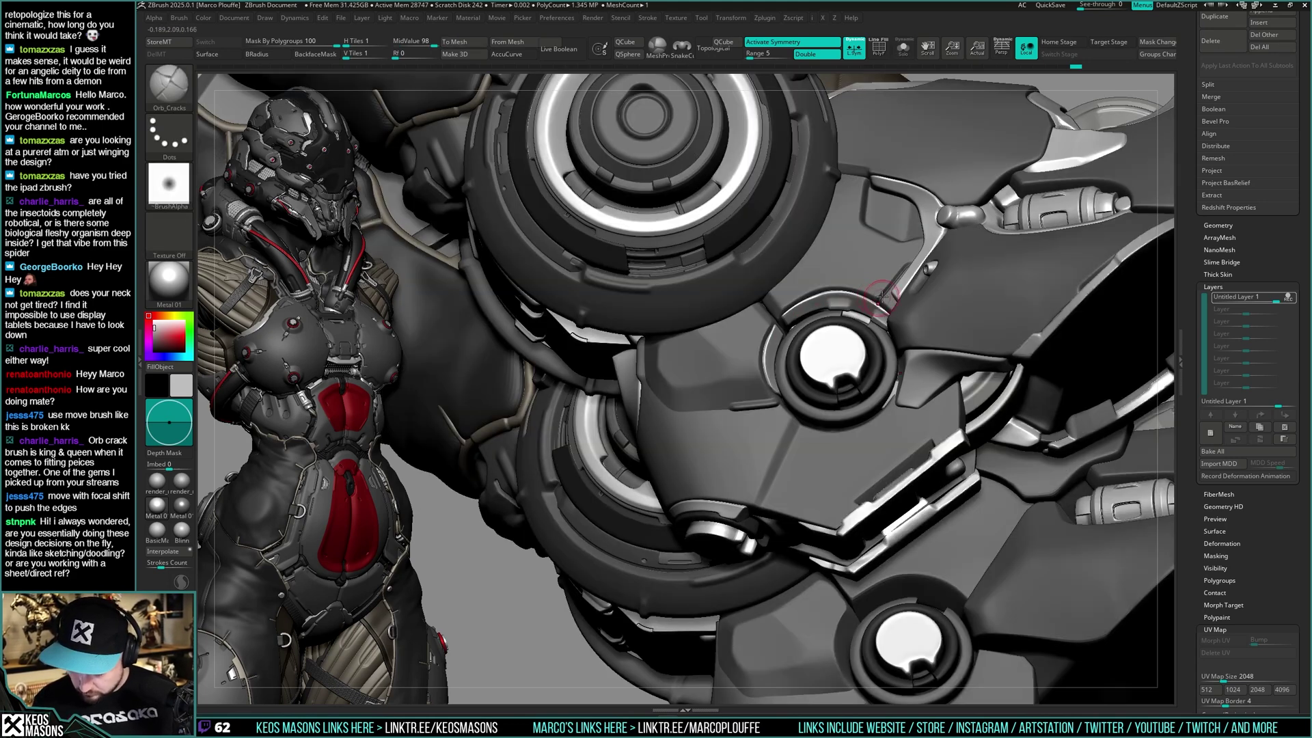
pyautogui.hotkey('alt', 's')
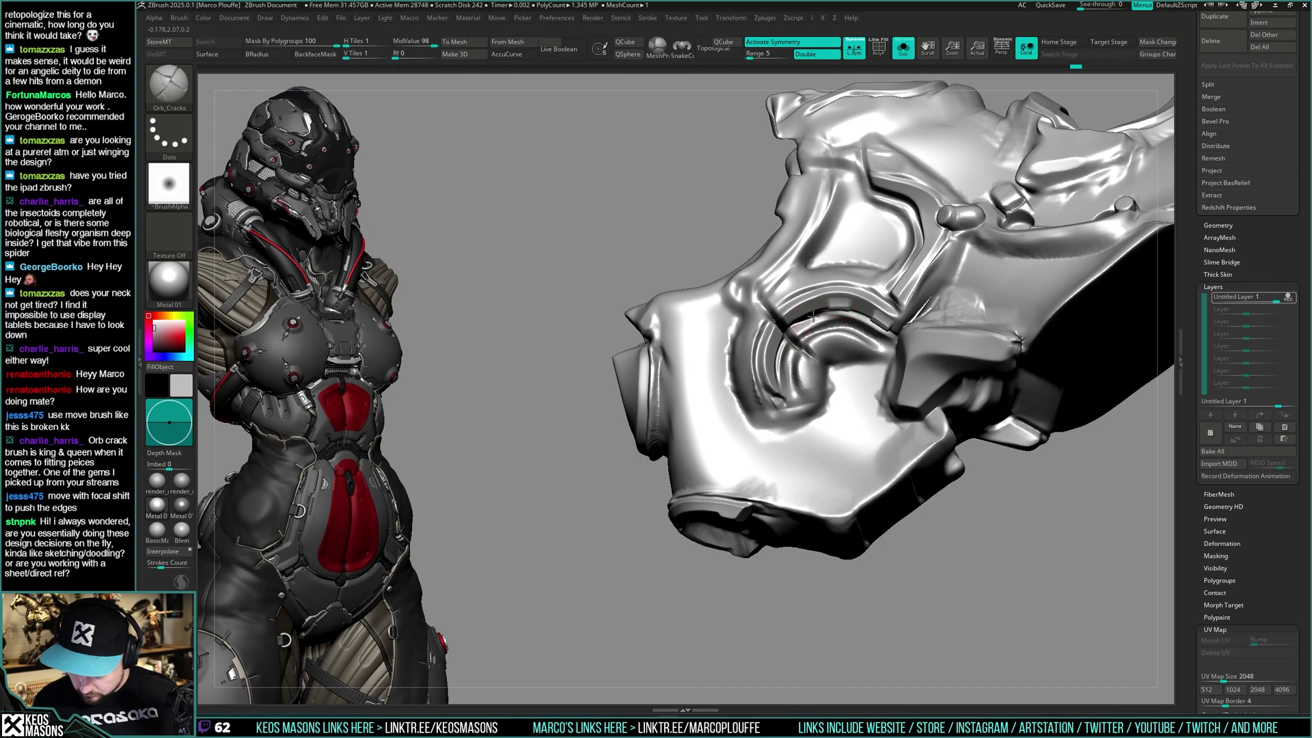
pyautogui.hotkey('alt', 's')
pyautogui.moveTo(829, 330)
pyautogui.mouseDown(button='right')
pyautogui.moveTo(820, 366)
pyautogui.moveTo(840, 348)
pyautogui.moveTo(826, 336)
pyautogui.moveTo(875, 278)
pyautogui.moveTo(819, 294)
pyautogui.mouseUp(button='right')
pyautogui.moveTo(864, 283); pyautogui.dragTo(858, 289)
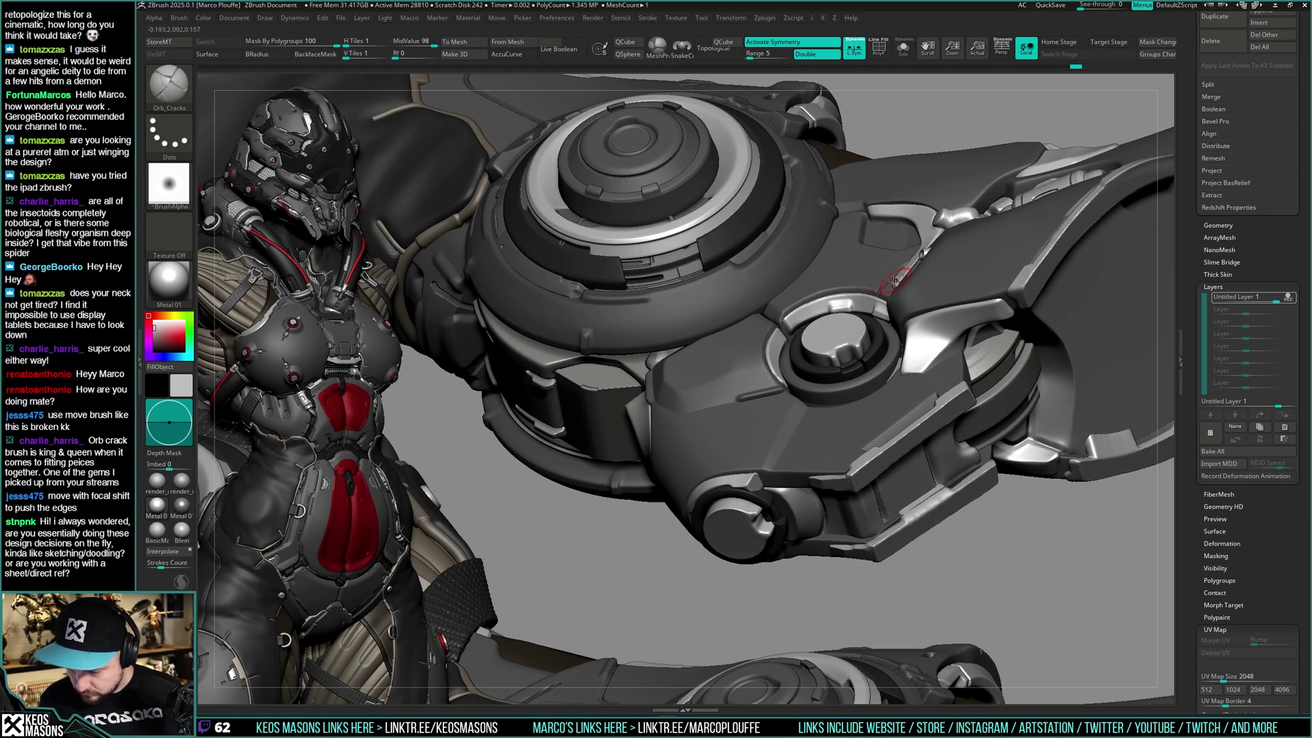
pyautogui.moveTo(878, 288); pyautogui.dragTo(817, 334, button='right')
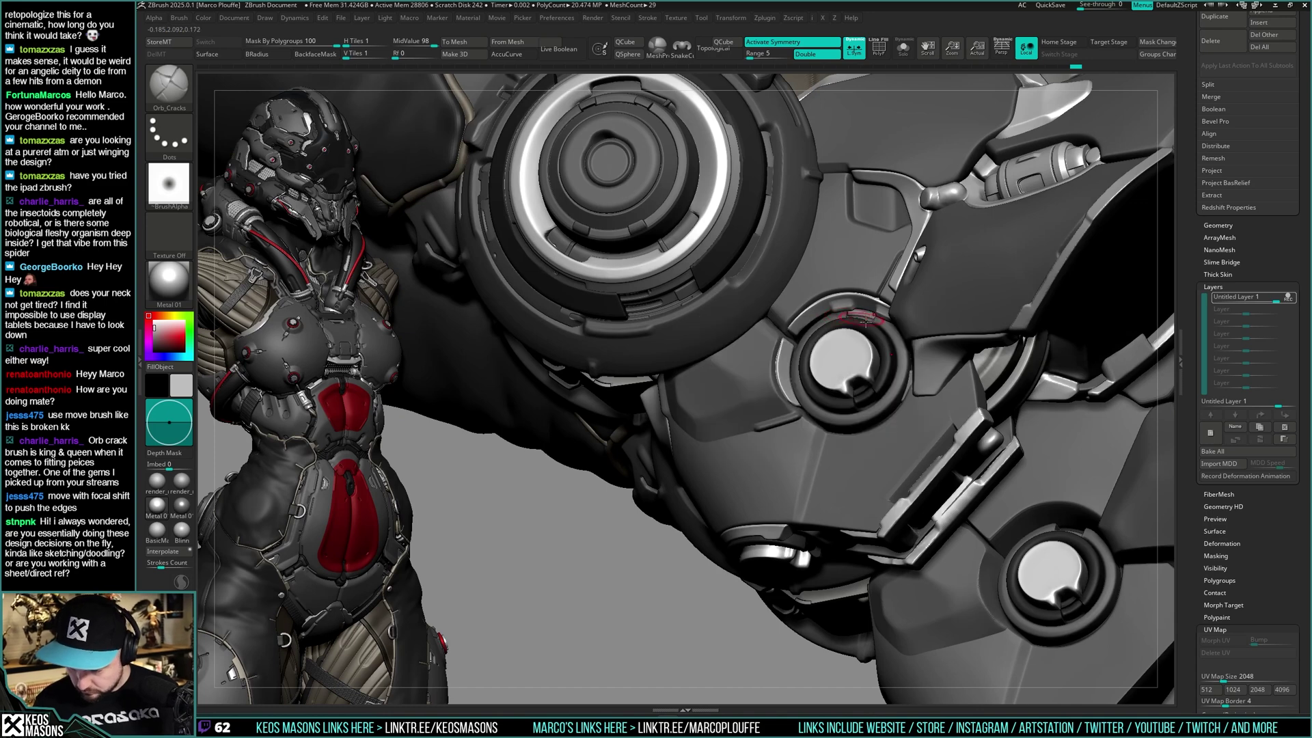
# Return to the Sim_Alpha brush and stamp a small rectangular recess on the round socket's collar, undoing the unwanted version
pyautogui.press('space')
pyautogui.click(853, 464)
pyautogui.click(858, 488)
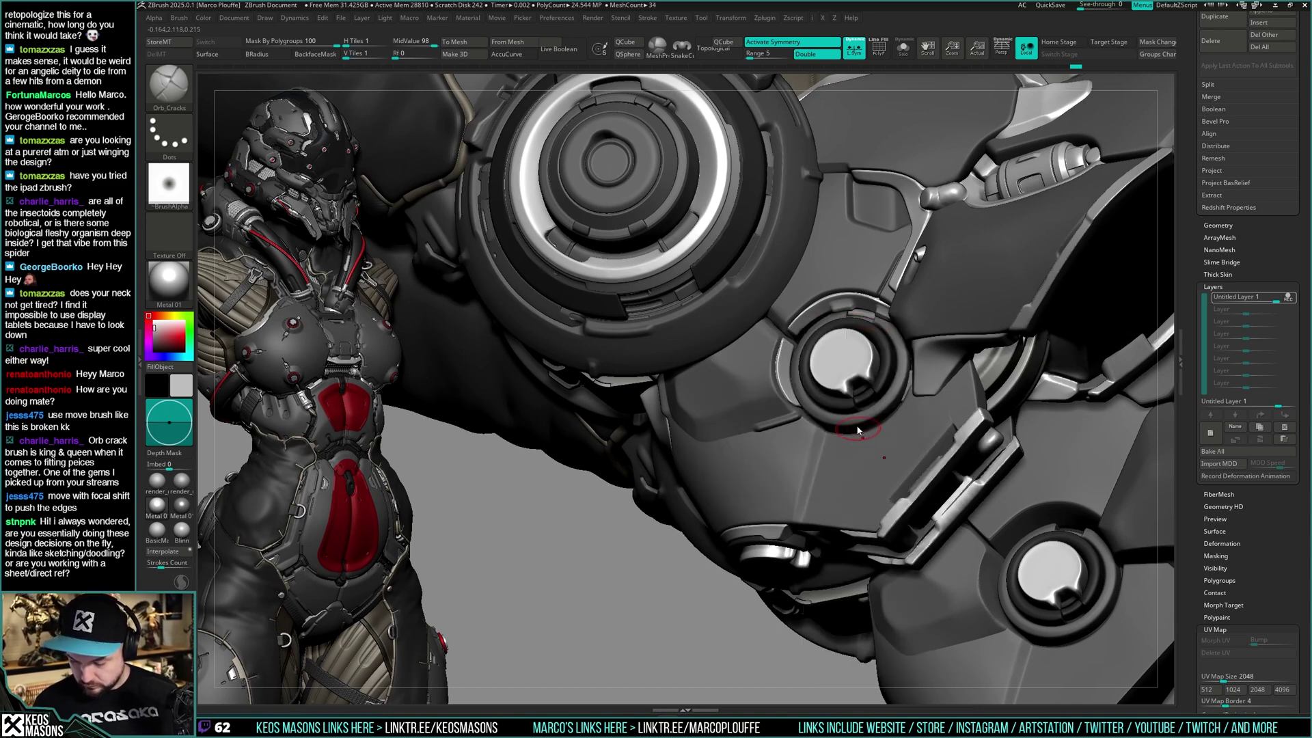
pyautogui.press('space')
pyautogui.click(821, 491)
pyautogui.press('a')
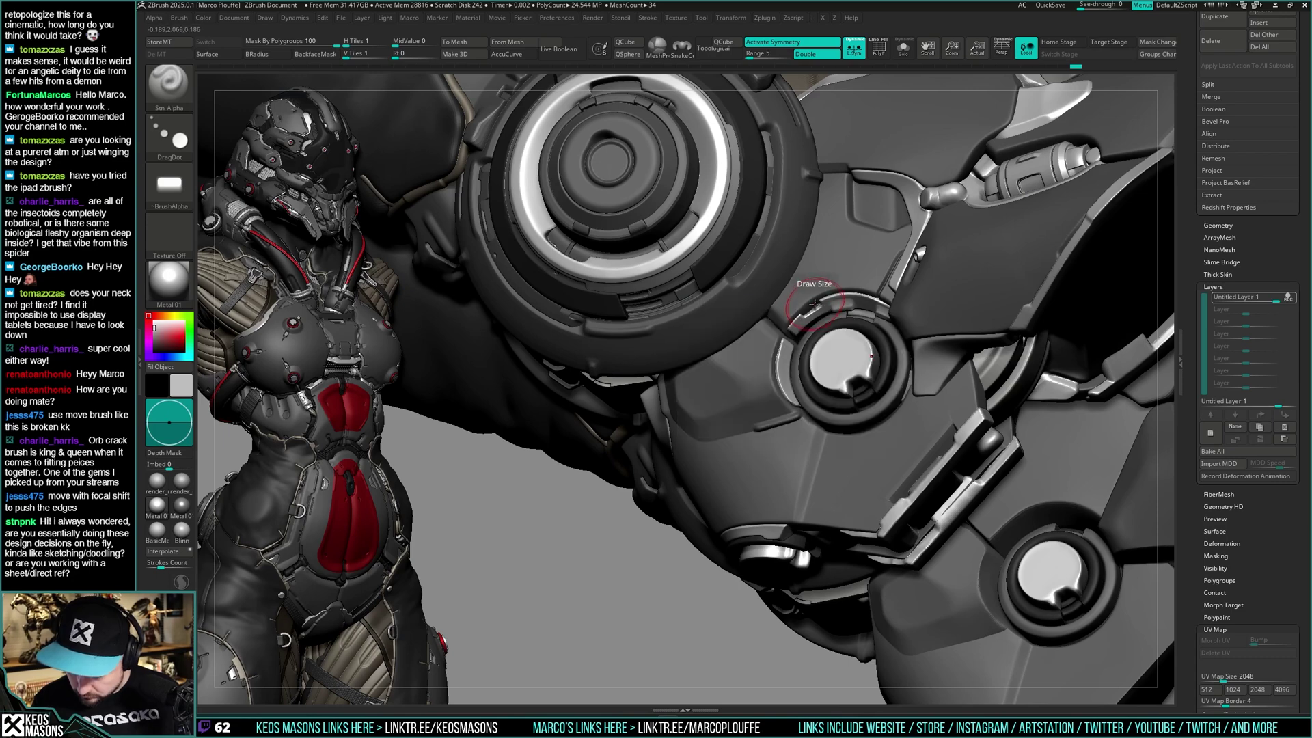
pyautogui.hotkey('ctrl', 'z')
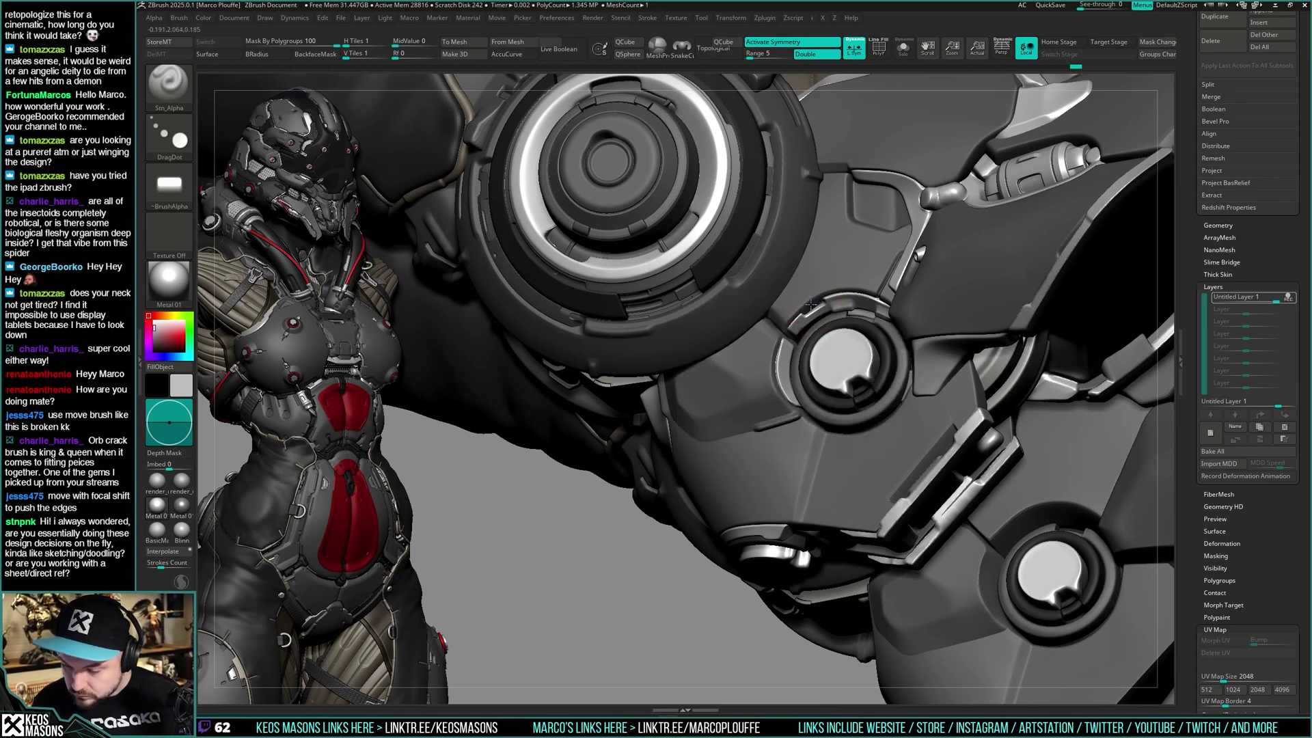
pyautogui.keyDown('ctrl'); pyautogui.moveTo(836, 312); pyautogui.dragTo(844, 197, button='right'); pyautogui.keyUp('ctrl')
pyautogui.moveTo(877, 374); pyautogui.dragTo(835, 373, button='right')
pyautogui.keyDown('ctrl'); pyautogui.moveTo(836, 328); pyautogui.dragTo(808, 356, button='right'); pyautogui.keyUp('ctrl')
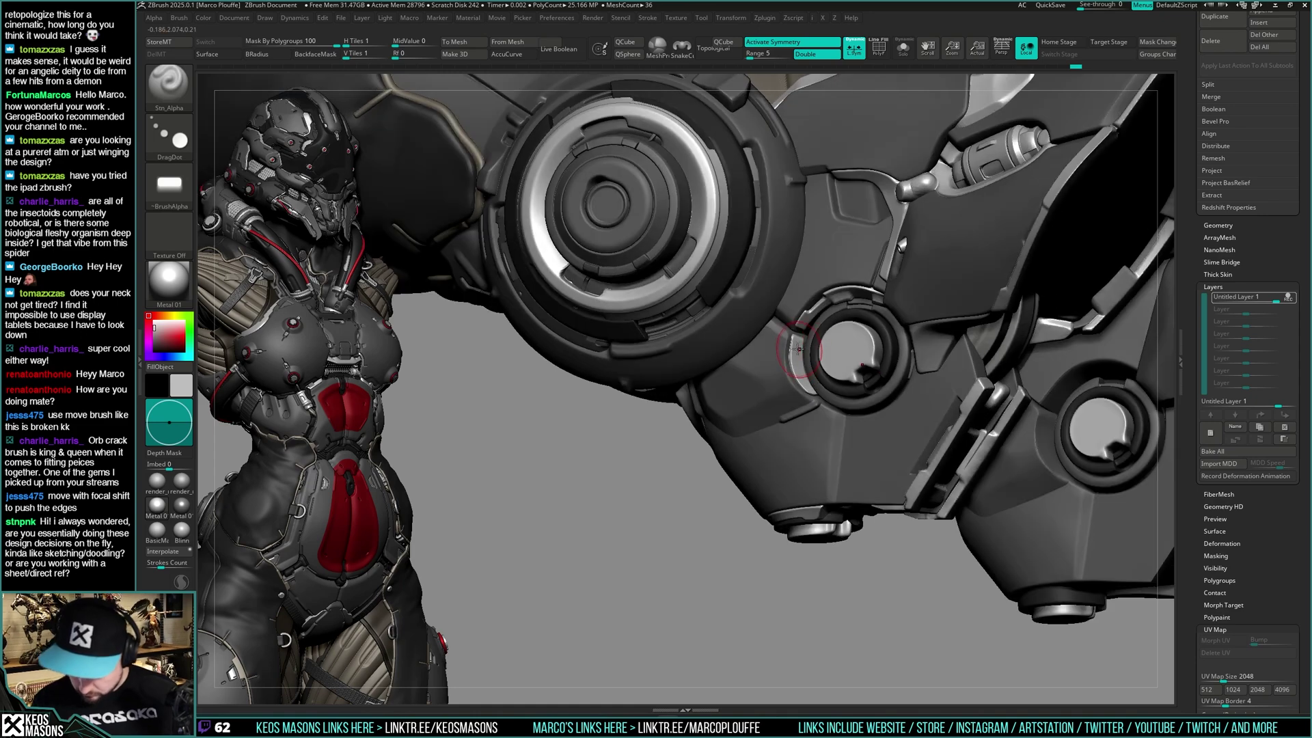
# Stamp a small rectangular detail on the collar beside the round ankle socket and smooth it
pyautogui.moveTo(805, 352); pyautogui.dragTo(799, 347)
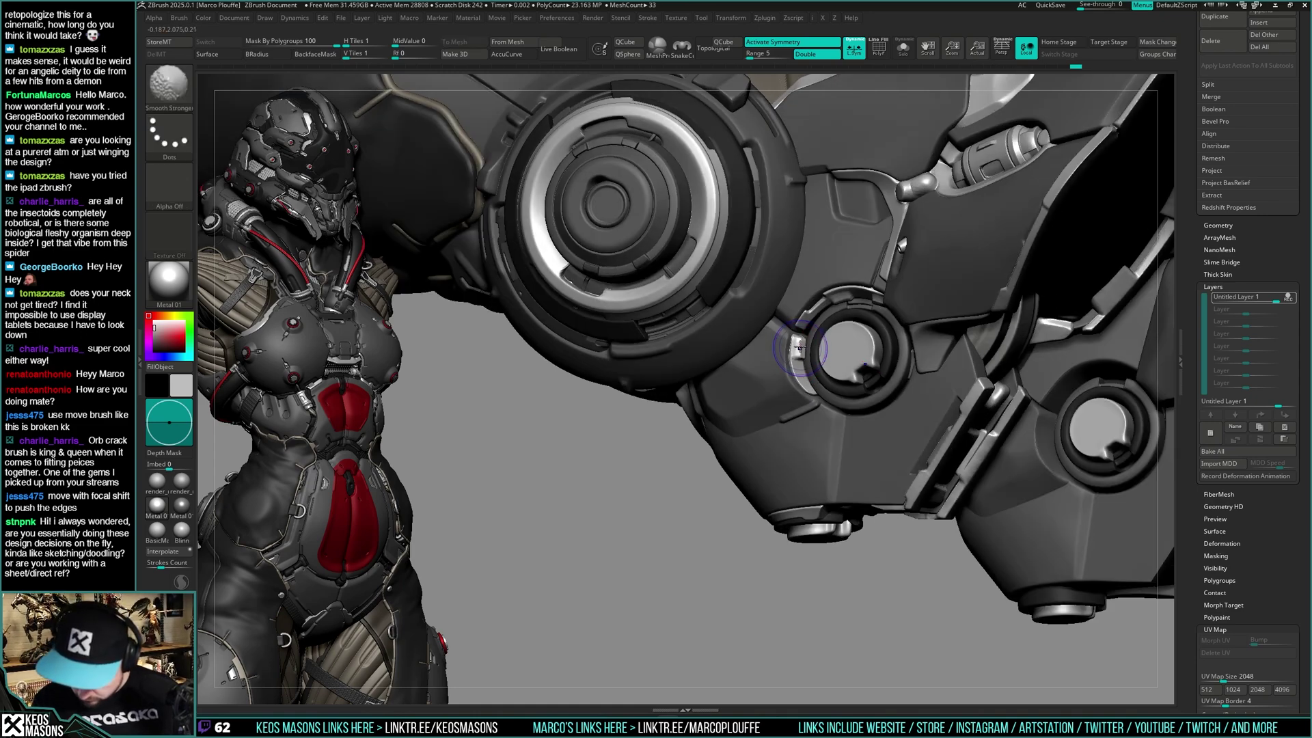
pyautogui.moveTo(799, 348); pyautogui.dragTo(827, 308, button='right')
pyautogui.moveTo(863, 413); pyautogui.dragTo(883, 345, button='right')
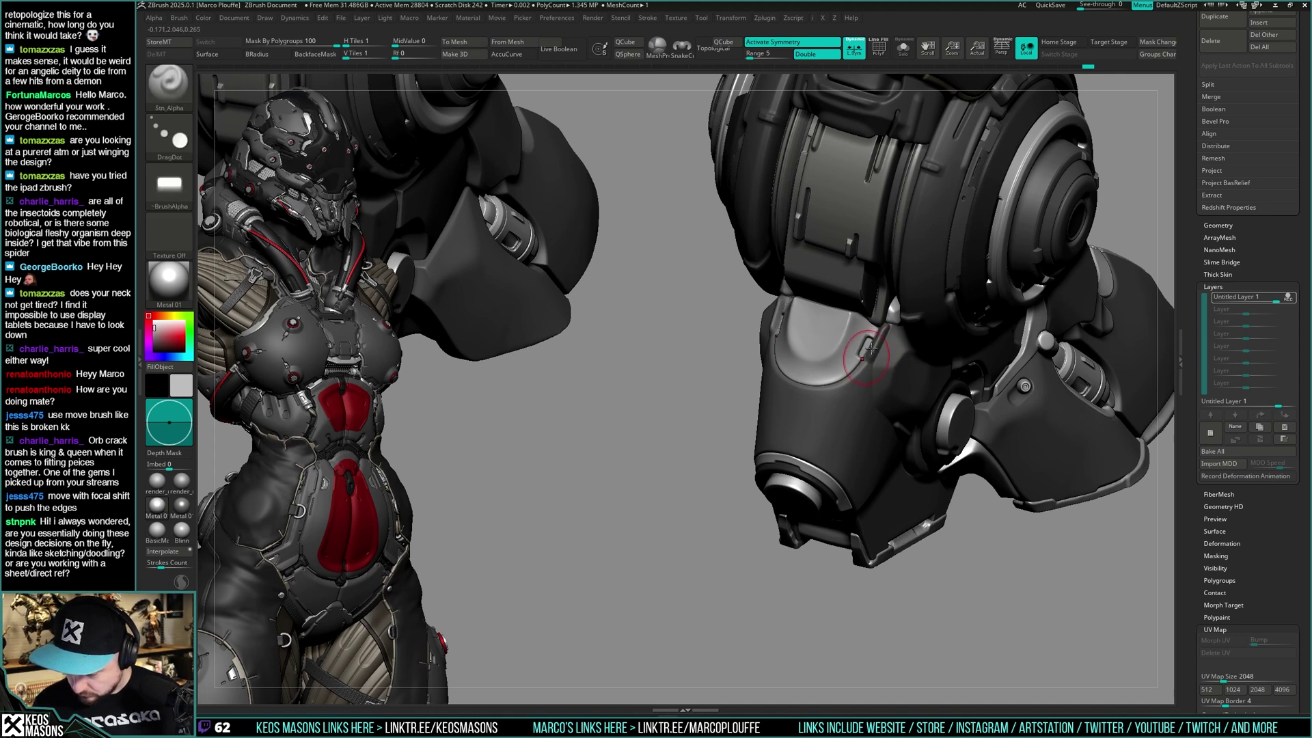
# Carve a U-shaped groove into the silver plate below the khaki hinge cover with the Orb_Cracks brush, undoing and redrawing the stroke
pyautogui.moveTo(872, 348)
pyautogui.keyDown('ctrl'); pyautogui.mouseDown(button='right')
pyautogui.moveTo(868, 300)
pyautogui.moveTo(820, 308)
pyautogui.moveTo(848, 301)
pyautogui.moveTo(890, 332)
pyautogui.mouseUp(button='right'); pyautogui.keyUp('ctrl')
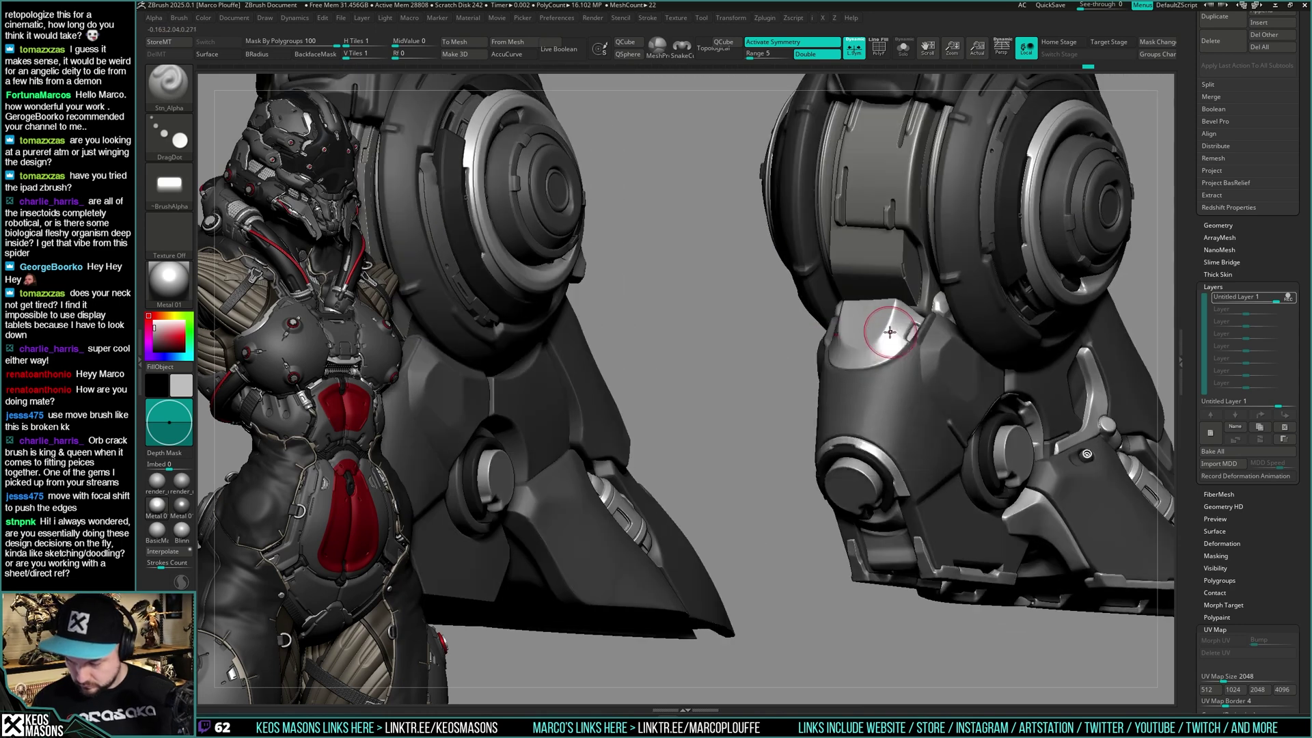
pyautogui.press('1')
pyautogui.click(930, 348)
pyautogui.press('space')
pyautogui.moveTo(875, 347); pyautogui.dragTo(868, 347)
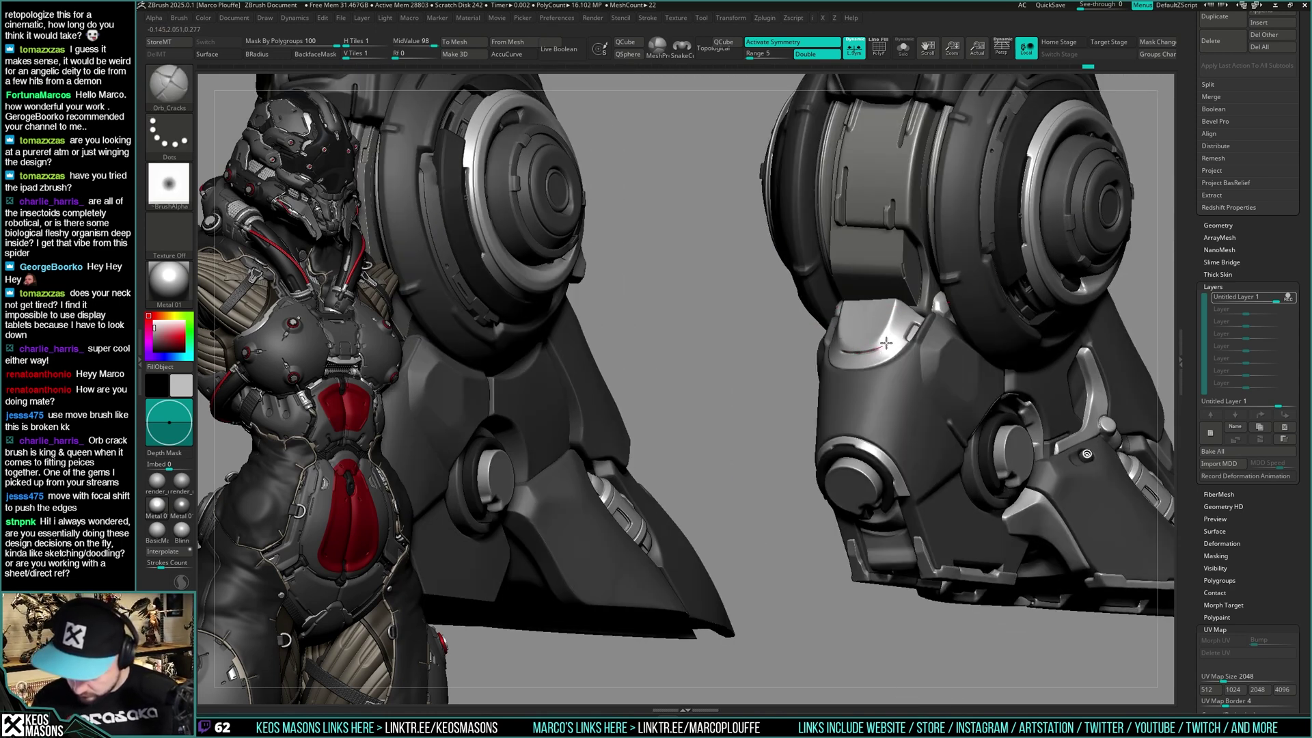
pyautogui.hotkey('shift', 's')
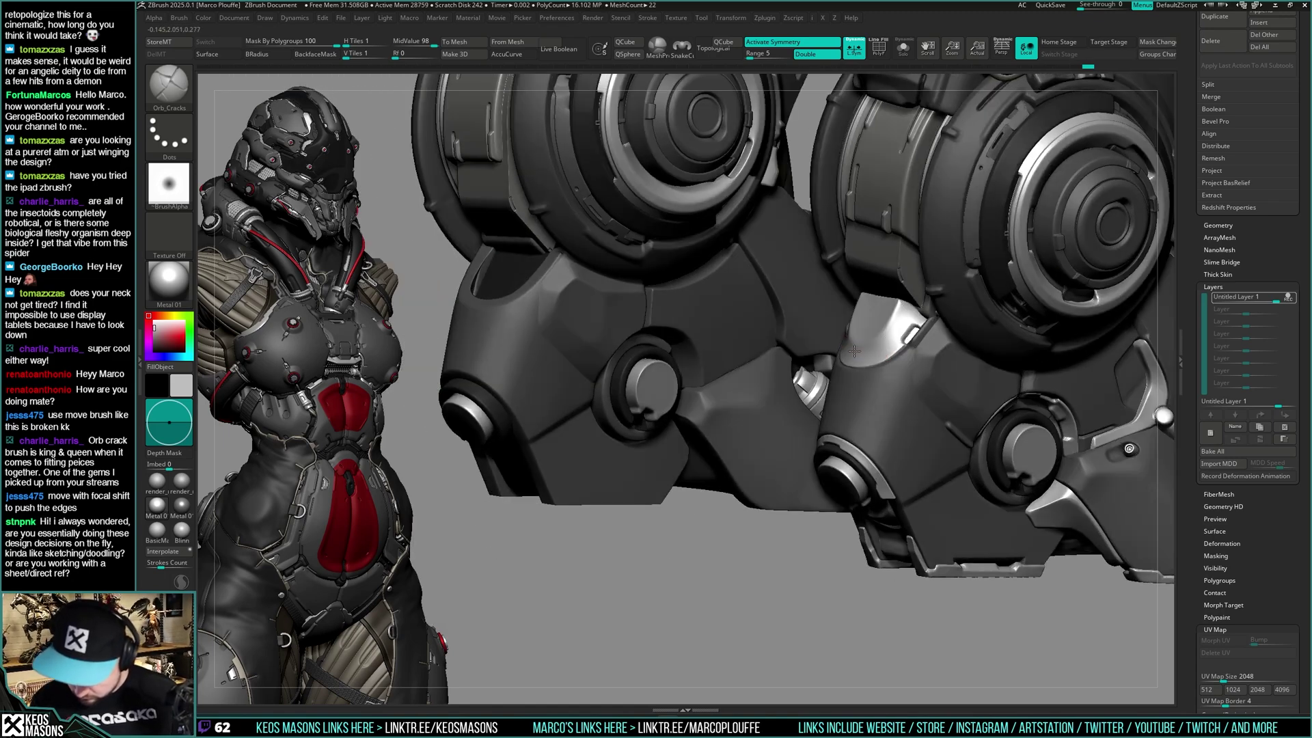
pyautogui.hotkey('ctrl', 'z')
pyautogui.moveTo(884, 344); pyautogui.dragTo(863, 352)
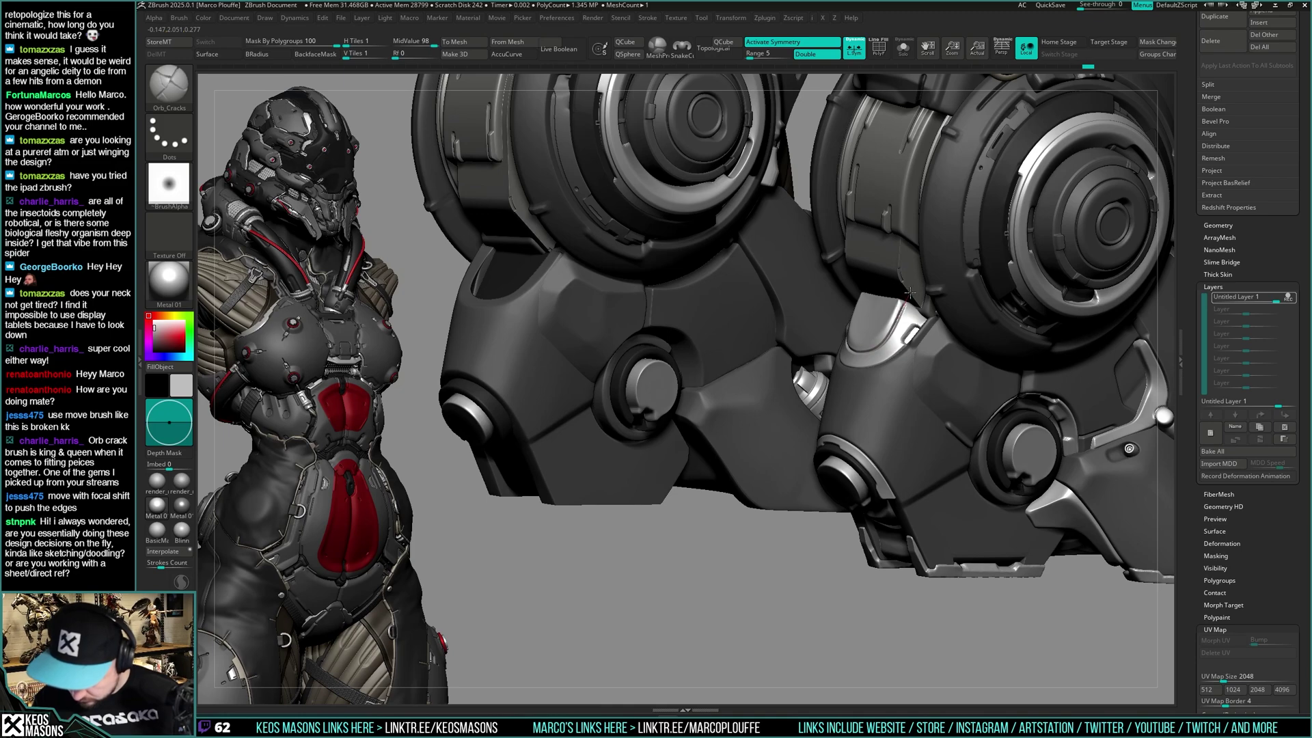
# Flatten the face inside the silver plate's U-shaped groove with the hPolish brush and smooth its surface
pyautogui.moveTo(887, 364)
pyautogui.mouseDown(button='right')
pyautogui.moveTo(902, 346)
pyautogui.moveTo(871, 376)
pyautogui.moveTo(819, 362)
pyautogui.mouseUp(button='right')
pyautogui.press('space')
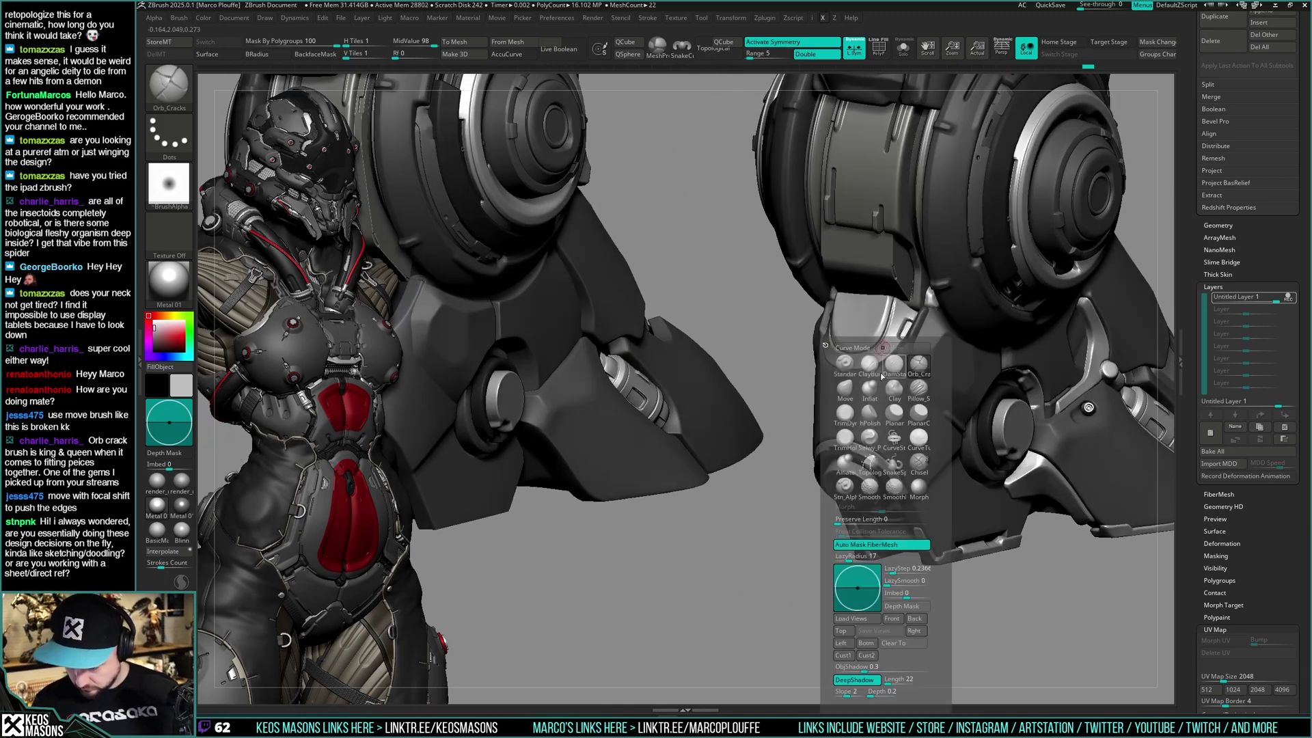
pyautogui.click(869, 416)
pyautogui.moveTo(931, 303); pyautogui.dragTo(860, 352, button='right')
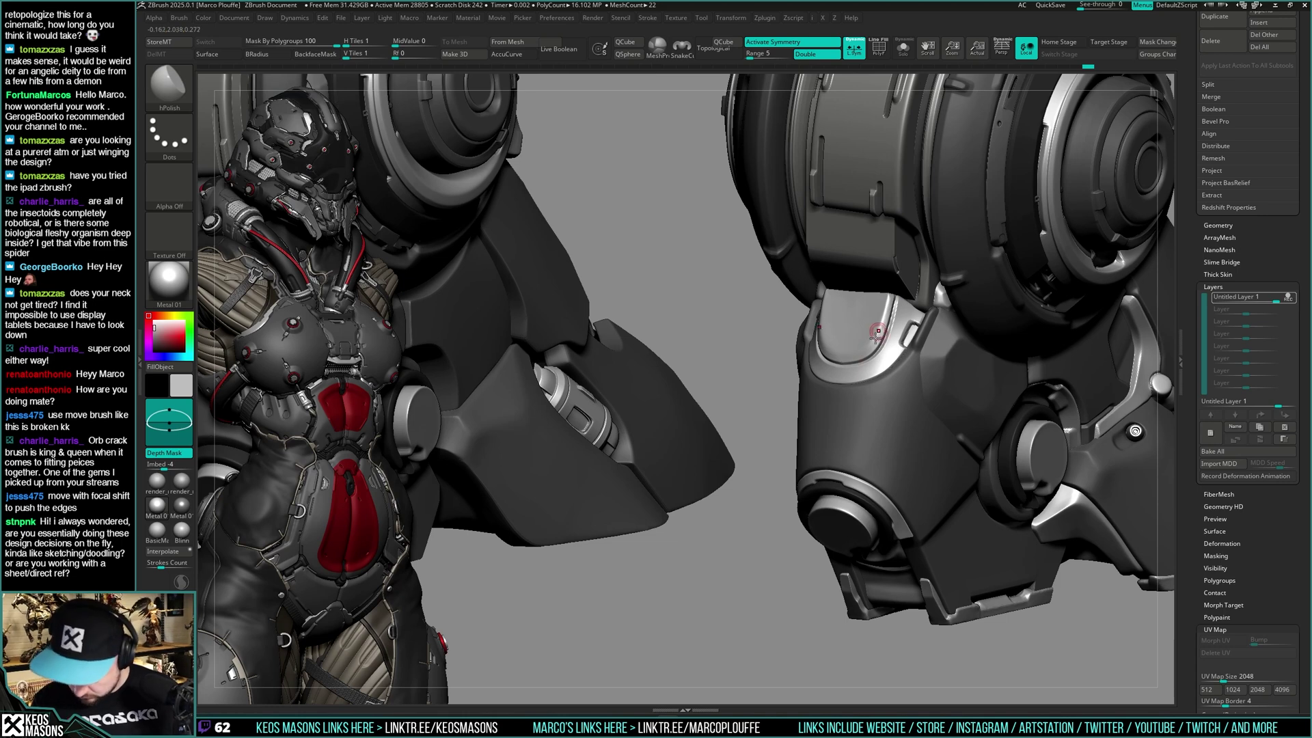
pyautogui.moveTo(879, 331); pyautogui.dragTo(838, 358, button='right')
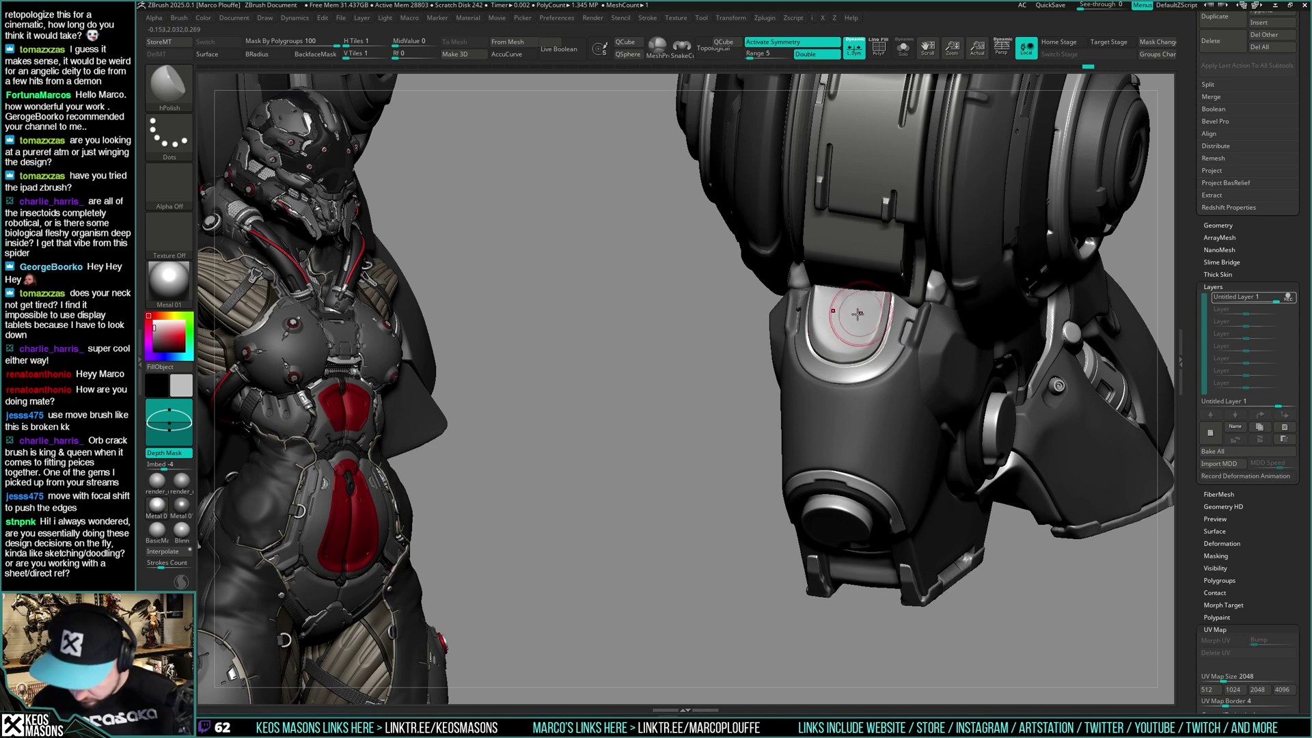
pyautogui.moveTo(872, 316)
pyautogui.mouseDown(button='right')
pyautogui.moveTo(875, 335)
pyautogui.moveTo(877, 298)
pyautogui.mouseUp(button='right')
pyautogui.moveTo(878, 298)
pyautogui.mouseDown(button='right')
pyautogui.moveTo(889, 299)
pyautogui.moveTo(883, 349)
pyautogui.mouseUp(button='right')
pyautogui.keyDown('shift'); pyautogui.moveTo(883, 349); pyautogui.dragTo(892, 310); pyautogui.keyUp('shift')
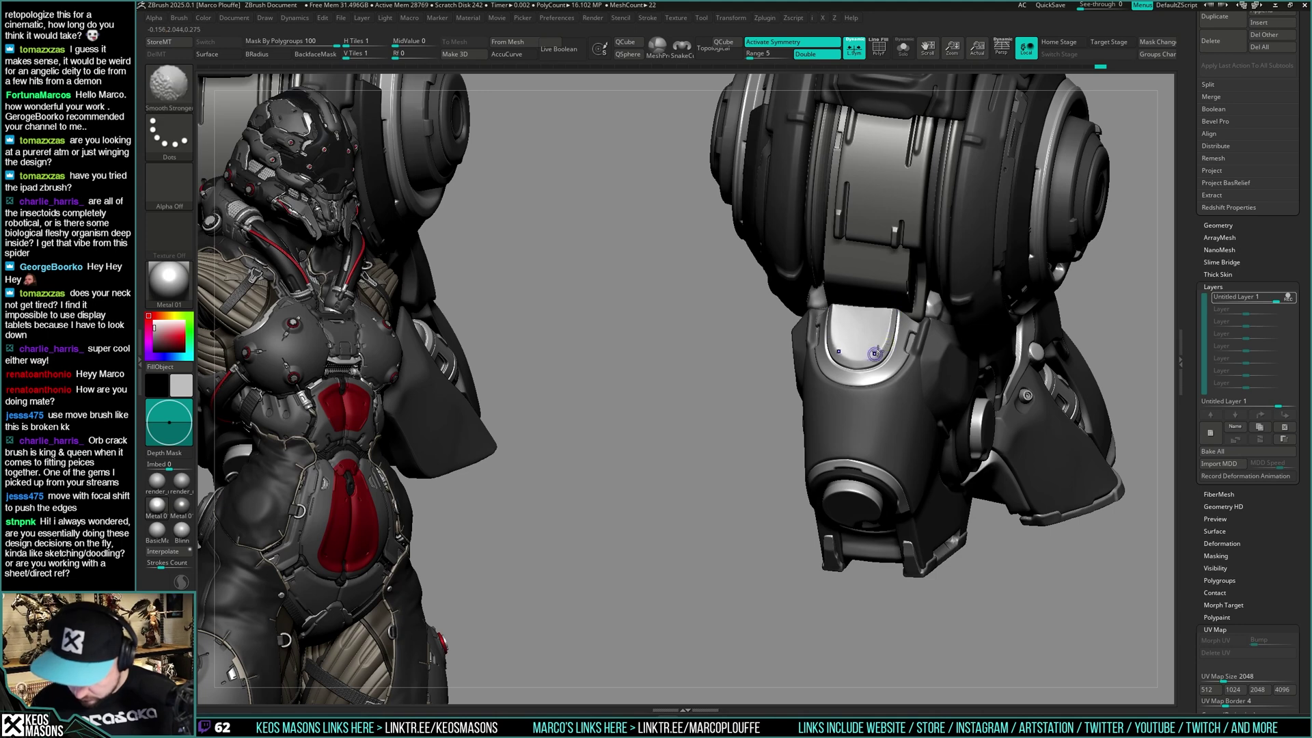
# Isolate the silver piece to inspect its grooved plate, and return to the full foot
pyautogui.moveTo(821, 334)
pyautogui.mouseDown(button='right')
pyautogui.moveTo(859, 328)
pyautogui.moveTo(831, 308)
pyautogui.mouseUp(button='right')
pyautogui.rightClick(830, 325)
pyautogui.hotkey('alt', 's')
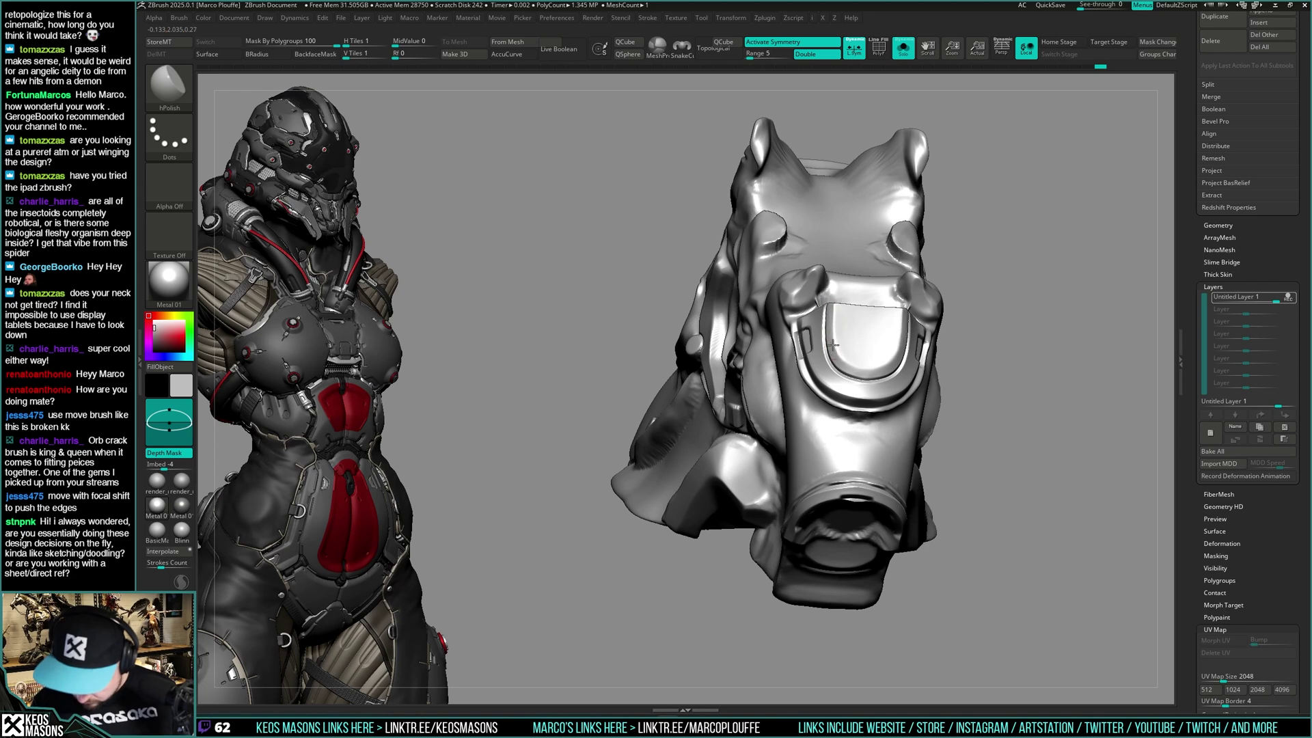
pyautogui.moveTo(893, 363); pyautogui.dragTo(888, 403, button='right')
pyautogui.hotkey('shift', 's')
pyautogui.rightClick(887, 407)
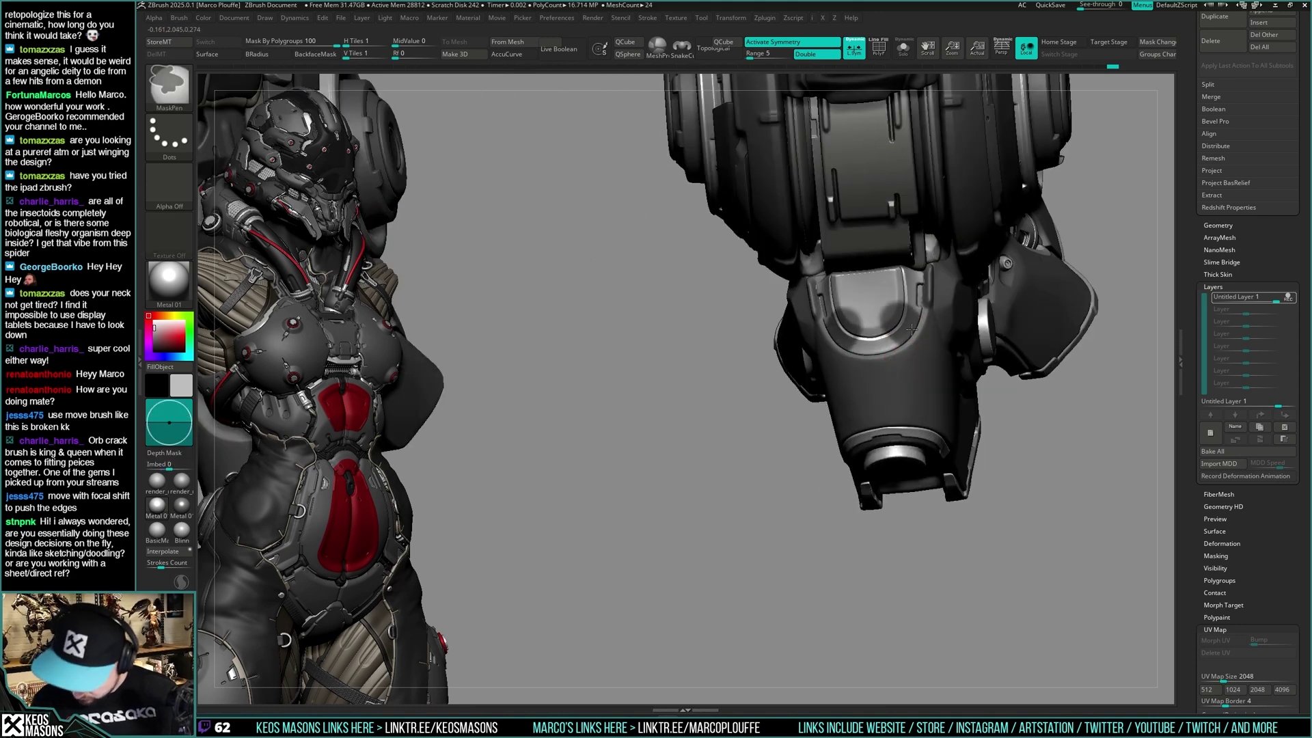
# Refine the edge around the U-shaped silver plate with the Orb_Cracks brush and clear the mask
pyautogui.rightClick(925, 338)
pyautogui.click(974, 357)
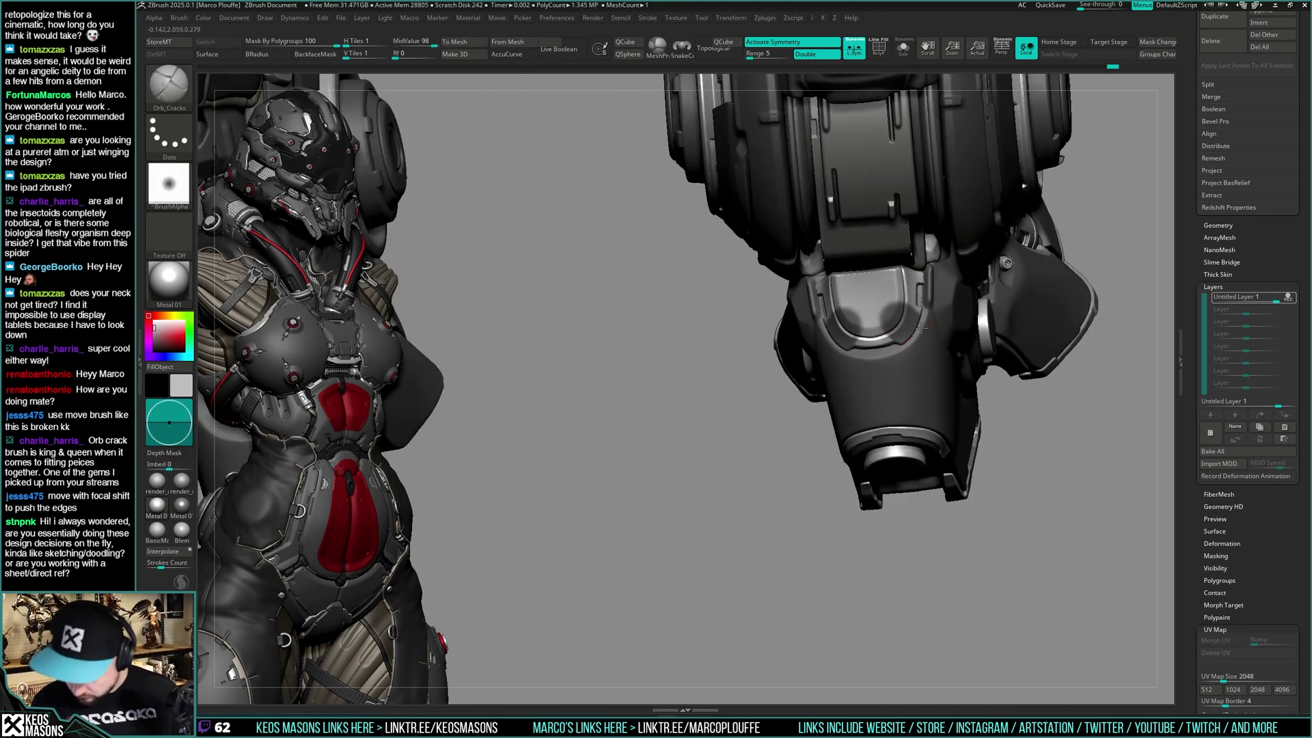
pyautogui.moveTo(918, 331); pyautogui.dragTo(991, 297, button='right')
pyautogui.keyDown('ctrl'); pyautogui.moveTo(992, 298); pyautogui.dragTo(1016, 334); pyautogui.keyUp('ctrl')
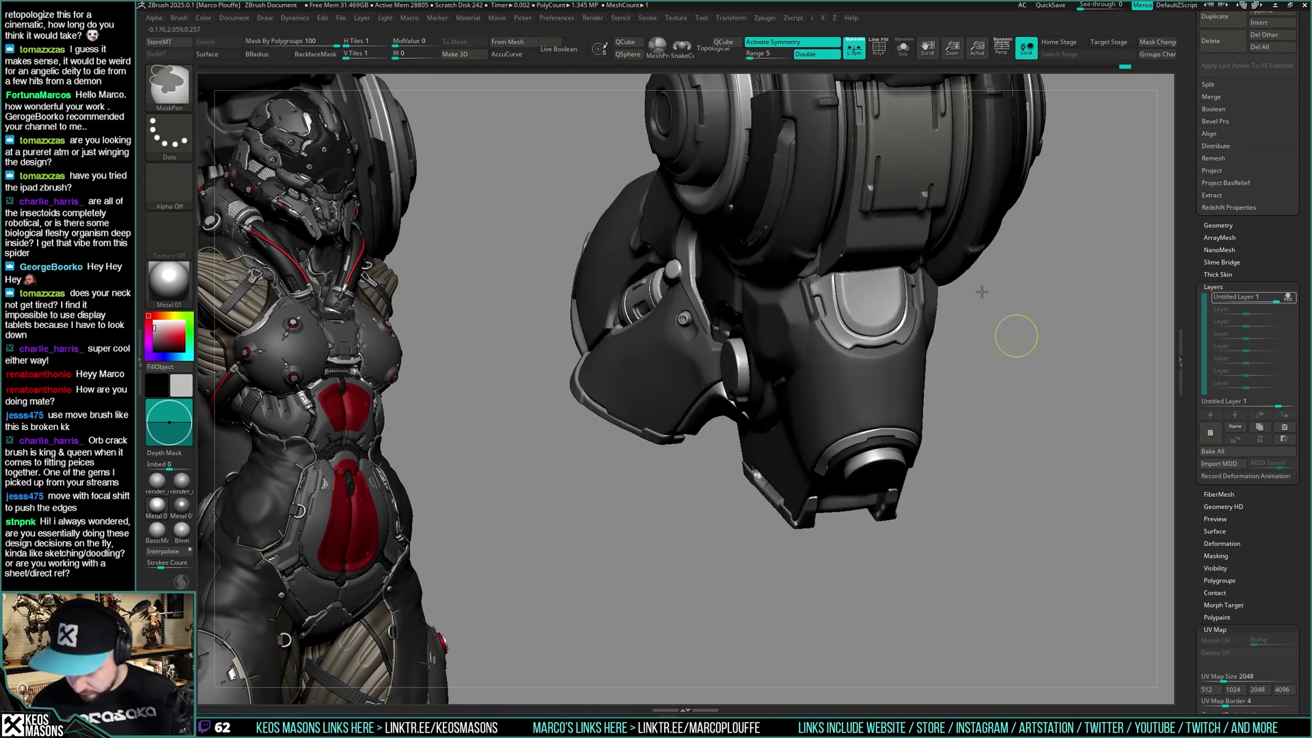
# Switch to the dark armour plate and shape its surface just below the silver trim using a mask and the Clay brush
pyautogui.keyDown('ctrl'); pyautogui.moveTo(982, 290); pyautogui.dragTo(899, 342, button='right'); pyautogui.keyUp('ctrl')
pyautogui.keyDown('alt'); pyautogui.click(917, 348); pyautogui.keyUp('alt')
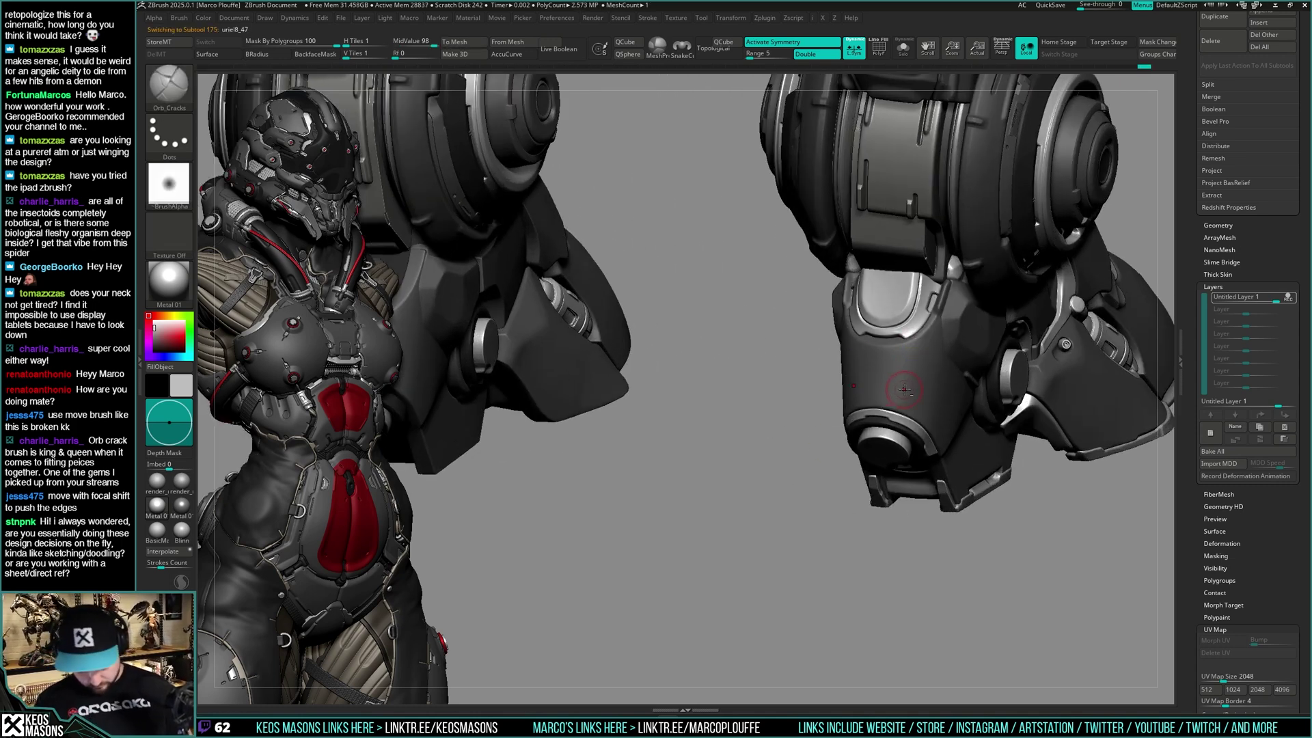
pyautogui.press('ctrl')
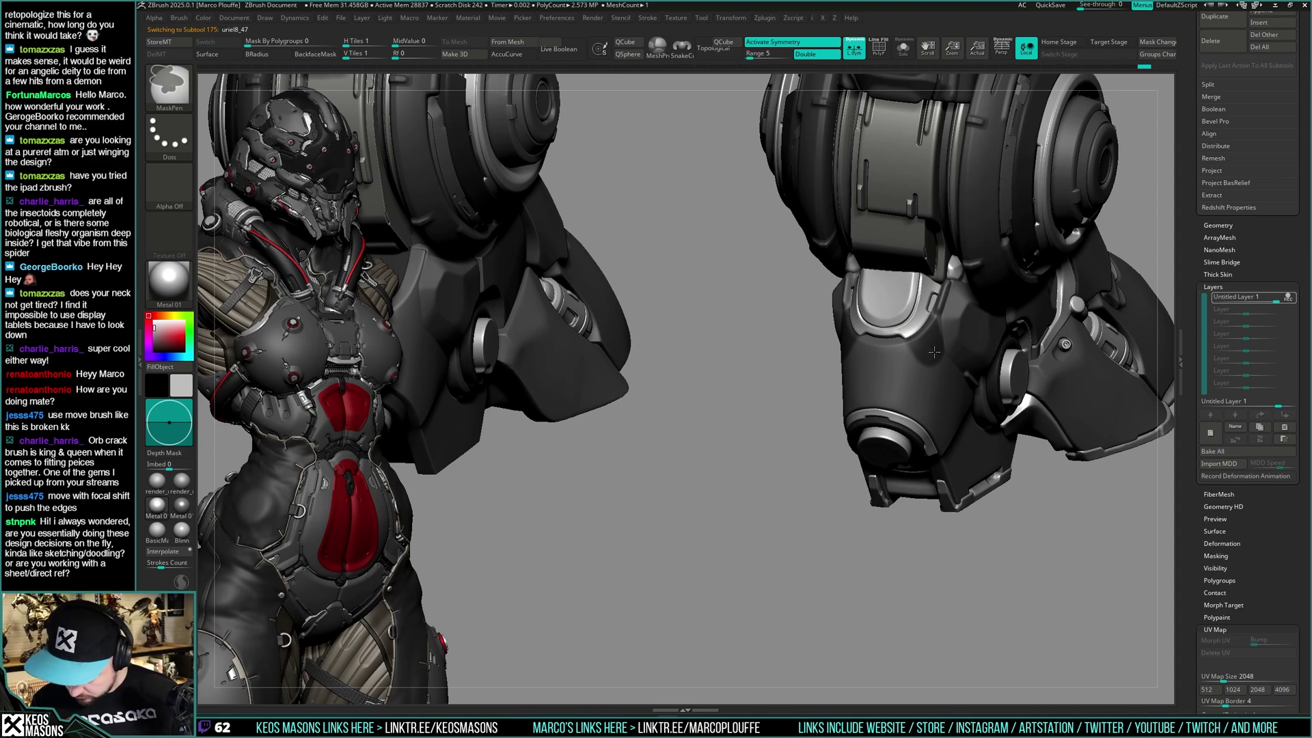
pyautogui.moveTo(935, 352); pyautogui.dragTo(998, 363, button='right')
pyautogui.press('space')
pyautogui.click(950, 393)
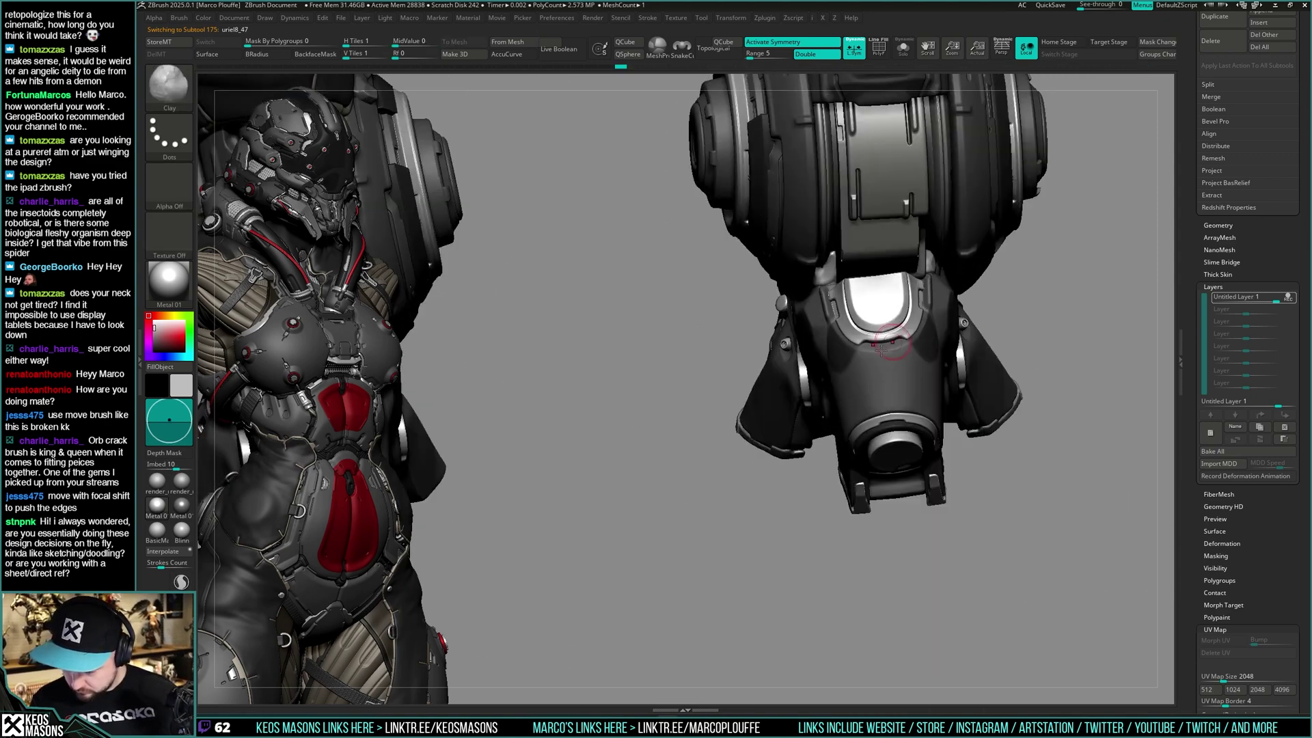
pyautogui.moveTo(911, 341)
pyautogui.mouseDown(button='right')
pyautogui.moveTo(958, 342)
pyautogui.moveTo(894, 347)
pyautogui.moveTo(919, 358)
pyautogui.mouseUp(button='right')
# Stamp small slots below the U-shaped silver trim with the Sim_Alpha brush and the Image1 alpha, rotating the alpha upright
pyautogui.press('space')
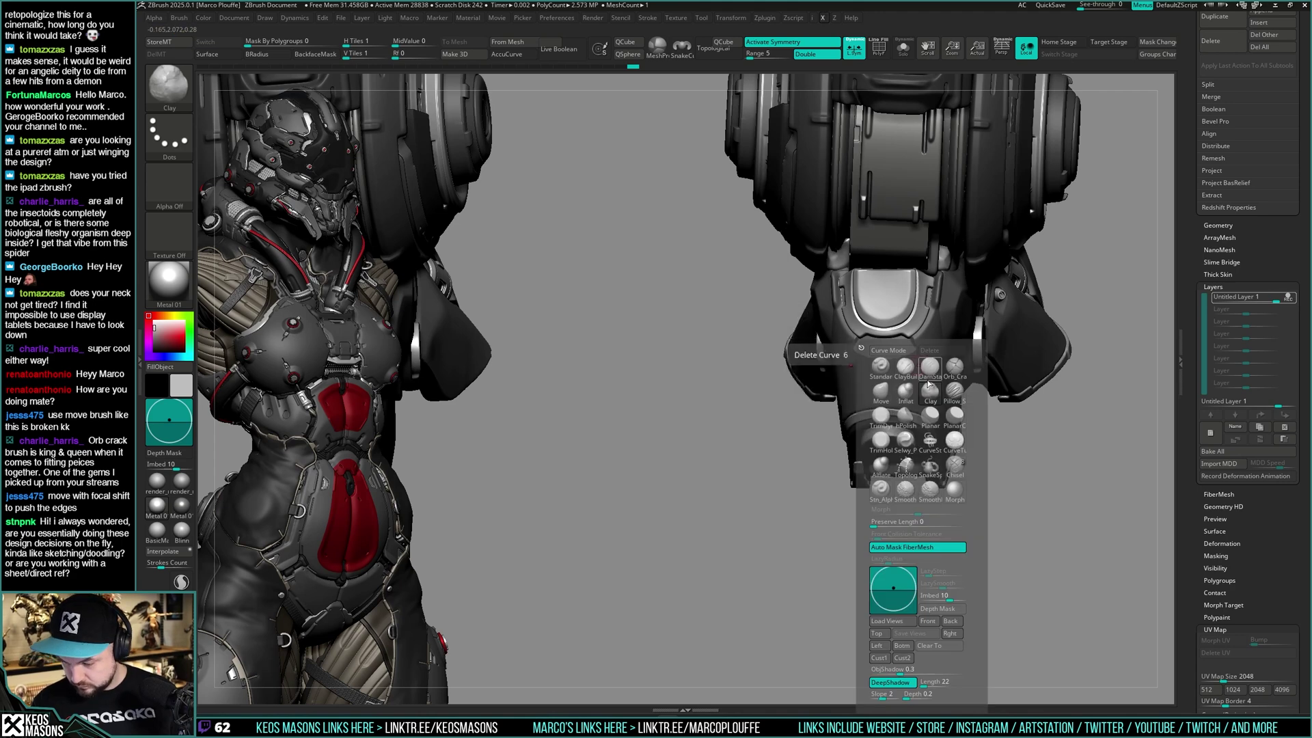
pyautogui.click(881, 490)
pyautogui.press('F4')
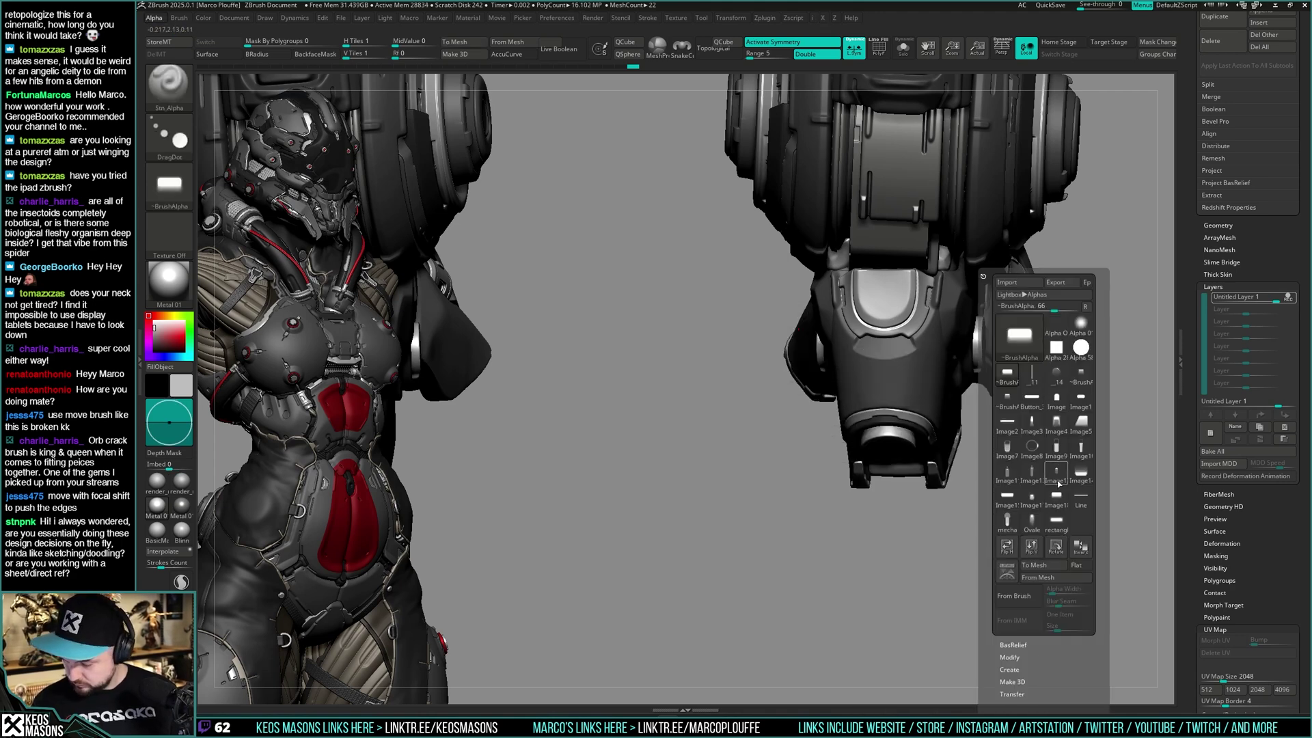
pyautogui.click(1080, 398)
pyautogui.press('space')
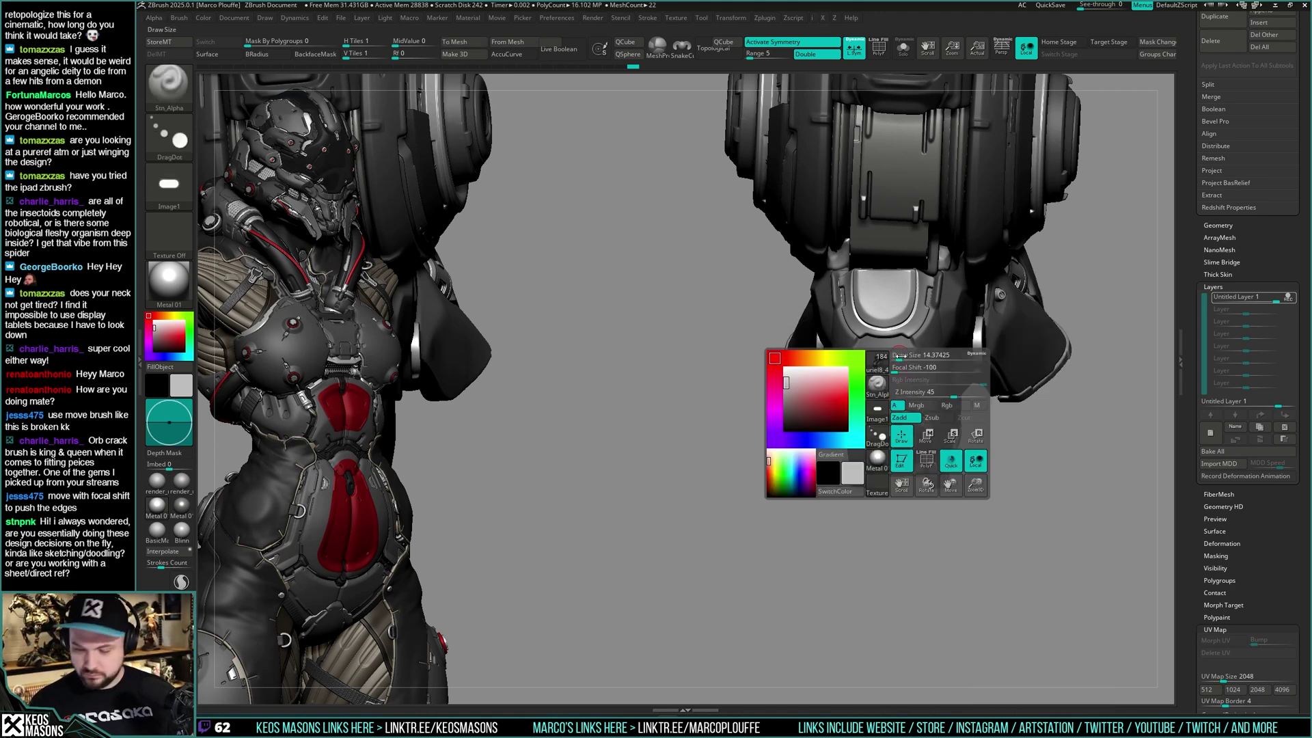
pyautogui.press('F4')
pyautogui.click(923, 548)
pyautogui.moveTo(904, 347); pyautogui.dragTo(900, 336)
pyautogui.moveTo(900, 336)
pyautogui.keyDown('ctrl'); pyautogui.mouseDown(button='right')
pyautogui.moveTo(901, 316)
pyautogui.moveTo(942, 345)
pyautogui.mouseUp(button='right'); pyautogui.keyUp('ctrl')
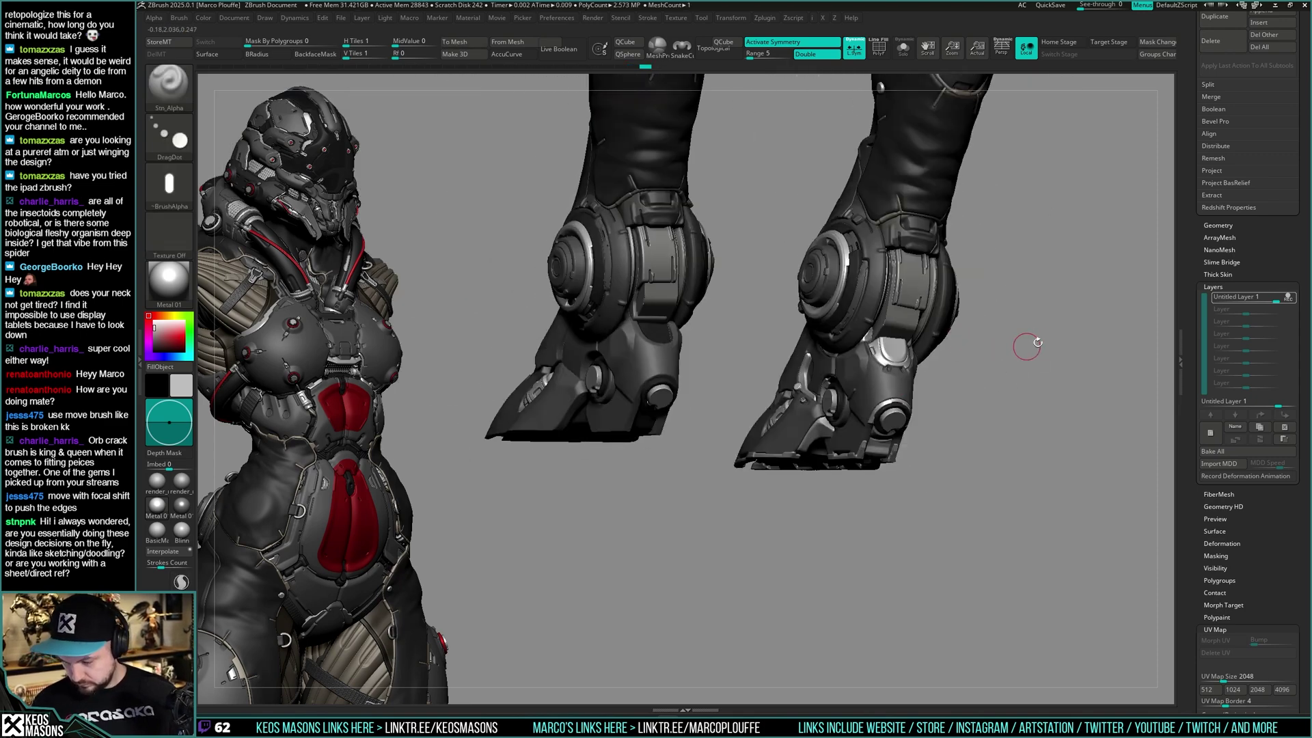
# Mask beside the dark plate's front round opening, isolate the plate, and build up a raised rim with the Clay brush
pyautogui.moveTo(1029, 346)
pyautogui.mouseDown(button='right')
pyautogui.moveTo(982, 326)
pyautogui.moveTo(863, 448)
pyautogui.moveTo(888, 410)
pyautogui.moveTo(851, 386)
pyautogui.mouseUp(button='right')
pyautogui.press('space')
pyautogui.moveTo(846, 369); pyautogui.dragTo(798, 407)
pyautogui.press('ctrl')
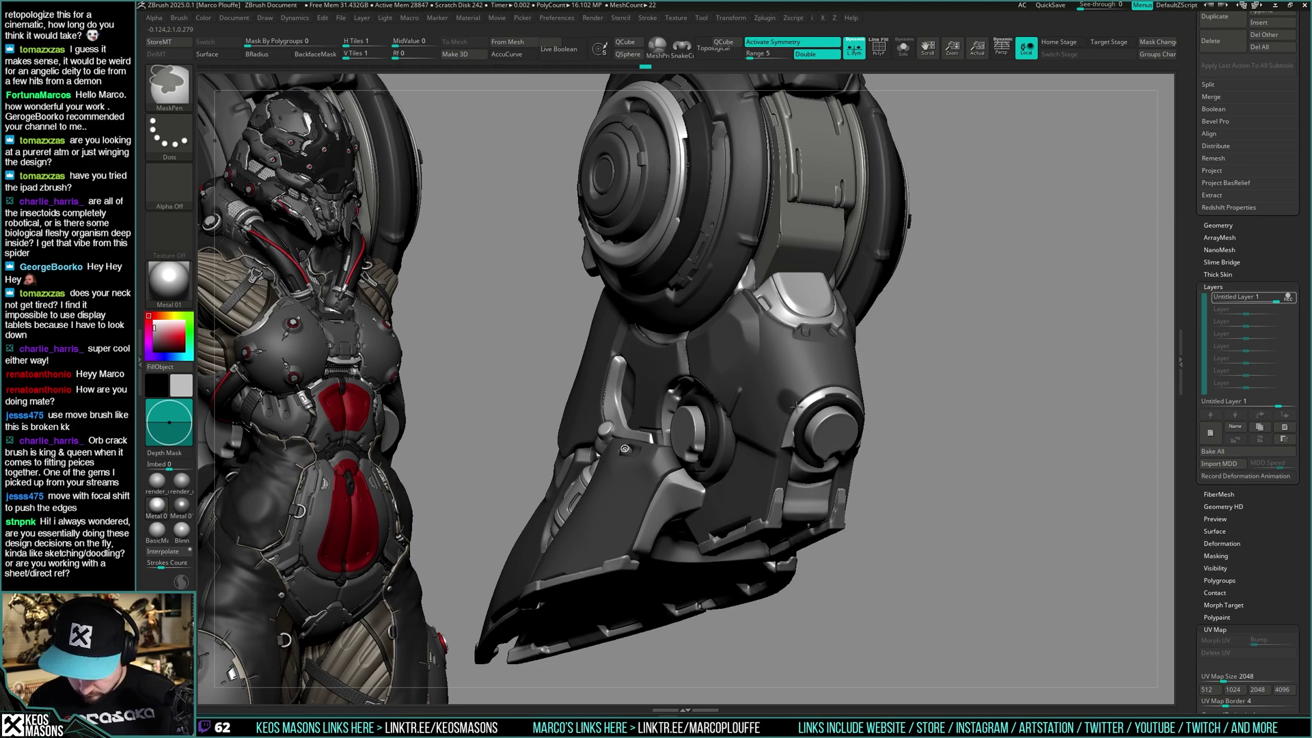
pyautogui.moveTo(775, 415)
pyautogui.mouseDown()
pyautogui.moveTo(950, 362)
pyautogui.moveTo(935, 336)
pyautogui.moveTo(950, 335)
pyautogui.mouseUp()
pyautogui.press('space')
pyautogui.click(967, 399)
pyautogui.hotkey('alt', 's')
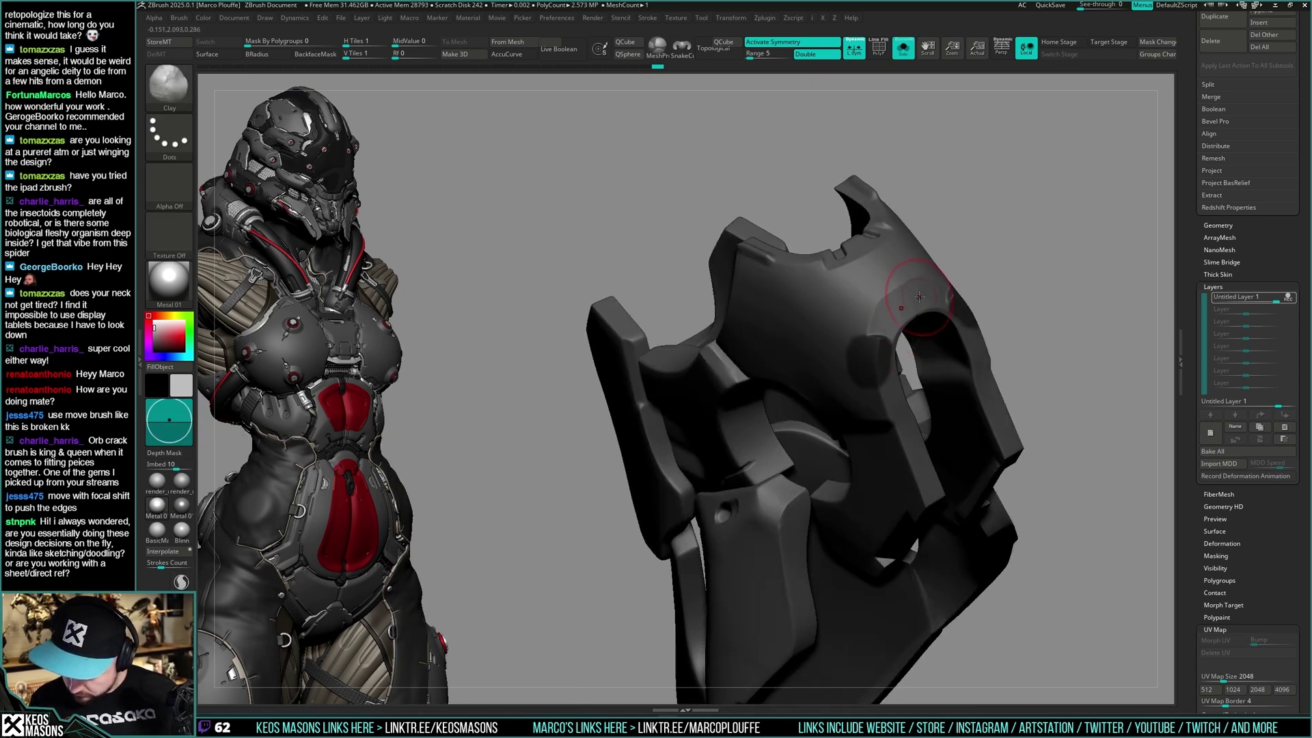
# Undo the last Clay stroke, flatten the raised rim around the front opening with hPolish, and clear the mask
pyautogui.hotkey('ctrl', 'z')
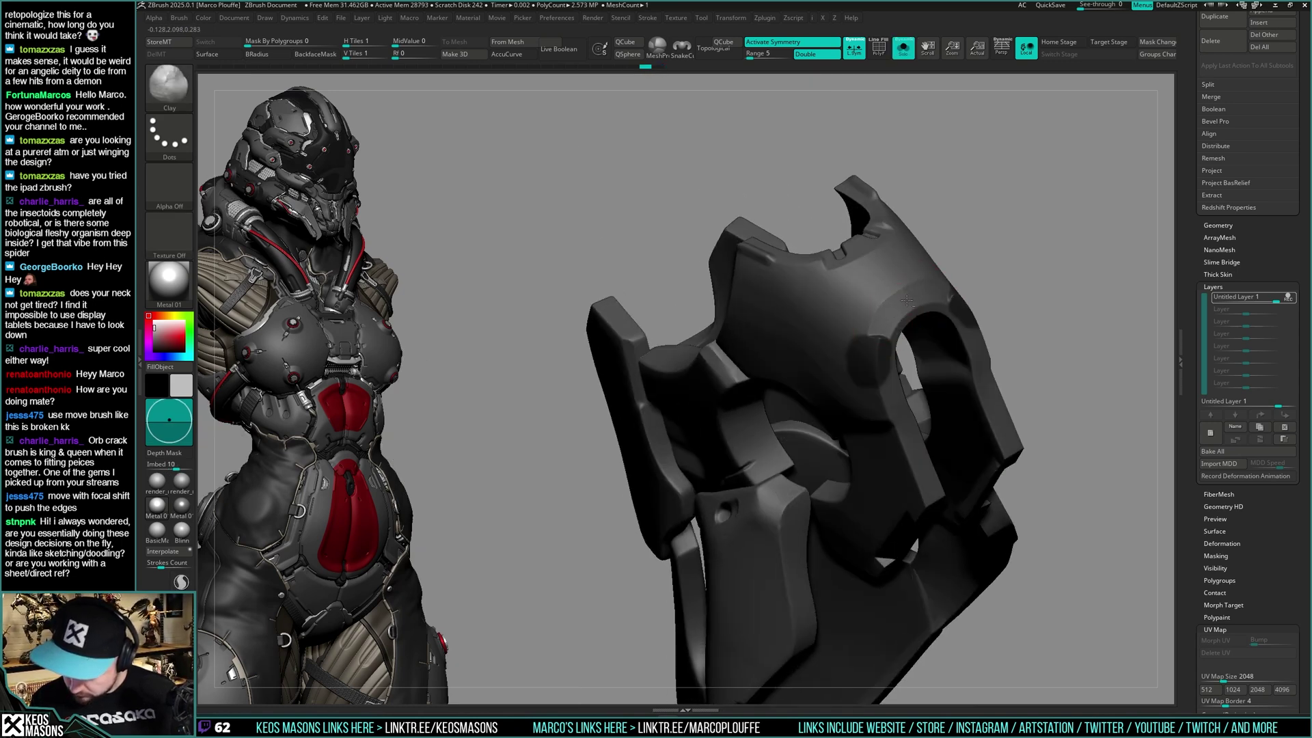
pyautogui.press('b')
pyautogui.press('h')
pyautogui.press('p')
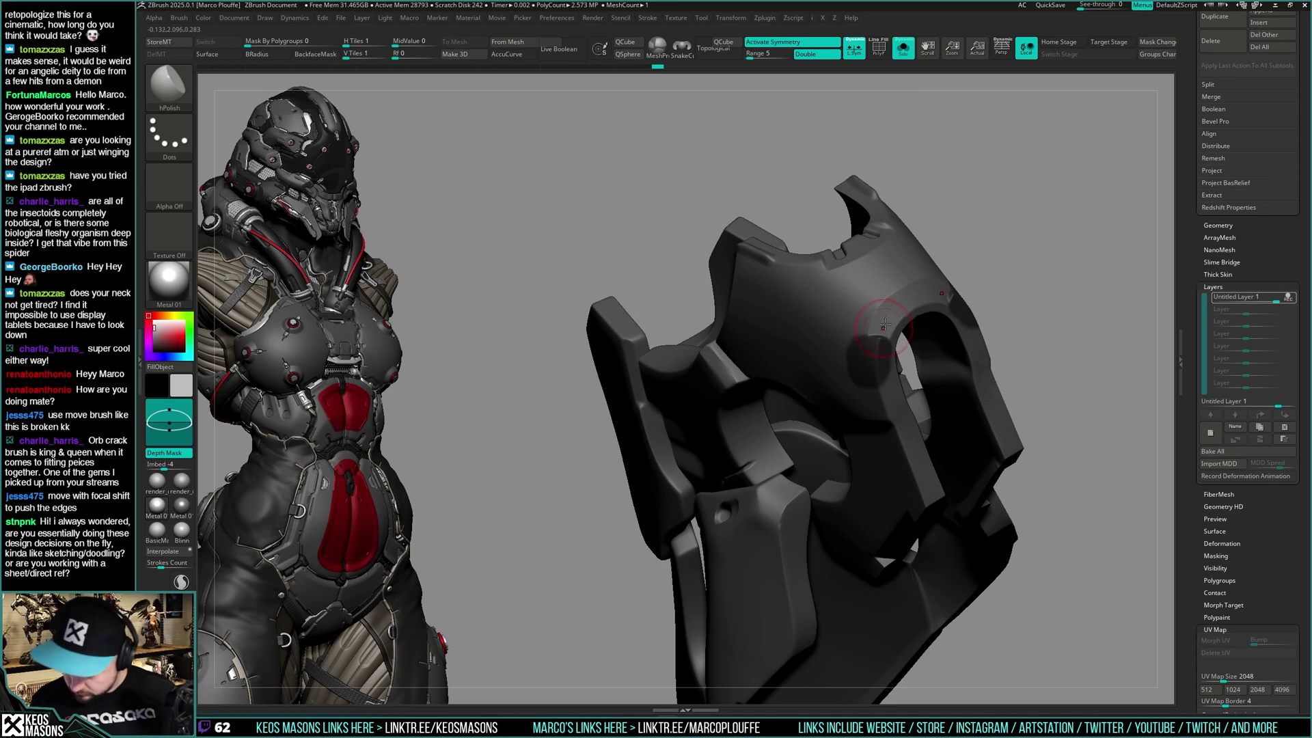
pyautogui.hotkey('alt', 's')
pyautogui.moveTo(892, 325); pyautogui.dragTo(1011, 284, button='right')
pyautogui.keyDown('ctrl'); pyautogui.moveTo(1060, 232); pyautogui.dragTo(1104, 263); pyautogui.keyUp('ctrl')
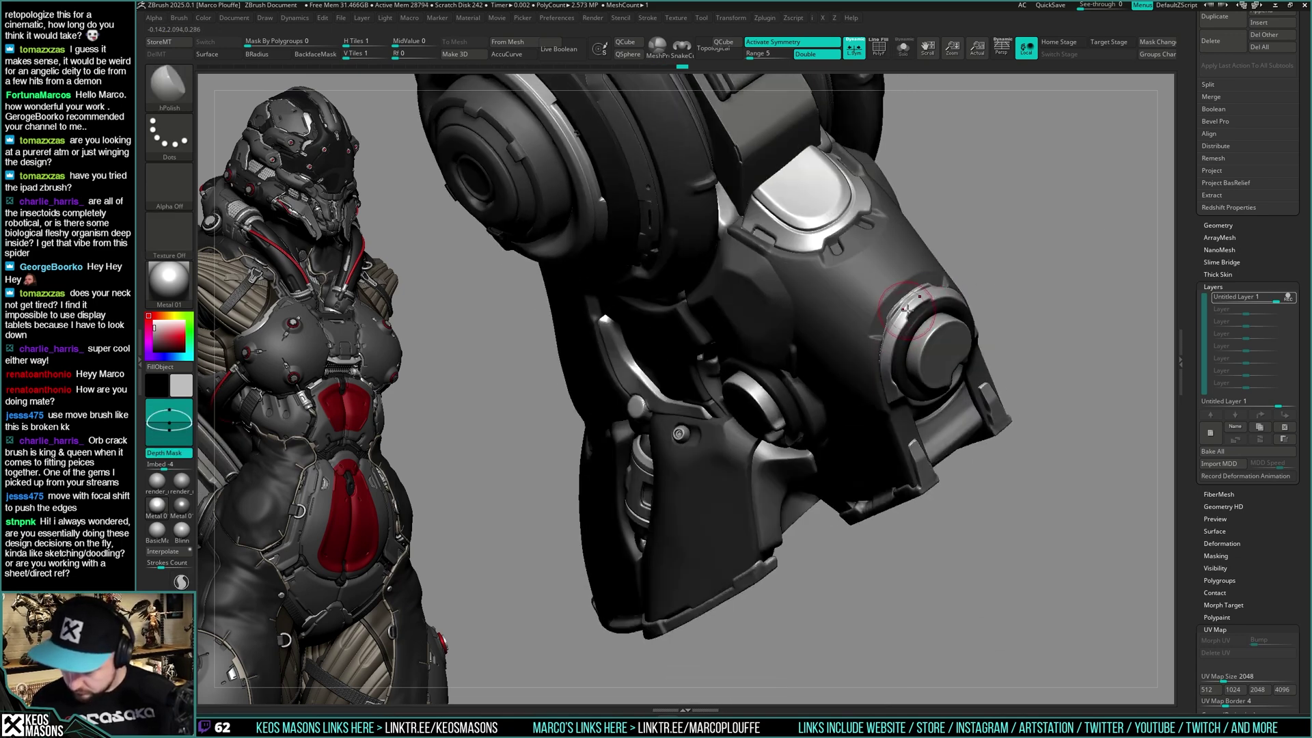
# Switch to the silver trim around the front round cap and refine its outer edge with the Orb_Cracks brush
pyautogui.keyDown('alt'); pyautogui.click(913, 305); pyautogui.keyUp('alt')
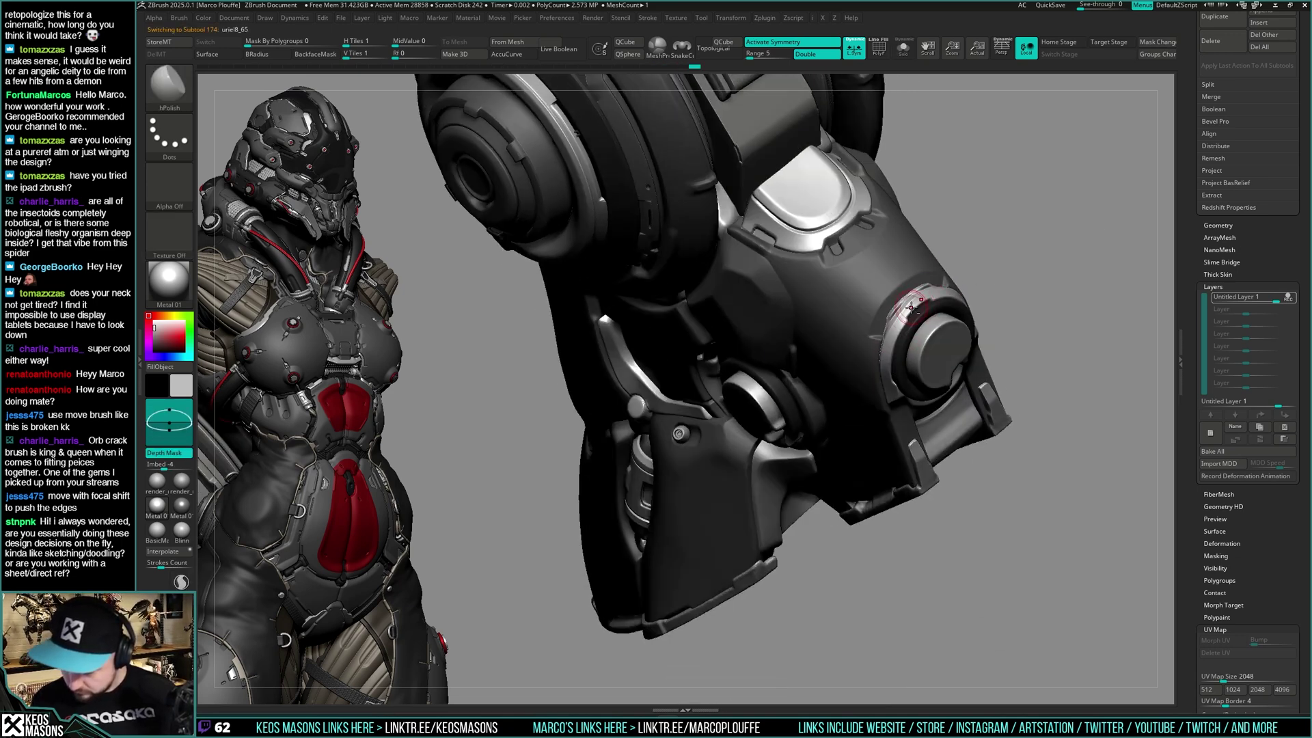
pyautogui.press('b')
pyautogui.click(904, 373)
pyautogui.moveTo(1052, 246); pyautogui.dragTo(1015, 225)
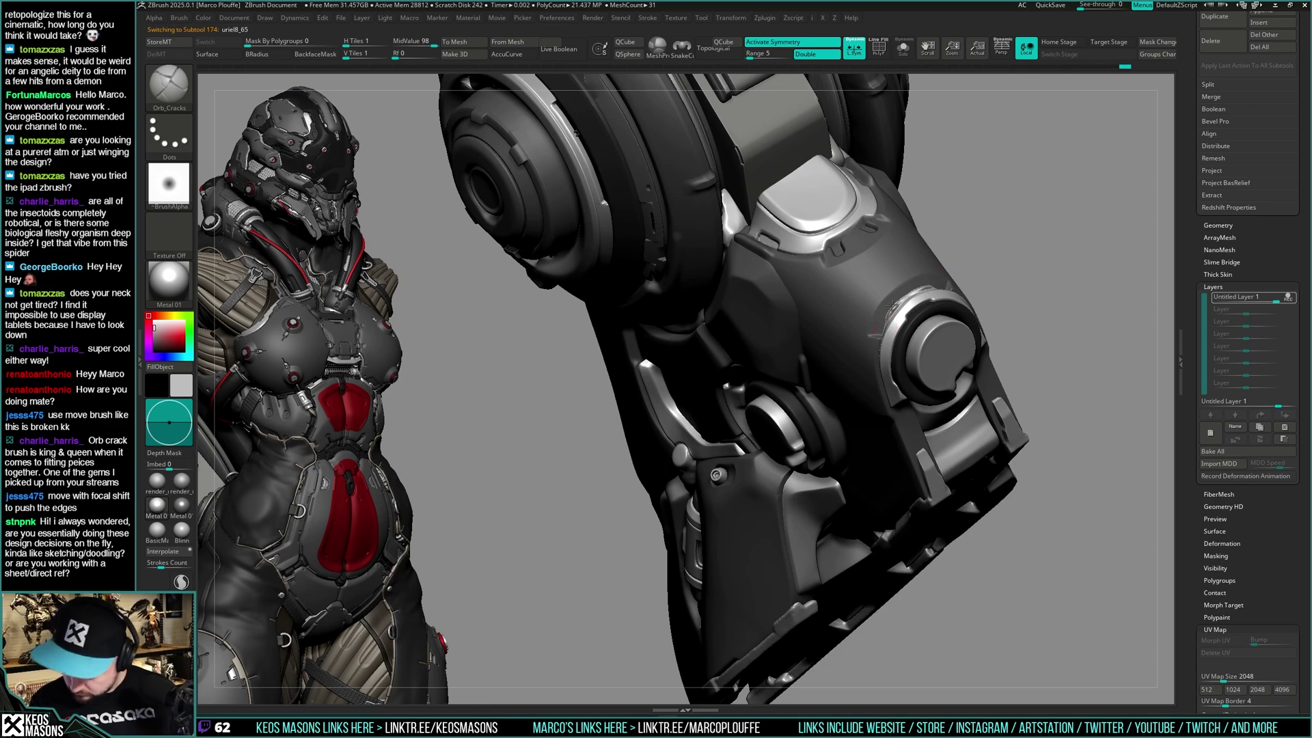
pyautogui.moveTo(928, 290)
pyautogui.mouseDown(button='right')
pyautogui.moveTo(1059, 294)
pyautogui.moveTo(998, 308)
pyautogui.mouseUp(button='right')
pyautogui.moveTo(867, 367)
pyautogui.keyDown('shift'); pyautogui.mouseDown(button='right')
pyautogui.moveTo(909, 342)
pyautogui.moveTo(888, 332)
pyautogui.moveTo(886, 387)
pyautogui.mouseUp(button='right'); pyautogui.keyUp('shift')
pyautogui.rightClick(887, 389)
# Use Orb_Cracks on the dark plate's rim around the front opening, isolating the plate to check its shape
pyautogui.press('x')
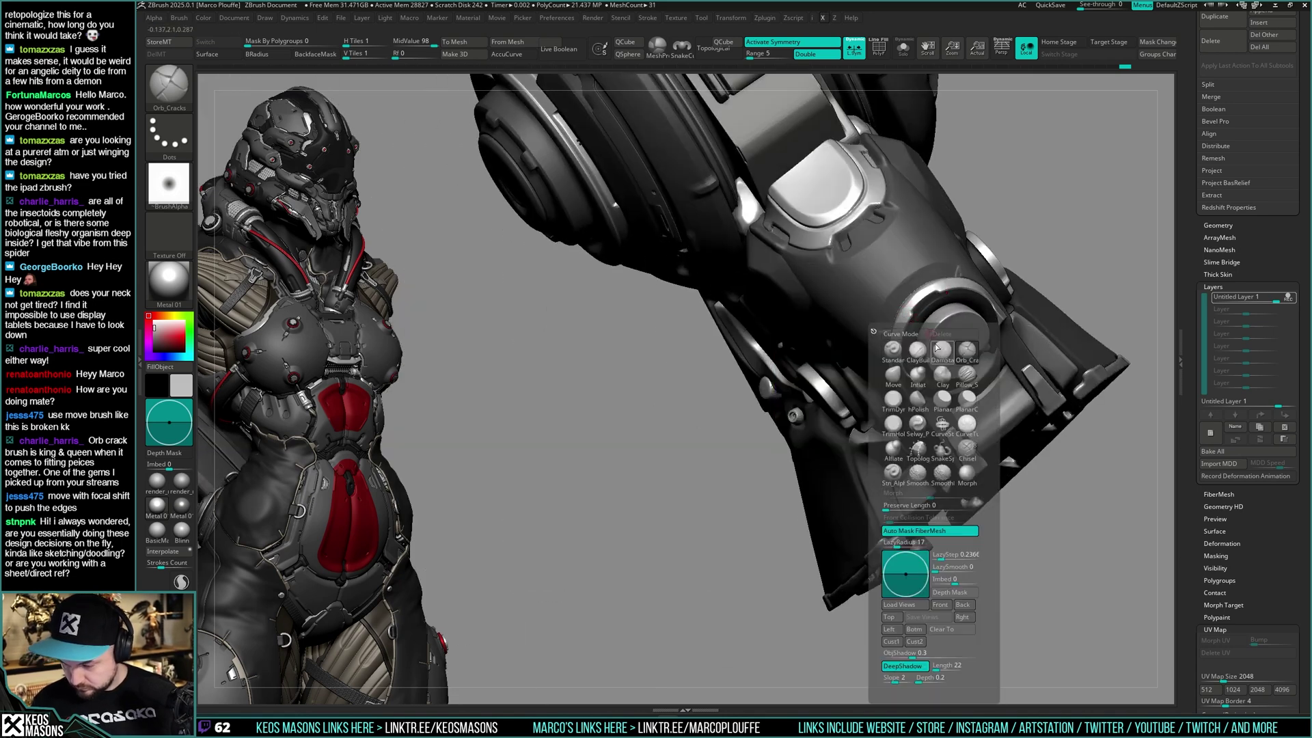
pyautogui.click(967, 350)
pyautogui.keyDown('alt'); pyautogui.click(899, 263); pyautogui.keyUp('alt')
pyautogui.moveTo(906, 273); pyautogui.dragTo(962, 331, button='right')
pyautogui.hotkey('alt', 's')
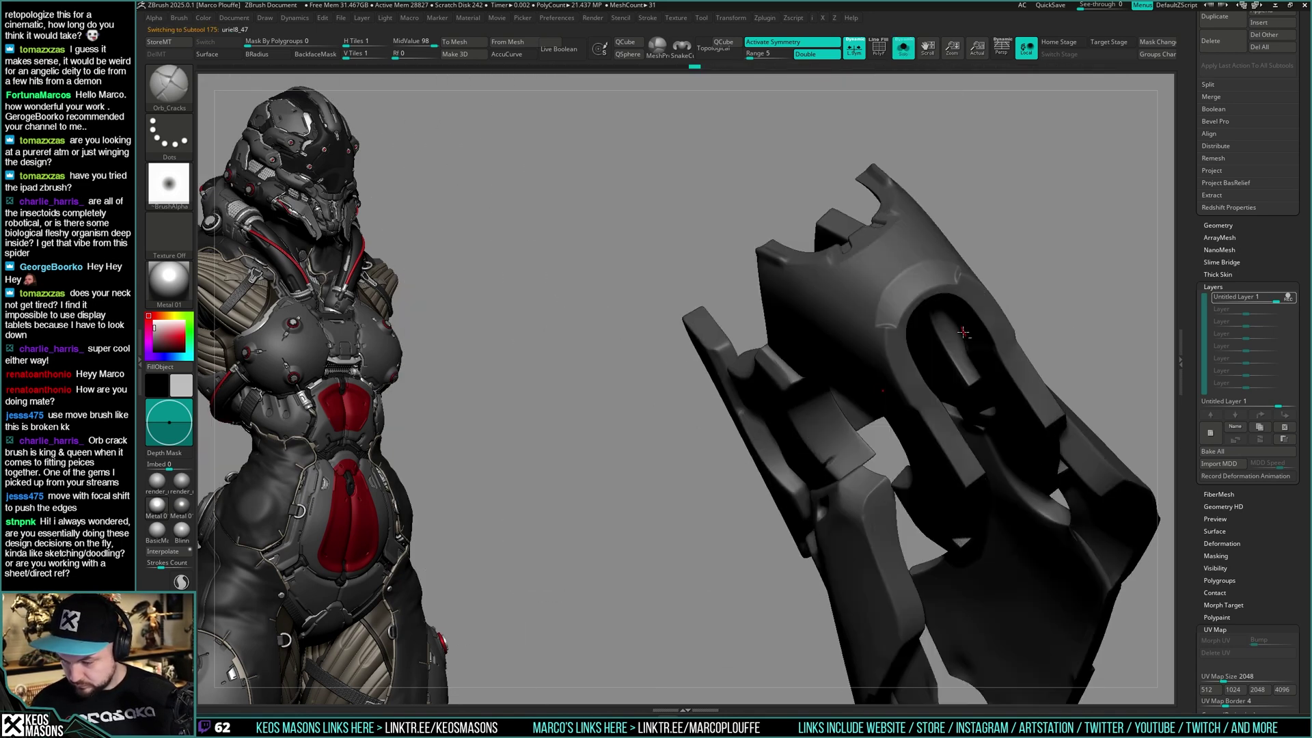
pyautogui.hotkey('alt', 's')
# Stamp a small slot on the rim beside the front round cap with the Sim_Alpha brush, undoing the unwanted version
pyautogui.press('x')
pyautogui.click(951, 426)
pyautogui.moveTo(1066, 249)
pyautogui.mouseDown(button='right')
pyautogui.moveTo(915, 320)
pyautogui.moveTo(898, 308)
pyautogui.mouseUp(button='right')
pyautogui.press('space')
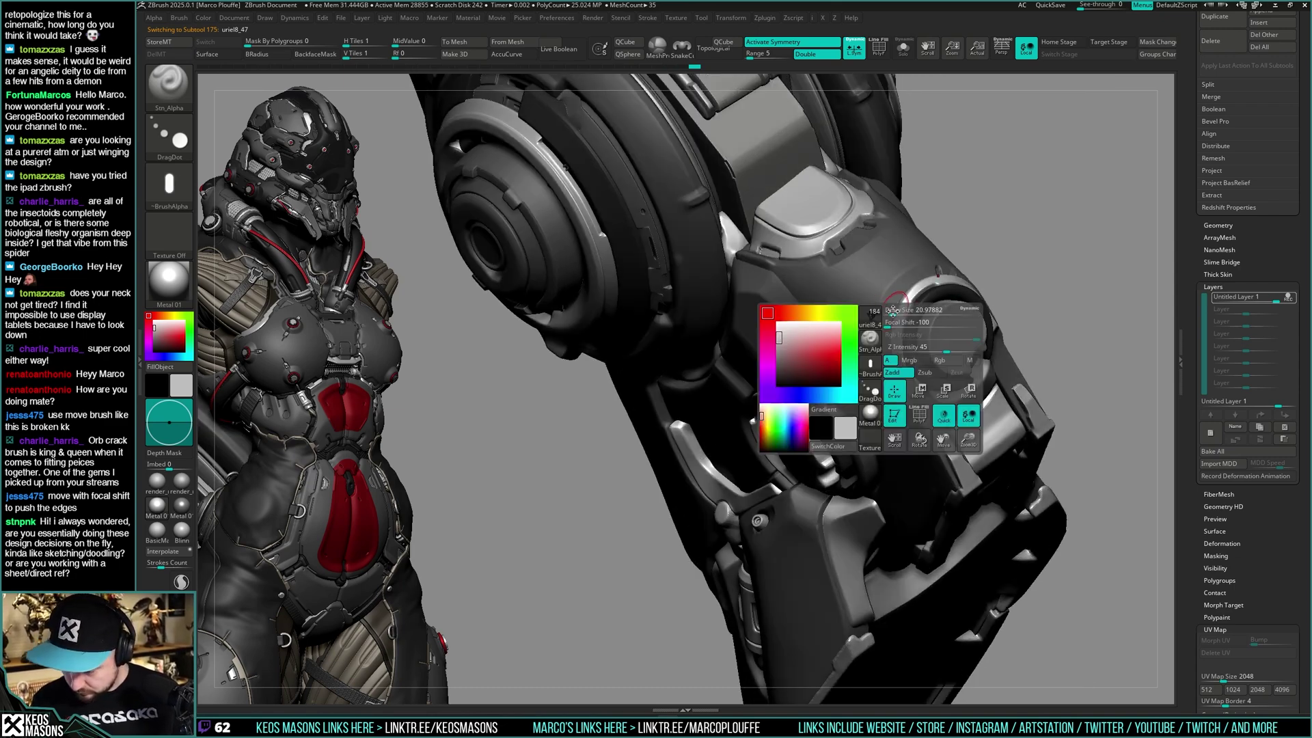
pyautogui.hotkey('ctrl', 'z')
pyautogui.hotkey('ctrl', 't')
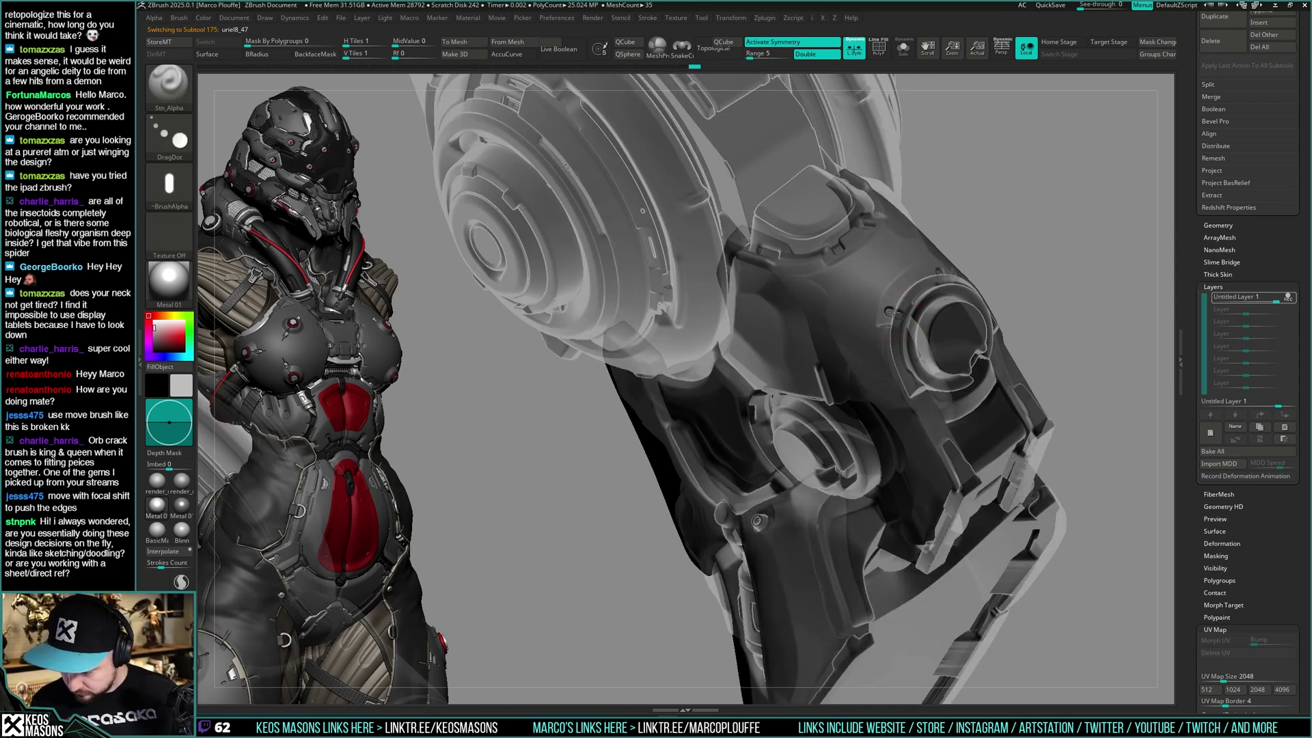
pyautogui.hotkey('ctrl', 't')
# Build up the dark plate's surface just below the side round socket with the Clay brush
pyautogui.keyDown('ctrl'); pyautogui.moveTo(895, 312); pyautogui.dragTo(1121, 322, button='right'); pyautogui.keyUp('ctrl')
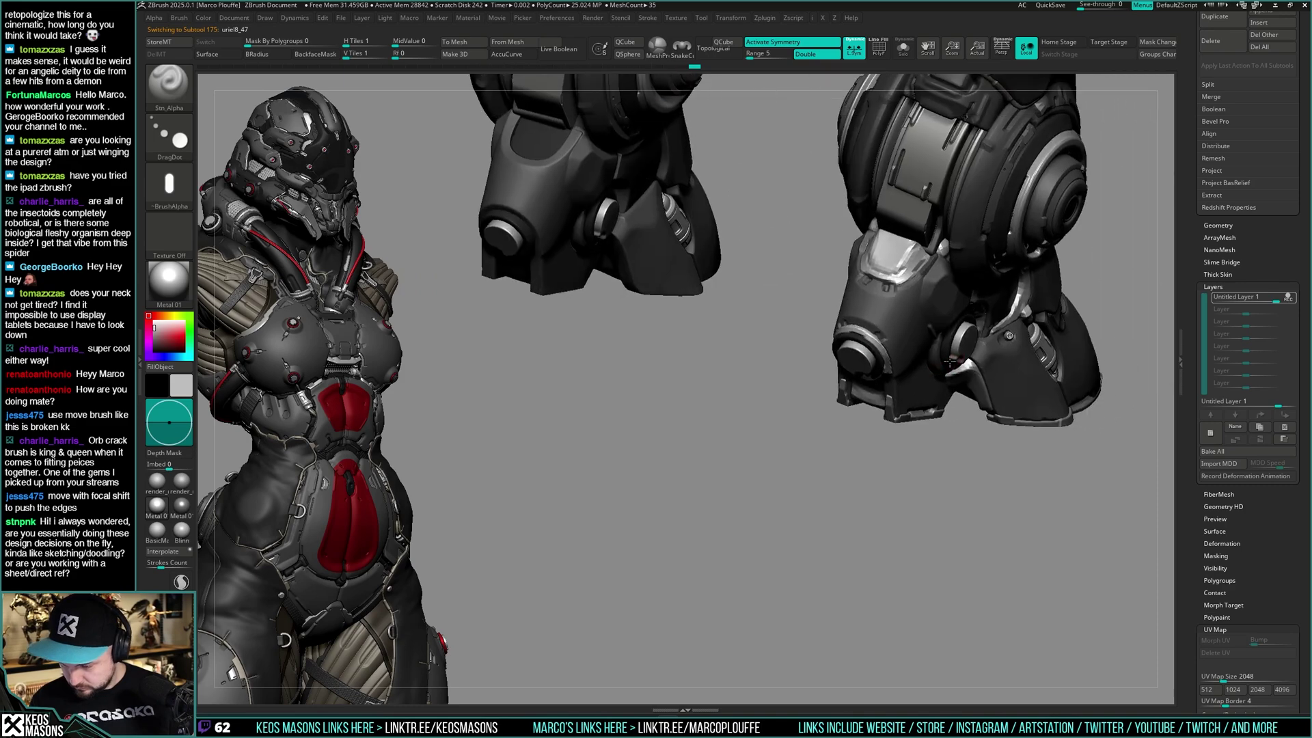
pyautogui.moveTo(951, 370)
pyautogui.mouseDown(button='right')
pyautogui.moveTo(1031, 367)
pyautogui.moveTo(919, 380)
pyautogui.moveTo(871, 328)
pyautogui.moveTo(806, 311)
pyautogui.moveTo(882, 341)
pyautogui.moveTo(888, 321)
pyautogui.moveTo(898, 331)
pyautogui.moveTo(879, 316)
pyautogui.mouseUp(button='right')
pyautogui.press('ctrl')
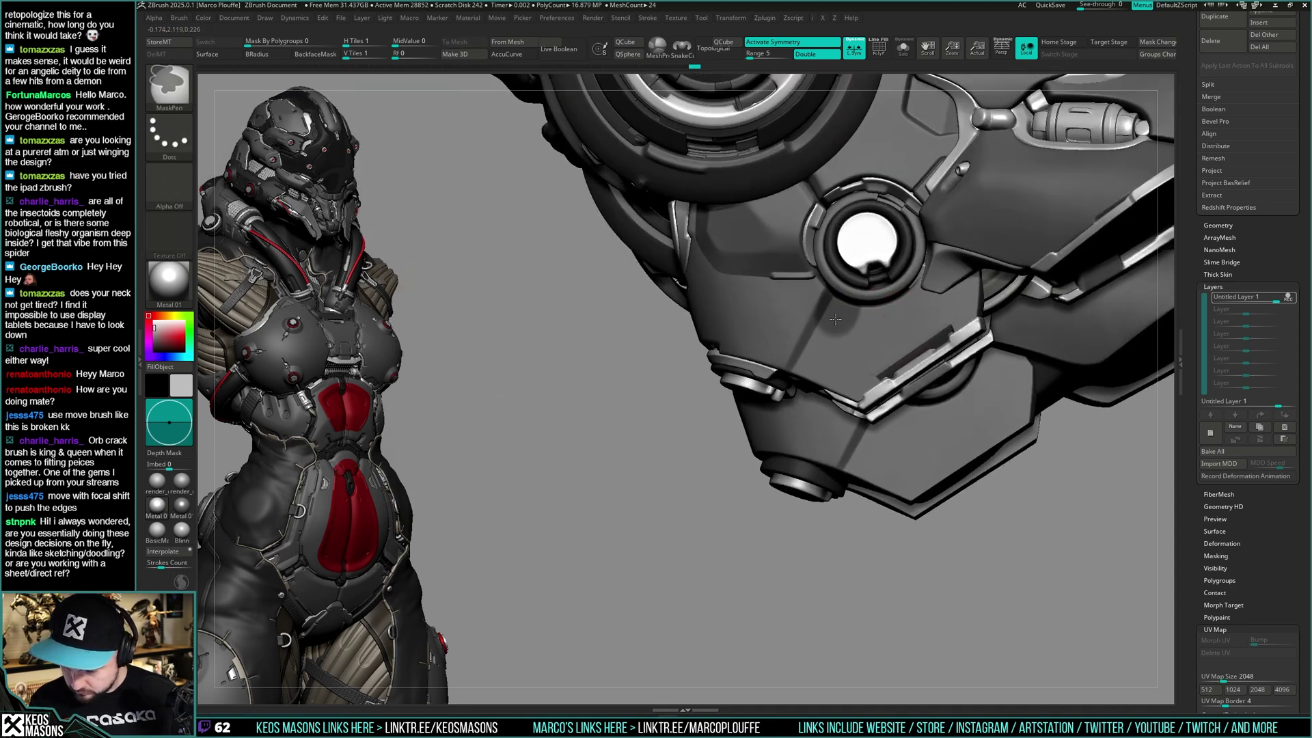
pyautogui.press('space')
pyautogui.click(916, 374)
pyautogui.press('s')
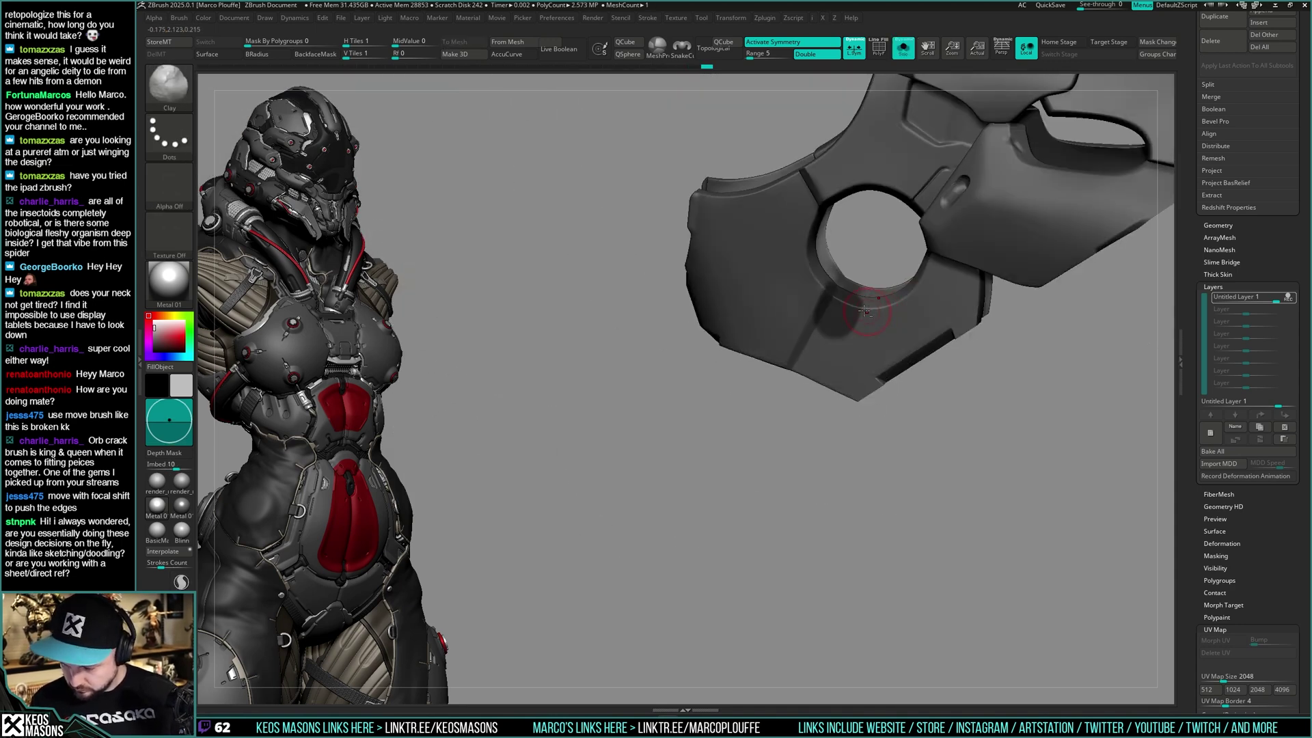
pyautogui.press('s')
# Flatten the dark plate between the side socket and its rear corner with the hPolish brush
pyautogui.moveTo(921, 283)
pyautogui.mouseDown(button='right')
pyautogui.moveTo(942, 301)
pyautogui.moveTo(928, 308)
pyautogui.moveTo(931, 296)
pyautogui.mouseUp(button='right')
pyautogui.press('space')
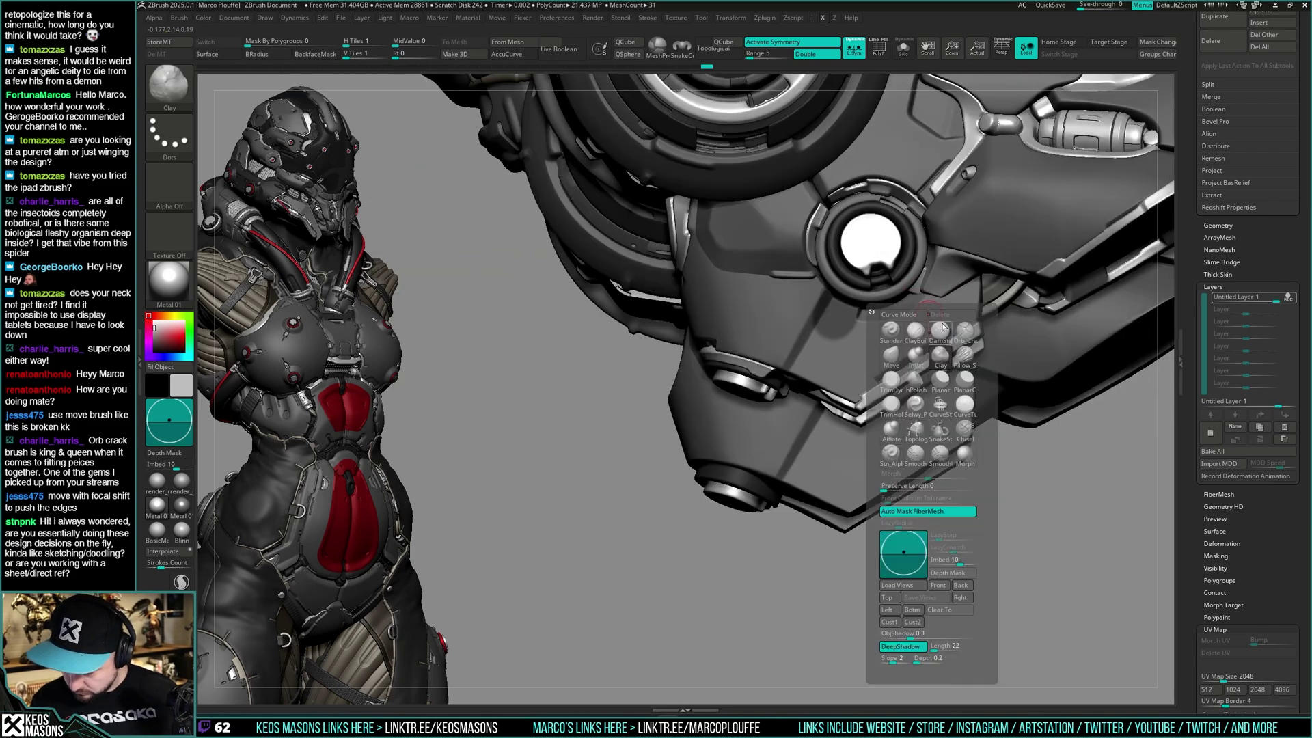
pyautogui.click(920, 379)
pyautogui.hotkey('shift', 's')
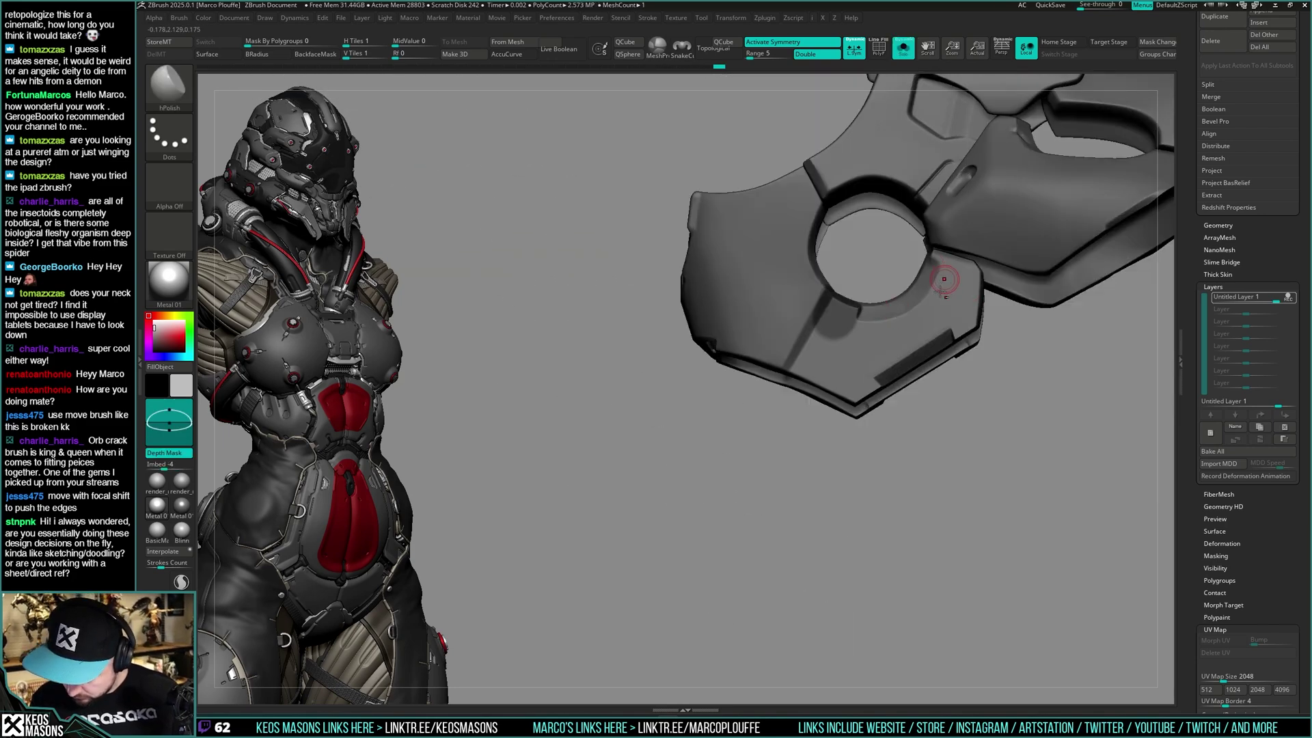
pyautogui.hotkey('shift', 's')
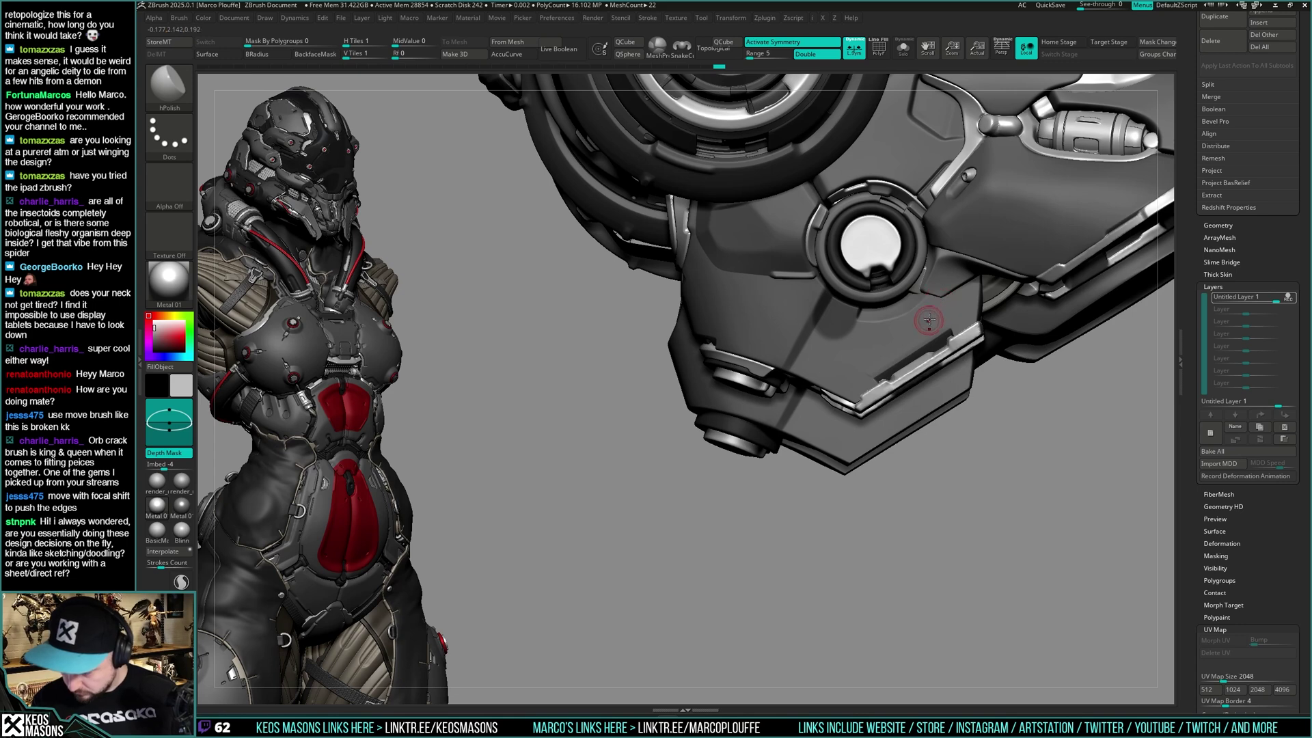
pyautogui.moveTo(933, 311); pyautogui.dragTo(924, 288, button='right')
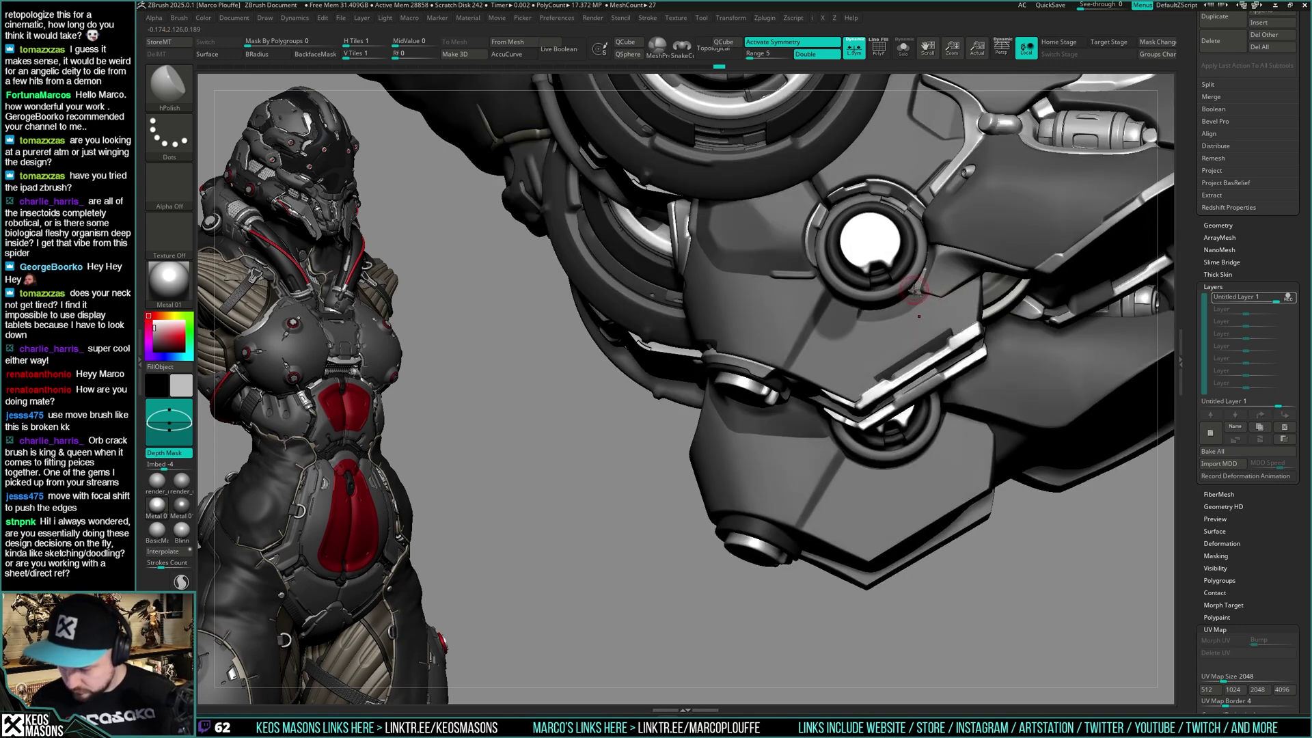
pyautogui.hotkey('shift', 's')
pyautogui.moveTo(917, 297); pyautogui.dragTo(911, 284)
pyautogui.hotkey('shift', 's')
# Switch to the small part beside the side socket, sharpen its lower edge with the DamStandard brush, and return to the dark plate
pyautogui.keyDown('alt'); pyautogui.click(920, 294); pyautogui.keyUp('alt')
pyautogui.hotkey('shift', 's')
pyautogui.hotkey('shift', 's')
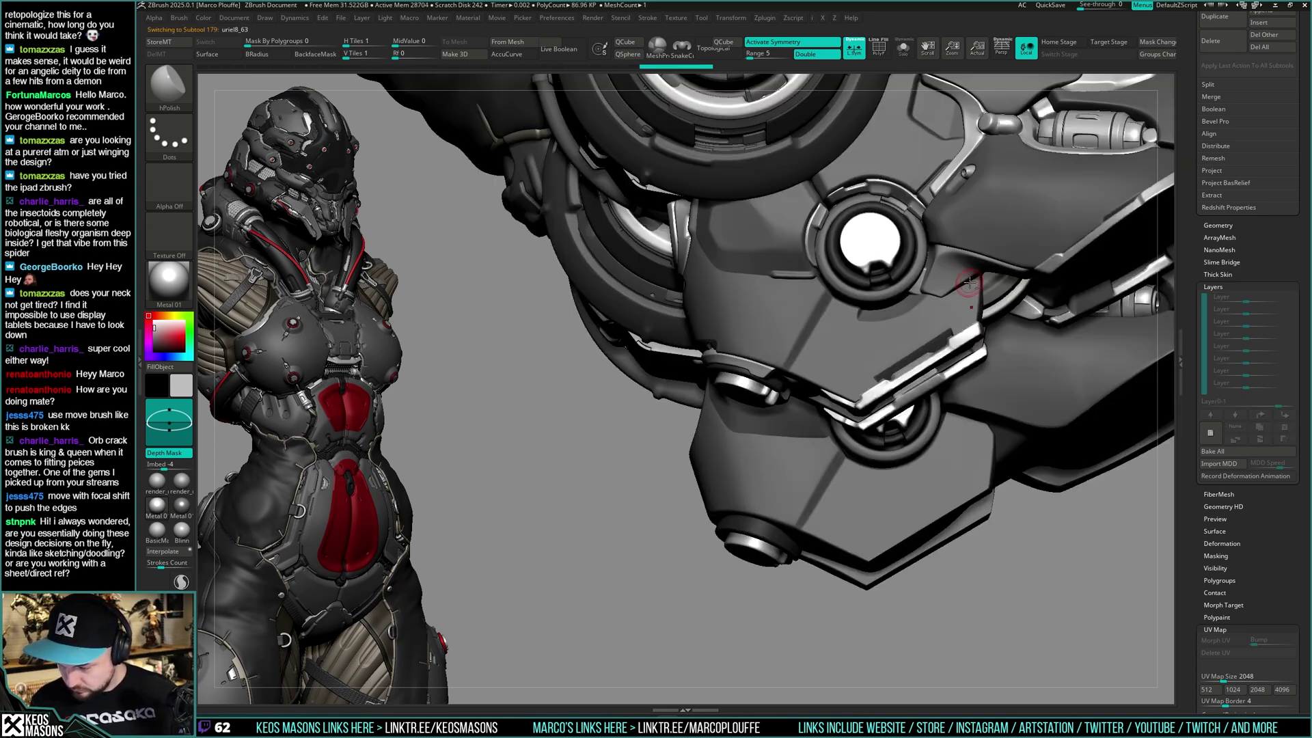
pyautogui.press('space')
pyautogui.click(971, 313)
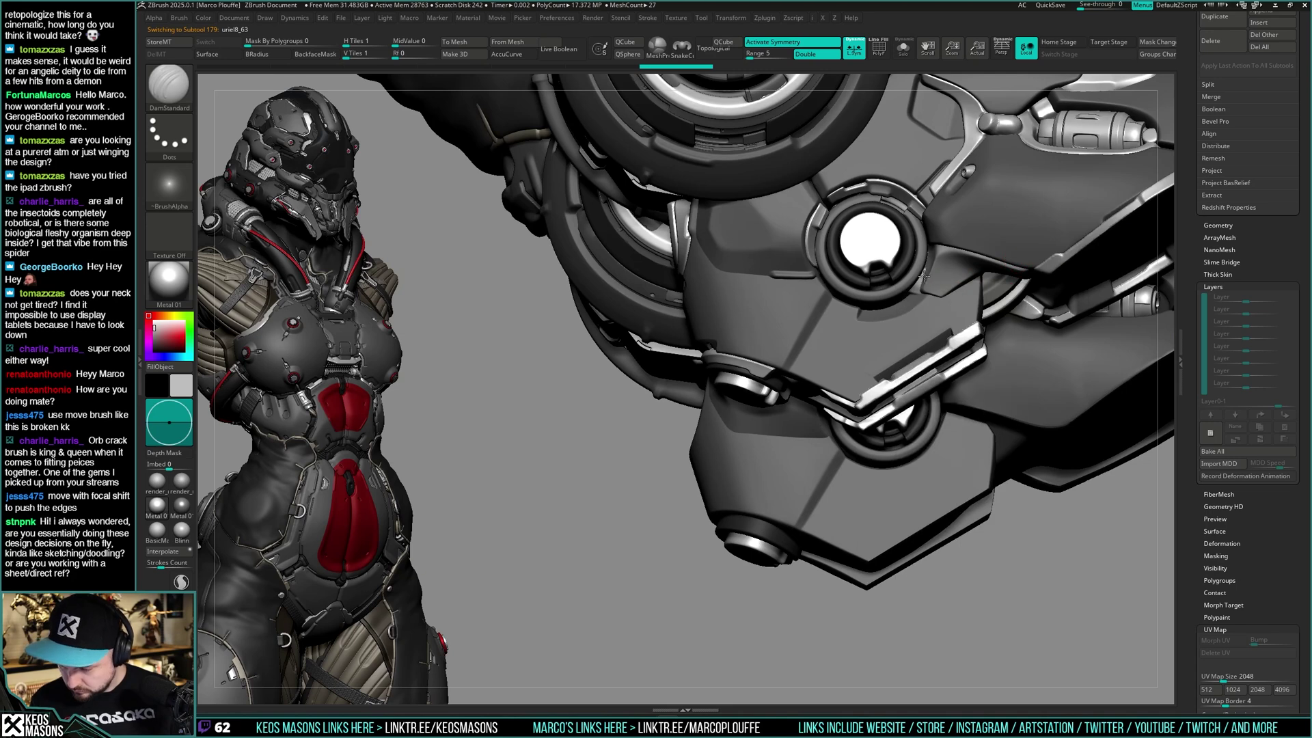
pyautogui.moveTo(925, 272); pyautogui.dragTo(912, 332)
pyautogui.moveTo(912, 321); pyautogui.dragTo(928, 362, button='right')
pyautogui.keyDown('alt'); pyautogui.click(913, 335); pyautogui.keyUp('alt')
pyautogui.rightClick(913, 335)
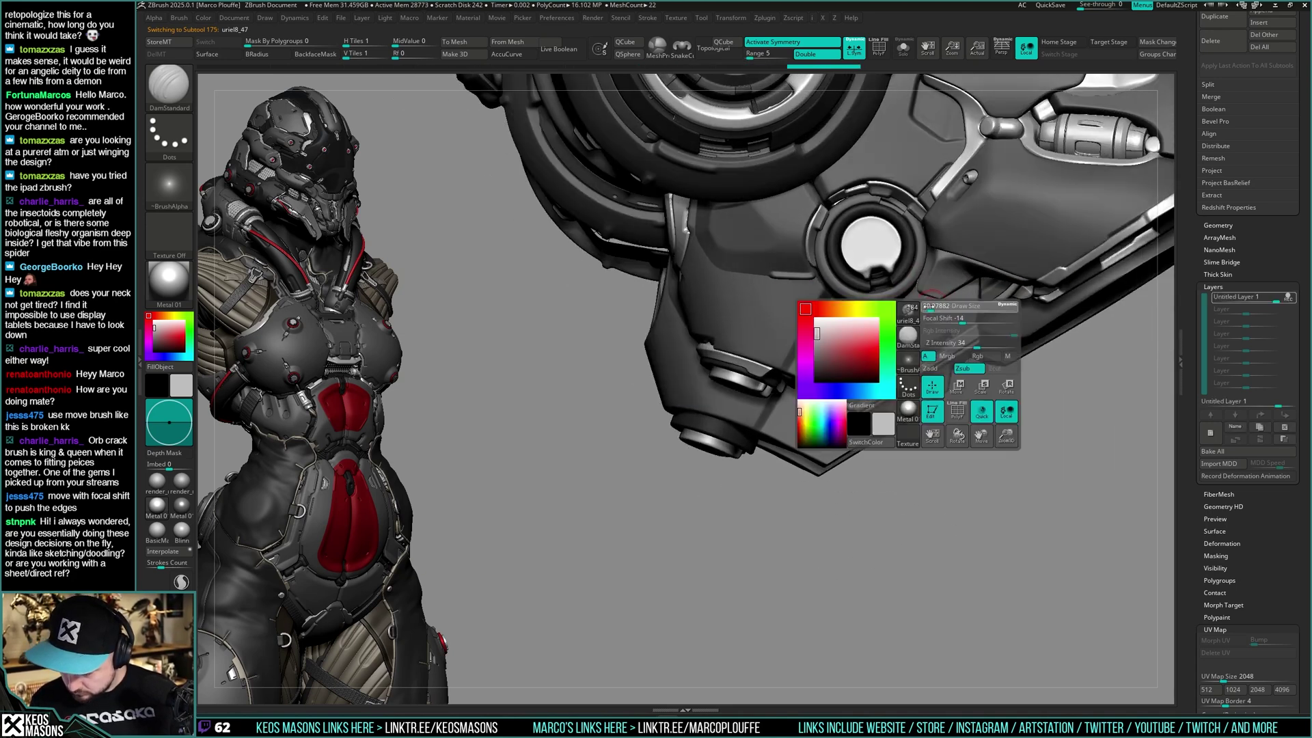
# Try a small raised detail on the dark plate below the side socket with the Standard brush, then undo it
pyautogui.press('space')
pyautogui.click(893, 319)
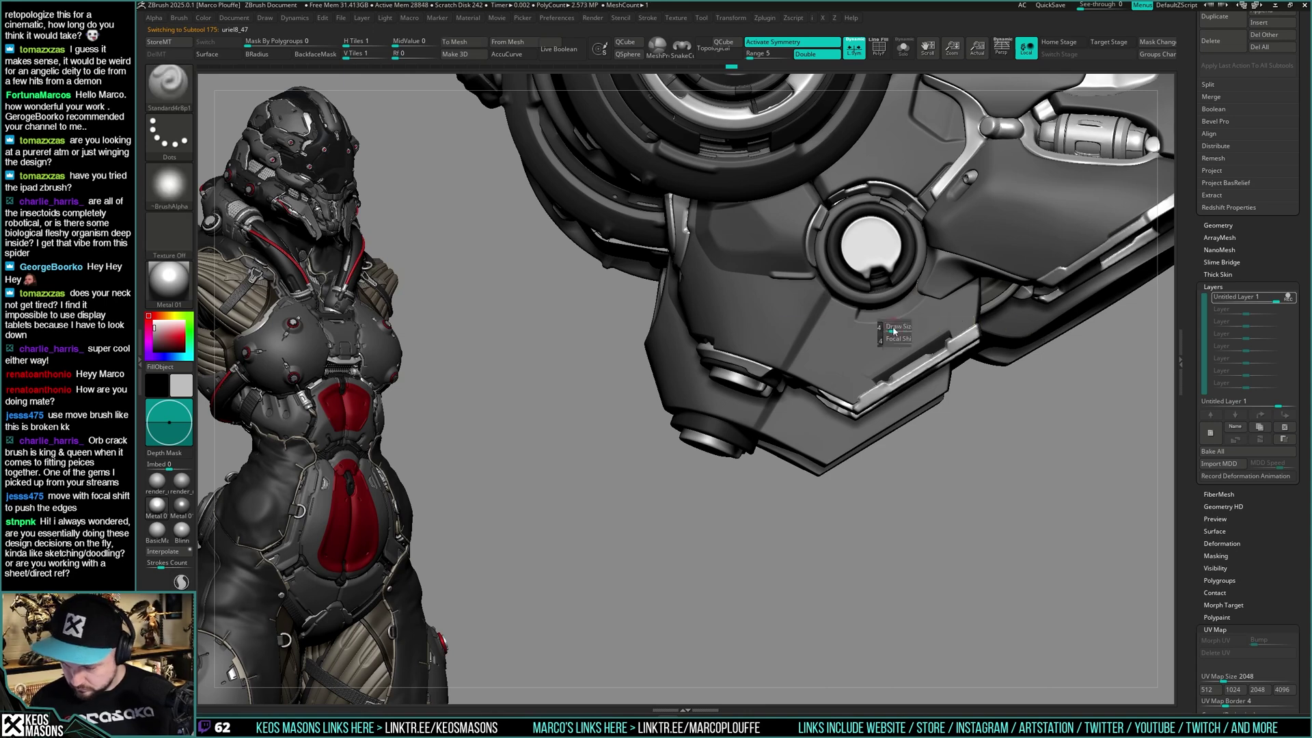
pyautogui.rightClick(888, 327)
pyautogui.click(891, 329)
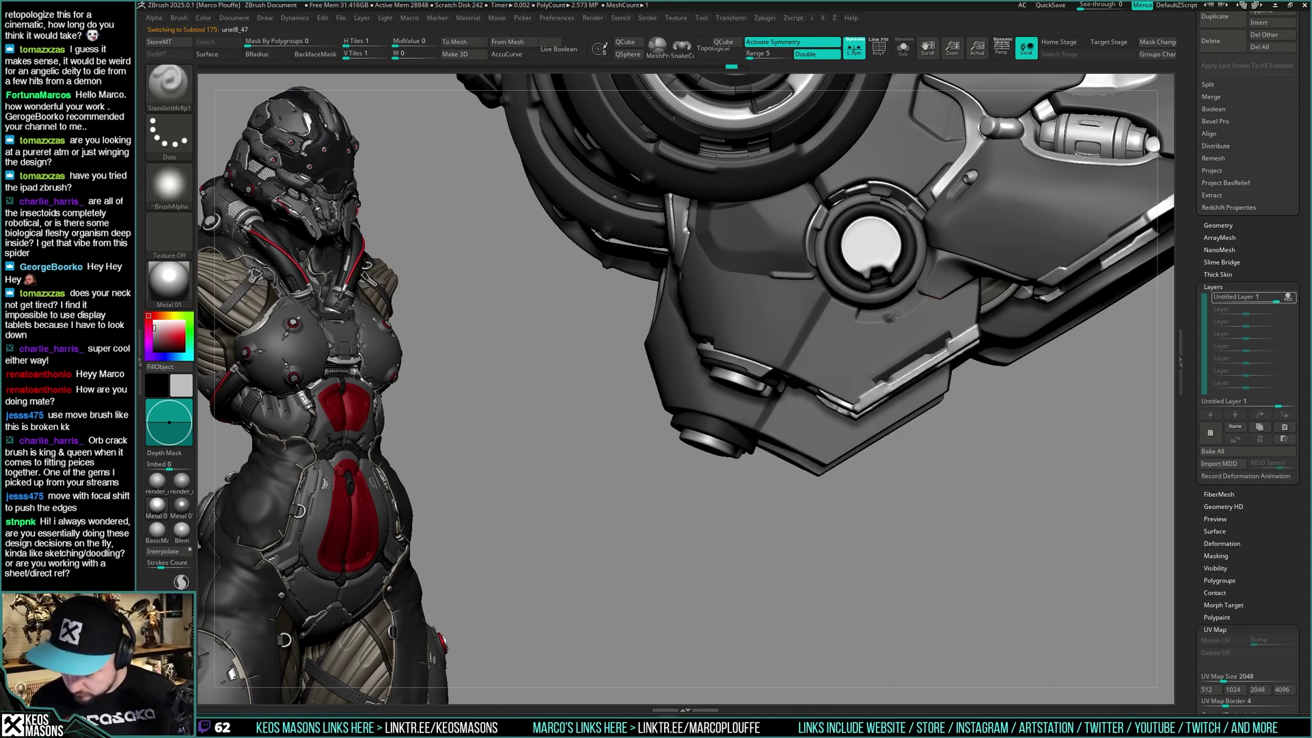
pyautogui.hotkey('ctrl', 'z')
pyautogui.rightClick(909, 313)
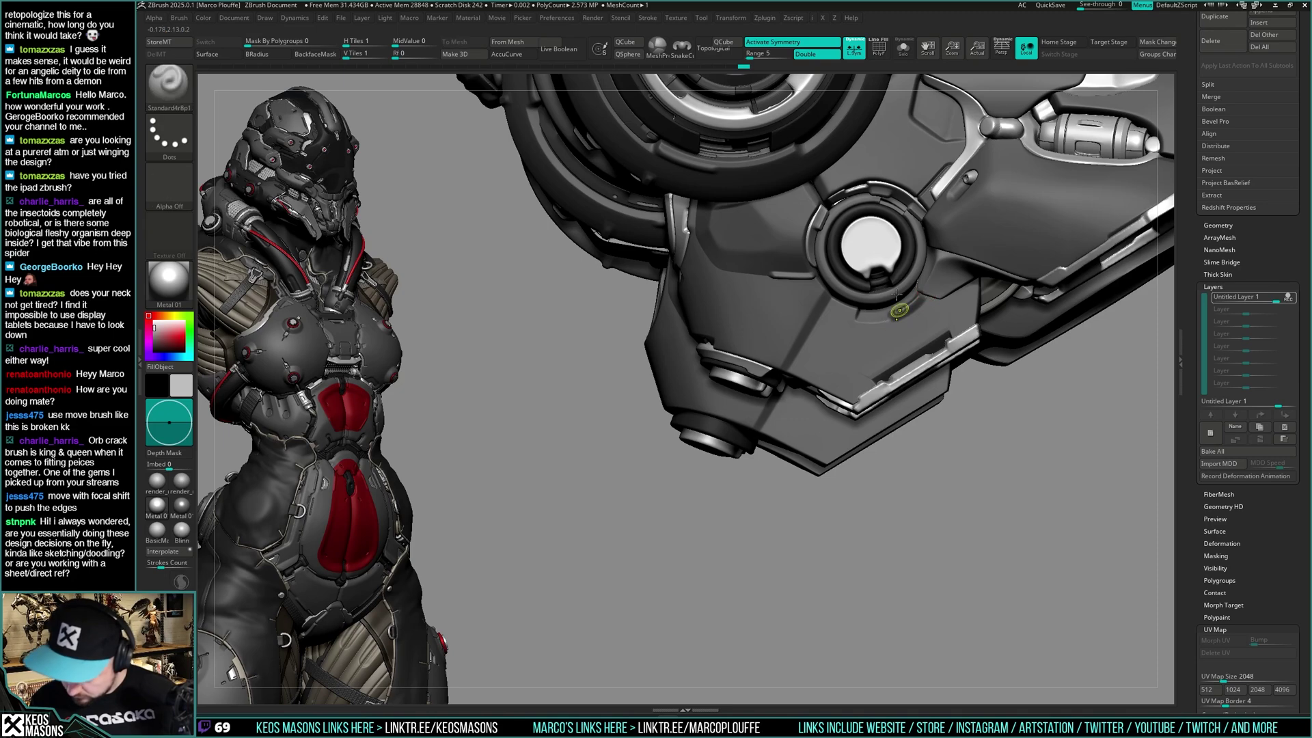
# Mask a small area on the dark plate's rim below the side socket and sharpen the rim with the Orb_Cracks brush
pyautogui.moveTo(901, 305)
pyautogui.keyDown('ctrl'); pyautogui.mouseDown(button='right')
pyautogui.moveTo(923, 328)
pyautogui.moveTo(905, 381)
pyautogui.moveTo(873, 389)
pyautogui.moveTo(886, 324)
pyautogui.moveTo(930, 342)
pyautogui.moveTo(894, 362)
pyautogui.moveTo(901, 325)
pyautogui.mouseUp(button='right'); pyautogui.keyUp('ctrl')
pyautogui.keyDown('ctrl'); pyautogui.moveTo(901, 325); pyautogui.dragTo(905, 334, button='right'); pyautogui.keyUp('ctrl')
pyautogui.keyDown('ctrl'); pyautogui.moveTo(889, 337); pyautogui.dragTo(896, 329); pyautogui.keyUp('ctrl')
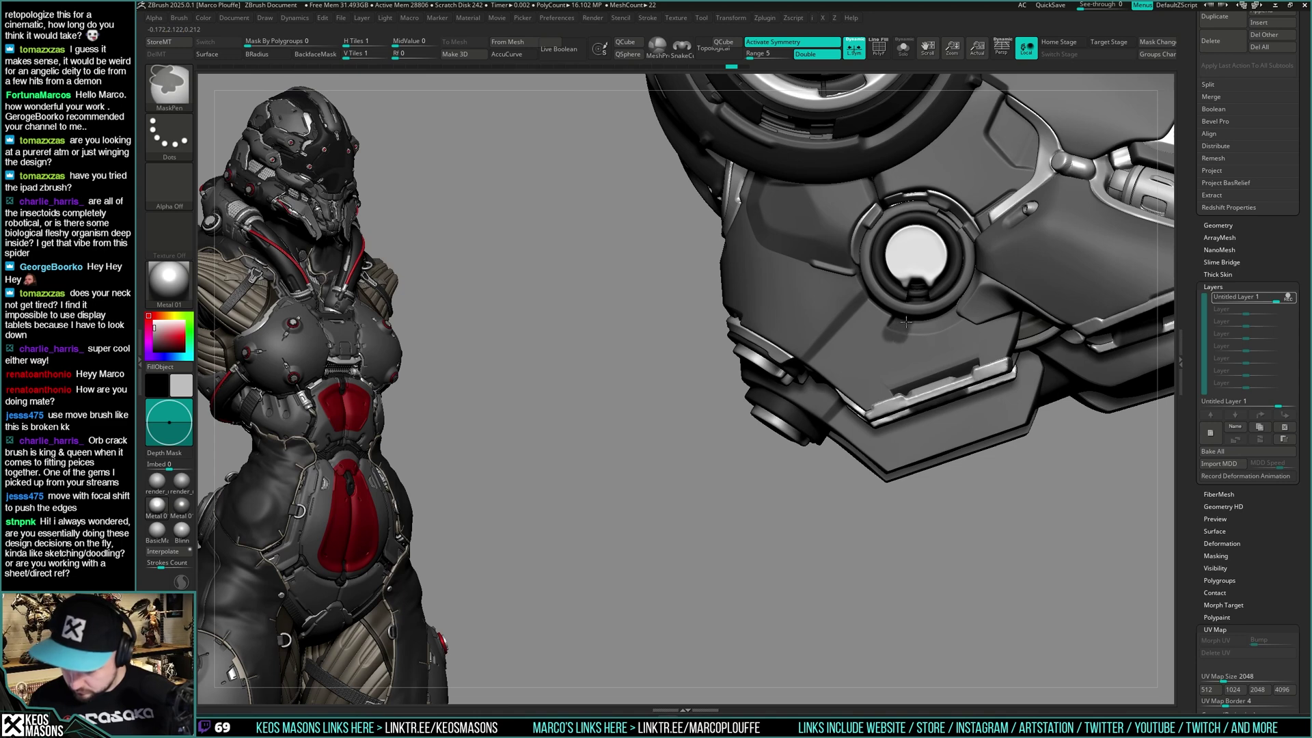
pyautogui.keyDown('alt'); pyautogui.click(906, 322); pyautogui.keyUp('alt')
pyautogui.press('space')
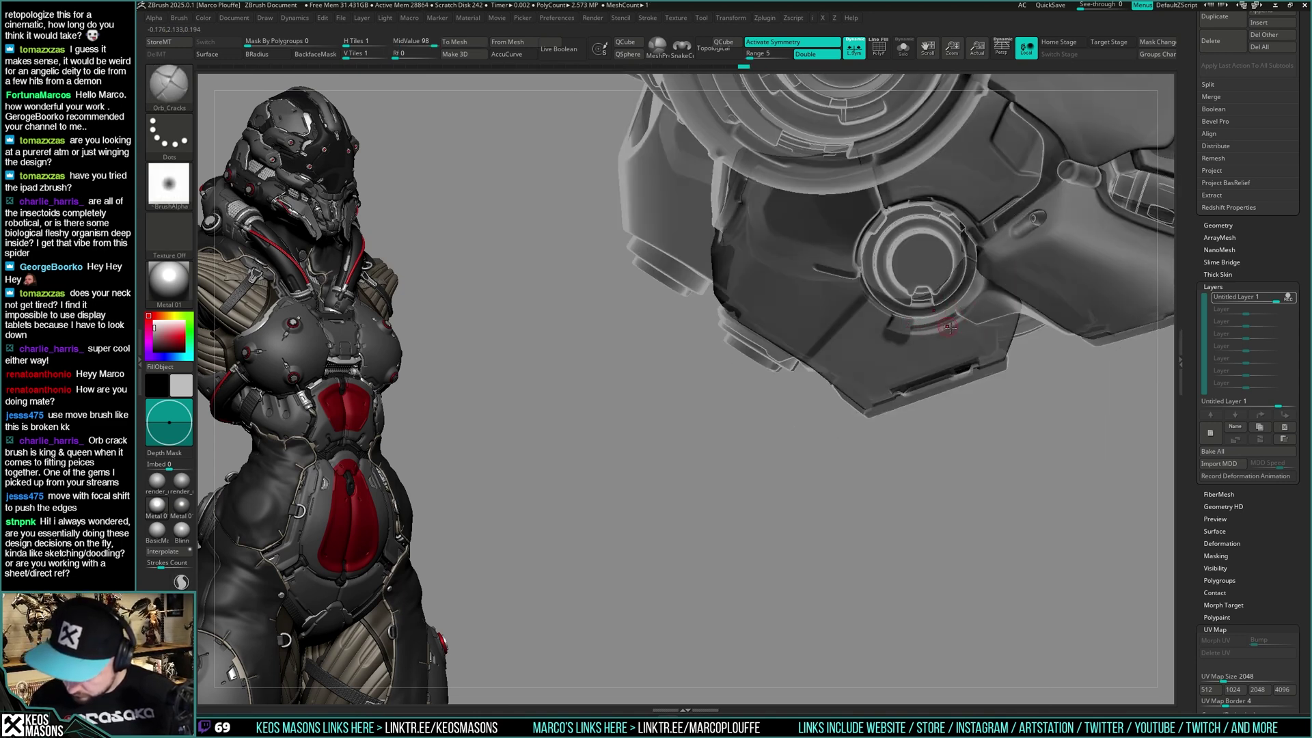
pyautogui.moveTo(950, 327); pyautogui.dragTo(970, 316)
pyautogui.moveTo(946, 337)
pyautogui.mouseDown(button='right')
pyautogui.moveTo(968, 361)
pyautogui.moveTo(924, 350)
pyautogui.moveTo(938, 360)
pyautogui.moveTo(903, 360)
pyautogui.mouseUp(button='right')
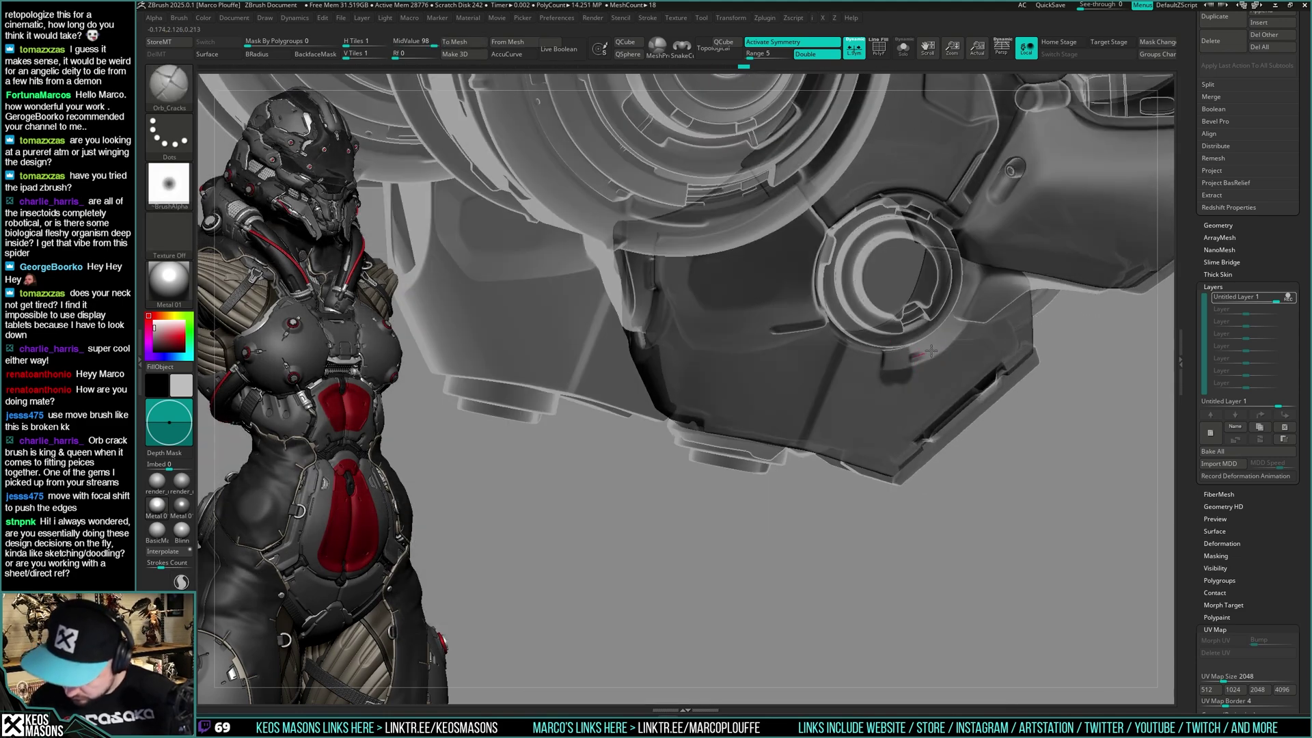
pyautogui.moveTo(967, 303); pyautogui.dragTo(972, 317)
pyautogui.moveTo(972, 316)
pyautogui.mouseDown(button='right')
pyautogui.moveTo(955, 348)
pyautogui.moveTo(991, 469)
pyautogui.moveTo(976, 349)
pyautogui.moveTo(967, 389)
pyautogui.moveTo(962, 342)
pyautogui.mouseUp(button='right')
# Select the silver trim under the dark plates and isolate it to examine its shape around the side socket
pyautogui.keyDown('alt'); pyautogui.click(965, 341); pyautogui.keyUp('alt')
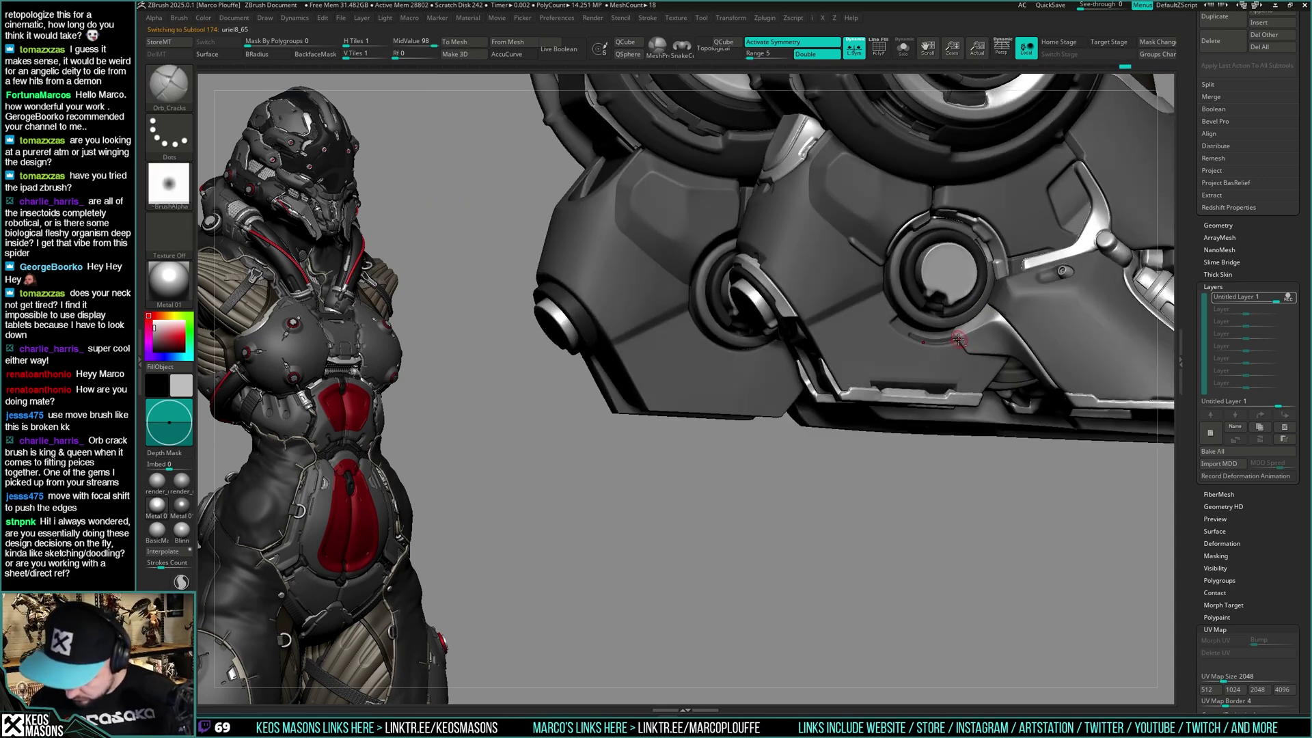
pyautogui.hotkey('alt', 's')
pyautogui.hotkey('alt', 's')
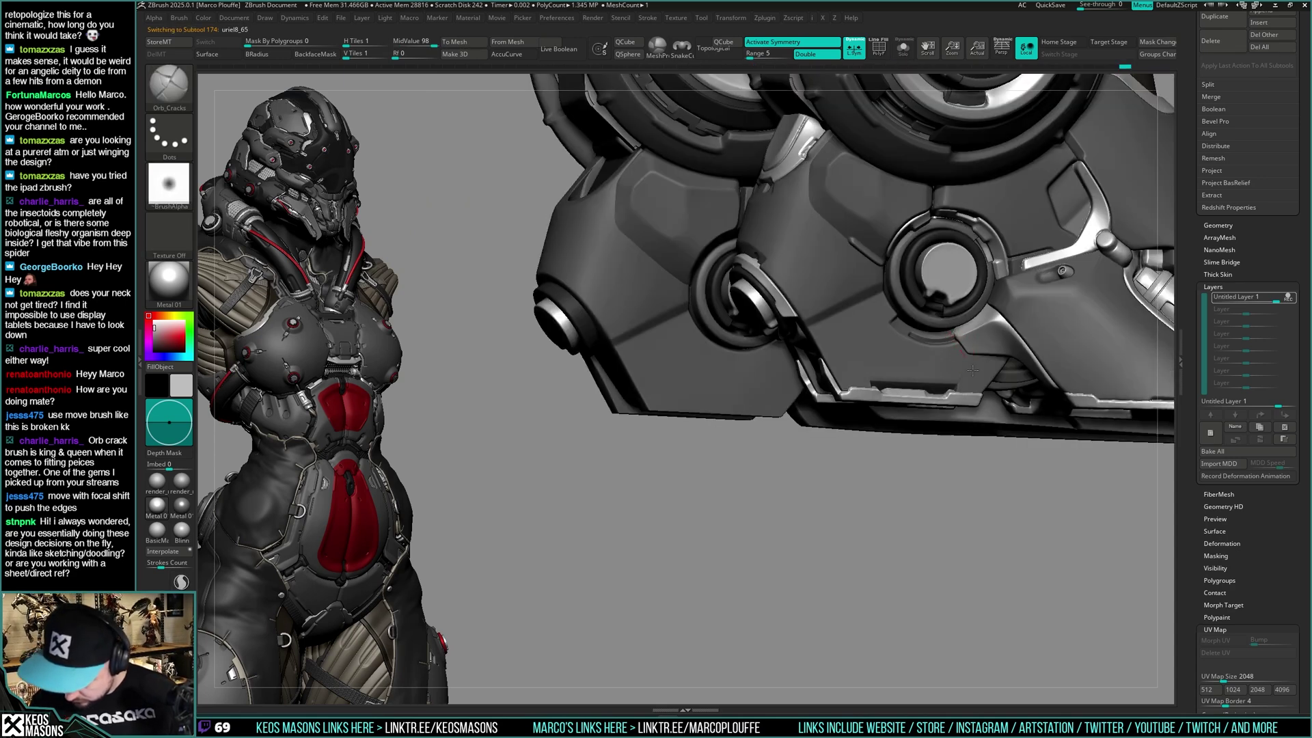
pyautogui.hotkey('alt', 's')
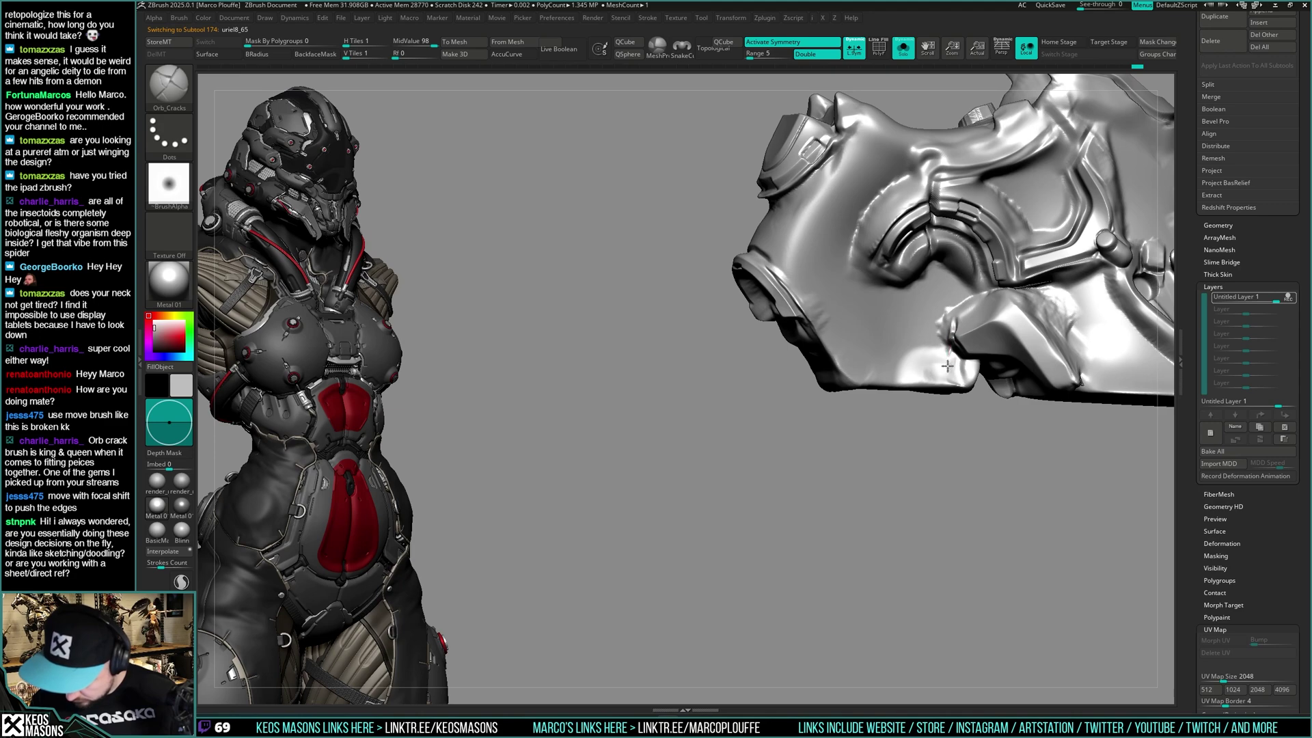
pyautogui.hotkey('ctrl', 'shift', 'f')
pyautogui.moveTo(947, 346)
pyautogui.keyDown('shift'); pyautogui.mouseDown(button='right')
pyautogui.moveTo(1012, 373)
pyautogui.moveTo(953, 392)
pyautogui.moveTo(1043, 363)
pyautogui.moveTo(984, 378)
pyautogui.mouseUp(button='right'); pyautogui.keyUp('shift')
pyautogui.moveTo(983, 377); pyautogui.dragTo(944, 373, button='right')
pyautogui.keyDown('alt'); pyautogui.moveTo(864, 365); pyautogui.dragTo(920, 313, button='right'); pyautogui.keyUp('alt')
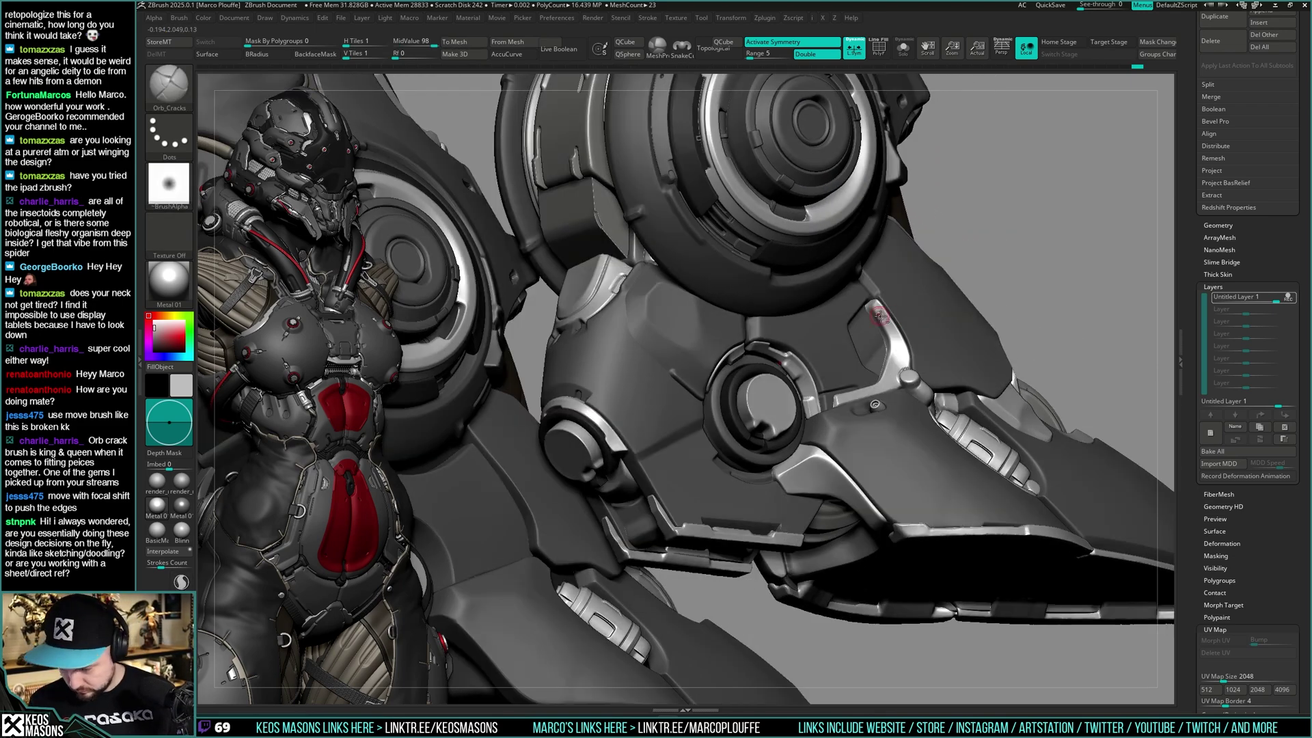
# Refine the silver trim's edge around the angular recess above the side socket with the Orb_Cracks brush
pyautogui.moveTo(852, 359); pyautogui.dragTo(855, 343)
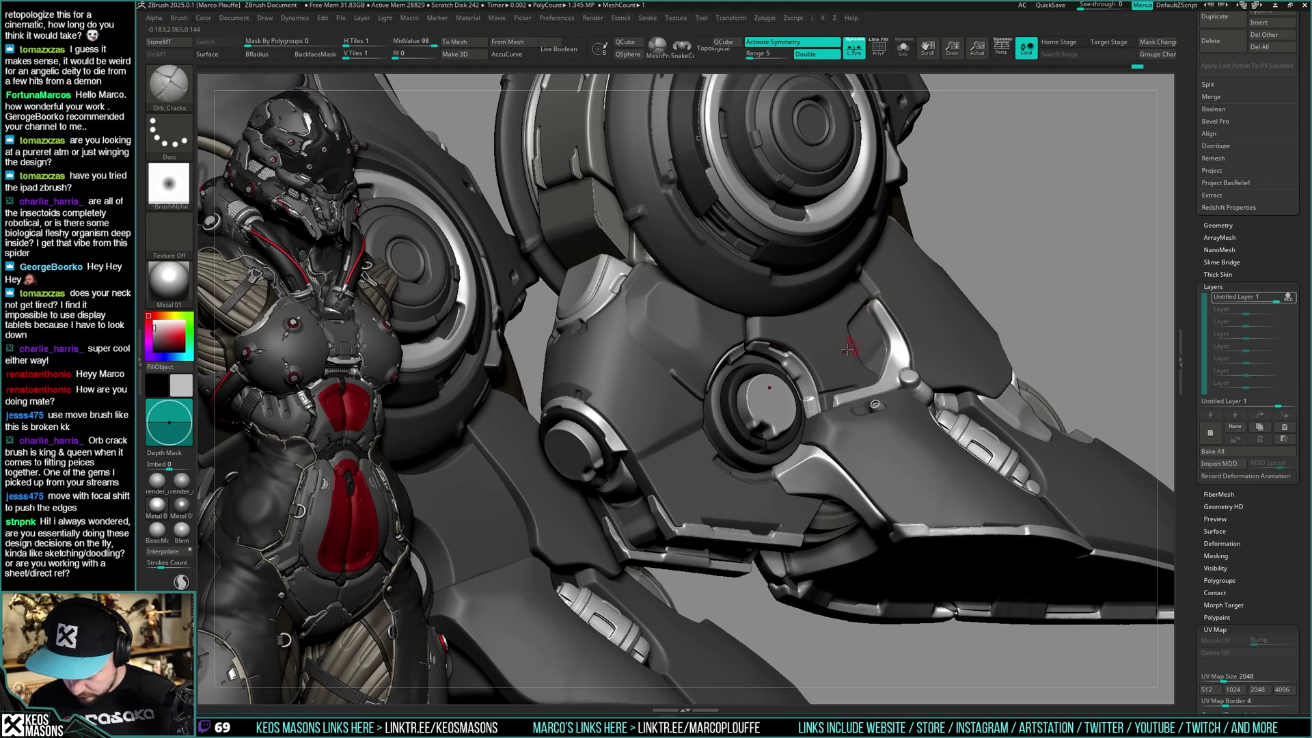
pyautogui.moveTo(855, 344); pyautogui.dragTo(874, 300, button='right')
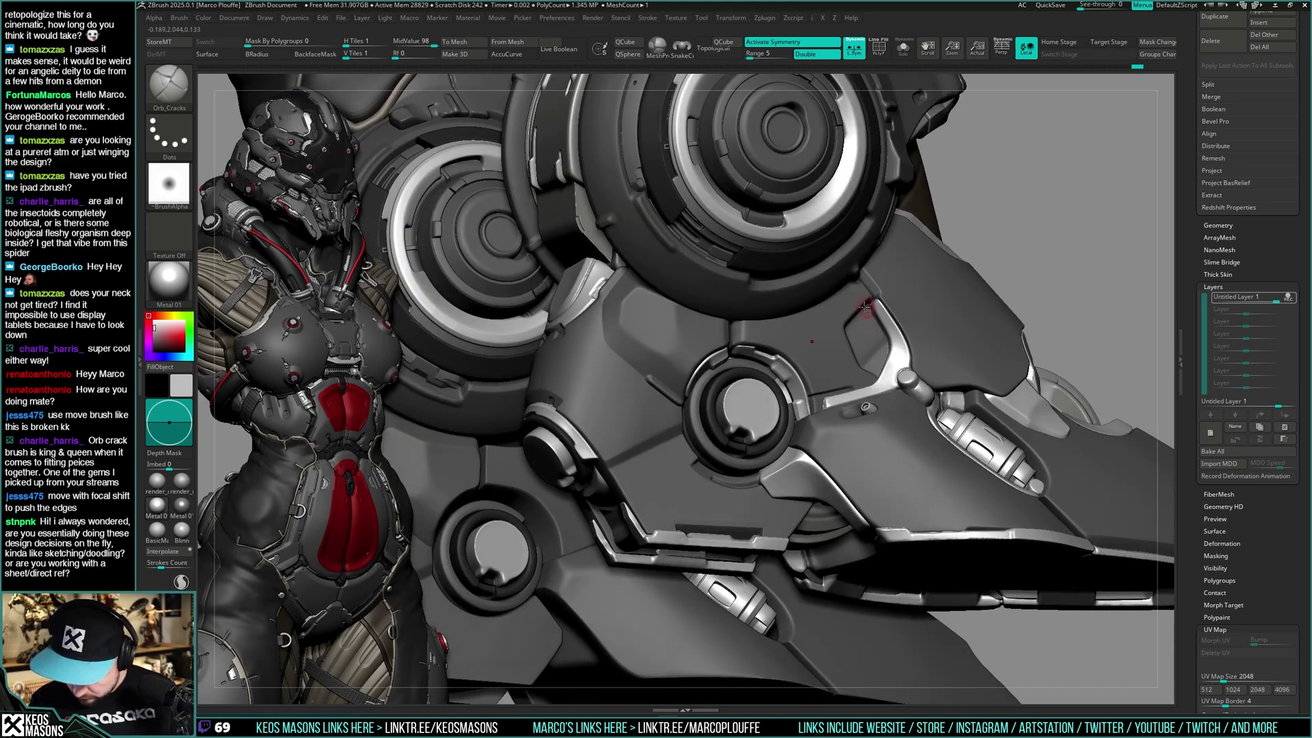
pyautogui.keyDown('shift'); pyautogui.moveTo(877, 351); pyautogui.dragTo(950, 339, button='right'); pyautogui.keyUp('shift')
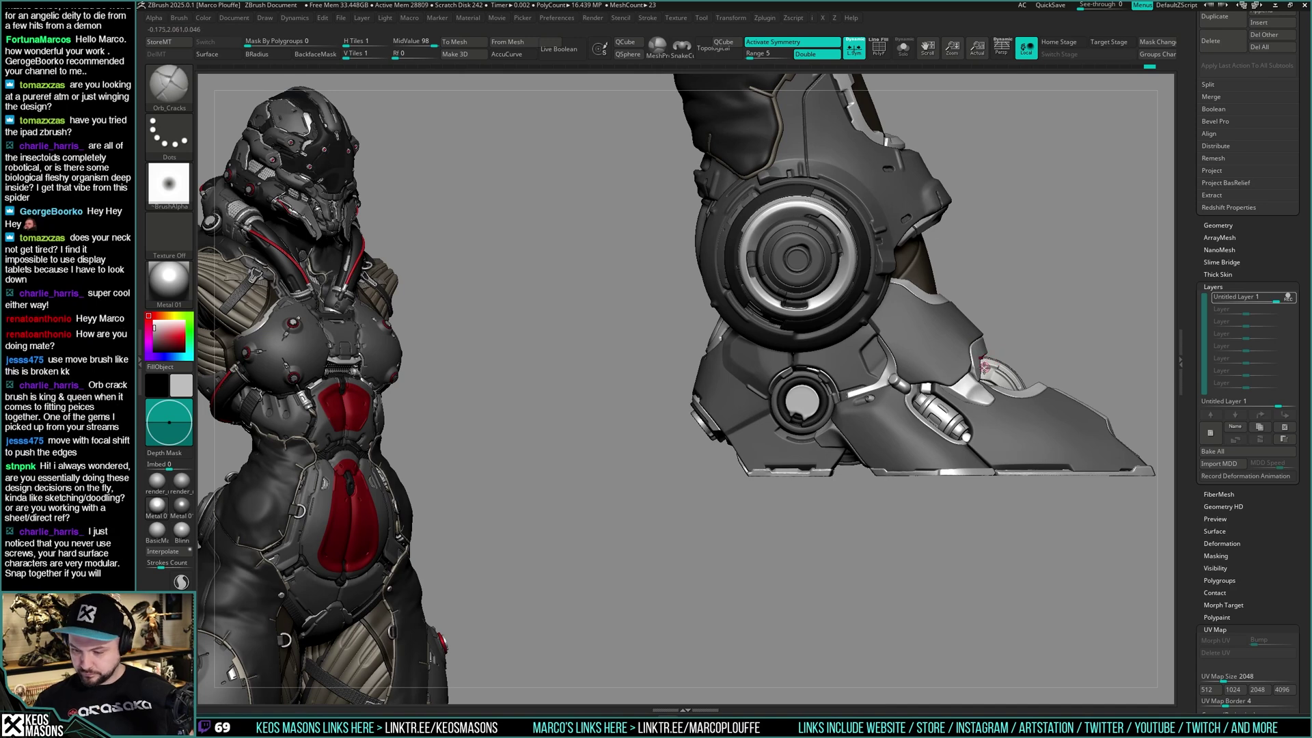
pyautogui.moveTo(953, 368)
pyautogui.mouseDown(button='right')
pyautogui.moveTo(974, 367)
pyautogui.moveTo(968, 380)
pyautogui.mouseUp(button='right')
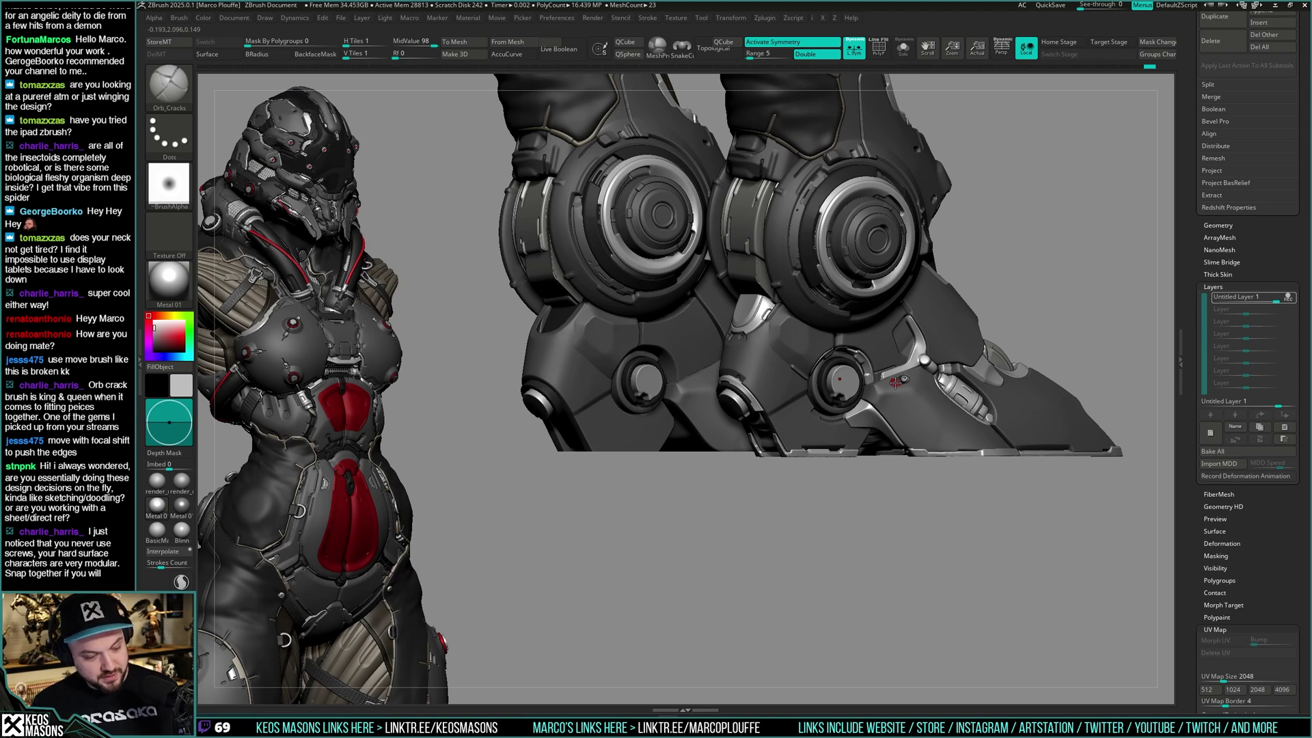
pyautogui.moveTo(896, 384); pyautogui.dragTo(899, 363, button='right')
pyautogui.moveTo(930, 331)
pyautogui.mouseDown(button='right')
pyautogui.moveTo(896, 311)
pyautogui.moveTo(915, 347)
pyautogui.moveTo(852, 311)
pyautogui.moveTo(822, 319)
pyautogui.mouseUp(button='right')
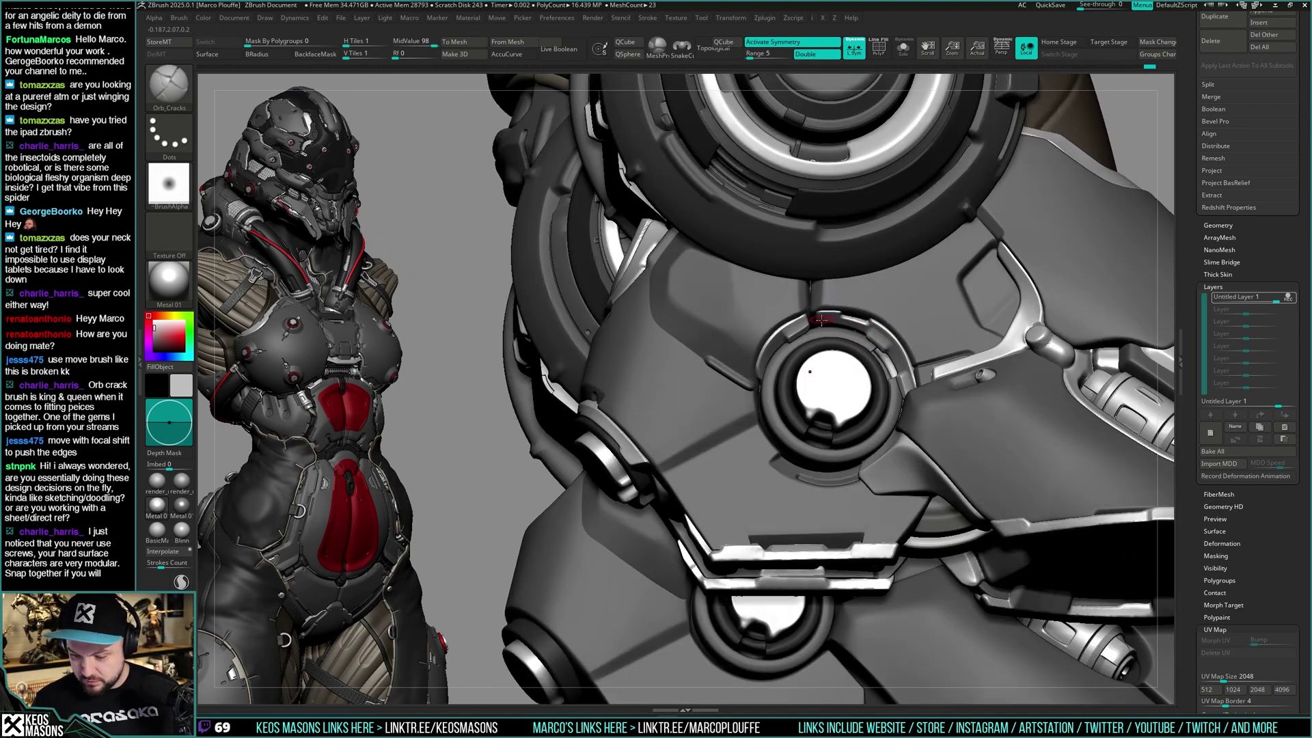
# Carve the vertical seam above the side socket with Orb_Cracks and switch to hPolish to even out the surrounding rim
pyautogui.moveTo(812, 328); pyautogui.dragTo(813, 272)
pyautogui.moveTo(811, 298)
pyautogui.keyDown('ctrl'); pyautogui.mouseDown(button='right')
pyautogui.moveTo(825, 274)
pyautogui.moveTo(866, 335)
pyautogui.moveTo(851, 311)
pyautogui.moveTo(837, 325)
pyautogui.moveTo(767, 302)
pyautogui.moveTo(813, 311)
pyautogui.mouseUp(button='right'); pyautogui.keyUp('ctrl')
pyautogui.press('space')
pyautogui.click(826, 420)
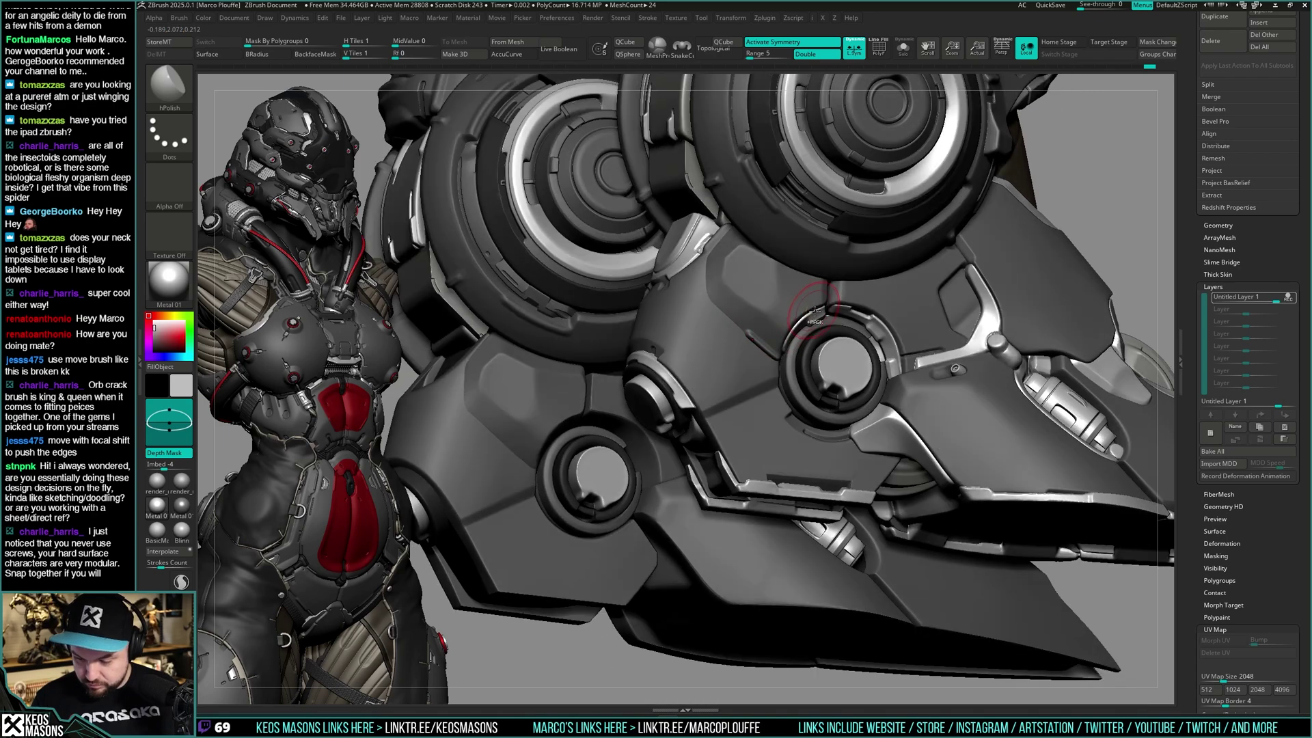
pyautogui.keyDown('ctrl'); pyautogui.moveTo(909, 314); pyautogui.dragTo(884, 410, button='right'); pyautogui.keyUp('ctrl')
pyautogui.keyDown('ctrl'); pyautogui.moveTo(855, 311); pyautogui.dragTo(857, 356, button='right'); pyautogui.keyUp('ctrl')
pyautogui.moveTo(856, 355); pyautogui.dragTo(853, 330, button='right')
# Switch to the dark plate below the side socket, check it in isolation, and build up its rear corner with the Clay brush
pyautogui.press('space')
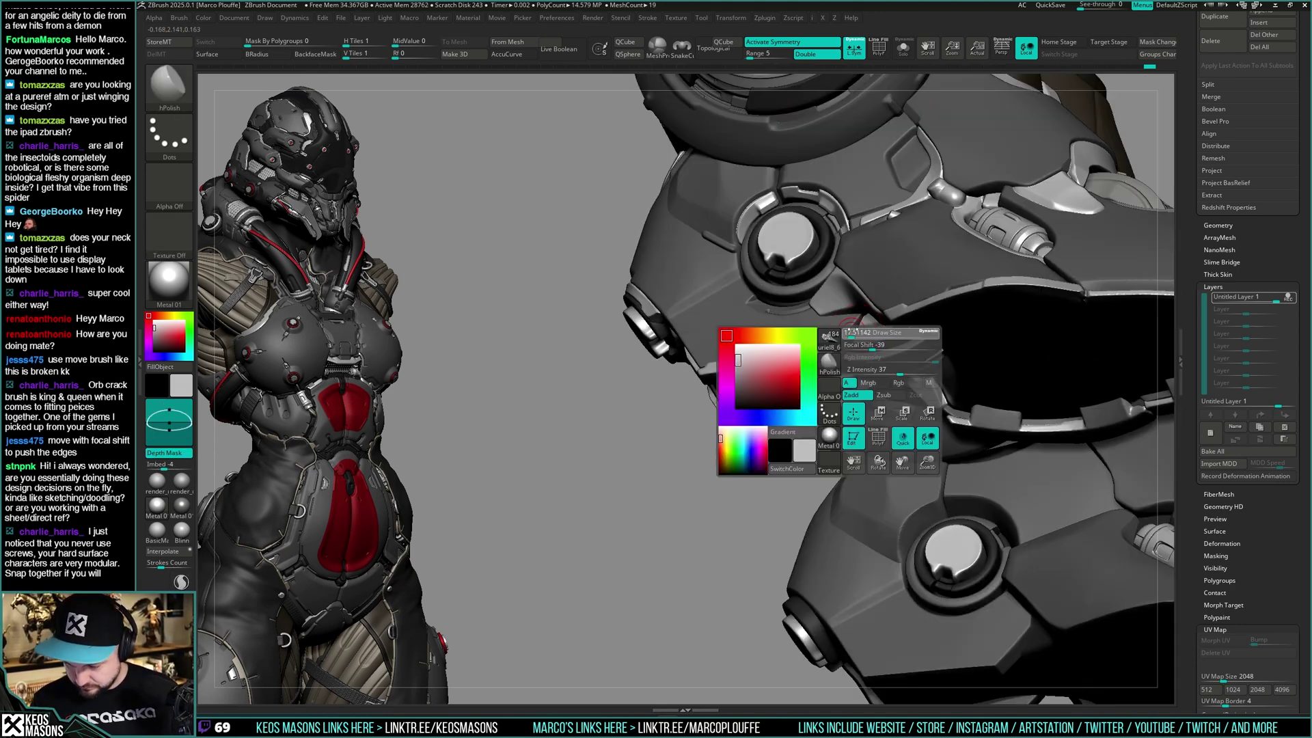
pyautogui.keyDown('alt'); pyautogui.click(854, 330); pyautogui.keyUp('alt')
pyautogui.hotkey('alt', 's')
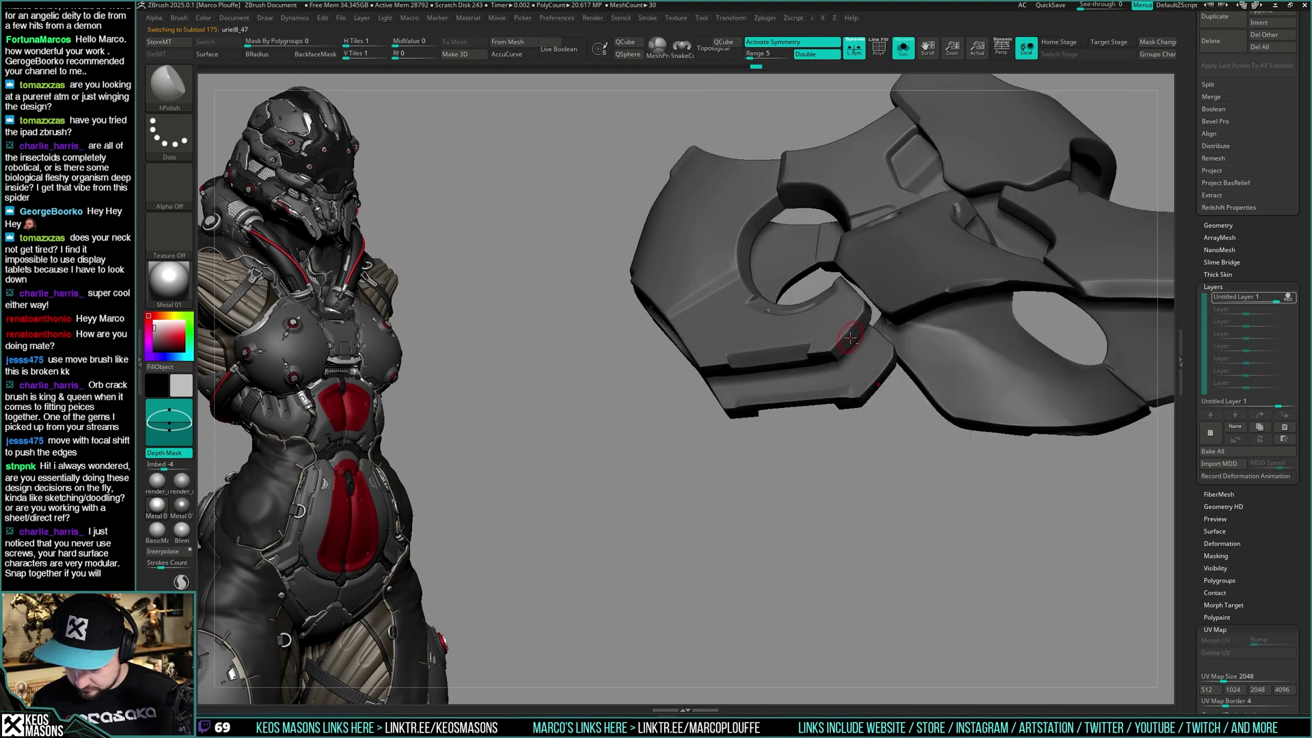
pyautogui.hotkey('alt', 's')
pyautogui.press('space')
pyautogui.click(882, 366)
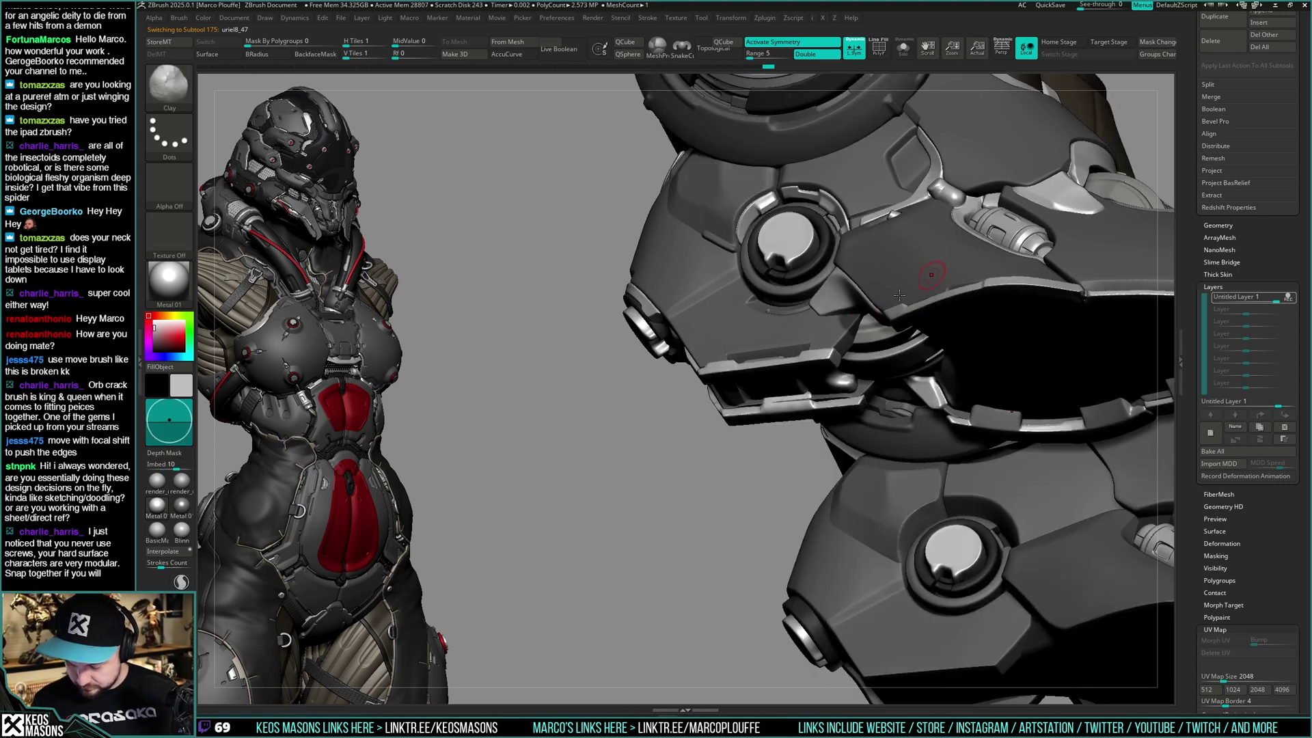
pyautogui.moveTo(934, 272); pyautogui.dragTo(930, 301, button='right')
pyautogui.moveTo(850, 332); pyautogui.dragTo(841, 345)
pyautogui.moveTo(851, 327); pyautogui.dragTo(849, 330, button='right')
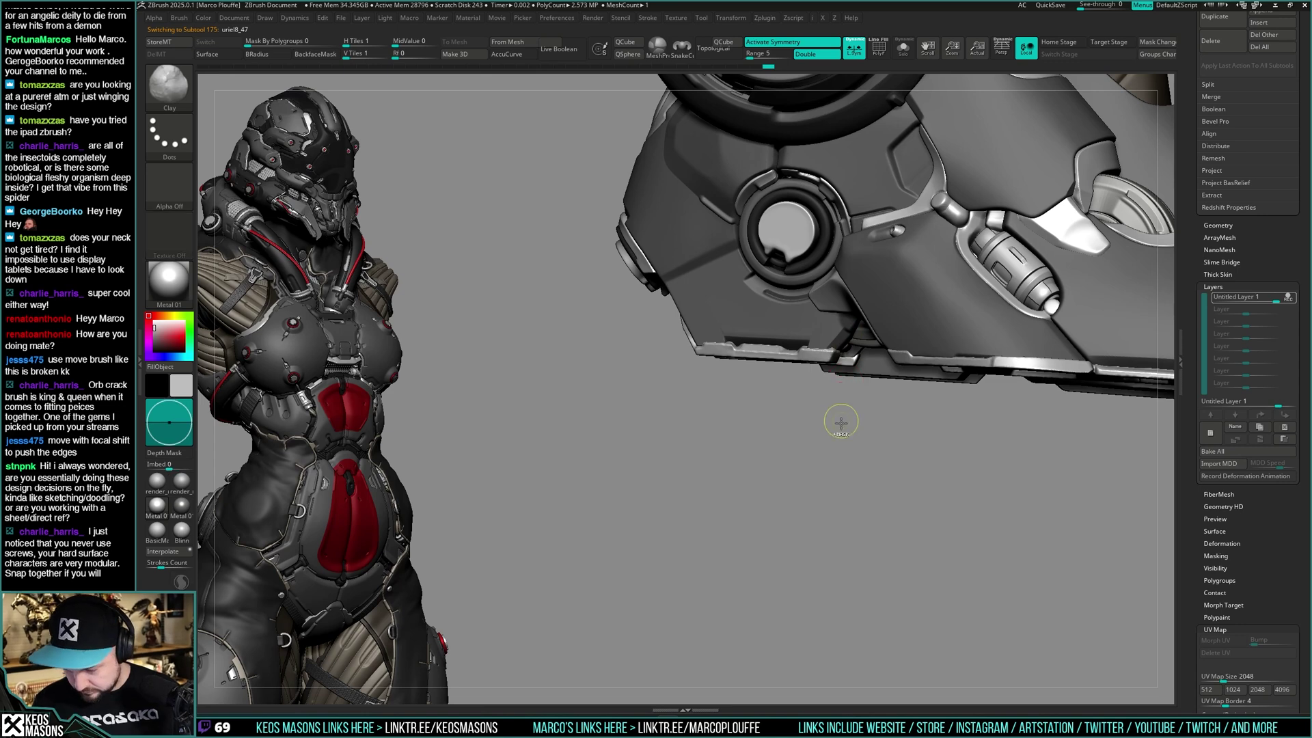
# Examine the foot's side armour around the round socket and the trim along the sole
pyautogui.keyDown('ctrl'); pyautogui.moveTo(841, 421); pyautogui.dragTo(823, 413, button='right'); pyautogui.keyUp('ctrl')
pyautogui.keyDown('shift'); pyautogui.moveTo(833, 472); pyautogui.dragTo(882, 436, button='right'); pyautogui.keyUp('shift')
pyautogui.keyDown('ctrl'); pyautogui.moveTo(786, 345); pyautogui.dragTo(791, 363, button='right'); pyautogui.keyUp('ctrl')
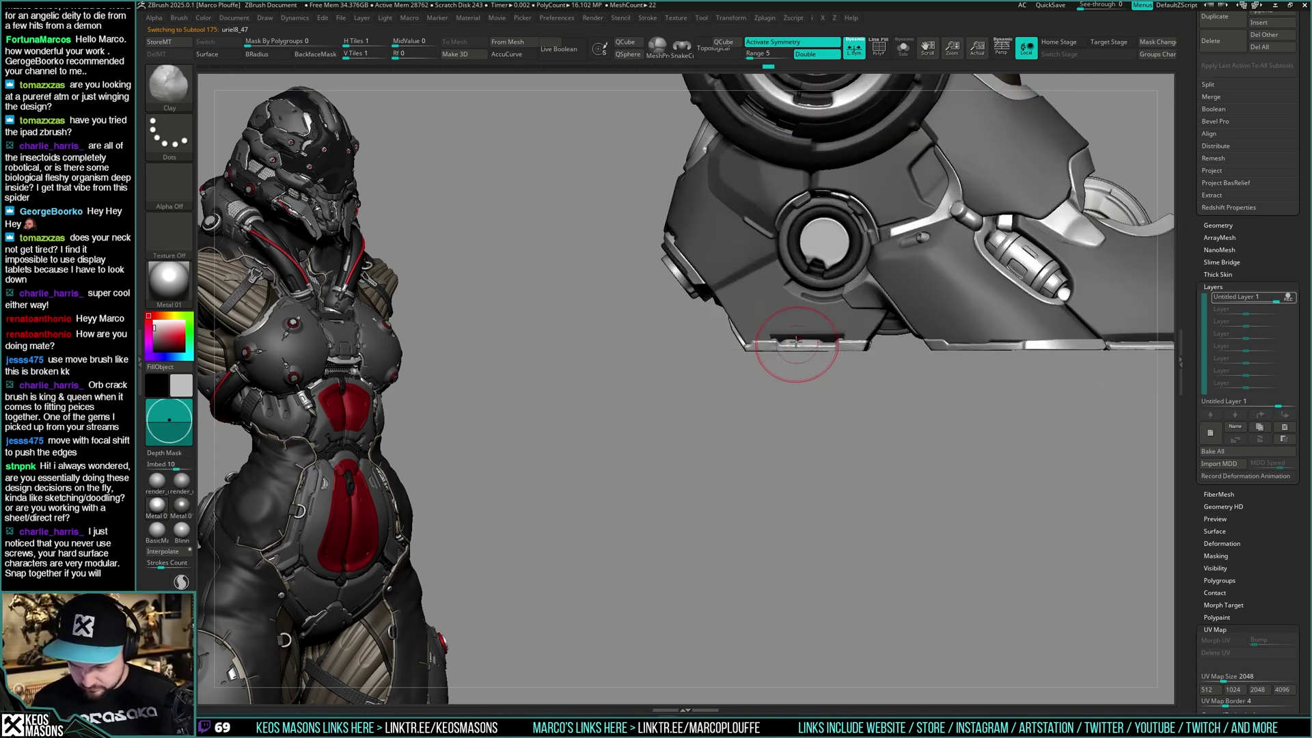
pyautogui.keyDown('ctrl'); pyautogui.keyDown('shift'); pyautogui.moveTo(908, 311); pyautogui.dragTo(845, 357); pyautogui.keyUp('shift'); pyautogui.keyUp('ctrl')
pyautogui.moveTo(865, 387)
pyautogui.keyDown('alt'); pyautogui.mouseDown(button='right')
pyautogui.moveTo(829, 437)
pyautogui.moveTo(857, 431)
pyautogui.moveTo(878, 382)
pyautogui.mouseUp(button='right'); pyautogui.keyUp('alt')
pyautogui.keyDown('alt'); pyautogui.moveTo(898, 355); pyautogui.dragTo(977, 397, button='right'); pyautogui.keyUp('alt')
pyautogui.moveTo(830, 329); pyautogui.dragTo(825, 309, button='right')
pyautogui.keyDown('ctrl'); pyautogui.moveTo(825, 309); pyautogui.dragTo(826, 350, button='right'); pyautogui.keyUp('ctrl')
pyautogui.keyDown('ctrl'); pyautogui.moveTo(826, 350); pyautogui.dragTo(828, 367, button='right'); pyautogui.keyUp('ctrl')
# Select the dark plate above the side socket and set up the DragDot alpha stamp brush with a tapered rectangular alpha
pyautogui.keyDown('alt'); pyautogui.click(854, 362); pyautogui.keyUp('alt')
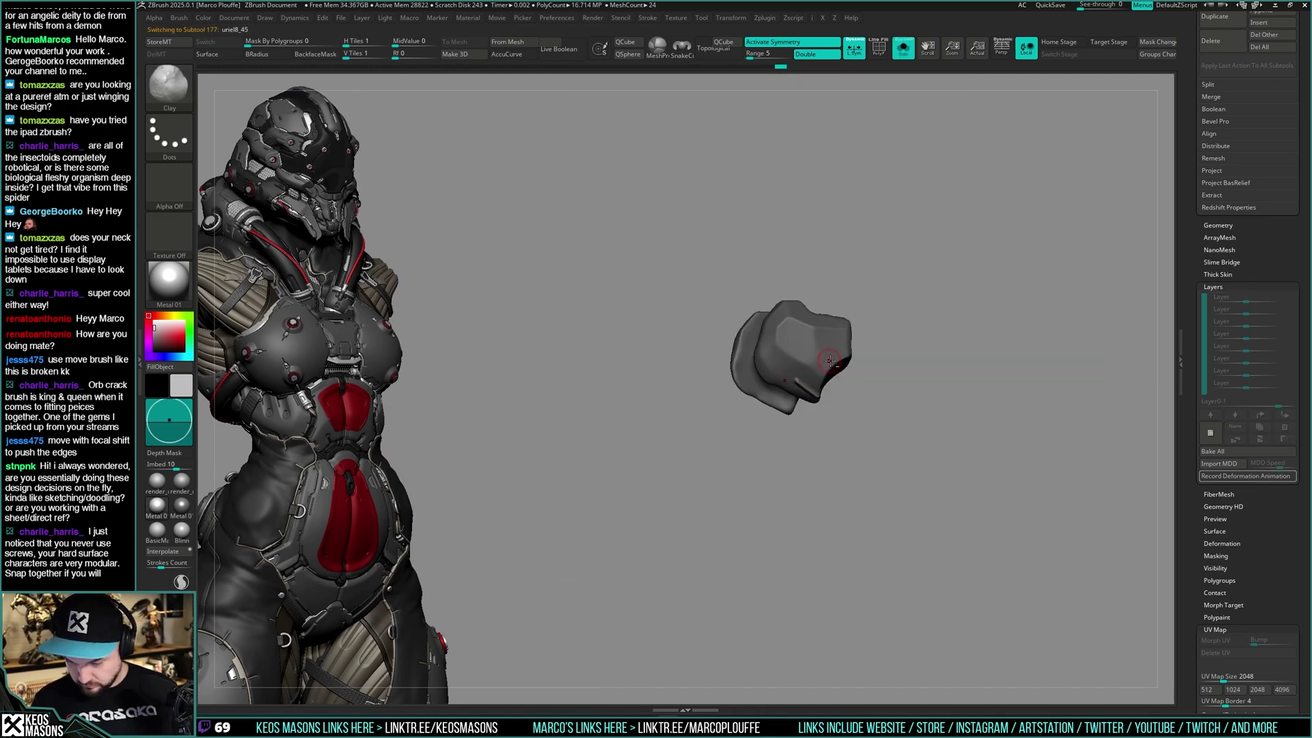
pyautogui.press('space')
pyautogui.click(817, 487)
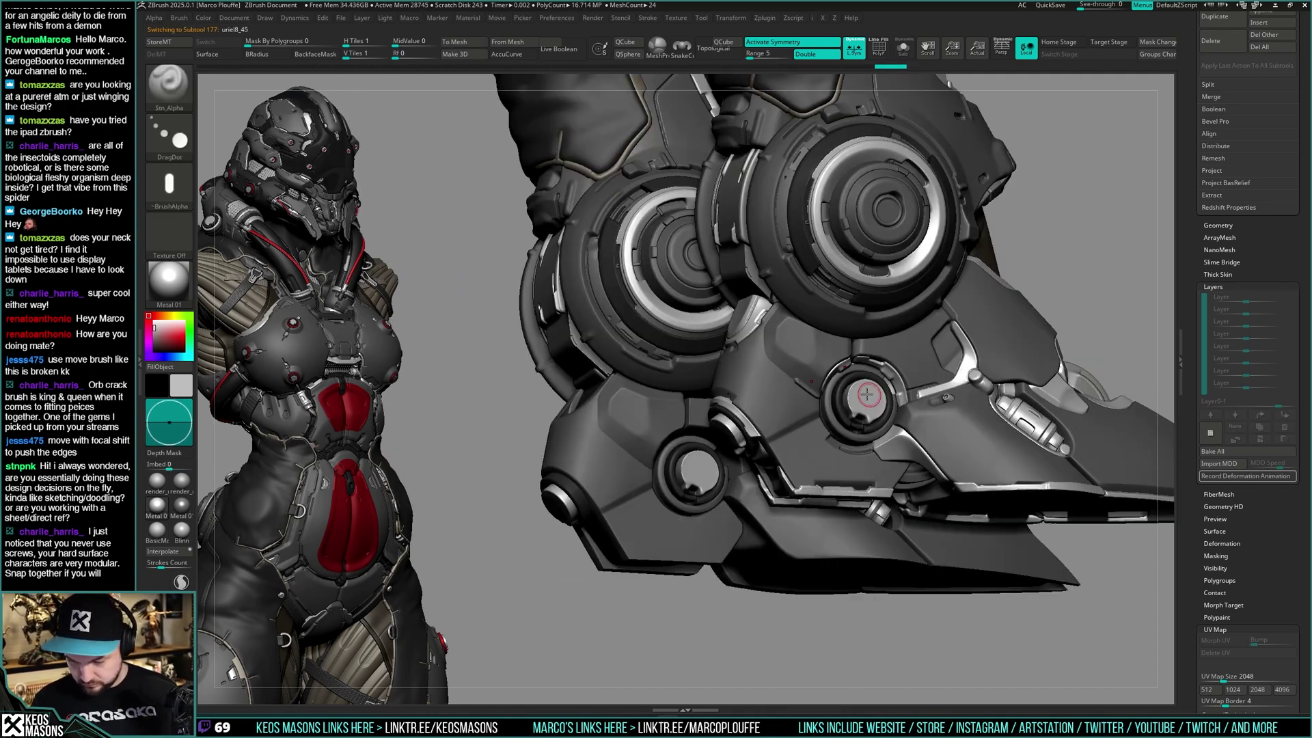
pyautogui.moveTo(867, 394); pyautogui.dragTo(869, 399, button='right')
pyautogui.press('F4')
pyautogui.click(907, 426)
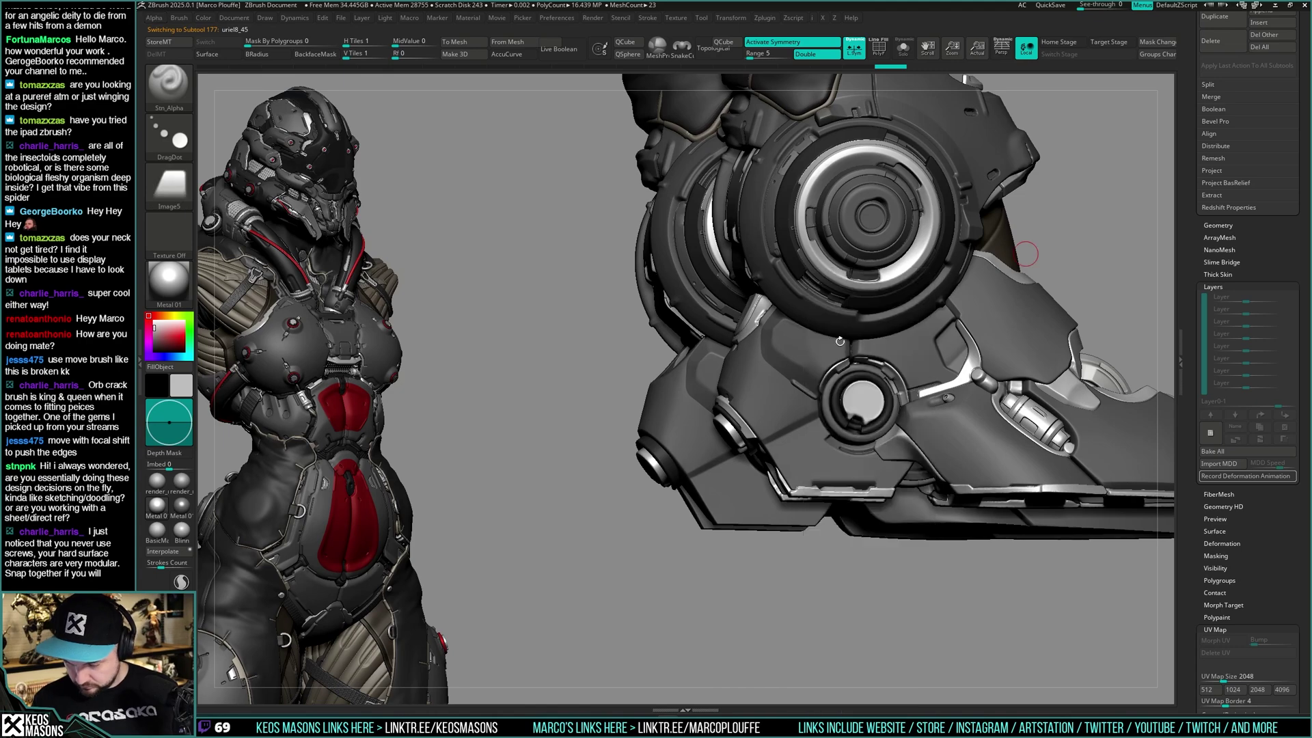
pyautogui.hotkey('ctrl', 'z')
# Stamp a small tapered recess into the dark plate above the side socket
pyautogui.press('space')
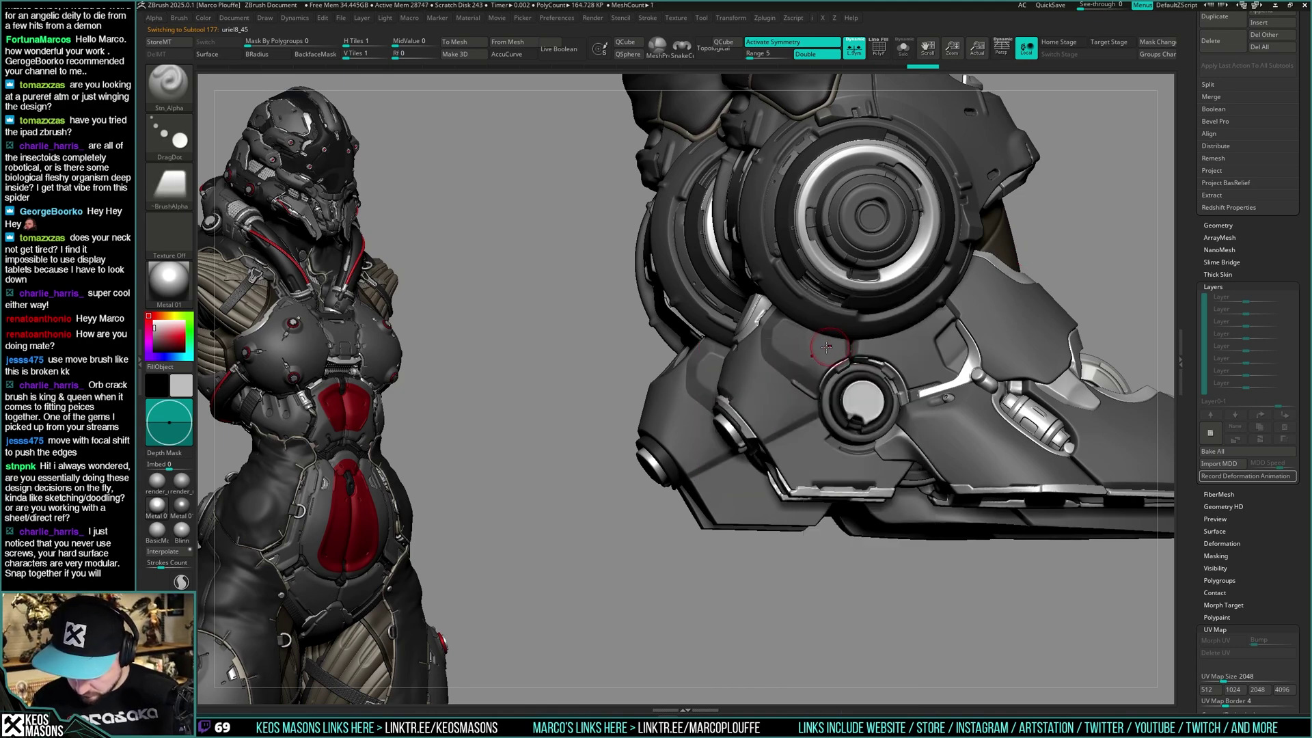
pyautogui.moveTo(834, 346); pyautogui.dragTo(879, 353, button='right')
pyautogui.moveTo(753, 367); pyautogui.dragTo(742, 358, button='right')
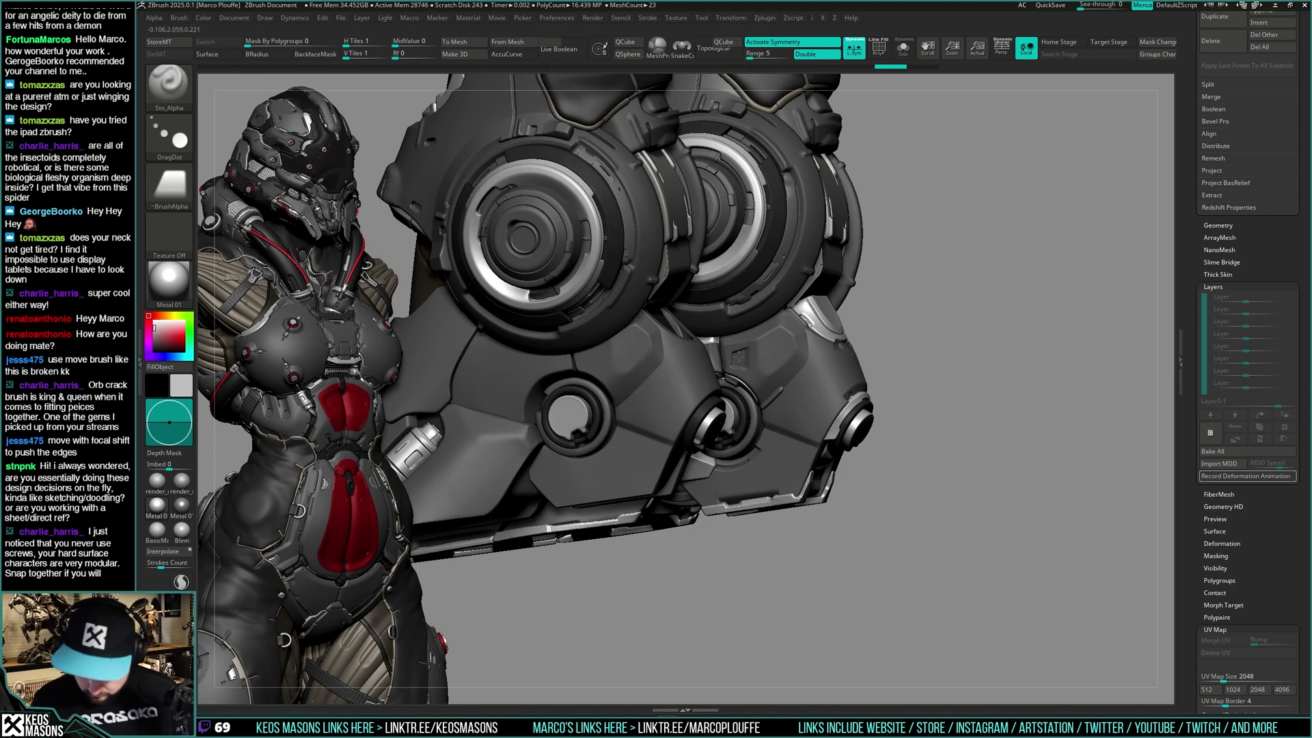
pyautogui.moveTo(739, 357); pyautogui.dragTo(738, 358)
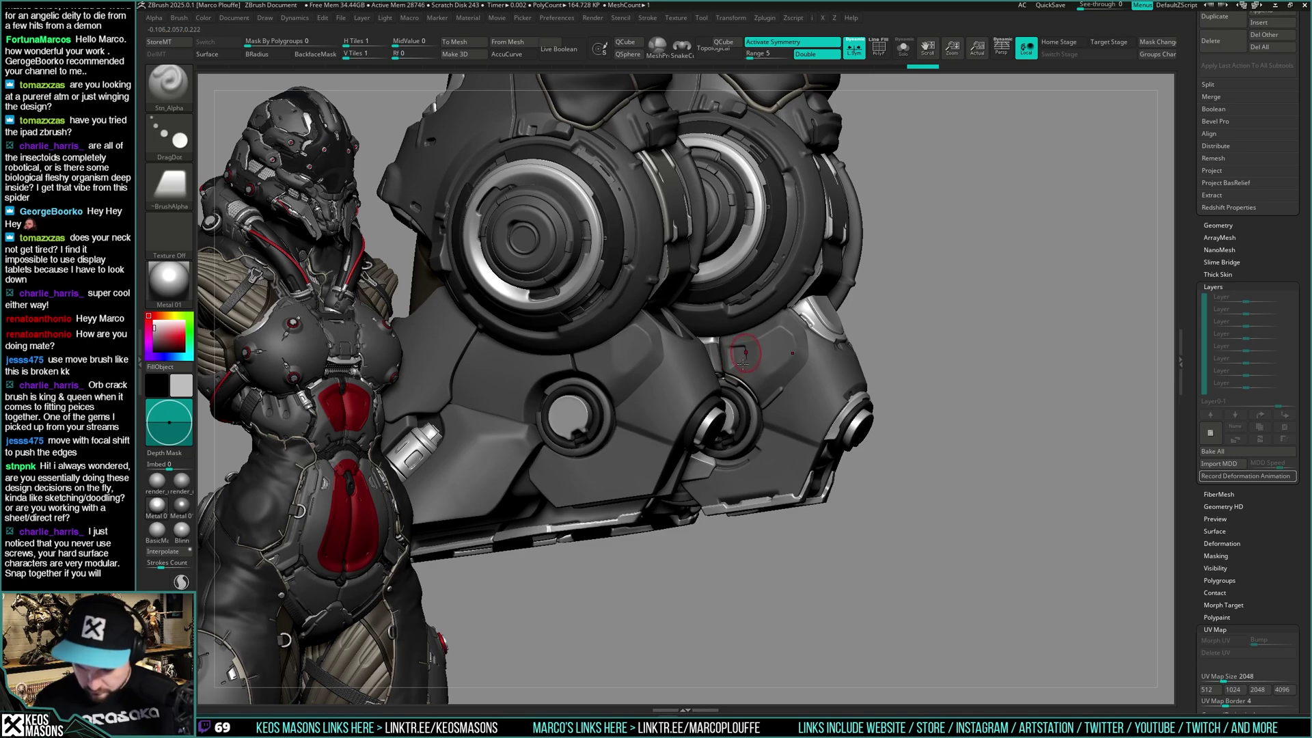
pyautogui.moveTo(738, 356); pyautogui.dragTo(930, 357, button='right')
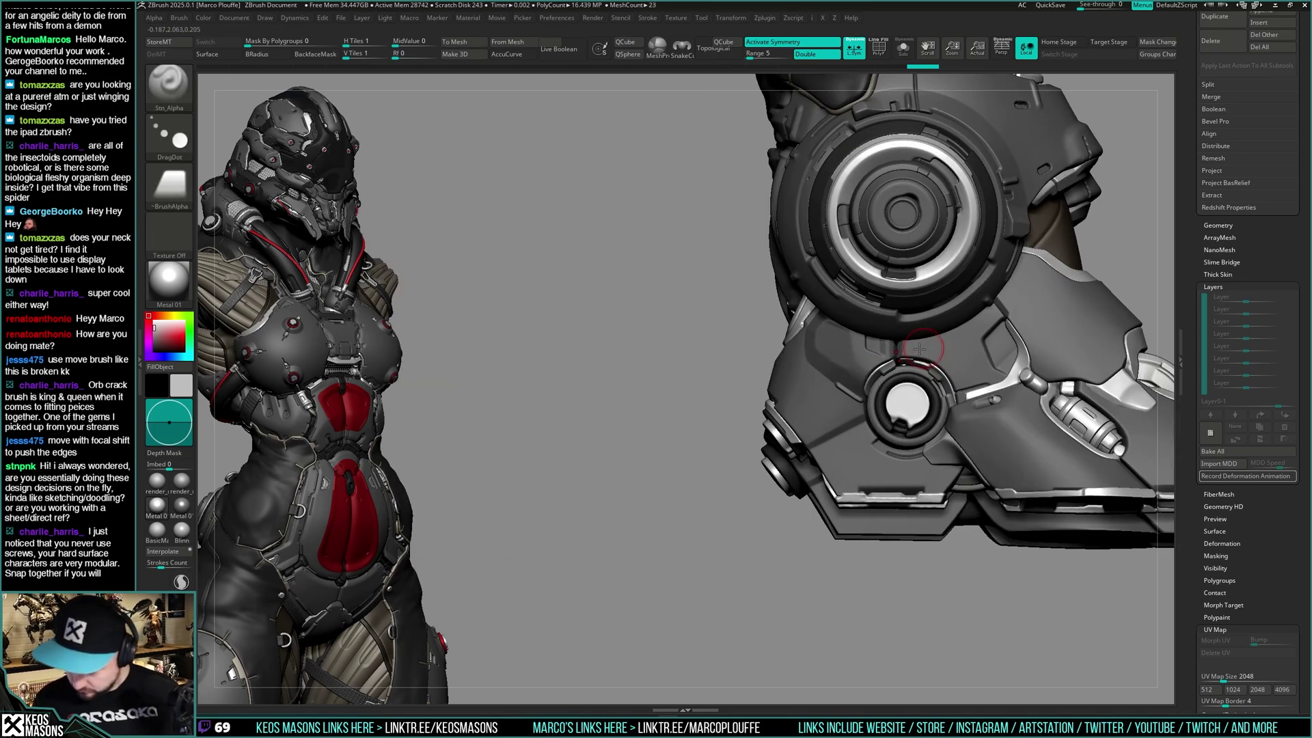
# Try stamping the recess into the panel beside the vertical seam above the side socket
pyautogui.moveTo(1069, 315)
pyautogui.mouseDown(button='right')
pyautogui.moveTo(878, 350)
pyautogui.moveTo(847, 361)
pyautogui.moveTo(846, 388)
pyautogui.mouseUp(button='right')
pyautogui.keyDown('alt'); pyautogui.click(841, 369); pyautogui.keyUp('alt')
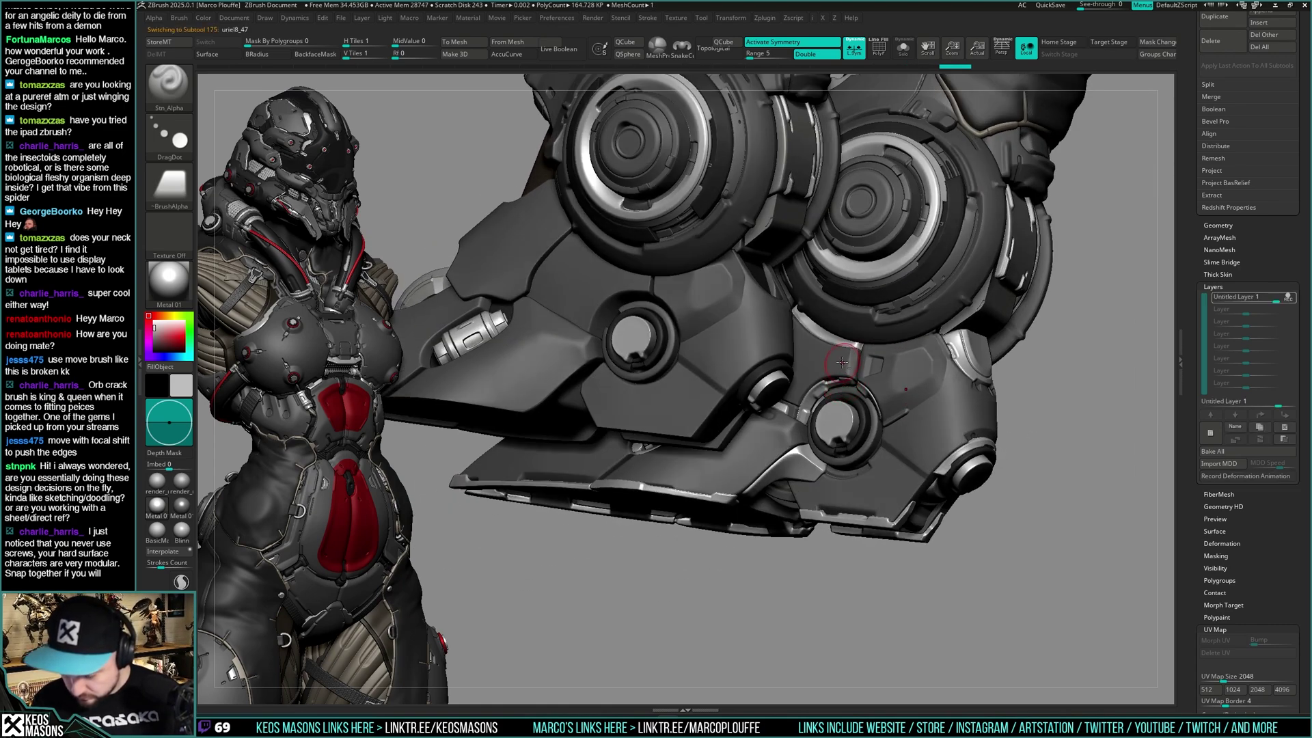
pyautogui.hotkey('ctrl', 'z')
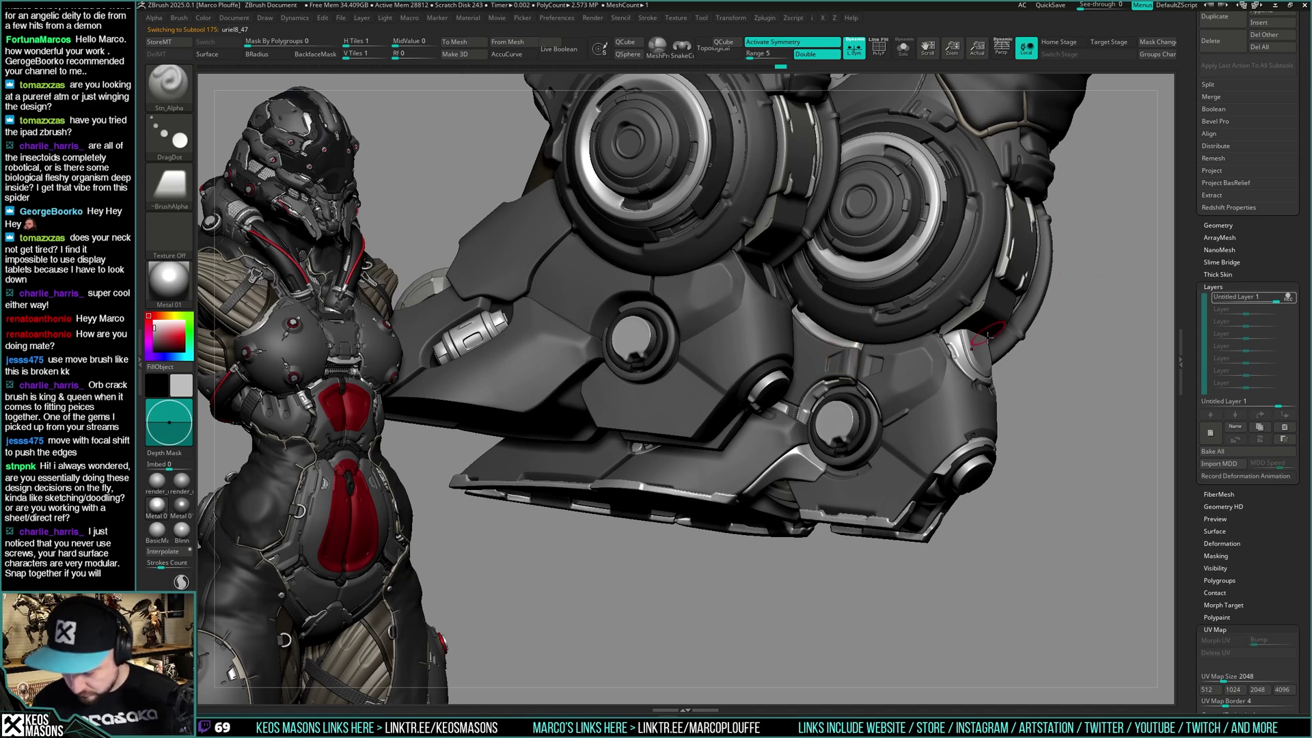
pyautogui.moveTo(989, 335); pyautogui.dragTo(996, 338, button='right')
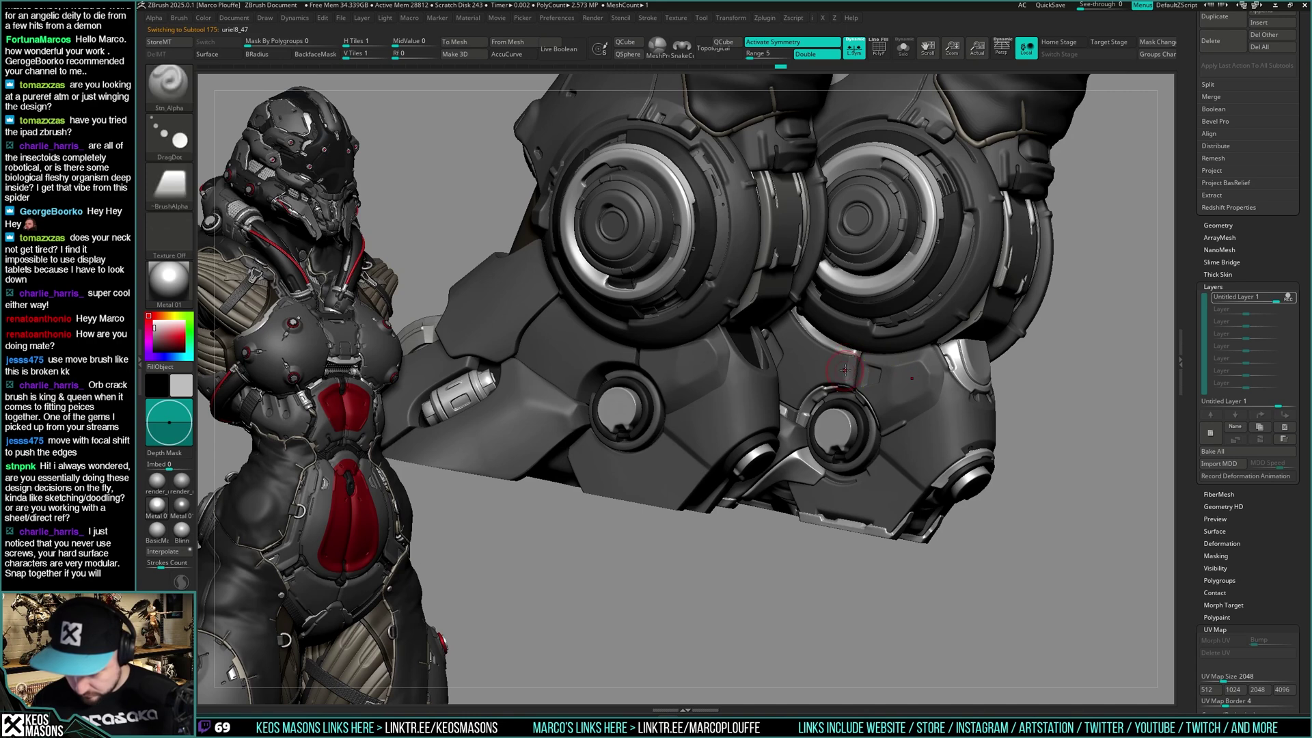
pyautogui.press('space')
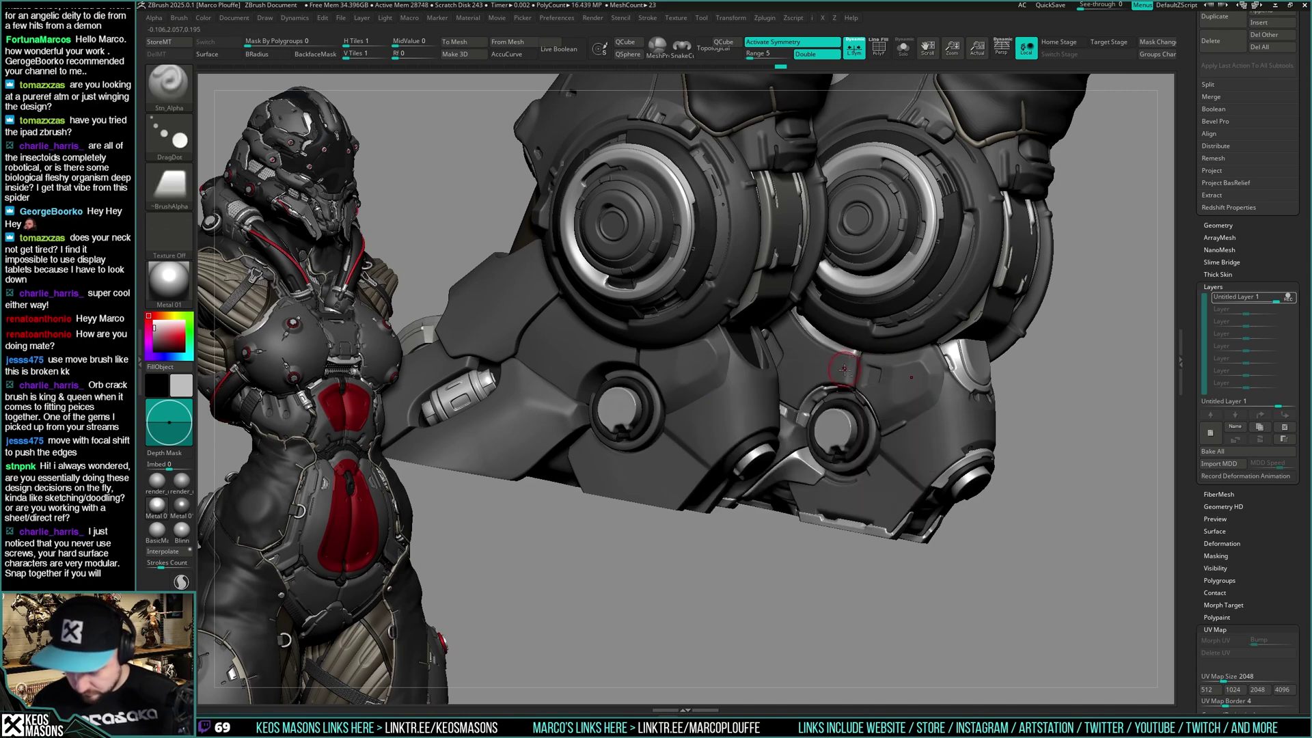
pyautogui.hotkey('ctrl', 'z')
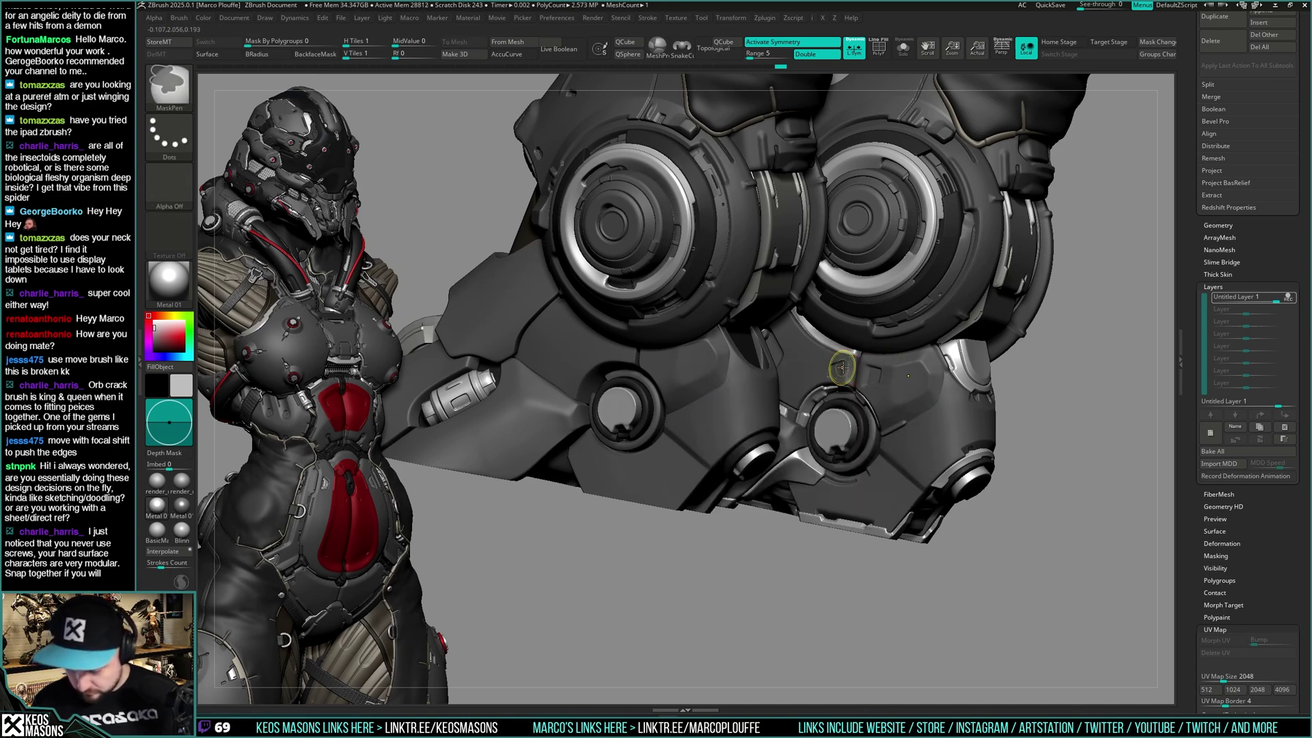
# Flip the stamp's alpha vertically and stamp a small recess into the panel beside the seam above the socket
pyautogui.press('a')
pyautogui.click(842, 552)
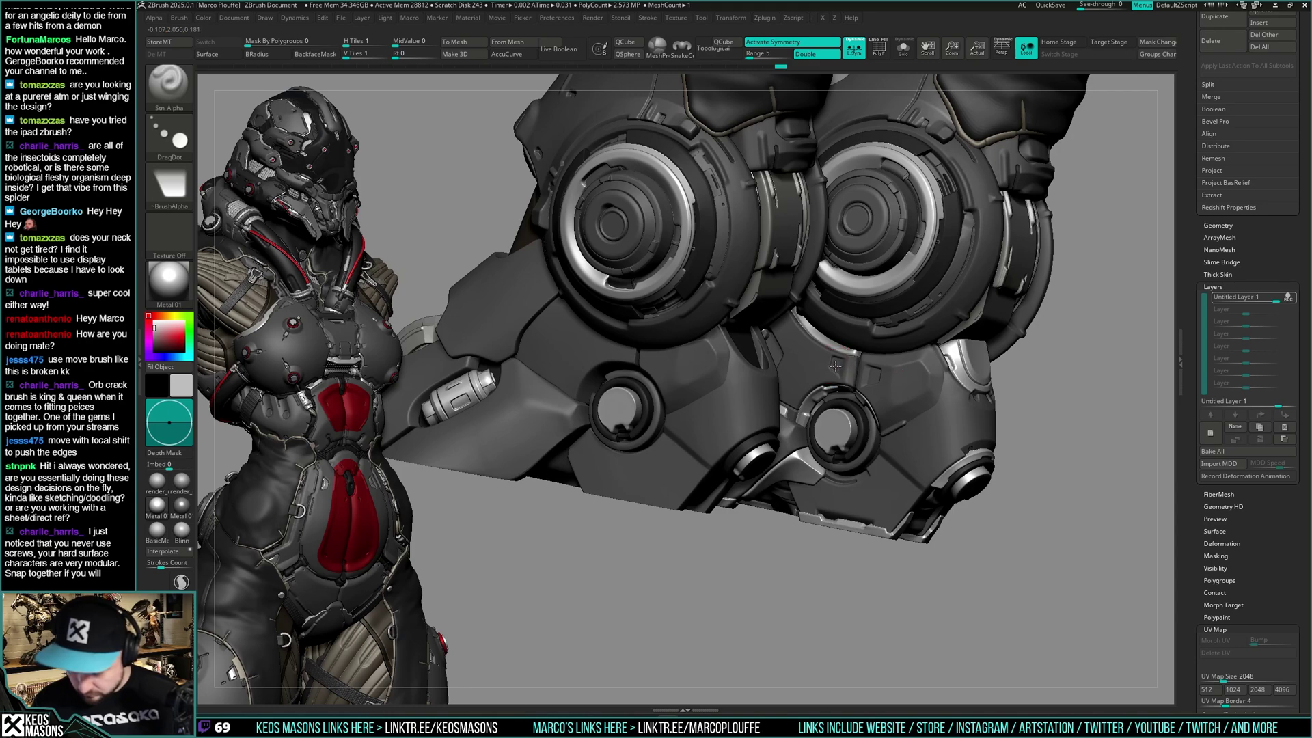
pyautogui.moveTo(881, 380); pyautogui.dragTo(882, 380)
# Switch back to the dark plate above the socket, change the alpha's orientation, and stamp a small recess into its angled face
pyautogui.moveTo(882, 380); pyautogui.dragTo(924, 357, button='right')
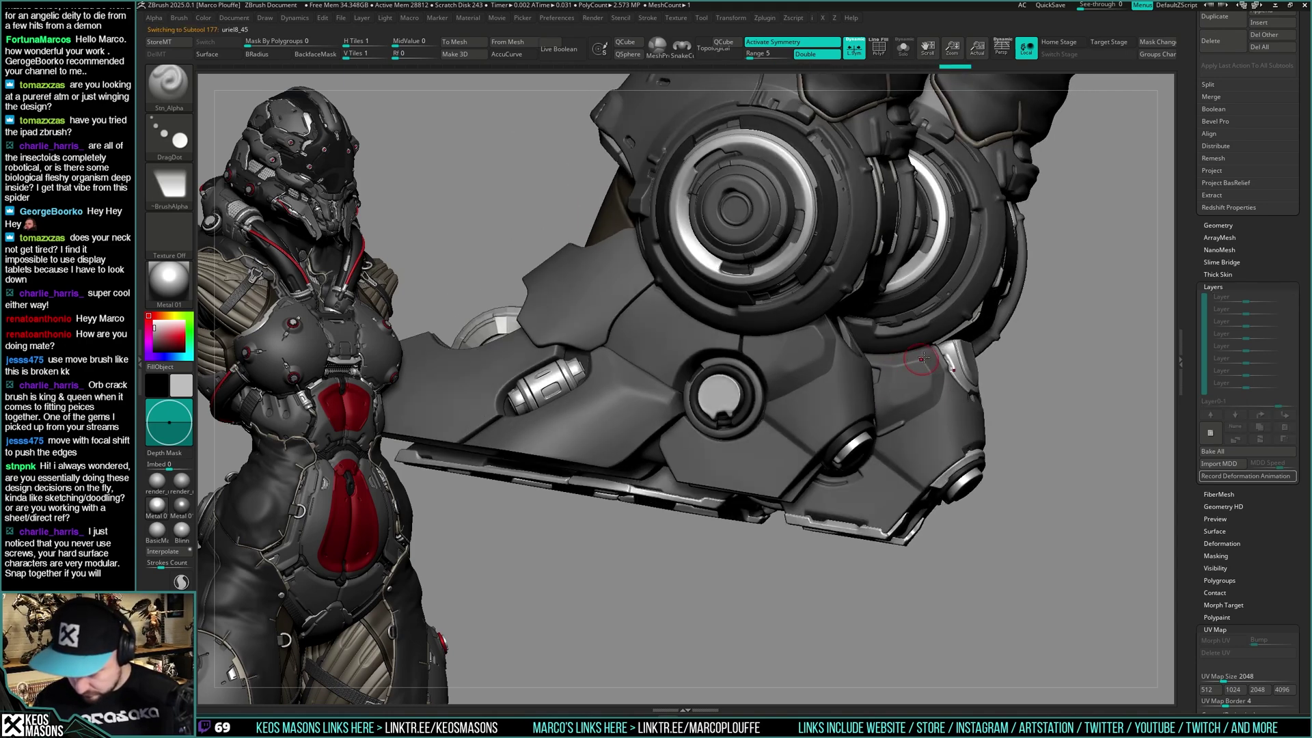
pyautogui.moveTo(1076, 375)
pyautogui.mouseDown(button='right')
pyautogui.moveTo(991, 359)
pyautogui.moveTo(1010, 363)
pyautogui.moveTo(1003, 394)
pyautogui.mouseUp(button='right')
pyautogui.hotkey('alt', 's')
pyautogui.hotkey('alt', 's')
pyautogui.moveTo(898, 389); pyautogui.dragTo(858, 372, button='right')
pyautogui.hotkey('ctrl', 'z')
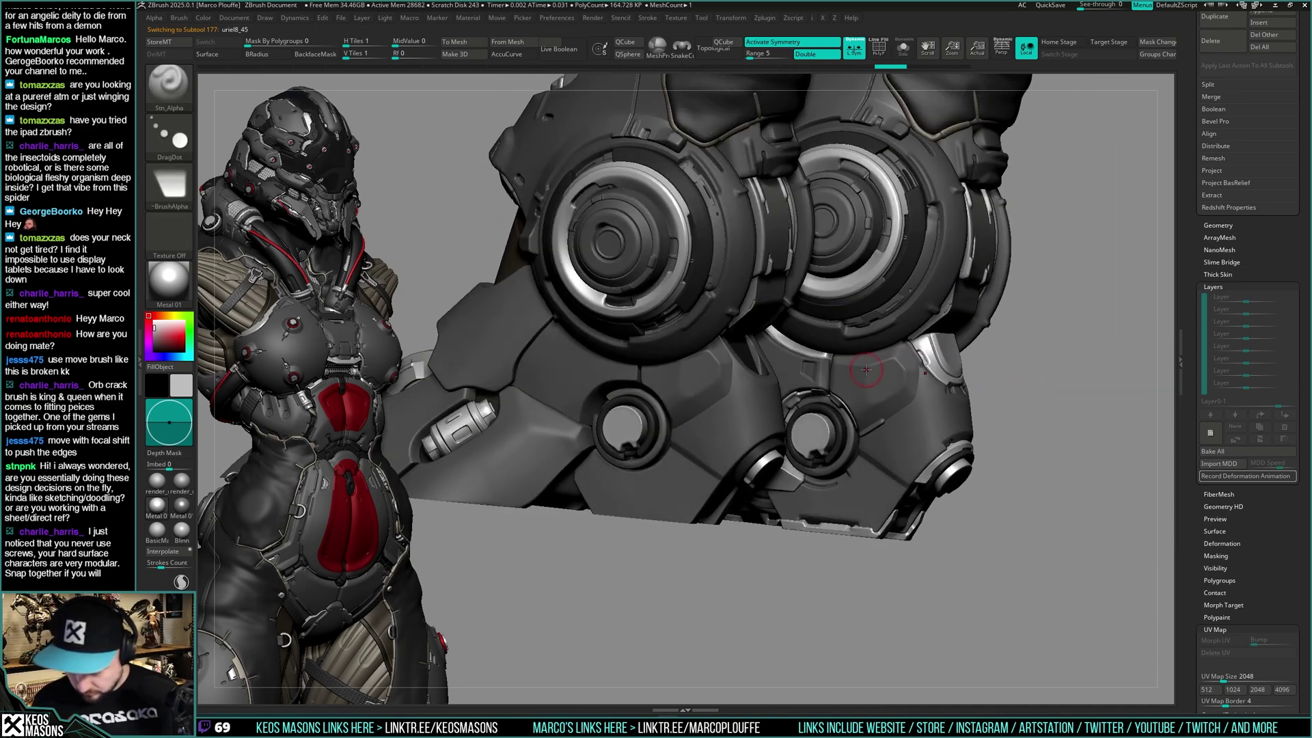
pyautogui.press('F4')
pyautogui.click(841, 546)
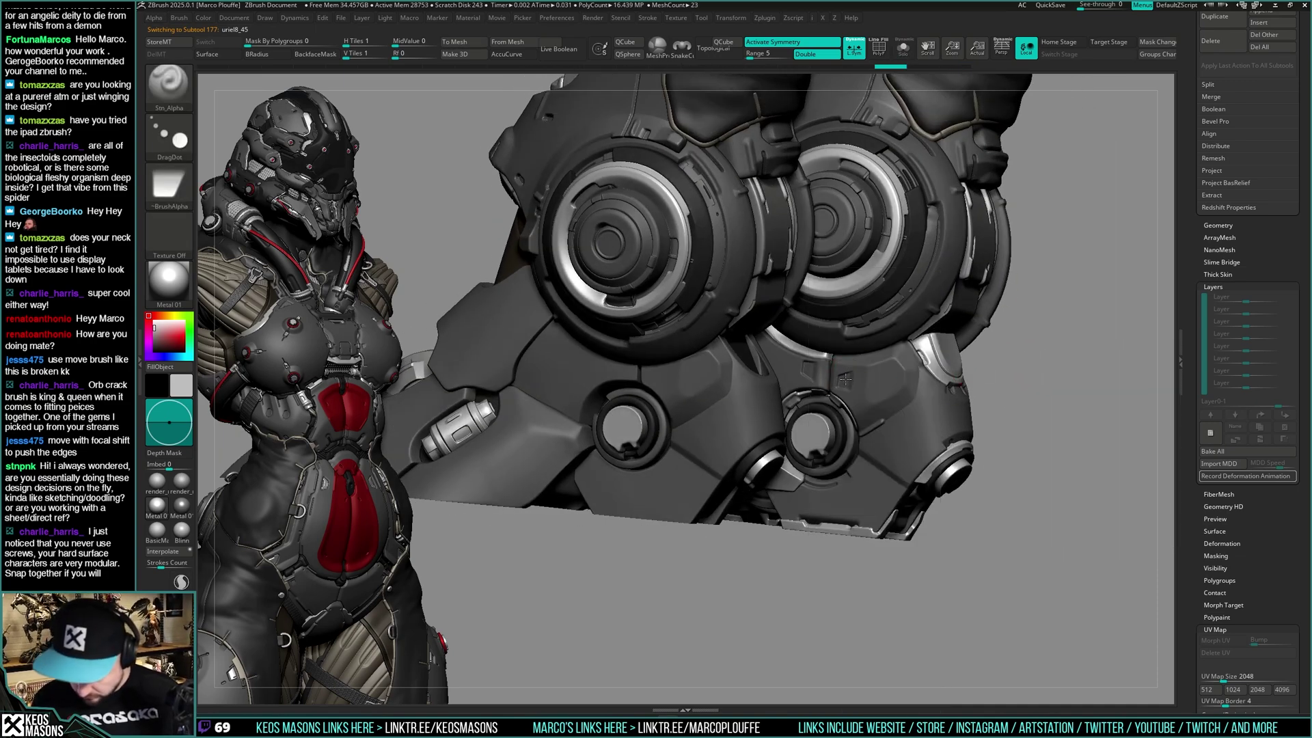
pyautogui.hotkey('ctrl', 'z')
pyautogui.moveTo(846, 379); pyautogui.dragTo(844, 378)
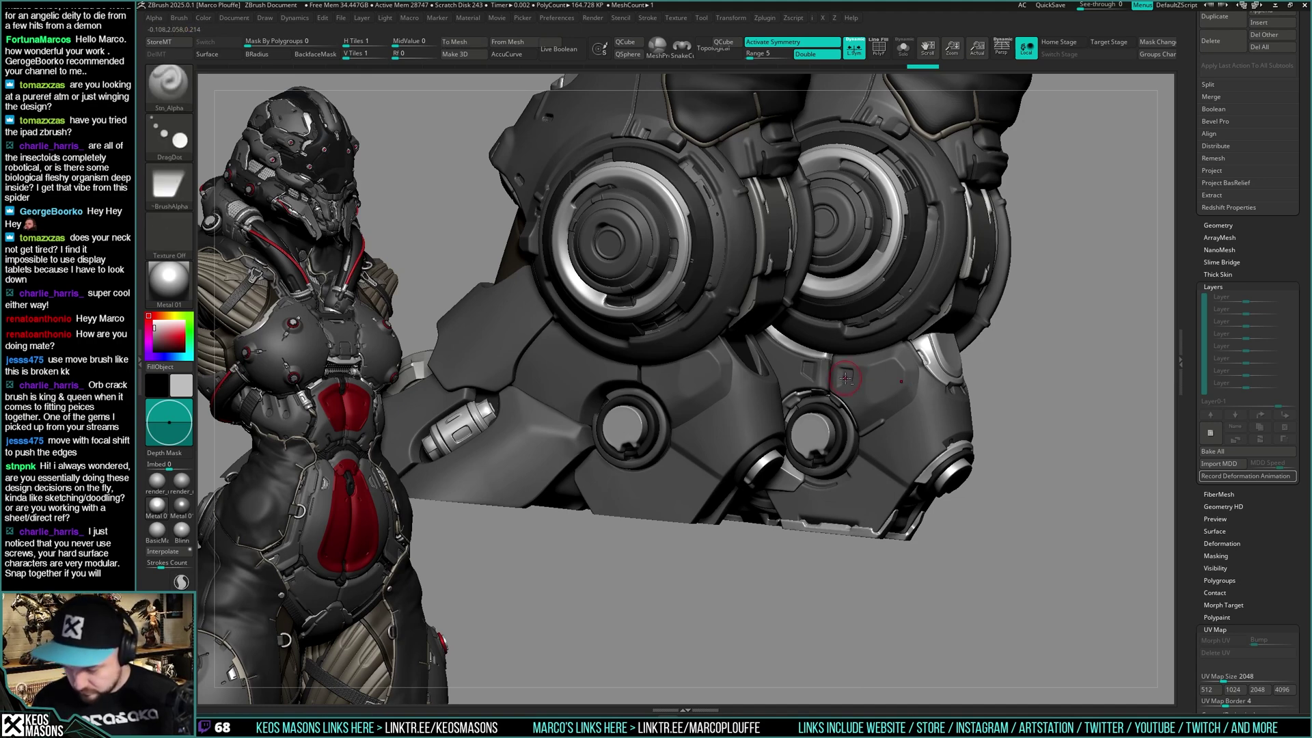
# Switch to the side panel around the socket and try stamping a recess near its rear edge
pyautogui.moveTo(856, 378)
pyautogui.mouseDown(button='right')
pyautogui.moveTo(893, 394)
pyautogui.moveTo(887, 415)
pyautogui.moveTo(930, 411)
pyautogui.mouseUp(button='right')
pyautogui.moveTo(998, 377)
pyautogui.mouseDown(button='right')
pyautogui.moveTo(988, 393)
pyautogui.moveTo(894, 409)
pyautogui.mouseUp(button='right')
pyautogui.keyDown('alt'); pyautogui.click(911, 379); pyautogui.keyUp('alt')
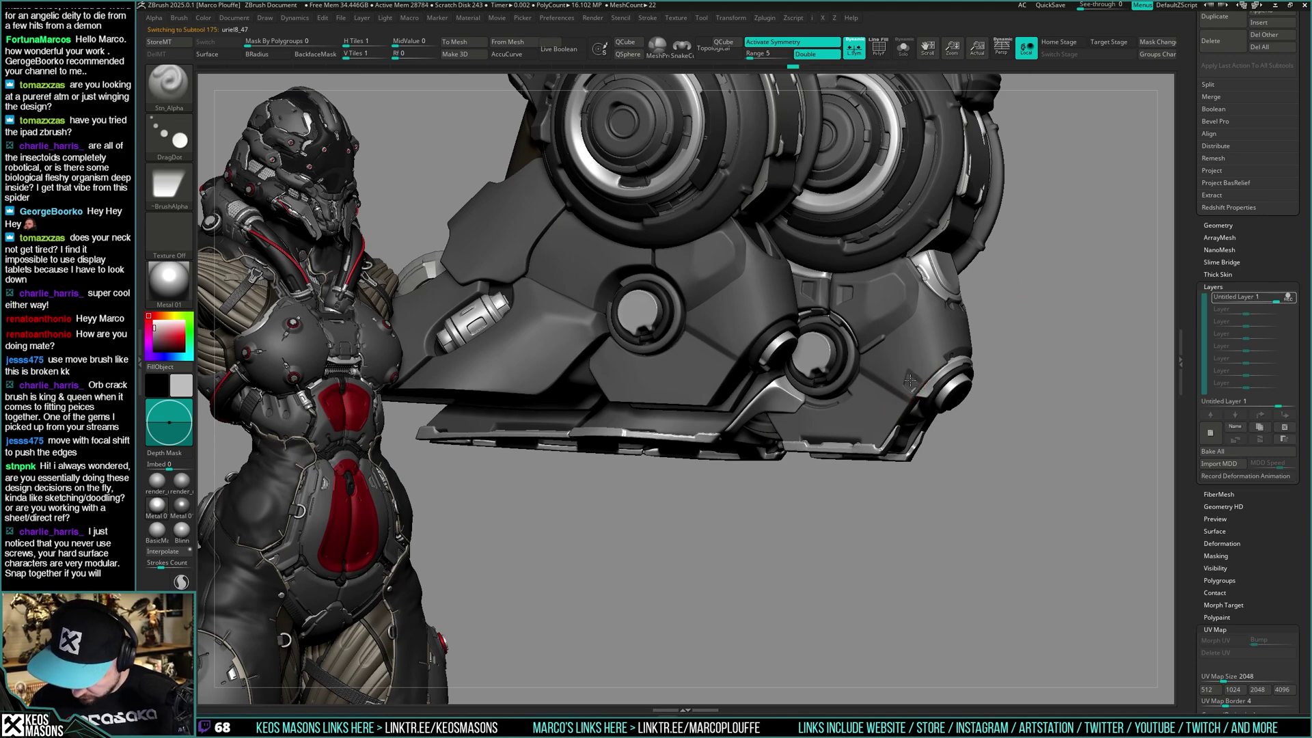
pyautogui.moveTo(1034, 372)
pyautogui.mouseDown(button='right')
pyautogui.moveTo(958, 343)
pyautogui.moveTo(924, 356)
pyautogui.mouseUp(button='right')
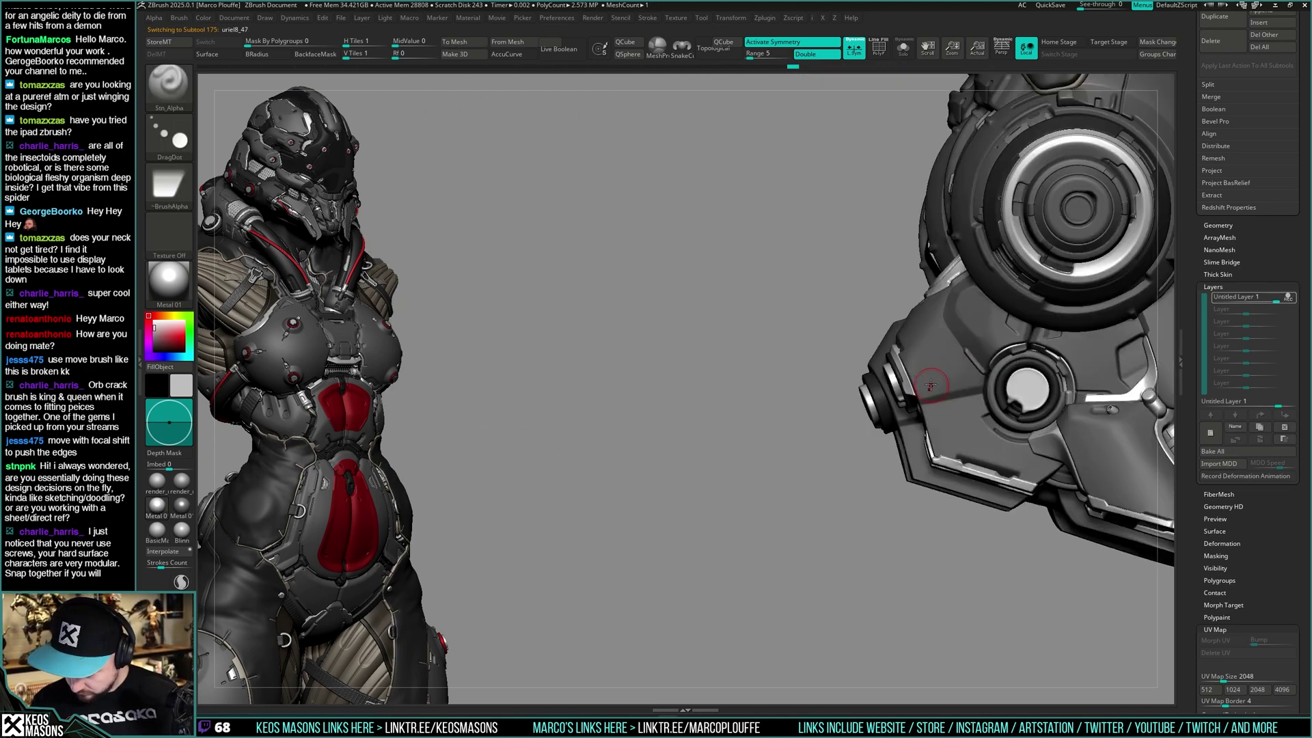
pyautogui.hotkey('ctrl', 'z')
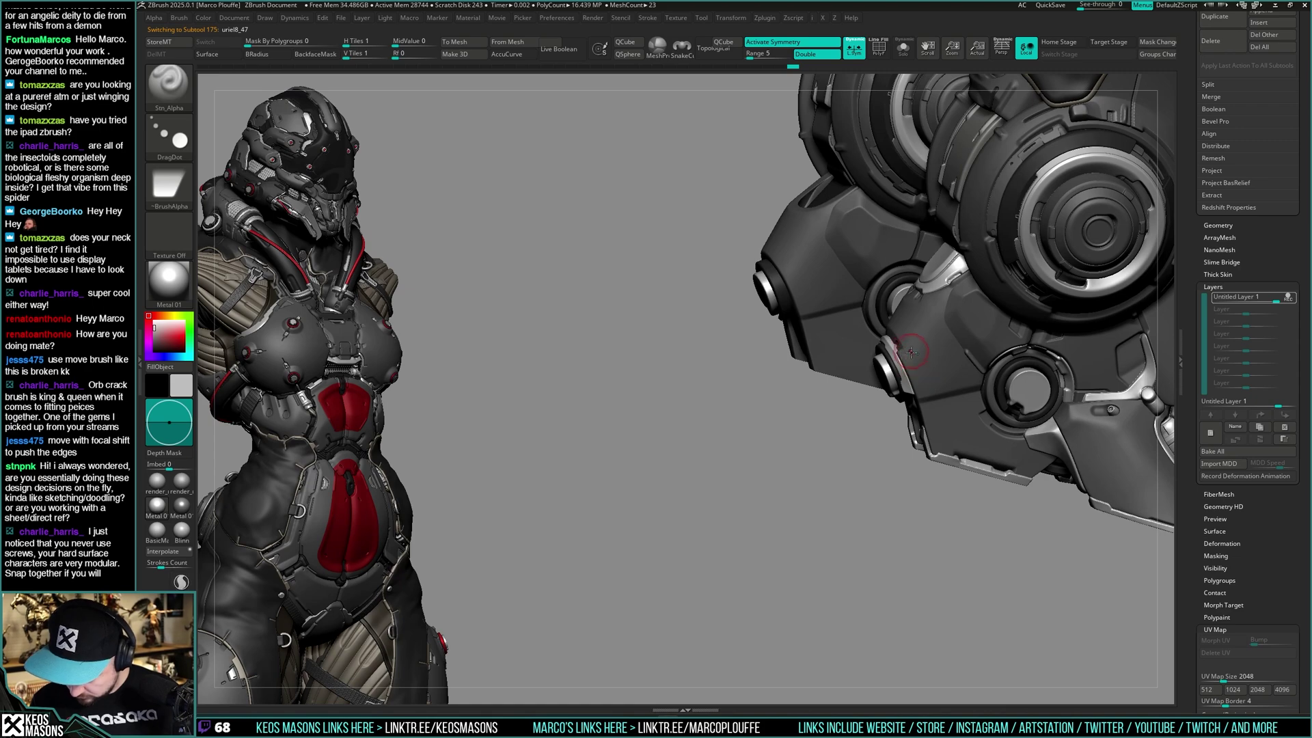
# Stamp a small recess into the side panel beside the round rear cap and check it from both sides
pyautogui.moveTo(916, 362)
pyautogui.mouseDown(button='right')
pyautogui.moveTo(945, 371)
pyautogui.moveTo(890, 351)
pyautogui.mouseUp(button='right')
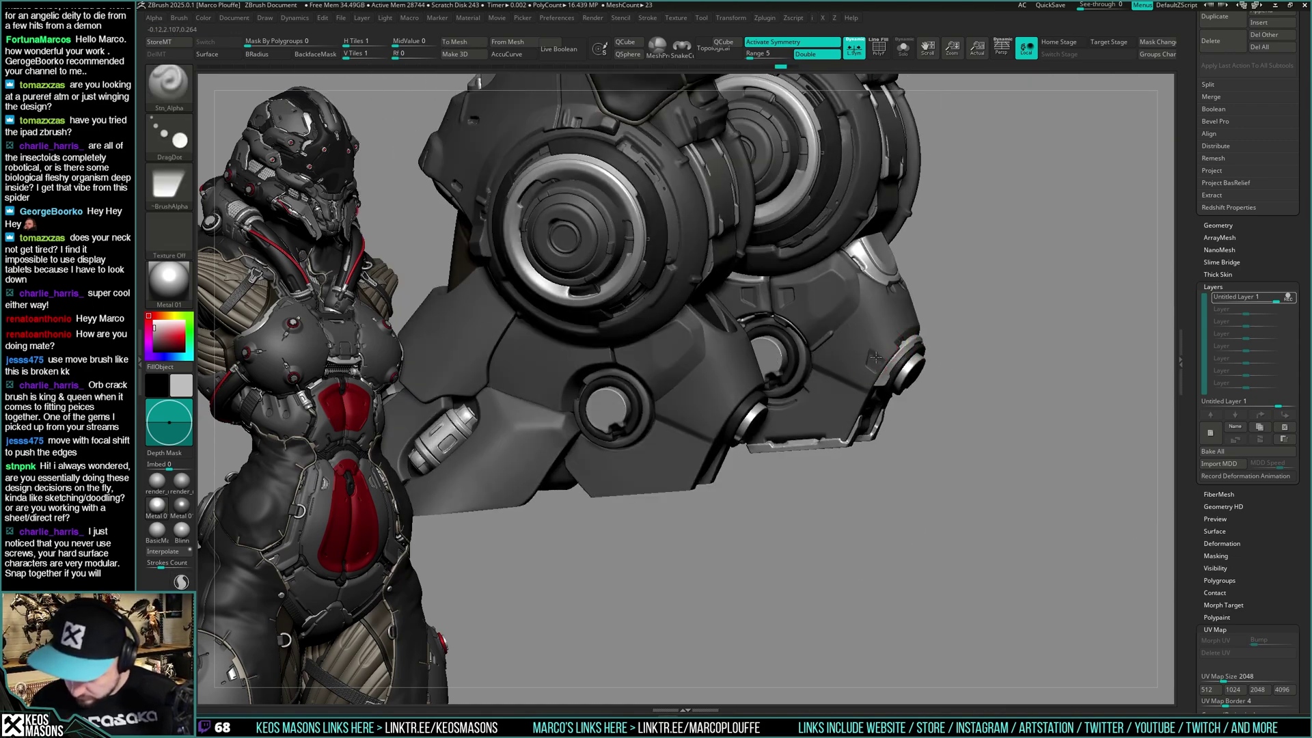
pyautogui.moveTo(881, 351); pyautogui.dragTo(876, 353)
pyautogui.hotkey('ctrl', 'z')
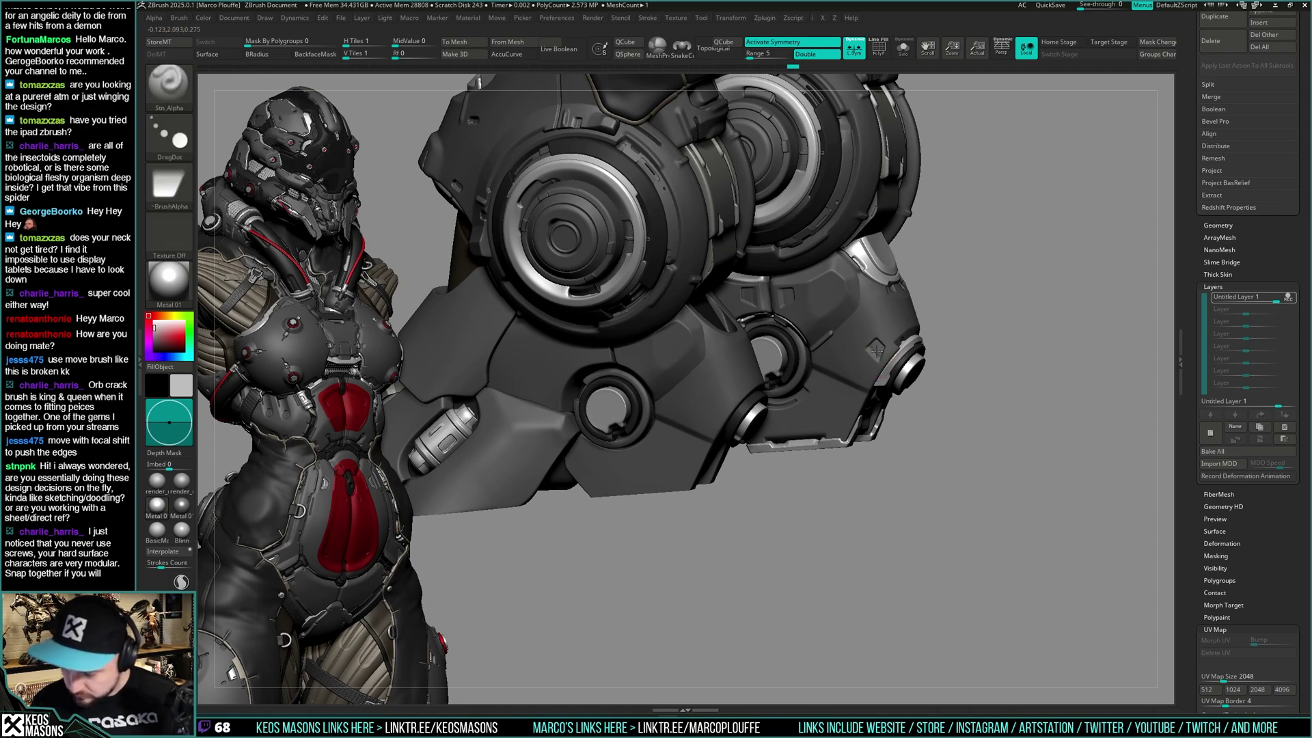
pyautogui.moveTo(877, 349); pyautogui.dragTo(691, 335, button='right')
pyautogui.moveTo(952, 331); pyautogui.dragTo(922, 333, button='right')
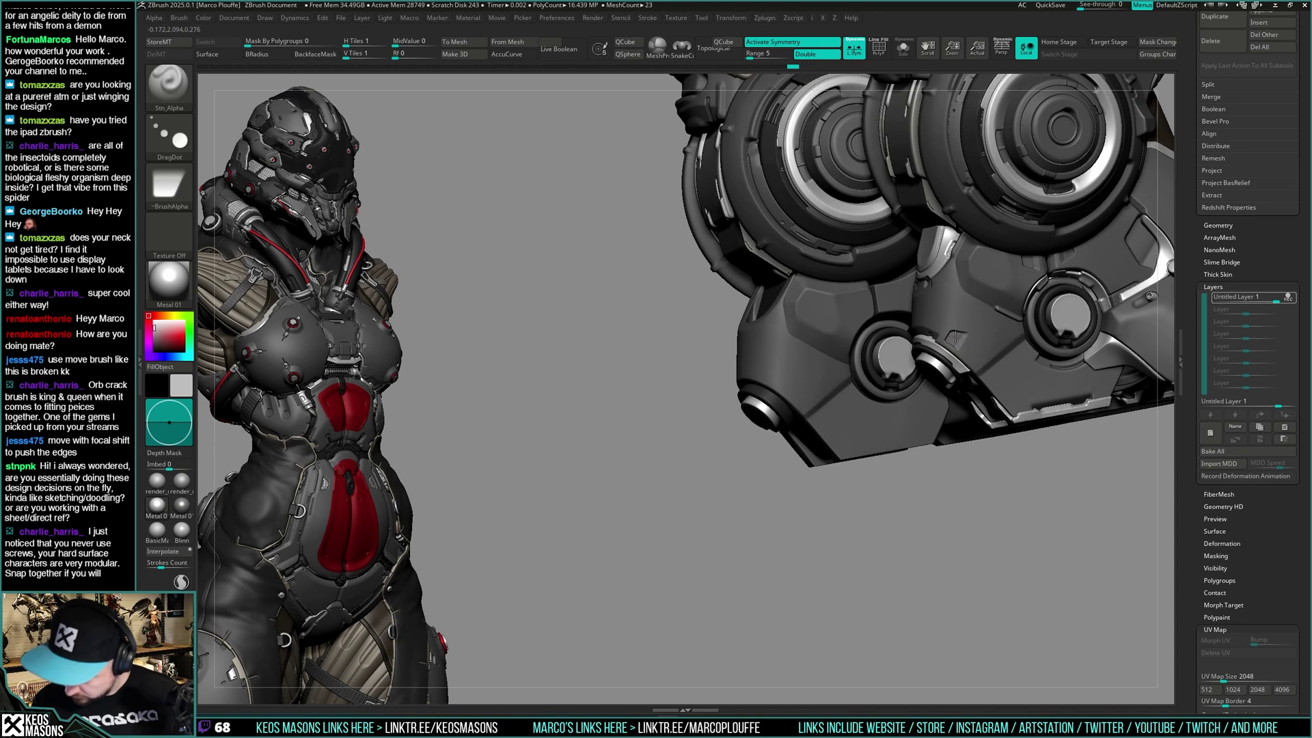
pyautogui.moveTo(955, 337); pyautogui.dragTo(957, 336)
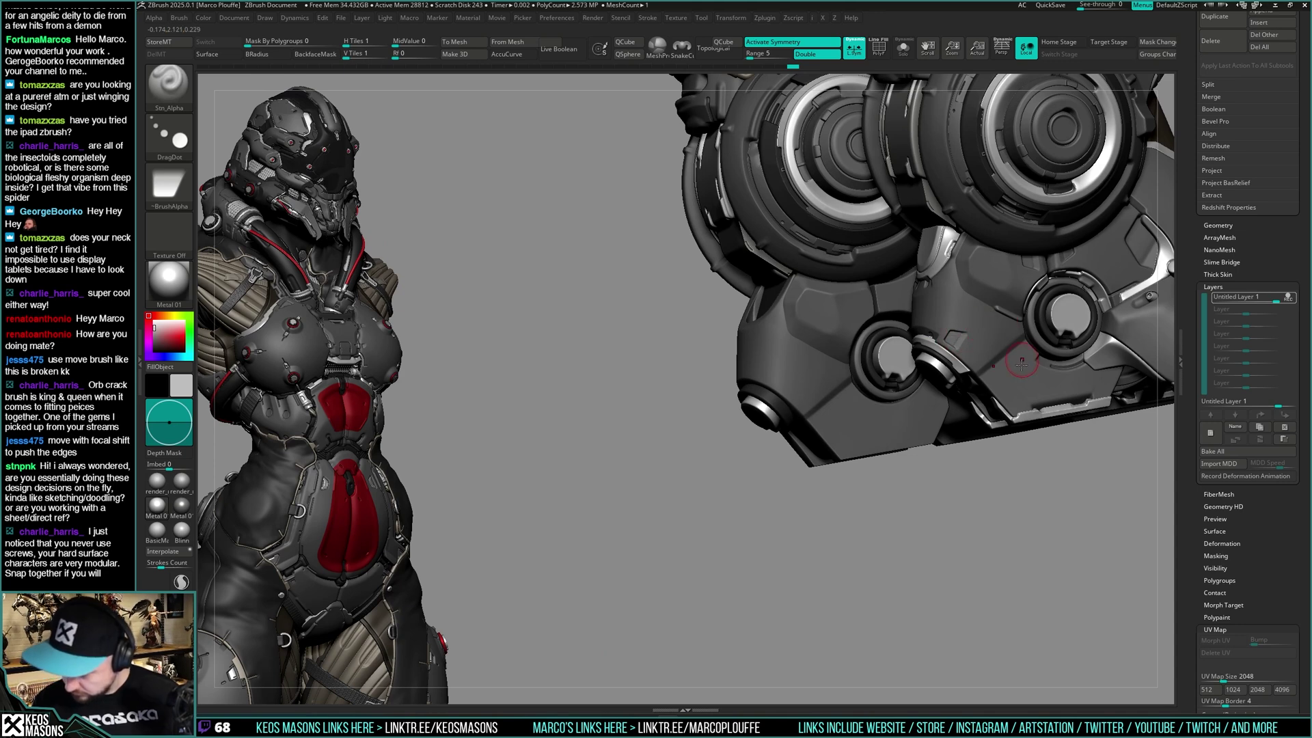
pyautogui.moveTo(1021, 364); pyautogui.dragTo(932, 370, button='right')
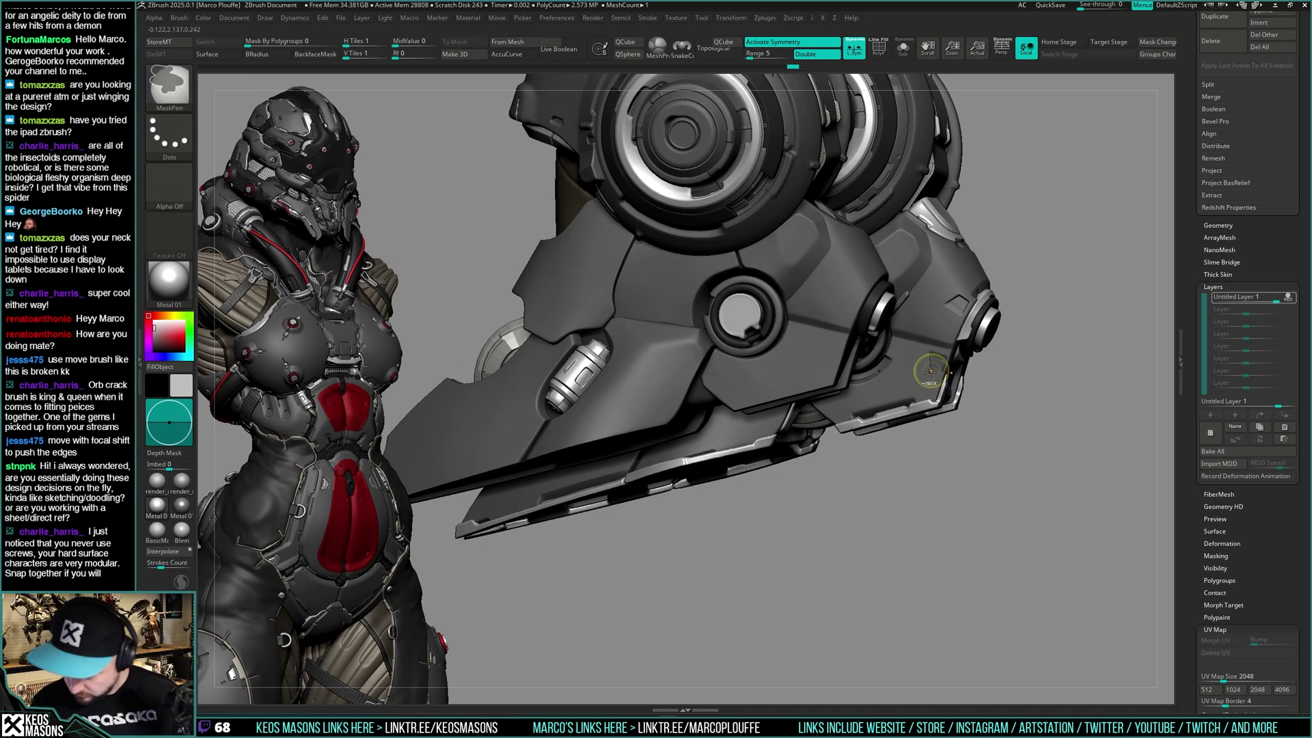
pyautogui.moveTo(929, 370); pyautogui.dragTo(1025, 372, button='right')
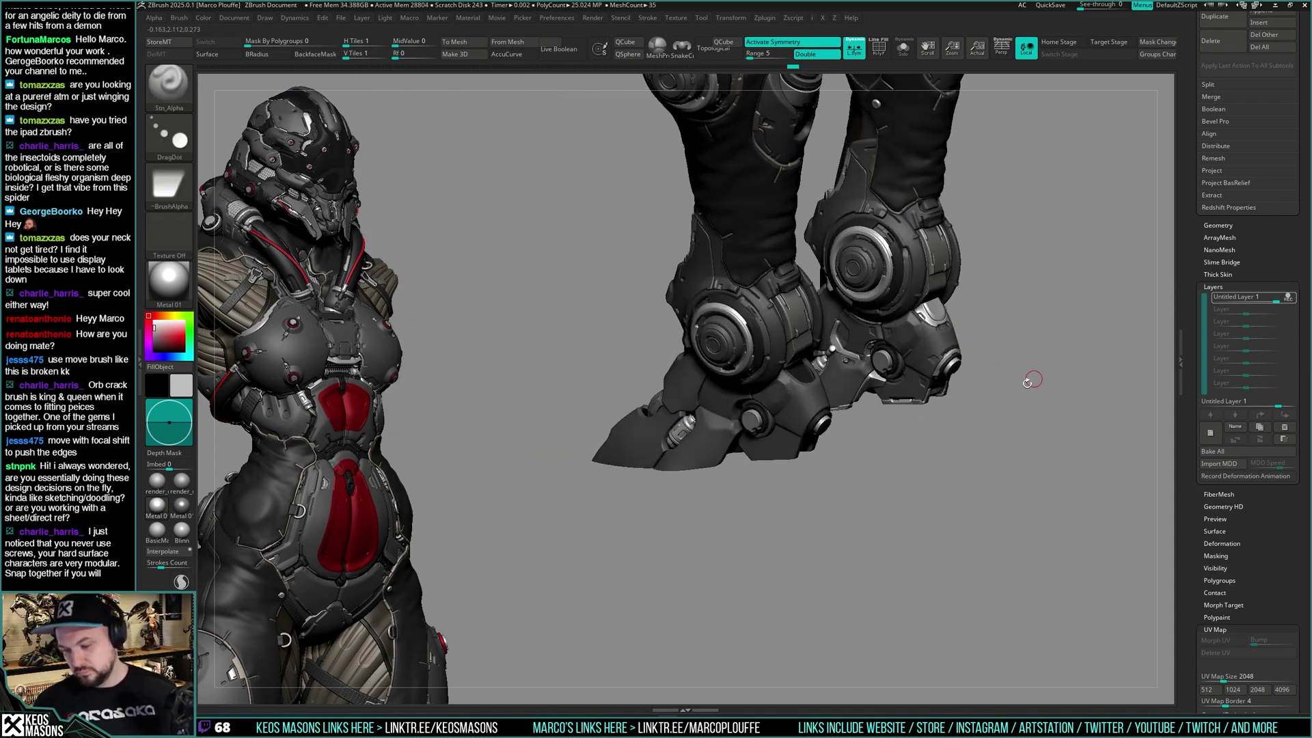
# Try the recess stamp on the panel ahead of the side socket and switch to the hPolish brush
pyautogui.keyDown('ctrl'); pyautogui.moveTo(890, 371); pyautogui.dragTo(894, 410, button='right'); pyautogui.keyUp('ctrl')
pyautogui.moveTo(894, 410); pyautogui.dragTo(891, 313, button='right')
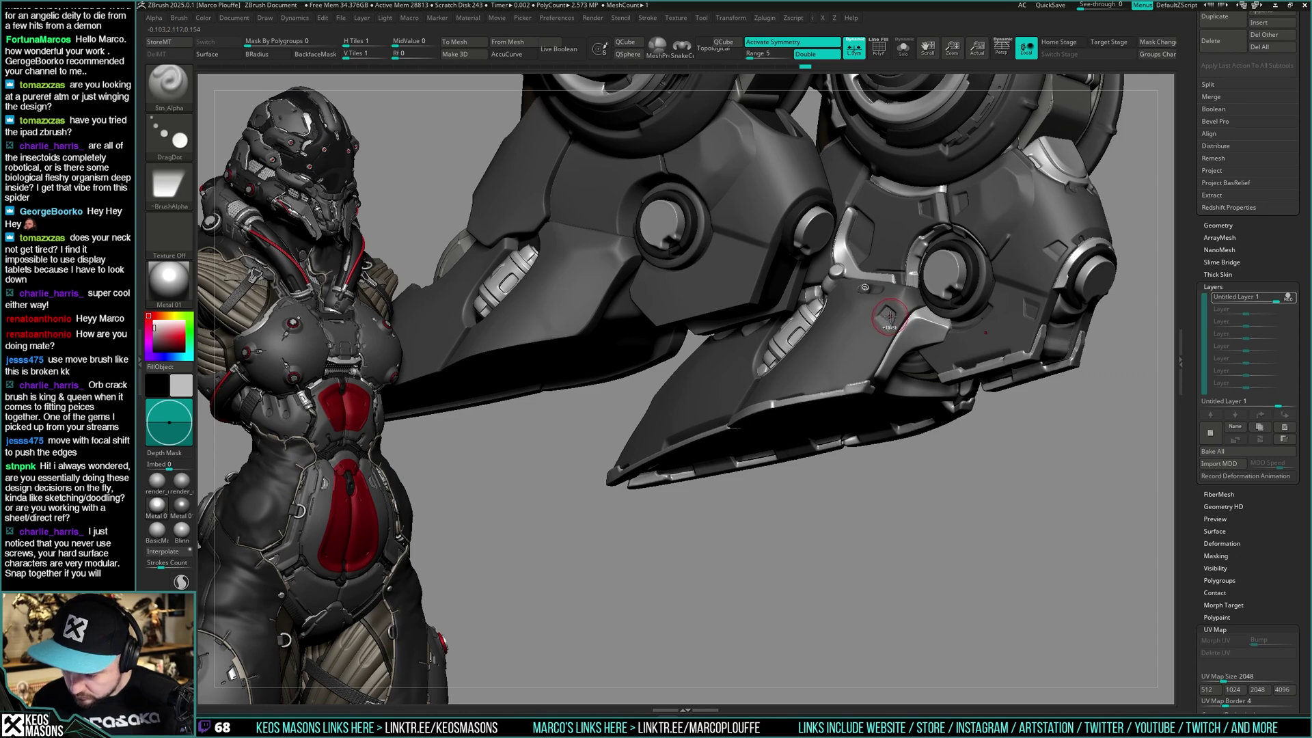
pyautogui.moveTo(889, 315)
pyautogui.mouseDown(button='right')
pyautogui.moveTo(997, 344)
pyautogui.moveTo(957, 335)
pyautogui.mouseUp(button='right')
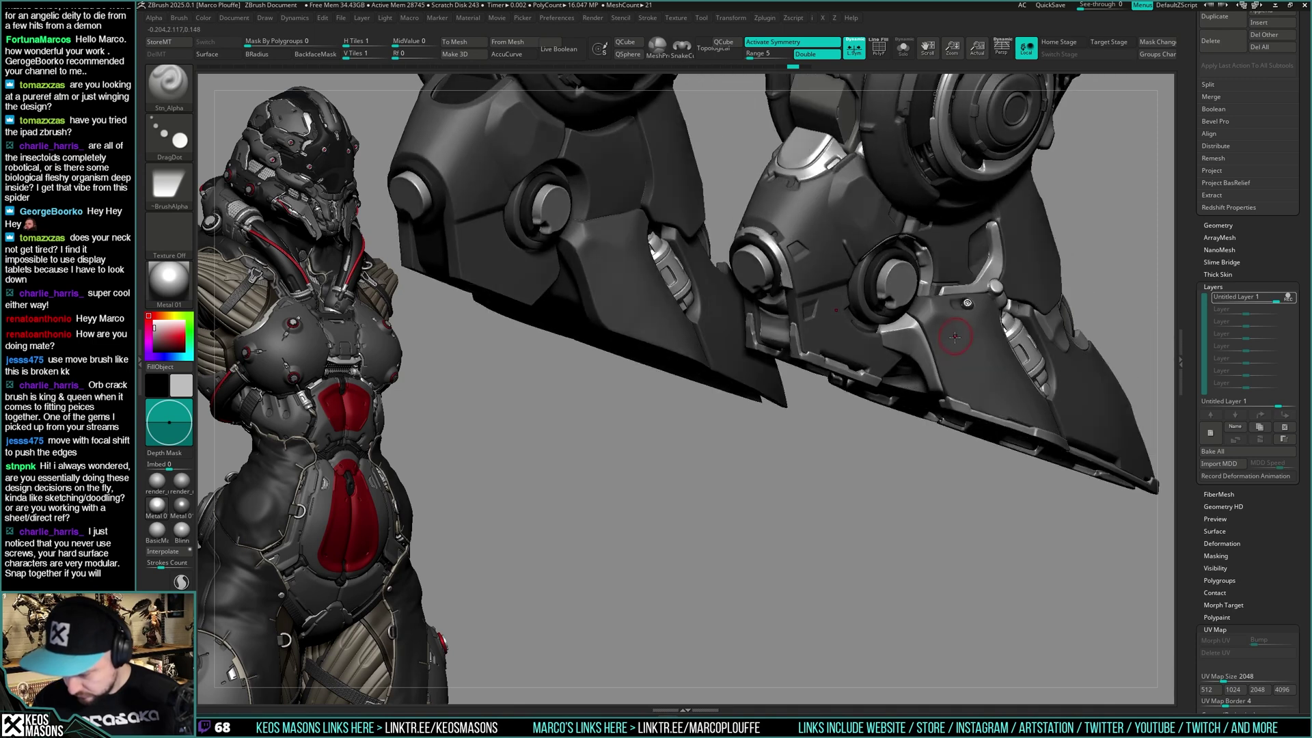
pyautogui.press('space')
pyautogui.click(945, 369)
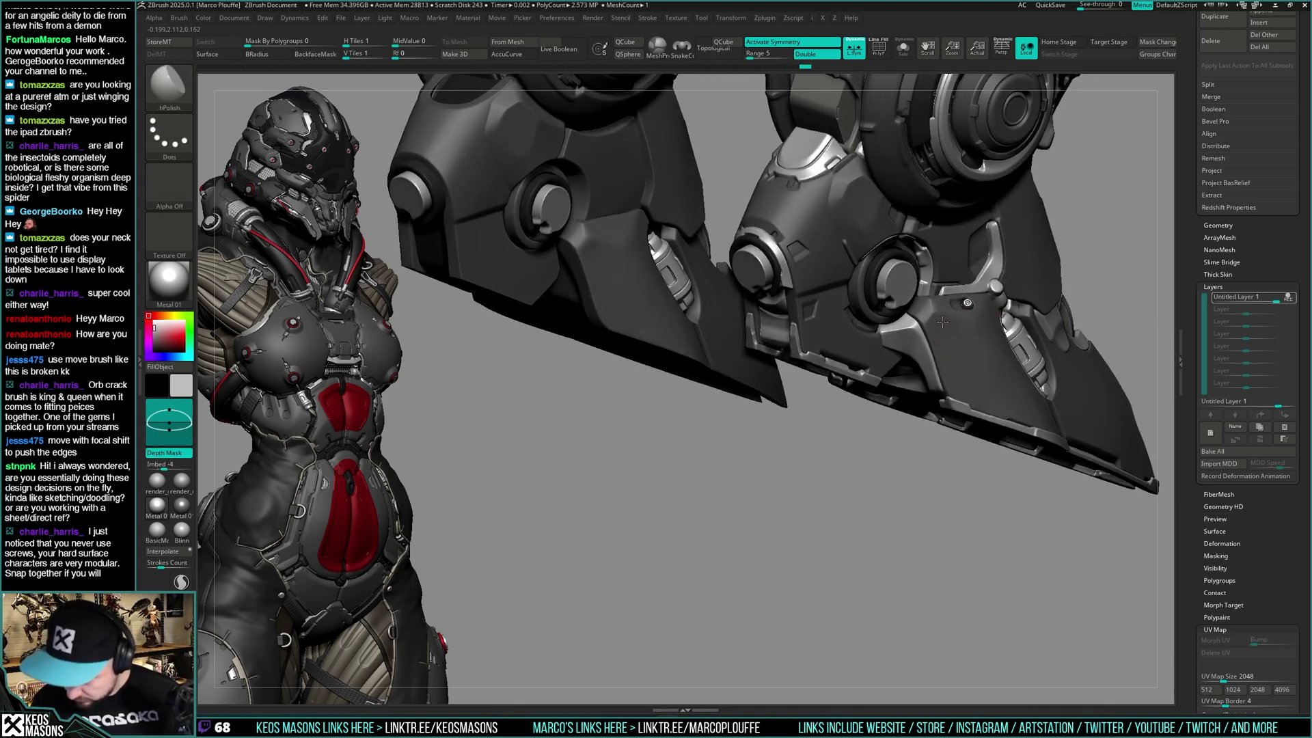
pyautogui.press('shift')
# Select the part around the piston recess and carve along its rear rim with the Orb_Cracks brush
pyautogui.moveTo(964, 358)
pyautogui.mouseDown(button='right')
pyautogui.moveTo(940, 326)
pyautogui.moveTo(909, 332)
pyautogui.moveTo(924, 347)
pyautogui.moveTo(915, 384)
pyautogui.moveTo(894, 355)
pyautogui.moveTo(923, 375)
pyautogui.moveTo(911, 376)
pyautogui.mouseUp(button='right')
pyautogui.rightClick(895, 355)
pyautogui.keyDown('alt'); pyautogui.click(908, 376); pyautogui.keyUp('alt')
pyautogui.press('ctrl')
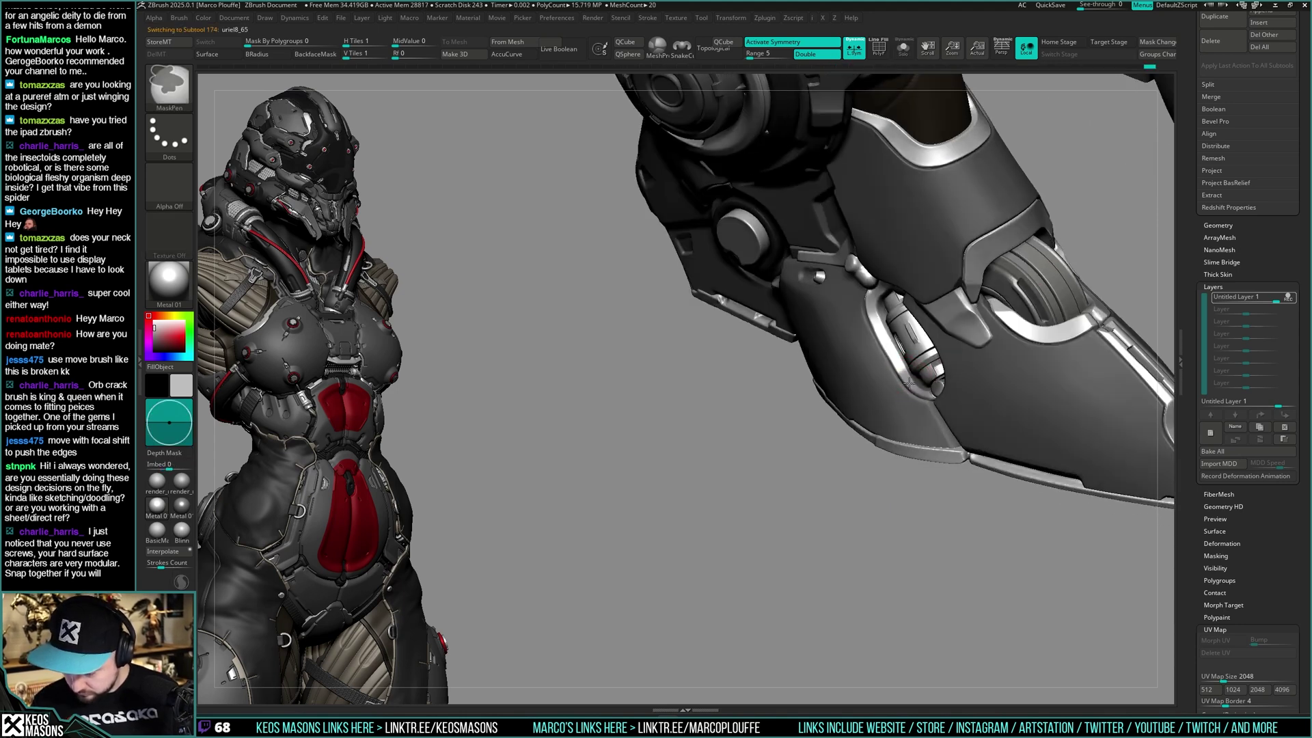
pyautogui.press('space')
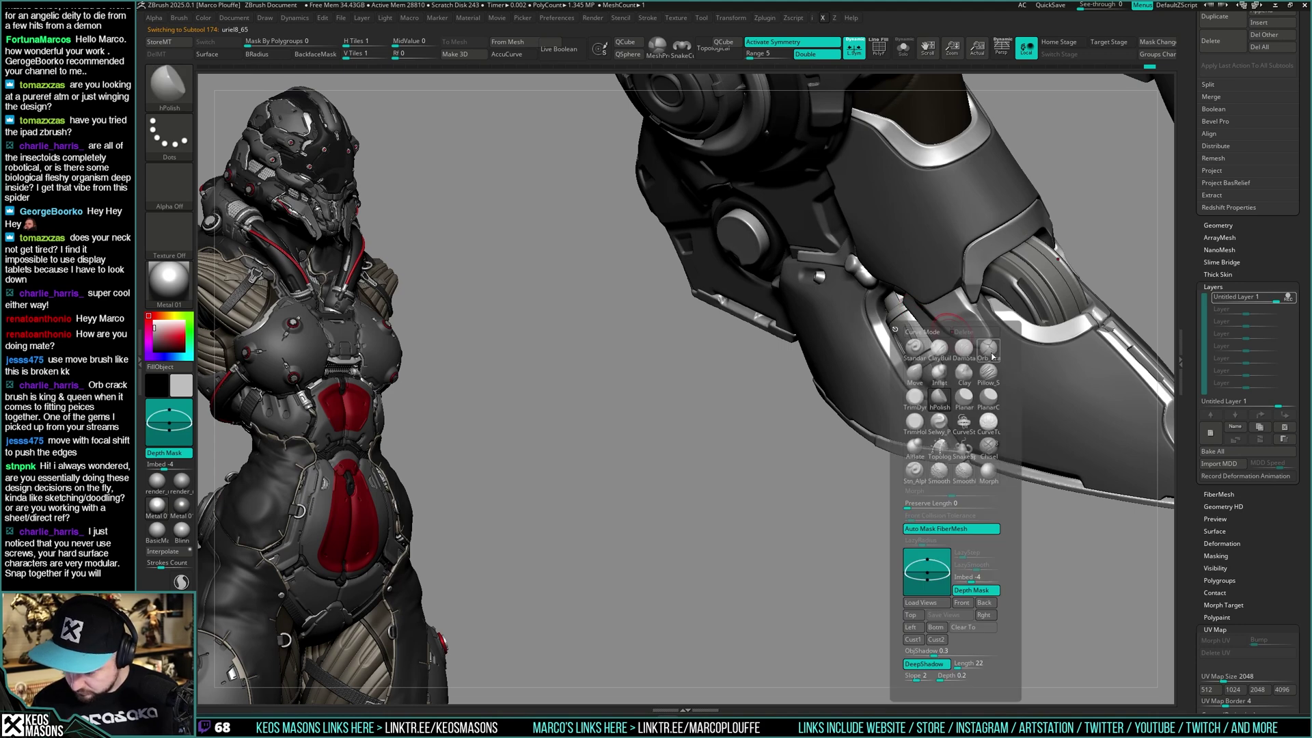
pyautogui.click(934, 364)
pyautogui.moveTo(873, 294); pyautogui.dragTo(877, 338)
pyautogui.moveTo(912, 403); pyautogui.dragTo(869, 383, button='right')
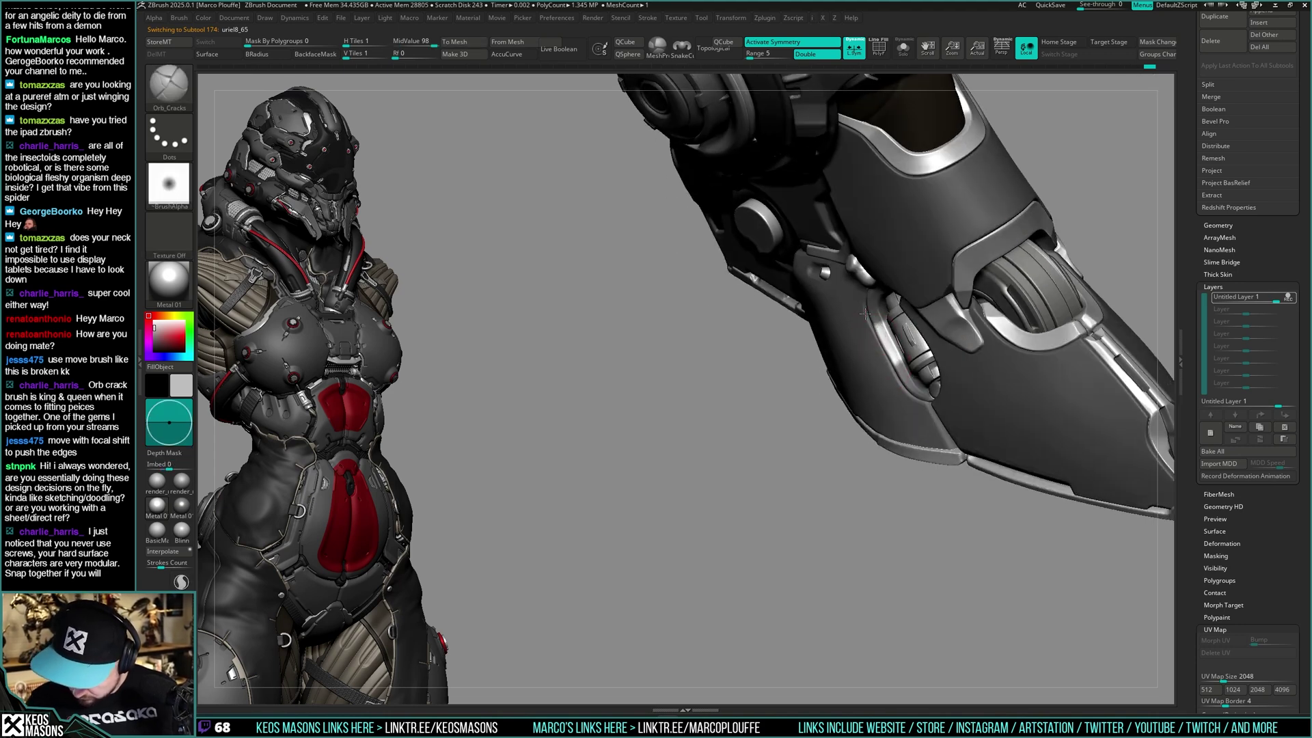
pyautogui.moveTo(913, 405); pyautogui.dragTo(870, 324)
# Switch to the side panel bordering the piston recess and check it in isolation
pyautogui.moveTo(900, 397); pyautogui.dragTo(977, 383, button='right')
pyautogui.keyDown('ctrl'); pyautogui.moveTo(977, 383); pyautogui.dragTo(1024, 284, button='right'); pyautogui.keyUp('ctrl')
pyautogui.moveTo(1038, 378); pyautogui.dragTo(849, 438, button='right')
pyautogui.rightClick(850, 437)
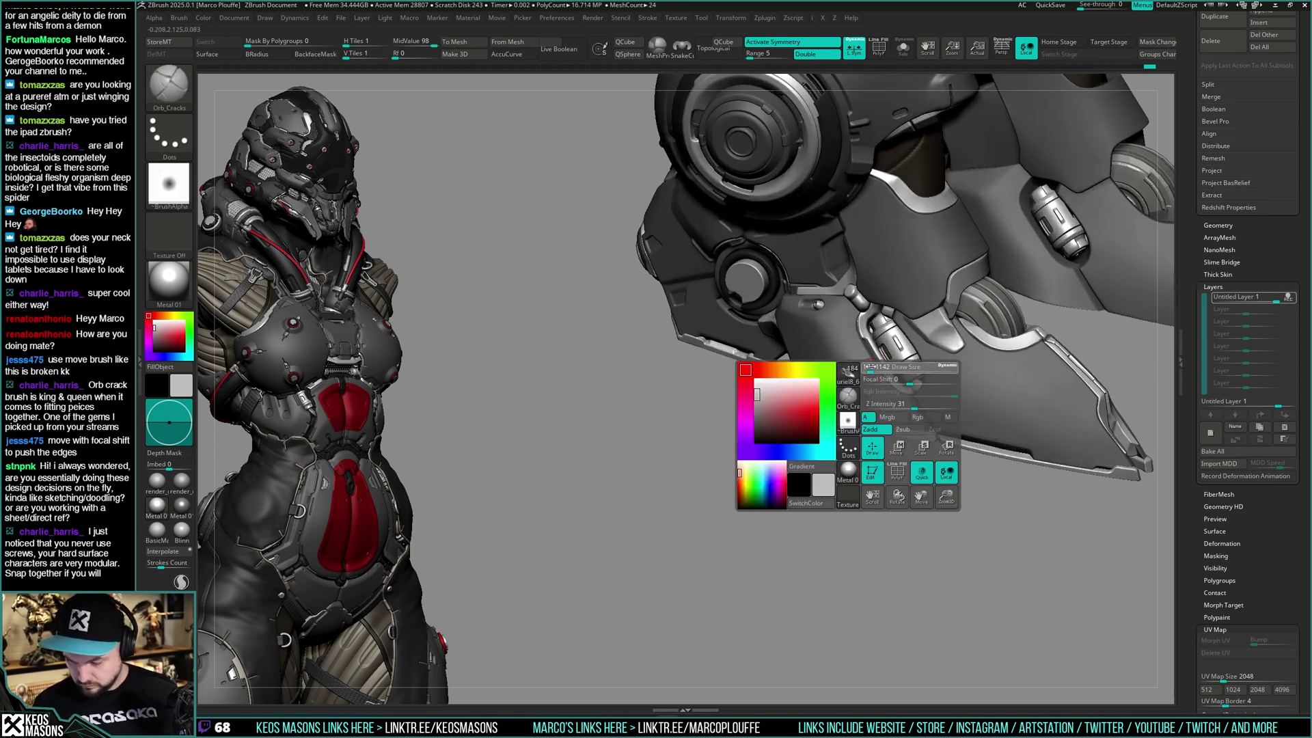
pyautogui.keyDown('alt'); pyautogui.click(873, 367); pyautogui.keyUp('alt')
pyautogui.hotkey('alt', 's')
pyautogui.moveTo(873, 368)
pyautogui.mouseDown(button='right')
pyautogui.moveTo(892, 365)
pyautogui.moveTo(826, 406)
pyautogui.mouseUp(button='right')
pyautogui.hotkey('alt', 's')
# Refine the side panel's edge along the piston recess with the Standard brush and check the whole foot
pyautogui.press('space')
pyautogui.click(884, 410)
pyautogui.rightClick(826, 406)
pyautogui.moveTo(851, 337); pyautogui.dragTo(847, 335)
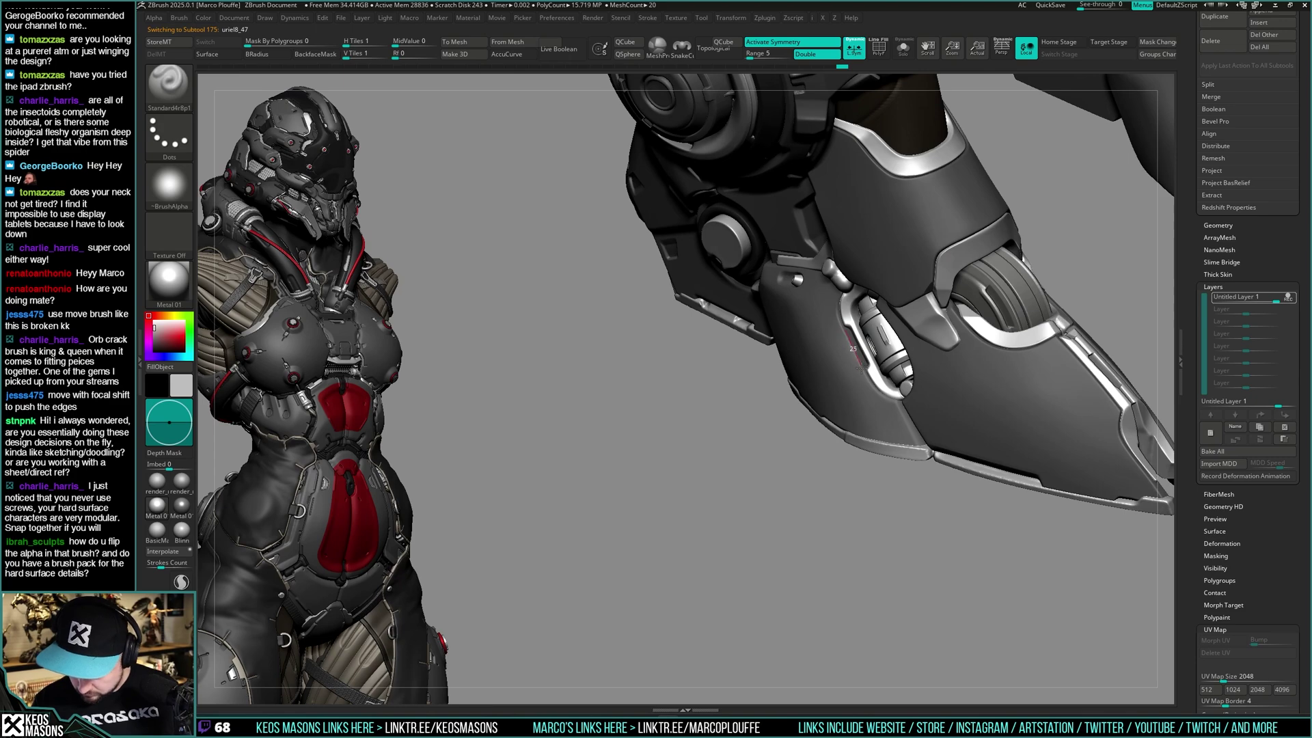
pyautogui.moveTo(863, 368); pyautogui.dragTo(868, 376)
pyautogui.moveTo(864, 362); pyautogui.dragTo(984, 362, button='right')
pyautogui.keyDown('ctrl'); pyautogui.moveTo(984, 362); pyautogui.dragTo(1027, 320, button='right'); pyautogui.keyUp('ctrl')
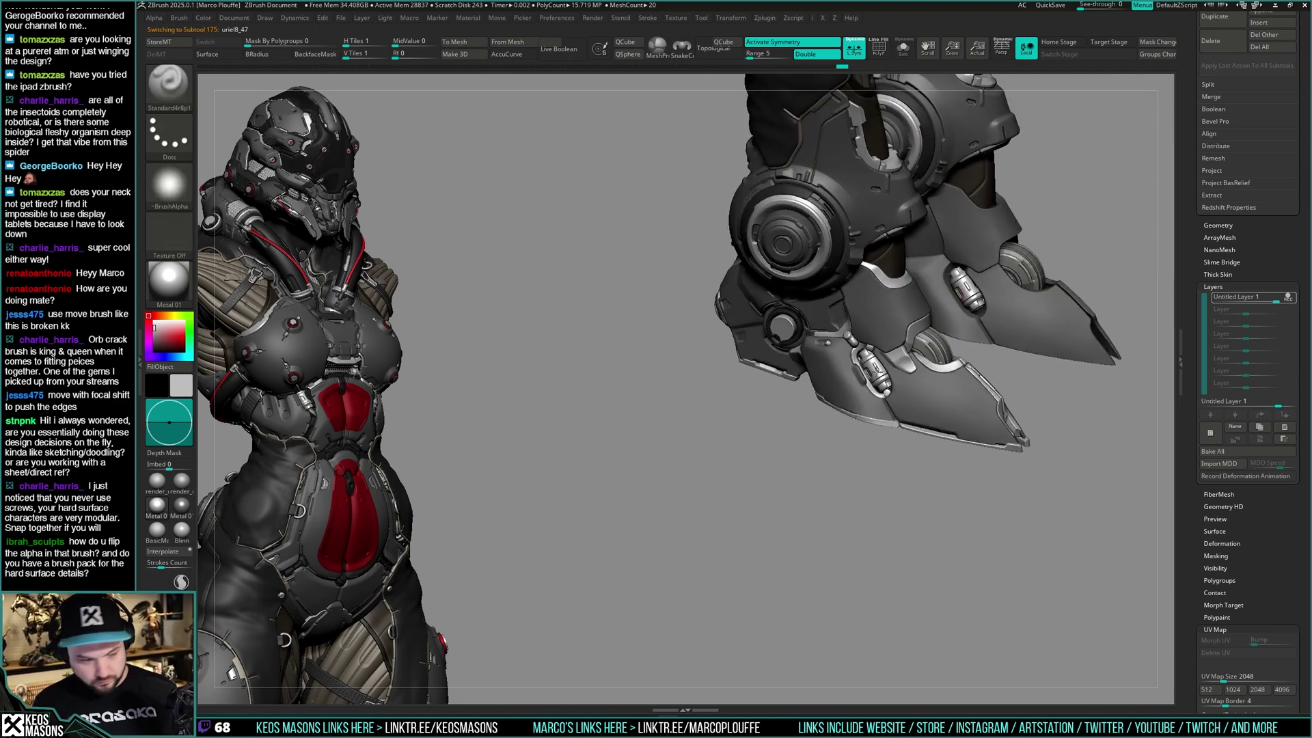
# Flip the brush alpha and start refining the trim edge above the piston with the Standard brush
pyautogui.keyDown('alt'); pyautogui.moveTo(971, 371); pyautogui.dragTo(980, 404, button='right'); pyautogui.keyUp('alt')
pyautogui.keyDown('ctrl'); pyautogui.moveTo(979, 404); pyautogui.dragTo(923, 403, button='right'); pyautogui.keyUp('ctrl')
pyautogui.moveTo(820, 403); pyautogui.dragTo(865, 302, button='right')
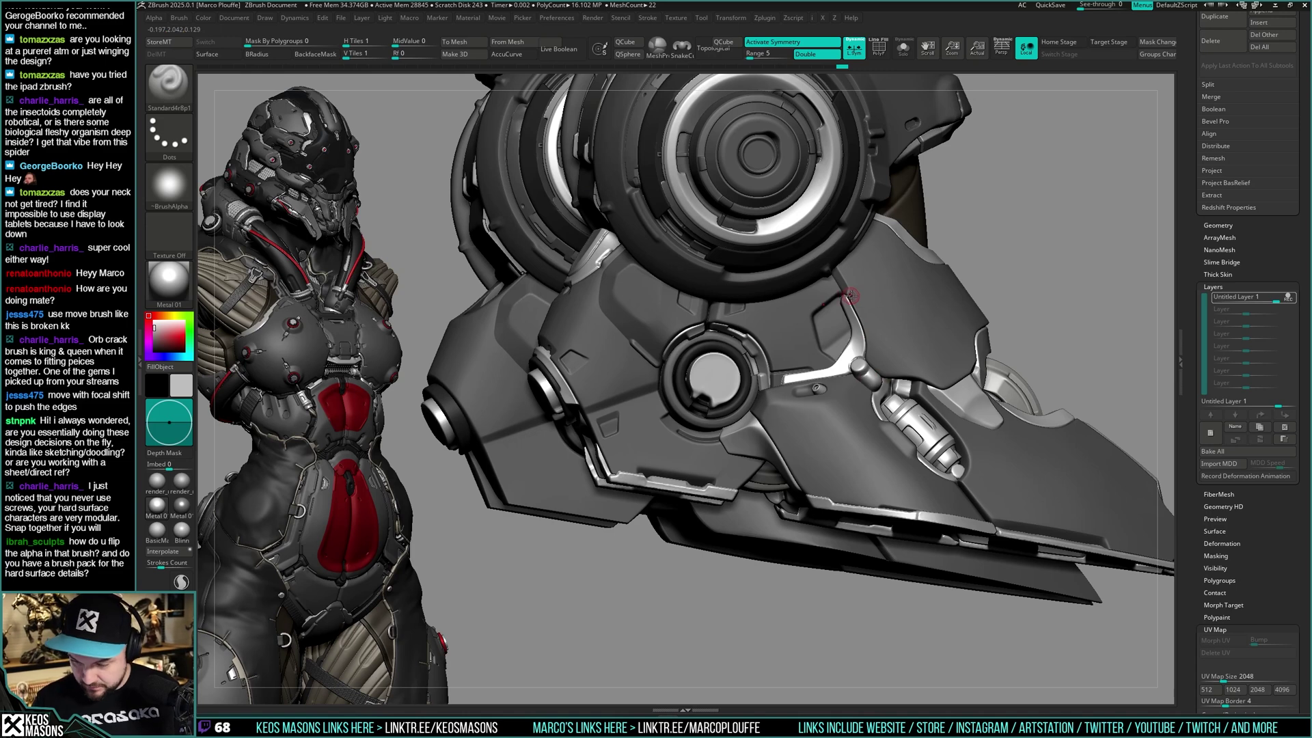
pyautogui.keyDown('ctrl'); pyautogui.moveTo(854, 295); pyautogui.dragTo(856, 279, button='right'); pyautogui.keyUp('ctrl')
pyautogui.press('F4')
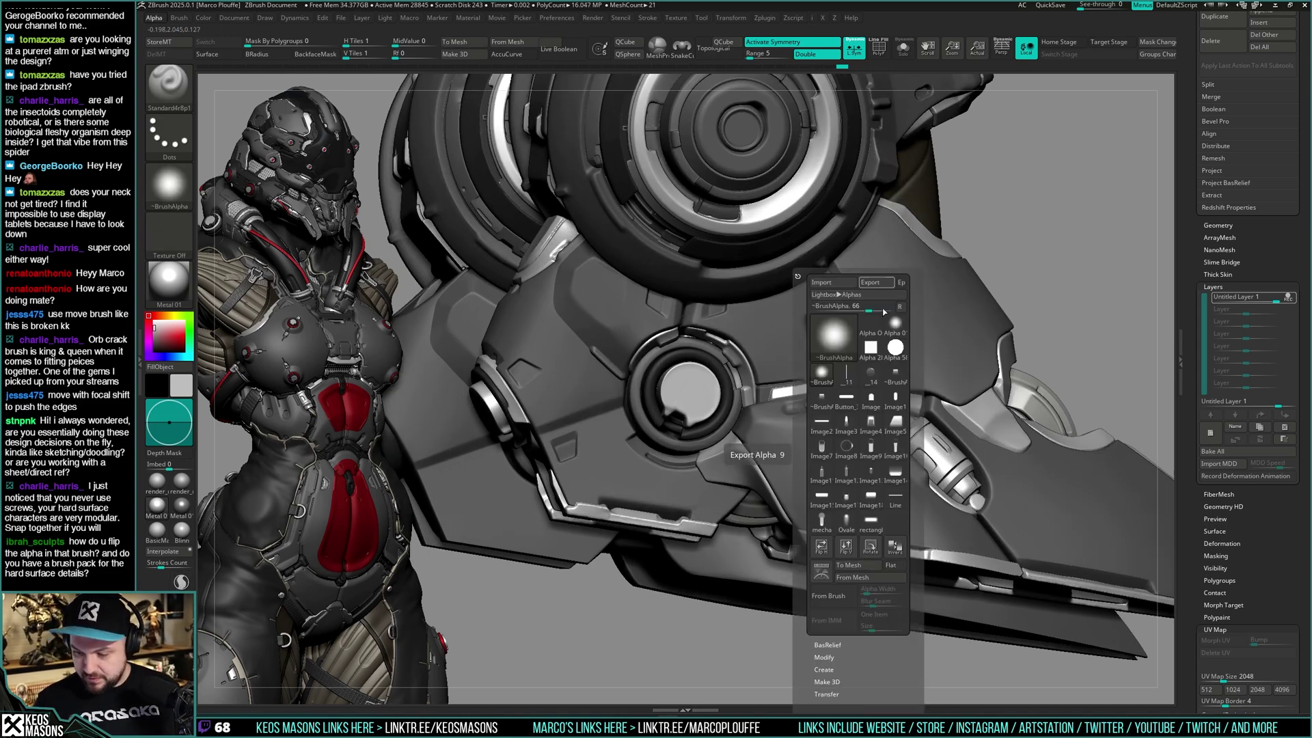
pyautogui.click(825, 546)
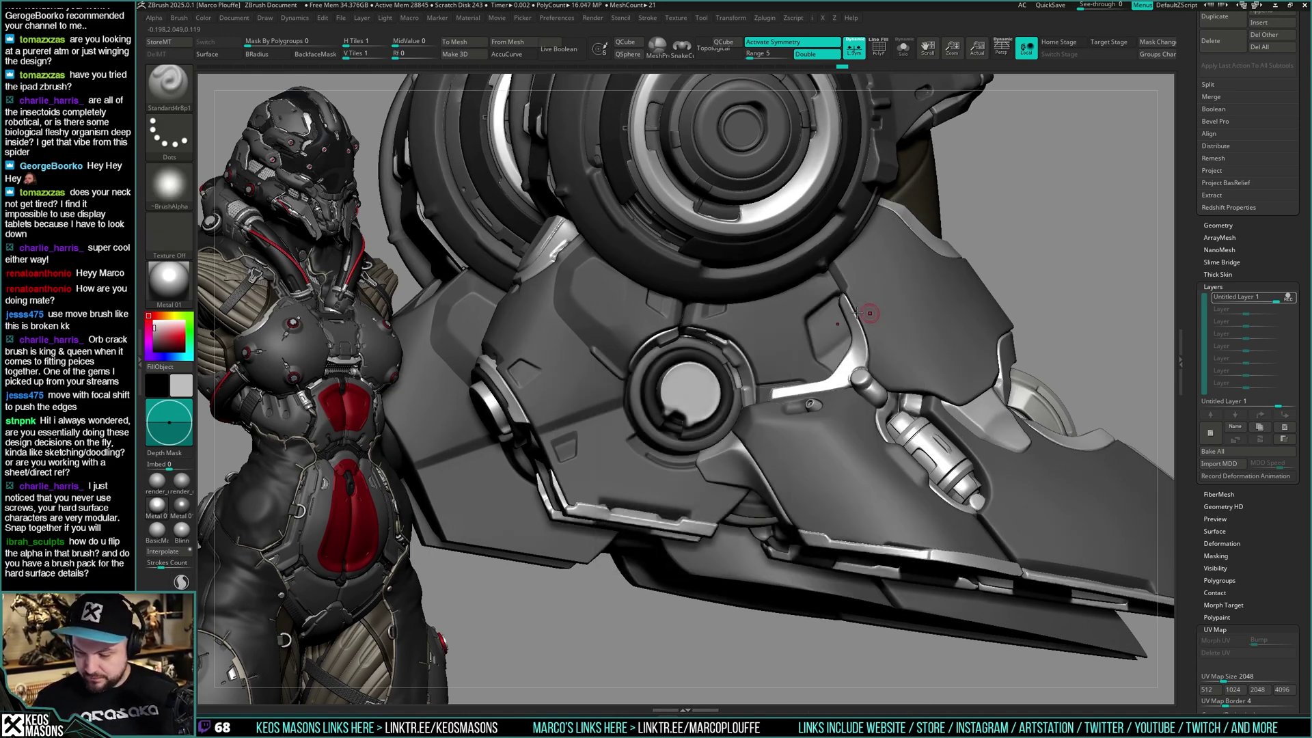
pyautogui.moveTo(861, 317); pyautogui.dragTo(861, 315)
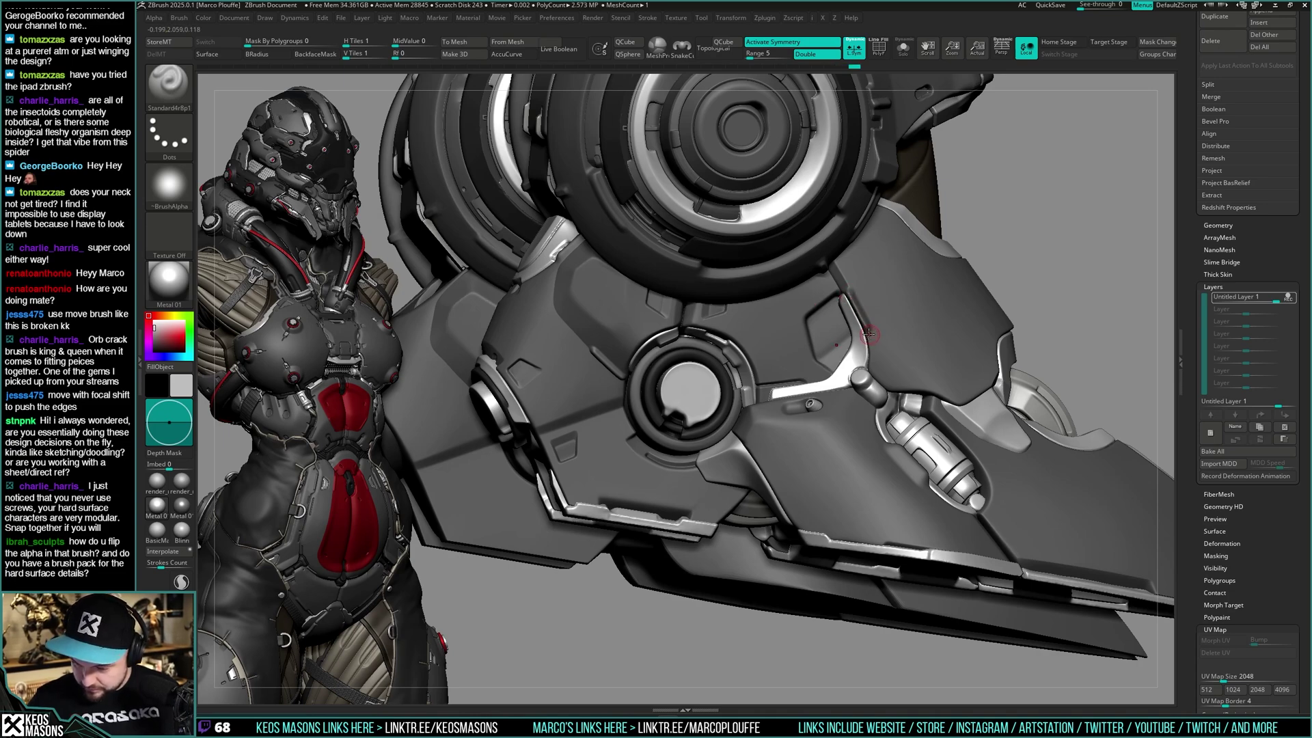
# Sharpen the trim edge running from the piston's mount up toward the large ankle disc
pyautogui.moveTo(869, 335)
pyautogui.mouseDown(button='right')
pyautogui.moveTo(842, 329)
pyautogui.moveTo(852, 300)
pyautogui.mouseUp(button='right')
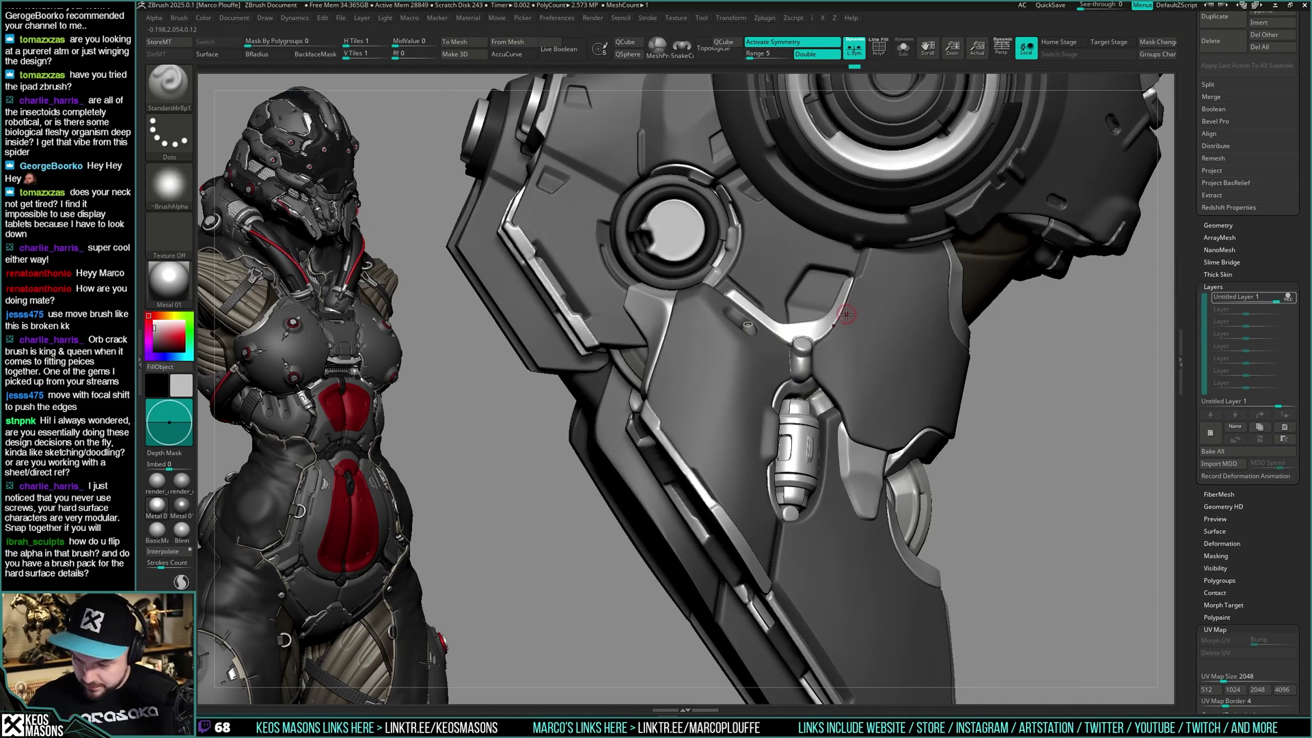
pyautogui.moveTo(846, 315); pyautogui.dragTo(860, 278)
pyautogui.moveTo(861, 287)
pyautogui.mouseDown(button='right')
pyautogui.moveTo(902, 411)
pyautogui.moveTo(904, 369)
pyautogui.moveTo(876, 387)
pyautogui.moveTo(914, 350)
pyautogui.moveTo(880, 368)
pyautogui.mouseUp(button='right')
pyautogui.keyDown('ctrl'); pyautogui.moveTo(924, 318); pyautogui.dragTo(885, 332, button='right'); pyautogui.keyUp('ctrl')
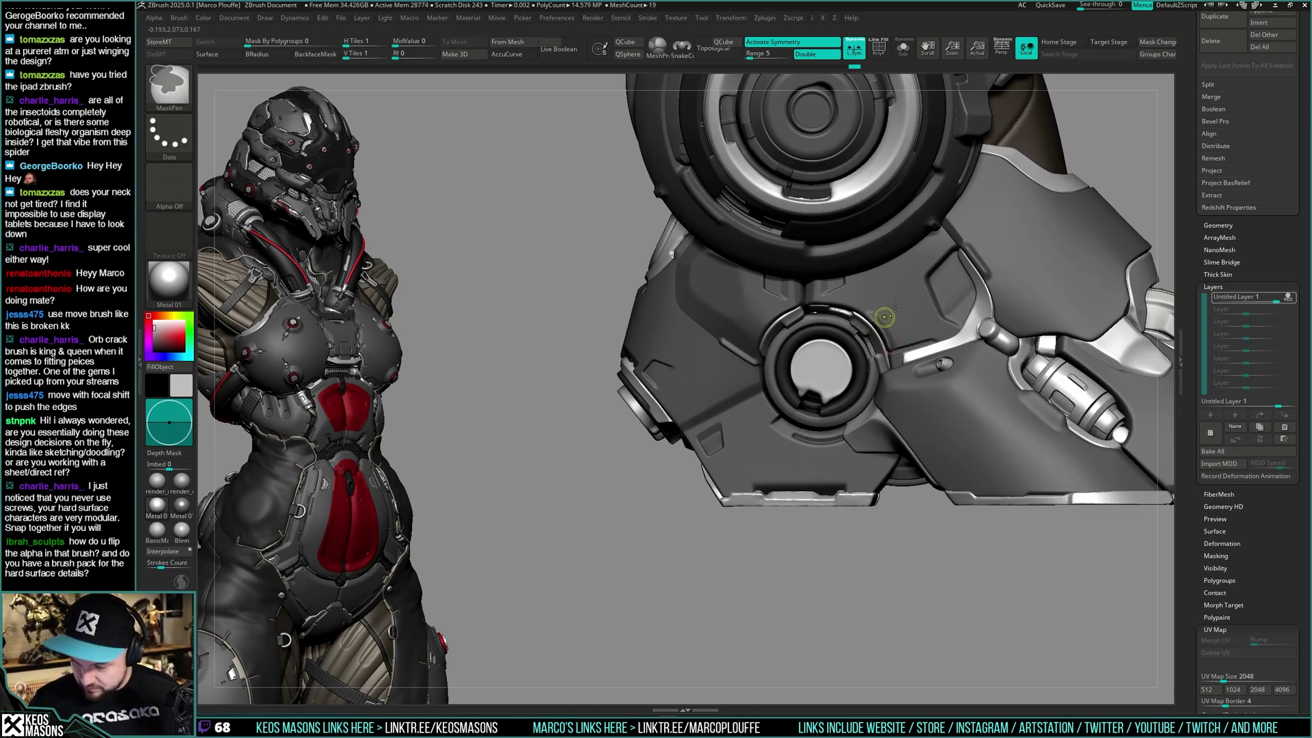
pyautogui.moveTo(884, 316)
pyautogui.mouseDown(button='right')
pyautogui.moveTo(912, 335)
pyautogui.moveTo(847, 345)
pyautogui.moveTo(860, 360)
pyautogui.moveTo(928, 336)
pyautogui.mouseUp(button='right')
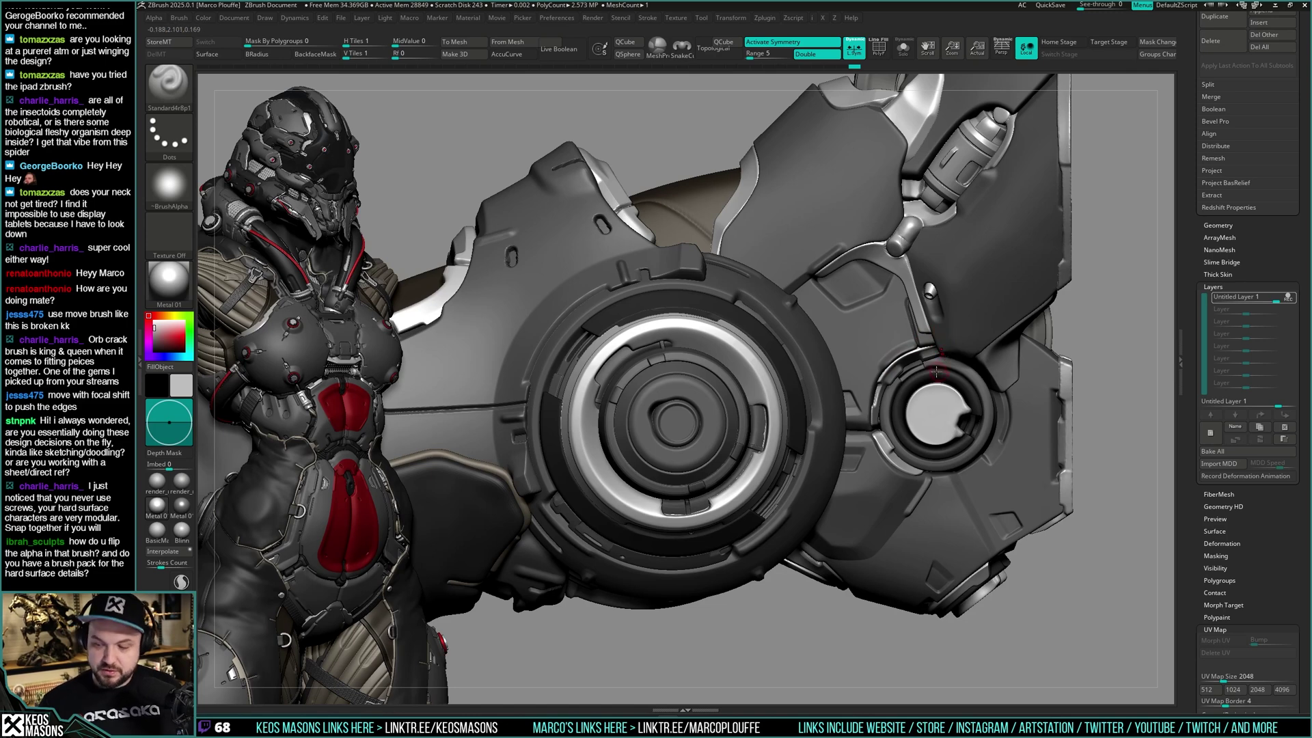
# Select the foot part beneath the ankle disc and switch to the TrimHole brush
pyautogui.moveTo(942, 327); pyautogui.dragTo(930, 393, button='right')
pyautogui.keyDown('alt'); pyautogui.click(802, 317); pyautogui.keyUp('alt')
pyautogui.hotkey('alt', 's')
pyautogui.moveTo(803, 316)
pyautogui.keyDown('alt'); pyautogui.mouseDown(button='right')
pyautogui.moveTo(845, 327)
pyautogui.moveTo(888, 373)
pyautogui.moveTo(858, 410)
pyautogui.mouseUp(button='right'); pyautogui.keyUp('alt')
pyautogui.press('b')
pyautogui.press('t')
pyautogui.press('h')
pyautogui.moveTo(858, 410)
pyautogui.keyDown('alt'); pyautogui.mouseDown(button='right')
pyautogui.moveTo(848, 294)
pyautogui.moveTo(851, 378)
pyautogui.mouseUp(button='right'); pyautogui.keyUp('alt')
pyautogui.hotkey('alt', 's')
# Stamp a ring detail on the light plate at the back of the heel using the alpha brush with the Image8 alpha
pyautogui.press('space')
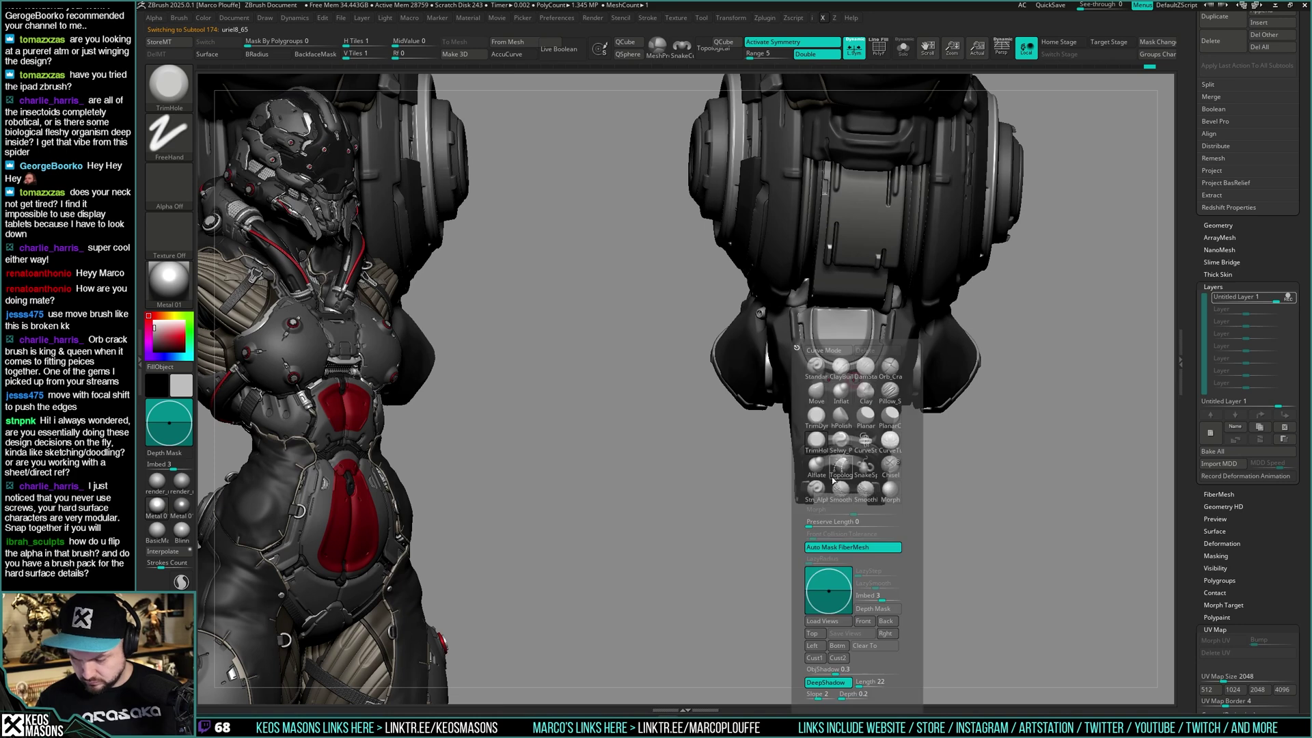
pyautogui.click(817, 488)
pyautogui.hotkey('alt', 'a')
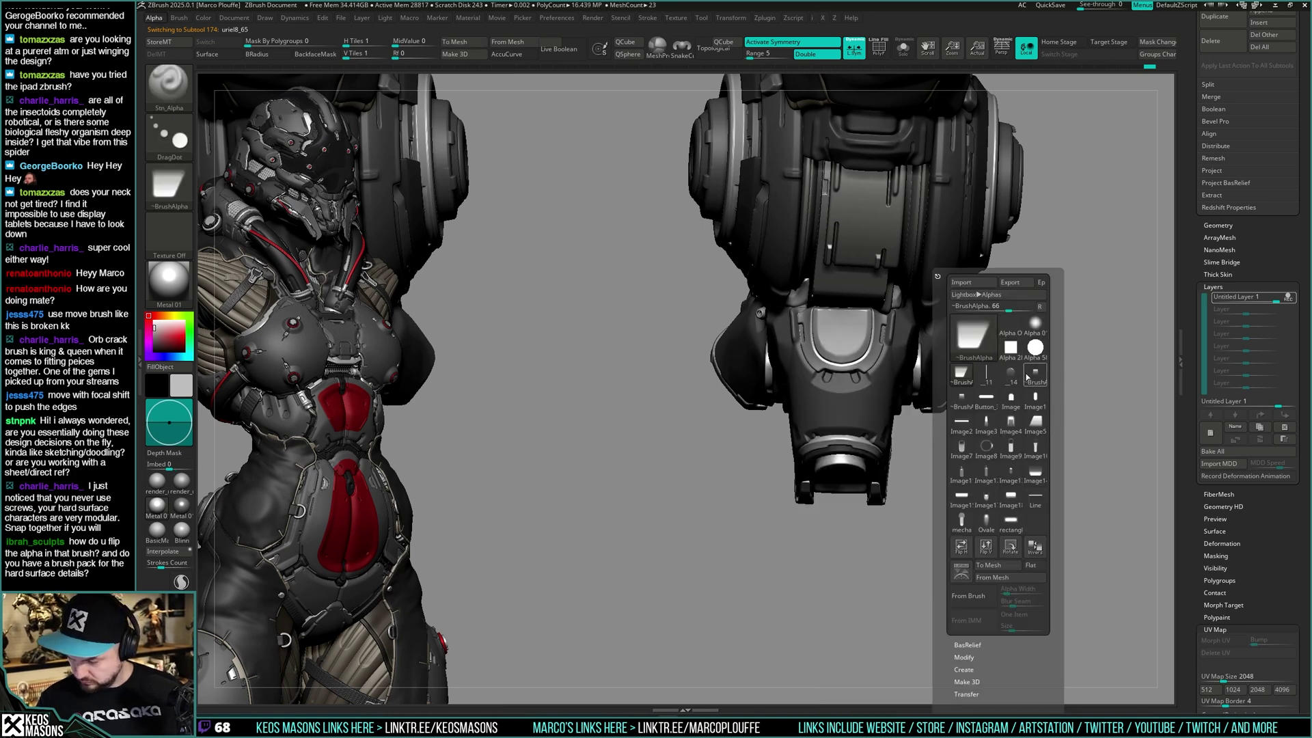
pyautogui.click(986, 448)
pyautogui.press('space')
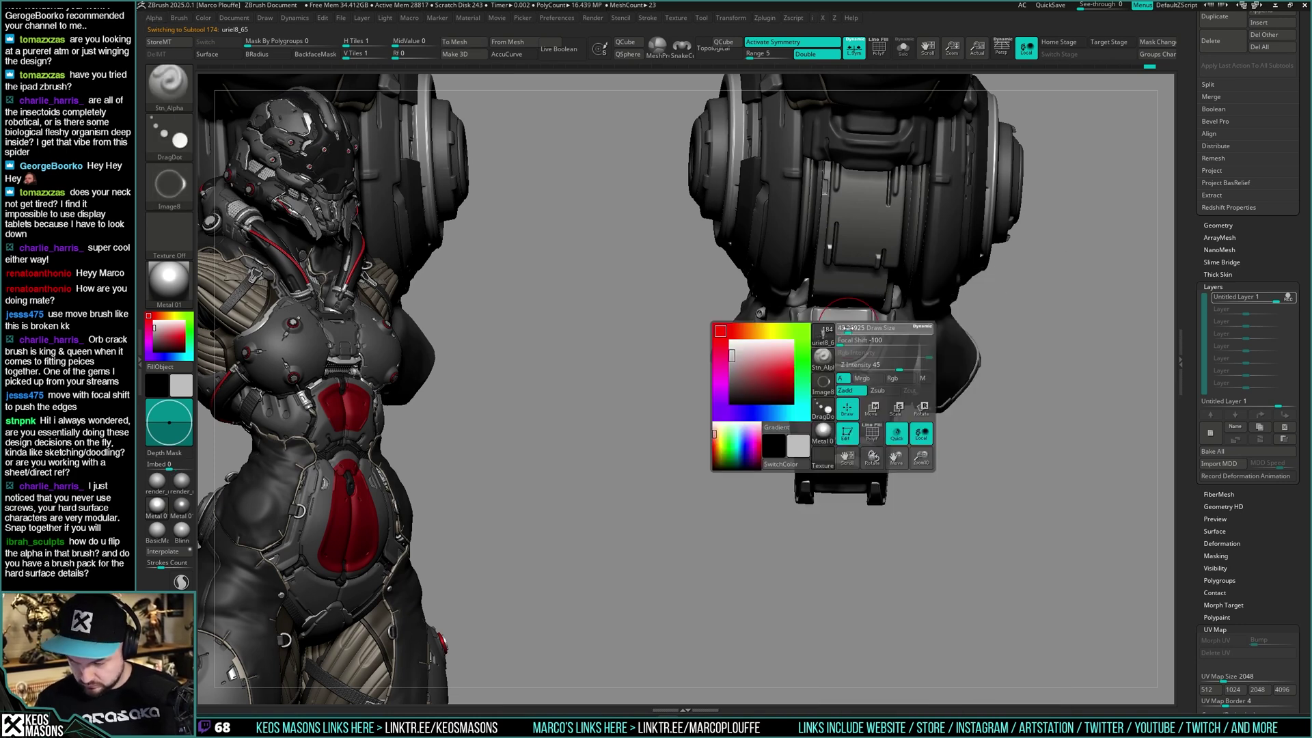
pyautogui.moveTo(846, 329); pyautogui.dragTo(840, 335)
pyautogui.hotkey('ctrl', 'z')
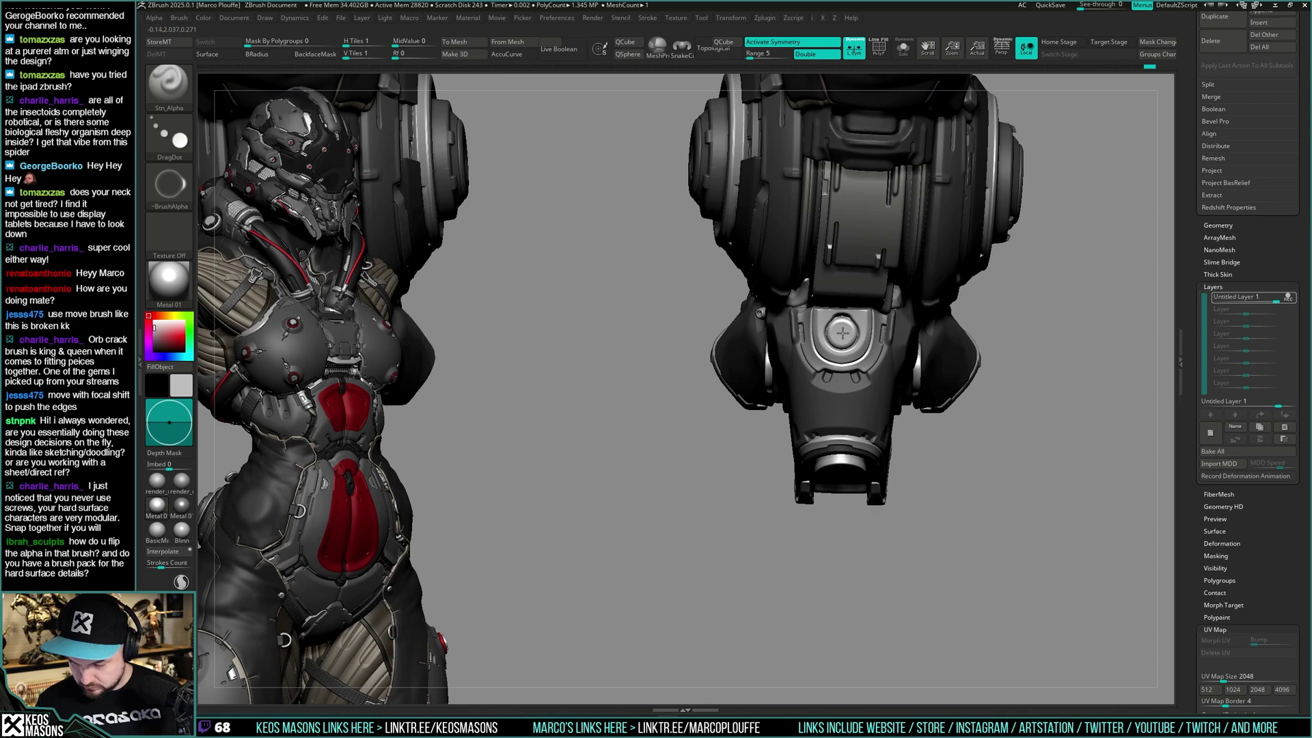
pyautogui.moveTo(849, 325)
pyautogui.mouseDown(button='right')
pyautogui.moveTo(853, 288)
pyautogui.moveTo(877, 335)
pyautogui.moveTo(870, 365)
pyautogui.moveTo(819, 365)
pyautogui.moveTo(1002, 350)
pyautogui.moveTo(999, 326)
pyautogui.moveTo(970, 322)
pyautogui.moveTo(1053, 310)
pyautogui.moveTo(1004, 338)
pyautogui.mouseUp(button='right')
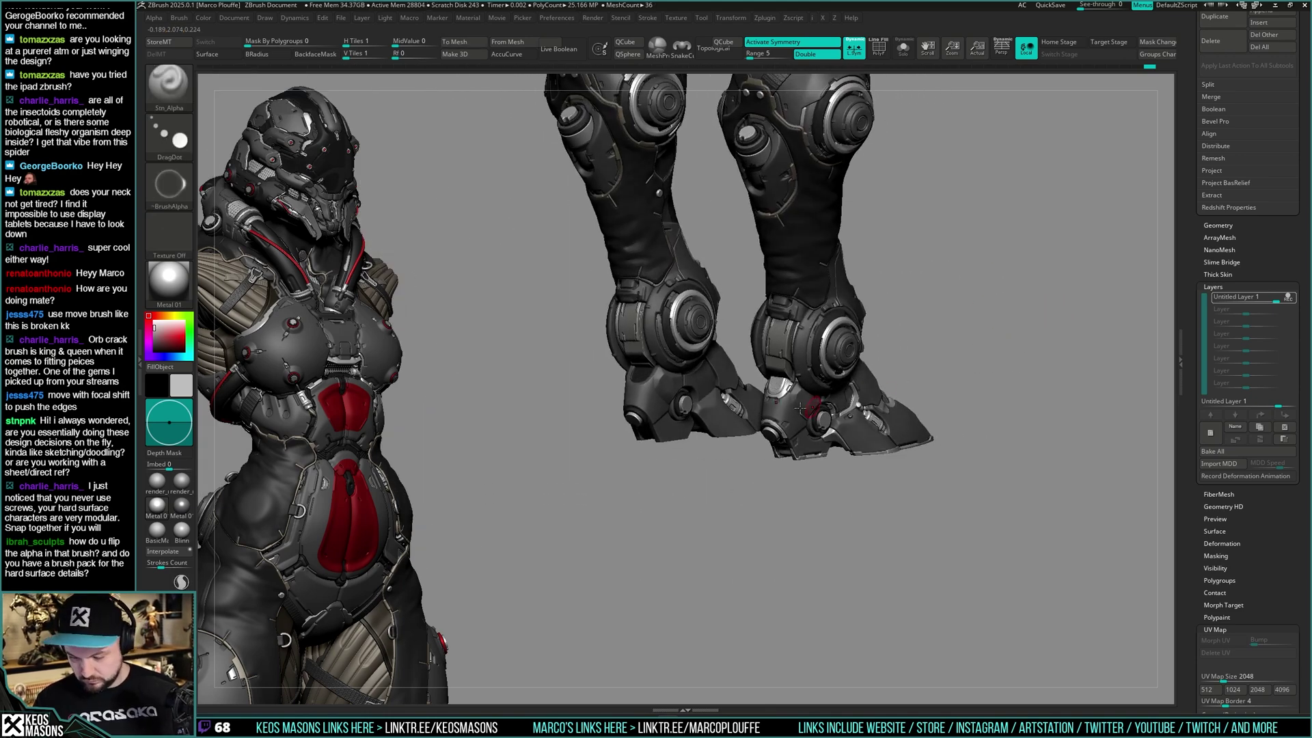
# Stamp a round detail inside the heel plate's ring using another alpha from the alpha library
pyautogui.moveTo(854, 400)
pyautogui.mouseDown(button='right')
pyautogui.moveTo(920, 379)
pyautogui.moveTo(877, 396)
pyautogui.mouseUp(button='right')
pyautogui.press('a')
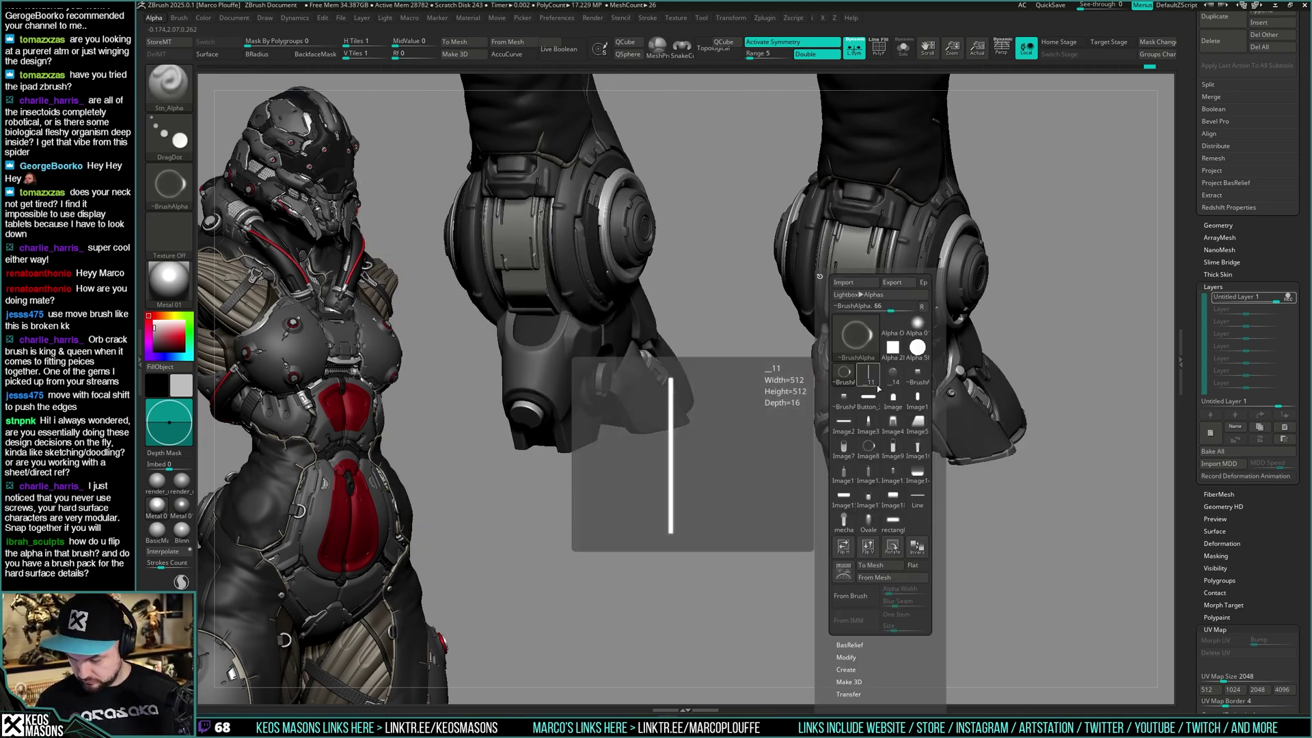
pyautogui.click(897, 425)
pyautogui.moveTo(830, 343)
pyautogui.mouseDown(button='right')
pyautogui.moveTo(851, 353)
pyautogui.moveTo(843, 336)
pyautogui.mouseUp(button='right')
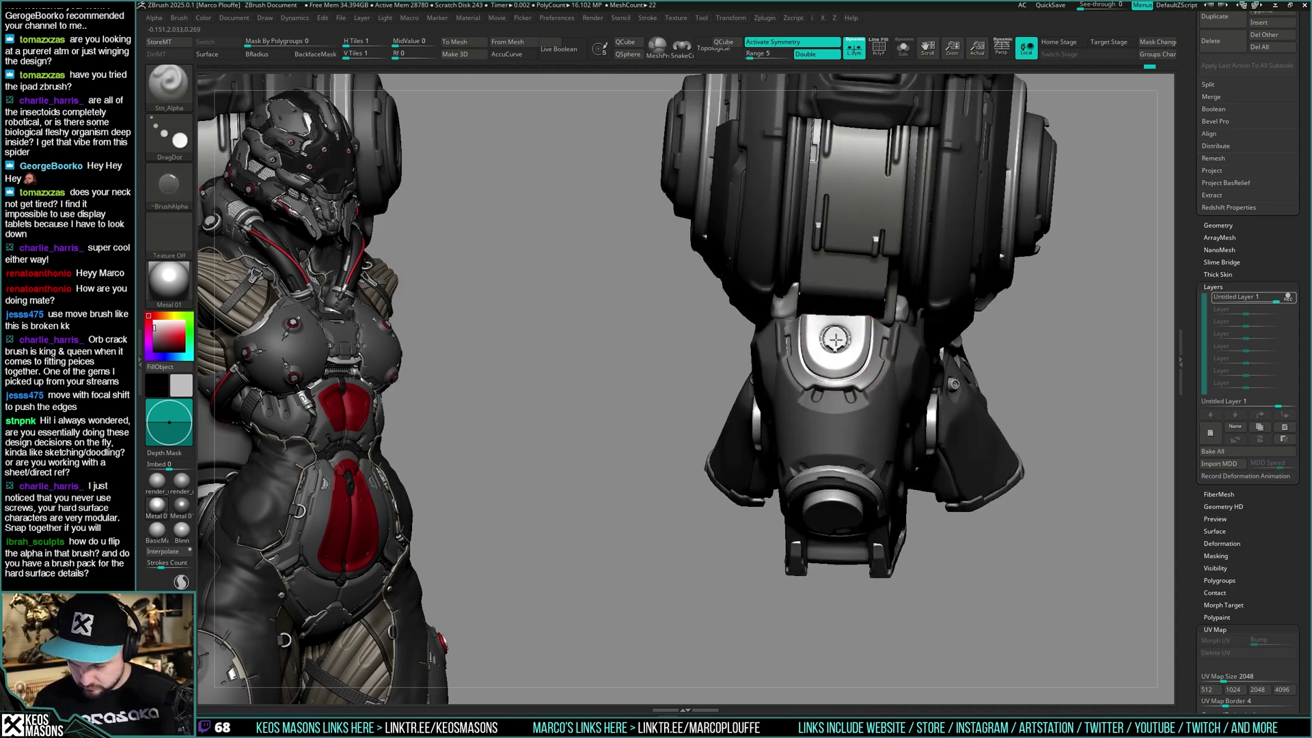
pyautogui.press('space')
pyautogui.moveTo(835, 340); pyautogui.dragTo(839, 346)
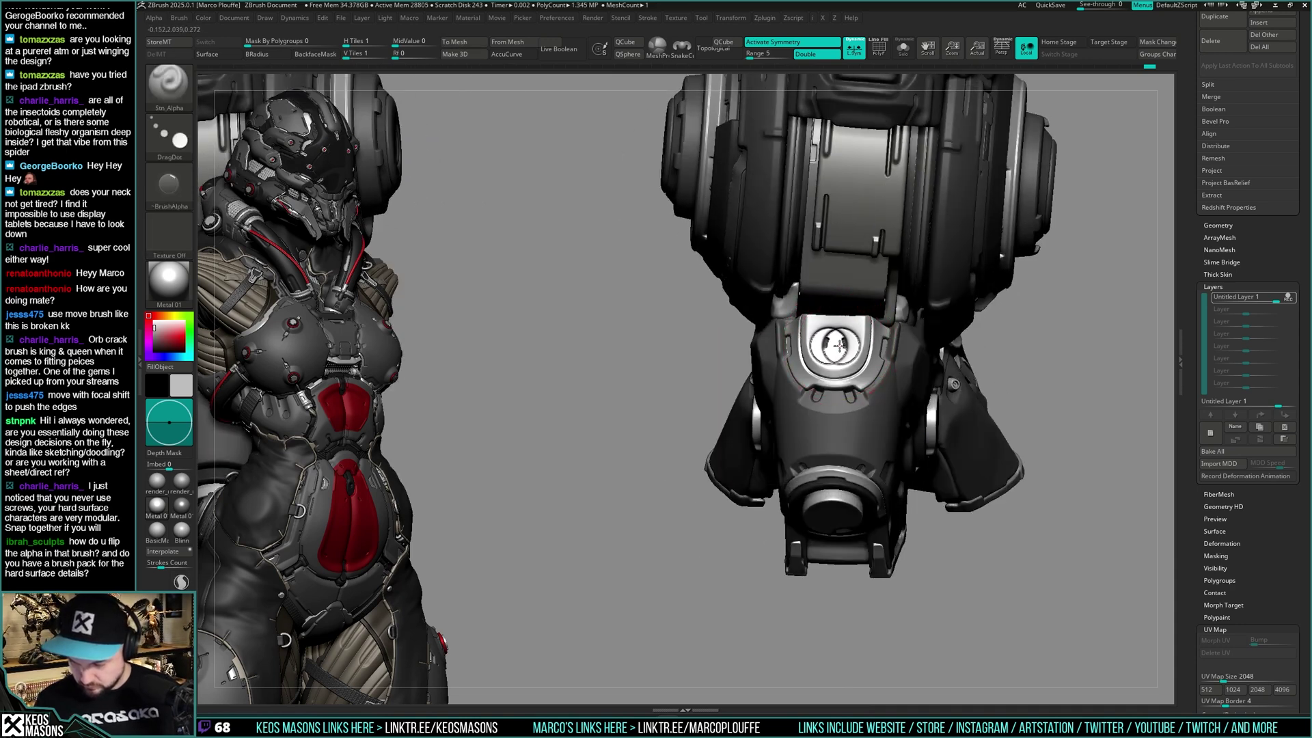
pyautogui.moveTo(834, 343)
pyautogui.mouseDown(button='right')
pyautogui.moveTo(926, 211)
pyautogui.moveTo(1013, 337)
pyautogui.moveTo(909, 362)
pyautogui.moveTo(888, 417)
pyautogui.moveTo(845, 417)
pyautogui.moveTo(873, 408)
pyautogui.moveTo(877, 422)
pyautogui.moveTo(896, 387)
pyautogui.moveTo(848, 380)
pyautogui.moveTo(835, 326)
pyautogui.mouseUp(button='right')
pyautogui.press('space')
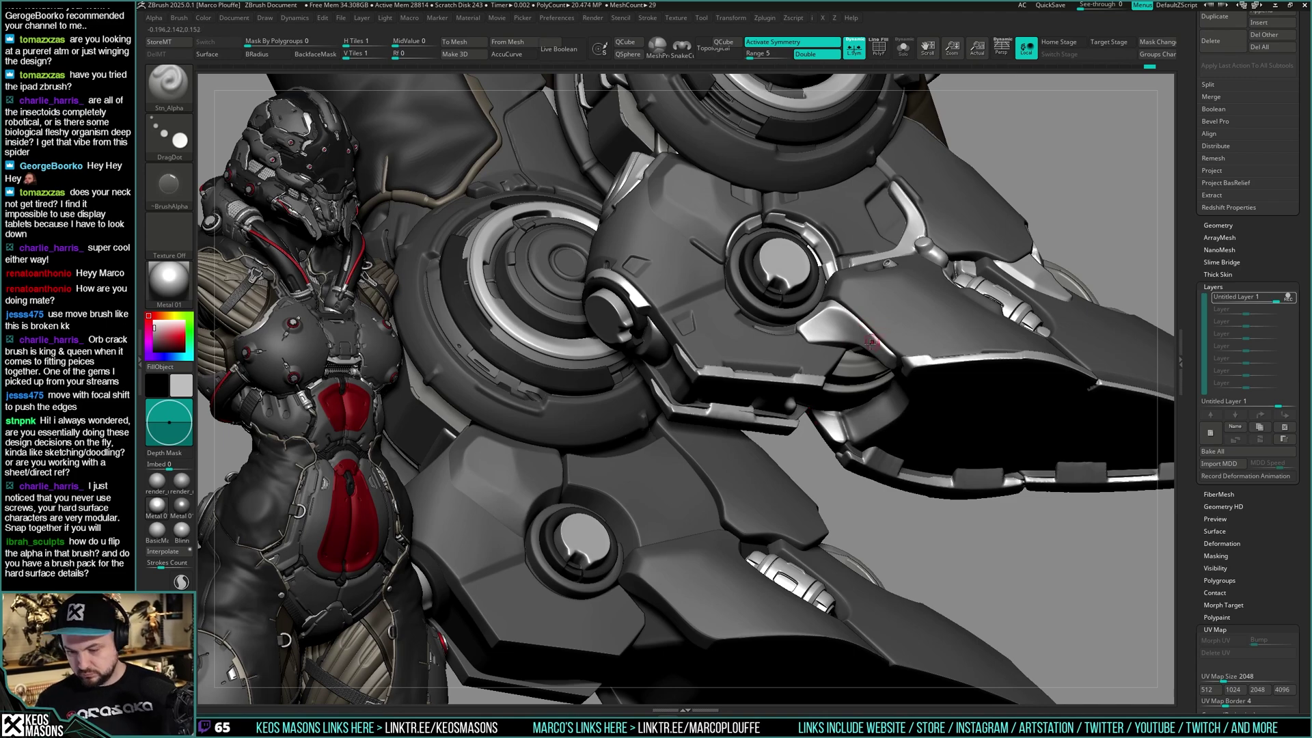
# Try cutting a small round hole in the trim tab below the side socket with the TrimHole brush
pyautogui.press('b')
pyautogui.press('t')
pyautogui.press('h')
pyautogui.moveTo(877, 347)
pyautogui.mouseDown(button='right')
pyautogui.moveTo(831, 309)
pyautogui.moveTo(806, 394)
pyautogui.mouseUp(button='right')
pyautogui.press('space')
pyautogui.moveTo(827, 336); pyautogui.dragTo(815, 333, button='right')
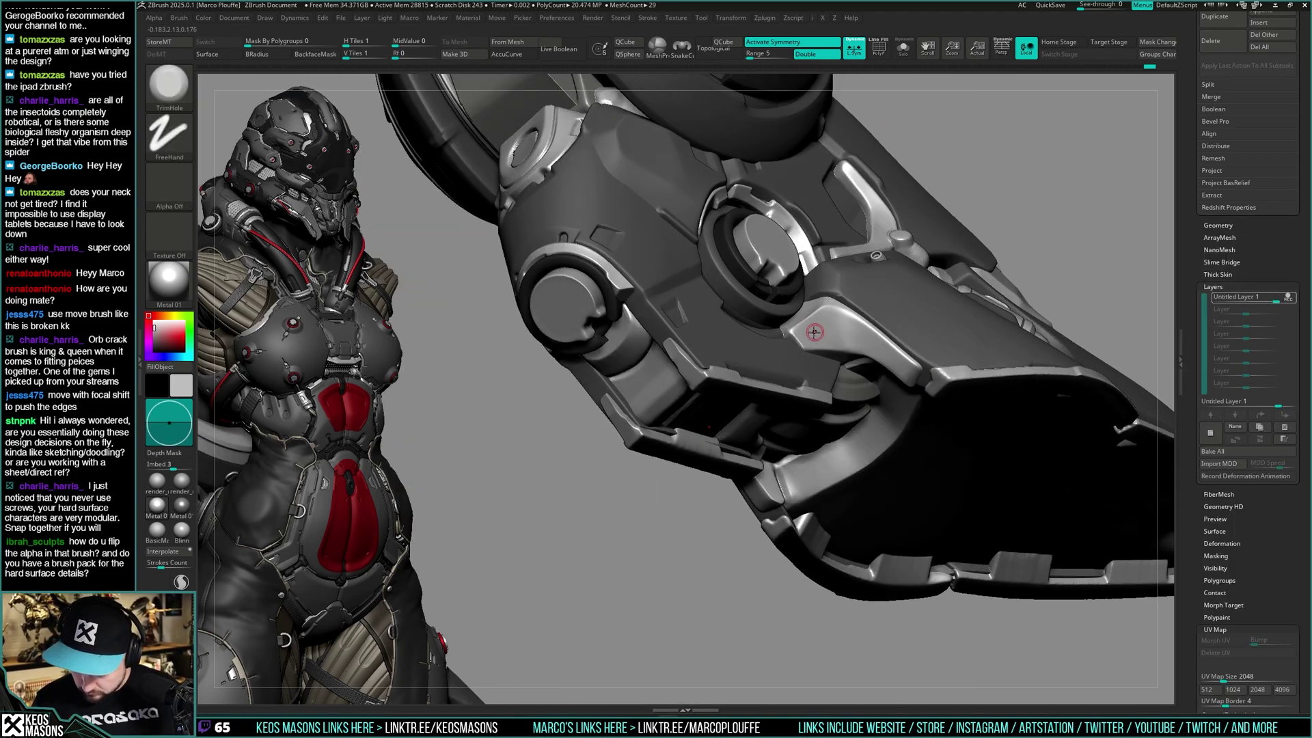
pyautogui.moveTo(827, 322); pyautogui.dragTo(823, 325)
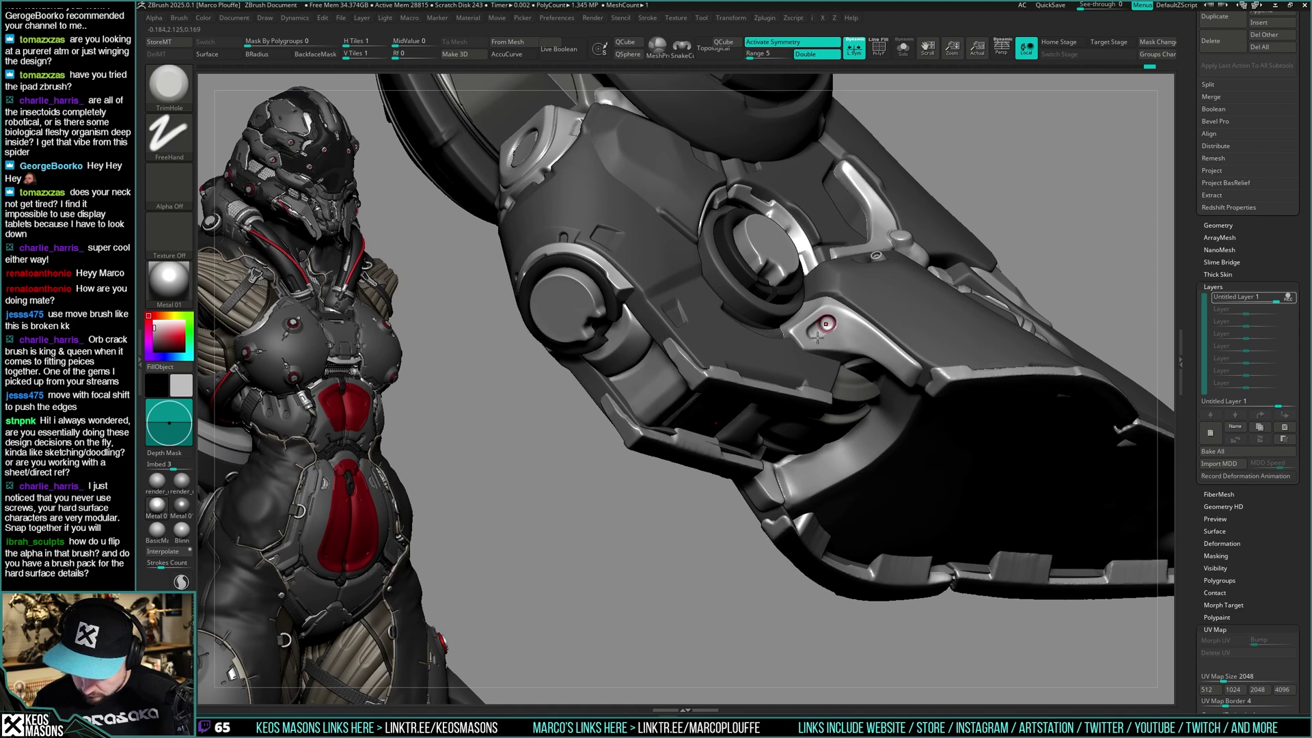
pyautogui.moveTo(823, 325)
pyautogui.mouseDown(button='right')
pyautogui.moveTo(889, 344)
pyautogui.moveTo(856, 306)
pyautogui.moveTo(812, 333)
pyautogui.mouseUp(button='right')
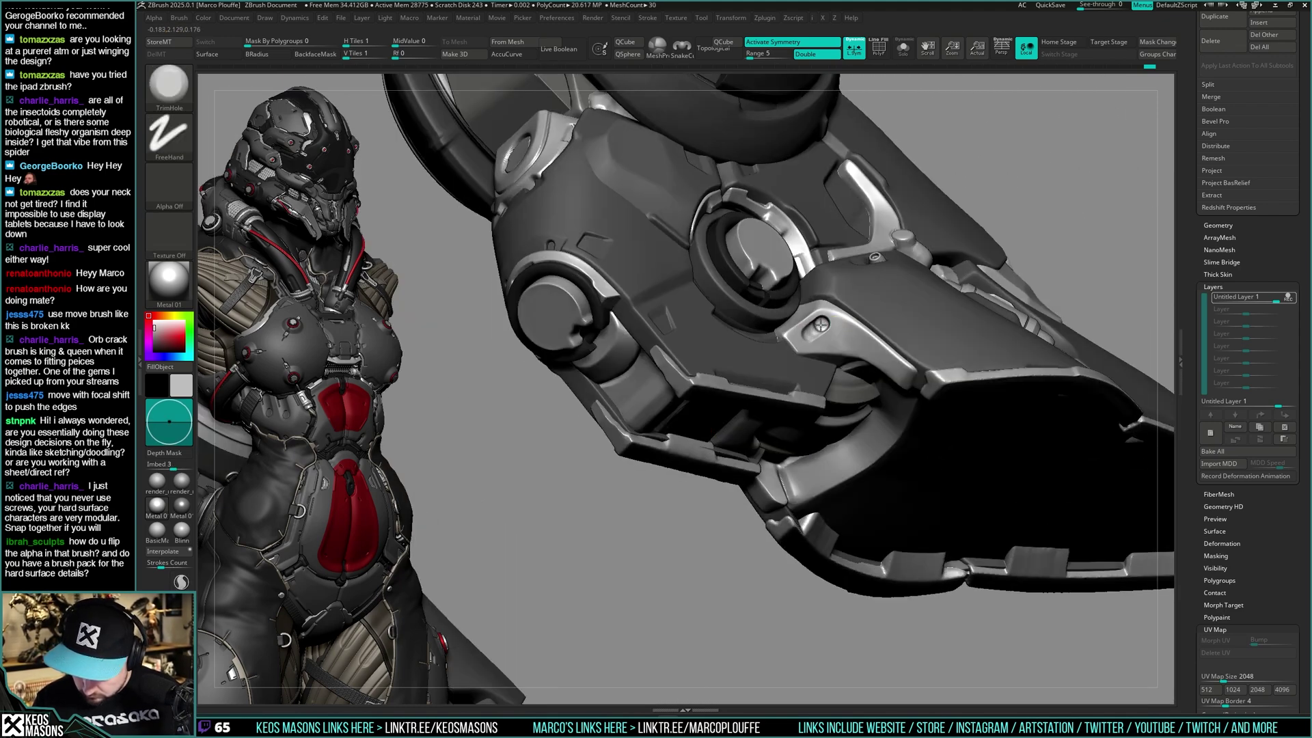
pyautogui.moveTo(821, 325); pyautogui.dragTo(798, 342)
pyautogui.moveTo(790, 346)
pyautogui.keyDown('ctrl'); pyautogui.mouseDown(button='right')
pyautogui.moveTo(807, 287)
pyautogui.moveTo(987, 316)
pyautogui.moveTo(1034, 305)
pyautogui.mouseUp(button='right'); pyautogui.keyUp('ctrl')
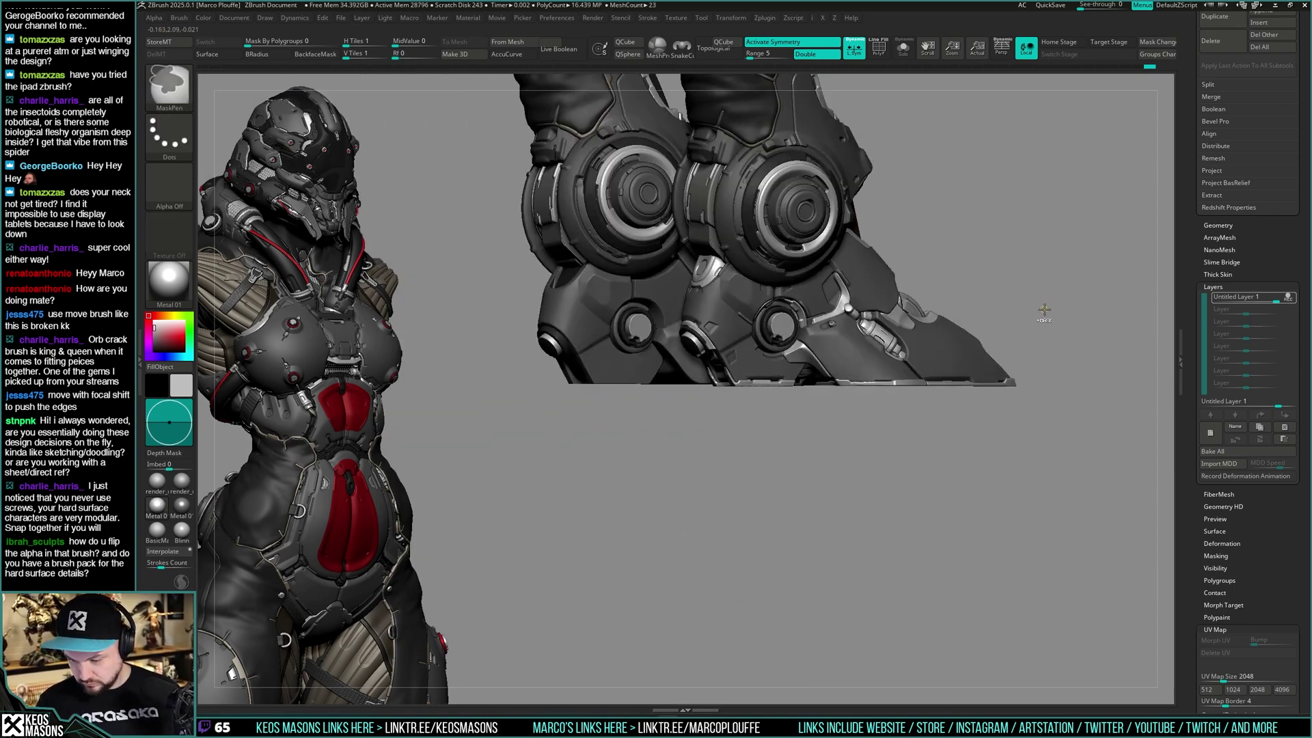
# Mask a panel shape on the trim tab below the side socket with the MaskPen brush
pyautogui.hotkey('ctrl', 'shift')
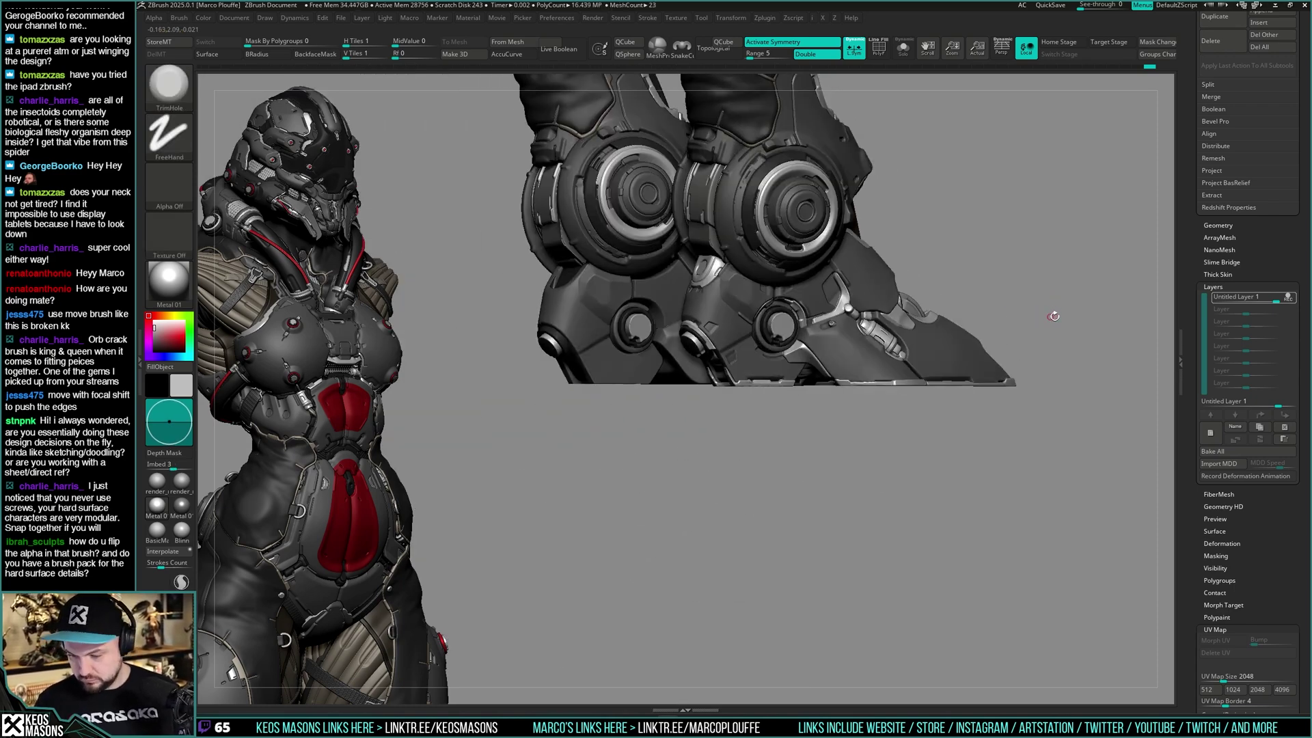
pyautogui.keyDown('shift'); pyautogui.moveTo(1055, 316); pyautogui.dragTo(1053, 313, button='right'); pyautogui.keyUp('shift')
pyautogui.moveTo(870, 364)
pyautogui.keyDown('ctrl'); pyautogui.mouseDown(button='right')
pyautogui.moveTo(868, 387)
pyautogui.moveTo(835, 346)
pyautogui.moveTo(844, 368)
pyautogui.moveTo(885, 364)
pyautogui.moveTo(872, 367)
pyautogui.mouseUp(button='right'); pyautogui.keyUp('ctrl')
pyautogui.press('ctrl')
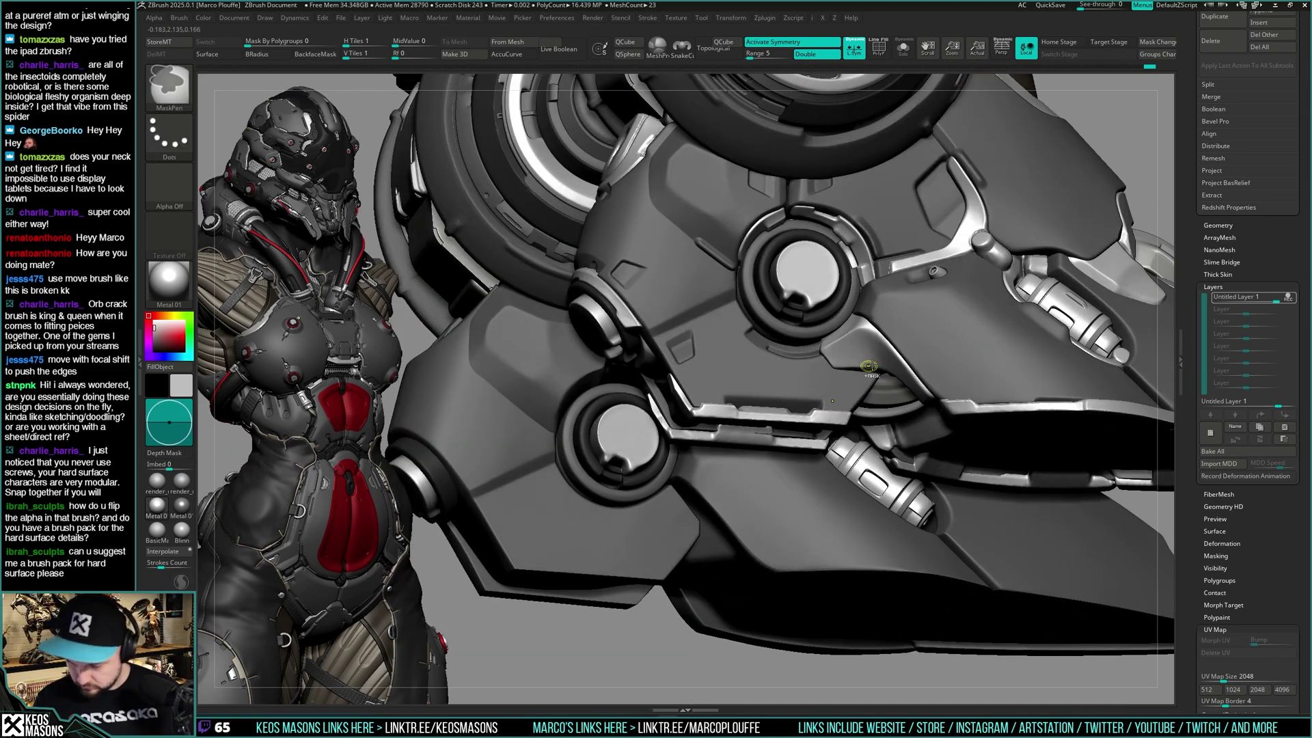
pyautogui.hotkey('ctrl', 'z')
pyautogui.keyDown('ctrl'); pyautogui.moveTo(843, 351); pyautogui.dragTo(854, 344); pyautogui.keyUp('ctrl')
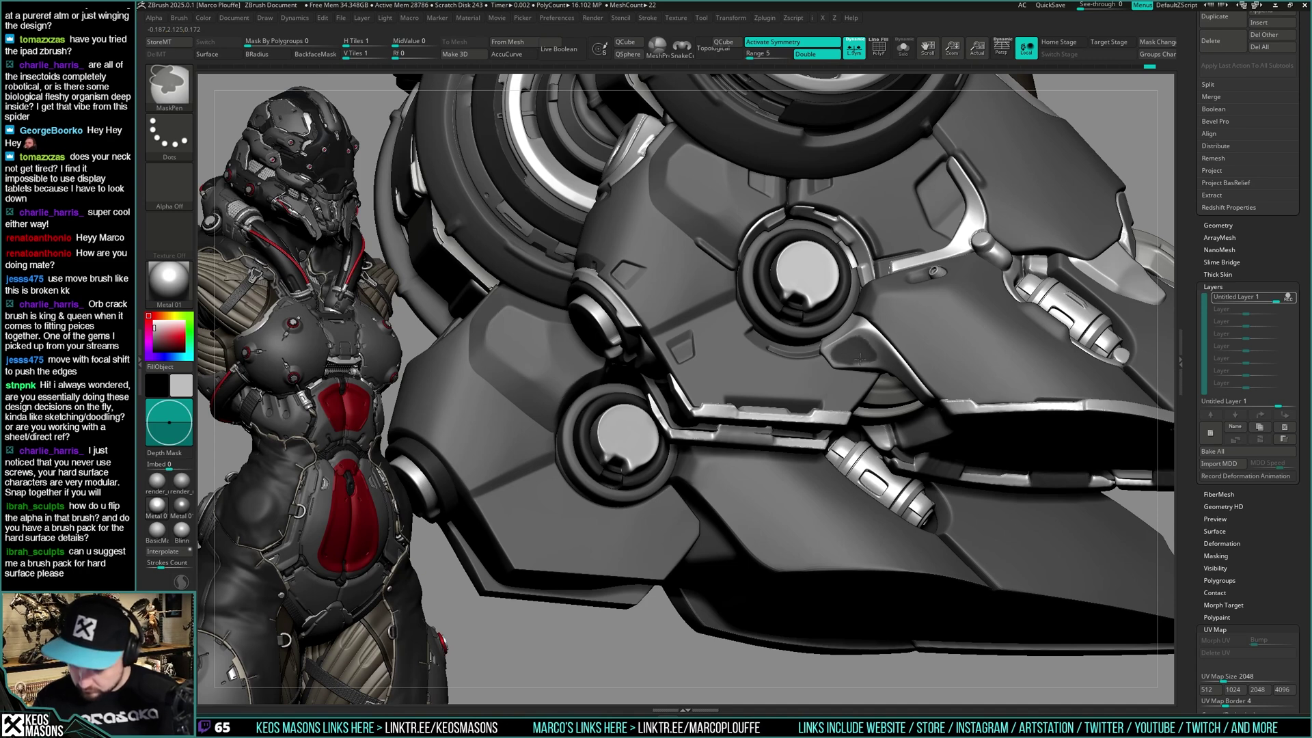
pyautogui.keyDown('ctrl'); pyautogui.moveTo(860, 359); pyautogui.dragTo(871, 344); pyautogui.keyUp('ctrl')
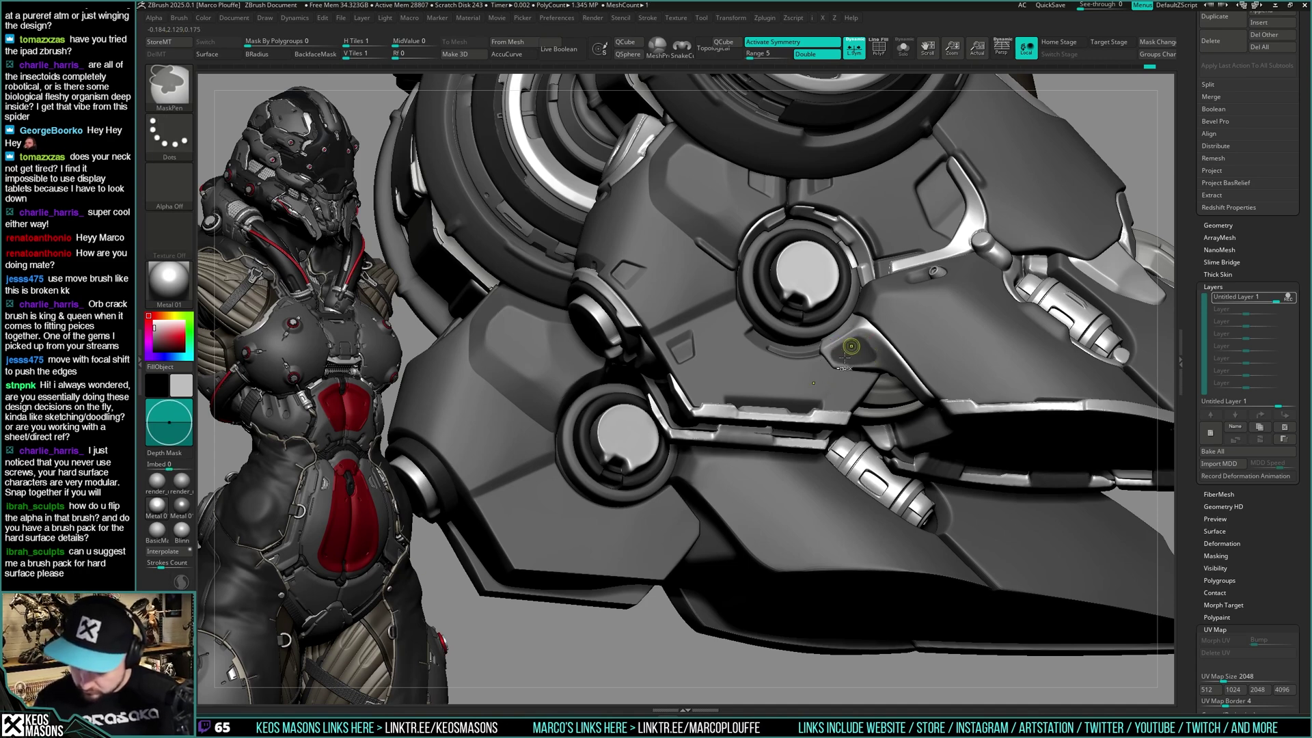
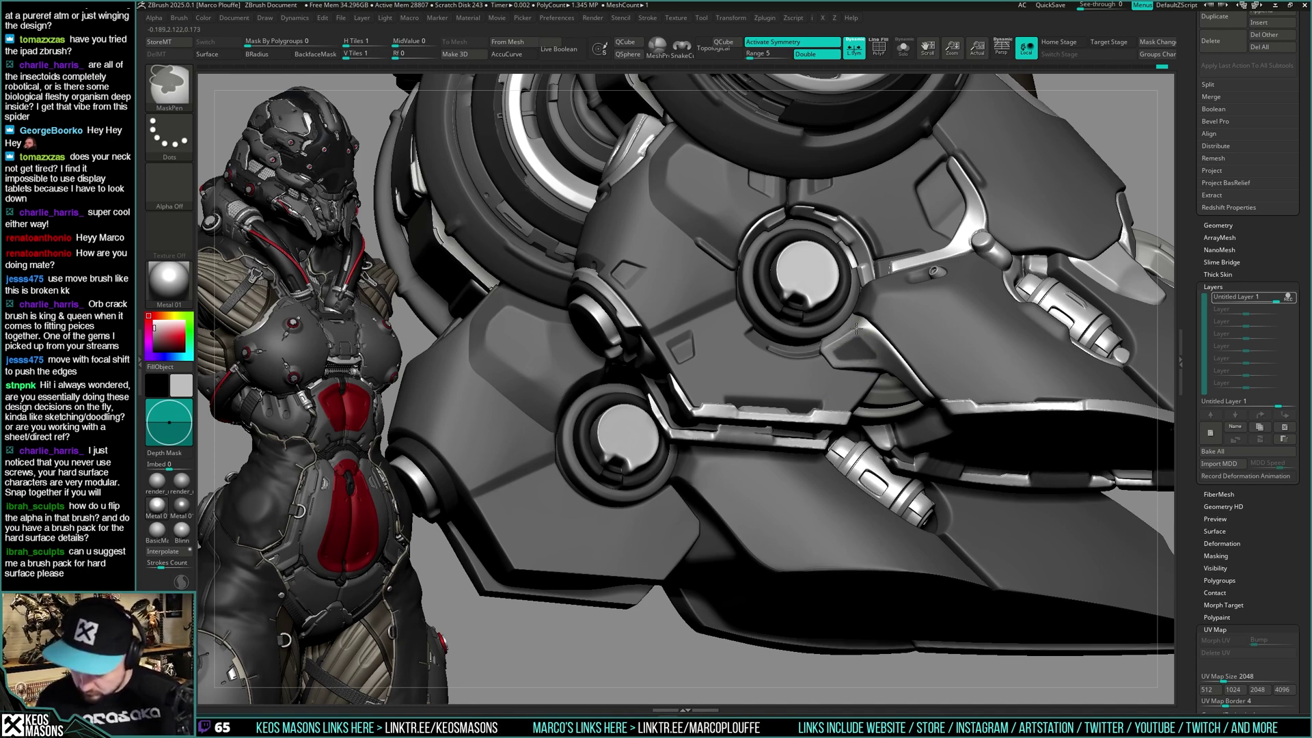
# Try reshaping the masked trim tab below the side socket with the Move brush
pyautogui.moveTo(862, 335)
pyautogui.mouseDown(button='right')
pyautogui.moveTo(856, 374)
pyautogui.moveTo(866, 356)
pyautogui.moveTo(856, 351)
pyautogui.mouseUp(button='right')
pyautogui.press('space')
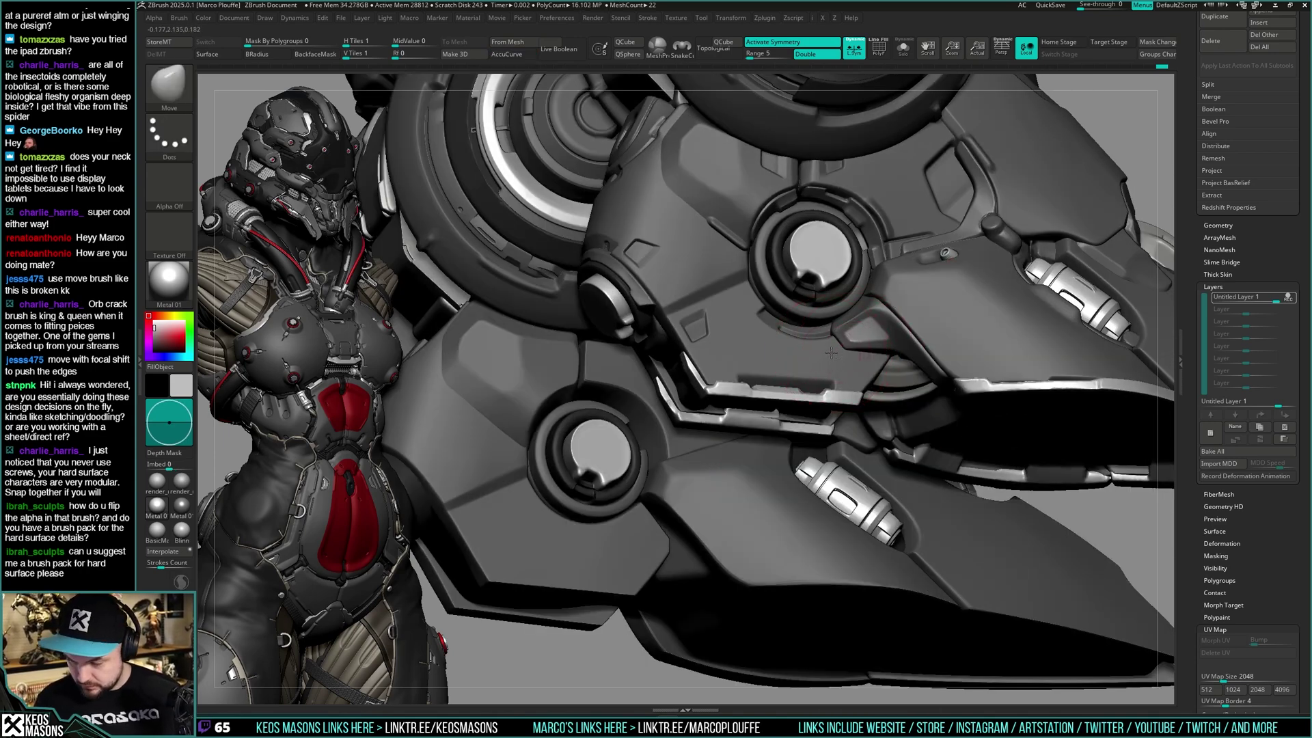
pyautogui.moveTo(819, 359)
pyautogui.mouseDown(button='right')
pyautogui.moveTo(824, 374)
pyautogui.moveTo(831, 359)
pyautogui.mouseUp(button='right')
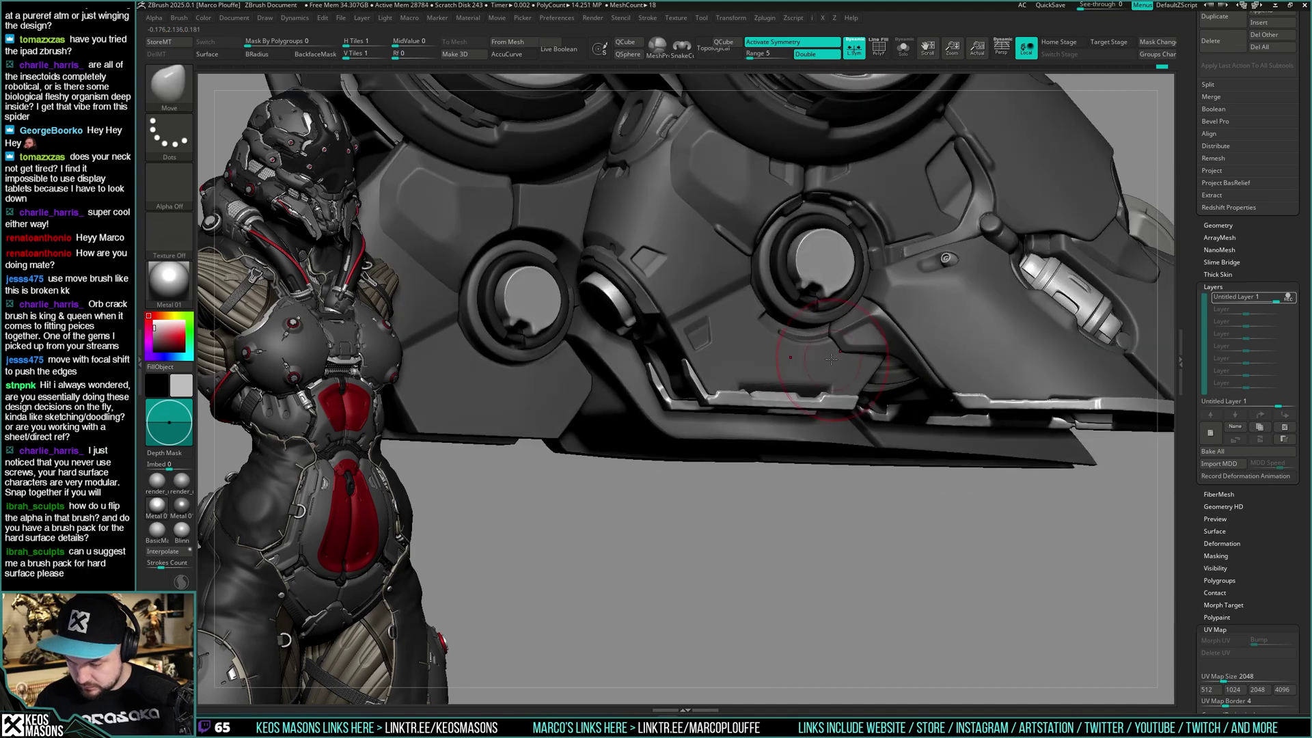
pyautogui.press('space')
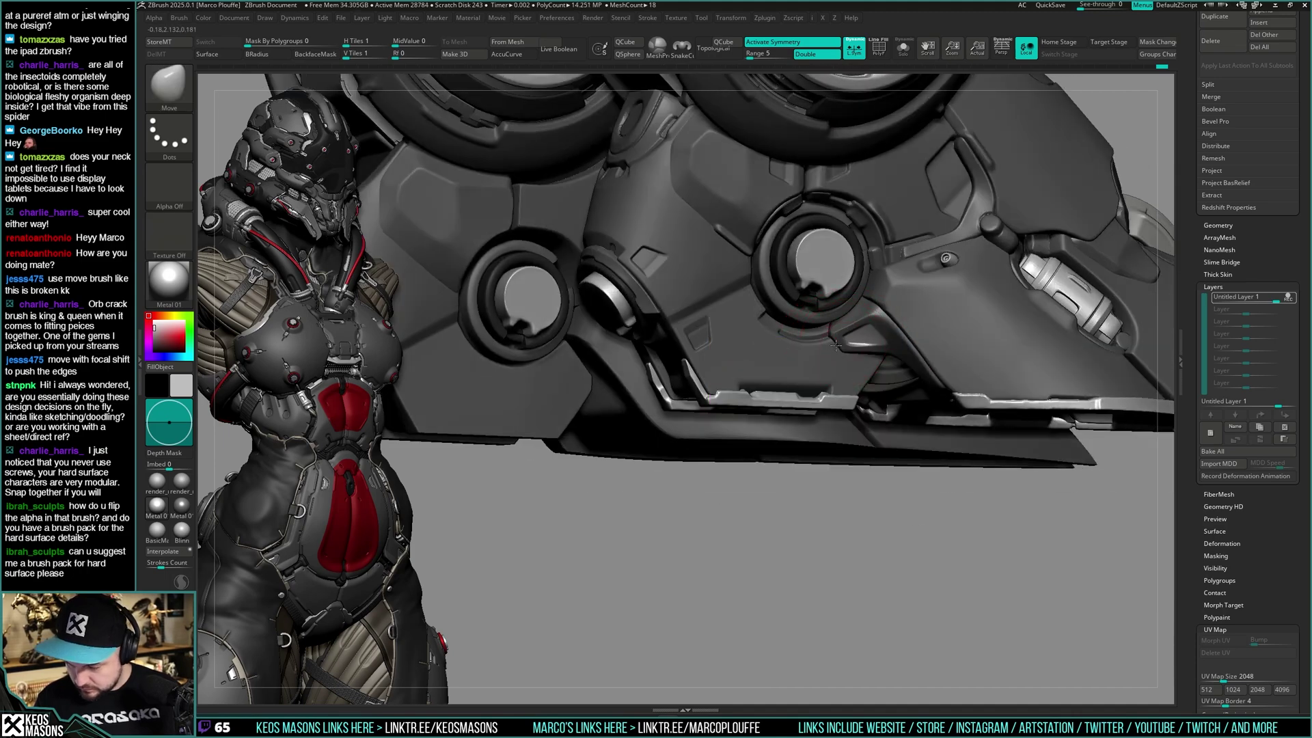
pyautogui.keyDown('ctrl'); pyautogui.moveTo(832, 347); pyautogui.dragTo(978, 257, button='right'); pyautogui.keyUp('ctrl')
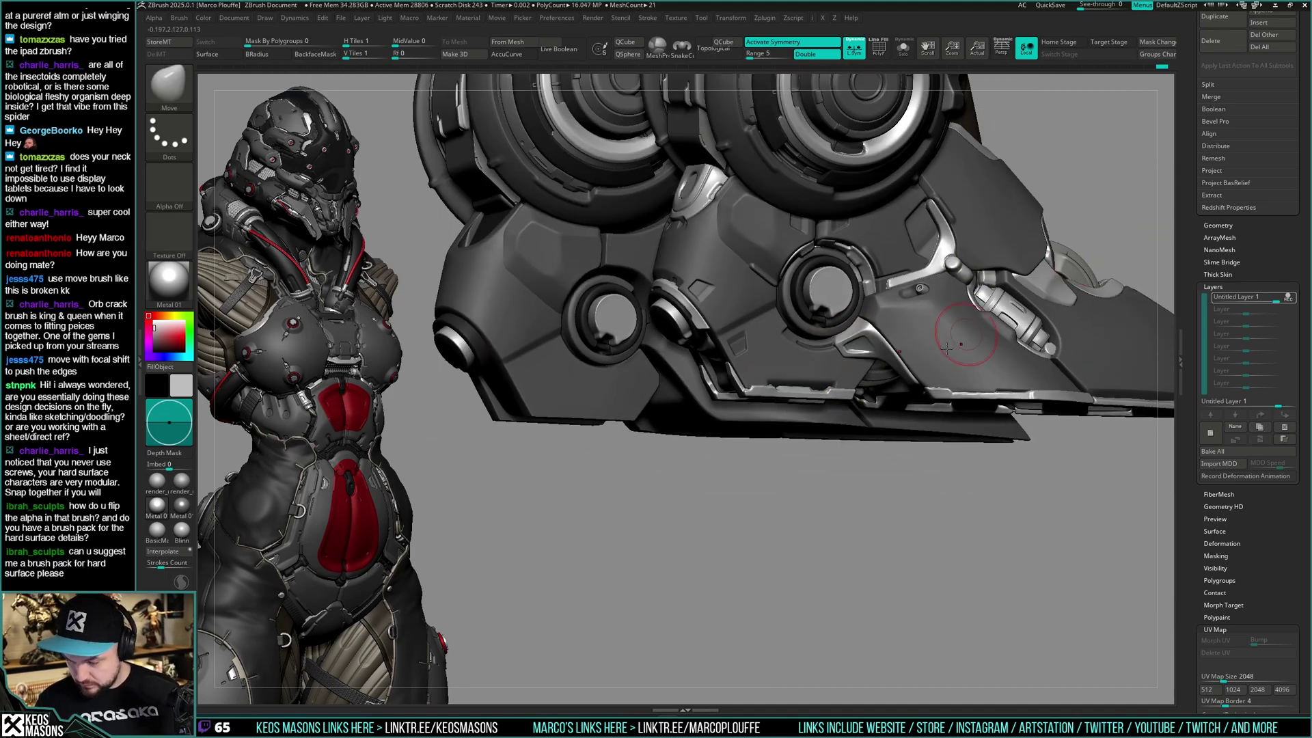
pyautogui.moveTo(961, 337)
pyautogui.mouseDown(button='right')
pyautogui.moveTo(888, 369)
pyautogui.moveTo(829, 358)
pyautogui.moveTo(982, 316)
pyautogui.moveTo(824, 364)
pyautogui.mouseUp(button='right')
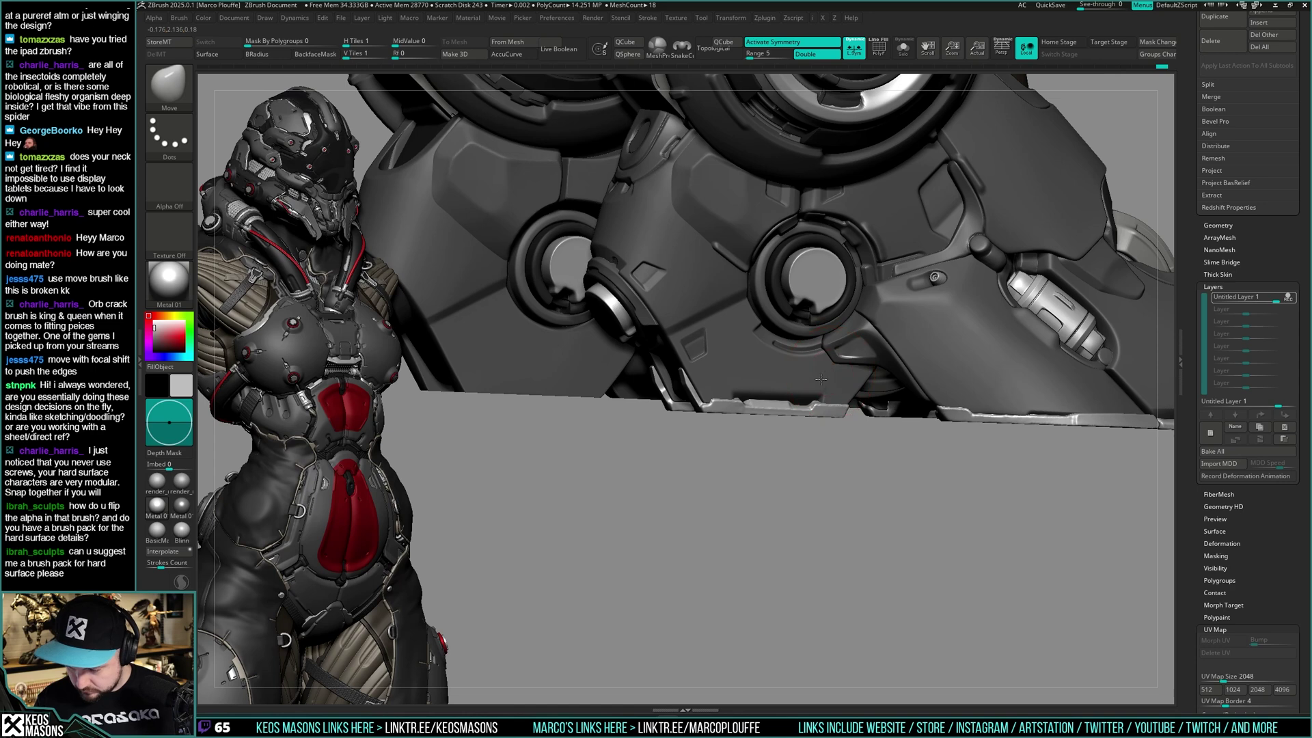
pyautogui.moveTo(814, 382)
pyautogui.mouseDown(button='right')
pyautogui.moveTo(836, 381)
pyautogui.moveTo(812, 370)
pyautogui.moveTo(868, 363)
pyautogui.moveTo(849, 370)
pyautogui.mouseUp(button='right')
# Check the trim tab in isolation, clear its mask and try nudging the tab with the Move brush
pyautogui.rightClick(864, 364)
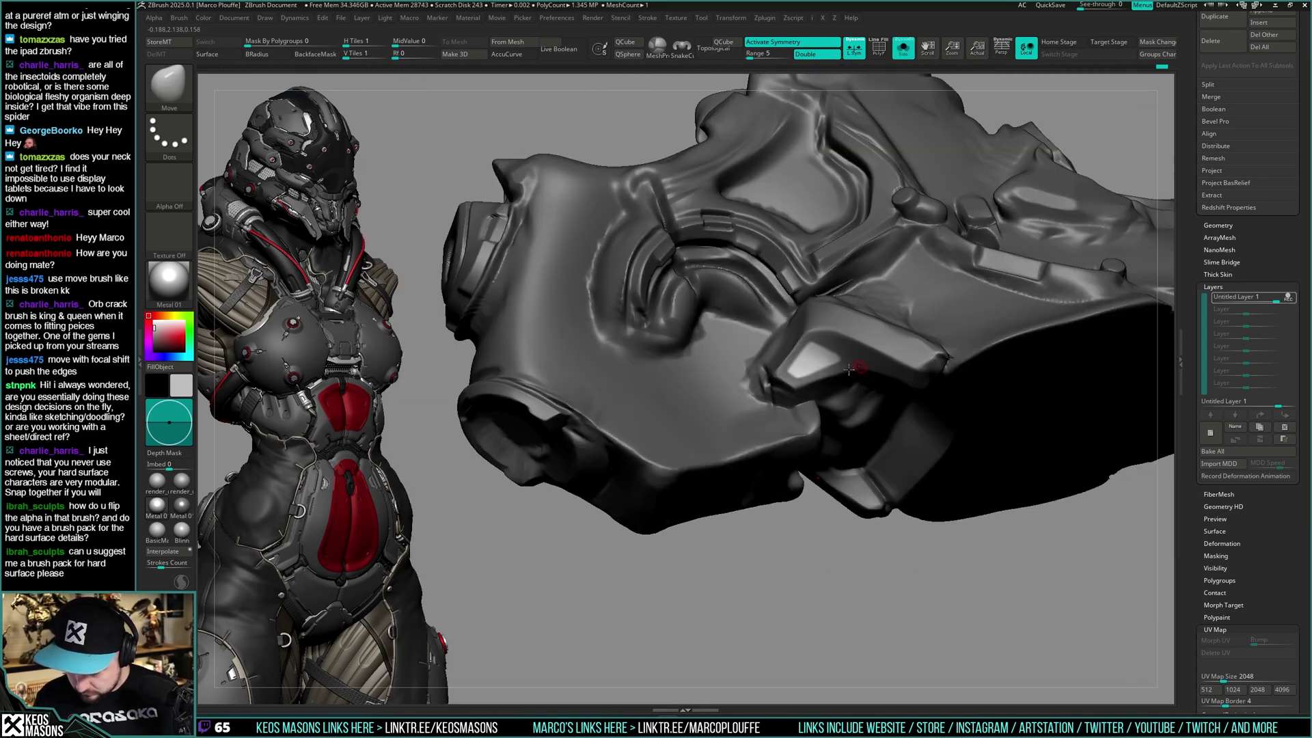
pyautogui.press('ctrl')
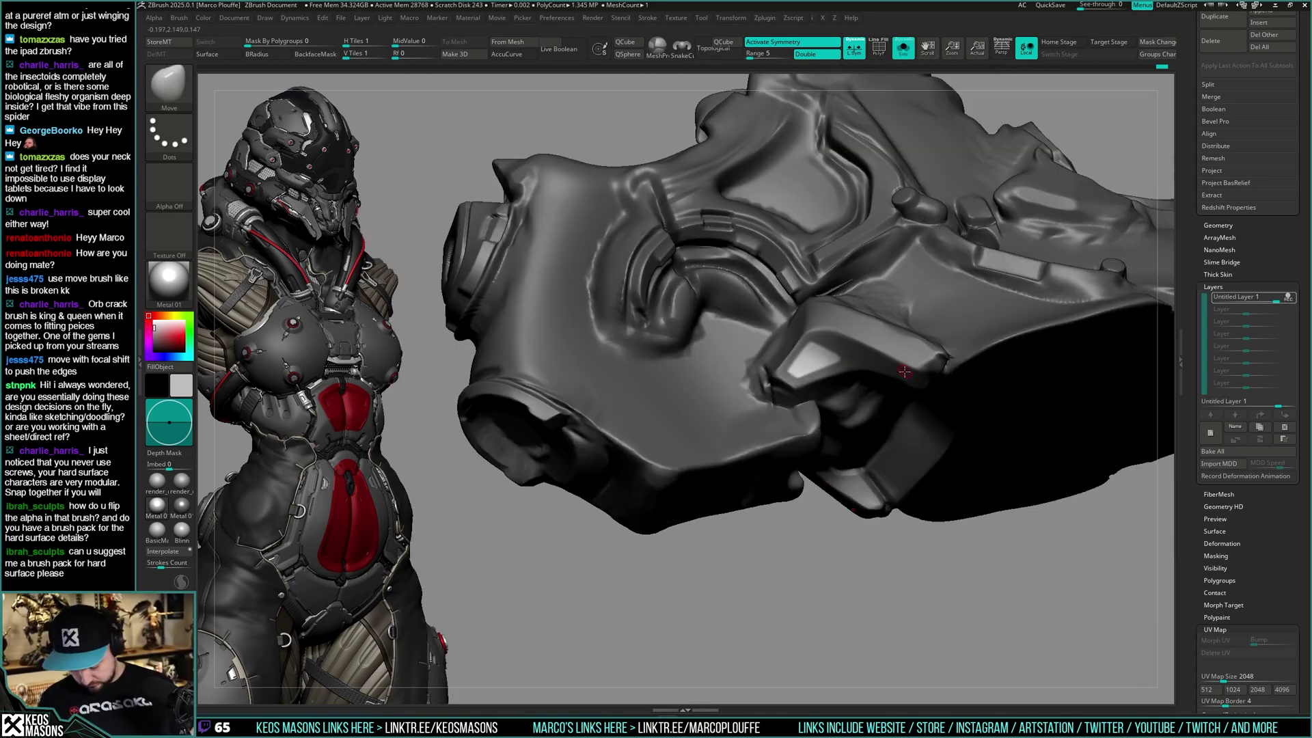
pyautogui.moveTo(910, 376); pyautogui.dragTo(1066, 260, button='right')
pyautogui.keyDown('ctrl'); pyautogui.click(1077, 260); pyautogui.keyUp('ctrl')
pyautogui.hotkey('shift', 's')
pyautogui.keyDown('ctrl'); pyautogui.click(1076, 232); pyautogui.keyUp('ctrl')
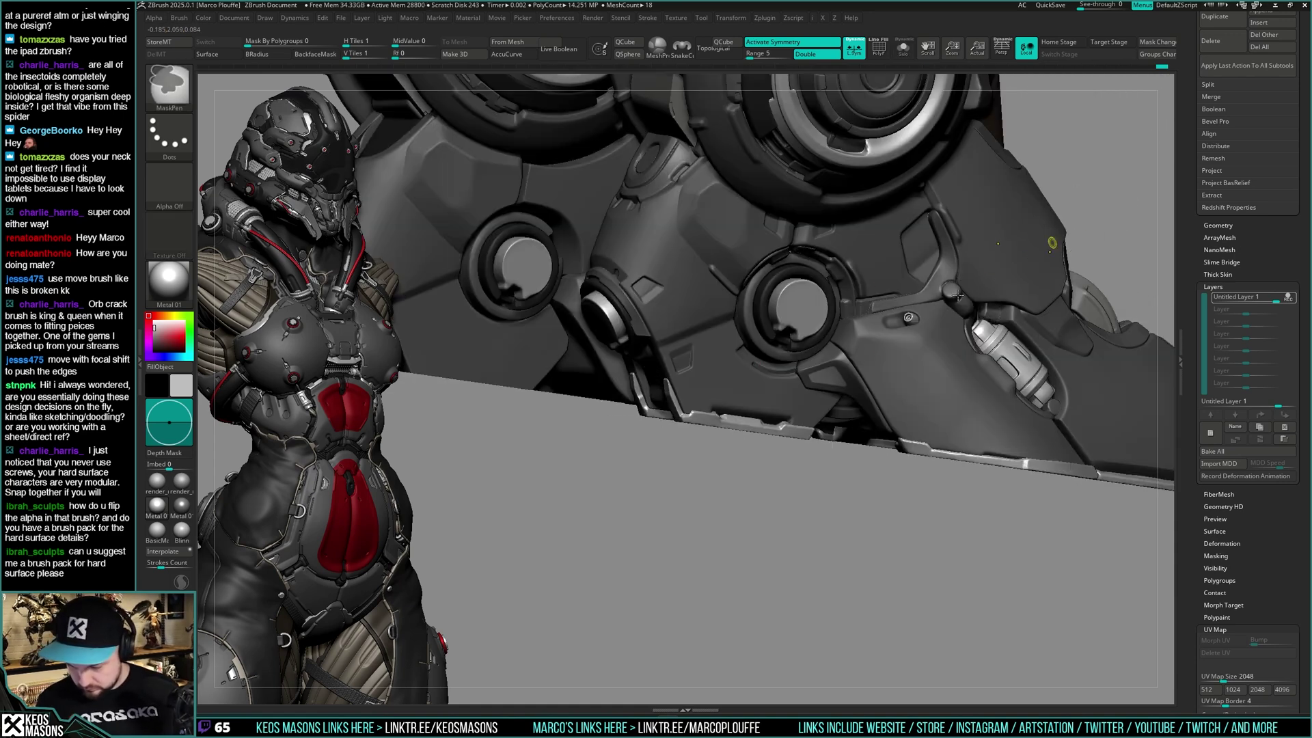
pyautogui.press('space')
pyautogui.moveTo(817, 384); pyautogui.dragTo(824, 385)
pyautogui.moveTo(820, 396); pyautogui.dragTo(791, 402, button='right')
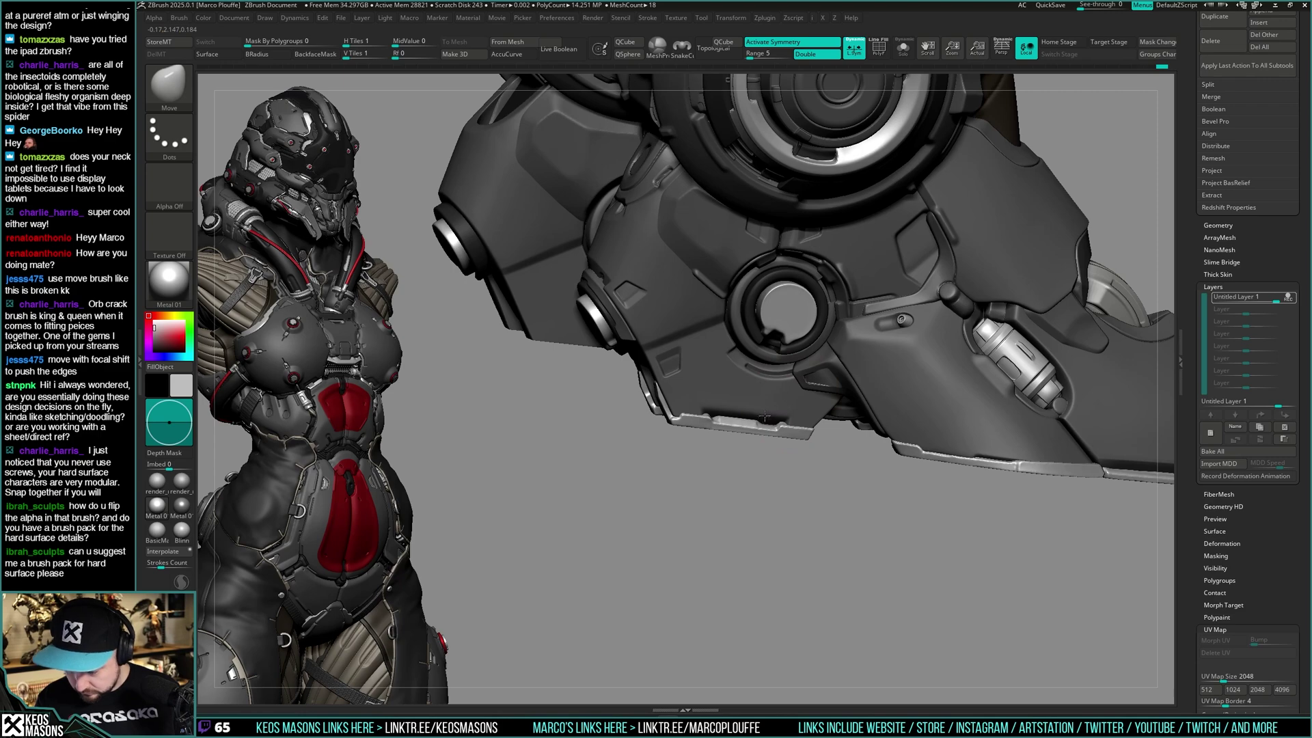
# Undo the recent masking and Move edits on the trim tab
pyautogui.hotkey('ctrl', 'z')
pyautogui.hotkey('ctrl', 'z')
pyautogui.hotkey('ctrl', 'z')
pyautogui.hotkey('ctrl', 'z')
pyautogui.hotkey('ctrl', 'z')
pyautogui.hotkey('ctrl', 'z')
pyautogui.hotkey('ctrl', 'z')
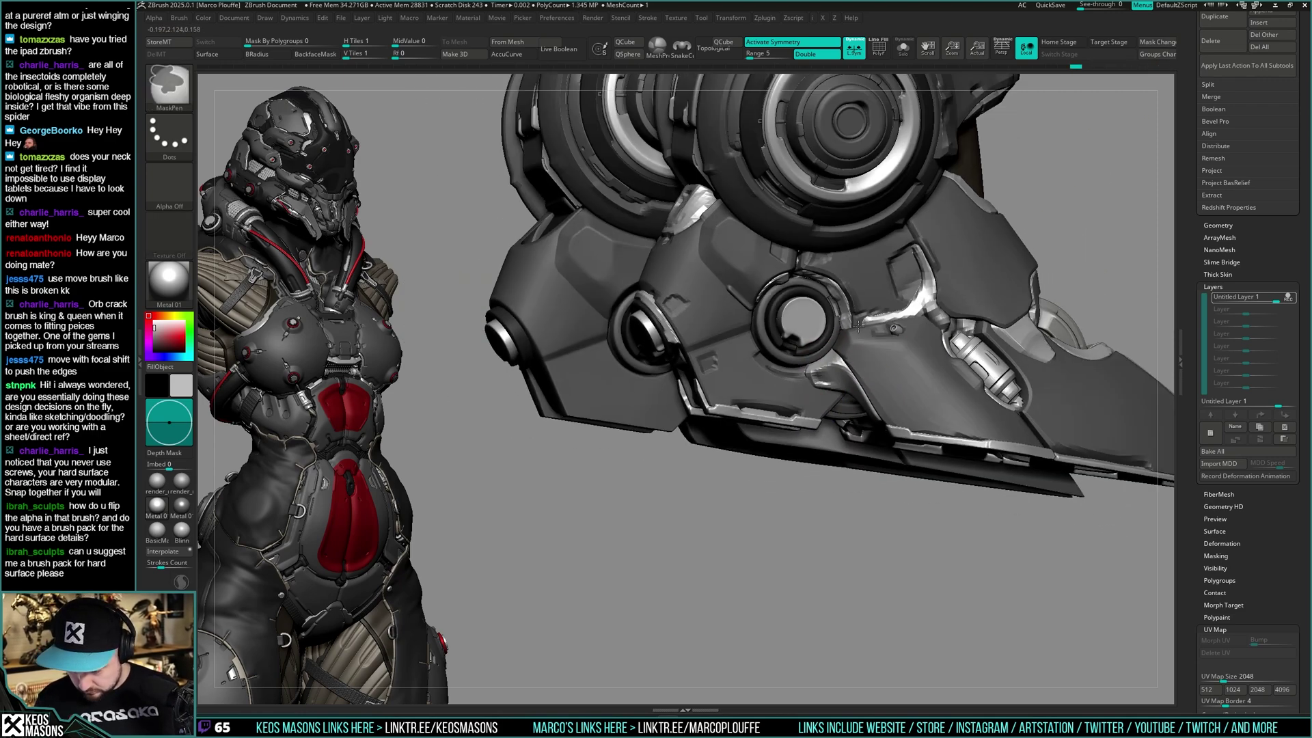
# Adjust the tip of the pointed trim tab beside the piston with the Move brush and undo the last change
pyautogui.moveTo(859, 327); pyautogui.dragTo(1095, 296, button='right')
pyautogui.keyDown('ctrl'); pyautogui.moveTo(1015, 313); pyautogui.dragTo(912, 368, button='right'); pyautogui.keyUp('ctrl')
pyautogui.keyDown('ctrl'); pyautogui.moveTo(911, 368); pyautogui.dragTo(915, 316, button='right'); pyautogui.keyUp('ctrl')
pyautogui.rightClick(926, 320)
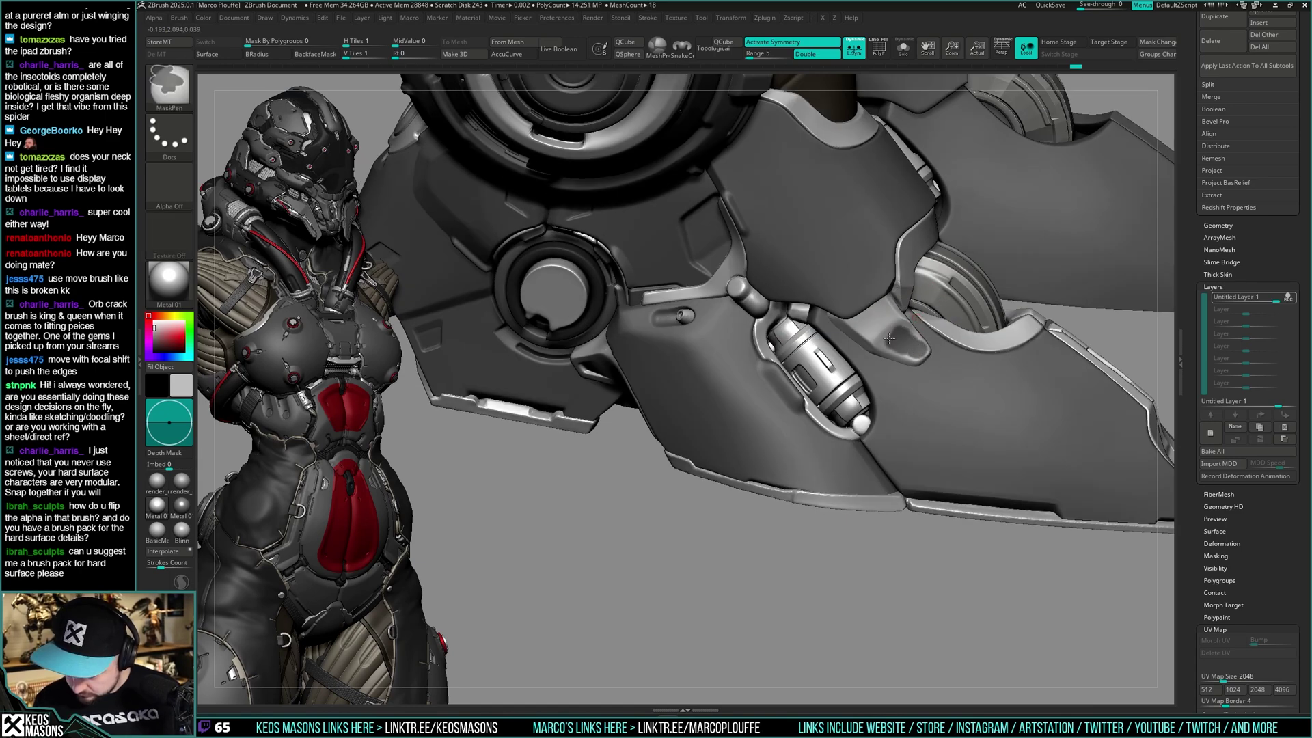
pyautogui.moveTo(883, 346); pyautogui.dragTo(962, 333, button='right')
pyautogui.press('ctrl')
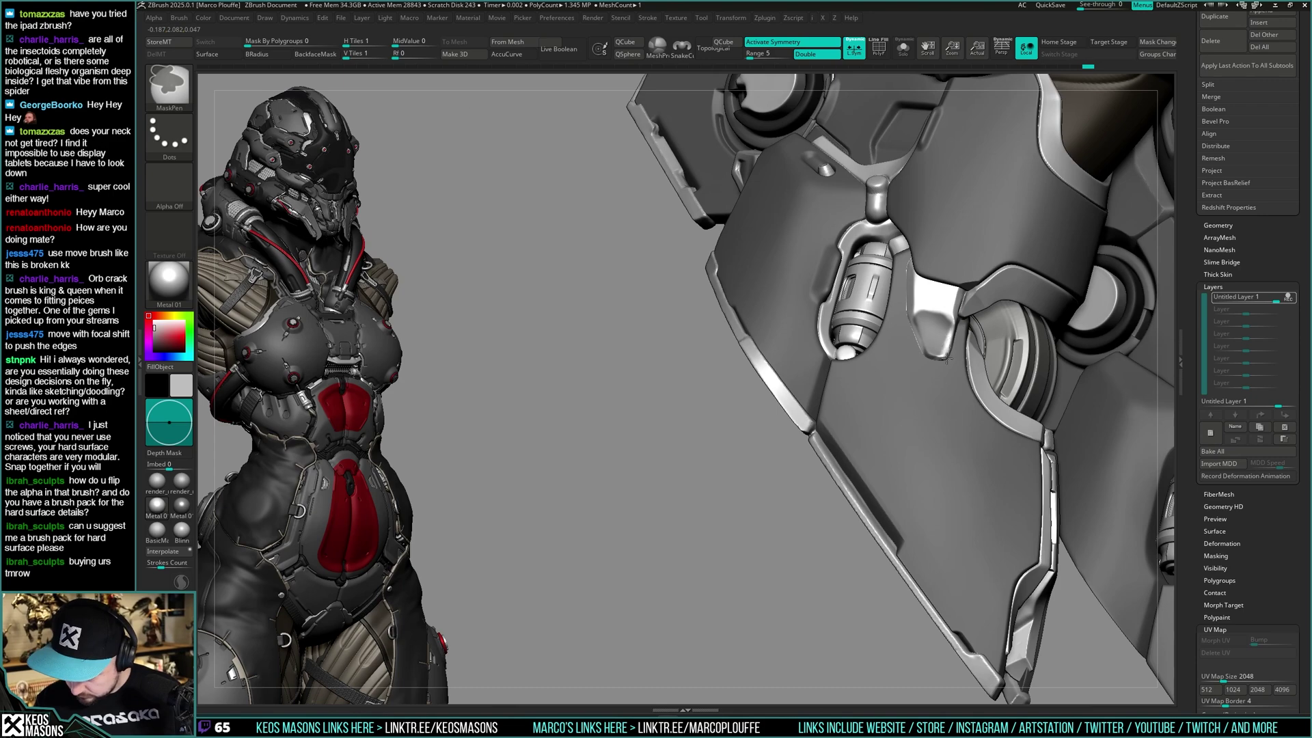
pyautogui.keyDown('ctrl'); pyautogui.moveTo(956, 328); pyautogui.dragTo(946, 365); pyautogui.keyUp('ctrl')
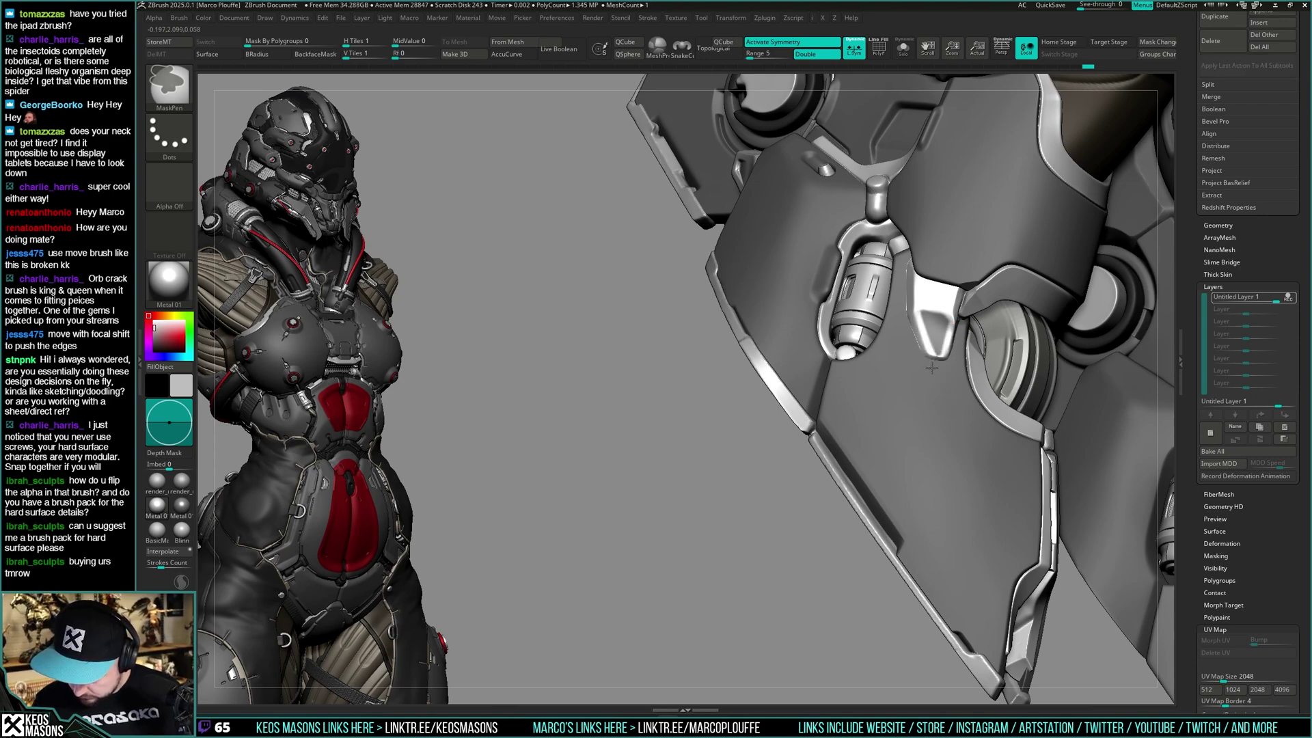
pyautogui.moveTo(933, 353)
pyautogui.mouseDown(button='right')
pyautogui.moveTo(912, 314)
pyautogui.moveTo(956, 404)
pyautogui.moveTo(934, 359)
pyautogui.mouseUp(button='right')
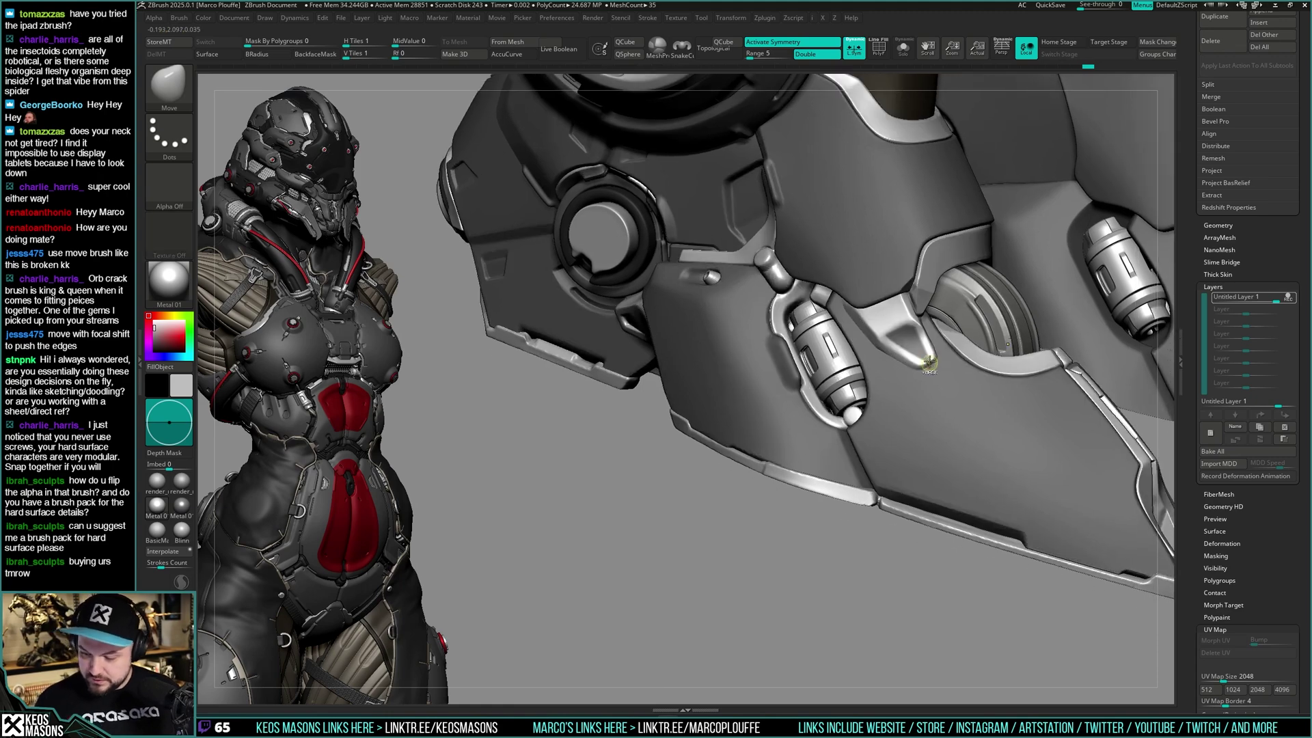
pyautogui.keyDown('ctrl'); pyautogui.moveTo(937, 359); pyautogui.dragTo(927, 367); pyautogui.keyUp('ctrl')
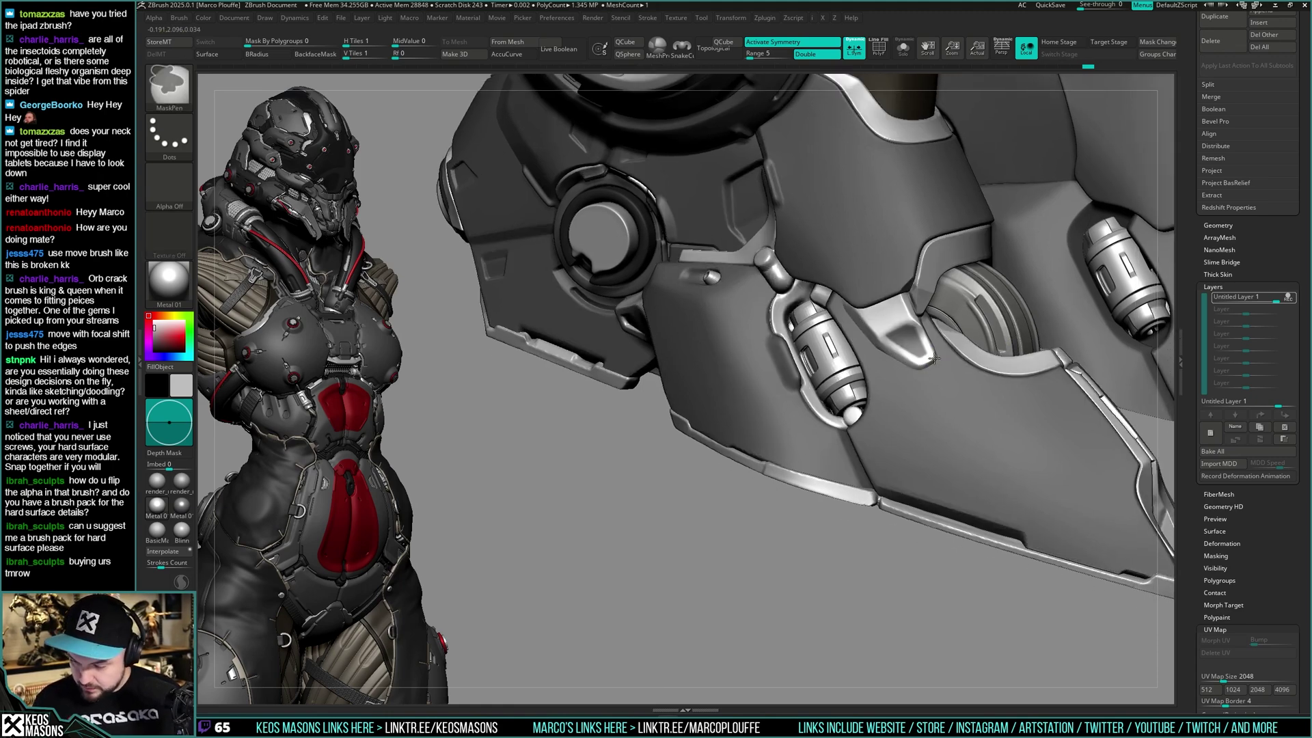
pyautogui.moveTo(934, 358)
pyautogui.mouseDown(button='right')
pyautogui.moveTo(931, 370)
pyautogui.moveTo(861, 375)
pyautogui.mouseUp(button='right')
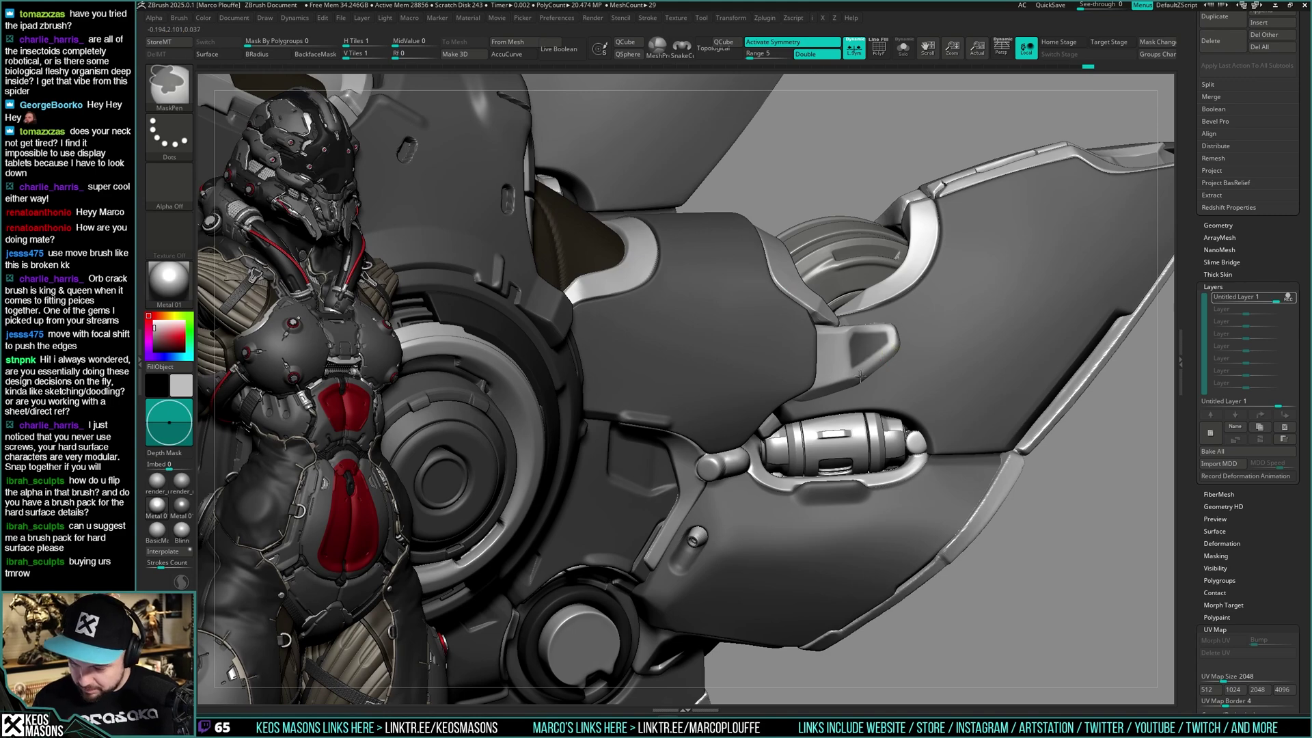
pyautogui.hotkey('ctrl', 'z')
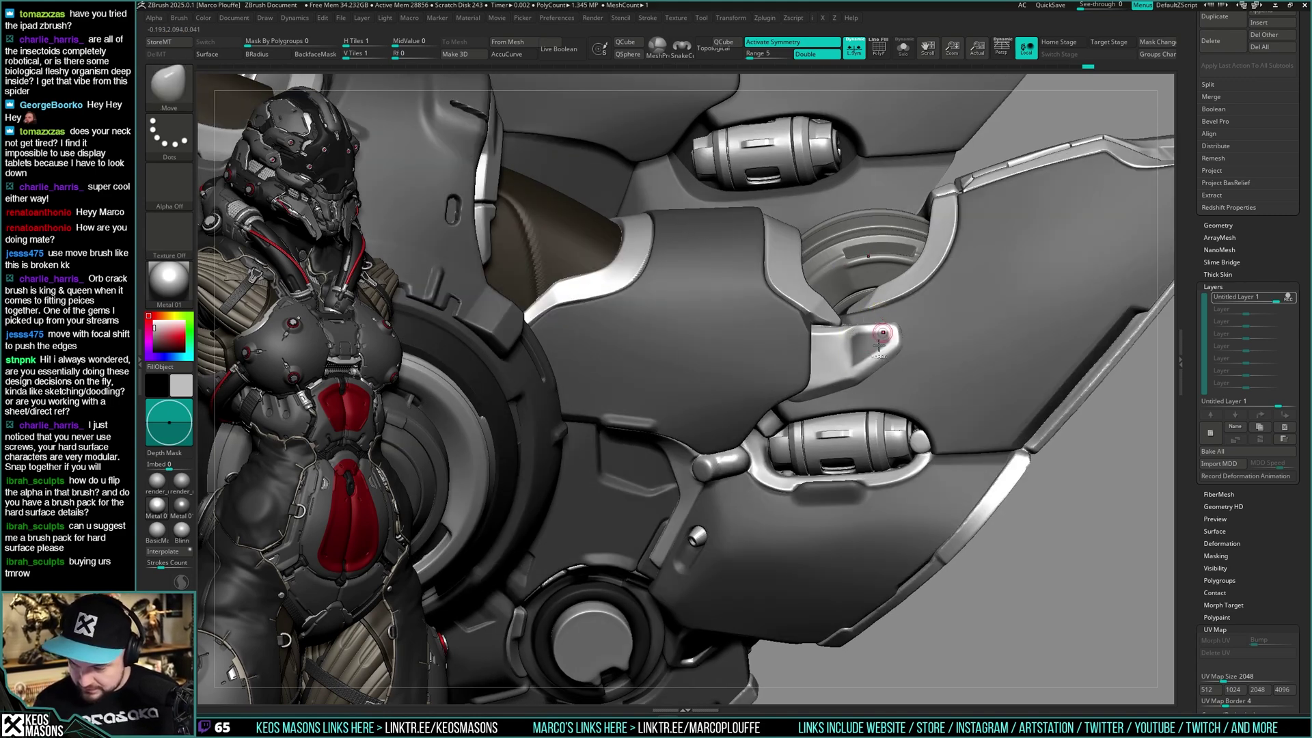
# Examine the pointed trim tab, the piston recess and the long toe plate from several angles
pyautogui.moveTo(881, 337)
pyautogui.keyDown('ctrl'); pyautogui.mouseDown(button='right')
pyautogui.moveTo(957, 226)
pyautogui.moveTo(916, 410)
pyautogui.moveTo(903, 358)
pyautogui.mouseUp(button='right'); pyautogui.keyUp('ctrl')
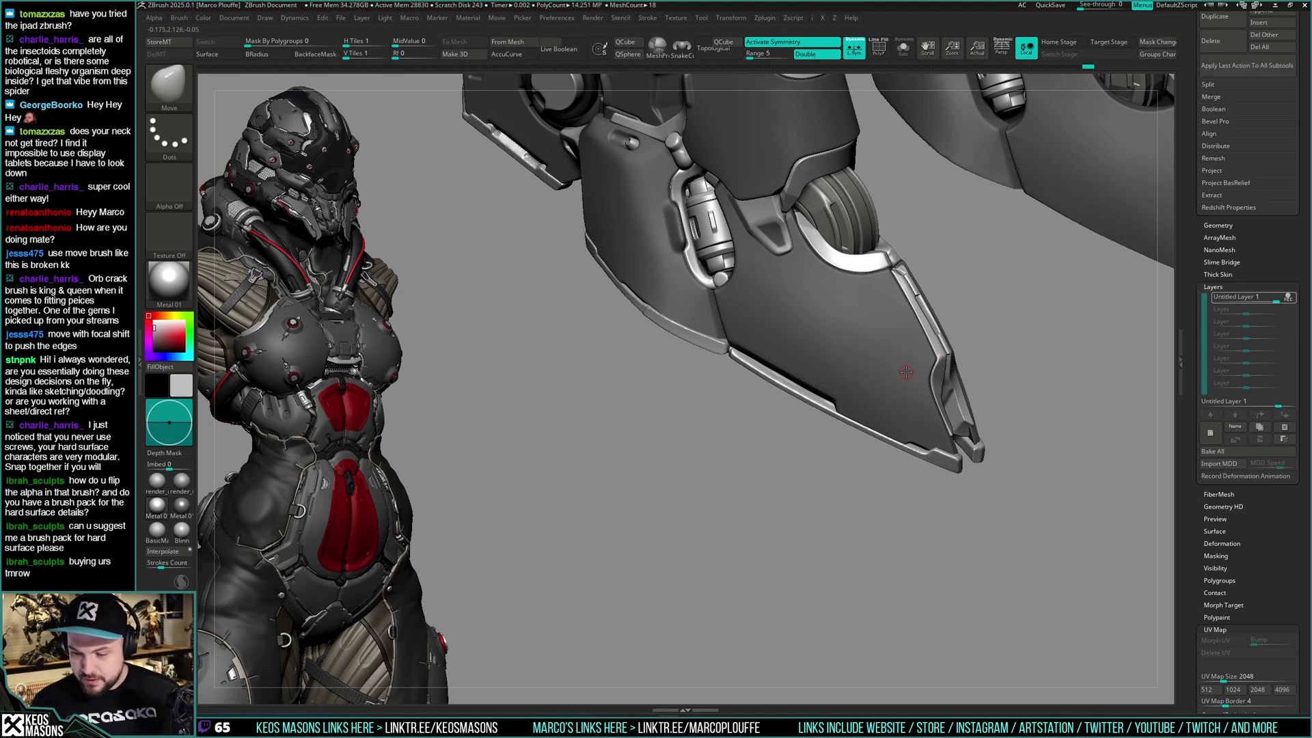
pyautogui.moveTo(906, 372)
pyautogui.mouseDown(button='right')
pyautogui.moveTo(957, 298)
pyautogui.moveTo(988, 285)
pyautogui.moveTo(847, 357)
pyautogui.mouseUp(button='right')
pyautogui.press('space')
pyautogui.click(811, 393)
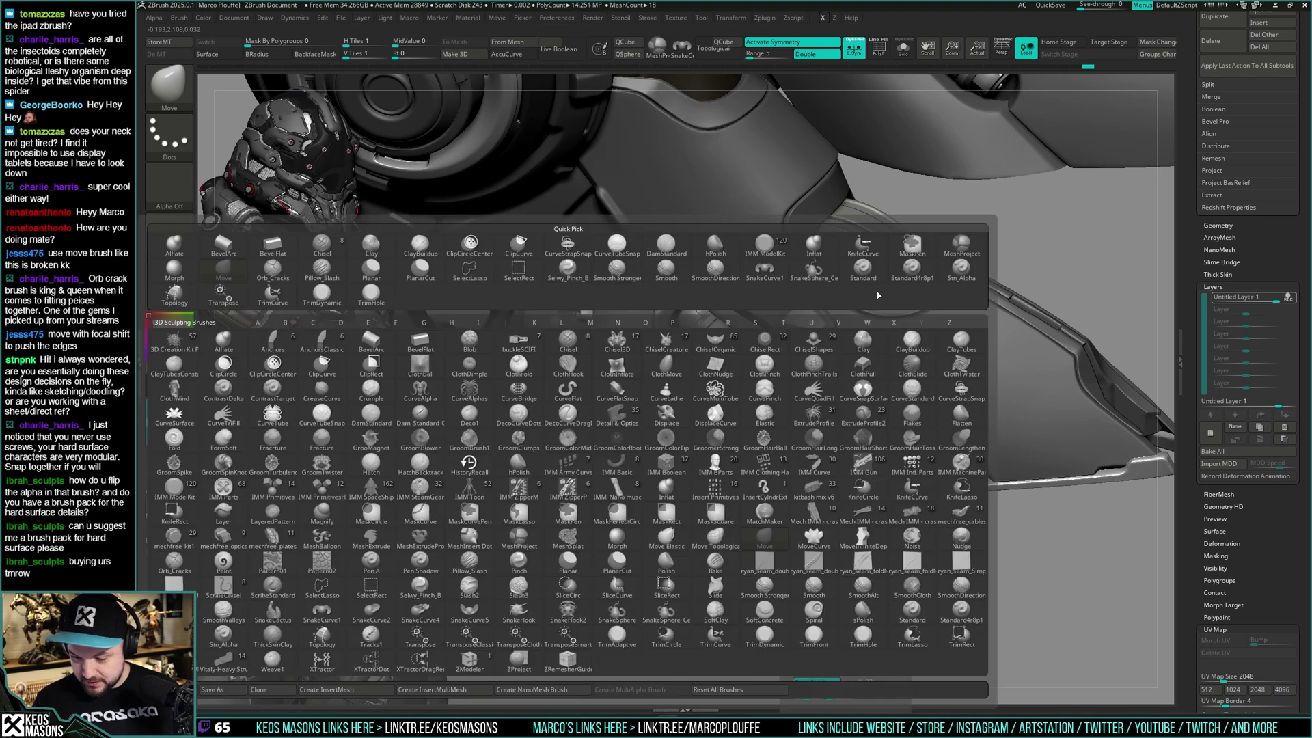
pyautogui.press('space')
pyautogui.moveTo(840, 343); pyautogui.dragTo(837, 343)
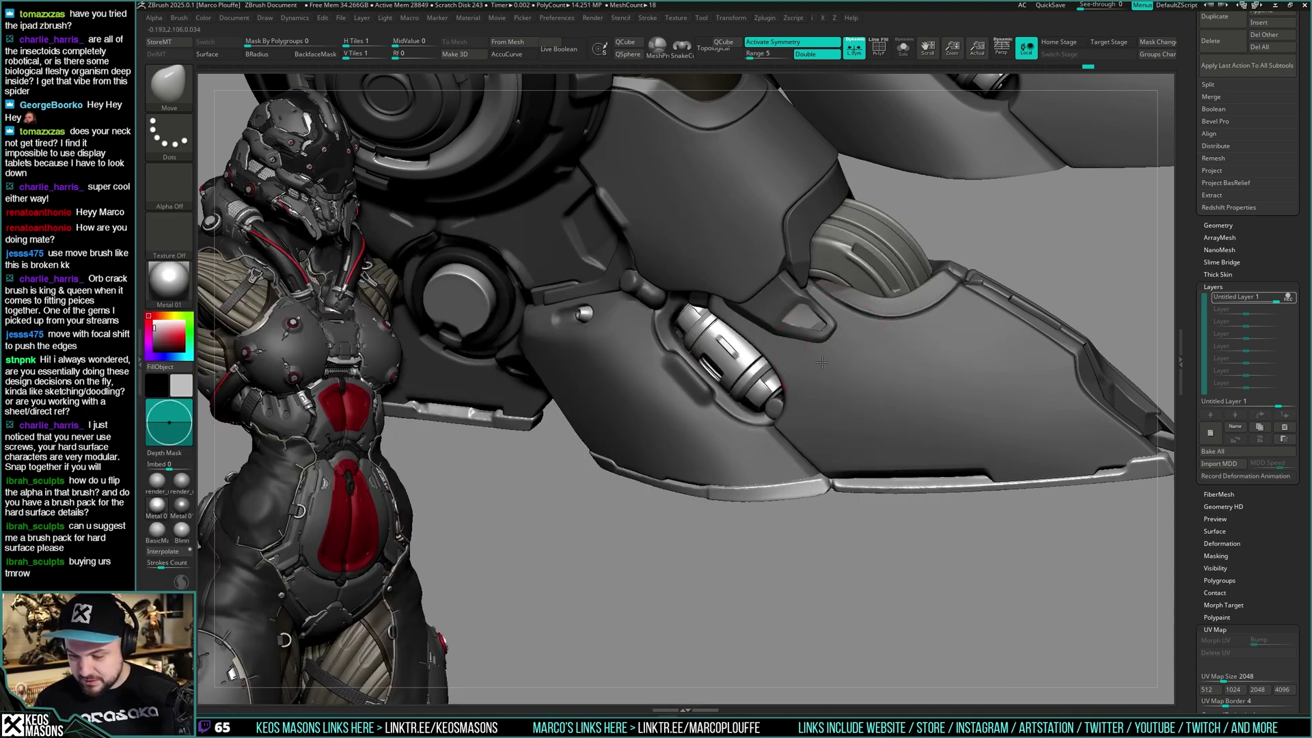
pyautogui.moveTo(823, 363)
pyautogui.mouseDown(button='right')
pyautogui.moveTo(847, 346)
pyautogui.moveTo(864, 358)
pyautogui.mouseUp(button='right')
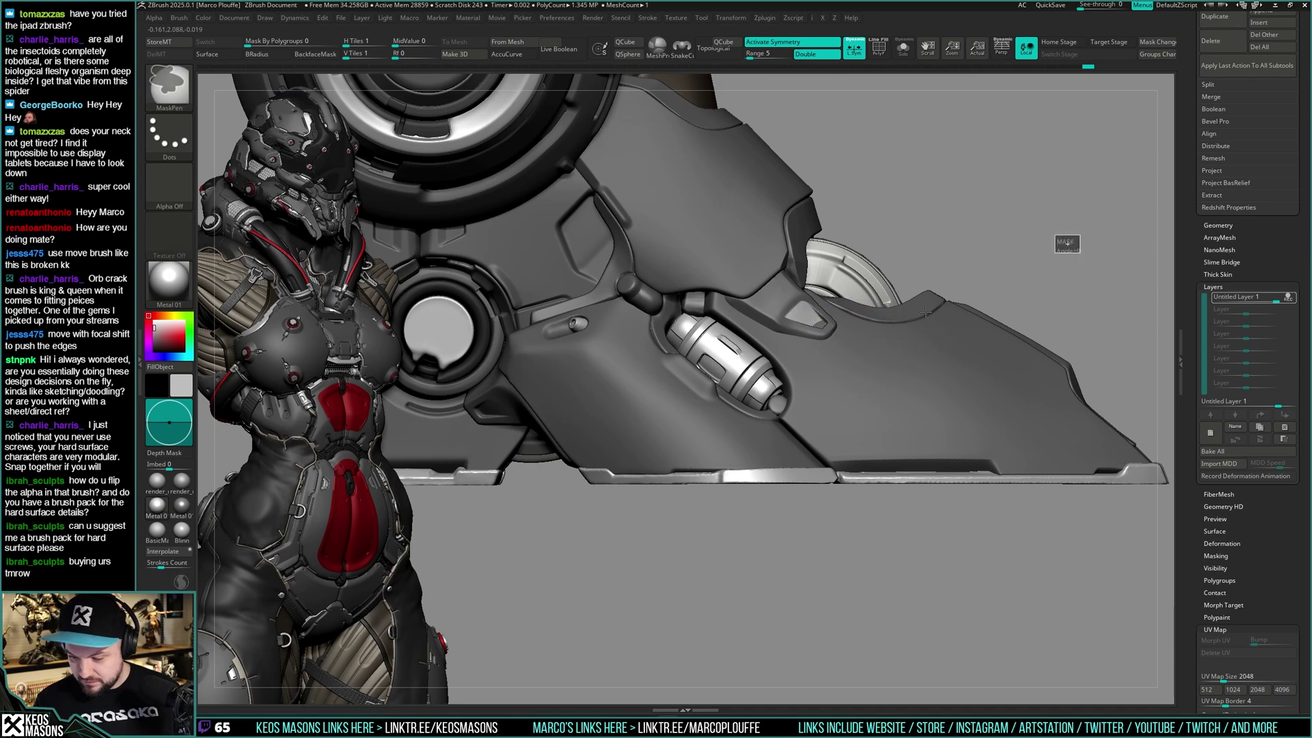
pyautogui.moveTo(1066, 244)
pyautogui.mouseDown(button='right')
pyautogui.moveTo(833, 340)
pyautogui.moveTo(854, 417)
pyautogui.mouseUp(button='right')
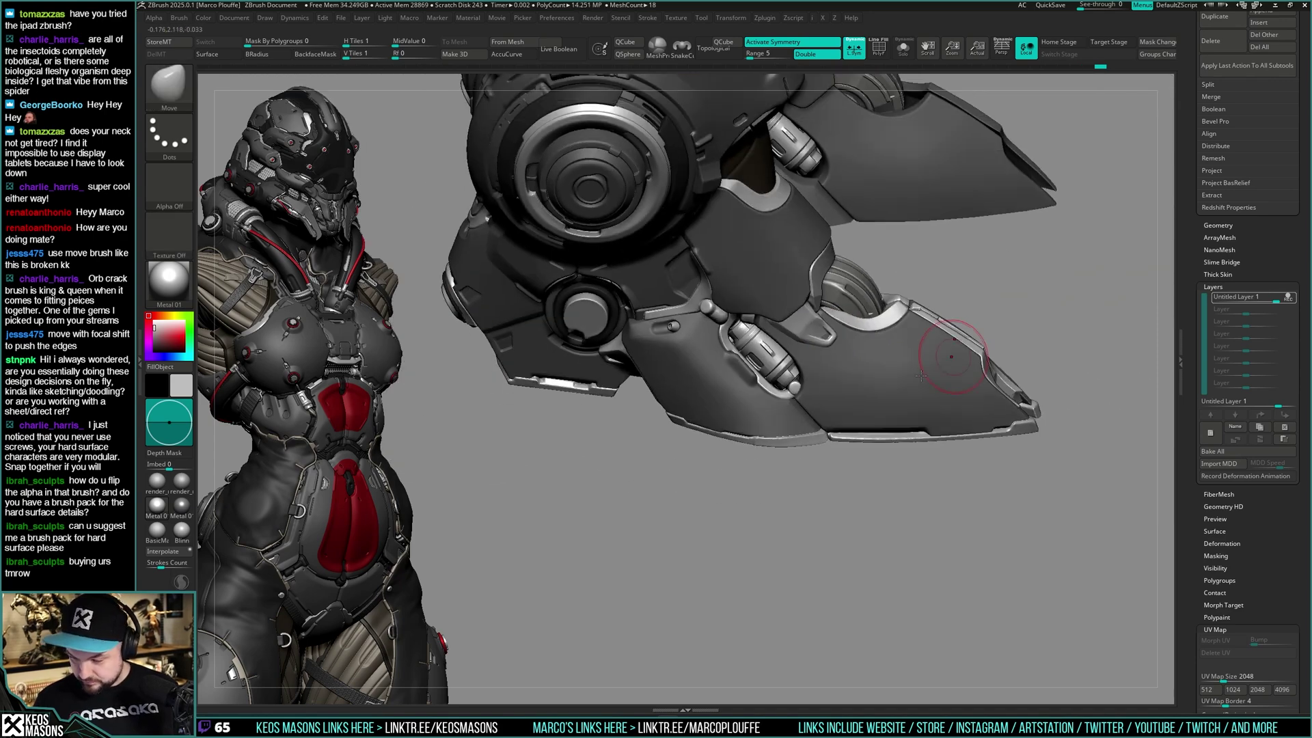
pyautogui.moveTo(970, 349)
pyautogui.keyDown('shift'); pyautogui.mouseDown(button='right')
pyautogui.moveTo(865, 362)
pyautogui.moveTo(931, 367)
pyautogui.moveTo(911, 463)
pyautogui.mouseUp(button='right'); pyautogui.keyUp('shift')
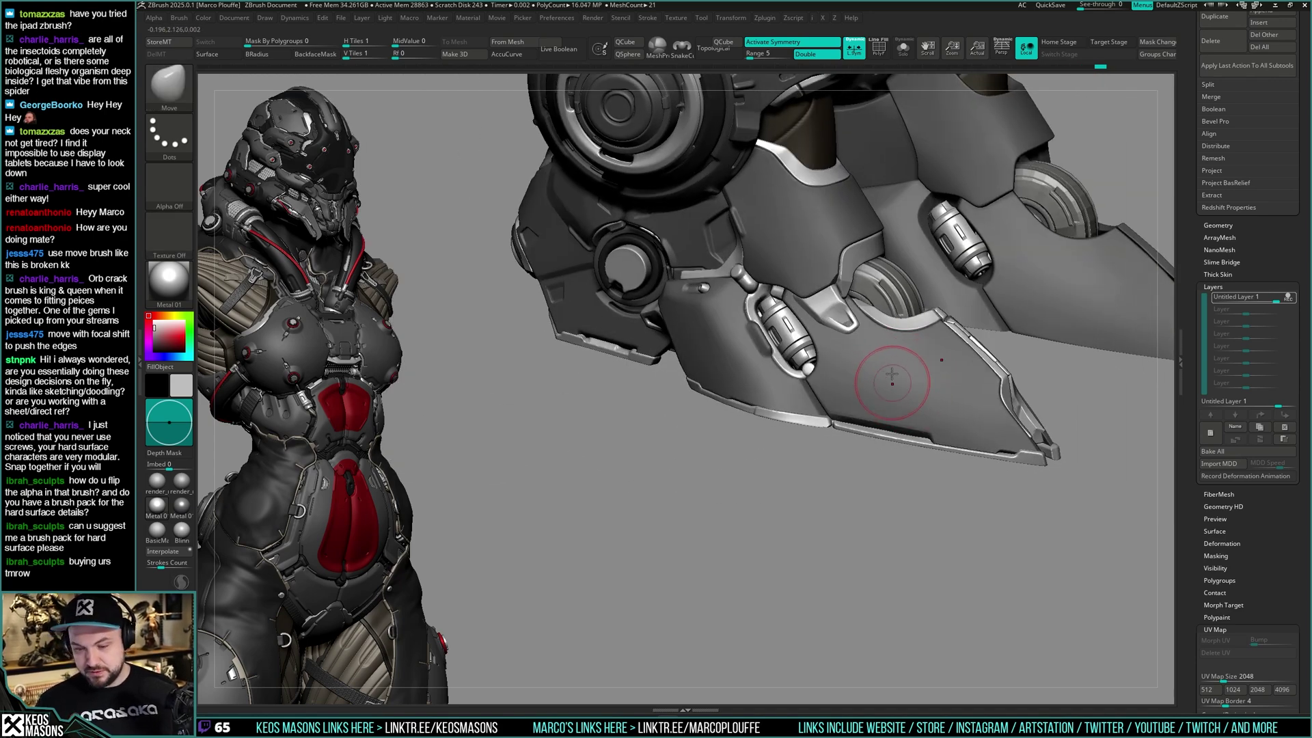
# Select the pointed trim tab beside the piston and work along its piston-side edge with the Orb_Cracks brush
pyautogui.press('space')
pyautogui.keyDown('alt'); pyautogui.click(957, 379); pyautogui.keyUp('alt')
pyautogui.moveTo(991, 383)
pyautogui.mouseDown(button='right')
pyautogui.moveTo(920, 403)
pyautogui.moveTo(878, 383)
pyautogui.moveTo(882, 405)
pyautogui.moveTo(896, 343)
pyautogui.mouseUp(button='right')
pyautogui.press('space')
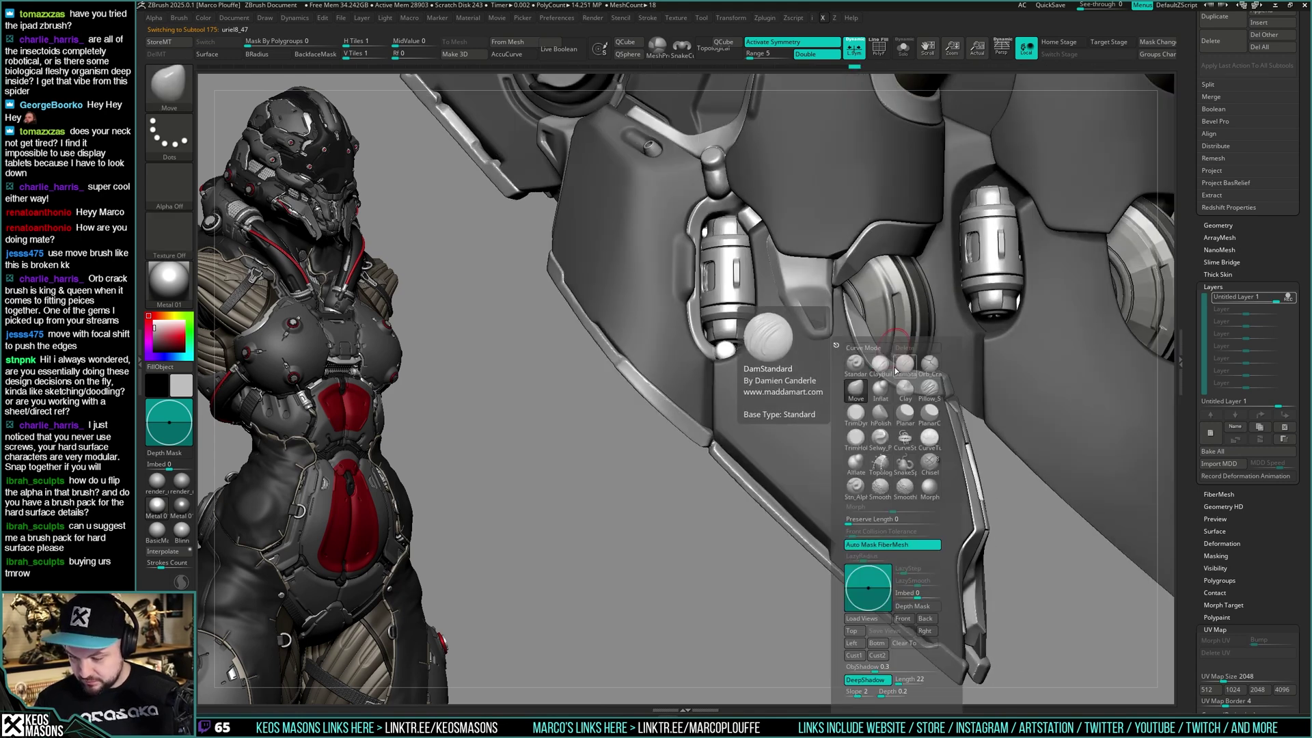
pyautogui.click(901, 368)
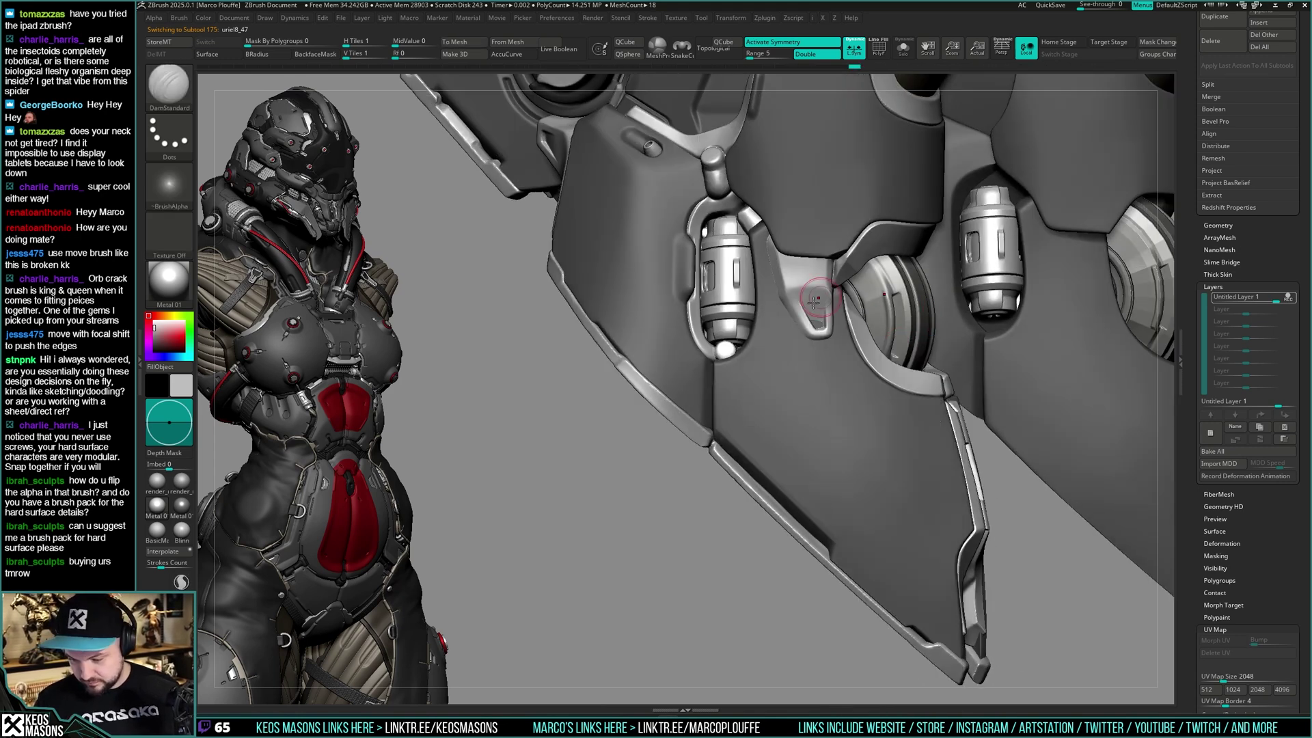
pyautogui.rightClick(830, 322)
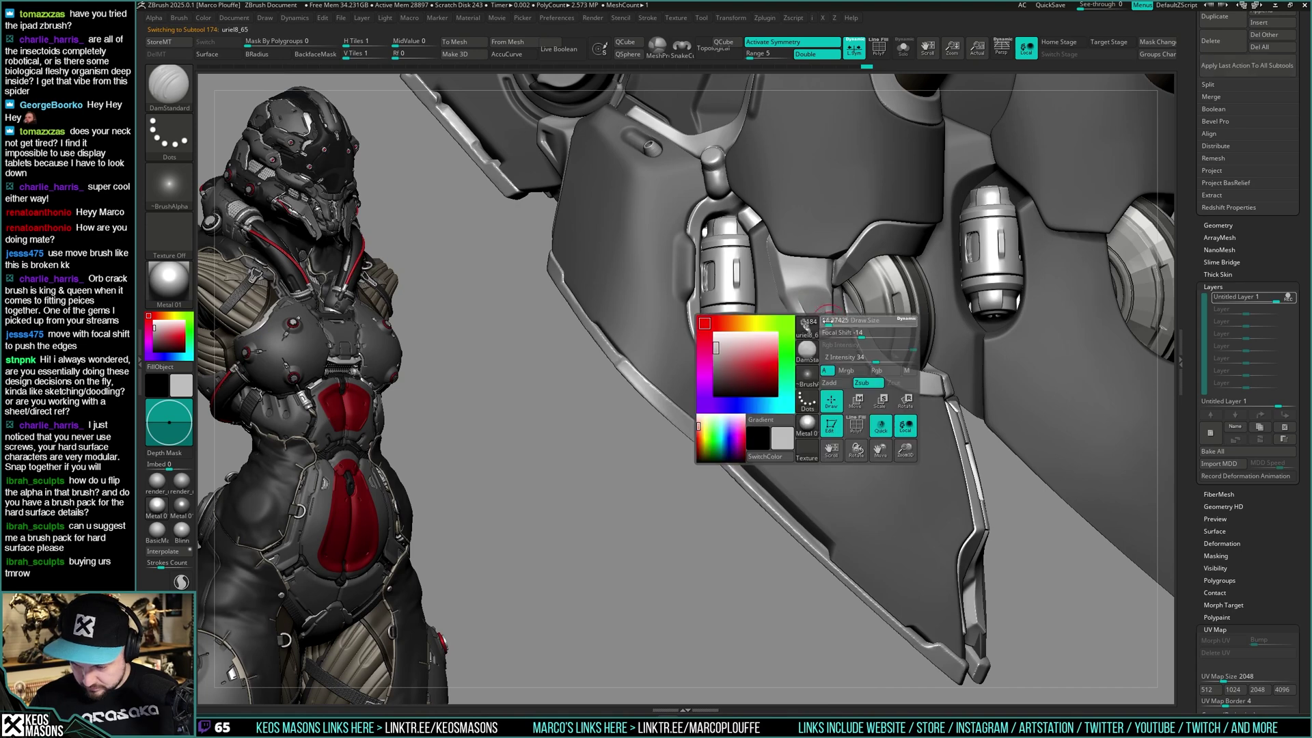
pyautogui.press('space')
pyautogui.click(835, 346)
pyautogui.moveTo(829, 260); pyautogui.dragTo(772, 243, button='right')
pyautogui.keyDown('alt'); pyautogui.click(766, 241); pyautogui.keyUp('alt')
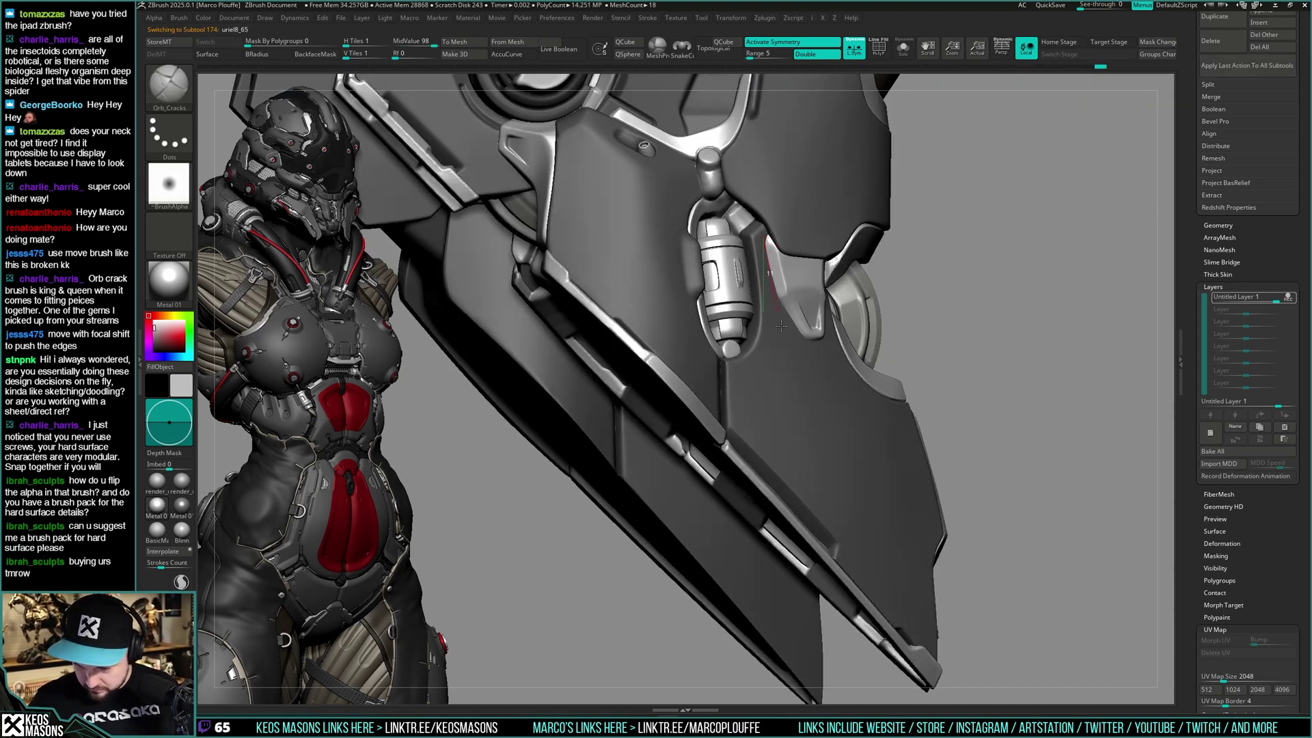
pyautogui.moveTo(786, 337)
pyautogui.mouseDown(button='right')
pyautogui.moveTo(751, 319)
pyautogui.moveTo(820, 320)
pyautogui.moveTo(837, 260)
pyautogui.mouseUp(button='right')
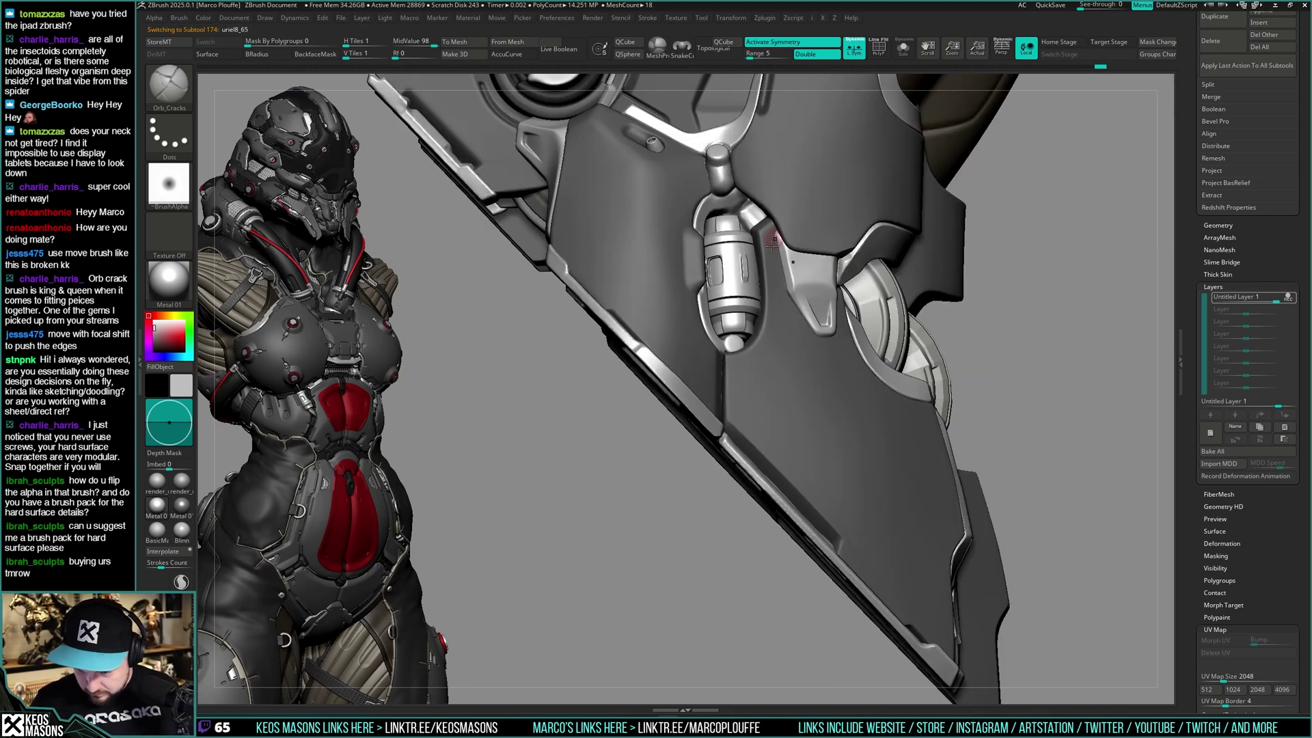
pyautogui.moveTo(791, 195); pyautogui.dragTo(885, 307, button='right')
# Isolate the long toe plate, check its wireframe and choose the Clay brush for sculpting it
pyautogui.keyDown('alt'); pyautogui.click(875, 355); pyautogui.keyUp('alt')
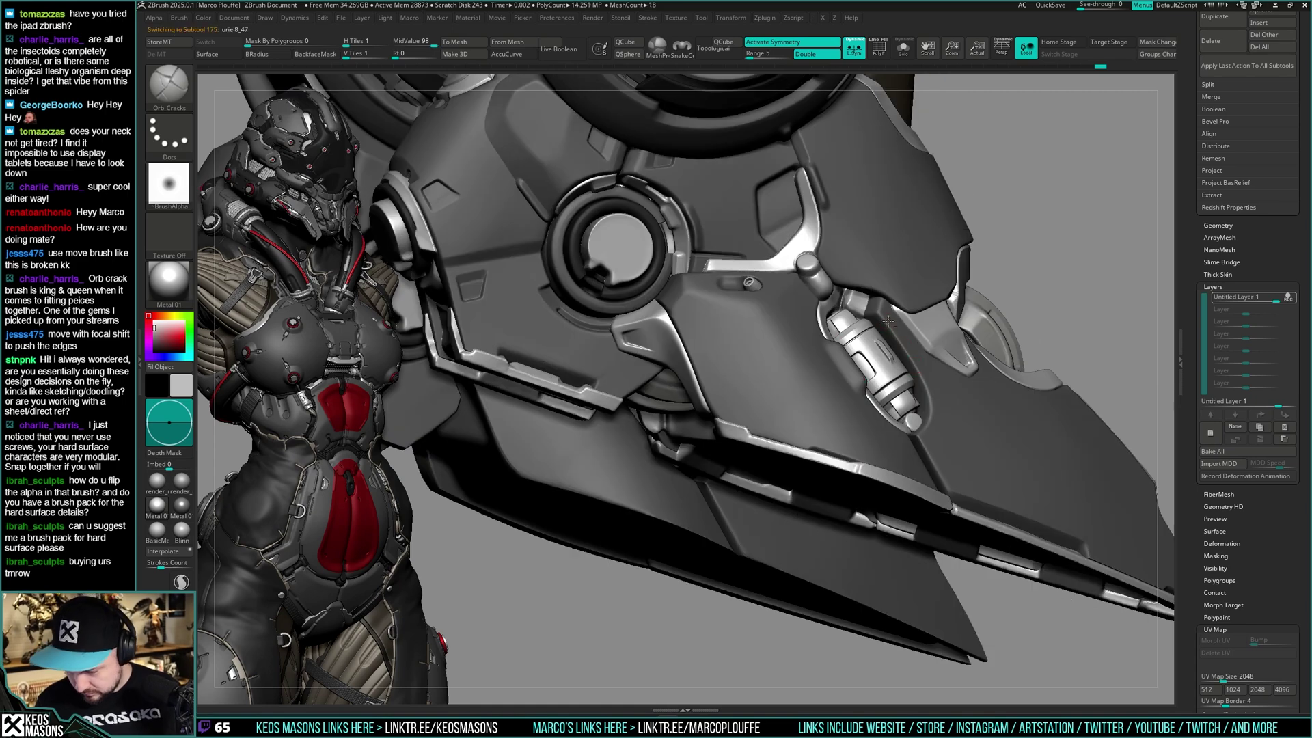
pyautogui.moveTo(875, 369); pyautogui.dragTo(977, 305, button='right')
pyautogui.hotkey('alt', 's')
pyautogui.hotkey('shift', 'f')
pyautogui.hotkey('shift', 'f')
pyautogui.hotkey('alt', 's')
pyautogui.press('space')
pyautogui.click(976, 394)
pyautogui.hotkey('alt', 's')
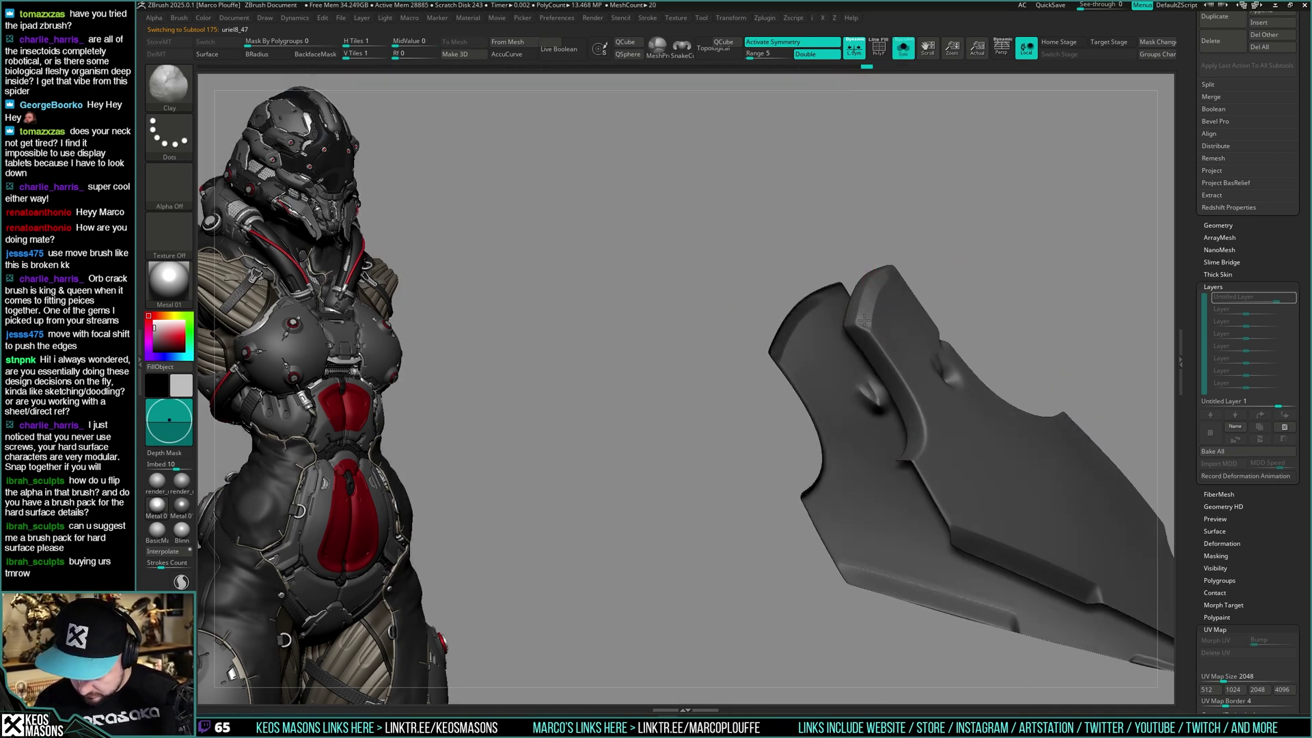
# Polish the tip of the isolated plate's raised ridge with the hPolish brush
pyautogui.press('space')
pyautogui.click(875, 375)
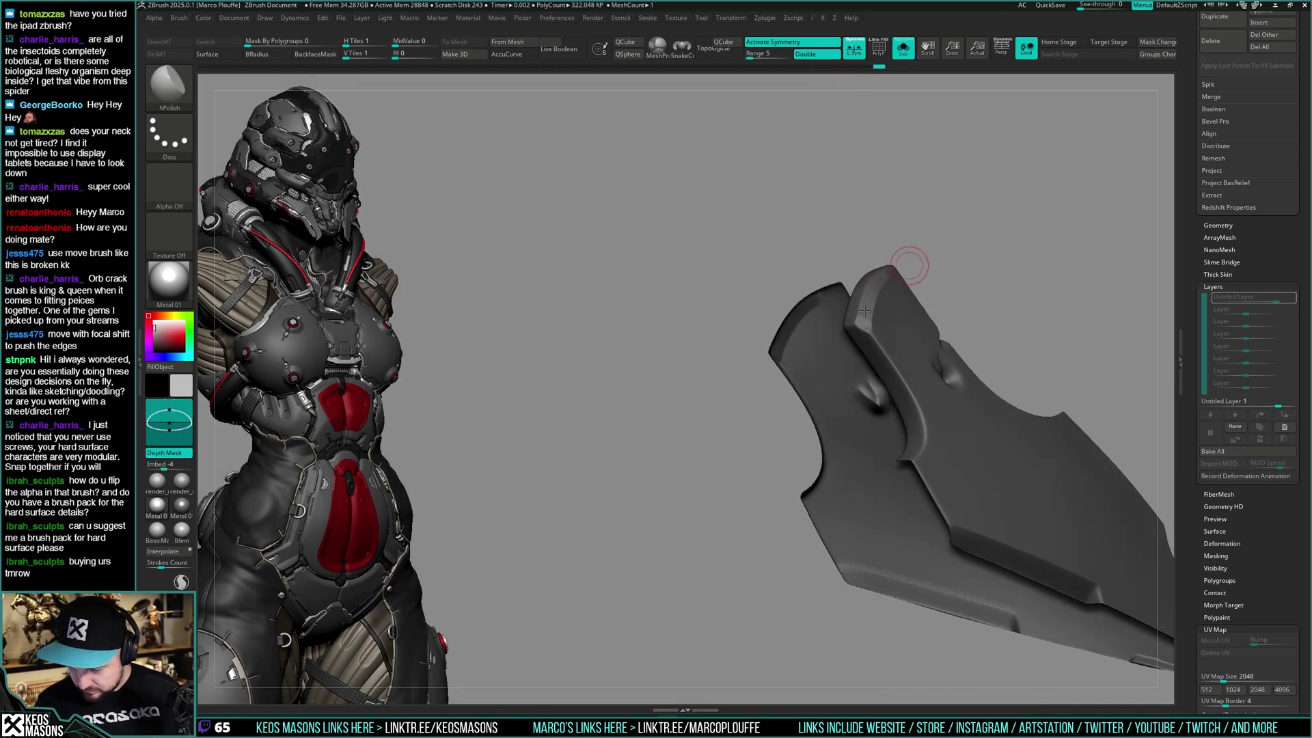
pyautogui.moveTo(864, 315); pyautogui.dragTo(877, 286)
pyautogui.moveTo(878, 286); pyautogui.dragTo(873, 307, button='right')
# Build up the edge of the raised ridge's tip with the Clay brush
pyautogui.press('space')
pyautogui.click(862, 352)
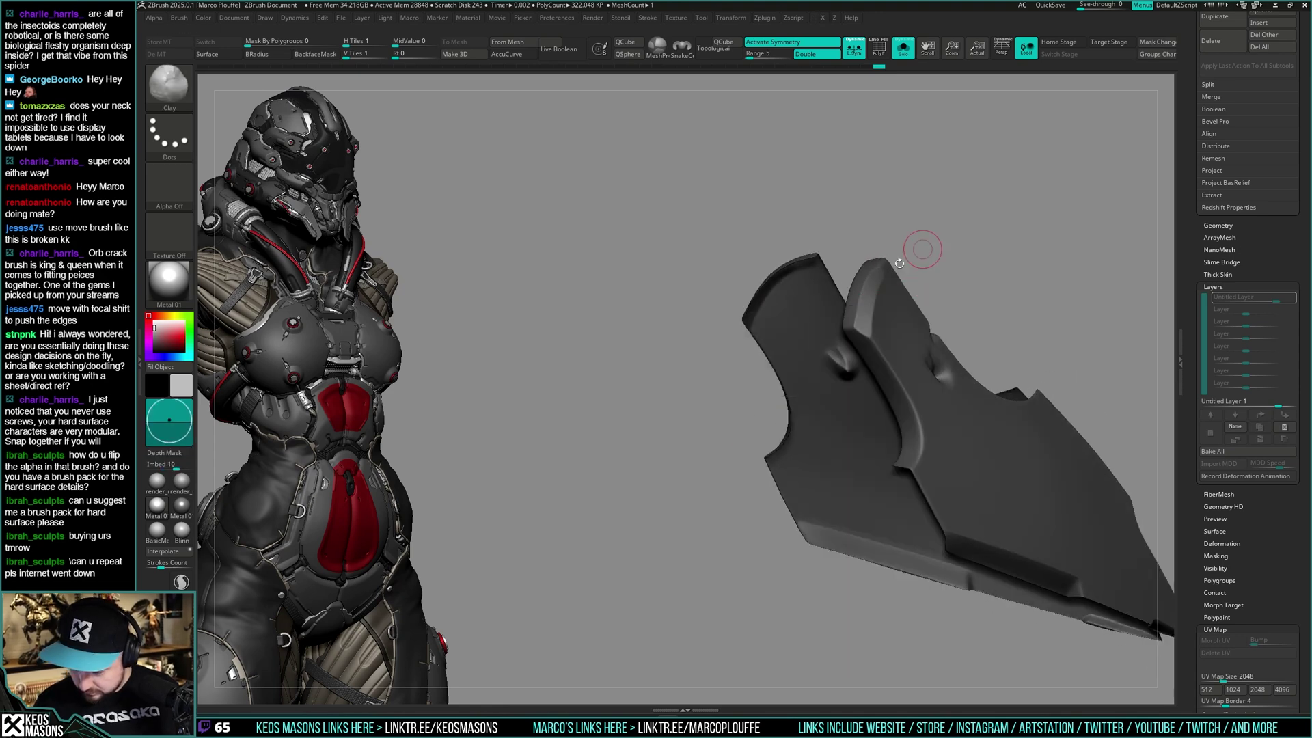
pyautogui.press('space')
pyautogui.moveTo(894, 375); pyautogui.dragTo(881, 374)
pyautogui.moveTo(865, 304); pyautogui.dragTo(854, 327)
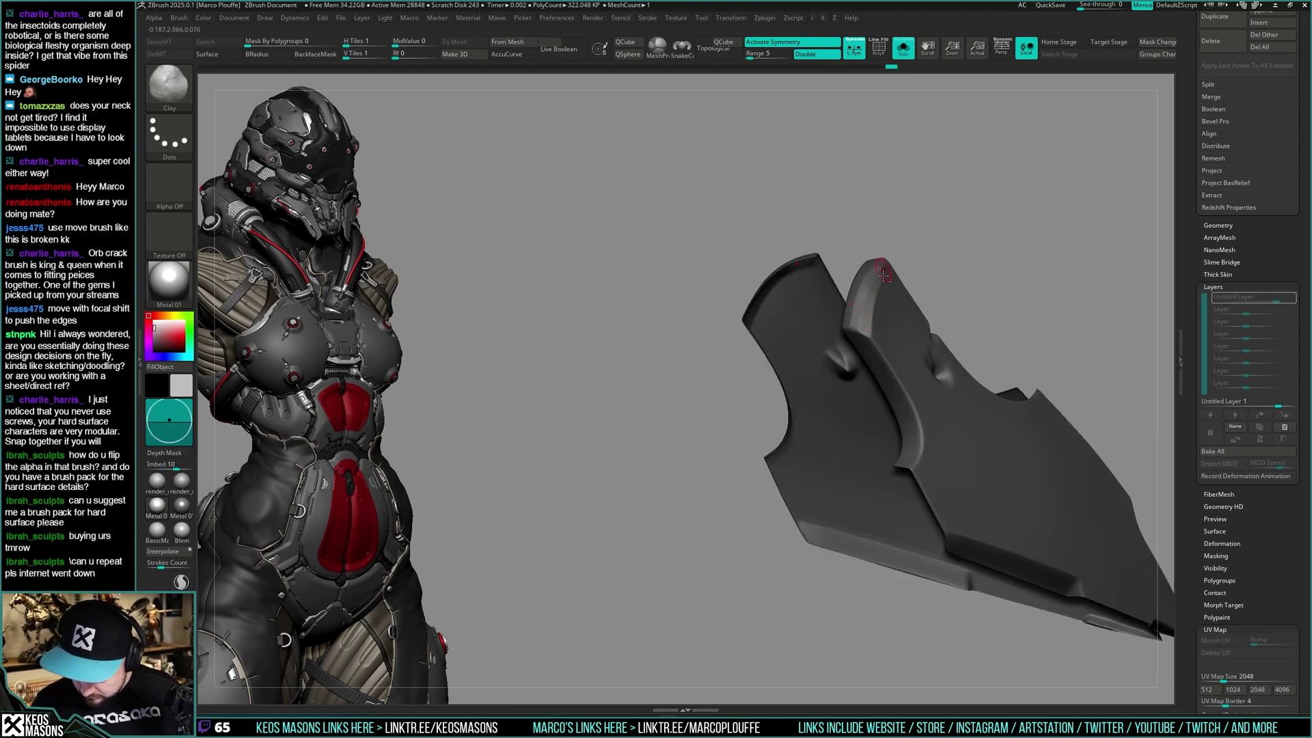
pyautogui.moveTo(884, 274); pyautogui.dragTo(866, 337, button='right')
# Flatten the built-up ridge tip again with hPolish strokes
pyautogui.press('space')
pyautogui.moveTo(878, 286)
pyautogui.mouseDown(button='right')
pyautogui.moveTo(851, 341)
pyautogui.moveTo(872, 355)
pyautogui.mouseUp(button='right')
pyautogui.press('space')
pyautogui.click(880, 375)
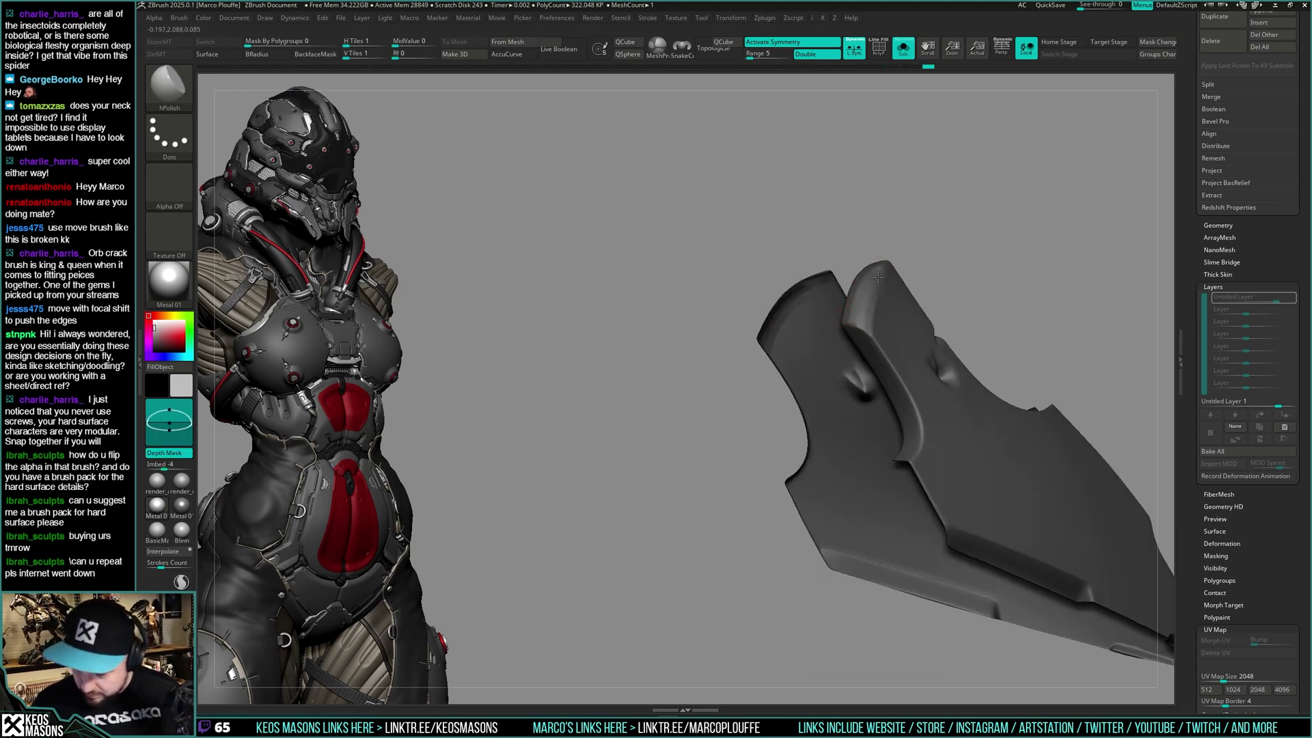
pyautogui.moveTo(876, 283); pyautogui.dragTo(866, 298)
# Show the full foot assembly and work the dark armour next to the piston with the Orb_Cracks brush
pyautogui.hotkey('alt', 's')
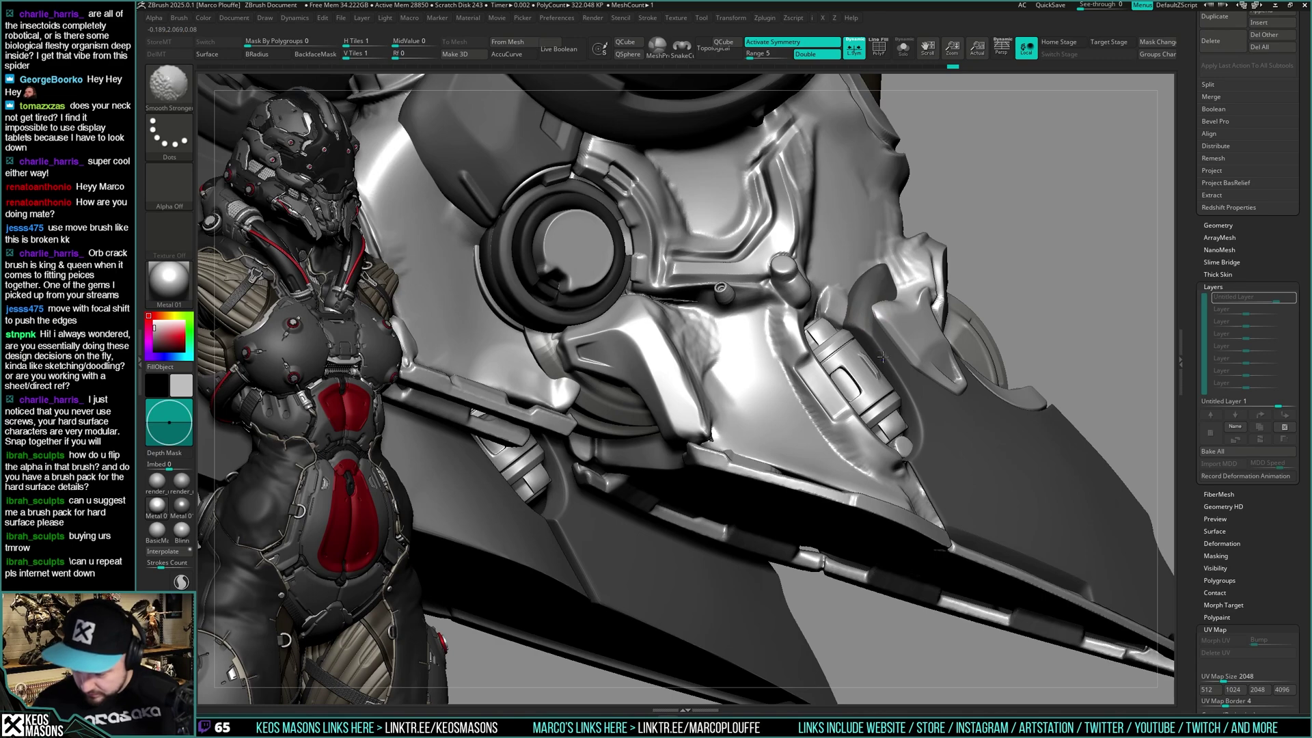
pyautogui.hotkey('ctrl', 'shift', 'z')
pyautogui.moveTo(919, 300)
pyautogui.mouseDown(button='right')
pyautogui.moveTo(906, 359)
pyautogui.moveTo(885, 333)
pyautogui.mouseUp(button='right')
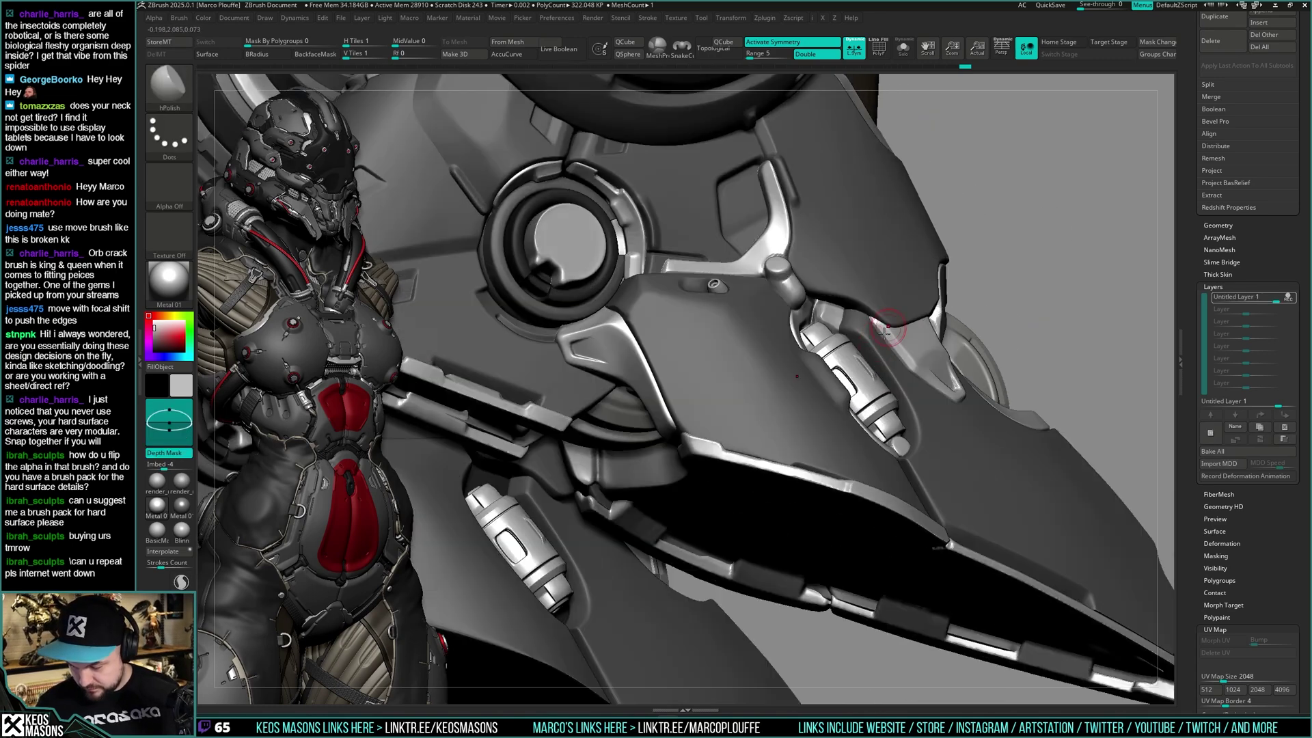
pyautogui.hotkey('shift', 's')
pyautogui.hotkey('shift', 's')
pyautogui.moveTo(882, 394)
pyautogui.keyDown('ctrl'); pyautogui.mouseDown(button='right')
pyautogui.moveTo(947, 367)
pyautogui.moveTo(915, 408)
pyautogui.moveTo(870, 328)
pyautogui.moveTo(863, 367)
pyautogui.mouseUp(button='right'); pyautogui.keyUp('ctrl')
pyautogui.press('space')
pyautogui.press('x')
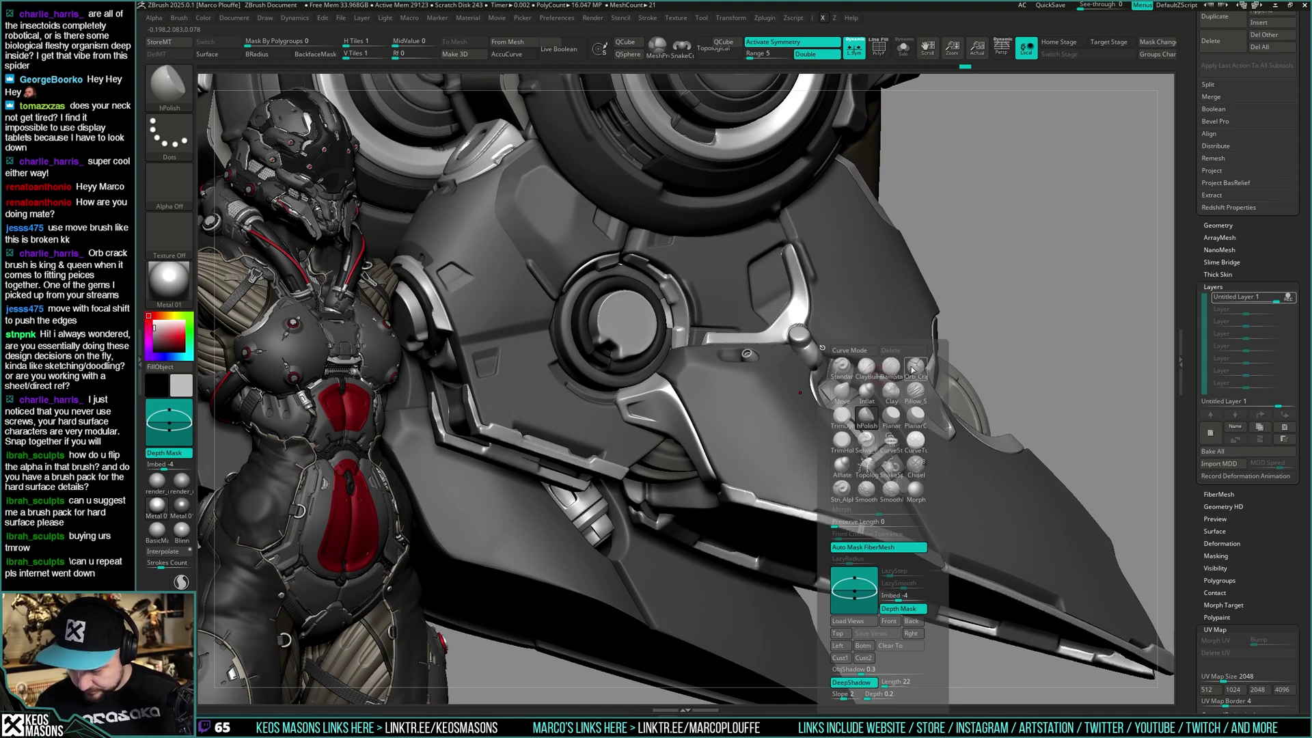
pyautogui.click(913, 370)
pyautogui.moveTo(847, 395); pyautogui.dragTo(849, 397)
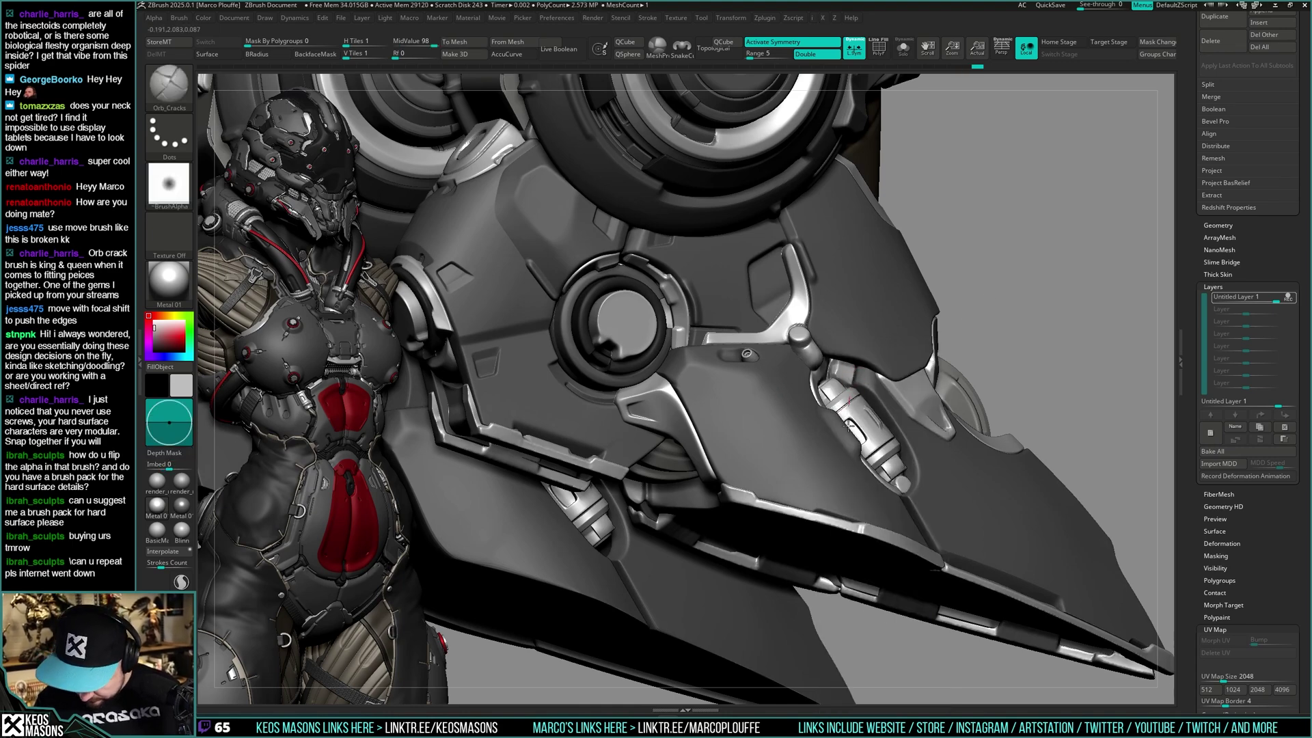
# Select the silver trim subtool and sculpt, then smooth, its small area just above the piston
pyautogui.moveTo(849, 425); pyautogui.dragTo(895, 317, button='right')
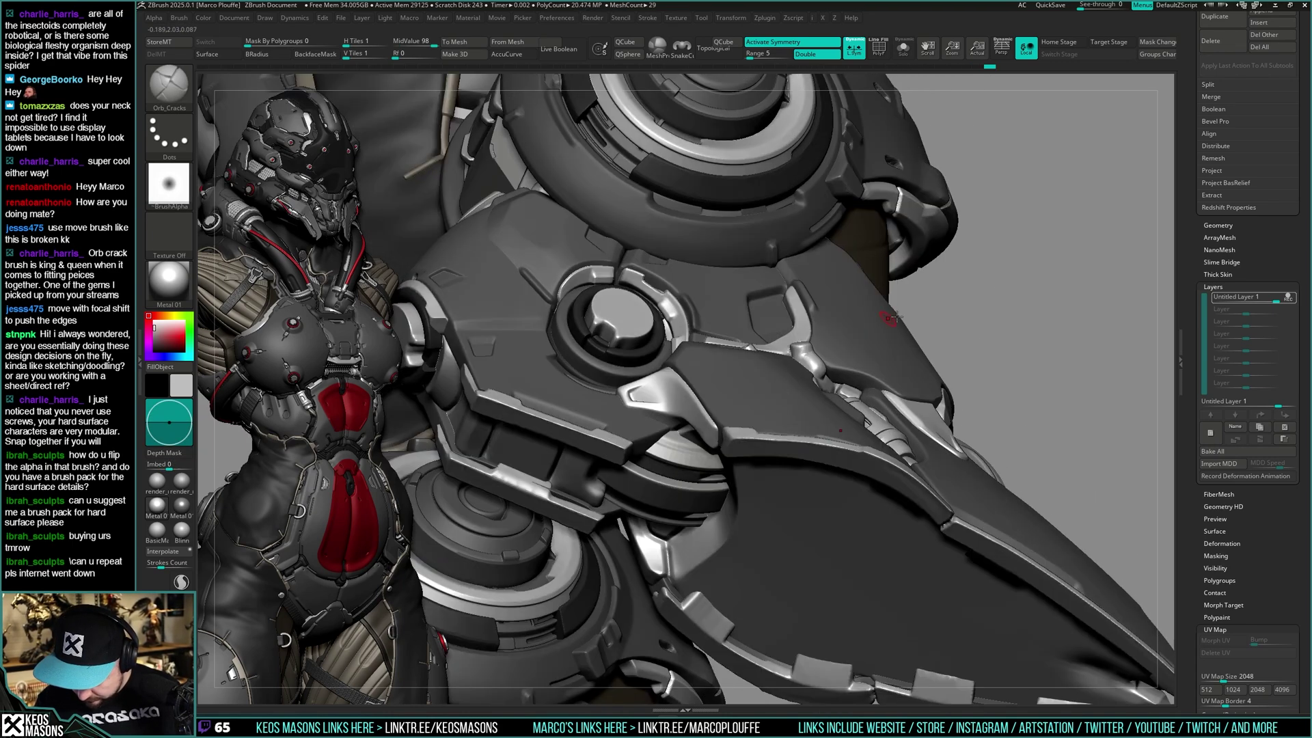
pyautogui.moveTo(882, 413); pyautogui.dragTo(874, 459, button='right')
pyautogui.moveTo(882, 378)
pyautogui.keyDown('ctrl'); pyautogui.mouseDown(button='right')
pyautogui.moveTo(882, 339)
pyautogui.moveTo(886, 385)
pyautogui.moveTo(878, 377)
pyautogui.mouseUp(button='right'); pyautogui.keyUp('ctrl')
pyautogui.keyDown('alt'); pyautogui.click(877, 375); pyautogui.keyUp('alt')
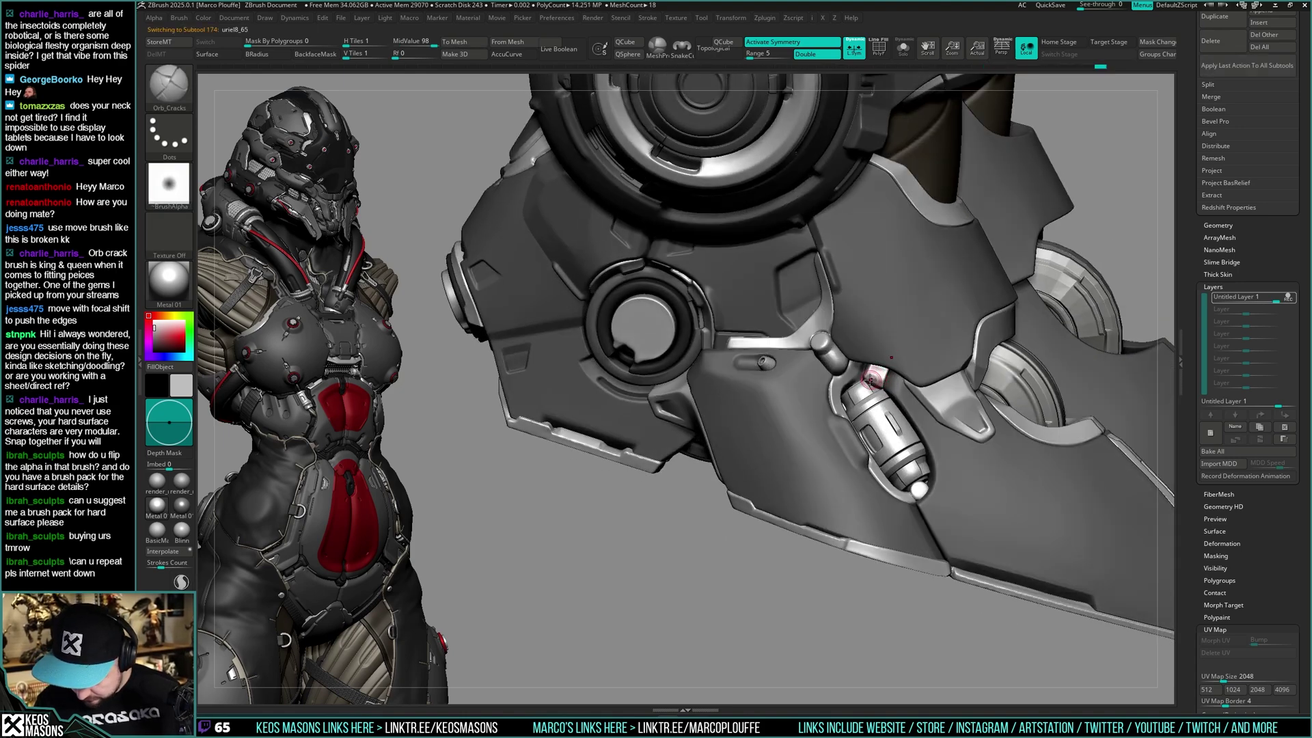
pyautogui.press('shift')
pyautogui.moveTo(869, 380); pyautogui.dragTo(876, 387)
pyautogui.press('shift')
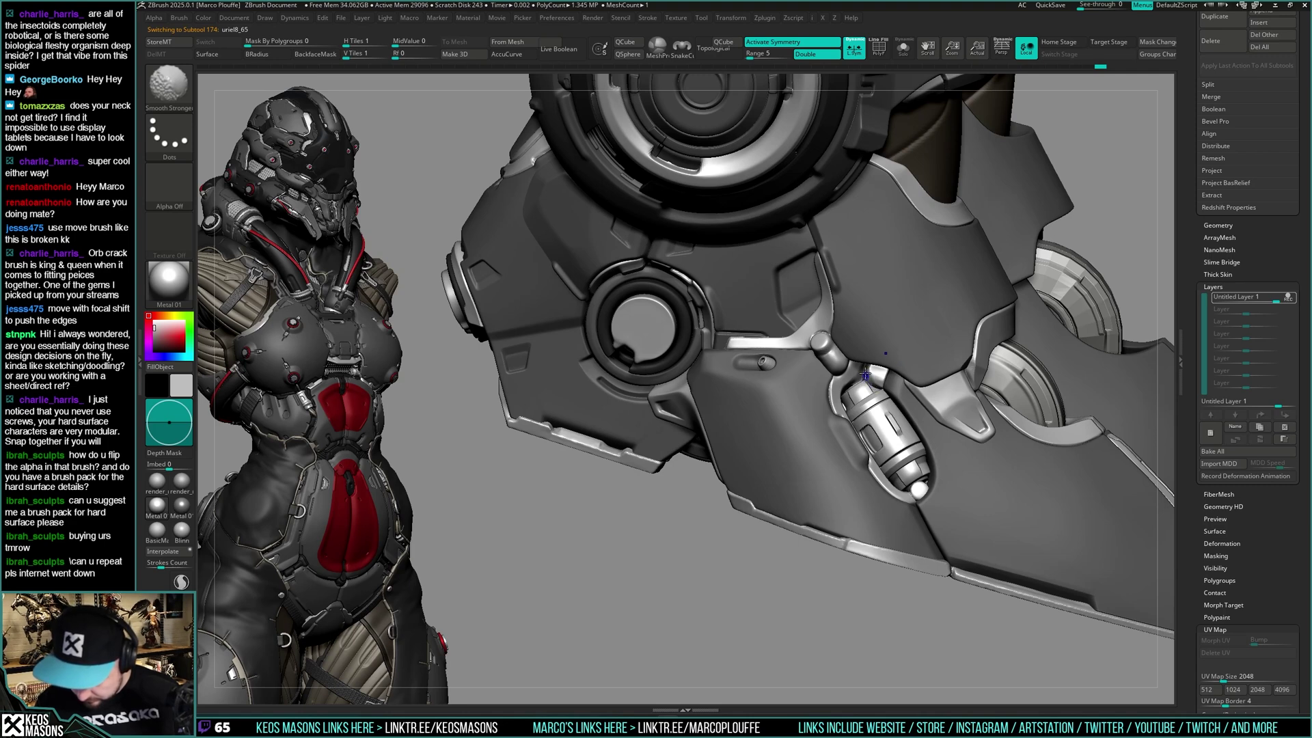
pyautogui.keyDown('shift'); pyautogui.moveTo(867, 373); pyautogui.dragTo(876, 380); pyautogui.keyUp('shift')
# Isolate the dark foot armour shell and polish its edge beside the angular silver trim with hPolish
pyautogui.moveTo(876, 381)
pyautogui.keyDown('ctrl'); pyautogui.mouseDown(button='right')
pyautogui.moveTo(908, 384)
pyautogui.moveTo(850, 395)
pyautogui.moveTo(877, 441)
pyautogui.moveTo(882, 415)
pyautogui.moveTo(863, 429)
pyautogui.moveTo(858, 382)
pyautogui.moveTo(812, 383)
pyautogui.moveTo(811, 398)
pyautogui.moveTo(829, 382)
pyautogui.mouseUp(button='right'); pyautogui.keyUp('ctrl')
pyautogui.moveTo(931, 340); pyautogui.dragTo(824, 411, button='right')
pyautogui.hotkey('alt', 's')
pyautogui.moveTo(825, 410); pyautogui.dragTo(821, 369, button='right')
pyautogui.hotkey('alt', 's')
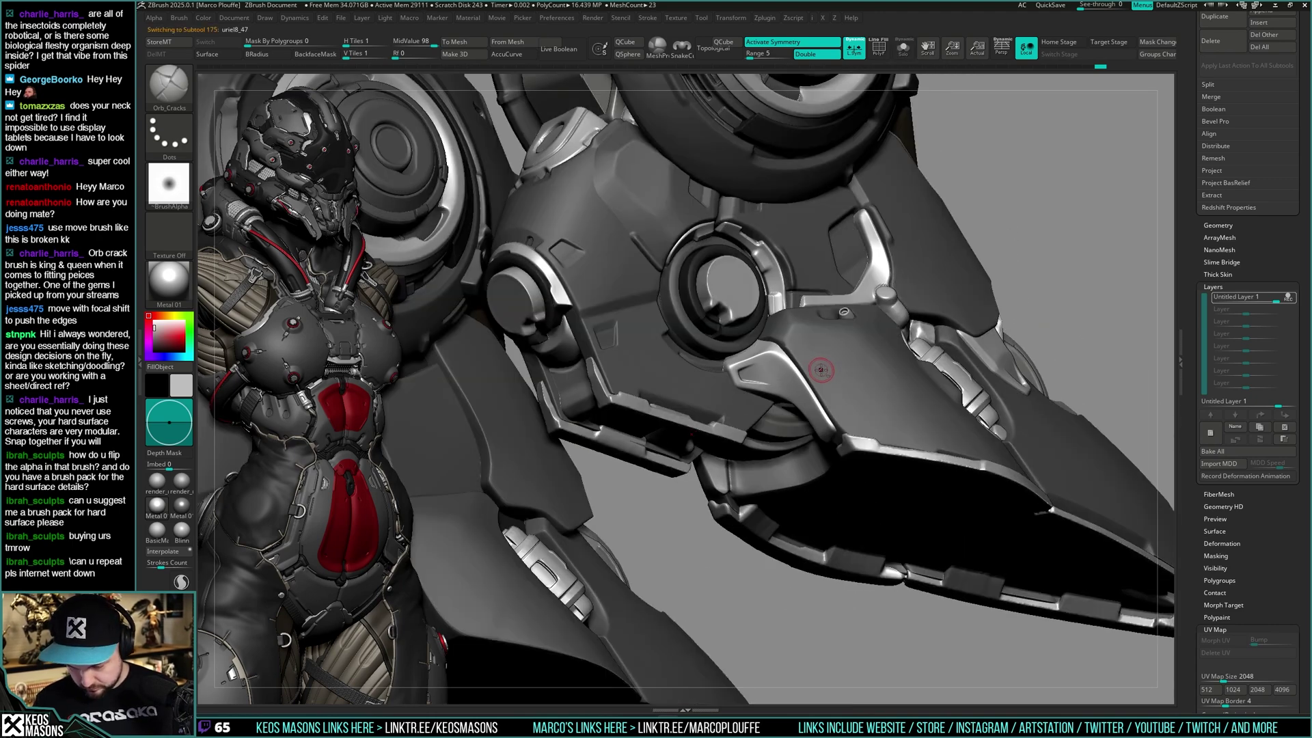
pyautogui.hotkey('alt', 's')
pyautogui.press('space')
pyautogui.click(812, 415)
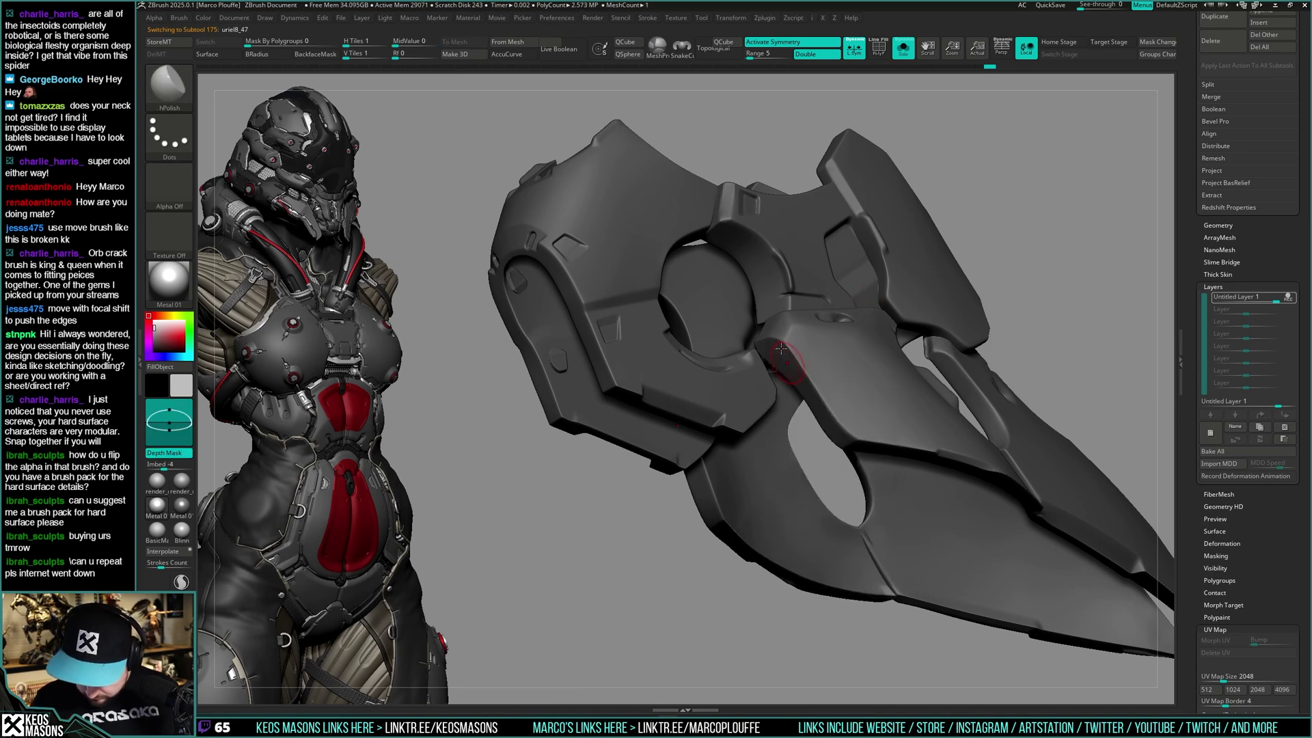
pyautogui.hotkey('alt', 's')
pyautogui.moveTo(781, 349); pyautogui.dragTo(794, 359, button='right')
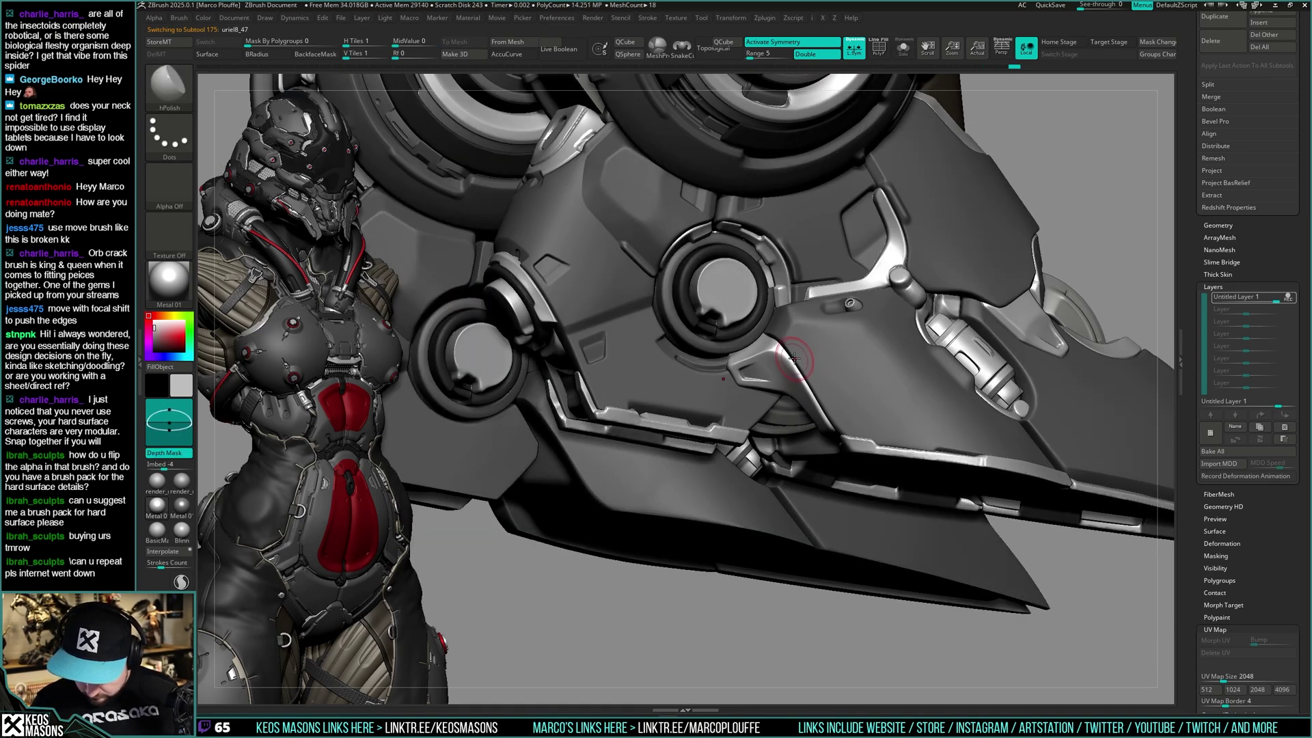
pyautogui.rightClick(794, 358)
# Refine the dark shell's border around the angular silver trim with the Orb_Cracks brush
pyautogui.press('space')
pyautogui.click(757, 367)
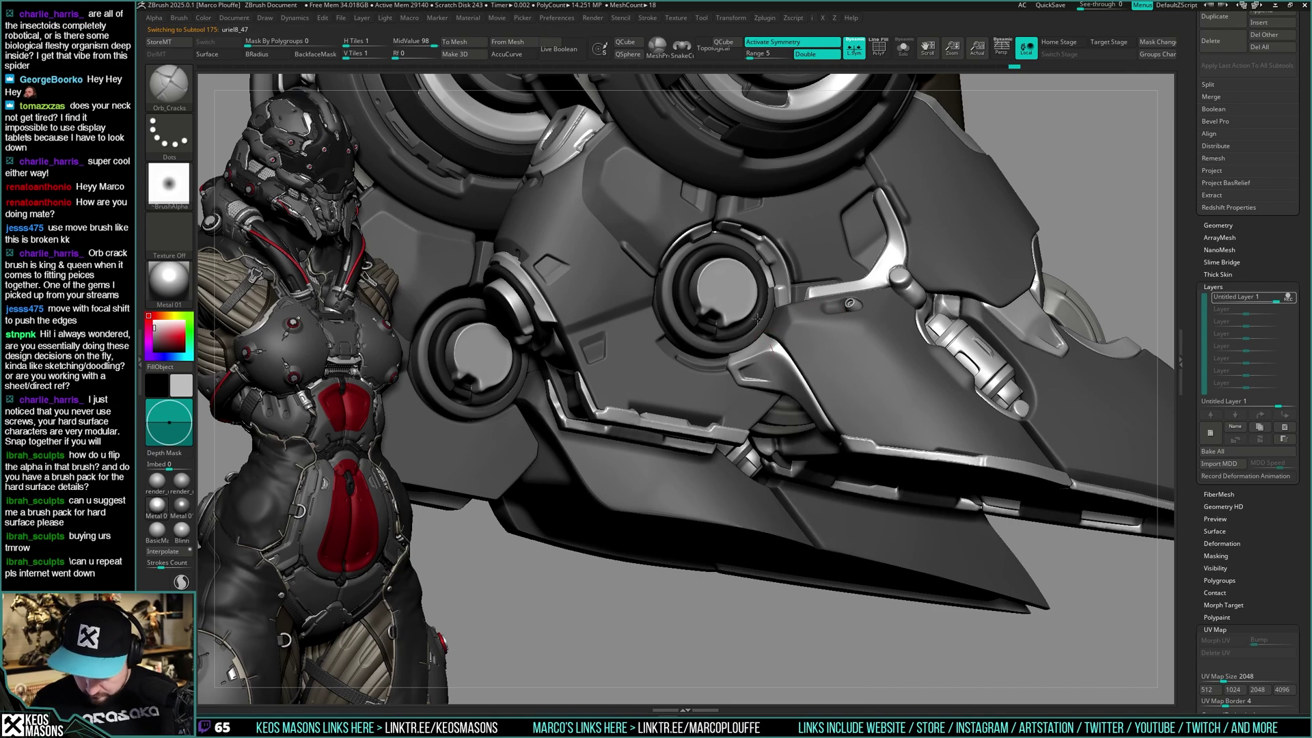
pyautogui.moveTo(774, 346)
pyautogui.mouseDown(button='right')
pyautogui.moveTo(775, 366)
pyautogui.moveTo(775, 338)
pyautogui.moveTo(848, 339)
pyautogui.moveTo(863, 352)
pyautogui.mouseUp(button='right')
pyautogui.rightClick(804, 414)
# Isolate the silver trim and shape the small lug above the piston recess, using the TrimHole brush
pyautogui.keyDown('alt'); pyautogui.click(823, 347); pyautogui.keyUp('alt')
pyautogui.hotkey('alt', 's')
pyautogui.press('space')
pyautogui.click(833, 350)
pyautogui.moveTo(847, 359)
pyautogui.keyDown('ctrl'); pyautogui.mouseDown(button='right')
pyautogui.moveTo(831, 389)
pyautogui.moveTo(818, 354)
pyautogui.moveTo(827, 345)
pyautogui.moveTo(900, 347)
pyautogui.moveTo(854, 386)
pyautogui.moveTo(856, 374)
pyautogui.moveTo(1020, 326)
pyautogui.moveTo(964, 359)
pyautogui.moveTo(889, 335)
pyautogui.moveTo(844, 405)
pyautogui.mouseUp(button='right'); pyautogui.keyUp('ctrl')
pyautogui.press('space')
pyautogui.click(815, 351)
pyautogui.hotkey('alt', 's')
pyautogui.moveTo(944, 384)
pyautogui.mouseDown(button='right')
pyautogui.moveTo(888, 403)
pyautogui.moveTo(822, 354)
pyautogui.moveTo(846, 374)
pyautogui.moveTo(824, 358)
pyautogui.moveTo(825, 375)
pyautogui.moveTo(826, 358)
pyautogui.mouseUp(button='right')
pyautogui.press('space')
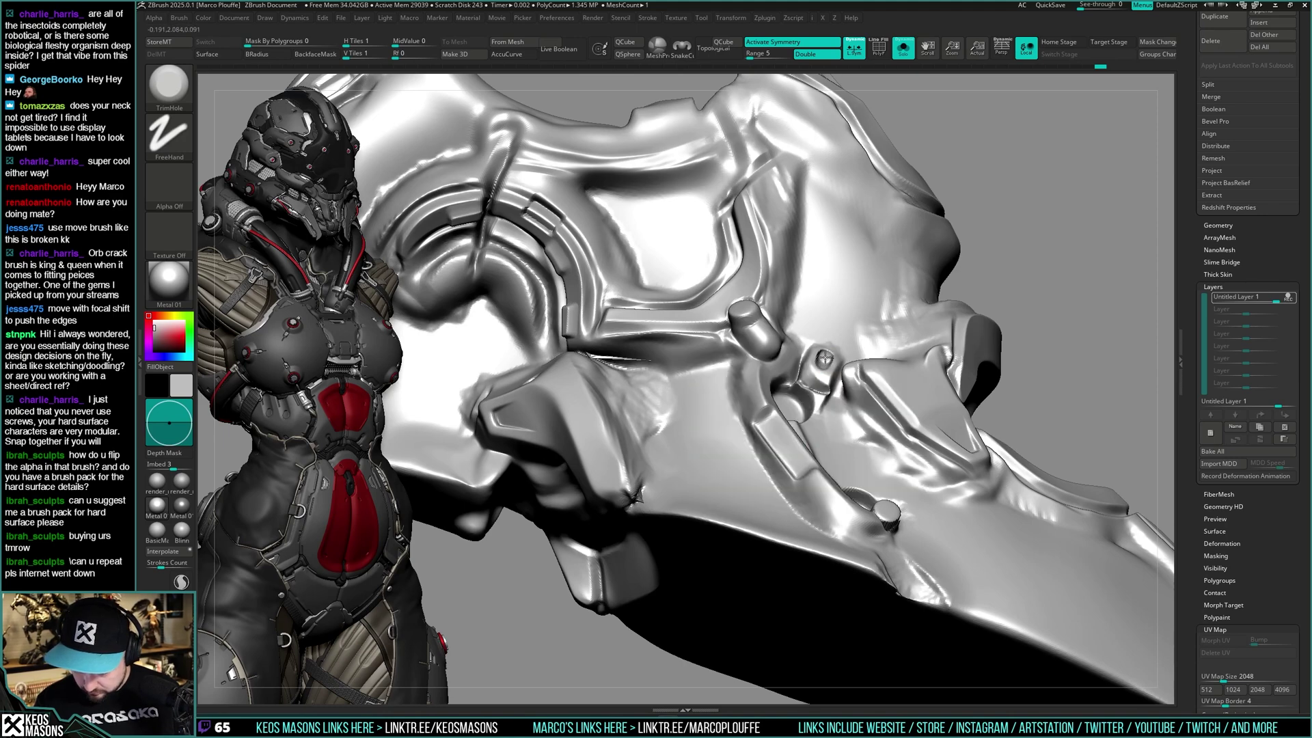
pyautogui.hotkey('alt', 's')
# Sculpt the small lug above the piston with the Standard brush variant, checking it against the surrounding armour
pyautogui.moveTo(825, 358); pyautogui.dragTo(1010, 307, button='right')
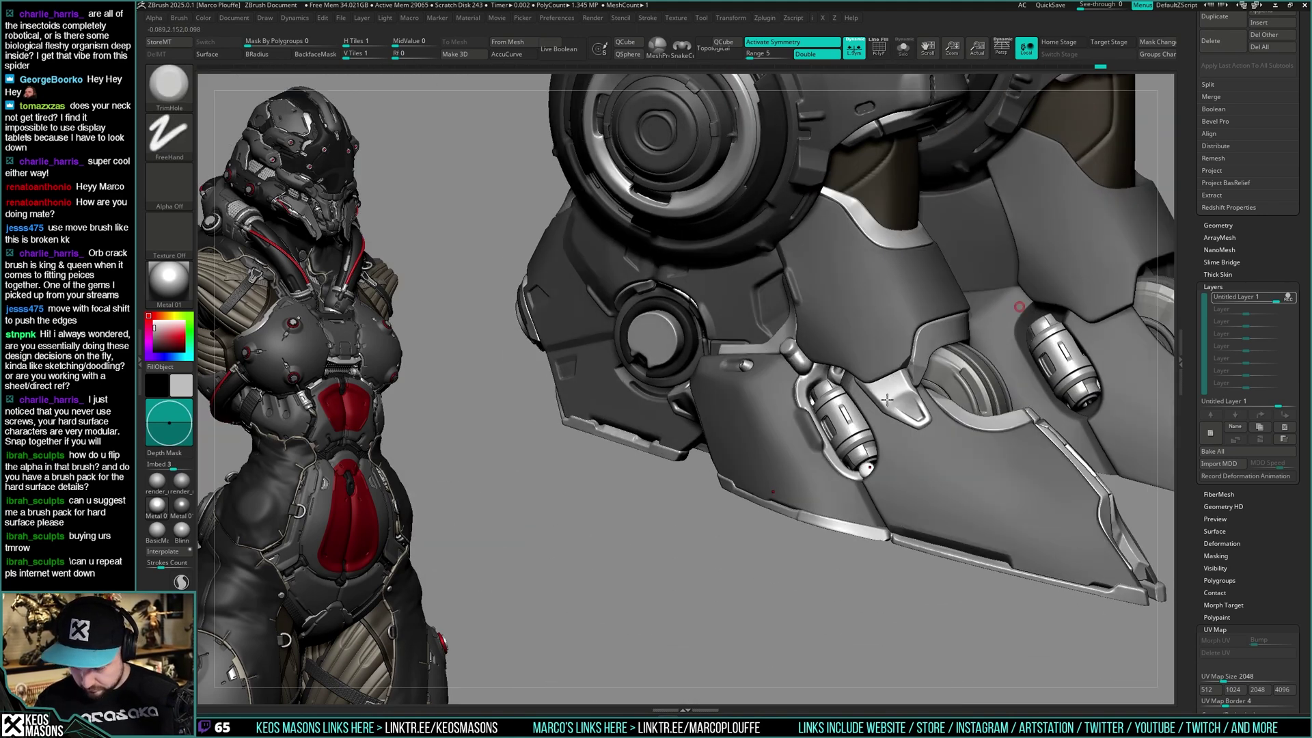
pyautogui.moveTo(887, 400); pyautogui.dragTo(868, 383, button='right')
pyautogui.keyDown('ctrl'); pyautogui.moveTo(868, 383); pyautogui.dragTo(847, 400, button='right'); pyautogui.keyUp('ctrl')
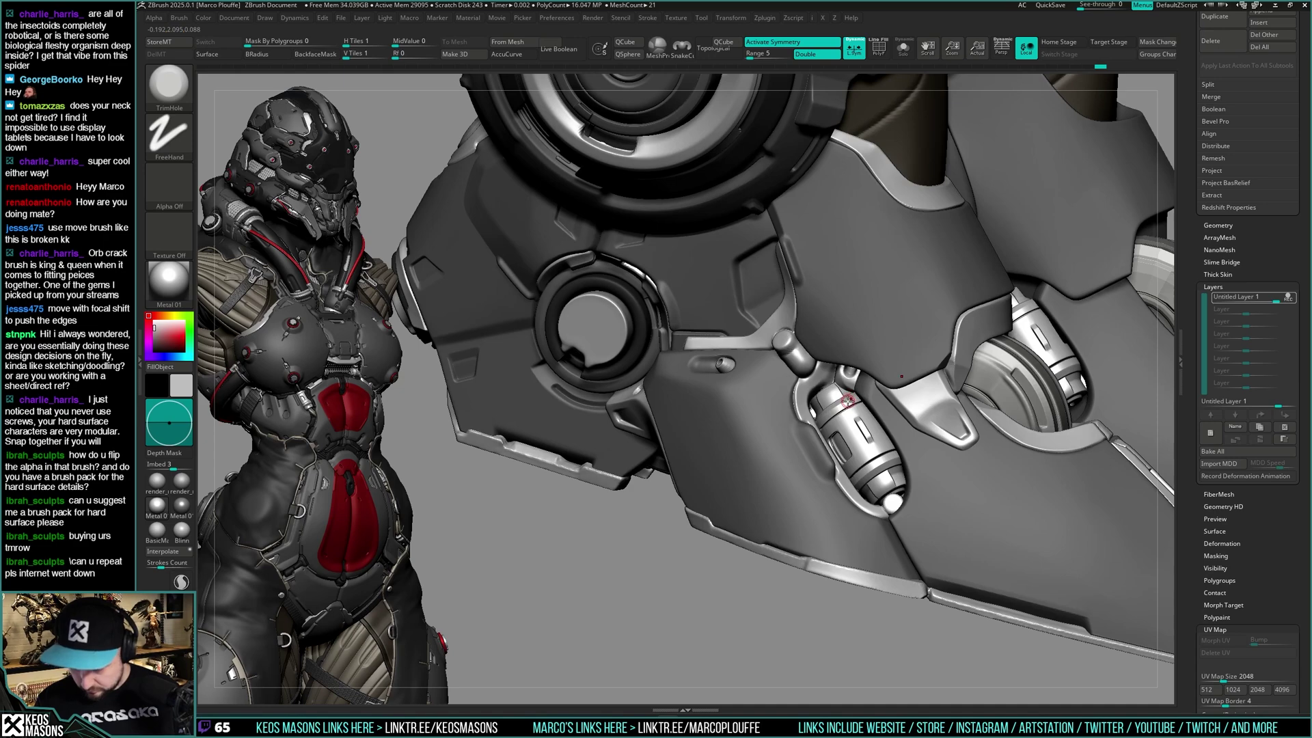
pyautogui.press('space')
pyautogui.click(819, 395)
pyautogui.hotkey('alt', 's')
pyautogui.moveTo(858, 354); pyautogui.dragTo(832, 381, button='right')
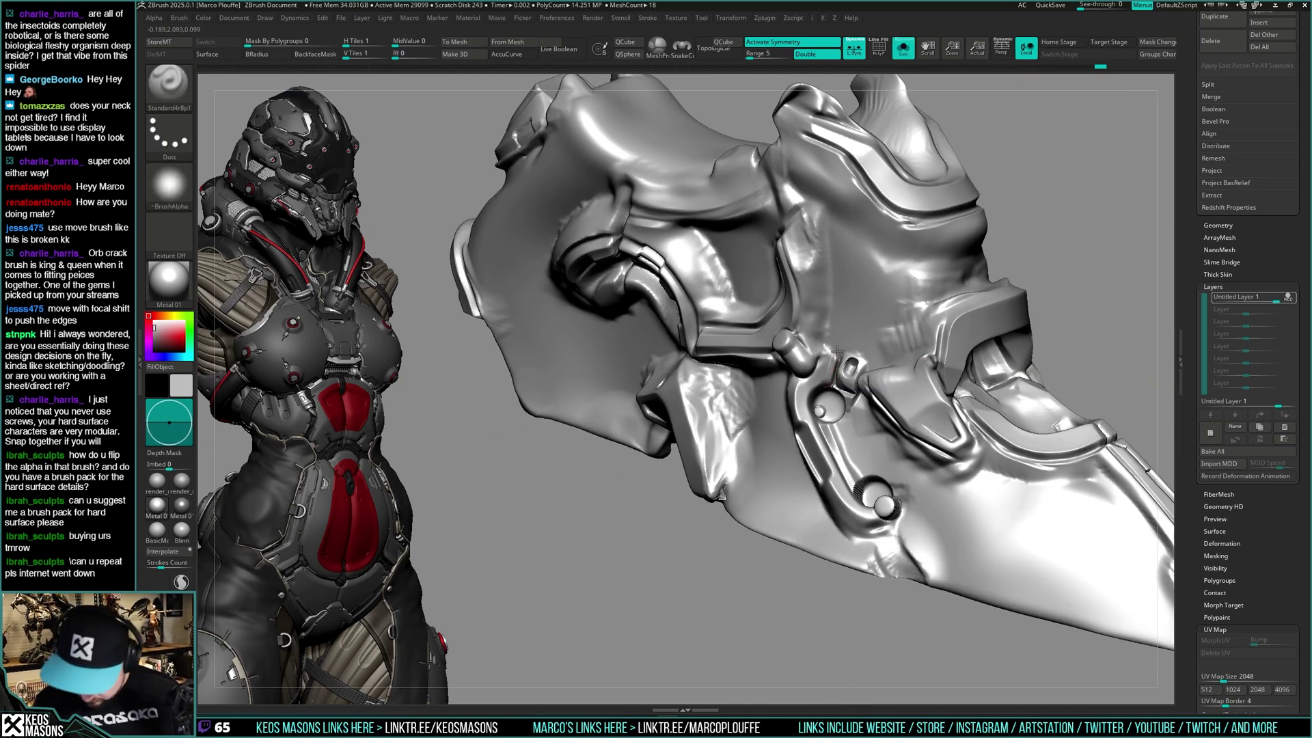
pyautogui.hotkey('shift', 's')
pyautogui.hotkey('shift', 's')
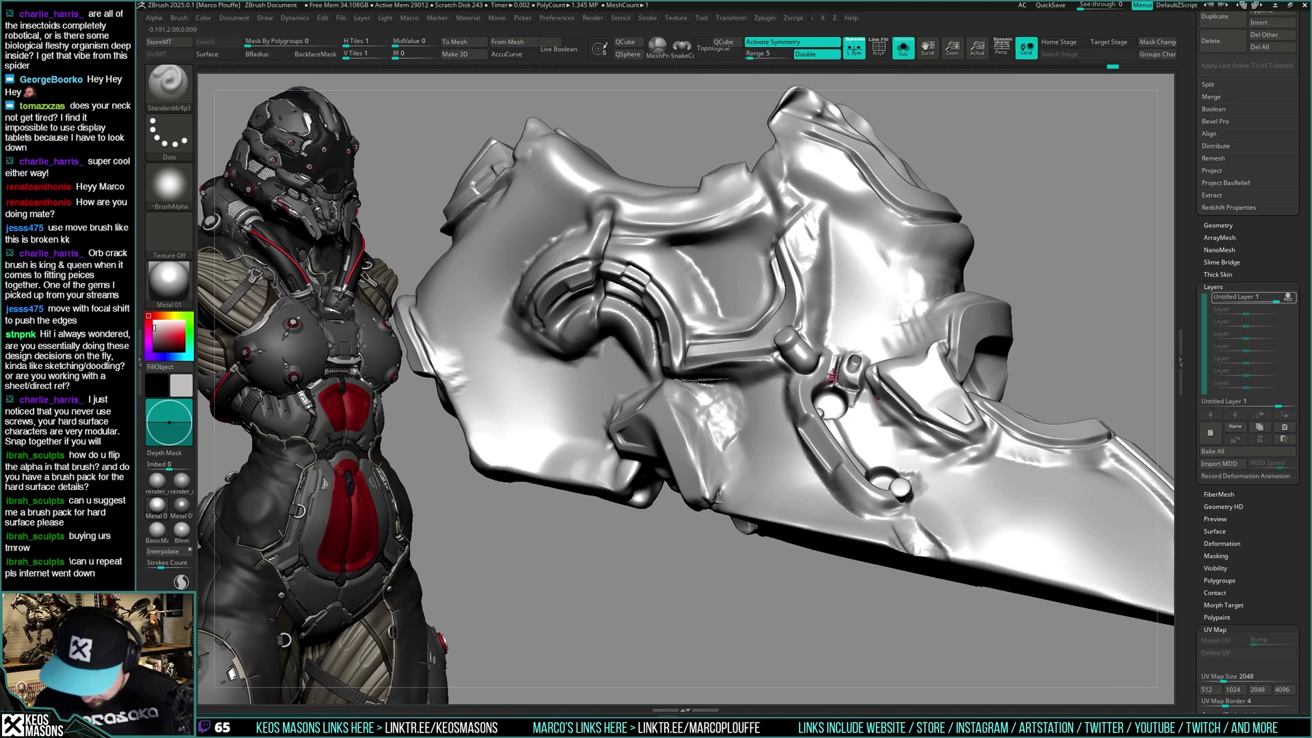
pyautogui.hotkey('shift', 's')
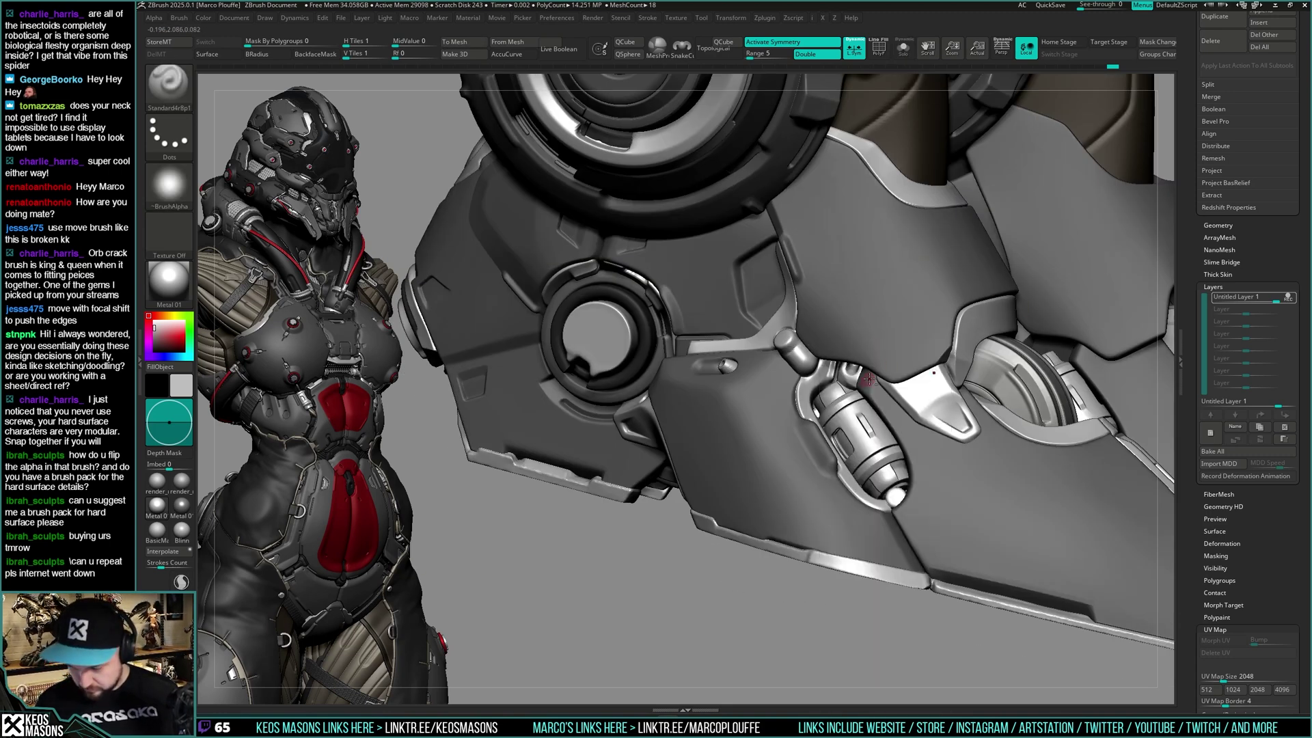
pyautogui.hotkey('shift', 's')
# Trim the silver surface around the piston recess and lug with the TrimHole brush
pyautogui.press('b')
pyautogui.press('t')
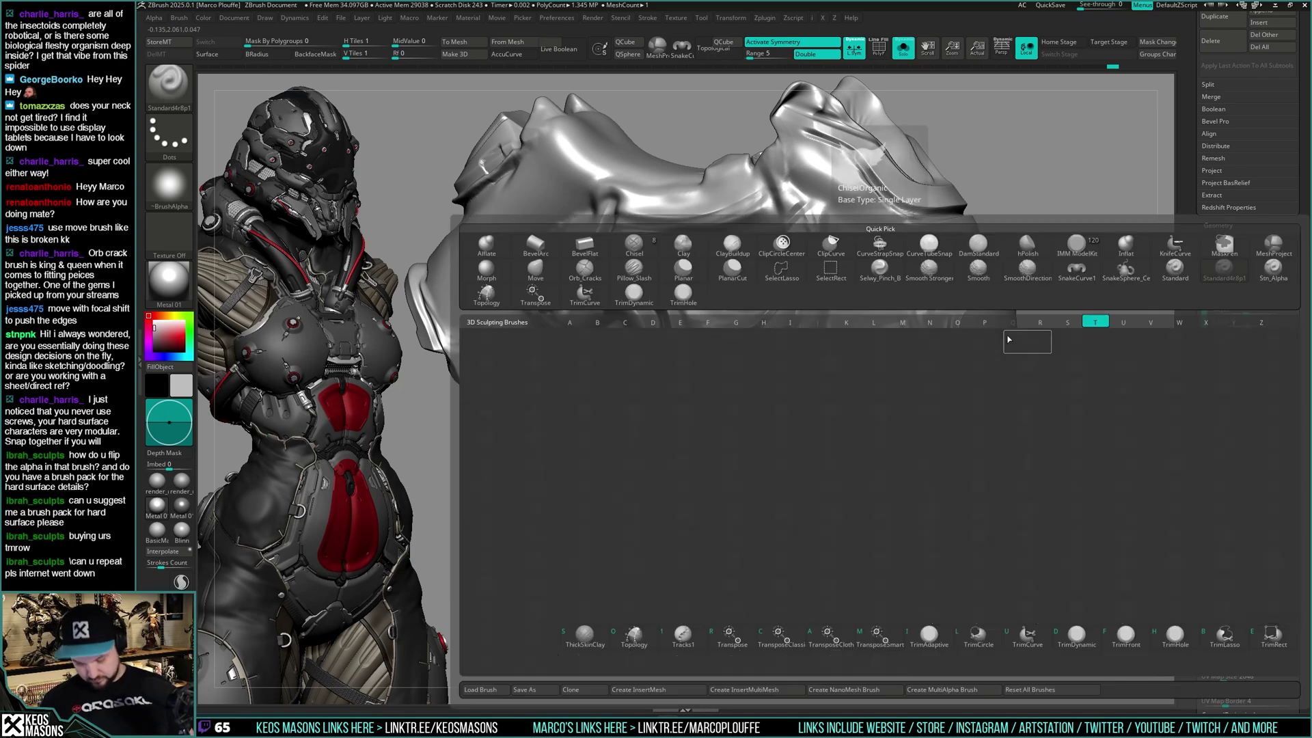
pyautogui.press('h')
pyautogui.keyDown('ctrl'); pyautogui.moveTo(854, 342); pyautogui.dragTo(836, 389, button='right'); pyautogui.keyUp('ctrl')
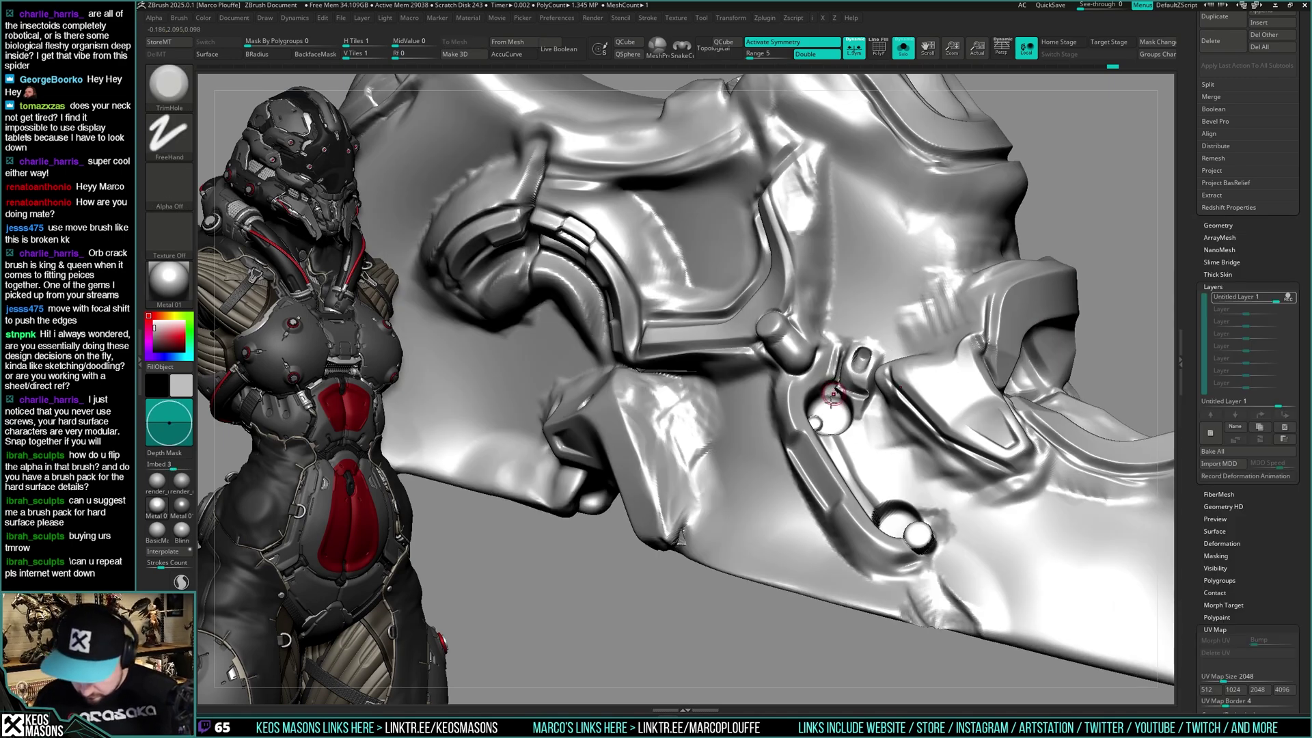
pyautogui.hotkey('shift', 's')
pyautogui.keyDown('ctrl'); pyautogui.moveTo(841, 413); pyautogui.dragTo(849, 302, button='right'); pyautogui.keyUp('ctrl')
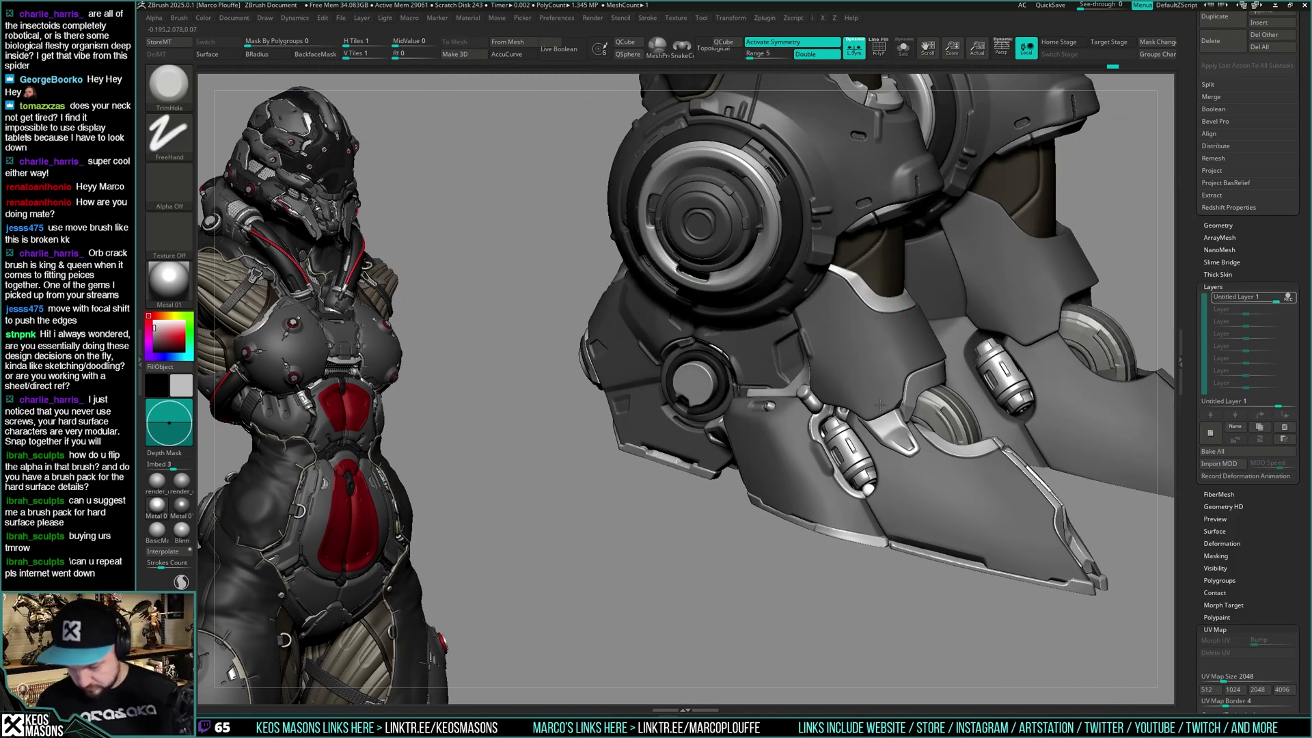
pyautogui.moveTo(844, 403); pyautogui.dragTo(891, 424, button='right')
pyautogui.scroll(3, 842, 419)
pyautogui.hotkey('shift', 's')
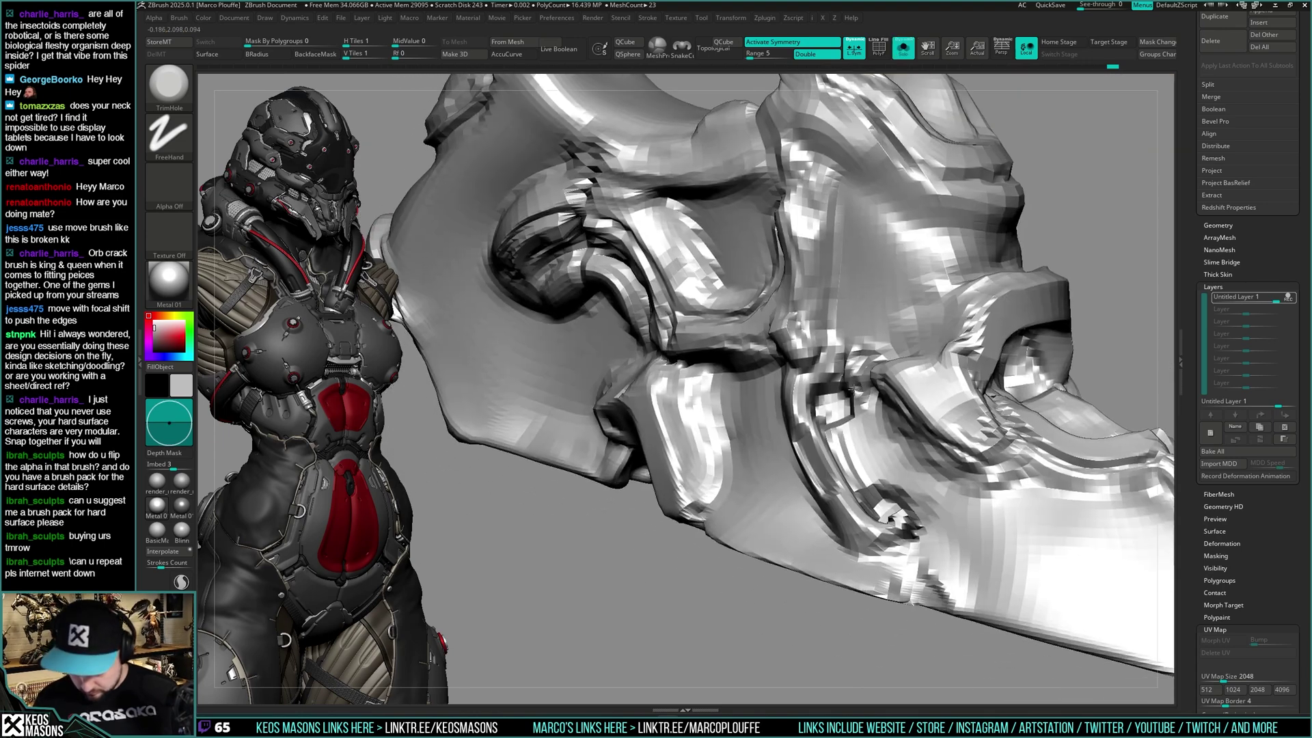
# Build up the silver trim around the lug with the Clay brush and smooth it
pyautogui.press('space')
pyautogui.click(881, 419)
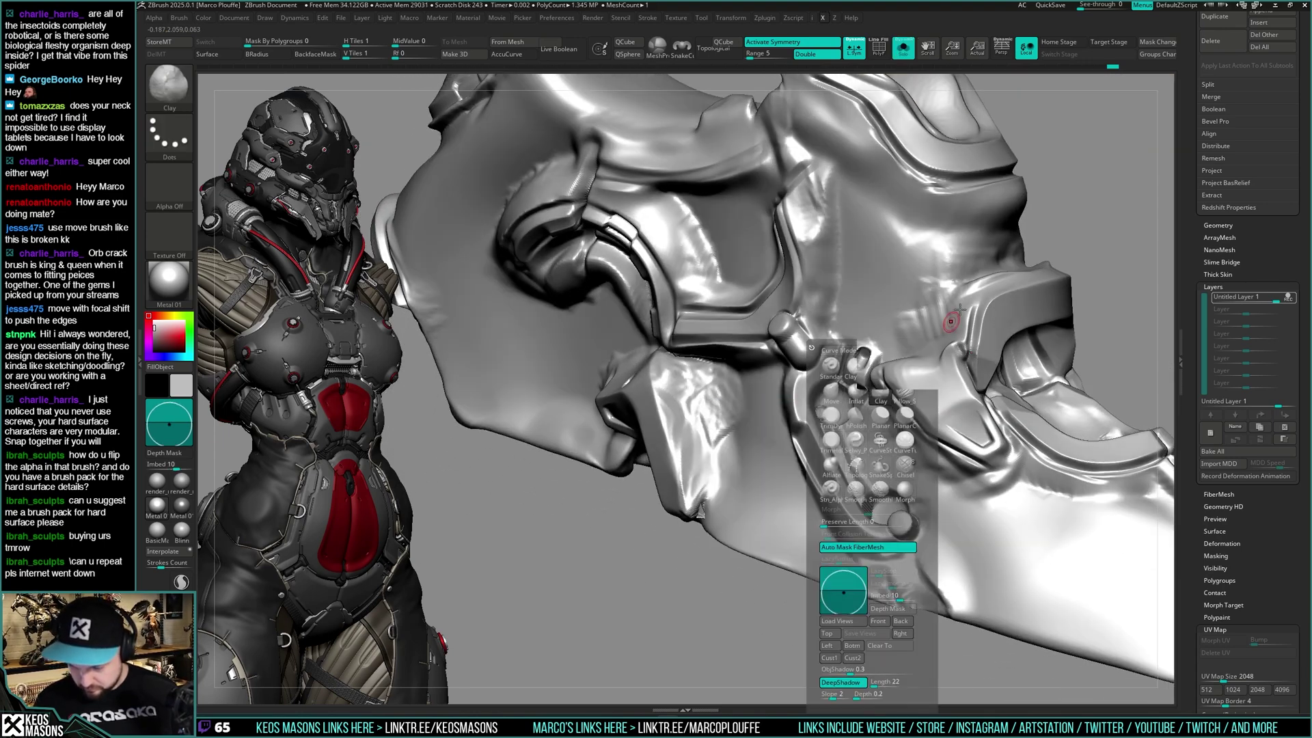
pyautogui.moveTo(881, 418); pyautogui.dragTo(935, 309, button='right')
pyautogui.press('space')
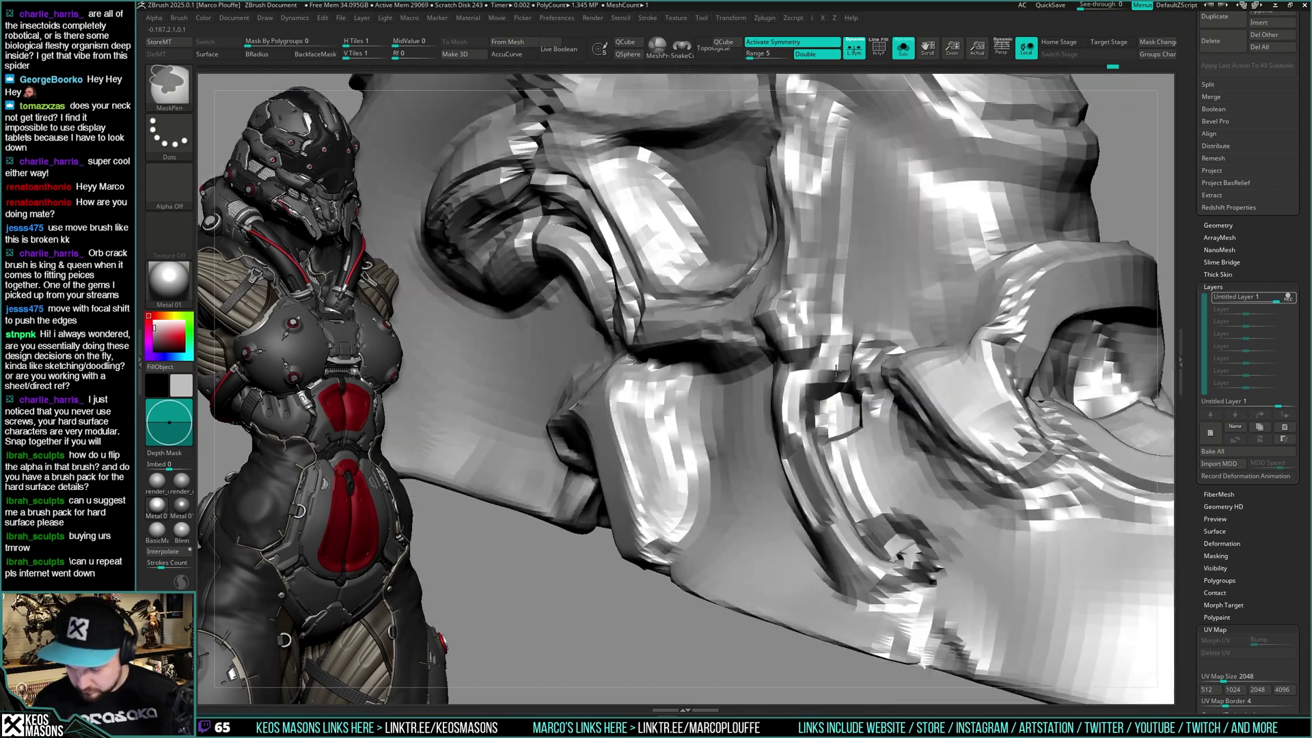
pyautogui.hotkey('shift', 's')
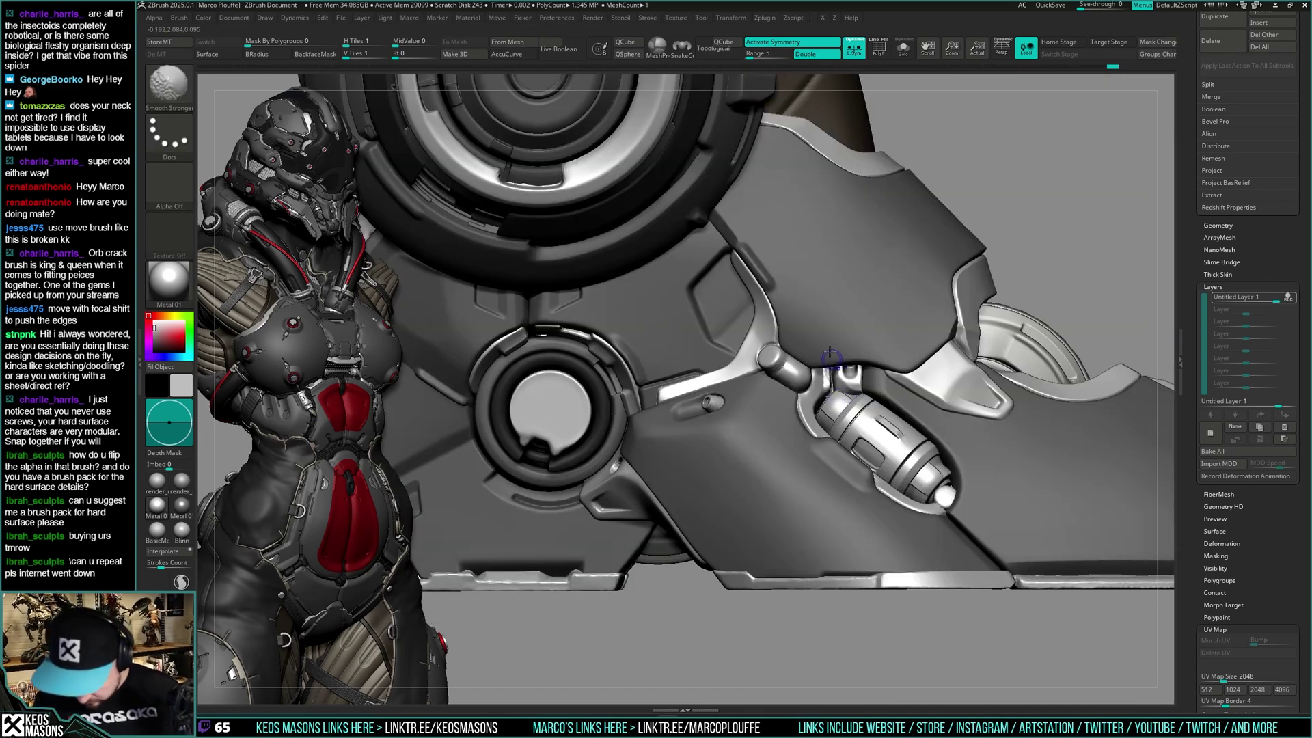
pyautogui.moveTo(842, 363)
pyautogui.keyDown('ctrl'); pyautogui.mouseDown(button='right')
pyautogui.moveTo(1027, 310)
pyautogui.moveTo(1027, 336)
pyautogui.mouseUp(button='right'); pyautogui.keyUp('ctrl')
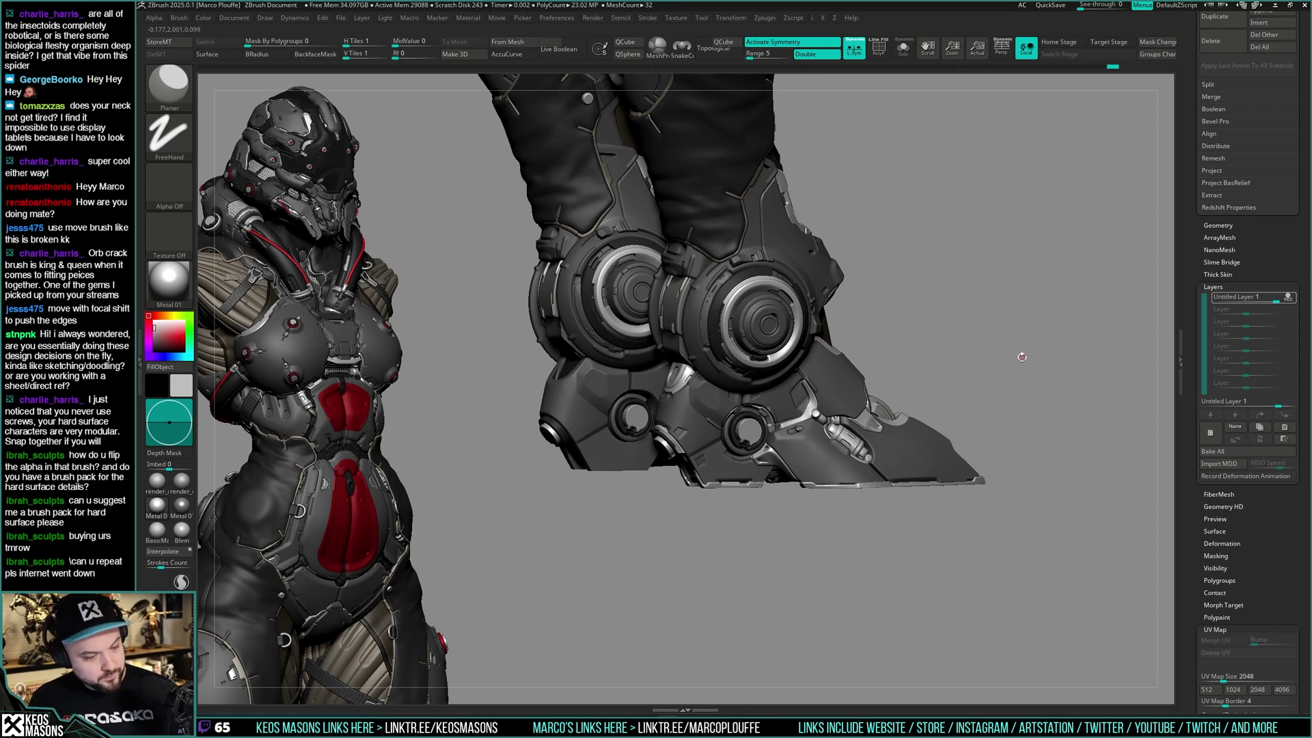
# Isolate the dark toe shell and bevel the edge along its central slot with the BevelArc brush, undoing the first stroke
pyautogui.moveTo(1017, 356); pyautogui.dragTo(890, 303, button='right')
pyautogui.keyDown('alt'); pyautogui.click(898, 338); pyautogui.keyUp('alt')
pyautogui.rightClick(890, 305)
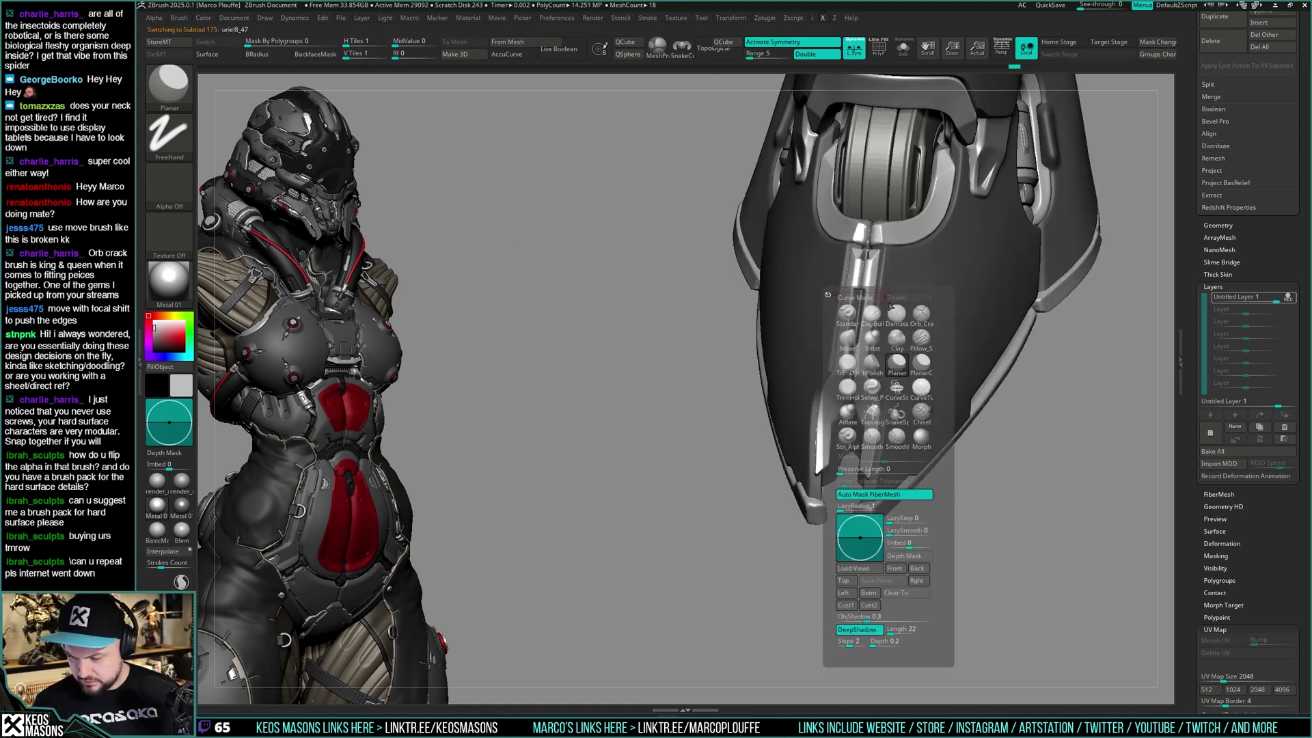
pyautogui.click(181, 607)
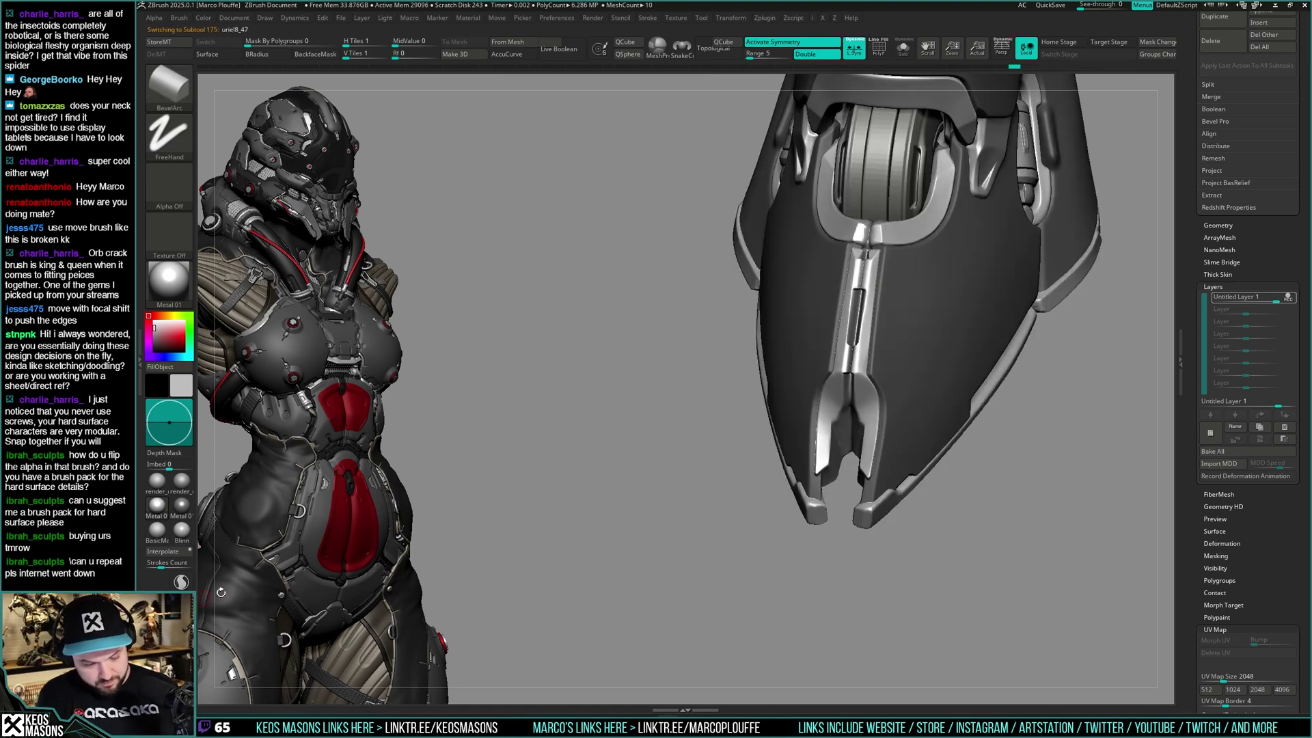
pyautogui.hotkey('alt', 's')
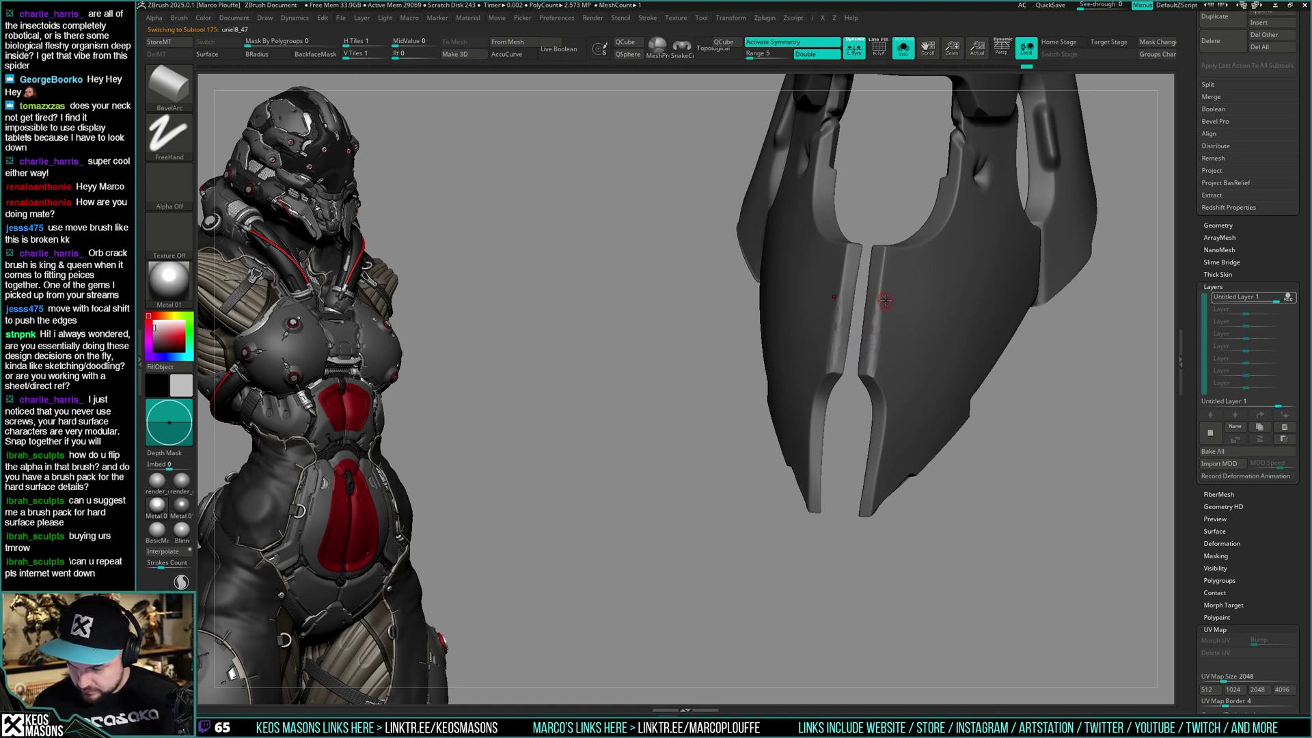
pyautogui.rightClick(880, 334)
pyautogui.hotkey('ctrl', 'z')
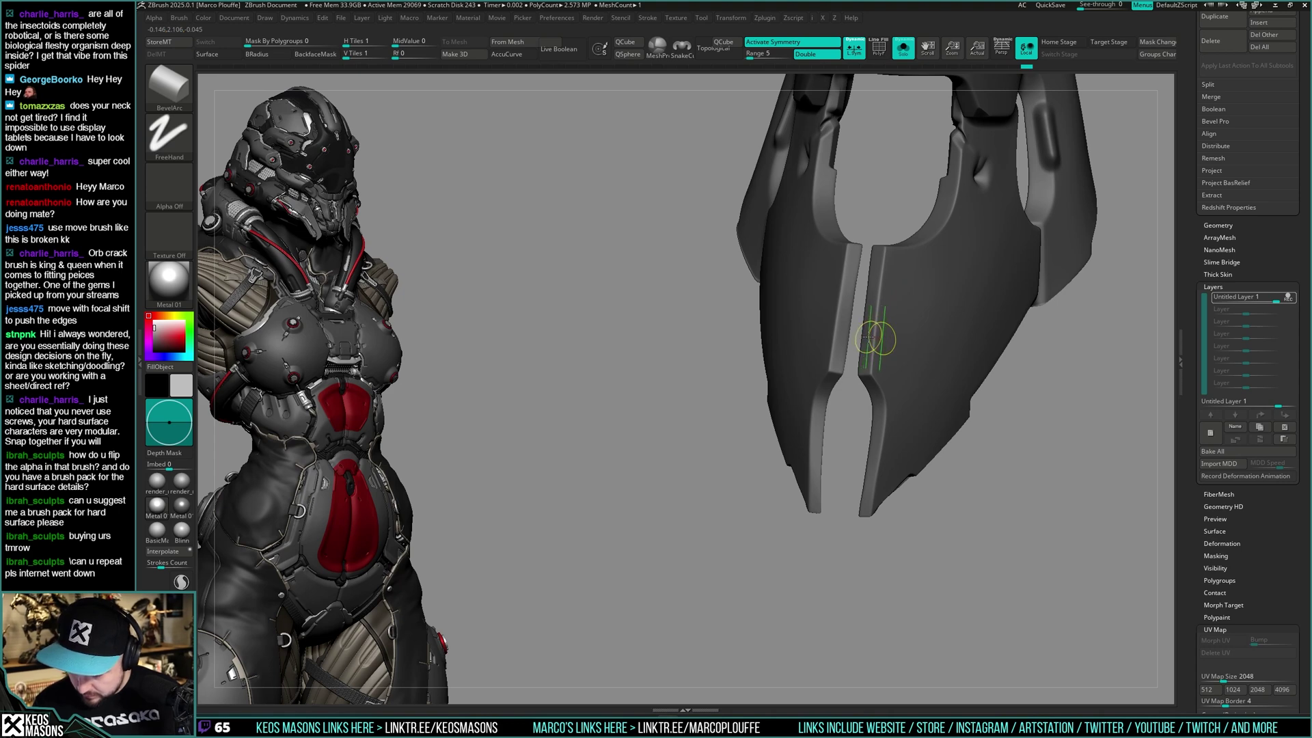
pyautogui.moveTo(882, 280); pyautogui.dragTo(879, 331, button='right')
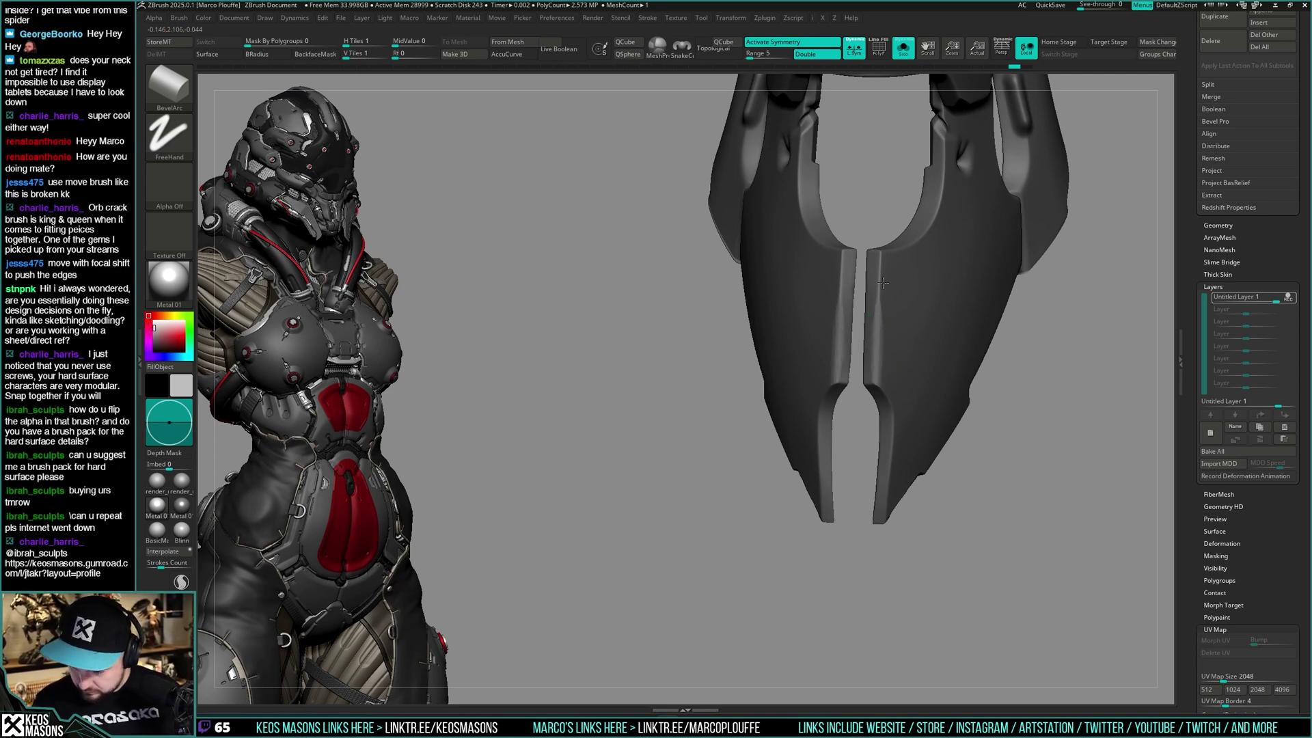
pyautogui.moveTo(883, 283); pyautogui.dragTo(851, 345, button='right')
pyautogui.rightClick(784, 363)
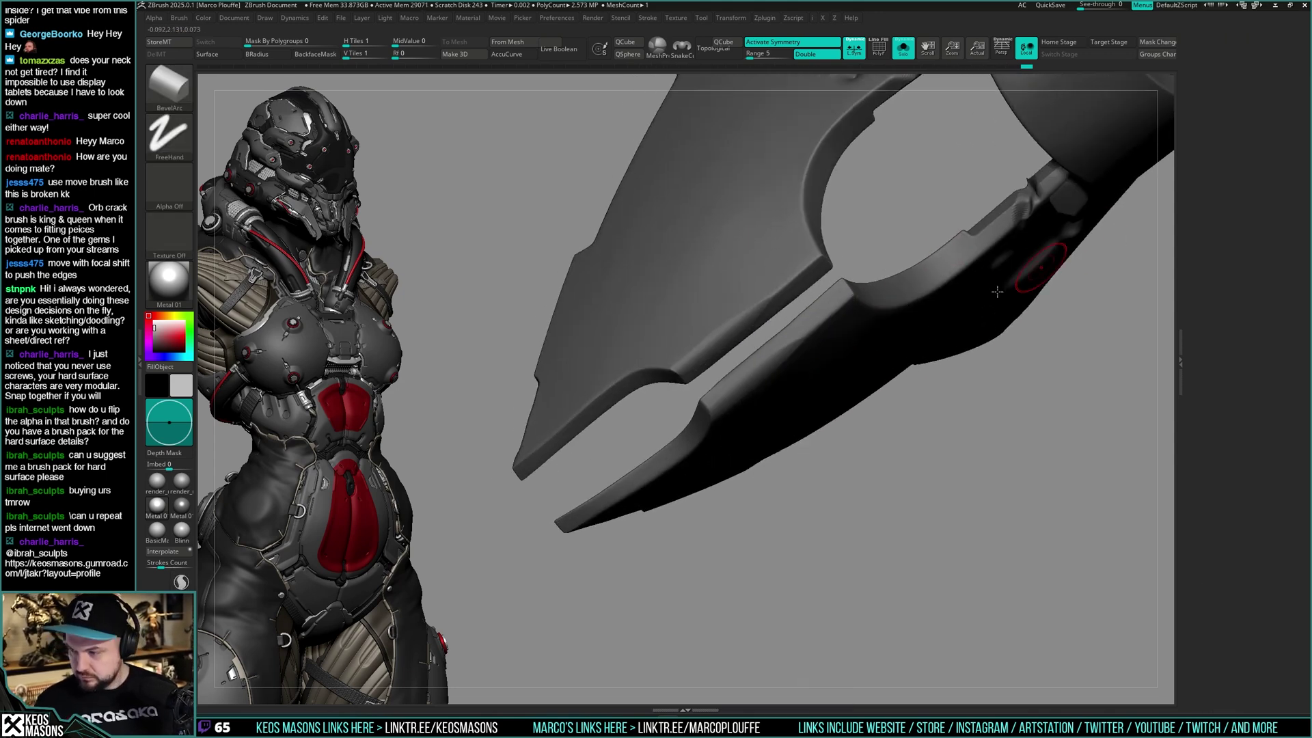
# Bring the whole foot back into view and make the silver centre trim active with the TrimHole brush
pyautogui.rightClick(863, 364)
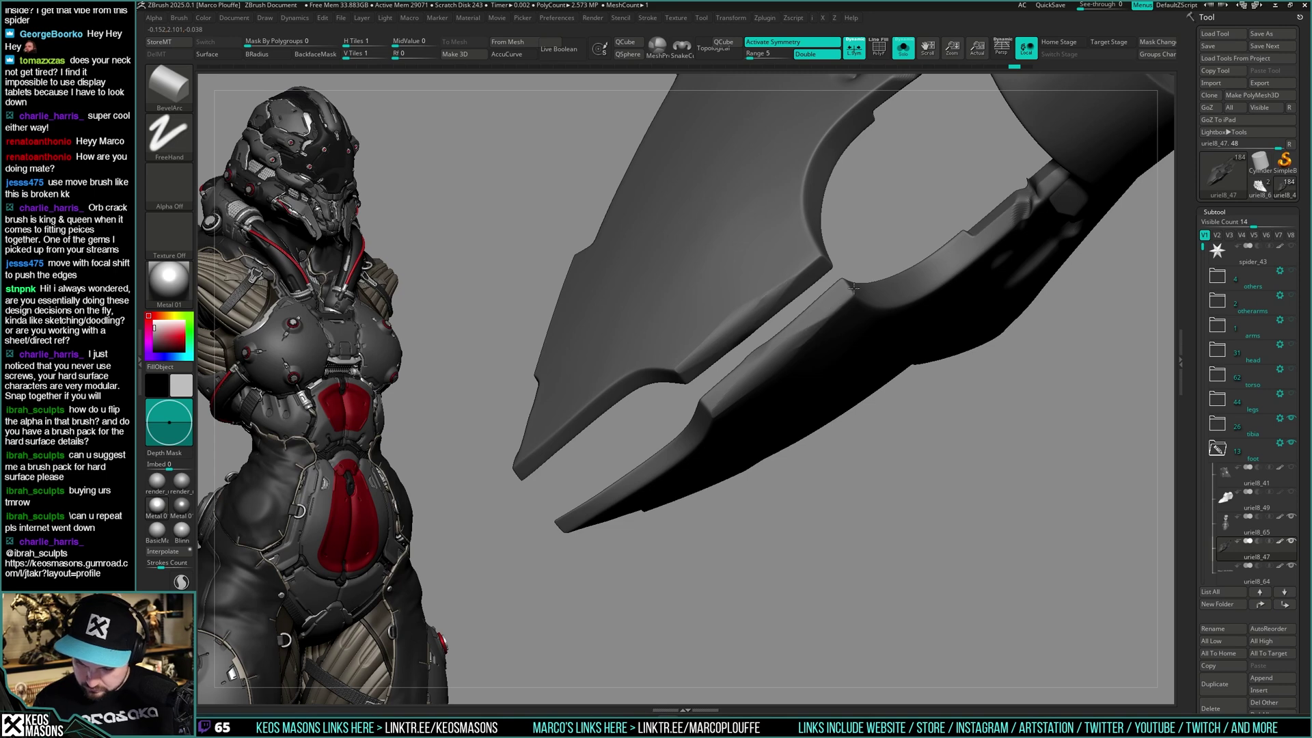
pyautogui.moveTo(802, 343)
pyautogui.mouseDown(button='right')
pyautogui.moveTo(872, 439)
pyautogui.moveTo(831, 347)
pyautogui.moveTo(841, 356)
pyautogui.moveTo(837, 324)
pyautogui.moveTo(888, 355)
pyautogui.moveTo(856, 311)
pyautogui.moveTo(848, 380)
pyautogui.mouseUp(button='right')
pyautogui.hotkey('shift', 's')
pyautogui.press('b')
pyautogui.press('t')
pyautogui.press('h')
pyautogui.press('space')
pyautogui.keyDown('alt'); pyautogui.click(834, 359); pyautogui.keyUp('alt')
pyautogui.scroll(4, 834, 357)
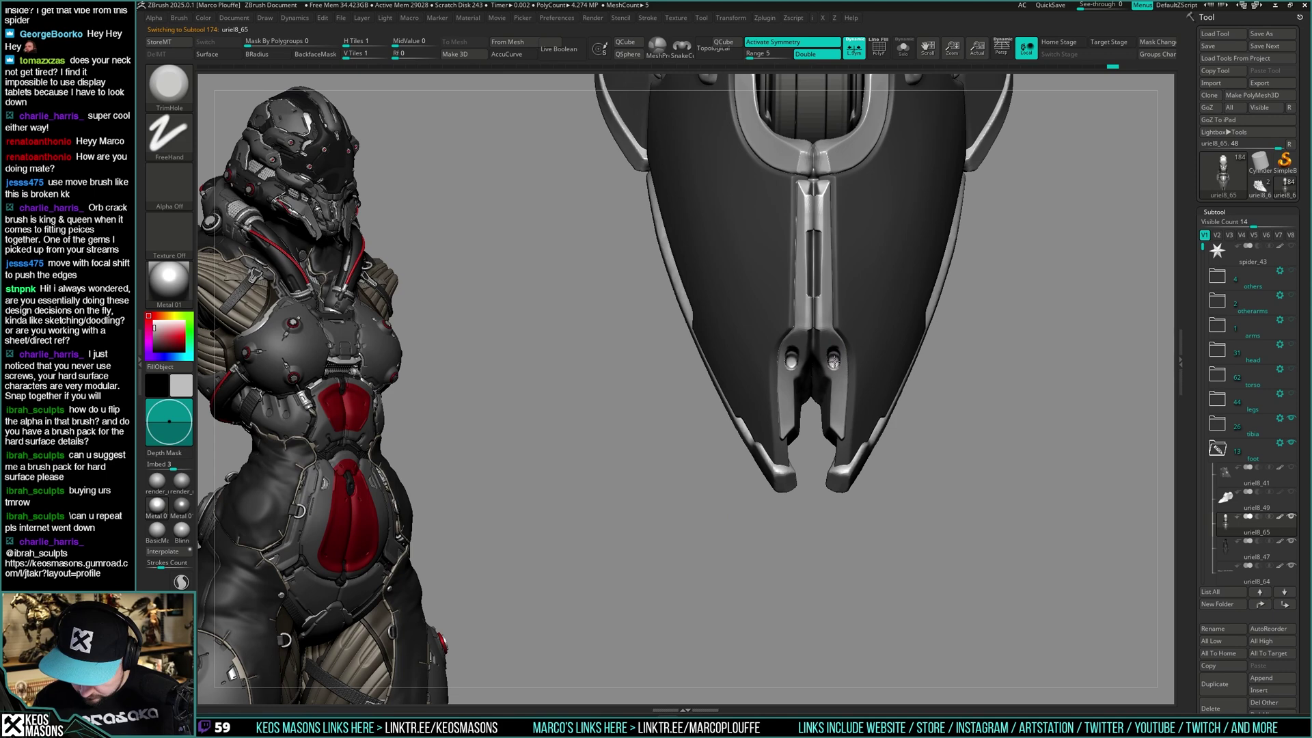
# Try trimming and smoothing the silver fork around its twin pins, undoing the strokes
pyautogui.moveTo(834, 361)
pyautogui.mouseDown(button='right')
pyautogui.moveTo(835, 308)
pyautogui.moveTo(832, 367)
pyautogui.mouseUp(button='right')
pyautogui.hotkey('ctrl', 'z')
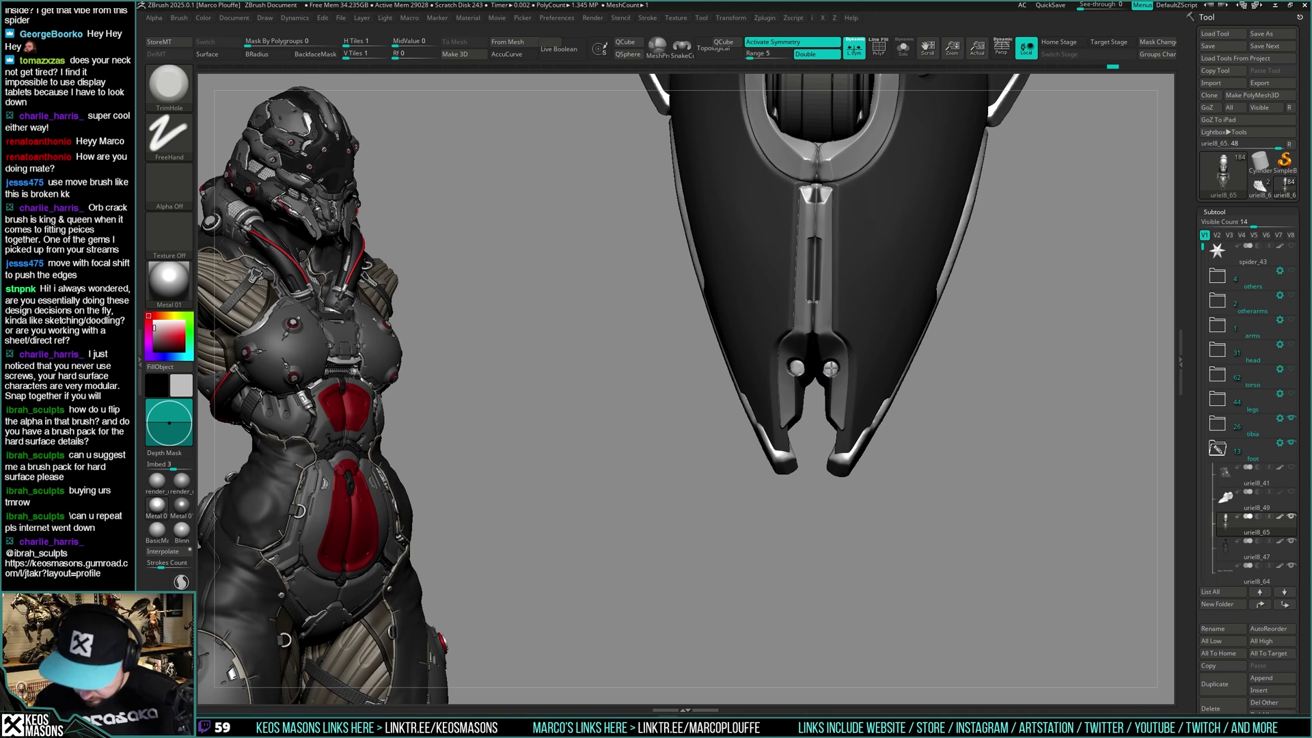
pyautogui.moveTo(831, 369)
pyautogui.mouseDown(button='right')
pyautogui.moveTo(896, 326)
pyautogui.moveTo(942, 328)
pyautogui.moveTo(827, 379)
pyautogui.mouseUp(button='right')
pyautogui.press('shift')
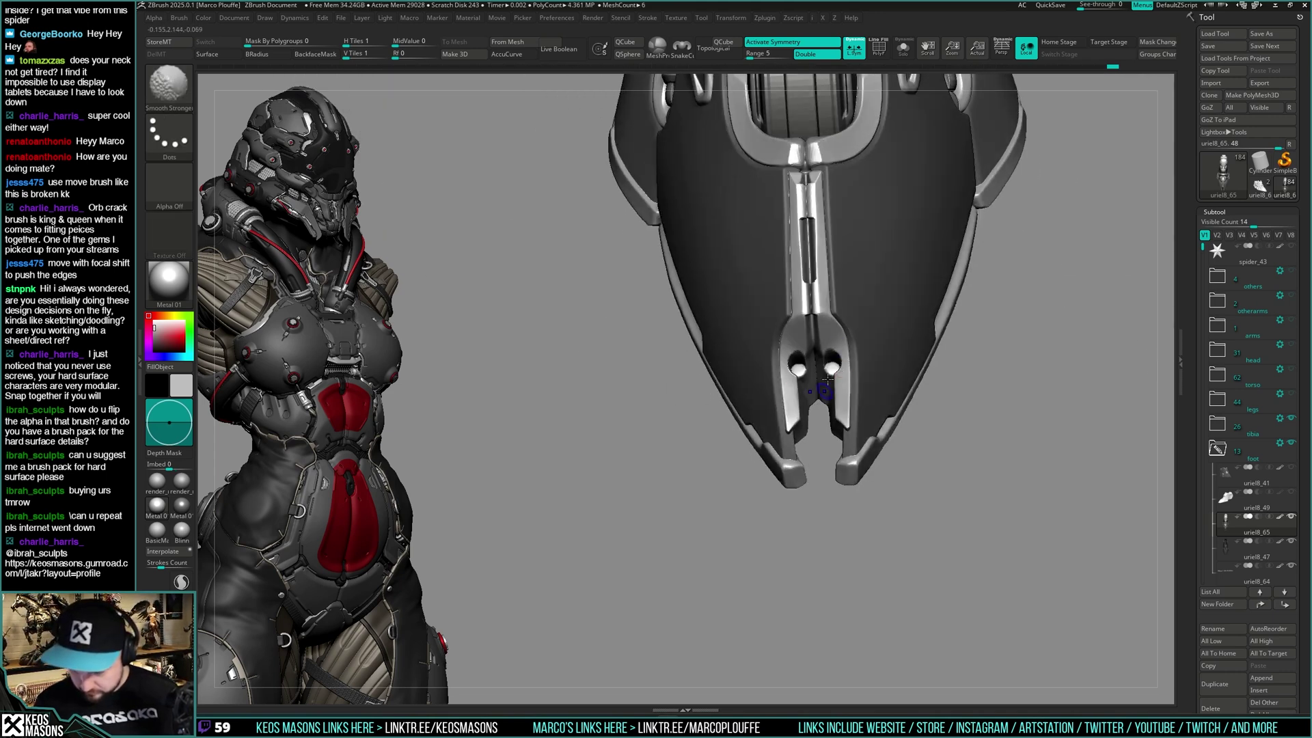
pyautogui.keyDown('shift'); pyautogui.moveTo(841, 341); pyautogui.dragTo(840, 350); pyautogui.keyUp('shift')
pyautogui.moveTo(840, 432)
pyautogui.keyDown('ctrl'); pyautogui.mouseDown(button='right')
pyautogui.moveTo(835, 387)
pyautogui.moveTo(824, 441)
pyautogui.mouseUp(button='right'); pyautogui.keyUp('ctrl')
pyautogui.moveTo(823, 441)
pyautogui.mouseDown(button='right')
pyautogui.moveTo(845, 445)
pyautogui.moveTo(840, 414)
pyautogui.moveTo(811, 432)
pyautogui.moveTo(833, 431)
pyautogui.mouseUp(button='right')
pyautogui.press('ctrl')
pyautogui.hotkey('ctrl', 'z')
# Sculpt the silver fork around the twin pins with the StandardMrBp1 brush, checking it from several angles
pyautogui.rightClick(811, 432)
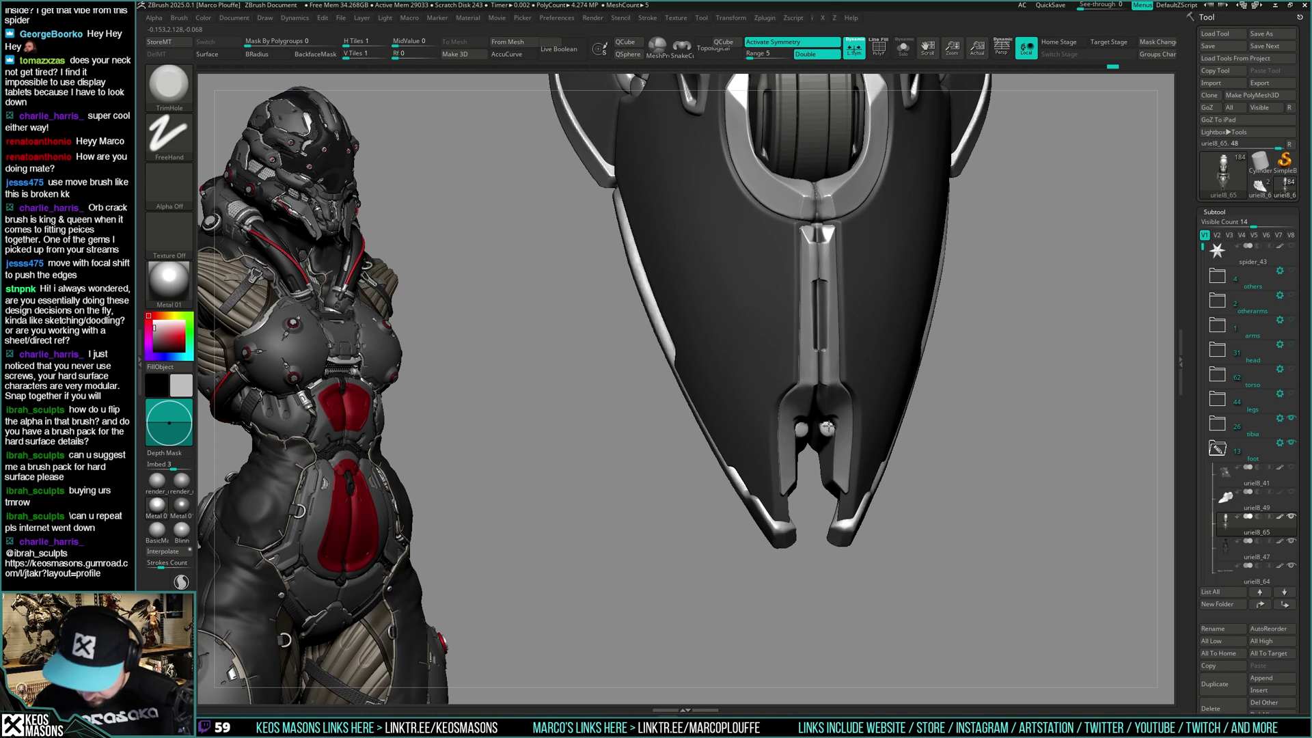
pyautogui.moveTo(829, 427); pyautogui.dragTo(829, 354, button='right')
pyautogui.moveTo(839, 411); pyautogui.dragTo(833, 428, button='right')
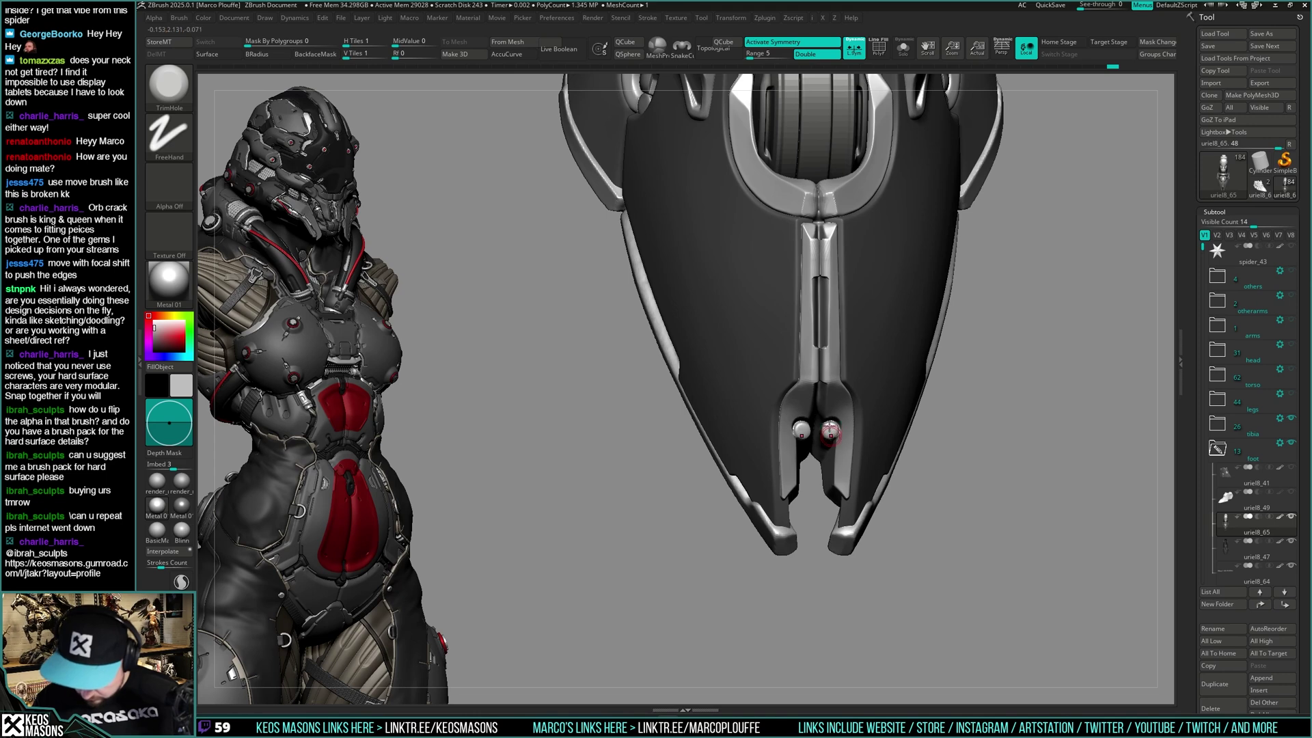
pyautogui.moveTo(831, 428); pyautogui.dragTo(895, 460, button='right')
pyautogui.moveTo(829, 419)
pyautogui.keyDown('ctrl'); pyautogui.mouseDown(button='right')
pyautogui.moveTo(844, 452)
pyautogui.moveTo(835, 405)
pyautogui.moveTo(843, 413)
pyautogui.mouseUp(button='right'); pyautogui.keyUp('ctrl')
pyautogui.press('space')
pyautogui.click(809, 367)
pyautogui.press('space')
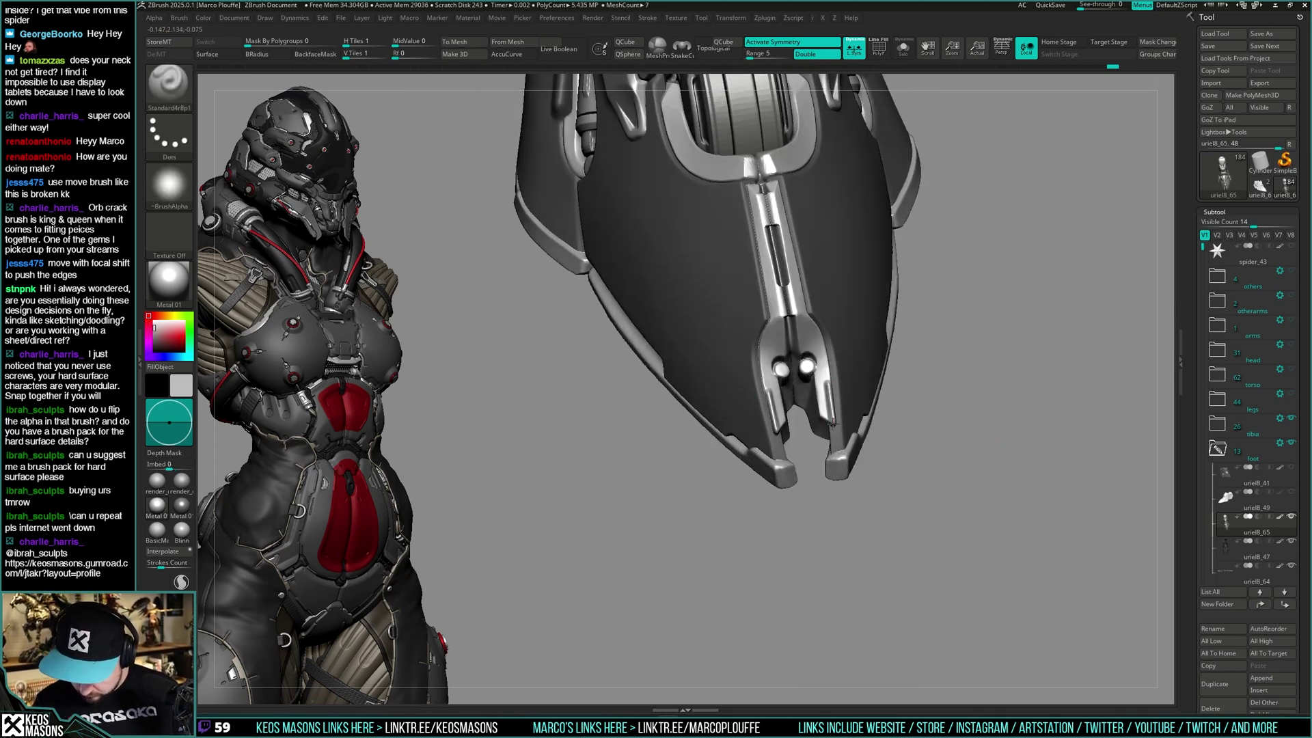
pyautogui.moveTo(833, 410)
pyautogui.mouseDown(button='right')
pyautogui.moveTo(867, 430)
pyautogui.moveTo(765, 403)
pyautogui.moveTo(745, 376)
pyautogui.moveTo(847, 403)
pyautogui.mouseUp(button='right')
pyautogui.keyDown('alt'); pyautogui.moveTo(902, 280); pyautogui.dragTo(865, 367, button='right'); pyautogui.keyUp('alt')
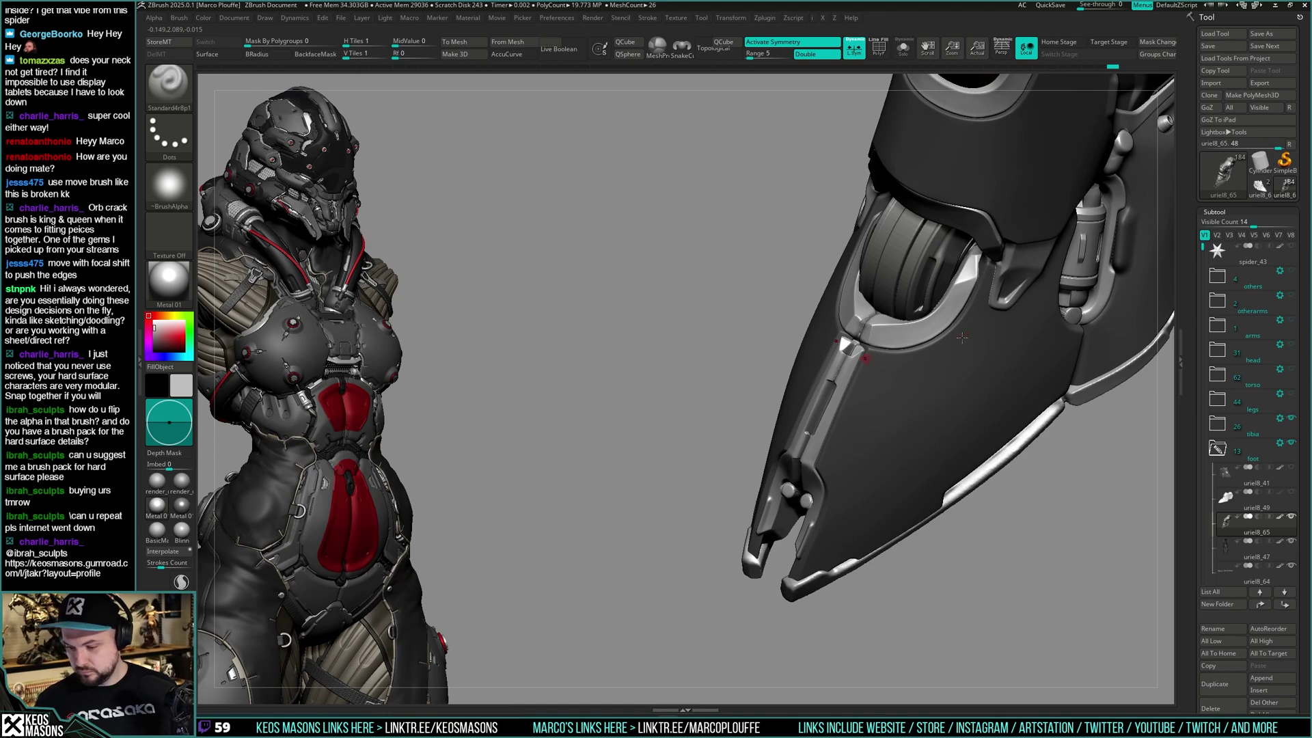
# Polish the junction where the U-shaped silver ring meets the centre strip with the hPolish brush
pyautogui.moveTo(962, 337)
pyautogui.mouseDown(button='right')
pyautogui.moveTo(877, 354)
pyautogui.moveTo(851, 304)
pyautogui.moveTo(860, 341)
pyautogui.moveTo(839, 325)
pyautogui.mouseUp(button='right')
pyautogui.press('space')
pyautogui.click(865, 395)
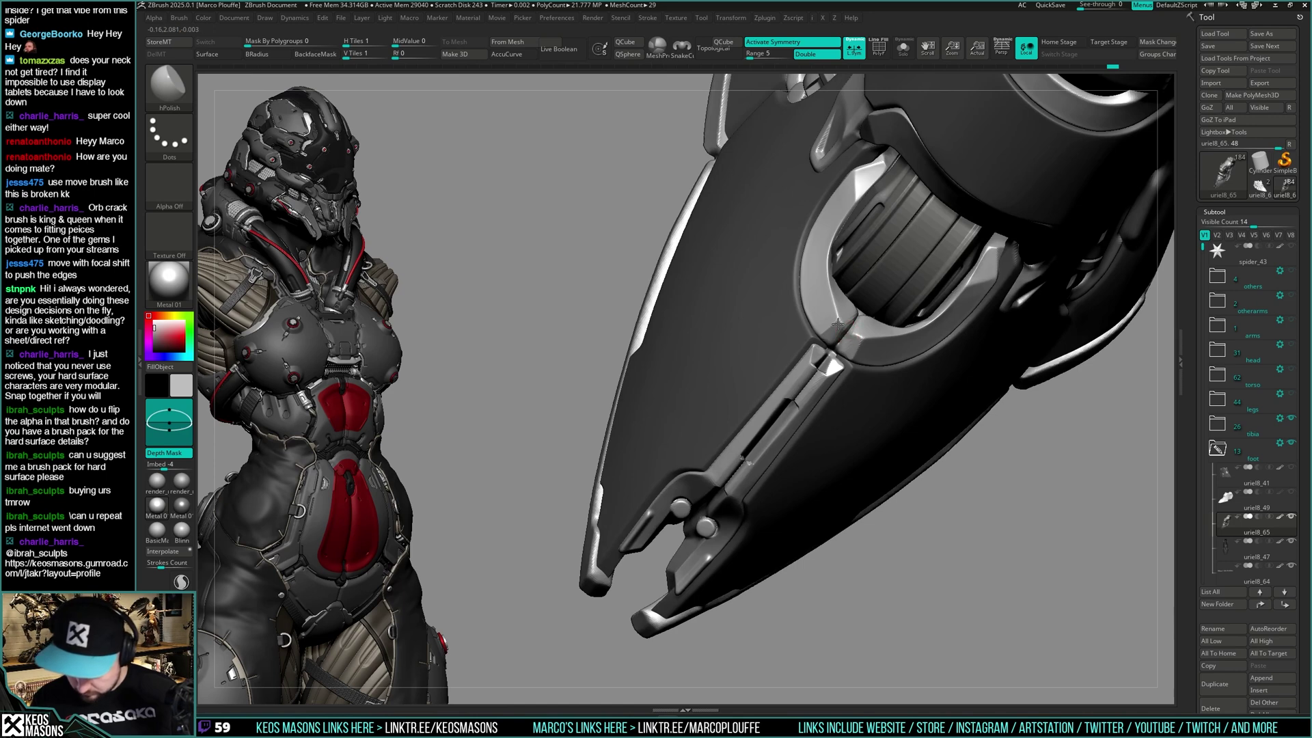
pyautogui.moveTo(837, 324); pyautogui.dragTo(831, 332)
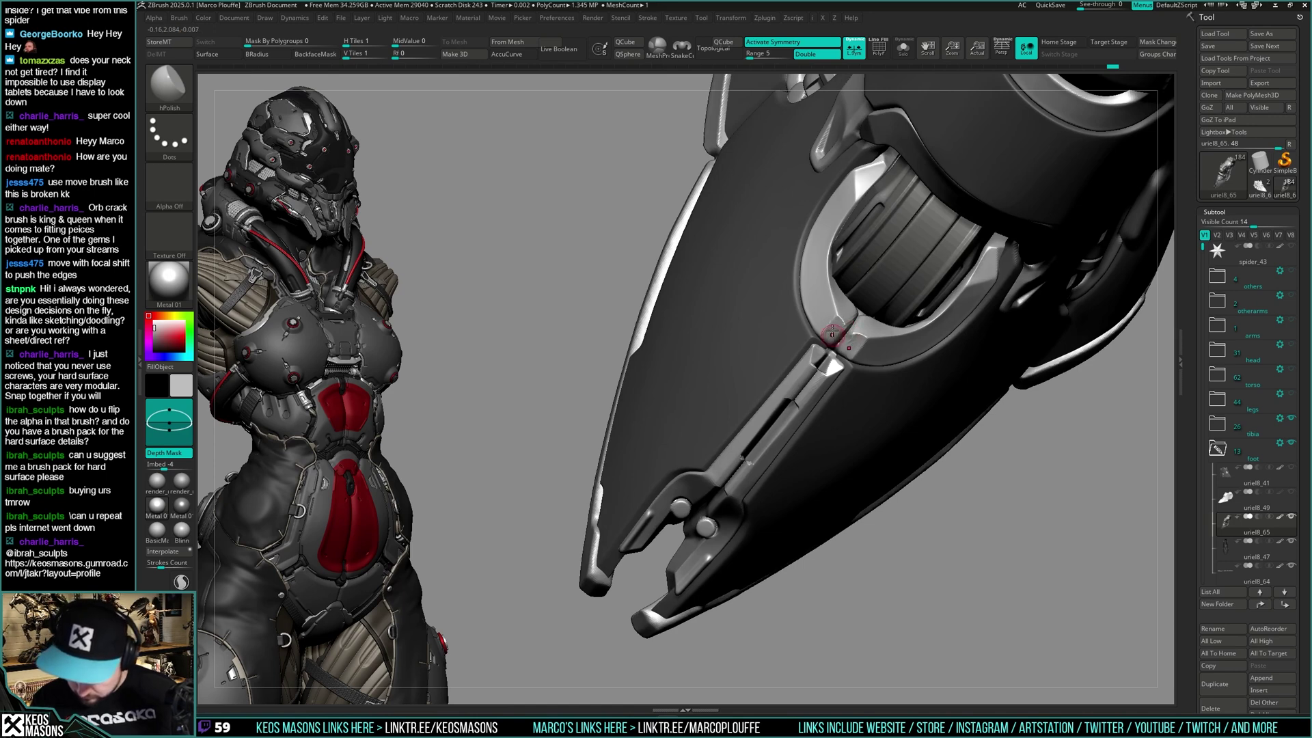
pyautogui.moveTo(846, 332); pyautogui.dragTo(823, 327, button='right')
pyautogui.moveTo(832, 335); pyautogui.dragTo(836, 327)
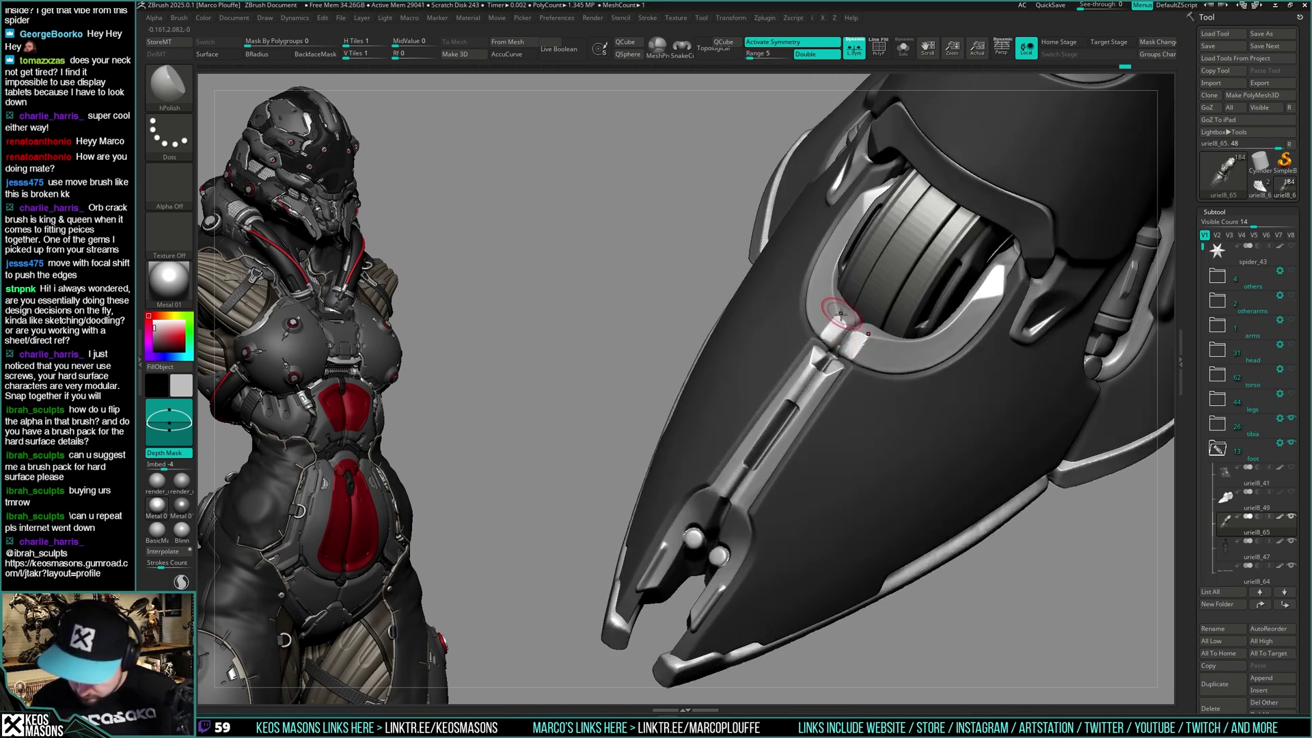
pyautogui.moveTo(830, 333); pyautogui.dragTo(842, 322, button='right')
pyautogui.moveTo(839, 322); pyautogui.dragTo(844, 316)
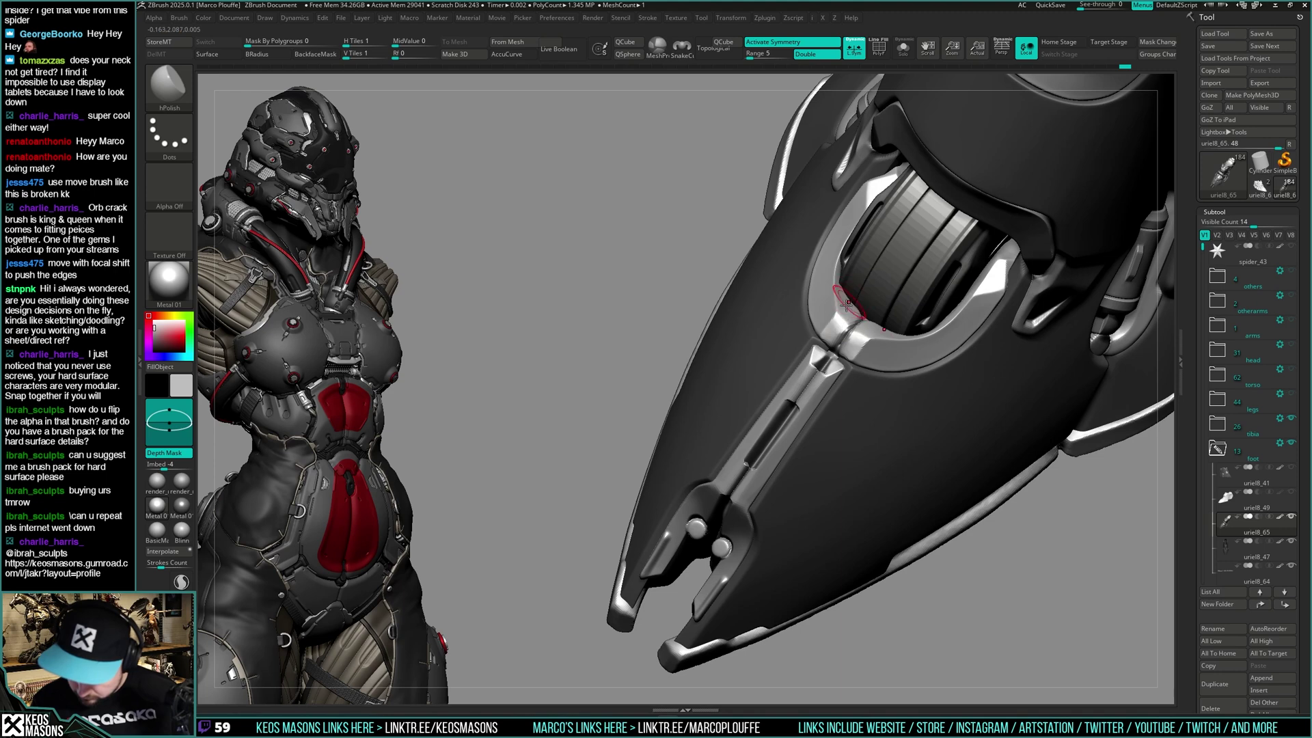
pyautogui.moveTo(846, 305); pyautogui.dragTo(852, 332, button='right')
pyautogui.moveTo(858, 337); pyautogui.dragTo(869, 323)
pyautogui.moveTo(863, 324)
pyautogui.mouseDown(button='right')
pyautogui.moveTo(883, 332)
pyautogui.moveTo(829, 333)
pyautogui.mouseUp(button='right')
pyautogui.moveTo(846, 307); pyautogui.dragTo(833, 331)
pyautogui.moveTo(826, 335); pyautogui.dragTo(840, 320, button='right')
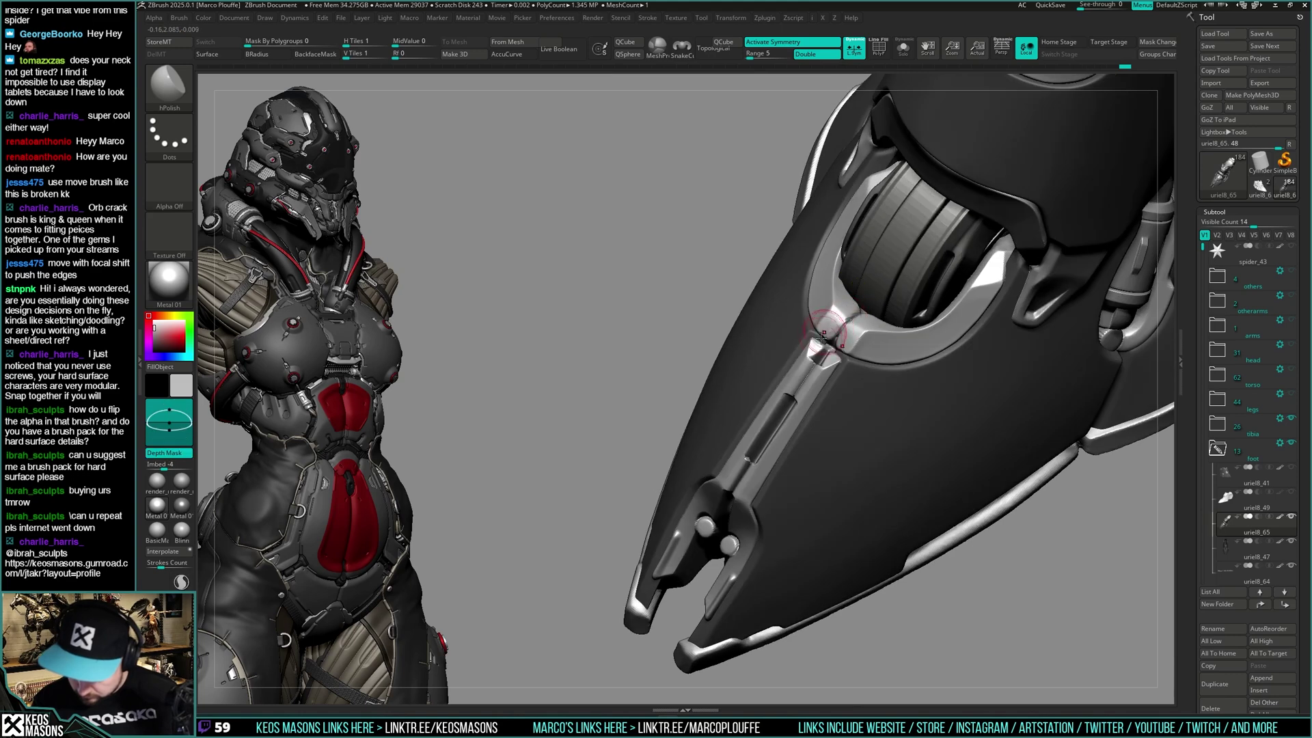
pyautogui.moveTo(843, 309); pyautogui.dragTo(830, 329)
pyautogui.moveTo(860, 329); pyautogui.dragTo(864, 322, button='right')
# Cut a crease across the ring's junction with the centre strip using the DamStandard brush
pyautogui.press('space')
pyautogui.click(877, 335)
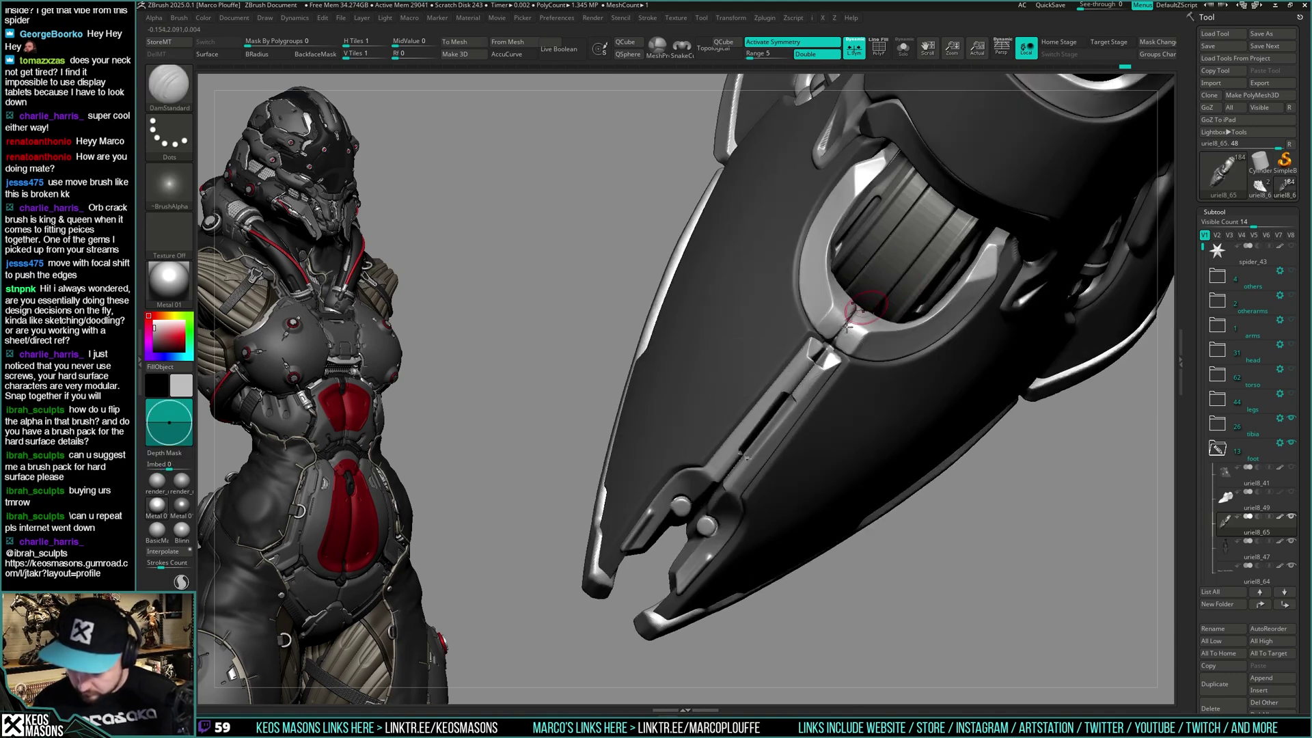
pyautogui.moveTo(855, 311); pyautogui.dragTo(829, 343)
# Polish the upper end of the silver ring beside the lug with hPolish
pyautogui.moveTo(857, 312)
pyautogui.mouseDown(button='right')
pyautogui.moveTo(835, 170)
pyautogui.moveTo(910, 403)
pyautogui.moveTo(879, 331)
pyautogui.mouseUp(button='right')
pyautogui.press('space')
pyautogui.click(874, 392)
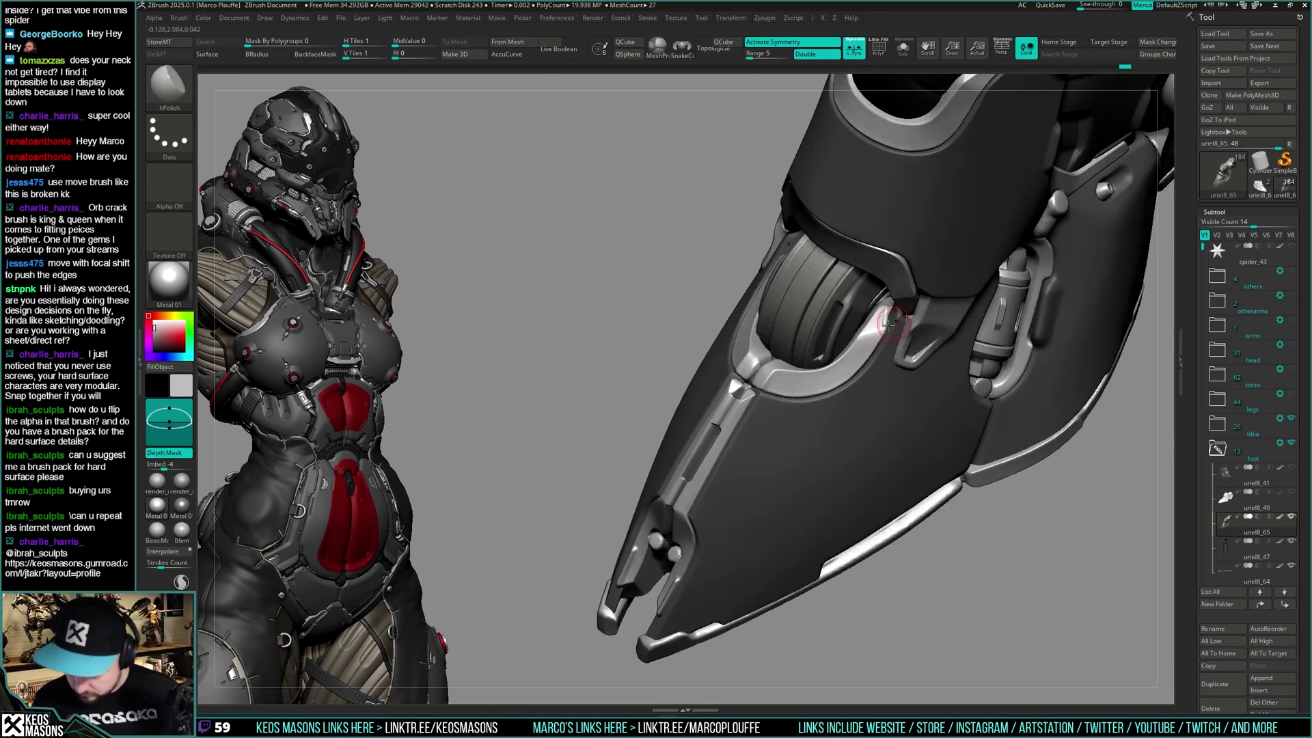
pyautogui.moveTo(863, 331); pyautogui.dragTo(891, 374, button='right')
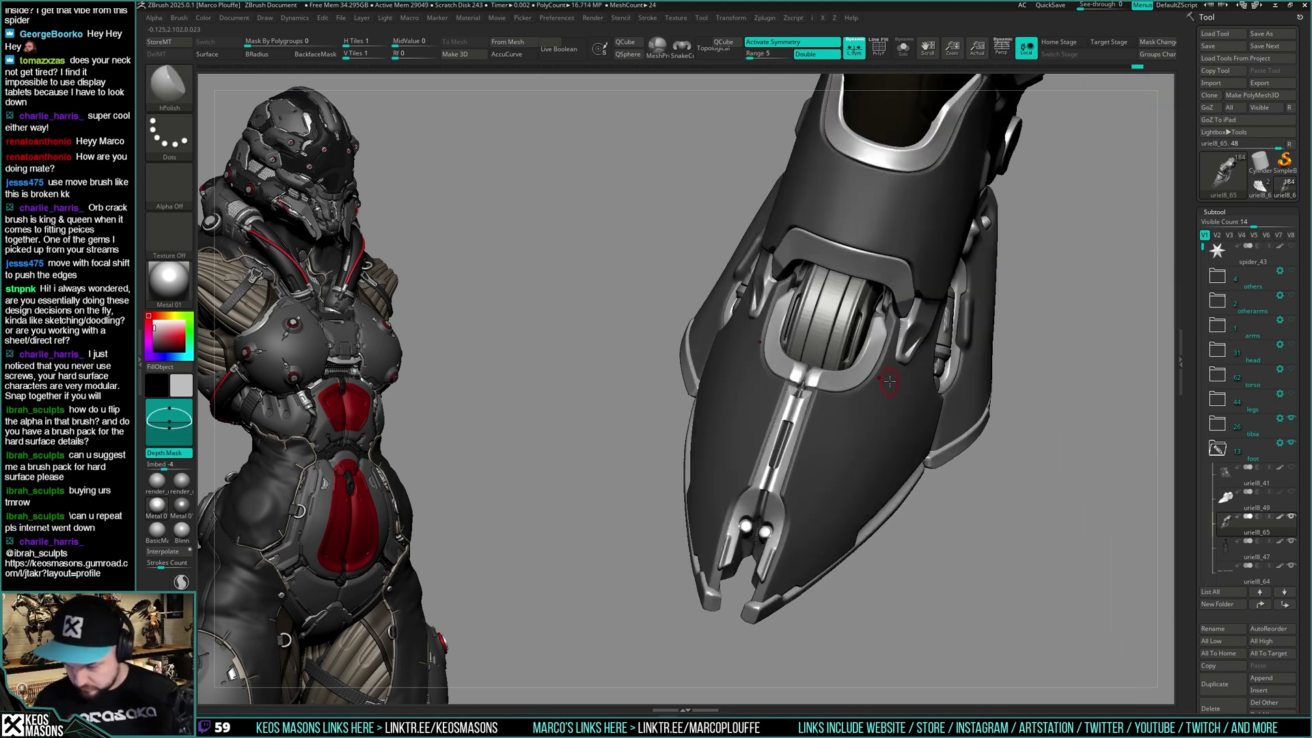
# Select the dark toe shell, inspect it in isolation, and mask the area below the silver ring
pyautogui.keyDown('alt'); pyautogui.click(892, 324); pyautogui.keyUp('alt')
pyautogui.hotkey('alt', 's')
pyautogui.keyDown('ctrl'); pyautogui.moveTo(892, 314); pyautogui.dragTo(882, 325, button='right'); pyautogui.keyUp('ctrl')
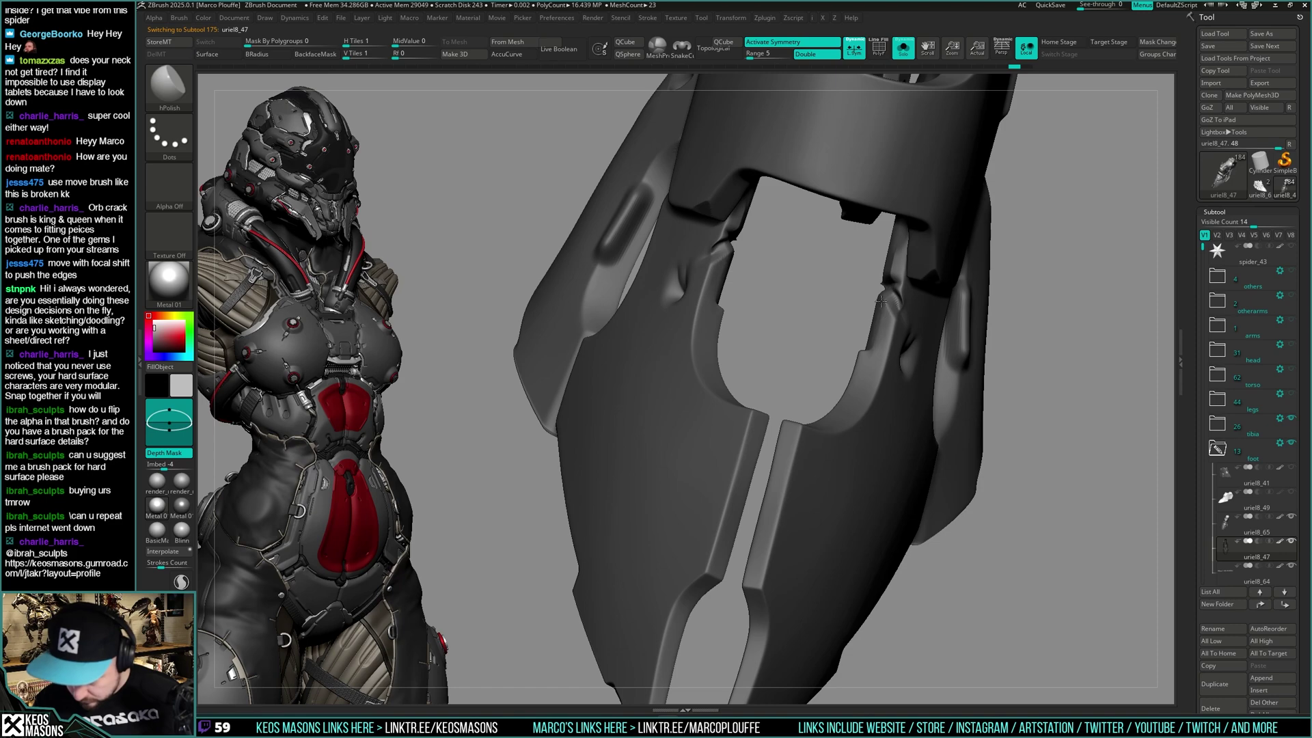
pyautogui.hotkey('alt', 's')
pyautogui.moveTo(881, 301); pyautogui.dragTo(896, 417, button='right')
pyautogui.moveTo(897, 417)
pyautogui.mouseDown(button='right')
pyautogui.moveTo(920, 445)
pyautogui.moveTo(889, 390)
pyautogui.moveTo(922, 414)
pyautogui.moveTo(892, 389)
pyautogui.moveTo(908, 355)
pyautogui.mouseUp(button='right')
pyautogui.press('space')
pyautogui.click(902, 369)
pyautogui.press('ctrl')
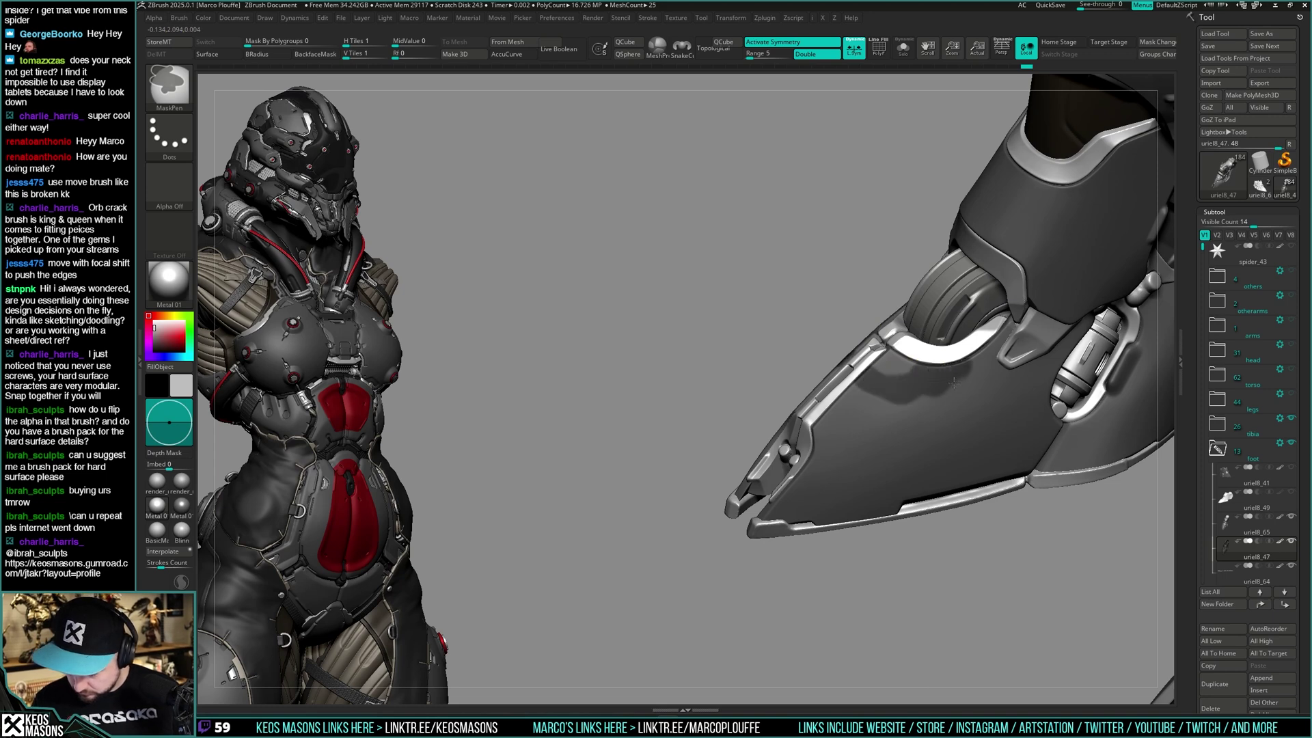
# Adjust the toe shell's edge against the silver ring with the Move brush, with BackfaceMask turned on
pyautogui.moveTo(954, 382); pyautogui.dragTo(908, 345, button='right')
pyautogui.press('space')
pyautogui.click(899, 358)
pyautogui.moveTo(908, 346); pyautogui.dragTo(906, 349)
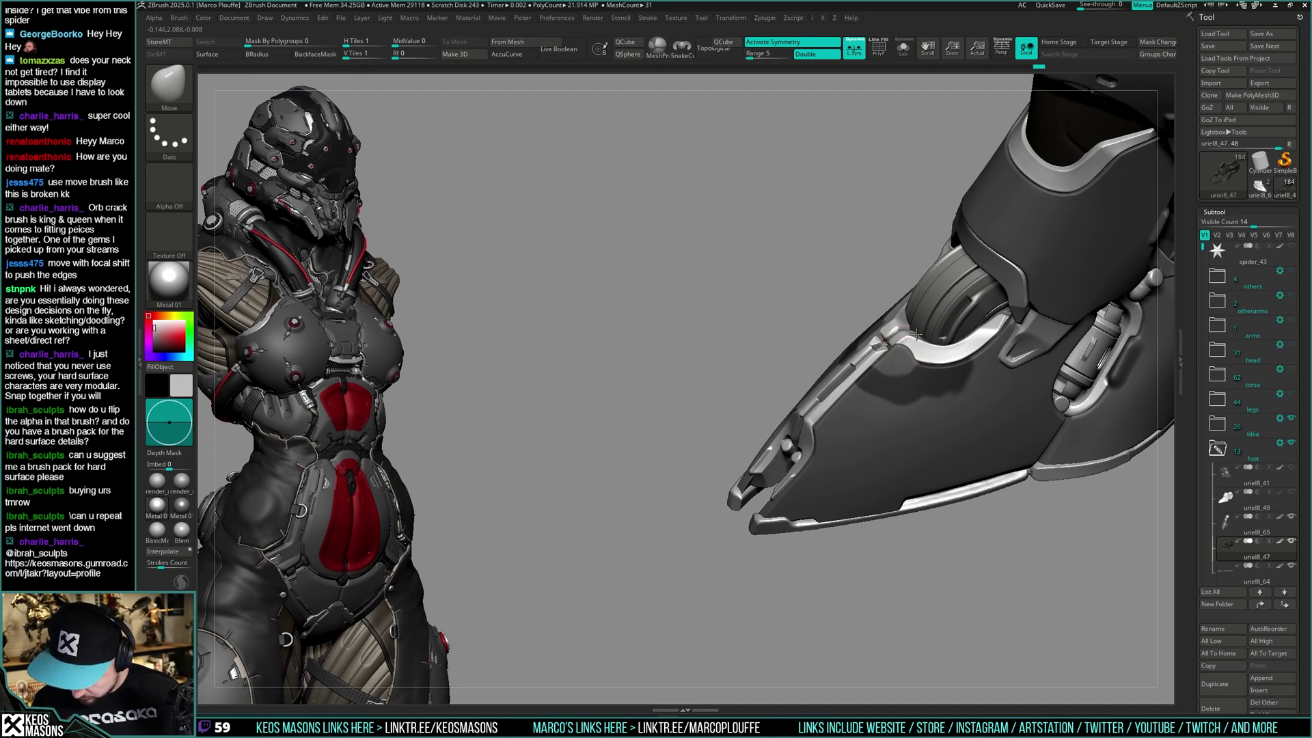
pyautogui.press('space')
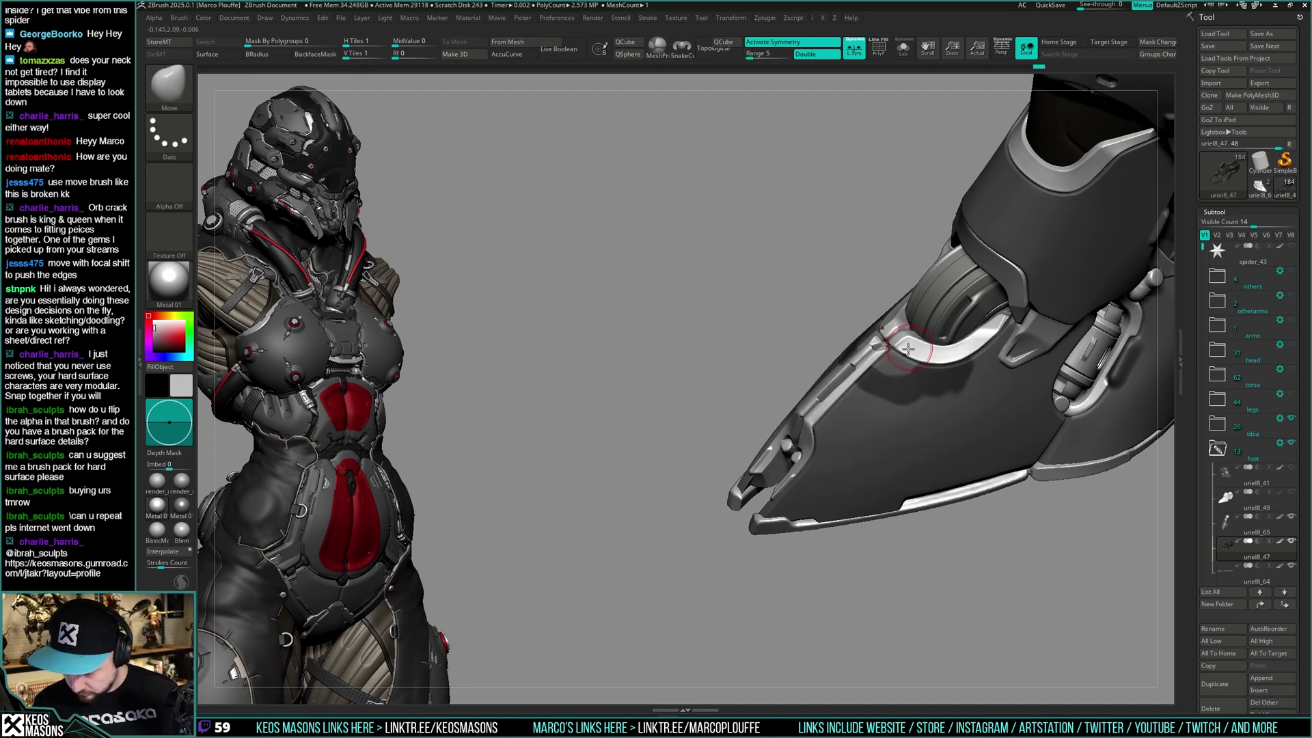
pyautogui.moveTo(918, 342); pyautogui.dragTo(912, 345, button='right')
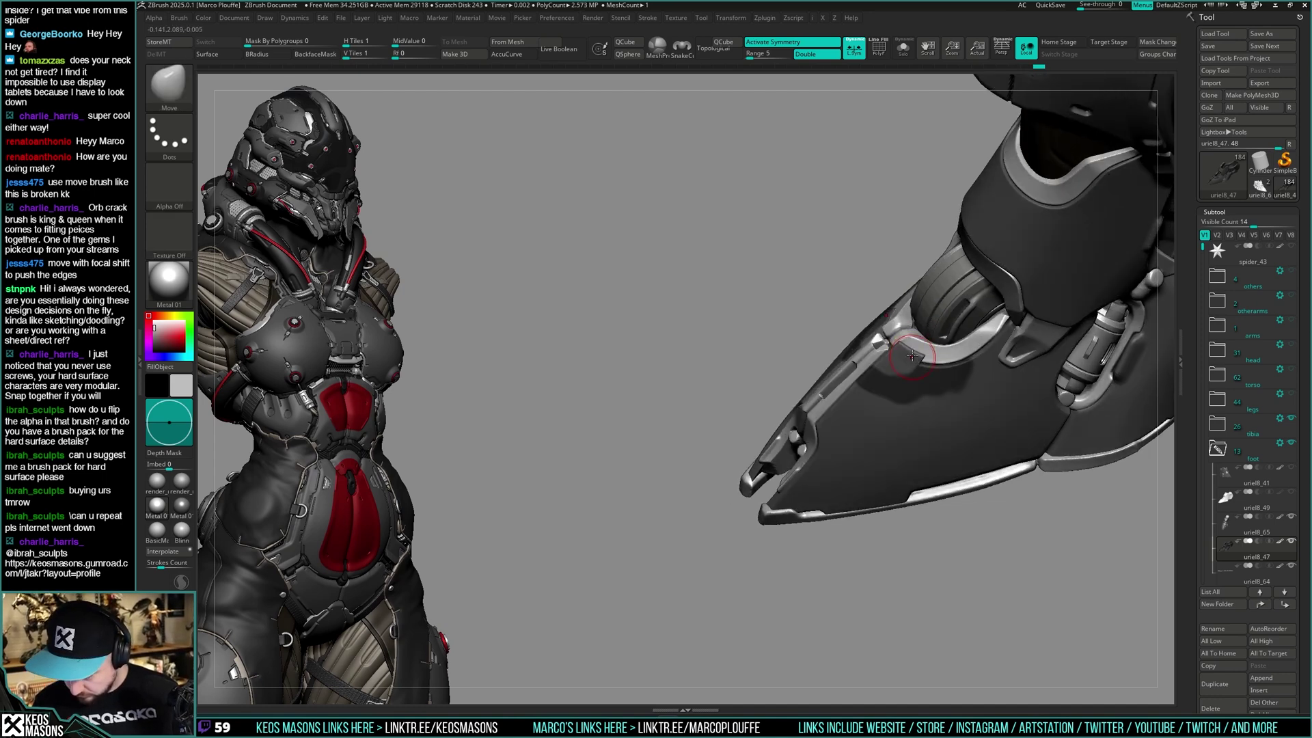
pyautogui.press('space')
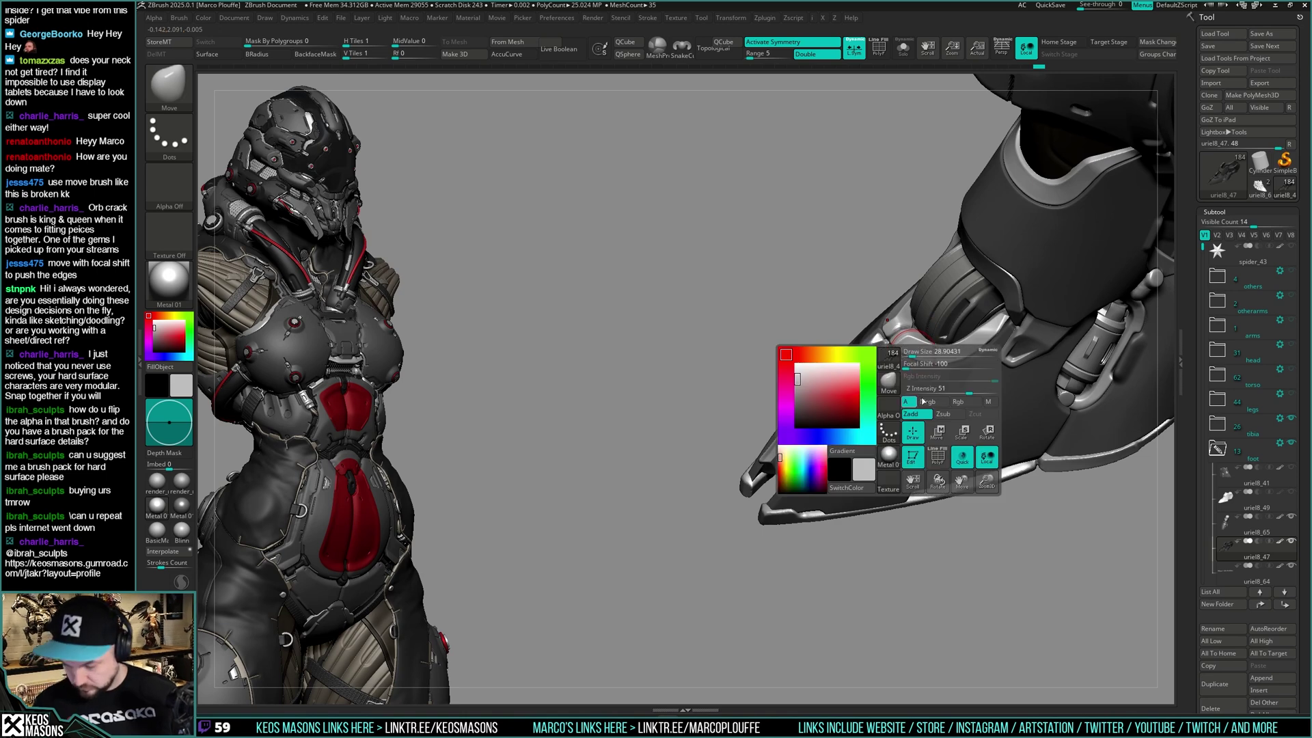
pyautogui.hotkey('ctrl', 'b')
pyautogui.moveTo(916, 360); pyautogui.dragTo(907, 350, button='right')
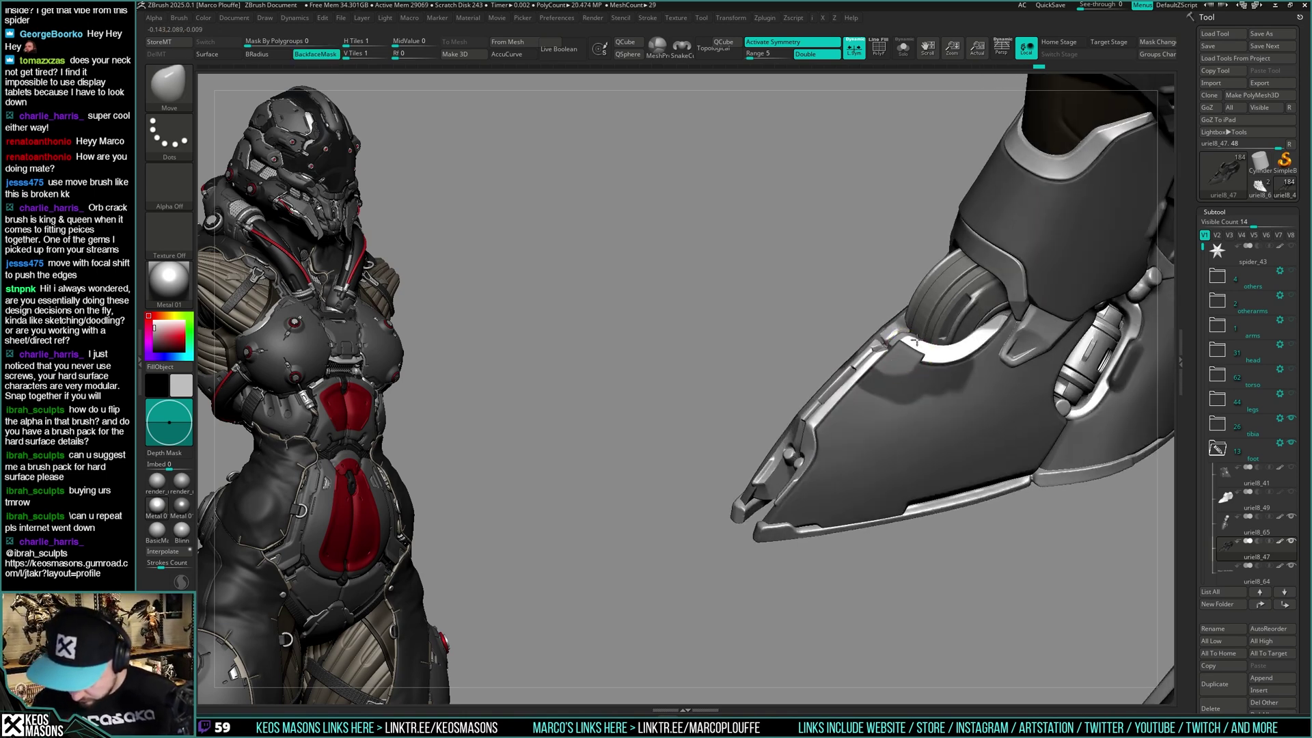
pyautogui.press('space')
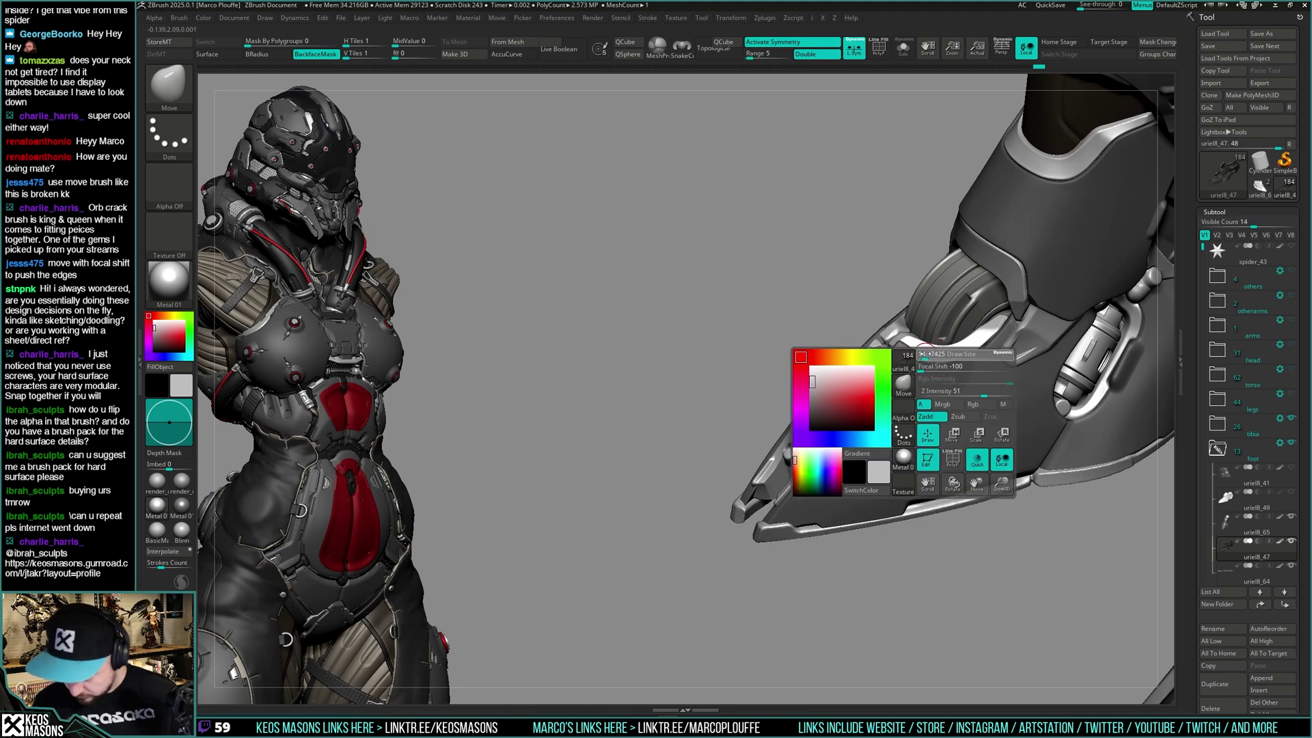
# Smooth the shell's edge along the silver ring and clear the mask
pyautogui.press('shift')
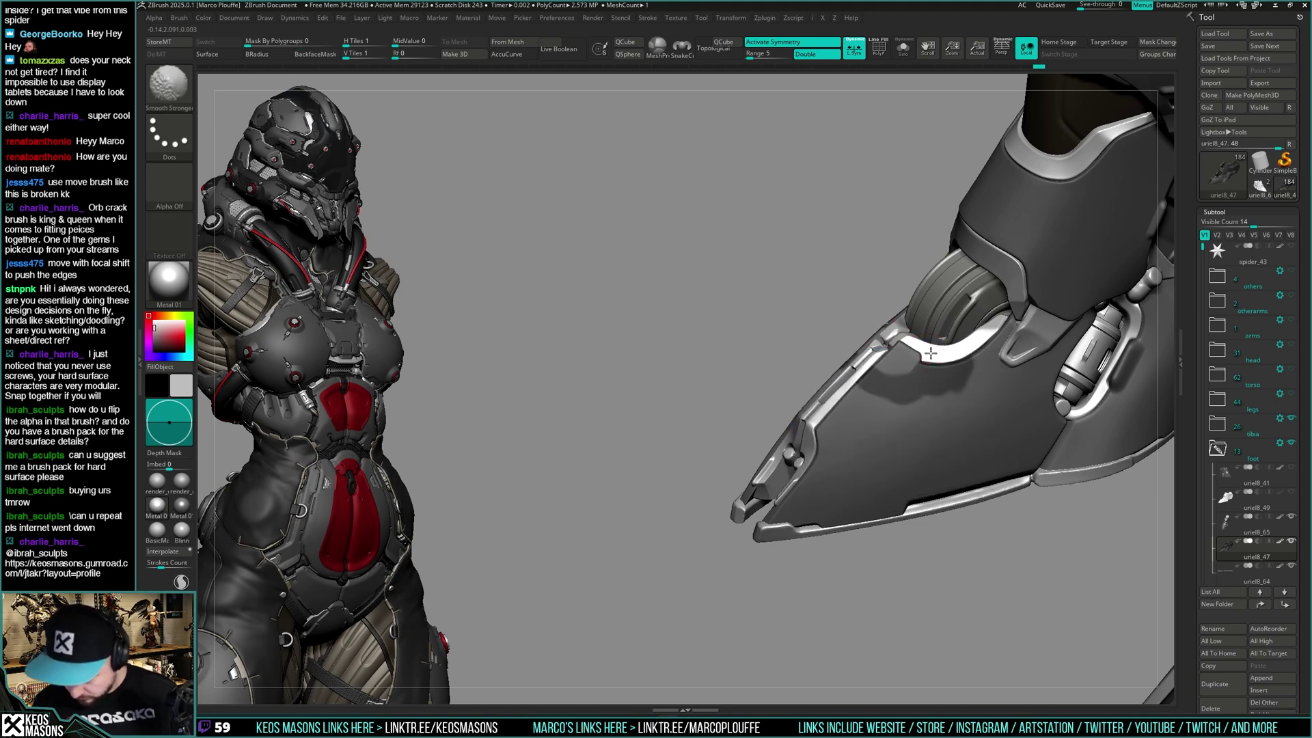
pyautogui.keyDown('shift'); pyautogui.moveTo(923, 352); pyautogui.dragTo(937, 350); pyautogui.keyUp('shift')
pyautogui.keyDown('ctrl'); pyautogui.moveTo(896, 244); pyautogui.dragTo(852, 298); pyautogui.keyUp('ctrl')
# Carve the shell edge at the upper end of the centre strip with the Orb_Cracks brush
pyautogui.moveTo(851, 308); pyautogui.dragTo(899, 398, button='right')
pyautogui.press('space')
pyautogui.click(882, 367)
pyautogui.keyDown('ctrl'); pyautogui.moveTo(888, 340); pyautogui.dragTo(880, 373, button='right'); pyautogui.keyUp('ctrl')
pyautogui.moveTo(861, 375); pyautogui.dragTo(883, 374)
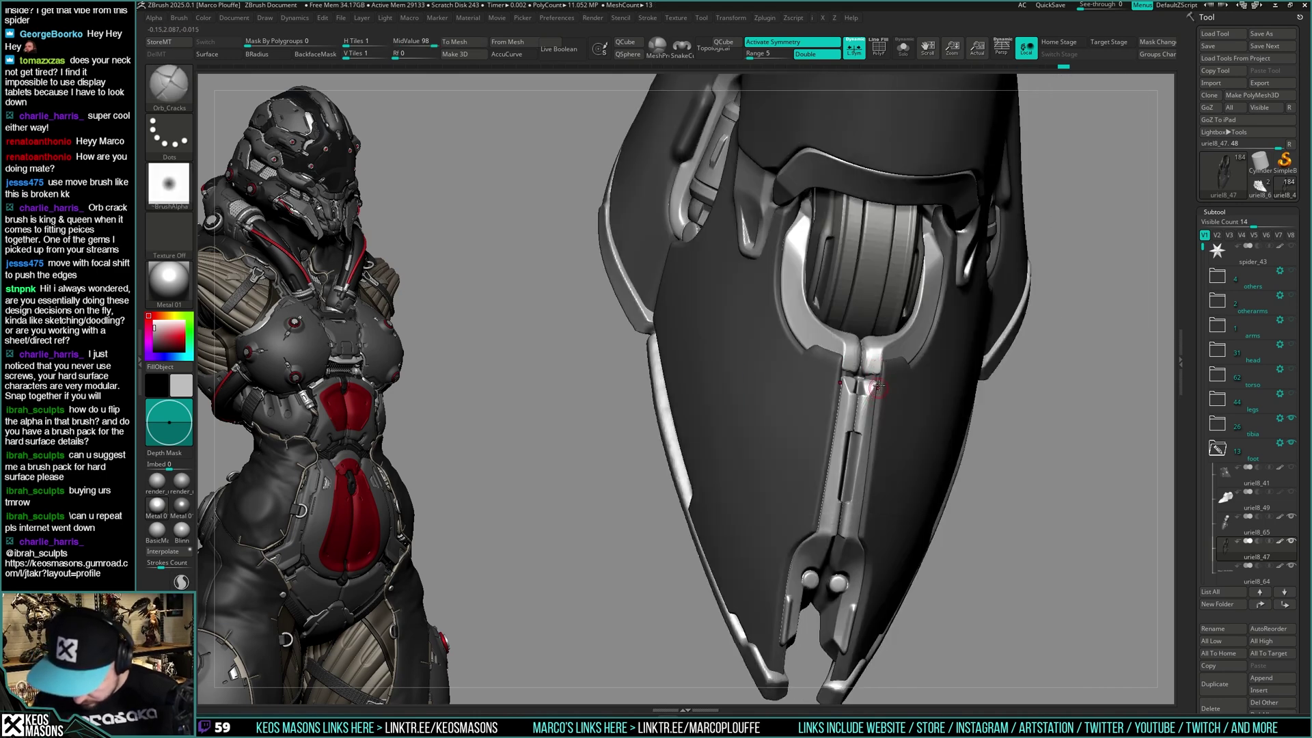
# Sculpt the toe shell around the lower end of the side piston with the StandardMrBp1 brush
pyautogui.moveTo(942, 403)
pyautogui.mouseDown(button='right')
pyautogui.moveTo(917, 407)
pyautogui.moveTo(924, 359)
pyautogui.moveTo(920, 408)
pyautogui.moveTo(886, 419)
pyautogui.moveTo(889, 452)
pyautogui.moveTo(850, 356)
pyautogui.moveTo(885, 367)
pyautogui.moveTo(901, 342)
pyautogui.moveTo(904, 393)
pyautogui.moveTo(871, 455)
pyautogui.moveTo(849, 451)
pyautogui.moveTo(816, 373)
pyautogui.moveTo(820, 438)
pyautogui.moveTo(806, 431)
pyautogui.moveTo(789, 447)
pyautogui.mouseUp(button='right')
pyautogui.press('b')
pyautogui.press('m')
pyautogui.press('p')
pyautogui.press('space')
pyautogui.moveTo(809, 378); pyautogui.dragTo(814, 375)
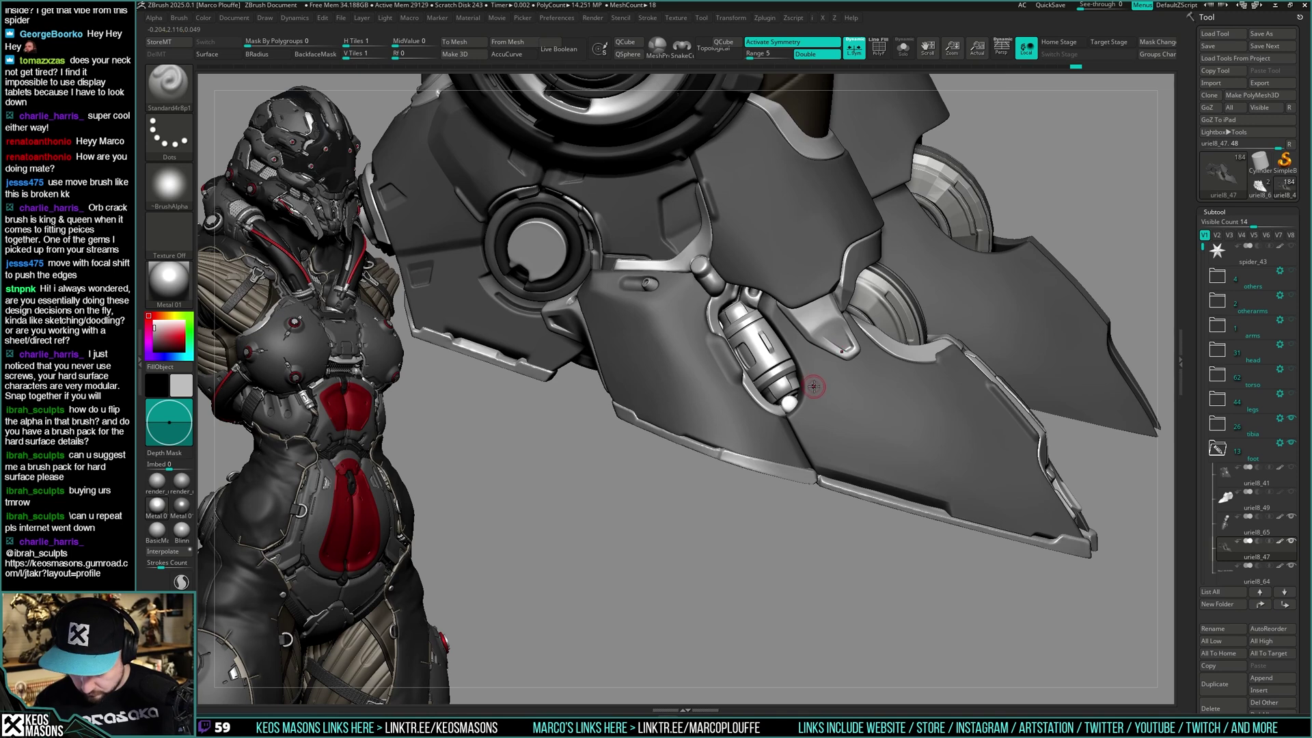
pyautogui.press('ctrl')
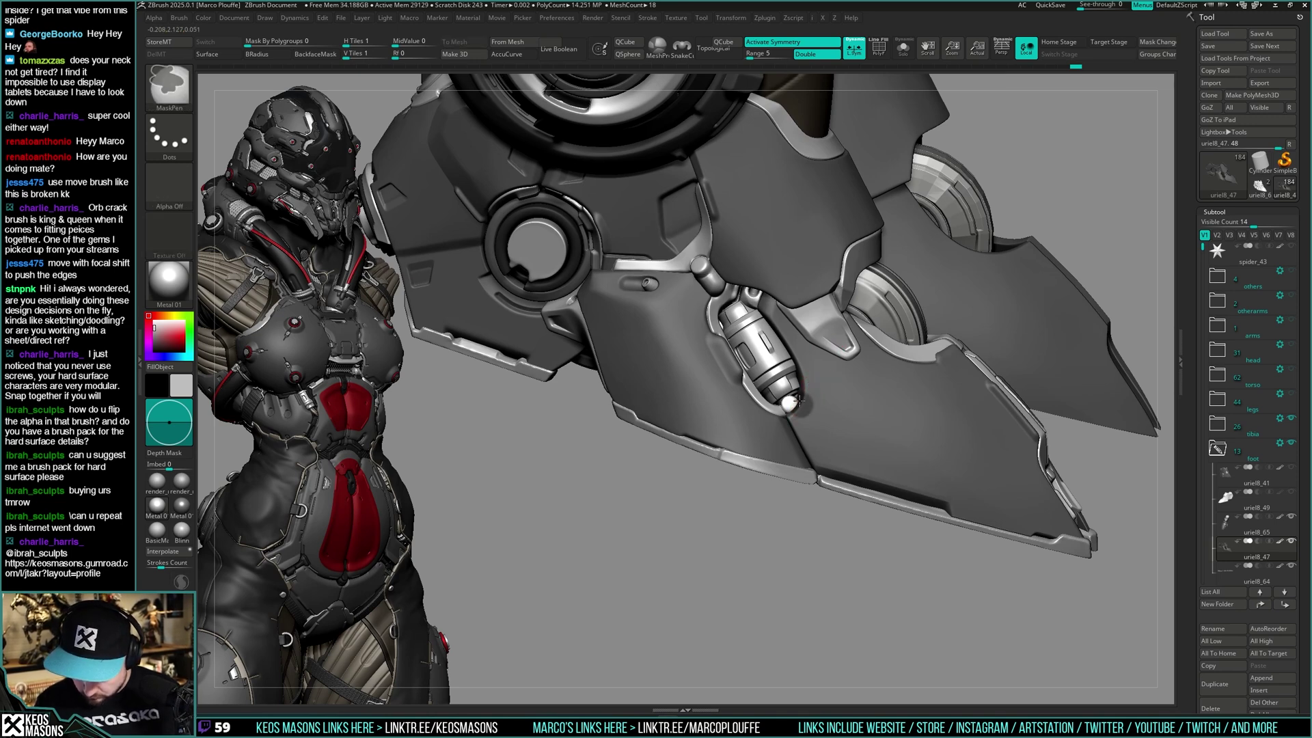
pyautogui.moveTo(813, 399)
pyautogui.mouseDown(button='right')
pyautogui.moveTo(785, 401)
pyautogui.moveTo(756, 375)
pyautogui.mouseUp(button='right')
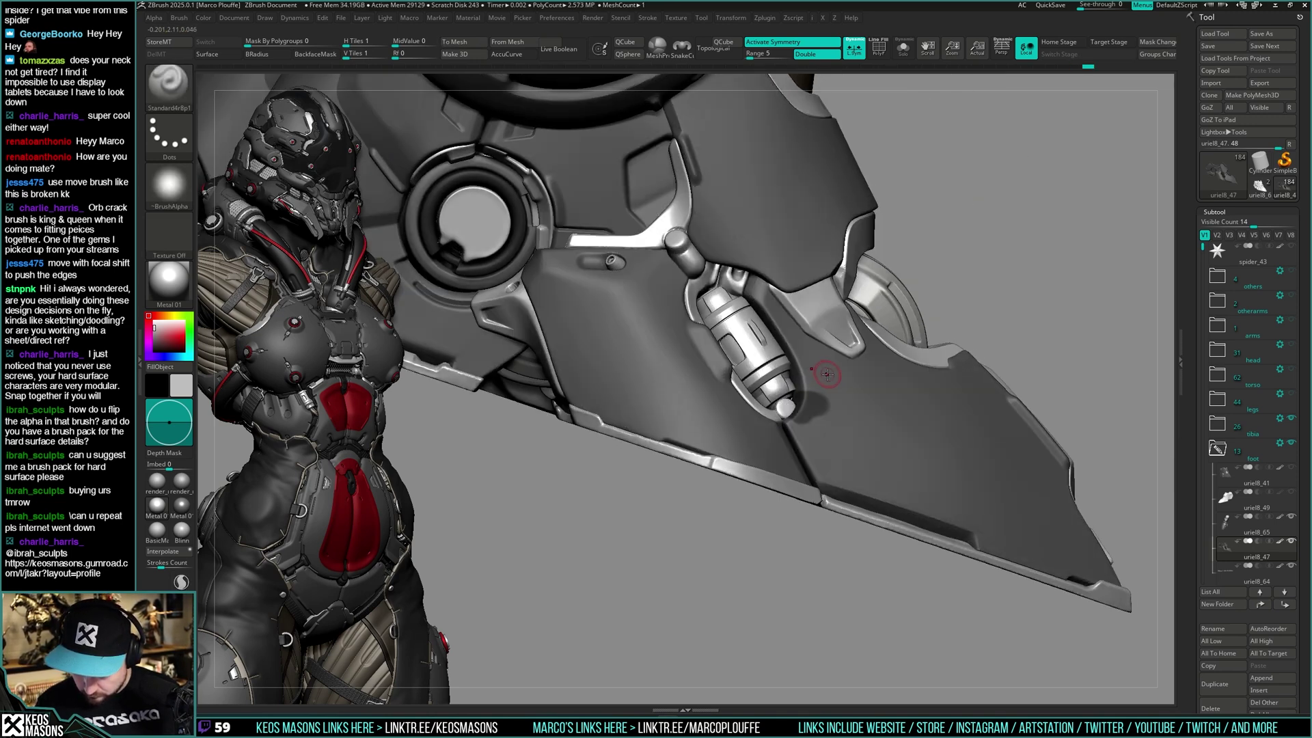
# Build up and polish the shell surface between the piston and the lug with the Clay and hPolish brushes
pyautogui.press('space')
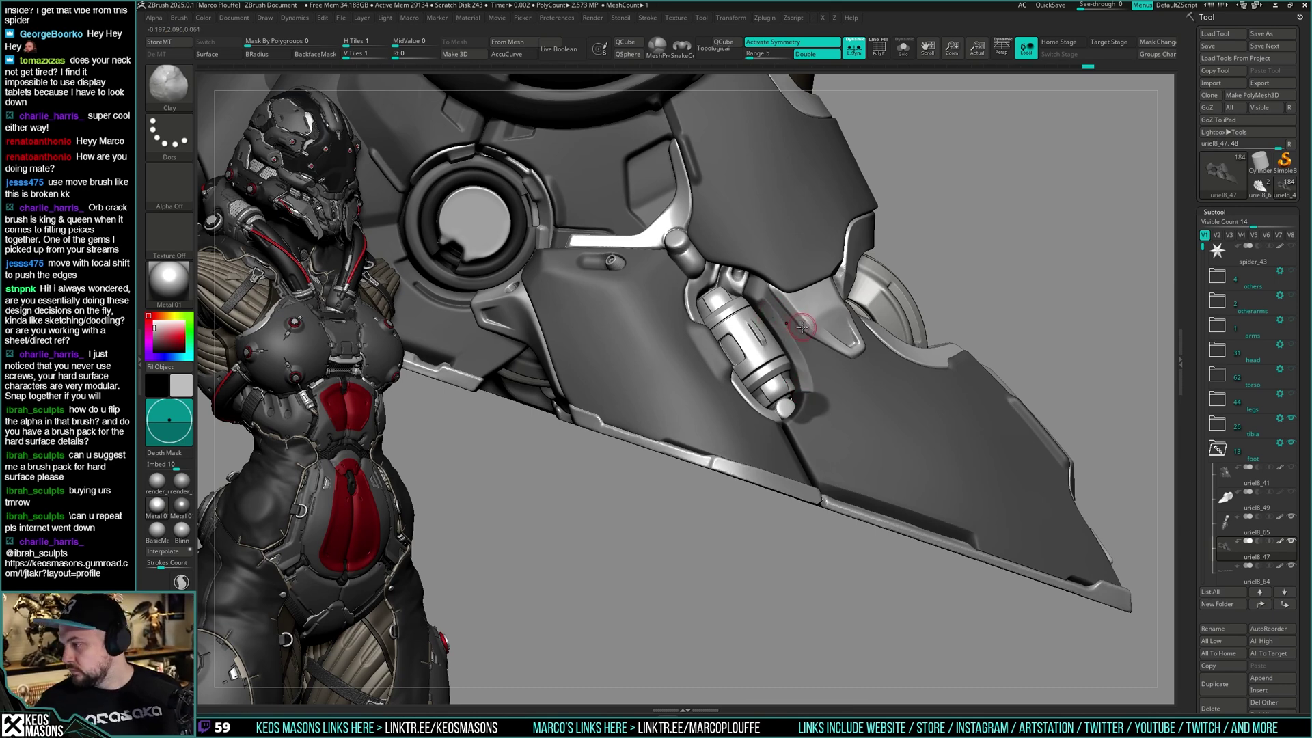
pyautogui.press('space')
pyautogui.click(791, 362)
pyautogui.press('space')
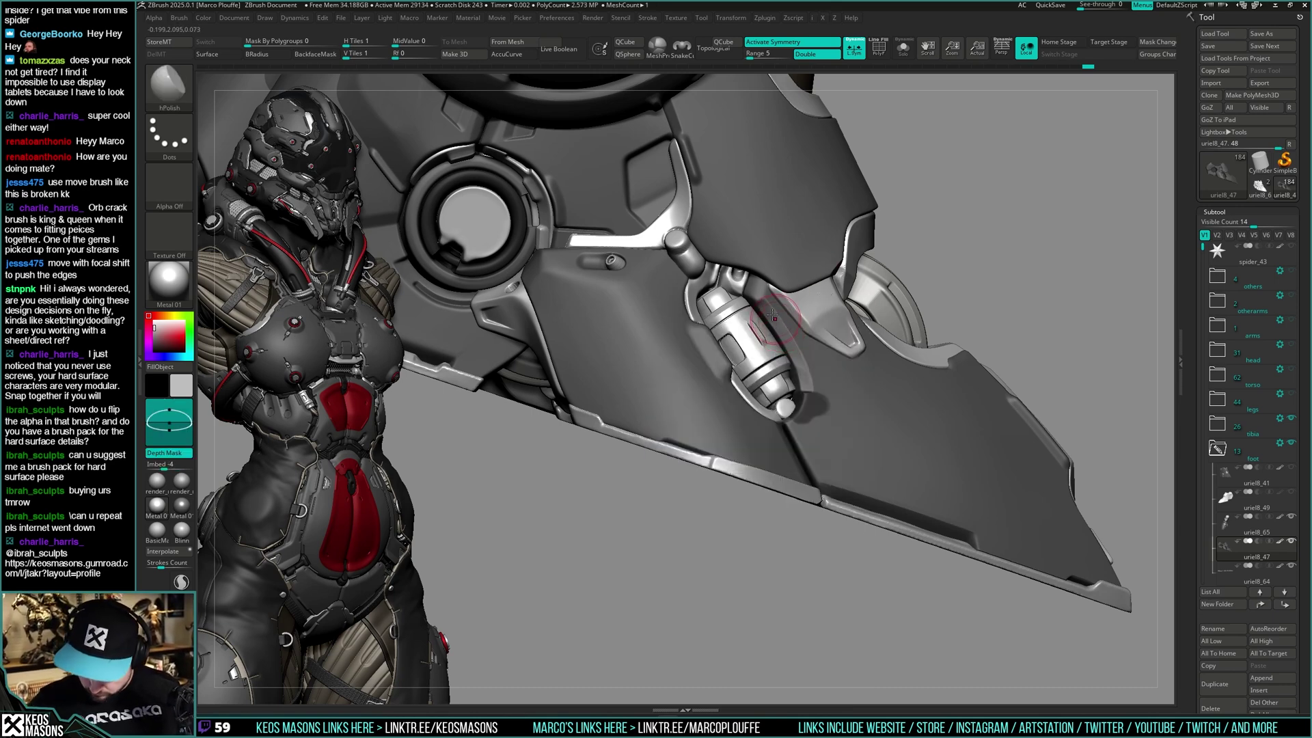
pyautogui.press('space')
pyautogui.click(805, 384)
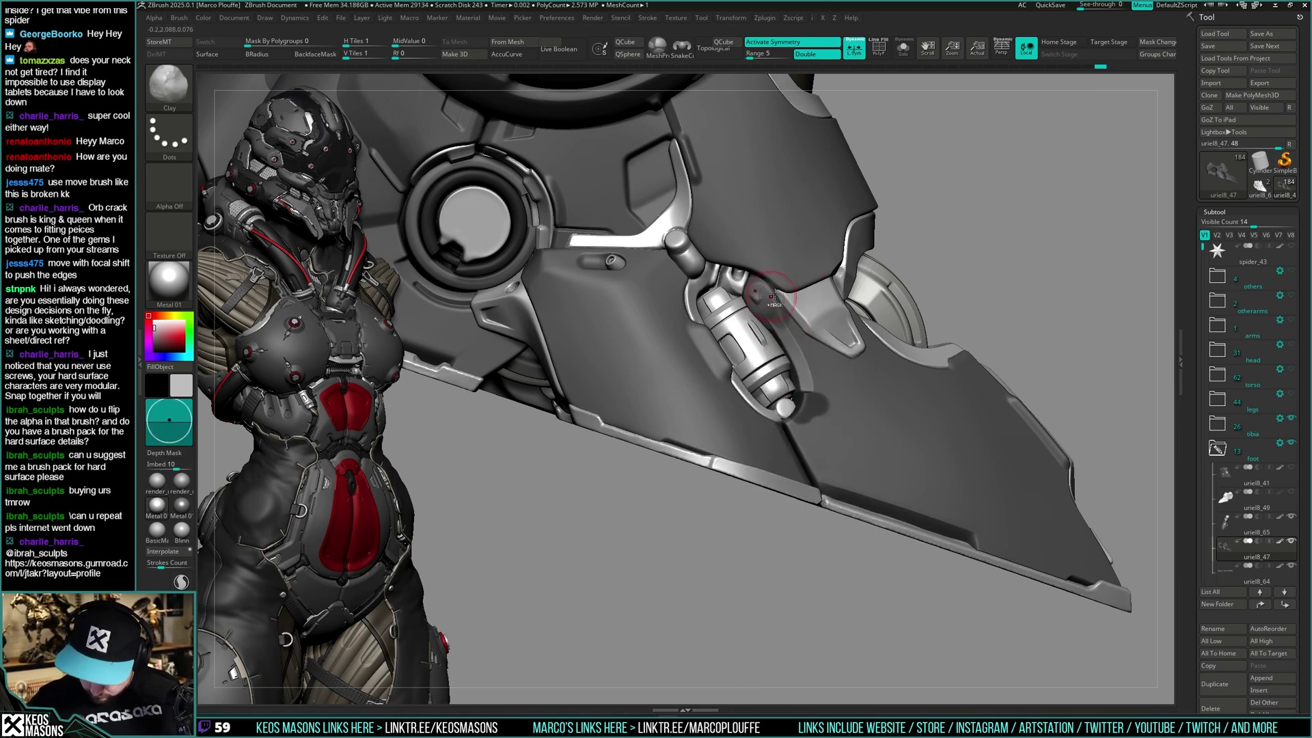
# Polish and smooth the shell surface beside the upper half of the side piston with the hPolish brush
pyautogui.press('space')
pyautogui.click(838, 383)
pyautogui.press('space')
pyautogui.click(817, 368)
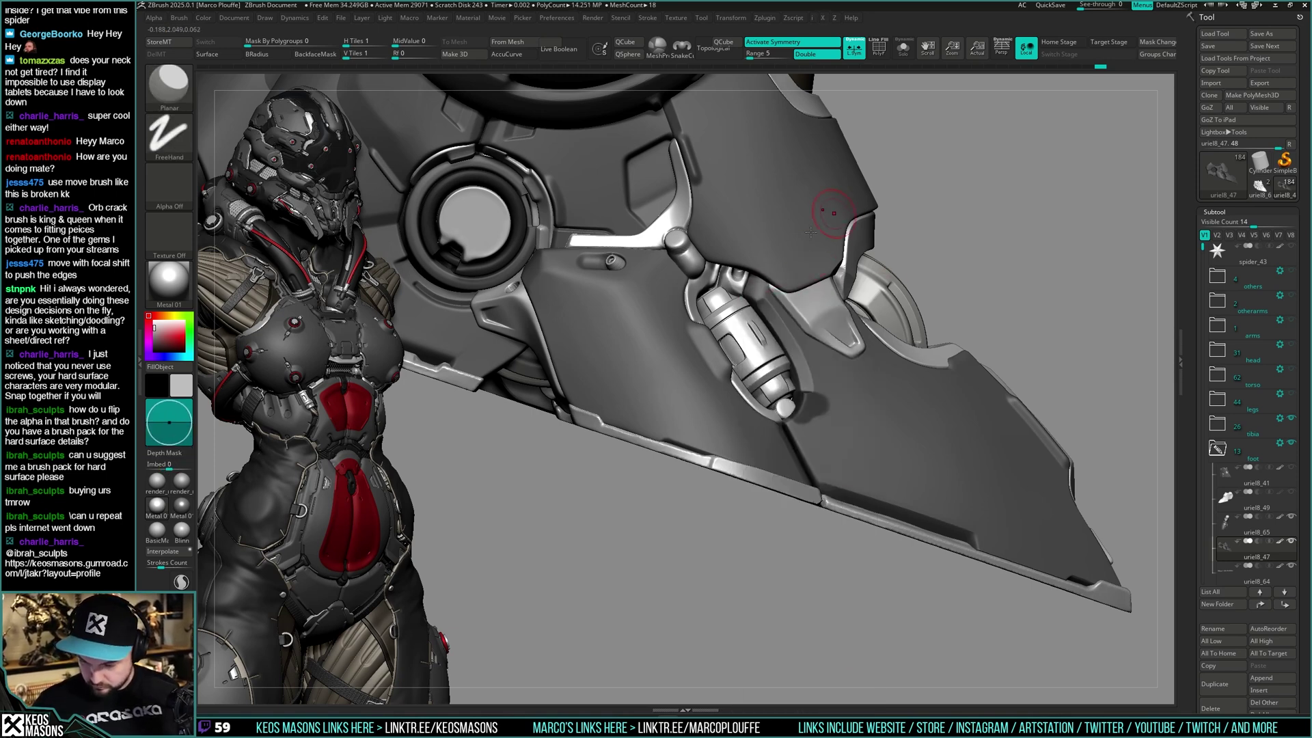
pyautogui.press('space')
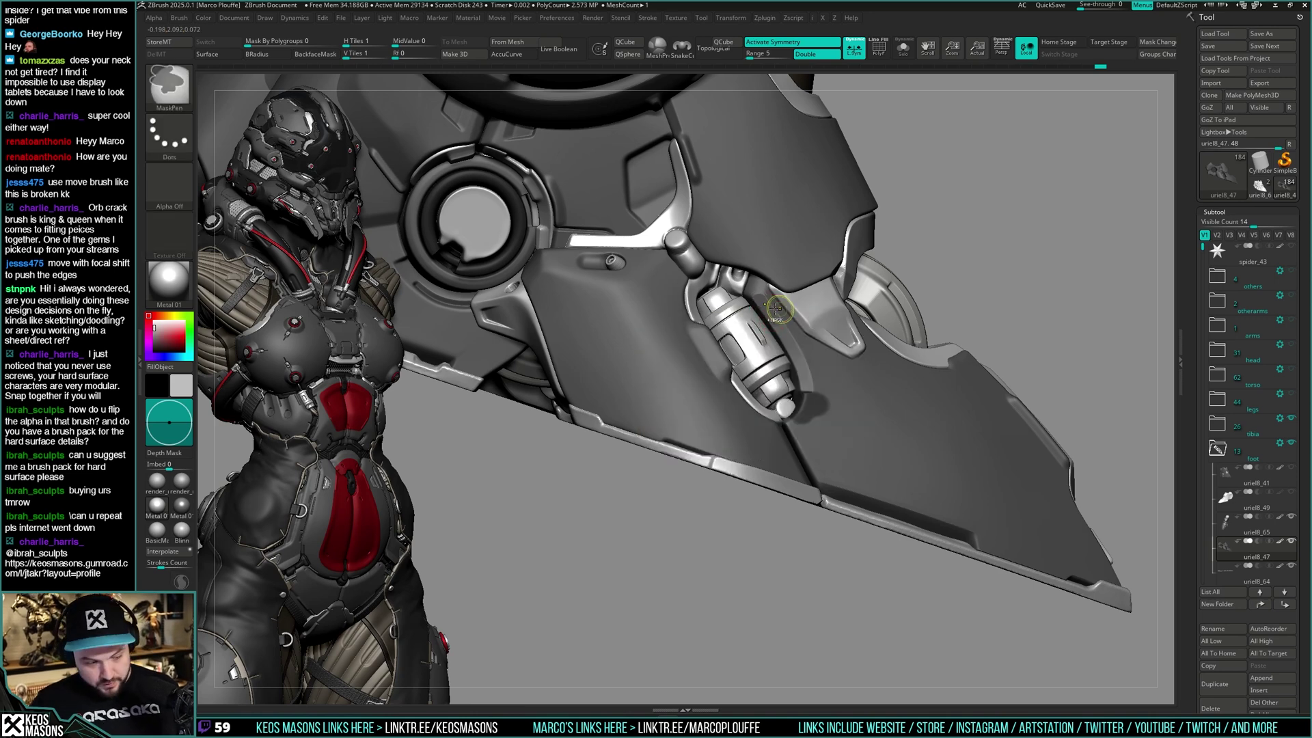
pyautogui.press('space')
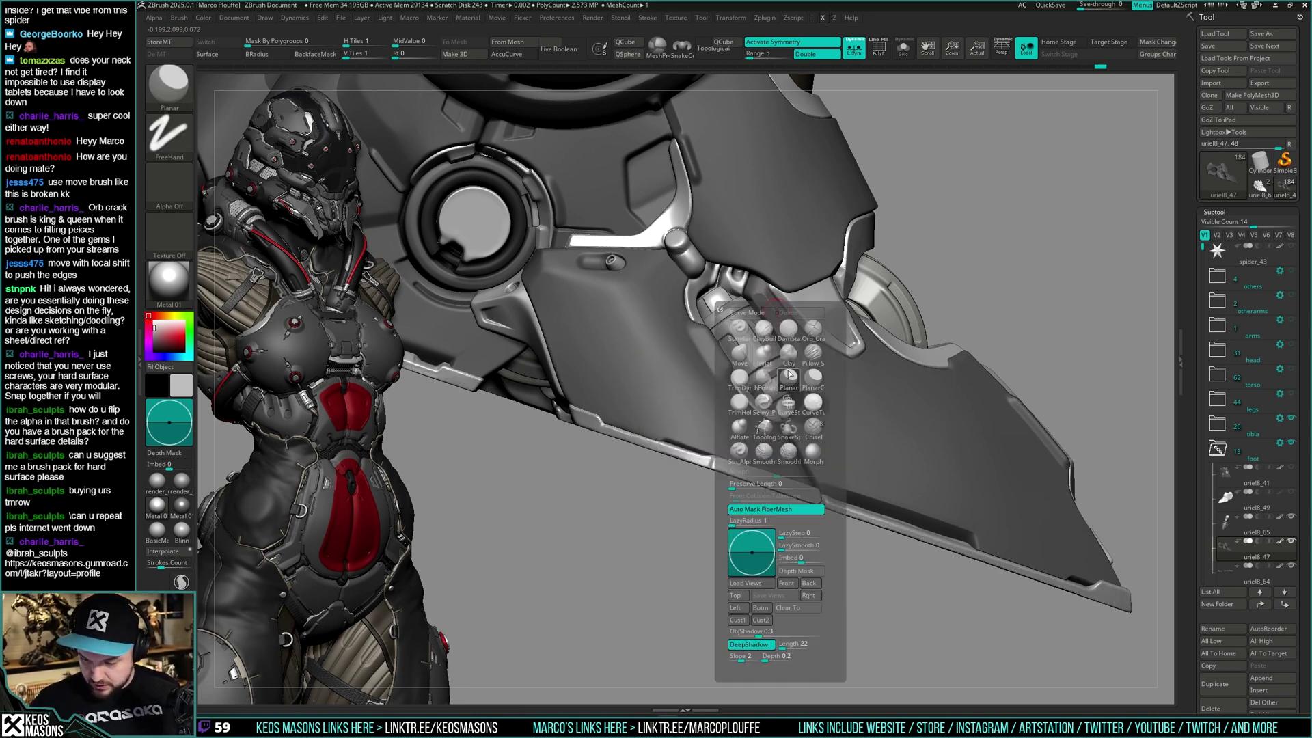
pyautogui.click(775, 307)
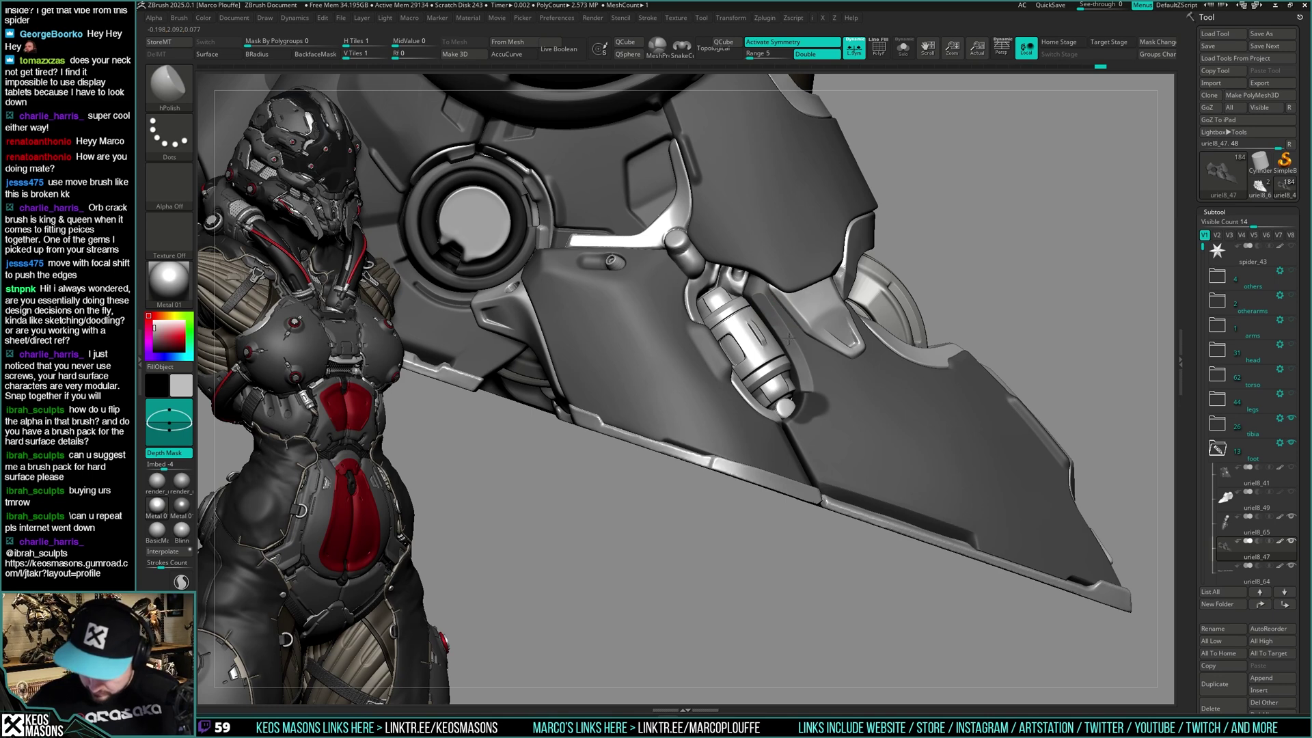
pyautogui.moveTo(789, 328)
pyautogui.keyDown('shift'); pyautogui.mouseDown()
pyautogui.moveTo(800, 366)
pyautogui.moveTo(773, 295)
pyautogui.mouseUp(); pyautogui.keyUp('shift')
pyautogui.moveTo(806, 301); pyautogui.dragTo(776, 302, button='right')
pyautogui.keyDown('shift'); pyautogui.moveTo(787, 314); pyautogui.dragTo(758, 297); pyautogui.keyUp('shift')
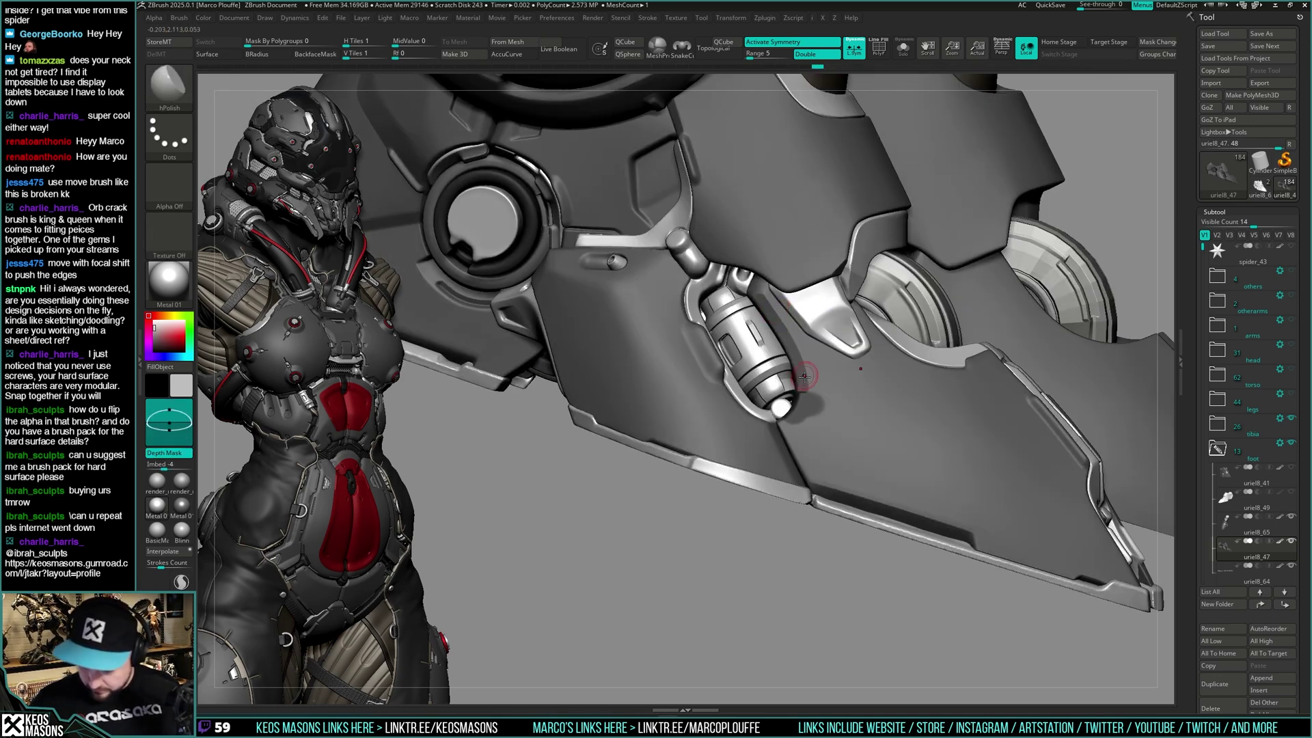
# Sculpt the rim of the recess around the piston's lower ball end with the StandardMrBp1 brush
pyautogui.moveTo(811, 375); pyautogui.dragTo(847, 341, button='right')
pyautogui.keyDown('ctrl'); pyautogui.moveTo(847, 342); pyautogui.dragTo(884, 294, button='right'); pyautogui.keyUp('ctrl')
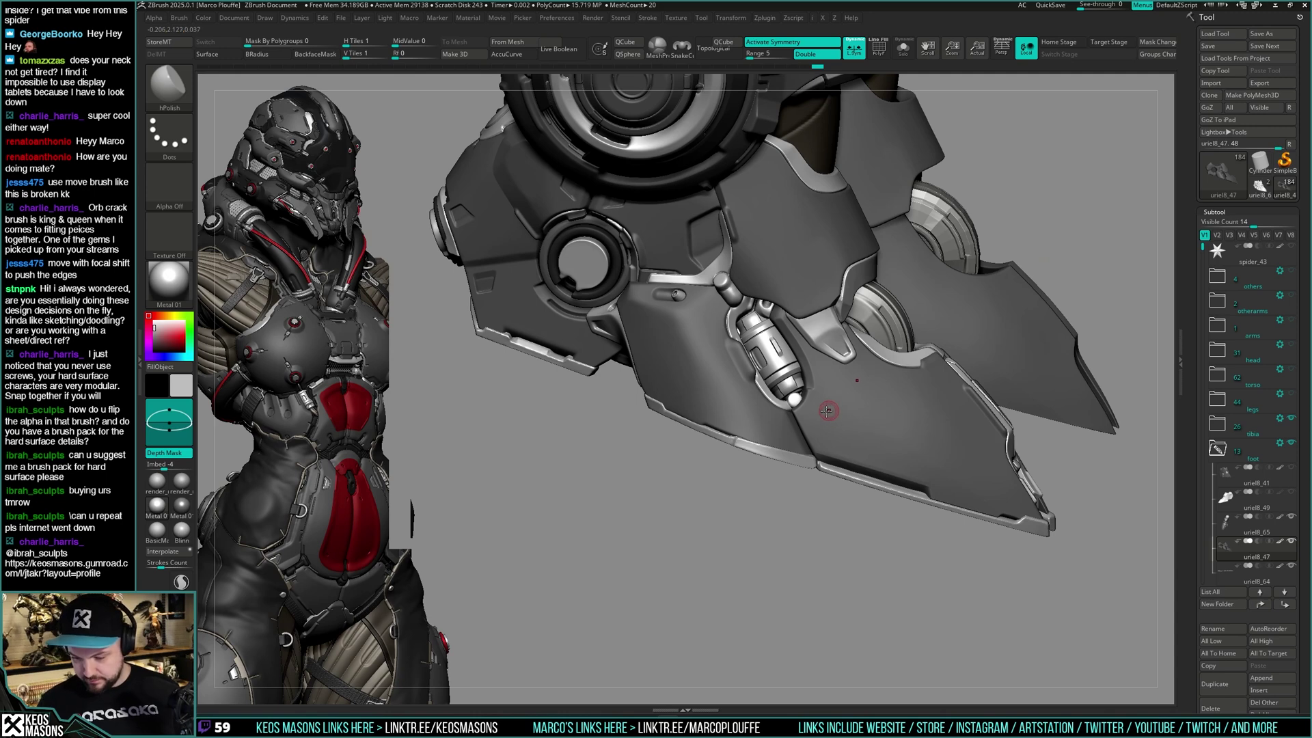
pyautogui.keyDown('ctrl'); pyautogui.moveTo(855, 392); pyautogui.dragTo(834, 409, button='right'); pyautogui.keyUp('ctrl')
pyautogui.press('space')
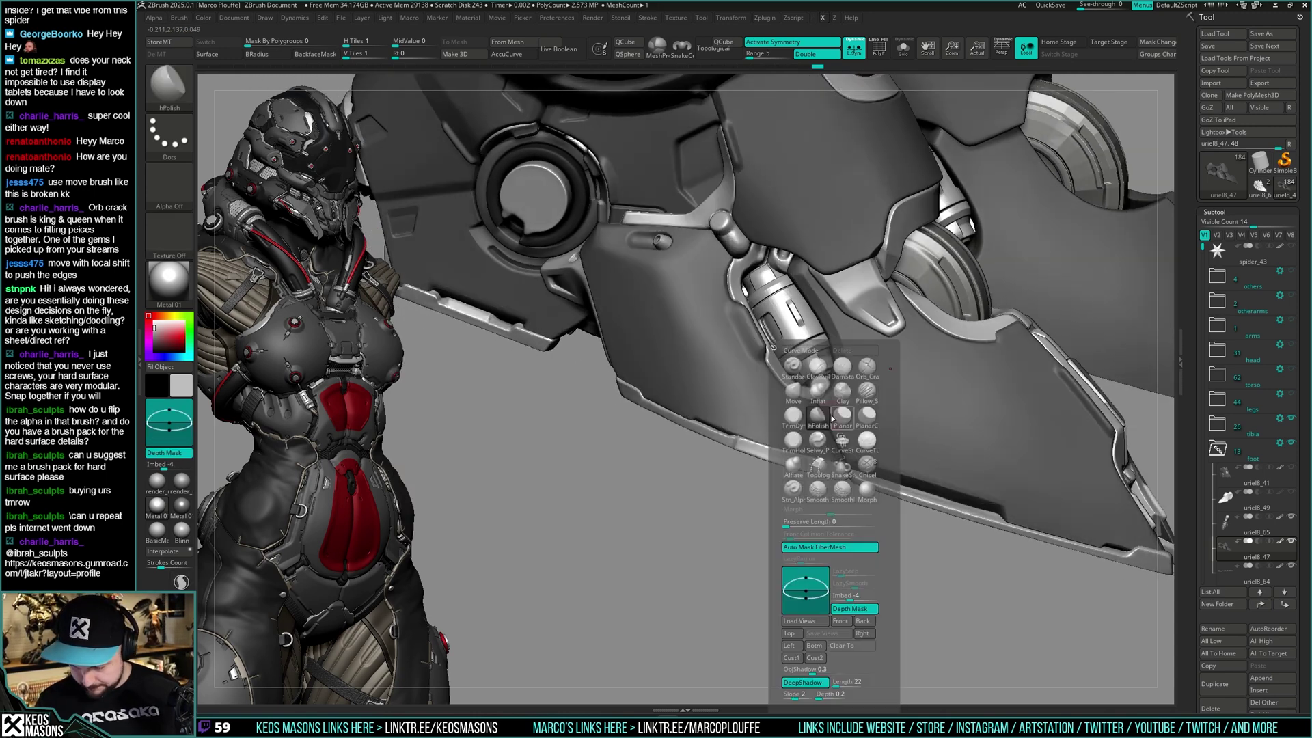
pyautogui.click(804, 367)
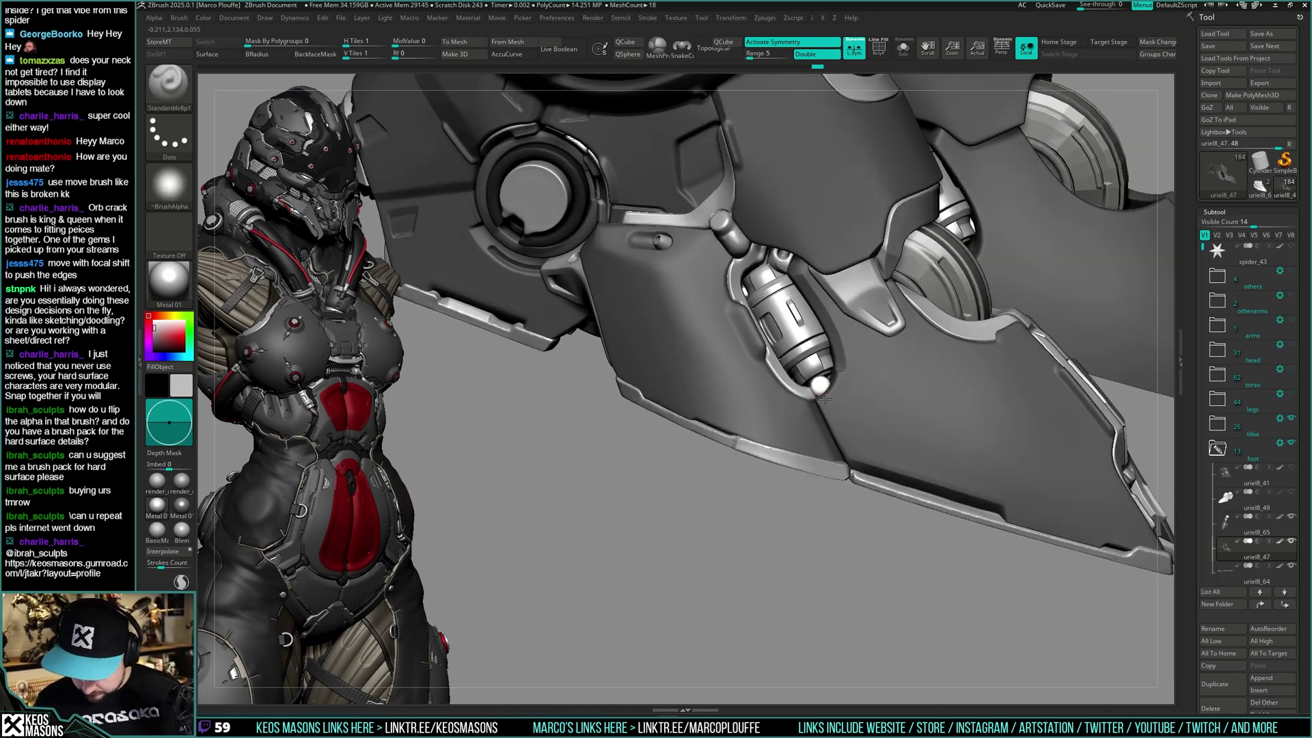
pyautogui.moveTo(842, 366); pyautogui.dragTo(832, 398)
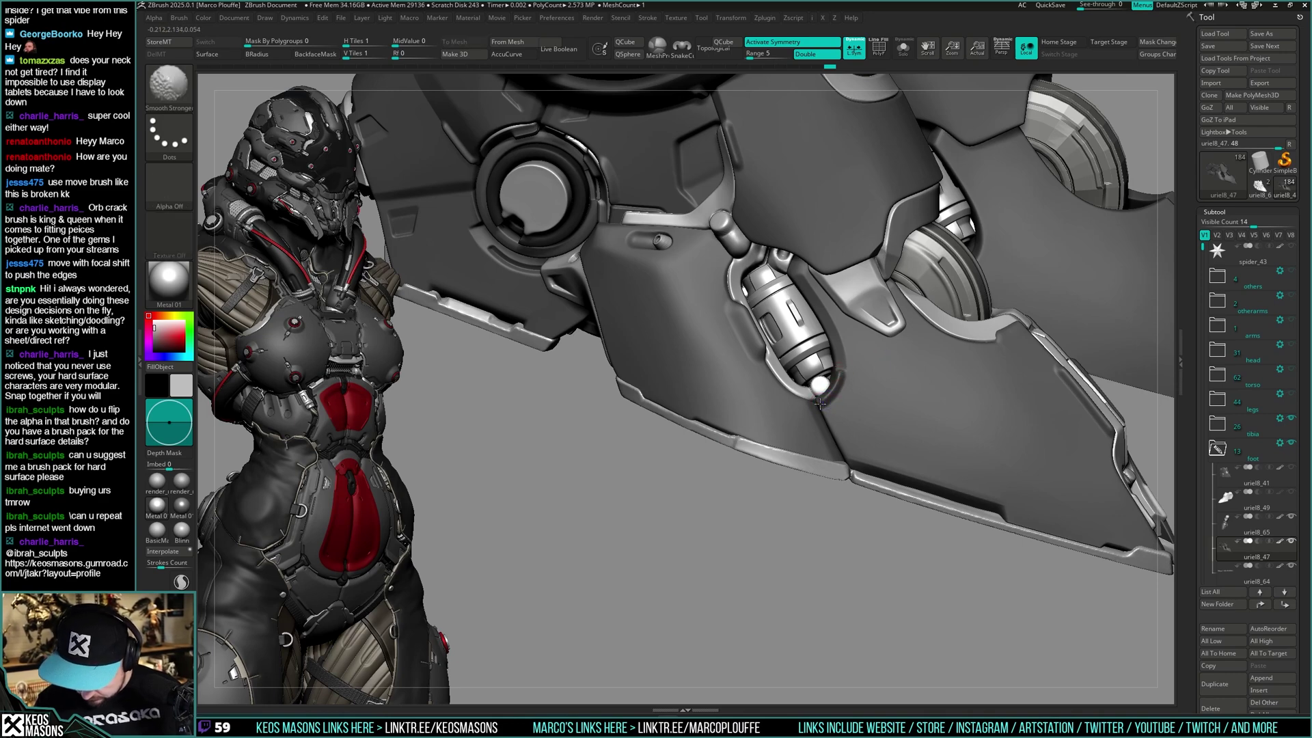
# Trim the shell recess around the piston's lower ball end with the TrimHole brush, ghosting the surrounding parts
pyautogui.moveTo(841, 370)
pyautogui.keyDown('ctrl'); pyautogui.mouseDown(button='right')
pyautogui.moveTo(905, 389)
pyautogui.moveTo(898, 443)
pyautogui.moveTo(872, 472)
pyautogui.moveTo(863, 440)
pyautogui.moveTo(854, 474)
pyautogui.moveTo(821, 415)
pyautogui.moveTo(828, 395)
pyautogui.moveTo(832, 414)
pyautogui.moveTo(848, 382)
pyautogui.moveTo(866, 417)
pyautogui.moveTo(841, 454)
pyautogui.mouseUp(button='right'); pyautogui.keyUp('ctrl')
pyautogui.press('b')
pyautogui.press('t')
pyautogui.press('h')
pyautogui.hotkey('shift', 't')
pyautogui.hotkey('shift', 't')
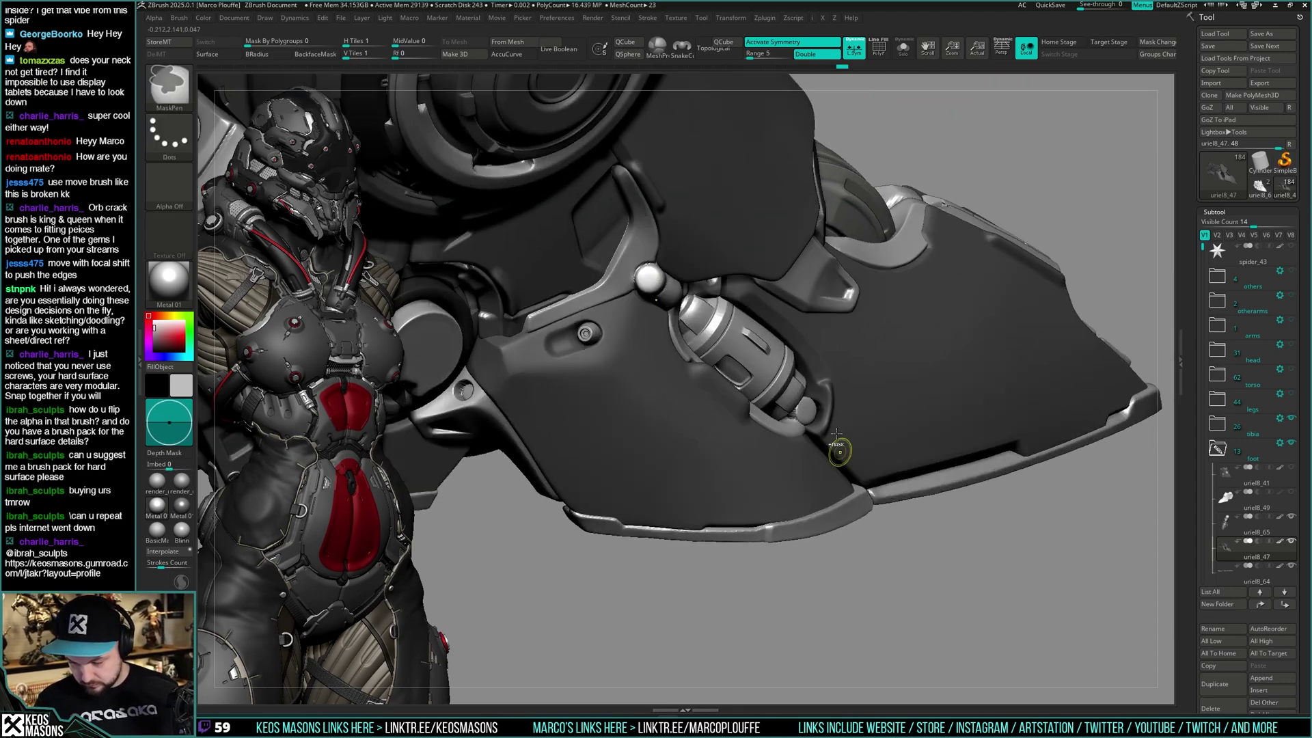
pyautogui.moveTo(814, 410); pyautogui.dragTo(797, 457, button='right')
pyautogui.rightClick(795, 472)
pyautogui.hotkey('shift', 't')
pyautogui.press('space')
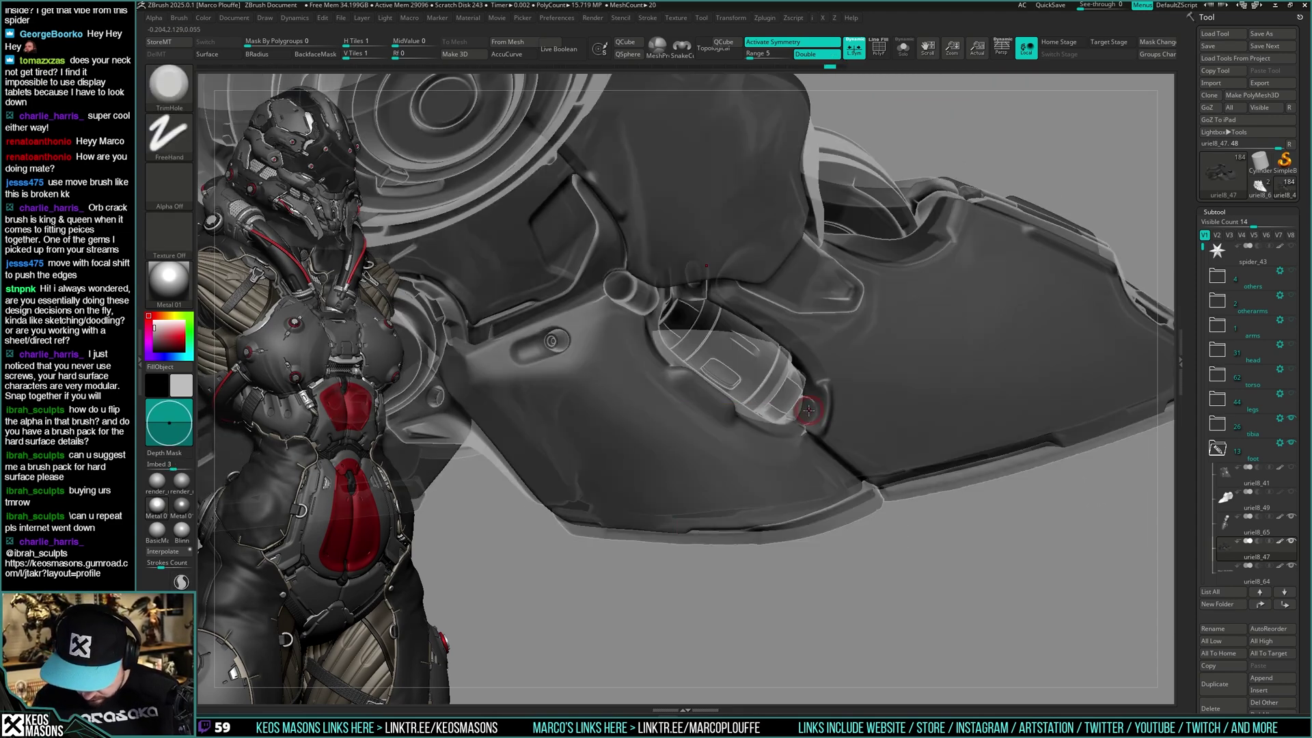
pyautogui.moveTo(810, 410); pyautogui.dragTo(807, 412, button='right')
pyautogui.press('space')
pyautogui.moveTo(805, 413); pyautogui.dragTo(808, 413)
pyautogui.moveTo(806, 413); pyautogui.dragTo(805, 405, button='right')
pyautogui.press('space')
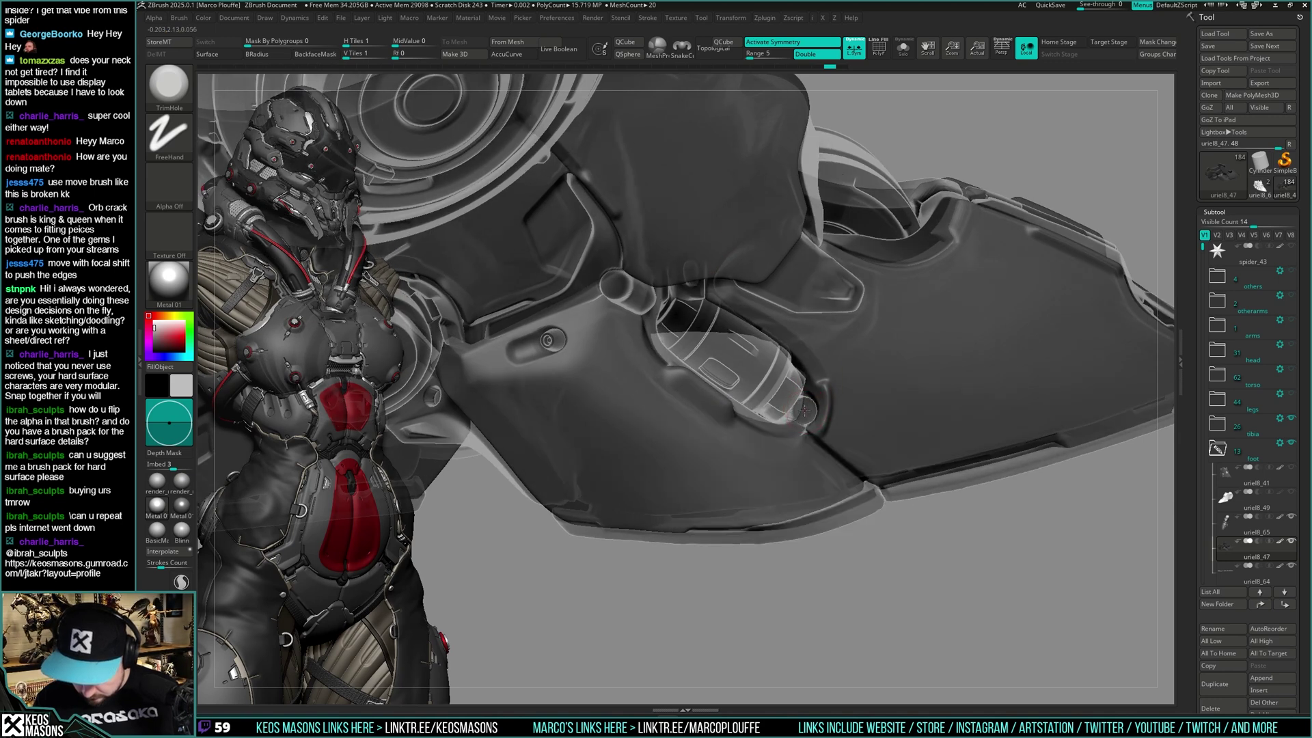
# Turn off the ghosted view and smooth the recess wall beside the piston's ball end
pyautogui.hotkey('shift', 't')
pyautogui.moveTo(806, 412); pyautogui.dragTo(854, 417, button='right')
pyautogui.keyDown('shift'); pyautogui.moveTo(818, 405); pyautogui.dragTo(814, 418); pyautogui.keyUp('shift')
pyautogui.moveTo(793, 499)
pyautogui.mouseDown(button='right')
pyautogui.moveTo(794, 469)
pyautogui.moveTo(902, 357)
pyautogui.moveTo(868, 470)
pyautogui.moveTo(851, 455)
pyautogui.moveTo(816, 487)
pyautogui.mouseUp(button='right')
pyautogui.rightClick(816, 486)
pyautogui.moveTo(868, 373)
pyautogui.mouseDown(button='right')
pyautogui.moveTo(853, 423)
pyautogui.moveTo(884, 428)
pyautogui.moveTo(843, 440)
pyautogui.mouseUp(button='right')
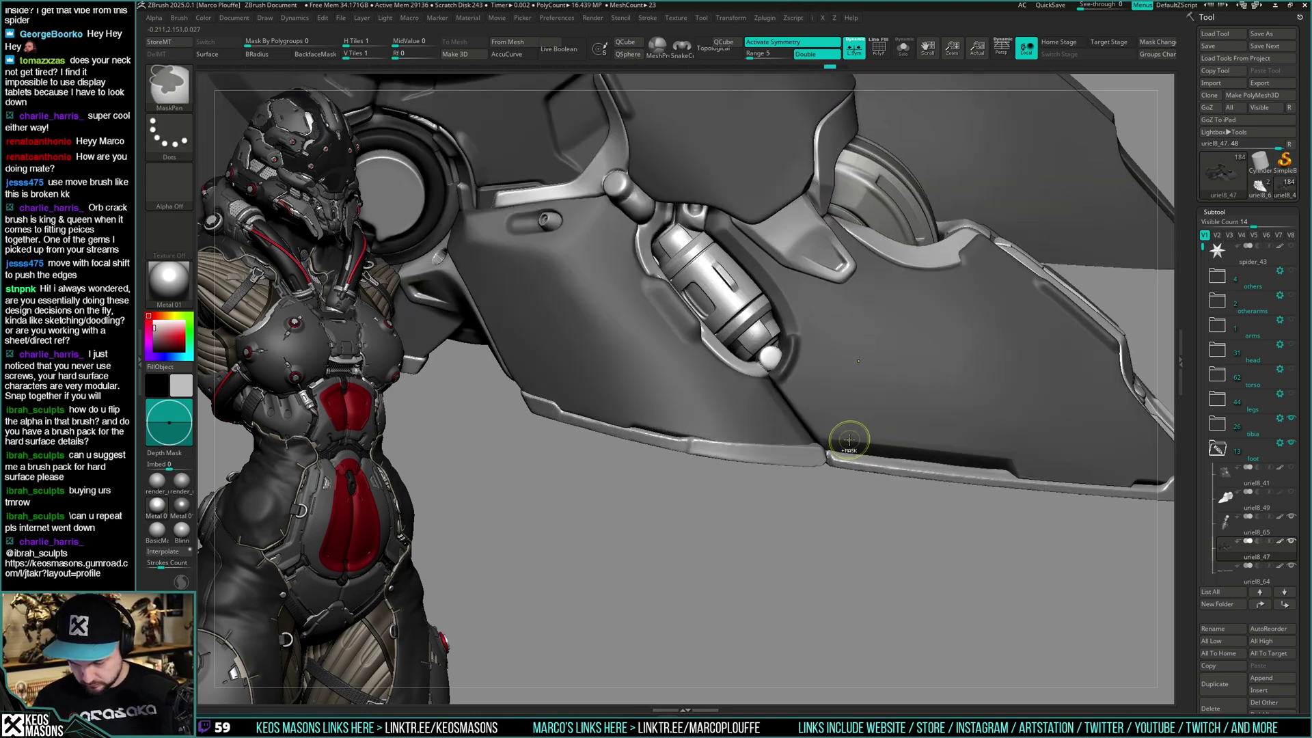
pyautogui.rightClick(849, 416)
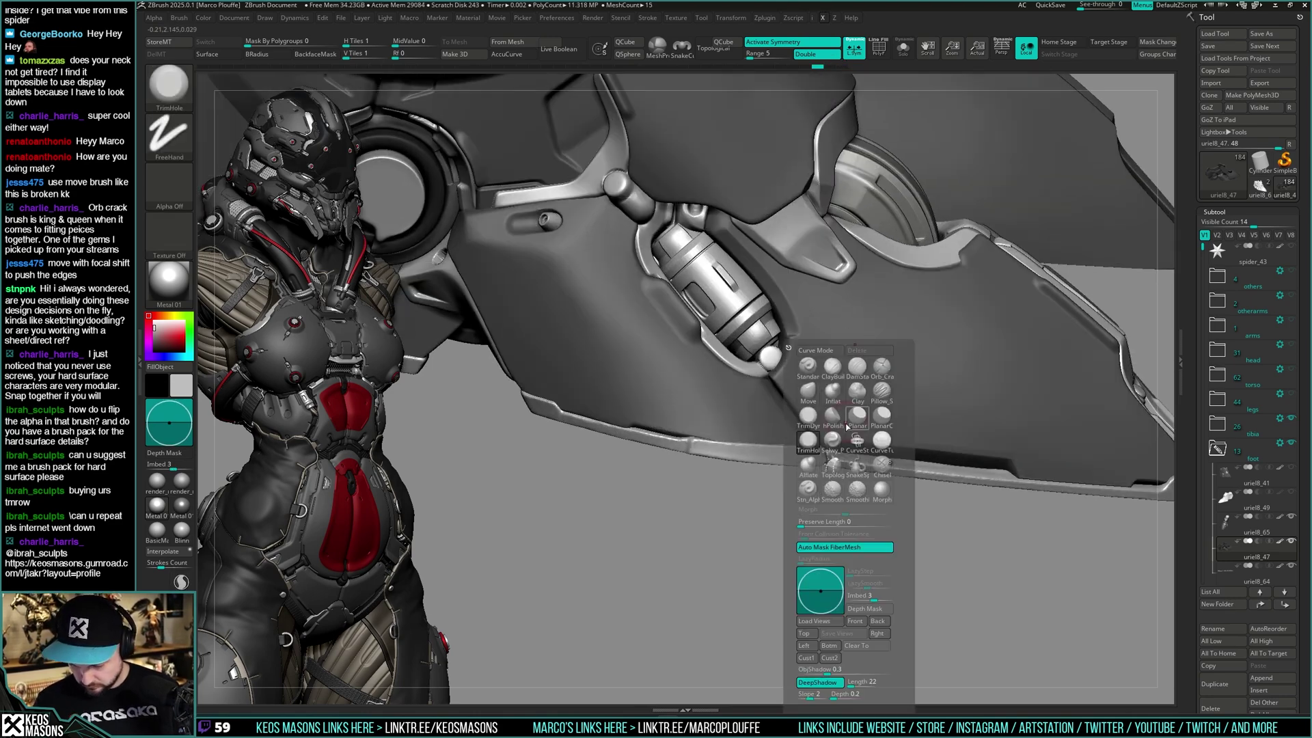
# Isolate the front toe plate by its polygroup and hide all other foot parts in solo mode
pyautogui.hotkey('shift', 'f')
pyautogui.keyDown('ctrl'); pyautogui.moveTo(827, 408); pyautogui.dragTo(779, 406, button='right'); pyautogui.keyUp('ctrl')
pyautogui.moveTo(812, 477); pyautogui.dragTo(844, 424, button='right')
pyautogui.hotkey('shift', 'f')
pyautogui.keyDown('ctrl'); pyautogui.keyDown('shift'); pyautogui.click(818, 441); pyautogui.keyUp('shift'); pyautogui.keyUp('ctrl')
pyautogui.hotkey('shift', 's')
# Rework the isolated toe plate's seam edge below the piston cutout with the Clay brush and smooth it
pyautogui.press('b')
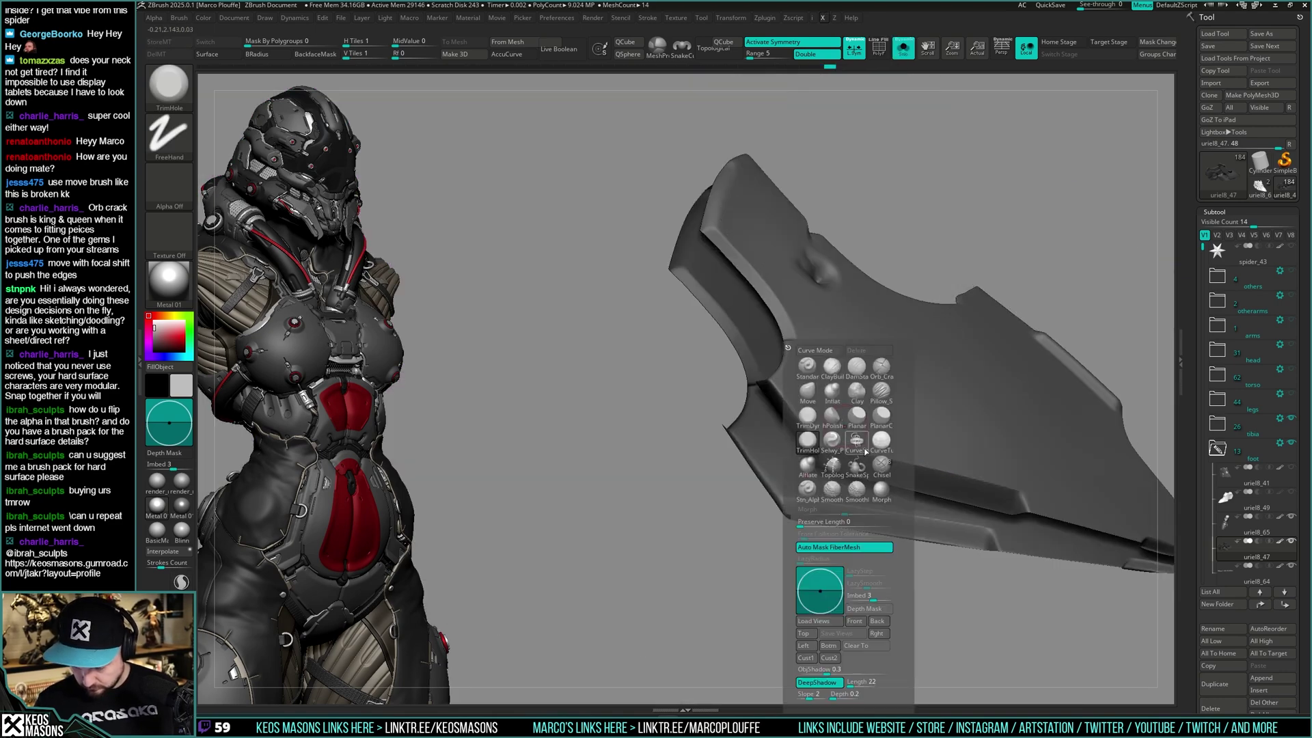
pyautogui.press('c')
pyautogui.press('l')
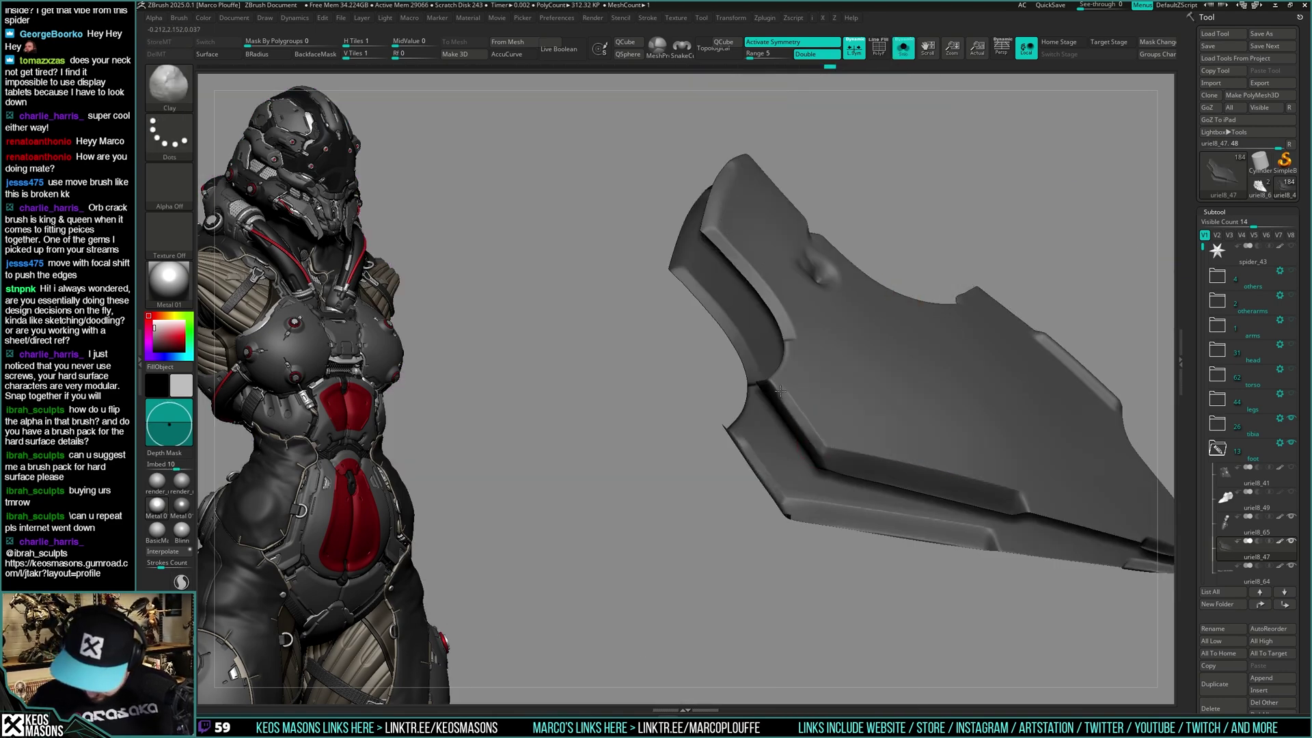
pyautogui.moveTo(782, 388); pyautogui.dragTo(798, 391, button='right')
pyautogui.moveTo(798, 391)
pyautogui.keyDown('shift'); pyautogui.mouseDown()
pyautogui.moveTo(786, 409)
pyautogui.moveTo(797, 423)
pyautogui.mouseUp(); pyautogui.keyUp('shift')
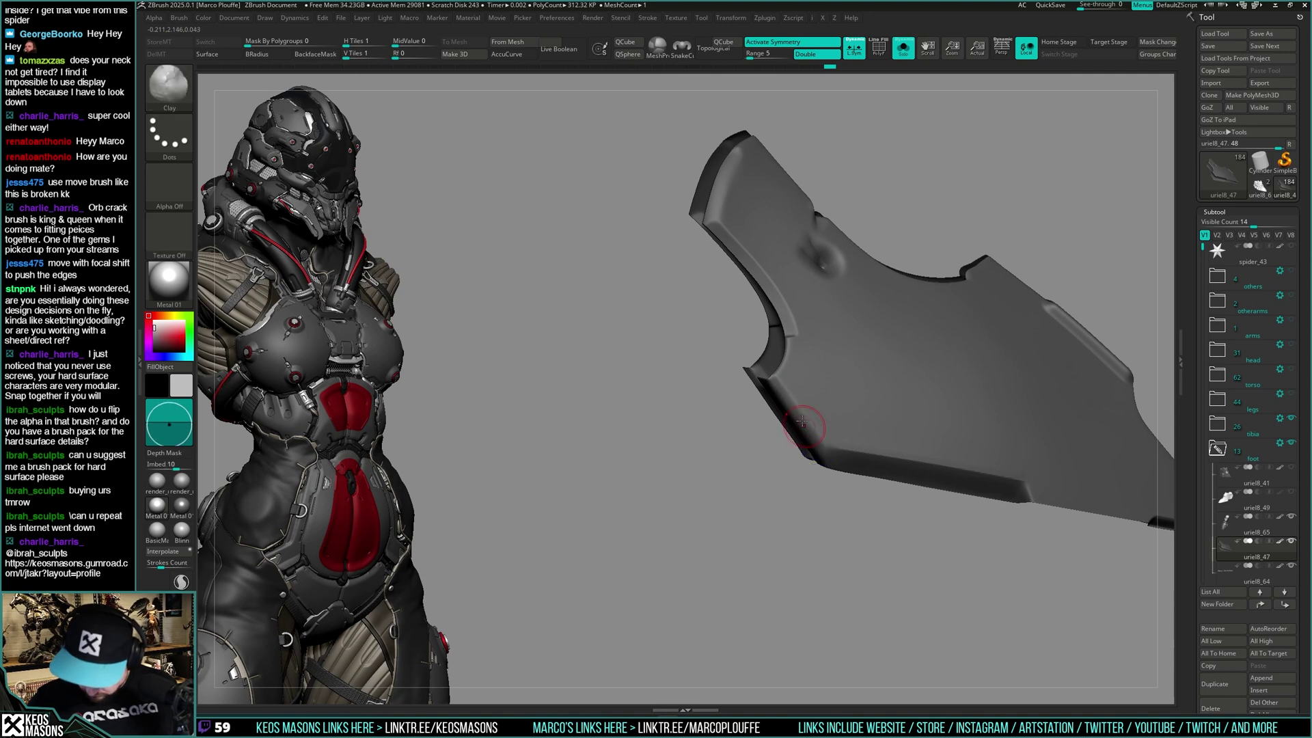
pyautogui.moveTo(797, 422); pyautogui.dragTo(775, 386, button='right')
pyautogui.keyDown('shift'); pyautogui.moveTo(775, 386); pyautogui.dragTo(797, 417); pyautogui.keyUp('shift')
# Bring back the hidden shell and foot parts, smoothing the lower end of the piston recess and the toe plate's lower edge
pyautogui.keyDown('ctrl'); pyautogui.keyDown('shift'); pyautogui.click(957, 260); pyautogui.keyUp('shift'); pyautogui.keyUp('ctrl')
pyautogui.moveTo(806, 381); pyautogui.dragTo(759, 437, button='right')
pyautogui.press('space')
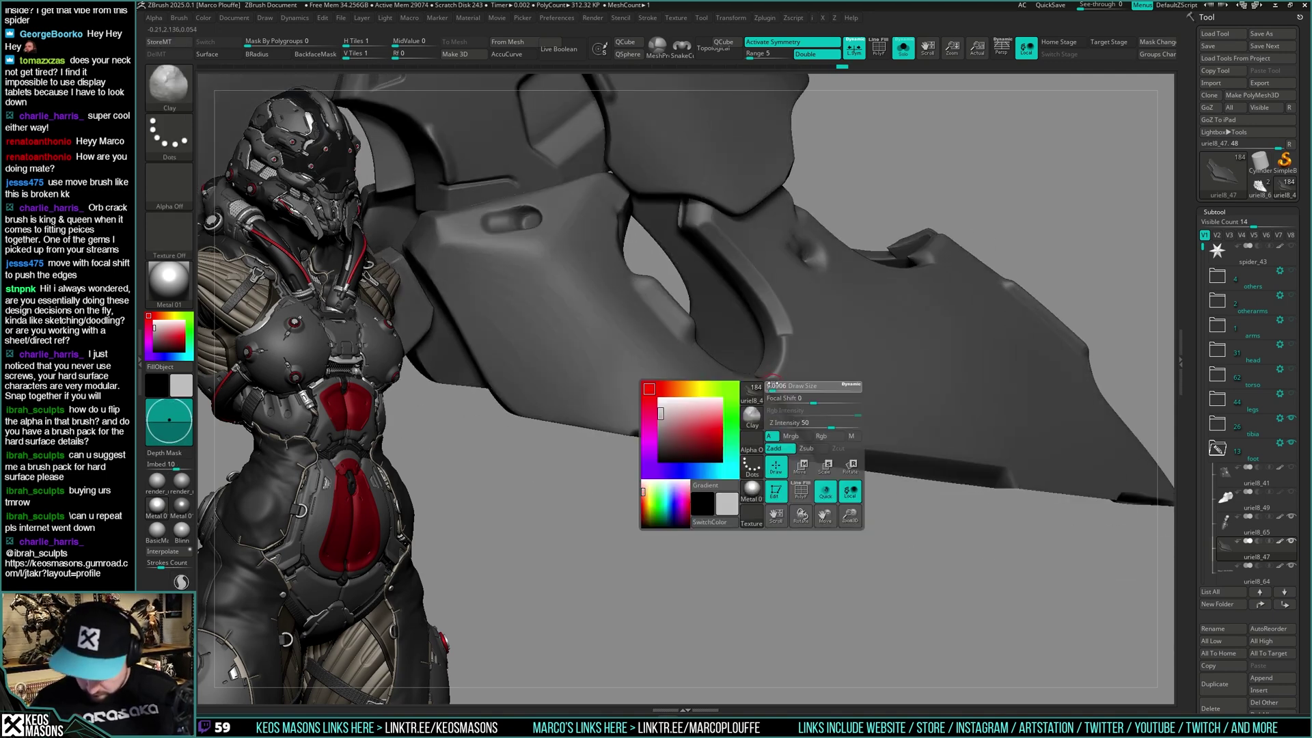
pyautogui.press('shift')
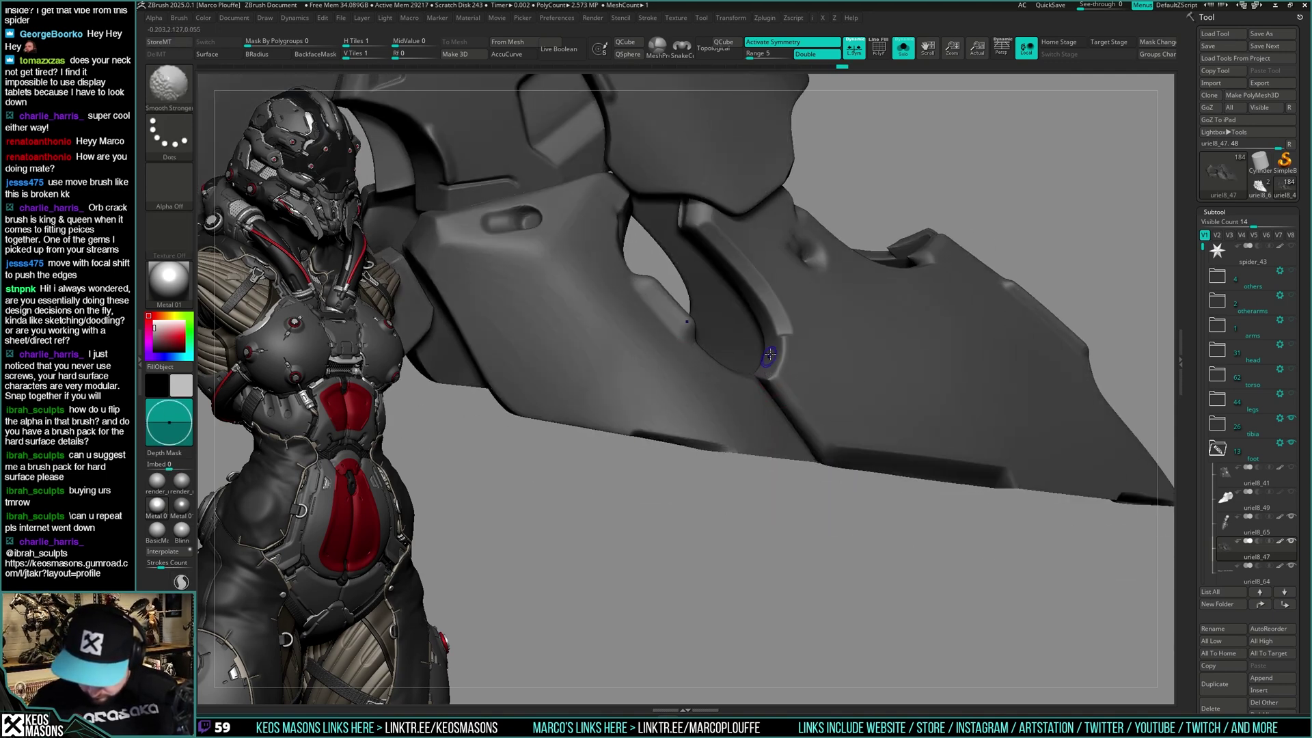
pyautogui.hotkey('alt', 's')
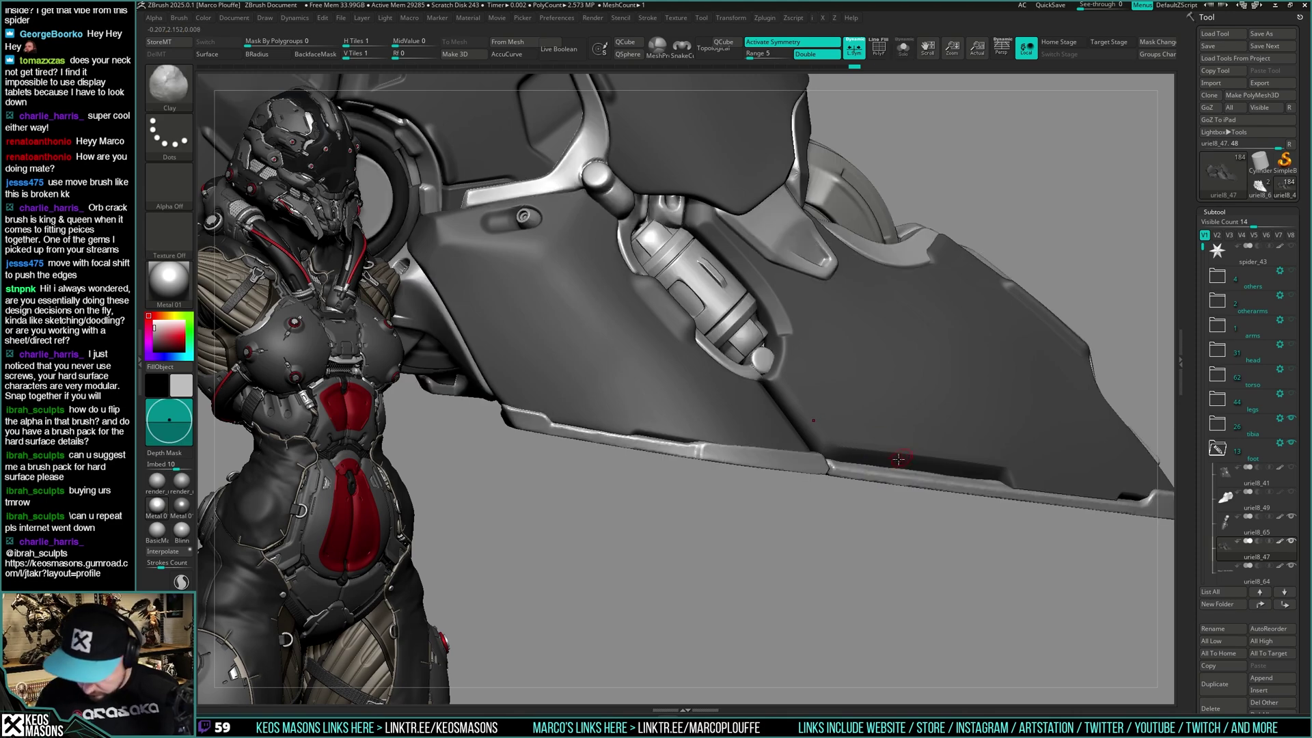
pyautogui.moveTo(899, 458); pyautogui.dragTo(924, 456, button='right')
pyautogui.keyDown('shift'); pyautogui.moveTo(1025, 473); pyautogui.dragTo(1128, 464); pyautogui.keyUp('shift')
# Refine the start of the seam just below the piston's ball end with the StandardMrBp1 brush
pyautogui.moveTo(1032, 477)
pyautogui.keyDown('ctrl'); pyautogui.mouseDown(button='right')
pyautogui.moveTo(905, 434)
pyautogui.moveTo(923, 483)
pyautogui.moveTo(870, 460)
pyautogui.moveTo(847, 409)
pyautogui.mouseUp(button='right'); pyautogui.keyUp('ctrl')
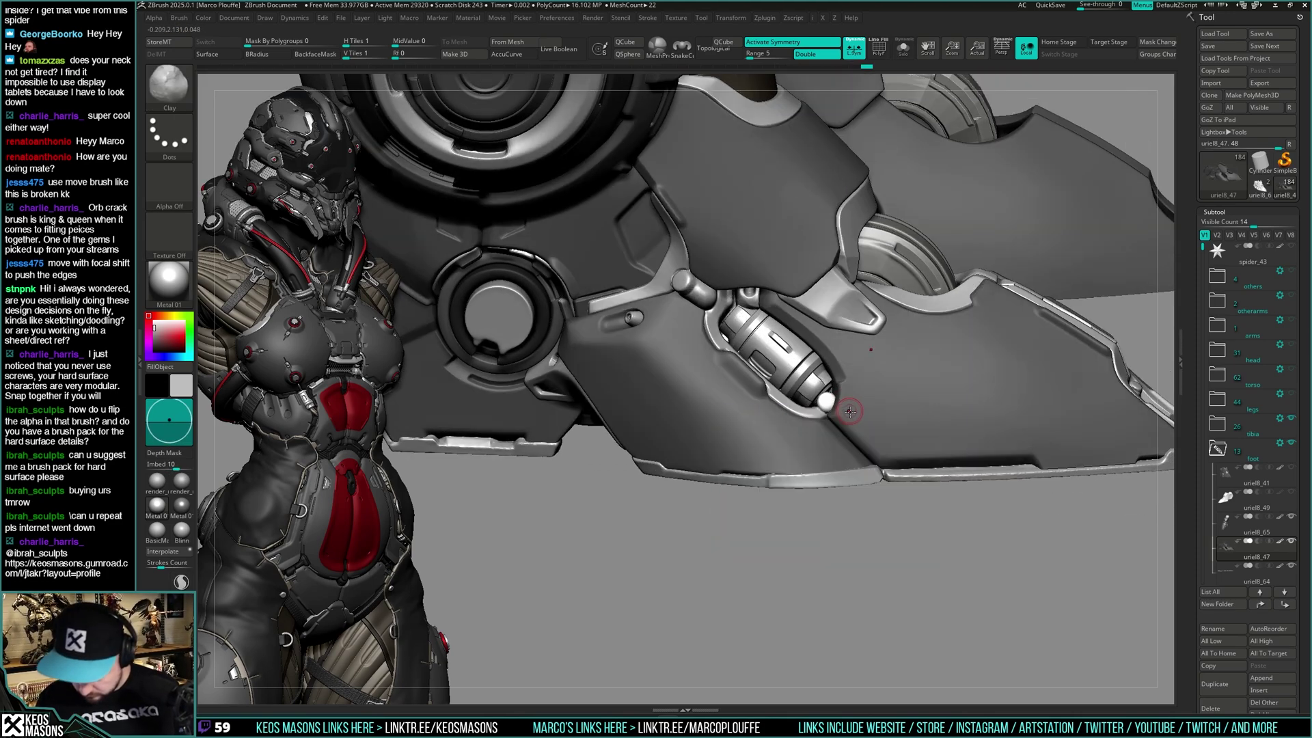
pyautogui.press('space')
pyautogui.click(882, 372)
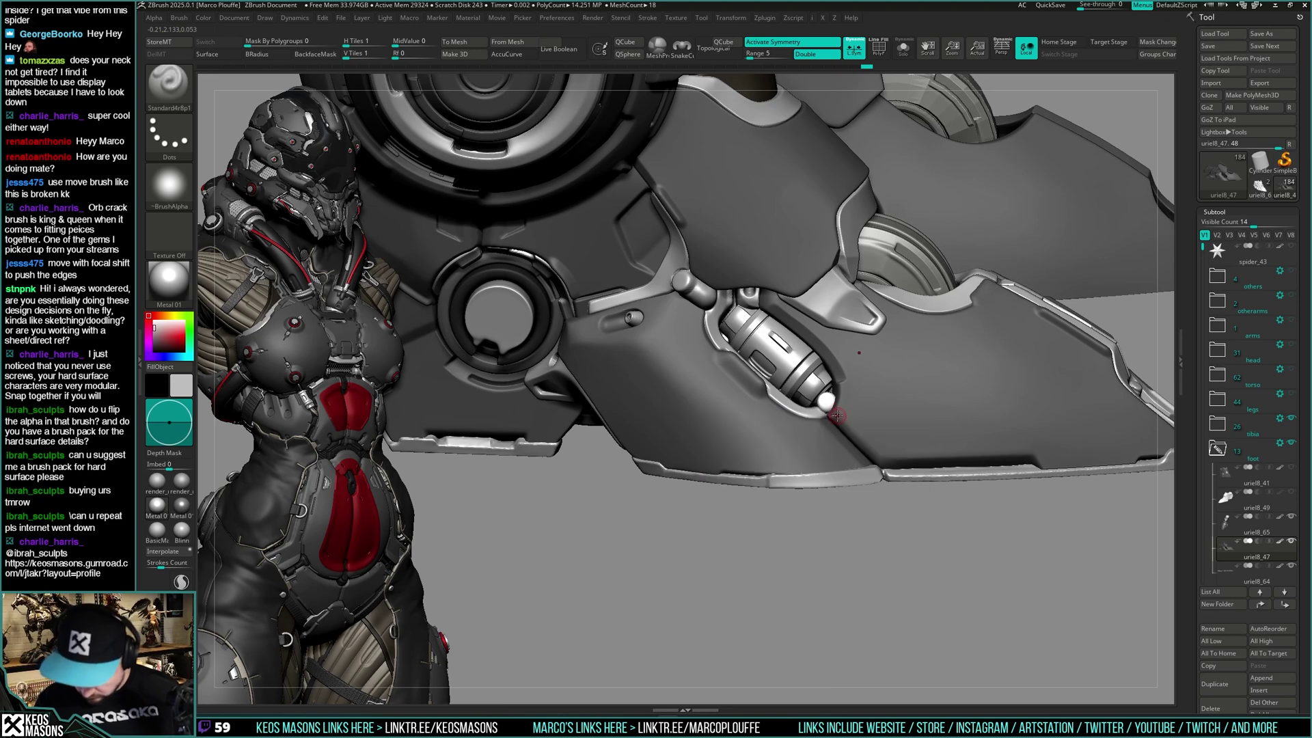
pyautogui.keyDown('ctrl'); pyautogui.moveTo(855, 438); pyautogui.dragTo(909, 492, button='right'); pyautogui.keyUp('ctrl')
# Build up and polish the upper plate's edge above the piston's upper mount with the Clay and hPolish brushes
pyautogui.moveTo(909, 492); pyautogui.dragTo(1011, 418, button='right')
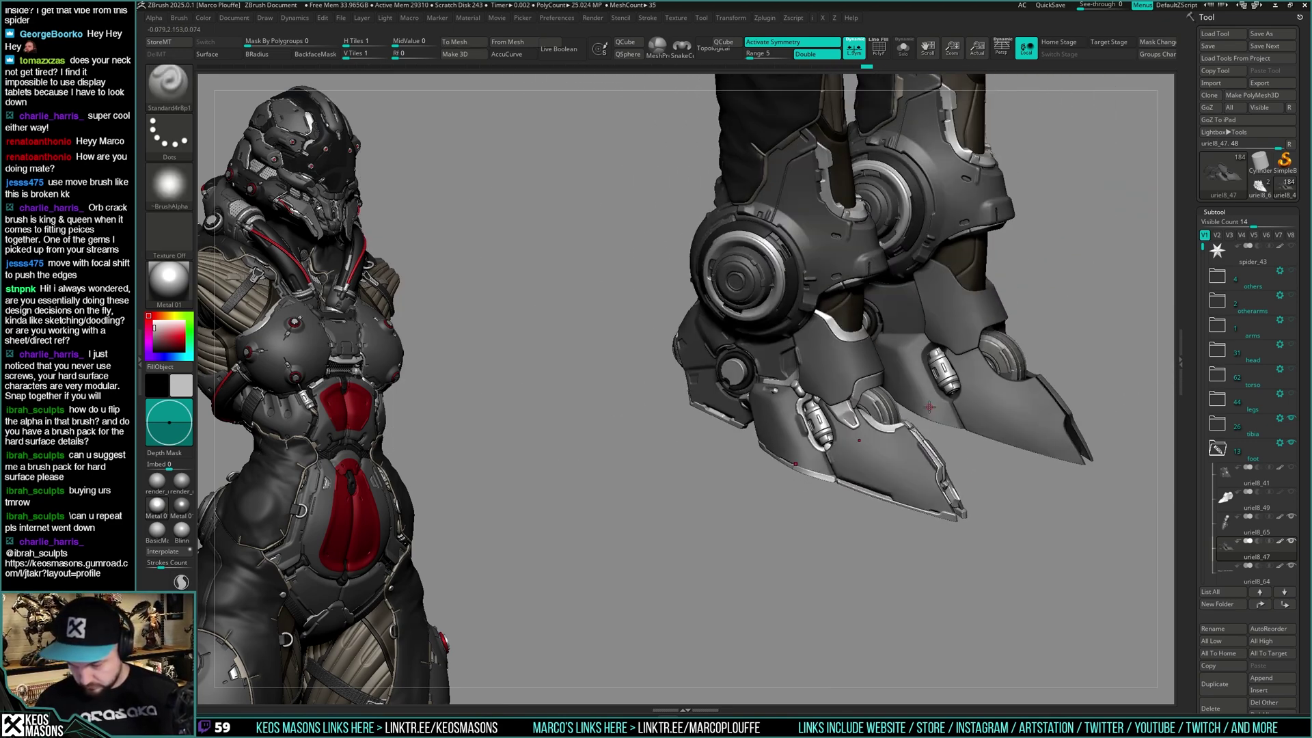
pyautogui.keyDown('ctrl'); pyautogui.moveTo(847, 397); pyautogui.dragTo(867, 471, button='right'); pyautogui.keyUp('ctrl')
pyautogui.moveTo(841, 458)
pyautogui.mouseDown(button='right')
pyautogui.moveTo(878, 418)
pyautogui.moveTo(866, 433)
pyautogui.moveTo(850, 360)
pyautogui.moveTo(913, 350)
pyautogui.moveTo(903, 378)
pyautogui.mouseUp(button='right')
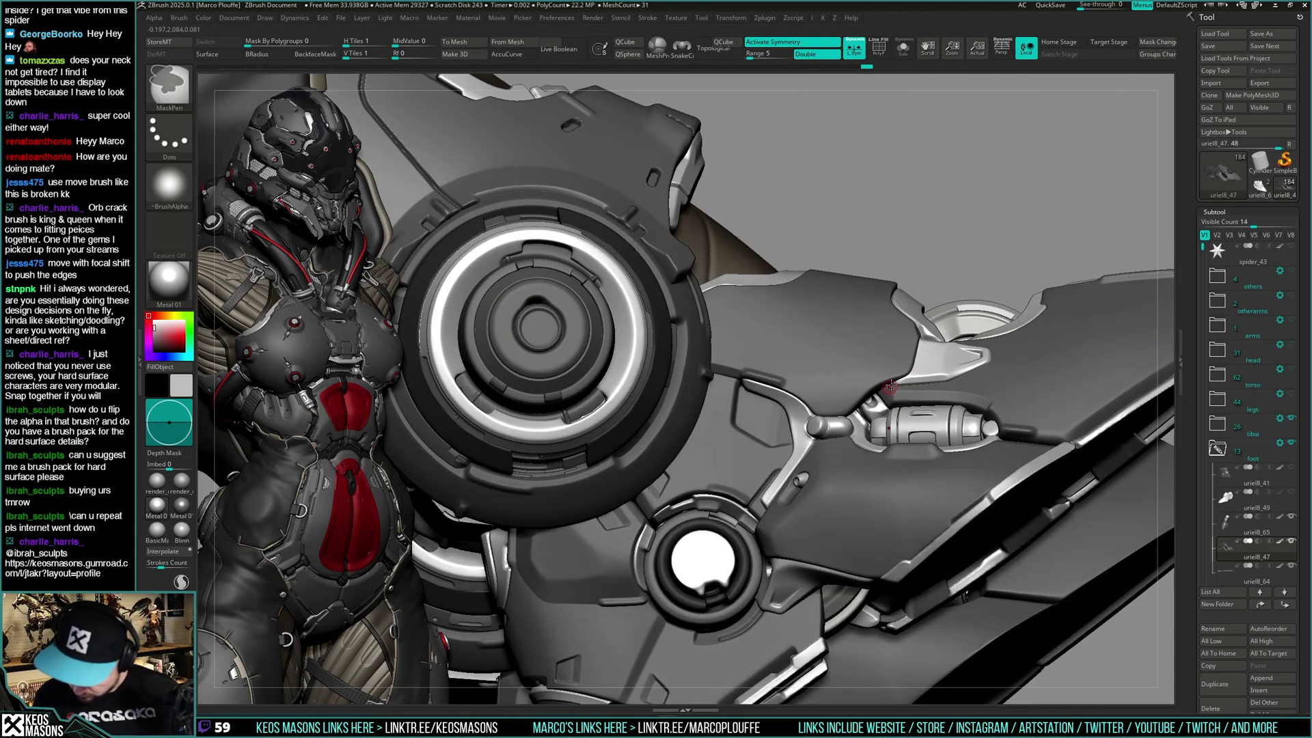
pyautogui.press('ctrl')
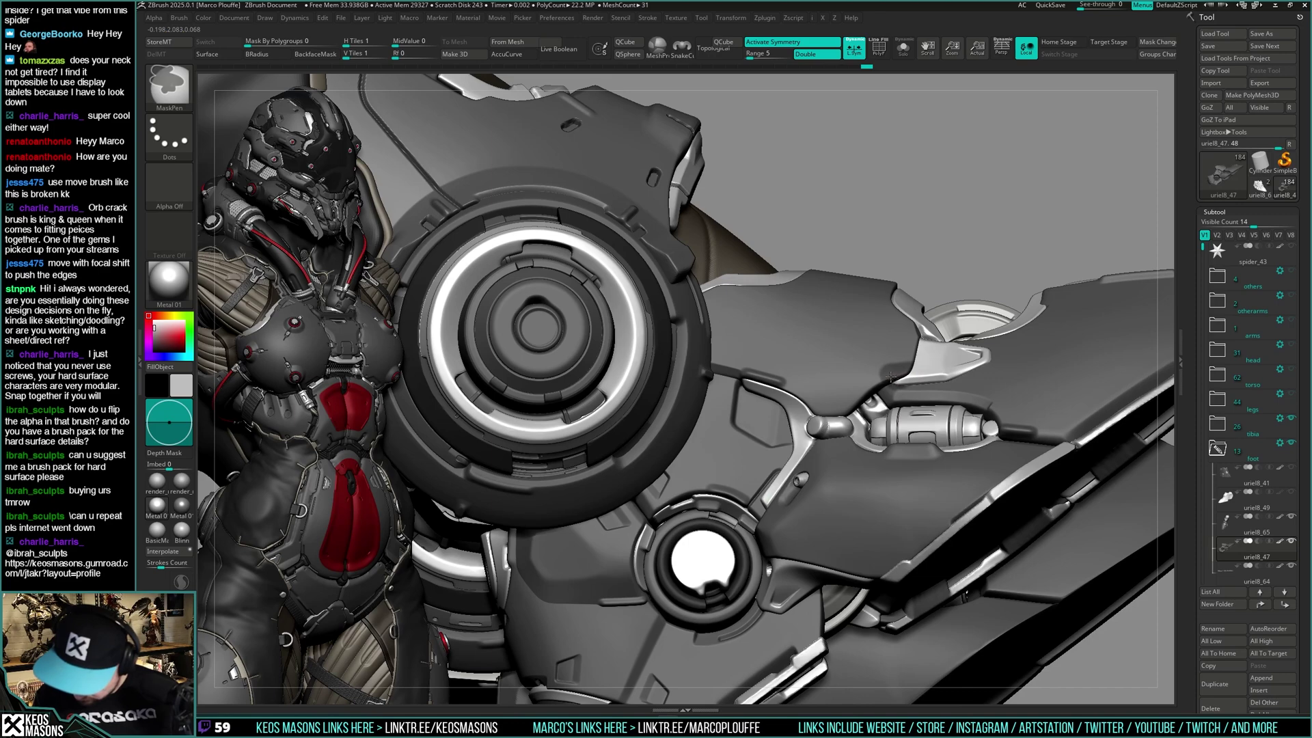
pyautogui.keyDown('ctrl'); pyautogui.moveTo(922, 362); pyautogui.dragTo(916, 367); pyautogui.keyUp('ctrl')
pyautogui.moveTo(919, 369); pyautogui.dragTo(923, 462, button='right')
pyautogui.press('space')
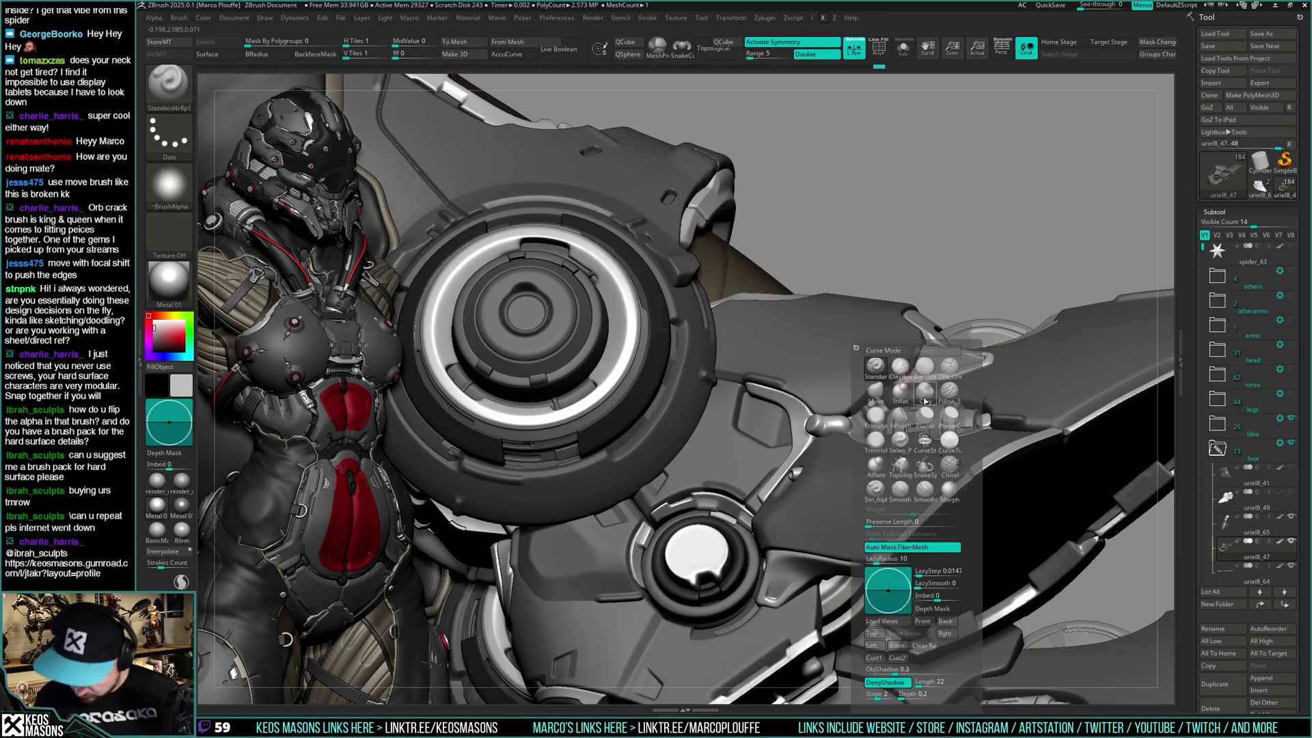
pyautogui.click(909, 417)
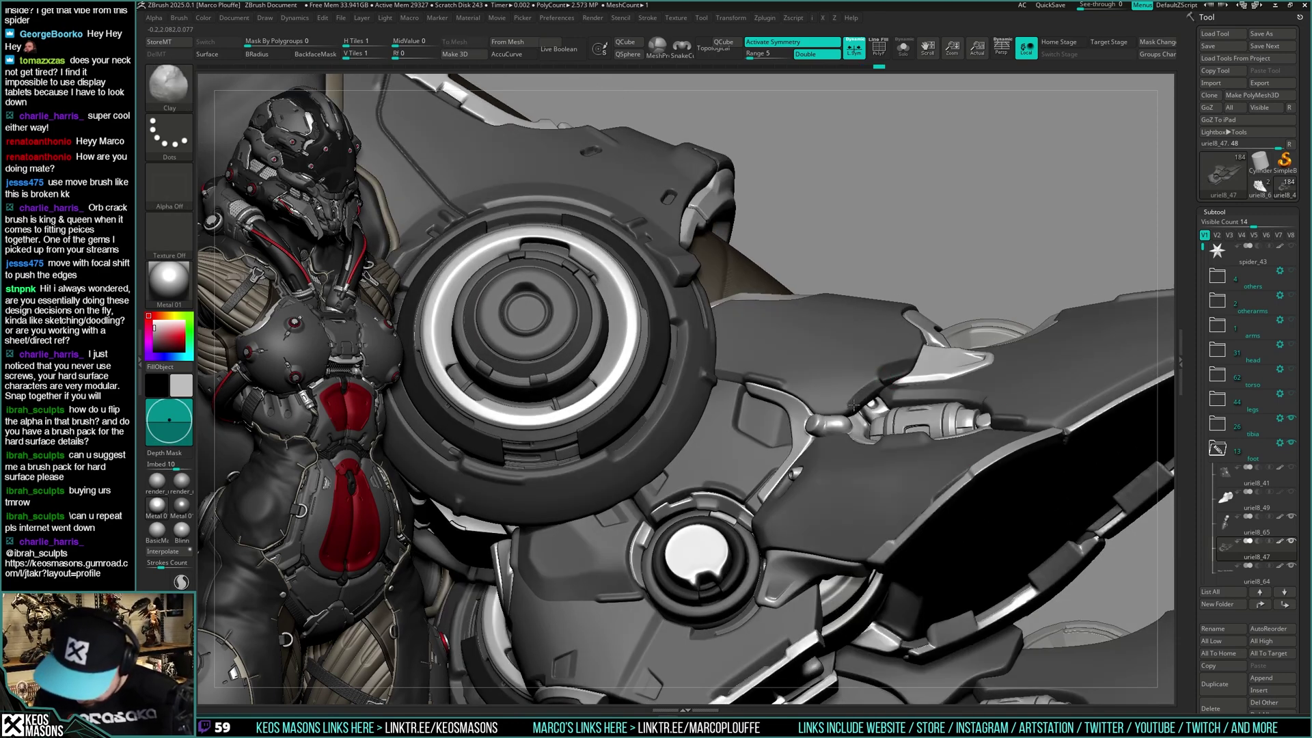
pyautogui.moveTo(857, 401); pyautogui.dragTo(887, 479, button='right')
pyautogui.press('space')
pyautogui.click(879, 410)
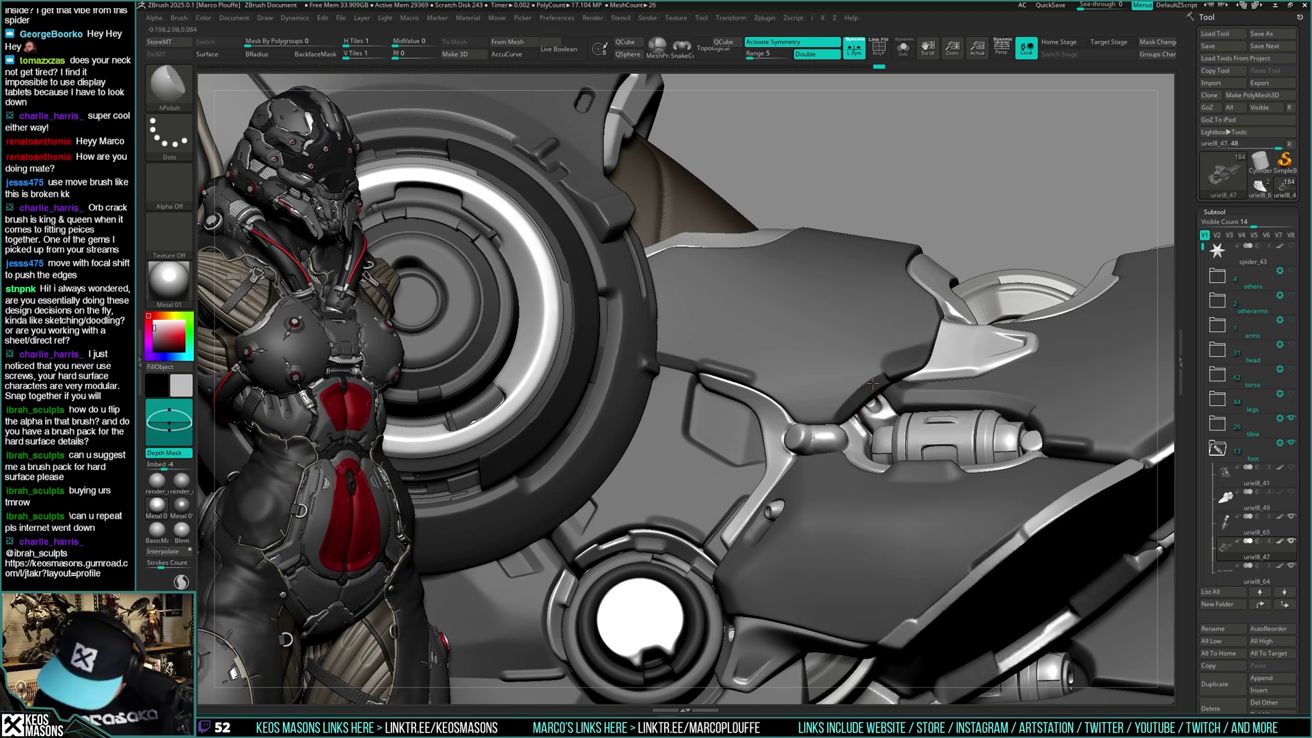
pyautogui.moveTo(854, 414)
pyautogui.mouseDown(button='right')
pyautogui.moveTo(855, 379)
pyautogui.moveTo(885, 376)
pyautogui.mouseUp(button='right')
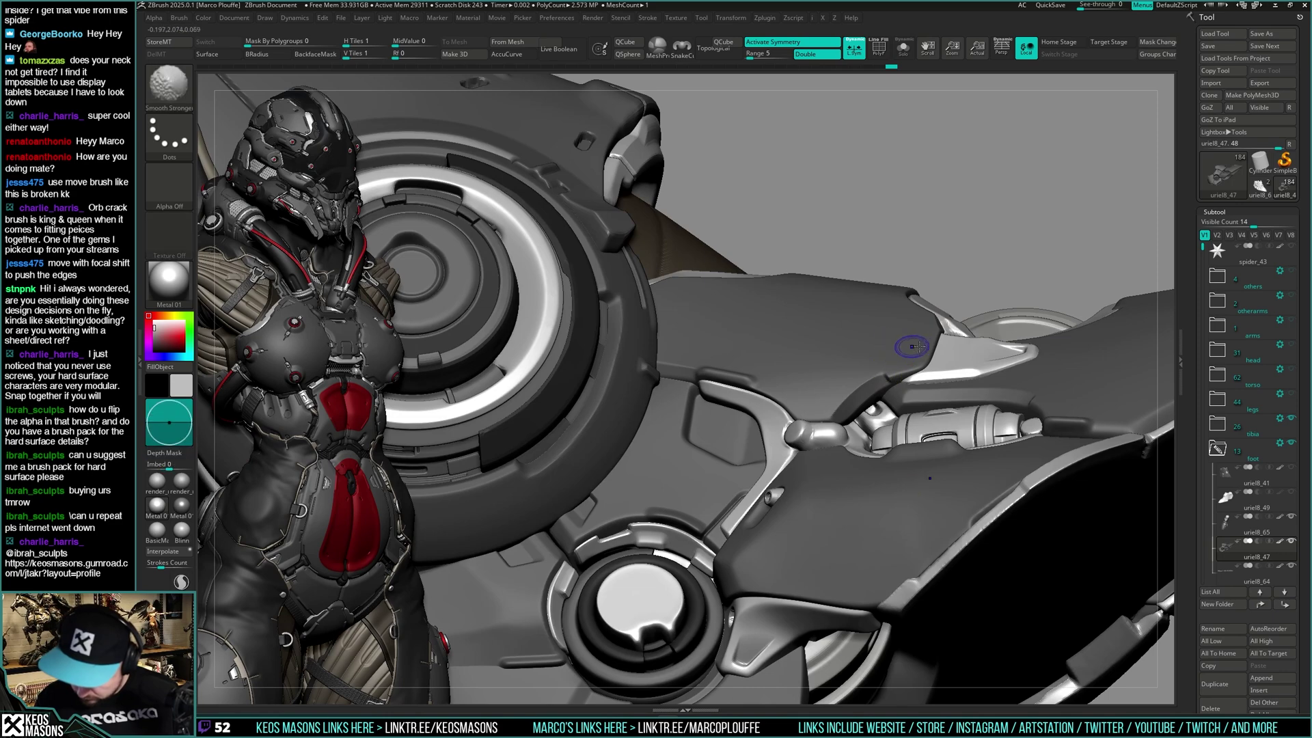
# Stamp a small slot detail on the upper plate above the silver lug using the DragDot alpha brush with the Image14 alpha
pyautogui.moveTo(840, 456)
pyautogui.mouseDown(button='right')
pyautogui.moveTo(842, 472)
pyautogui.moveTo(882, 383)
pyautogui.moveTo(906, 411)
pyautogui.moveTo(887, 407)
pyautogui.moveTo(894, 425)
pyautogui.moveTo(875, 445)
pyautogui.moveTo(864, 433)
pyautogui.moveTo(858, 471)
pyautogui.moveTo(877, 396)
pyautogui.mouseUp(button='right')
pyautogui.press('space')
pyautogui.click(847, 490)
pyautogui.press('F4')
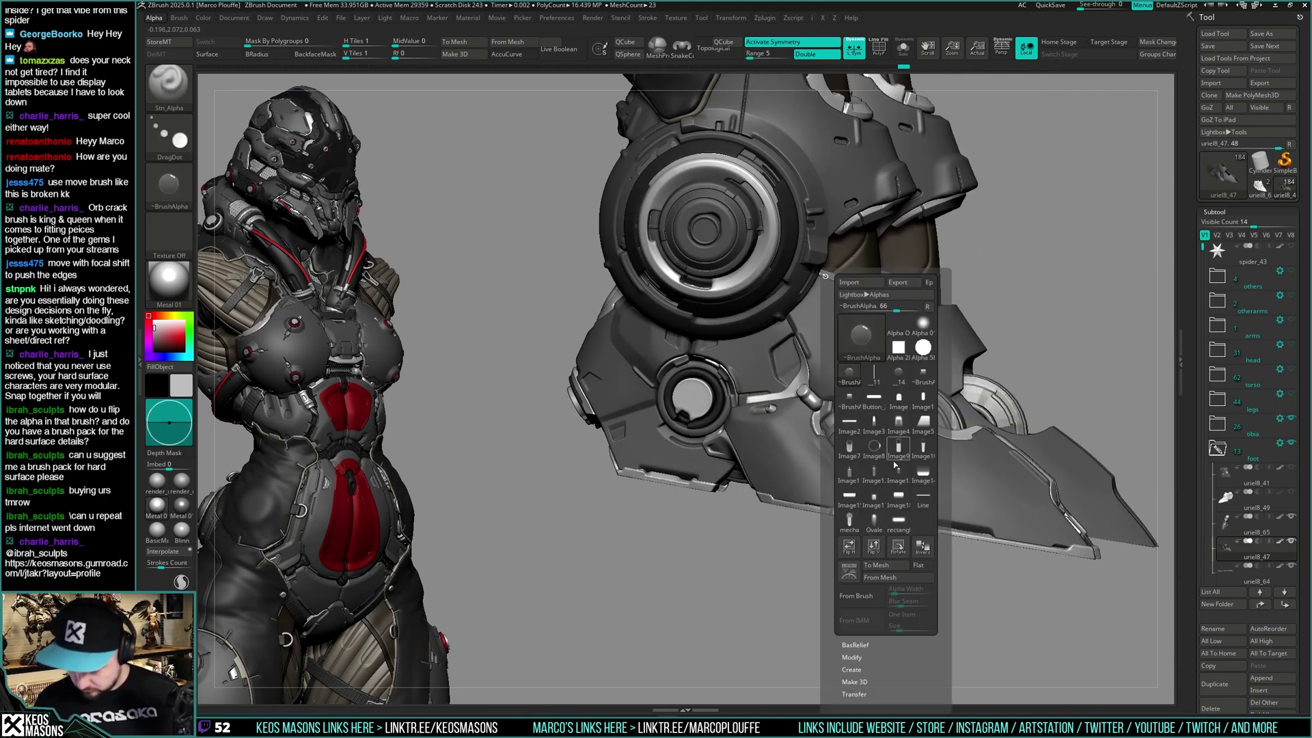
pyautogui.click(923, 425)
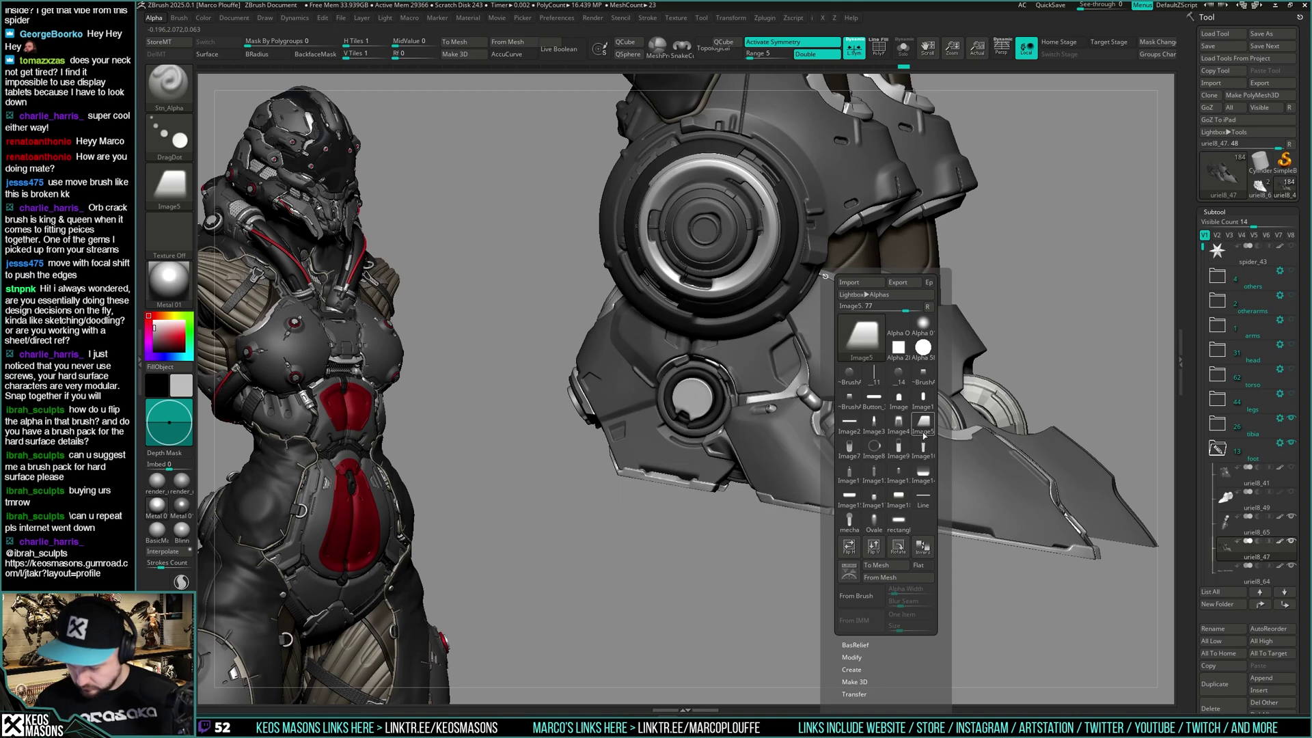
pyautogui.click(924, 472)
pyautogui.moveTo(848, 383); pyautogui.dragTo(876, 387, button='right')
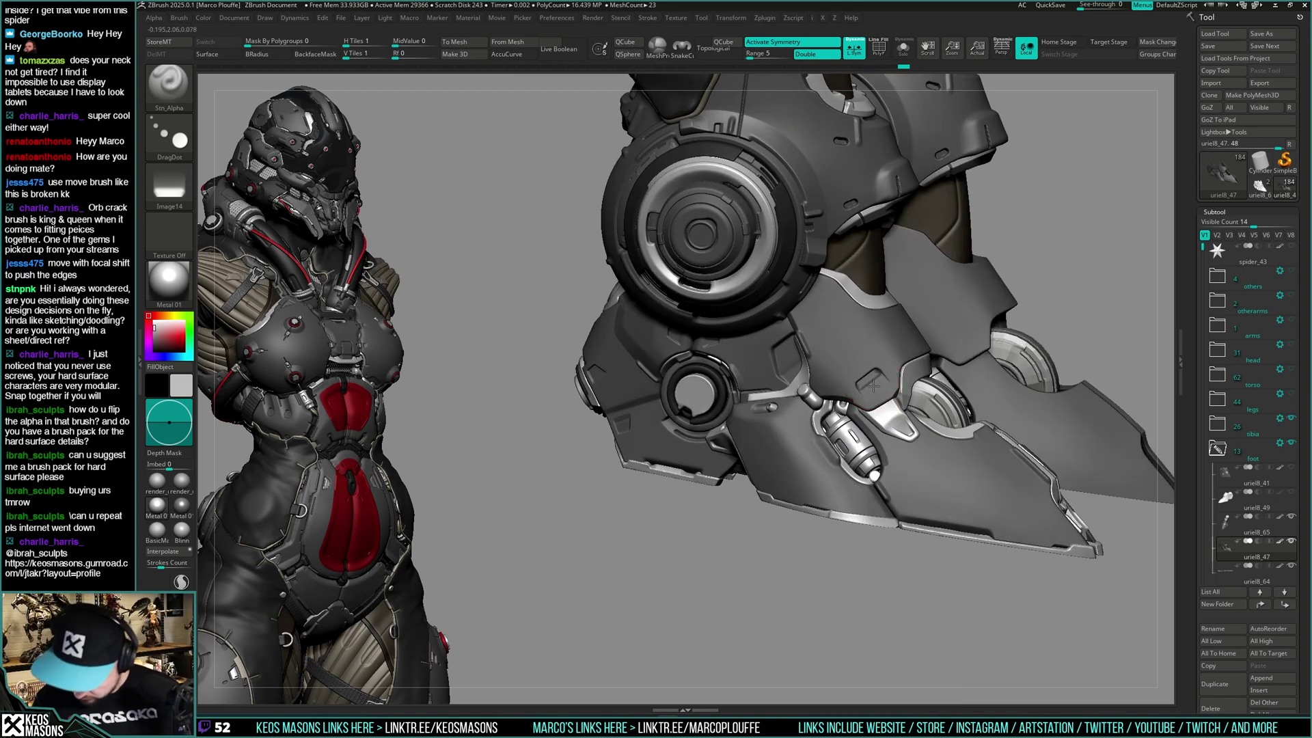
pyautogui.press('space')
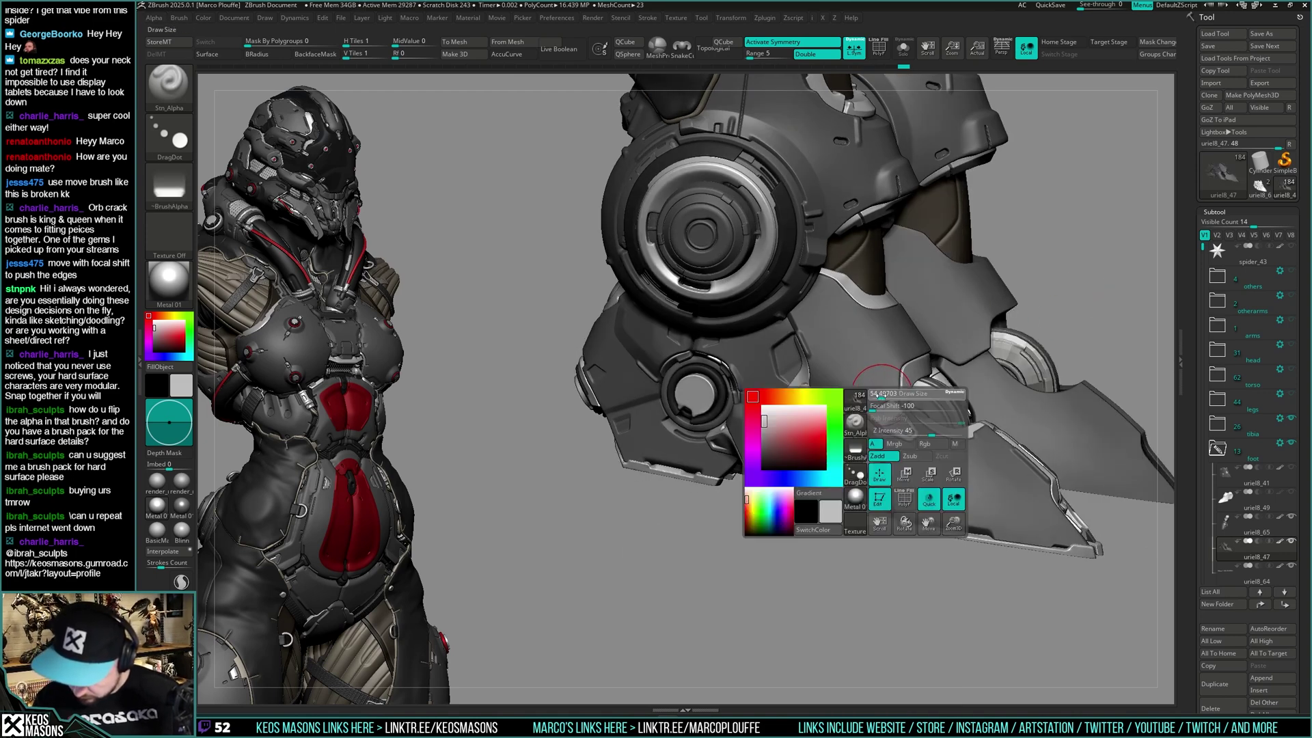
pyautogui.hotkey('ctrl', 'z')
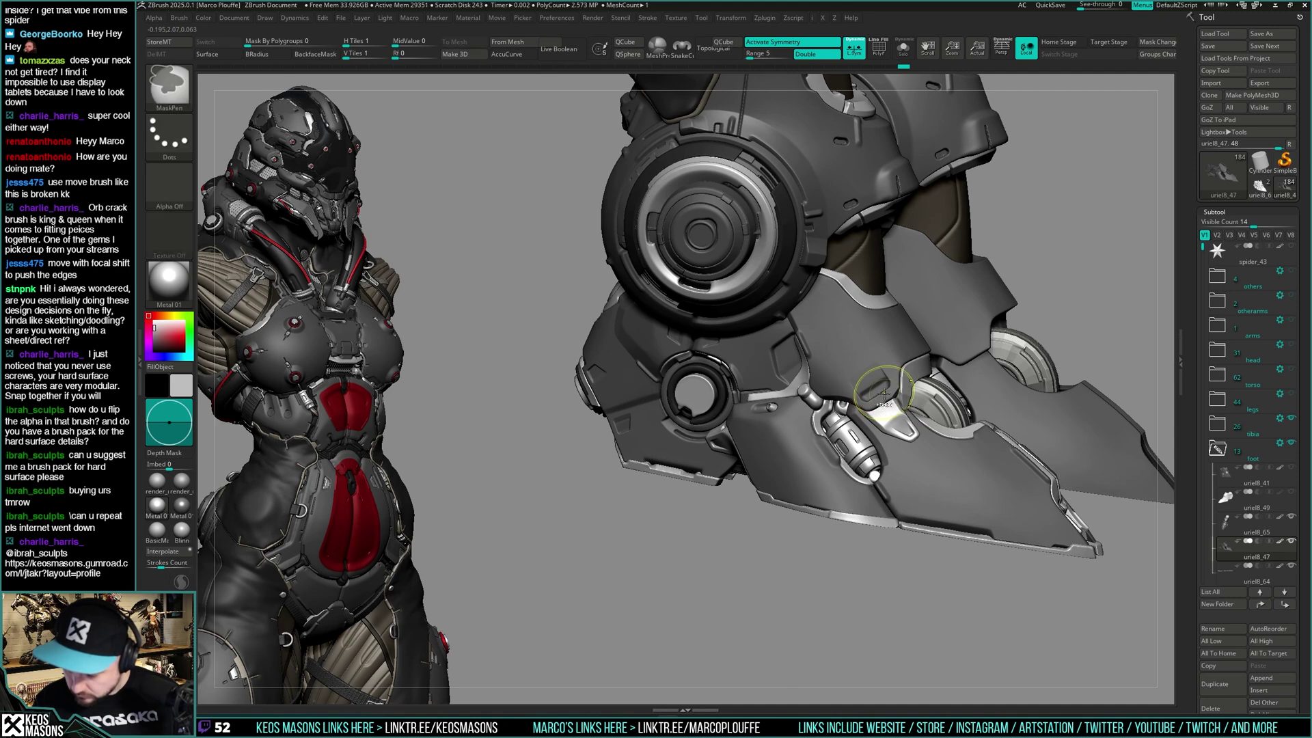
pyautogui.moveTo(871, 383); pyautogui.dragTo(875, 385)
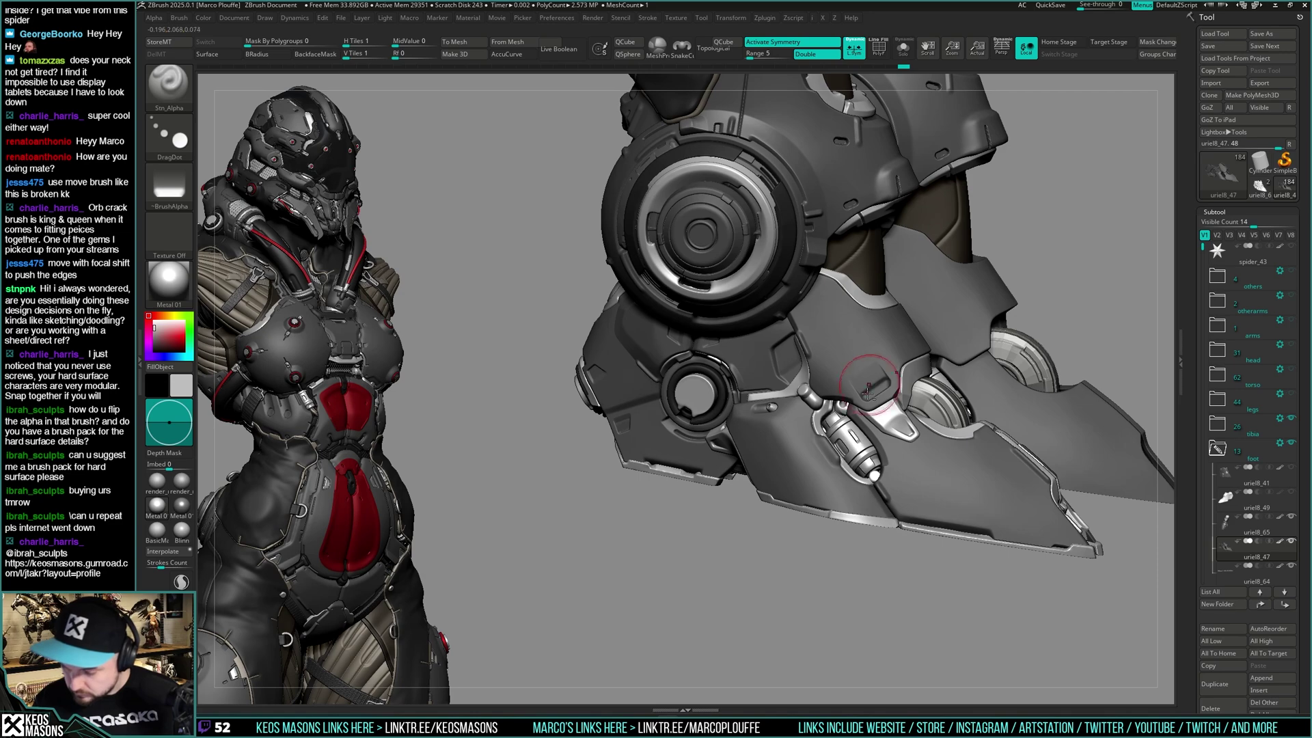
# Switch to the Morph brush to clean up the area around the stamped slot on the upper plate
pyautogui.moveTo(867, 393)
pyautogui.mouseDown(button='right')
pyautogui.moveTo(936, 377)
pyautogui.moveTo(831, 400)
pyautogui.moveTo(900, 387)
pyautogui.moveTo(907, 398)
pyautogui.mouseUp(button='right')
pyautogui.press('space')
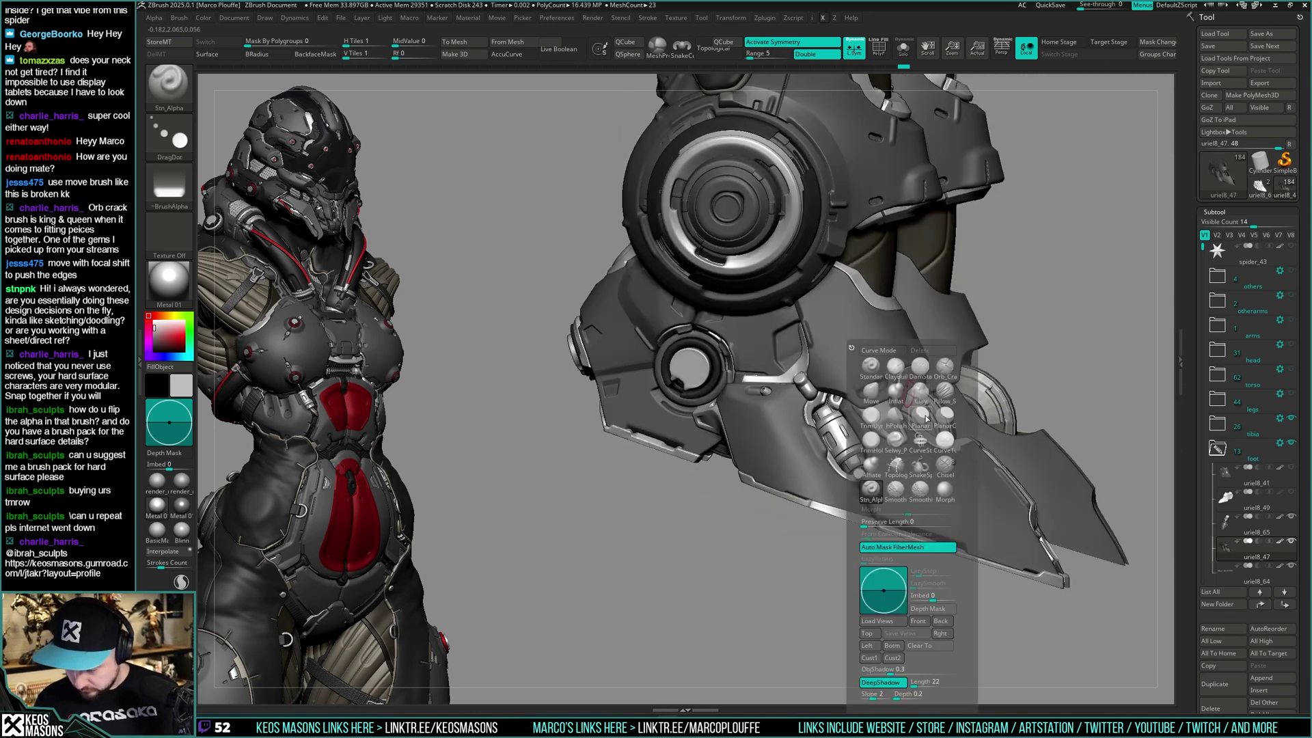
pyautogui.click(945, 488)
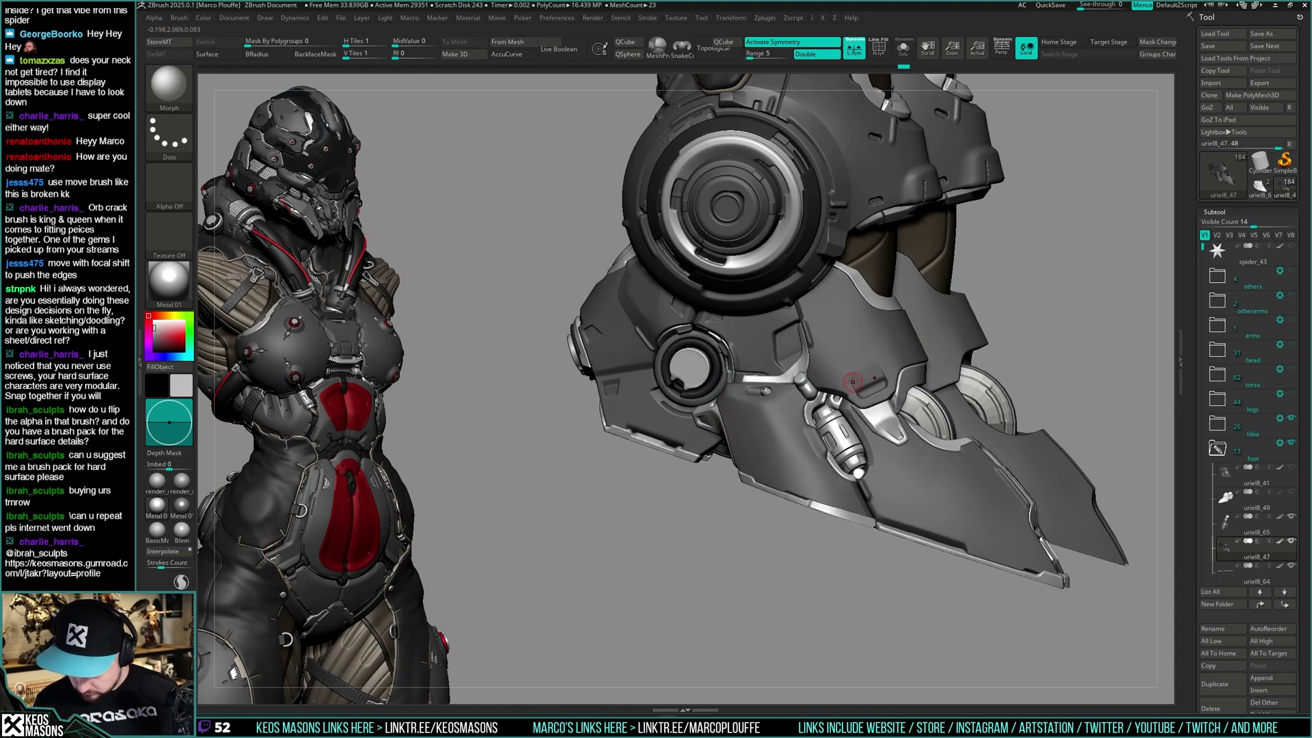
pyautogui.press('space')
pyautogui.keyDown('ctrl'); pyautogui.moveTo(853, 368); pyautogui.dragTo(859, 381, button='right'); pyautogui.keyUp('ctrl')
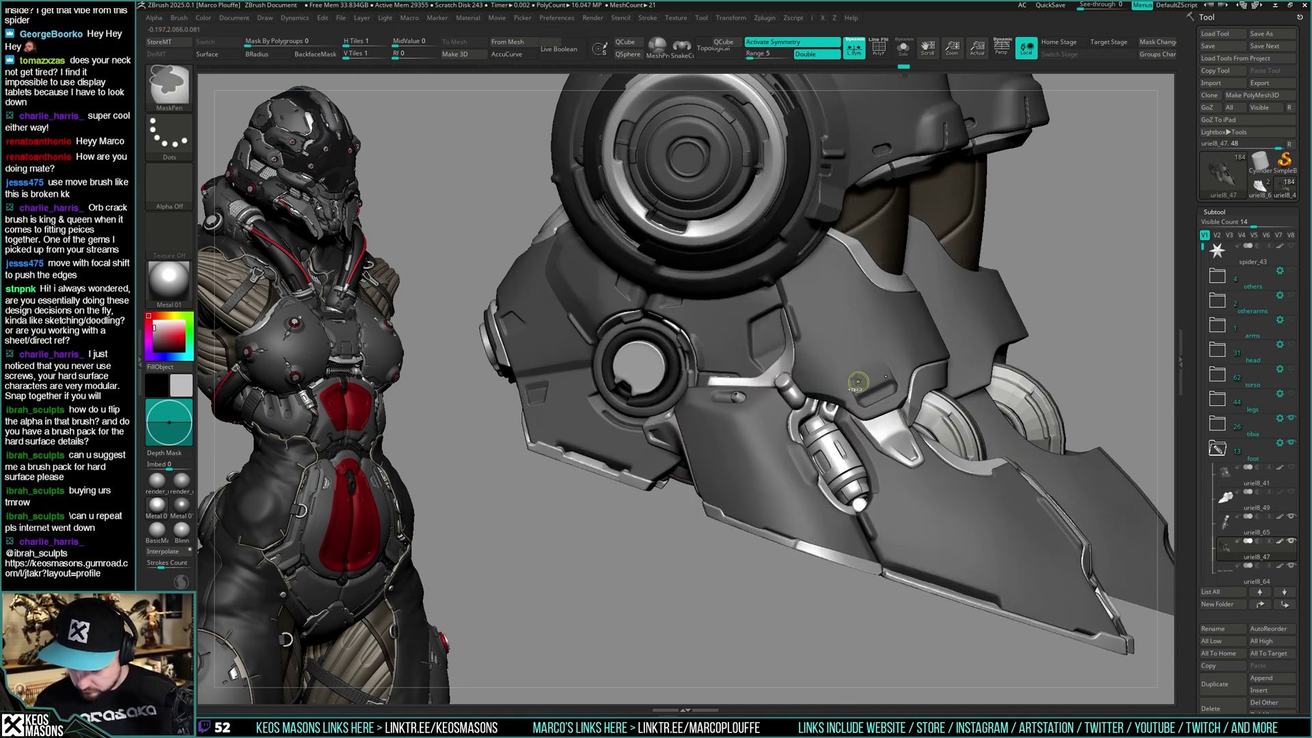
pyautogui.click(859, 373)
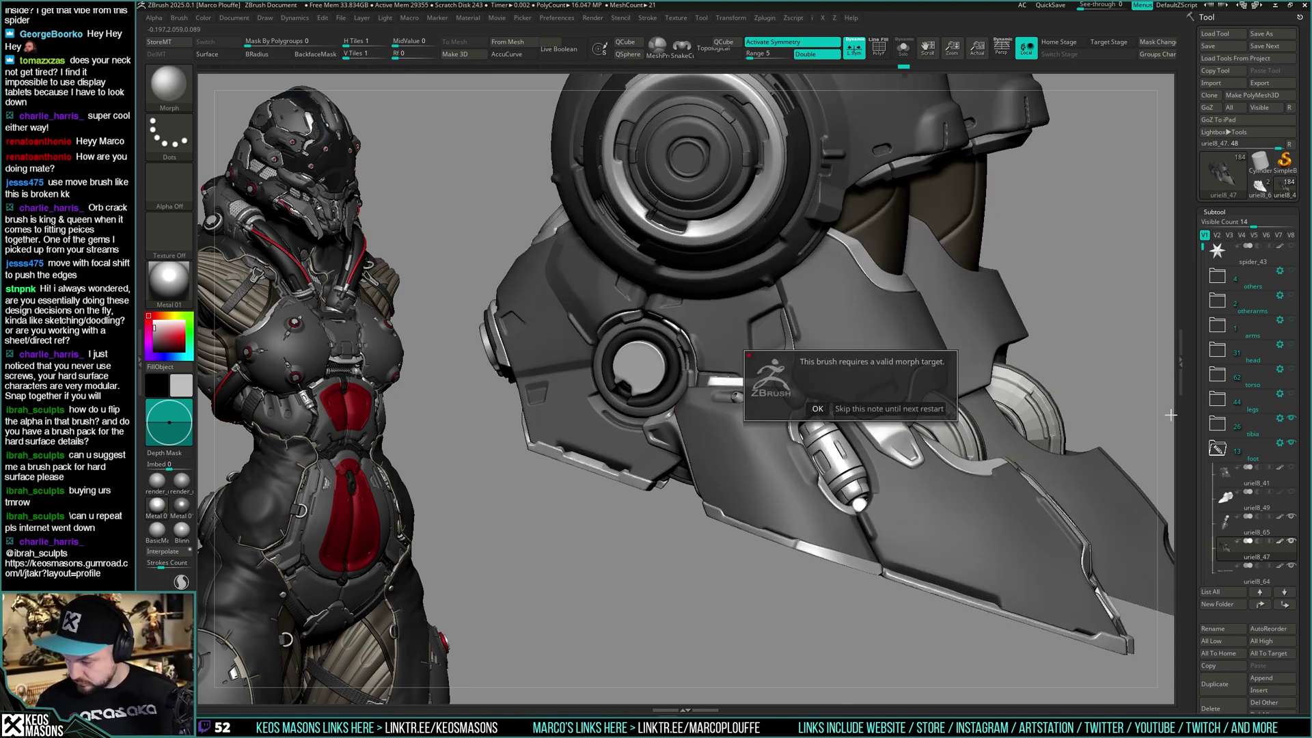
# Store a morph target with Untitled Layer 1 turned off, and with the layer back on erase the excess beside the slot
pyautogui.click(1123, 388)
pyautogui.moveTo(1191, 404); pyautogui.dragTo(1191, 270)
pyautogui.click(1287, 261)
pyautogui.click(164, 42)
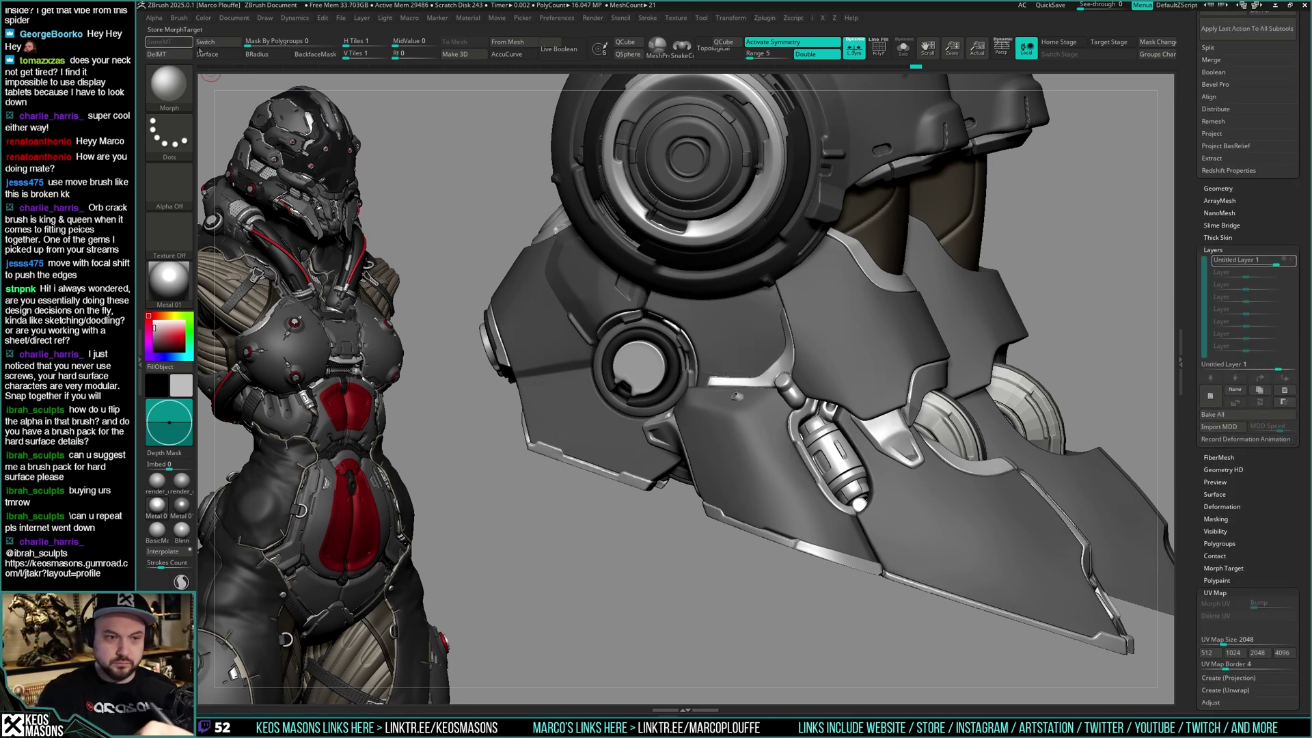
pyautogui.click(1288, 261)
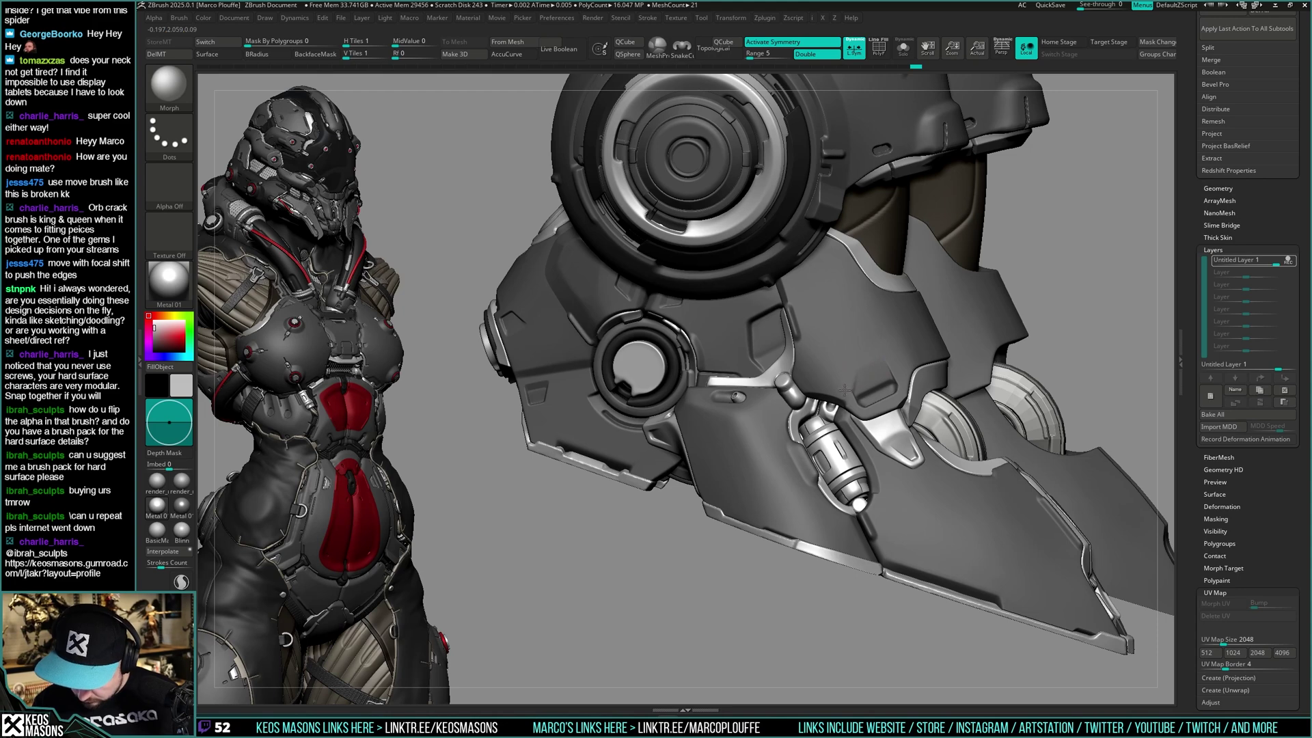
pyautogui.moveTo(845, 390); pyautogui.dragTo(865, 377)
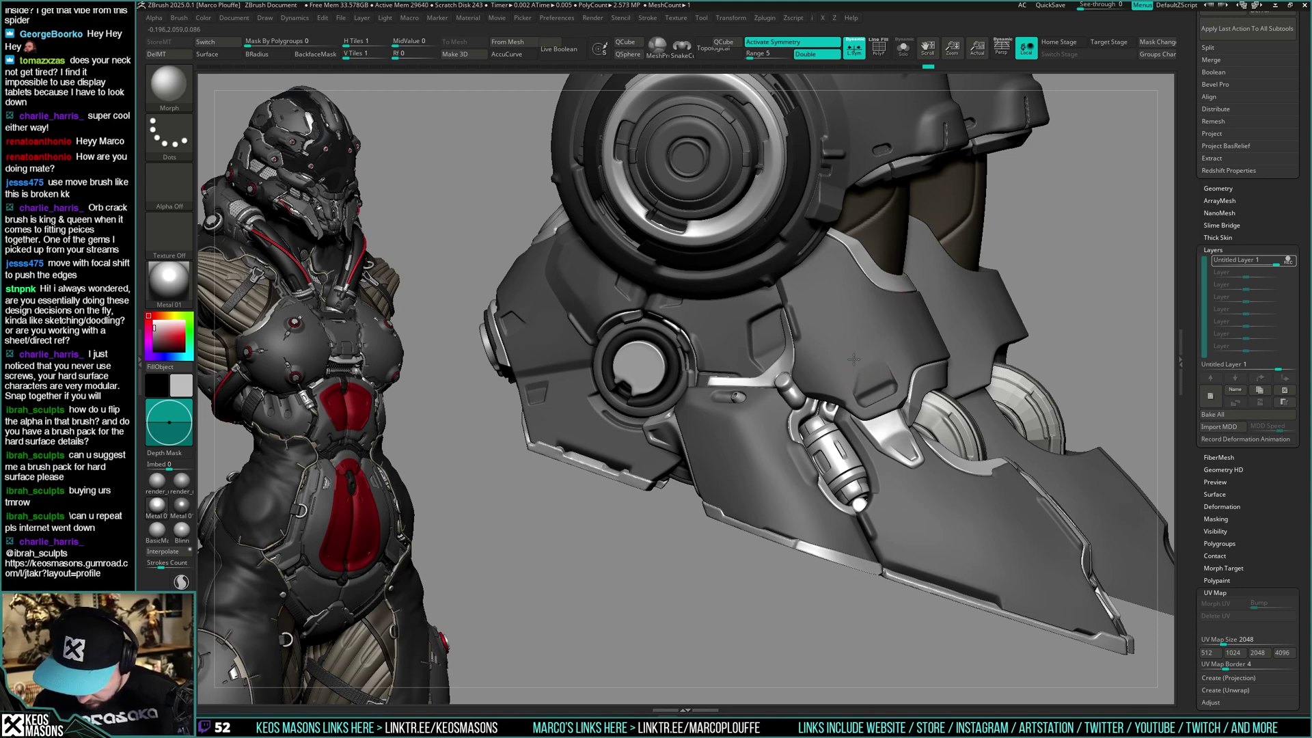
pyautogui.moveTo(862, 349); pyautogui.dragTo(891, 353, button='right')
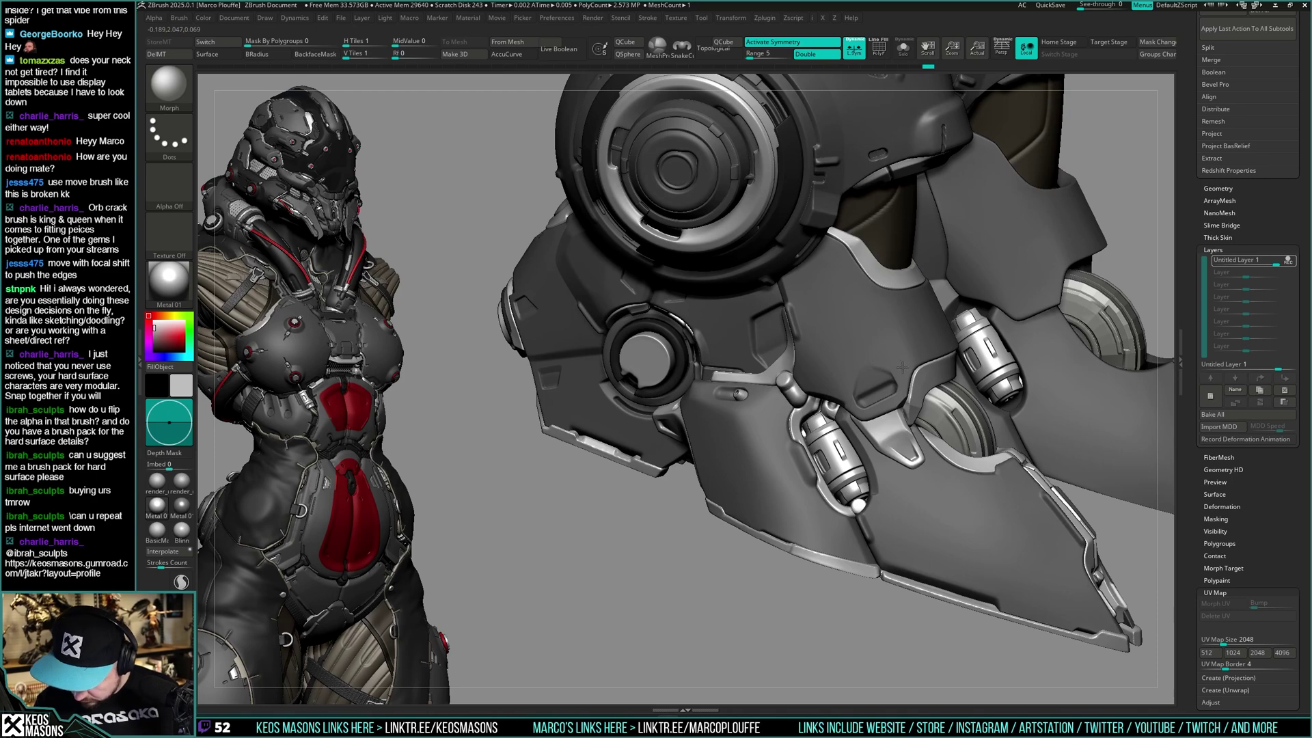
# Try stamping a small detail on the upper plate above the piston's upper mount using the DragDot alpha brush with another alpha
pyautogui.keyDown('ctrl'); pyautogui.moveTo(903, 368); pyautogui.dragTo(922, 308, button='right'); pyautogui.keyUp('ctrl')
pyautogui.moveTo(988, 441)
pyautogui.mouseDown(button='right')
pyautogui.moveTo(847, 445)
pyautogui.moveTo(898, 427)
pyautogui.moveTo(887, 430)
pyautogui.mouseUp(button='right')
pyautogui.press('space')
pyautogui.click(873, 439)
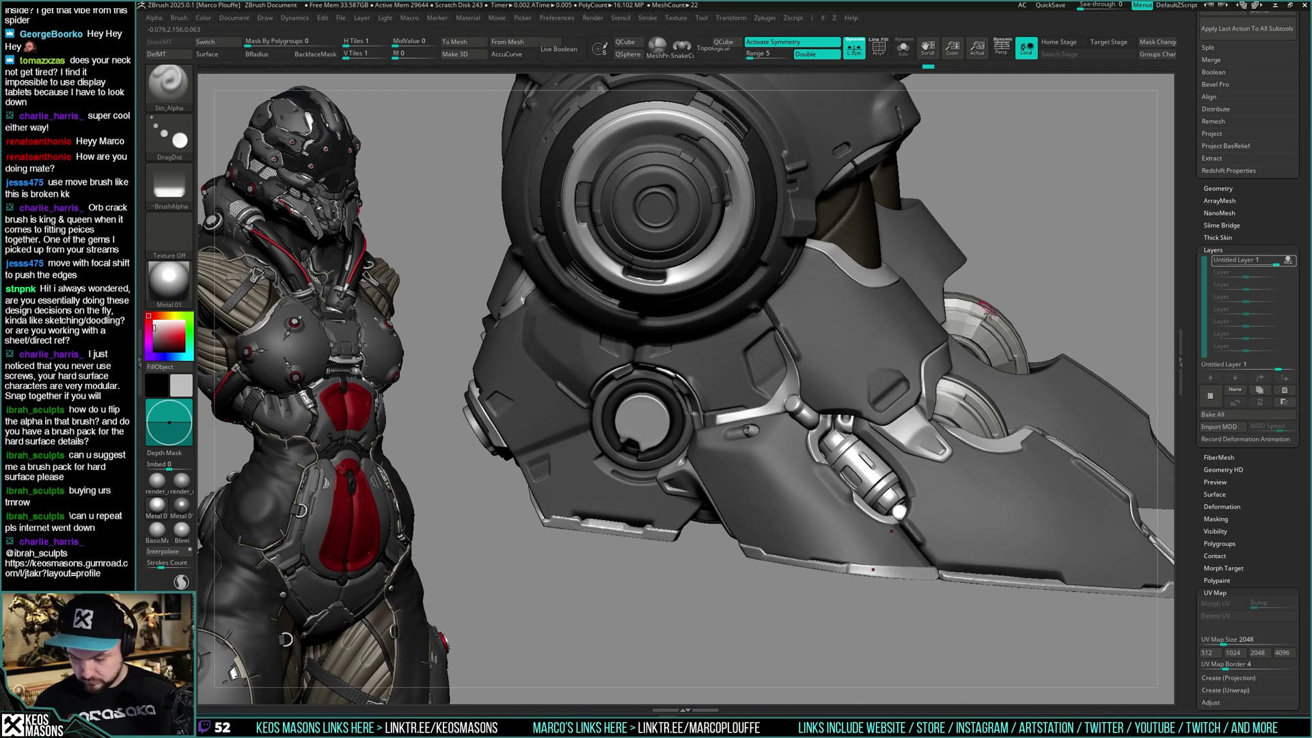
pyautogui.hotkey('alt', 'a')
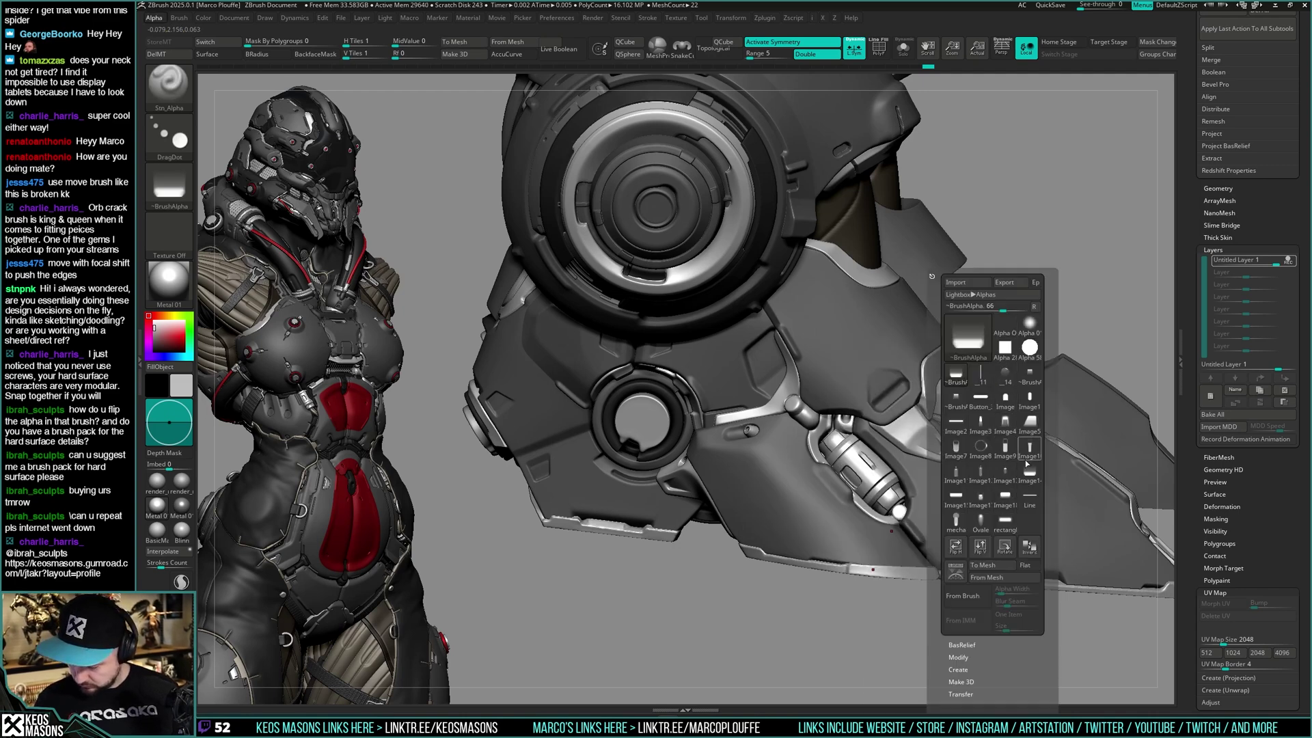
pyautogui.click(1030, 380)
pyautogui.moveTo(829, 410); pyautogui.dragTo(855, 424, button='right')
pyautogui.press('space')
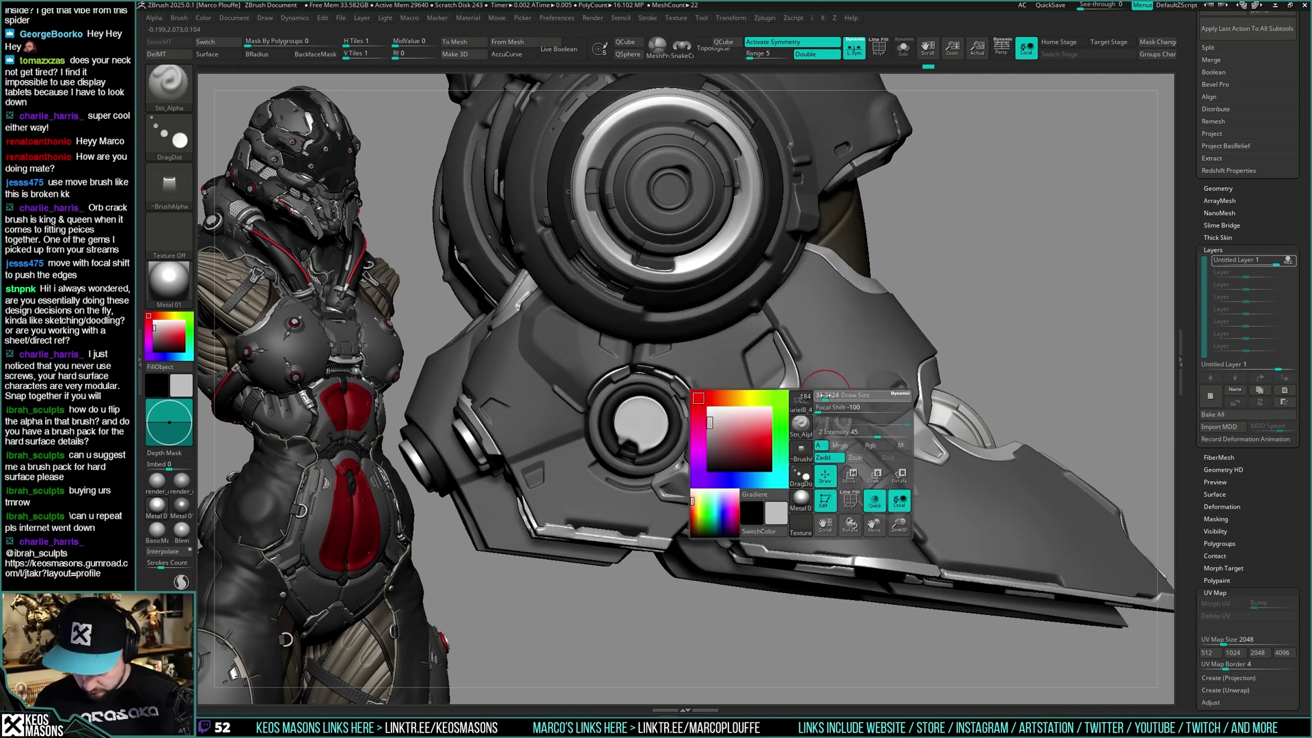
pyautogui.click(820, 393)
pyautogui.moveTo(815, 397); pyautogui.dragTo(820, 395)
pyautogui.press('space')
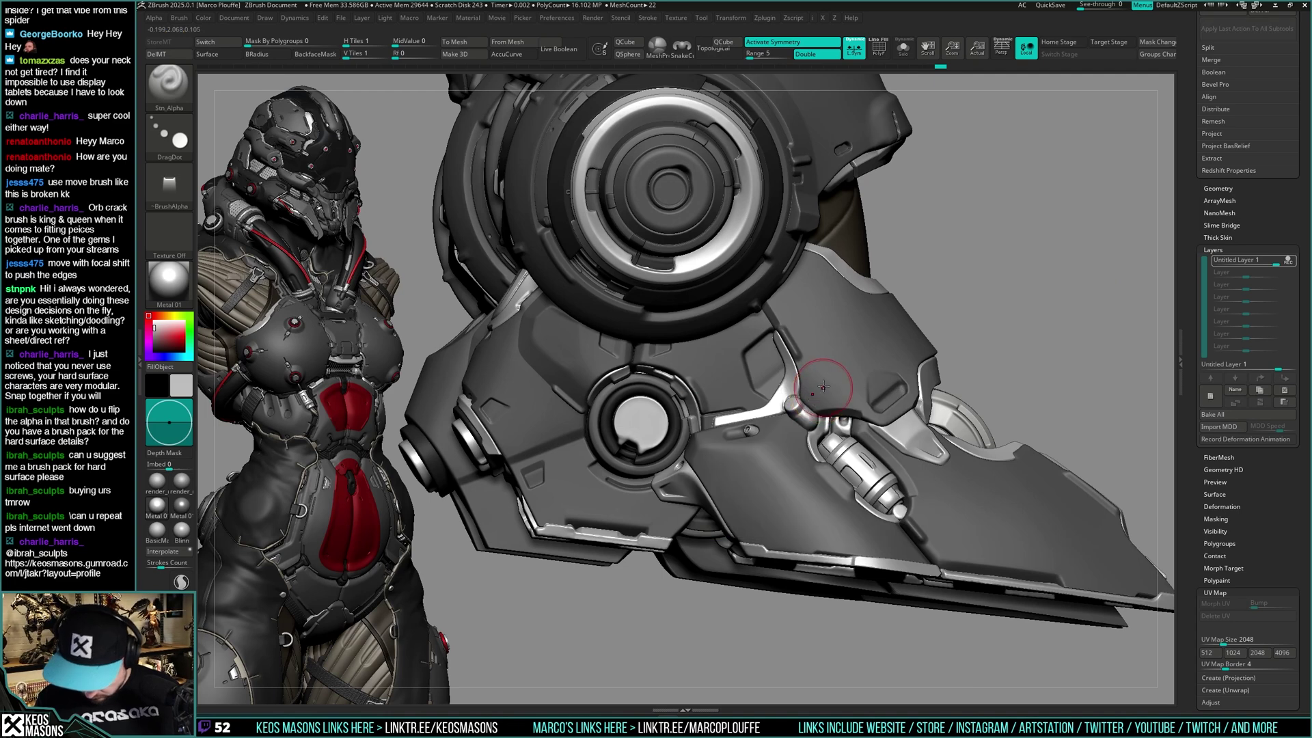
pyautogui.click(814, 397)
pyautogui.hotkey('ctrl', 'z')
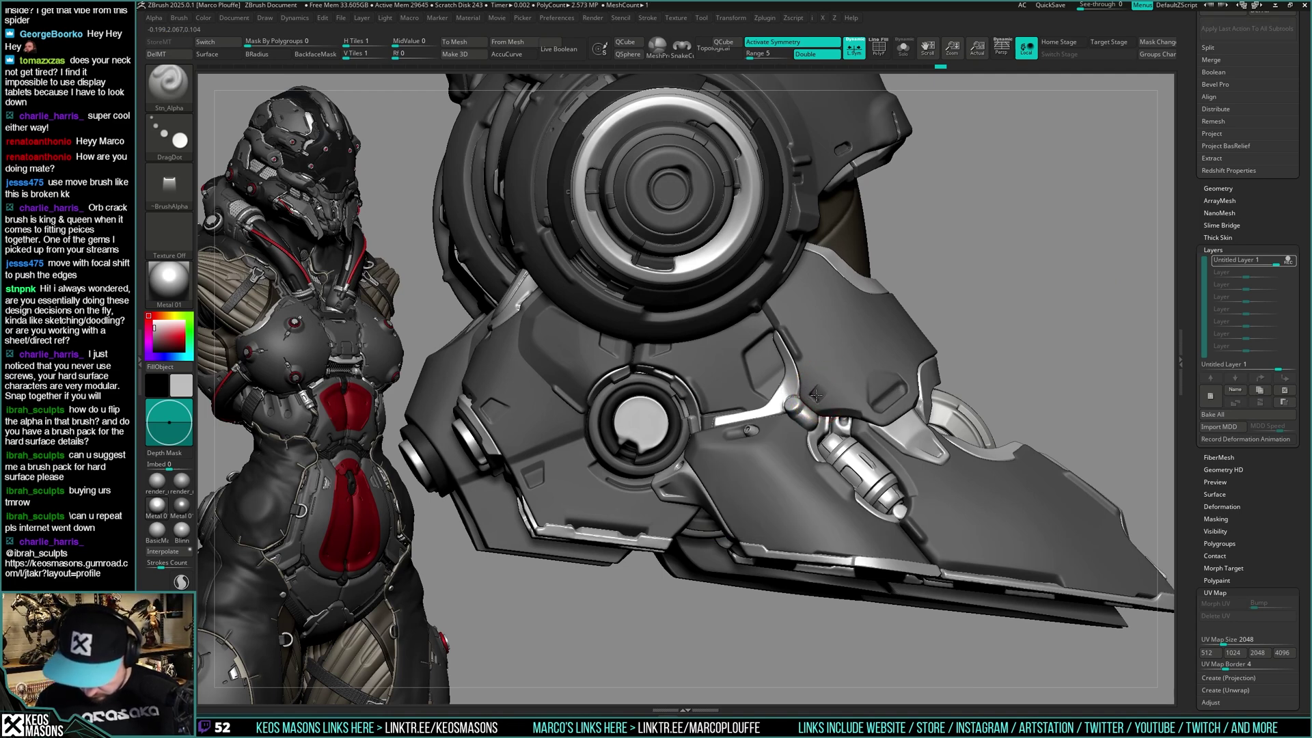
pyautogui.moveTo(816, 396); pyautogui.dragTo(793, 436, button='right')
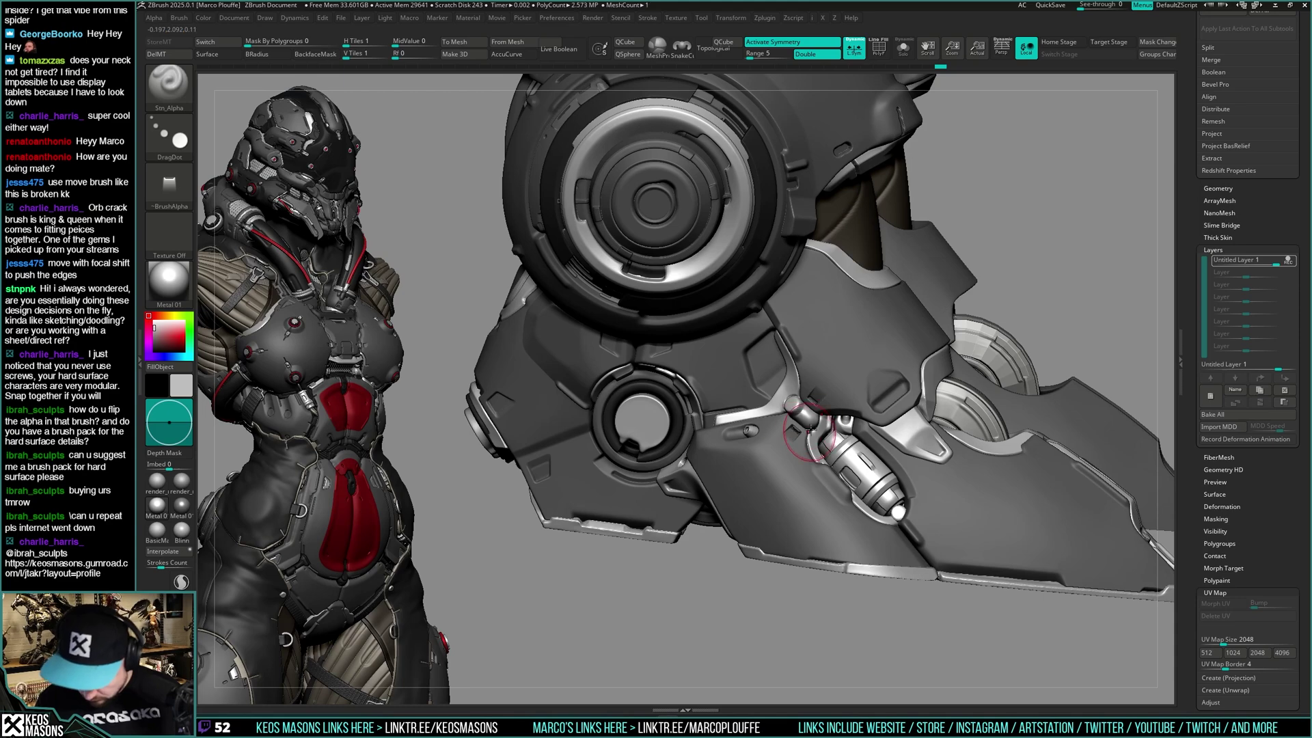
# Try a short groove on the lower shell behind the piston with the StandardMrBp1 brush
pyautogui.moveTo(811, 428); pyautogui.dragTo(934, 437, button='right')
pyautogui.moveTo(840, 499); pyautogui.dragTo(821, 454, button='right')
pyautogui.moveTo(905, 456); pyautogui.dragTo(883, 423, button='right')
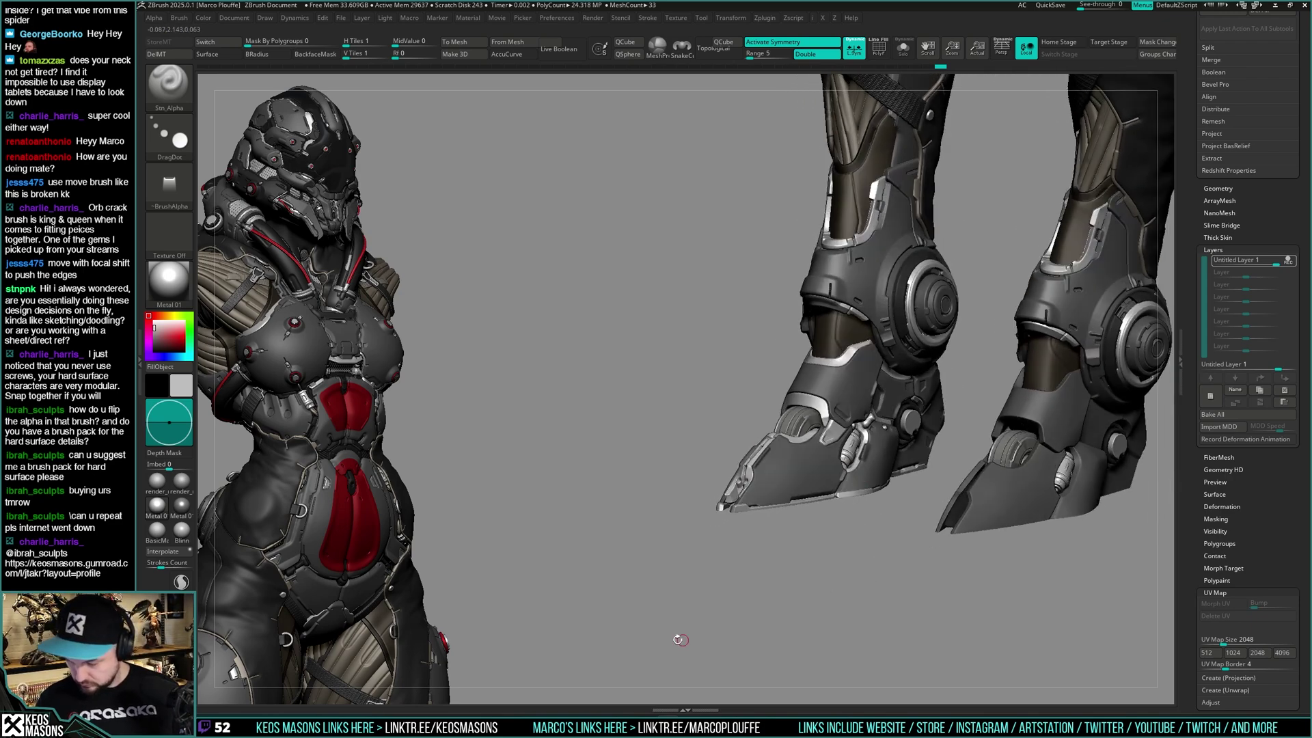
pyautogui.moveTo(848, 487)
pyautogui.mouseDown(button='right')
pyautogui.moveTo(850, 506)
pyautogui.moveTo(921, 484)
pyautogui.moveTo(912, 448)
pyautogui.moveTo(882, 435)
pyautogui.moveTo(897, 448)
pyautogui.mouseUp(button='right')
pyautogui.press('space')
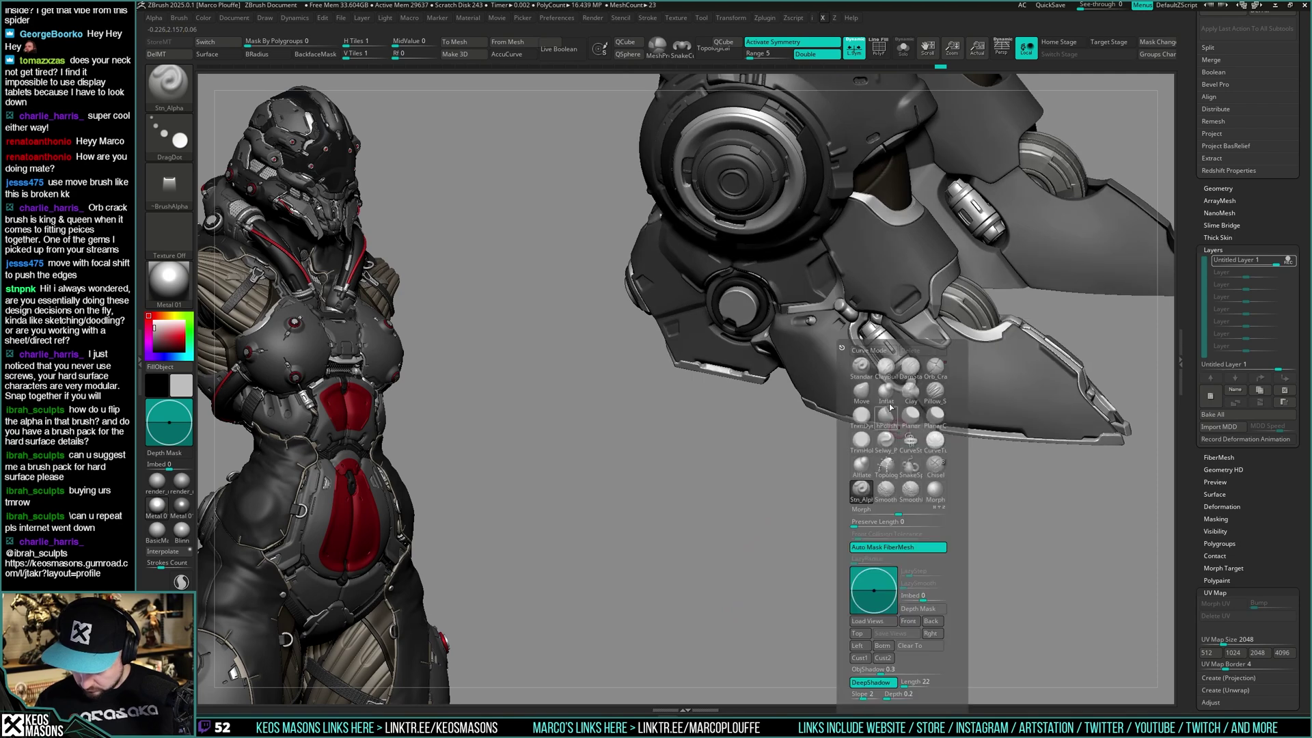
pyautogui.click(862, 497)
pyautogui.keyDown('ctrl'); pyautogui.moveTo(900, 346); pyautogui.dragTo(873, 404, button='right'); pyautogui.keyUp('ctrl')
pyautogui.press('space')
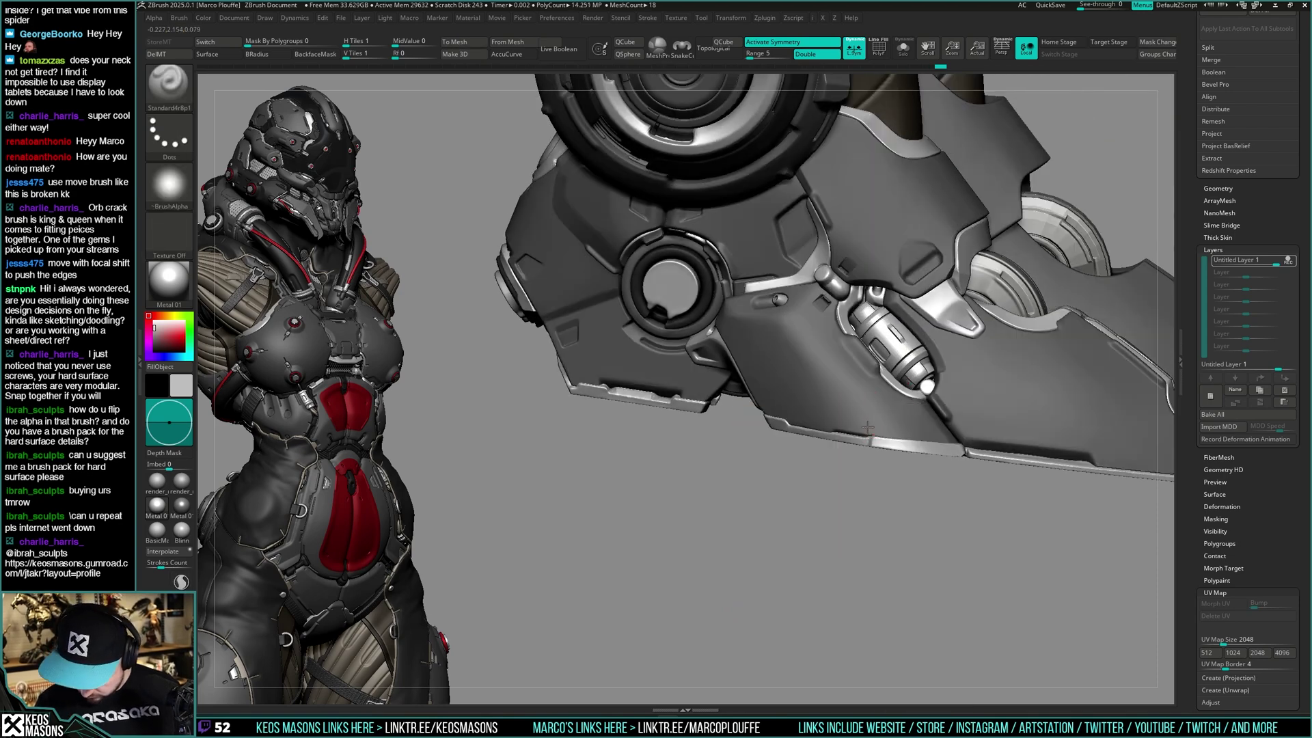
pyautogui.moveTo(839, 377)
pyautogui.mouseDown(button='right')
pyautogui.moveTo(869, 409)
pyautogui.moveTo(901, 380)
pyautogui.moveTo(846, 406)
pyautogui.mouseUp(button='right')
pyautogui.press('space')
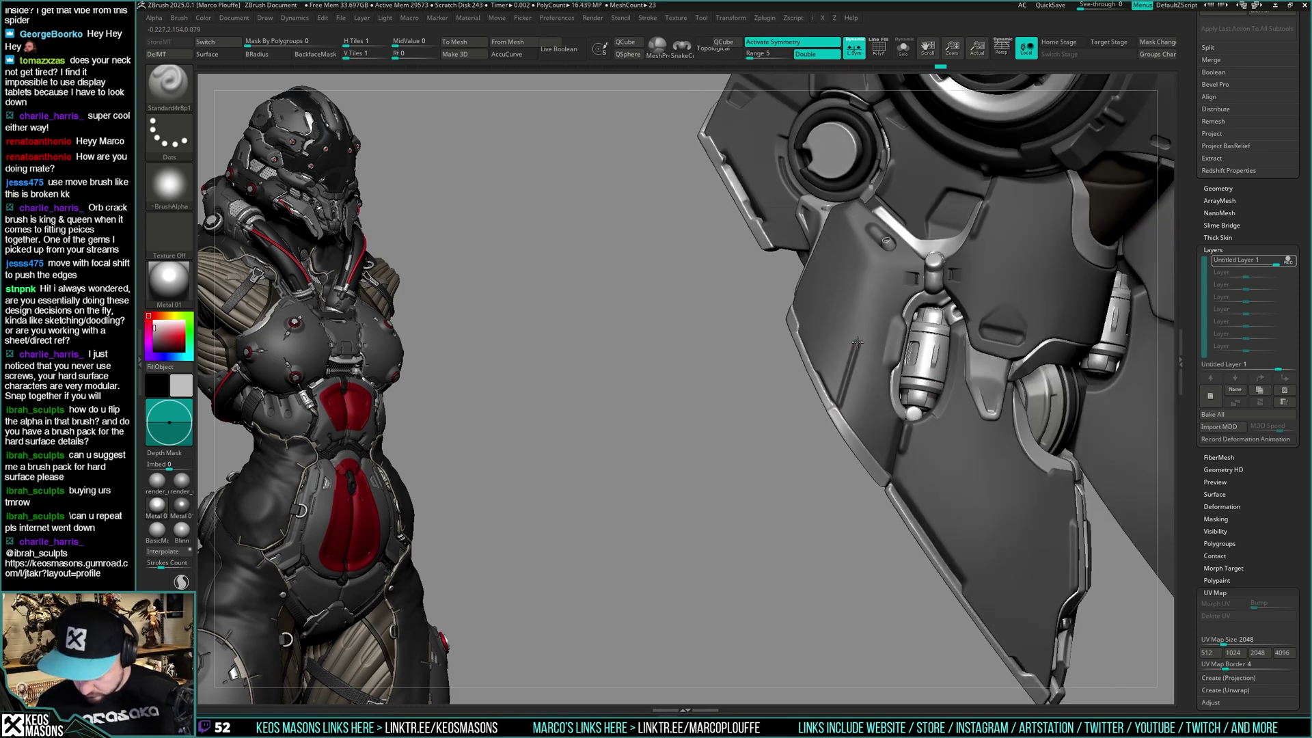
pyautogui.moveTo(858, 343); pyautogui.dragTo(940, 329, button='right')
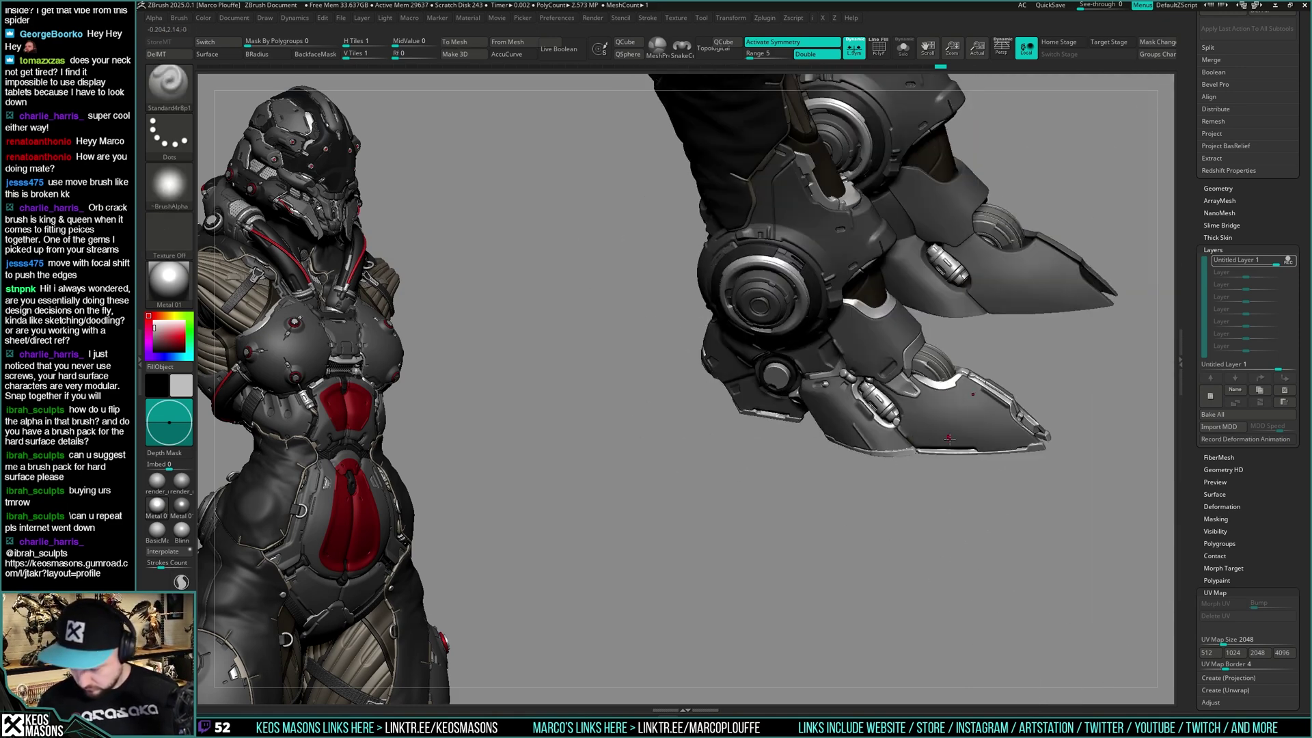
pyautogui.moveTo(949, 439)
pyautogui.mouseDown(button='right')
pyautogui.moveTo(902, 439)
pyautogui.moveTo(928, 413)
pyautogui.moveTo(917, 421)
pyautogui.mouseUp(button='right')
# Stamp a small pill-shaped slot on the lower shell below the piston, near the lower edge, using the DragDot alpha brush
pyautogui.press('space')
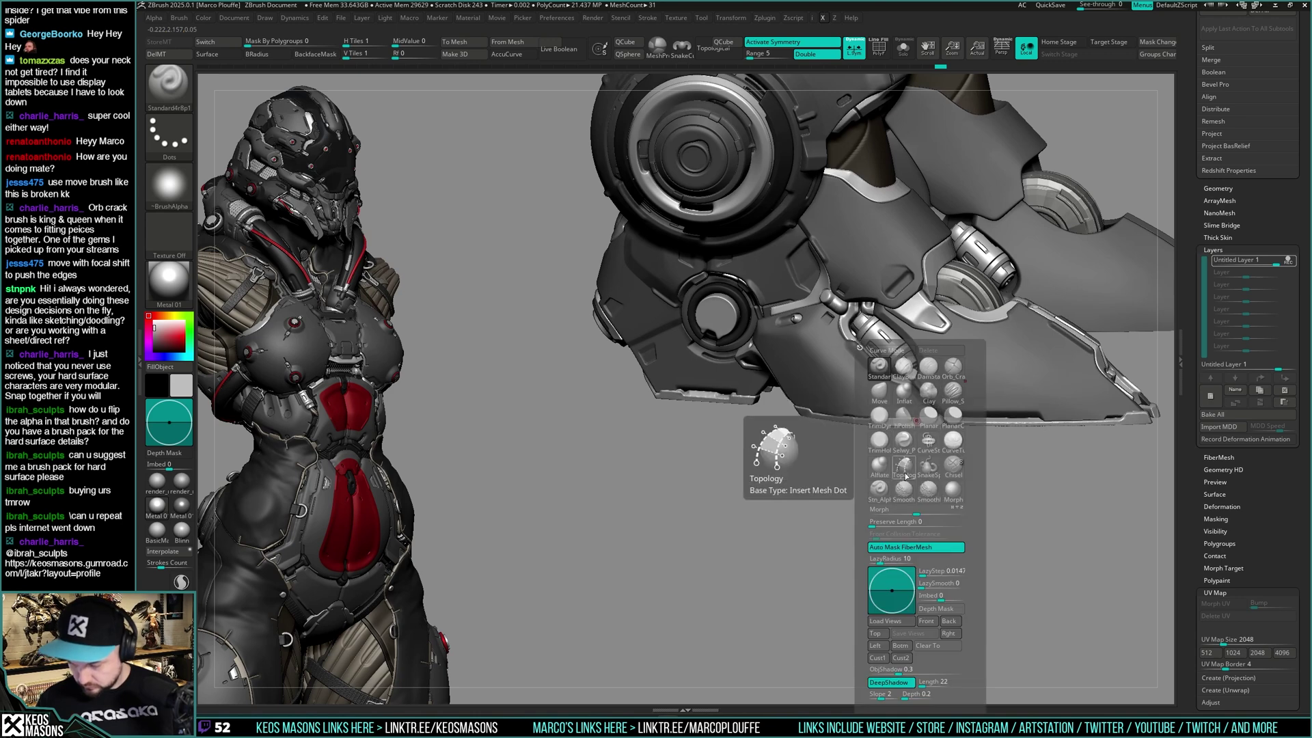
pyautogui.click(879, 491)
pyautogui.press('a')
pyautogui.click(944, 402)
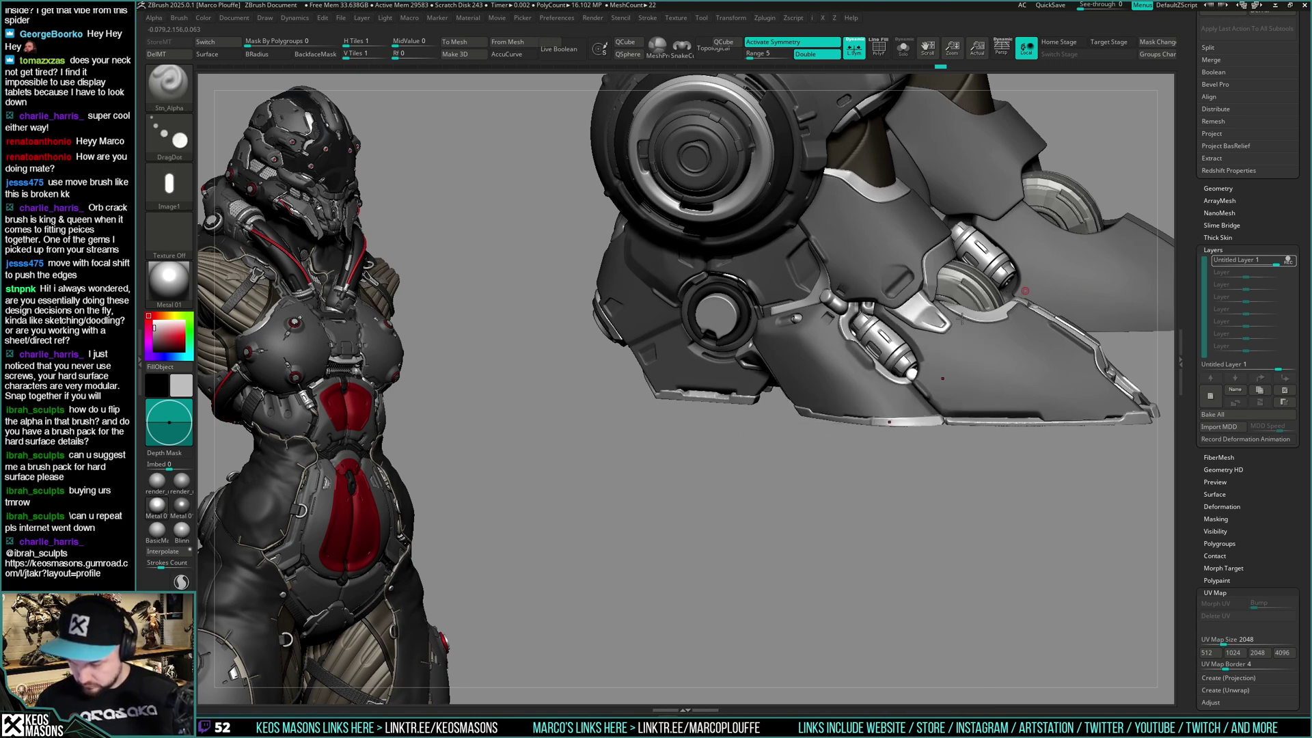
pyautogui.press('space')
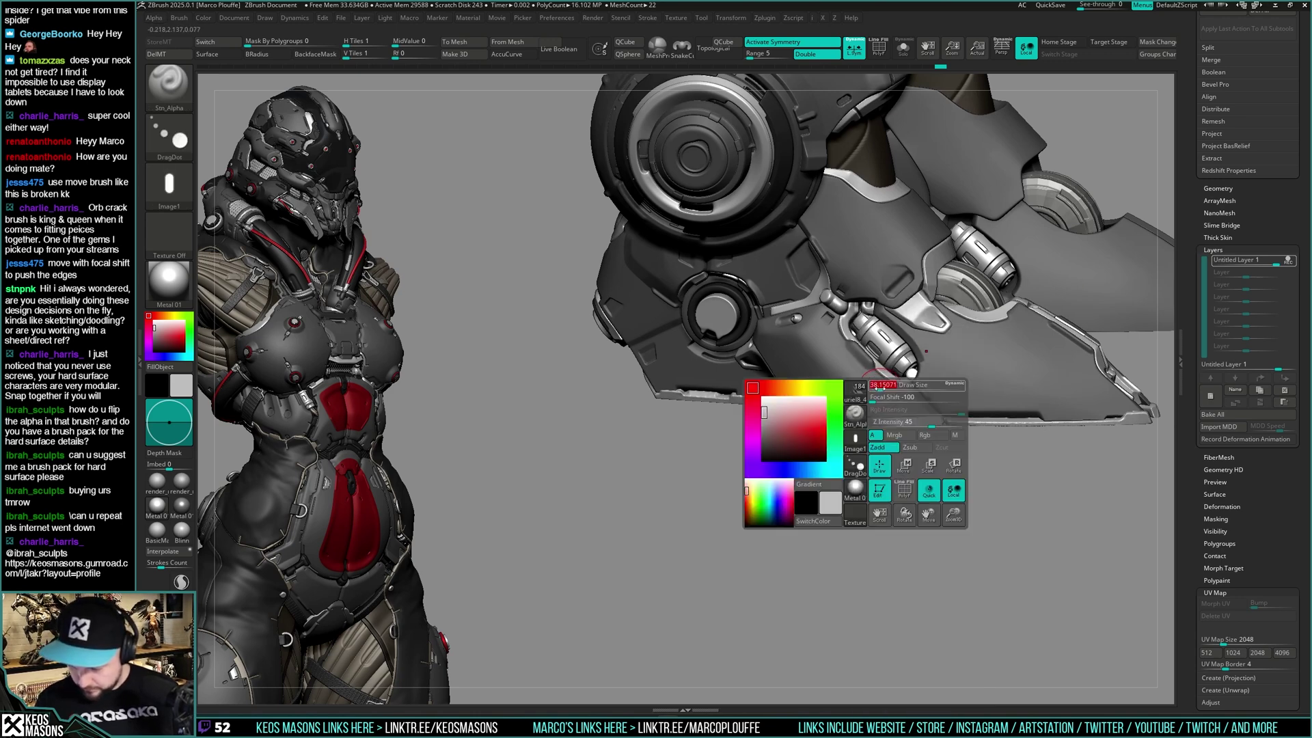
pyautogui.hotkey('ctrl', 'z')
pyautogui.moveTo(866, 402); pyautogui.dragTo(866, 403)
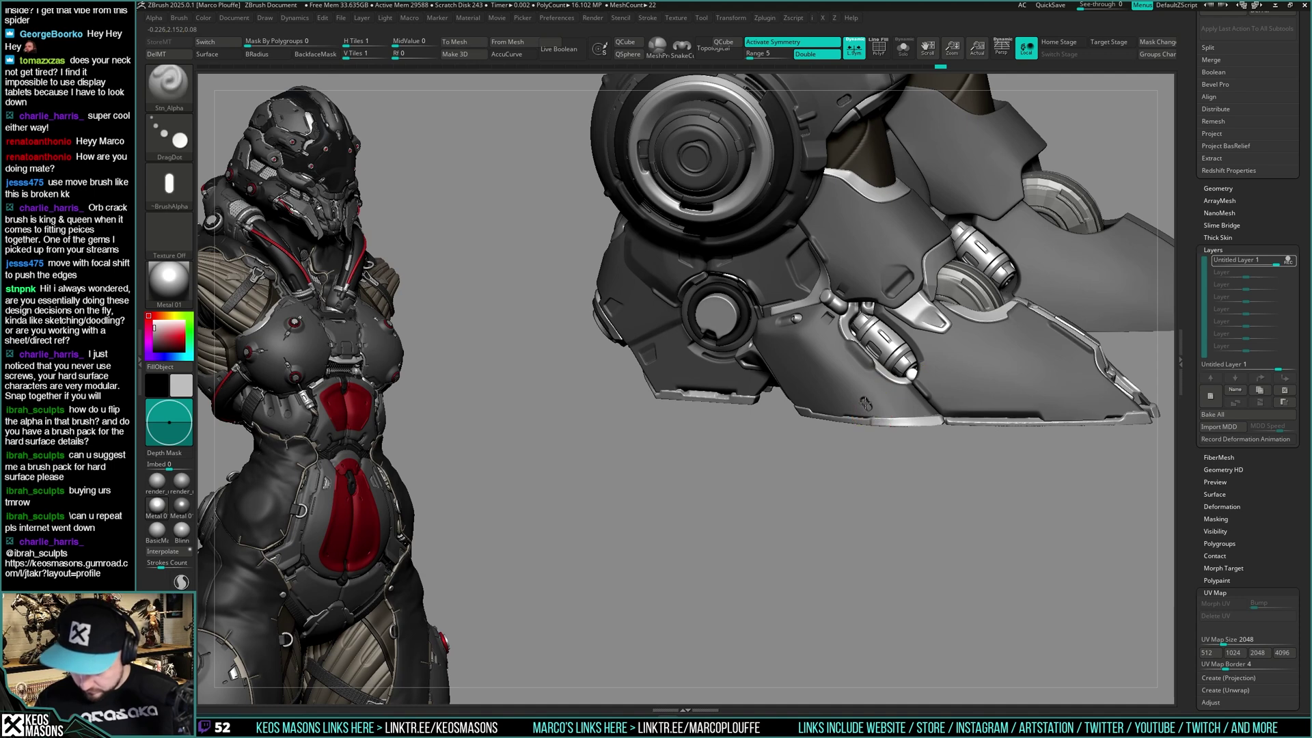
pyautogui.keyDown('alt'); pyautogui.moveTo(870, 395); pyautogui.dragTo(868, 448, button='right'); pyautogui.keyUp('alt')
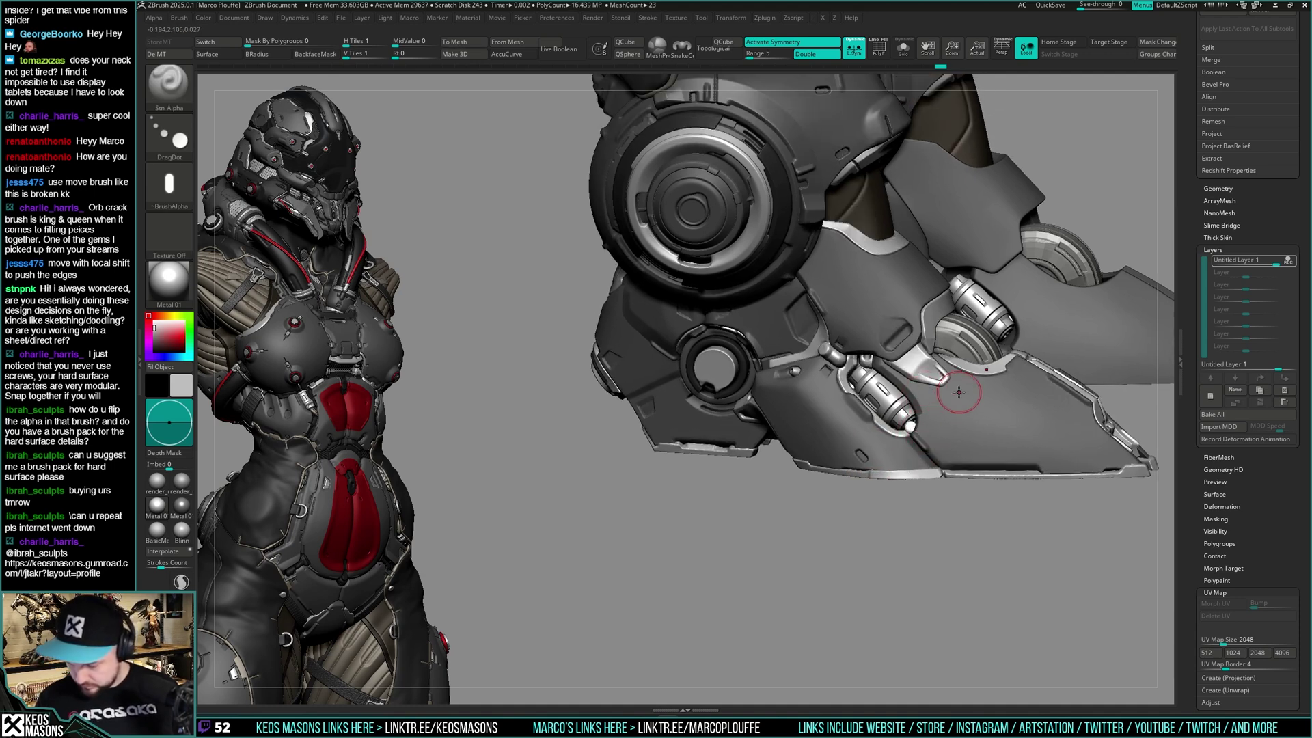
# Stamp a matching small slot on the side of the toe plate, just above its lower edge
pyautogui.moveTo(959, 393); pyautogui.dragTo(888, 421, button='right')
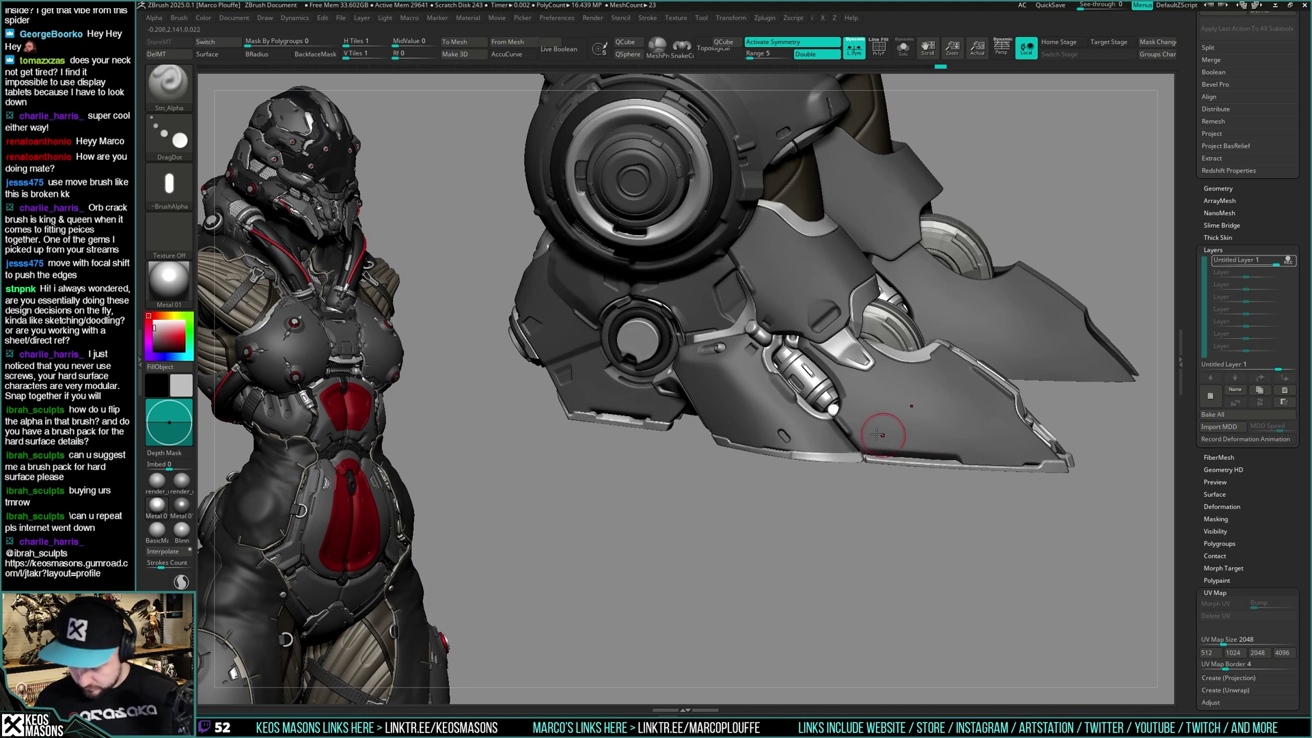
pyautogui.moveTo(867, 435); pyautogui.dragTo(870, 432)
pyautogui.moveTo(871, 432); pyautogui.dragTo(955, 447, button='right')
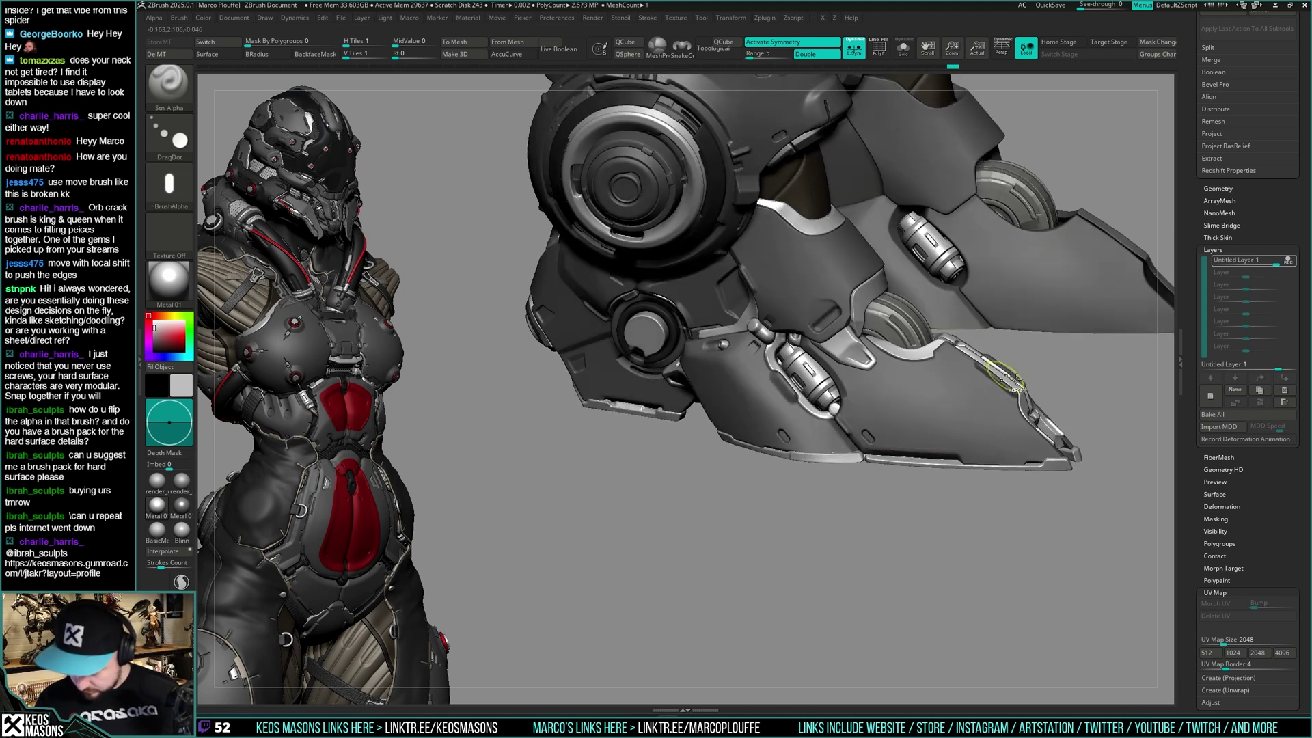
pyautogui.hotkey('ctrl', 'z')
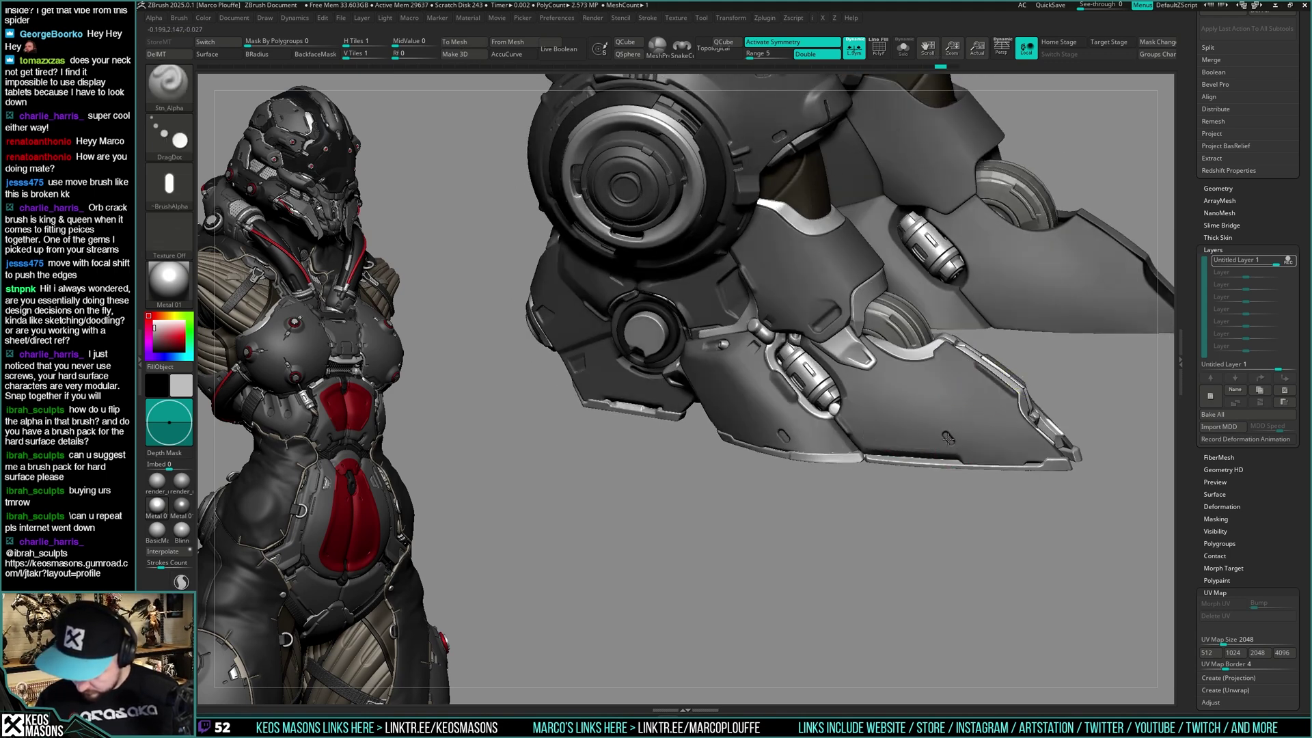
pyautogui.moveTo(949, 438); pyautogui.dragTo(948, 438)
# Stamp a small slot on the upper rear corner of the upper plate, isolating the shell to reach it
pyautogui.keyDown('ctrl'); pyautogui.moveTo(1037, 381); pyautogui.dragTo(882, 405, button='right'); pyautogui.keyUp('ctrl')
pyautogui.keyDown('alt'); pyautogui.moveTo(883, 405); pyautogui.dragTo(859, 438, button='right'); pyautogui.keyUp('alt')
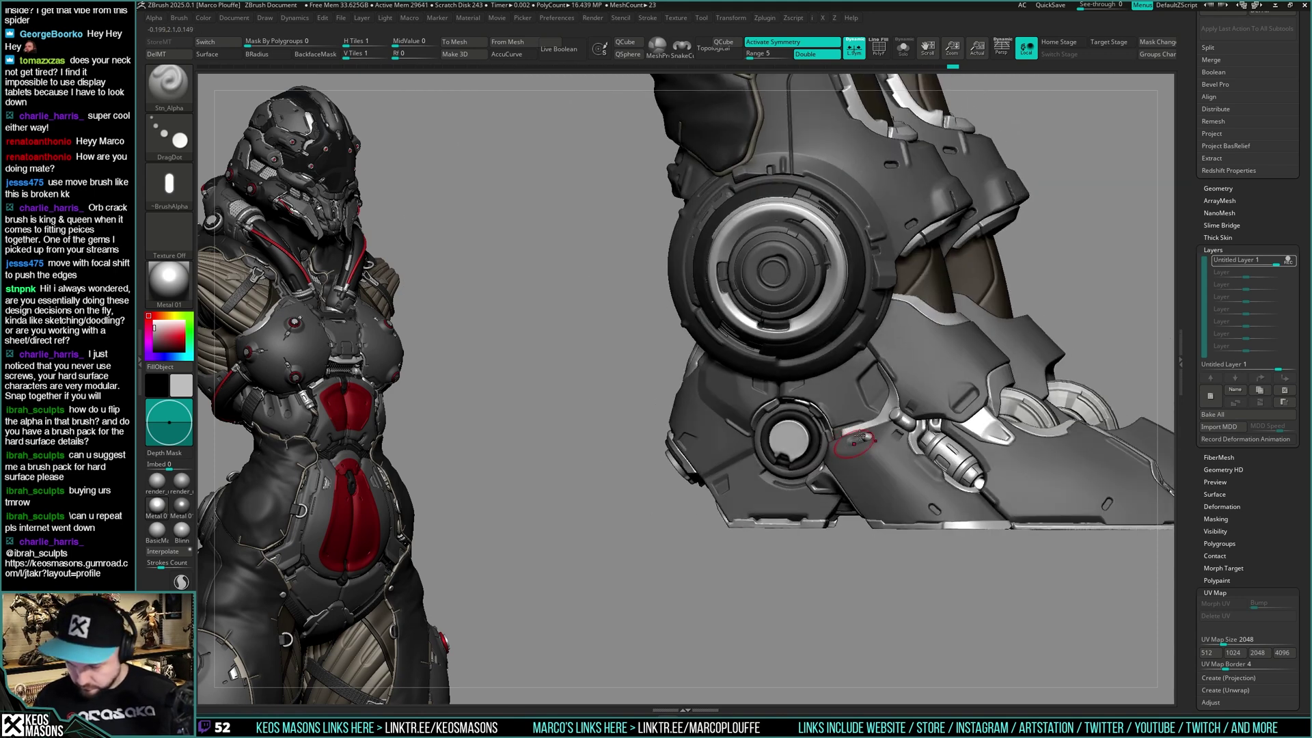
pyautogui.hotkey('alt', 's')
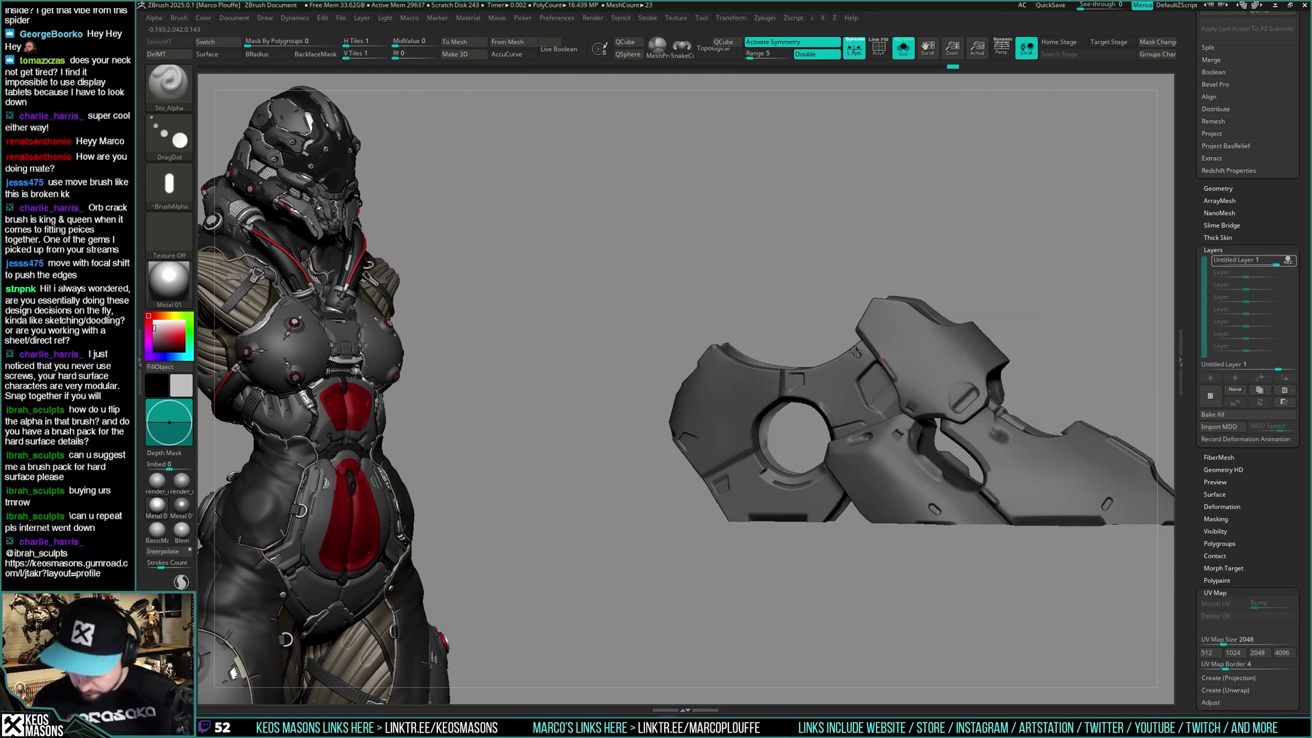
pyautogui.moveTo(905, 332); pyautogui.dragTo(758, 359, button='right')
pyautogui.hotkey('alt', 's')
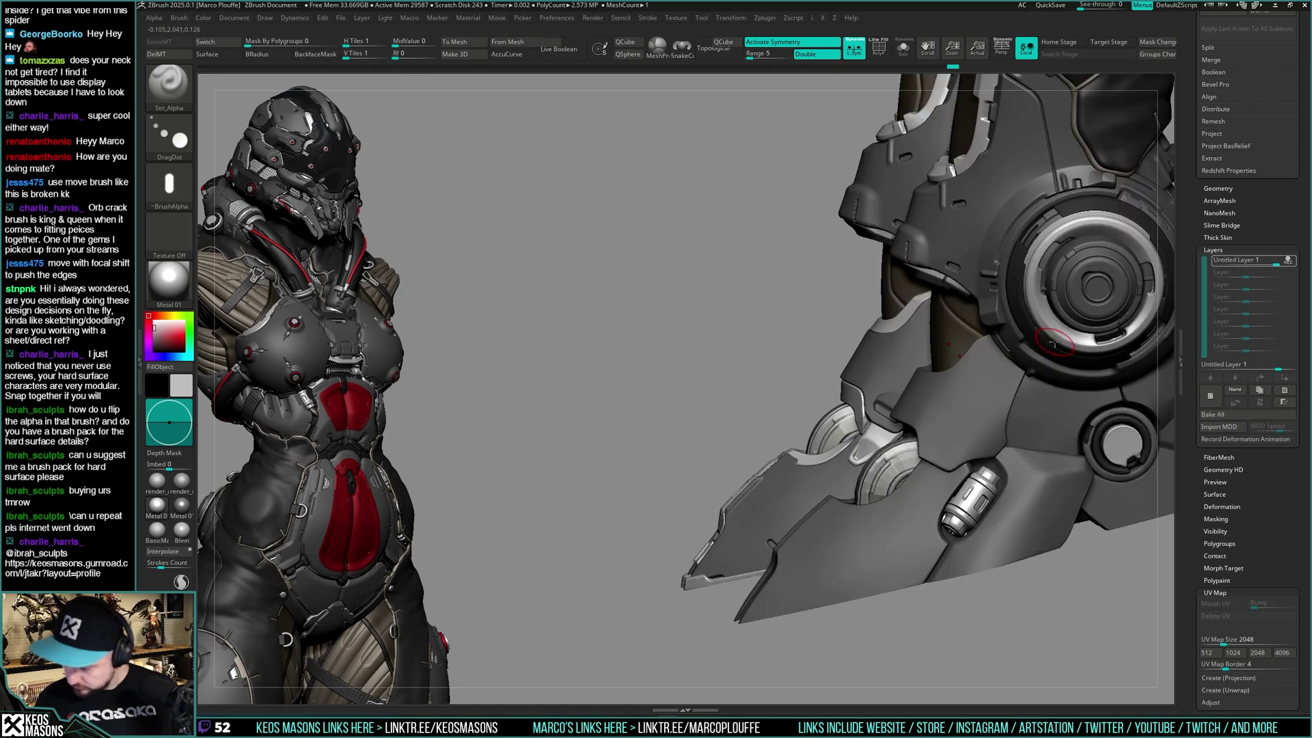
pyautogui.moveTo(933, 349); pyautogui.dragTo(834, 354, button='right')
pyautogui.hotkey('alt', 's')
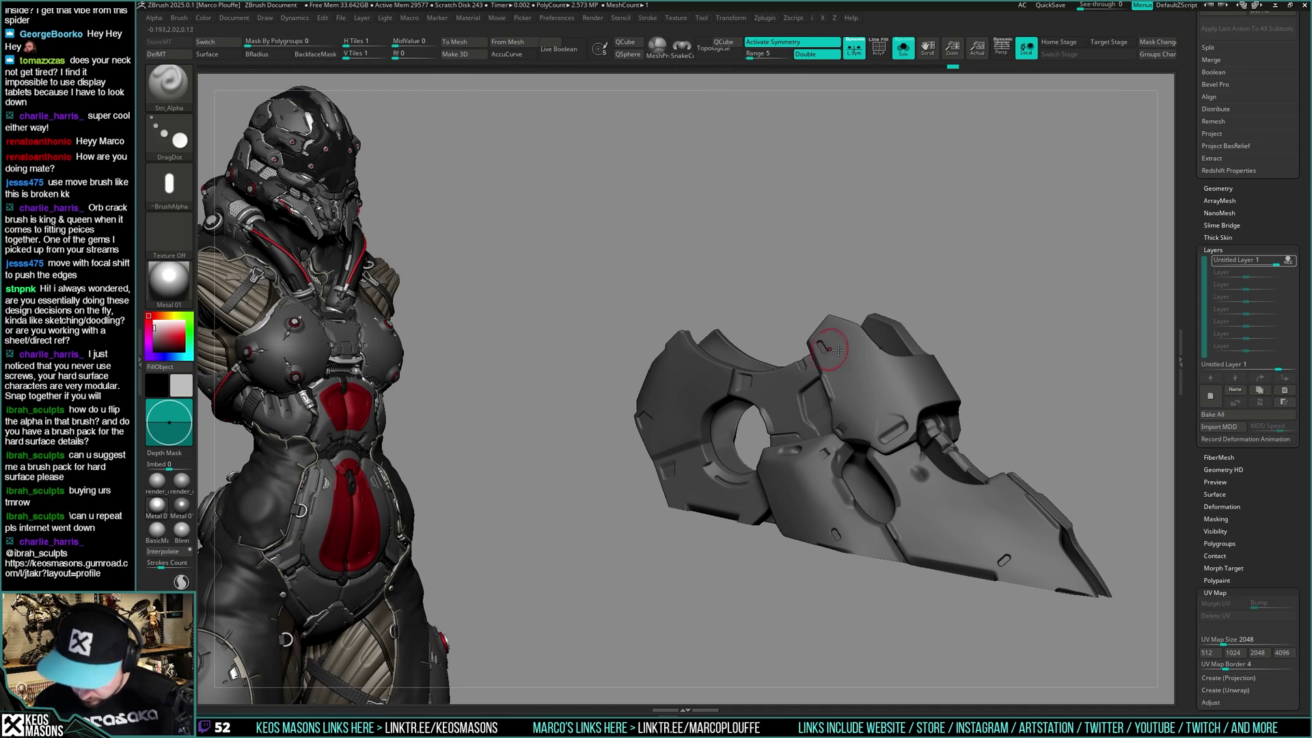
pyautogui.hotkey('alt', 's')
# Switch to the Orb_Cracks brush and make the foot shell uriel8_47 the active subtool for work near the corner slot
pyautogui.moveTo(957, 382); pyautogui.dragTo(803, 434, button='right')
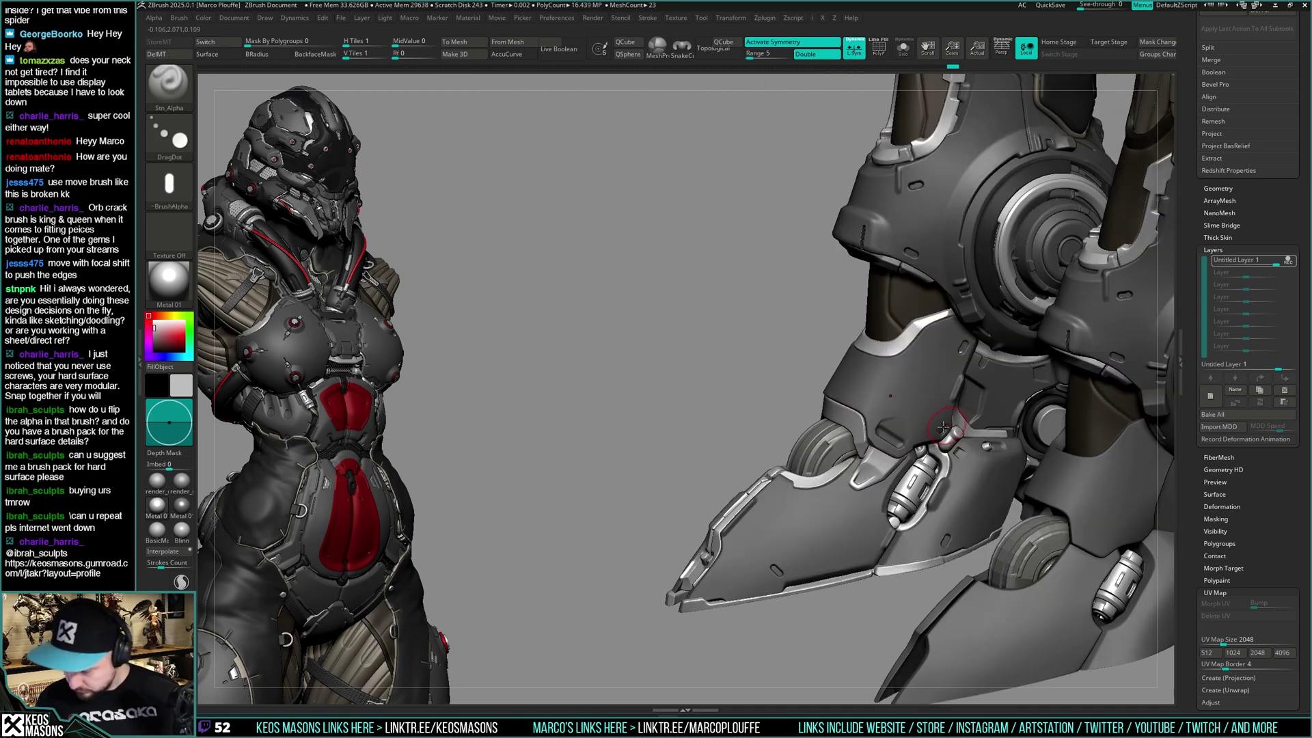
pyautogui.moveTo(944, 427)
pyautogui.mouseDown(button='right')
pyautogui.moveTo(964, 361)
pyautogui.moveTo(941, 375)
pyautogui.moveTo(955, 356)
pyautogui.moveTo(942, 371)
pyautogui.moveTo(943, 344)
pyautogui.mouseUp(button='right')
pyautogui.press('space')
pyautogui.click(944, 394)
pyautogui.keyDown('alt'); pyautogui.click(958, 359); pyautogui.keyUp('alt')
pyautogui.keyDown('alt'); pyautogui.click(946, 350); pyautogui.keyUp('alt')
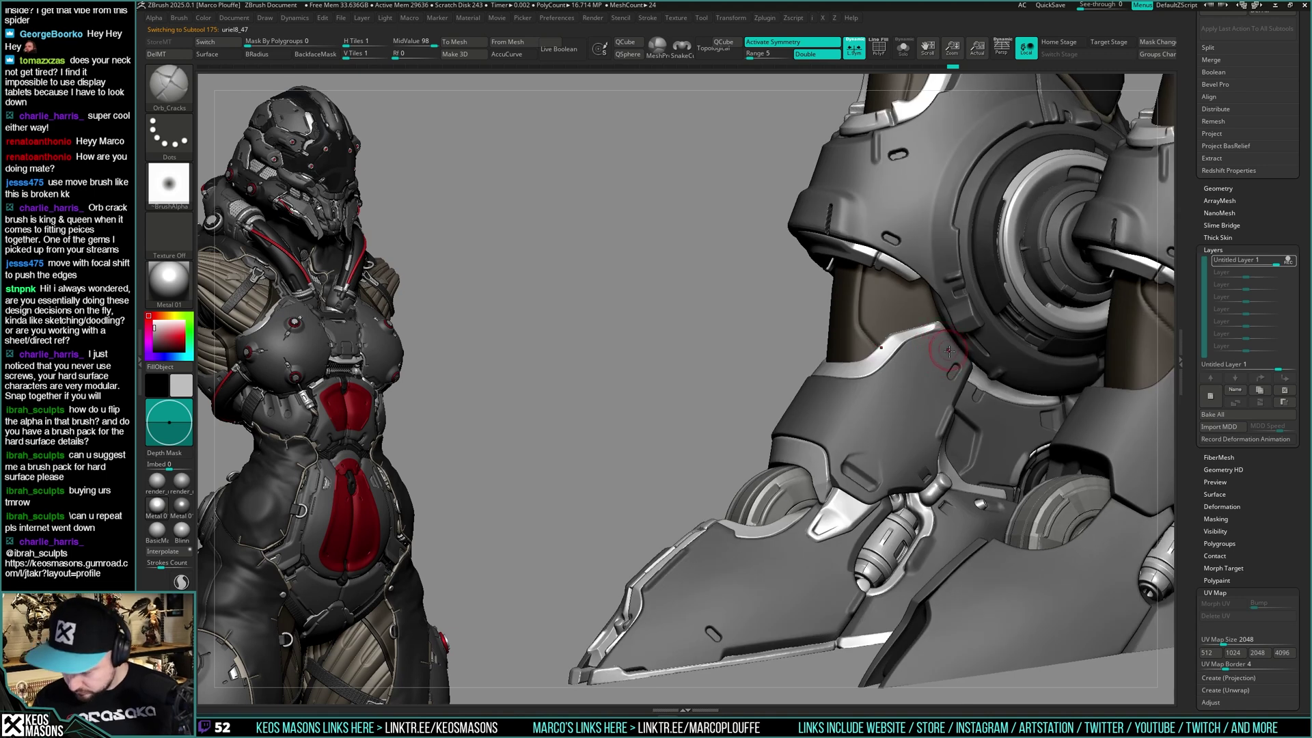
# Touch up the shell surface around the upper plate's rear corner slot with the Standard brush at an adjusted size
pyautogui.press('b')
pyautogui.click(939, 365)
pyautogui.press('space')
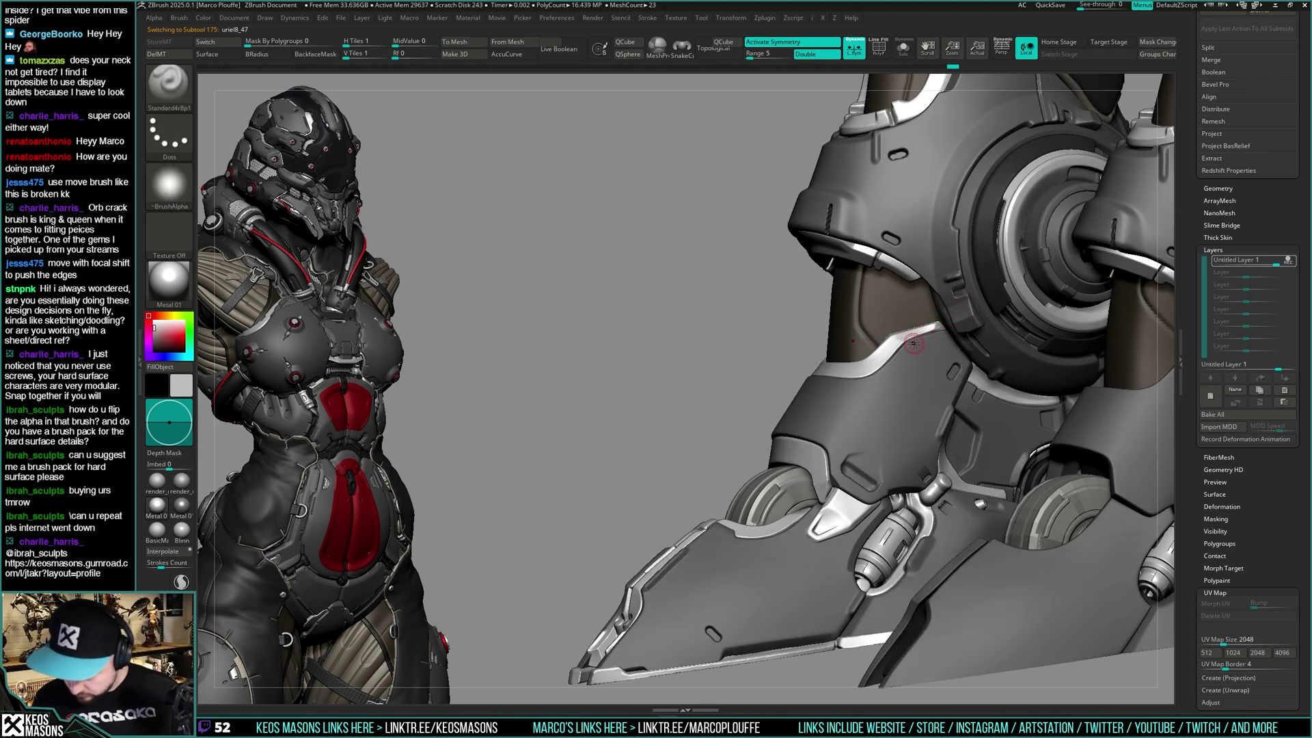
pyautogui.press('space')
pyautogui.moveTo(918, 345); pyautogui.dragTo(915, 345)
pyautogui.moveTo(913, 346); pyautogui.dragTo(919, 340, button='right')
pyautogui.press('s')
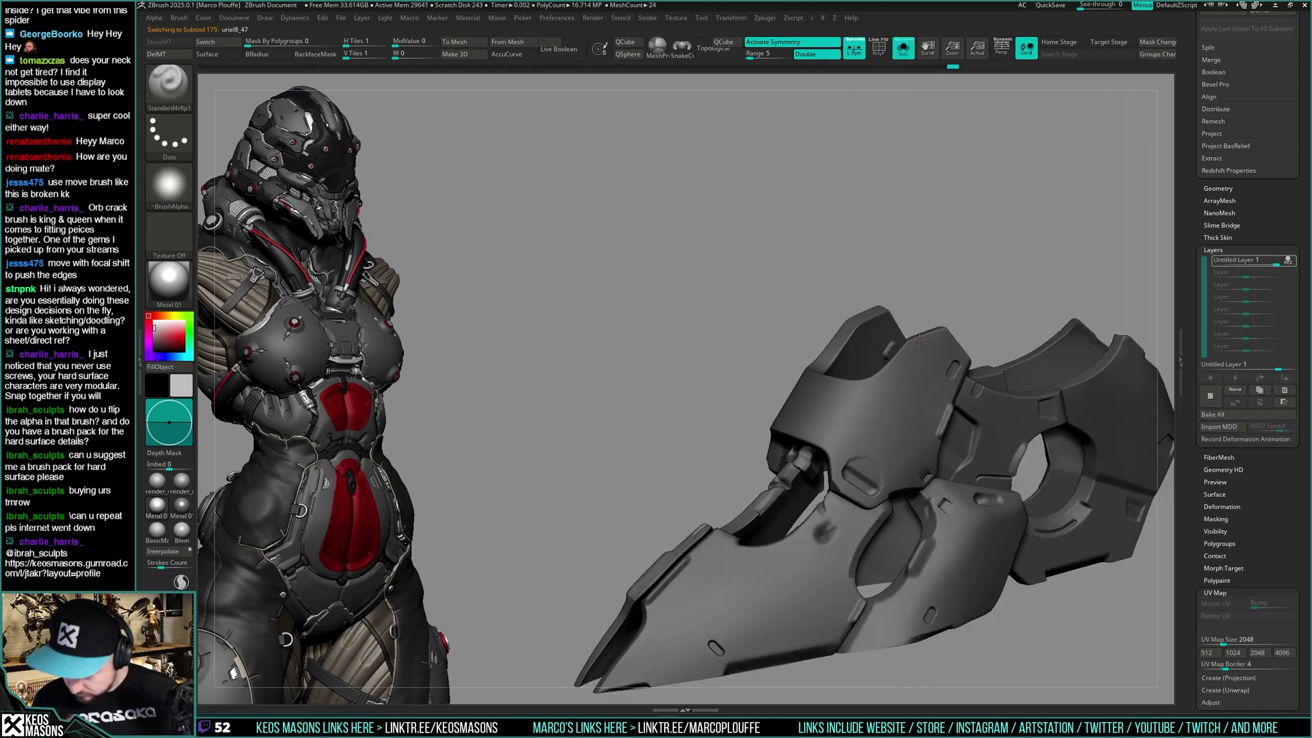
pyautogui.moveTo(947, 329); pyautogui.dragTo(952, 340)
pyautogui.press('s')
pyautogui.moveTo(934, 372)
pyautogui.keyDown('ctrl'); pyautogui.mouseDown(button='right')
pyautogui.moveTo(866, 412)
pyautogui.moveTo(892, 427)
pyautogui.moveTo(865, 412)
pyautogui.moveTo(896, 362)
pyautogui.moveTo(993, 372)
pyautogui.moveTo(1016, 309)
pyautogui.moveTo(892, 427)
pyautogui.moveTo(804, 383)
pyautogui.moveTo(871, 321)
pyautogui.moveTo(877, 356)
pyautogui.moveTo(852, 326)
pyautogui.mouseUp(button='right'); pyautogui.keyUp('ctrl')
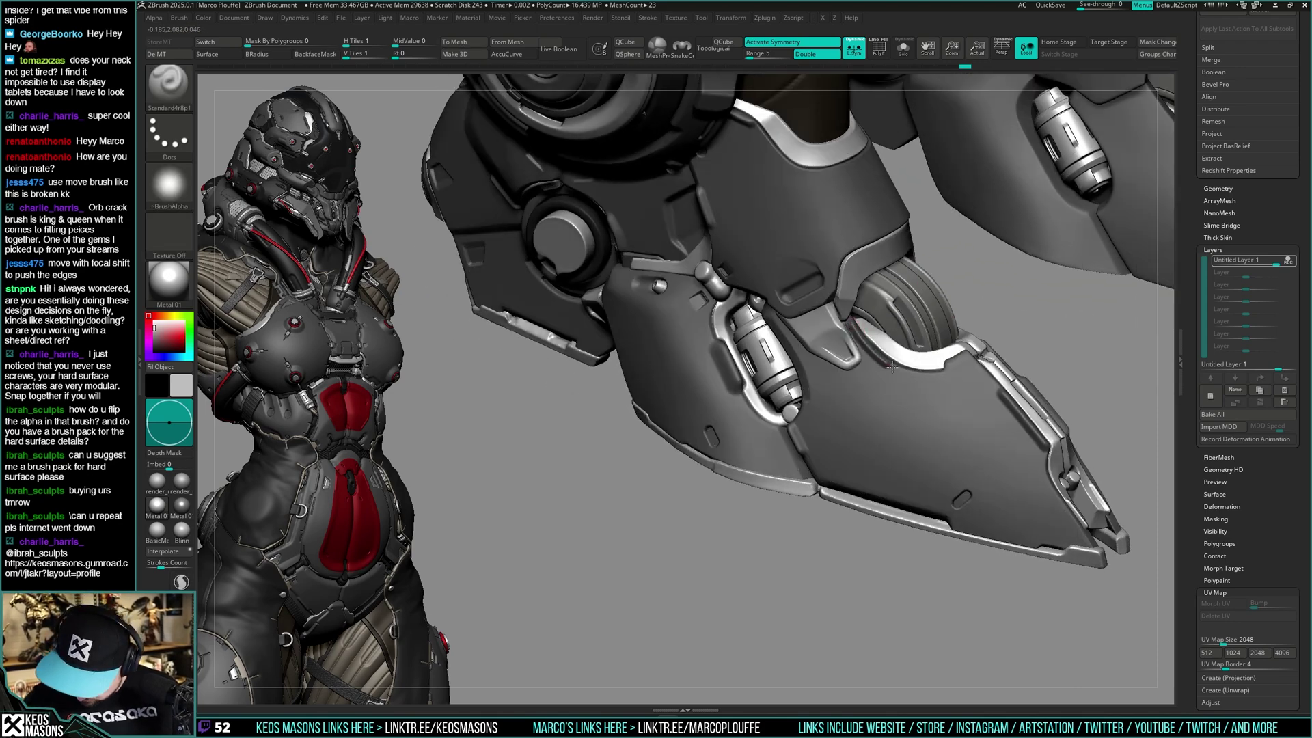
# Carve a short groove into the toe plate just below the wheel cutout's rim with the Orb_Cracks brush
pyautogui.moveTo(892, 367)
pyautogui.mouseDown(button='right')
pyautogui.moveTo(920, 434)
pyautogui.moveTo(903, 433)
pyautogui.mouseUp(button='right')
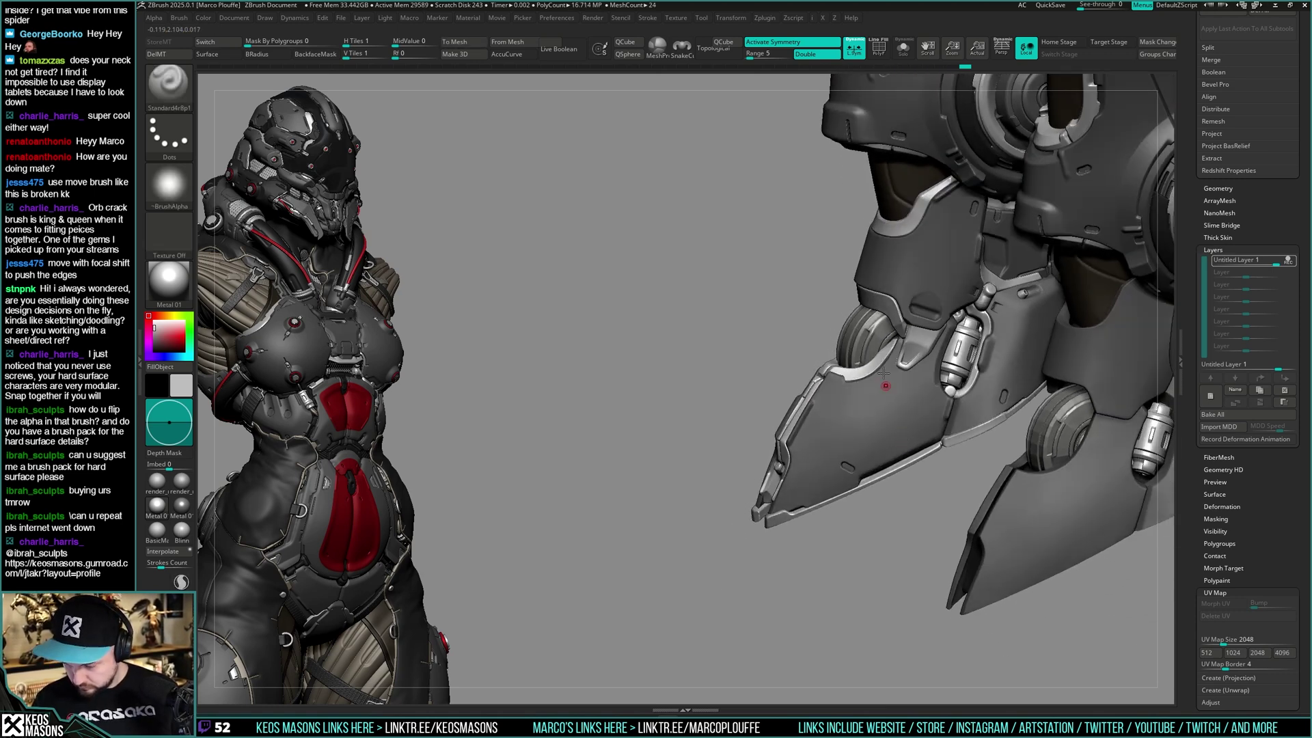
pyautogui.moveTo(885, 373); pyautogui.dragTo(897, 379, button='right')
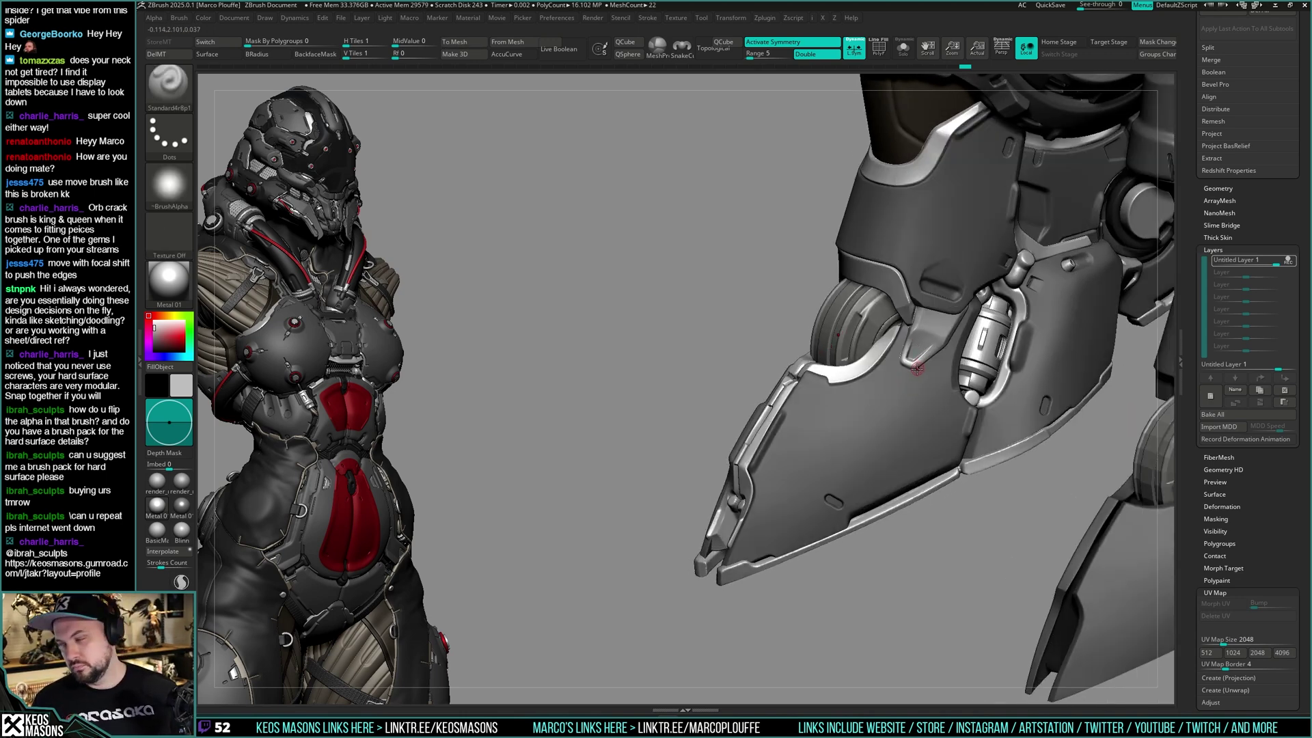
pyautogui.press('space')
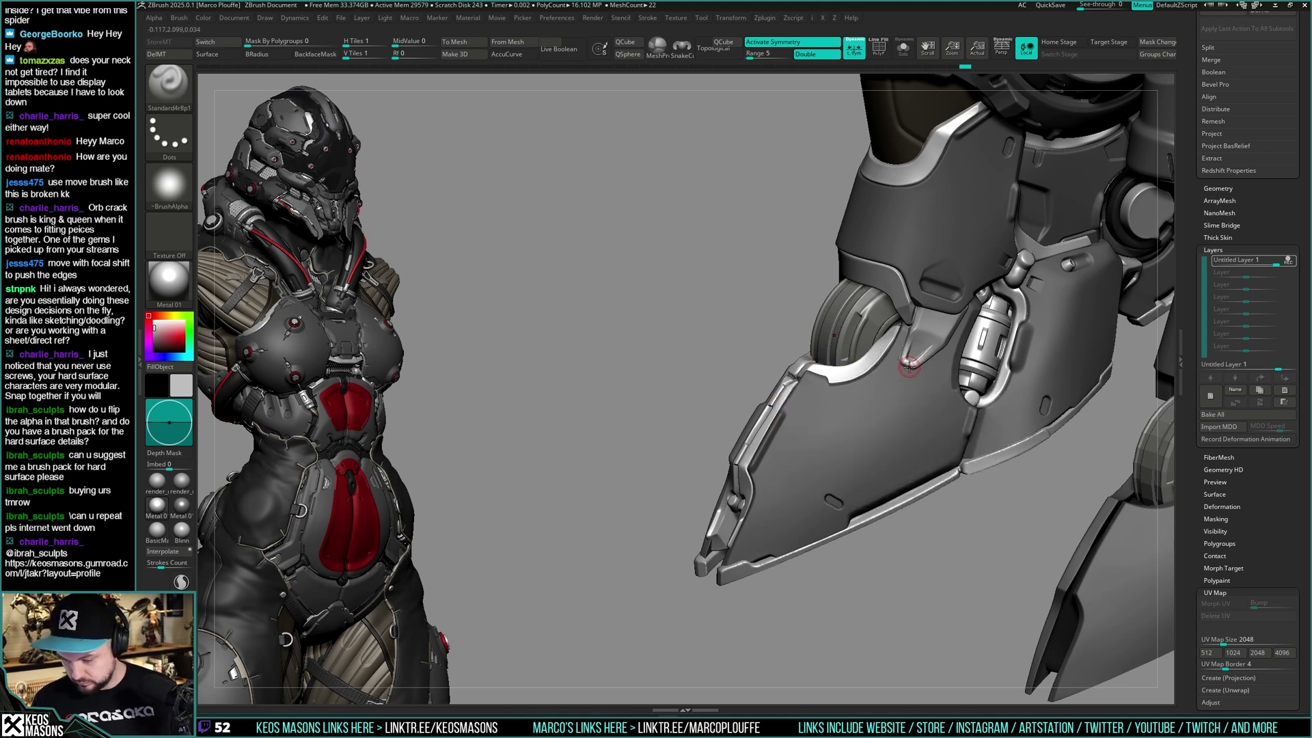
pyautogui.press('space')
pyautogui.click(873, 378)
pyautogui.press('ctrl')
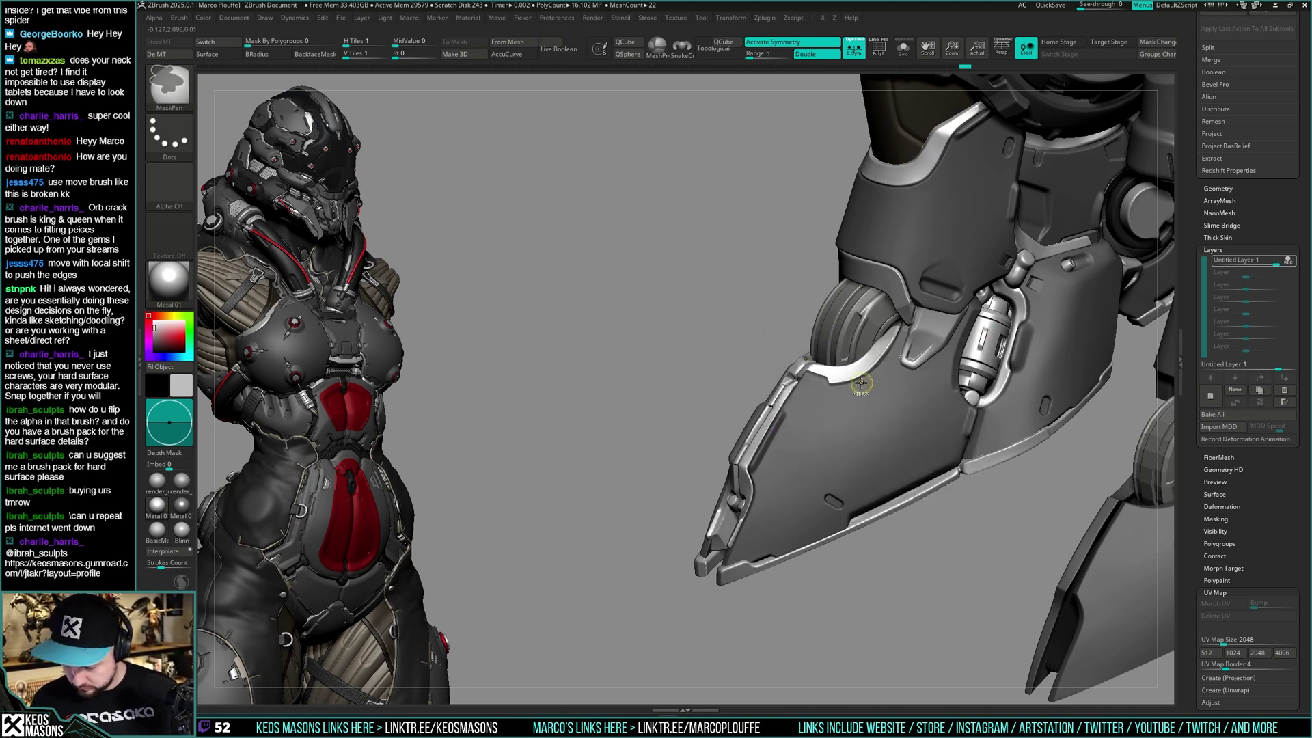
pyautogui.keyDown('ctrl'); pyautogui.moveTo(864, 384); pyautogui.dragTo(865, 390); pyautogui.keyUp('ctrl')
pyautogui.press('space')
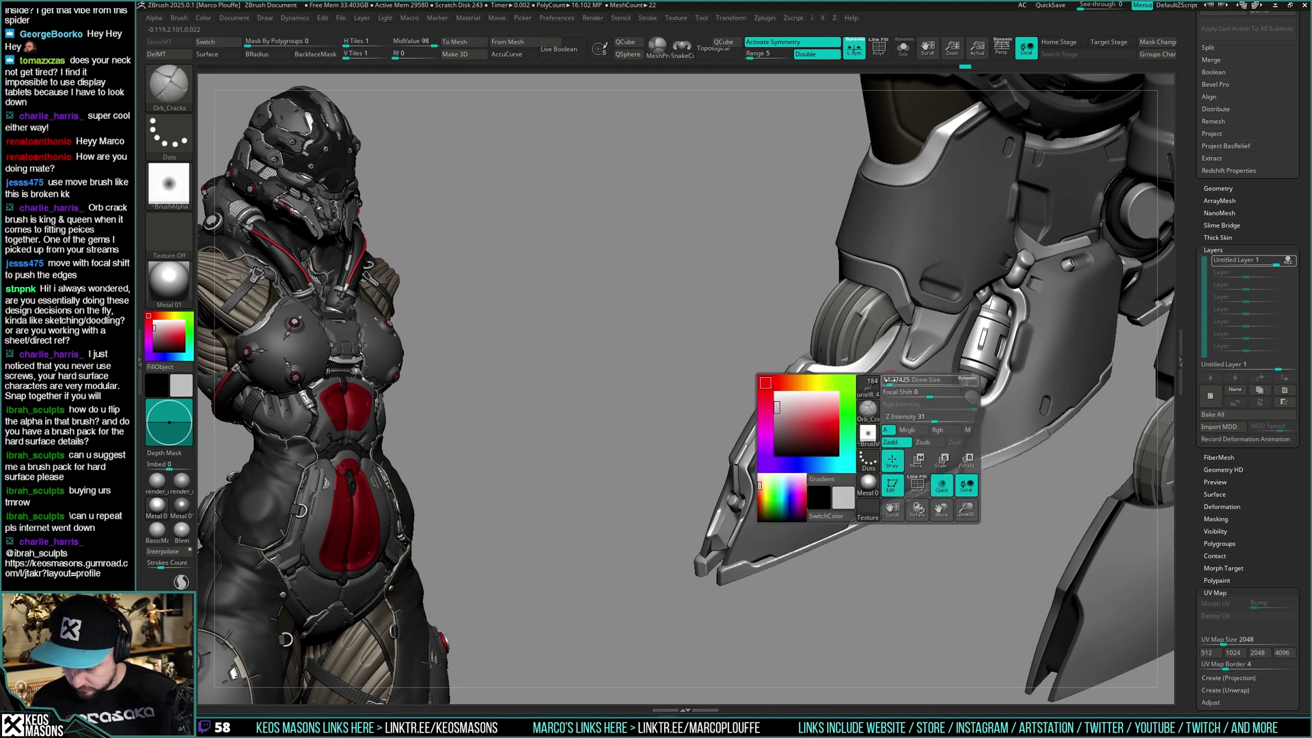
pyautogui.press('t')
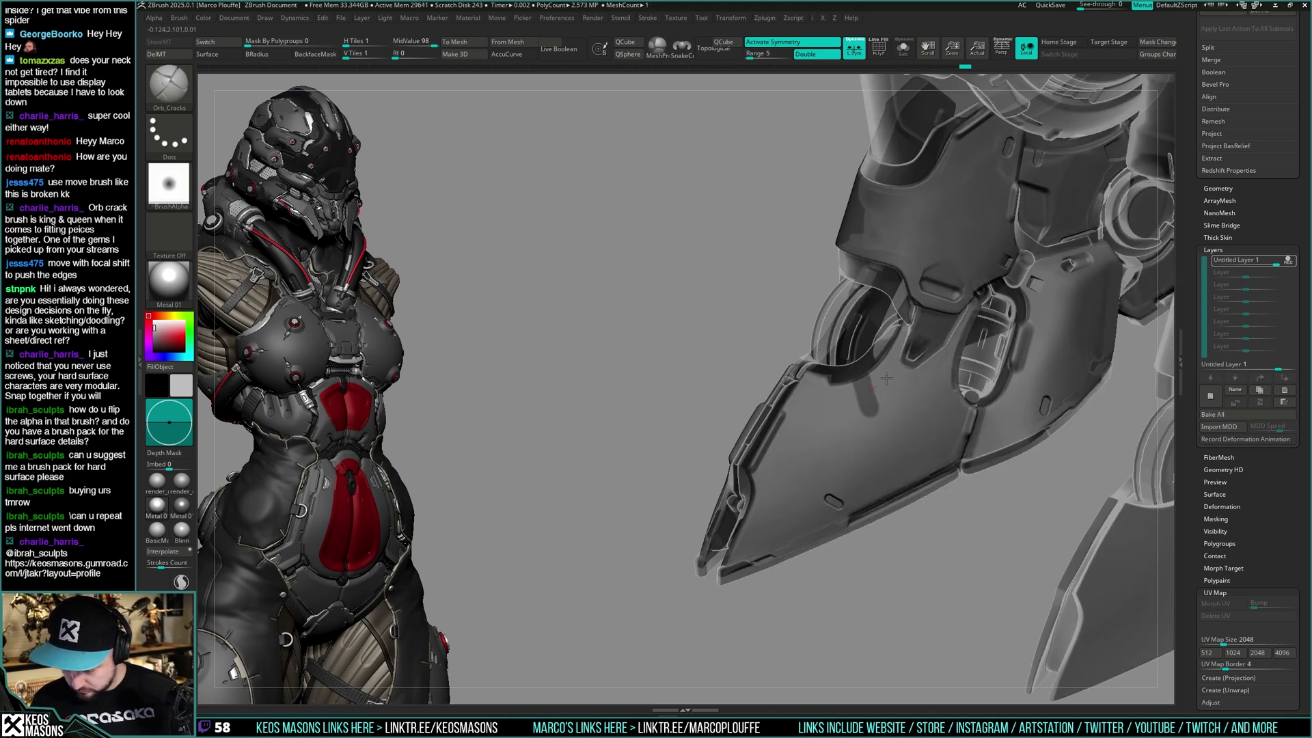
pyautogui.press('space')
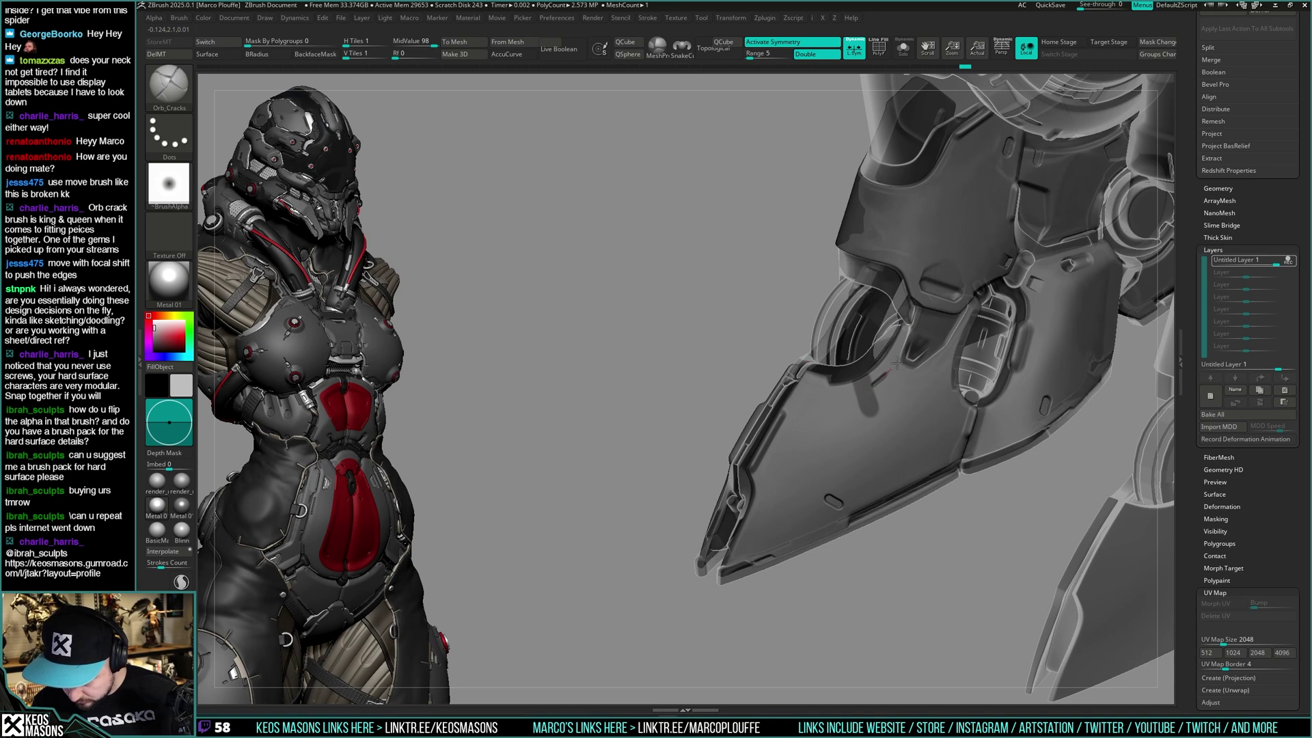
pyautogui.moveTo(916, 343); pyautogui.dragTo(919, 349)
pyautogui.moveTo(909, 383)
pyautogui.mouseDown(button='right')
pyautogui.moveTo(917, 357)
pyautogui.moveTo(900, 372)
pyautogui.moveTo(910, 391)
pyautogui.moveTo(905, 357)
pyautogui.mouseUp(button='right')
# Shape and smooth the short groove beside the pointed tab with the Standard brush
pyautogui.press('1')
pyautogui.click(911, 463)
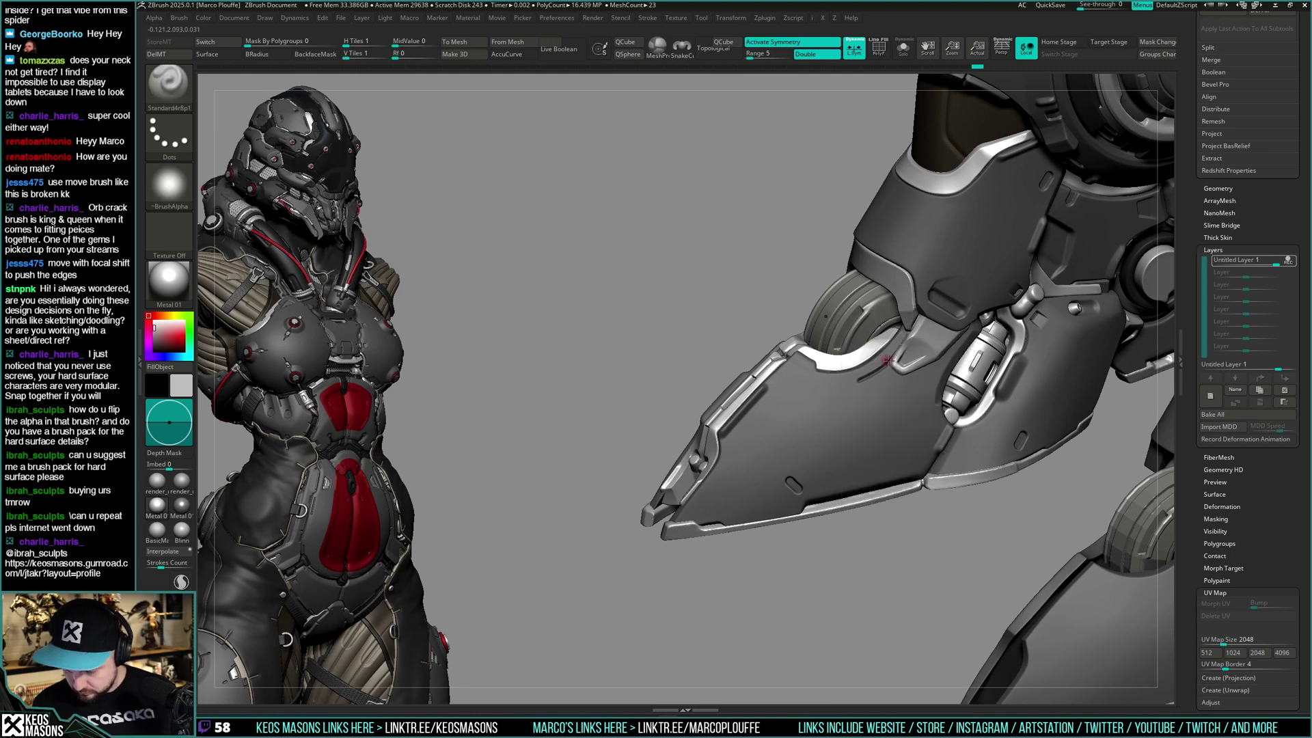
pyautogui.press('space')
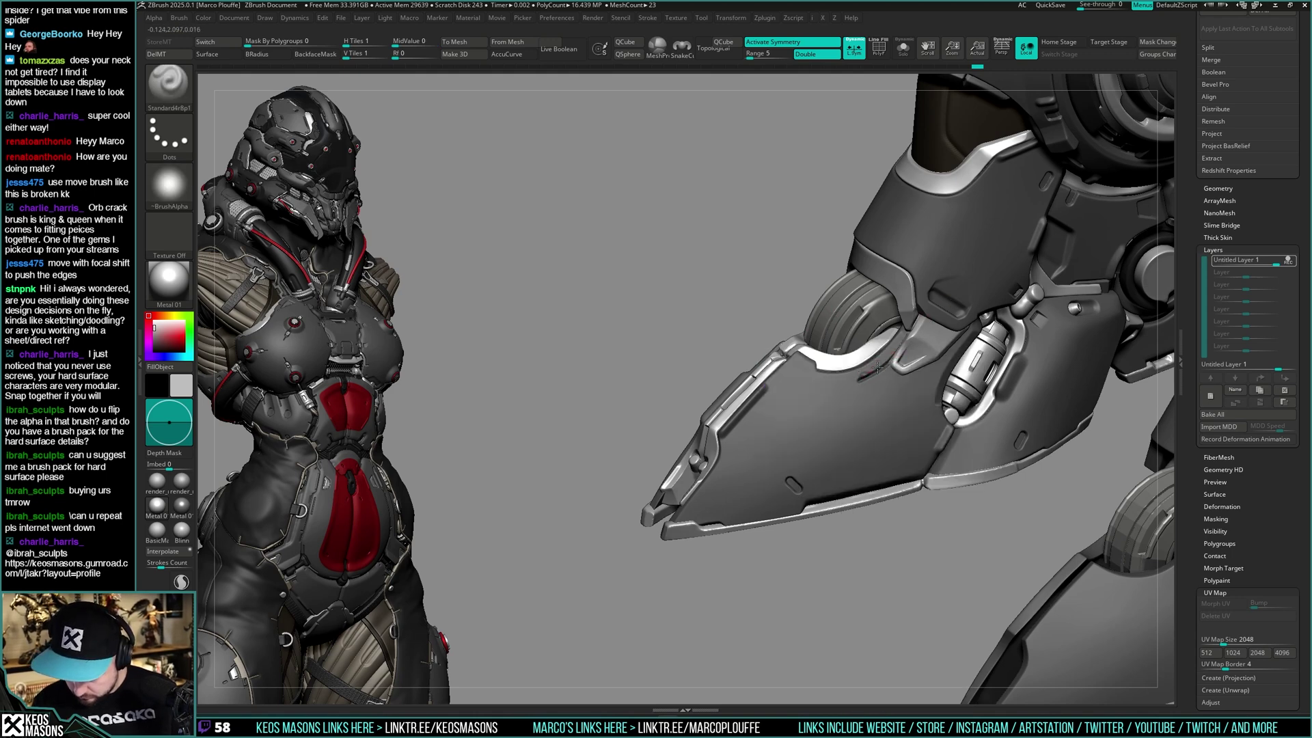
pyautogui.keyDown('shift'); pyautogui.moveTo(904, 340); pyautogui.dragTo(869, 371); pyautogui.keyUp('shift')
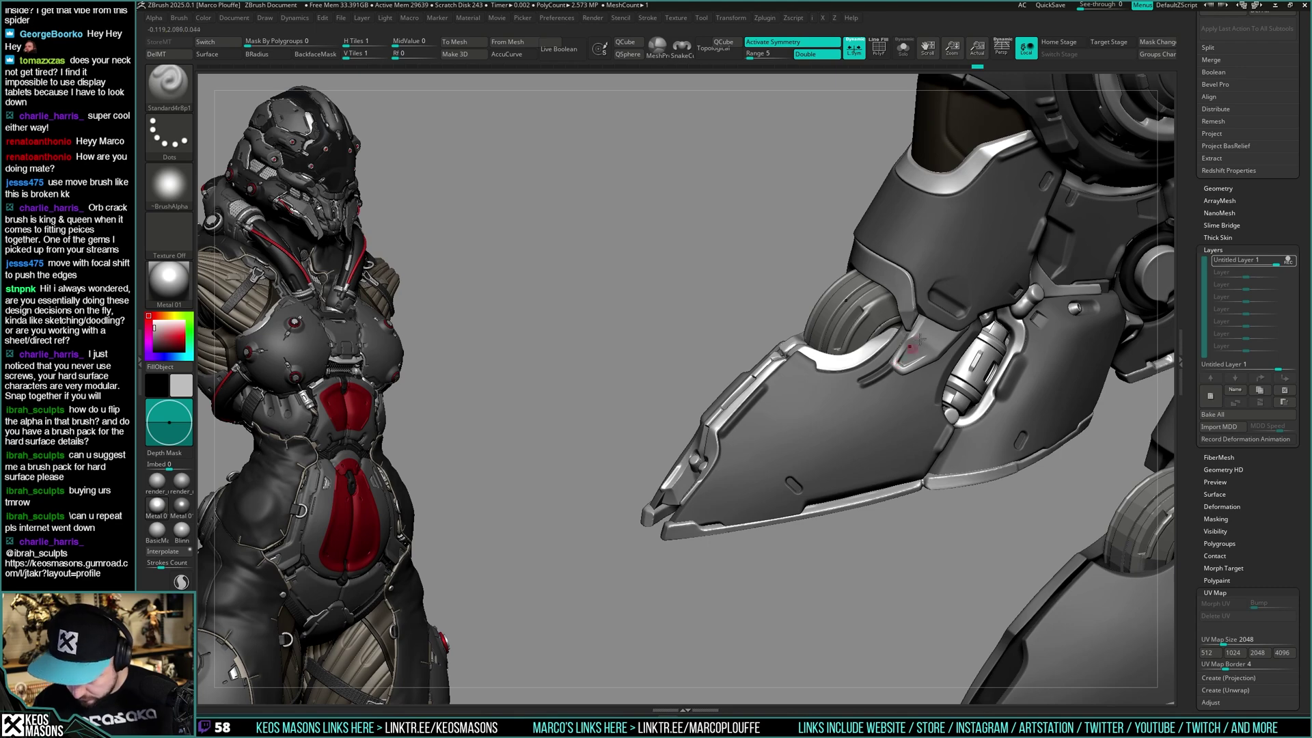
pyautogui.moveTo(923, 335)
pyautogui.mouseDown(button='right')
pyautogui.moveTo(984, 345)
pyautogui.moveTo(995, 321)
pyautogui.moveTo(932, 401)
pyautogui.moveTo(892, 363)
pyautogui.mouseUp(button='right')
# Make the trim mesh uriel8_65 the active subtool, check it in isolation, and choose the Orb_Cracks brush
pyautogui.press('1')
pyautogui.click(900, 434)
pyautogui.moveTo(892, 362)
pyautogui.keyDown('ctrl'); pyautogui.mouseDown(button='right')
pyautogui.moveTo(889, 395)
pyautogui.moveTo(904, 368)
pyautogui.mouseUp(button='right'); pyautogui.keyUp('ctrl')
pyautogui.keyDown('alt'); pyautogui.click(904, 366); pyautogui.keyUp('alt')
pyautogui.hotkey('alt', 'shift', 's')
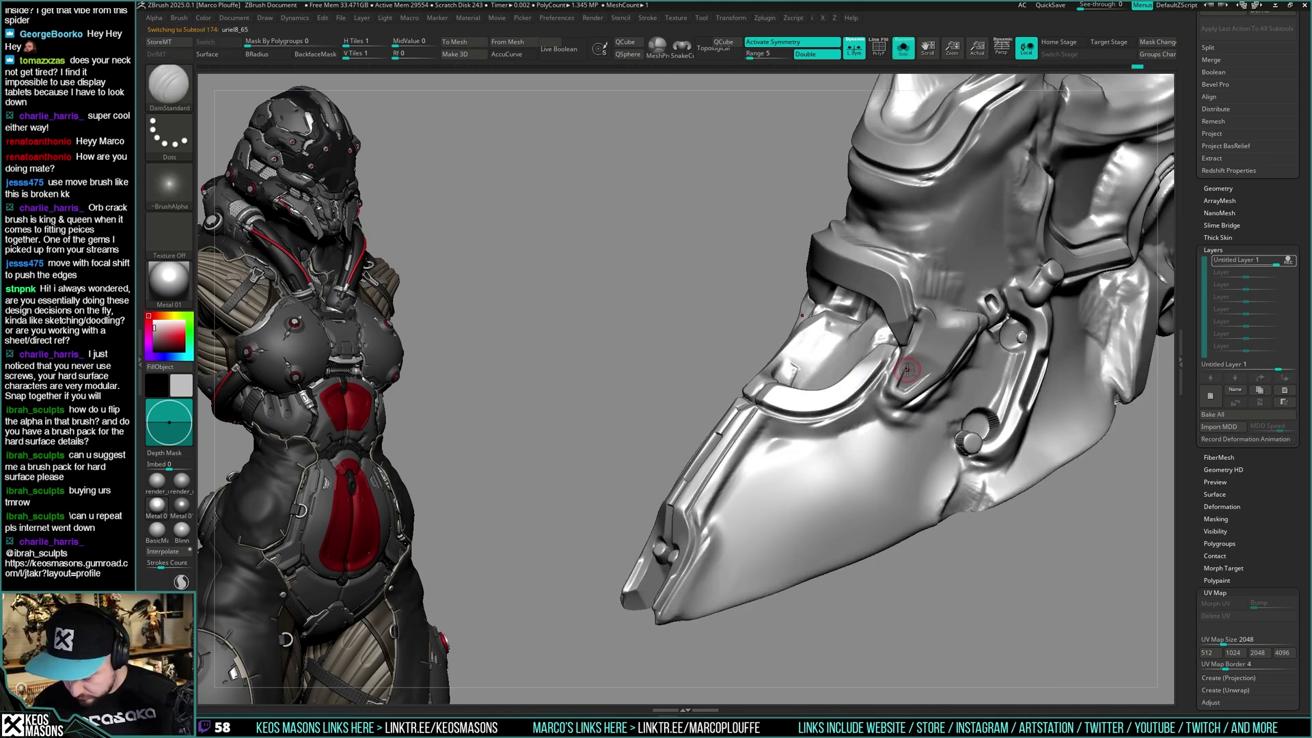
pyautogui.hotkey('alt', 'shift', 's')
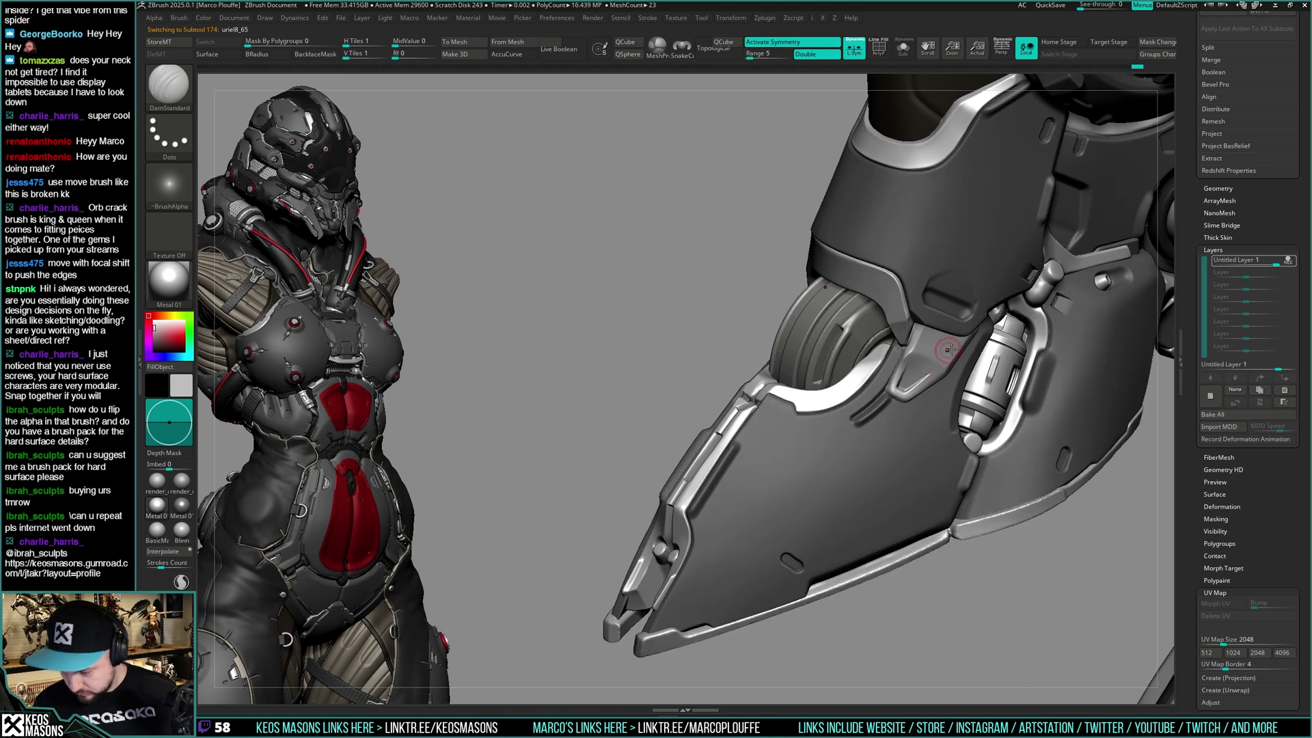
pyautogui.press('space')
pyautogui.click(988, 370)
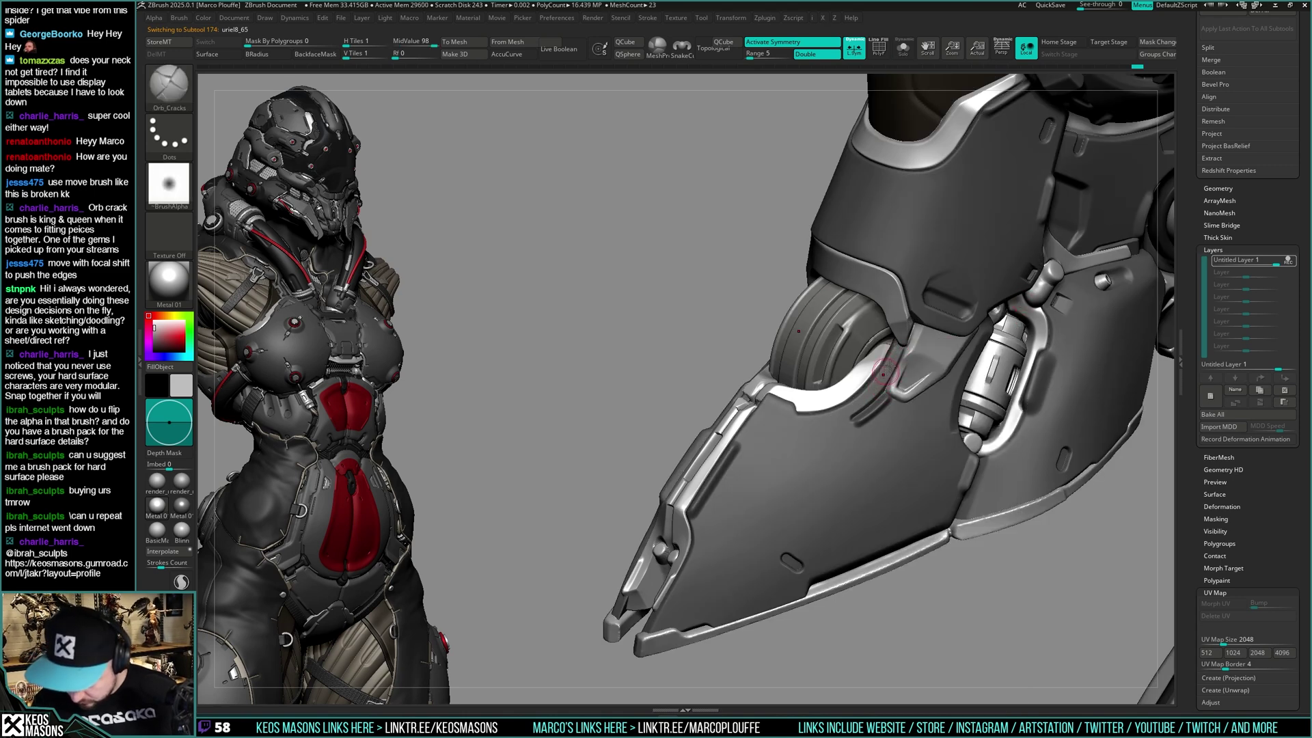
# Inspect the foot and ankle armour from several angles and check the trim's mesh with the polyframe display
pyautogui.moveTo(890, 367); pyautogui.dragTo(913, 346, button='right')
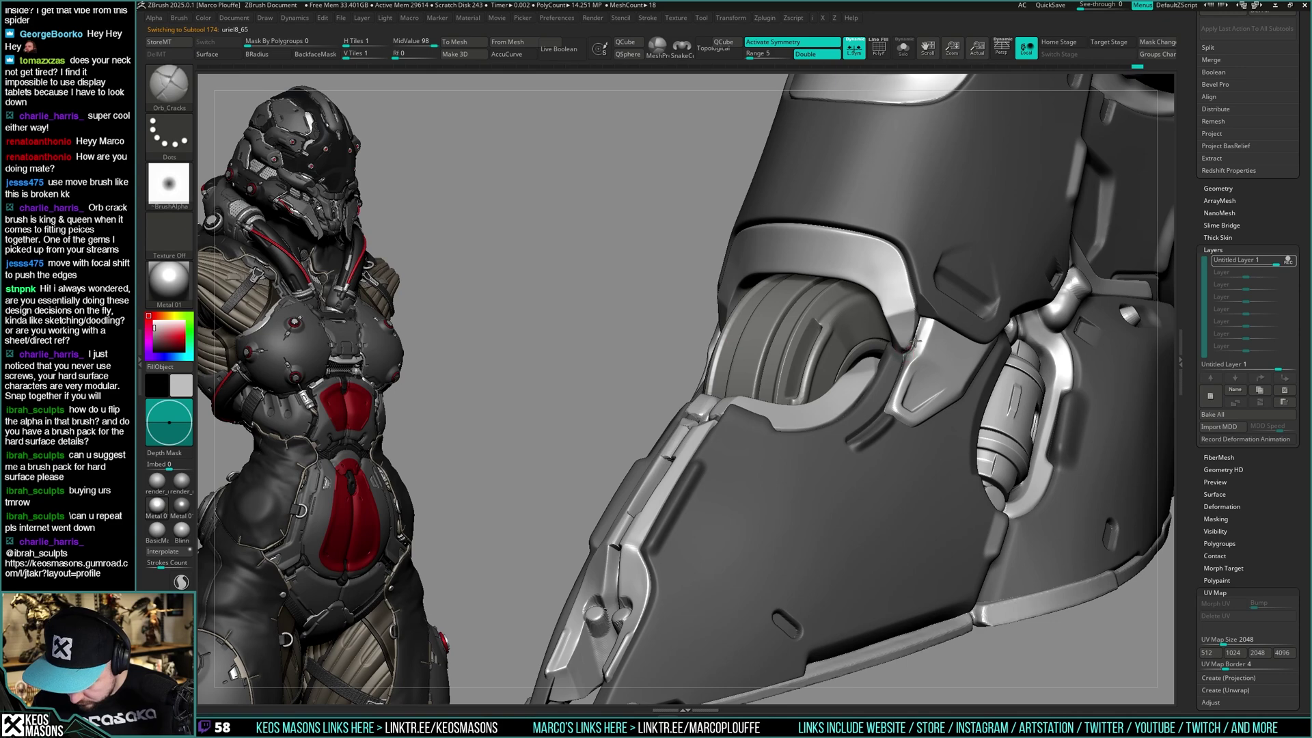
pyautogui.hotkey('alt', 's')
pyautogui.keyDown('ctrl'); pyautogui.moveTo(916, 335); pyautogui.dragTo(1011, 358, button='right'); pyautogui.keyUp('ctrl')
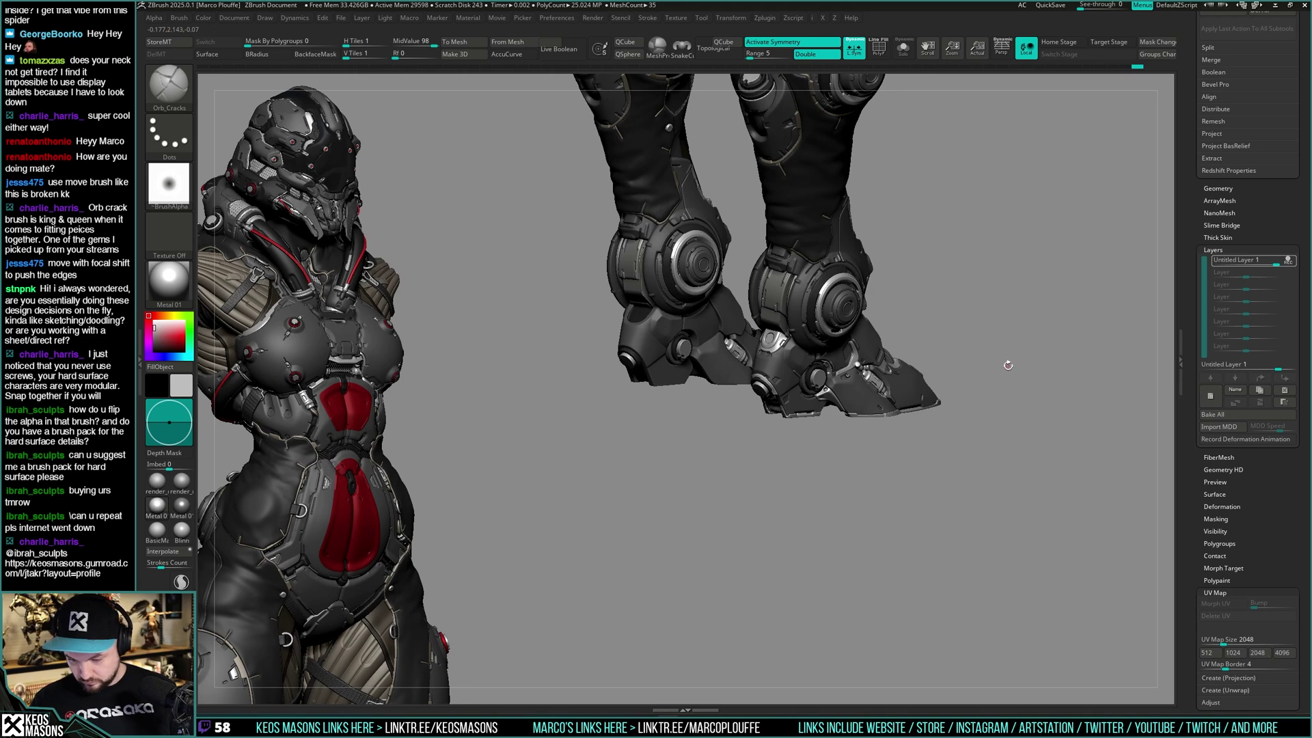
pyautogui.moveTo(1004, 368); pyautogui.dragTo(905, 422, button='right')
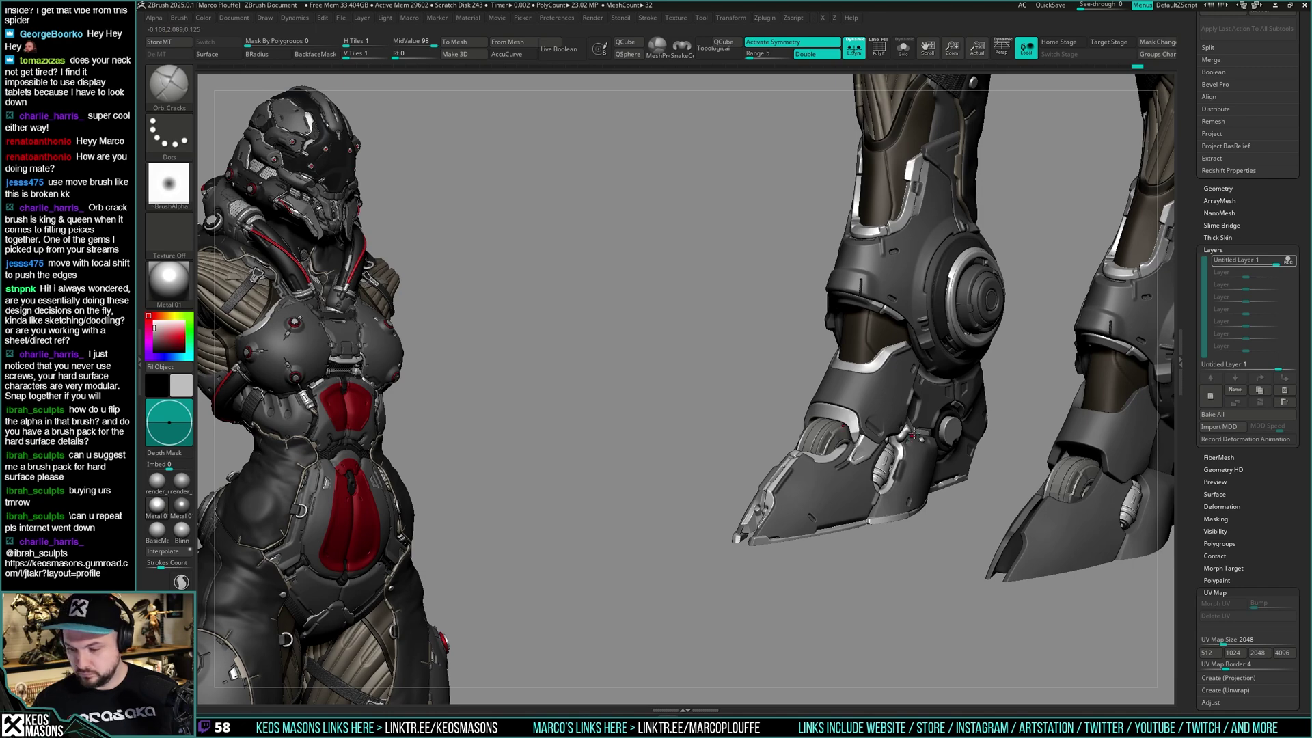
pyautogui.moveTo(911, 426); pyautogui.dragTo(894, 376, button='right')
pyautogui.keyDown('alt'); pyautogui.click(899, 346); pyautogui.keyUp('alt')
pyautogui.hotkey('shift', 'f')
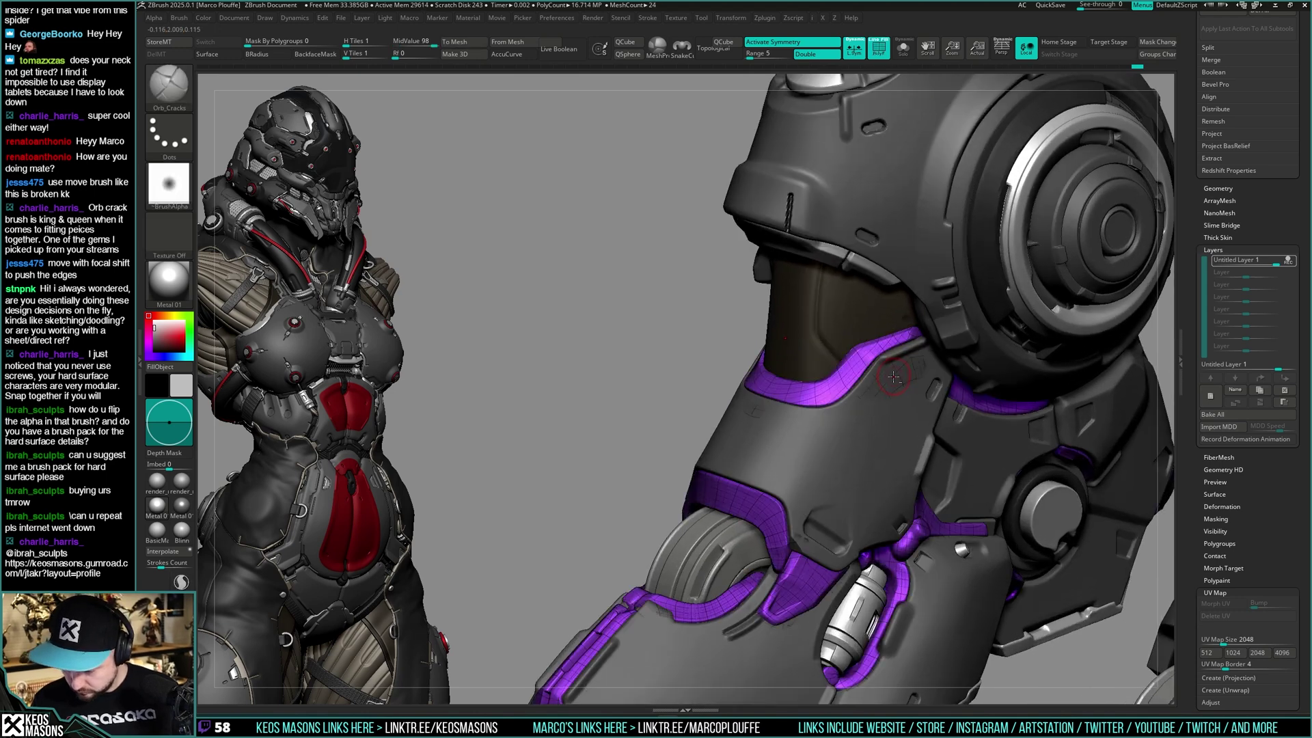
pyautogui.hotkey('shift', 'f')
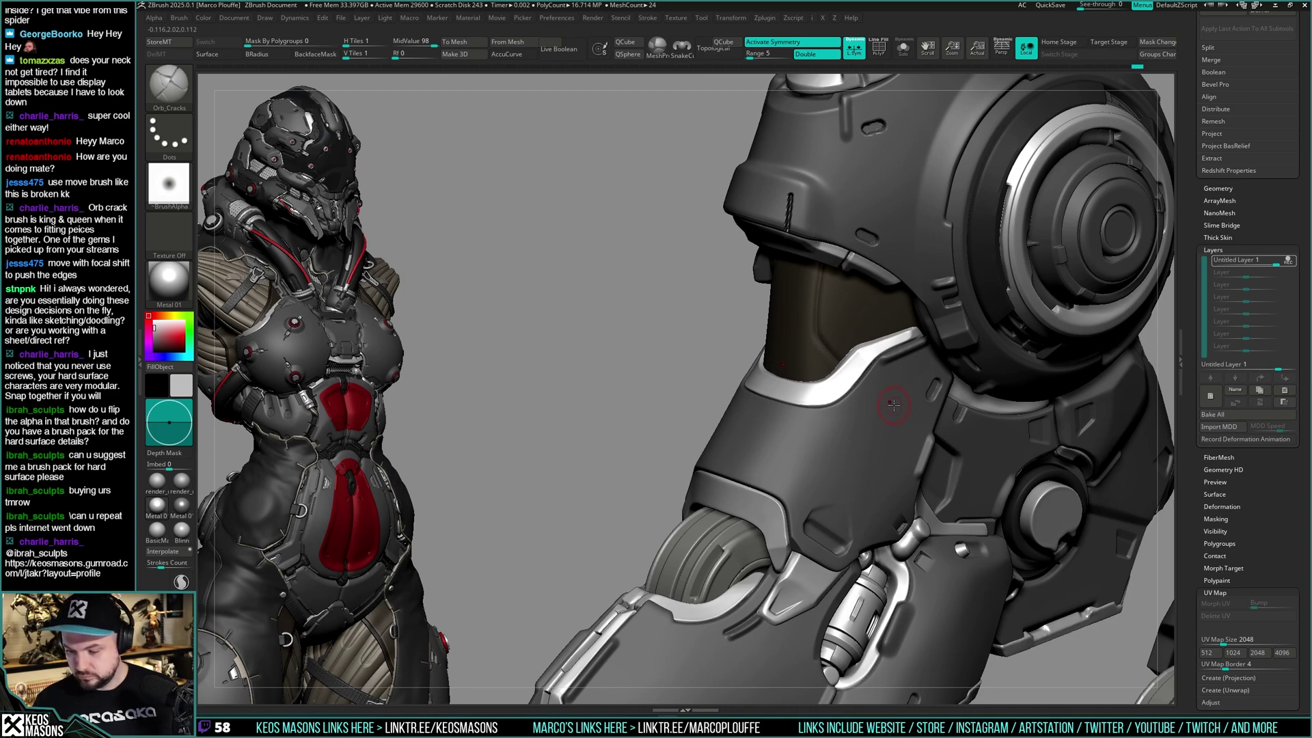
# Stamp a small rectangular notch on the silver collar trim of the upper plate, using the DragDot alpha brush with alpha Image18
pyautogui.keyDown('alt'); pyautogui.click(883, 378); pyautogui.keyUp('alt')
pyautogui.press('b')
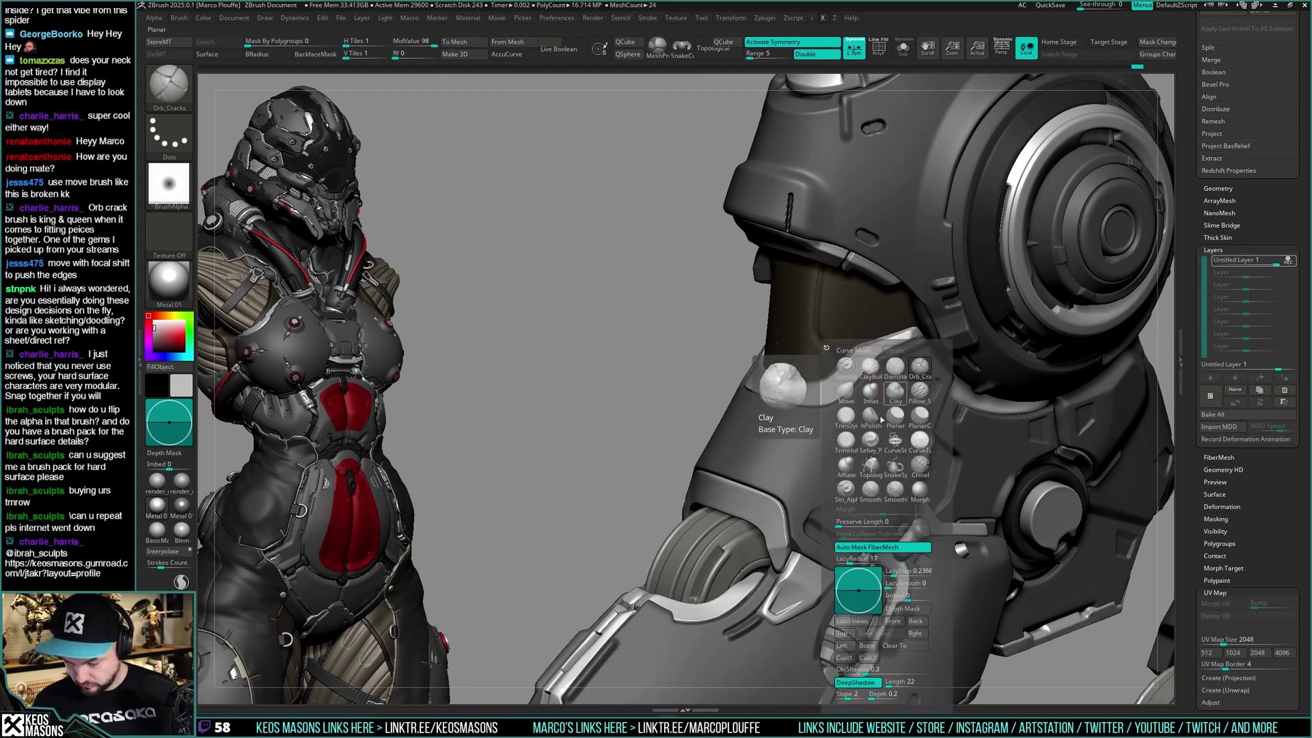
pyautogui.click(896, 472)
pyautogui.press('a')
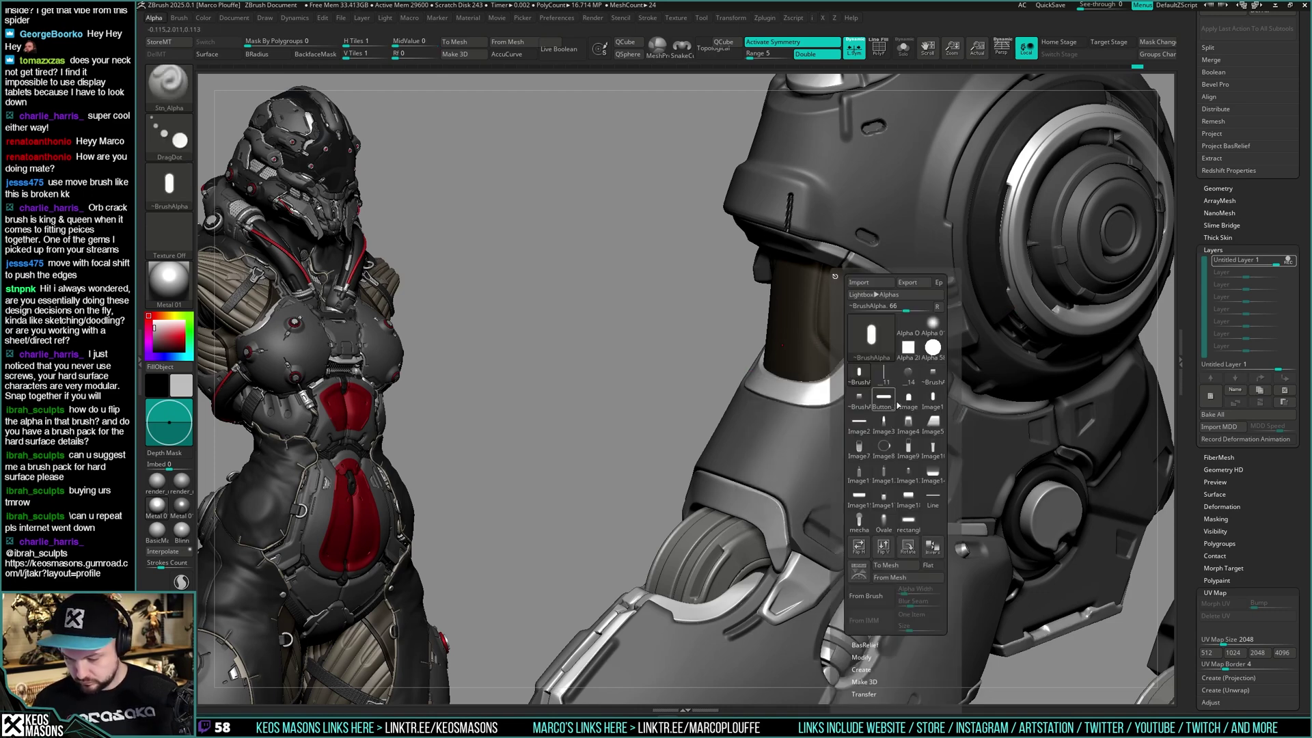
pyautogui.click(909, 498)
pyautogui.moveTo(874, 367); pyautogui.dragTo(871, 379, button='right')
pyautogui.press('s')
pyautogui.moveTo(871, 378); pyautogui.dragTo(874, 379)
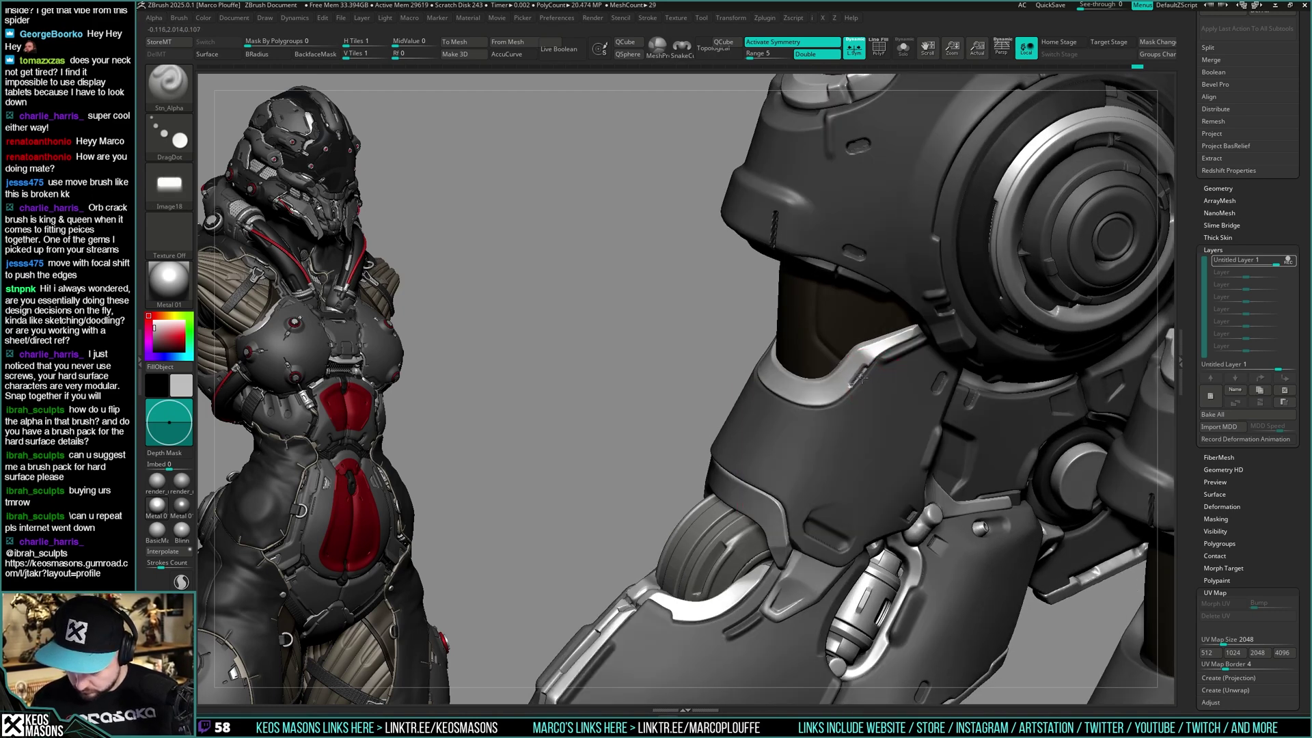
pyautogui.moveTo(863, 380); pyautogui.dragTo(859, 374)
pyautogui.hotkey('ctrl', 'z')
pyautogui.moveTo(856, 377)
pyautogui.mouseDown(button='right')
pyautogui.moveTo(878, 373)
pyautogui.moveTo(870, 380)
pyautogui.mouseUp(button='right')
pyautogui.moveTo(845, 385); pyautogui.dragTo(853, 384)
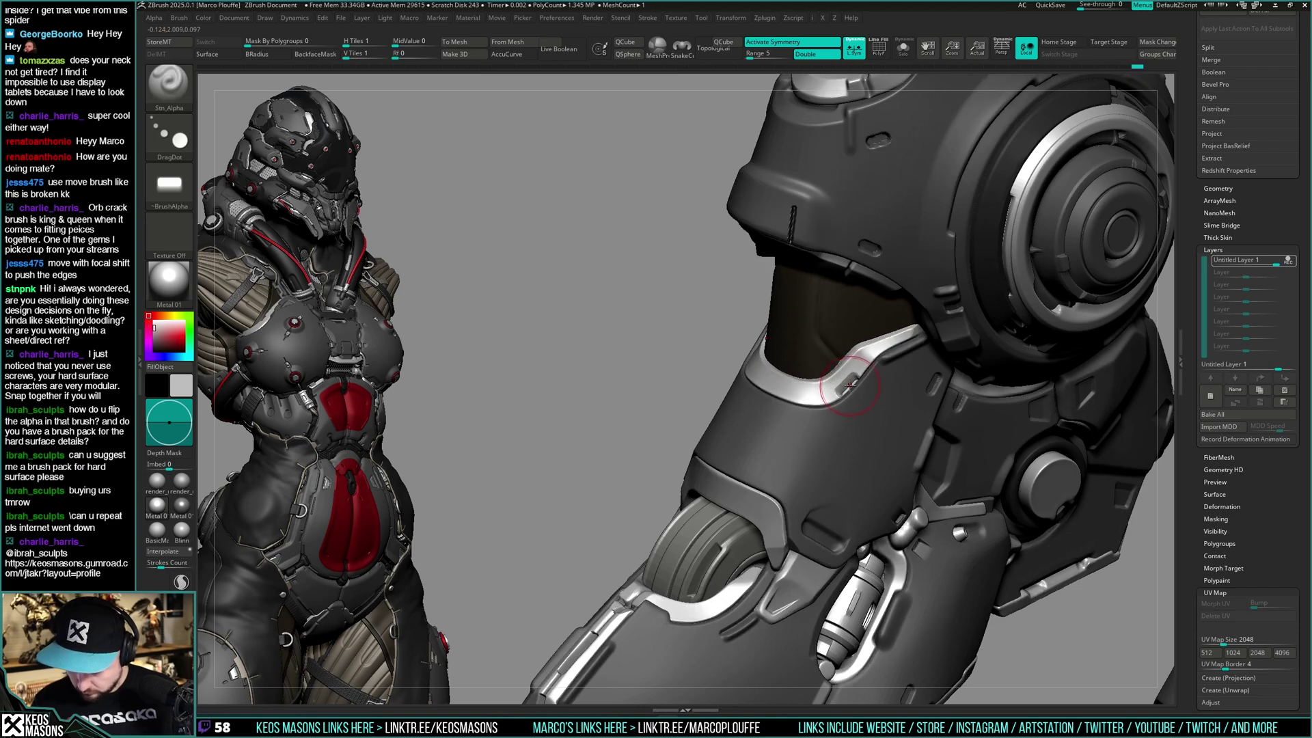
# Stamp a matching small notch on the front trim above the wheel opening
pyautogui.keyDown('ctrl'); pyautogui.moveTo(852, 384); pyautogui.dragTo(882, 401, button='right'); pyautogui.keyUp('ctrl')
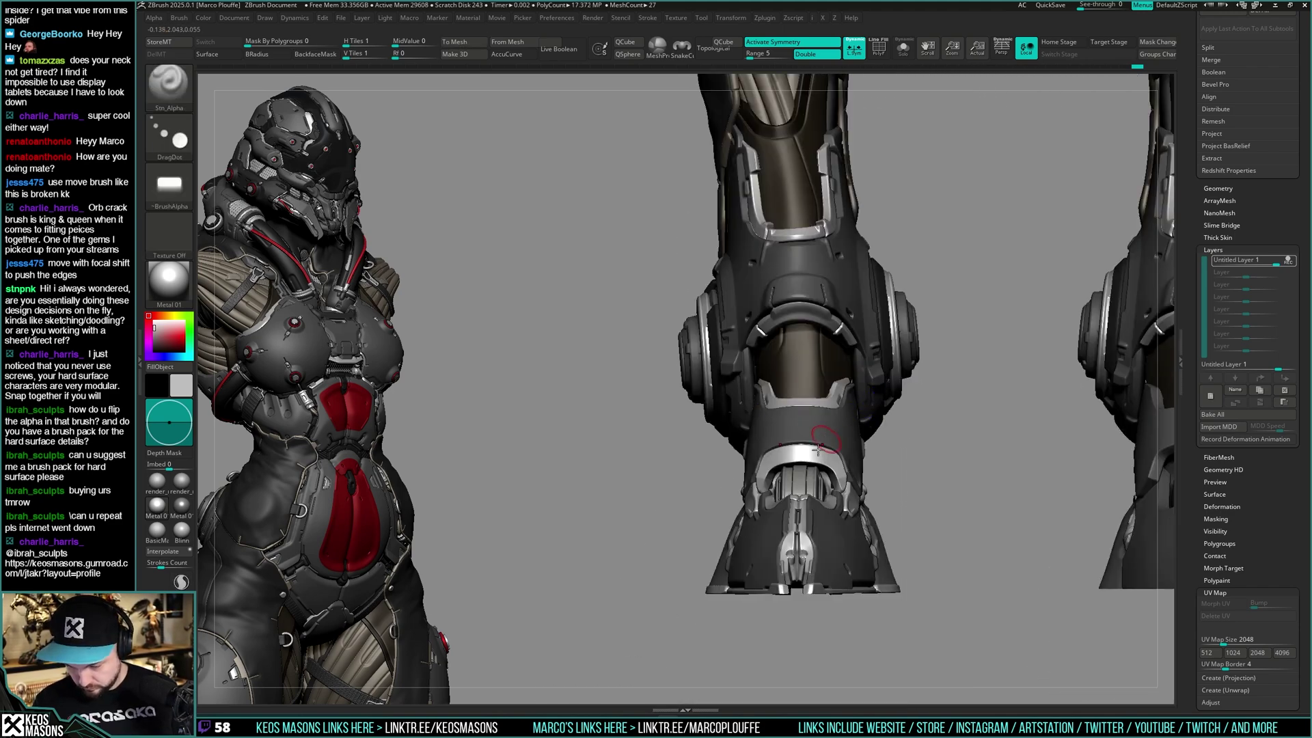
pyautogui.moveTo(830, 439)
pyautogui.mouseDown(button='right')
pyautogui.moveTo(815, 447)
pyautogui.moveTo(843, 400)
pyautogui.mouseUp(button='right')
pyautogui.moveTo(840, 399); pyautogui.dragTo(835, 397)
pyautogui.moveTo(835, 397)
pyautogui.keyDown('ctrl'); pyautogui.mouseDown(button='right')
pyautogui.moveTo(844, 347)
pyautogui.moveTo(864, 408)
pyautogui.moveTo(845, 416)
pyautogui.mouseUp(button='right'); pyautogui.keyUp('ctrl')
# Try small notch placements on the toe plate's rim around the wheel and undo the misplaced stamp
pyautogui.moveTo(845, 416)
pyautogui.keyDown('ctrl'); pyautogui.mouseDown(button='right')
pyautogui.moveTo(843, 469)
pyautogui.moveTo(821, 418)
pyautogui.mouseUp(button='right'); pyautogui.keyUp('ctrl')
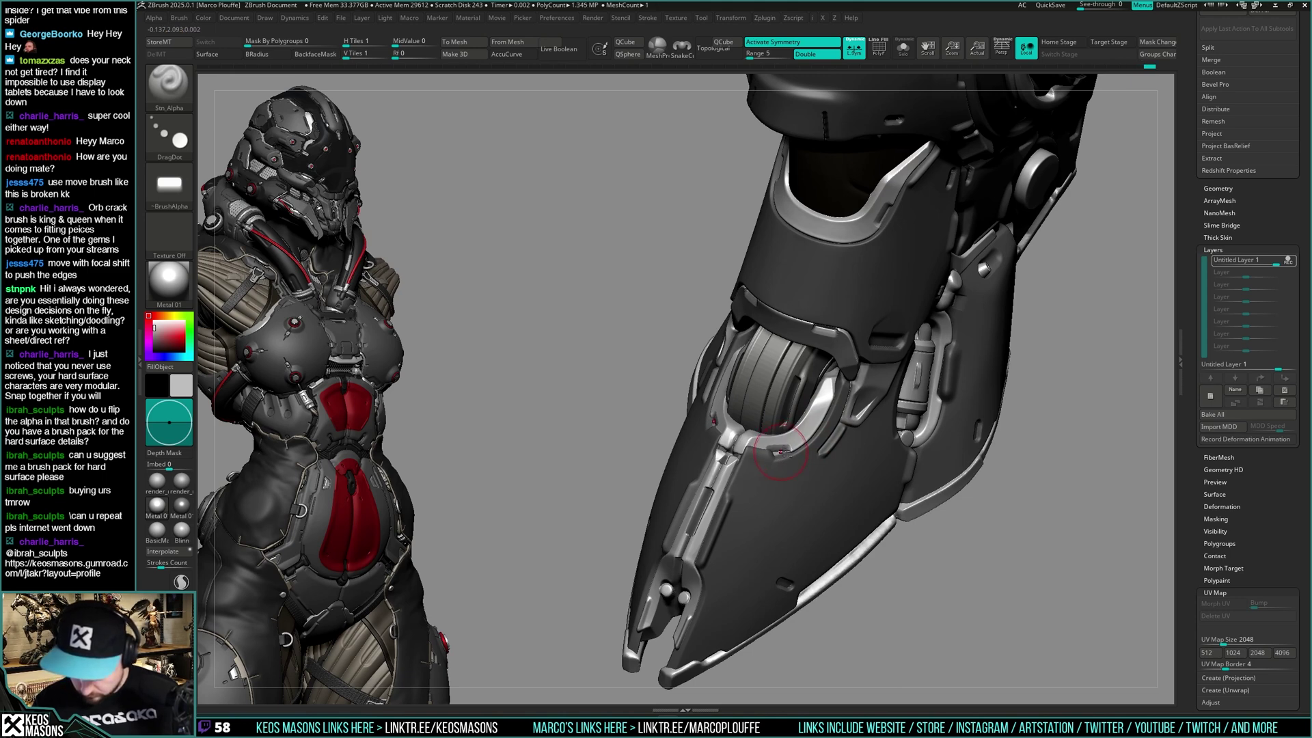
pyautogui.moveTo(785, 448); pyautogui.dragTo(816, 422, button='right')
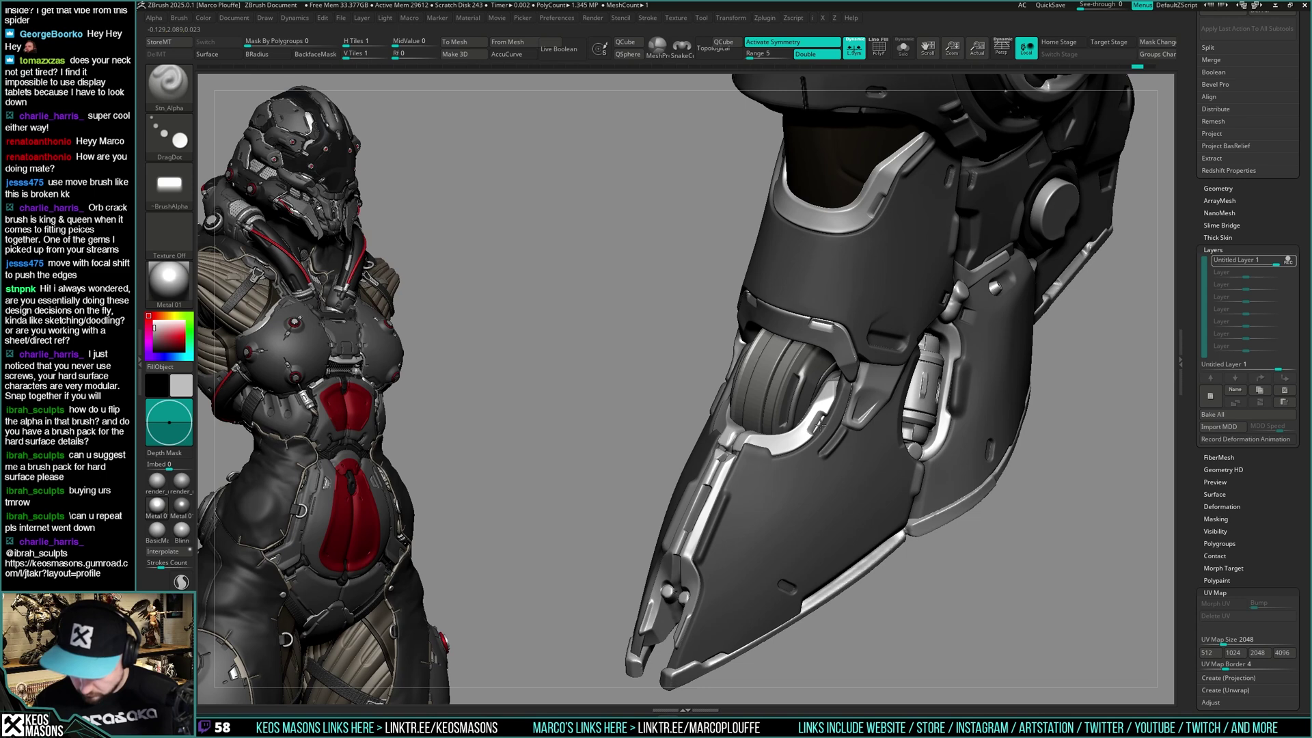
pyautogui.hotkey('ctrl', 'z')
pyautogui.moveTo(828, 412)
pyautogui.keyDown('ctrl'); pyautogui.mouseDown(button='right')
pyautogui.moveTo(829, 448)
pyautogui.moveTo(803, 395)
pyautogui.mouseUp(button='right'); pyautogui.keyUp('ctrl')
pyautogui.moveTo(786, 455)
pyautogui.mouseDown(button='right')
pyautogui.moveTo(831, 480)
pyautogui.moveTo(812, 473)
pyautogui.moveTo(827, 499)
pyautogui.moveTo(841, 454)
pyautogui.mouseUp(button='right')
pyautogui.moveTo(844, 408)
pyautogui.mouseDown(button='right')
pyautogui.moveTo(759, 417)
pyautogui.moveTo(850, 407)
pyautogui.moveTo(824, 413)
pyautogui.moveTo(803, 383)
pyautogui.moveTo(810, 408)
pyautogui.moveTo(802, 399)
pyautogui.mouseUp(button='right')
pyautogui.rightClick(824, 412)
# Refine the silver collar trim at the front of the upper plate with fine Orb_Cracks strokes
pyautogui.press('space')
pyautogui.click(863, 373)
pyautogui.rightClick(802, 401)
pyautogui.rightClick(803, 400)
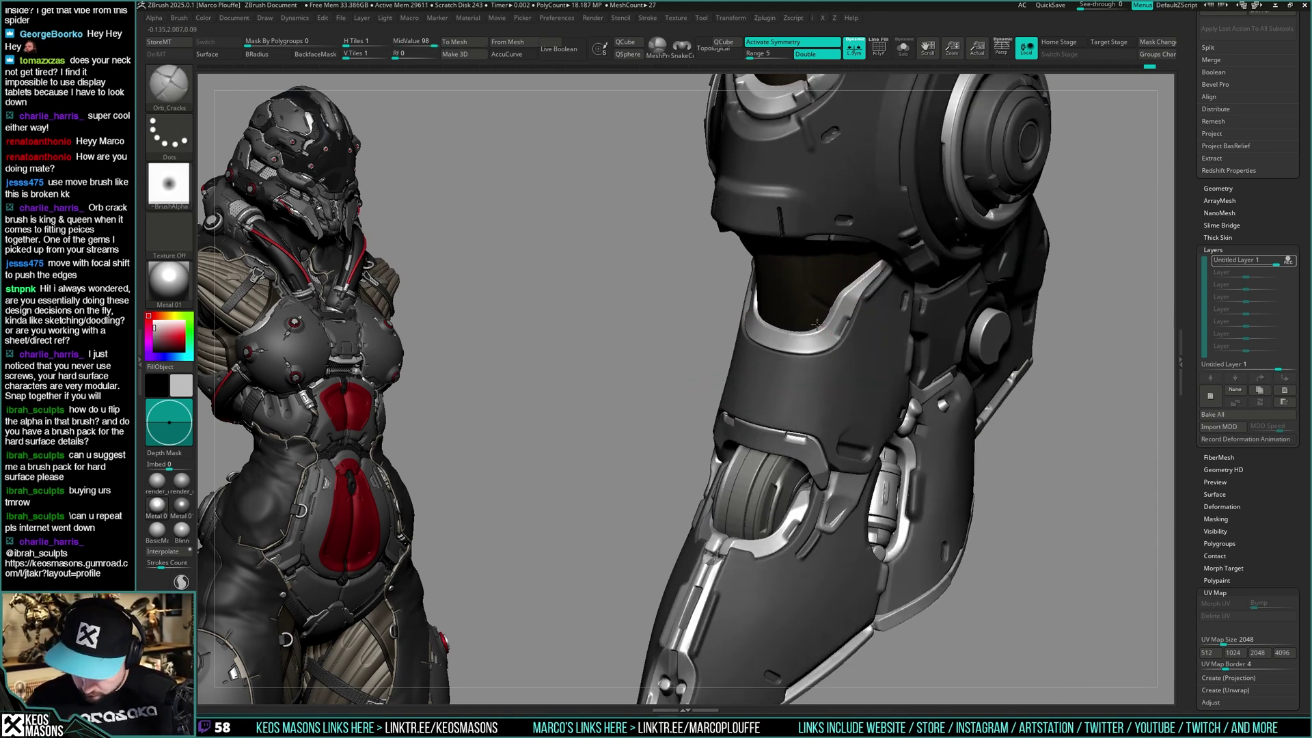
pyautogui.press('space')
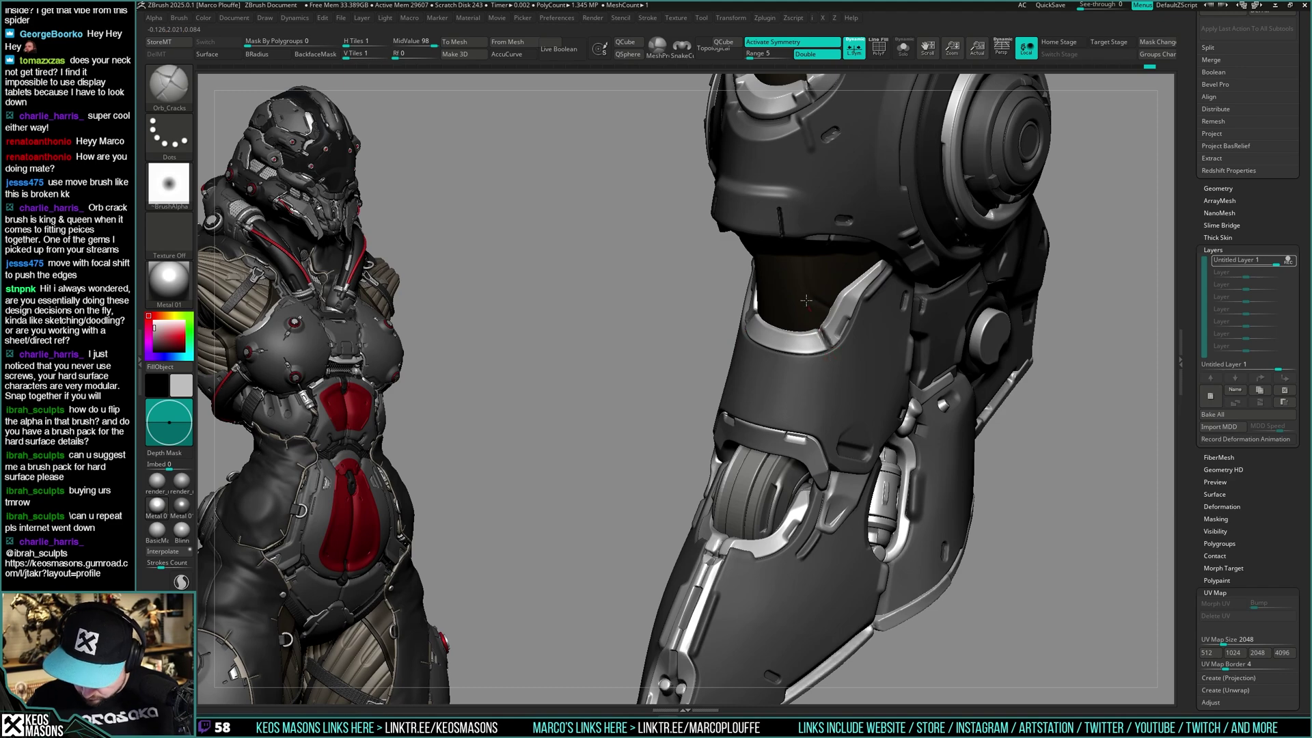
pyautogui.hotkey('alt', 's')
pyautogui.moveTo(807, 300)
pyautogui.mouseDown(button='right')
pyautogui.moveTo(755, 302)
pyautogui.moveTo(806, 294)
pyautogui.mouseUp(button='right')
pyautogui.hotkey('alt', 's')
pyautogui.keyDown('ctrl'); pyautogui.moveTo(806, 294); pyautogui.dragTo(822, 417, button='right'); pyautogui.keyUp('ctrl')
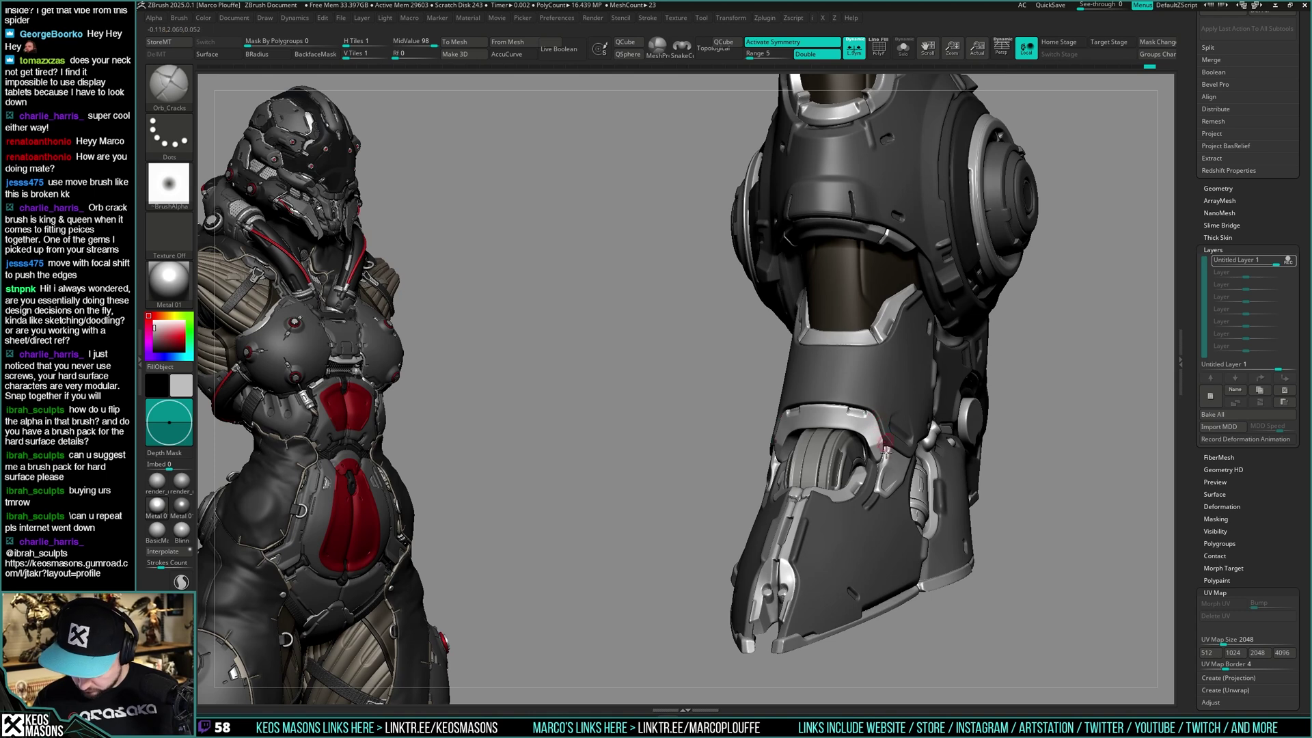
# Stamp a small notch near the upper corner of the collar trim with the DragDot alpha brush
pyautogui.moveTo(886, 451); pyautogui.dragTo(865, 450, button='right')
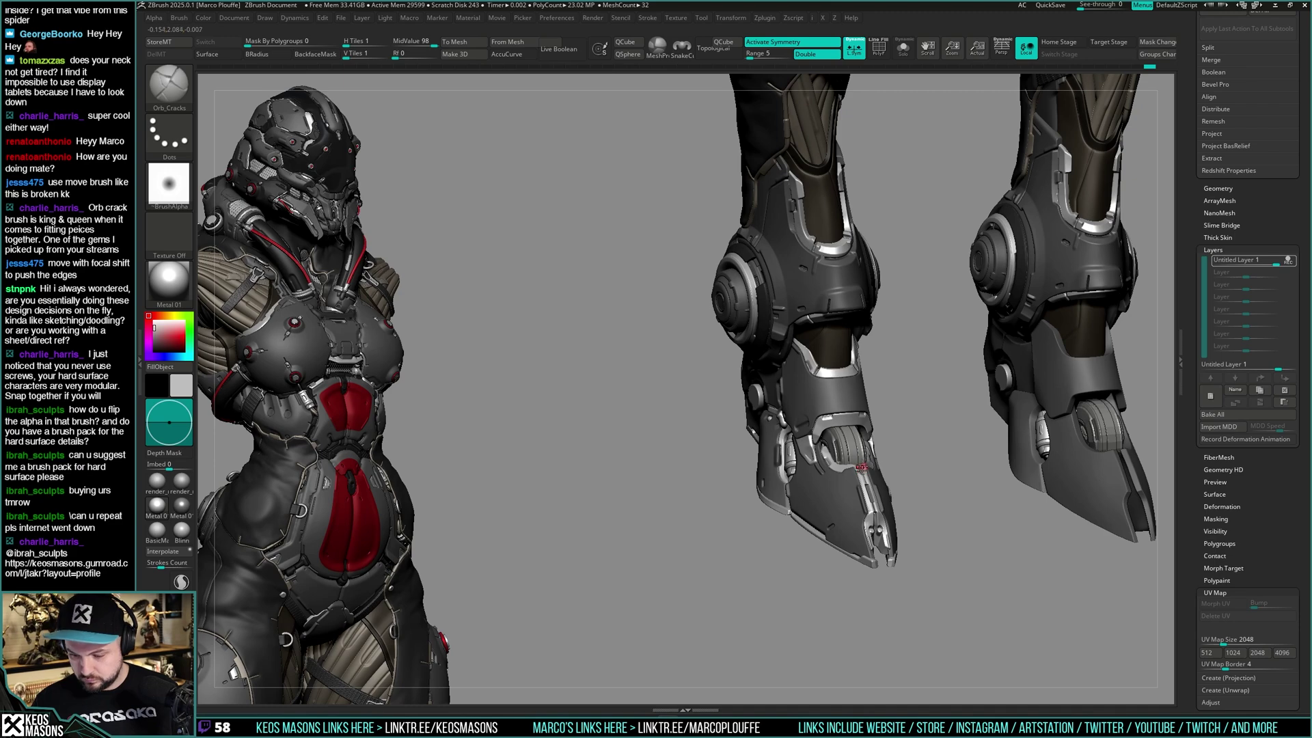
pyautogui.moveTo(861, 467)
pyautogui.keyDown('ctrl'); pyautogui.mouseDown(button='right')
pyautogui.moveTo(929, 338)
pyautogui.moveTo(912, 365)
pyautogui.moveTo(916, 342)
pyautogui.moveTo(974, 366)
pyautogui.moveTo(937, 345)
pyautogui.mouseUp(button='right'); pyautogui.keyUp('ctrl')
pyautogui.press('space')
pyautogui.click(924, 388)
pyautogui.click(925, 327)
pyautogui.keyDown('shift'); pyautogui.moveTo(934, 325); pyautogui.dragTo(932, 323); pyautogui.keyUp('shift')
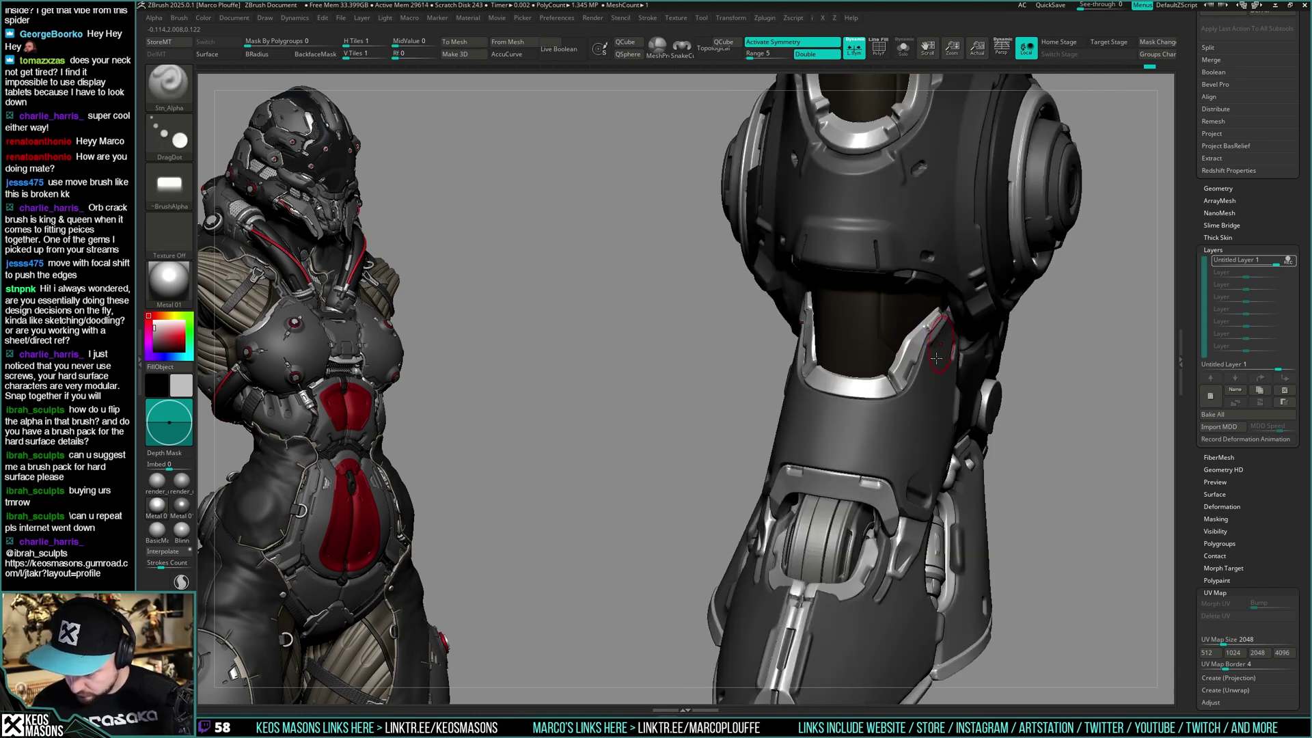
pyautogui.keyDown('ctrl'); pyautogui.moveTo(937, 346); pyautogui.dragTo(906, 375, button='right'); pyautogui.keyUp('ctrl')
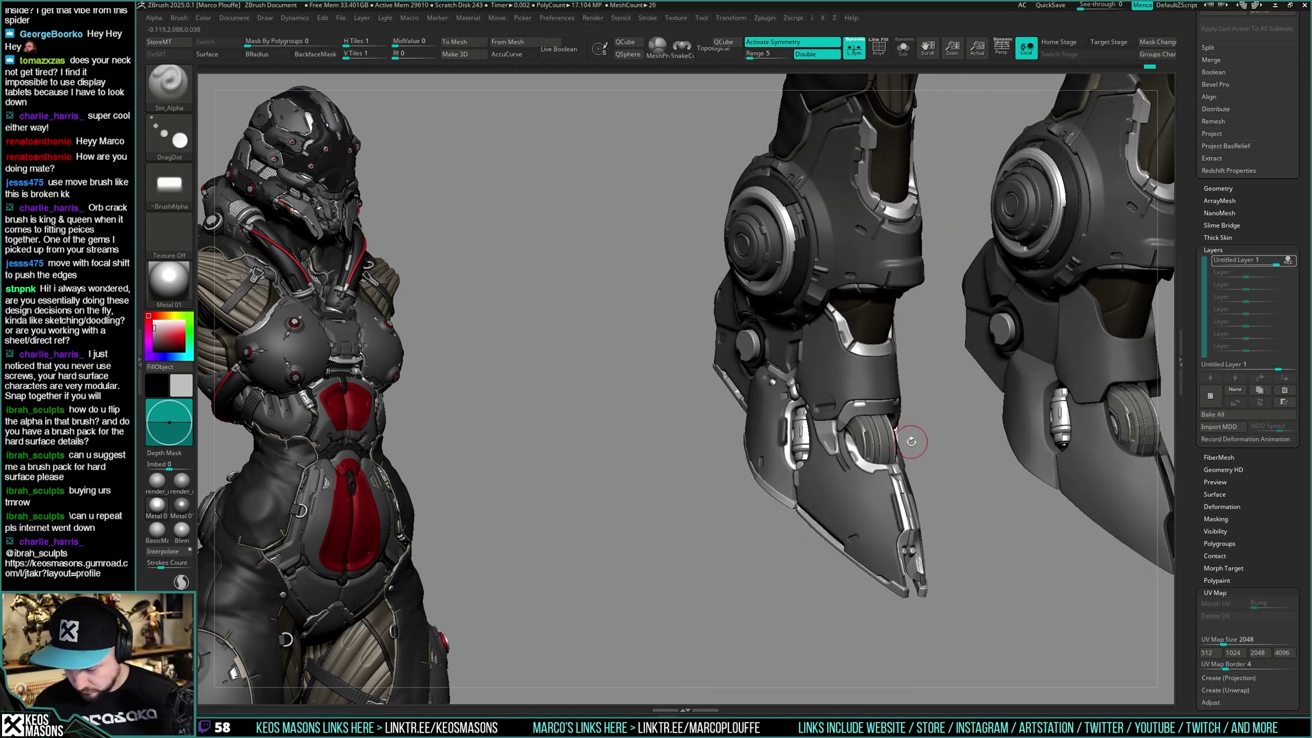
pyautogui.moveTo(912, 442)
pyautogui.mouseDown(button='right')
pyautogui.moveTo(868, 410)
pyautogui.moveTo(967, 375)
pyautogui.moveTo(933, 373)
pyautogui.moveTo(955, 345)
pyautogui.moveTo(912, 417)
pyautogui.mouseUp(button='right')
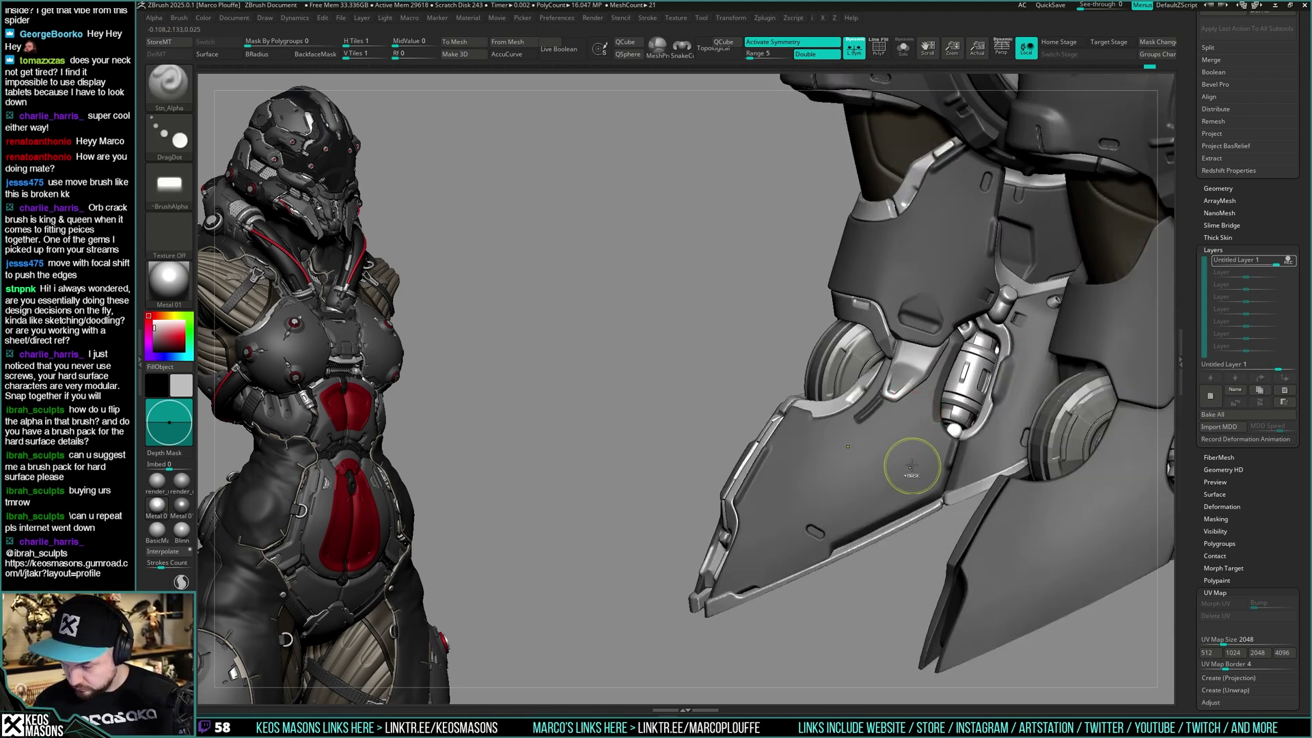
# Isolate the active foot plate and build up the trim above the wheel opening with the Clay brush
pyautogui.moveTo(912, 467); pyautogui.dragTo(901, 487, button='right')
pyautogui.moveTo(900, 429); pyautogui.dragTo(924, 420, button='right')
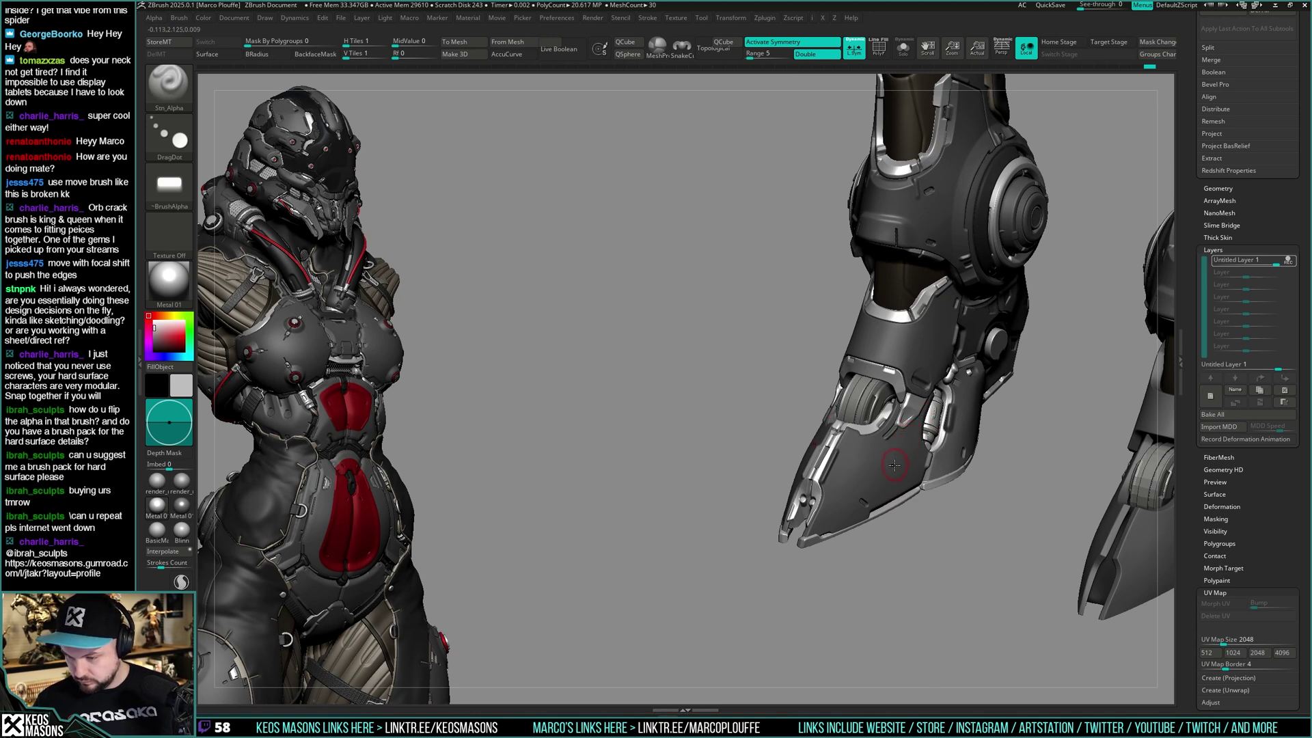
pyautogui.moveTo(840, 456)
pyautogui.mouseDown(button='right')
pyautogui.moveTo(914, 433)
pyautogui.moveTo(917, 445)
pyautogui.moveTo(758, 419)
pyautogui.mouseUp(button='right')
pyautogui.rightClick(919, 382)
pyautogui.moveTo(919, 383)
pyautogui.mouseDown(button='right')
pyautogui.moveTo(882, 389)
pyautogui.moveTo(924, 403)
pyautogui.mouseUp(button='right')
pyautogui.hotkey('alt', 's')
pyautogui.press('ctrl')
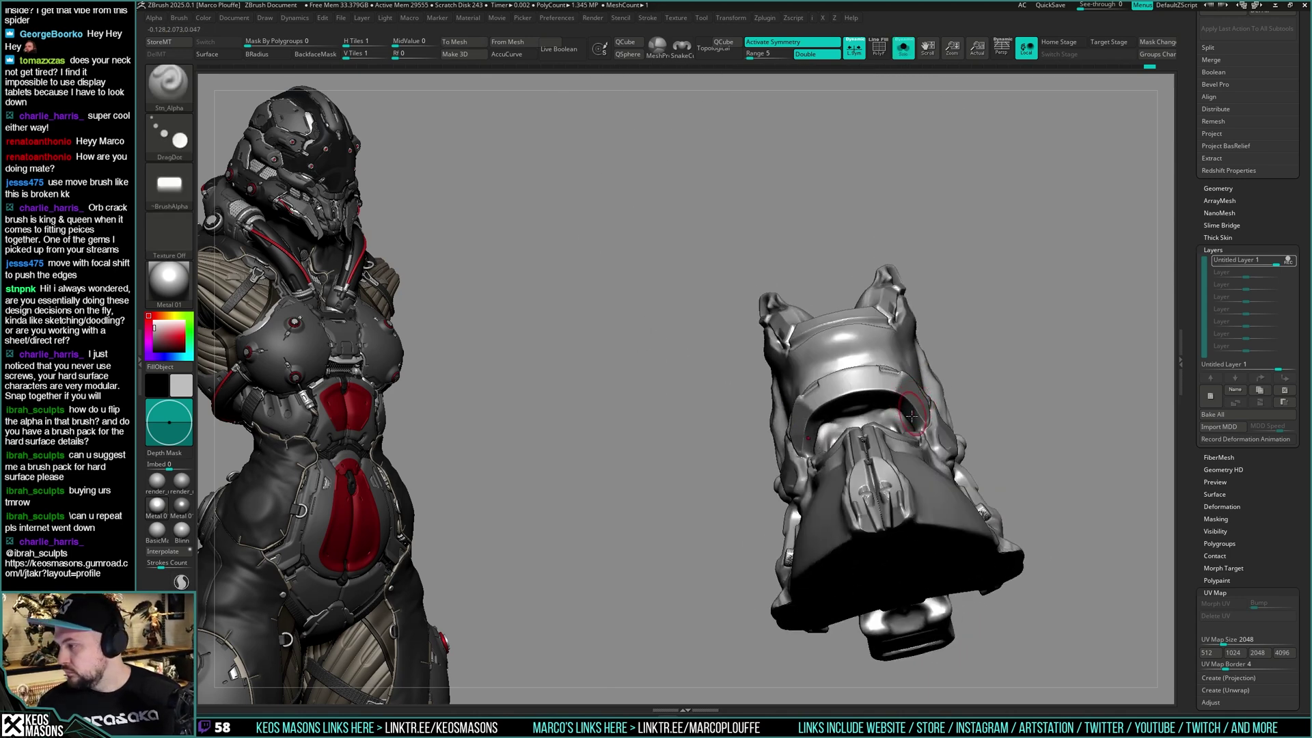
pyautogui.moveTo(922, 415); pyautogui.dragTo(931, 402, button='right')
pyautogui.press('space')
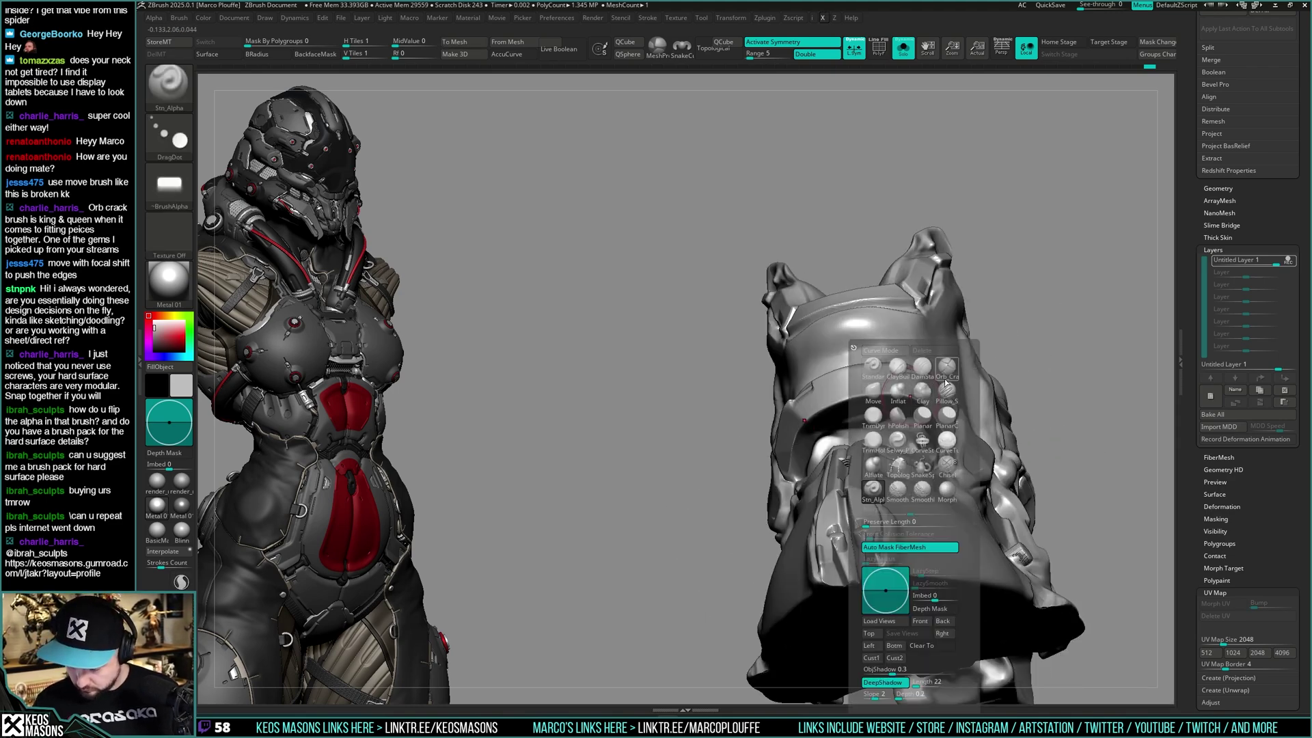
pyautogui.click(922, 390)
pyautogui.moveTo(1089, 301)
pyautogui.mouseDown(button='right')
pyautogui.moveTo(819, 415)
pyautogui.moveTo(854, 414)
pyautogui.mouseUp(button='right')
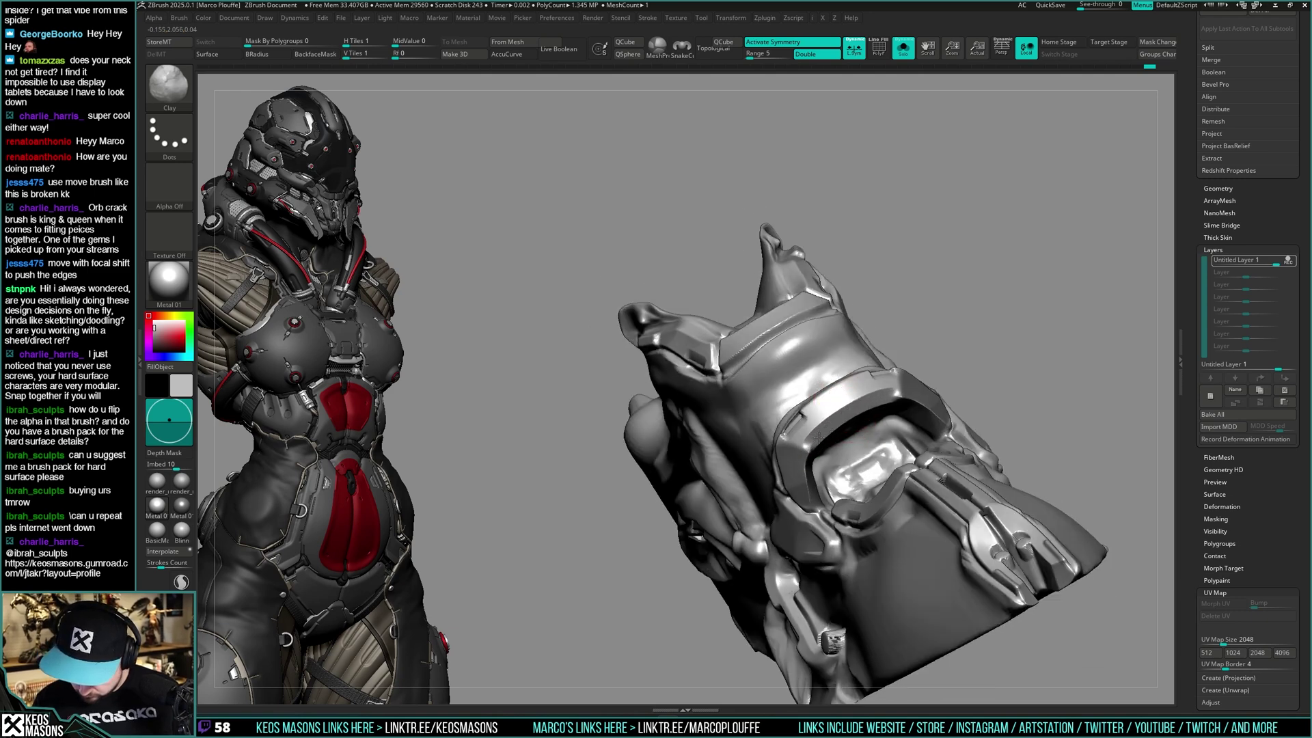
# Try to flatten the trim above the wheel opening with the Planar brush and undo the stroke
pyautogui.press('space')
pyautogui.click(856, 393)
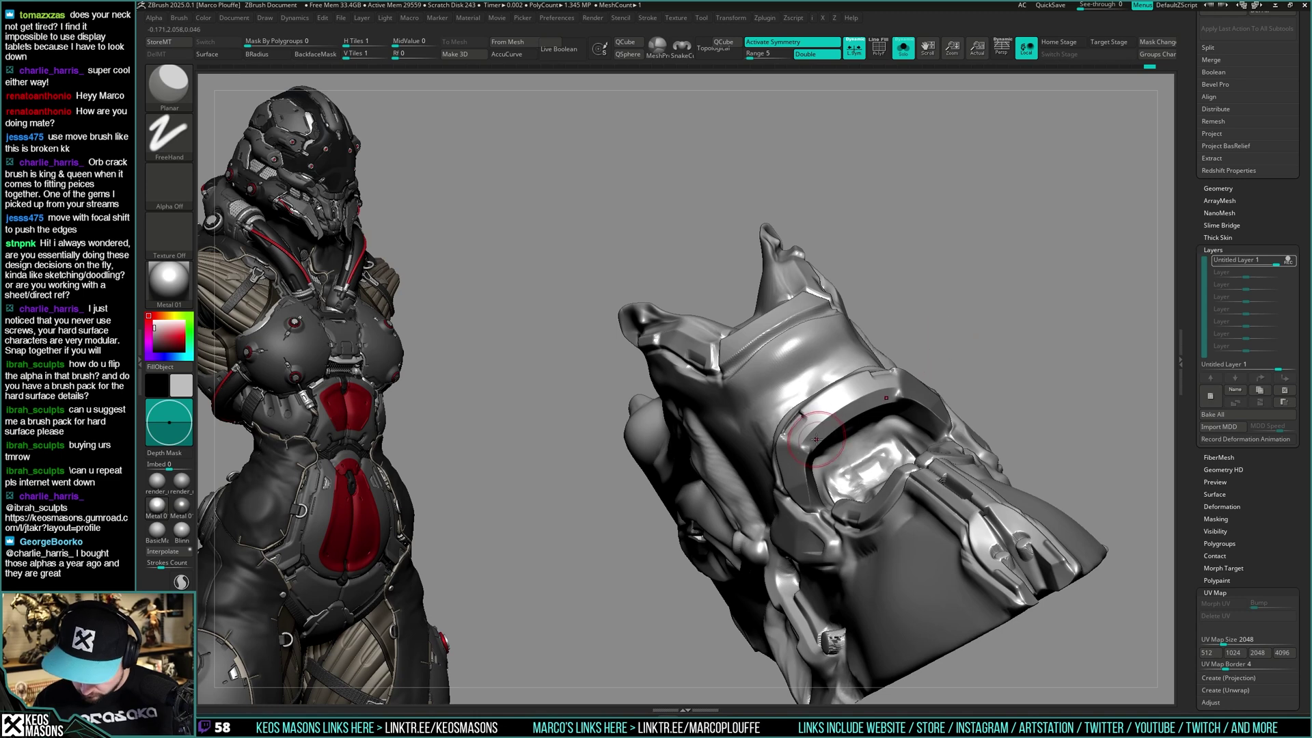
pyautogui.moveTo(815, 443); pyautogui.dragTo(830, 432)
pyautogui.hotkey('ctrl', 'z')
# Polish the rebuilt trim above the wheel opening with the hPolish brush and bring back the surrounding parts
pyautogui.press('space')
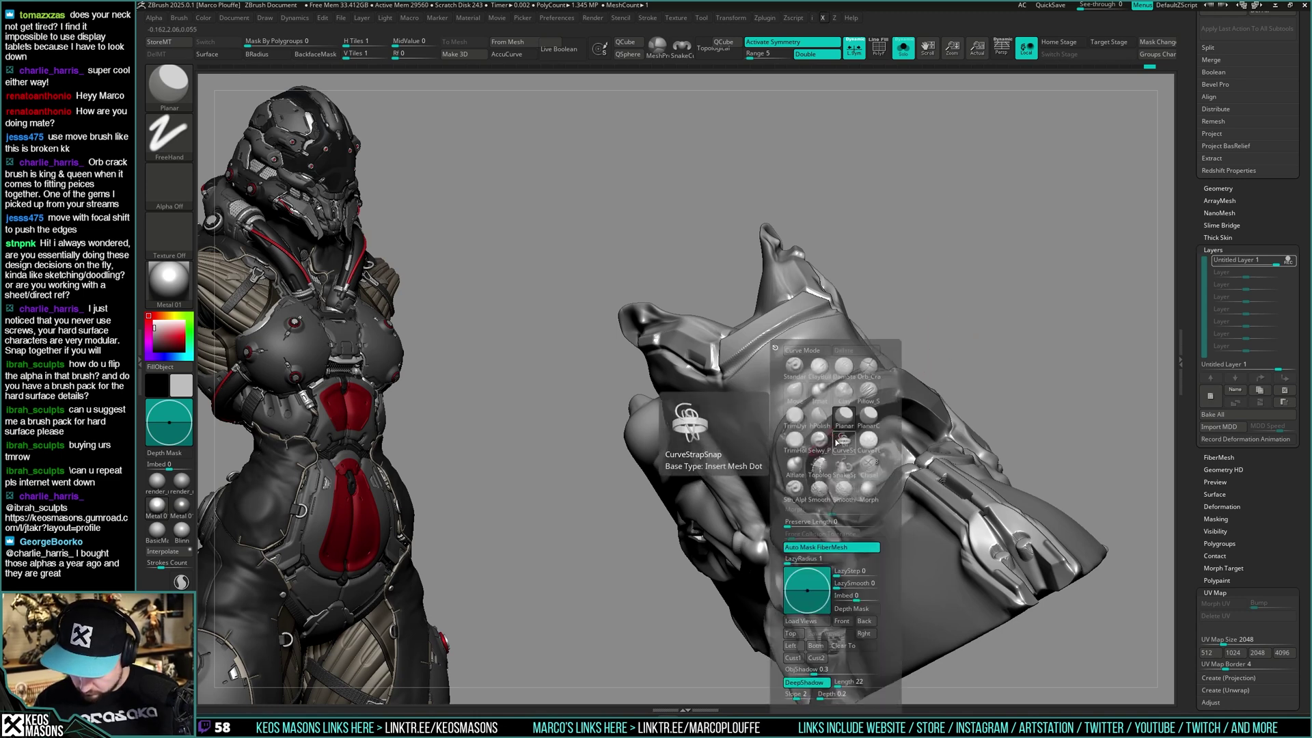
pyautogui.click(820, 418)
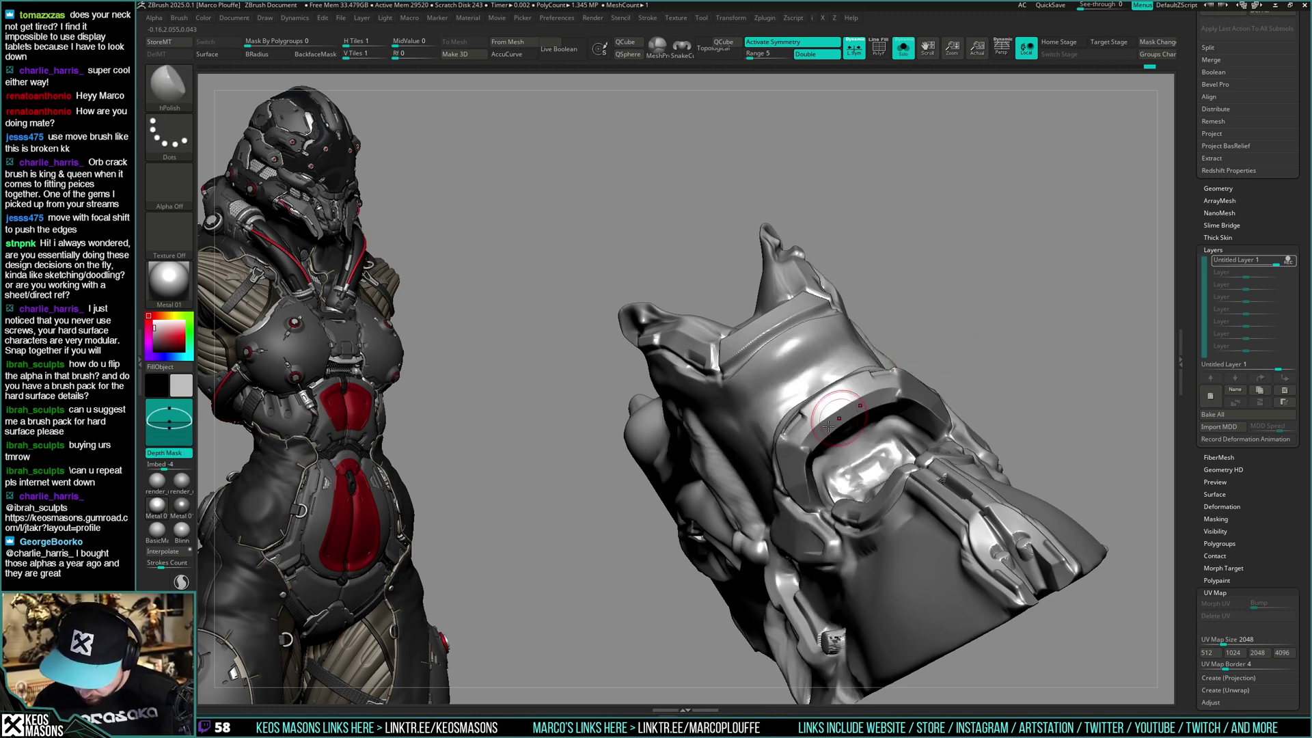
pyautogui.moveTo(1012, 341)
pyautogui.mouseDown()
pyautogui.moveTo(1051, 322)
pyautogui.moveTo(1032, 342)
pyautogui.mouseUp()
pyautogui.moveTo(807, 435); pyautogui.dragTo(797, 469)
pyautogui.moveTo(991, 328); pyautogui.dragTo(1046, 307)
pyautogui.keyDown('shift'); pyautogui.moveTo(814, 446); pyautogui.dragTo(808, 465); pyautogui.keyUp('shift')
pyautogui.hotkey('alt', 's')
# Touch up the middle of the wheel-opening trim with small hPolish and smoothing strokes
pyautogui.moveTo(1032, 328)
pyautogui.mouseDown()
pyautogui.moveTo(998, 307)
pyautogui.moveTo(1059, 321)
pyautogui.mouseUp()
pyautogui.moveTo(880, 406); pyautogui.dragTo(872, 412)
pyautogui.moveTo(1011, 328); pyautogui.dragTo(1059, 314)
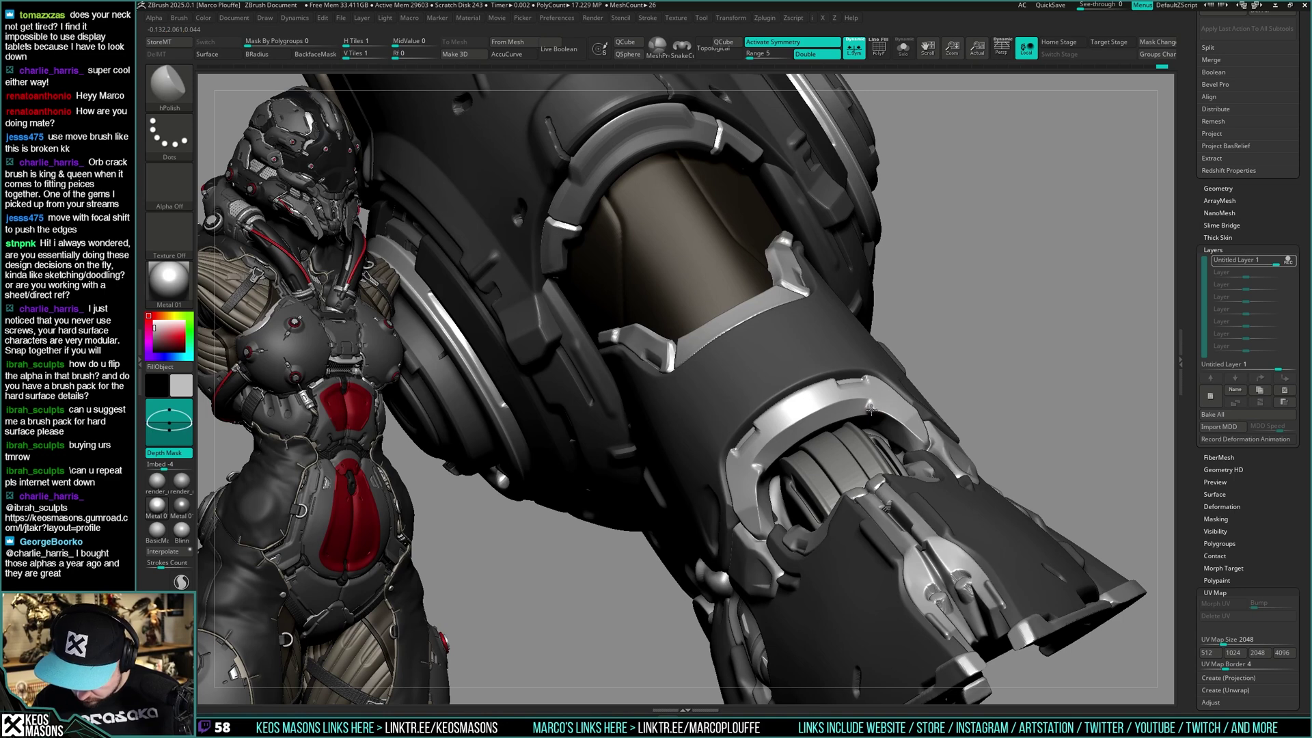
pyautogui.press('space')
pyautogui.keyDown('shift'); pyautogui.moveTo(872, 411); pyautogui.dragTo(871, 408); pyautogui.keyUp('shift')
pyautogui.press('space')
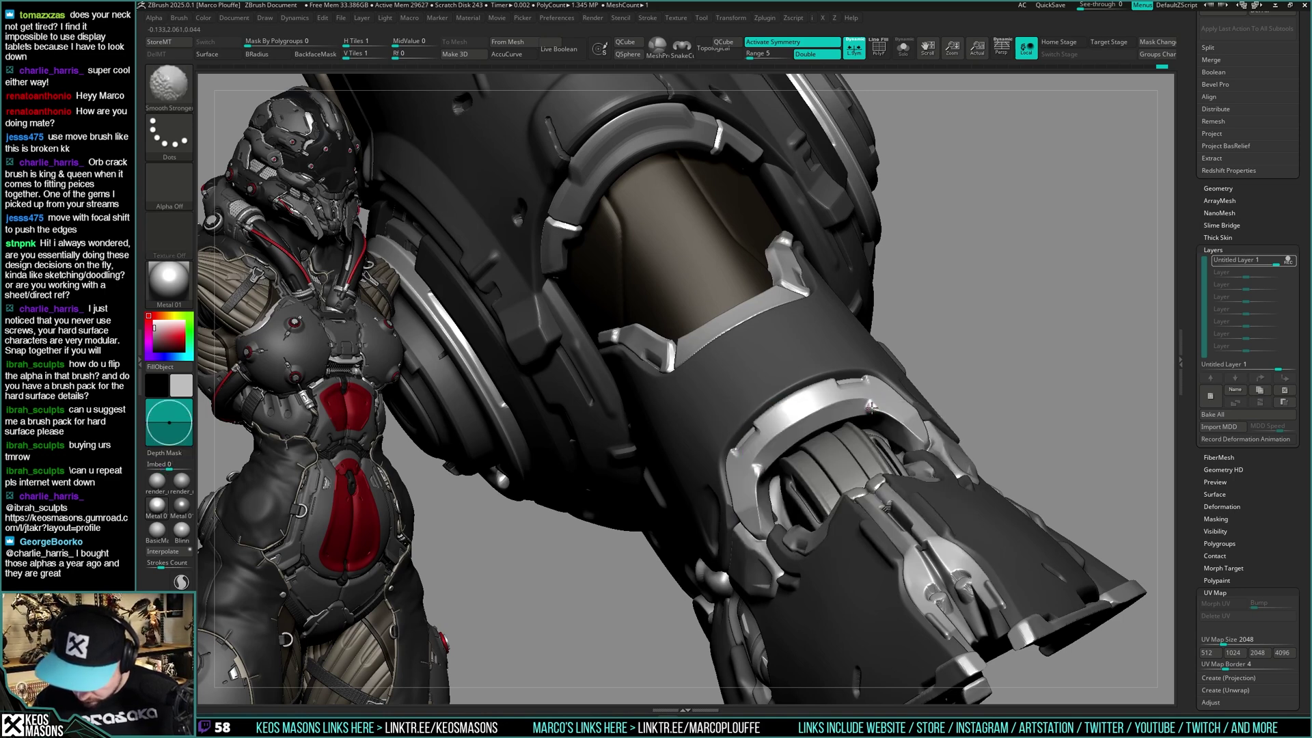
pyautogui.press('space')
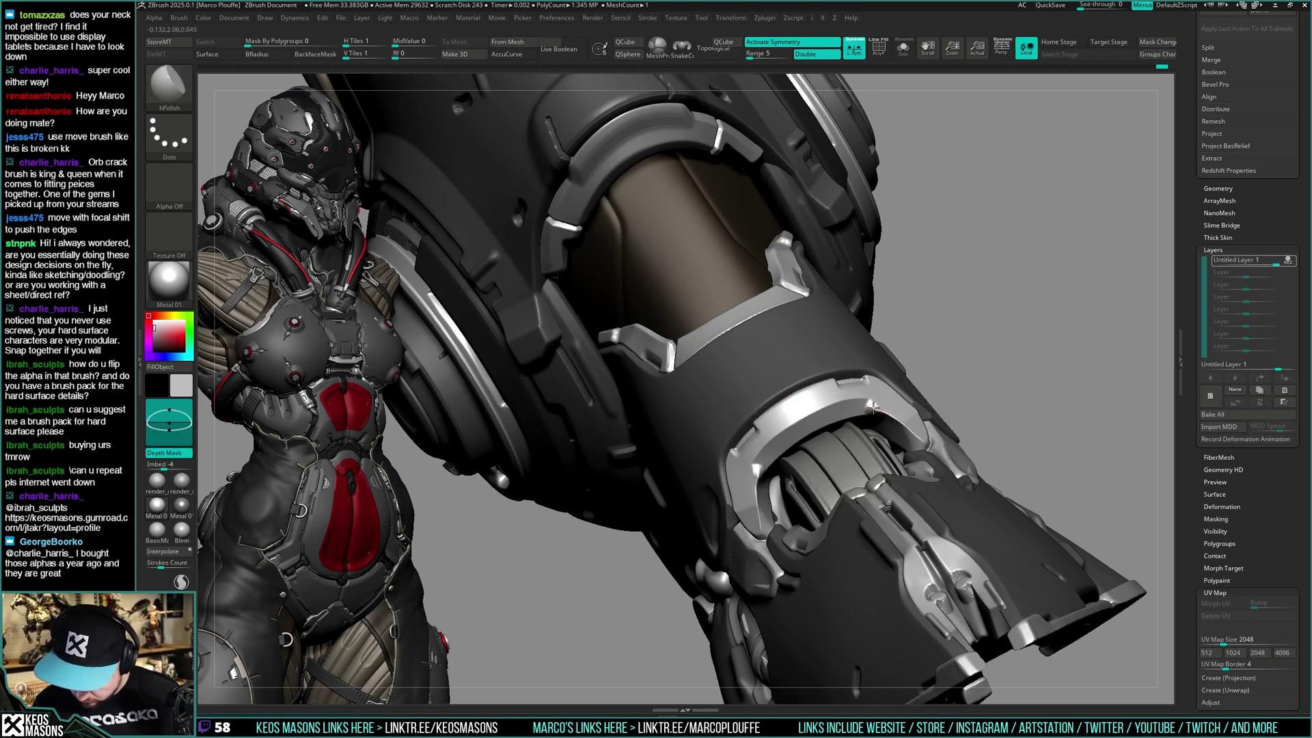
pyautogui.moveTo(873, 408)
pyautogui.mouseDown(button='right')
pyautogui.moveTo(913, 336)
pyautogui.moveTo(902, 442)
pyautogui.moveTo(916, 451)
pyautogui.moveTo(899, 475)
pyautogui.moveTo(889, 384)
pyautogui.moveTo(923, 401)
pyautogui.moveTo(901, 405)
pyautogui.mouseUp(button='right')
# Isolate the collar trim's mesh and build up the front of the collar with the Clay brush
pyautogui.hotkey('ctrl', 'shift', 's')
pyautogui.press('x')
pyautogui.click(914, 391)
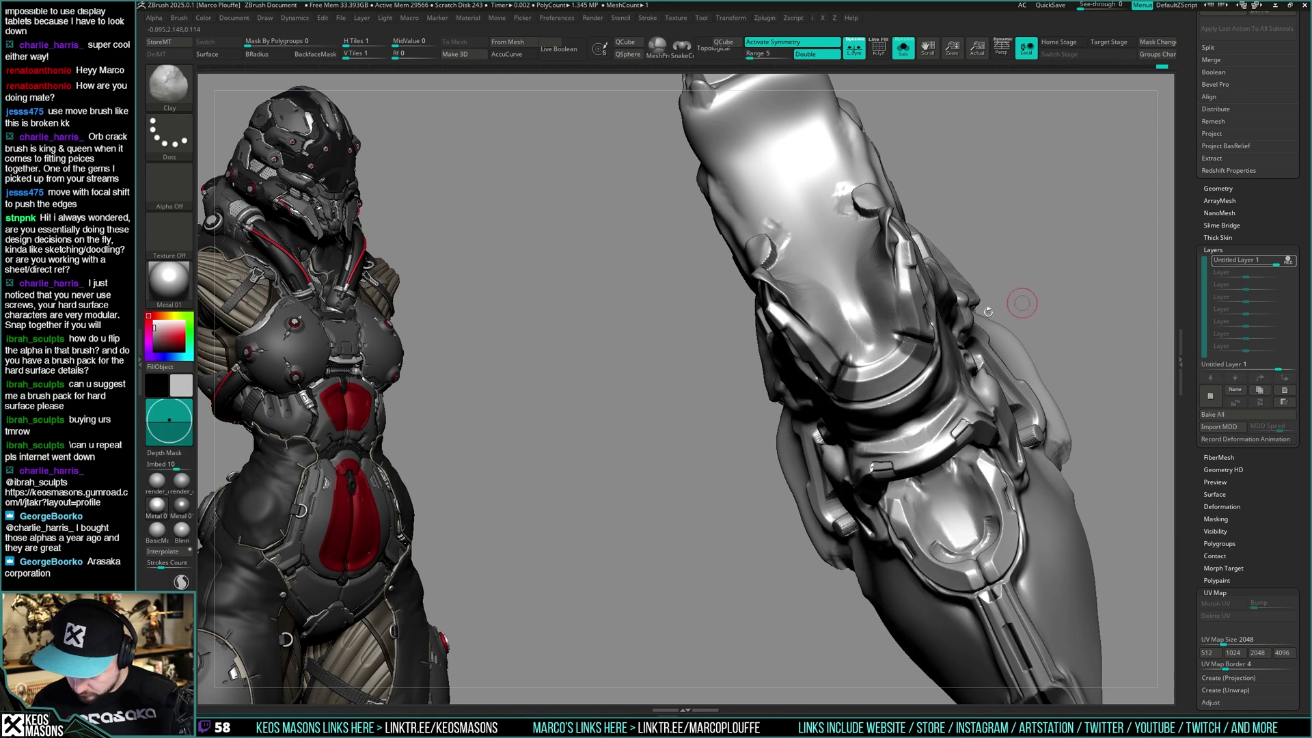
pyautogui.moveTo(912, 342); pyautogui.dragTo(903, 362, button='right')
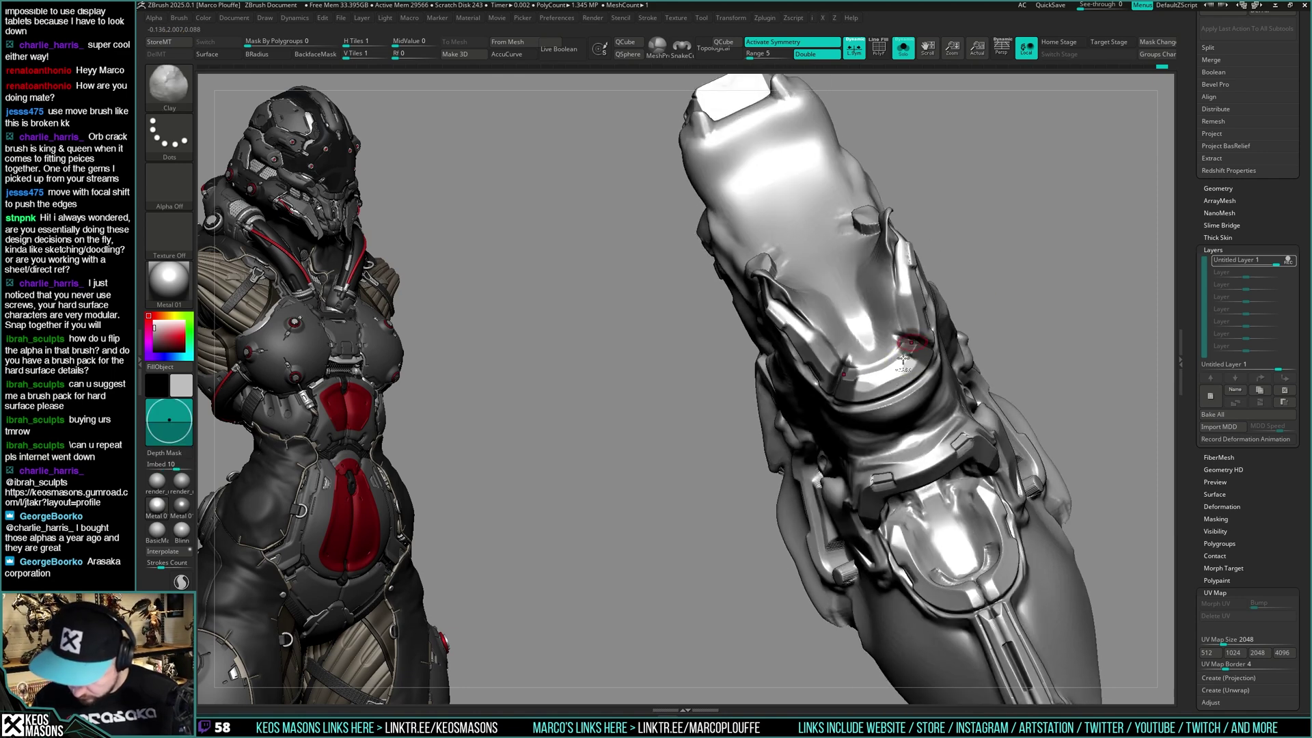
# Polish the front band of the collar trim with the hPolish brush and show all parts again
pyautogui.press('x')
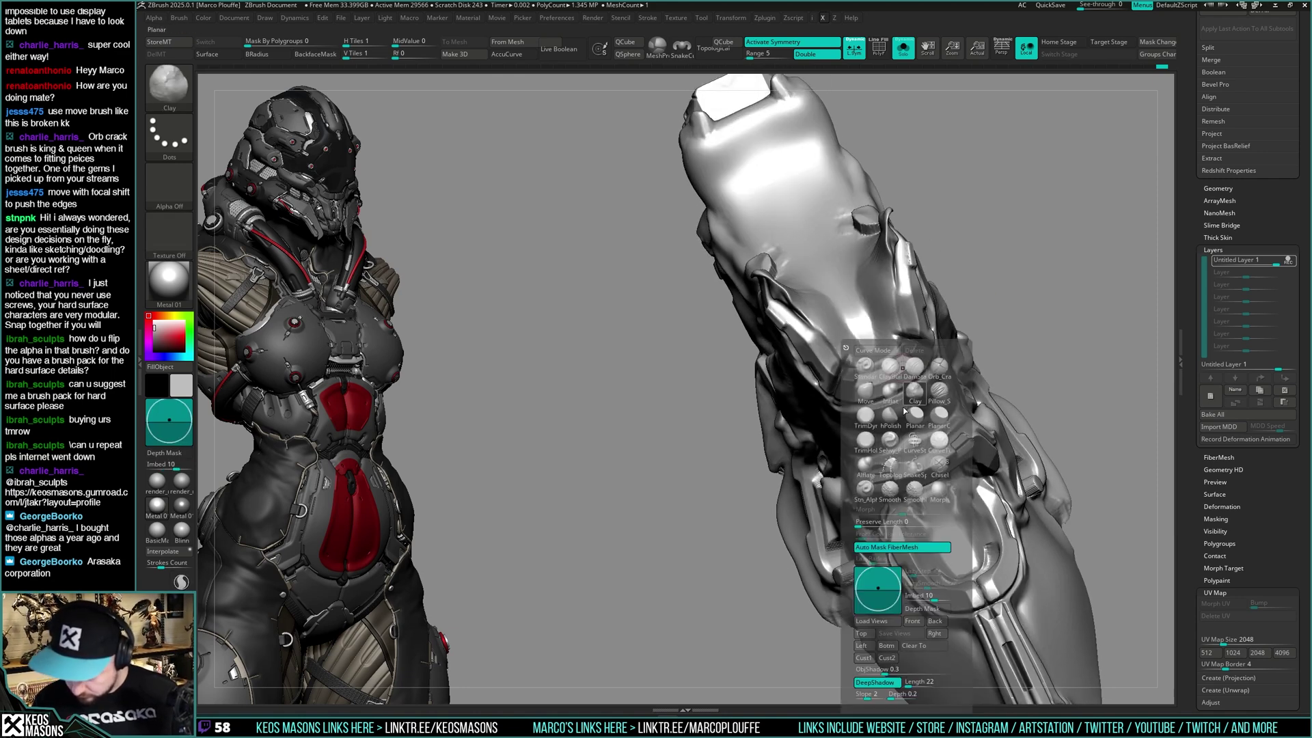
pyautogui.click(905, 384)
pyautogui.moveTo(996, 304); pyautogui.dragTo(988, 279, button='right')
pyautogui.rightClick(882, 438)
pyautogui.moveTo(874, 378); pyautogui.dragTo(912, 362)
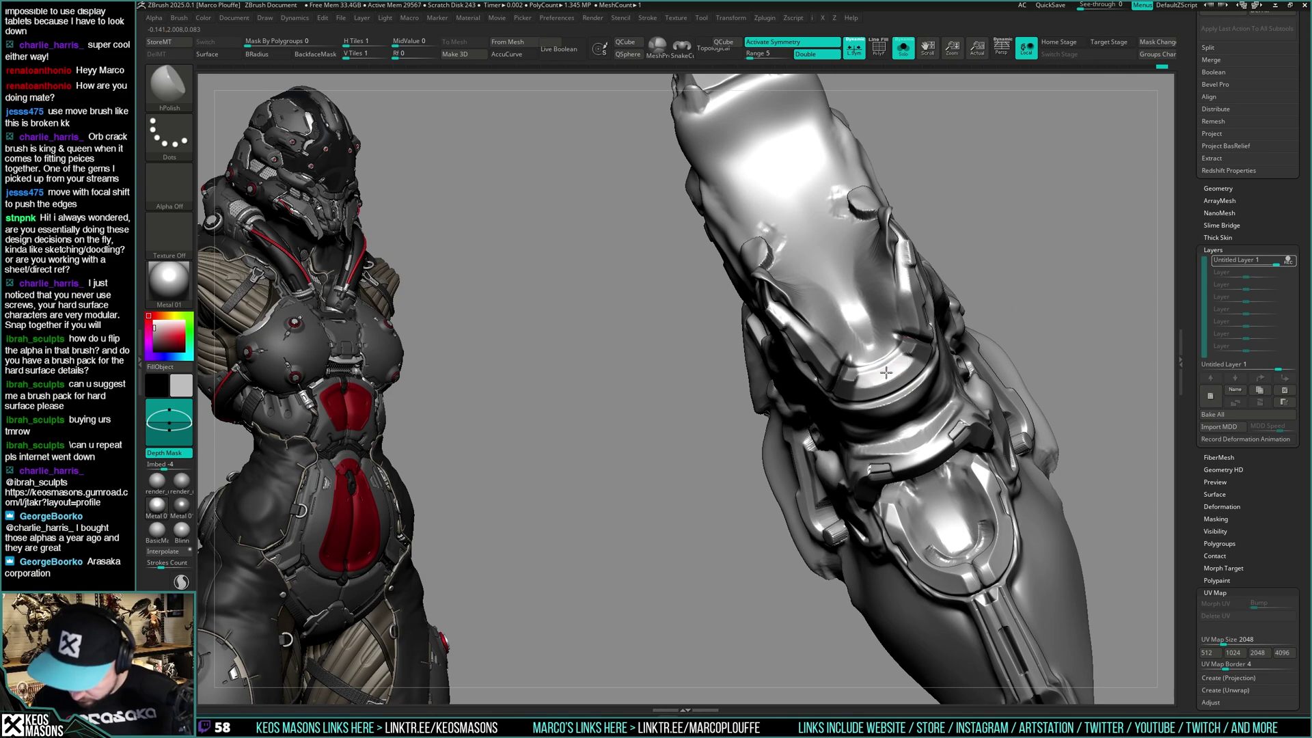
pyautogui.moveTo(996, 305); pyautogui.dragTo(984, 328, button='right')
pyautogui.hotkey('alt', 's')
pyautogui.press('space')
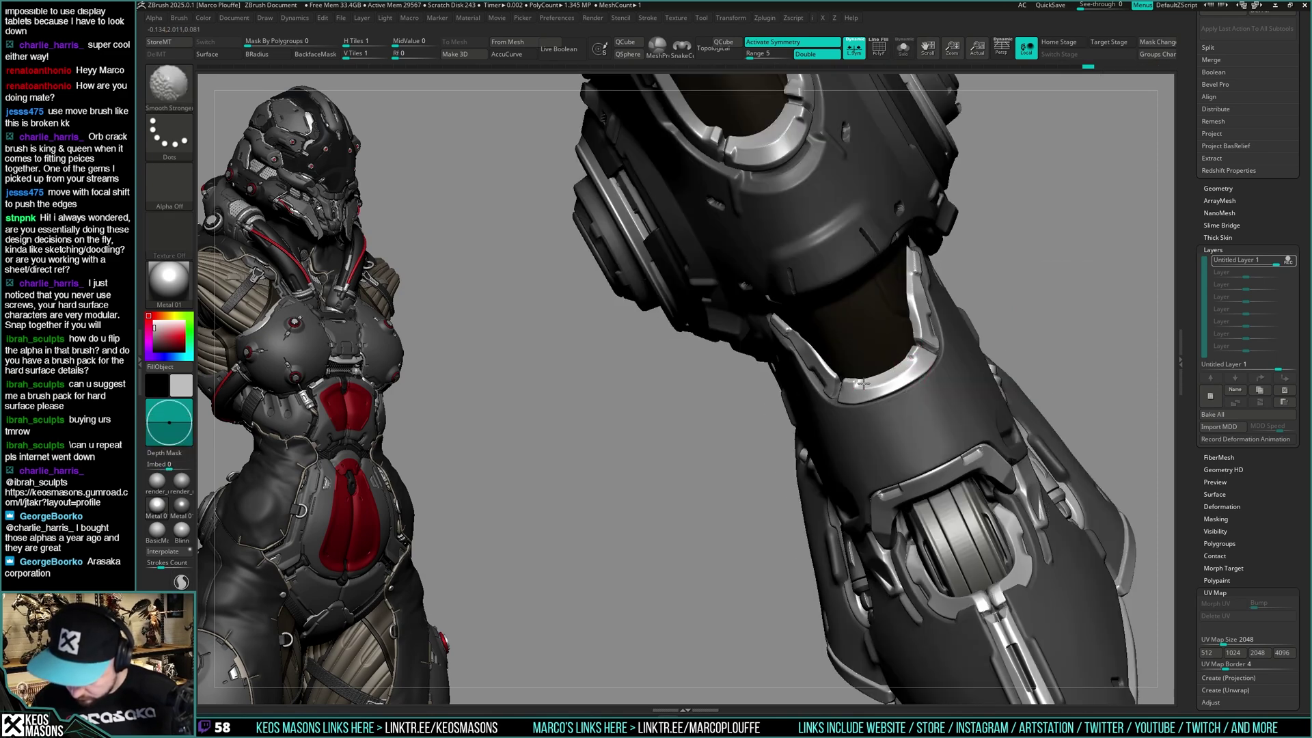
# Examine the cleaned foot armour from several angles and make the dark upper foot plate the active subtool
pyautogui.moveTo(911, 357)
pyautogui.mouseDown(button='right')
pyautogui.moveTo(887, 436)
pyautogui.moveTo(865, 440)
pyautogui.moveTo(891, 445)
pyautogui.moveTo(883, 483)
pyautogui.moveTo(869, 464)
pyautogui.moveTo(866, 494)
pyautogui.moveTo(879, 493)
pyautogui.moveTo(858, 488)
pyautogui.mouseUp(button='right')
pyautogui.hotkey('alt', 's')
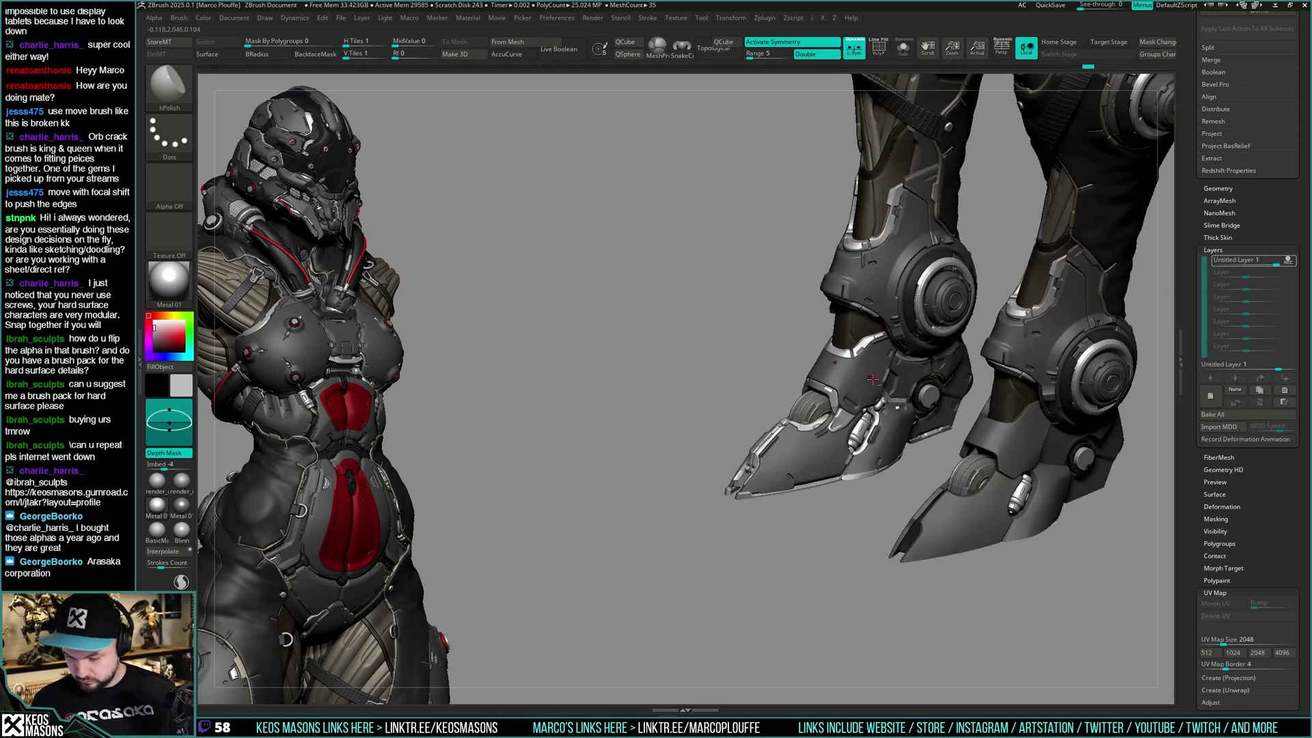
pyautogui.keyDown('alt'); pyautogui.moveTo(860, 409); pyautogui.dragTo(890, 414, button='right'); pyautogui.keyUp('alt')
pyautogui.keyDown('ctrl'); pyautogui.moveTo(890, 414); pyautogui.dragTo(901, 440, button='right'); pyautogui.keyUp('ctrl')
pyautogui.keyDown('alt'); pyautogui.click(908, 379); pyautogui.keyUp('alt')
pyautogui.moveTo(910, 382)
pyautogui.keyDown('alt'); pyautogui.mouseDown(button='right')
pyautogui.moveTo(941, 367)
pyautogui.moveTo(984, 380)
pyautogui.moveTo(935, 410)
pyautogui.moveTo(860, 349)
pyautogui.moveTo(898, 353)
pyautogui.mouseUp(button='right'); pyautogui.keyUp('alt')
pyautogui.press('ctrl')
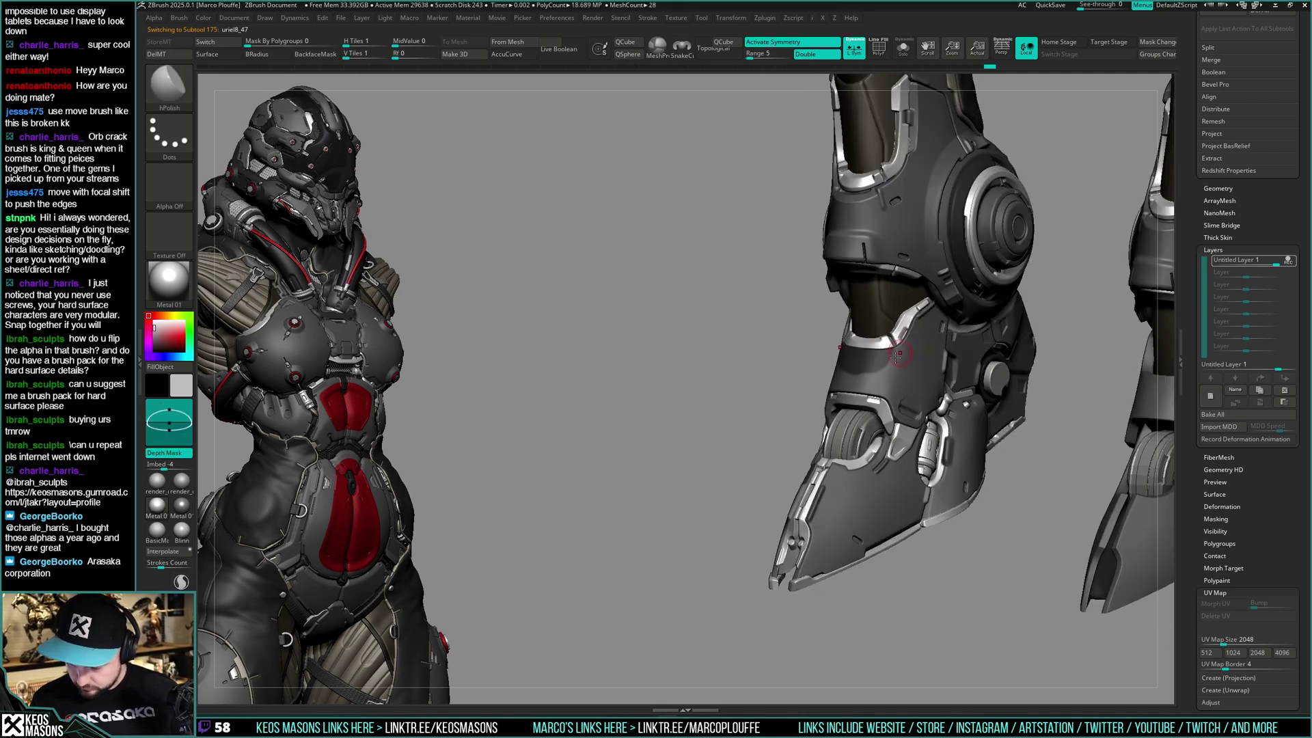
pyautogui.press('ctrl')
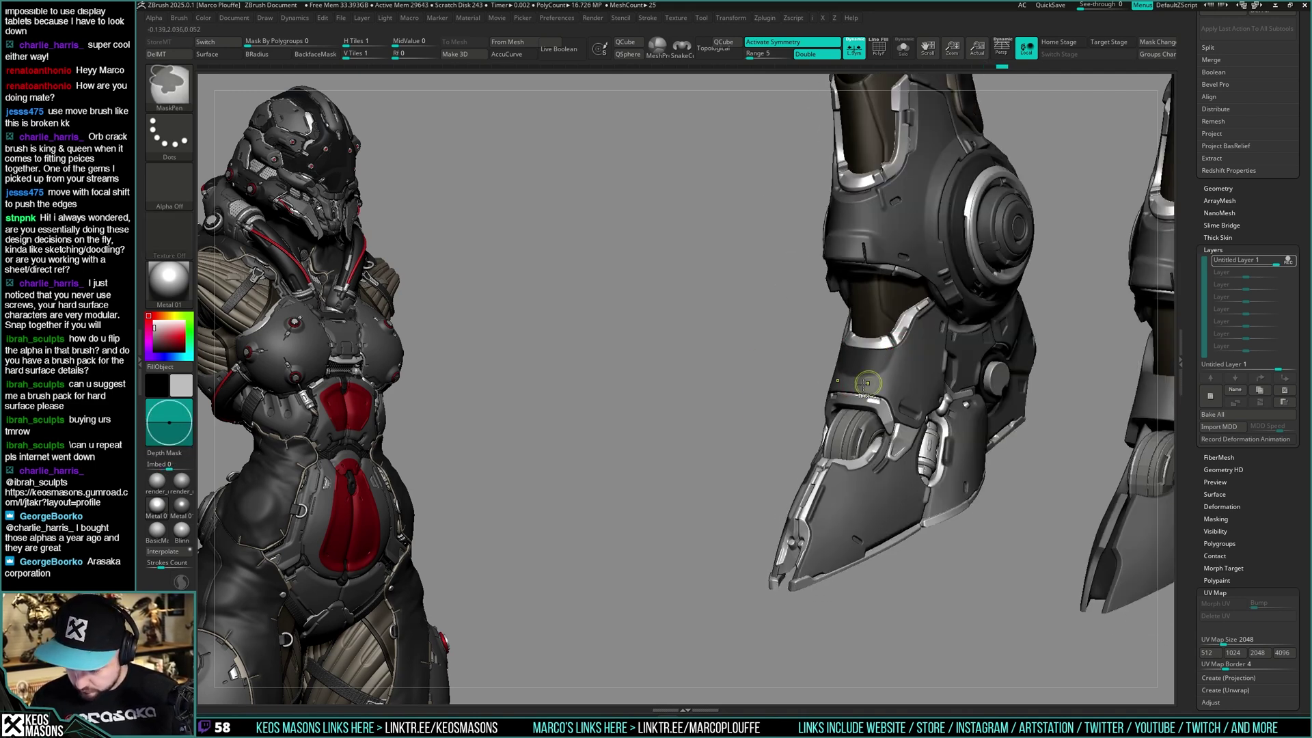
pyautogui.moveTo(906, 343); pyautogui.dragTo(957, 376, button='right')
pyautogui.press('ctrl')
pyautogui.moveTo(832, 422)
pyautogui.mouseDown(button='right')
pyautogui.moveTo(888, 418)
pyautogui.moveTo(908, 397)
pyautogui.moveTo(876, 429)
pyautogui.mouseUp(button='right')
pyautogui.press('ctrl')
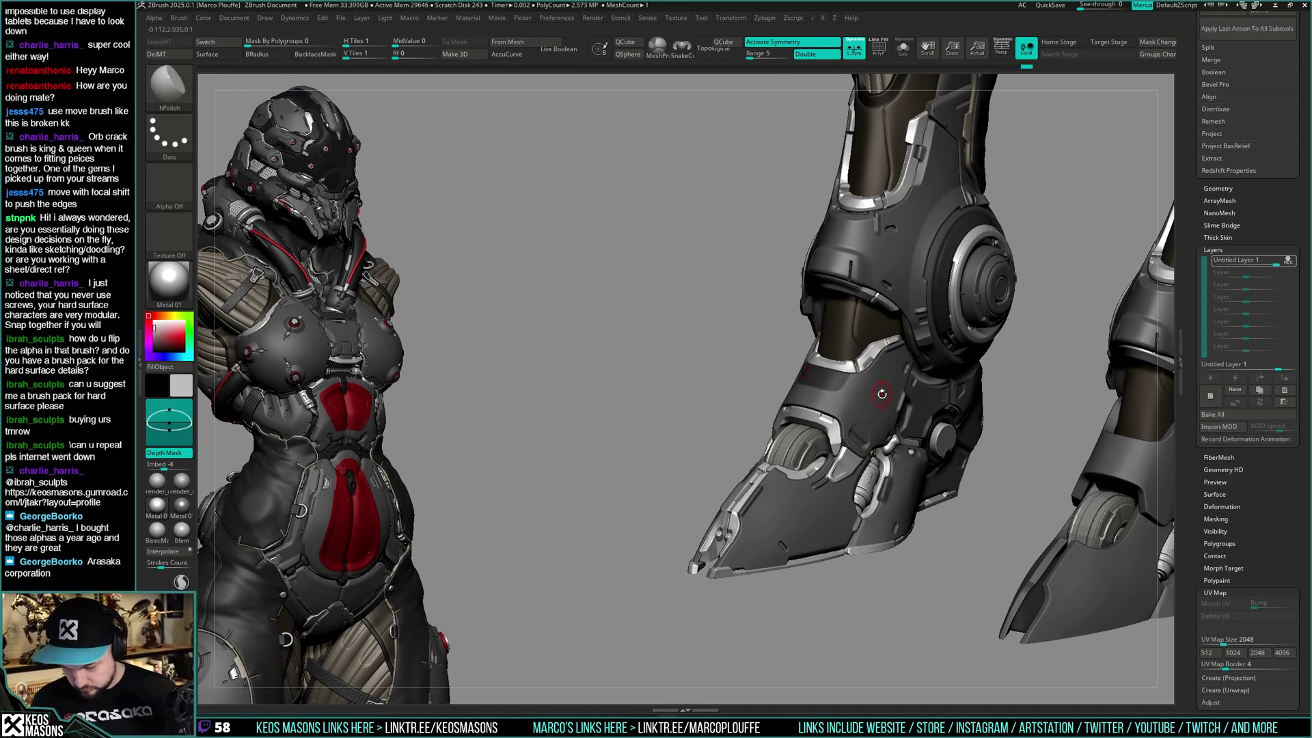
# Reshape the upper foot plate's front profile below the collar with the Move brush in side view
pyautogui.moveTo(835, 402); pyautogui.dragTo(825, 407)
pyautogui.moveTo(835, 402); pyautogui.dragTo(952, 372, button='right')
pyautogui.press('space')
pyautogui.click(951, 390)
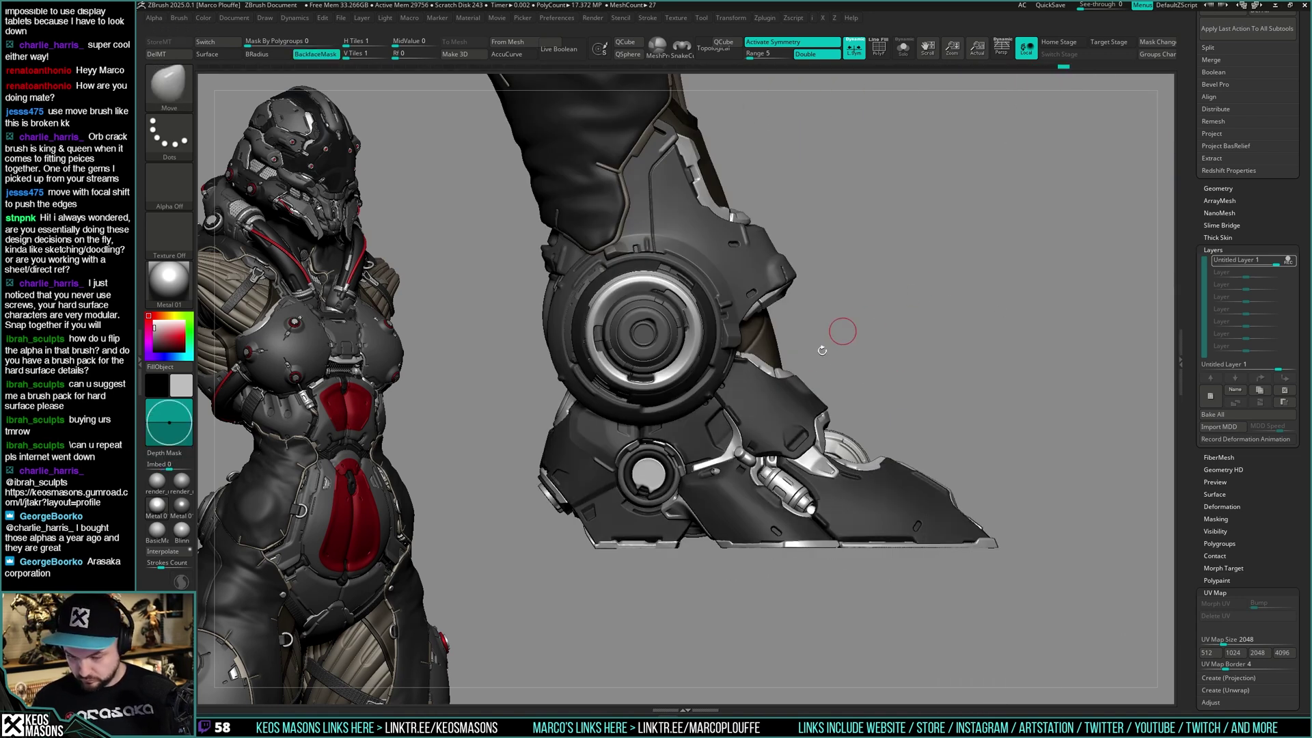
pyautogui.press('space')
pyautogui.moveTo(837, 361)
pyautogui.mouseDown()
pyautogui.moveTo(854, 361)
pyautogui.moveTo(837, 401)
pyautogui.mouseUp()
pyautogui.press('space')
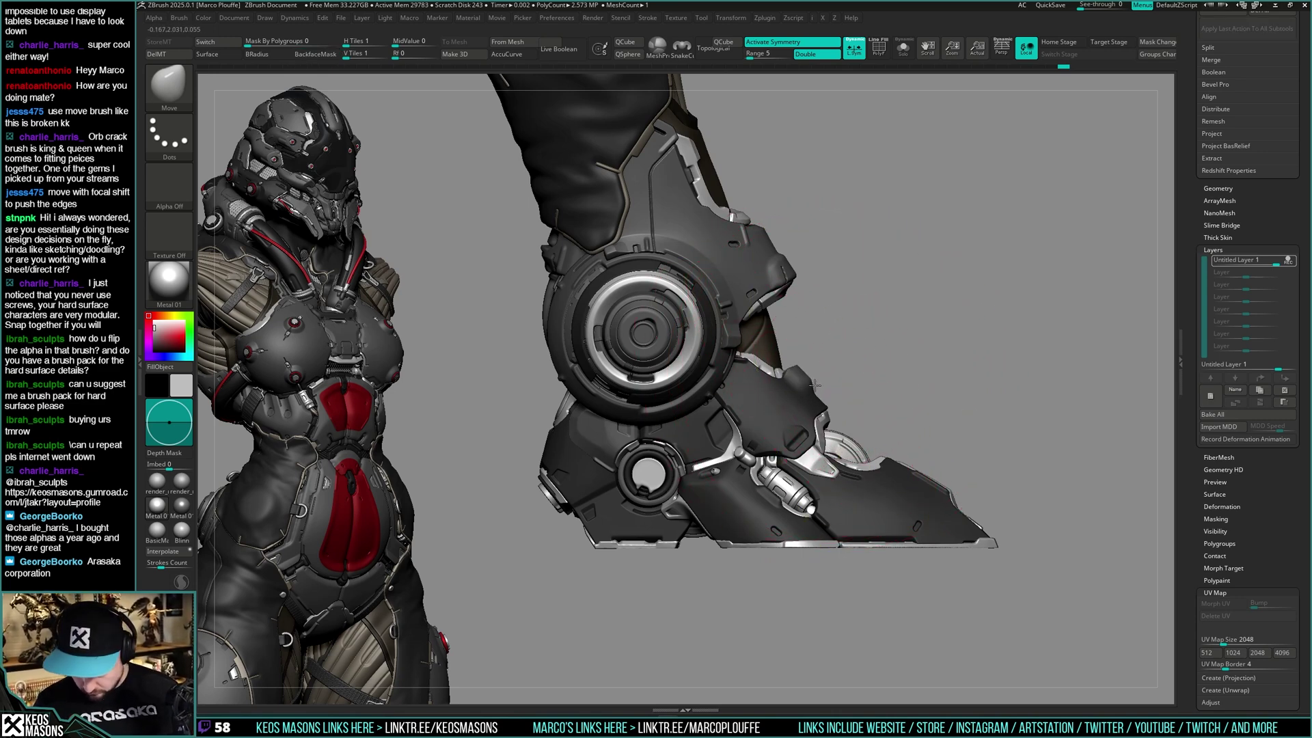
# Shape the upper plate into a raised form under the collar's front with further Move brush adjustments
pyautogui.moveTo(815, 386); pyautogui.dragTo(789, 445, button='right')
pyautogui.press('space')
pyautogui.moveTo(834, 380); pyautogui.dragTo(821, 380)
pyautogui.moveTo(820, 378); pyautogui.dragTo(825, 386, button='right')
pyautogui.moveTo(825, 387); pyautogui.dragTo(838, 399)
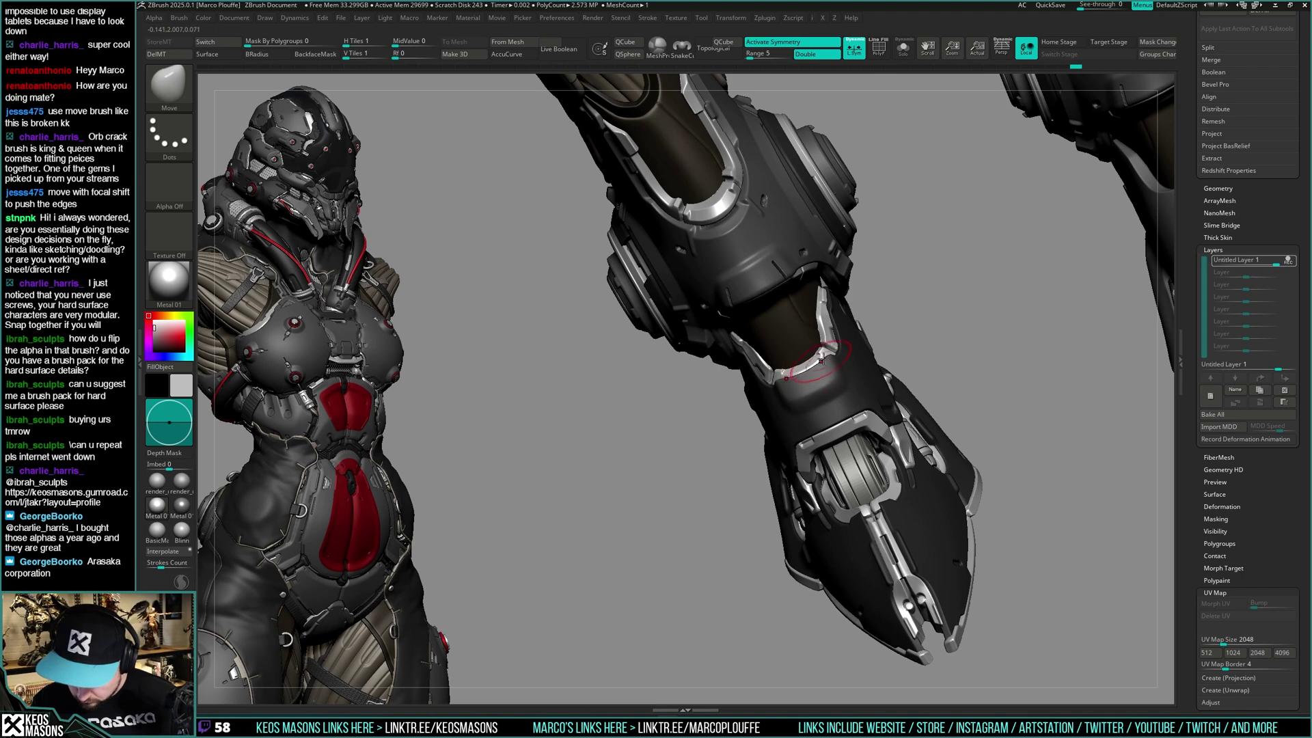
pyautogui.moveTo(824, 360); pyautogui.dragTo(901, 362, button='right')
pyautogui.moveTo(993, 308); pyautogui.dragTo(977, 311, button='right')
pyautogui.moveTo(822, 381); pyautogui.dragTo(800, 393, button='right')
pyautogui.moveTo(879, 343)
pyautogui.mouseDown(button='right')
pyautogui.moveTo(773, 399)
pyautogui.moveTo(881, 387)
pyautogui.mouseUp(button='right')
# Restore part of the upper plate's original surface below the collar with the Morph brush
pyautogui.press('space')
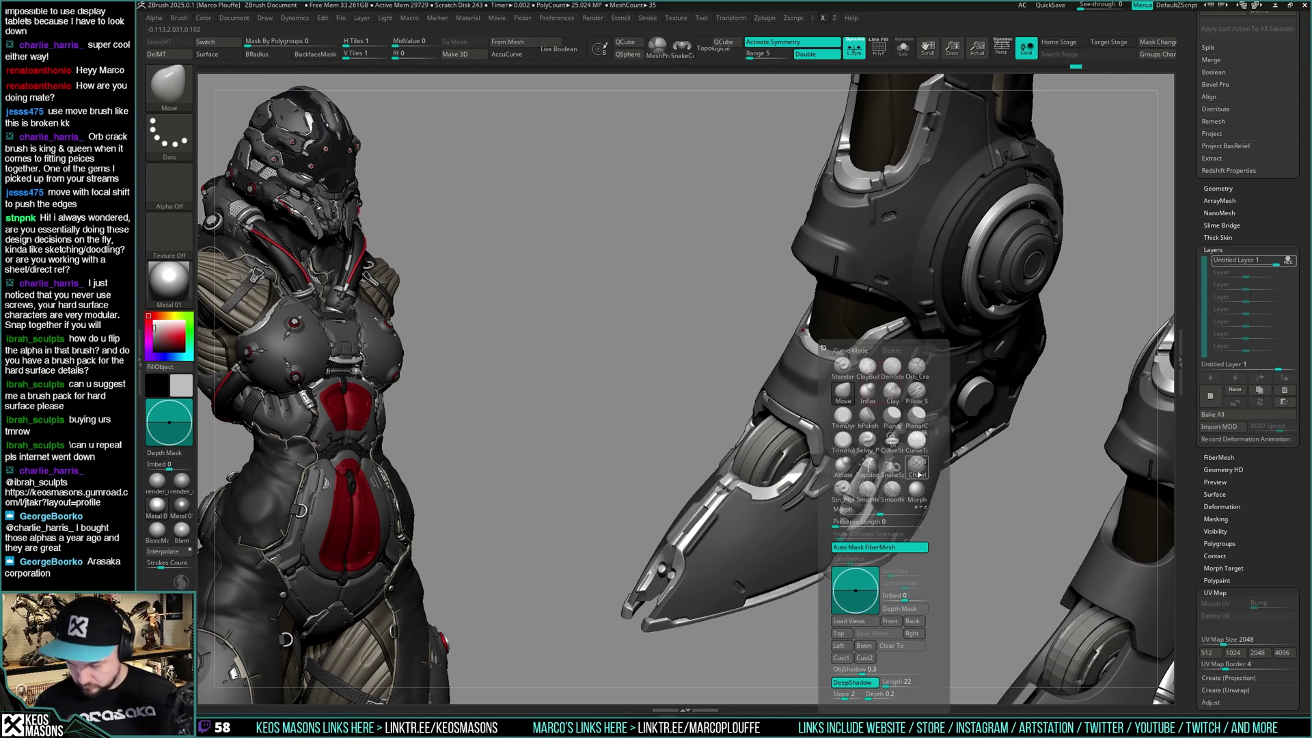
pyautogui.click(917, 488)
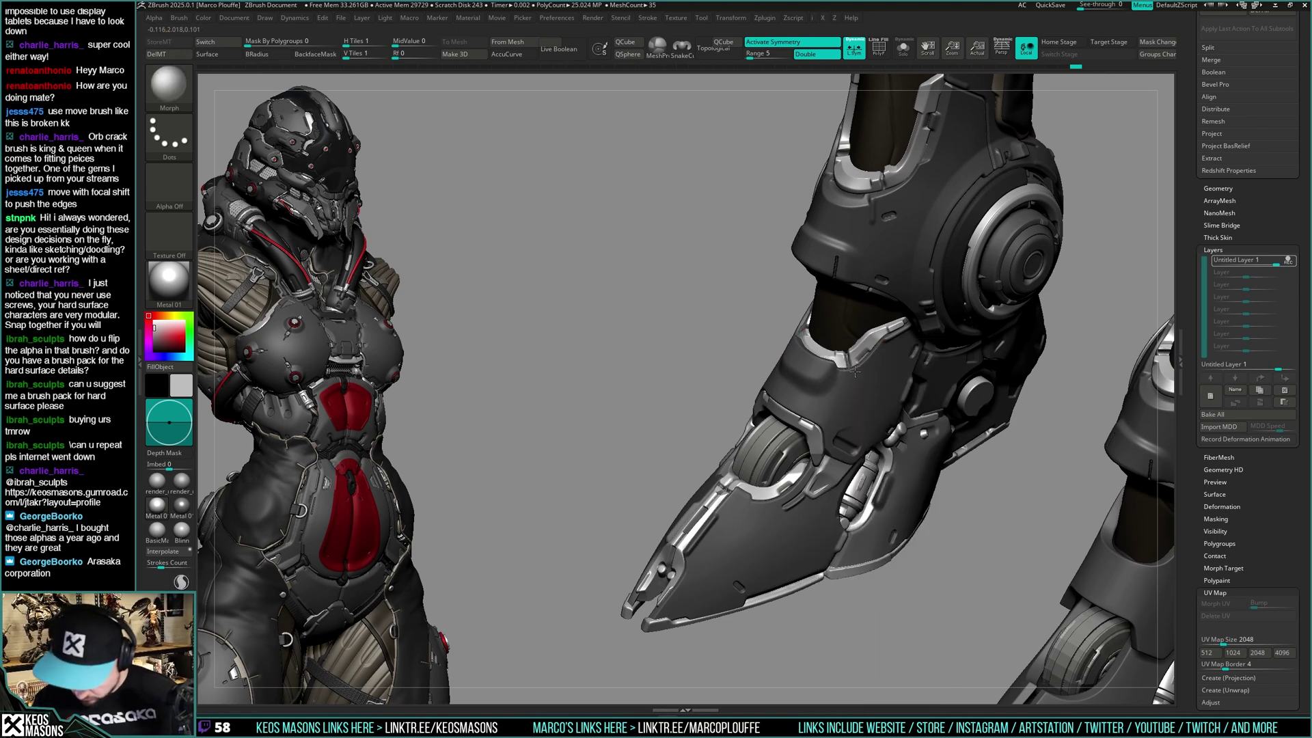
pyautogui.moveTo(856, 365); pyautogui.dragTo(824, 375, button='right')
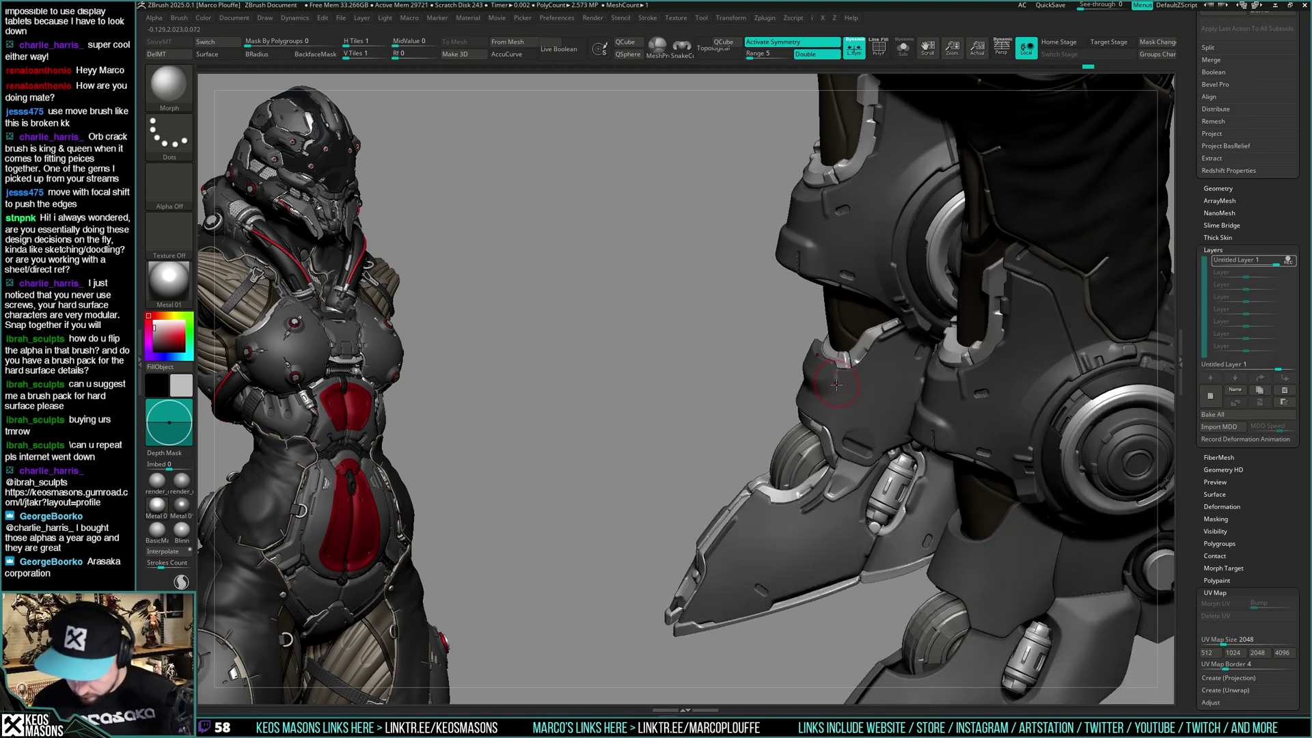
pyautogui.moveTo(829, 376); pyautogui.dragTo(835, 408)
pyautogui.moveTo(806, 397); pyautogui.dragTo(853, 361, button='right')
# Select the silver collar trim and adjust its front with the Move brush to fit the reshaped upper plate
pyautogui.press('space')
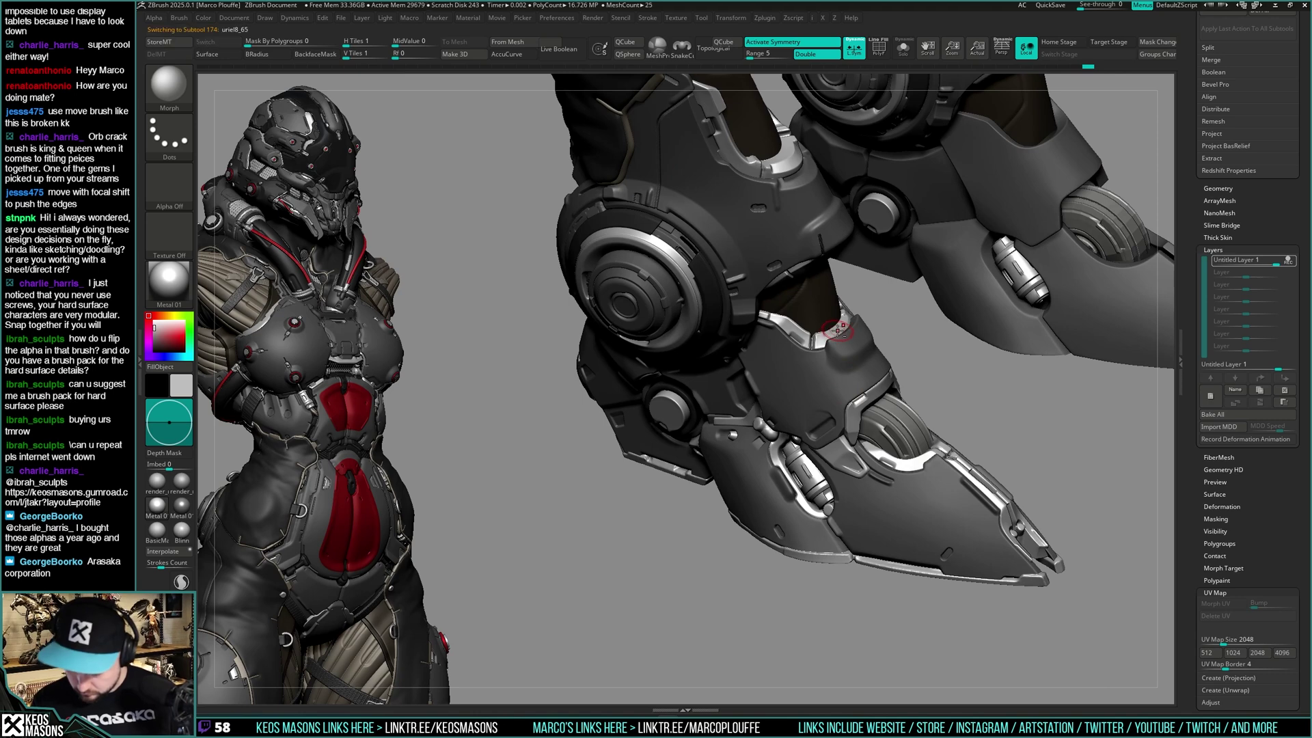
pyautogui.keyDown('alt'); pyautogui.click(836, 331); pyautogui.keyUp('alt')
pyautogui.press('space')
pyautogui.press('ctrl')
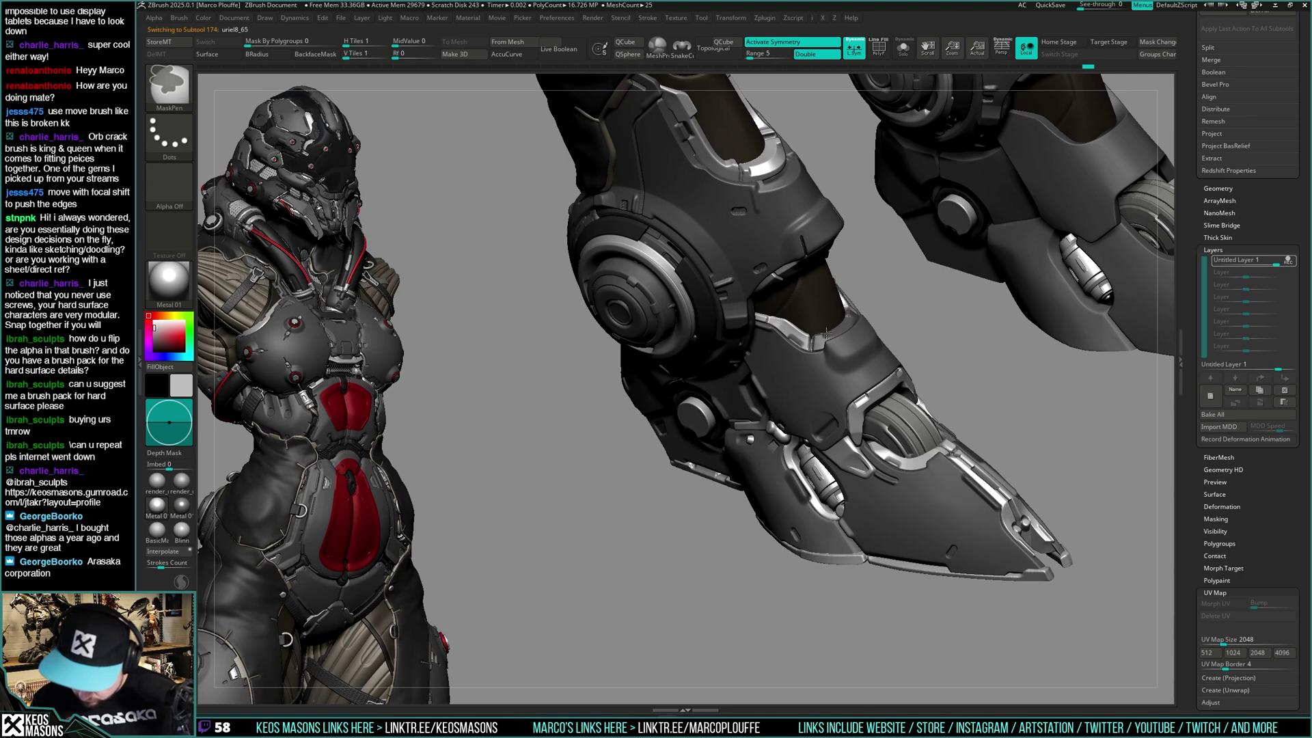
pyautogui.moveTo(826, 333)
pyautogui.mouseDown(button='right')
pyautogui.moveTo(850, 317)
pyautogui.moveTo(850, 342)
pyautogui.moveTo(1084, 243)
pyautogui.moveTo(848, 324)
pyautogui.moveTo(859, 351)
pyautogui.mouseUp(button='right')
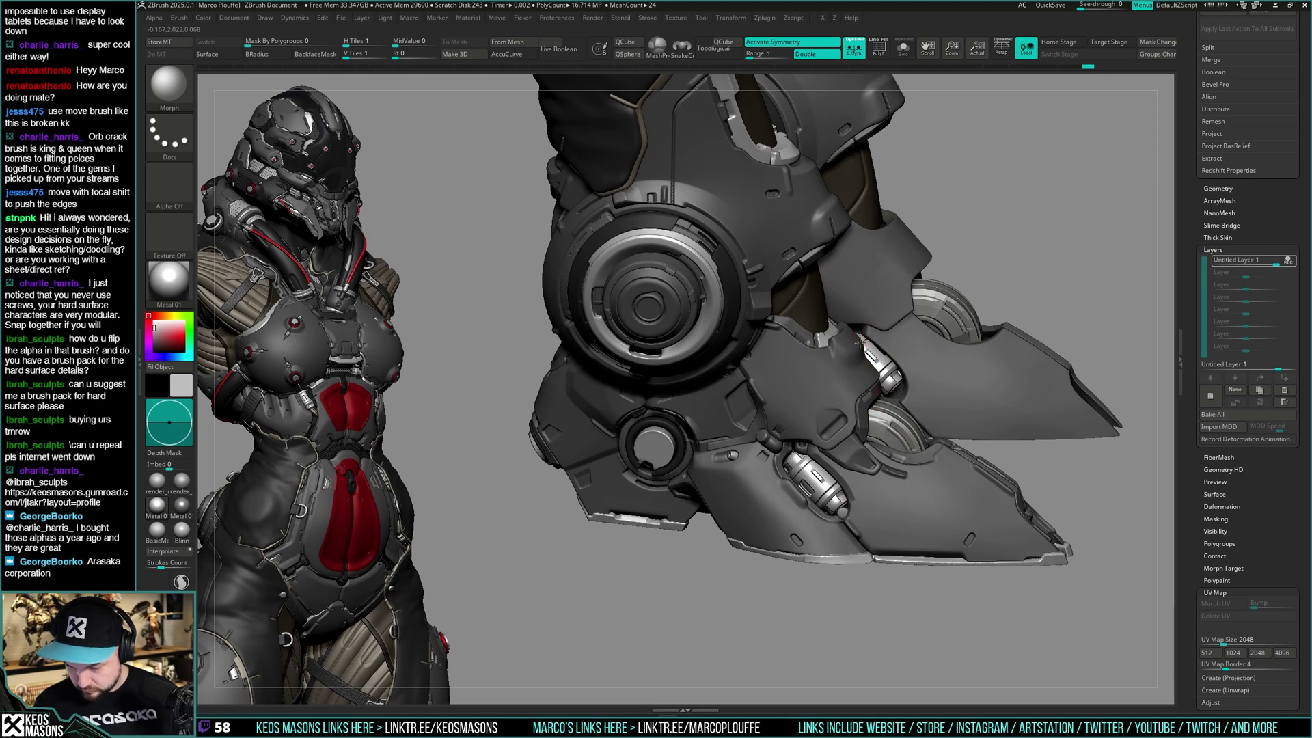
pyautogui.press('b')
pyautogui.press('m')
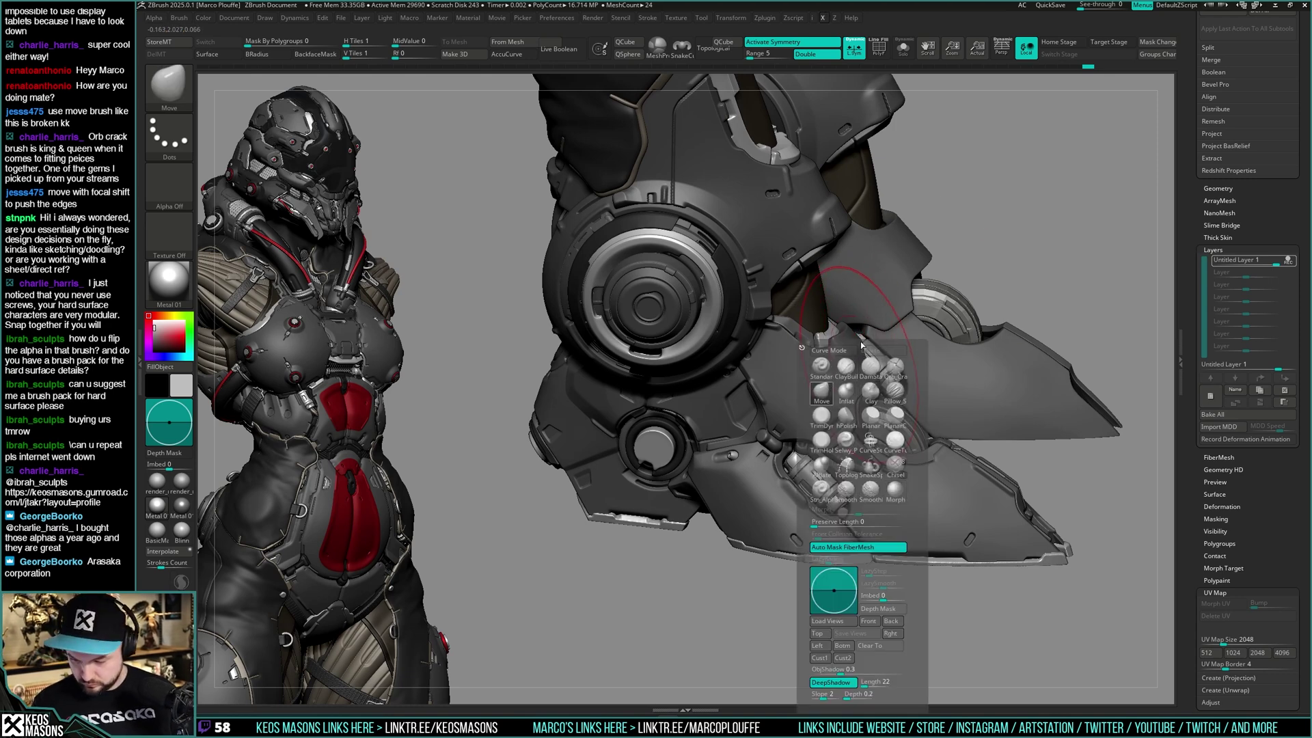
pyautogui.press('v')
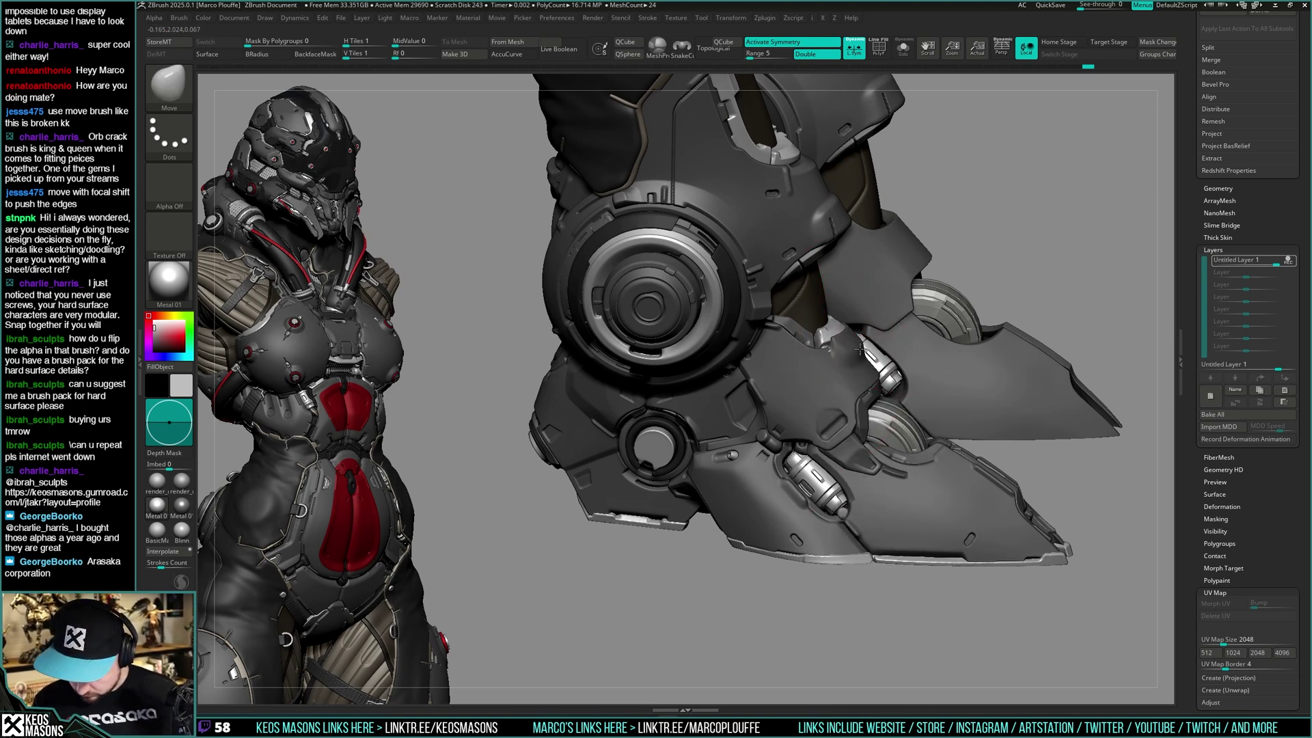
pyautogui.press('space')
pyautogui.moveTo(834, 326); pyautogui.dragTo(823, 350, button='right')
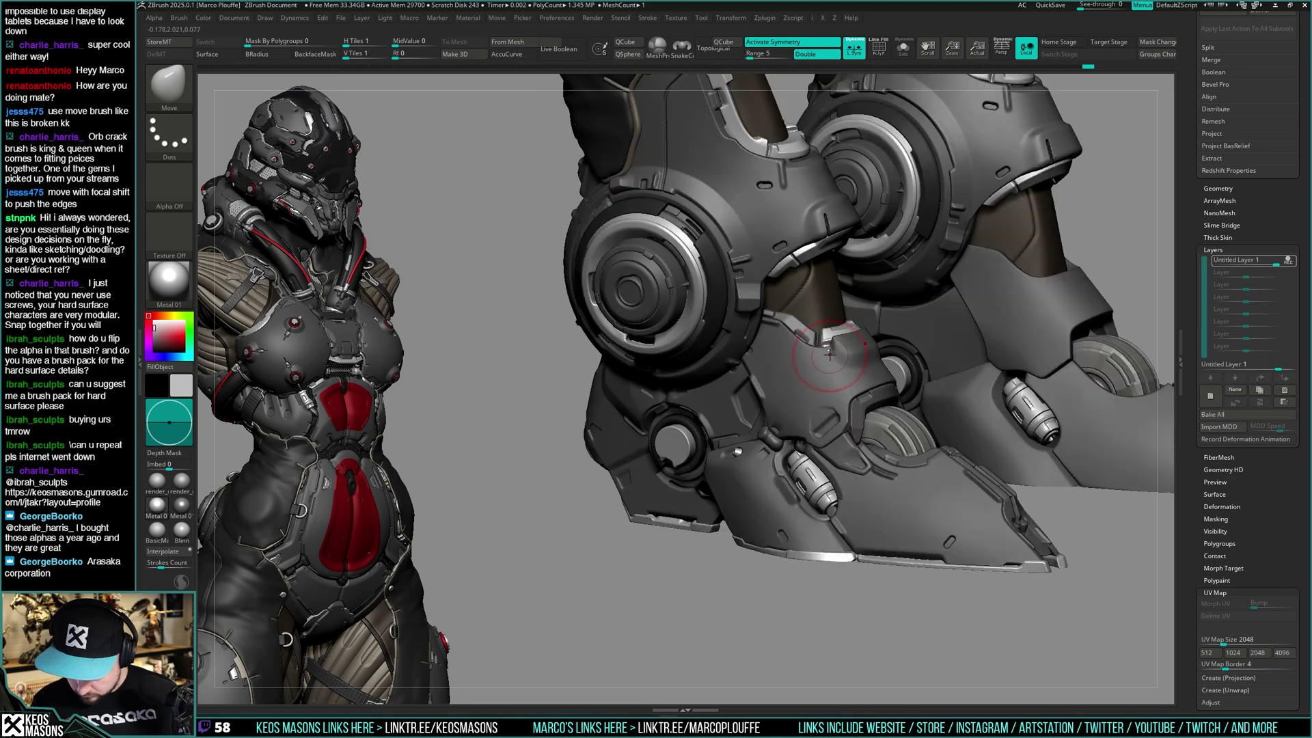
pyautogui.press('space')
pyautogui.moveTo(839, 352); pyautogui.dragTo(825, 353)
# Polish the collar trim's front with the hPolish brush and flatten it in isolation with PlanarCut
pyautogui.moveTo(817, 381)
pyautogui.mouseDown(button='right')
pyautogui.moveTo(793, 375)
pyautogui.moveTo(826, 358)
pyautogui.moveTo(833, 374)
pyautogui.moveTo(826, 341)
pyautogui.moveTo(844, 338)
pyautogui.moveTo(829, 345)
pyautogui.moveTo(846, 358)
pyautogui.moveTo(835, 324)
pyautogui.moveTo(863, 302)
pyautogui.mouseUp(button='right')
pyautogui.press('space')
pyautogui.click(831, 417)
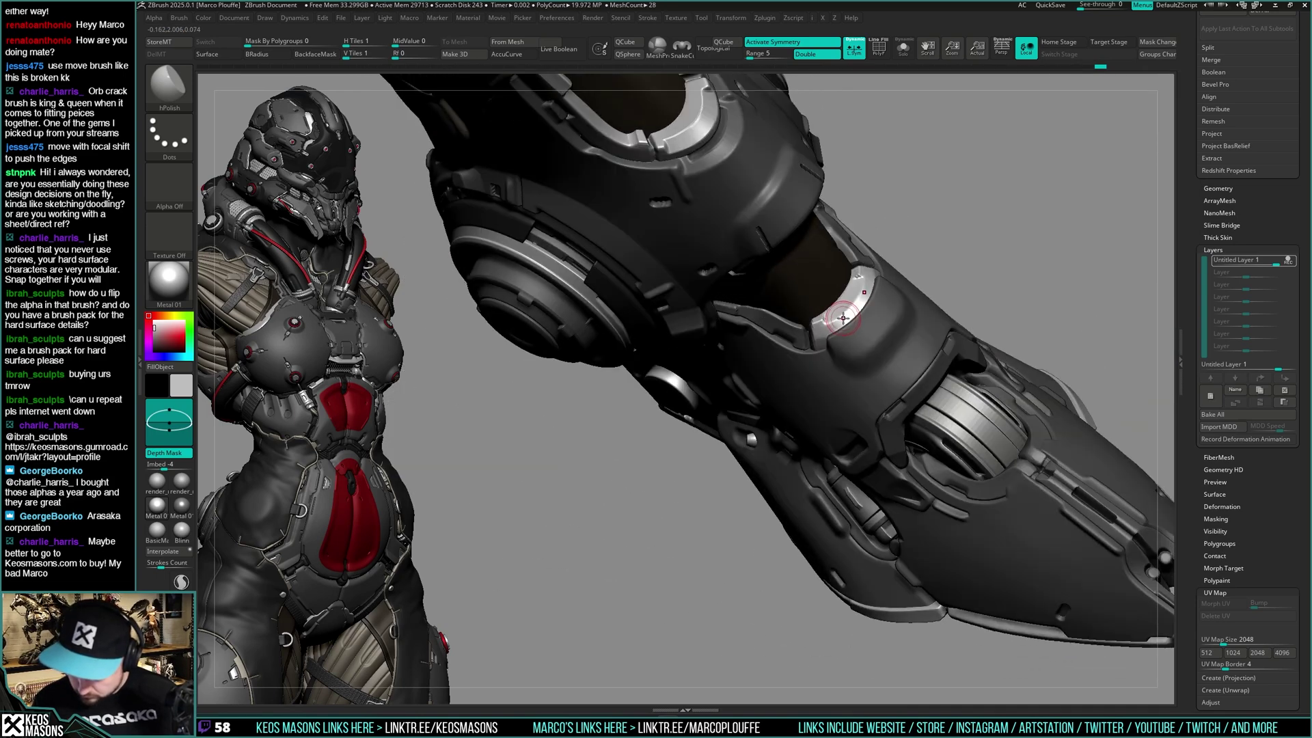
pyautogui.hotkey('alt', 's')
pyautogui.press('space')
pyautogui.click(947, 367)
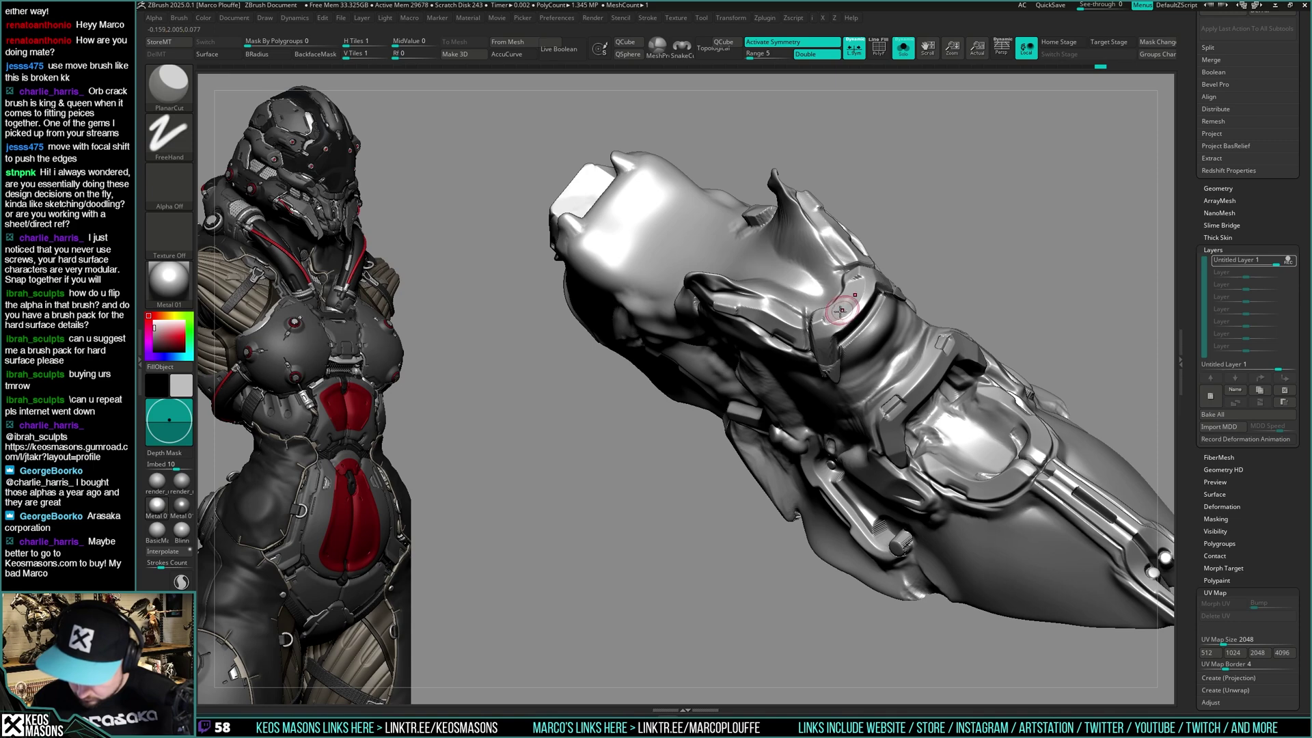
pyautogui.moveTo(856, 317); pyautogui.dragTo(928, 350, button='right')
# Show all parts again and stamp a small notch at the collar trim's front corner with the DragDot alpha brush
pyautogui.hotkey('alt', 's')
pyautogui.press('space')
pyautogui.click(895, 418)
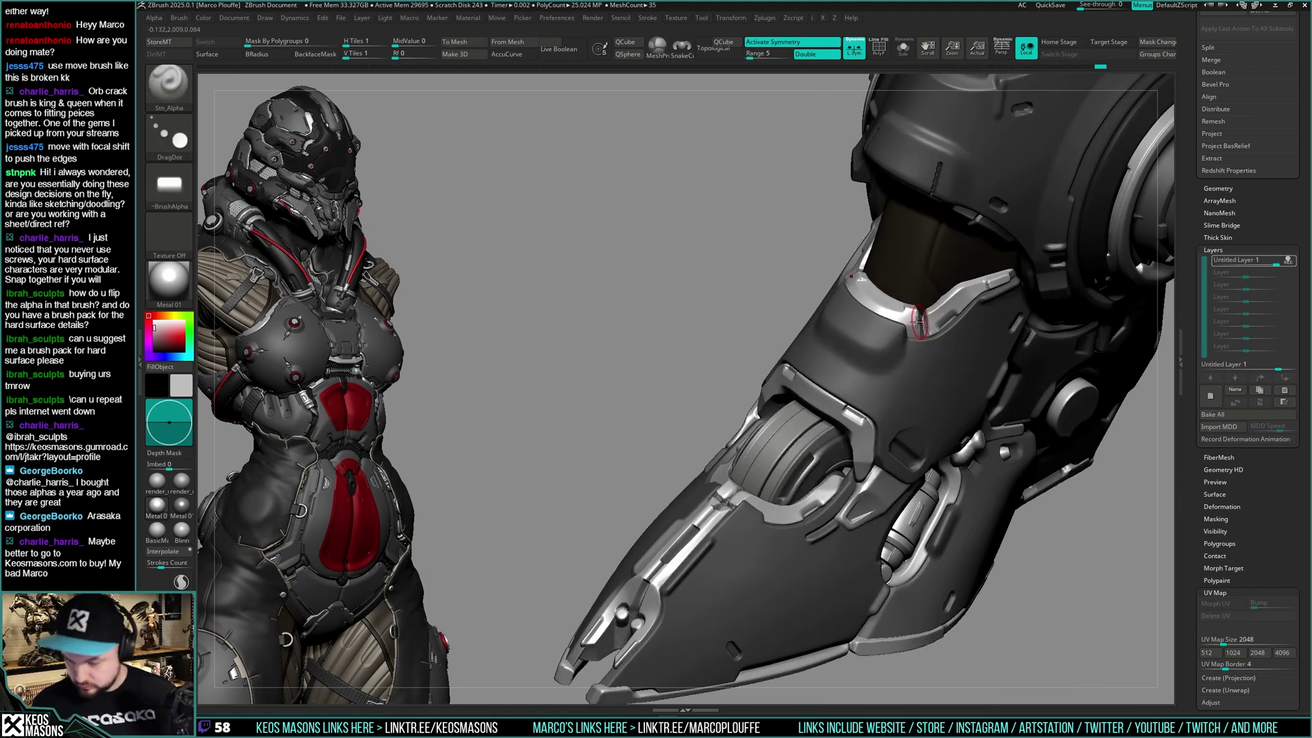
pyautogui.moveTo(911, 318)
pyautogui.keyDown('ctrl'); pyautogui.mouseDown(button='right')
pyautogui.moveTo(895, 280)
pyautogui.moveTo(957, 301)
pyautogui.moveTo(937, 419)
pyautogui.moveTo(890, 384)
pyautogui.mouseUp(button='right'); pyautogui.keyUp('ctrl')
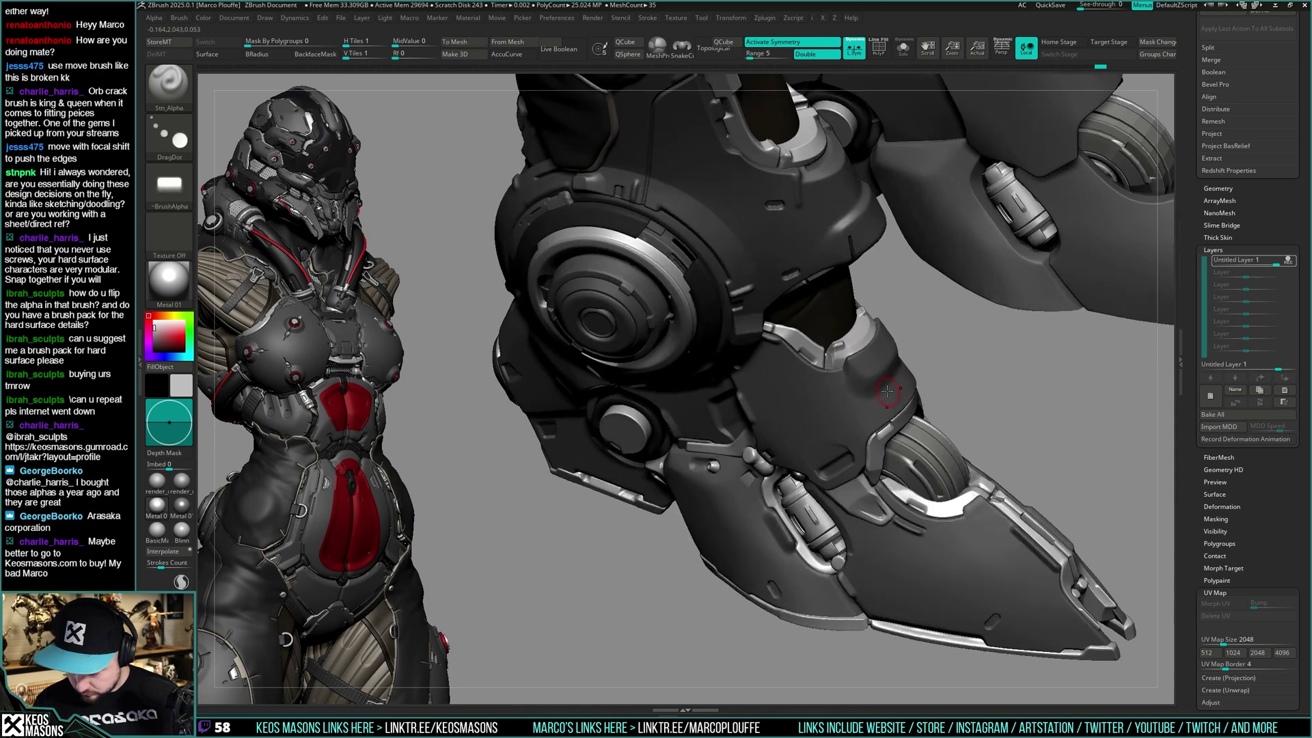
# Try cutting a crease into the upper plate below the silver collar trim with the Orb_Cracks brush
pyautogui.press('b')
pyautogui.click(892, 384)
pyautogui.moveTo(902, 314); pyautogui.dragTo(864, 347, button='right')
pyautogui.press('s')
pyautogui.click(863, 352)
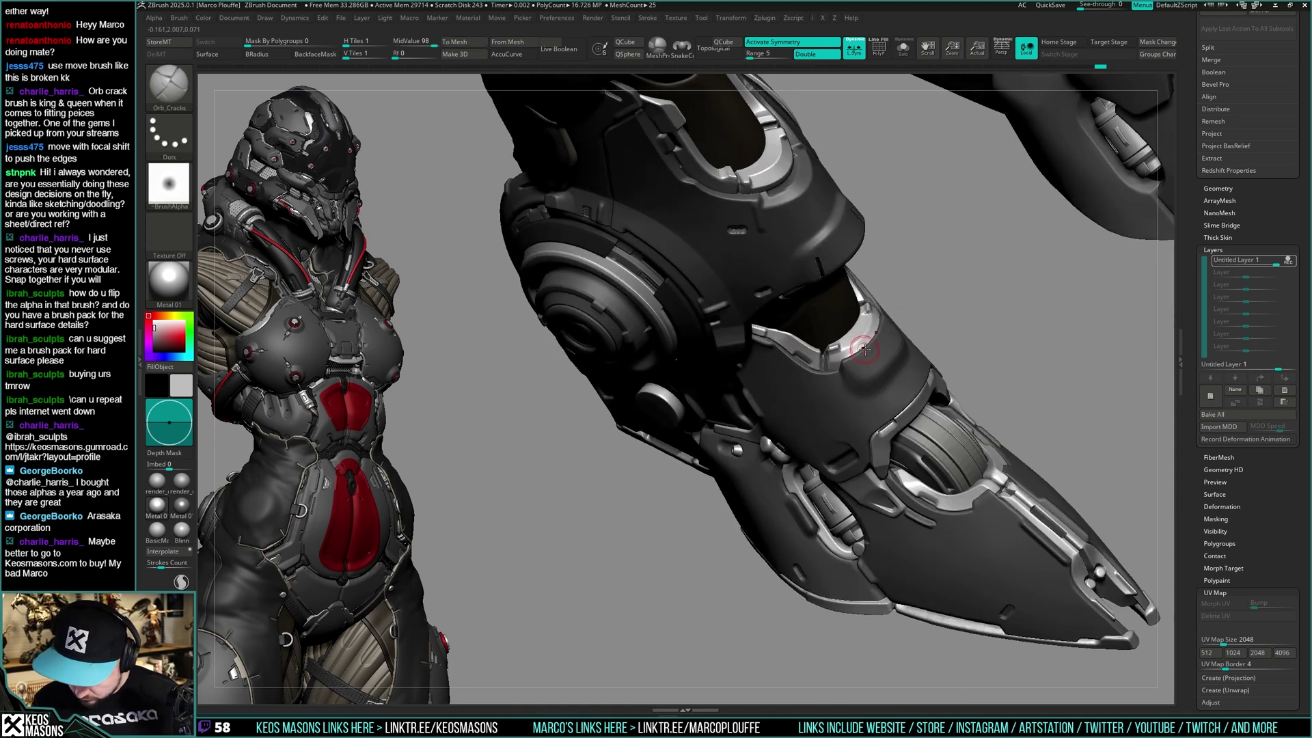
pyautogui.moveTo(843, 371); pyautogui.dragTo(838, 372)
pyautogui.hotkey('ctrl', 'z')
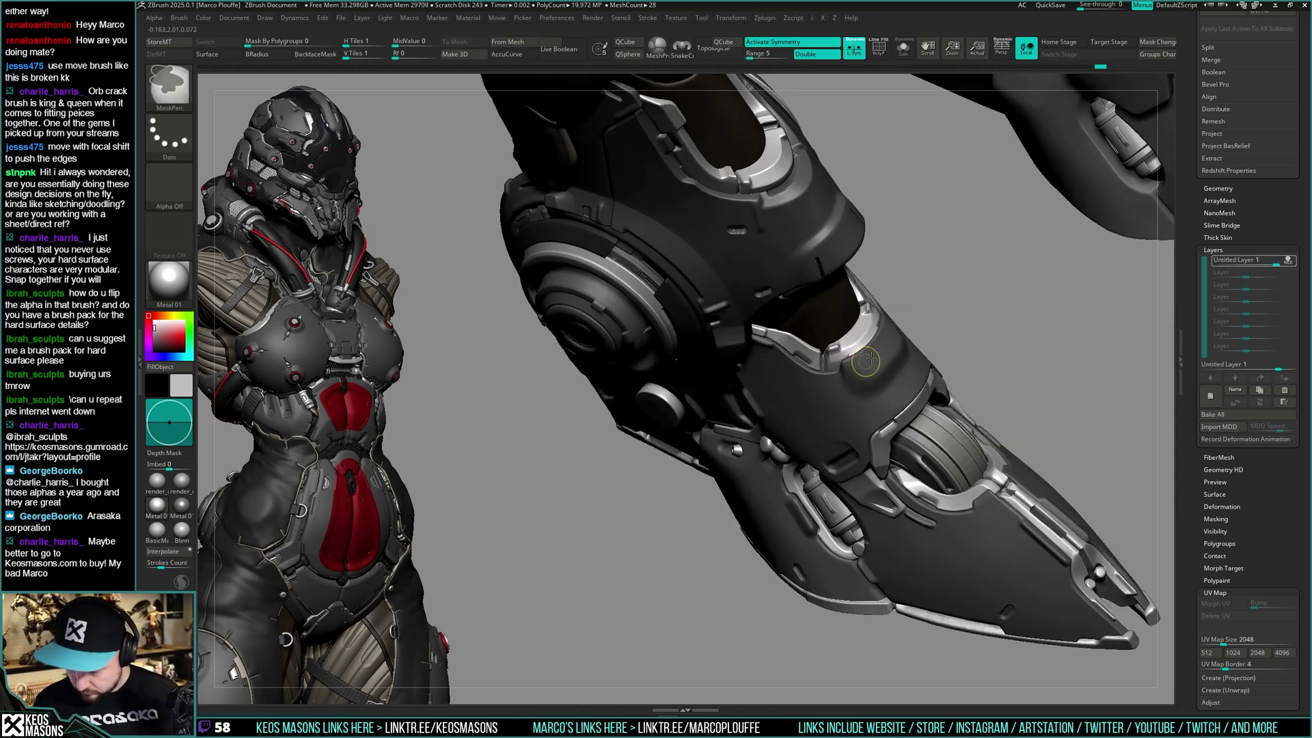
pyautogui.press('F3')
pyautogui.moveTo(856, 570); pyautogui.dragTo(837, 570)
pyautogui.rightClick(840, 416)
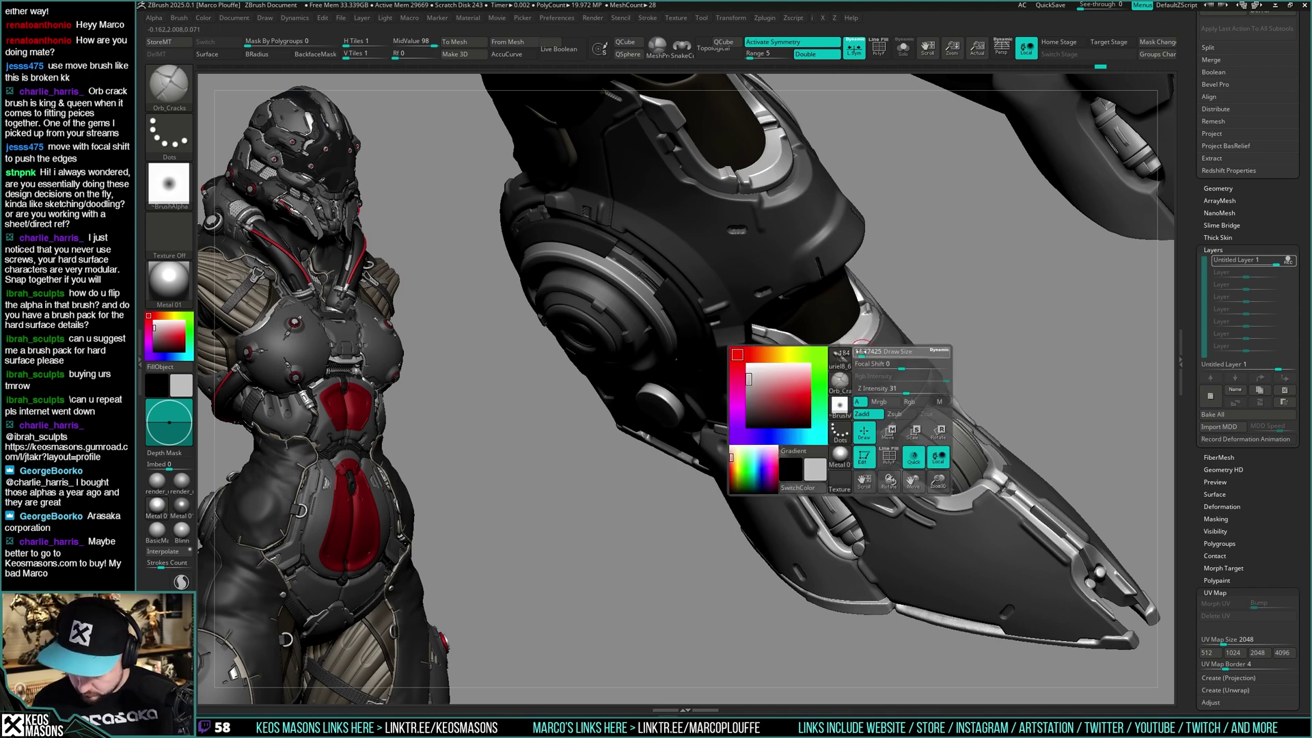
pyautogui.moveTo(868, 344); pyautogui.dragTo(877, 337)
# Select the dark shell plate and stamp a thin slit below the collar trim using the Sin_Alpha brush with the Line alpha turned upright
pyautogui.moveTo(841, 380)
pyautogui.mouseDown(button='right')
pyautogui.moveTo(867, 331)
pyautogui.moveTo(820, 342)
pyautogui.moveTo(917, 372)
pyautogui.moveTo(948, 345)
pyautogui.moveTo(823, 323)
pyautogui.moveTo(830, 355)
pyautogui.moveTo(824, 309)
pyautogui.mouseUp(button='right')
pyautogui.keyDown('alt'); pyautogui.click(814, 310); pyautogui.keyUp('alt')
pyautogui.rightClick(823, 308)
pyautogui.press('space')
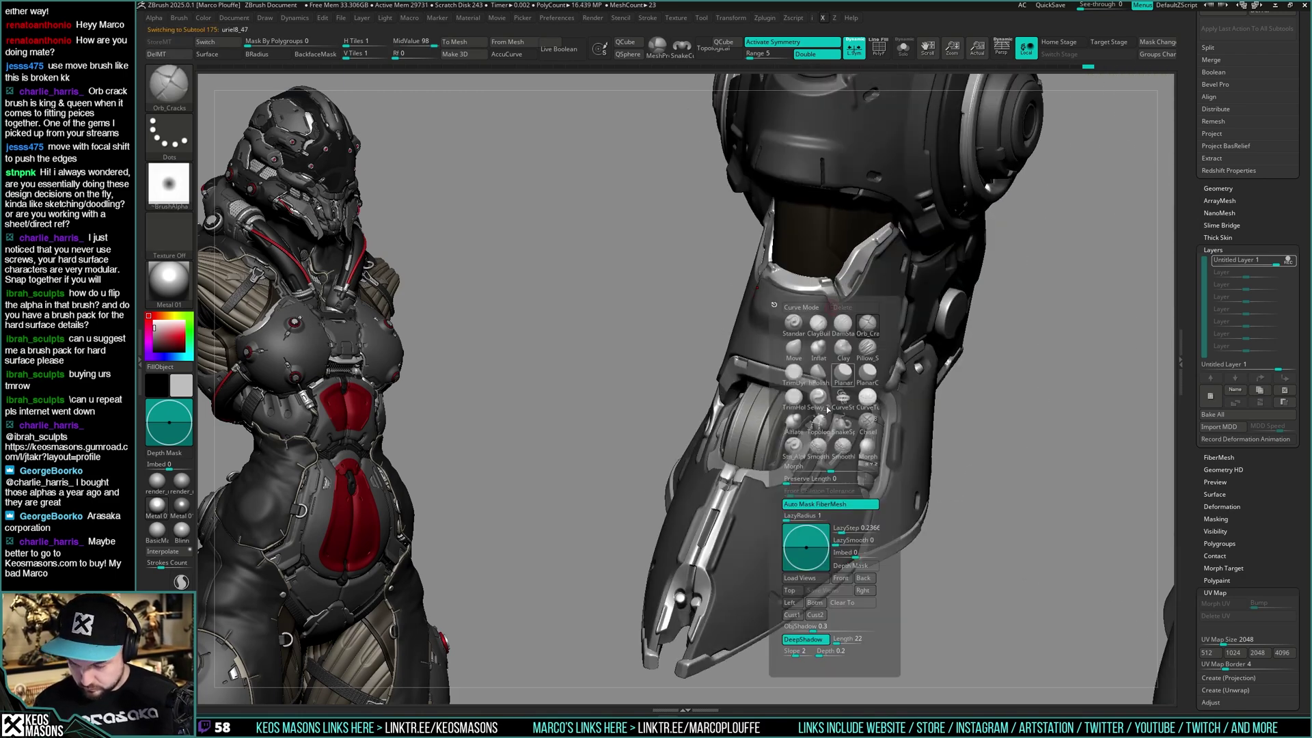
pyautogui.click(794, 448)
pyautogui.press('space')
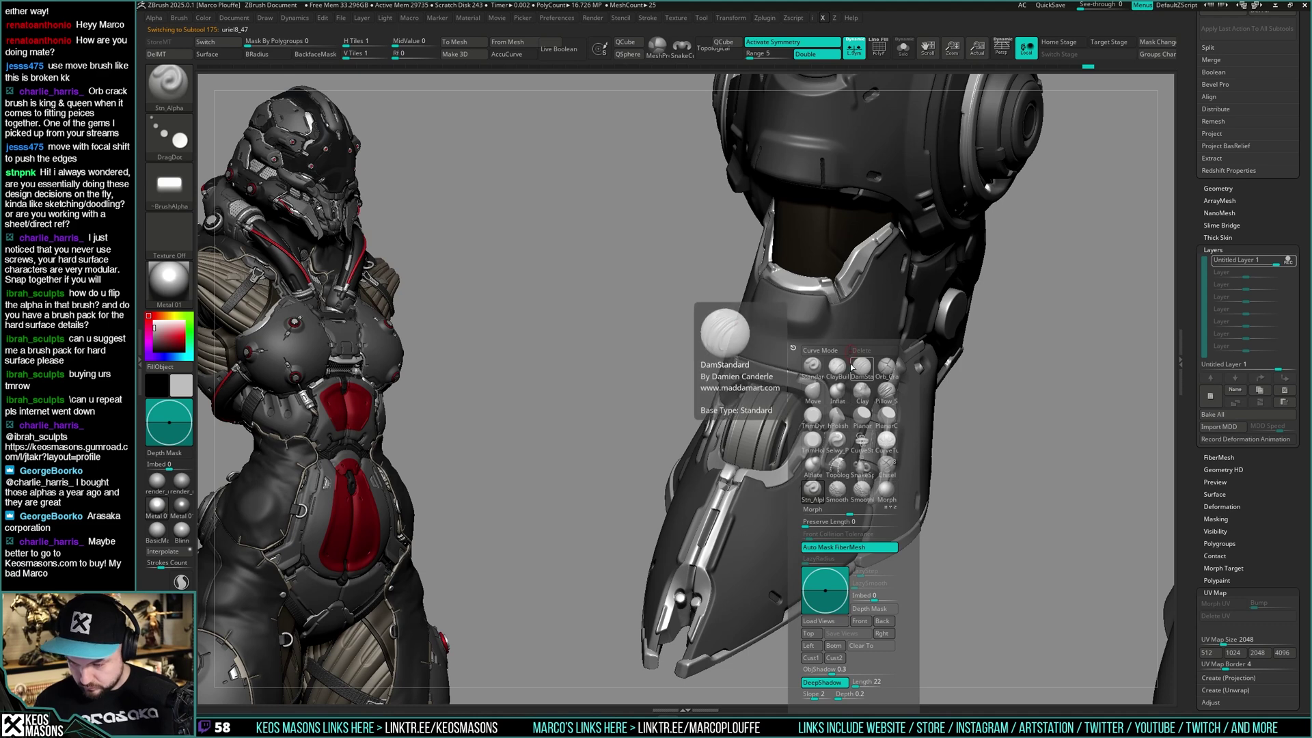
pyautogui.press('F4')
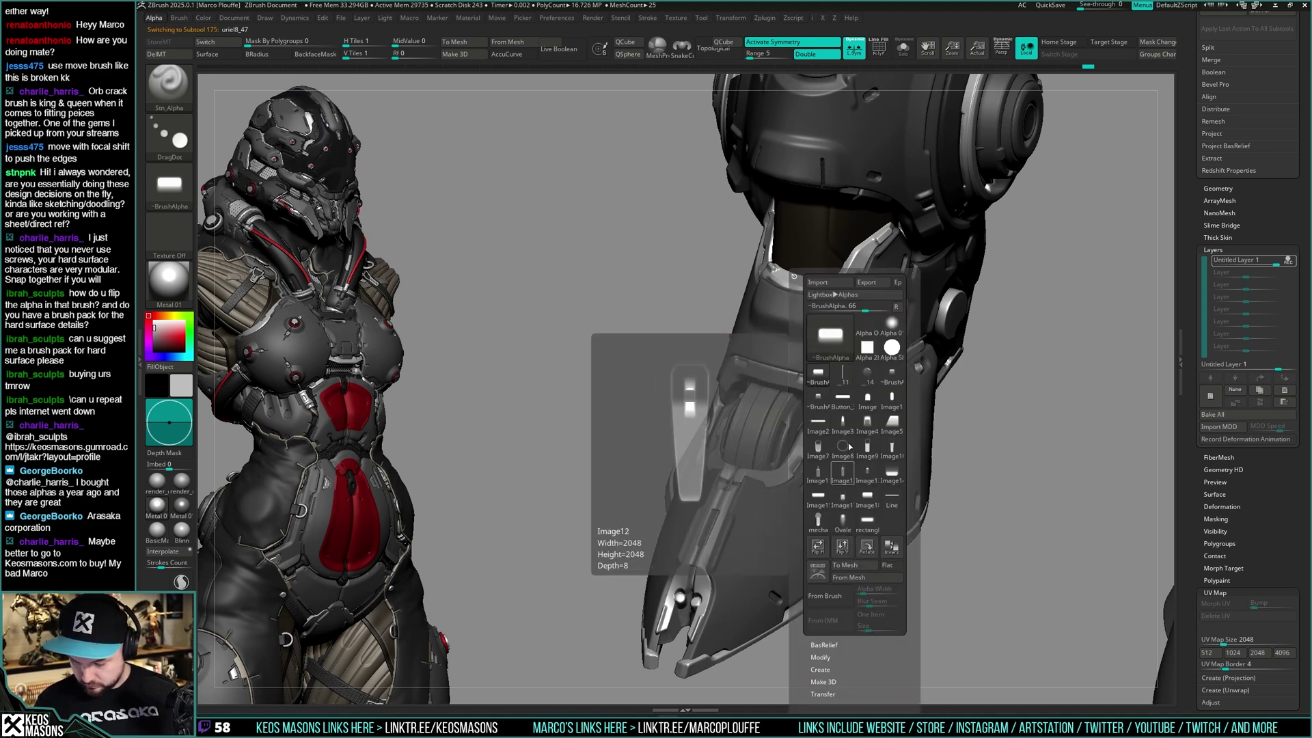
pyautogui.click(892, 497)
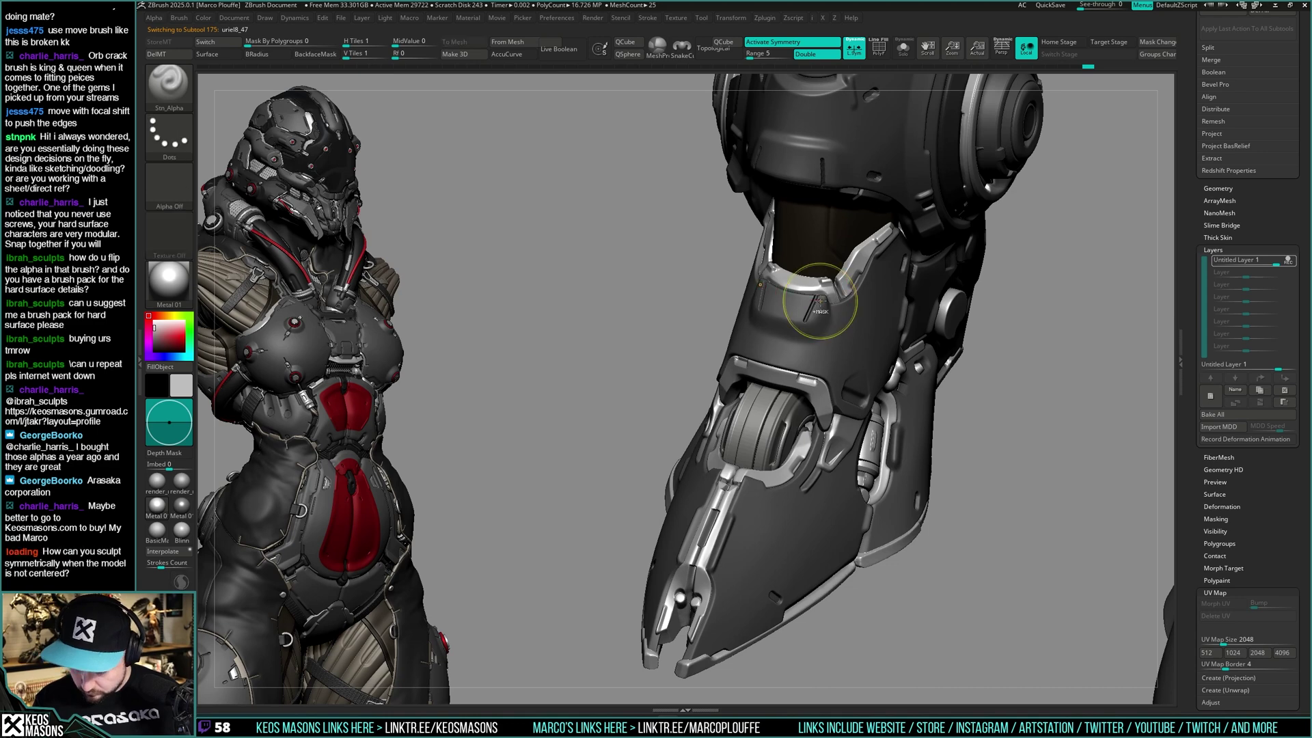
pyautogui.press('F4')
pyautogui.click(845, 544)
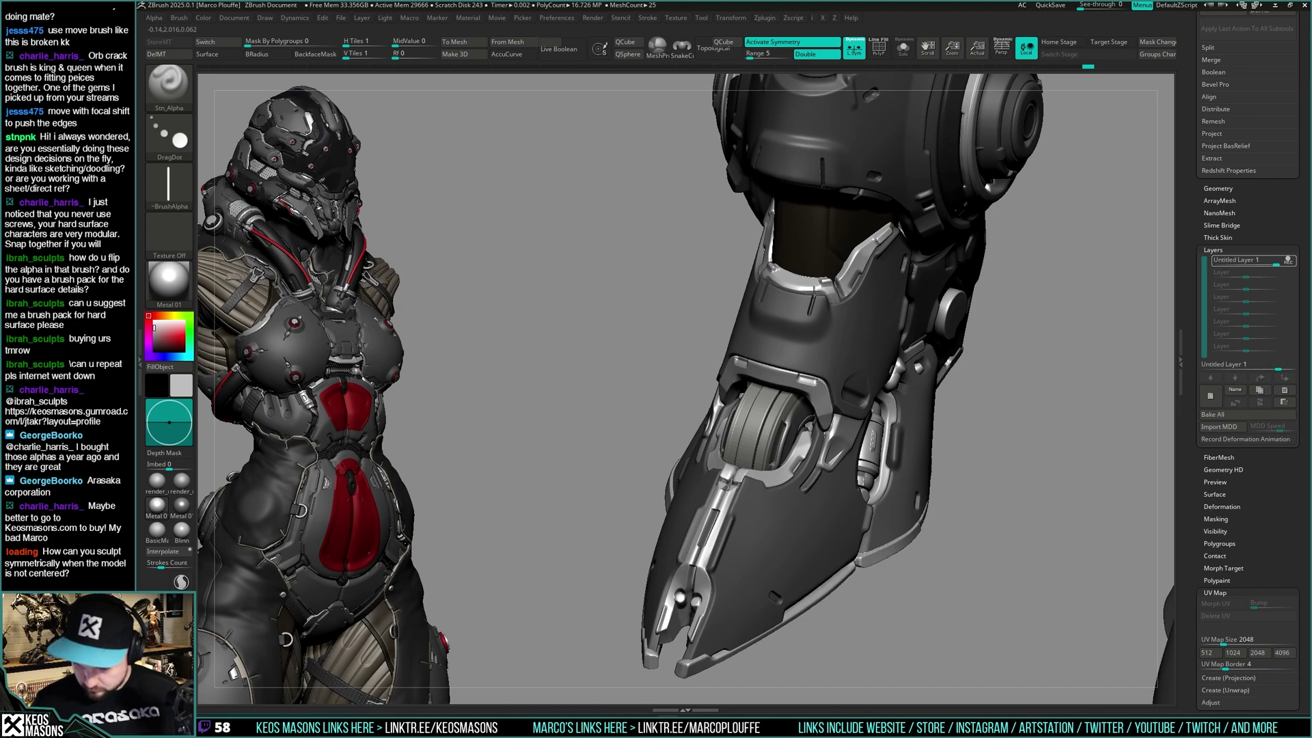
# Stamp a thin slit on the toe shell beside the rear end of its silver edge trim, redoing the first attempt
pyautogui.keyDown('ctrl'); pyautogui.moveTo(791, 305); pyautogui.dragTo(805, 392, button='right'); pyautogui.keyUp('ctrl')
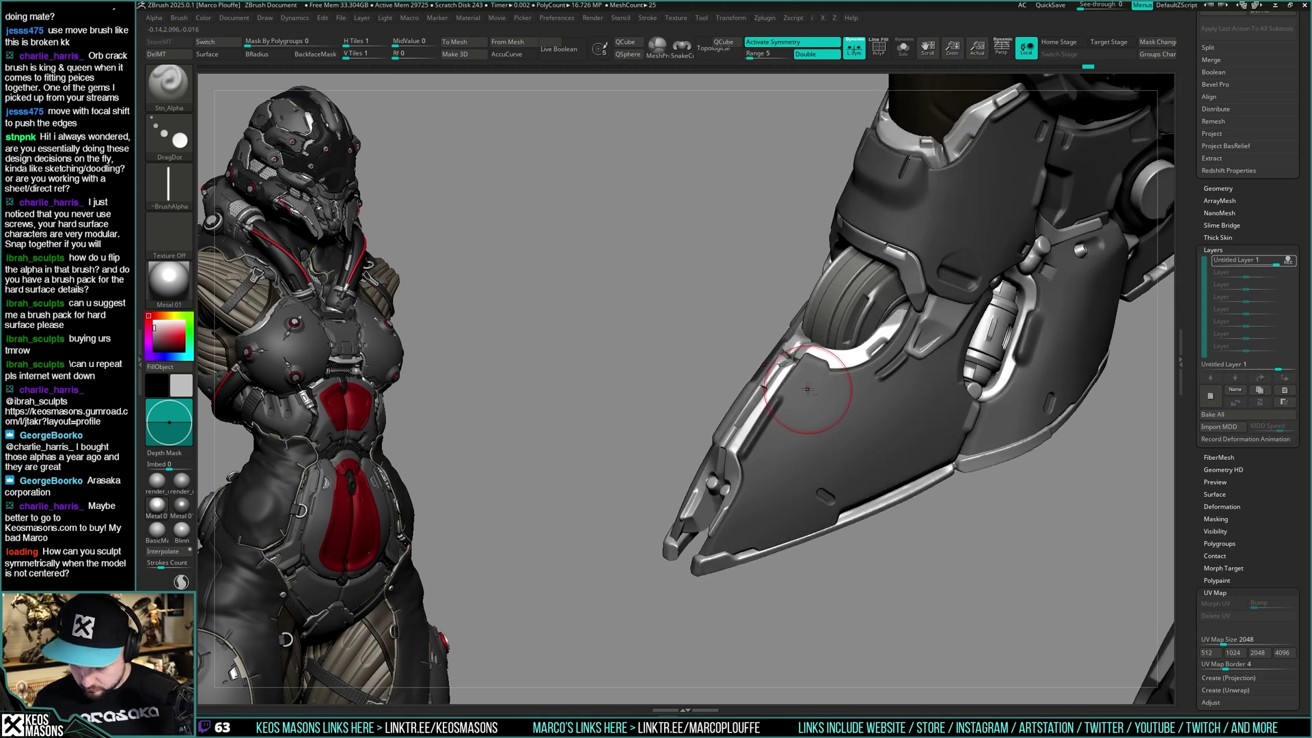
pyautogui.moveTo(805, 389); pyautogui.dragTo(810, 365)
pyautogui.hotkey('ctrl', 'z')
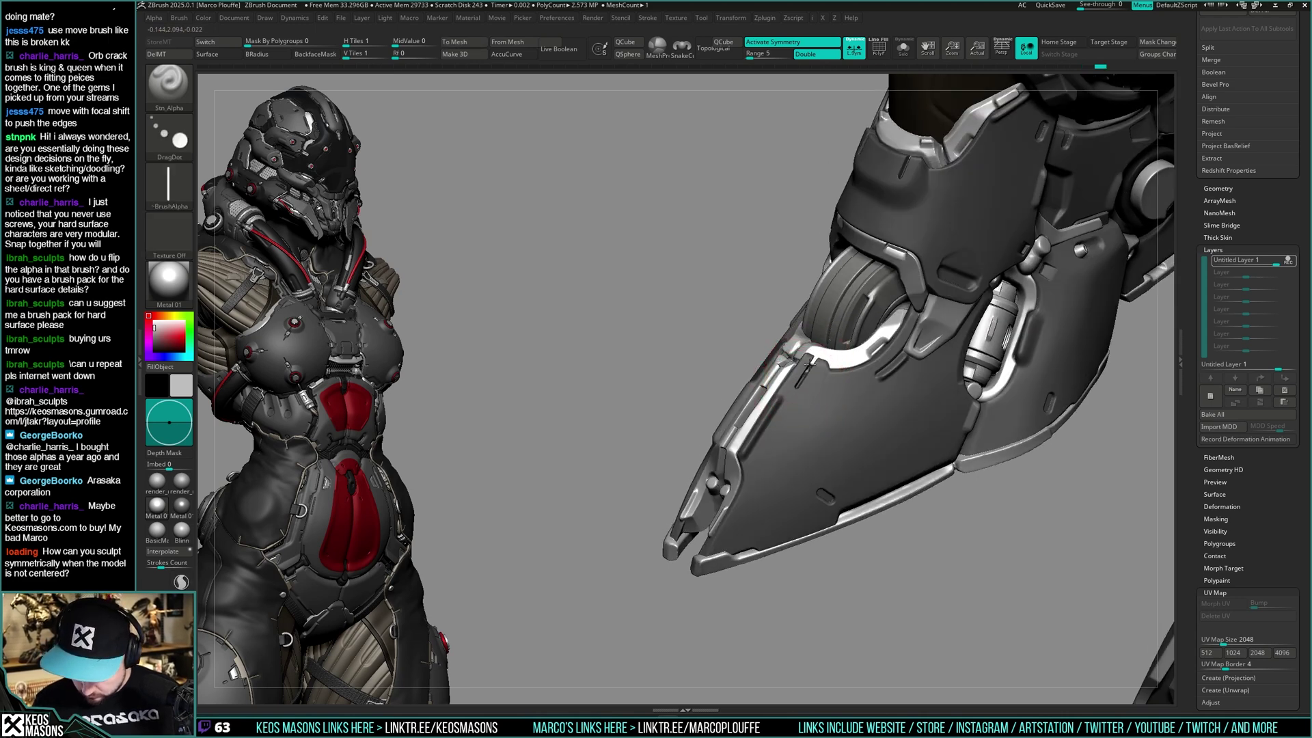
# Lower the brush's Z Intensity to 37 and stamp another thin slit near the toe shell's tip
pyautogui.keyDown('alt'); pyautogui.moveTo(784, 507); pyautogui.dragTo(834, 427, button='right'); pyautogui.keyUp('alt')
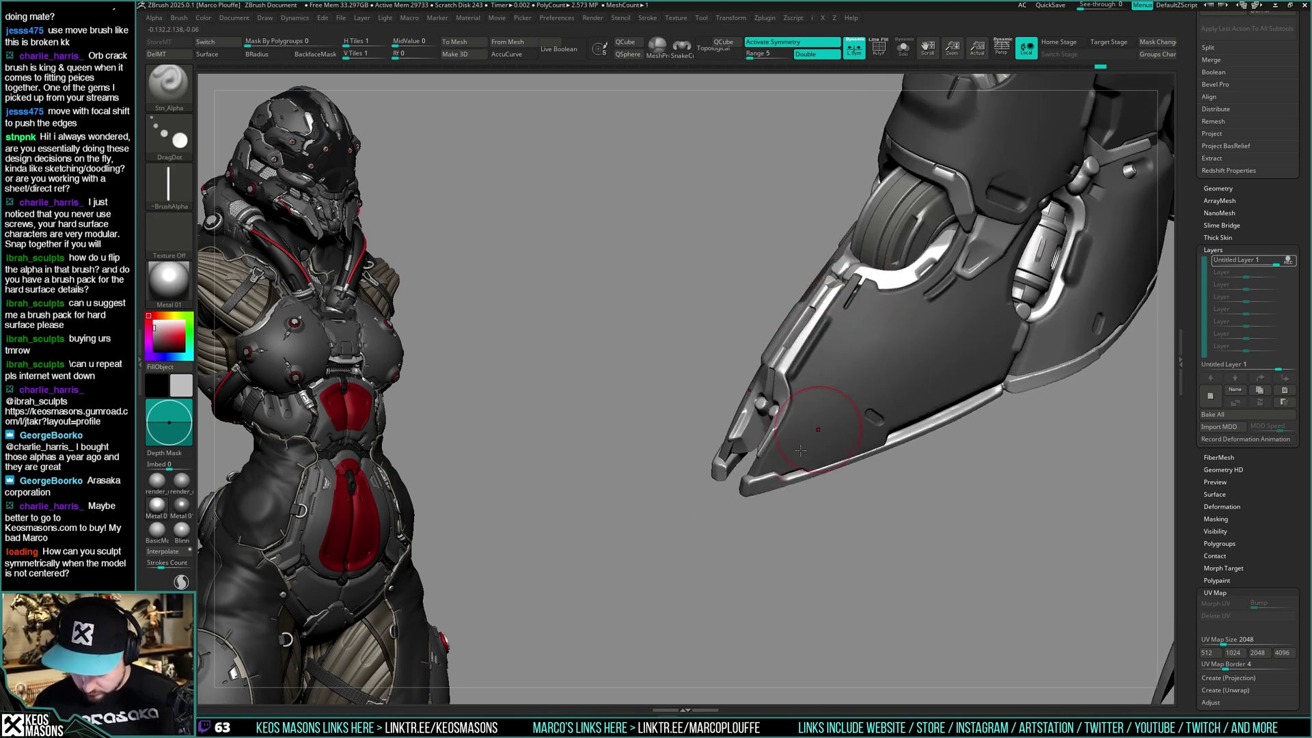
pyautogui.moveTo(788, 449); pyautogui.dragTo(776, 459)
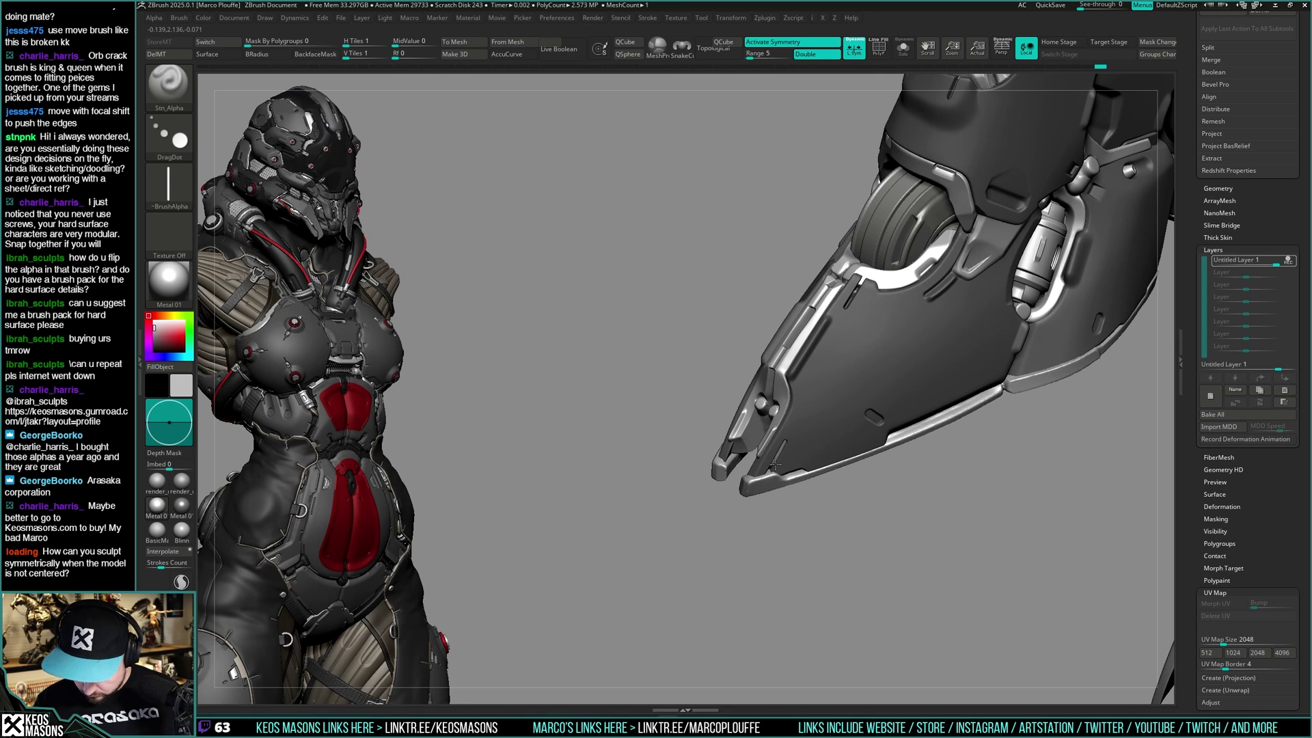
pyautogui.press('space')
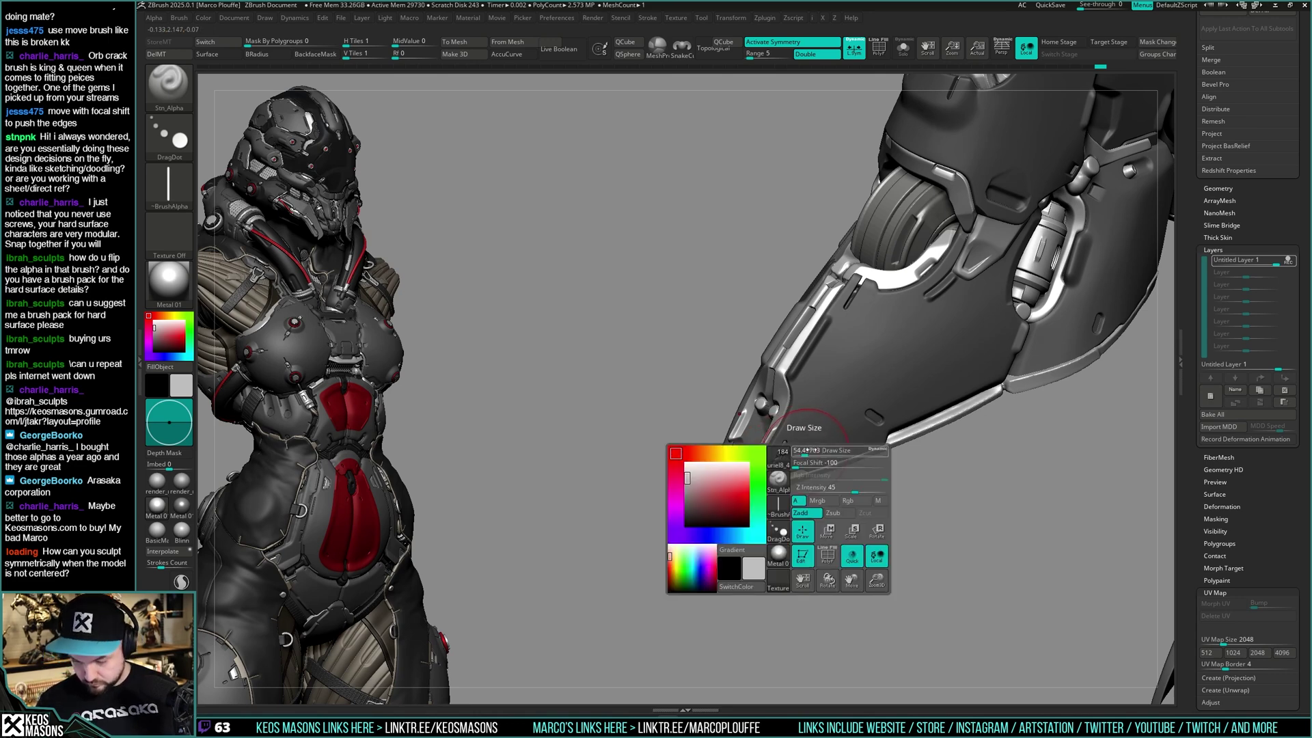
pyautogui.click(851, 490)
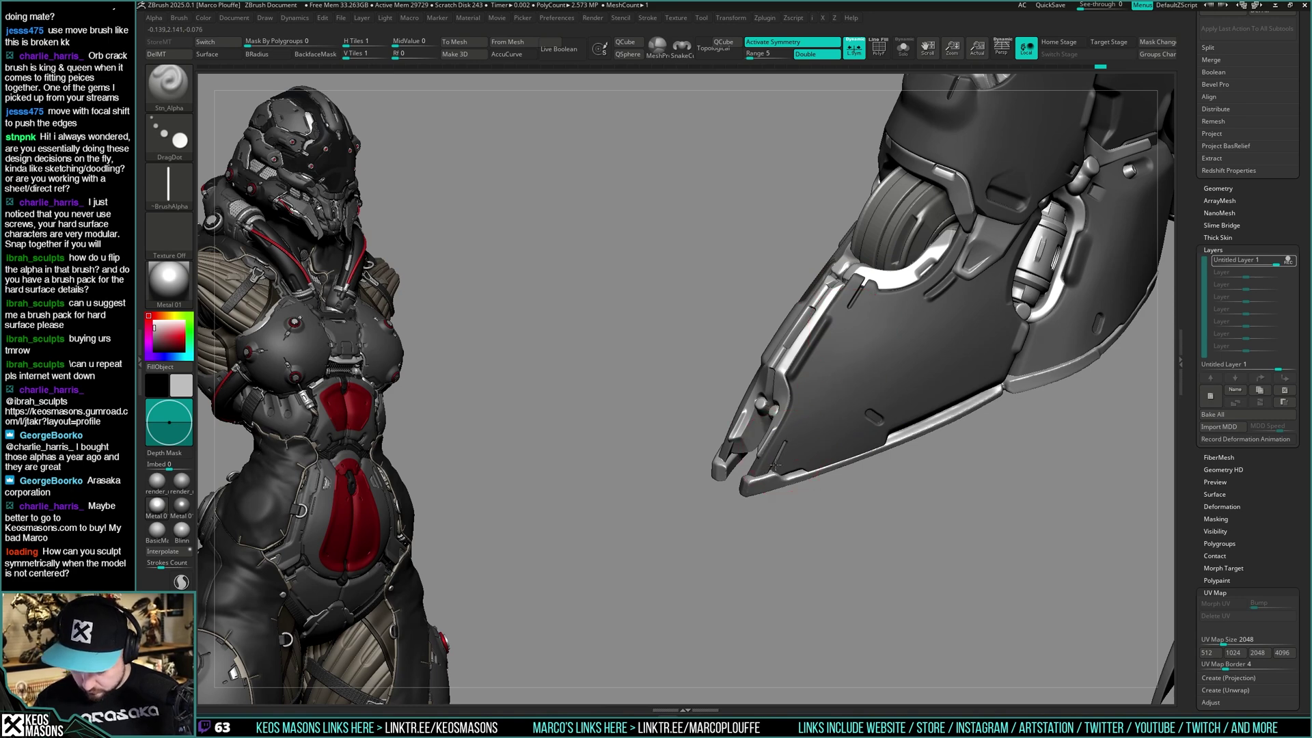
pyautogui.moveTo(774, 464)
pyautogui.keyDown('alt'); pyautogui.mouseDown(button='right')
pyautogui.moveTo(786, 410)
pyautogui.moveTo(828, 400)
pyautogui.mouseUp(button='right'); pyautogui.keyUp('alt')
# Switch to the Orb_Cracks brush, select the part at the toe tip and examine the feet from the outer side
pyautogui.press('space')
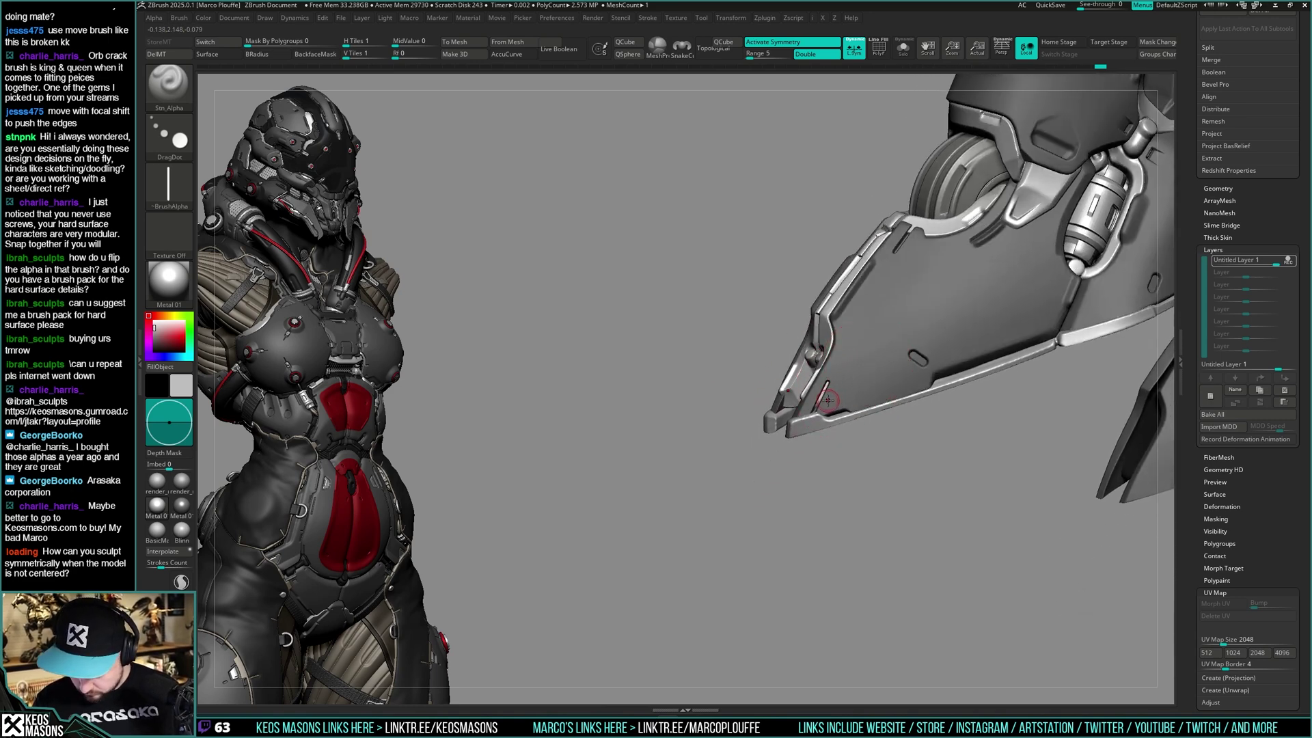
pyautogui.press('space')
pyautogui.click(833, 392)
pyautogui.keyDown('alt'); pyautogui.click(819, 401); pyautogui.keyUp('alt')
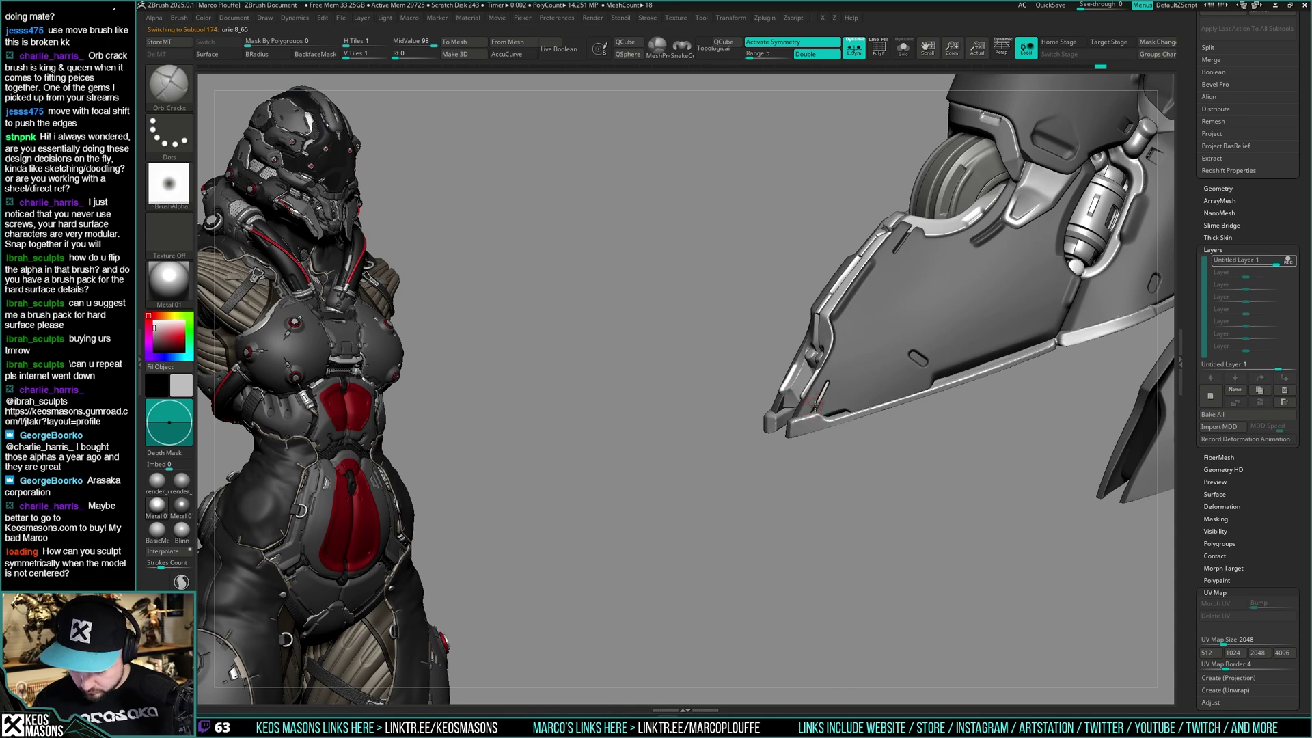
pyautogui.moveTo(815, 403); pyautogui.dragTo(803, 447, button='right')
pyautogui.moveTo(863, 416); pyautogui.dragTo(991, 318, button='right')
pyautogui.keyDown('ctrl'); pyautogui.moveTo(991, 317); pyautogui.dragTo(854, 547, button='right'); pyautogui.keyUp('ctrl')
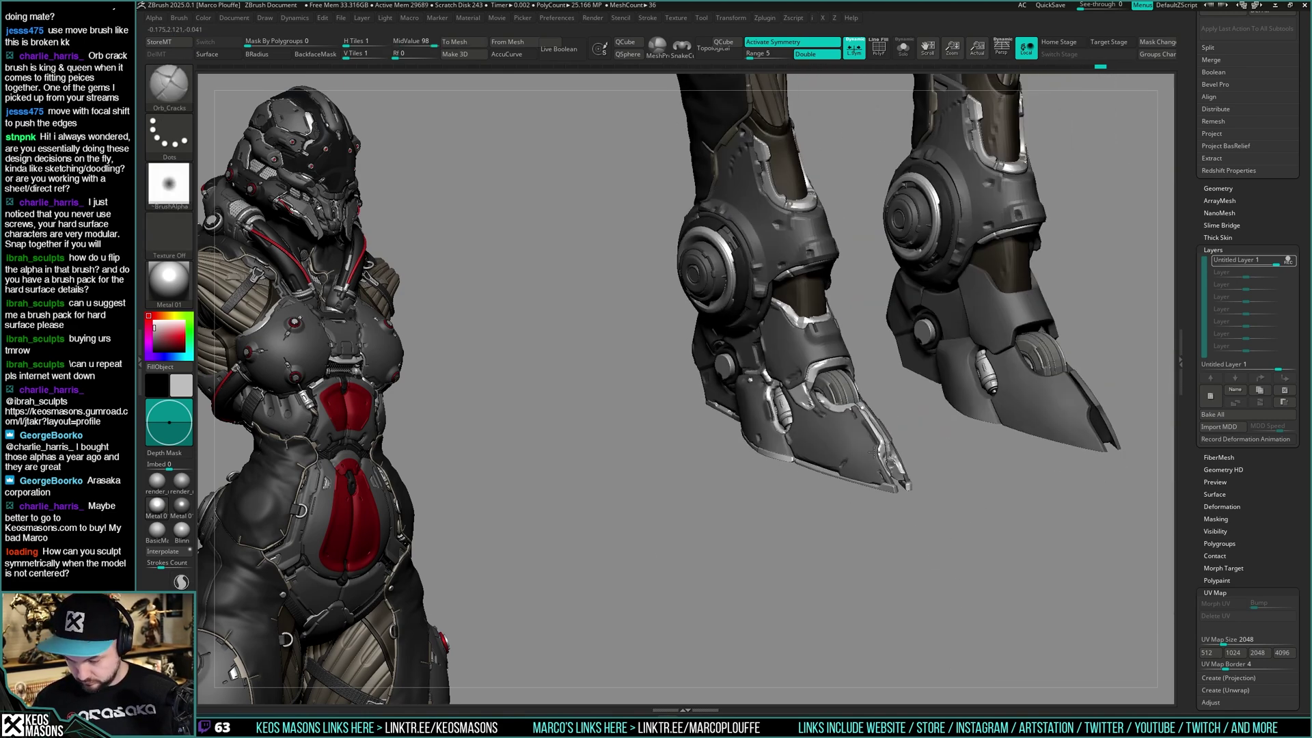
pyautogui.moveTo(863, 417)
pyautogui.mouseDown(button='right')
pyautogui.moveTo(904, 405)
pyautogui.moveTo(874, 390)
pyautogui.moveTo(886, 415)
pyautogui.mouseUp(button='right')
pyautogui.scroll(4, 906, 405)
# Select the toe shell again and set up the Sin_Alpha brush with a small upright pill-shaped alpha and an adjusted draw size
pyautogui.keyDown('alt'); pyautogui.click(878, 392); pyautogui.keyUp('alt')
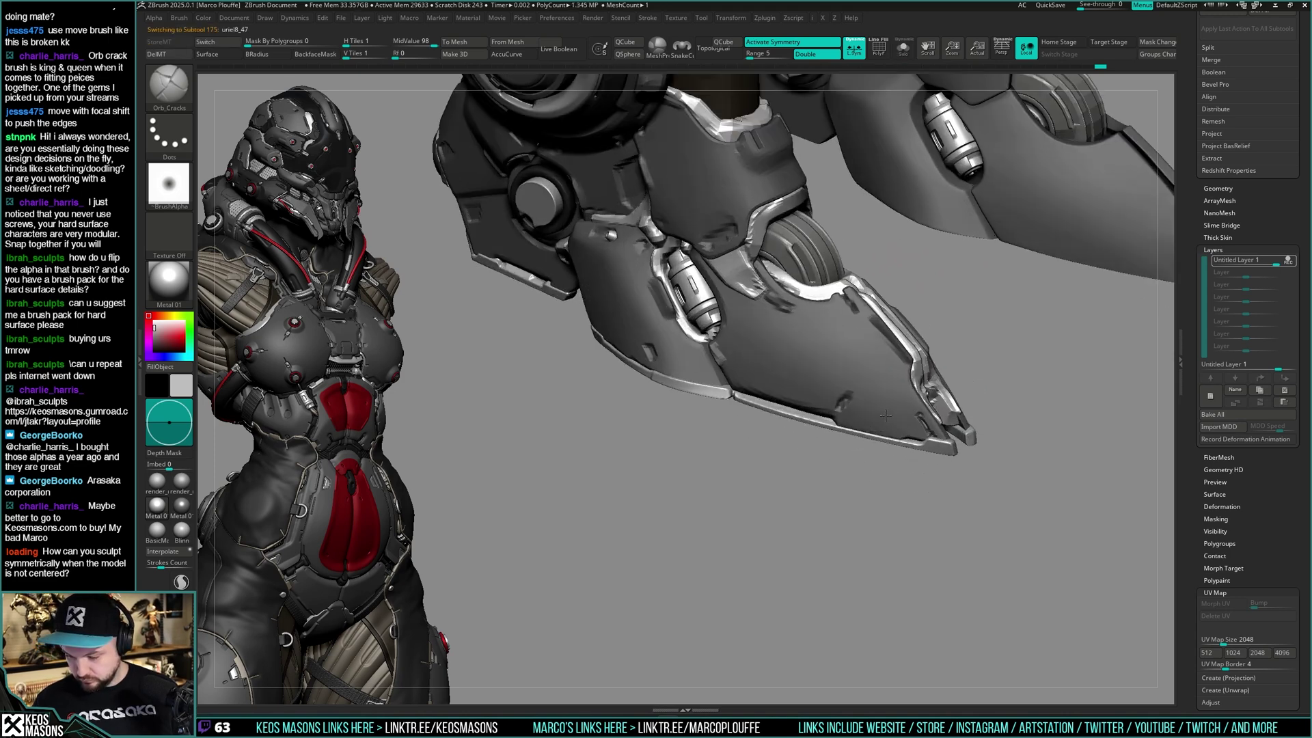
pyautogui.press('1')
pyautogui.click(849, 492)
pyautogui.press('space')
pyautogui.moveTo(875, 388); pyautogui.dragTo(857, 387)
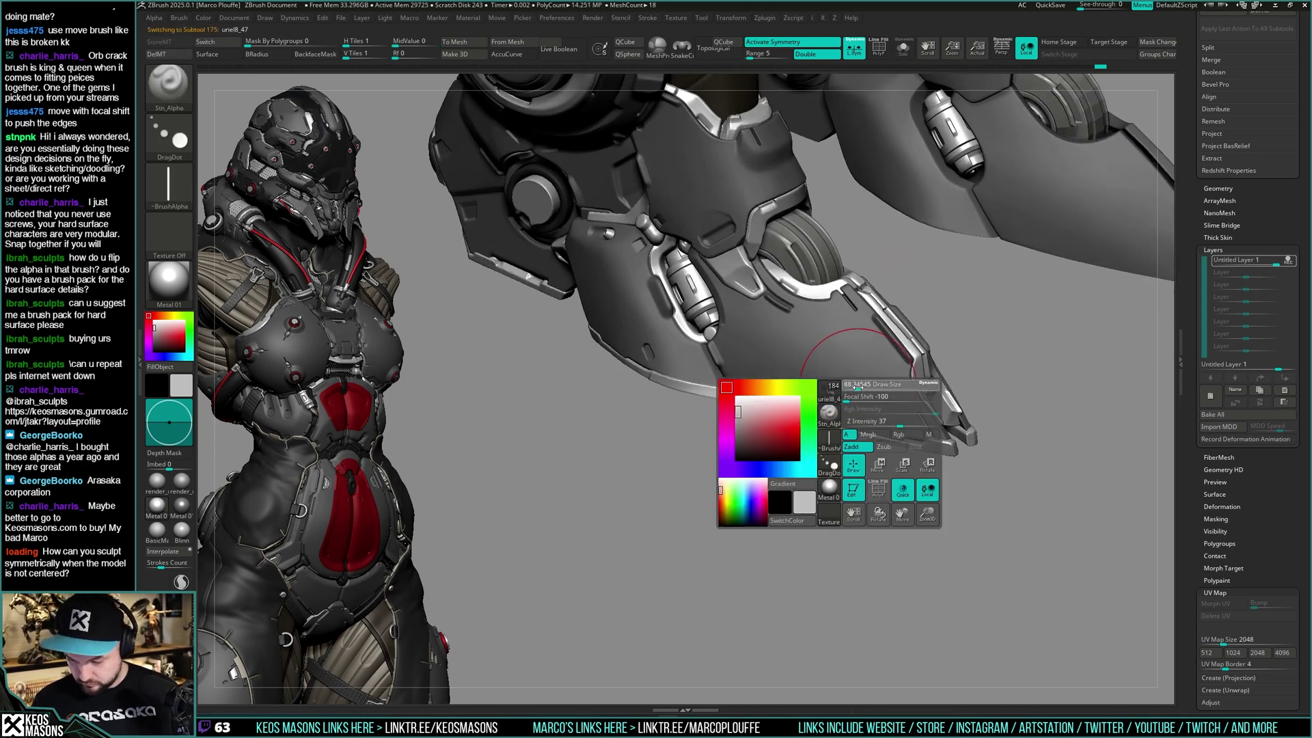
pyautogui.click(829, 439)
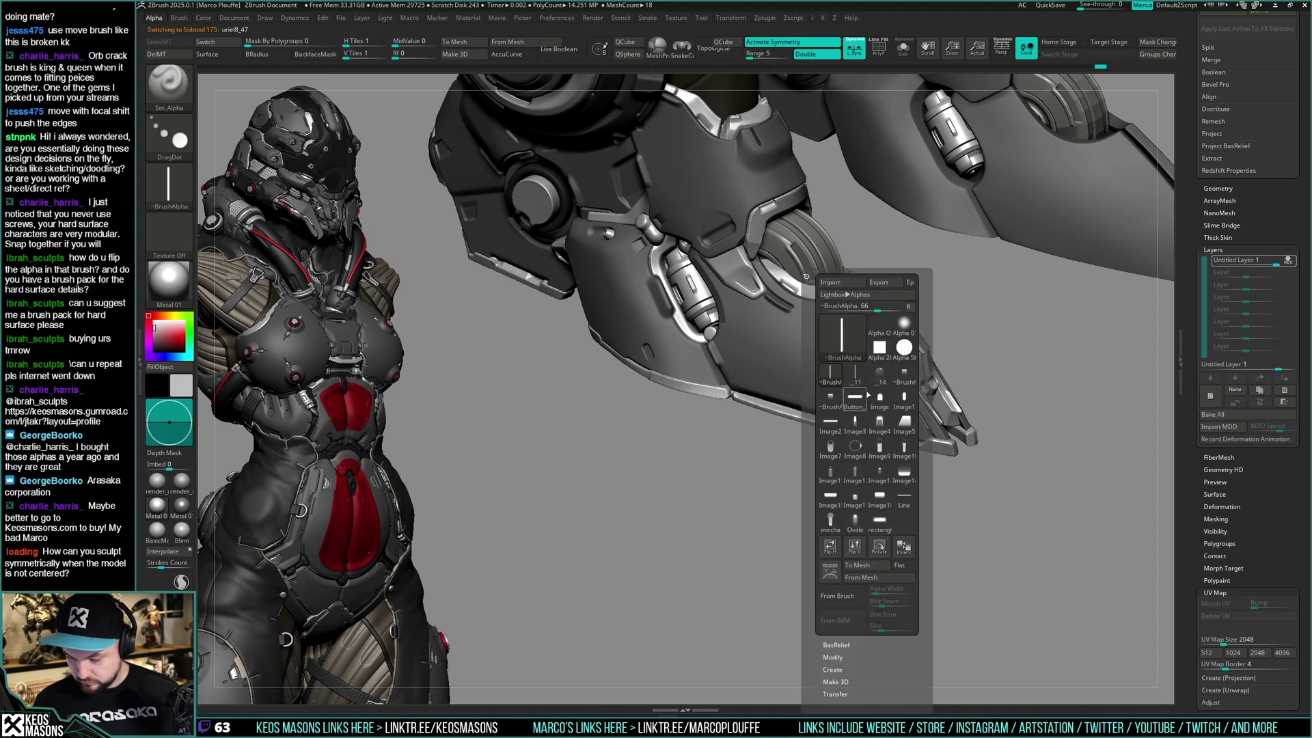
pyautogui.click(881, 430)
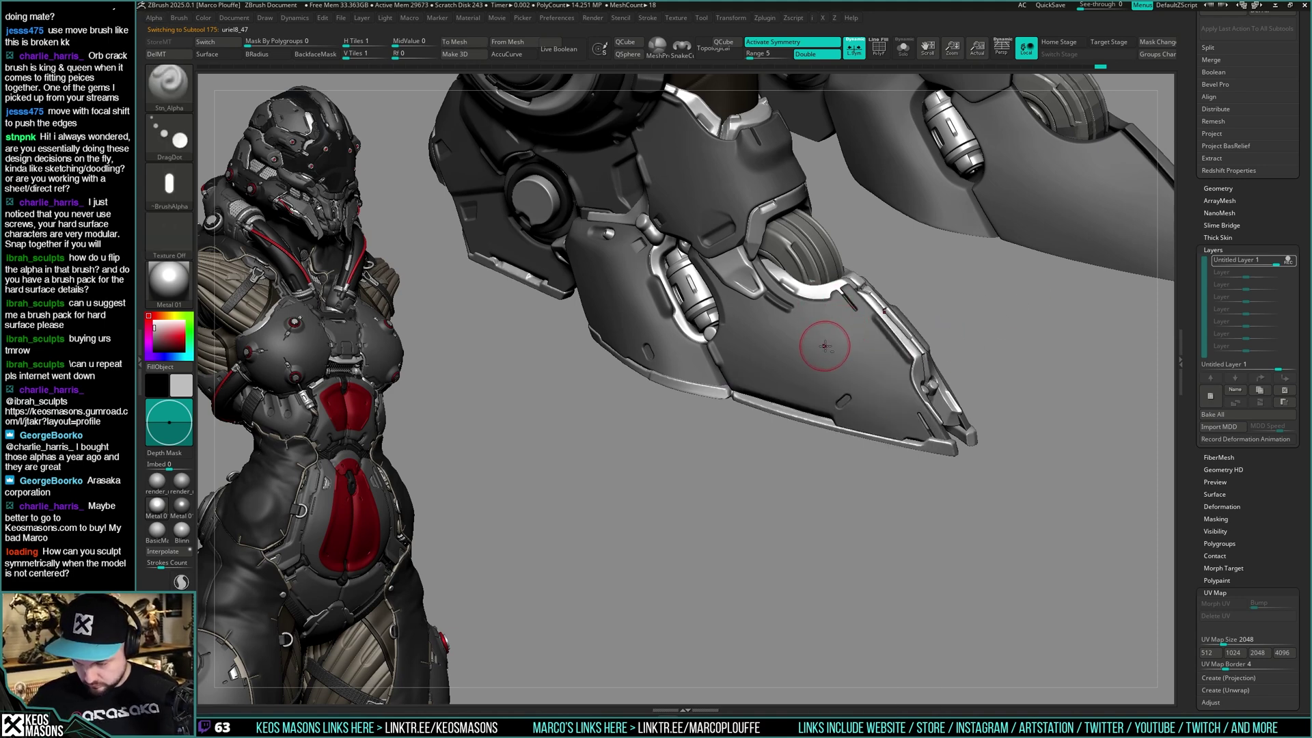
# Try stamping a small pill-shaped notch on the toe shell below the silver wheel rim, undoing each attempt
pyautogui.moveTo(855, 332); pyautogui.dragTo(843, 322, button='right')
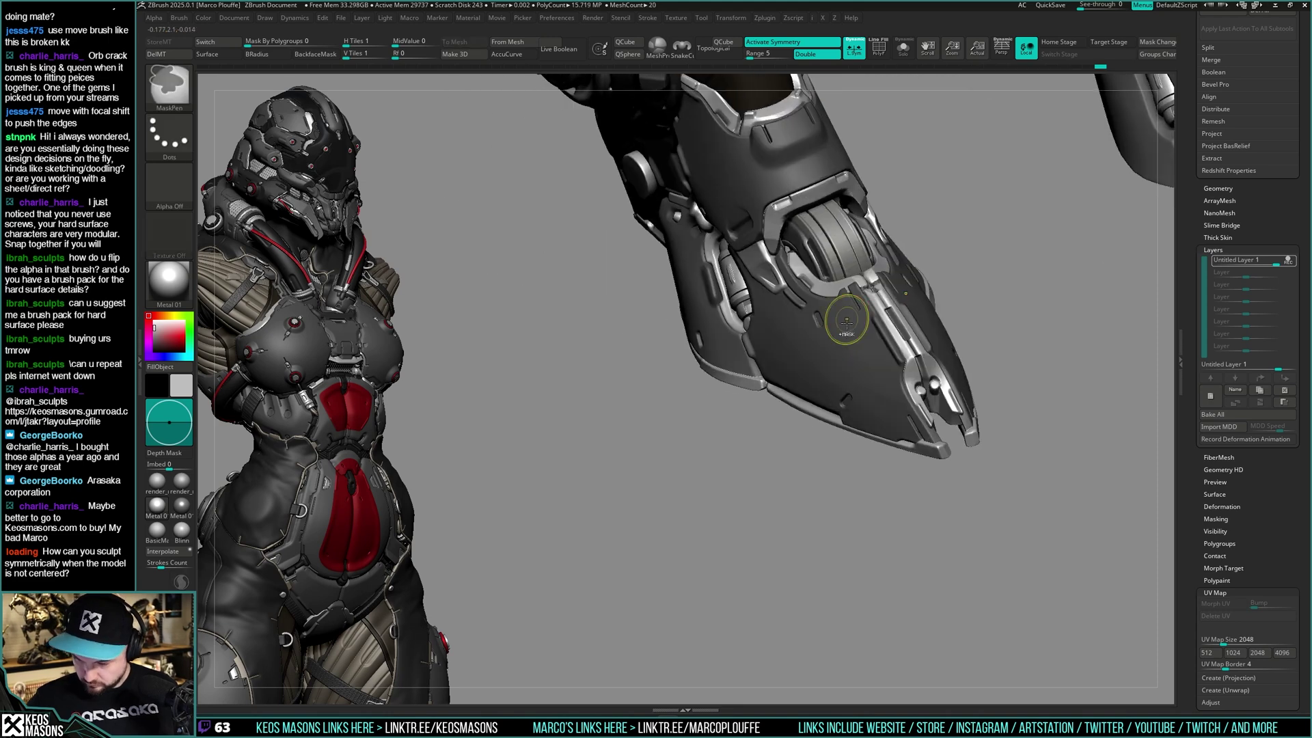
pyautogui.hotkey('ctrl', 'z')
pyautogui.moveTo(843, 320); pyautogui.dragTo(840, 314)
pyautogui.moveTo(842, 318)
pyautogui.mouseDown(button='right')
pyautogui.moveTo(879, 335)
pyautogui.moveTo(844, 322)
pyautogui.mouseUp(button='right')
pyautogui.hotkey('ctrl', 'z')
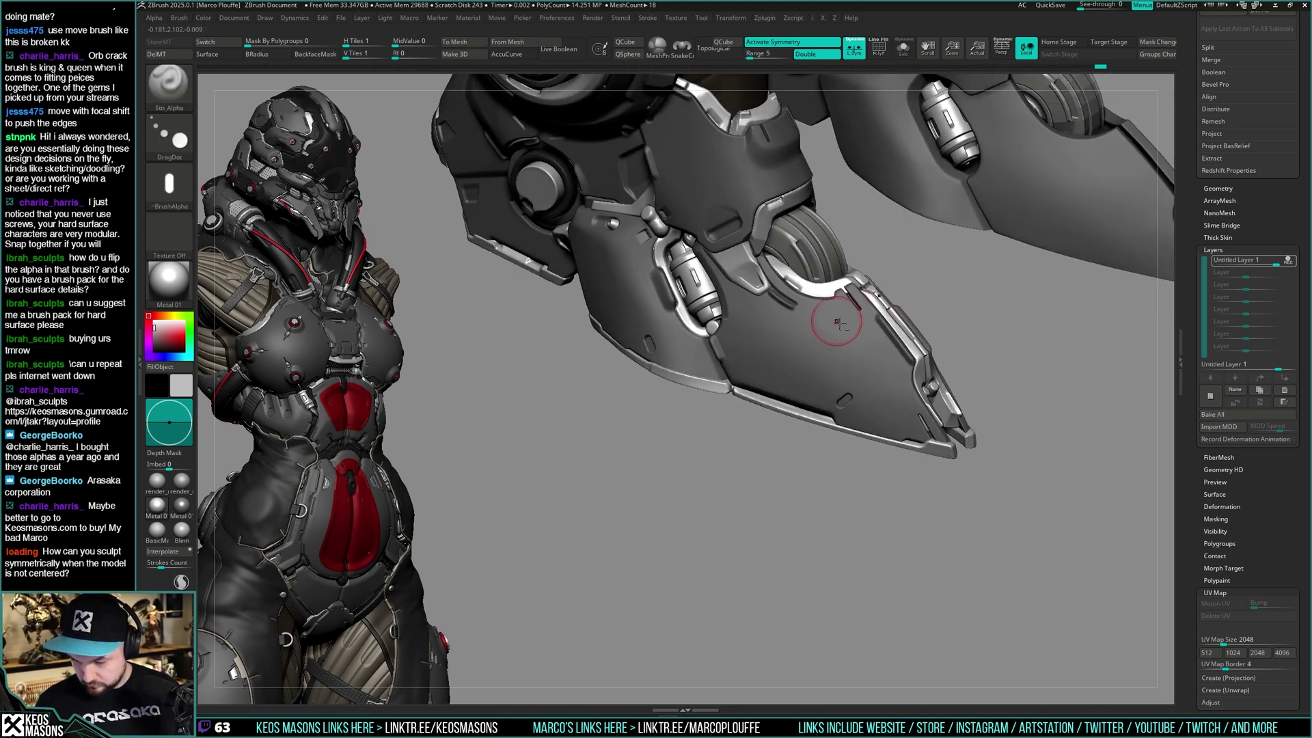
pyautogui.moveTo(848, 328); pyautogui.dragTo(846, 322)
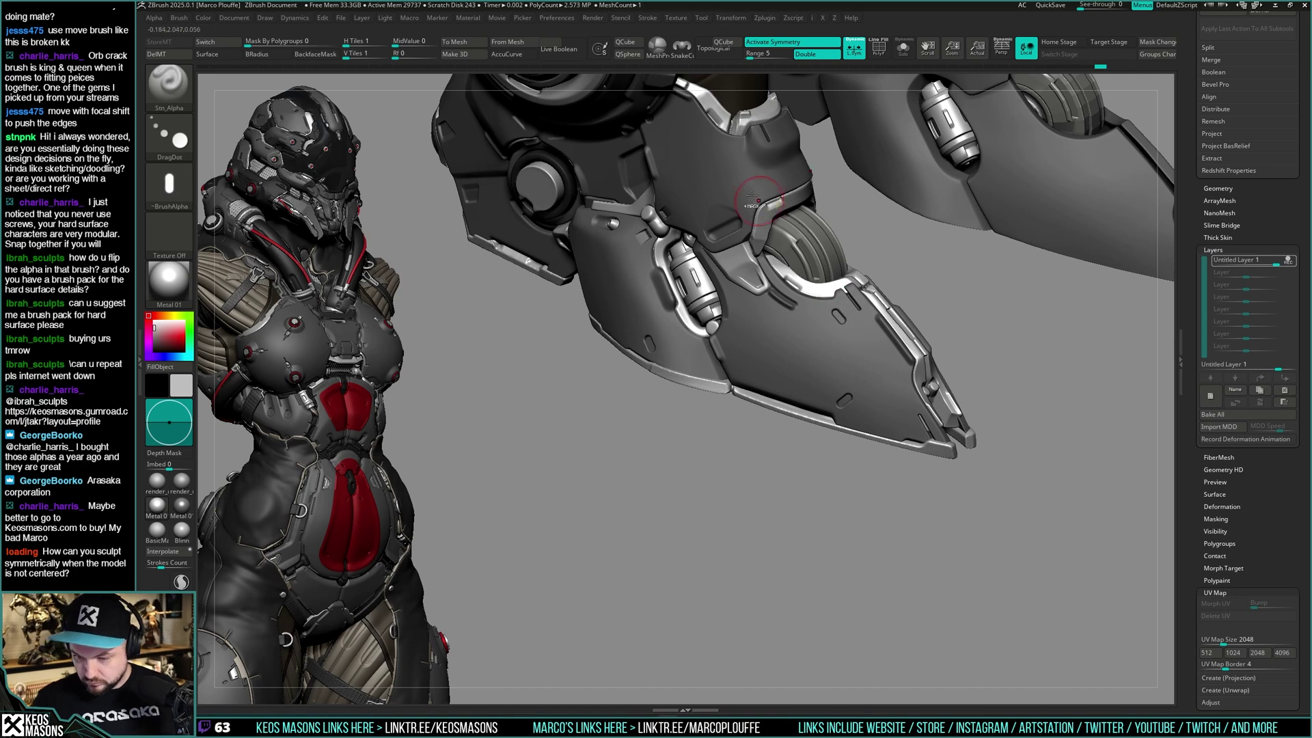
pyautogui.hotkey('ctrl', 'z')
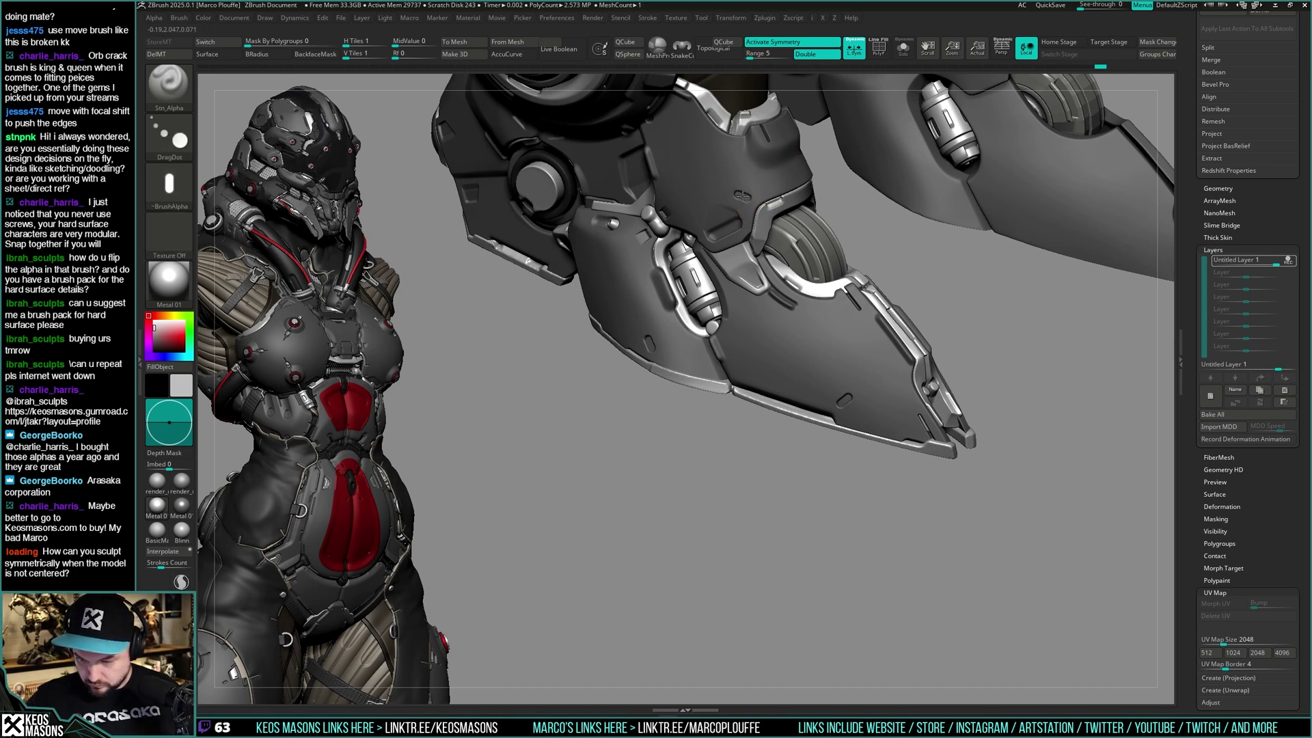
# Stamp a small pill-shaped notch on the upper plate just above its lower silver trim
pyautogui.moveTo(743, 196); pyautogui.dragTo(744, 198)
pyautogui.moveTo(757, 216)
pyautogui.keyDown('ctrl'); pyautogui.mouseDown(button='right')
pyautogui.moveTo(813, 161)
pyautogui.moveTo(782, 302)
pyautogui.moveTo(914, 370)
pyautogui.moveTo(940, 417)
pyautogui.moveTo(851, 393)
pyautogui.mouseUp(button='right'); pyautogui.keyUp('ctrl')
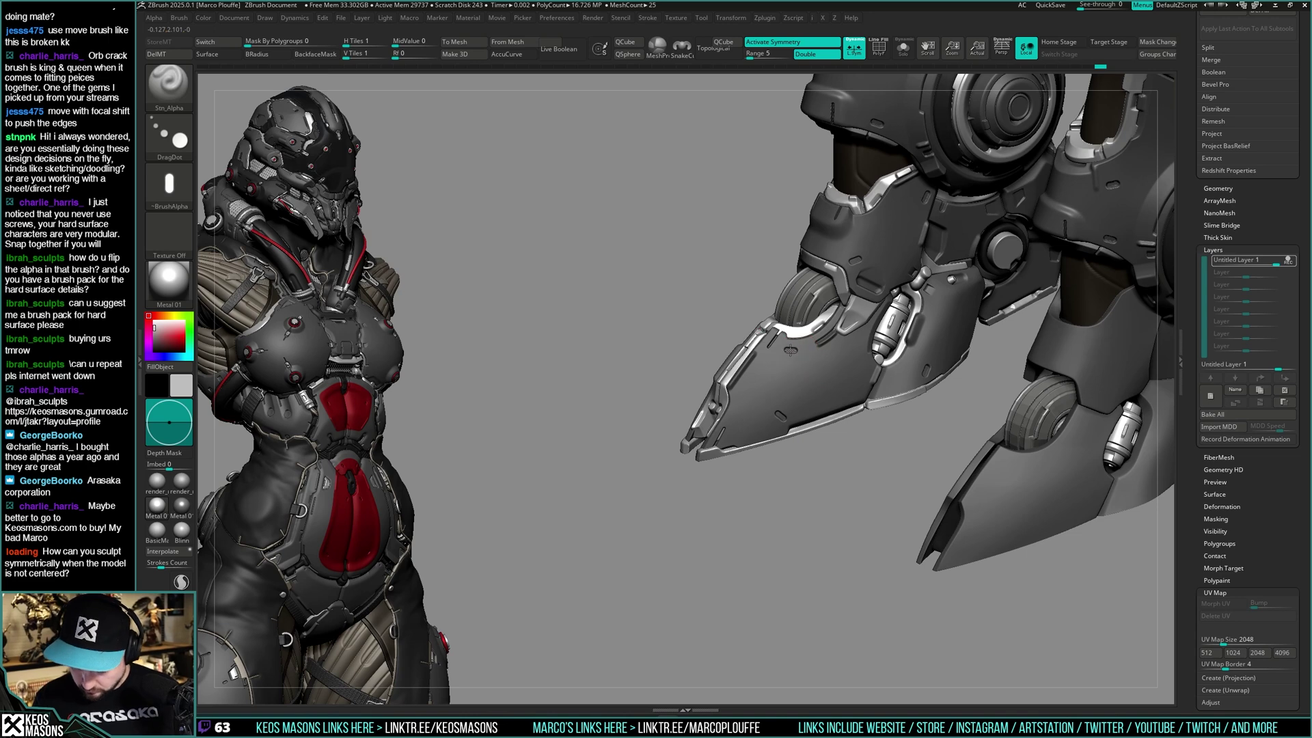
# Try a pill-shaped notch on the opposite side of the toe shell below the wheel rim and undo it
pyautogui.moveTo(791, 350); pyautogui.dragTo(793, 351)
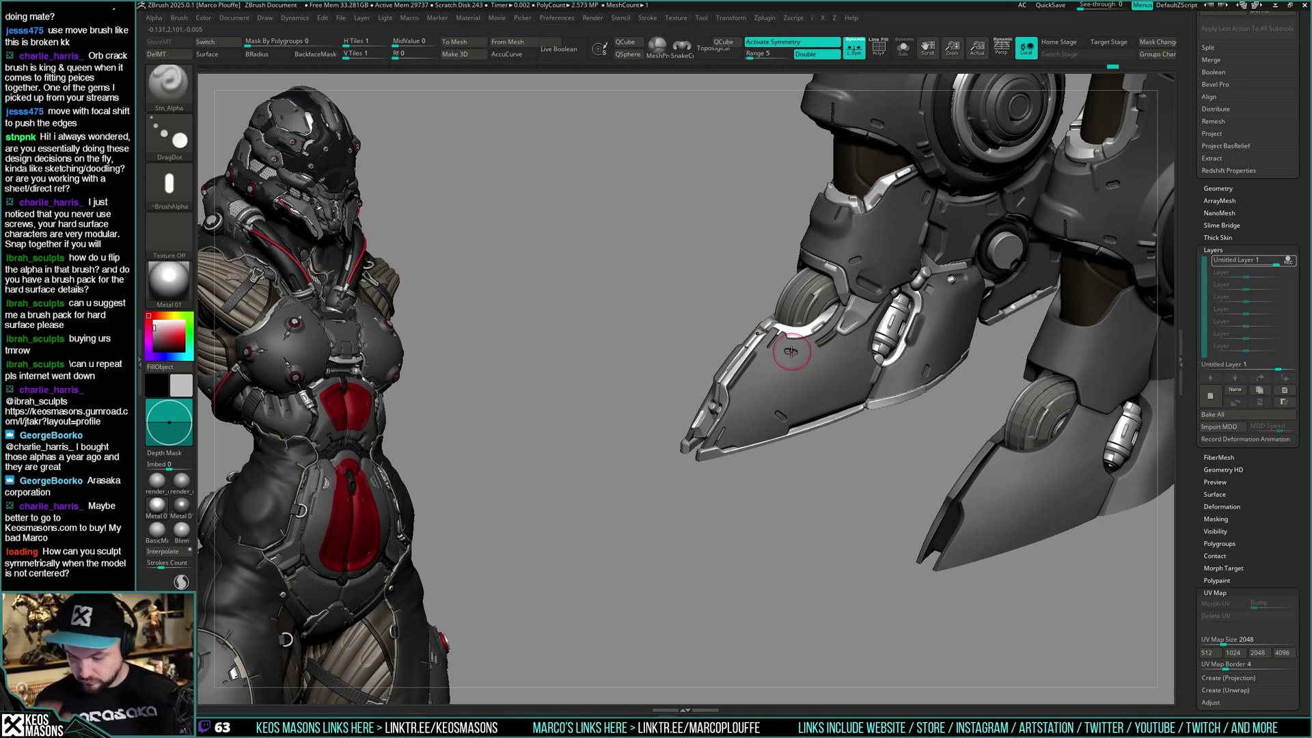
pyautogui.hotkey('ctrl', 'z')
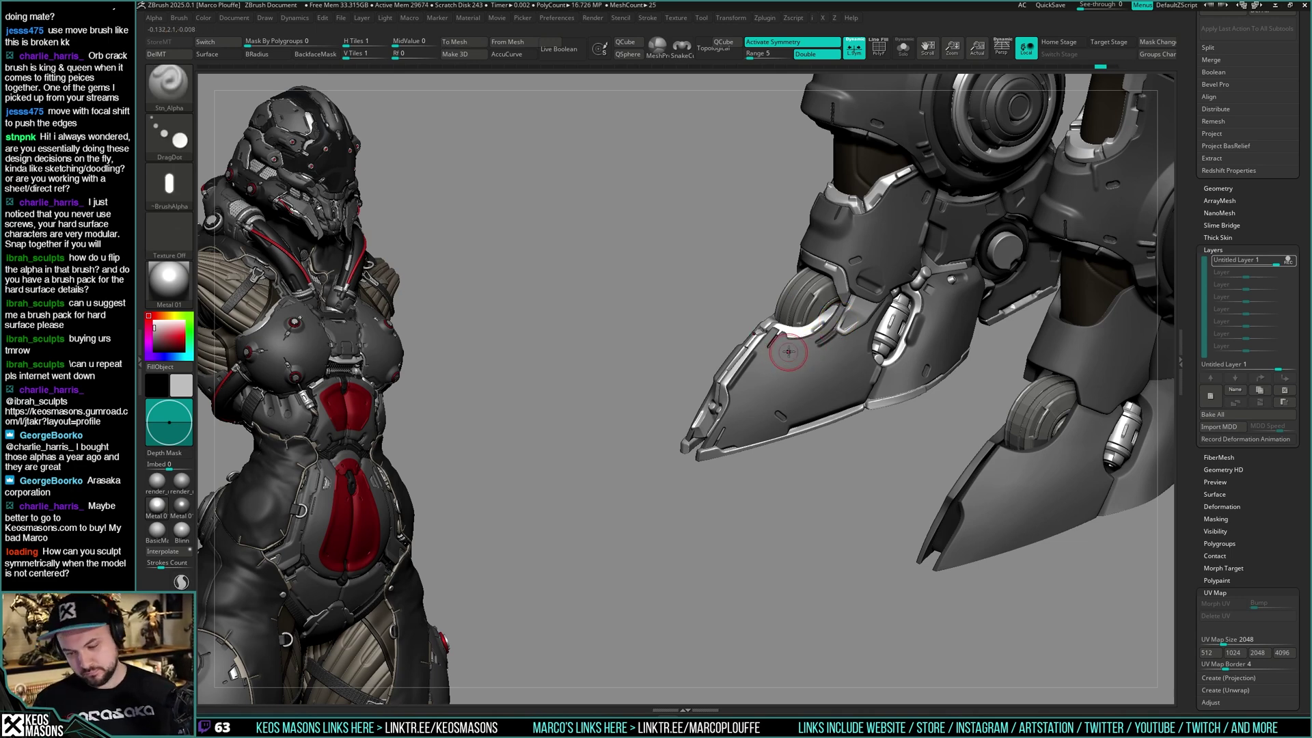
pyautogui.moveTo(931, 335)
pyautogui.keyDown('alt'); pyautogui.mouseDown(button='right')
pyautogui.moveTo(887, 369)
pyautogui.moveTo(909, 316)
pyautogui.moveTo(914, 349)
pyautogui.moveTo(940, 373)
pyautogui.moveTo(901, 408)
pyautogui.moveTo(881, 391)
pyautogui.moveTo(883, 425)
pyautogui.mouseUp(button='right'); pyautogui.keyUp('alt')
pyautogui.moveTo(883, 425)
pyautogui.mouseDown(button='right')
pyautogui.moveTo(899, 391)
pyautogui.moveTo(897, 409)
pyautogui.mouseUp(button='right')
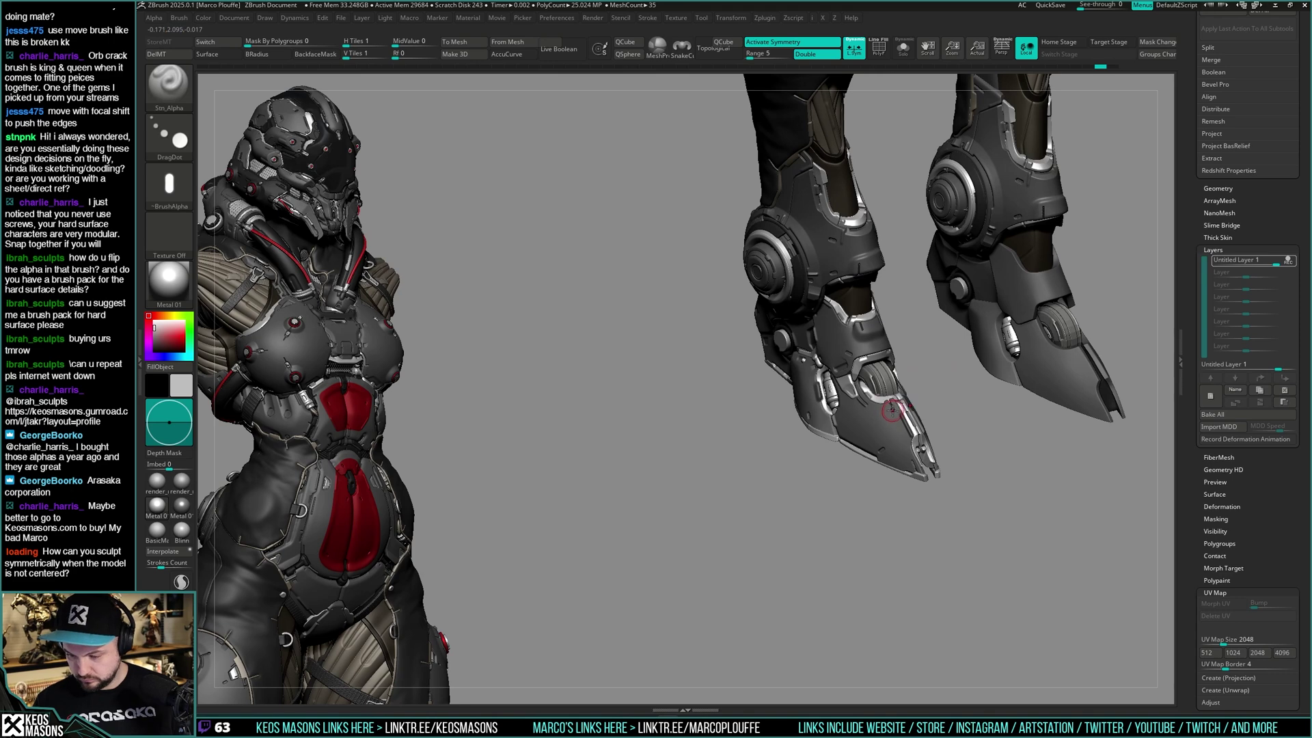
# Try a short groove on the upper plate below the collar trim's corner with the Standard brush variant and undo it
pyautogui.moveTo(886, 406)
pyautogui.keyDown('ctrl'); pyautogui.mouseDown(button='right')
pyautogui.moveTo(878, 431)
pyautogui.moveTo(848, 410)
pyautogui.mouseUp(button='right'); pyautogui.keyUp('ctrl')
pyautogui.moveTo(847, 410)
pyautogui.mouseDown(button='right')
pyautogui.moveTo(865, 346)
pyautogui.moveTo(838, 328)
pyautogui.mouseUp(button='right')
pyautogui.press('space')
pyautogui.press('x')
pyautogui.click(827, 342)
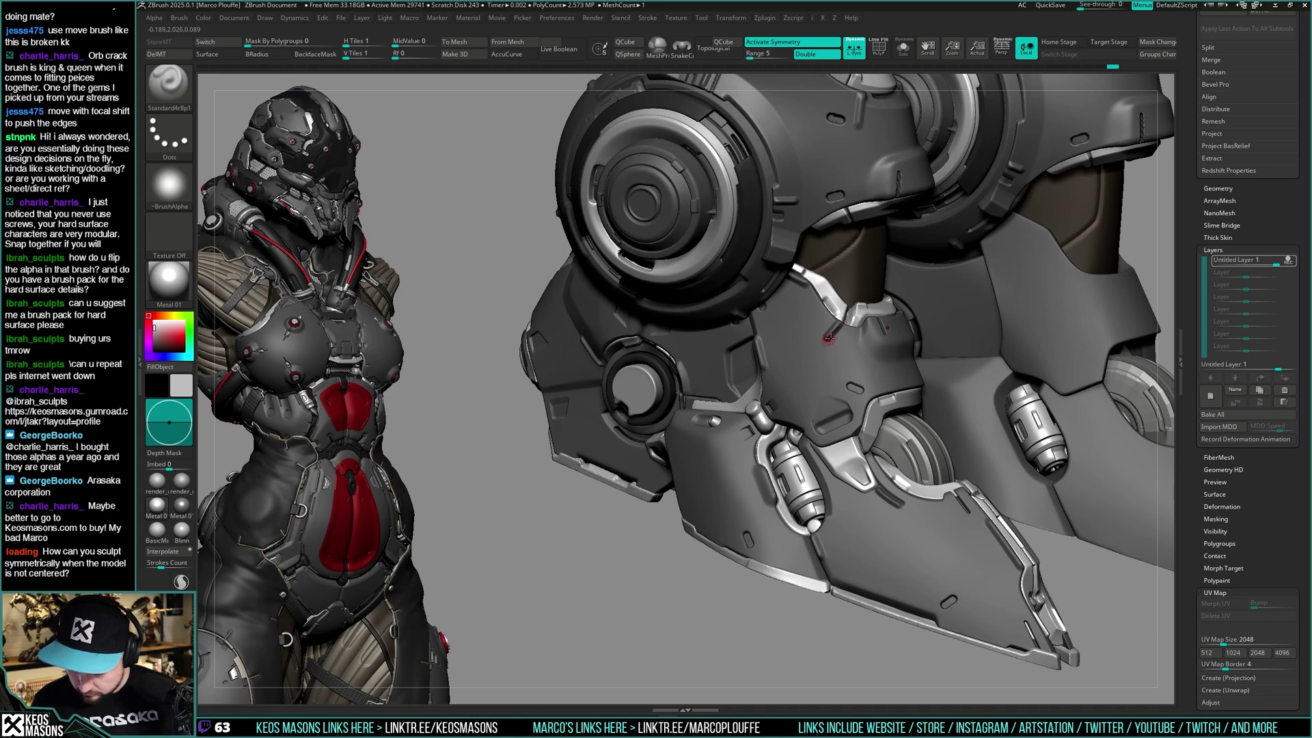
pyautogui.press('space')
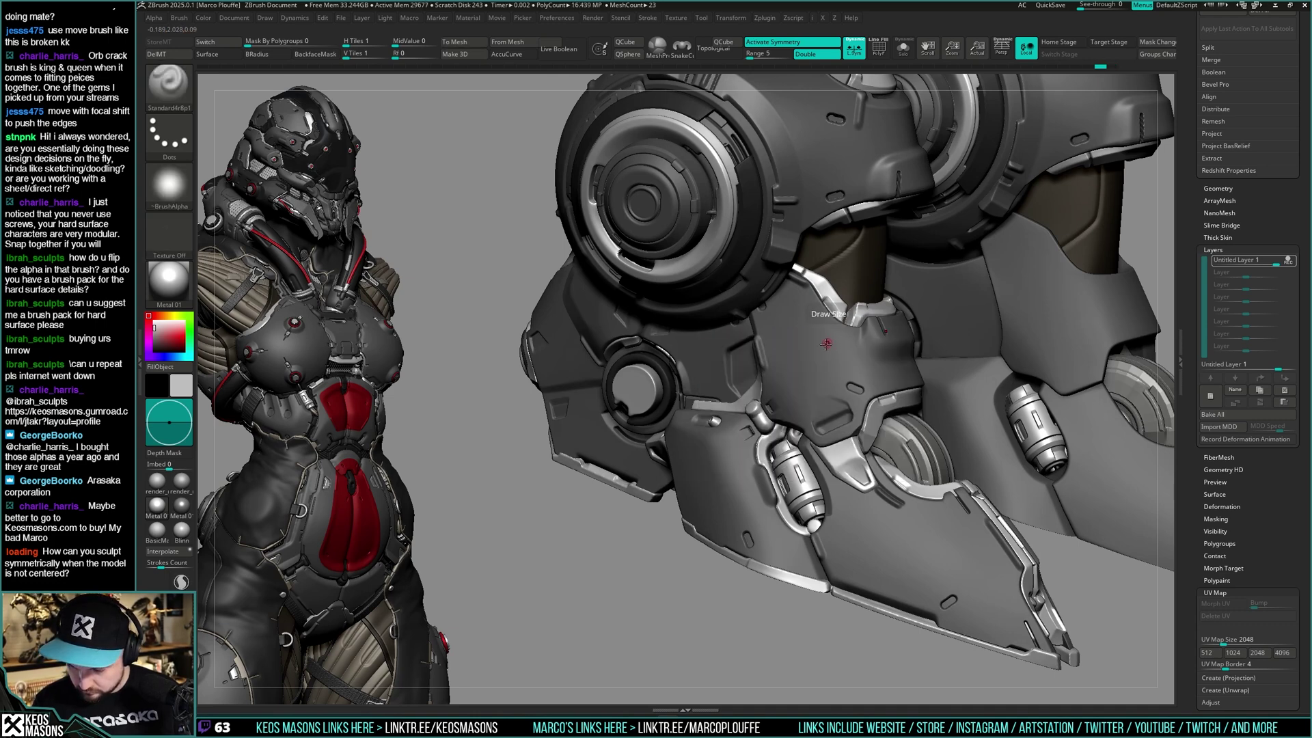
pyautogui.moveTo(844, 318)
pyautogui.mouseDown(button='right')
pyautogui.moveTo(834, 339)
pyautogui.moveTo(854, 328)
pyautogui.moveTo(854, 273)
pyautogui.moveTo(902, 383)
pyautogui.mouseUp(button='right')
pyautogui.hotkey('ctrl', 'z')
pyautogui.keyDown('ctrl'); pyautogui.moveTo(902, 383); pyautogui.dragTo(882, 449, button='right'); pyautogui.keyUp('ctrl')
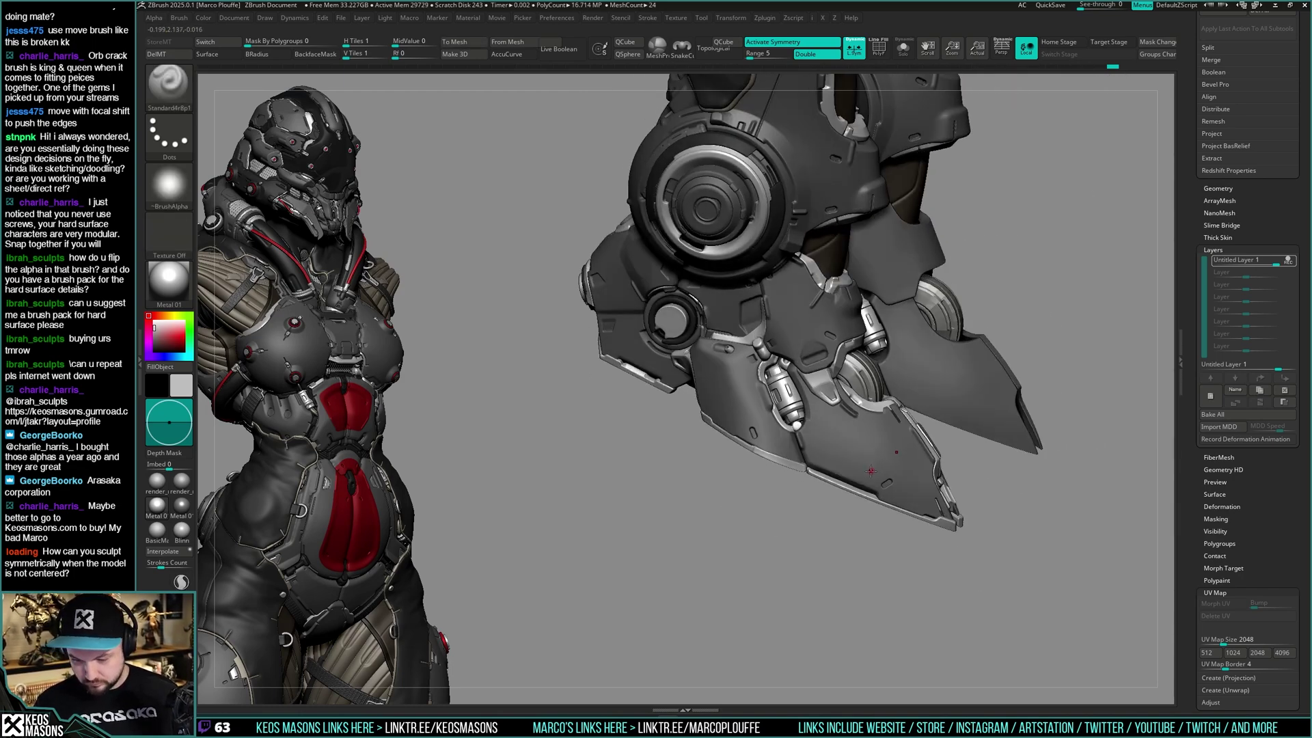
pyautogui.moveTo(862, 445); pyautogui.dragTo(786, 443, button='right')
pyautogui.moveTo(1011, 437); pyautogui.dragTo(936, 419, button='right')
pyautogui.keyDown('alt'); pyautogui.moveTo(936, 418); pyautogui.dragTo(931, 444, button='right'); pyautogui.keyUp('alt')
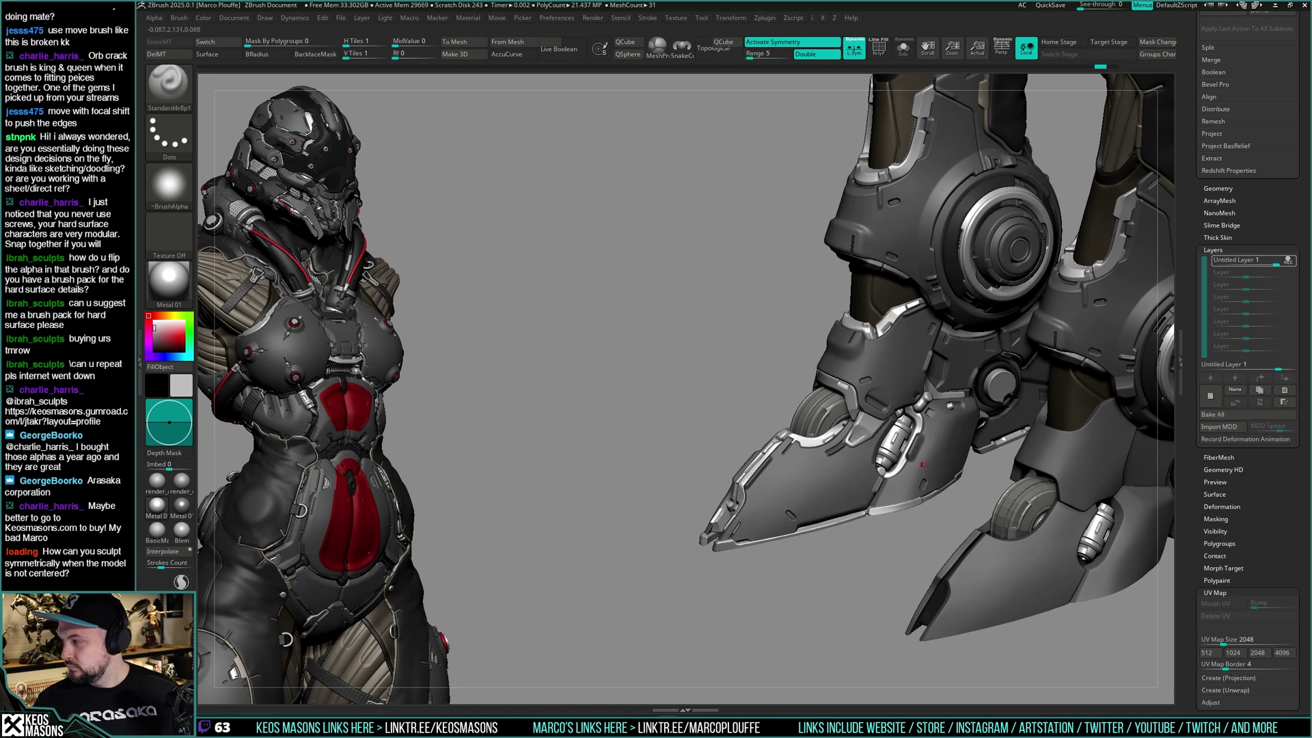
pyautogui.keyDown('ctrl'); pyautogui.moveTo(915, 415); pyautogui.dragTo(918, 453, button='right'); pyautogui.keyUp('ctrl')
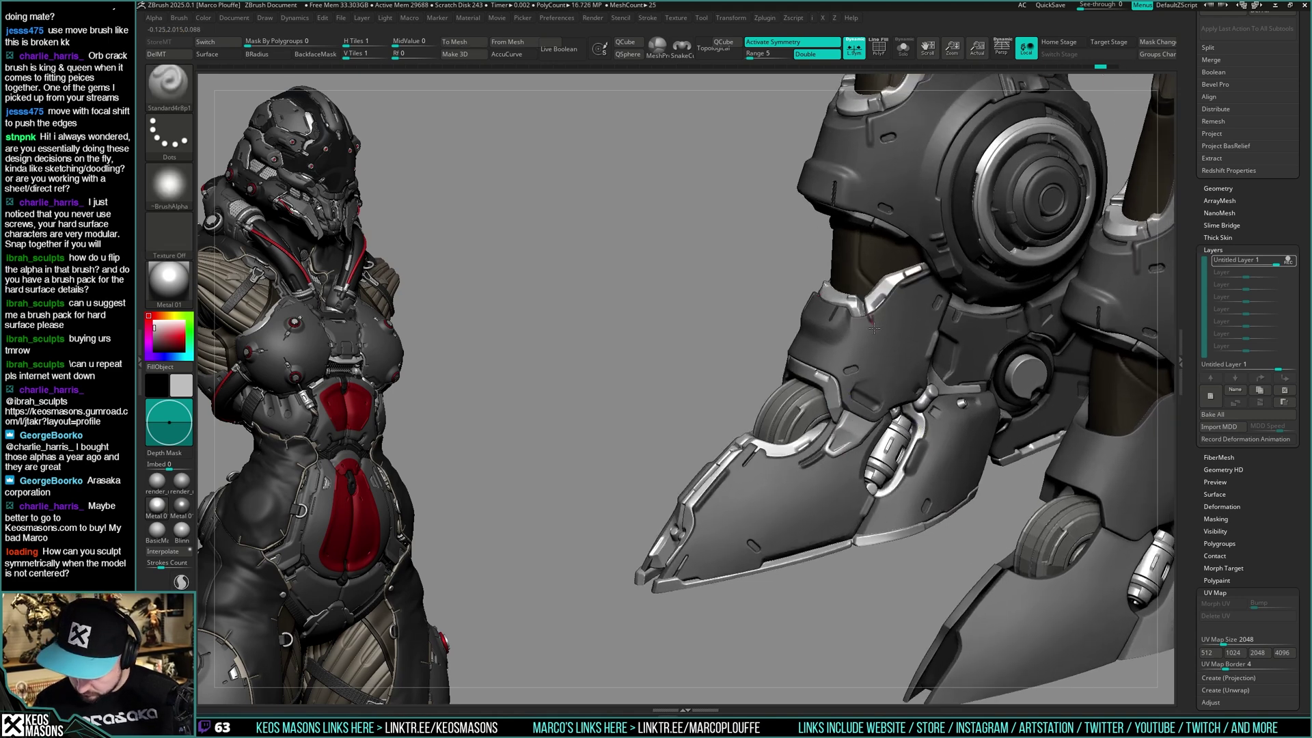
pyautogui.keyDown('ctrl'); pyautogui.moveTo(878, 340); pyautogui.dragTo(884, 455, button='right'); pyautogui.keyUp('ctrl')
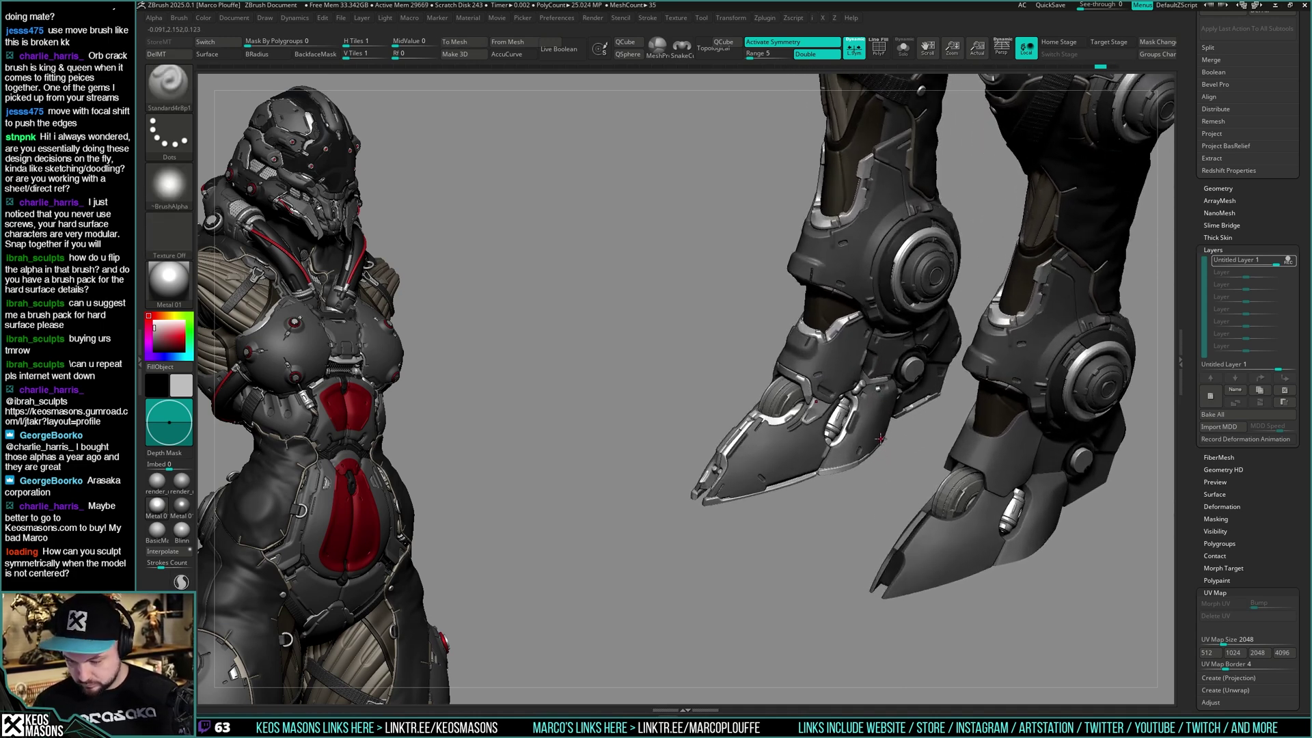
pyautogui.moveTo(880, 439); pyautogui.dragTo(866, 435, button='right')
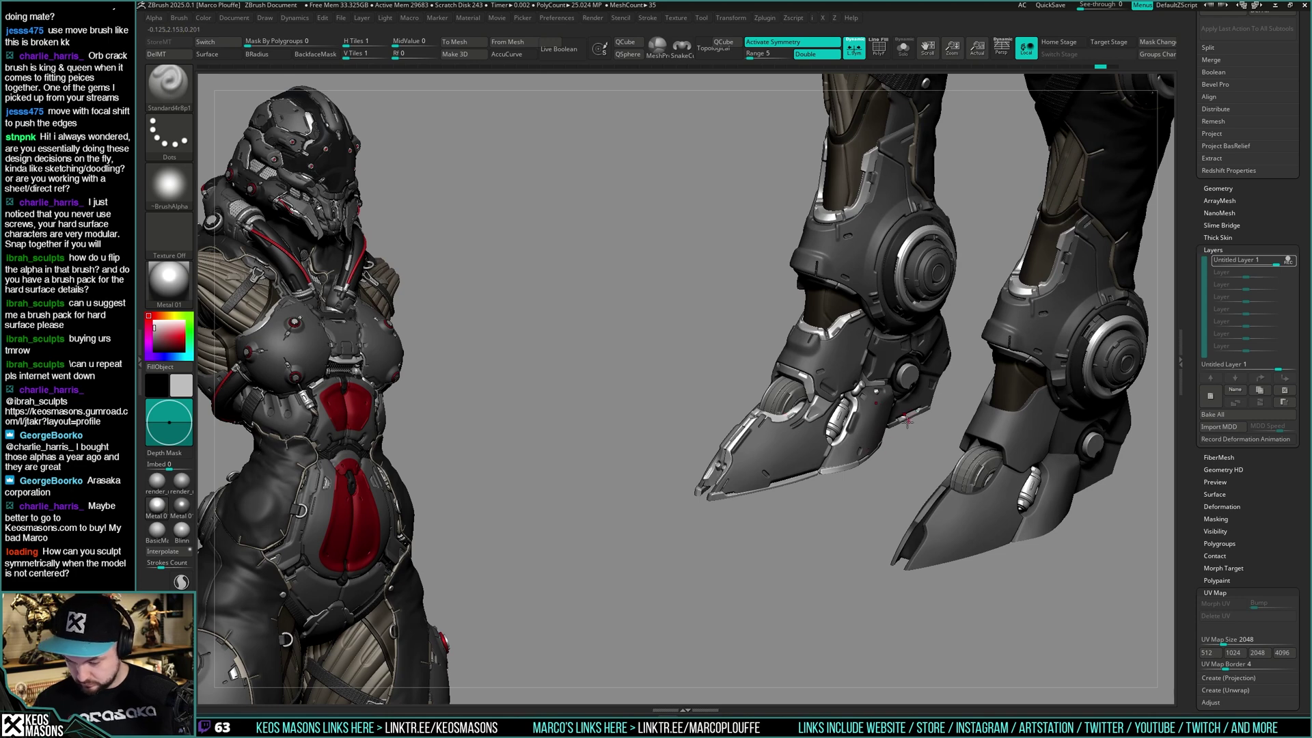
pyautogui.keyDown('alt'); pyautogui.moveTo(893, 441); pyautogui.dragTo(995, 369, button='right'); pyautogui.keyUp('alt')
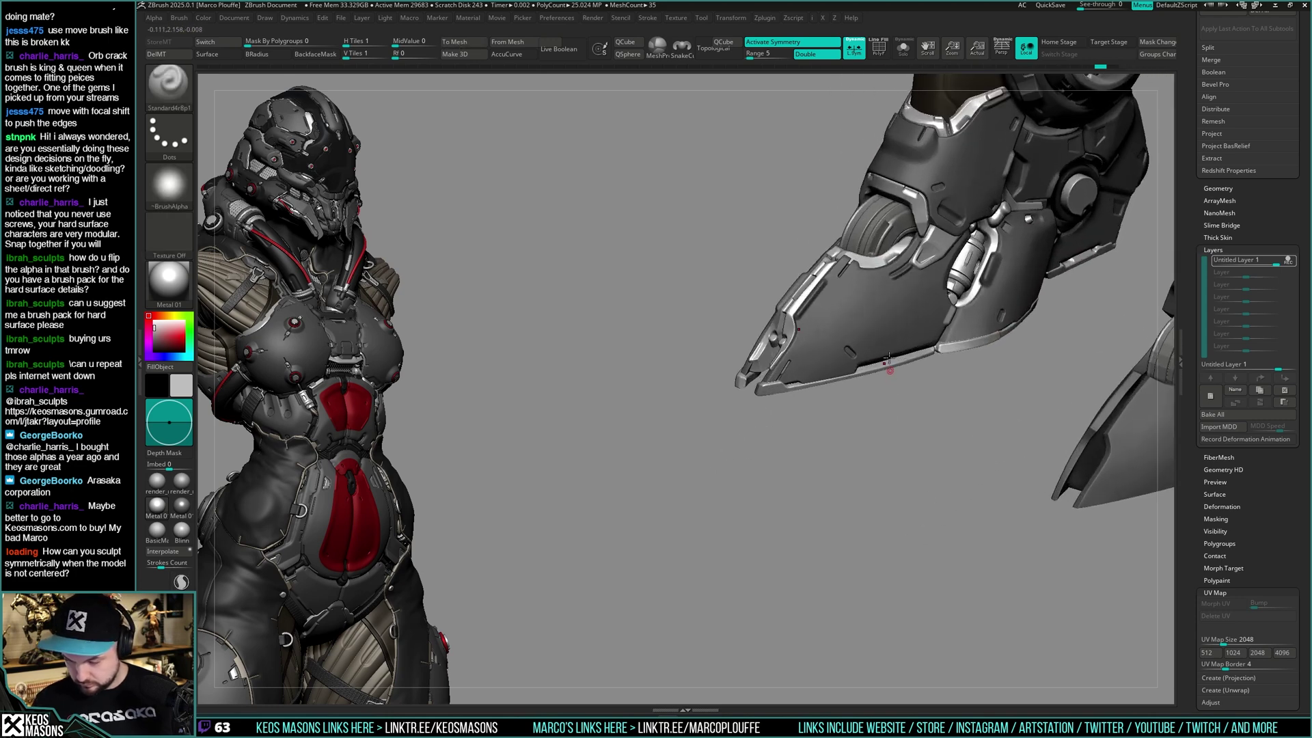
pyautogui.moveTo(888, 359)
pyautogui.mouseDown(button='right')
pyautogui.moveTo(970, 355)
pyautogui.moveTo(882, 380)
pyautogui.mouseUp(button='right')
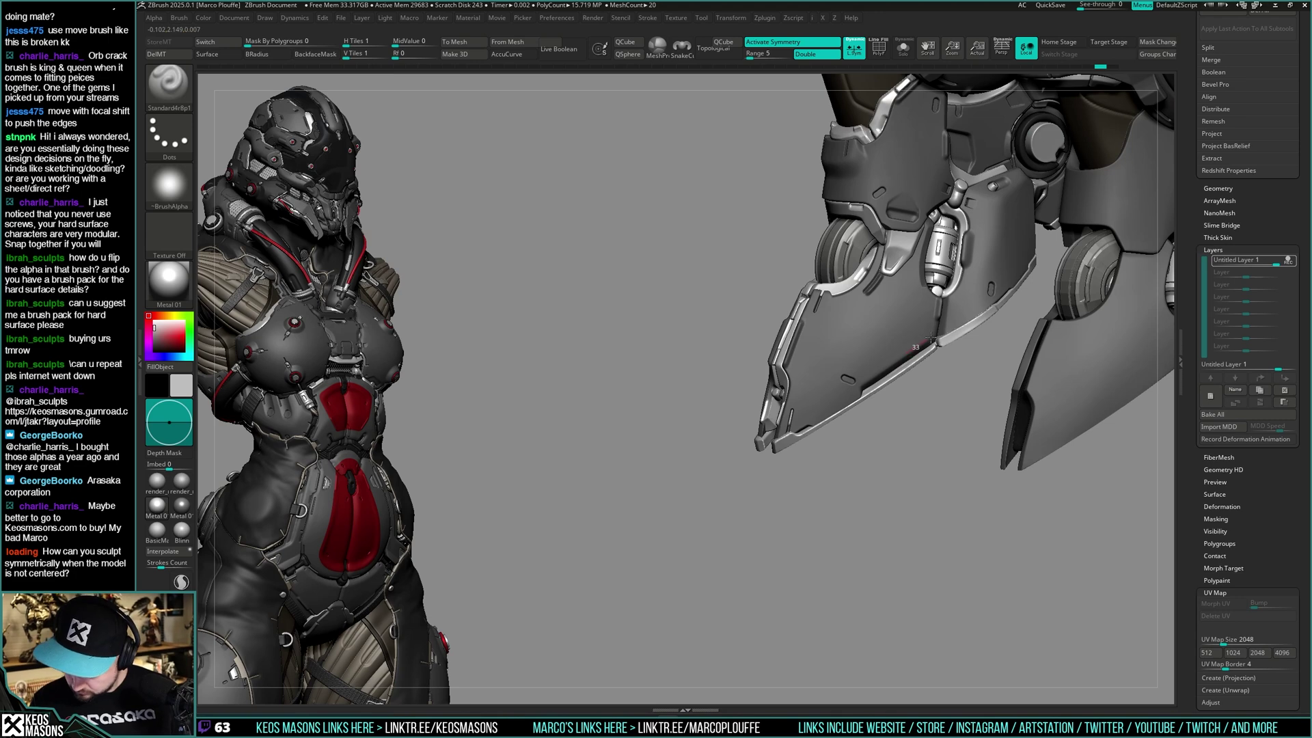
pyautogui.moveTo(932, 337)
pyautogui.mouseDown(button='right')
pyautogui.moveTo(931, 432)
pyautogui.moveTo(894, 447)
pyautogui.moveTo(864, 376)
pyautogui.moveTo(919, 383)
pyautogui.moveTo(919, 350)
pyautogui.moveTo(962, 349)
pyautogui.moveTo(957, 366)
pyautogui.mouseUp(button='right')
pyautogui.hotkey('ctrl', 'z')
# Make the silver trim mesh active and load the alpha stamp brush with the Line alpha
pyautogui.keyDown('alt'); pyautogui.click(974, 342); pyautogui.keyUp('alt')
pyautogui.press('space')
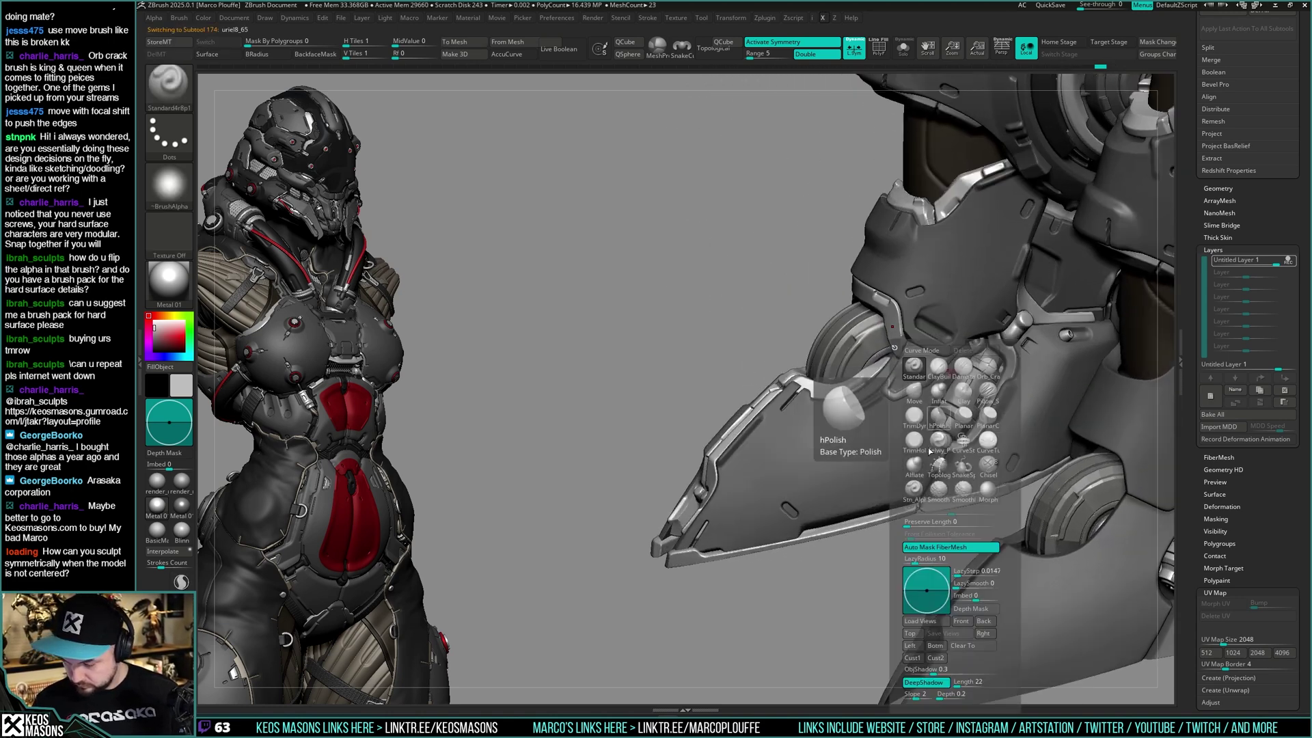
pyautogui.click(944, 483)
pyautogui.keyDown('alt'); pyautogui.moveTo(1074, 292); pyautogui.dragTo(1078, 270, button='right'); pyautogui.keyUp('alt')
pyautogui.press('space')
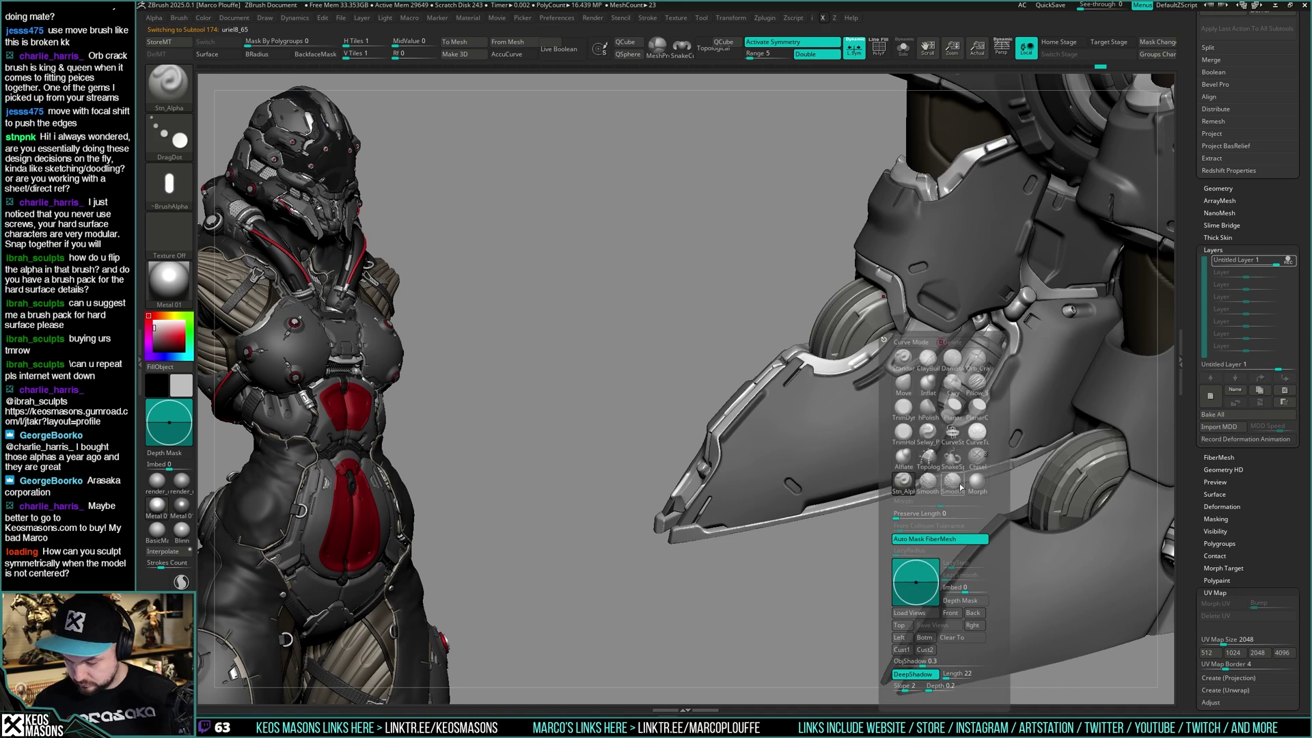
pyautogui.press('a')
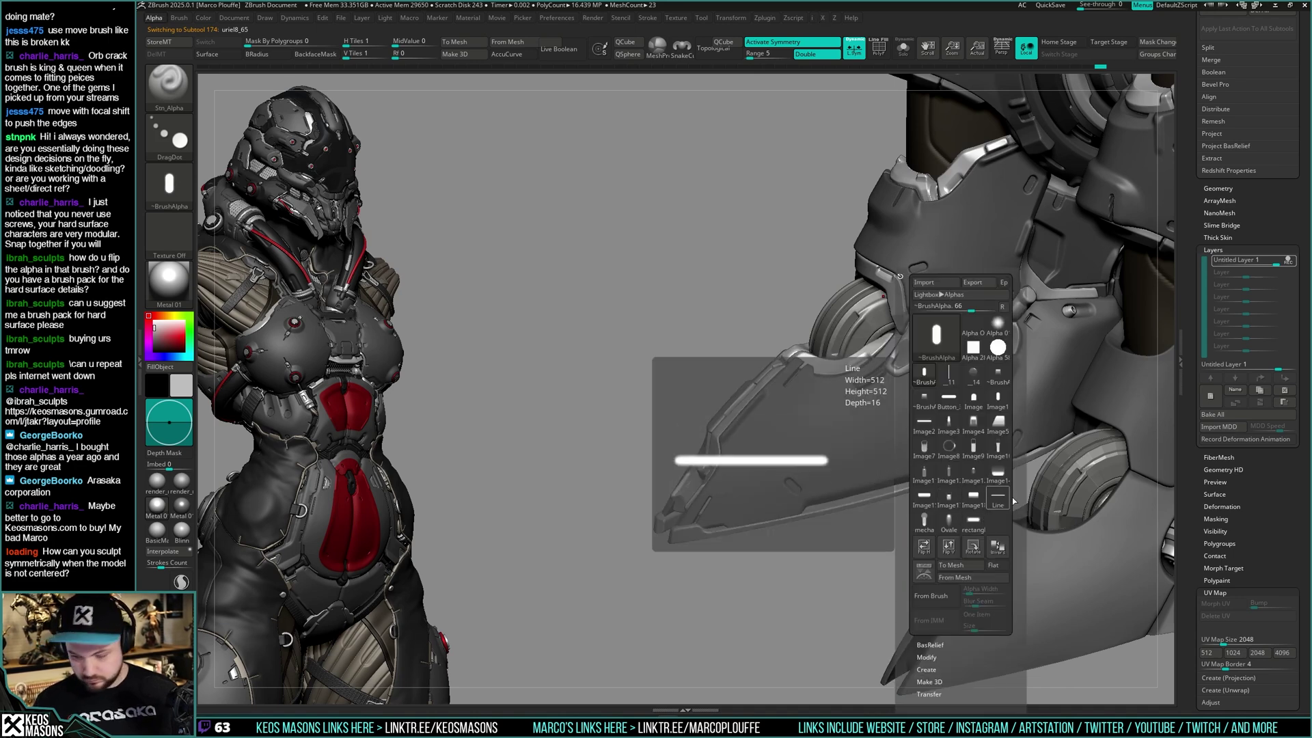
pyautogui.click(997, 499)
pyautogui.press('space')
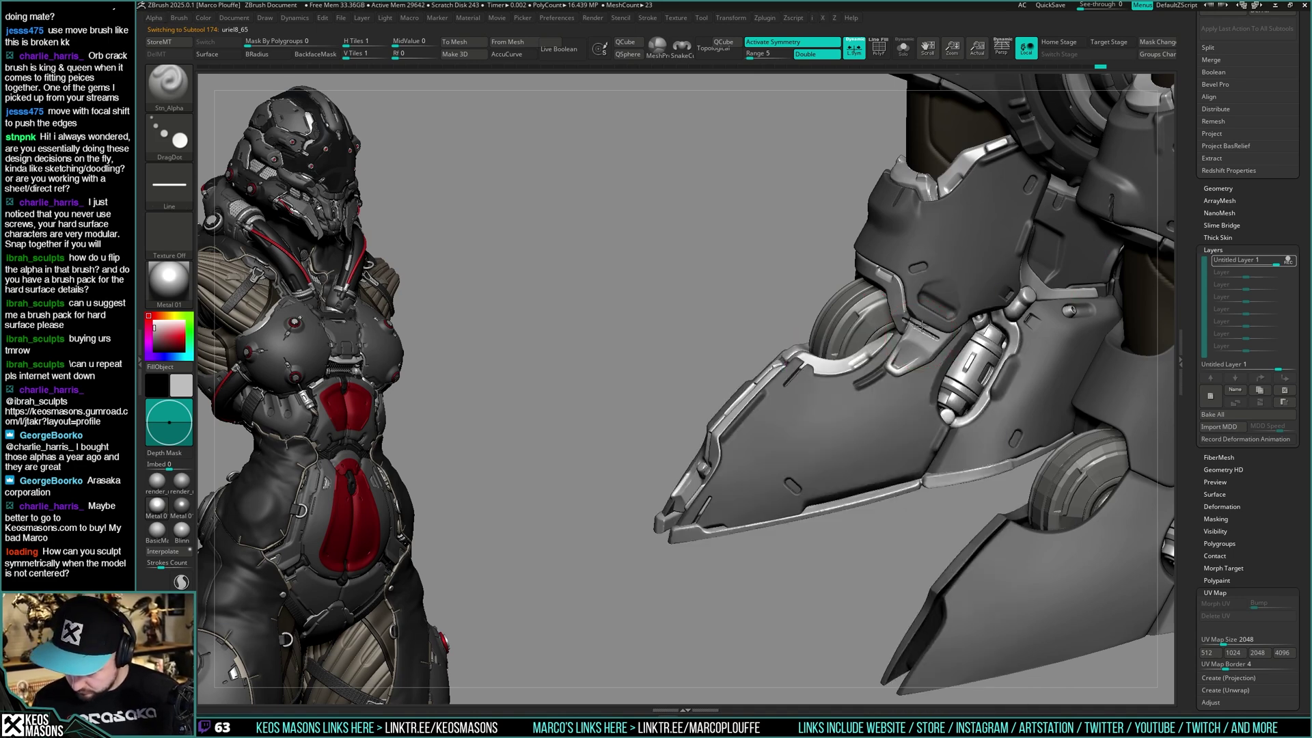
pyautogui.hotkey('ctrl', 'z')
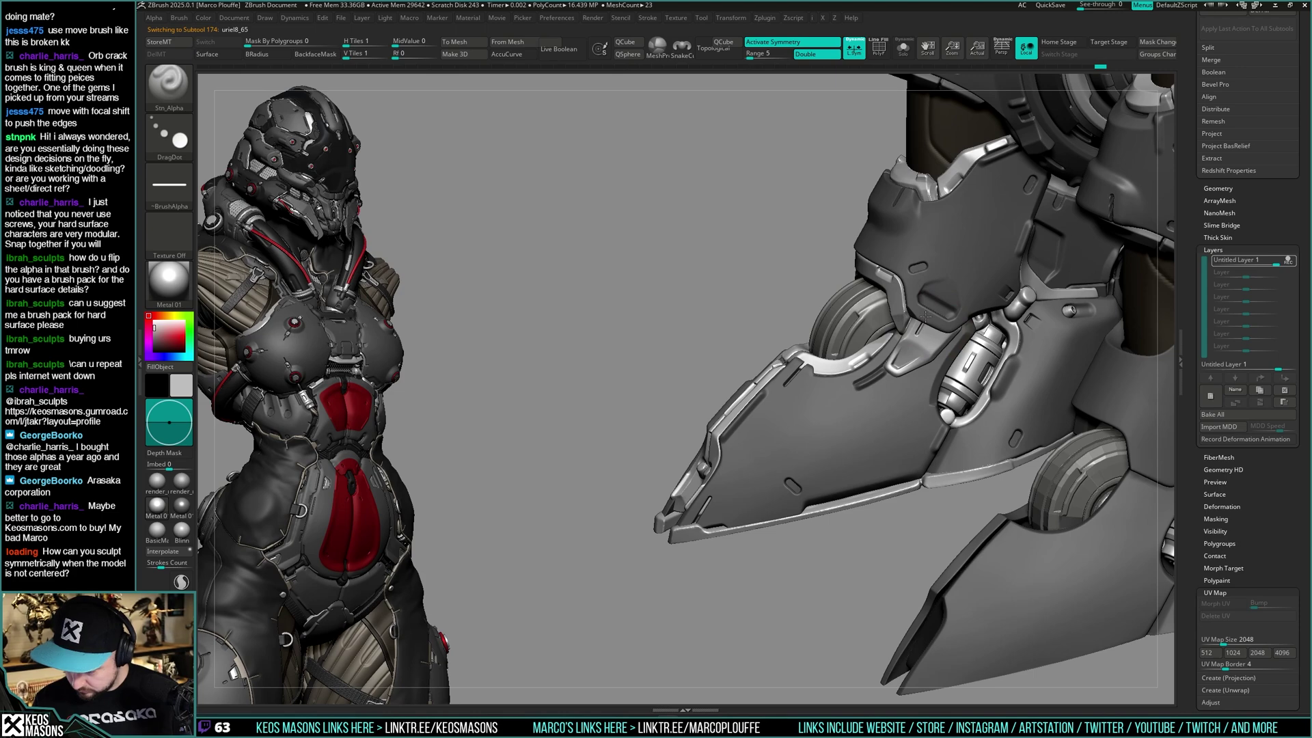
# Stamp two mirrored pairs of straight slits into the sole plate, one pair near the wheel and one nearer the toe tip
pyautogui.moveTo(925, 317)
pyautogui.mouseDown(button='right')
pyautogui.moveTo(965, 313)
pyautogui.moveTo(971, 257)
pyautogui.mouseUp(button='right')
pyautogui.keyDown('shift'); pyautogui.moveTo(1003, 346); pyautogui.dragTo(979, 354, button='right'); pyautogui.keyUp('shift')
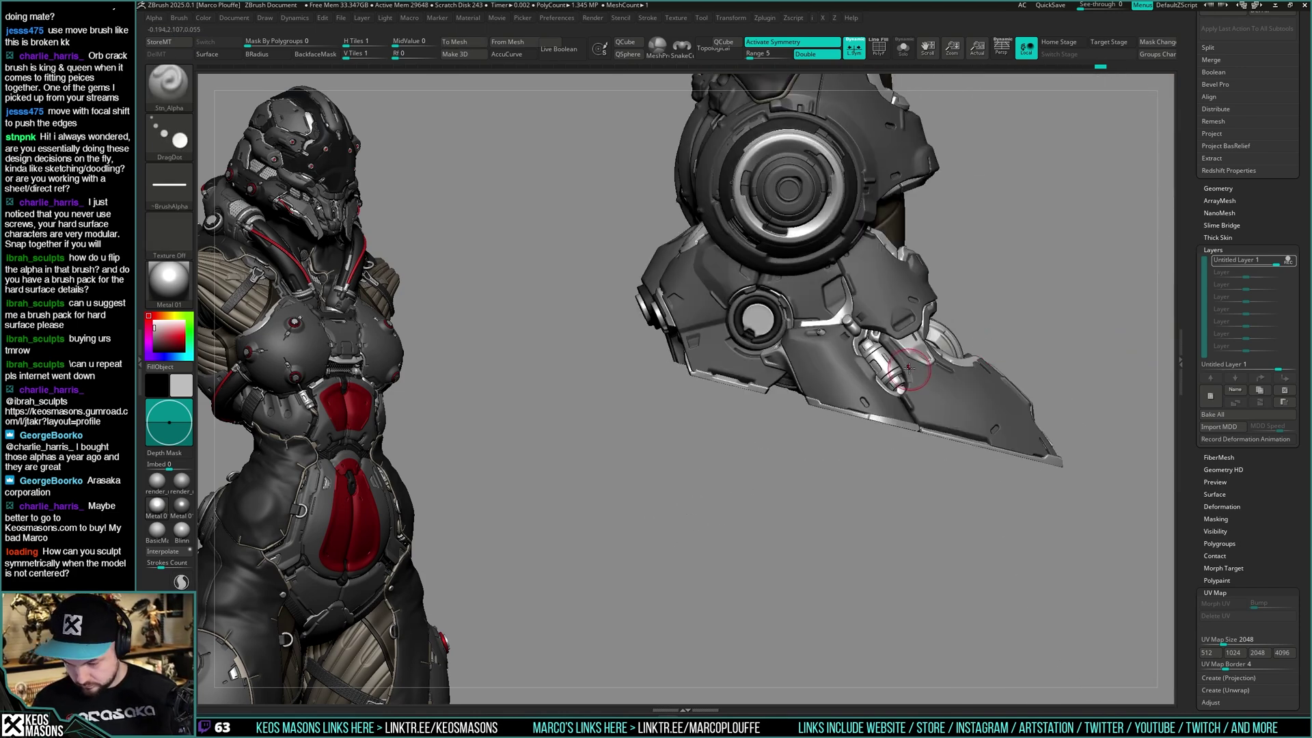
pyautogui.moveTo(889, 375); pyautogui.dragTo(929, 363, button='right')
pyautogui.moveTo(846, 366); pyautogui.dragTo(840, 387, button='right')
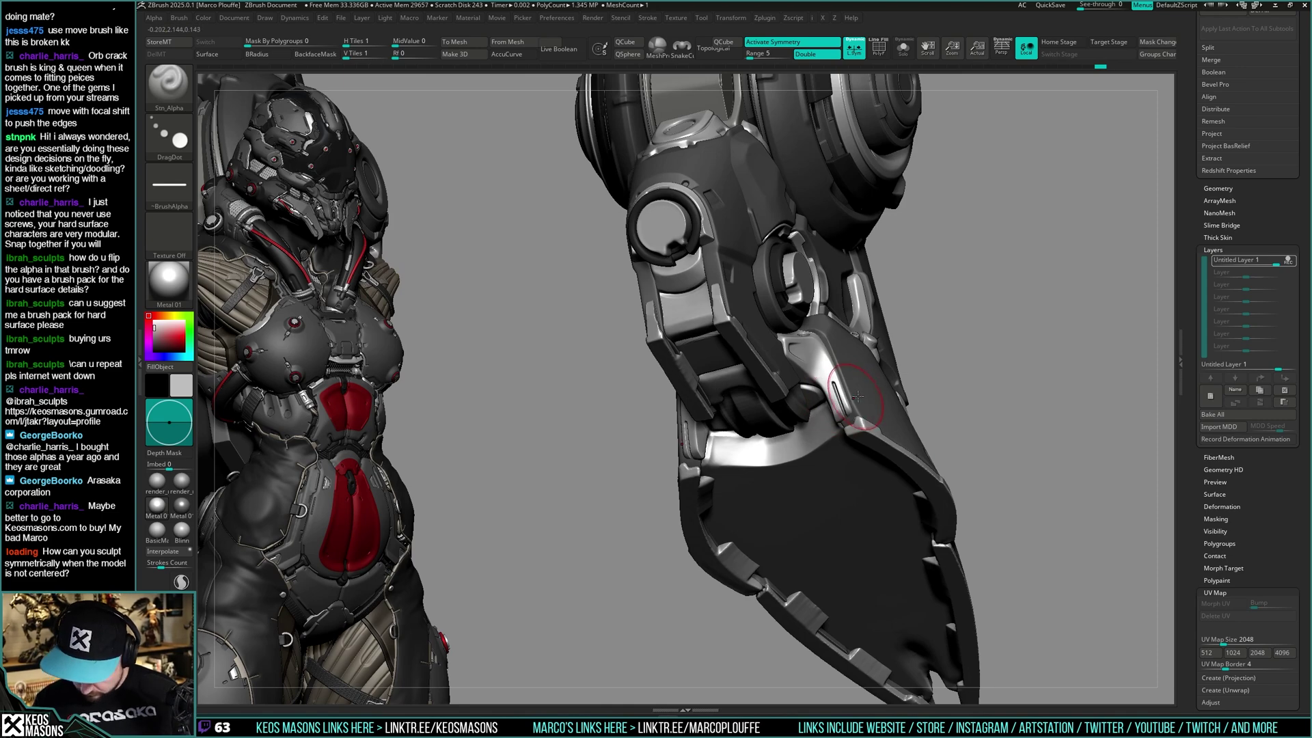
pyautogui.moveTo(857, 396)
pyautogui.mouseDown(button='right')
pyautogui.moveTo(863, 355)
pyautogui.moveTo(963, 393)
pyautogui.moveTo(879, 376)
pyautogui.moveTo(868, 397)
pyautogui.mouseUp(button='right')
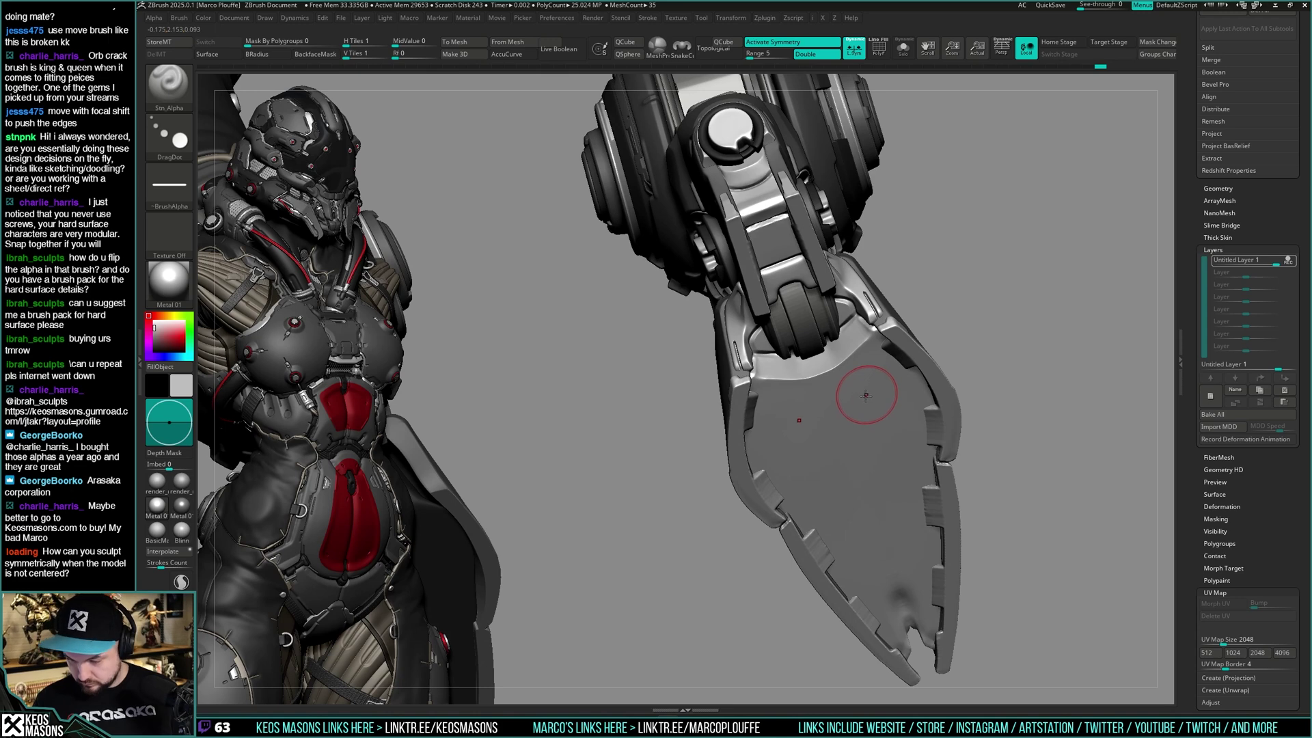
pyautogui.rightClick(870, 380)
pyautogui.moveTo(899, 357); pyautogui.dragTo(878, 376)
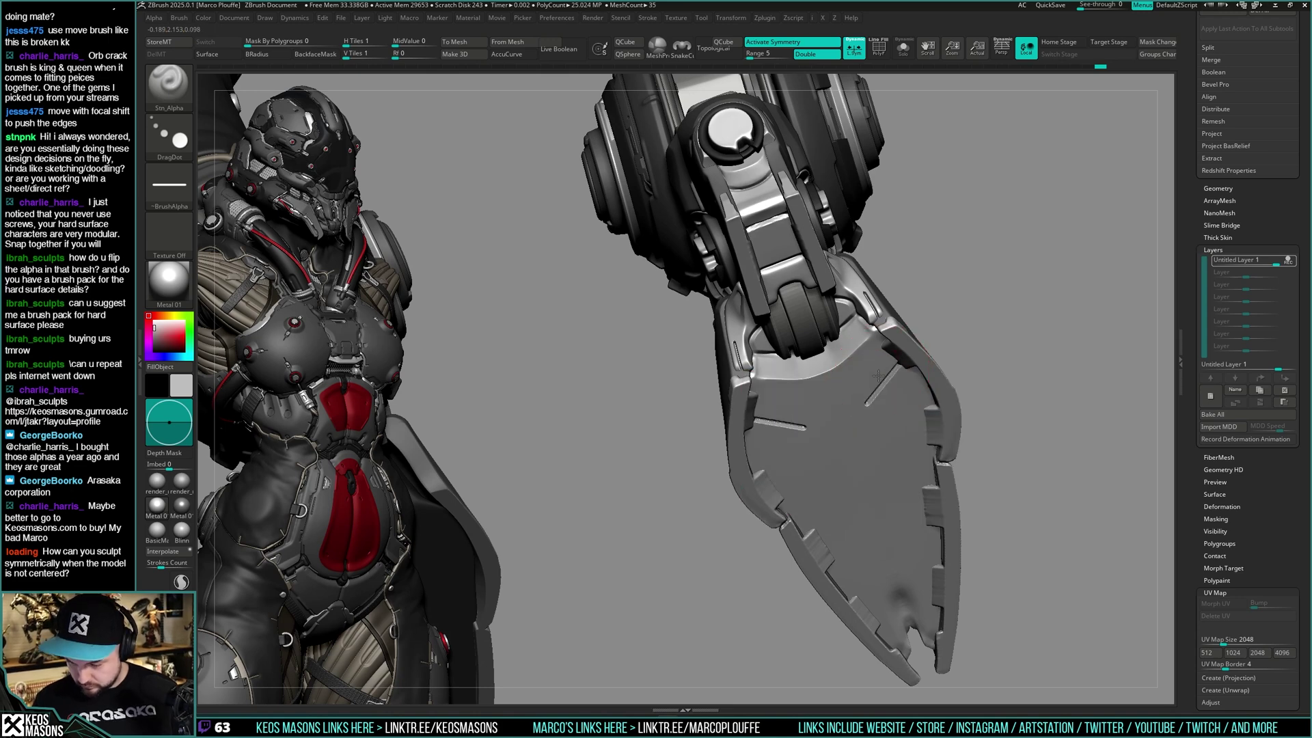
pyautogui.hotkey('ctrl', 'z')
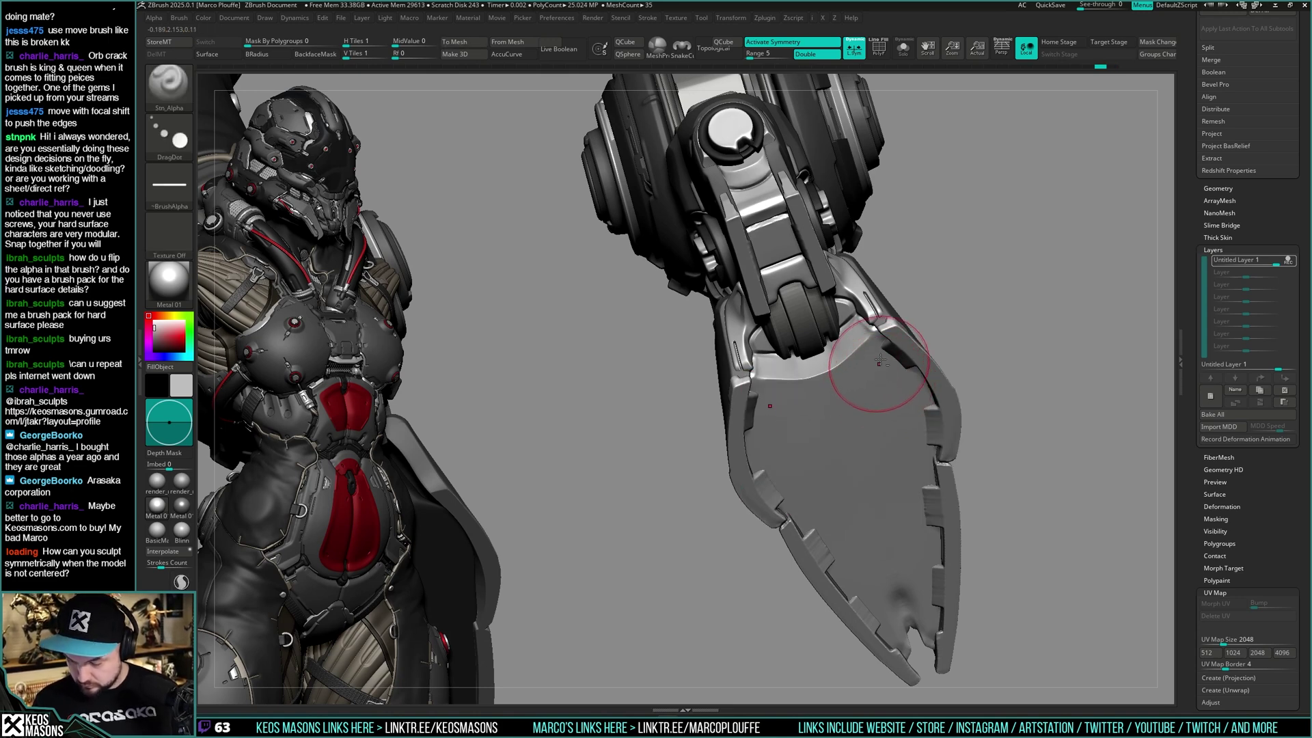
pyautogui.moveTo(873, 380)
pyautogui.mouseDown(button='right')
pyautogui.moveTo(911, 454)
pyautogui.moveTo(905, 430)
pyautogui.mouseUp(button='right')
pyautogui.moveTo(905, 429); pyautogui.dragTo(896, 435)
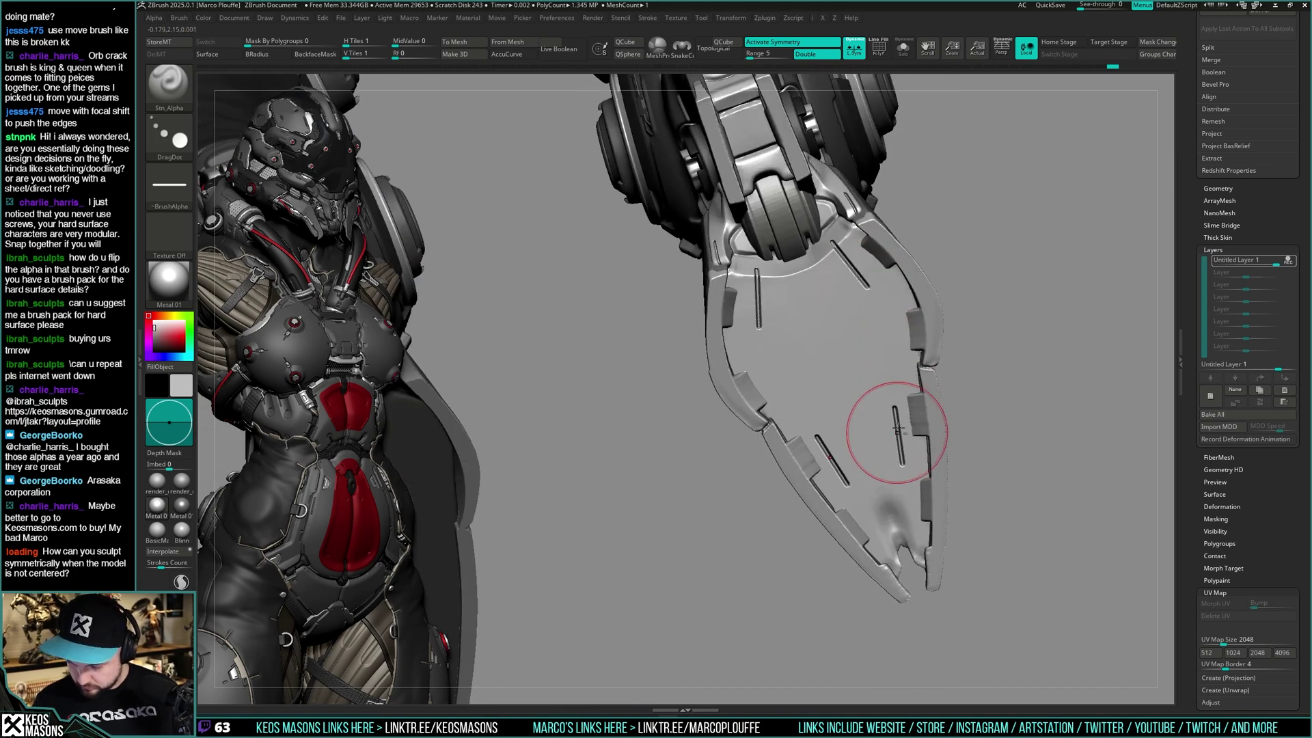
# Carve a central groove up from the toe notch on the sole plate with the Orb_Cracks brush and smooth it
pyautogui.keyDown('alt'); pyautogui.click(917, 410); pyautogui.keyUp('alt')
pyautogui.rightClick(917, 410)
pyautogui.press('space')
pyautogui.click(953, 367)
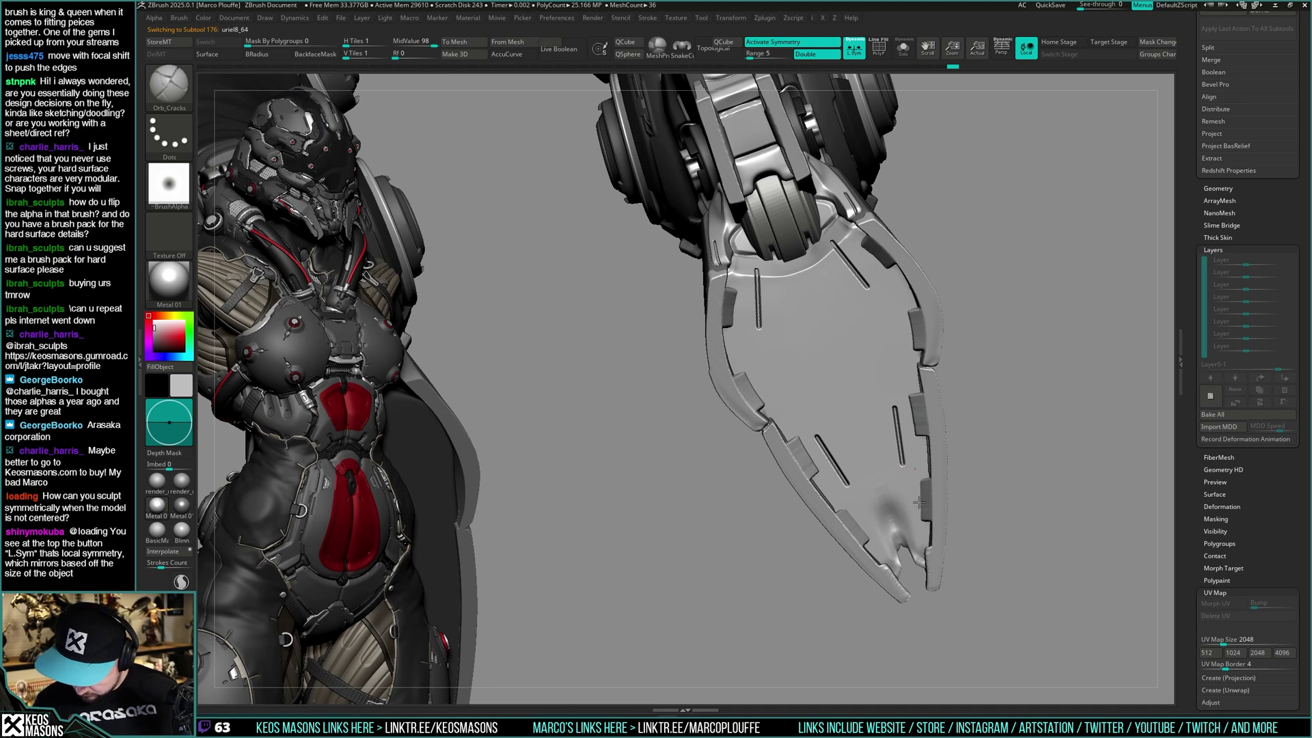
pyautogui.moveTo(916, 529); pyautogui.dragTo(893, 395, button='right')
pyautogui.press('space')
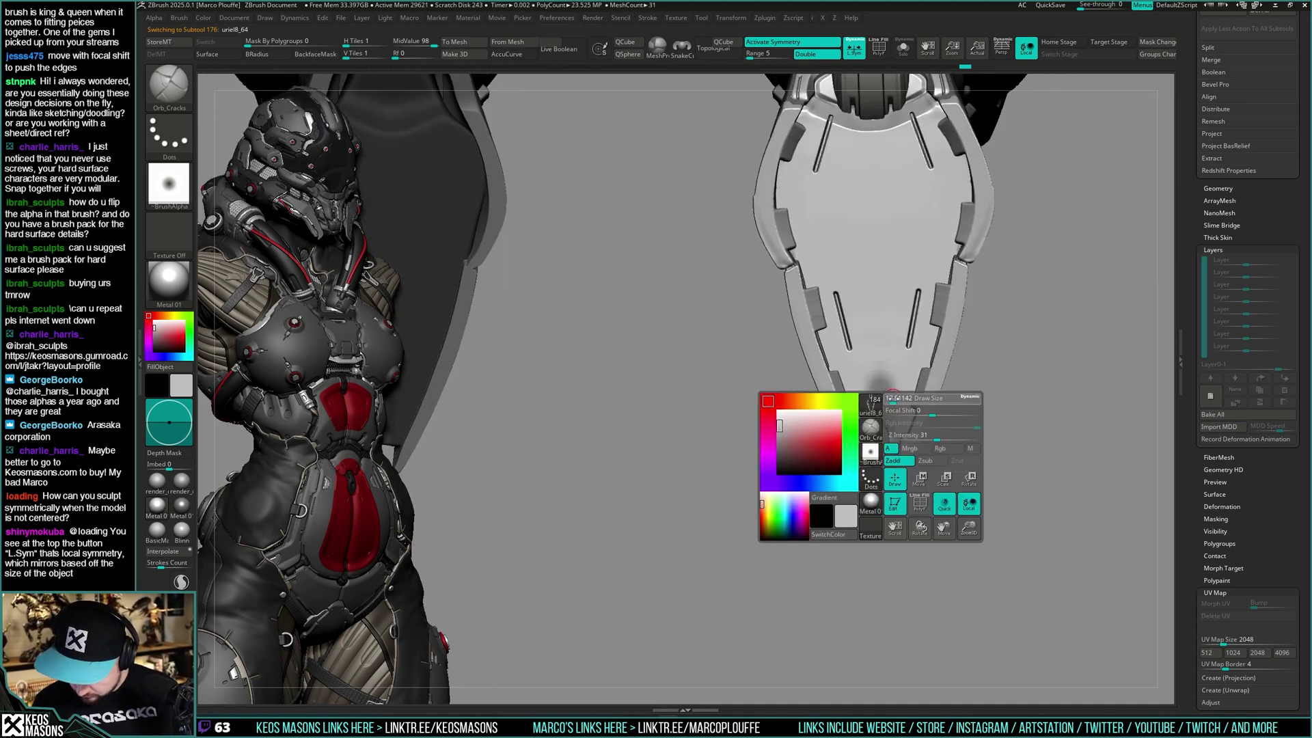
pyautogui.keyDown('alt'); pyautogui.click(881, 400); pyautogui.keyUp('alt')
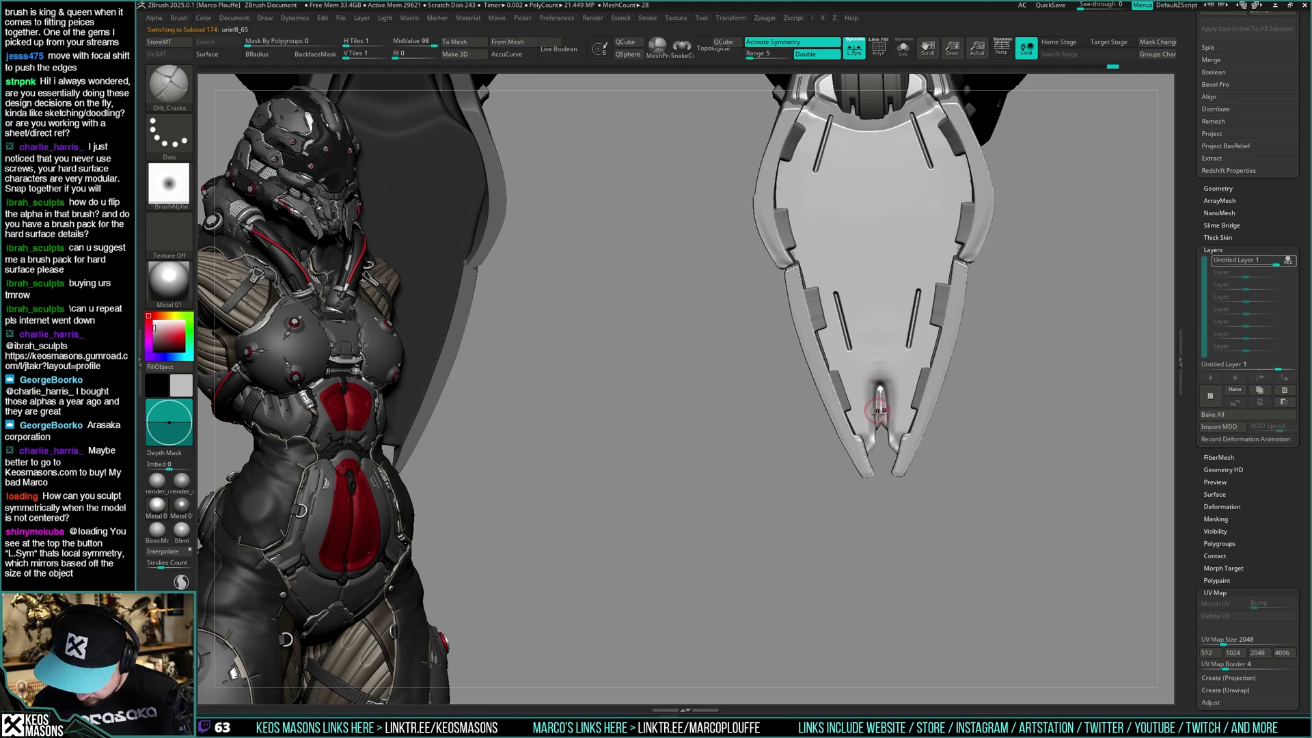
pyautogui.press('space')
pyautogui.moveTo(877, 411)
pyautogui.keyDown('shift'); pyautogui.mouseDown()
pyautogui.moveTo(881, 389)
pyautogui.moveTo(896, 413)
pyautogui.moveTo(880, 396)
pyautogui.moveTo(881, 411)
pyautogui.mouseUp(); pyautogui.keyUp('shift')
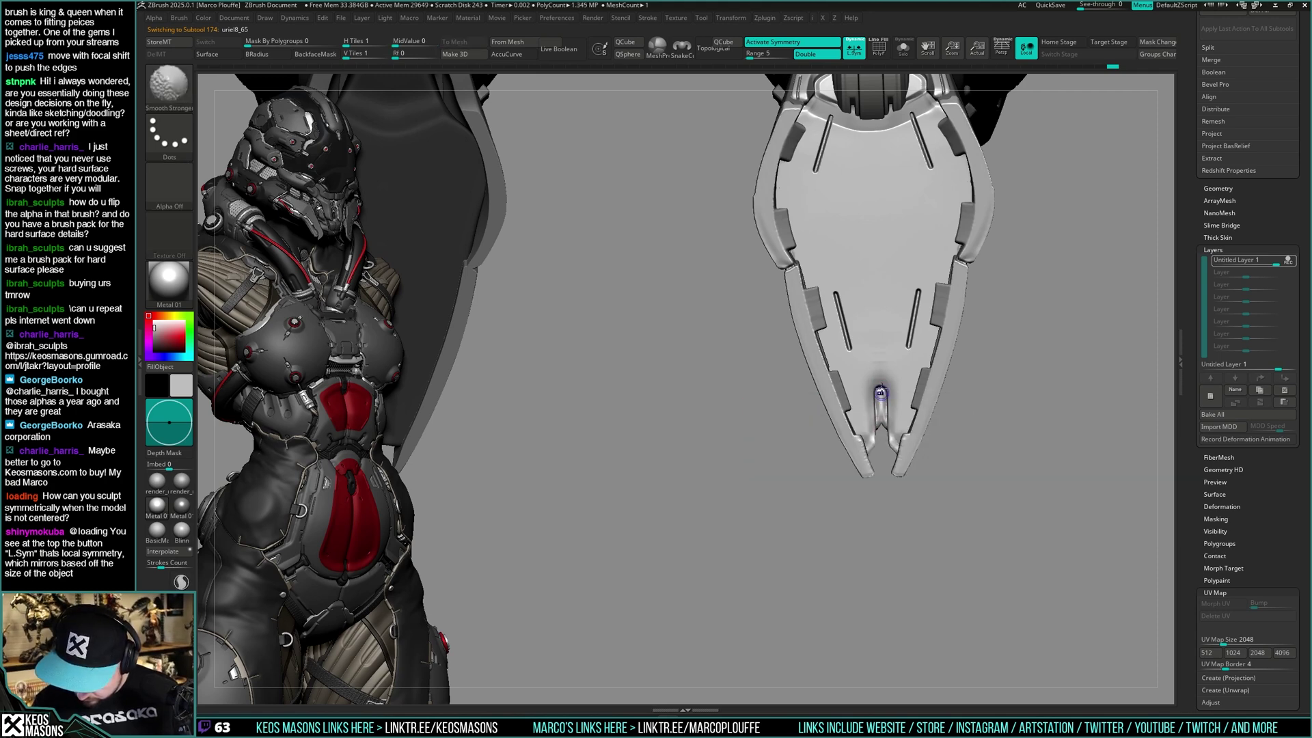
# Polish the sole plate surface around the toe groove with the hPolish brush
pyautogui.press('space')
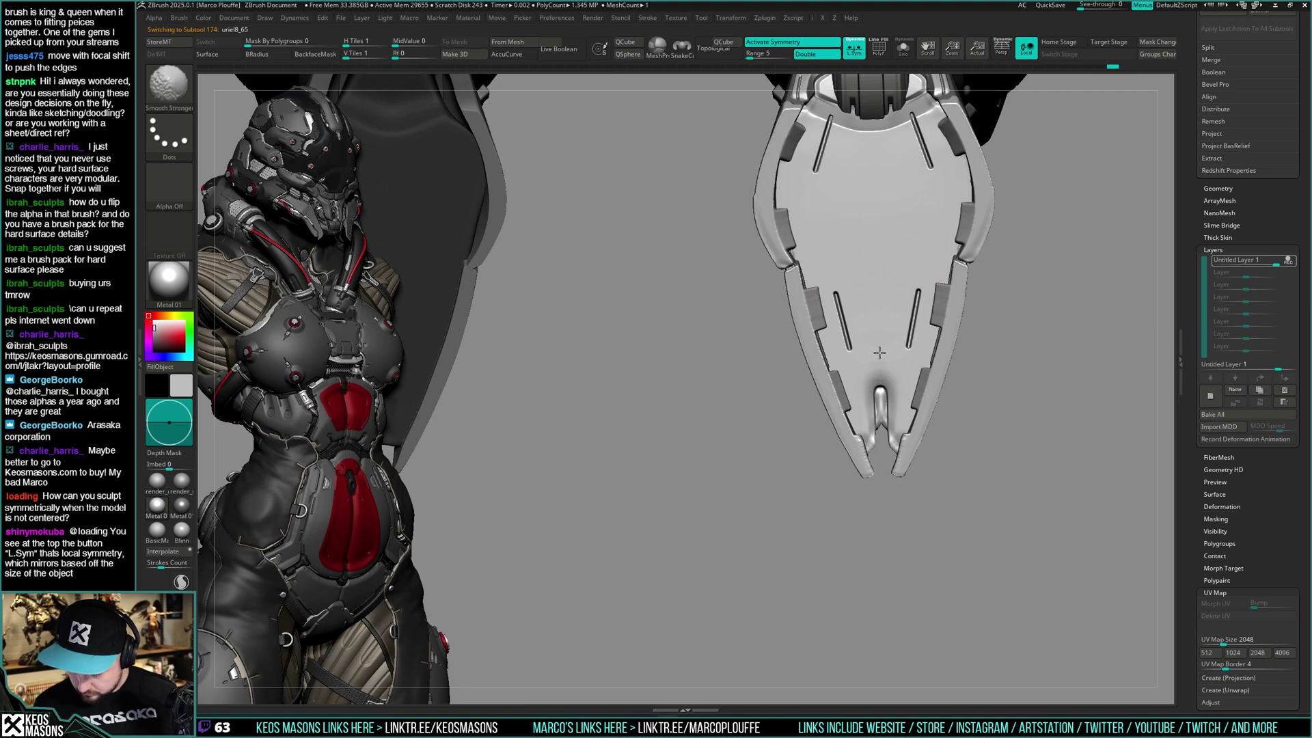
pyautogui.press('b')
pyautogui.press('h')
pyautogui.press('p')
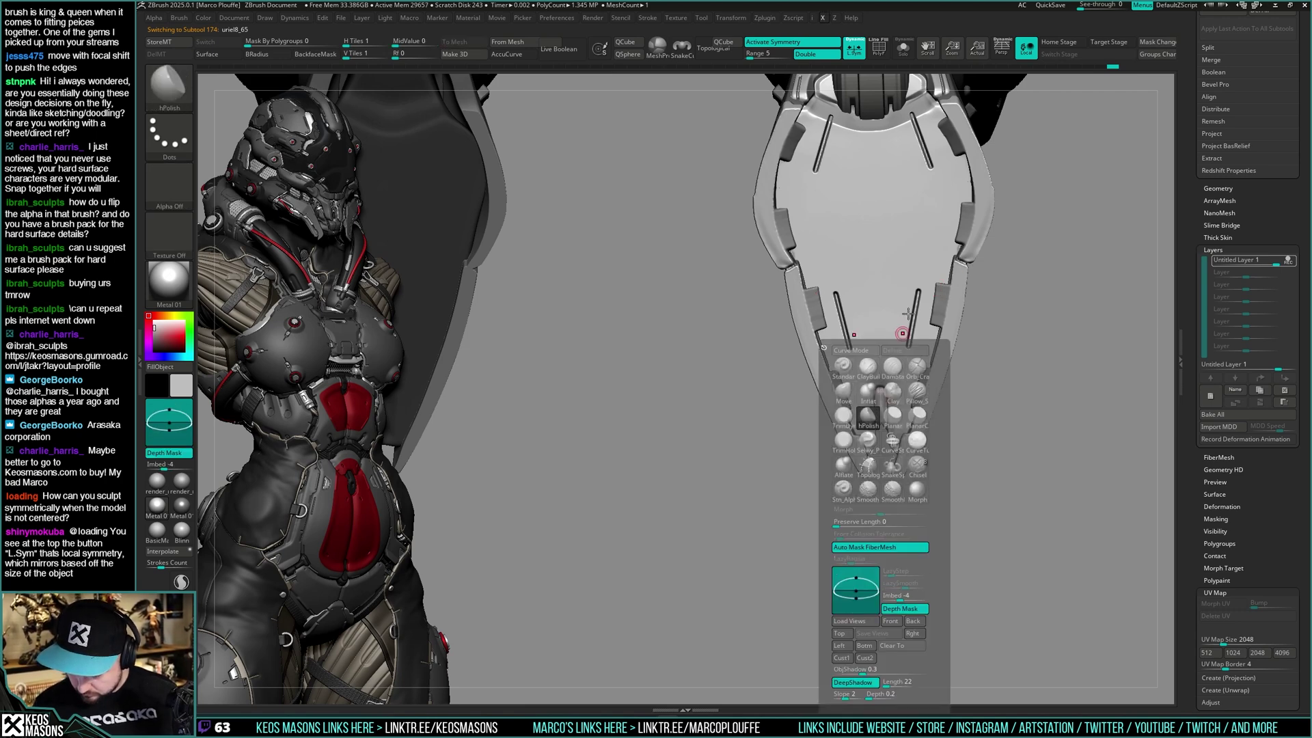
pyautogui.moveTo(881, 379)
pyautogui.keyDown('ctrl'); pyautogui.mouseDown(button='right')
pyautogui.moveTo(879, 319)
pyautogui.moveTo(911, 448)
pyautogui.moveTo(919, 423)
pyautogui.moveTo(891, 410)
pyautogui.moveTo(894, 425)
pyautogui.moveTo(899, 388)
pyautogui.mouseUp(button='right'); pyautogui.keyUp('ctrl')
# Stamp a mirrored pair of round outlines into the middle of the sole plate with the Image8 alpha
pyautogui.press('b')
pyautogui.click(866, 486)
pyautogui.press('a')
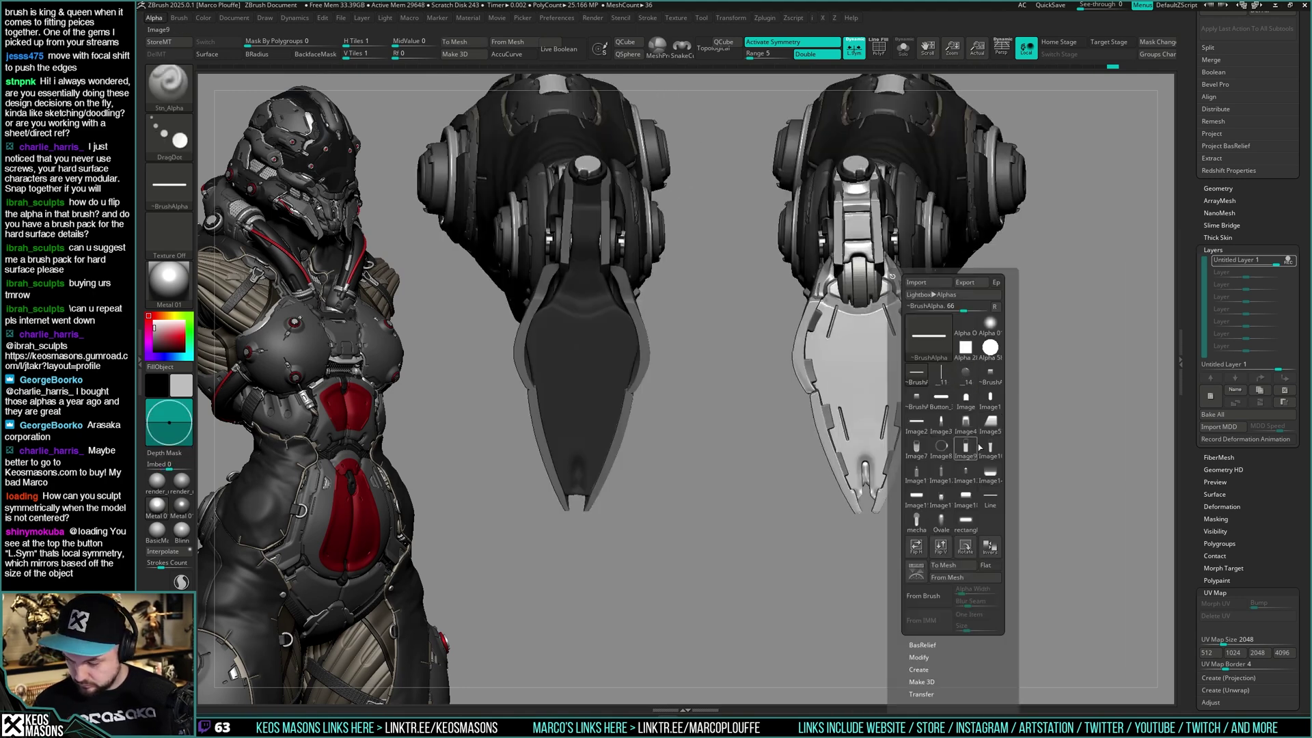
pyautogui.click(942, 447)
pyautogui.press('s')
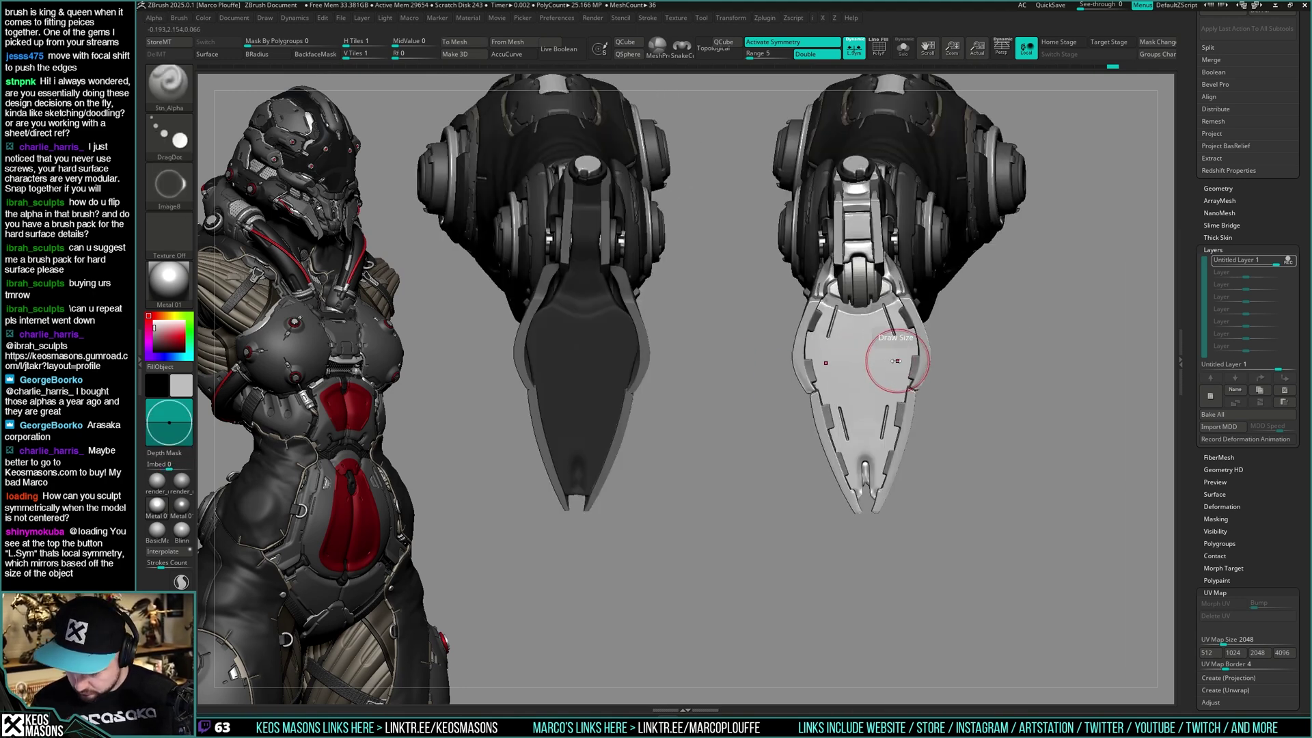
pyautogui.moveTo(896, 361); pyautogui.dragTo(888, 361)
# Try stamping the circular alpha onto the silver bracket panel above the wheel on the foot's underside
pyautogui.moveTo(890, 370)
pyautogui.mouseDown(button='right')
pyautogui.moveTo(944, 354)
pyautogui.moveTo(912, 308)
pyautogui.mouseUp(button='right')
pyautogui.press('space')
pyautogui.moveTo(857, 231); pyautogui.dragTo(855, 229)
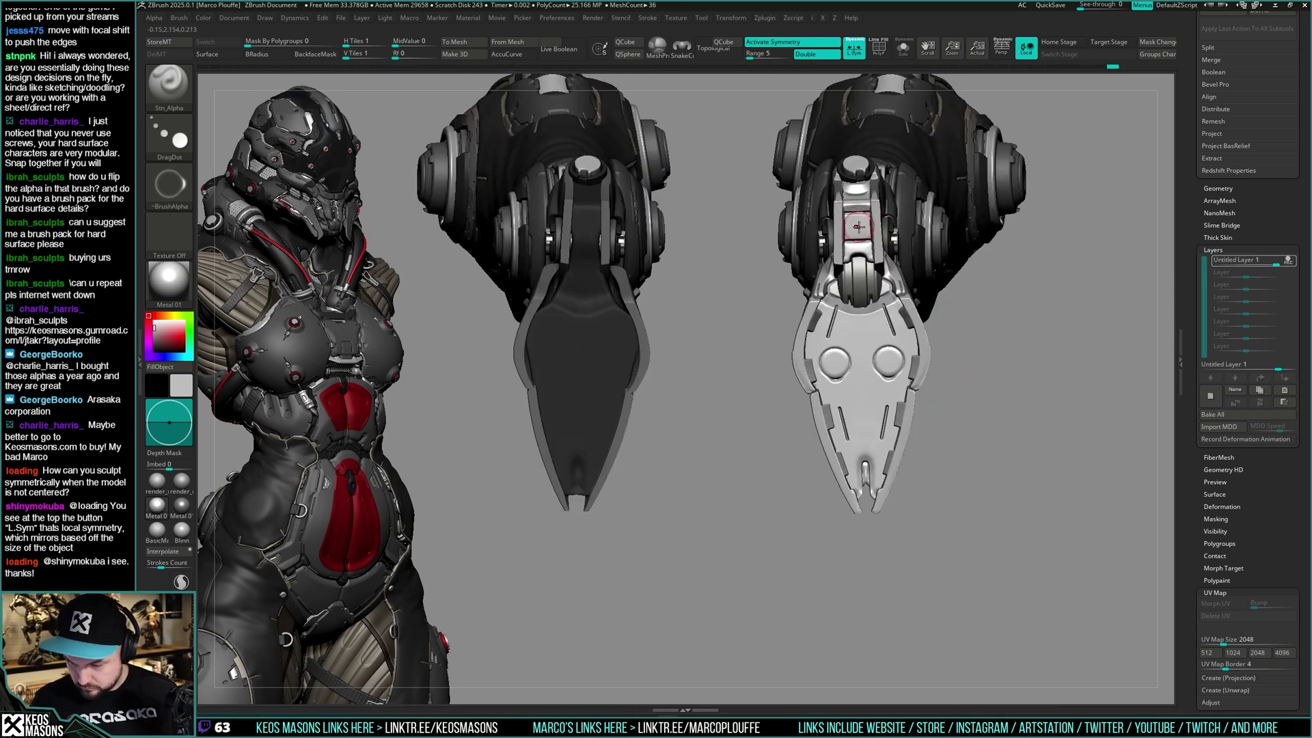
pyautogui.press('space')
pyautogui.keyDown('ctrl'); pyautogui.moveTo(859, 225); pyautogui.dragTo(864, 253, button='right'); pyautogui.keyUp('ctrl')
pyautogui.press('space')
pyautogui.moveTo(866, 253); pyautogui.dragTo(862, 254)
pyautogui.press('x')
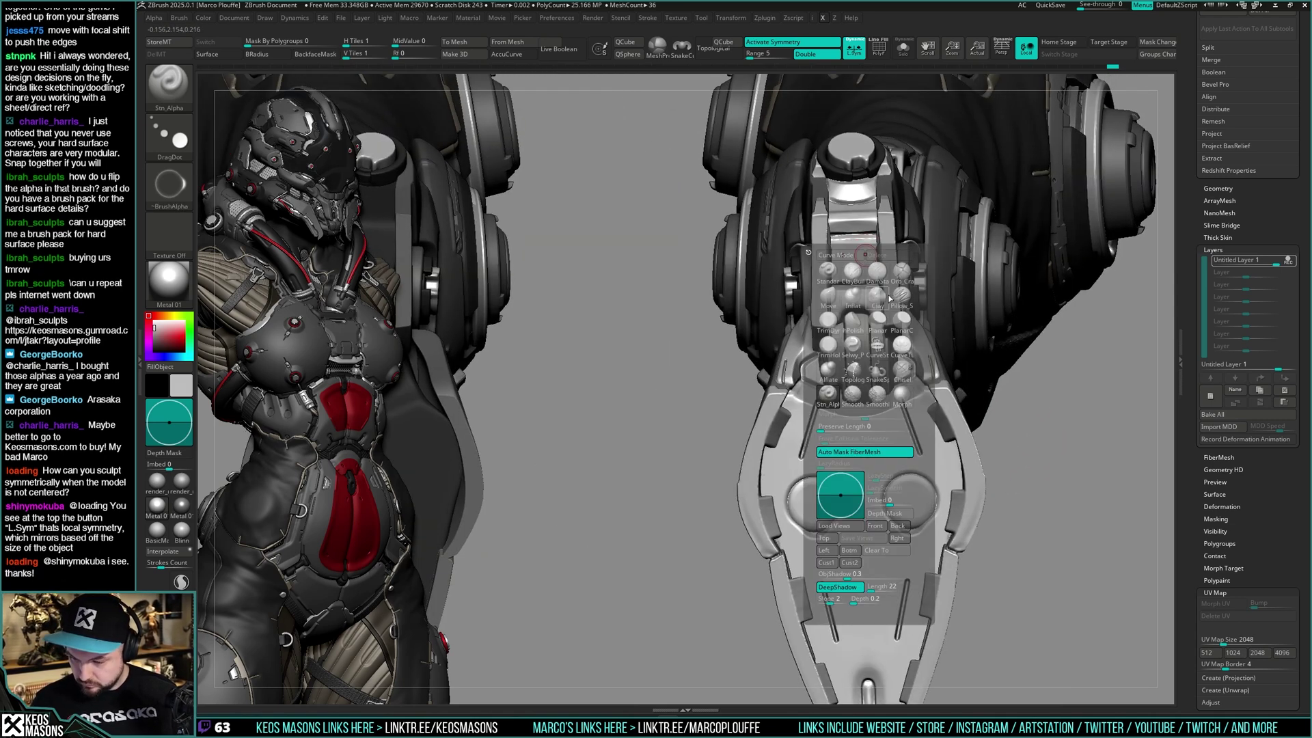
# Carve straight panel lines into the silver bracket above the wheel with the Orb_Cracks brush
pyautogui.click(901, 272)
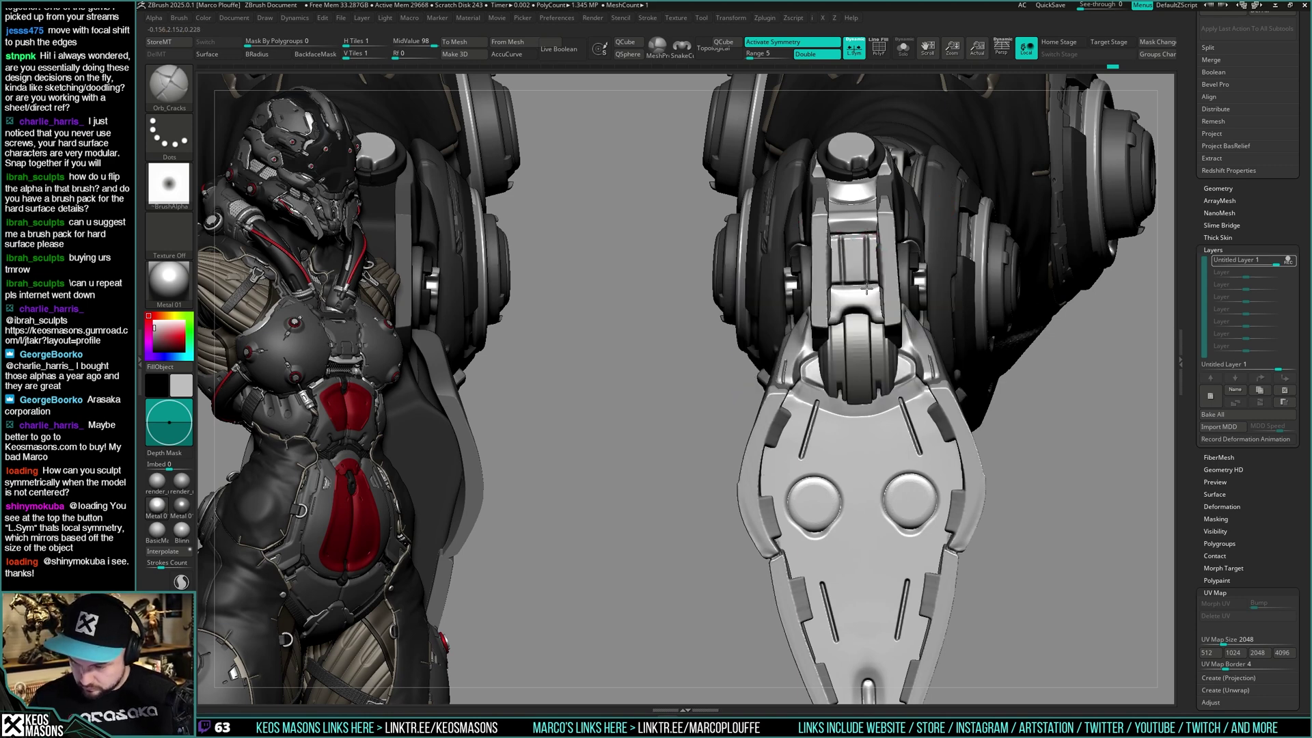
pyautogui.keyDown('ctrl'); pyautogui.moveTo(866, 249); pyautogui.dragTo(824, 270, button='right'); pyautogui.keyUp('ctrl')
pyautogui.moveTo(823, 335); pyautogui.dragTo(659, 483, button='right')
pyautogui.moveTo(824, 400)
pyautogui.keyDown('ctrl'); pyautogui.mouseDown(button='right')
pyautogui.moveTo(827, 454)
pyautogui.moveTo(835, 324)
pyautogui.mouseUp(button='right'); pyautogui.keyUp('ctrl')
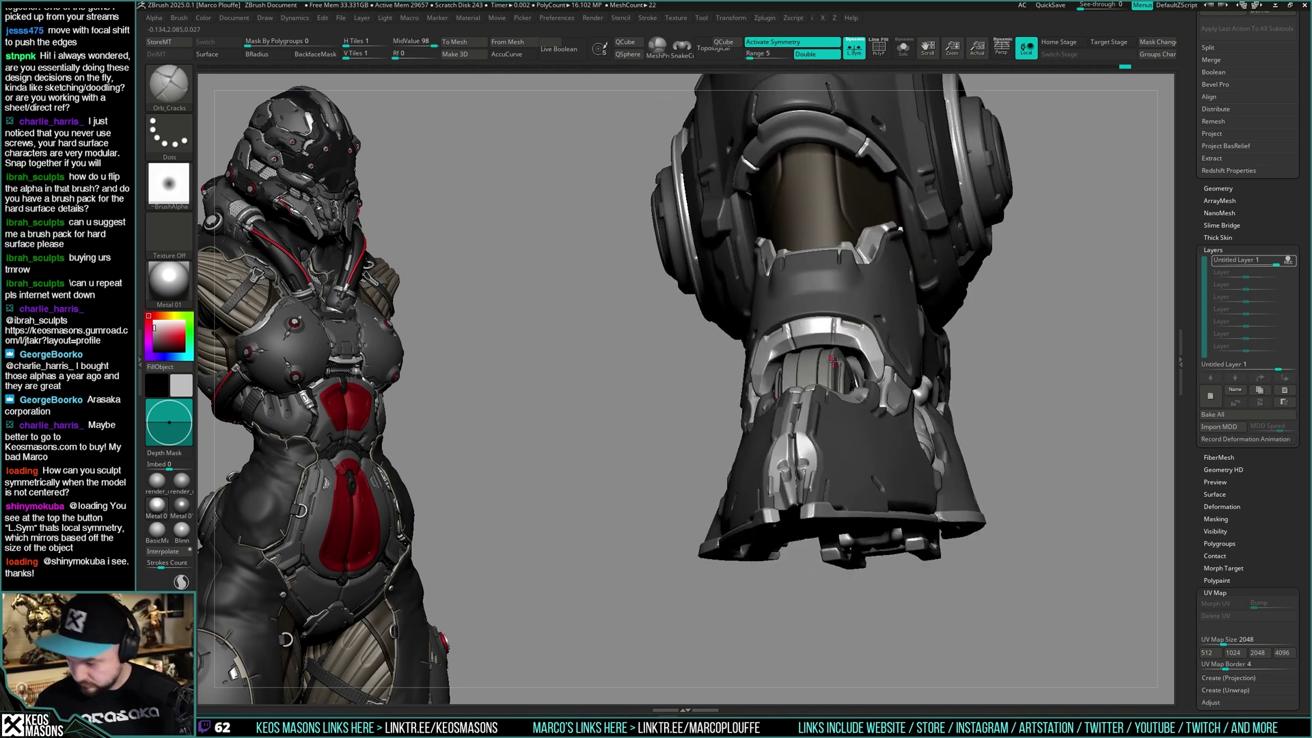
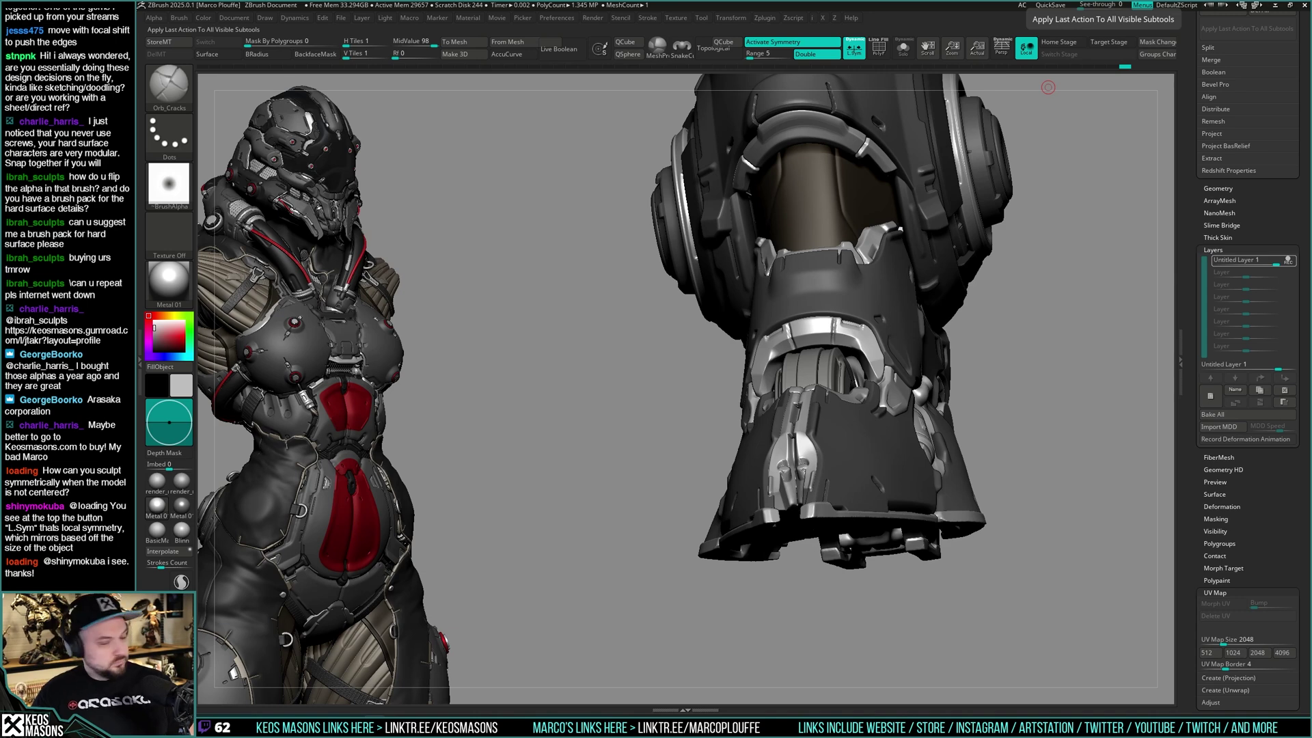
# Examine the foot armour from several angles, including the silver trim mesh in isolation
pyautogui.moveTo(1049, 288); pyautogui.dragTo(866, 364)
pyautogui.keyDown('alt'); pyautogui.moveTo(870, 343); pyautogui.dragTo(839, 375, button='right'); pyautogui.keyUp('alt')
pyautogui.keyDown('alt'); pyautogui.moveTo(839, 375); pyautogui.dragTo(875, 392, button='right'); pyautogui.keyUp('alt')
pyautogui.moveTo(979, 344); pyautogui.dragTo(913, 352, button='right')
pyautogui.keyDown('ctrl'); pyautogui.moveTo(913, 352); pyautogui.dragTo(907, 395, button='right'); pyautogui.keyUp('ctrl')
pyautogui.hotkey('alt', 's')
pyautogui.moveTo(901, 395); pyautogui.dragTo(866, 361)
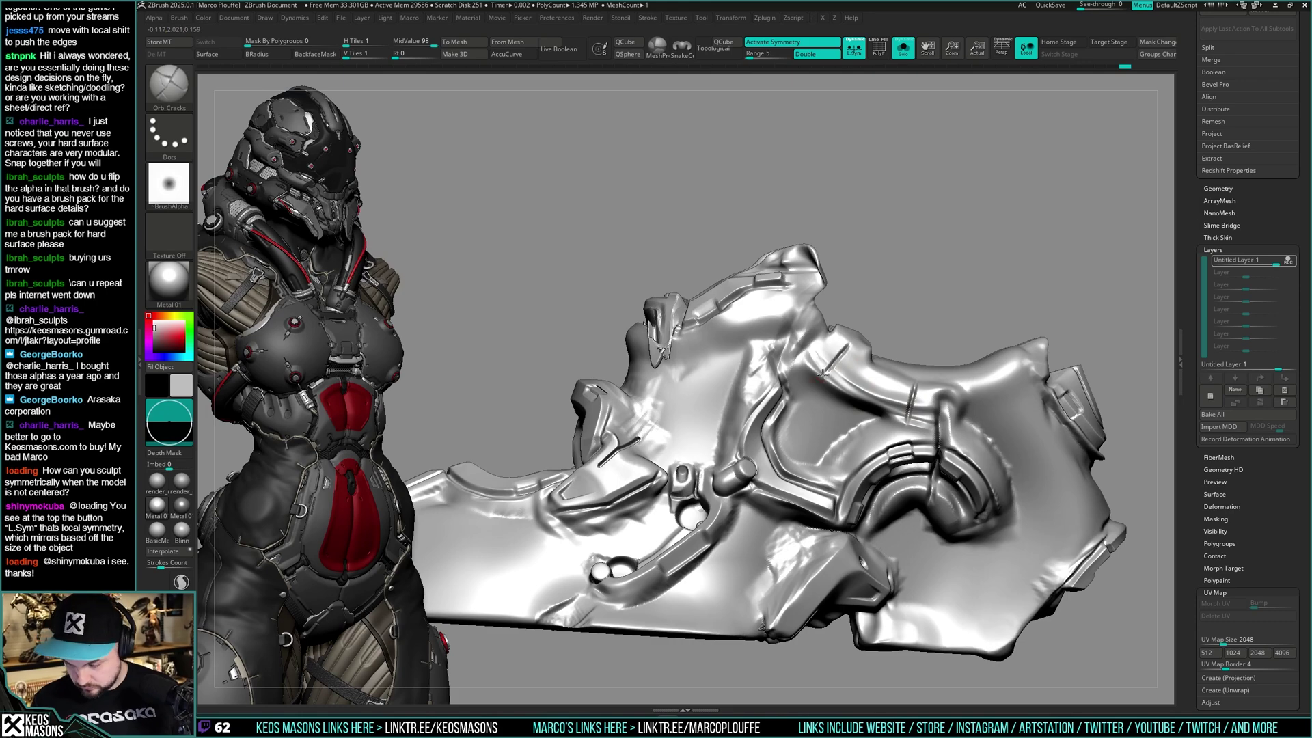
pyautogui.hotkey('shift', 's')
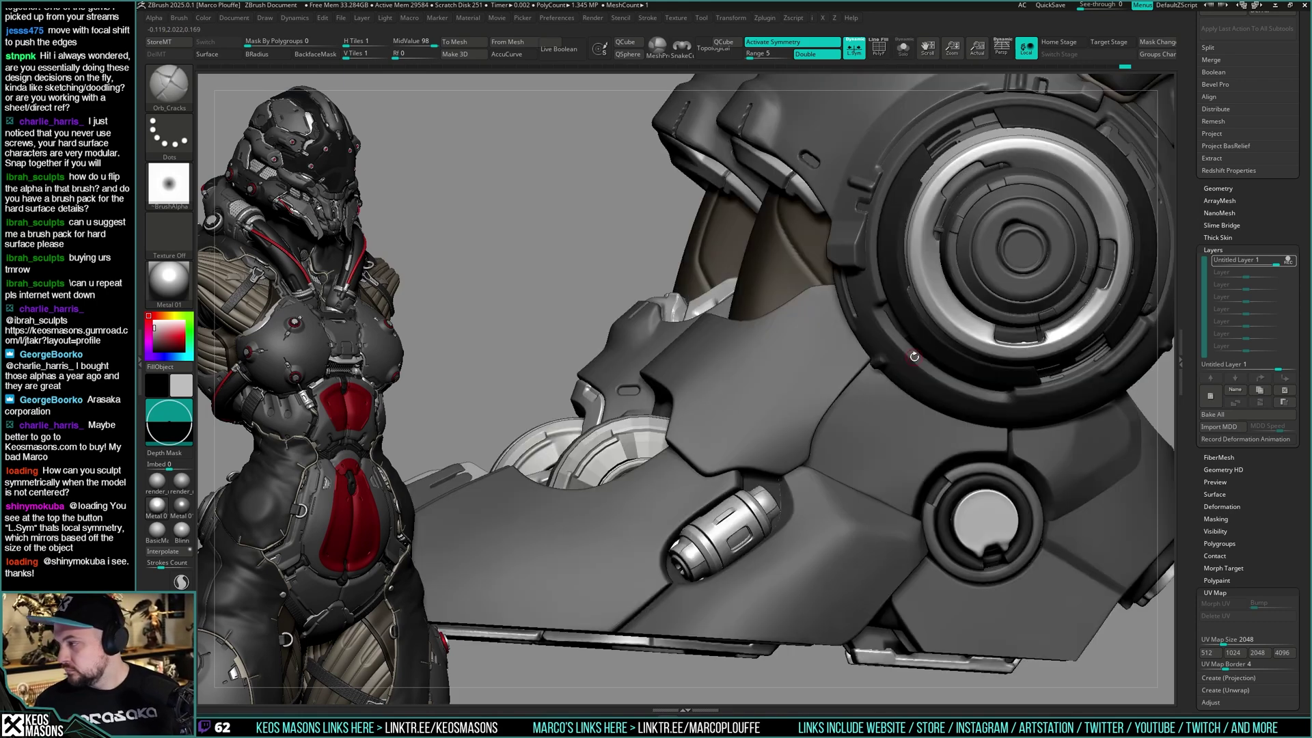
pyautogui.moveTo(1000, 351); pyautogui.dragTo(930, 384, button='right')
pyautogui.moveTo(930, 385); pyautogui.dragTo(1010, 328)
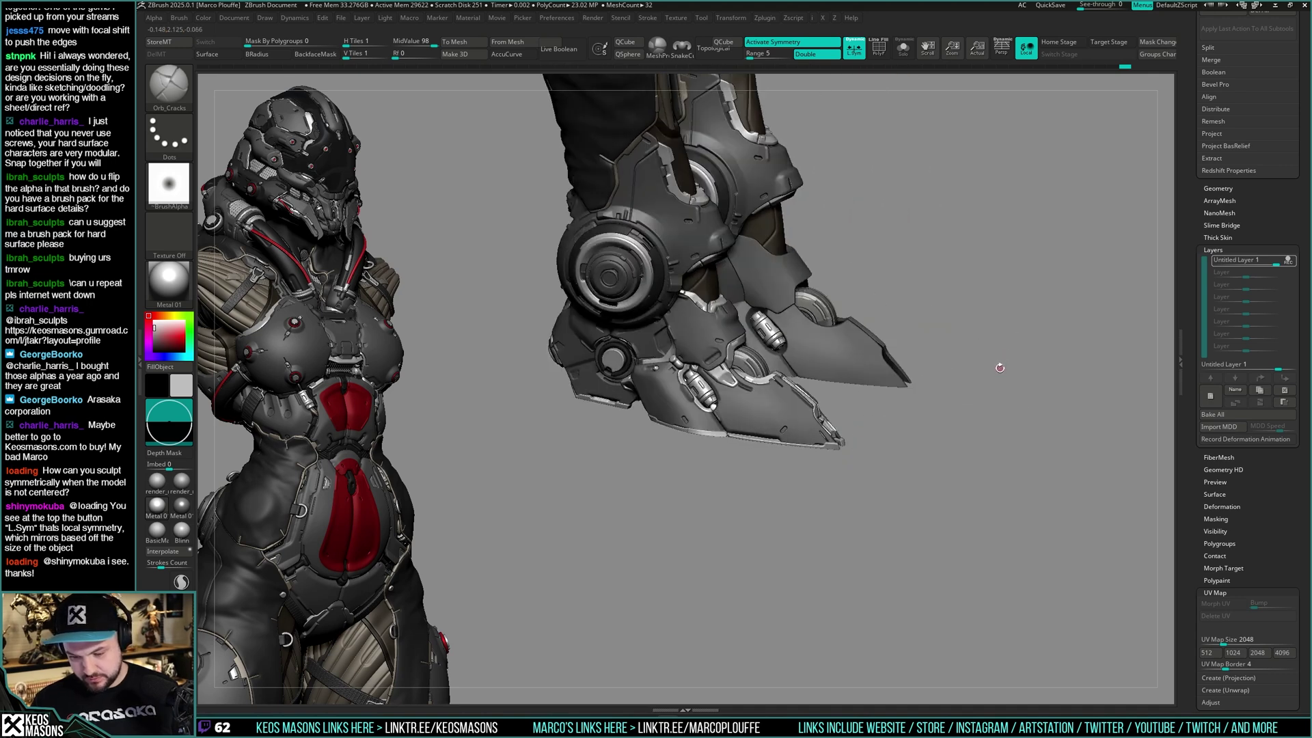
pyautogui.moveTo(996, 378); pyautogui.dragTo(970, 370)
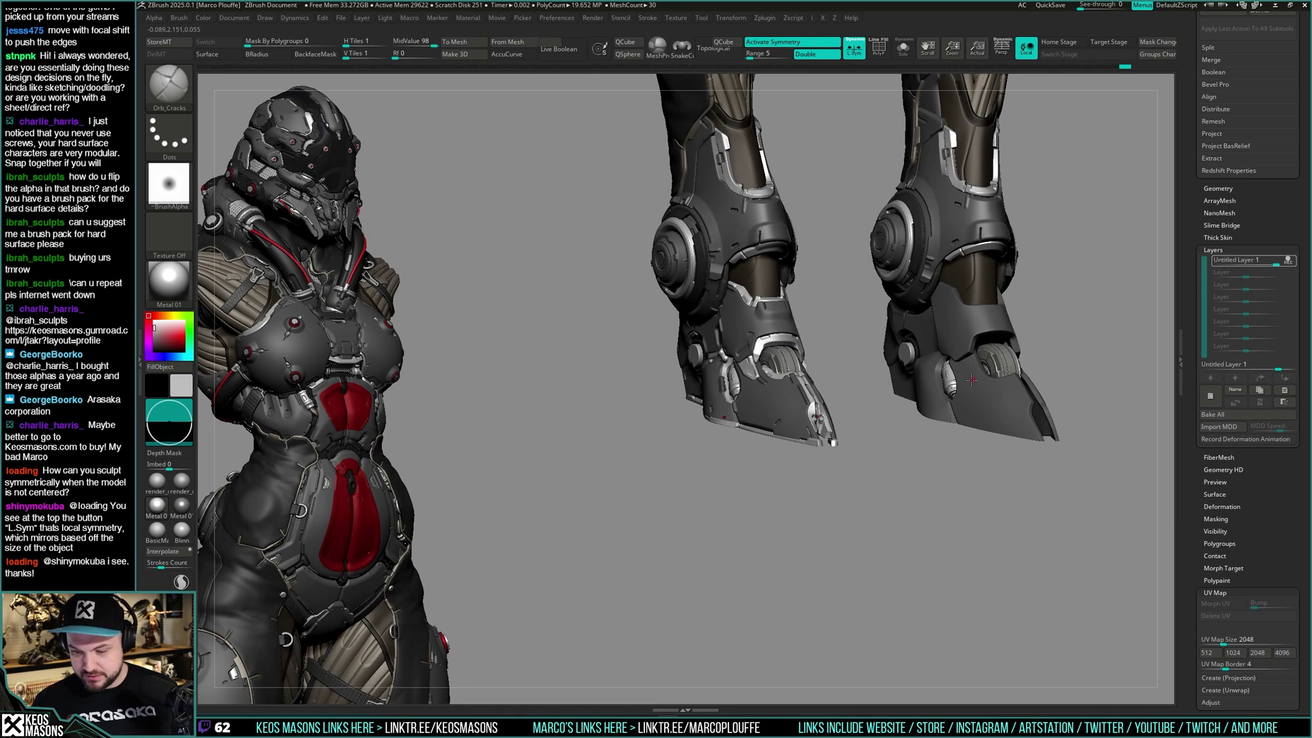
pyautogui.moveTo(846, 429)
pyautogui.mouseDown()
pyautogui.moveTo(844, 443)
pyautogui.moveTo(862, 410)
pyautogui.moveTo(840, 510)
pyautogui.moveTo(840, 424)
pyautogui.mouseUp()
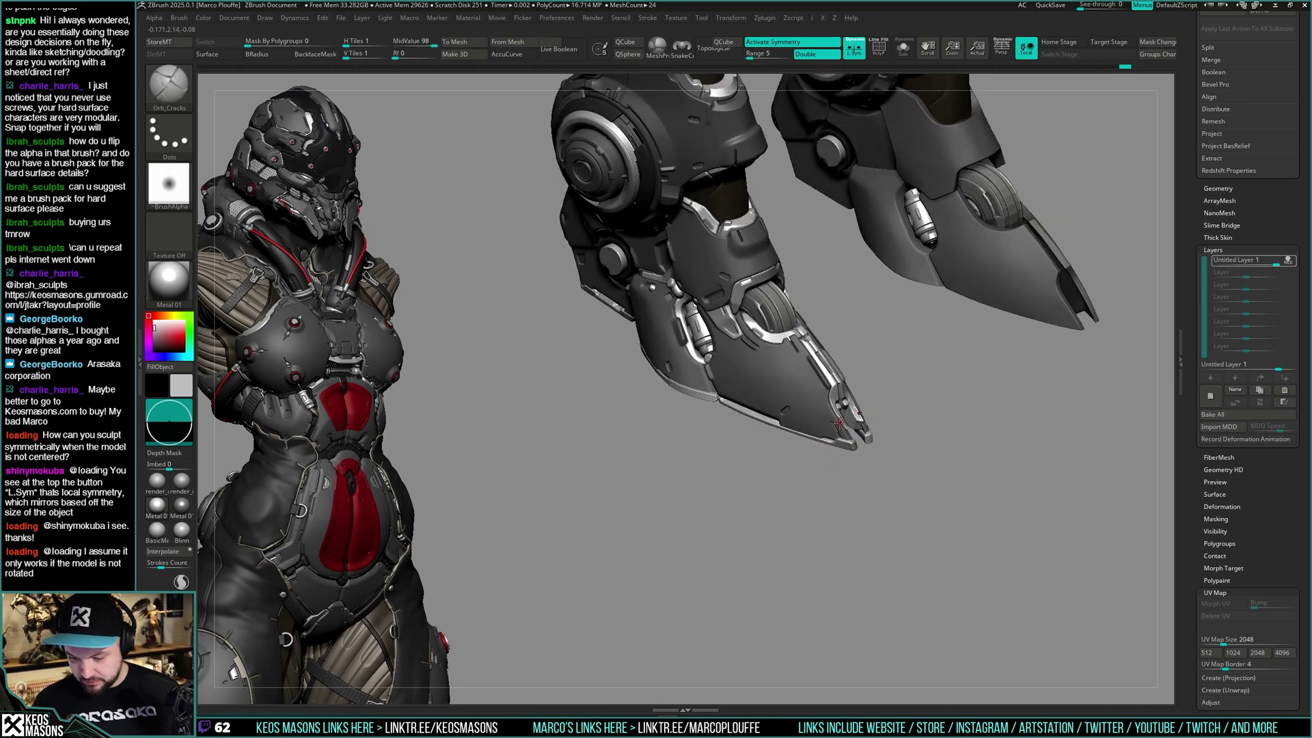
# Draw a short straight groove on the toe shell just below the silver wheel rim with the Standard brush variant
pyautogui.keyDown('alt'); pyautogui.click(813, 356); pyautogui.keyUp('alt')
pyautogui.moveTo(813, 356)
pyautogui.keyDown('alt'); pyautogui.mouseDown(button='right')
pyautogui.moveTo(842, 372)
pyautogui.moveTo(851, 343)
pyautogui.moveTo(810, 359)
pyautogui.mouseUp(button='right'); pyautogui.keyUp('alt')
pyautogui.press('space')
pyautogui.click(805, 358)
pyautogui.press('space')
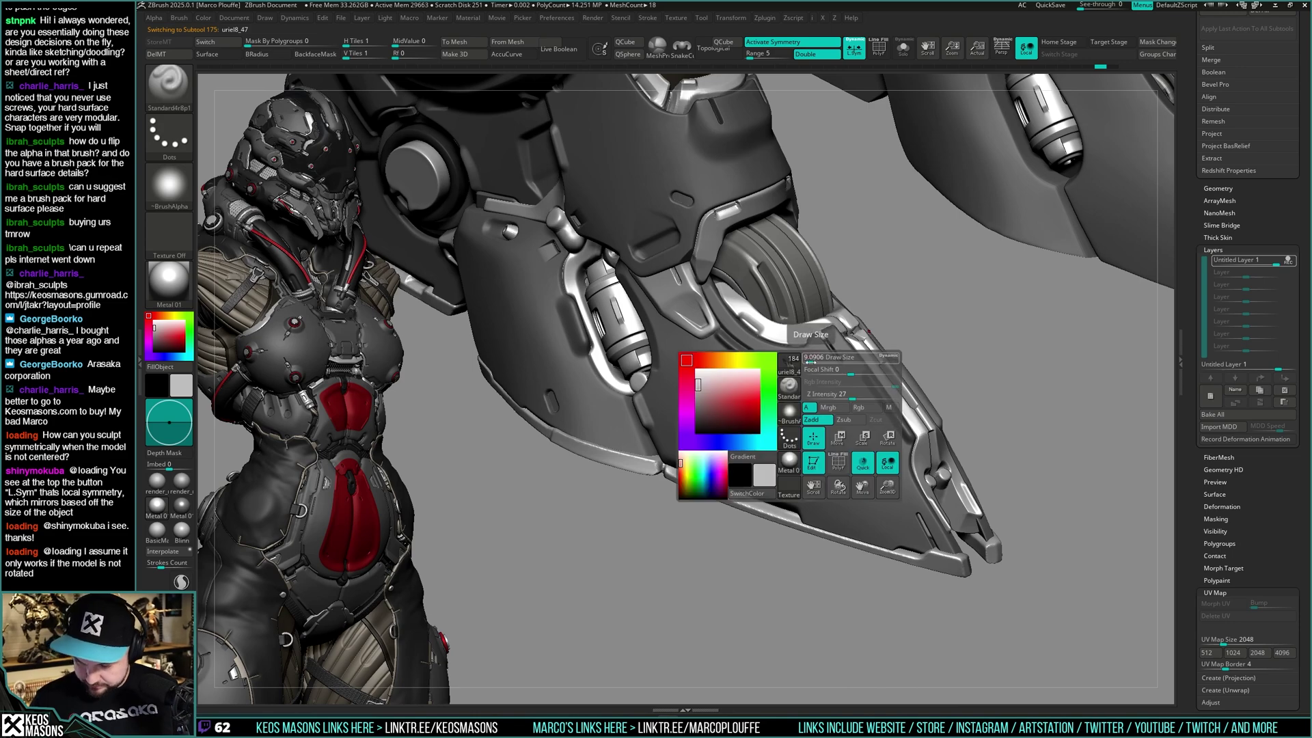
pyautogui.moveTo(812, 360); pyautogui.dragTo(813, 397)
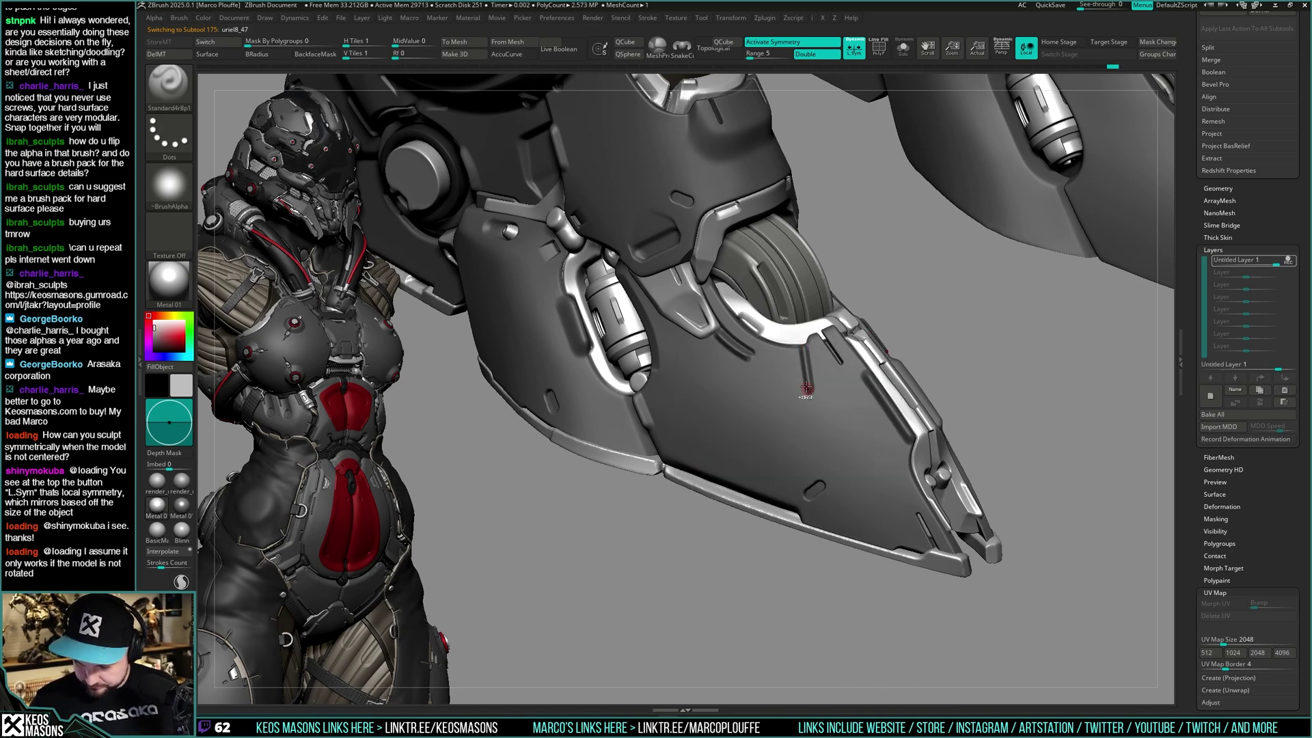
pyautogui.moveTo(824, 410)
pyautogui.keyDown('ctrl'); pyautogui.mouseDown(button='right')
pyautogui.moveTo(852, 440)
pyautogui.moveTo(797, 431)
pyautogui.mouseUp(button='right'); pyautogui.keyUp('ctrl')
pyautogui.moveTo(907, 420)
pyautogui.mouseDown(button='right')
pyautogui.moveTo(858, 387)
pyautogui.moveTo(863, 422)
pyautogui.moveTo(895, 438)
pyautogui.mouseUp(button='right')
pyautogui.moveTo(896, 437)
pyautogui.keyDown('ctrl'); pyautogui.mouseDown(button='right')
pyautogui.moveTo(900, 417)
pyautogui.moveTo(887, 444)
pyautogui.mouseUp(button='right'); pyautogui.keyUp('ctrl')
pyautogui.moveTo(887, 444)
pyautogui.keyDown('alt'); pyautogui.mouseDown(button='right')
pyautogui.moveTo(869, 398)
pyautogui.moveTo(859, 422)
pyautogui.moveTo(815, 380)
pyautogui.mouseUp(button='right'); pyautogui.keyUp('alt')
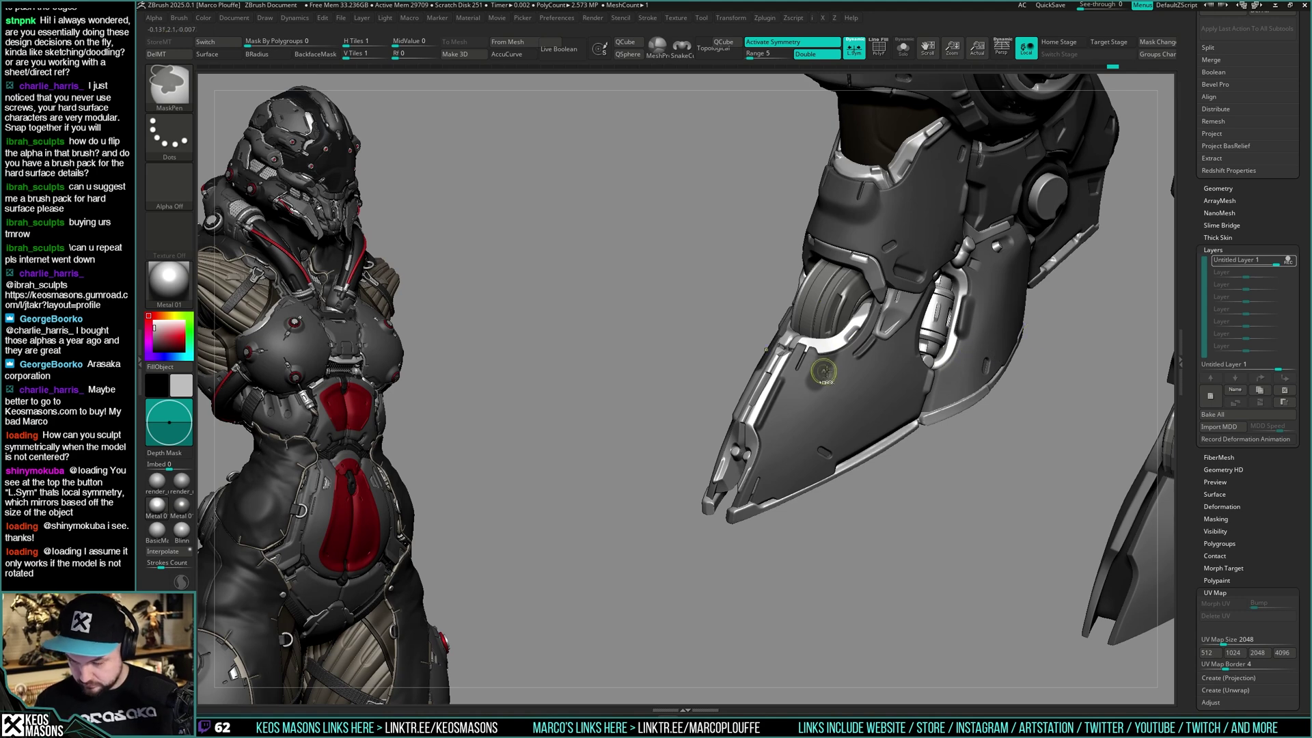
# Clear the mask on the foot shell and switch to the Move brush
pyautogui.keyDown('ctrl'); pyautogui.moveTo(1073, 310); pyautogui.dragTo(1086, 322); pyautogui.keyUp('ctrl')
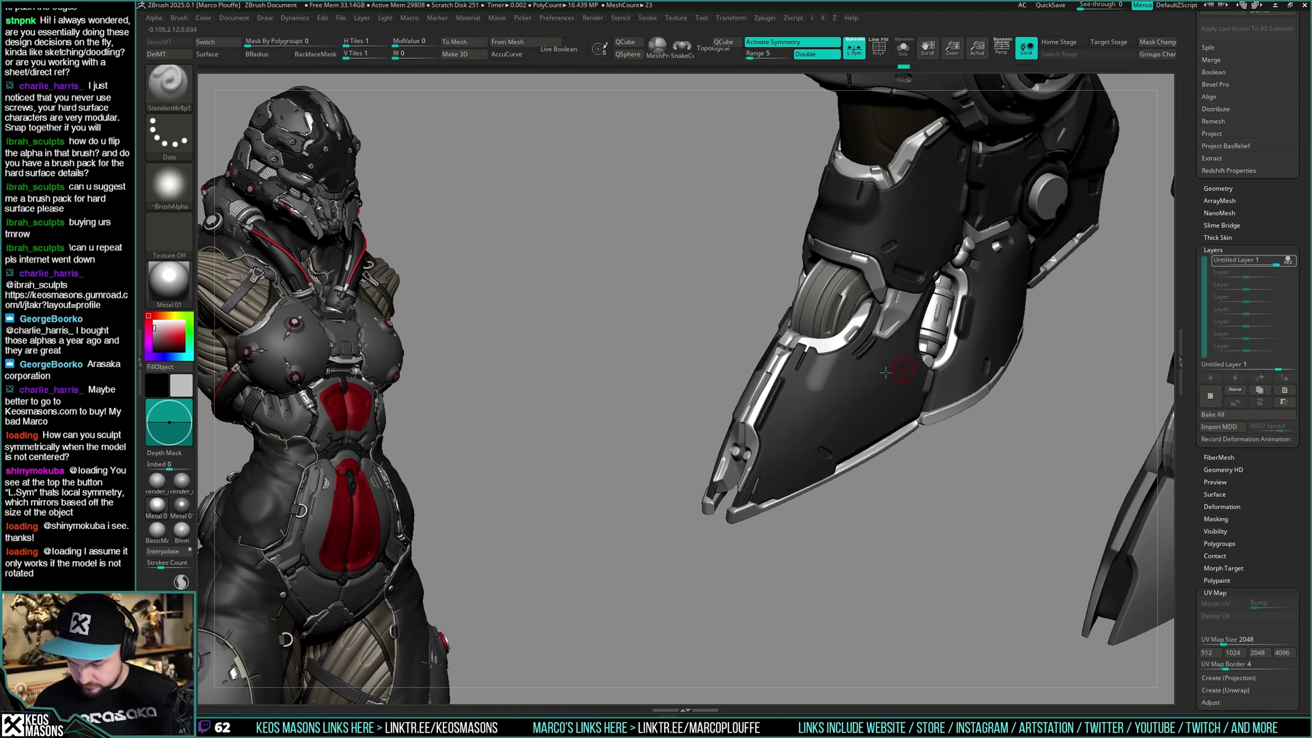
pyautogui.press('b')
pyautogui.click(881, 372)
pyautogui.press('space')
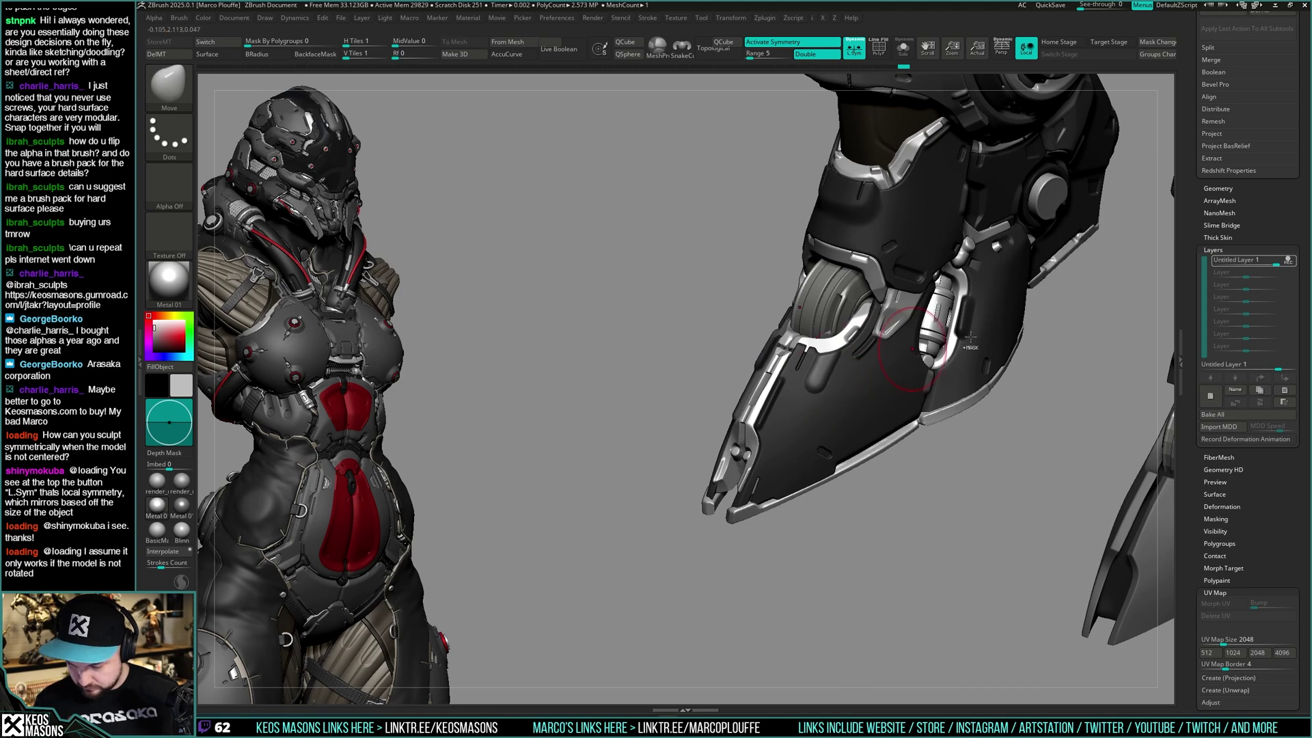
# Examine both armoured feet and lower legs from several angles and distances
pyautogui.moveTo(971, 336)
pyautogui.keyDown('ctrl'); pyautogui.mouseDown(button='right')
pyautogui.moveTo(881, 403)
pyautogui.moveTo(1014, 413)
pyautogui.moveTo(927, 463)
pyautogui.moveTo(955, 433)
pyautogui.moveTo(920, 436)
pyautogui.moveTo(996, 427)
pyautogui.moveTo(907, 453)
pyautogui.mouseUp(button='right'); pyautogui.keyUp('ctrl')
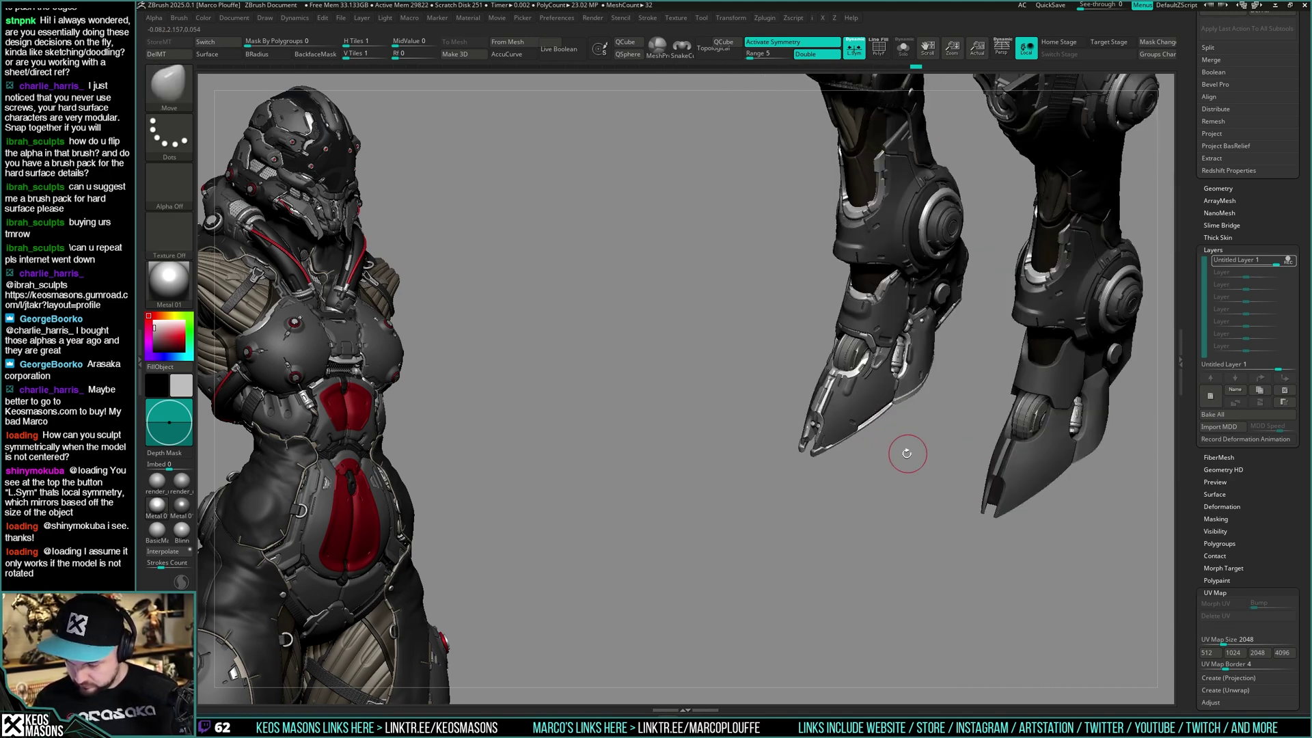
pyautogui.moveTo(808, 528)
pyautogui.mouseDown(button='right')
pyautogui.moveTo(896, 474)
pyautogui.moveTo(809, 512)
pyautogui.moveTo(807, 551)
pyautogui.mouseUp(button='right')
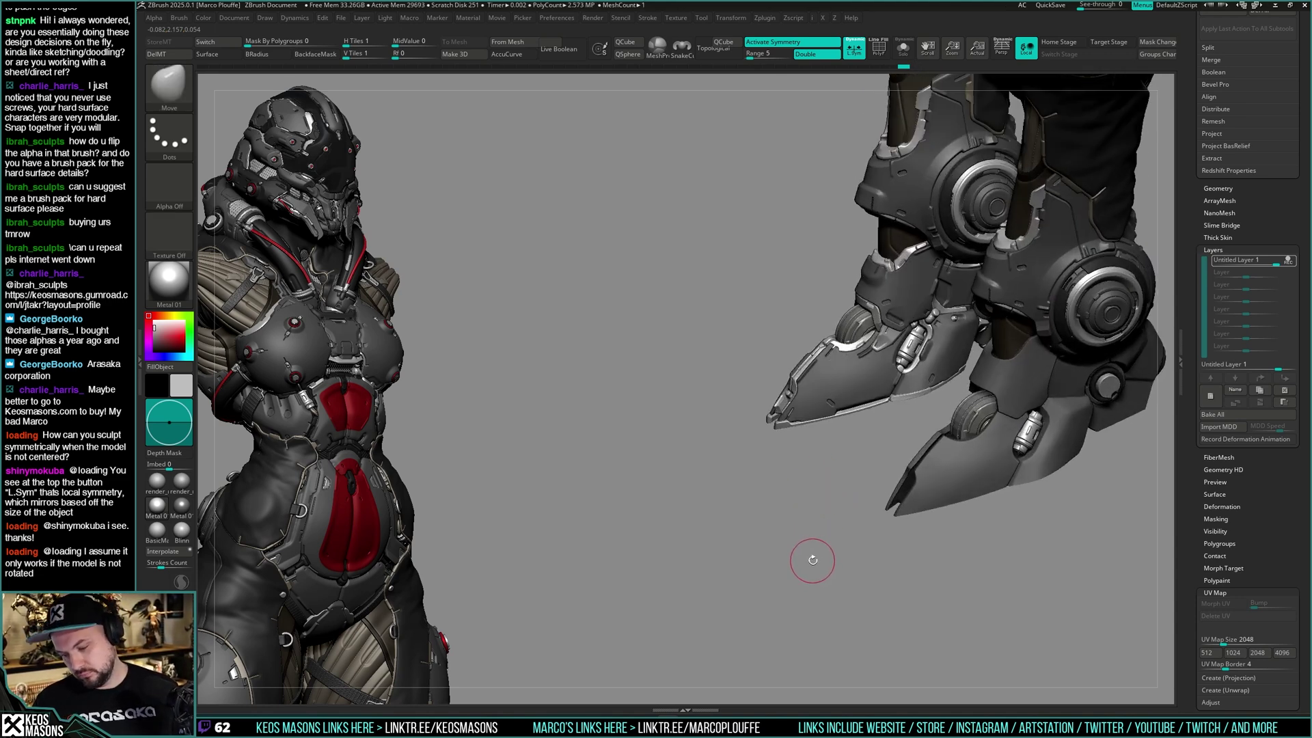
pyautogui.keyDown('ctrl'); pyautogui.moveTo(840, 366); pyautogui.dragTo(860, 392, button='right'); pyautogui.keyUp('ctrl')
pyautogui.press('space')
pyautogui.moveTo(851, 395); pyautogui.dragTo(846, 394)
pyautogui.keyDown('alt'); pyautogui.moveTo(843, 423); pyautogui.dragTo(864, 396, button='right'); pyautogui.keyUp('alt')
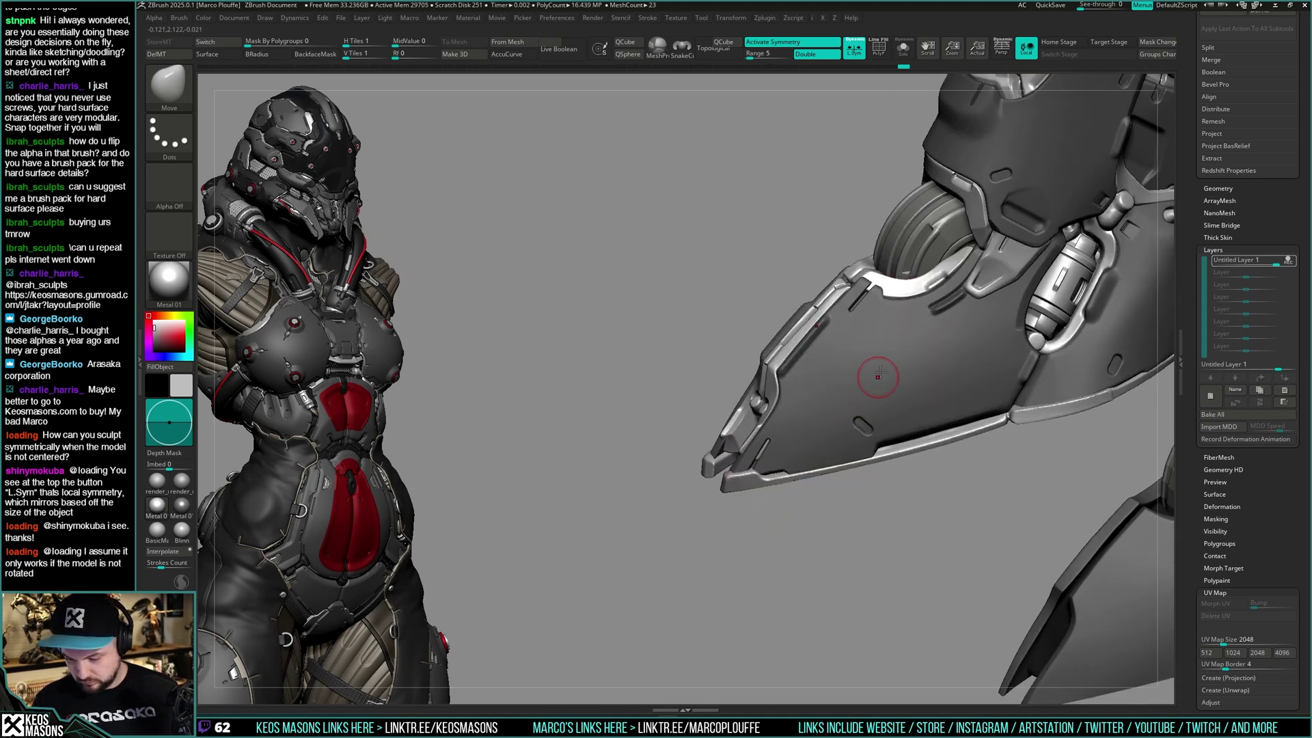
pyautogui.keyDown('ctrl'); pyautogui.moveTo(946, 449); pyautogui.dragTo(935, 363, button='right'); pyautogui.keyUp('ctrl')
pyautogui.keyDown('shift'); pyautogui.moveTo(935, 363); pyautogui.dragTo(1023, 346, button='right'); pyautogui.keyUp('shift')
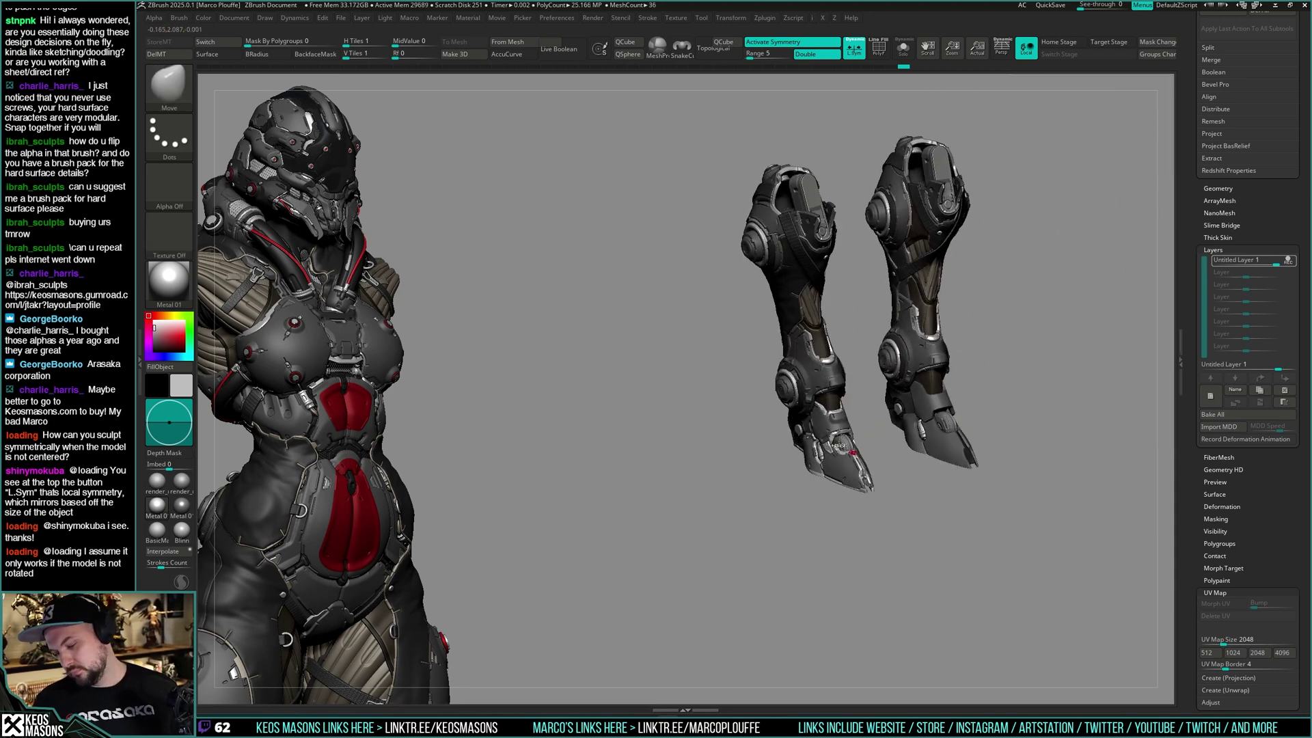
pyautogui.moveTo(853, 452)
pyautogui.keyDown('ctrl'); pyautogui.mouseDown(button='right')
pyautogui.moveTo(867, 512)
pyautogui.moveTo(863, 458)
pyautogui.mouseUp(button='right'); pyautogui.keyUp('ctrl')
pyautogui.press('space')
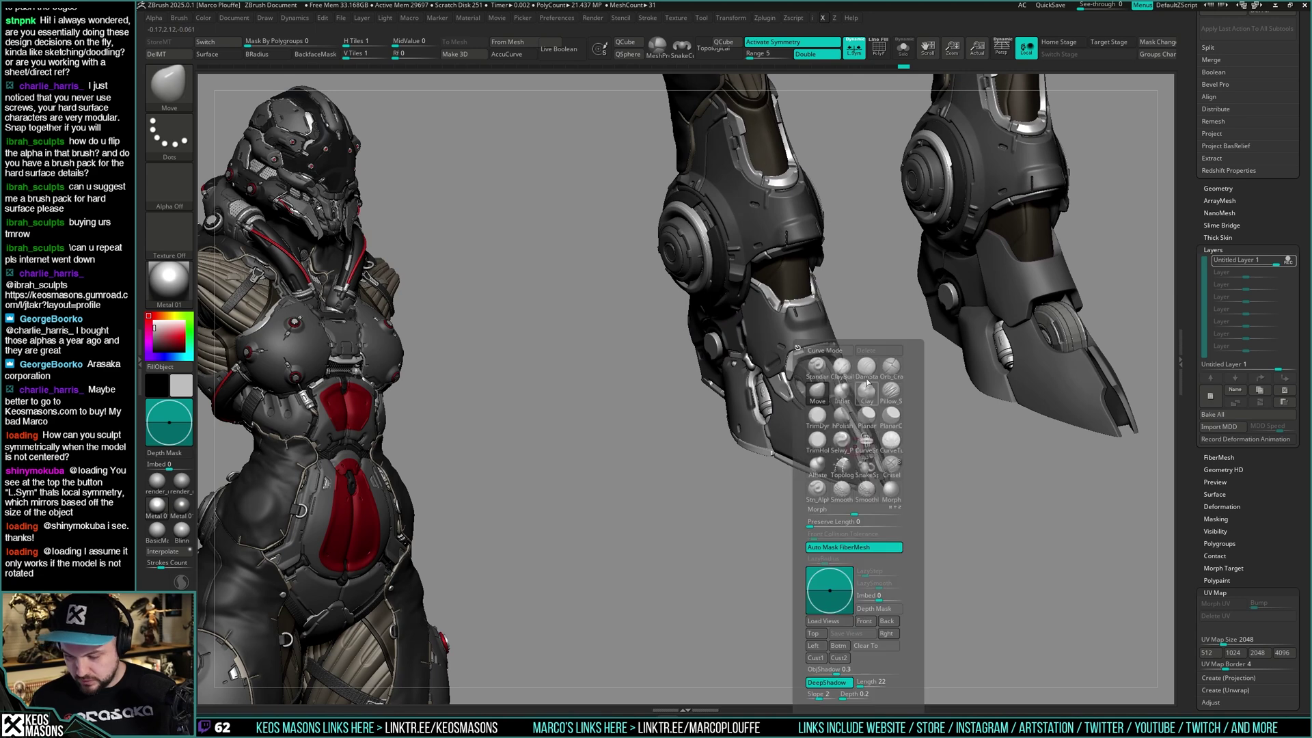
pyautogui.click(867, 380)
# Turn off recording on the foot shell's Untitled Layer 1 and select the inner foot subtool uriel8_49
pyautogui.click(1288, 261)
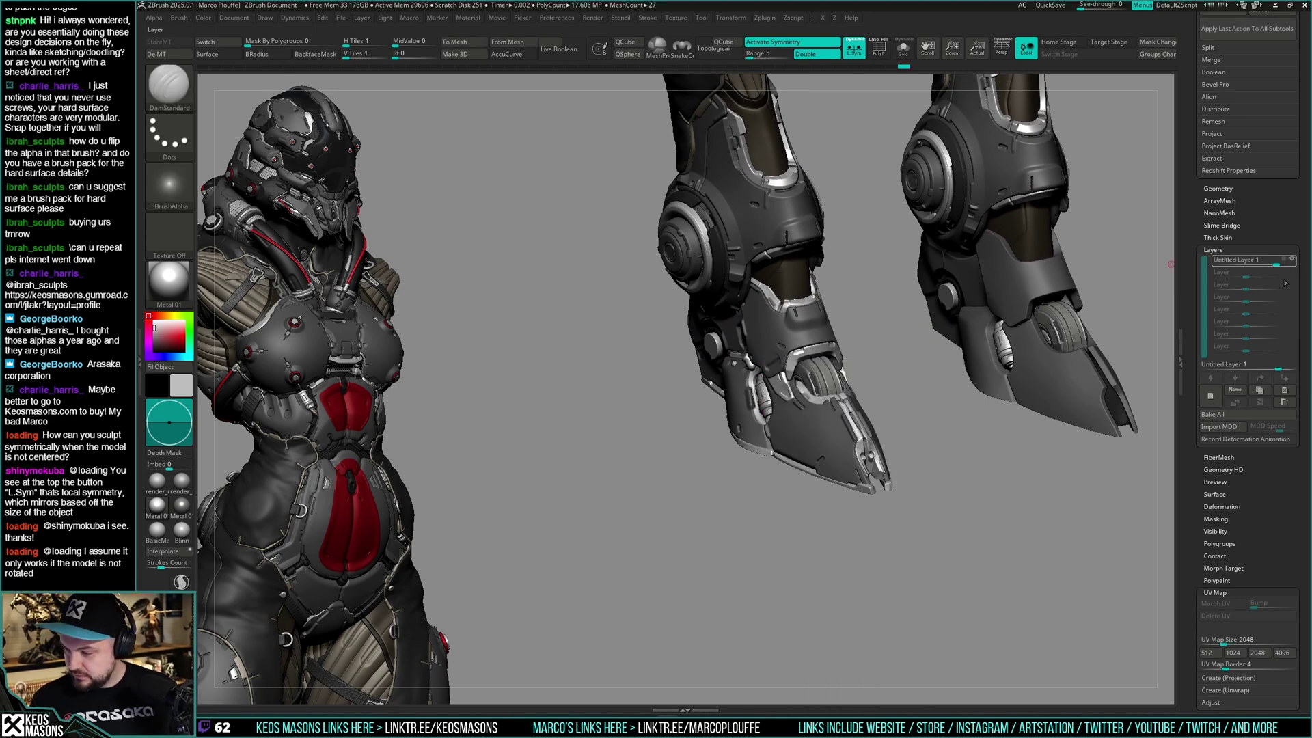
pyautogui.moveTo(1245, 113); pyautogui.dragTo(1245, 633)
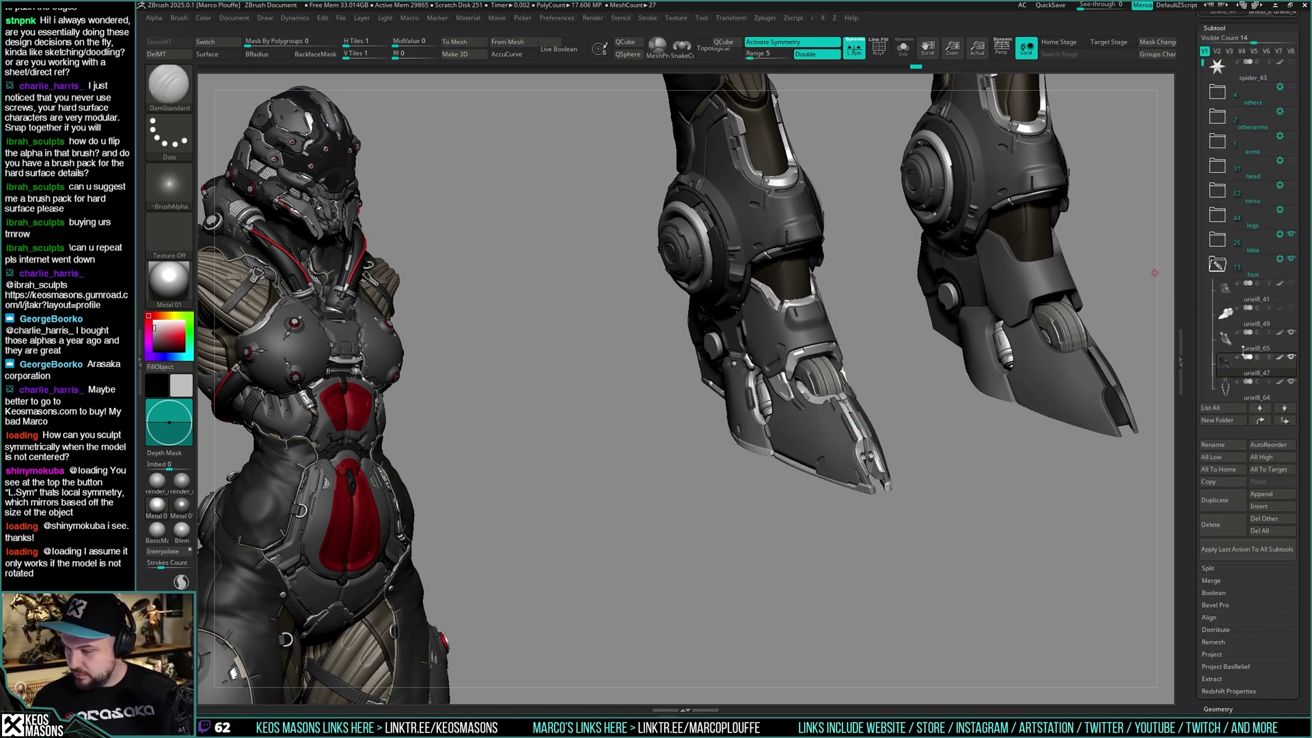
pyautogui.click(1246, 315)
# Build up the exposed sole of the inner foot mesh with a ClayBuildup stroke running towards the toe
pyautogui.moveTo(841, 430); pyautogui.dragTo(905, 413, button='right')
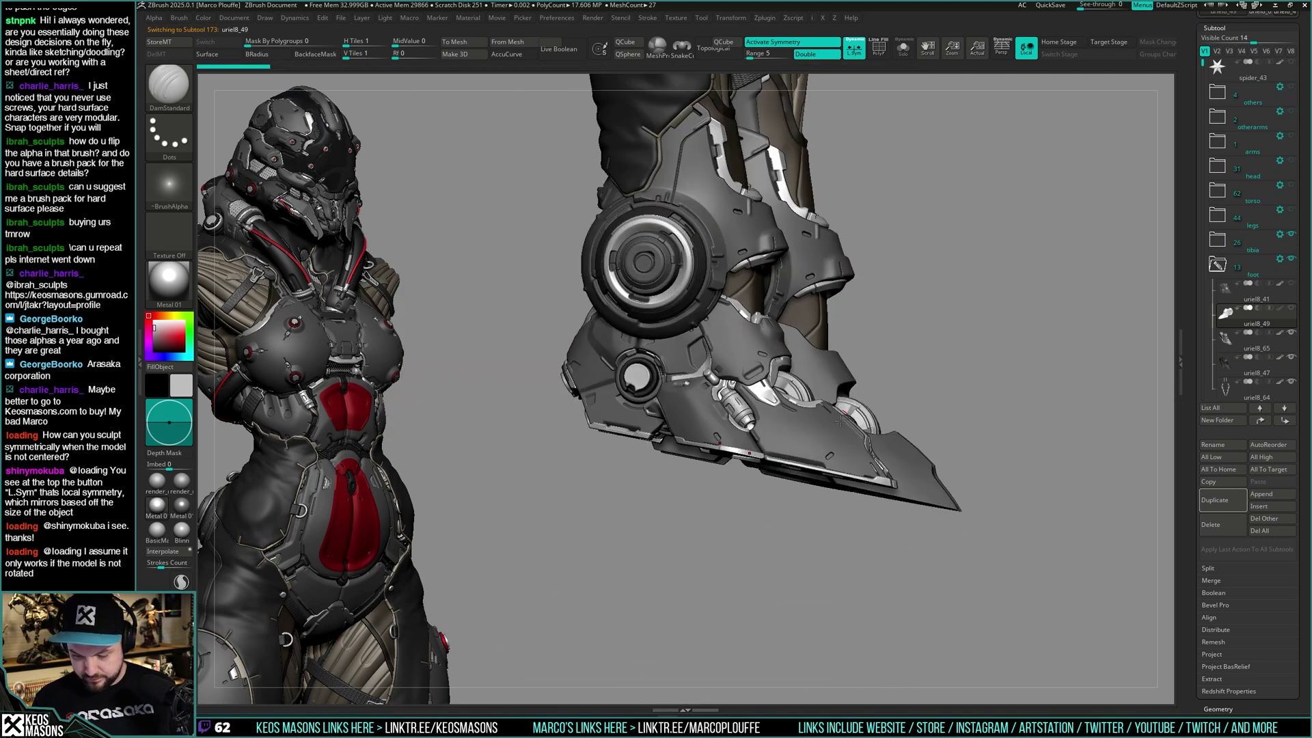
pyautogui.keyDown('shift'); pyautogui.moveTo(820, 431); pyautogui.dragTo(959, 360, button='right'); pyautogui.keyUp('shift')
pyautogui.press('space')
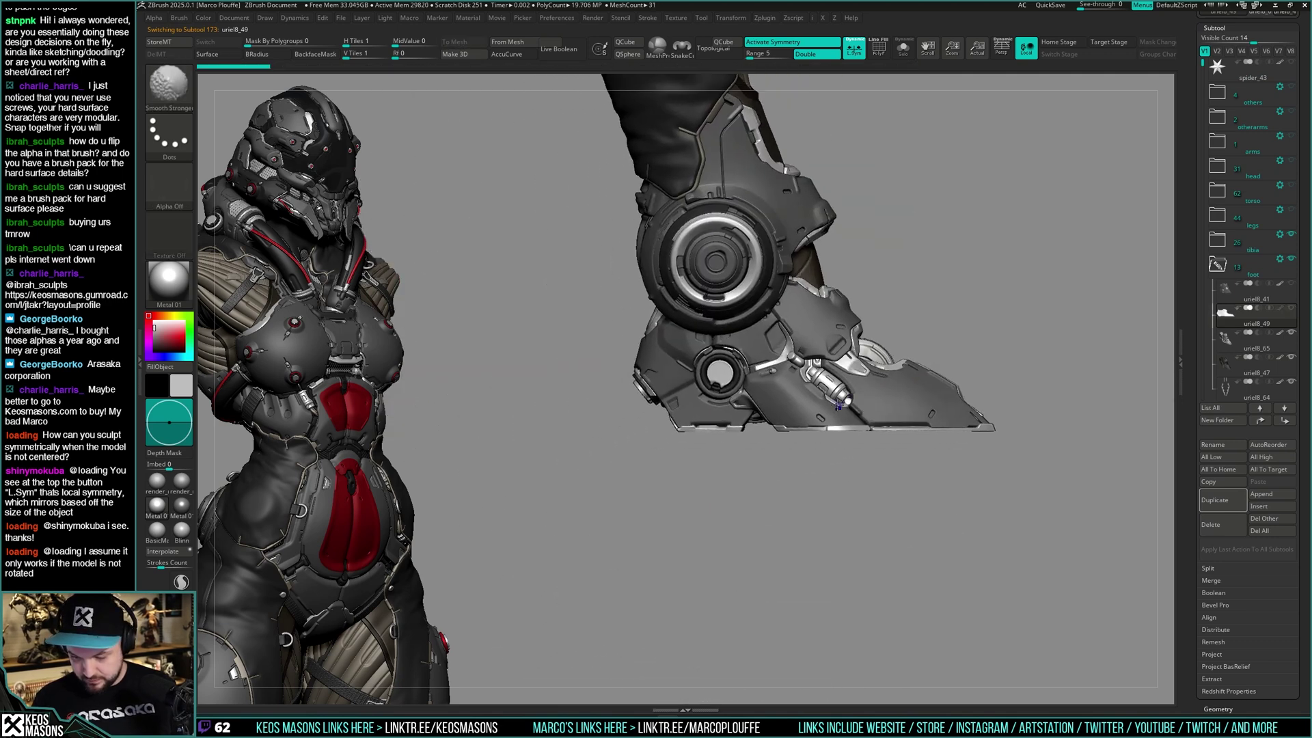
pyautogui.press('space')
pyautogui.click(767, 430)
pyautogui.press('b')
pyautogui.press('c')
pyautogui.press('b')
pyautogui.press('space')
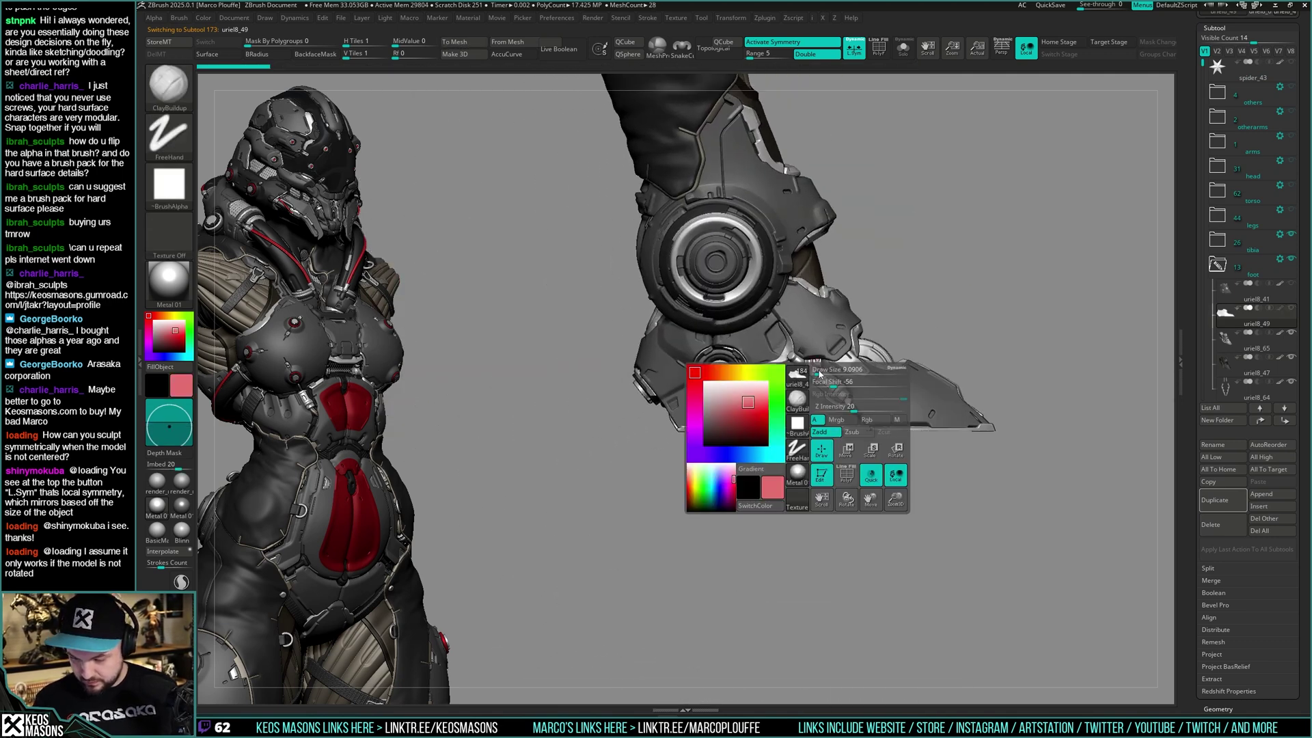
pyautogui.moveTo(829, 356); pyautogui.dragTo(771, 421, button='right')
pyautogui.press('space')
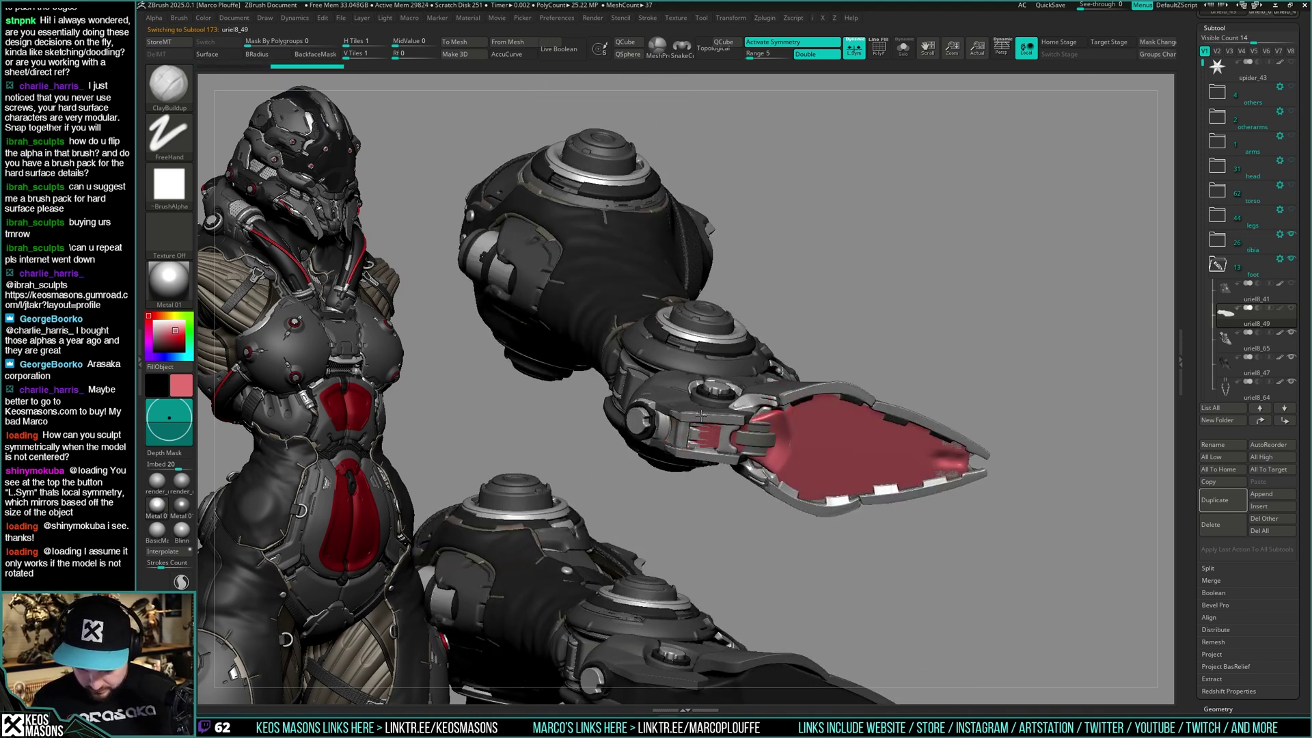
pyautogui.moveTo(722, 448)
pyautogui.mouseDown()
pyautogui.moveTo(763, 464)
pyautogui.moveTo(798, 415)
pyautogui.moveTo(863, 437)
pyautogui.moveTo(892, 472)
pyautogui.moveTo(936, 455)
pyautogui.moveTo(955, 479)
pyautogui.mouseUp()
pyautogui.moveTo(956, 479)
pyautogui.mouseDown(button='right')
pyautogui.moveTo(984, 540)
pyautogui.moveTo(950, 437)
pyautogui.moveTo(945, 365)
pyautogui.mouseUp(button='right')
# Flatten the inner foot mesh where it shows beside the ankle piston, using the TrimDynamic brush
pyautogui.press('b')
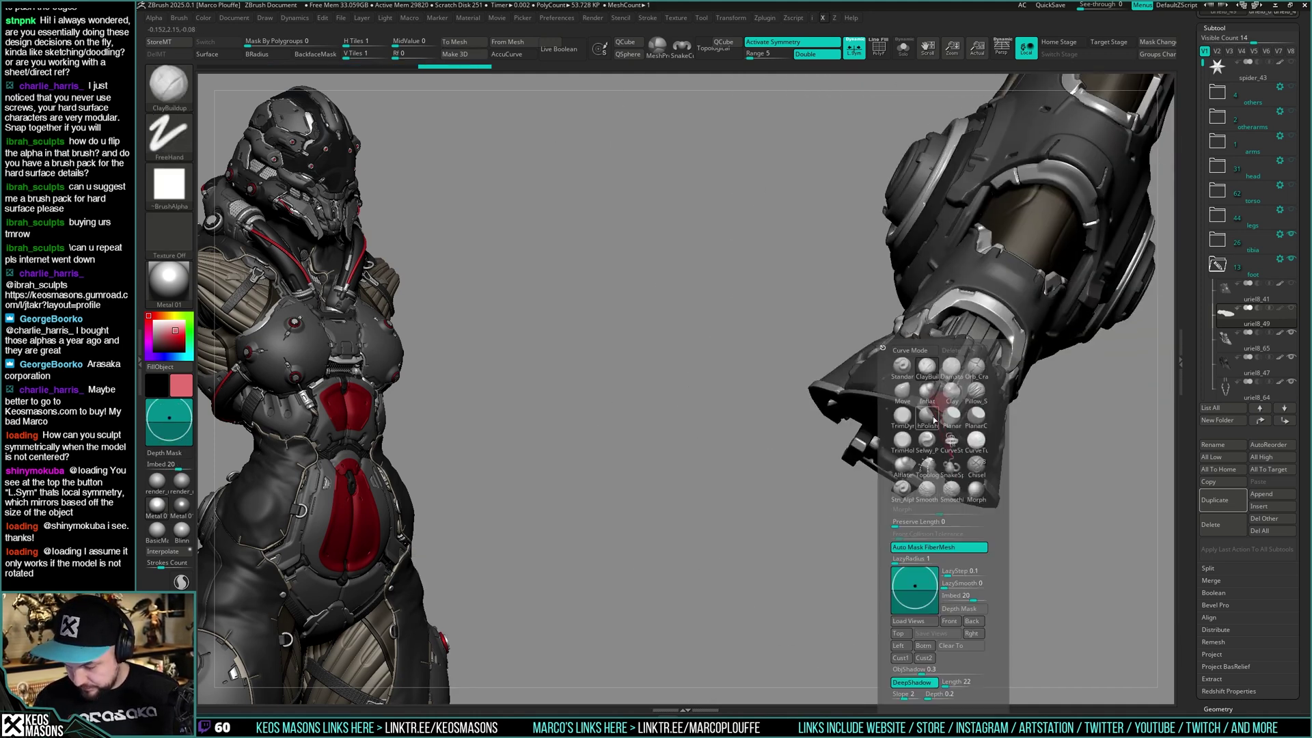
pyautogui.press('t')
pyautogui.press('d')
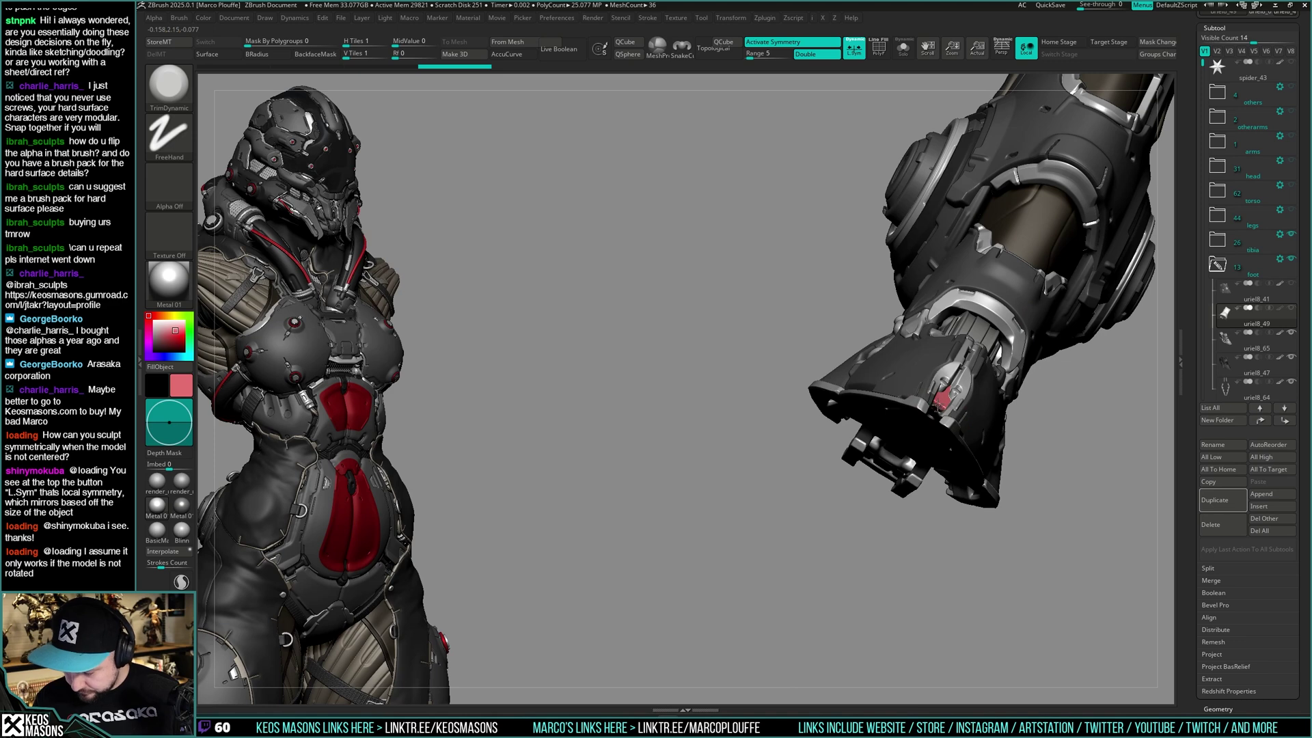
pyautogui.moveTo(948, 393); pyautogui.dragTo(945, 402)
pyautogui.moveTo(949, 393)
pyautogui.mouseDown(button='right')
pyautogui.moveTo(982, 281)
pyautogui.moveTo(1012, 242)
pyautogui.moveTo(787, 248)
pyautogui.moveTo(867, 445)
pyautogui.mouseUp(button='right')
pyautogui.press('x')
pyautogui.click(975, 283)
# Isolate the inner foot mesh, check its wireframe and delete its extra subdivision levels
pyautogui.hotkey('shift', 'f')
pyautogui.hotkey('alt', 's')
pyautogui.moveTo(851, 490); pyautogui.dragTo(823, 502)
pyautogui.hotkey('alt', 's')
pyautogui.hotkey('shift', 'f')
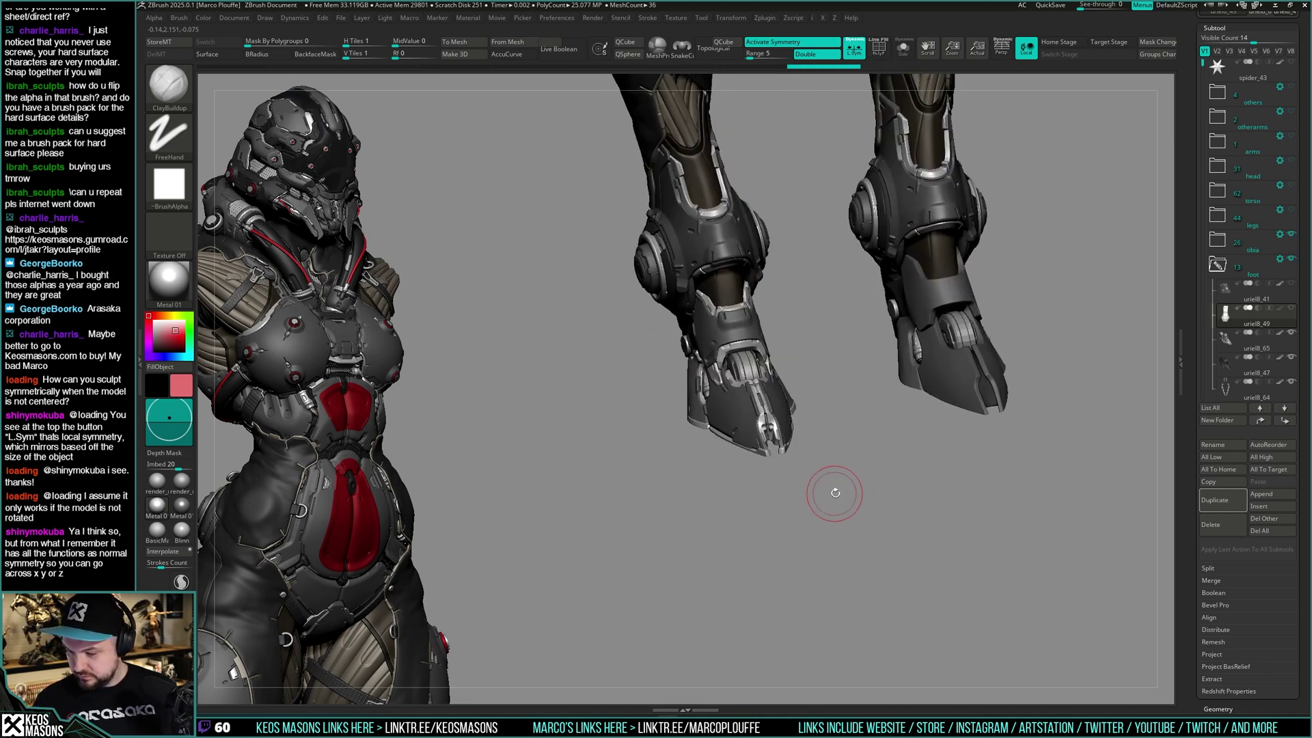
pyautogui.hotkey('alt', 's')
pyautogui.press('space')
pyautogui.click(814, 276)
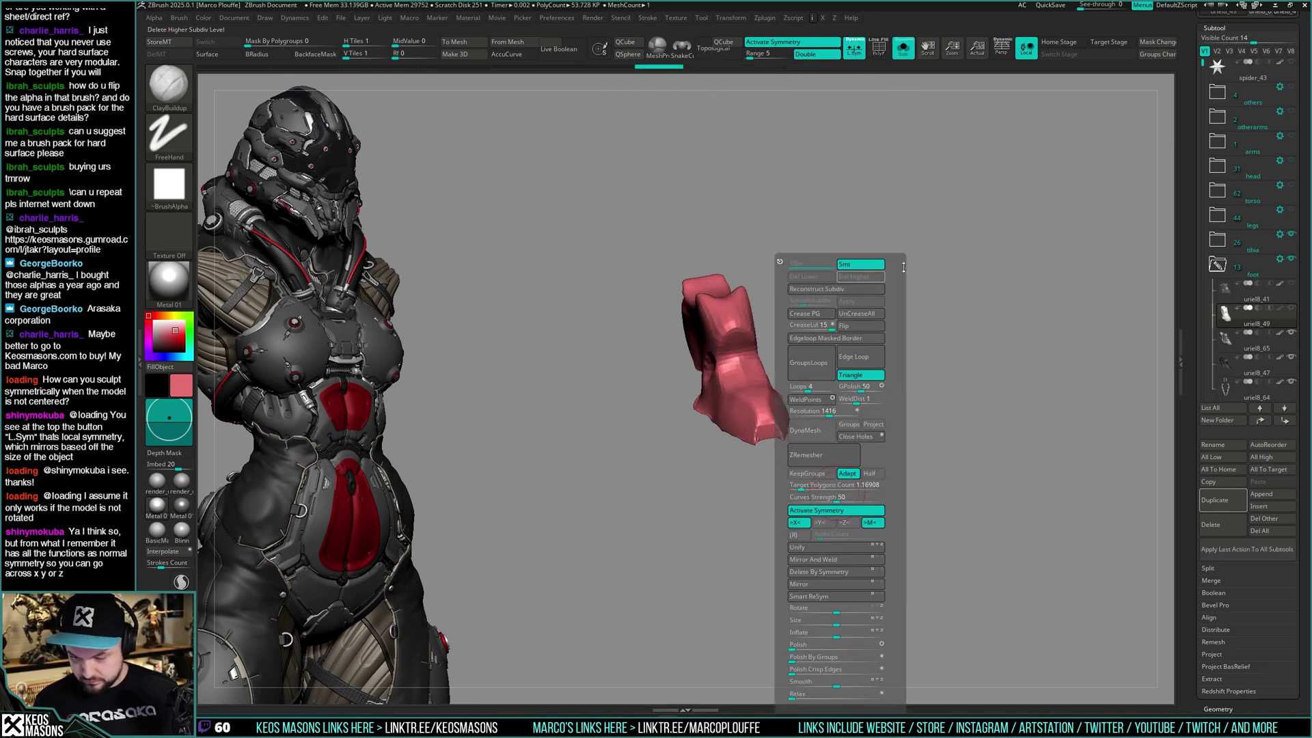
pyautogui.hotkey('alt', 's')
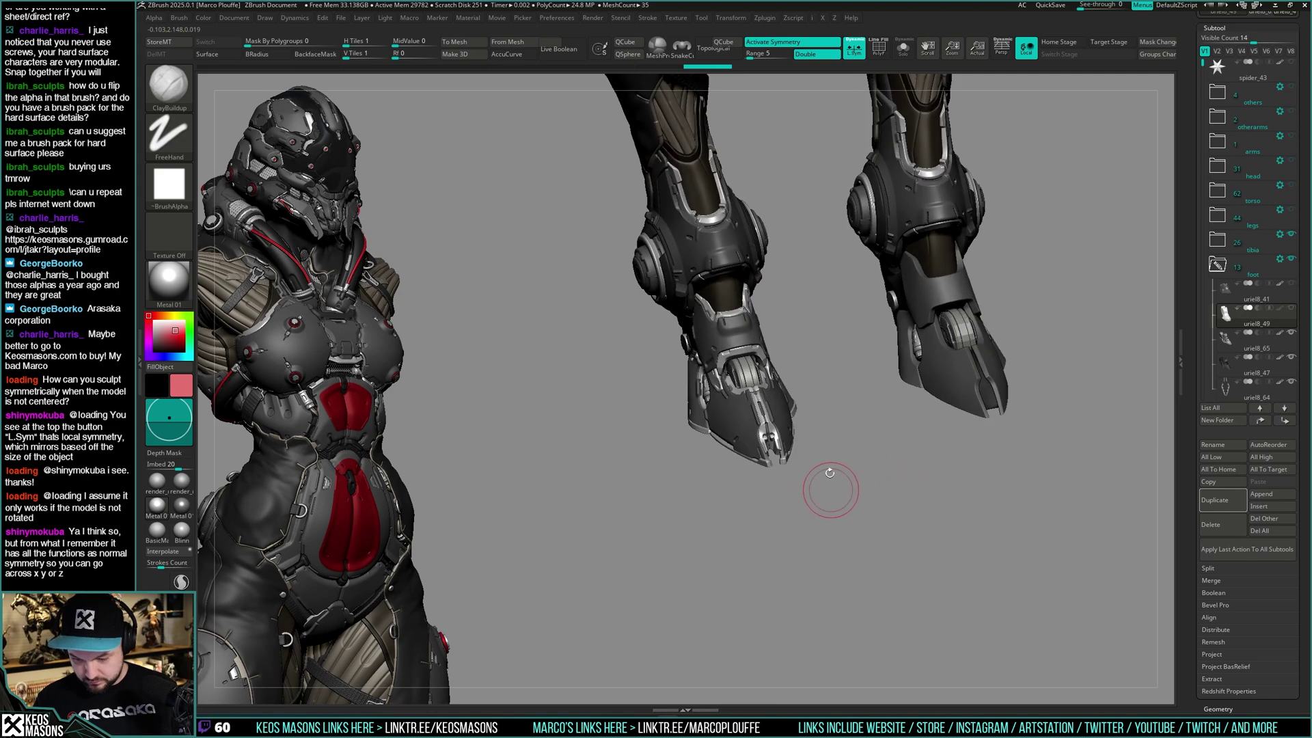
pyautogui.hotkey('alt', 's')
# Hide the lower-leg subtool folder so that only the foot parts are displayed
pyautogui.moveTo(933, 359)
pyautogui.keyDown('ctrl'); pyautogui.mouseDown(button='right')
pyautogui.moveTo(952, 393)
pyautogui.moveTo(937, 363)
pyautogui.moveTo(867, 386)
pyautogui.mouseUp(button='right'); pyautogui.keyUp('ctrl')
pyautogui.press('space')
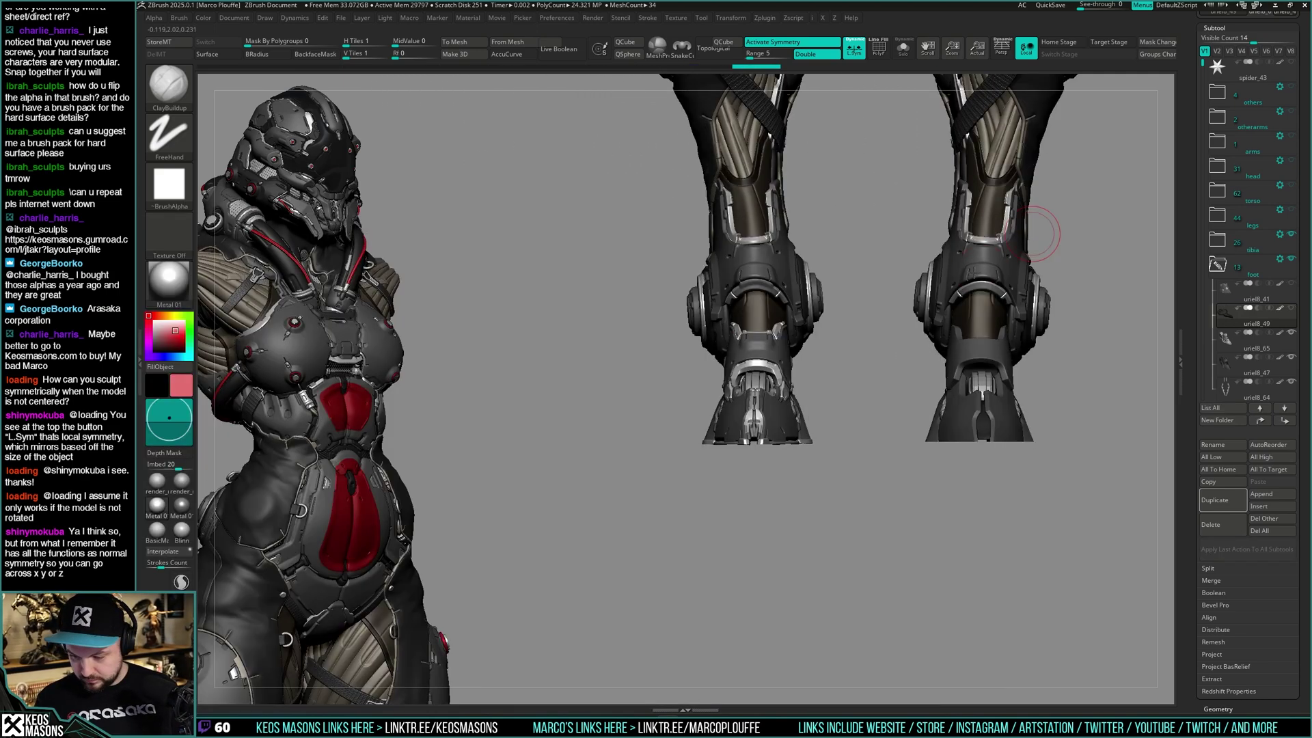
pyautogui.moveTo(867, 334); pyautogui.dragTo(836, 425, button='right')
pyautogui.press('space')
pyautogui.moveTo(909, 354); pyautogui.dragTo(894, 353)
pyautogui.keyDown('alt'); pyautogui.moveTo(907, 378); pyautogui.dragTo(835, 377, button='right'); pyautogui.keyUp('alt')
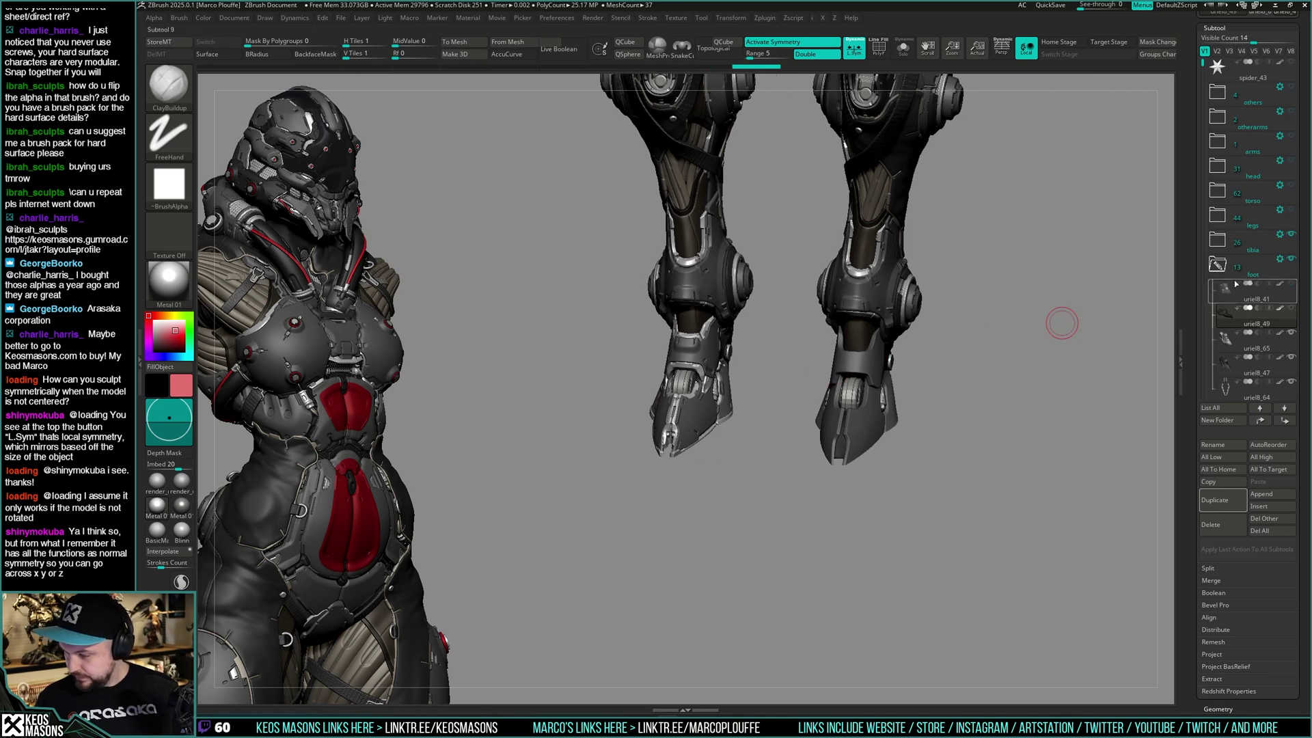
pyautogui.moveTo(1203, 65); pyautogui.dragTo(1201, 187)
pyautogui.keyDown('alt'); pyautogui.moveTo(1048, 399); pyautogui.dragTo(1037, 479, button='right'); pyautogui.keyUp('alt')
pyautogui.keyDown('ctrl'); pyautogui.moveTo(1036, 479); pyautogui.dragTo(1034, 516, button='right'); pyautogui.keyUp('ctrl')
pyautogui.moveTo(1200, 183); pyautogui.dragTo(1201, 81)
pyautogui.click(1292, 185)
pyautogui.keyDown('shift'); pyautogui.moveTo(1038, 328); pyautogui.dragTo(964, 341, button='right'); pyautogui.keyUp('shift')
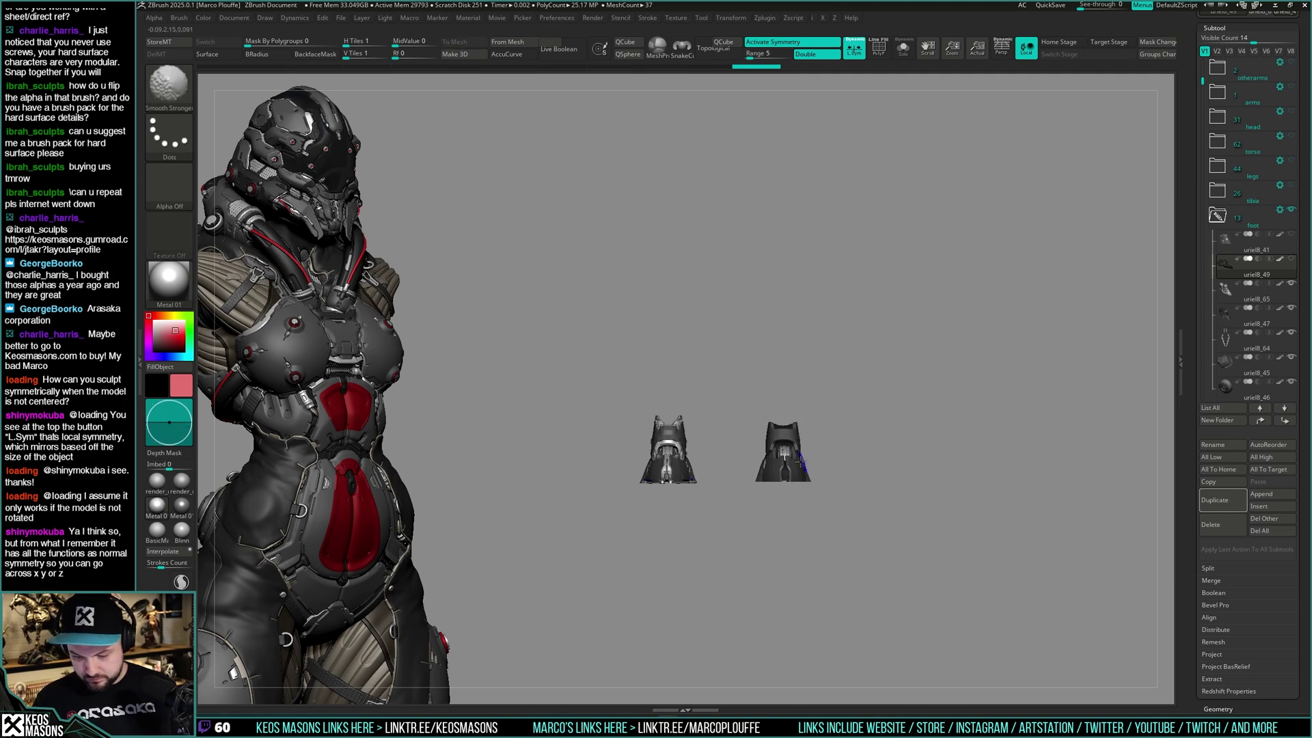
# Isolate the undetailed mesh of the opposite foot and delete that subtool
pyautogui.moveTo(788, 454); pyautogui.dragTo(854, 408, button='right')
pyautogui.keyDown('ctrl'); pyautogui.moveTo(855, 408); pyautogui.dragTo(802, 479, button='right'); pyautogui.keyUp('ctrl')
pyautogui.keyDown('alt'); pyautogui.click(862, 449); pyautogui.keyUp('alt')
pyautogui.hotkey('alt', 's')
pyautogui.moveTo(863, 449); pyautogui.dragTo(903, 450, button='right')
pyautogui.keyDown('ctrl'); pyautogui.moveTo(903, 450); pyautogui.dragTo(909, 404, button='right'); pyautogui.keyUp('ctrl')
pyautogui.click(1215, 529)
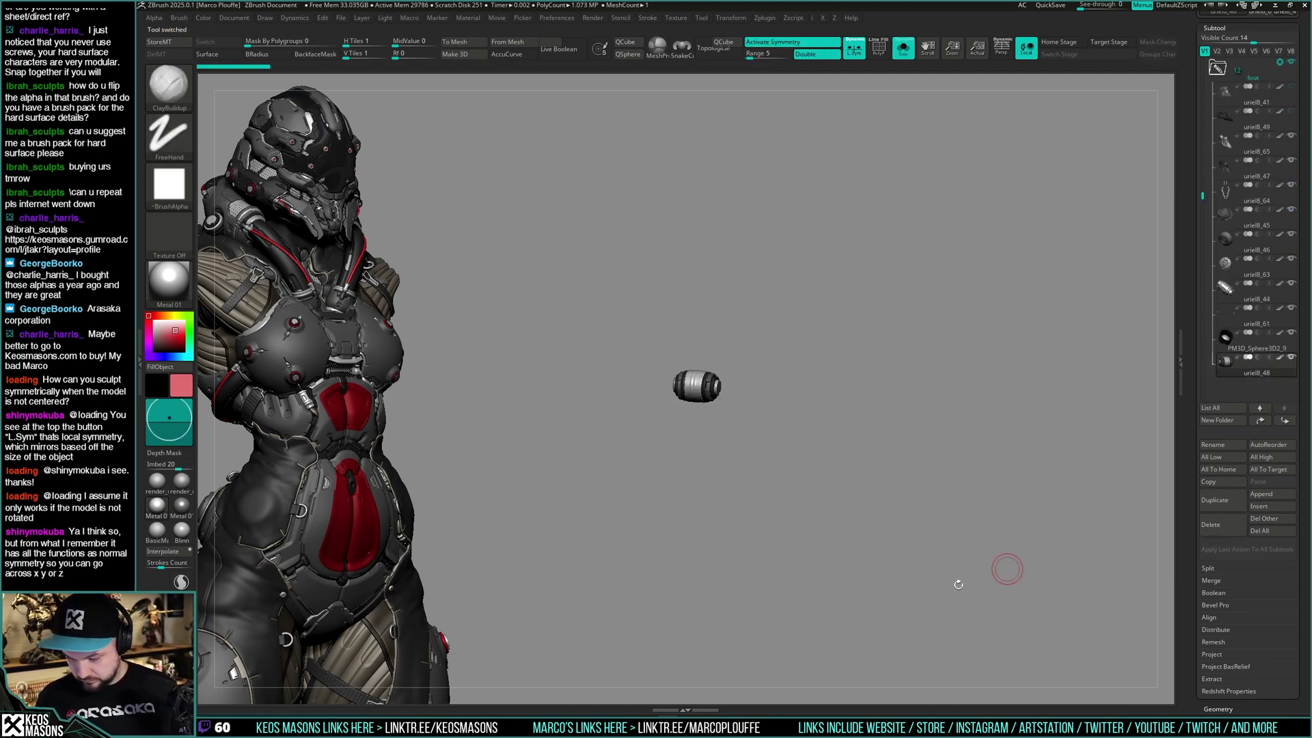
pyautogui.hotkey('alt', 's')
# Make the inner foot mesh uriel8_49 visible together with the other foot parts
pyautogui.moveTo(875, 575); pyautogui.dragTo(871, 427, button='right')
pyautogui.moveTo(872, 427)
pyautogui.keyDown('ctrl'); pyautogui.mouseDown(button='right')
pyautogui.moveTo(884, 447)
pyautogui.moveTo(884, 417)
pyautogui.mouseUp(button='right'); pyautogui.keyUp('ctrl')
pyautogui.moveTo(884, 417)
pyautogui.mouseDown(button='right')
pyautogui.moveTo(905, 448)
pyautogui.moveTo(918, 441)
pyautogui.moveTo(839, 466)
pyautogui.mouseUp(button='right')
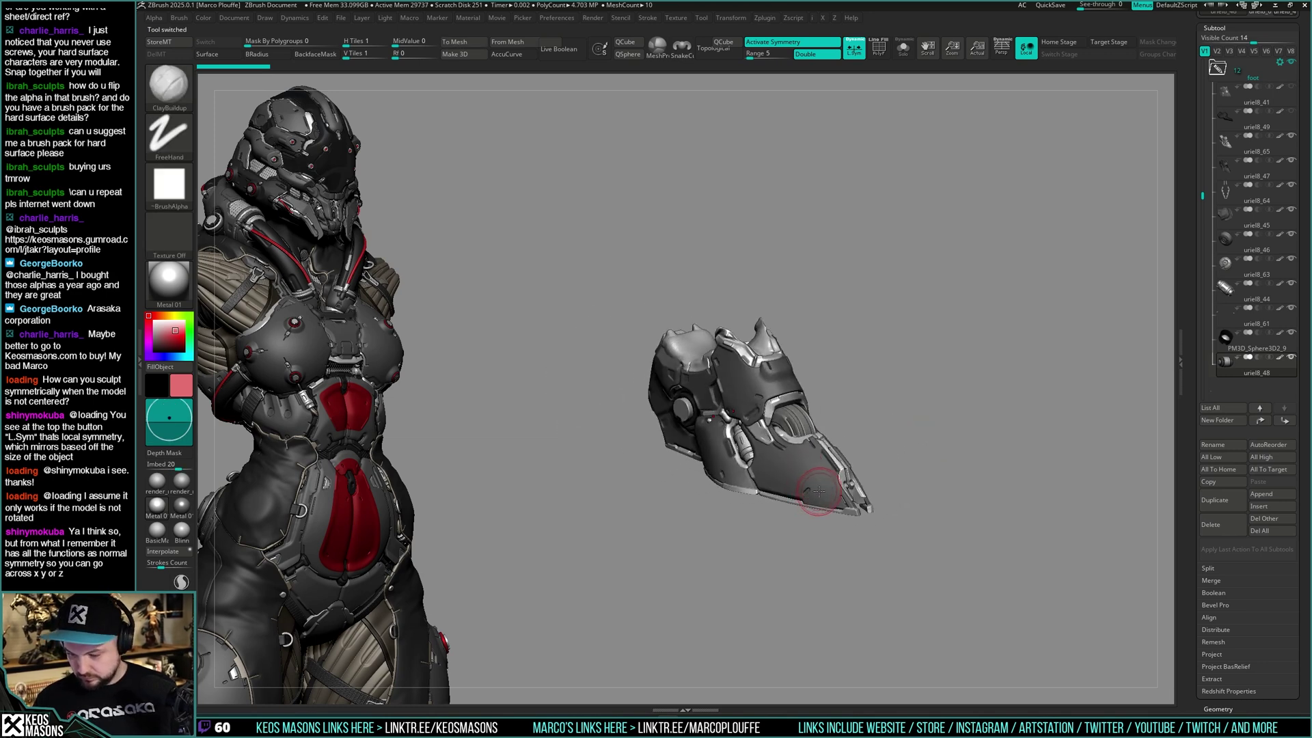
pyautogui.click(1227, 96)
pyautogui.click(1226, 133)
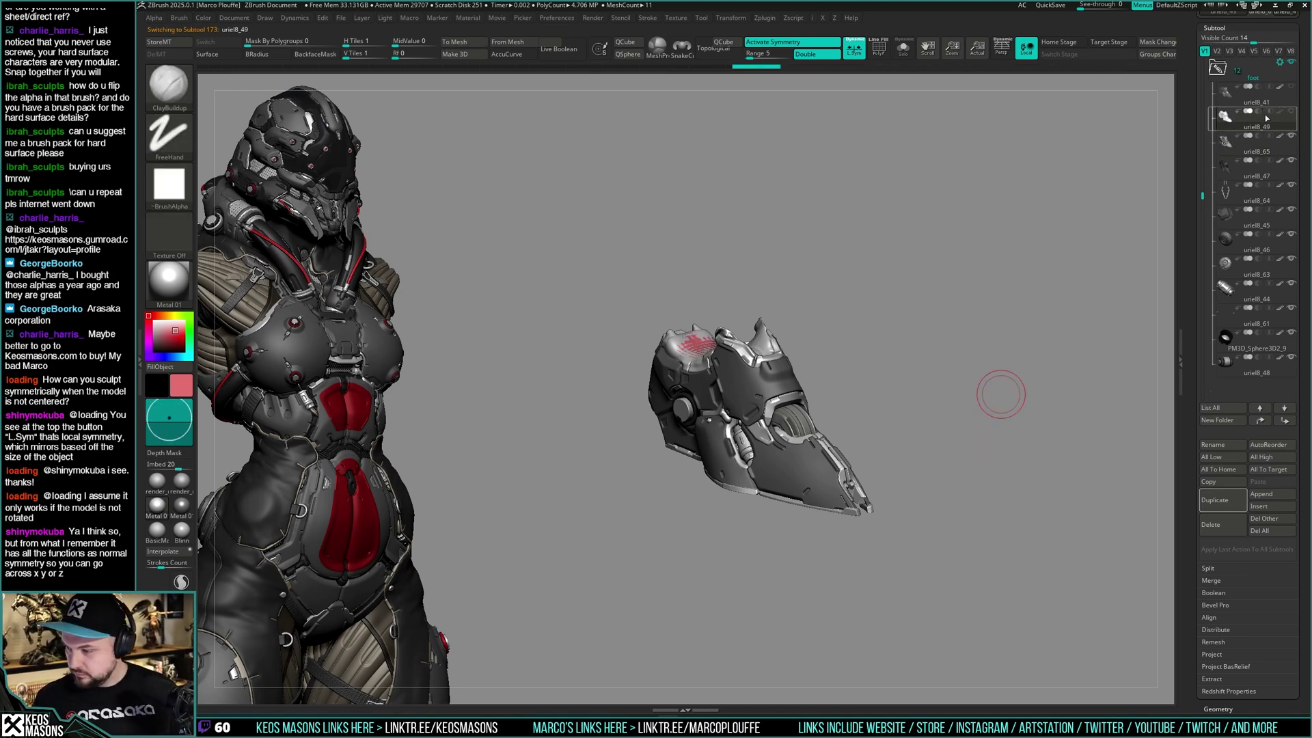
pyautogui.click(1229, 104)
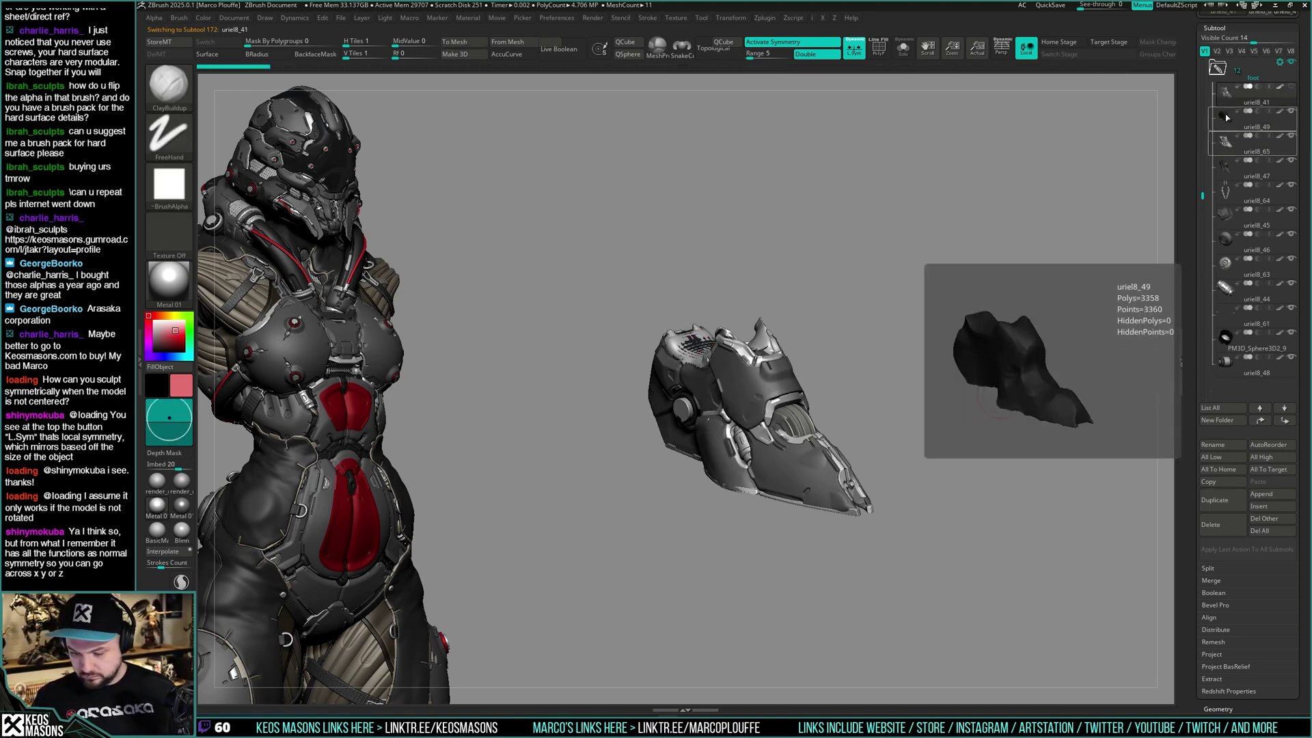
# Go through the foot's subtools one by one in isolation and check their subdivision levels
pyautogui.hotkey('alt', 's')
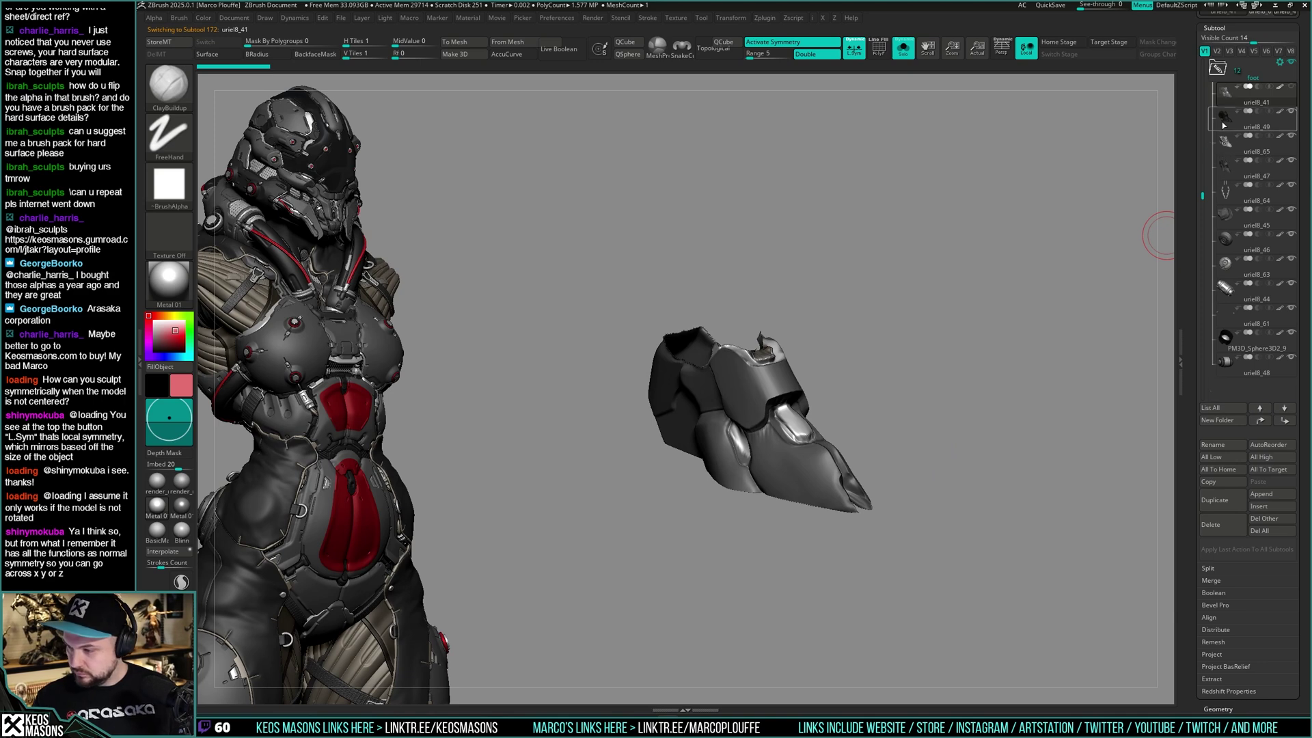
pyautogui.click(1231, 121)
pyautogui.click(1230, 141)
pyautogui.press('space')
pyautogui.press('Down')
pyautogui.press('Down')
pyautogui.press('Down')
pyautogui.press('Down')
pyautogui.press('Down')
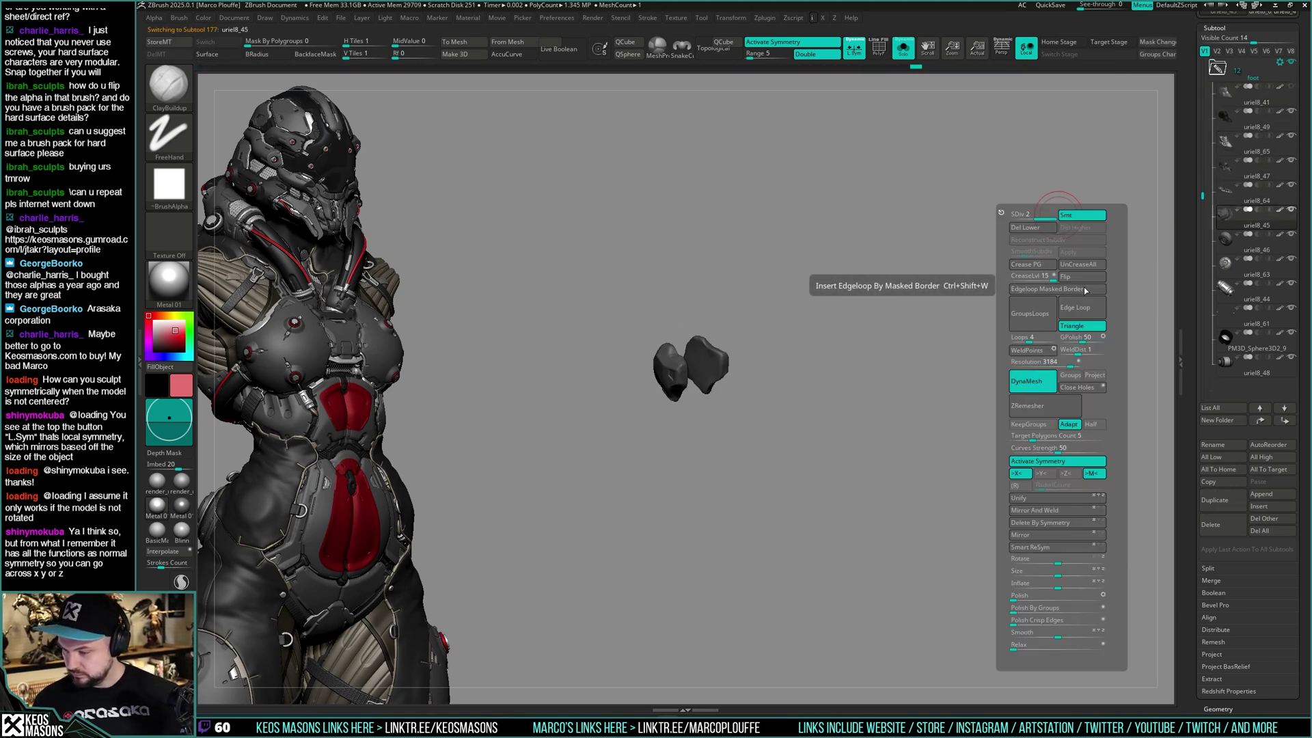
pyautogui.press('Up')
pyautogui.press('Up')
pyautogui.press('Down')
pyautogui.press('Down')
pyautogui.press('Down')
pyautogui.press('Down')
pyautogui.press('Down')
pyautogui.press('Down')
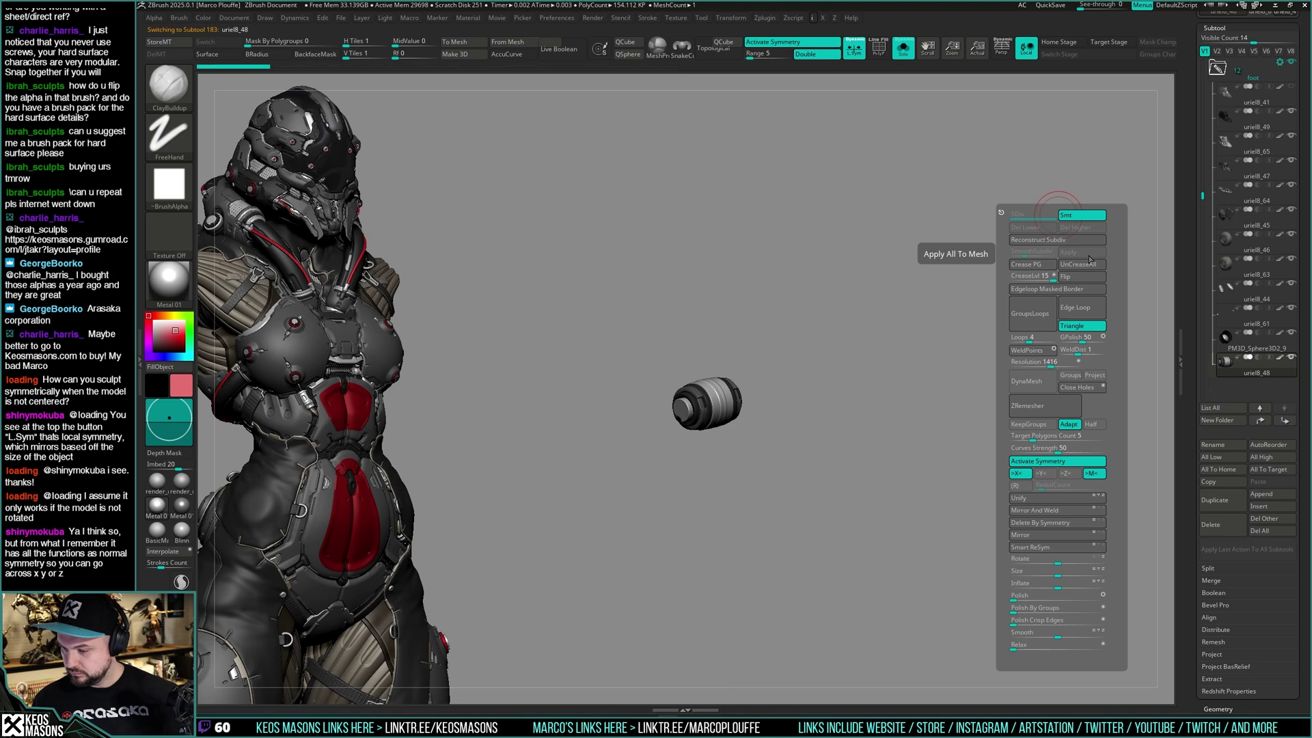
pyautogui.press('Up')
pyautogui.press('Down')
# Go back through the foot's subtools and check each one's sculpt layers
pyautogui.moveTo(1210, 613); pyautogui.dragTo(1210, 234)
pyautogui.scroll(-1, 1209, 236)
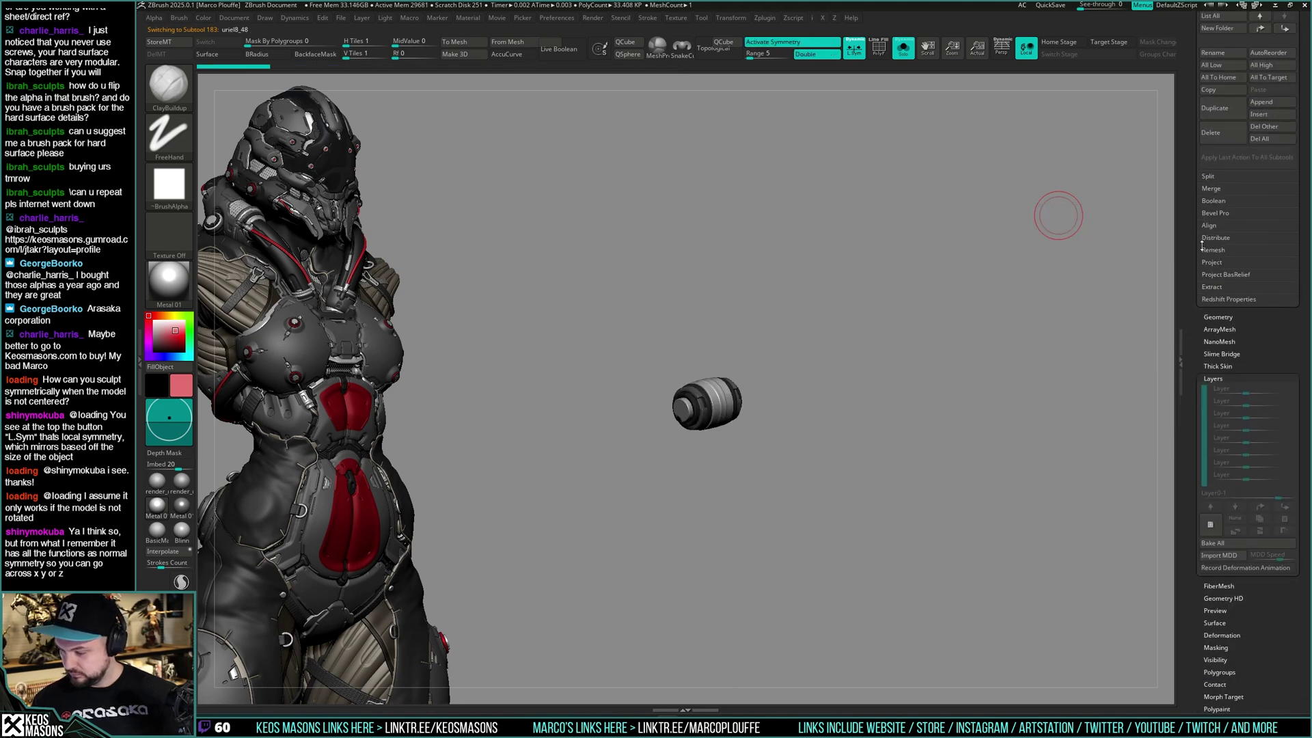
pyautogui.press('Up')
pyautogui.press('Up')
pyautogui.press('Up')
pyautogui.press('Up')
pyautogui.press('Up')
pyautogui.press('Up')
pyautogui.press('Up')
pyautogui.press('Up')
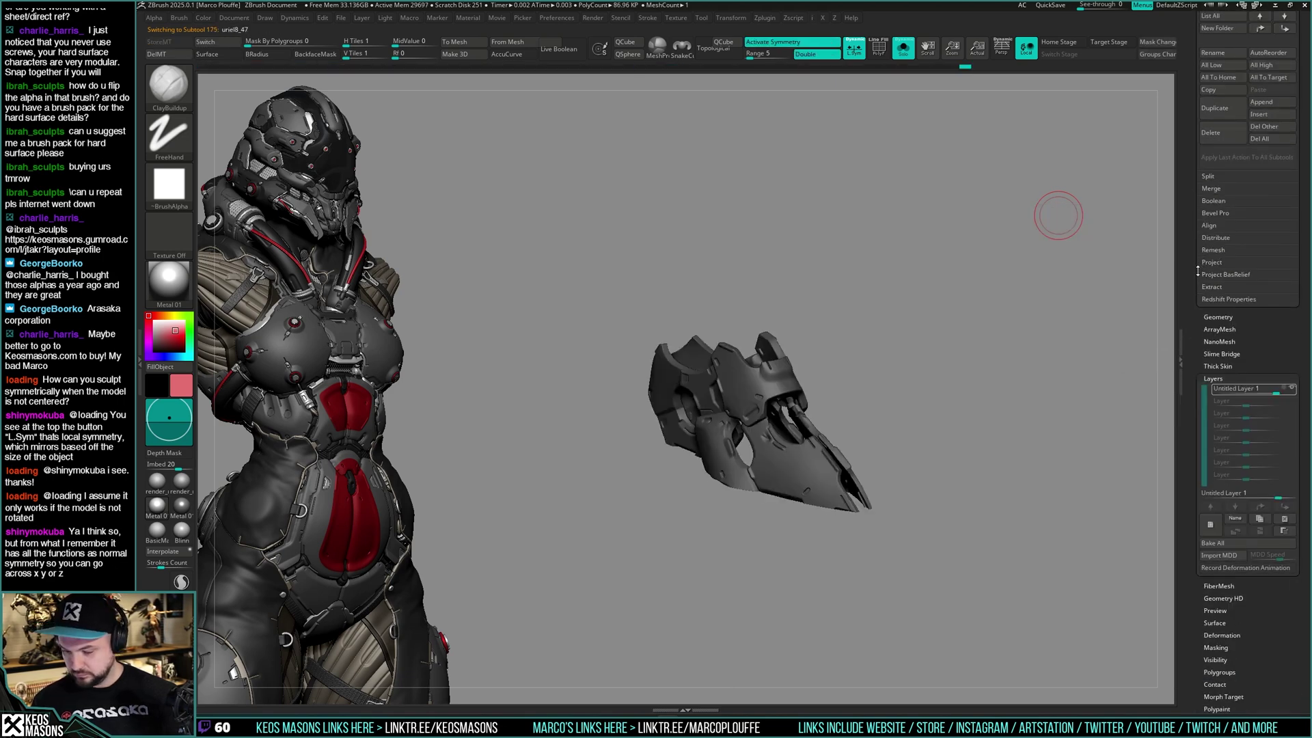
pyautogui.press('Up')
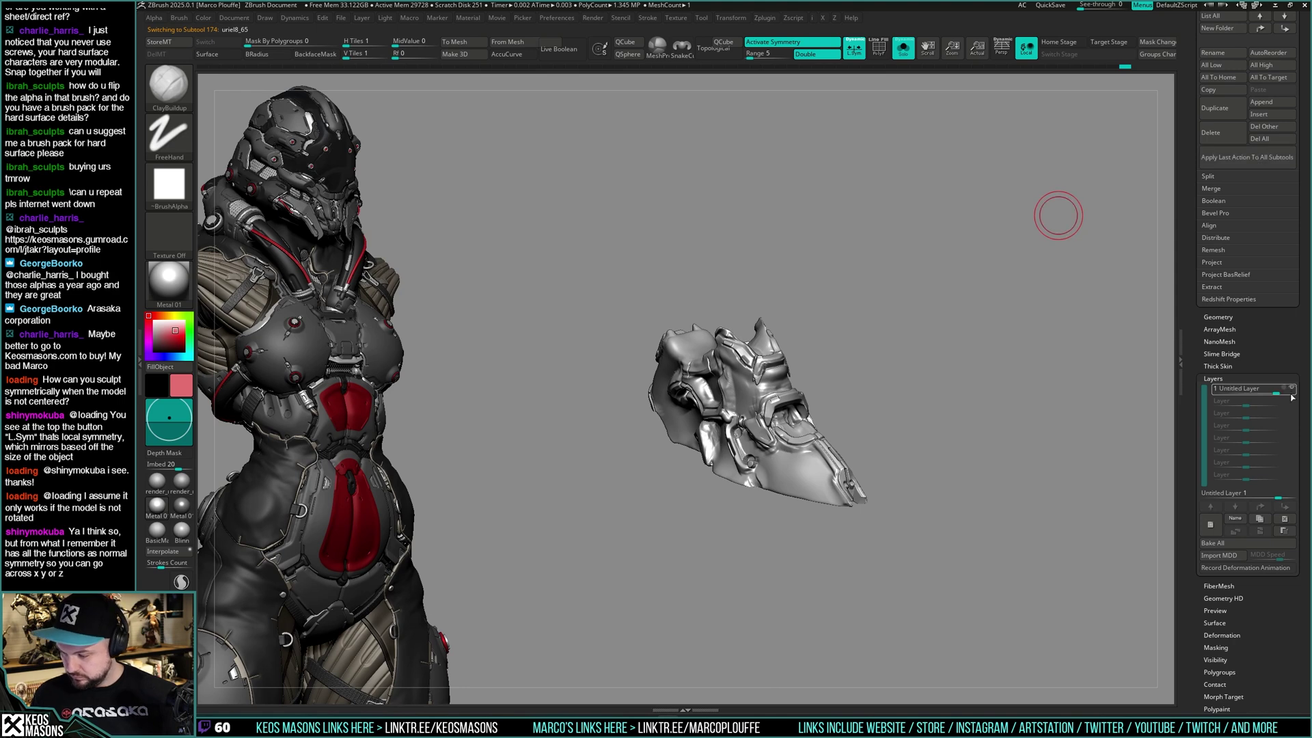
pyautogui.press('Up')
pyautogui.press('Up')
pyautogui.press('Down')
# Show all foot parts again and merge the visible subtools into one new tool
pyautogui.moveTo(1276, 394); pyautogui.dragTo(1269, 480)
pyautogui.hotkey('shift', 's')
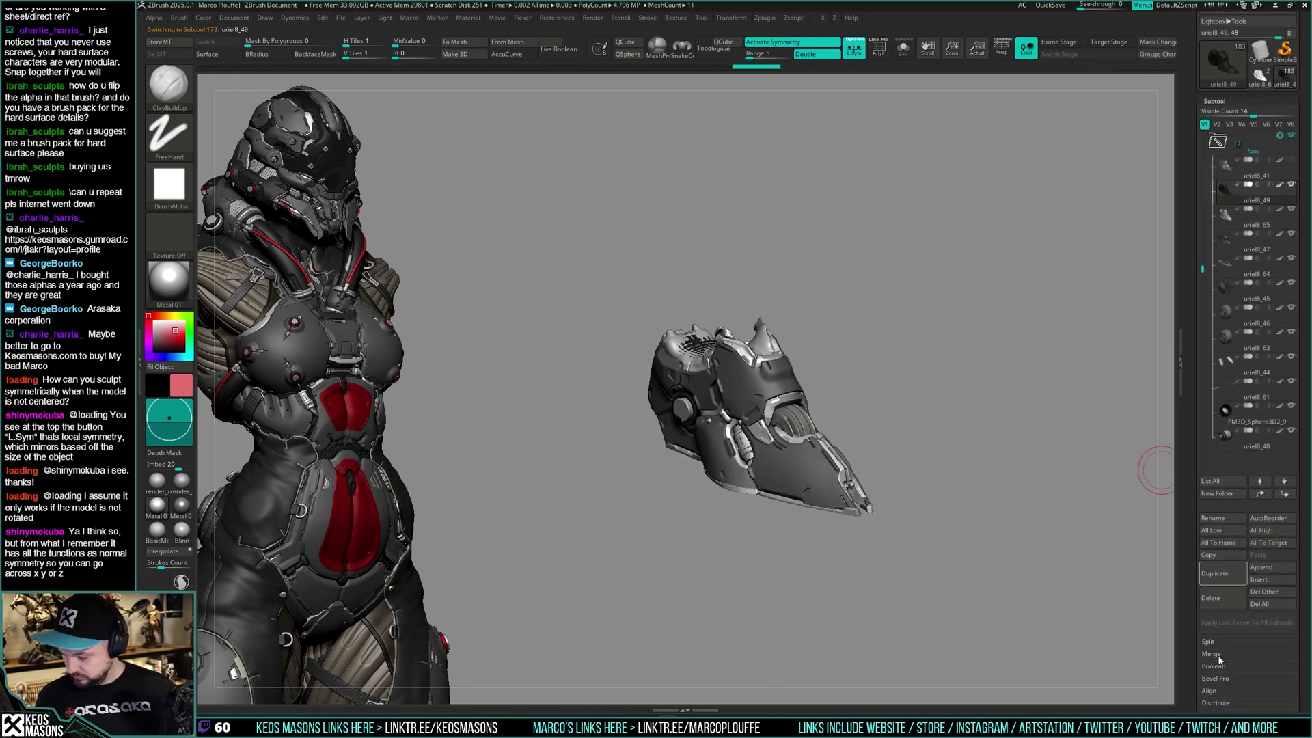
pyautogui.click(1219, 656)
pyautogui.click(1220, 678)
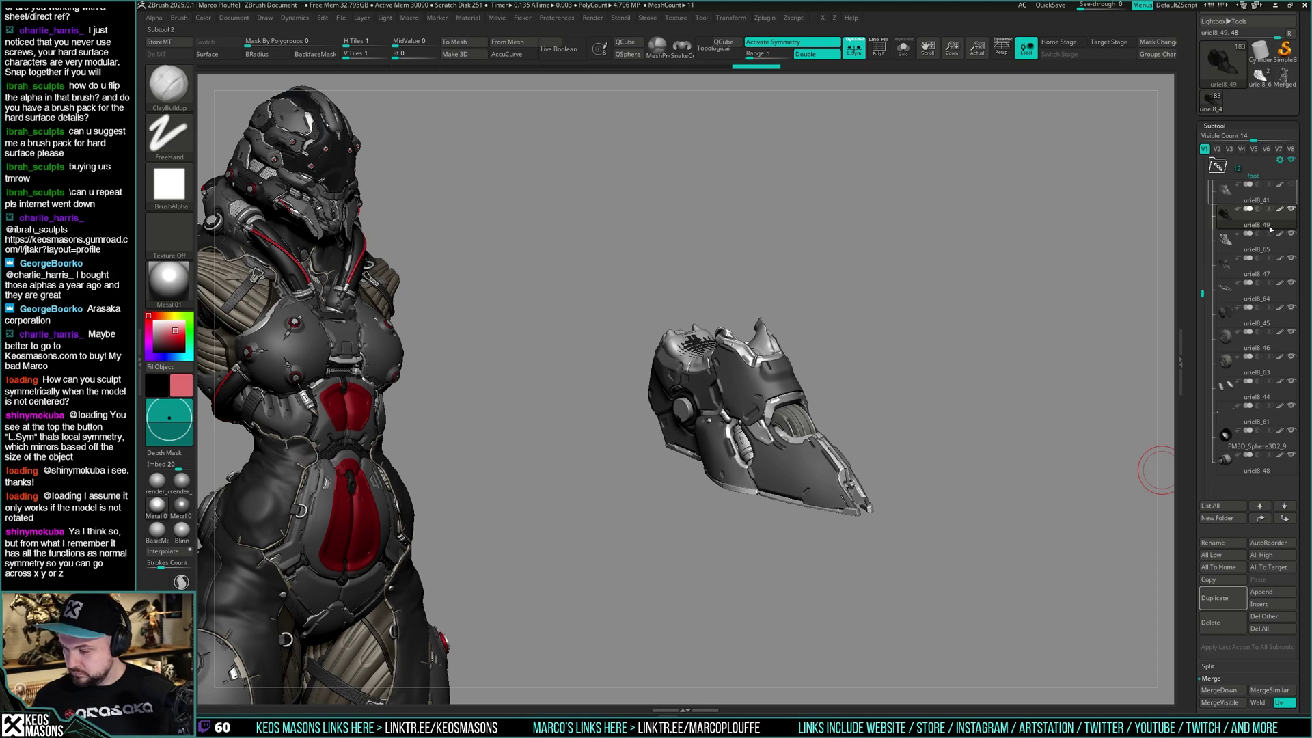
# Insert the merged foot mesh as a new subtool after uriel8_48 and open its geometry options
pyautogui.click(1258, 466)
pyautogui.click(1260, 604)
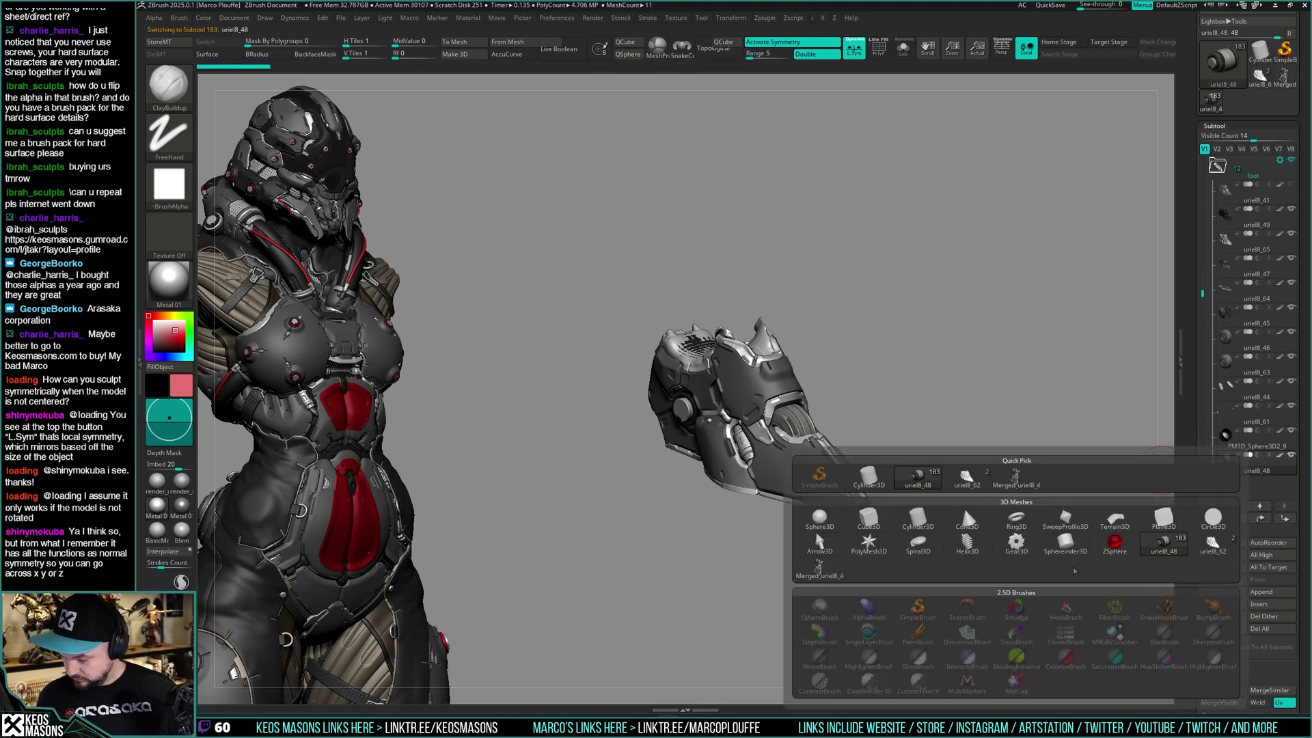
pyautogui.click(820, 569)
pyautogui.keyDown('shift'); pyautogui.moveTo(1042, 447); pyautogui.dragTo(933, 437); pyautogui.keyUp('shift')
pyautogui.press('i')
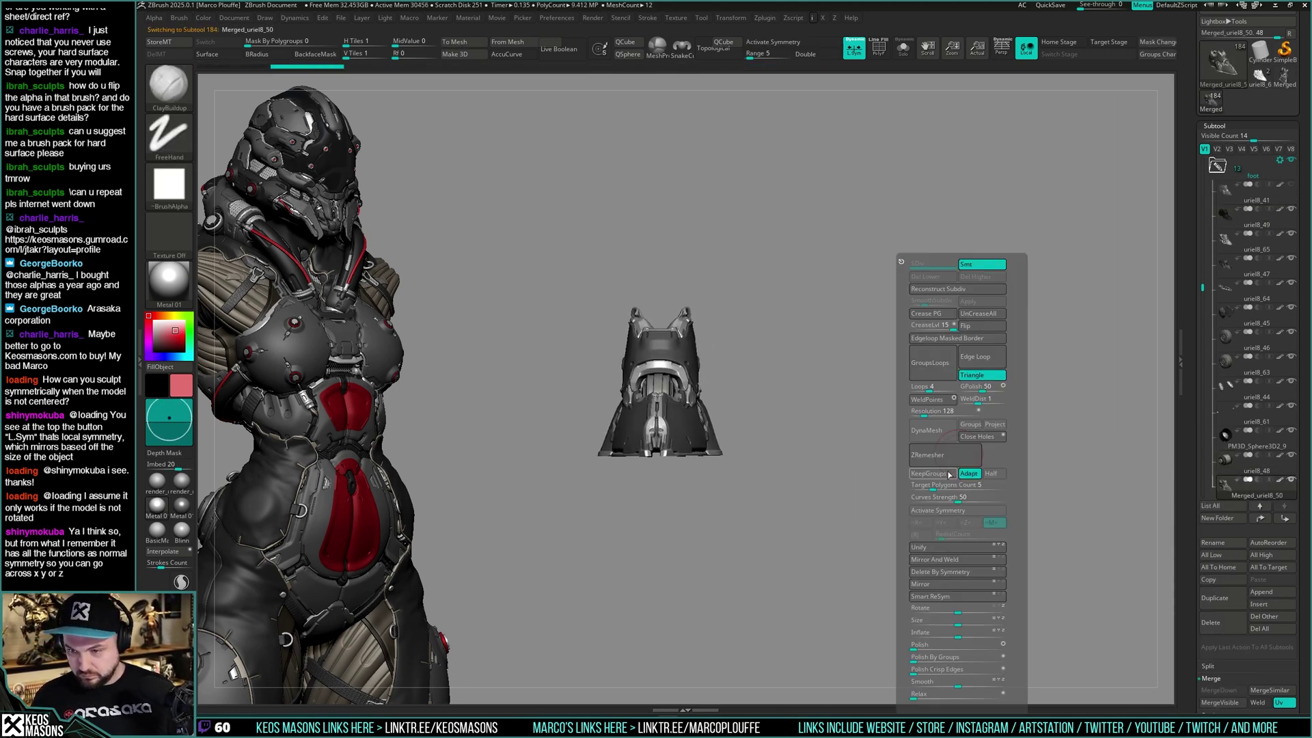
# Mirror the merged foot mesh across the body so it takes the place of the undetailed opposite foot
pyautogui.click(944, 589)
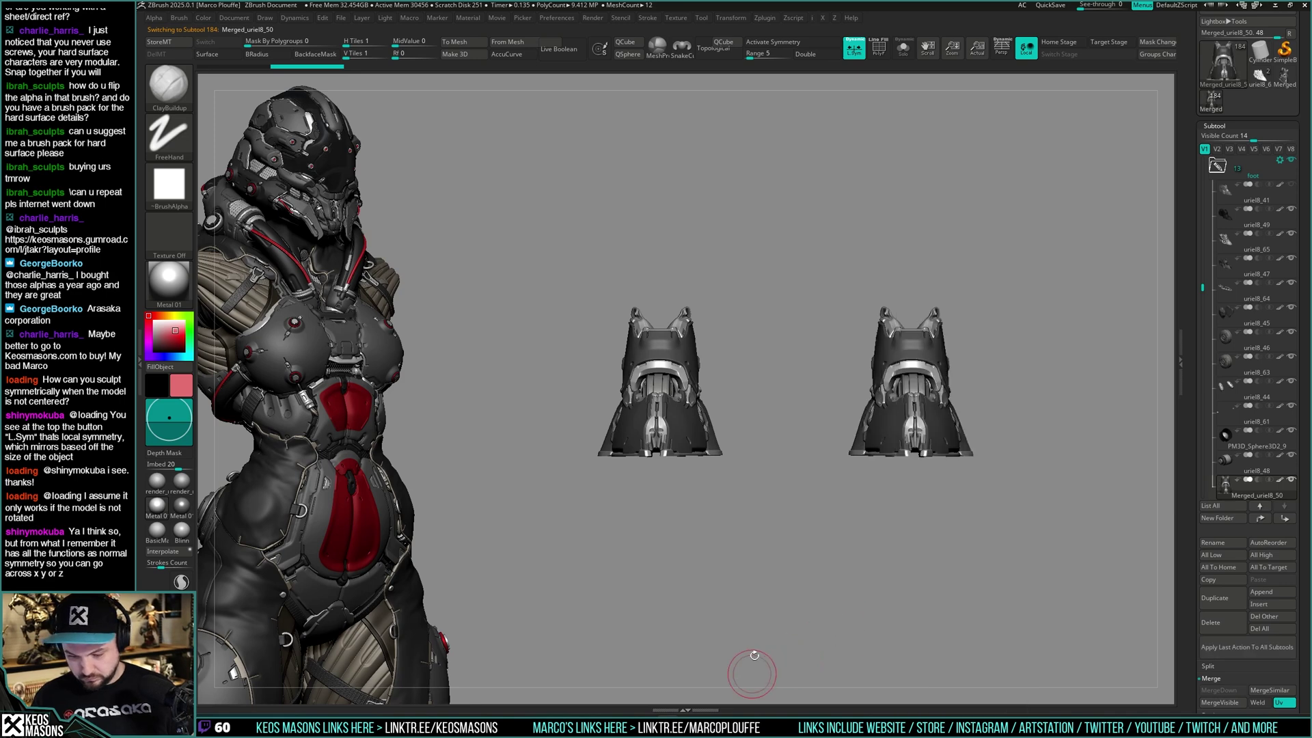
pyautogui.keyDown('alt'); pyautogui.moveTo(943, 459); pyautogui.dragTo(975, 445); pyautogui.keyUp('alt')
pyautogui.scroll(7, 1241, 266)
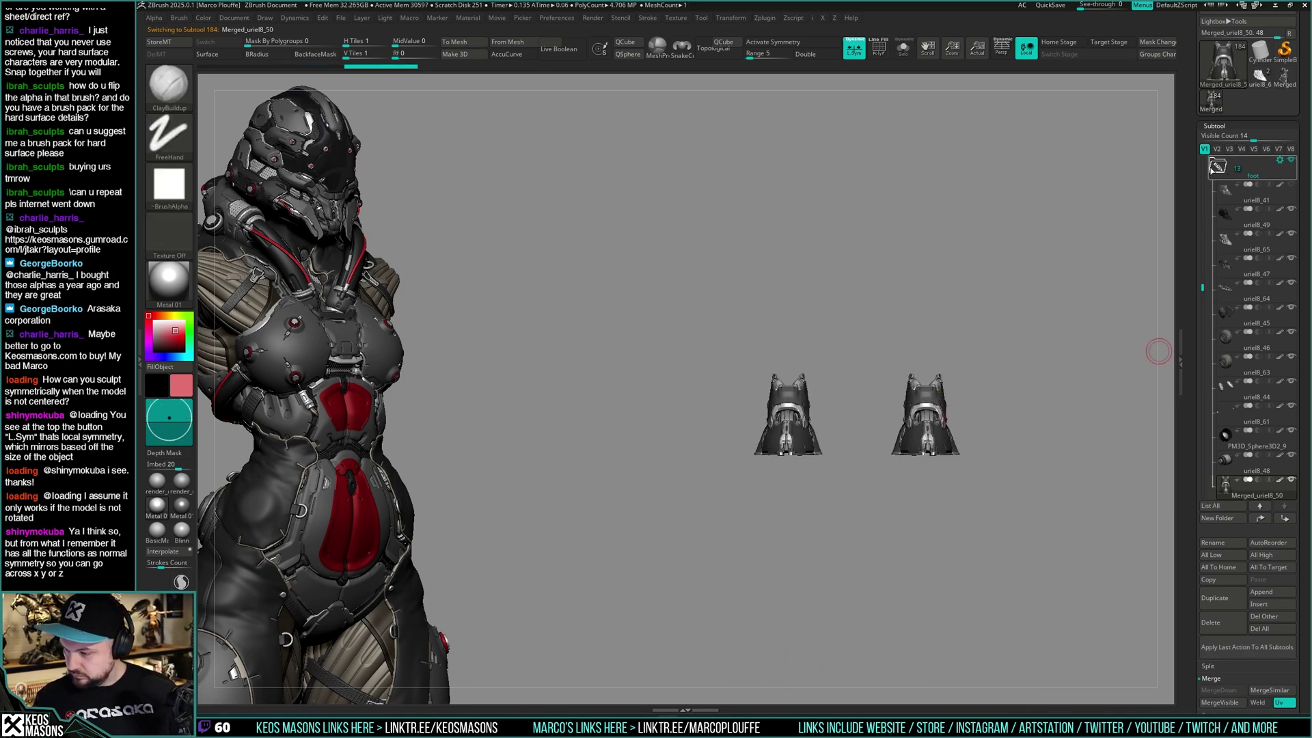
# Show the tibia, legs, torso, head, arms and otherarms folders again, keeping the others folder hidden
pyautogui.click(1290, 311)
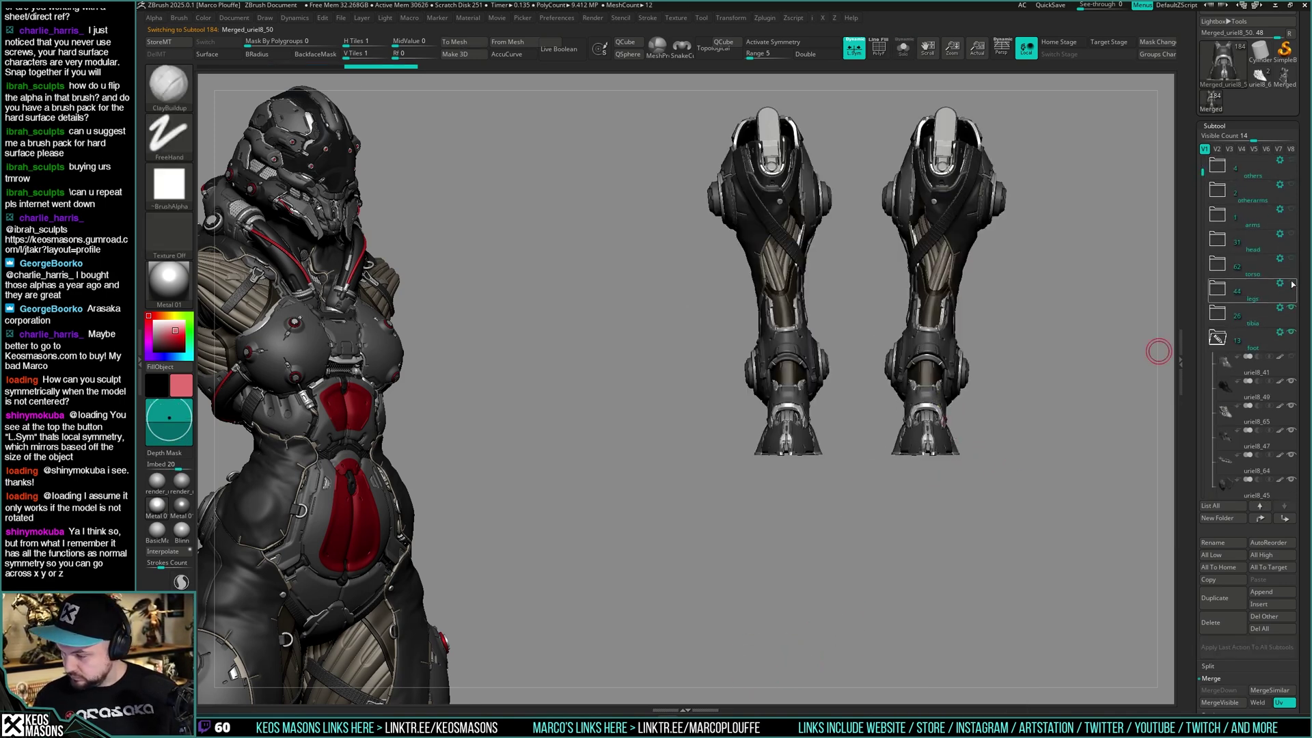
pyautogui.click(1292, 208)
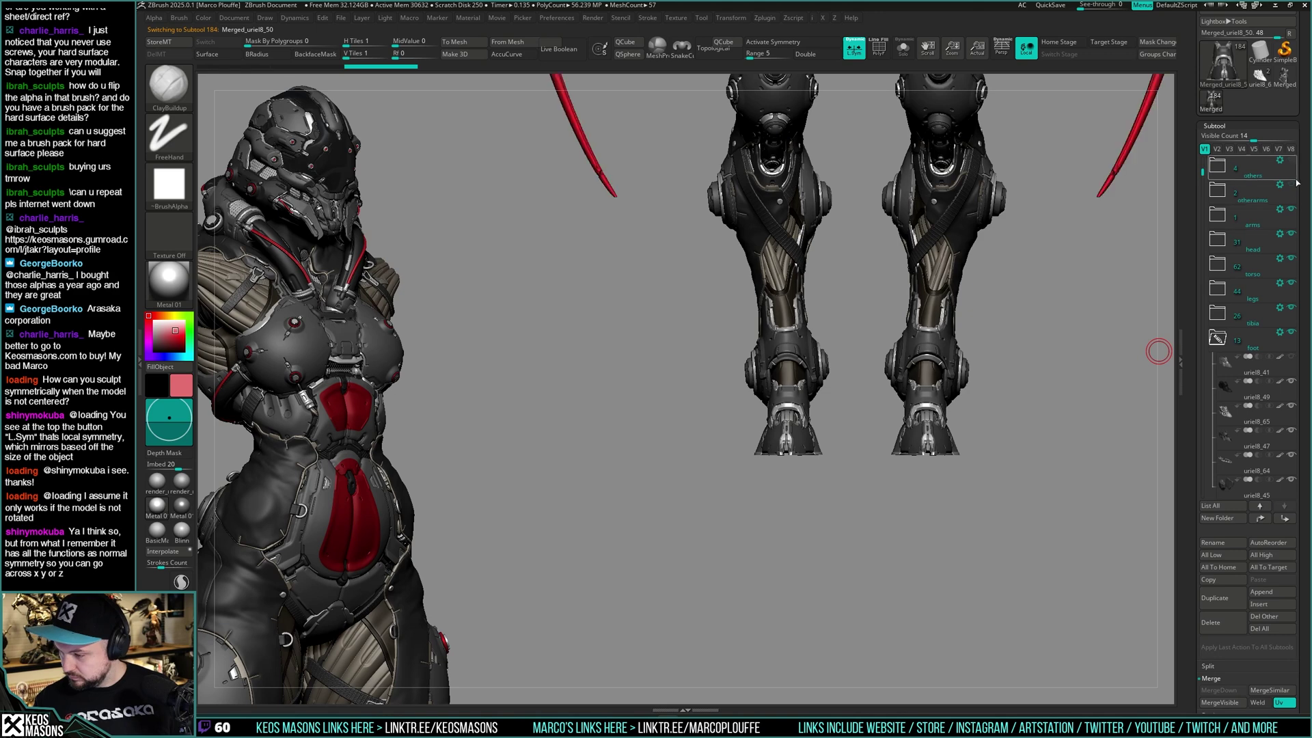
pyautogui.click(1291, 184)
pyautogui.click(1291, 159)
pyautogui.moveTo(1202, 170); pyautogui.dragTo(1202, 161)
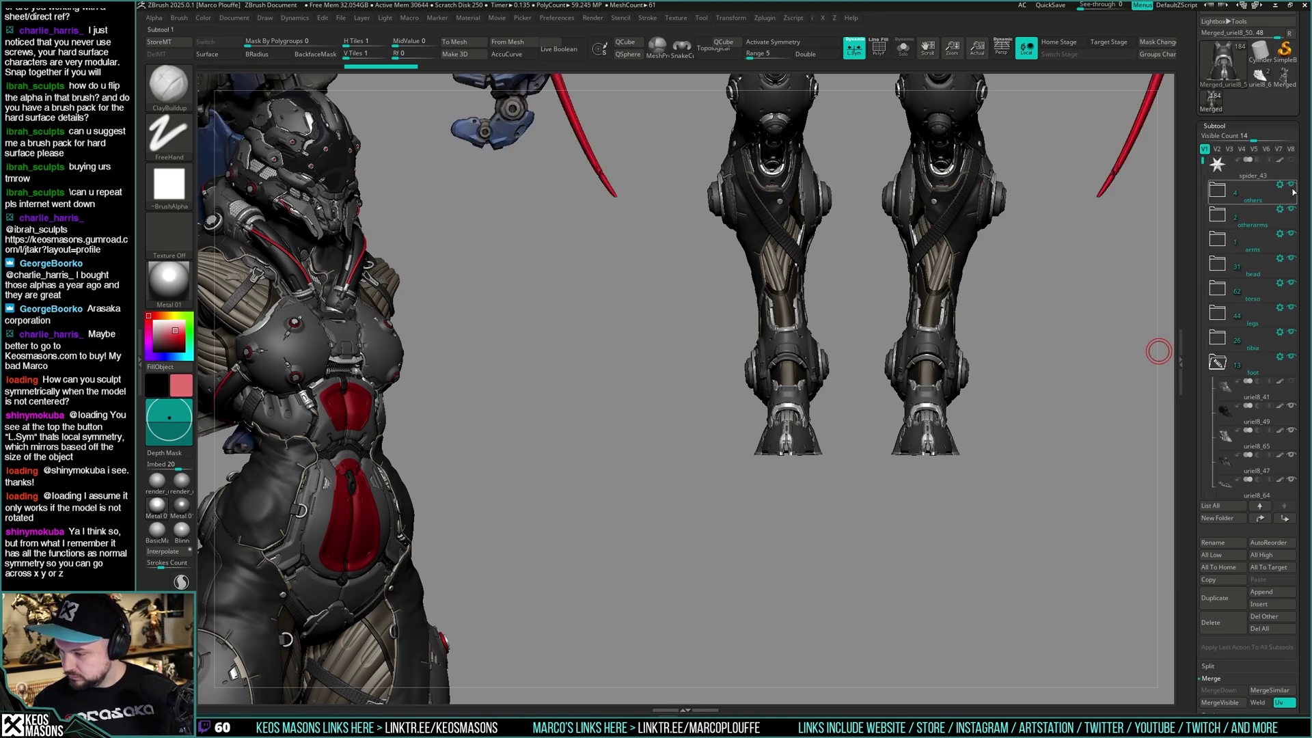
pyautogui.click(1291, 185)
# Turn on perspective and examine the complete character with both feet from several angles and distances
pyautogui.keyDown('alt'); pyautogui.moveTo(980, 351); pyautogui.dragTo(963, 189); pyautogui.keyUp('alt')
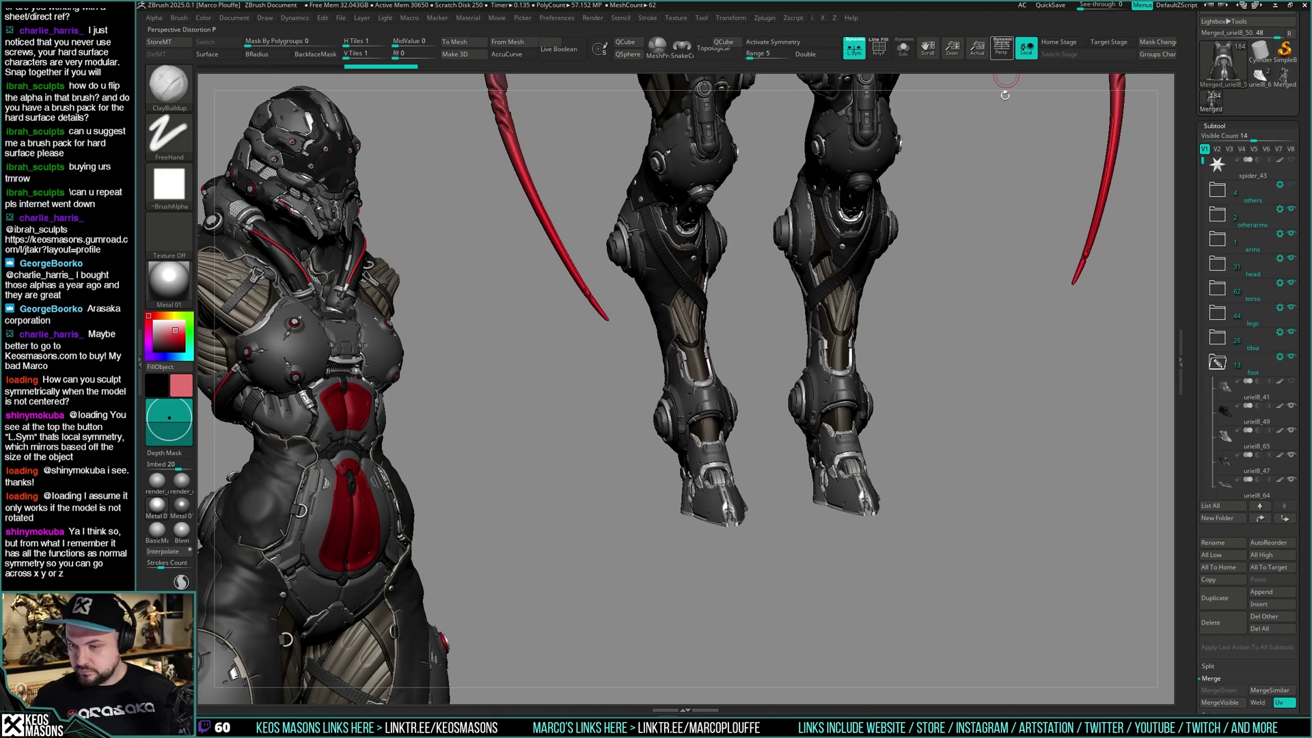
pyautogui.click(1002, 48)
pyautogui.moveTo(863, 411)
pyautogui.keyDown('ctrl'); pyautogui.mouseDown(button='right')
pyautogui.moveTo(860, 458)
pyautogui.moveTo(975, 415)
pyautogui.moveTo(970, 402)
pyautogui.mouseUp(button='right'); pyautogui.keyUp('ctrl')
pyautogui.moveTo(969, 434)
pyautogui.mouseDown()
pyautogui.moveTo(970, 401)
pyautogui.moveTo(934, 457)
pyautogui.moveTo(908, 447)
pyautogui.mouseUp()
pyautogui.moveTo(908, 448); pyautogui.dragTo(923, 373, button='right')
pyautogui.keyDown('ctrl'); pyautogui.moveTo(858, 466); pyautogui.dragTo(861, 487, button='right'); pyautogui.keyUp('ctrl')
pyautogui.moveTo(861, 486); pyautogui.dragTo(908, 448, button='right')
pyautogui.moveTo(908, 447); pyautogui.dragTo(1023, 409)
pyautogui.moveTo(1023, 409); pyautogui.dragTo(1043, 344, button='right')
pyautogui.rightClick(1022, 414)
pyautogui.click(1010, 403)
pyautogui.moveTo(1043, 343)
pyautogui.mouseDown()
pyautogui.moveTo(1005, 410)
pyautogui.moveTo(845, 478)
pyautogui.moveTo(1039, 351)
pyautogui.moveTo(1017, 431)
pyautogui.moveTo(1031, 381)
pyautogui.moveTo(1035, 398)
pyautogui.moveTo(1025, 381)
pyautogui.moveTo(1025, 410)
pyautogui.moveTo(1039, 377)
pyautogui.moveTo(1035, 394)
pyautogui.mouseUp()
pyautogui.keyDown('ctrl'); pyautogui.keyDown('shift'); pyautogui.click(1030, 405); pyautogui.keyUp('shift'); pyautogui.keyUp('ctrl')
pyautogui.keyDown('ctrl'); pyautogui.keyDown('shift'); pyautogui.click(1033, 410); pyautogui.keyUp('shift'); pyautogui.keyUp('ctrl')
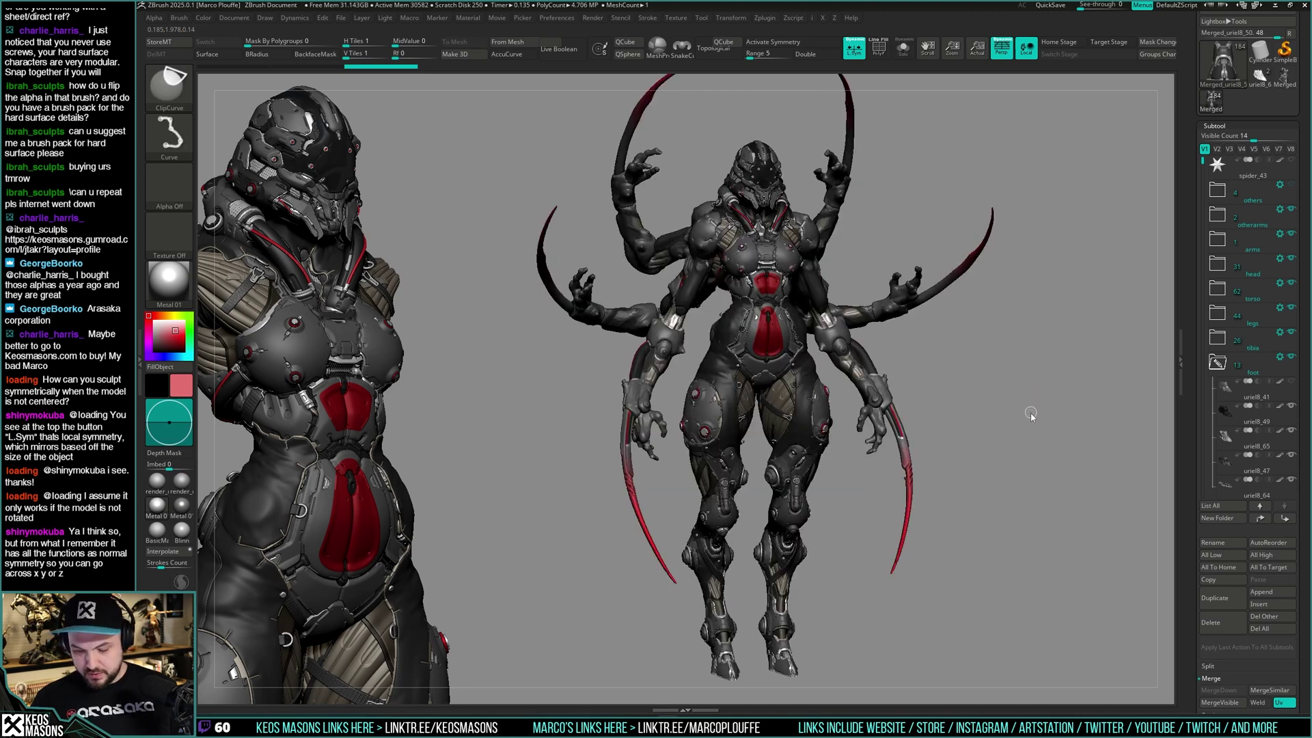
# Save the tool as spider_43.ztl, replacing the existing file
pyautogui.hotkey('ctrl', 's')
pyautogui.click(664, 351)
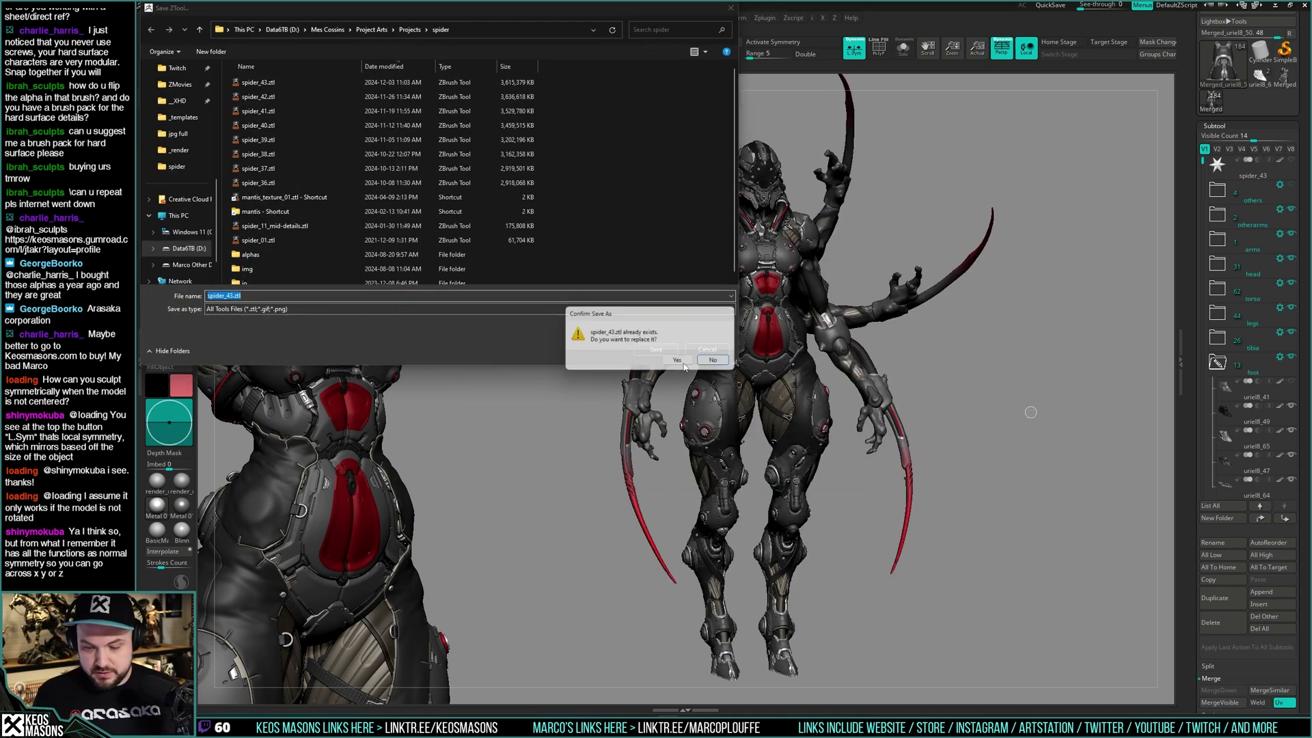
pyautogui.click(698, 364)
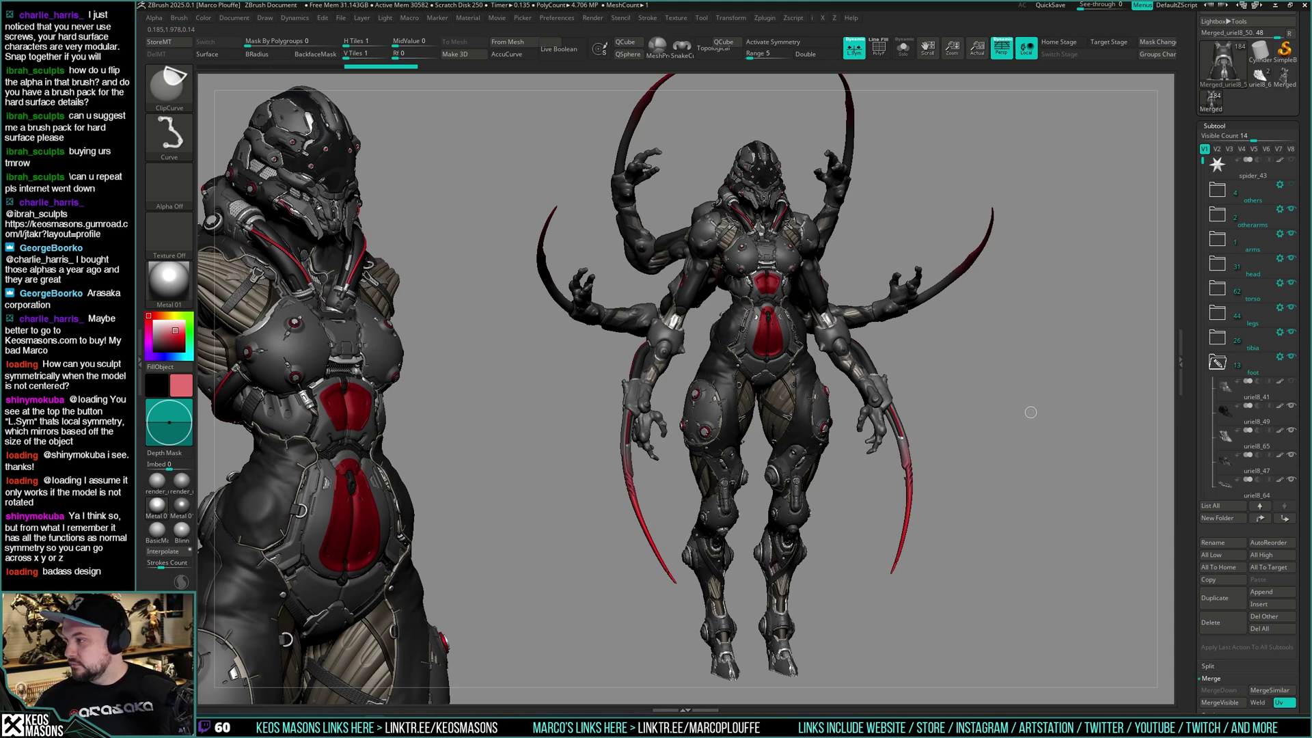
pyautogui.hotkey('ctrl', 's')
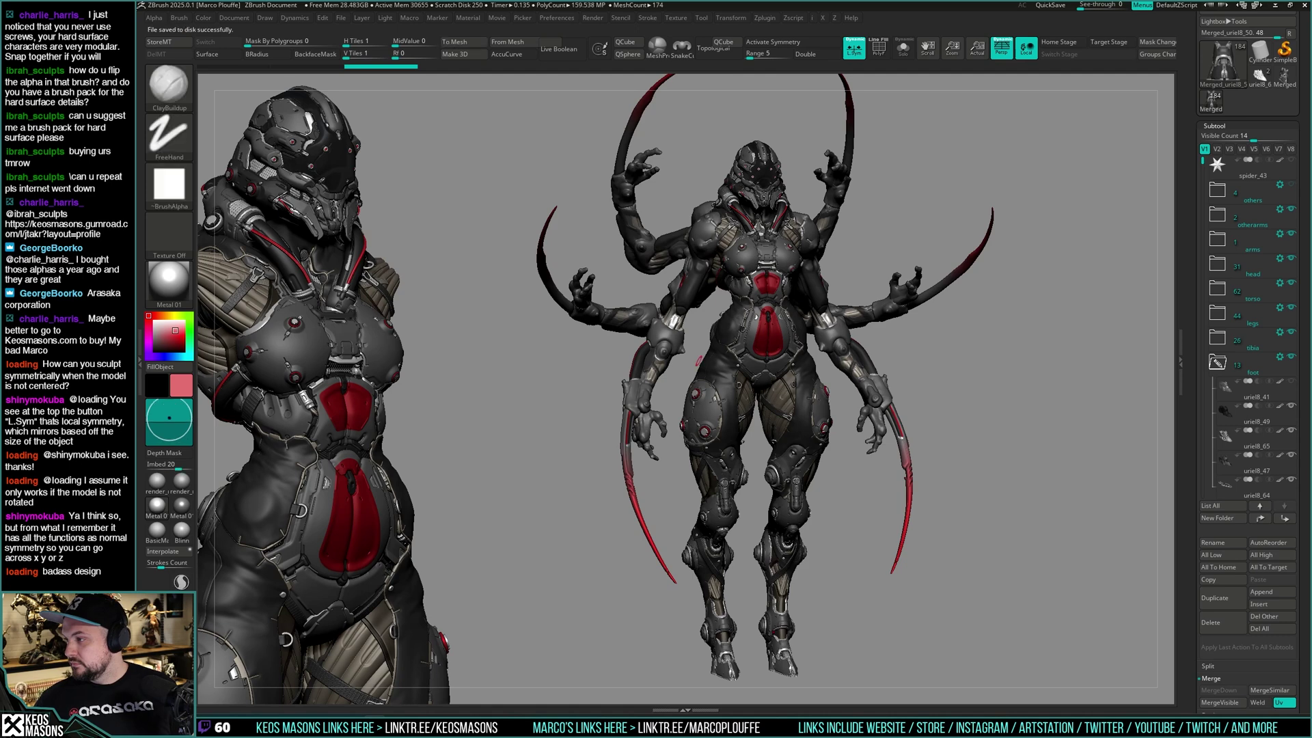